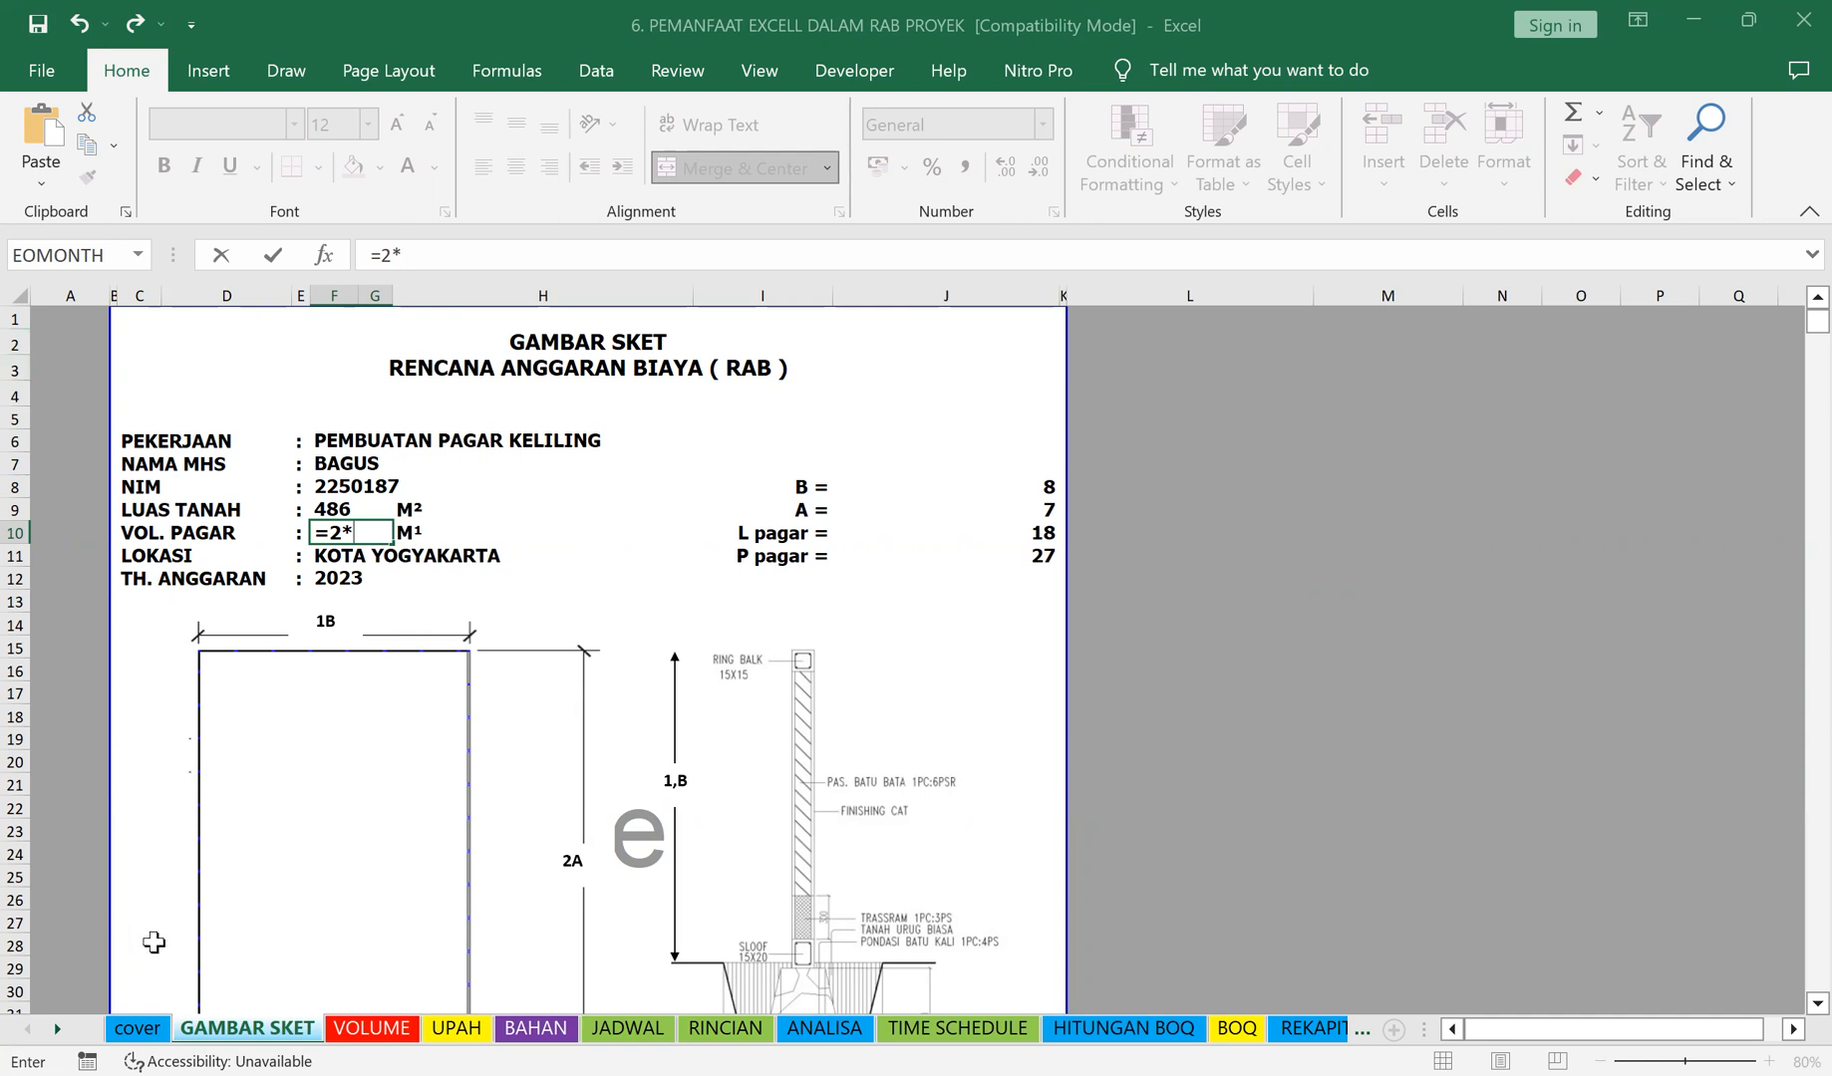
Step: Look through the budget workbook's sheets, from the cover and VOLUME through to REKAPITULASI
{"action": "left_click", "coordinate": [135, 1036]}
{"action": "left_click", "coordinate": [371, 1028]}
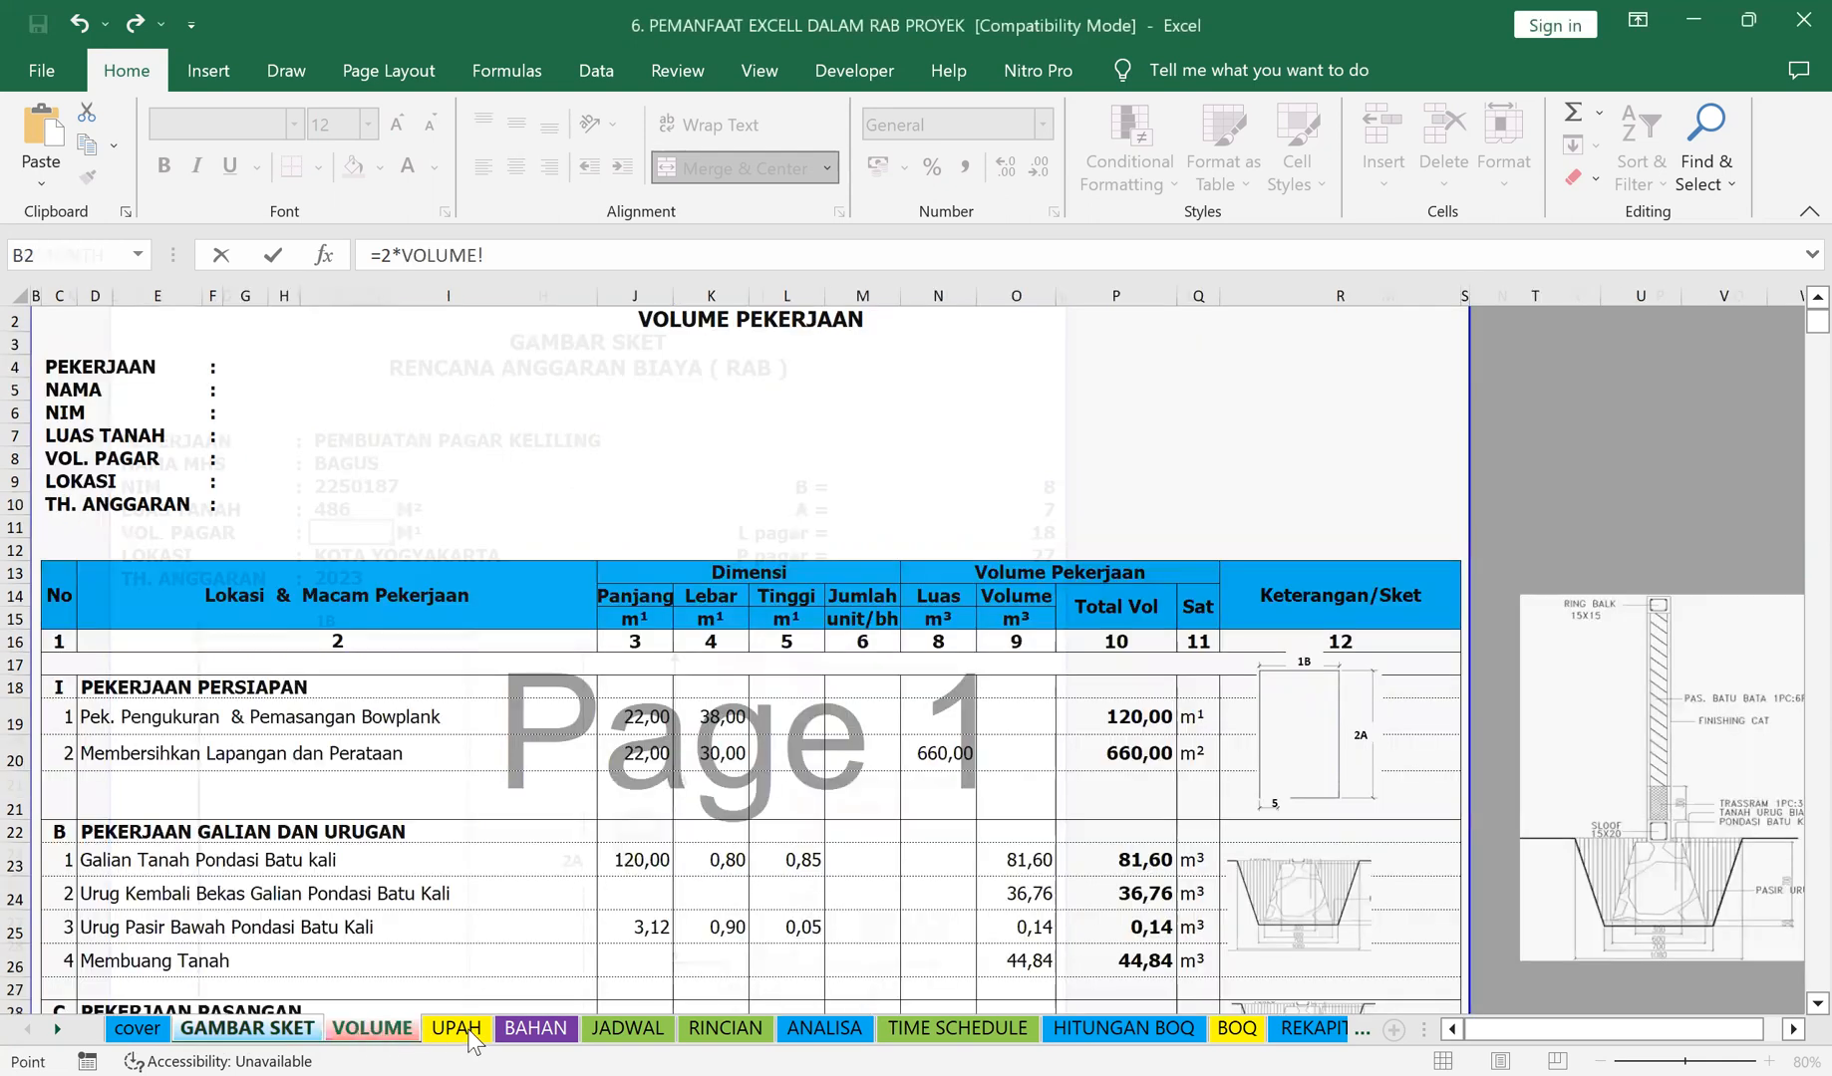
{"action": "left_click", "coordinate": [457, 1030]}
{"action": "left_click", "coordinate": [536, 1032]}
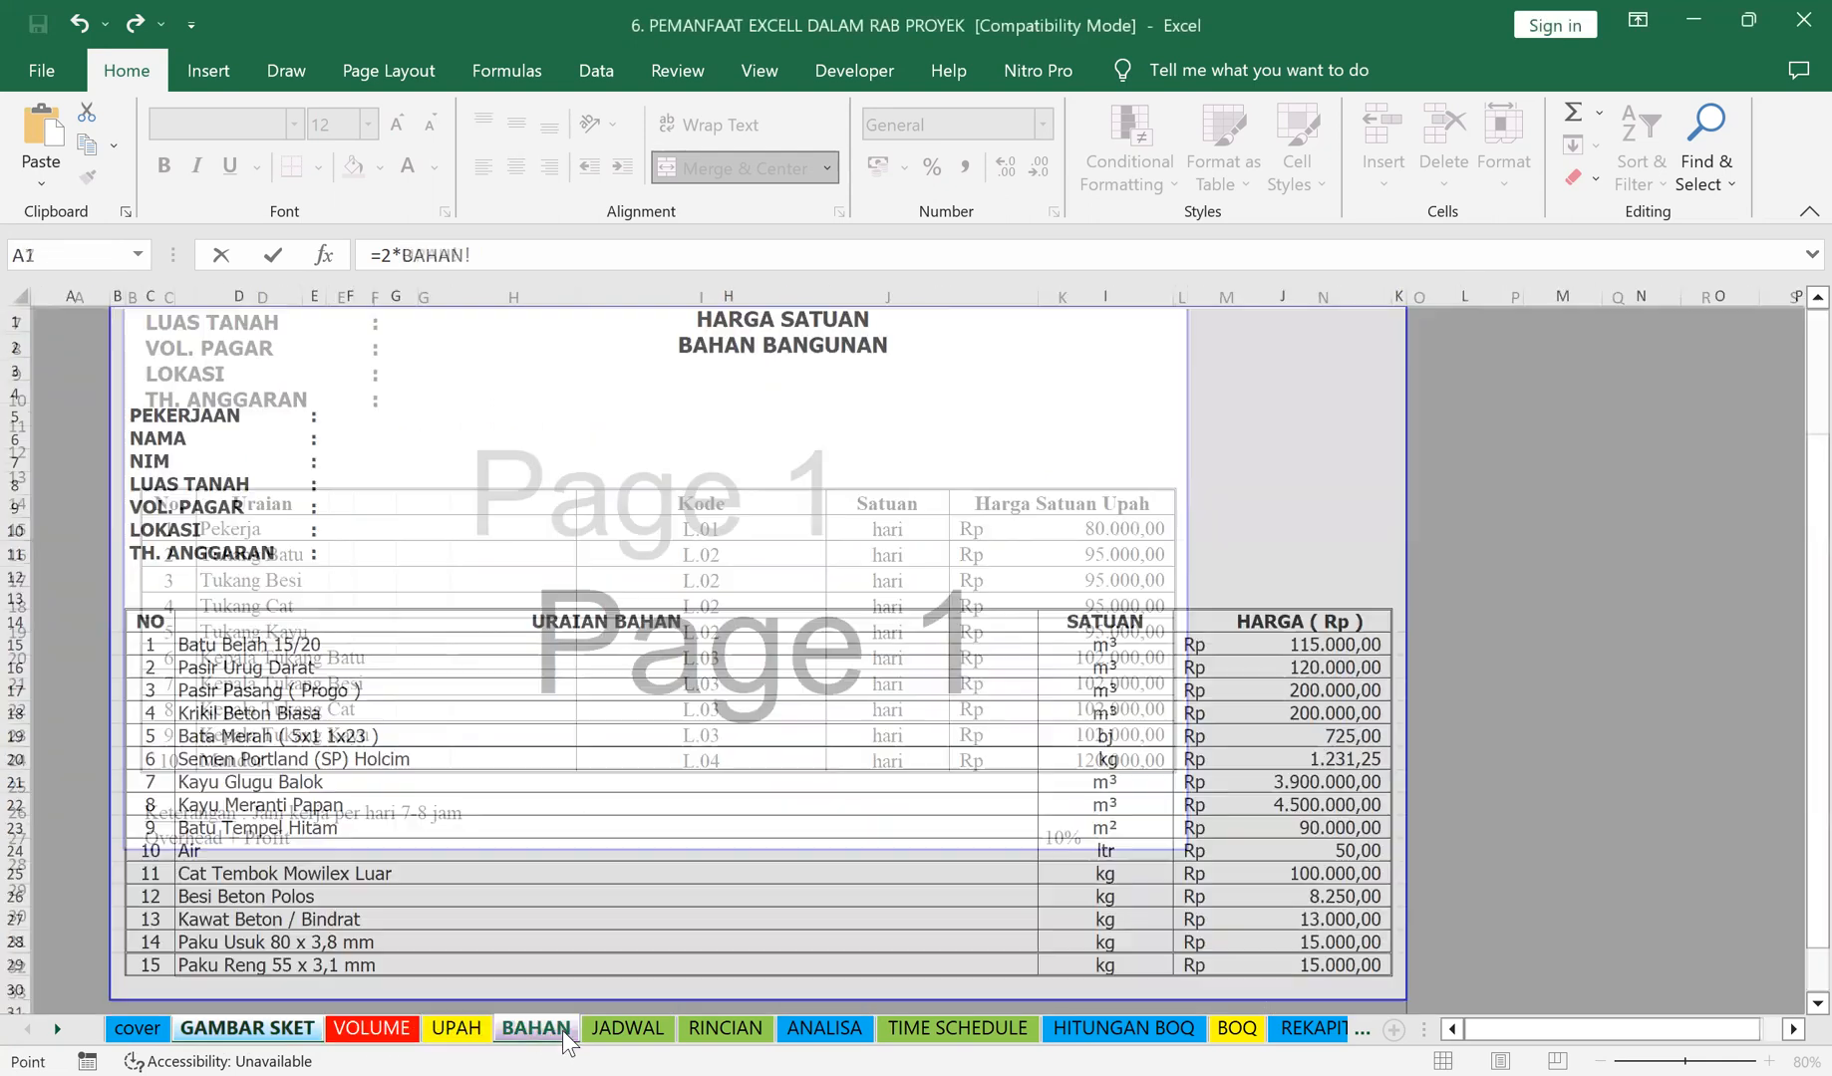
{"action": "left_click", "coordinate": [628, 1029]}
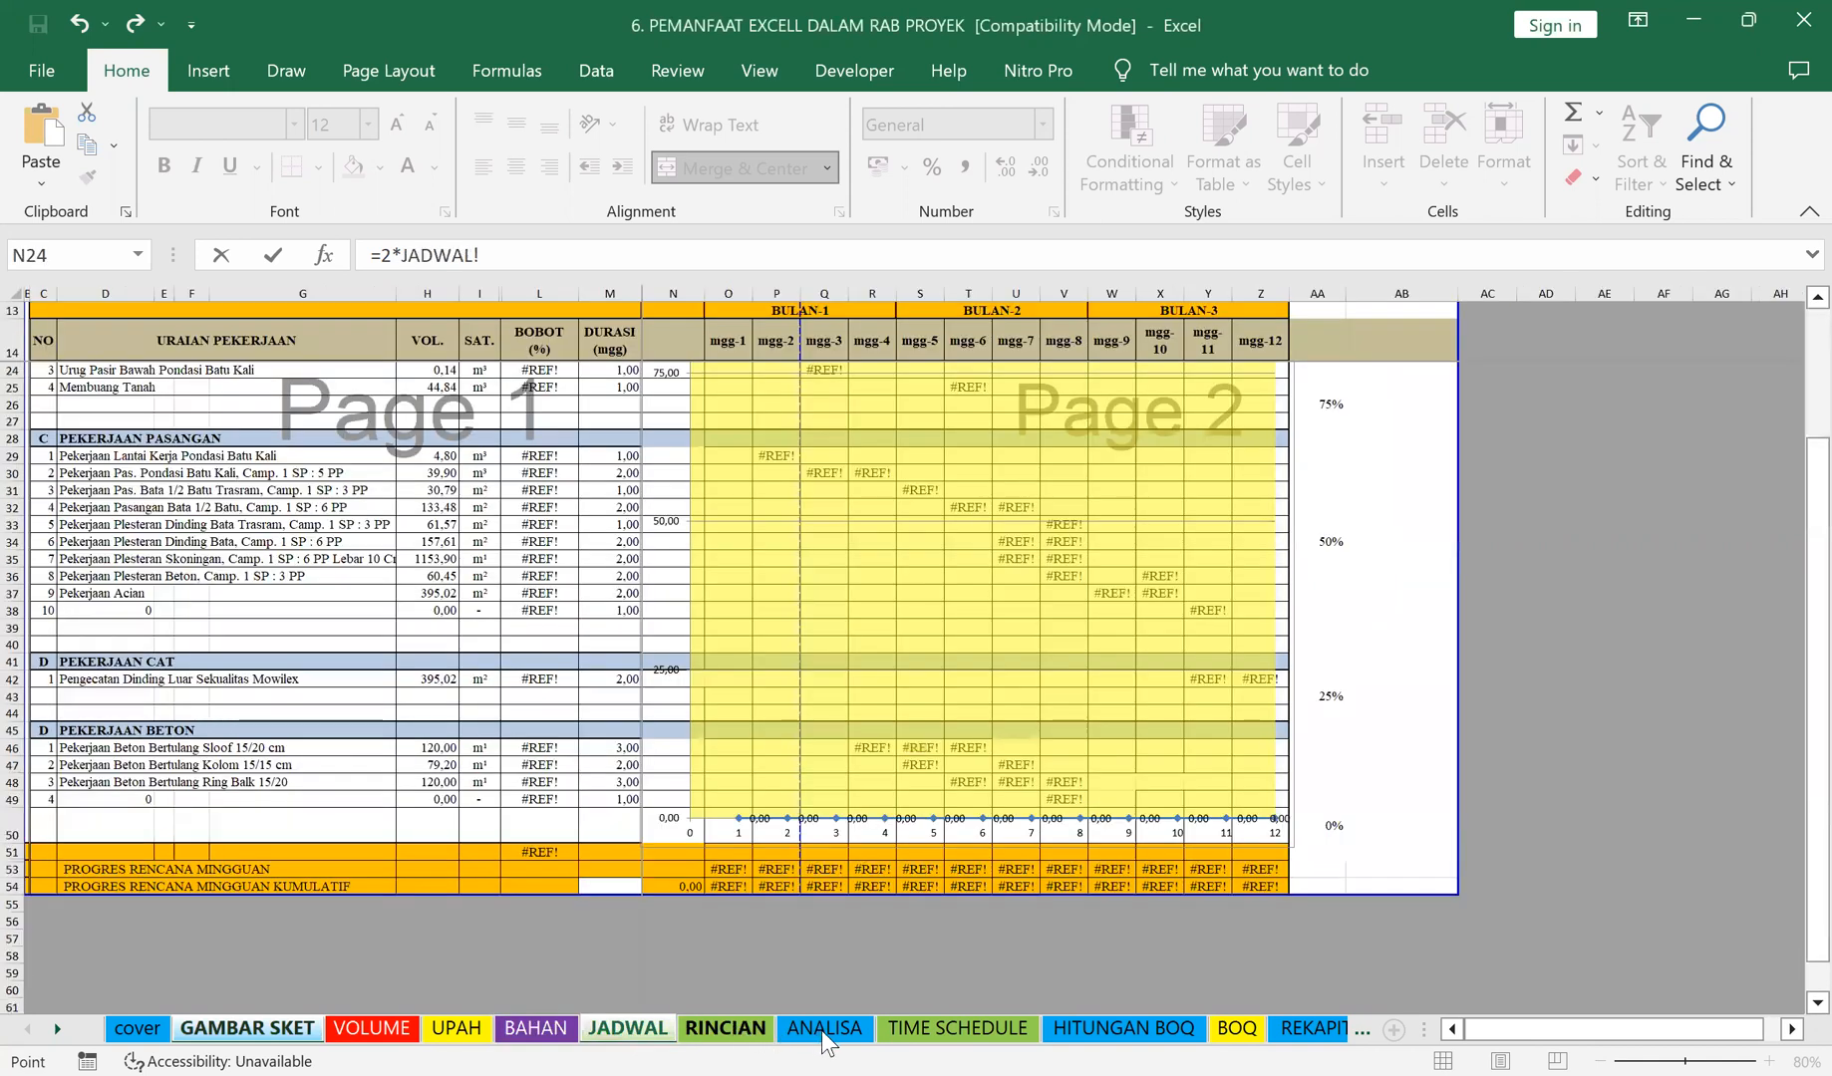
{"action": "left_click", "coordinate": [822, 1031]}
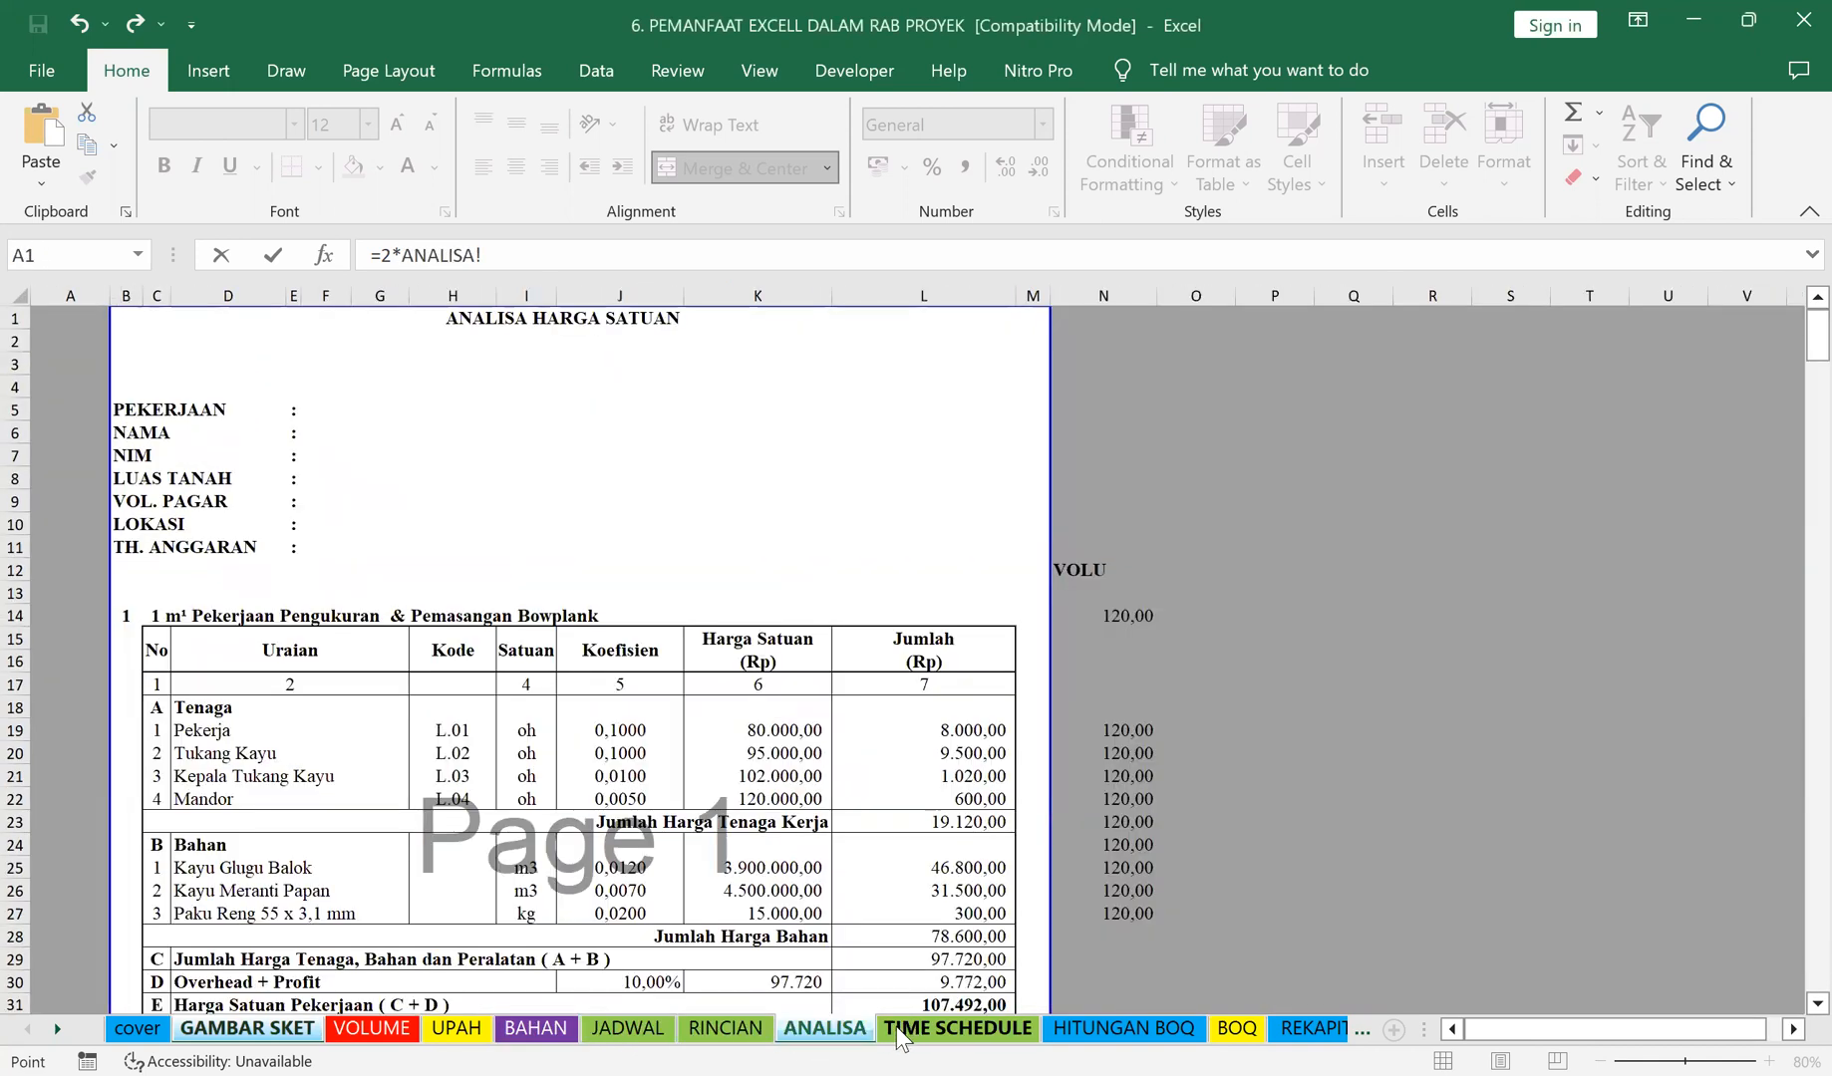
{"action": "left_click", "coordinate": [902, 1026]}
{"action": "left_click", "coordinate": [1125, 1037]}
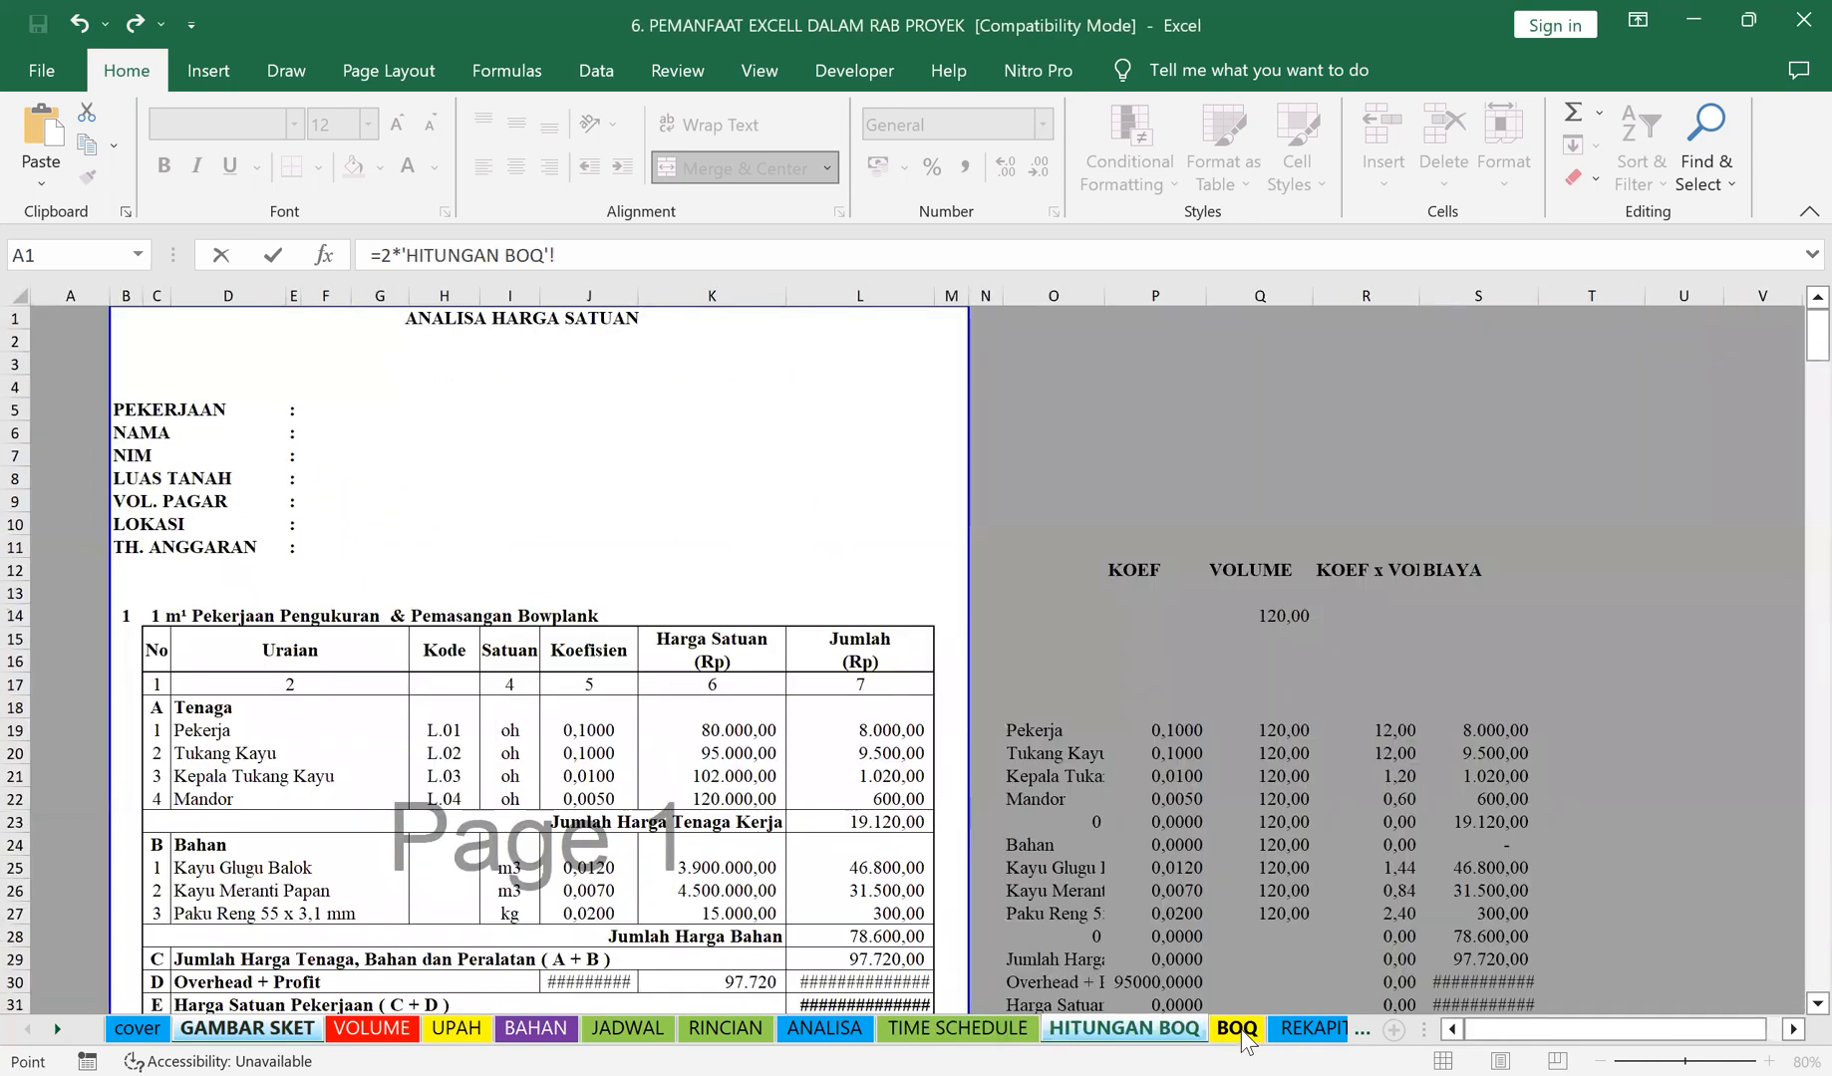
{"action": "left_click", "coordinate": [1327, 1035]}
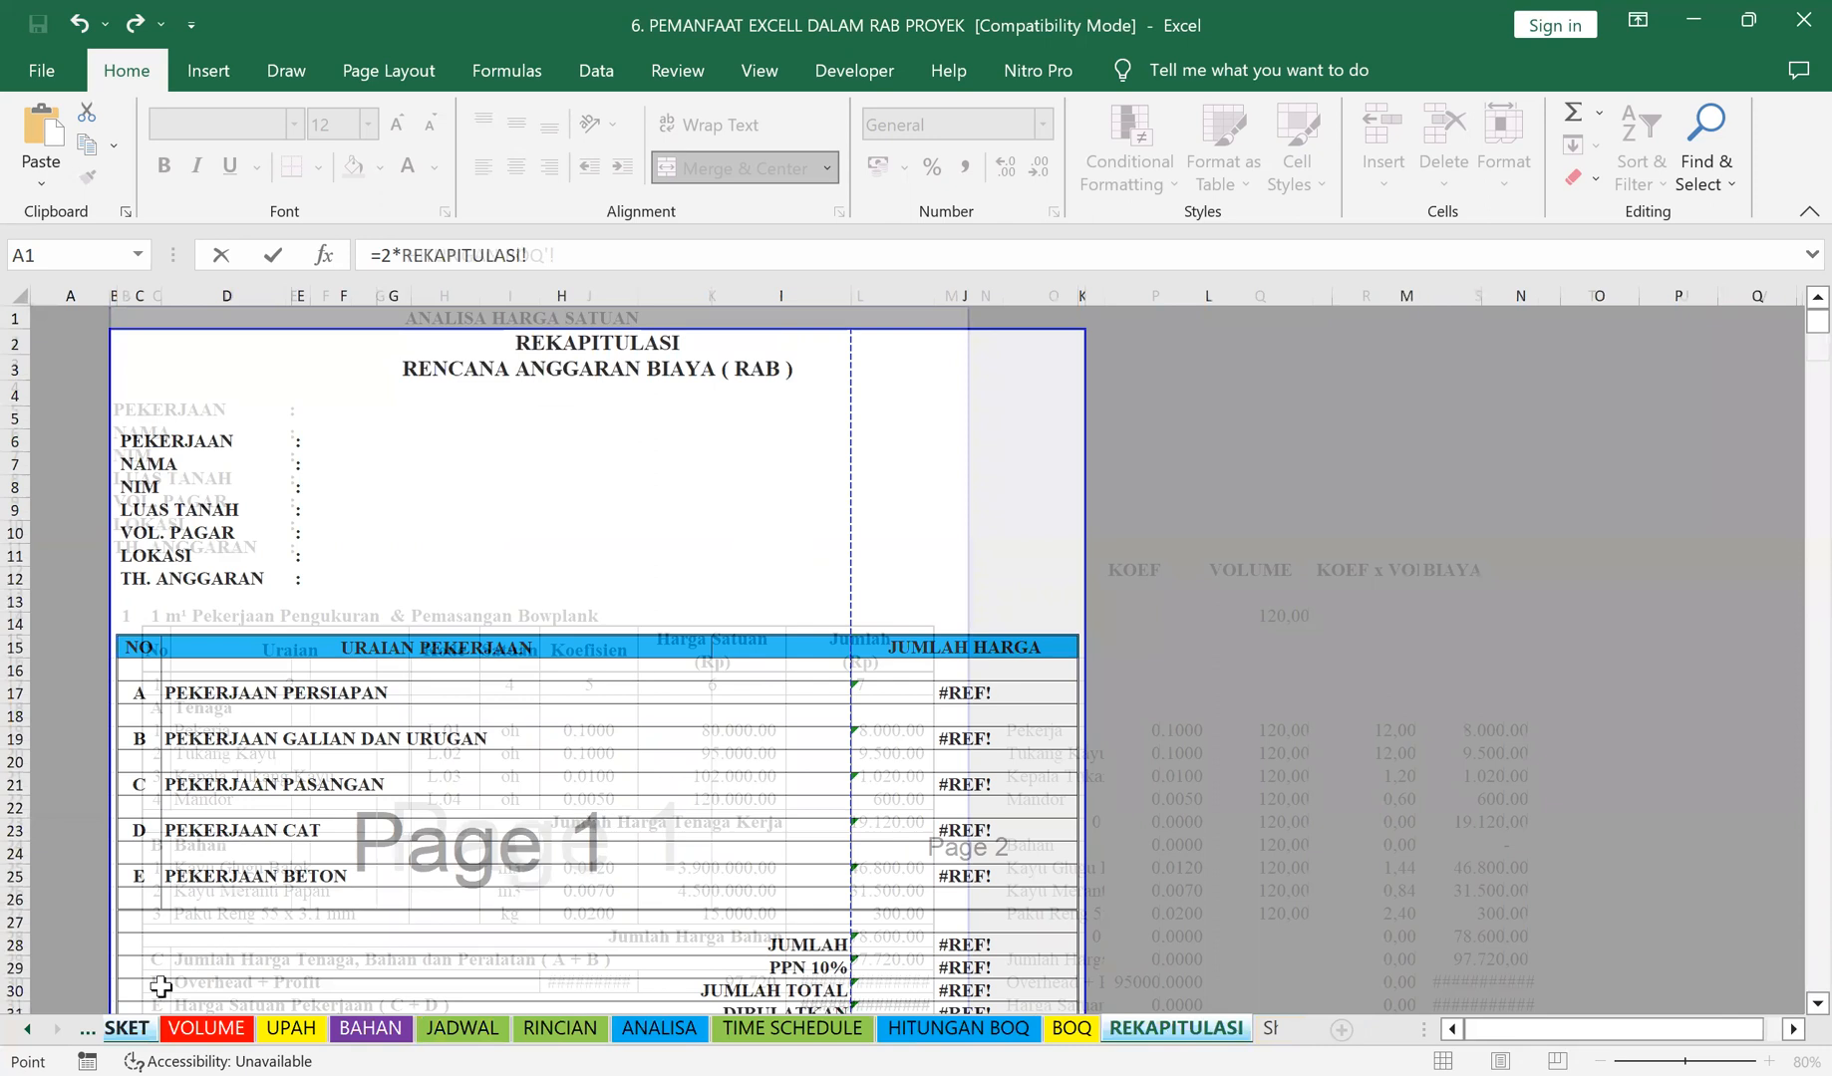
Step: Return to the cover sheet and review its titles, logo, author and lecturer details, and university footer
{"action": "left_click", "coordinate": [29, 1030]}
{"action": "left_click", "coordinate": [139, 1034]}
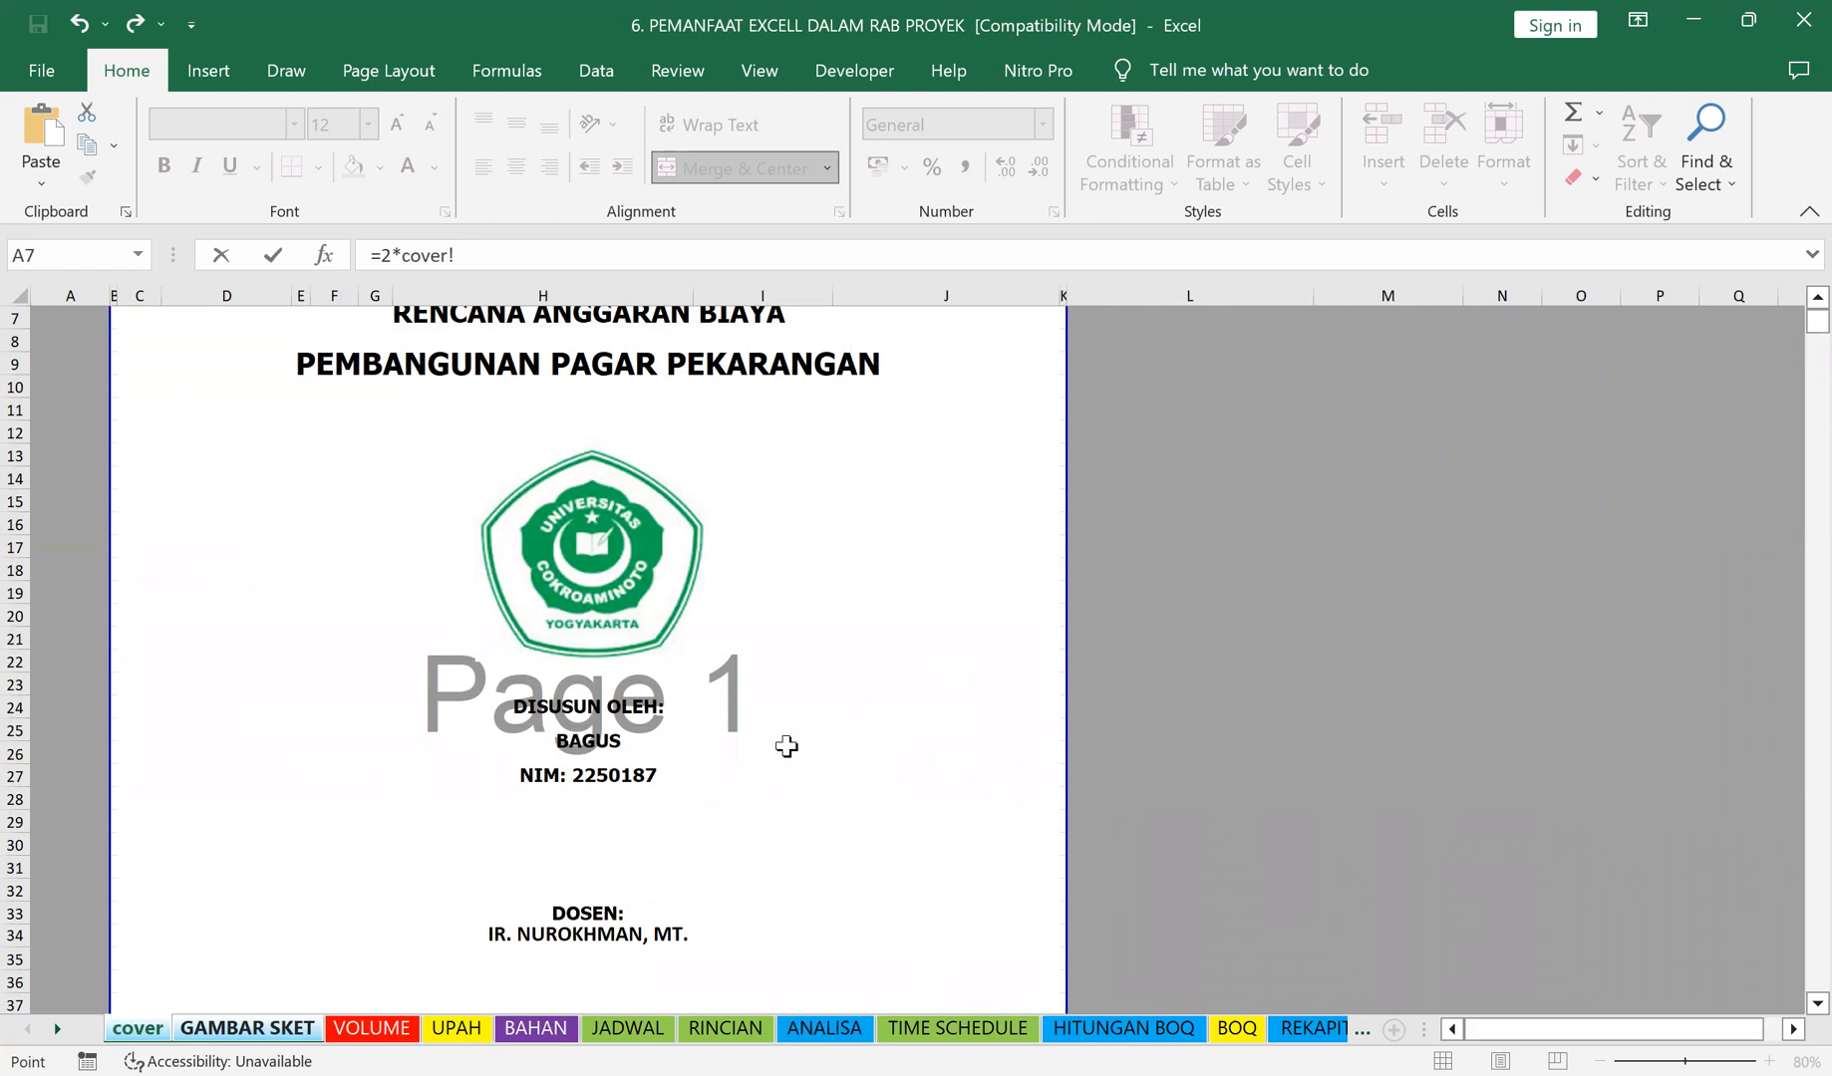
{"action": "scroll", "coordinate": [867, 718], "scroll_direction": "up", "scroll_amount": 2}
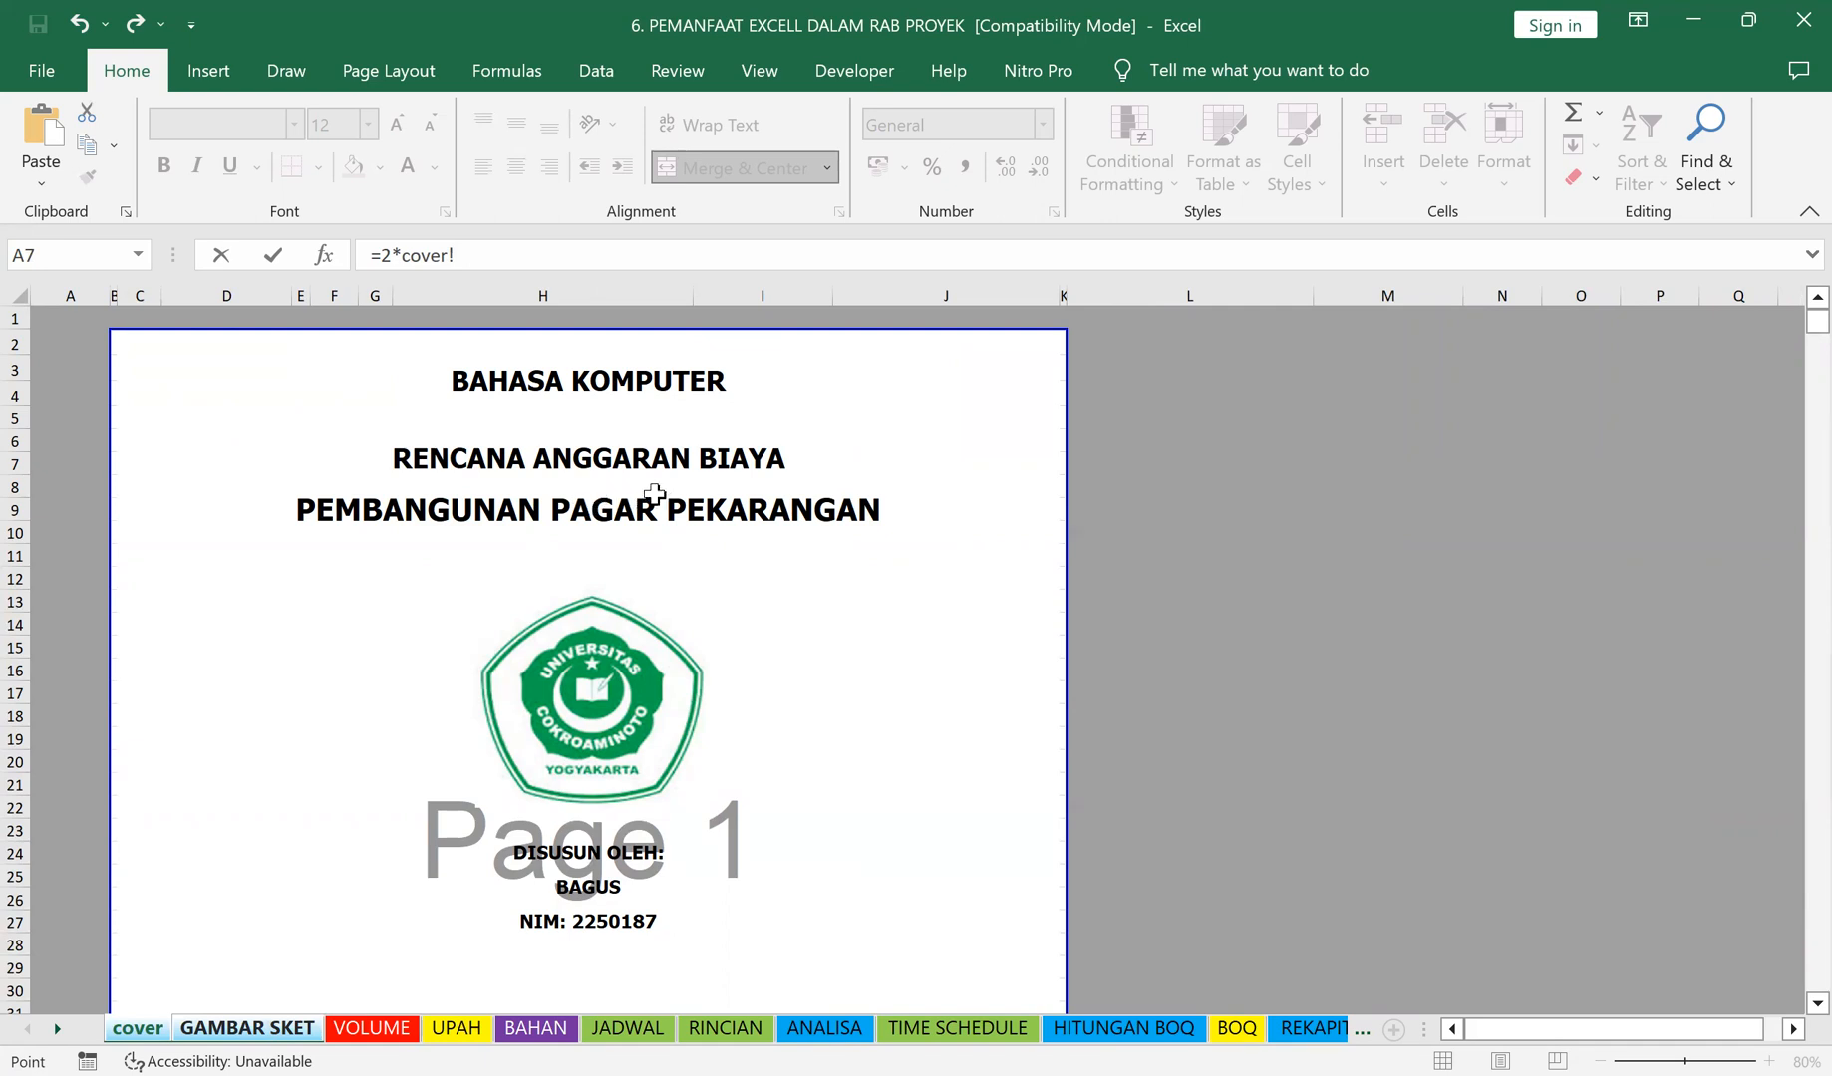
{"action": "scroll", "coordinate": [786, 550], "scroll_direction": "down", "scroll_amount": 1}
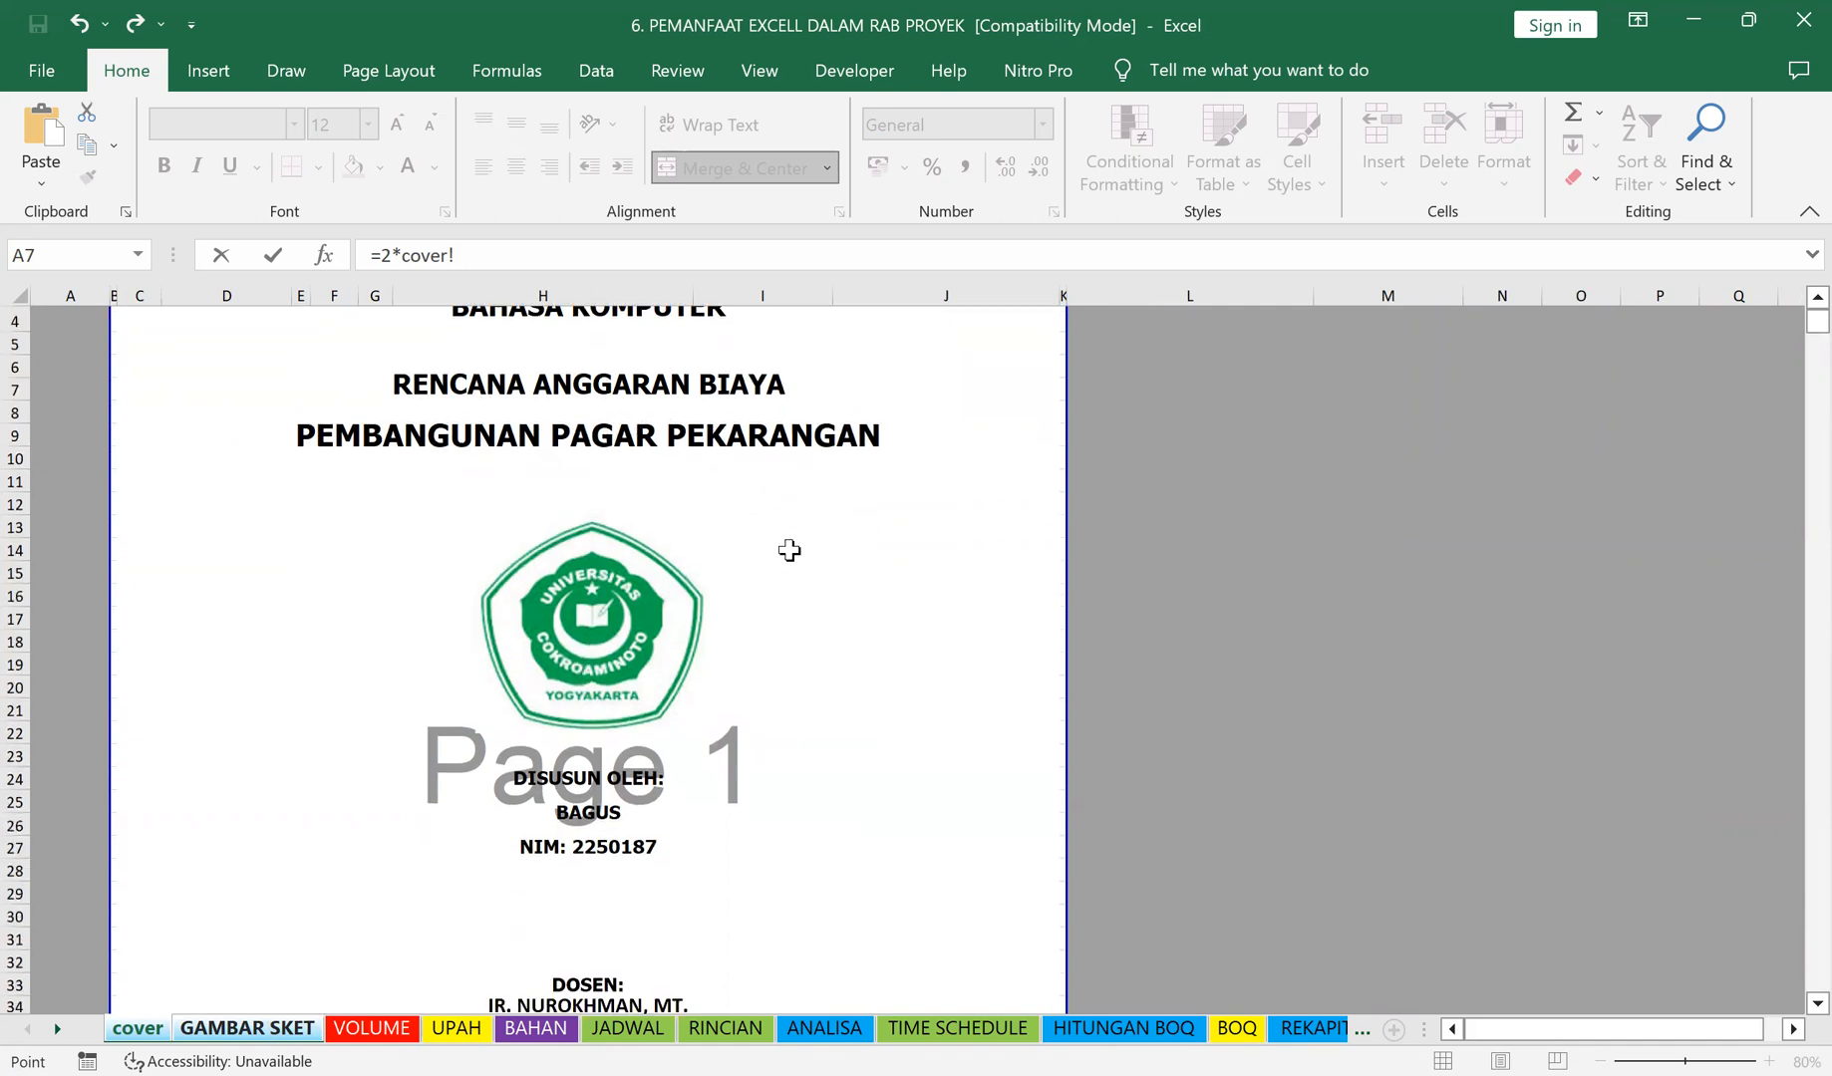
{"action": "scroll", "coordinate": [794, 549], "scroll_direction": "down", "scroll_amount": 2}
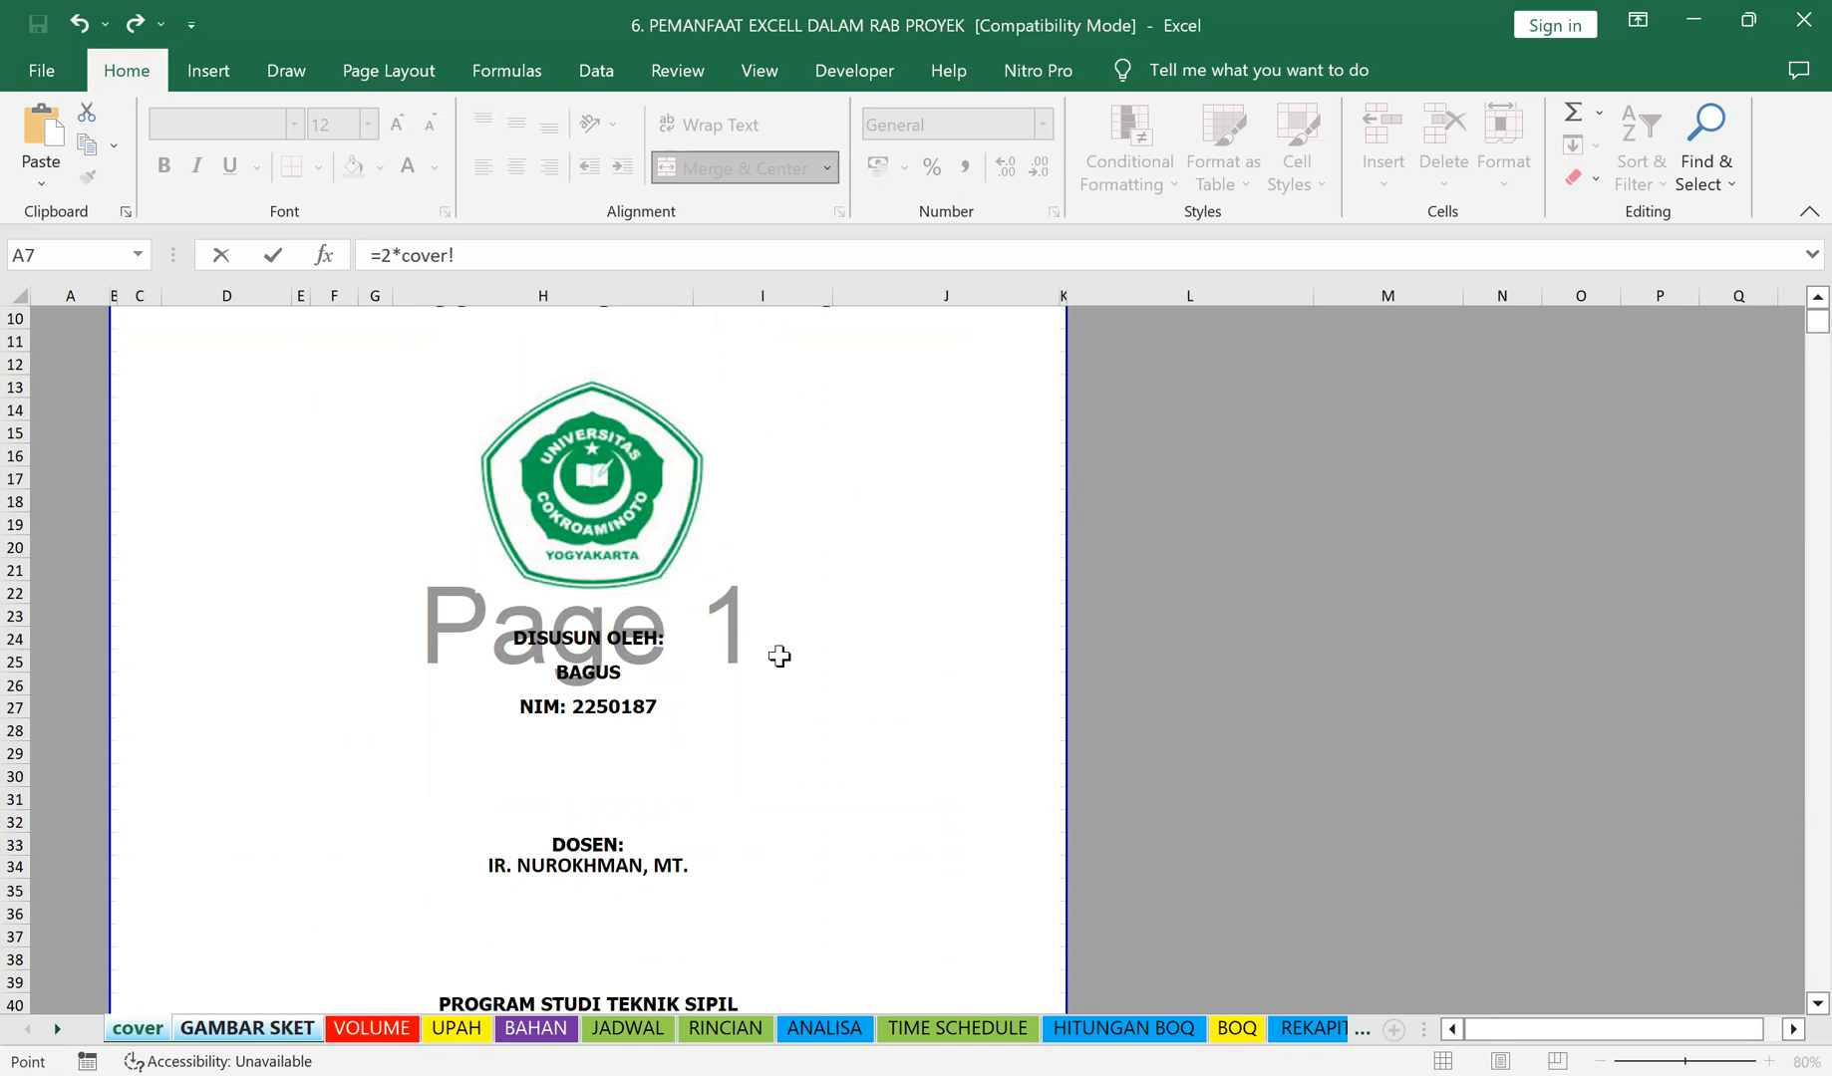
{"action": "scroll", "coordinate": [739, 716], "scroll_direction": "down", "scroll_amount": 1}
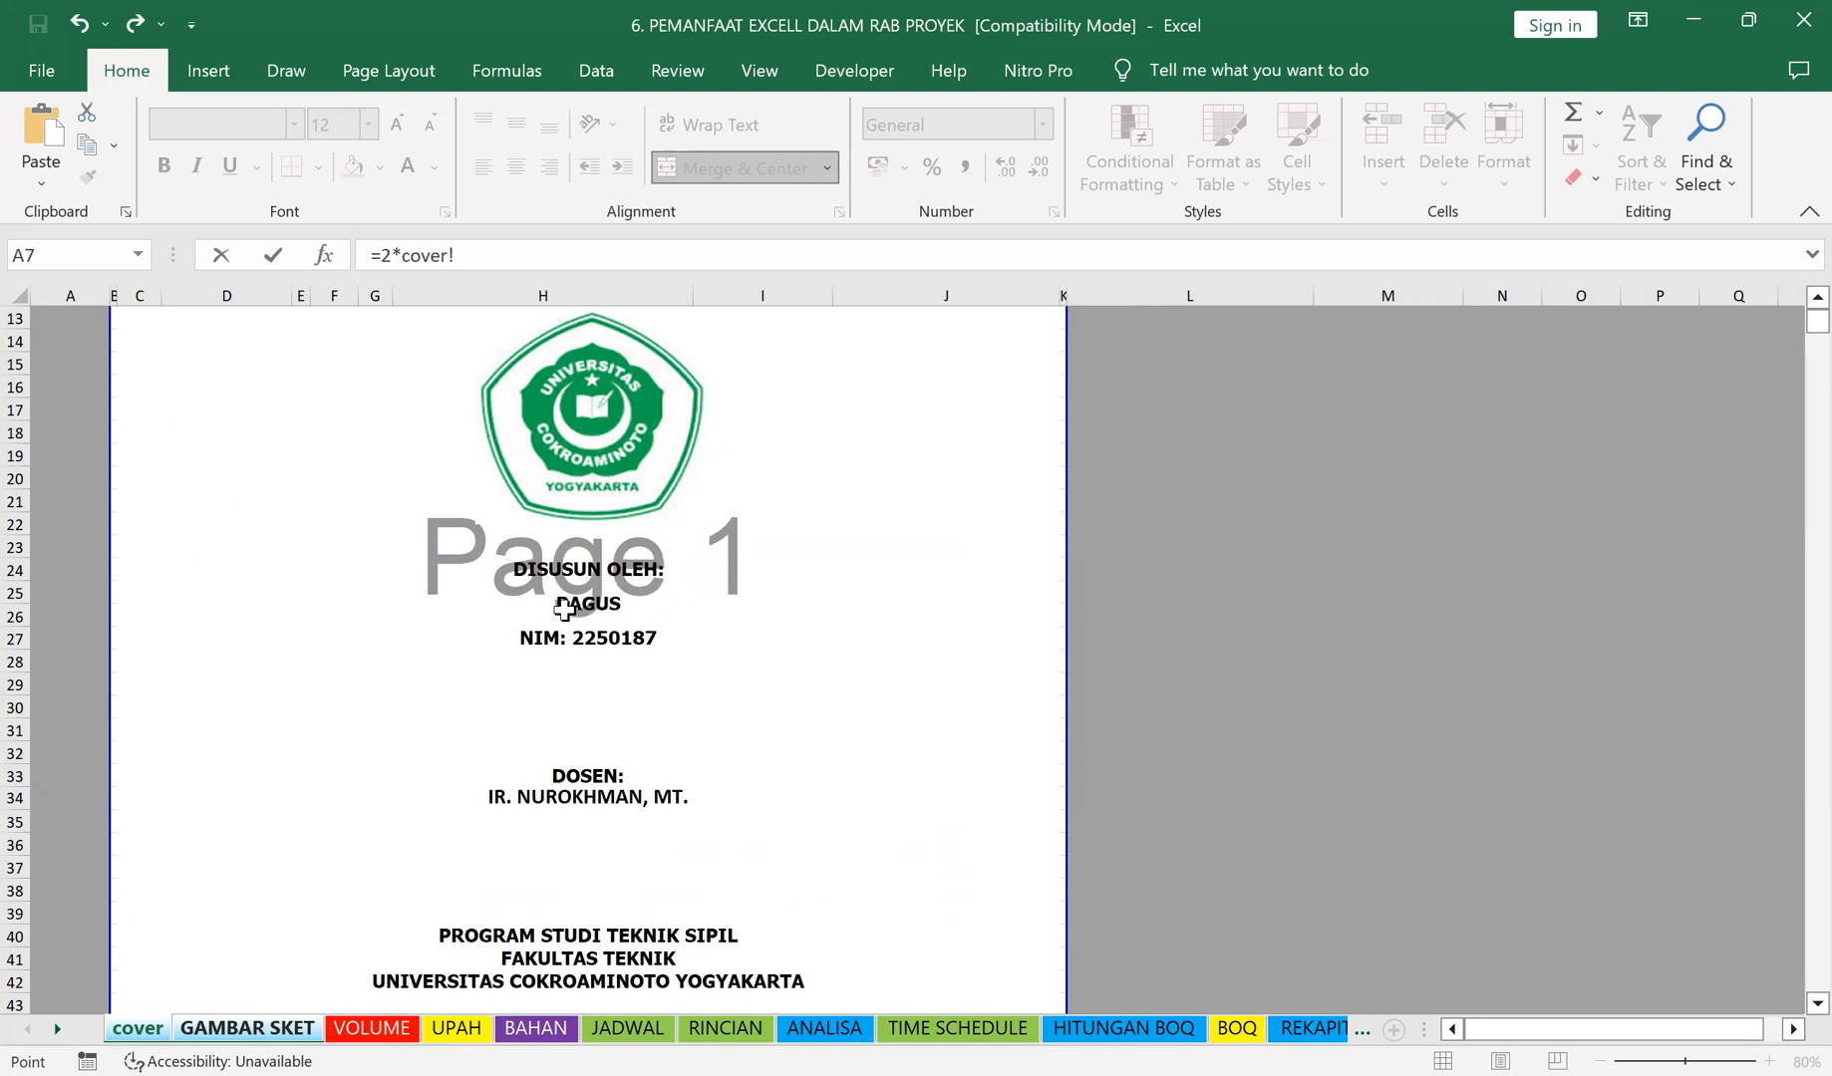
{"action": "scroll", "coordinate": [660, 763], "scroll_direction": "down", "scroll_amount": 2}
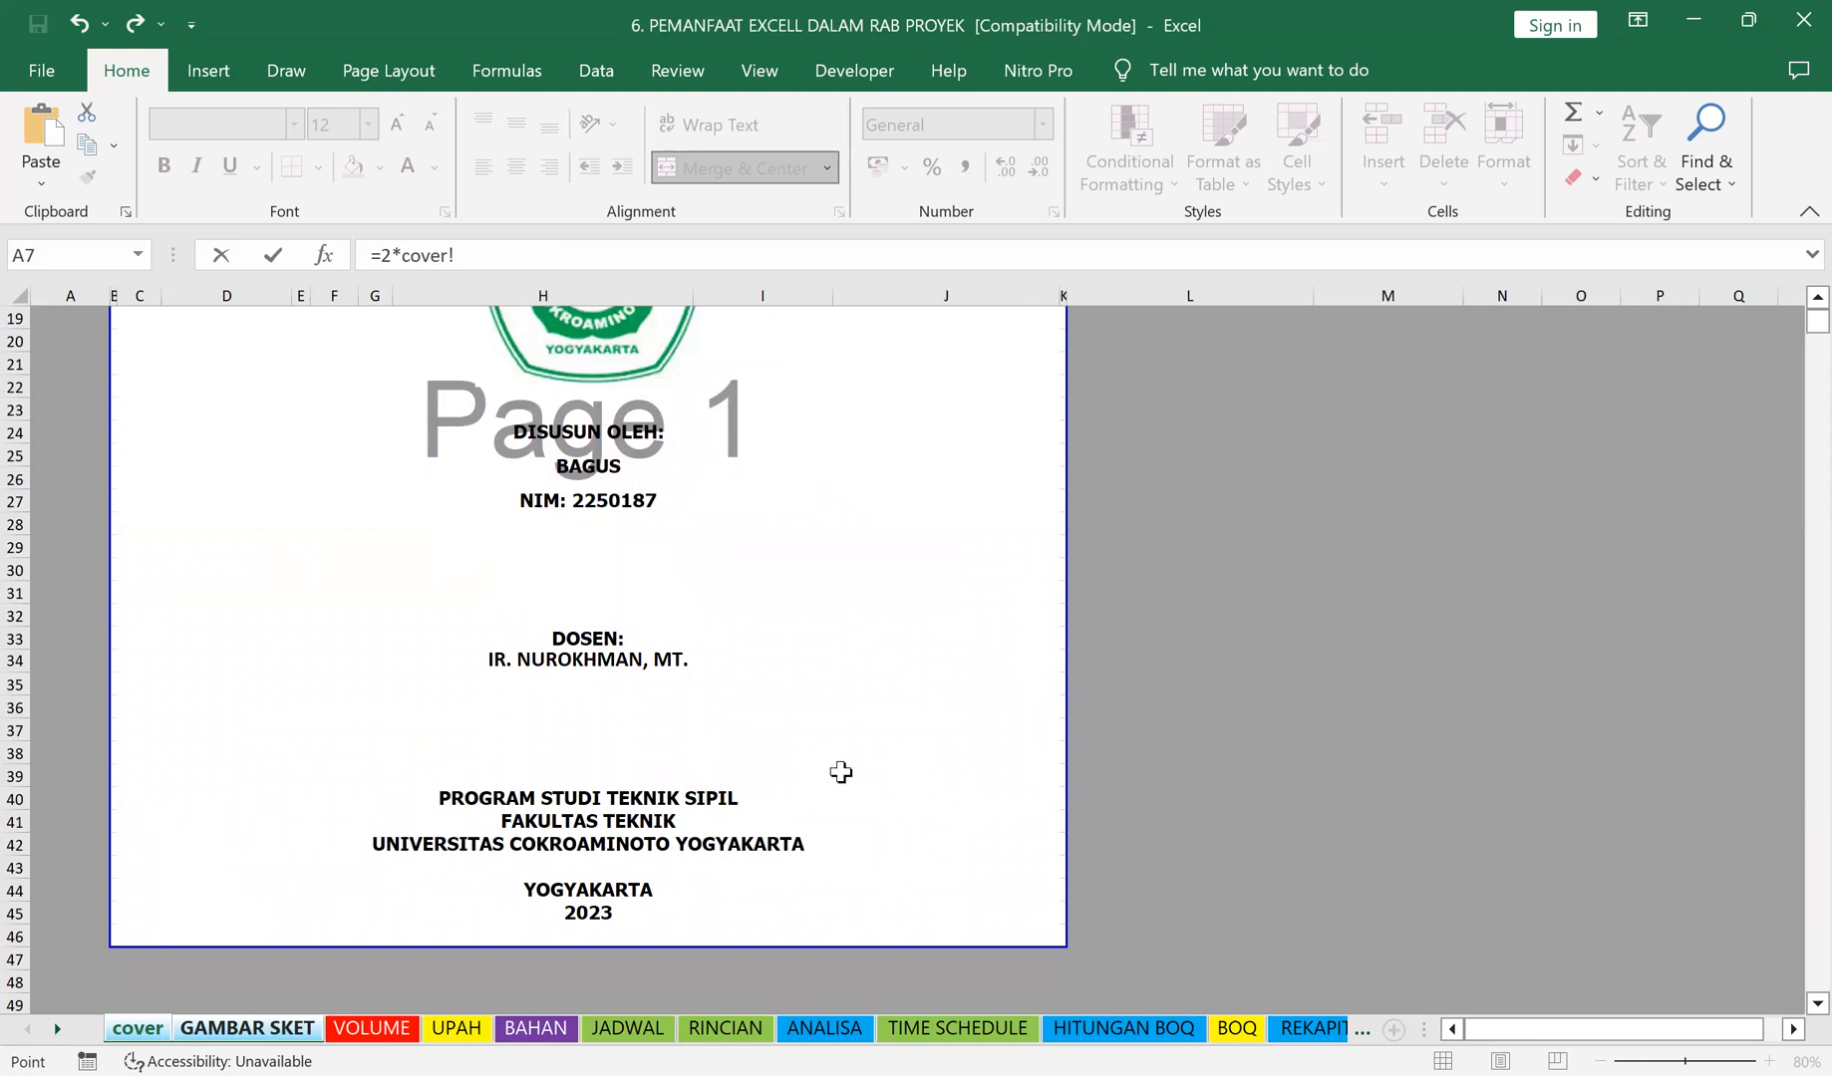
{"action": "scroll", "coordinate": [399, 788], "scroll_direction": "up", "scroll_amount": 2}
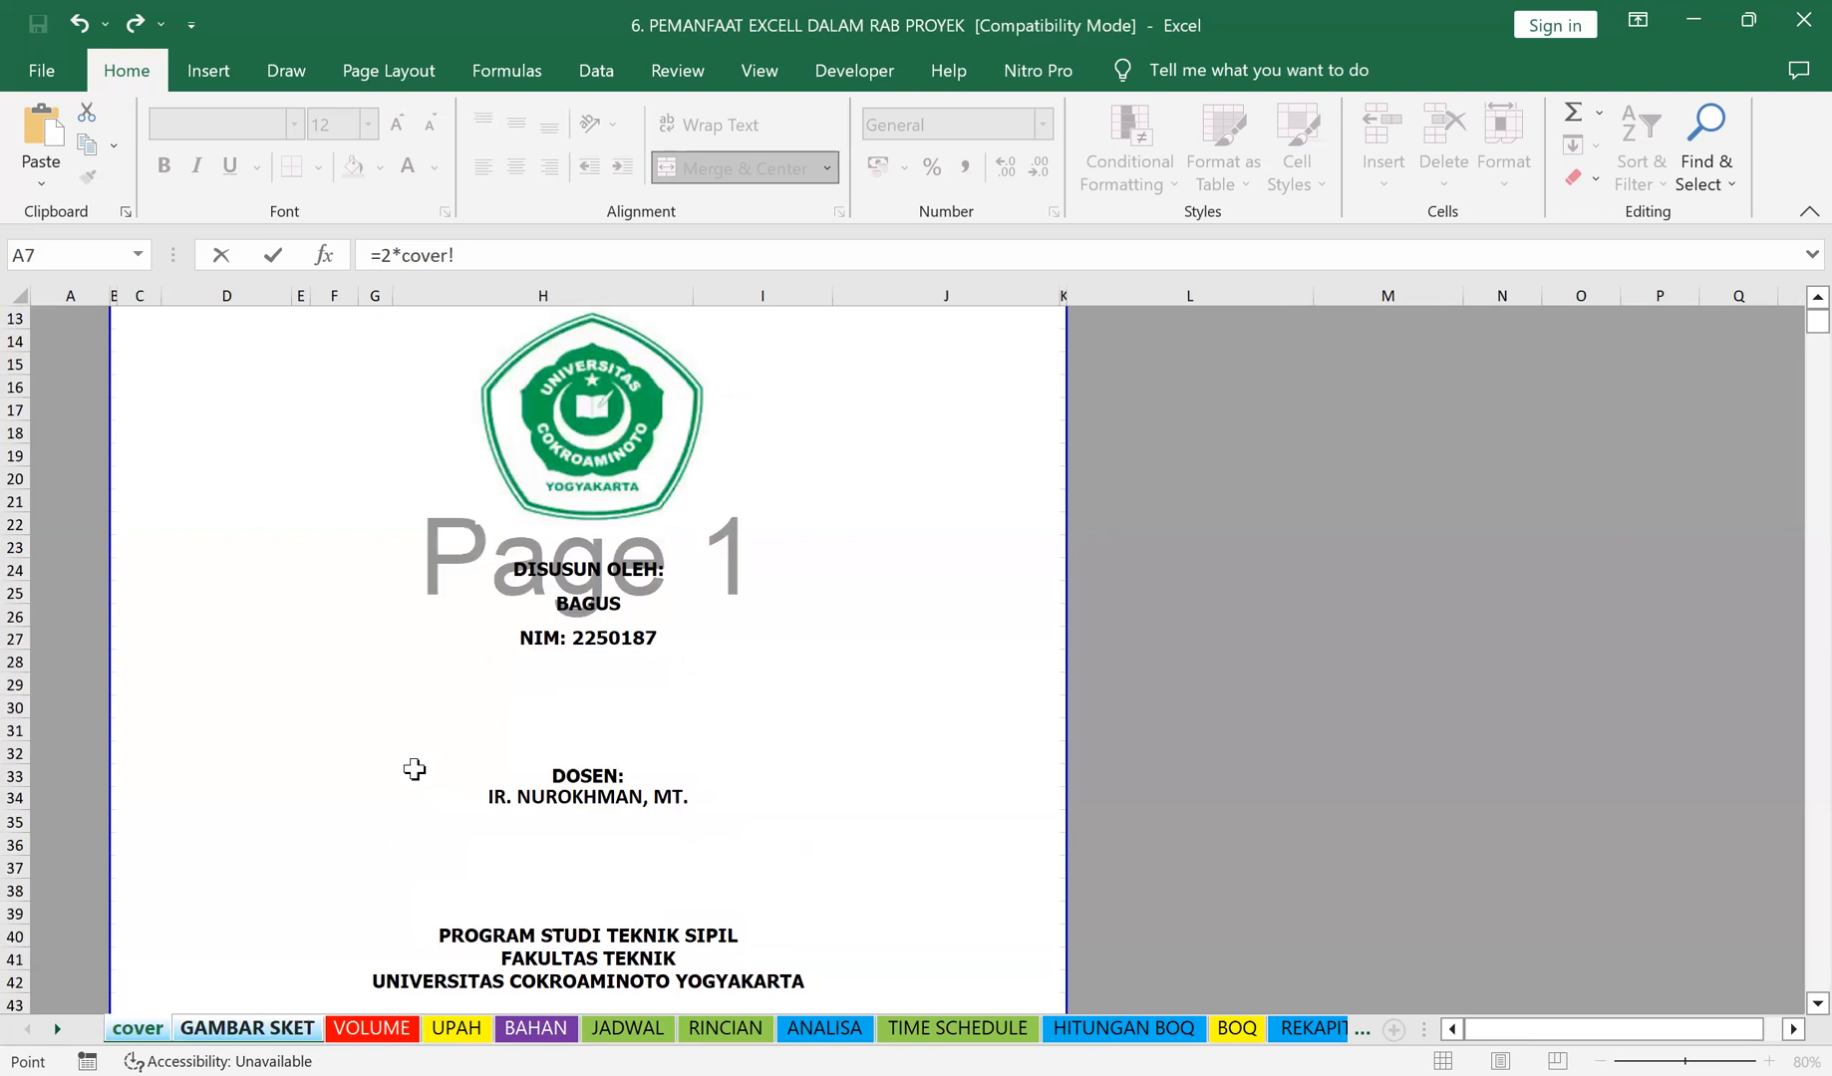
{"action": "scroll", "coordinate": [757, 671], "scroll_direction": "up", "scroll_amount": 4}
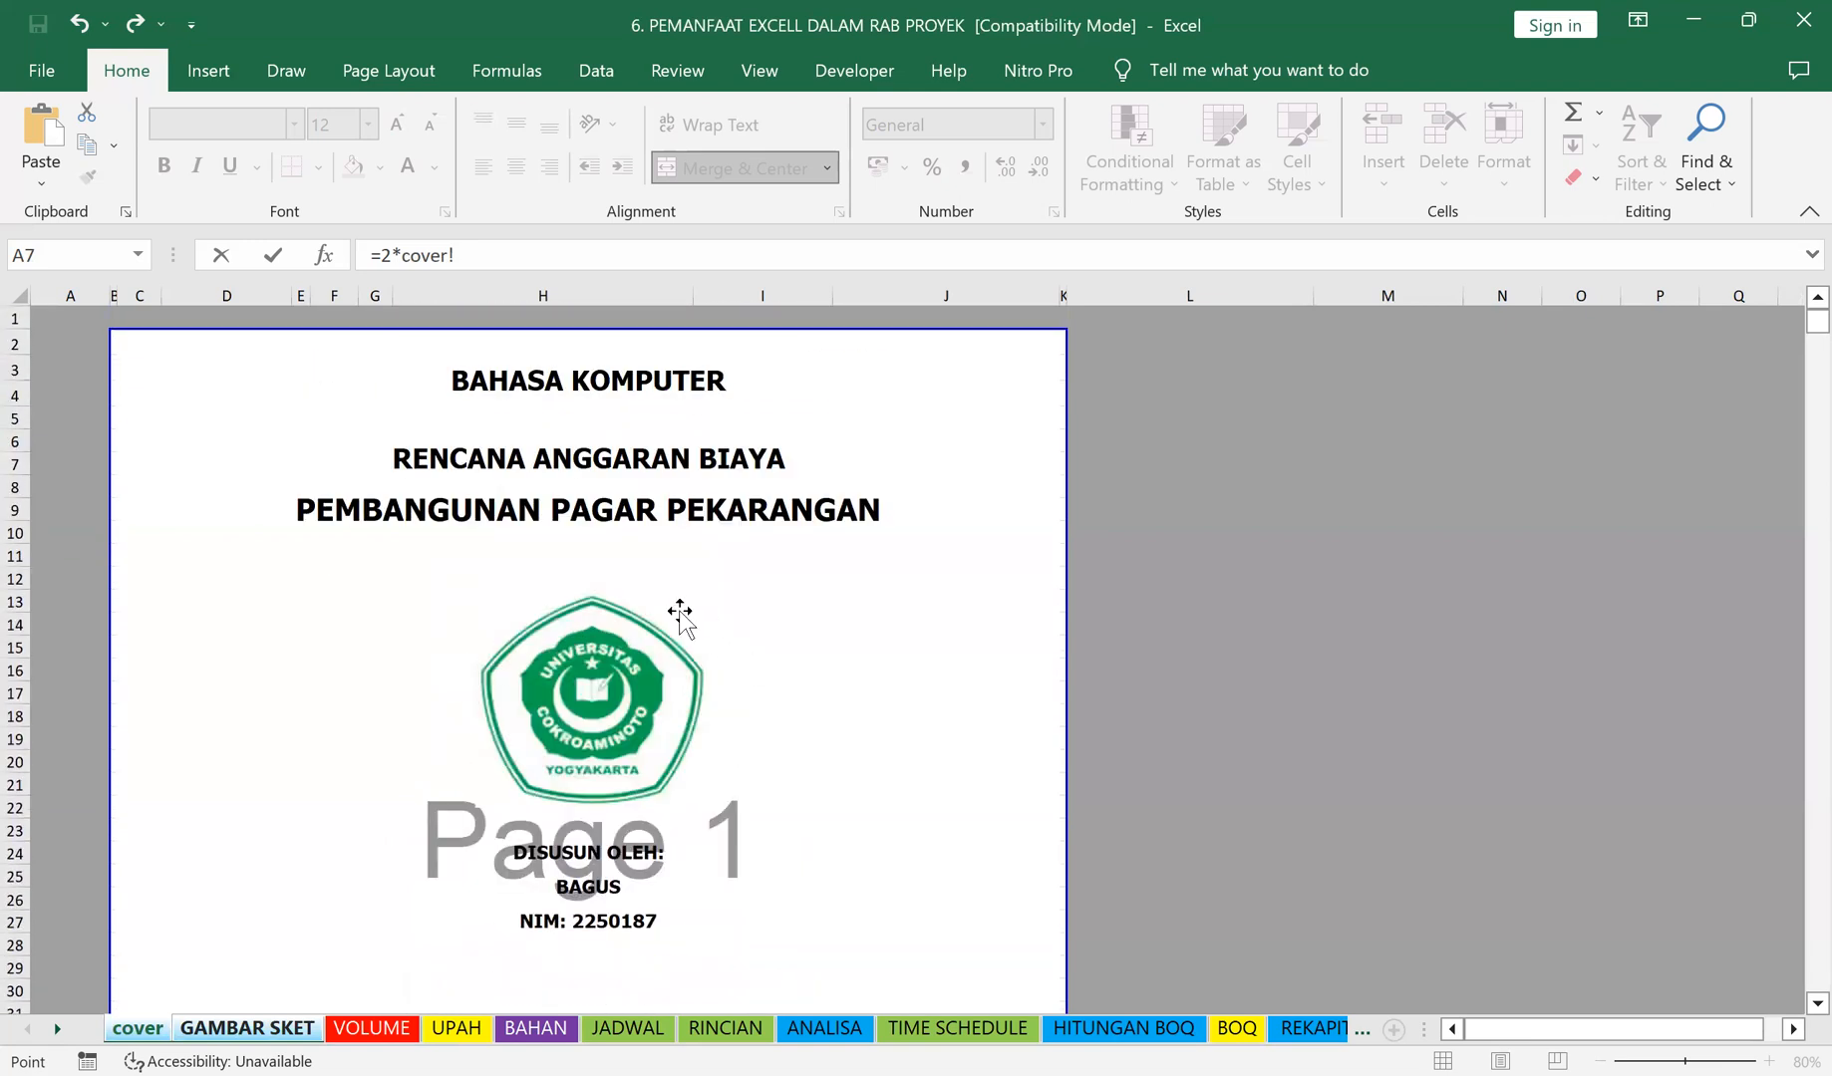
{"action": "left_click", "coordinate": [632, 511]}
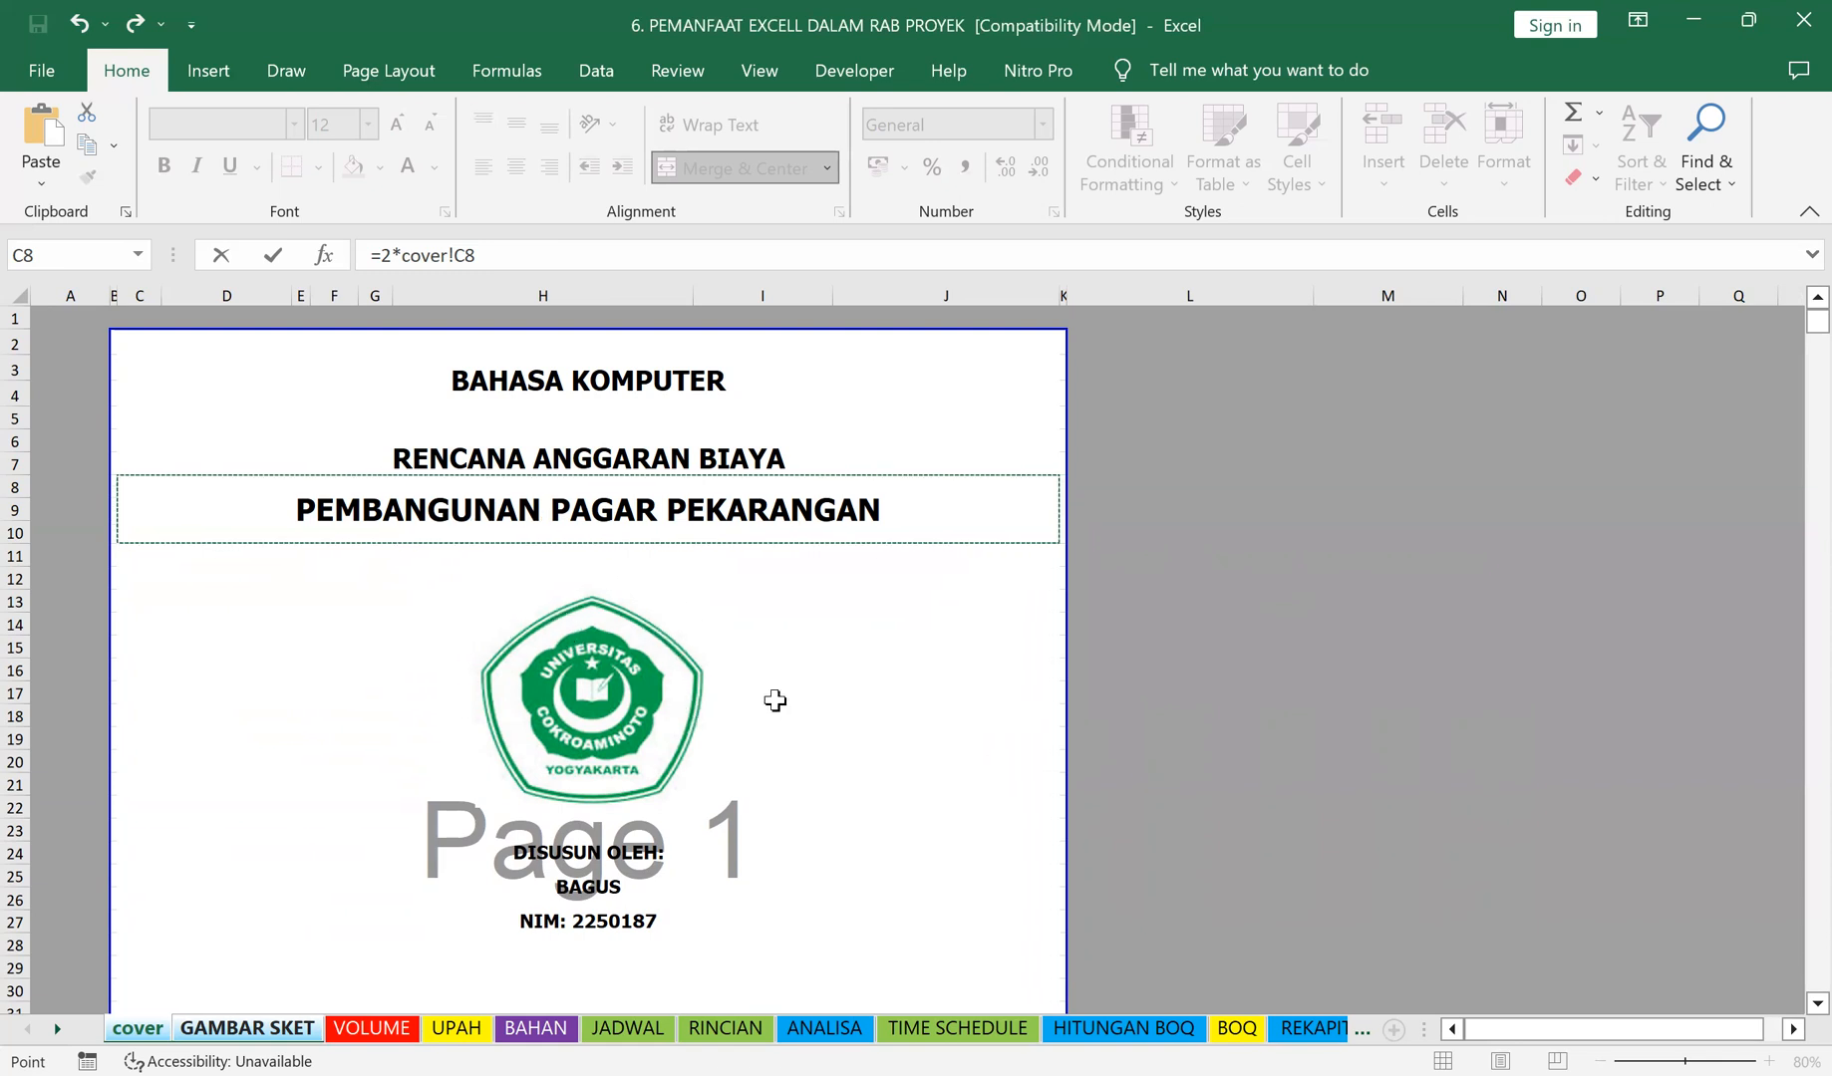
Step: On the GAMBAR SKET sheet, commit the VOL. PAGAR formula in F10 as =2*'GAMBAR SKET'!C8:J10
{"action": "left_click", "coordinate": [248, 1028]}
{"action": "scroll", "coordinate": [622, 677], "scroll_direction": "down", "scroll_amount": 2}
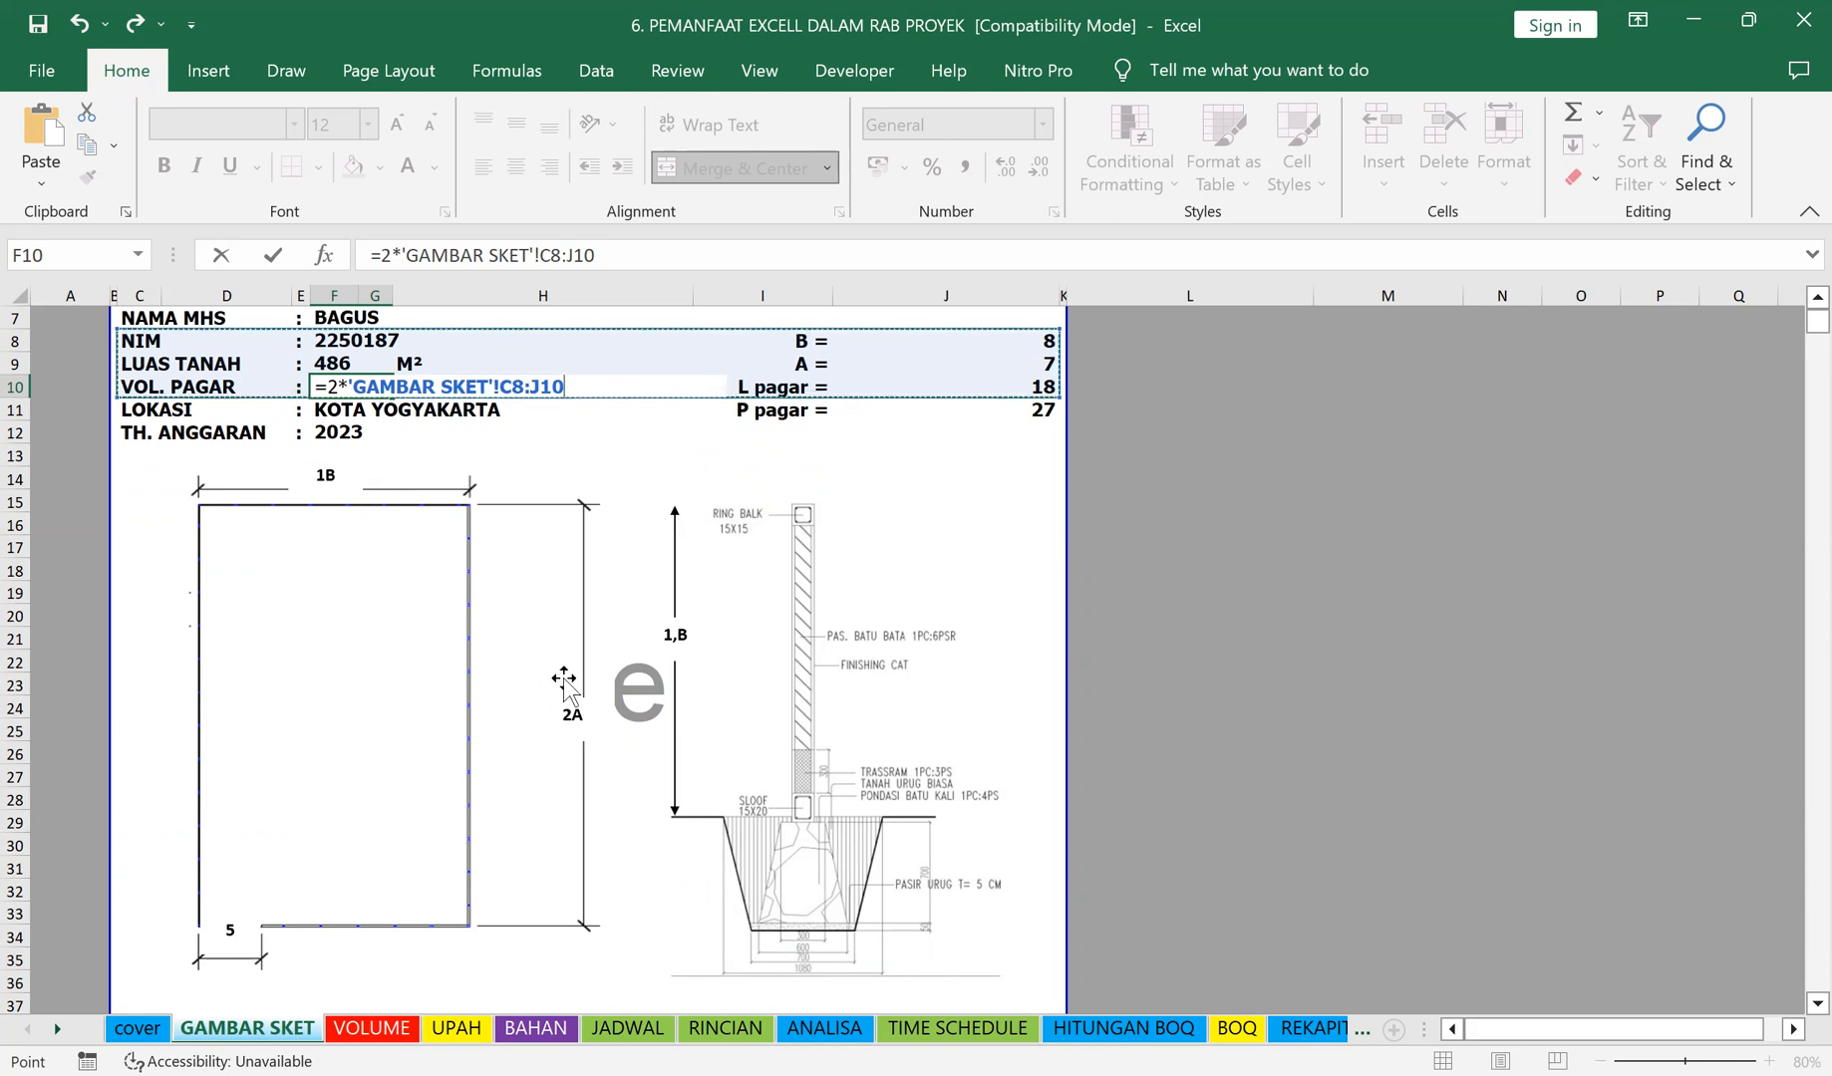
{"action": "key", "text": "Return"}
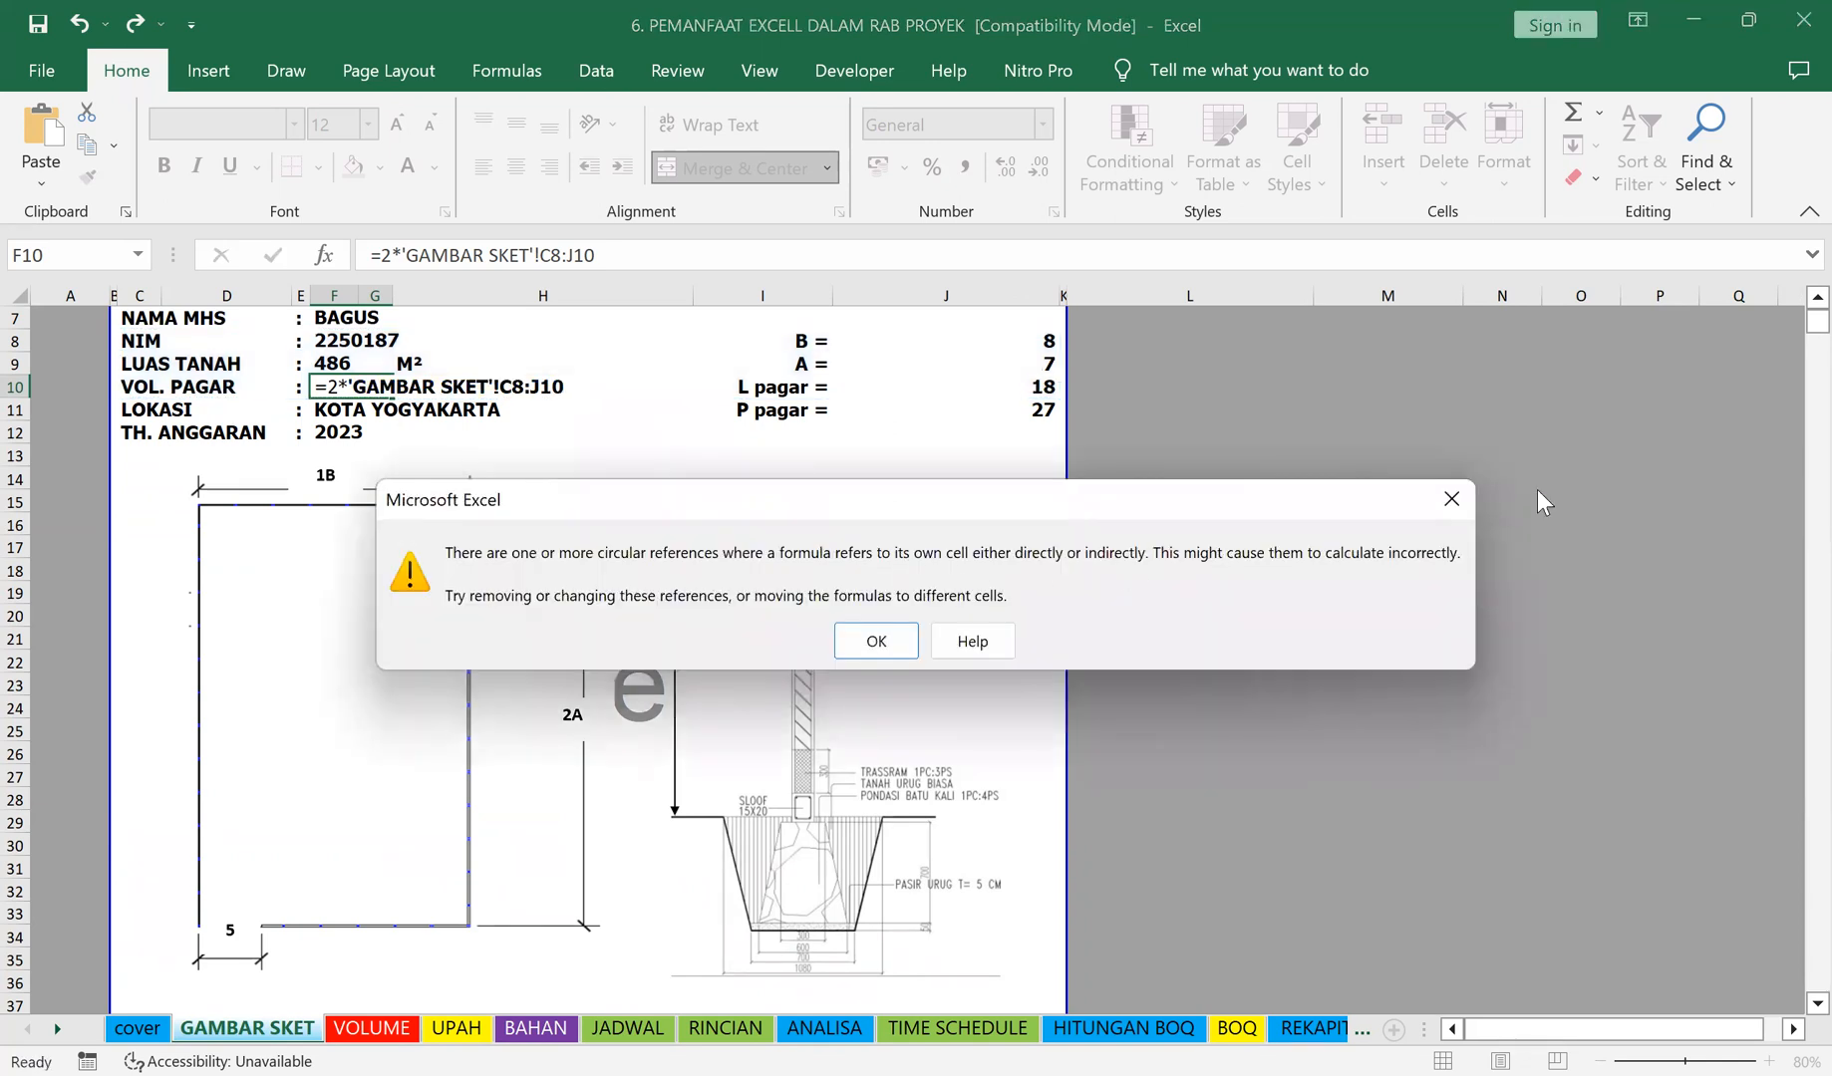
{"action": "left_click", "coordinate": [1451, 499]}
Step: Shift the grouped fence plan drawing slightly left, away from the foundation detail
{"action": "left_click", "coordinate": [269, 755]}
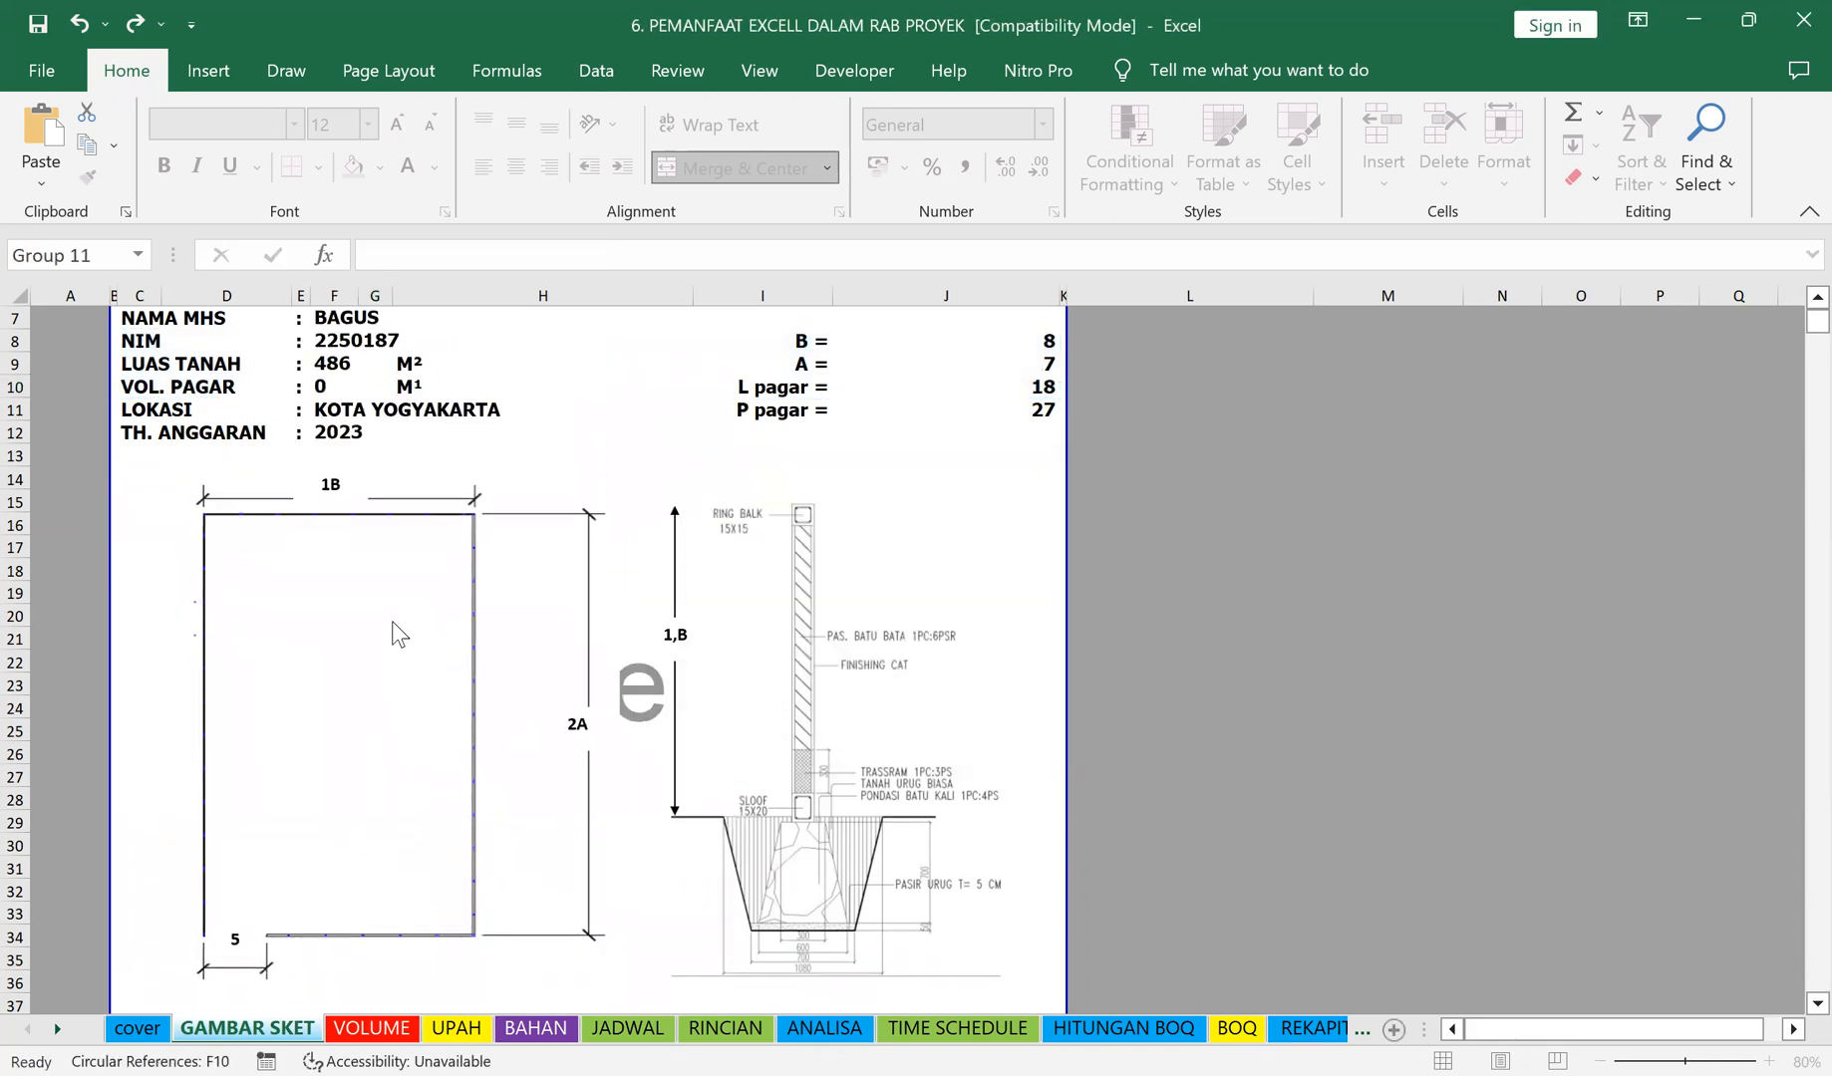
{"action": "left_click", "coordinate": [356, 643]}
{"action": "left_click_drag", "start_coordinate": [348, 643], "coordinate": [312, 651]}
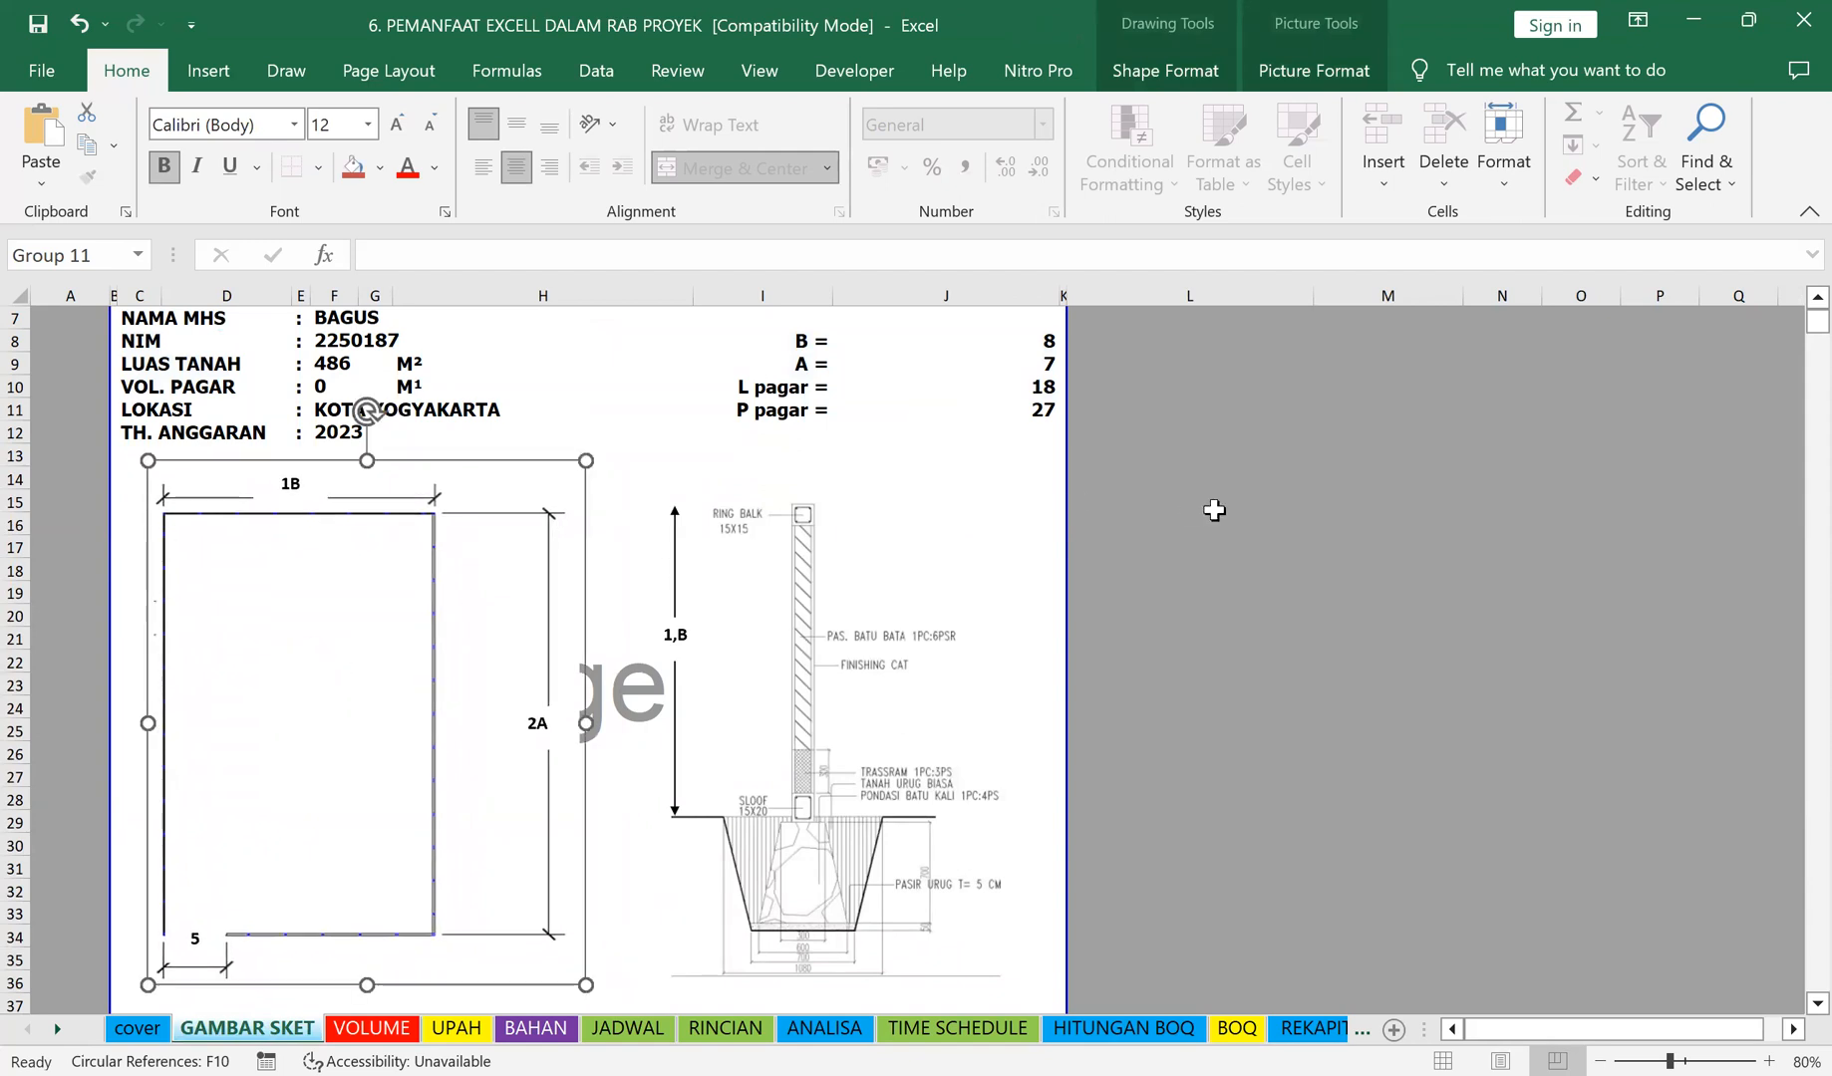
{"action": "left_click", "coordinate": [1201, 504]}
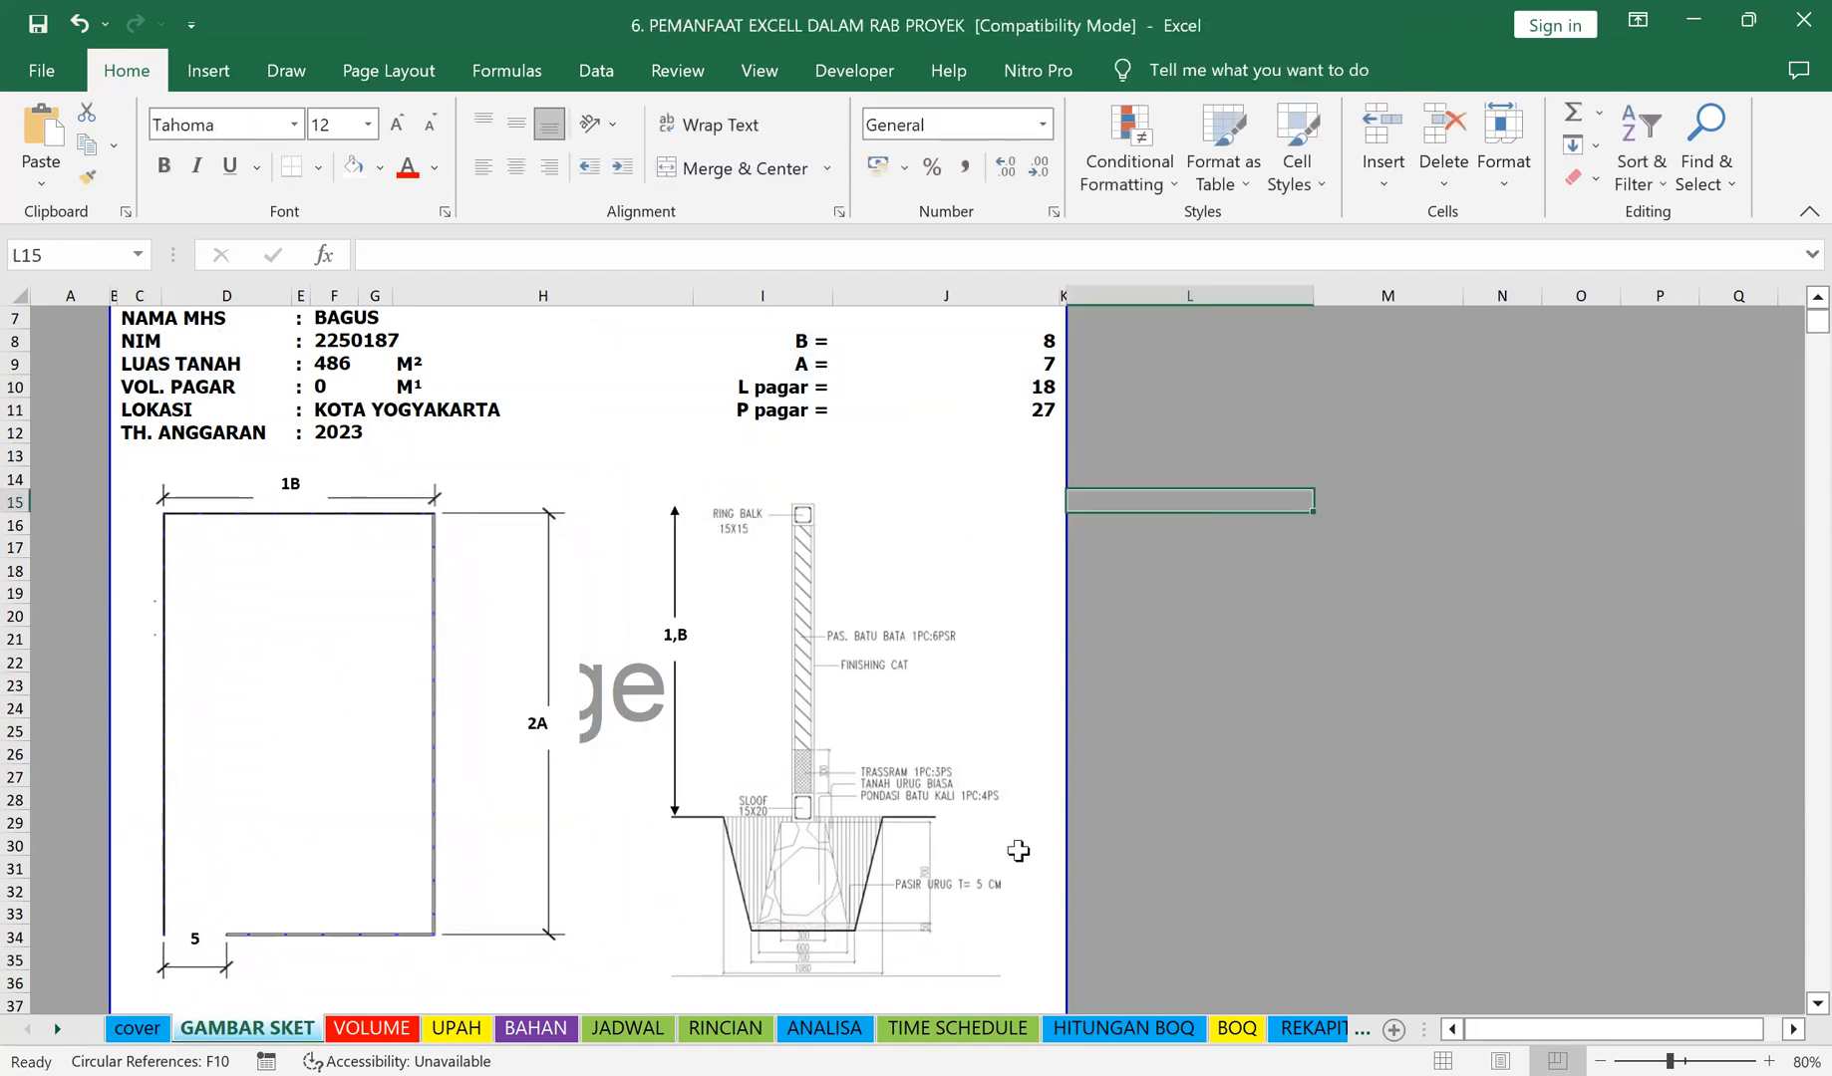
Step: Examine the DENAH plan and DETAIL PONDASI BATU KALI drawings, and check the NAMA MHS and NIM cells
{"action": "scroll", "coordinate": [855, 598], "scroll_direction": "down", "scroll_amount": 2}
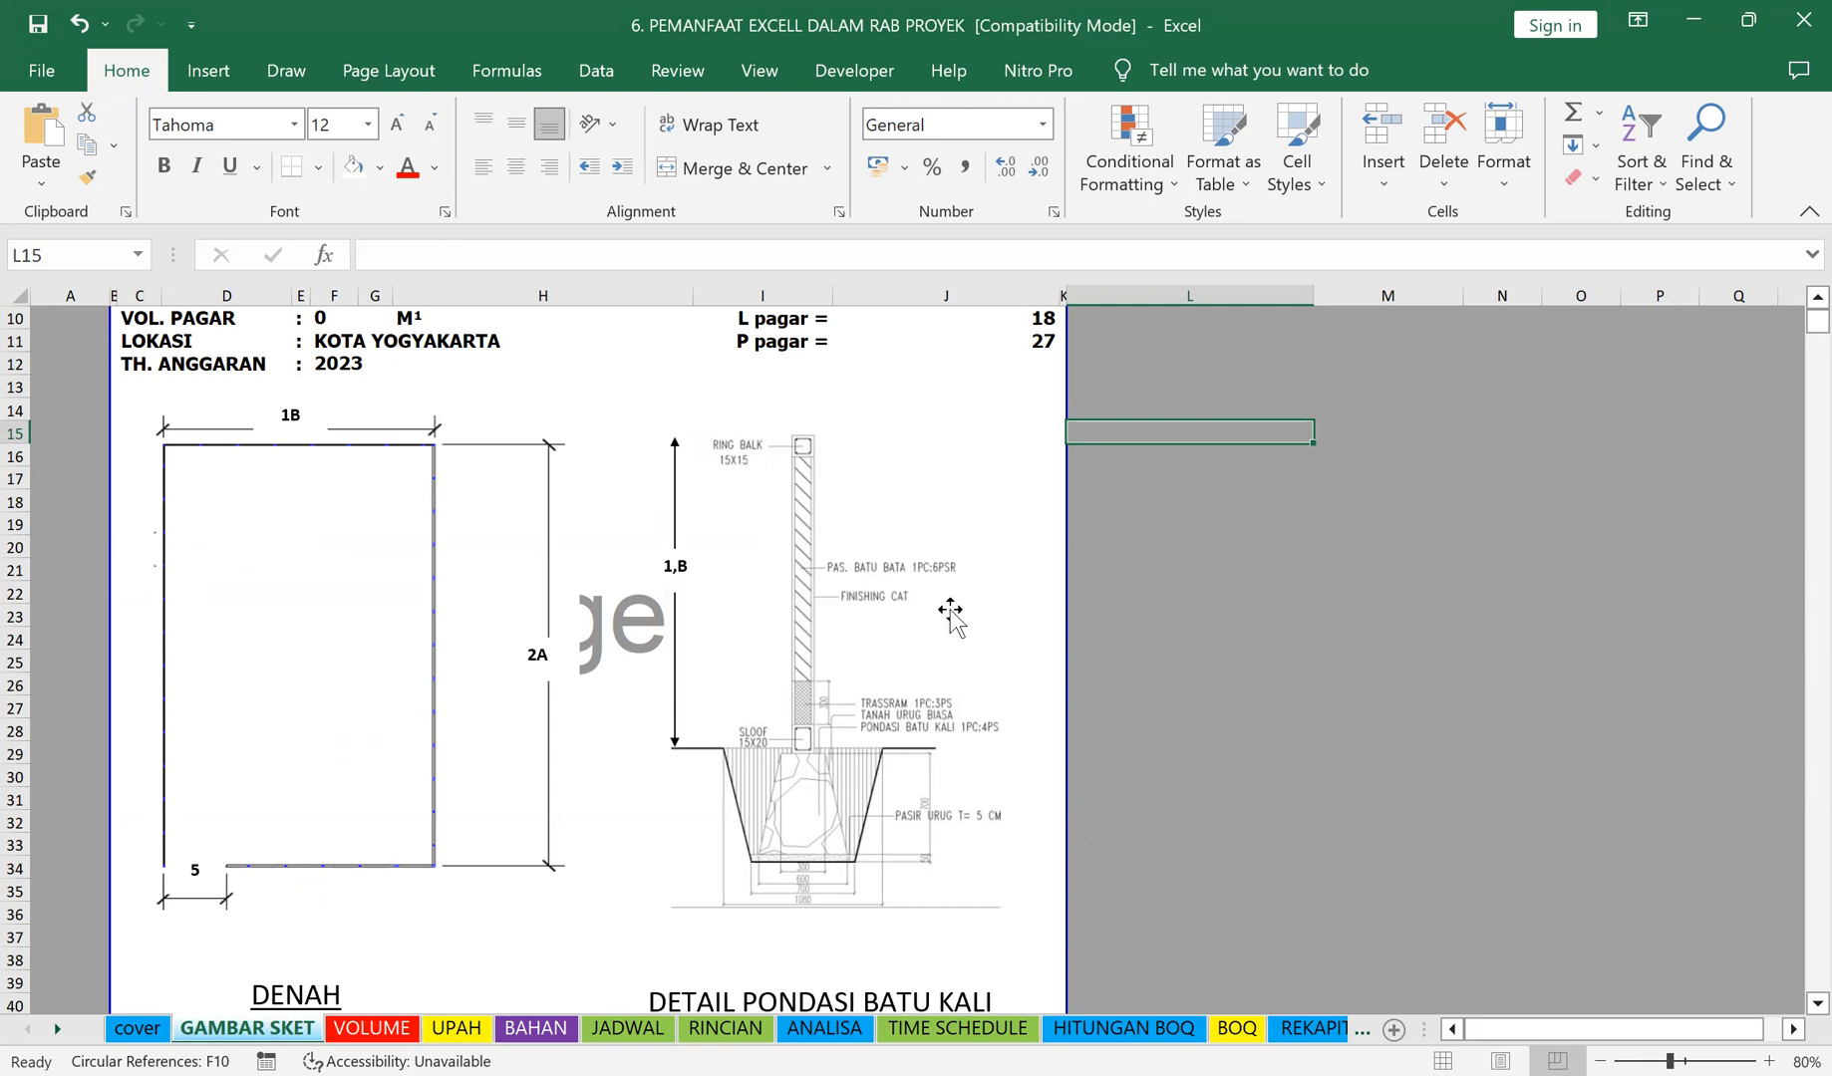
{"action": "scroll", "coordinate": [1144, 574], "scroll_direction": "down", "scroll_amount": 1}
{"action": "scroll", "coordinate": [1151, 548], "scroll_direction": "up", "scroll_amount": 3}
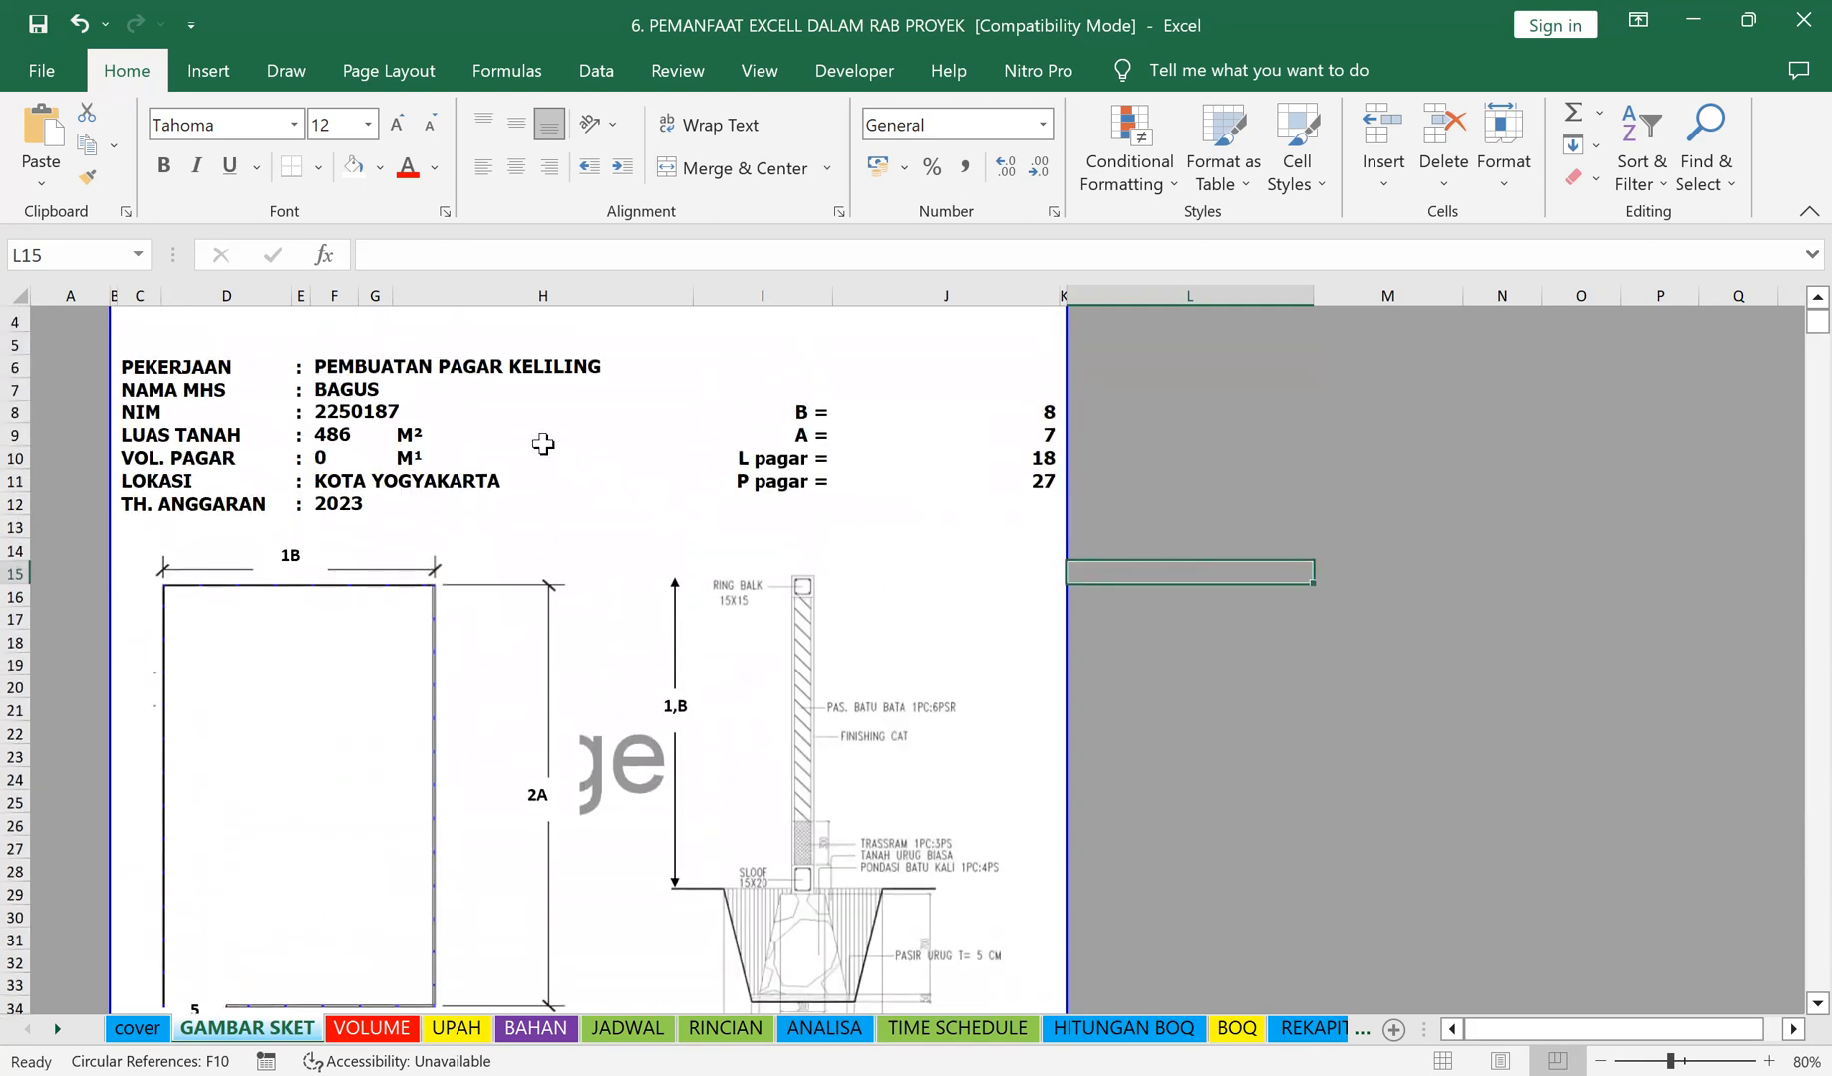
{"action": "left_click", "coordinate": [333, 390]}
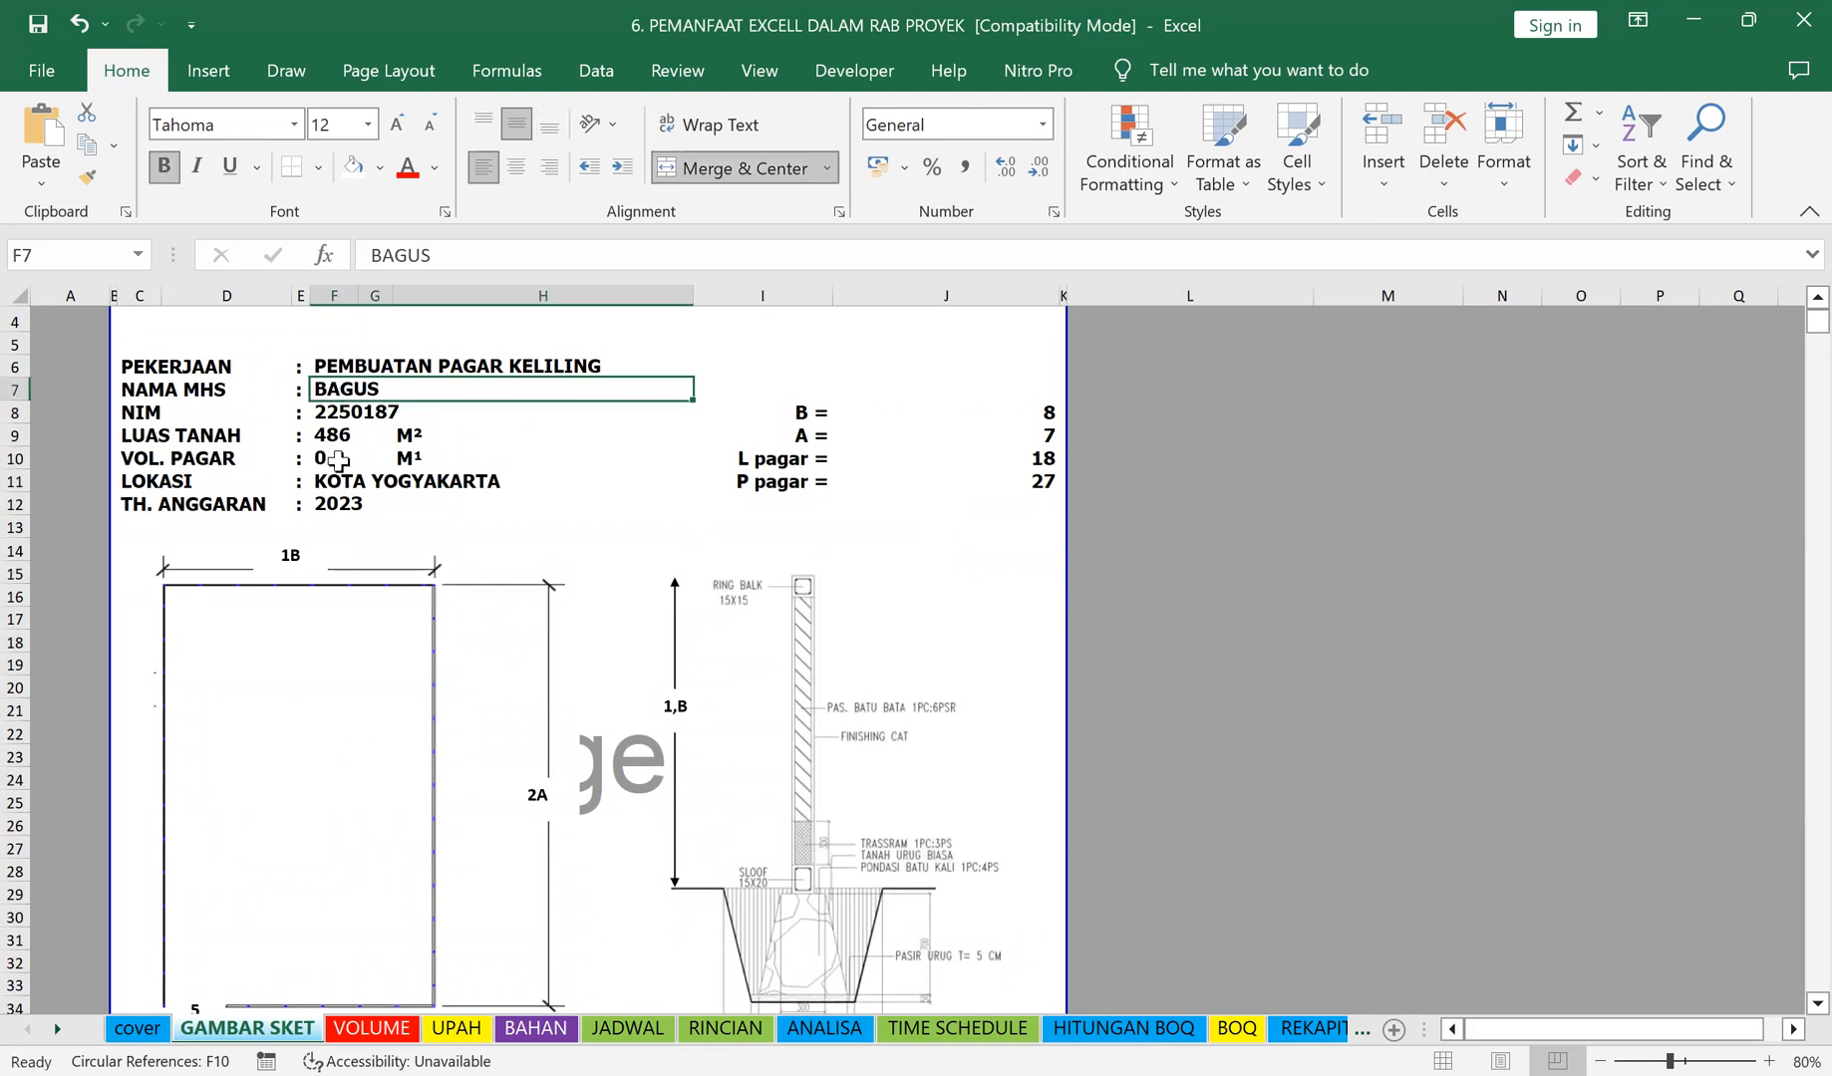
{"action": "left_click", "coordinate": [359, 411]}
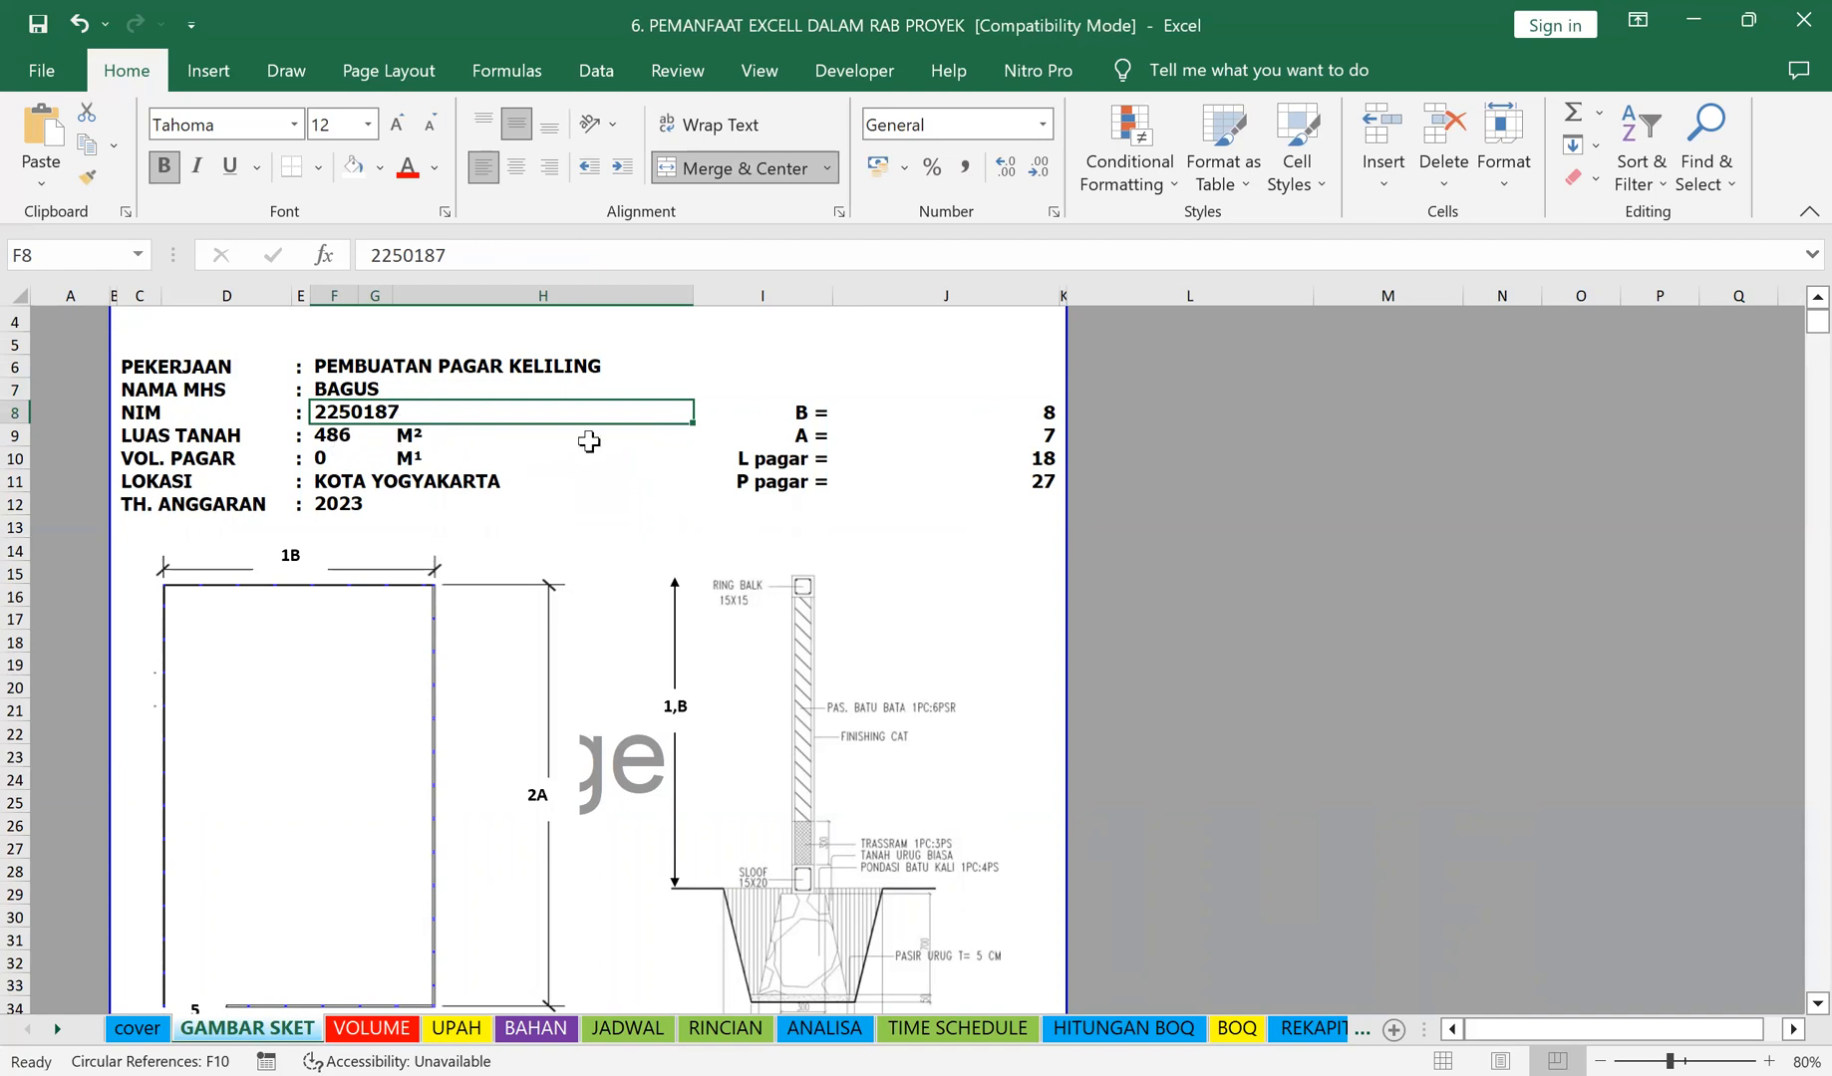
Step: Clear the B, A, L pagar and P pagar values in J8:J11
{"action": "left_click_drag", "start_coordinate": [1002, 411], "coordinate": [1002, 477]}
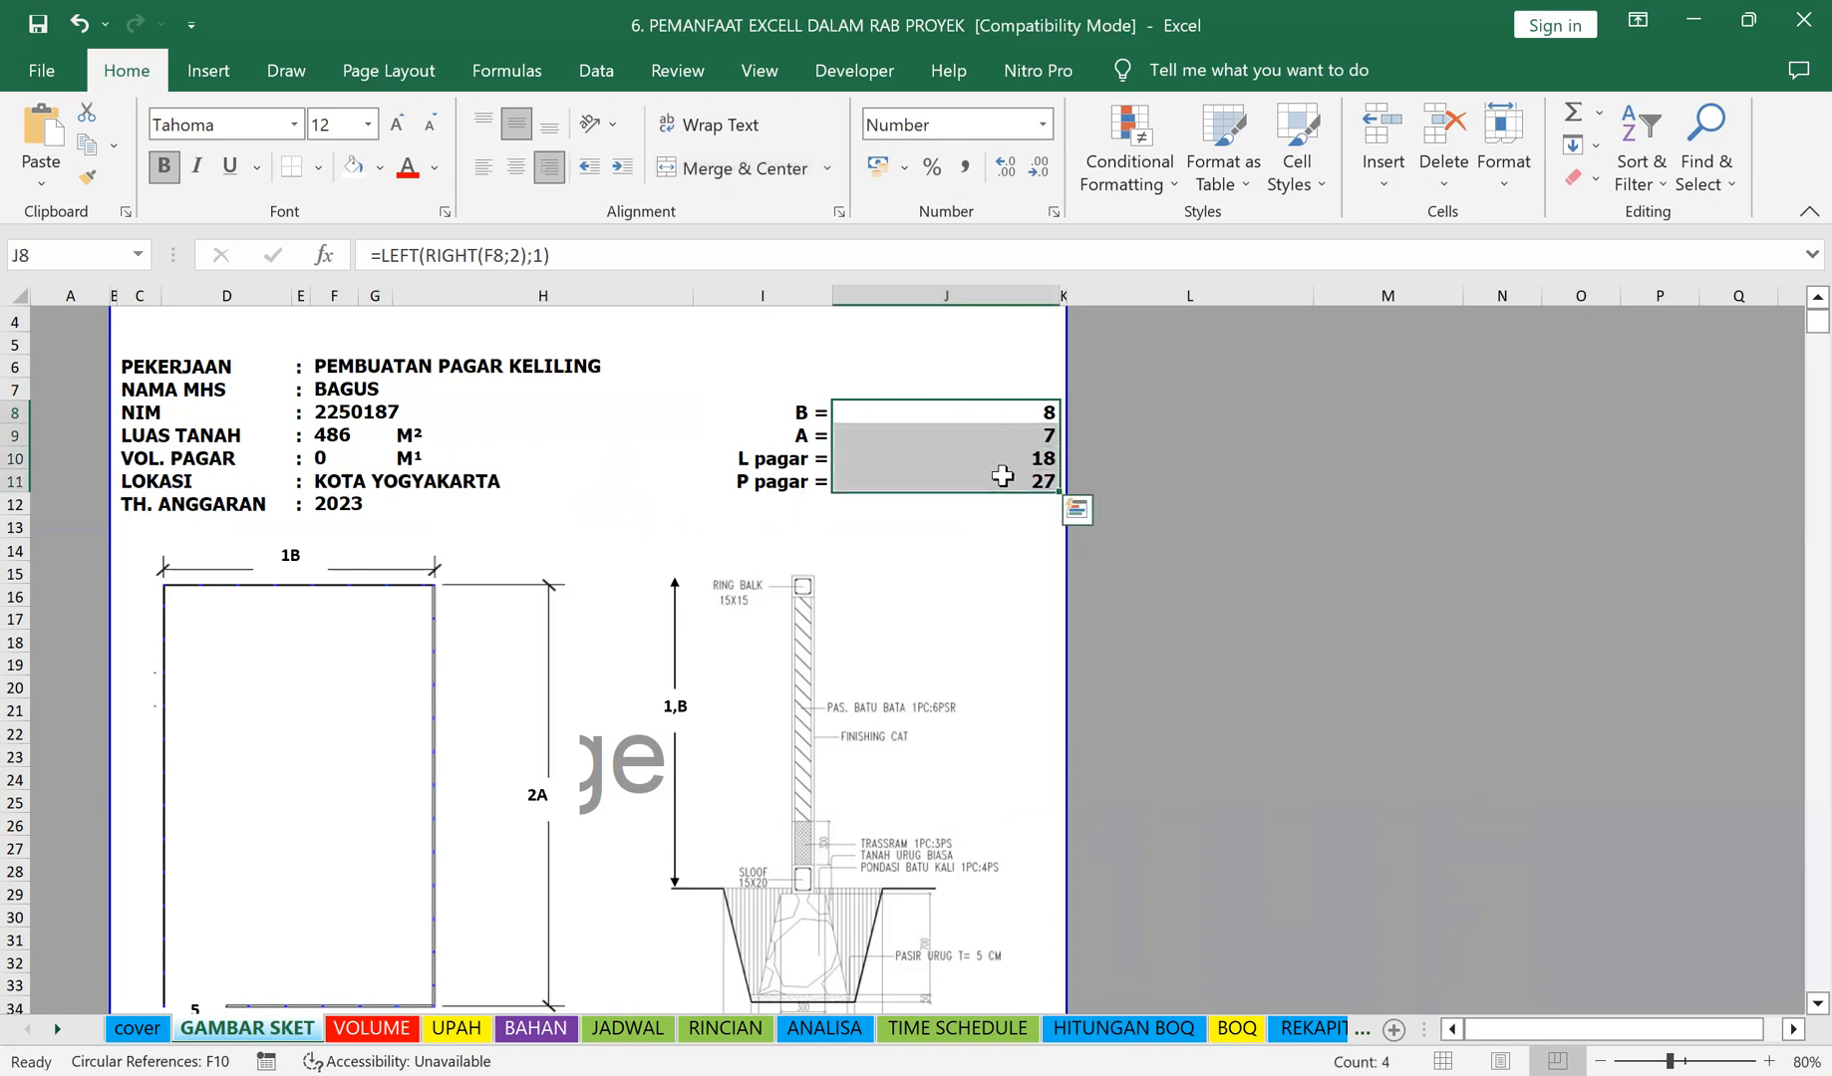
{"action": "key", "text": "Delete"}
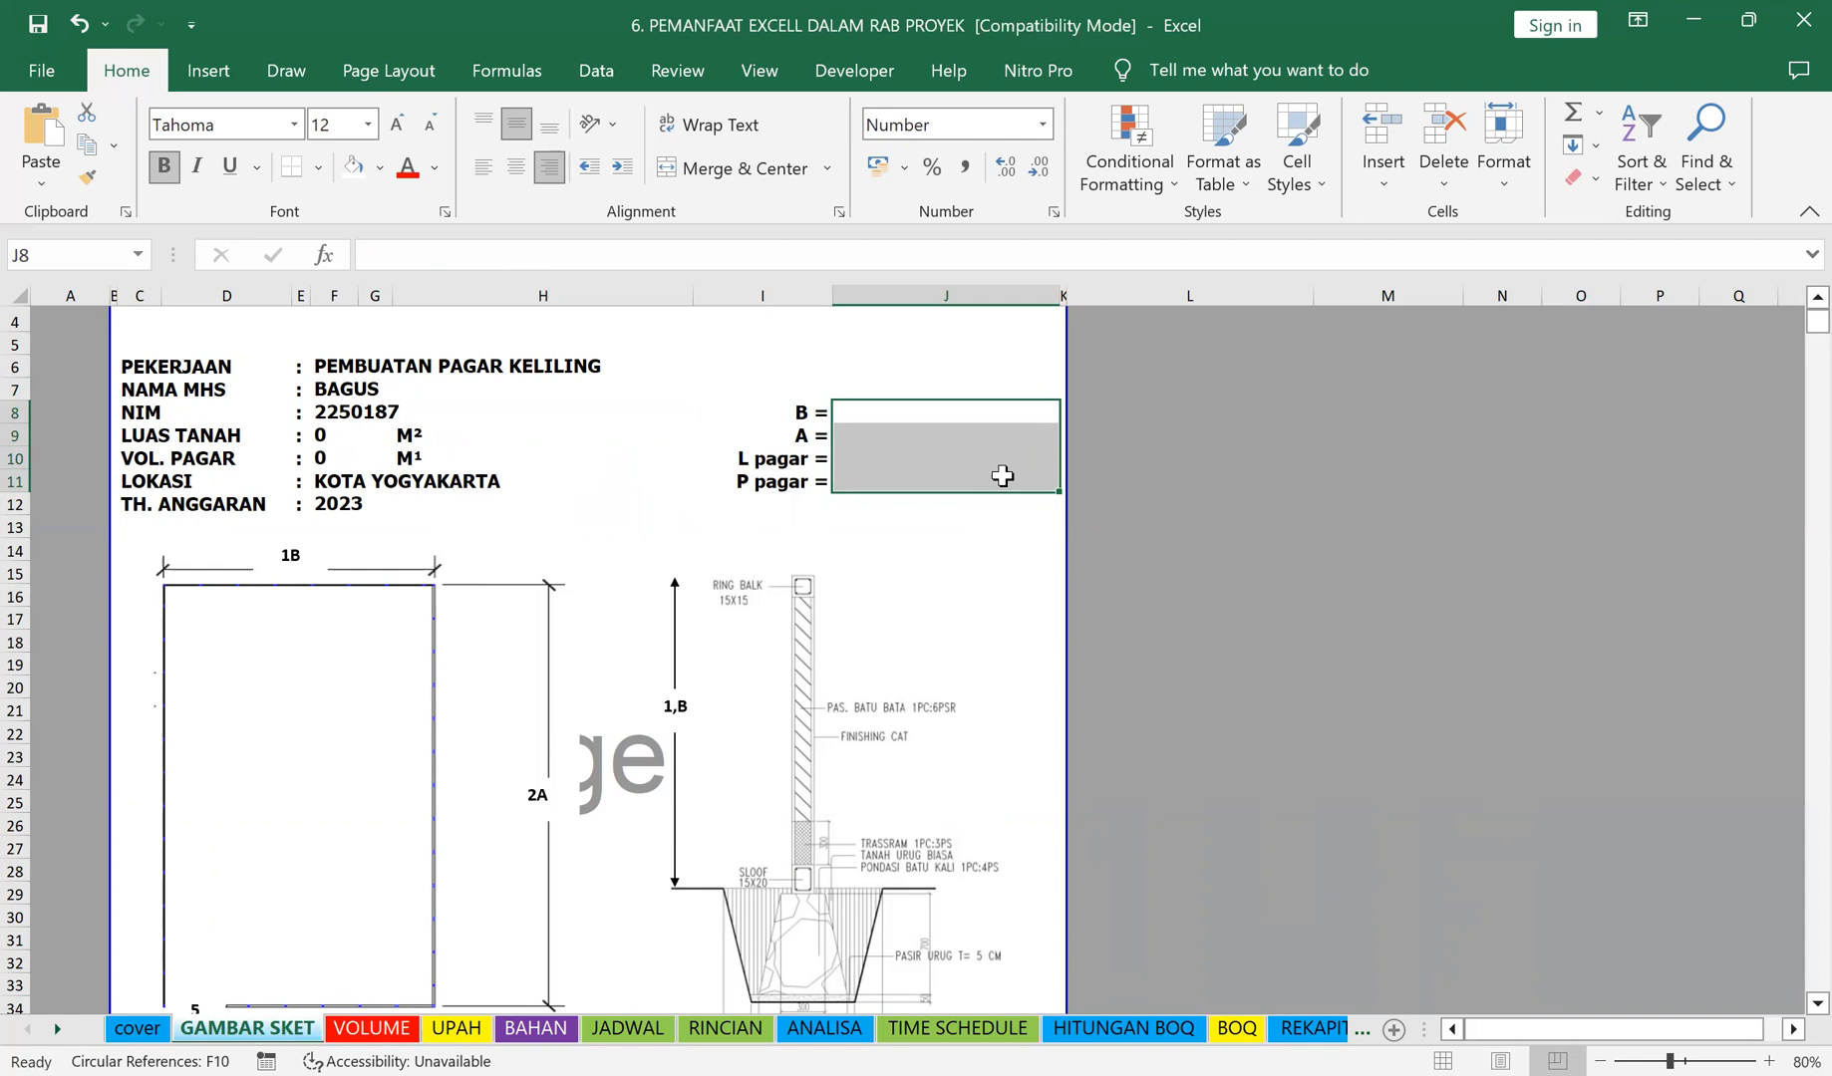
{"action": "left_click", "coordinate": [1171, 476]}
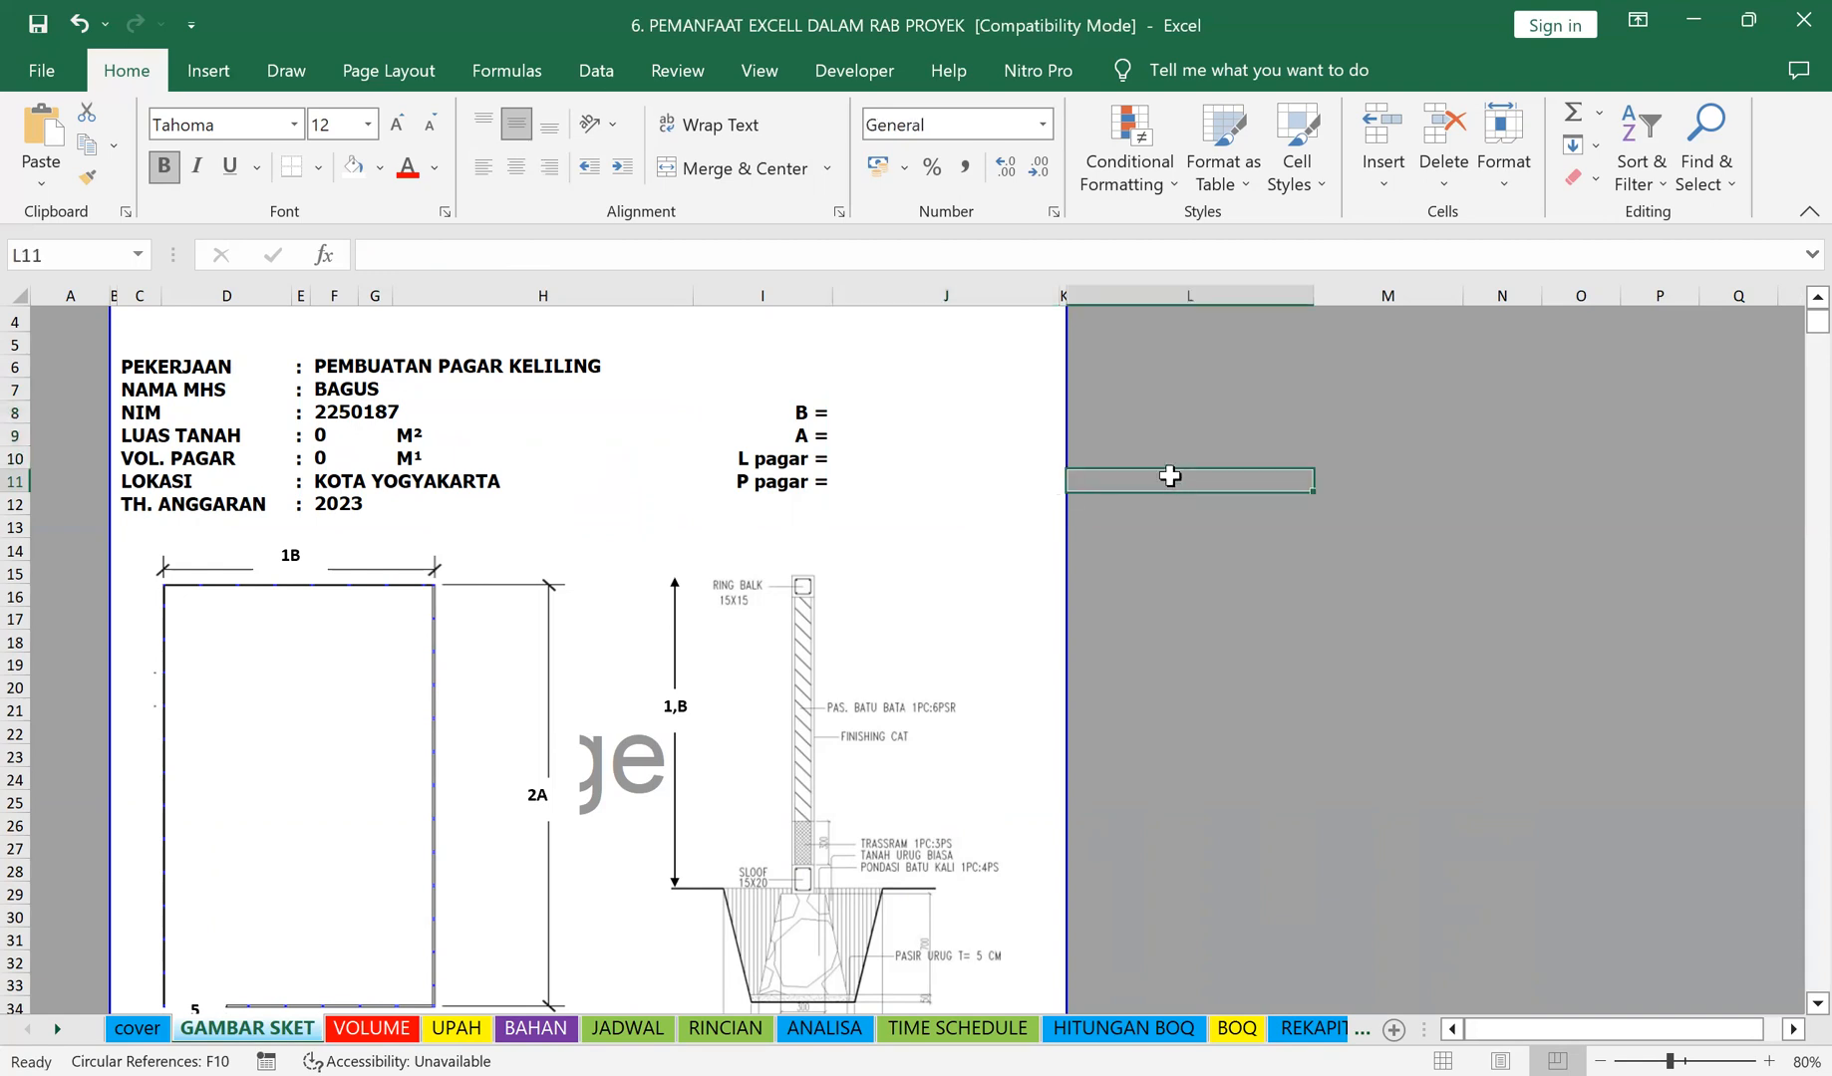
Step: Enter 8 as the B value in J8 and 7 as the A value in J9
{"action": "left_click", "coordinate": [944, 411]}
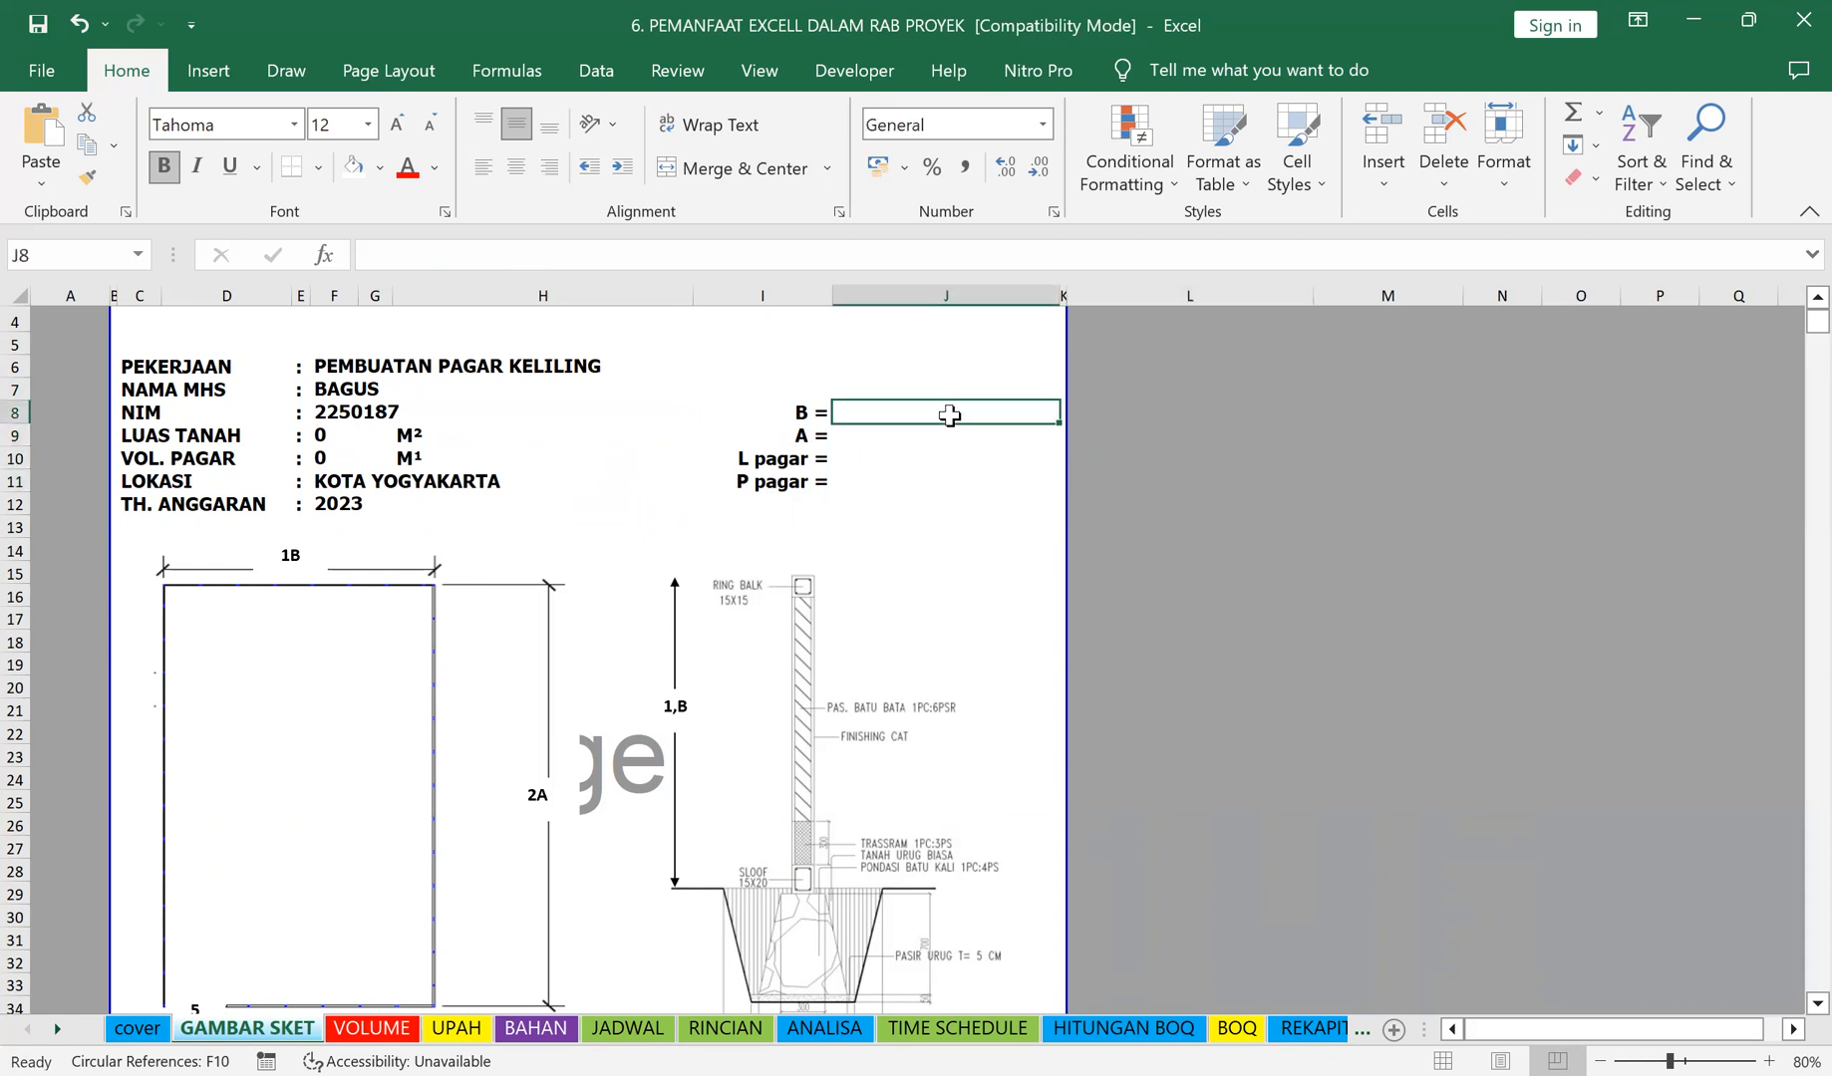
{"action": "type", "text": "8"}
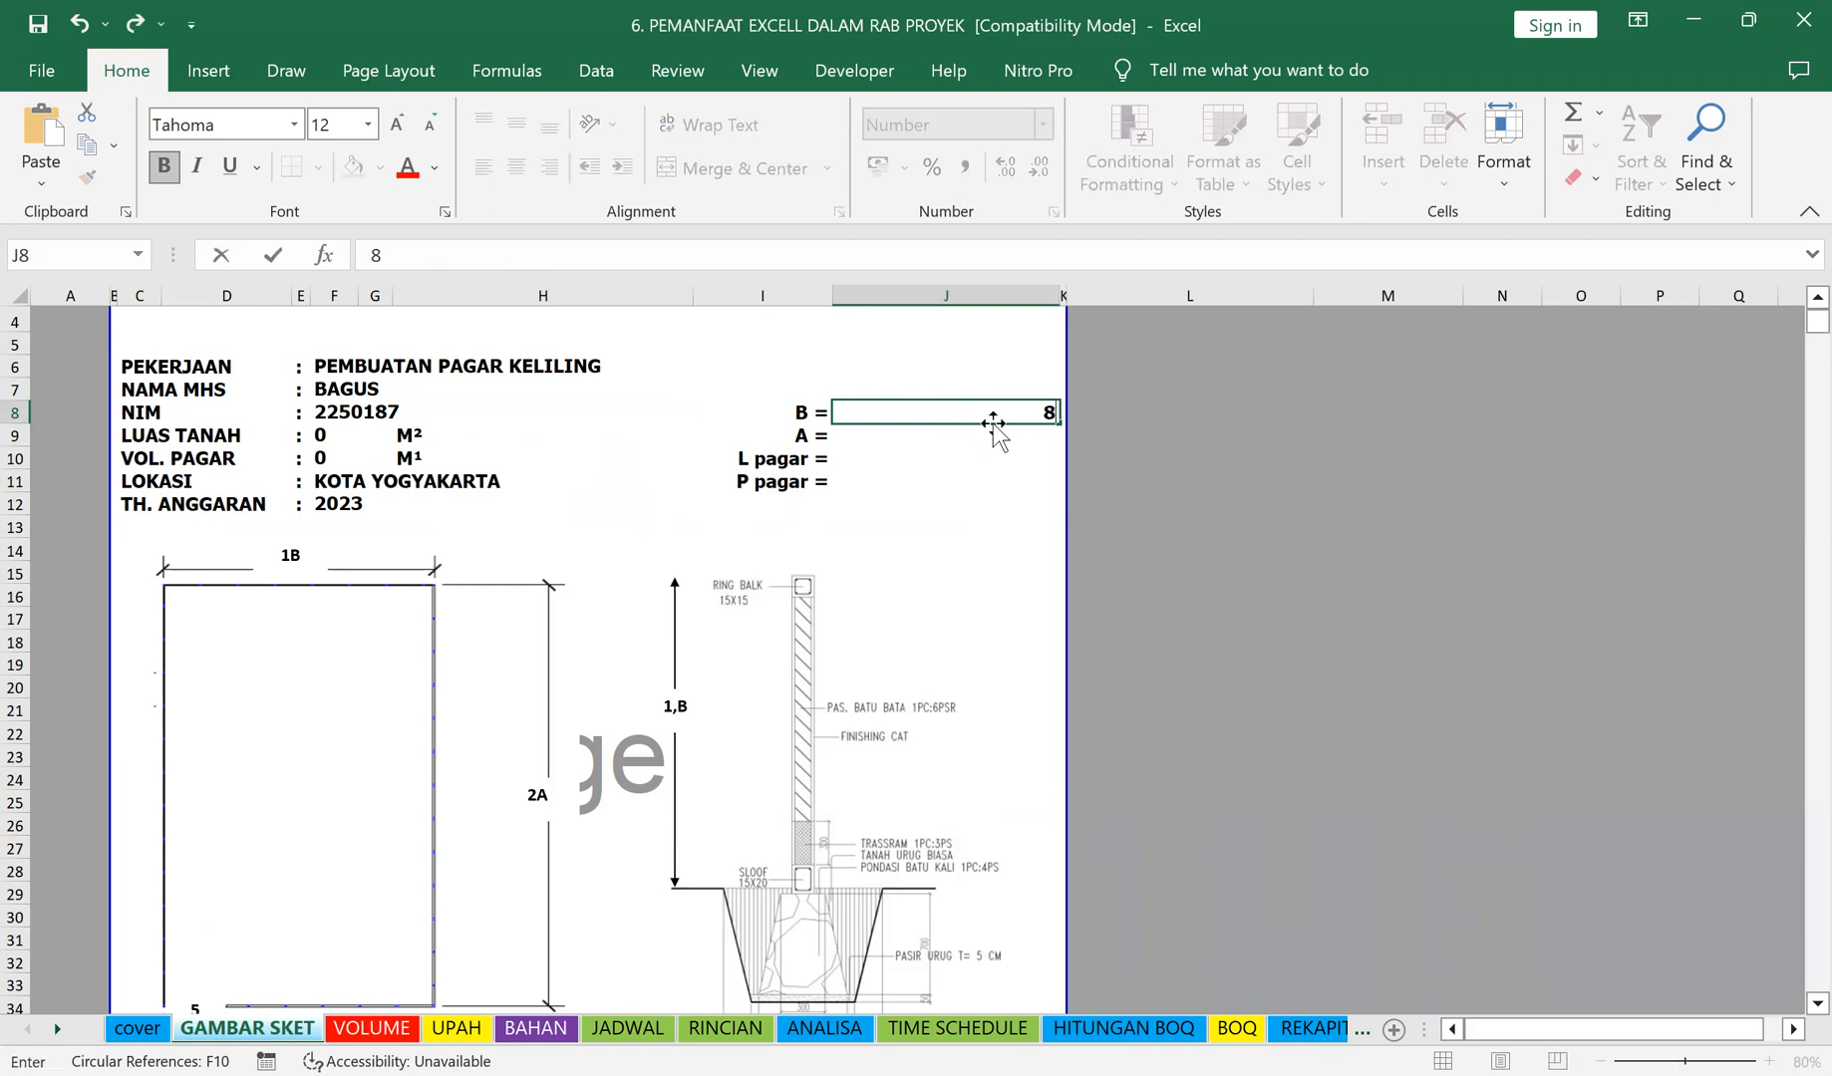
{"action": "key", "text": "Return"}
{"action": "type", "text": "7"}
{"action": "key", "text": "Return"}
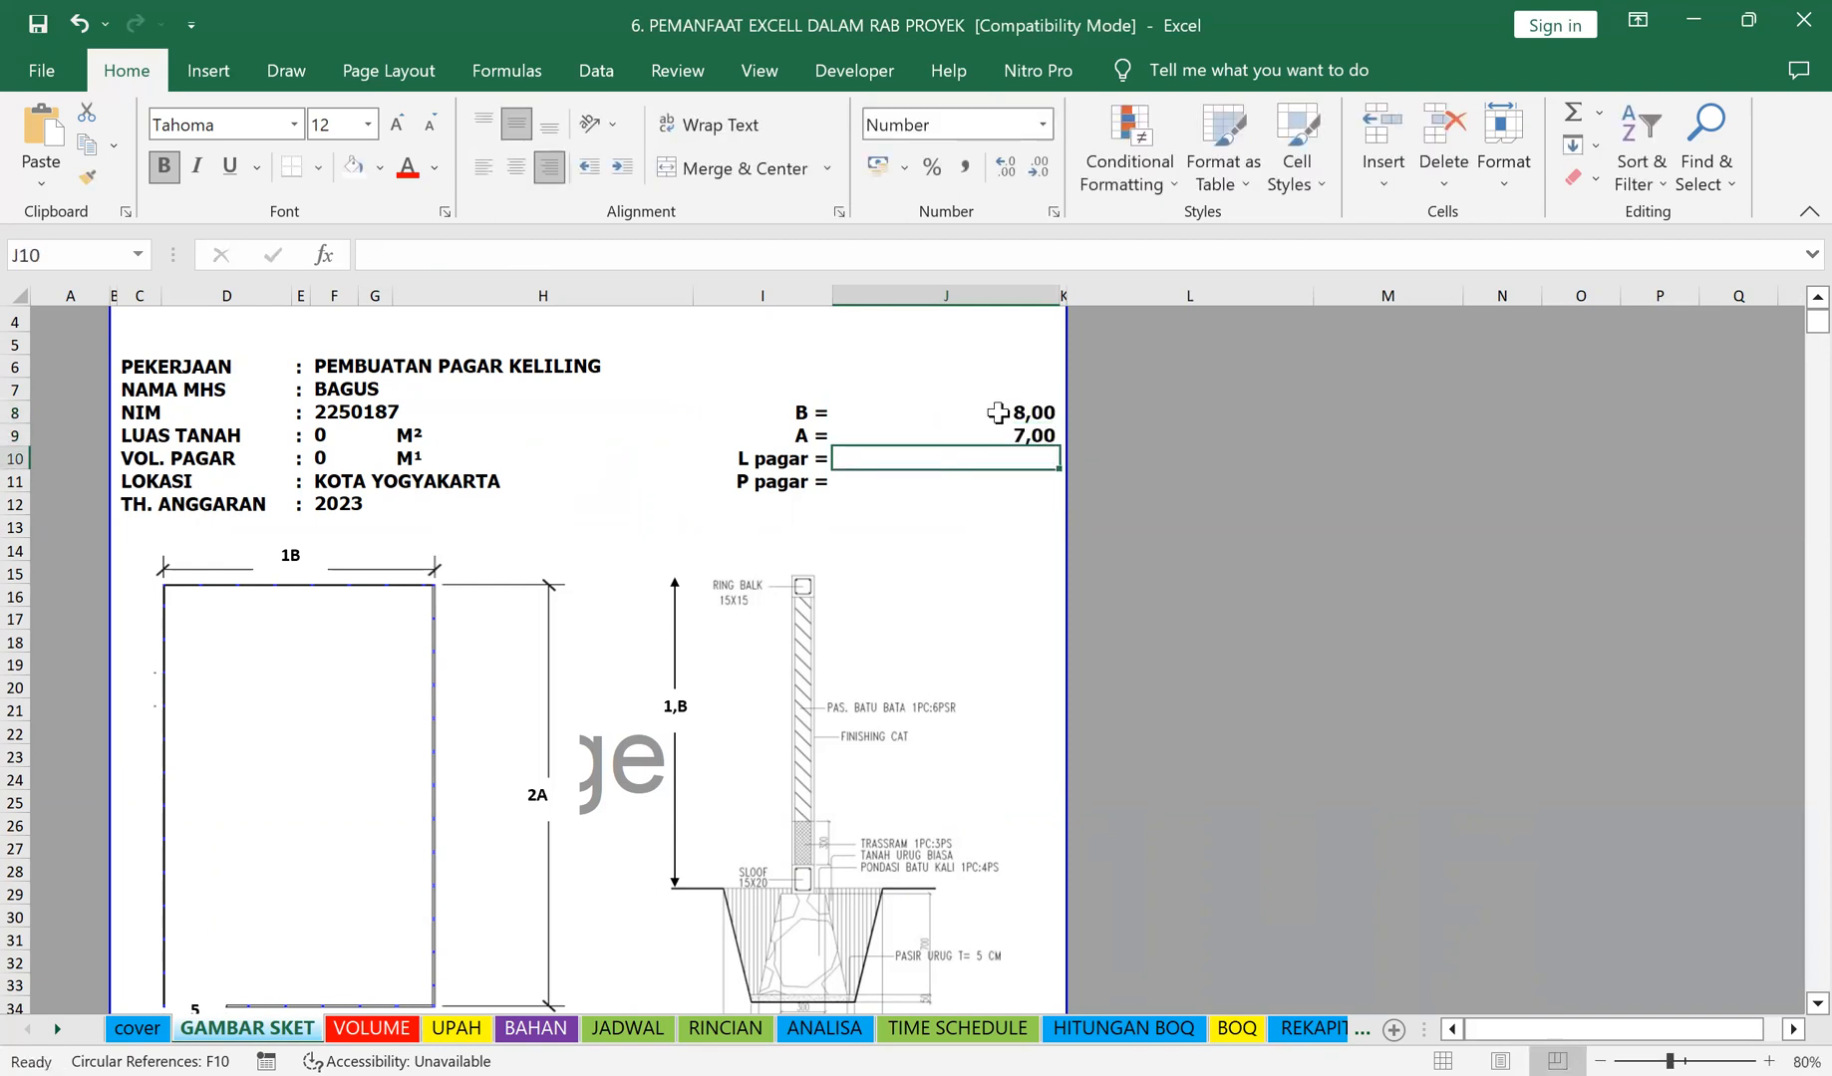
{"action": "left_click", "coordinate": [1162, 501]}
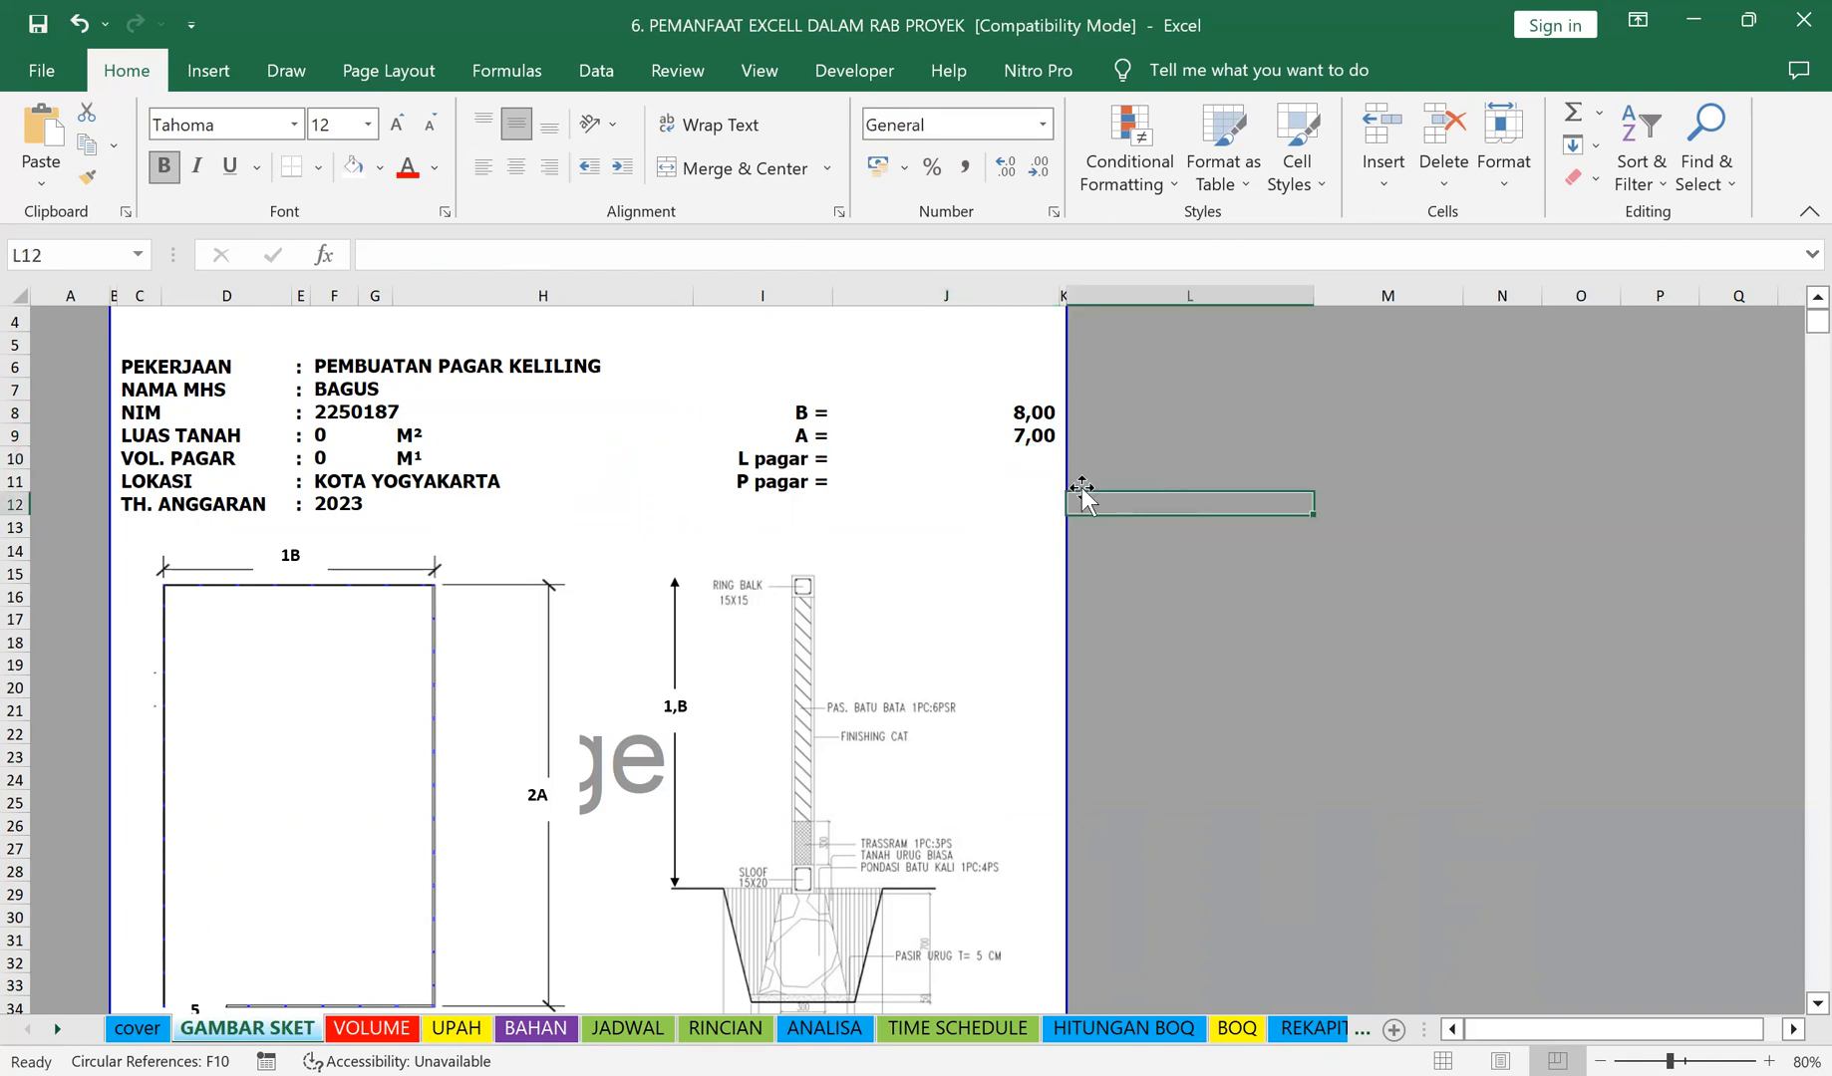
Step: Replace the B value in J8 with the formula =LEFT(F8;2), referencing the NIM cell
{"action": "left_click", "coordinate": [998, 412]}
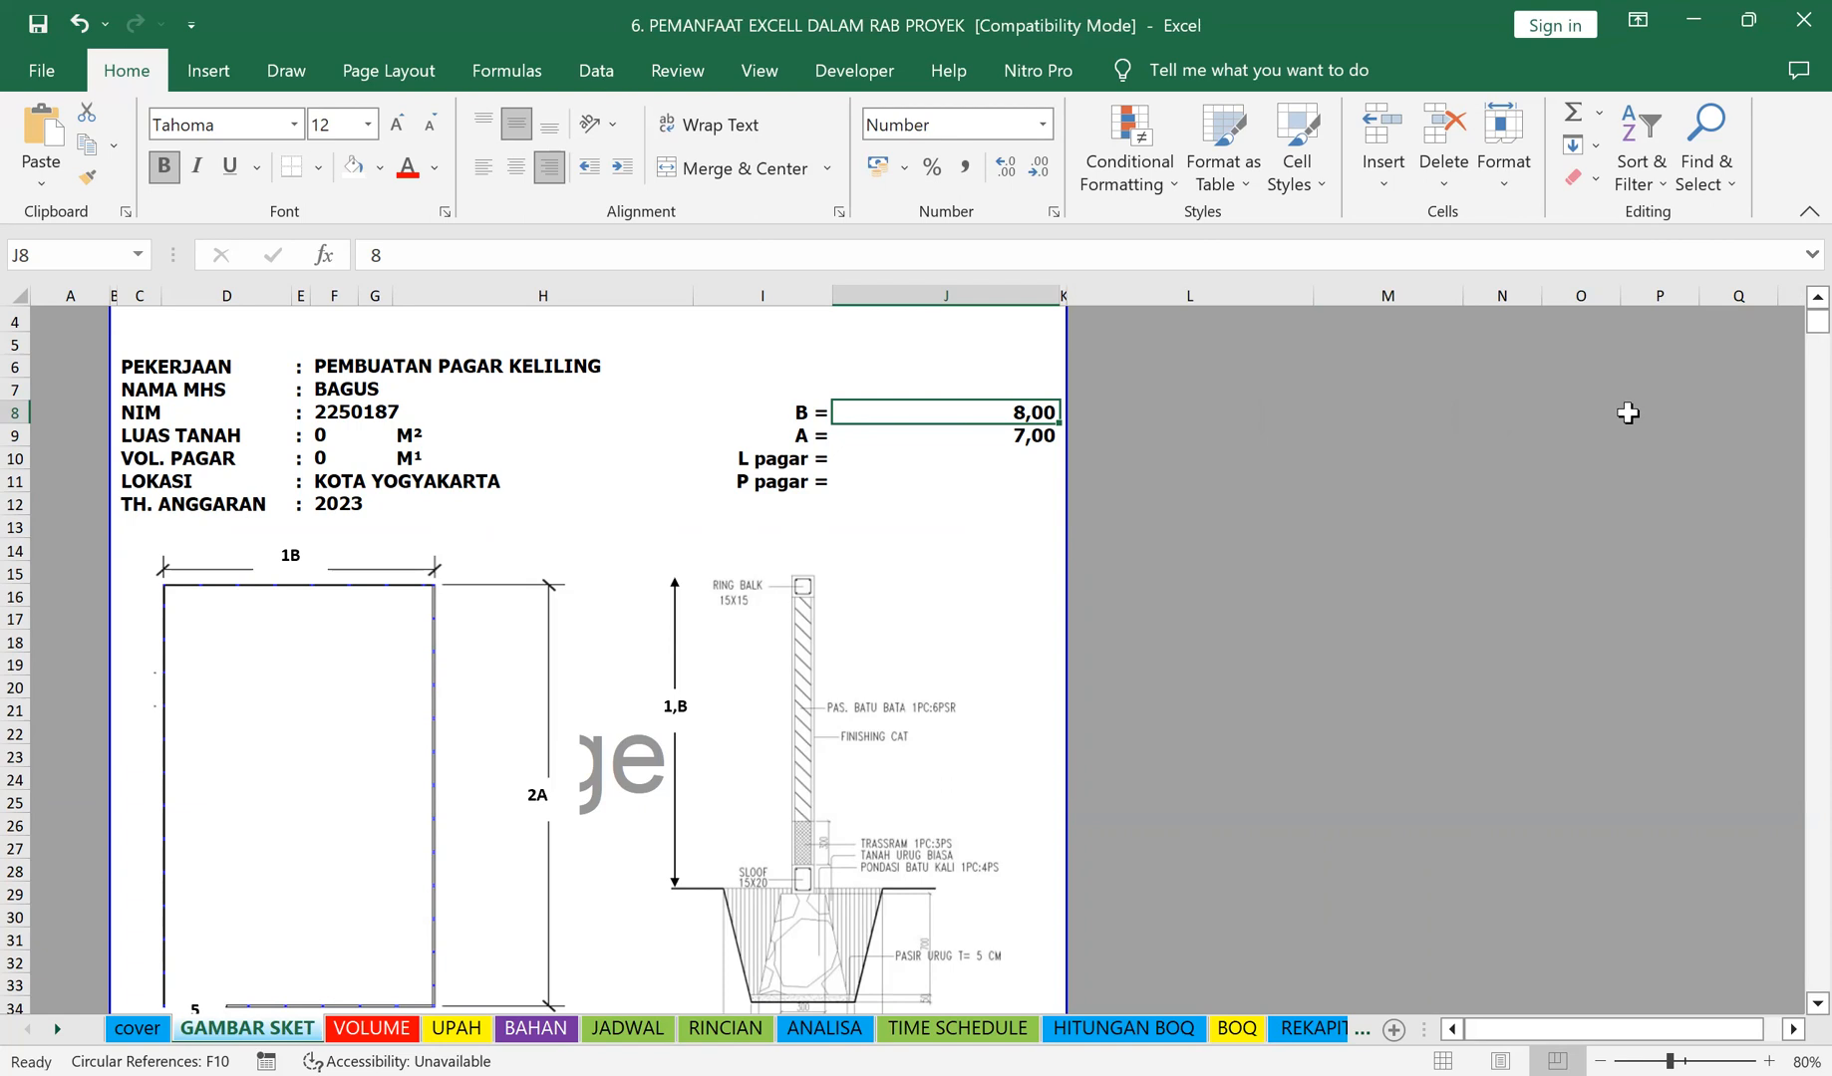
{"action": "type", "text": "="}
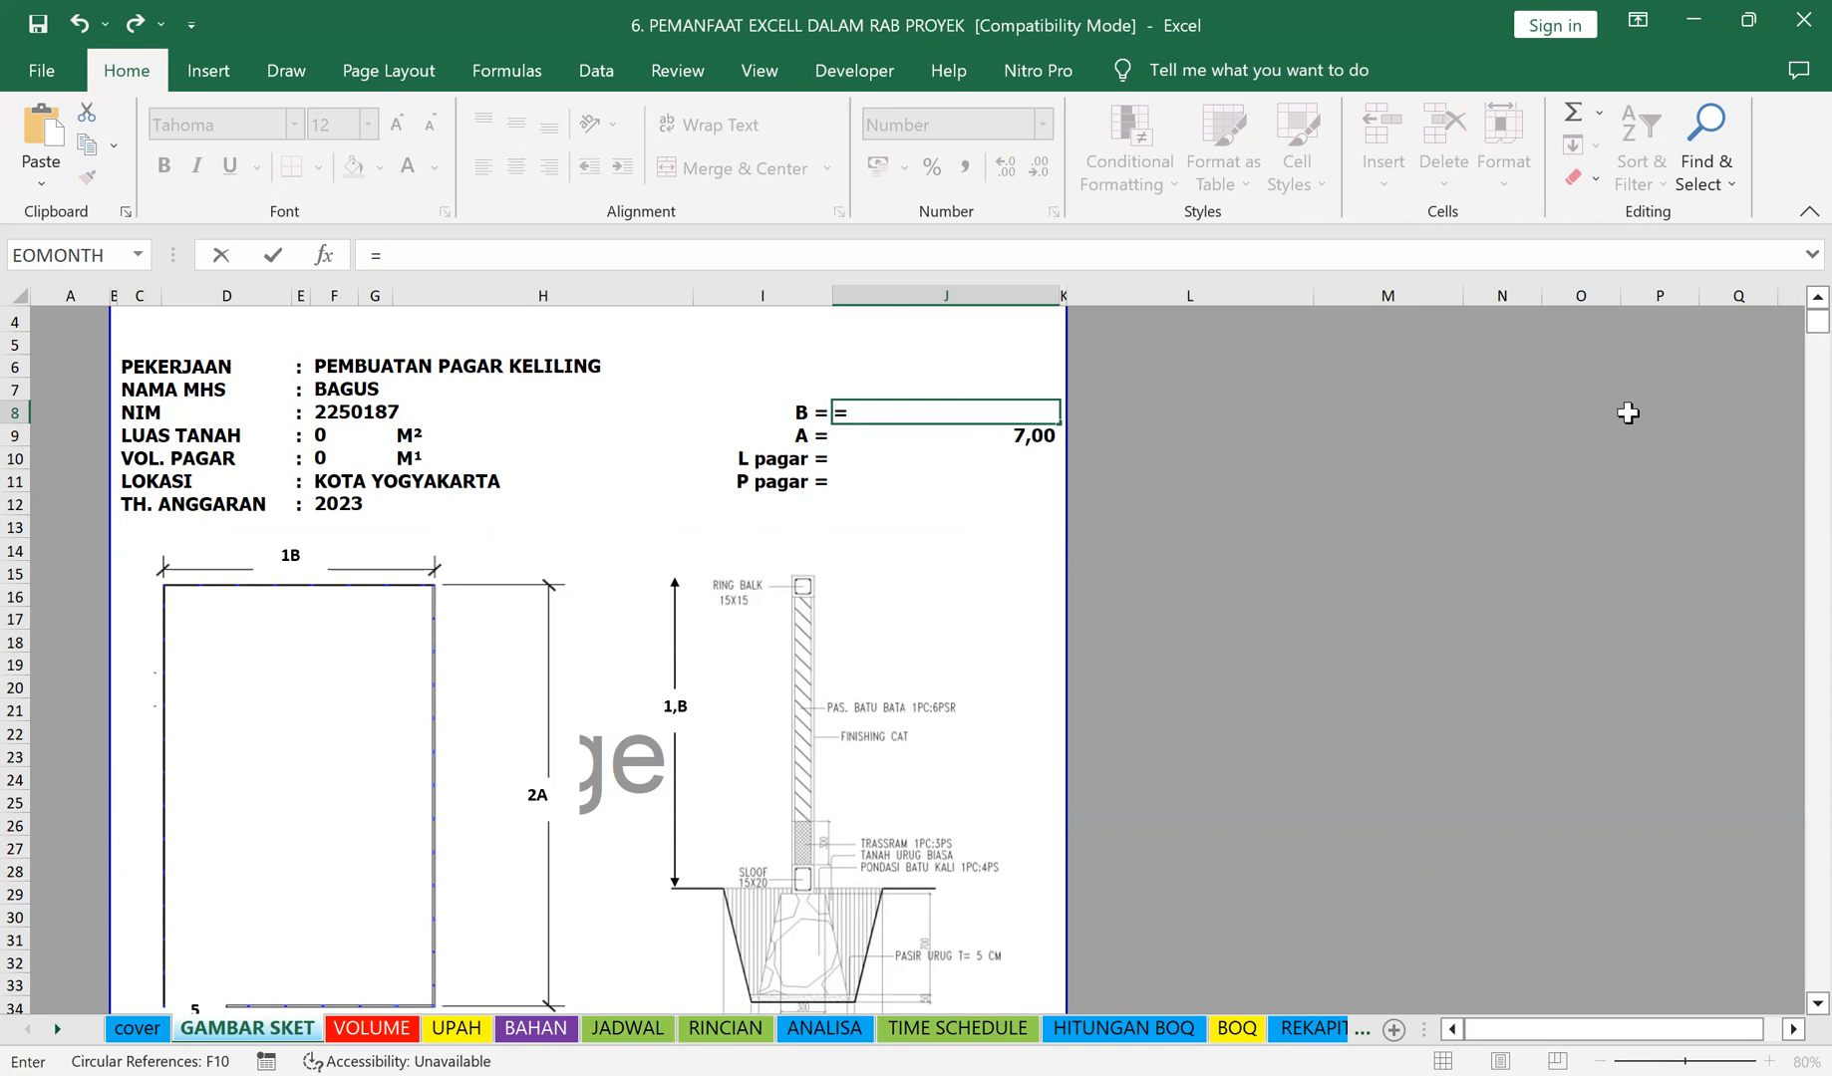
{"action": "type", "text": "LEFT("}
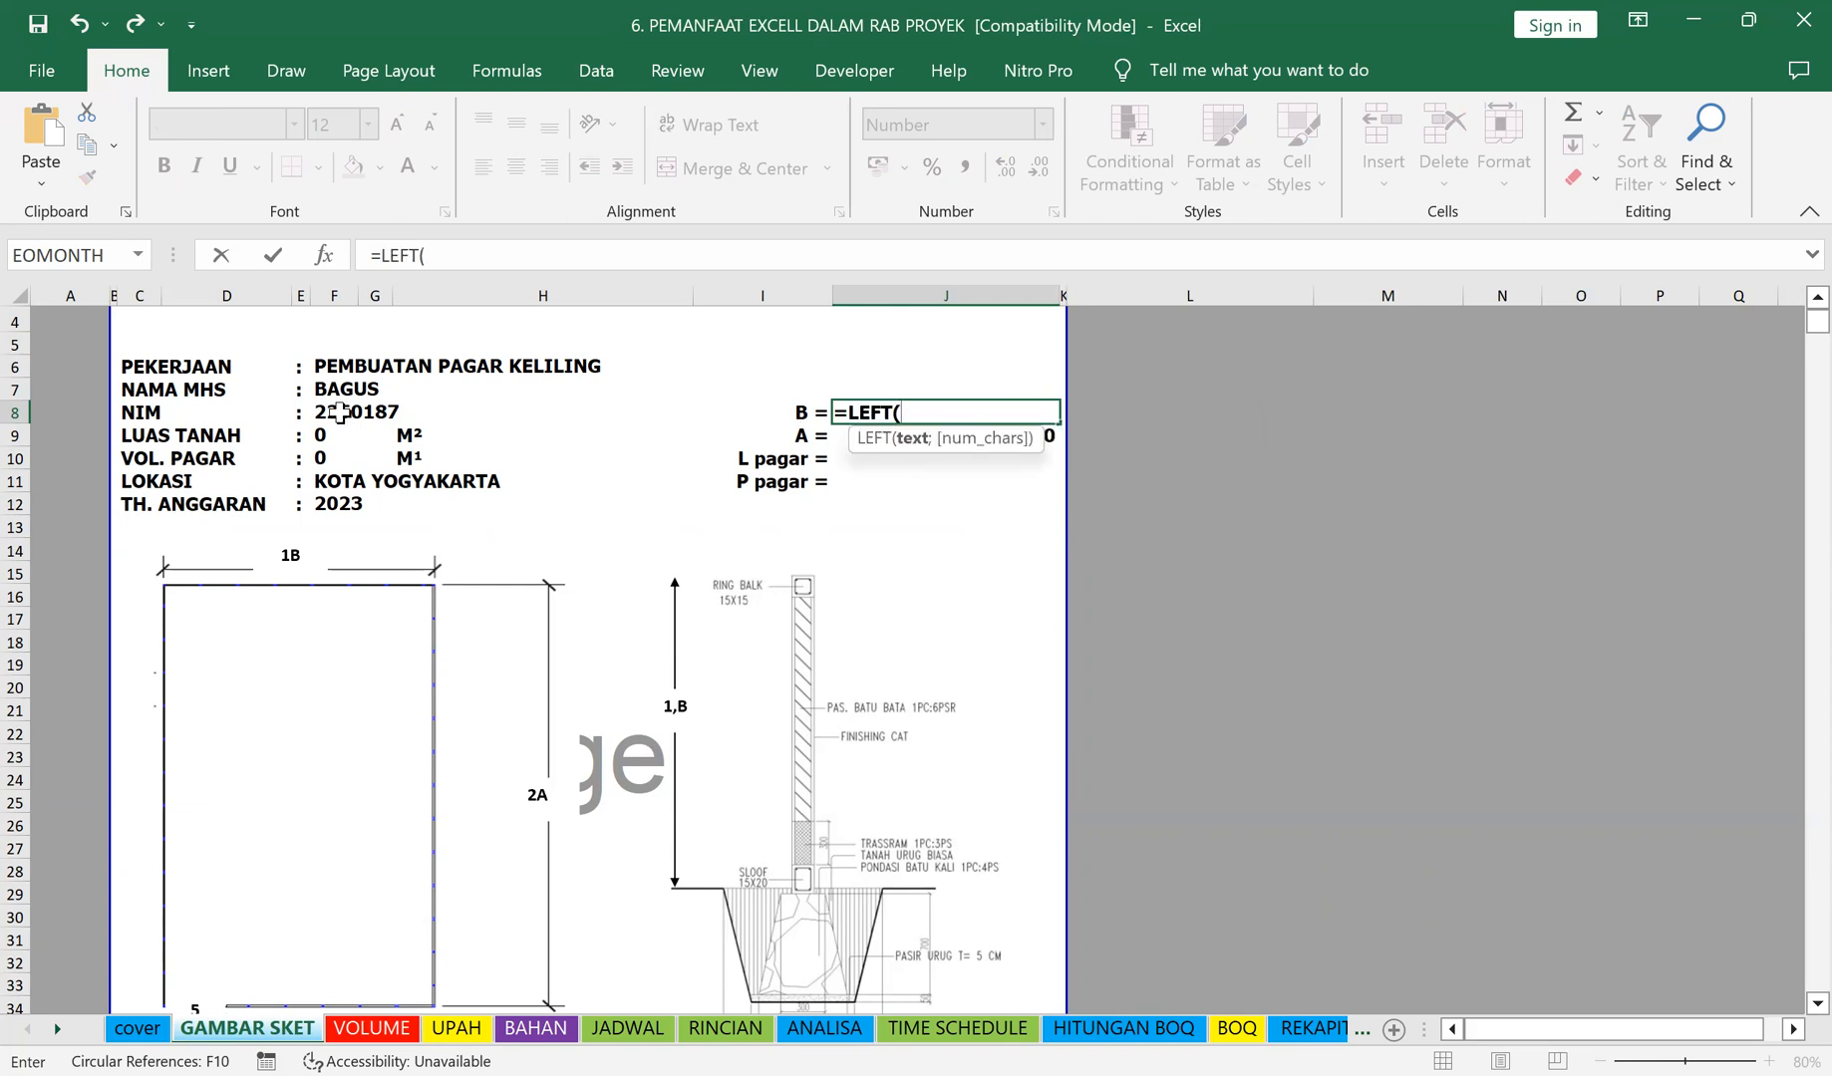
{"action": "left_click", "coordinate": [339, 411]}
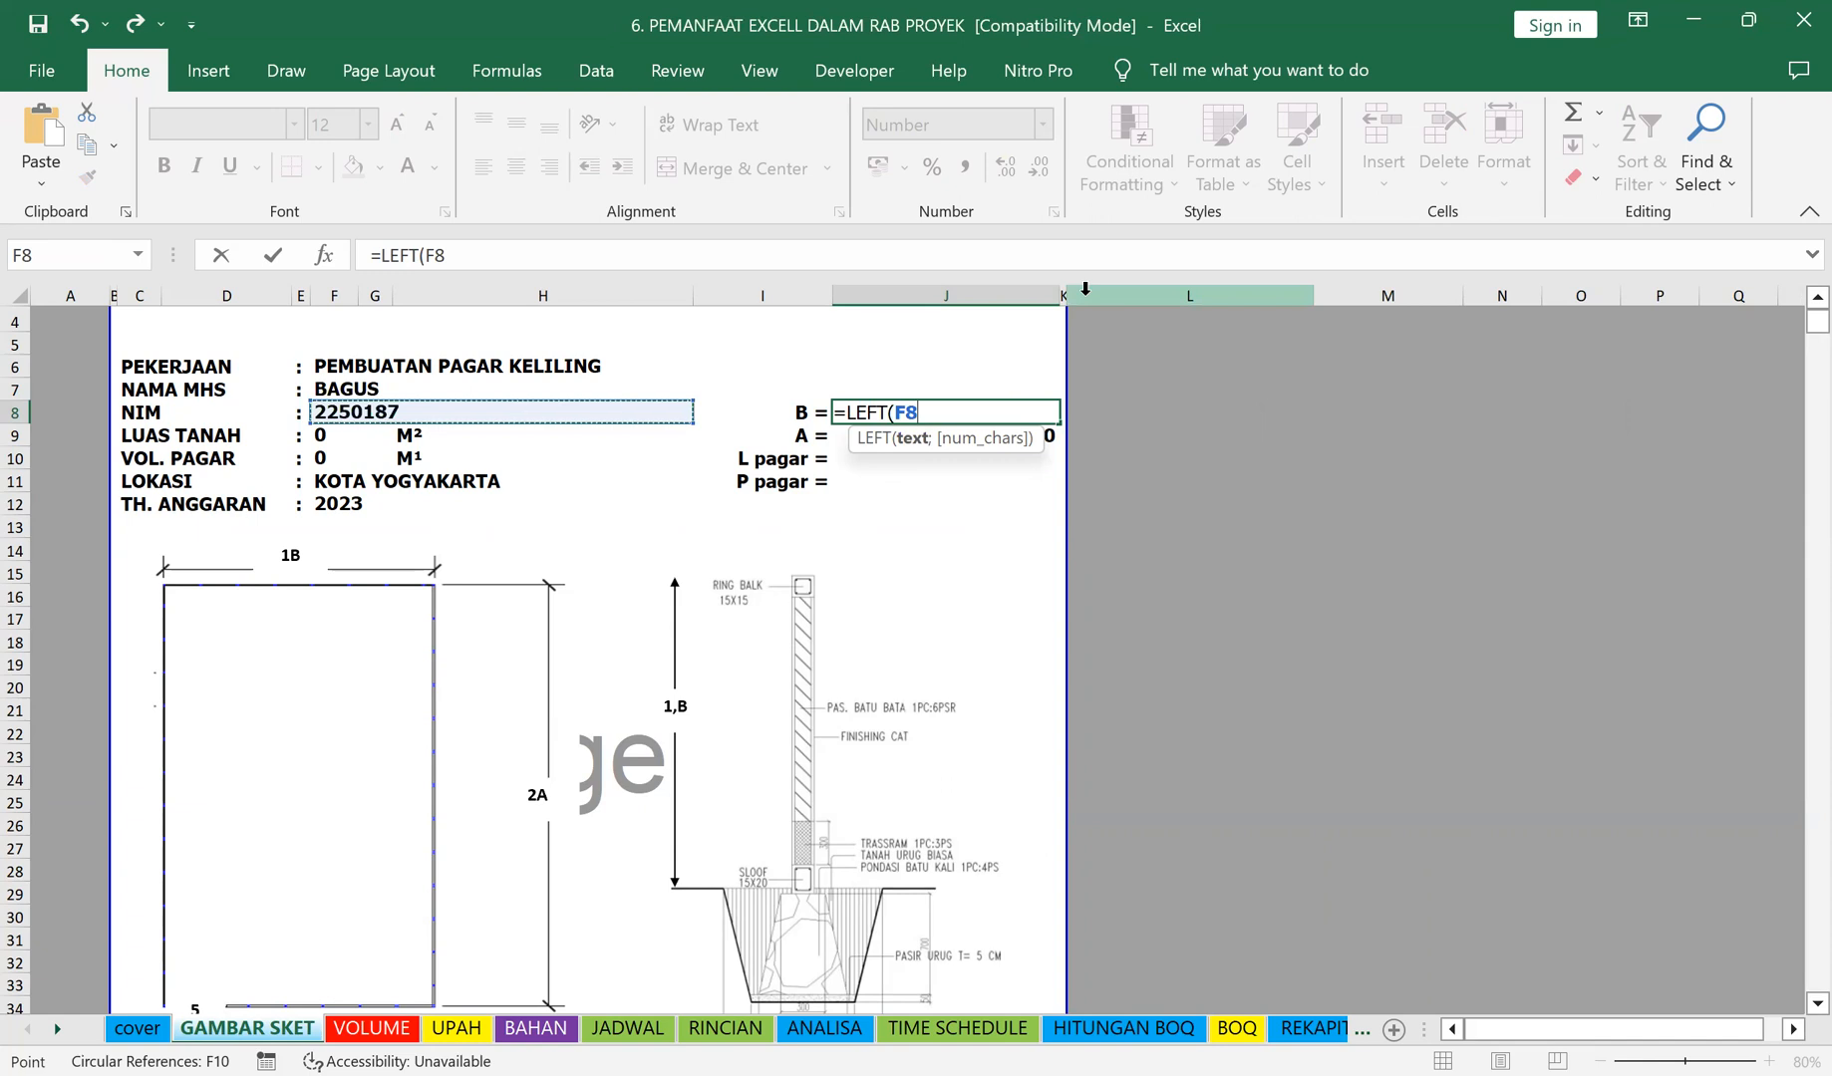
{"action": "left_click", "coordinate": [557, 258]}
{"action": "type", "text": ";2)"}
{"action": "key", "text": "Return"}
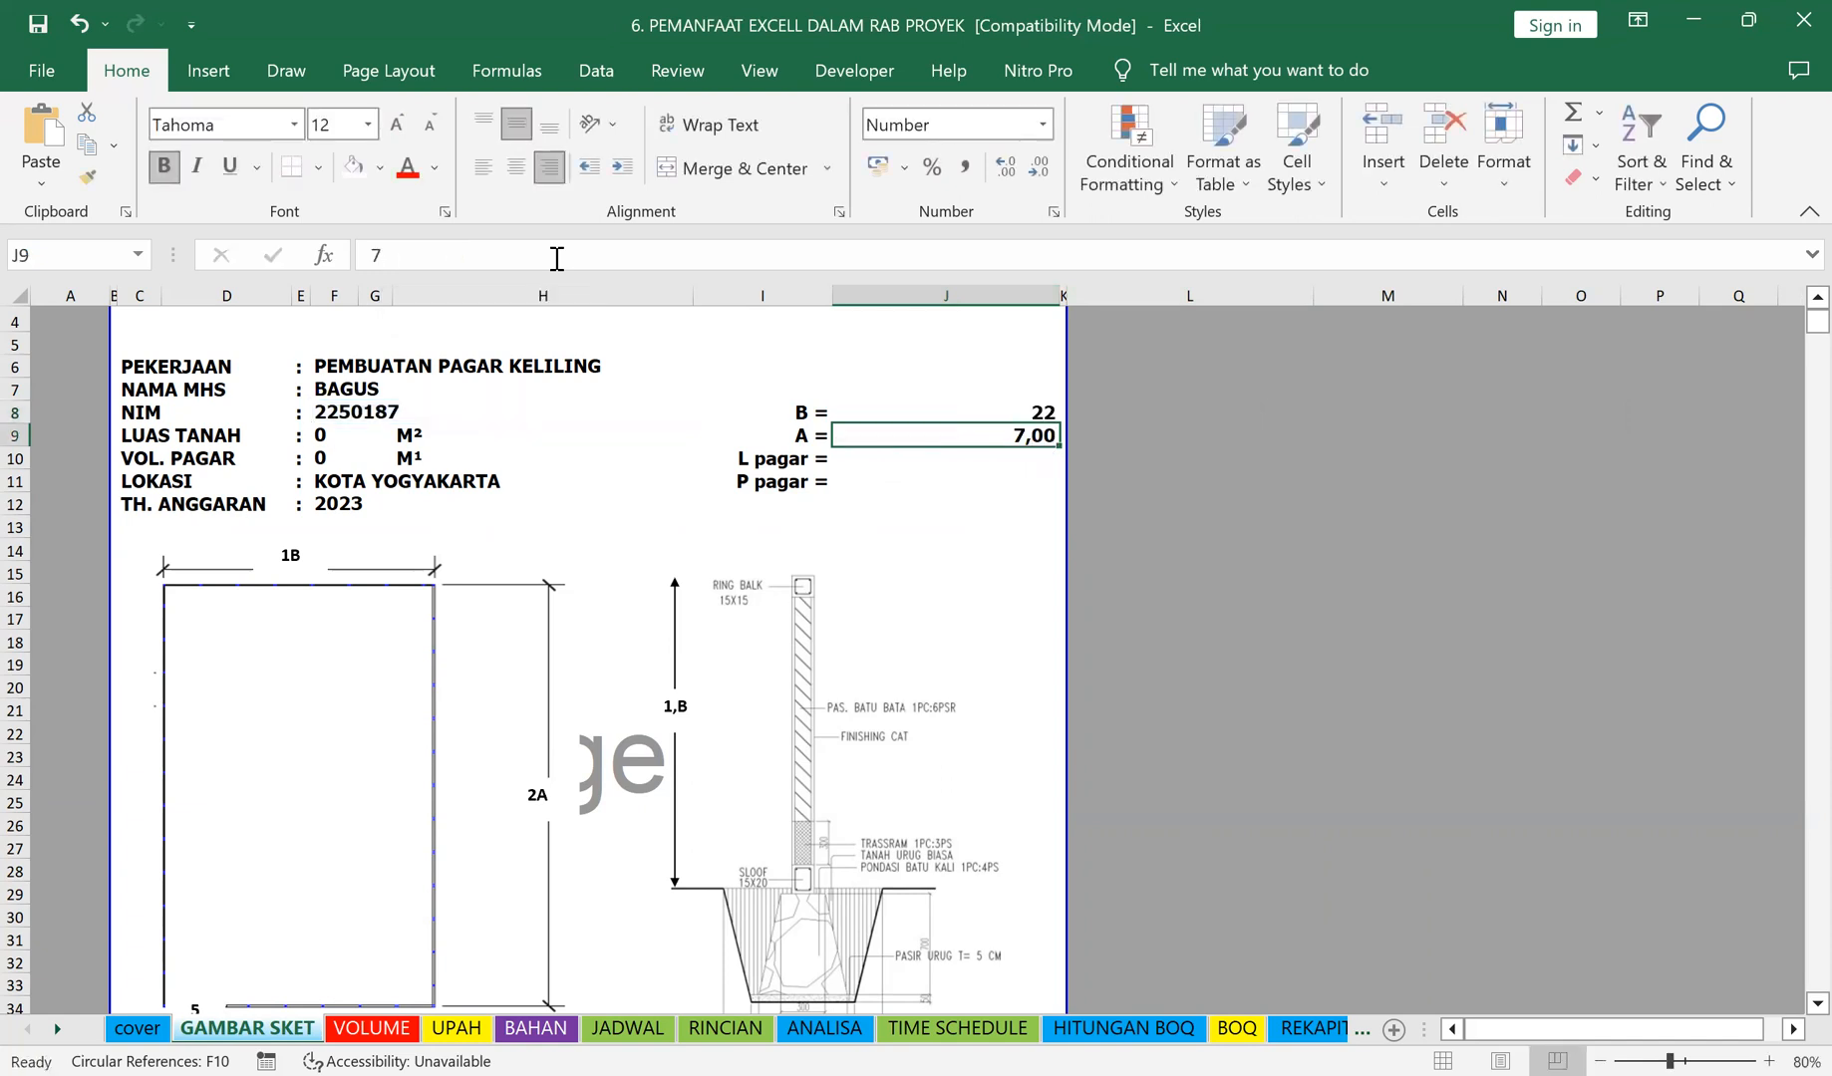
Step: Change the function in J8's formula from LEFT to RIGHT so it reads =RIGHT(F8;2)
{"action": "key", "text": "Up"}
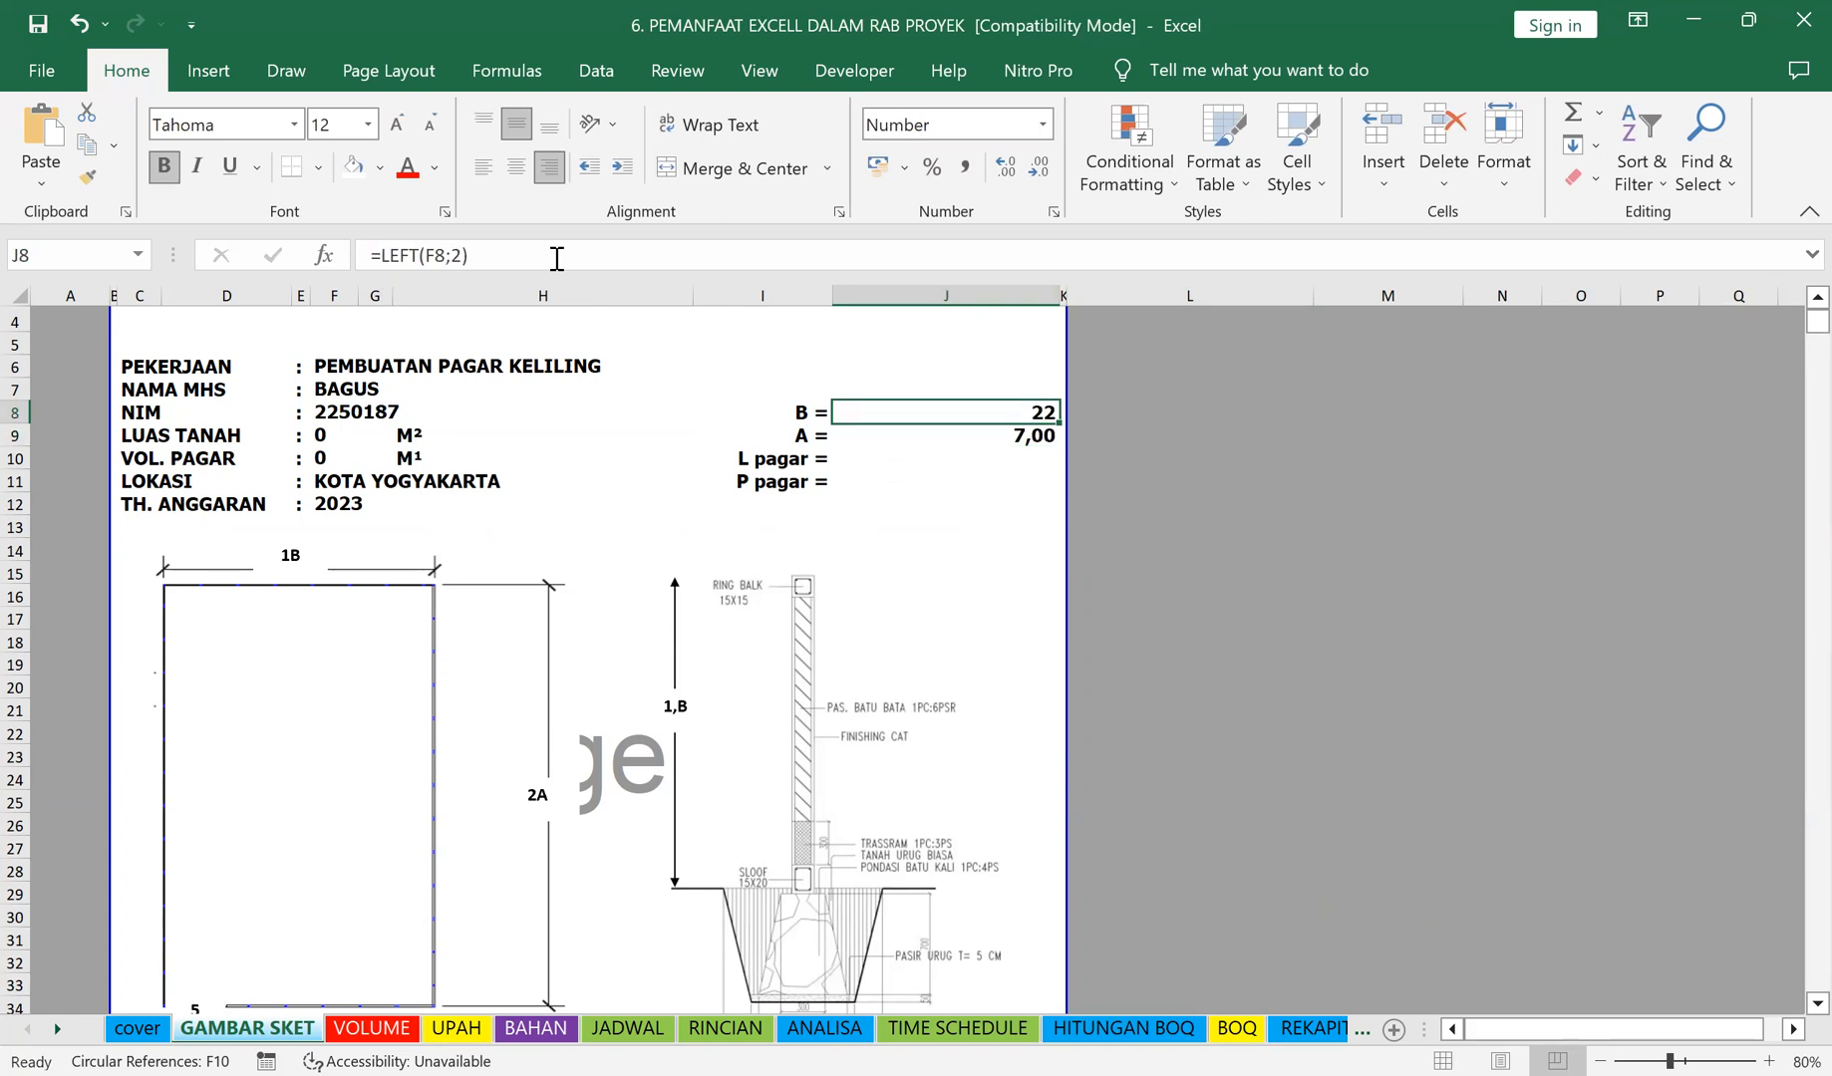
{"action": "left_click", "coordinate": [420, 256]}
{"action": "left_click_drag", "start_coordinate": [420, 256], "coordinate": [376, 277]}
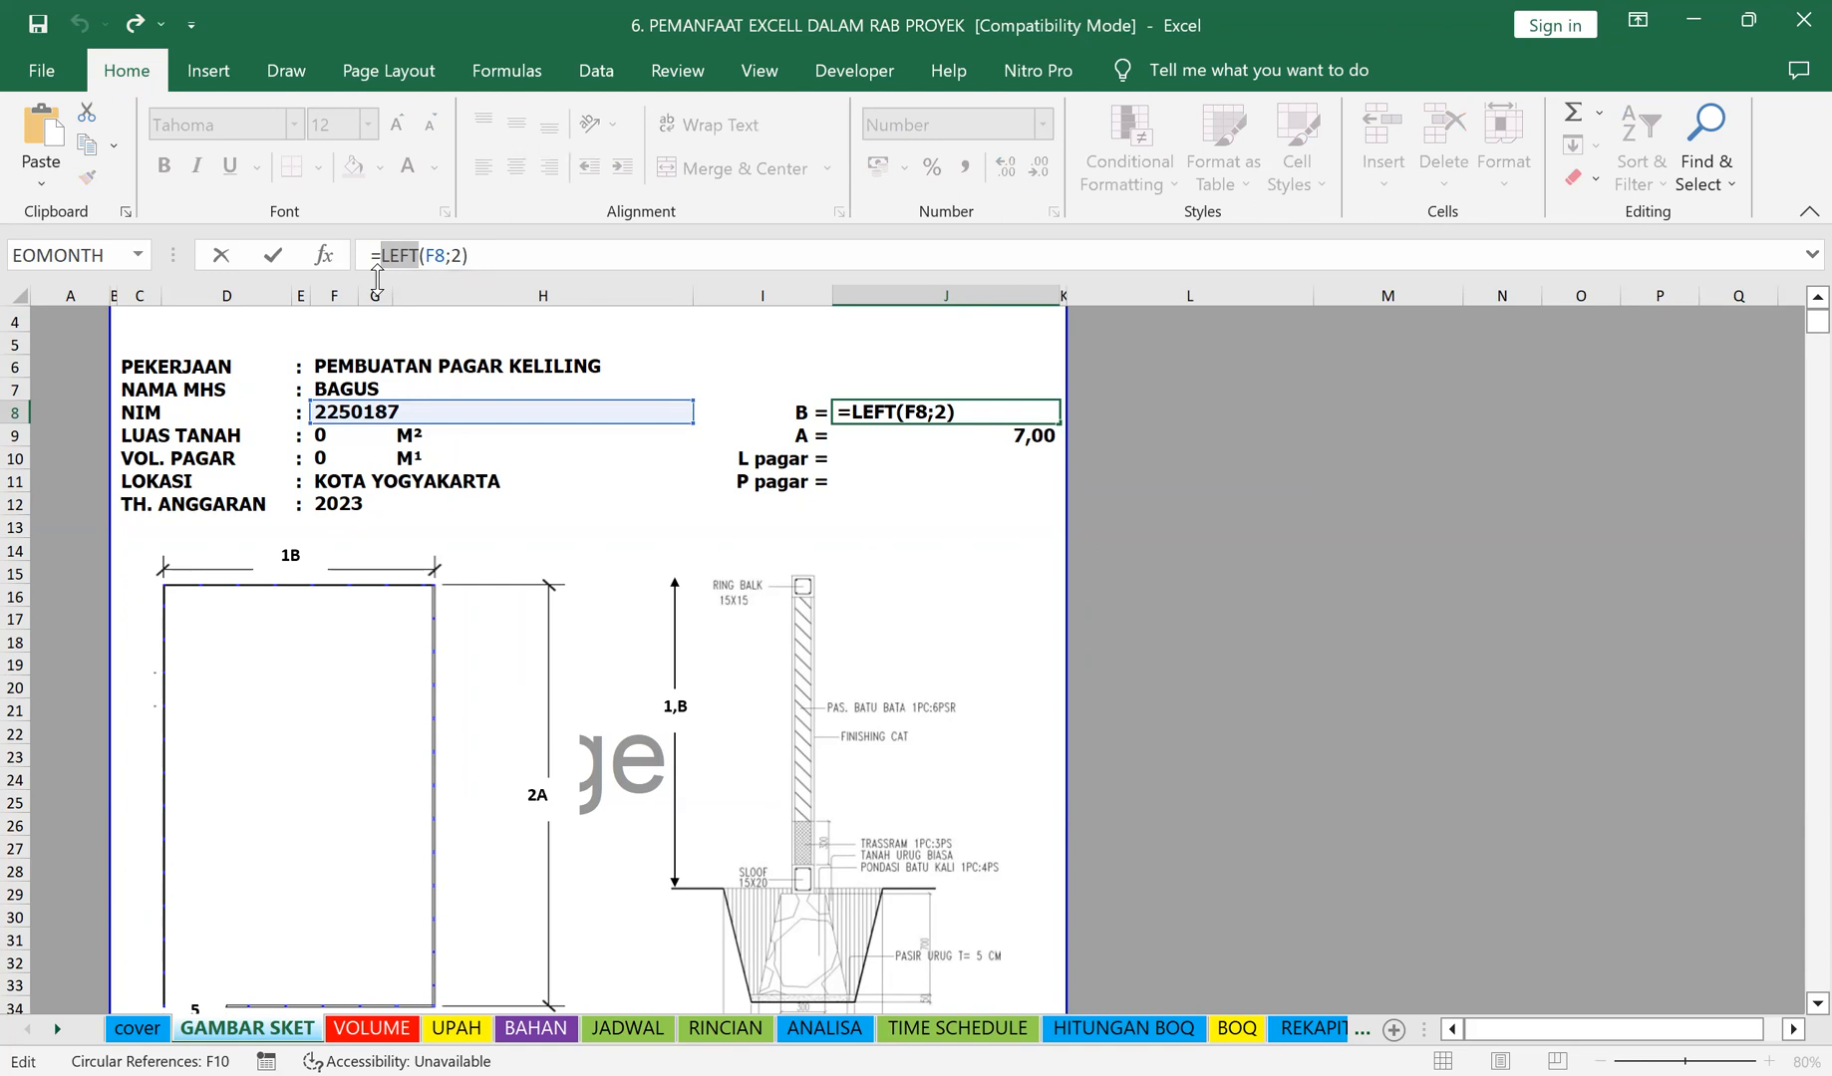
{"action": "key", "text": "Return"}
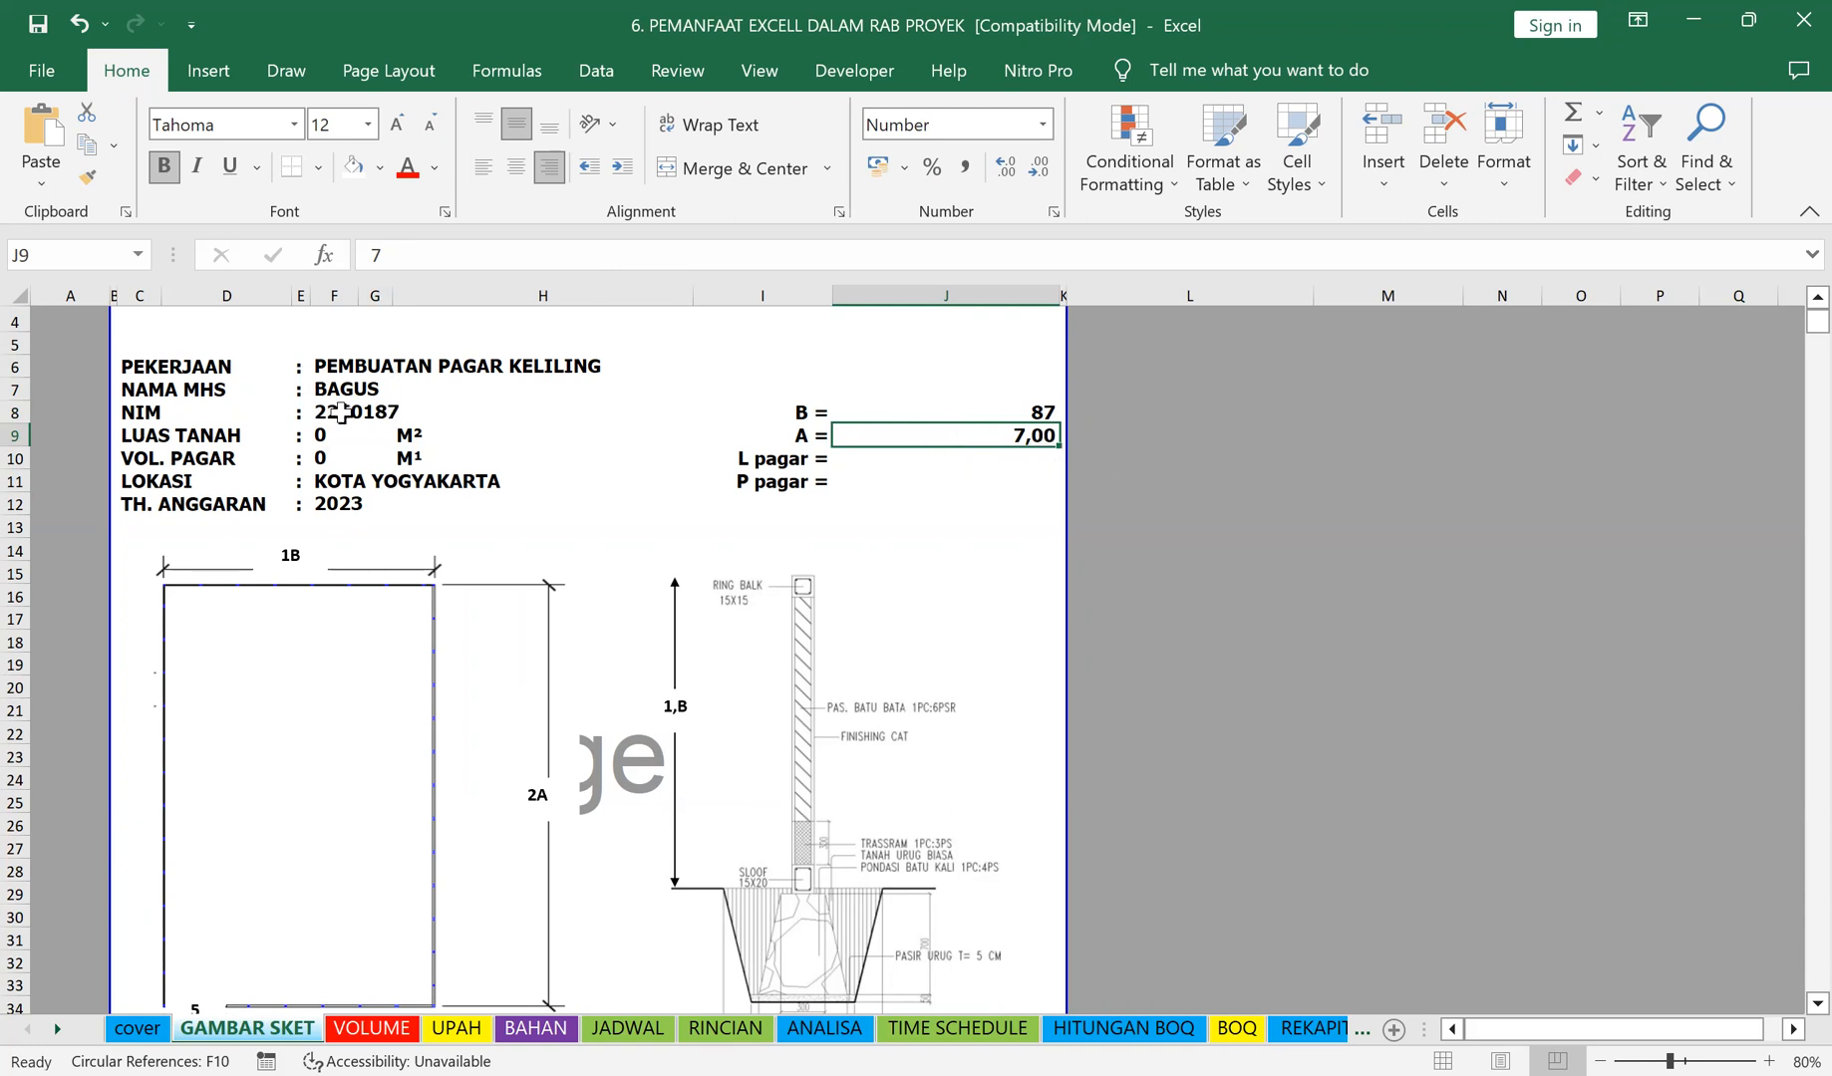
Step: Replace the A value in J9 with the formula =RIGHT(F8;1), referencing the NIM cell
{"action": "type", "text": "="}
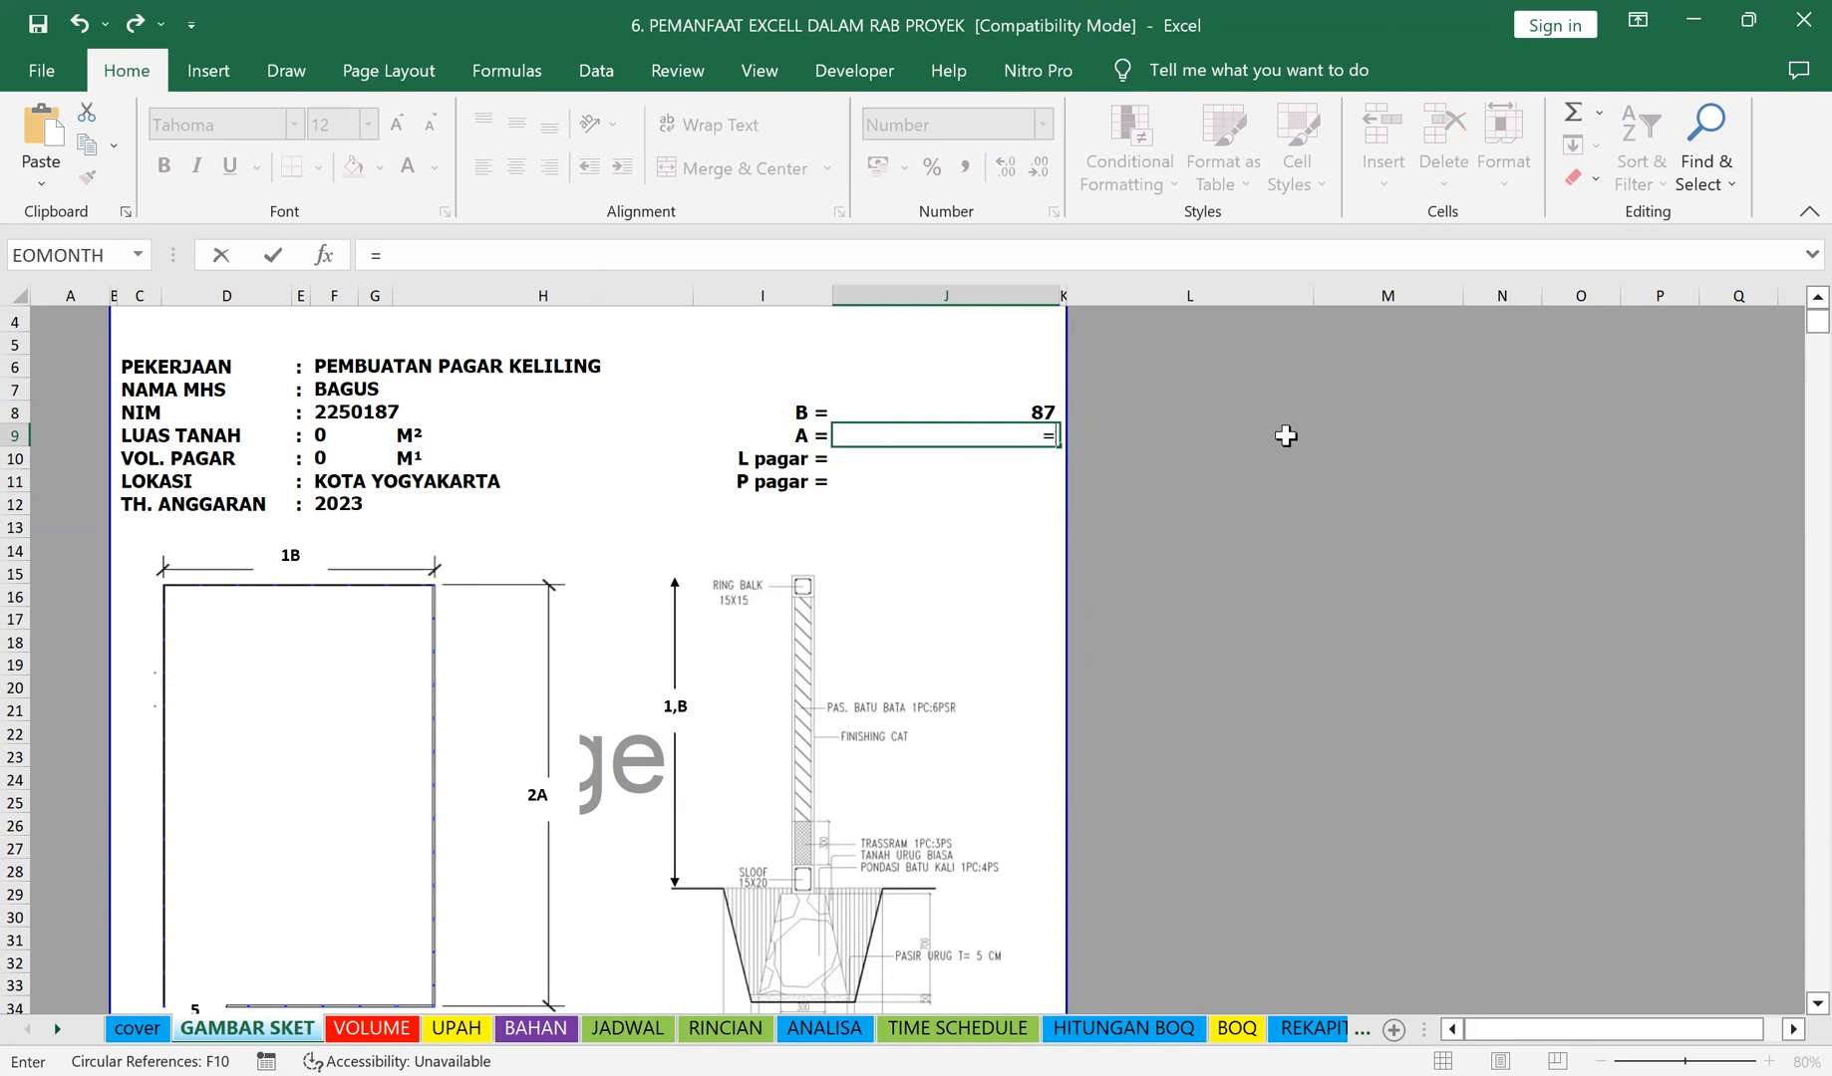
{"action": "type", "text": "RIGHT"}
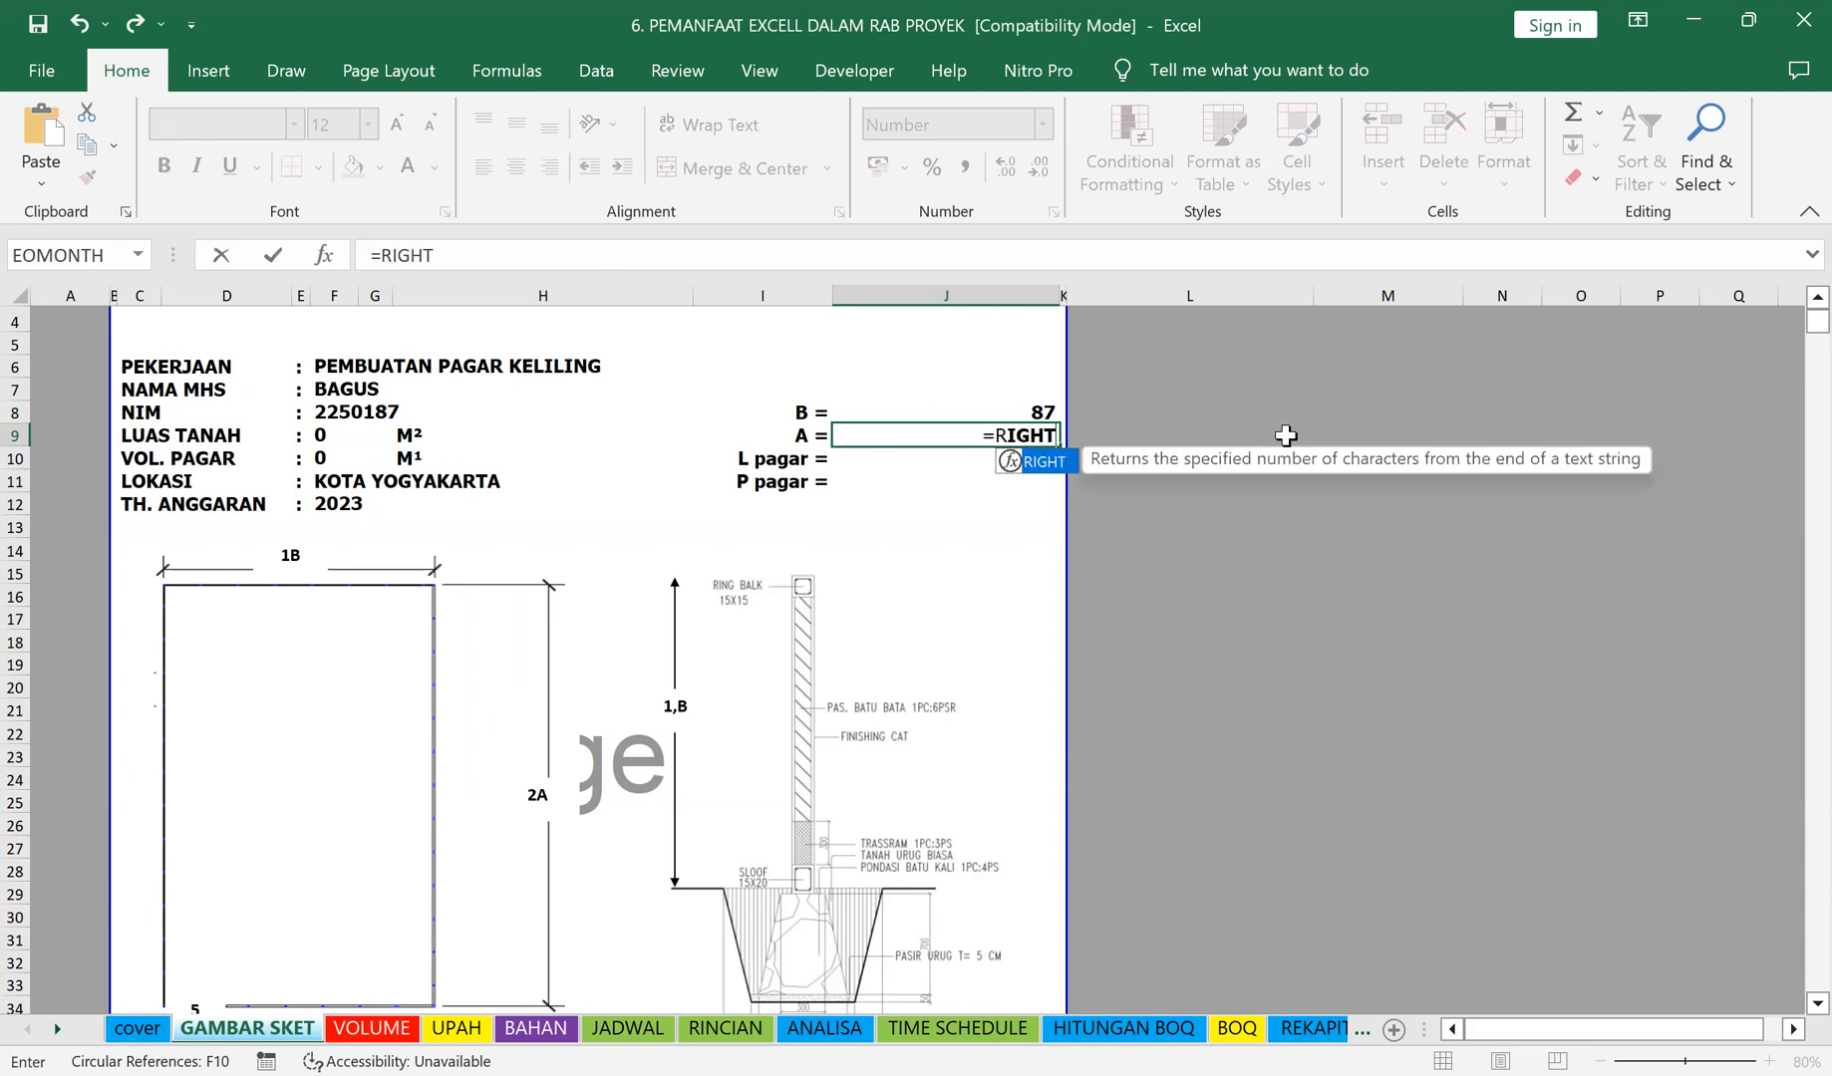
{"action": "type", "text": "("}
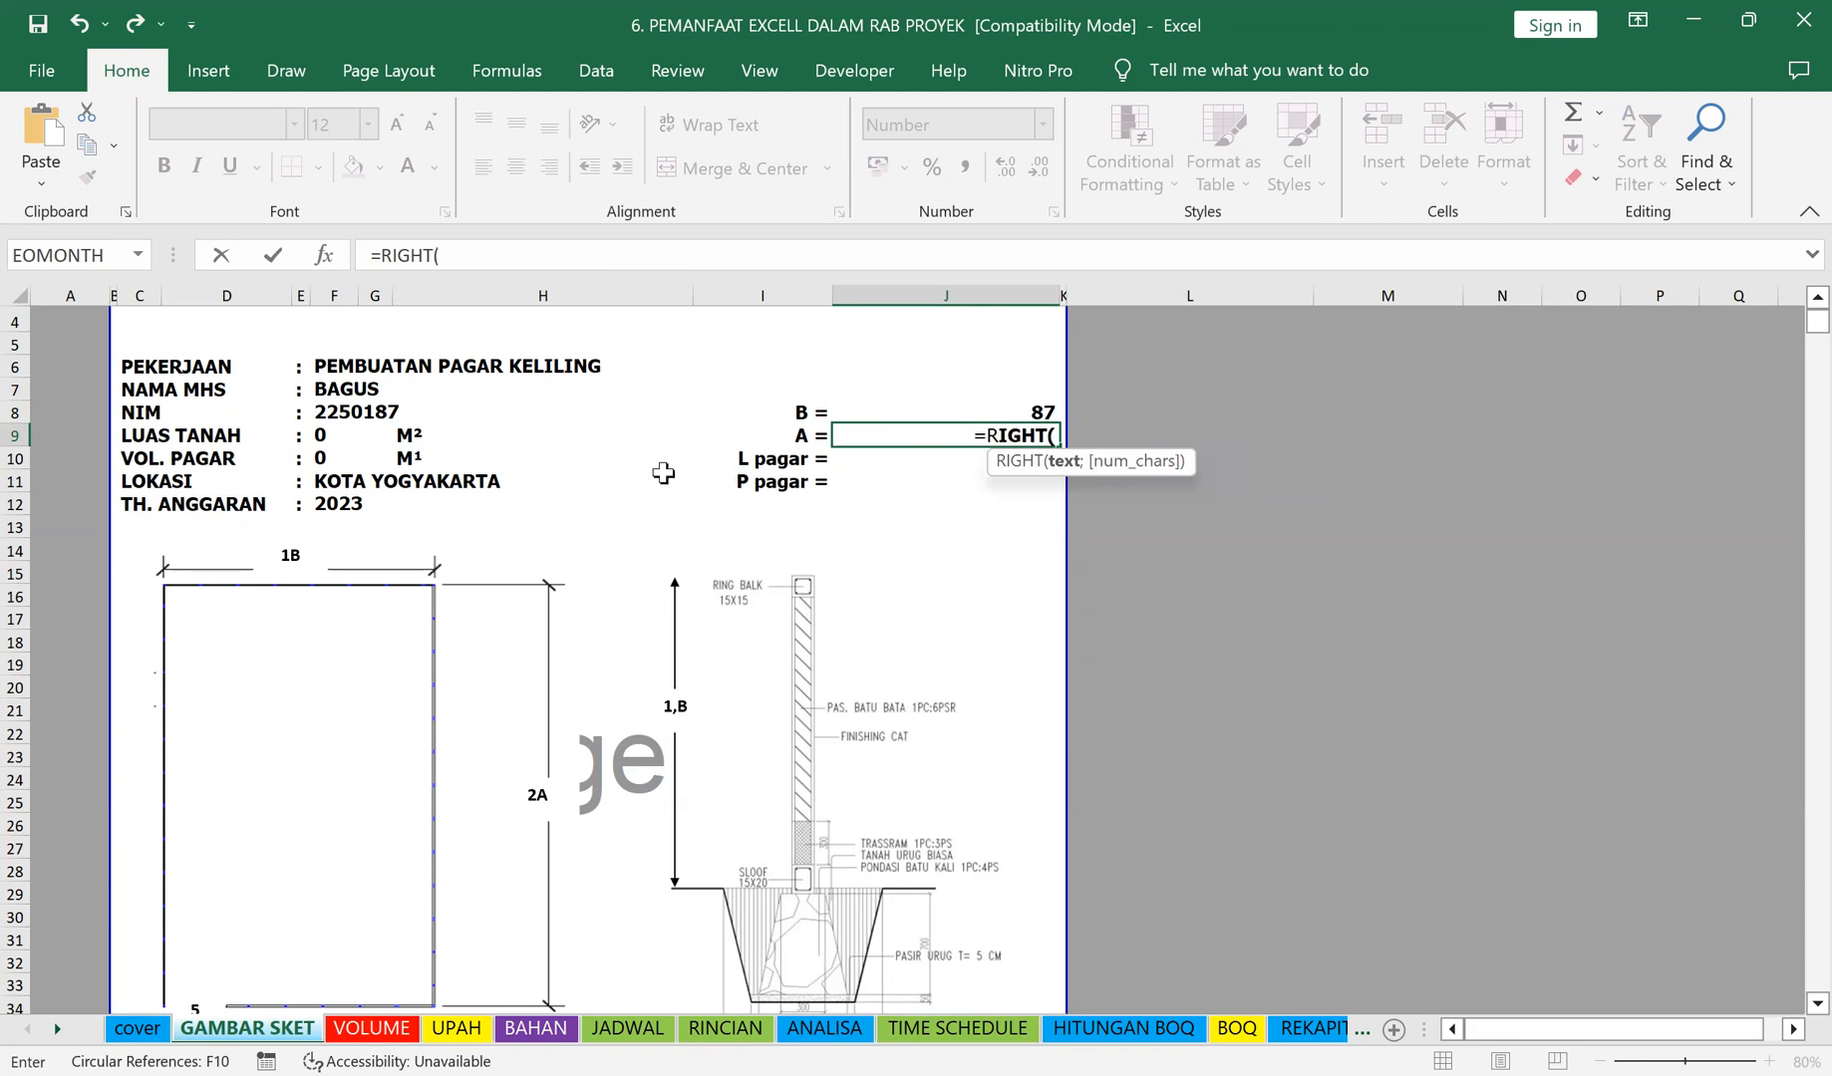
{"action": "left_click", "coordinate": [376, 414]}
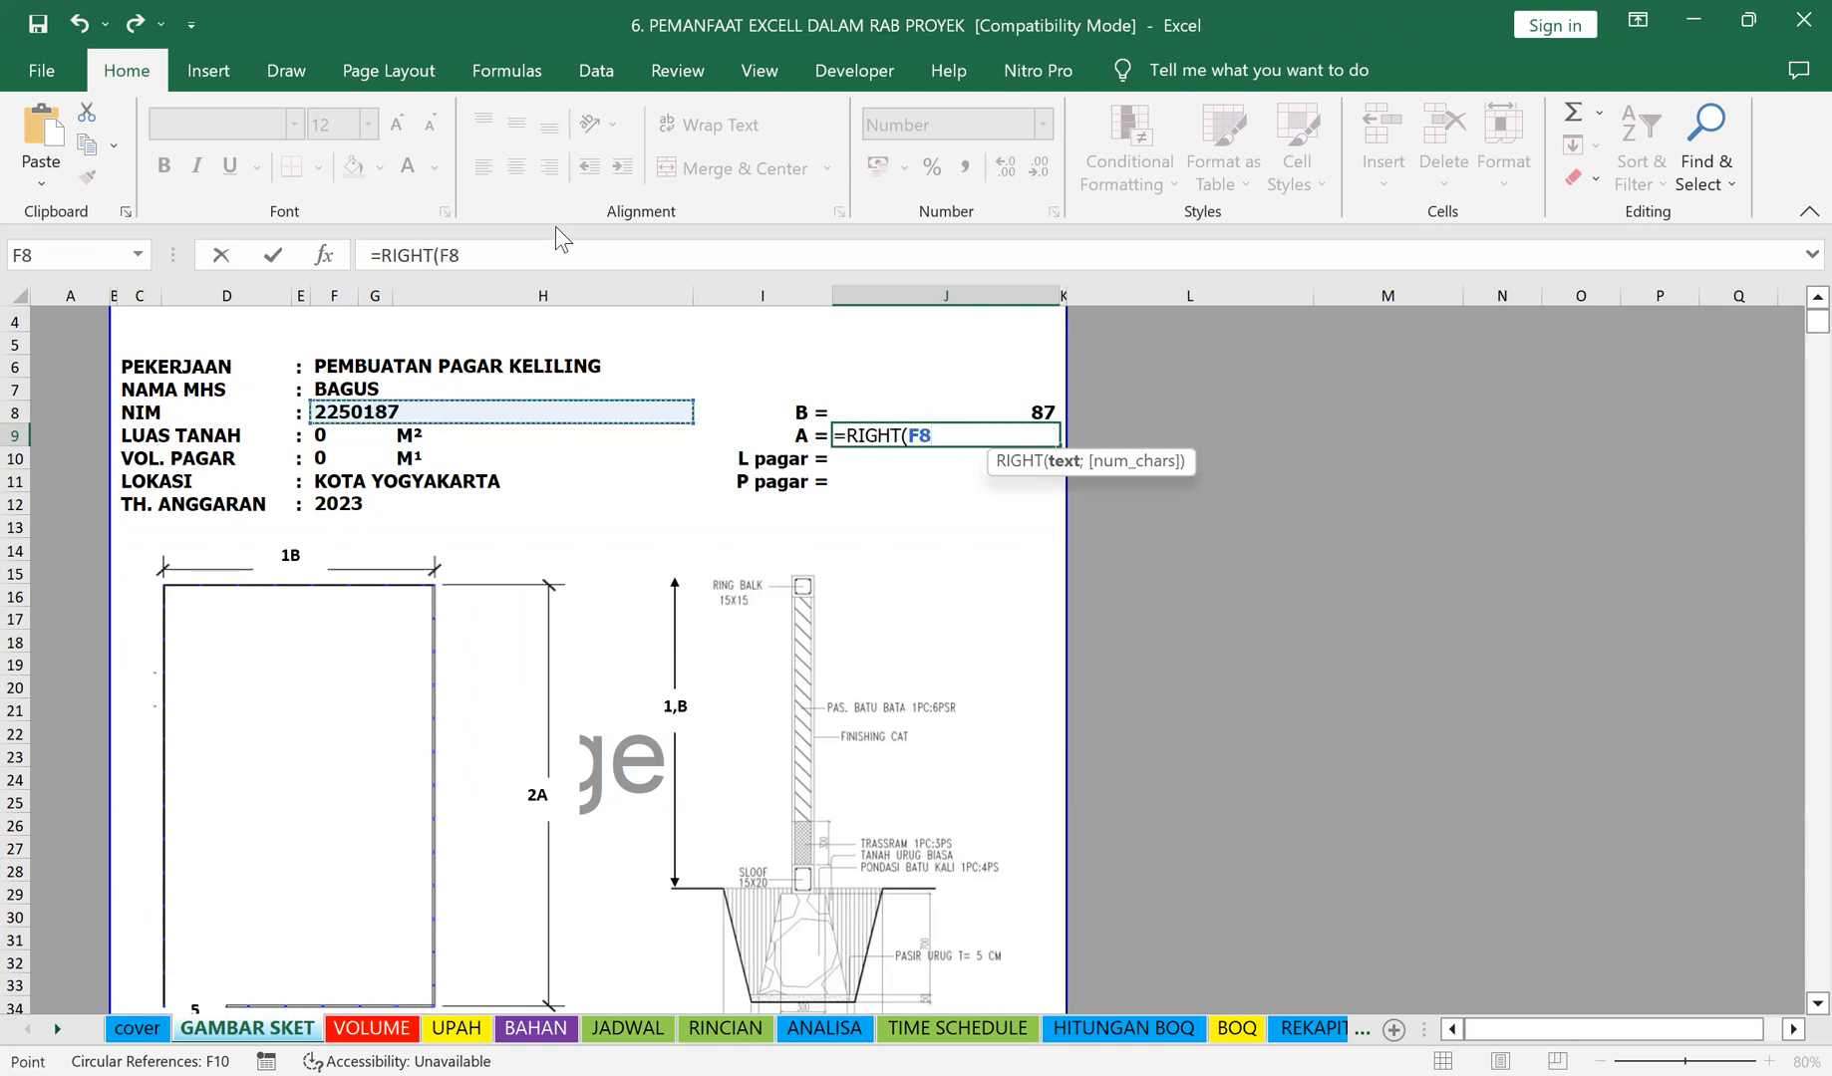
{"action": "left_click", "coordinate": [534, 261]}
{"action": "type", "text": ";1"}
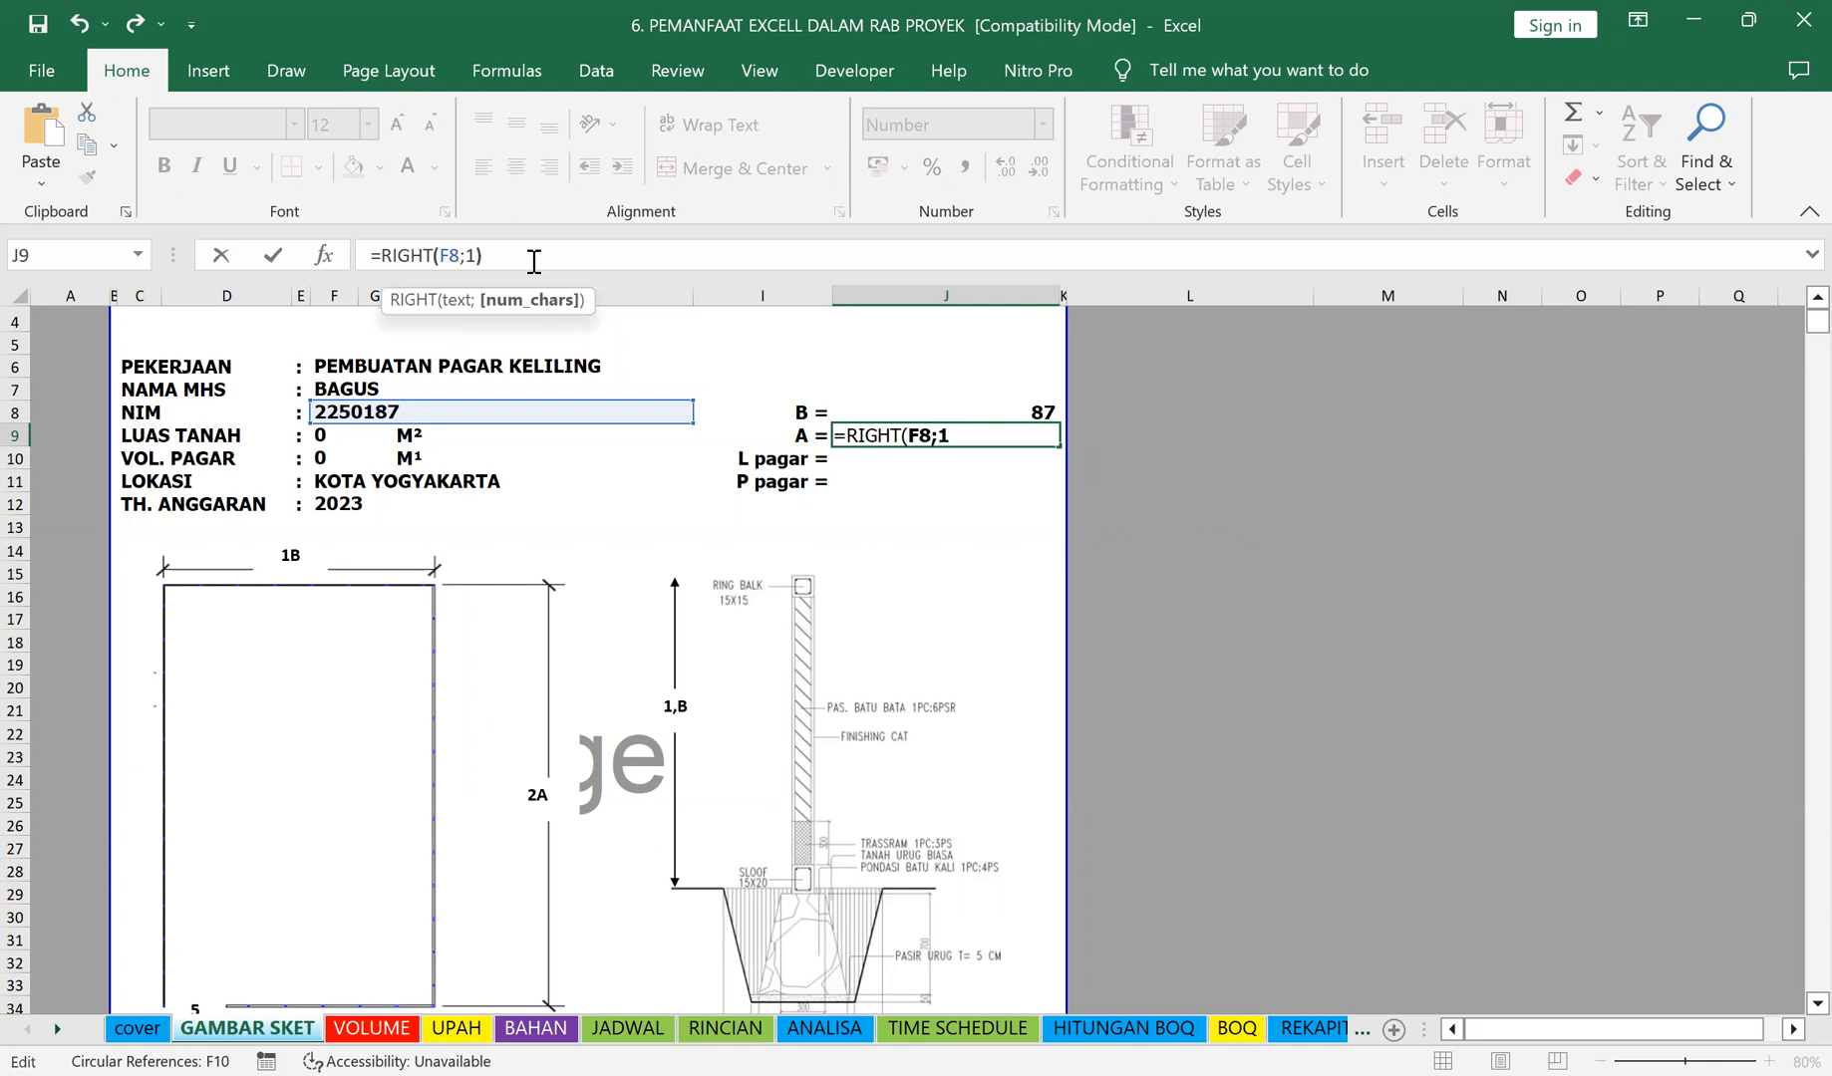
{"action": "type", "text": ")"}
{"action": "key", "text": "Return"}
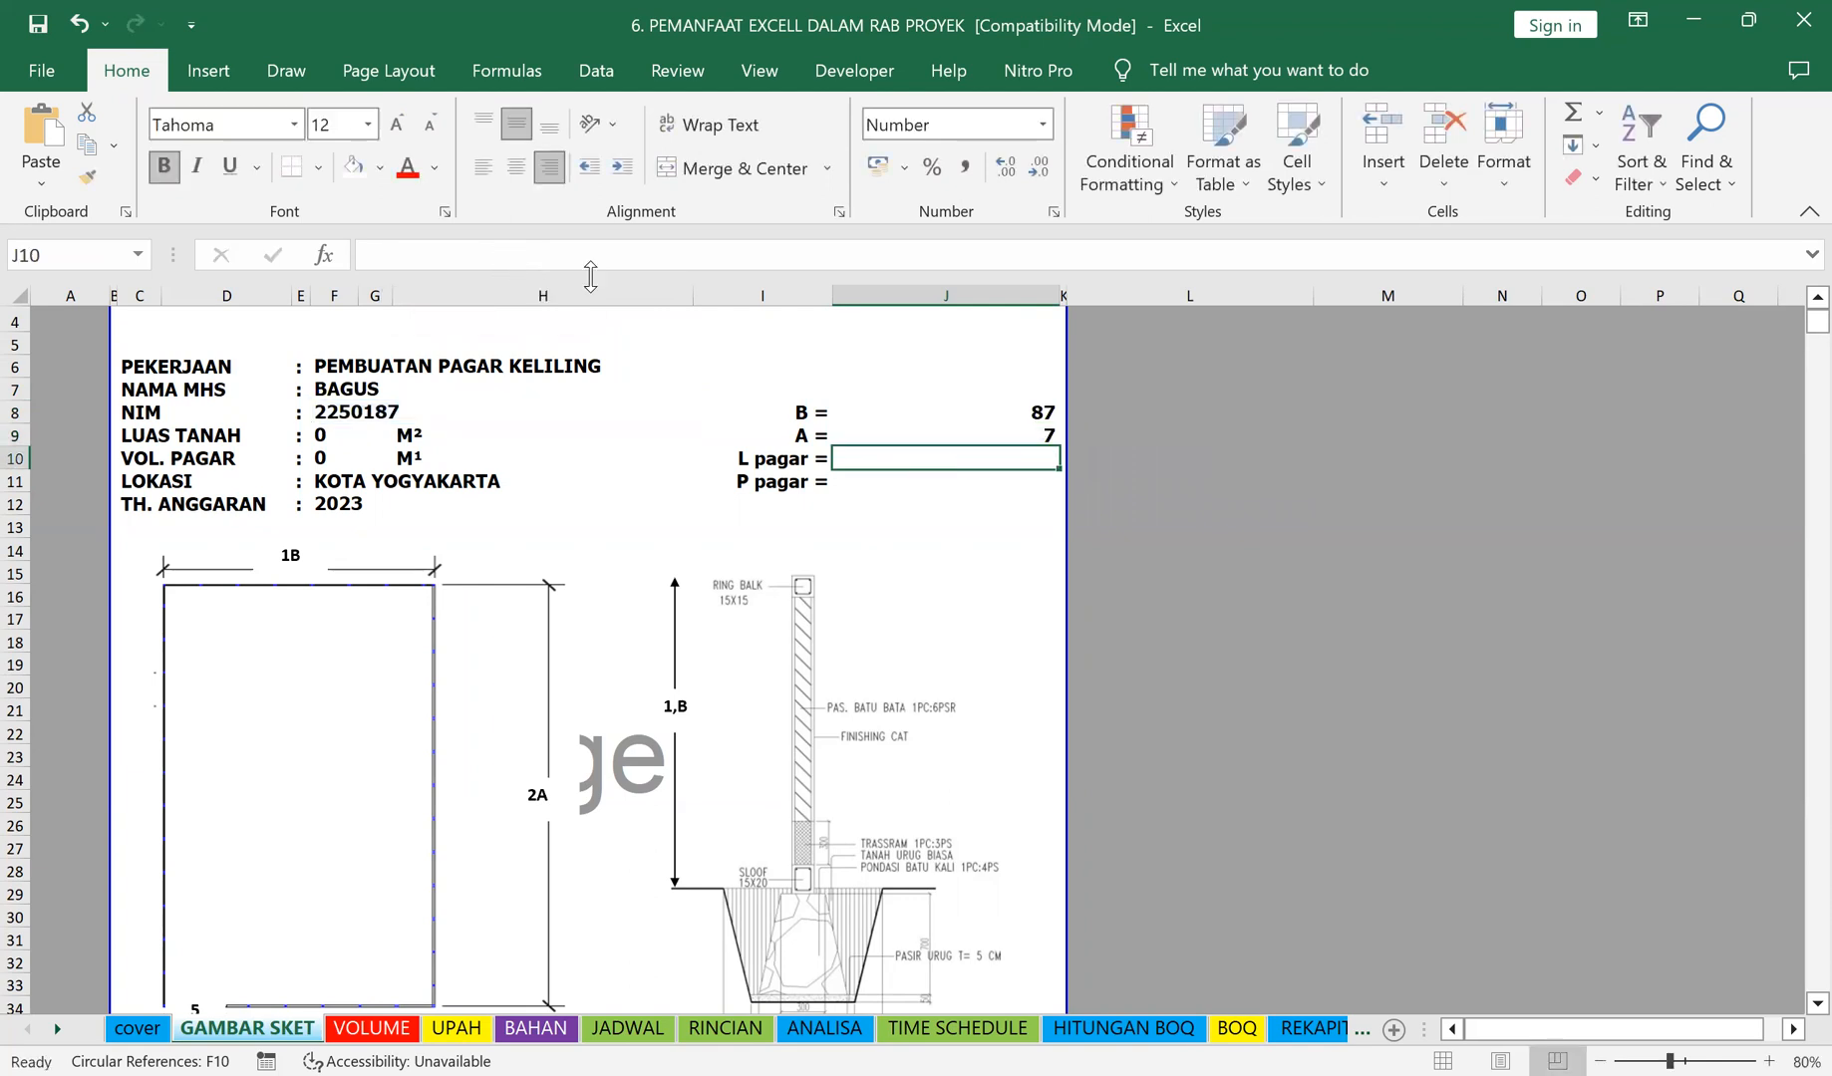
Step: Wrap the B formula in J8 in a LEFT function so it reads =LEFT(RIGHT(F8;2);1)
{"action": "left_click", "coordinate": [986, 412]}
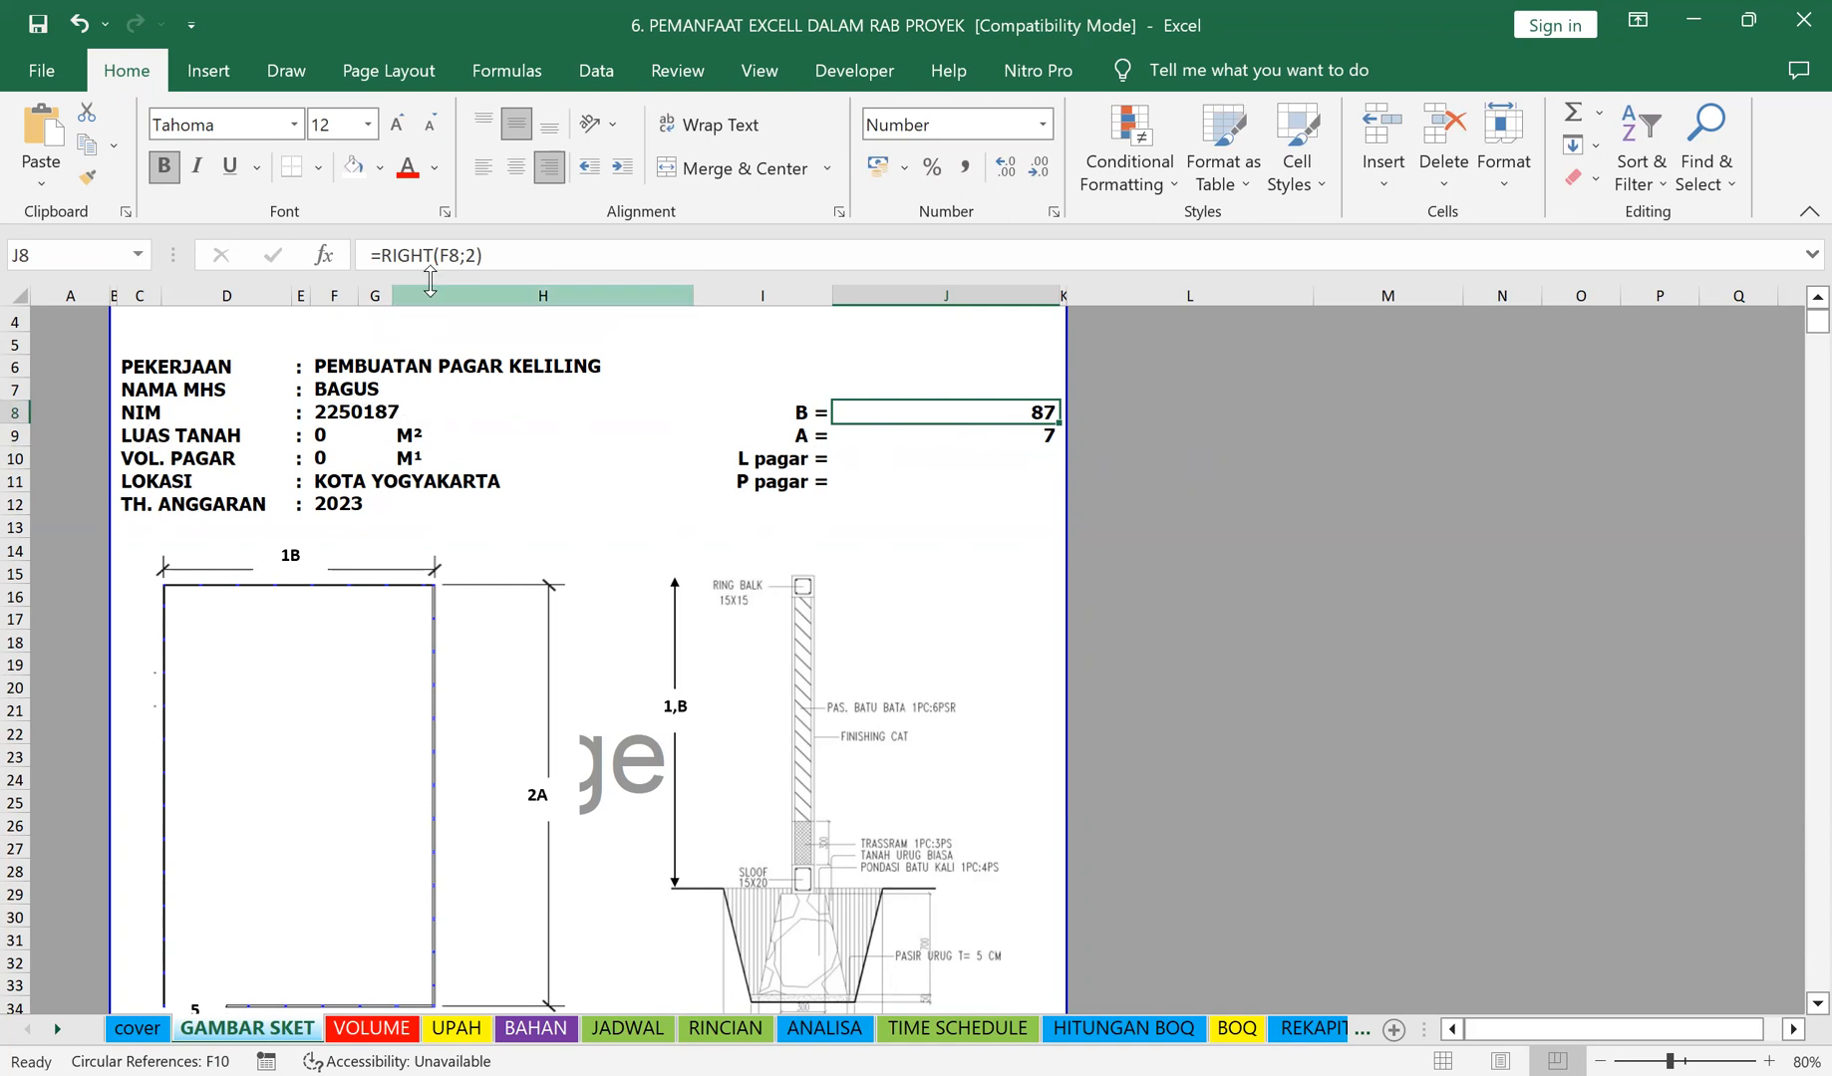
{"action": "left_click", "coordinate": [379, 251]}
{"action": "type", "text": "("}
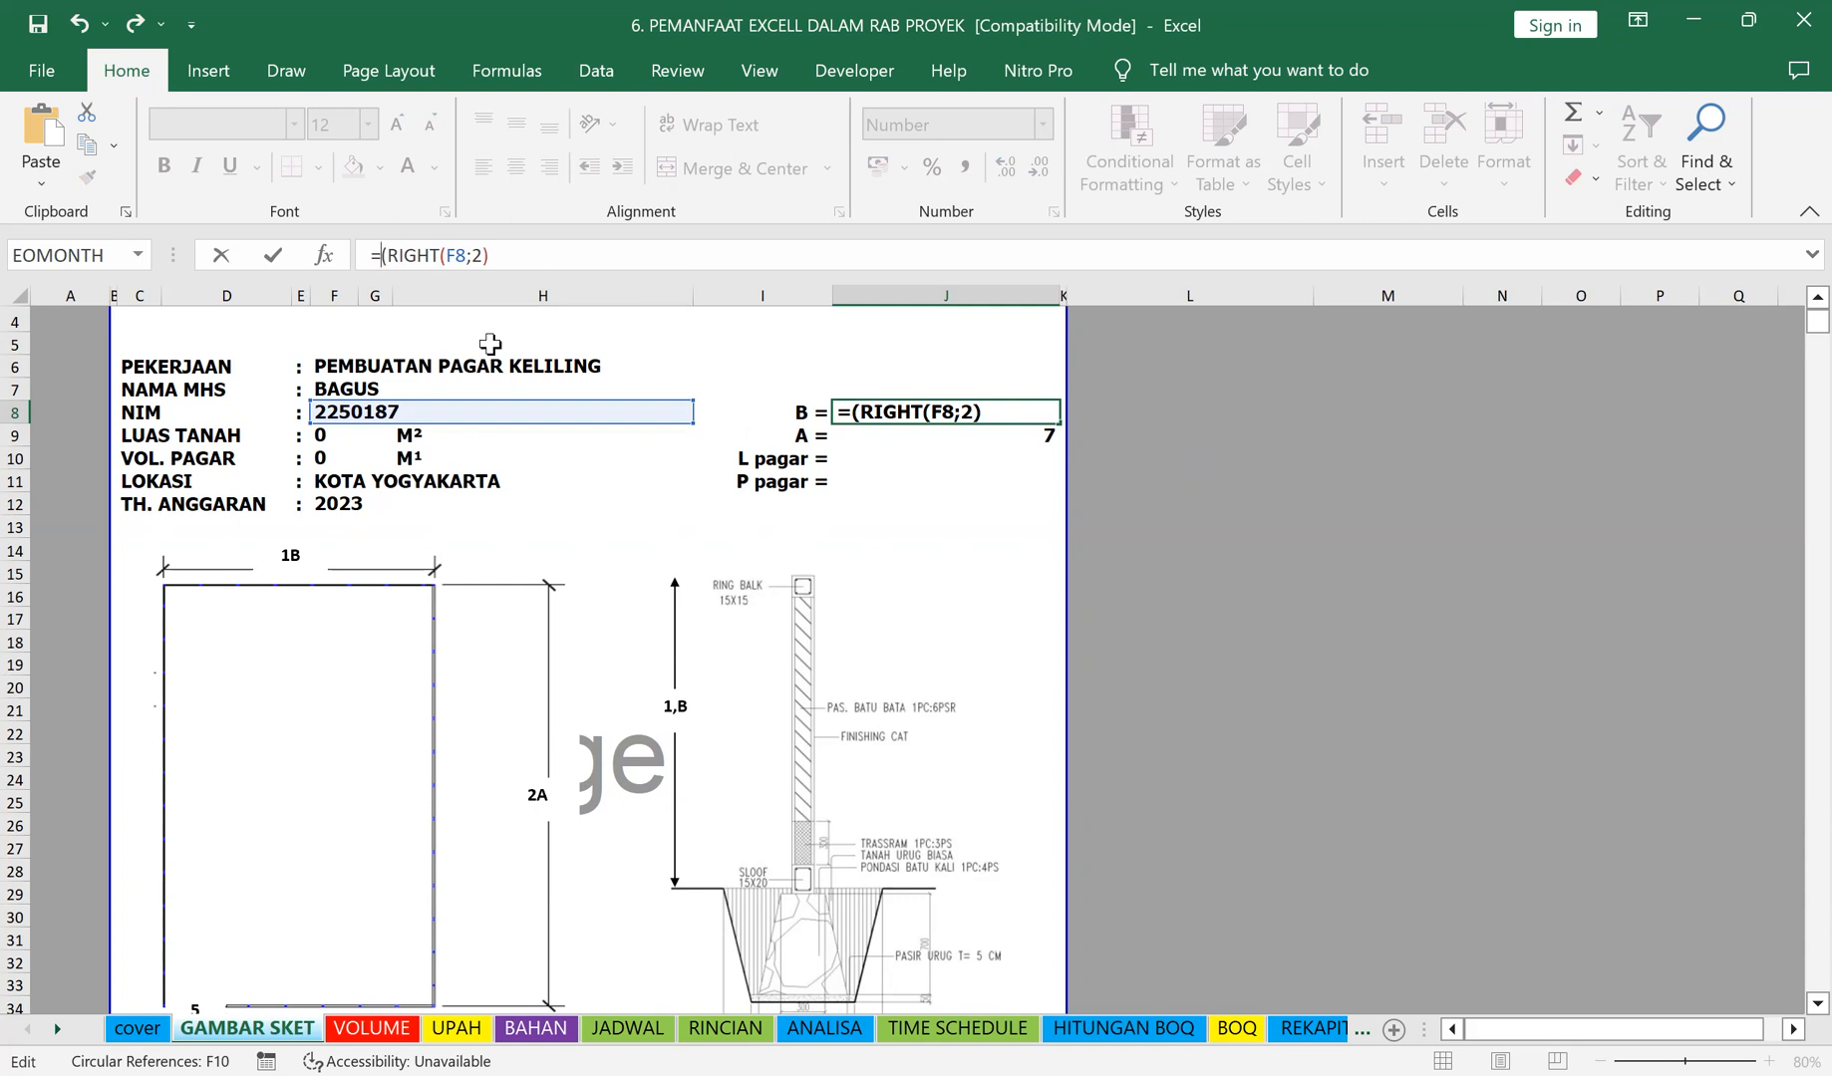
{"action": "type", "text": "LEFT"}
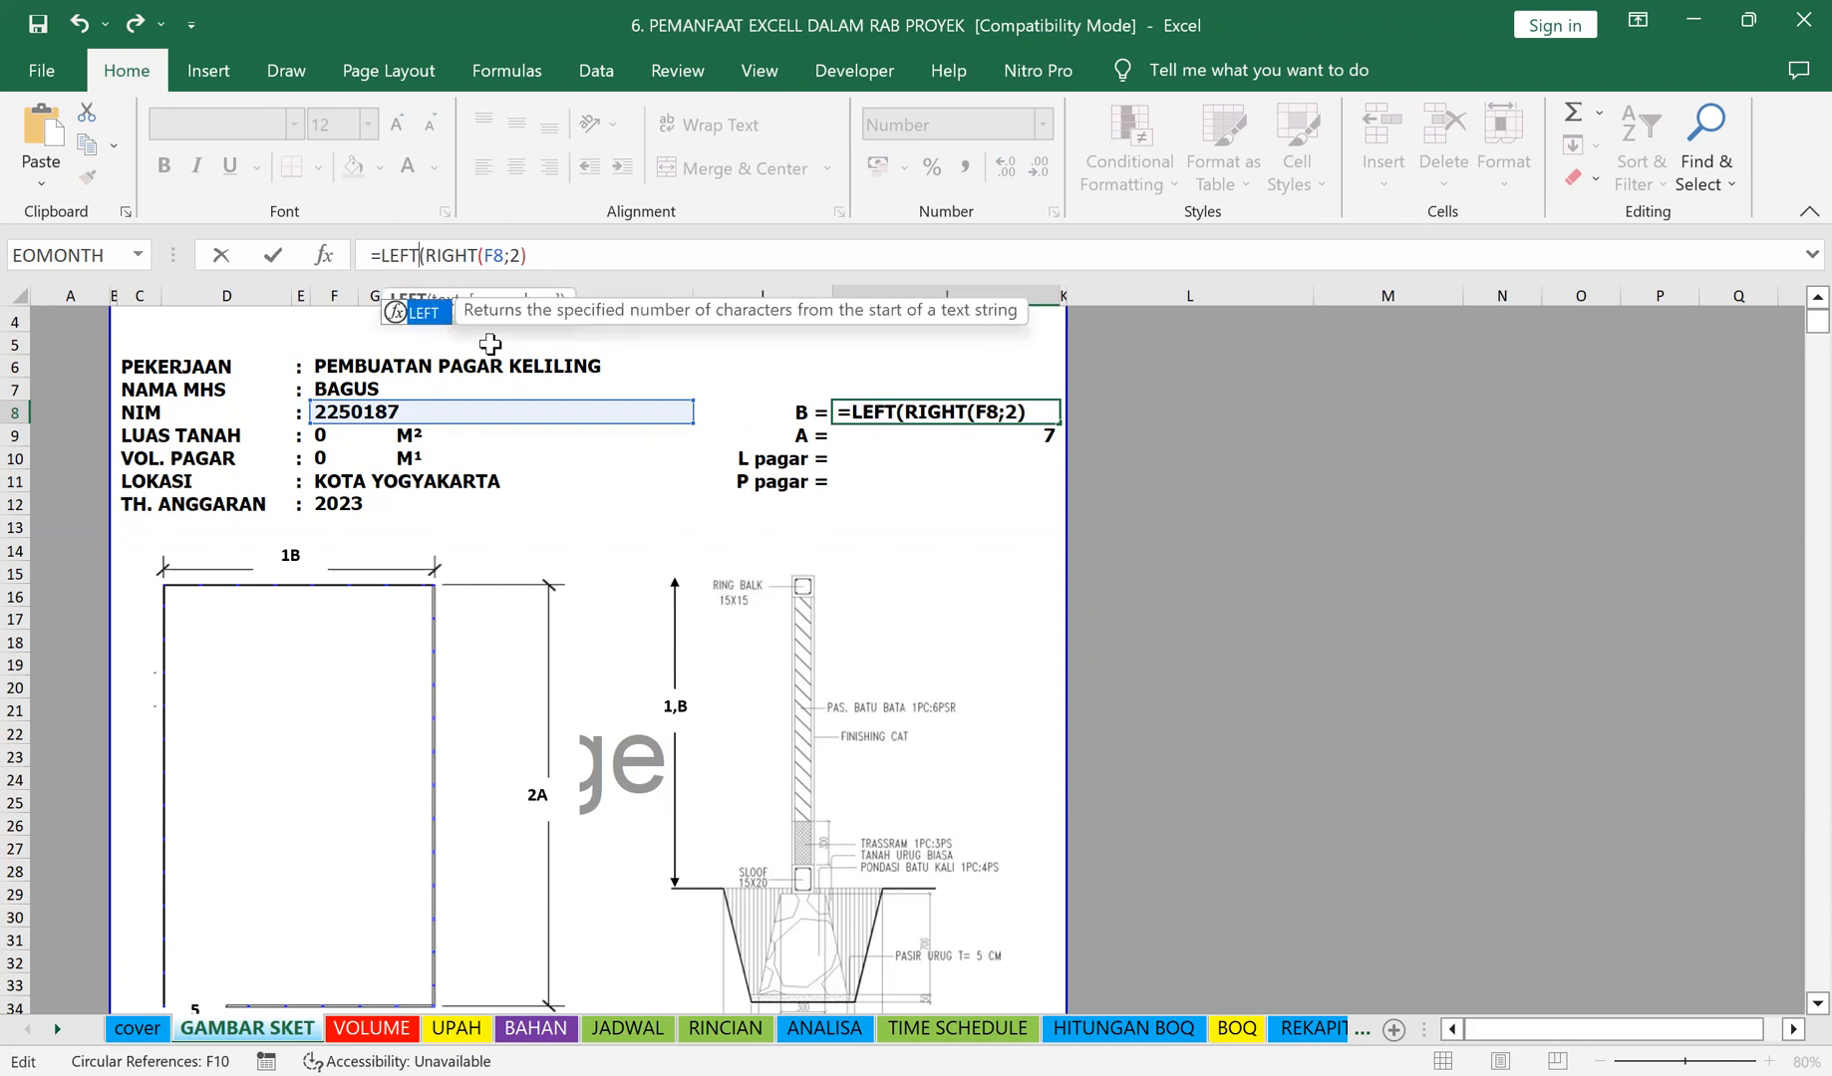
{"action": "left_click", "coordinate": [577, 250]}
{"action": "type", "text": ";1"}
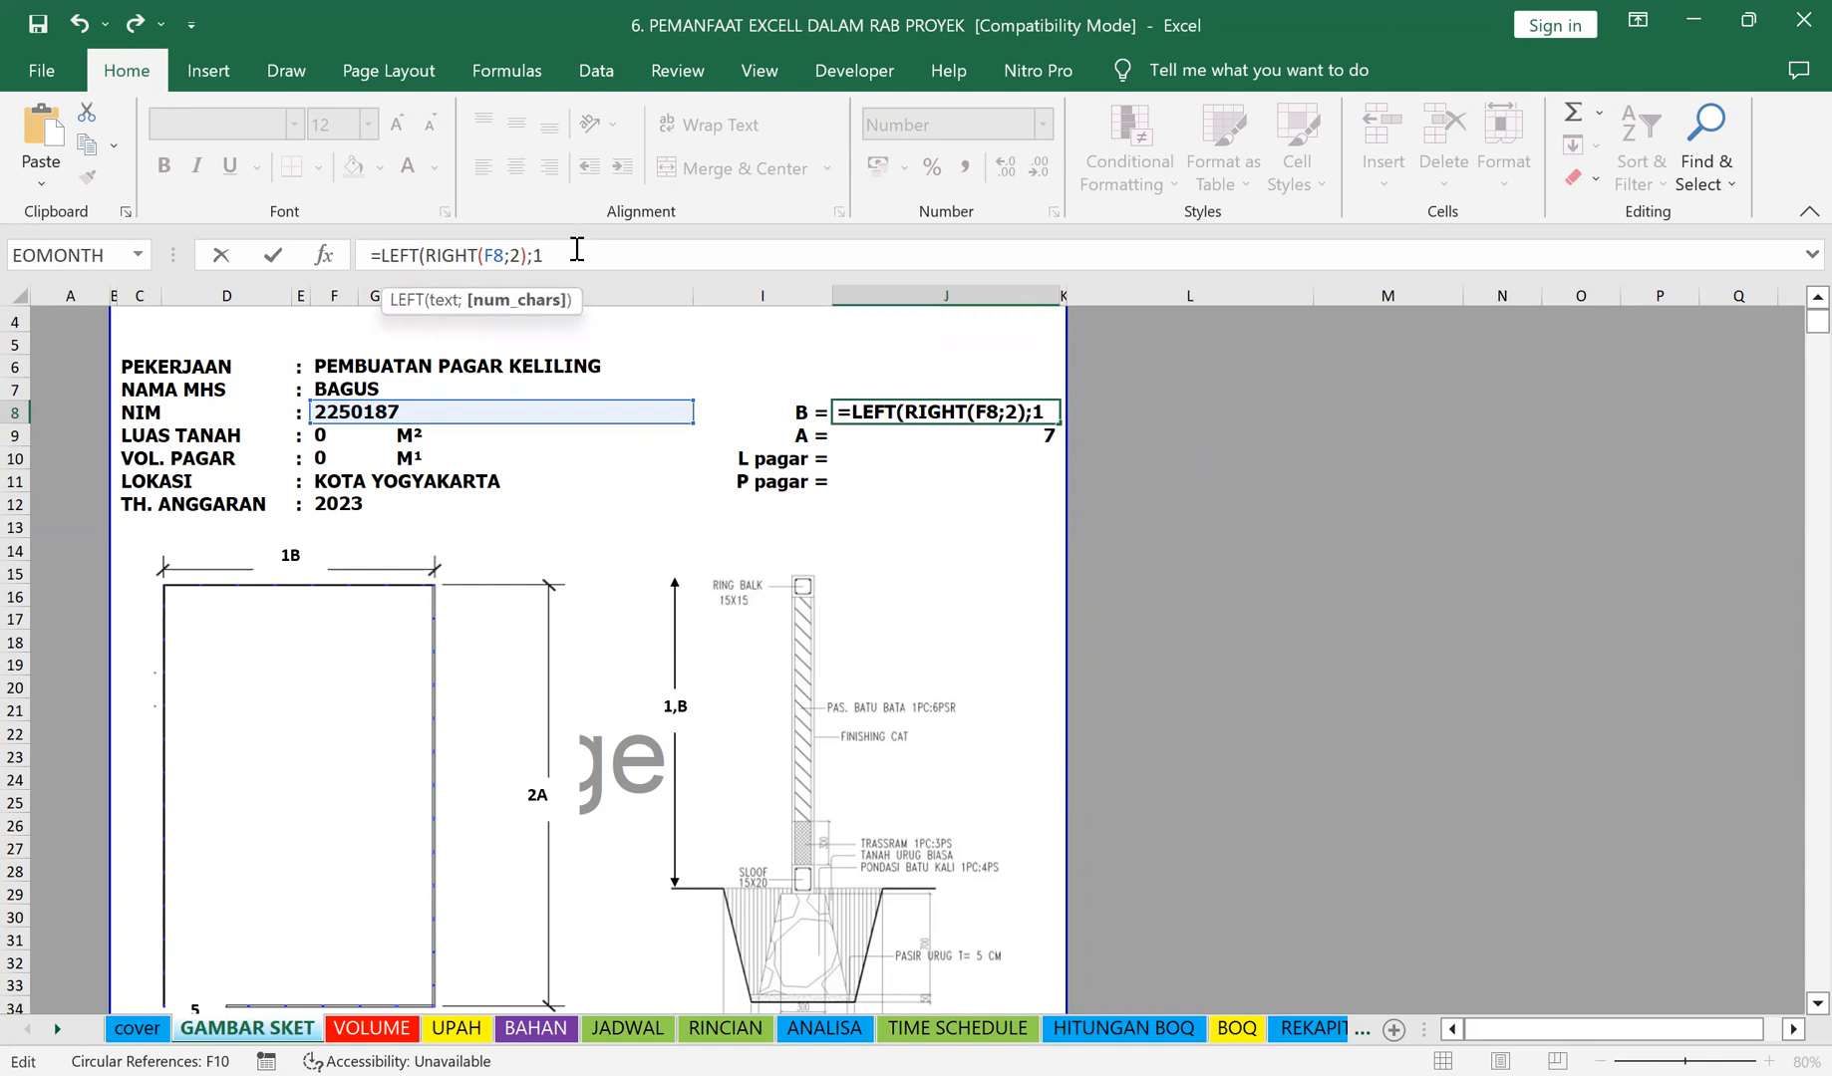
{"action": "type", "text": ")"}
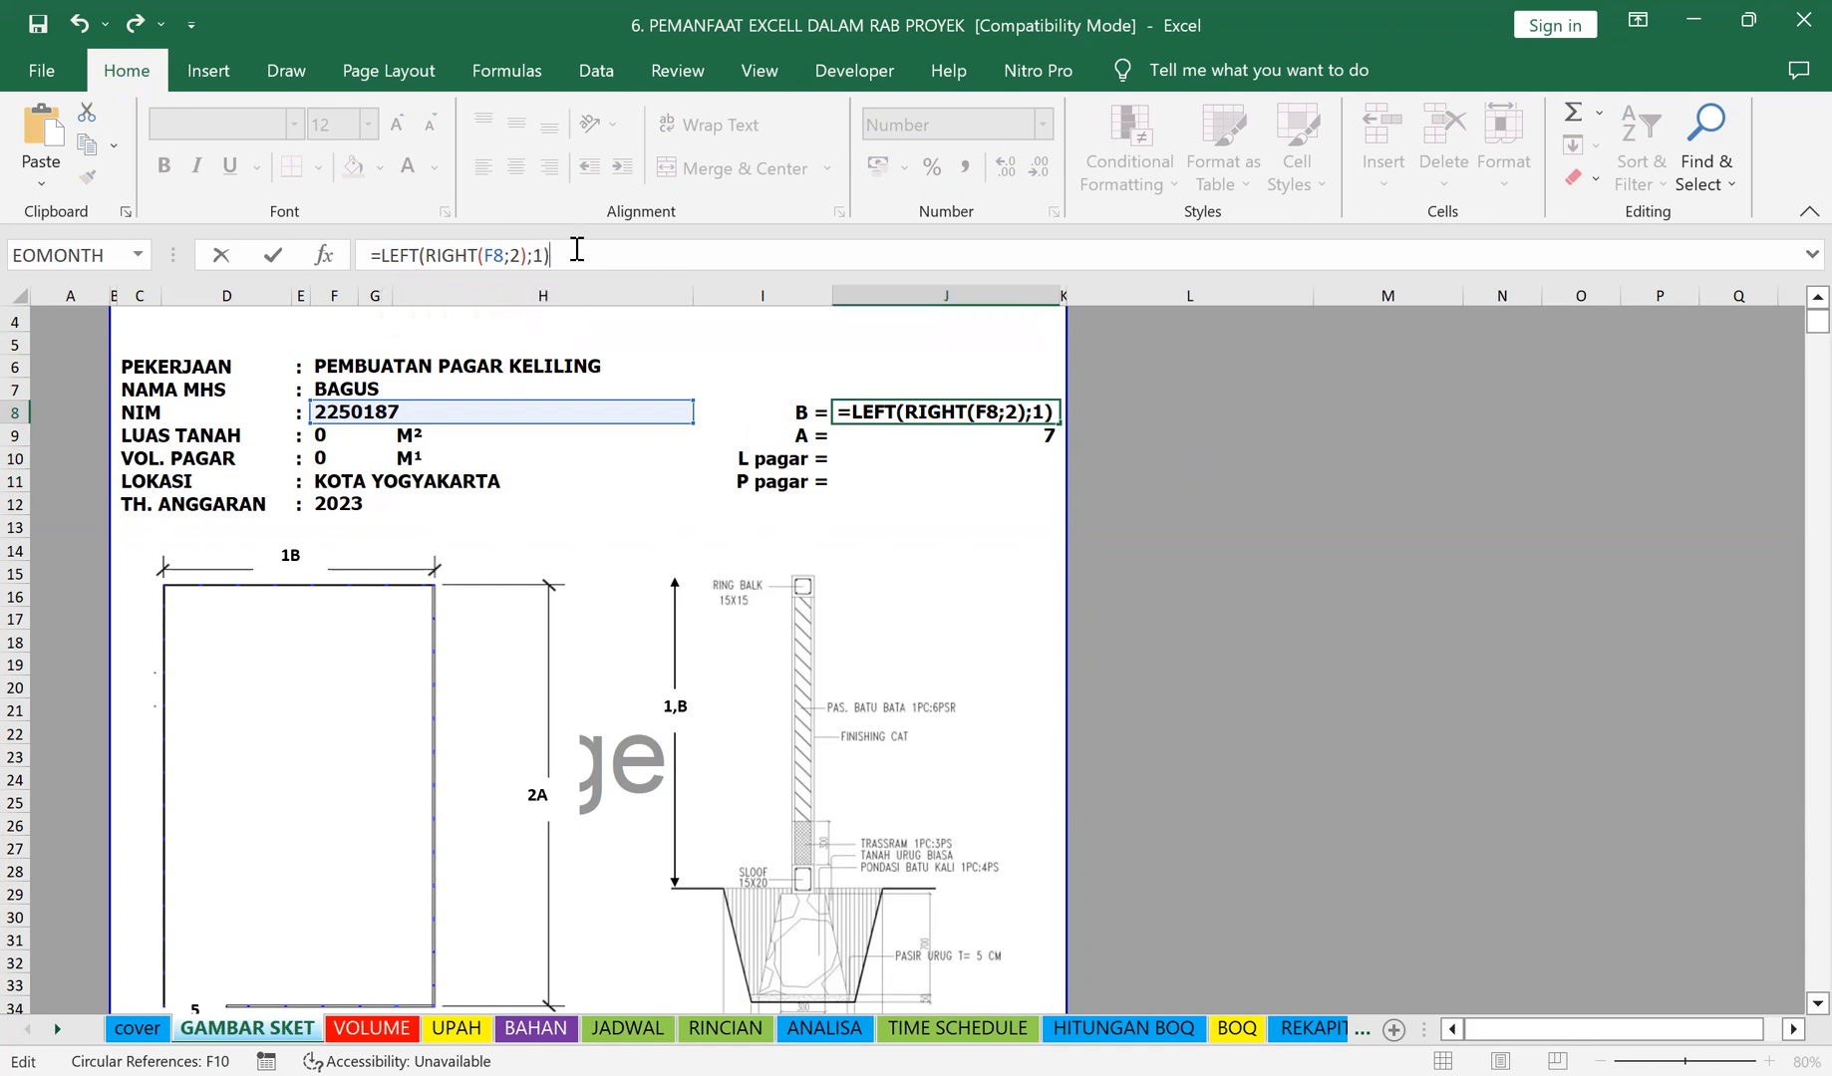
{"action": "key", "text": "Return"}
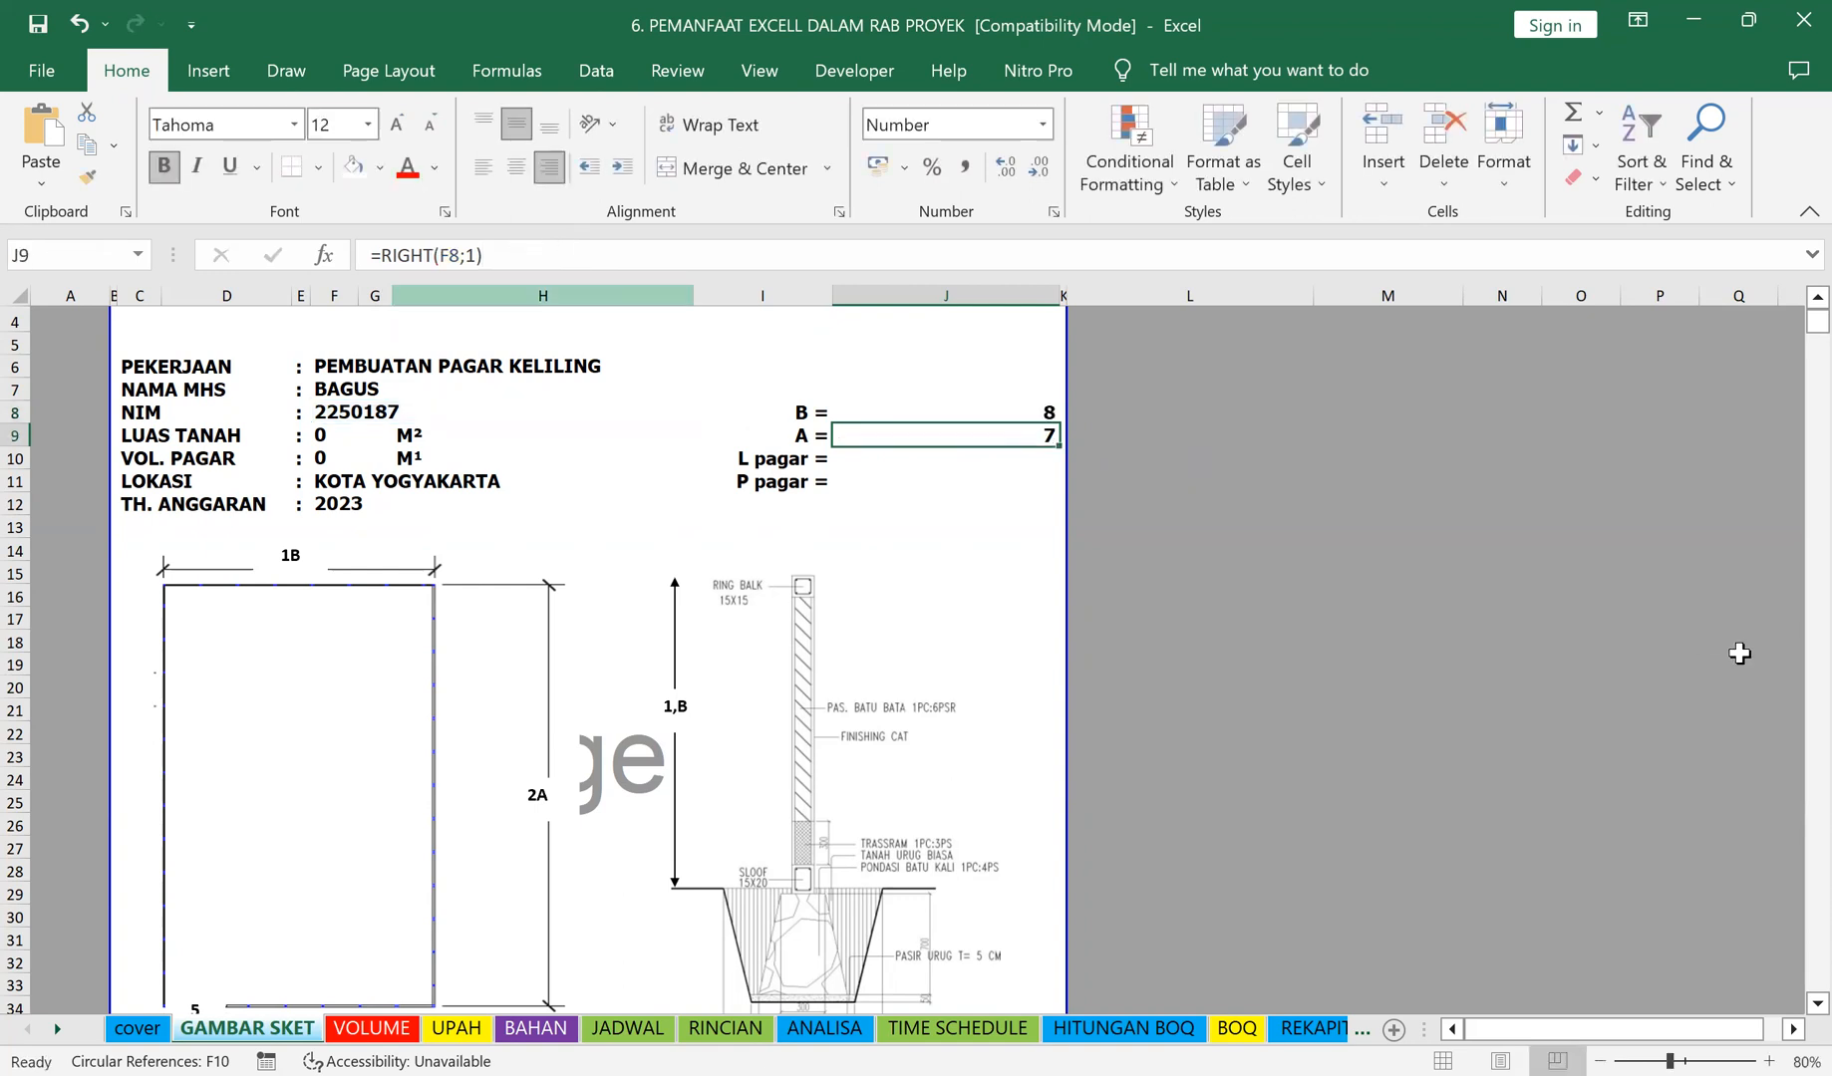
{"action": "left_click", "coordinate": [1247, 500]}
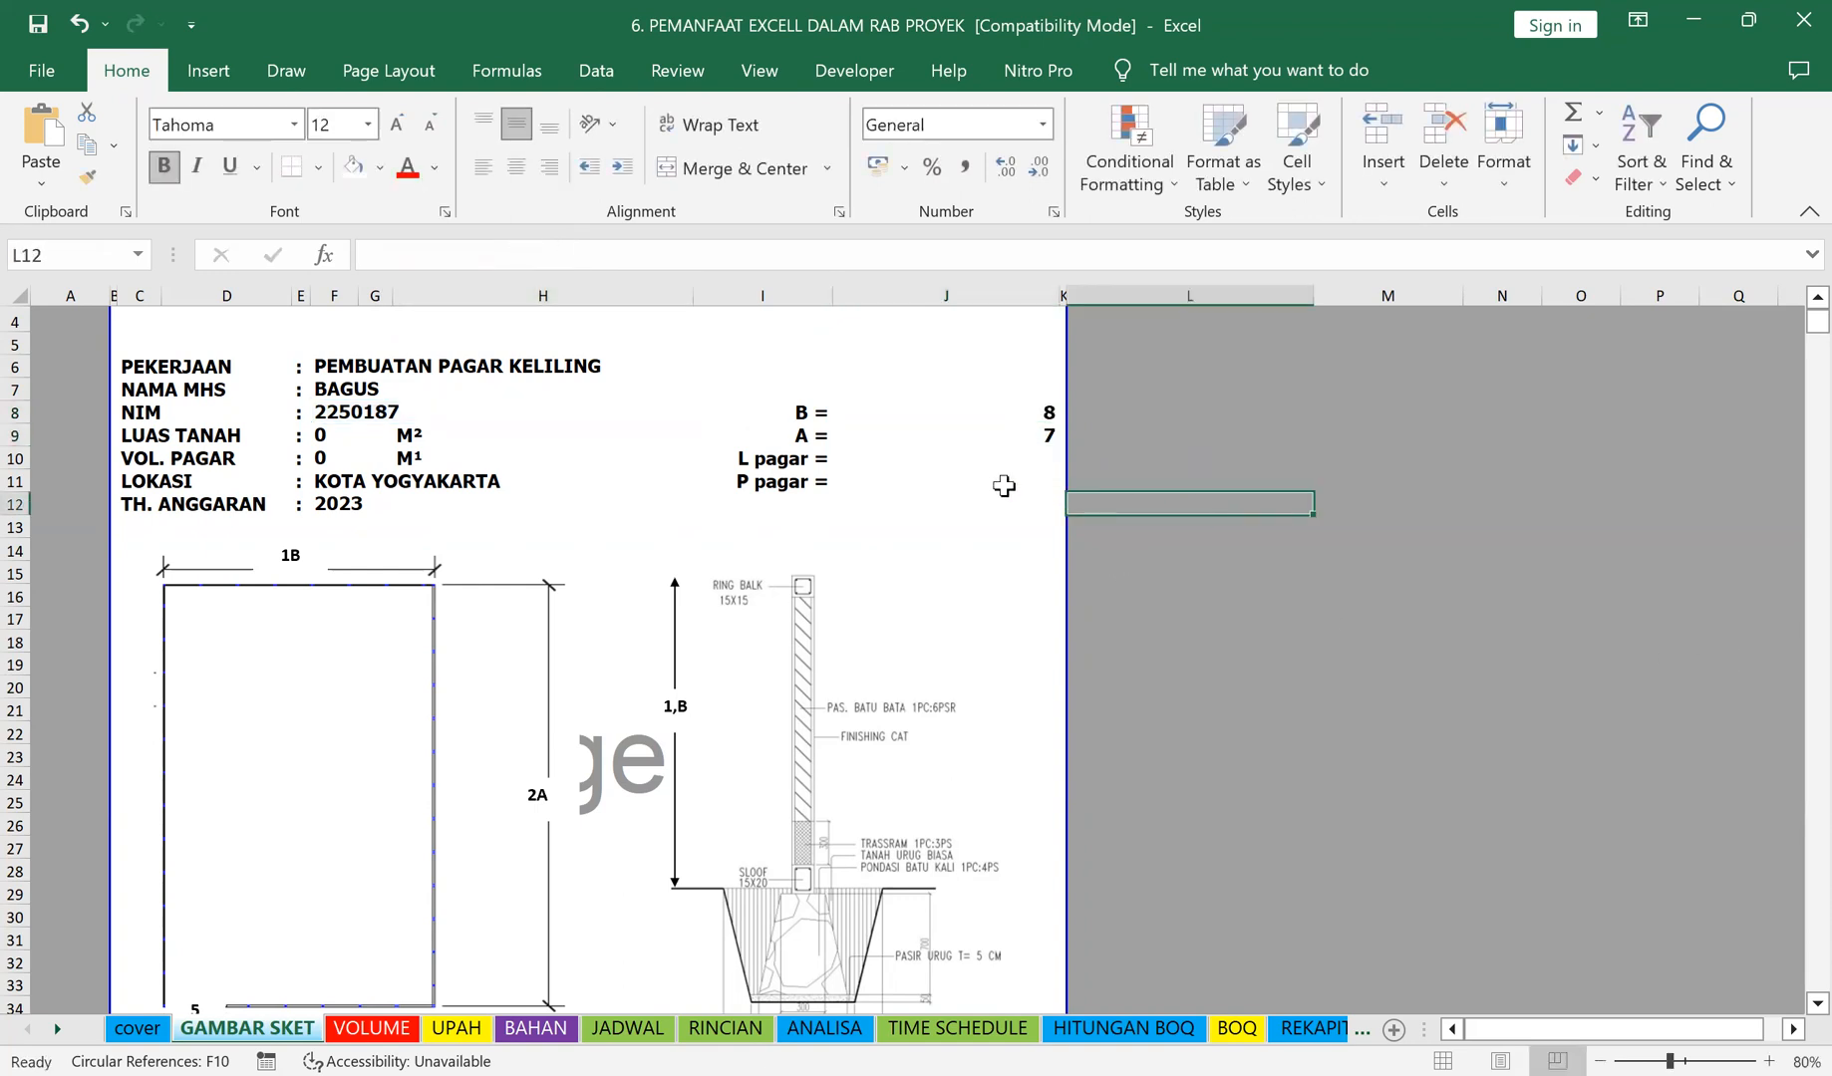
Step: Enter 18 as the L pagar value in J10 and 27 as the P pagar value in J11
{"action": "left_click", "coordinate": [983, 455]}
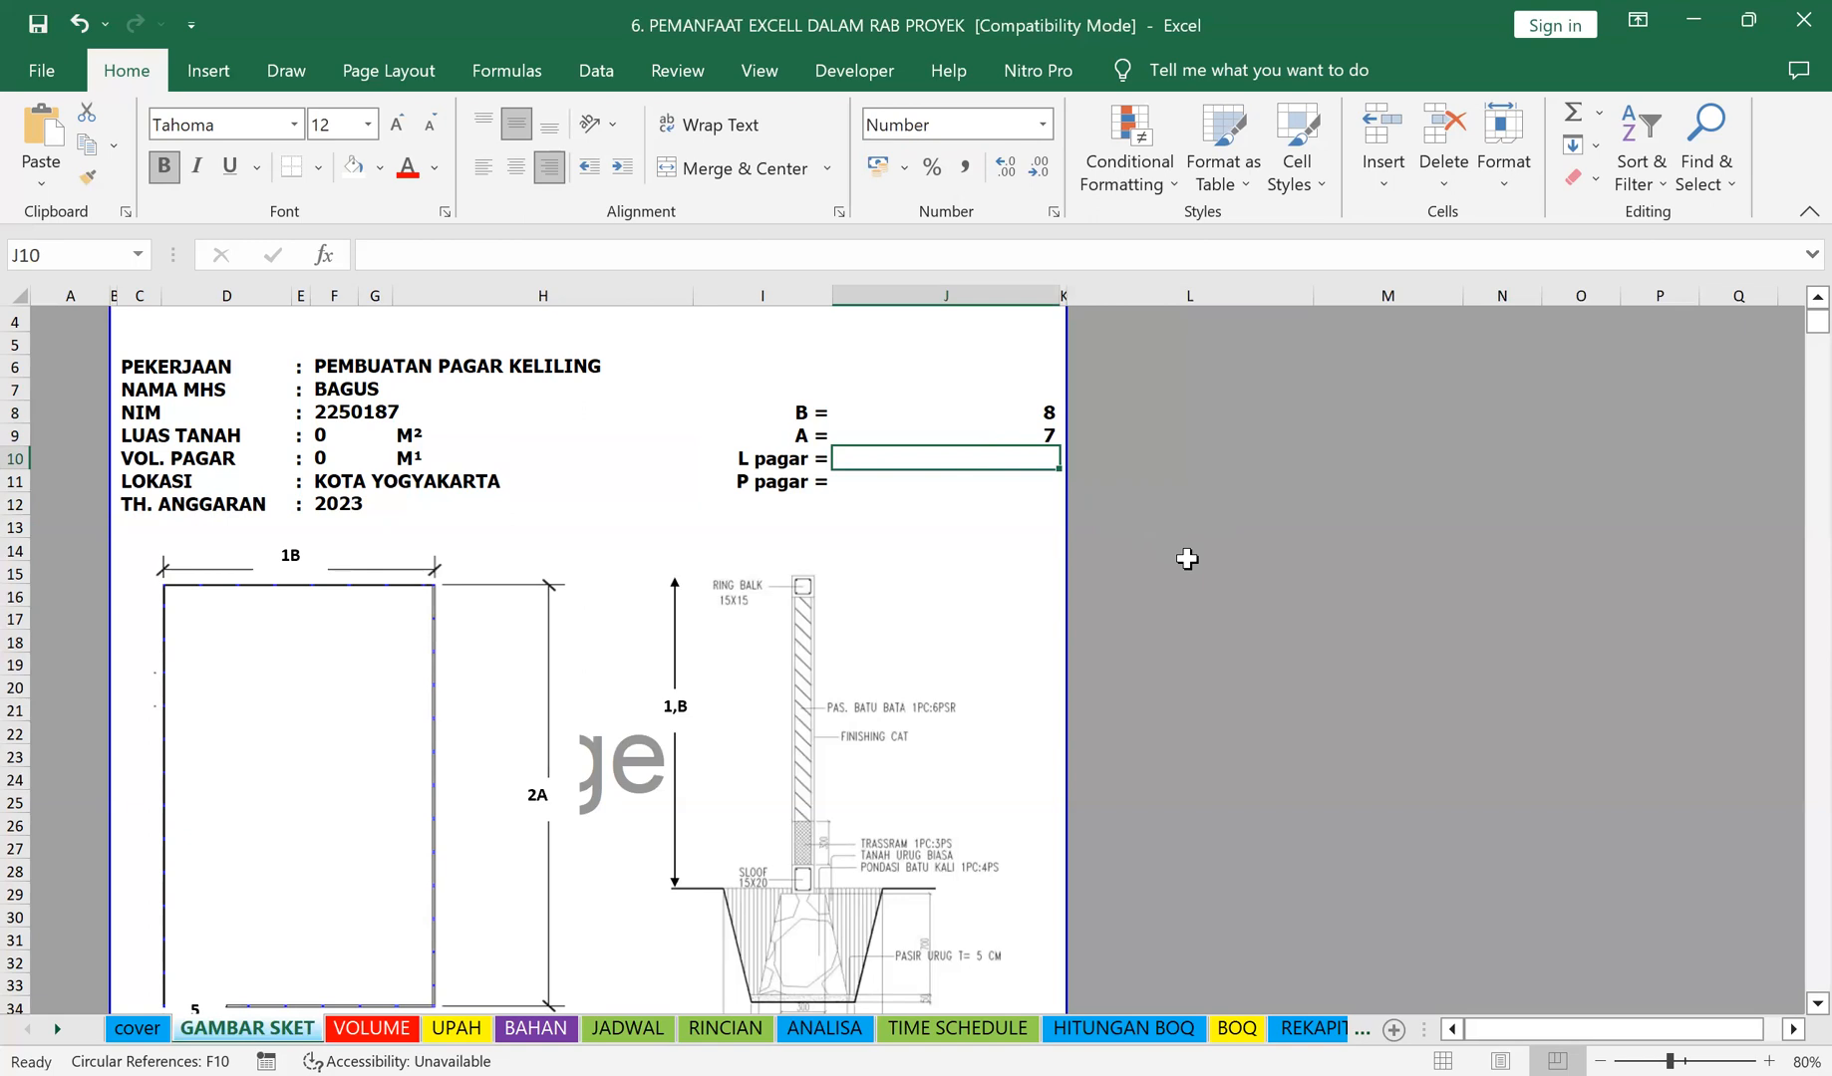
{"action": "type", "text": "1"}
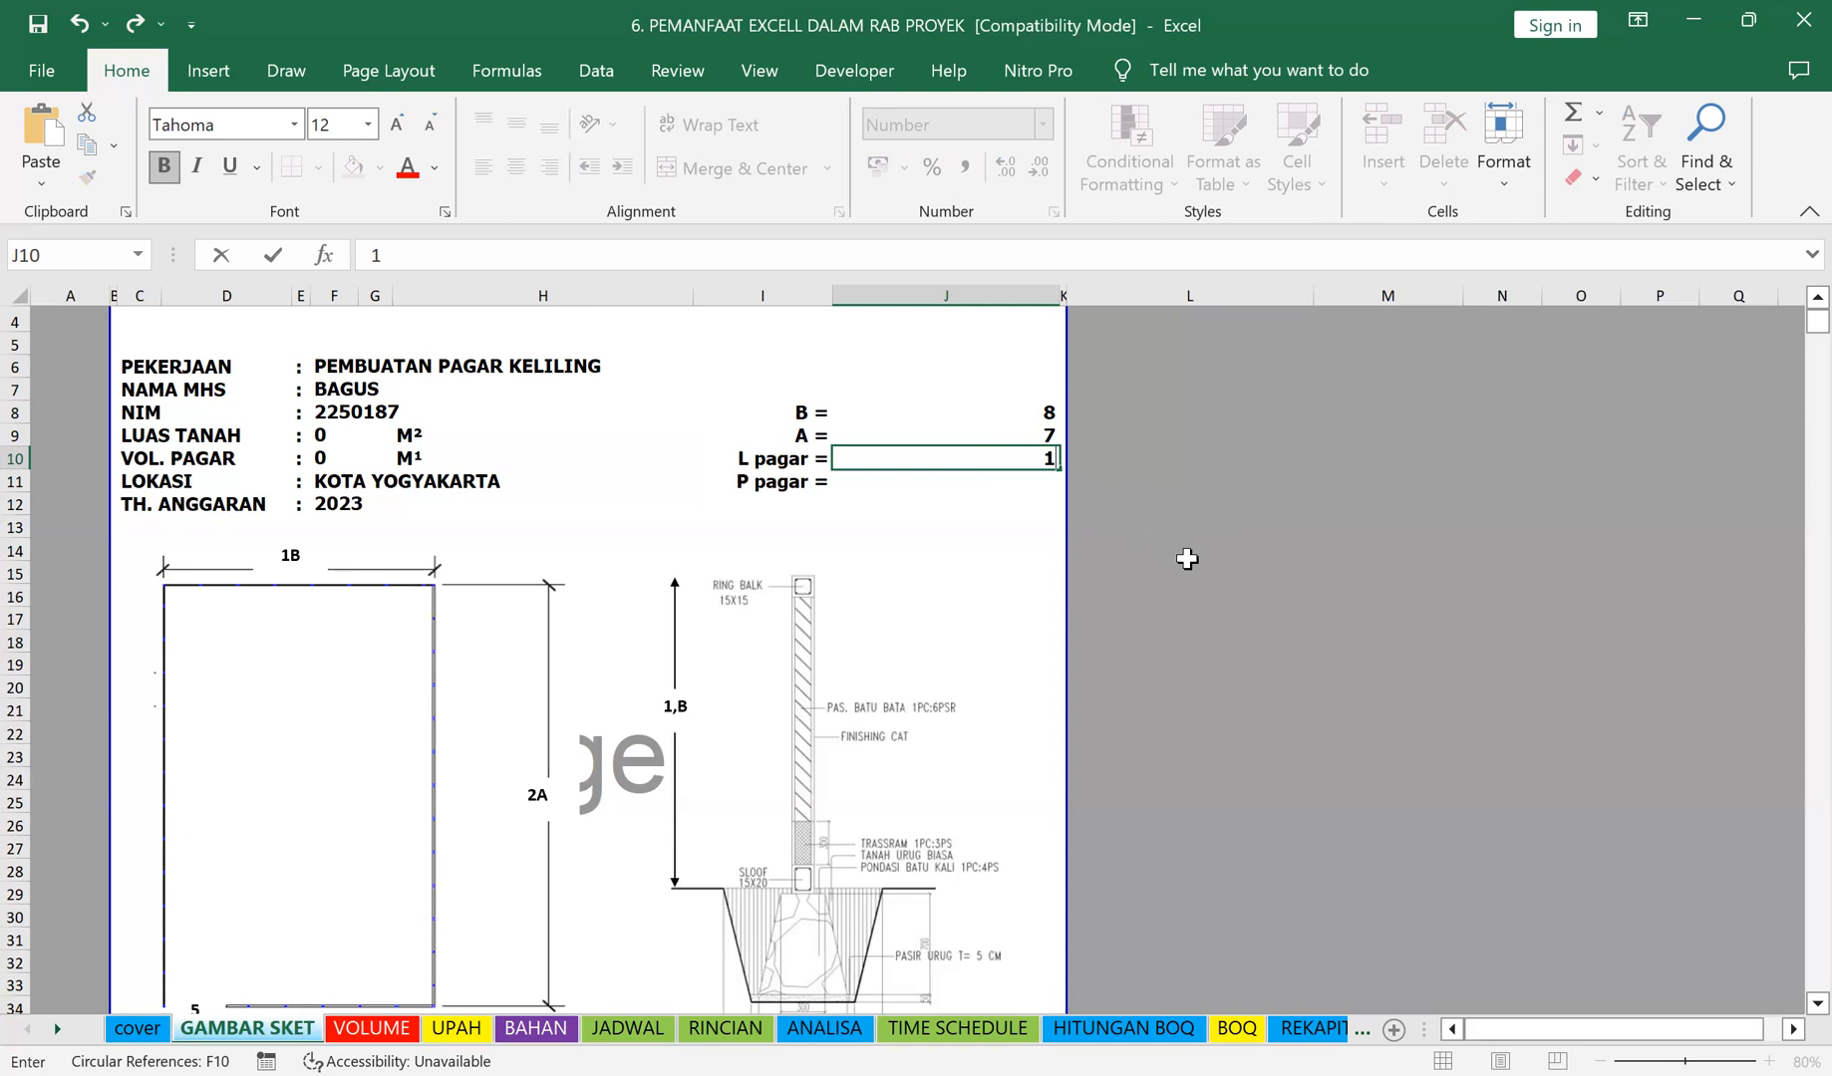
{"action": "type", "text": "0"}
{"action": "key", "text": "BackSpace"}
{"action": "type", "text": "0"}
{"action": "key", "text": "Return"}
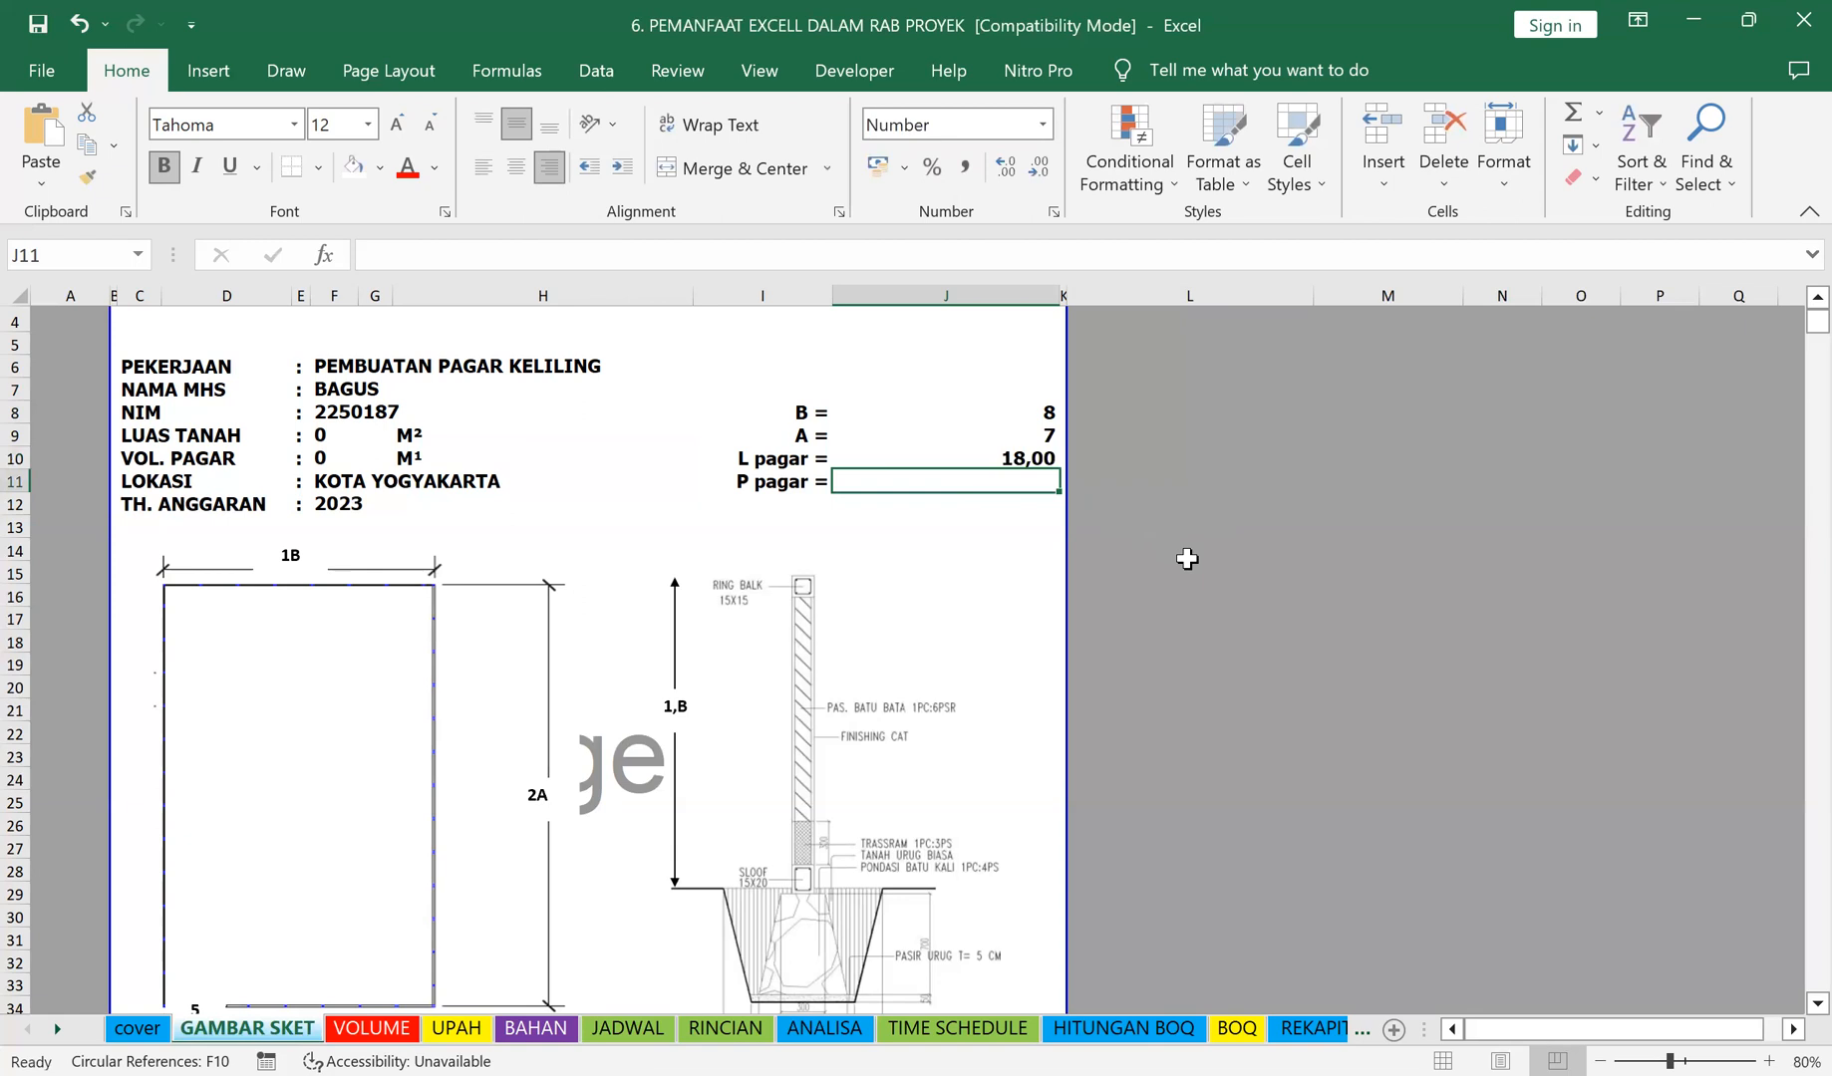
{"action": "type", "text": "27"}
{"action": "key", "text": "Return"}
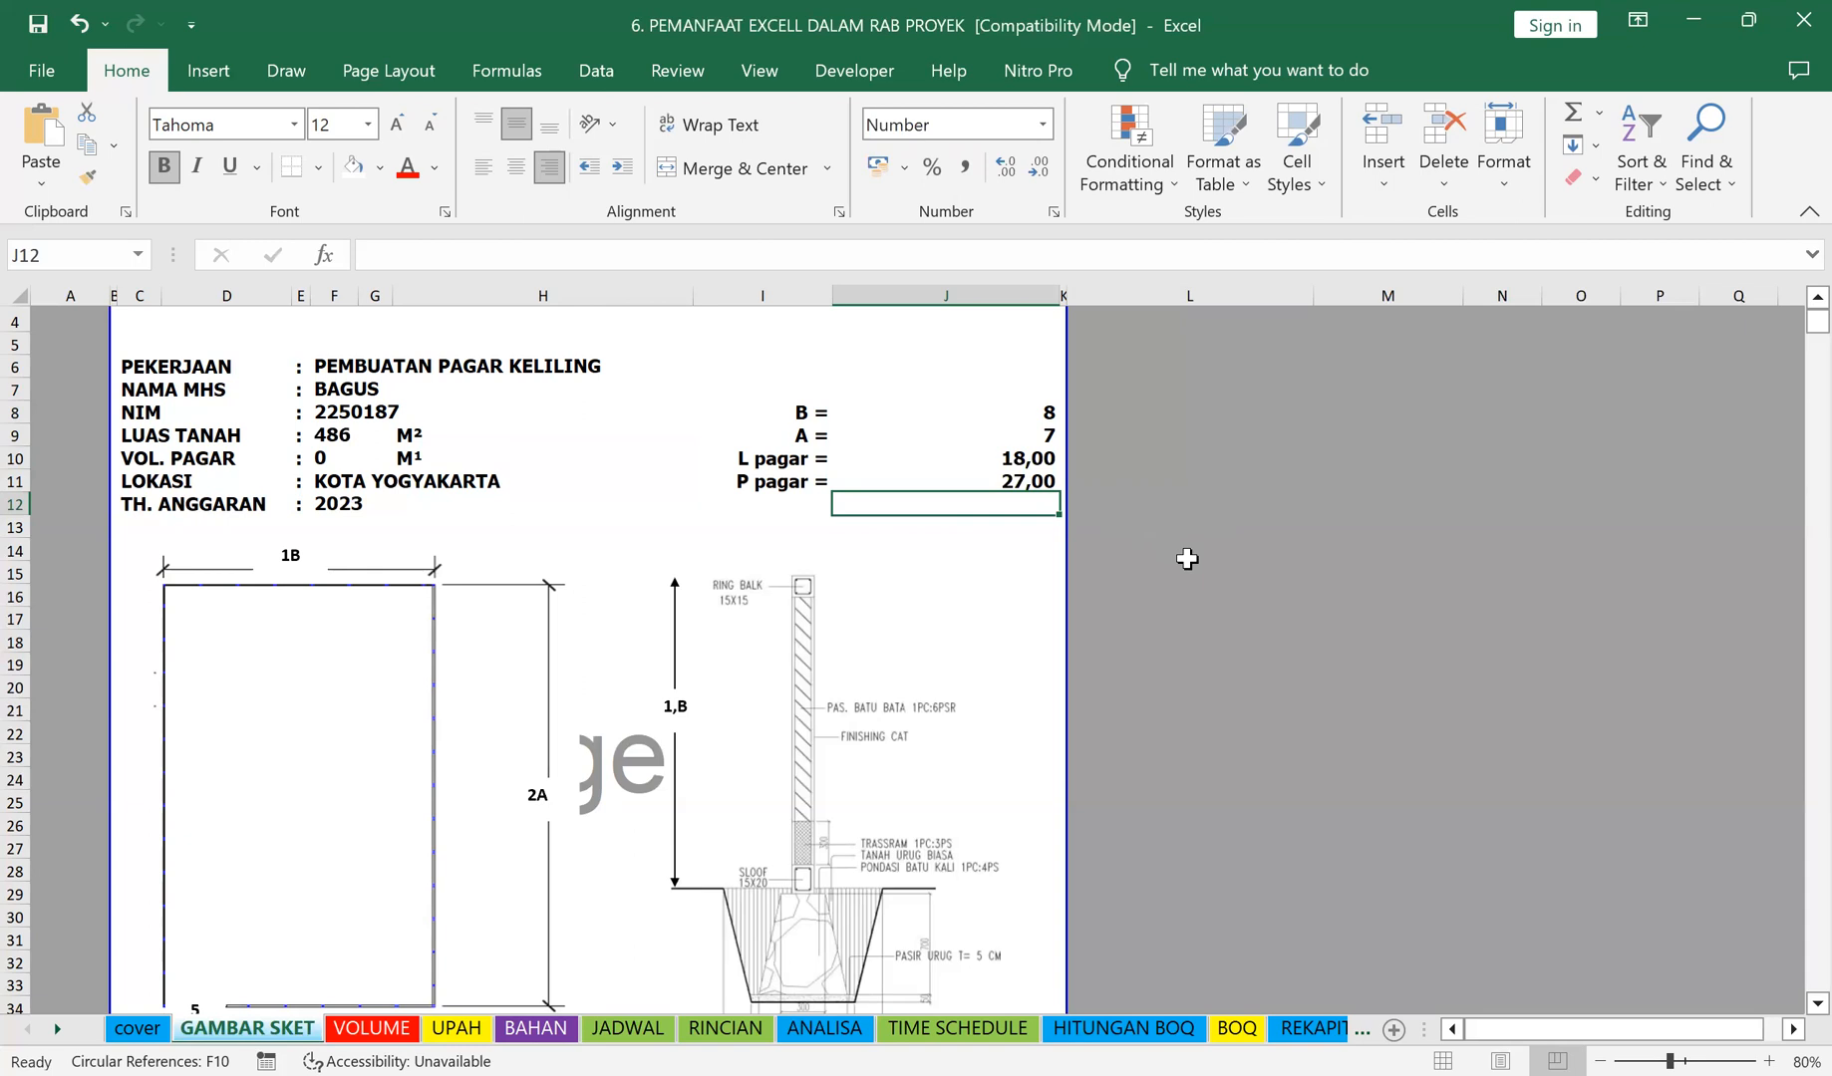
Step: Replace the L pagar value in J10 with the formula =1&J8, joining the digit 1 with B
{"action": "left_click", "coordinate": [370, 415]}
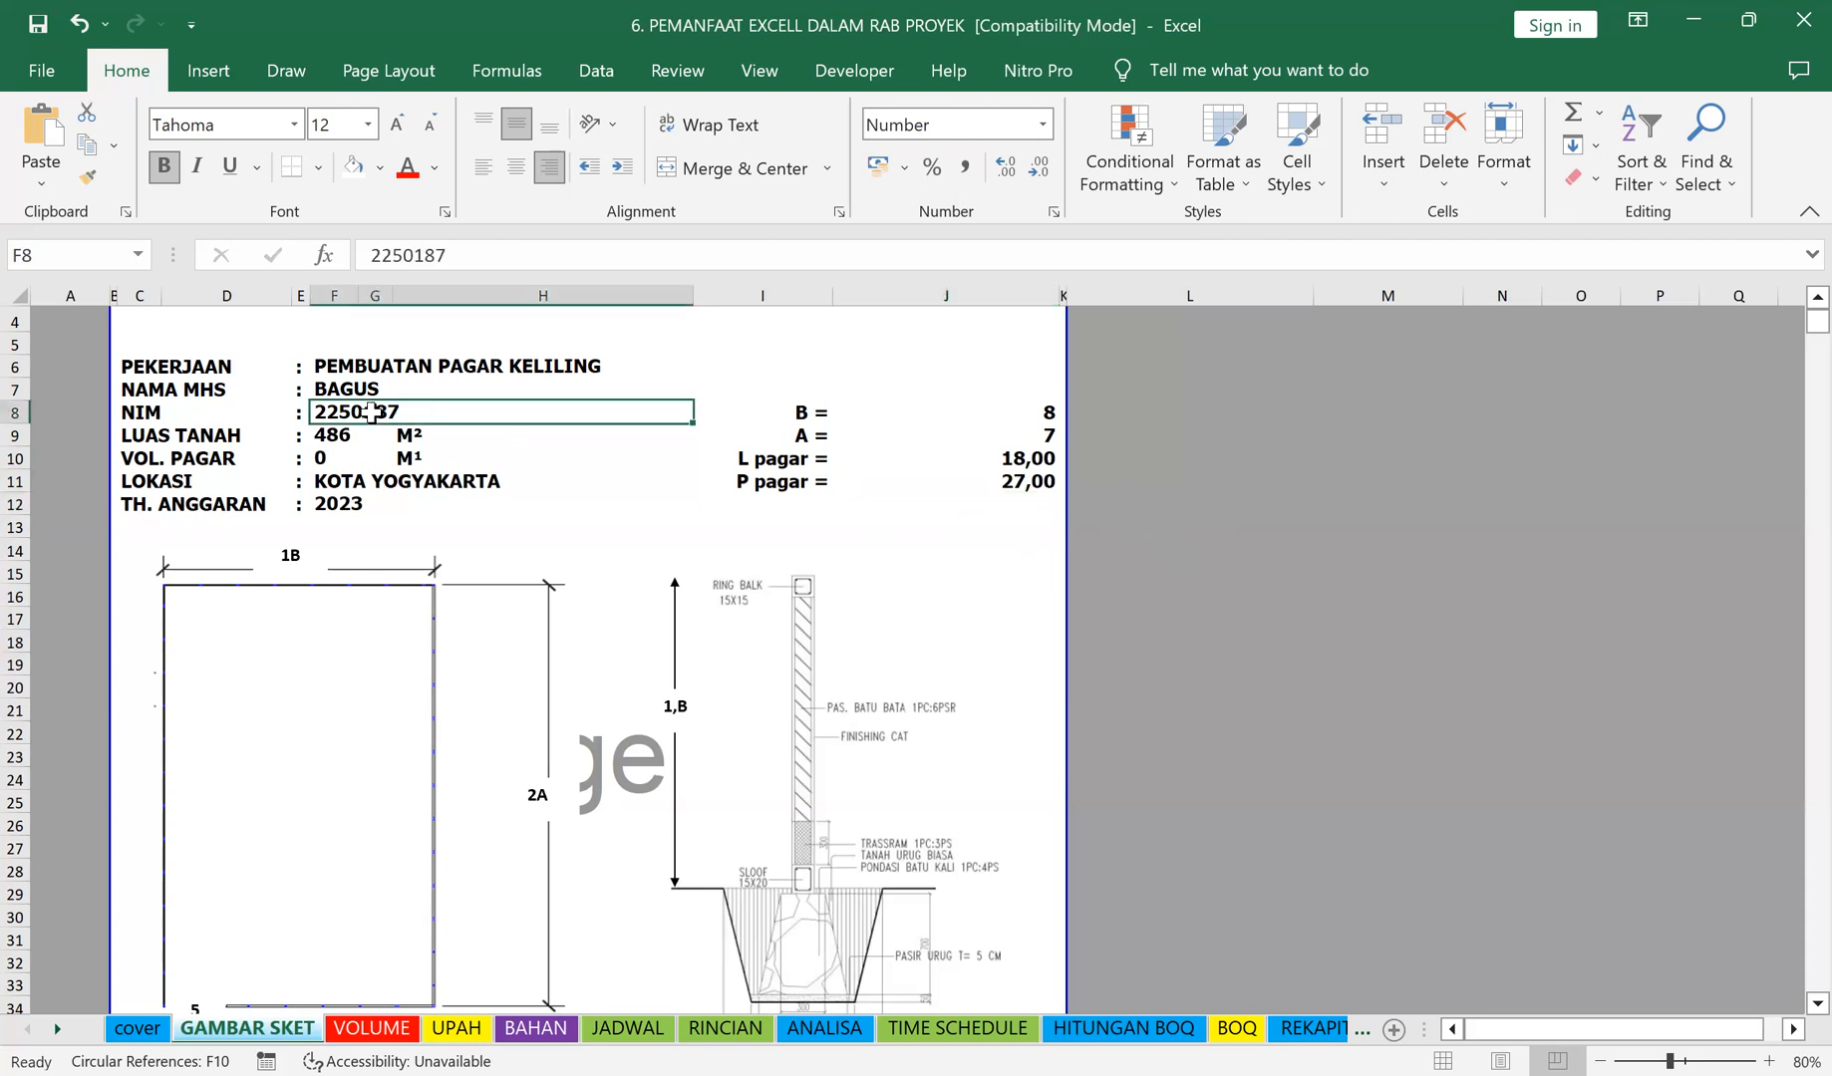
{"action": "left_click", "coordinate": [1361, 569]}
{"action": "left_click", "coordinate": [1037, 460]}
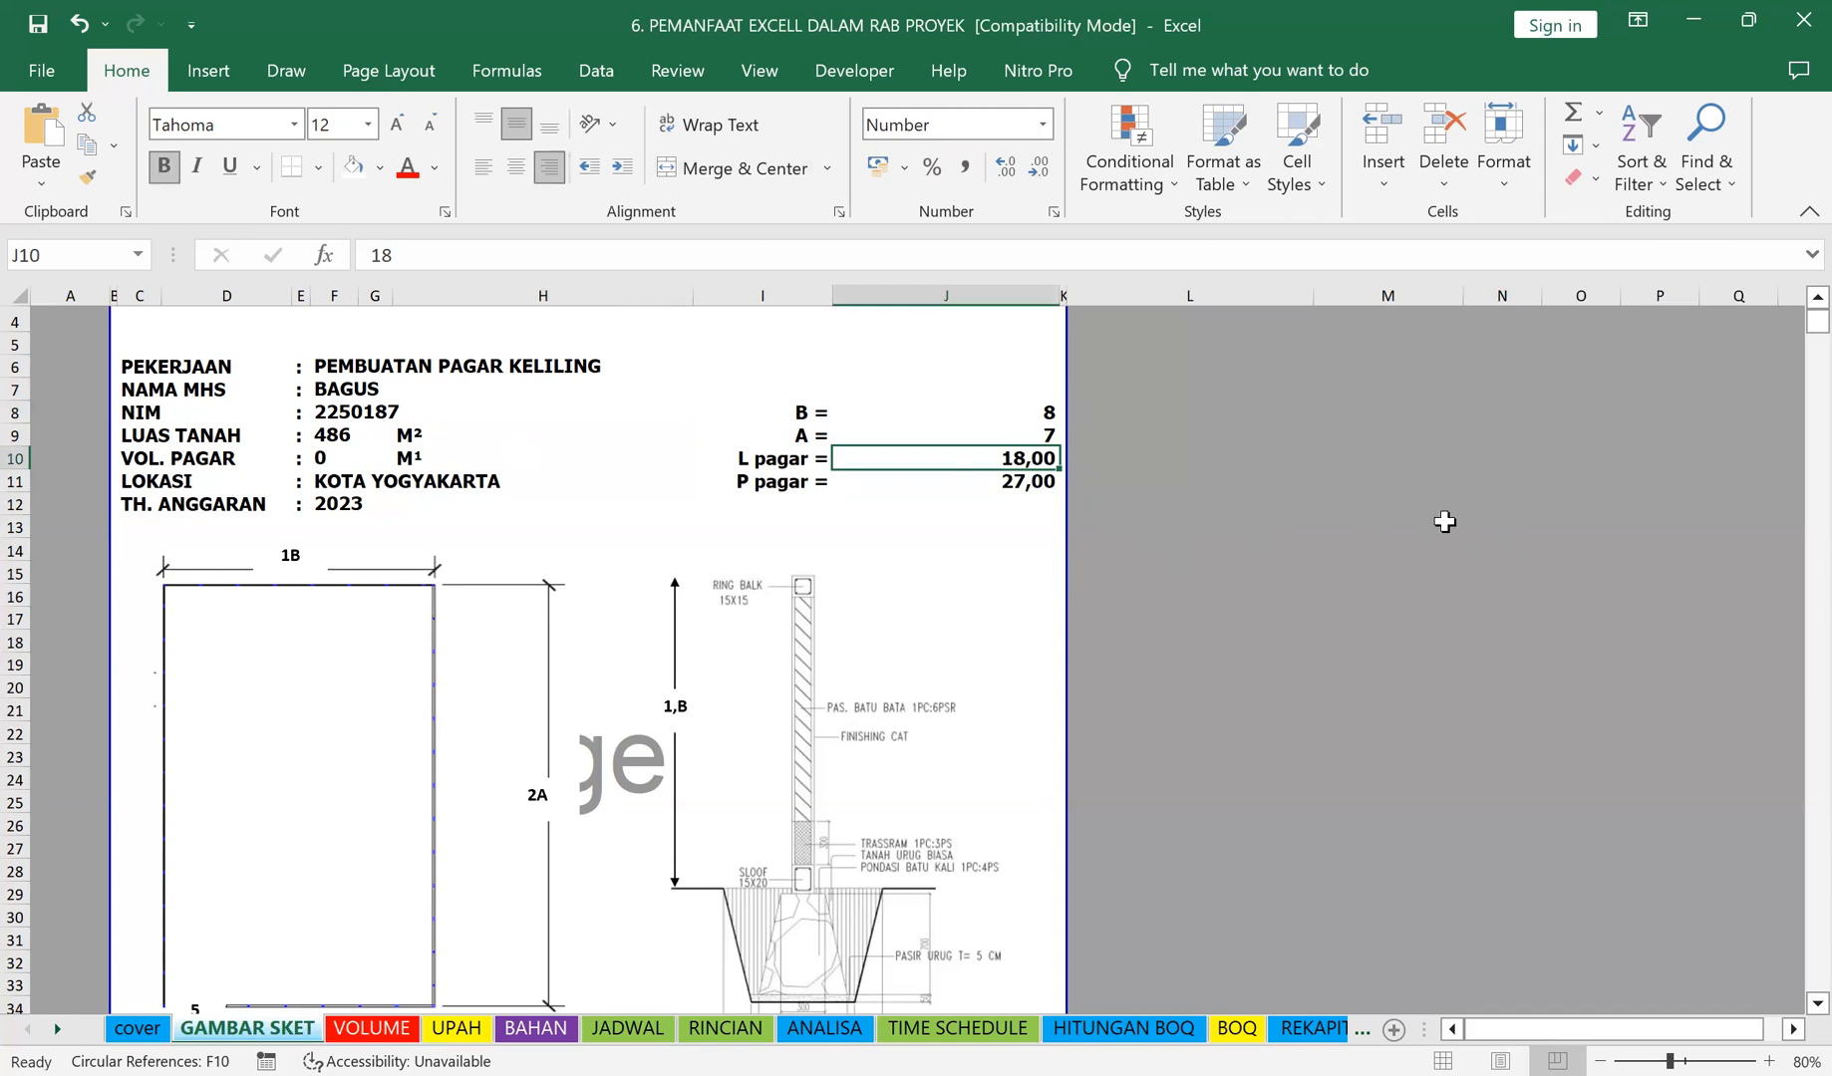
{"action": "type", "text": "="}
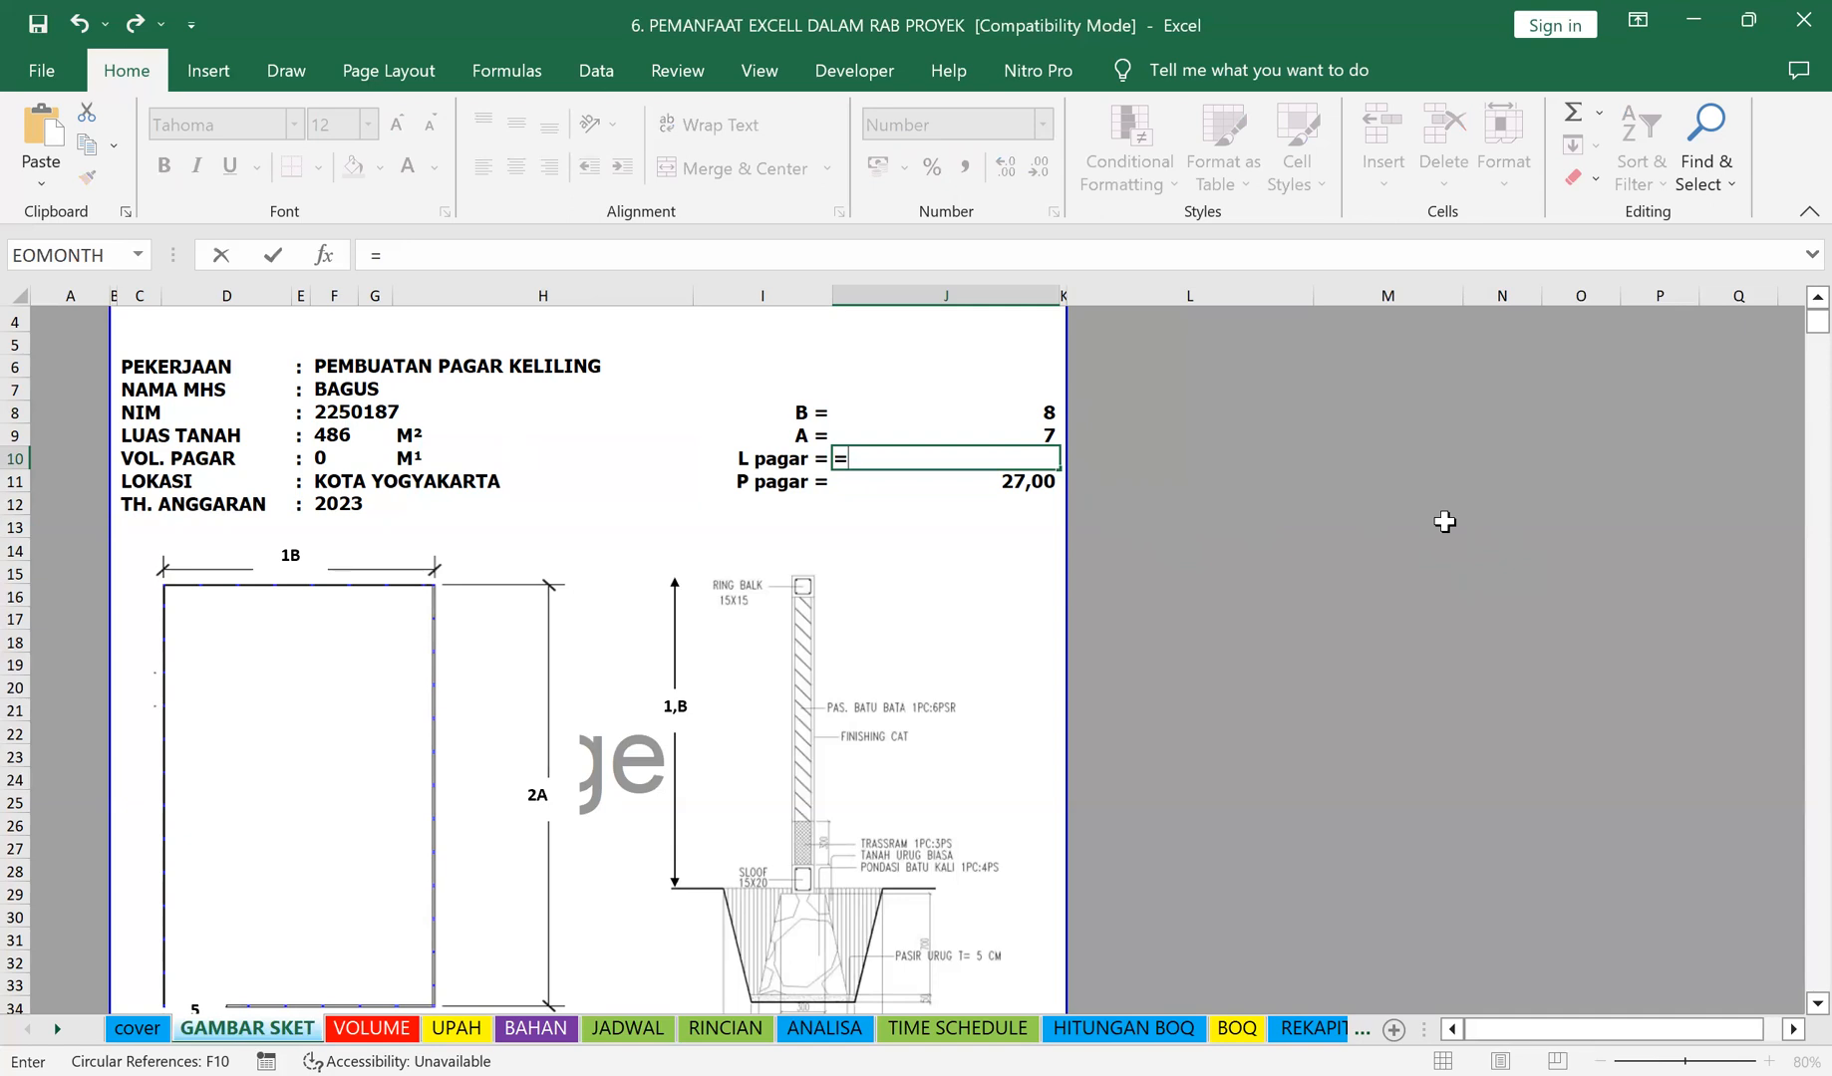
{"action": "type", "text": "1&"}
{"action": "left_click", "coordinate": [1038, 410]}
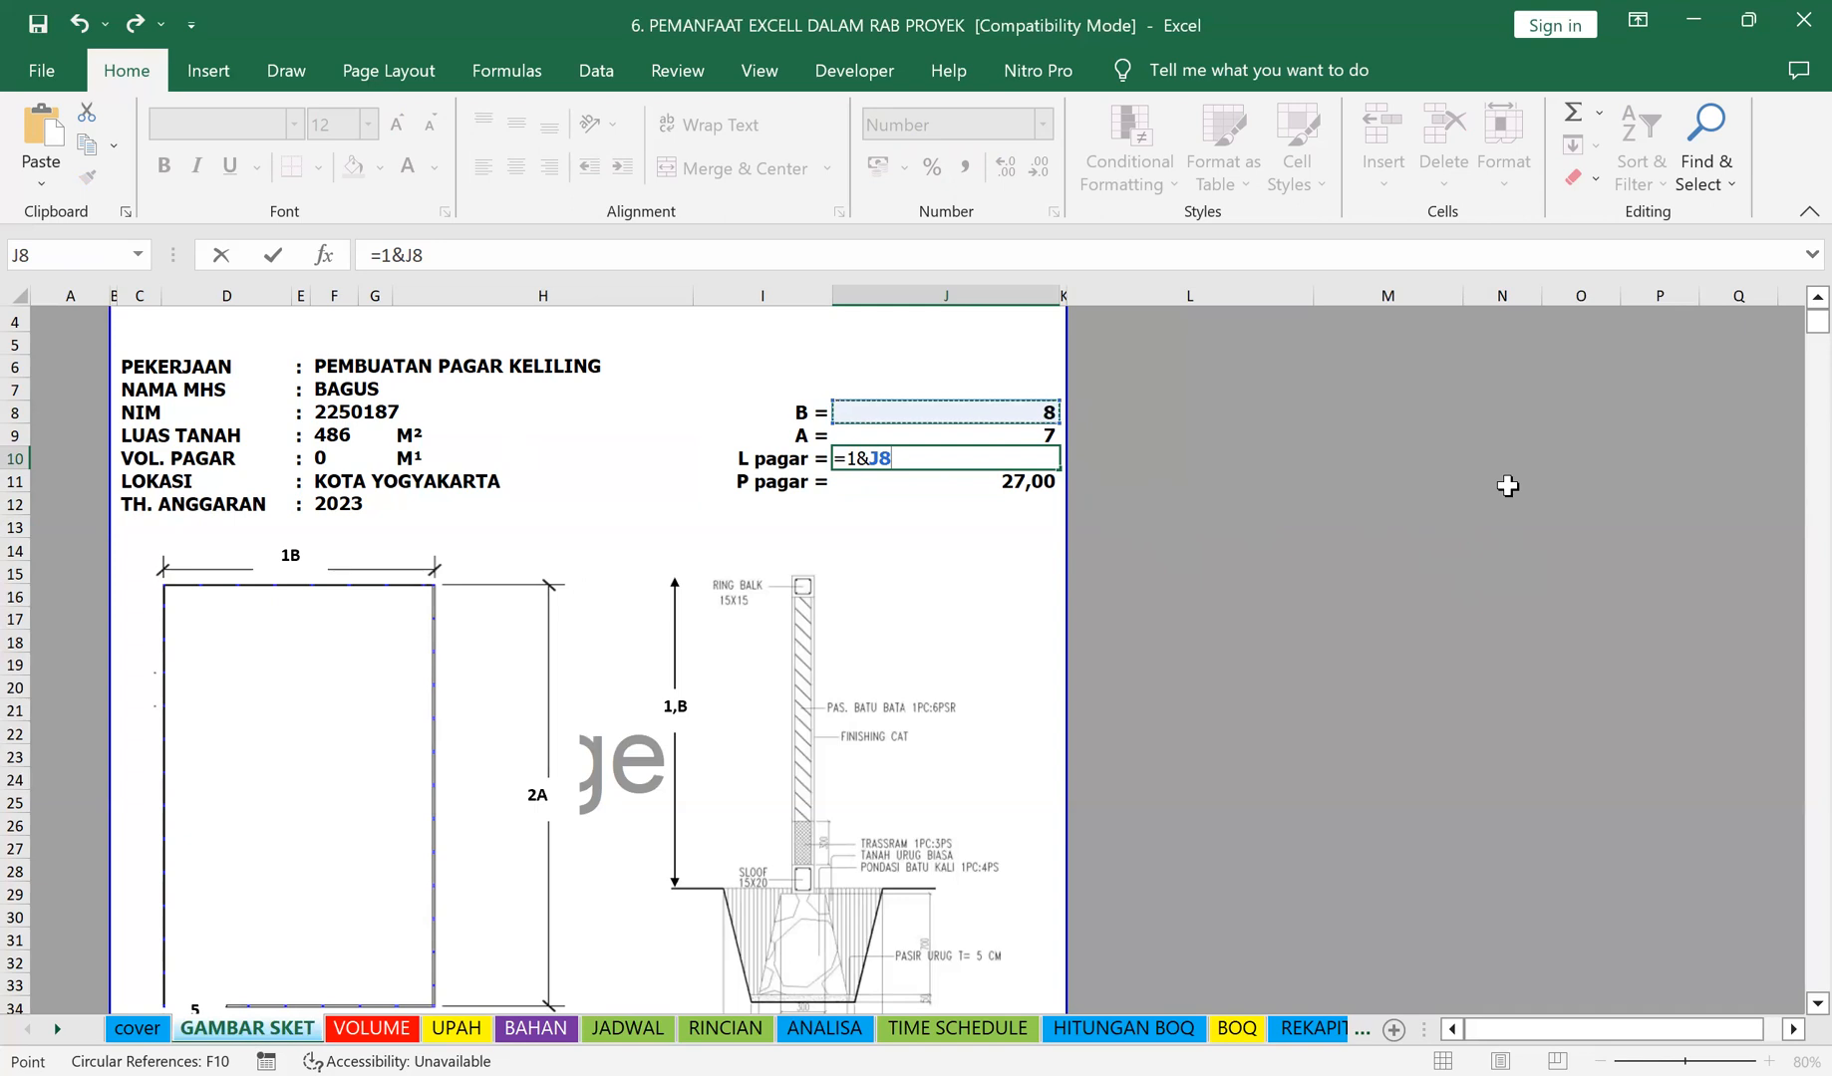
{"action": "key", "text": "Return"}
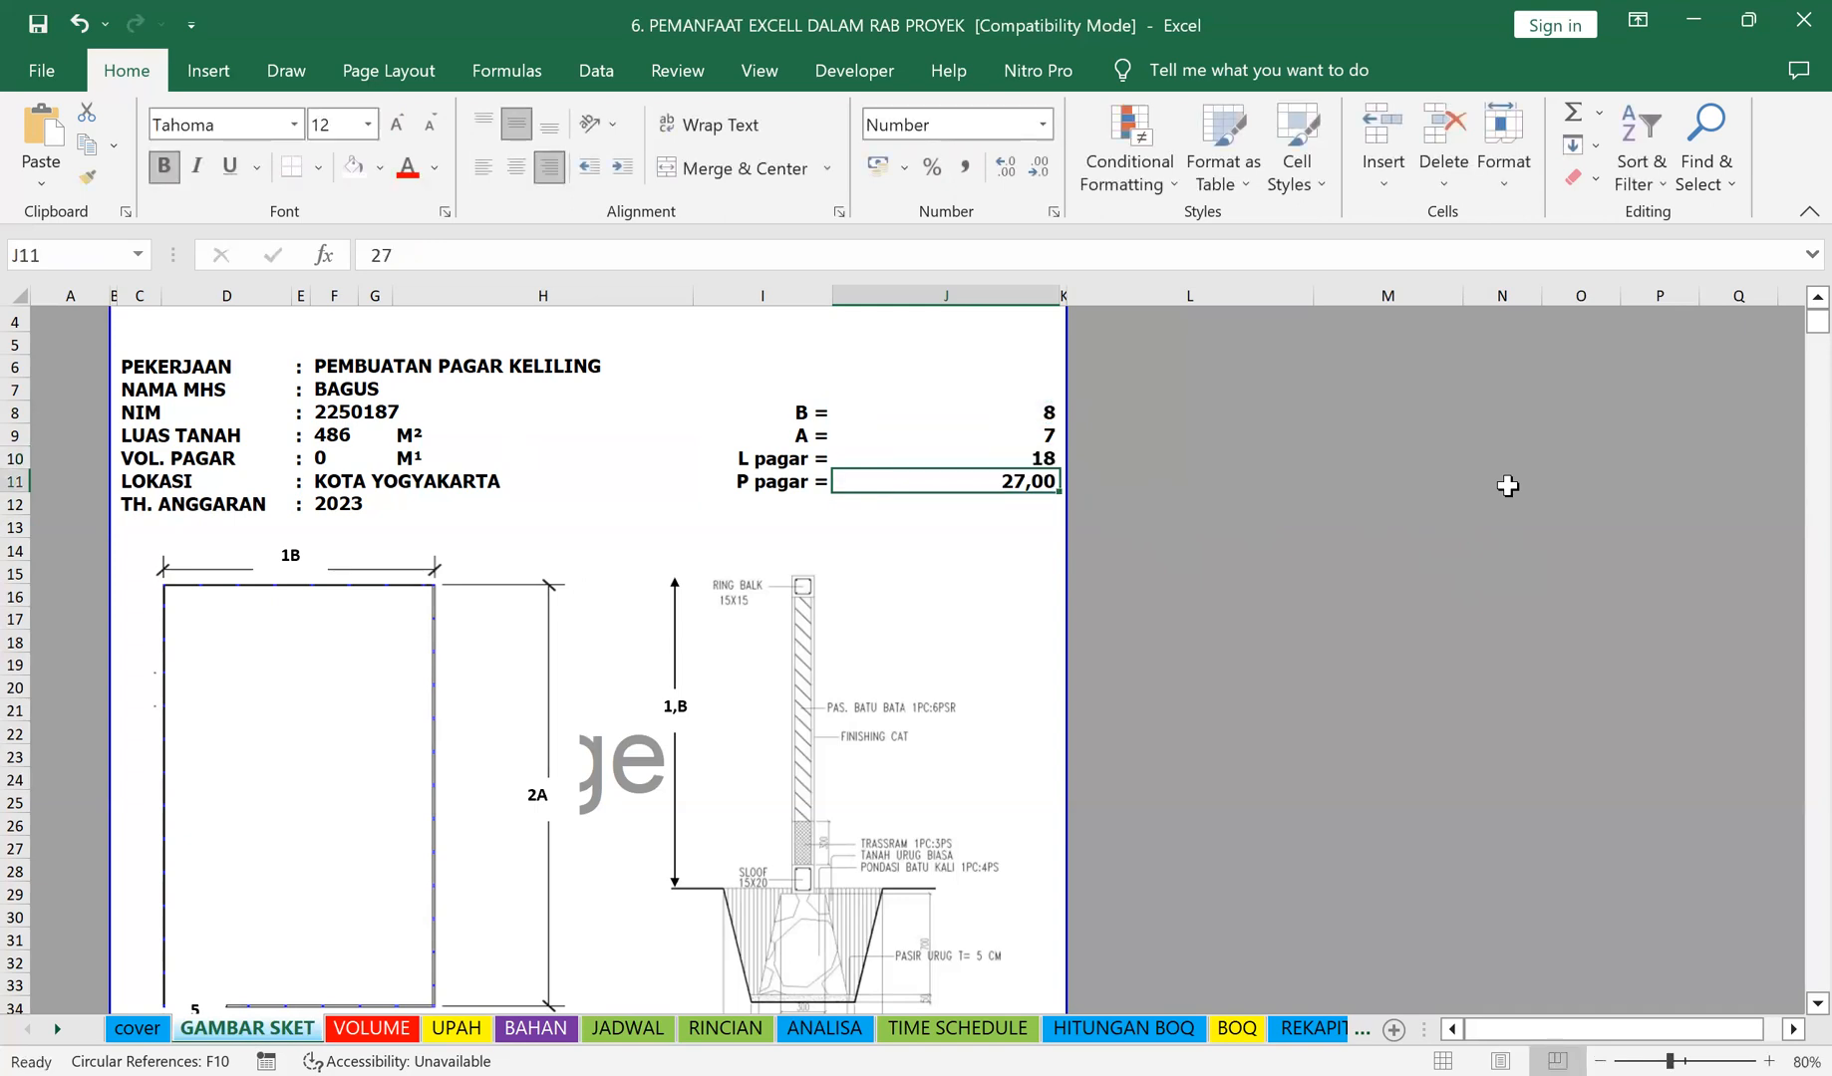
Step: Replace the P pagar value in J11 with the formula =2&J9, joining the digit 2 with A
{"action": "type", "text": "=2"}
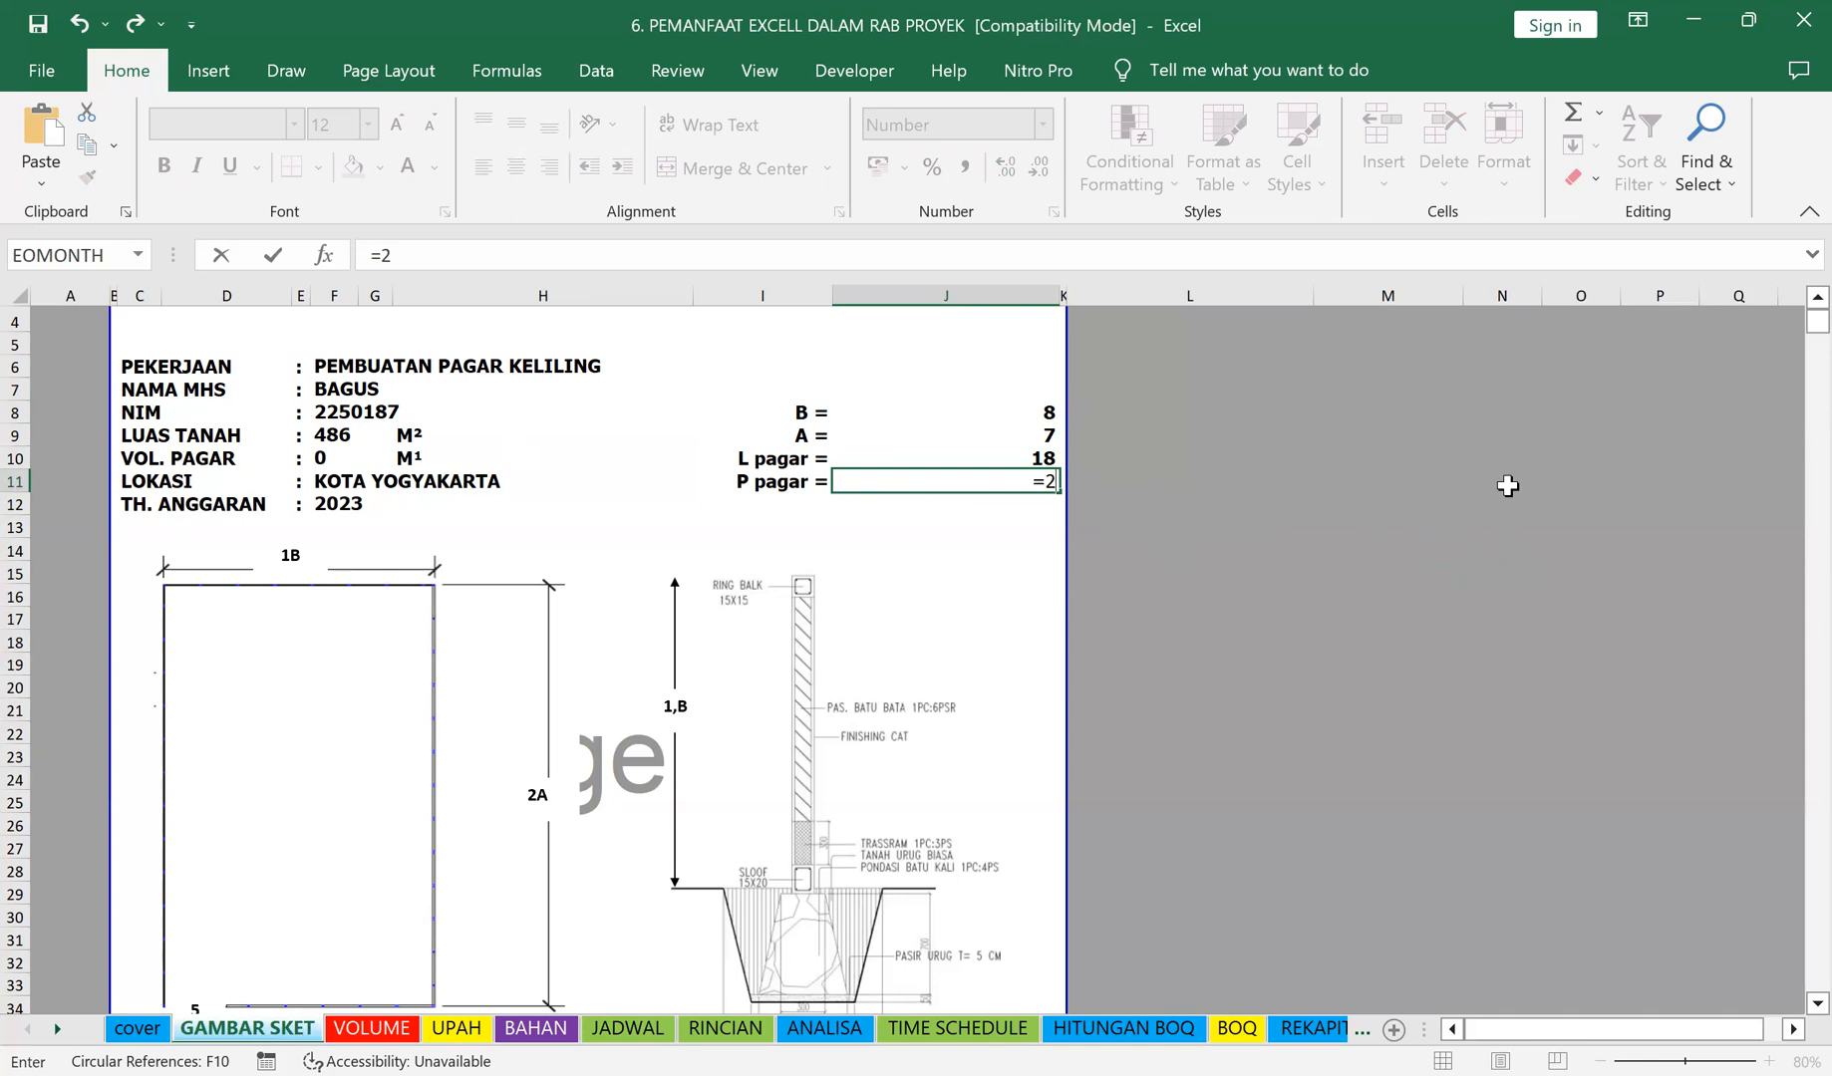
{"action": "type", "text": "&"}
{"action": "left_click", "coordinate": [981, 433]}
{"action": "key", "text": "Return"}
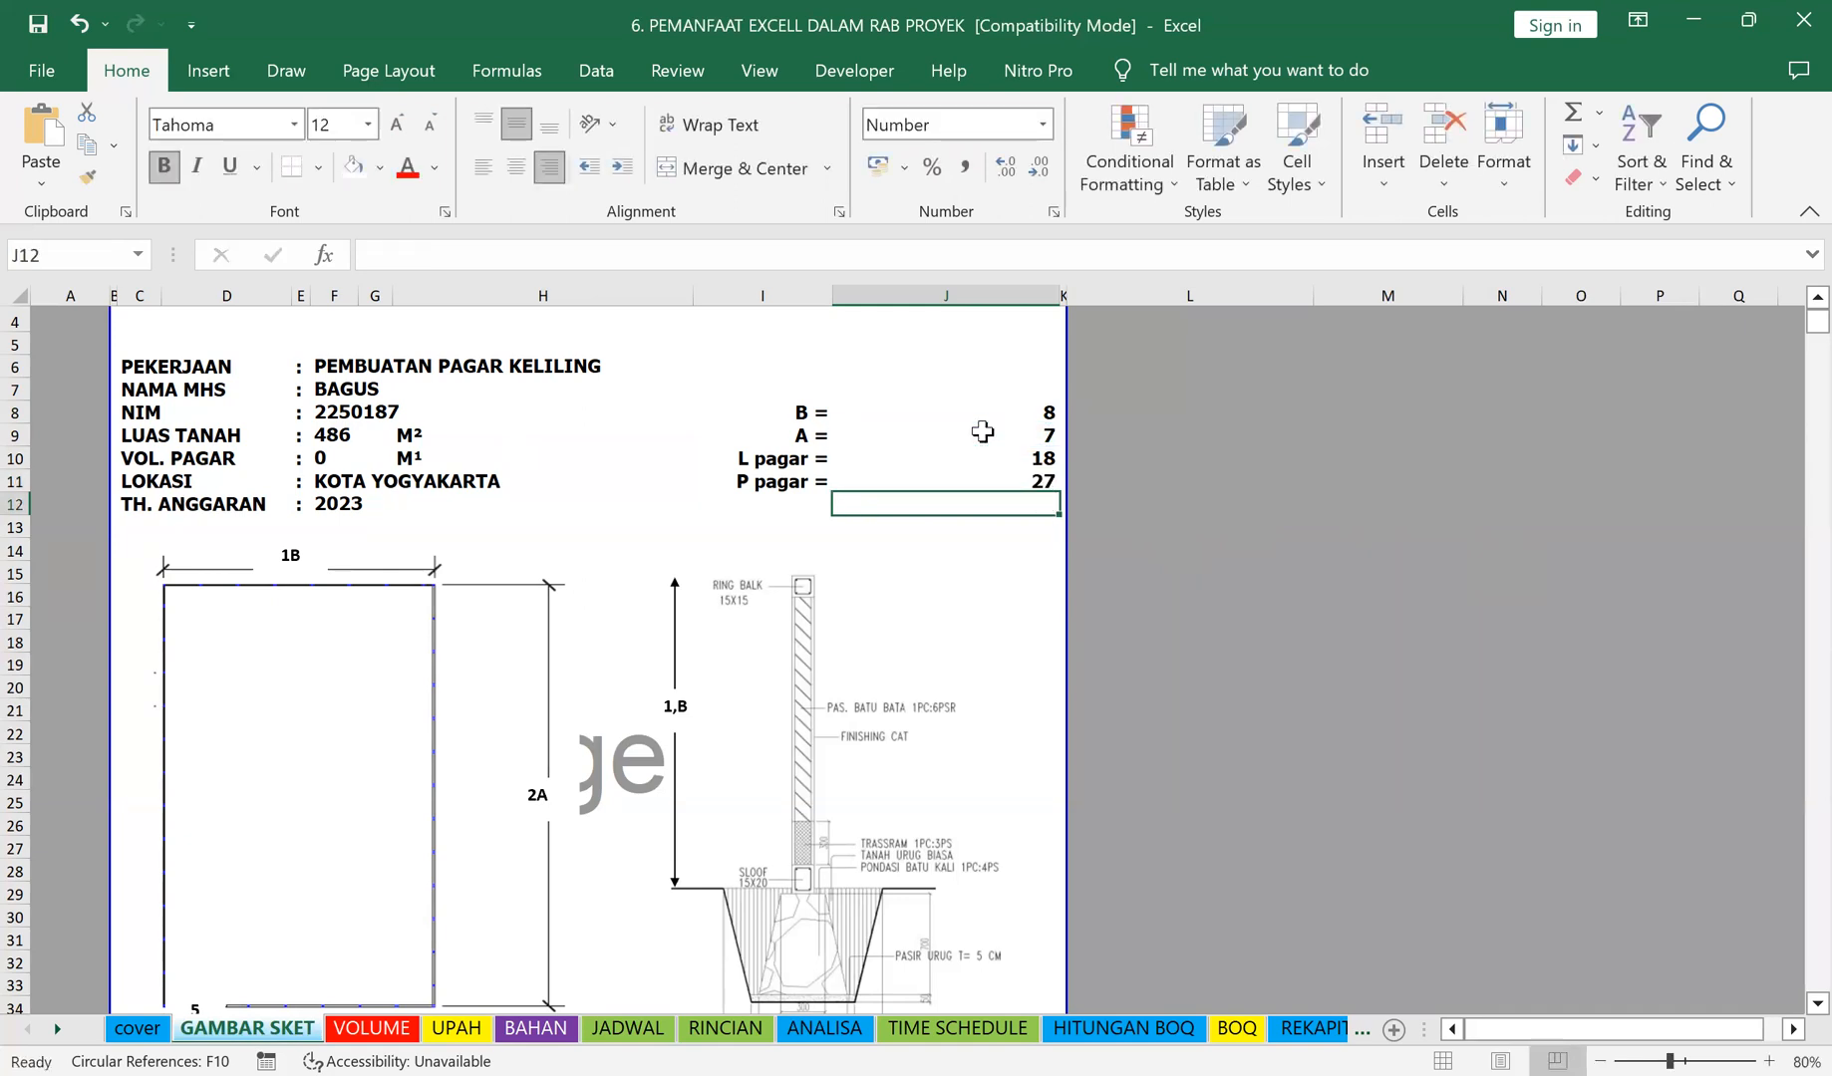
Step: Replace the last two digits of the student number in the NIM cell F8 with 96
{"action": "left_click", "coordinate": [331, 412]}
{"action": "left_click_drag", "start_coordinate": [424, 256], "coordinate": [499, 256]}
{"action": "type", "text": "96"}
{"action": "key", "text": "Return"}
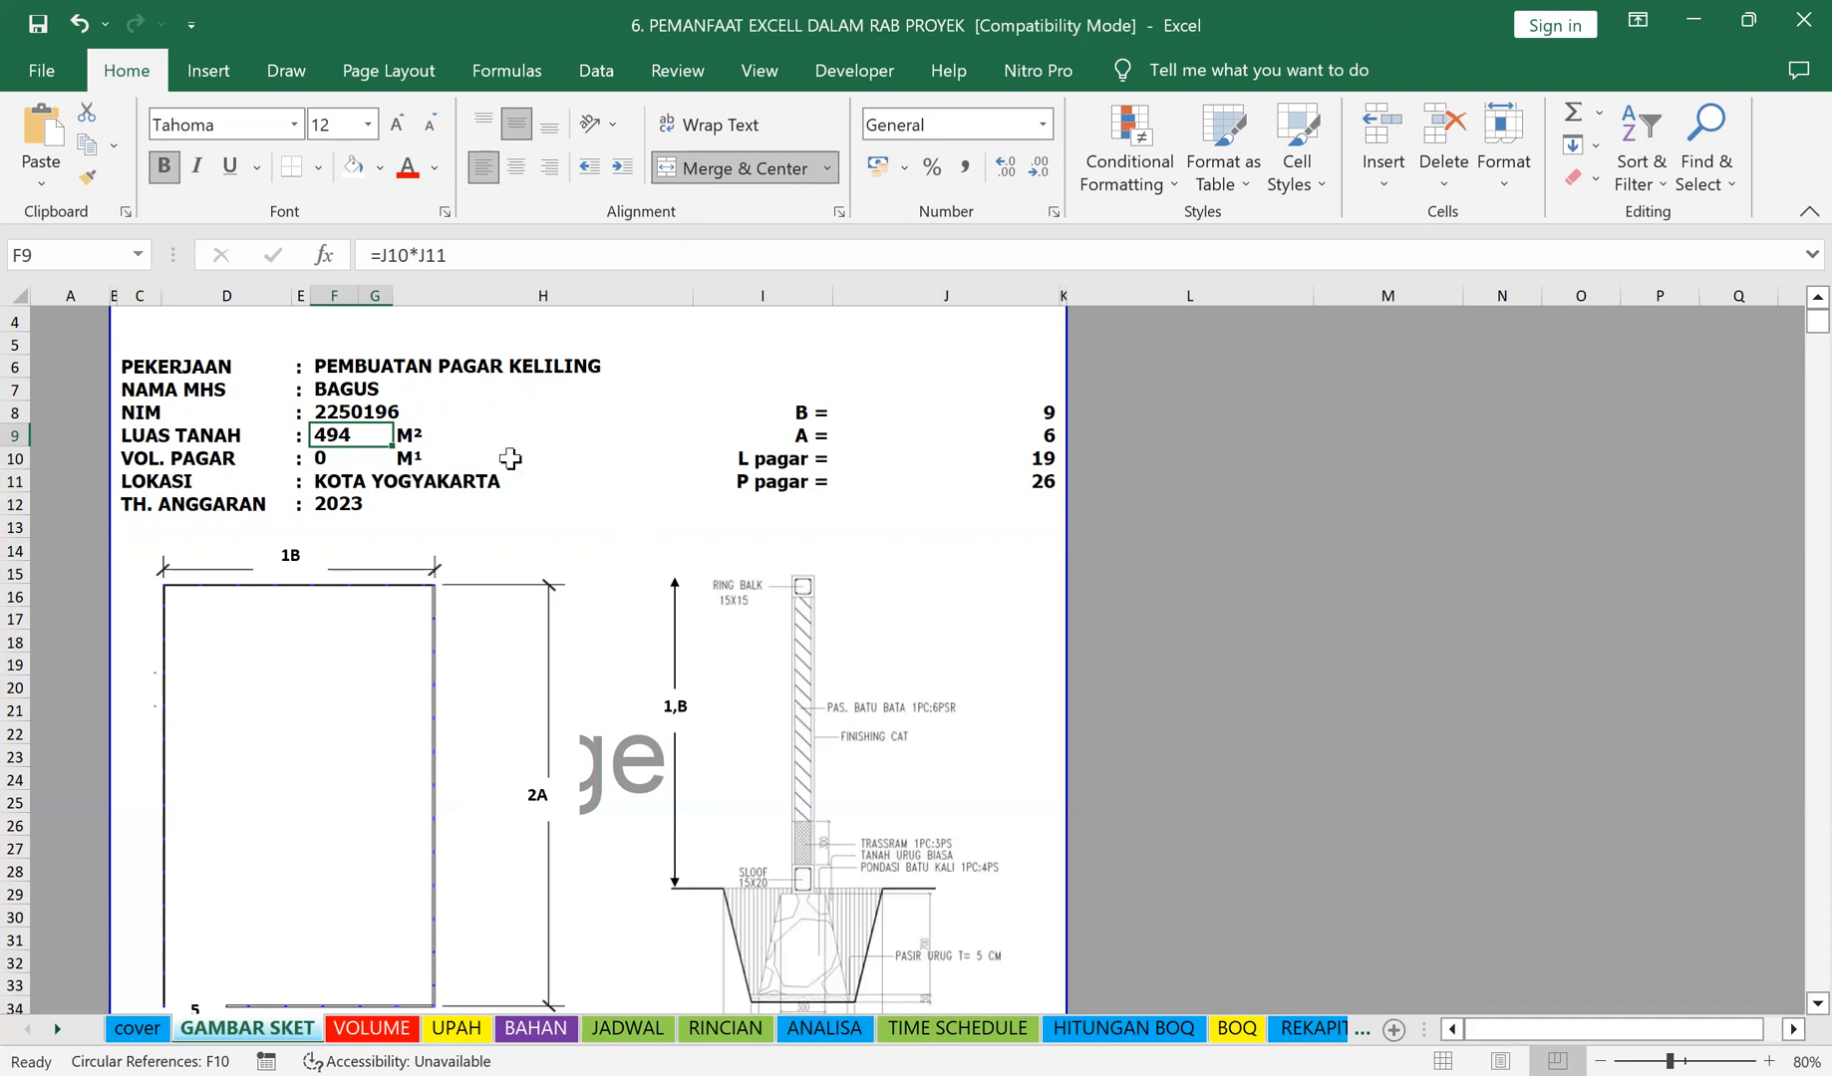
Step: Clear the LUAS TANAH cell F9 and re-enter its formula as =J10*J11, multiplying L pagar by P pagar
{"action": "key", "text": "Delete"}
{"action": "type", "text": "="}
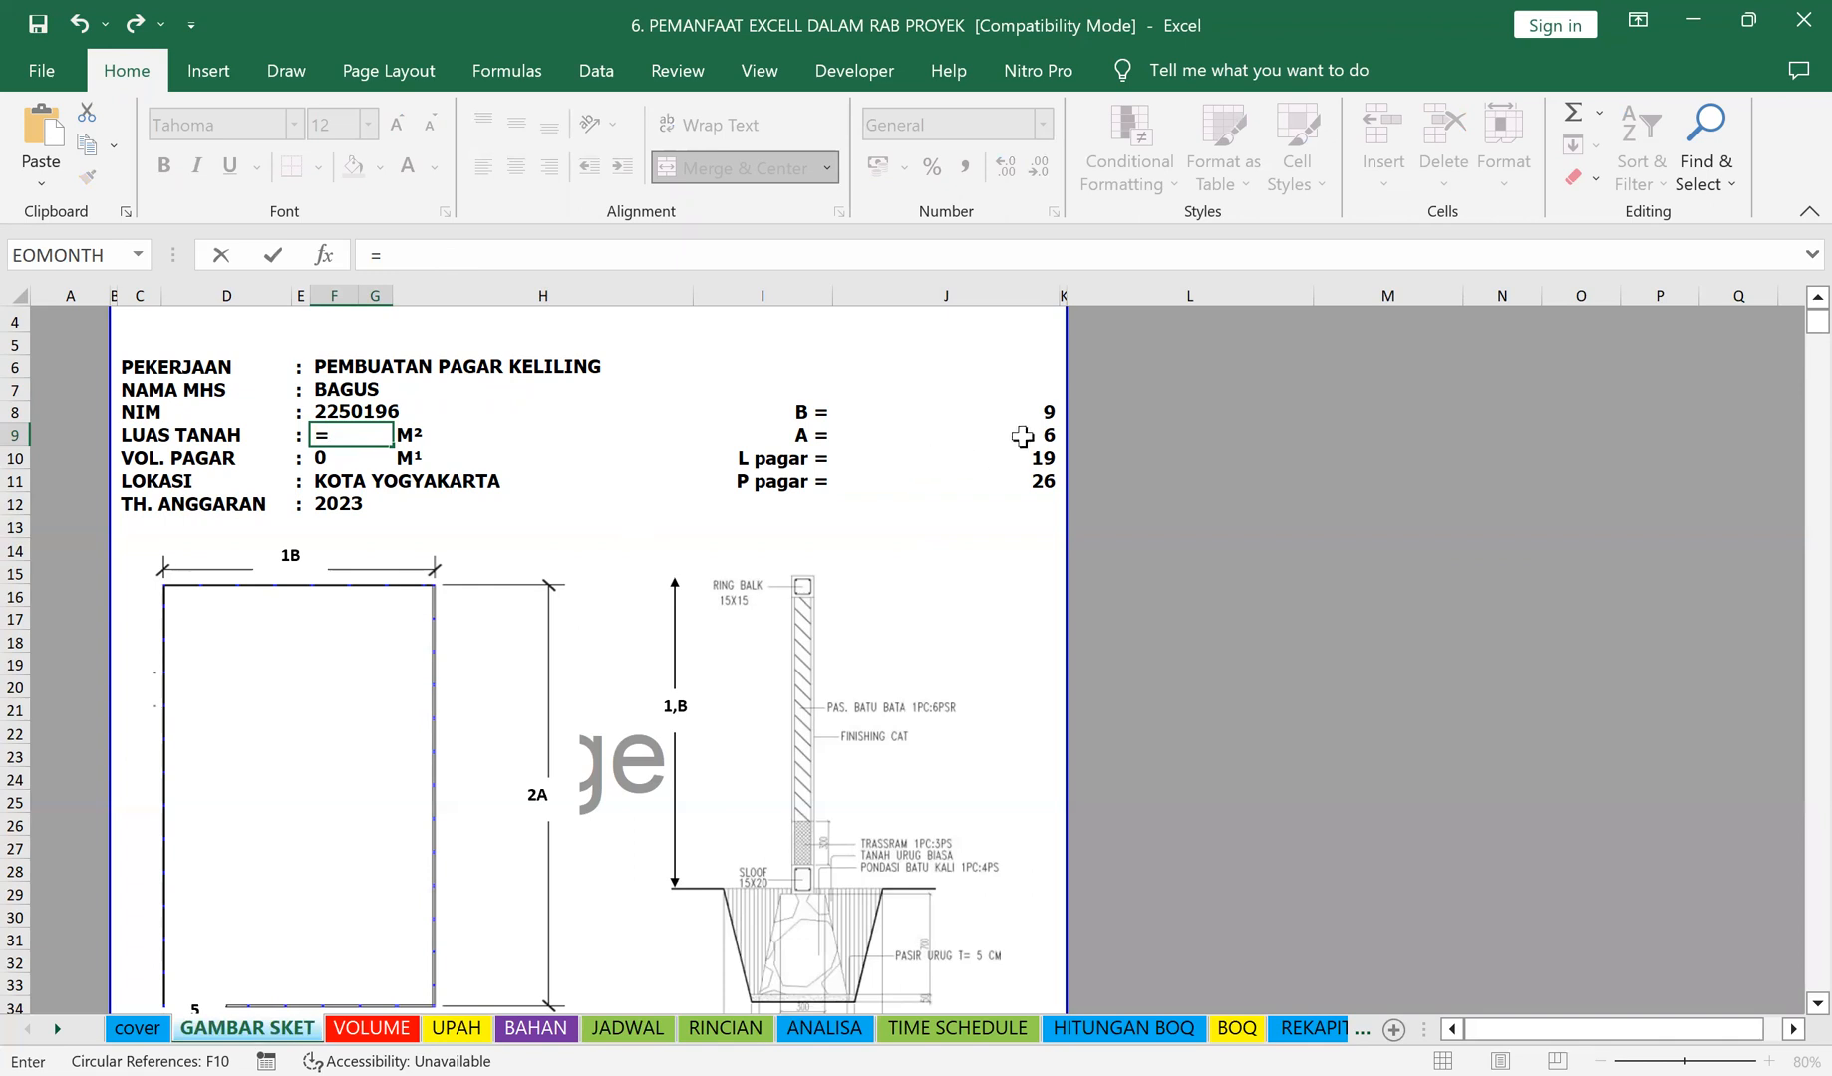
{"action": "left_click", "coordinate": [1042, 411]}
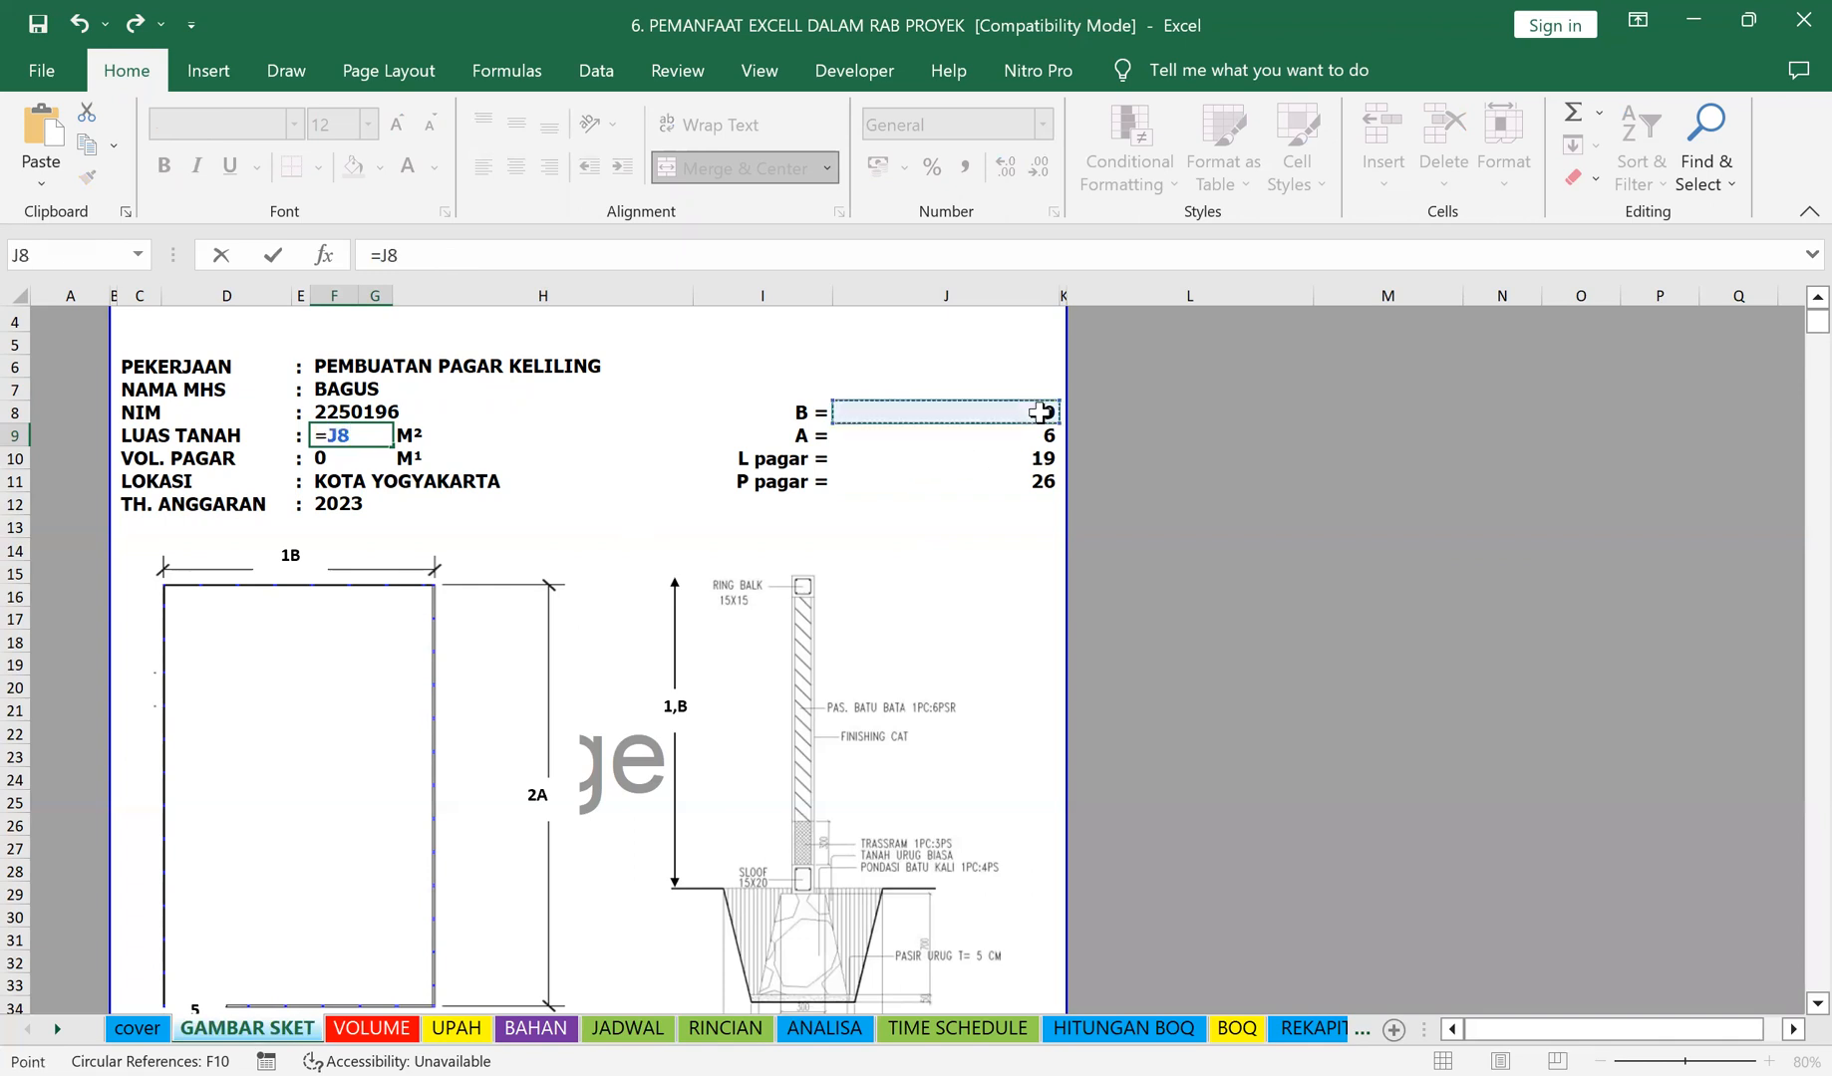
{"action": "type", "text": "*"}
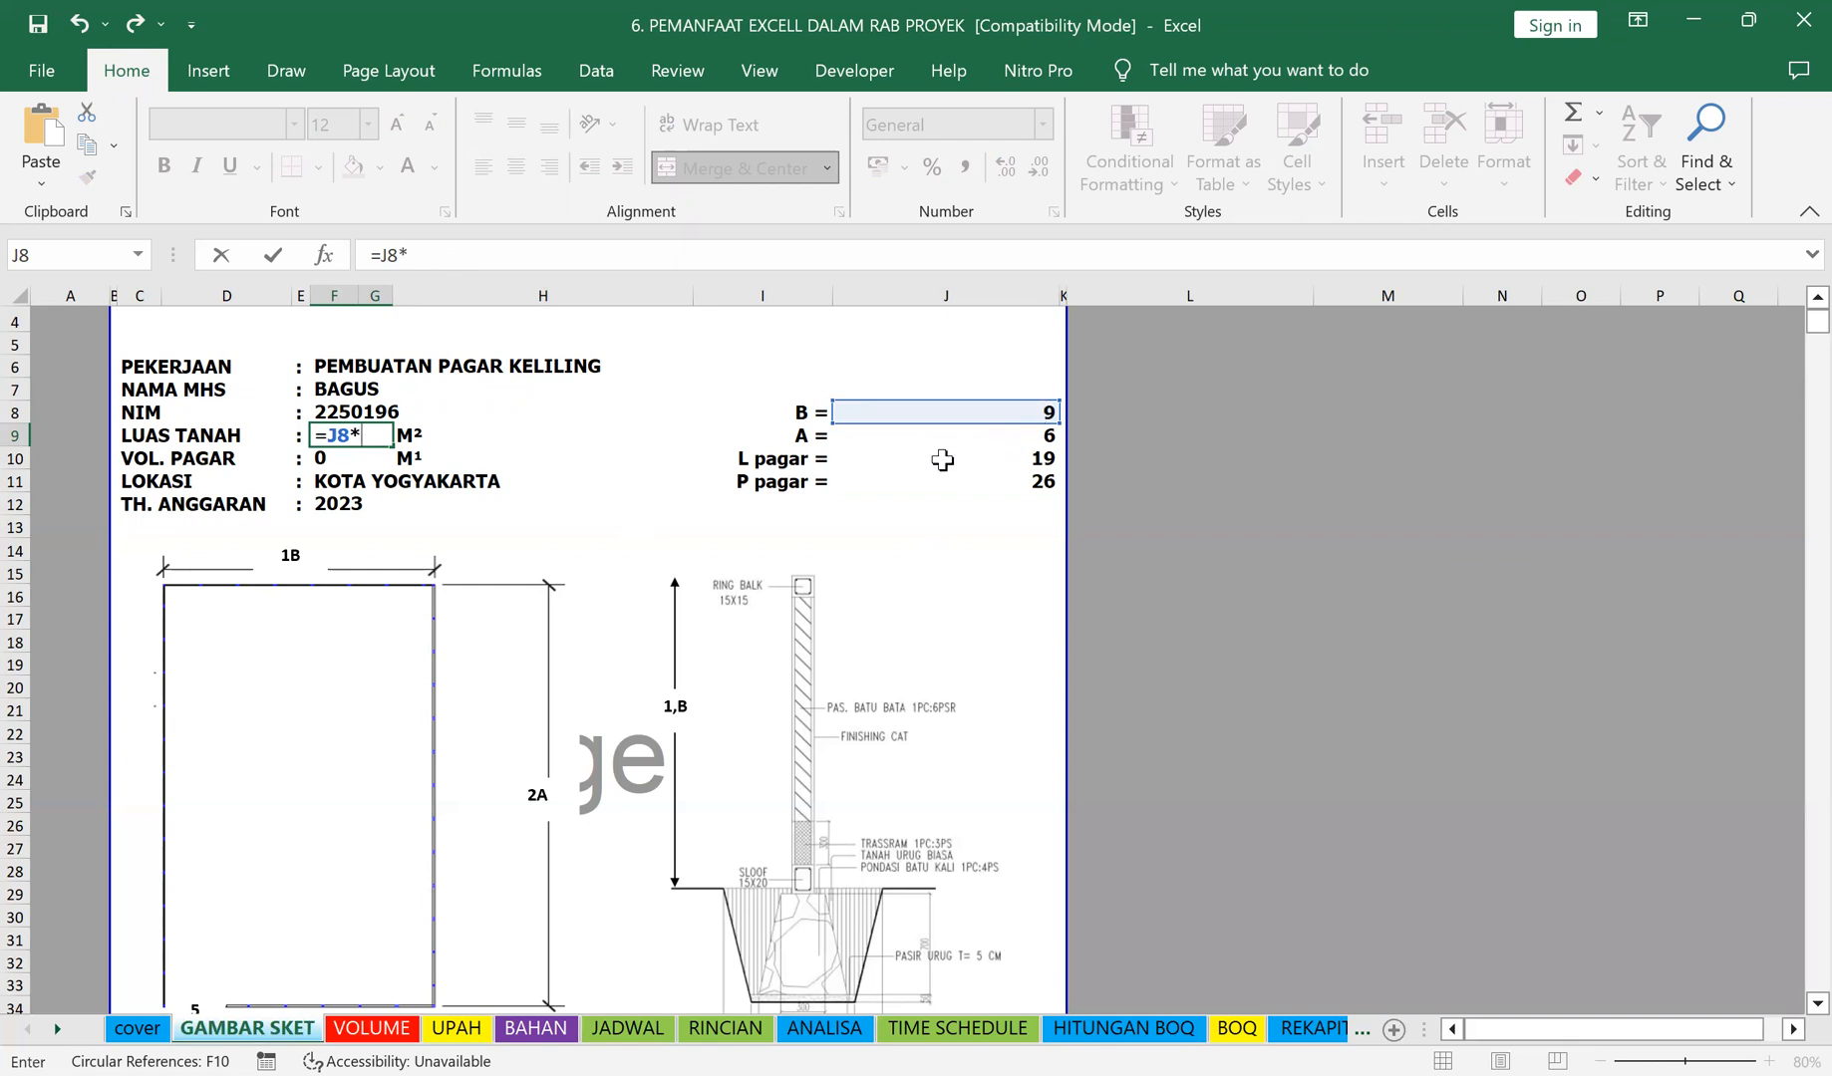
{"action": "double_click", "coordinate": [333, 436]}
{"action": "left_click", "coordinate": [1033, 461]}
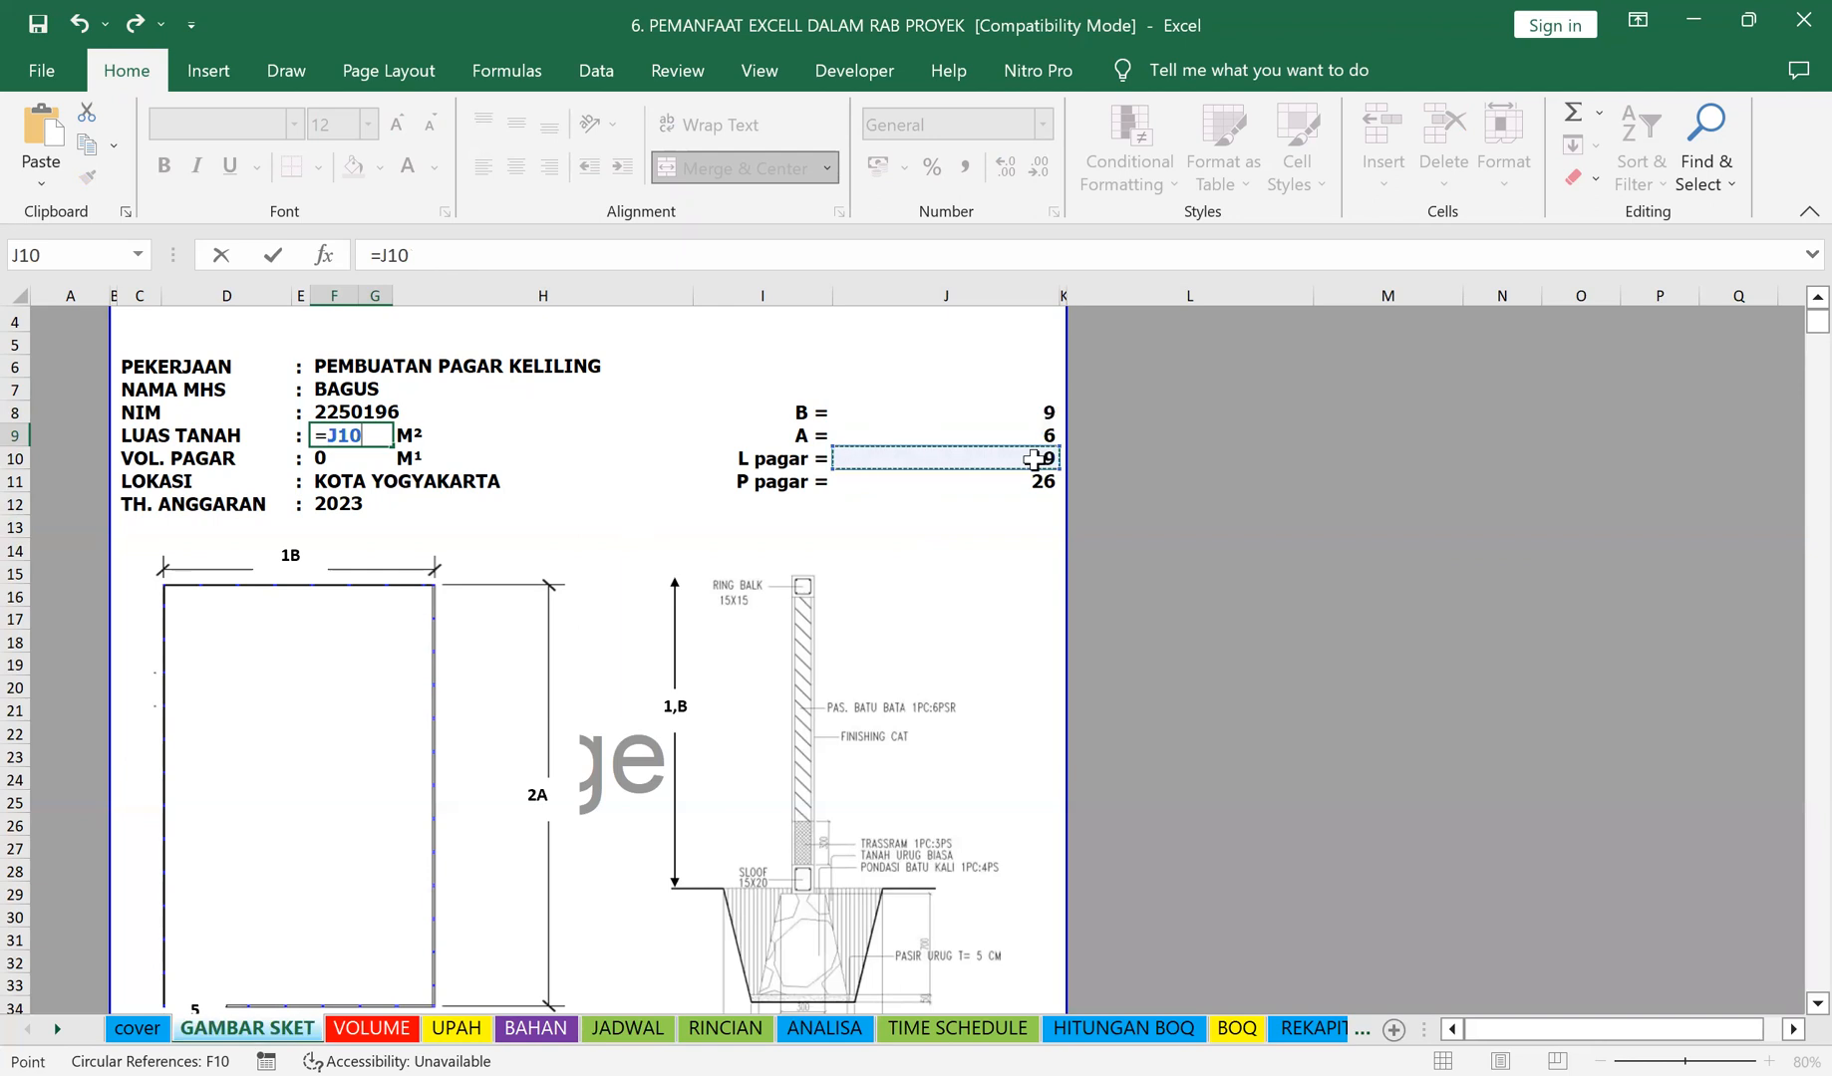
{"action": "left_click", "coordinate": [1026, 481]}
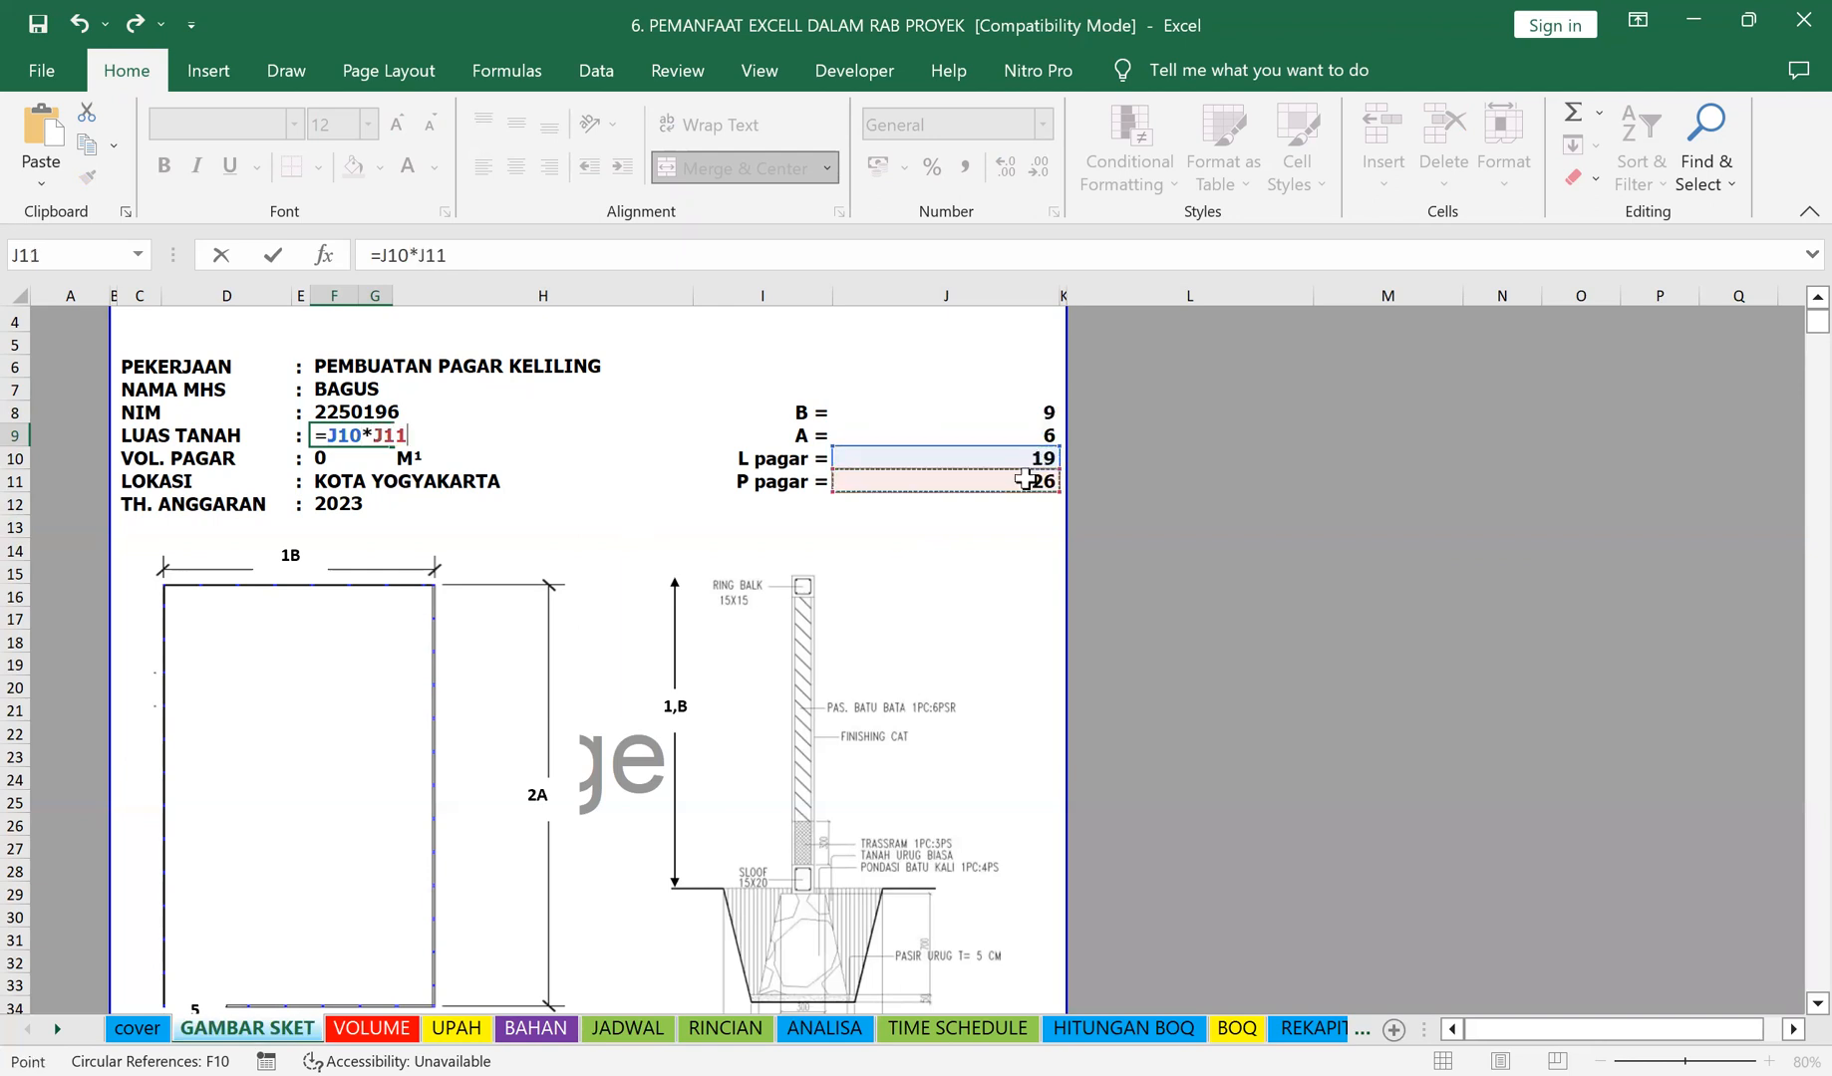
{"action": "key", "text": "Return"}
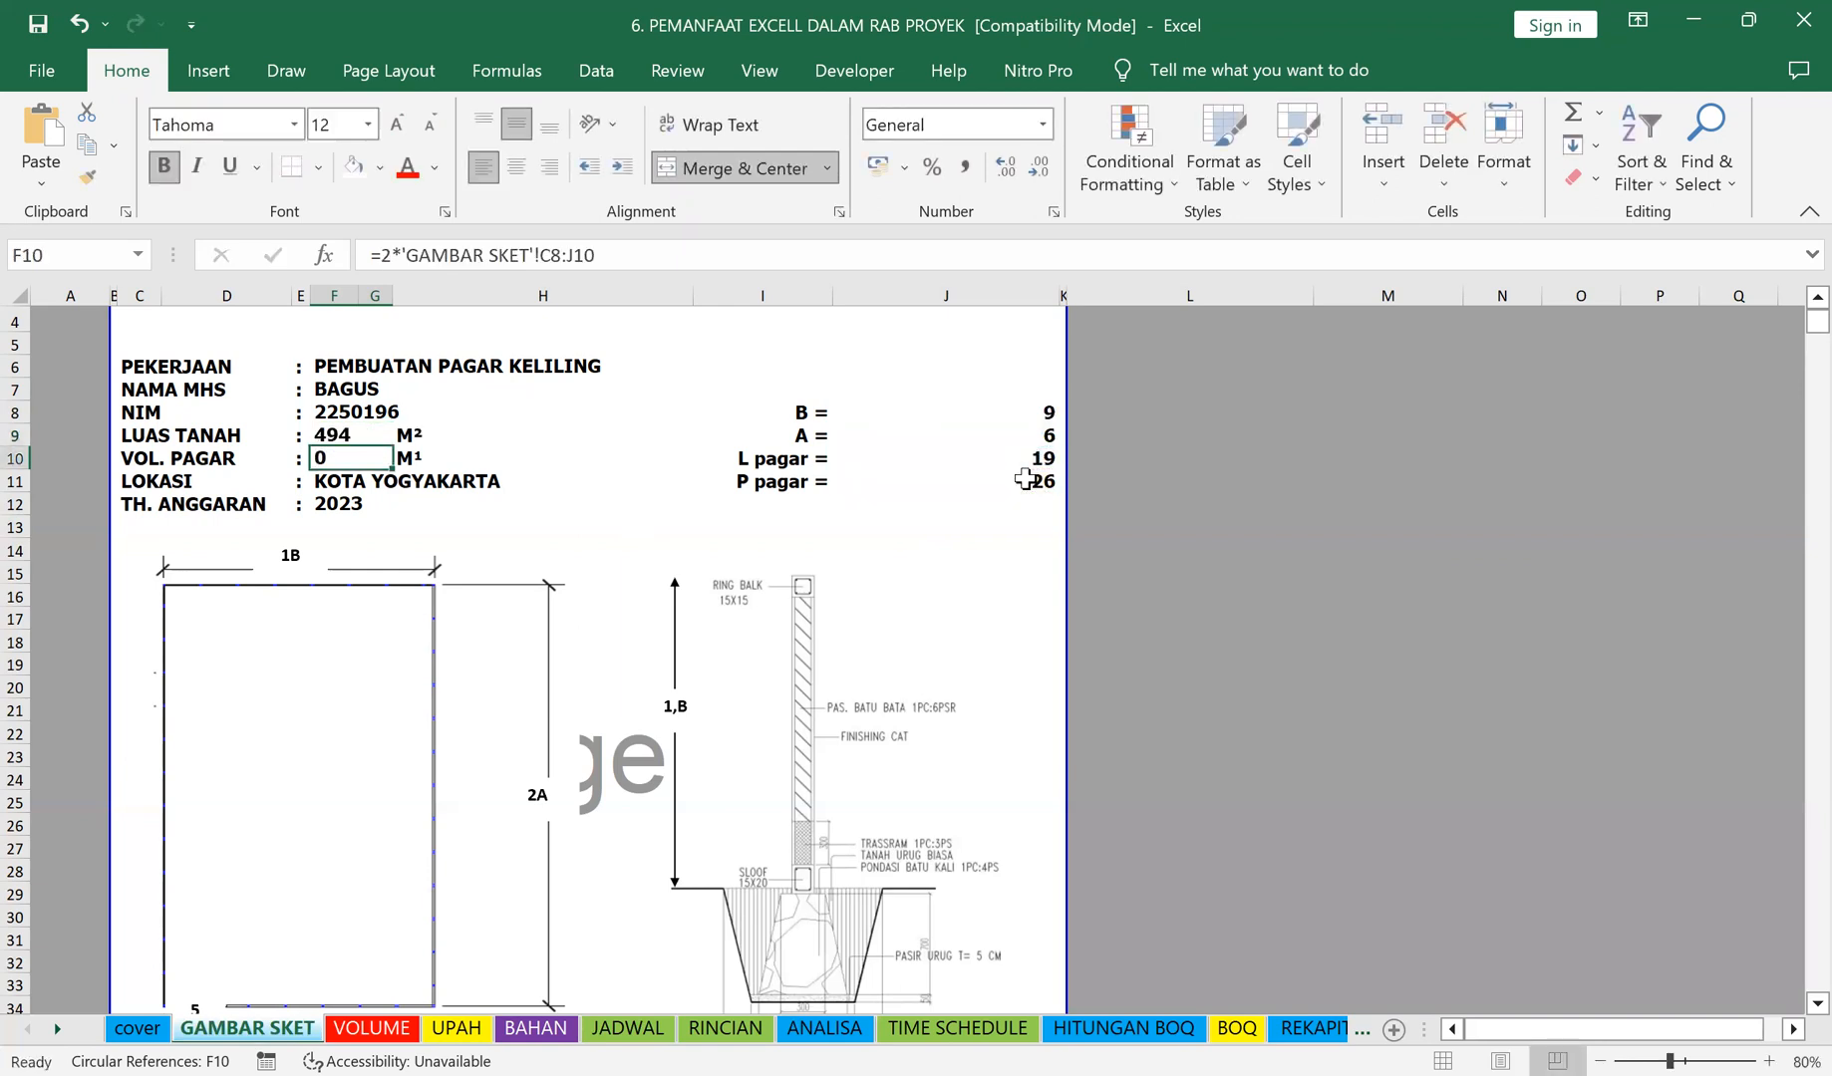
Step: Replace the VOL. PAGAR formula in F10 with =2*(J10+J11)-5, the fence perimeter minus the 5 m opening
{"action": "scroll", "coordinate": [503, 697], "scroll_direction": "down", "scroll_amount": 1}
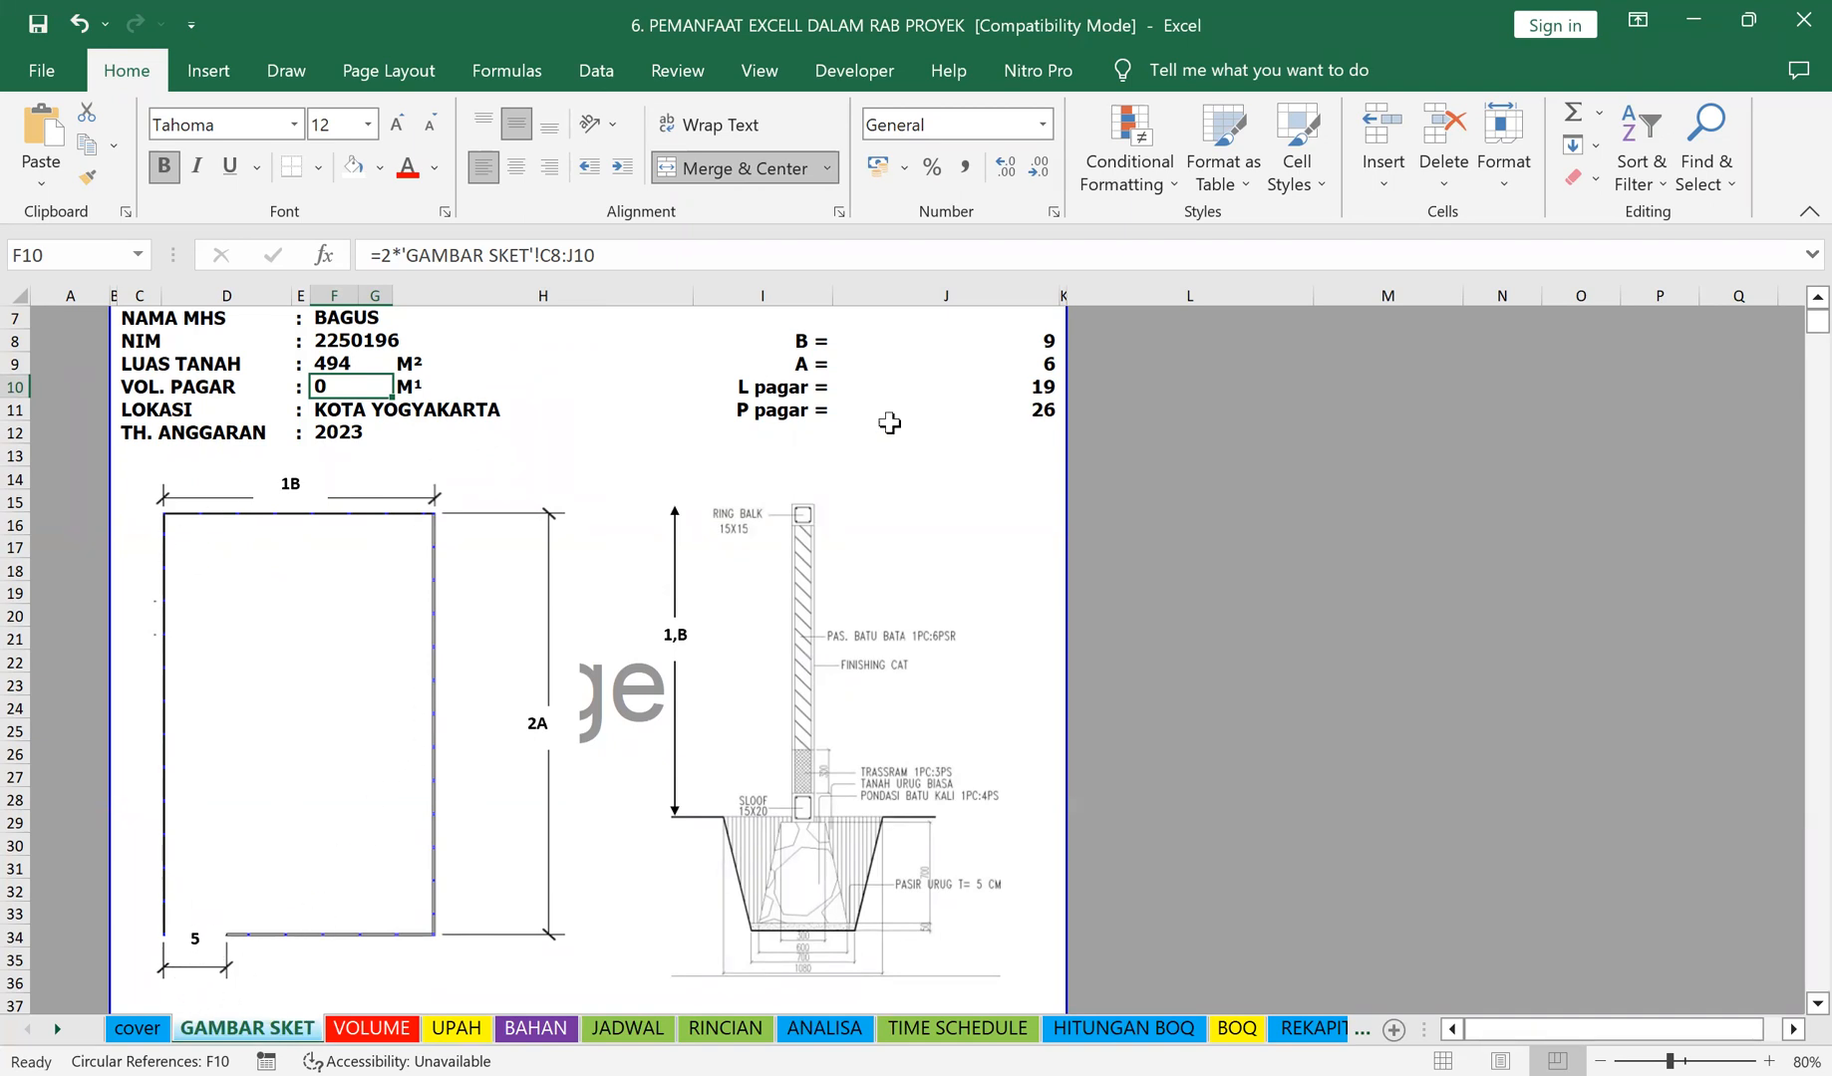
{"action": "type", "text": "=2*("}
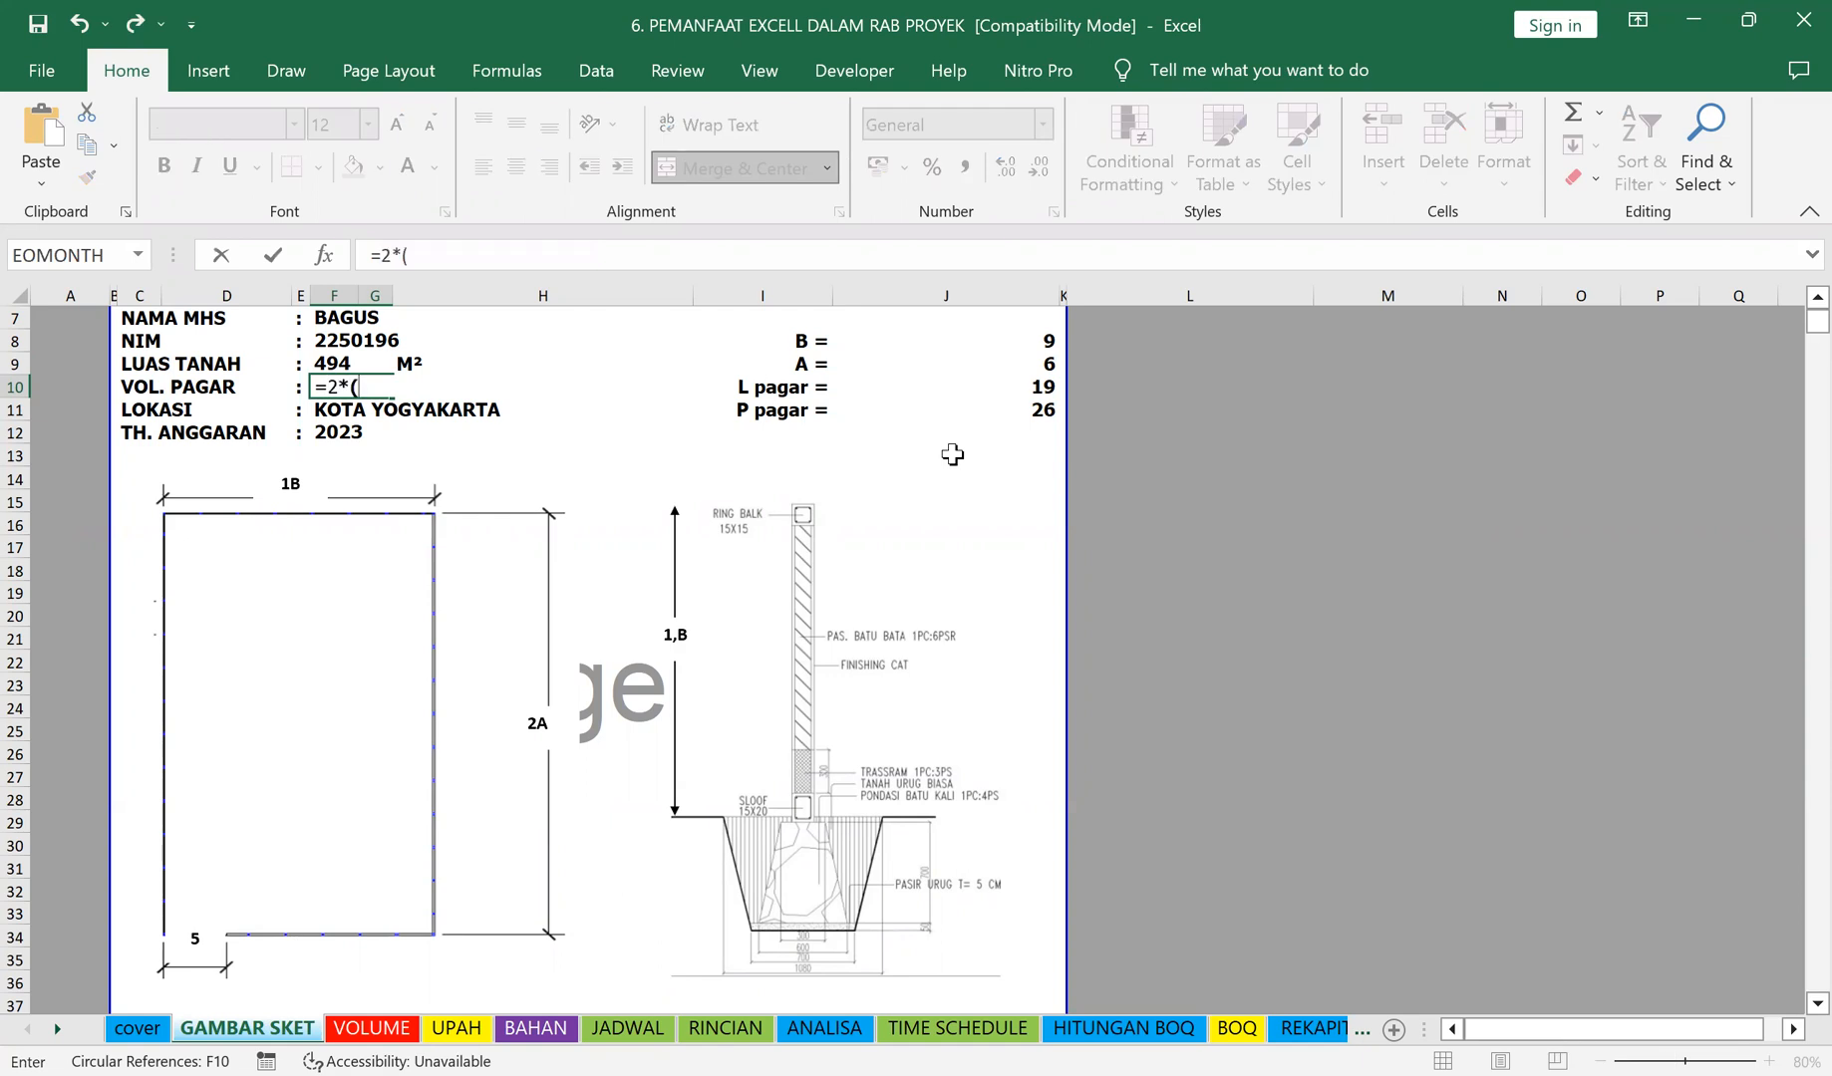
{"action": "left_click", "coordinate": [1041, 389]}
{"action": "type", "text": "+"}
{"action": "left_click", "coordinate": [1039, 412]}
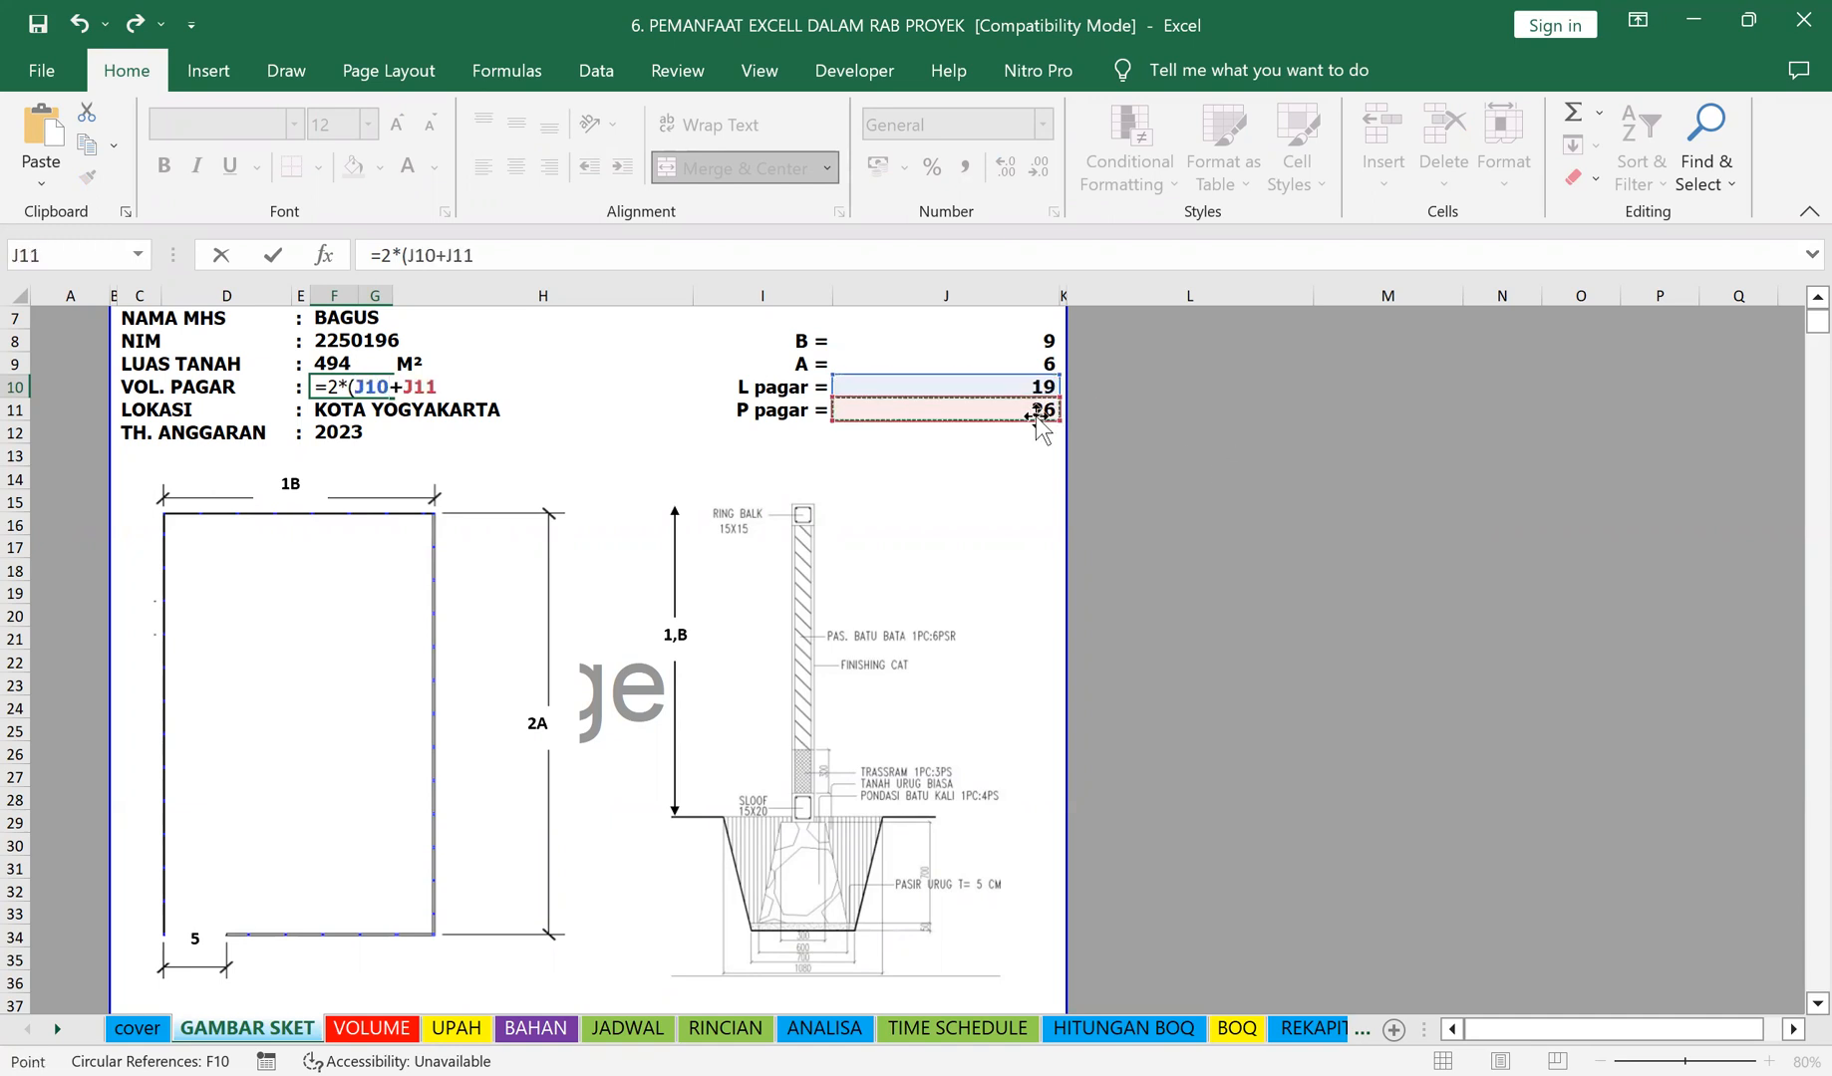
{"action": "type", "text": ")-5"}
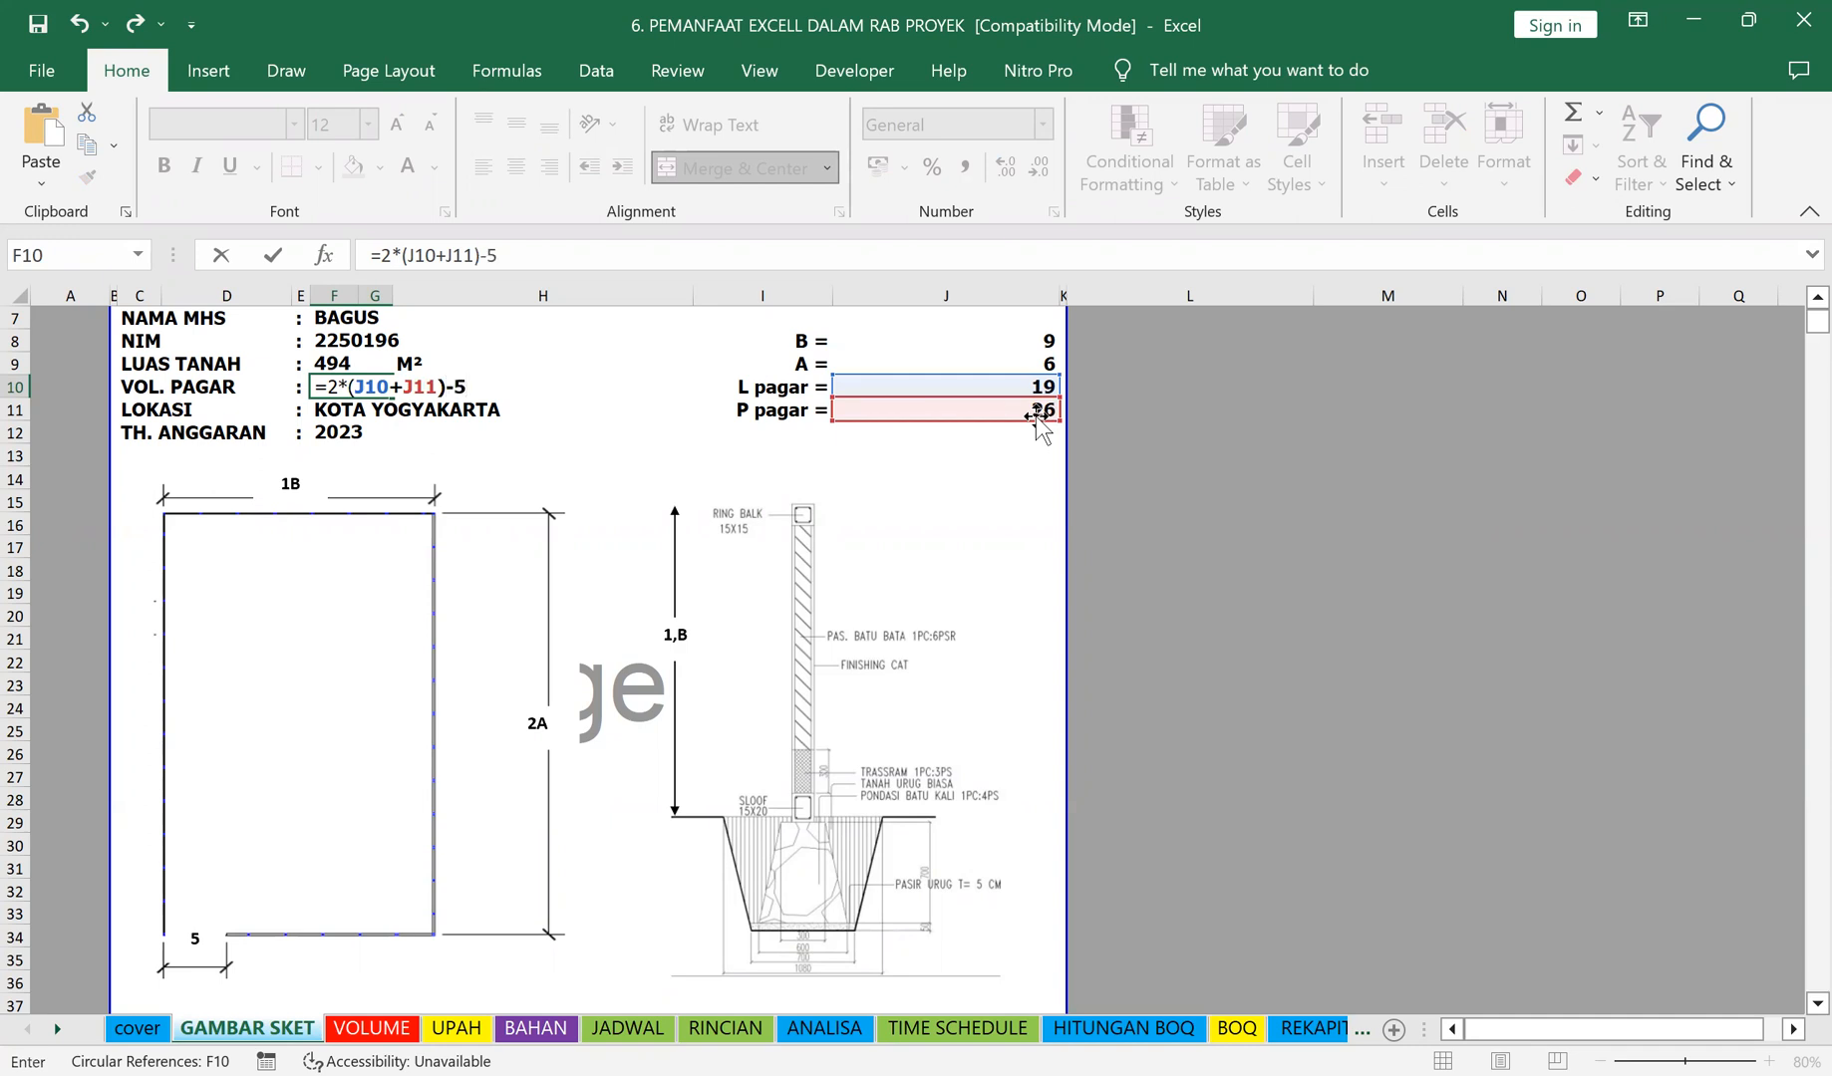
{"action": "key", "text": "Return"}
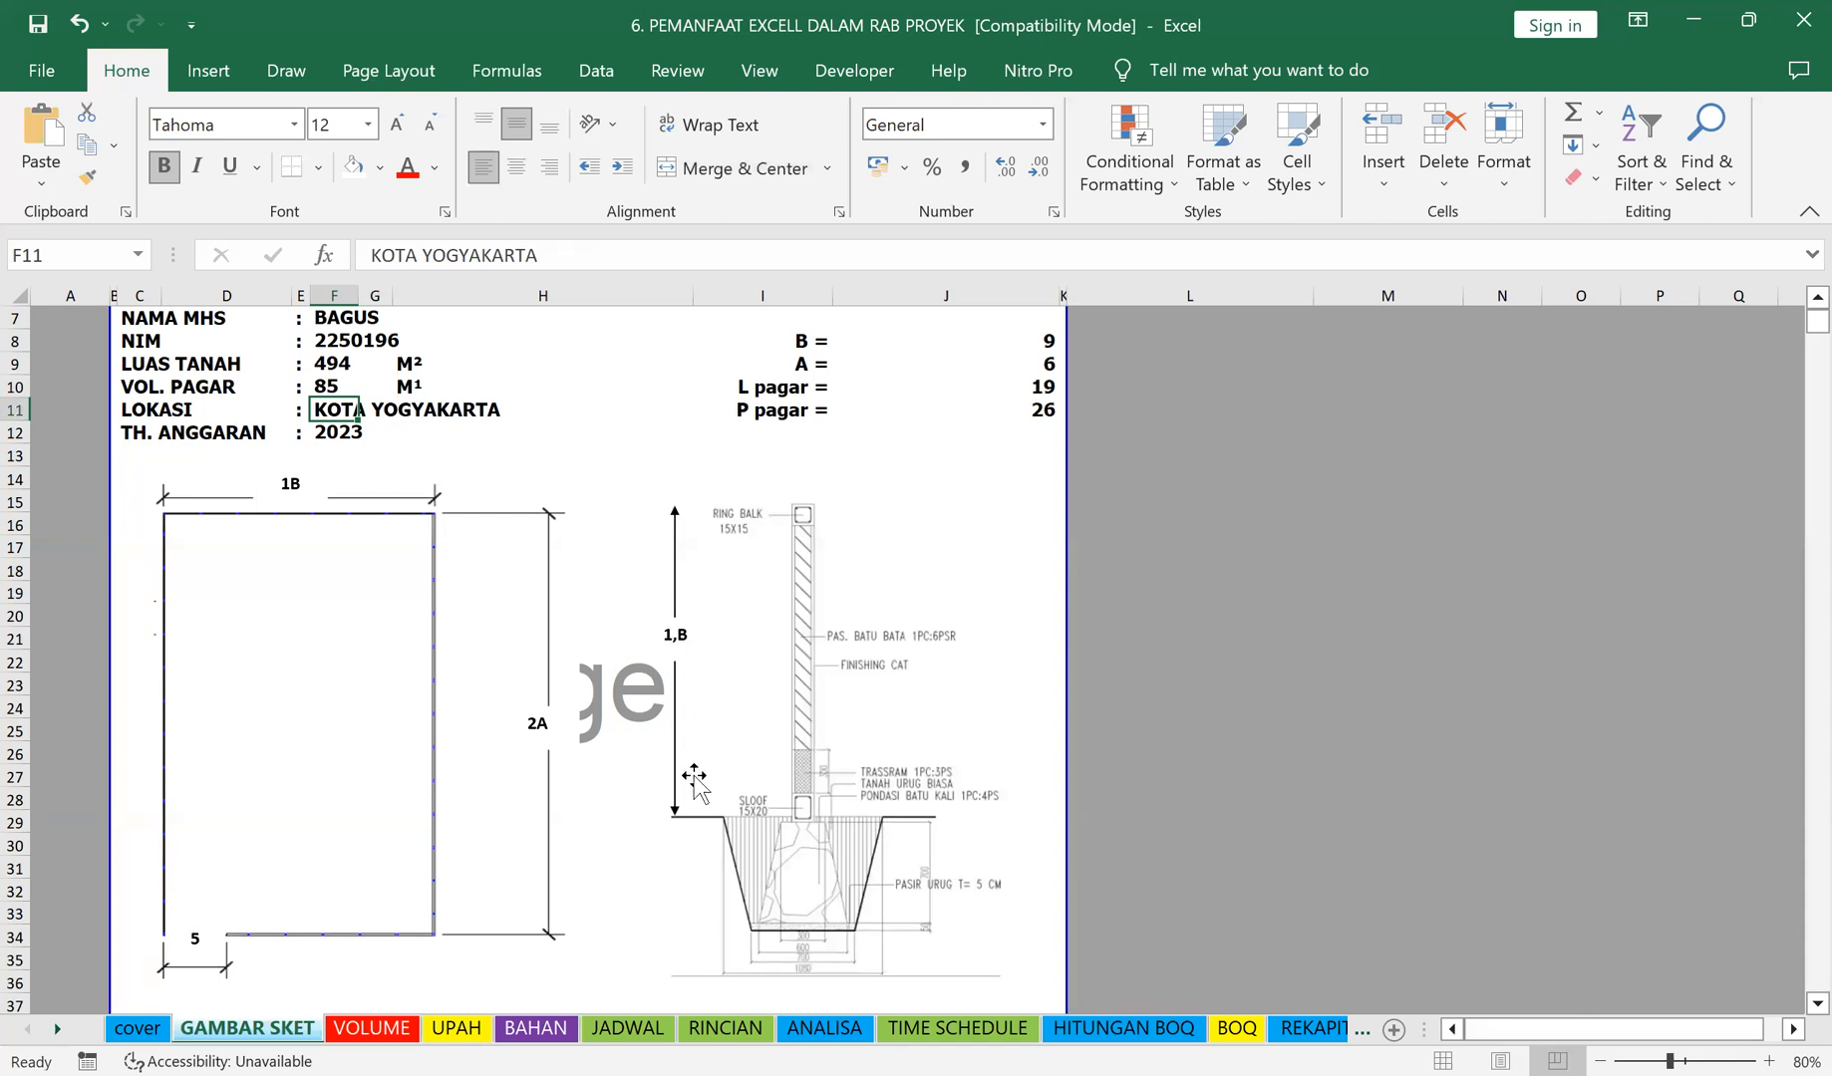
Step: Add the label "T pagar =" in I12 below P pagar and align it right
{"action": "left_click", "coordinate": [763, 440]}
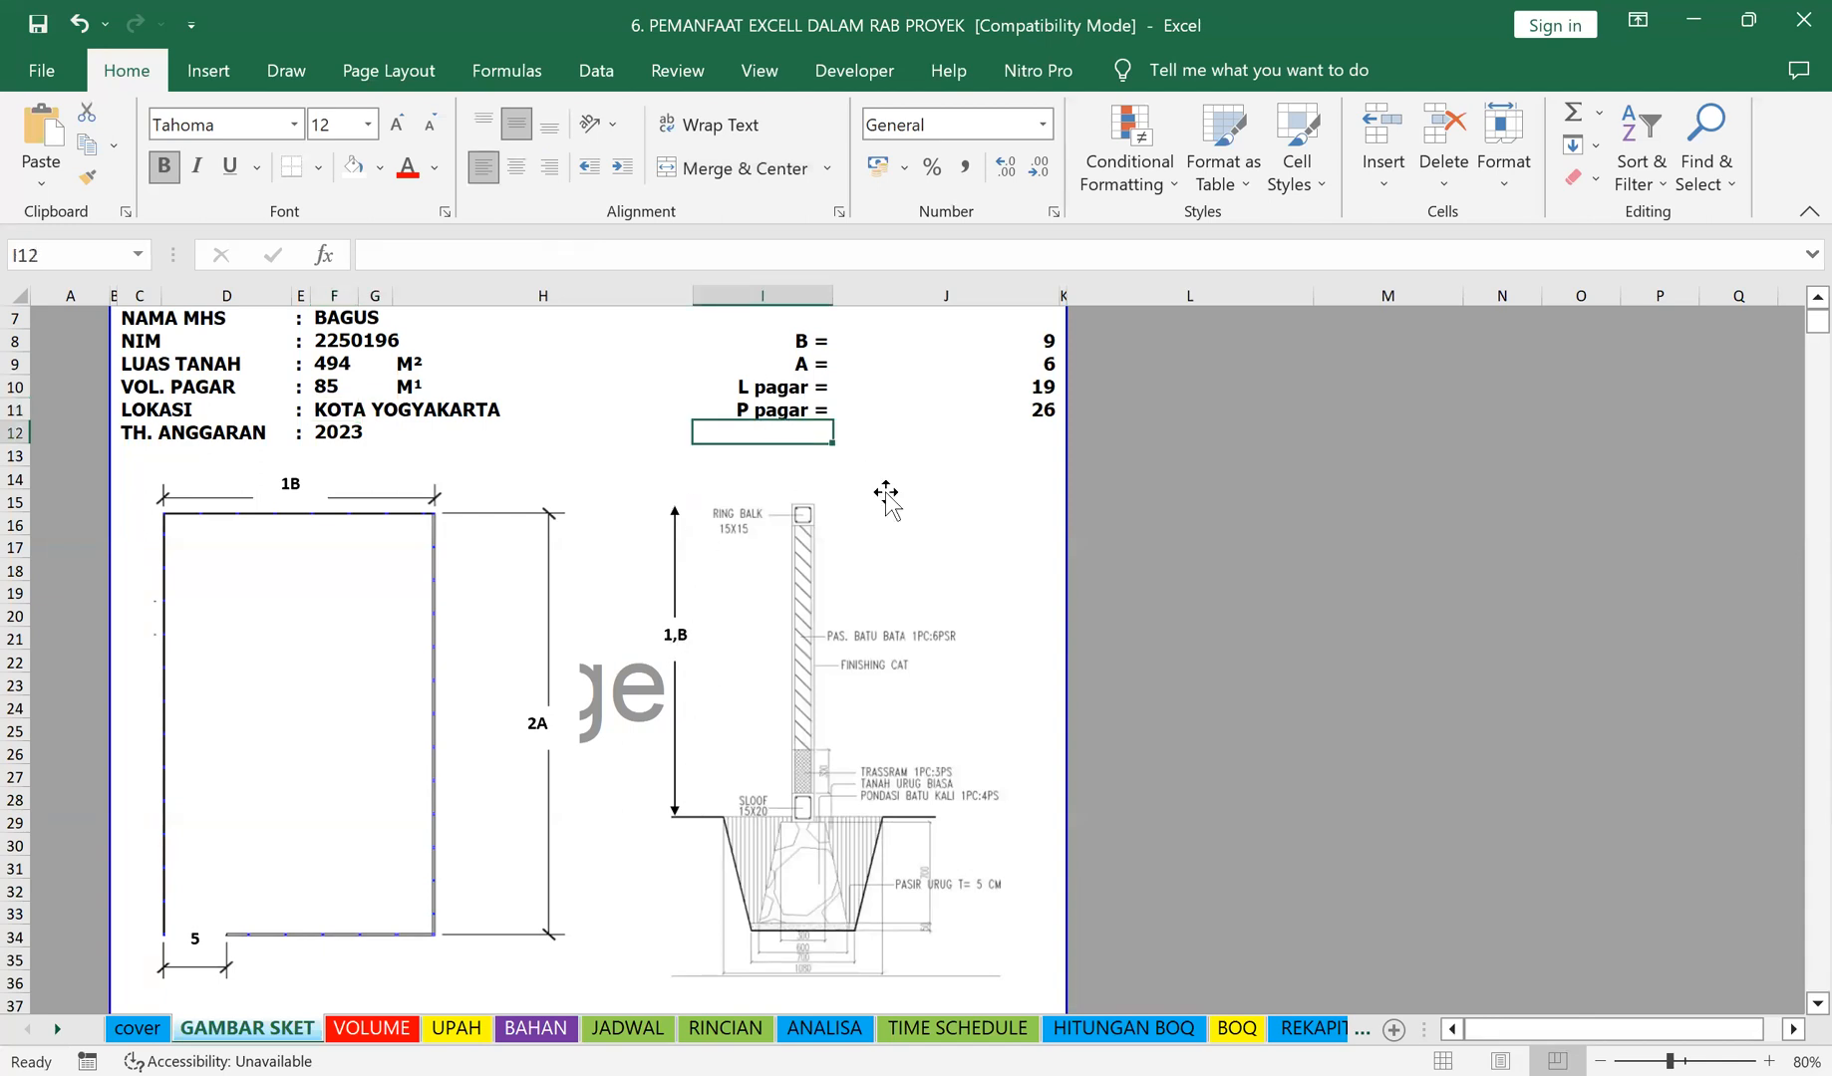
{"action": "type", "text": "T"}
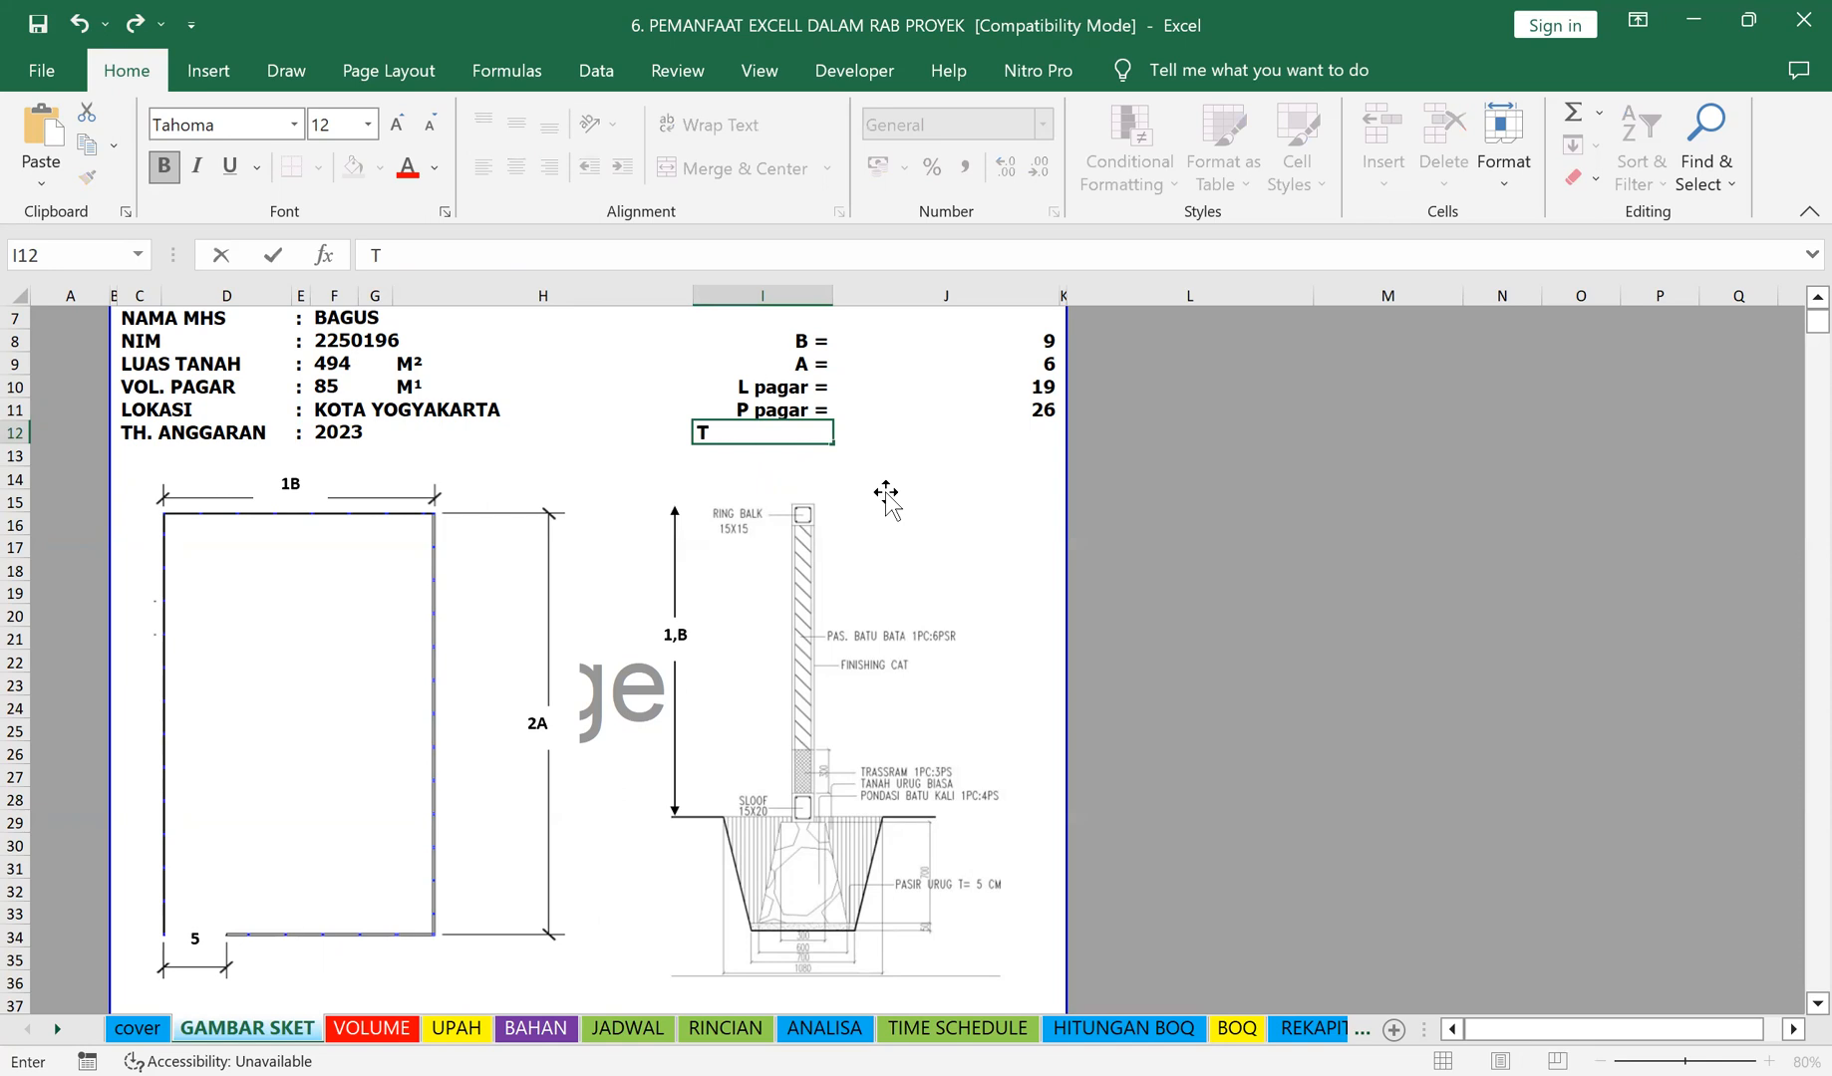
{"action": "type", "text": " pagar ="}
{"action": "key", "text": "Return"}
{"action": "left_click", "coordinate": [771, 435]}
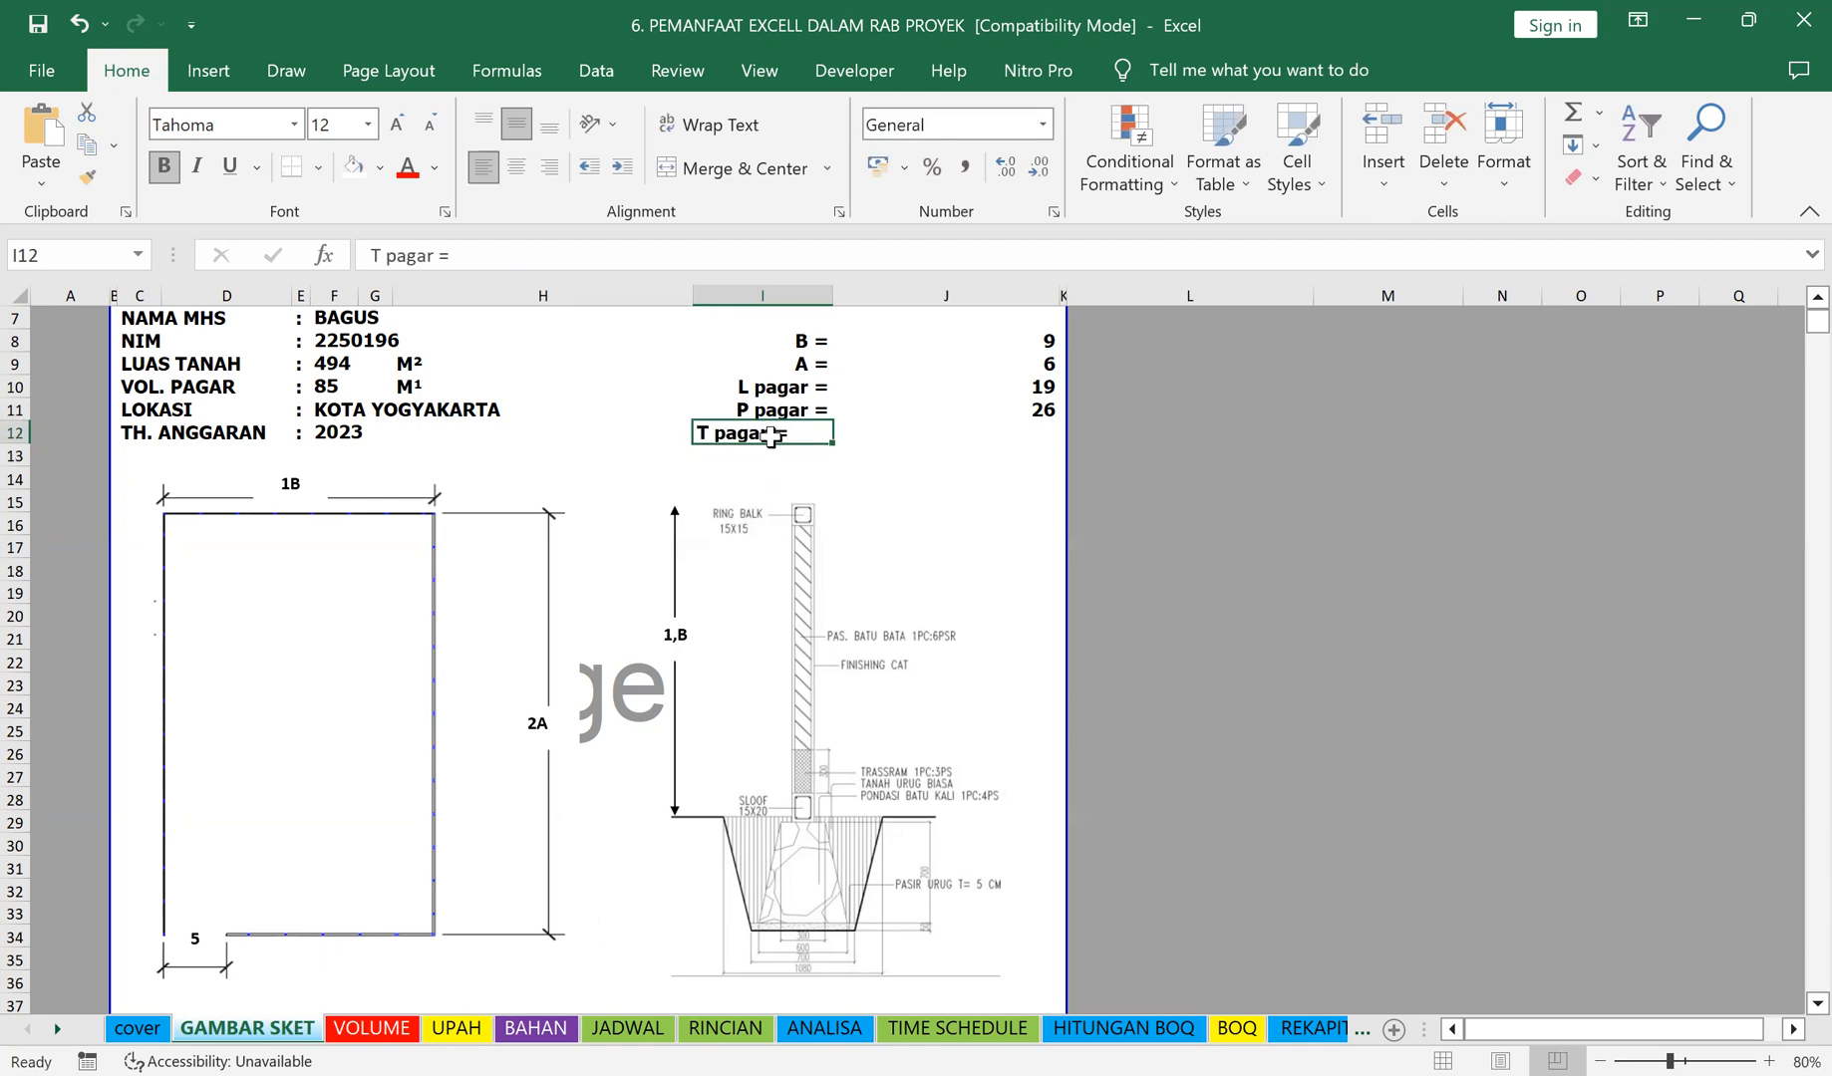
{"action": "left_click", "coordinate": [550, 169]}
Step: Enter the formula =1&J8 as the T pagar value in J12, joining the digit 1 with B
{"action": "left_click", "coordinate": [996, 435]}
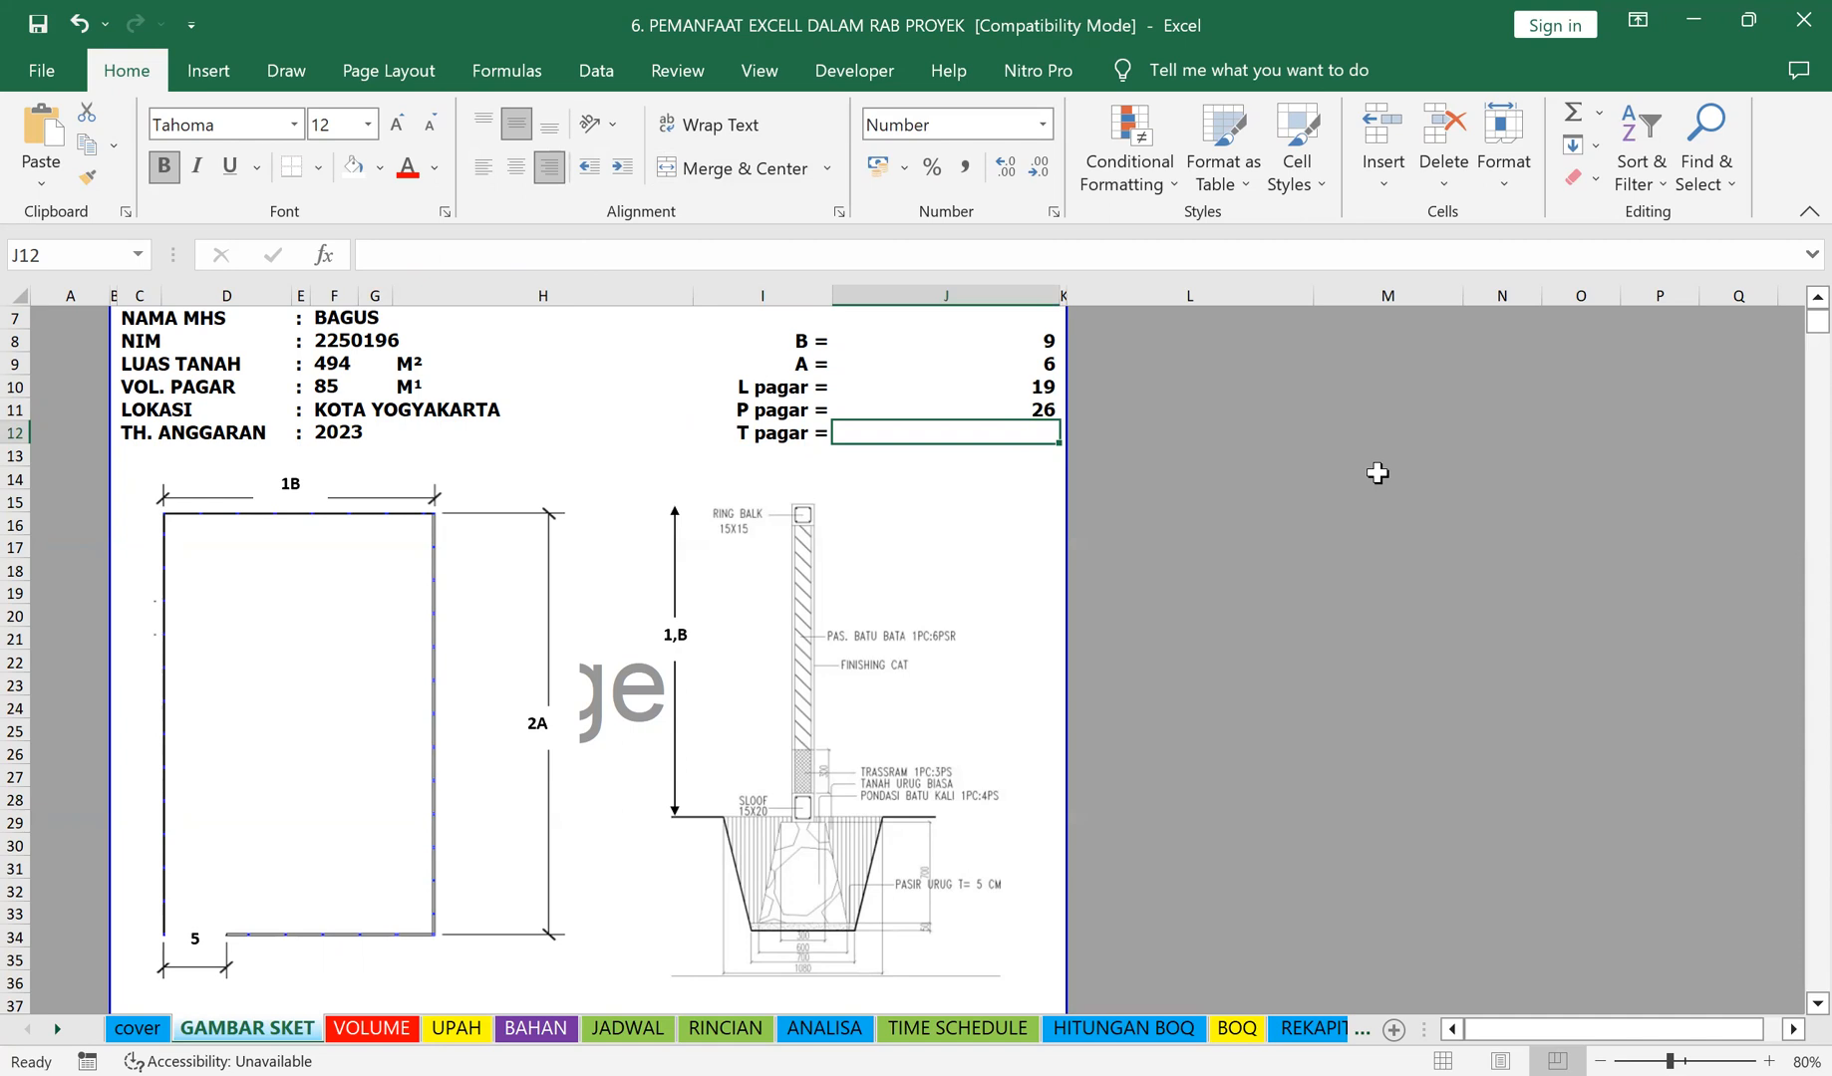
{"action": "type", "text": "=1&"}
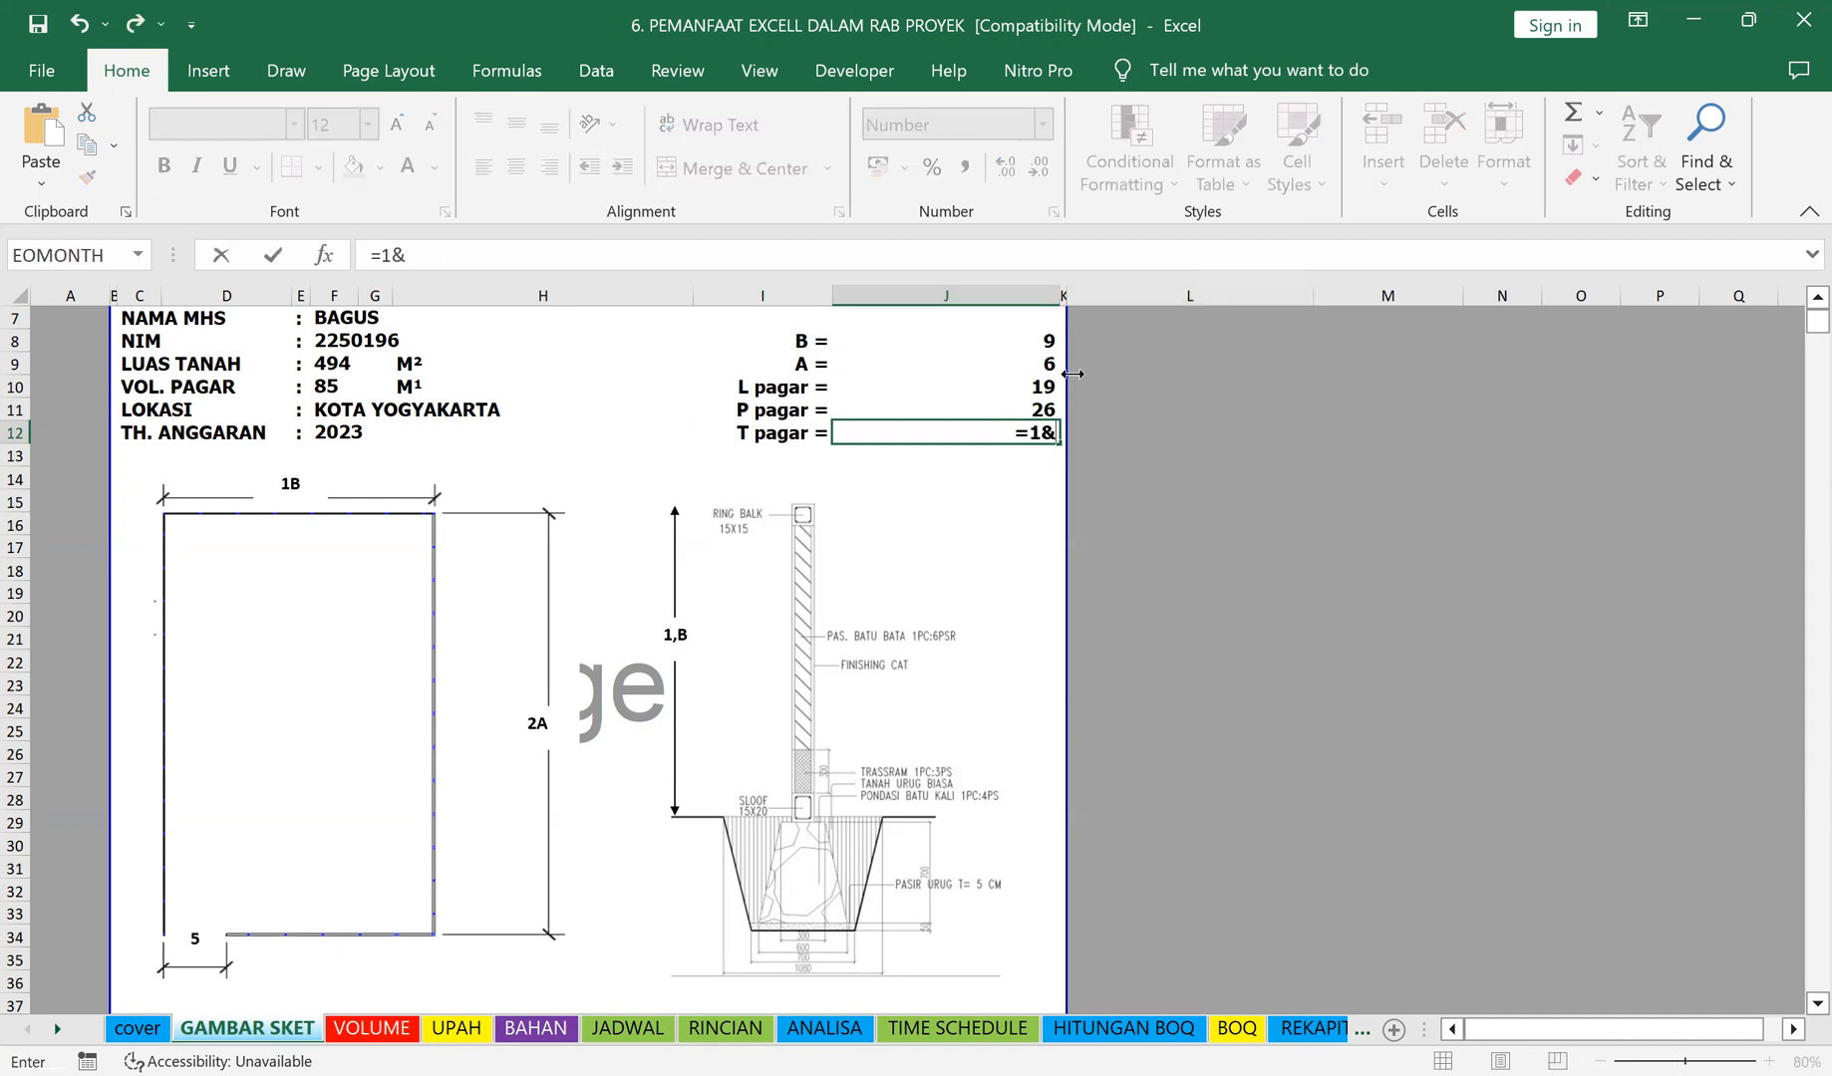
{"action": "left_click", "coordinate": [1041, 340]}
{"action": "key", "text": "Return"}
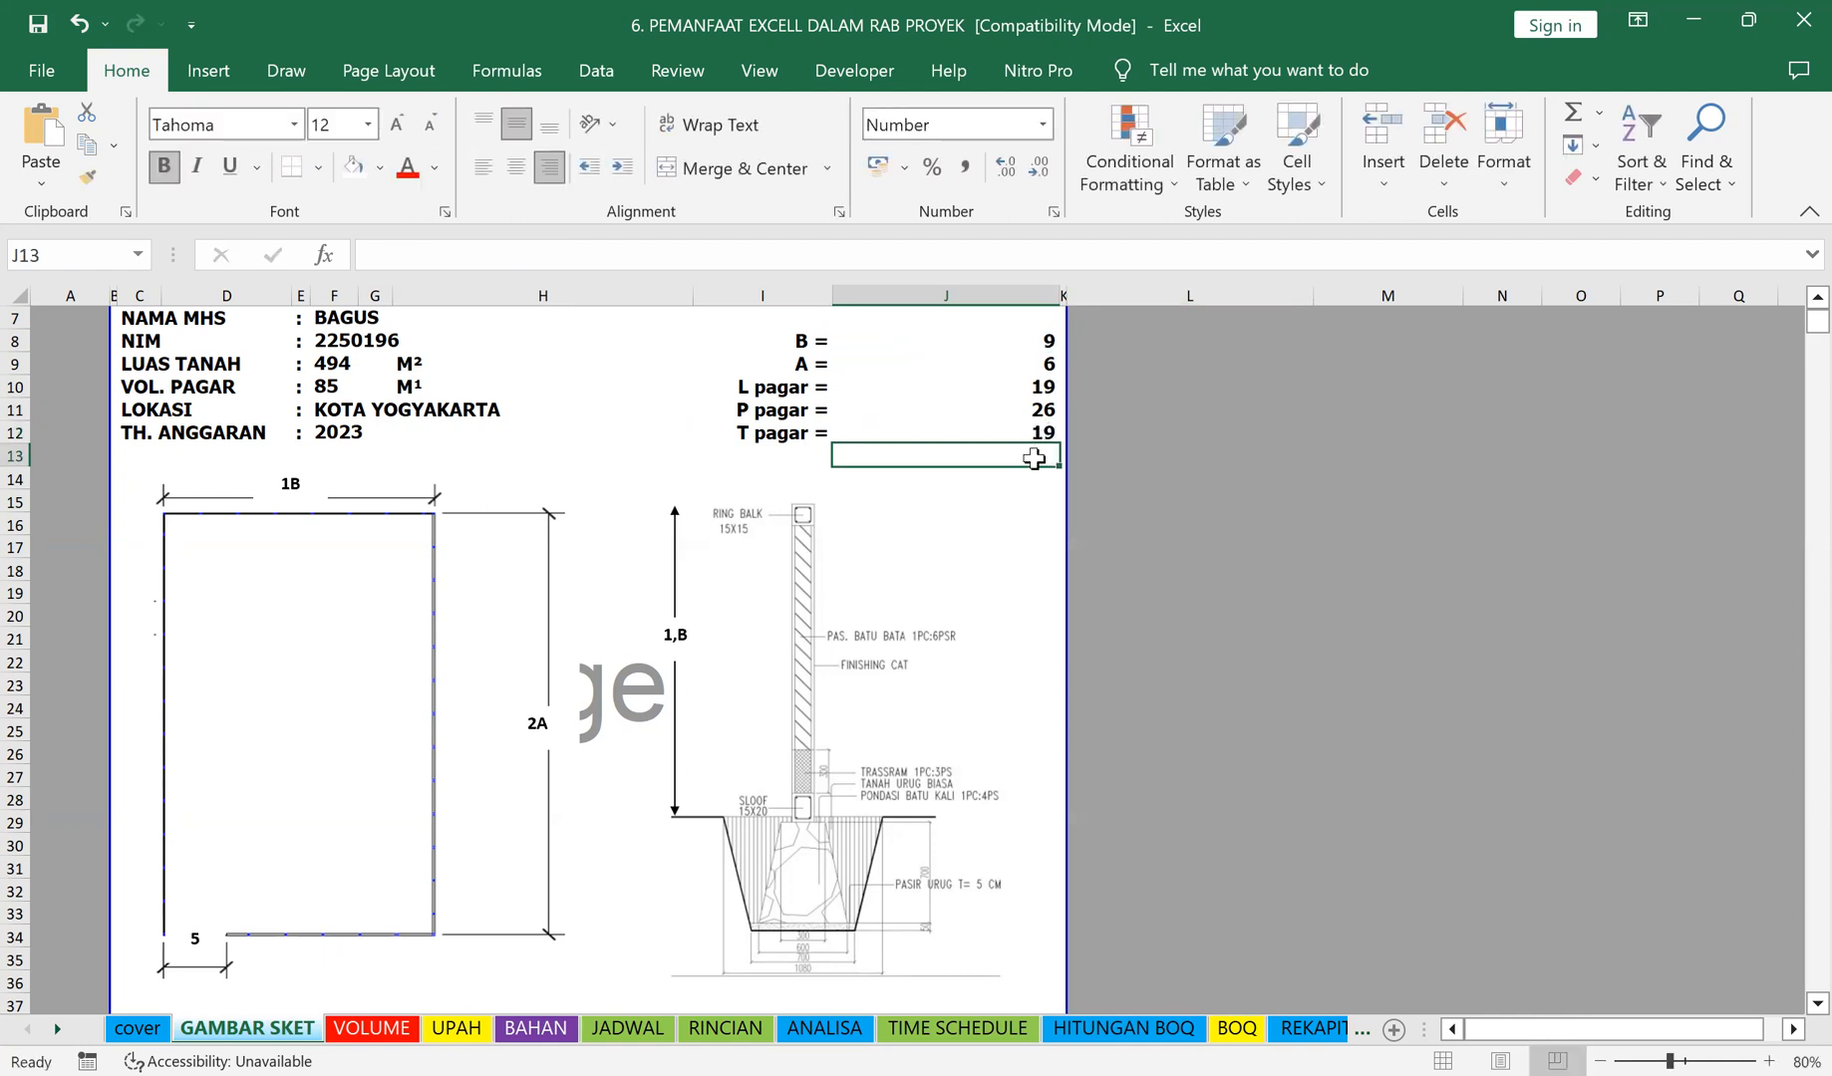
Step: Try to insert a decimal comma straight after the 1 in the T pagar formula in J12, as =1,&J8
{"action": "left_click", "coordinate": [1006, 434]}
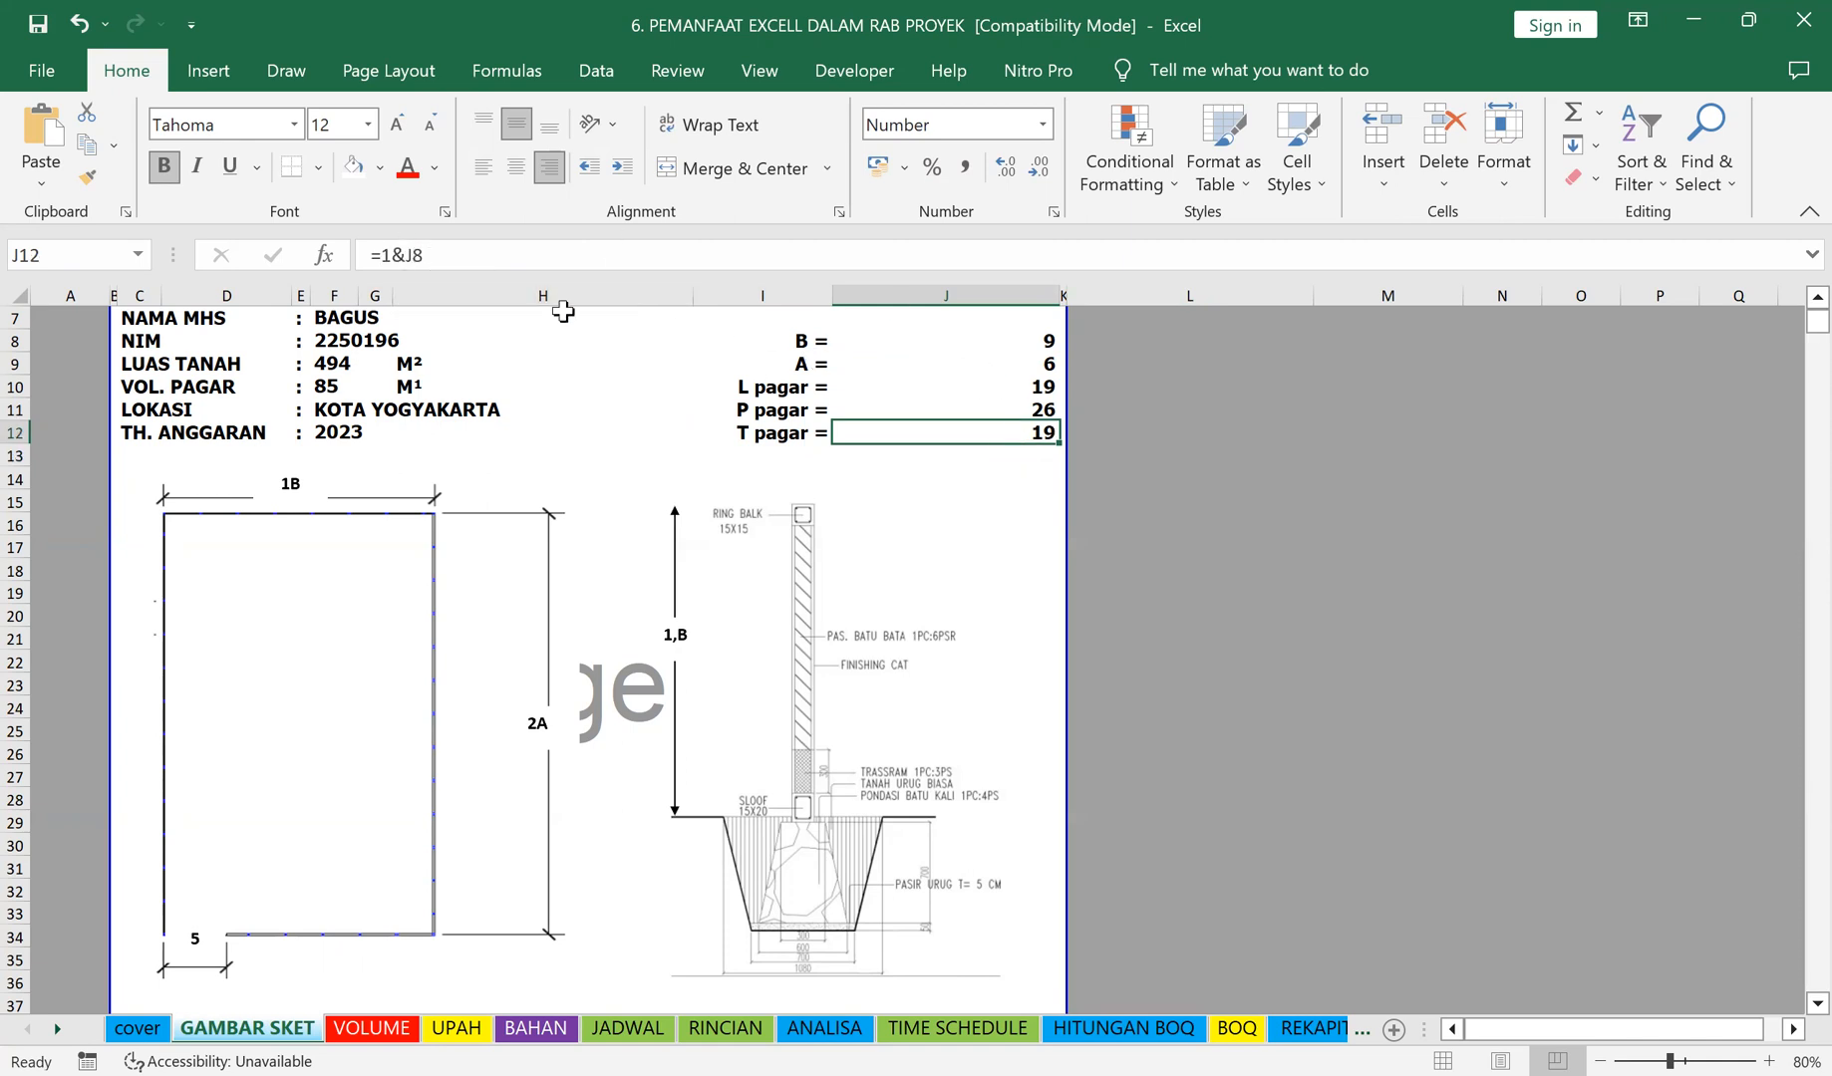
{"action": "left_click", "coordinate": [389, 255]}
{"action": "type", "text": ",,"}
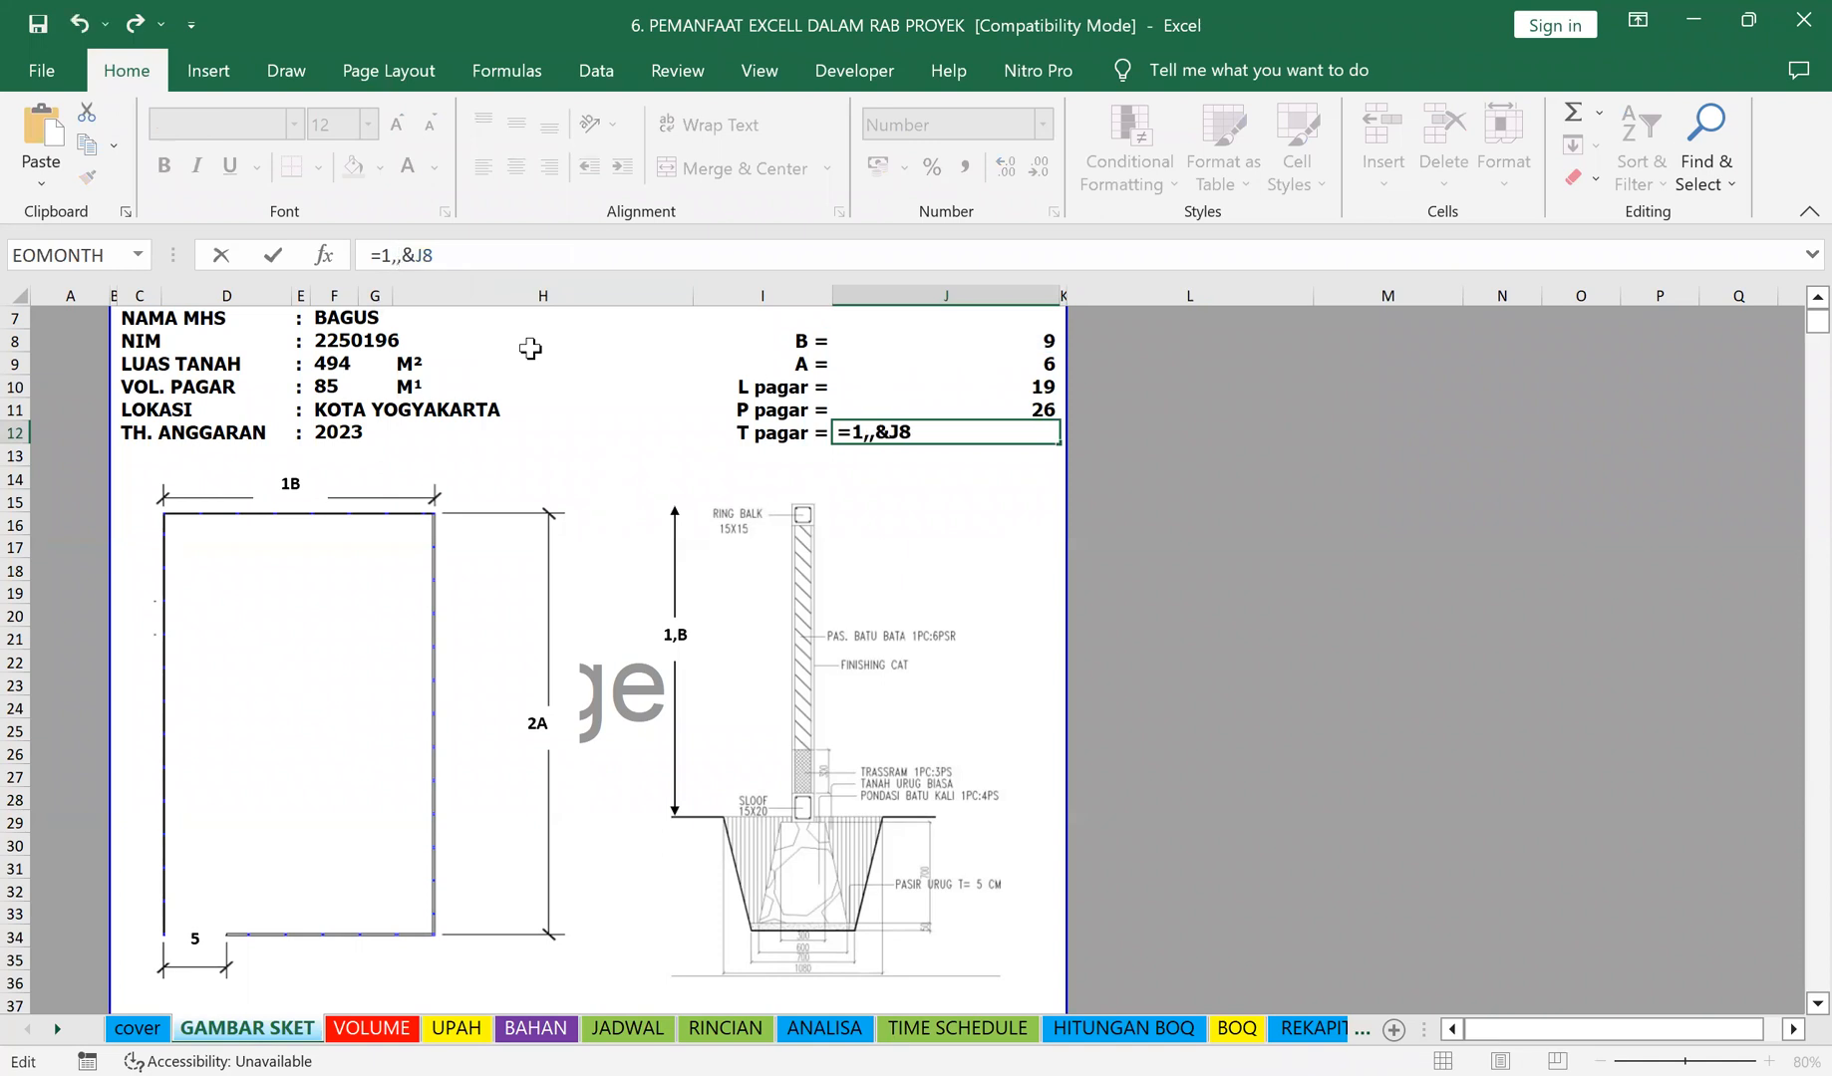
{"action": "key", "text": "BackSpace"}
{"action": "key", "text": "Return"}
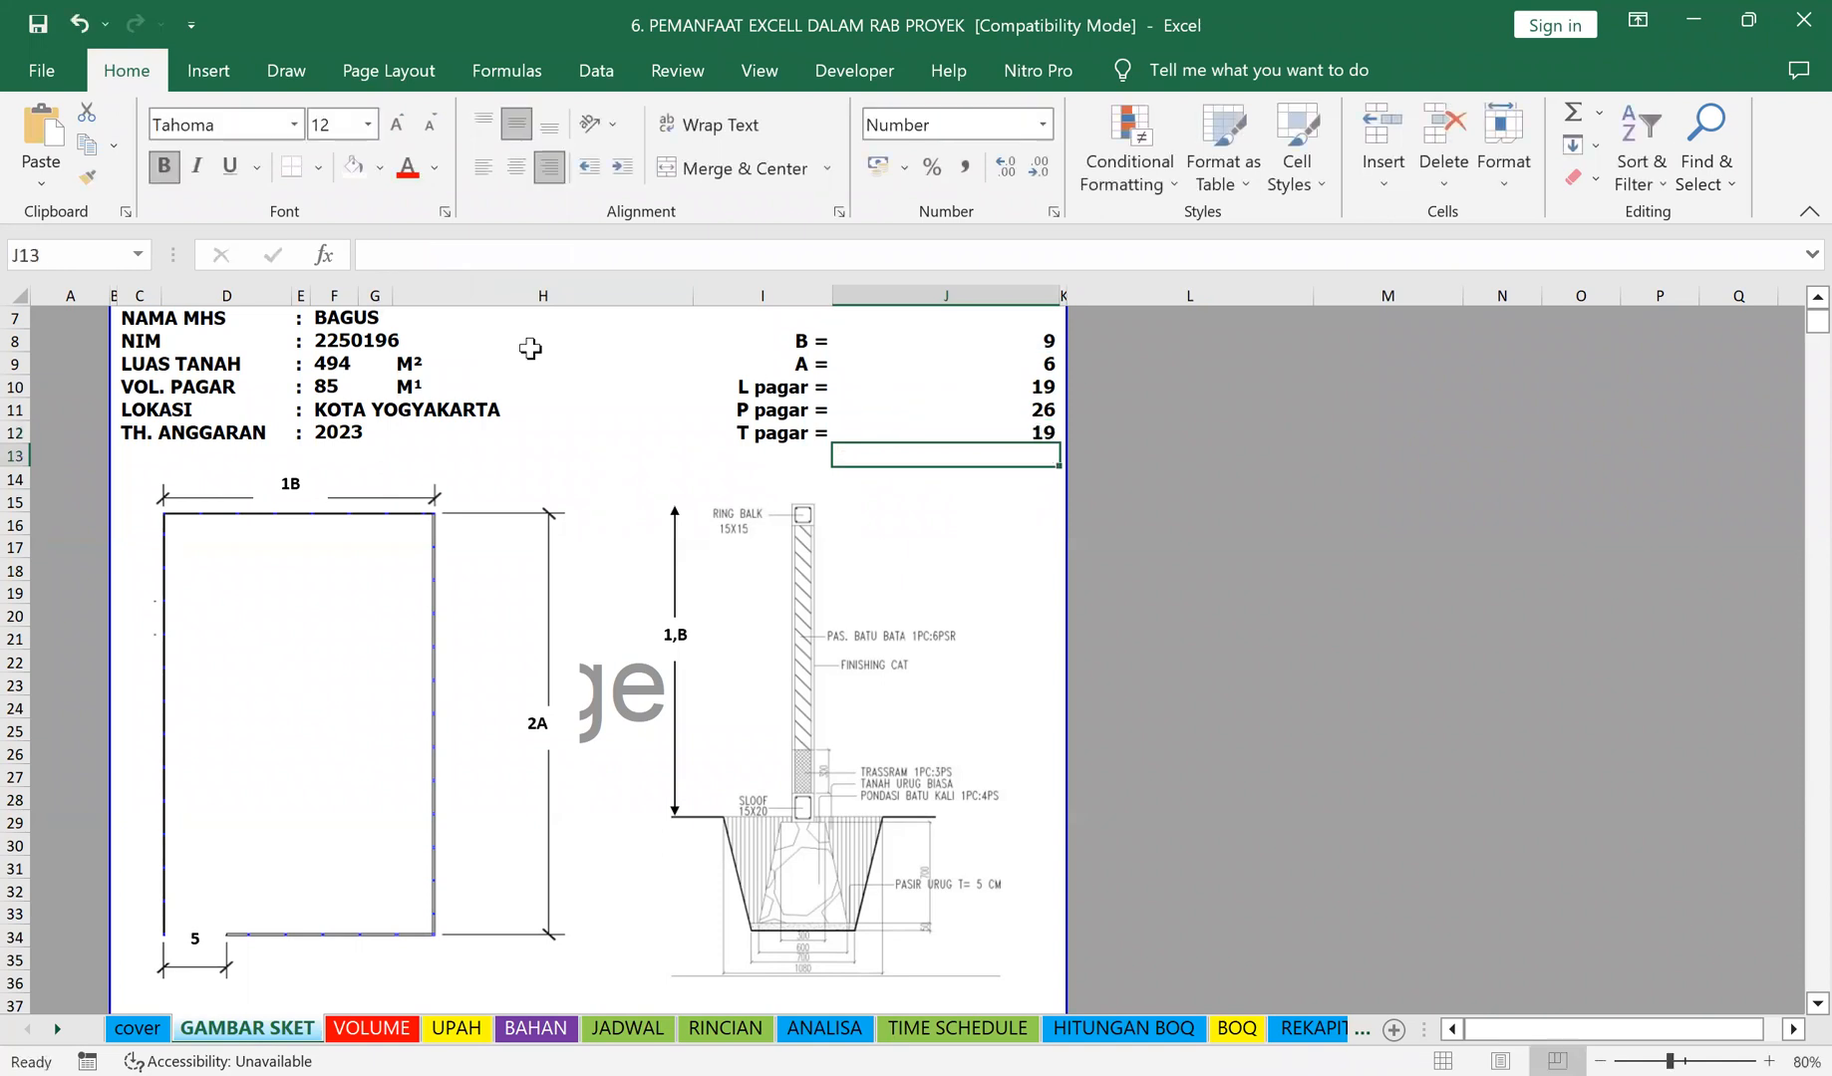
{"action": "left_click", "coordinate": [881, 429]}
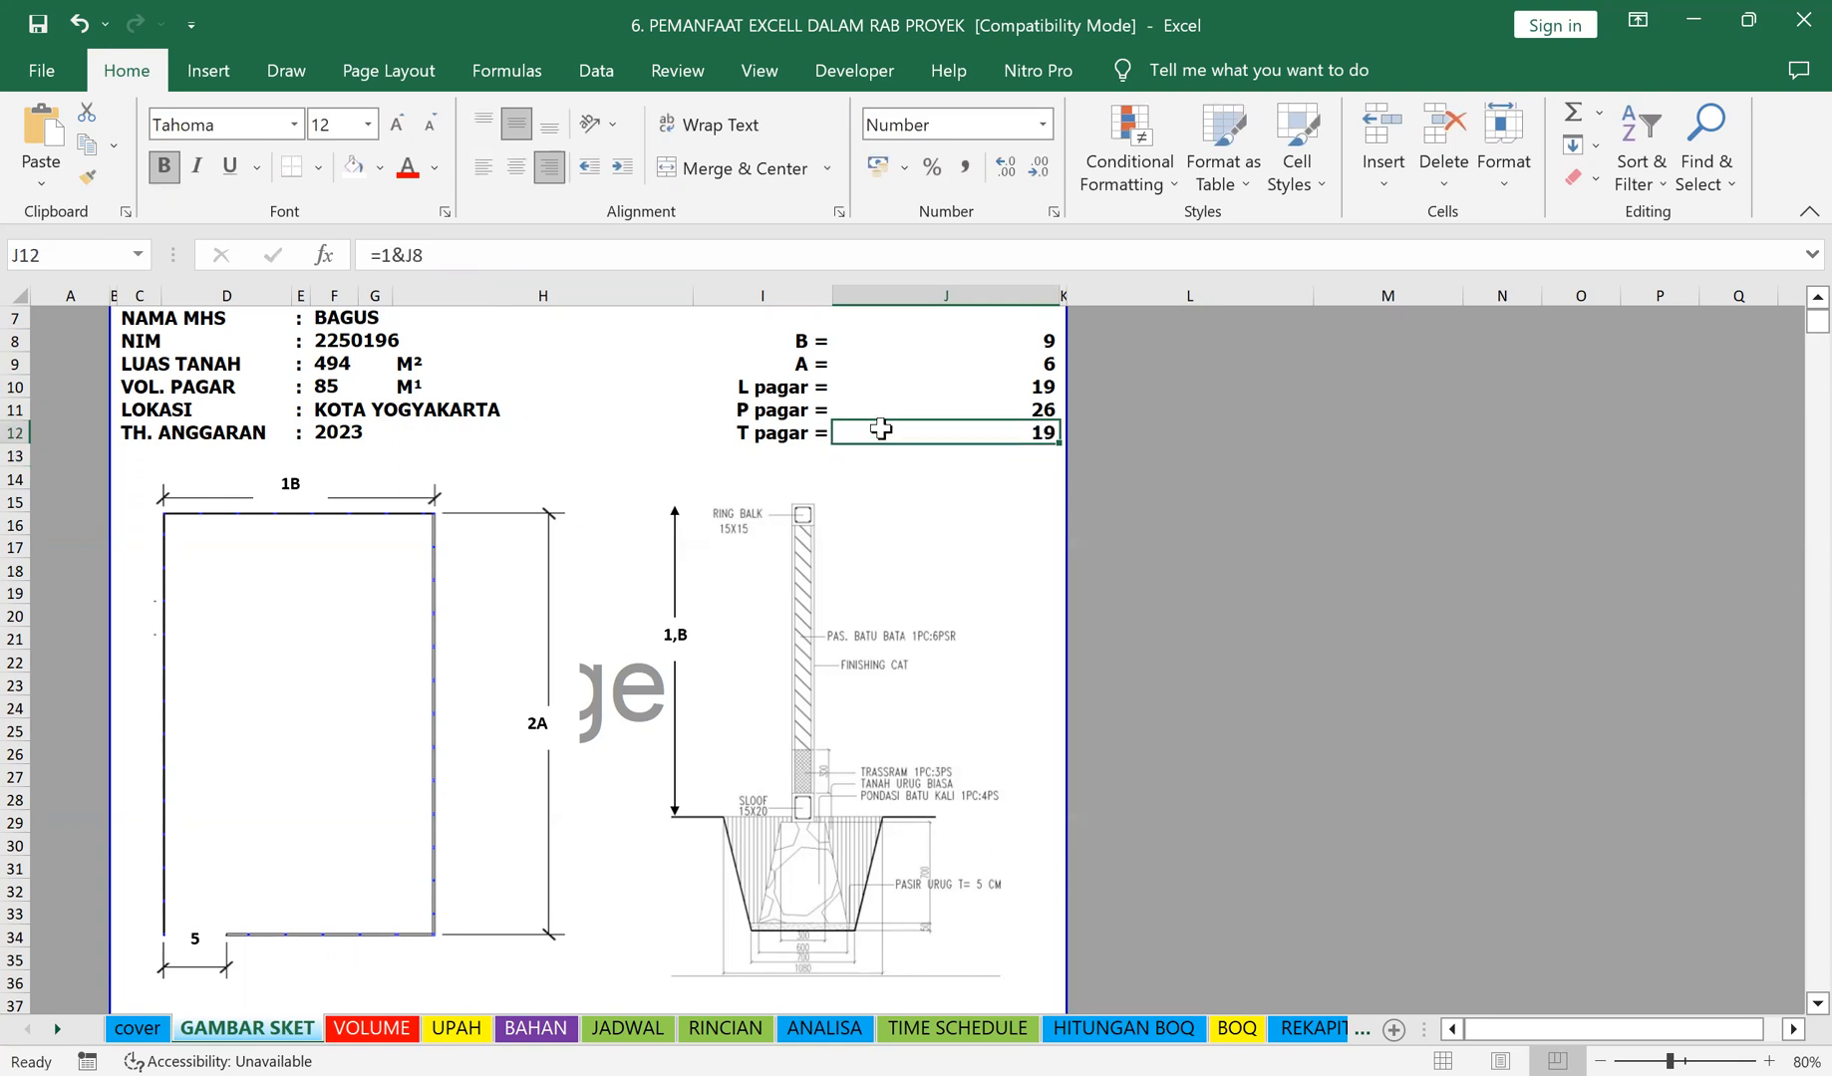
{"action": "left_click", "coordinate": [392, 255]}
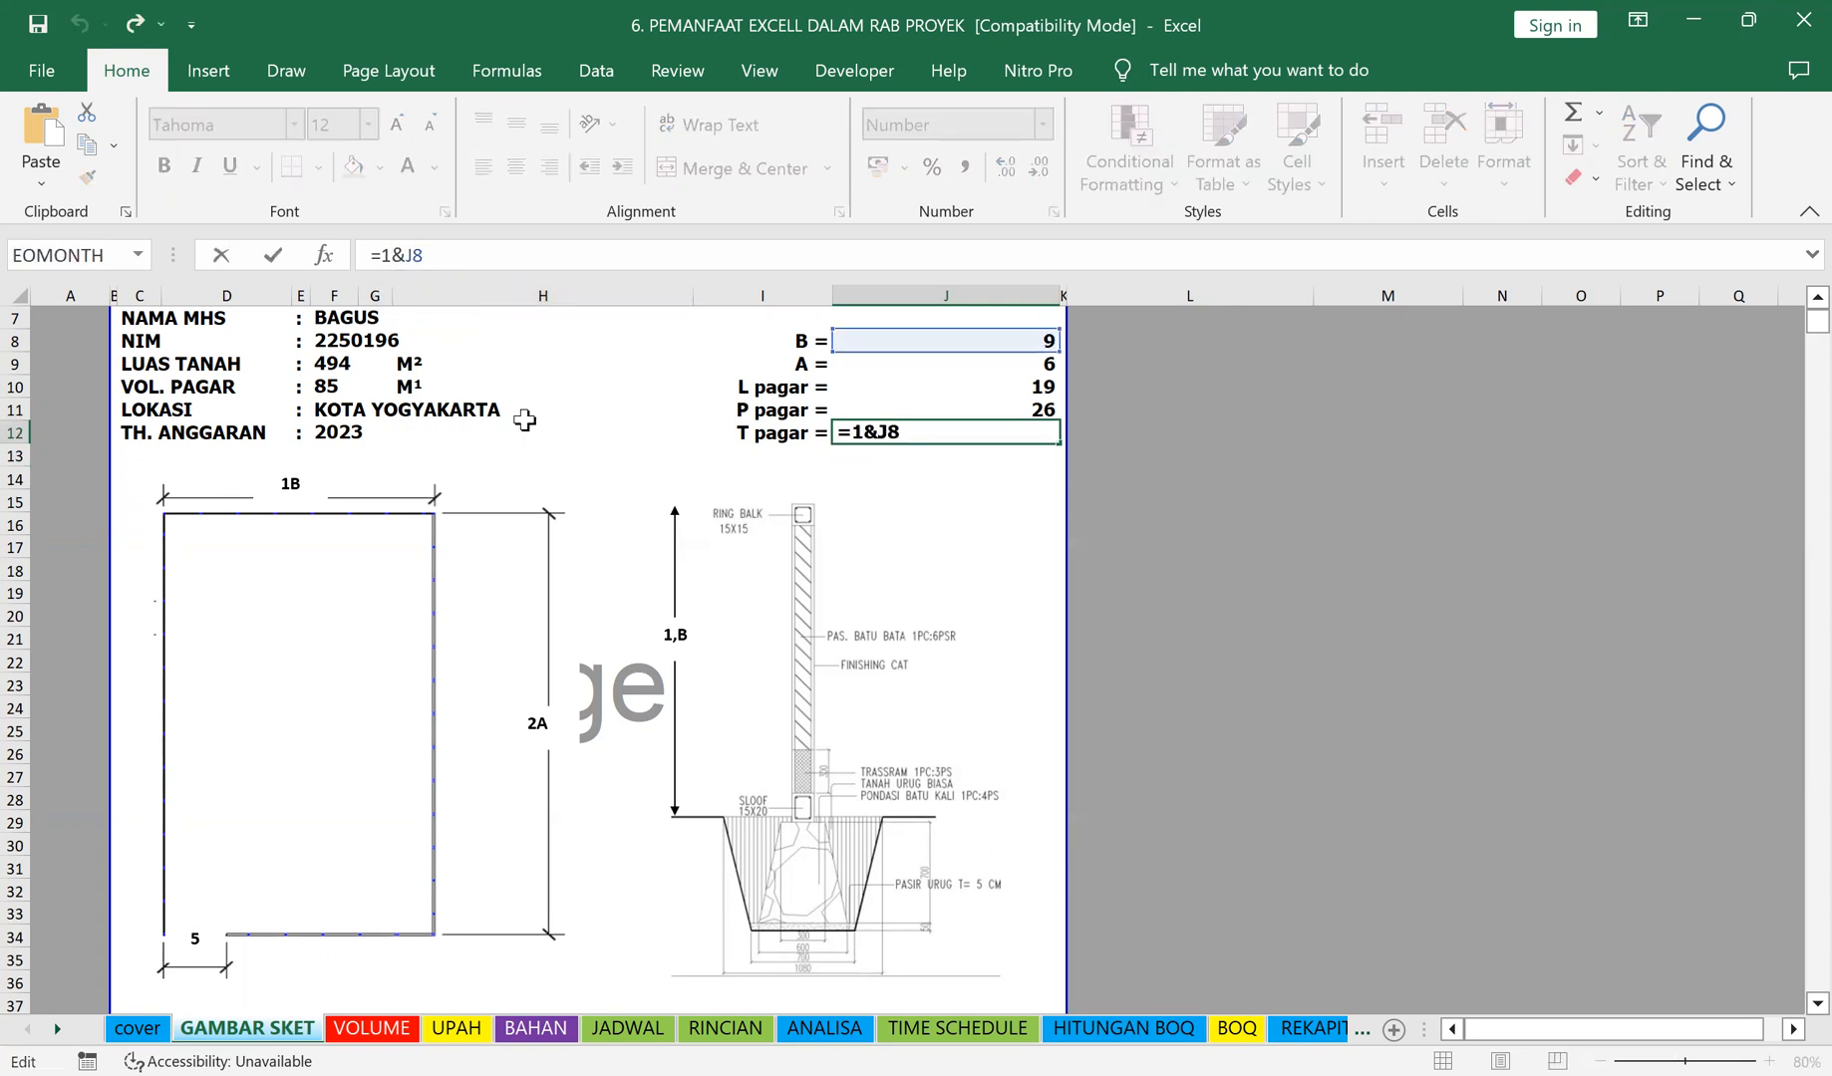
{"action": "type", "text": ","}
{"action": "key", "text": "Return"}
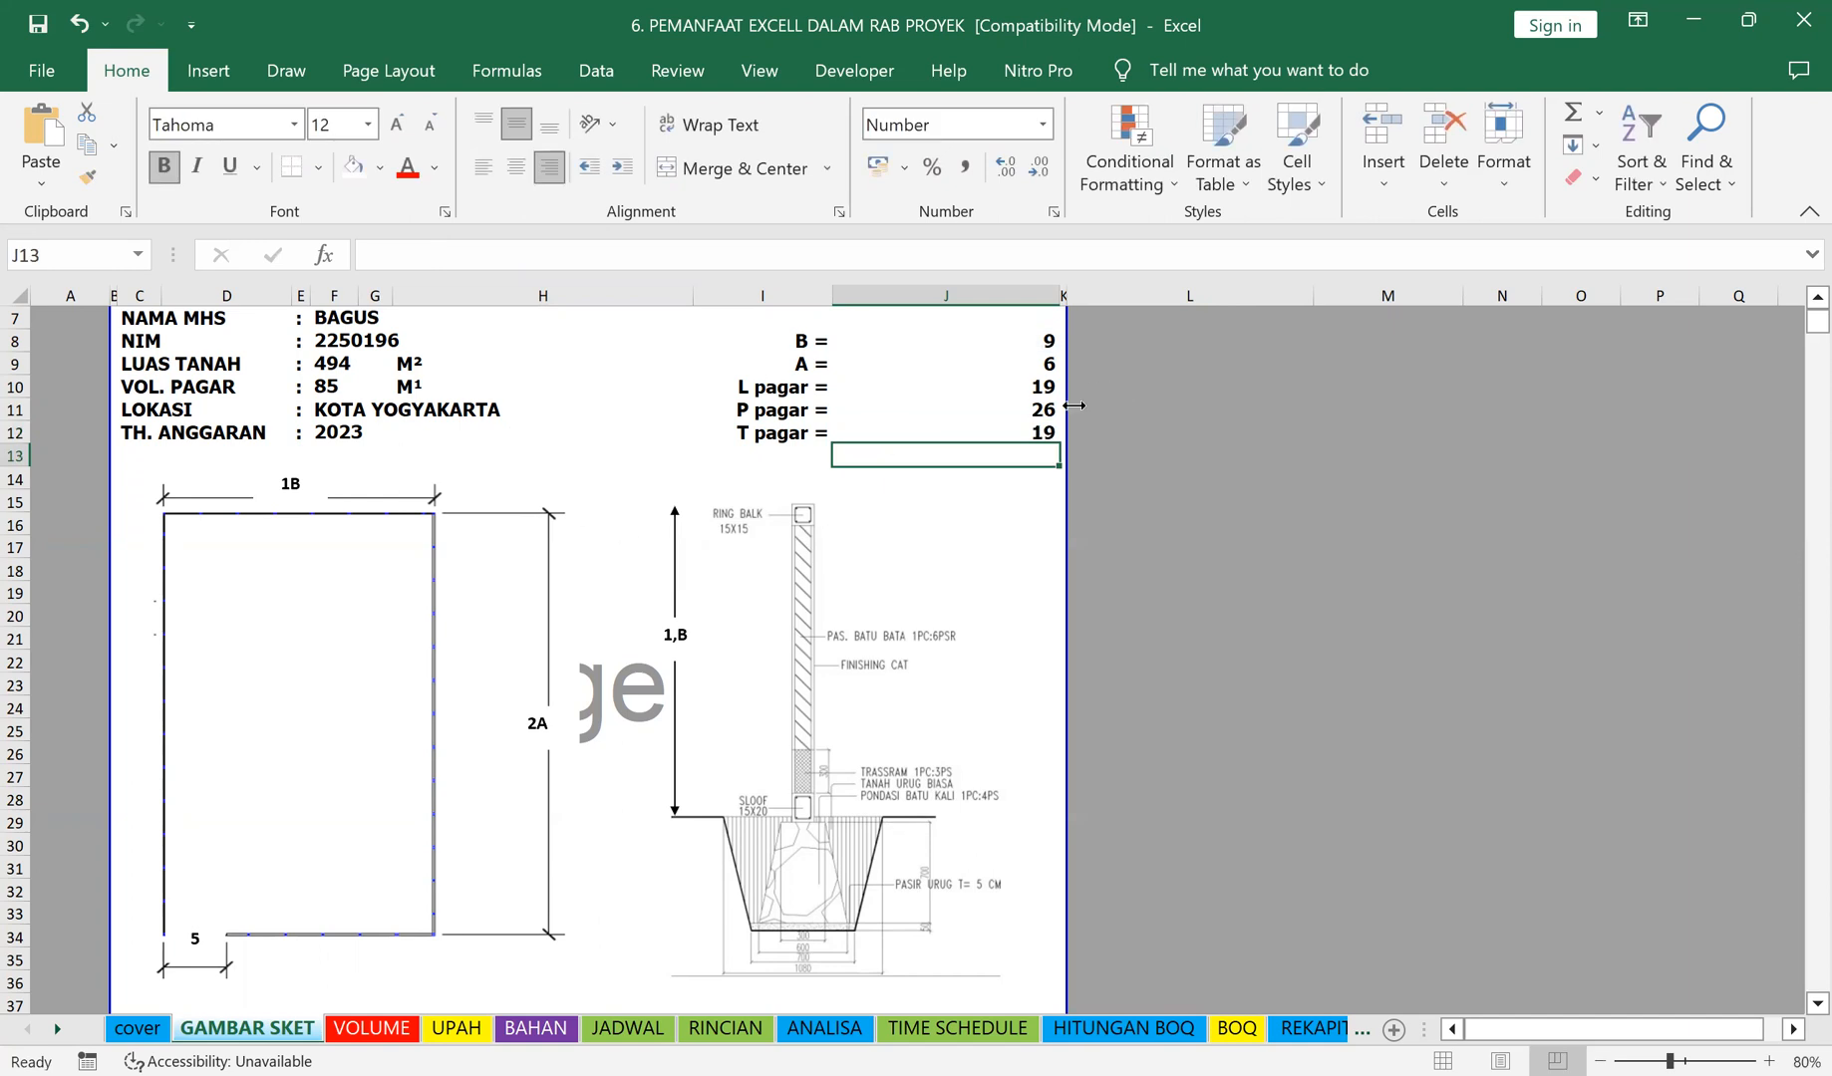
{"action": "left_click", "coordinate": [1033, 427]}
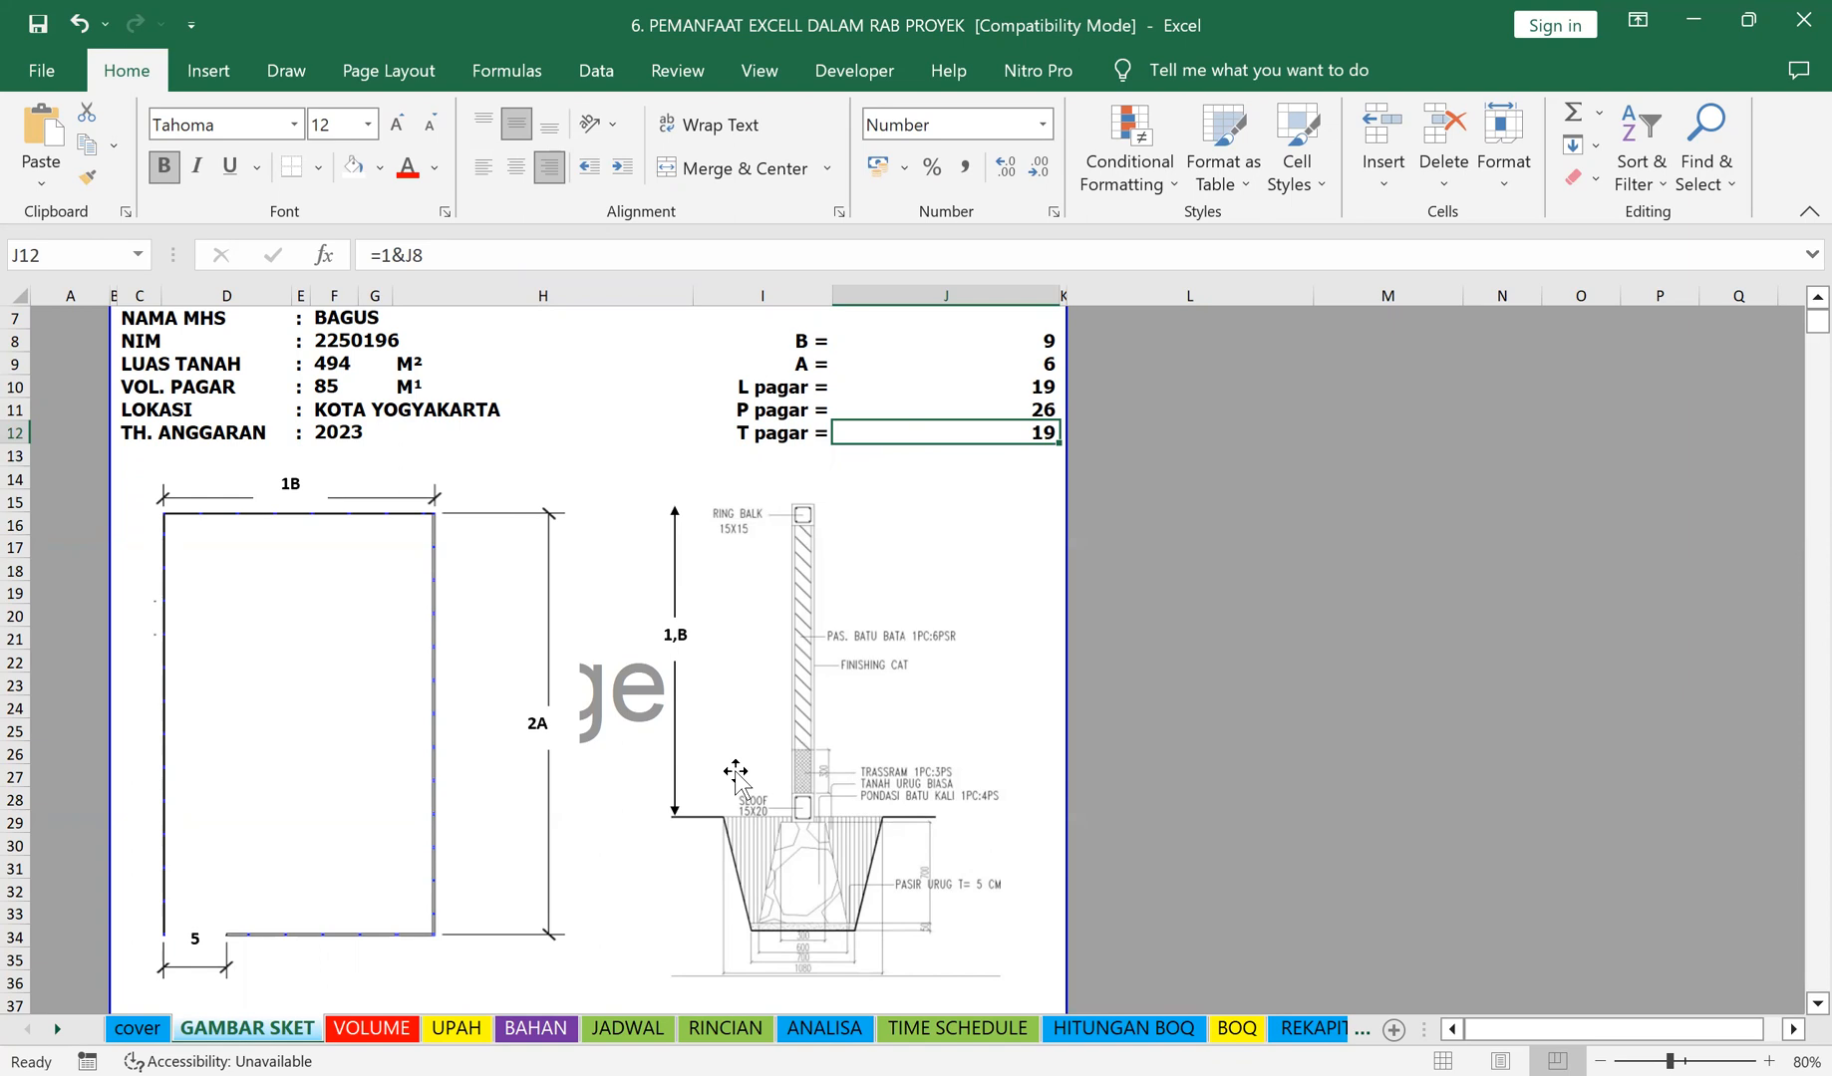
{"action": "left_click", "coordinate": [391, 255]}
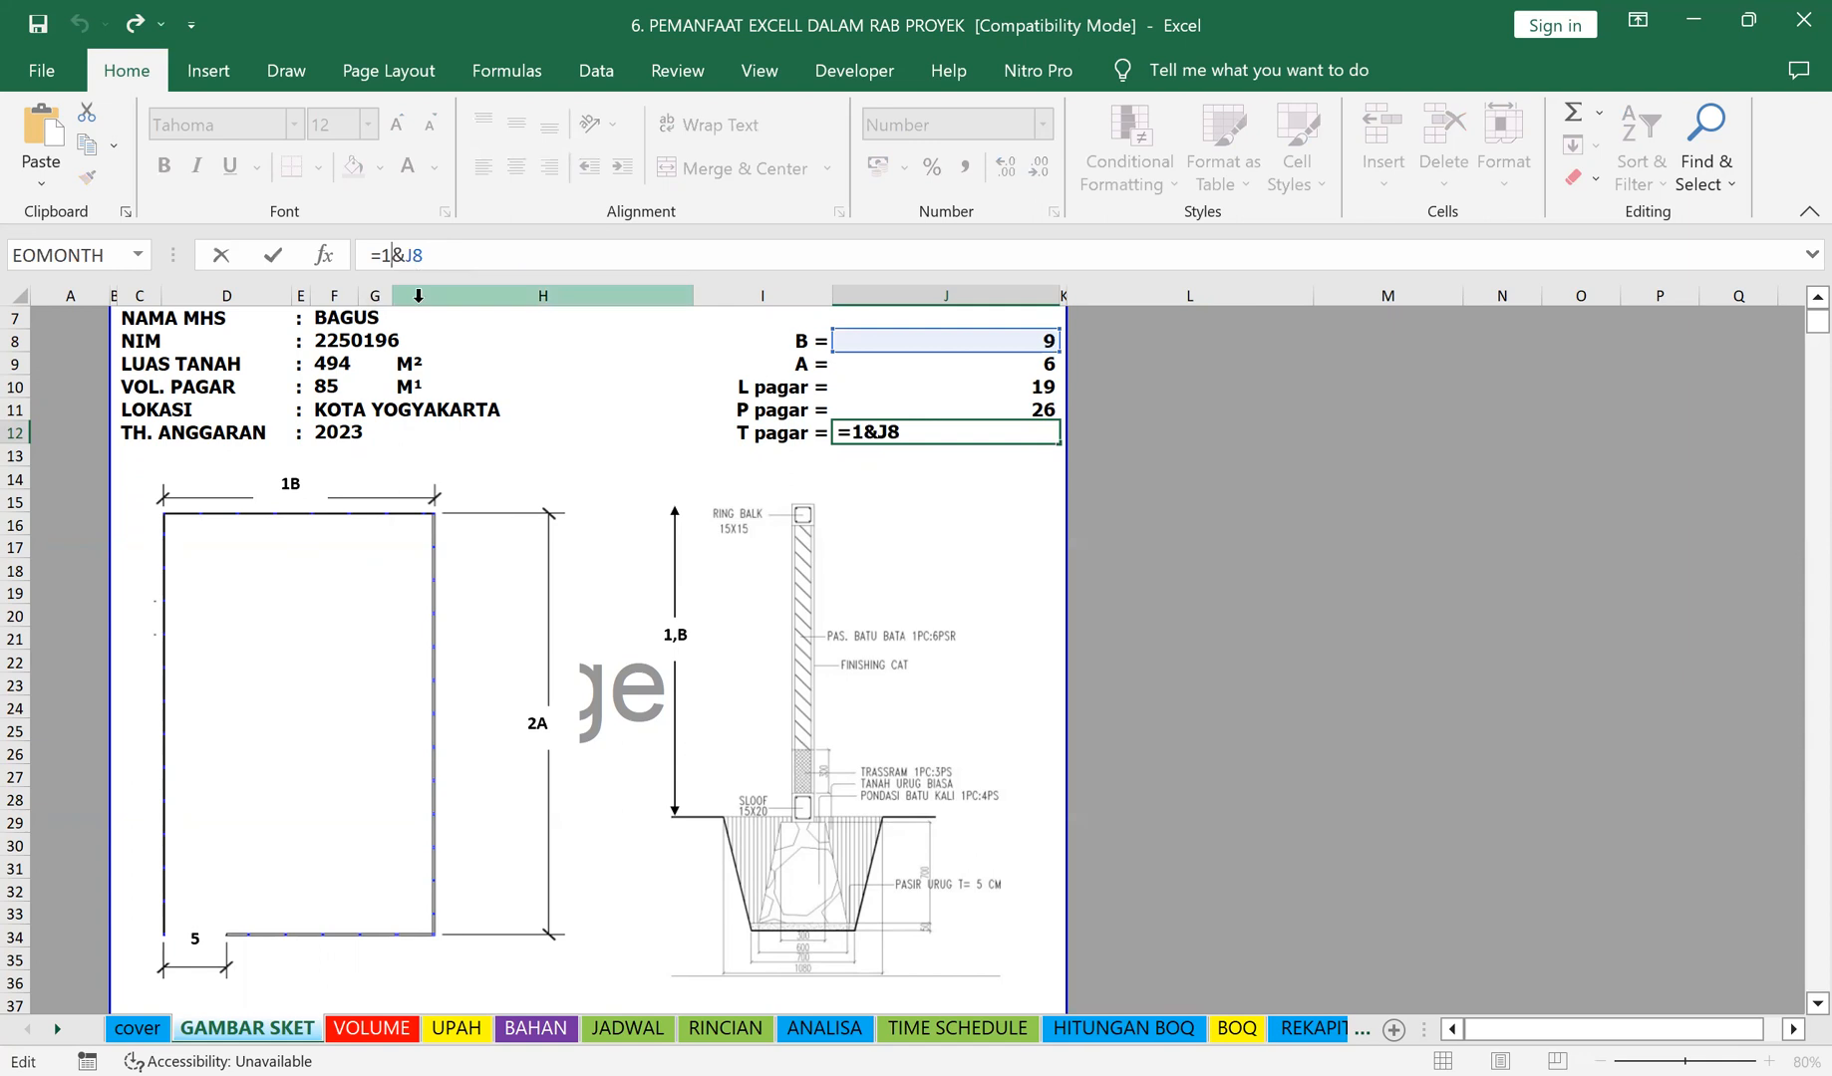
{"action": "type", "text": ","}
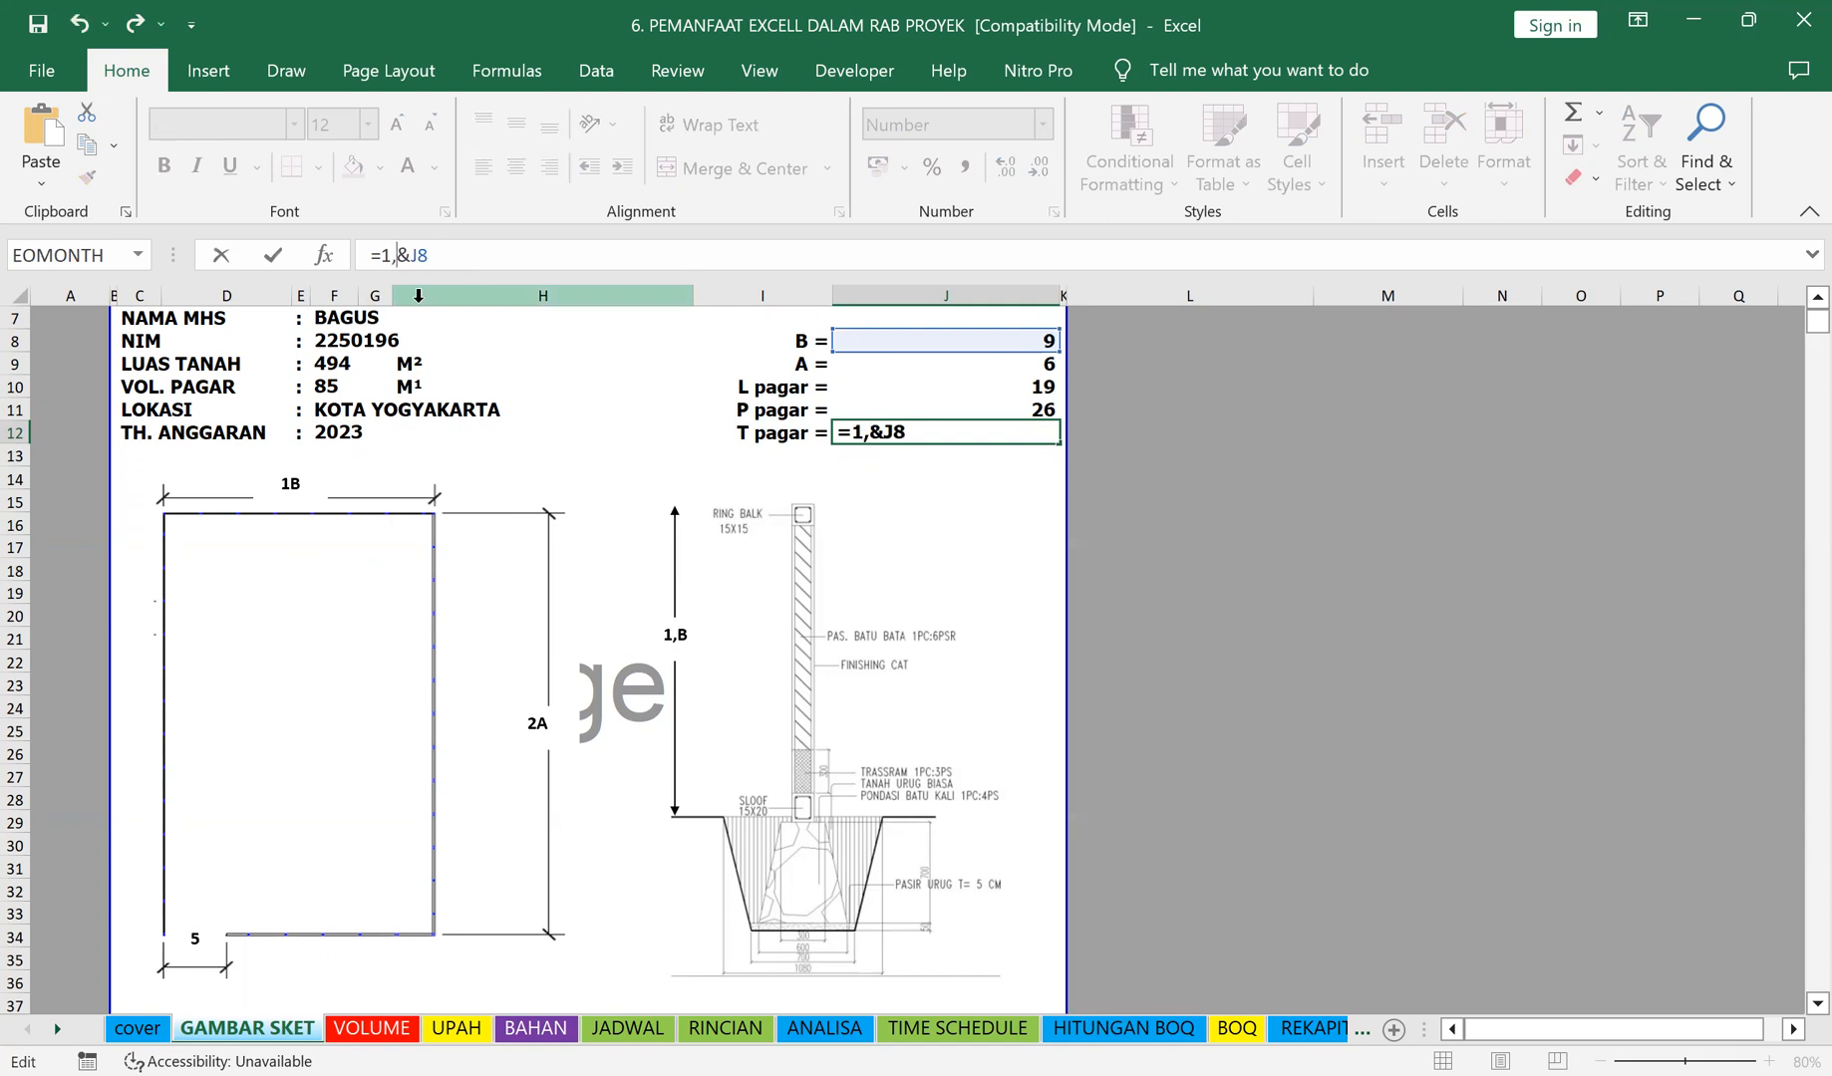
{"action": "key", "text": "Return"}
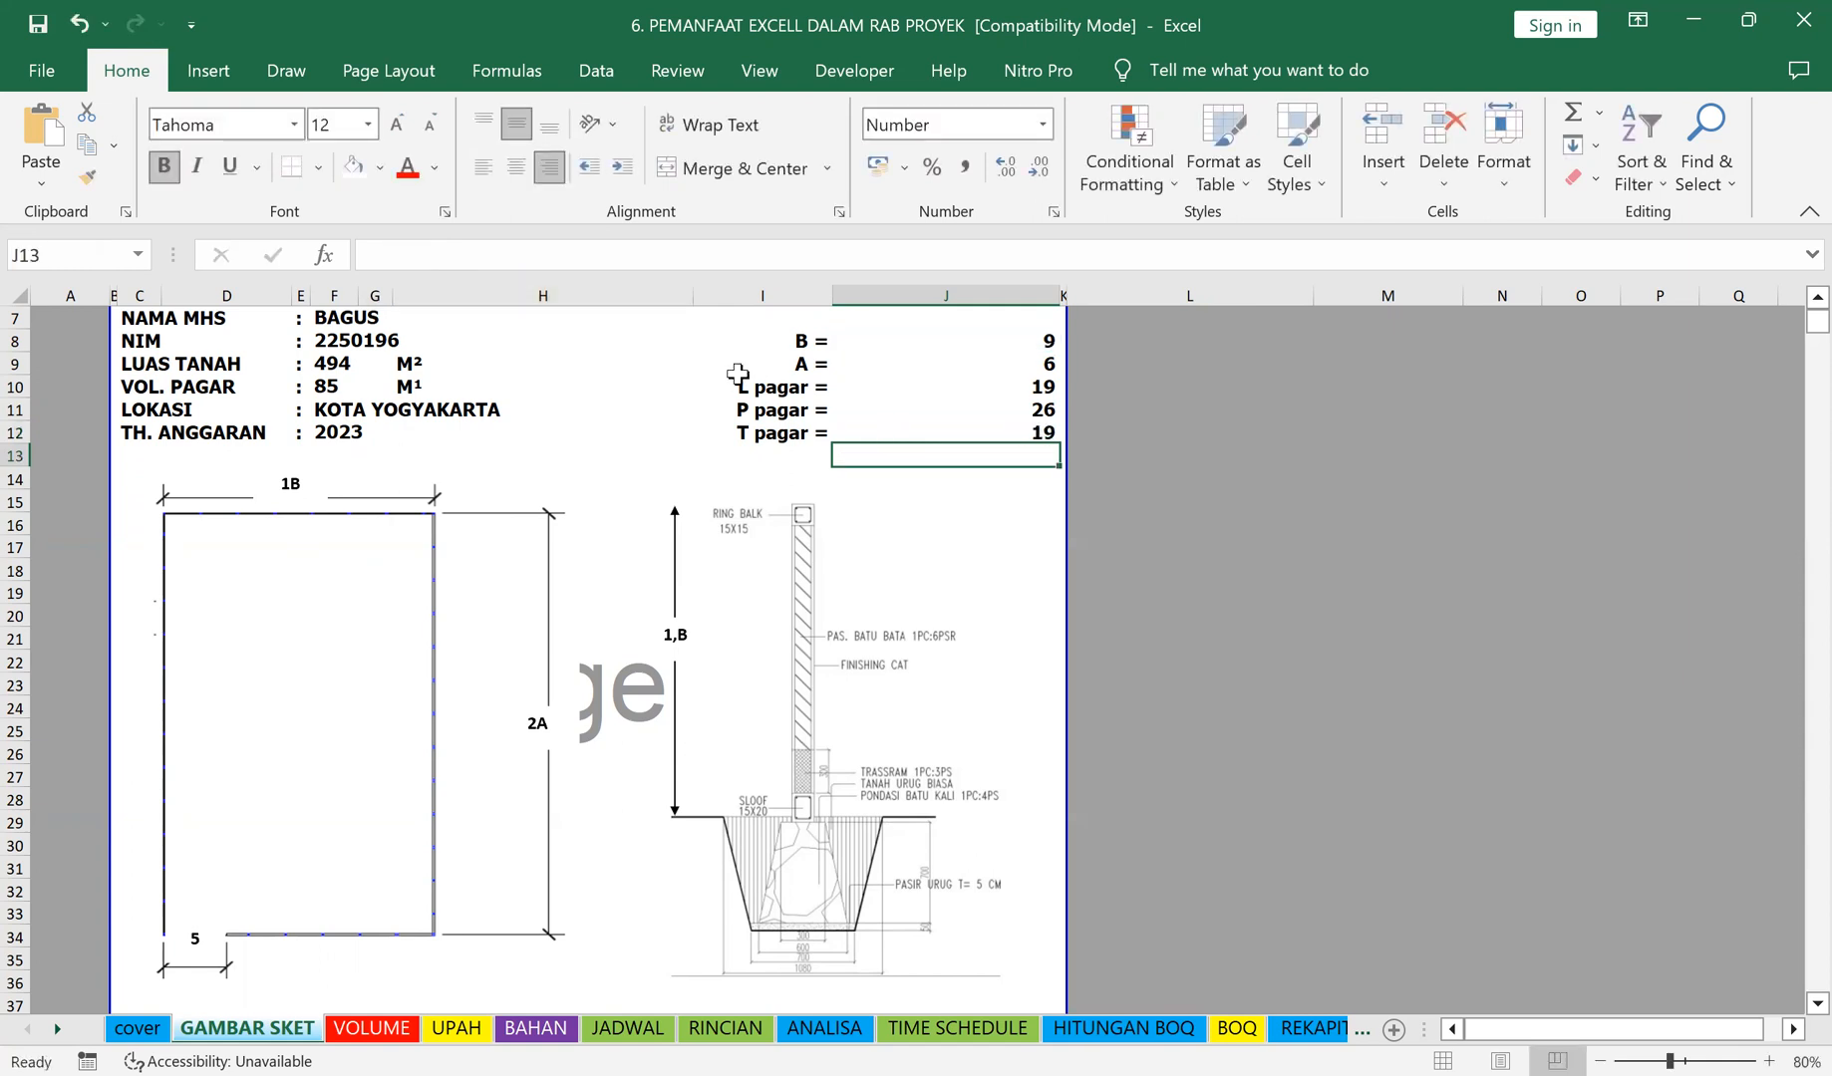
Step: Try a decimal point after the 1 in the J12 formula, as =1.&J8, and remove the point again
{"action": "left_click", "coordinate": [954, 433]}
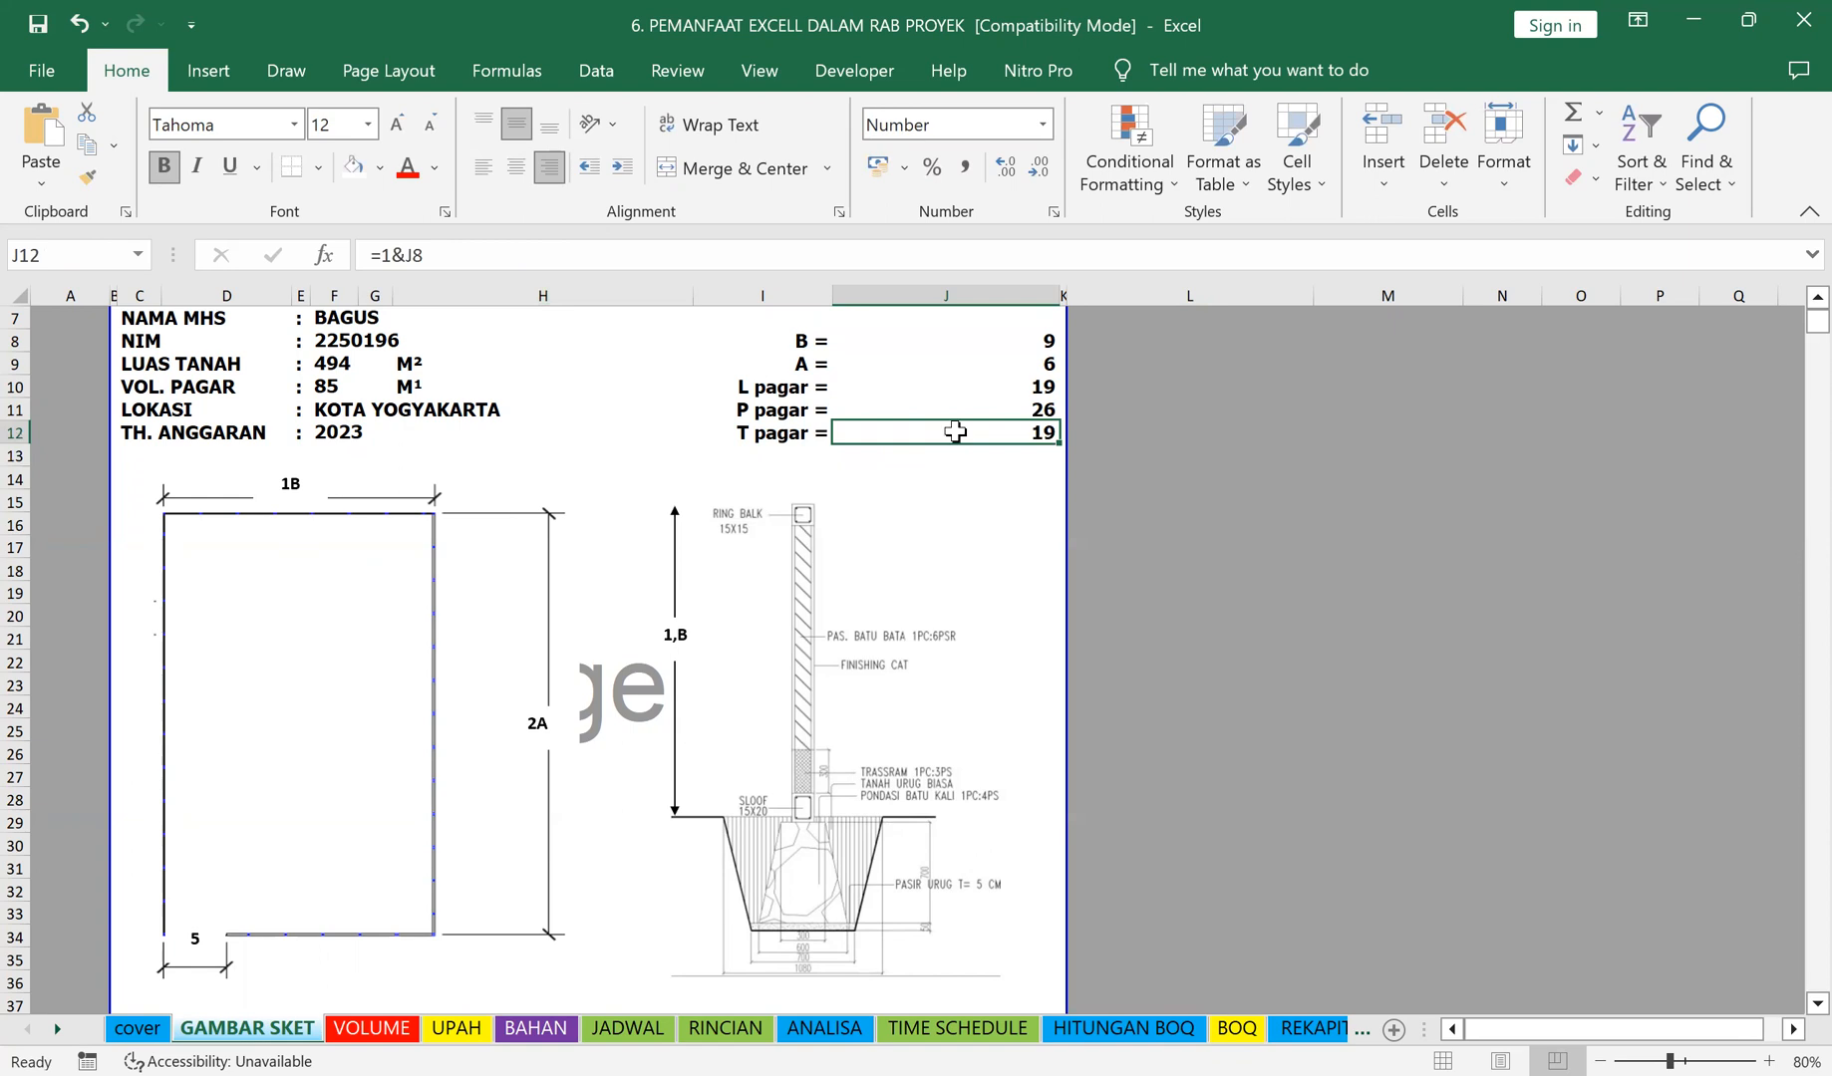
{"action": "left_click", "coordinate": [393, 255]}
{"action": "type", "text": "."}
{"action": "key", "text": "Return"}
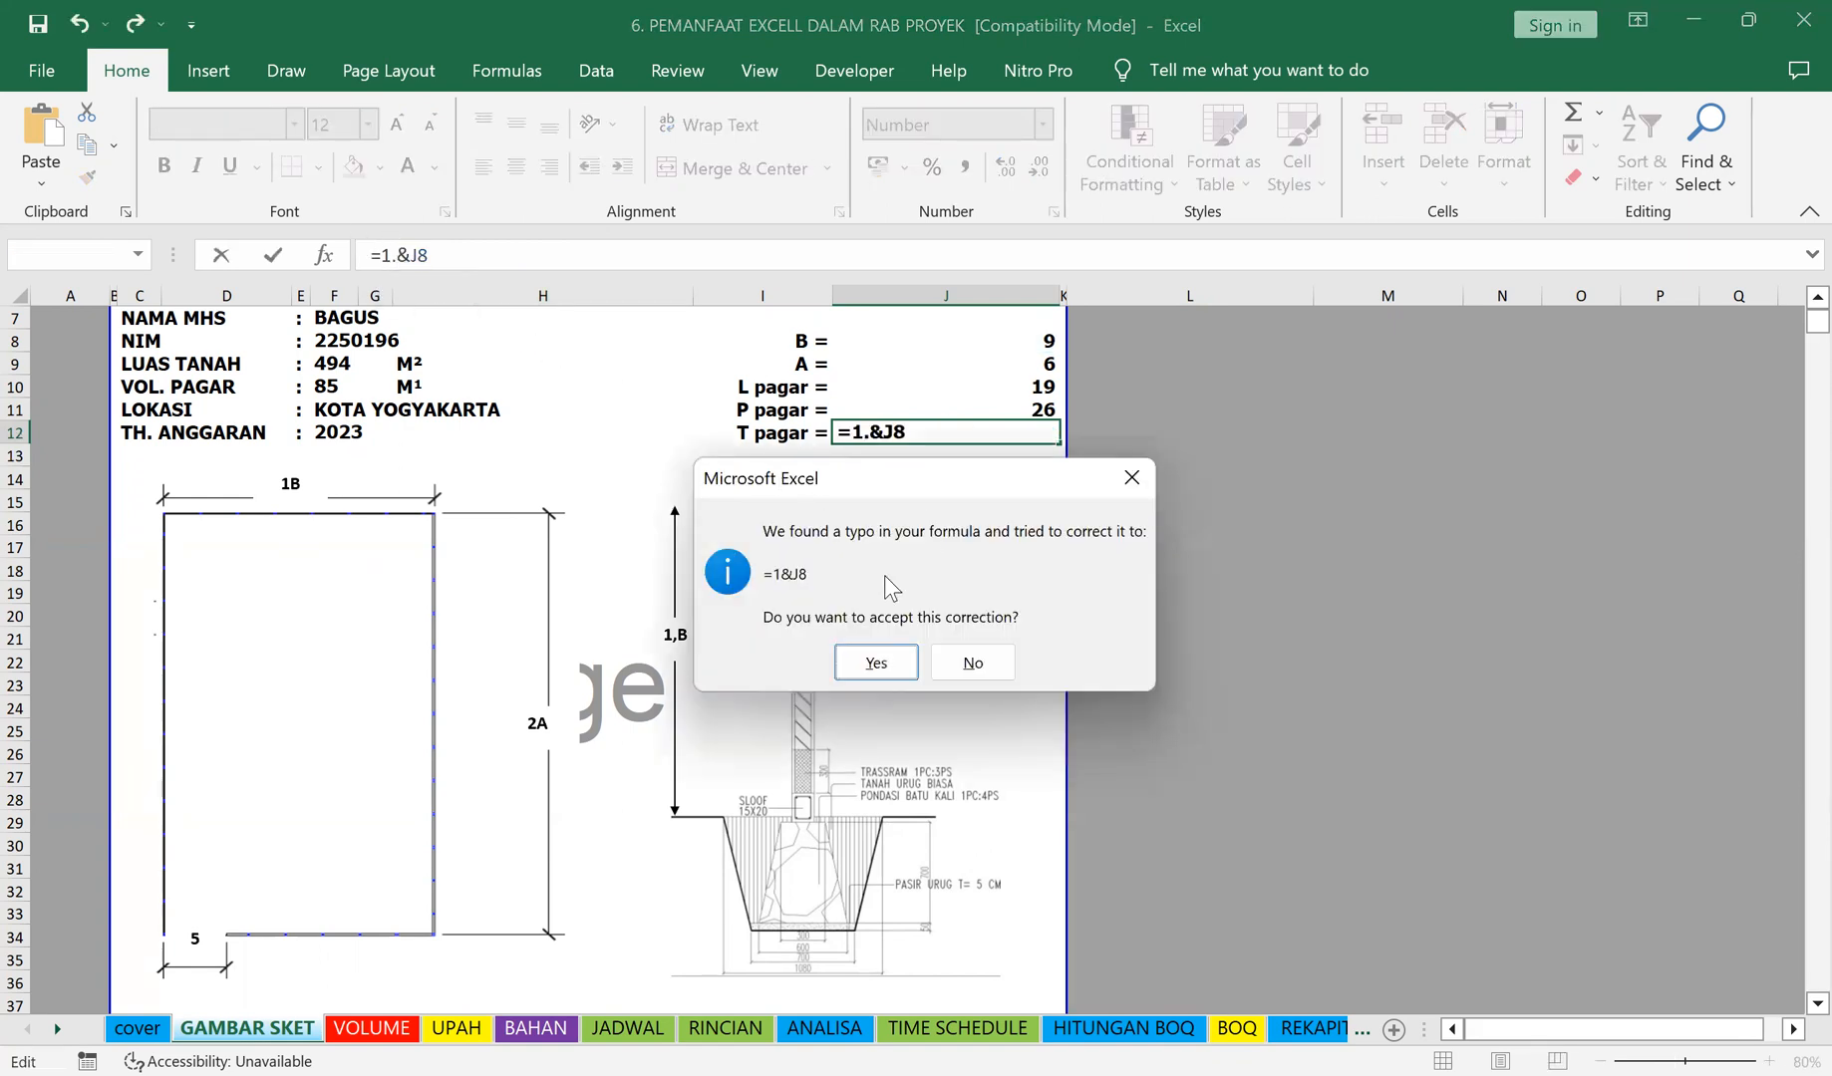
{"action": "key", "text": "Escape"}
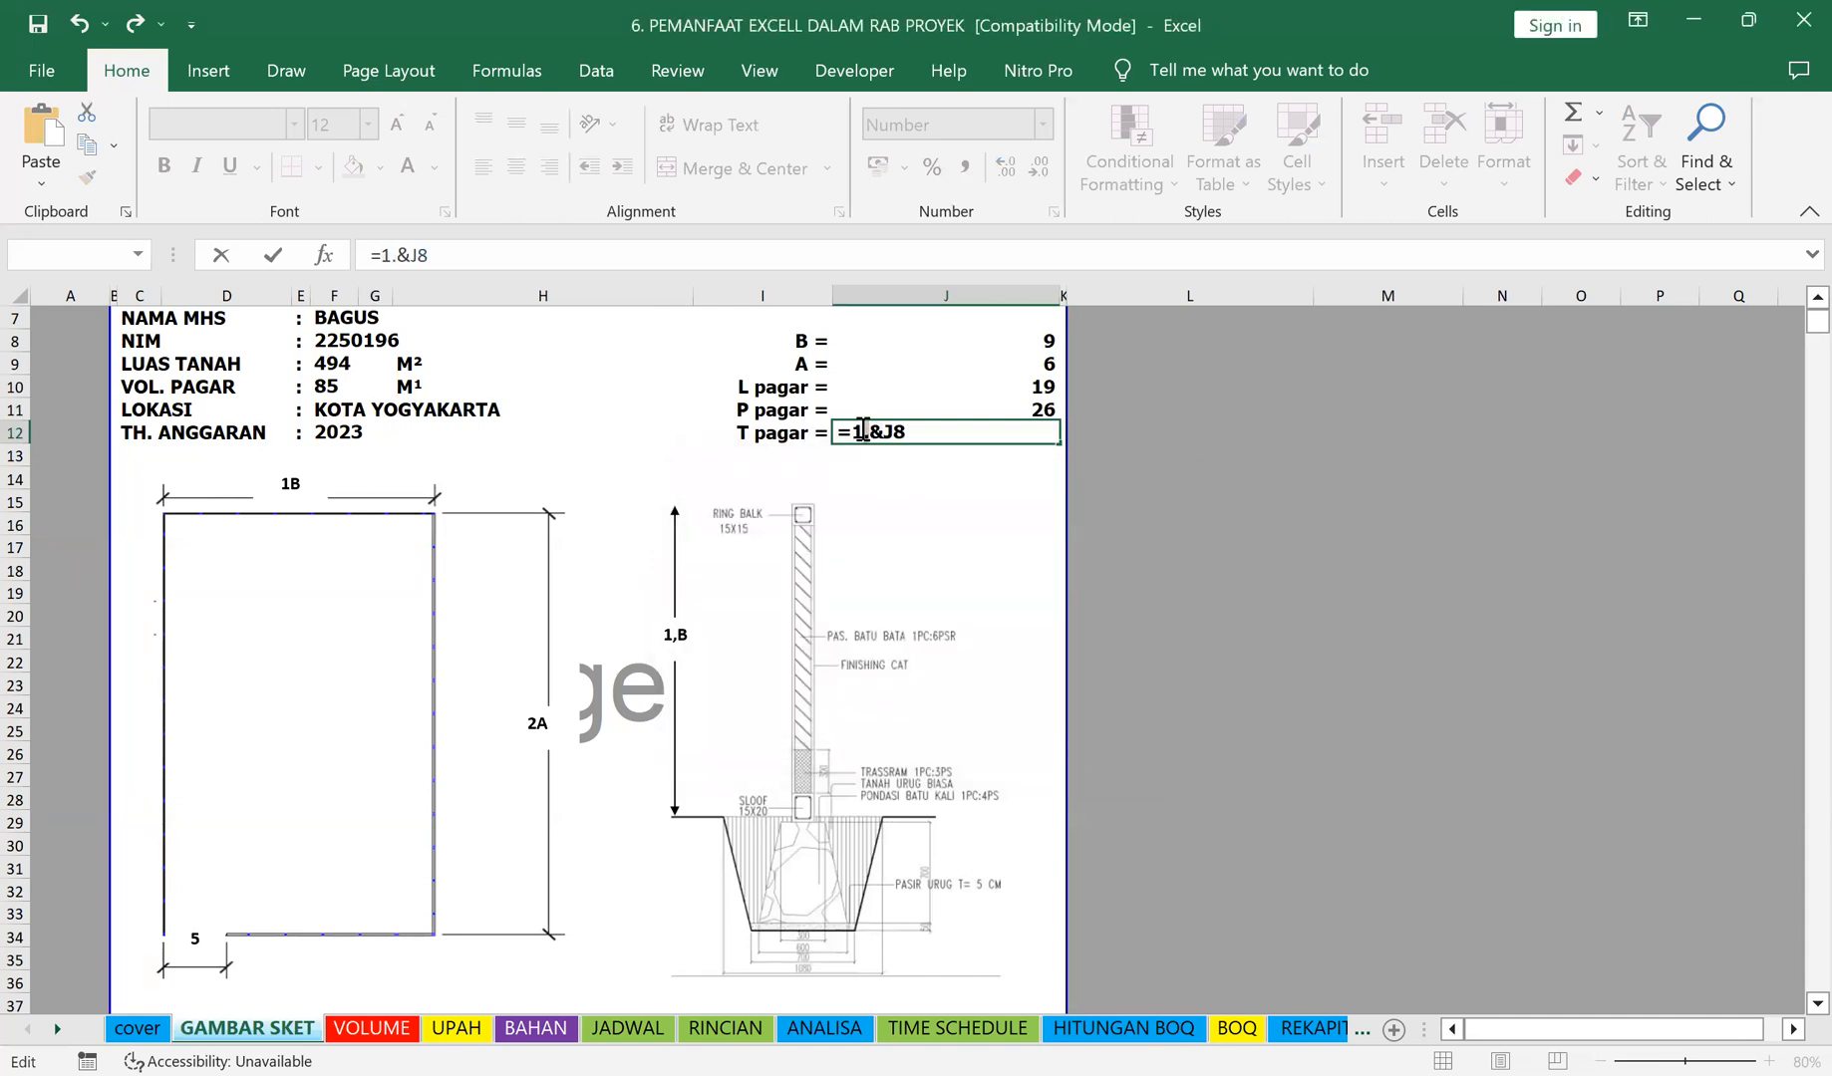
{"action": "left_click", "coordinate": [863, 430]}
{"action": "key", "text": "Delete"}
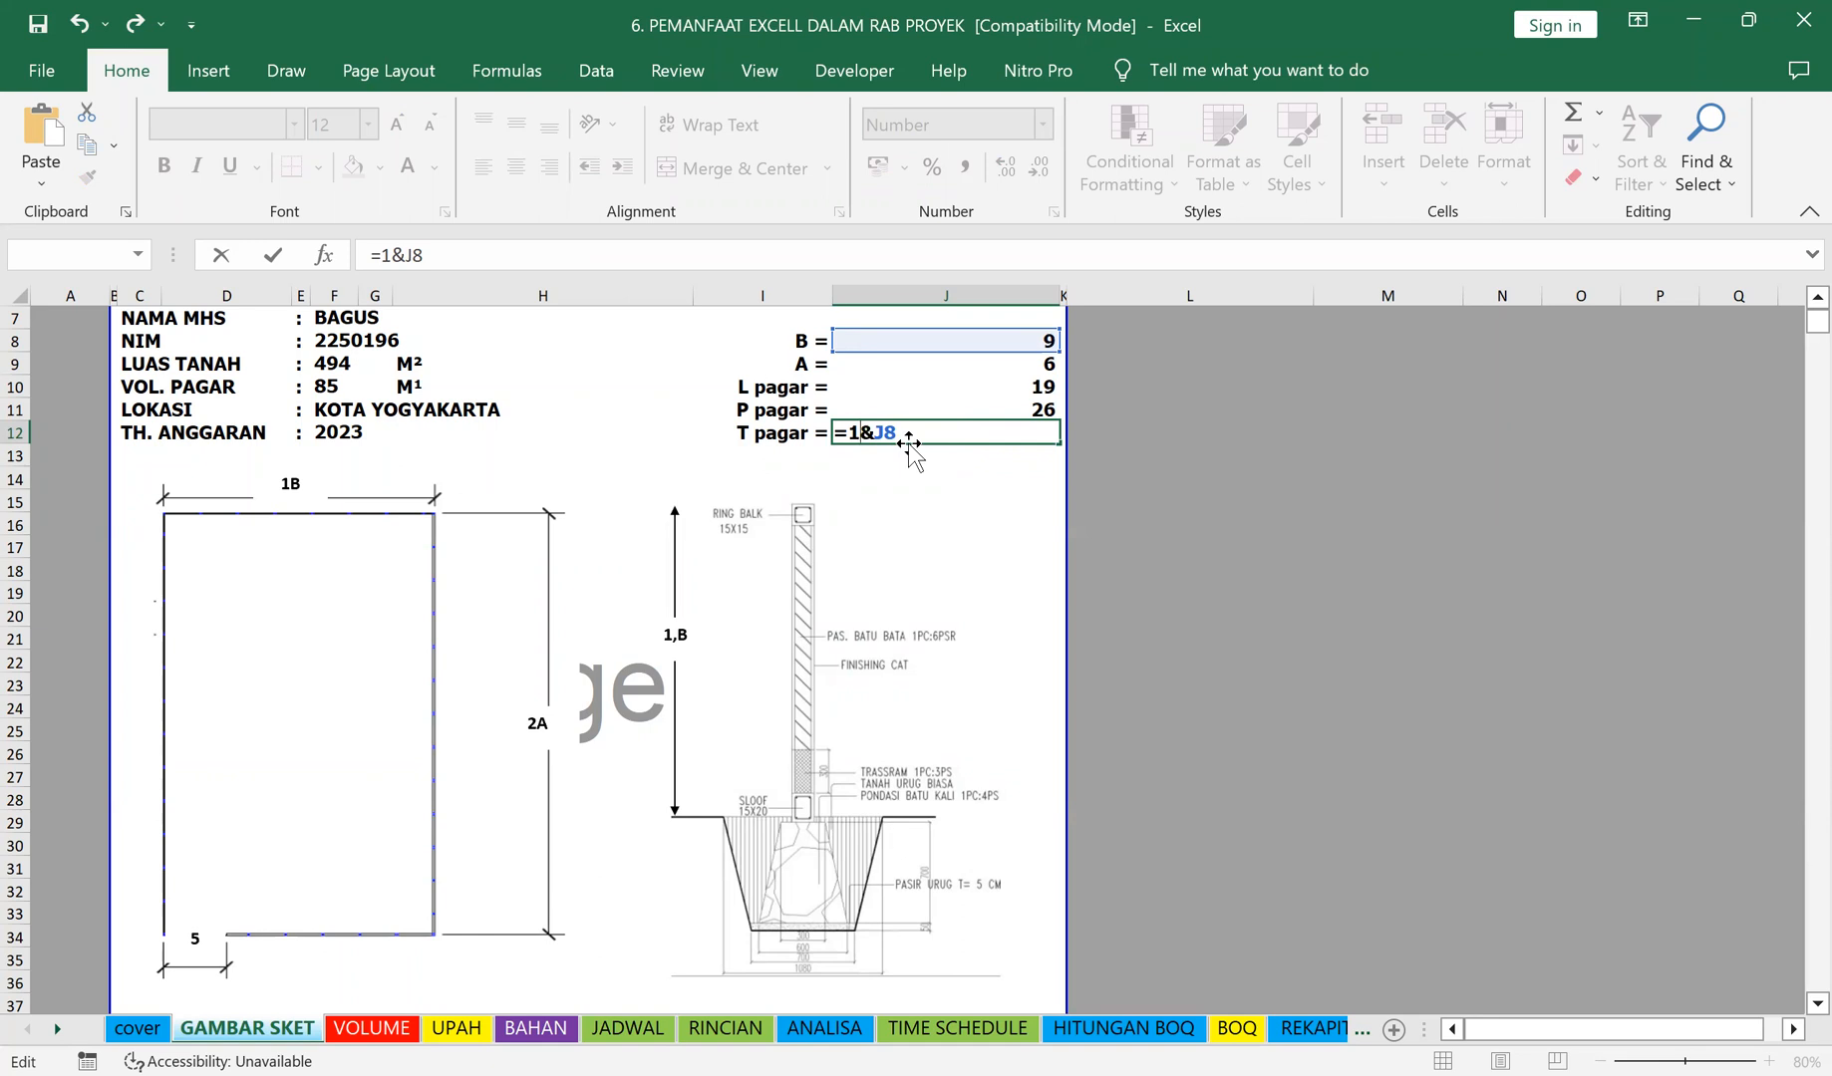
Step: Change the T pagar formula in J12 to =1&","&J8, joining 1, a text comma and B
{"action": "type", "text": "&"}
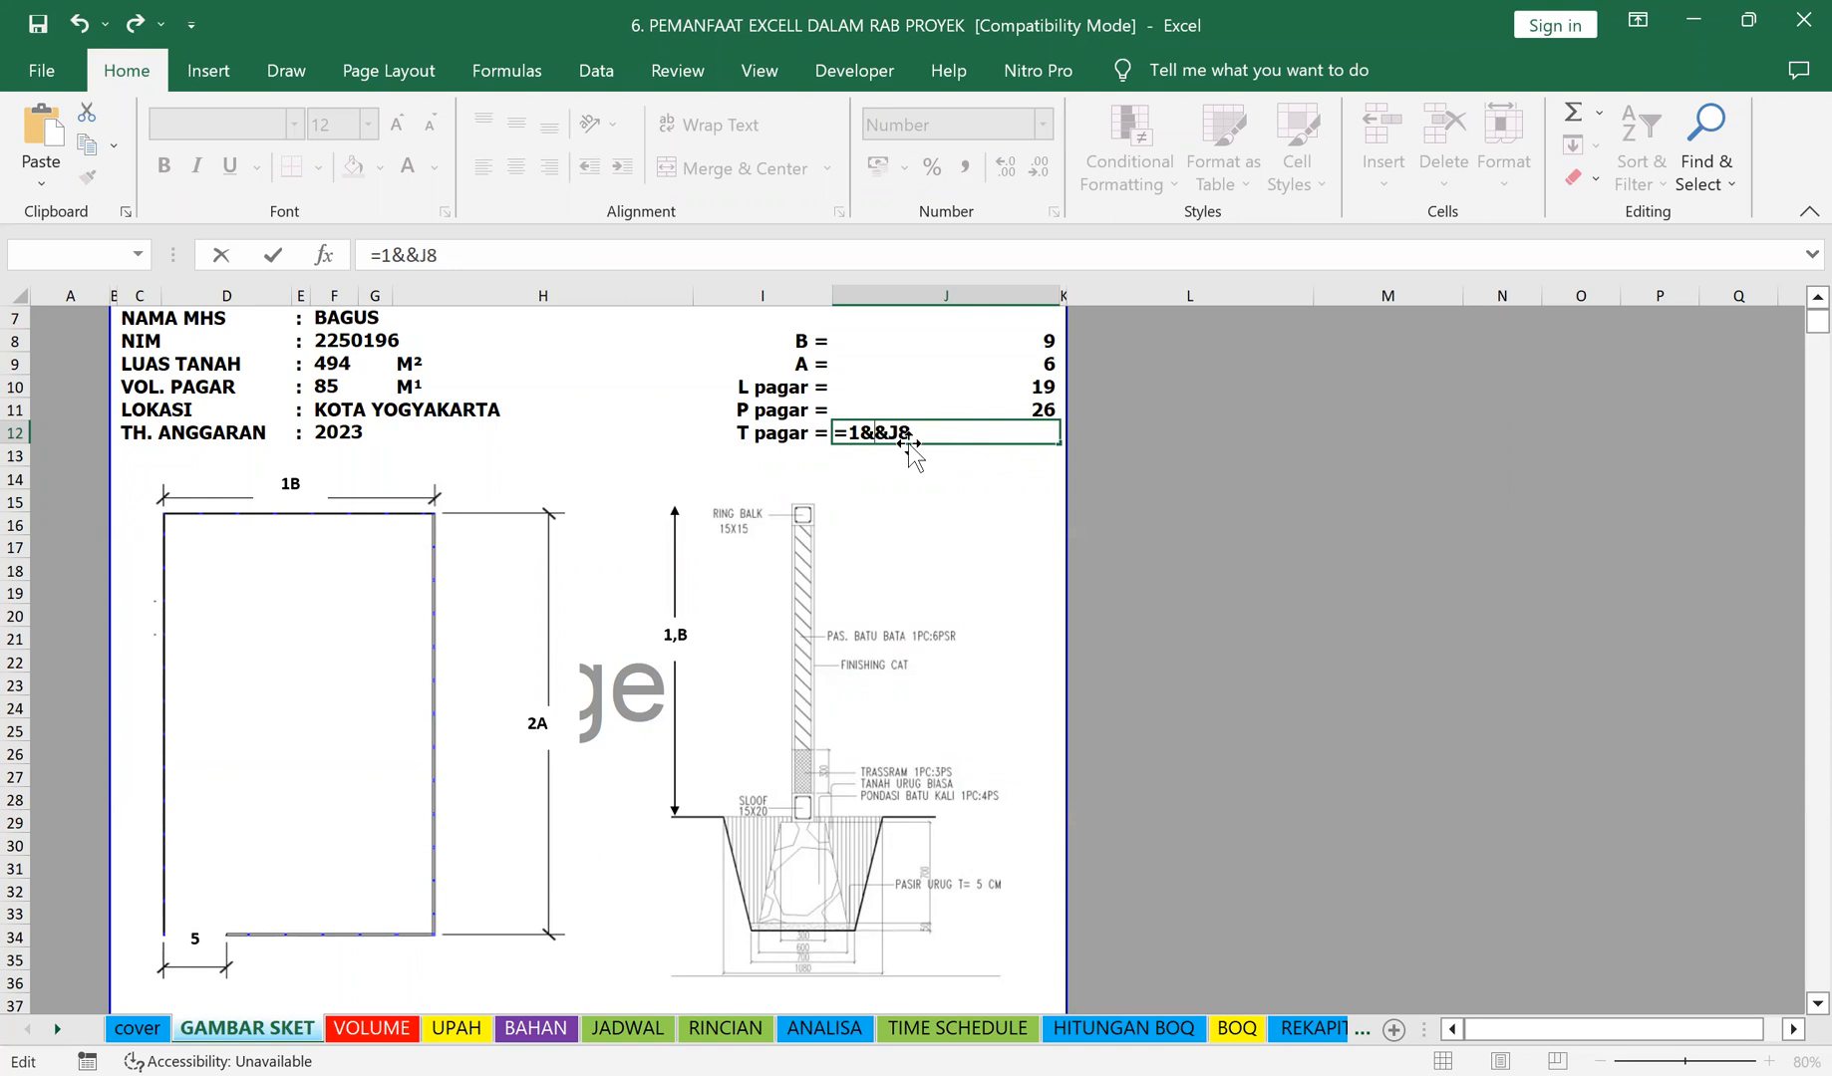
{"action": "type", "text": "\"\""}
{"action": "key", "text": "Left"}
{"action": "type", "text": ","}
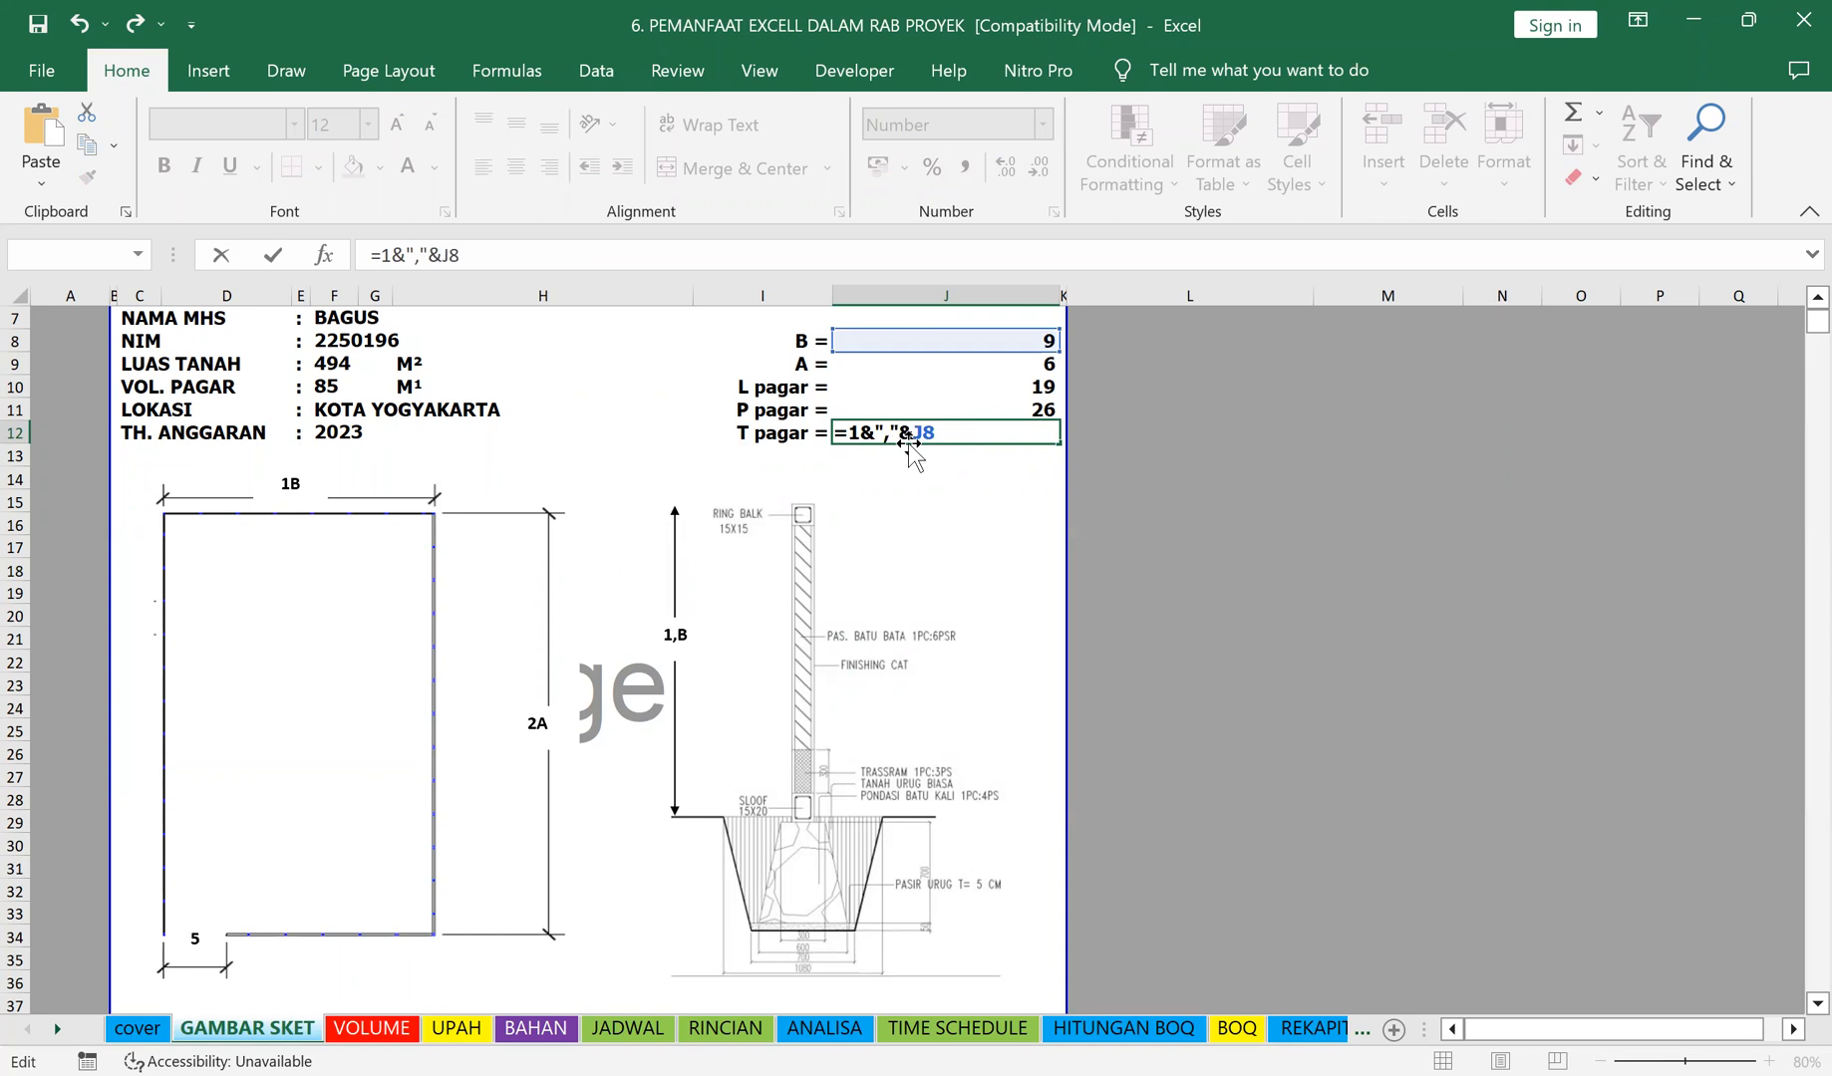
{"action": "key", "text": "Return"}
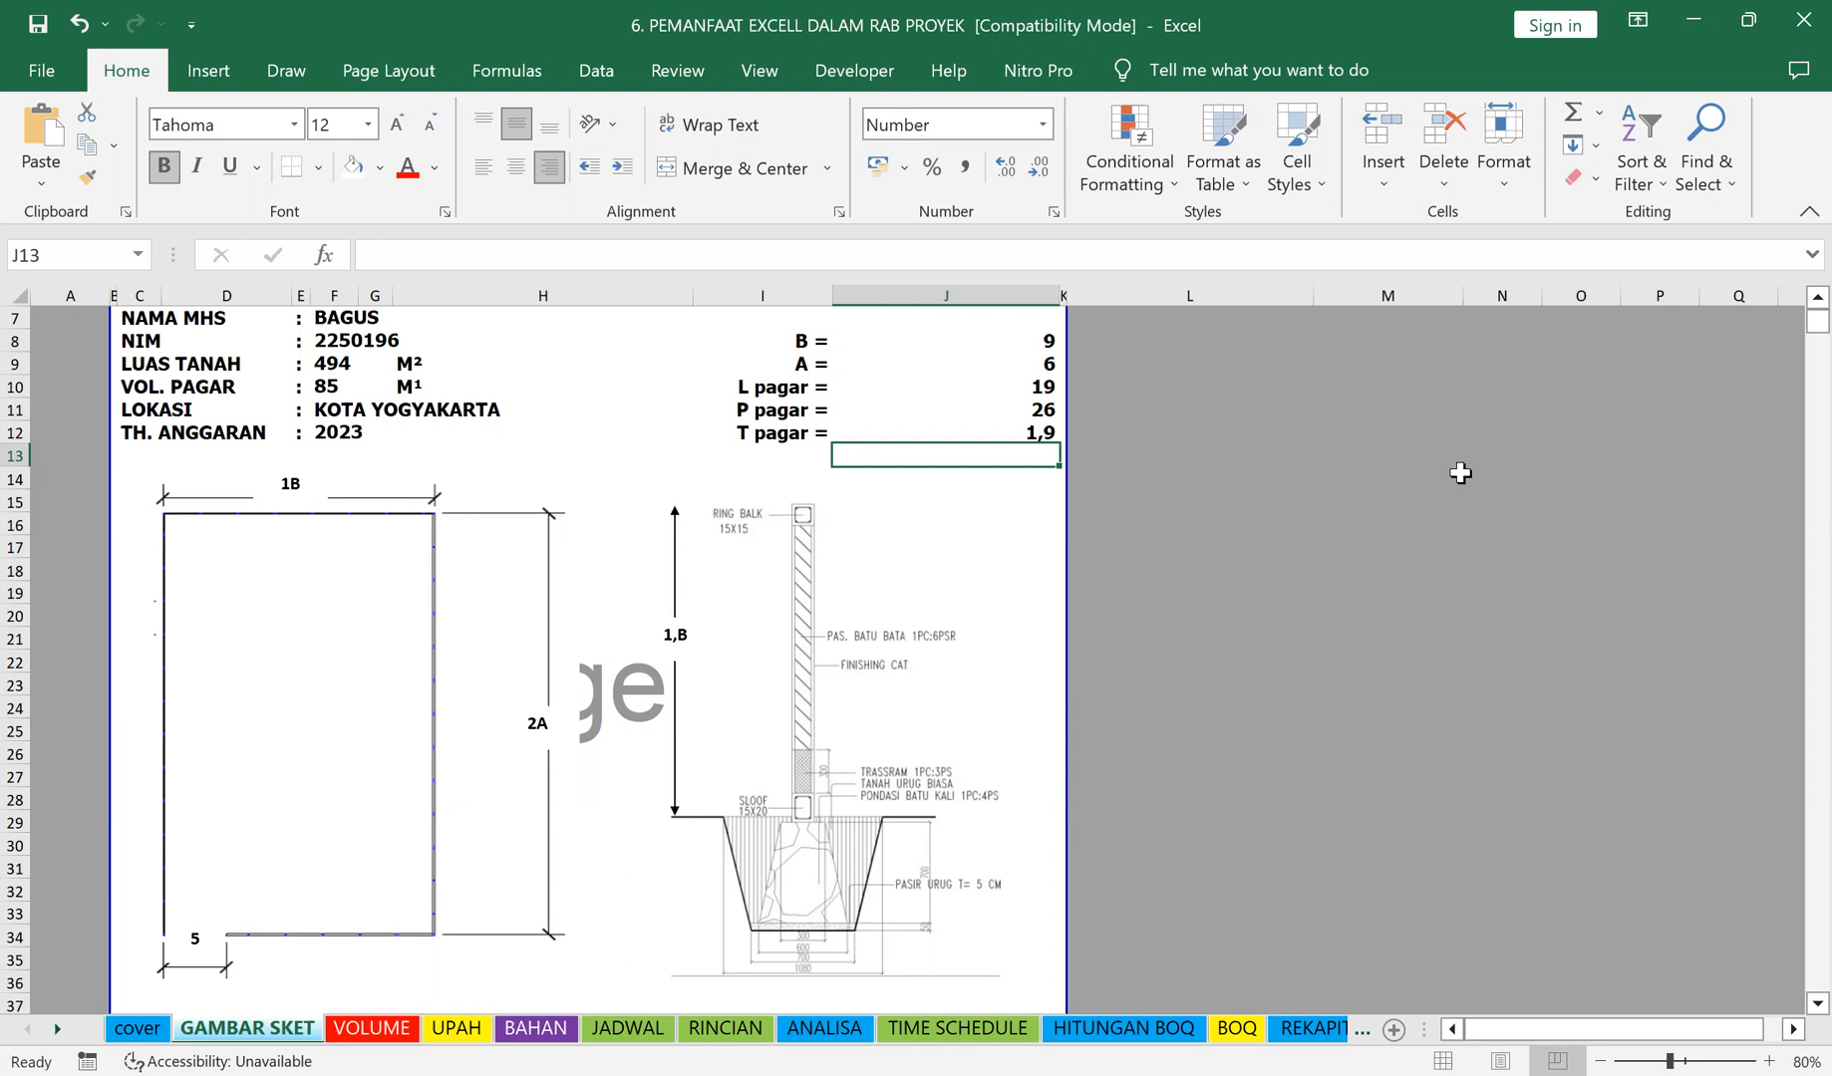
{"action": "left_click", "coordinate": [962, 428]}
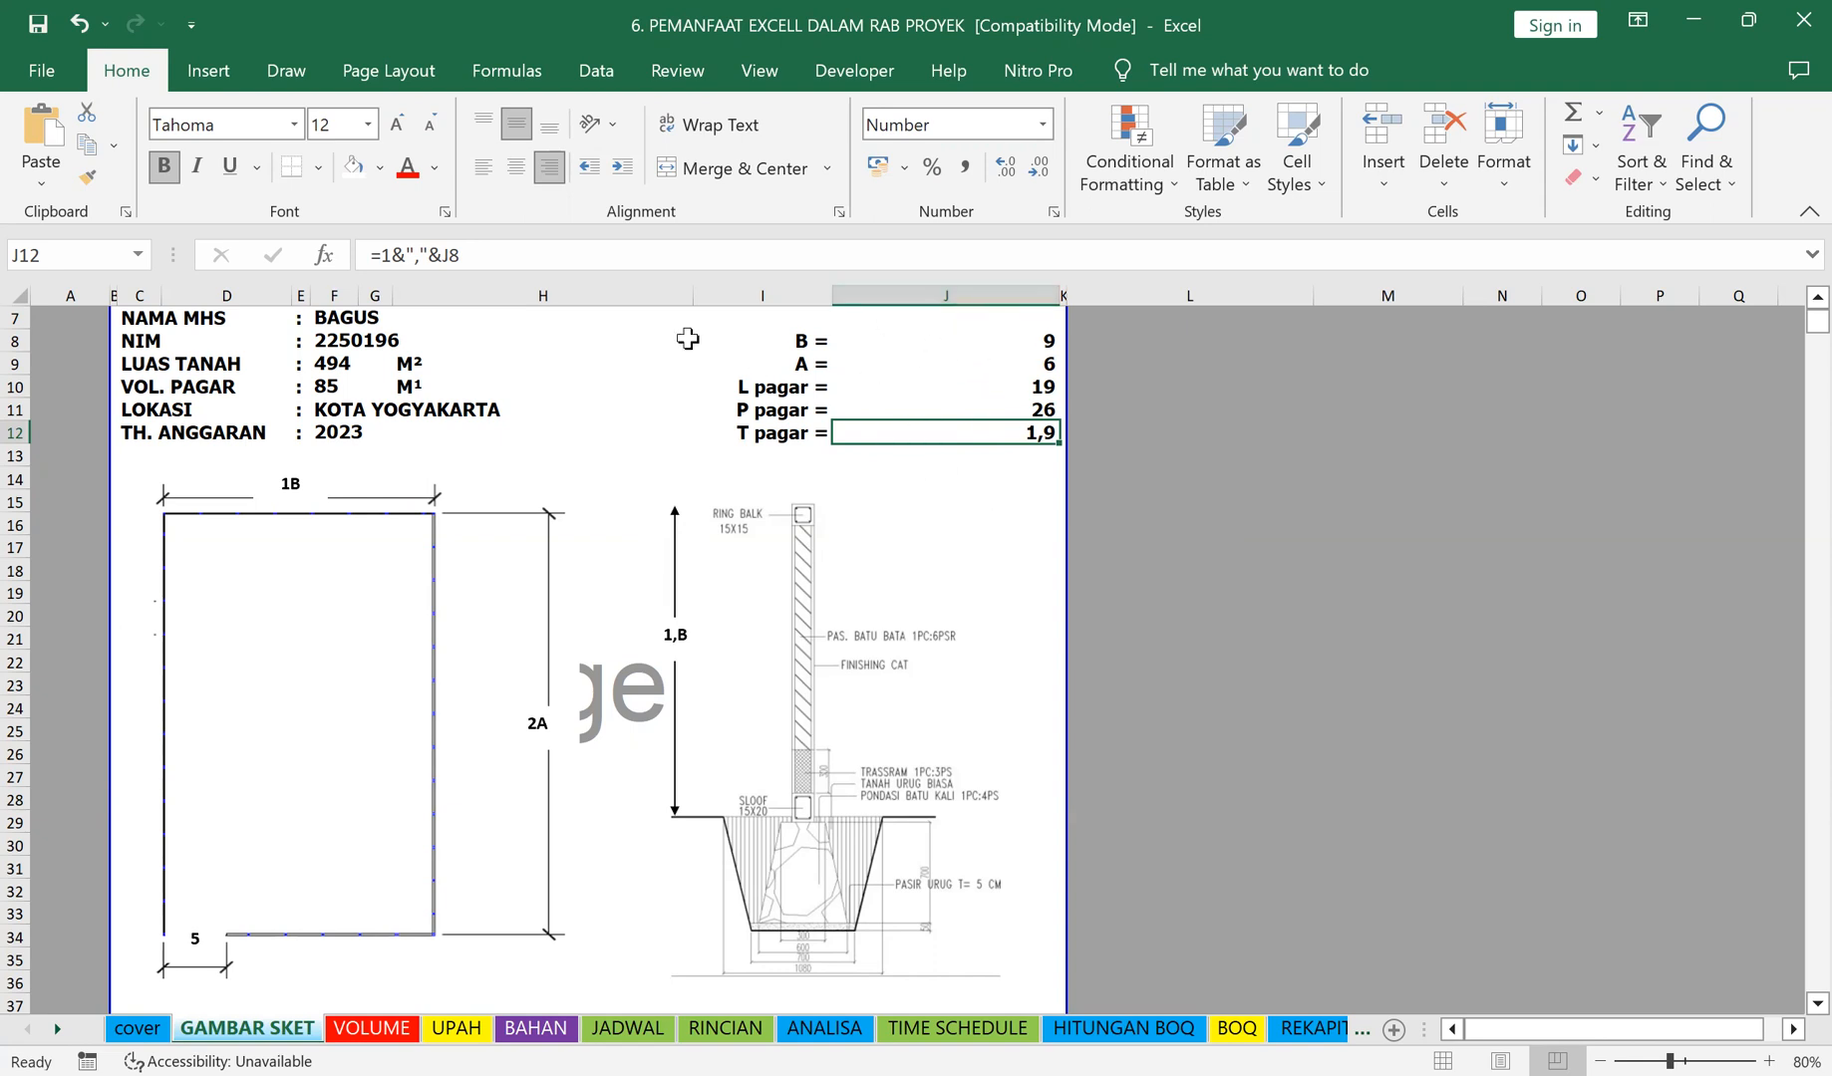
Step: Append the unit text " m)" to the T pagar formula in J12, making it =1&","&J8&" m)"
{"action": "left_click", "coordinate": [536, 255]}
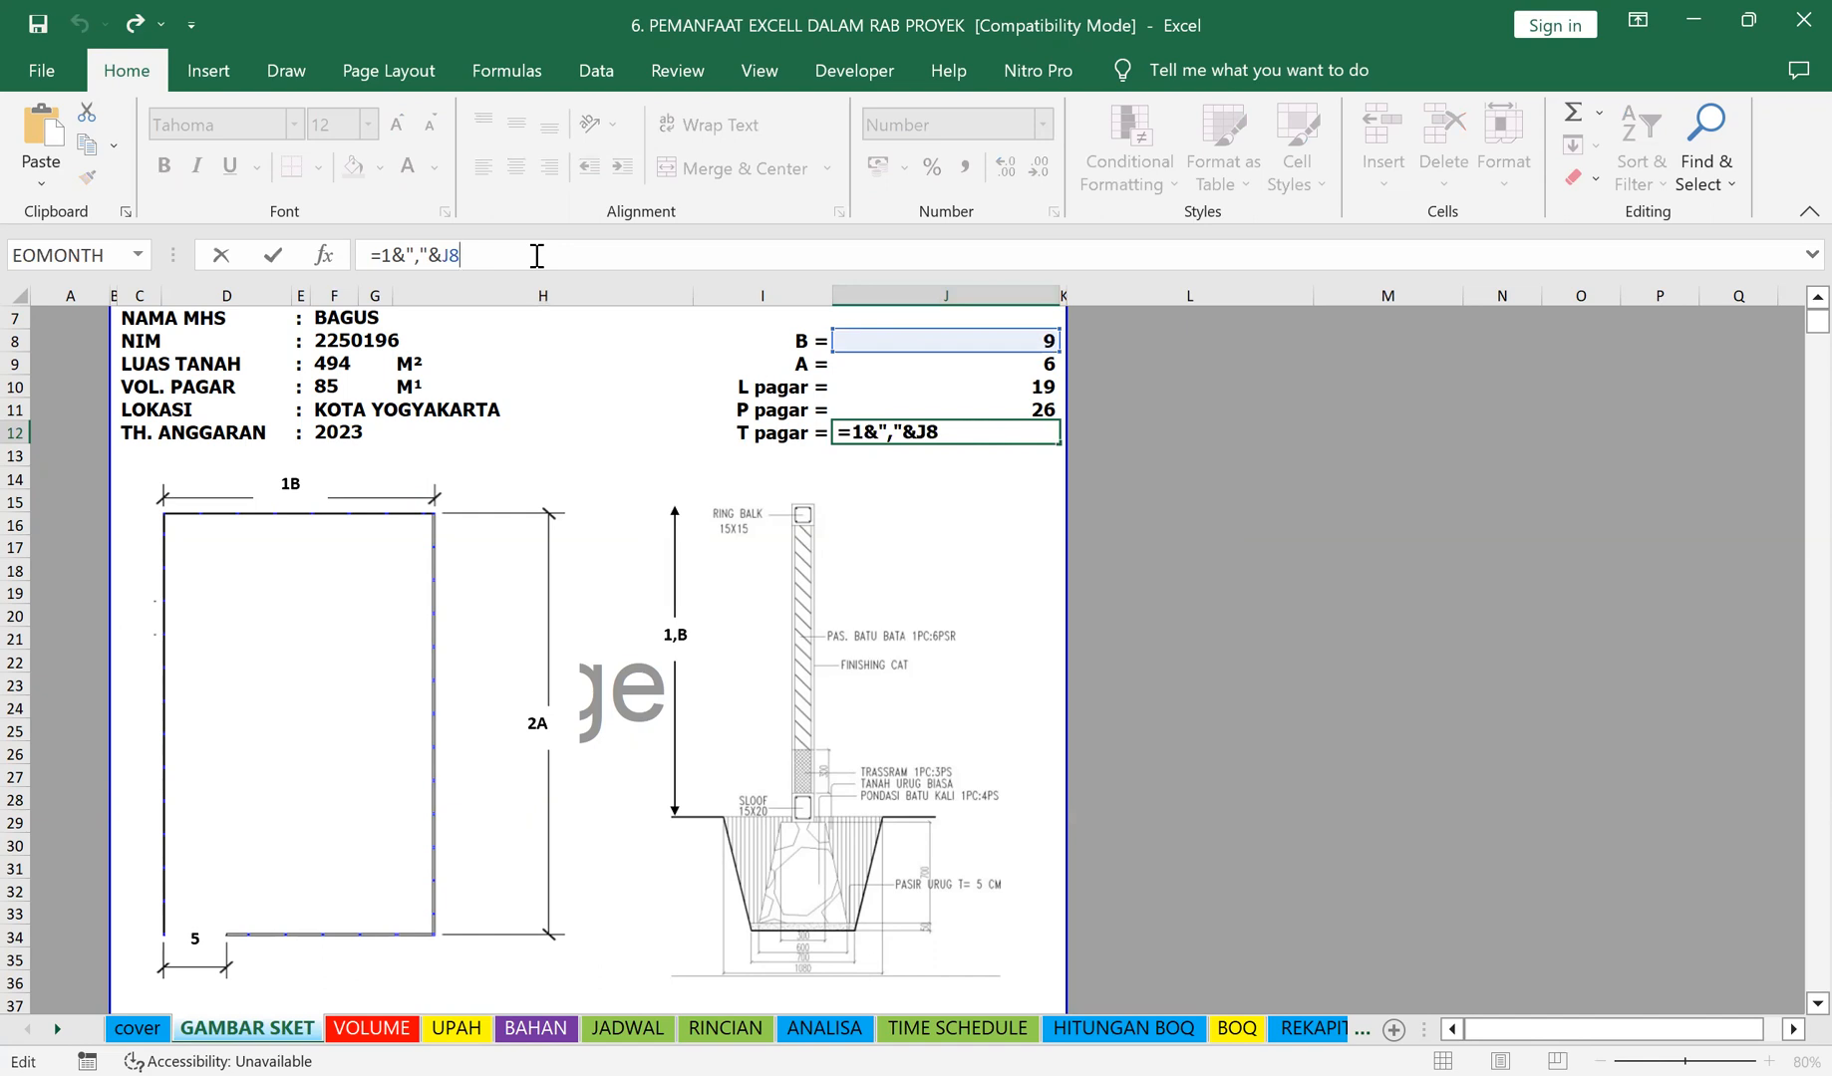
{"action": "type", "text": "&"}
{"action": "type", "text": "\" m)"}
{"action": "key", "text": "Return"}
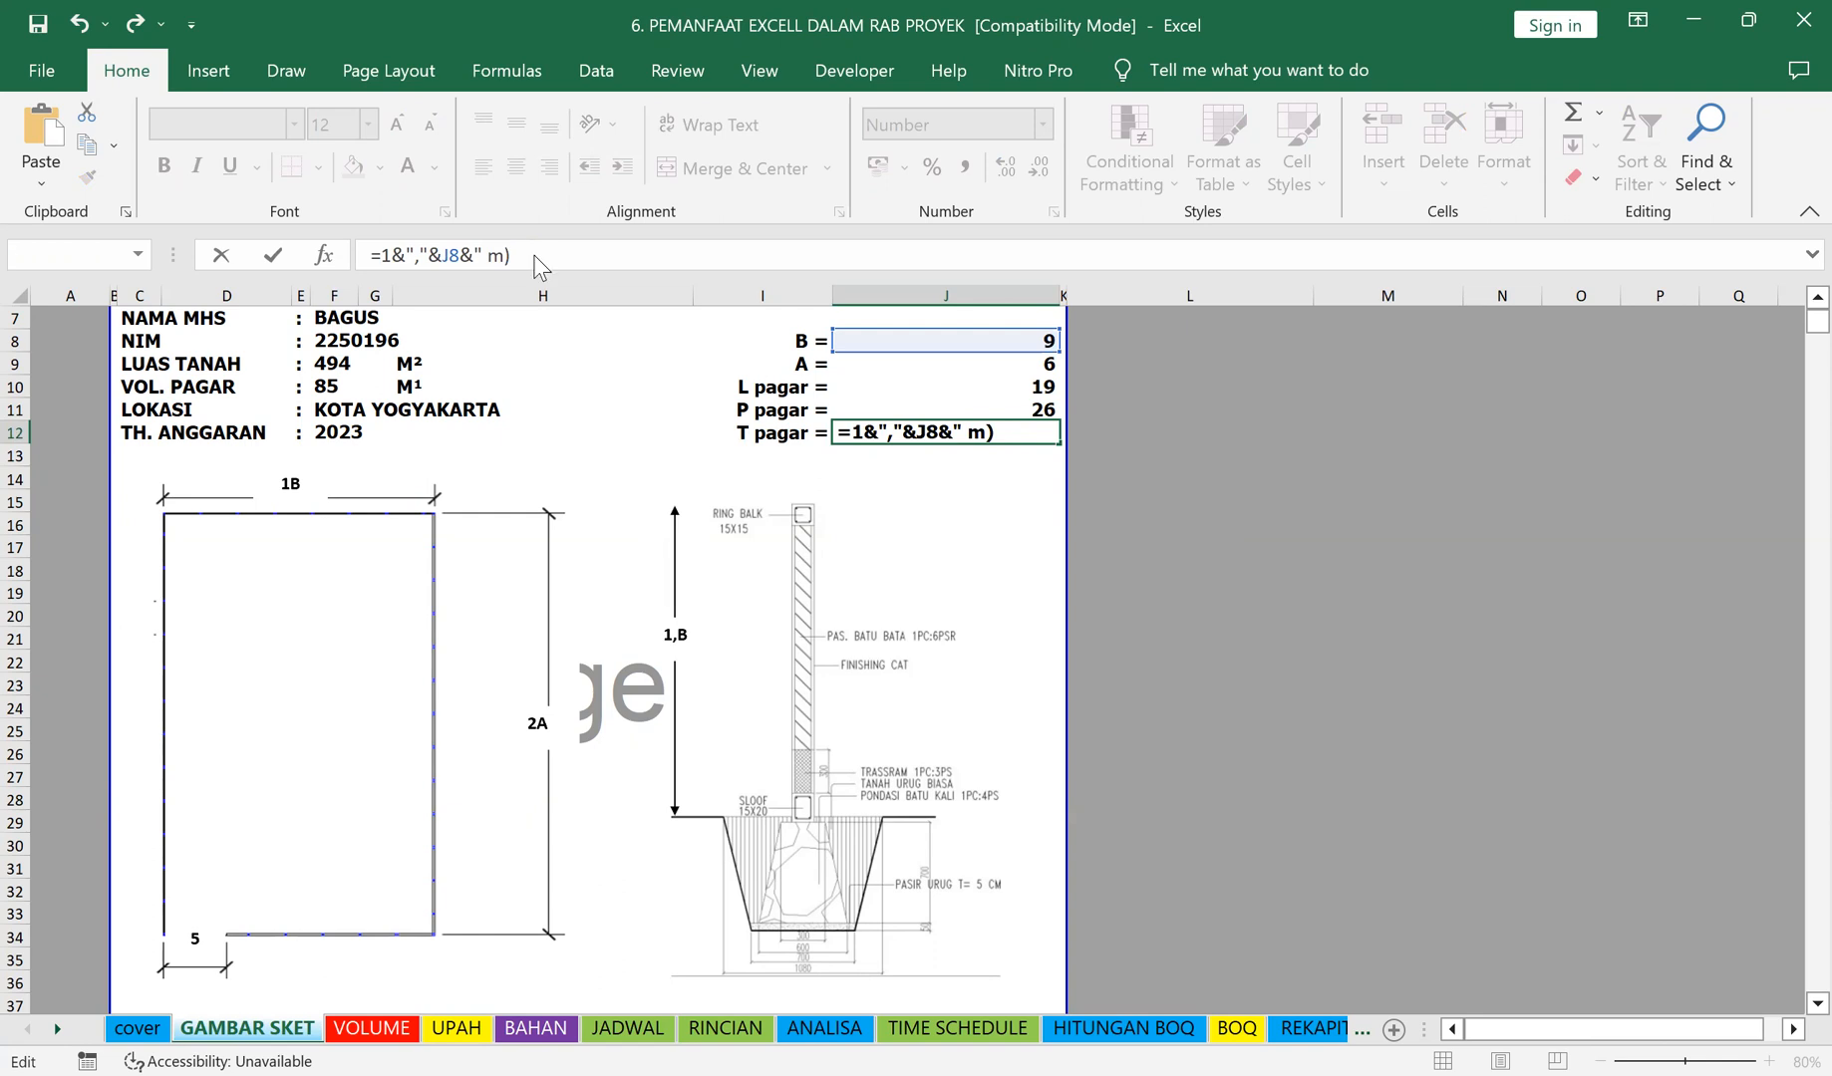
{"action": "key", "text": "n"}
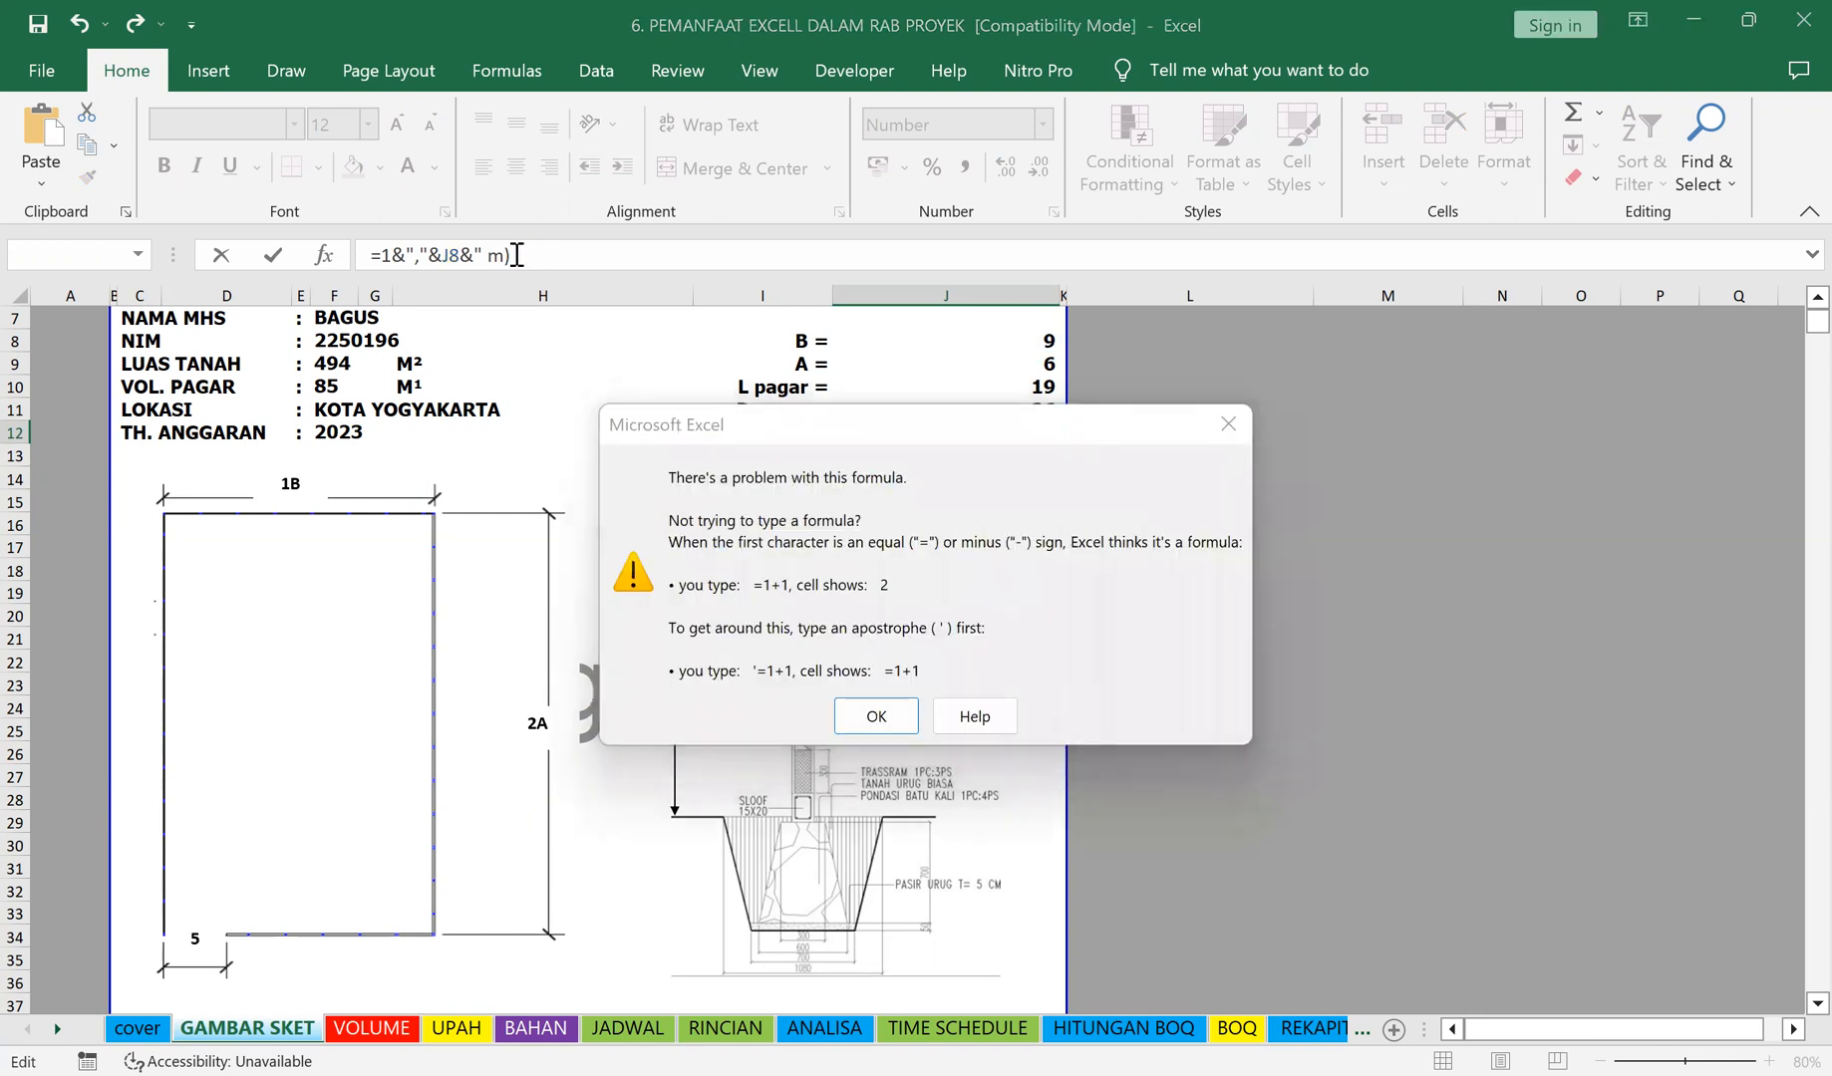
{"action": "key", "text": "Return"}
{"action": "type", "text": "\""}
{"action": "key", "text": "Return"}
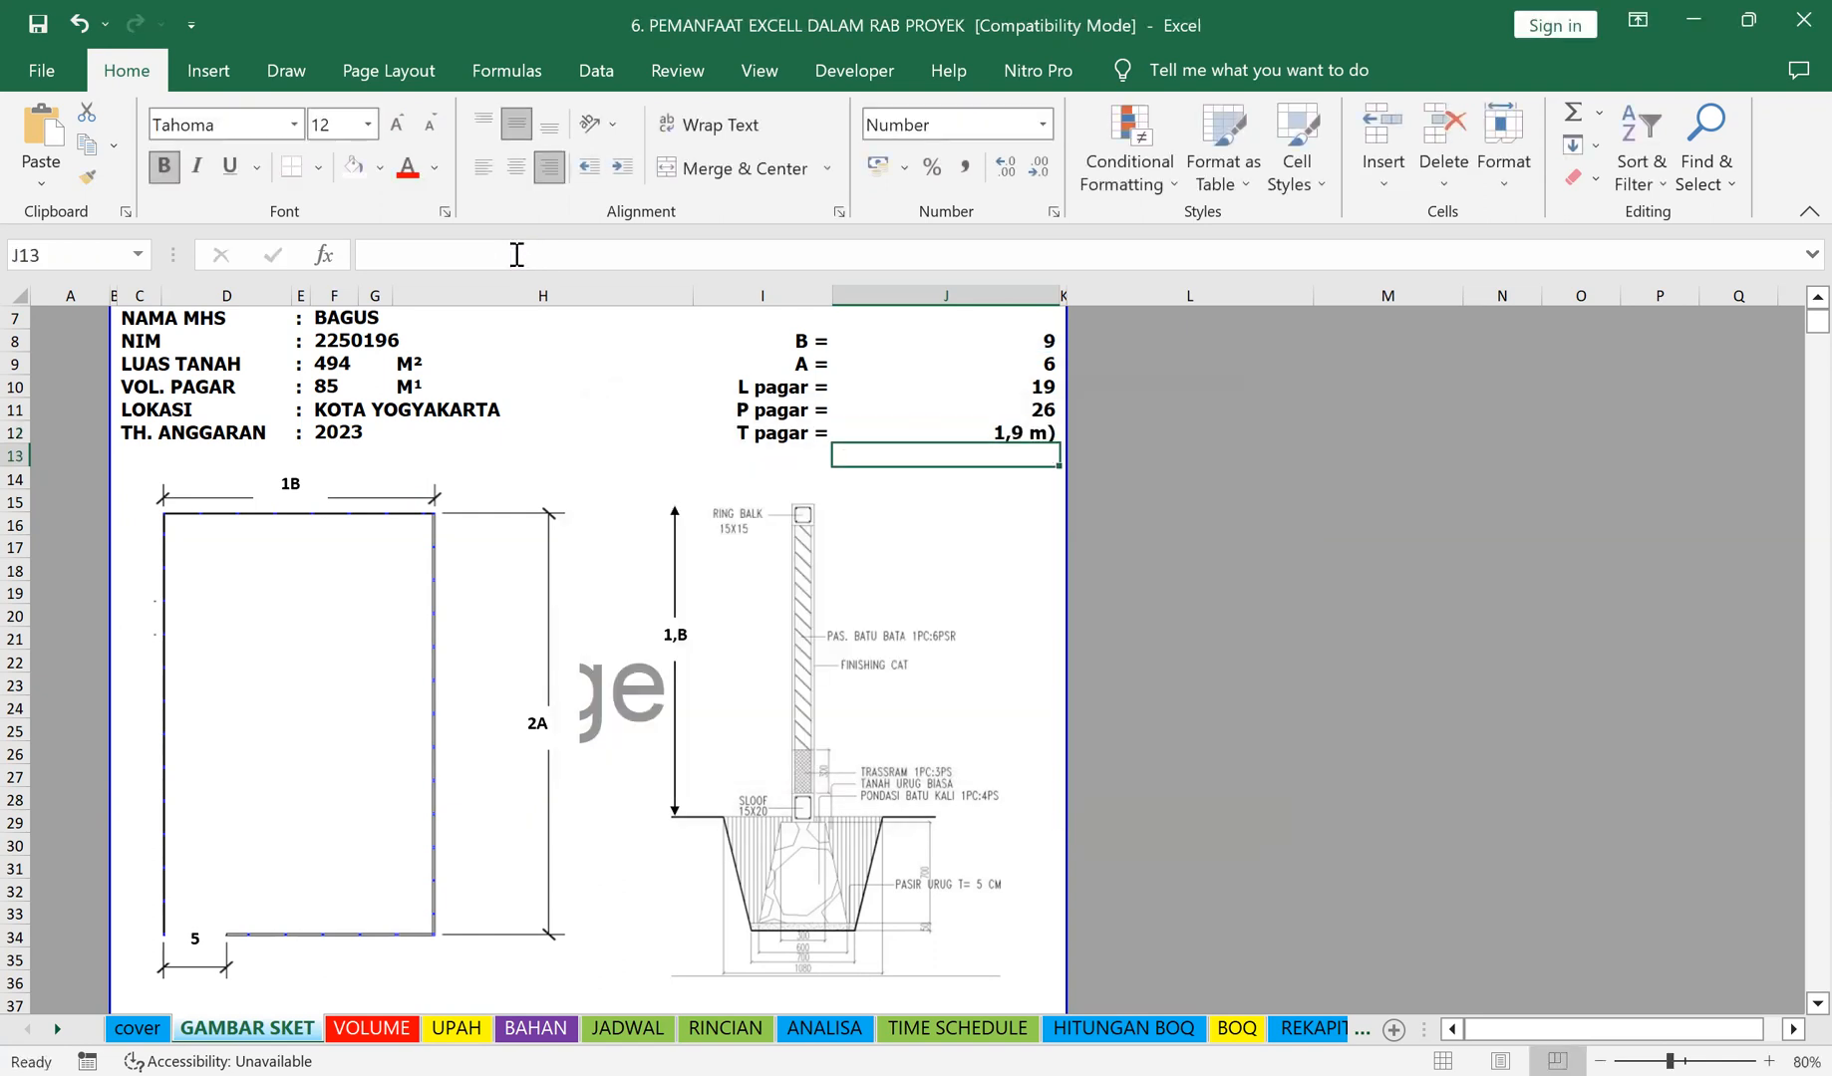
Step: Remove the stray closing parenthesis from the unit text in the T pagar formula in J12, leaving " m"
{"action": "left_click", "coordinate": [915, 431]}
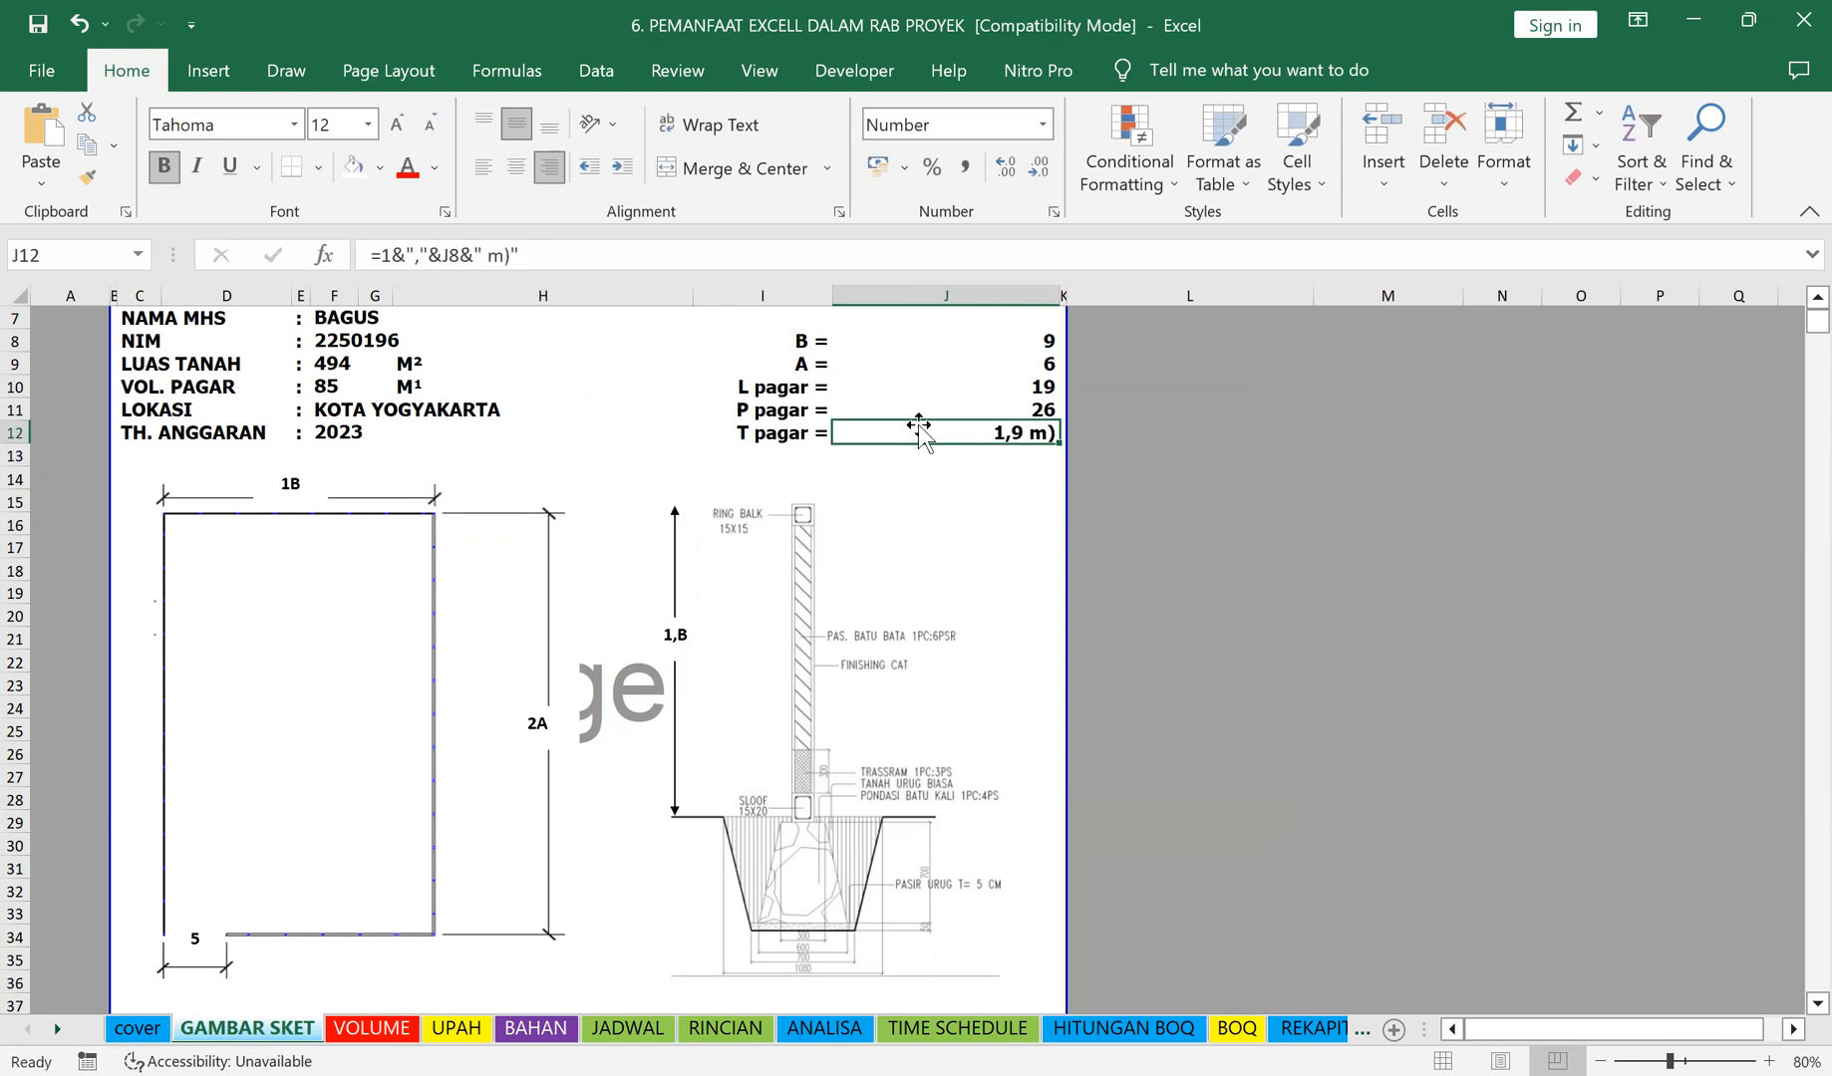
{"action": "left_click", "coordinate": [511, 254]}
{"action": "key", "text": "BackSpace"}
{"action": "key", "text": "Return"}
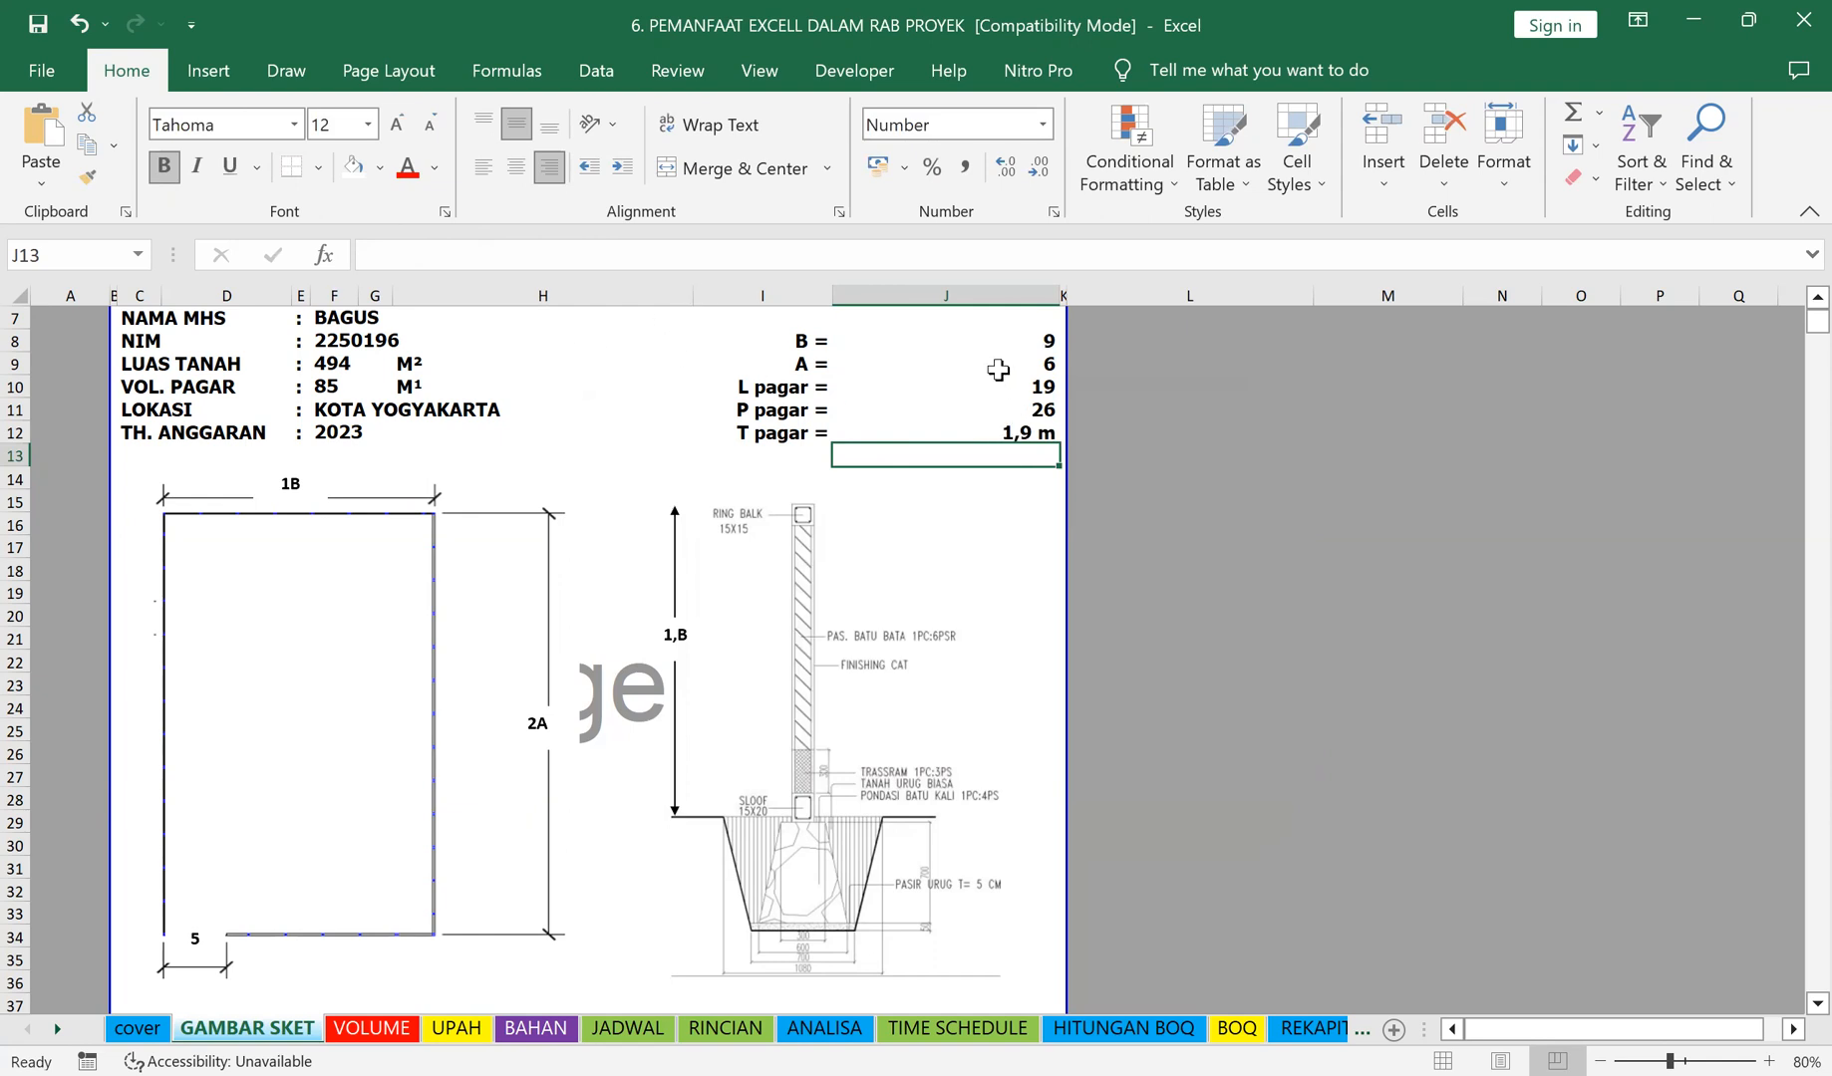
Step: Try appending the unit text " m" to the B formula in J8, and undo that change
{"action": "left_click", "coordinate": [994, 340]}
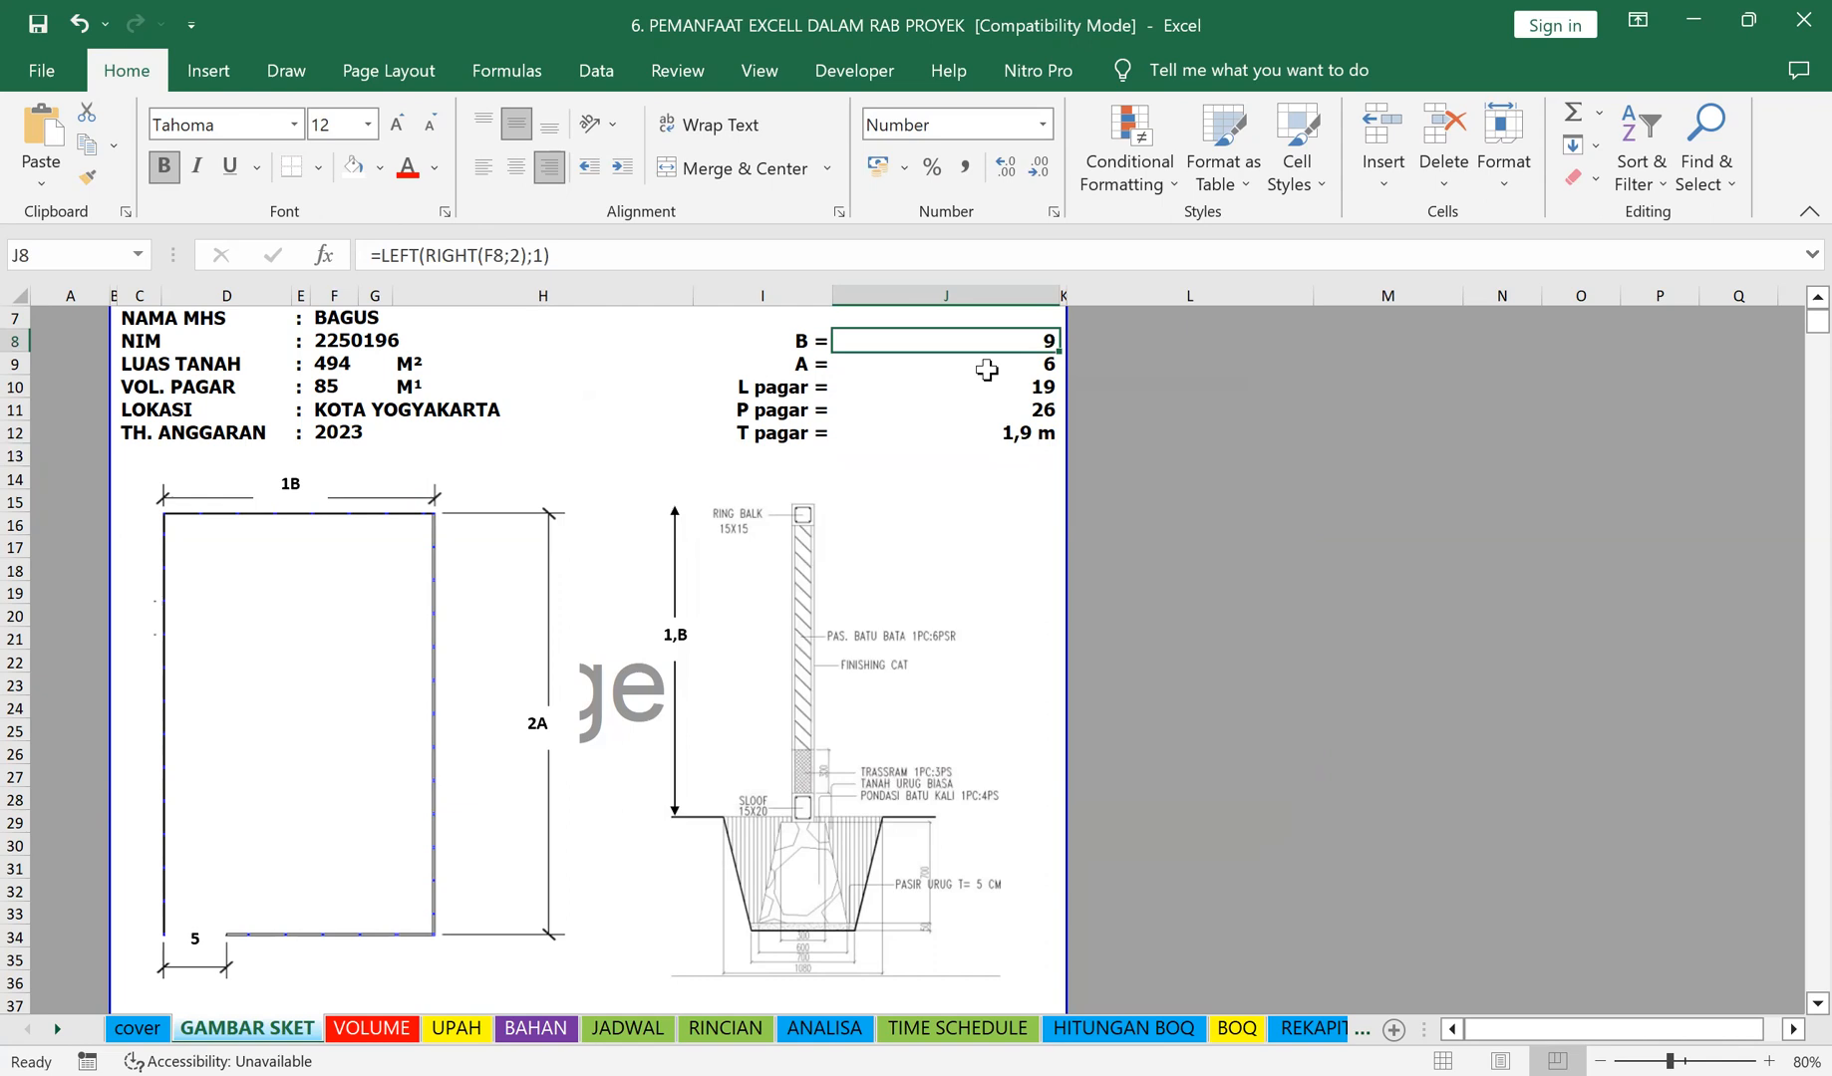
{"action": "left_click", "coordinate": [986, 369]}
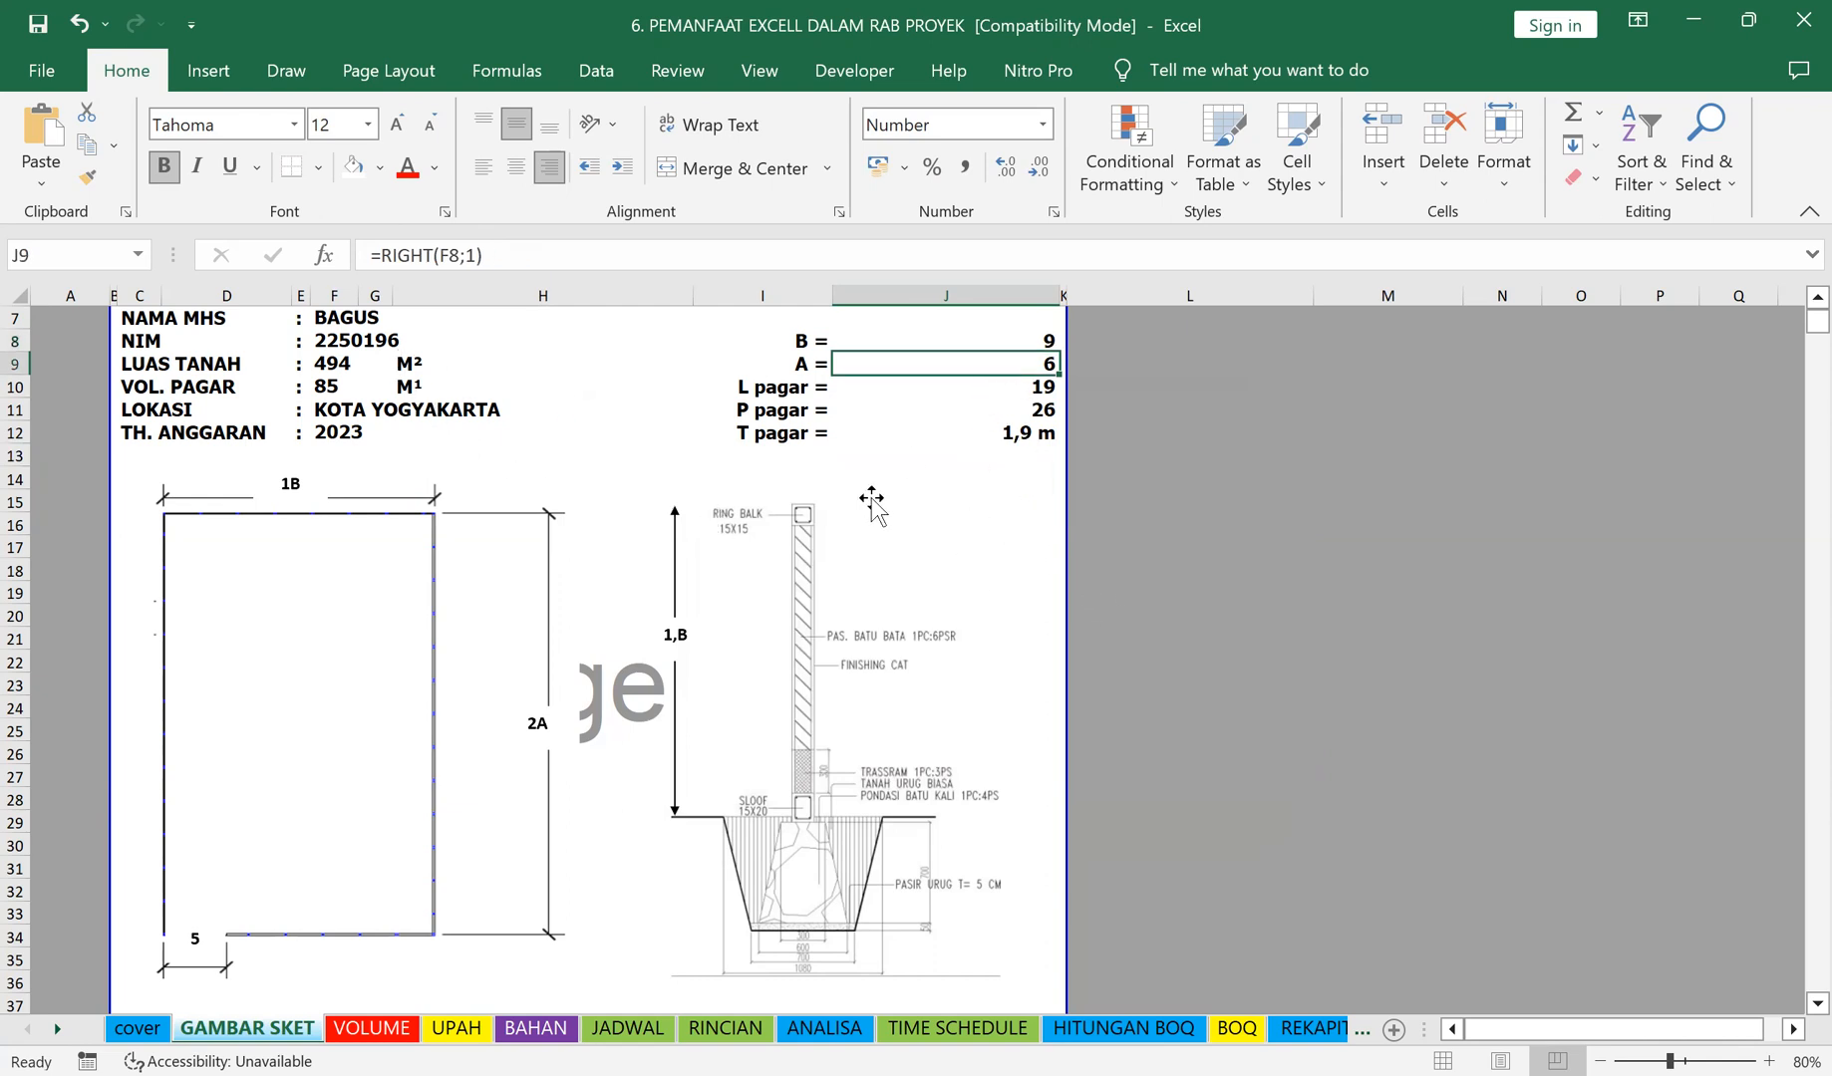
{"action": "left_click", "coordinate": [999, 343]}
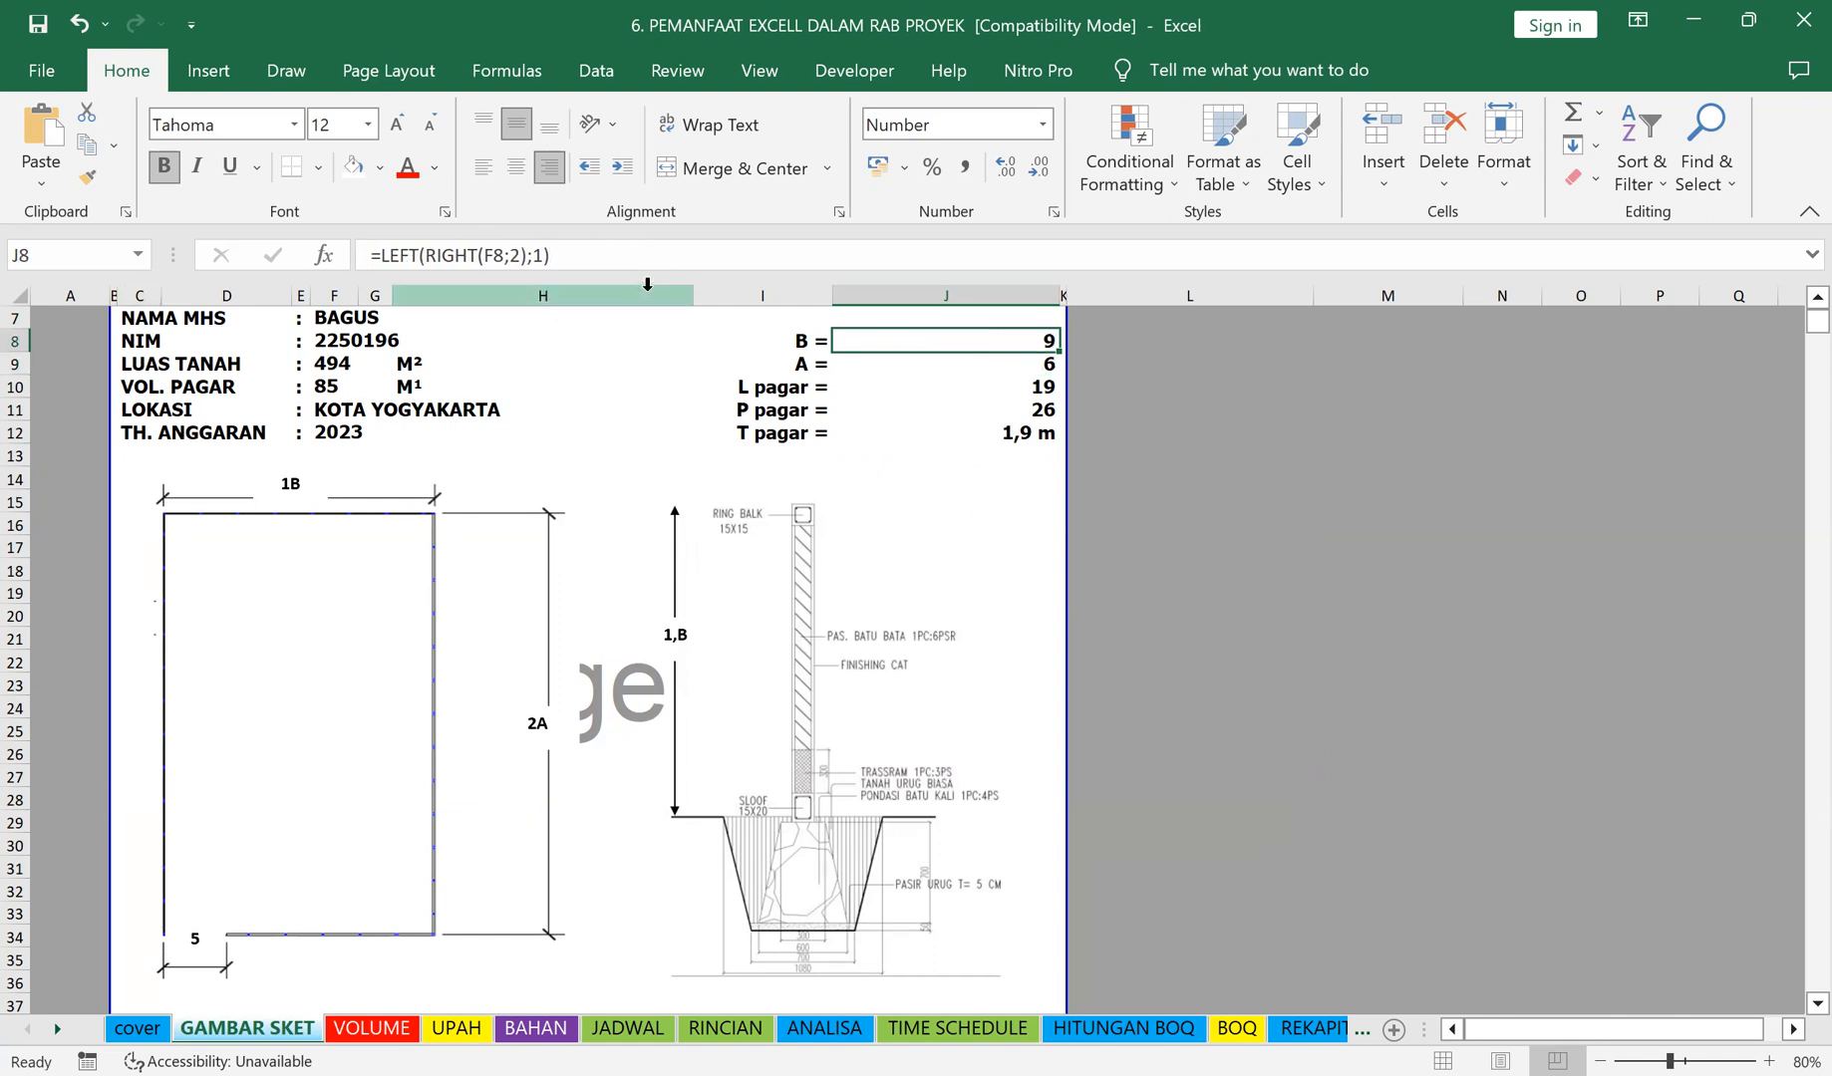
{"action": "left_click", "coordinate": [625, 257]}
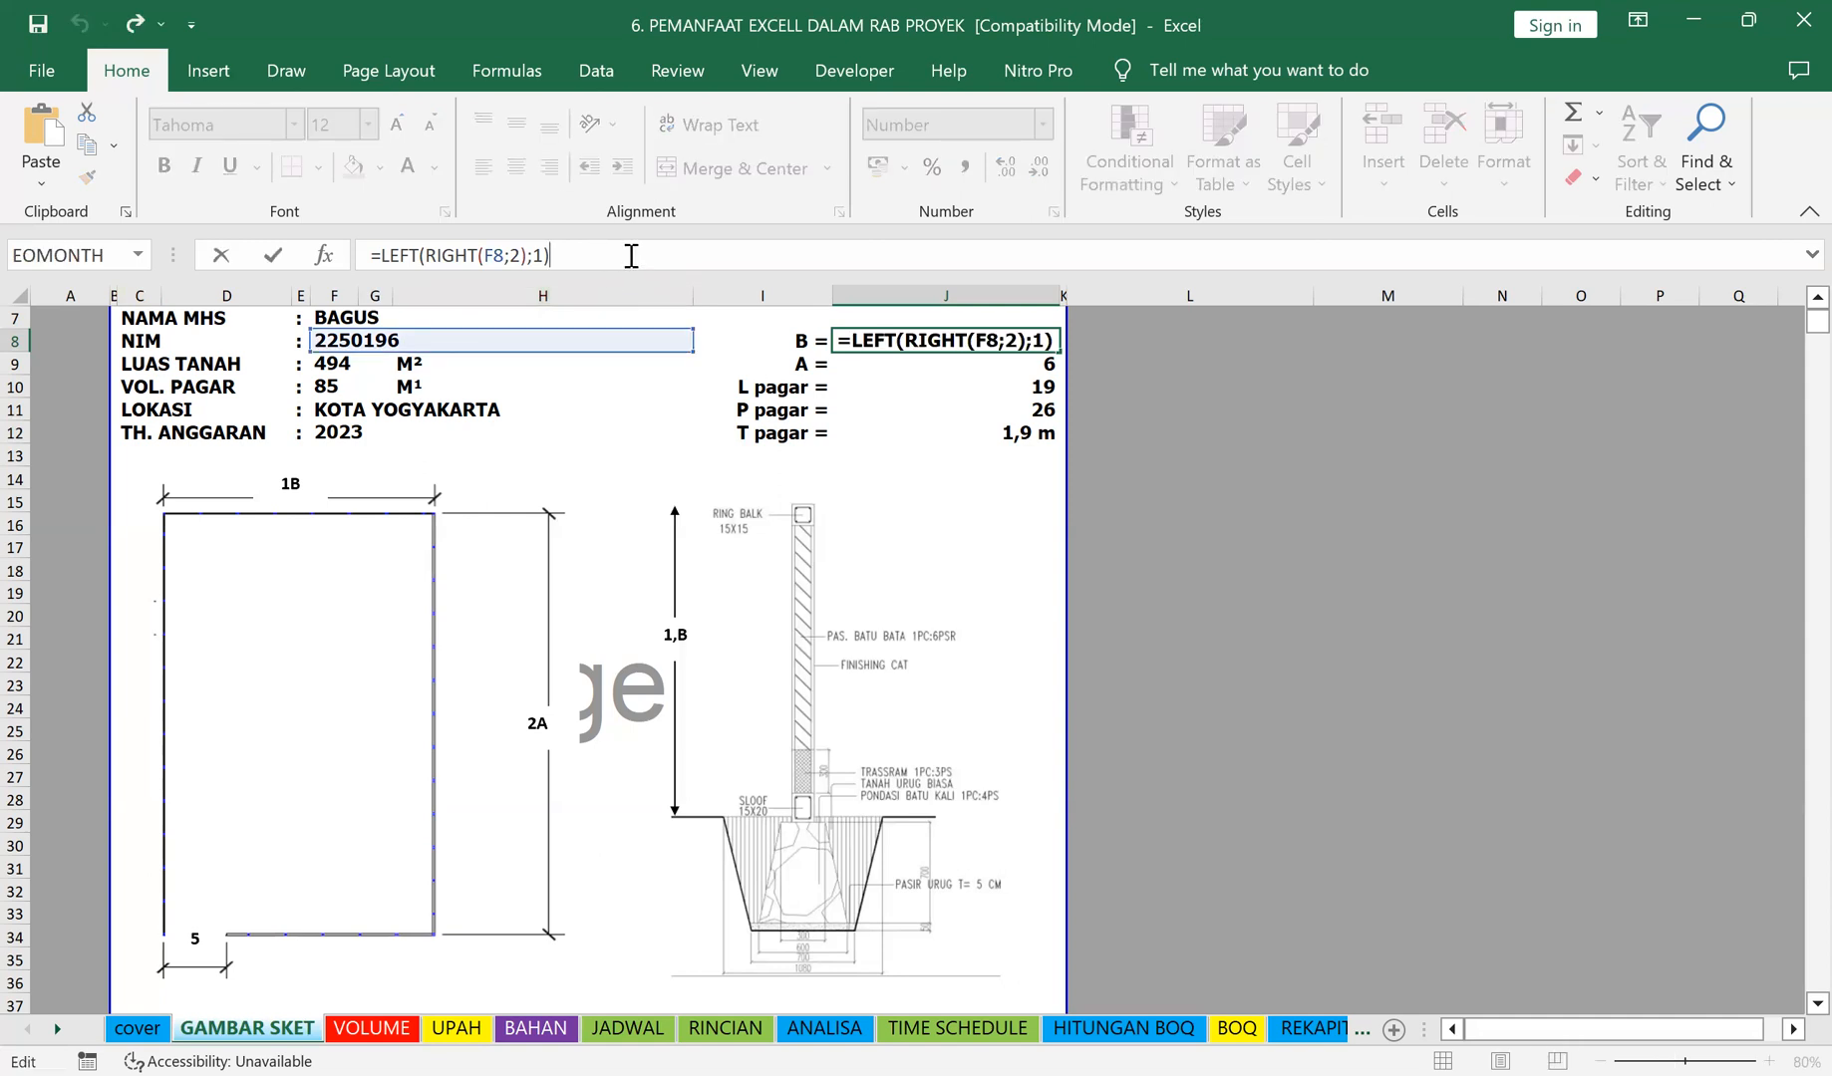
{"action": "type", "text": "&\" m"}
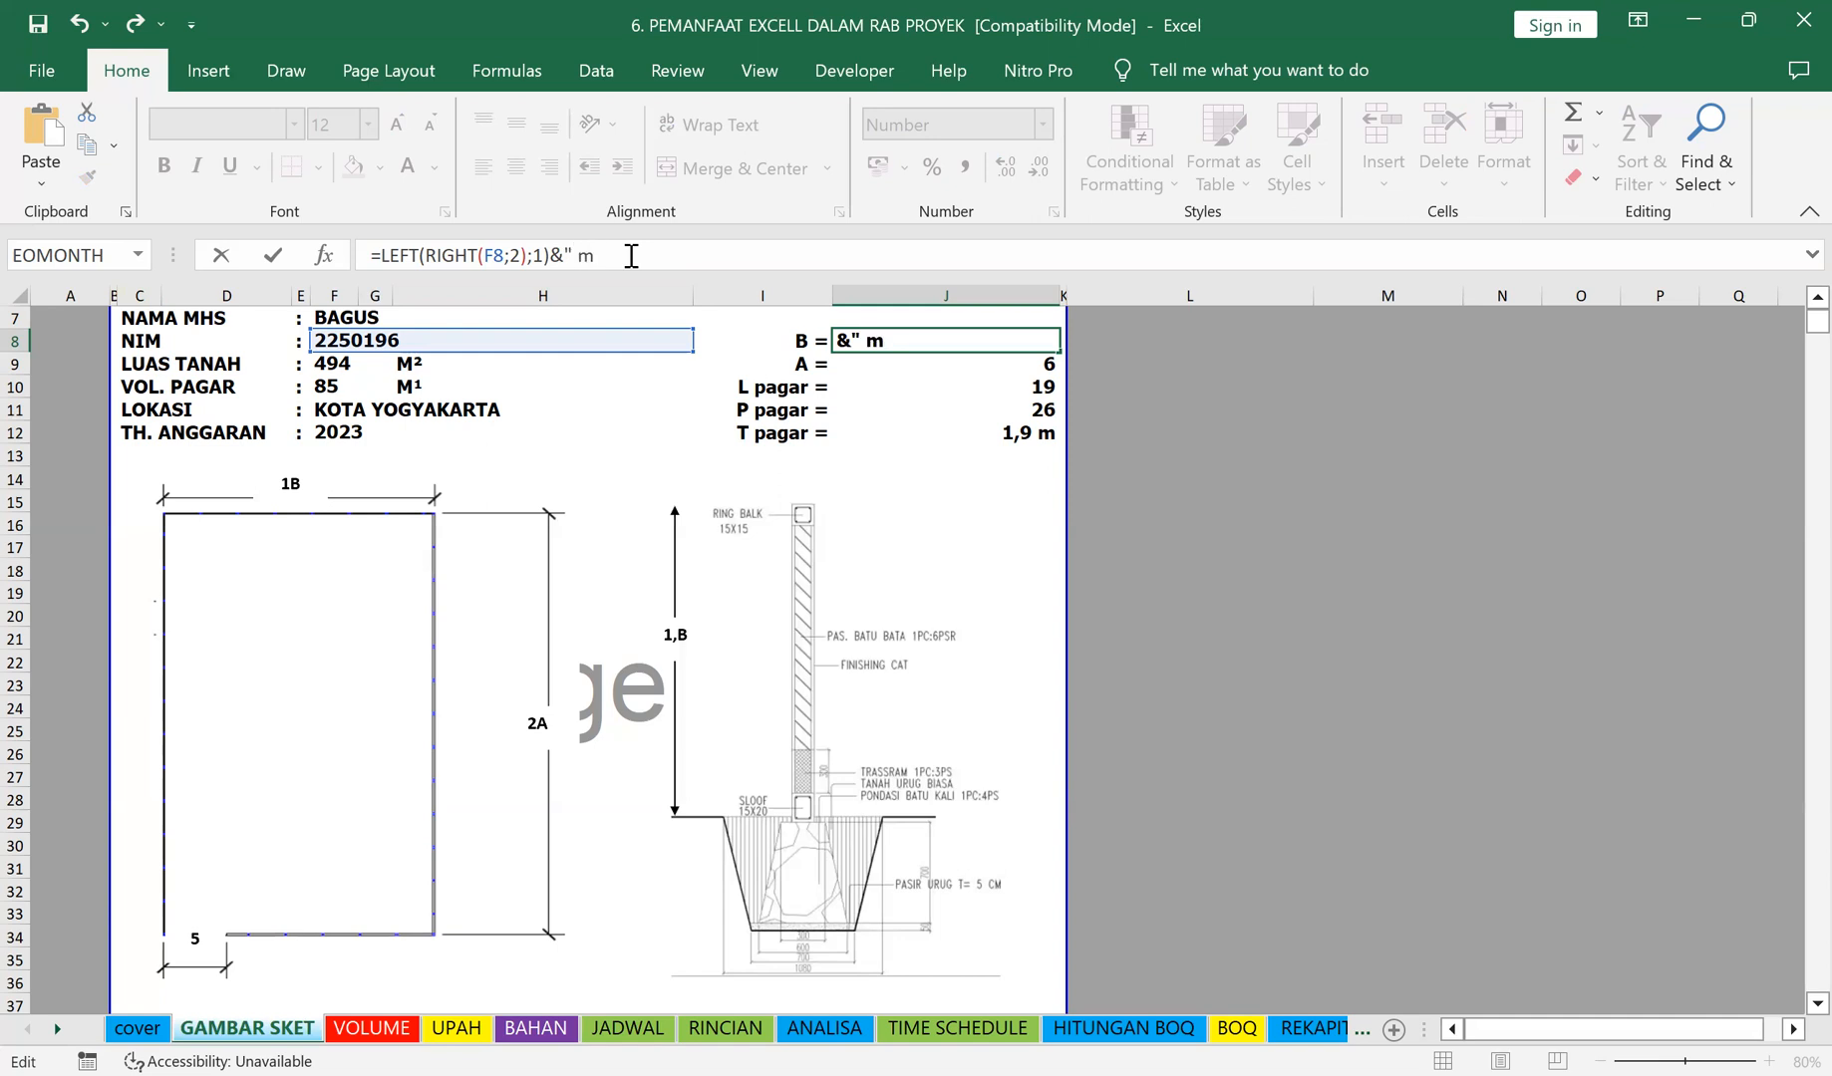
{"action": "key", "text": "Return"}
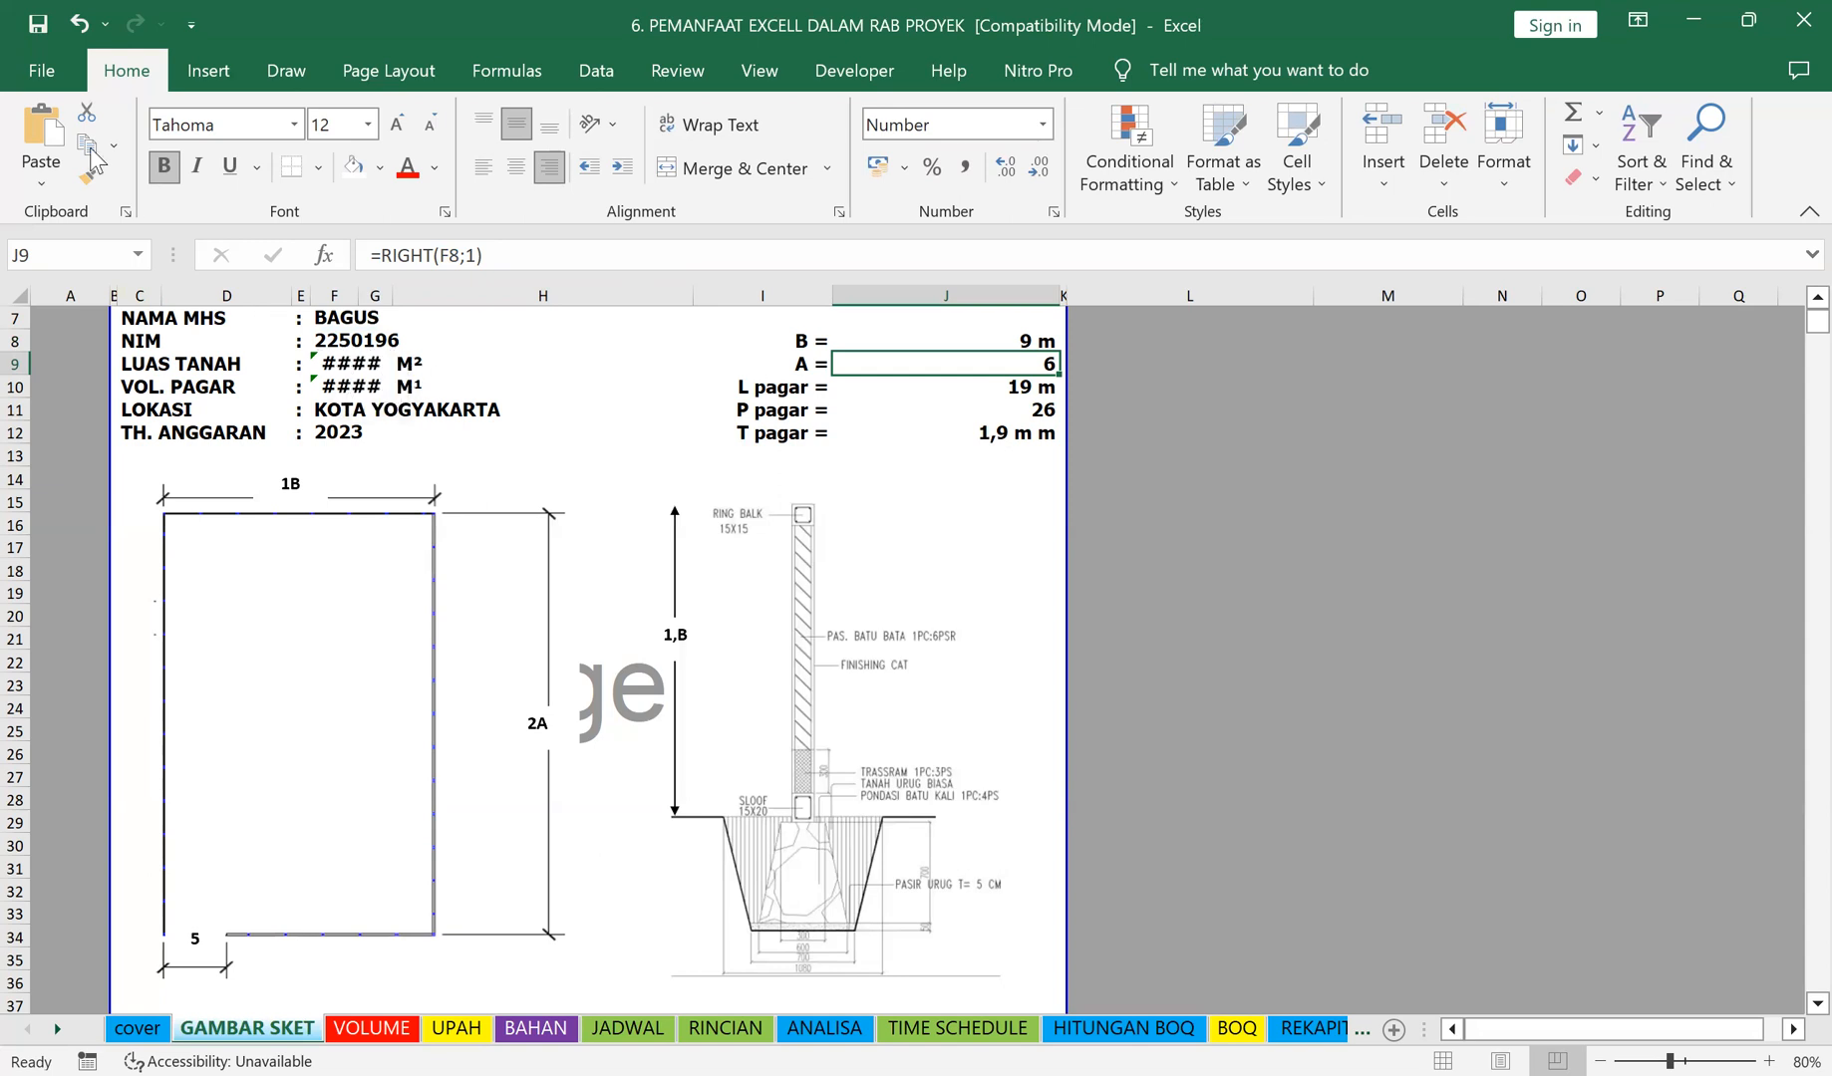
{"action": "left_click", "coordinate": [83, 22]}
{"action": "left_click", "coordinate": [1218, 588]}
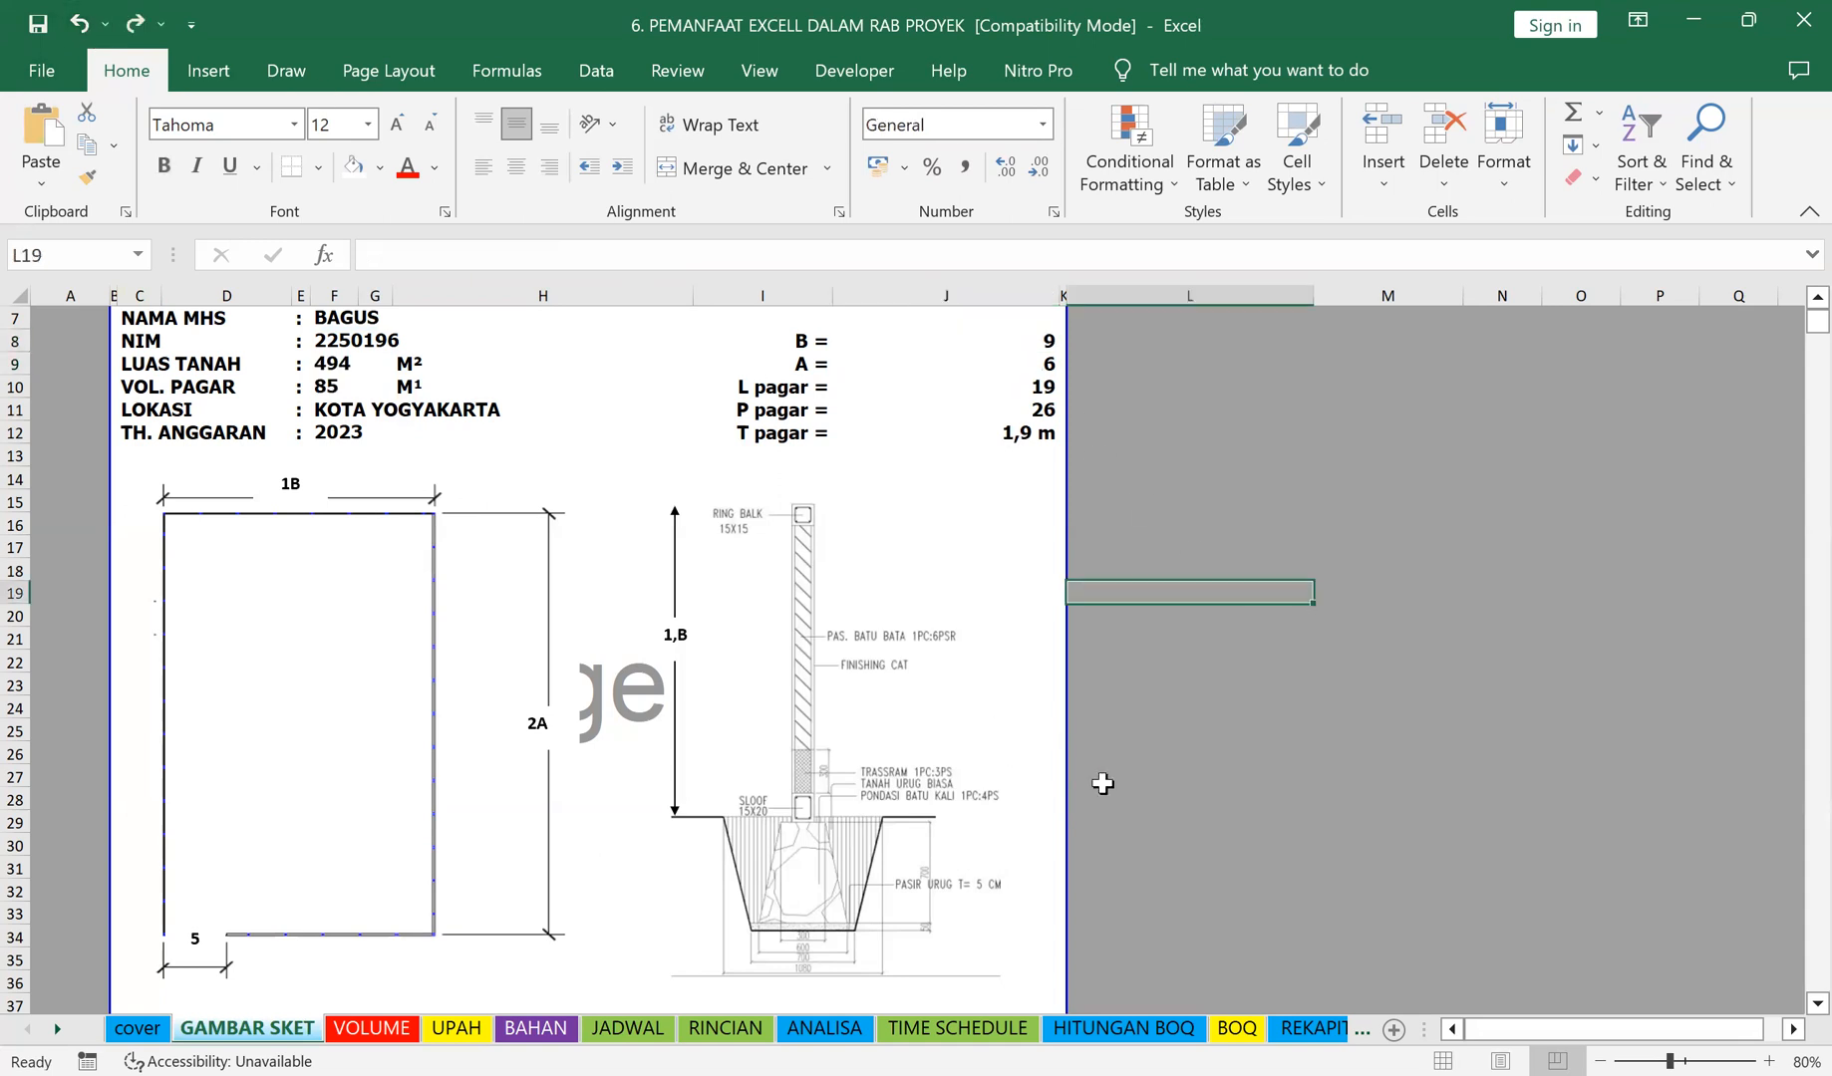
Step: On the VOLUME sheet, link the PEKERJAAN value in G4 to the GAMBAR SKET job title with ='GAMBAR SKET'!F6:H6
{"action": "scroll", "coordinate": [996, 798], "scroll_direction": "down", "scroll_amount": 2}
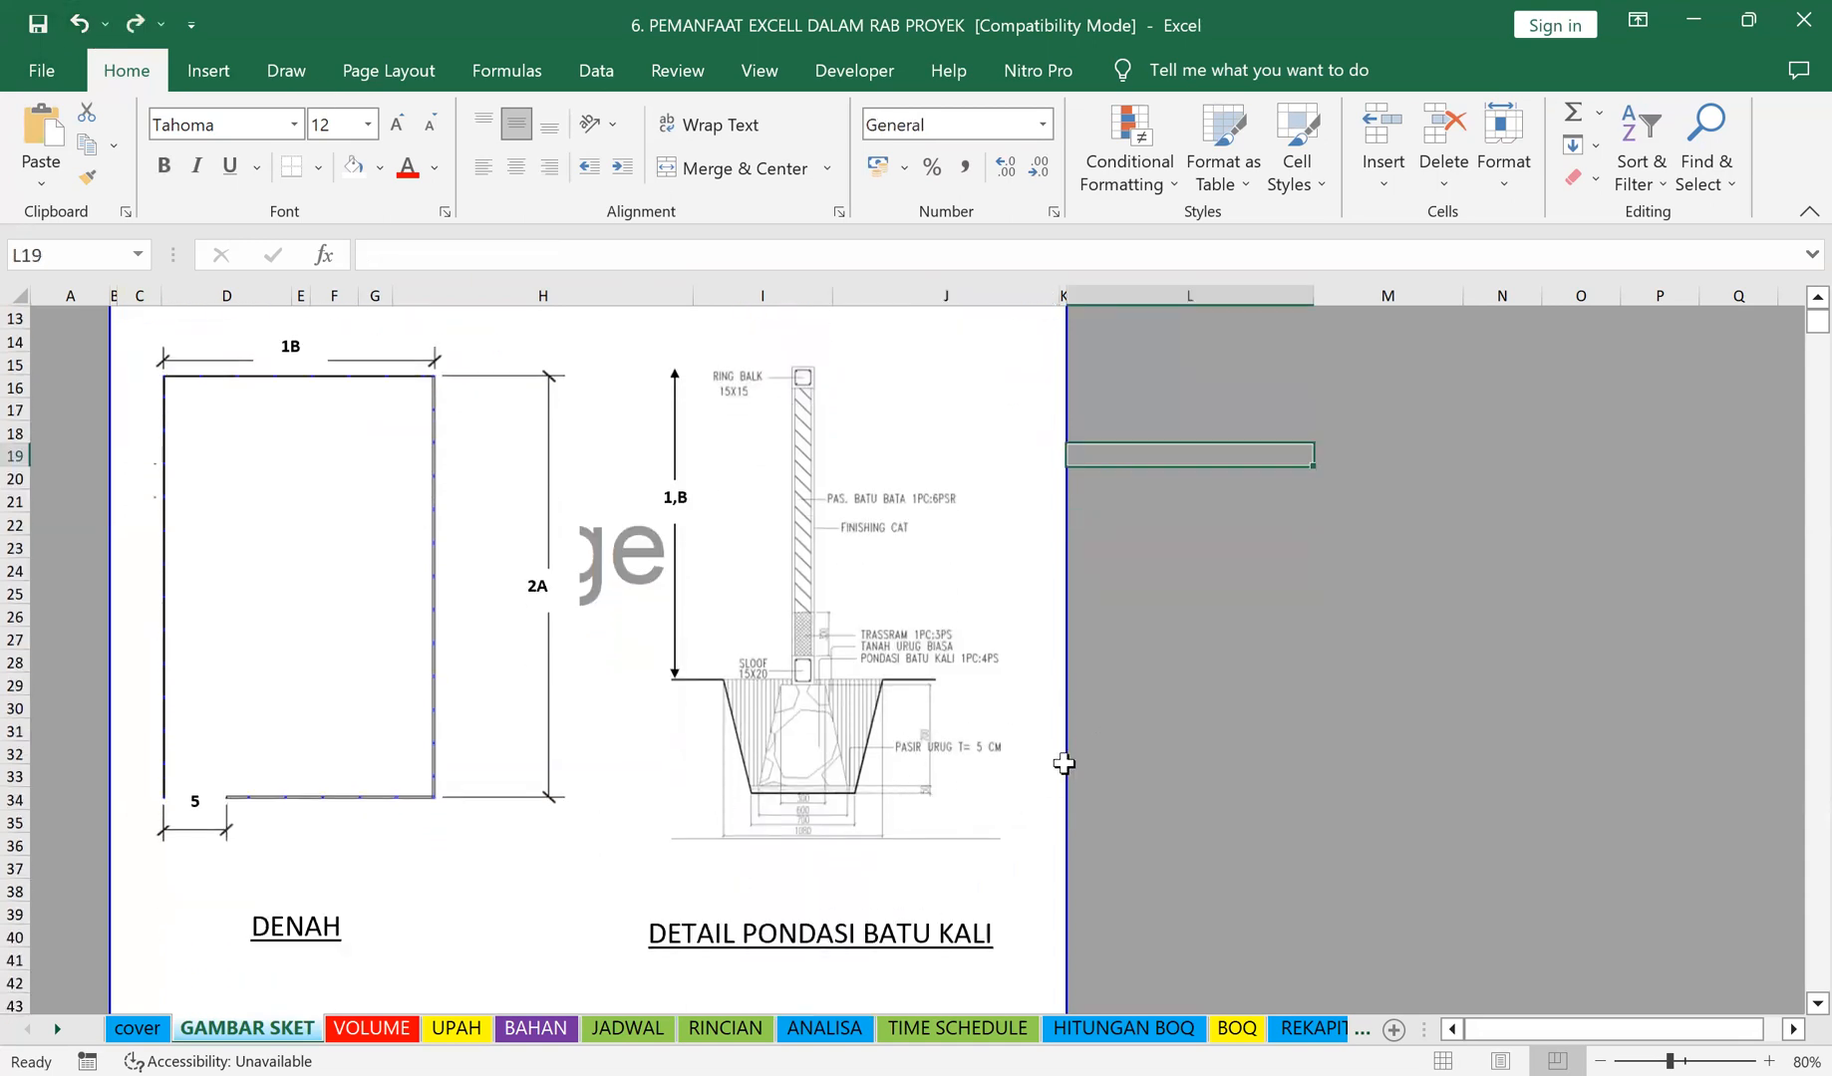
{"action": "left_click", "coordinate": [352, 1037]}
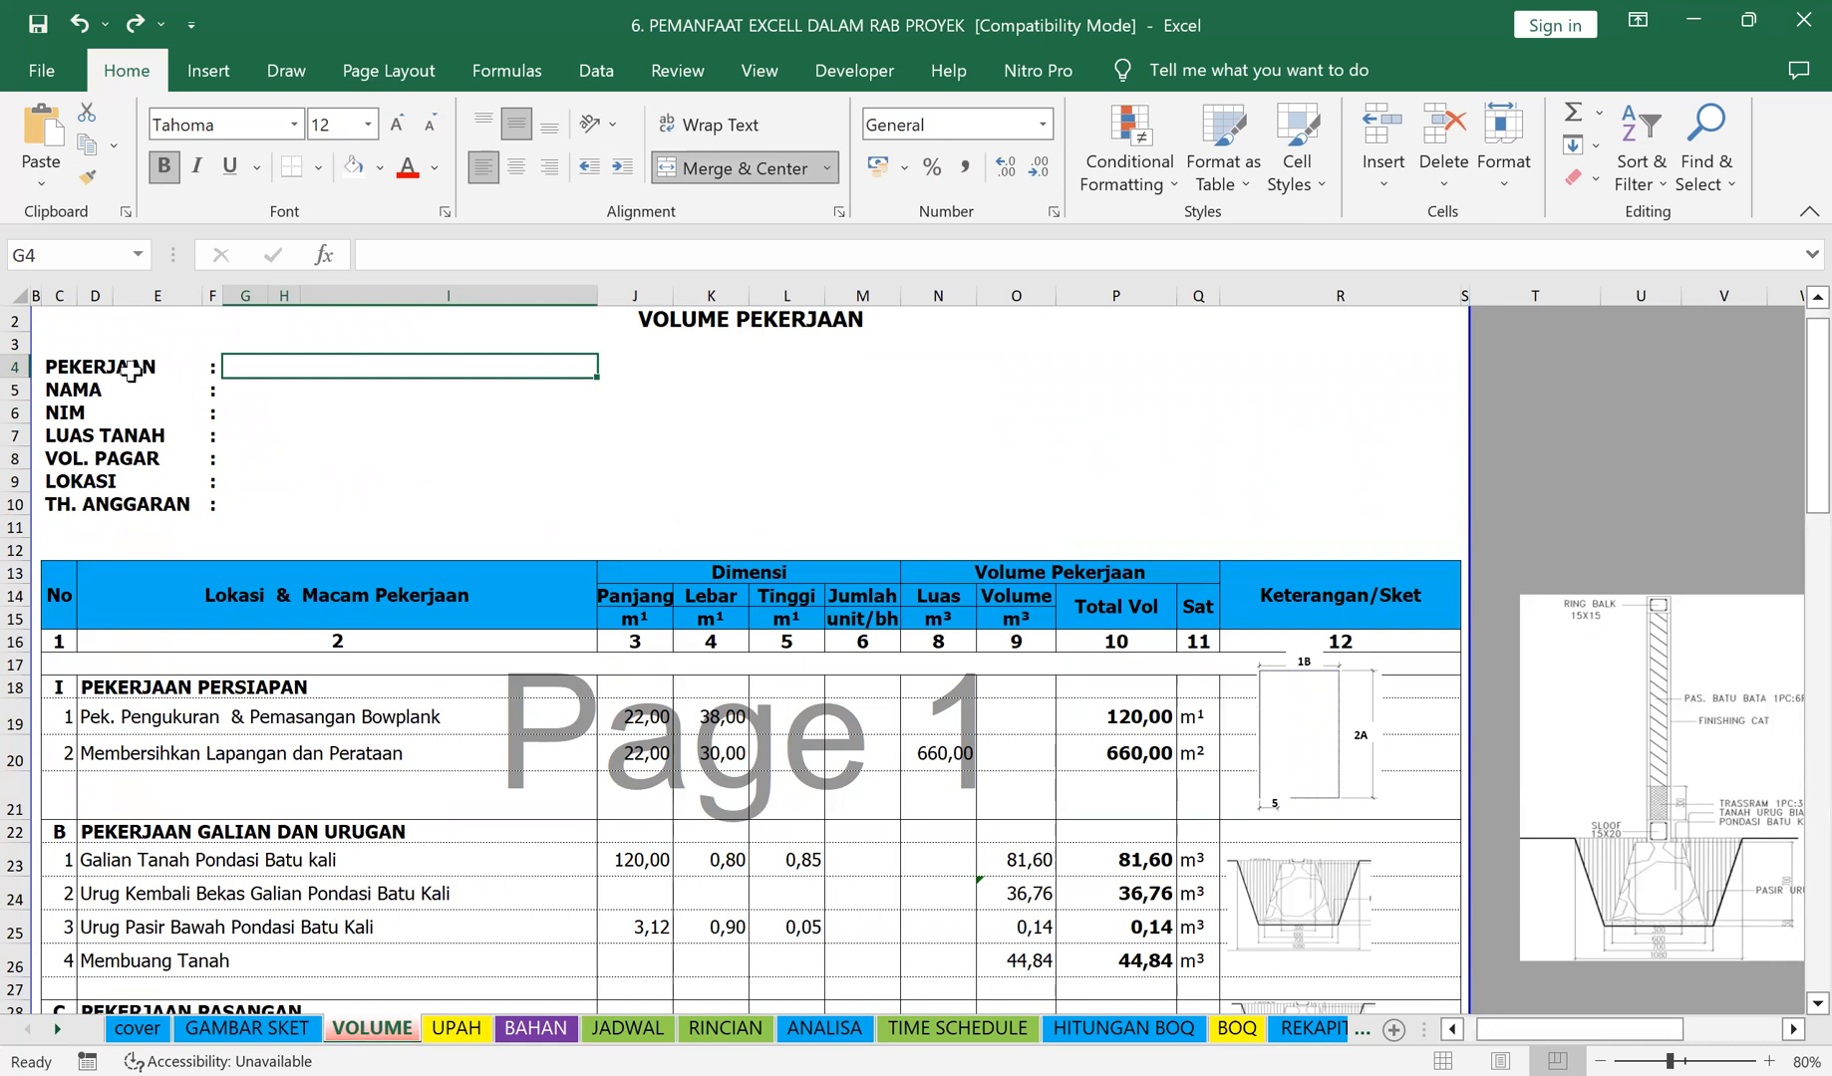
{"action": "left_click", "coordinate": [363, 405]}
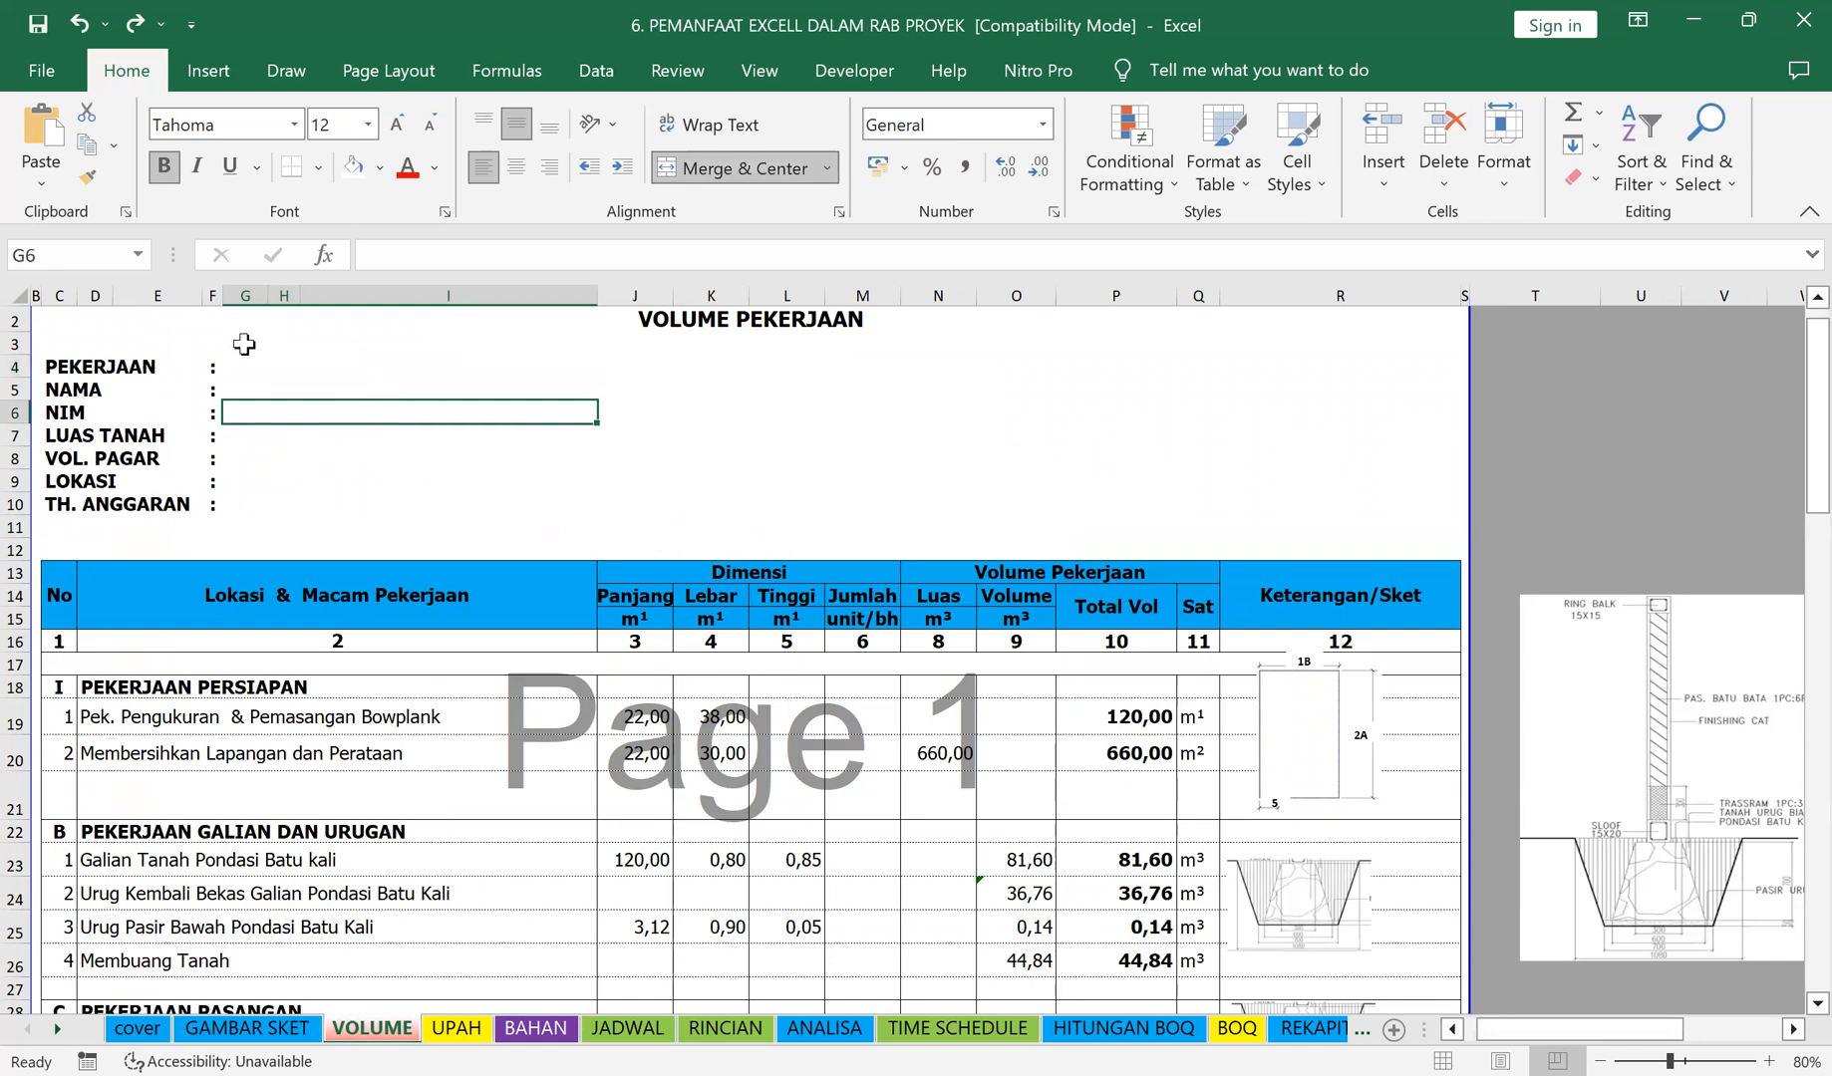
{"action": "left_click_drag", "start_coordinate": [266, 360], "coordinate": [266, 511]}
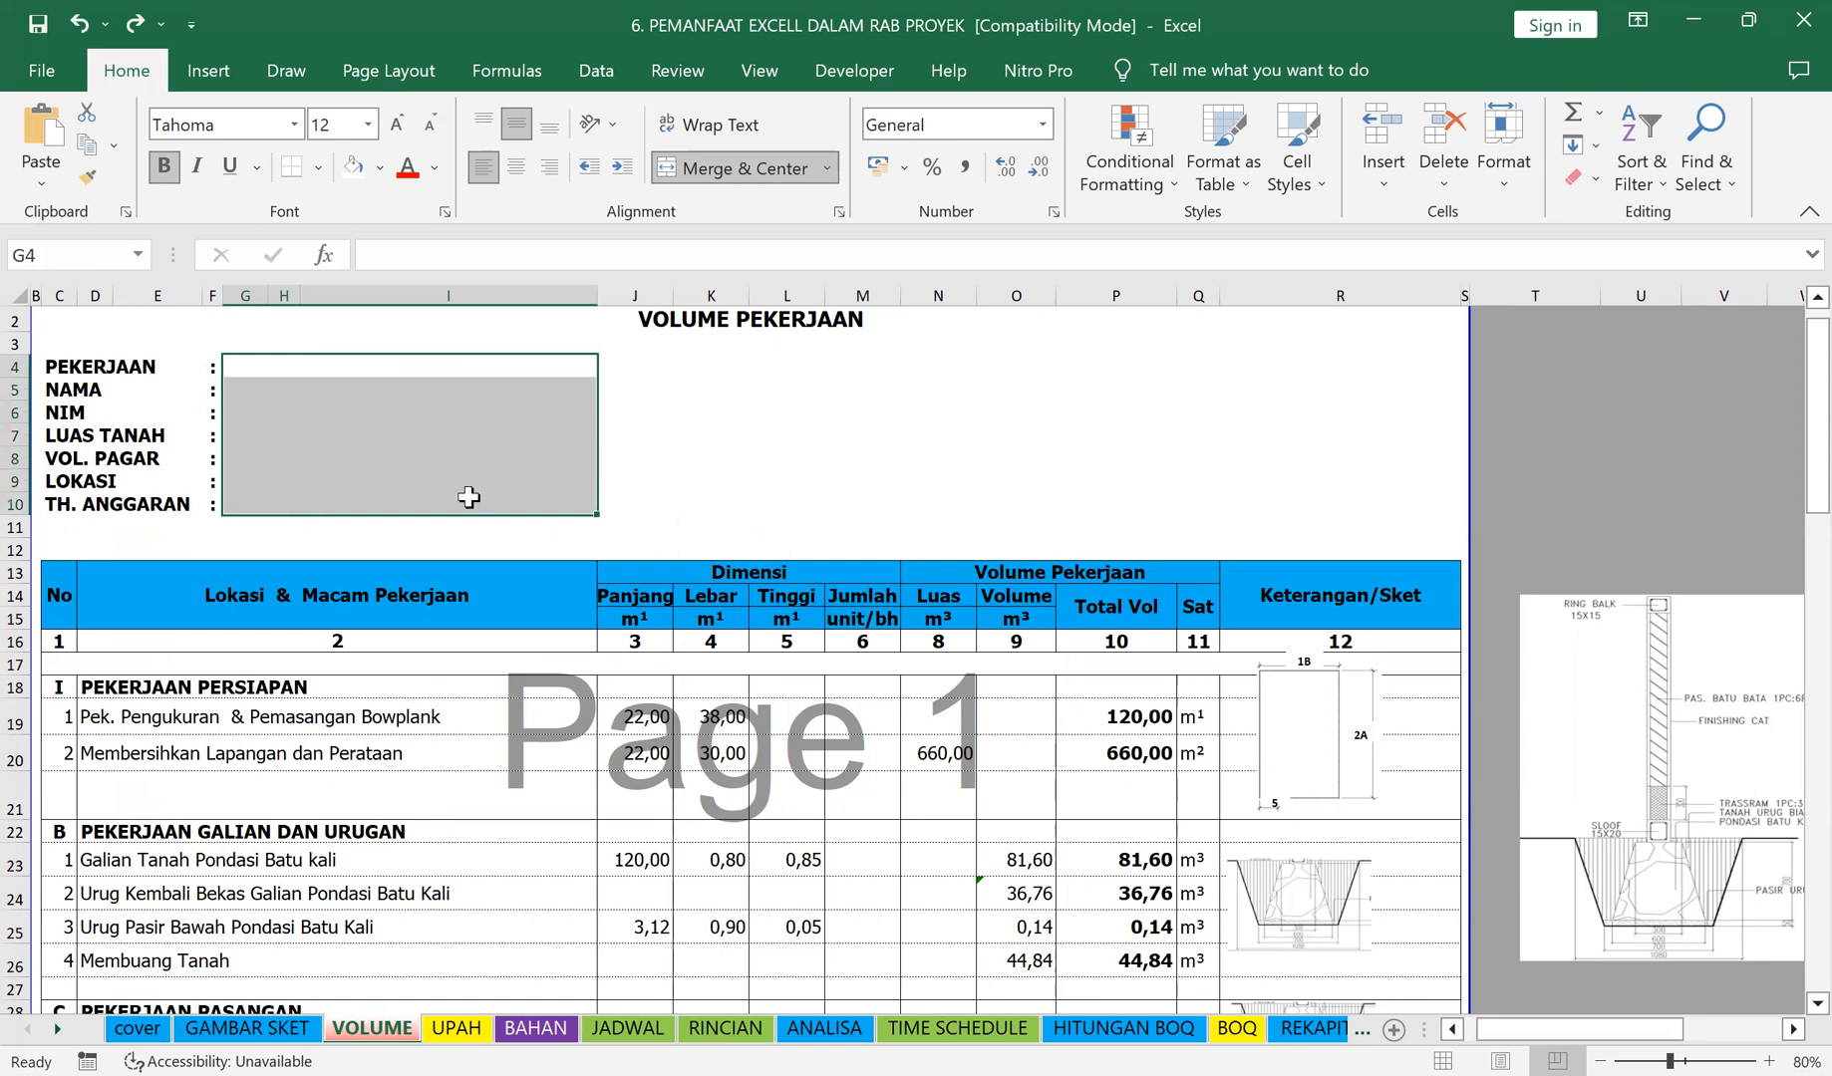
{"action": "left_click", "coordinate": [793, 367]}
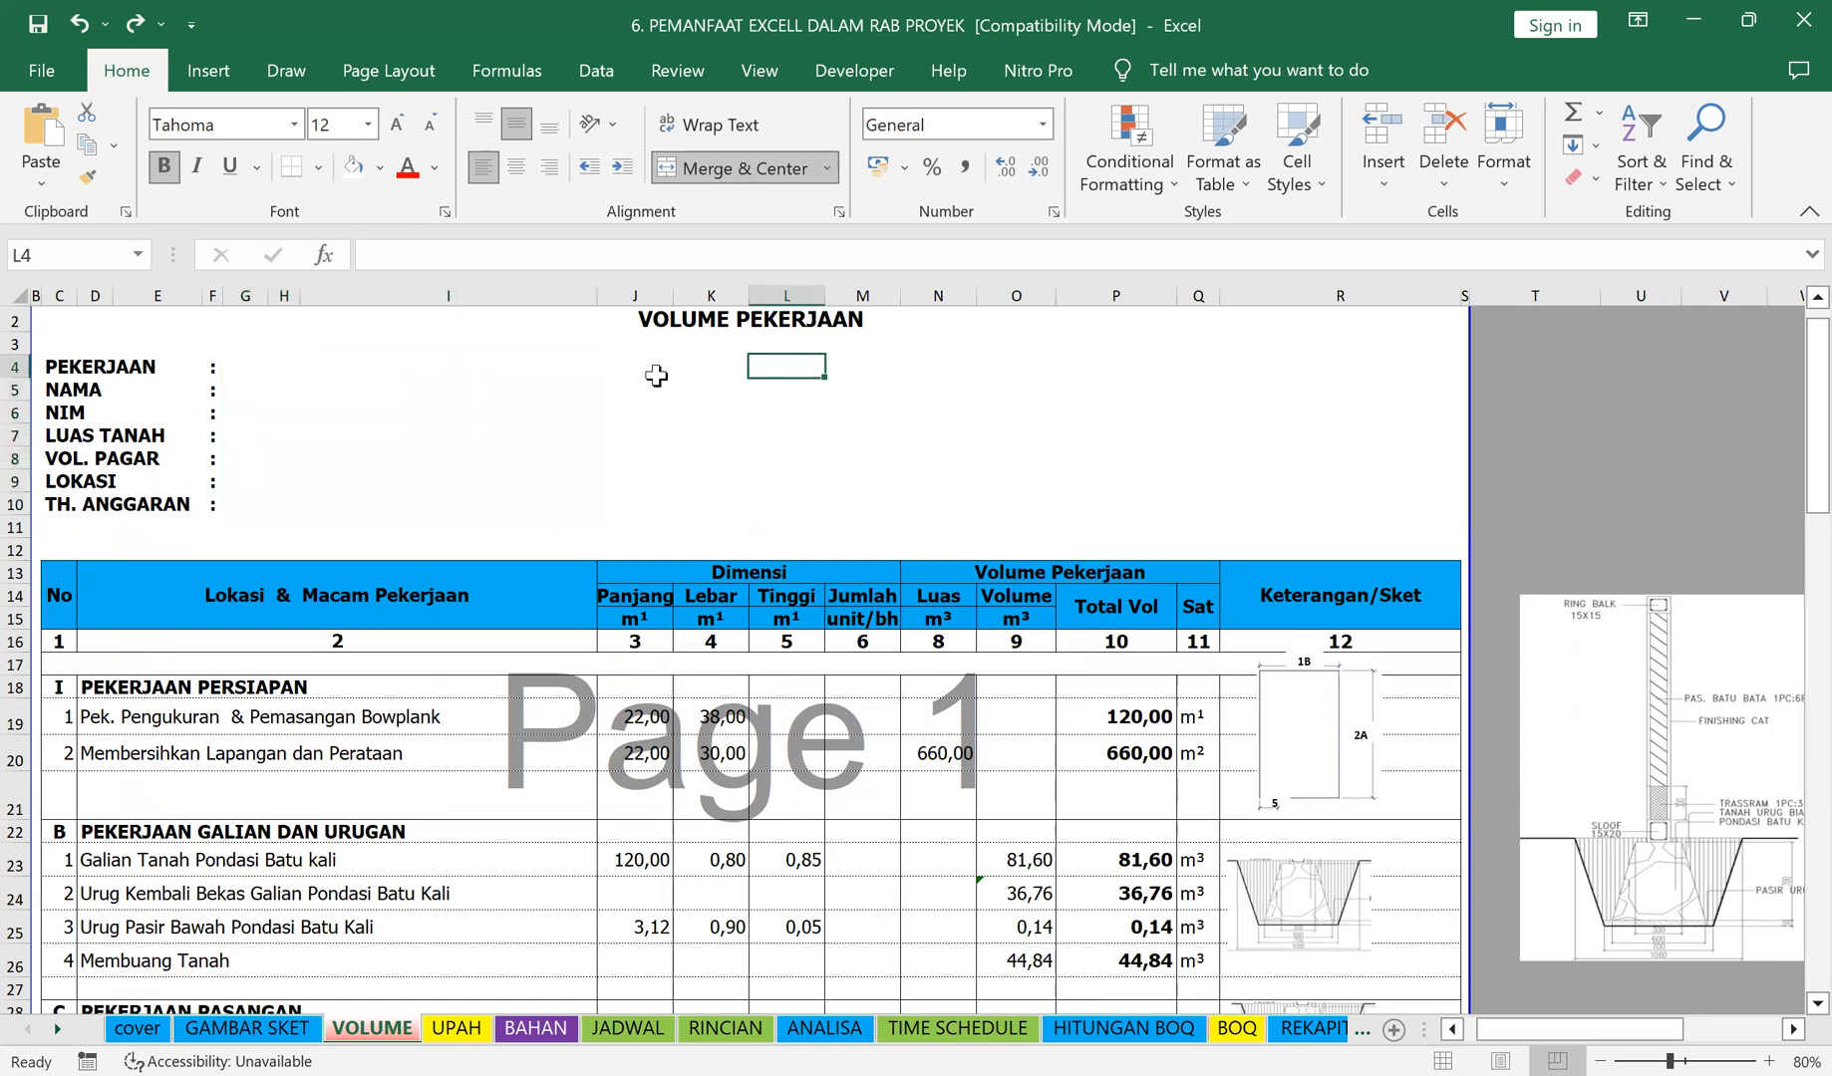
{"action": "left_click", "coordinate": [251, 367]}
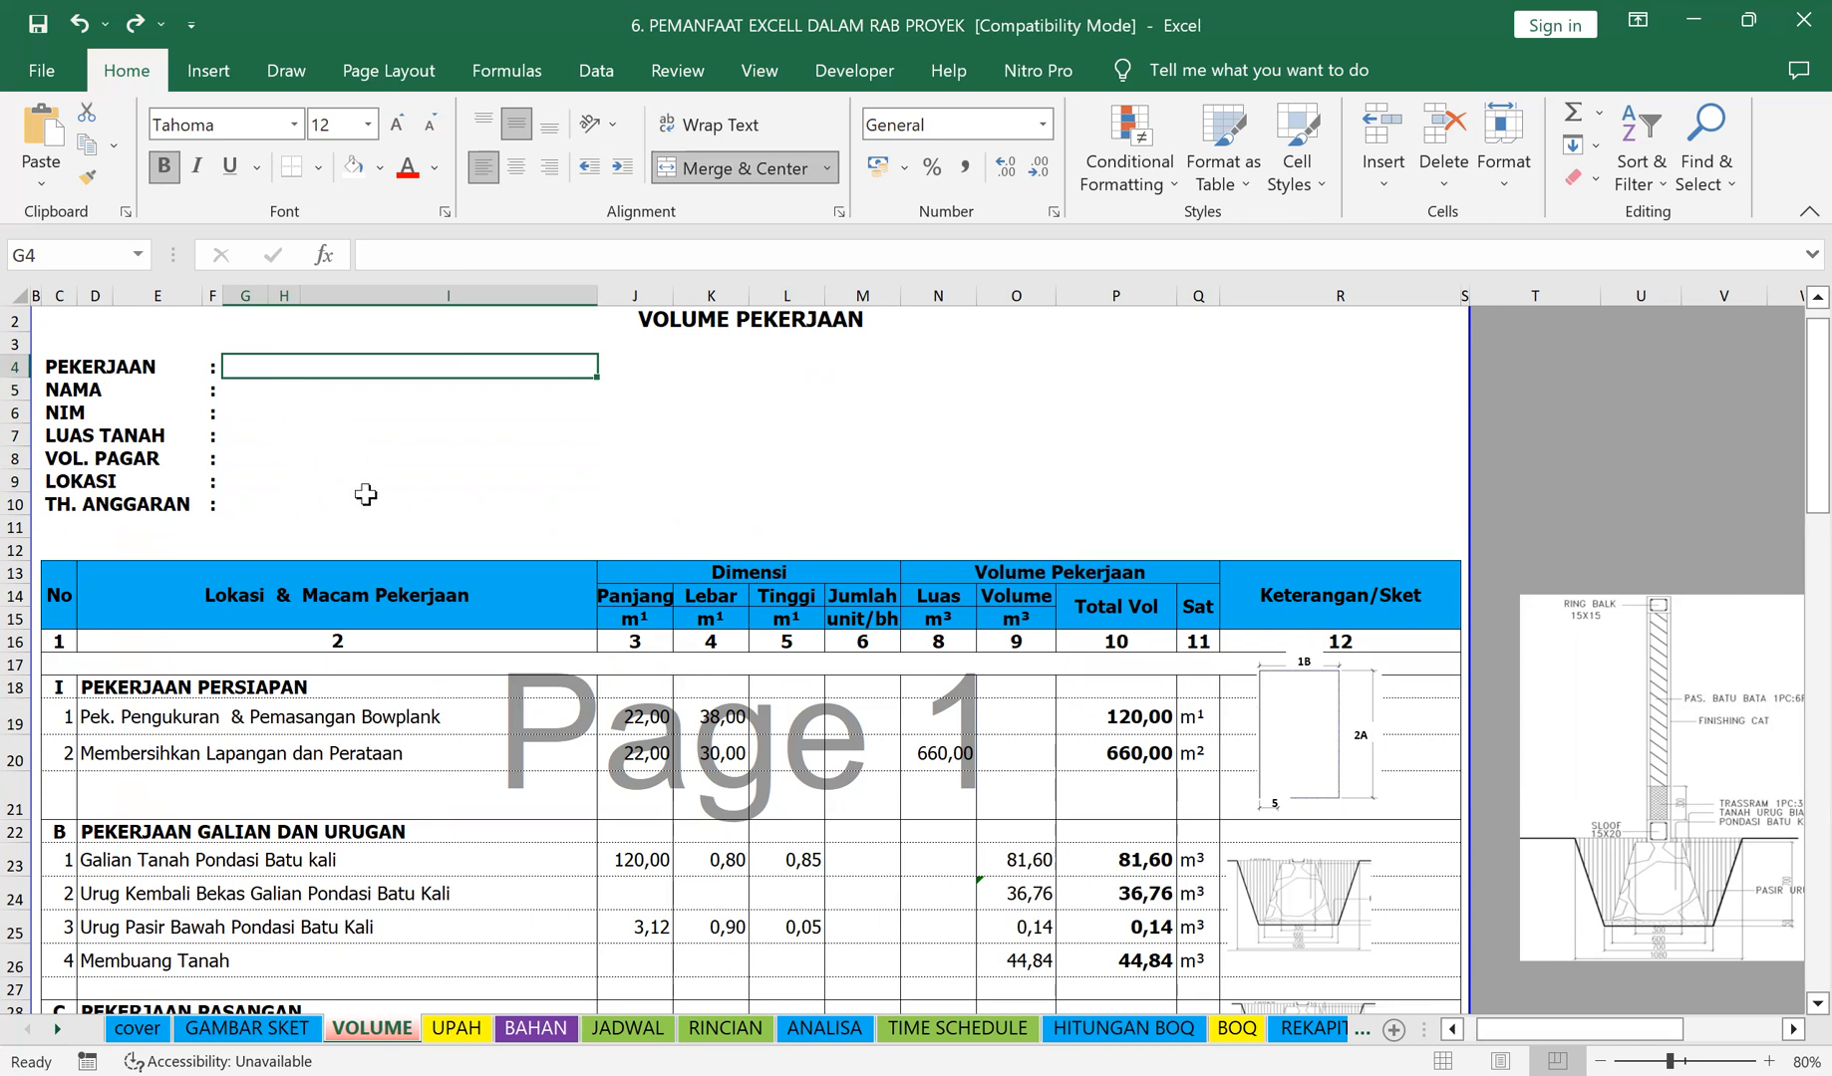
{"action": "type", "text": "="}
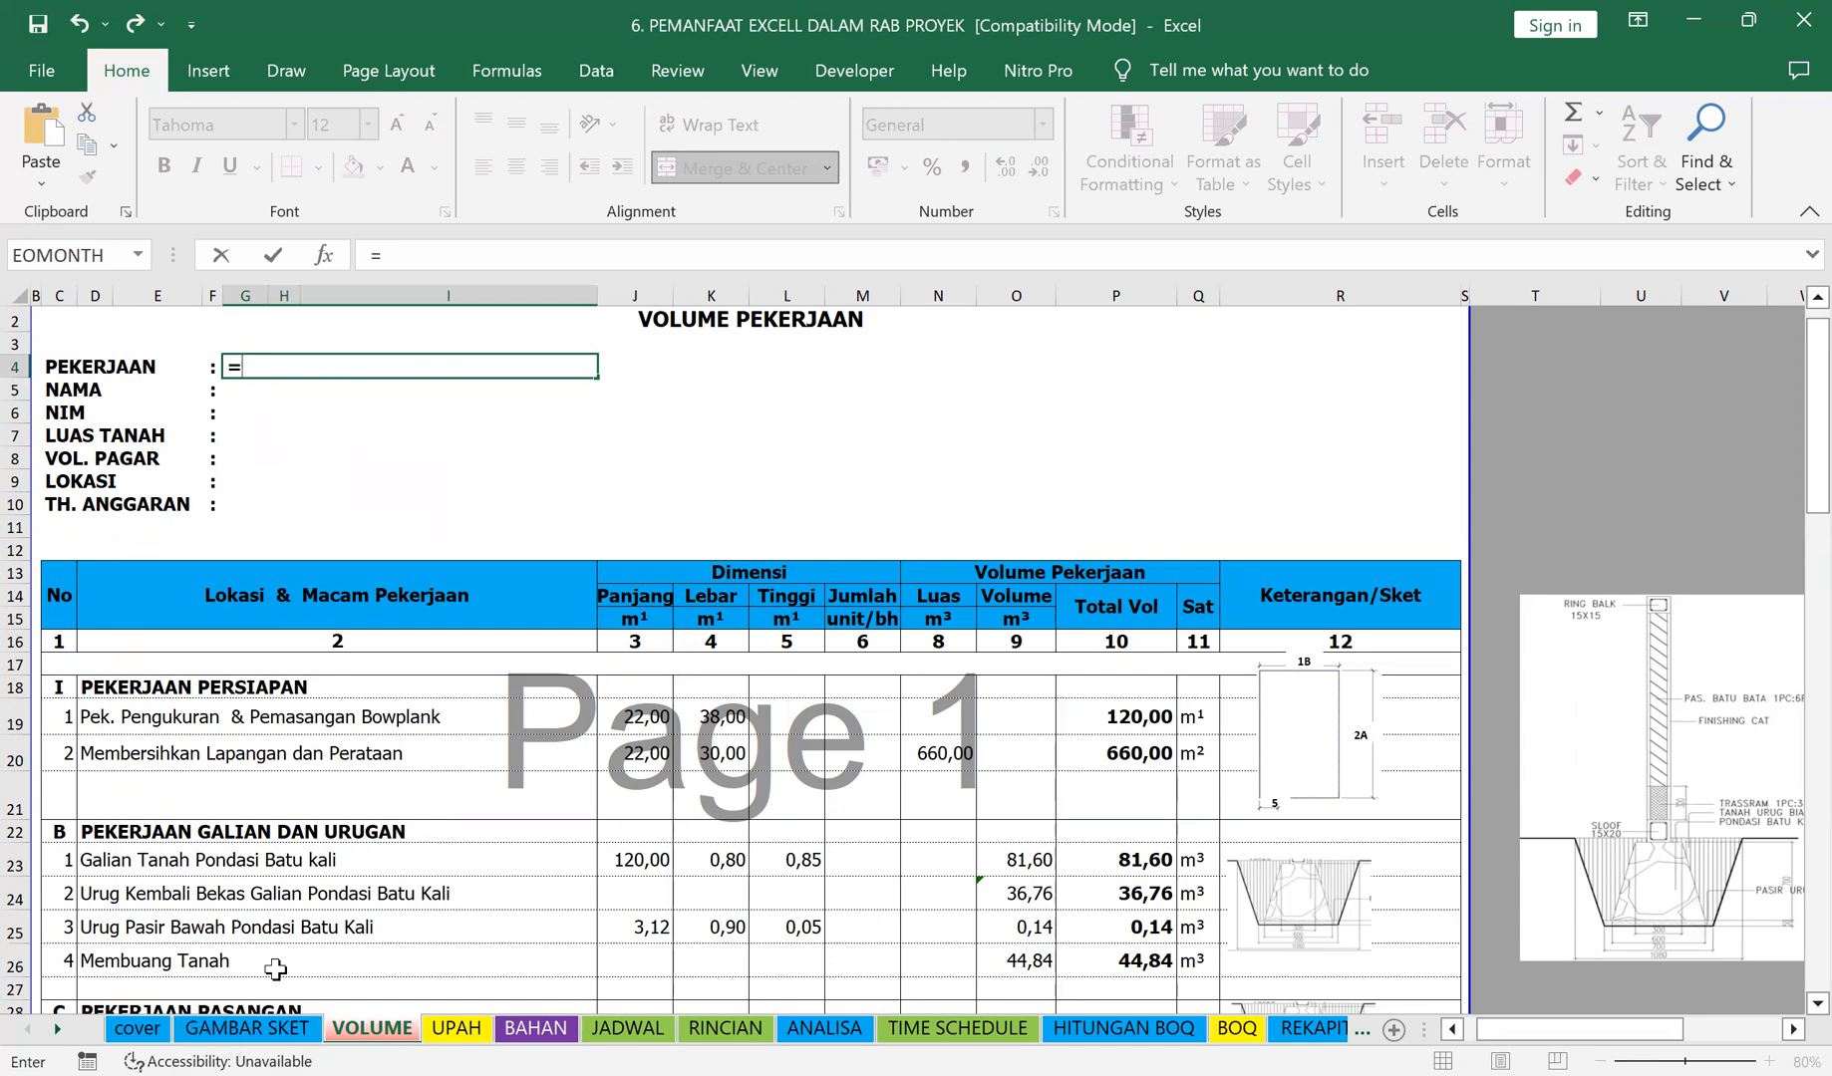
{"action": "left_click", "coordinate": [213, 1027]}
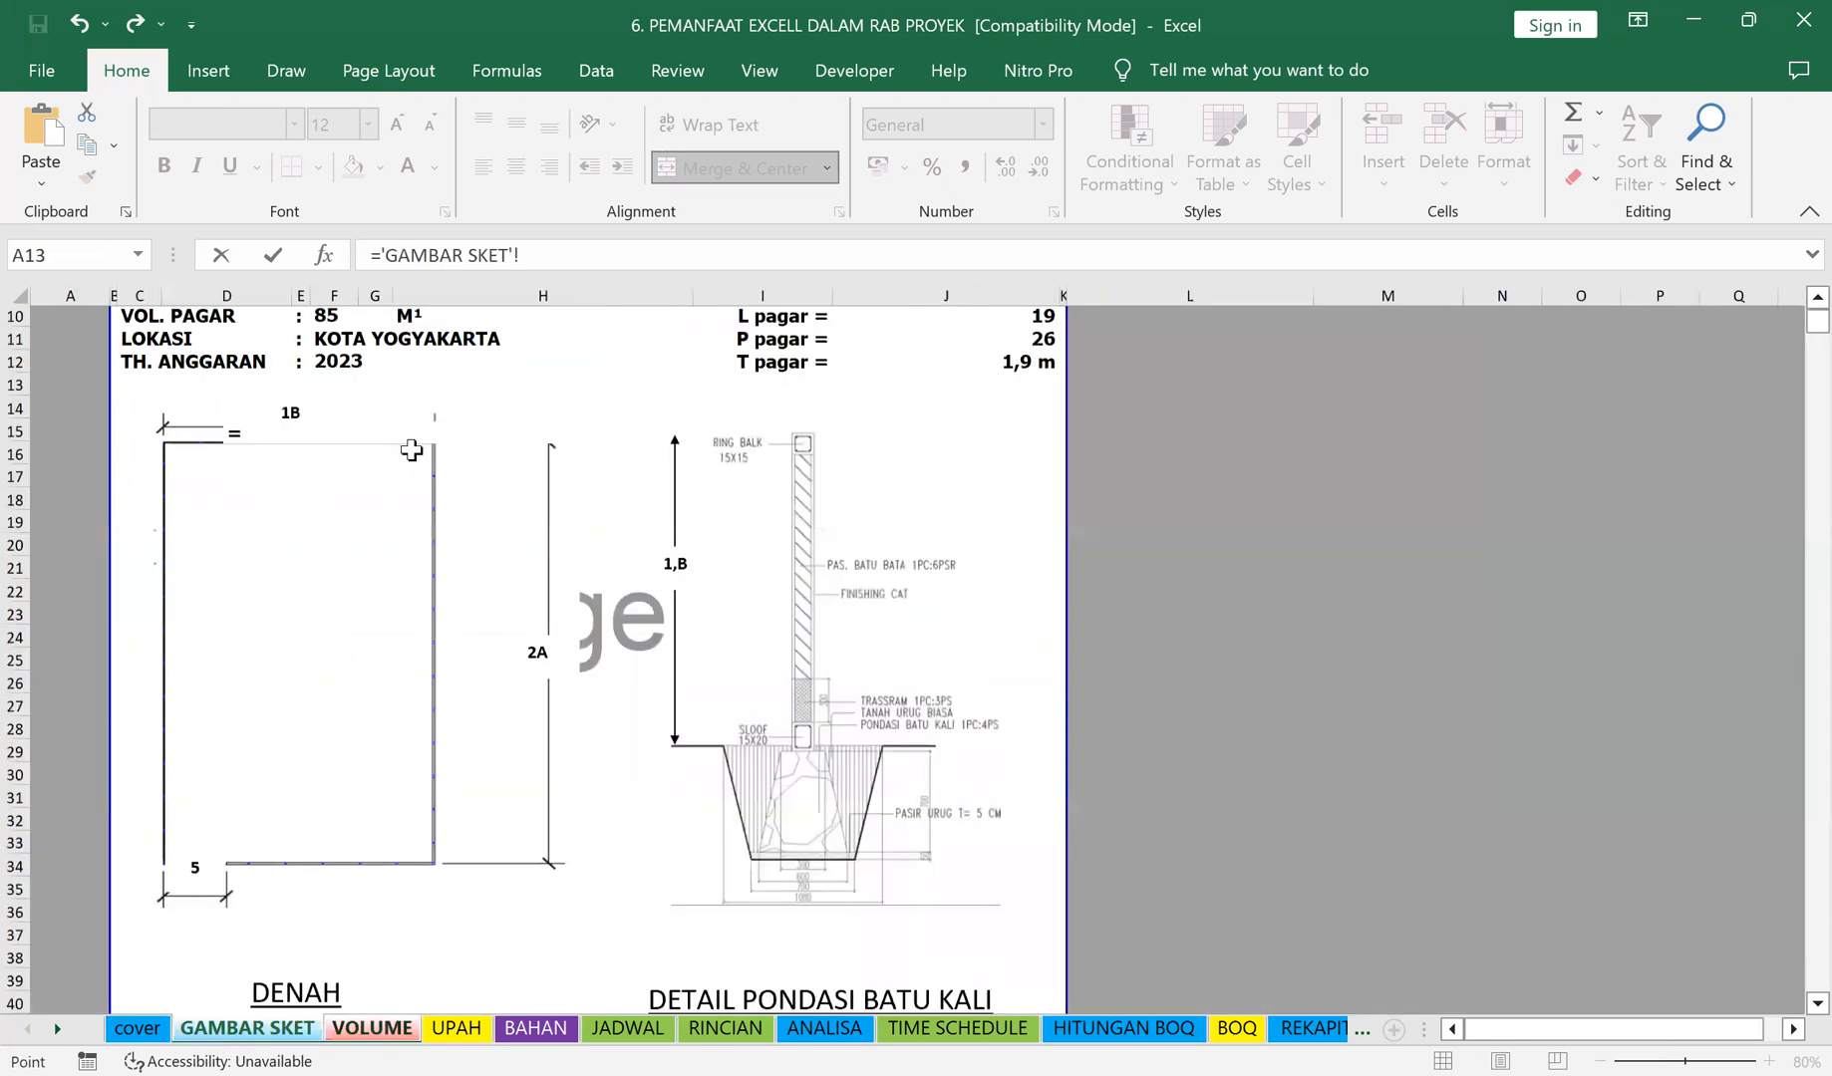
{"action": "scroll", "coordinate": [414, 439], "scroll_direction": "up", "scroll_amount": 1}
{"action": "scroll", "coordinate": [416, 430], "scroll_direction": "up", "scroll_amount": 2}
{"action": "left_click", "coordinate": [325, 441]}
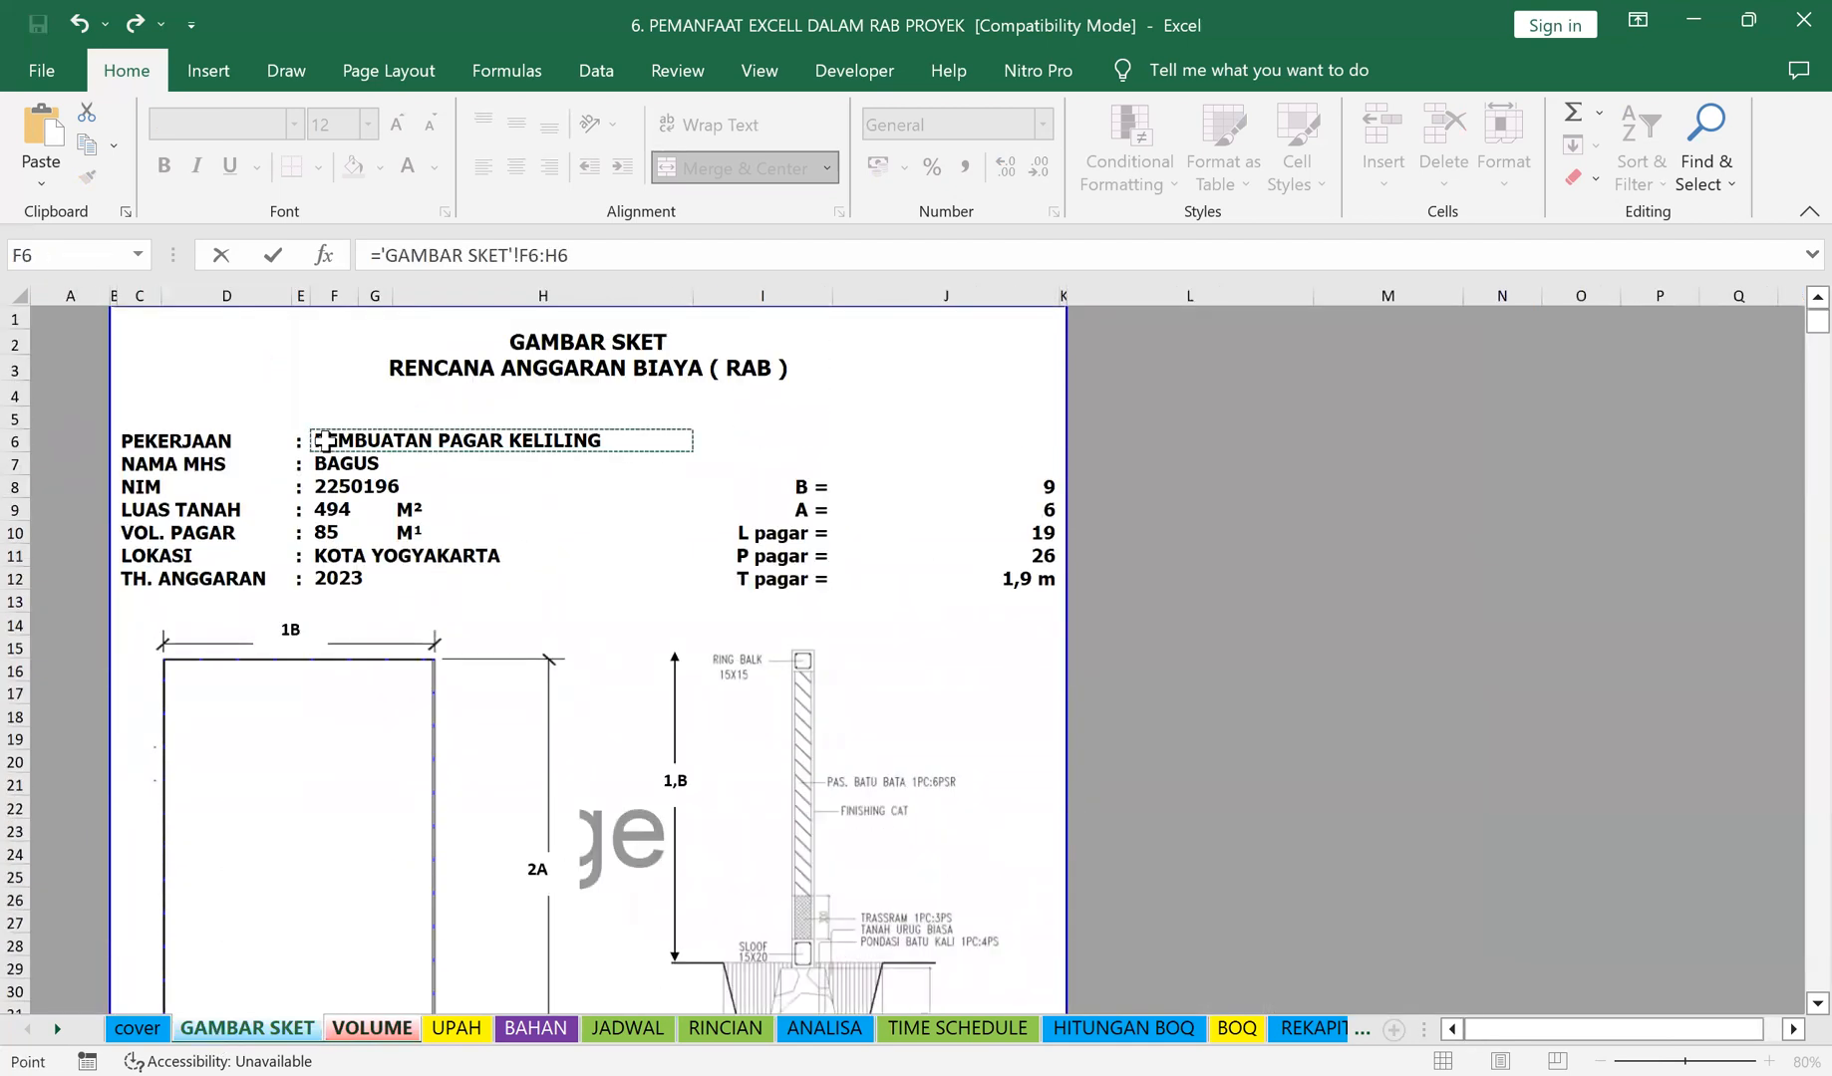
{"action": "key", "text": "Return"}
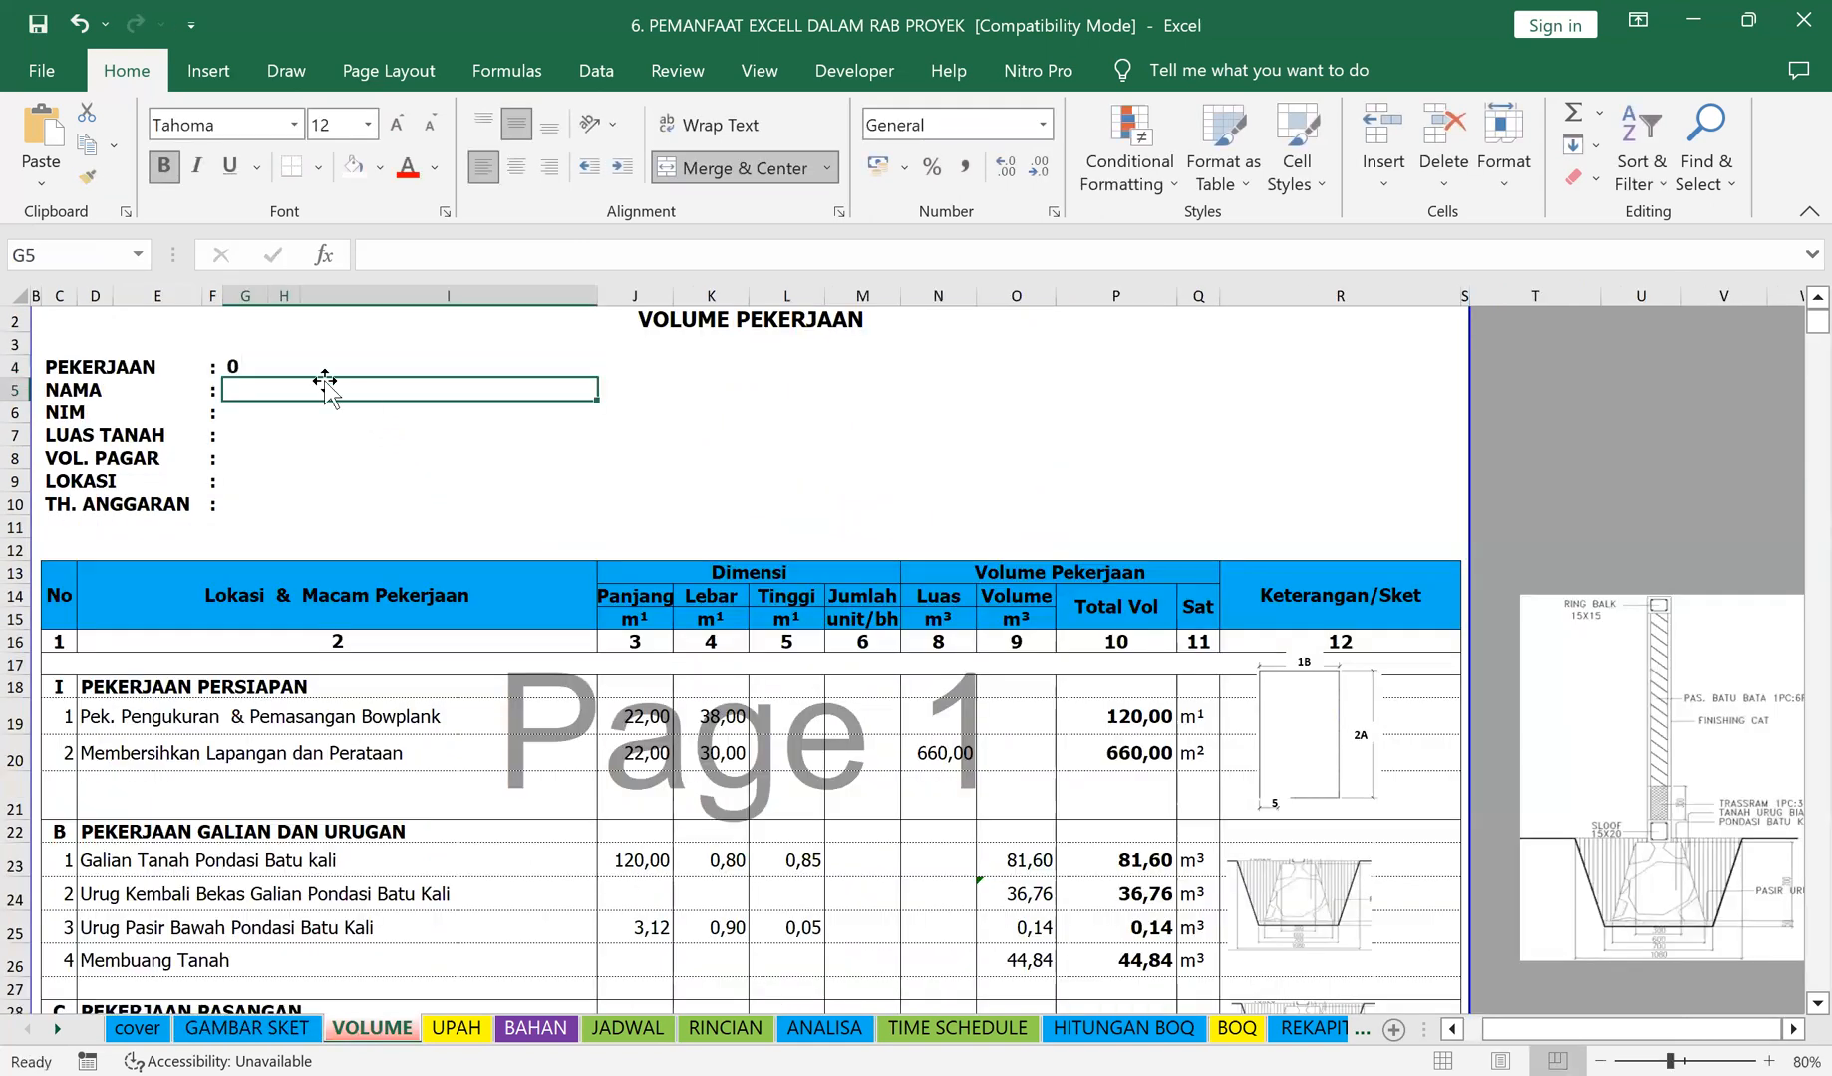
Step: Shorten the PEKERJAAN reference in G4 to the single cell ='GAMBAR SKET'!F6 by removing :H6
{"action": "left_click", "coordinate": [255, 366]}
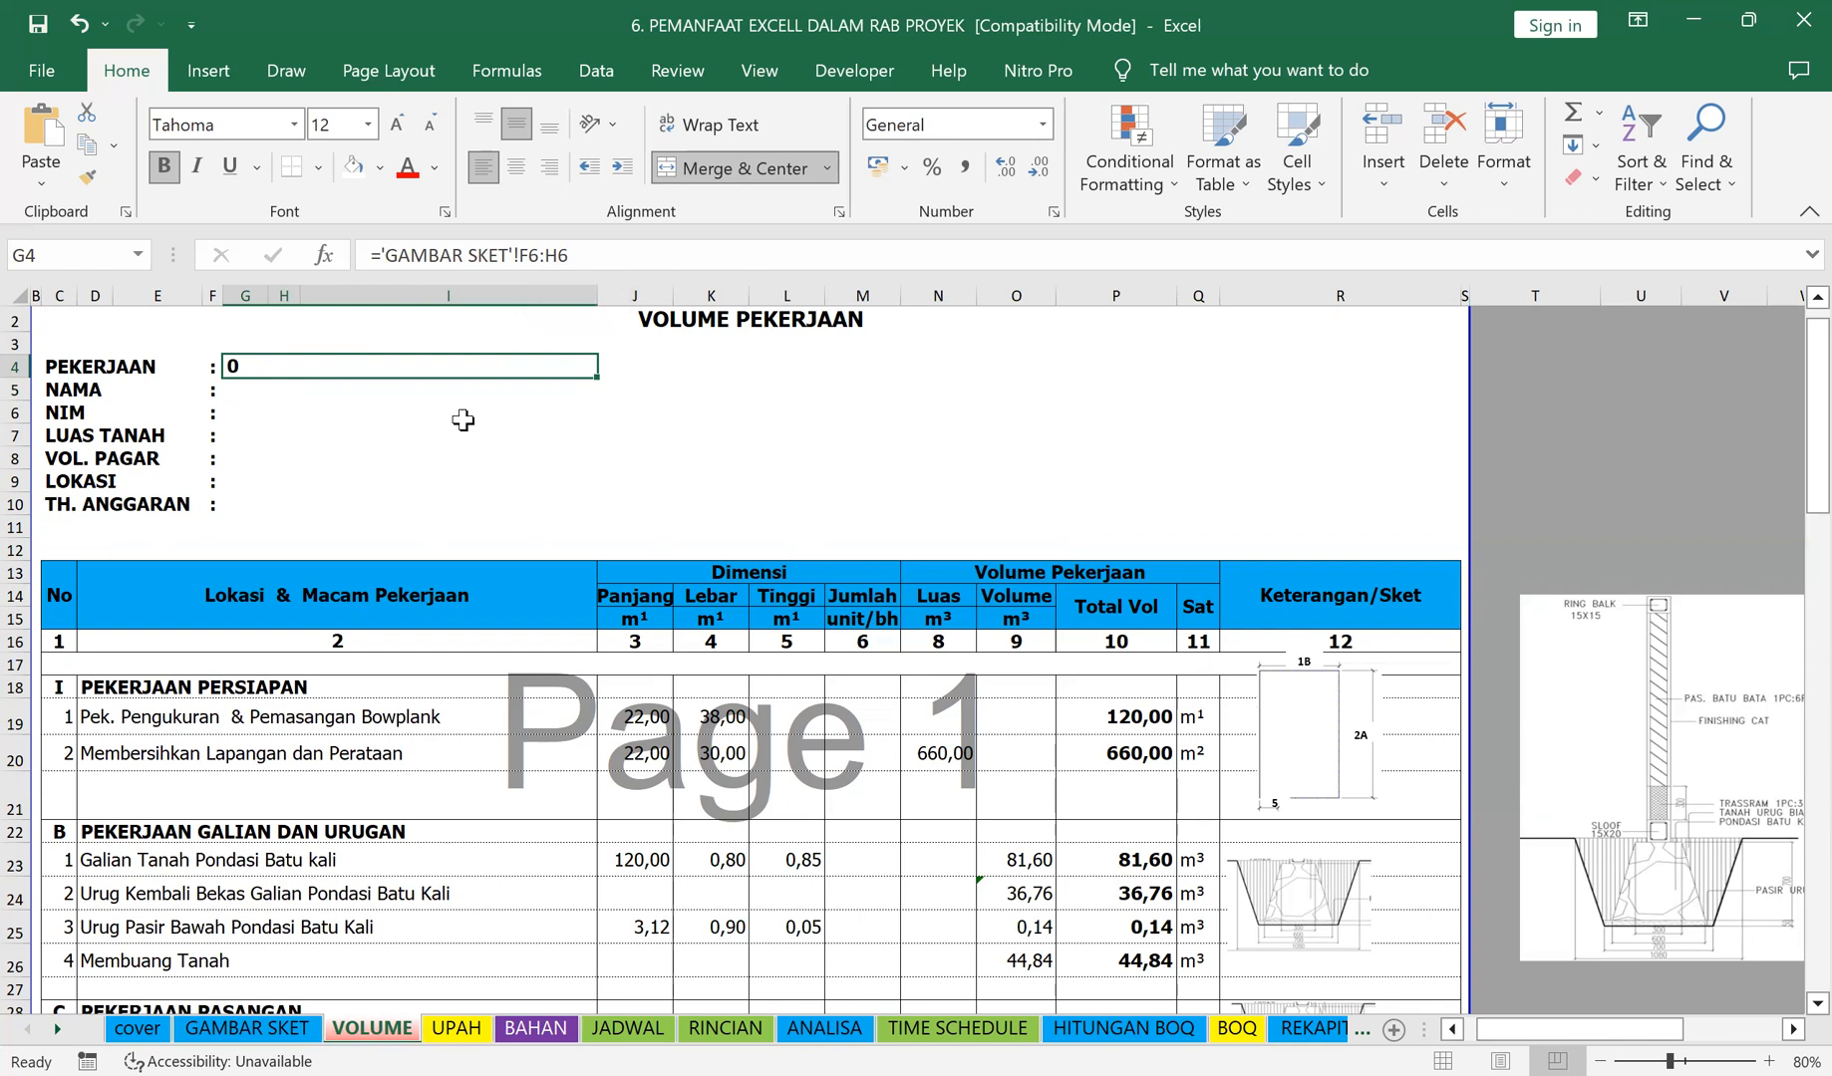
{"action": "left_click", "coordinate": [539, 256]}
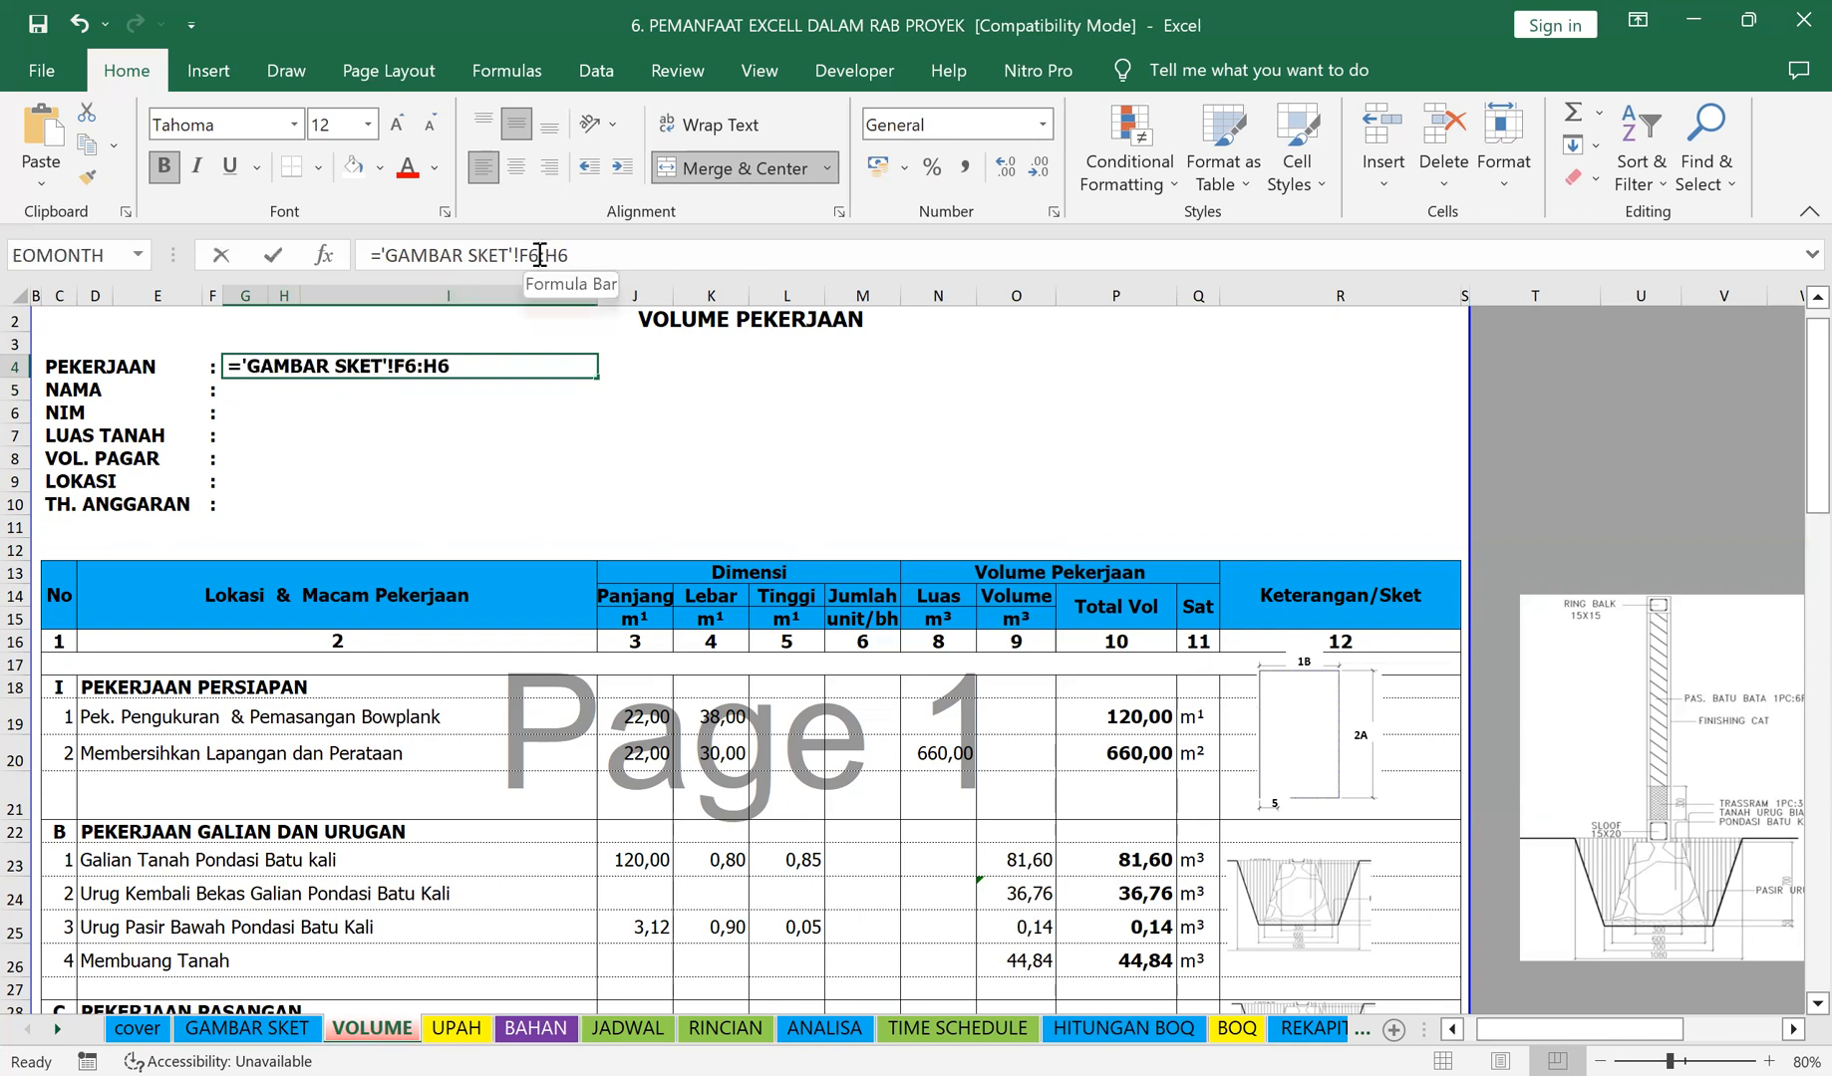
{"action": "left_click_drag", "start_coordinate": [545, 257], "coordinate": [598, 262]}
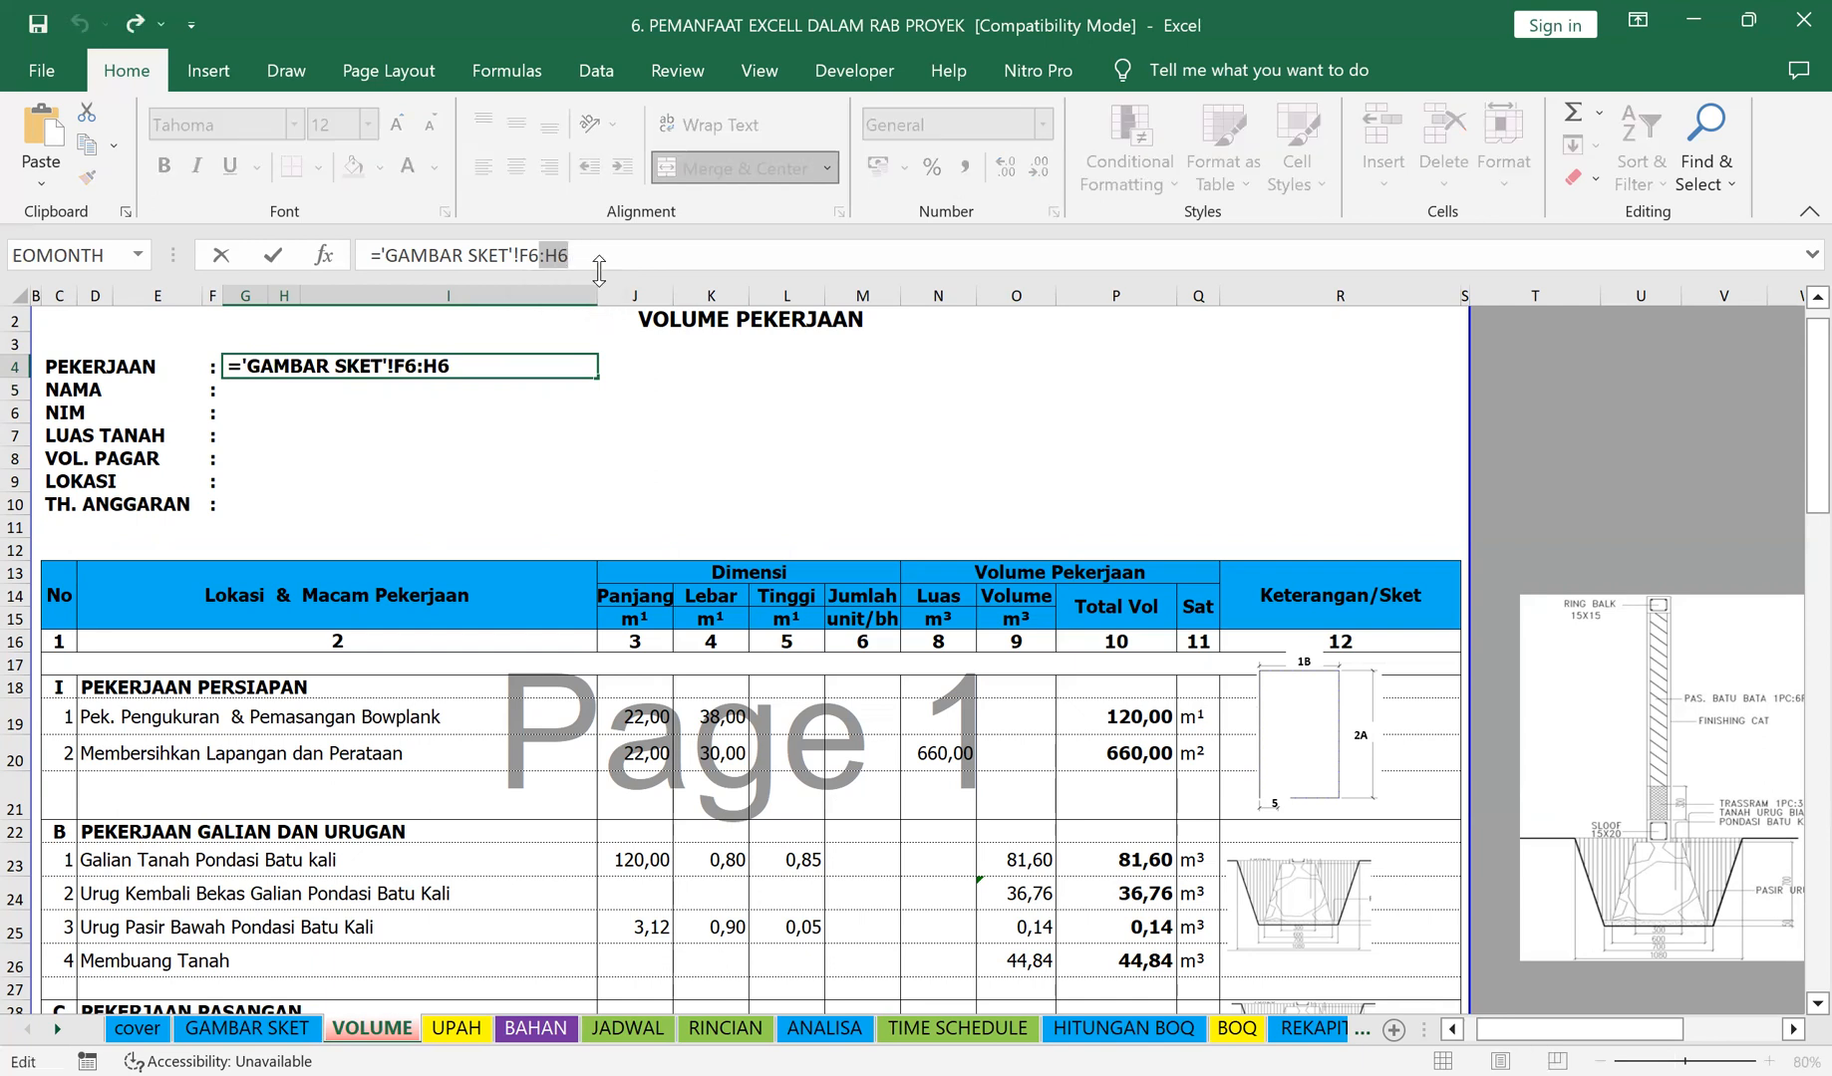
{"action": "key", "text": "BackSpace"}
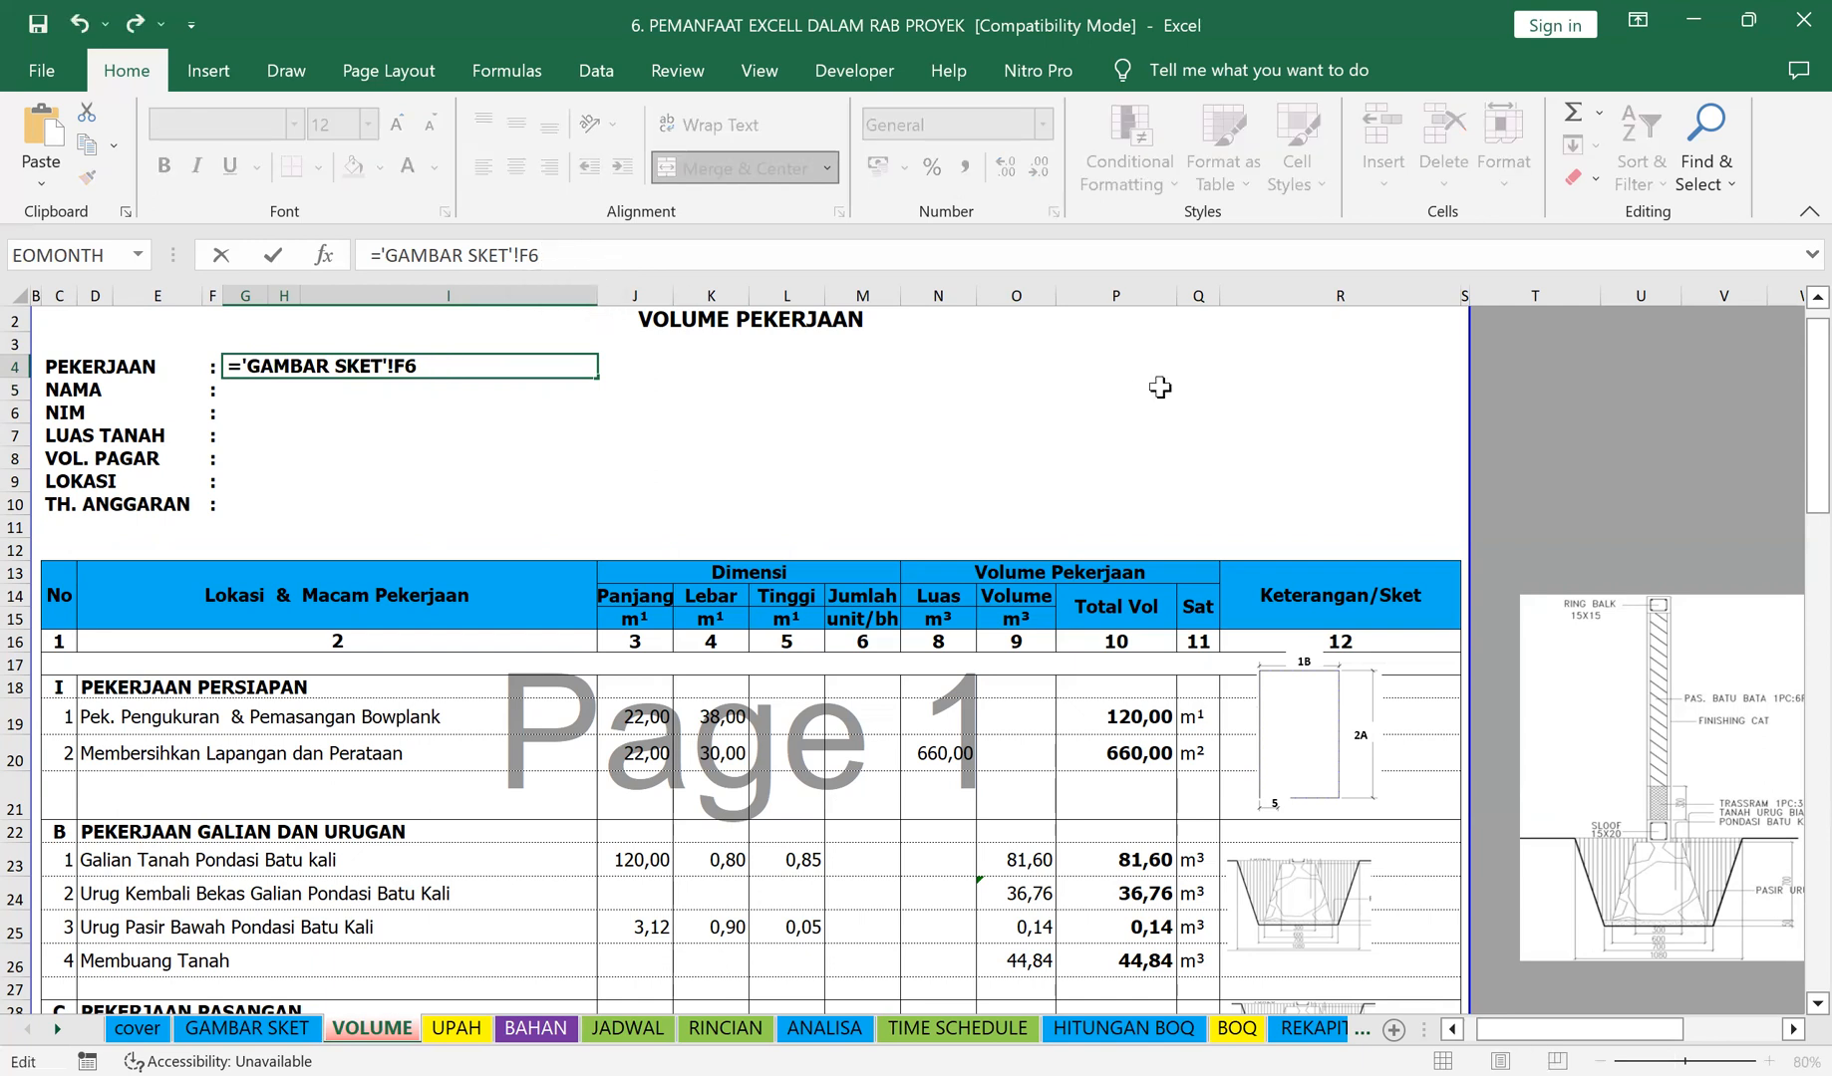
{"action": "key", "text": "Return"}
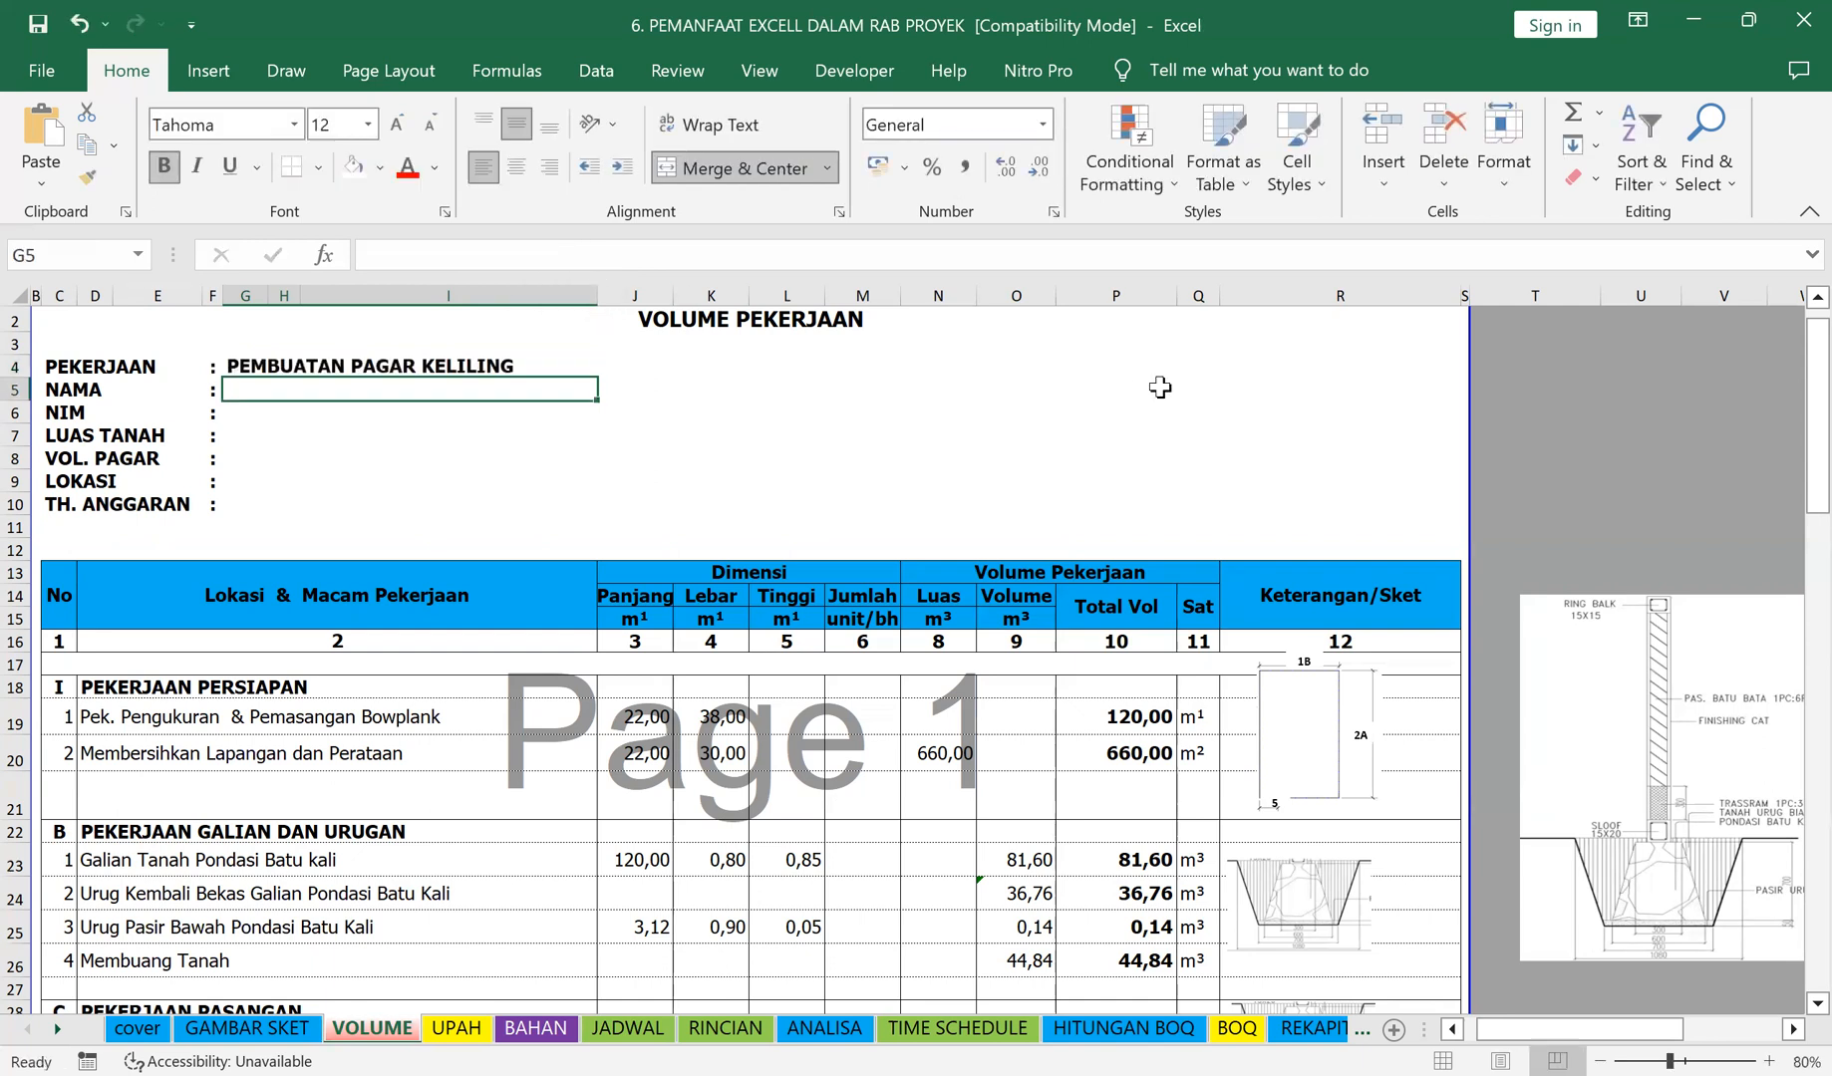
Step: Try to fill the PEKERJAAN link from G4 down through the TH. ANGGARAN row, and check the cell merging below it
{"action": "left_click", "coordinate": [246, 362]}
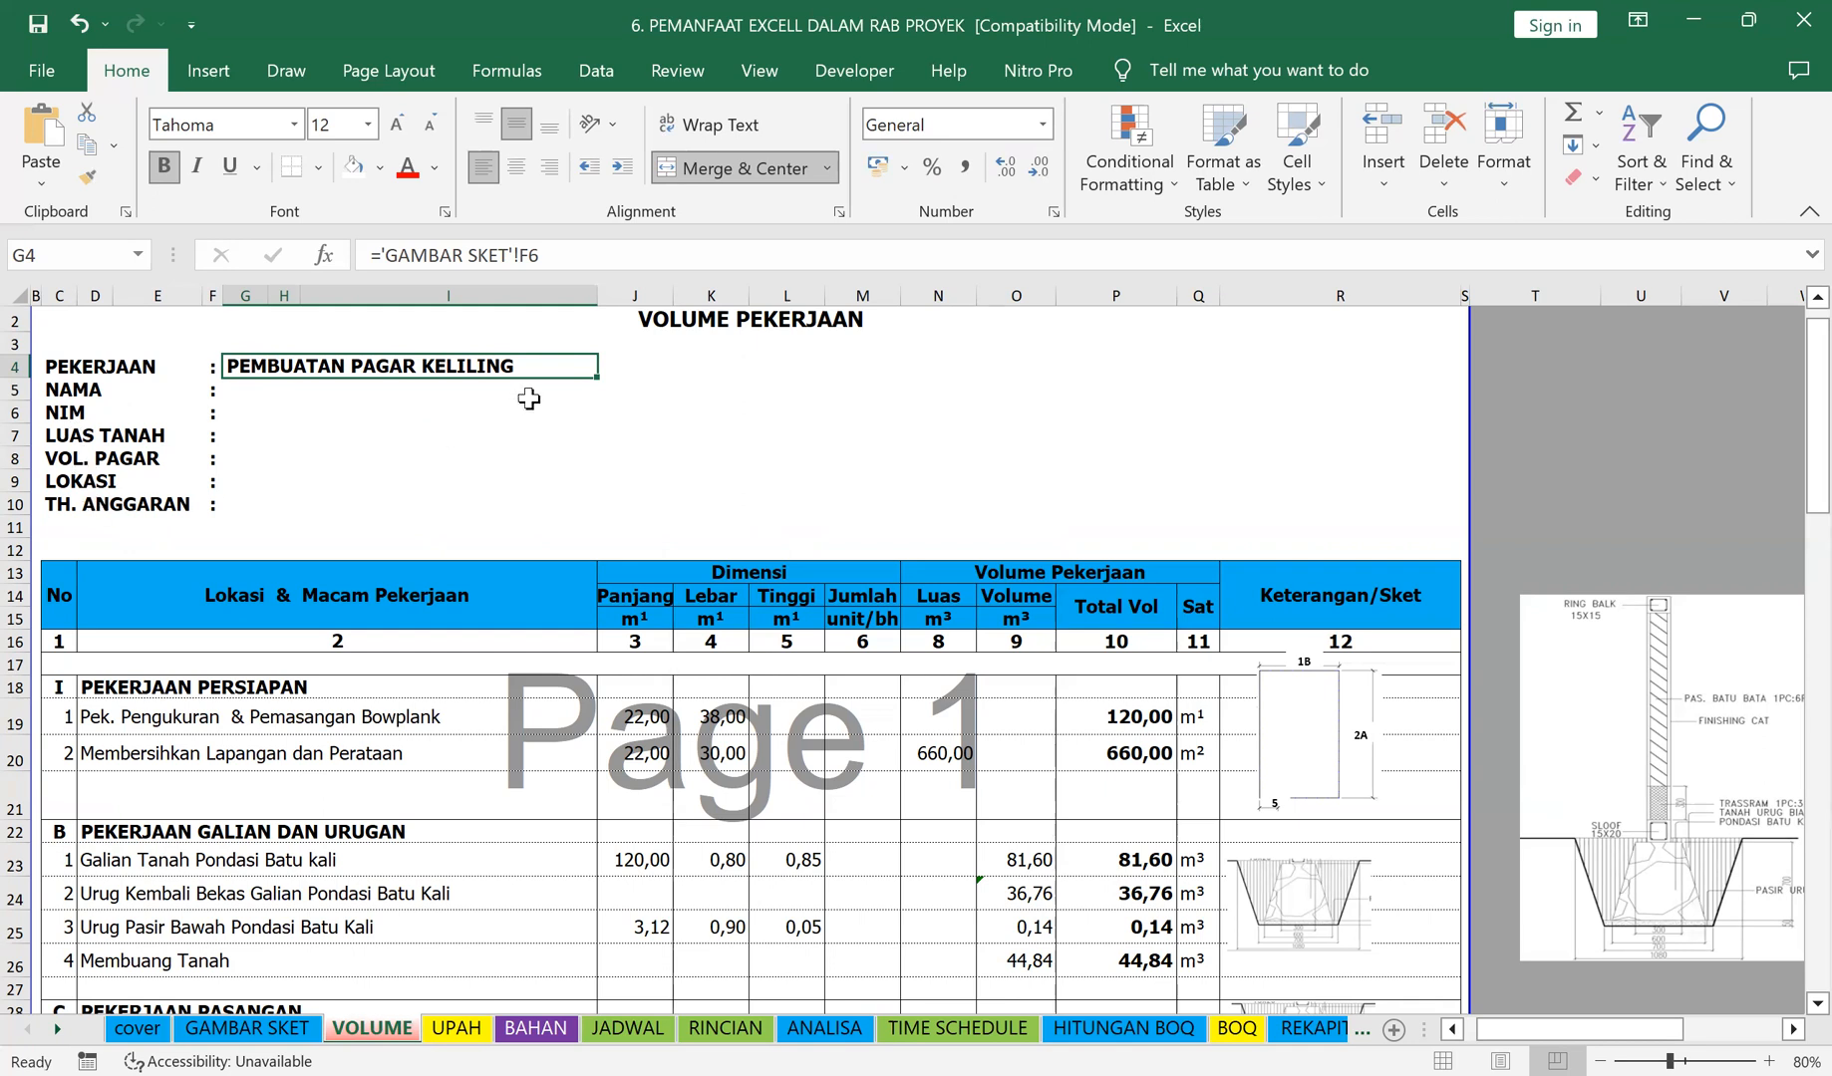
{"action": "left_click_drag", "start_coordinate": [601, 378], "coordinate": [570, 519]}
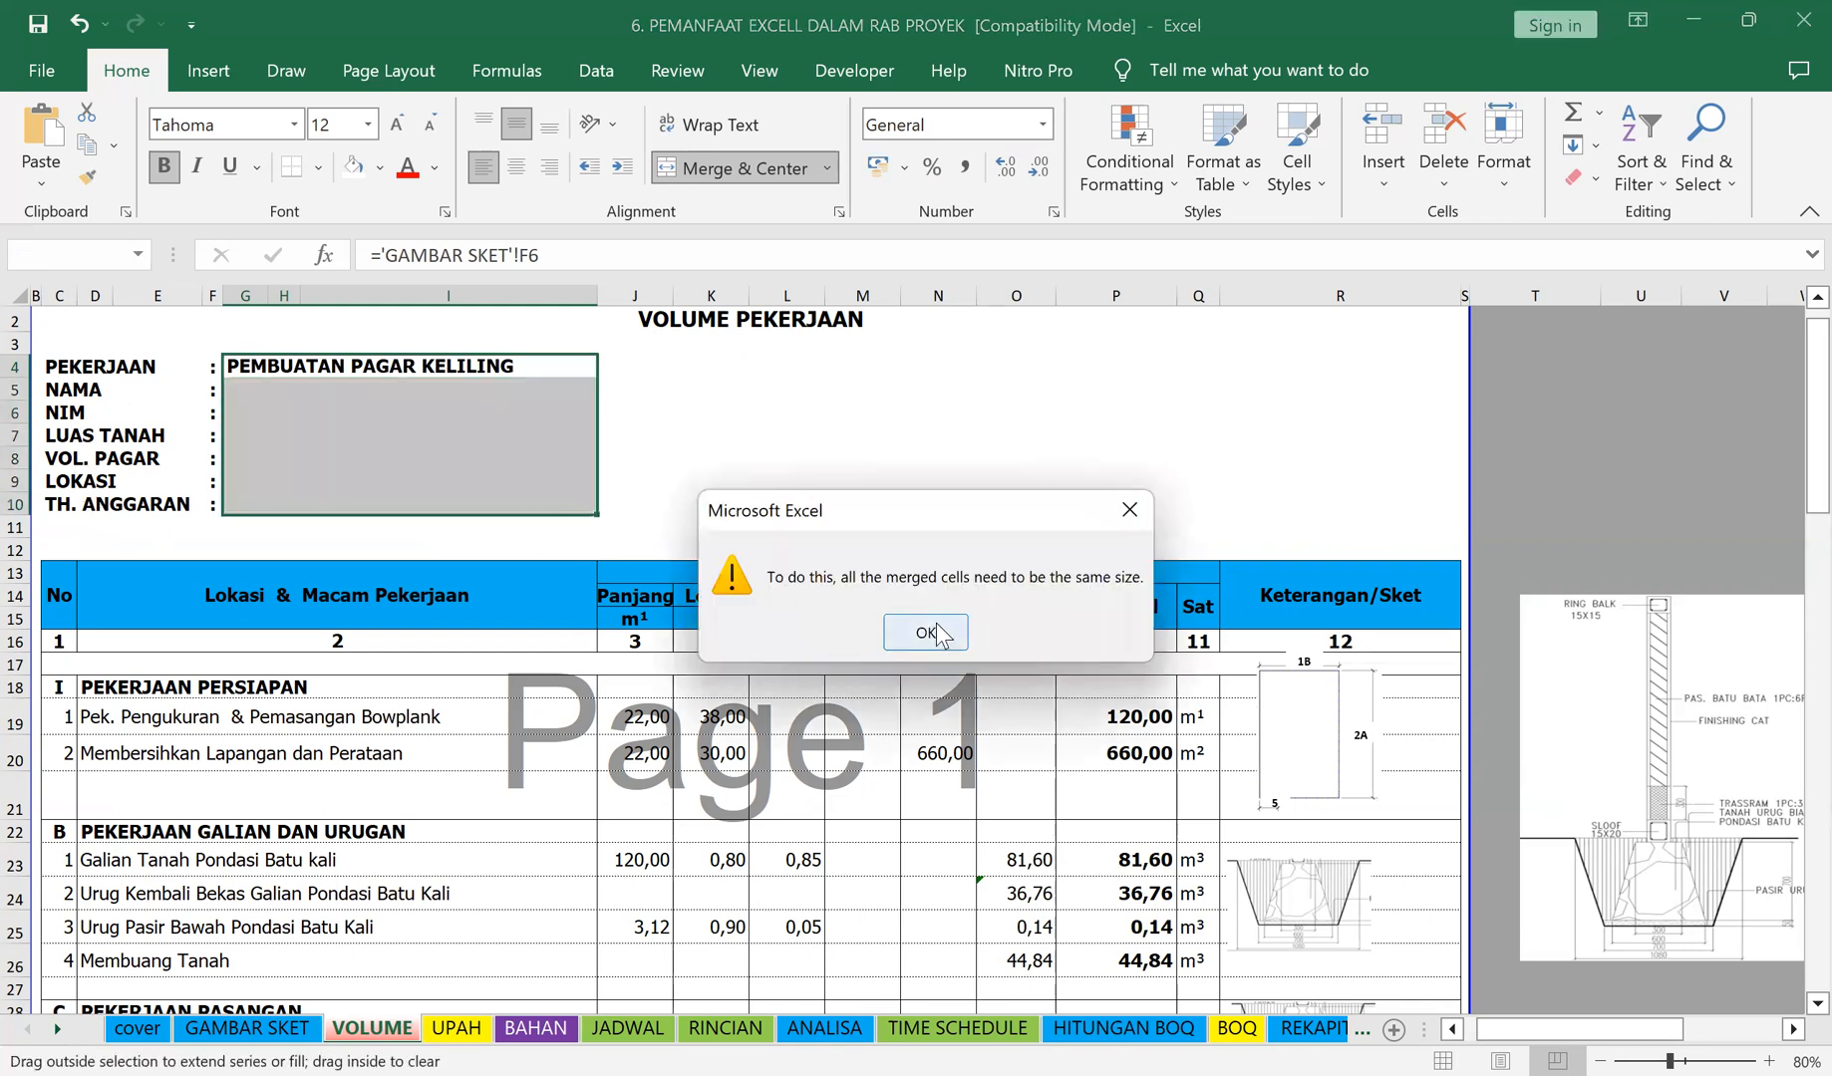
{"action": "left_click", "coordinate": [926, 631]}
{"action": "left_click", "coordinate": [360, 398]}
{"action": "left_click", "coordinate": [360, 453]}
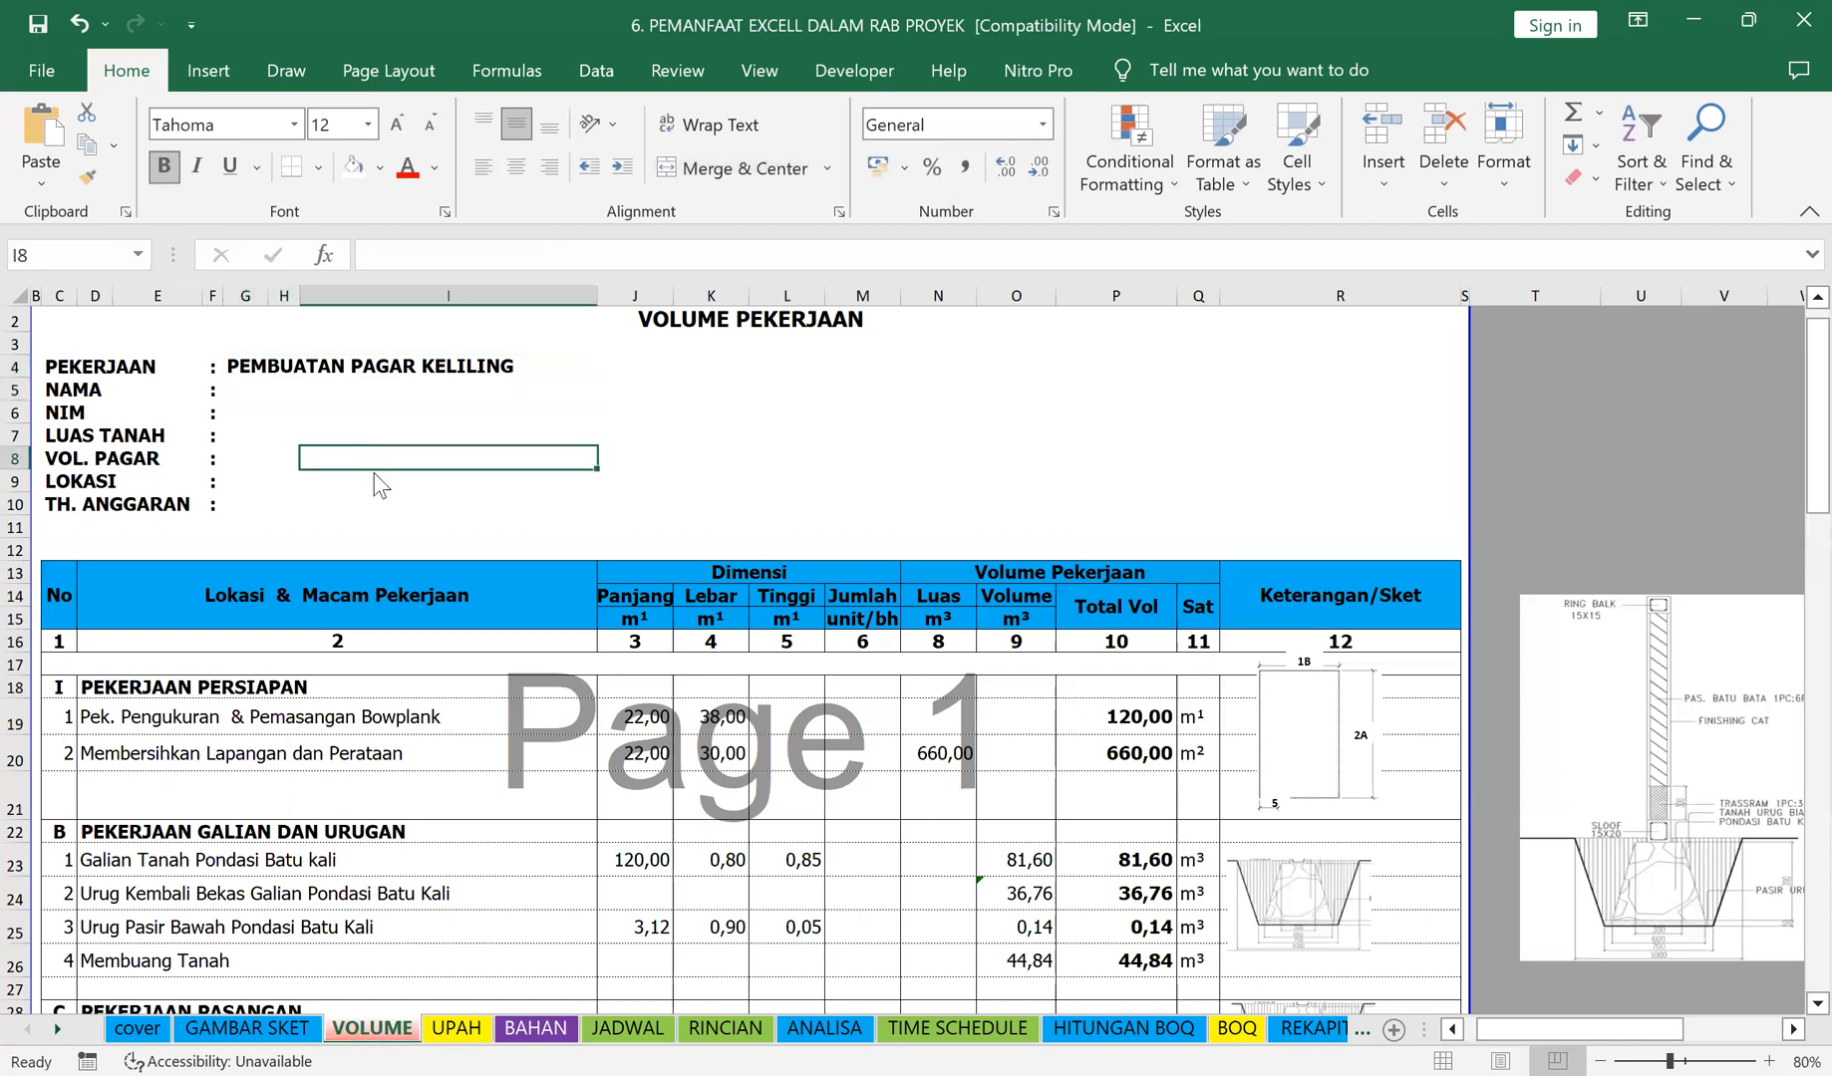
{"action": "left_click", "coordinate": [310, 498]}
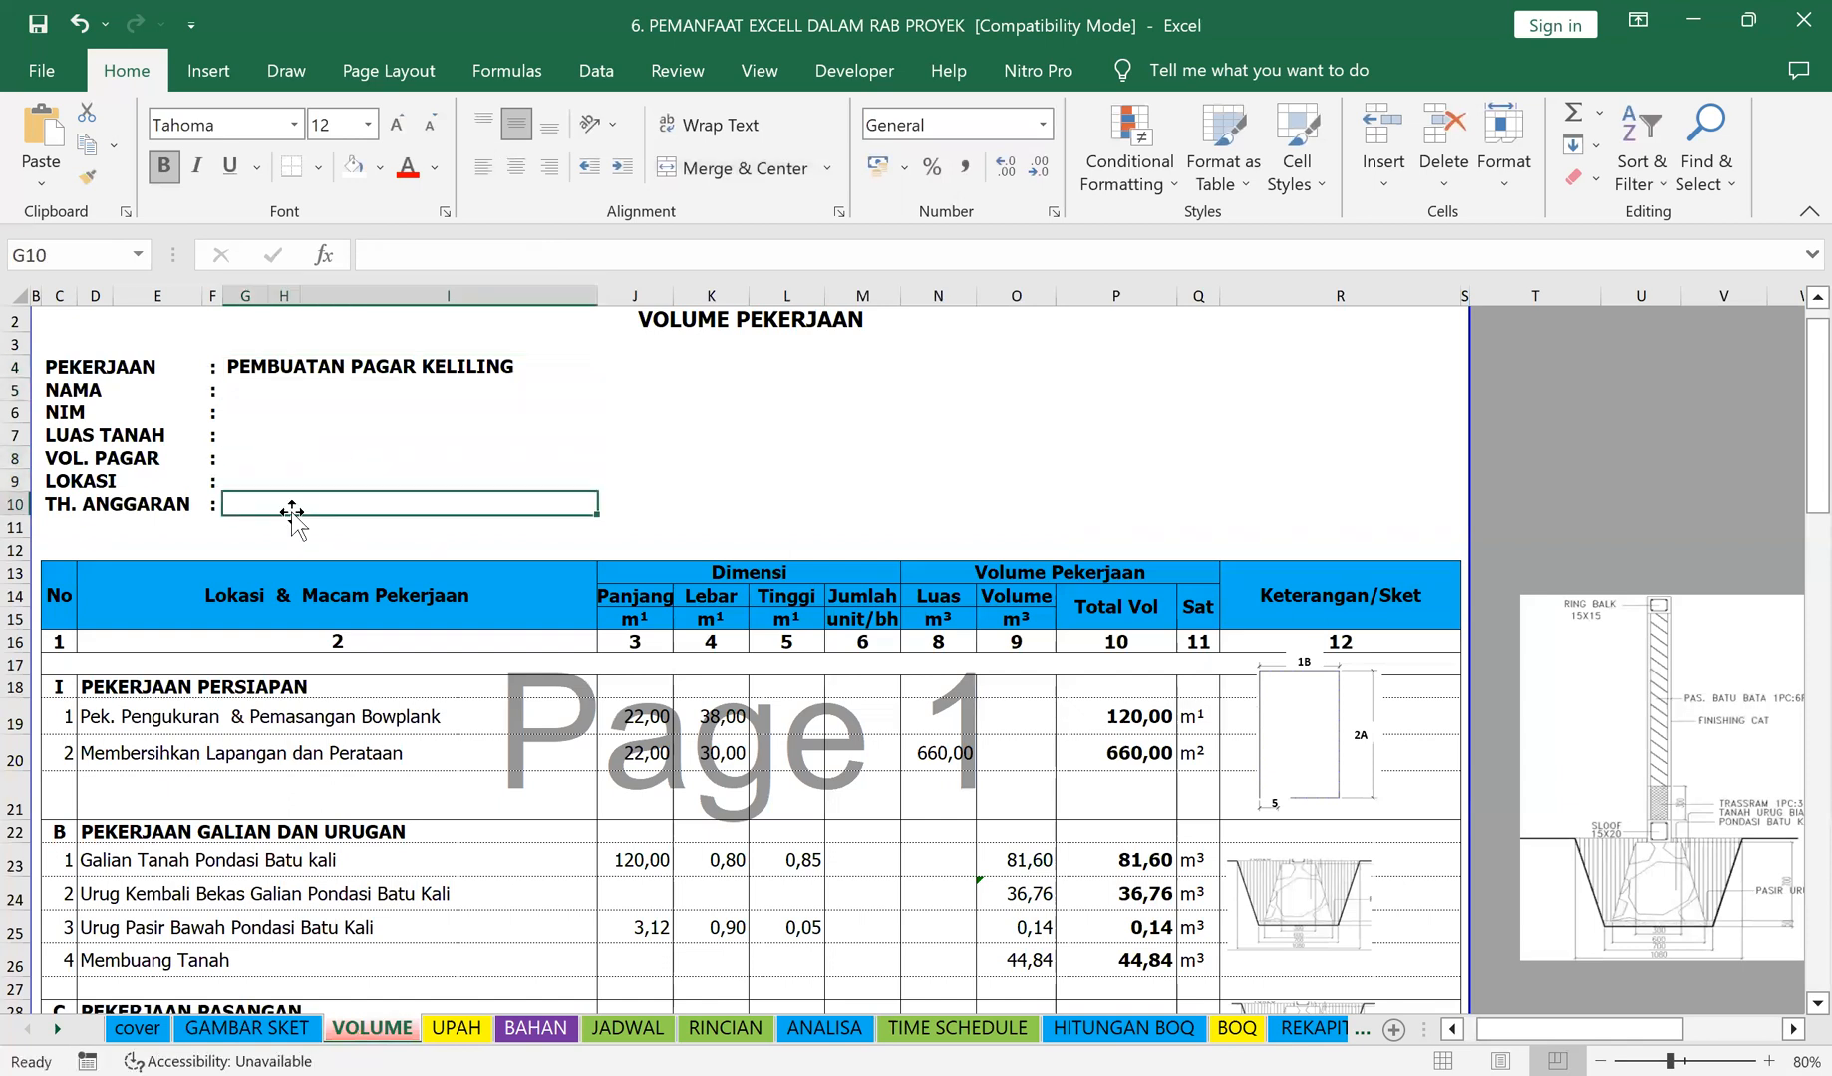
Step: Fill the PEKERJAAN link from G4 down to the NAMA and NIM rows, G5 and G6
{"action": "left_click", "coordinate": [249, 389]}
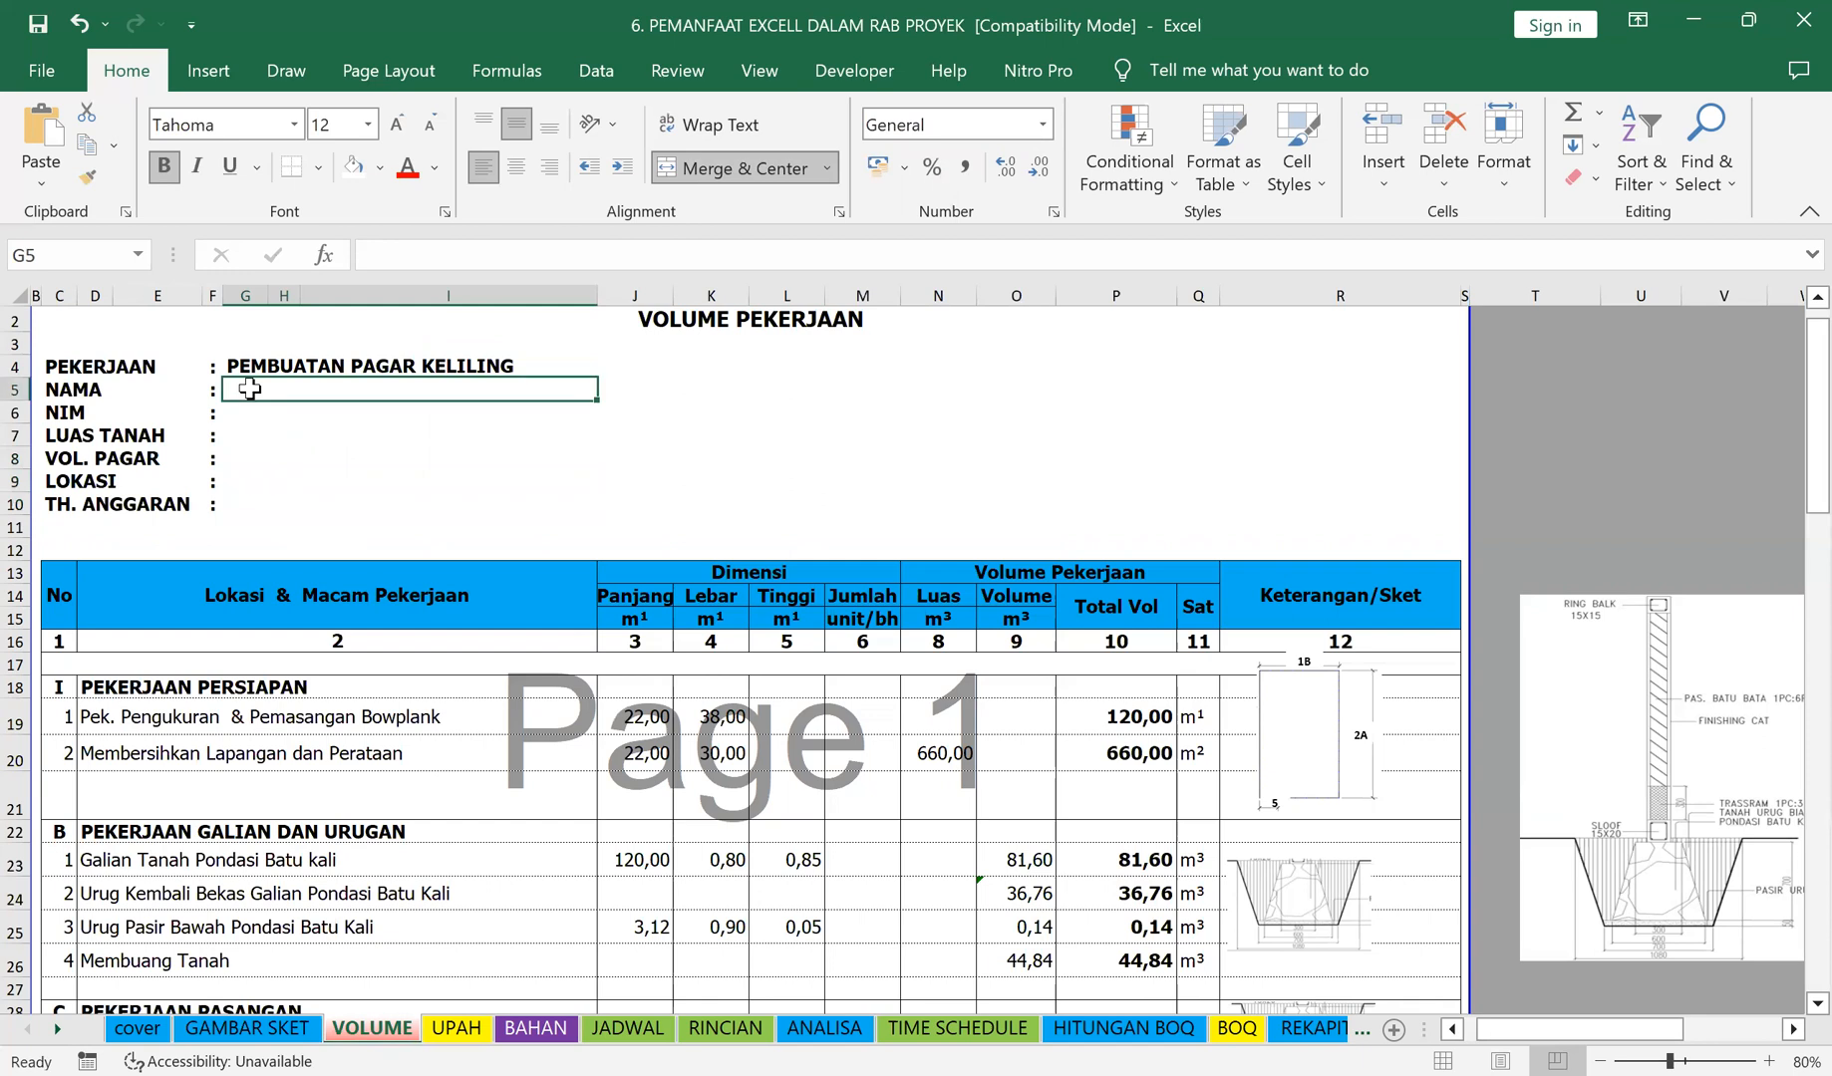
{"action": "left_click", "coordinate": [253, 411]}
{"action": "left_click", "coordinate": [257, 367]}
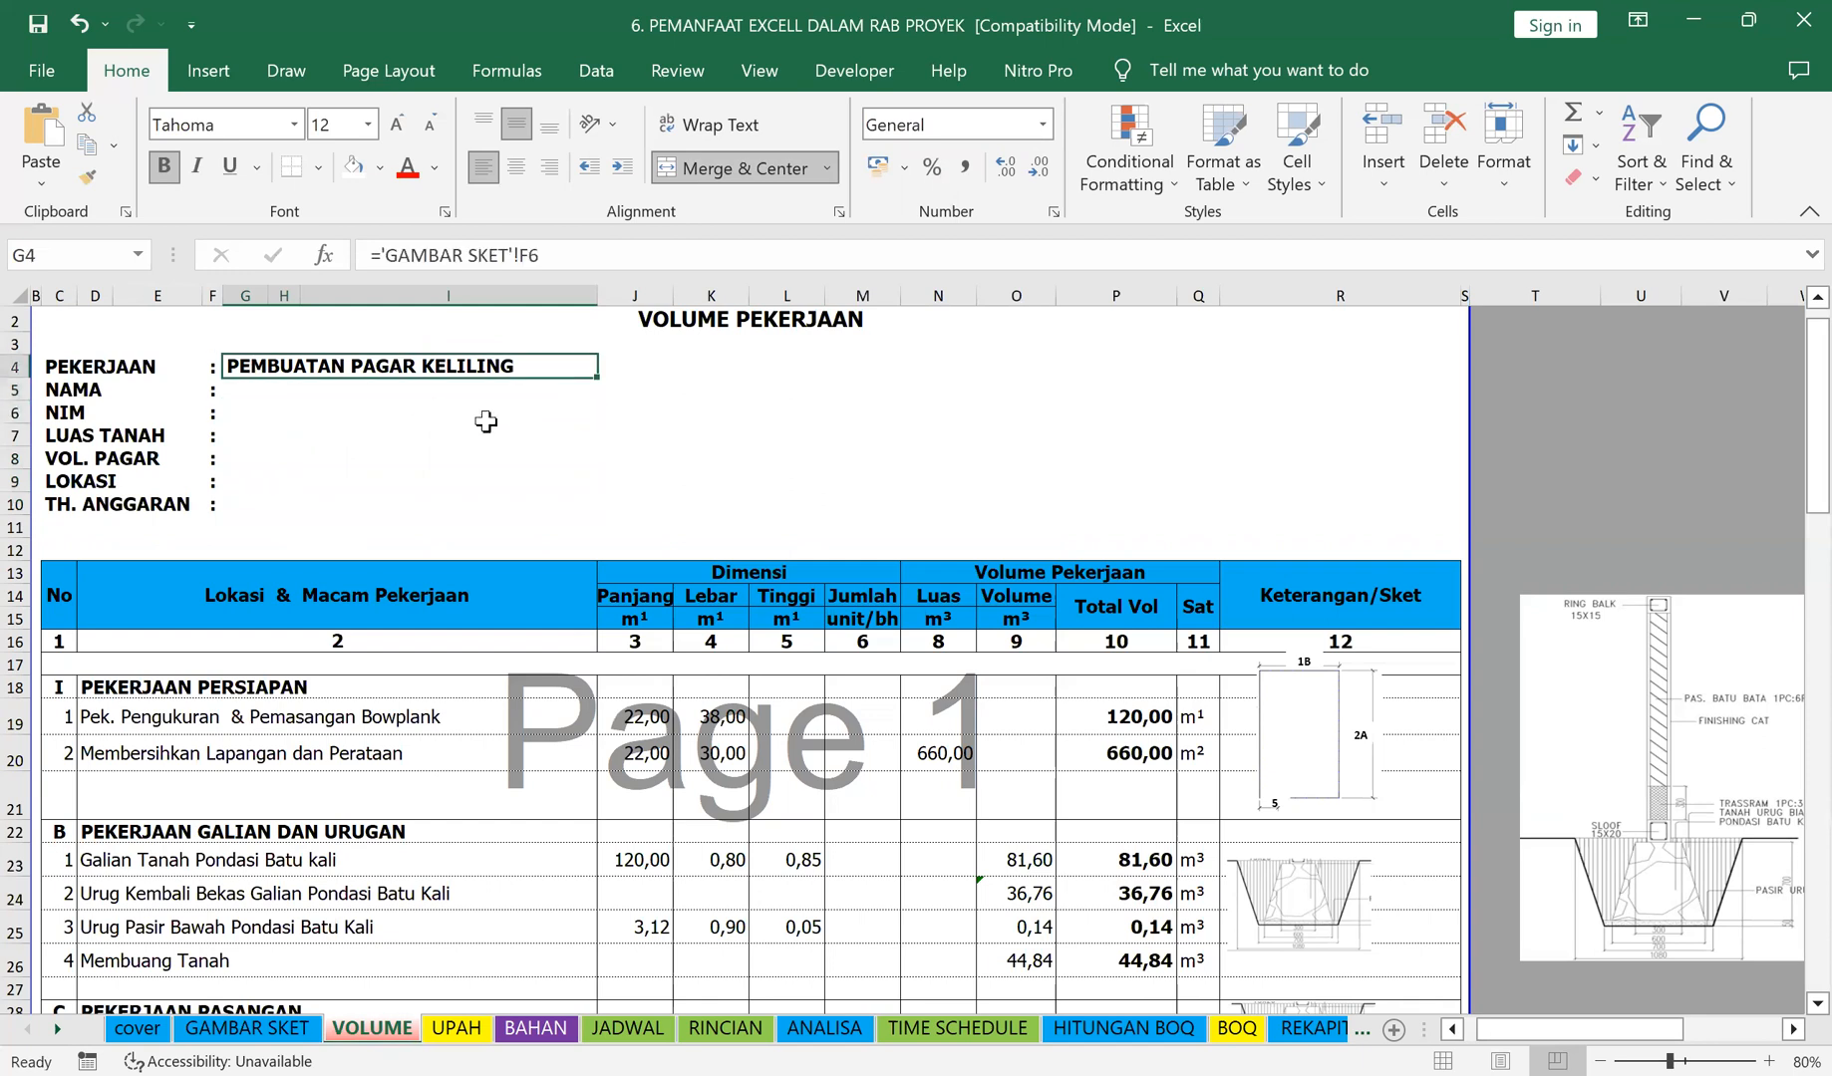
{"action": "left_click_drag", "start_coordinate": [598, 376], "coordinate": [578, 419]}
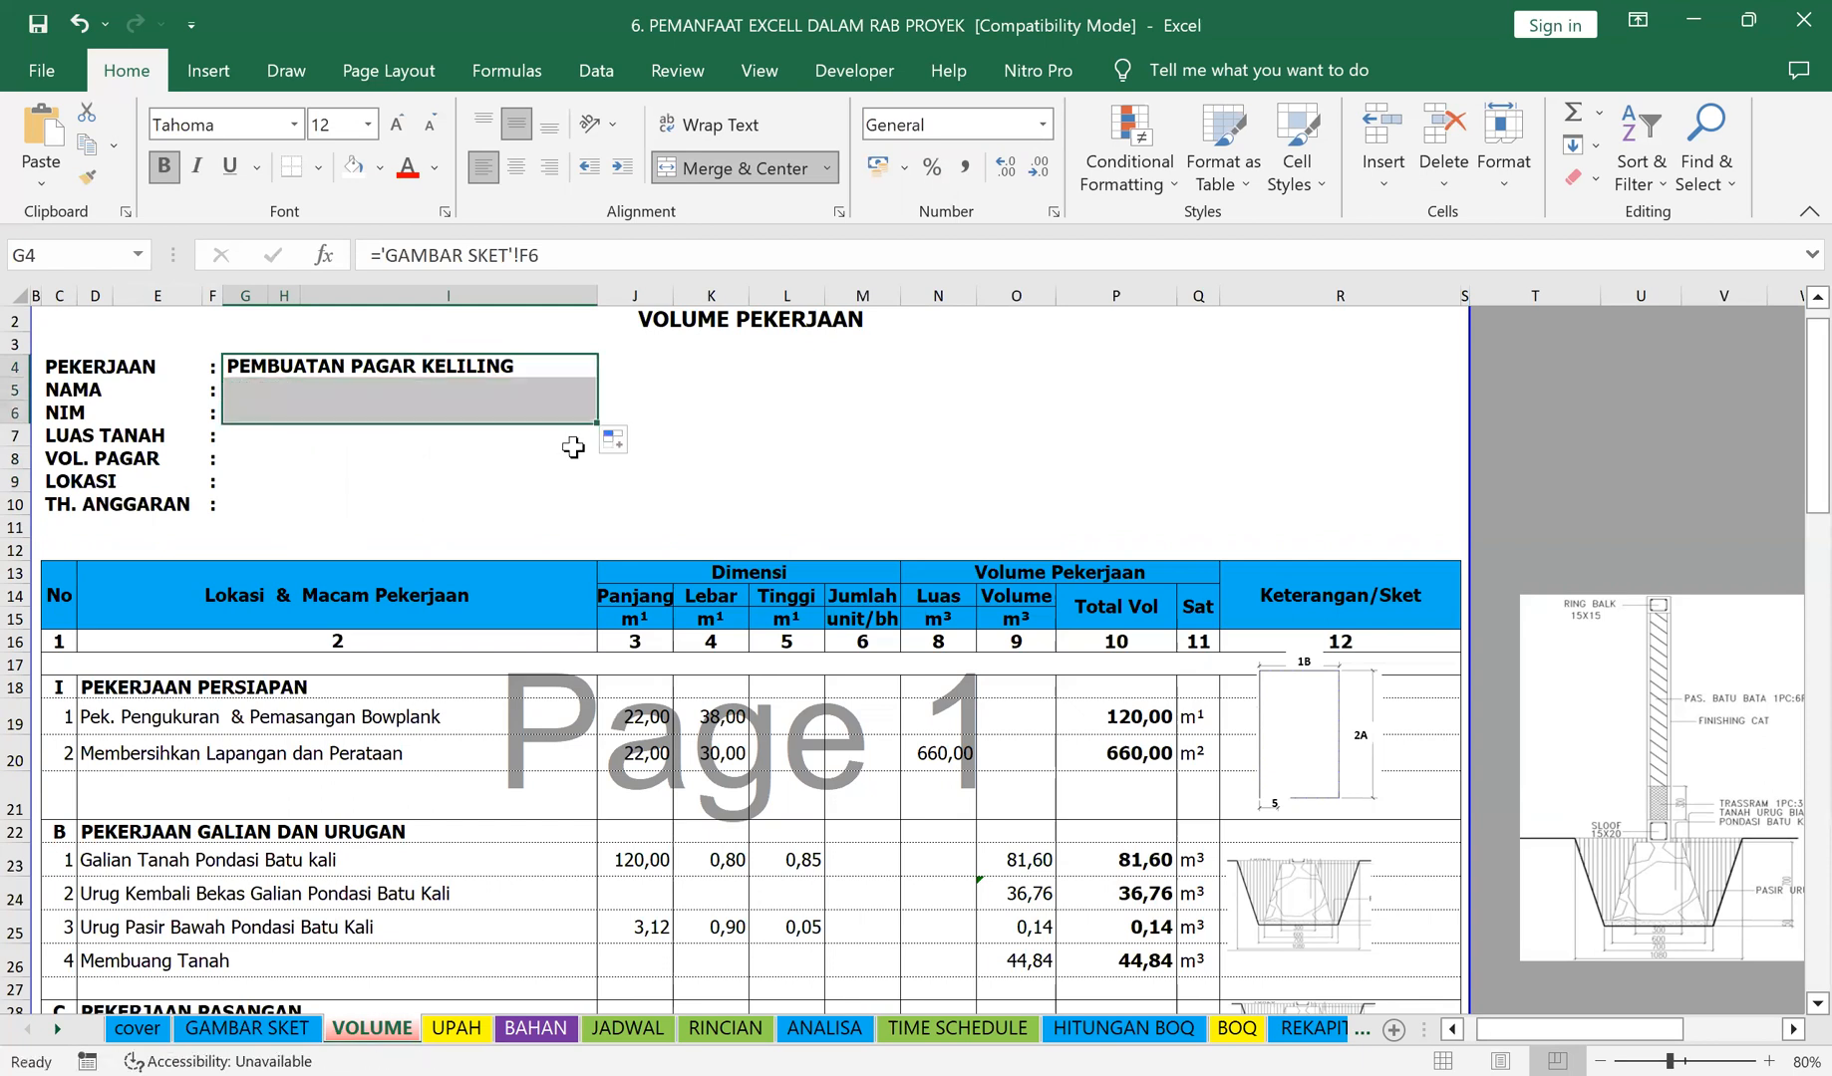
Step: Link the LUAS TANAH value in G7 to the land area on GAMBAR SKET with ='GAMBAR SKET'!F9:G9
{"action": "left_click", "coordinate": [244, 435]}
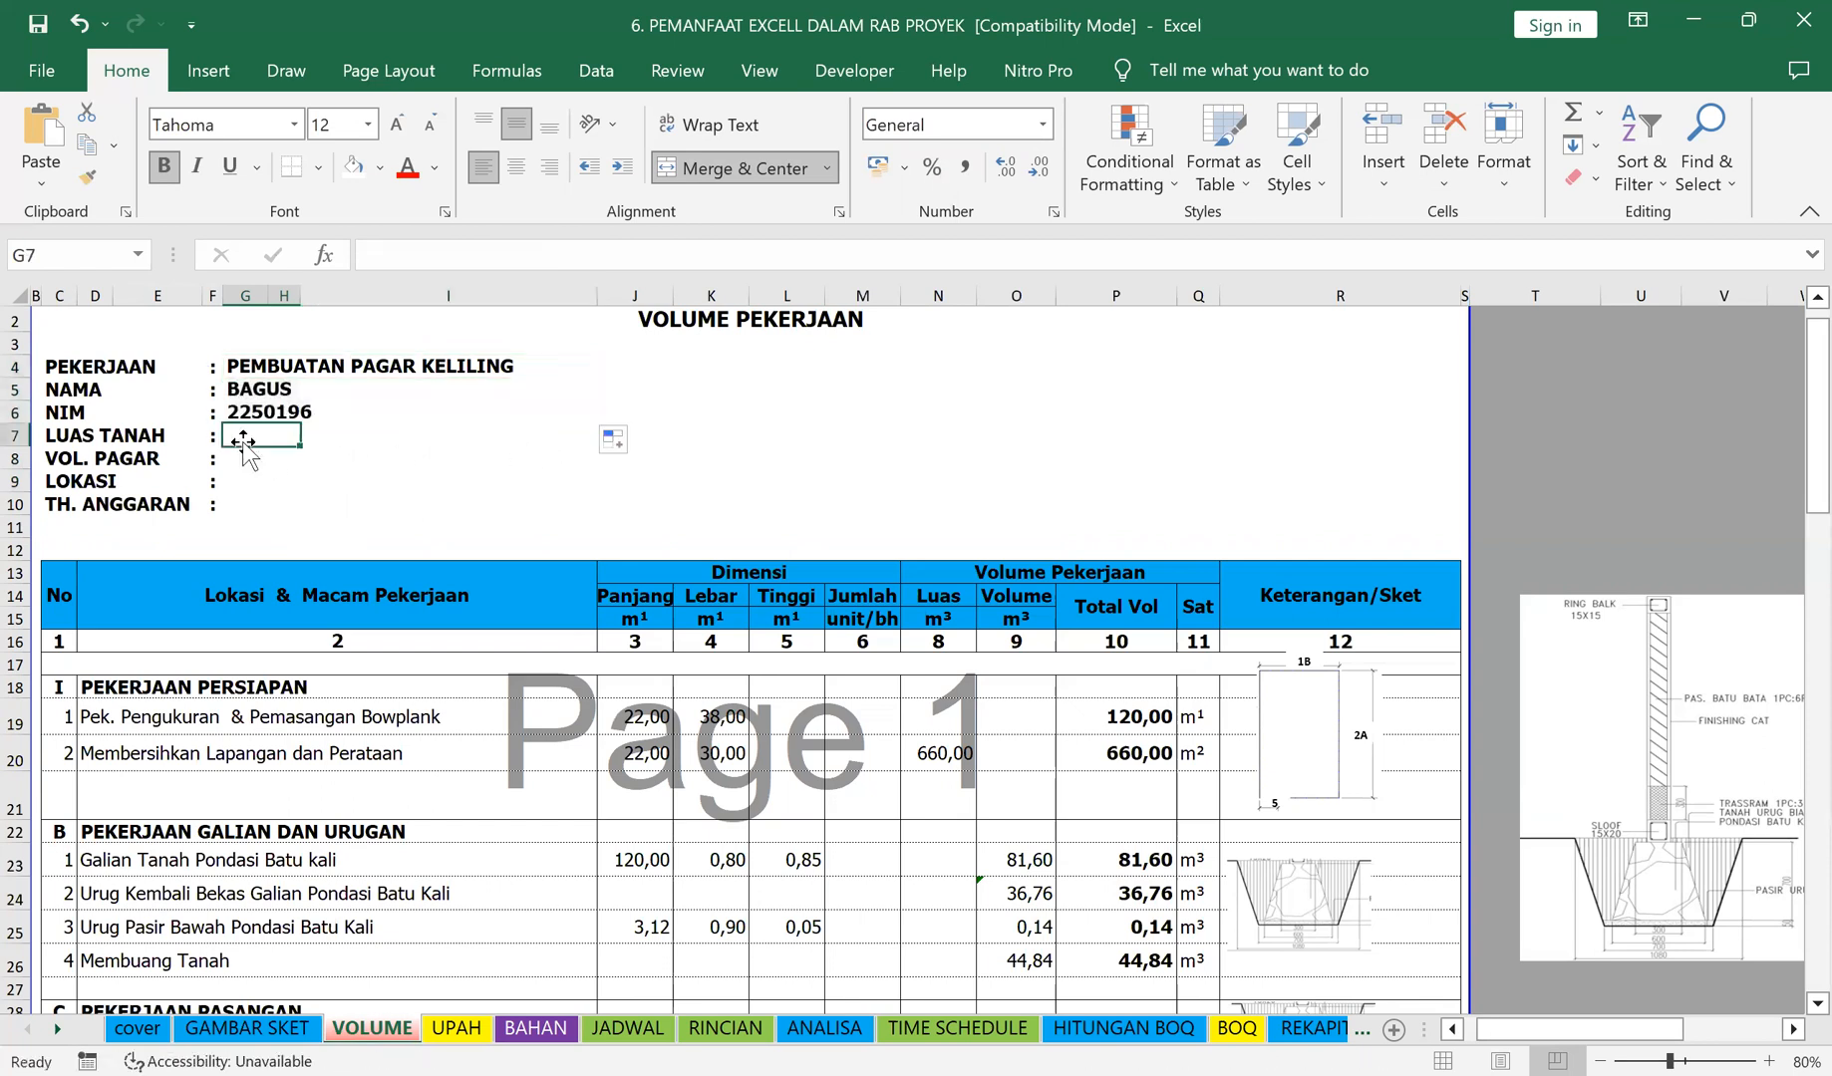
{"action": "type", "text": "="}
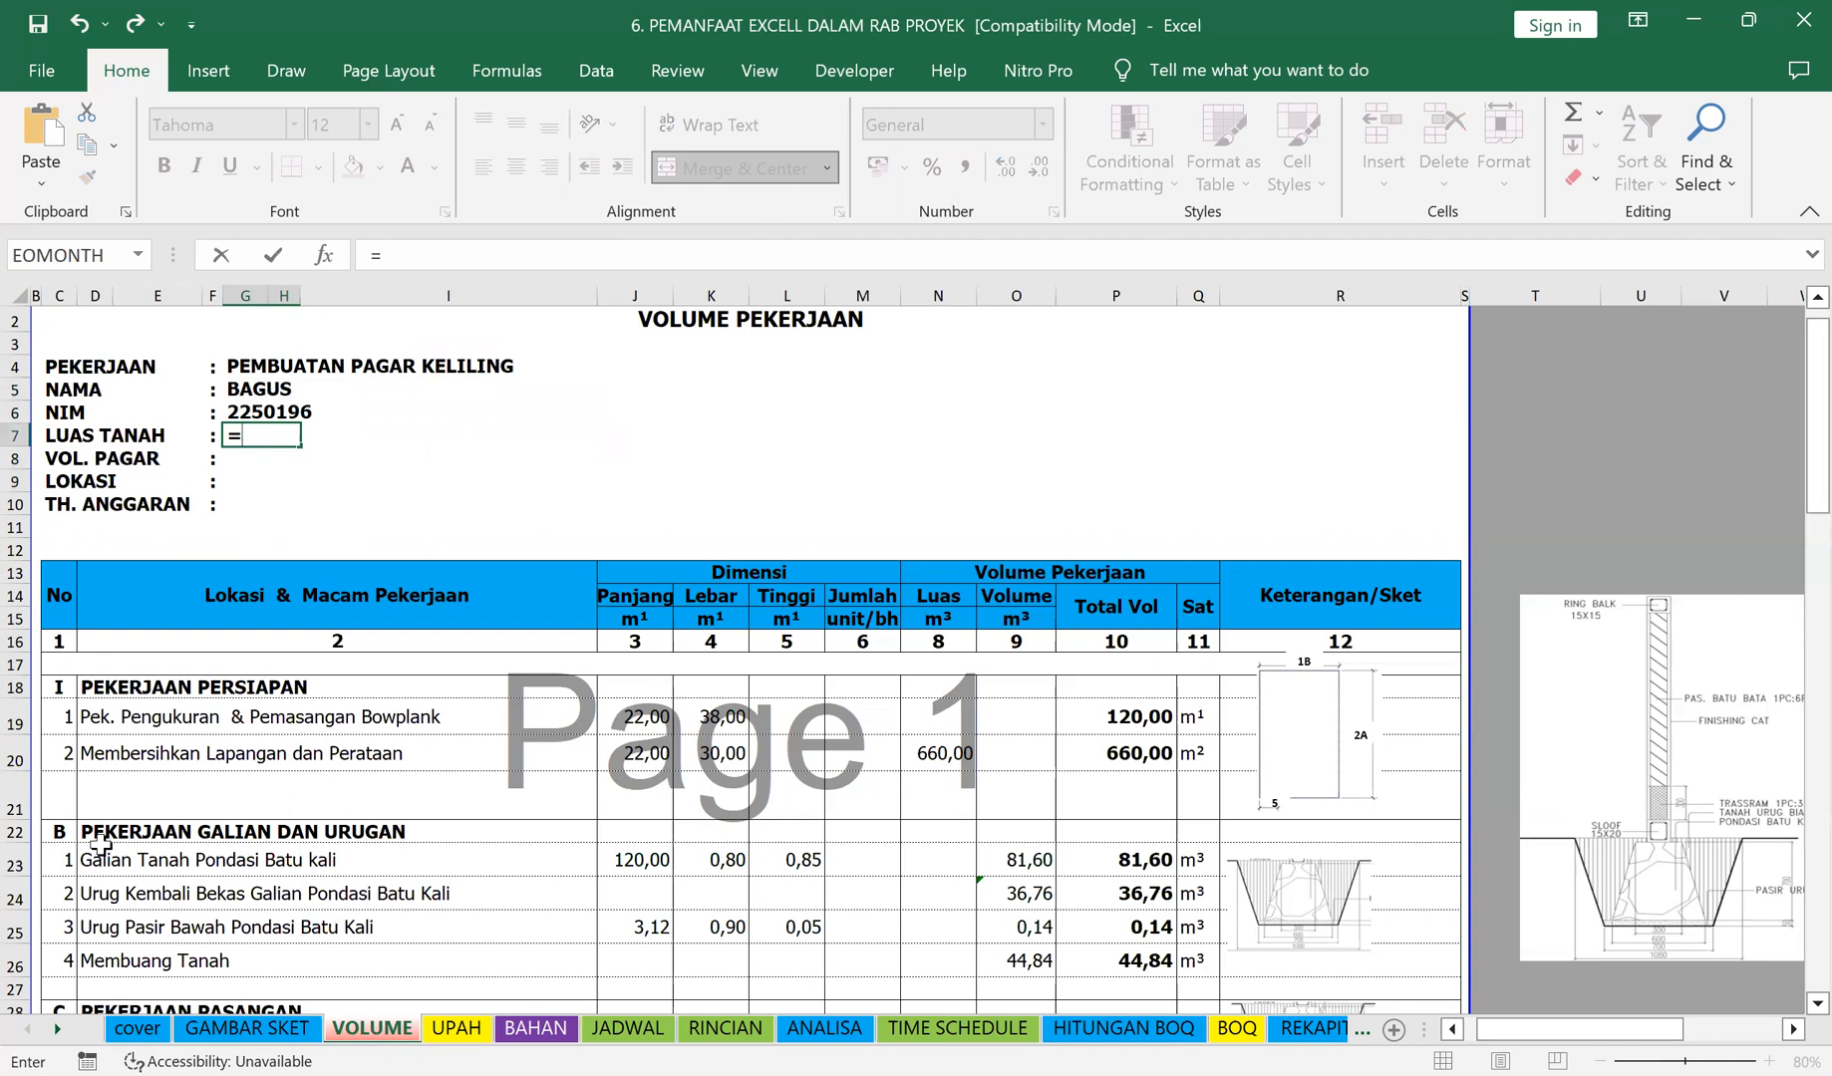
{"action": "left_click", "coordinate": [223, 1029]}
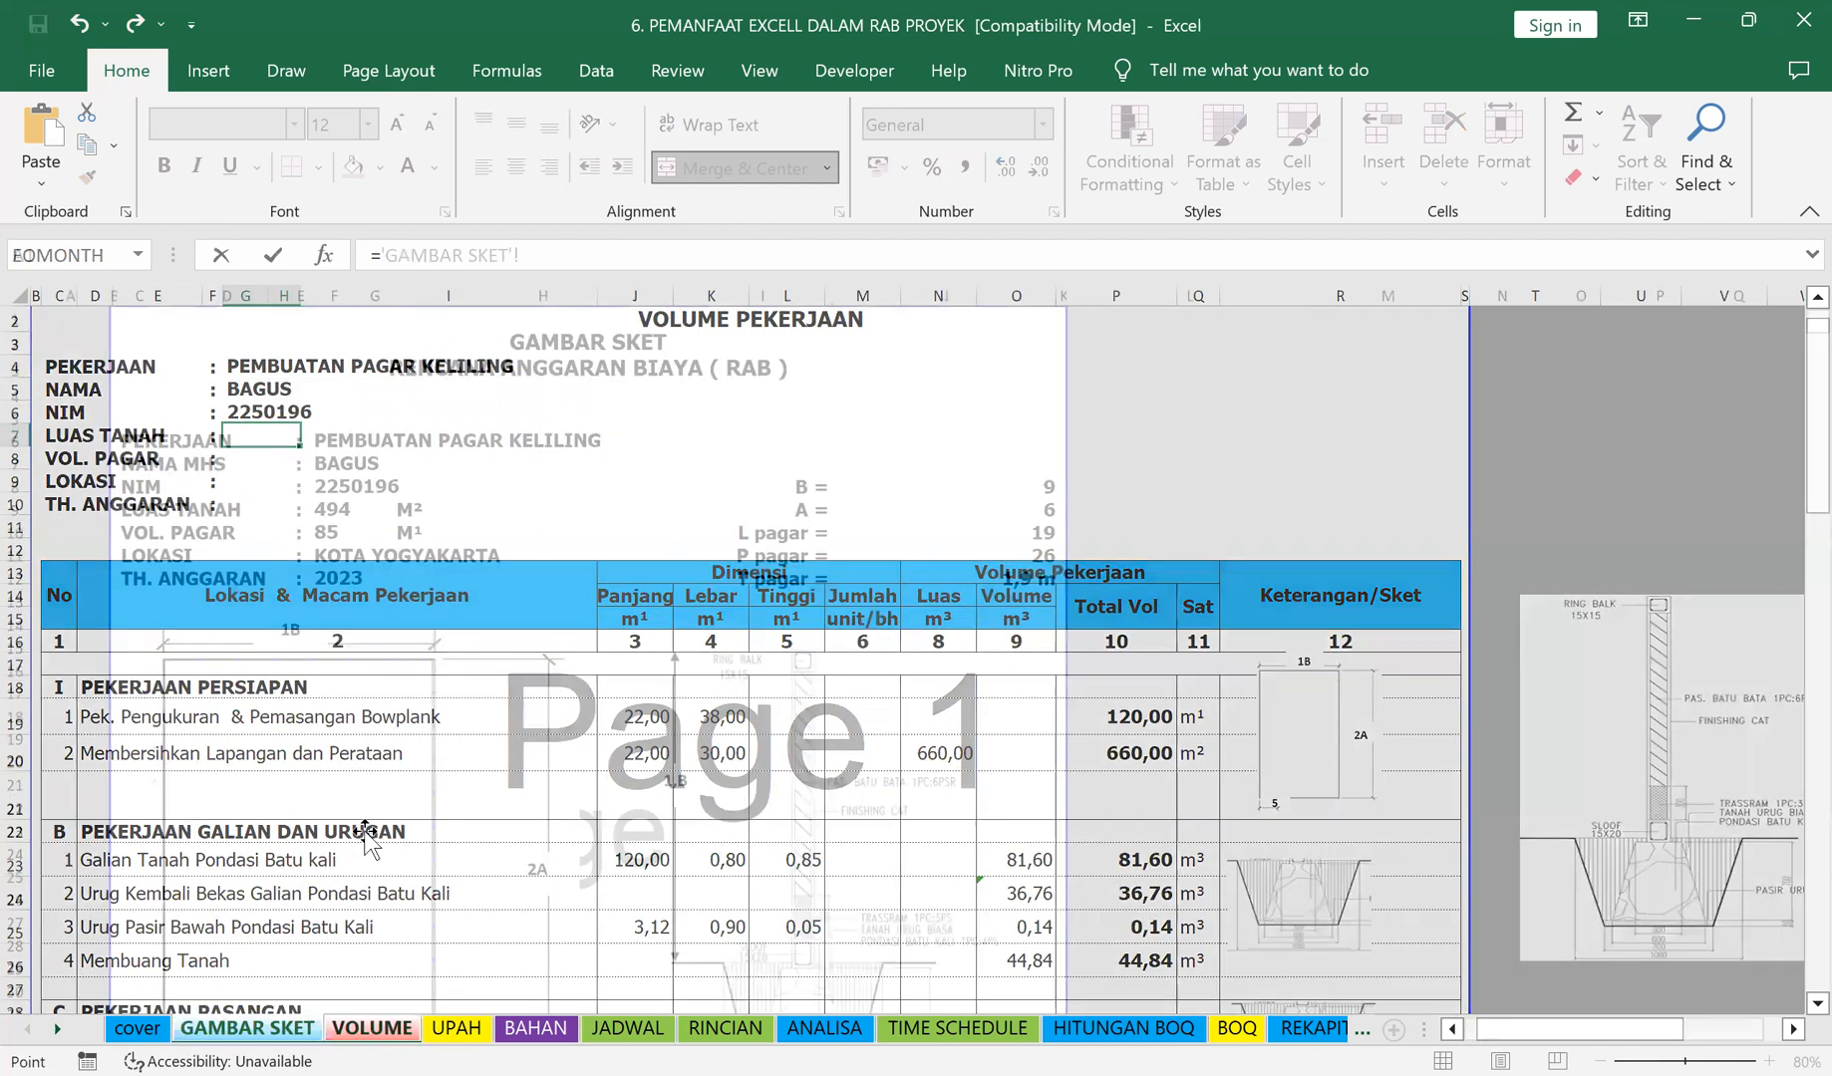
{"action": "left_click", "coordinate": [348, 514]}
{"action": "key", "text": "Return"}
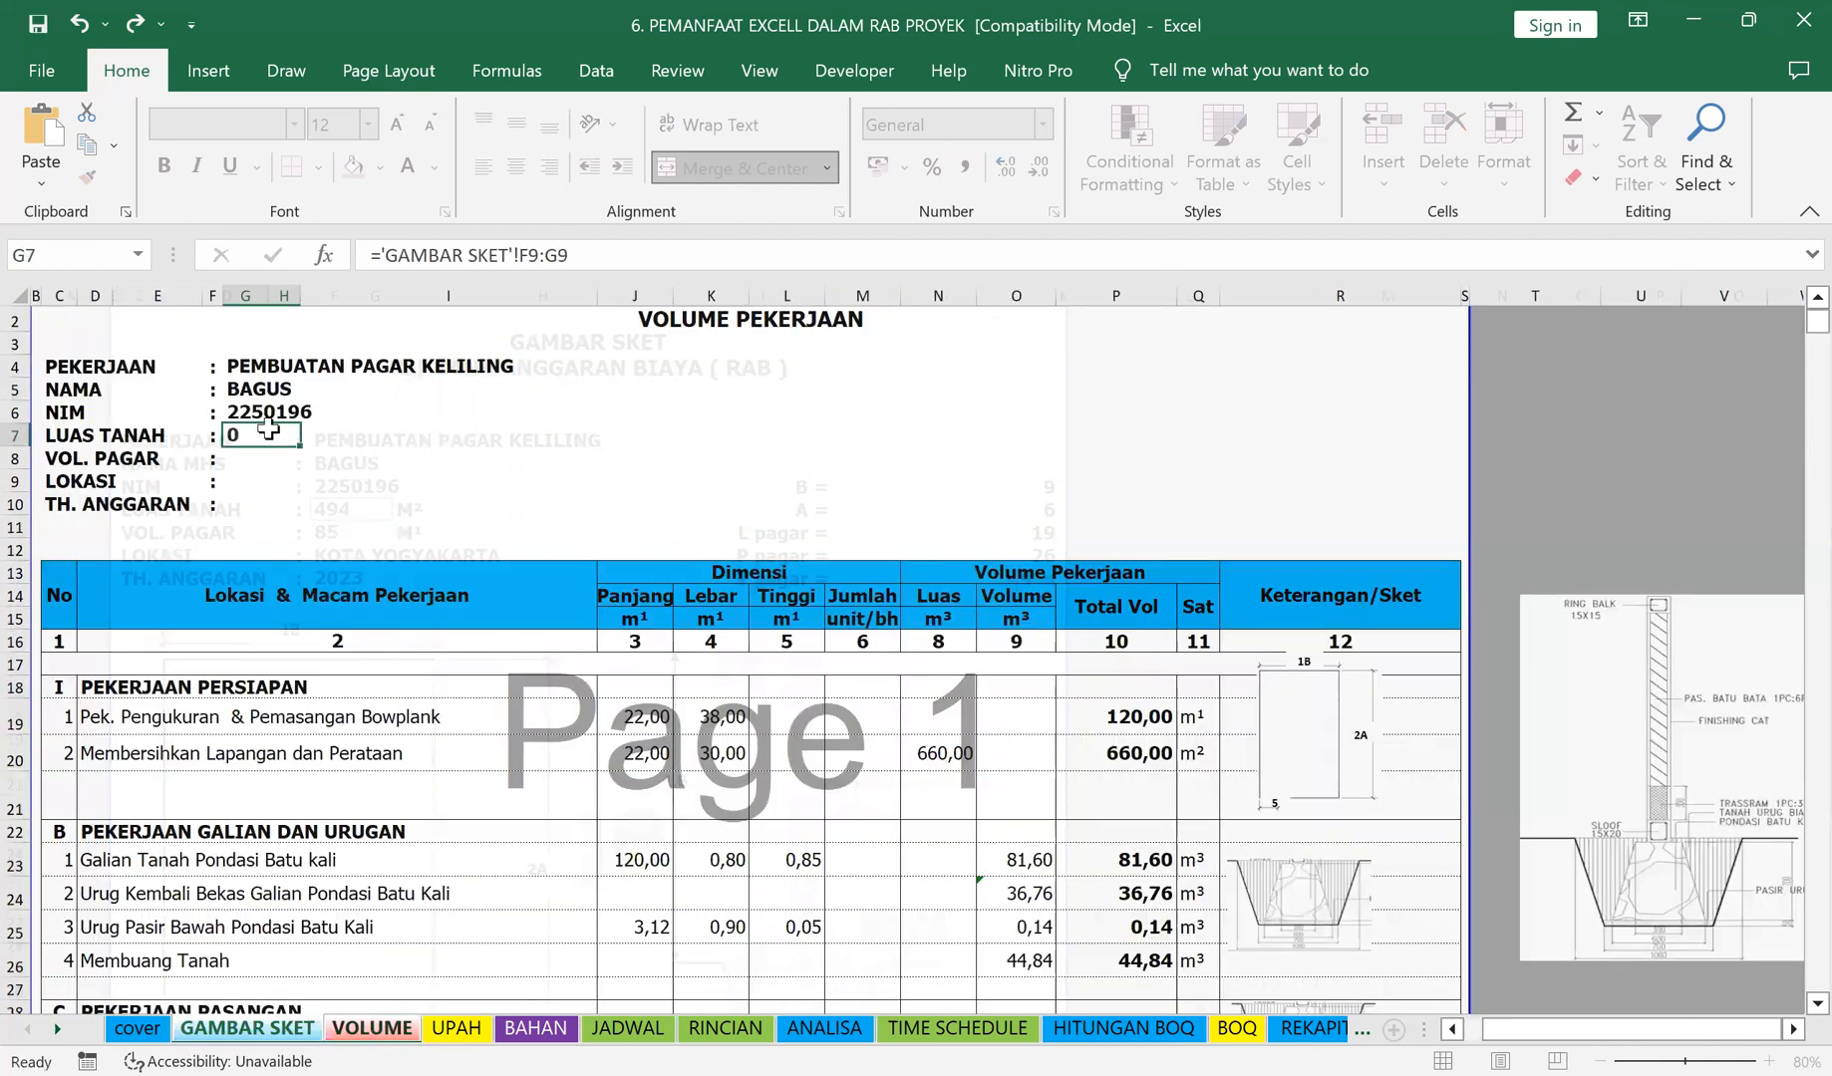
Step: Shorten the LUAS TANAH reference in G7 to ='GAMBAR SKET'!F9 and fill it down to VOL. PAGAR in G8
{"action": "left_click_drag", "start_coordinate": [539, 255], "coordinate": [711, 252]}
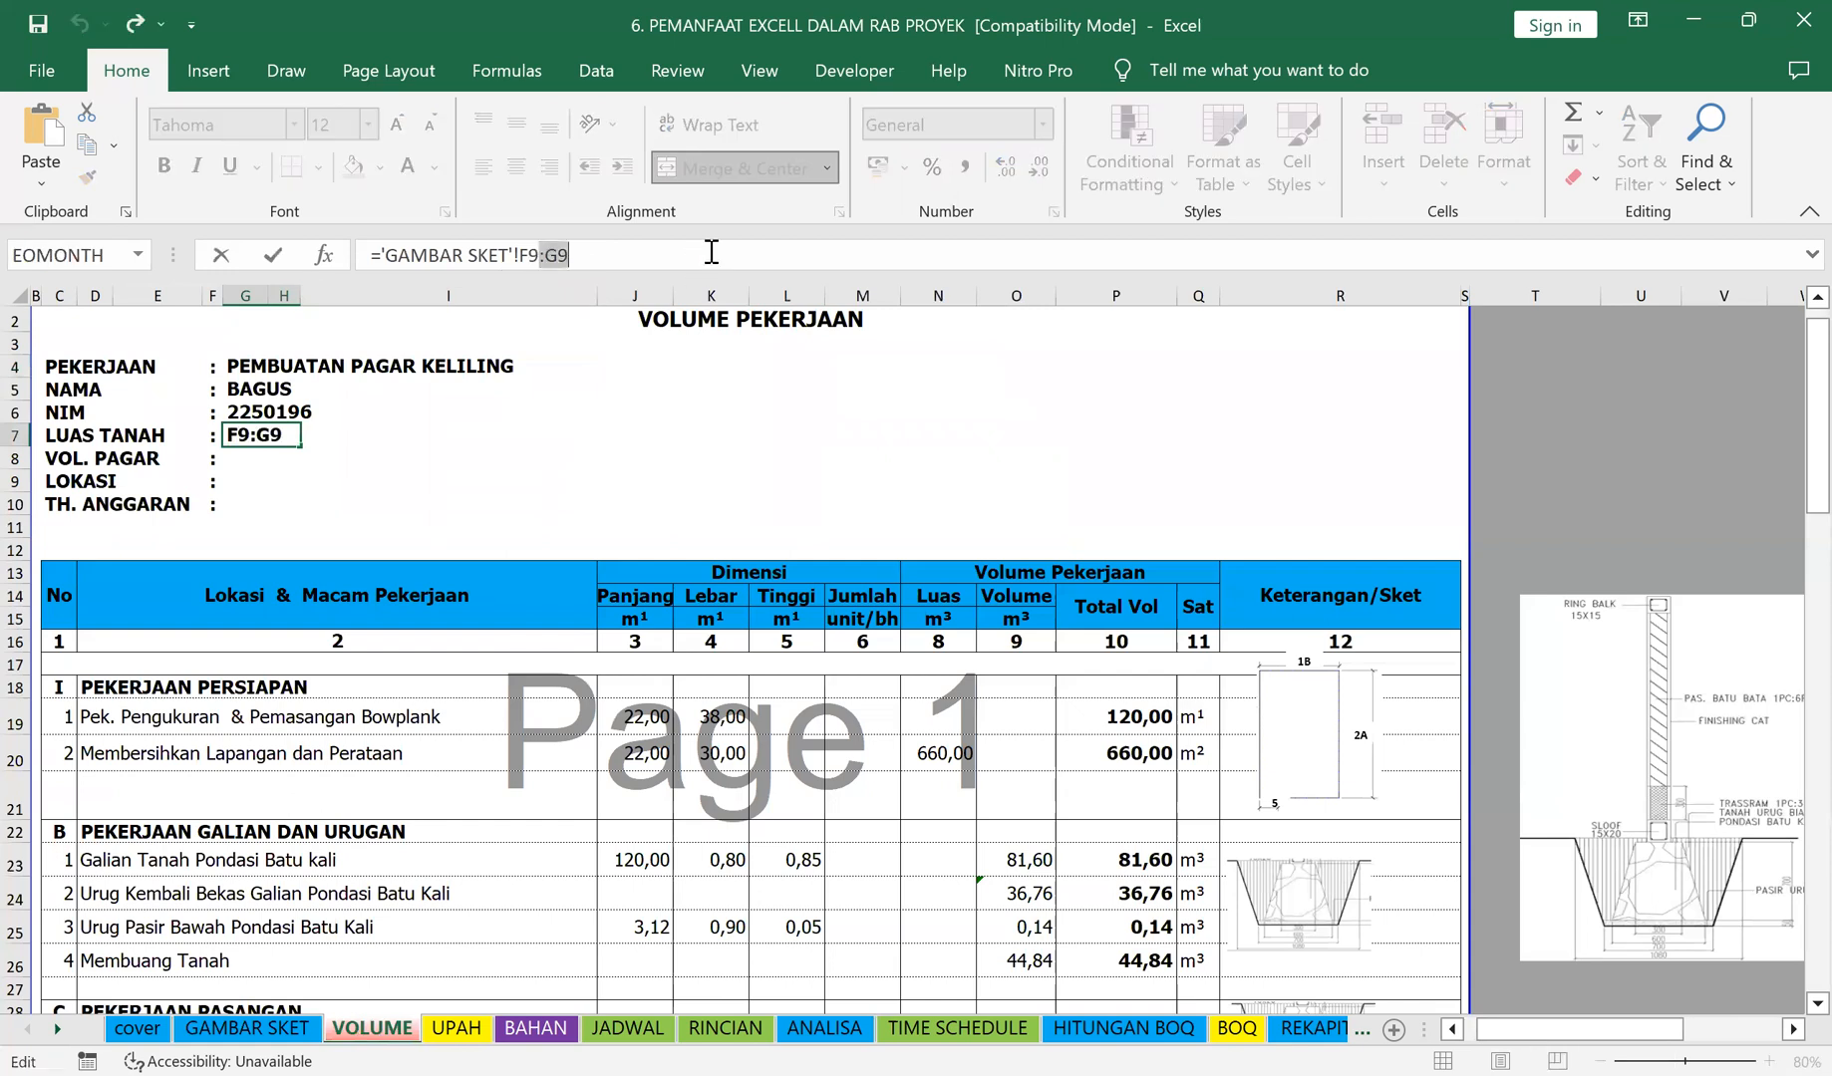
{"action": "key", "text": "BackSpace"}
{"action": "key", "text": "Return"}
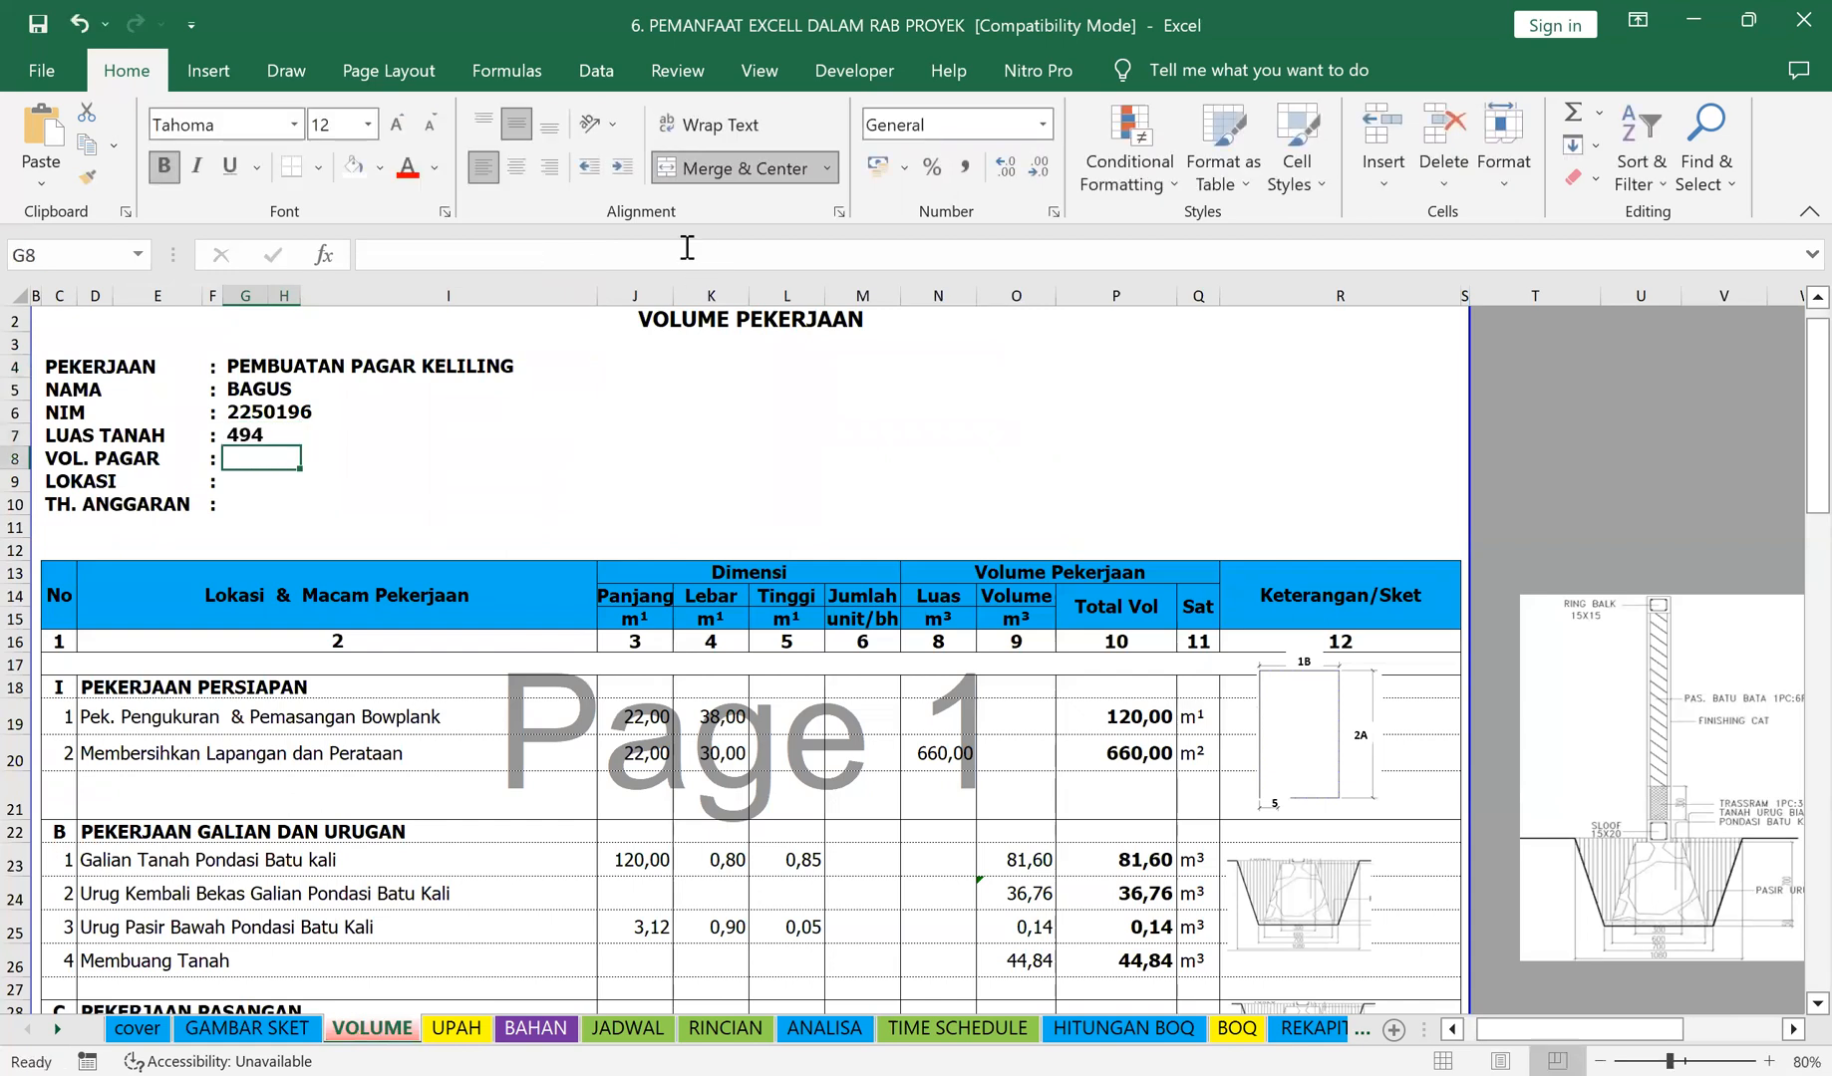
{"action": "left_click", "coordinate": [244, 432]}
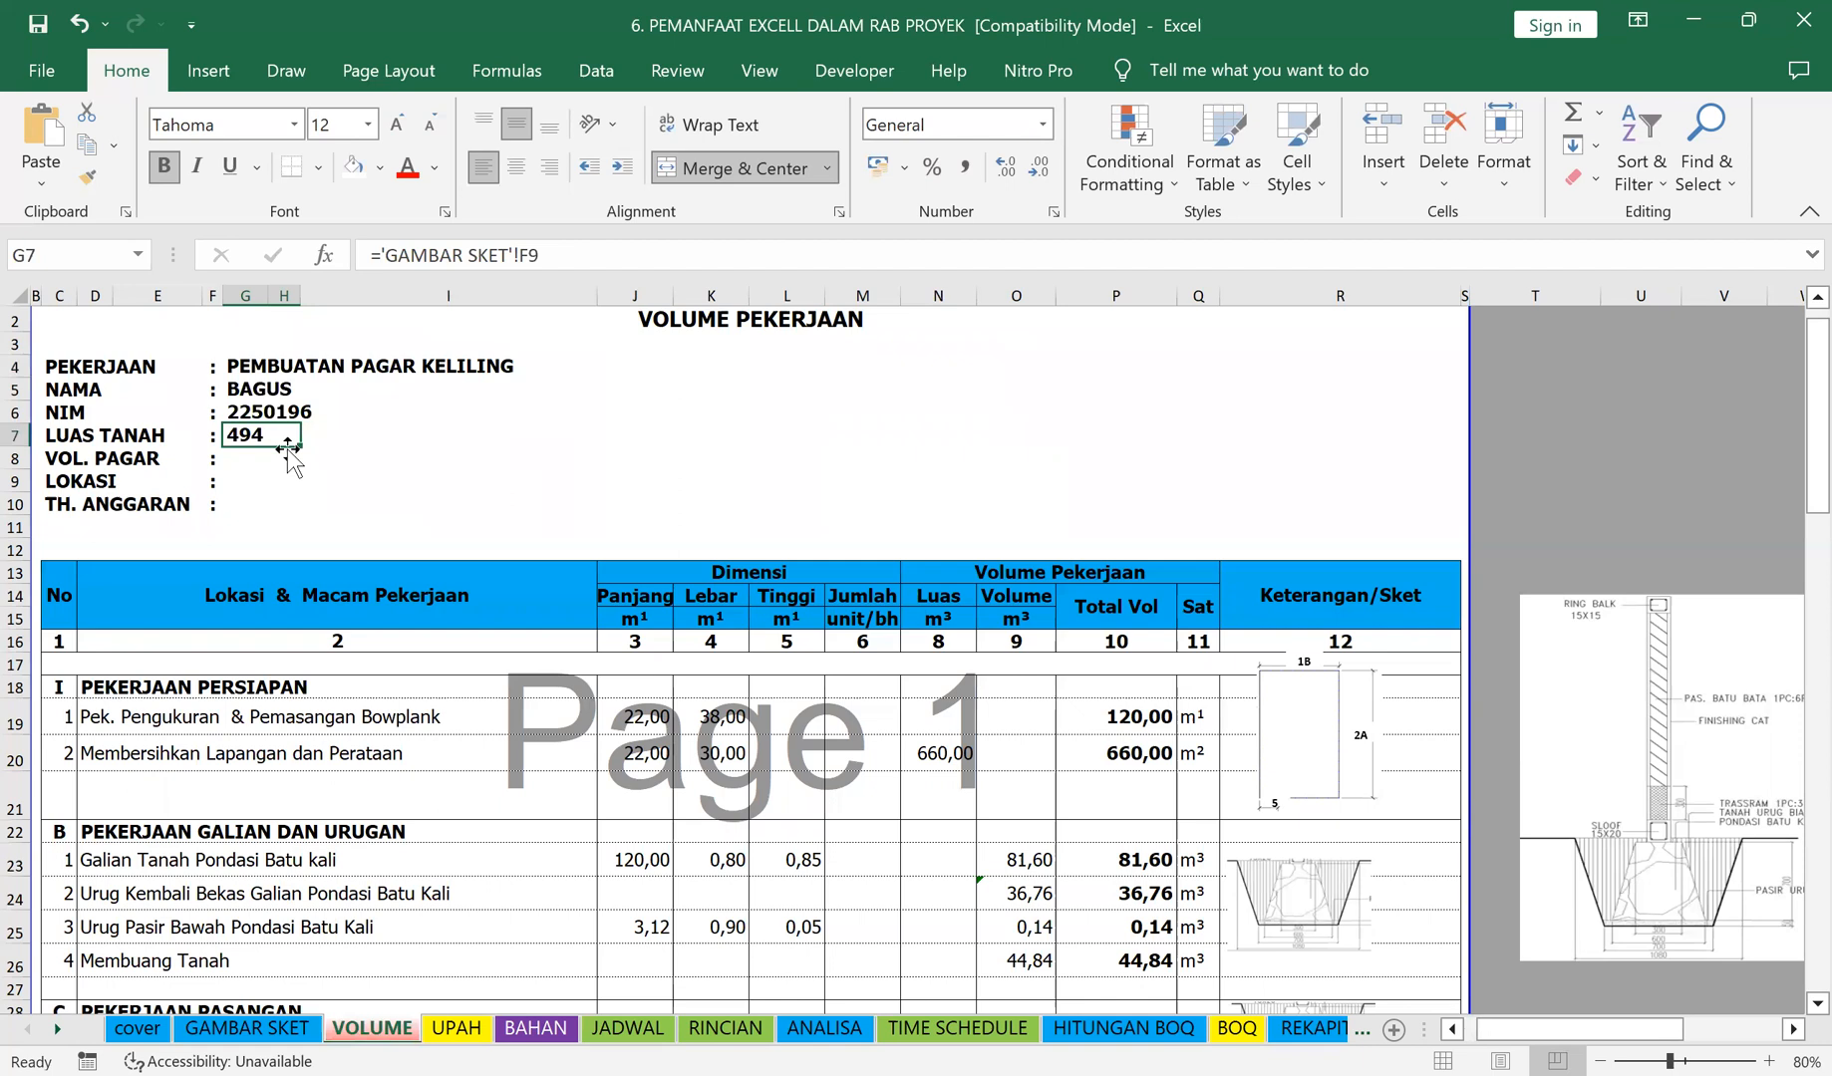
{"action": "left_click_drag", "start_coordinate": [300, 446], "coordinate": [310, 495]}
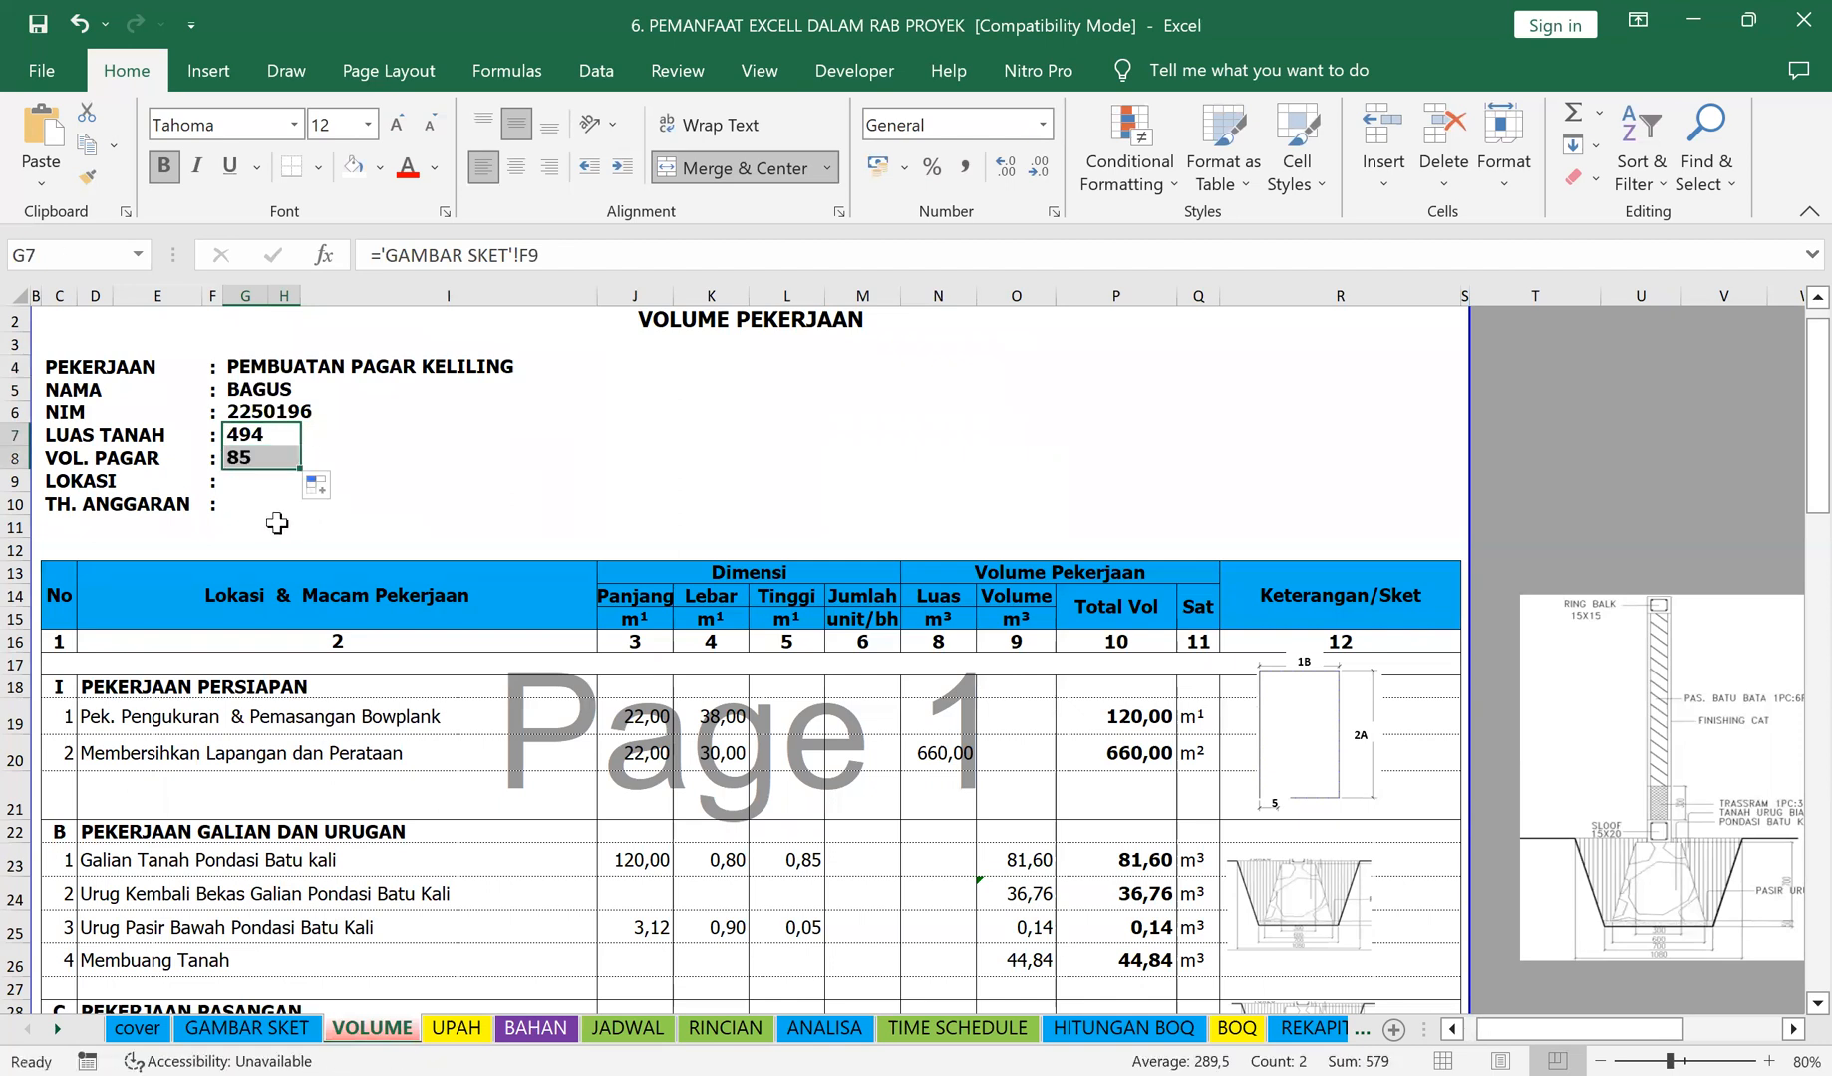
Step: Link the LOKASI value in G9 to the location on GAMBAR SKET with ='GAMBAR SKET'!F11
{"action": "left_click", "coordinate": [277, 522]}
{"action": "left_click", "coordinate": [249, 494]}
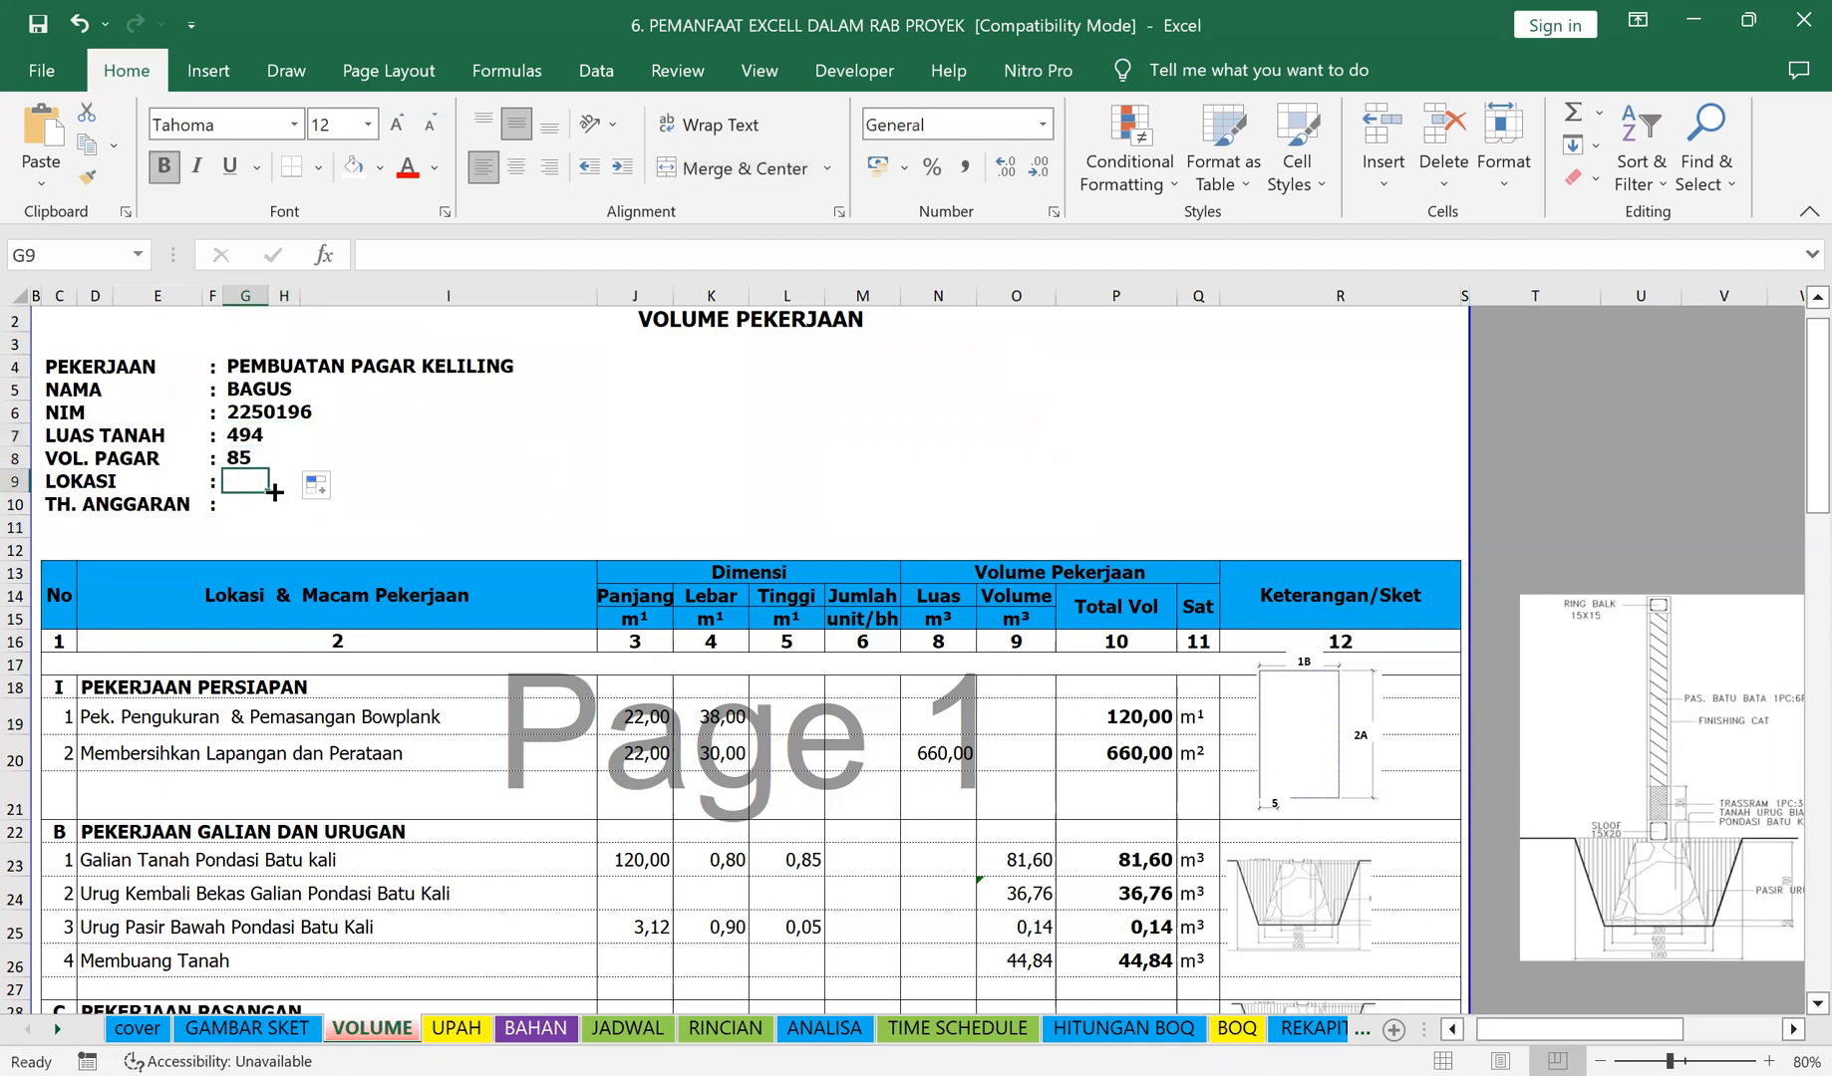
{"action": "type", "text": "="}
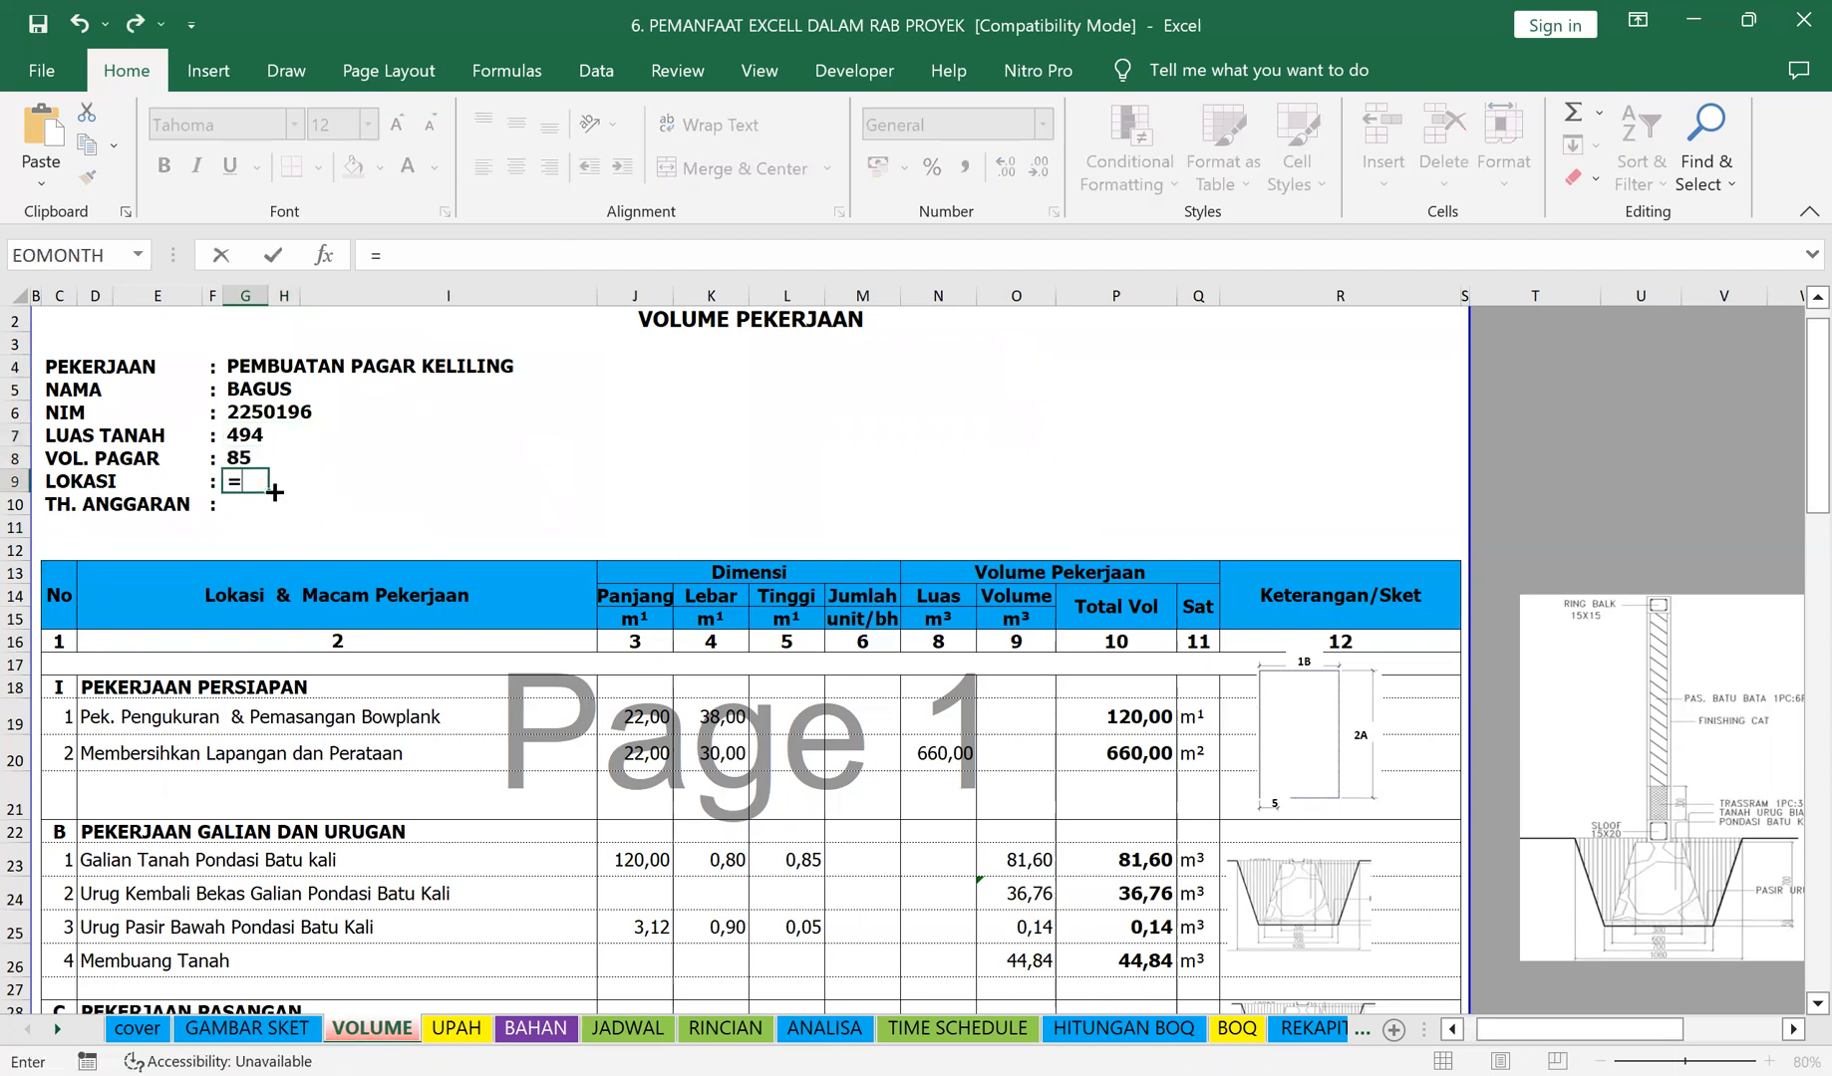
{"action": "left_click", "coordinate": [212, 1028]}
{"action": "left_click", "coordinate": [327, 555]}
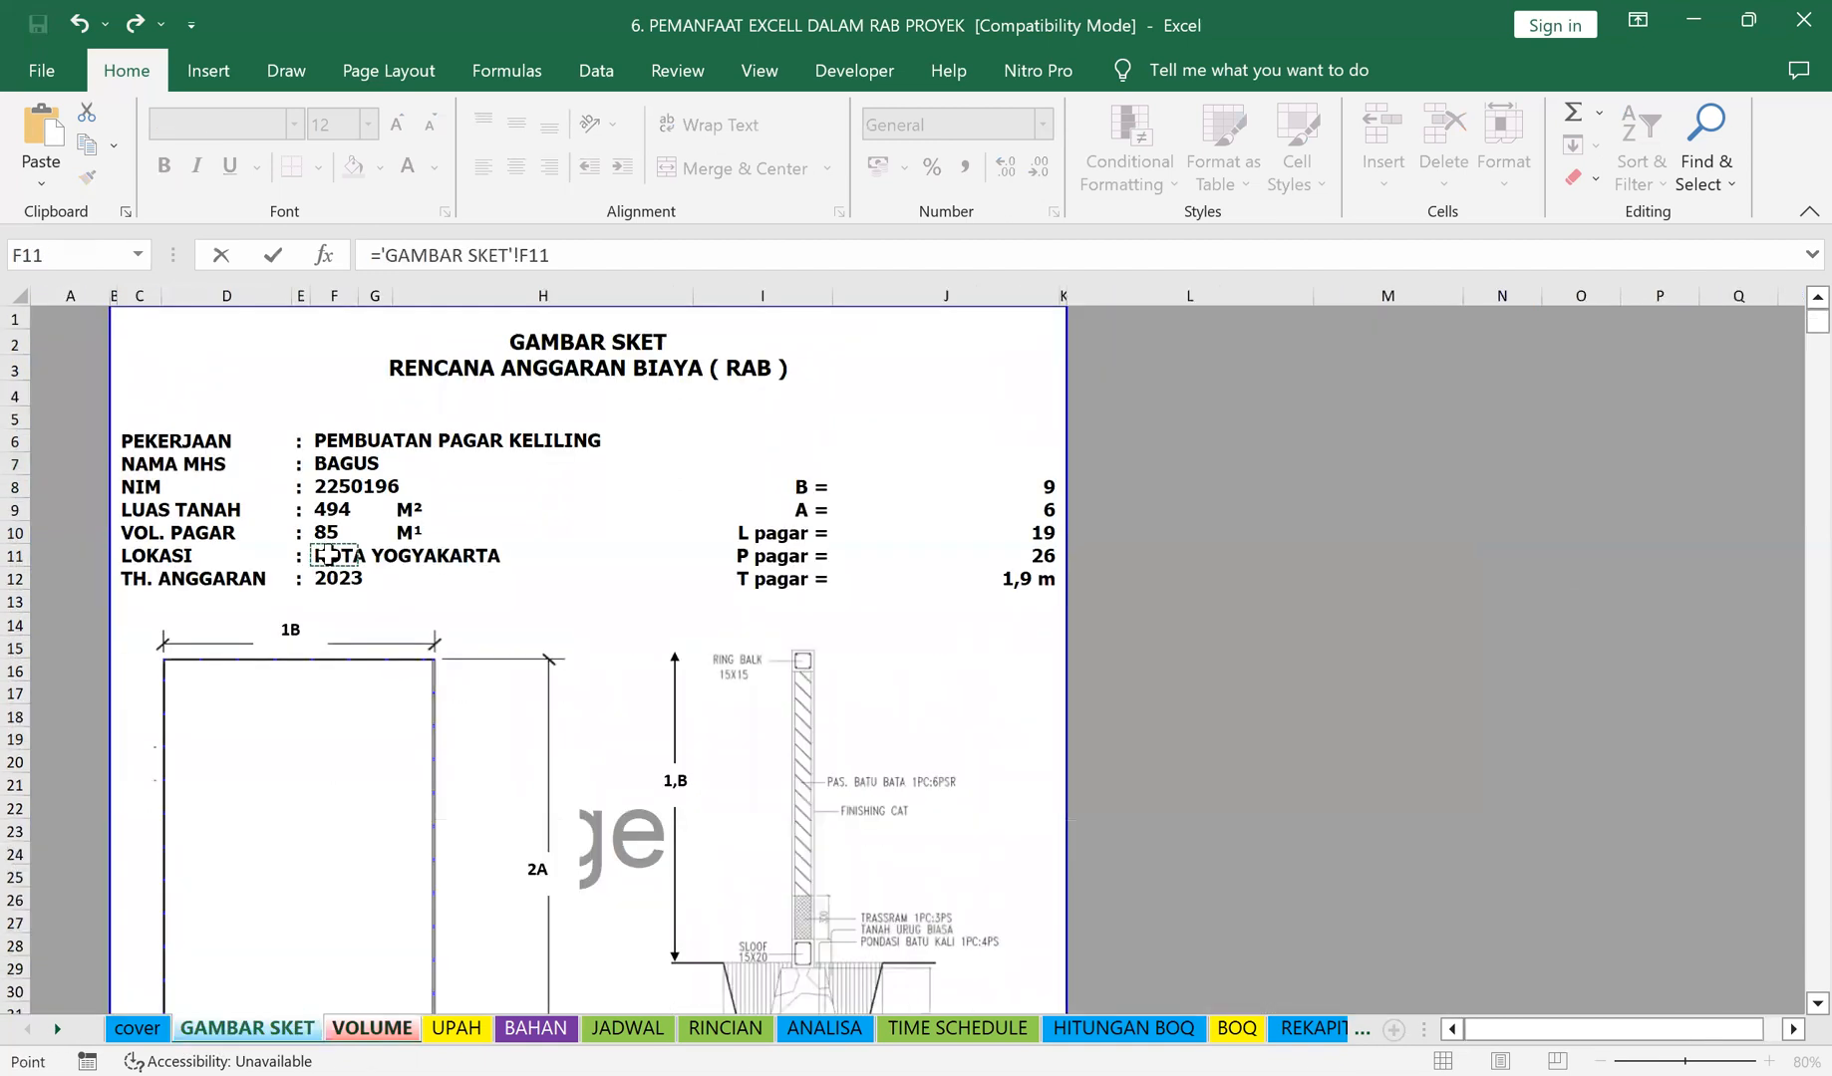
{"action": "key", "text": "Return"}
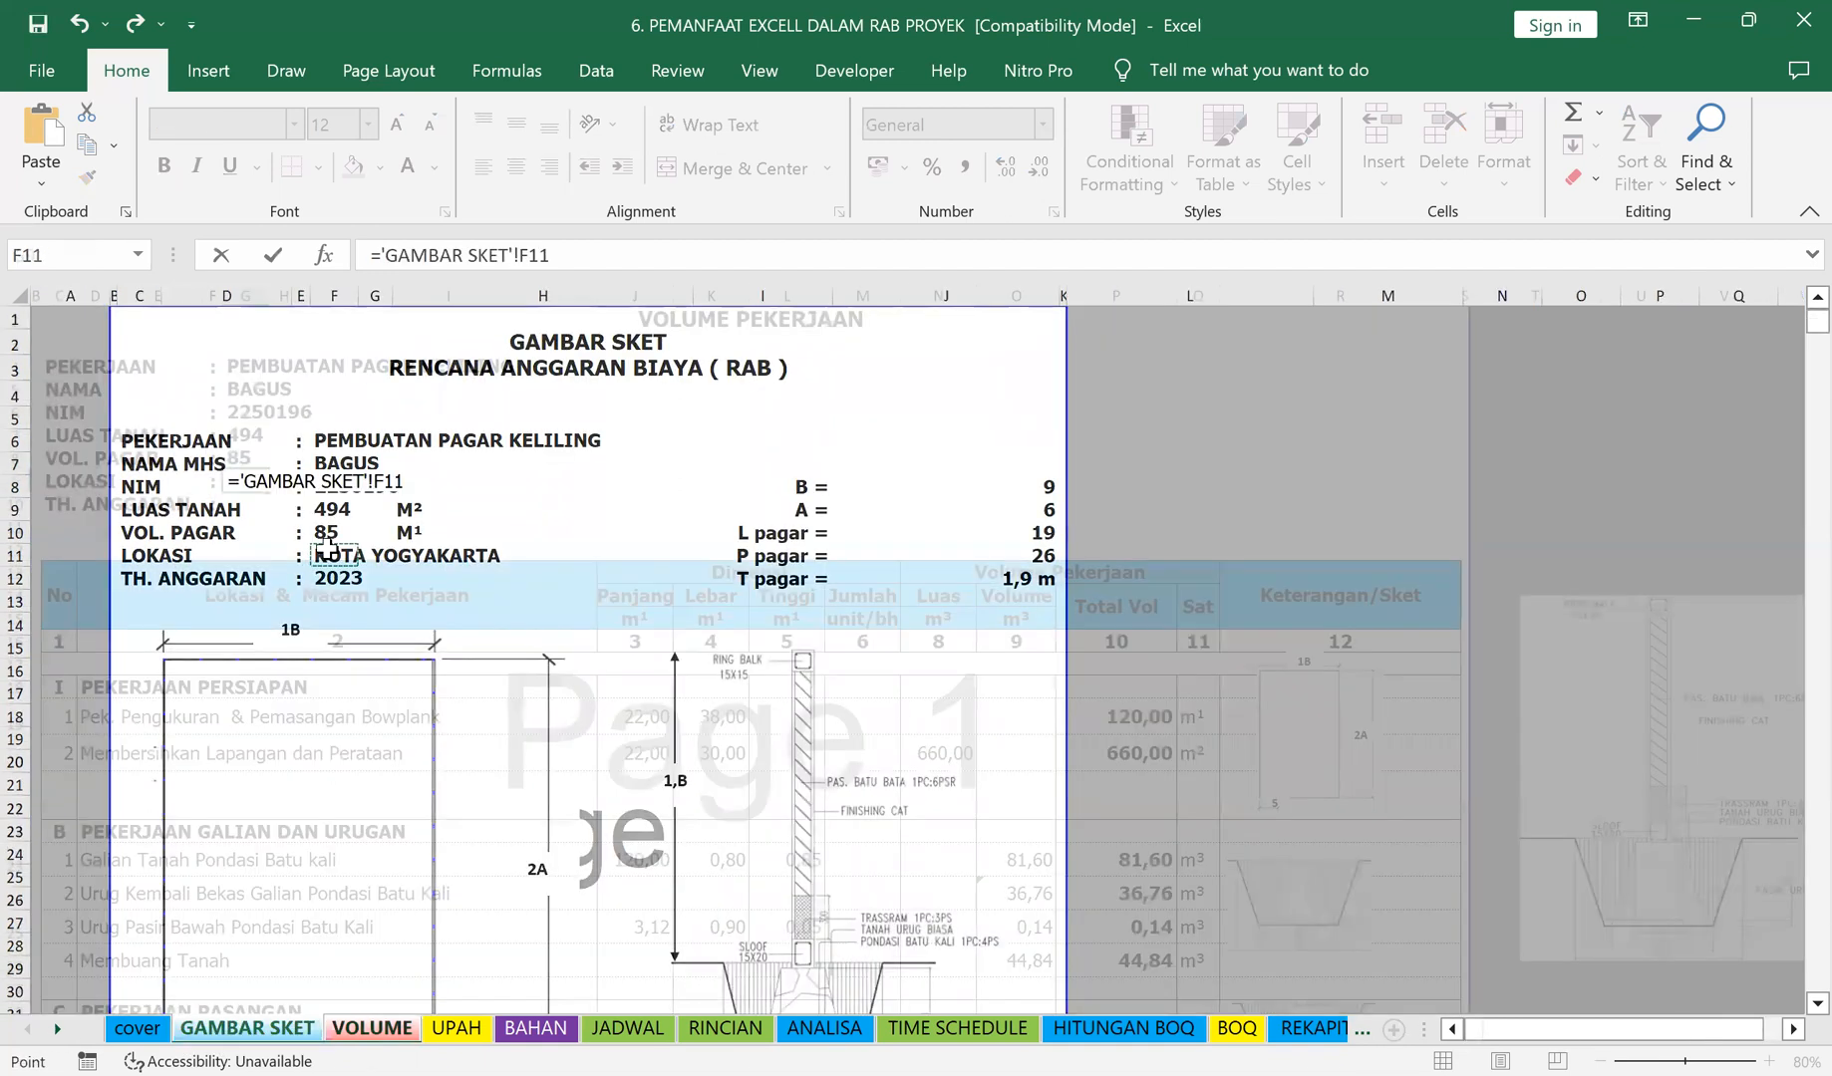
Step: Link the TH. ANGGARAN value in G10 to the budget year on GAMBAR SKET with ='GAMBAR SKET'!F12:H12
{"action": "type", "text": "="}
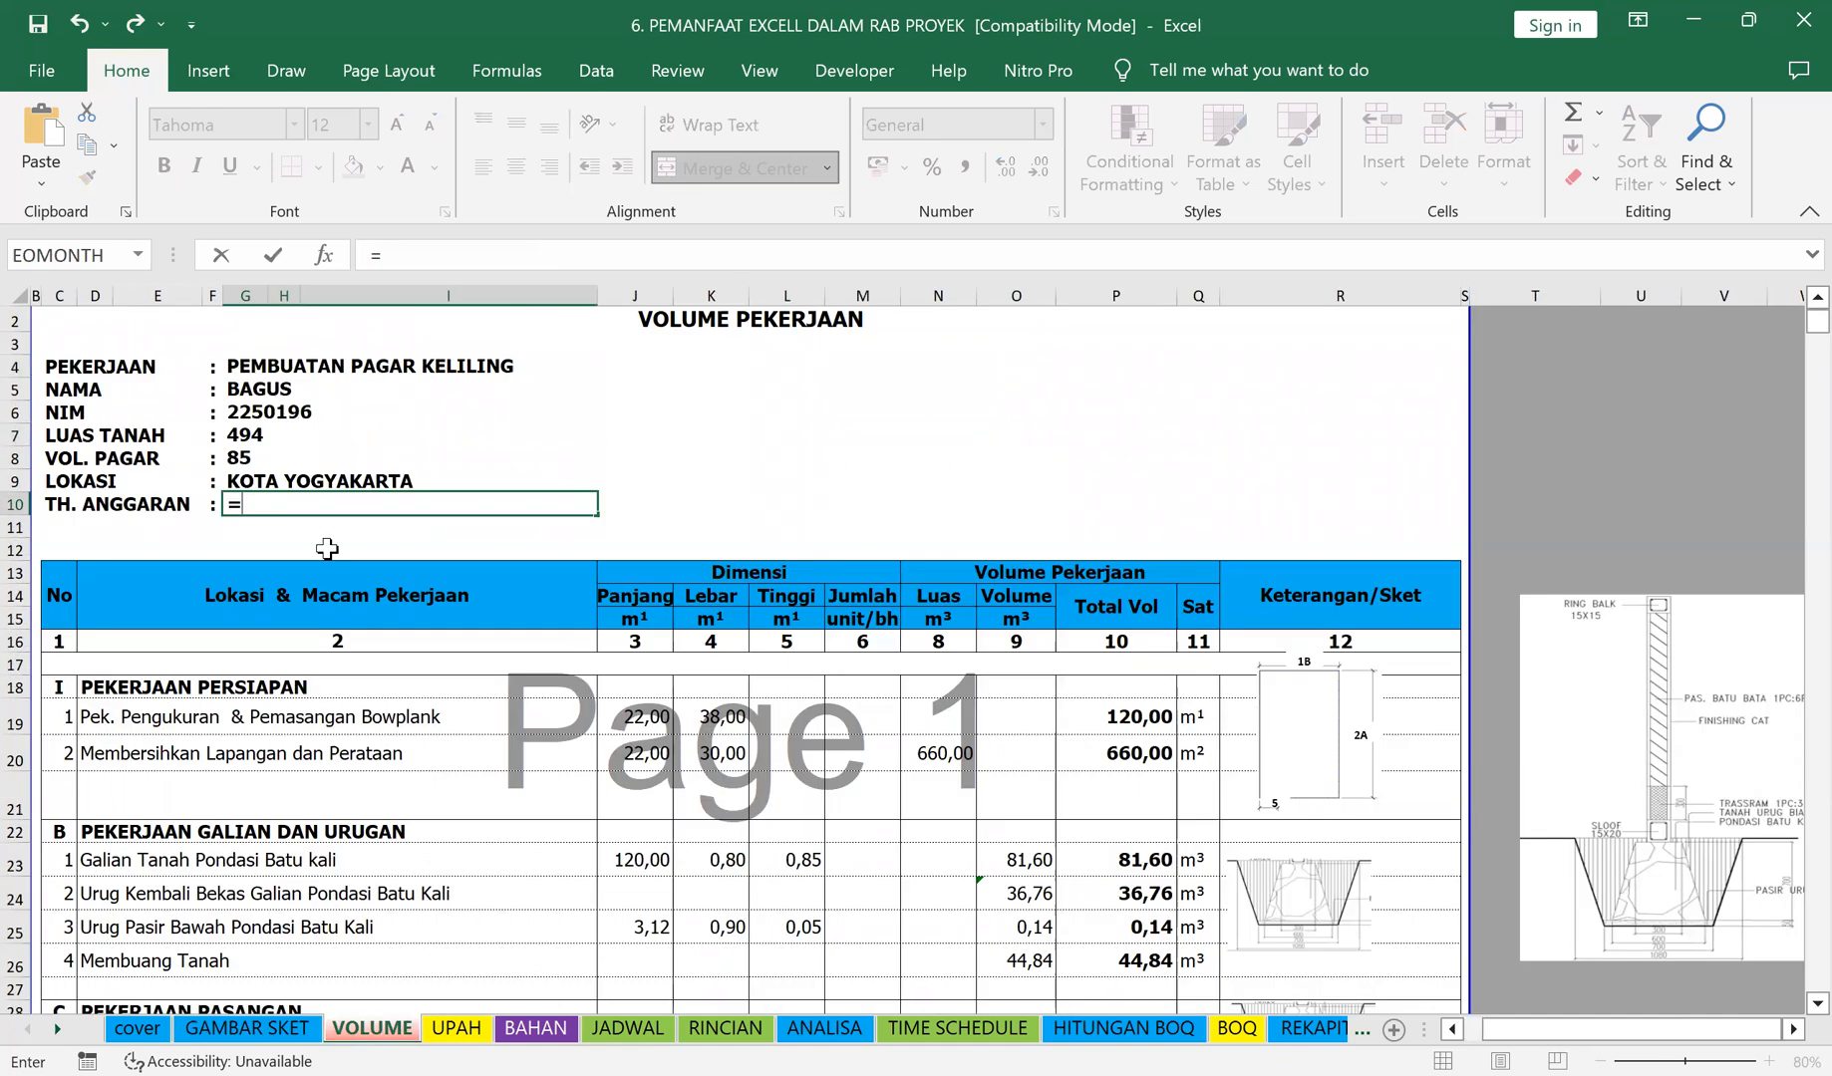
{"action": "left_click", "coordinate": [229, 1029]}
{"action": "left_click", "coordinate": [331, 570]}
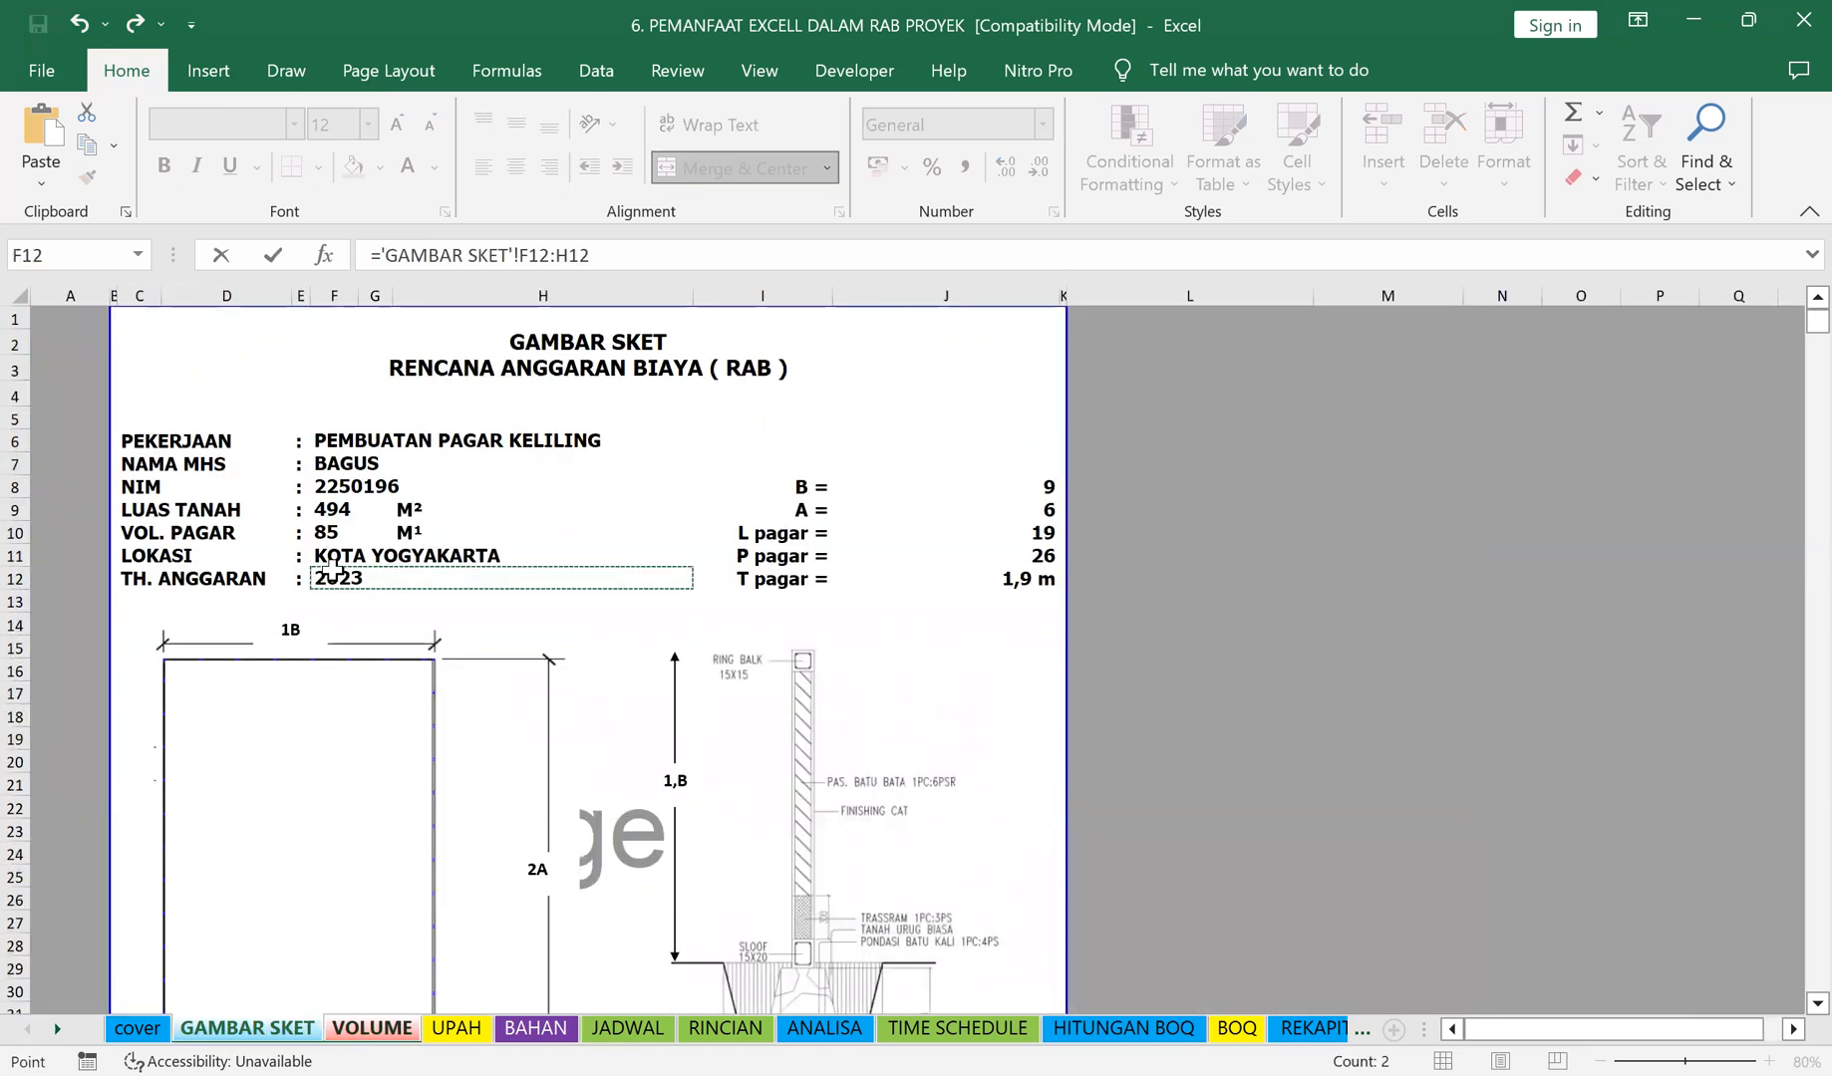
{"action": "key", "text": "Return"}
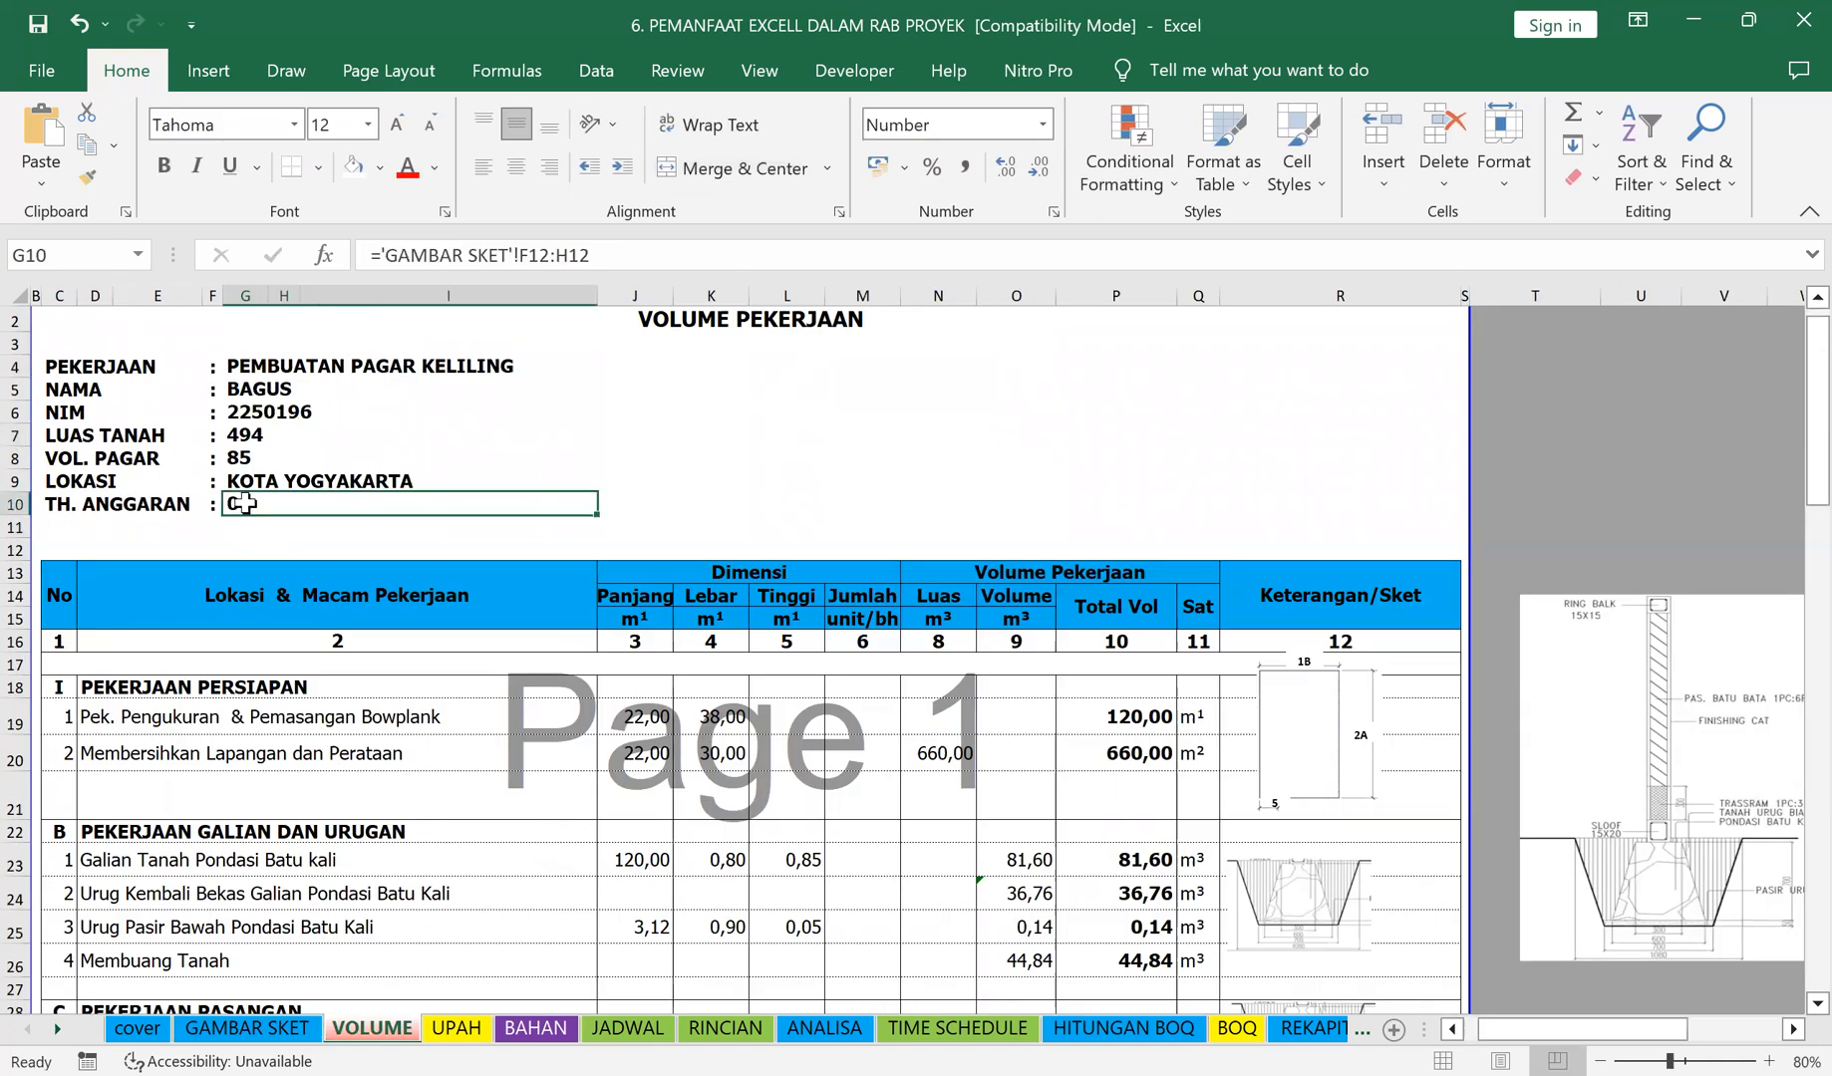
Step: Shorten the TH. ANGGARAN reference in G10 to the single cell ='GAMBAR SKET'!F12 by removing :H12
{"action": "left_click", "coordinate": [550, 255]}
{"action": "key", "text": "Delete"}
{"action": "key", "text": "Delete"}
{"action": "key", "text": "Delete"}
{"action": "key", "text": "Delete"}
{"action": "key", "text": "Return"}
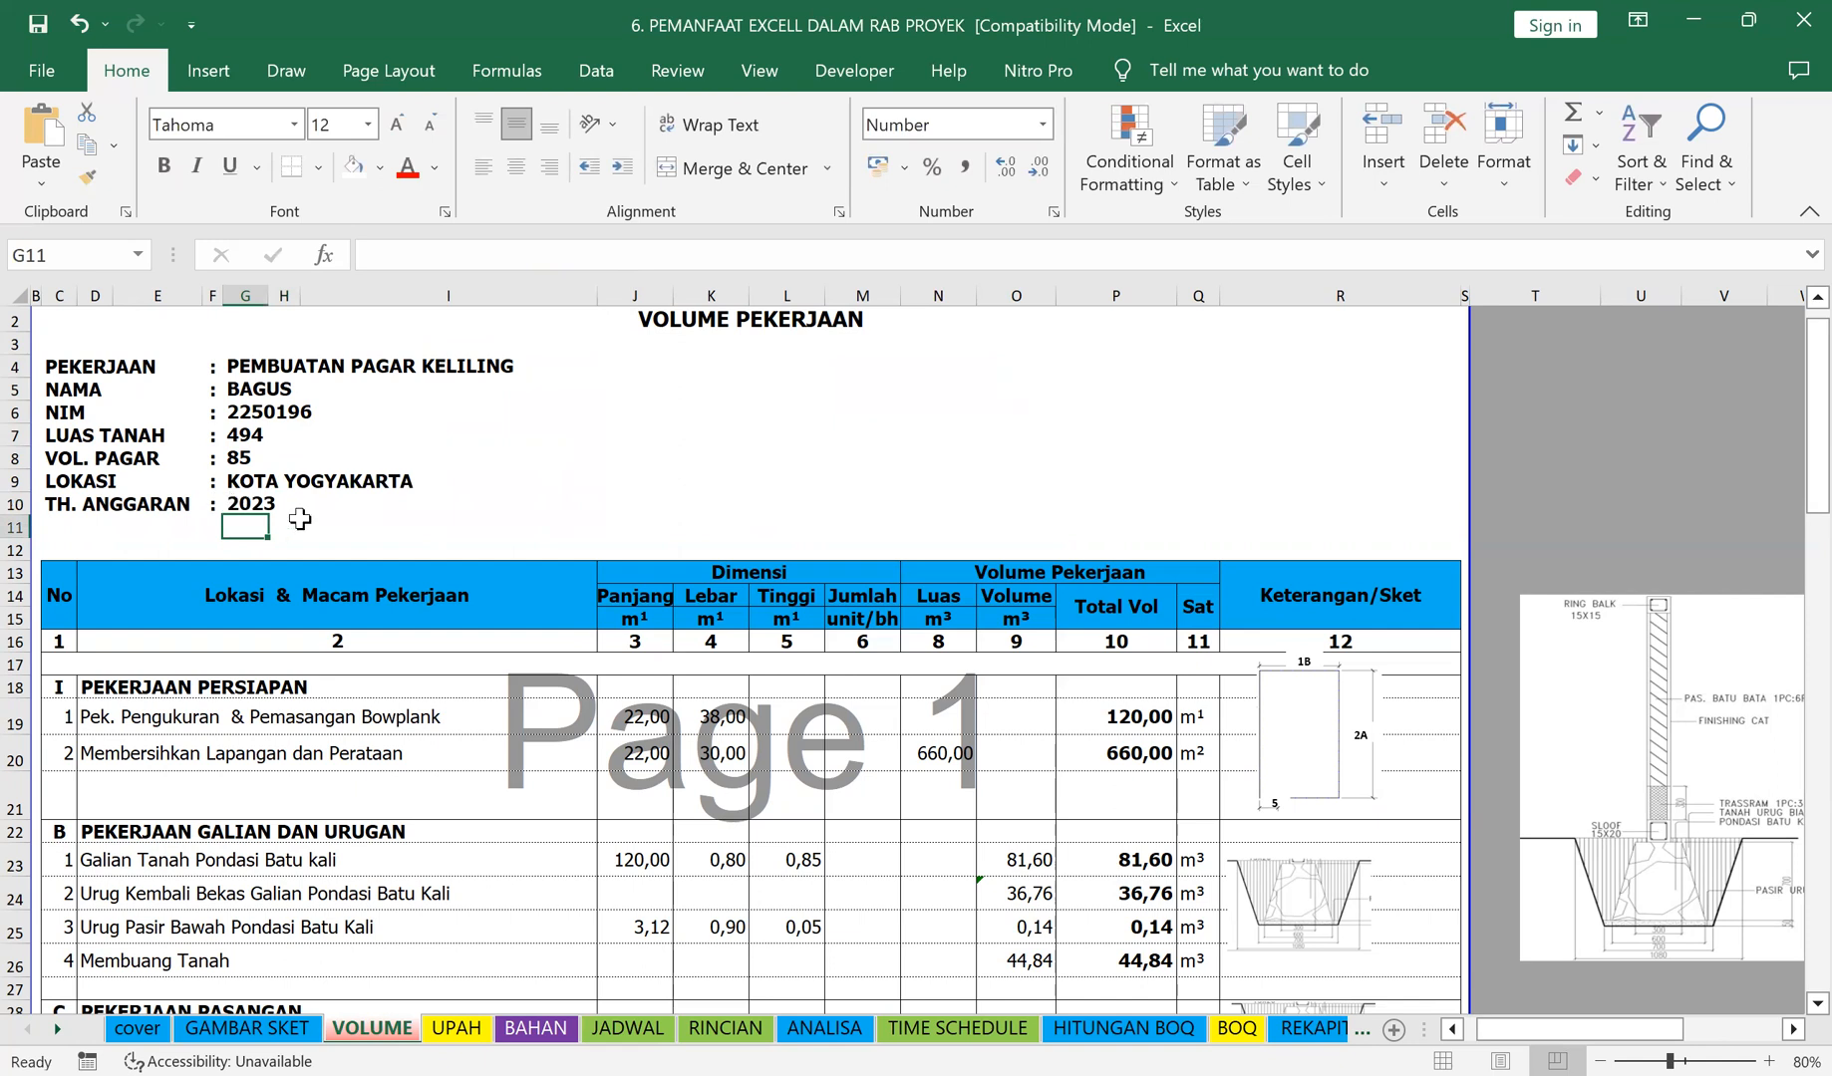
Step: Check the link formulas of the PEKERJAAN, LOKASI and TH. ANGGARAN cells in the VOLUME header
{"action": "left_click", "coordinate": [302, 521]}
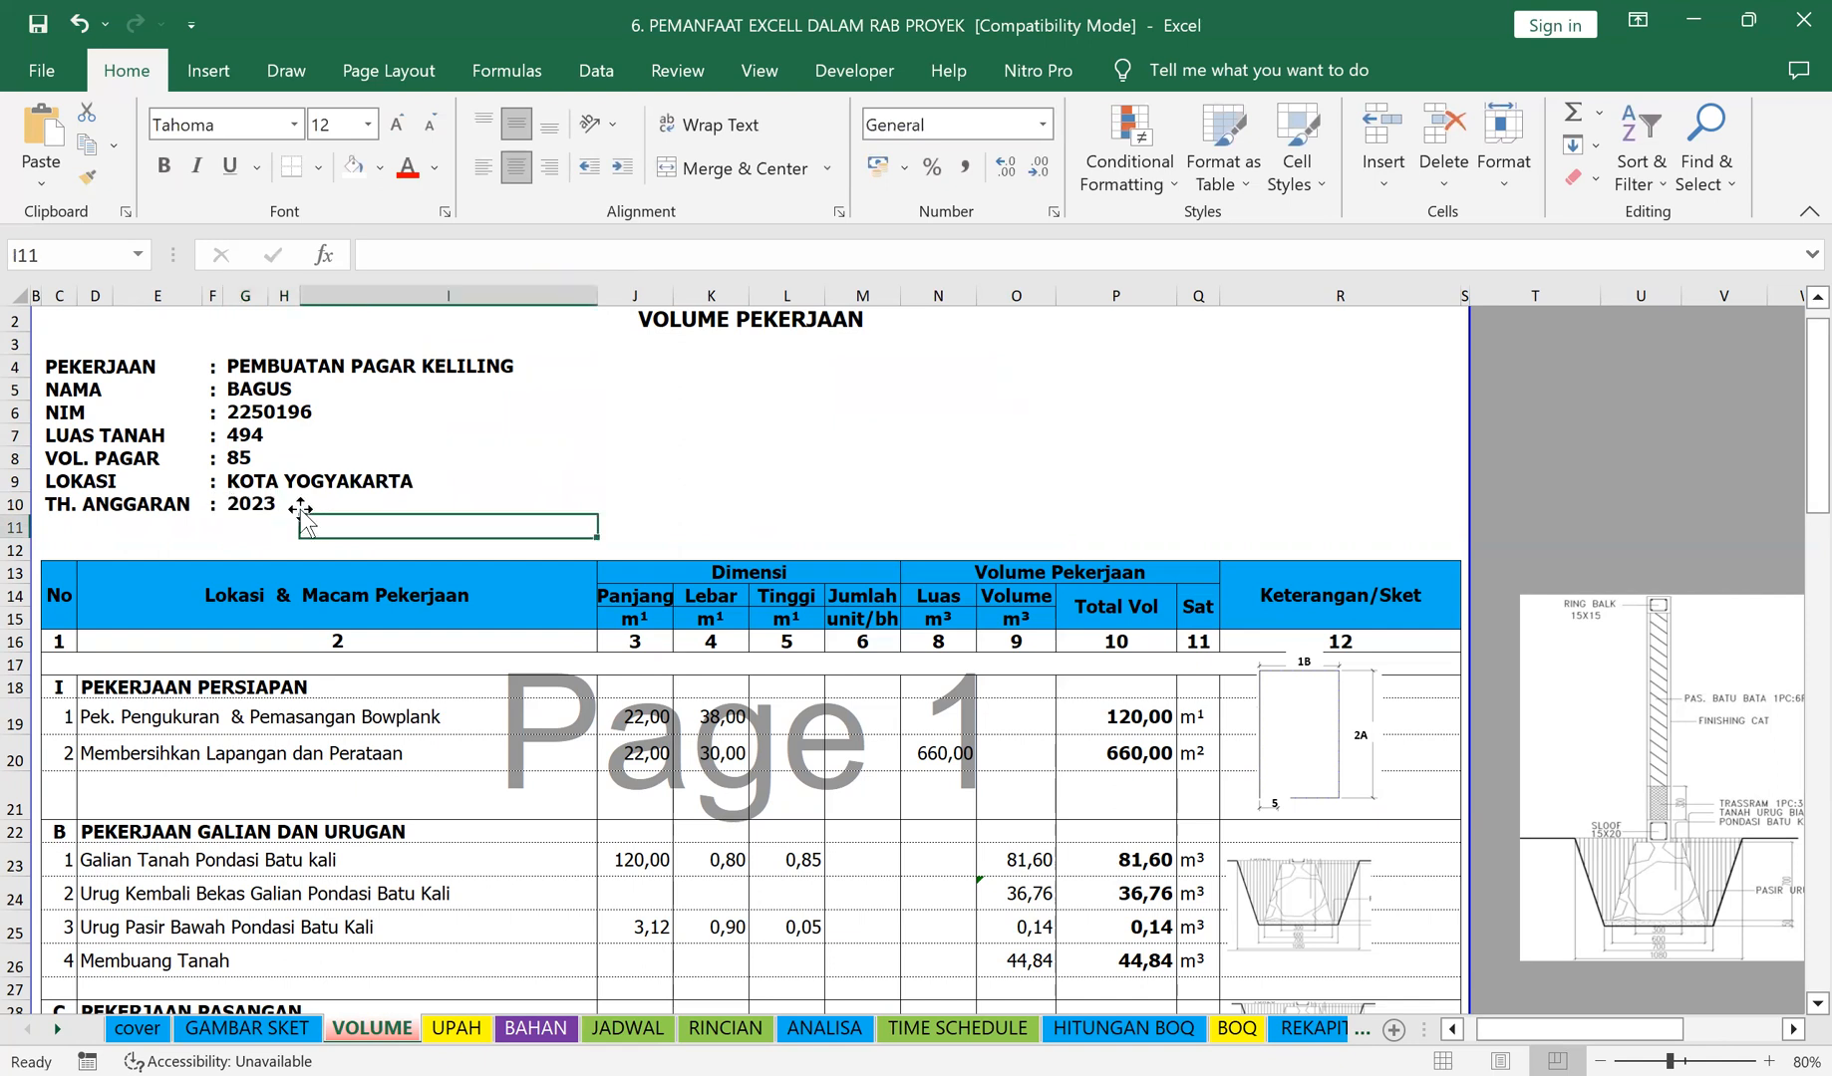
{"action": "left_click", "coordinate": [239, 486]}
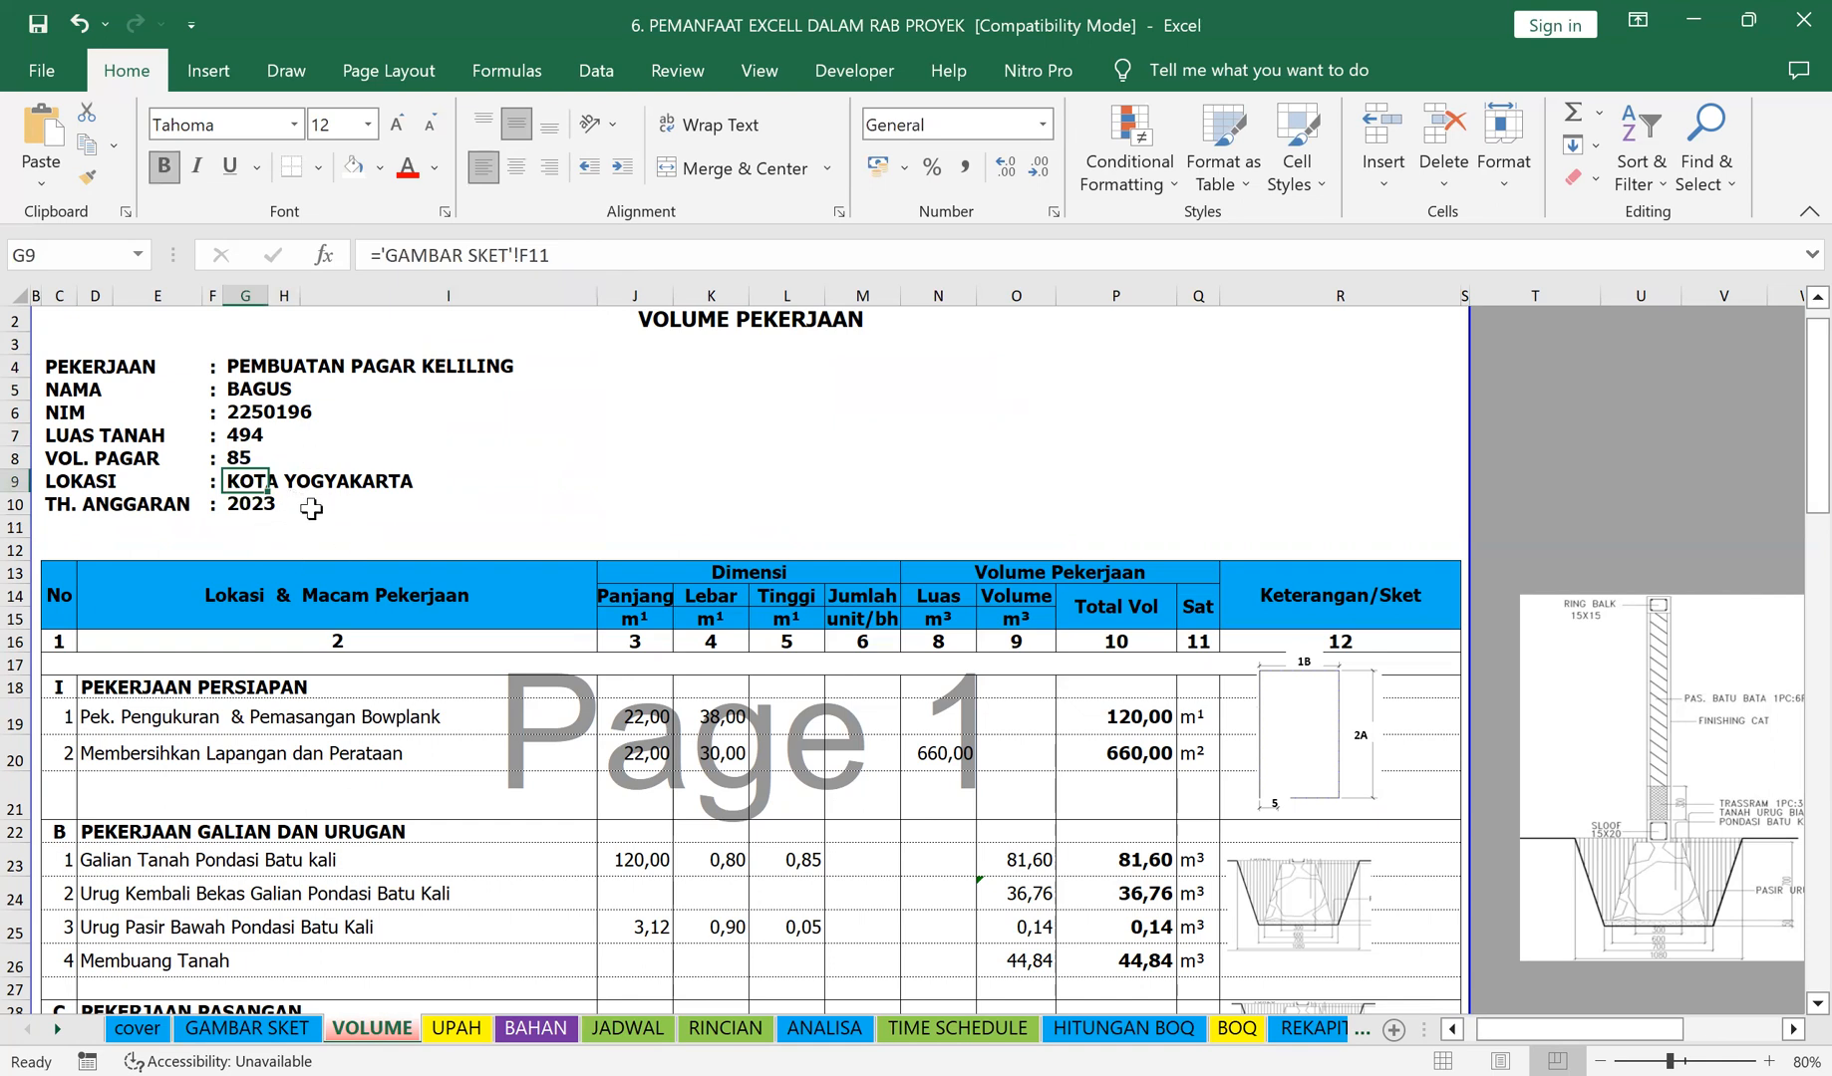
{"action": "left_click", "coordinate": [311, 508]}
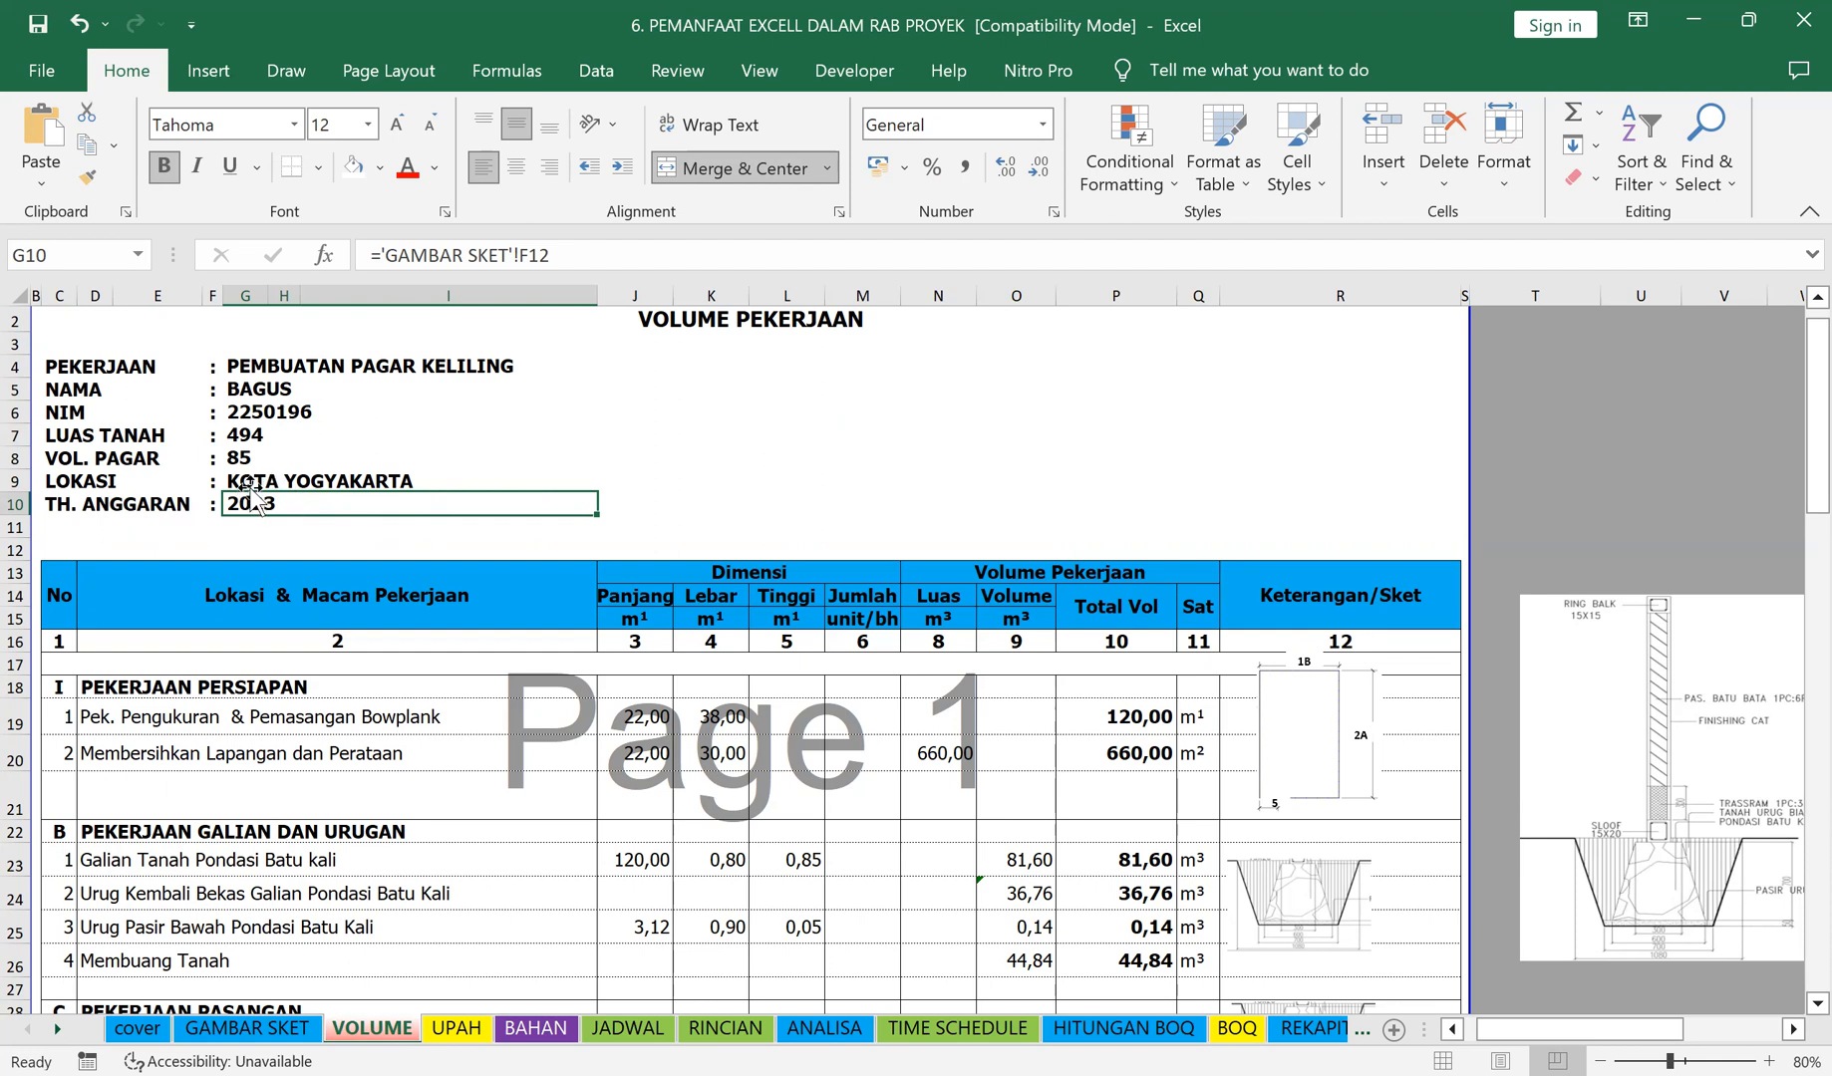
{"action": "left_click", "coordinate": [283, 367]}
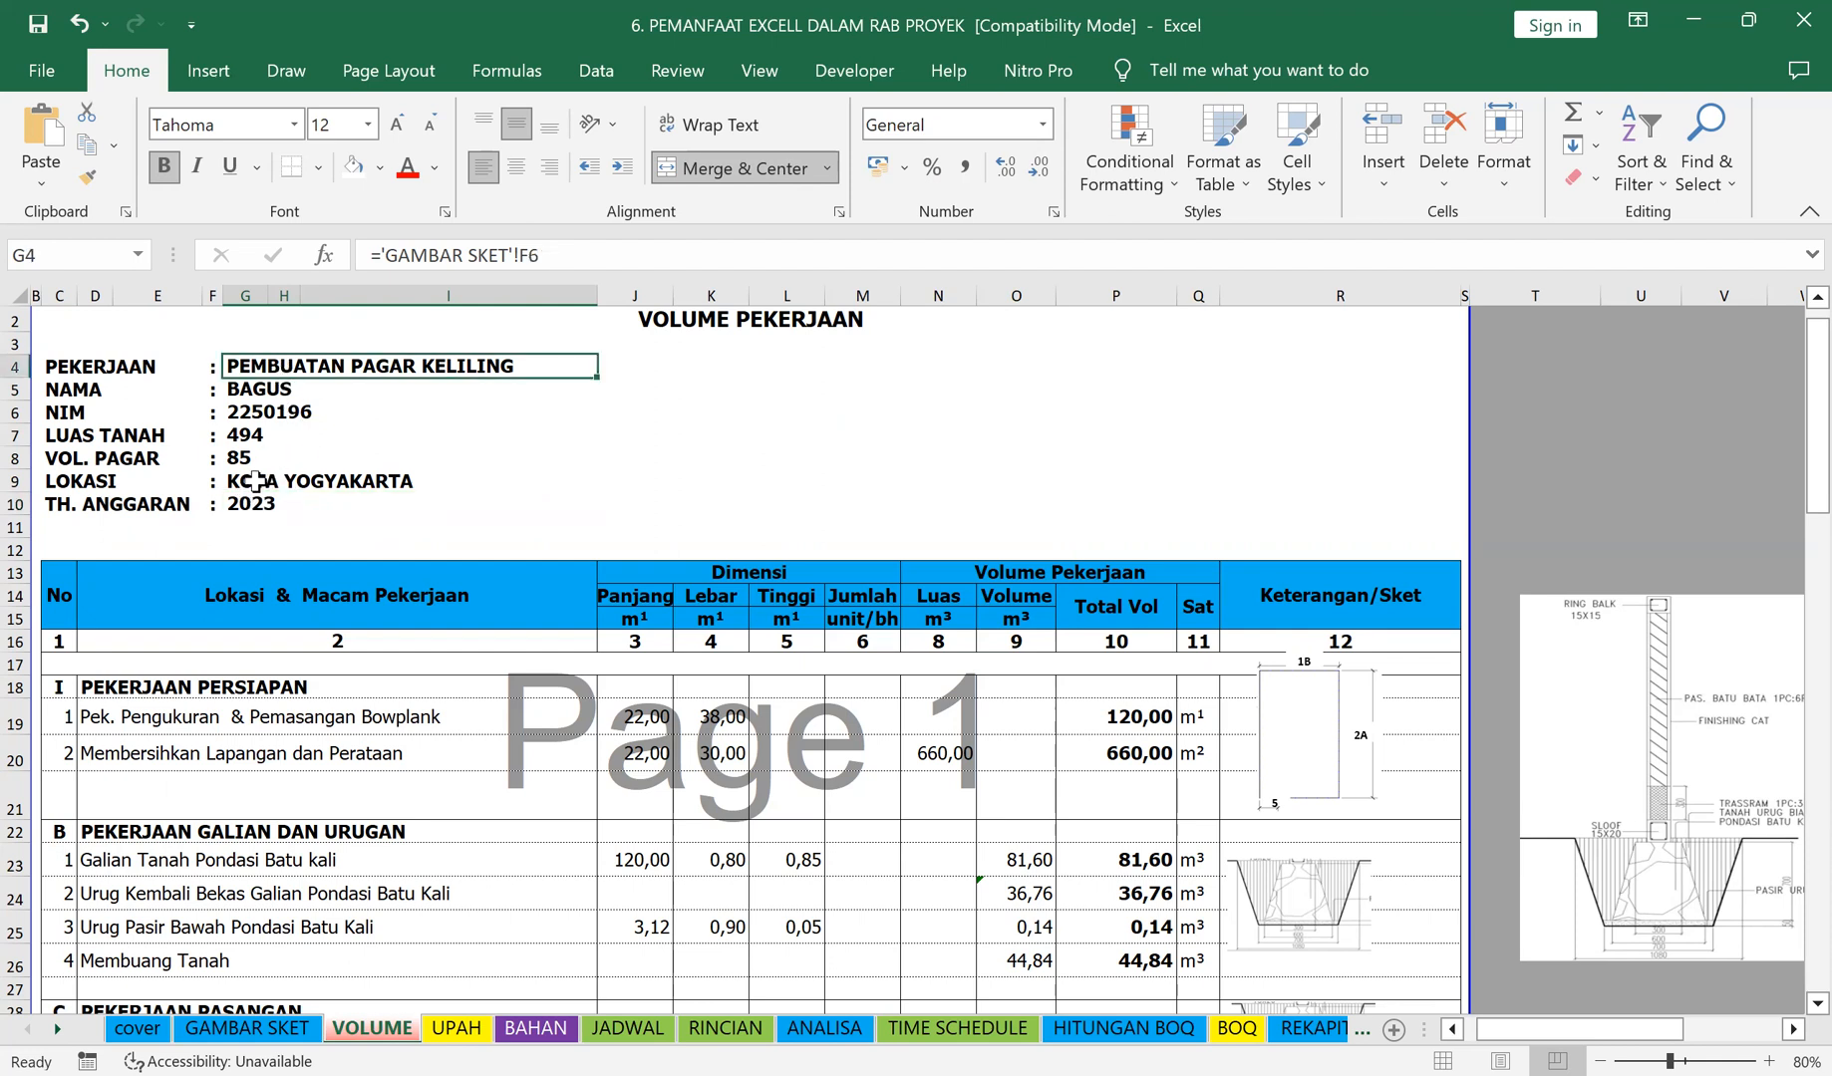
{"action": "left_click", "coordinate": [257, 483]}
{"action": "left_click", "coordinate": [242, 512]}
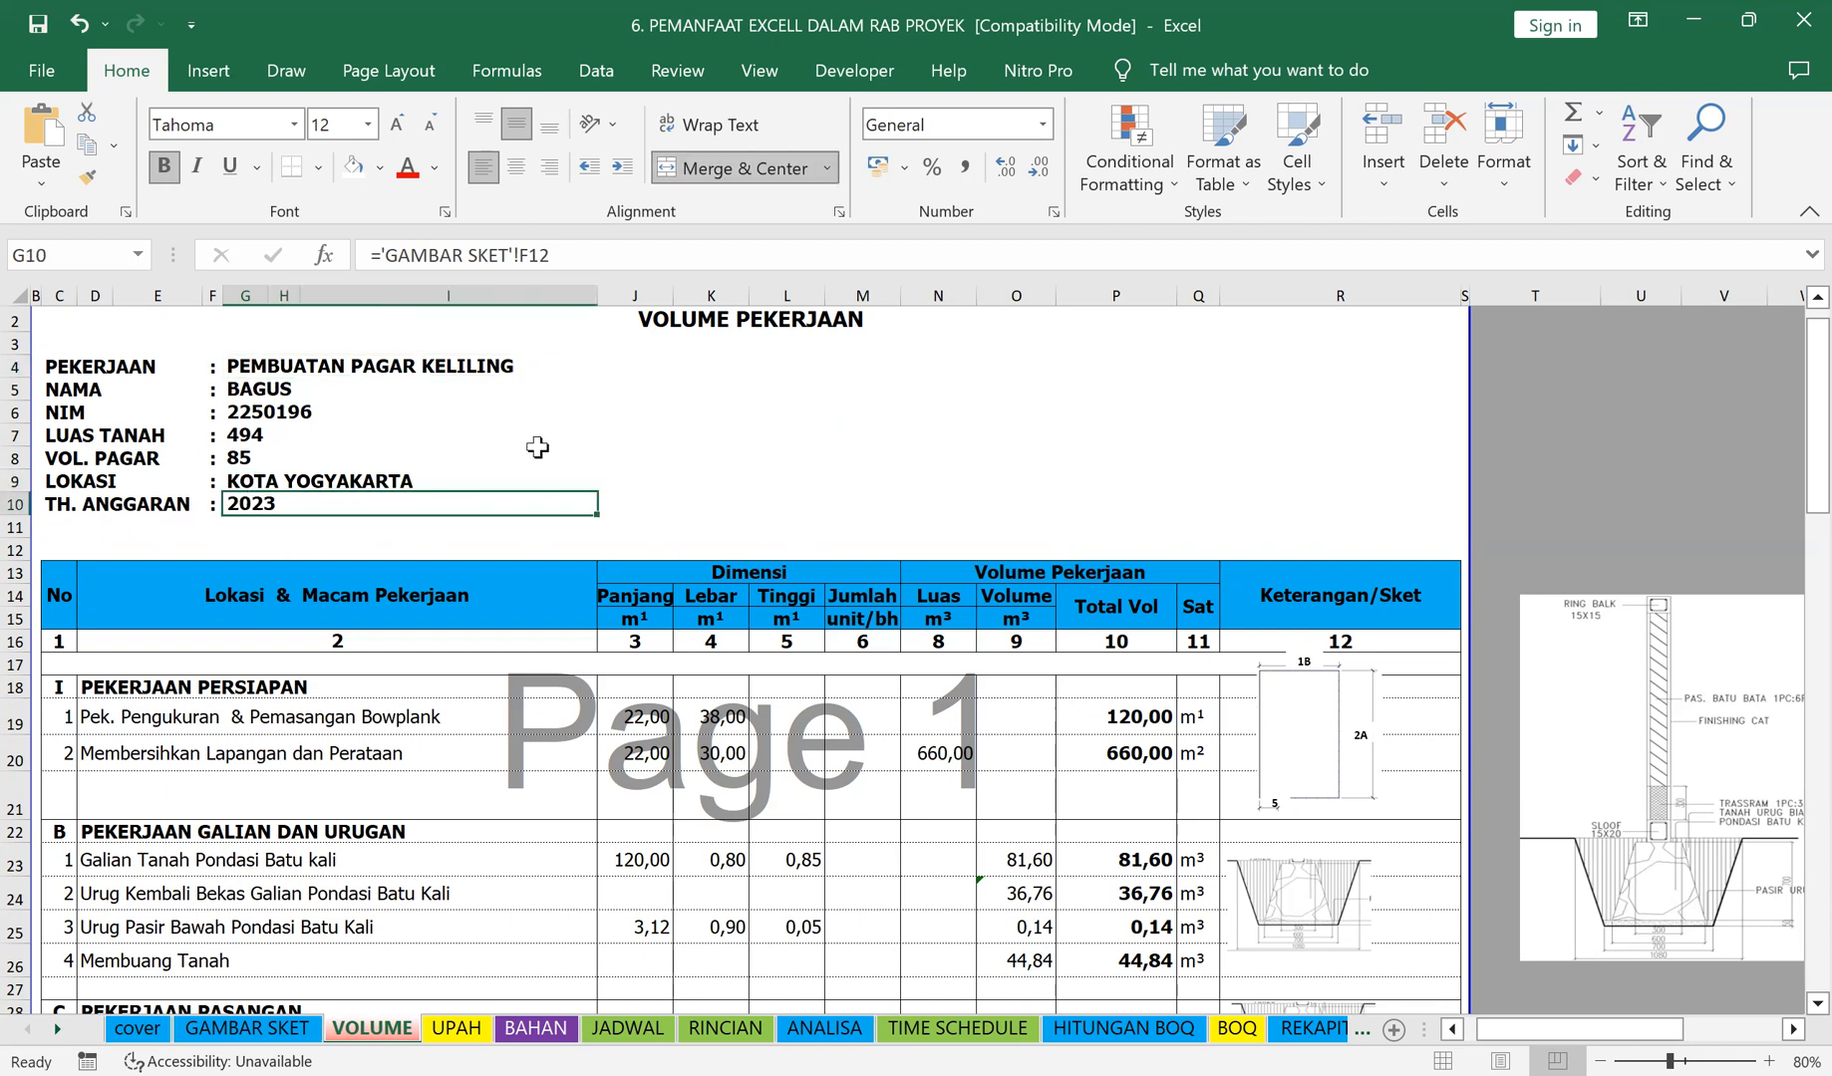
Step: Link the LUAS TANAH unit in I7 with ='GAMBAR SKET'!H9 and fill it down to the VOL. PAGAR unit in I8
{"action": "left_click", "coordinate": [335, 448]}
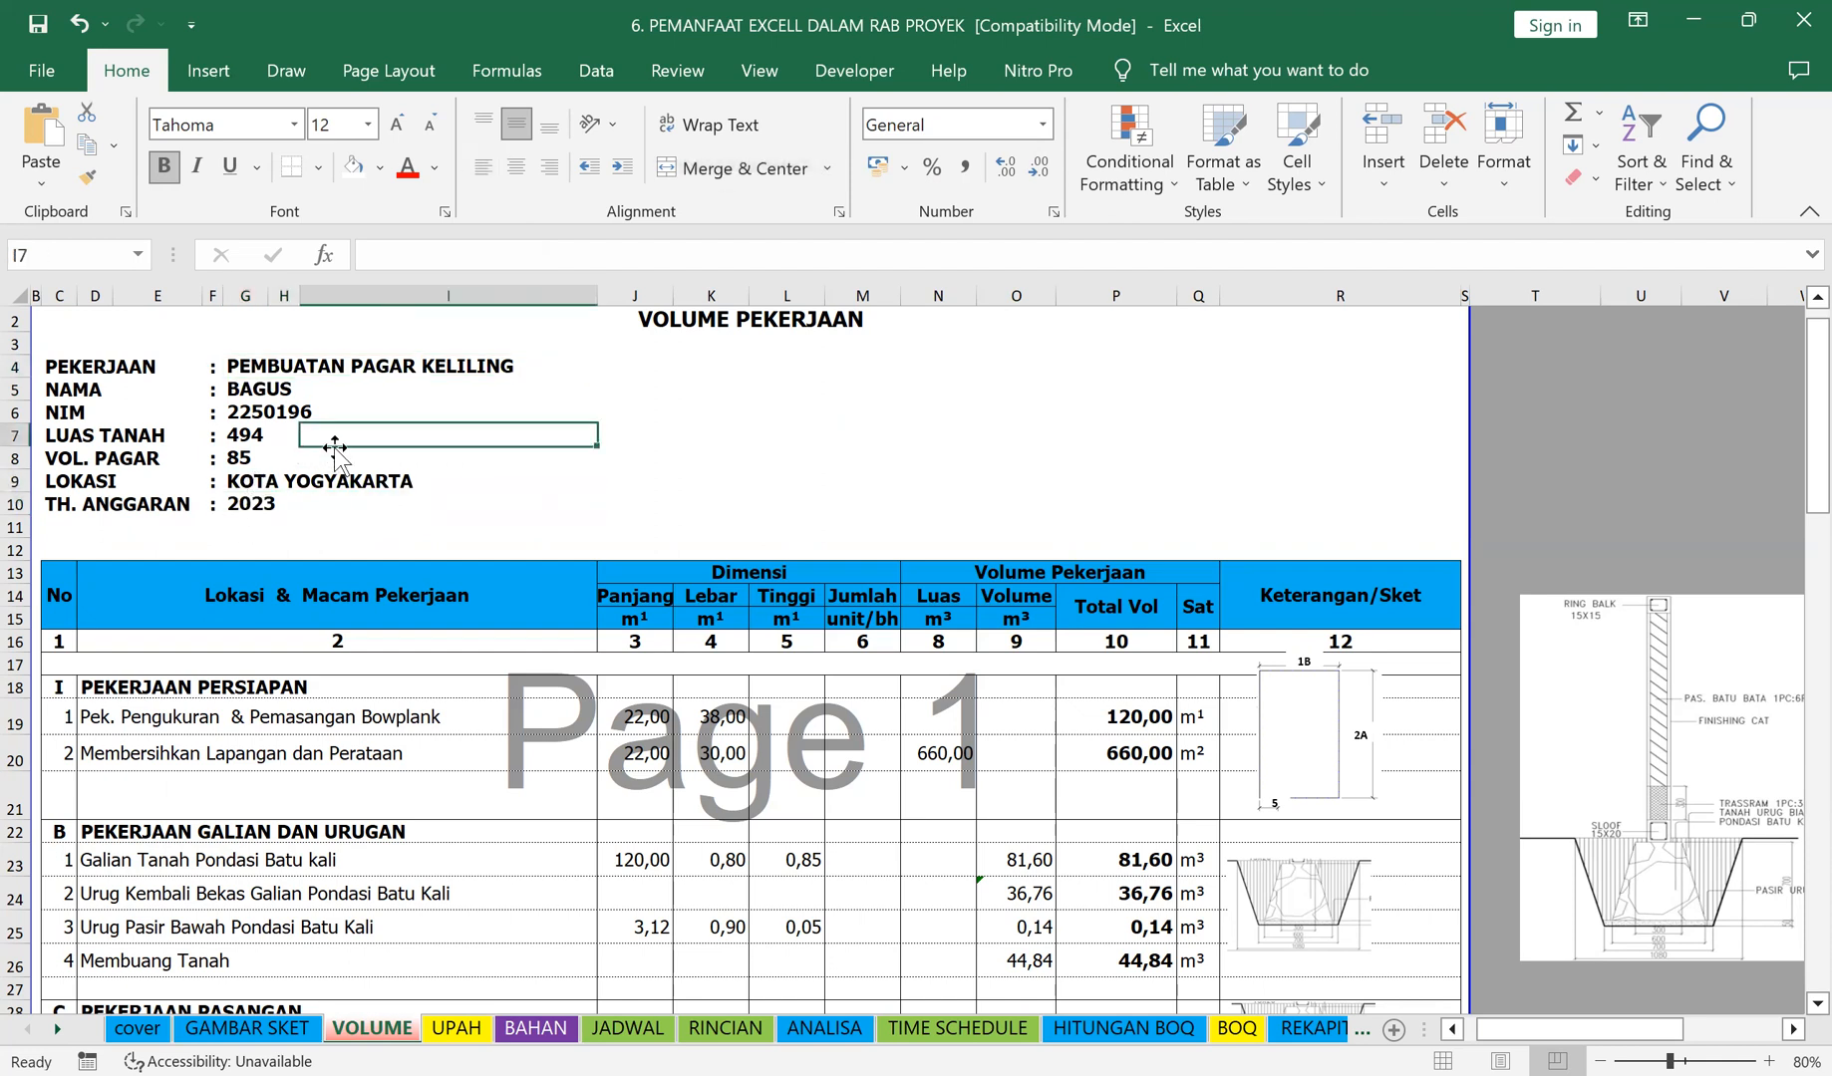
{"action": "type", "text": "="}
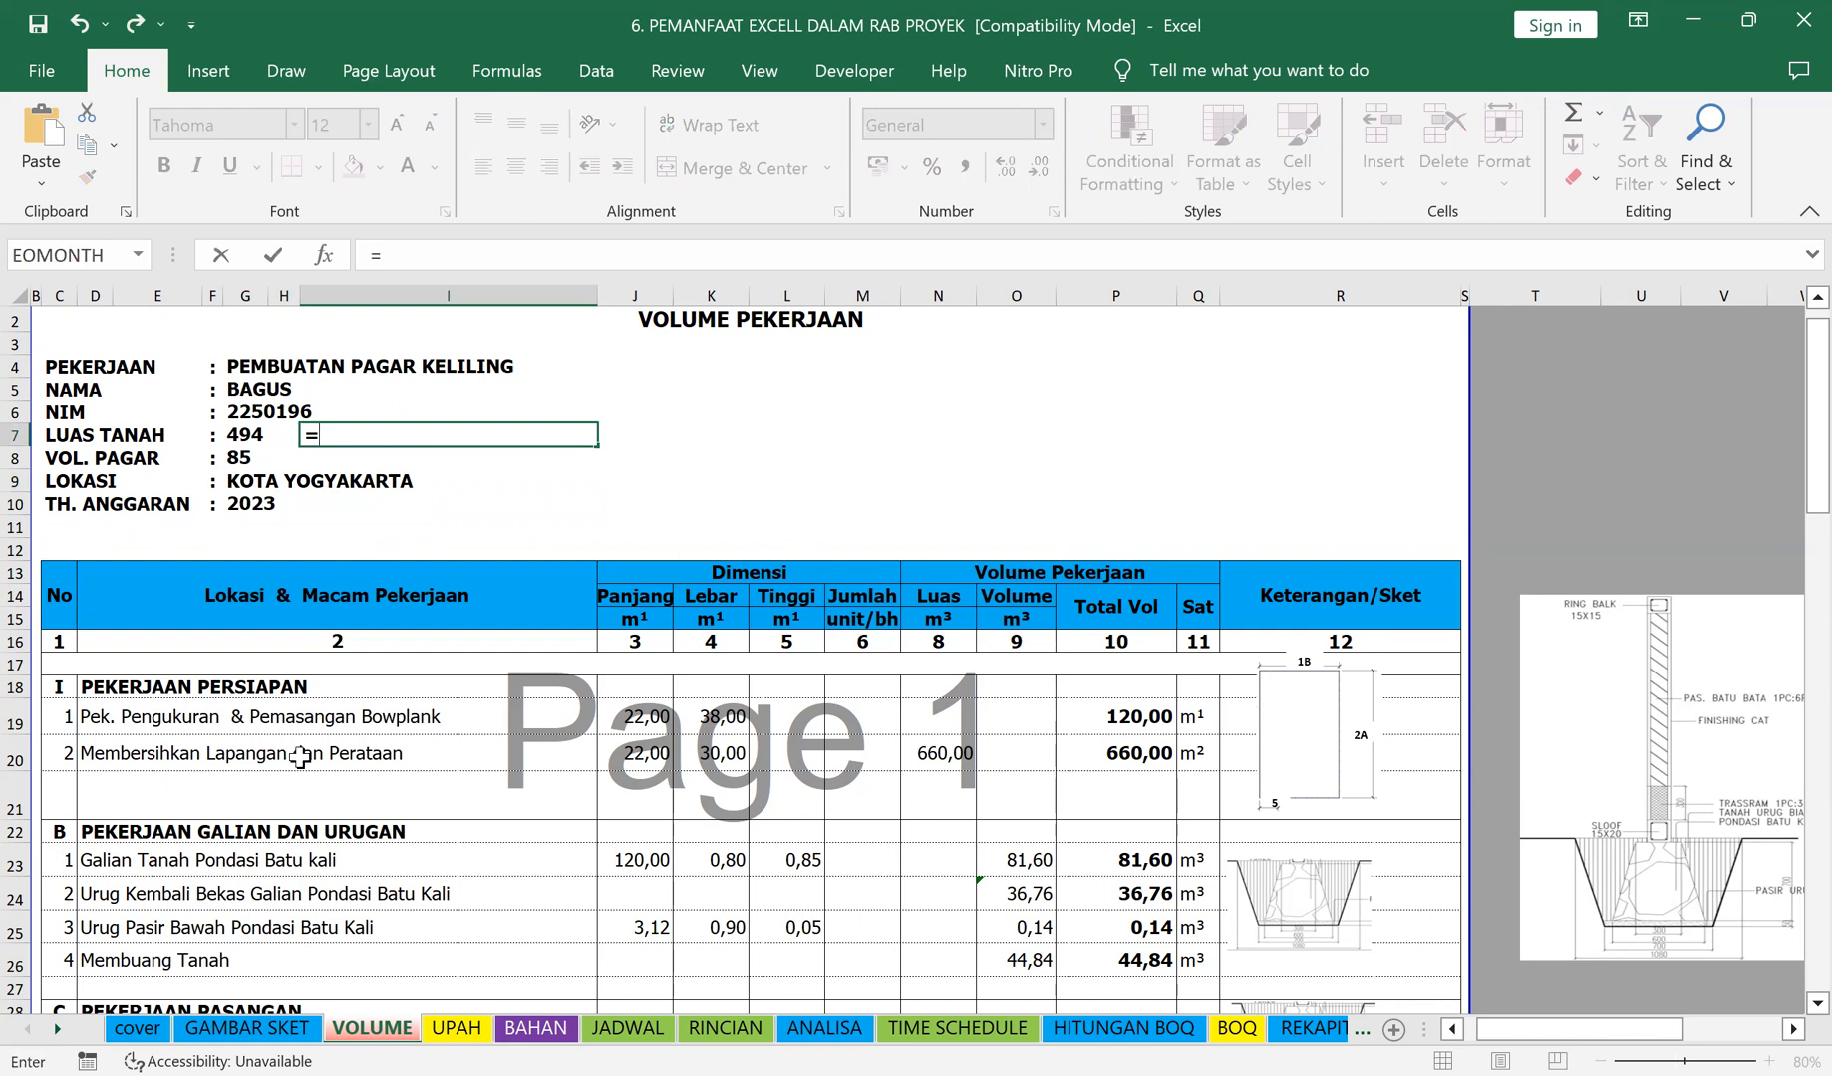
{"action": "left_click", "coordinate": [230, 1031]}
{"action": "left_click", "coordinate": [428, 511]}
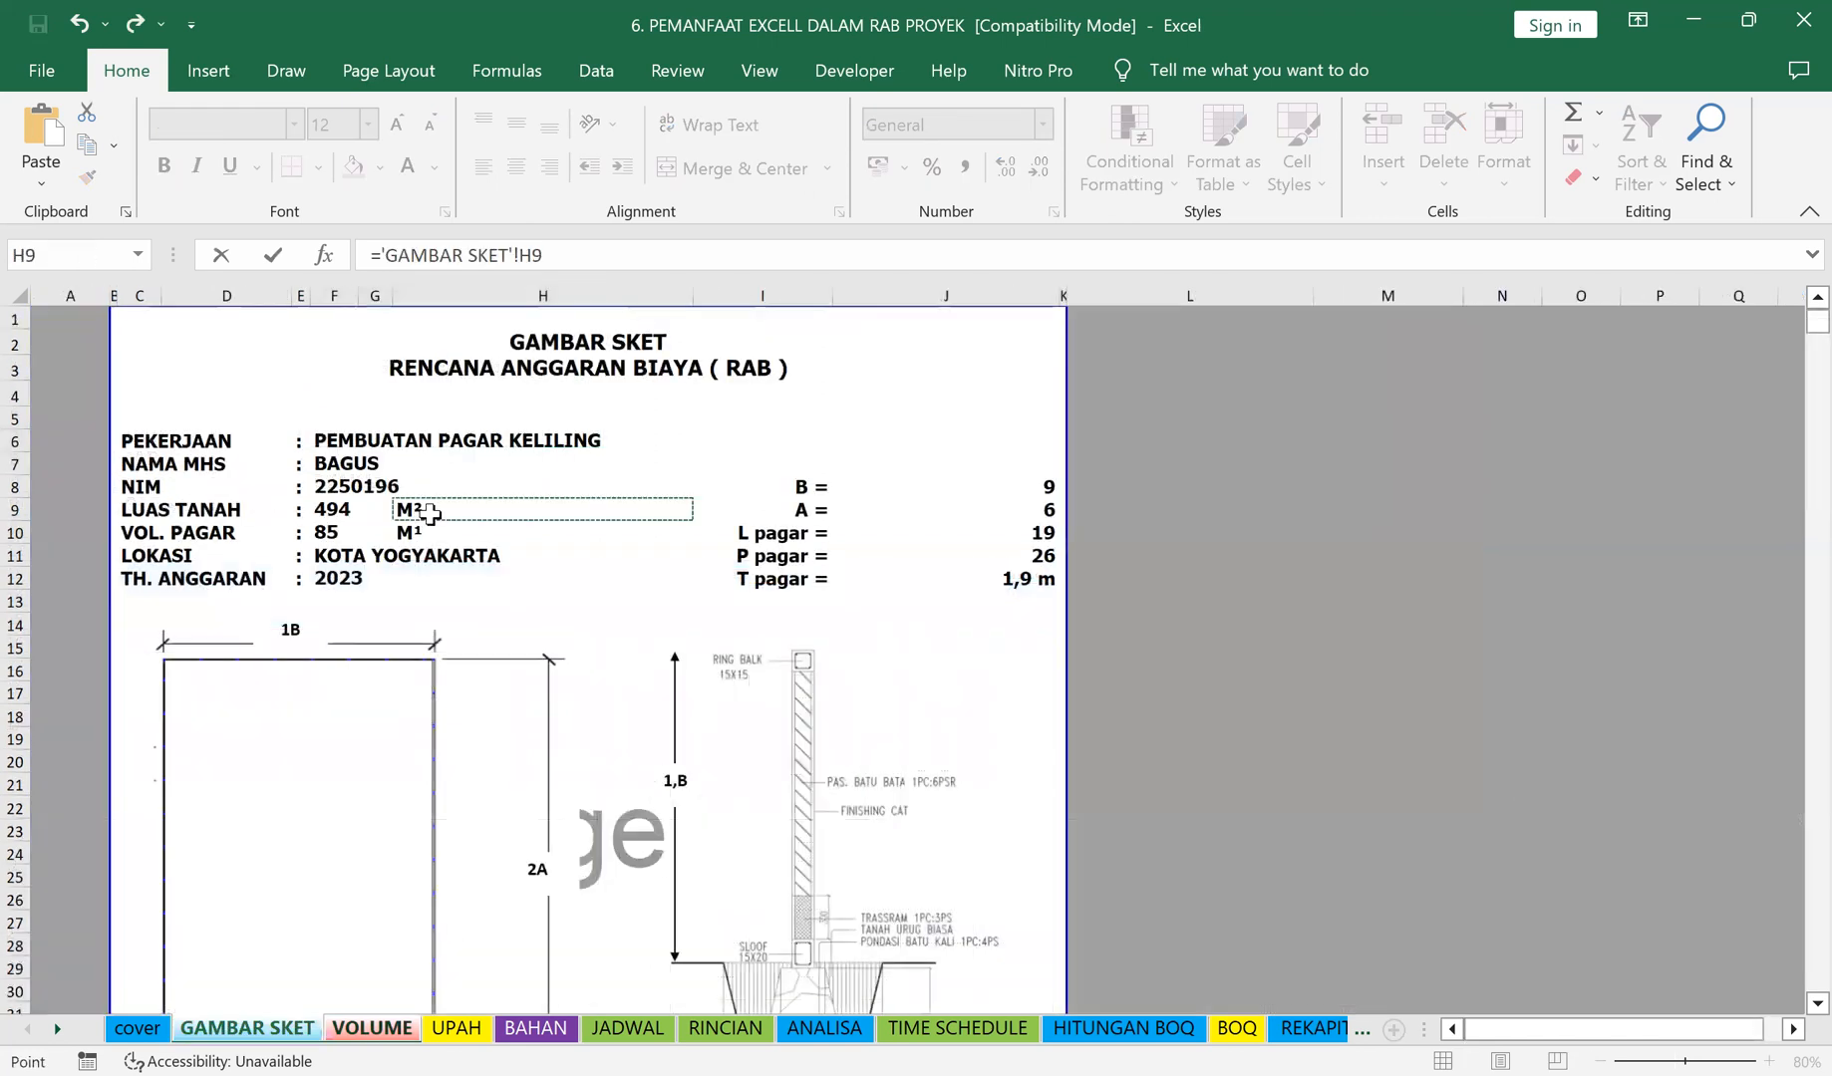
{"action": "key", "text": "Return"}
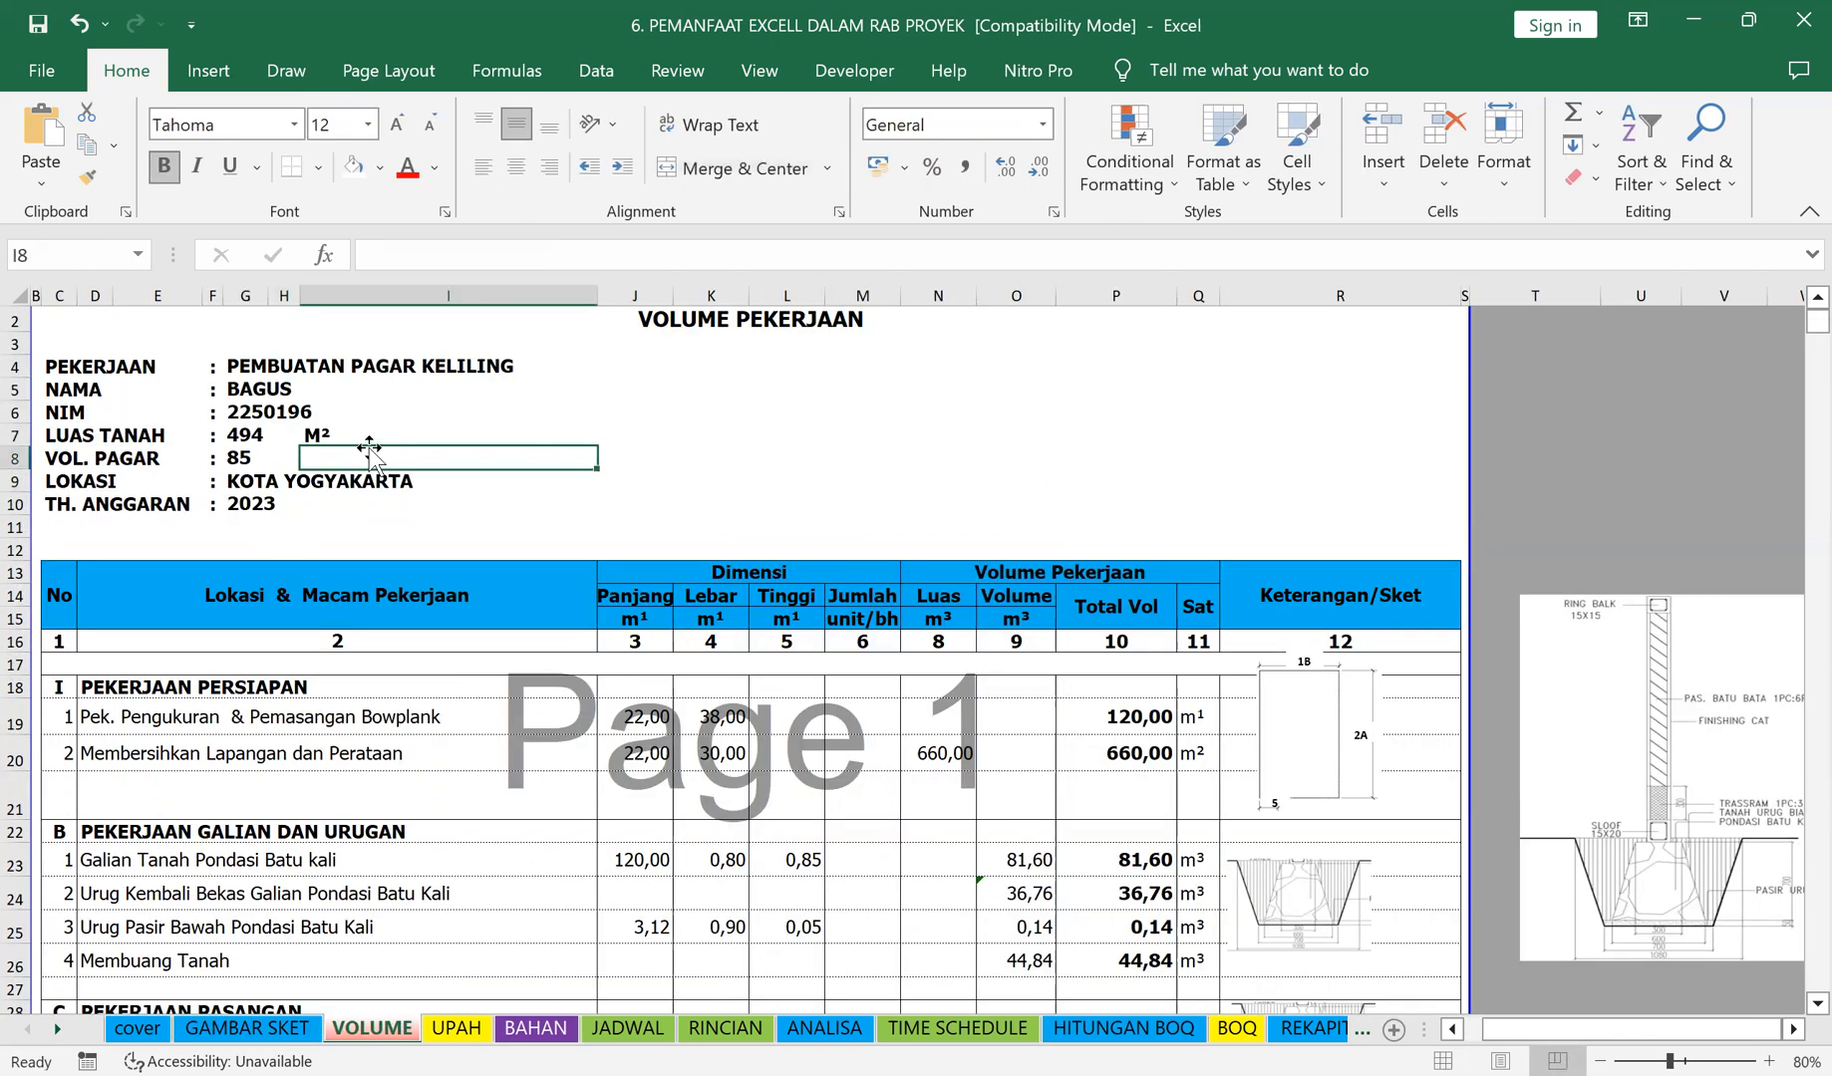
{"action": "left_click", "coordinate": [334, 435]}
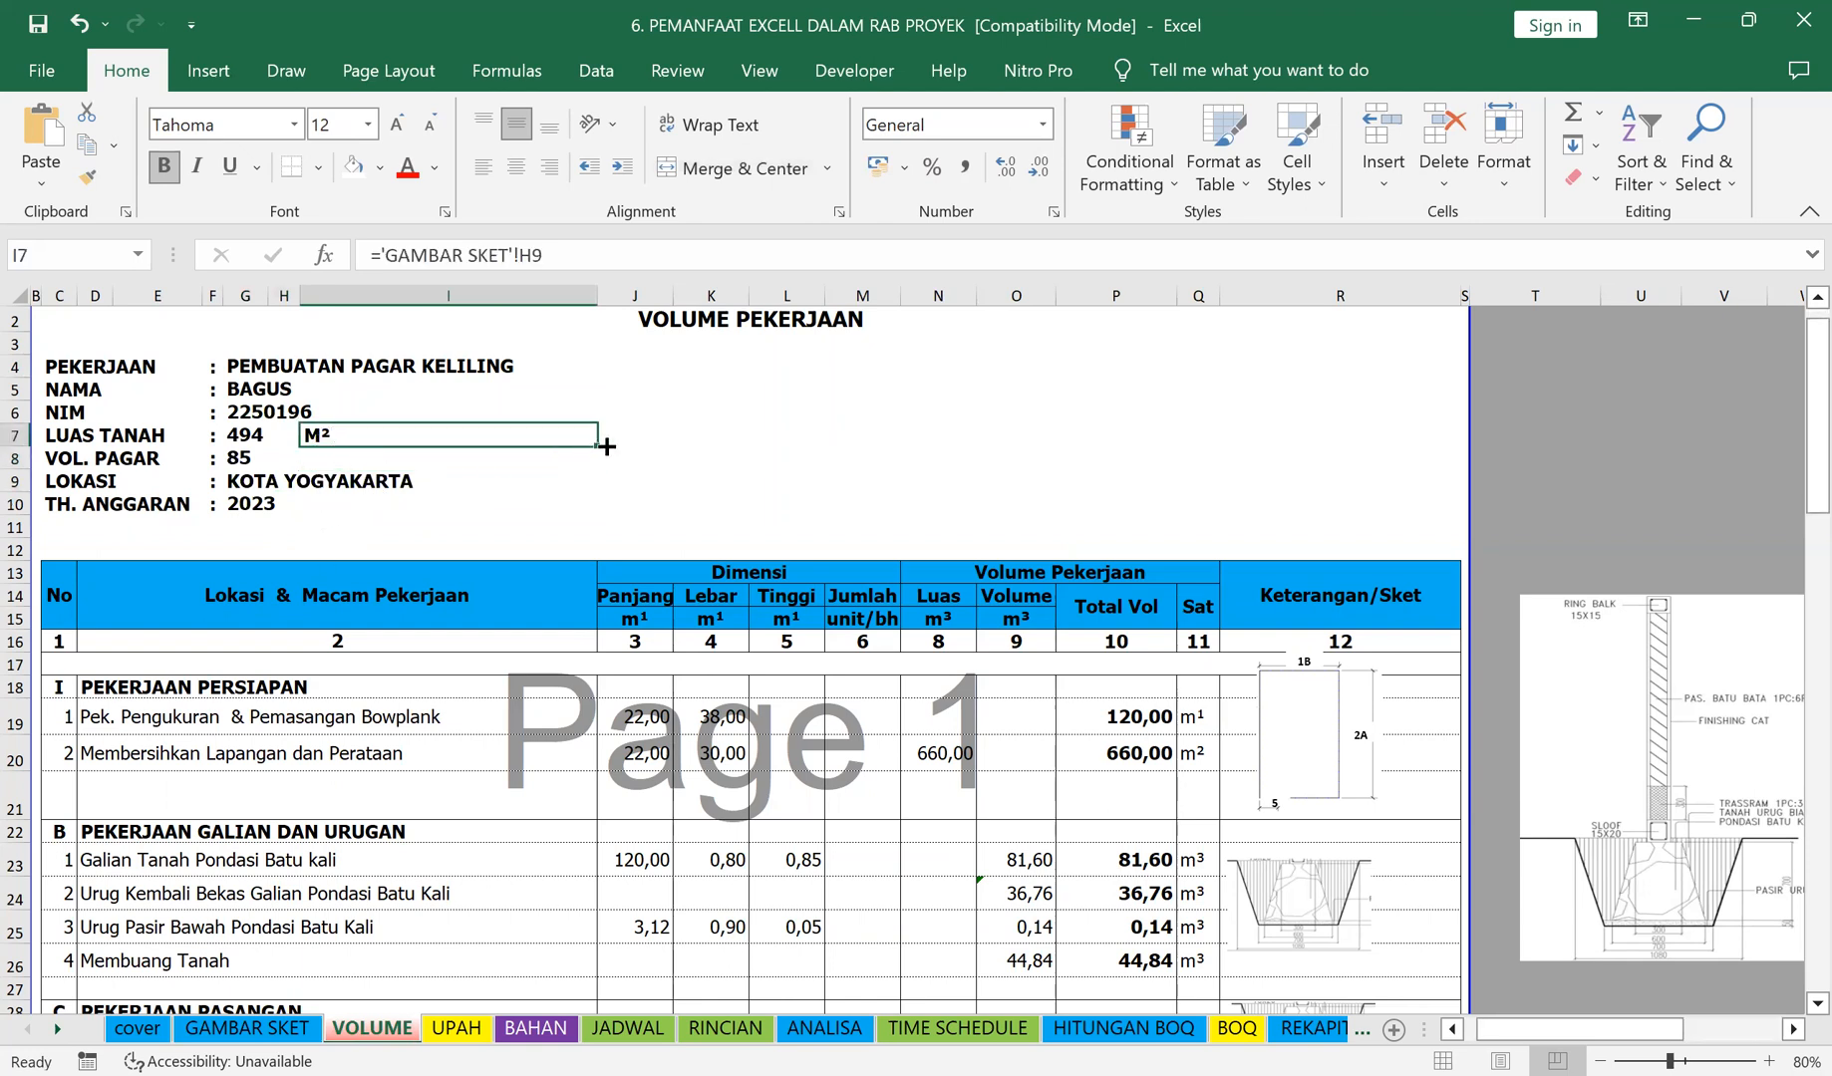
{"action": "left_click_drag", "start_coordinate": [596, 449], "coordinate": [598, 469]}
{"action": "left_click", "coordinate": [552, 503]}
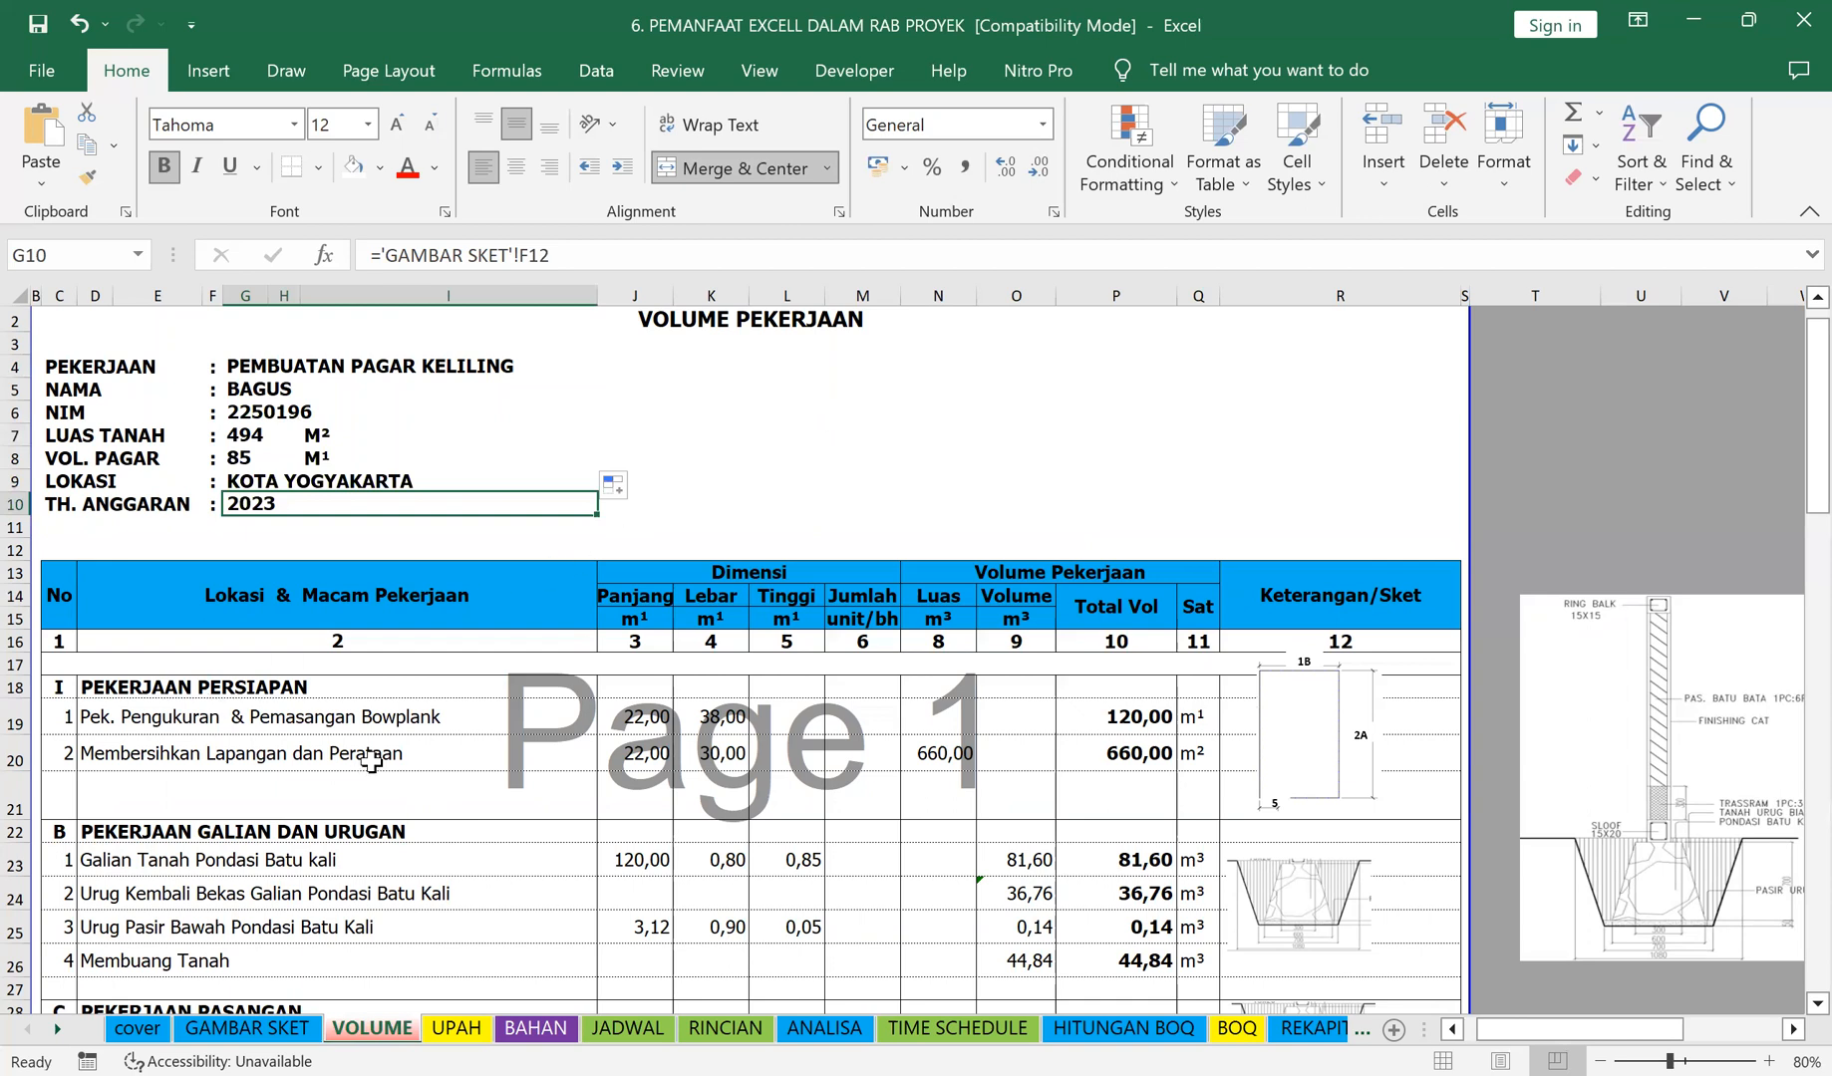
Step: Shorten the work description column heading in D13 to Macam Pekerjaan by removing "Lokasi &"
{"action": "scroll", "coordinate": [404, 745], "scroll_direction": "down", "scroll_amount": 1}
{"action": "scroll", "coordinate": [405, 743], "scroll_direction": "up", "scroll_amount": 1}
{"action": "scroll", "coordinate": [454, 710], "scroll_direction": "down", "scroll_amount": 2}
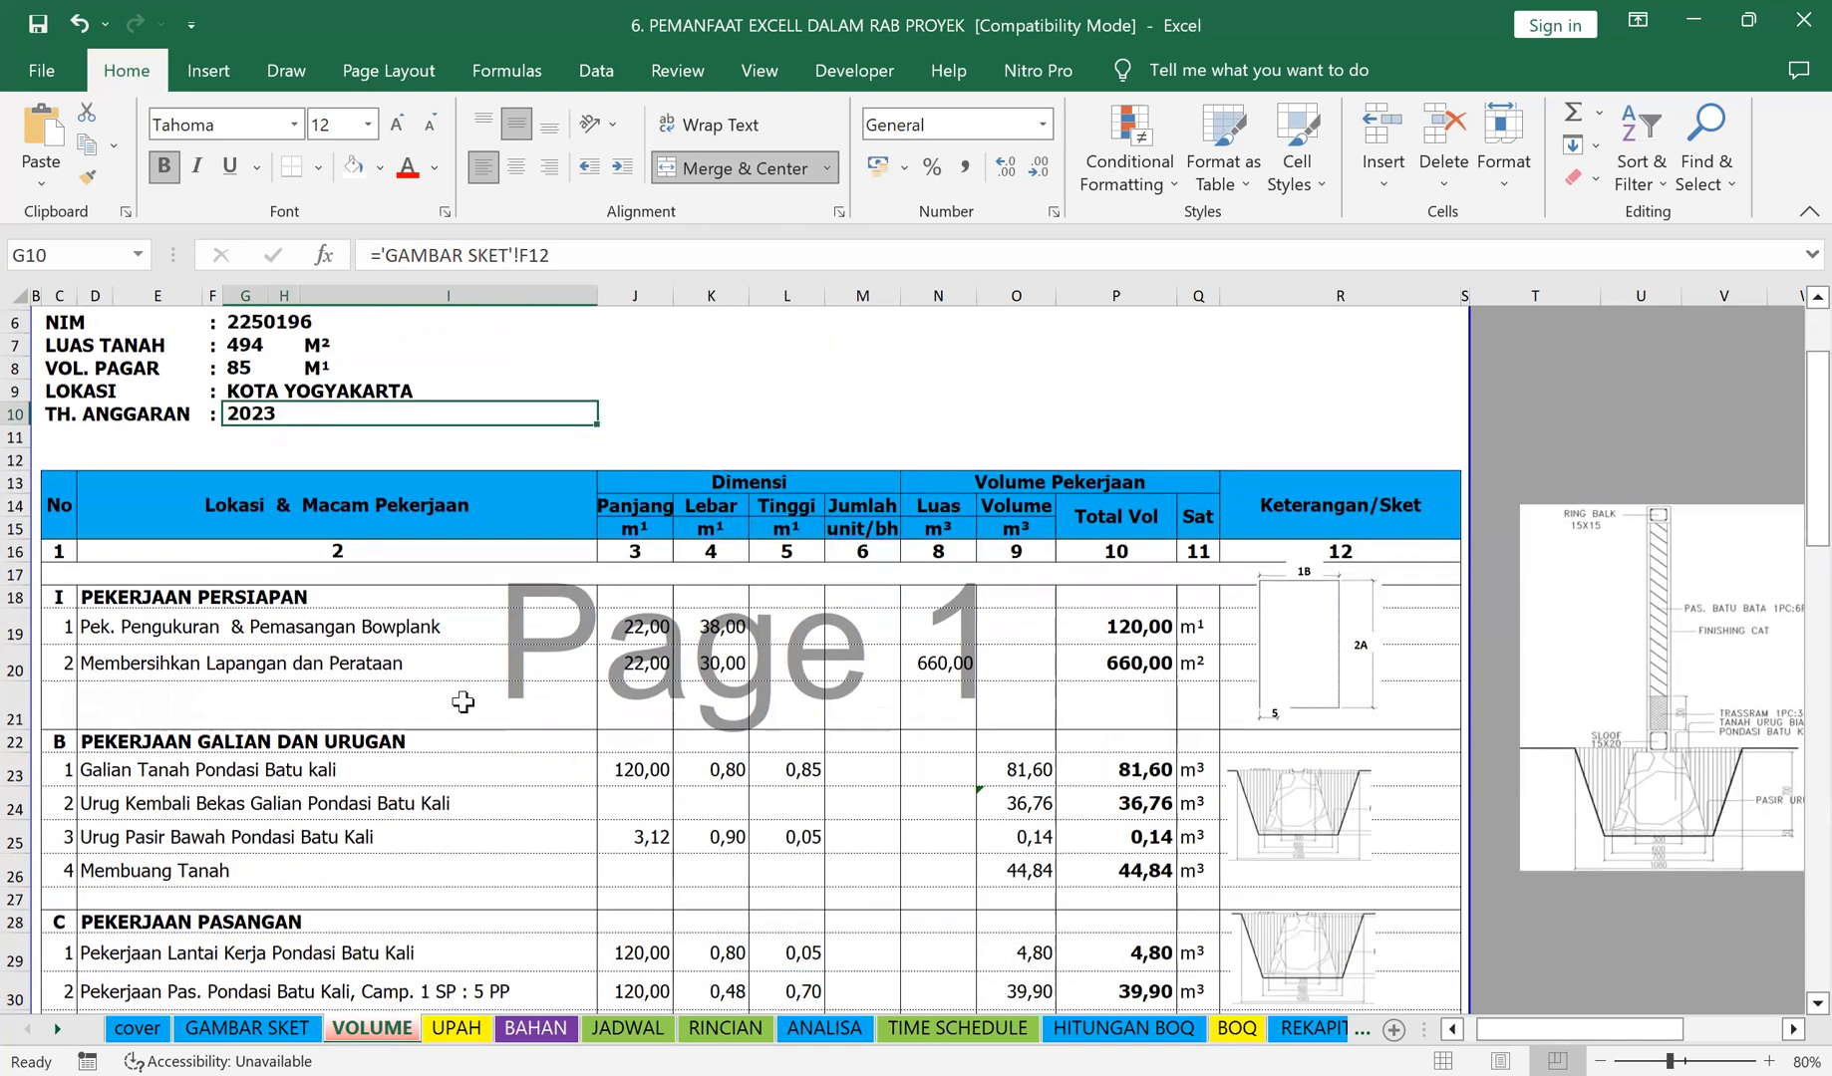
{"action": "scroll", "coordinate": [462, 694], "scroll_direction": "down", "scroll_amount": 1}
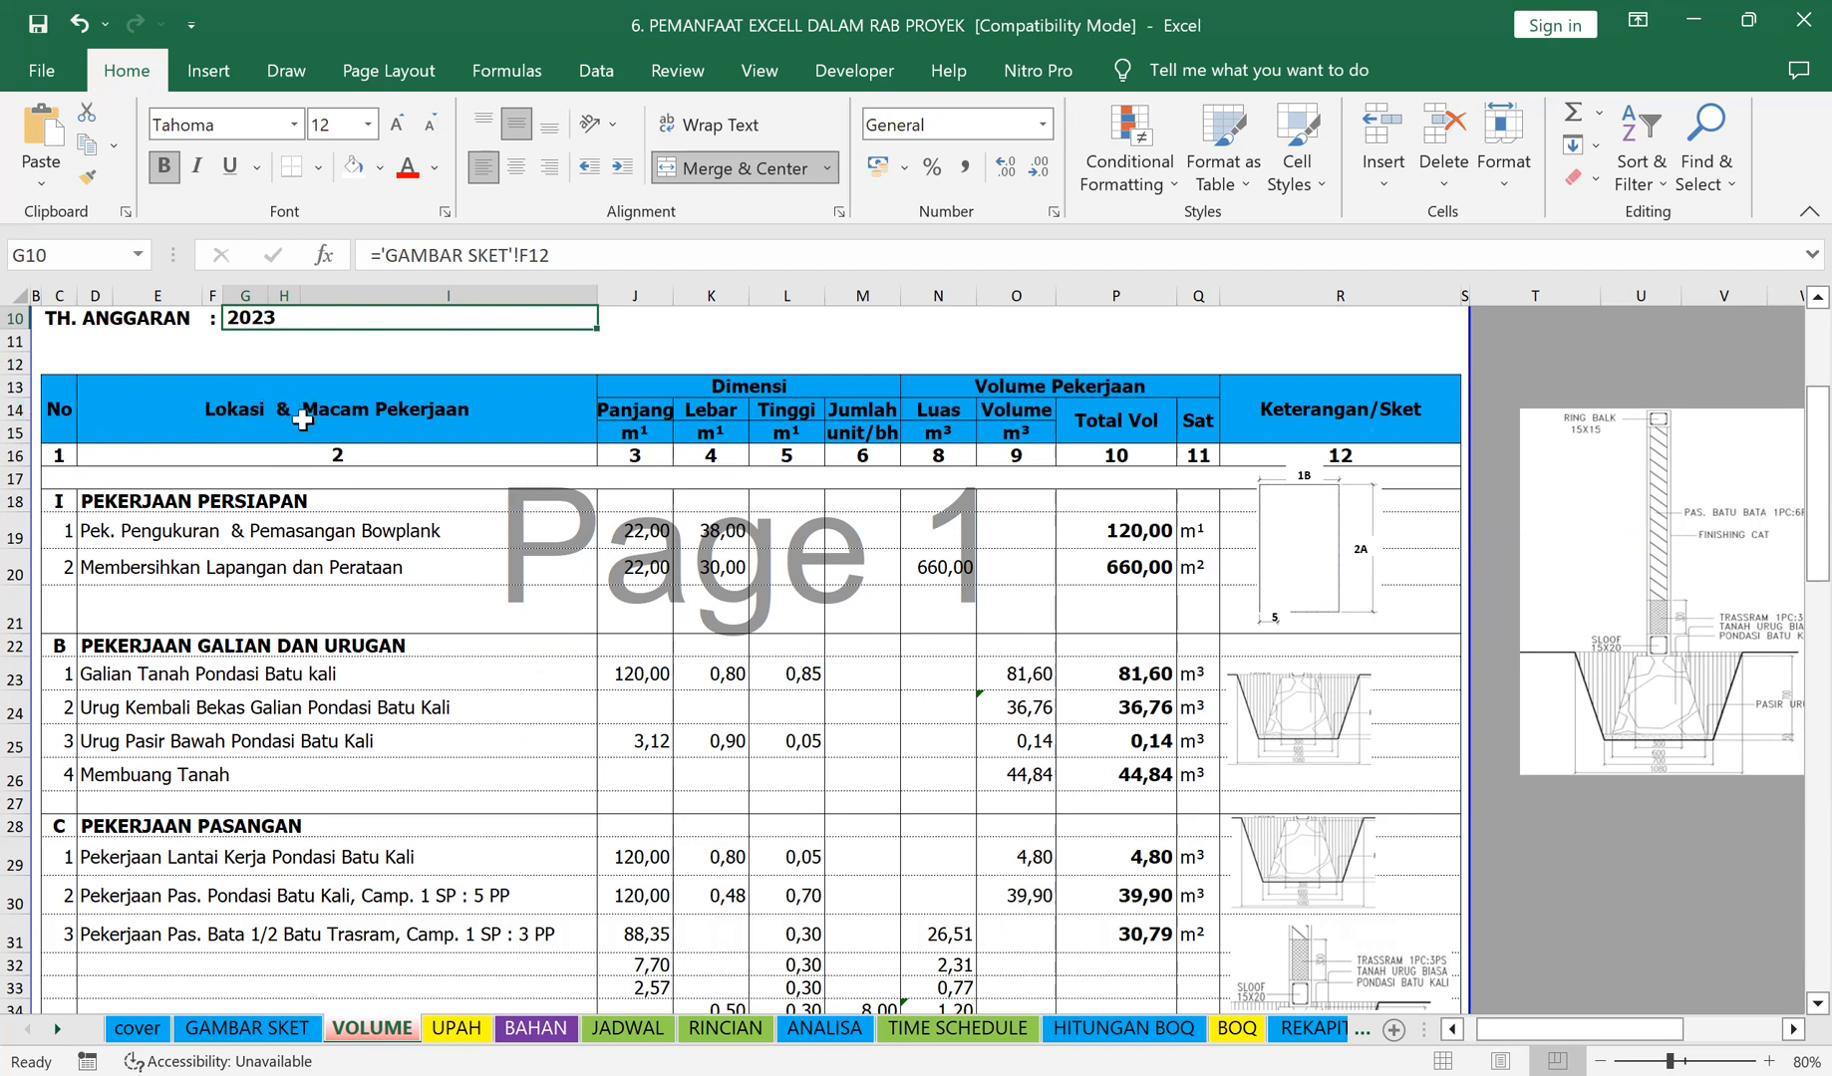
{"action": "left_click", "coordinate": [218, 411]}
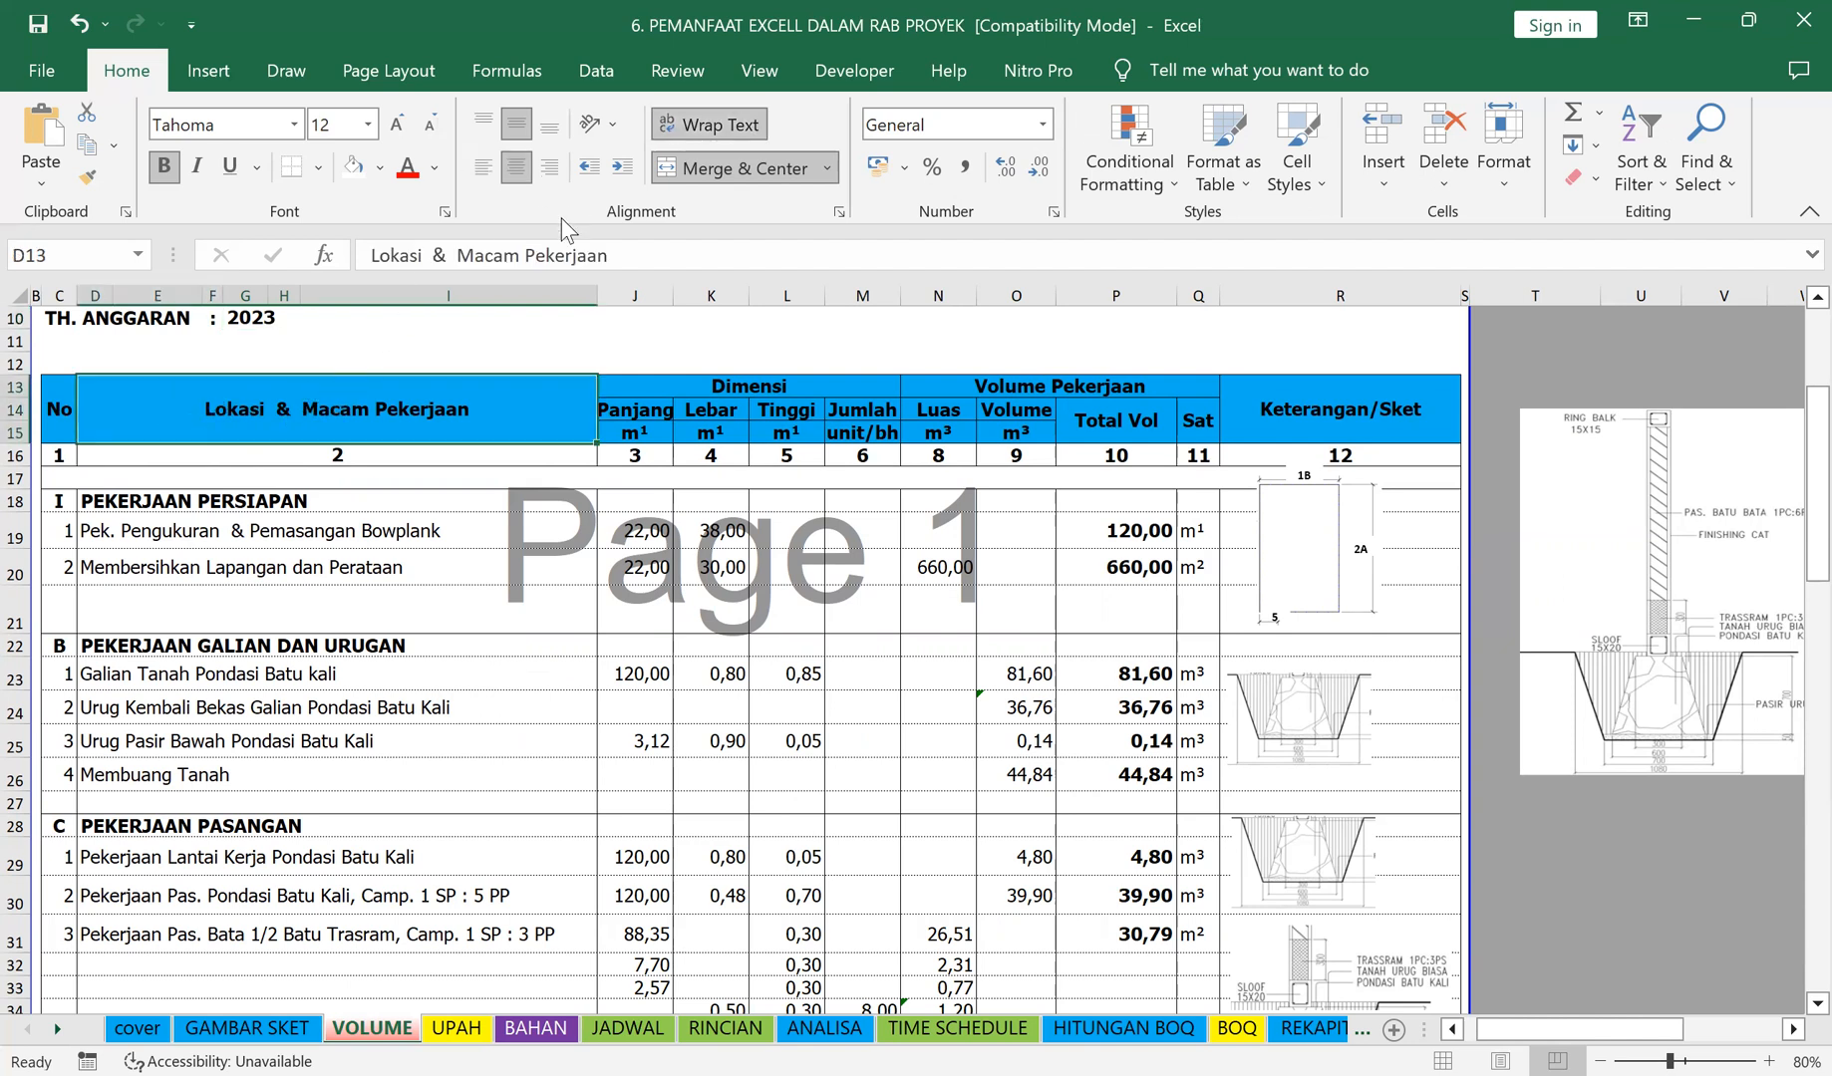
{"action": "left_click_drag", "start_coordinate": [460, 257], "coordinate": [361, 254]}
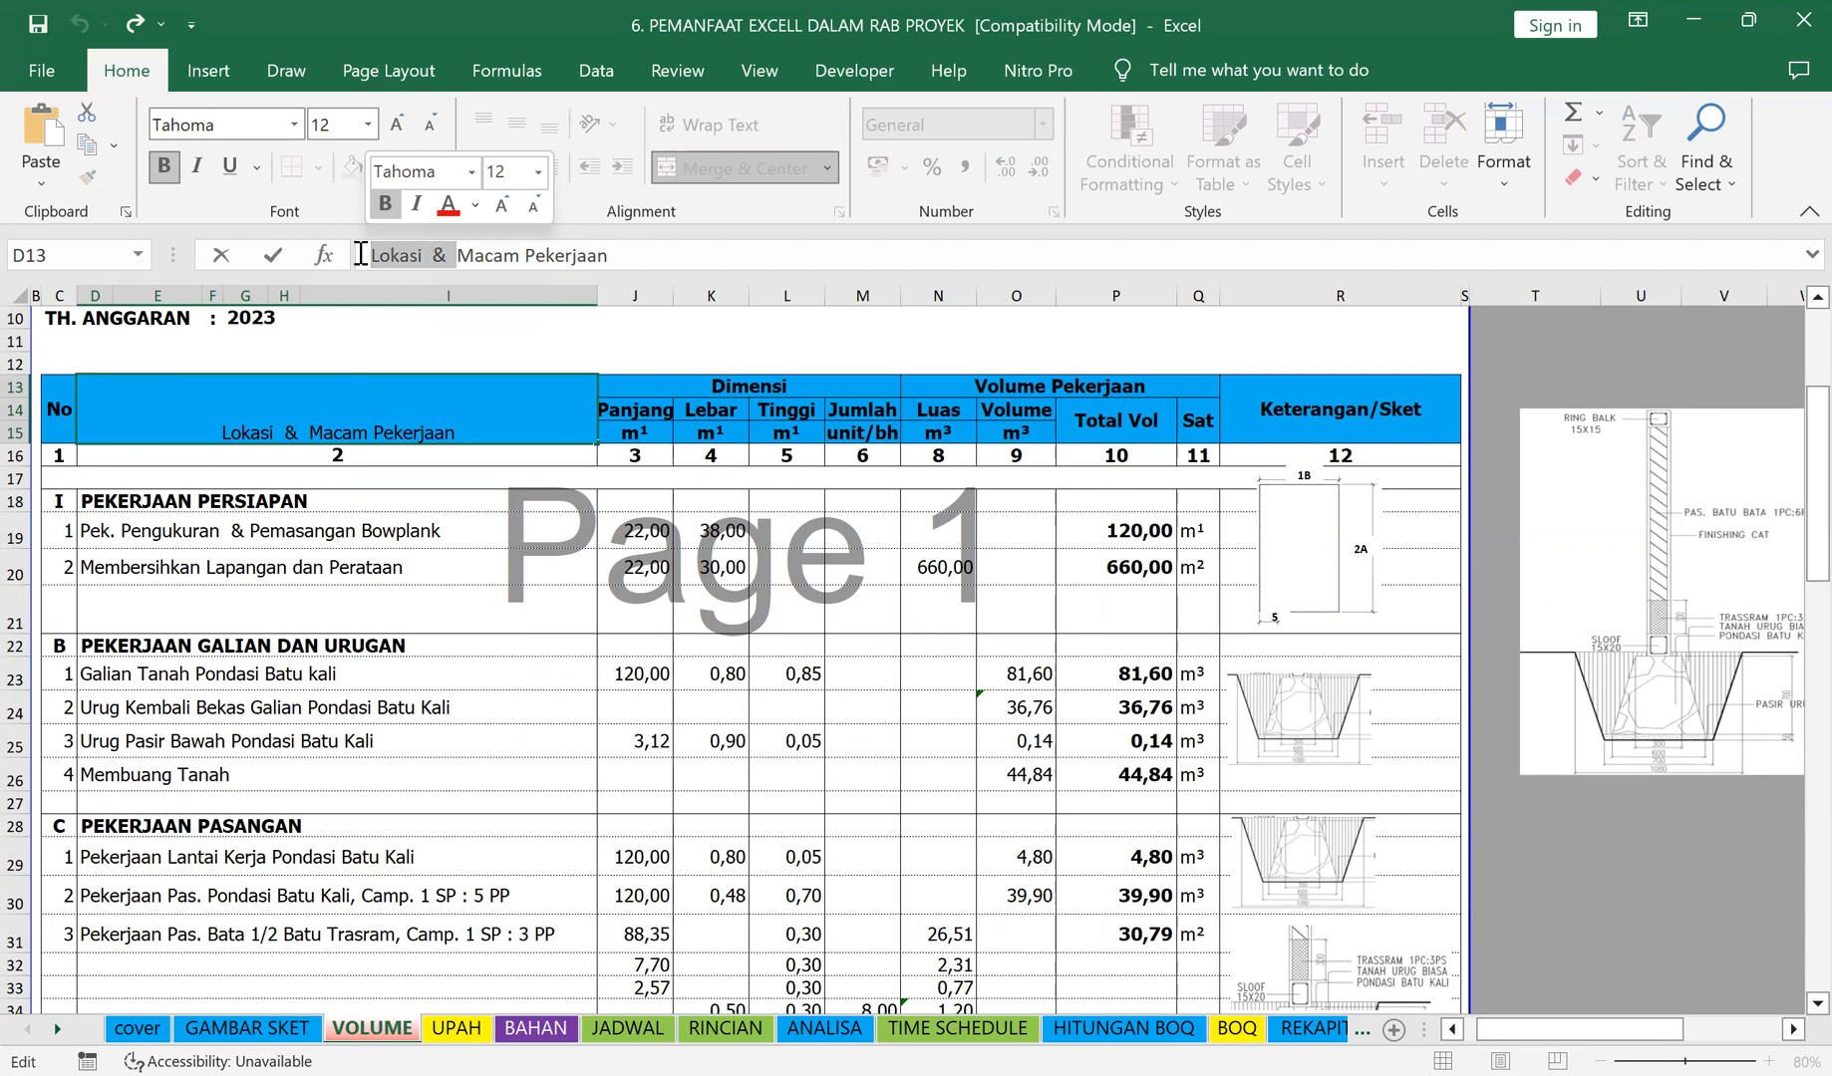
{"action": "key", "text": "BackSpace"}
{"action": "key", "text": "Return"}
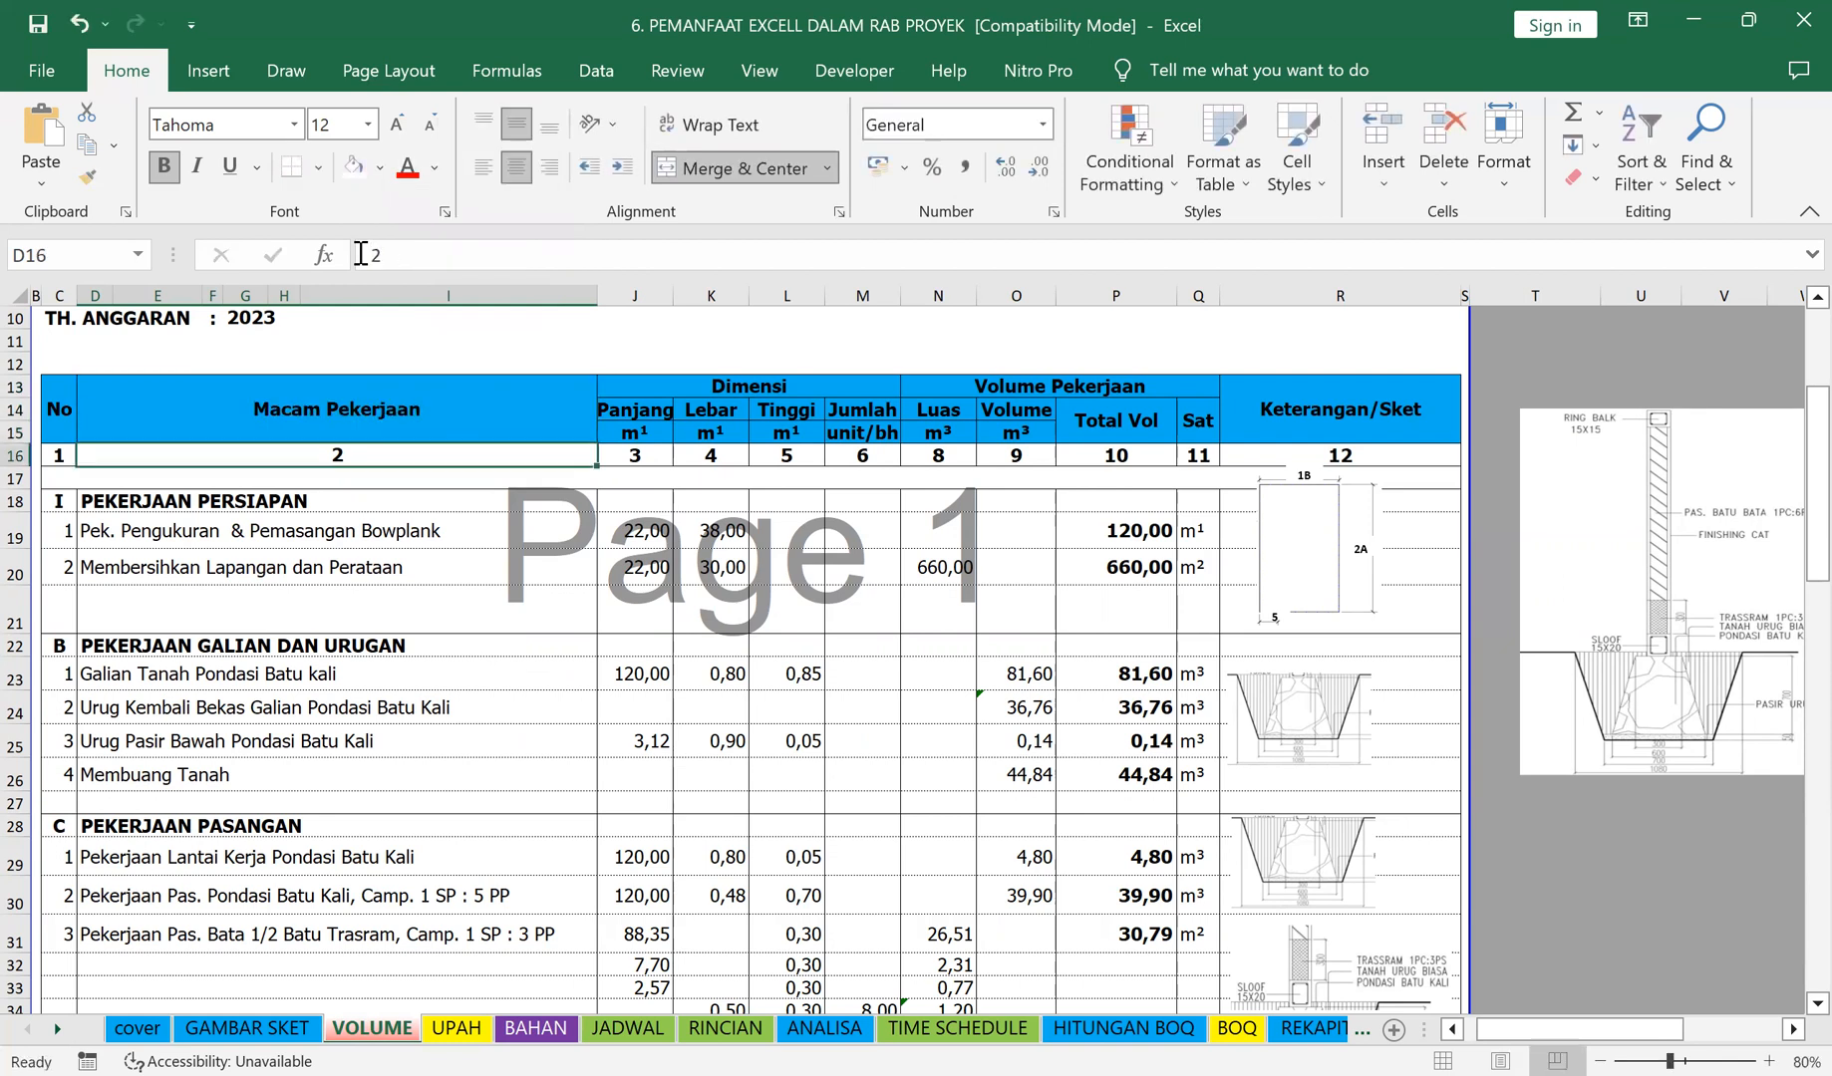
Step: Examine the Panjang, Lebar, Tinggi and Jumlah column headings under Dimensi in row 14
{"action": "left_click", "coordinate": [643, 414]}
{"action": "left_click", "coordinate": [727, 406]}
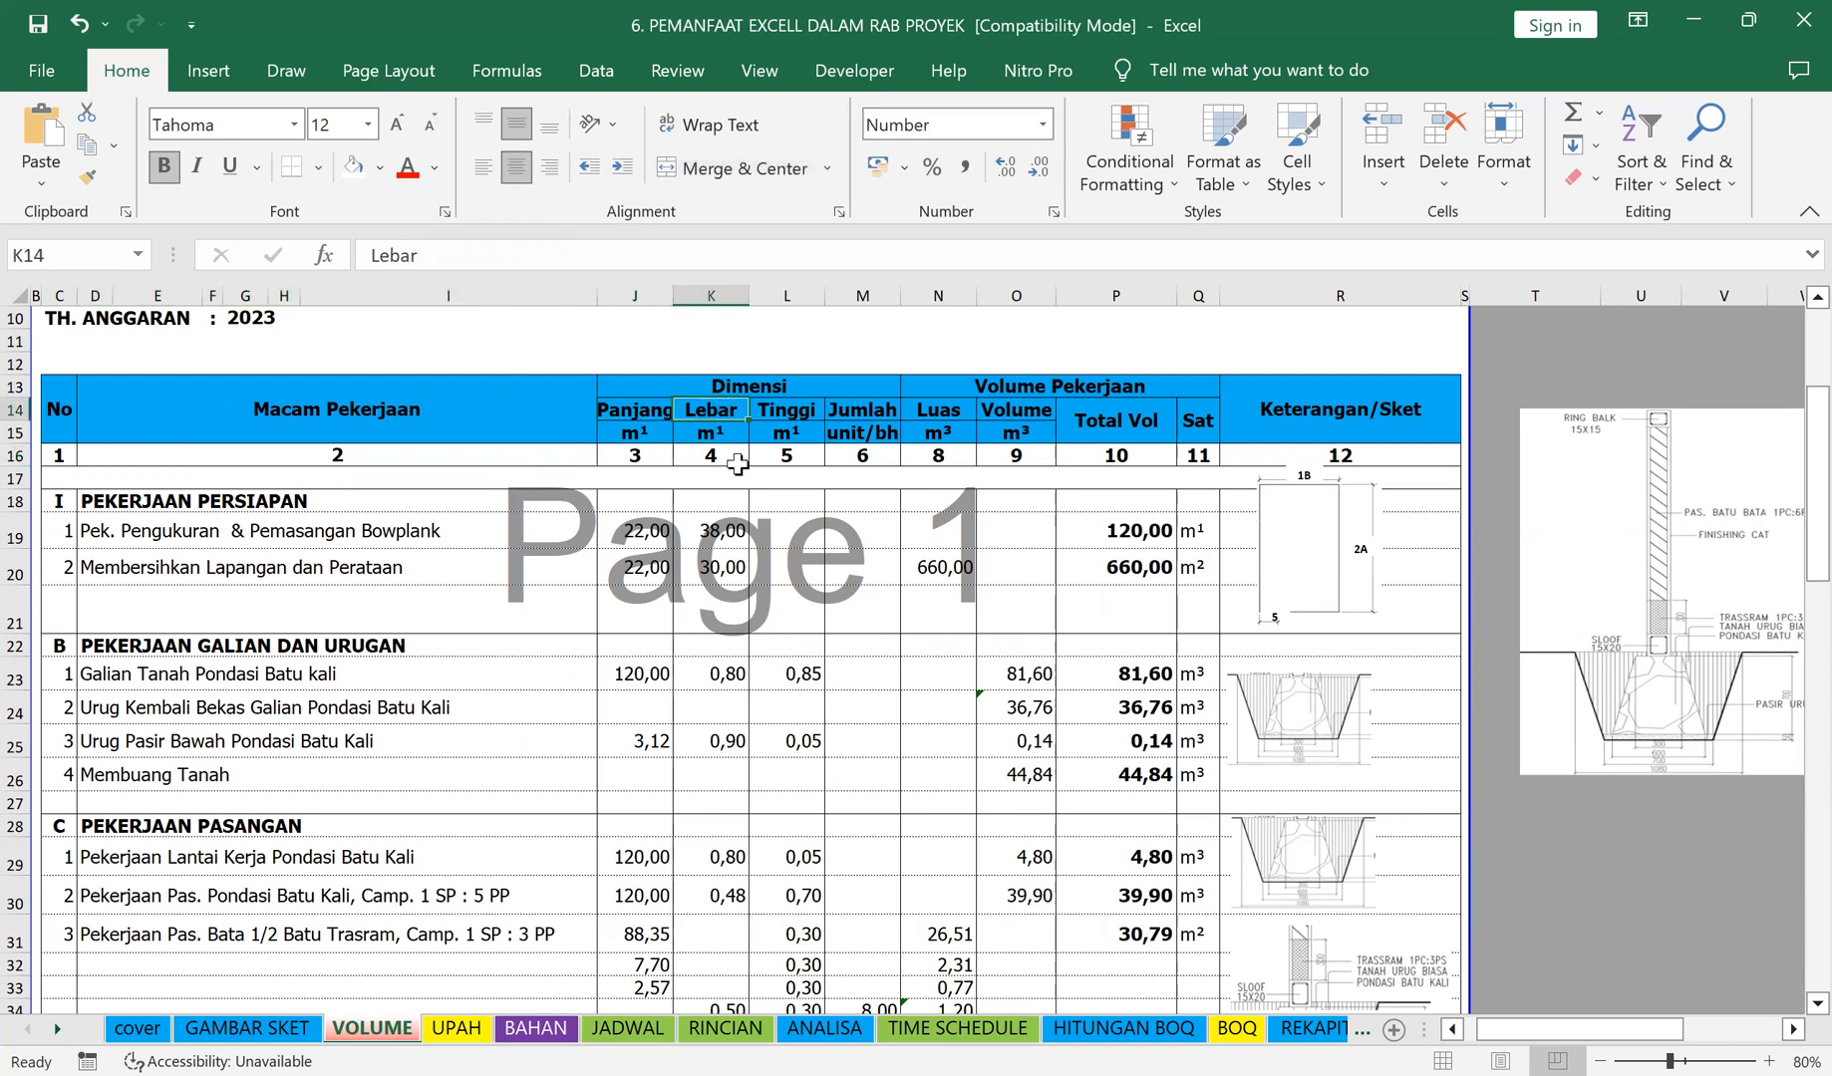
{"action": "left_click", "coordinate": [789, 416]}
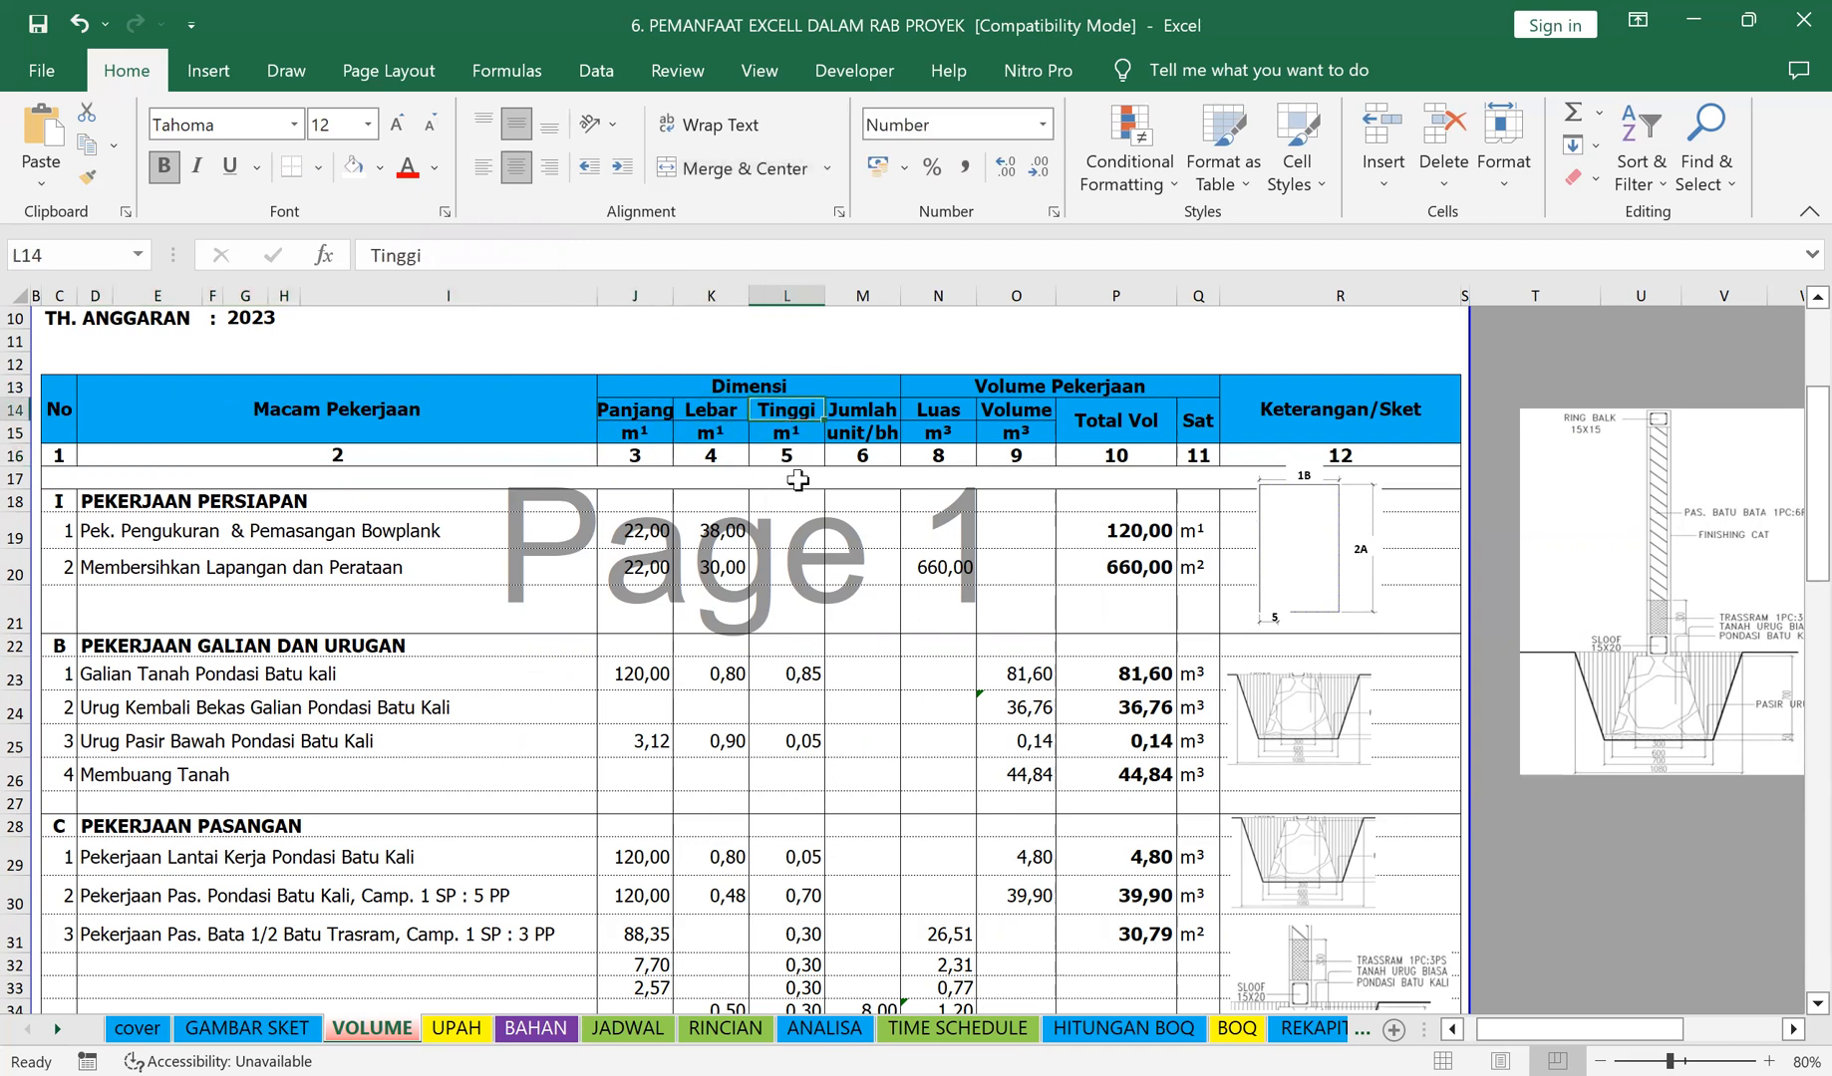
{"action": "left_click", "coordinate": [850, 409]}
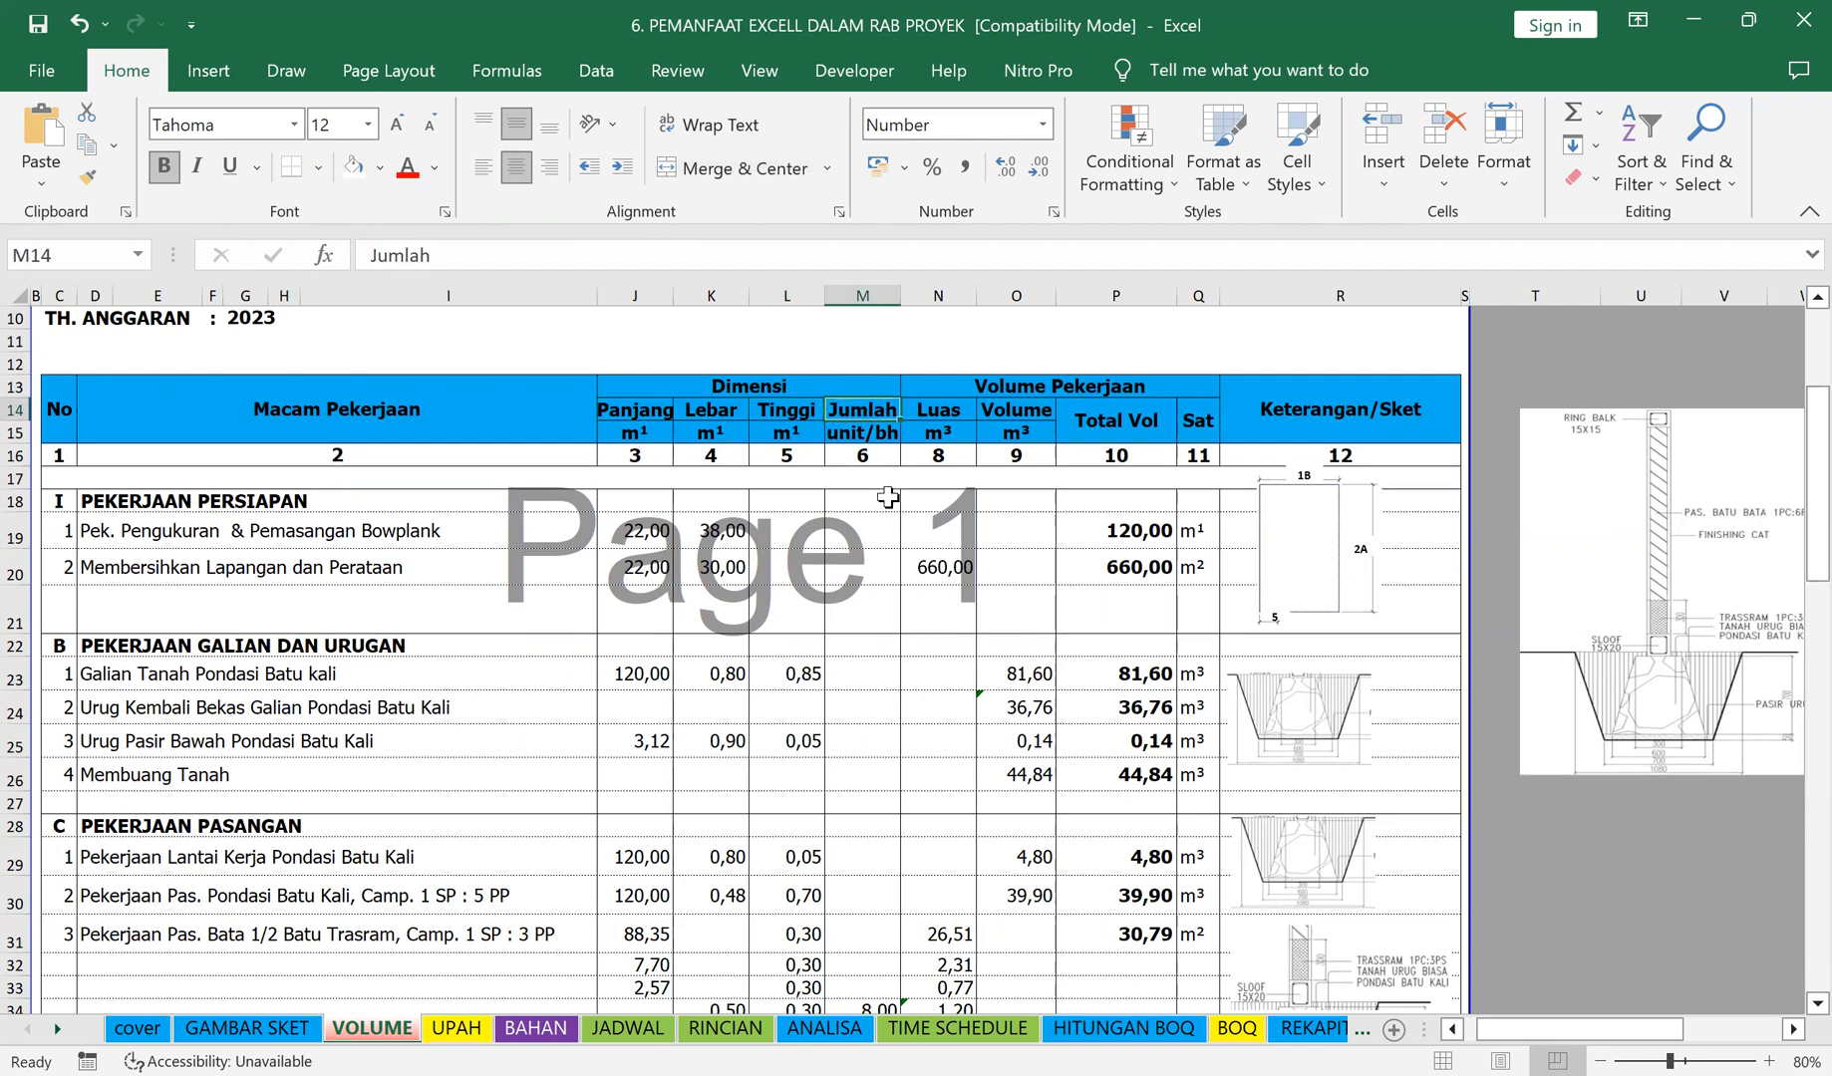
Step: Examine the Luas, Volume and Total Vol column headings and the Sat units beside the total volumes of the work items
{"action": "left_click", "coordinate": [944, 416]}
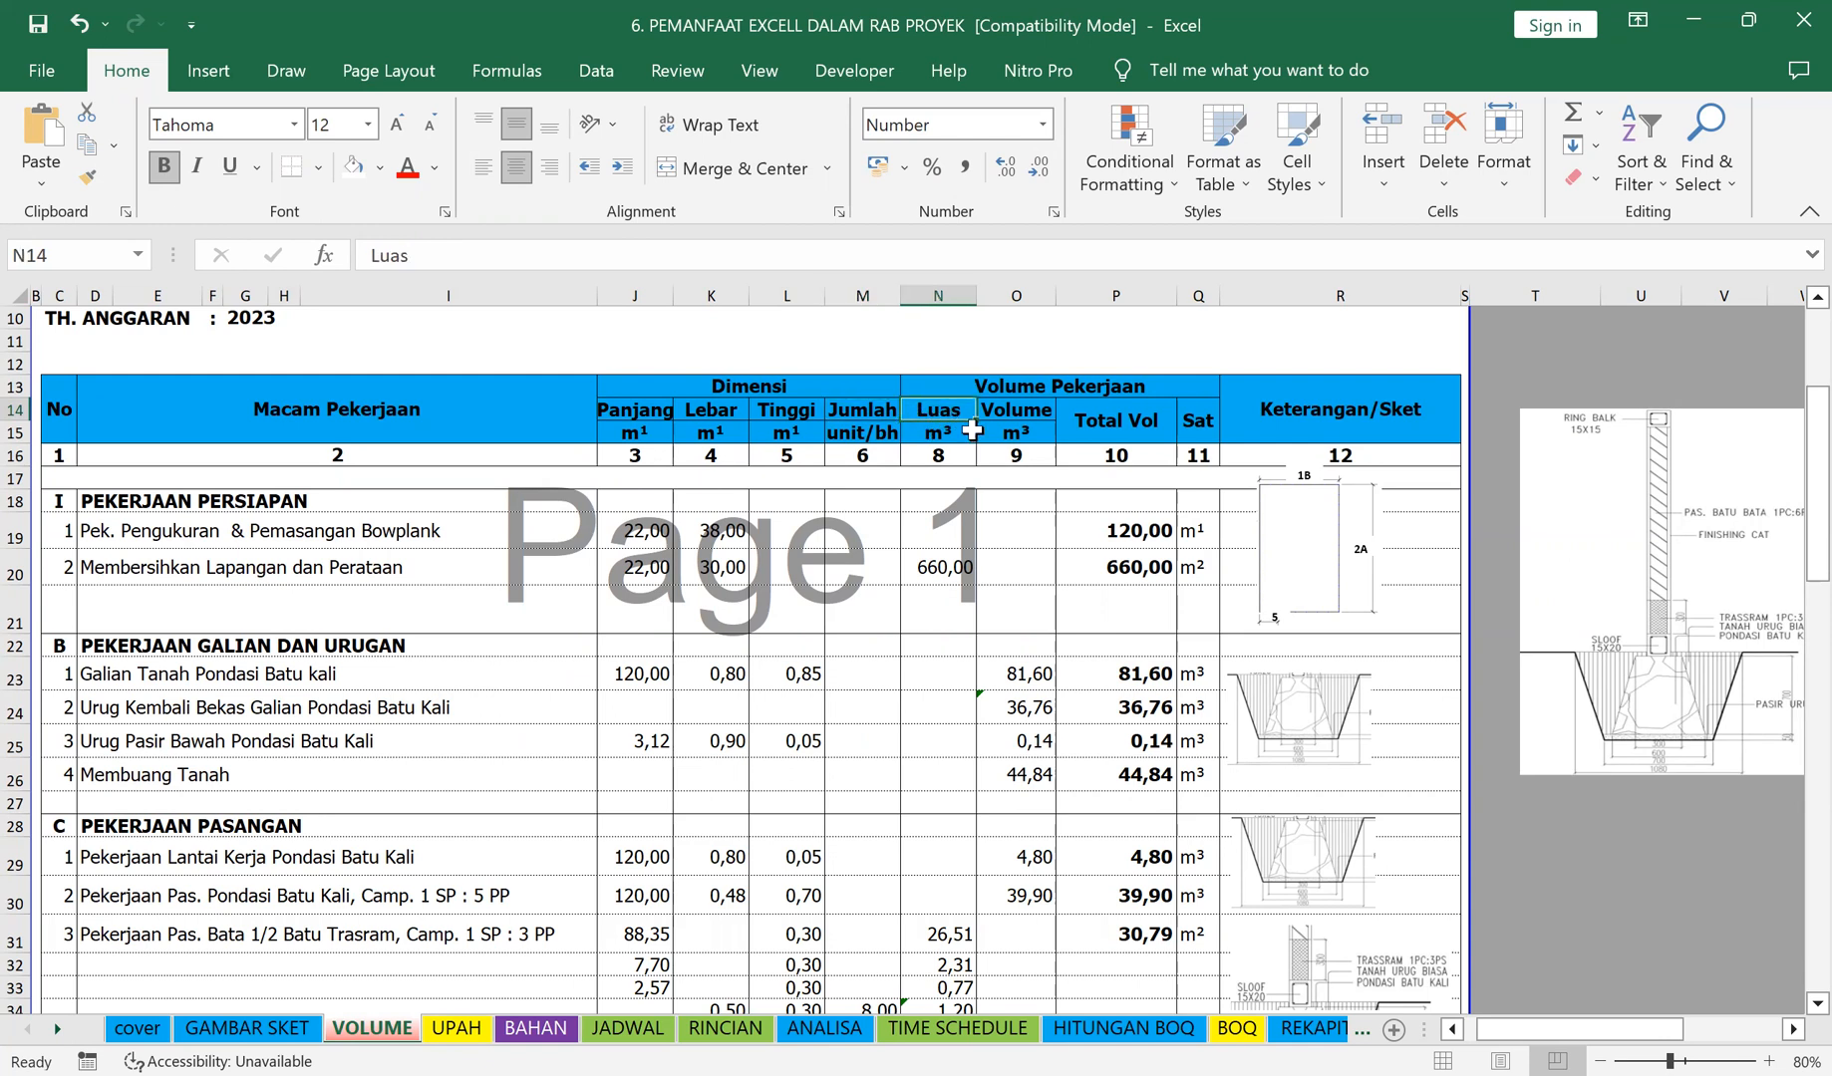
{"action": "left_click", "coordinate": [1027, 410]}
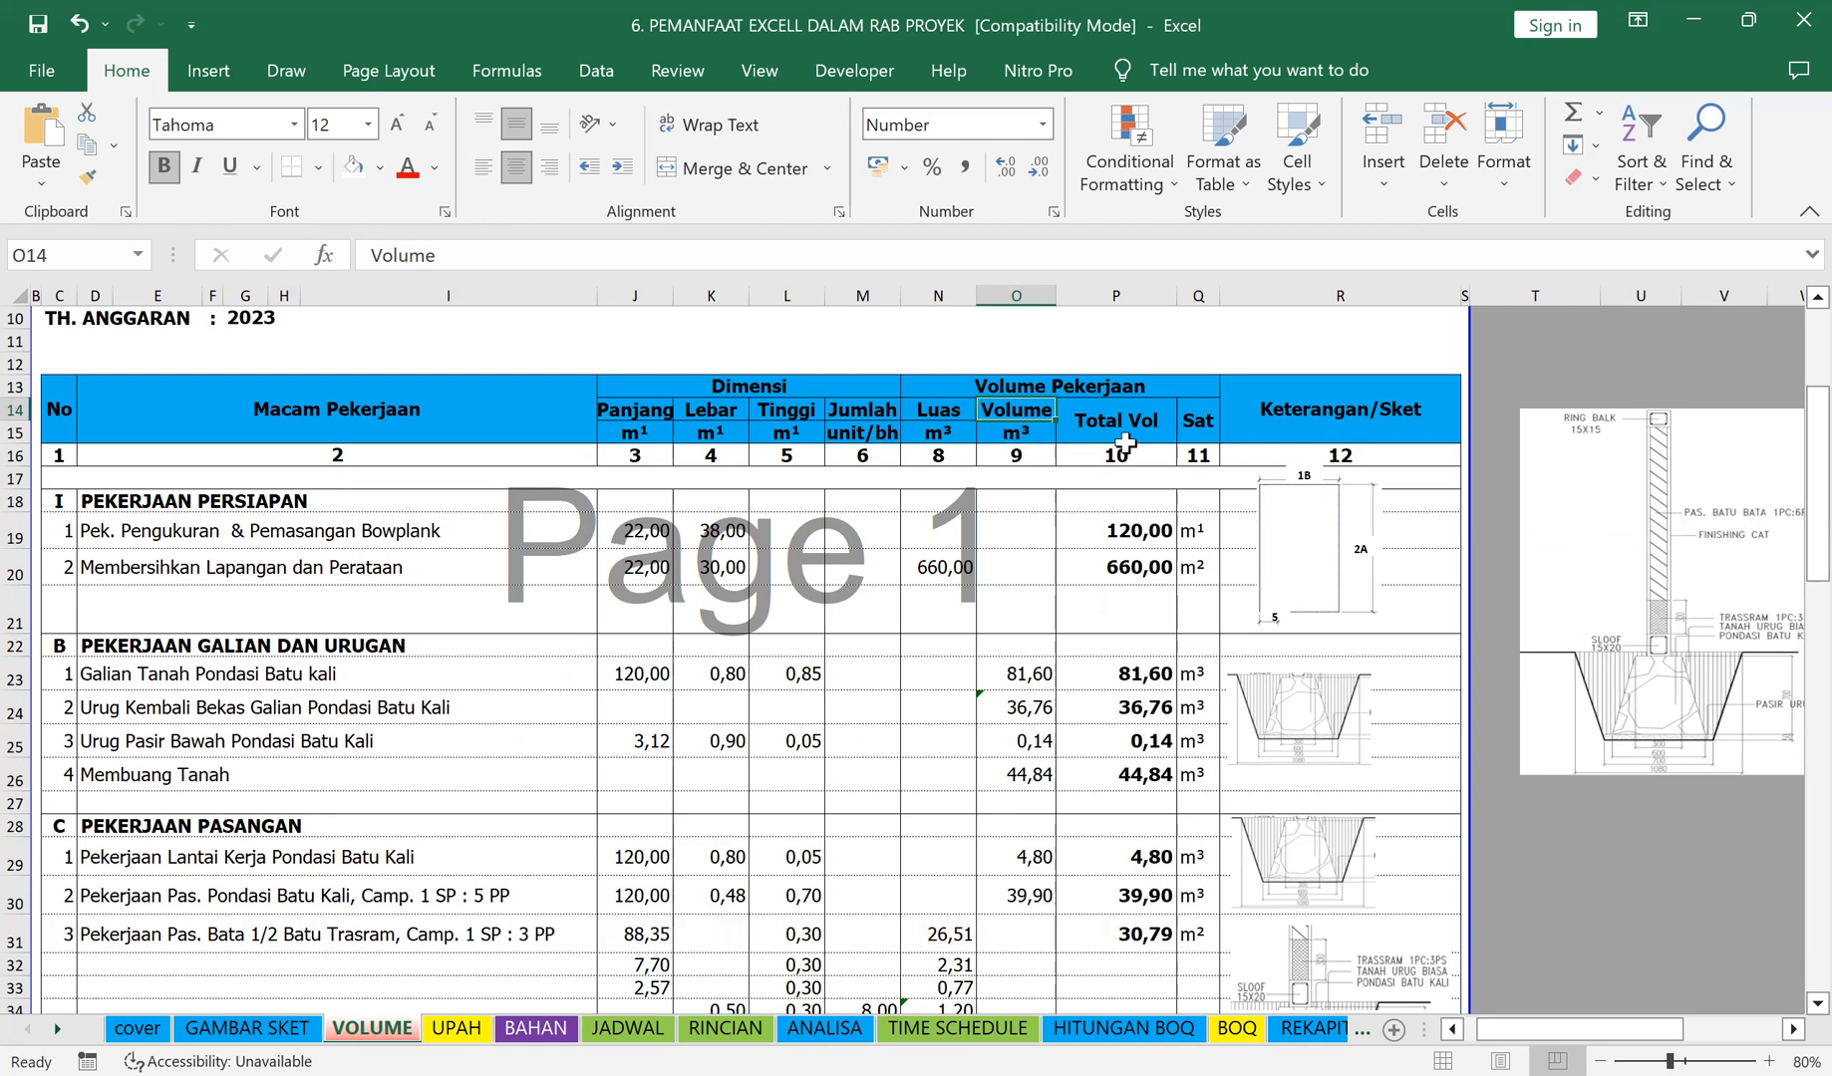
{"action": "left_click", "coordinate": [1111, 406]}
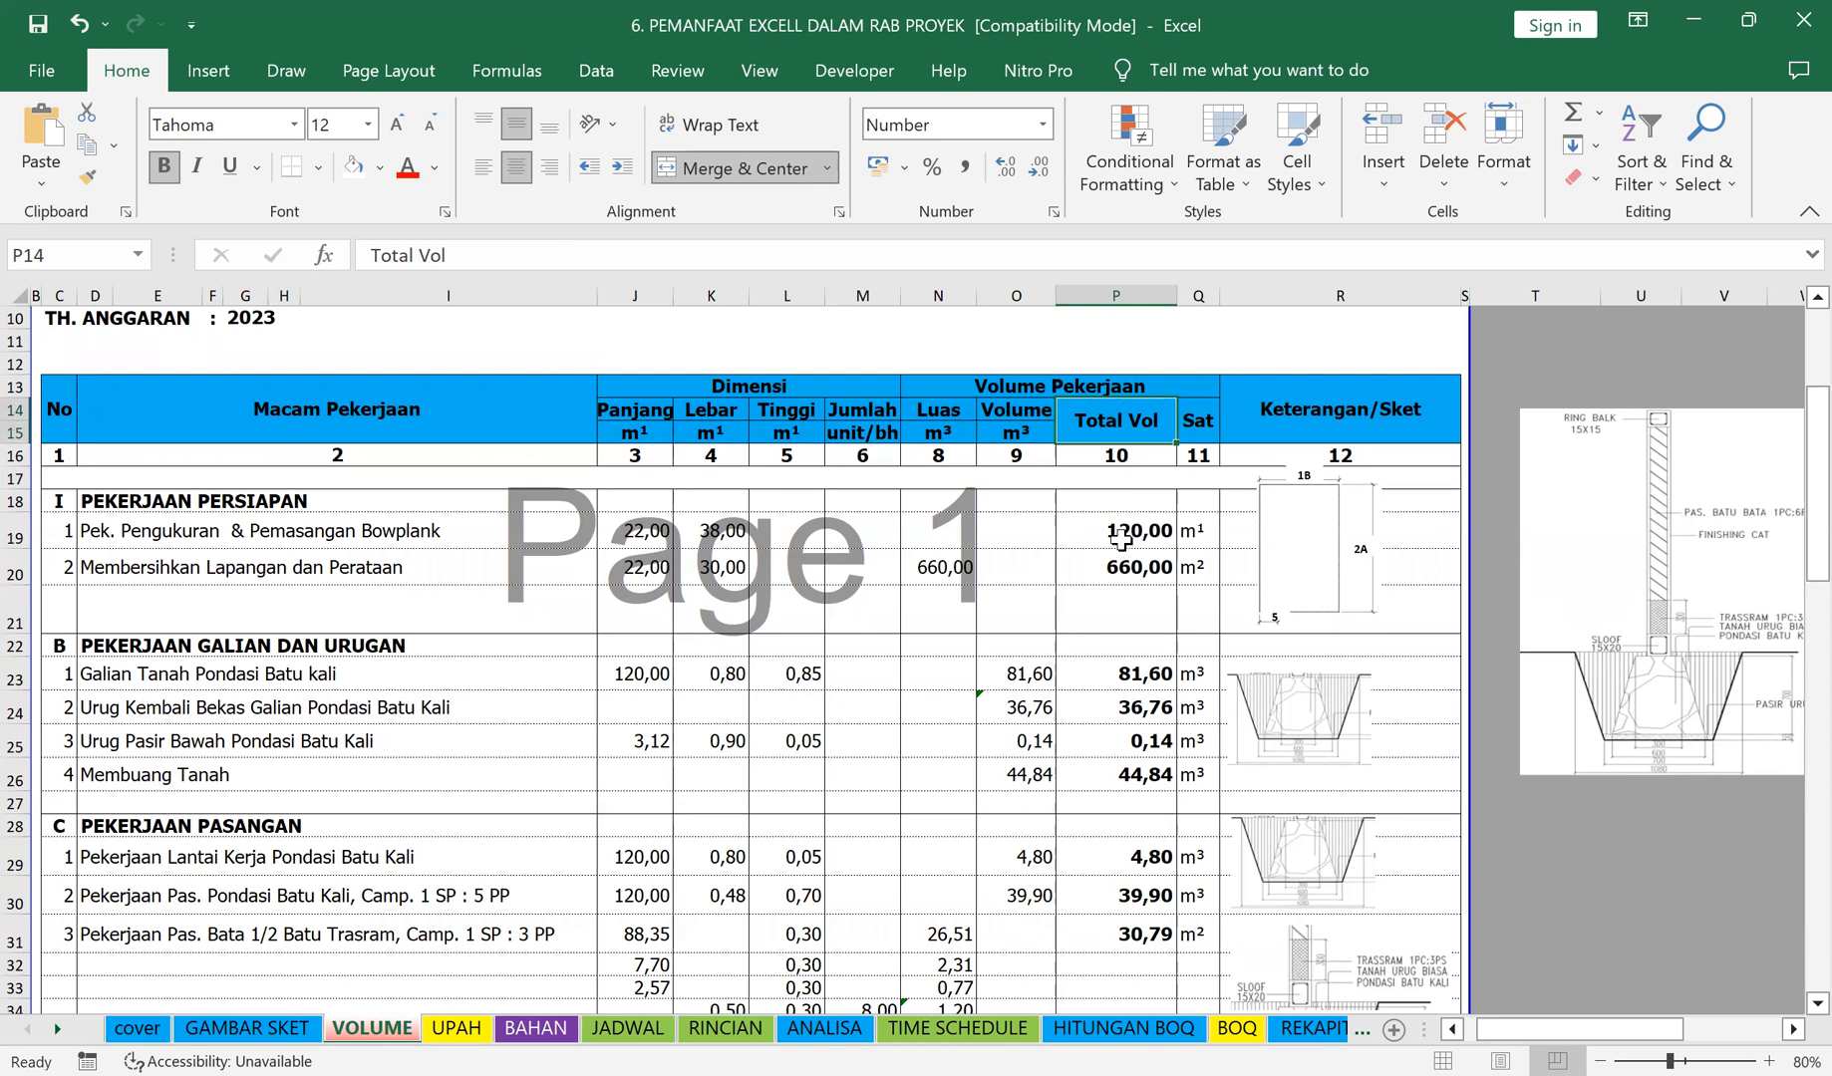
{"action": "left_click", "coordinate": [1197, 570]}
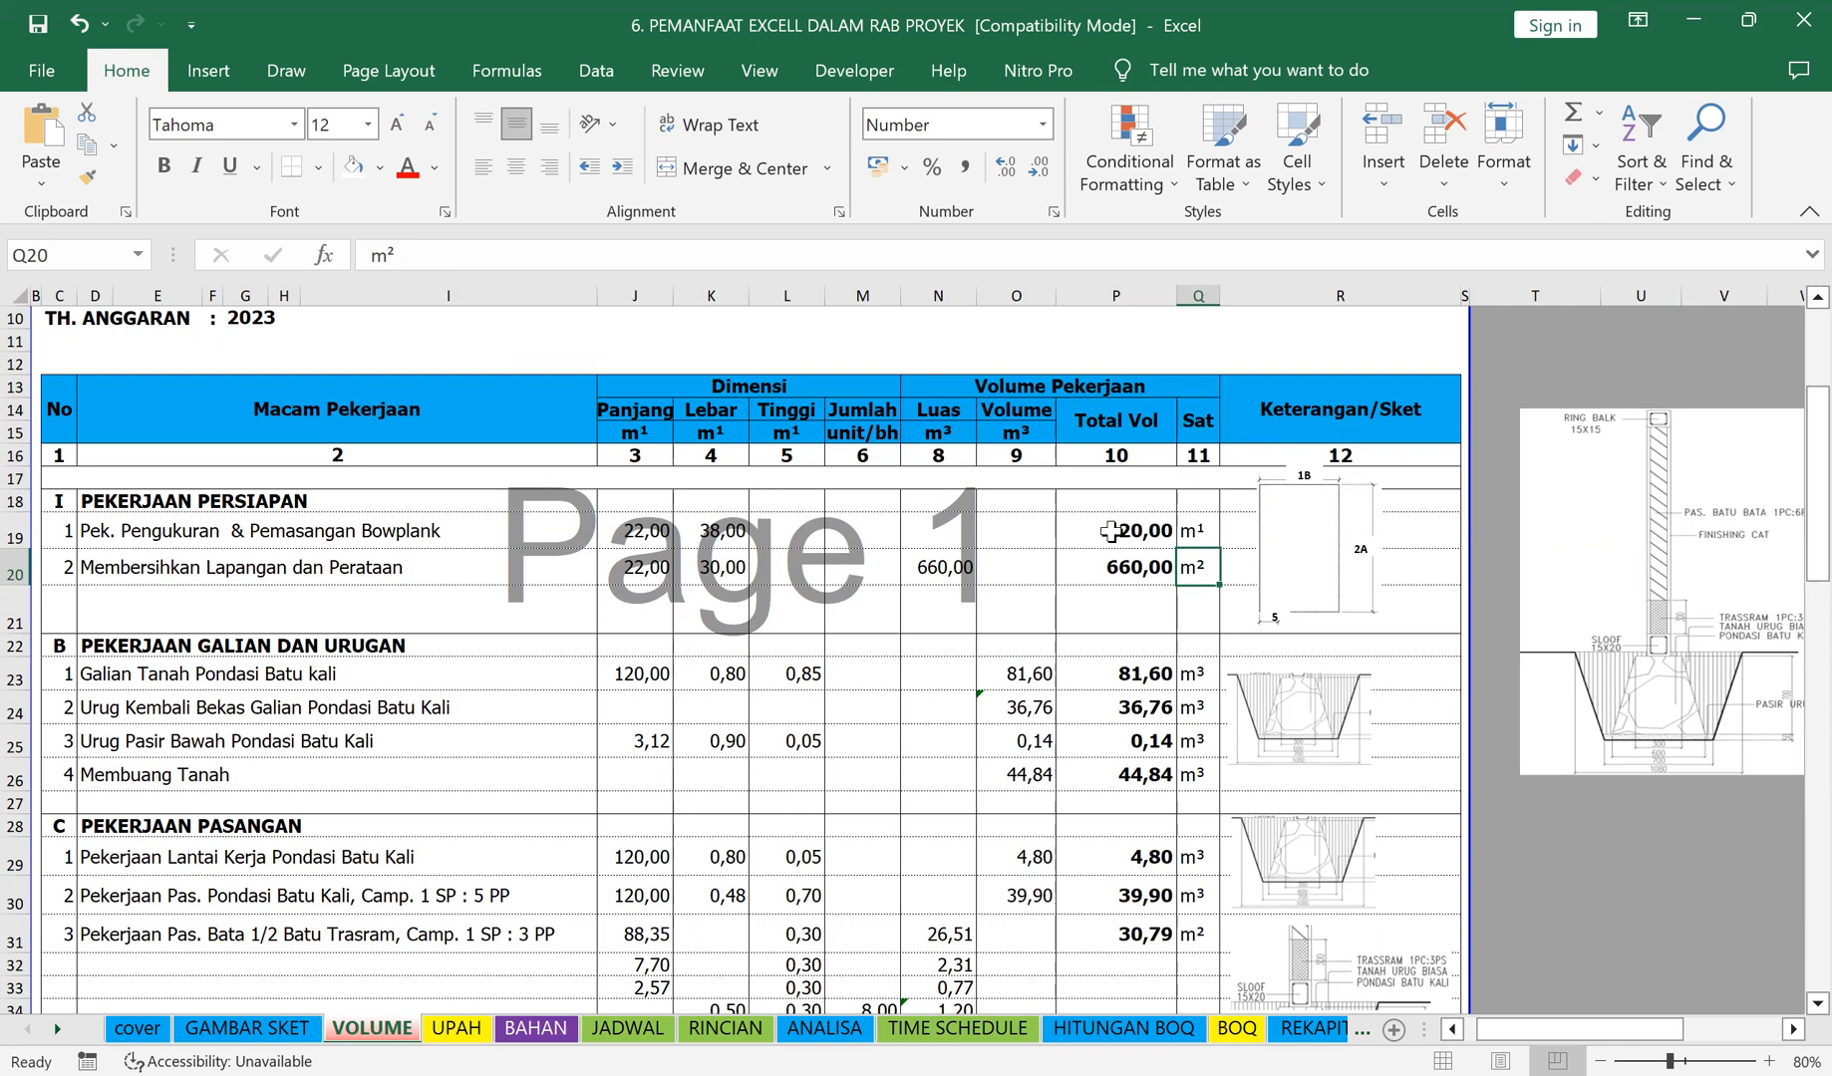
{"action": "left_click", "coordinate": [1193, 533]}
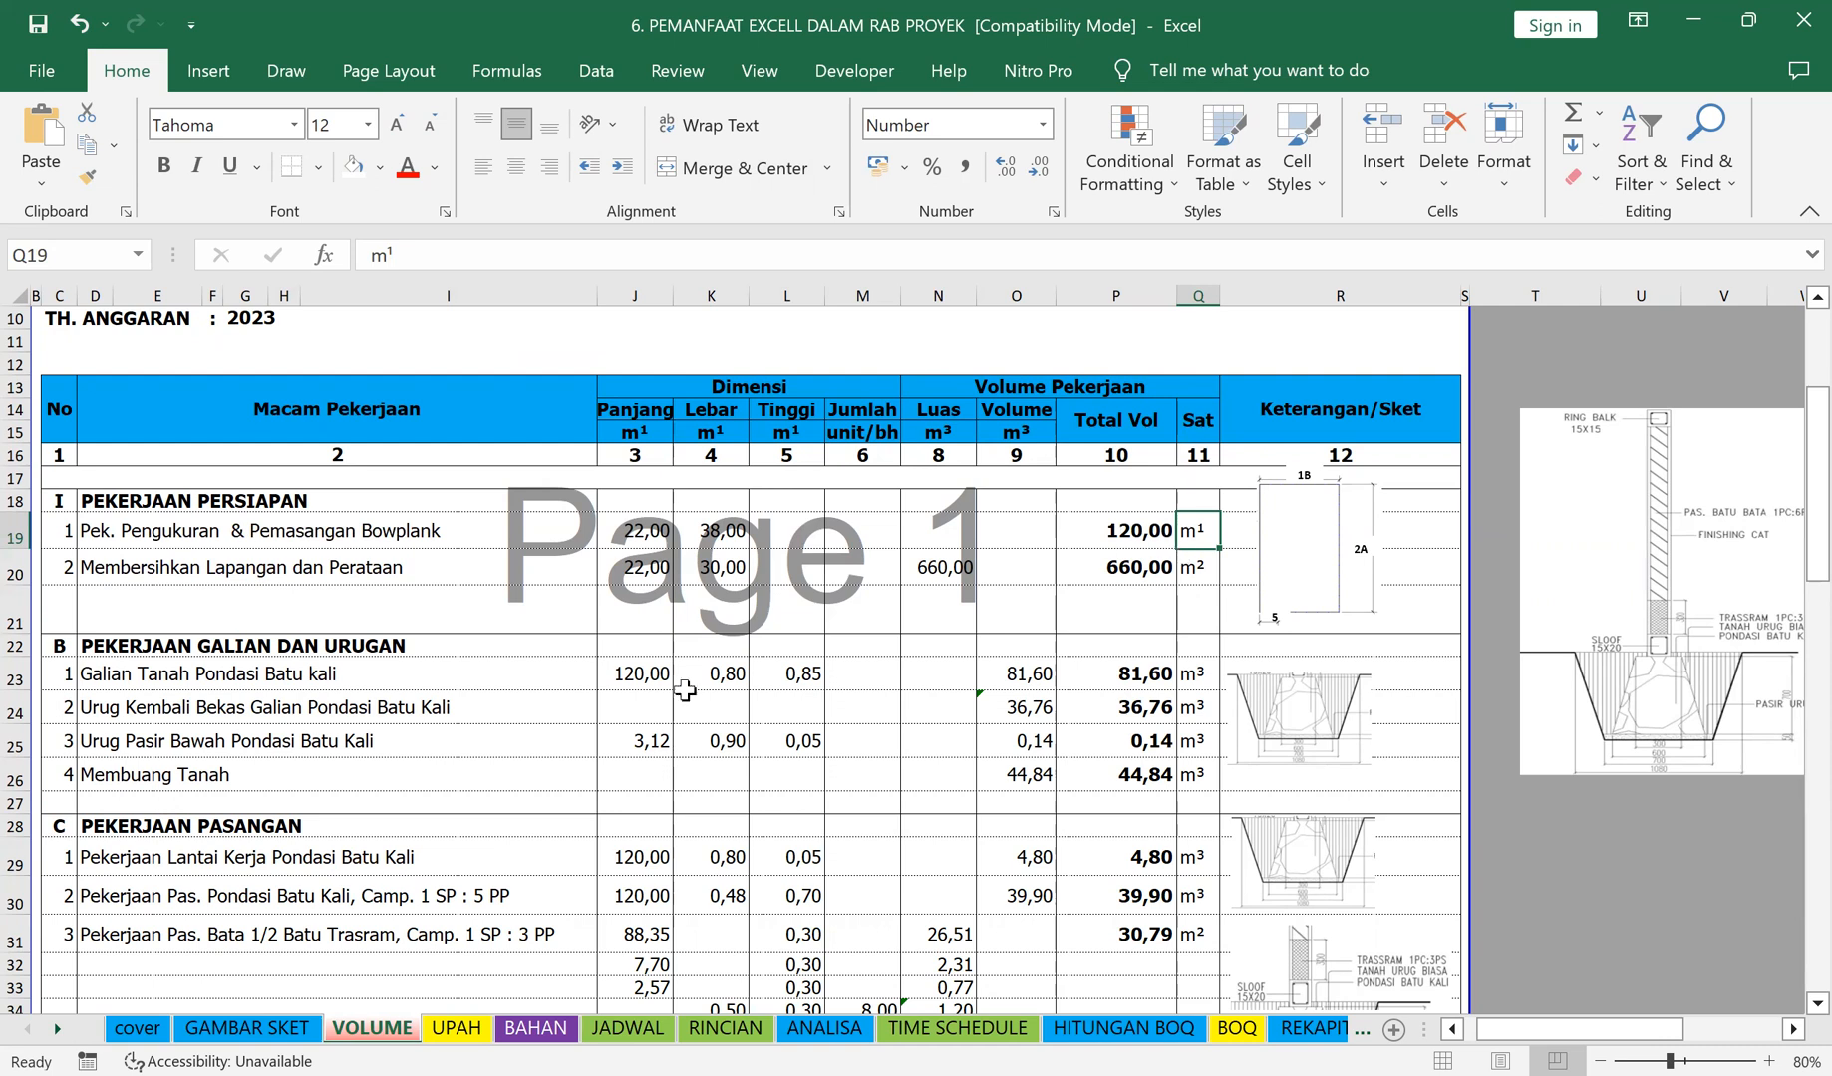
{"action": "left_click", "coordinate": [1196, 673]}
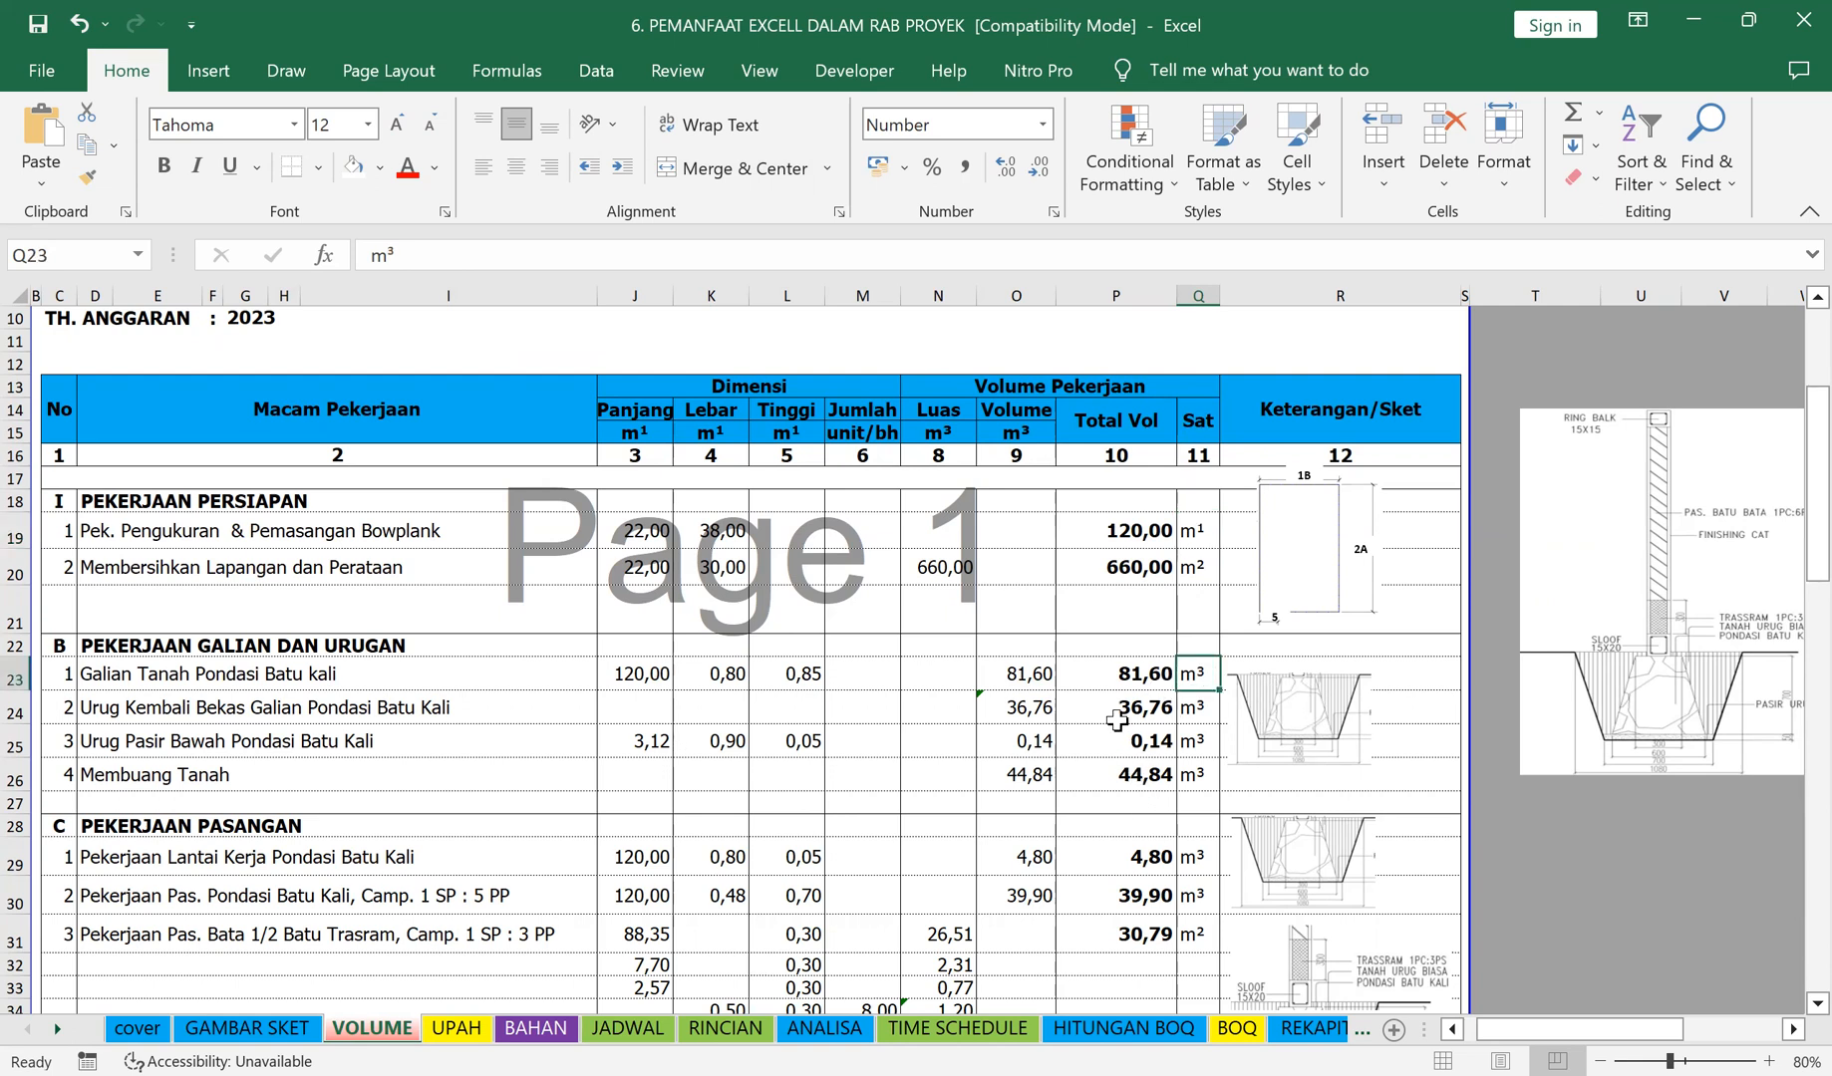
{"action": "left_click", "coordinate": [1109, 674]}
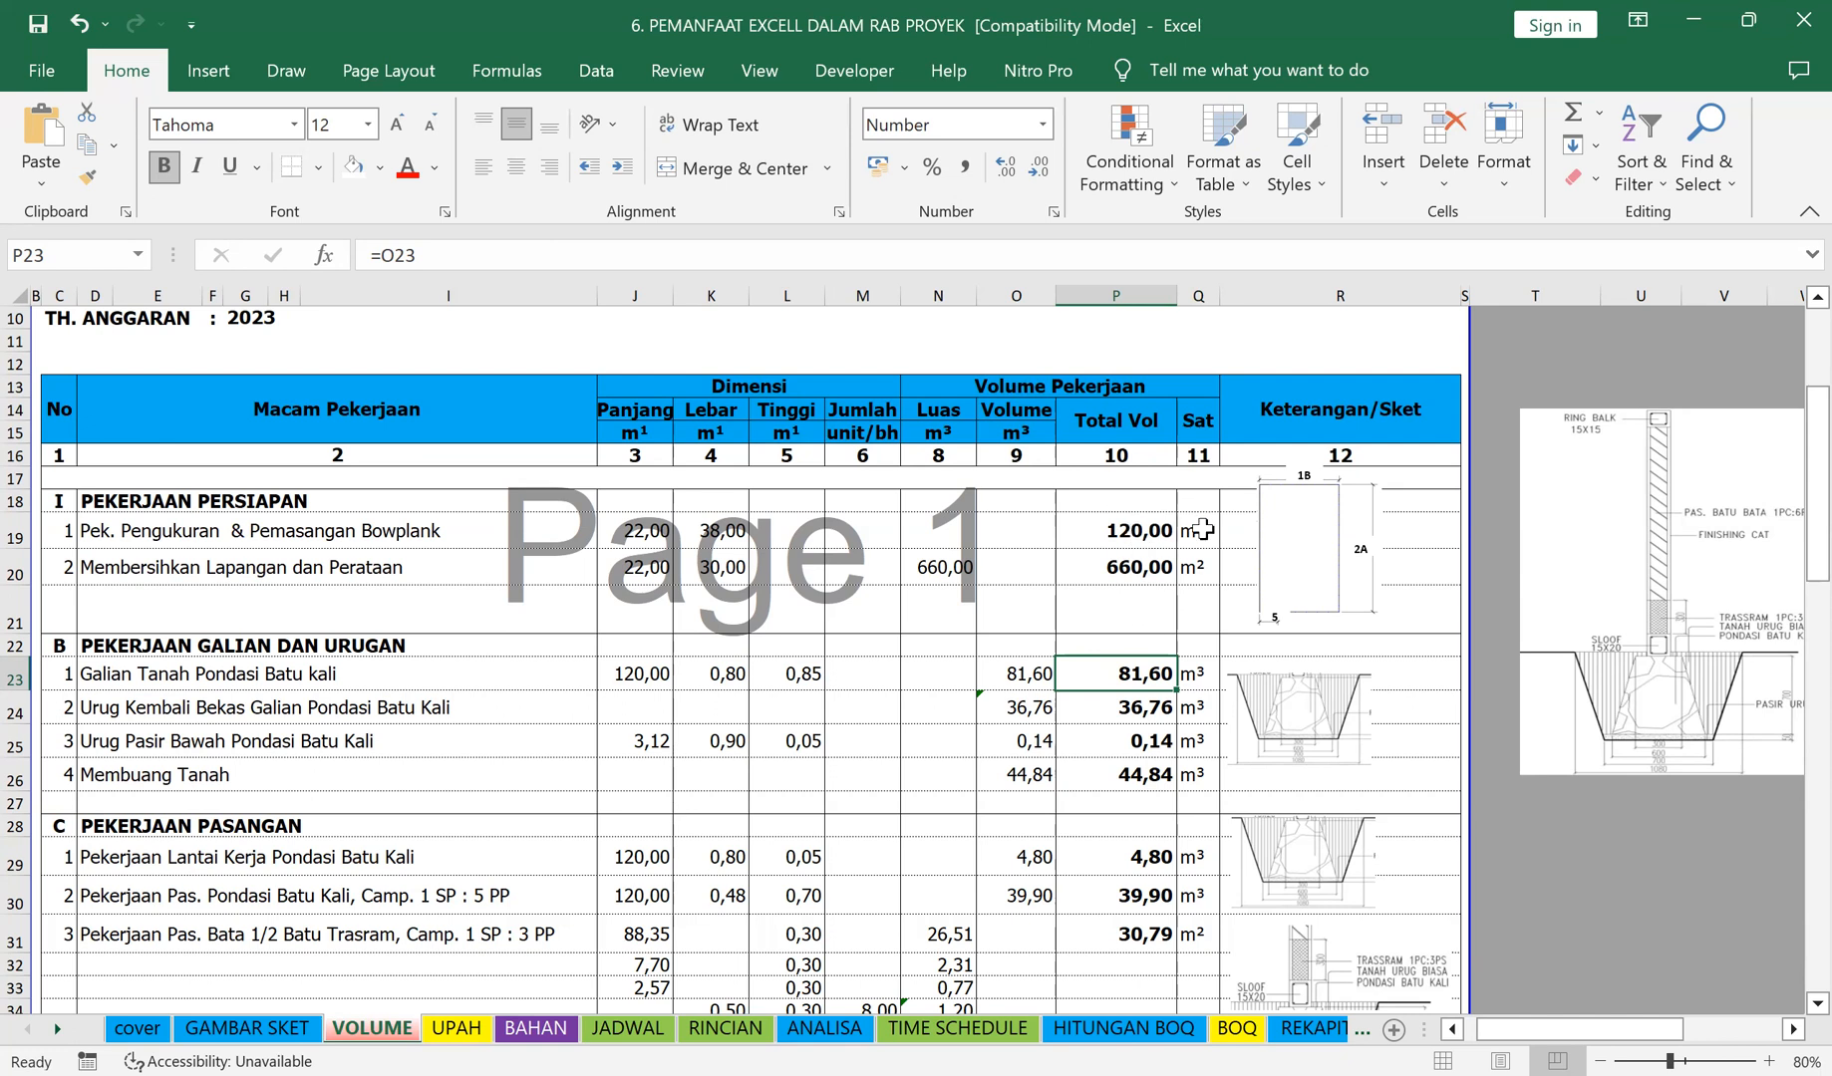
{"action": "left_click_drag", "start_coordinate": [1201, 936], "coordinate": [1193, 532]}
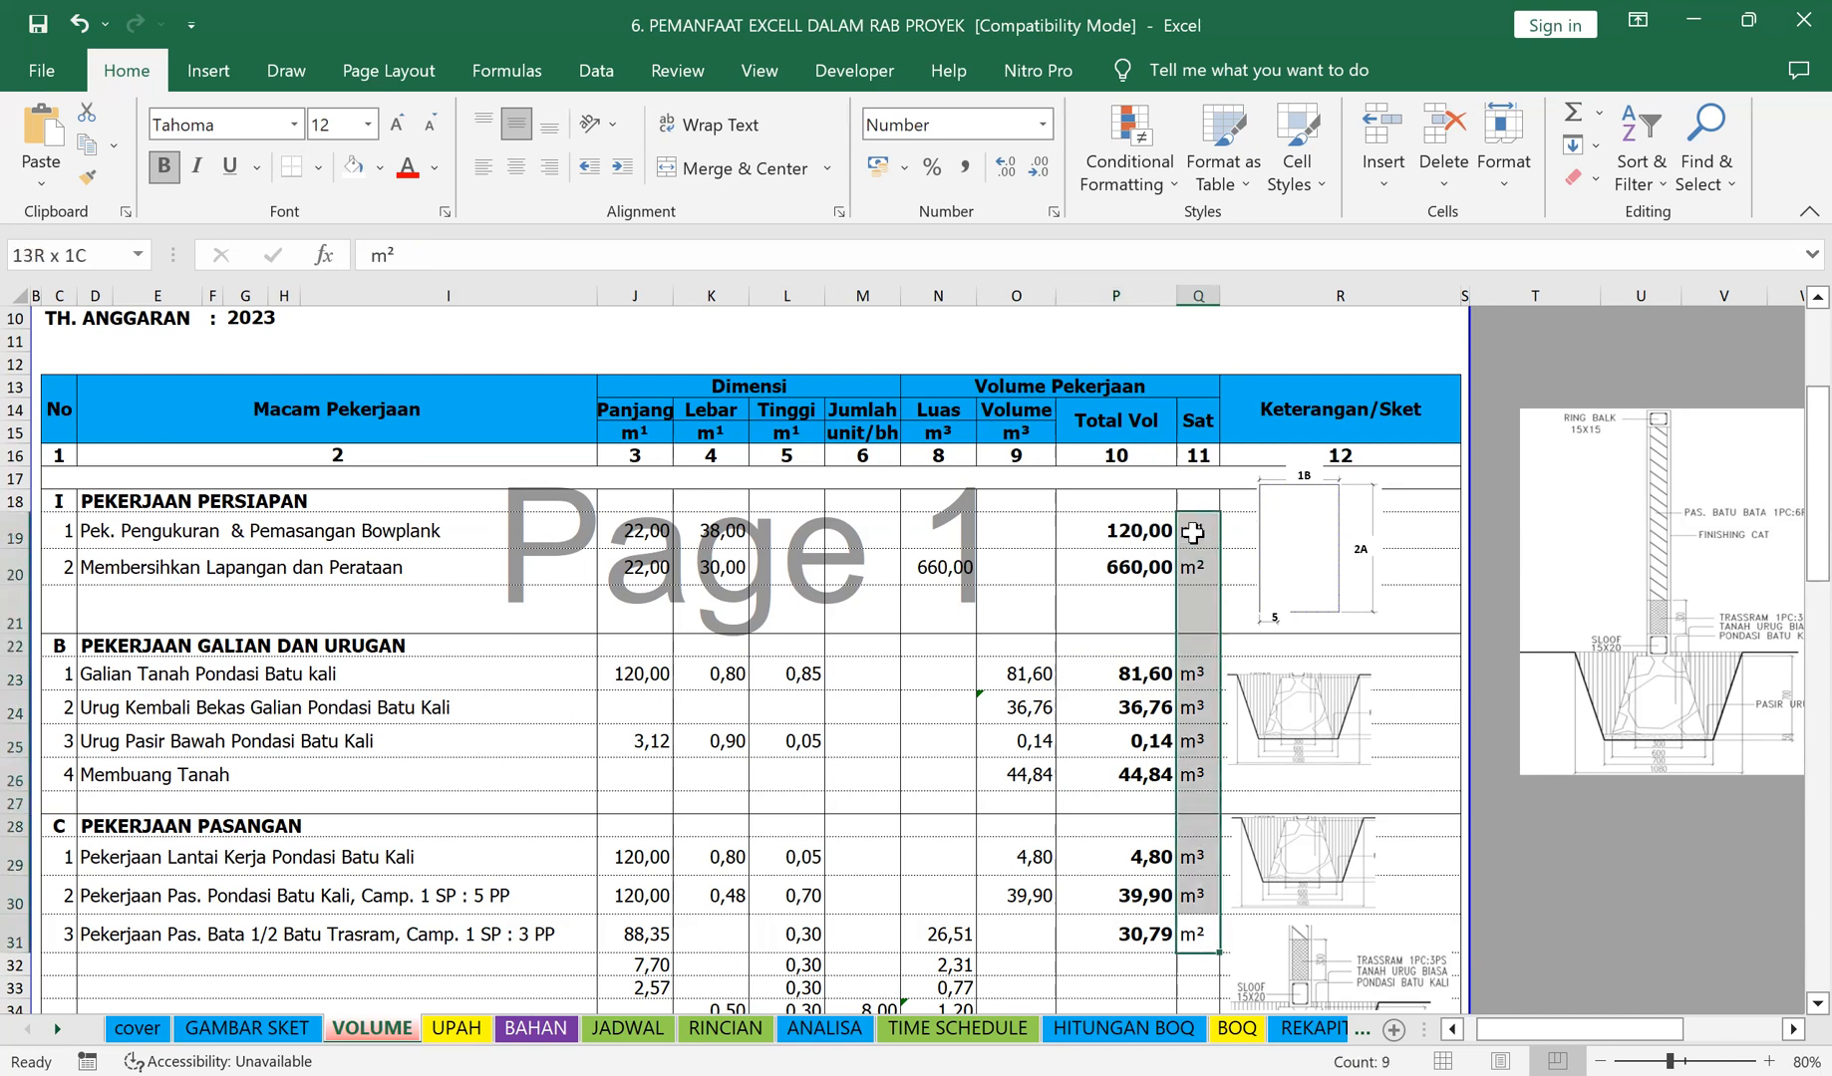
{"action": "left_click", "coordinate": [1082, 775]}
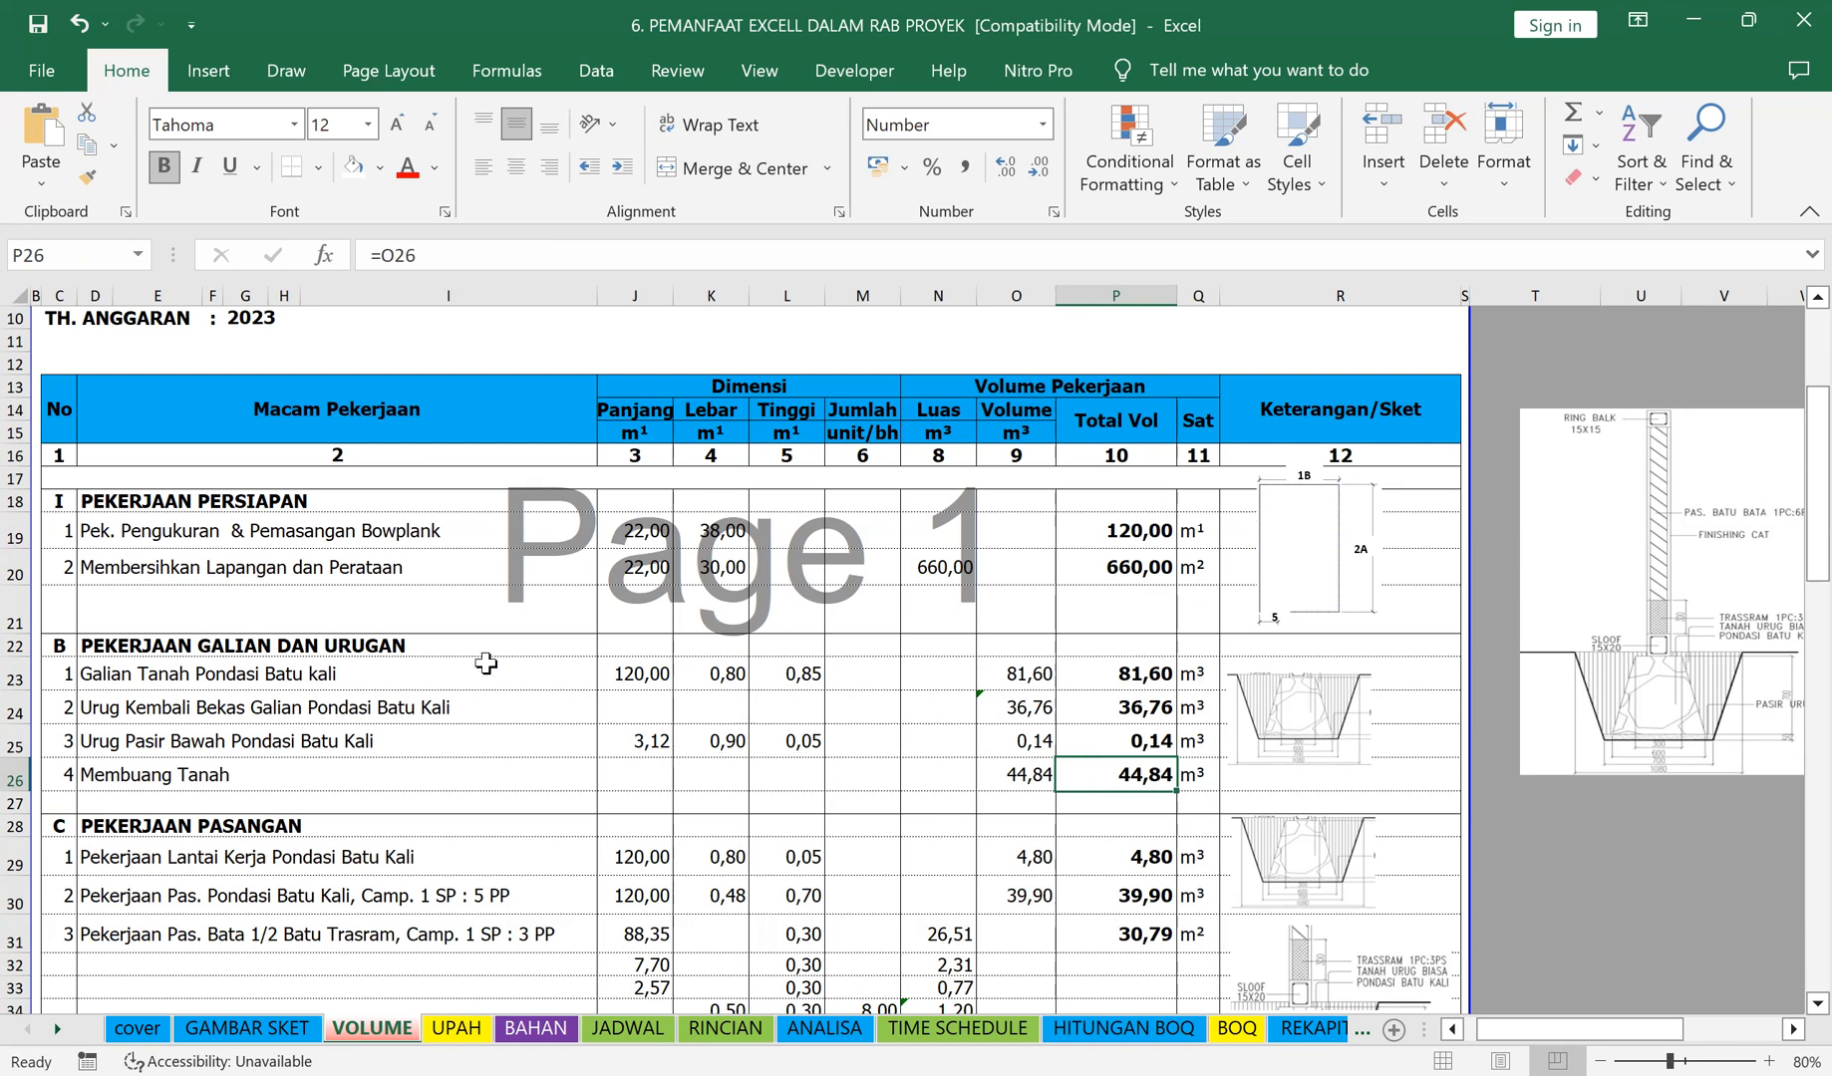
Step: Link the Panjang of Pek. Pengukuran & Pemasangan Bowplank in J19 to P pagar with ='GAMBAR SKET'!J11
{"action": "left_click", "coordinate": [110, 531]}
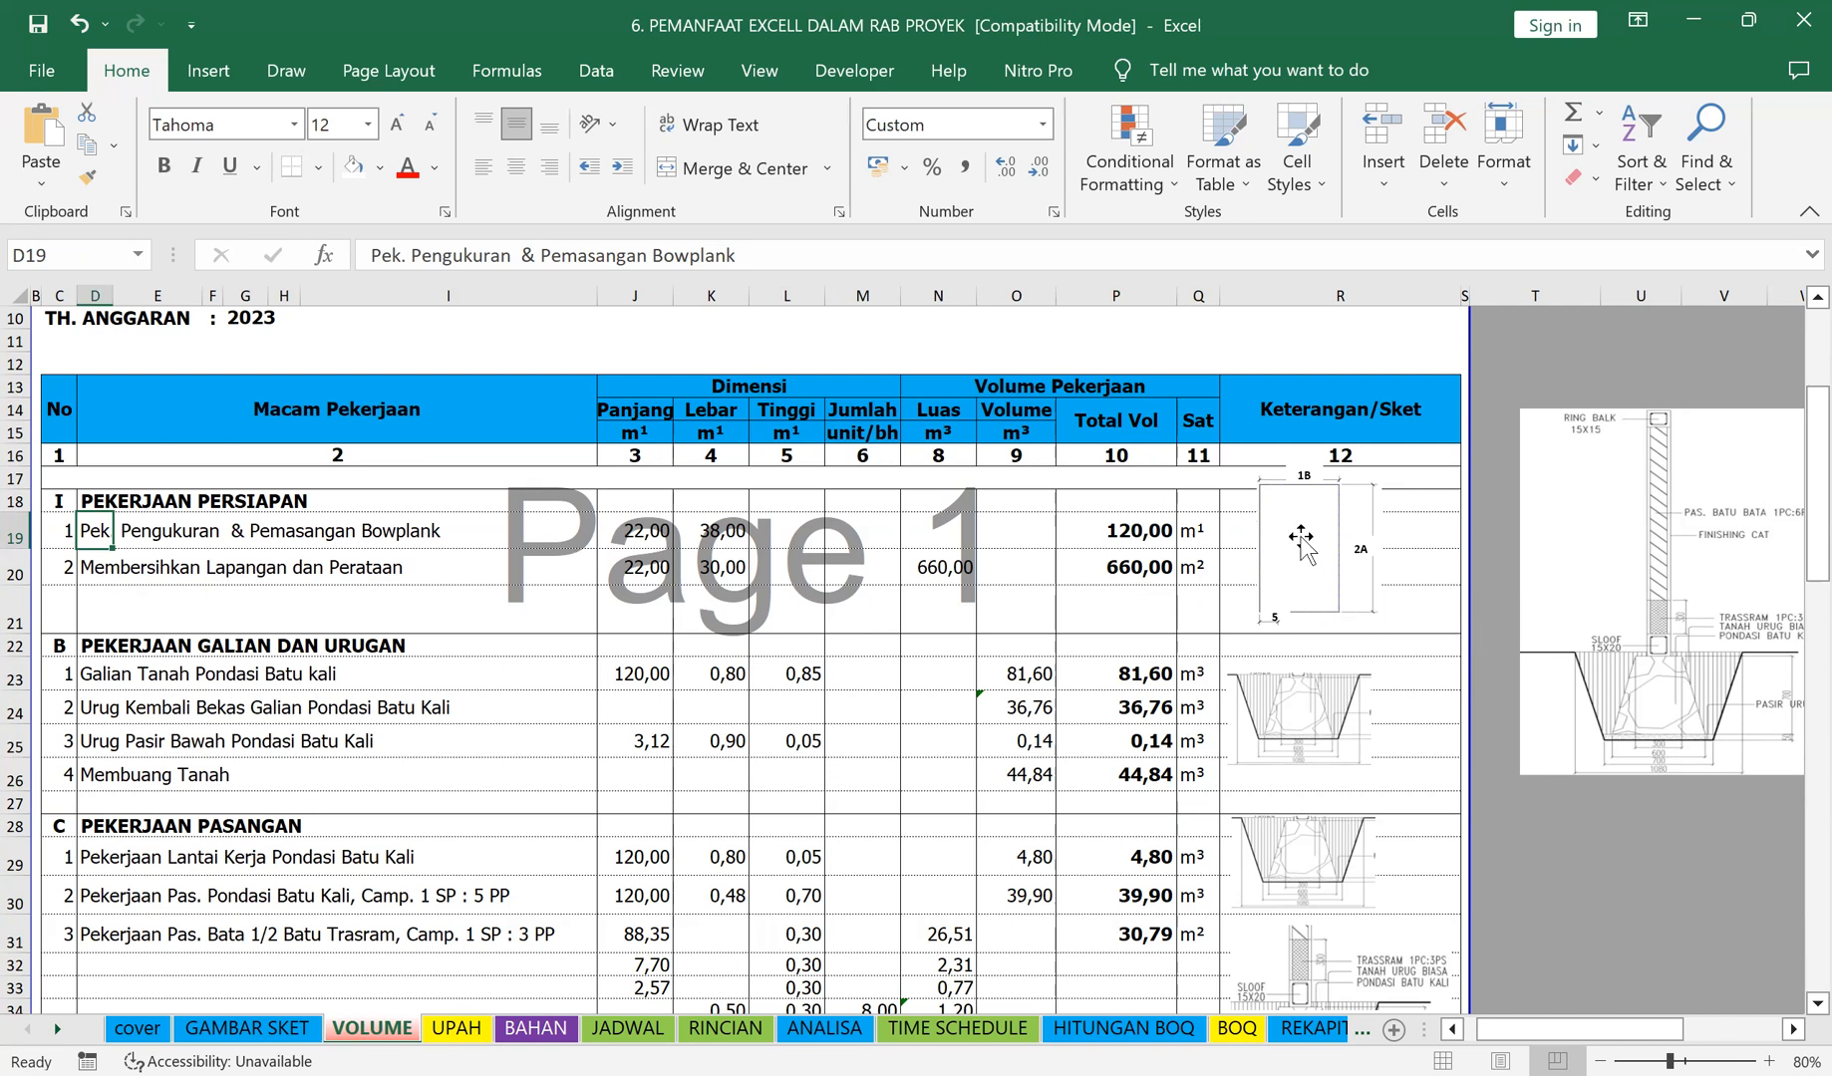
{"action": "left_click", "coordinate": [628, 536]}
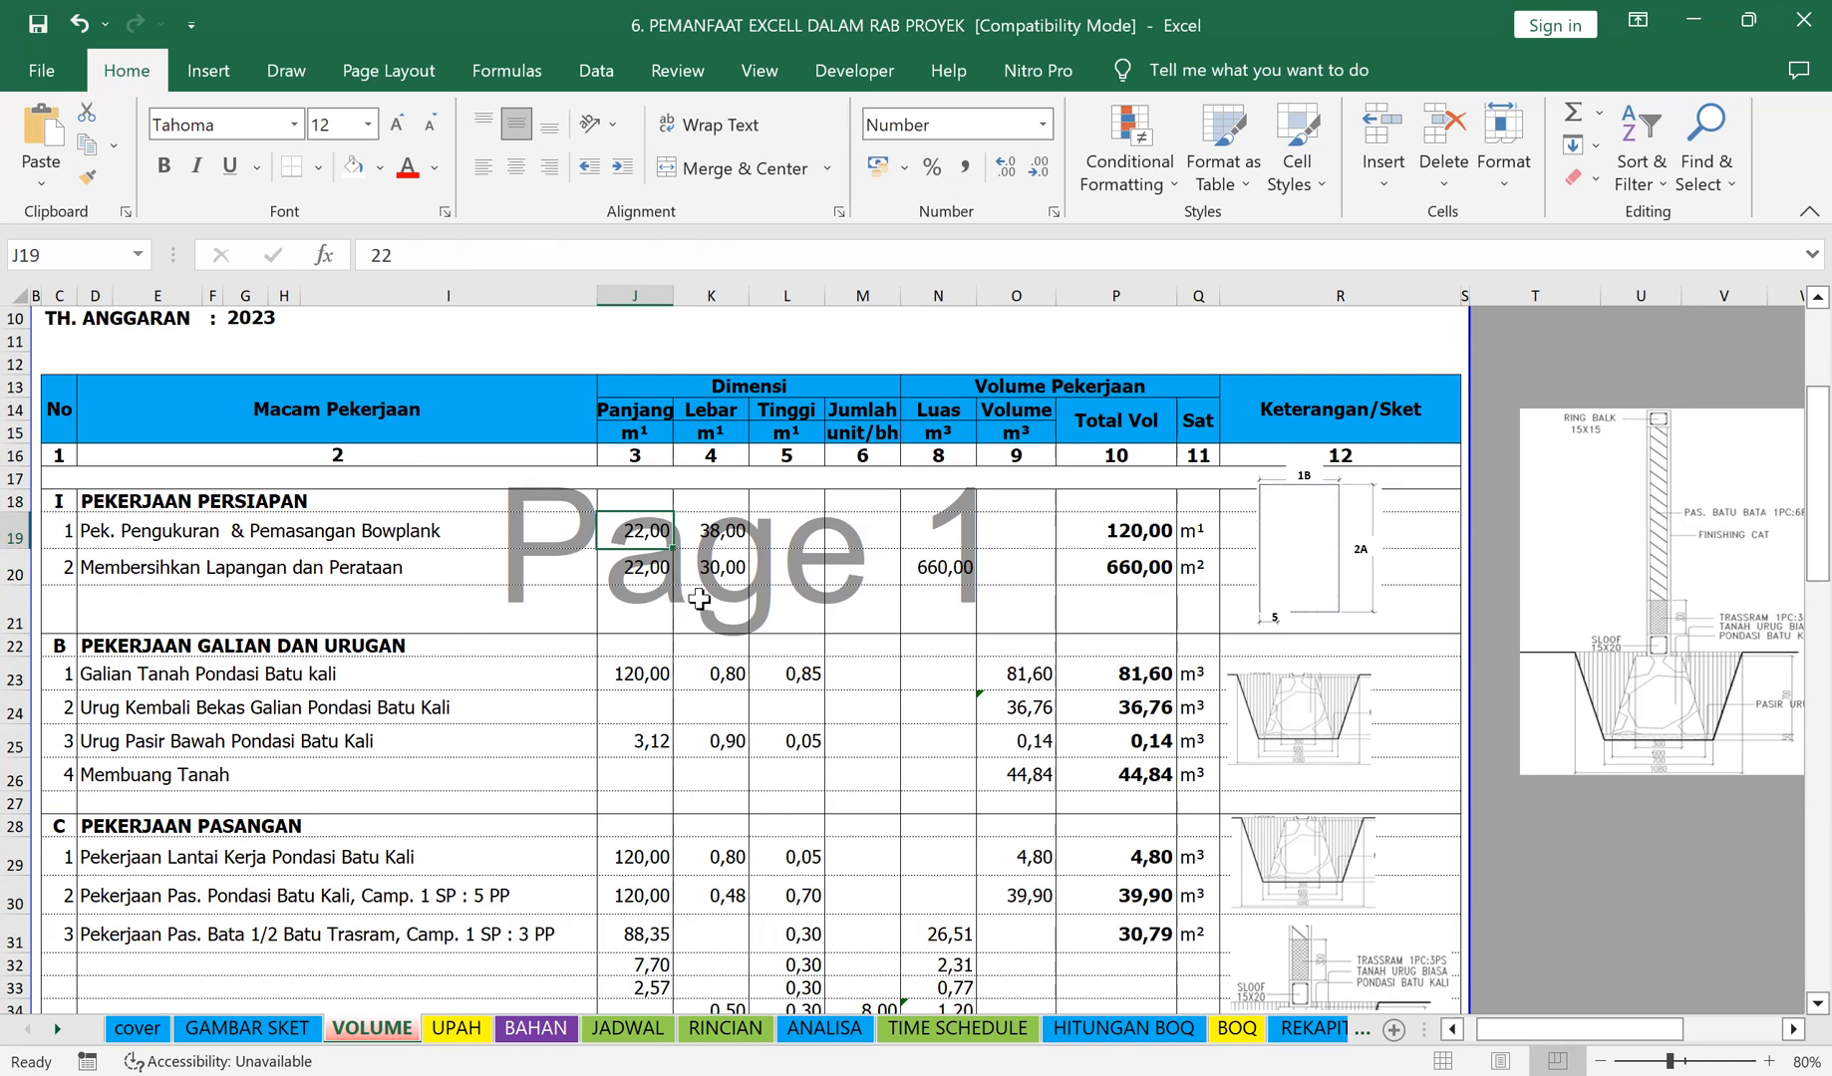
{"action": "type", "text": "="}
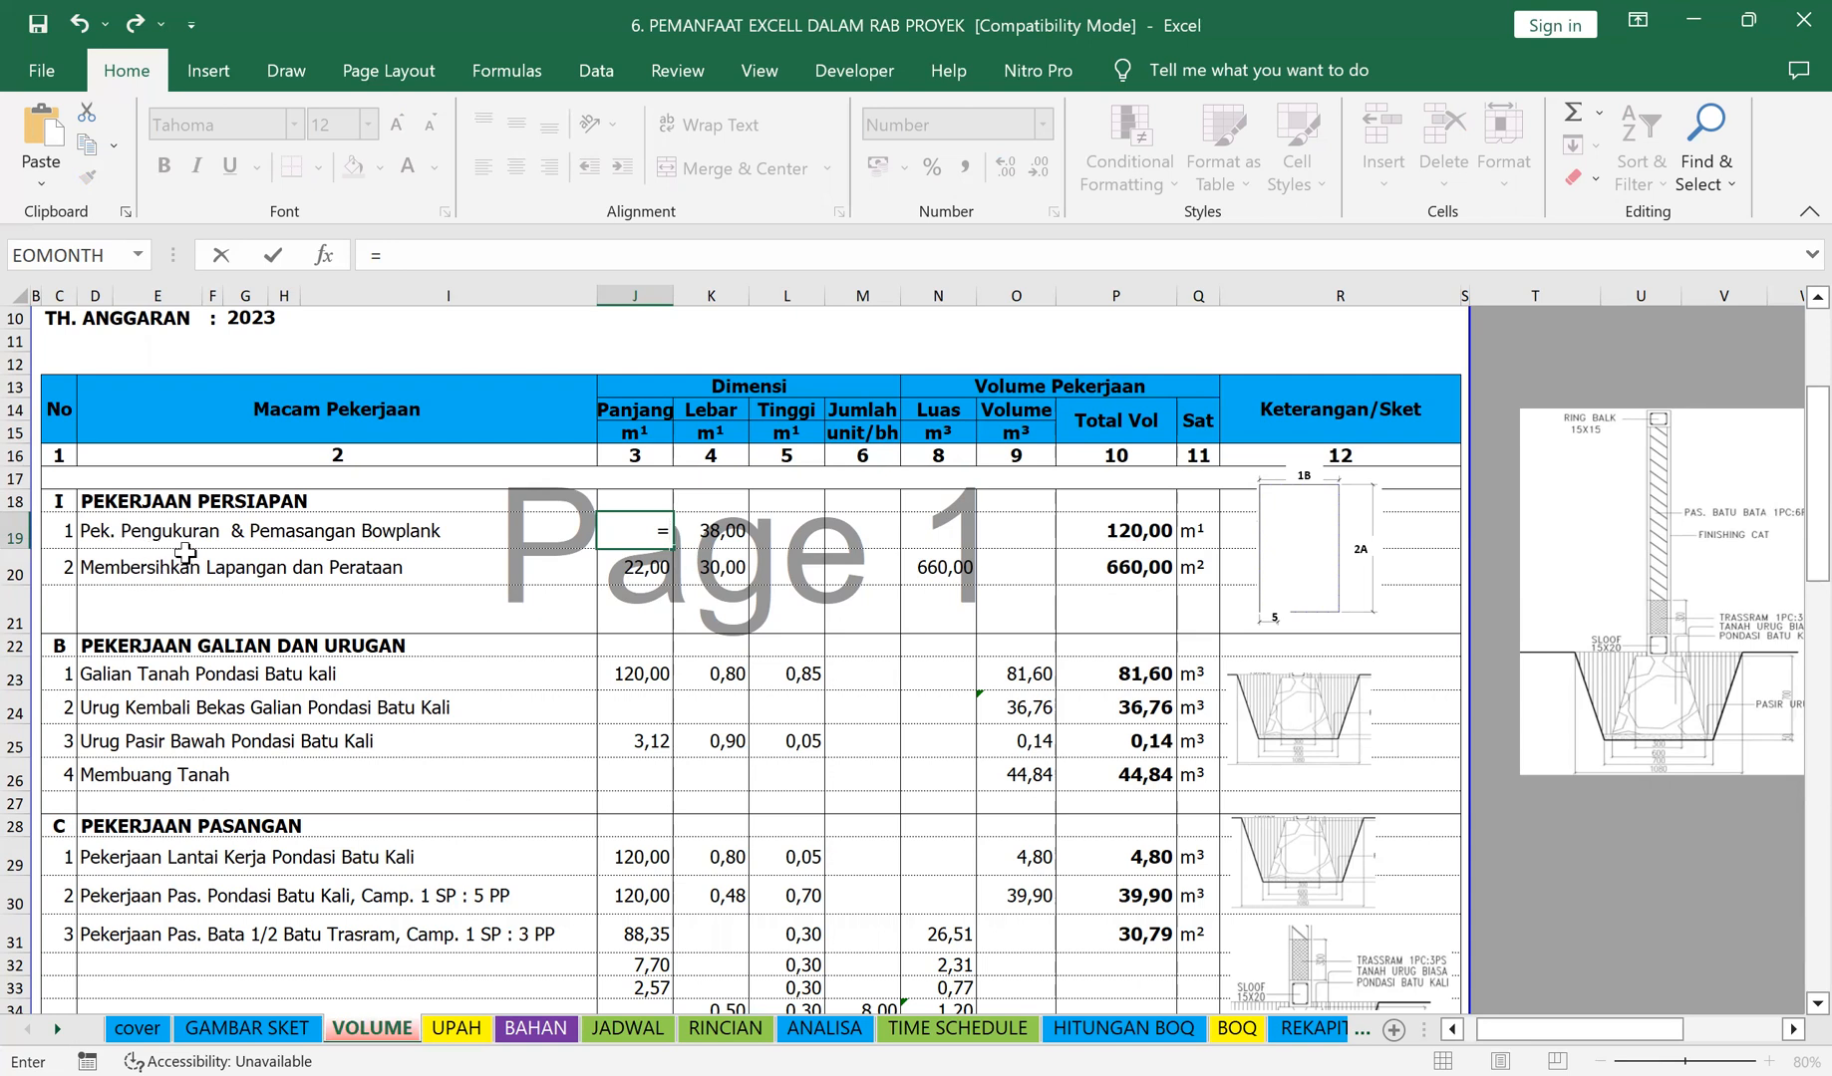
{"action": "left_click", "coordinate": [246, 1028]}
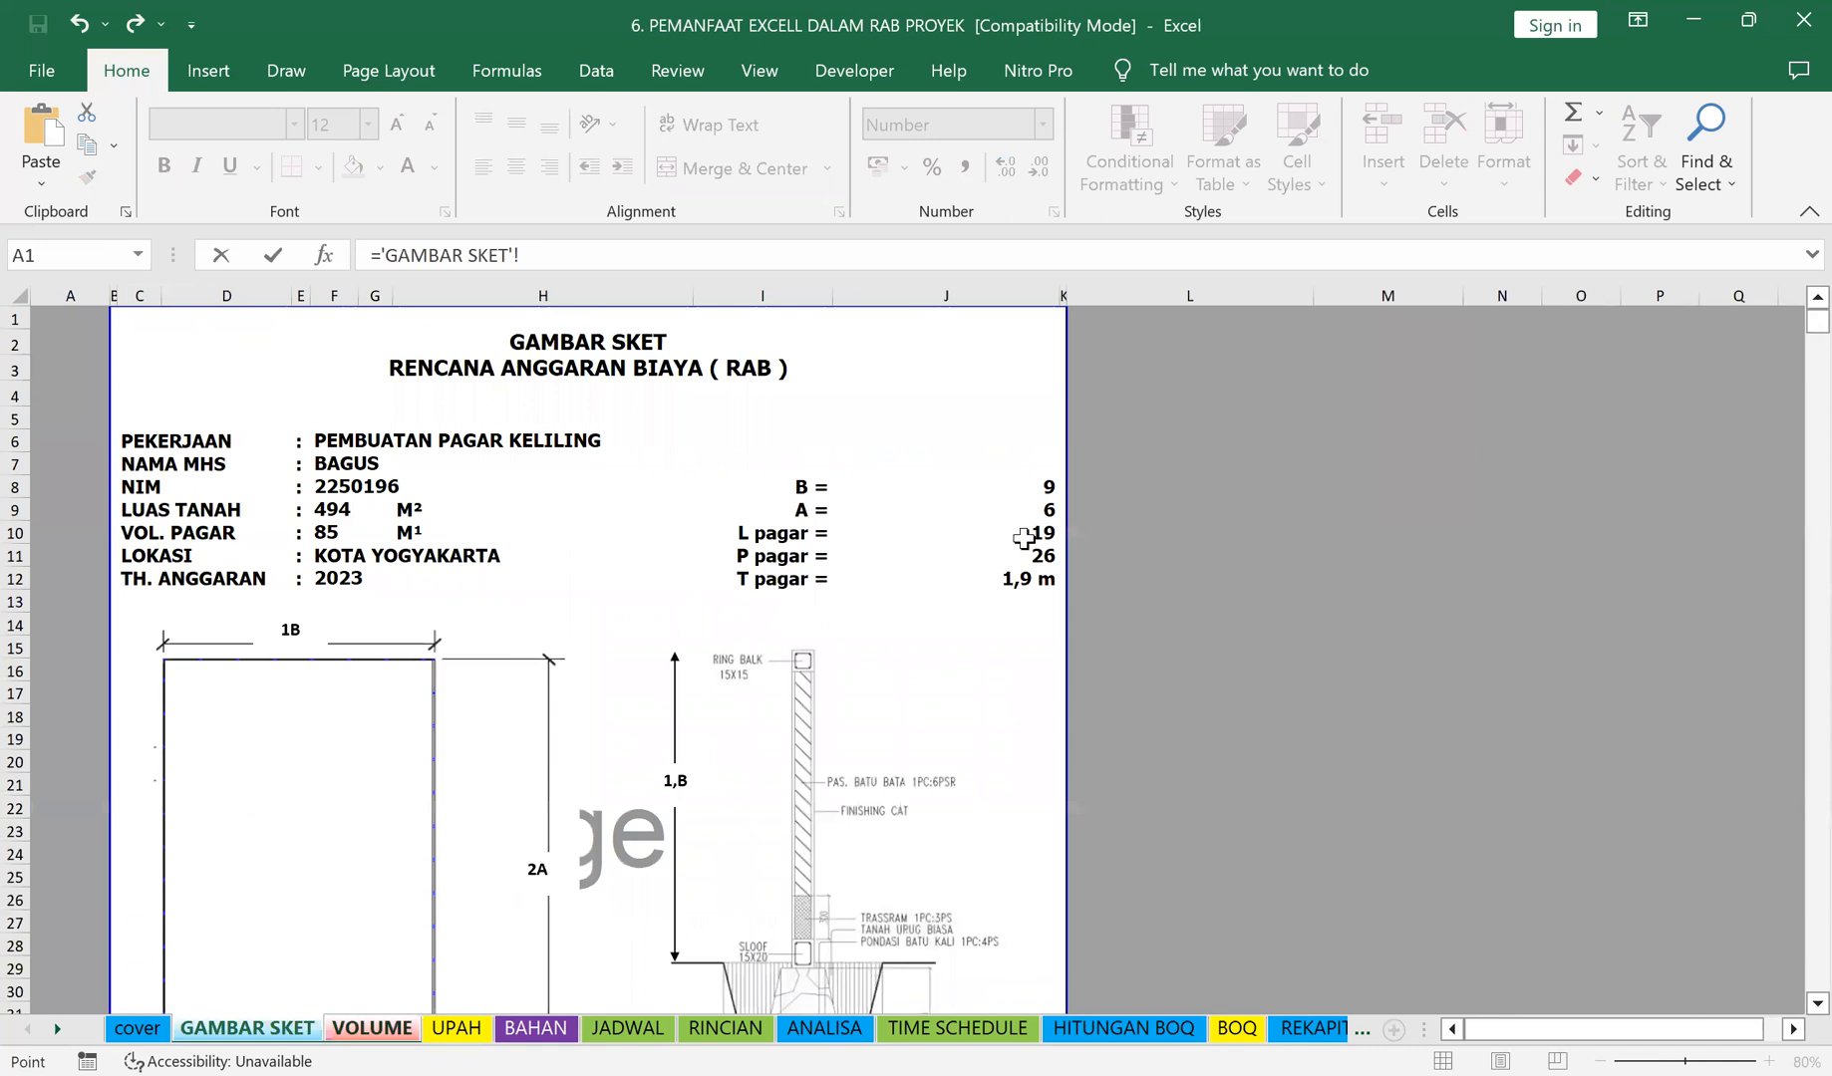
{"action": "left_click", "coordinate": [1024, 560]}
{"action": "key", "text": "Return"}
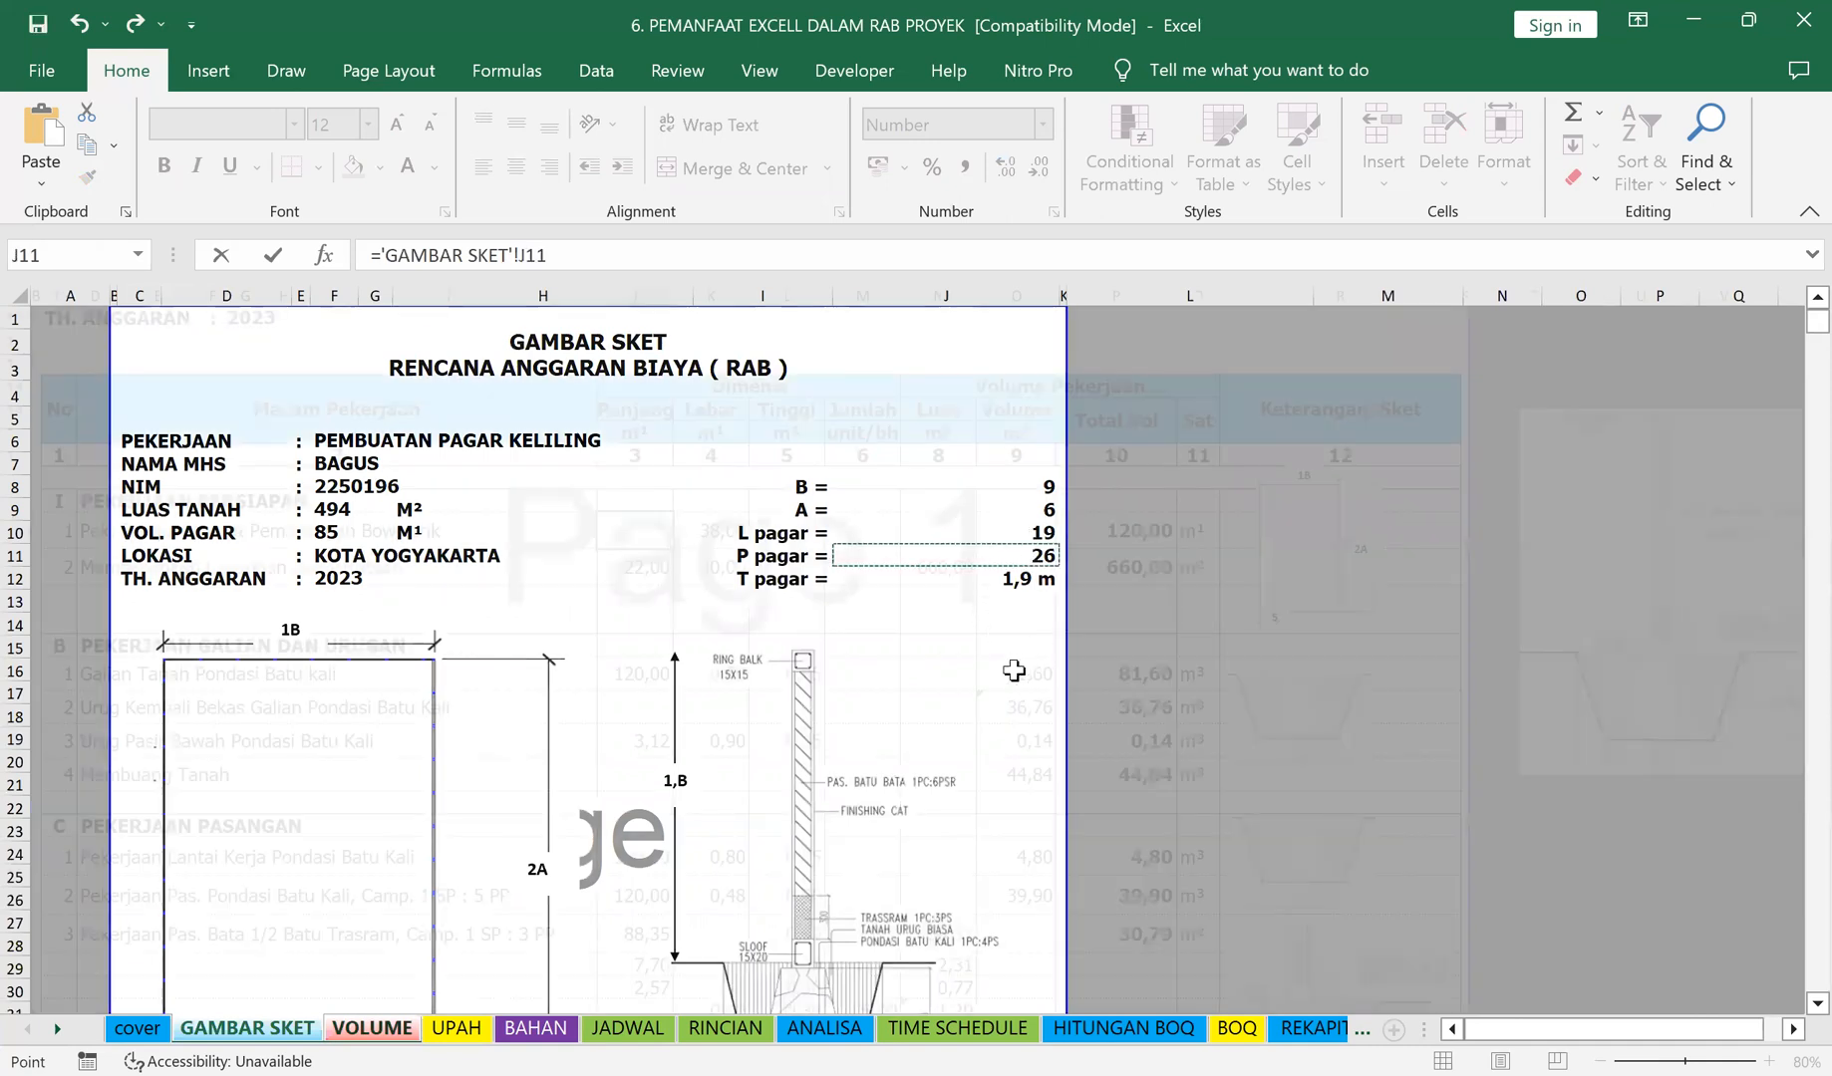
Step: Link the Lebar of the Bowplank item in K19 to L pagar with ='GAMBAR SKET'!J10
{"action": "left_click", "coordinate": [724, 534]}
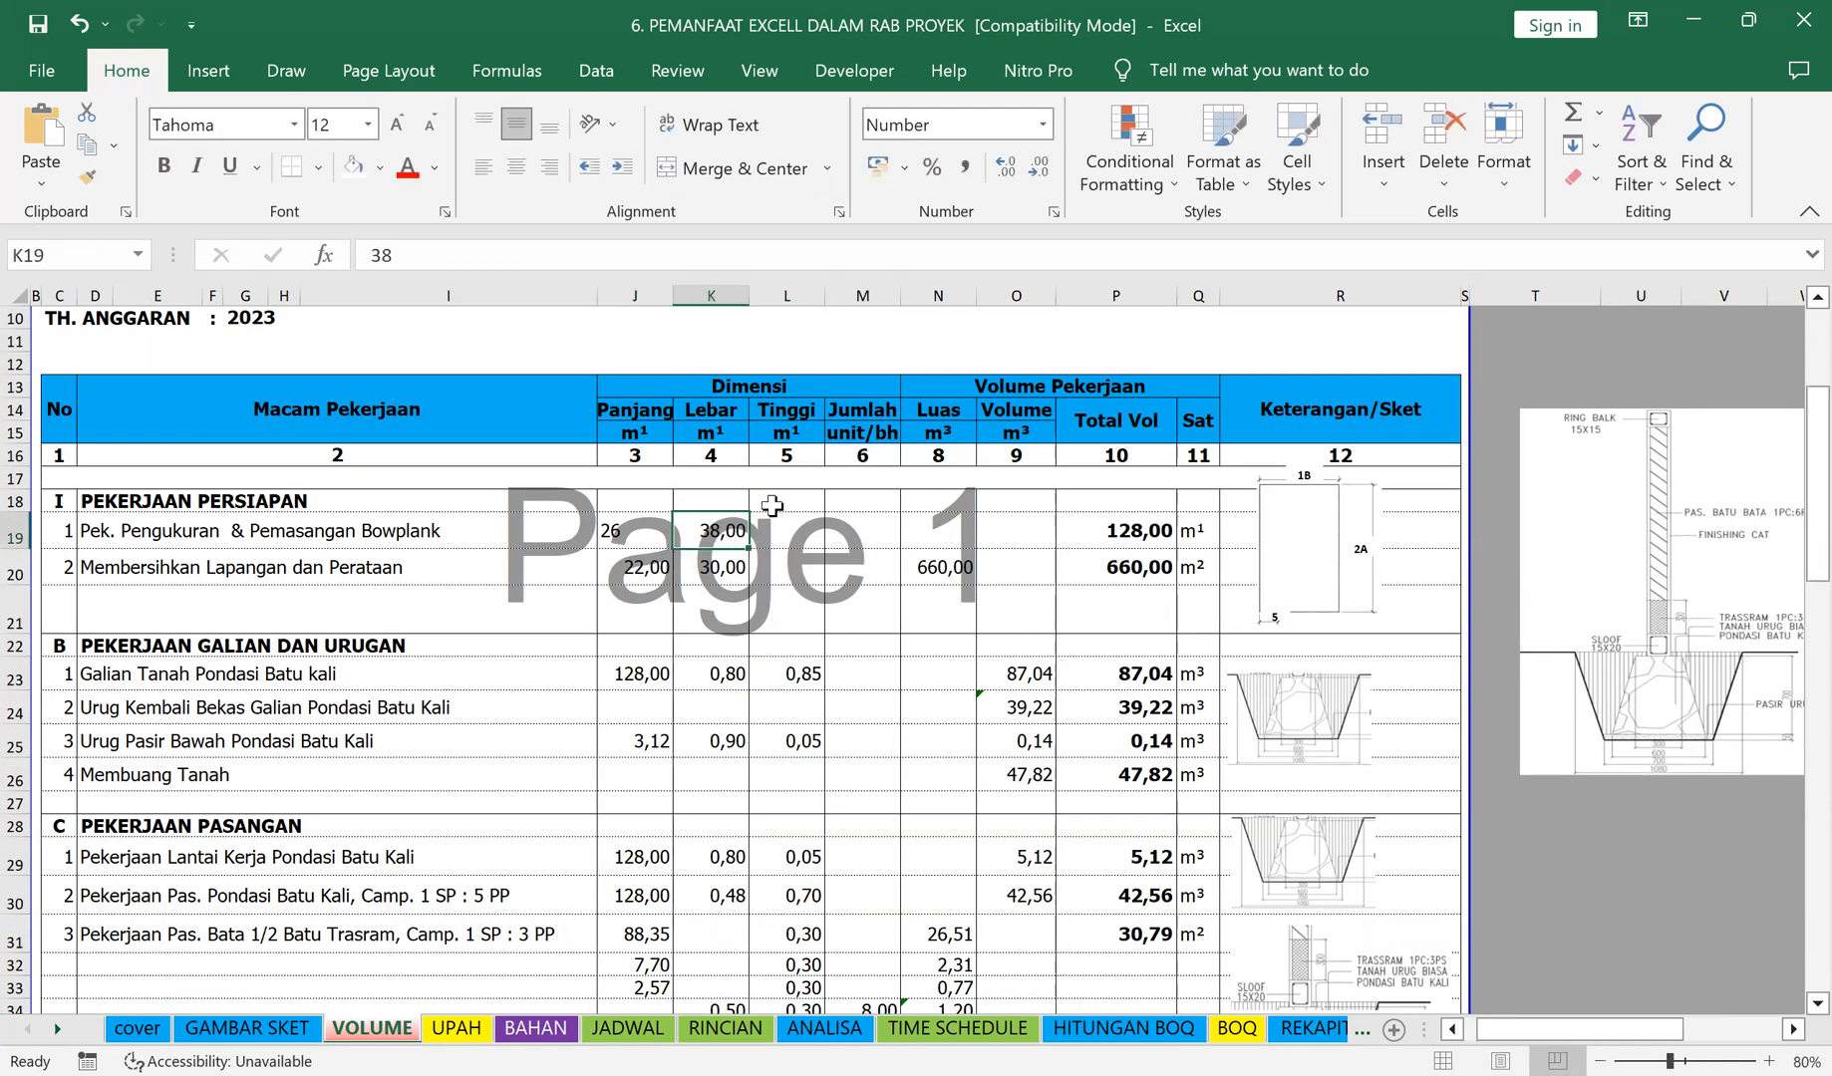
{"action": "type", "text": "="}
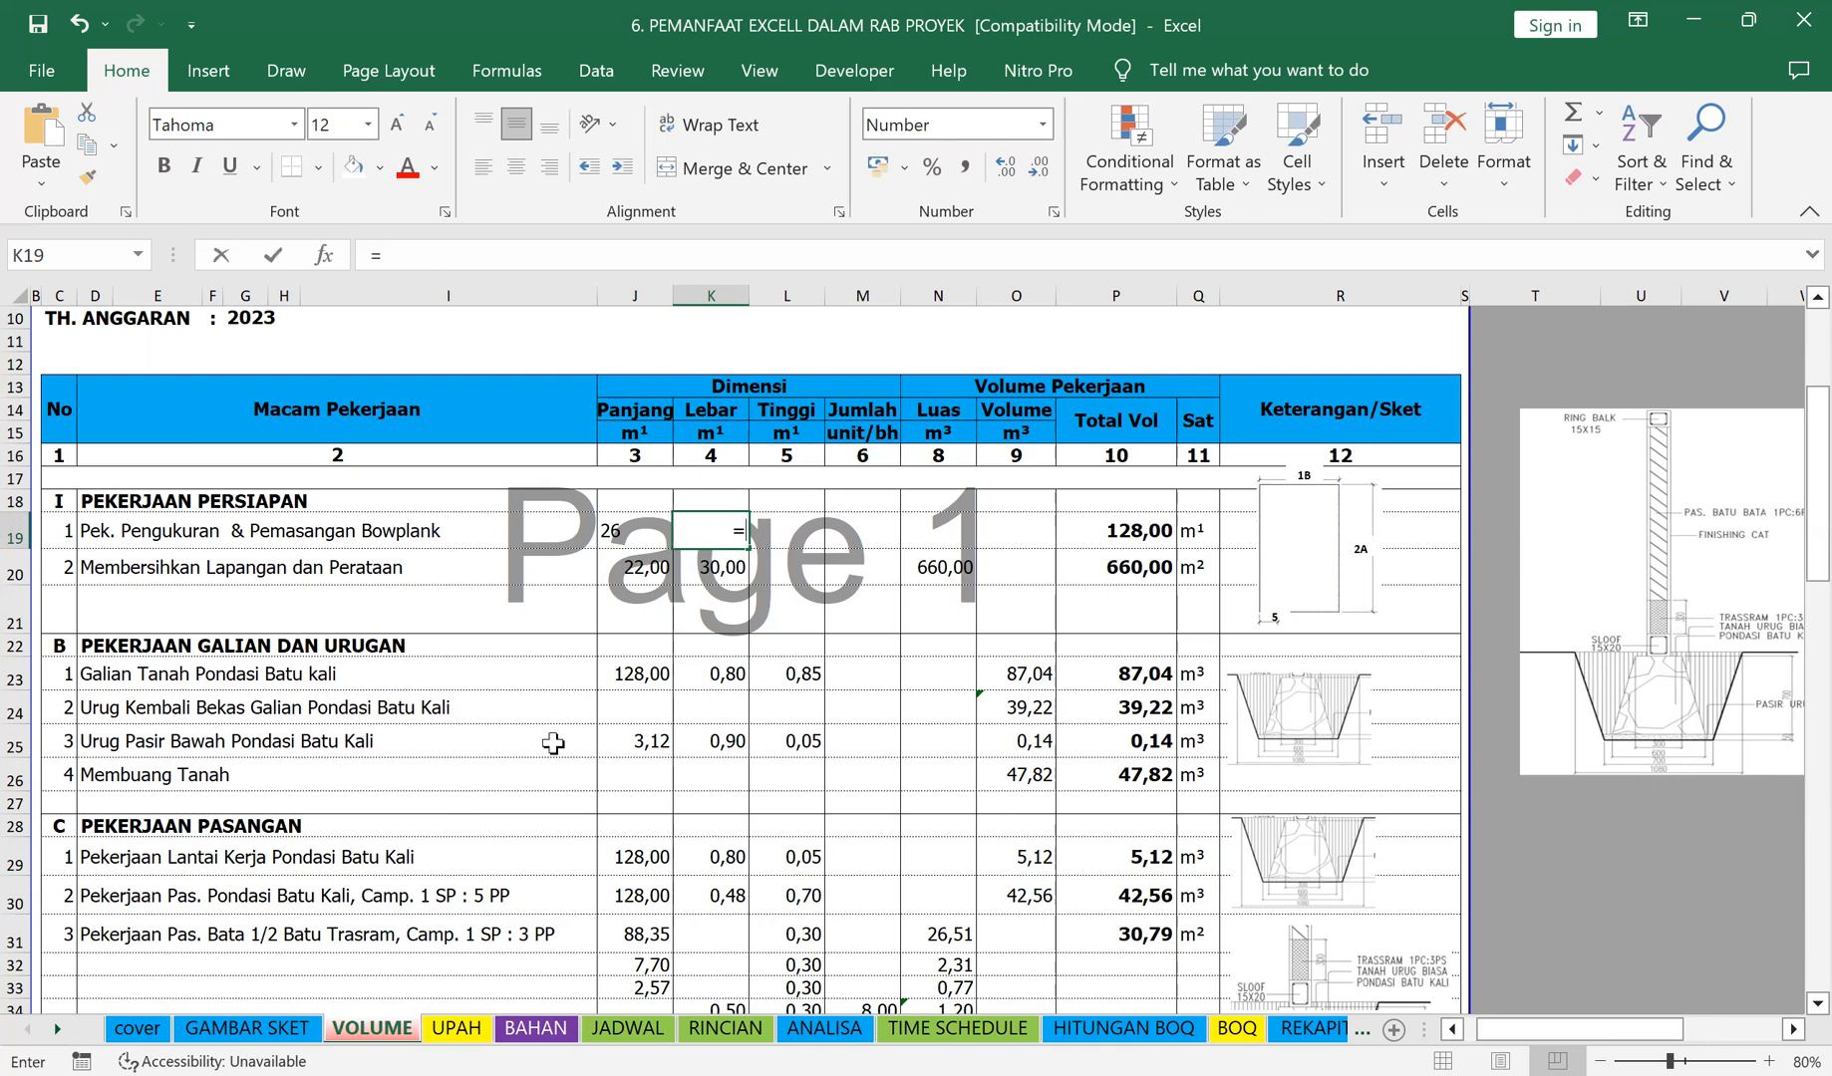
{"action": "left_click", "coordinate": [261, 1029]}
{"action": "left_click", "coordinate": [997, 534]}
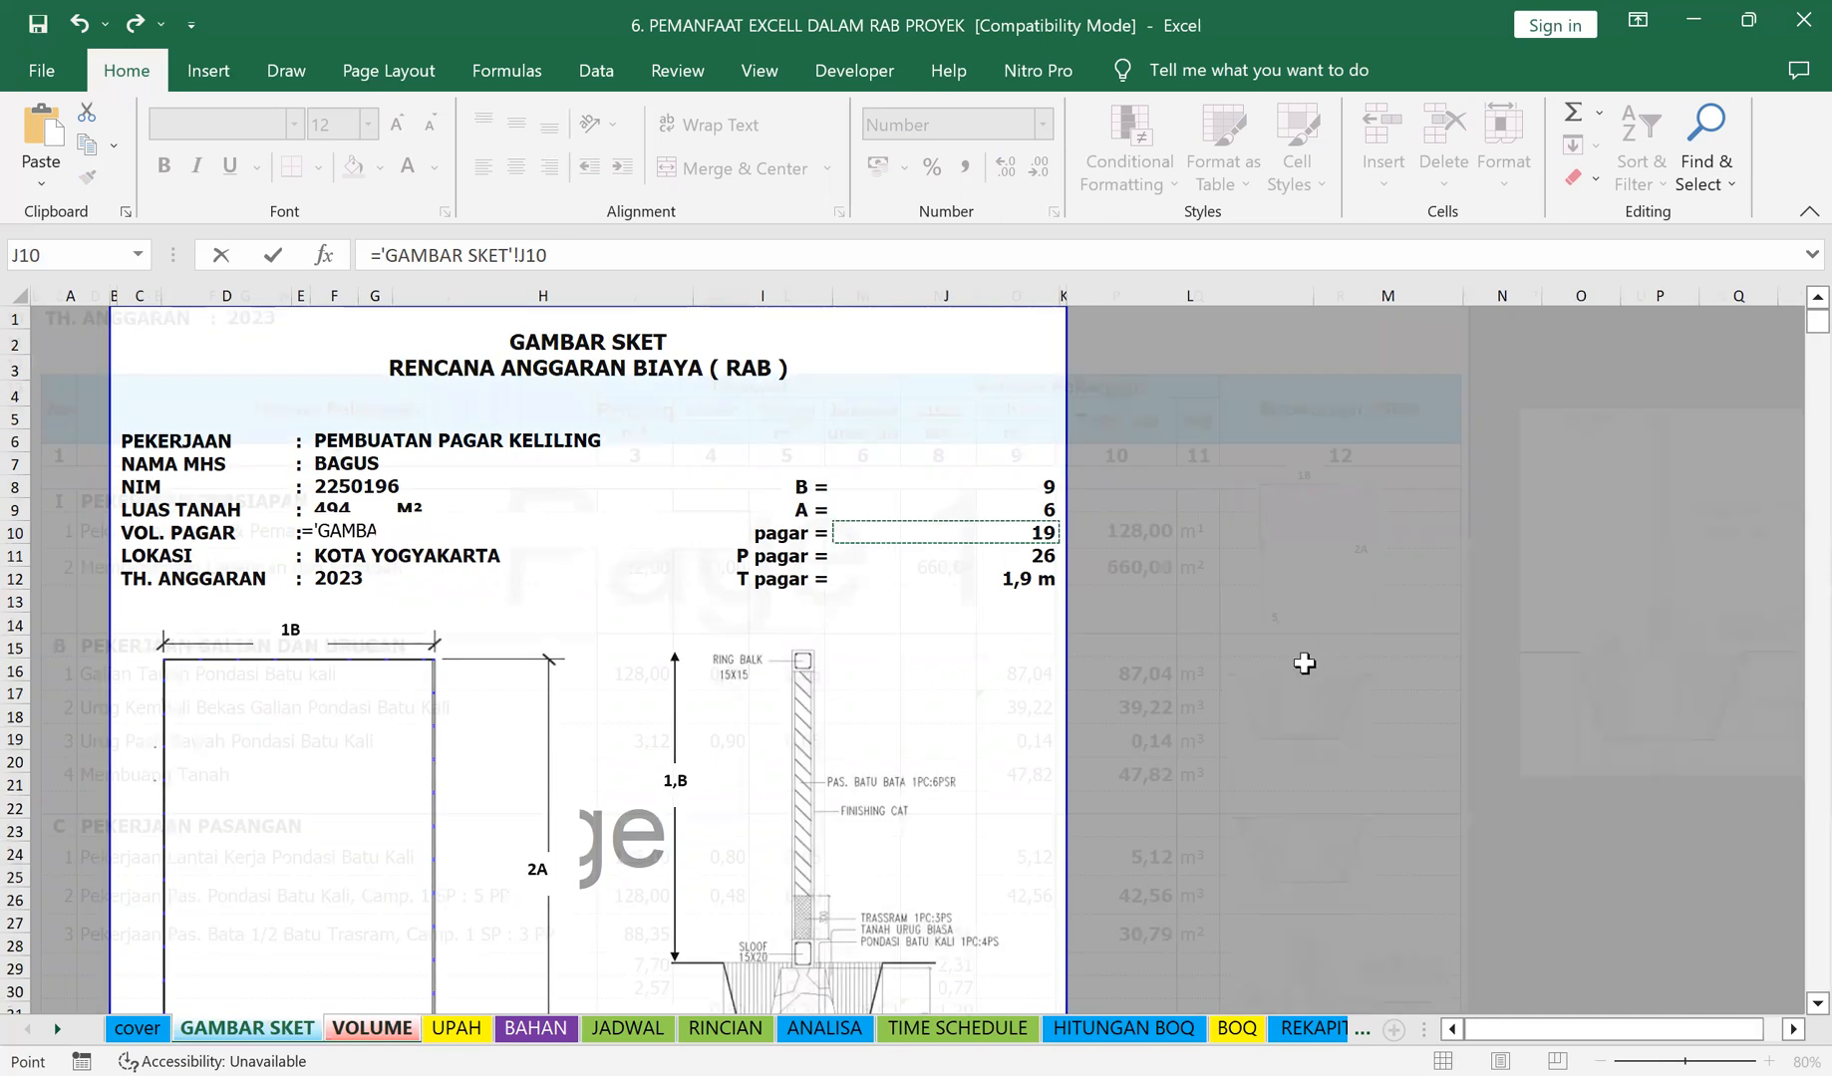
{"action": "key", "text": "Return"}
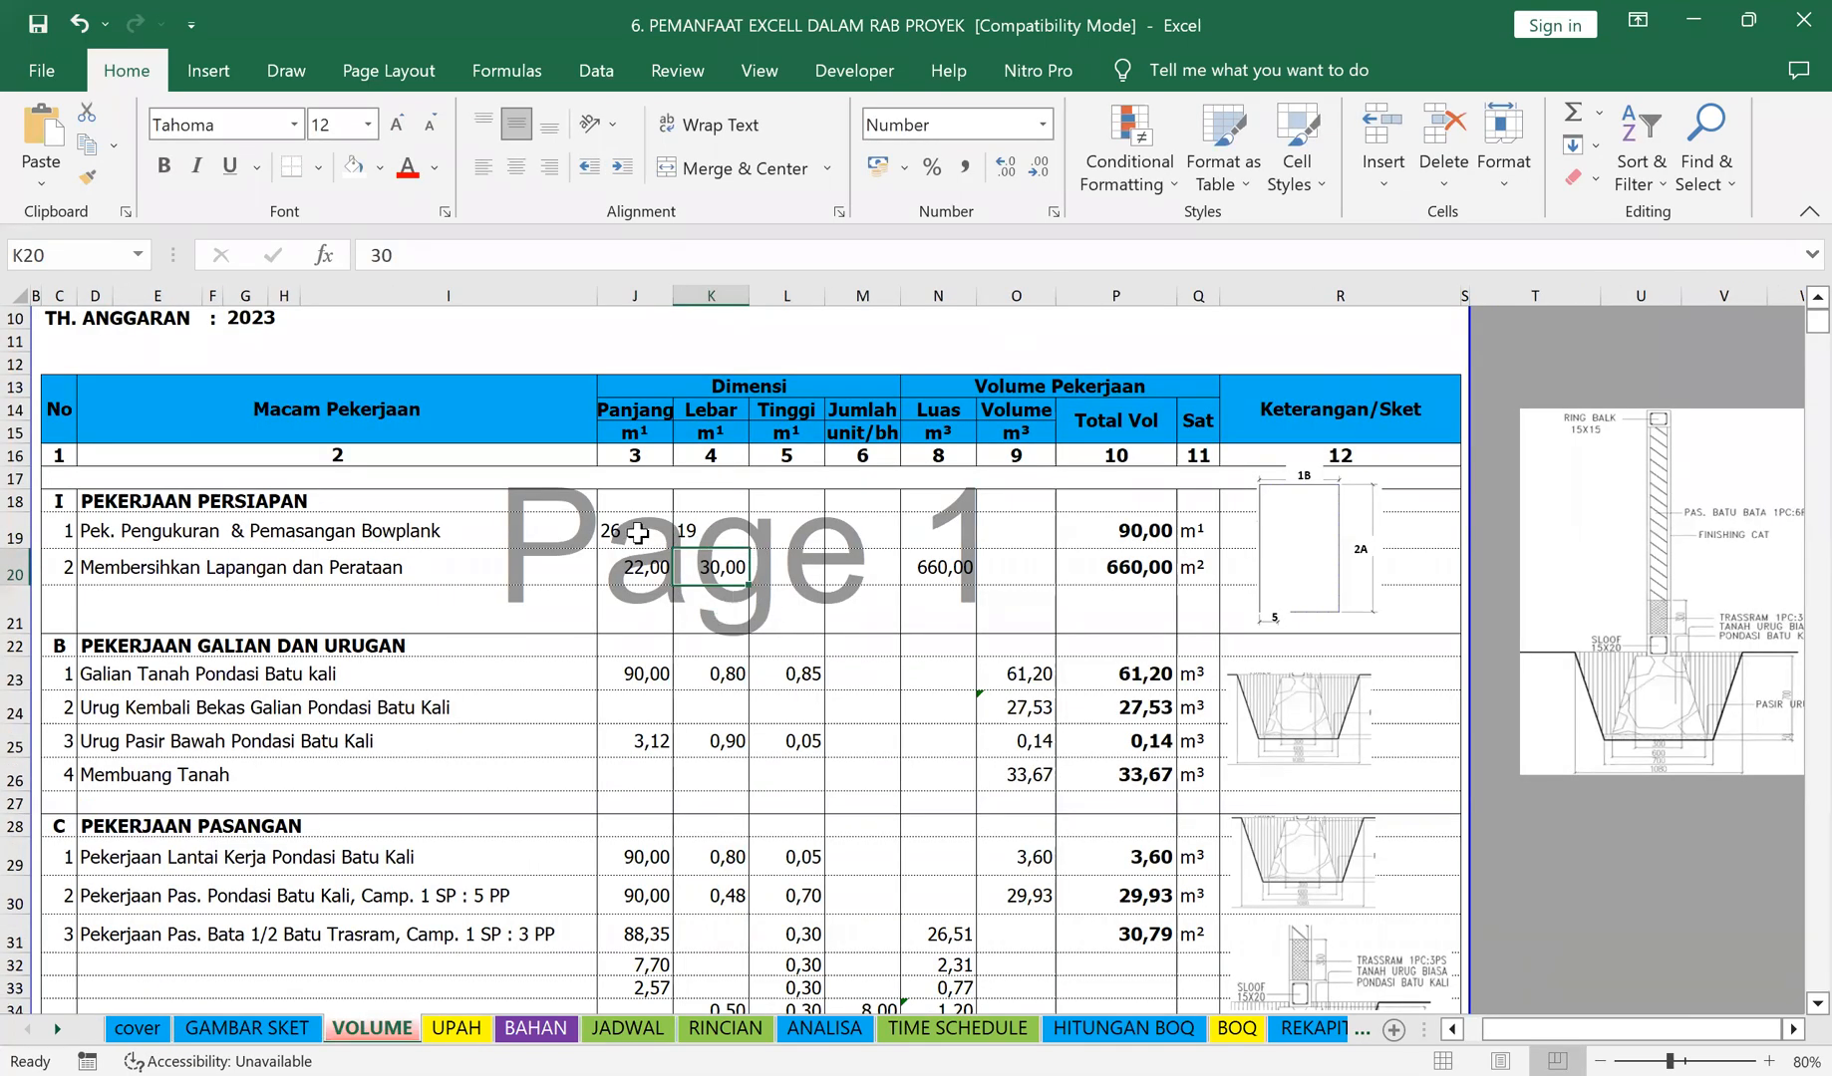
Step: Apply the Comma Style number format to the linked Panjang and Lebar cells J19:K19
{"action": "left_click_drag", "start_coordinate": [638, 533], "coordinate": [713, 531]}
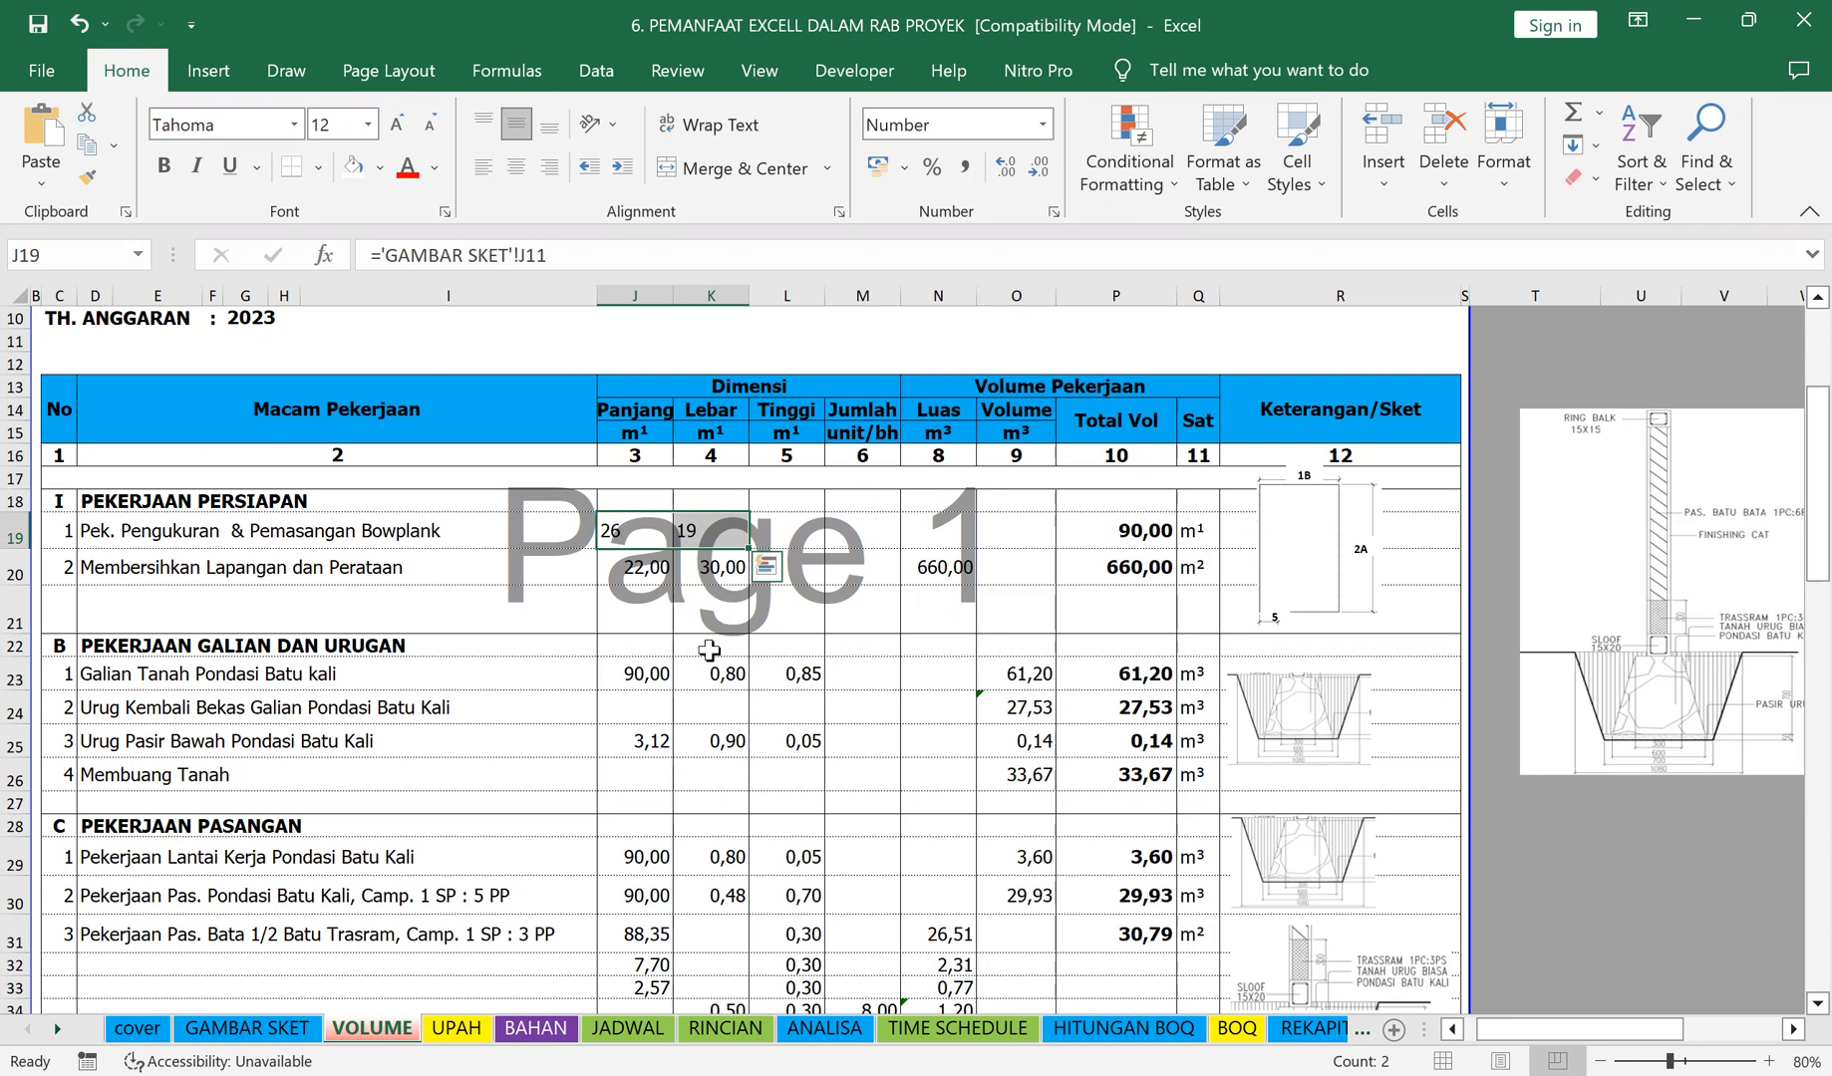
{"action": "left_click", "coordinate": [962, 167]}
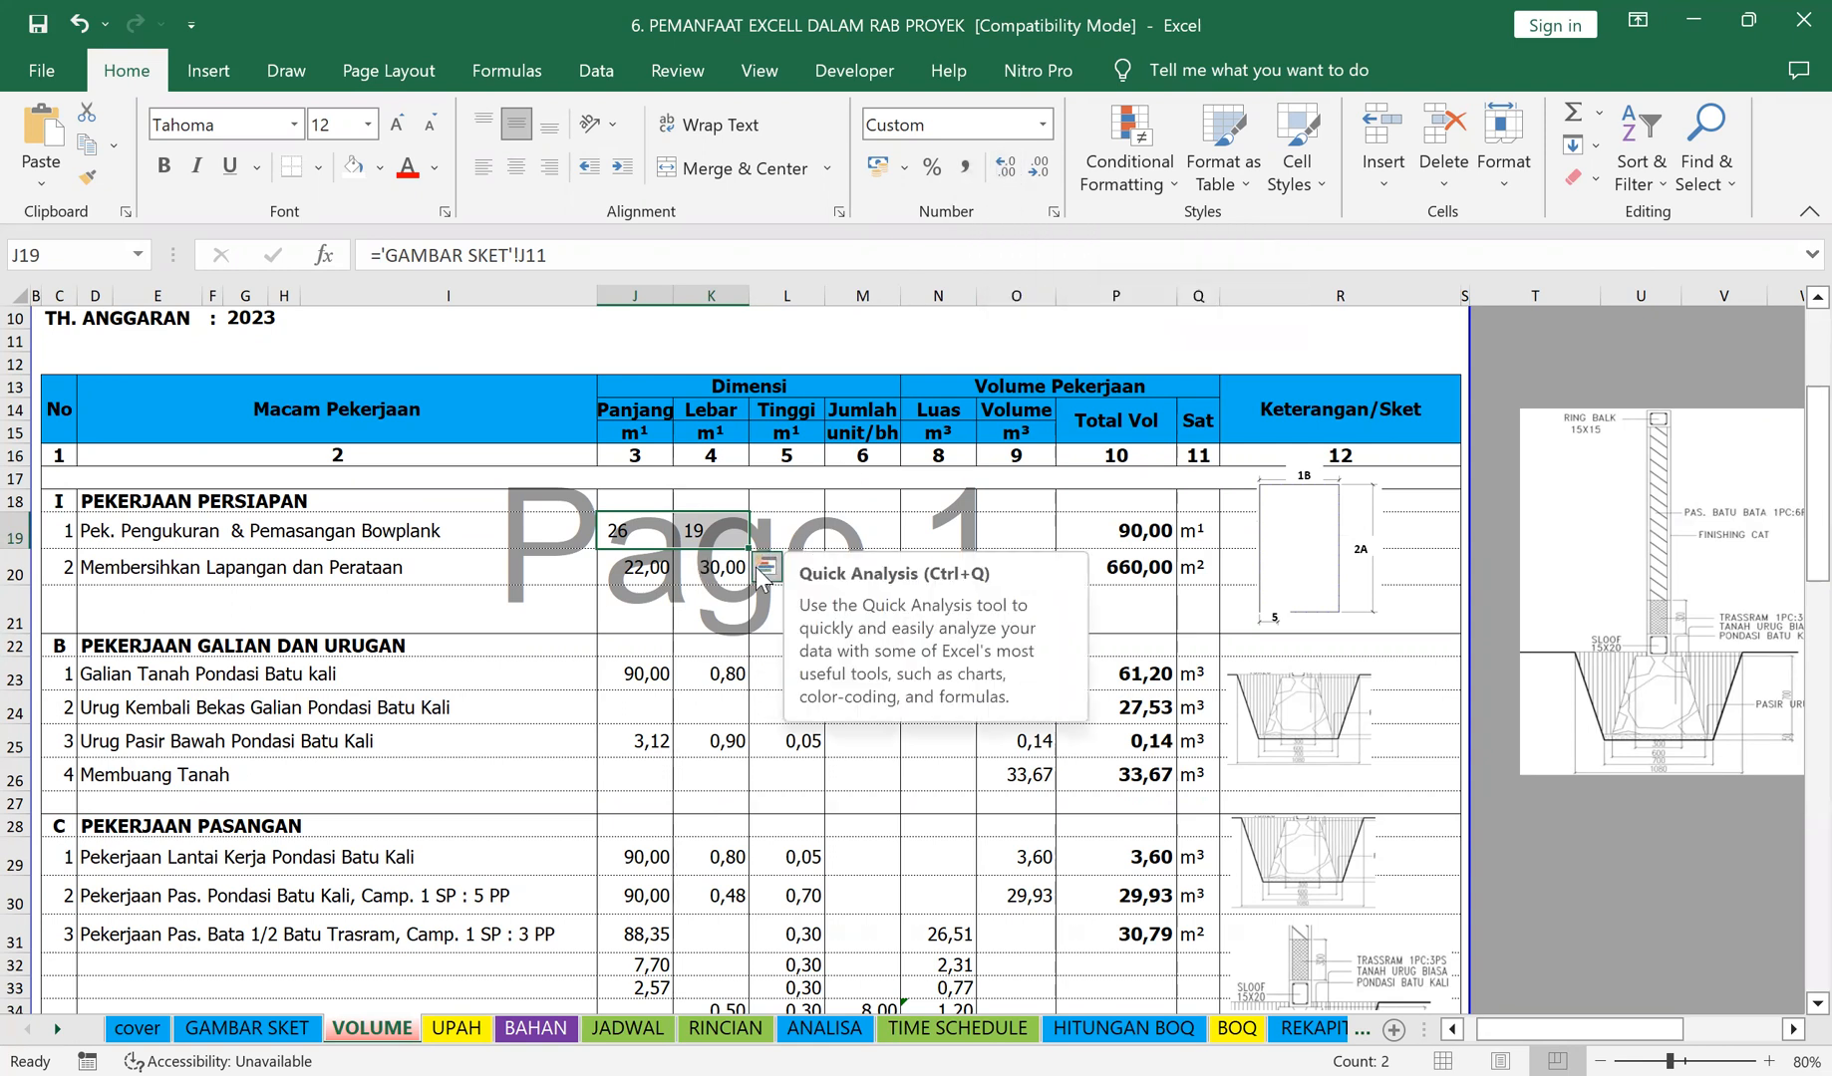
{"action": "left_click", "coordinate": [788, 677]}
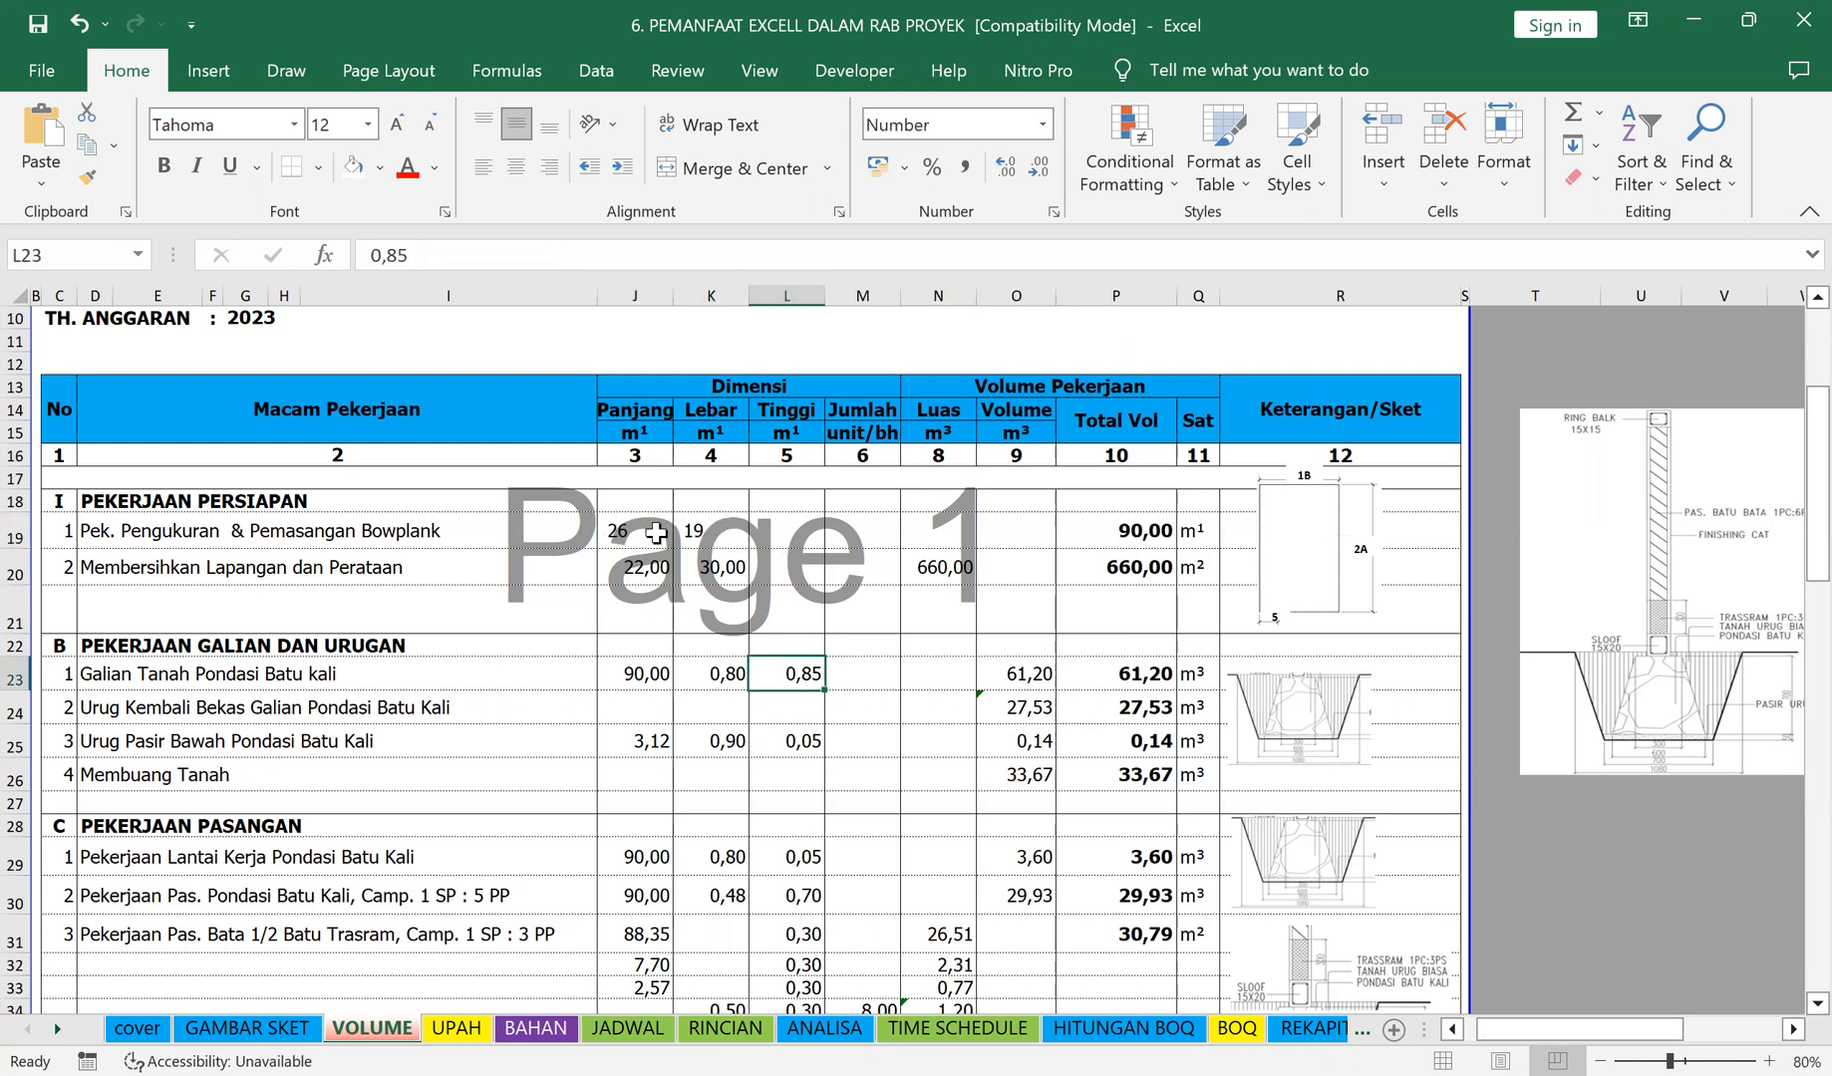
Step: Calculate the Luas of the Bowplank item in N19 with =J19*K19
{"action": "left_click_drag", "start_coordinate": [638, 534], "coordinate": [740, 536]}
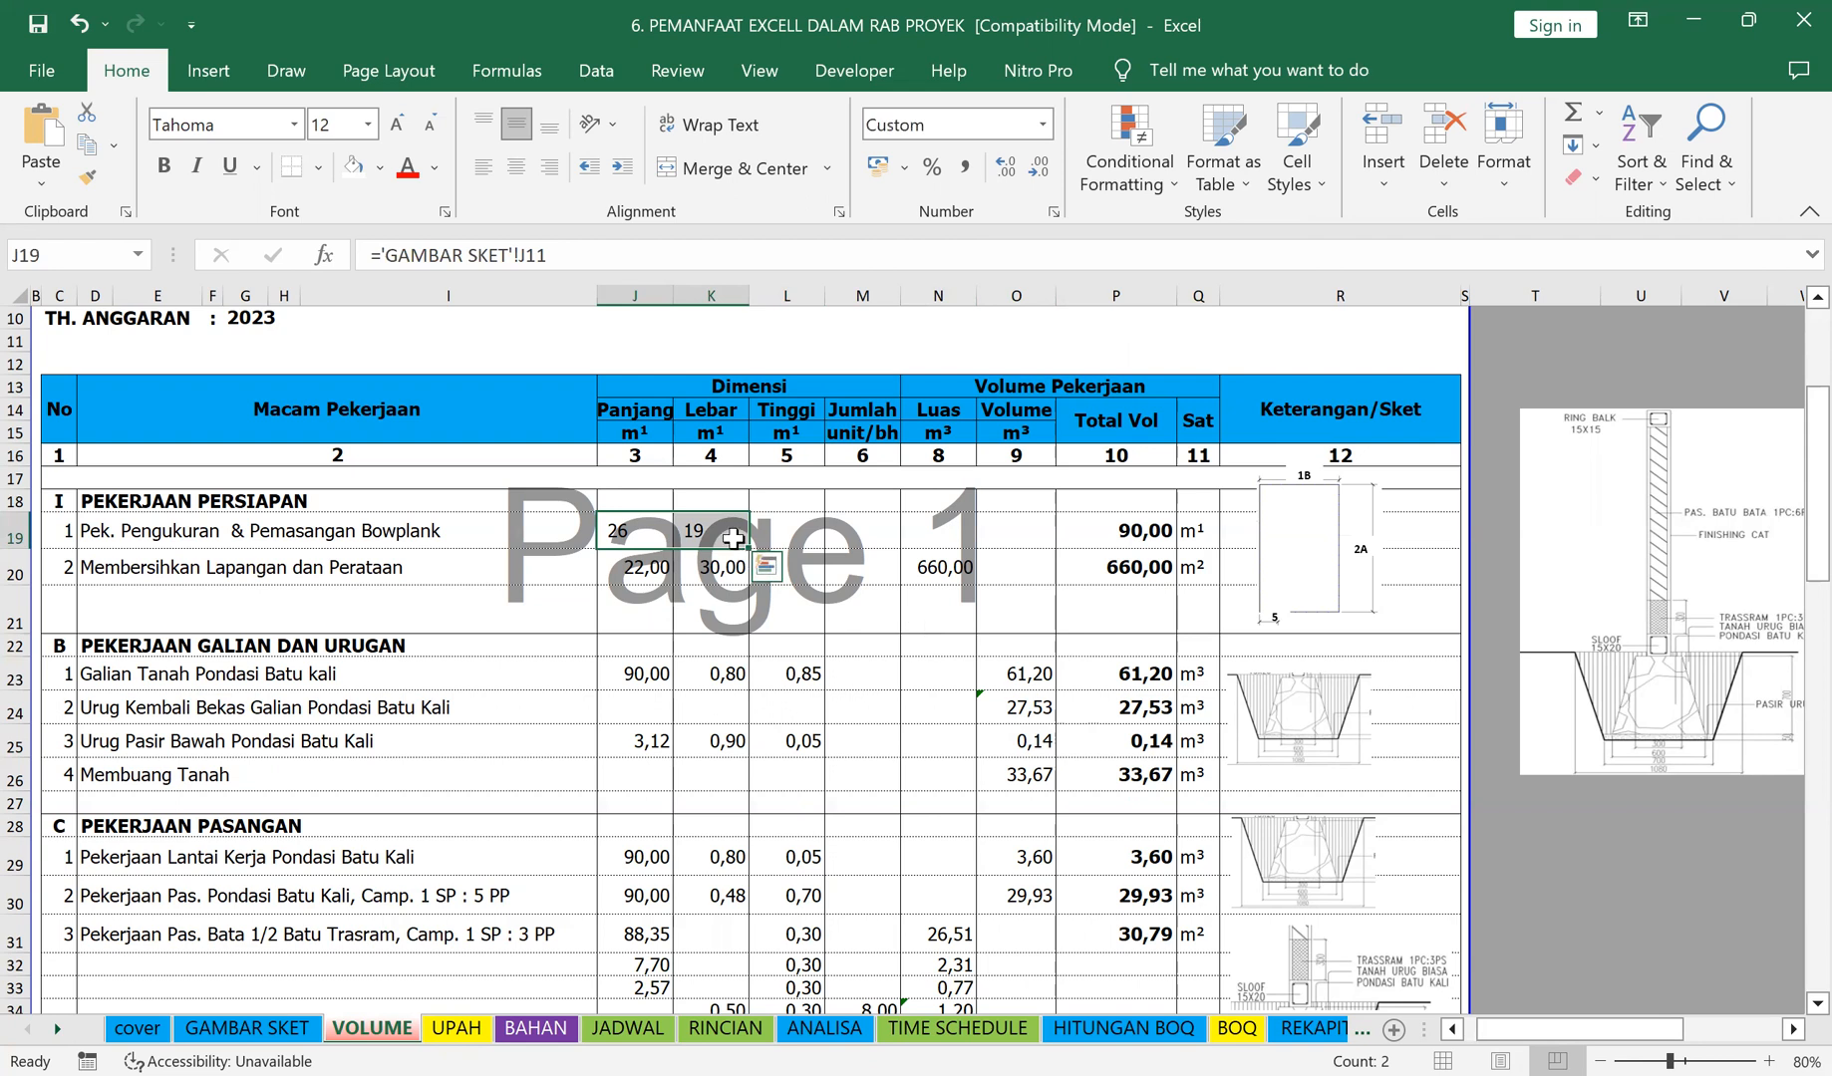
{"action": "left_click", "coordinate": [945, 531]}
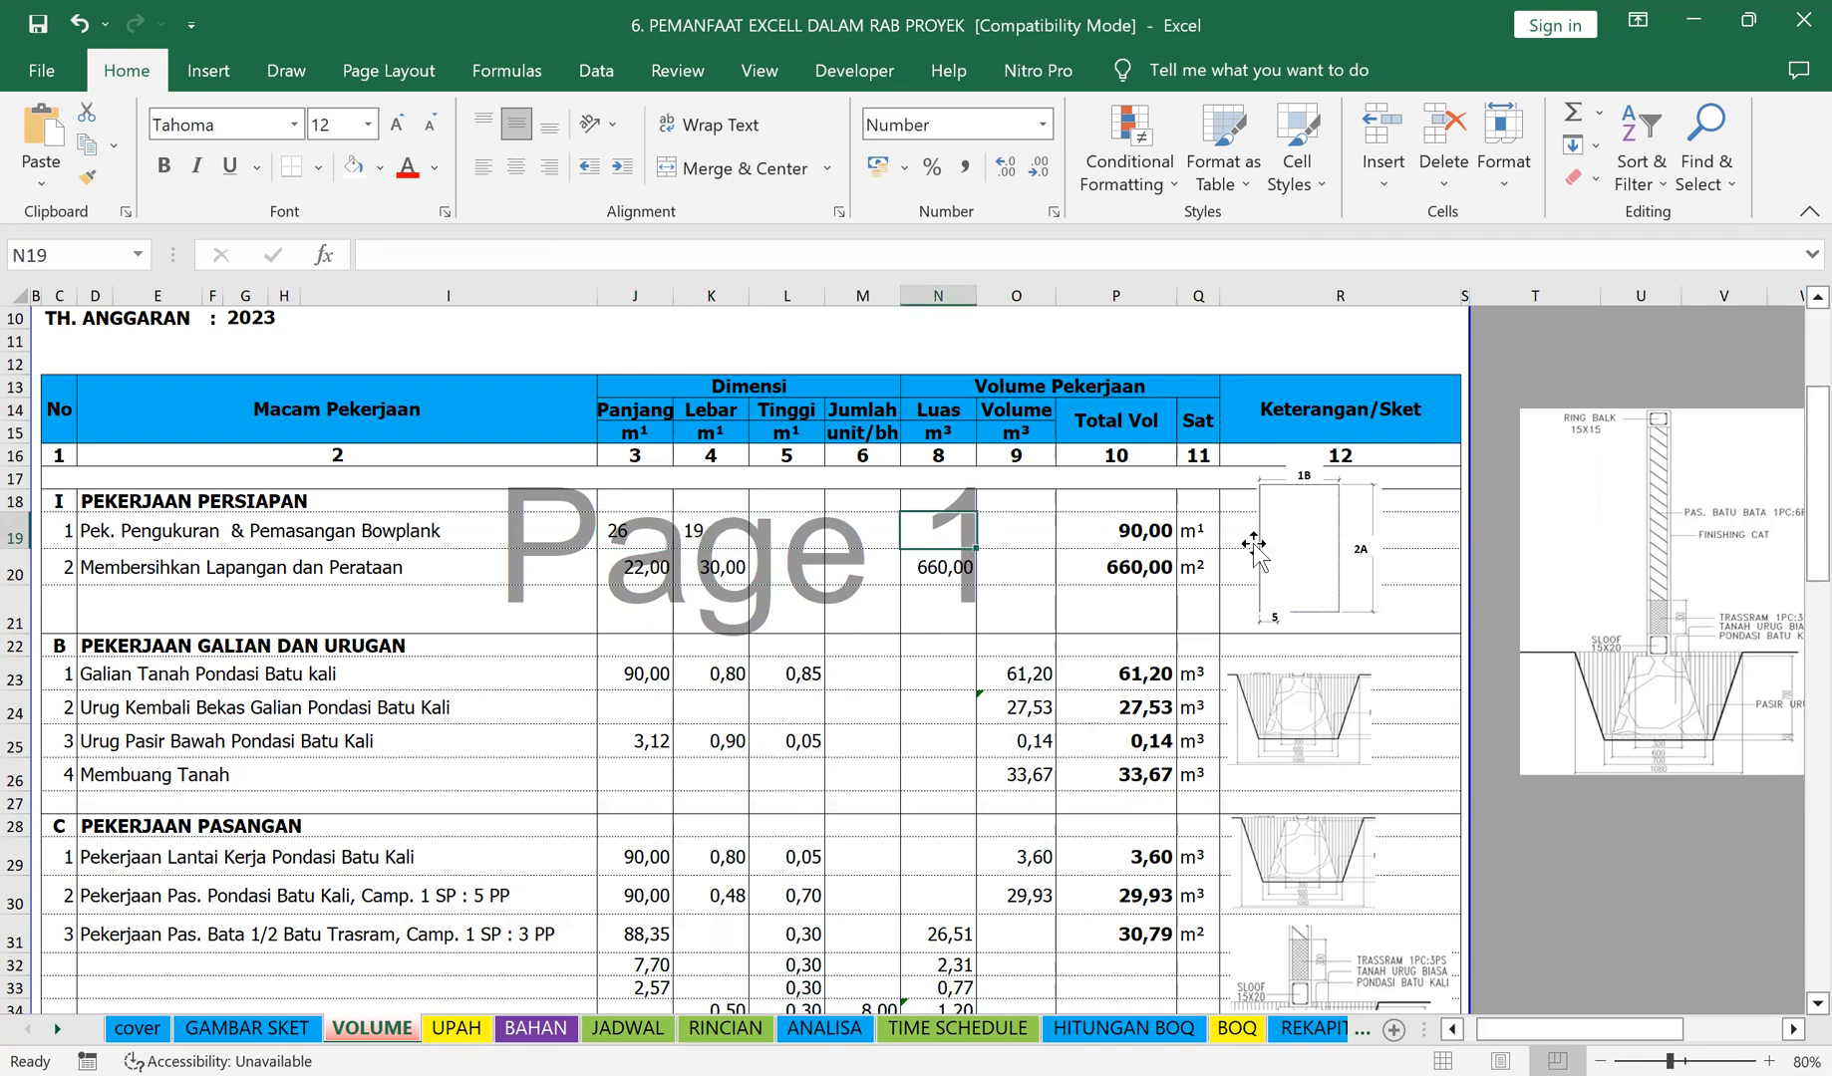
{"action": "type", "text": "="}
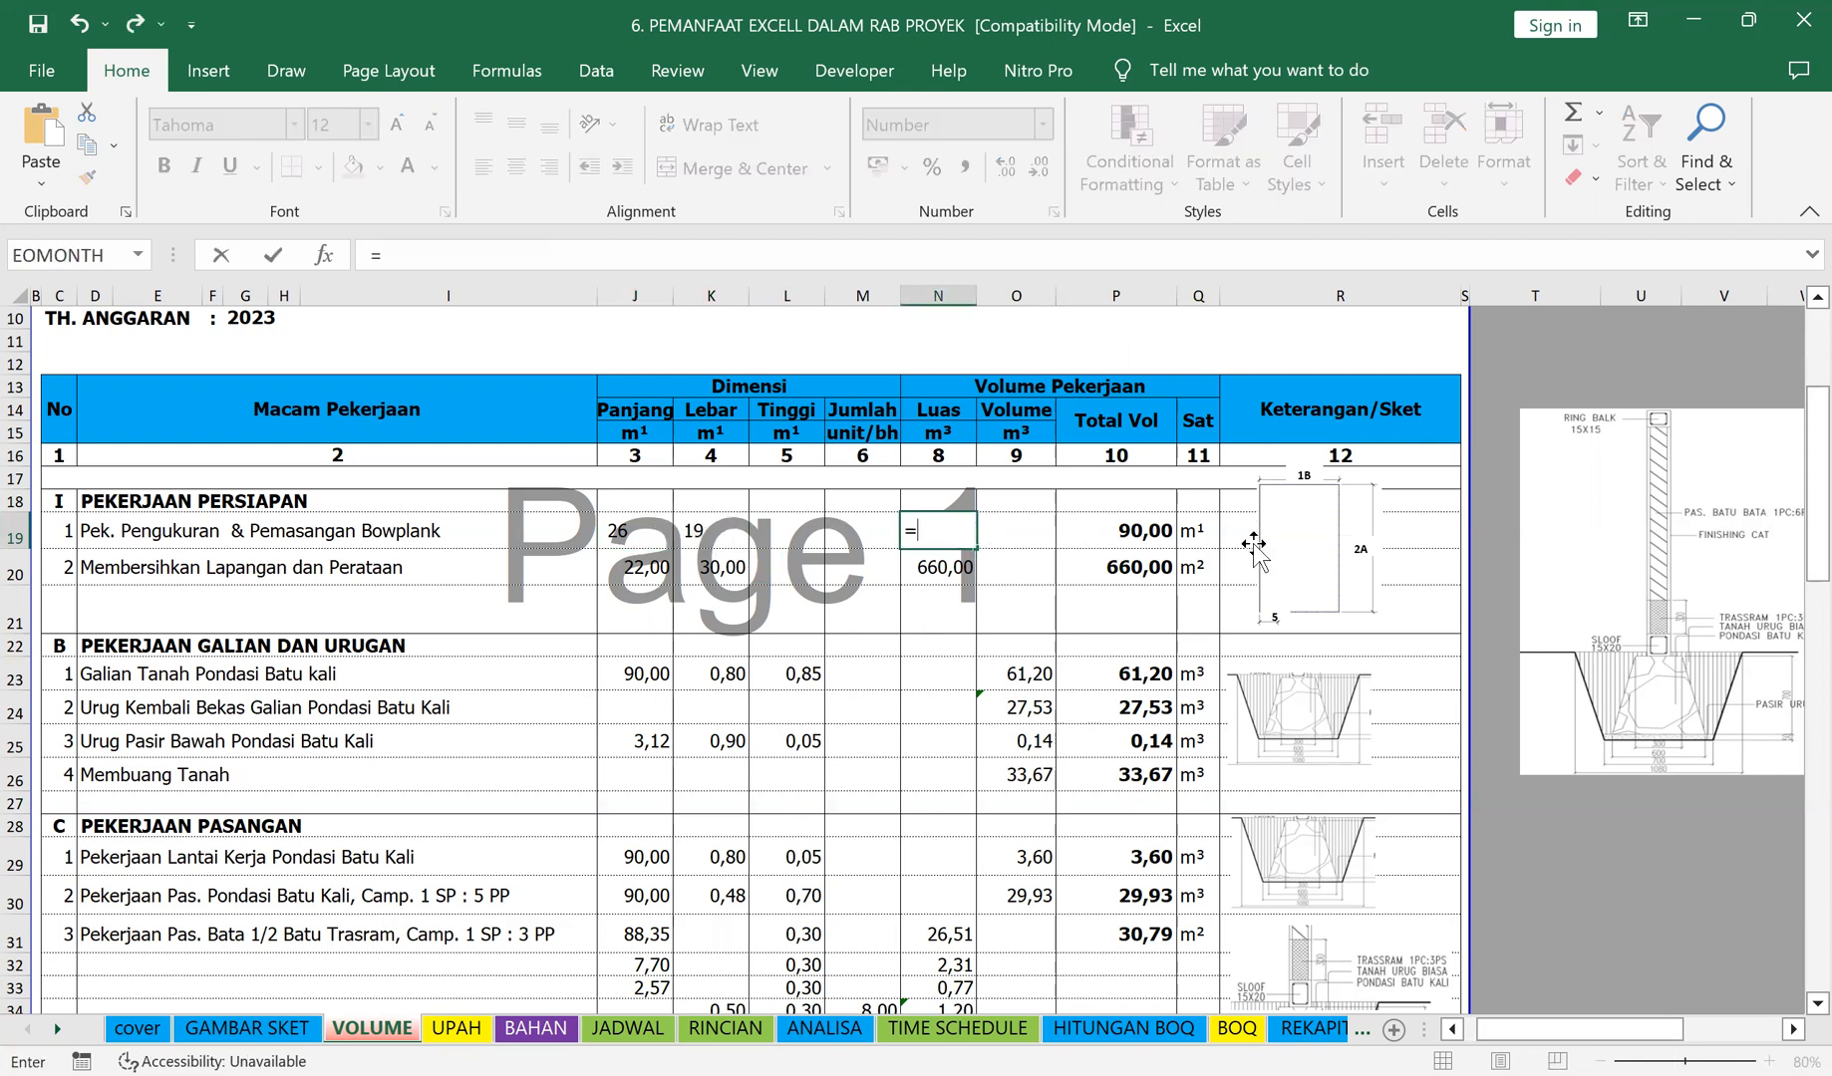
{"action": "left_click", "coordinate": [633, 535]}
{"action": "type", "text": "*"}
{"action": "left_click", "coordinate": [688, 529]}
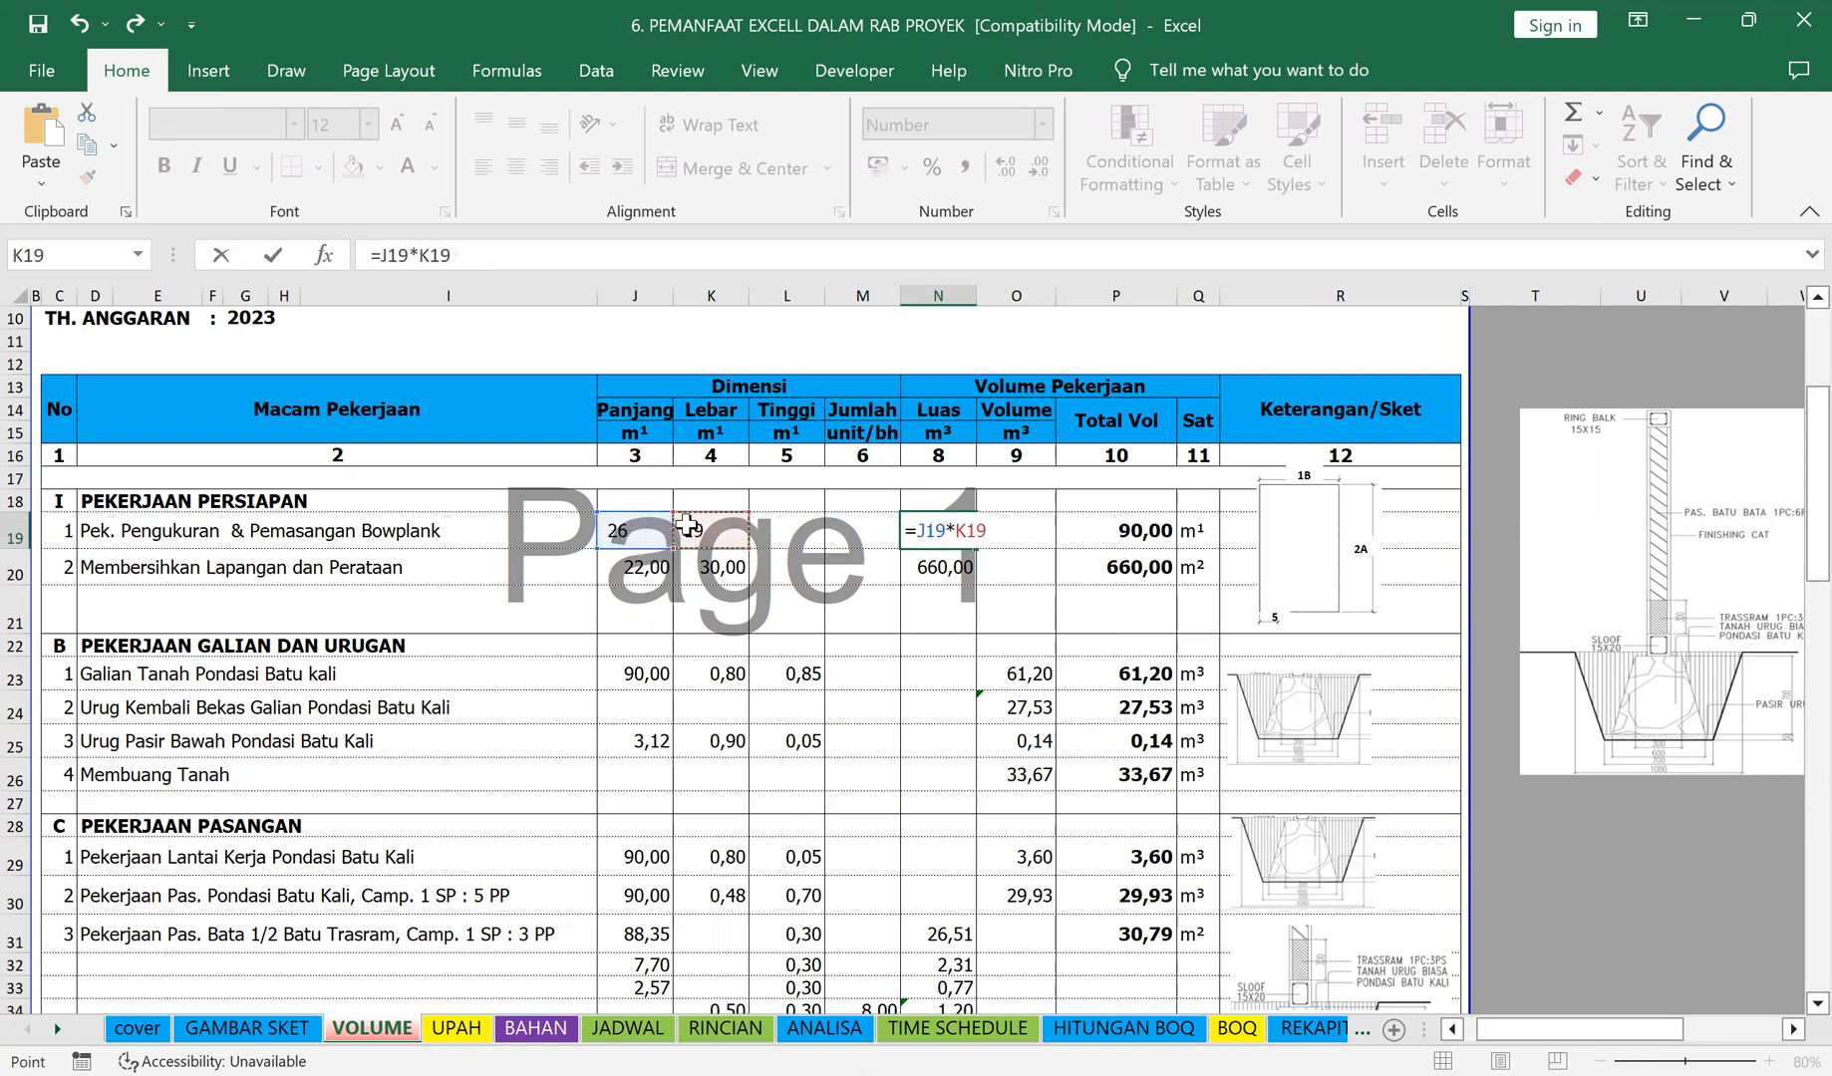
{"action": "key", "text": "Return"}
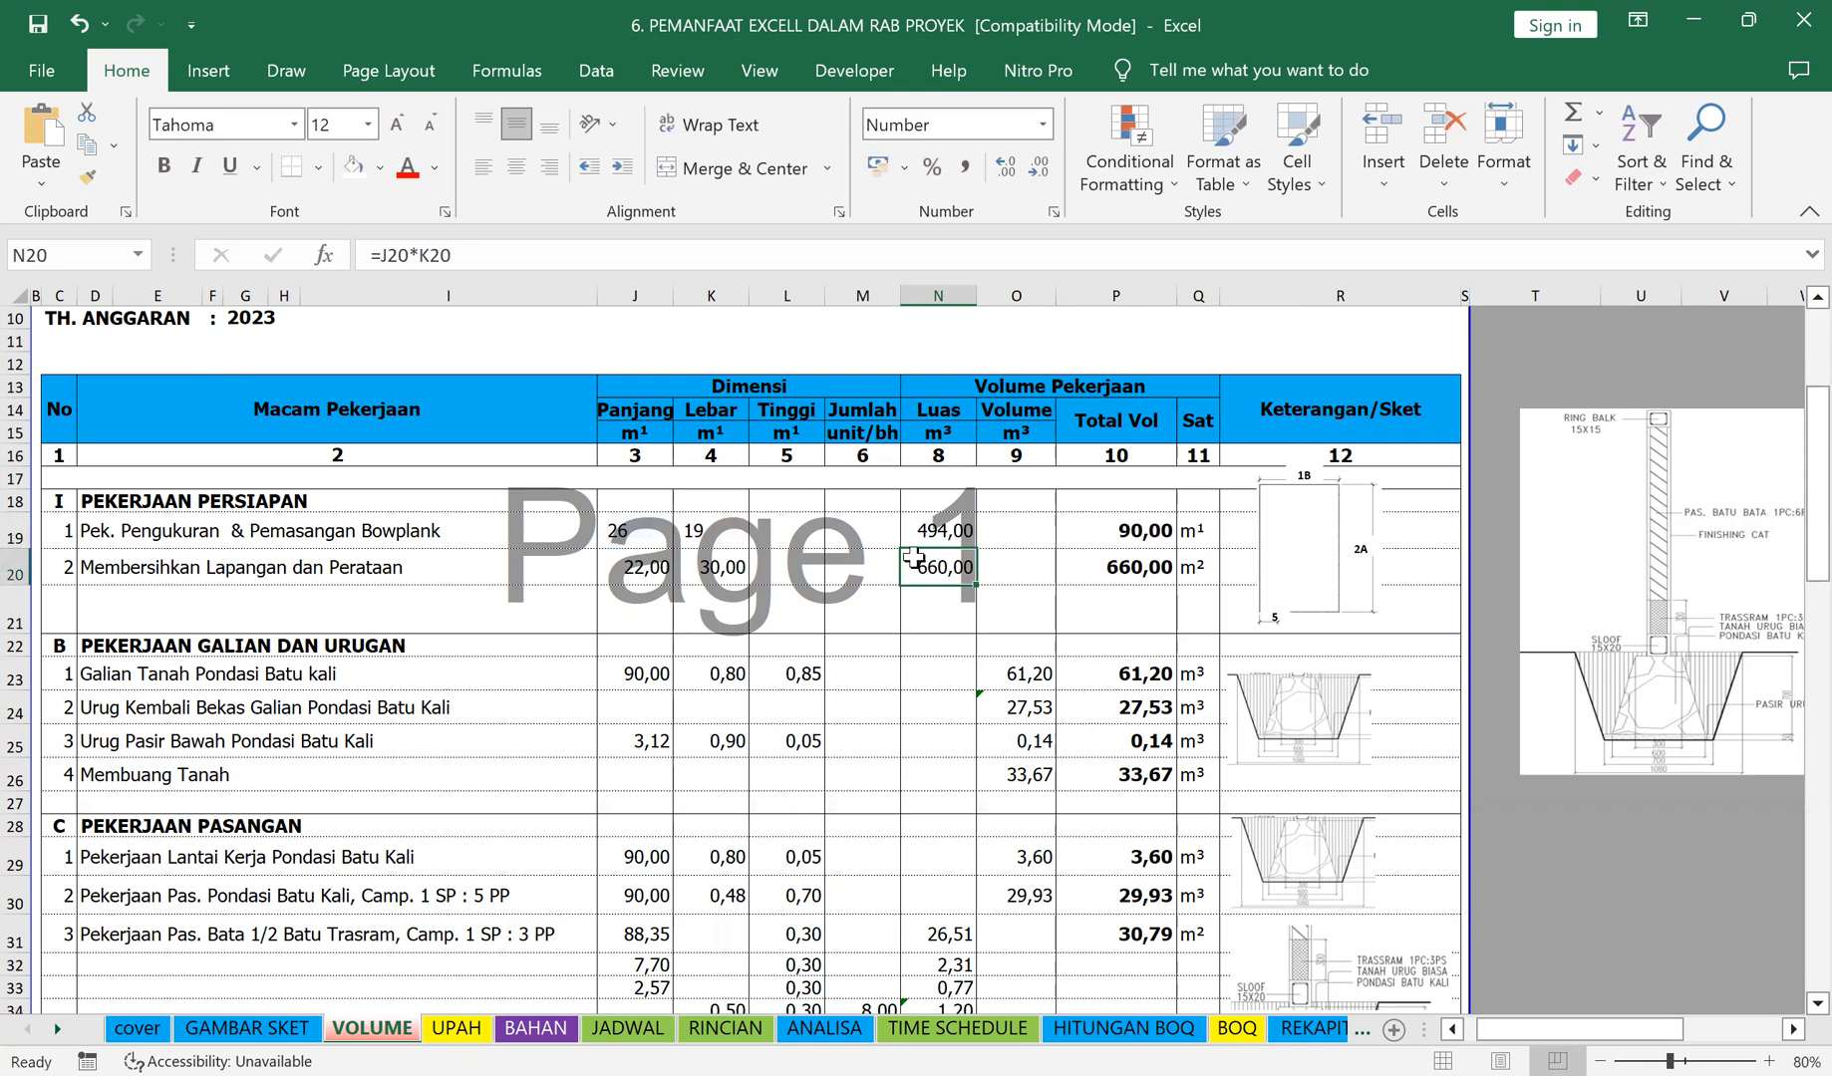
Step: Right-align the Panjang and Lebar values of the Bowplank item in J19:K19
{"action": "left_click_drag", "start_coordinate": [638, 533], "coordinate": [694, 536]}
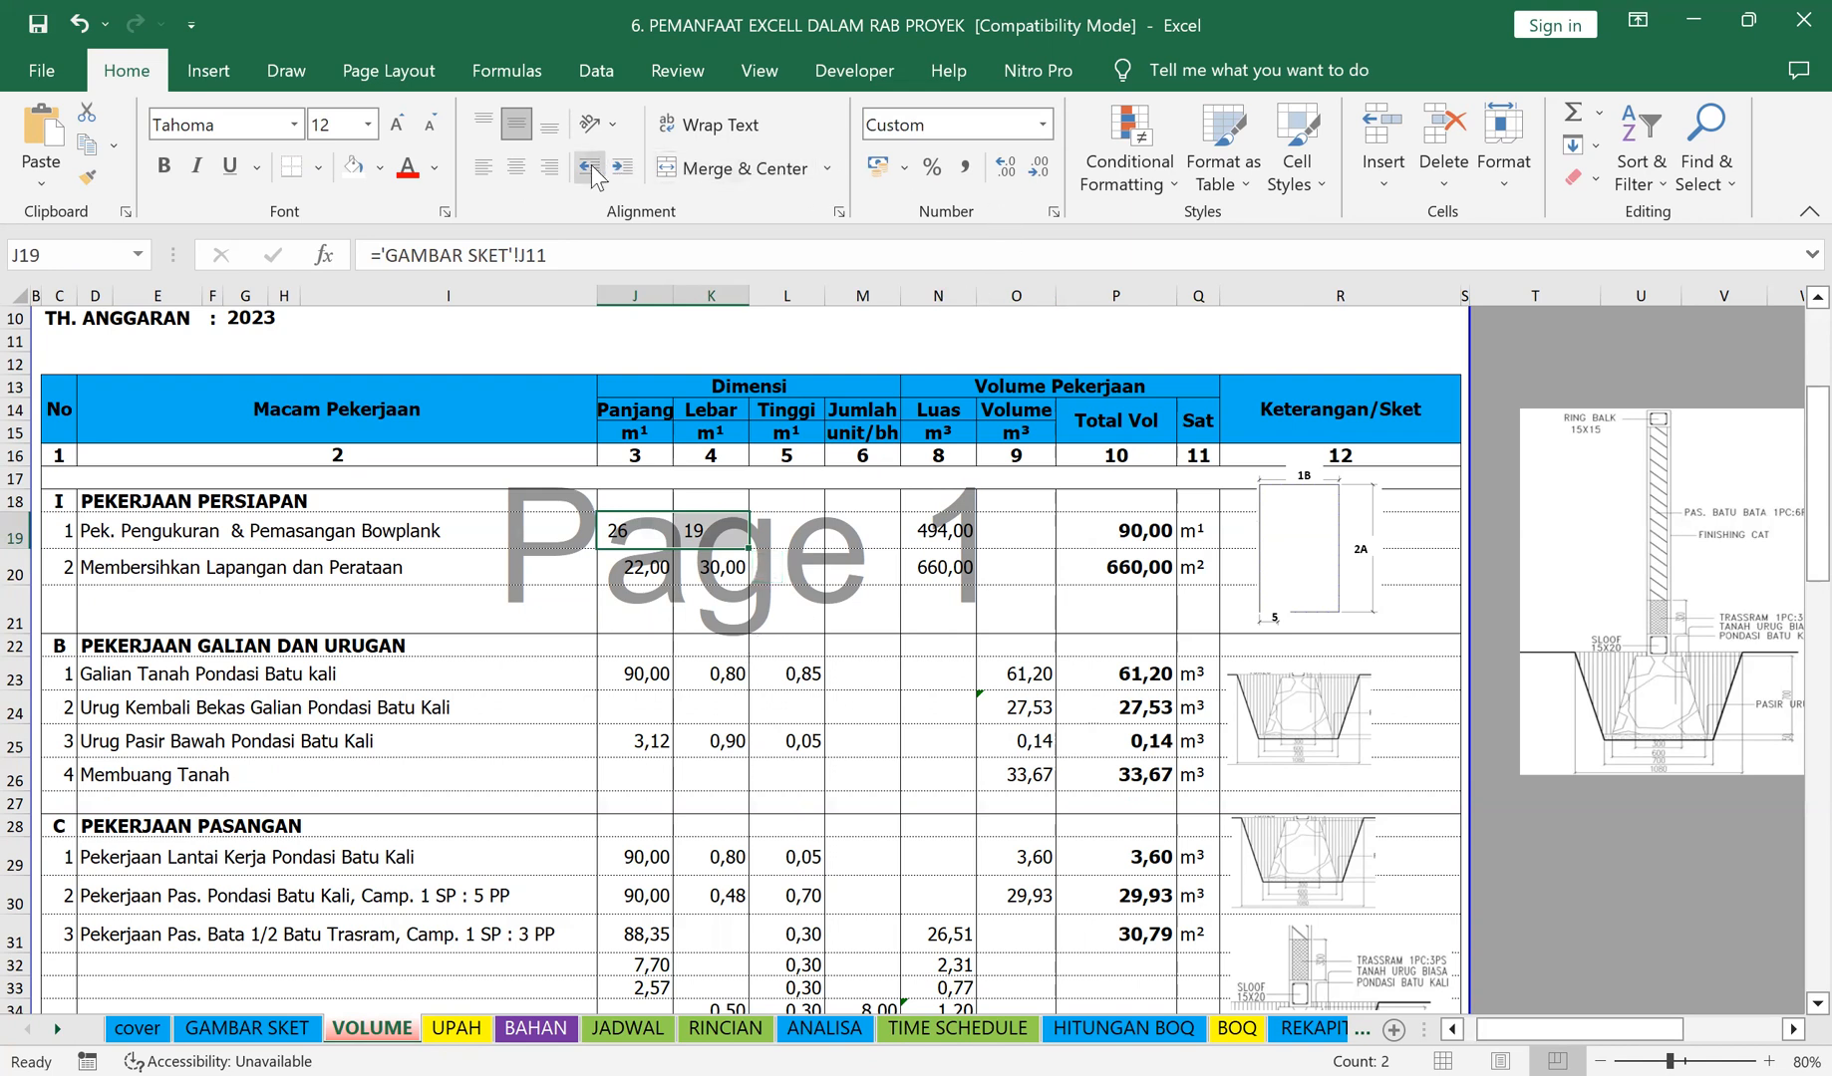
{"action": "left_click", "coordinate": [549, 167]}
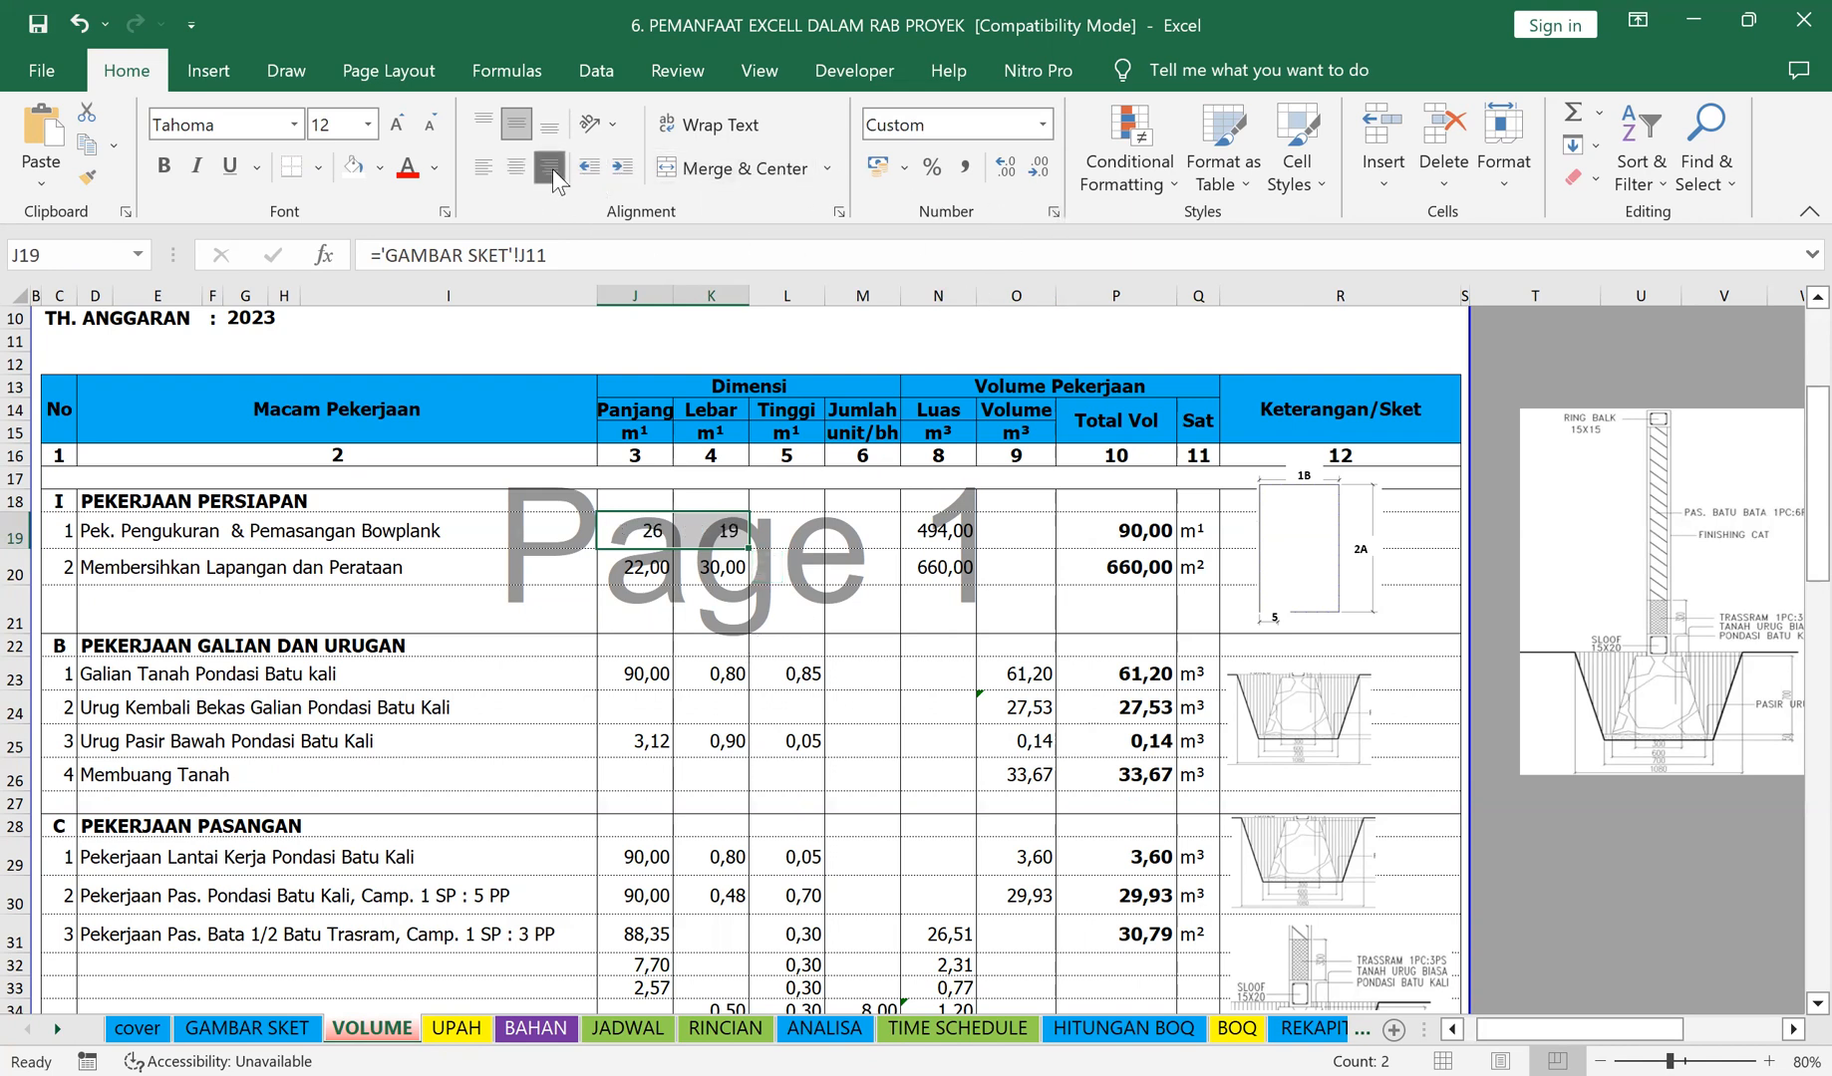
{"action": "left_click", "coordinate": [881, 675]}
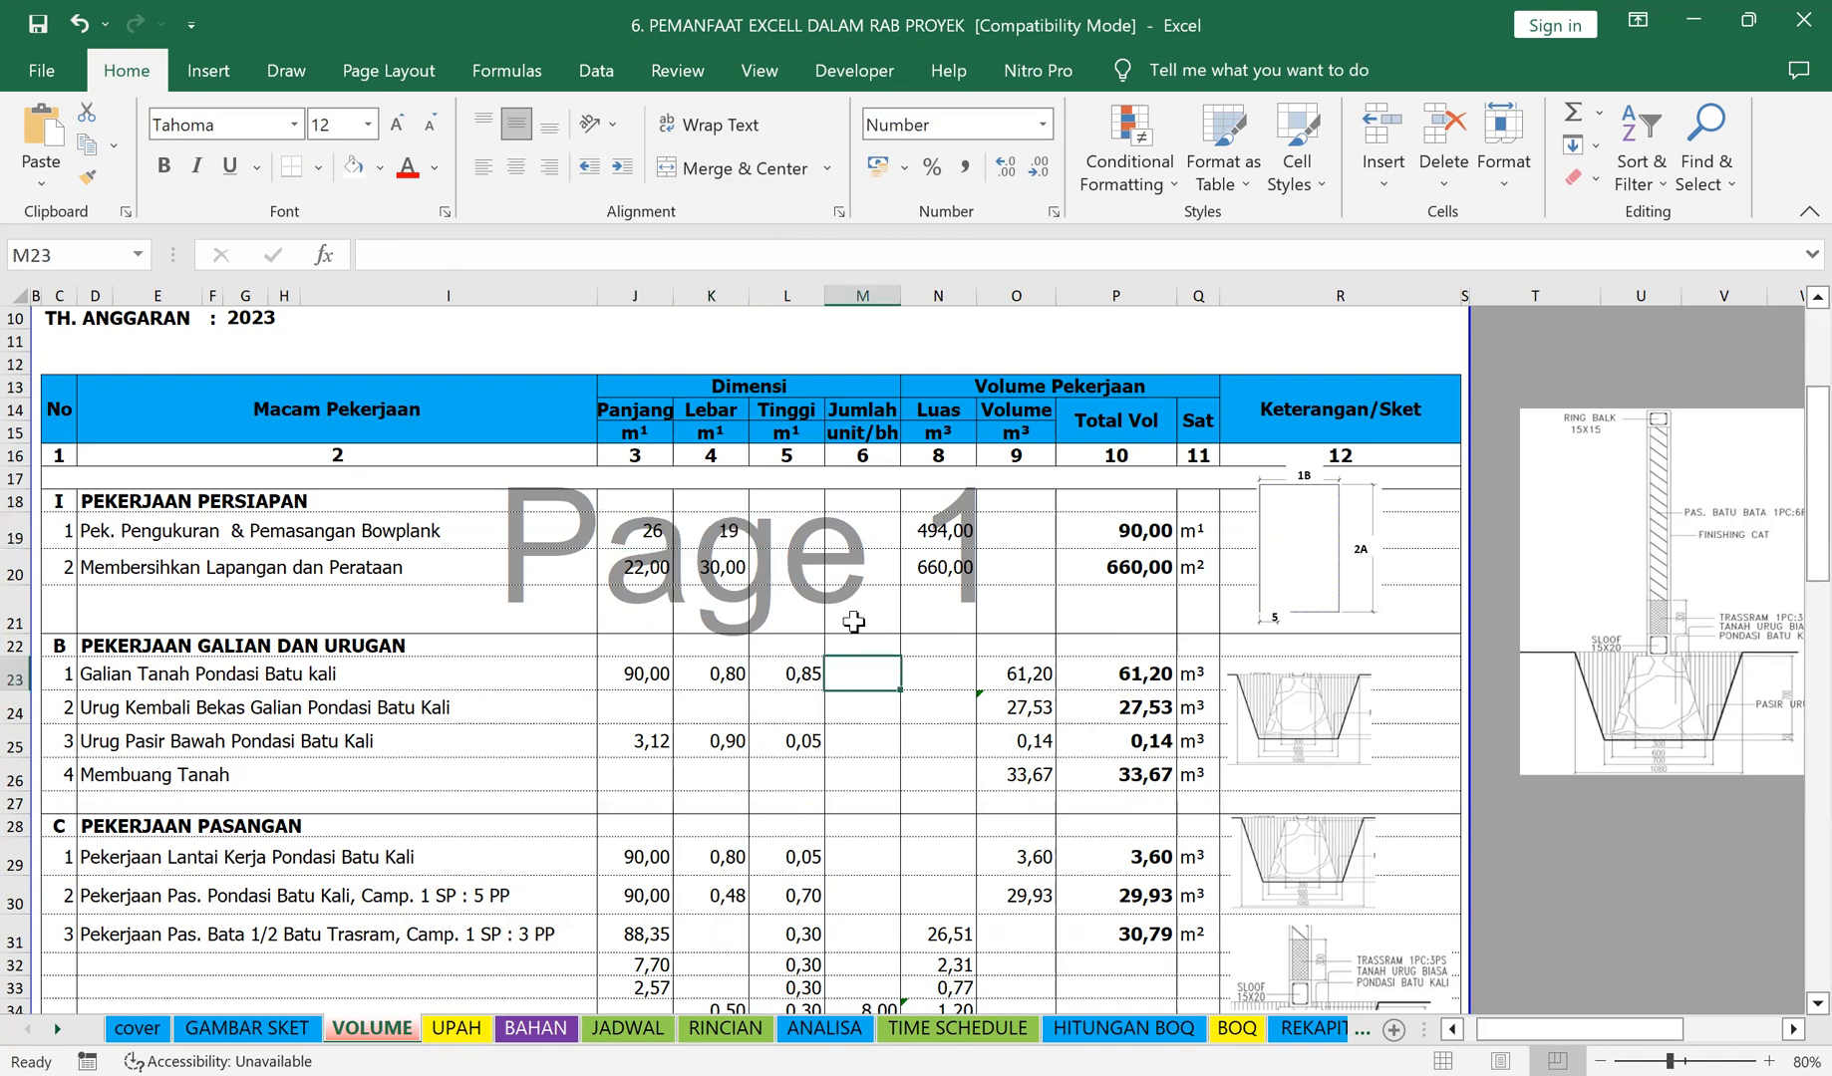
Step: Clear the Luas formula of the Bowplank item in N19
{"action": "left_click", "coordinate": [627, 540]}
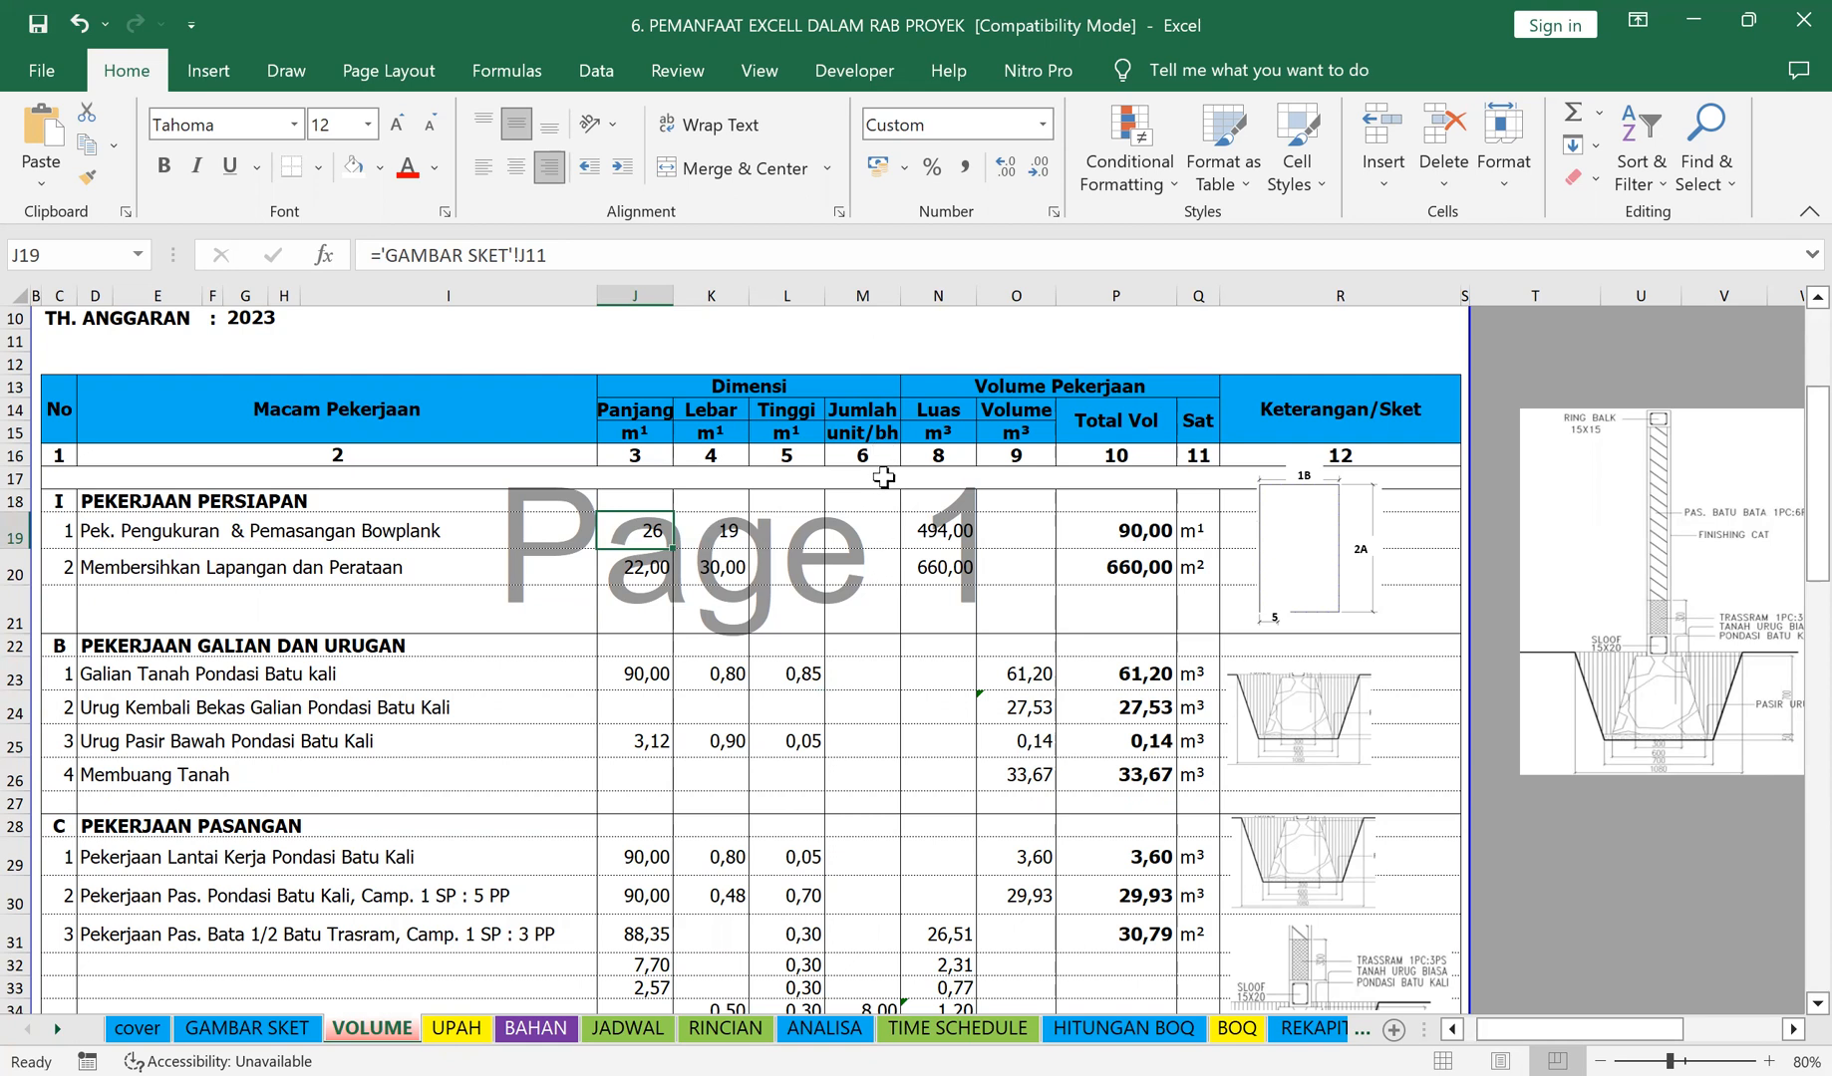
{"action": "left_click", "coordinate": [937, 531]}
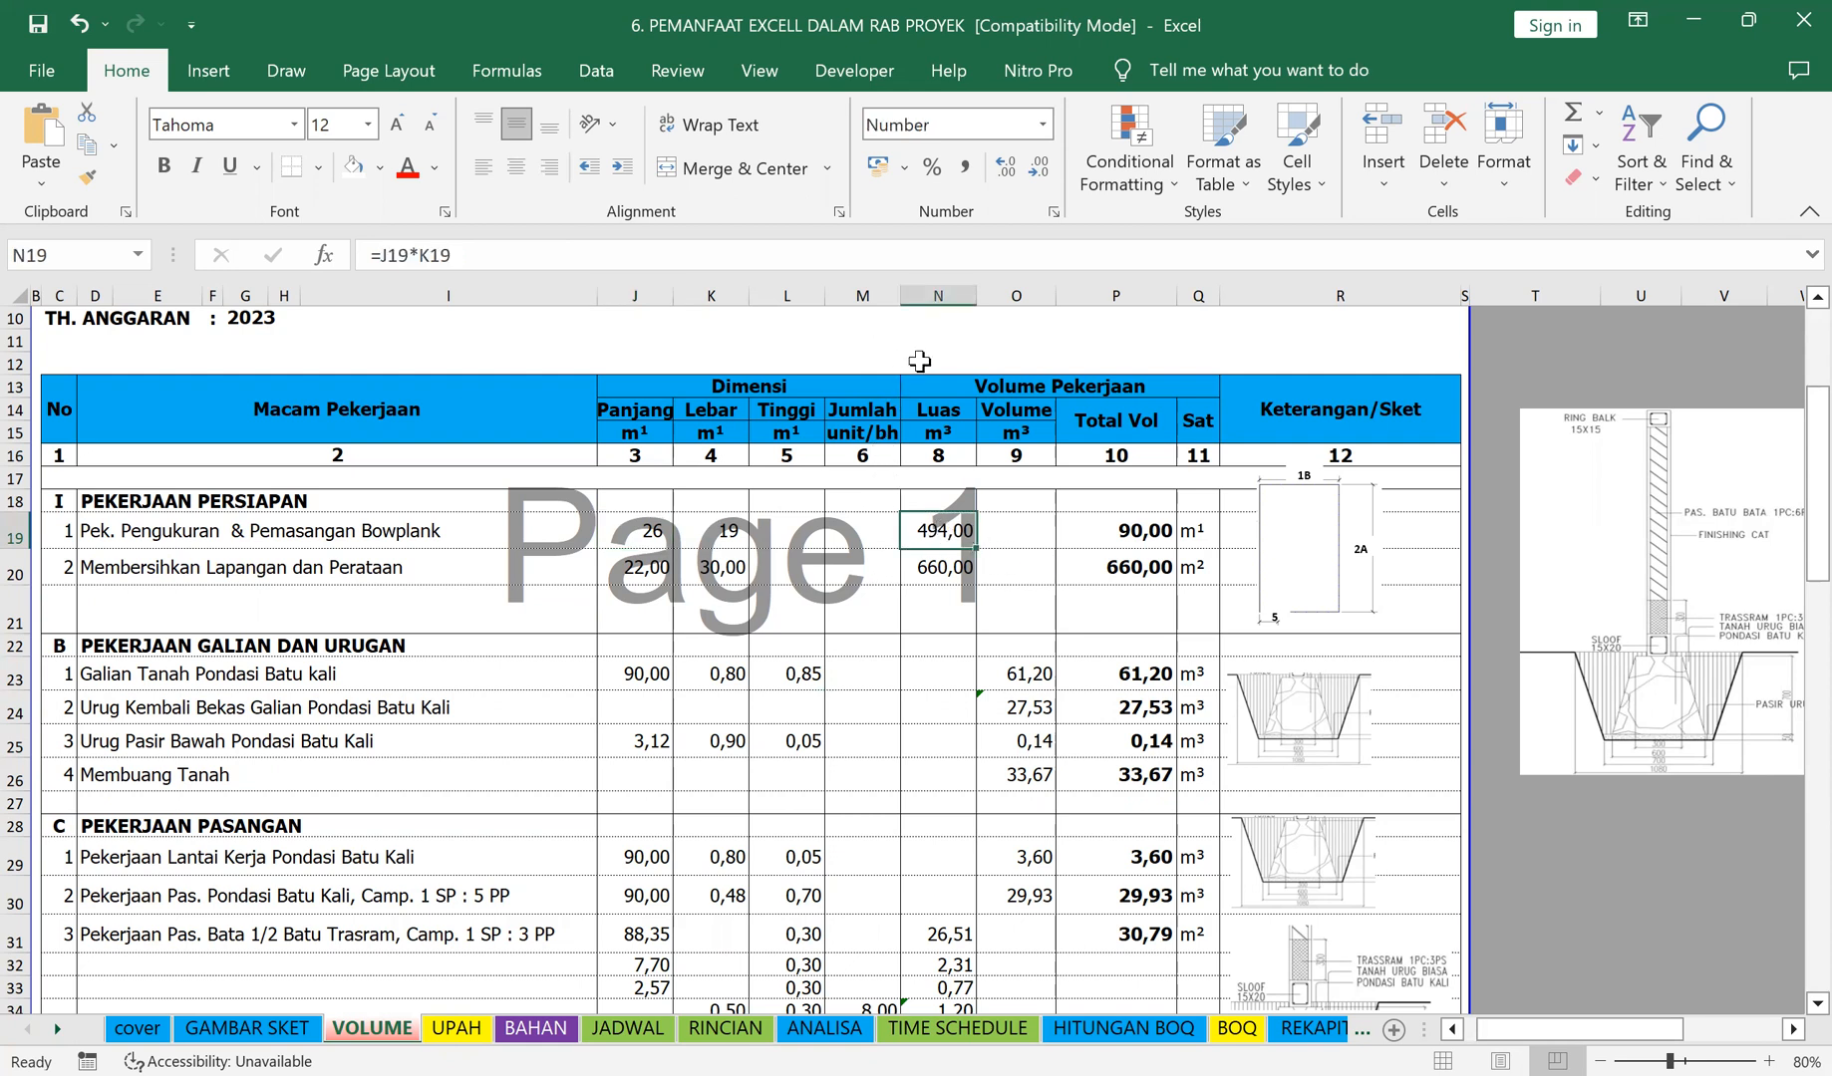
{"action": "key", "text": "Delete"}
Step: Replace the Total Vol of the Bowplank item in P19 with the formula =2*(J19+K19)-5
{"action": "left_click", "coordinate": [1116, 526]}
{"action": "key", "text": "Delete"}
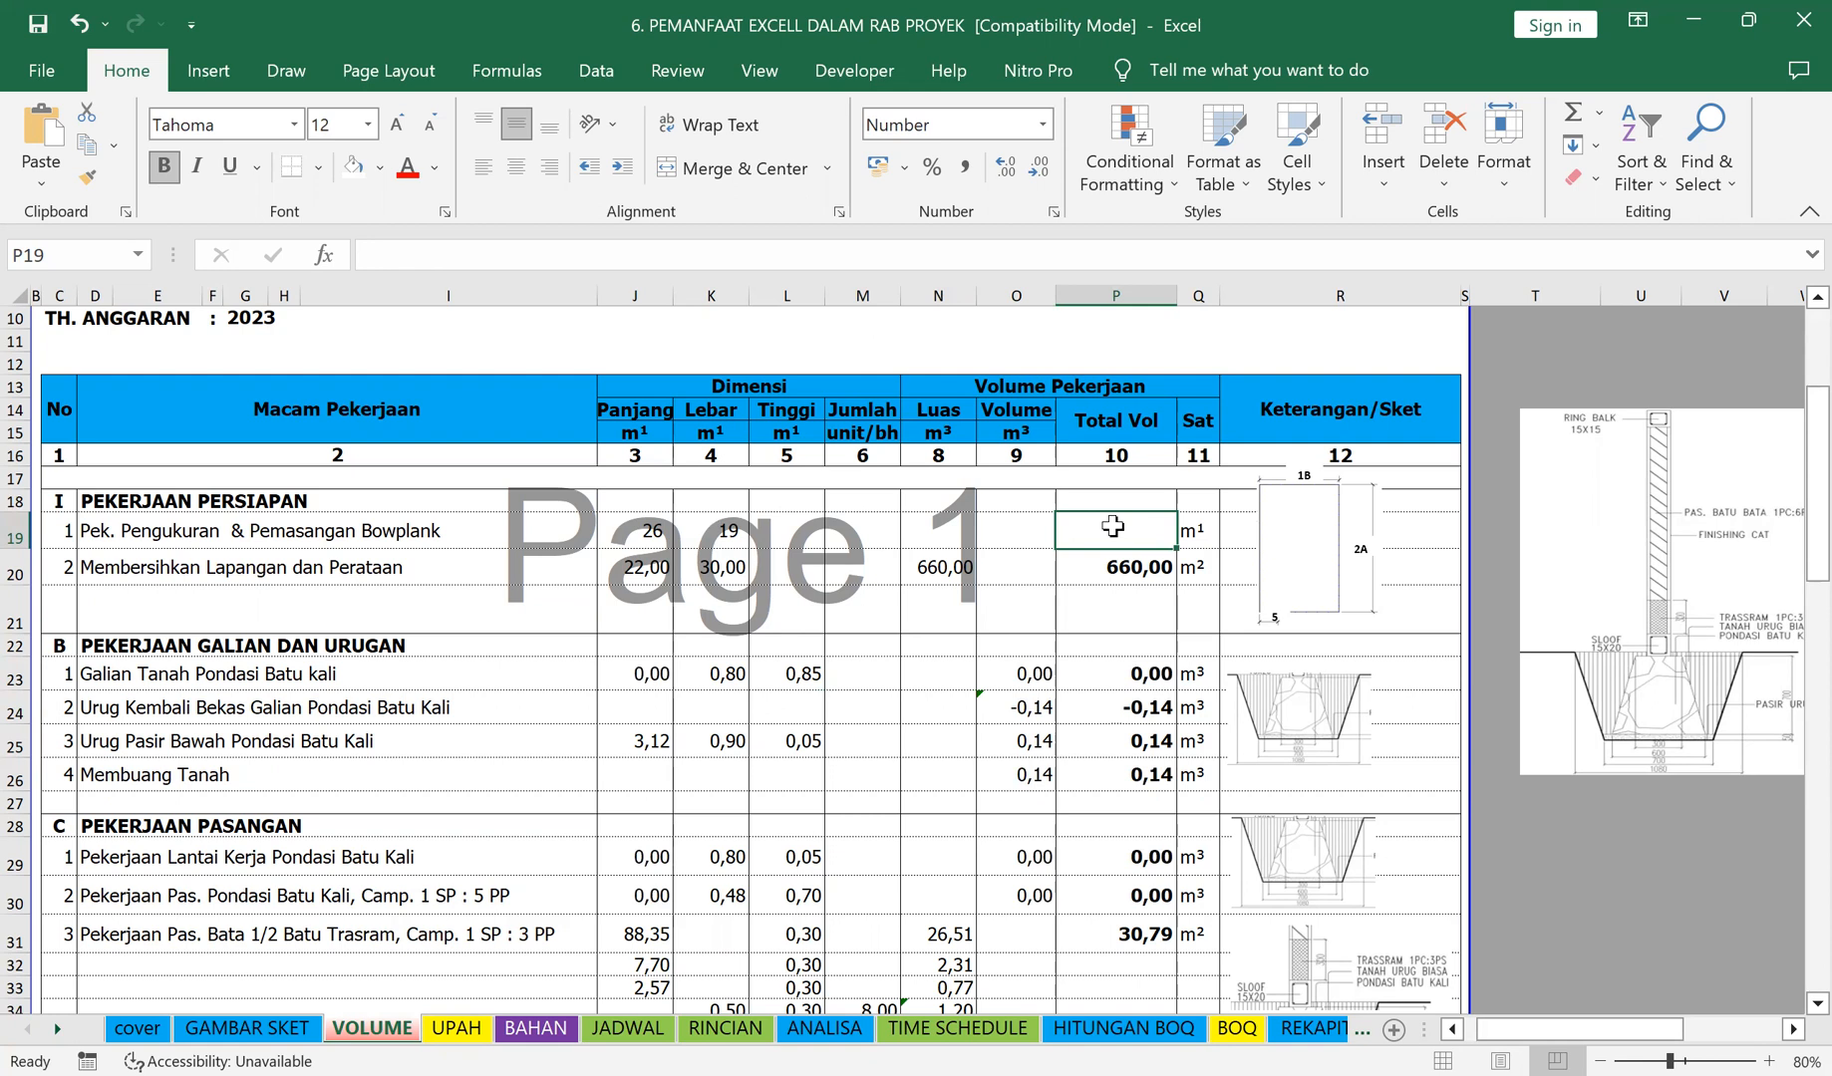
{"action": "type", "text": "="}
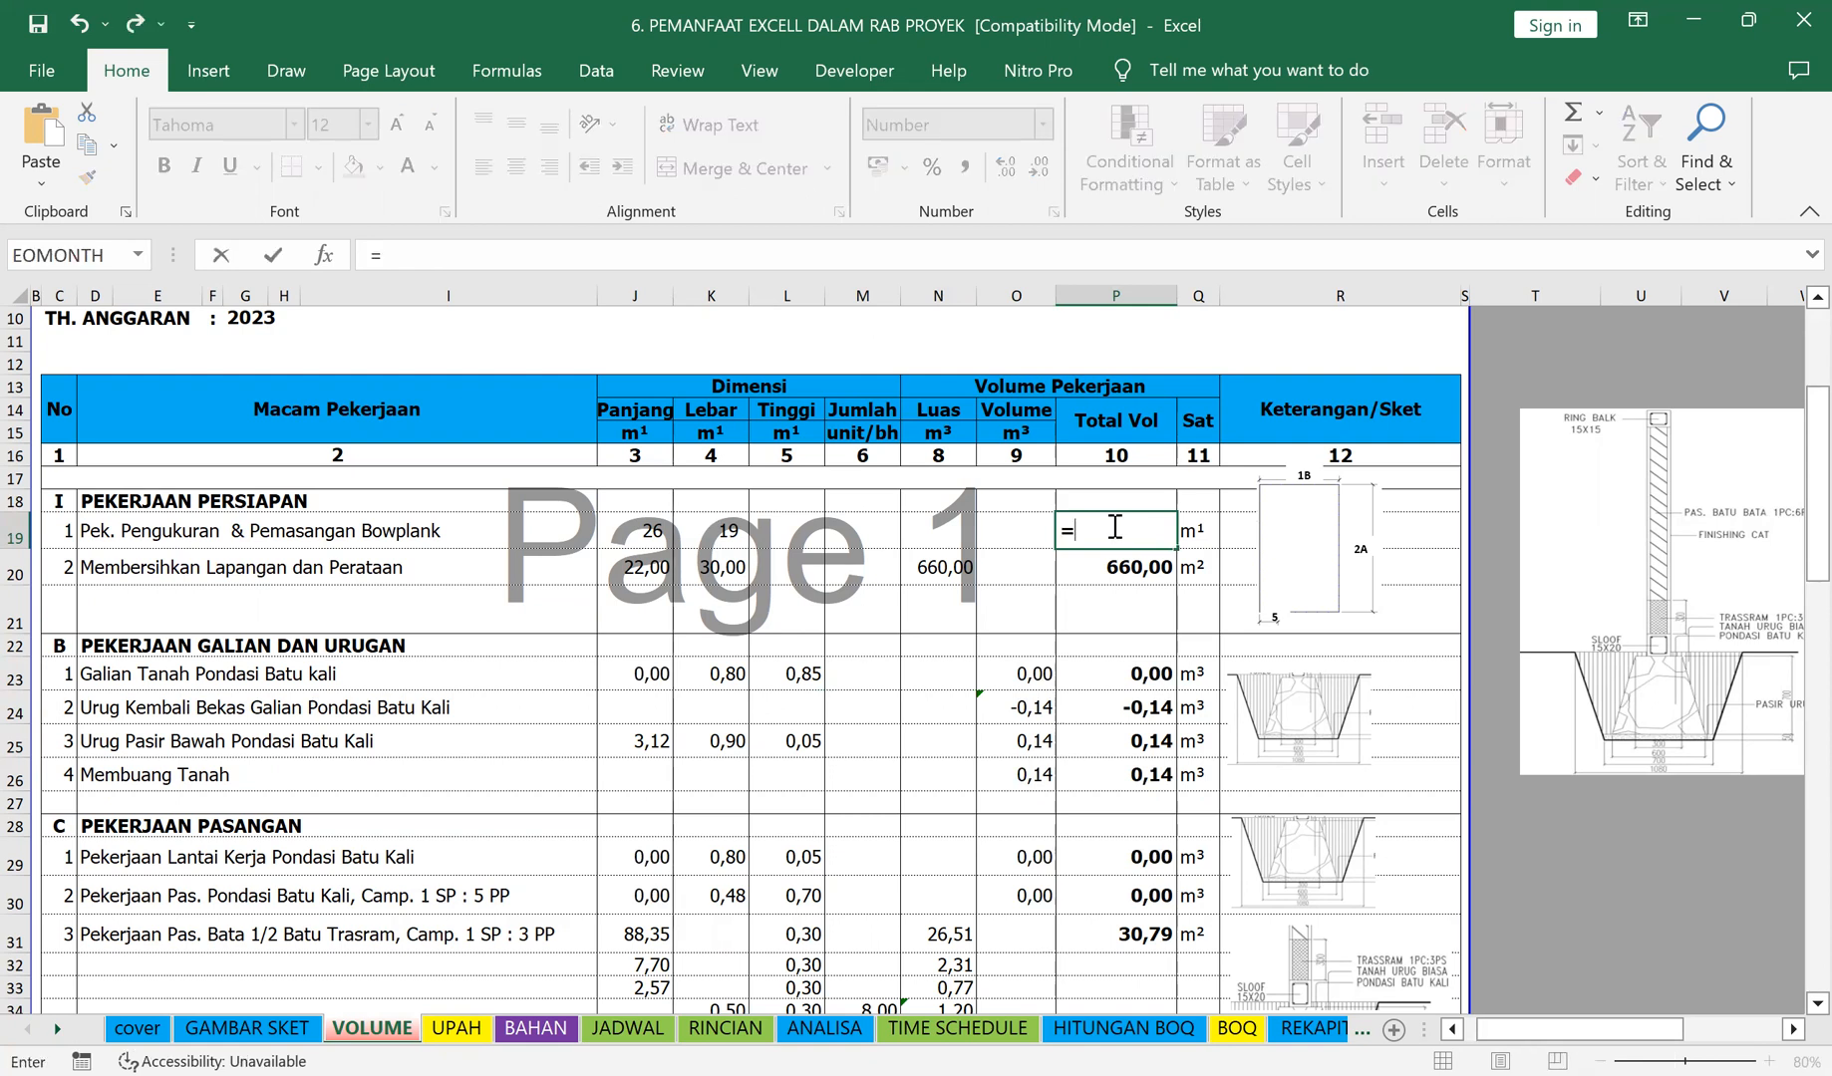
{"action": "type", "text": "2*("}
{"action": "left_click", "coordinate": [627, 531]}
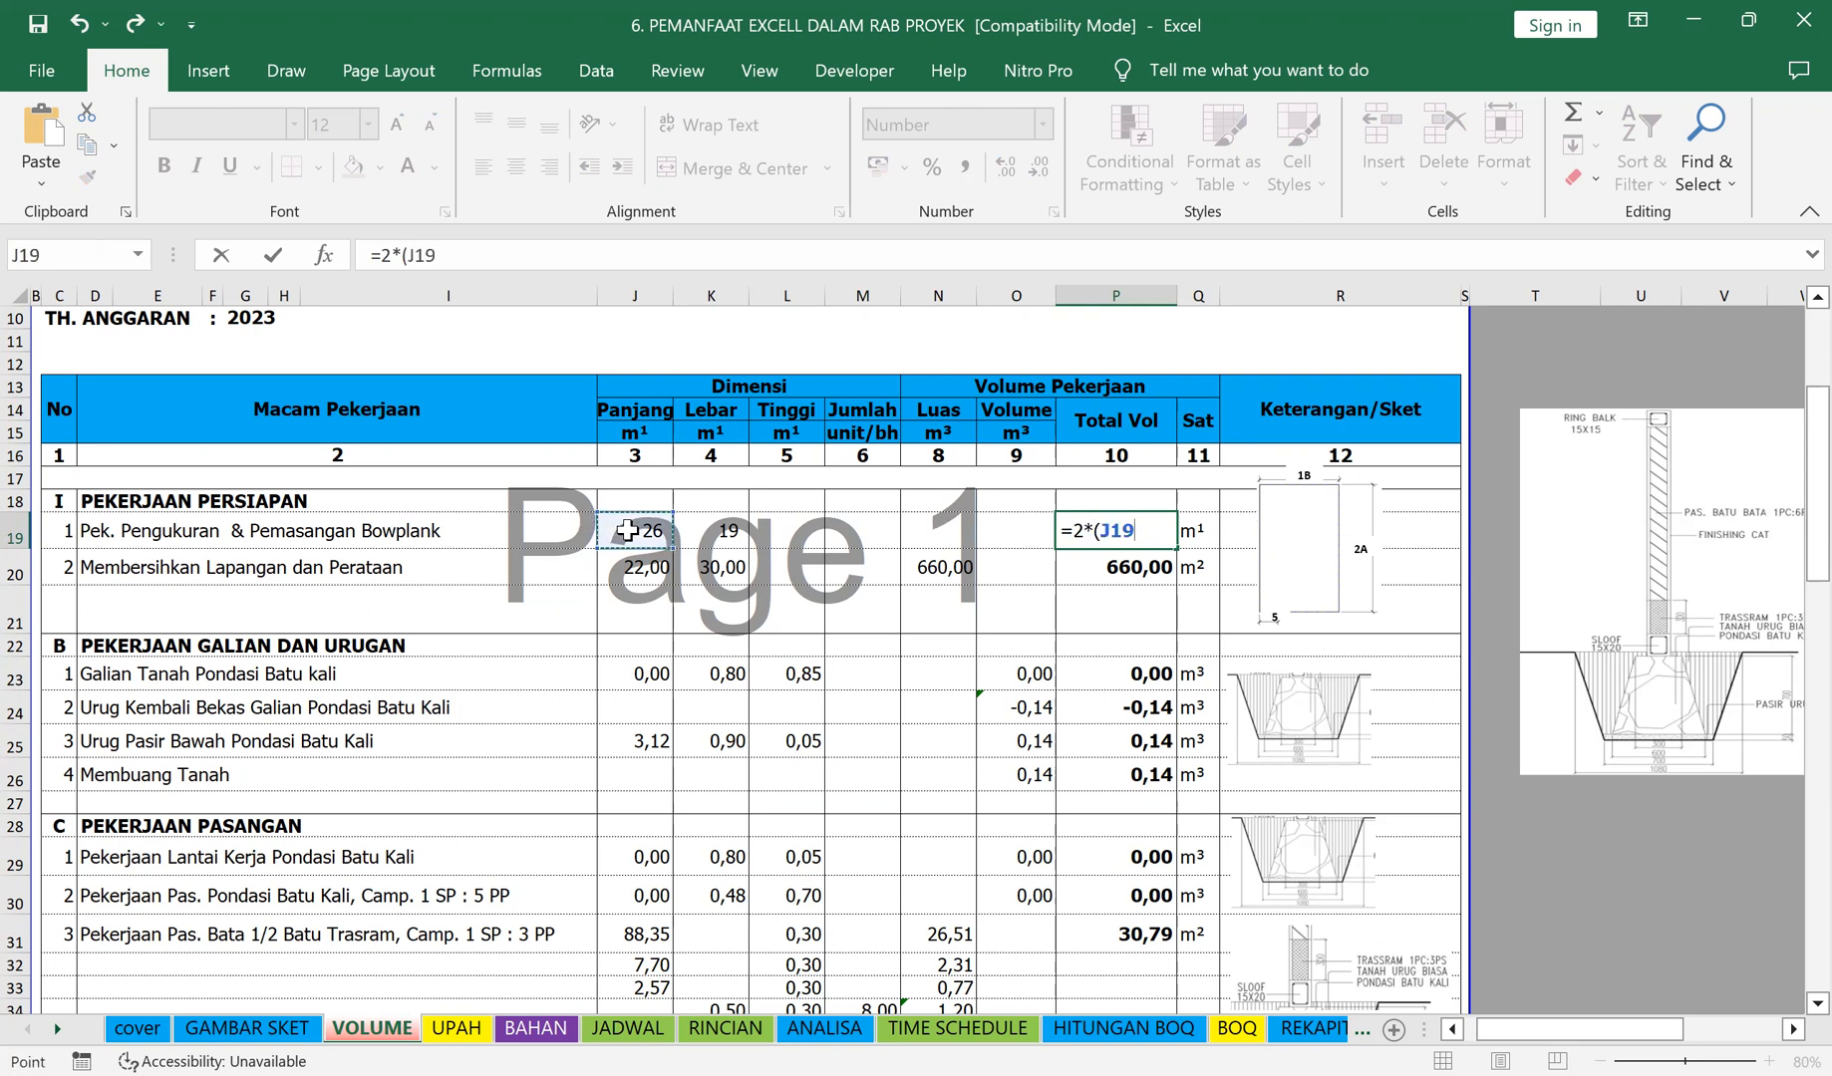
{"action": "type", "text": "+"}
{"action": "left_click", "coordinate": [724, 527]}
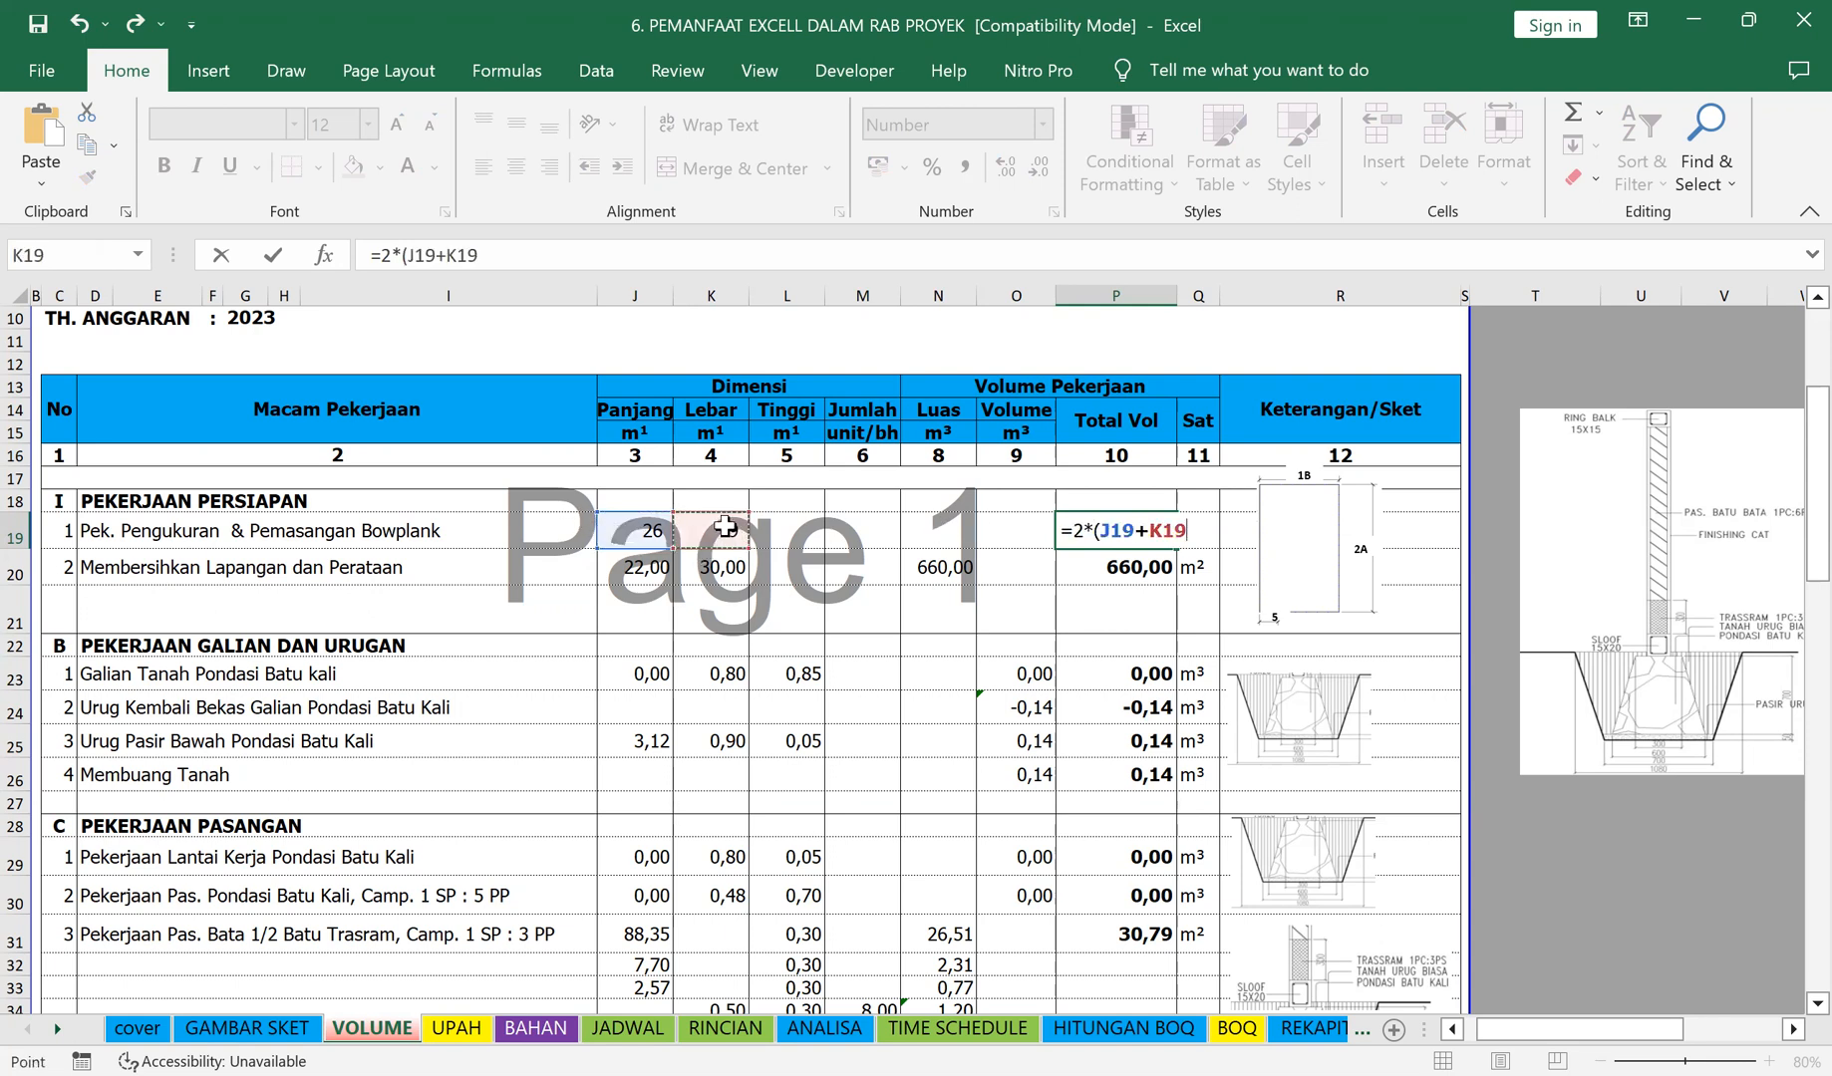
{"action": "type", "text": ")"}
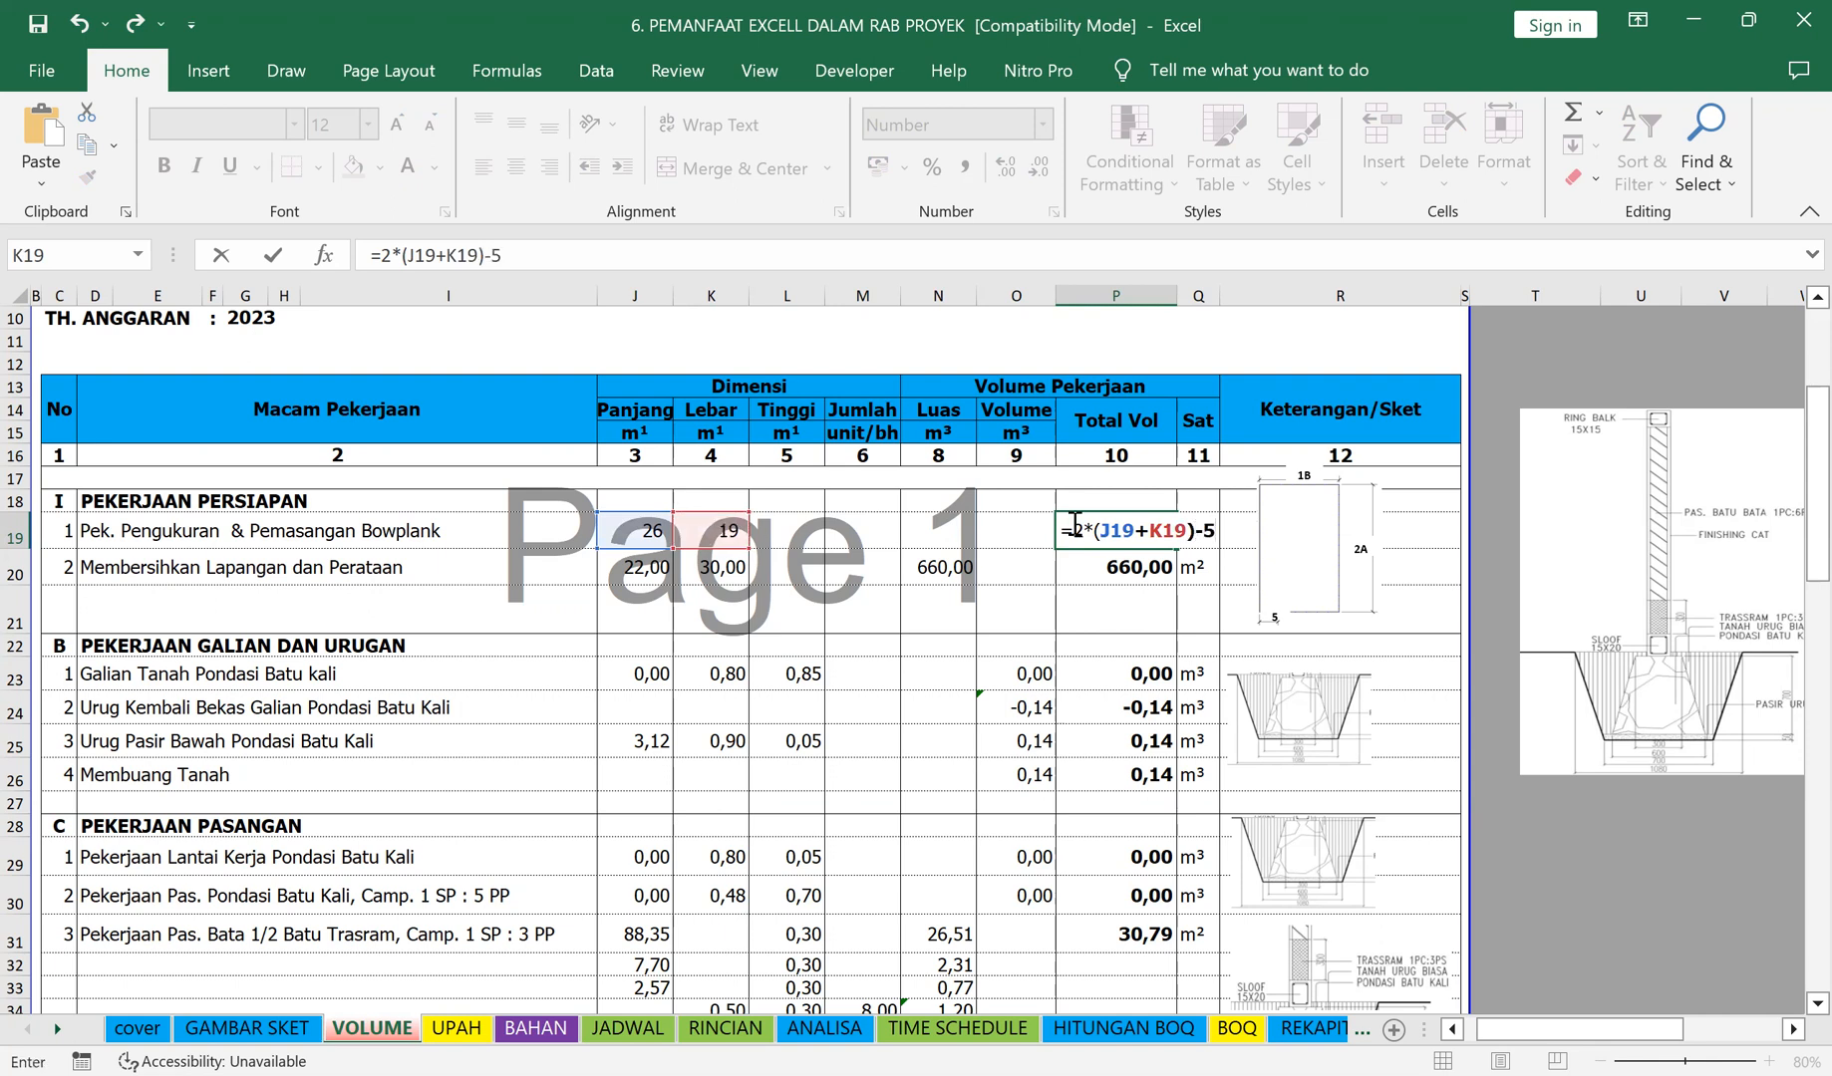
{"action": "type", "text": "-5"}
{"action": "key", "text": "Return"}
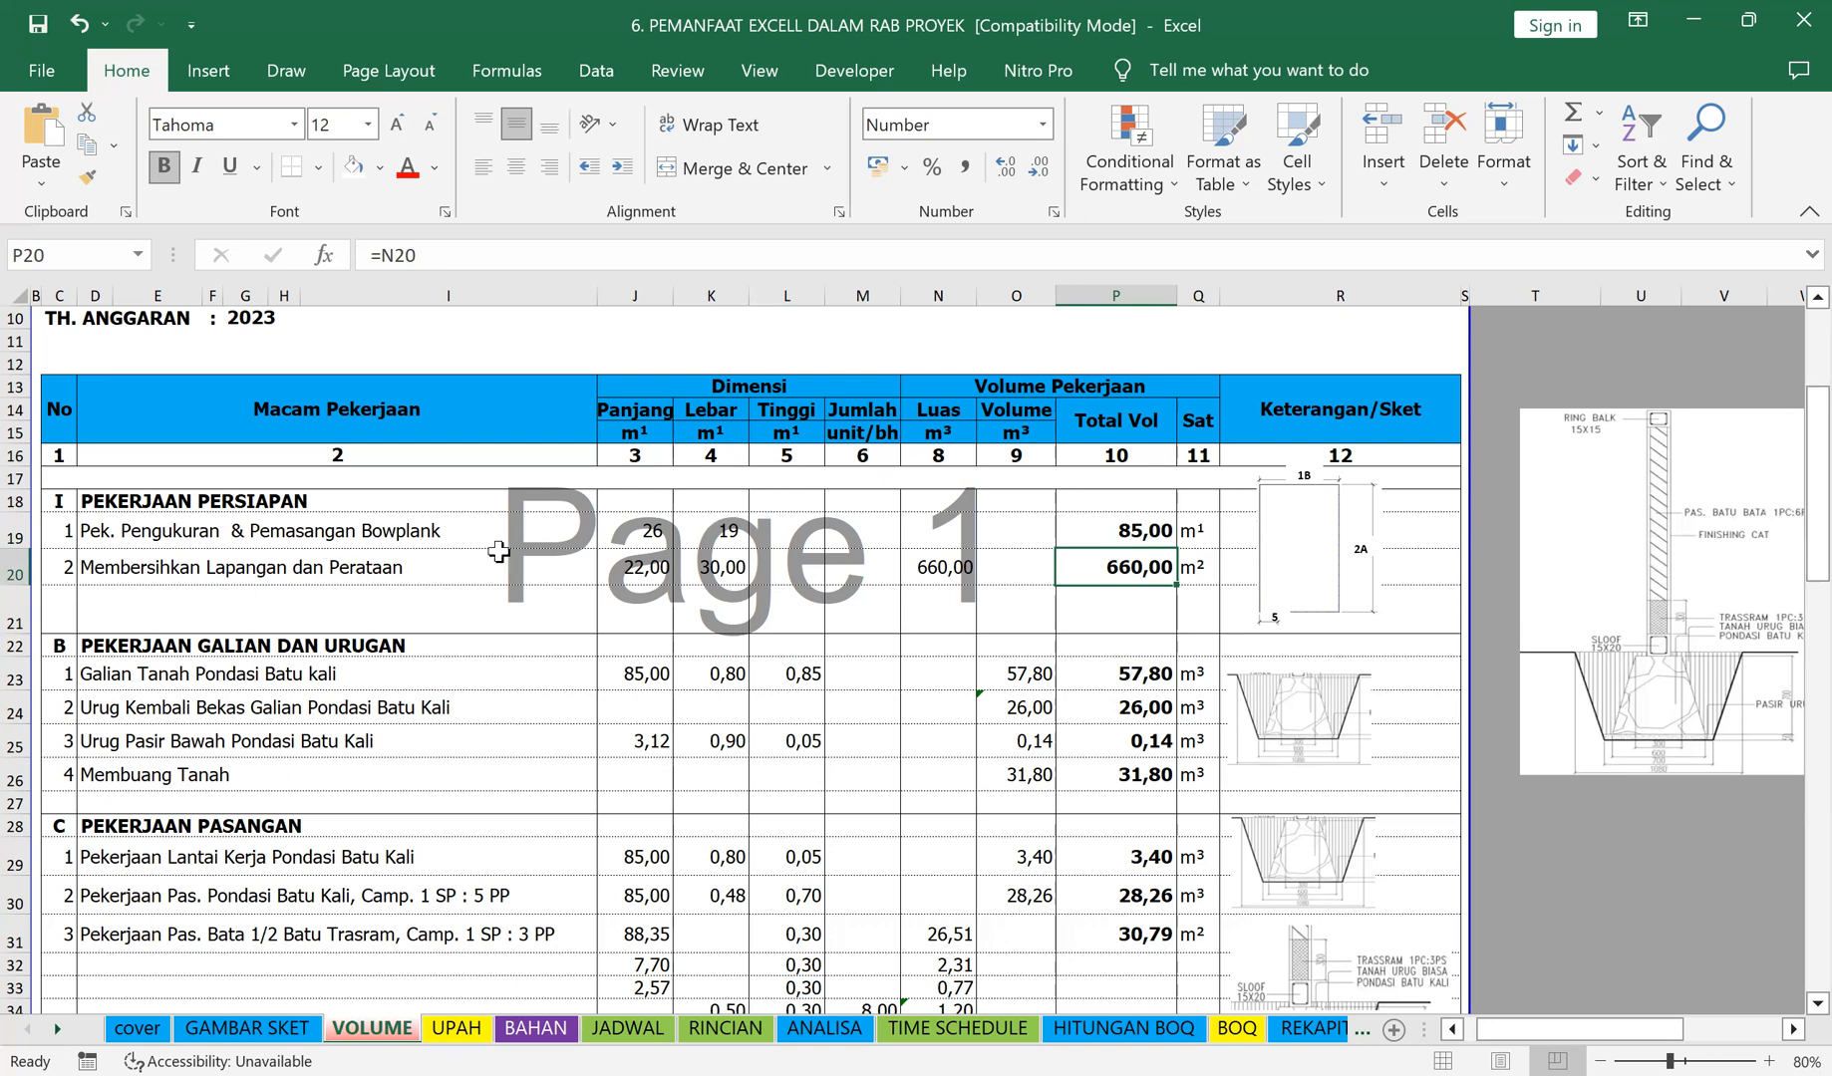
Step: Link the Panjang and Lebar of Membersihkan Lapangan dan Perataan to the row above, with =J19 in J20 and =K19 in K20
{"action": "left_click", "coordinate": [638, 566]}
{"action": "type", "text": "="}
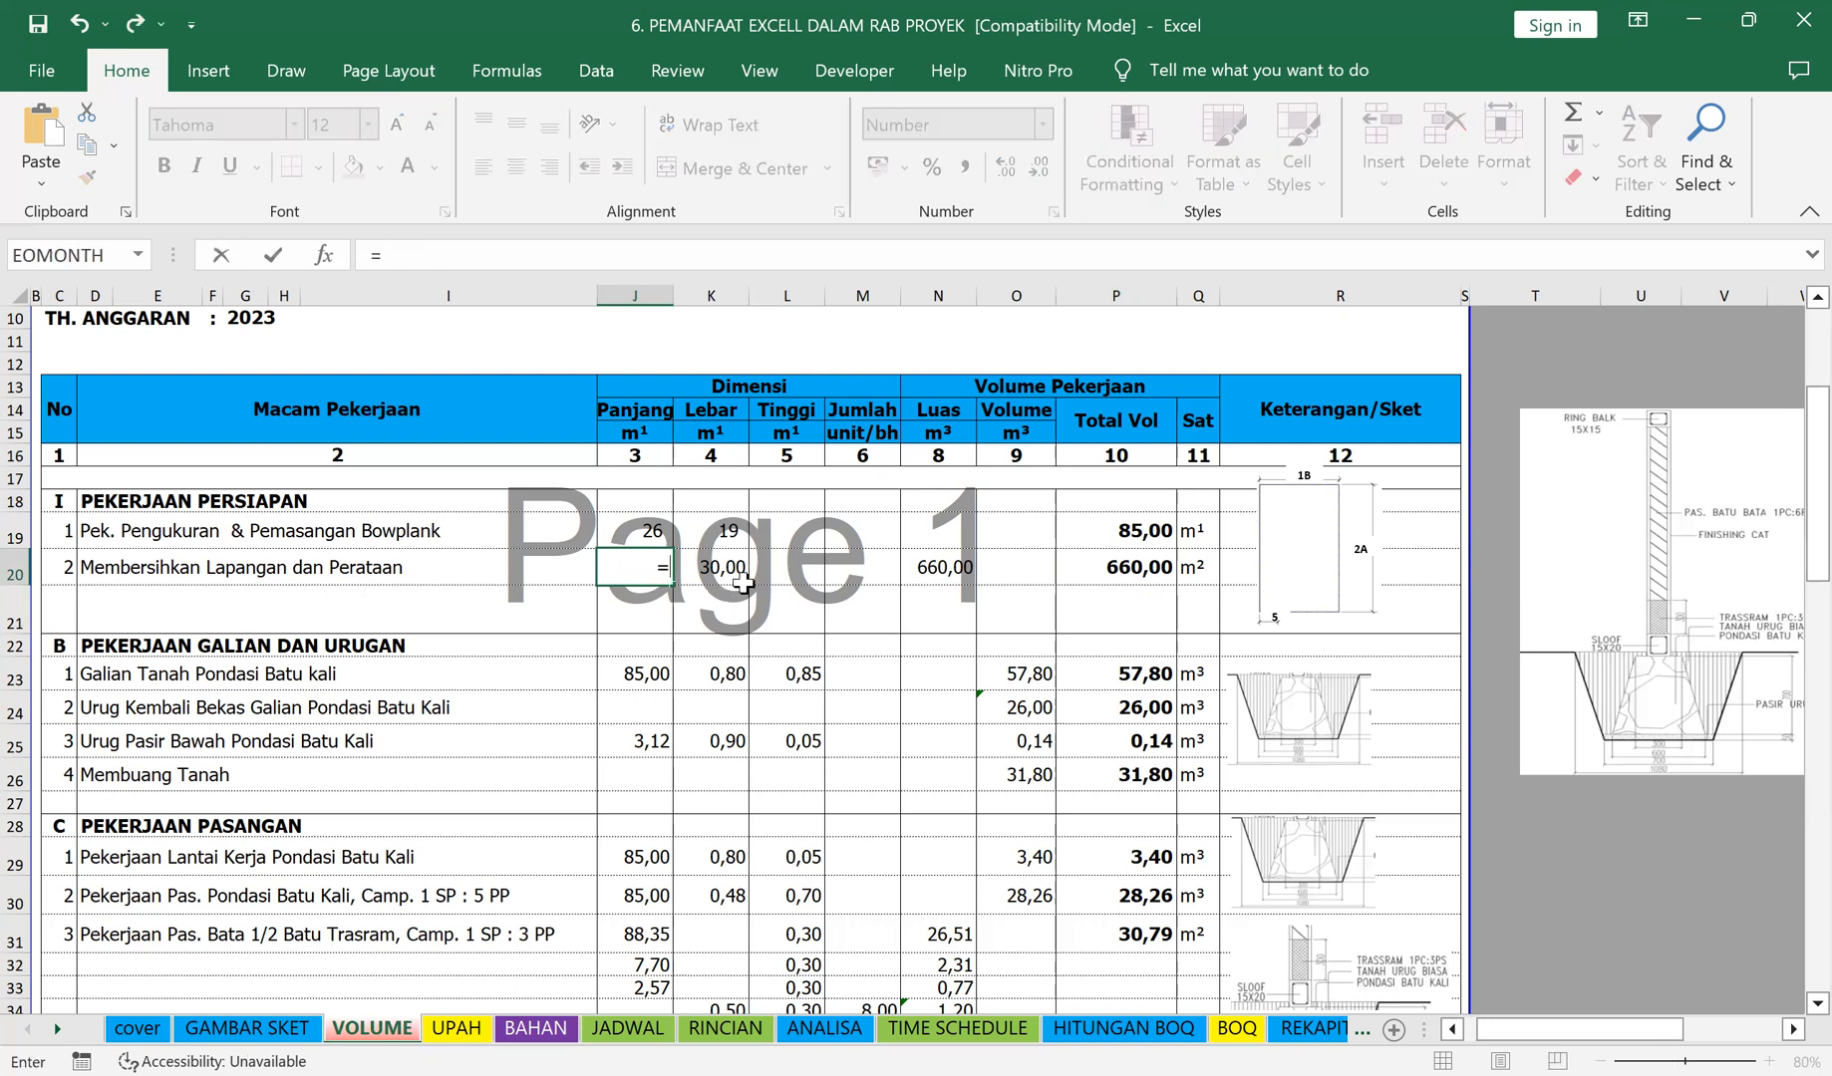
{"action": "key", "text": "Up"}
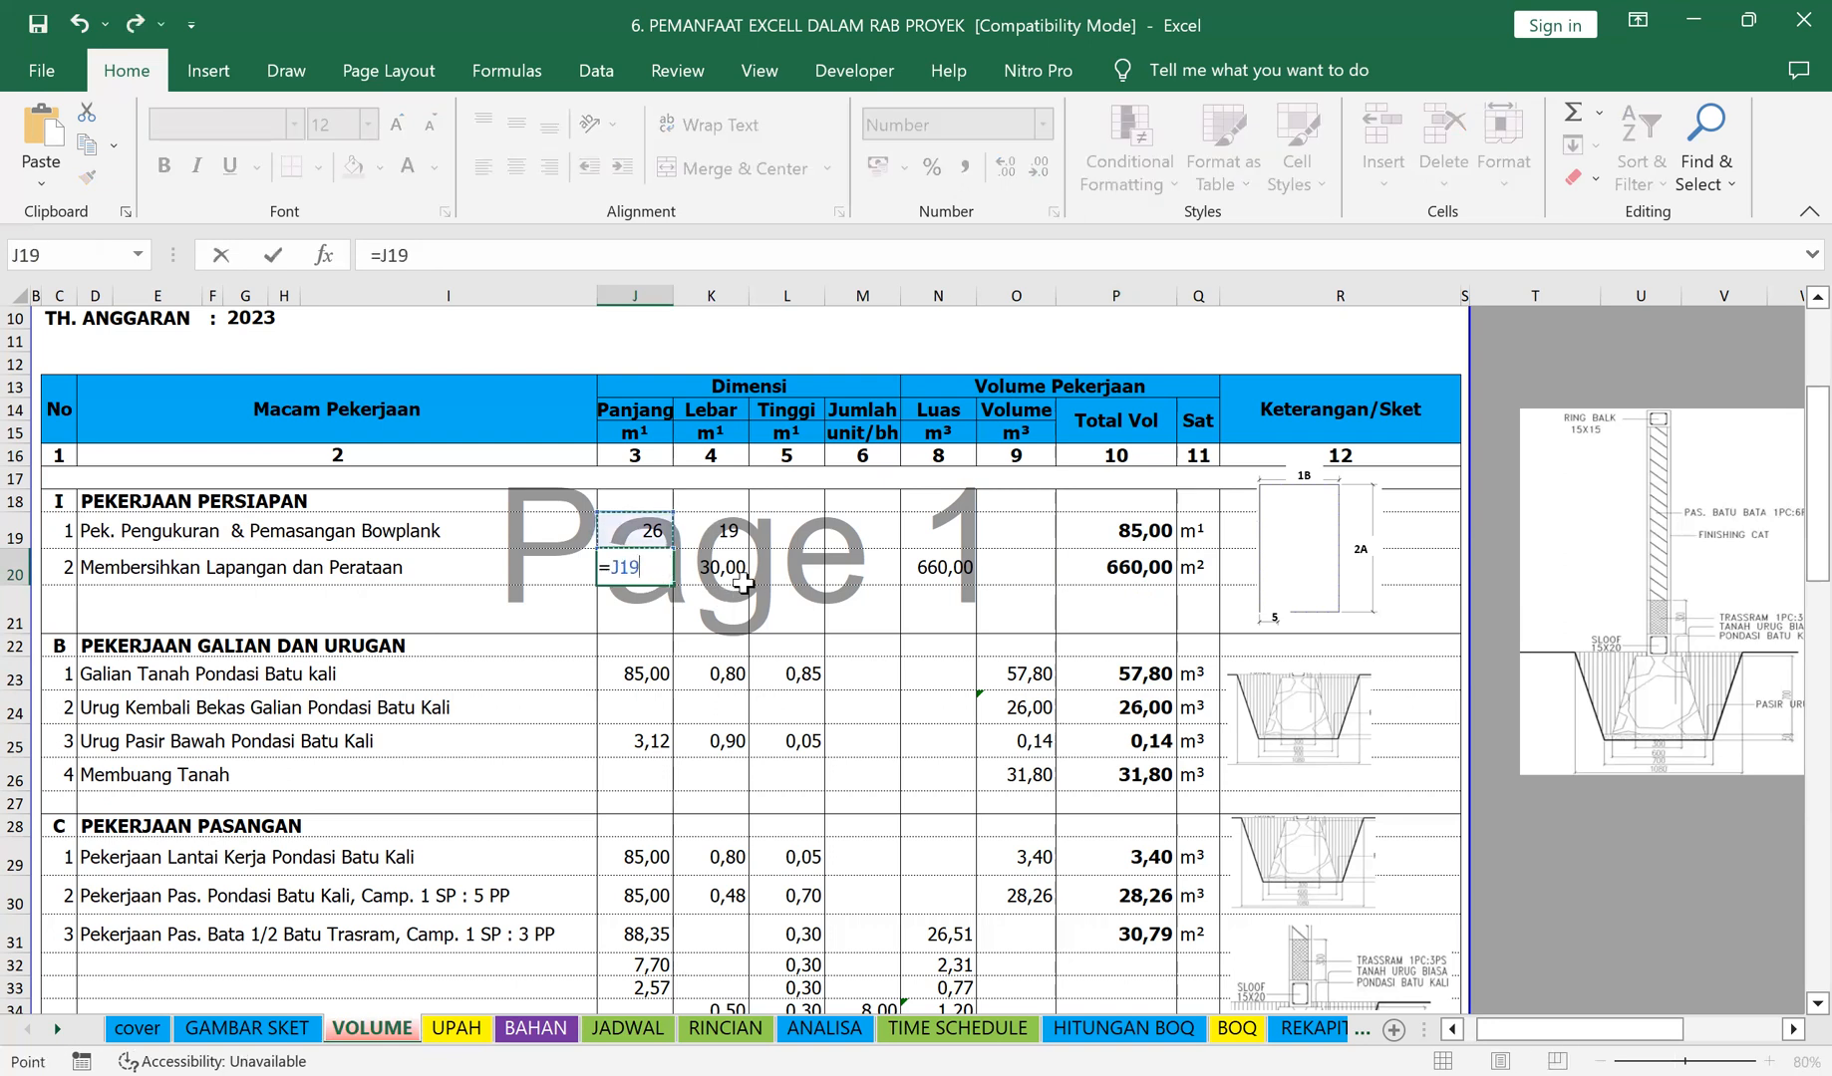
{"action": "key", "text": "Return"}
{"action": "left_click", "coordinate": [747, 574]}
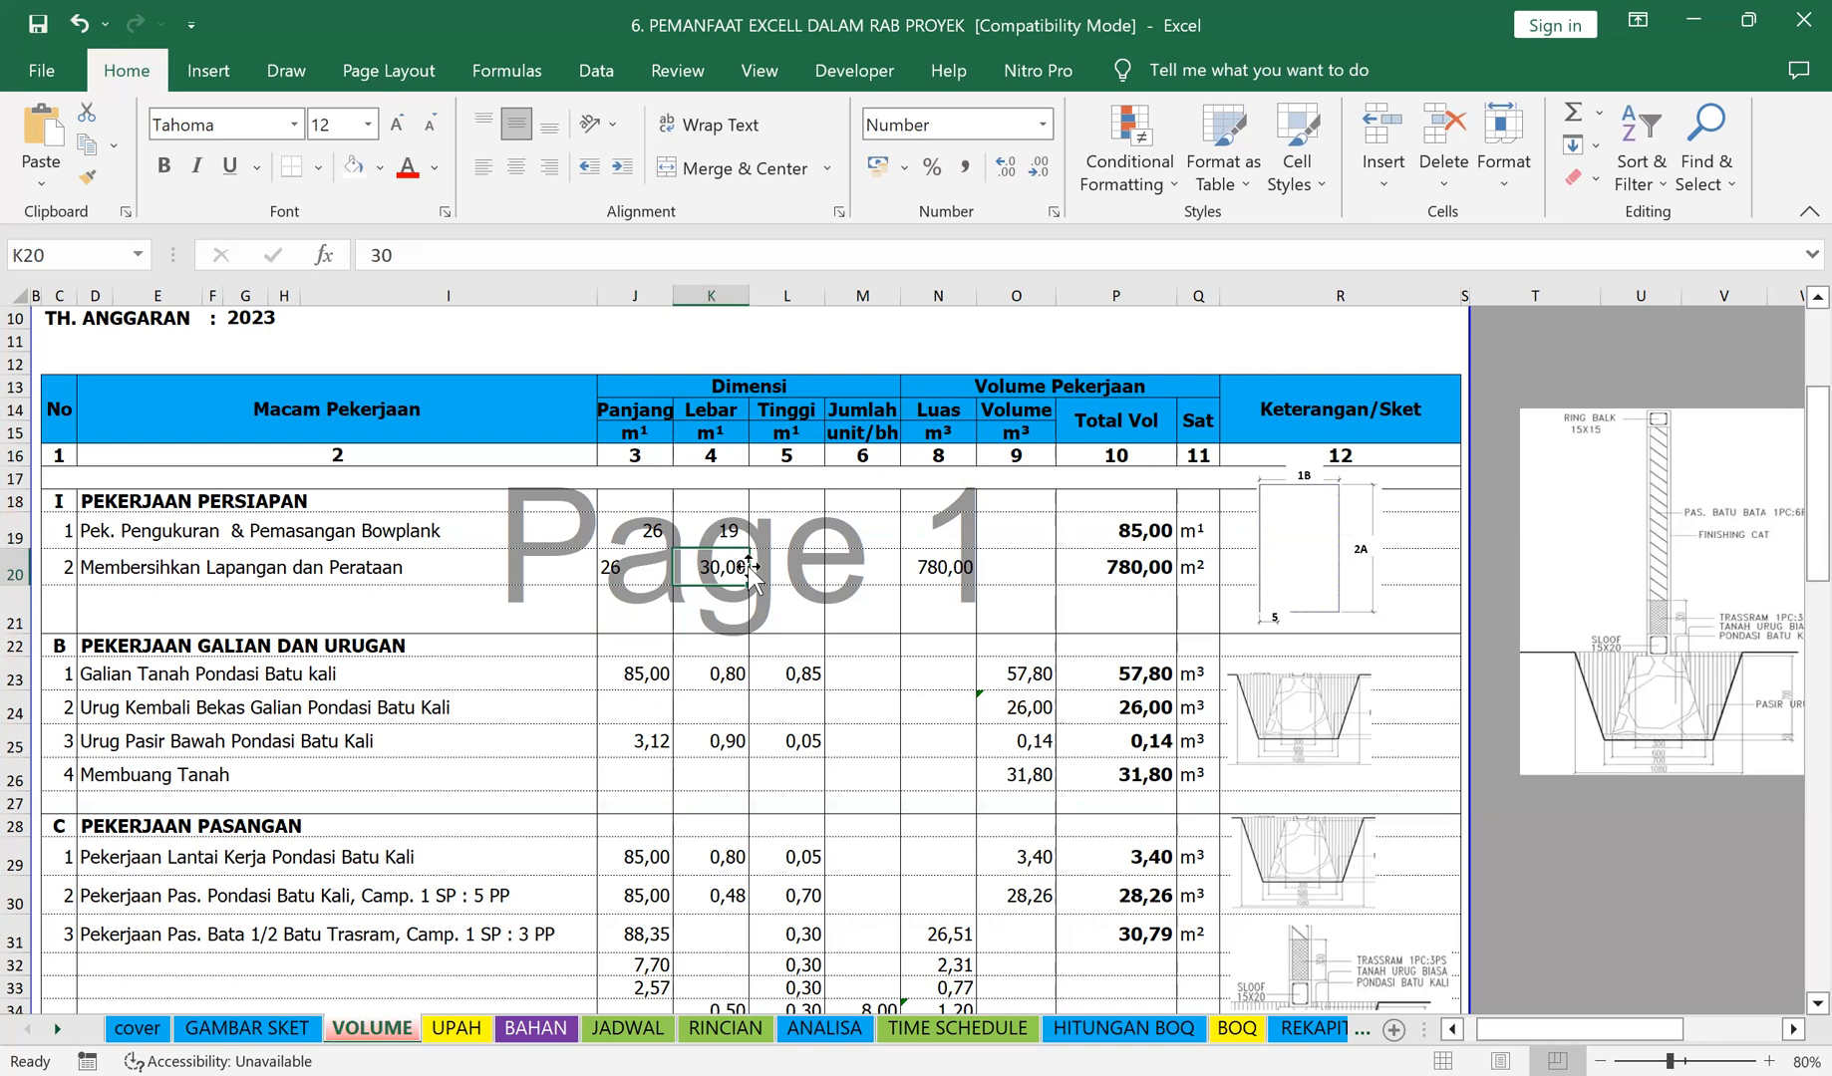
{"action": "type", "text": "="}
{"action": "key", "text": "Up"}
{"action": "key", "text": "Return"}
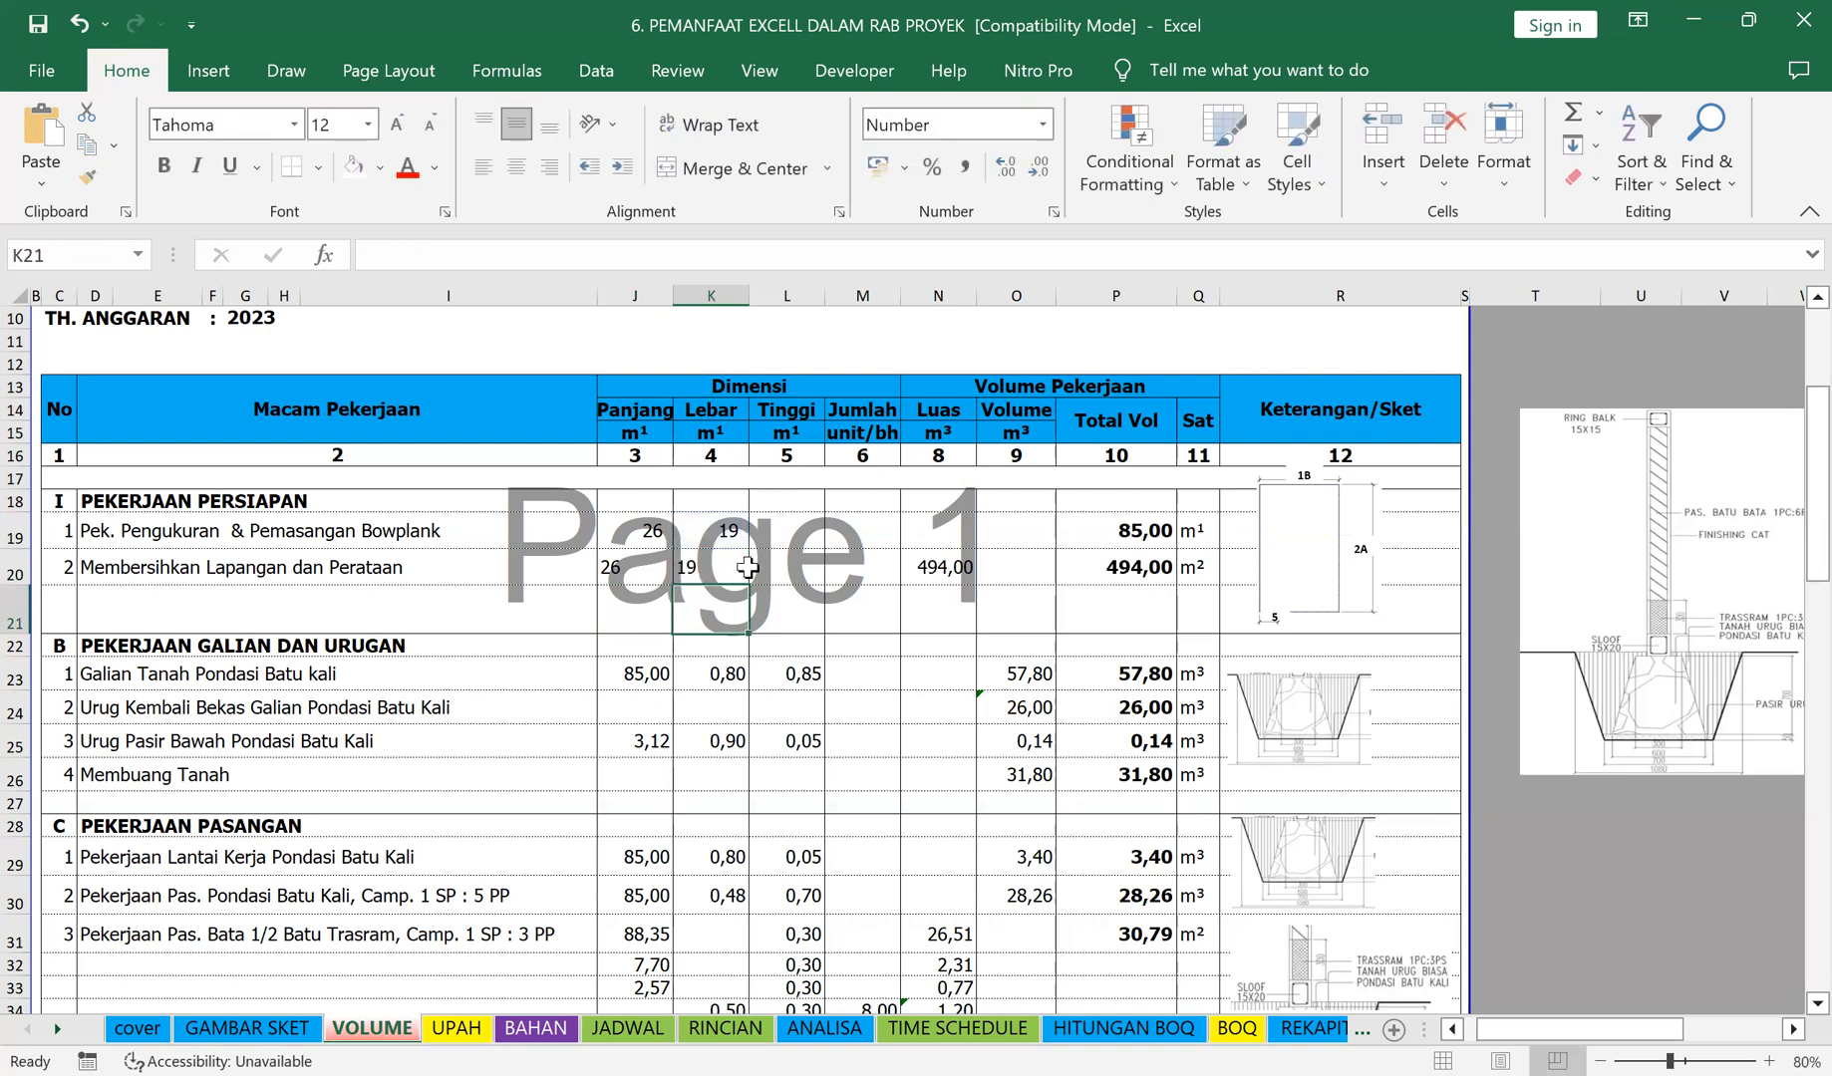
Step: Right-align J20:K20 and copy the cell formatting of J19:K19 onto them
{"action": "left_click_drag", "start_coordinate": [638, 568], "coordinate": [682, 568]}
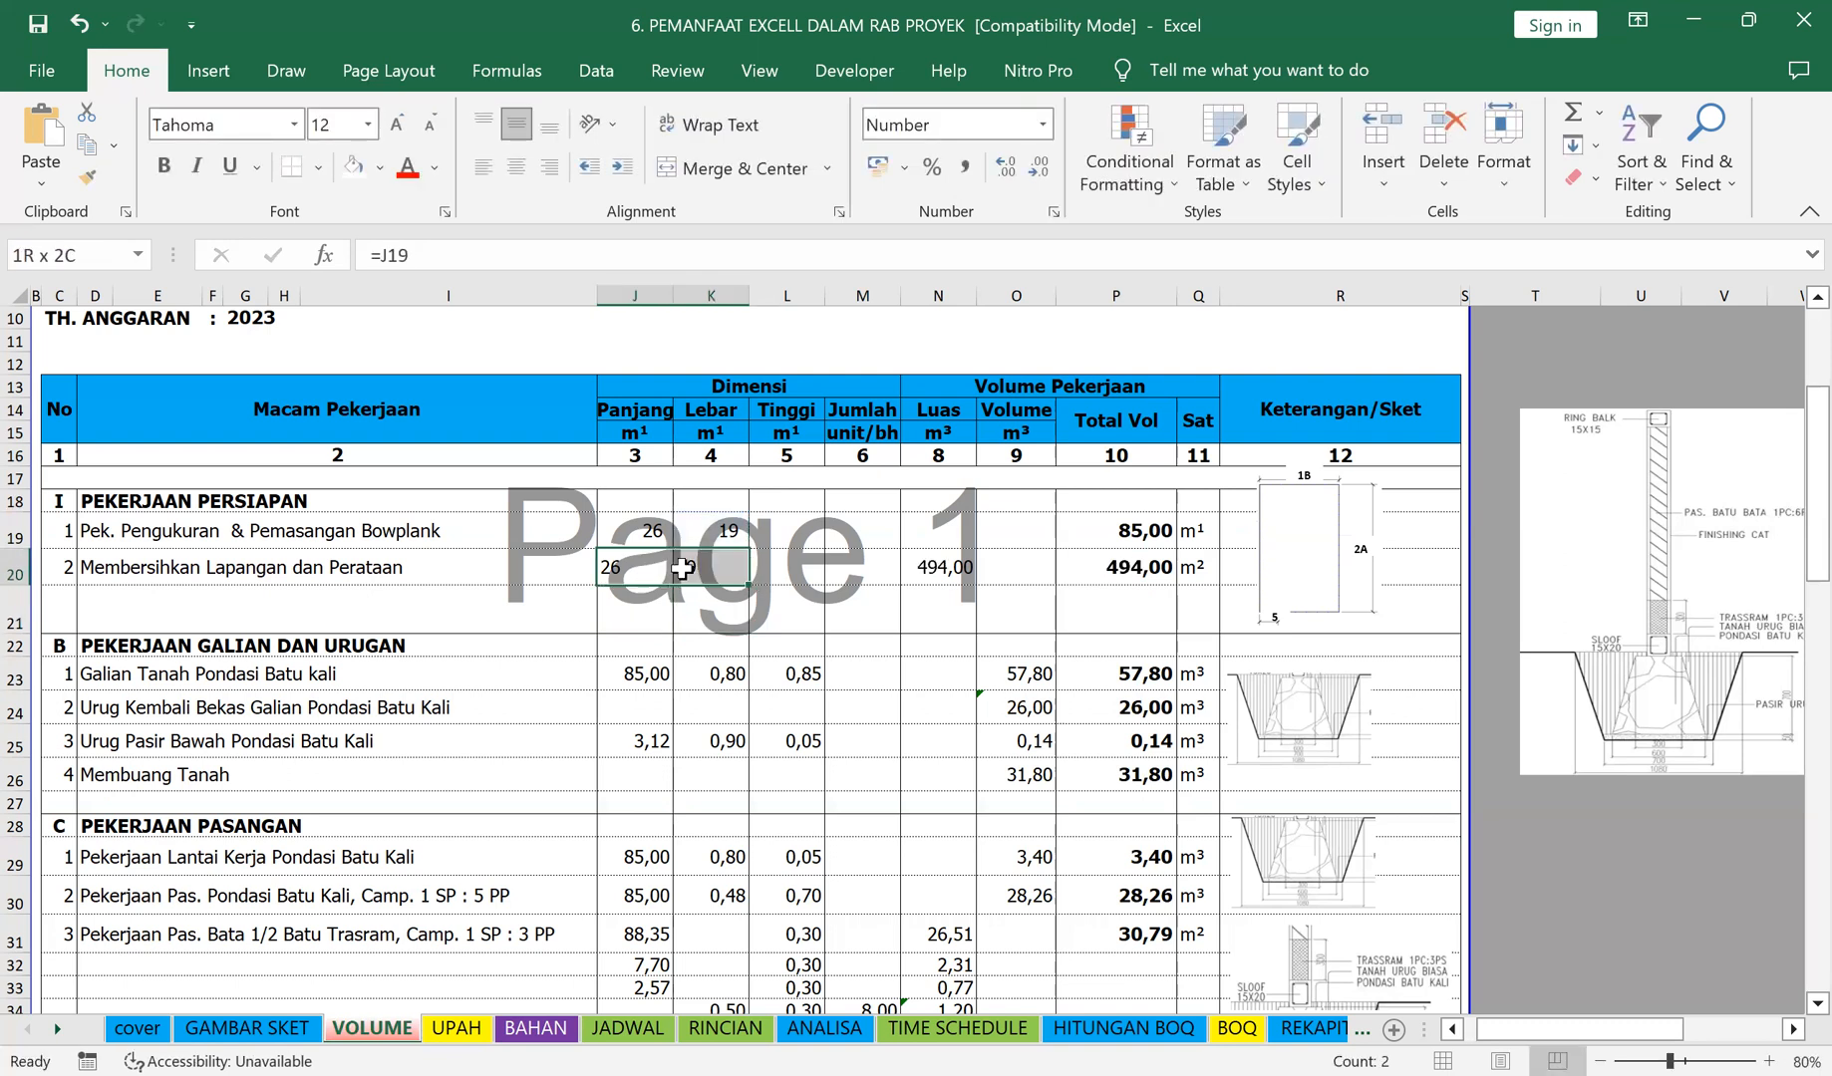
{"action": "left_click", "coordinate": [549, 166]}
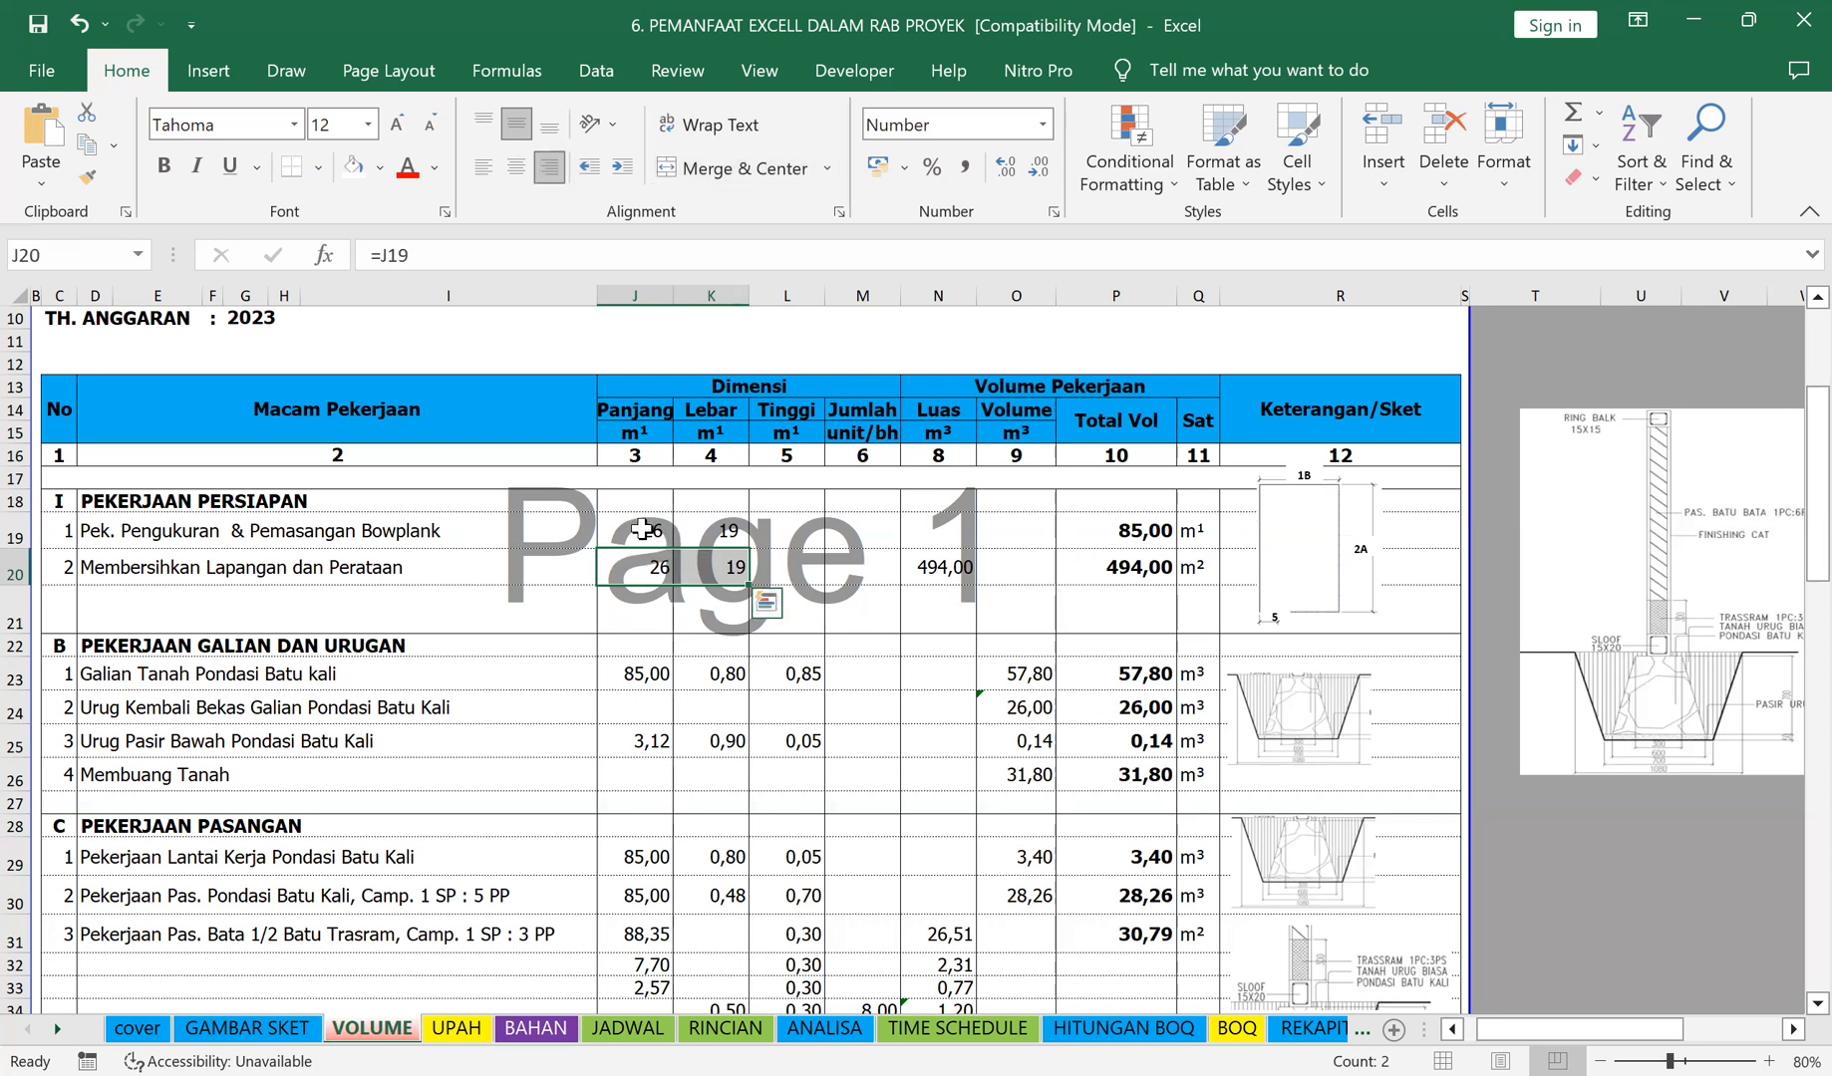
{"action": "left_click_drag", "start_coordinate": [641, 529], "coordinate": [710, 530]}
{"action": "left_click", "coordinate": [89, 172]}
{"action": "left_click_drag", "start_coordinate": [647, 567], "coordinate": [720, 568]}
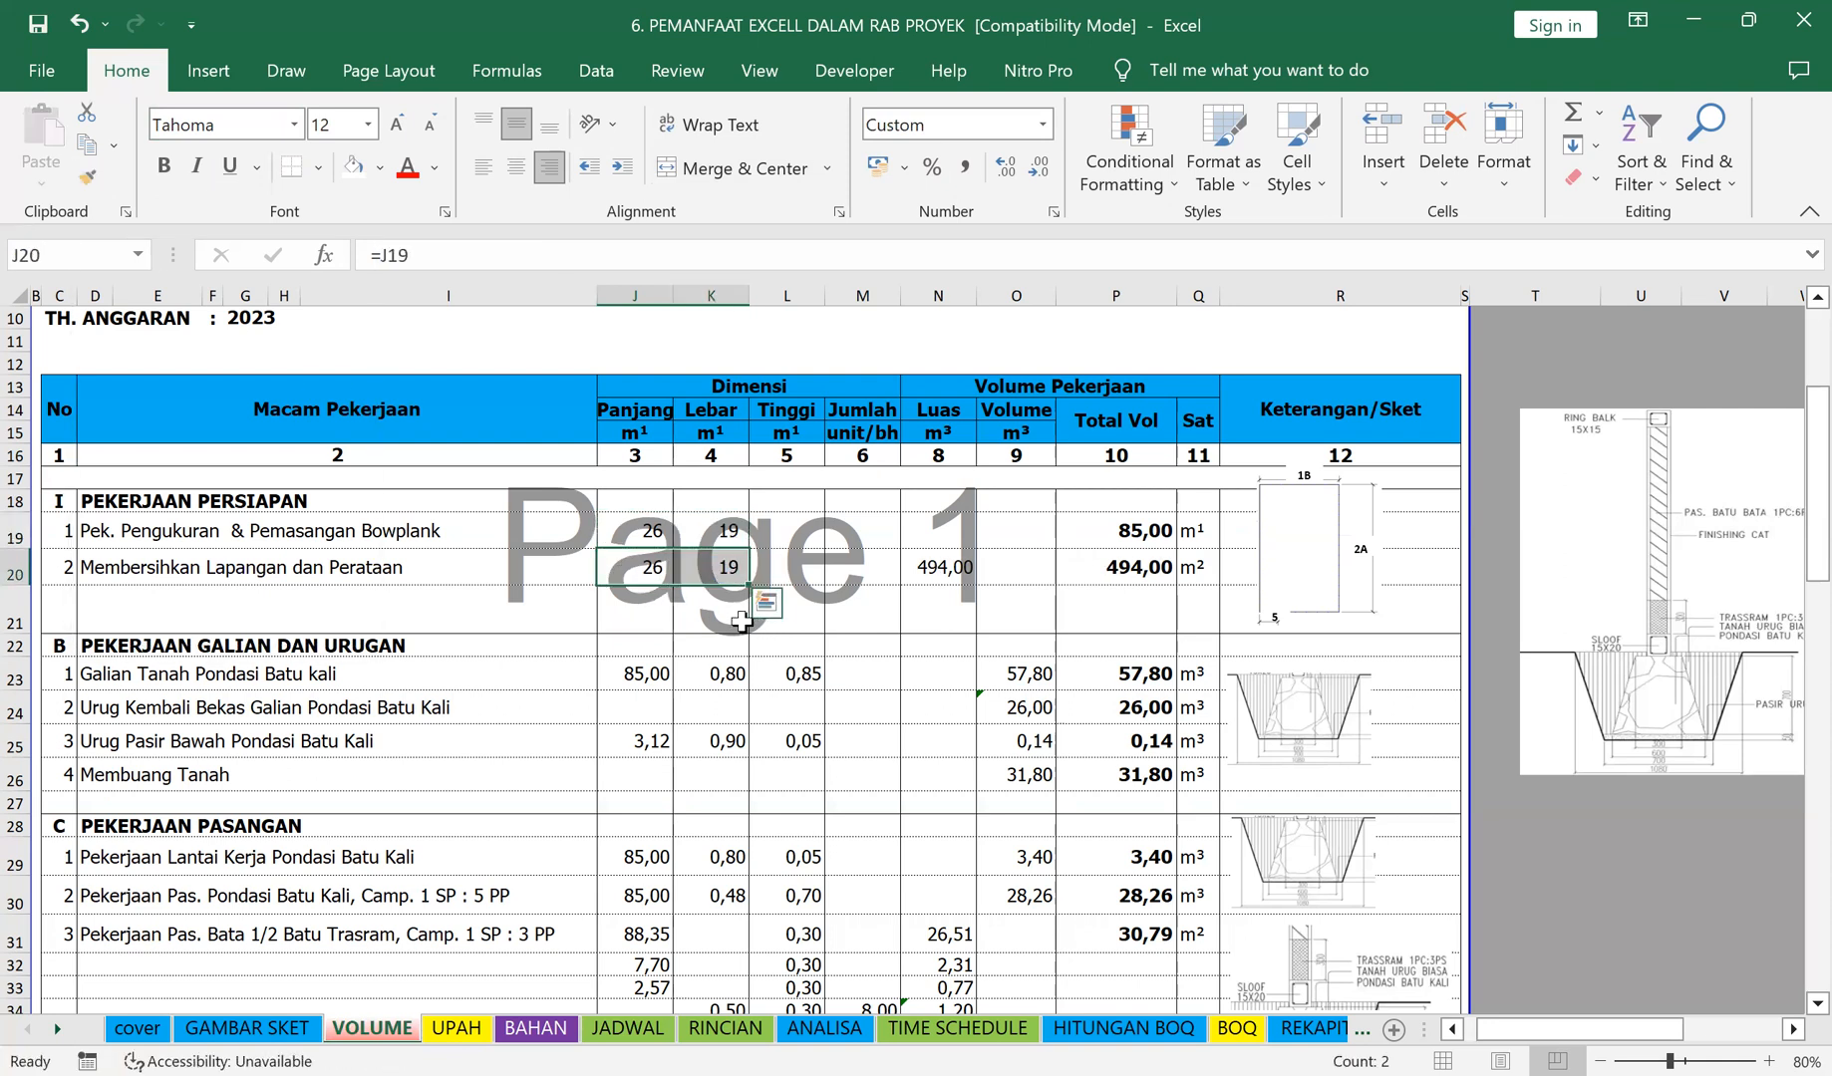
Step: Calculate the Luas of Membersihkan Lapangan dan Perataan in N20 with =J20*K20
{"action": "left_click", "coordinate": [943, 570]}
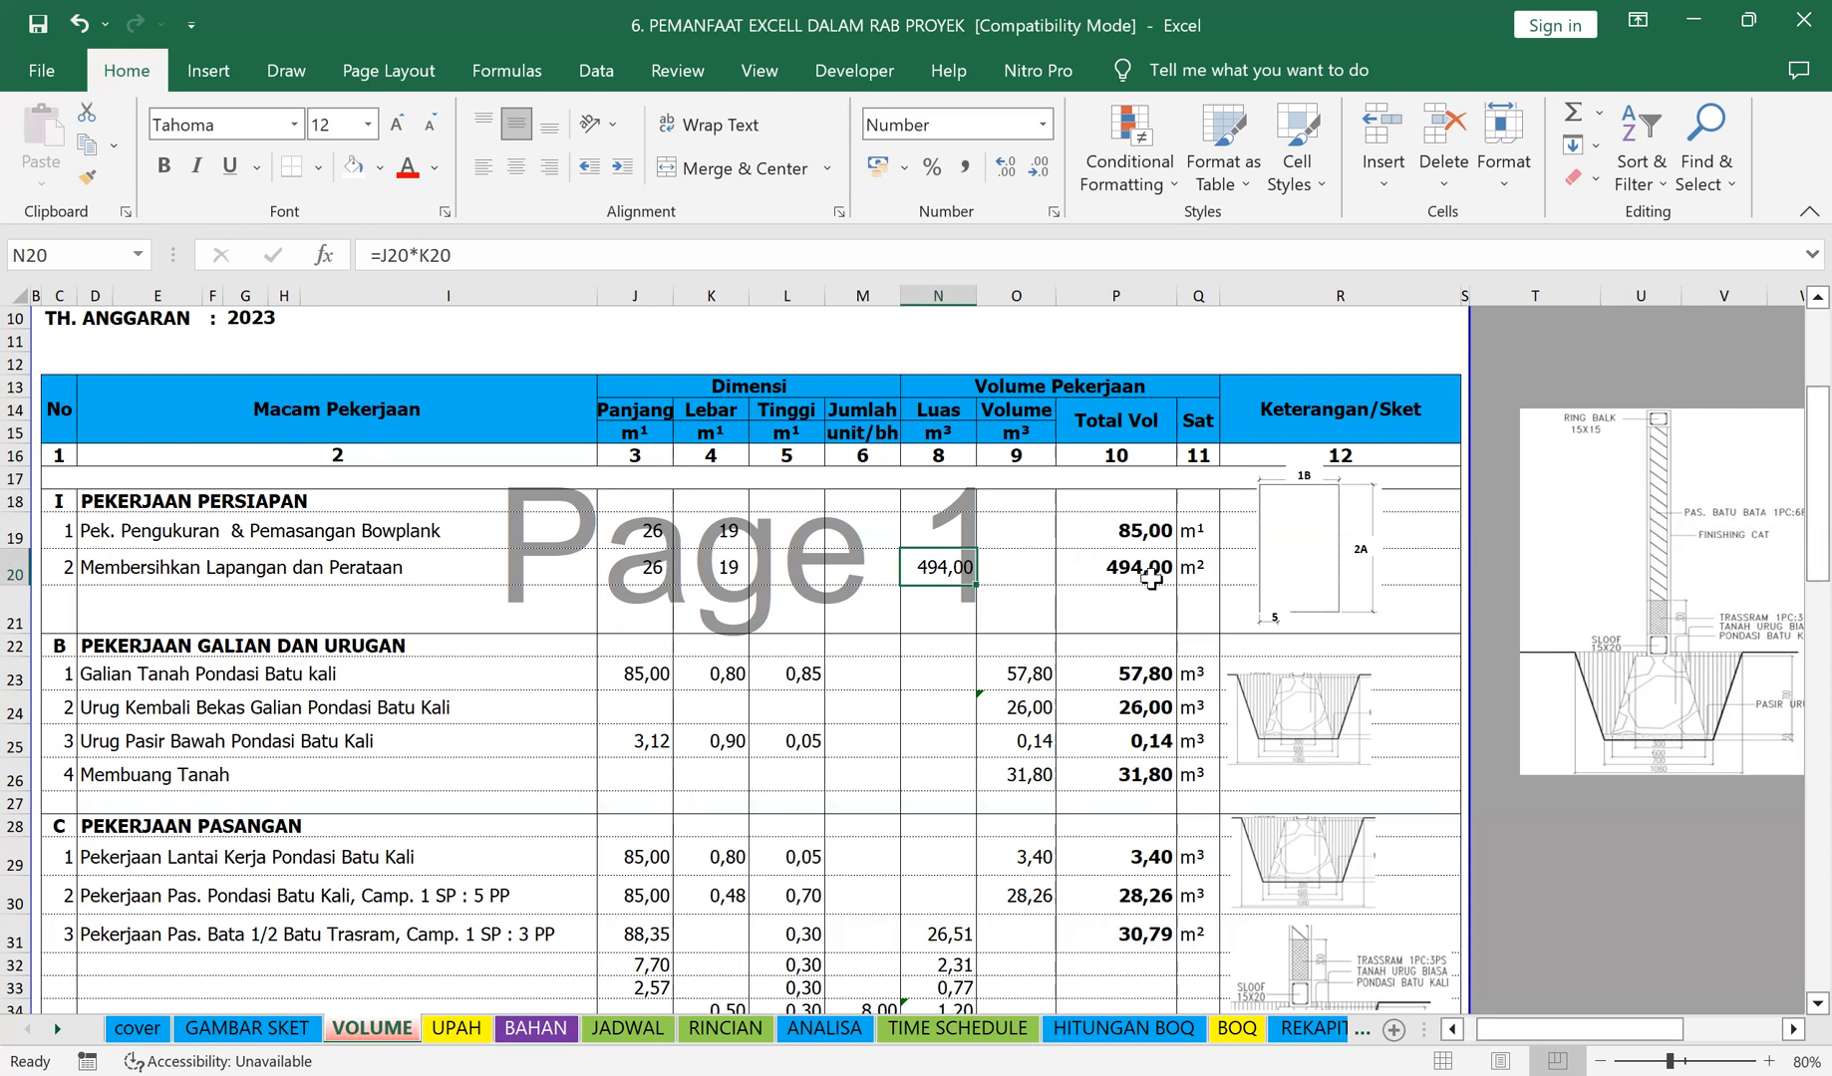
{"action": "type", "text": "="}
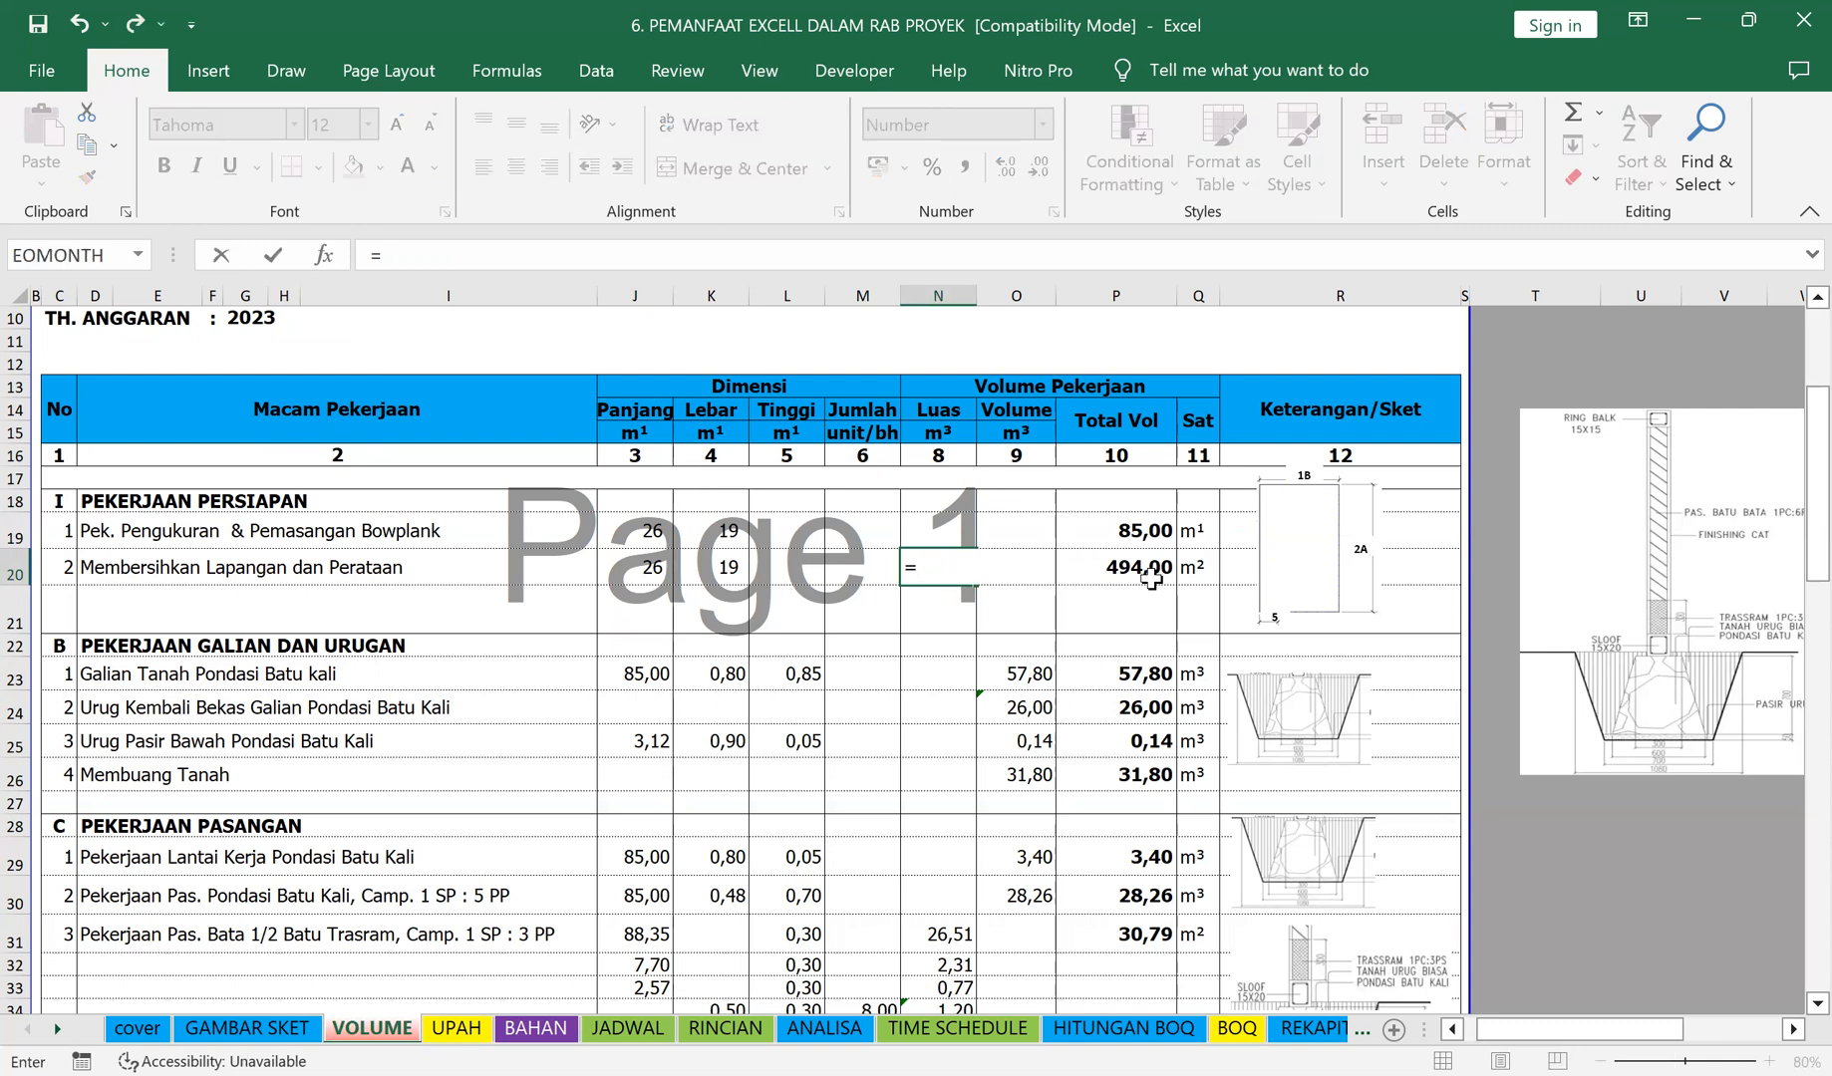
{"action": "left_click", "coordinate": [613, 570]}
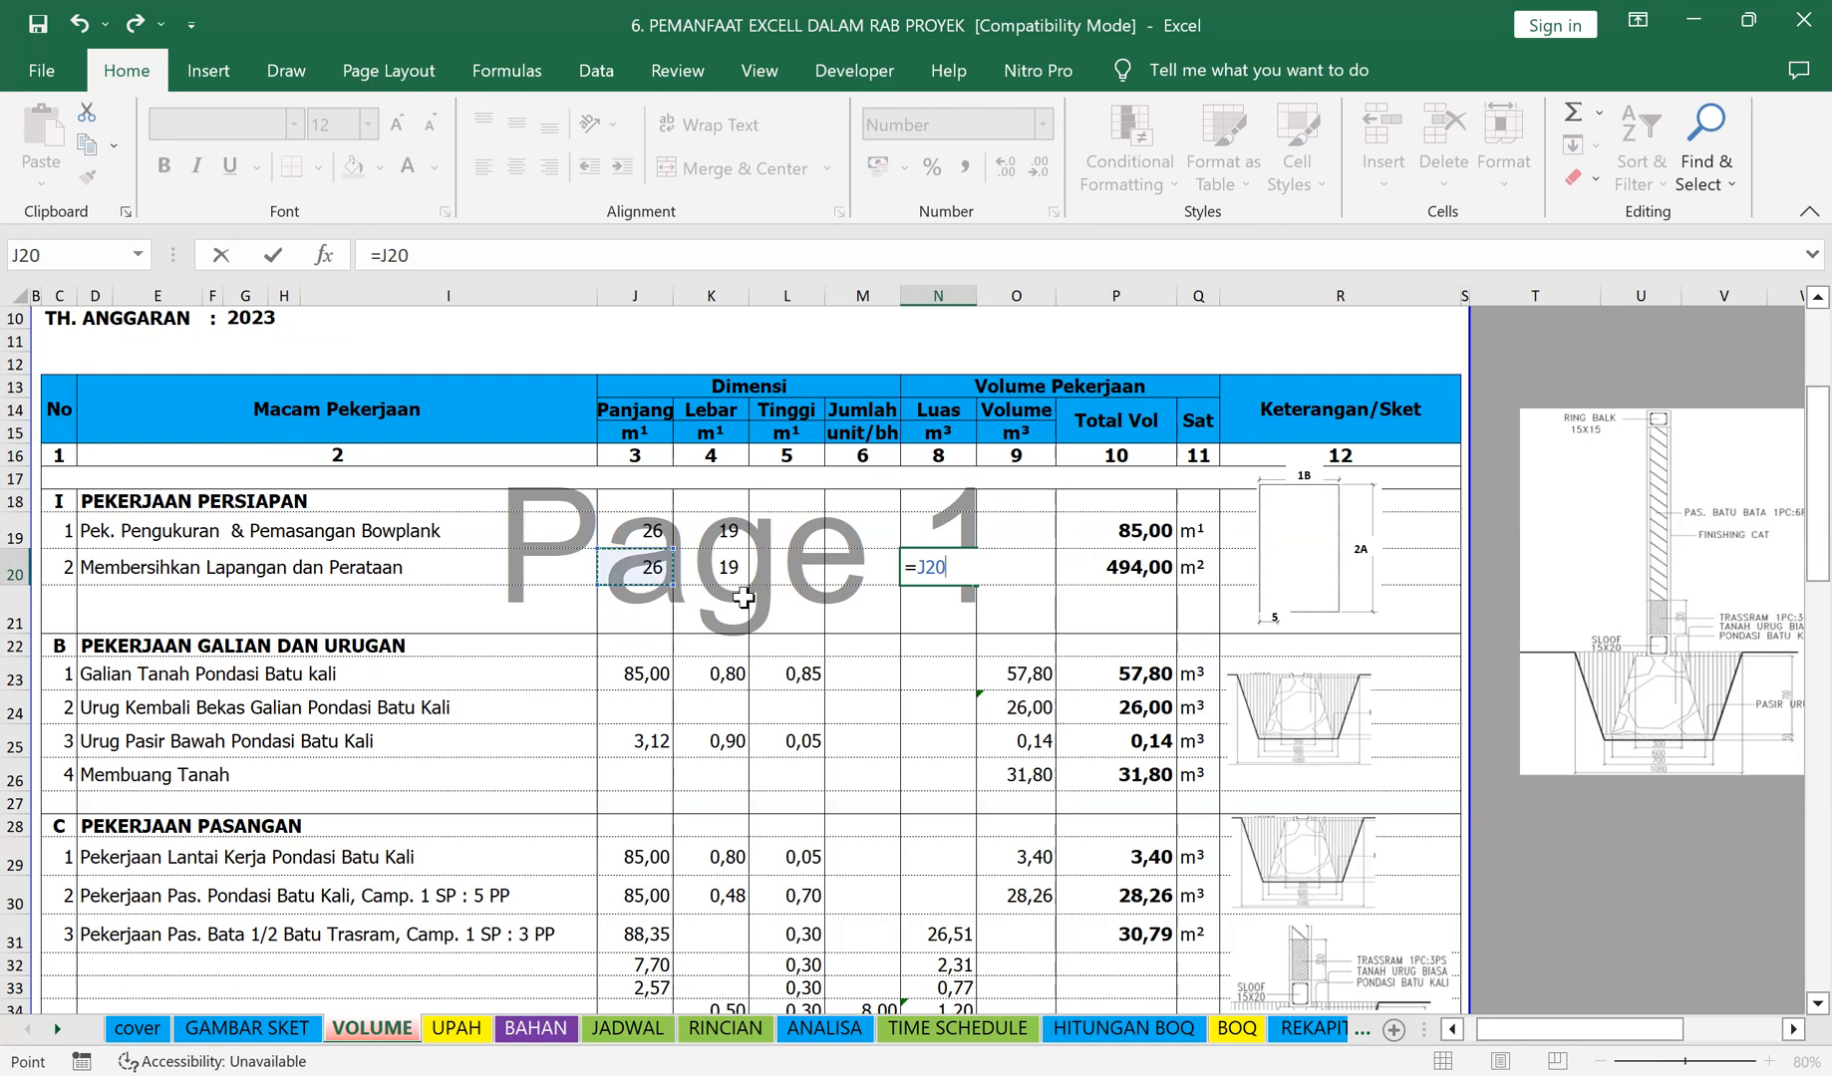
{"action": "type", "text": "*"}
{"action": "left_click", "coordinate": [727, 566]}
{"action": "key", "text": "Return"}
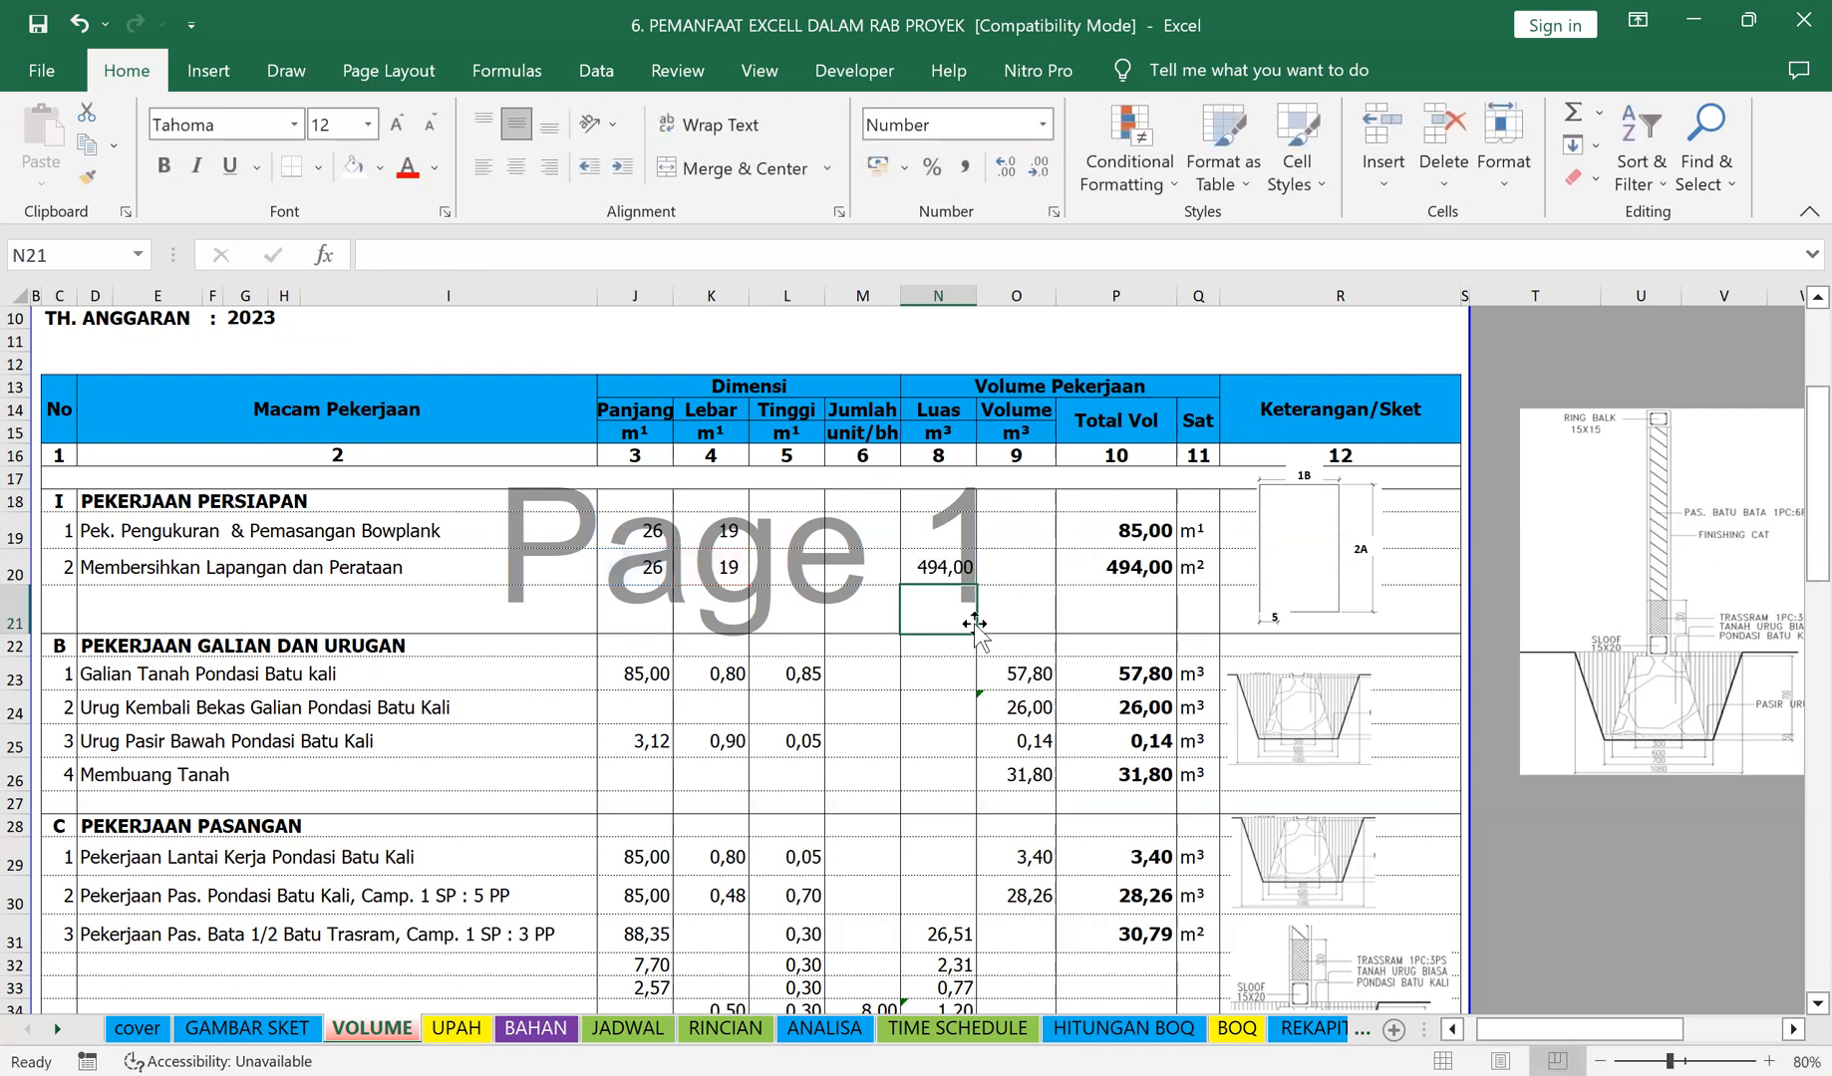
Step: Link the Total Vol of Membersihkan Lapangan dan Perataan in P20 to its Luas with =N20
{"action": "left_click", "coordinate": [1119, 580]}
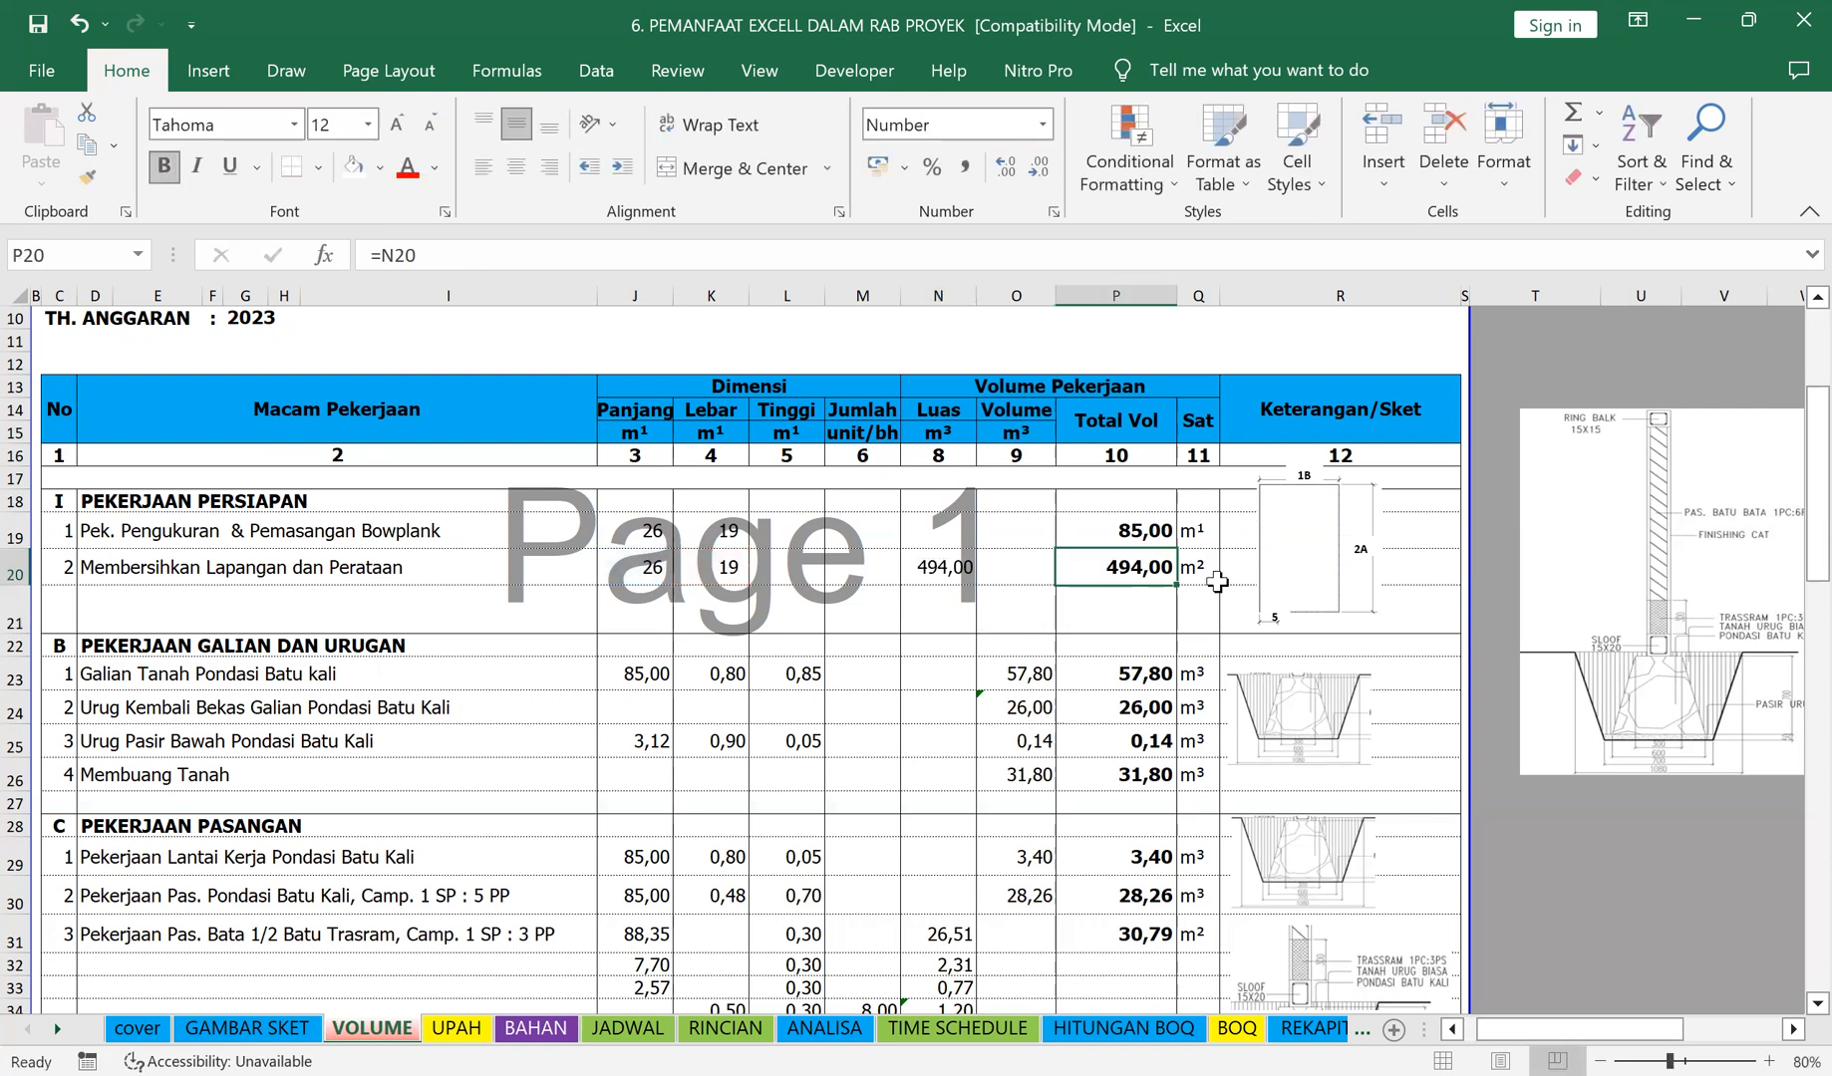
{"action": "type", "text": "="}
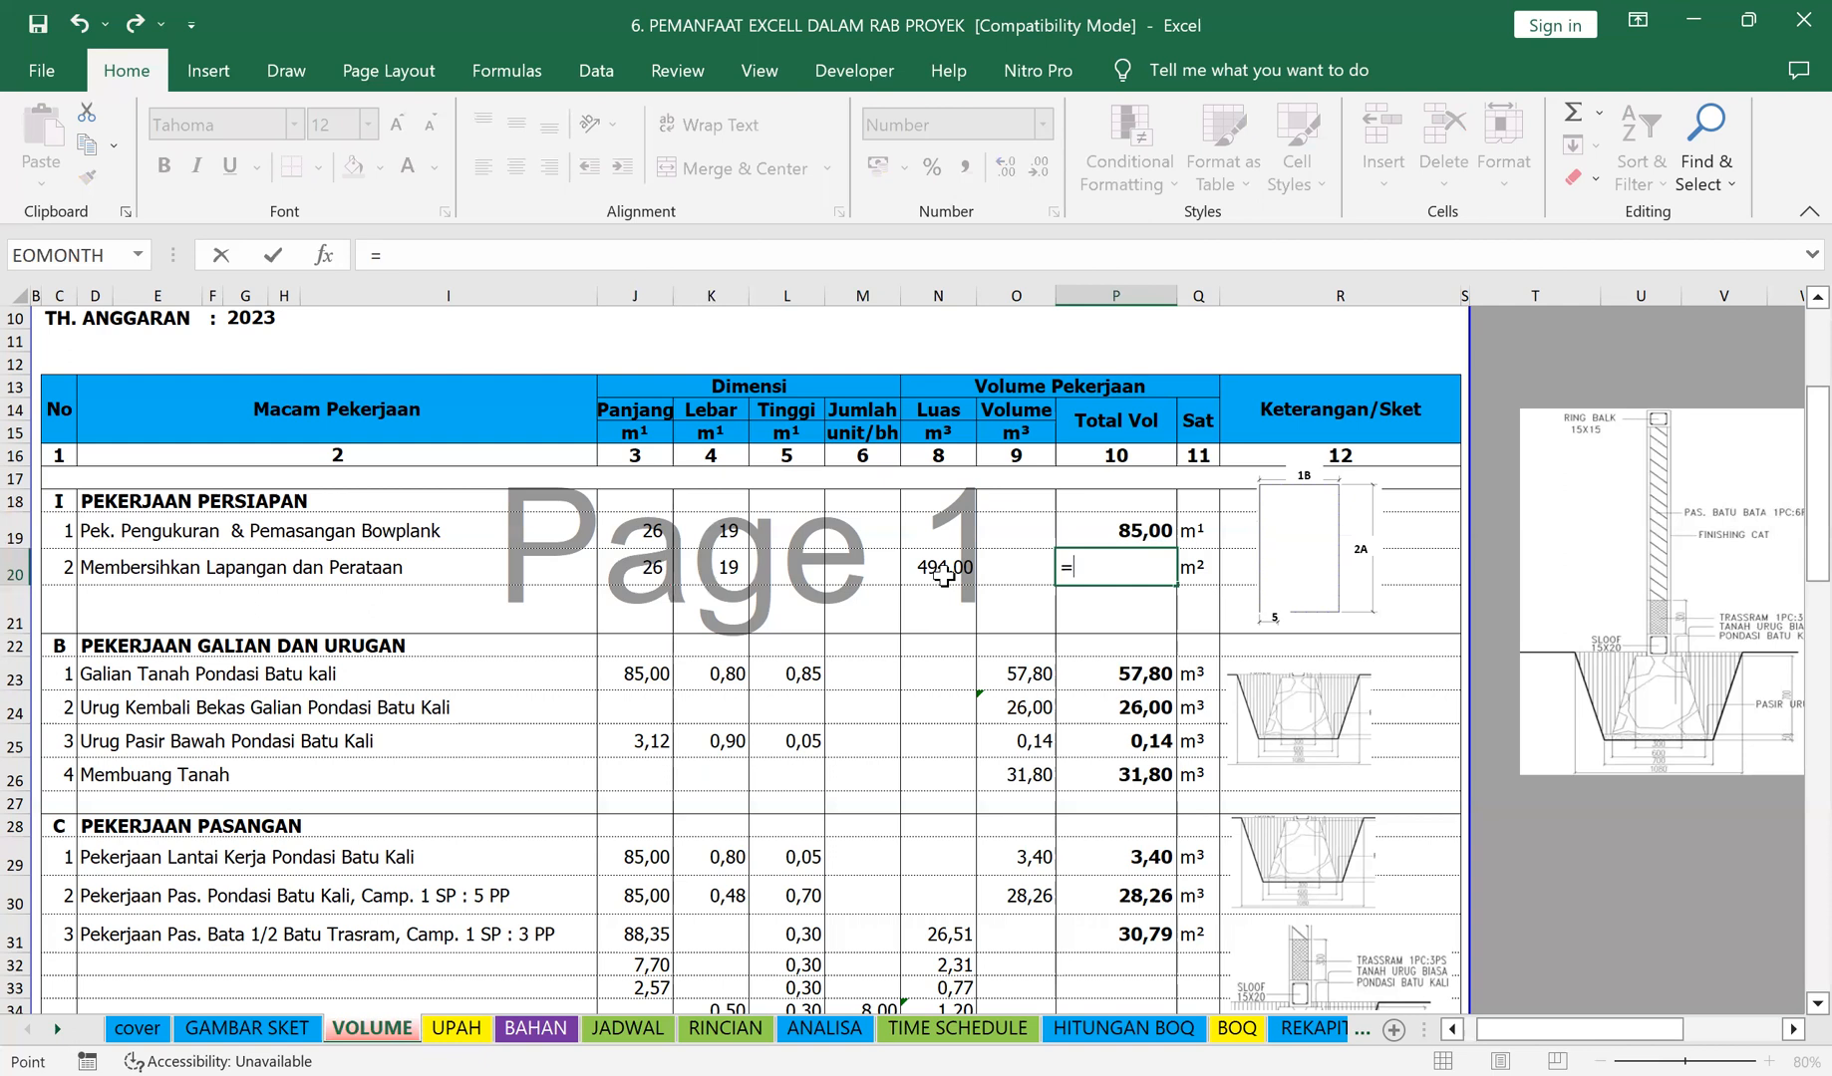
{"action": "left_click", "coordinate": [942, 576]}
{"action": "key", "text": "Return"}
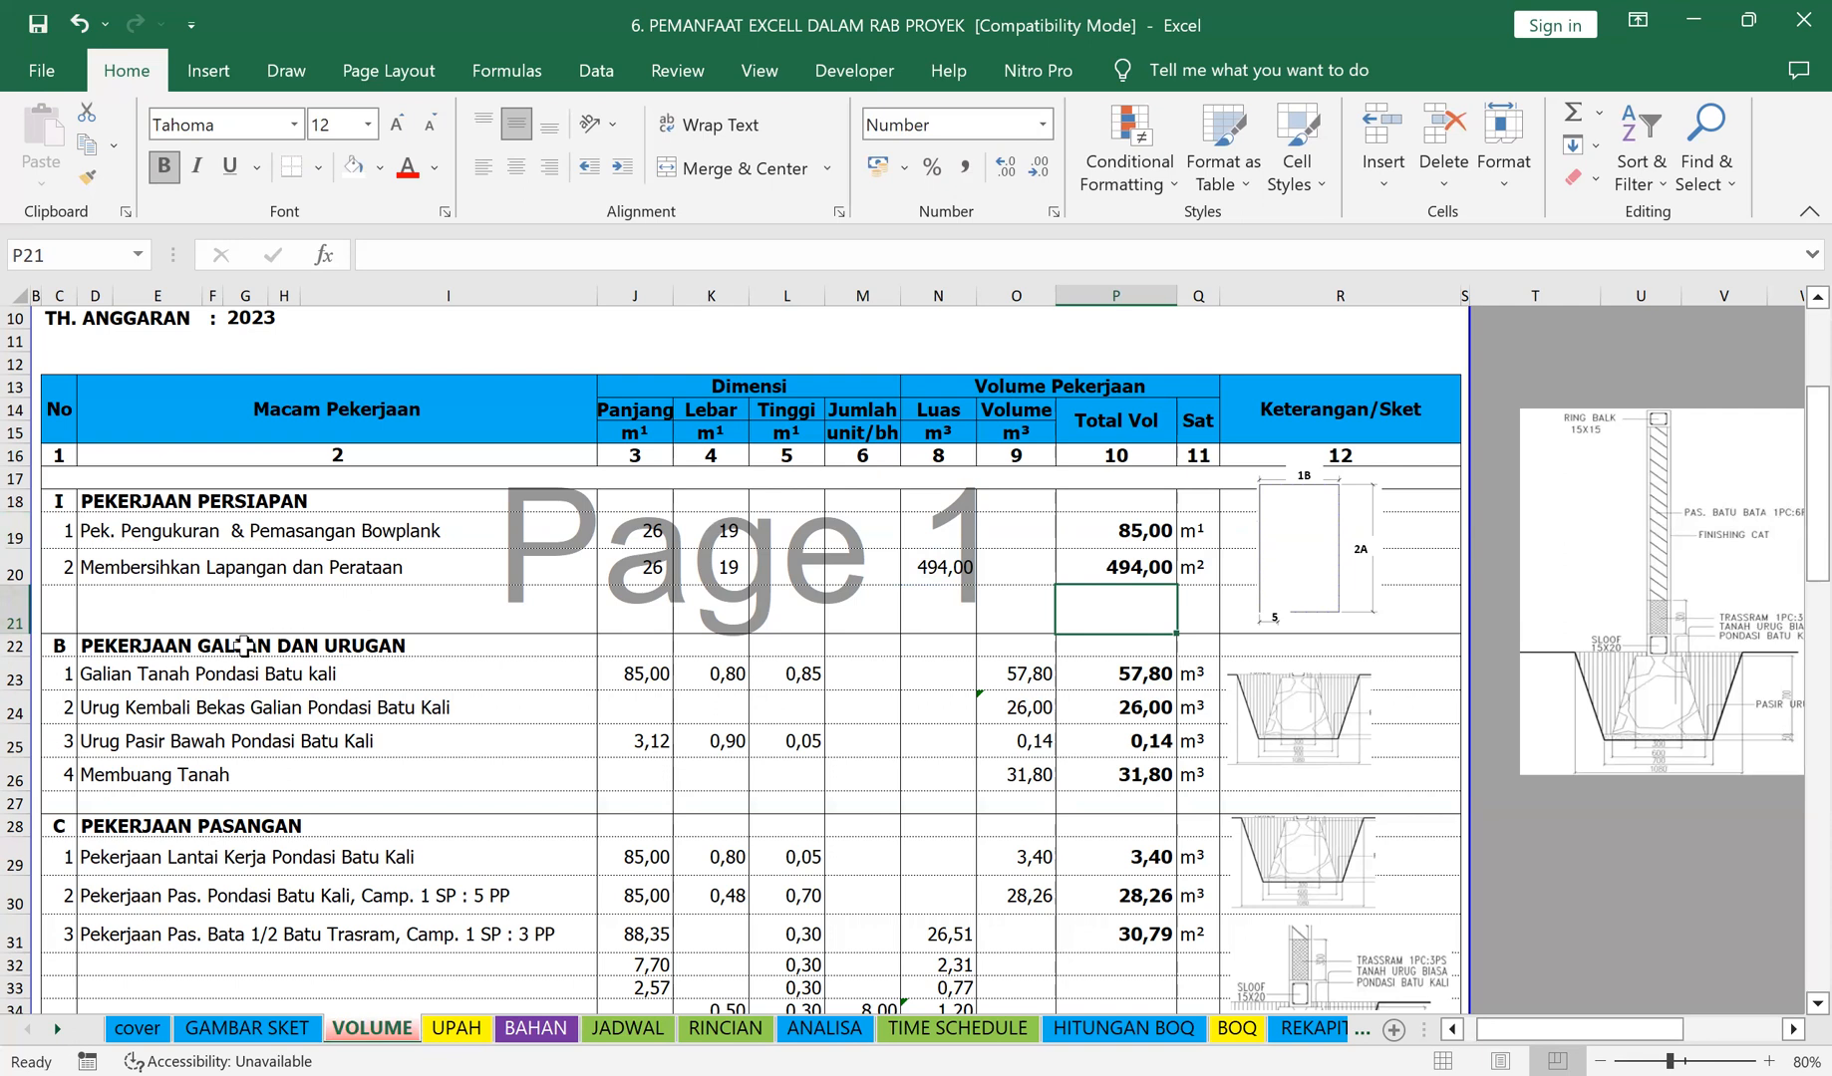
Step: Add work item number 3, named SMK3, in row 21 under PEKERJAAN PERSIAPAN
{"action": "left_click", "coordinate": [62, 606]}
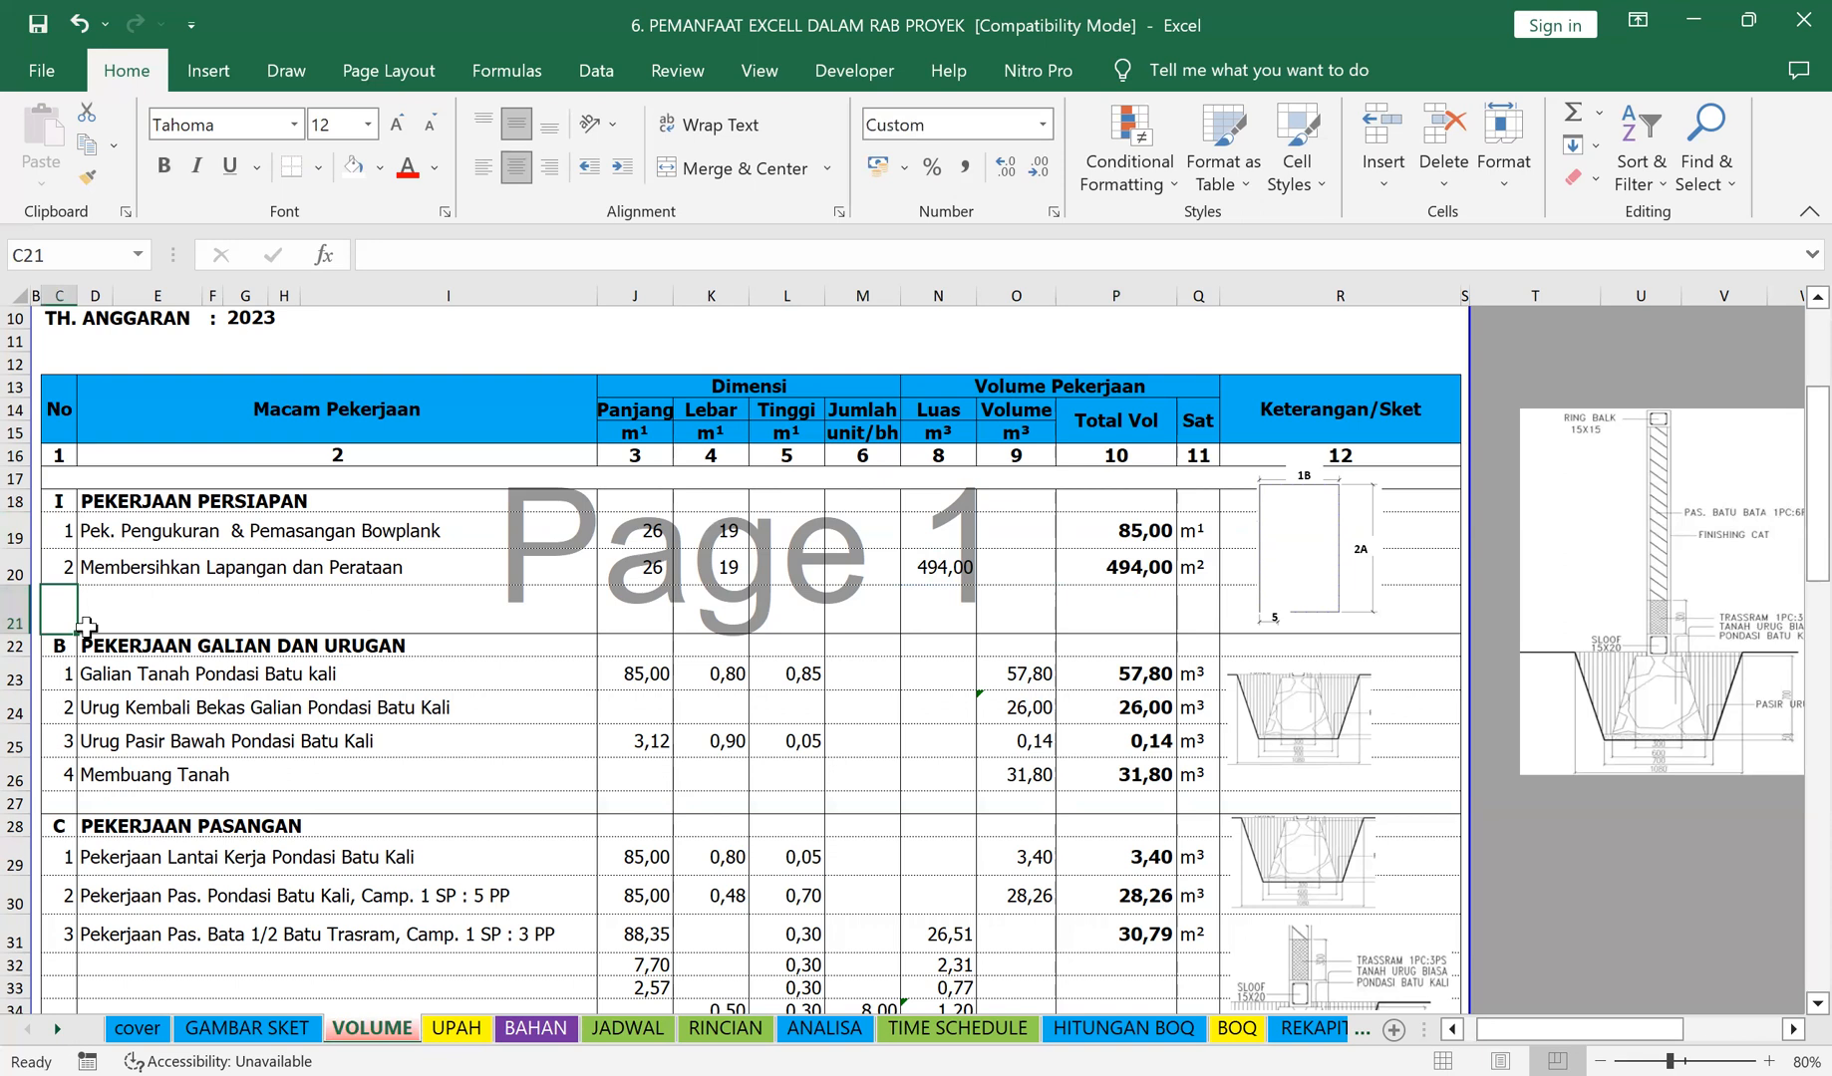
{"action": "type", "text": "3"}
{"action": "key", "text": "Tab"}
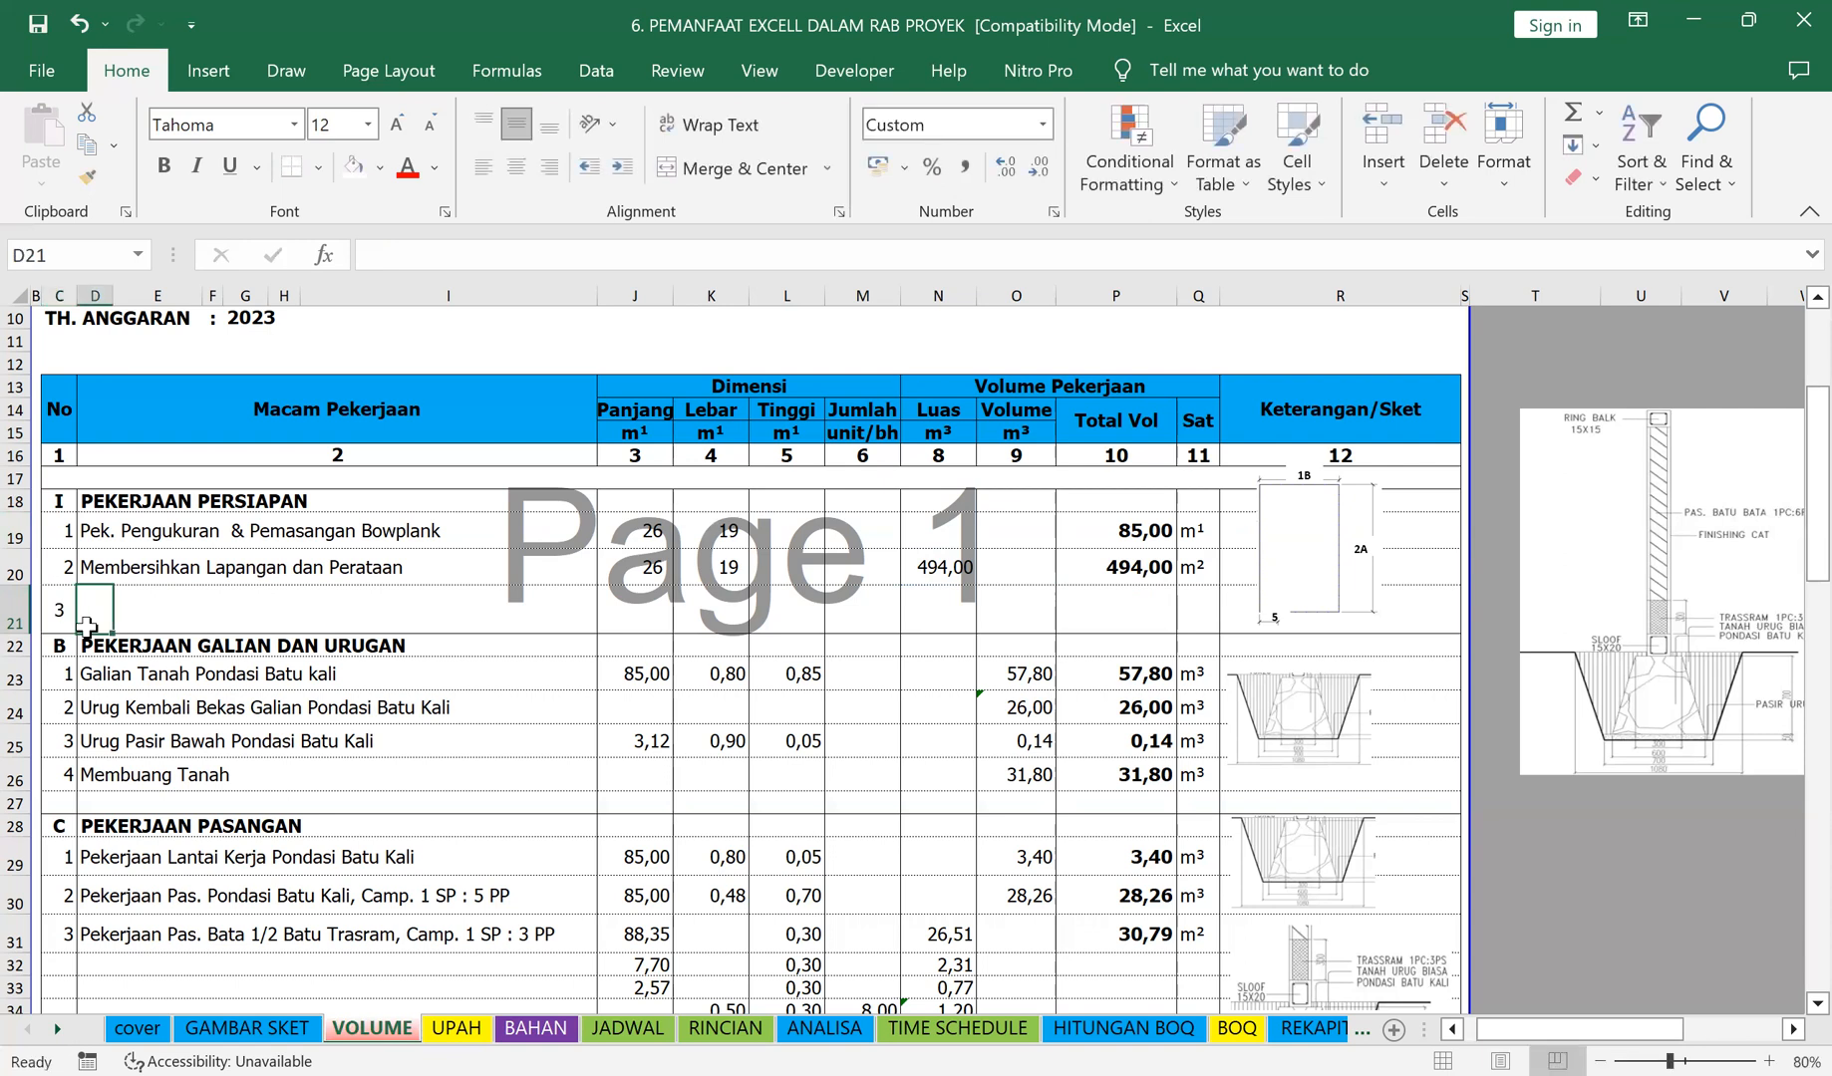
{"action": "type", "text": "SMK3"}
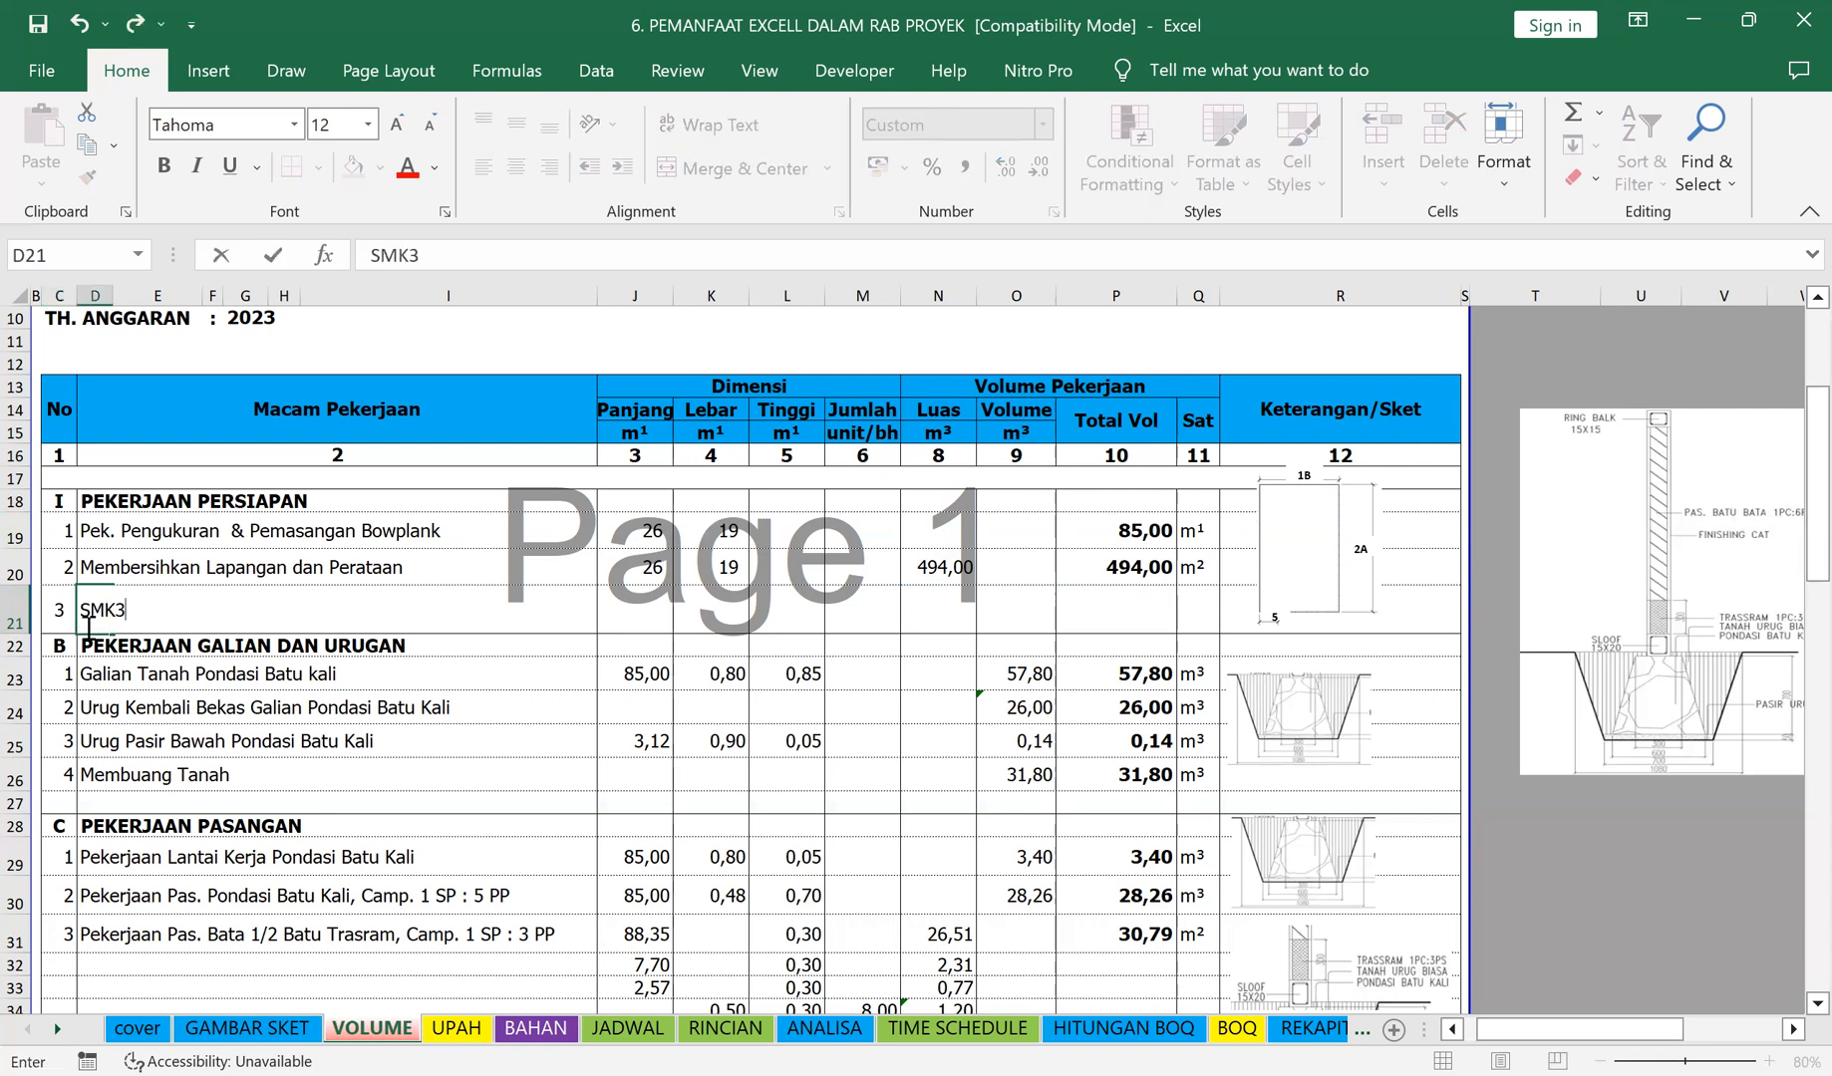
{"action": "key", "text": "Return"}
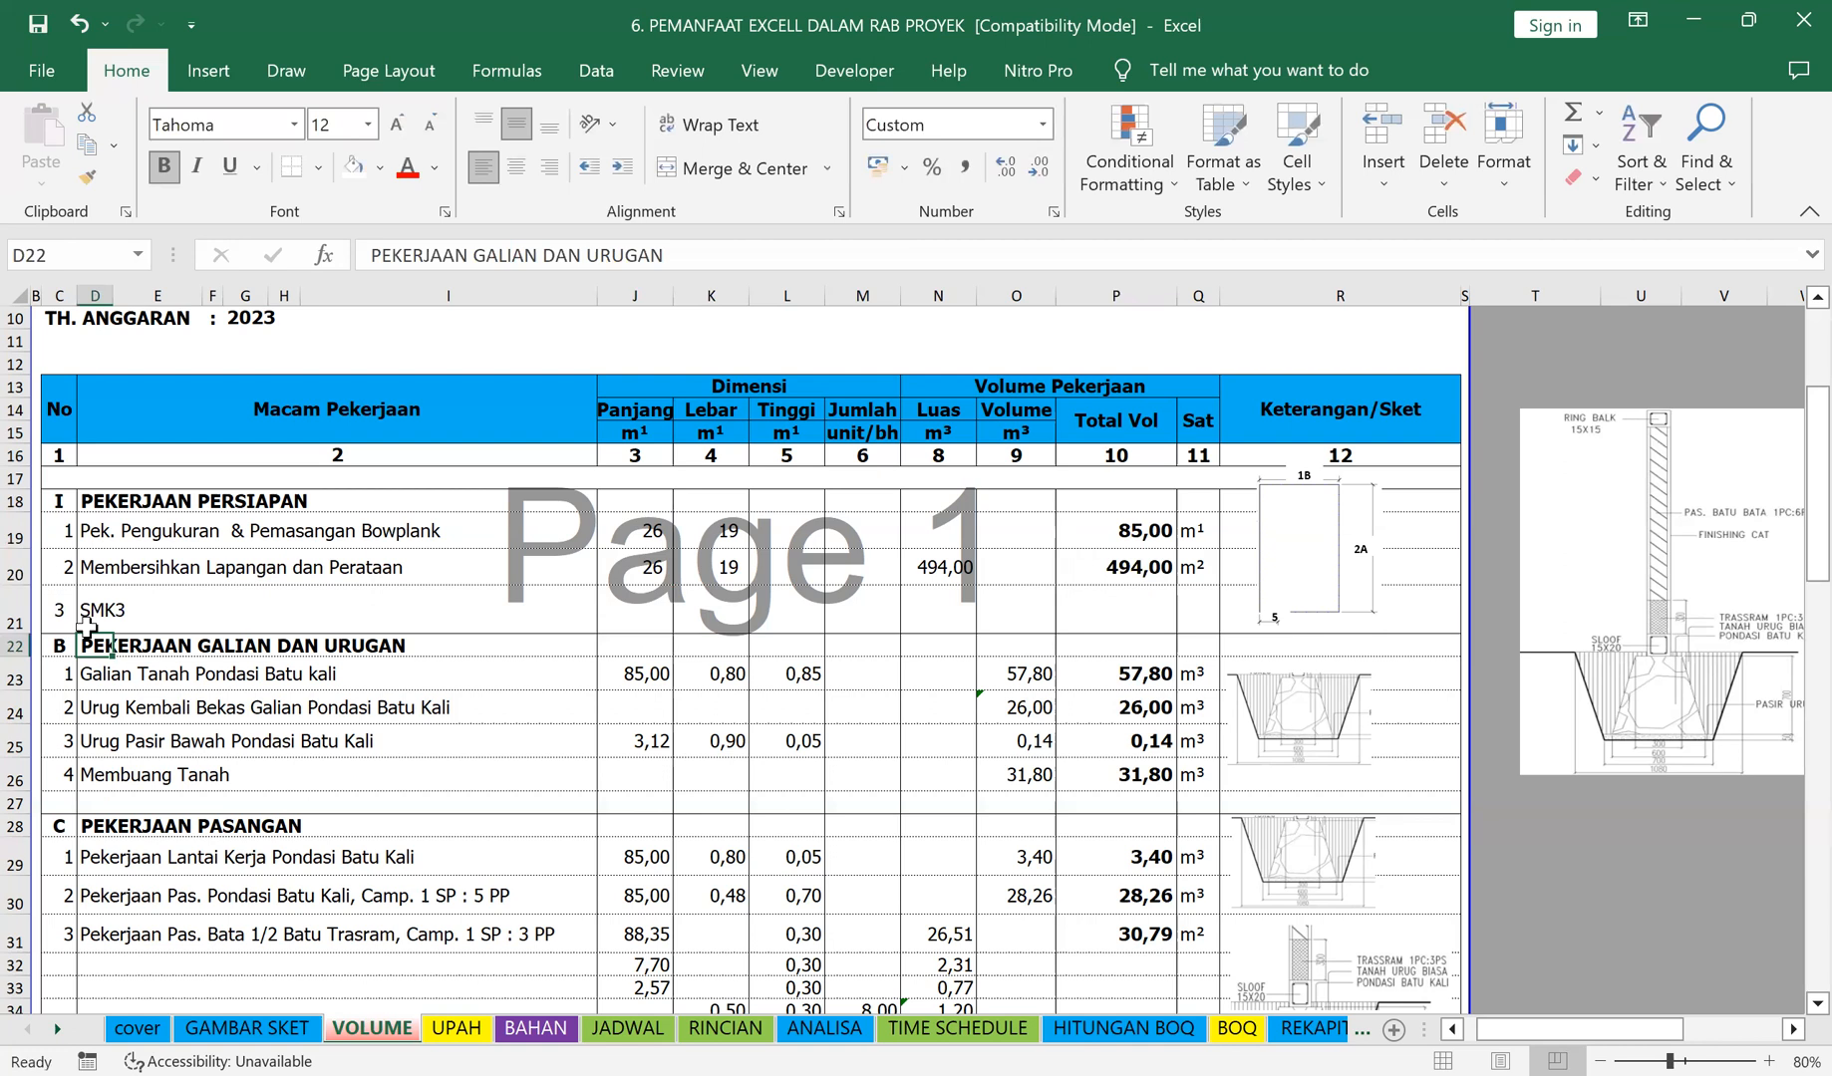
{"action": "left_click", "coordinate": [142, 609]}
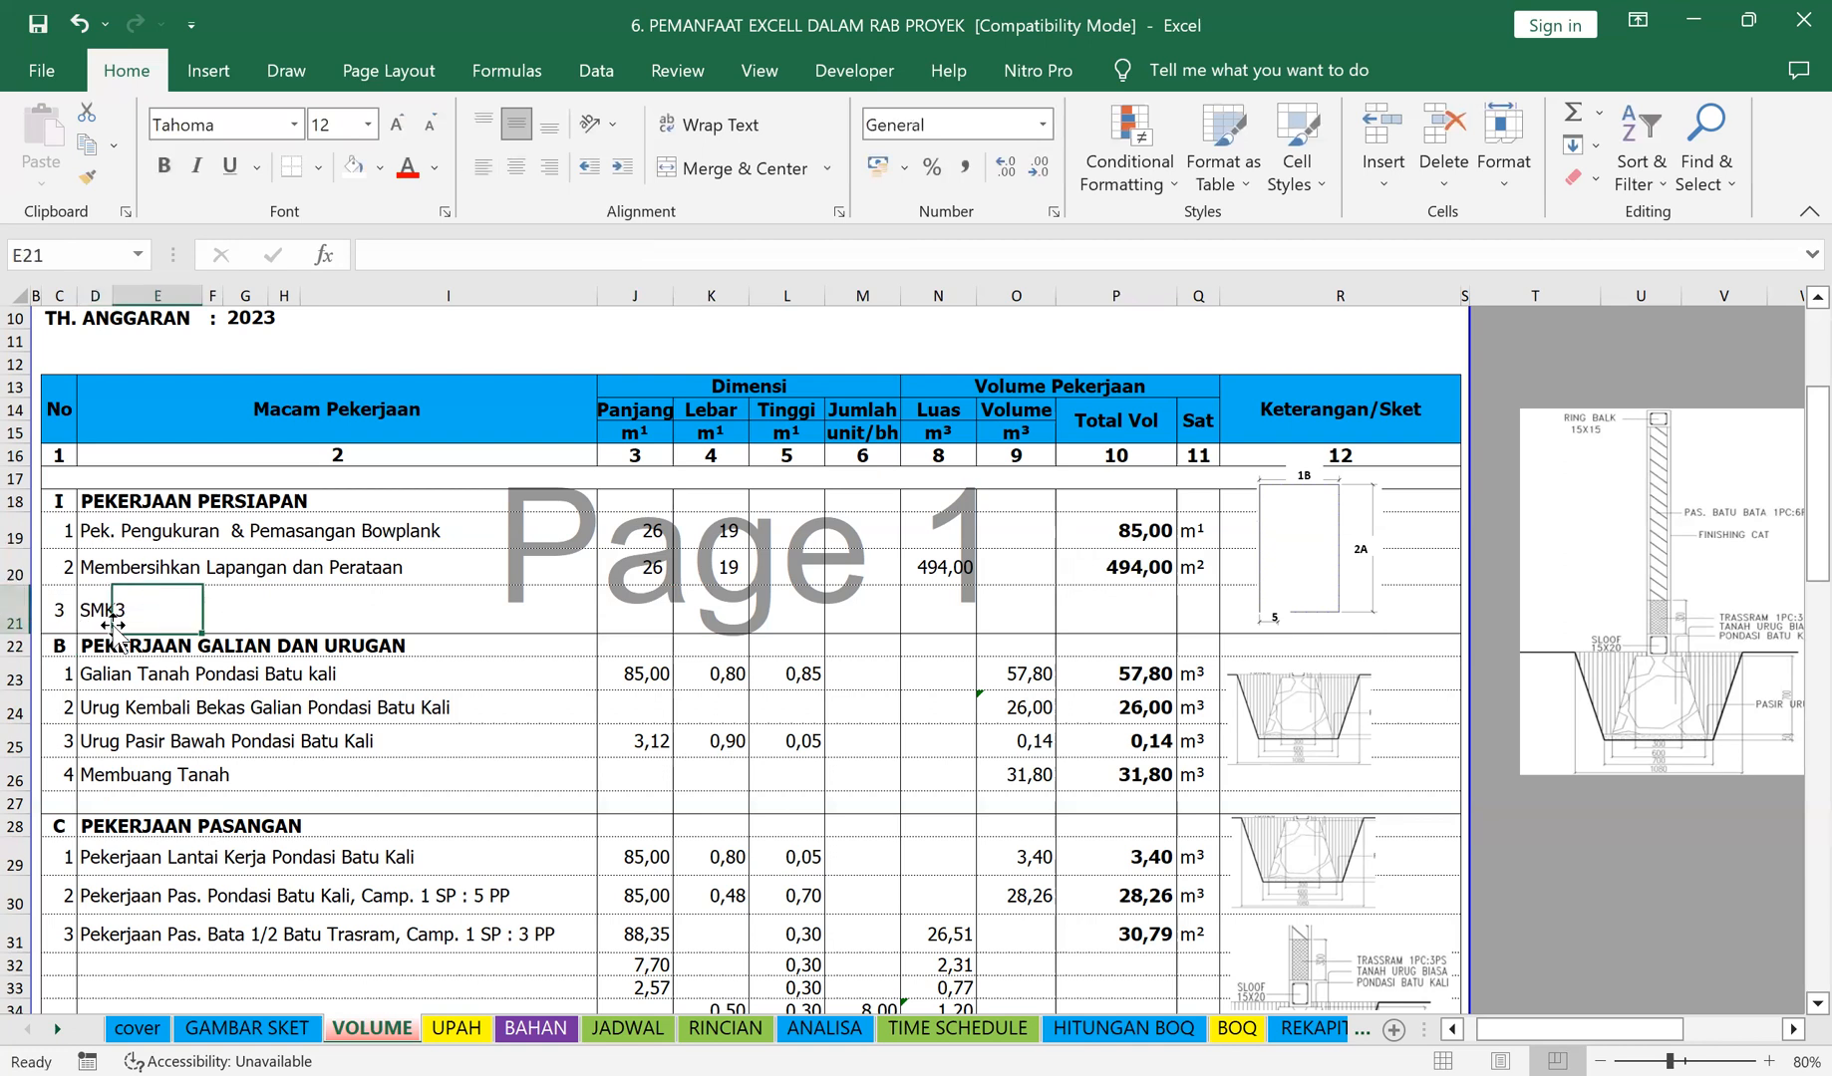
{"action": "left_click", "coordinate": [100, 610]}
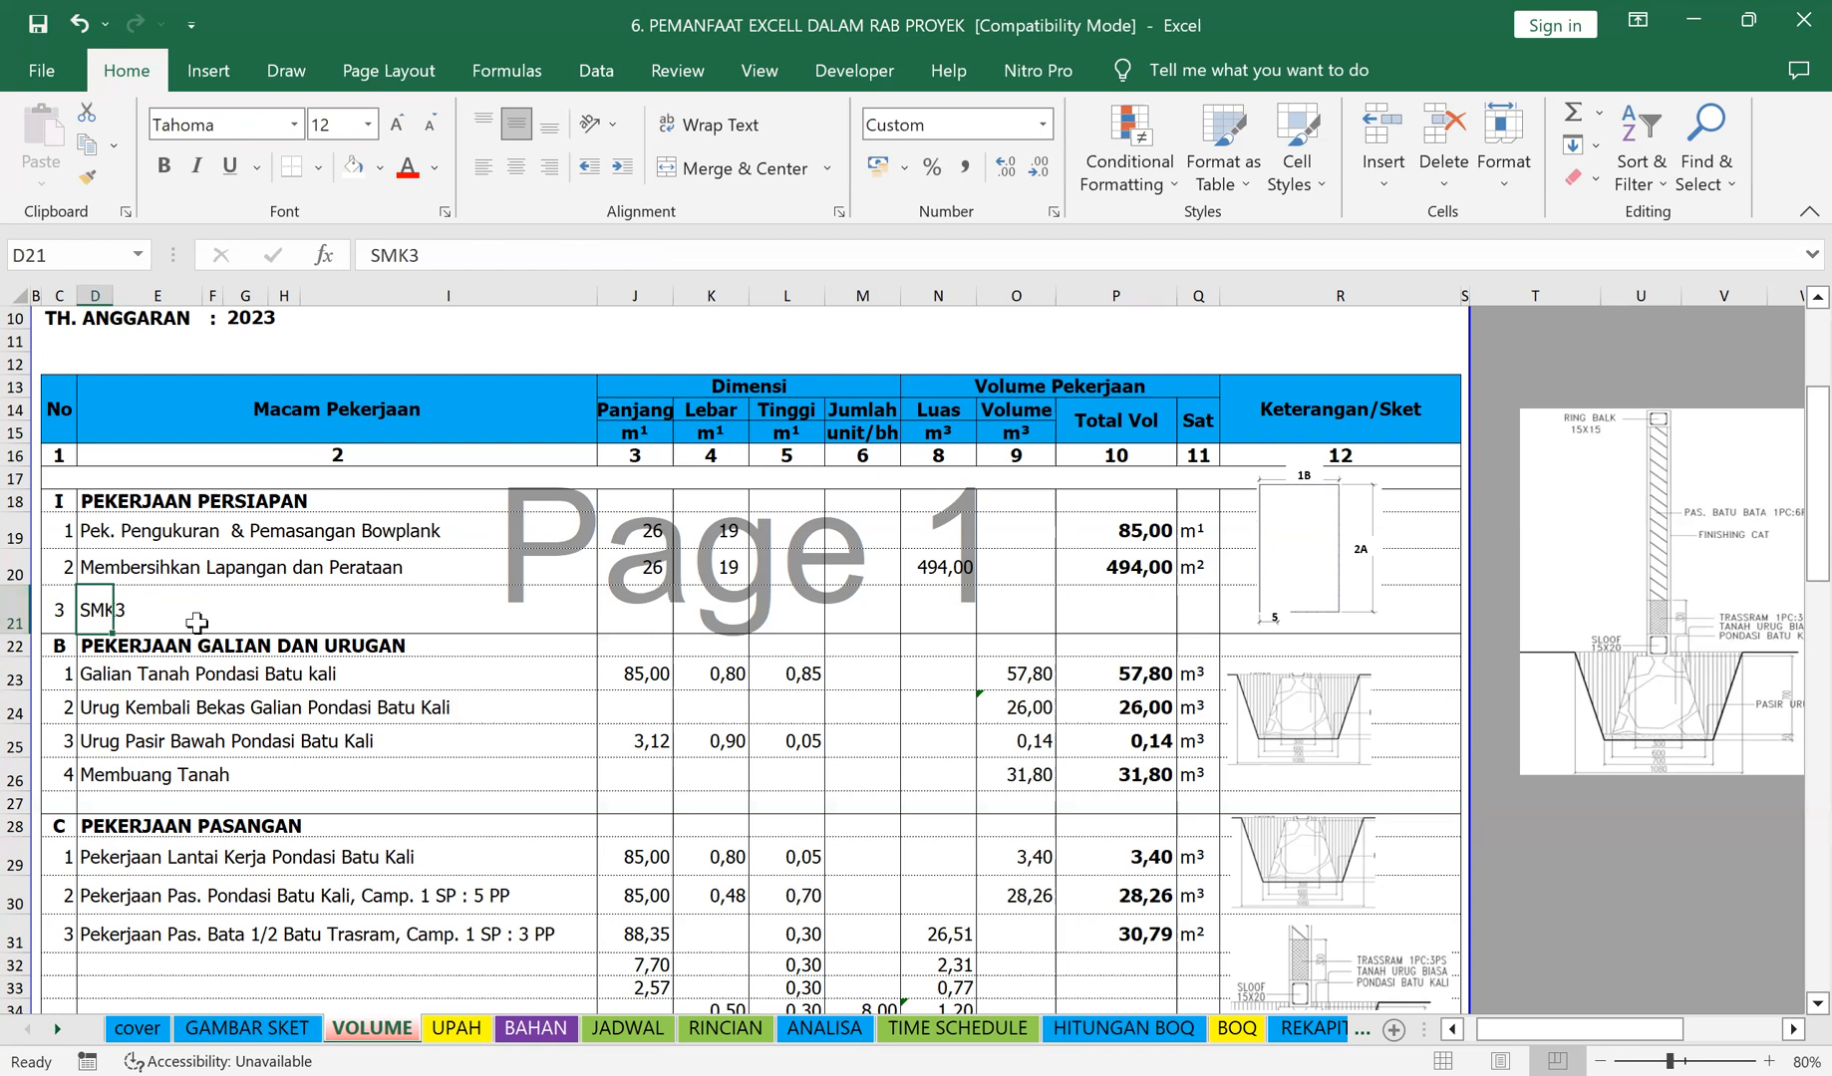
{"action": "left_click", "coordinate": [653, 606]}
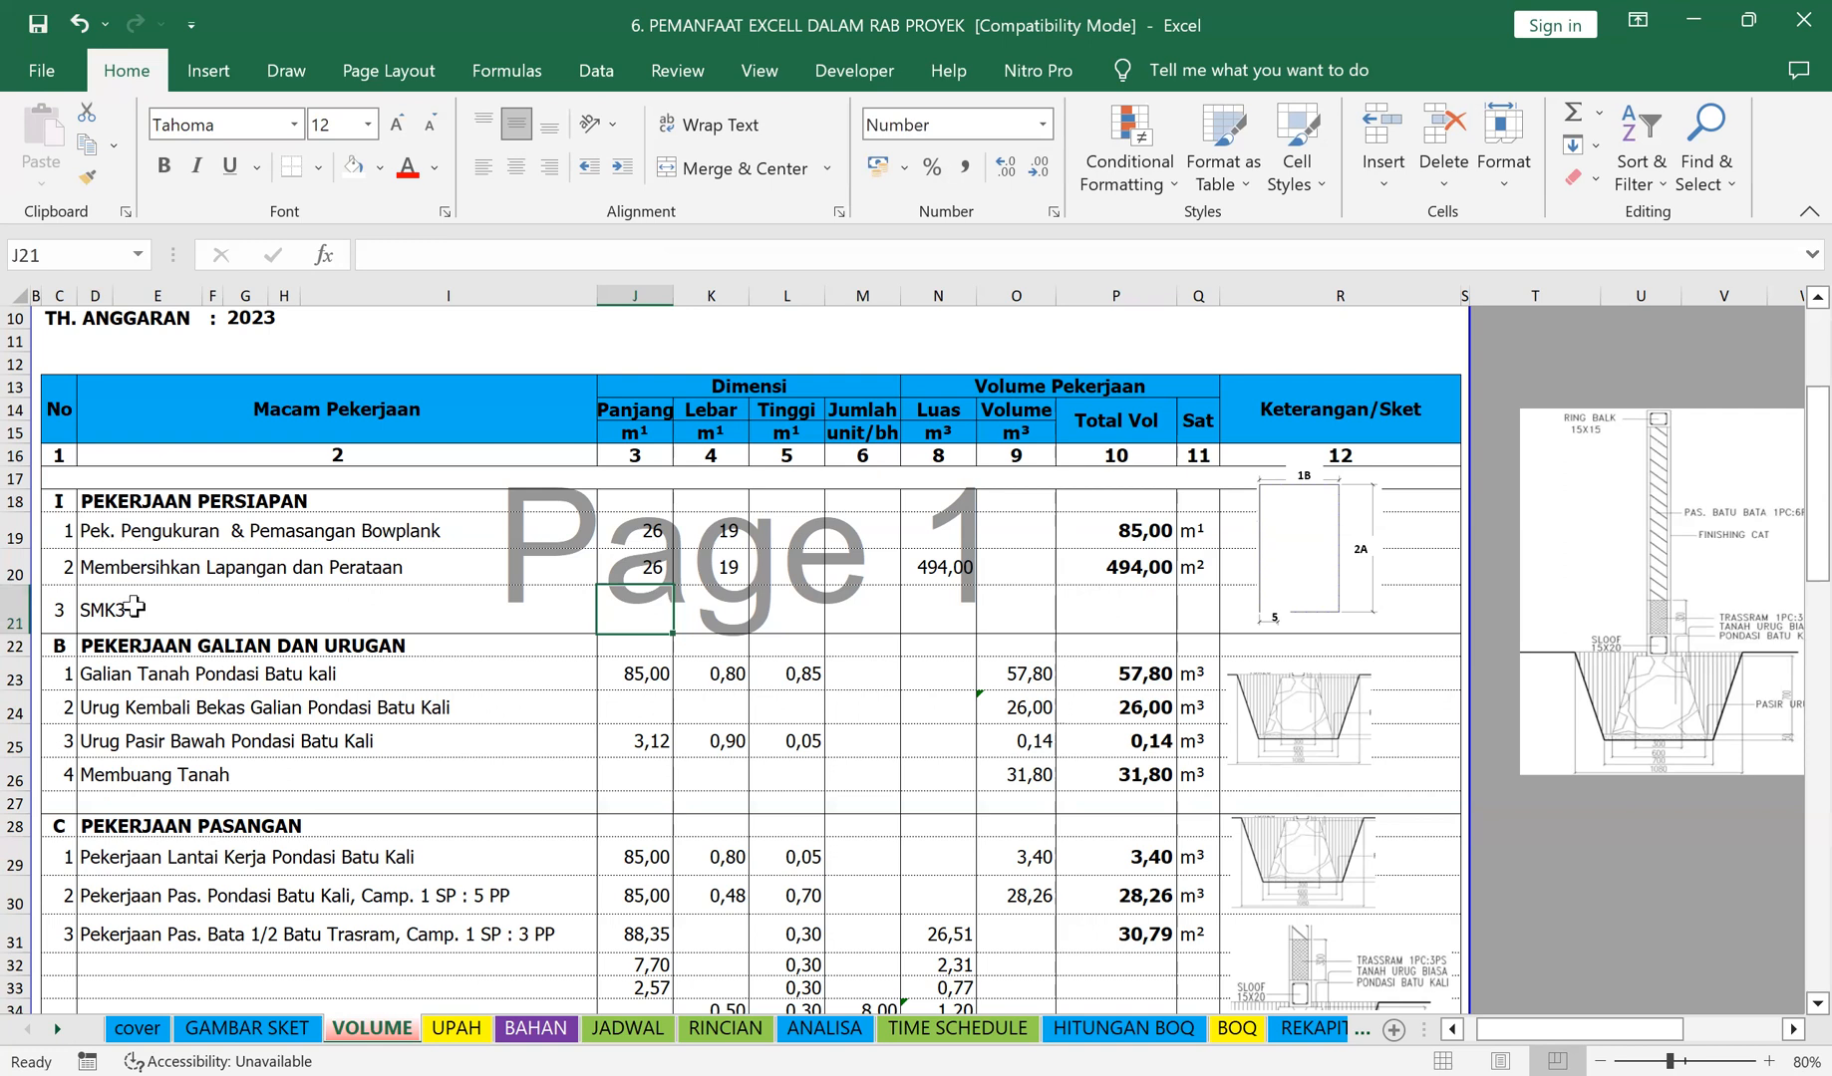
Step: Fill in the SMK3 row with Jumlah 1 in M21, Total Vol 1 in P21 and unit ls in Q21
{"action": "left_click", "coordinate": [872, 617]}
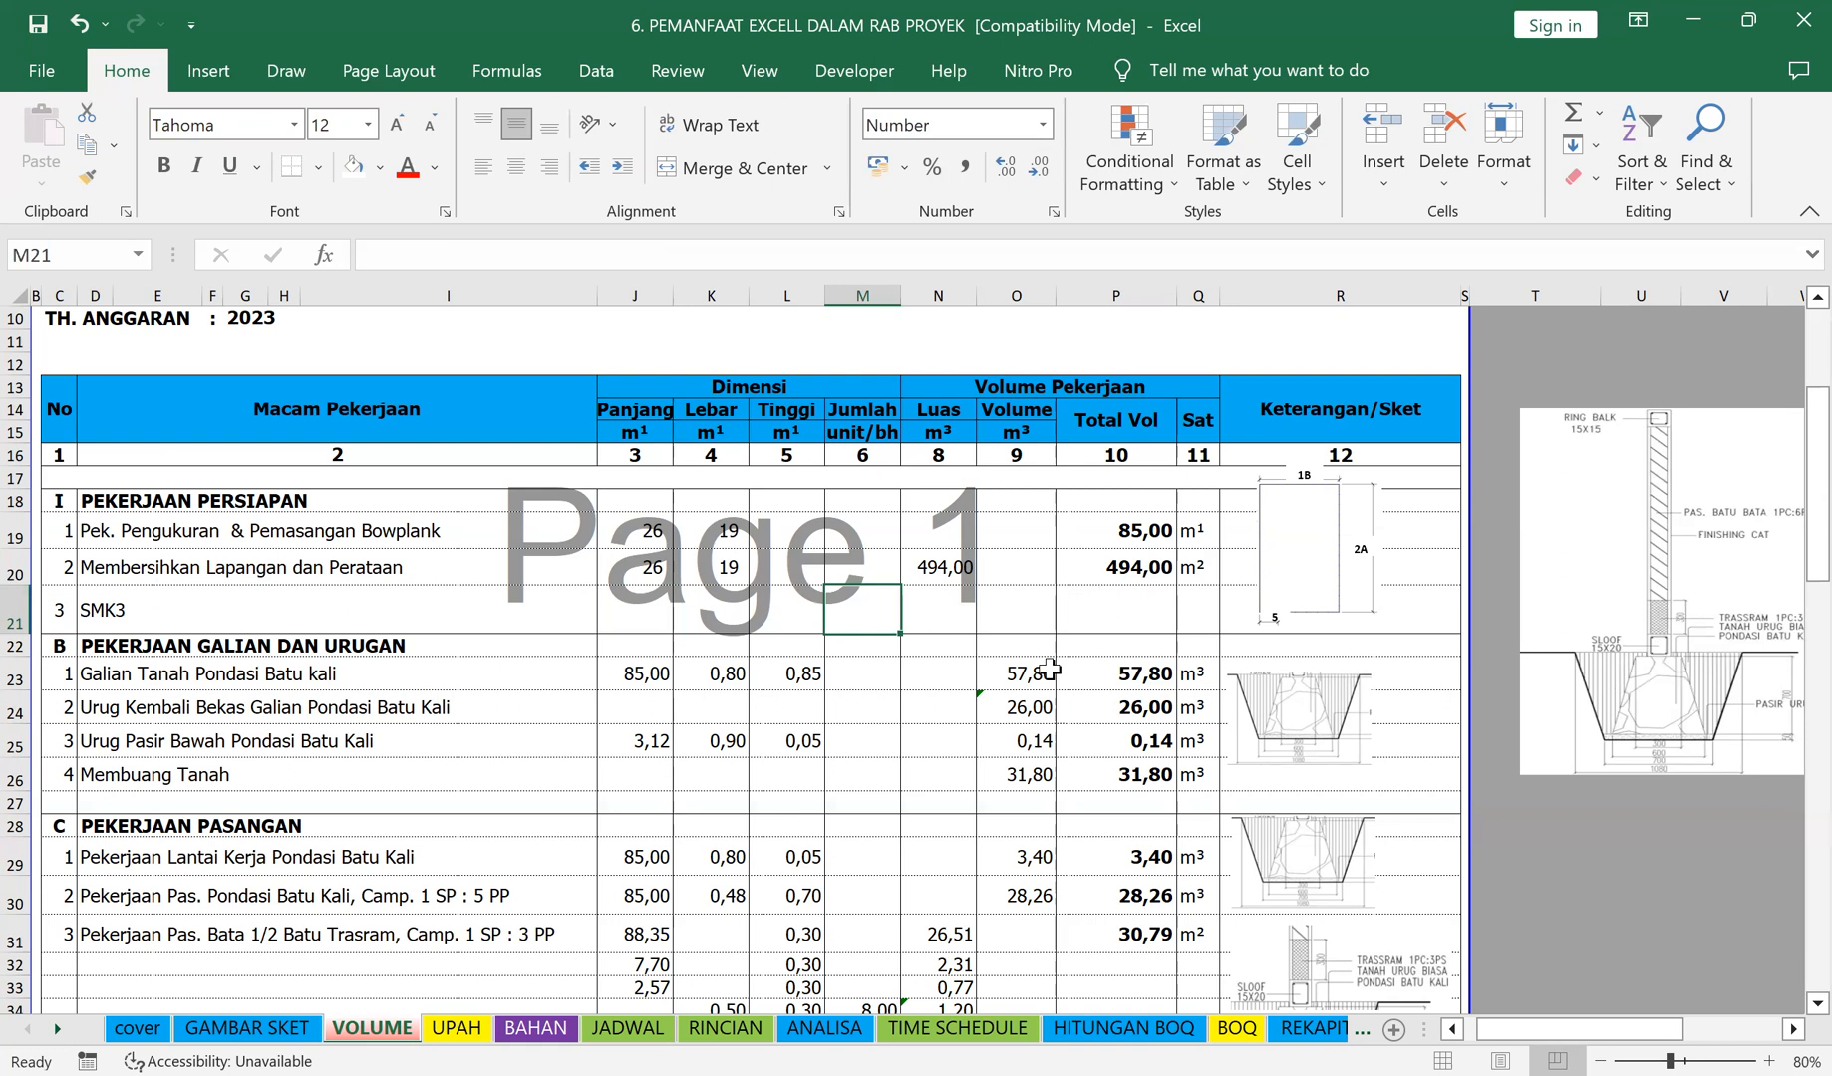
{"action": "type", "text": "1"}
{"action": "key", "text": "Tab"}
{"action": "key", "text": "Right"}
{"action": "key", "text": "Right"}
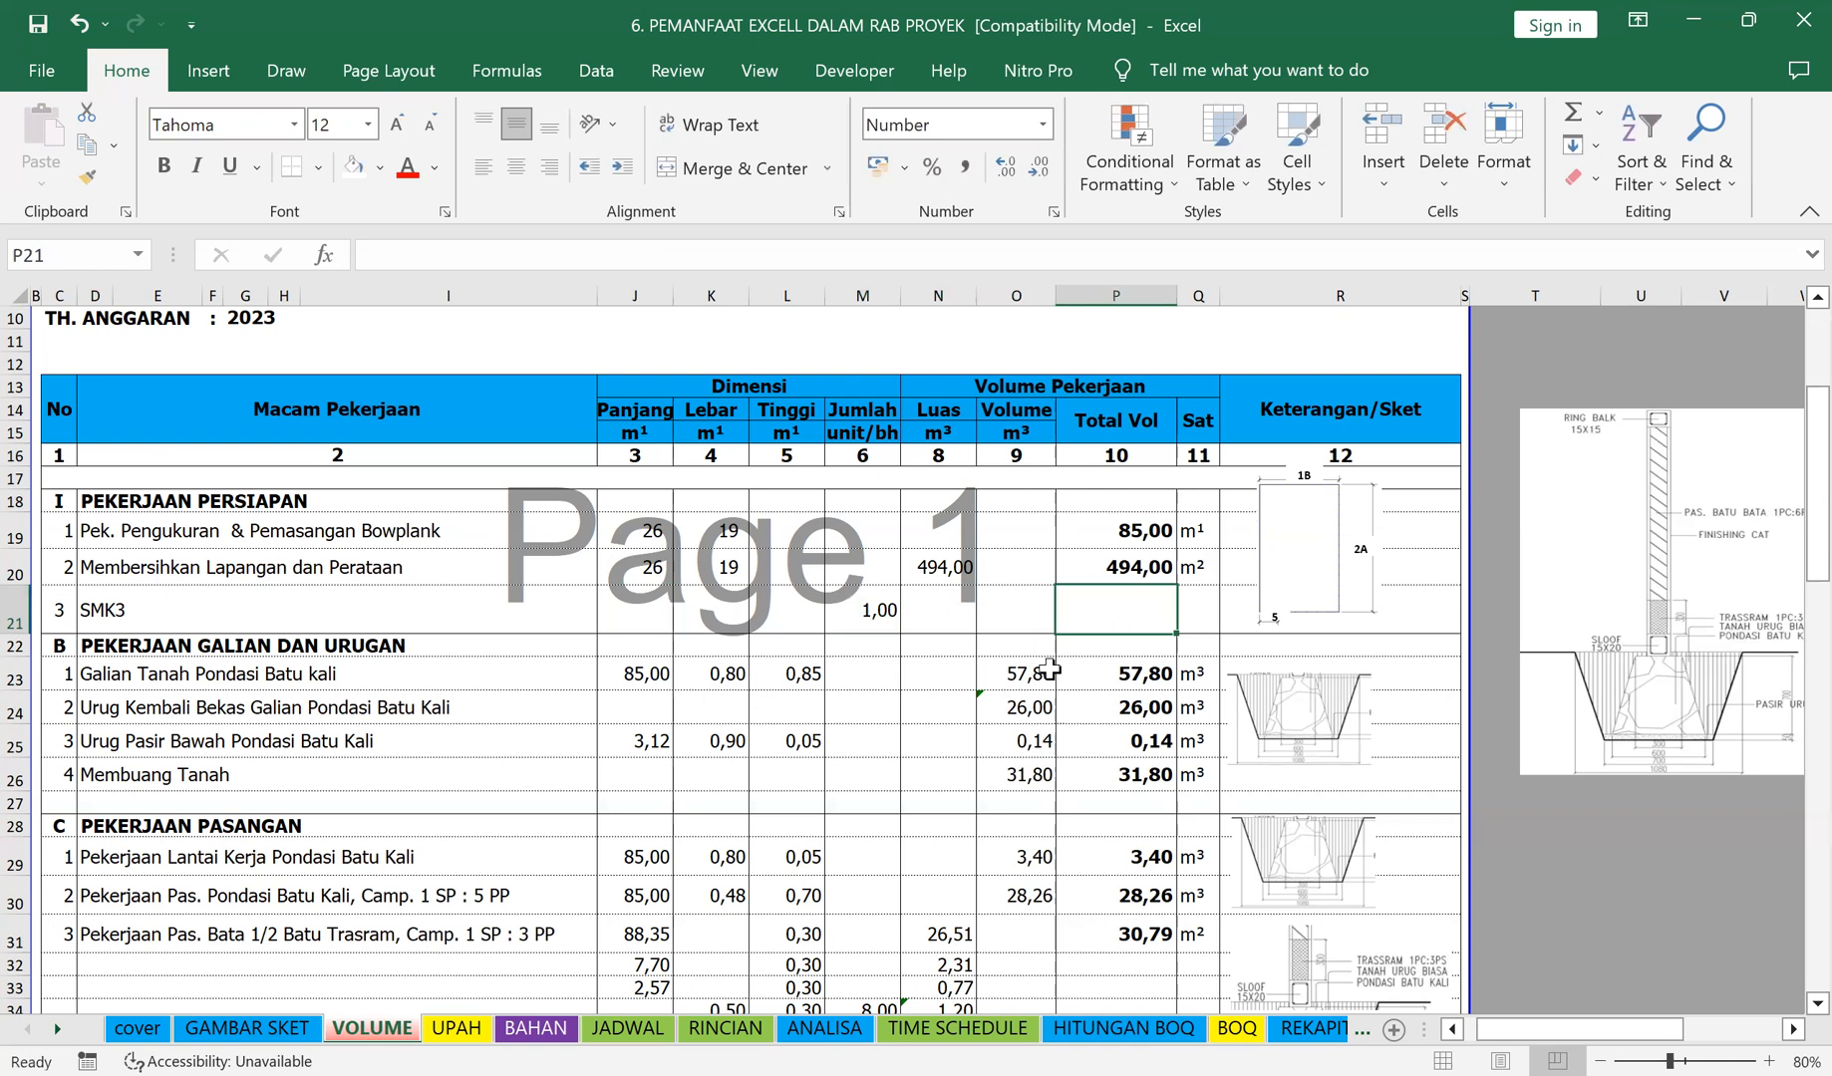
{"action": "type", "text": "1"}
{"action": "key", "text": "Right"}
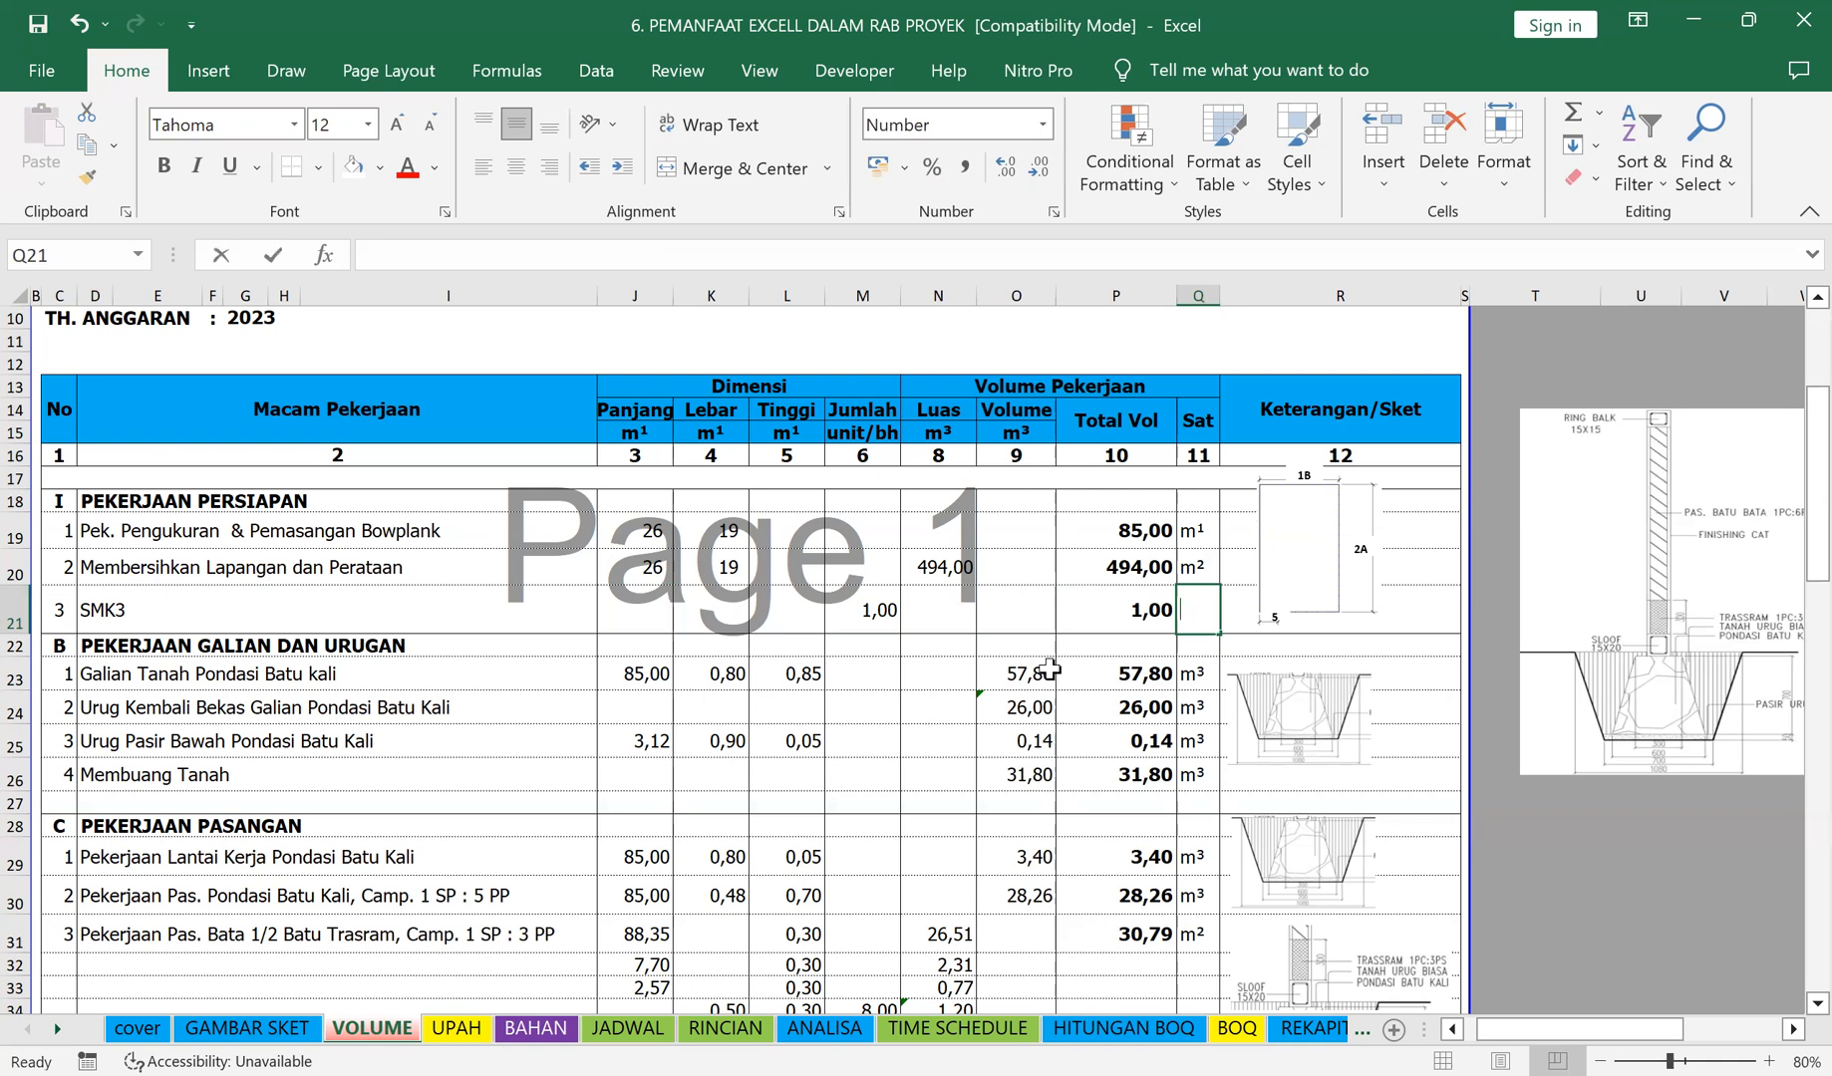
{"action": "type", "text": "l"}
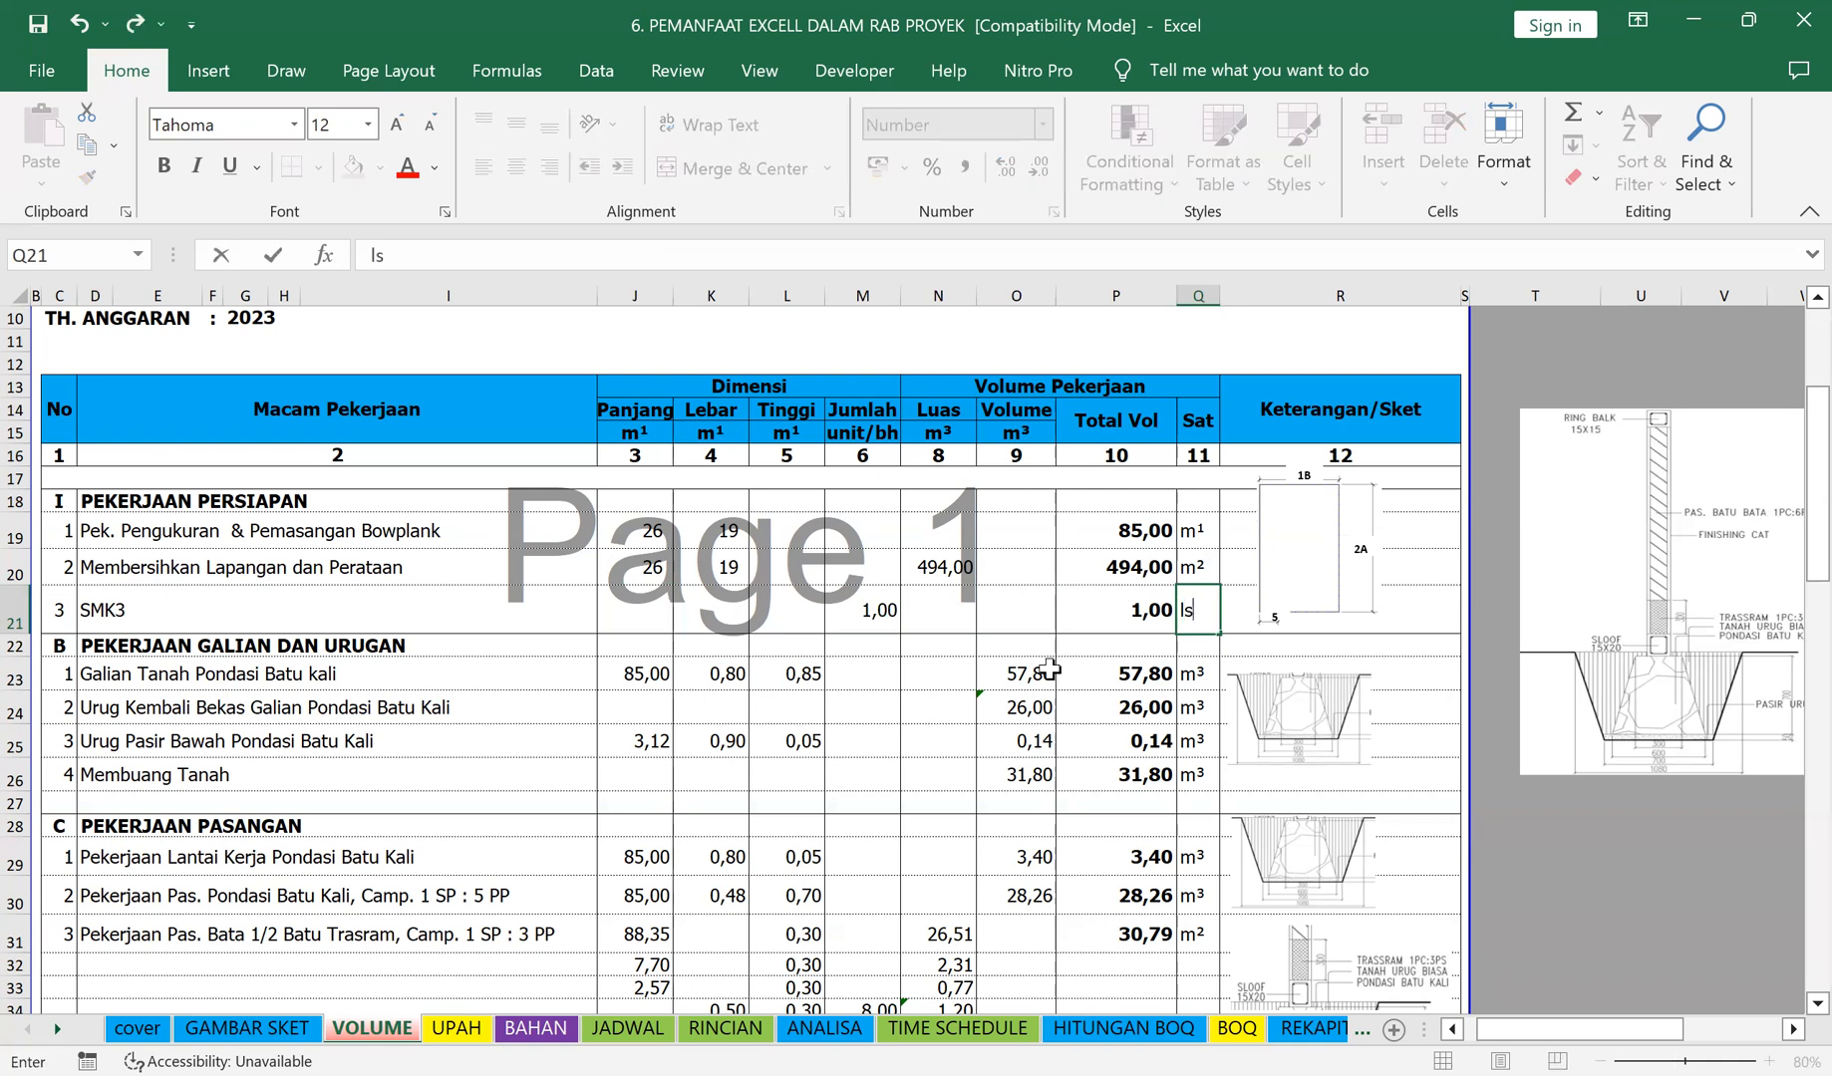
{"action": "type", "text": "s"}
{"action": "left_click", "coordinate": [1421, 736]}
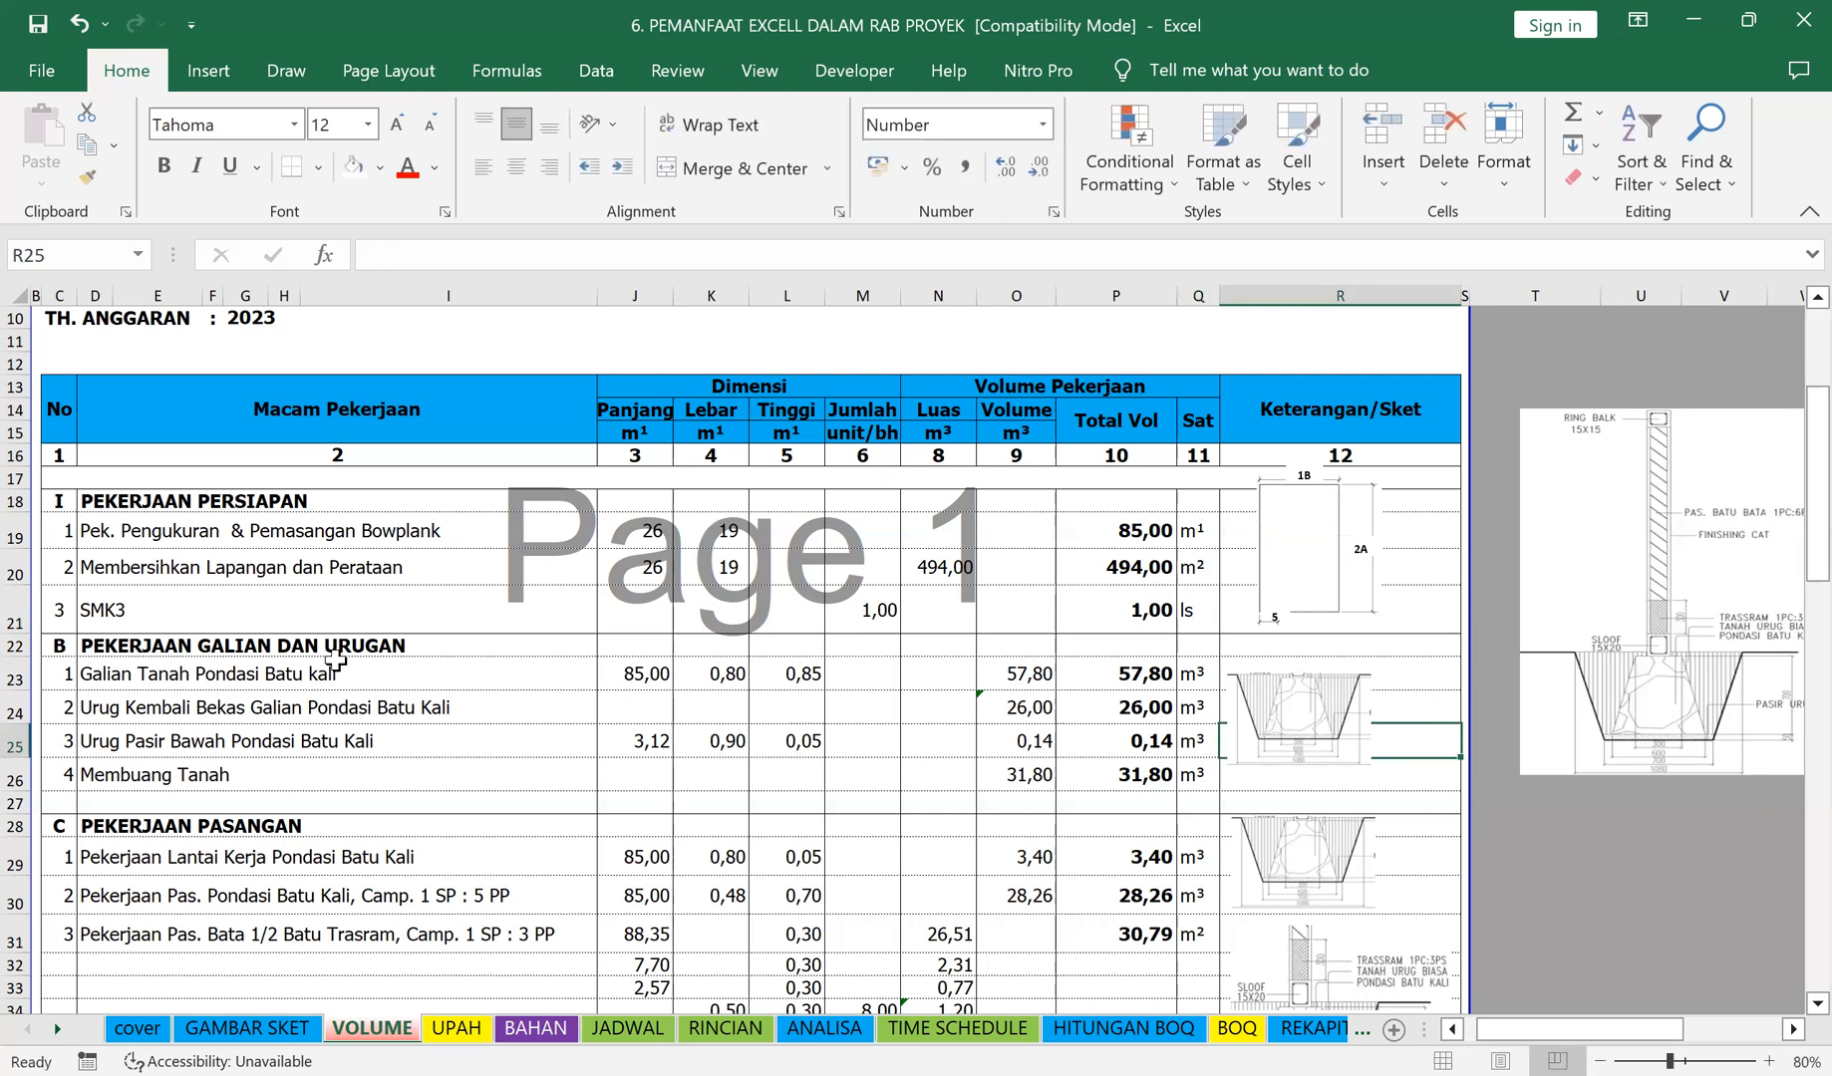
{"action": "left_click", "coordinate": [62, 646]}
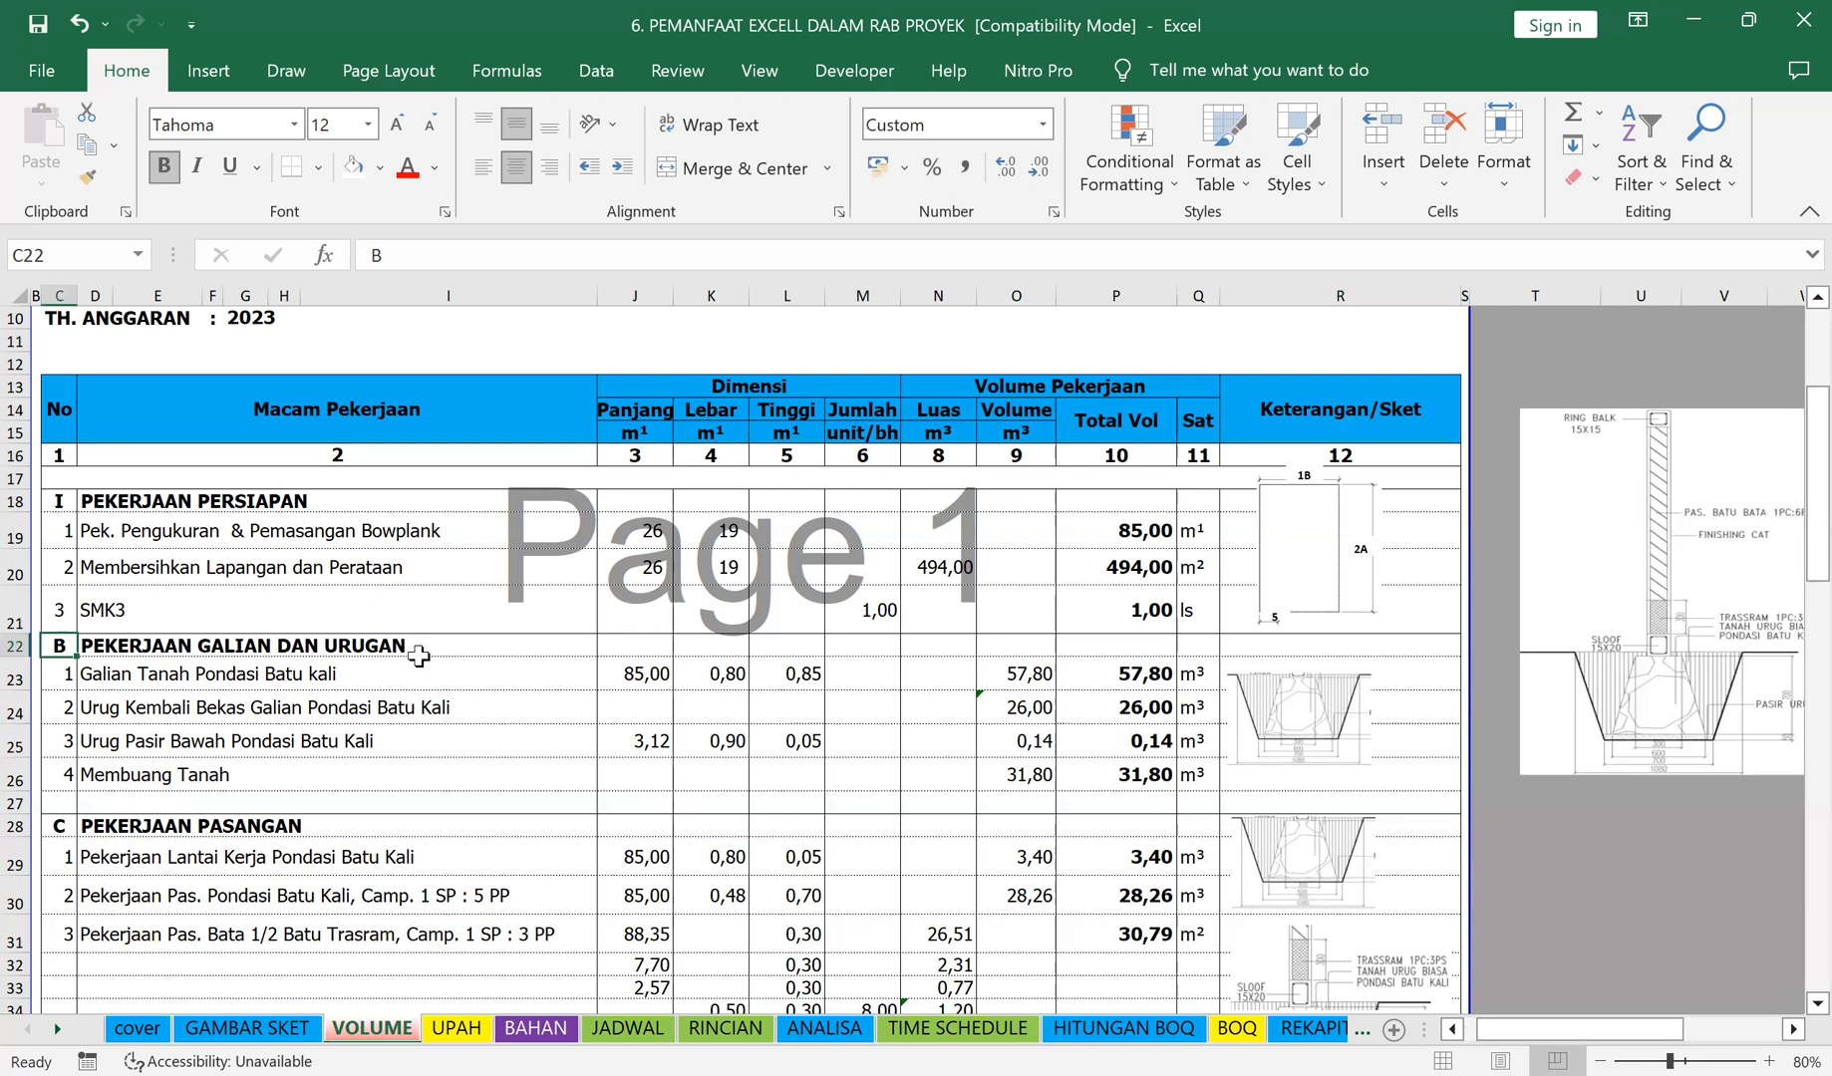
{"action": "left_click", "coordinate": [1248, 675]}
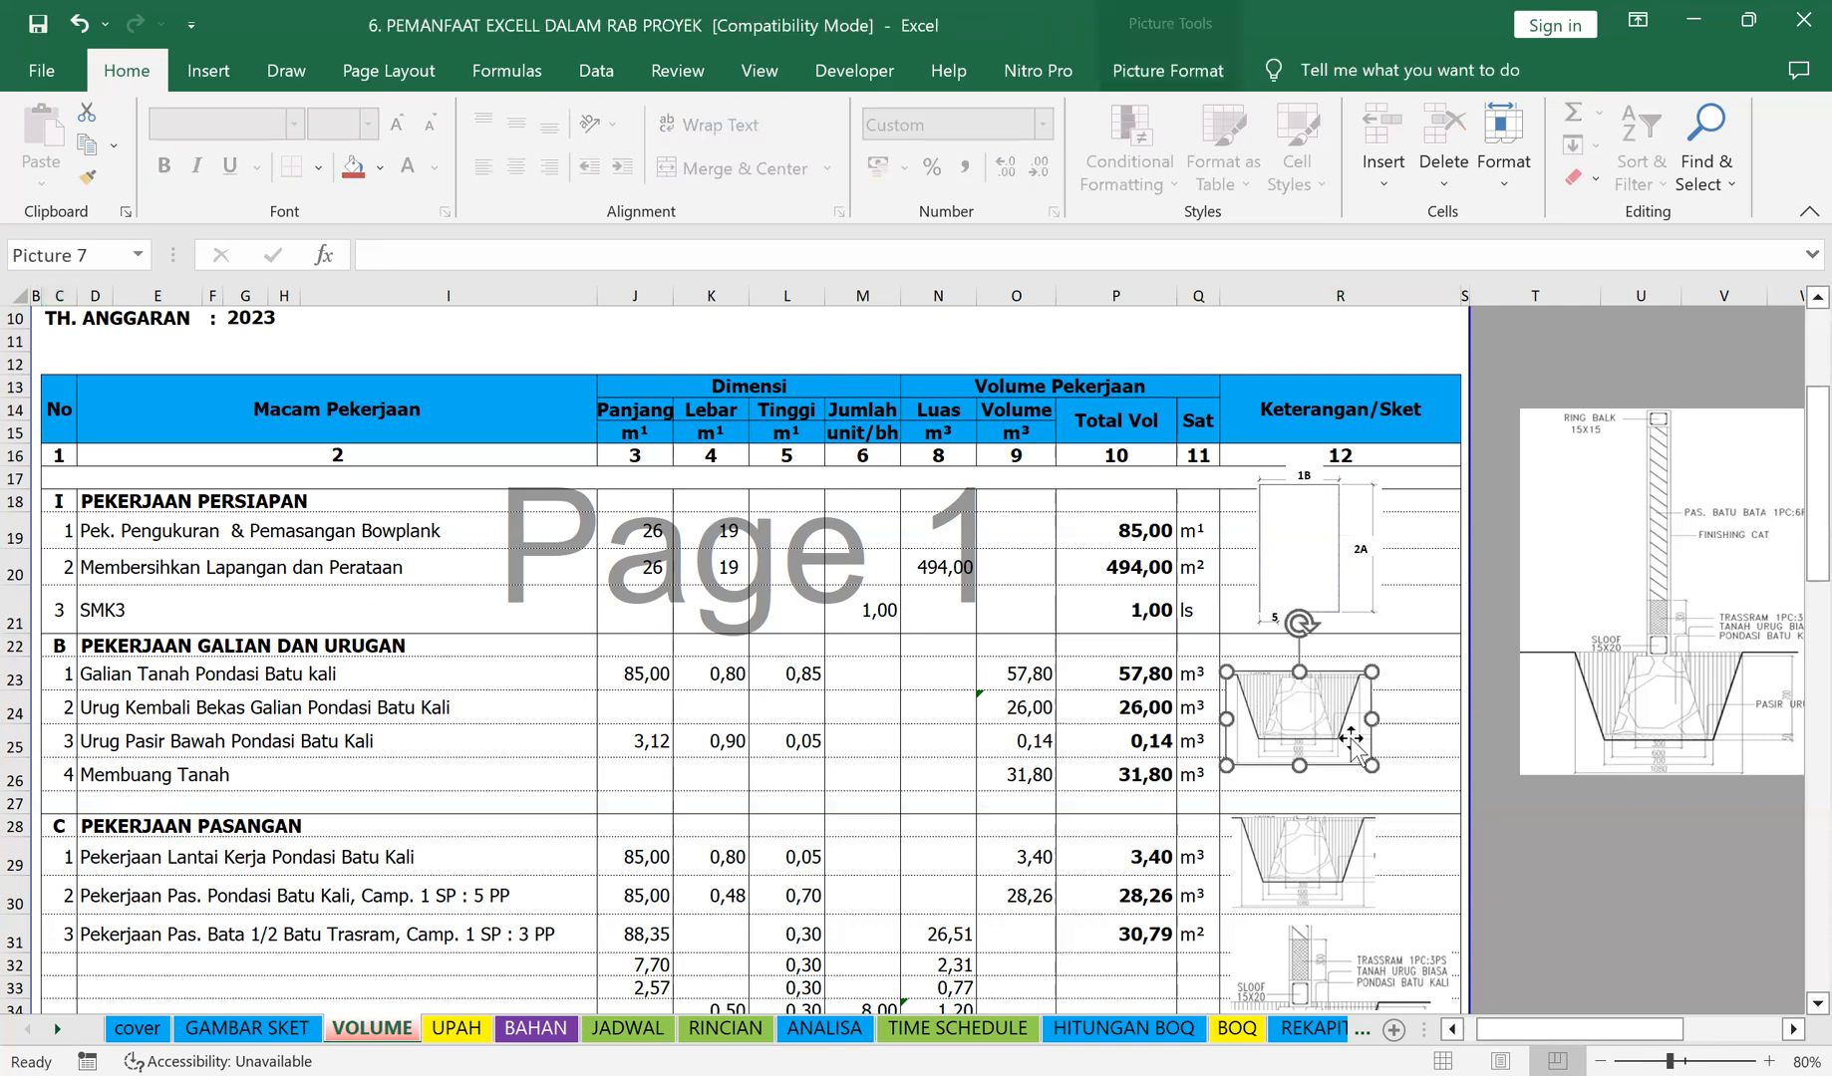
{"action": "key", "text": "Escape"}
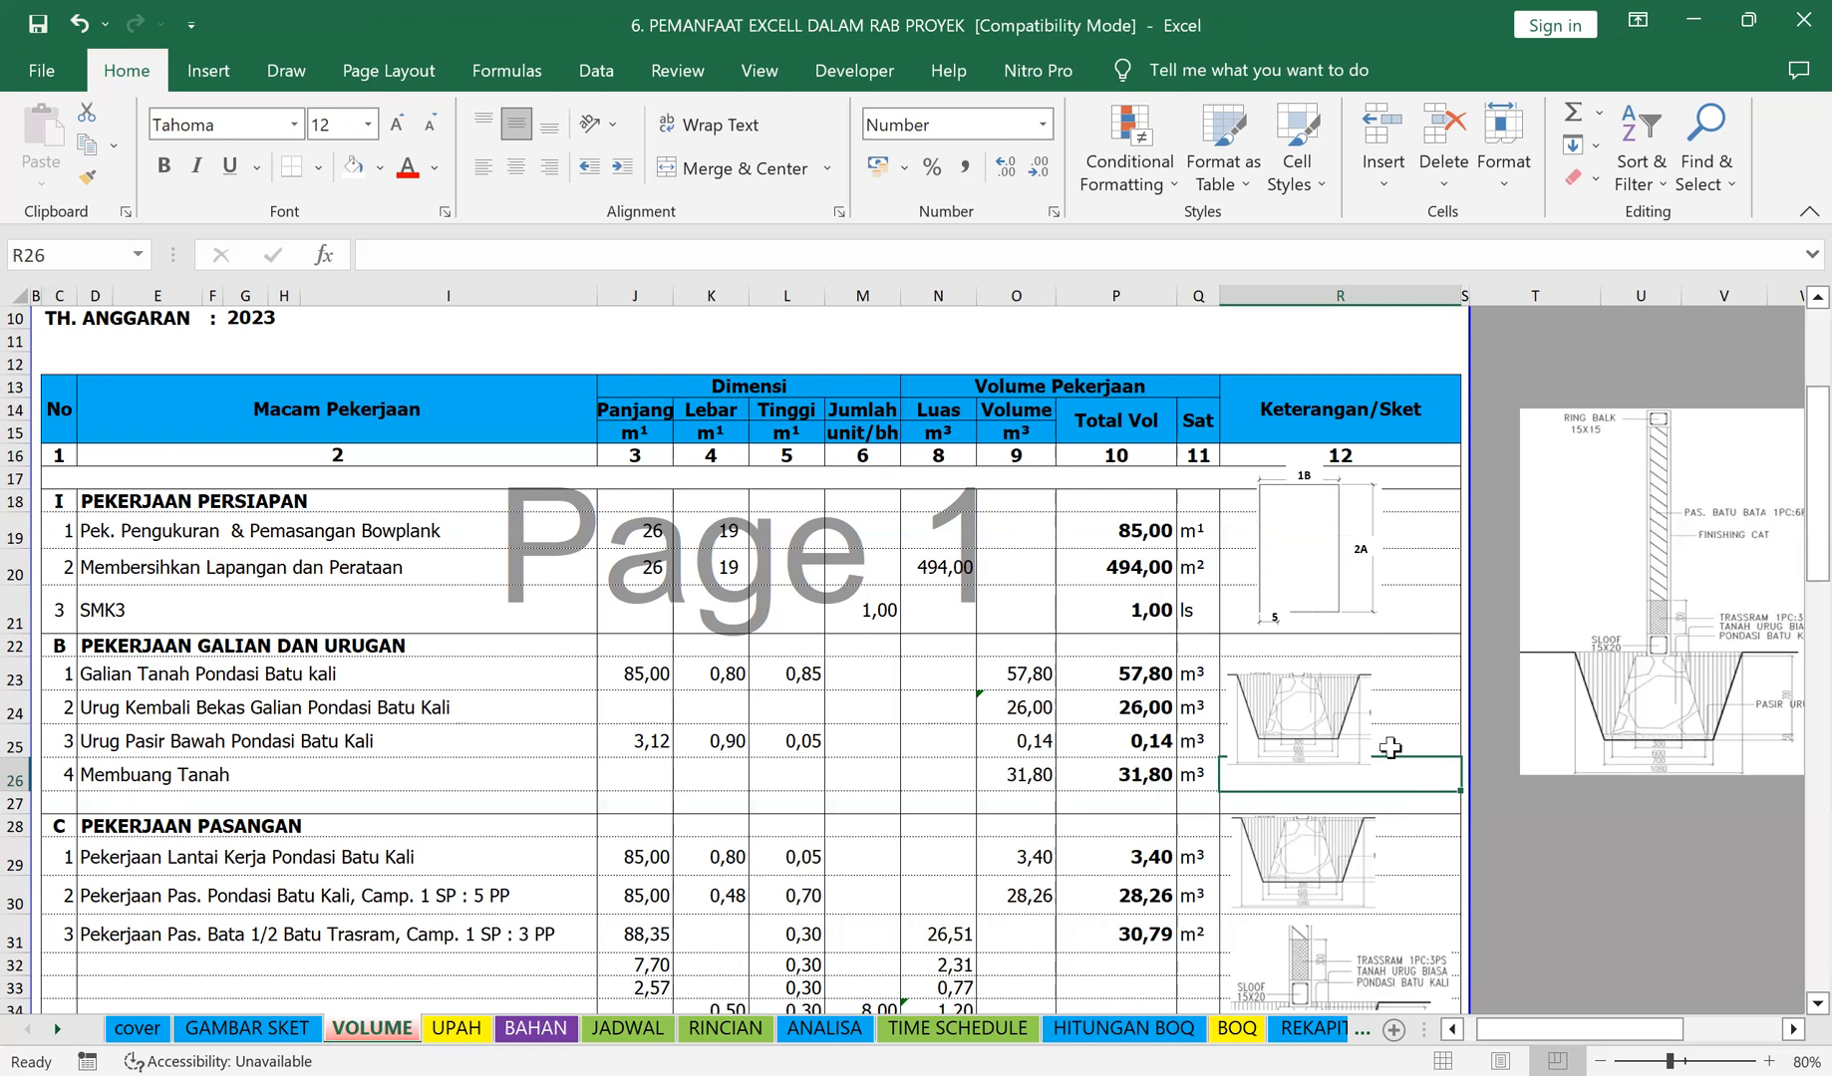
Step: Link the Panjang of Galian Tanah Pondasi Batu kali in J23 to the Bowplank Total Vol with =P19
{"action": "left_click", "coordinate": [638, 683]}
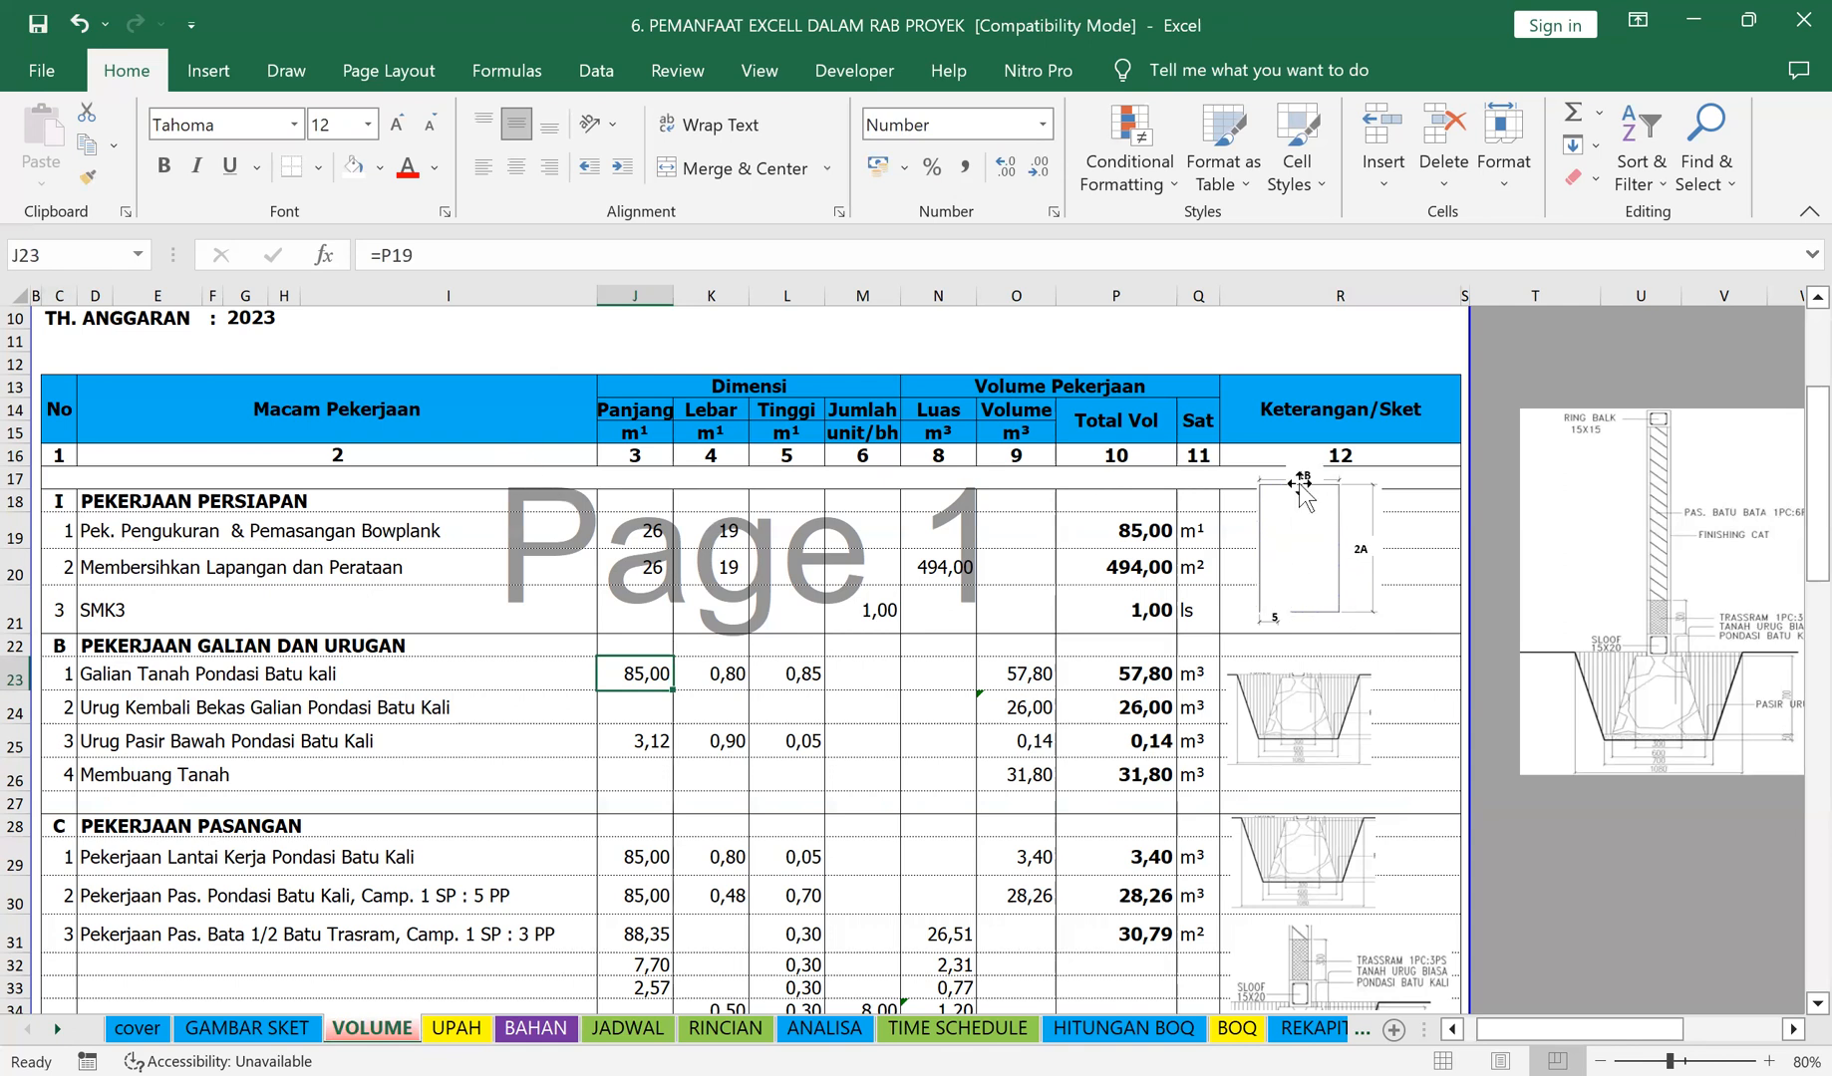
{"action": "type", "text": "="}
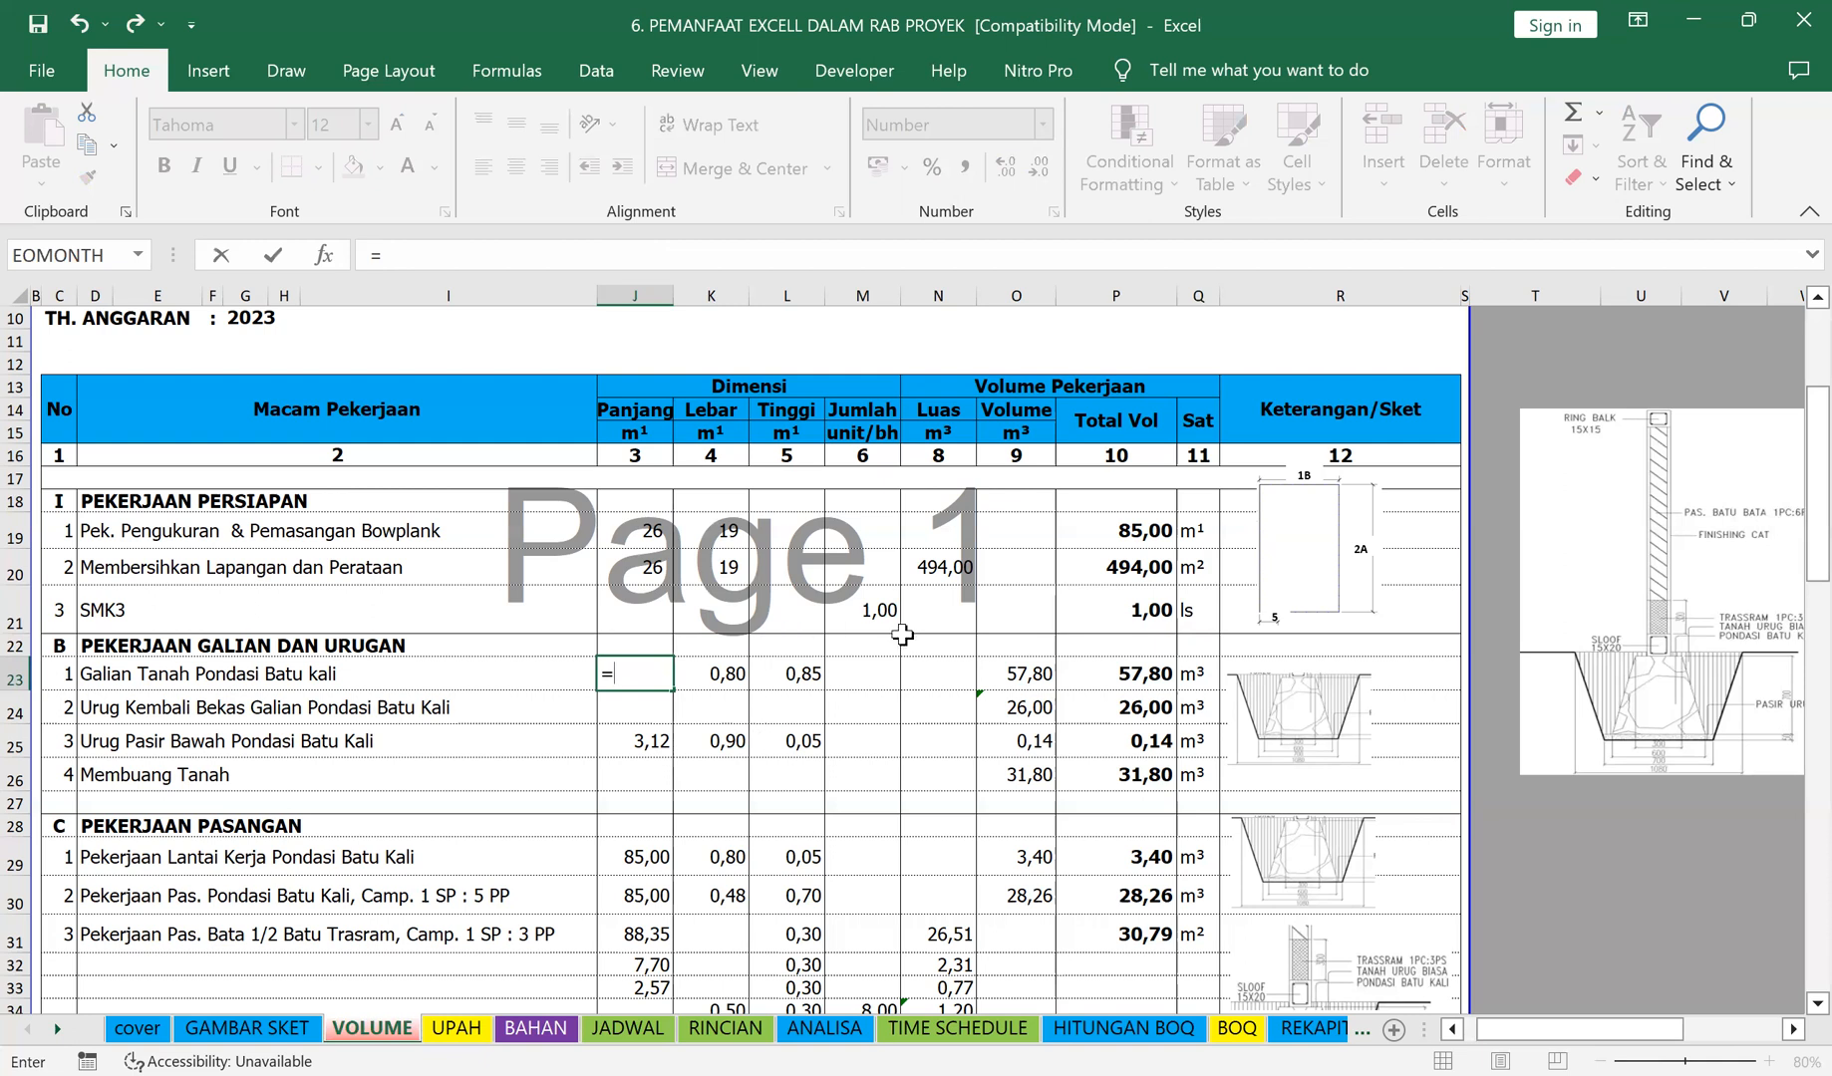
{"action": "left_click", "coordinate": [1141, 527]}
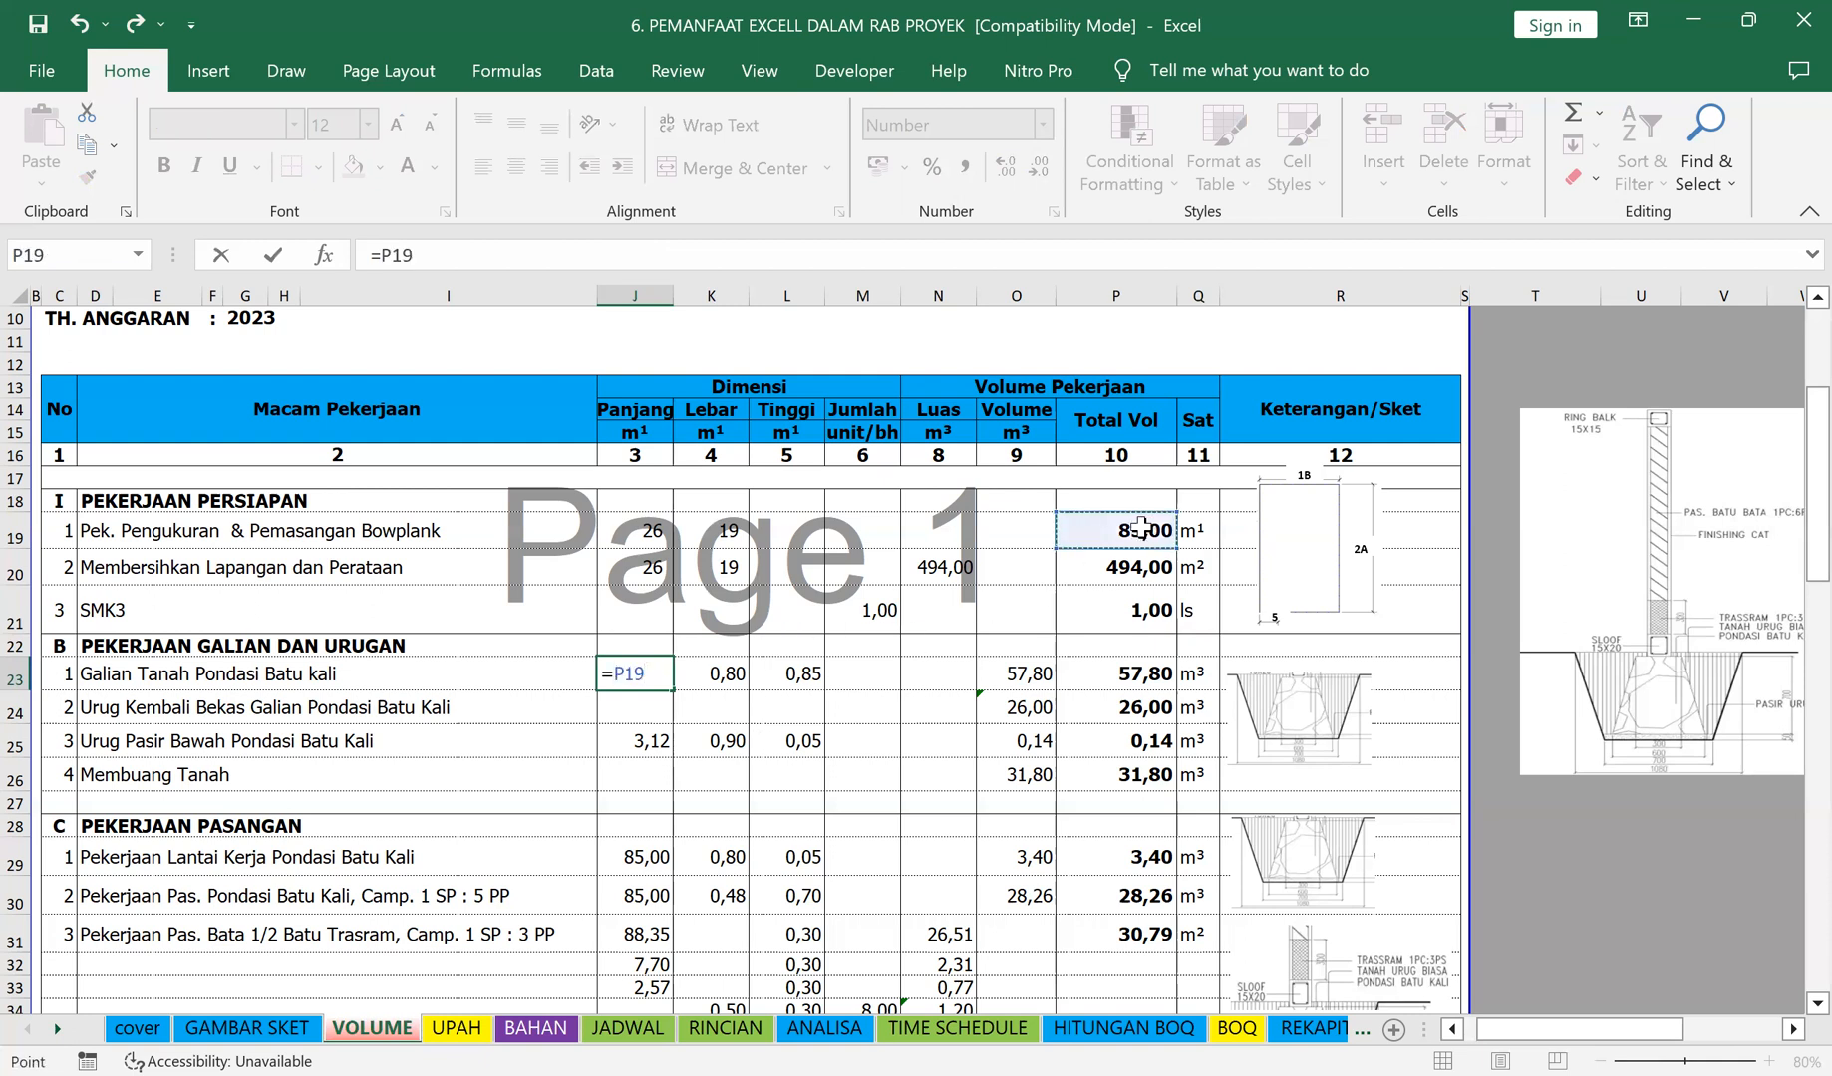
{"action": "key", "text": "Return"}
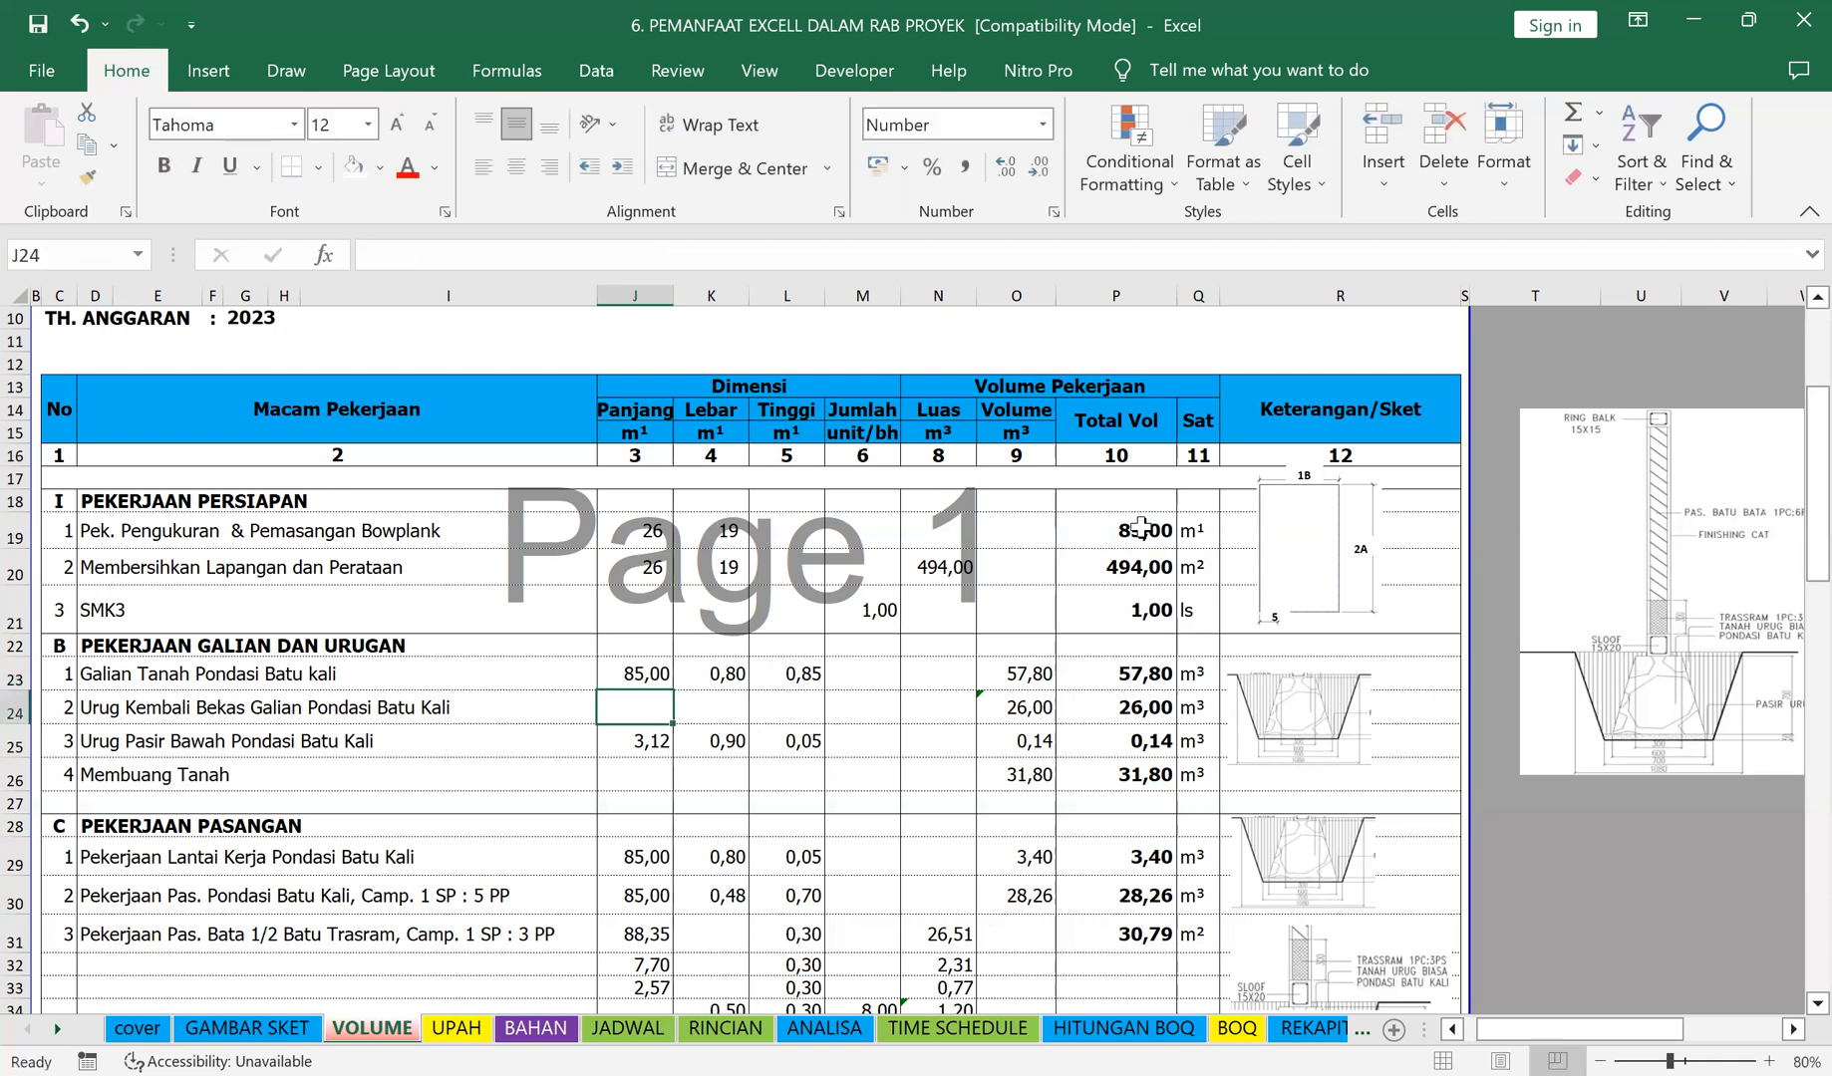
Step: Calculate the average Lebar of Galian Tanah Pondasi Batu kali in K23 with =0,5*(1+0,8)
{"action": "left_click", "coordinate": [709, 671]}
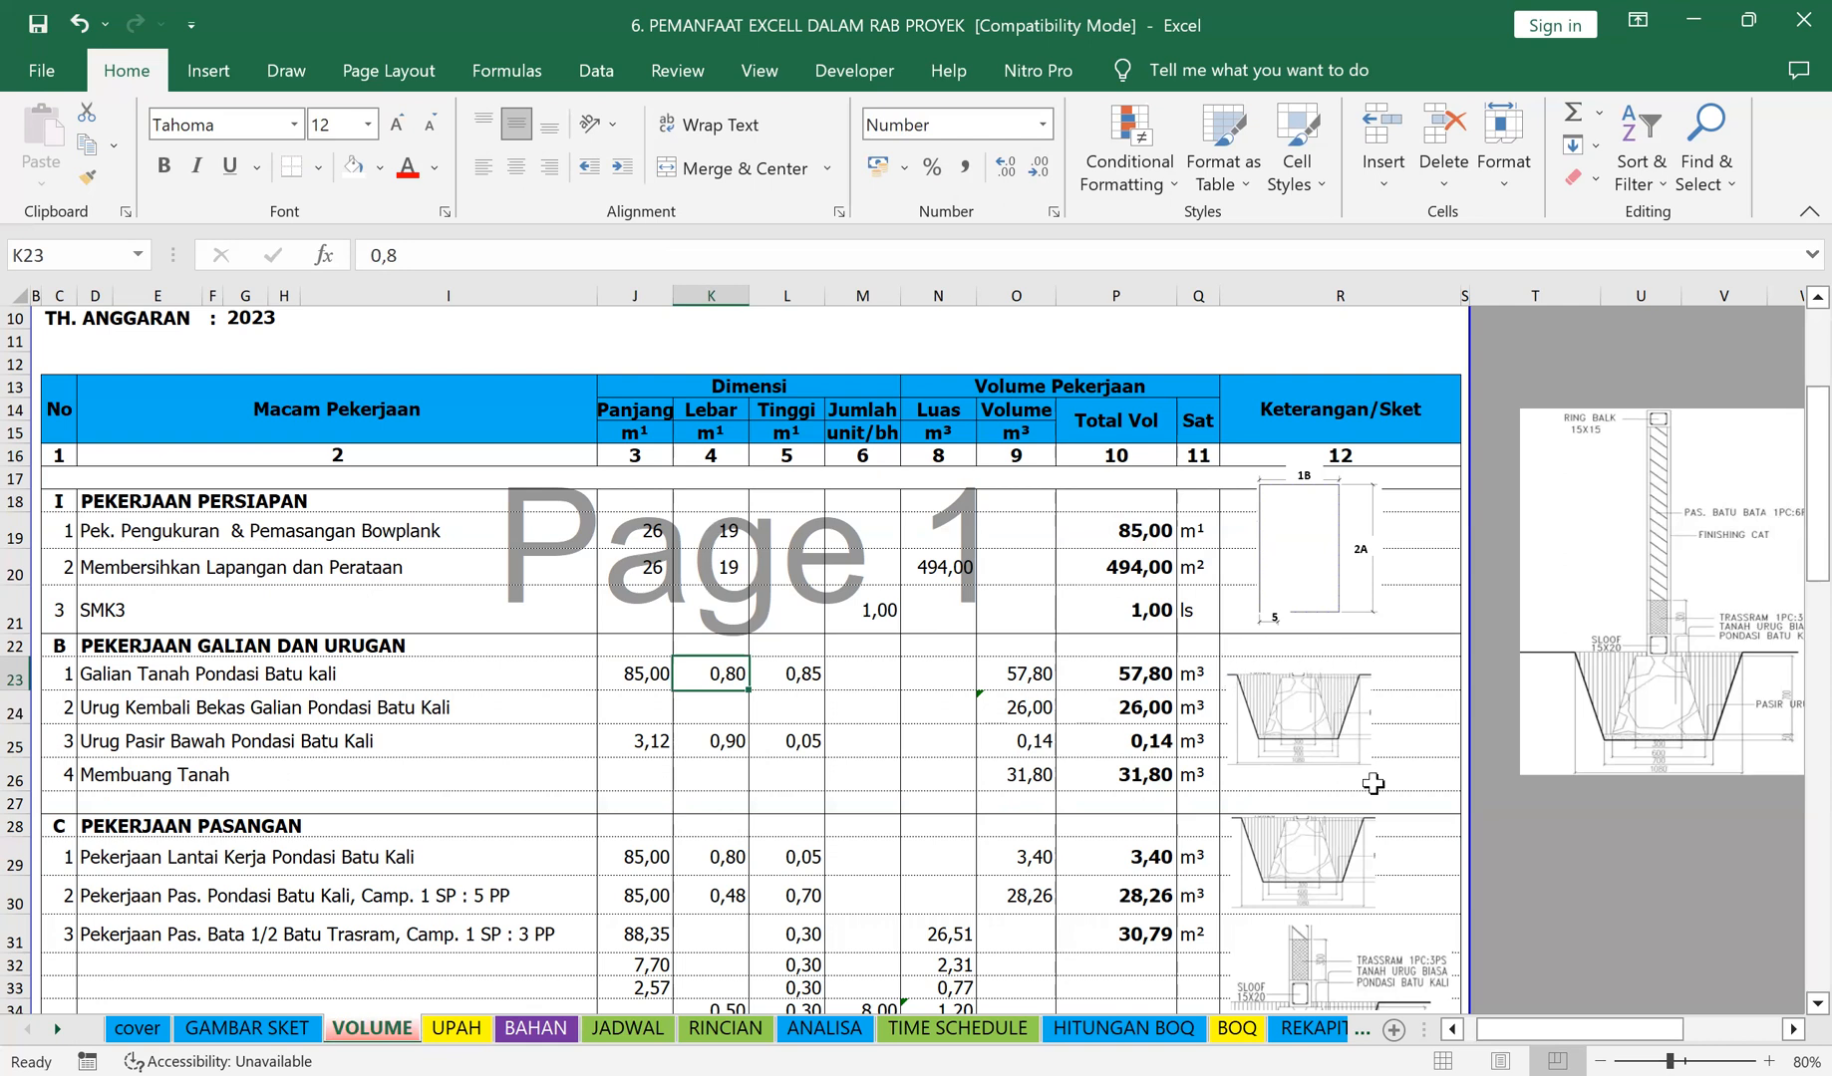
{"action": "type", "text": "="}
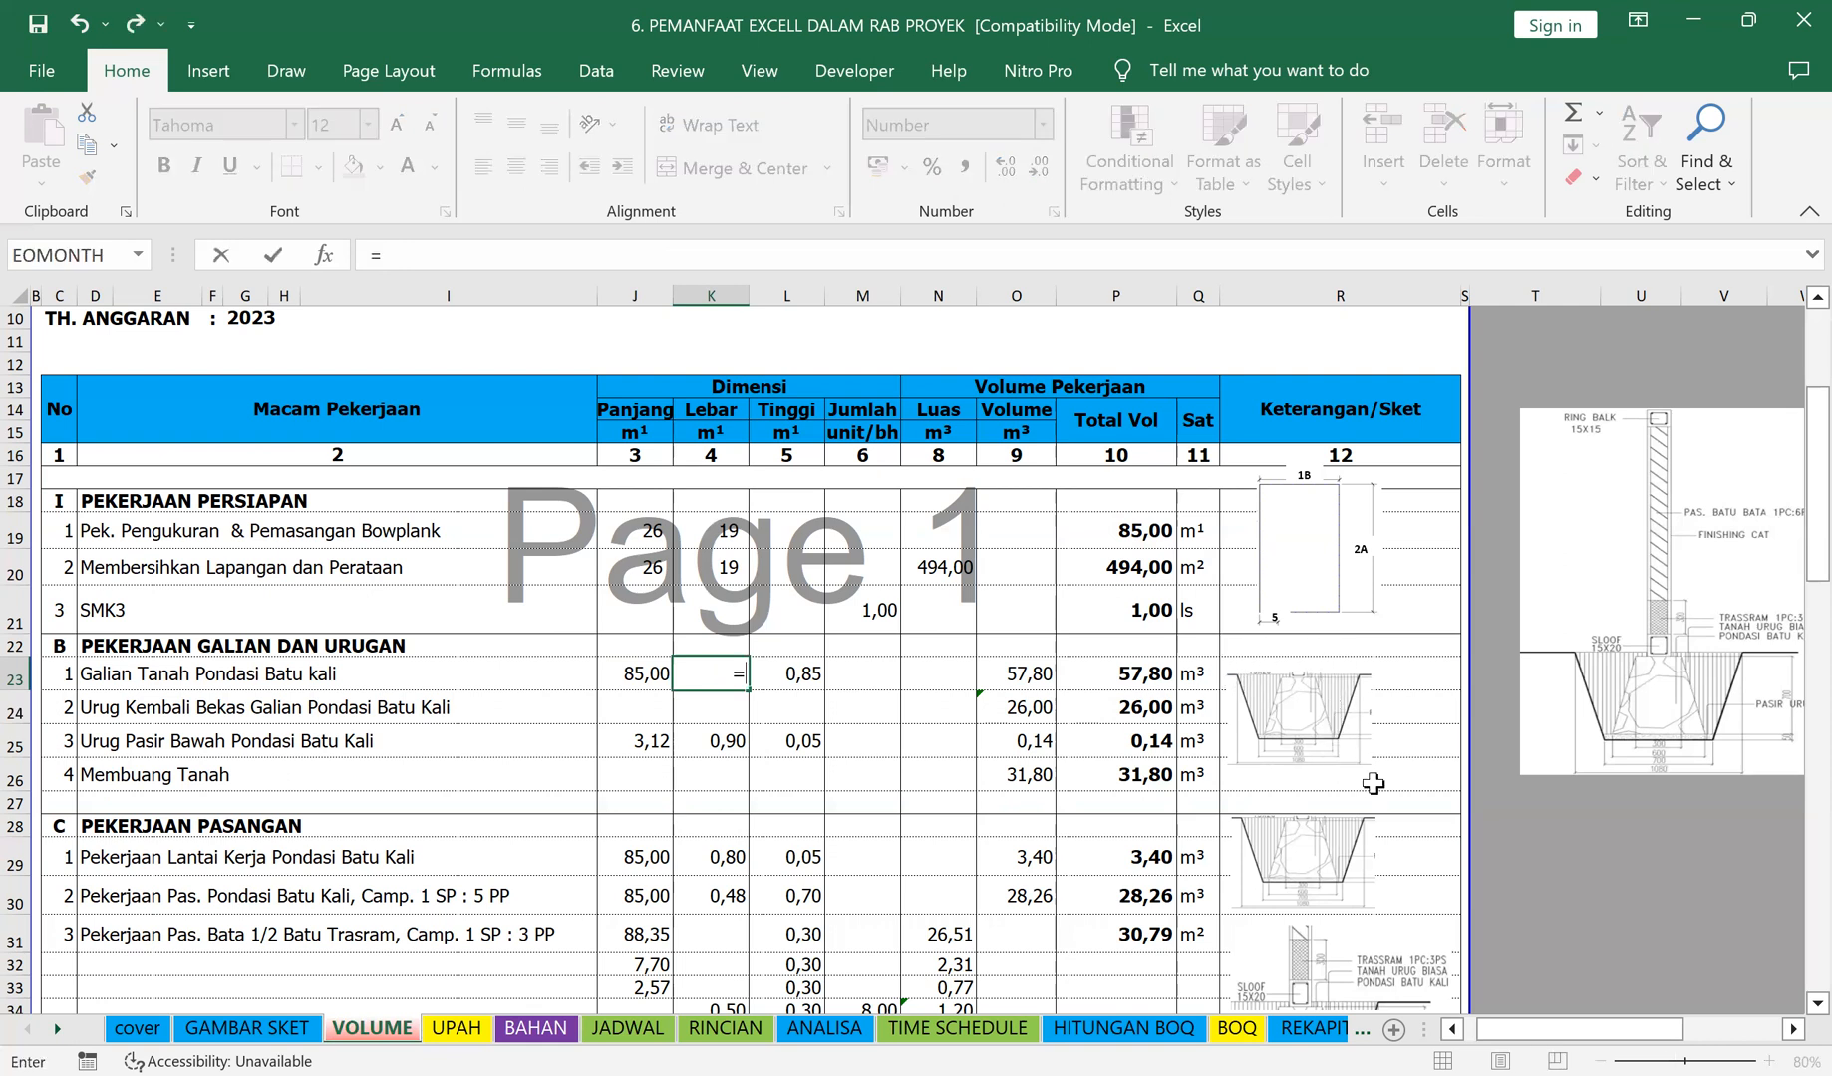
{"action": "type", "text": "0,5("}
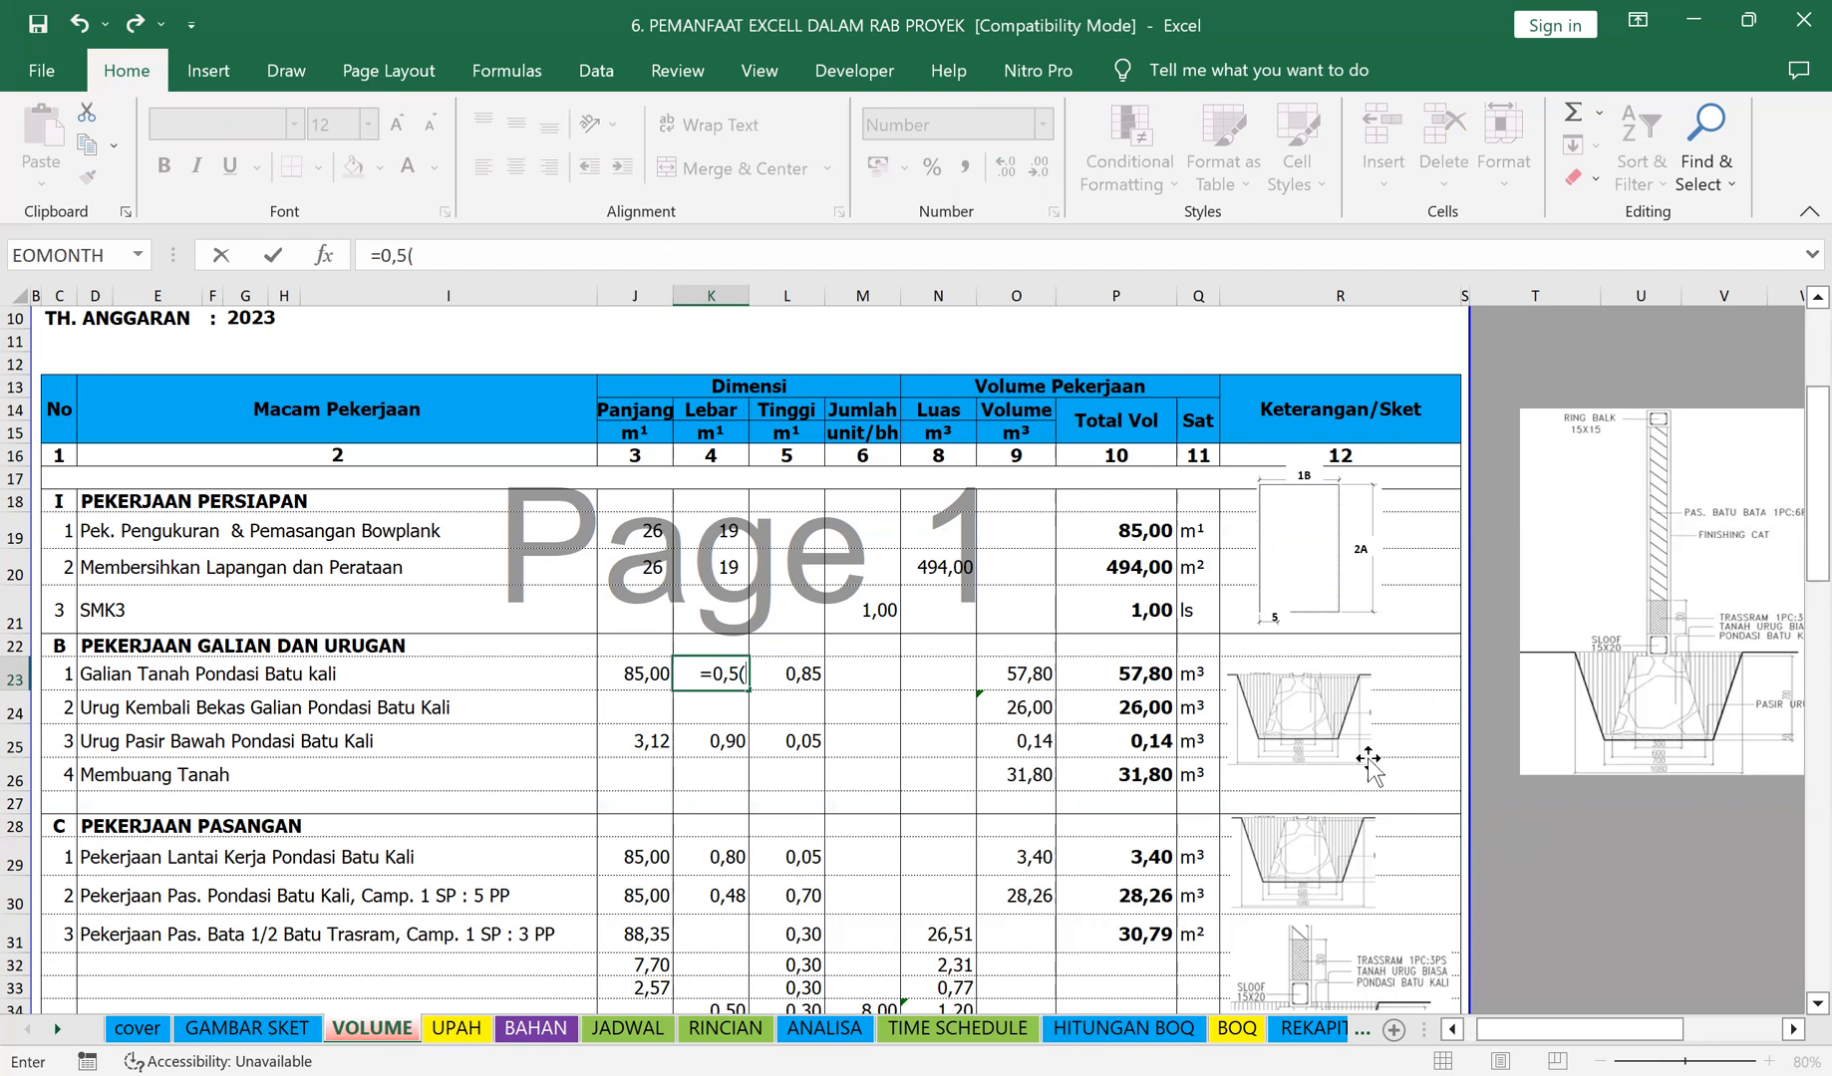
{"action": "type", "text": "1+"}
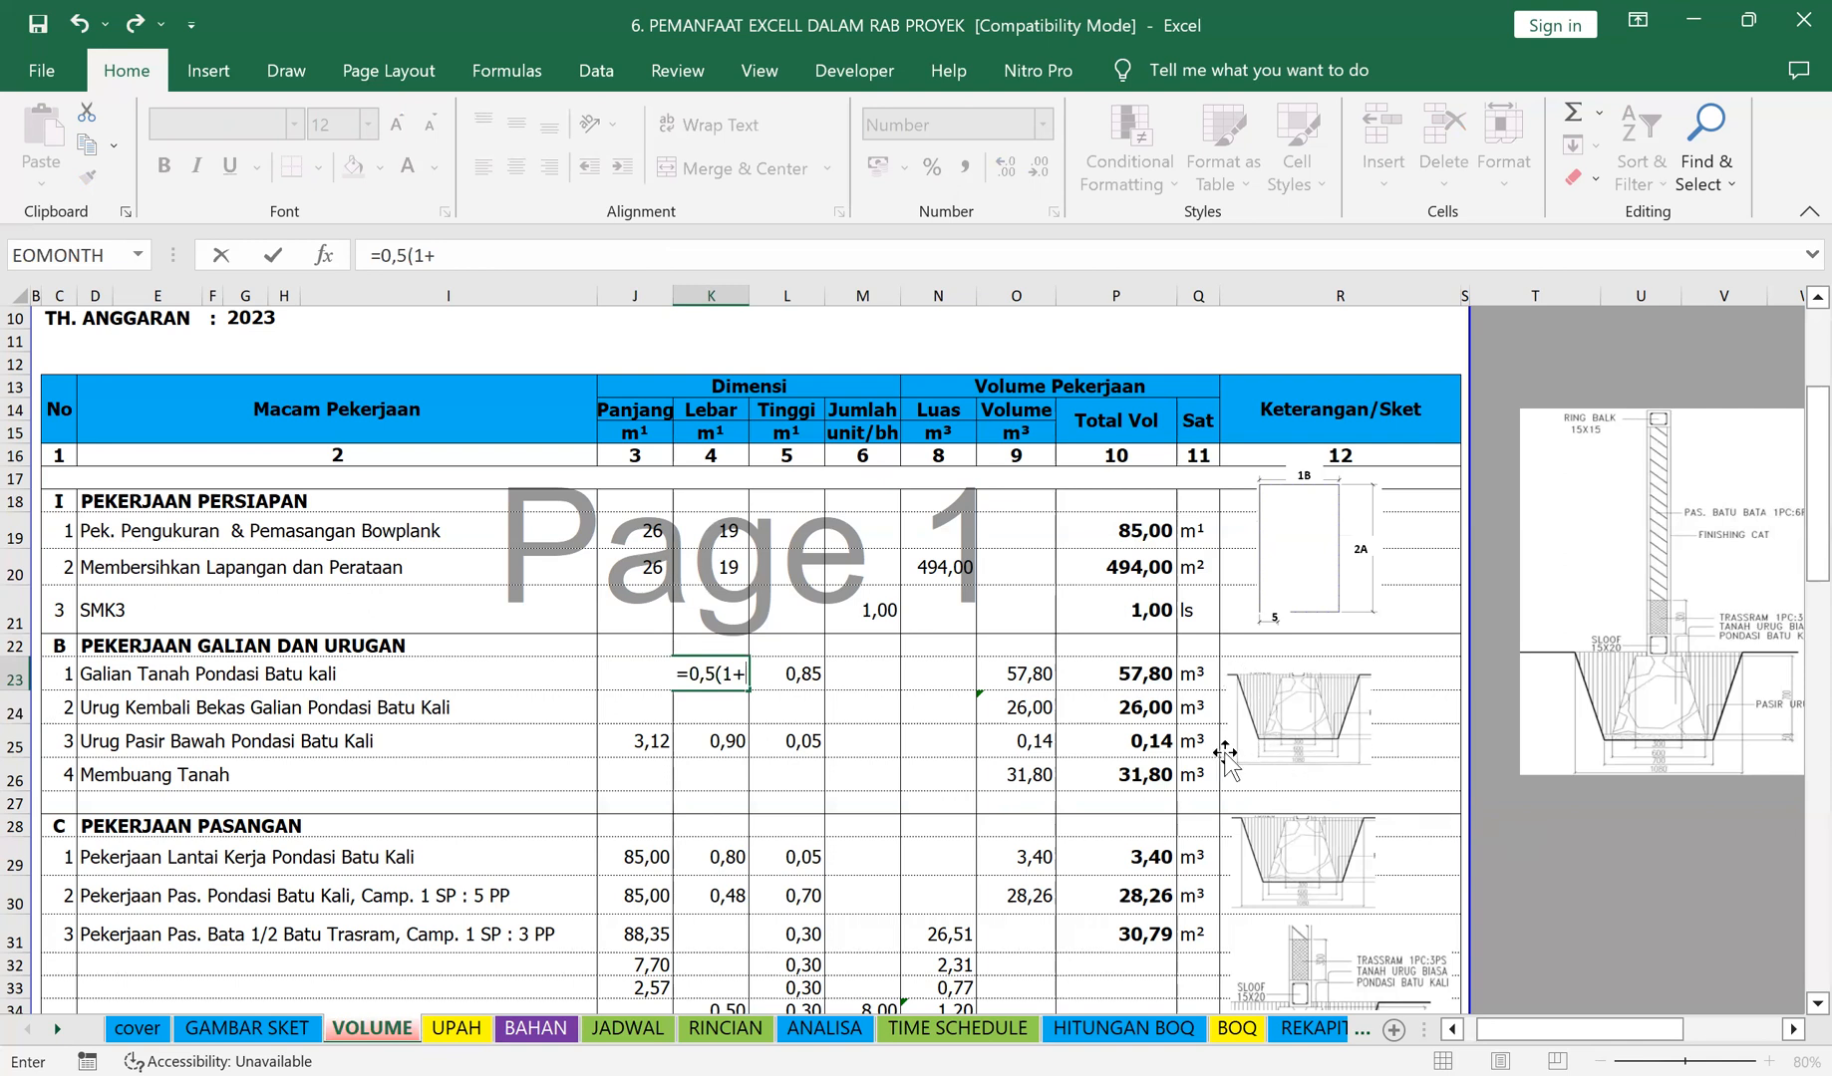
{"action": "type", "text": "0,8"}
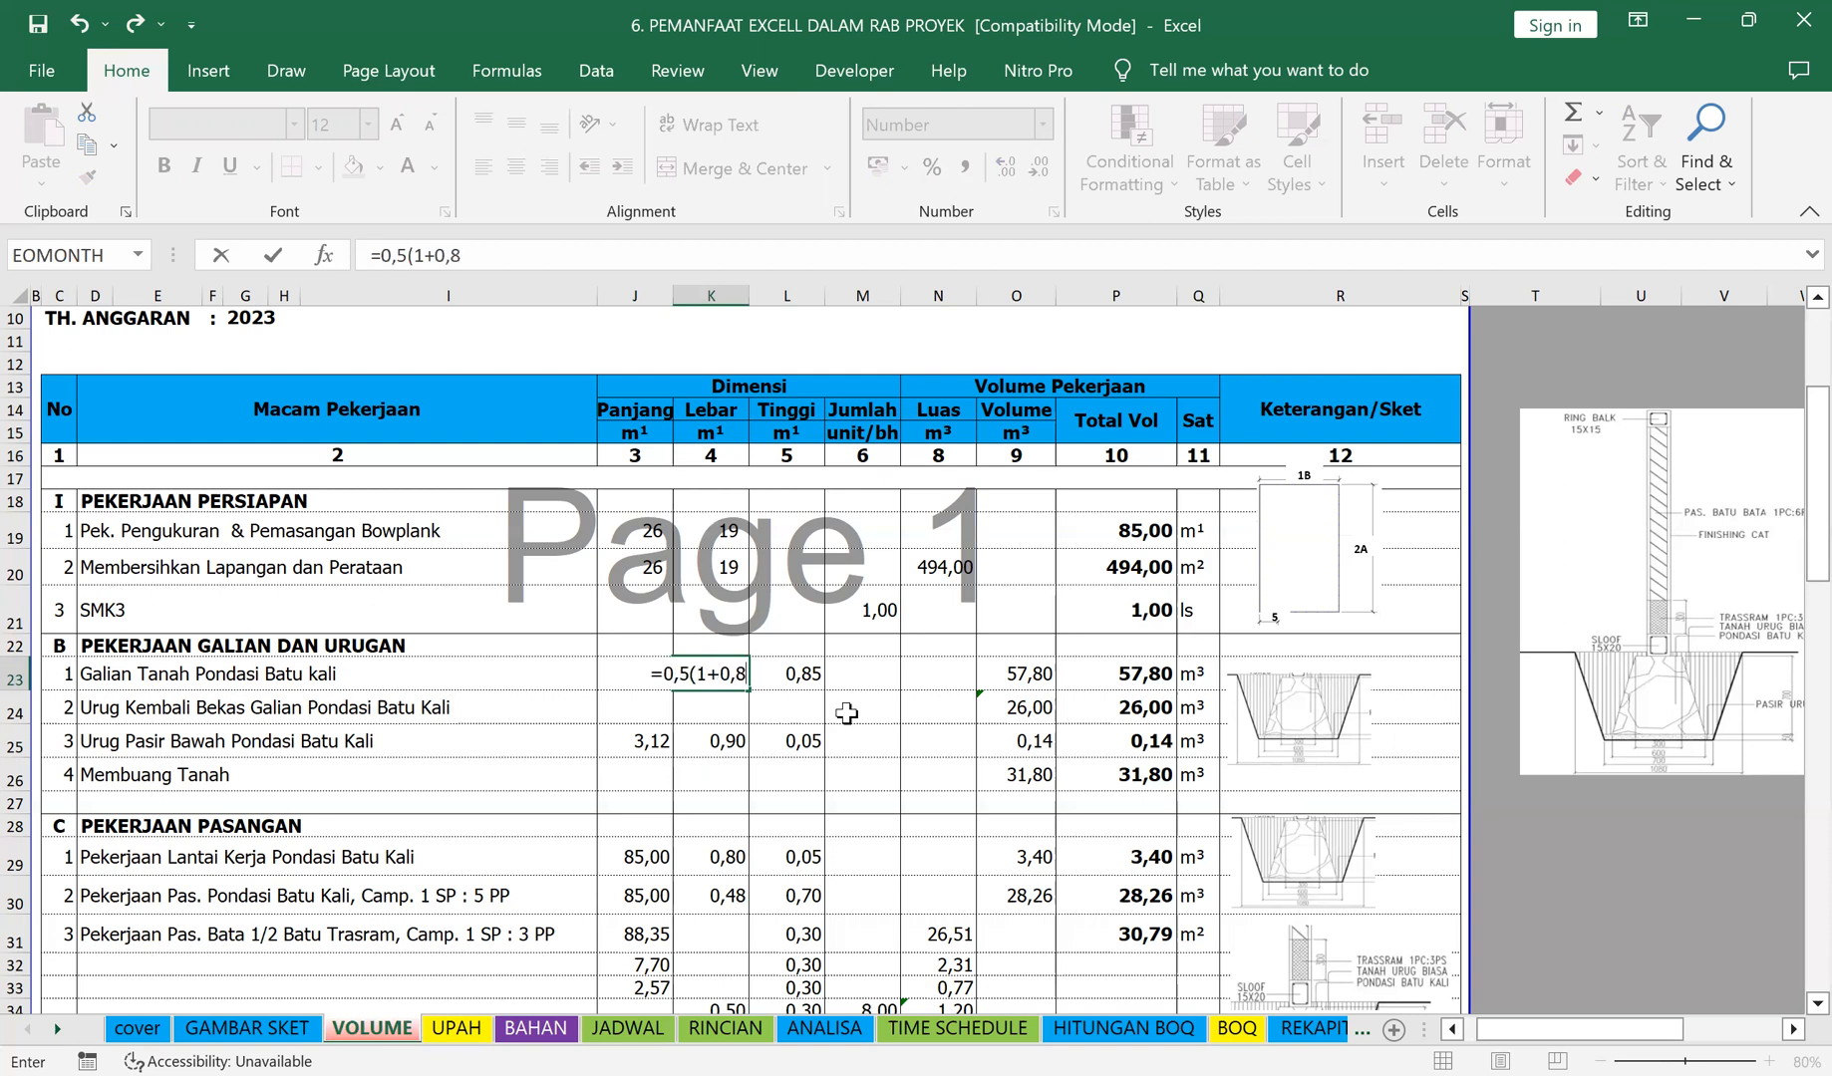
{"action": "type", "text": ")"}
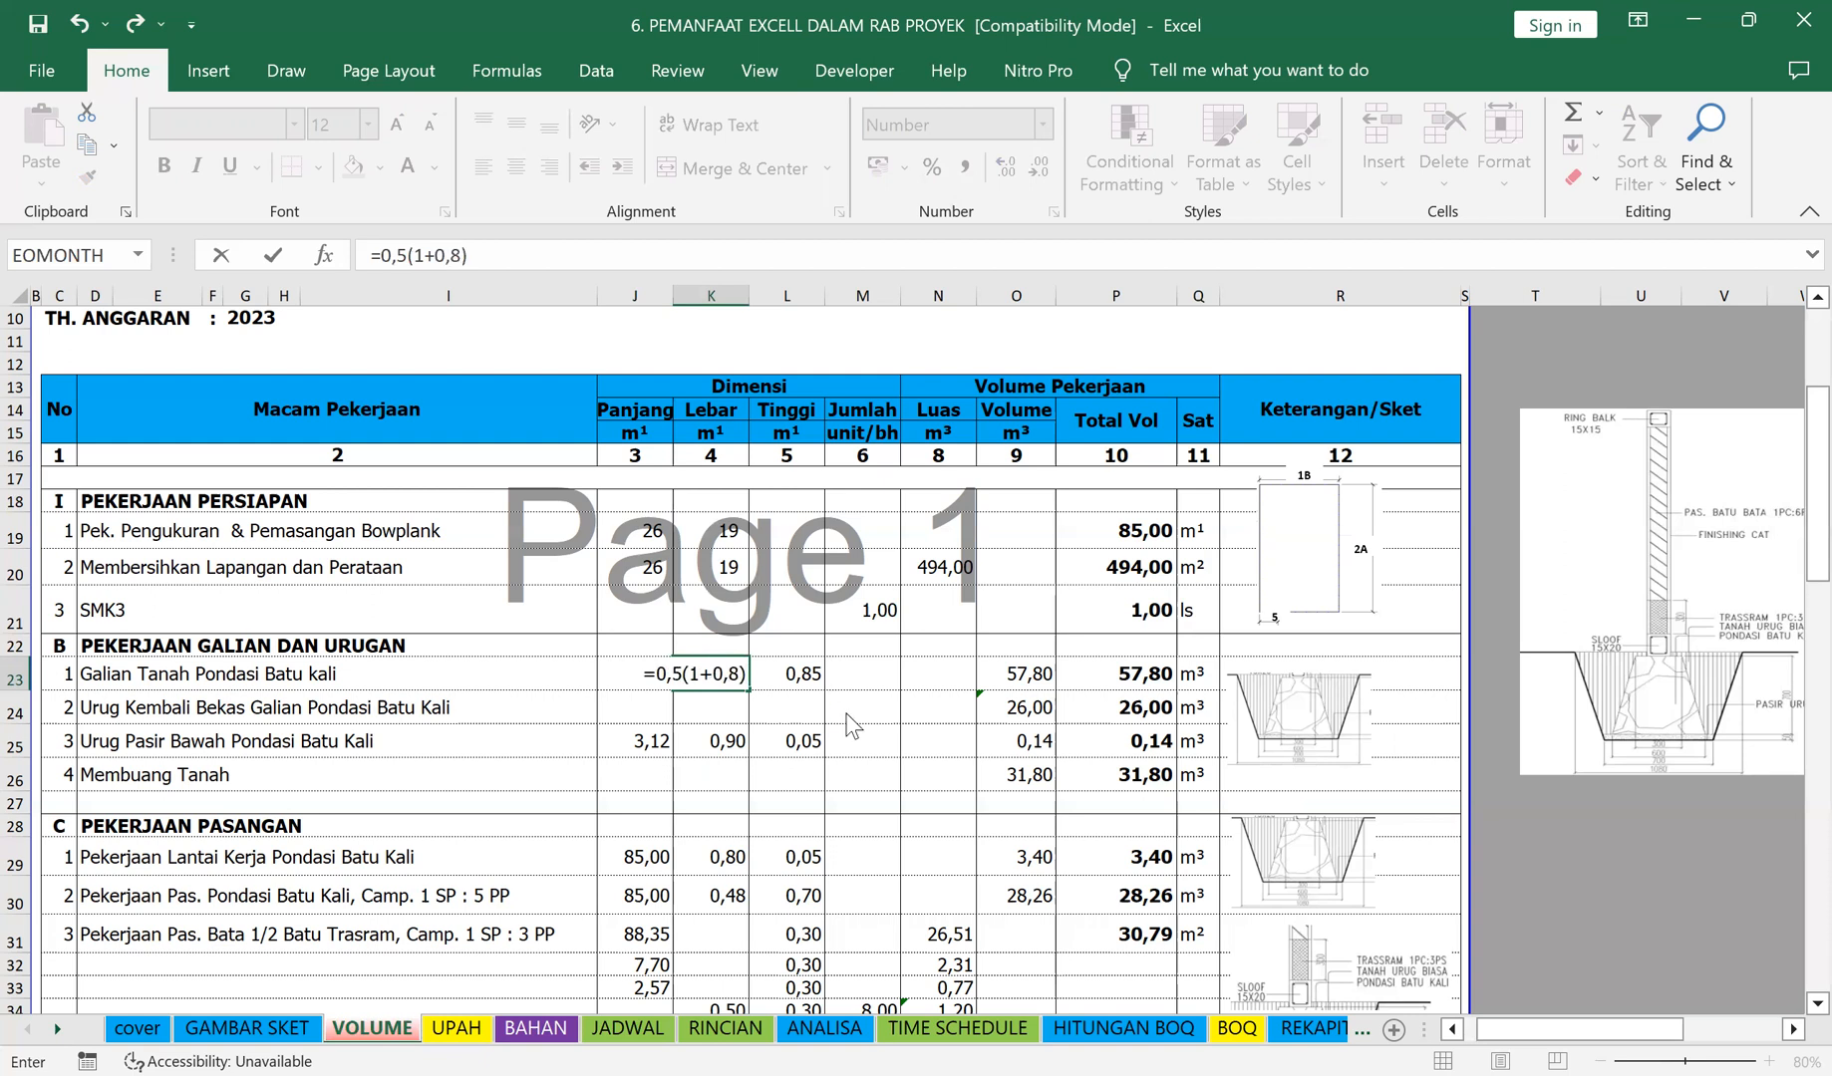
{"action": "key", "text": "Return"}
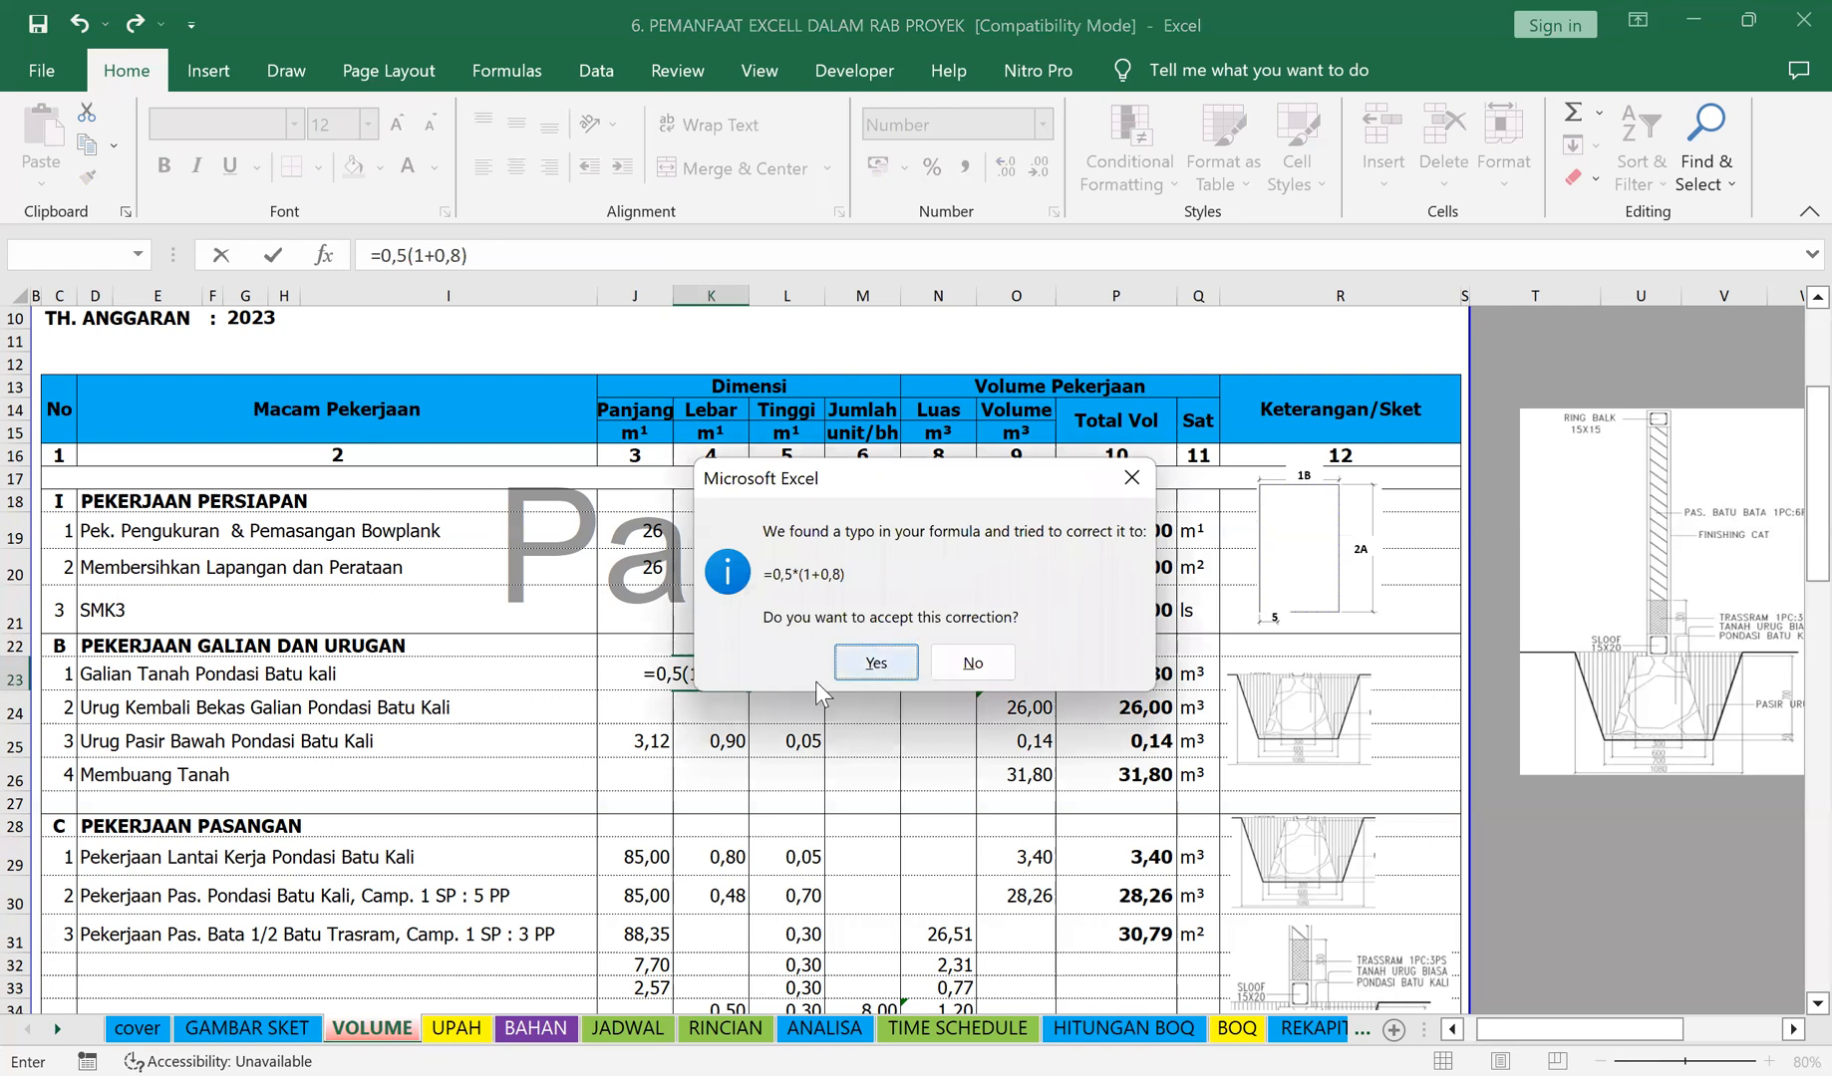
{"action": "key", "text": "Escape"}
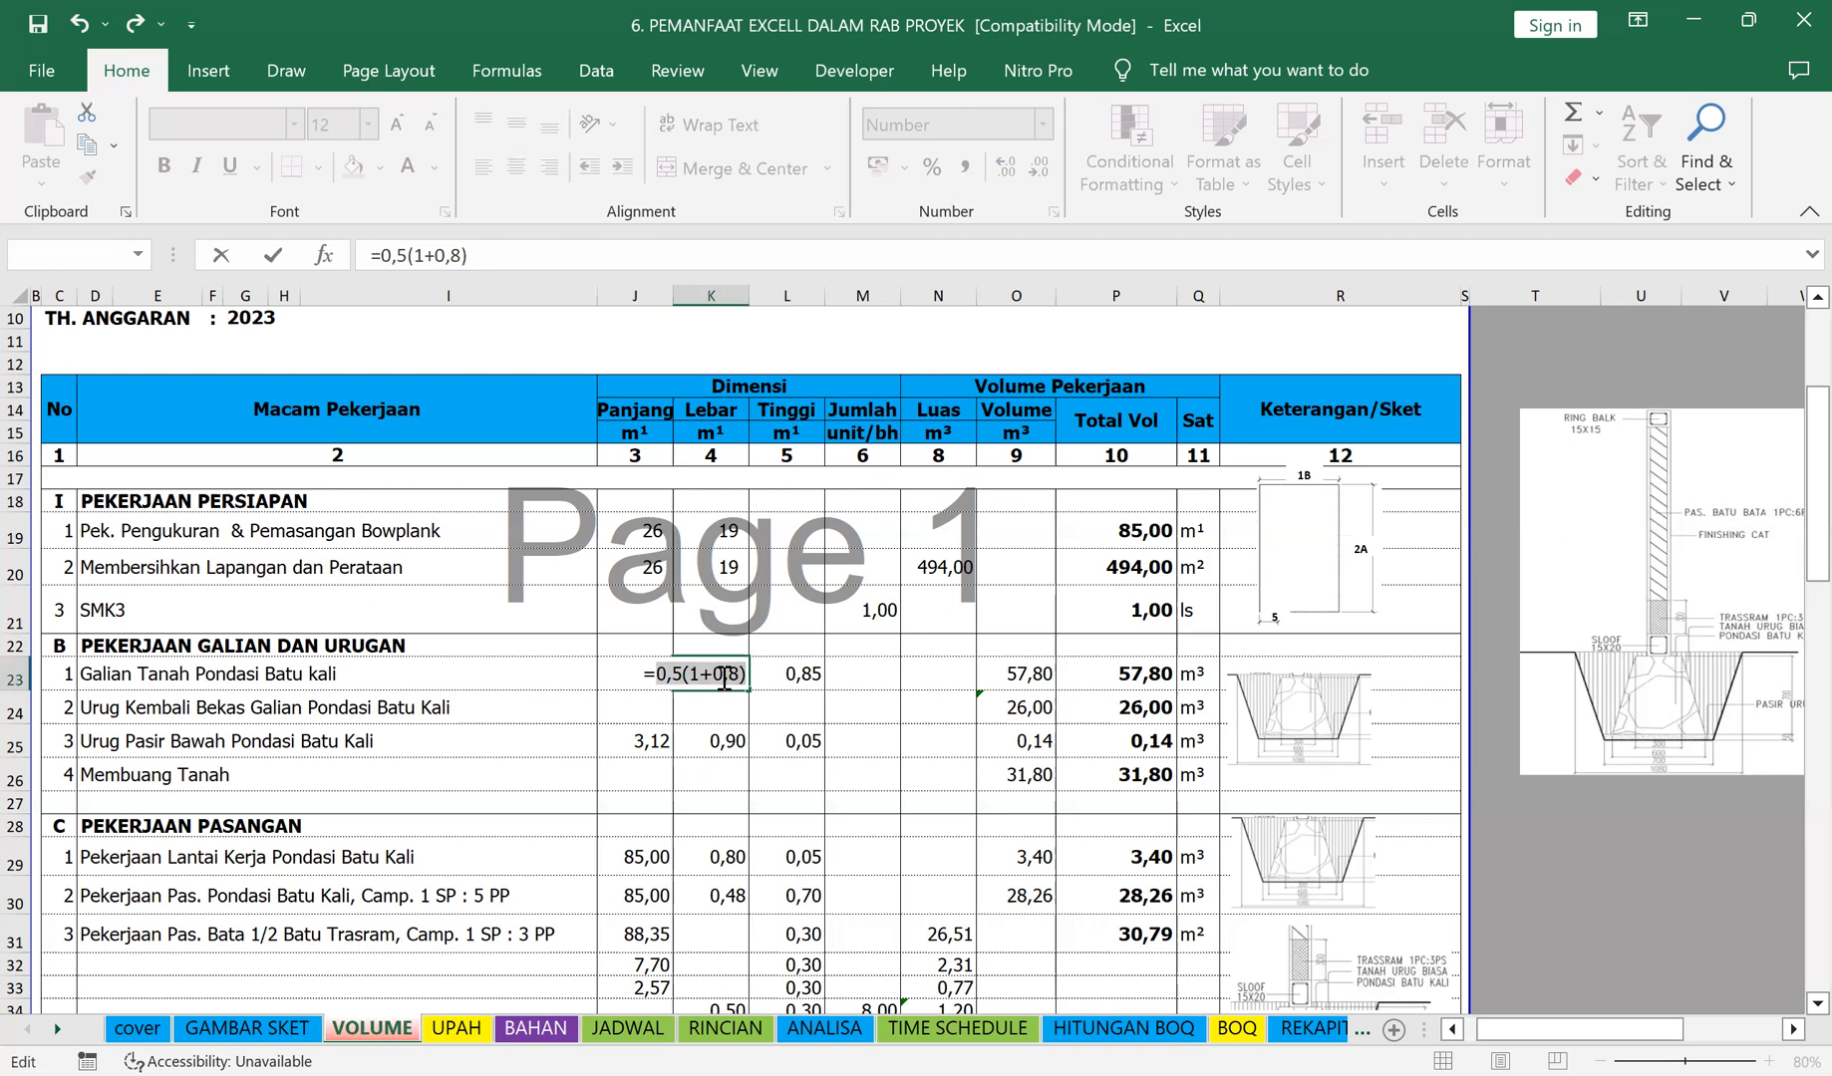
{"action": "left_click", "coordinate": [683, 669]}
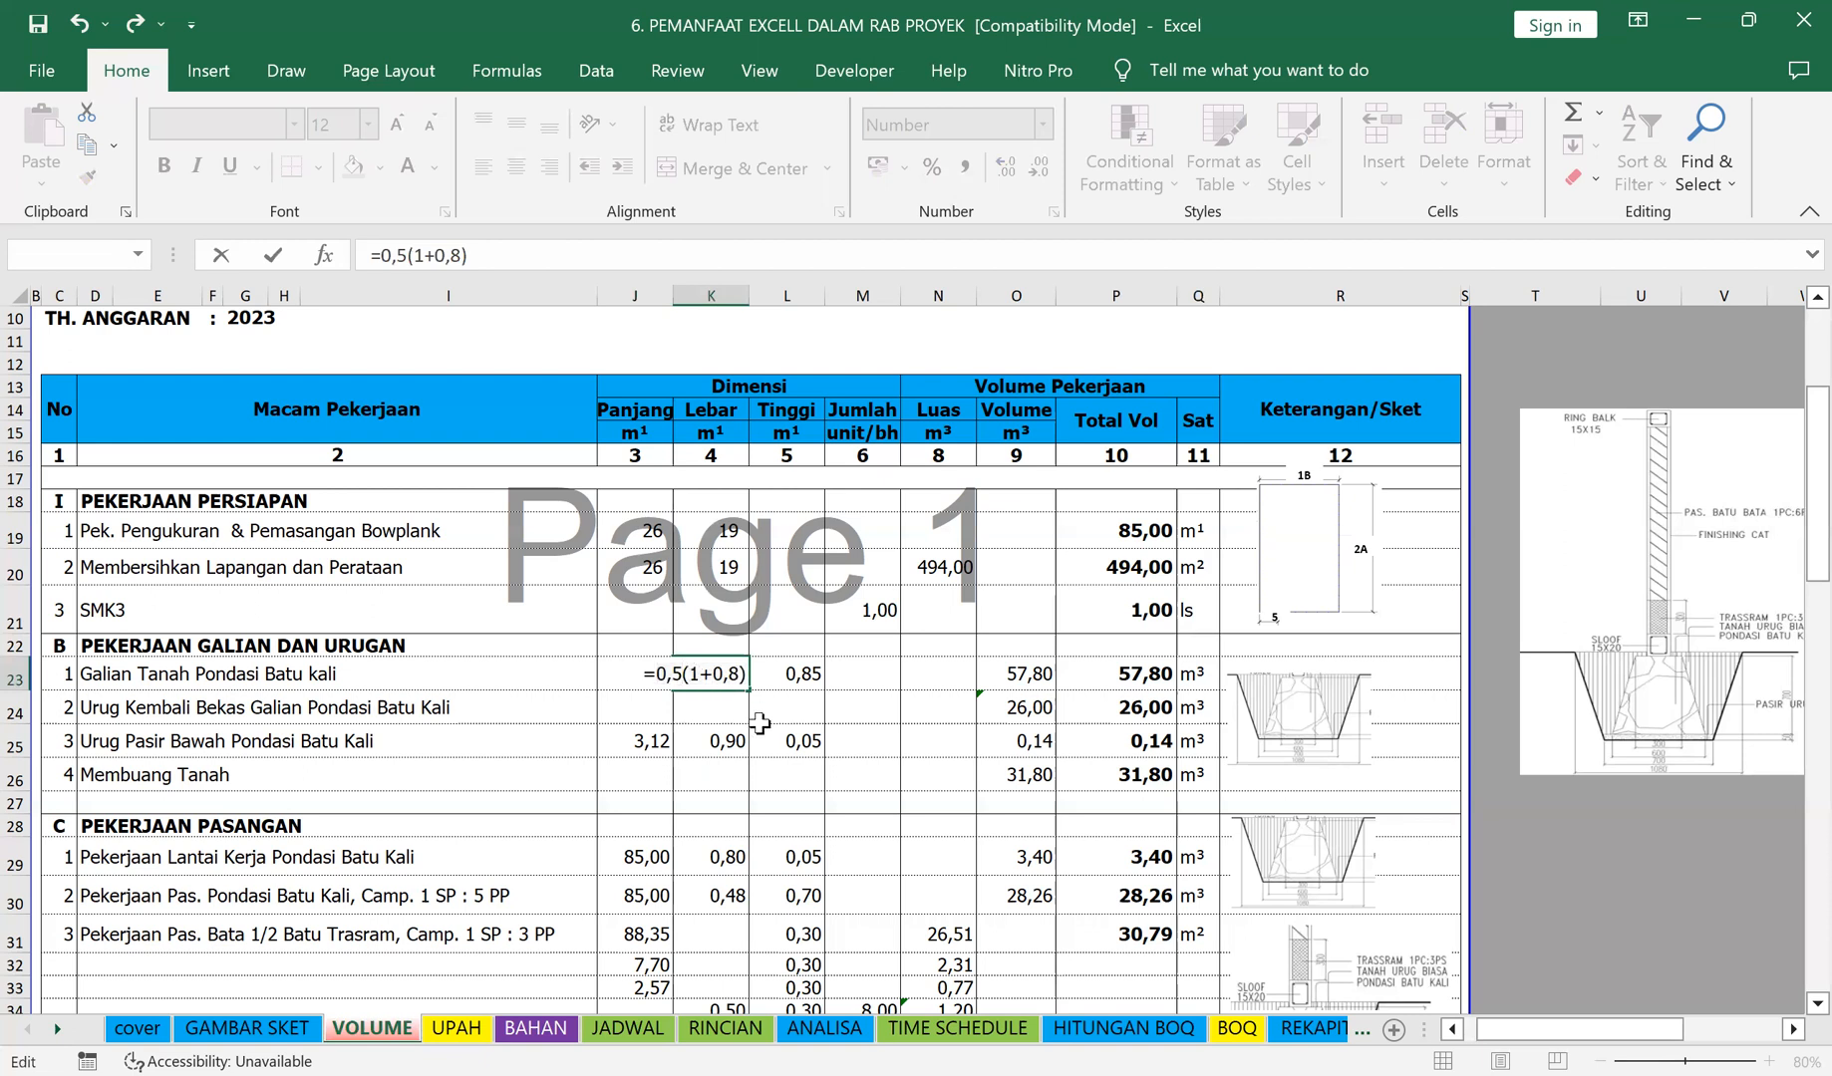
{"action": "type", "text": "*"}
{"action": "key", "text": "Return"}
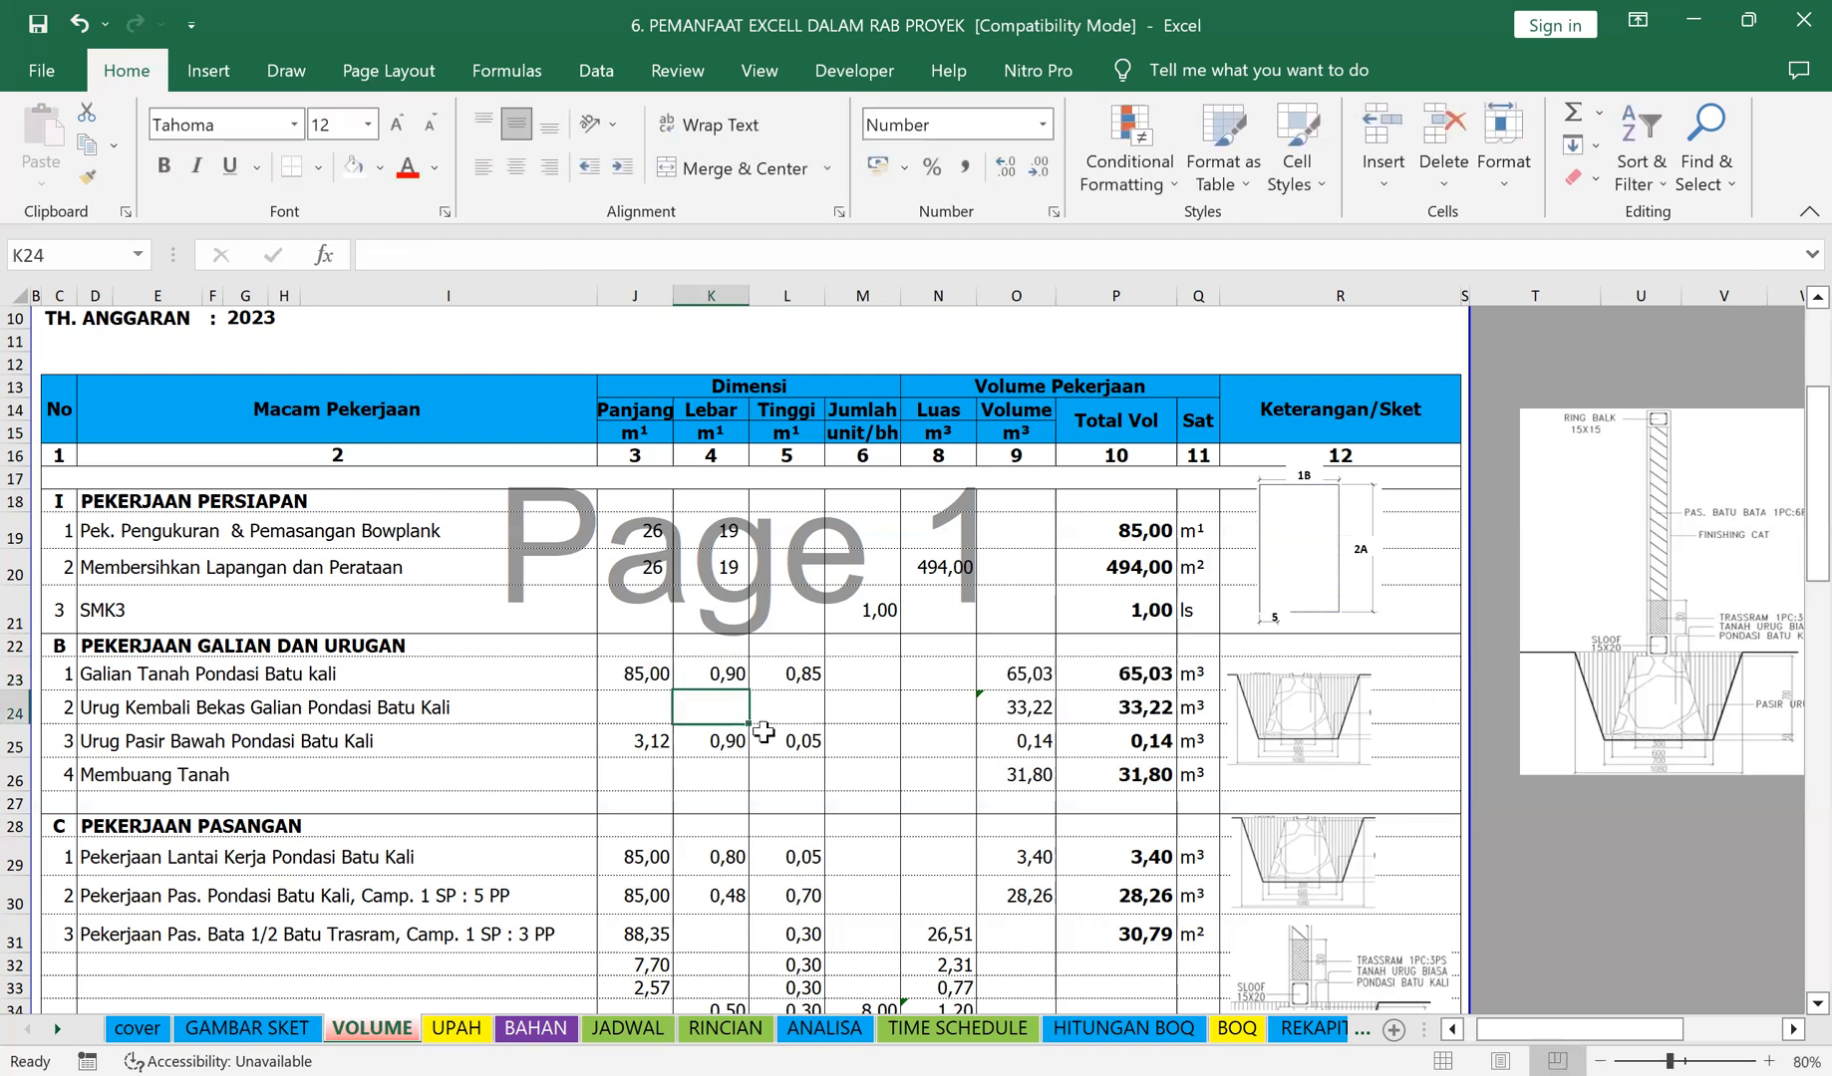
Step: Set the Tinggi of Galian Tanah Pondasi Batu kali in L23 to 0,85
{"action": "left_click", "coordinate": [764, 681]}
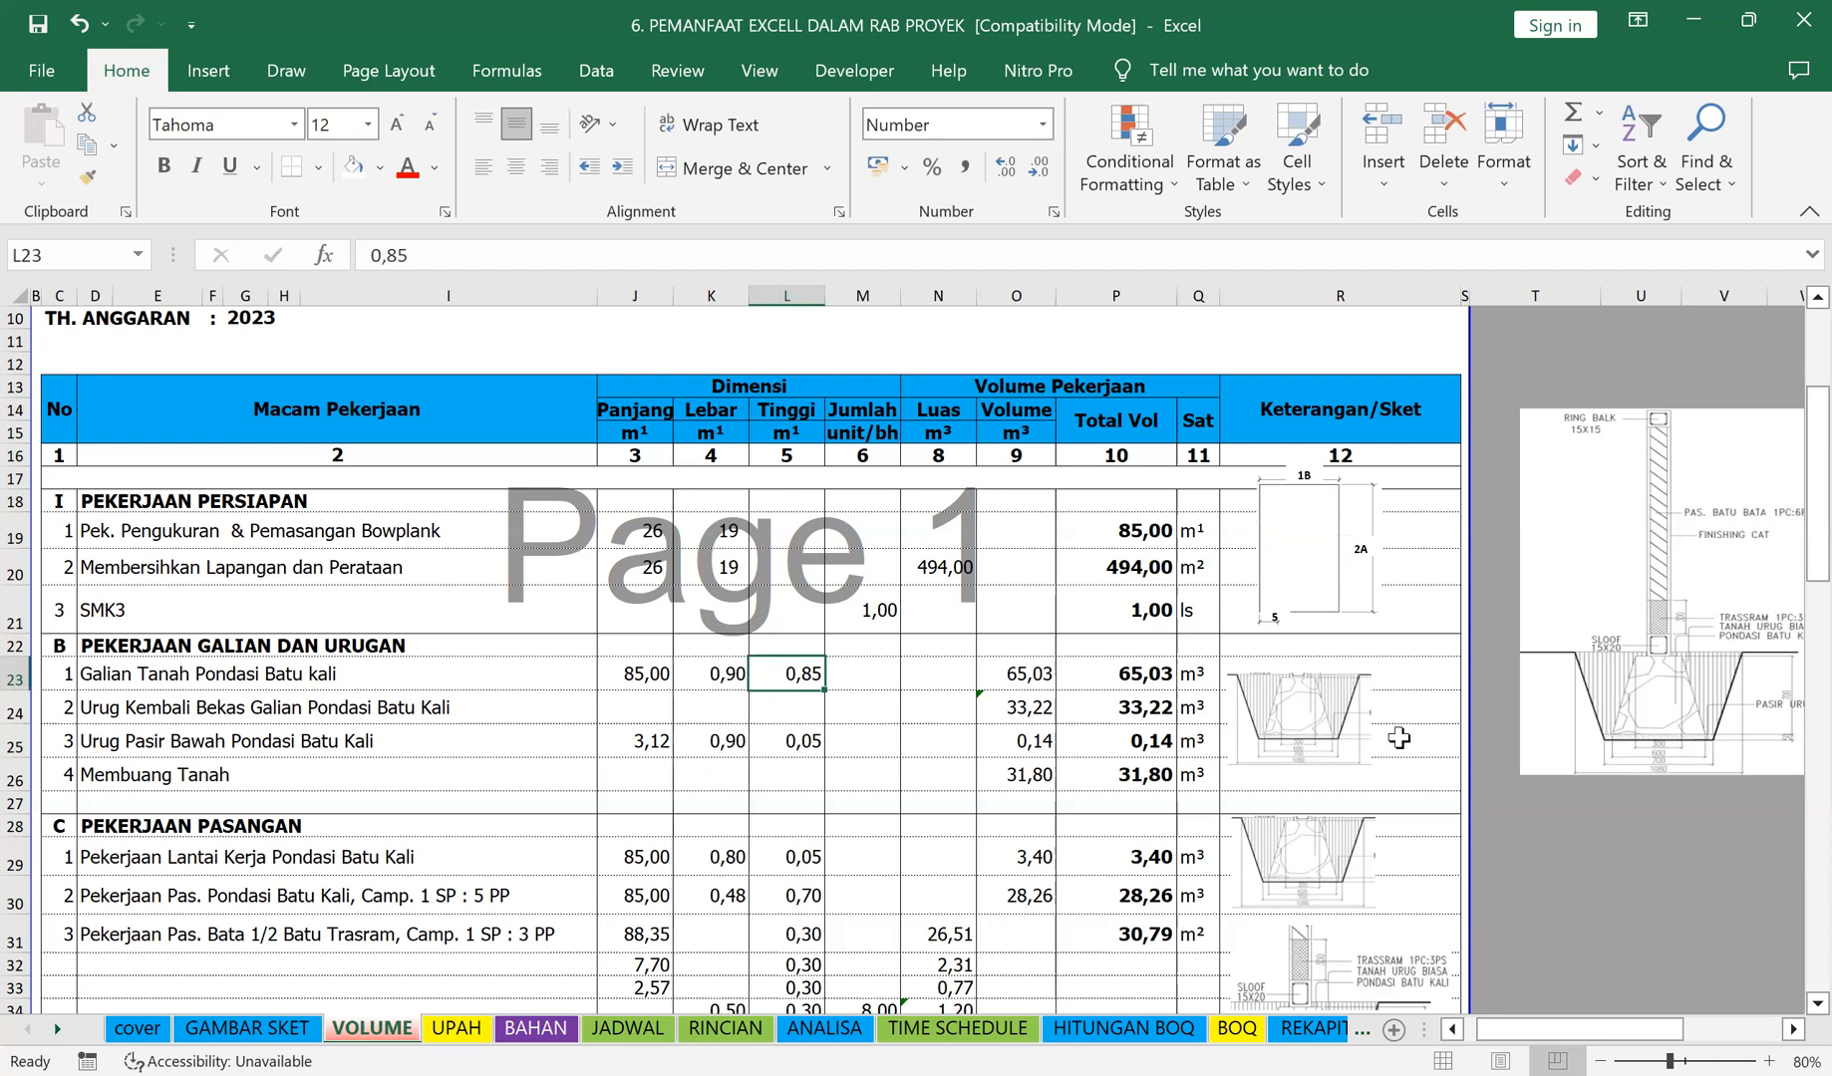
{"action": "type", "text": "0"}
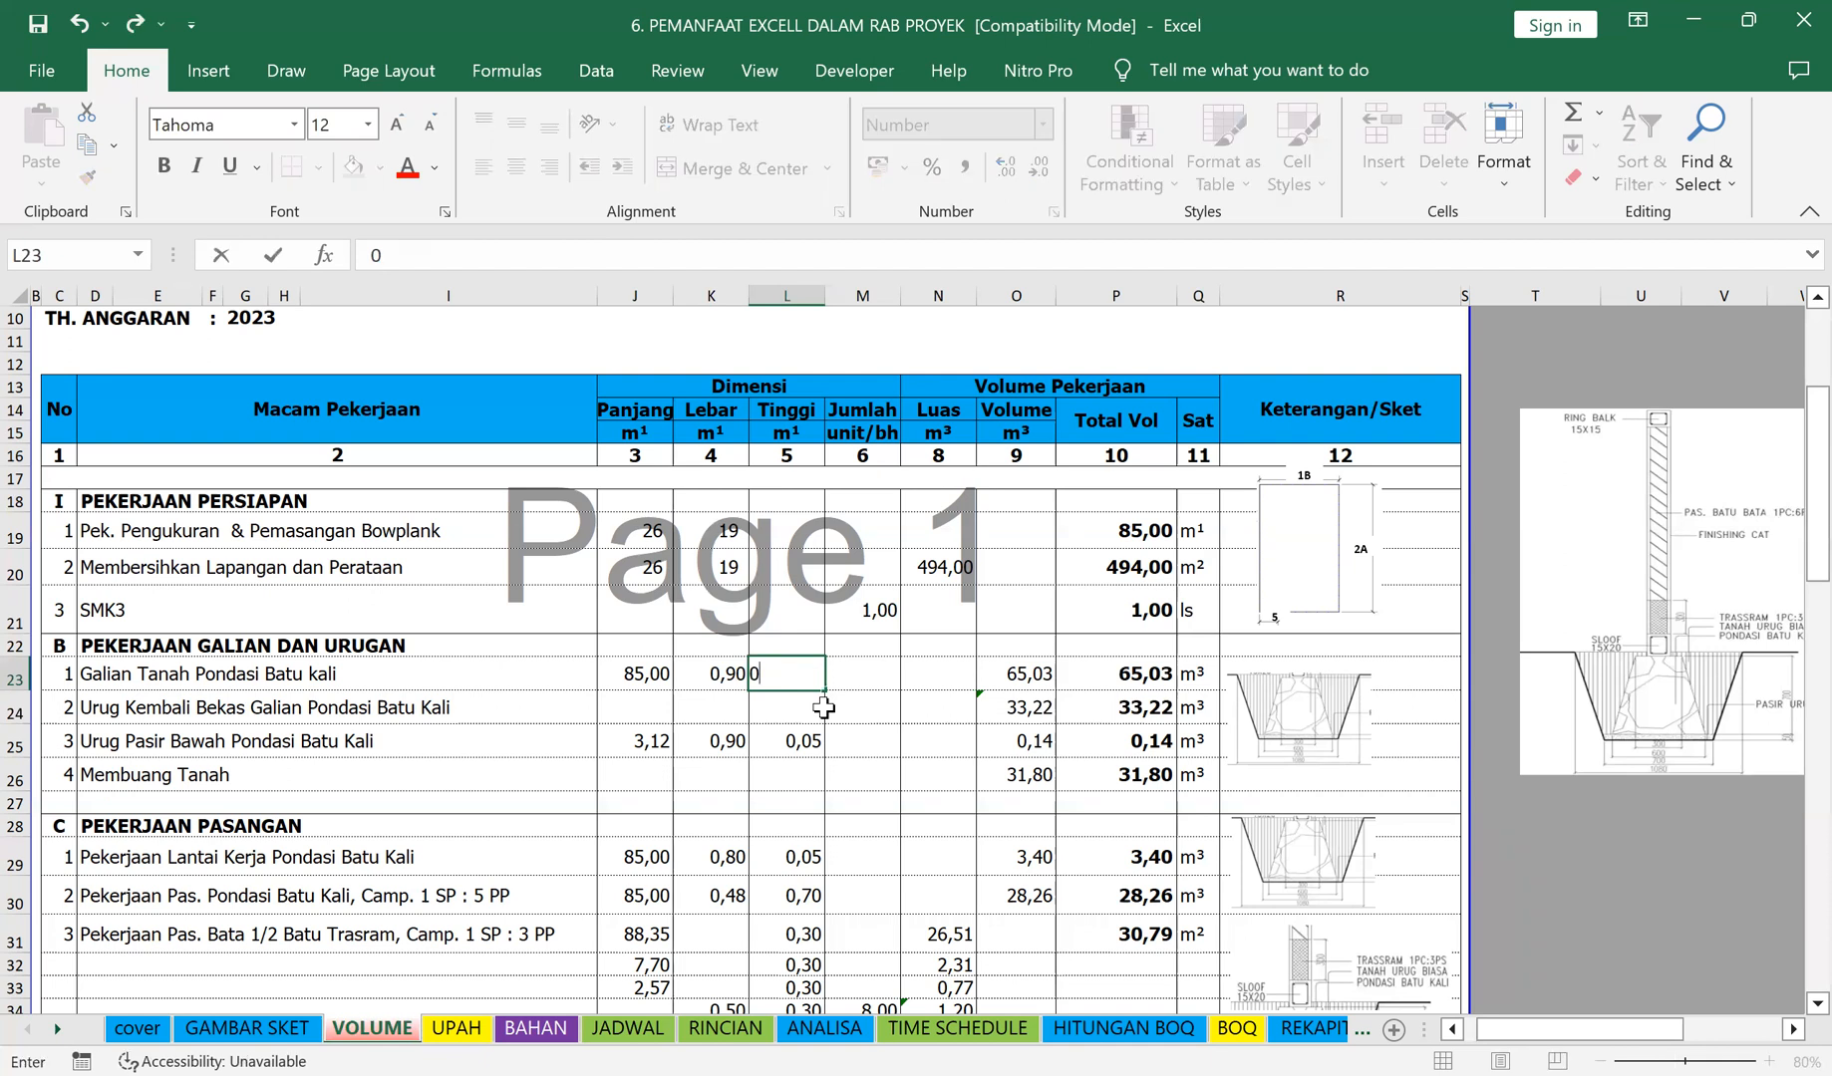
{"action": "type", "text": ",85"}
{"action": "key", "text": "Return"}
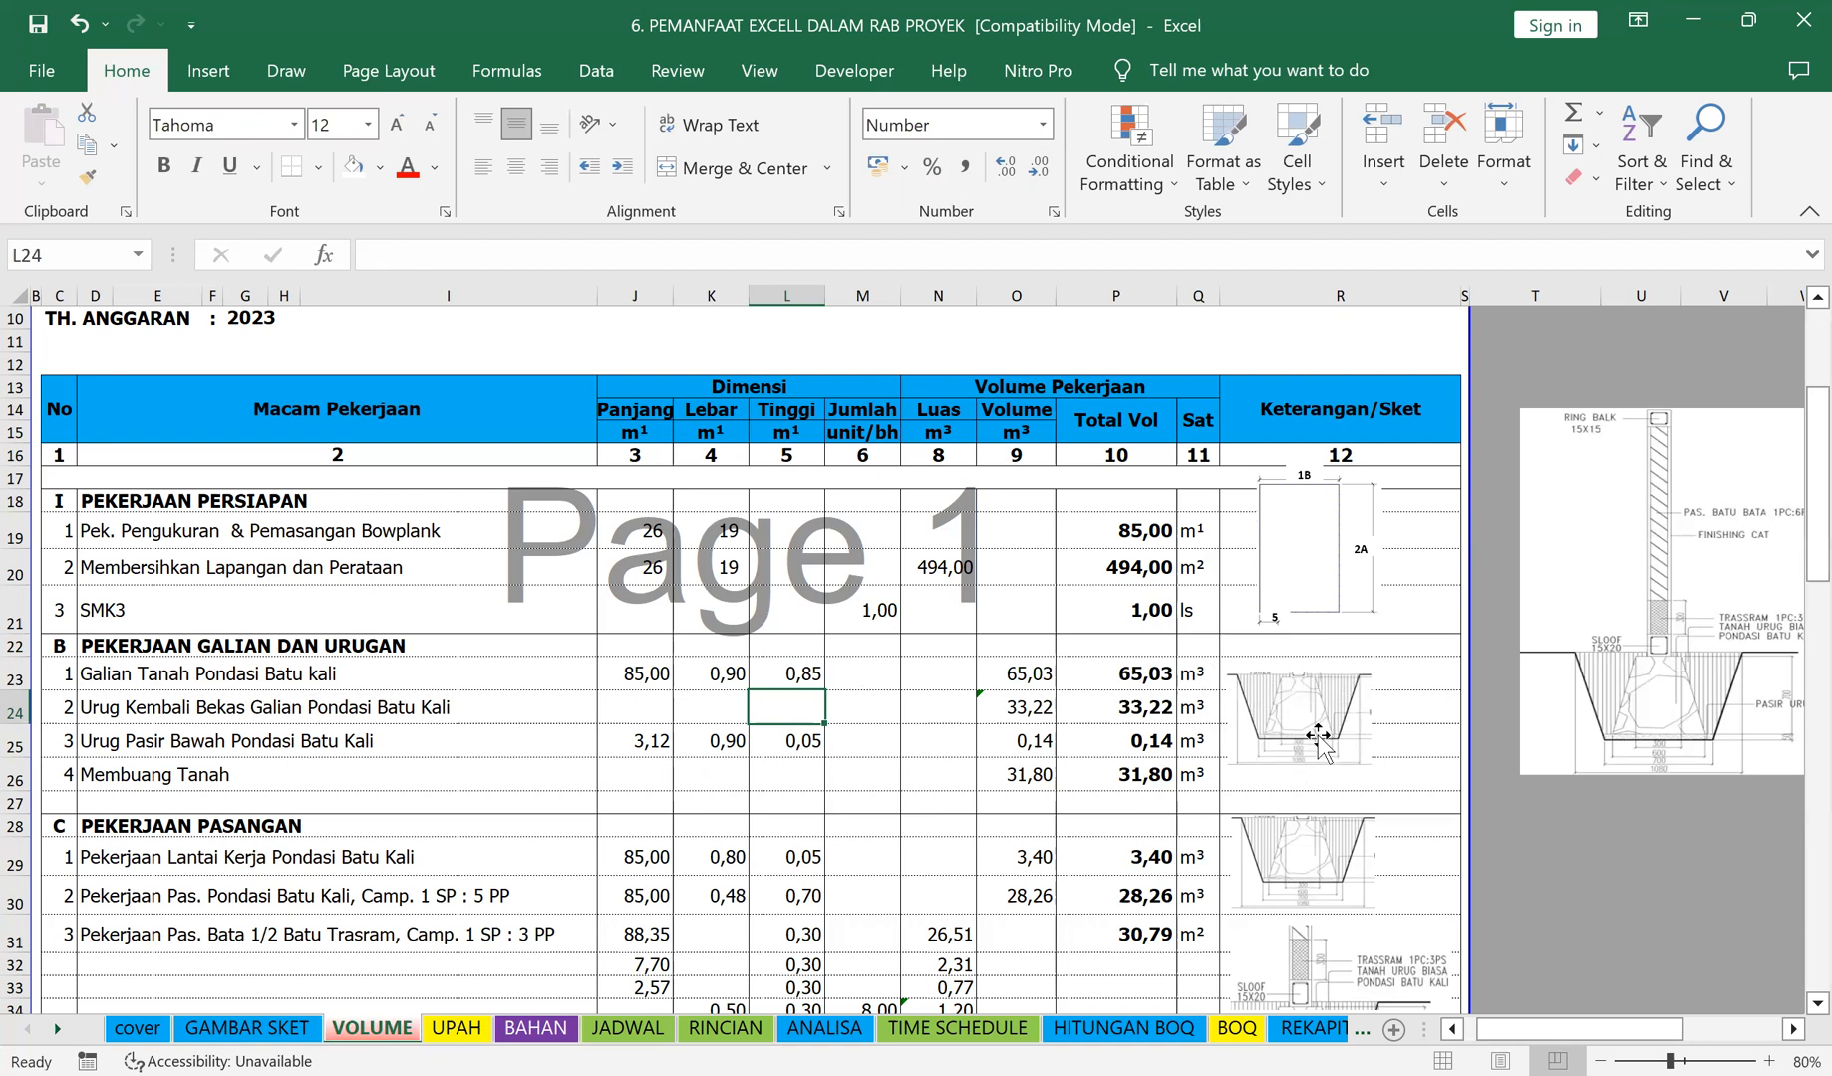
Step: Calculate the Volume of Galian Tanah Pondasi Batu kali in O23 with =K23*L23*J23, and clear the Urug Kembali volume in O24
{"action": "left_click", "coordinate": [1027, 675]}
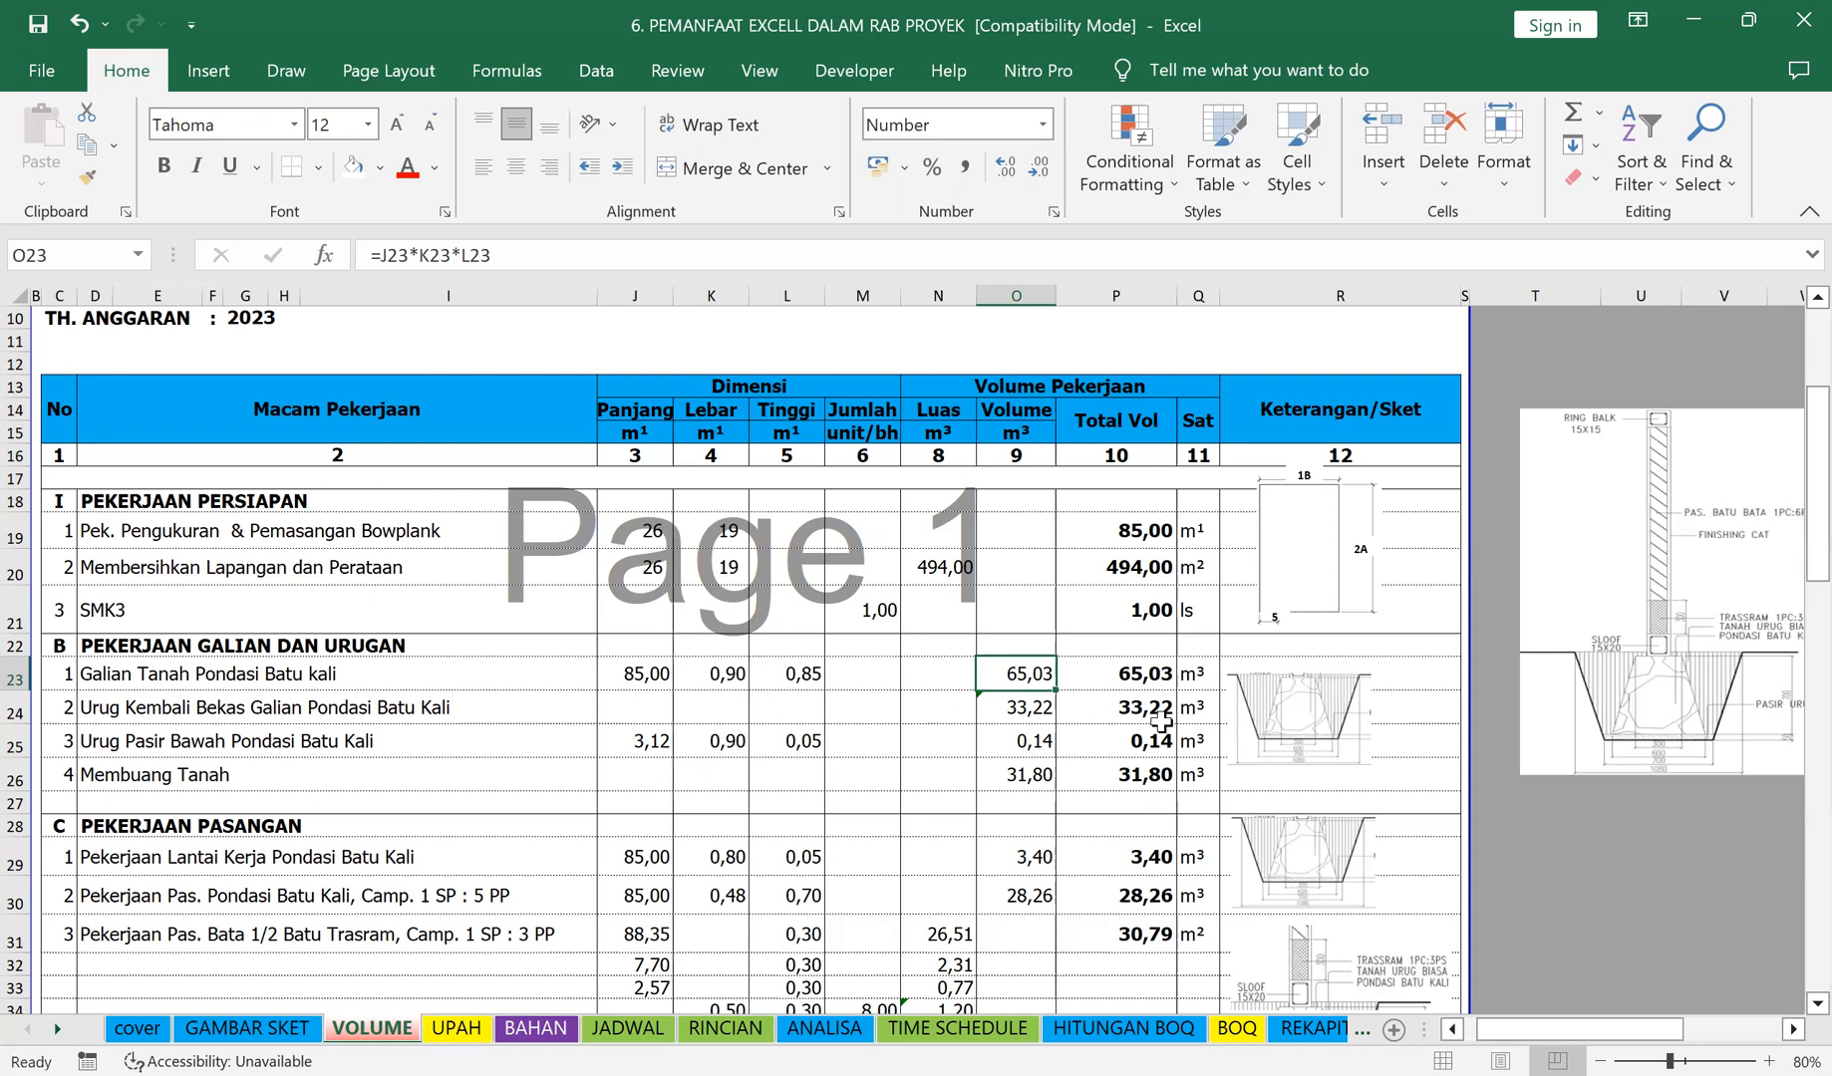
{"action": "type", "text": "="}
{"action": "left_click", "coordinate": [718, 674]}
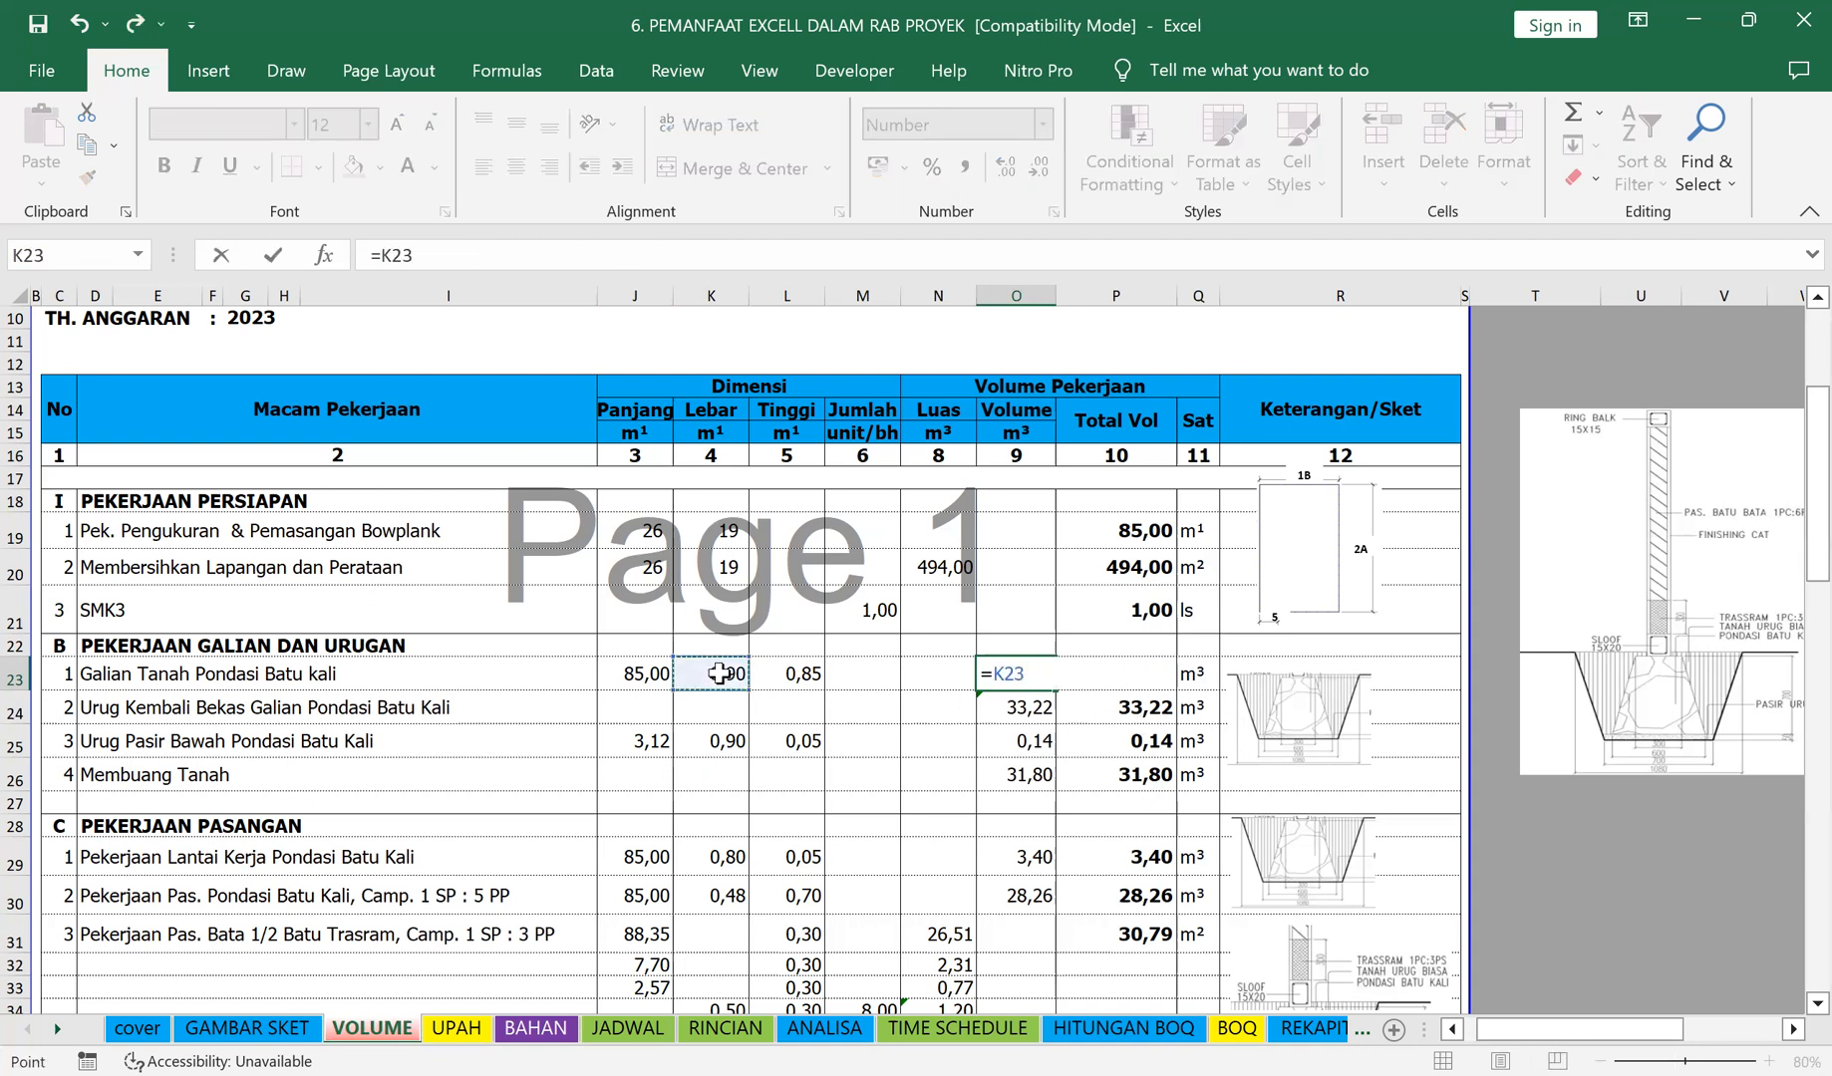
{"action": "type", "text": "*"}
{"action": "left_click", "coordinate": [770, 671]}
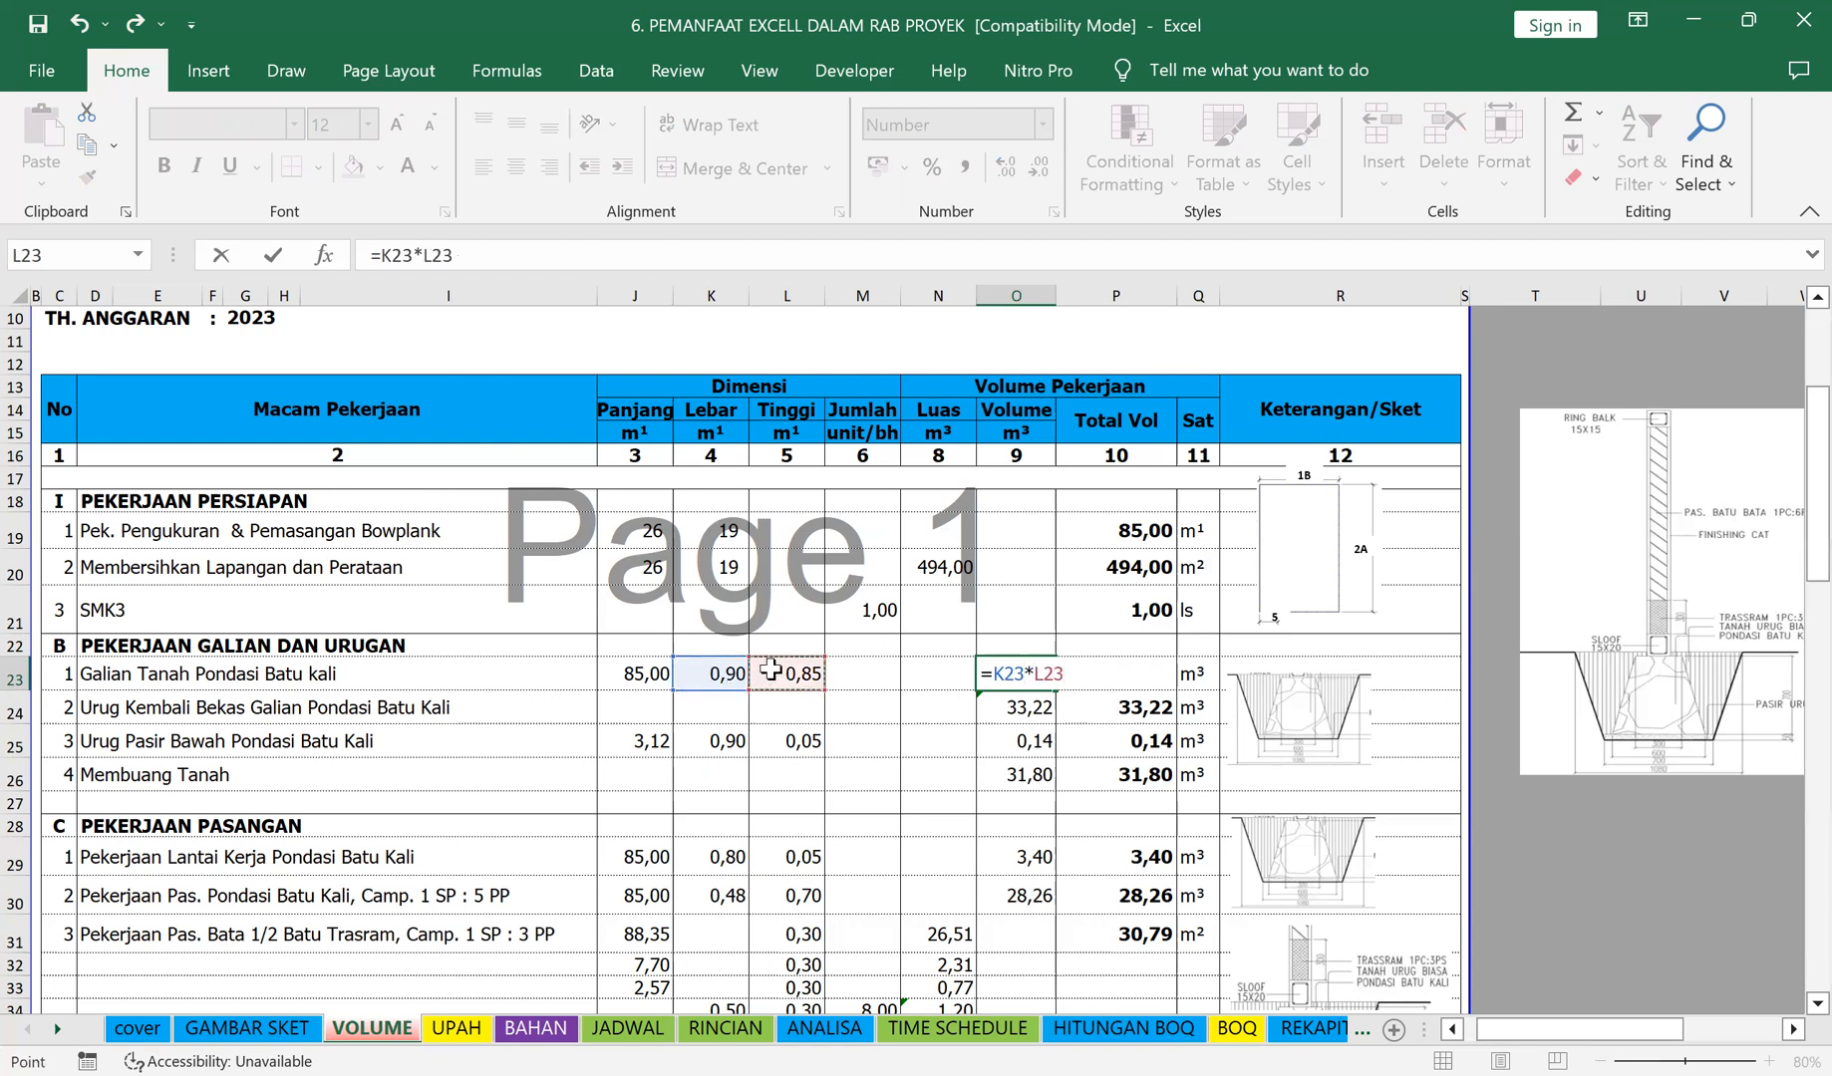
{"action": "type", "text": "*"}
{"action": "left_click", "coordinate": [635, 666]}
{"action": "key", "text": "Return"}
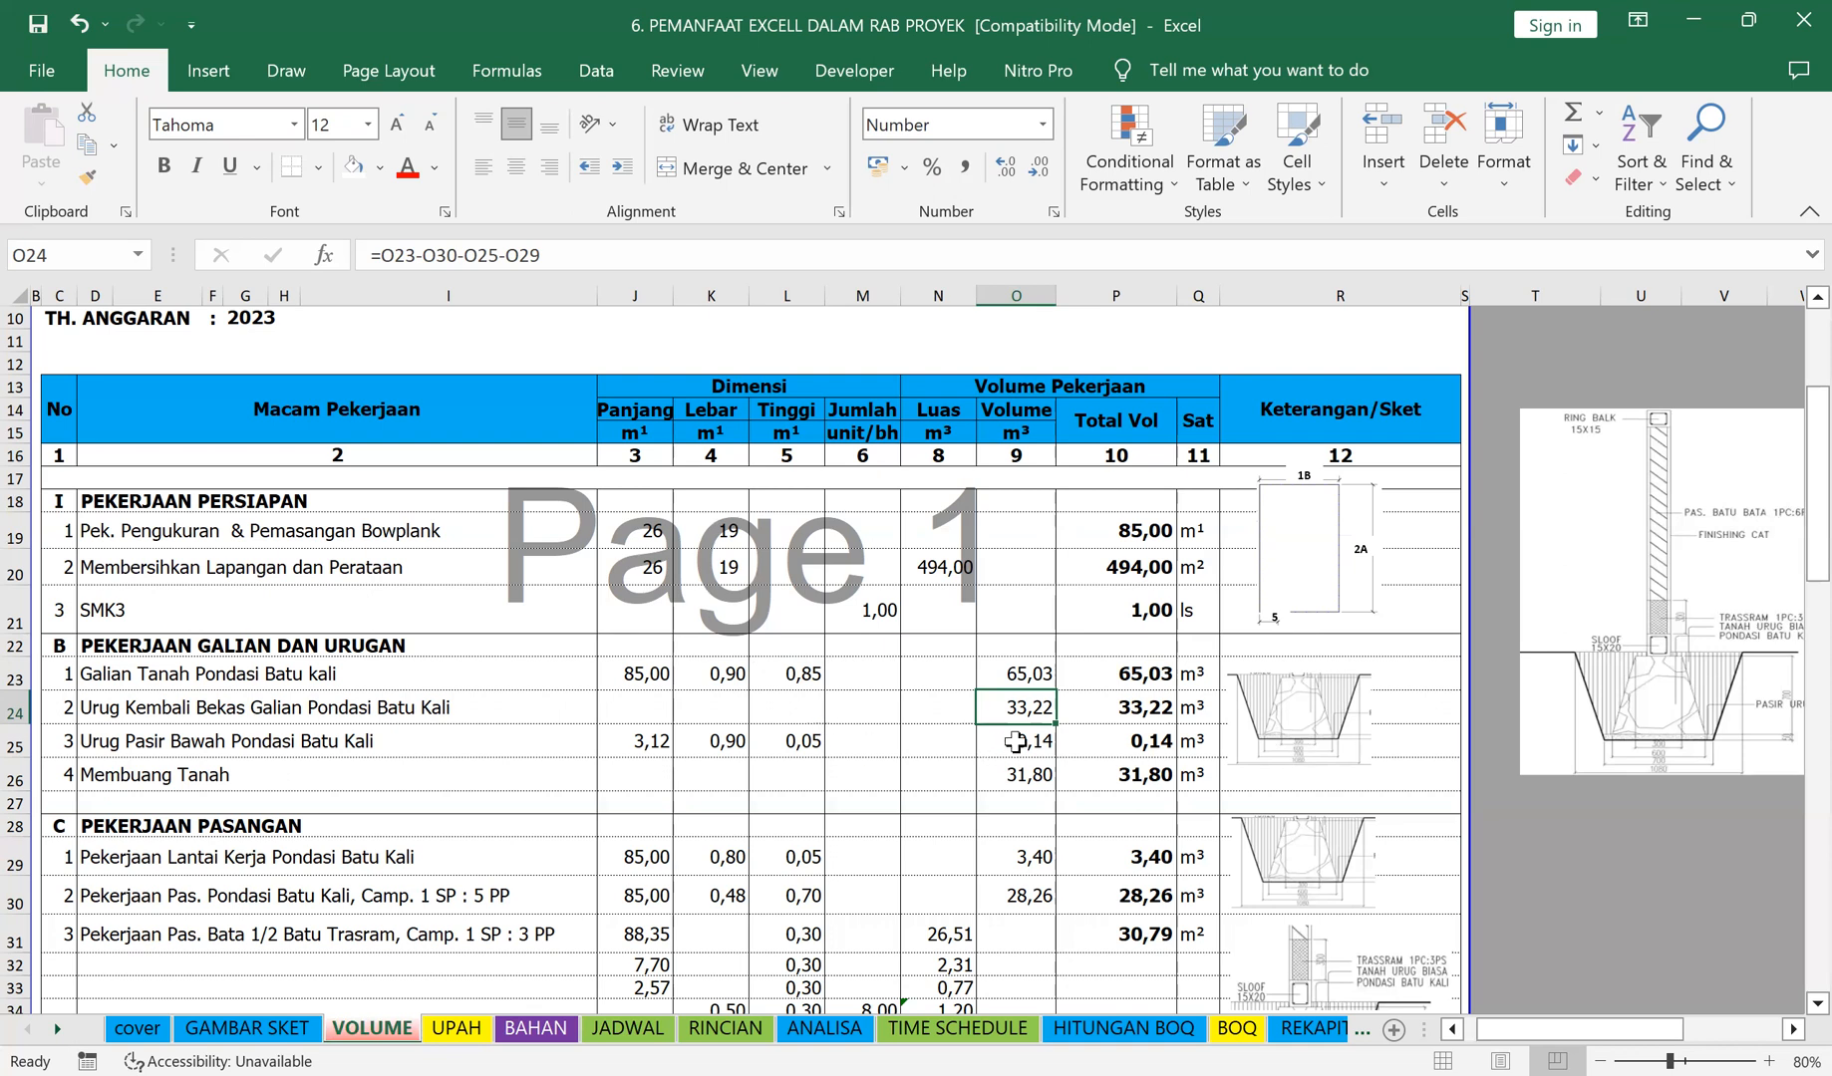
{"action": "key", "text": "Delete"}
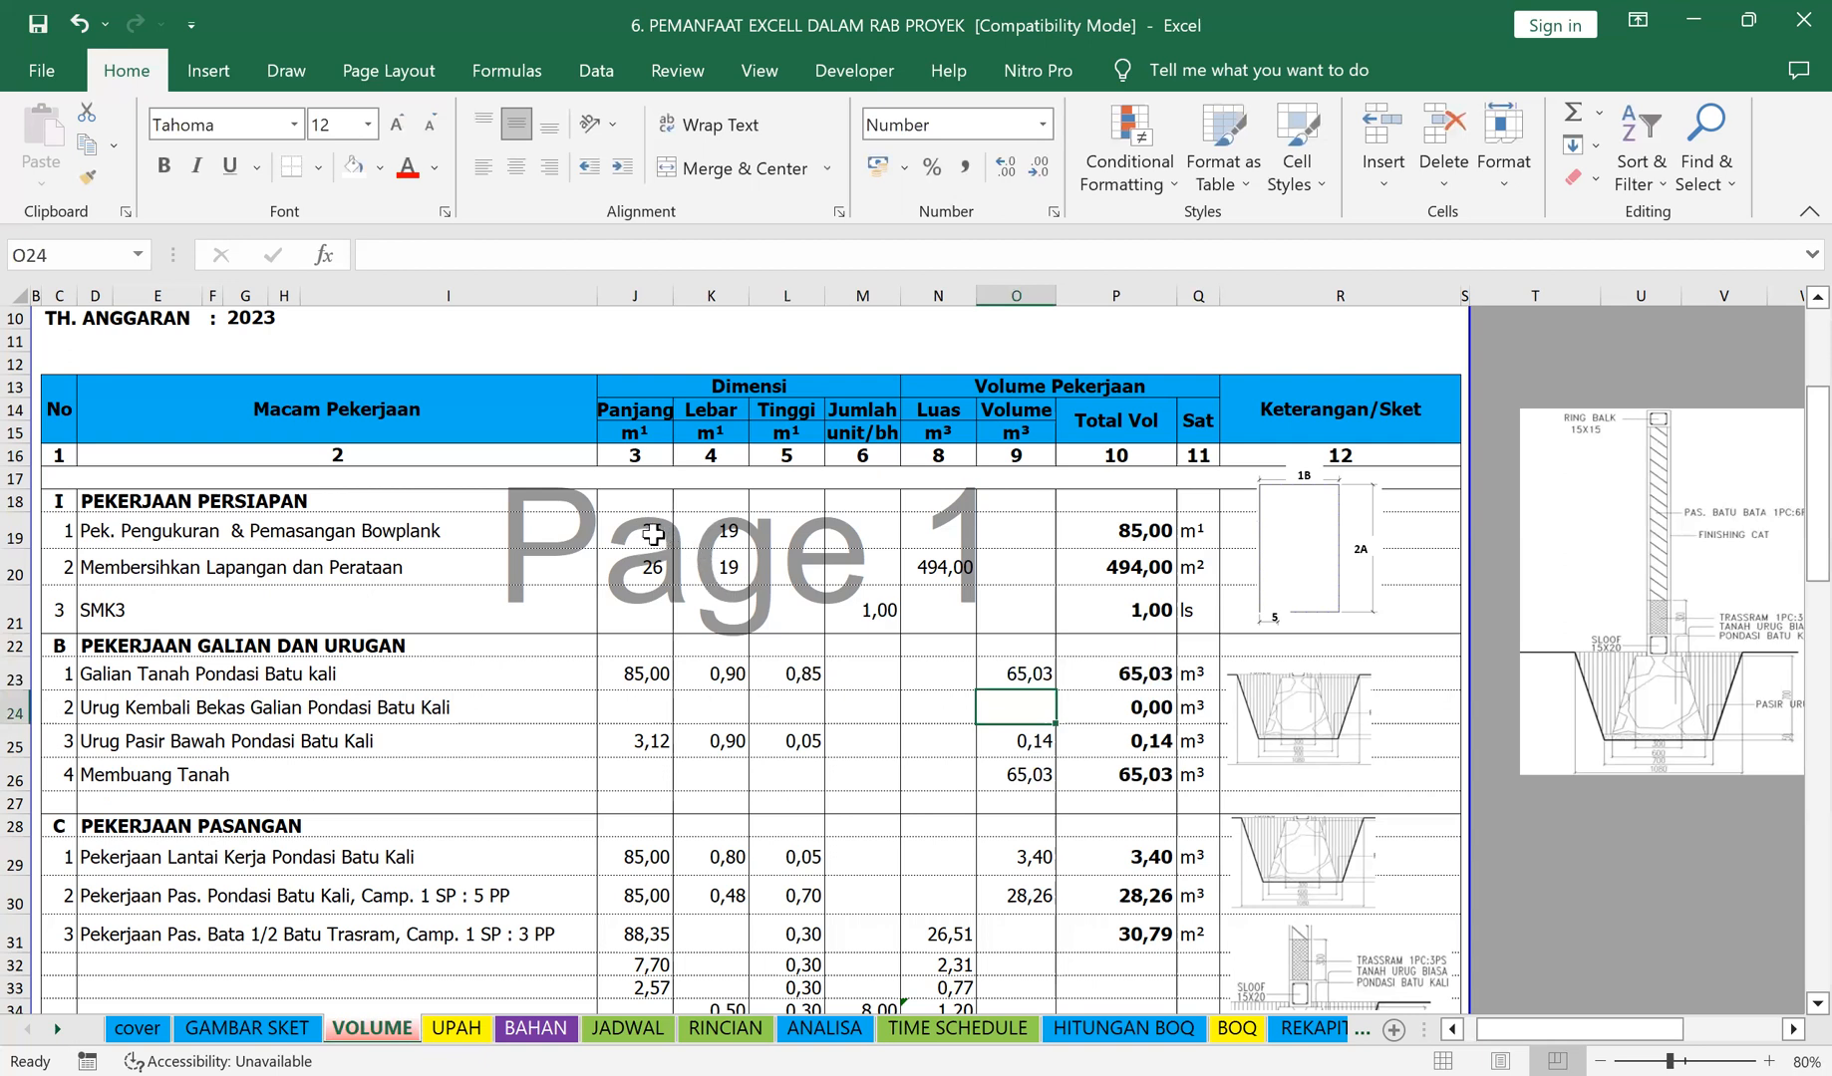
Step: Highlight the input cells J19:K19, M21 and K23:L23 with a yellow fill
{"action": "left_click_drag", "start_coordinate": [653, 535], "coordinate": [727, 535]}
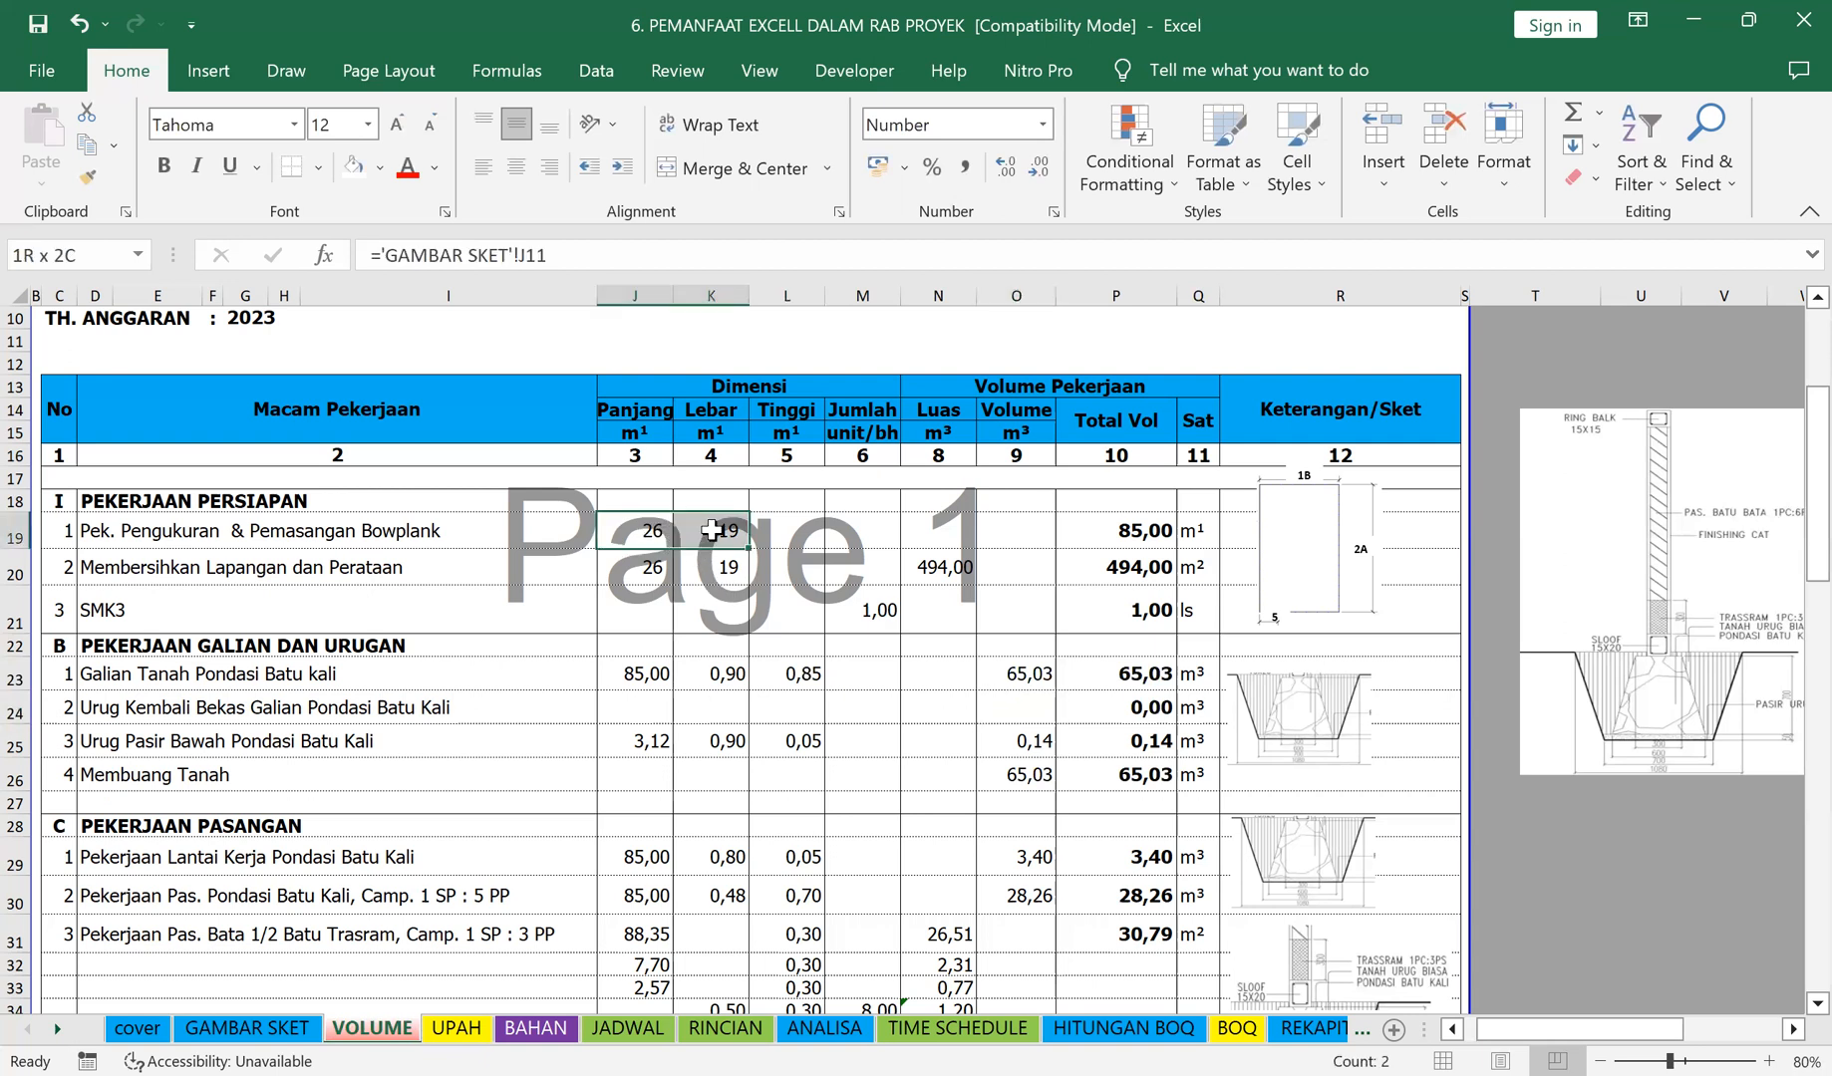
{"action": "left_click", "coordinate": [380, 170]}
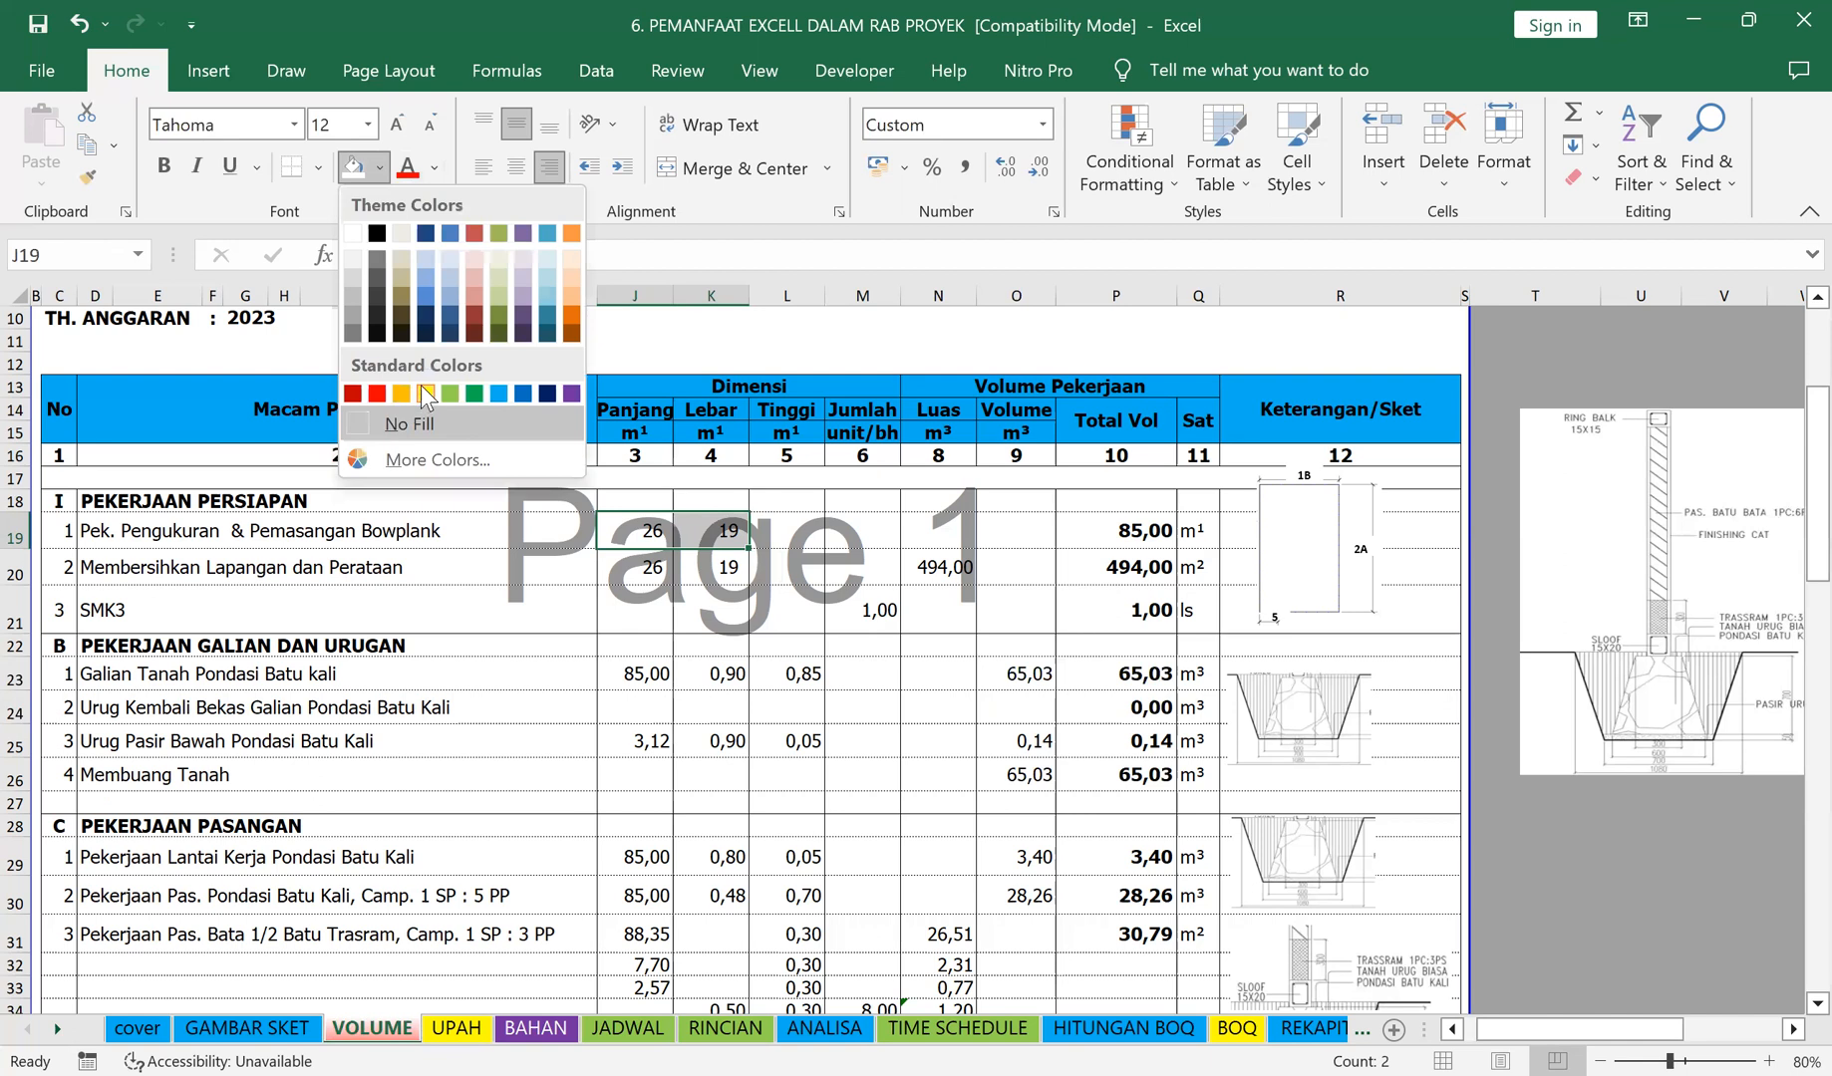
{"action": "left_click", "coordinate": [425, 392]}
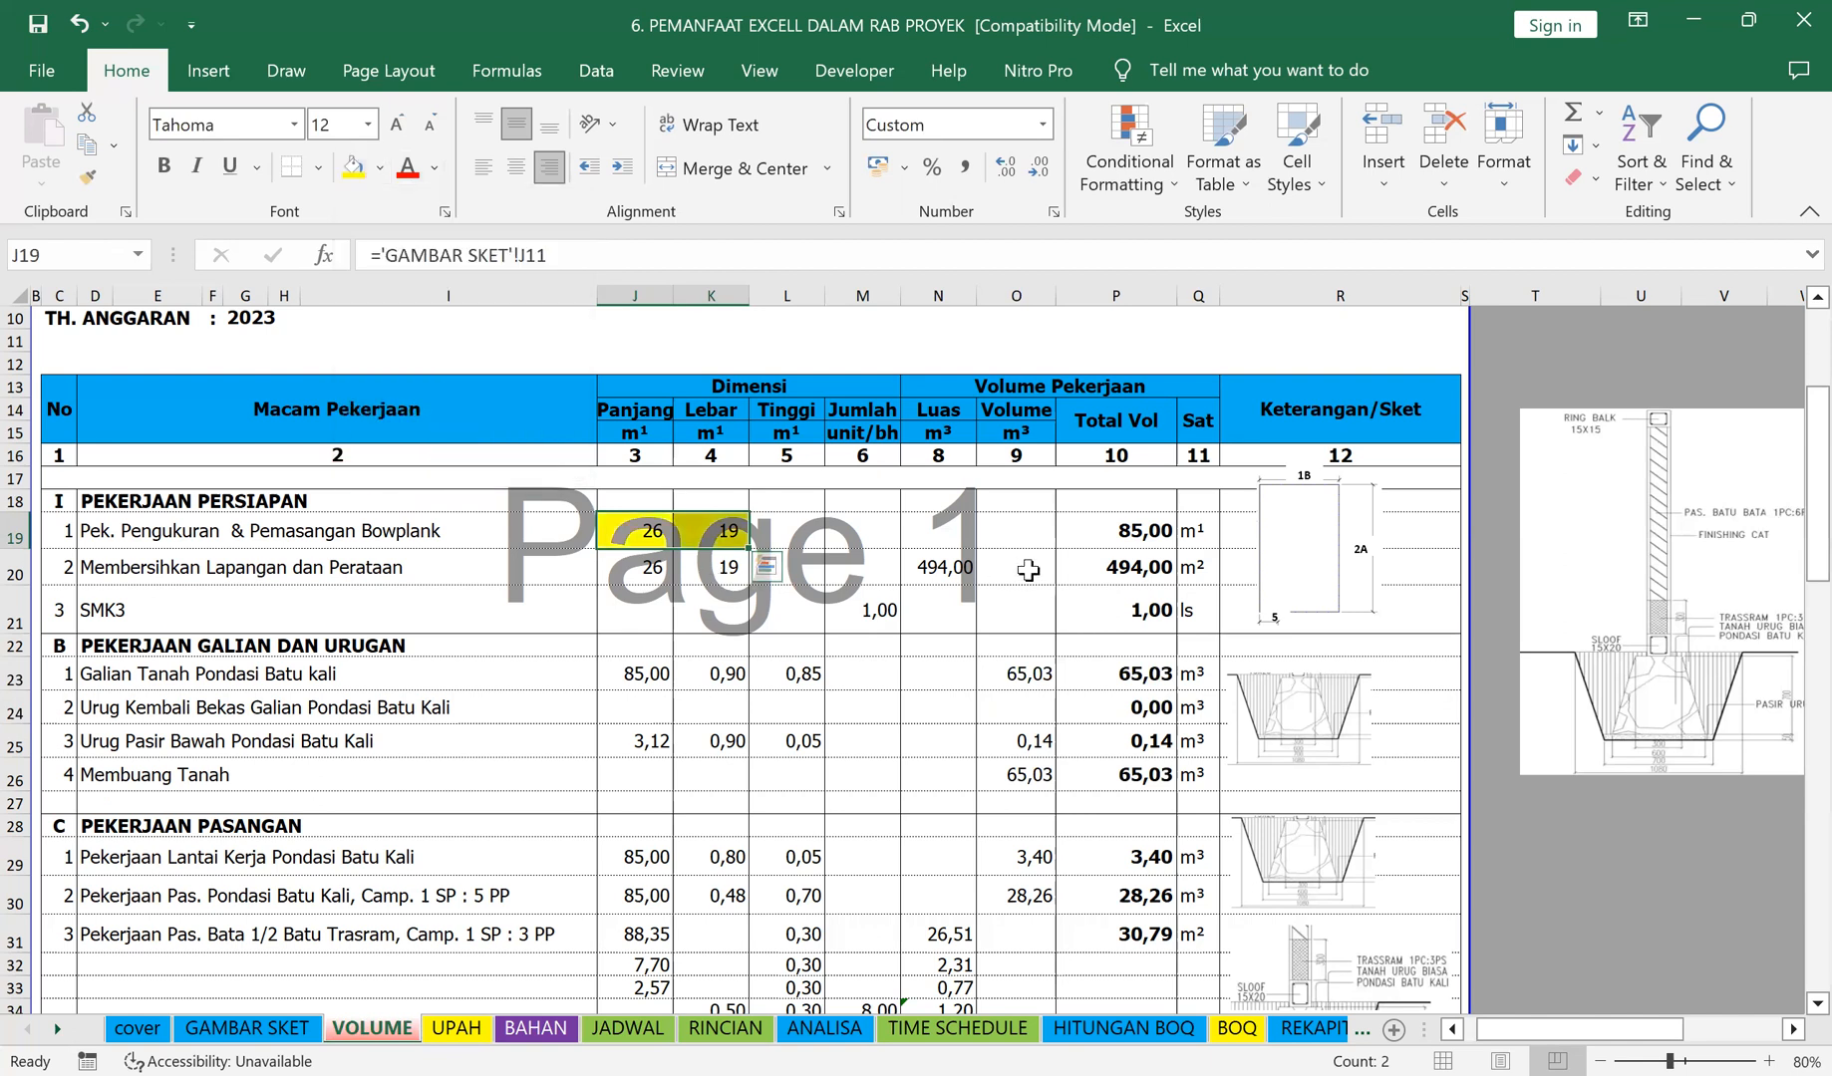
{"action": "left_click", "coordinate": [890, 610]}
{"action": "left_click", "coordinate": [357, 168]}
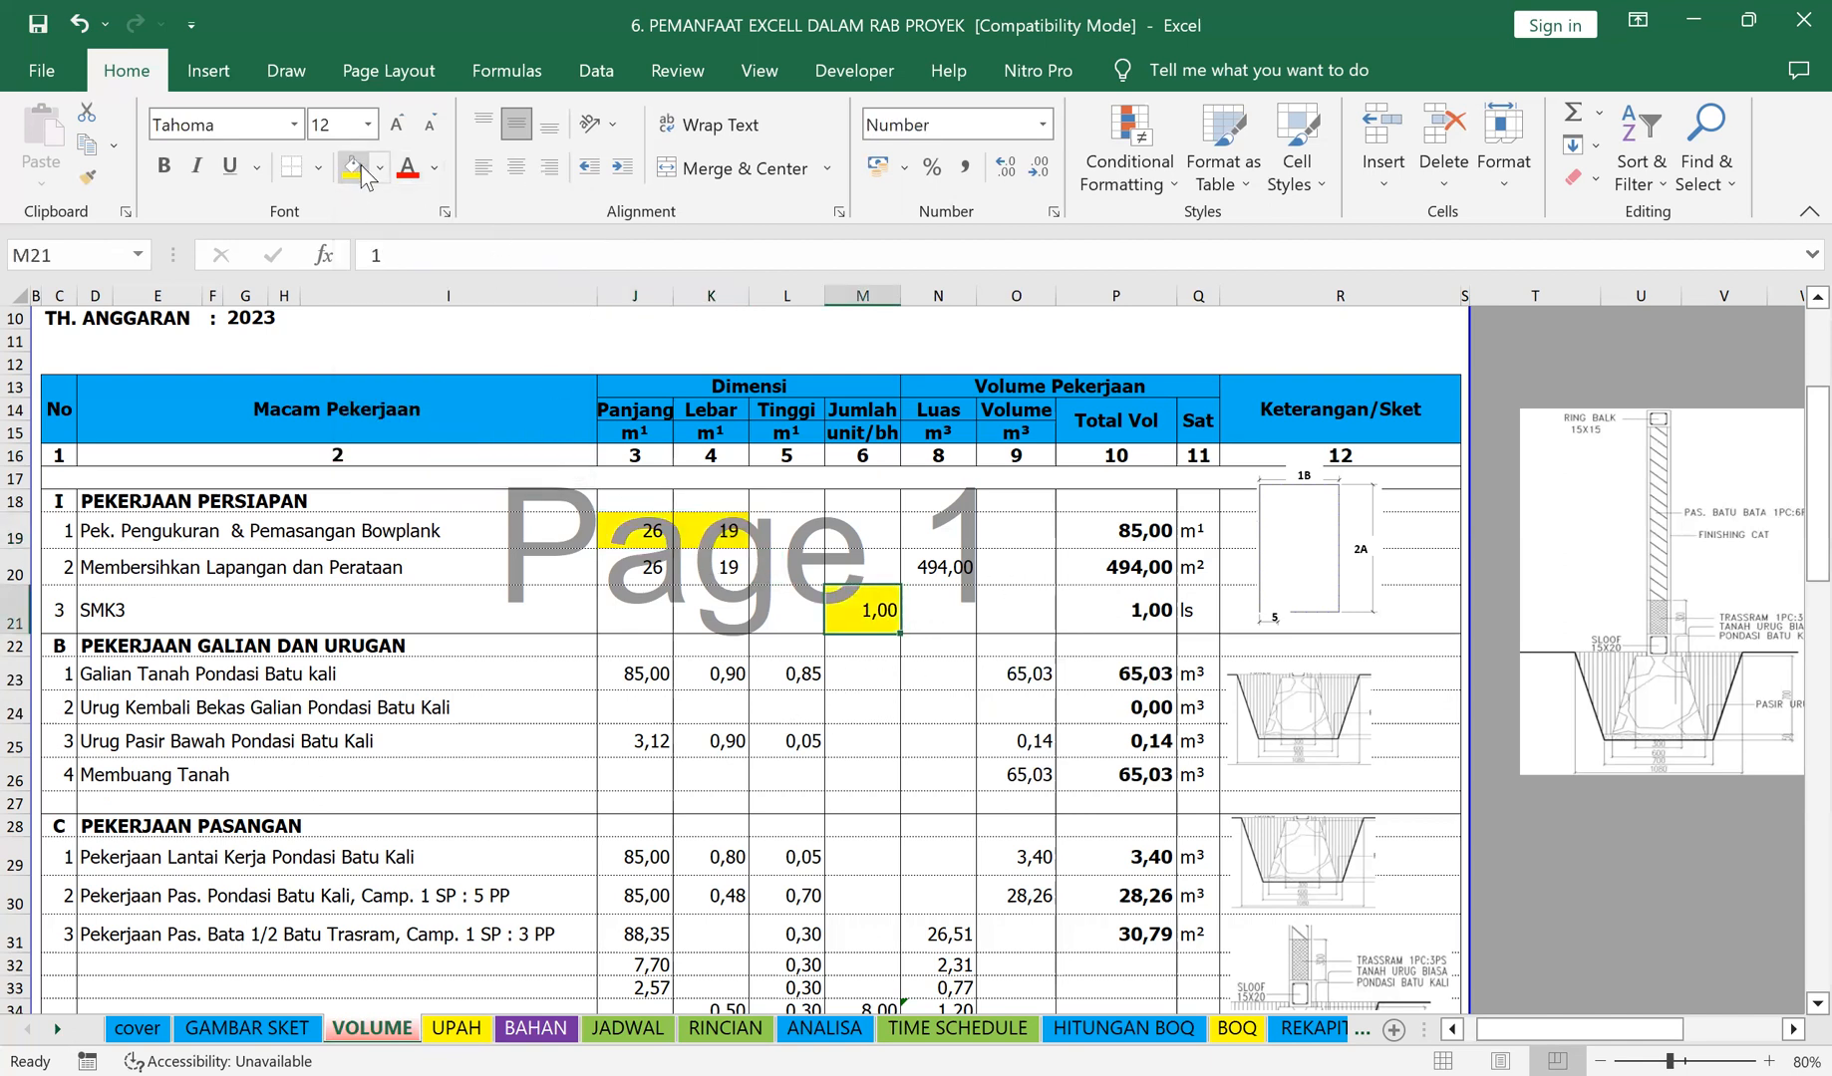
{"action": "left_click", "coordinate": [646, 674]}
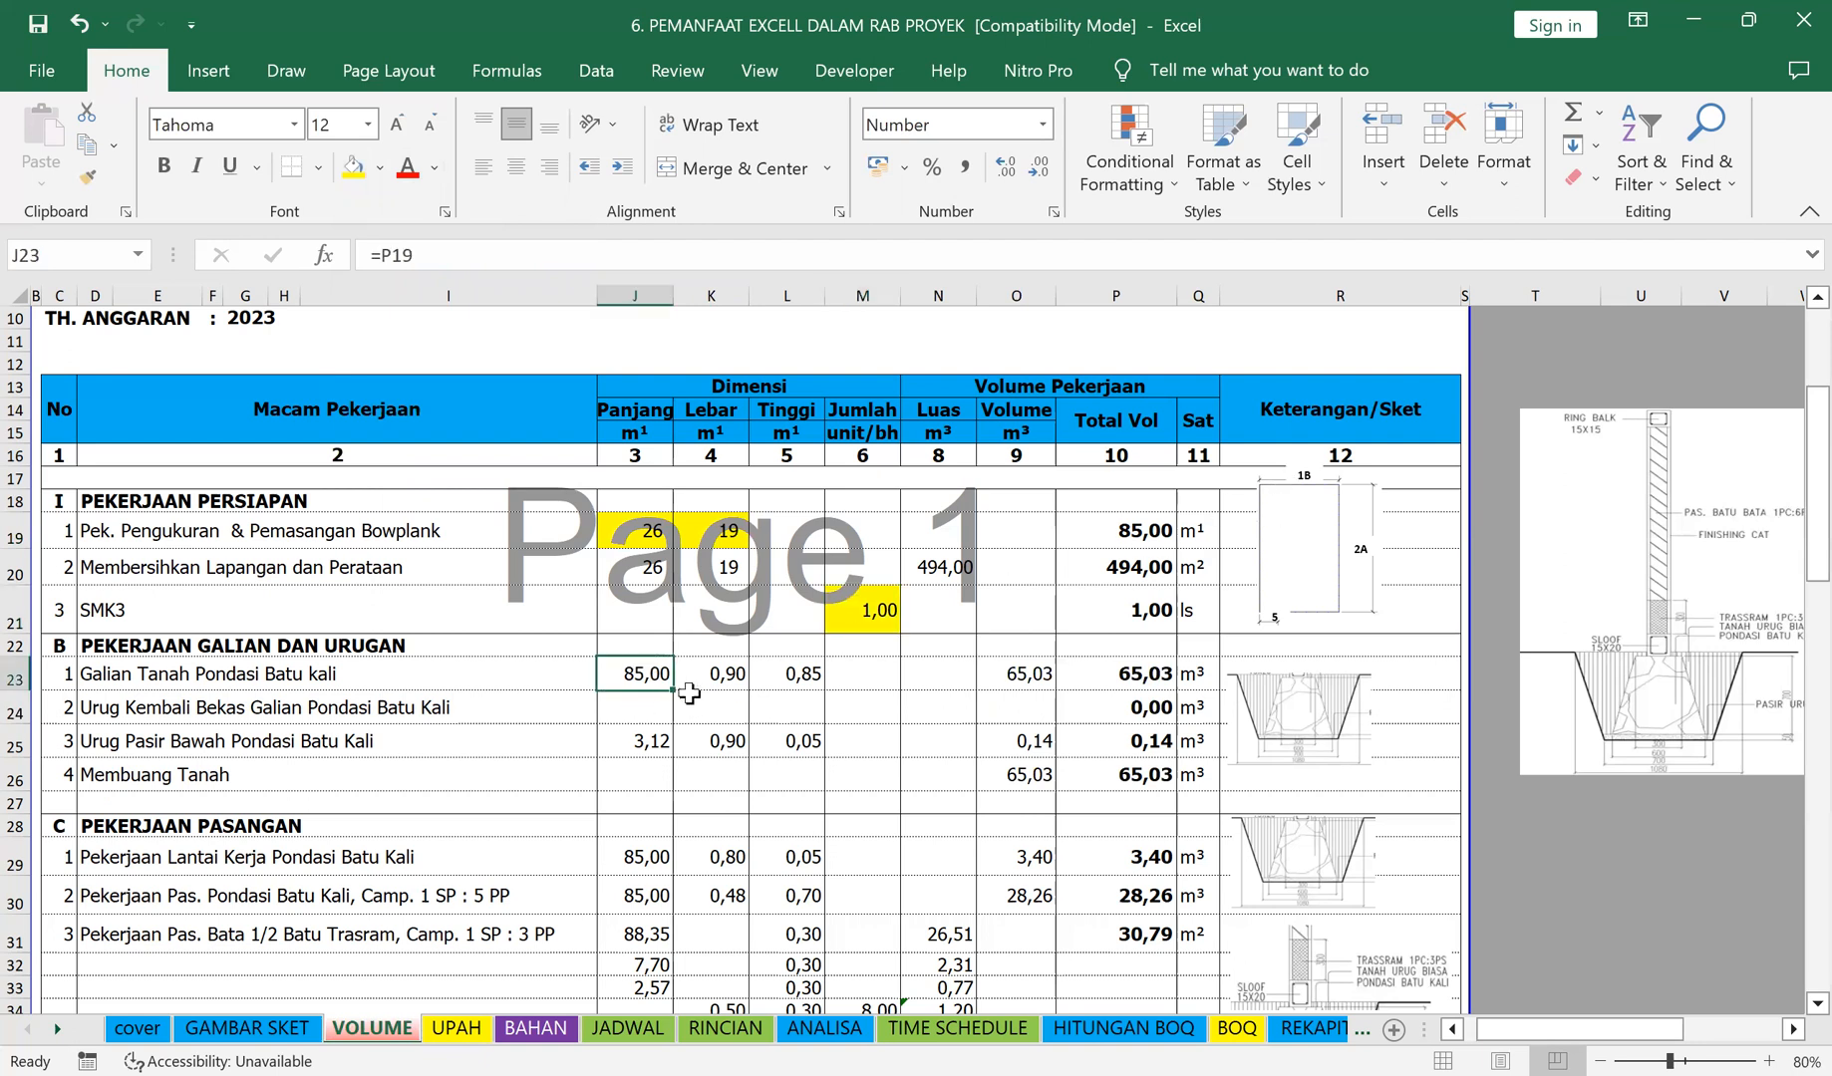
{"action": "left_click_drag", "start_coordinate": [726, 677], "coordinate": [762, 680]}
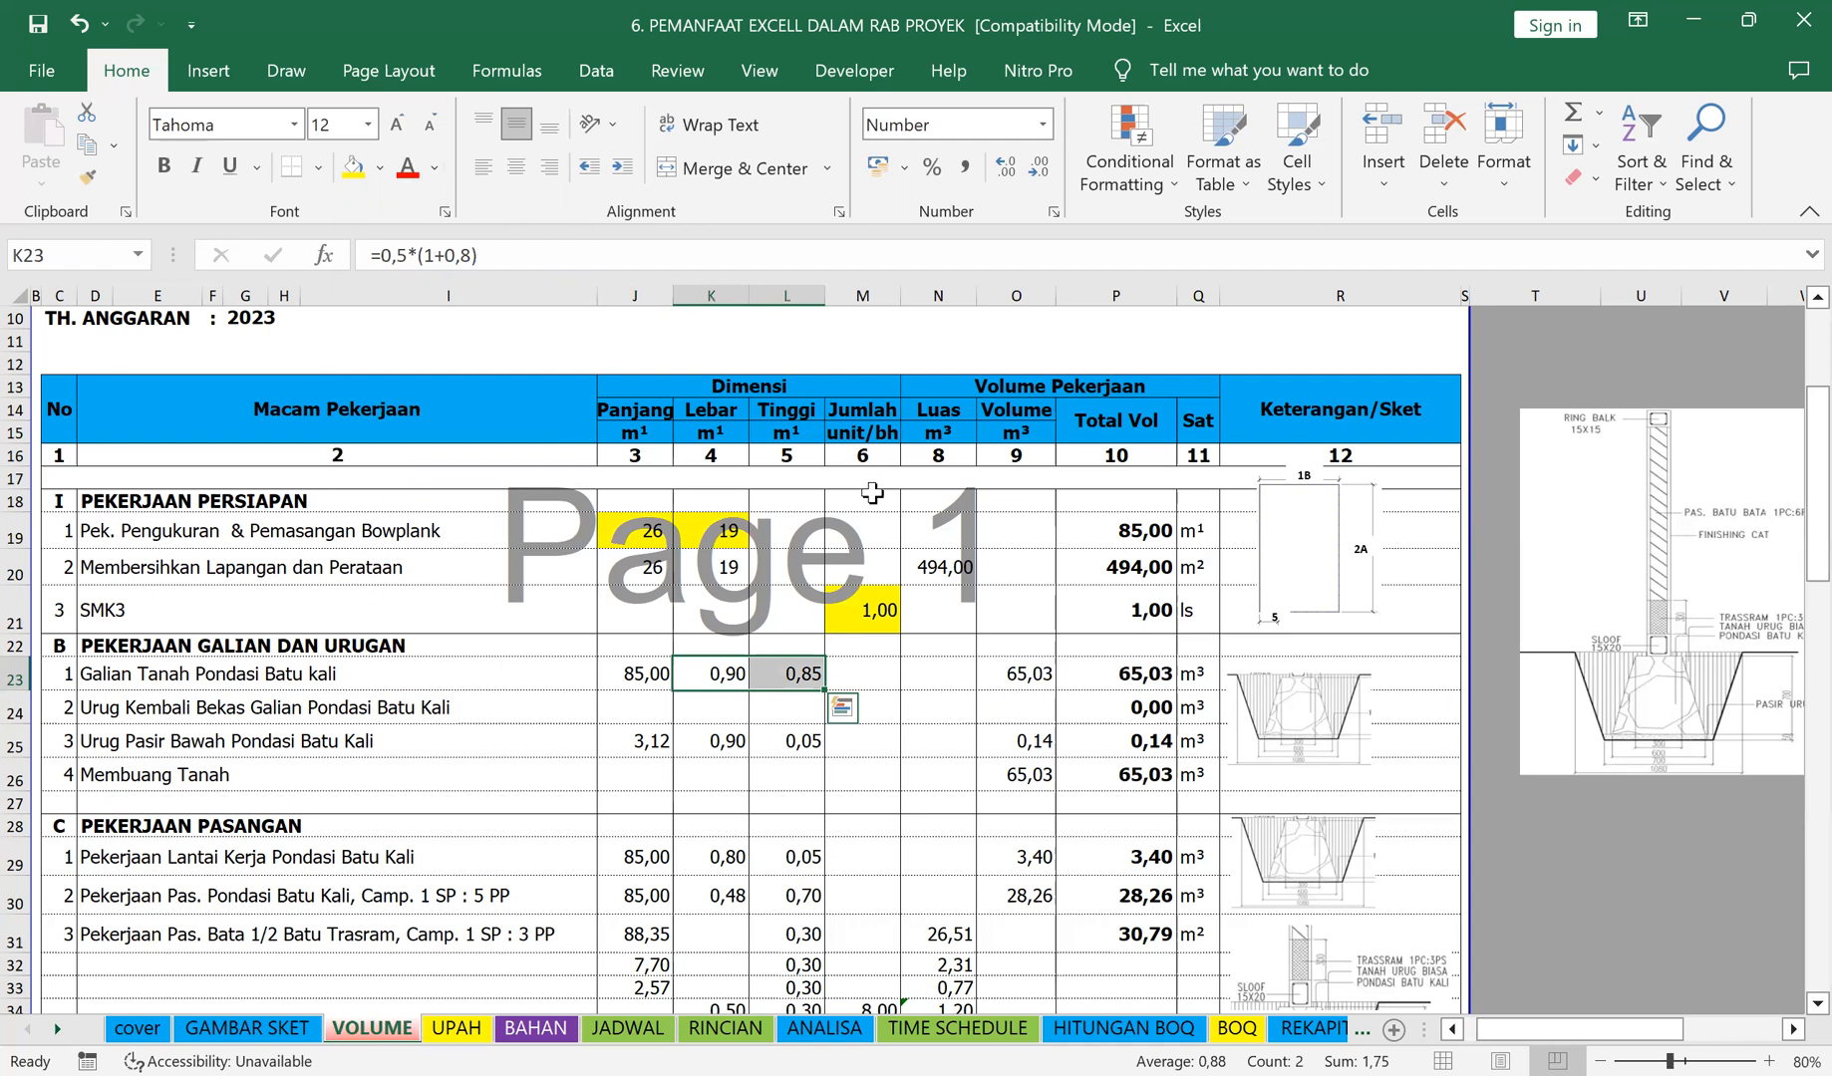
{"action": "left_click", "coordinate": [361, 170]}
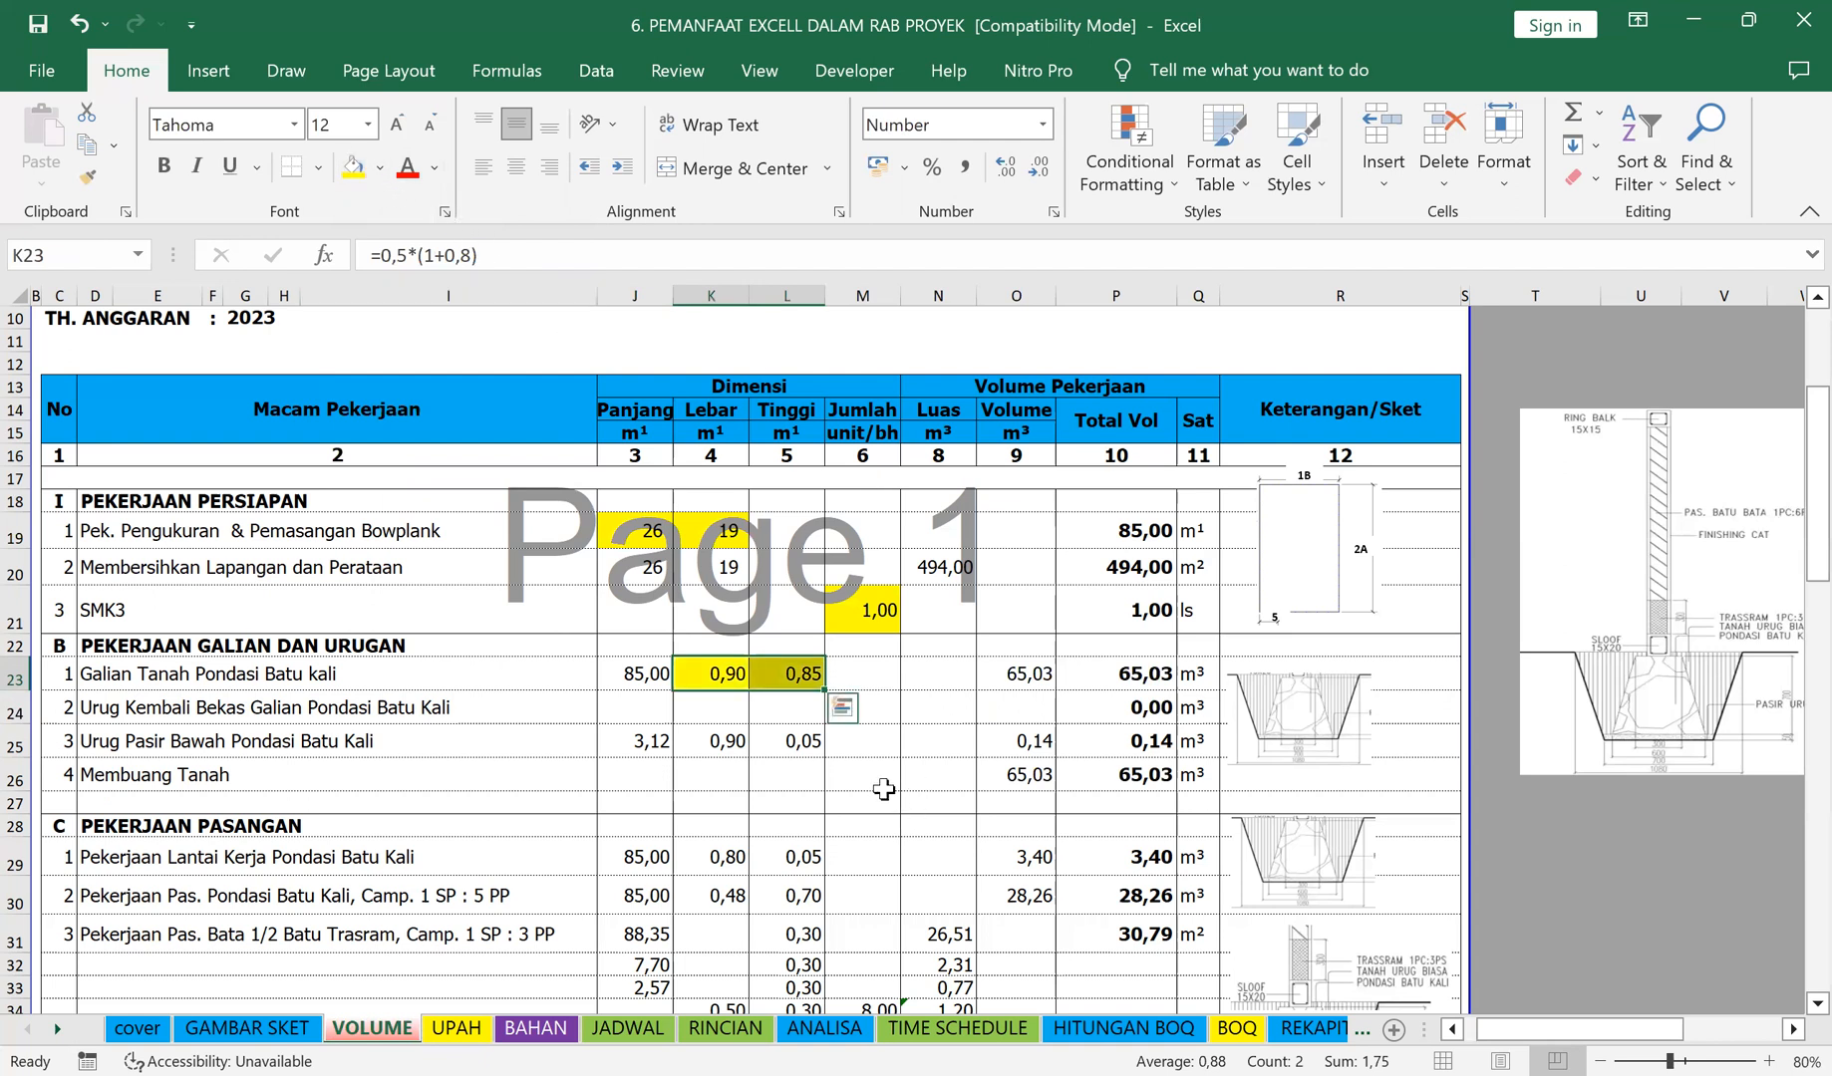
{"action": "left_click", "coordinate": [882, 775]}
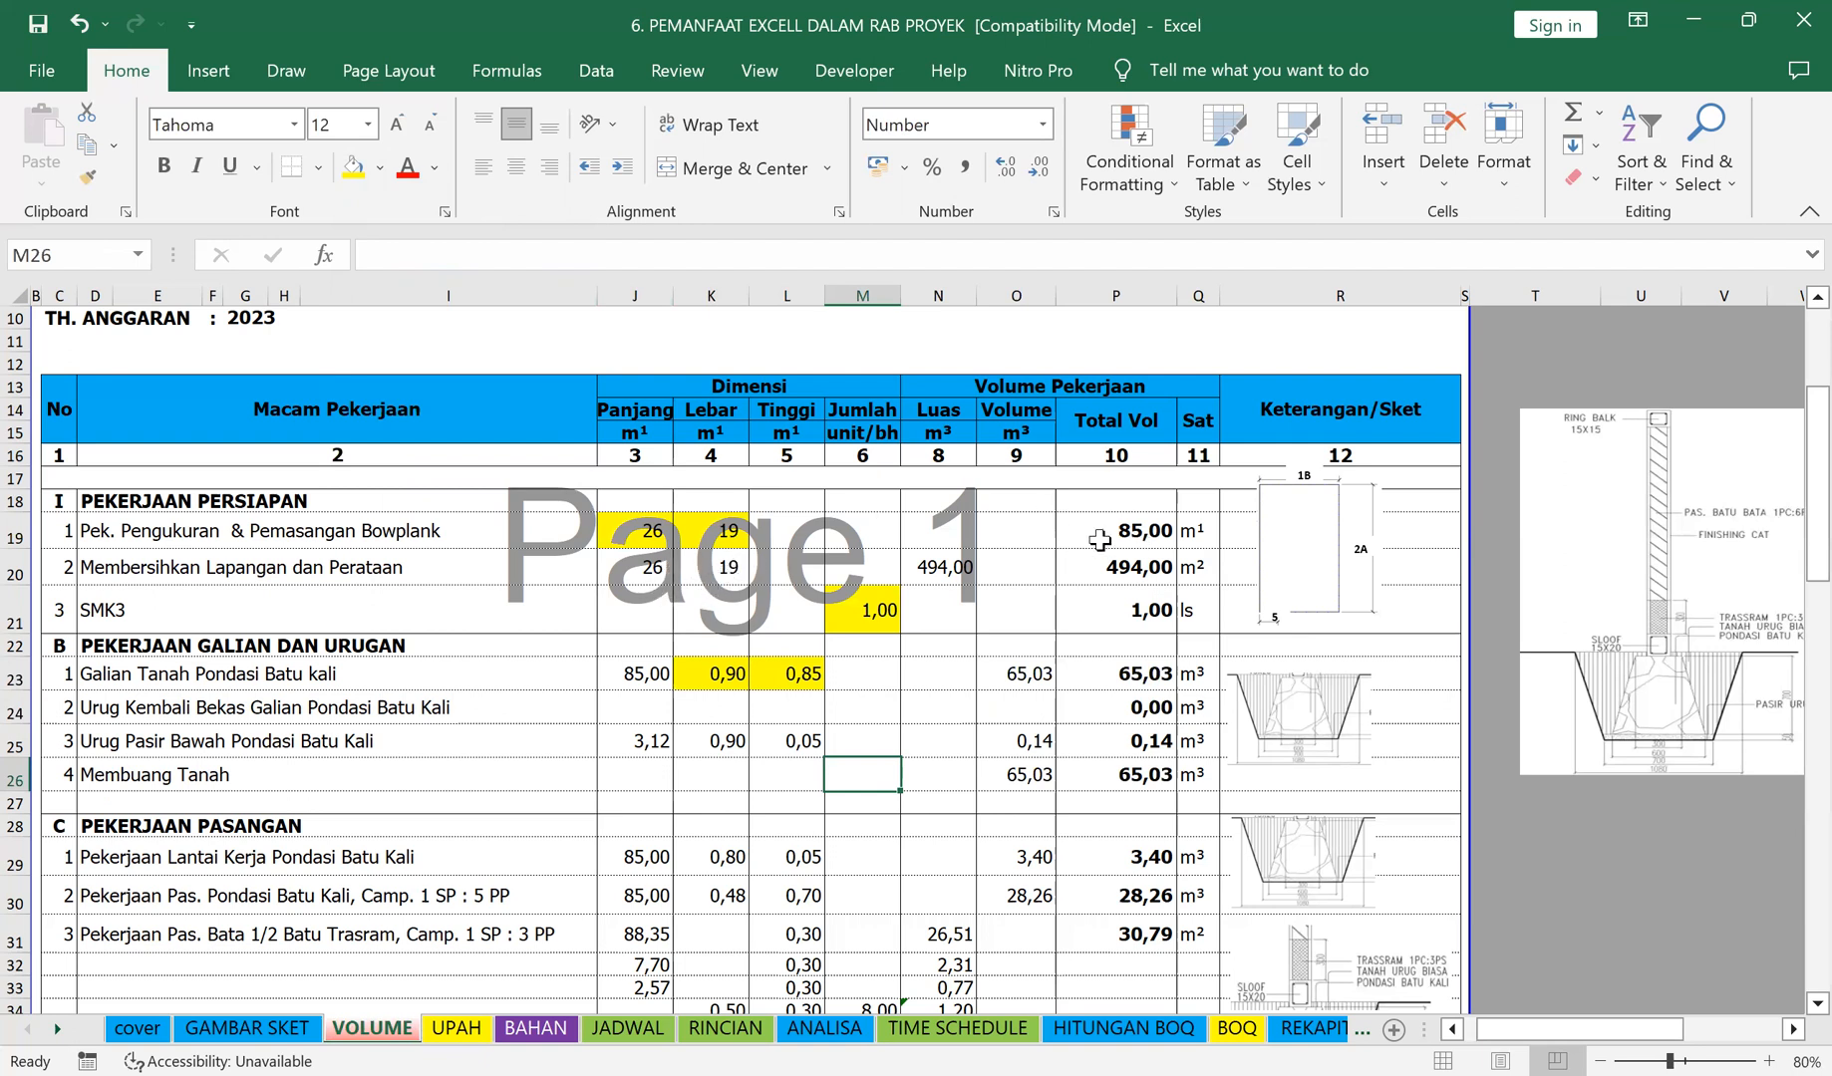
Step: Examine the formulas in the unhighlighted dimension cells J20, K20 and J23
{"action": "left_click", "coordinate": [968, 717]}
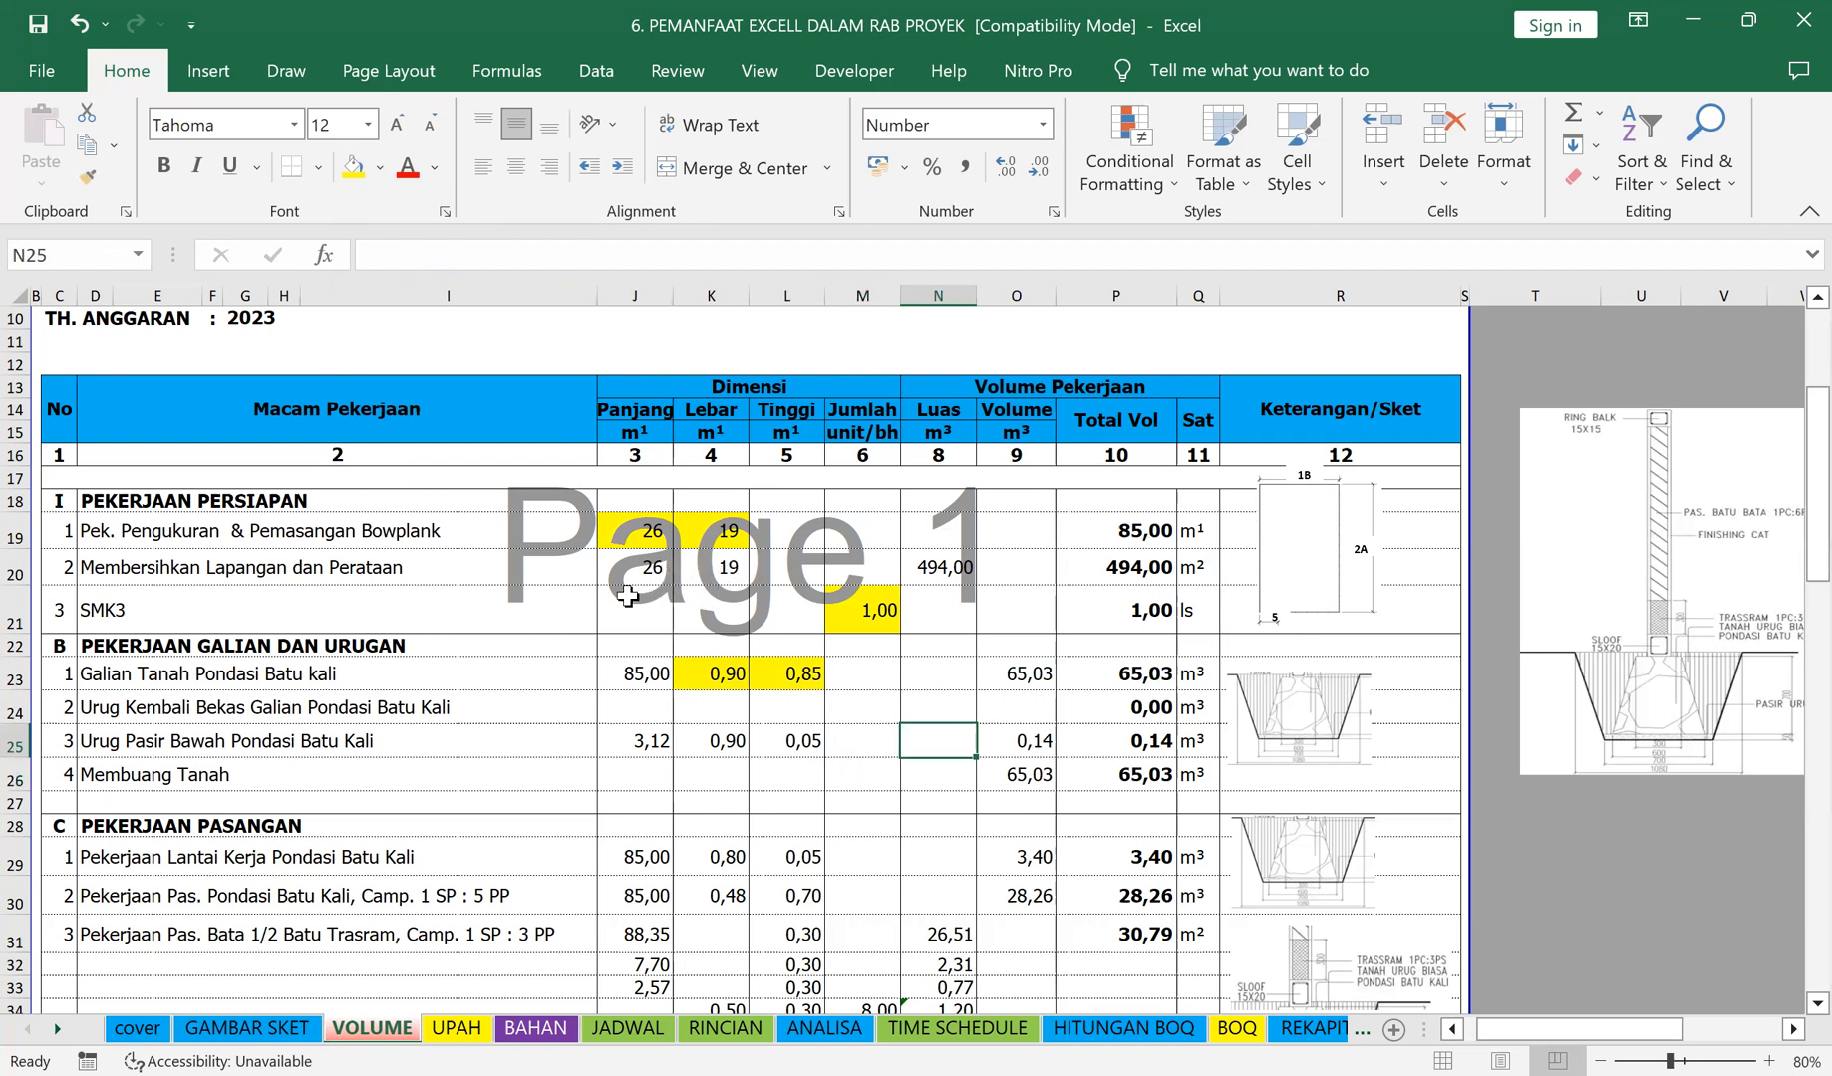
{"action": "left_click", "coordinate": [645, 568]}
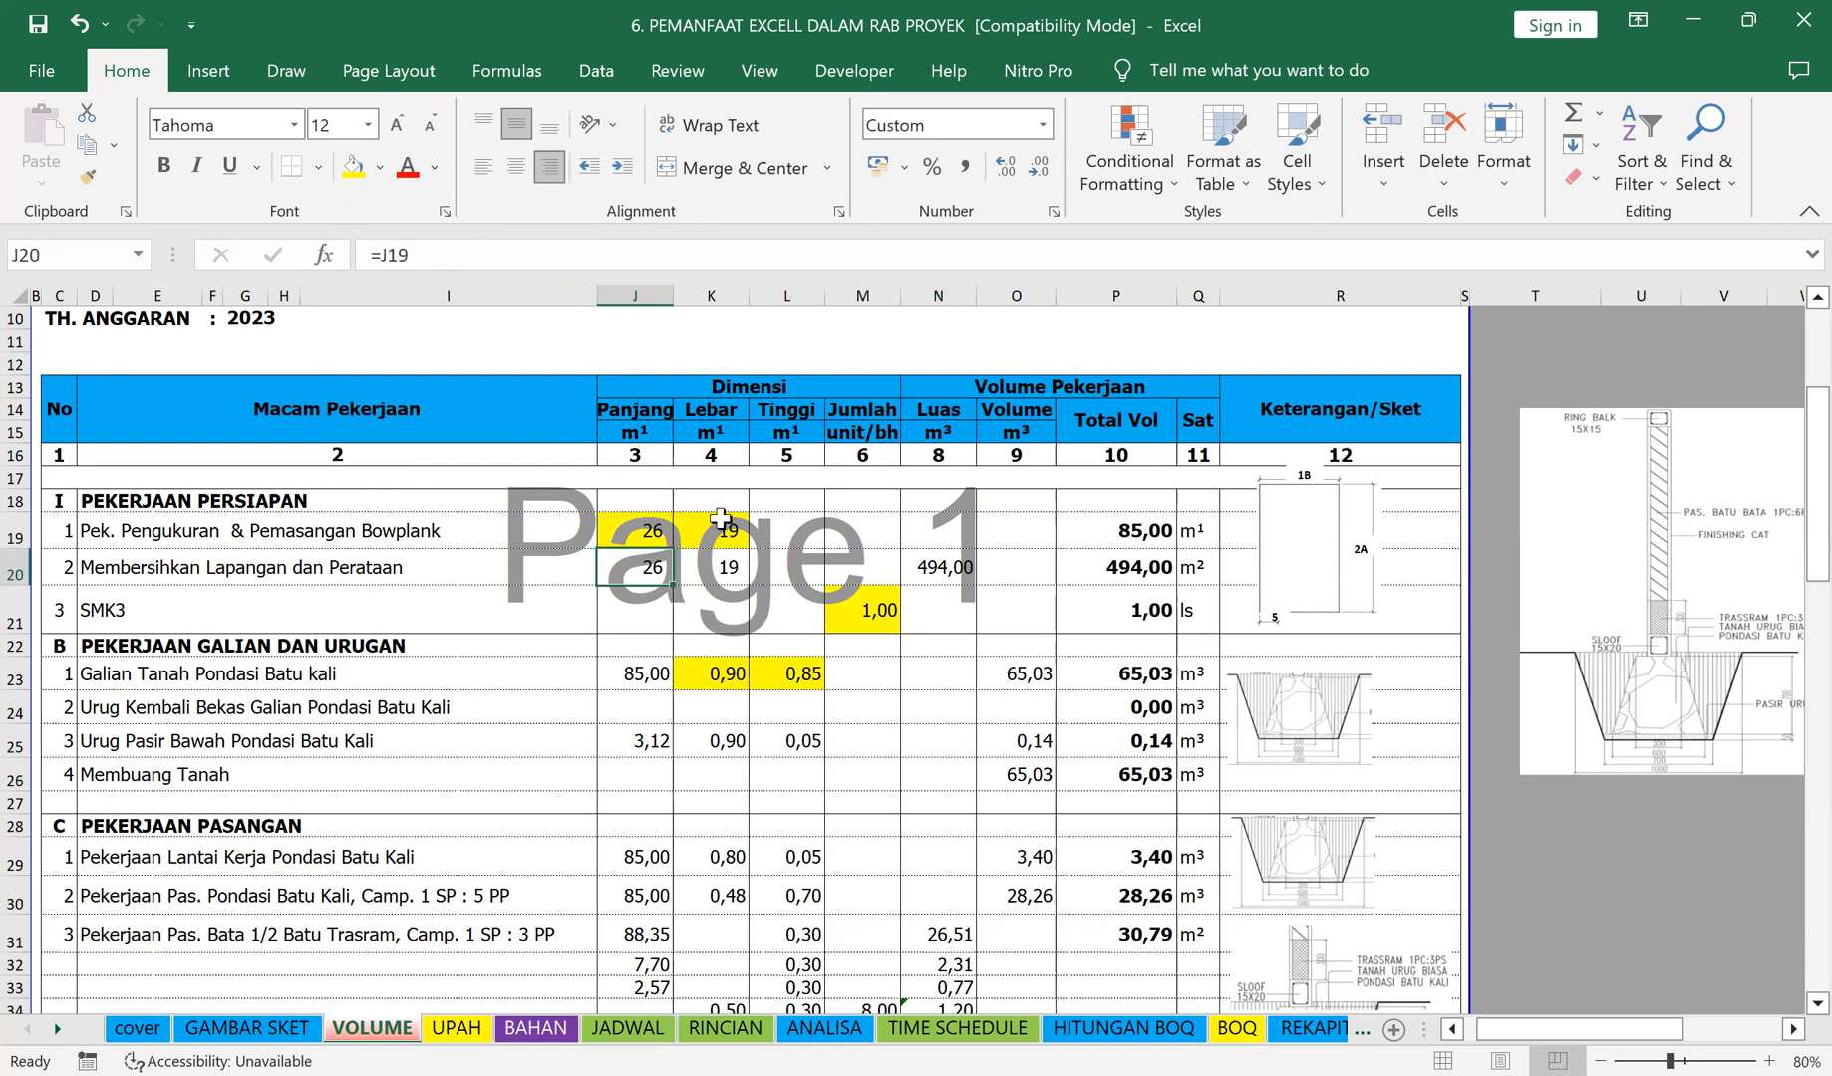
{"action": "left_click", "coordinate": [735, 566]}
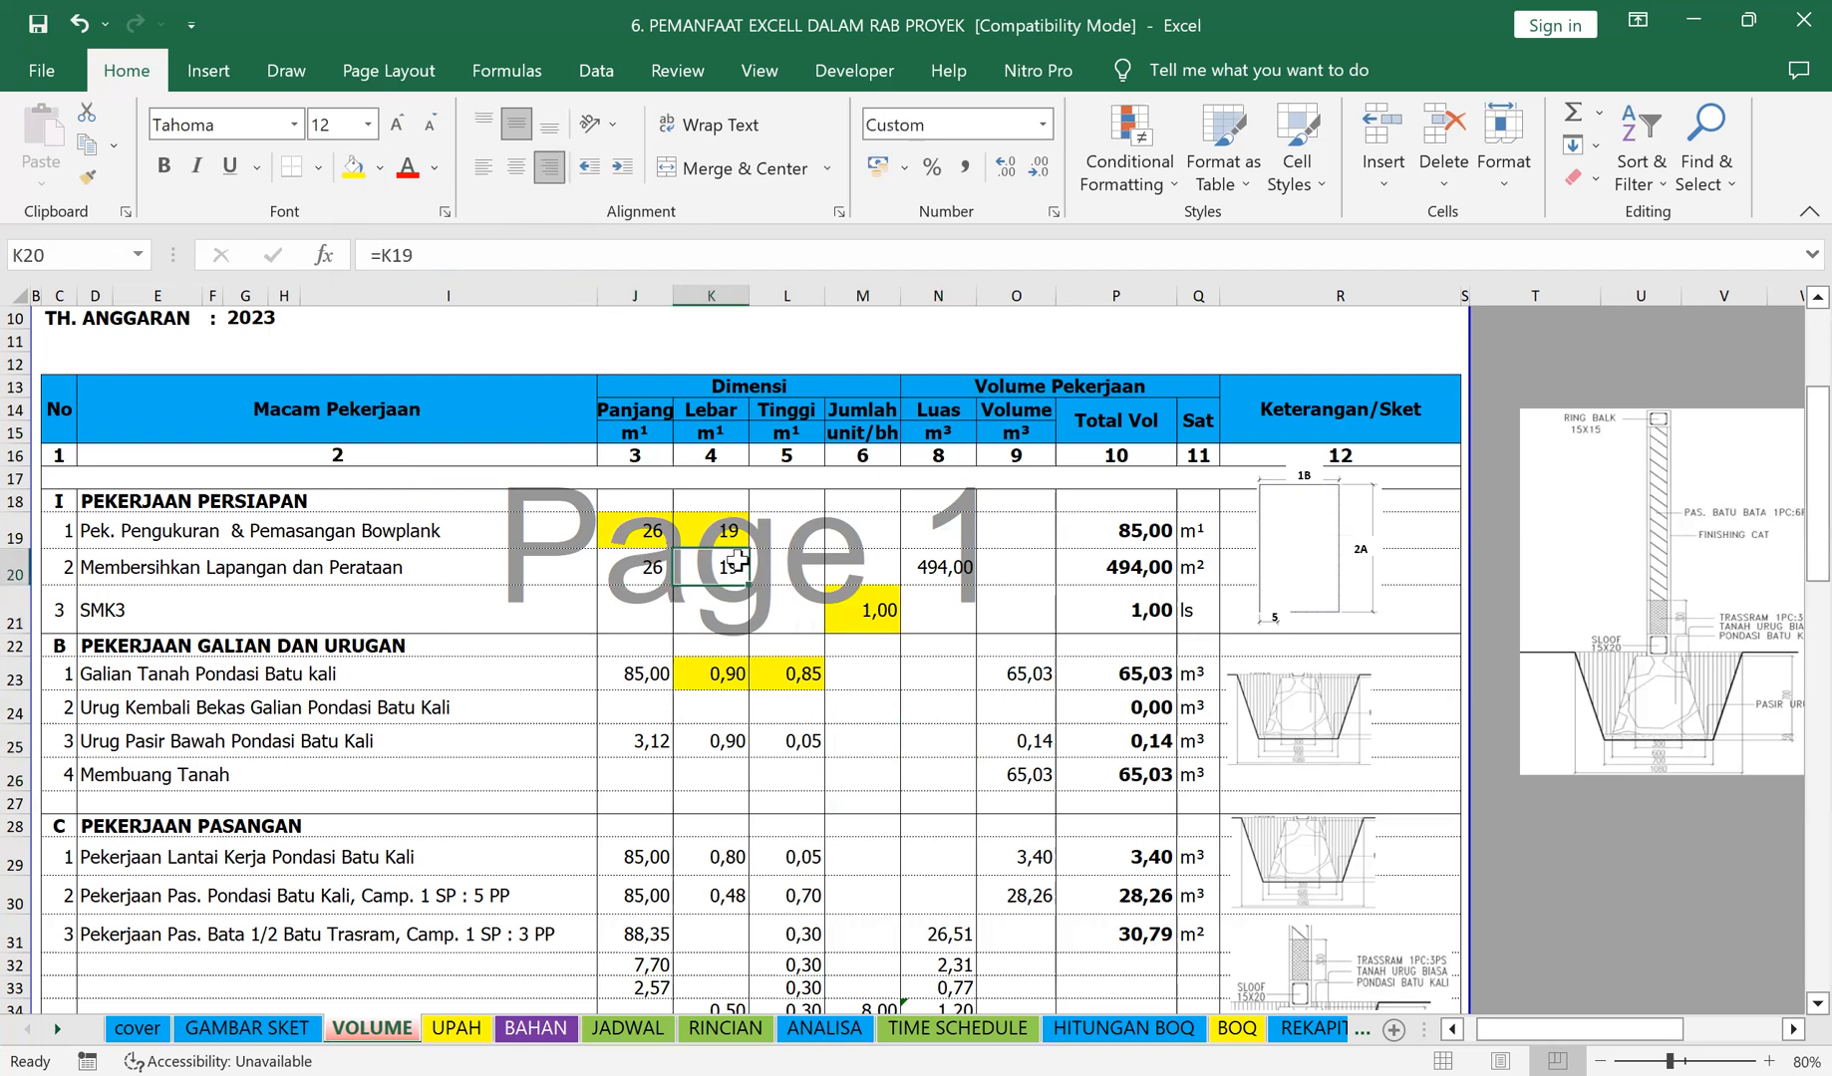
{"action": "key", "text": "Down"}
{"action": "left_click", "coordinate": [639, 674]}
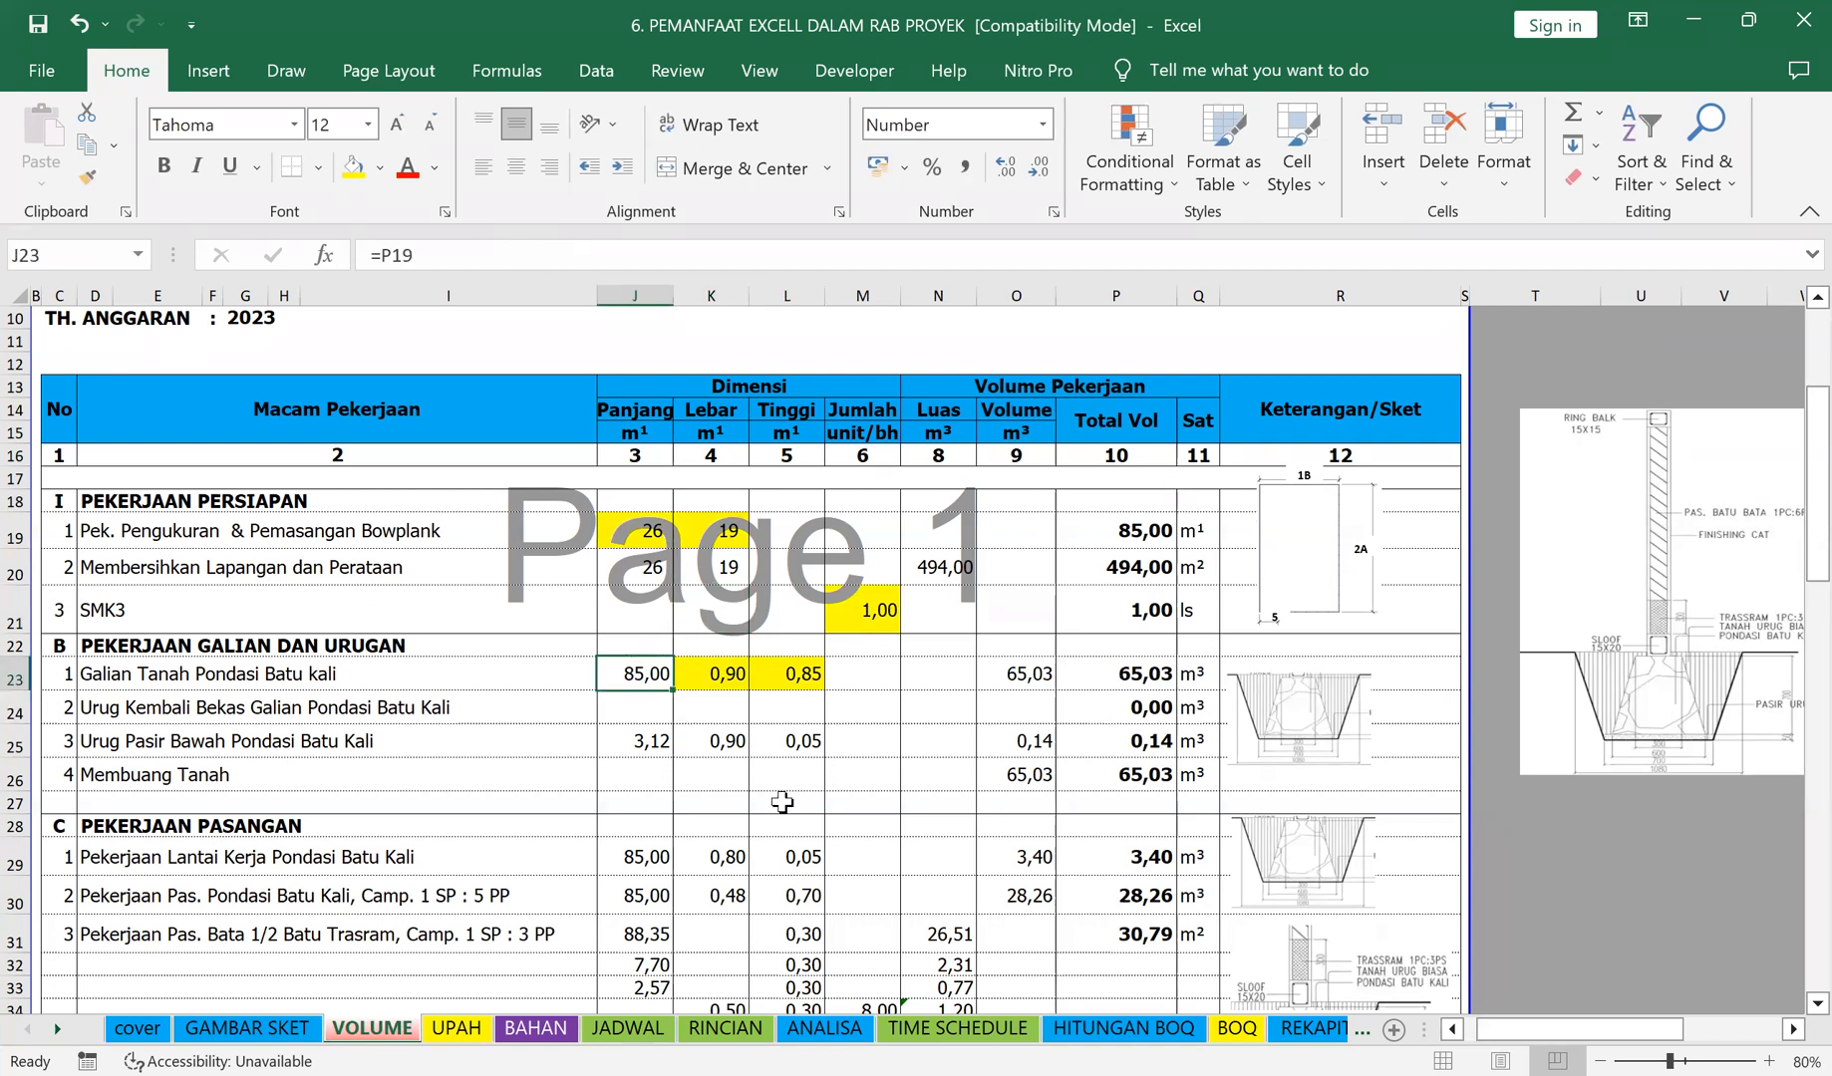
{"action": "key", "text": "Down"}
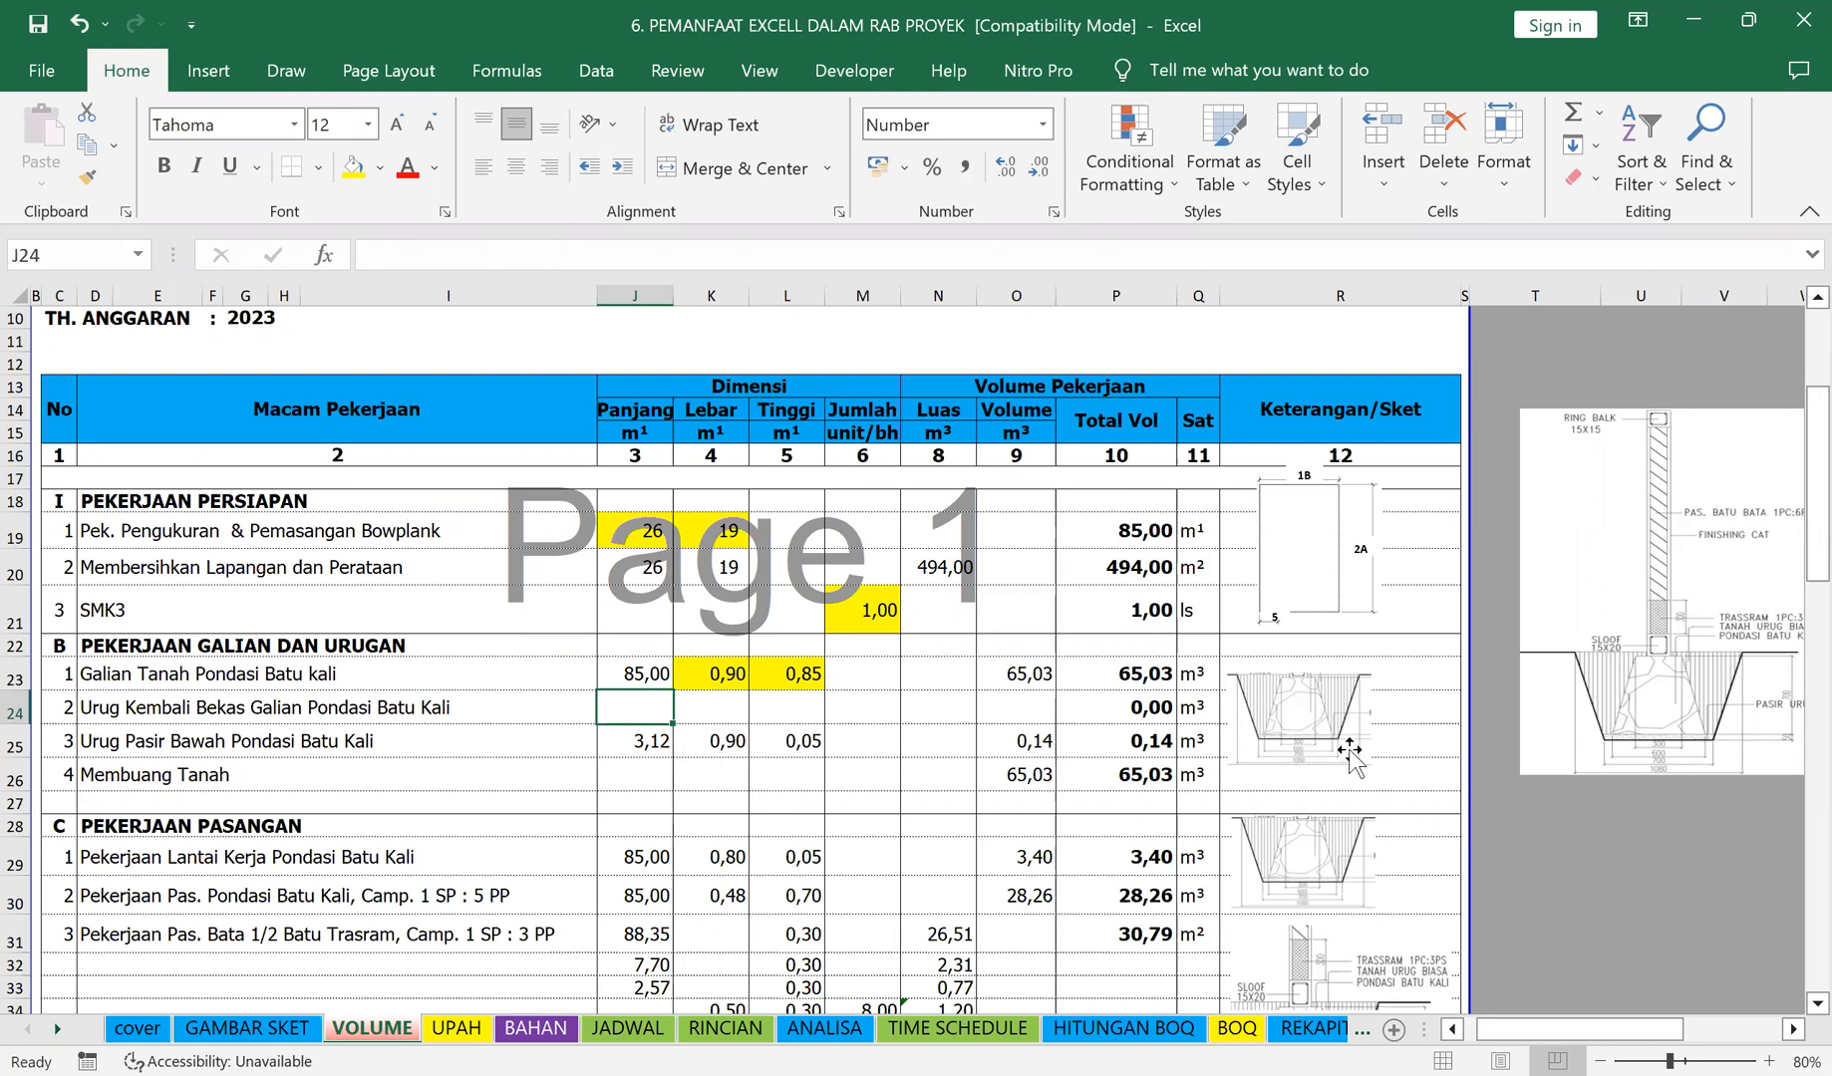
Step: Highlight the Tinggi cell L25 of Urug Pasir Bawah Pondasi Batu Kali in yellow and set it to 0,05
{"action": "left_click", "coordinate": [785, 742]}
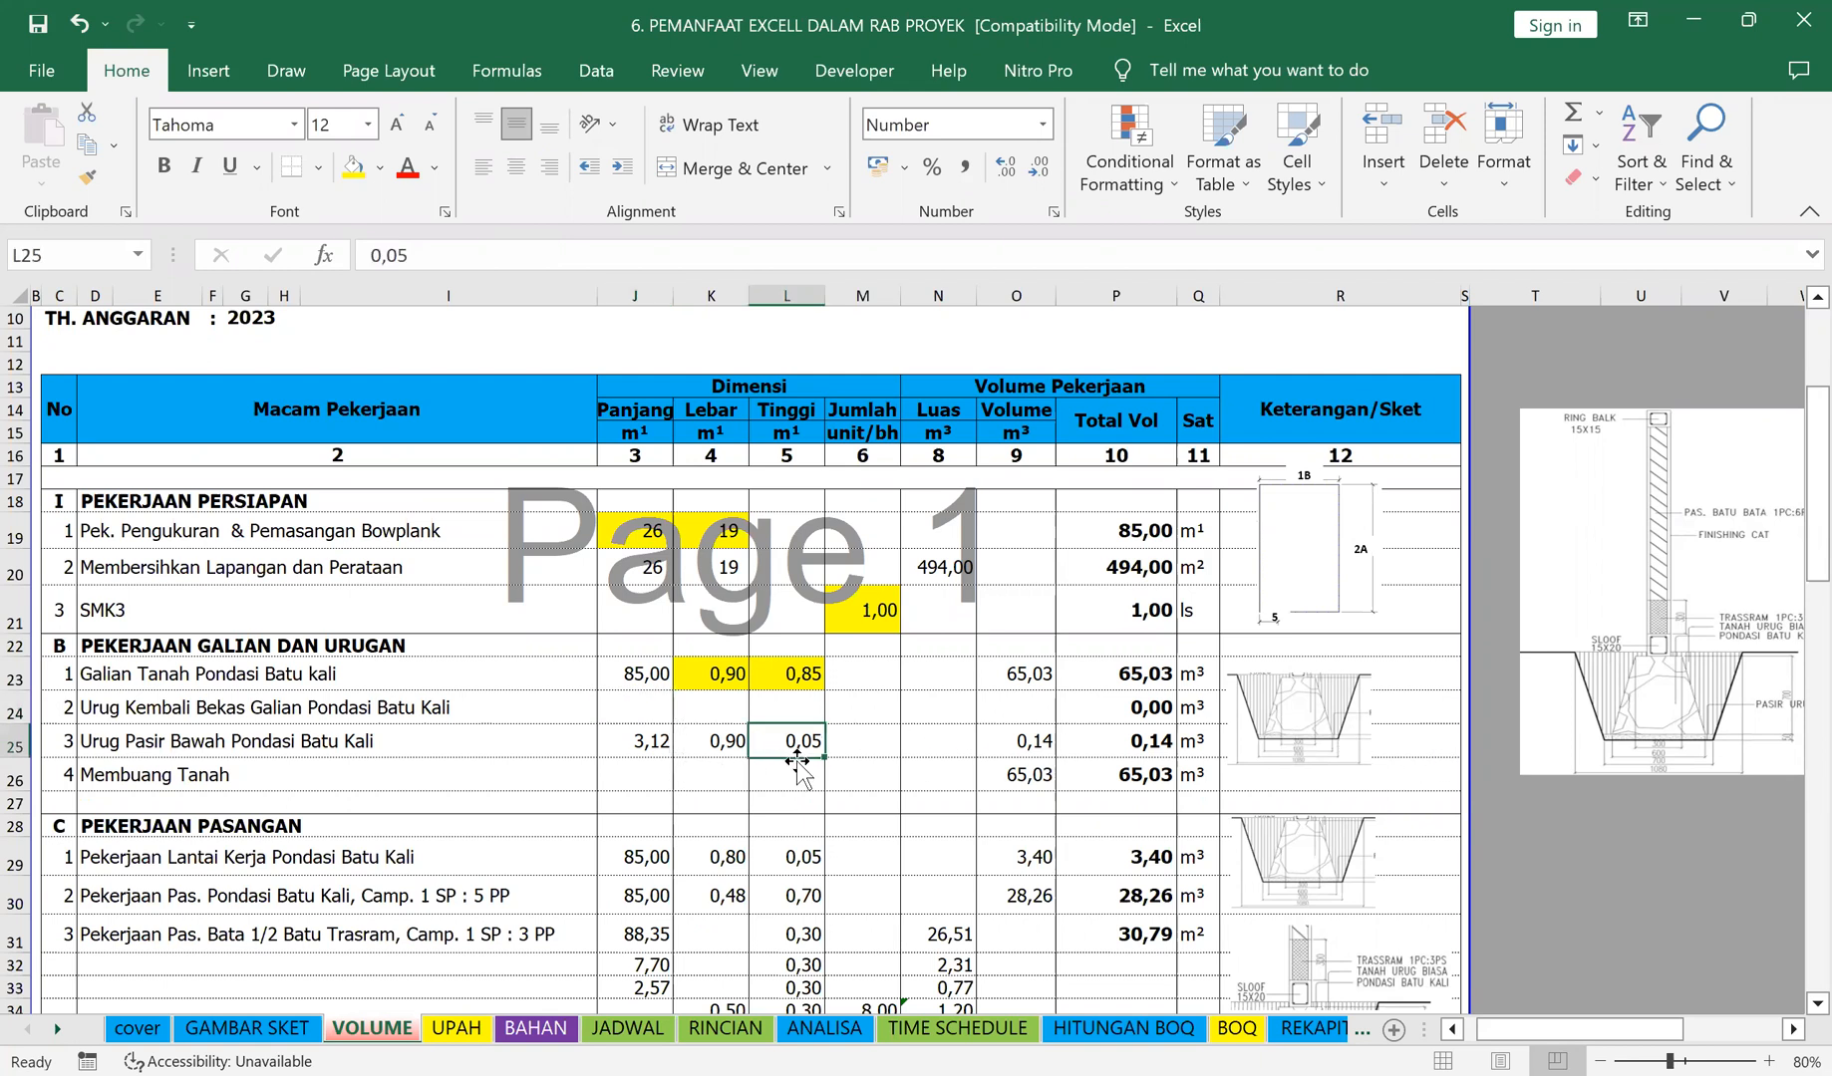
{"action": "left_click", "coordinate": [353, 167]}
{"action": "type", "text": "0"}
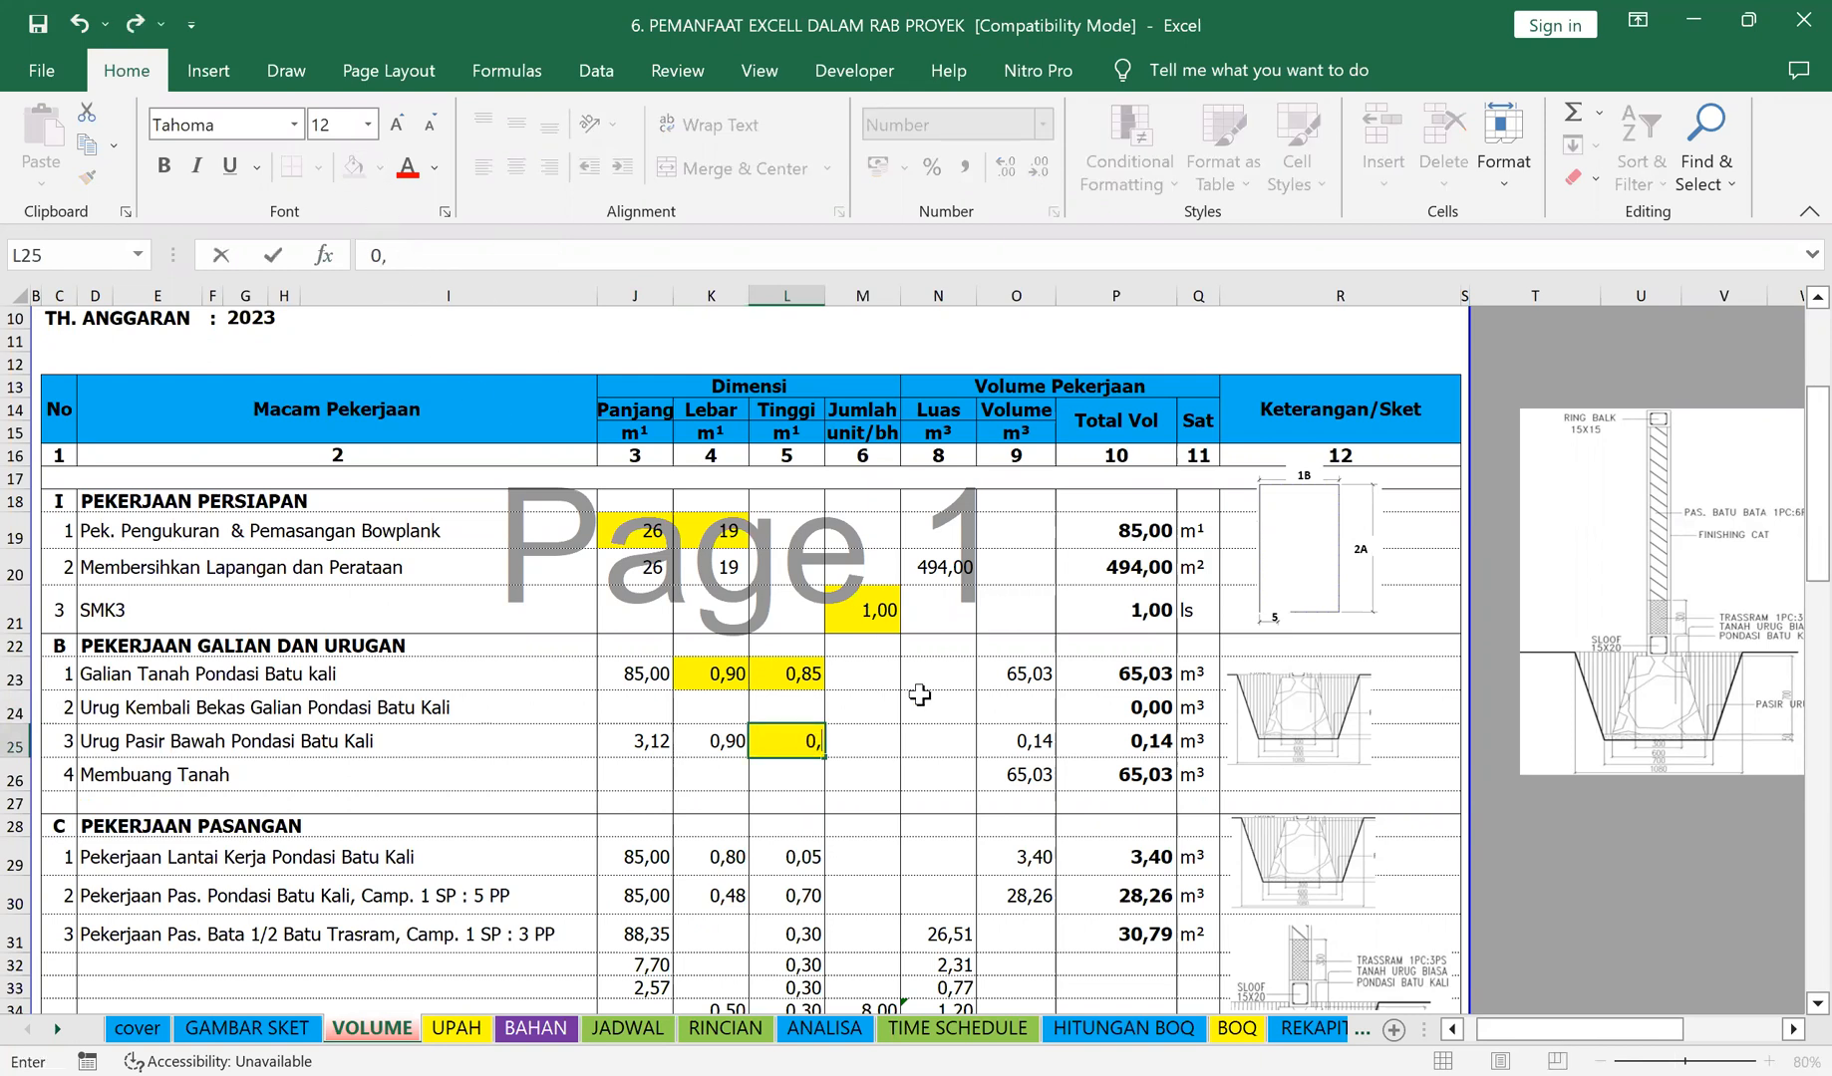
{"action": "type", "text": ",05"}
{"action": "key", "text": "Return"}
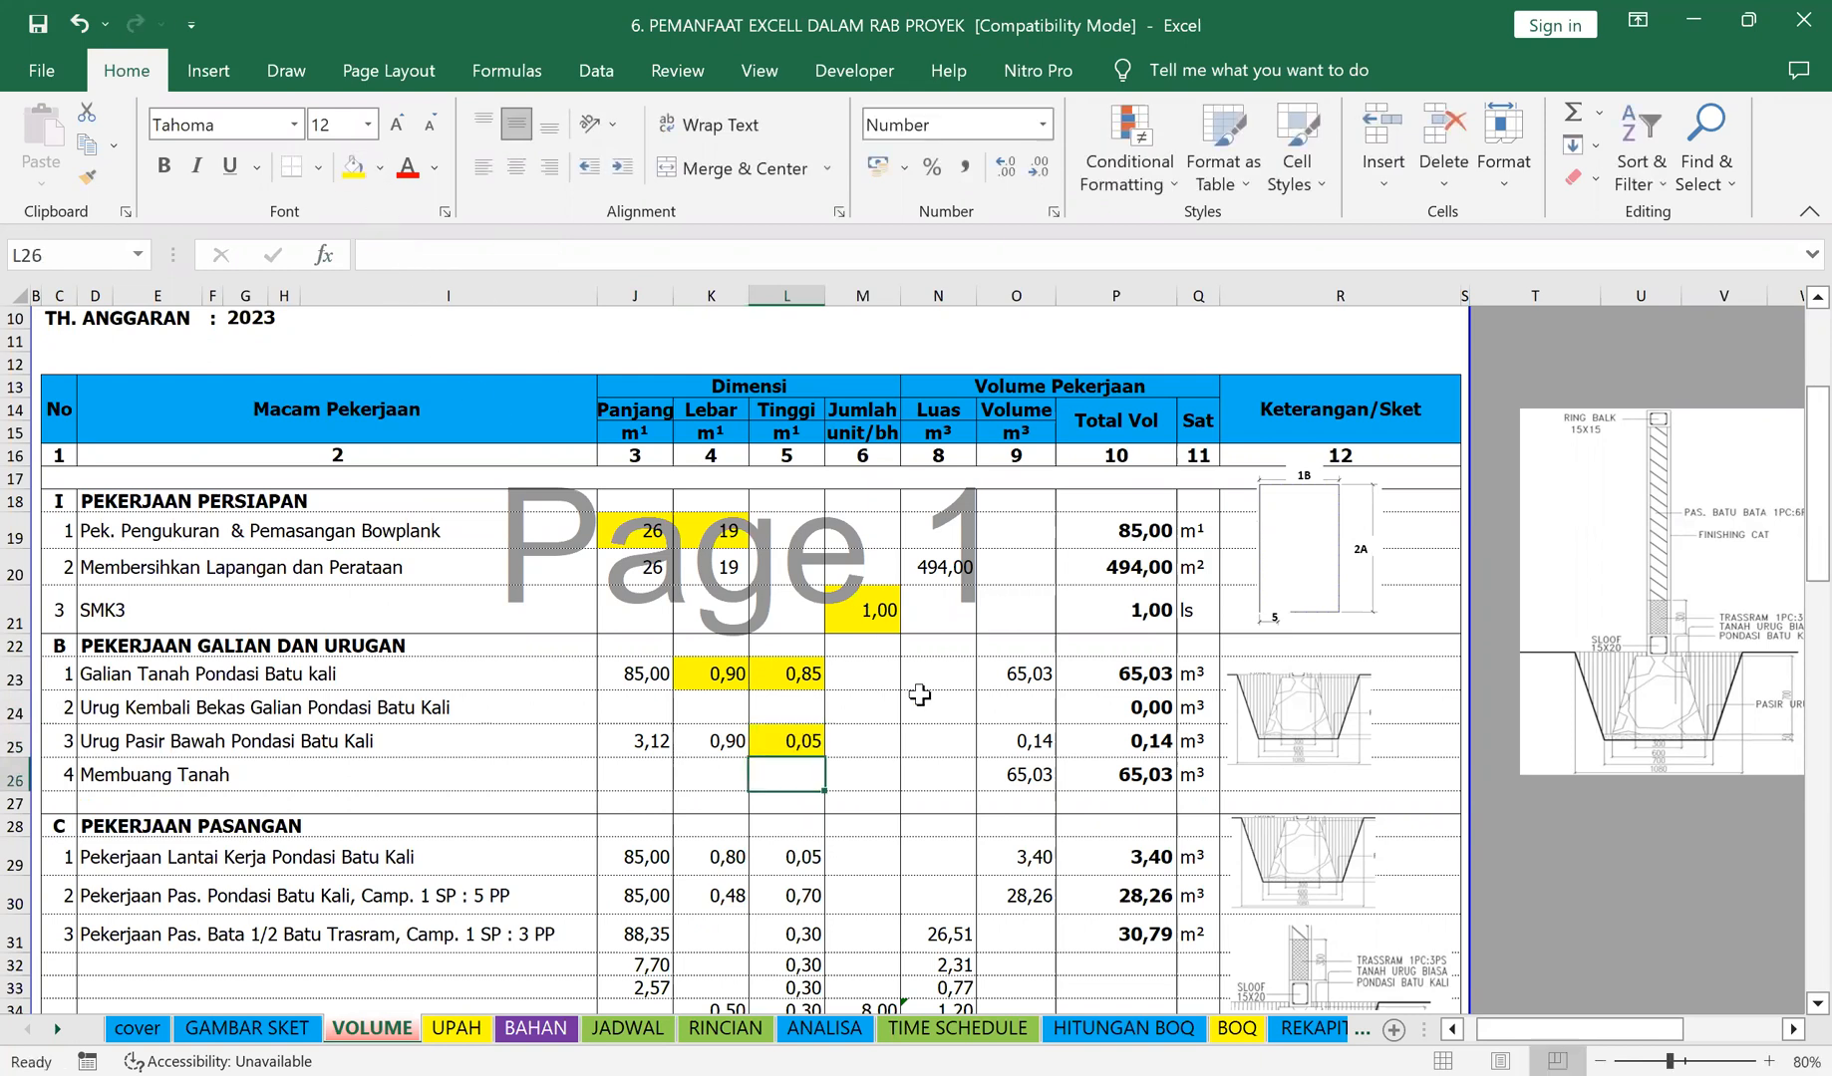
Step: Set the Lebar of Urug Pasir Bawah Pondasi Batu Kali in K25 to 0,8
{"action": "left_click", "coordinate": [704, 745]}
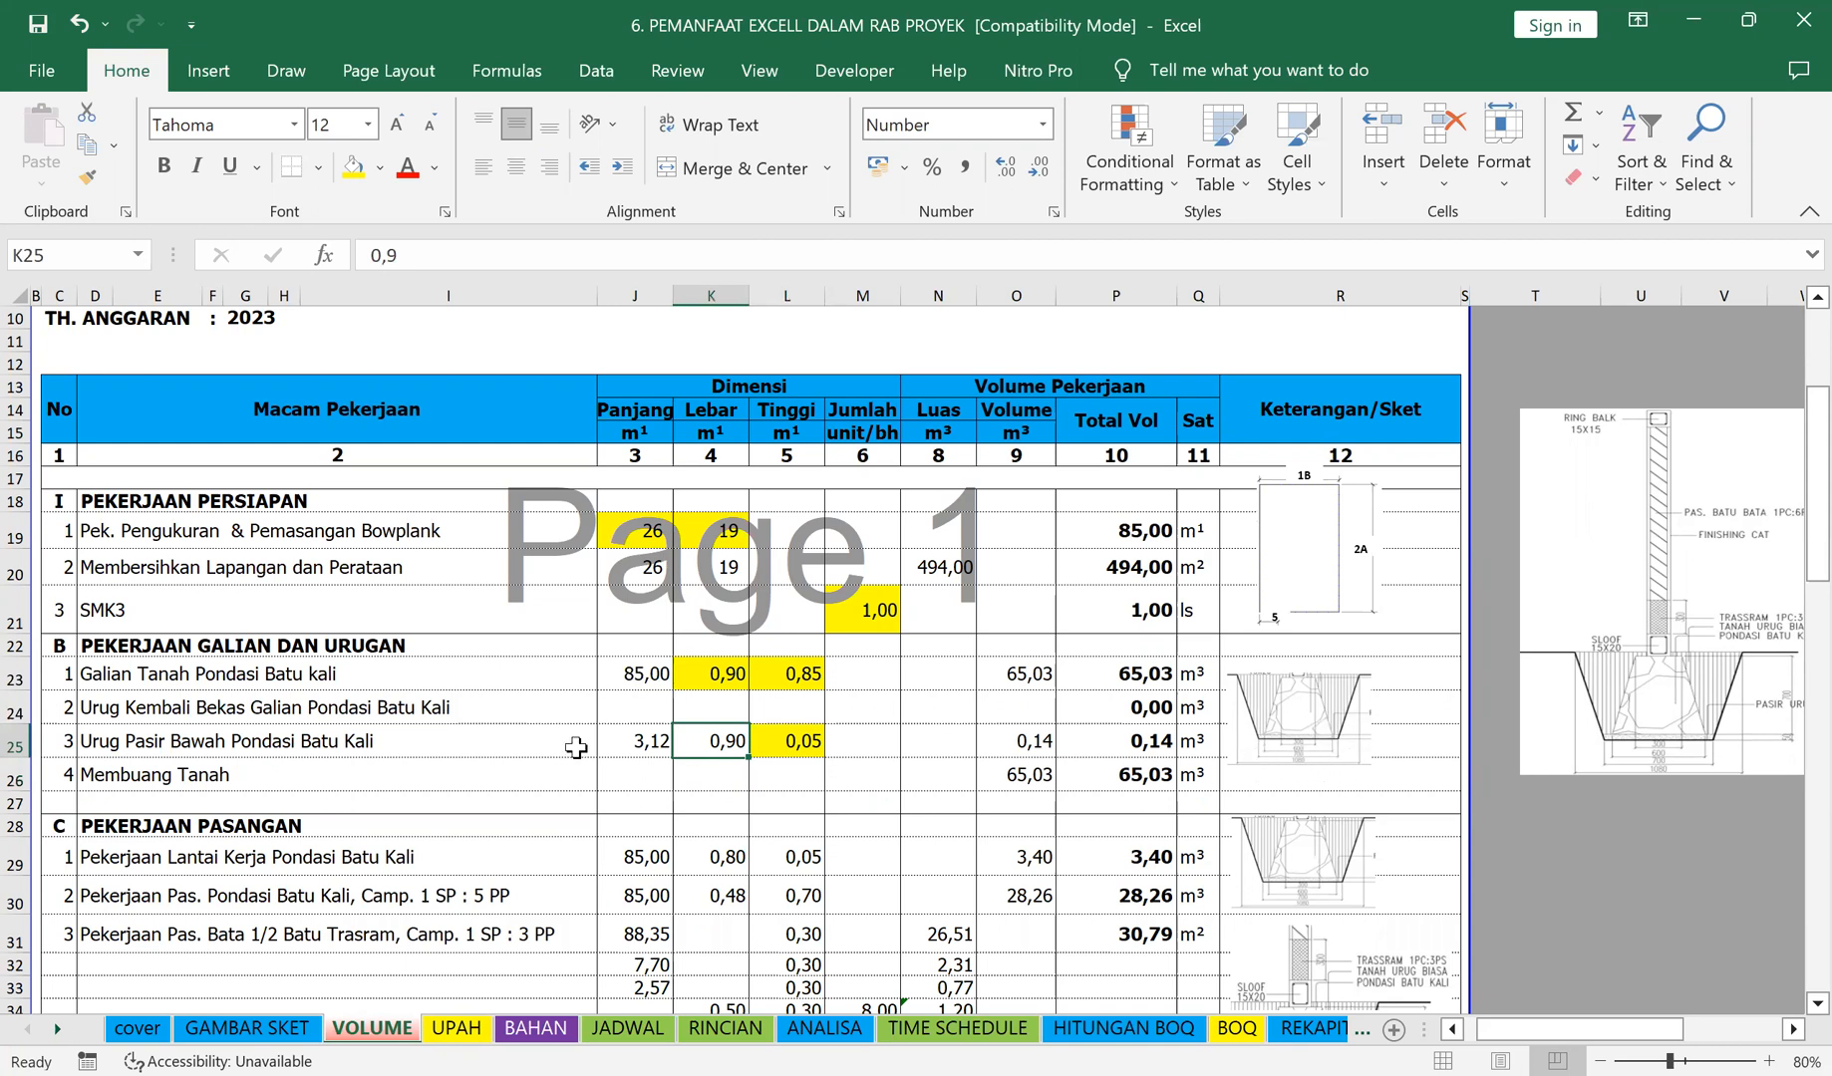
{"action": "type", "text": "0"}
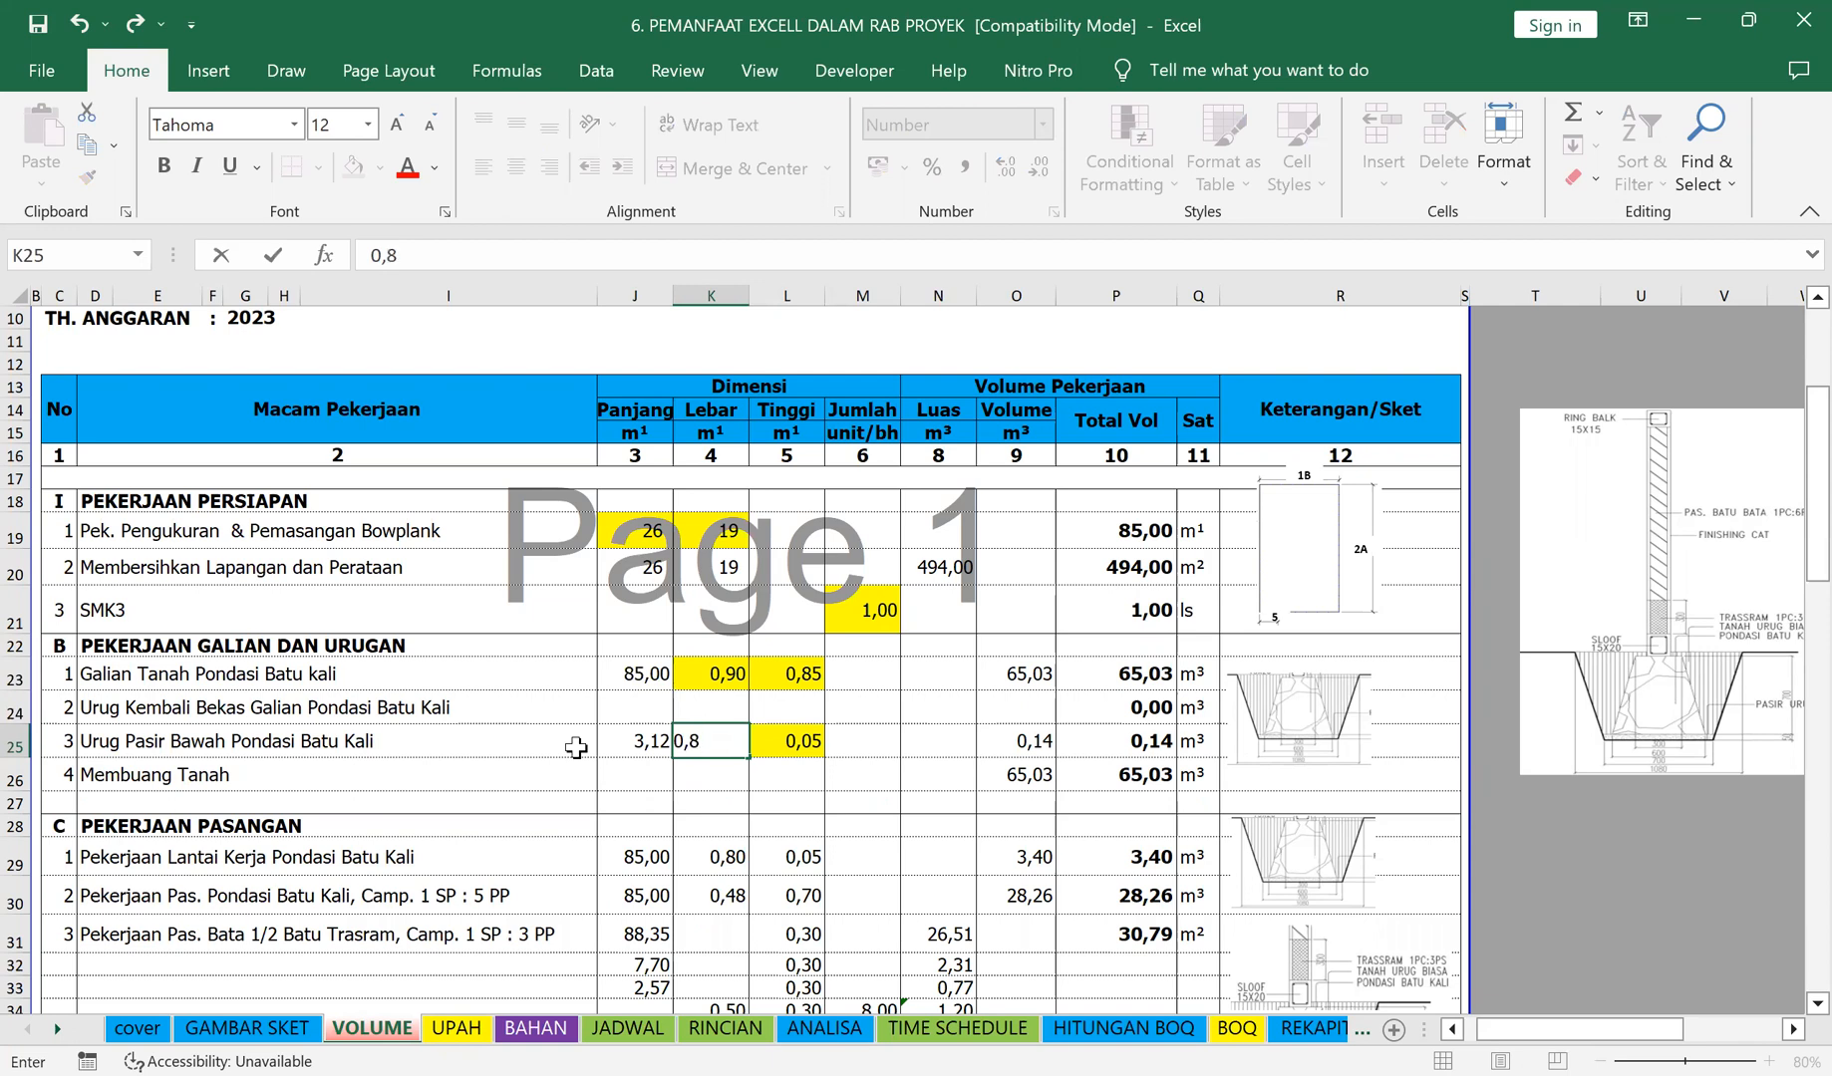
{"action": "type", "text": ",8"}
{"action": "key", "text": "Return"}
Step: Try setting the Galian Tanah Tinggi in L23 to 0,8 and linking the Urug Pasir Lebar in K25 with =L23
{"action": "left_click", "coordinate": [780, 678]}
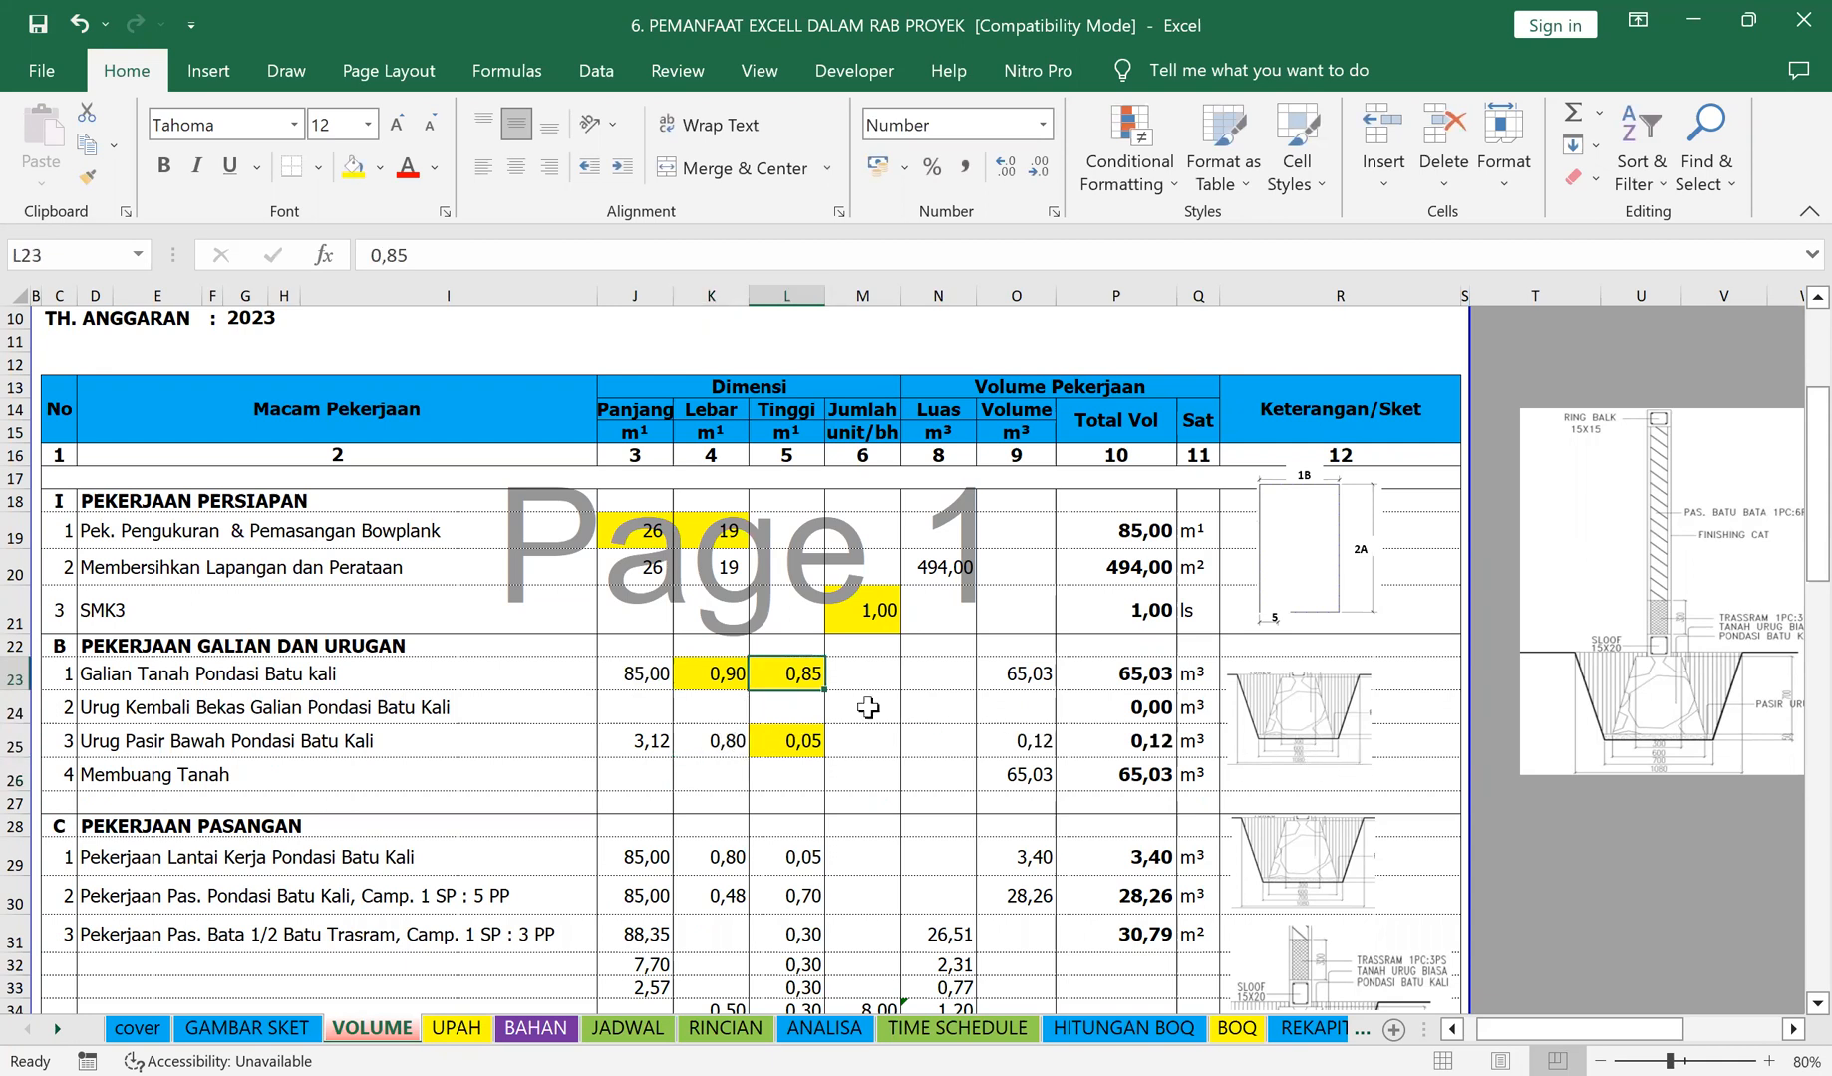
{"action": "type", "text": "0,"}
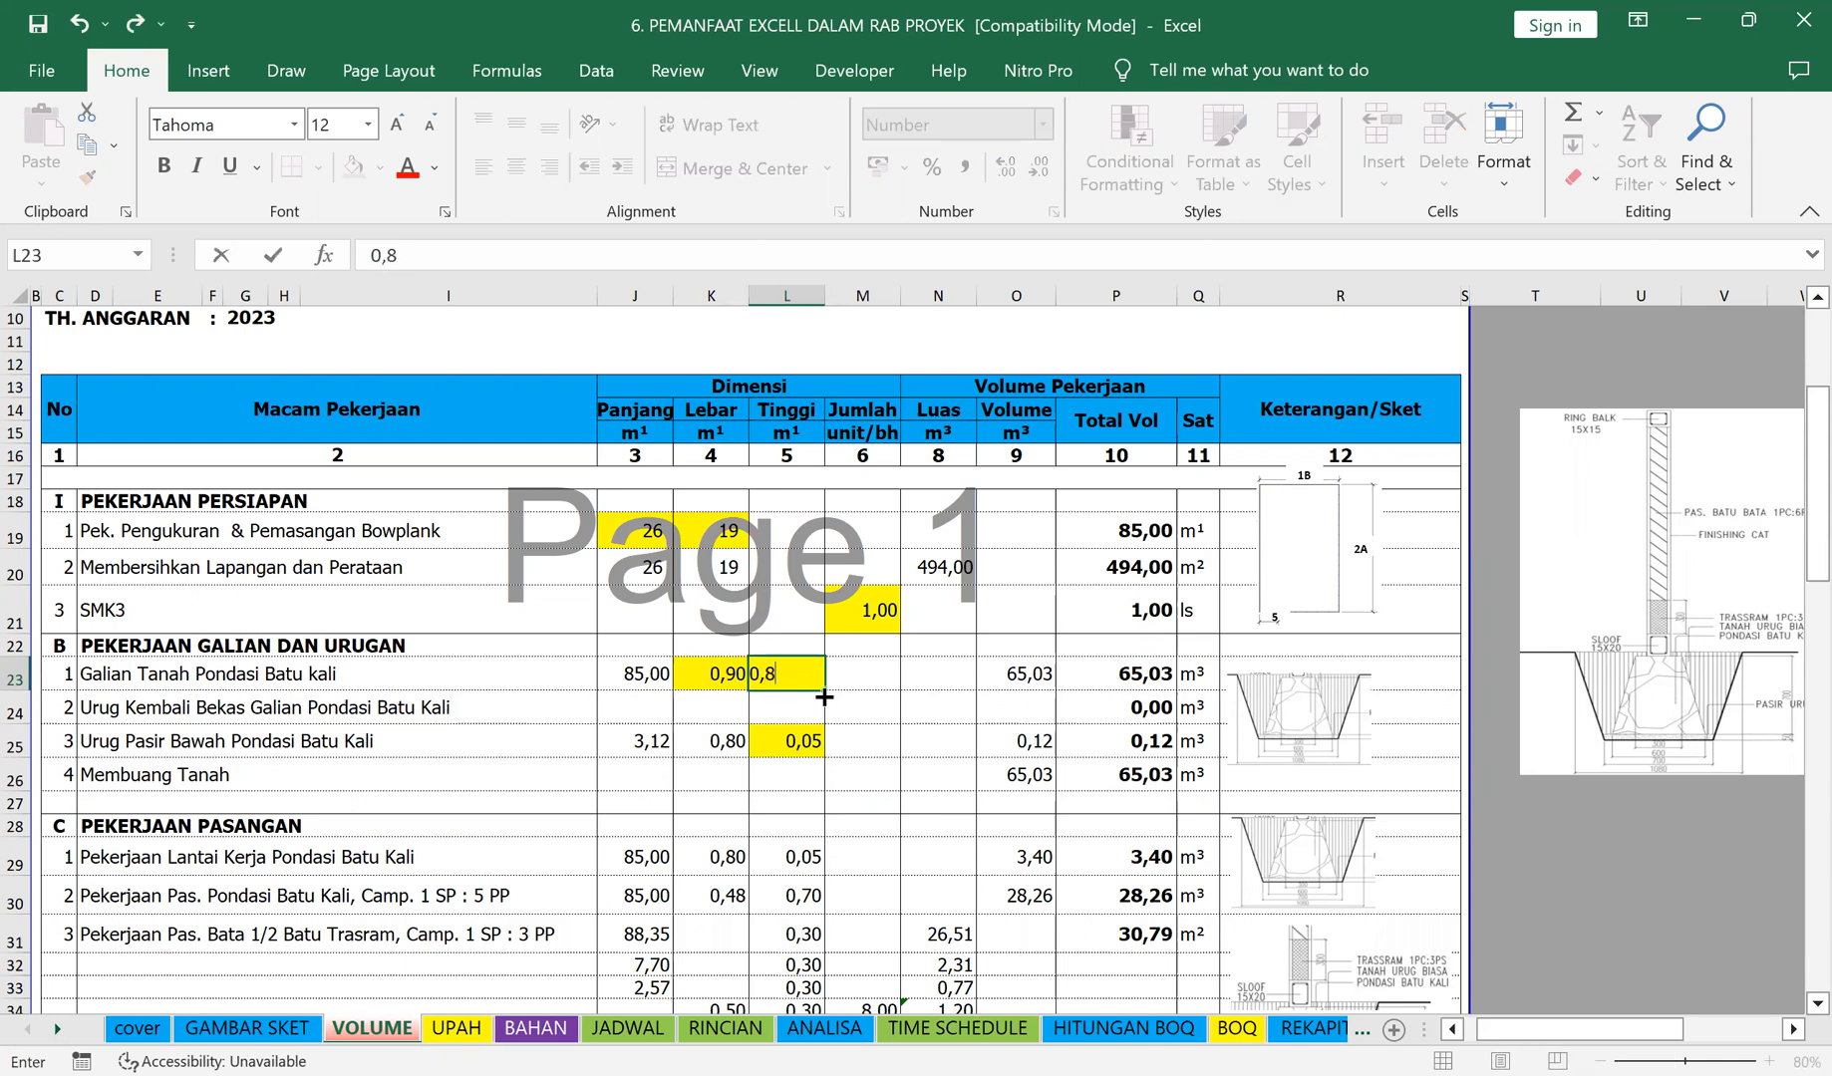
{"action": "key", "text": "Return"}
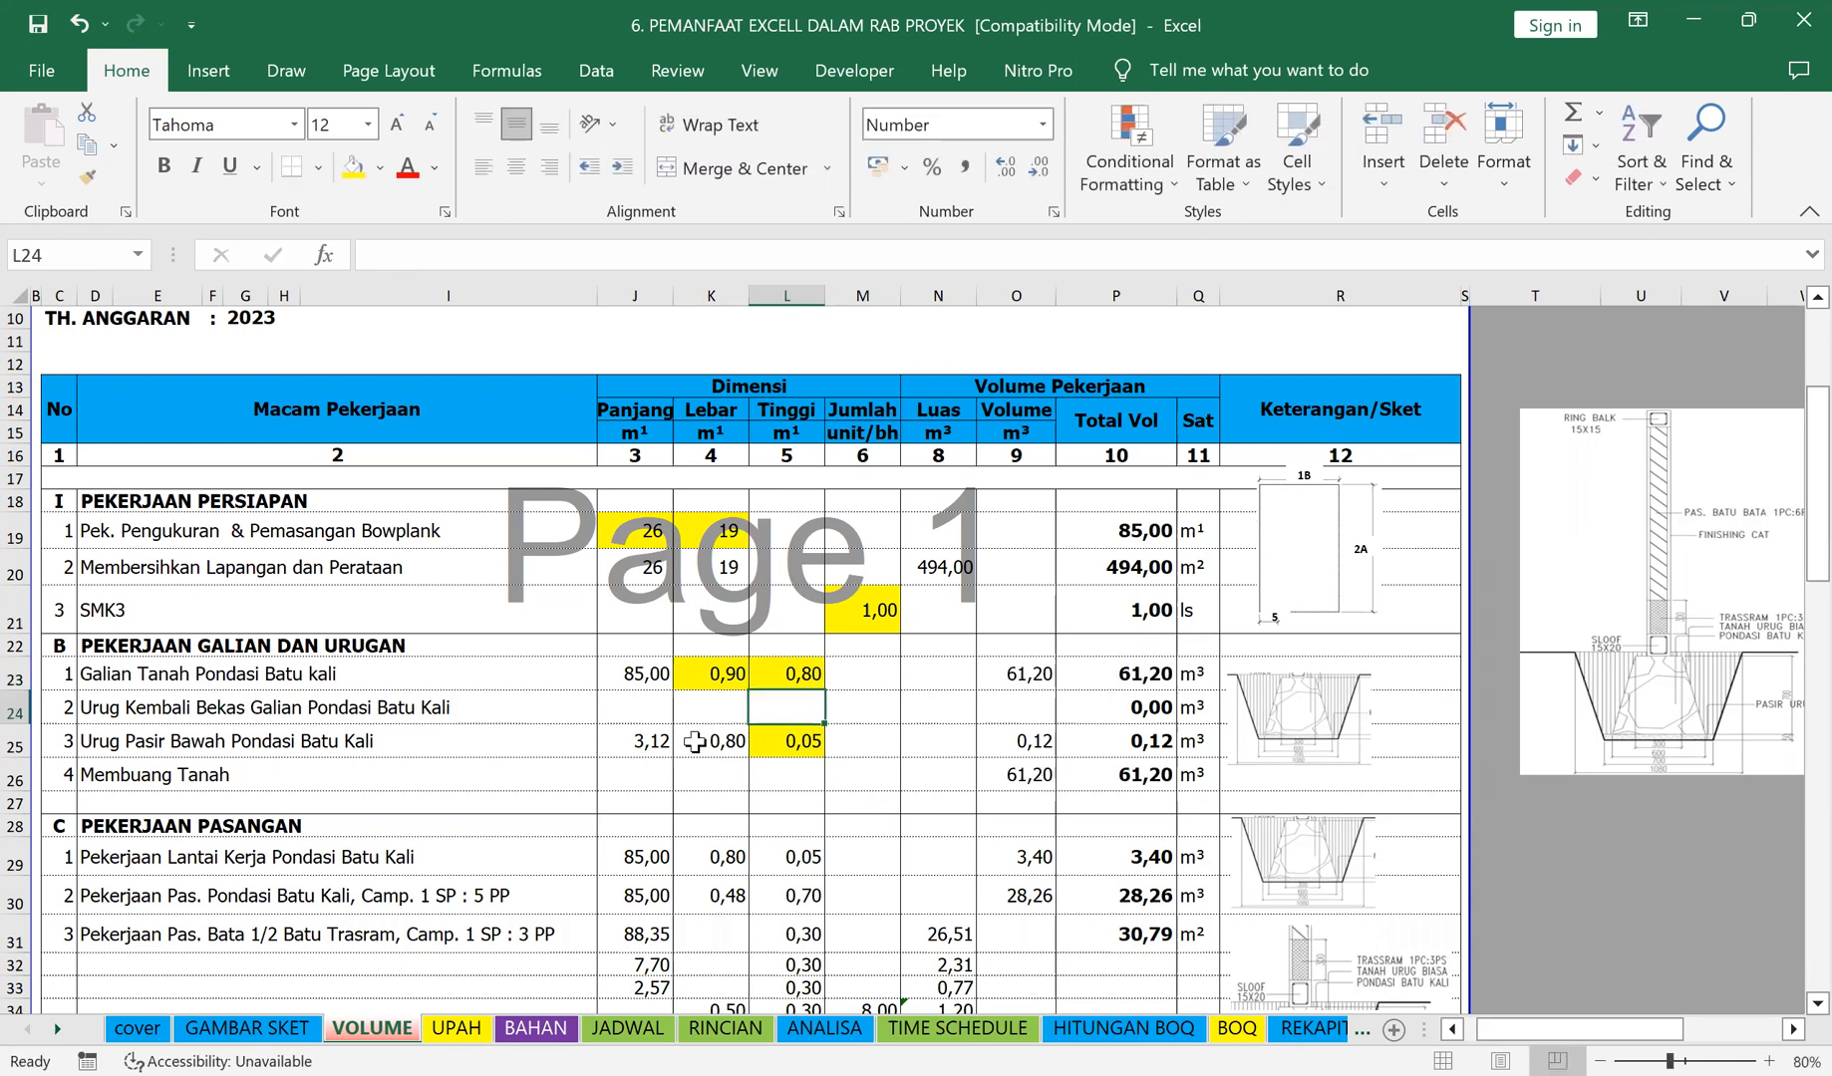
{"action": "left_click", "coordinate": [705, 739]}
{"action": "type", "text": "="}
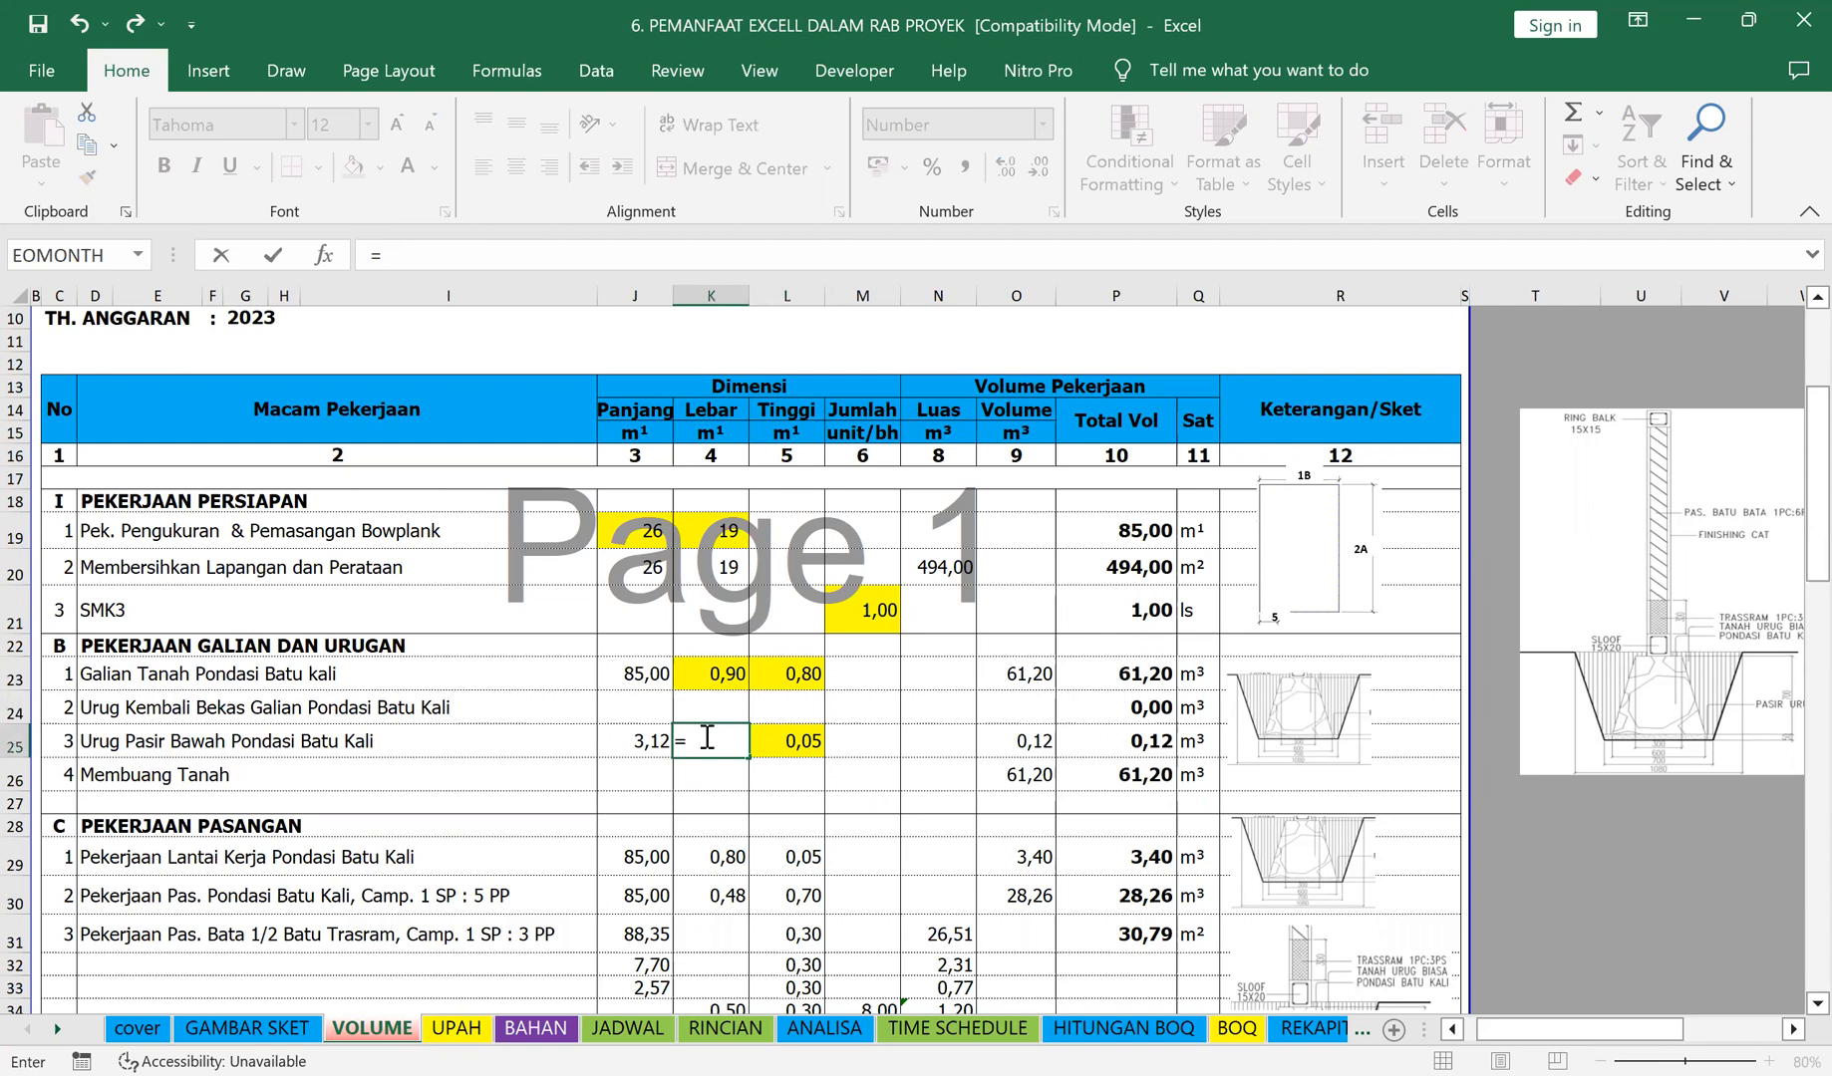
{"action": "left_click", "coordinate": [789, 673]}
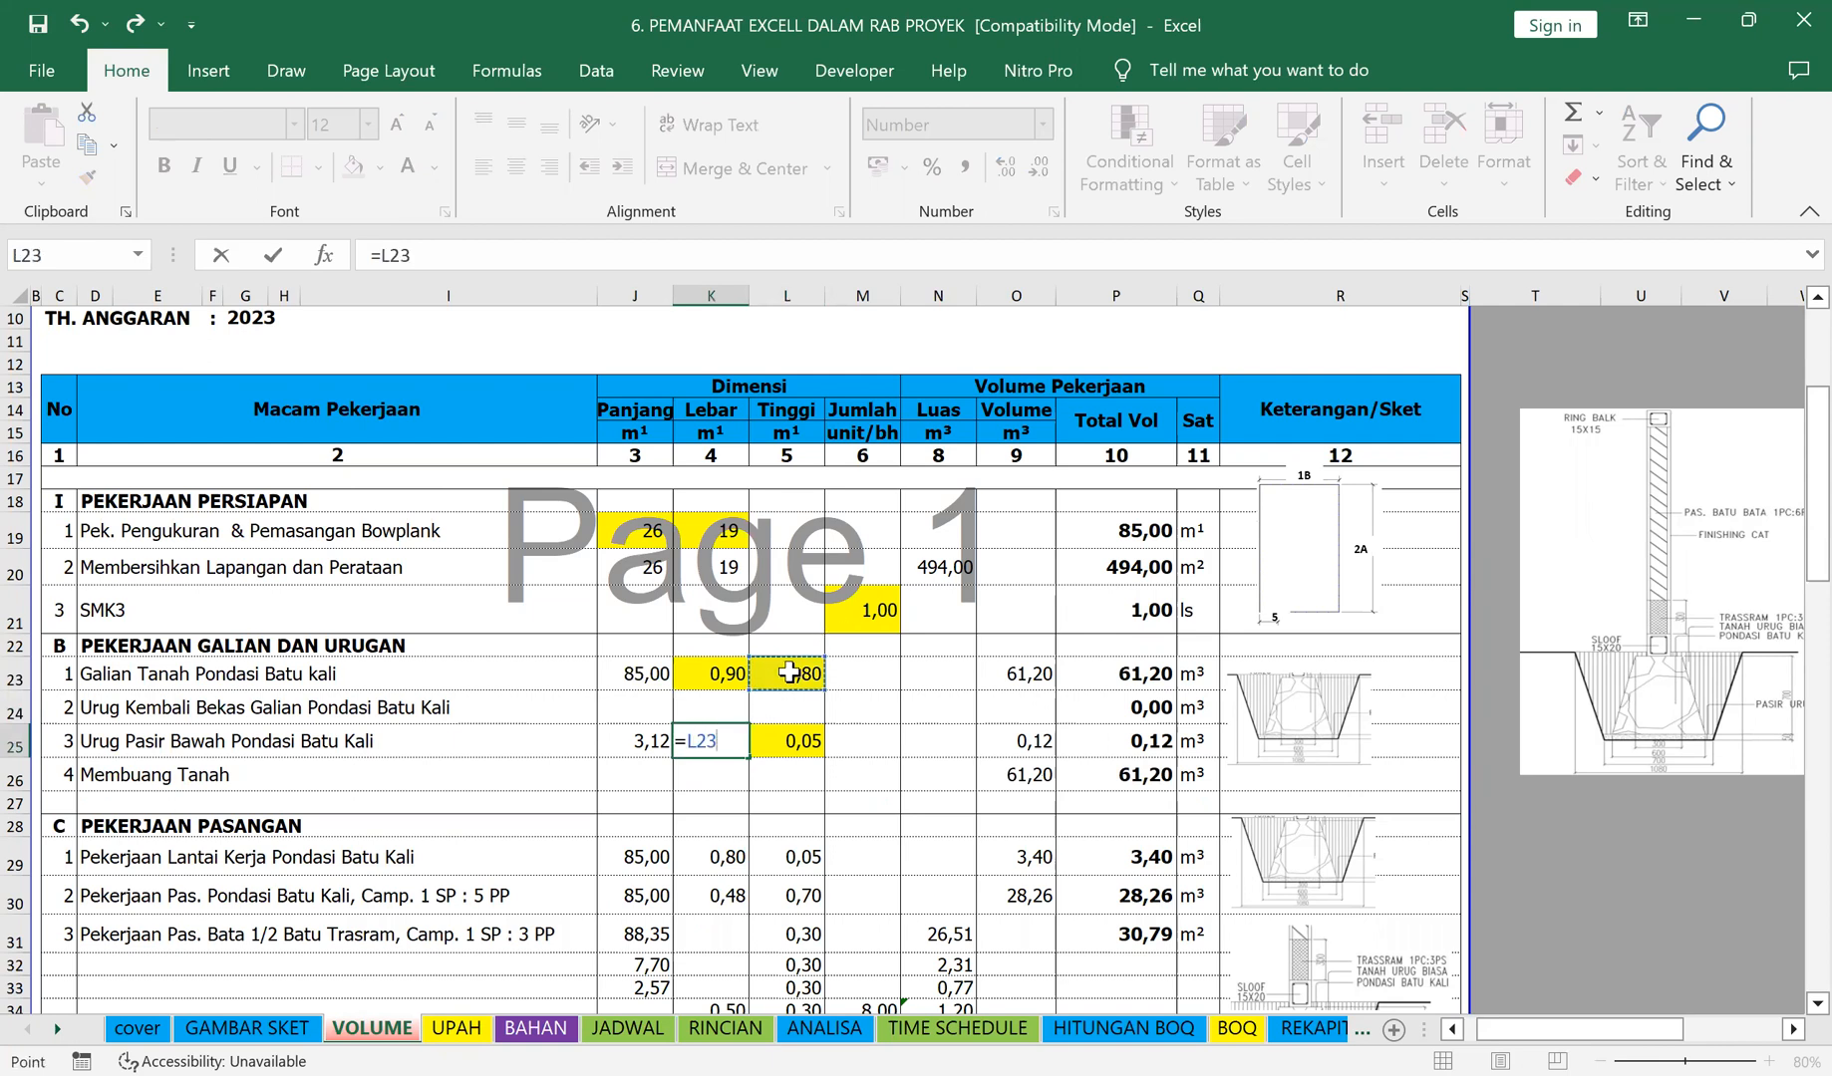
{"action": "key", "text": "Return"}
Step: Set the Tinggi of Galian Tanah Pondasi Batu kali in L23 back to 0,85
{"action": "left_click", "coordinate": [781, 673]}
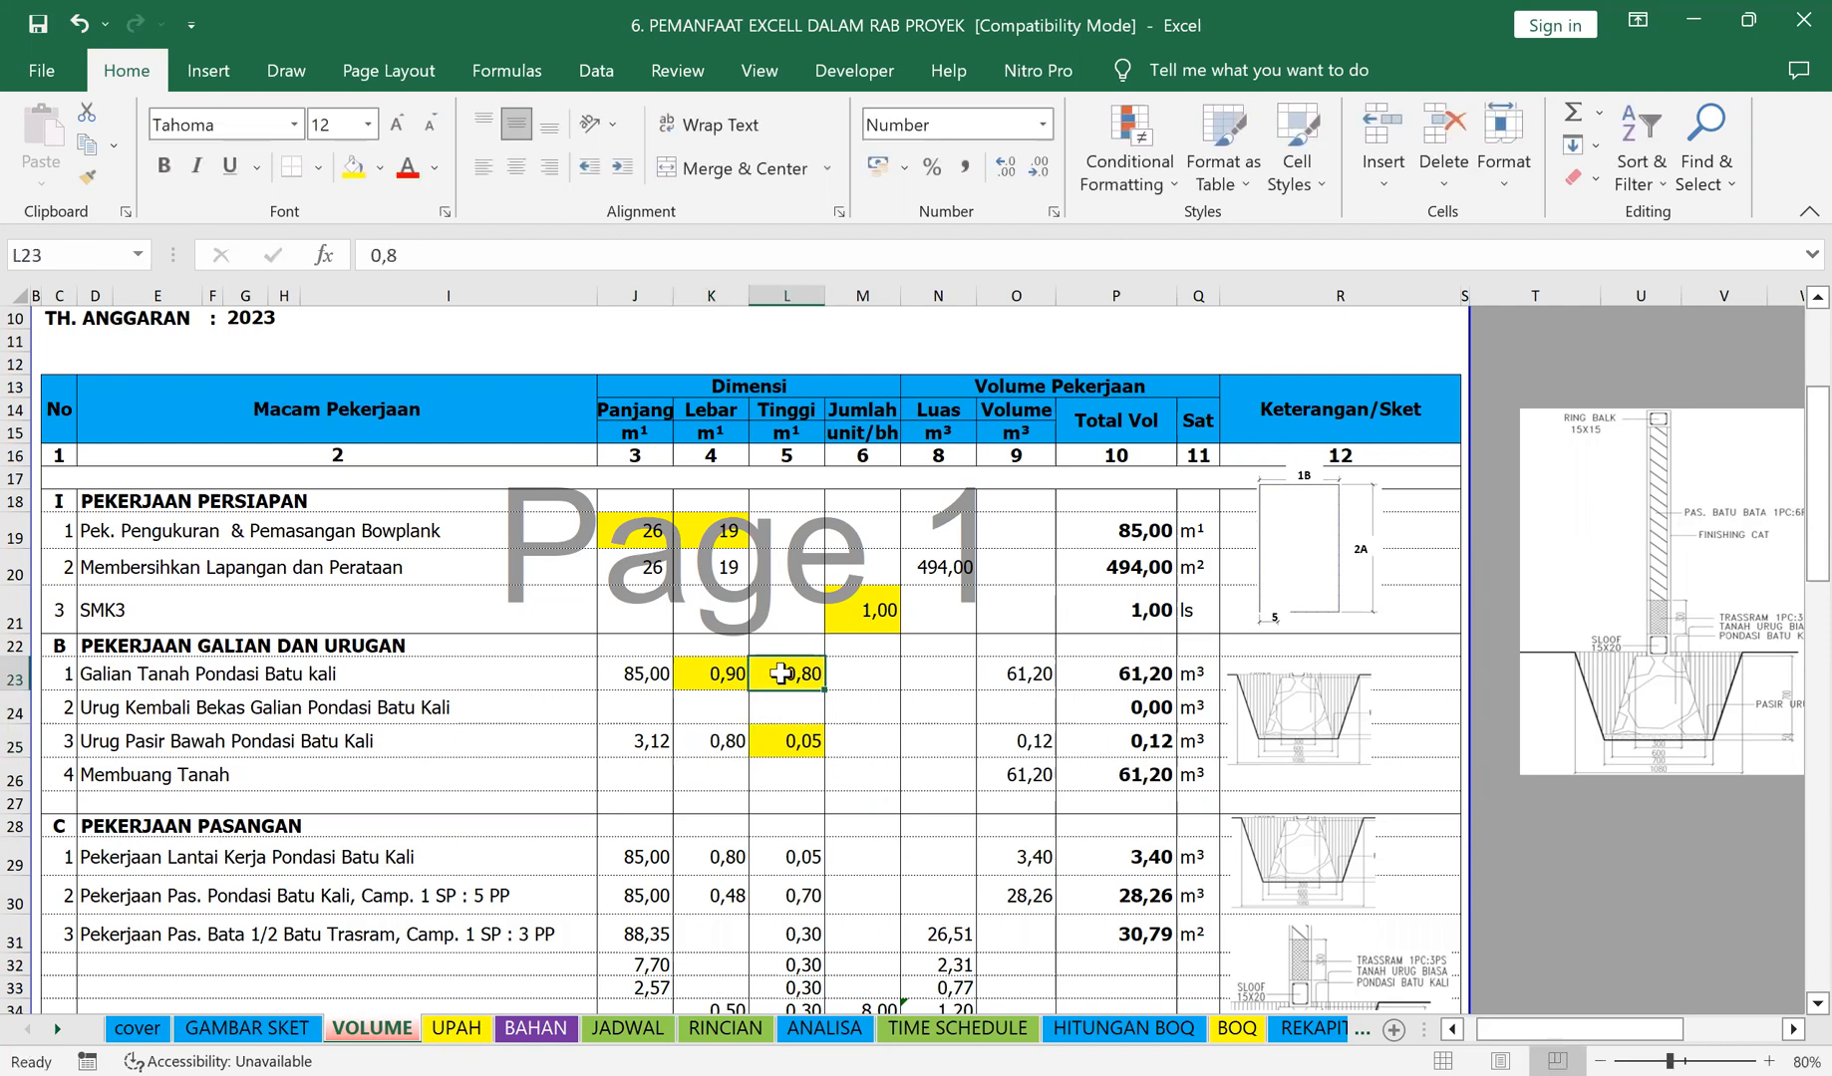
{"action": "type", "text": "0,"}
{"action": "key", "text": "ctrl+Return"}
Step: Highlight the Urug Pasir Lebar cell K25 in yellow and link its Panjang in J25 with =J23
{"action": "left_click", "coordinate": [710, 743]}
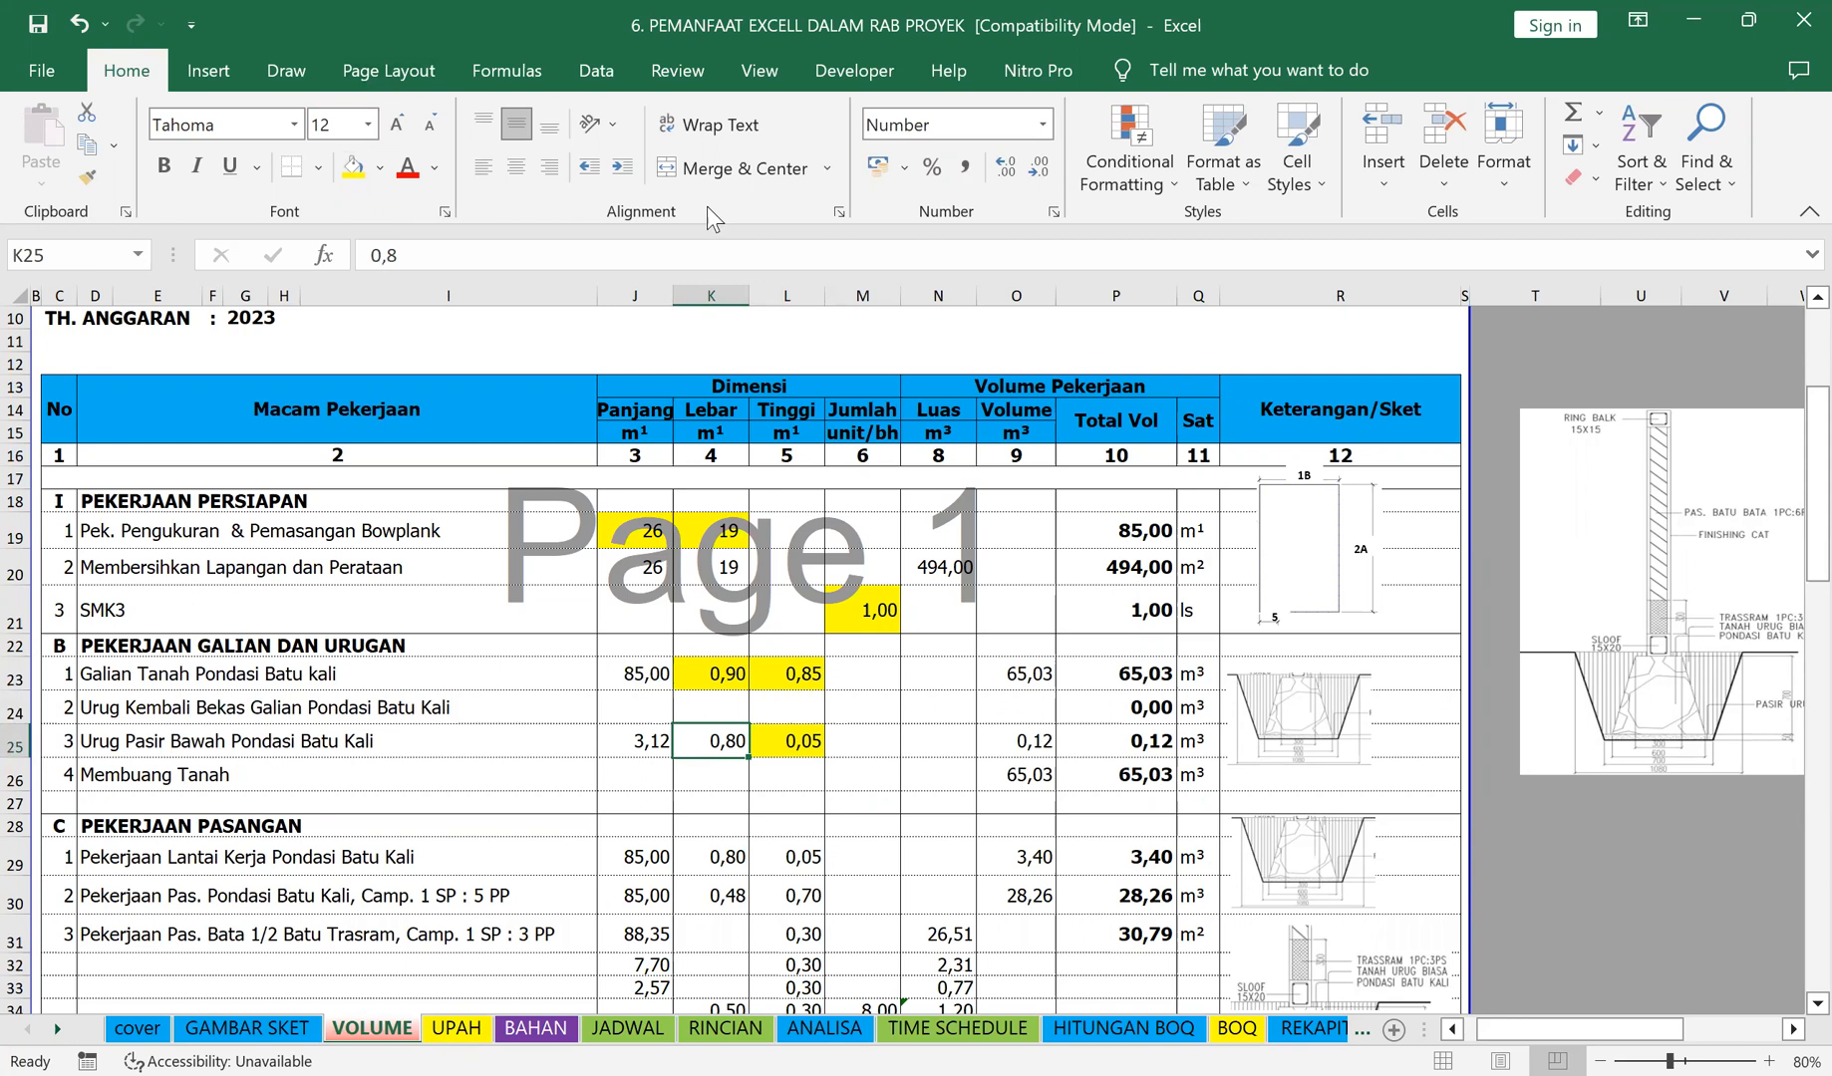
{"action": "left_click", "coordinate": [354, 167]}
{"action": "left_click", "coordinate": [631, 746]}
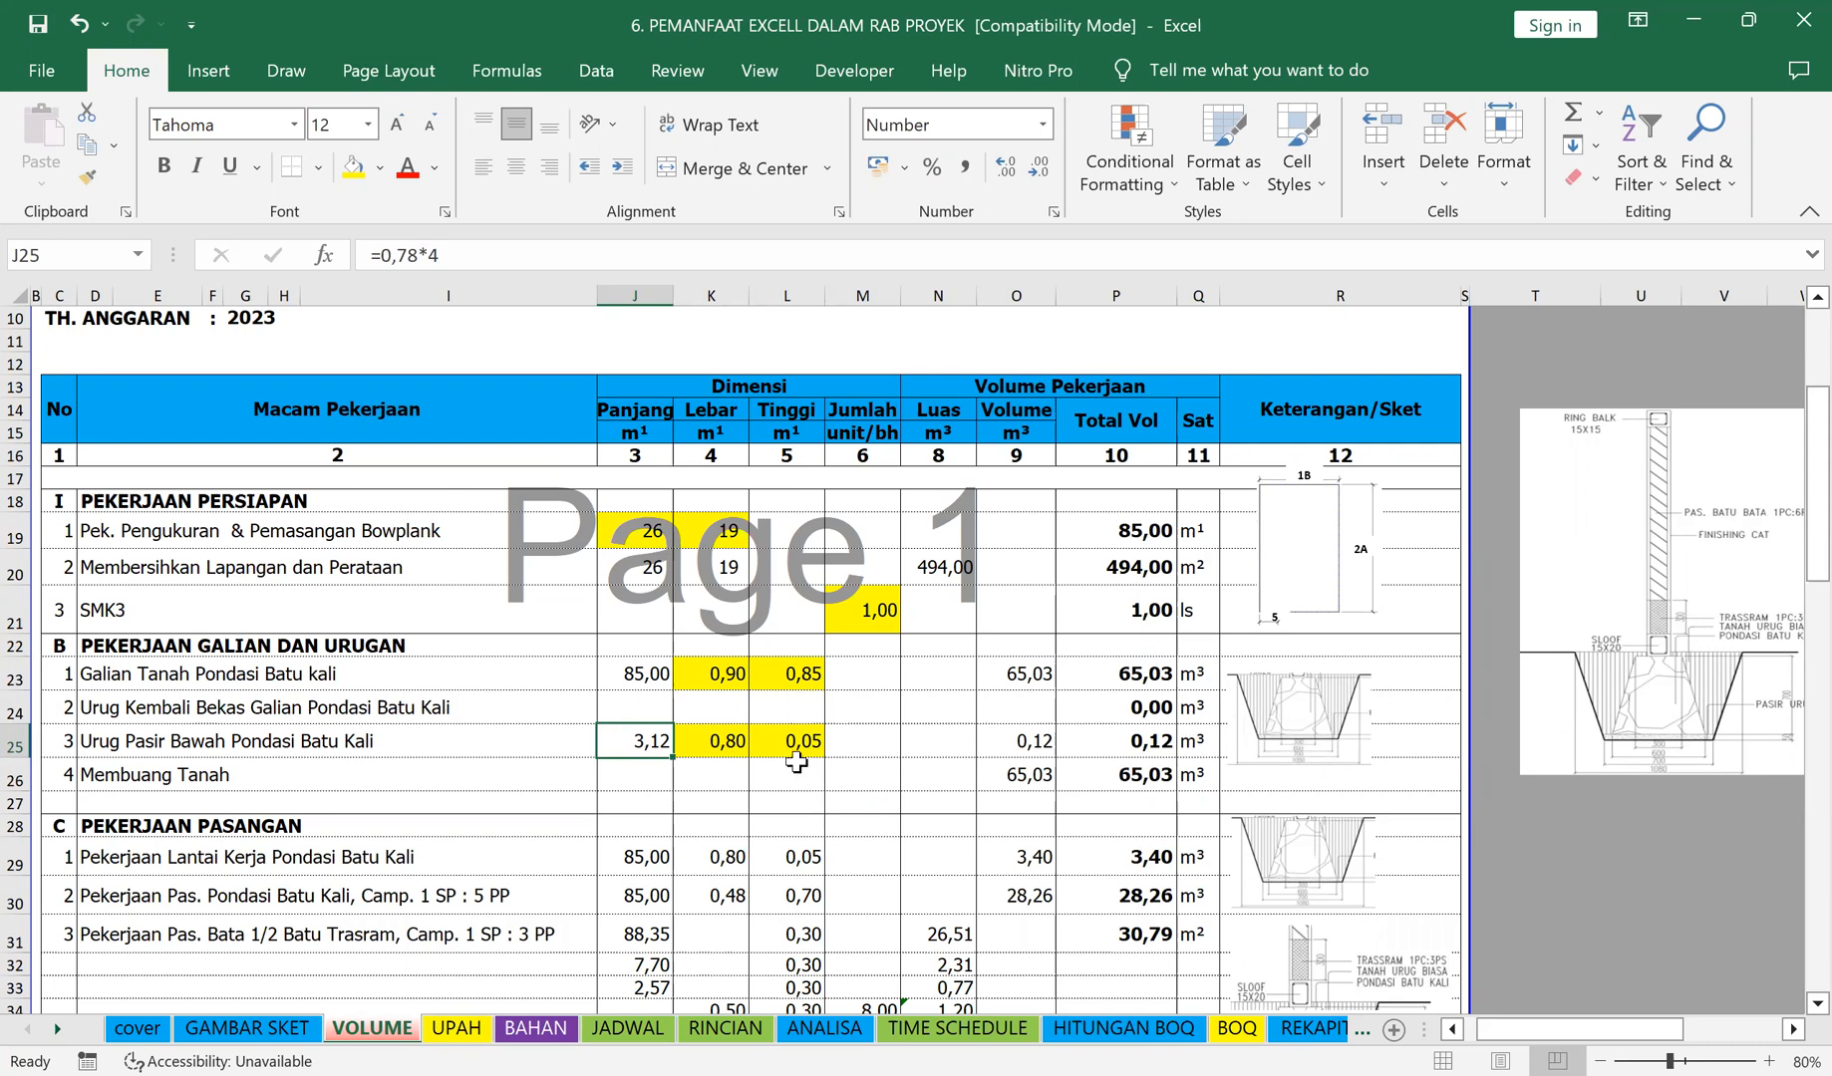
{"action": "type", "text": "="}
{"action": "left_click", "coordinate": [639, 670]}
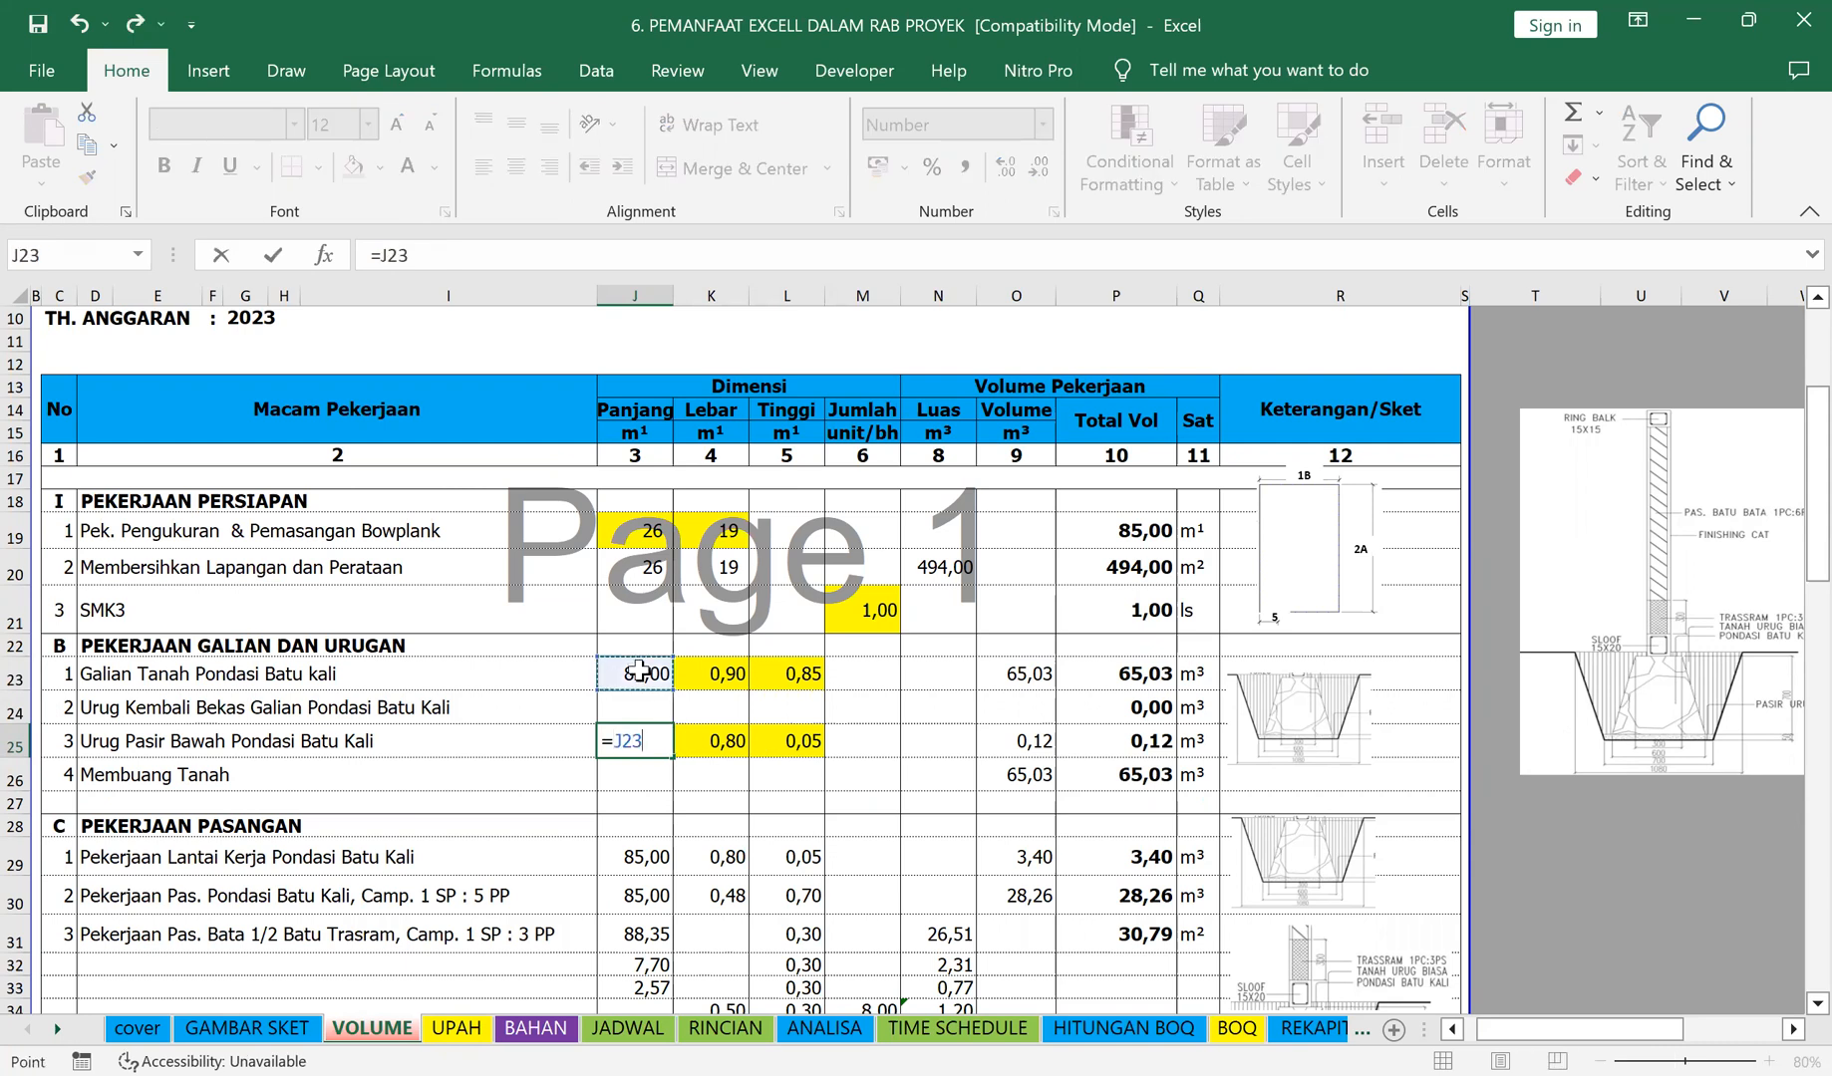
{"action": "key", "text": "Return"}
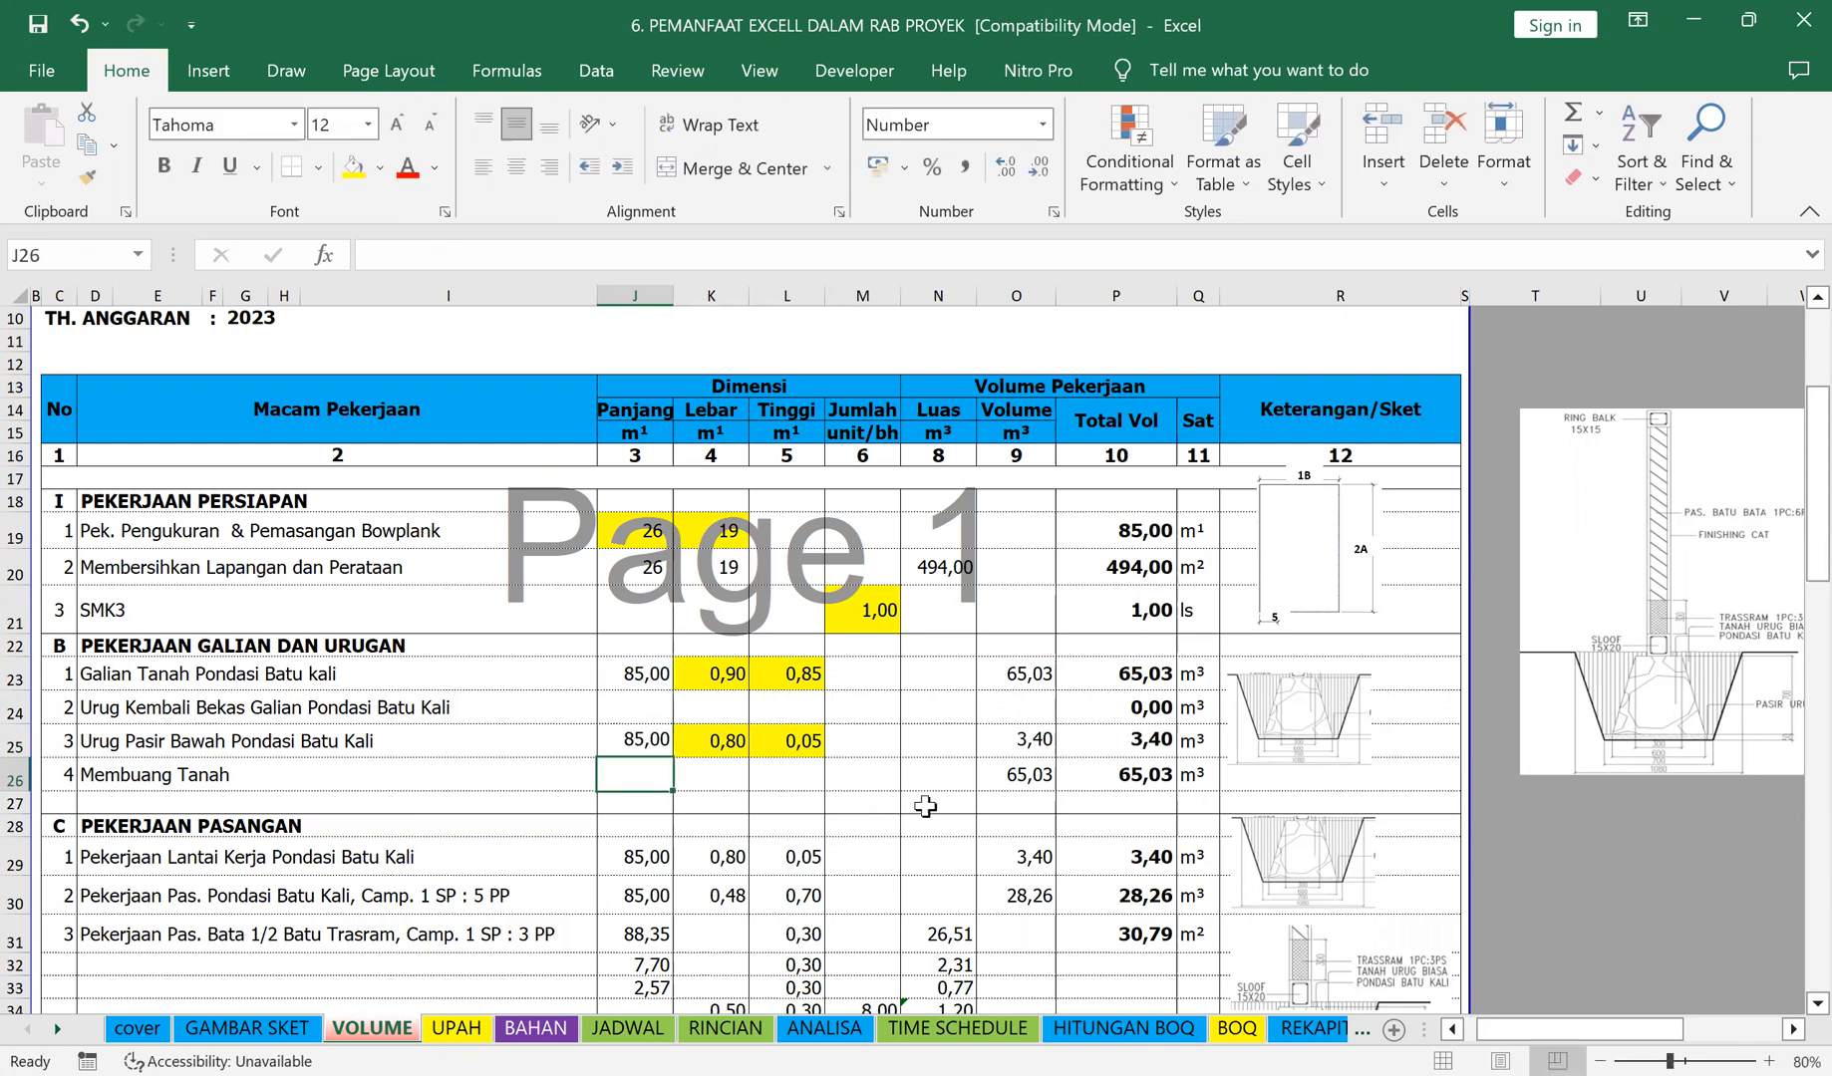
Step: Examine the Urug Pasir volume formula in O25, the Urug Kembali total in P24 and the Lantai Kerja Panjang formula in J29
{"action": "left_click", "coordinate": [1024, 740]}
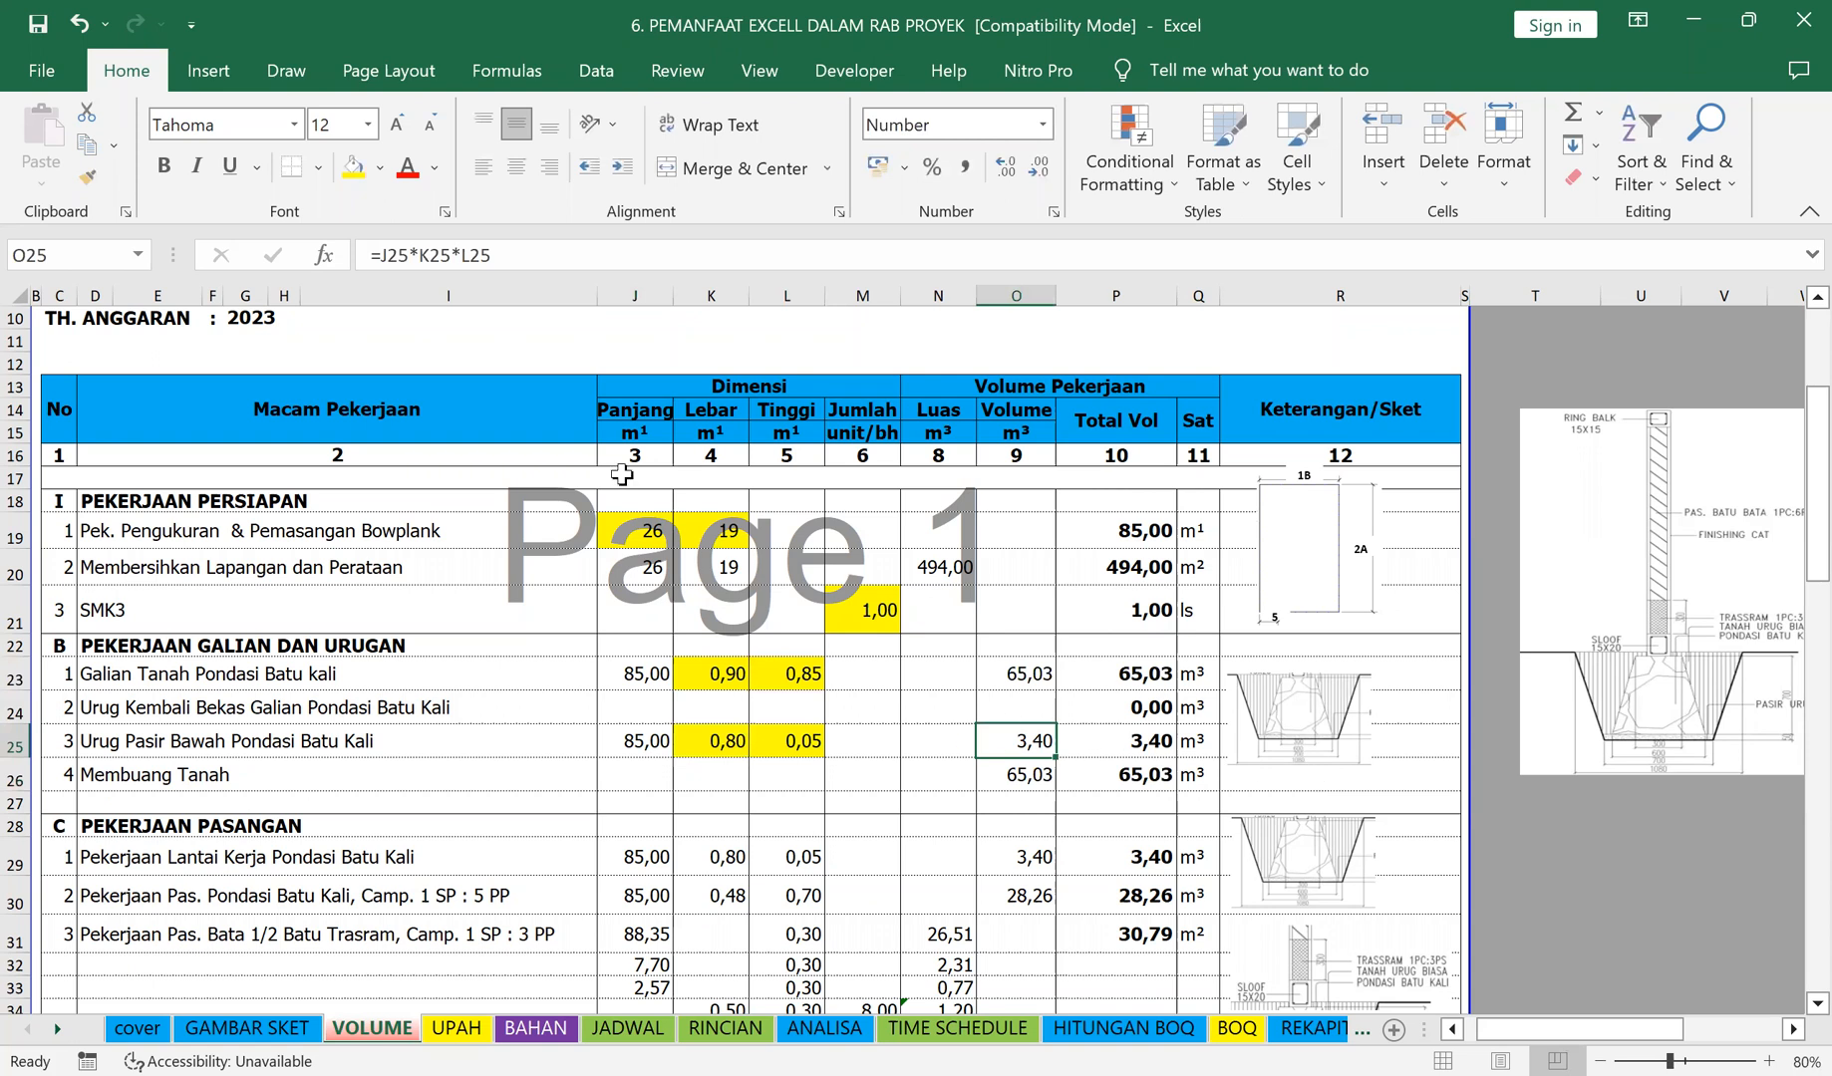
{"action": "left_click", "coordinate": [554, 257]}
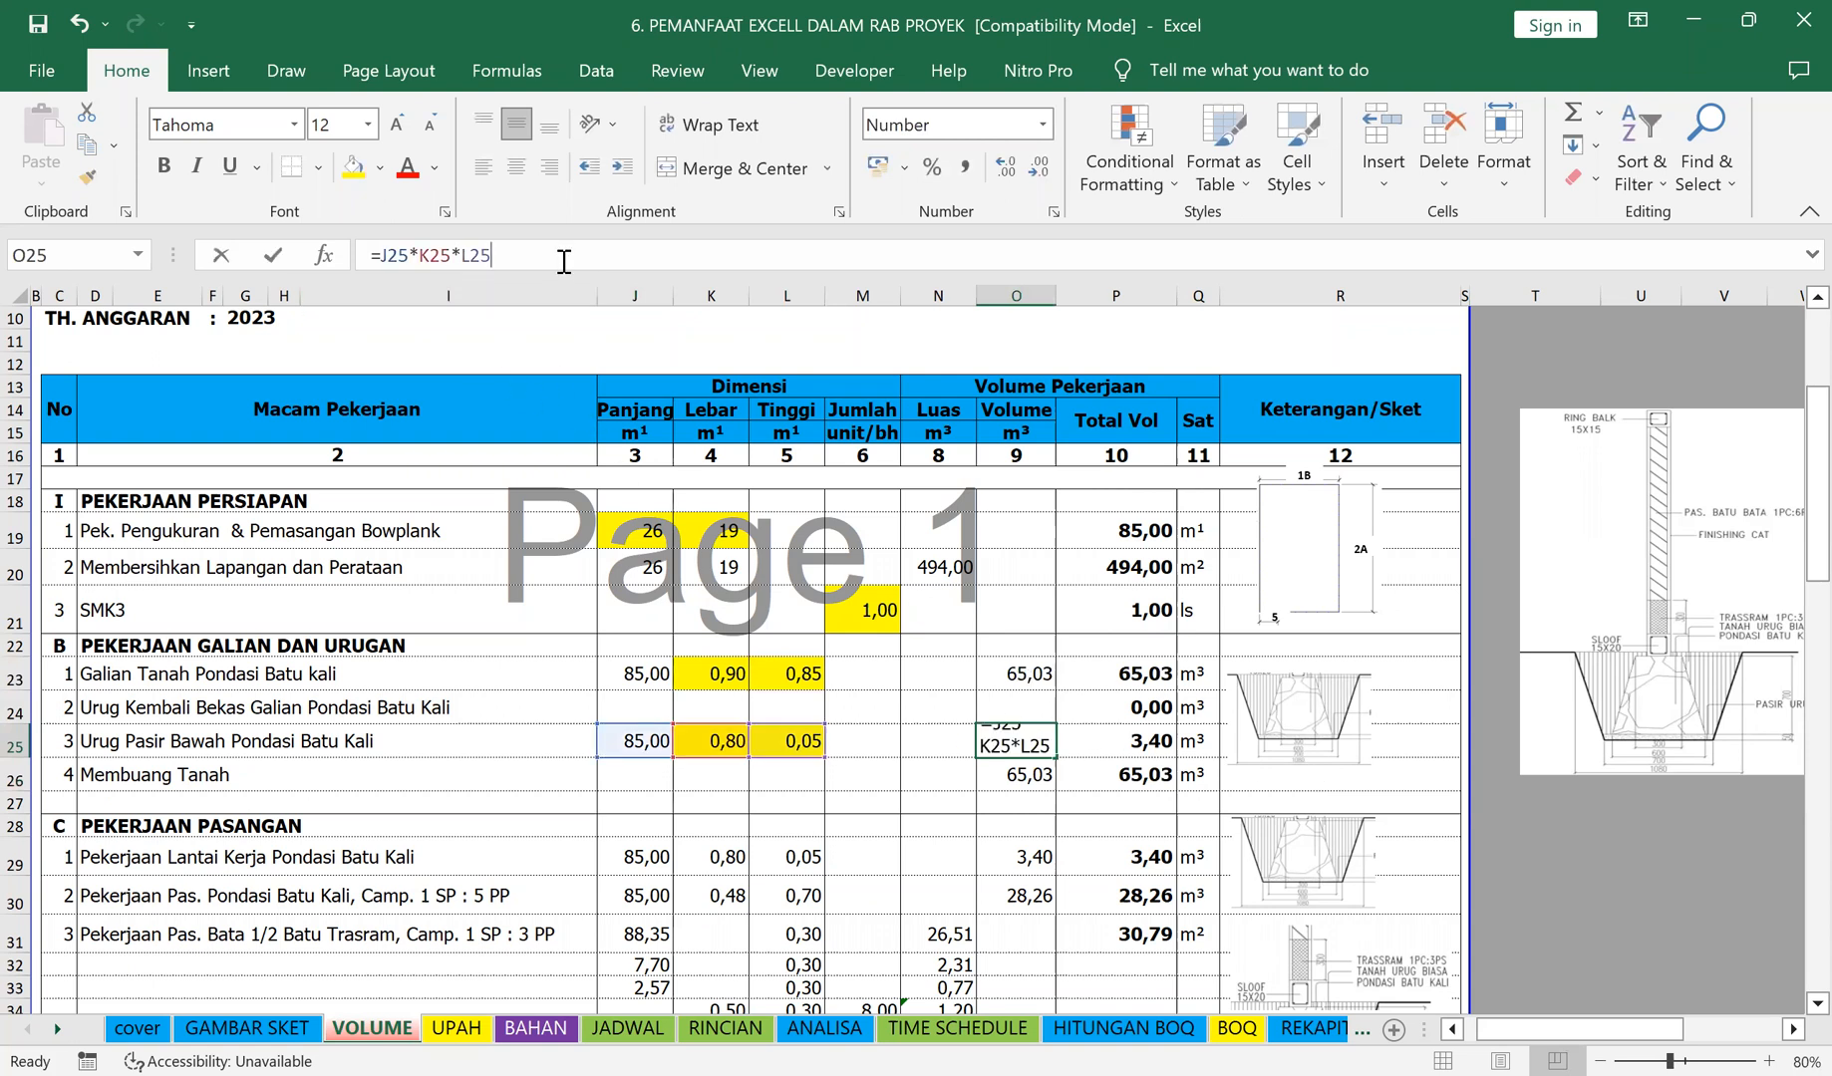
{"action": "key", "text": "Return"}
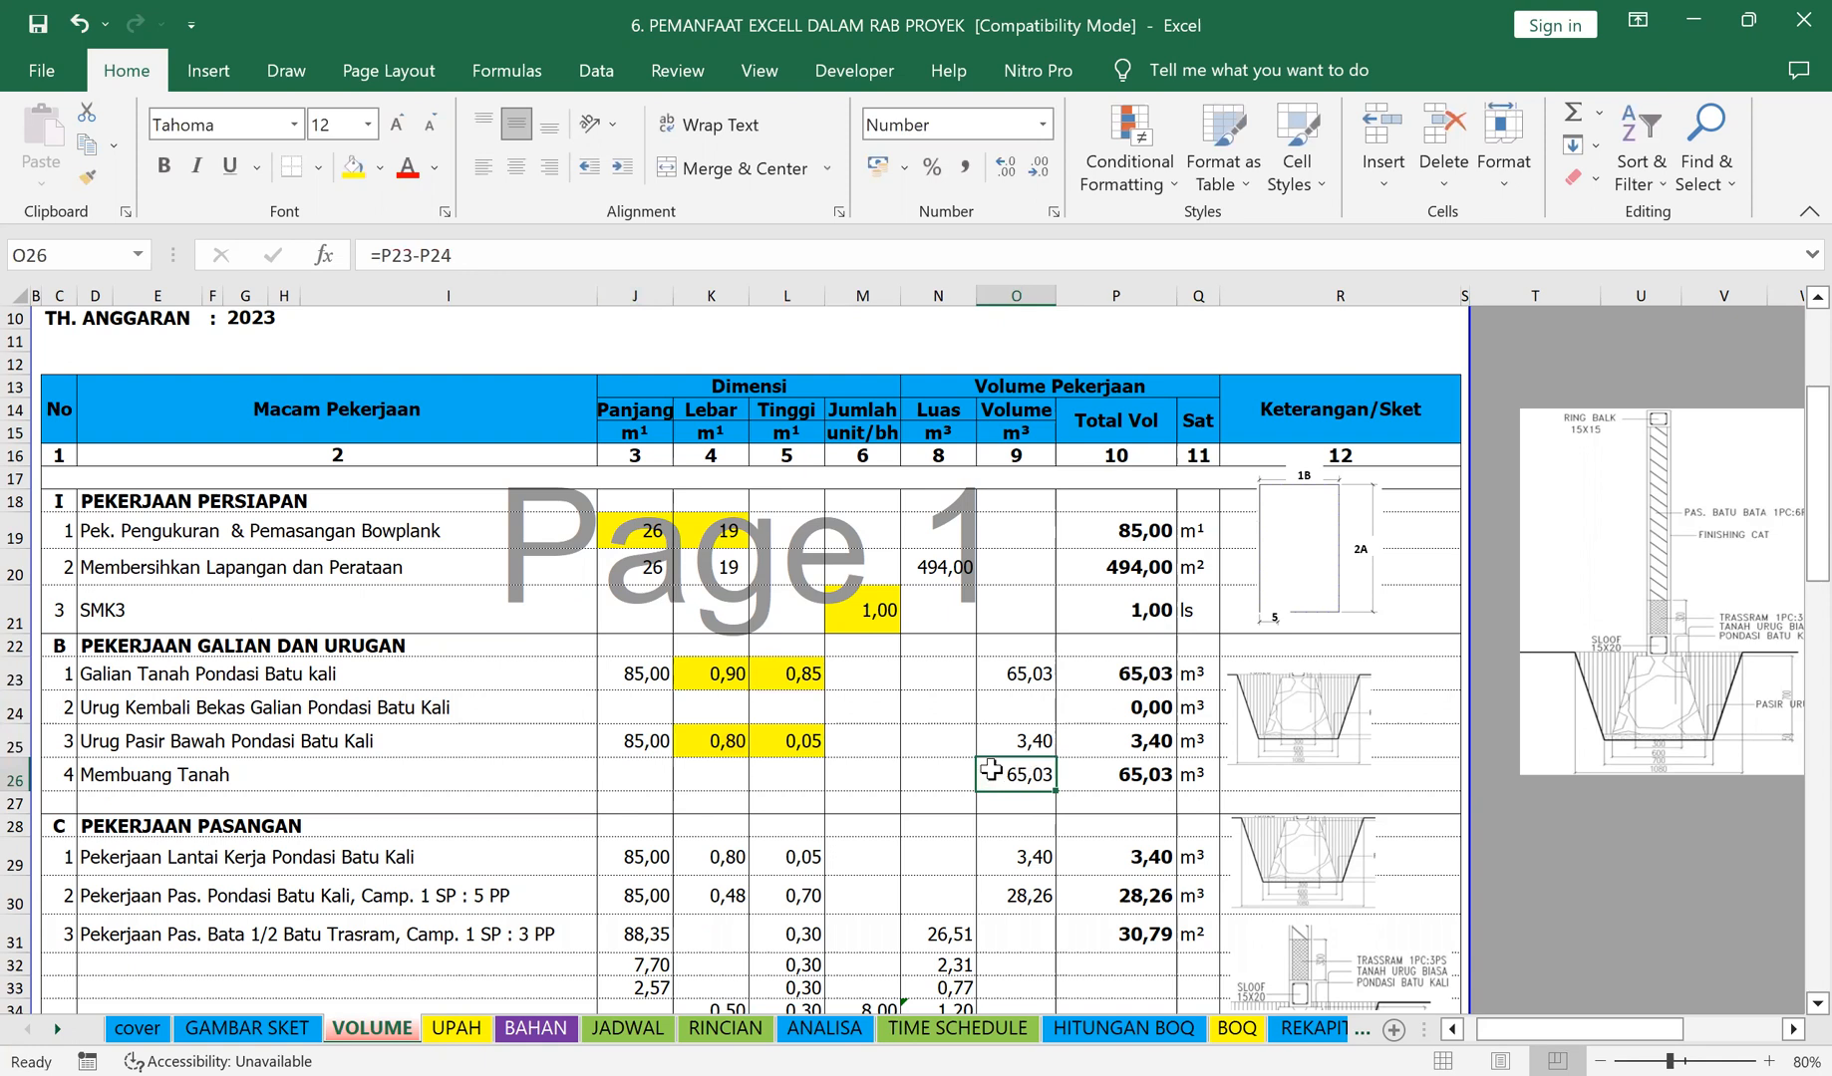
{"action": "left_click", "coordinate": [1125, 709]}
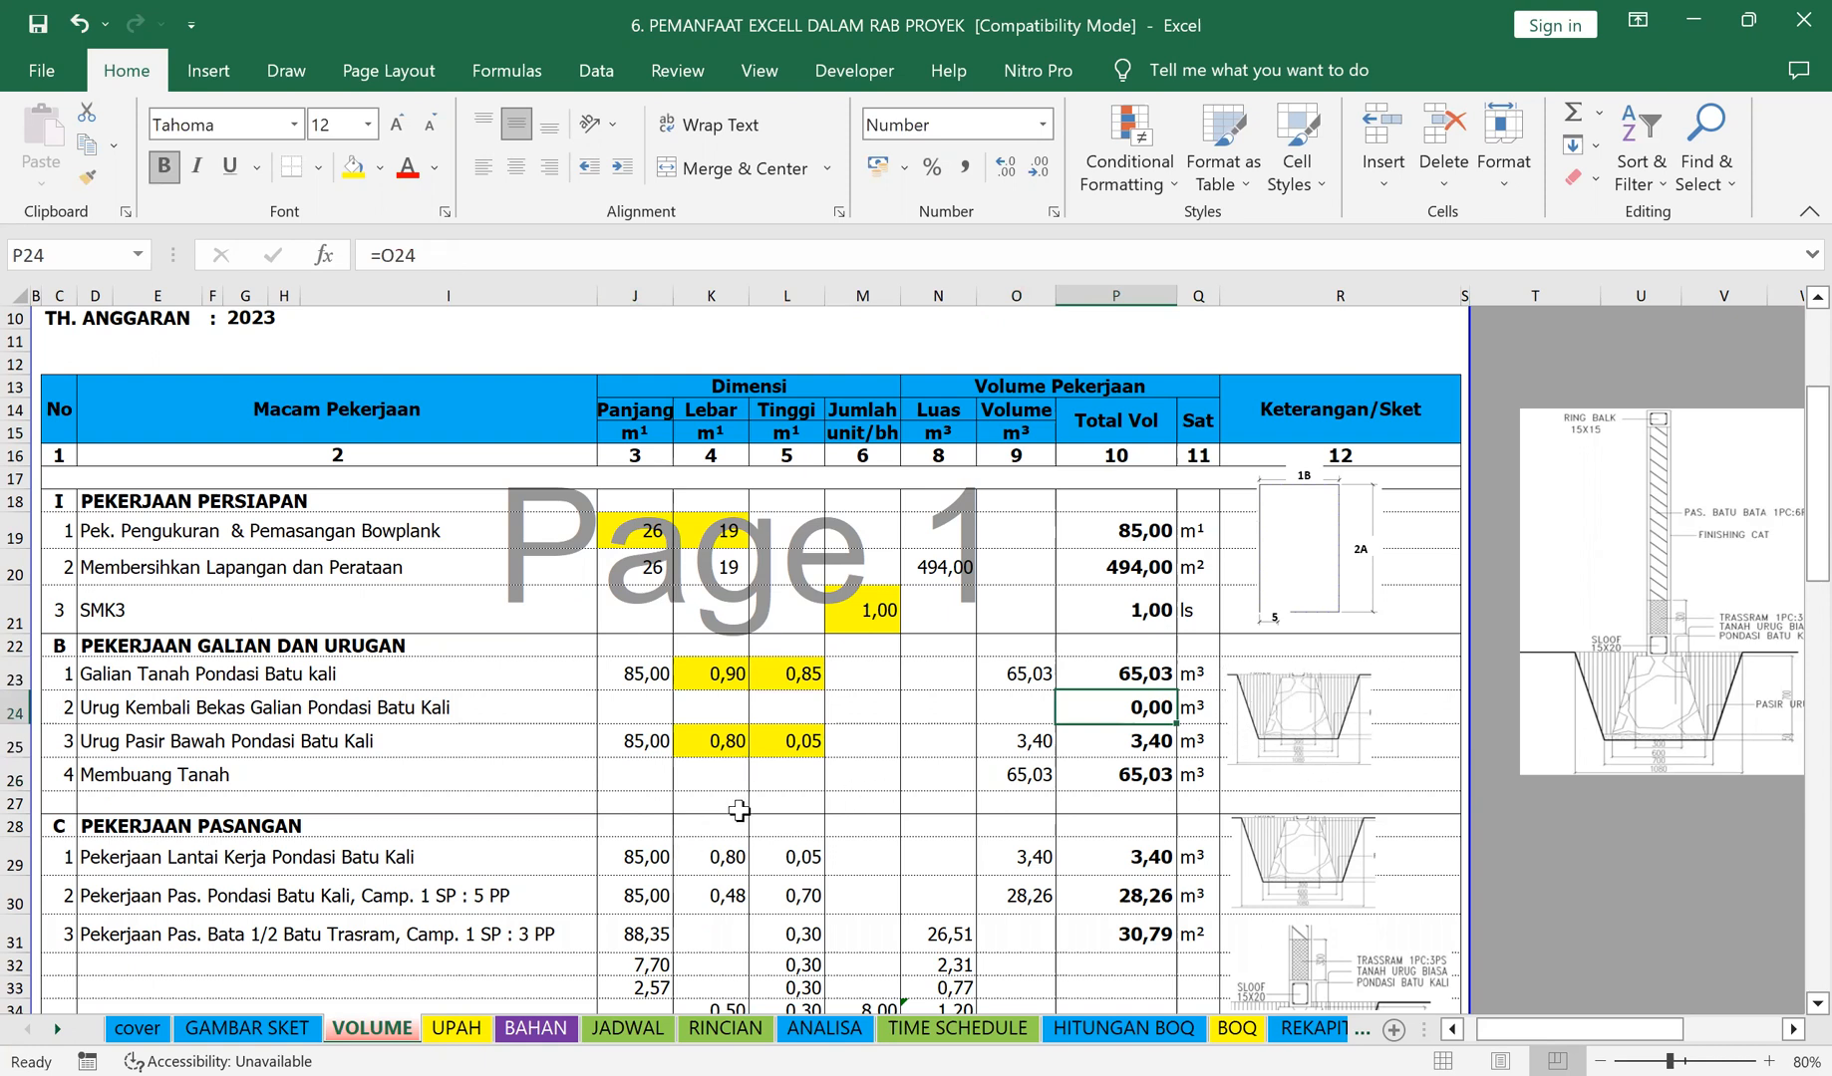
{"action": "scroll", "coordinate": [739, 811], "scroll_direction": "down", "scroll_amount": 1}
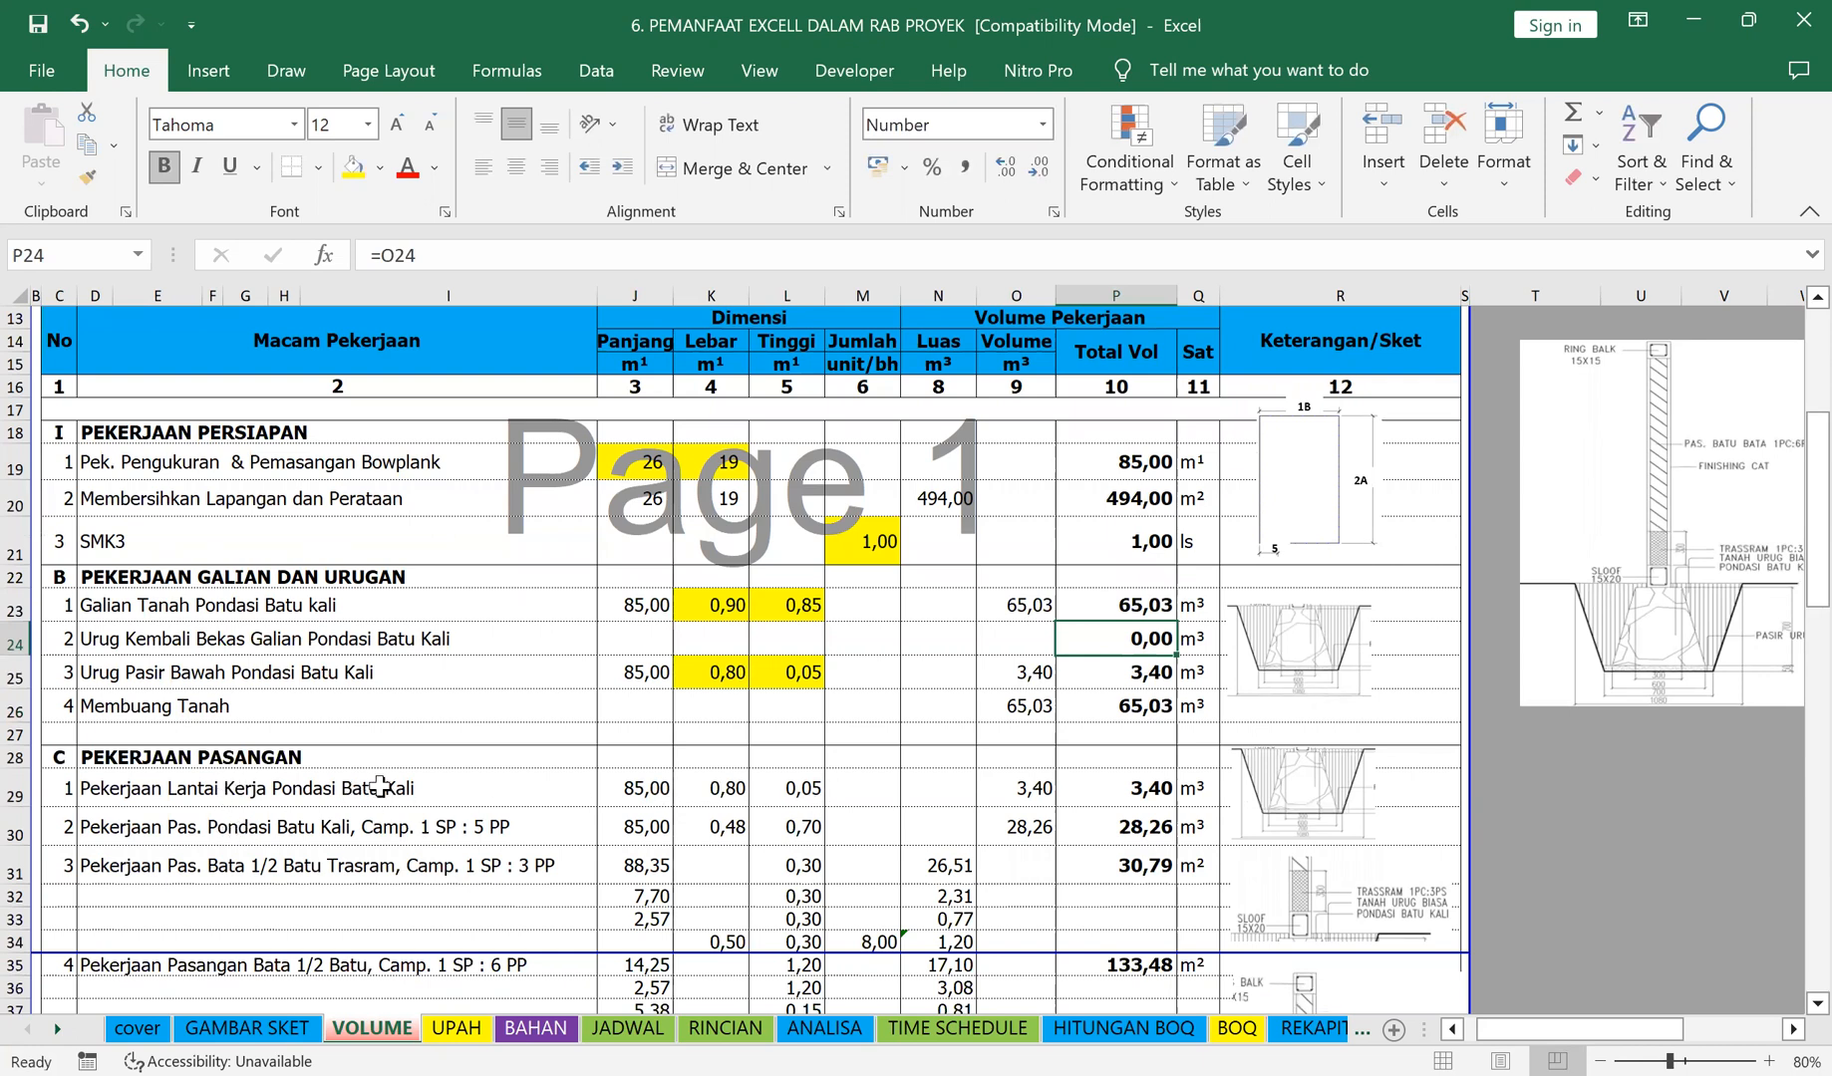
{"action": "left_click", "coordinate": [937, 801]}
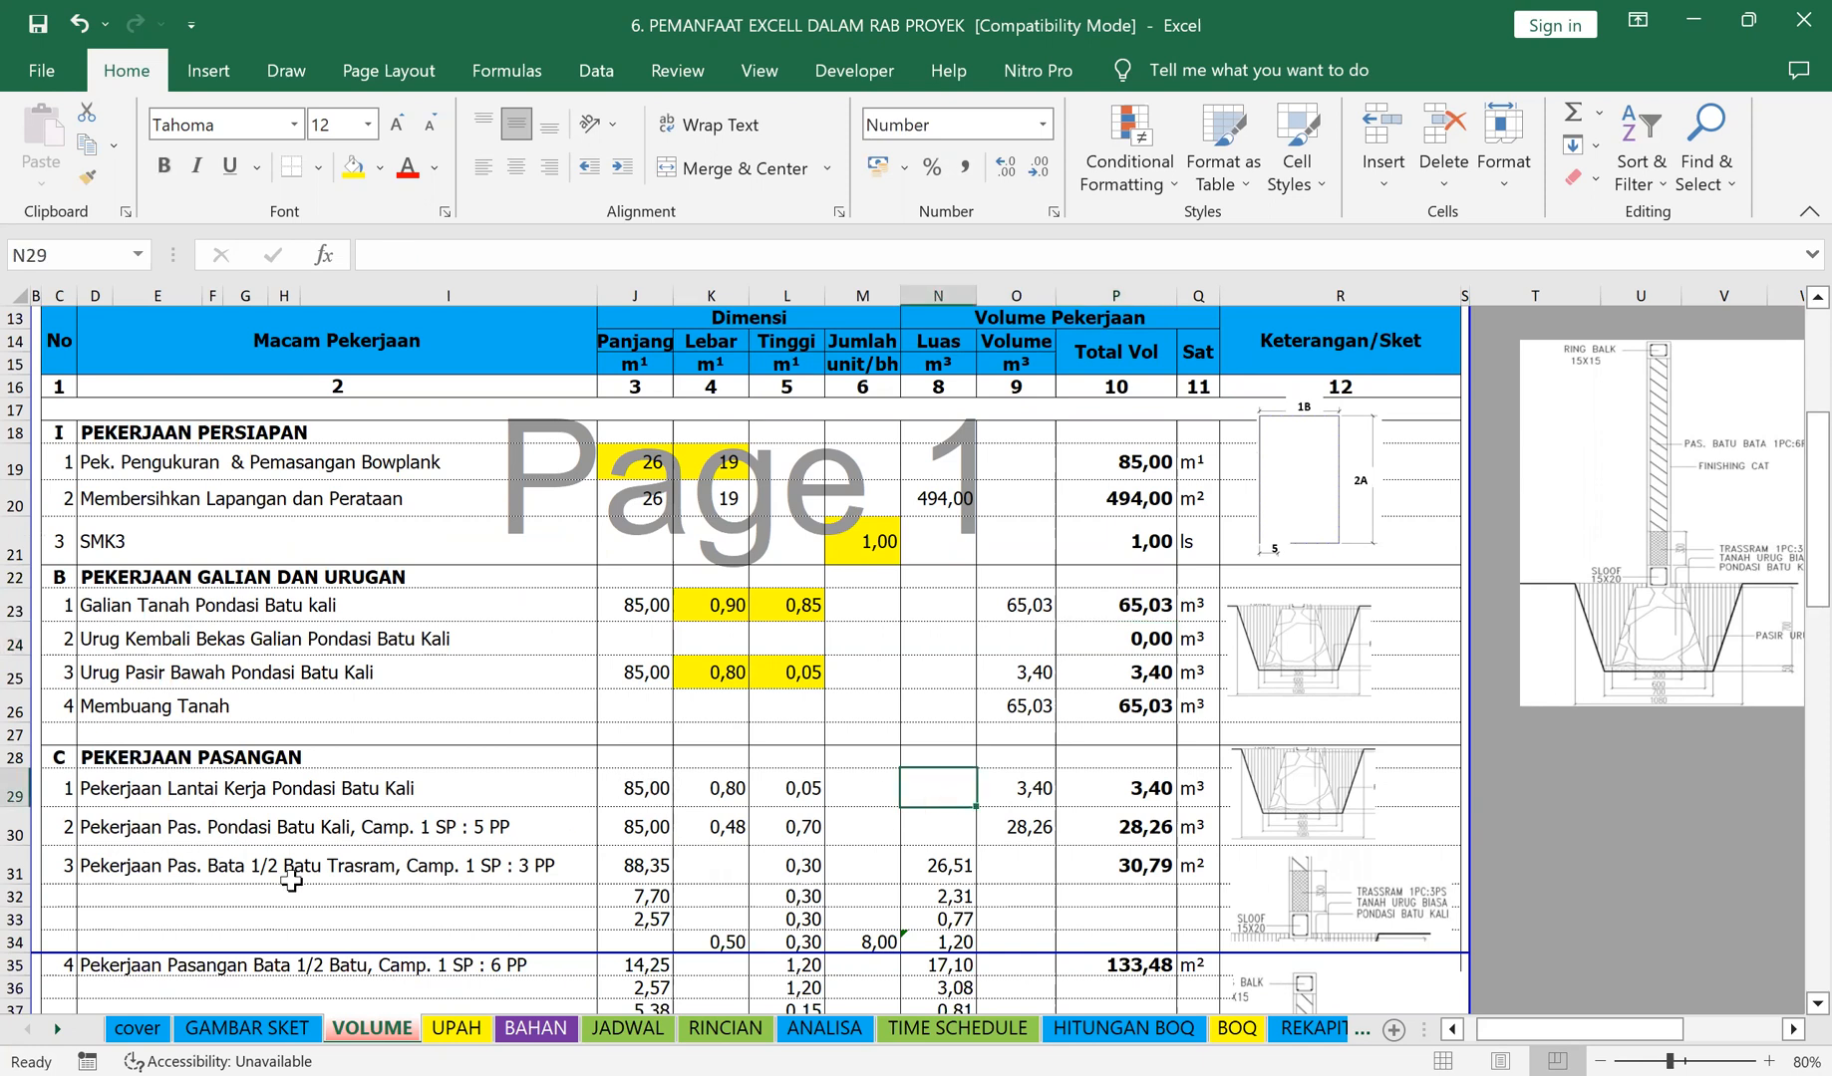
{"action": "left_click", "coordinate": [629, 793]}
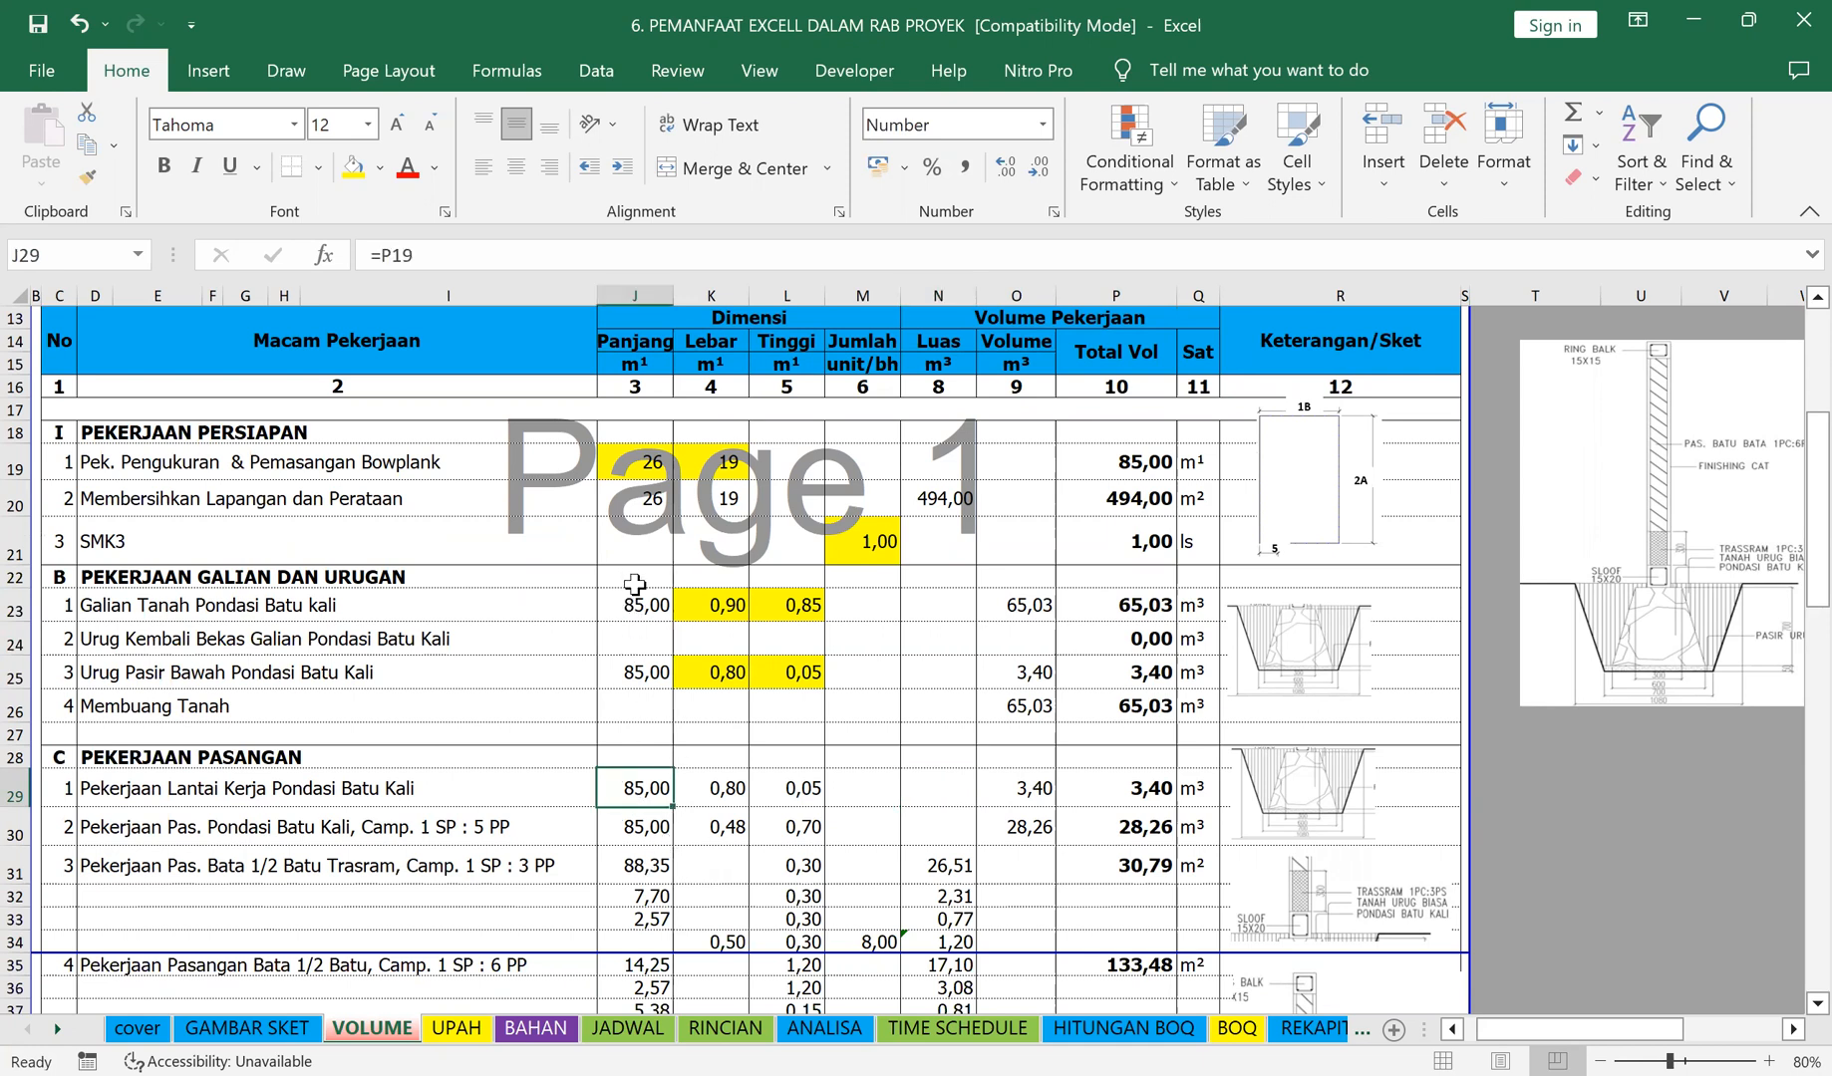
Step: Link the Lebar of Pekerjaan Lantai Kerja Pondasi Batu Kali in K29 with =K25
{"action": "left_click", "coordinate": [725, 798]}
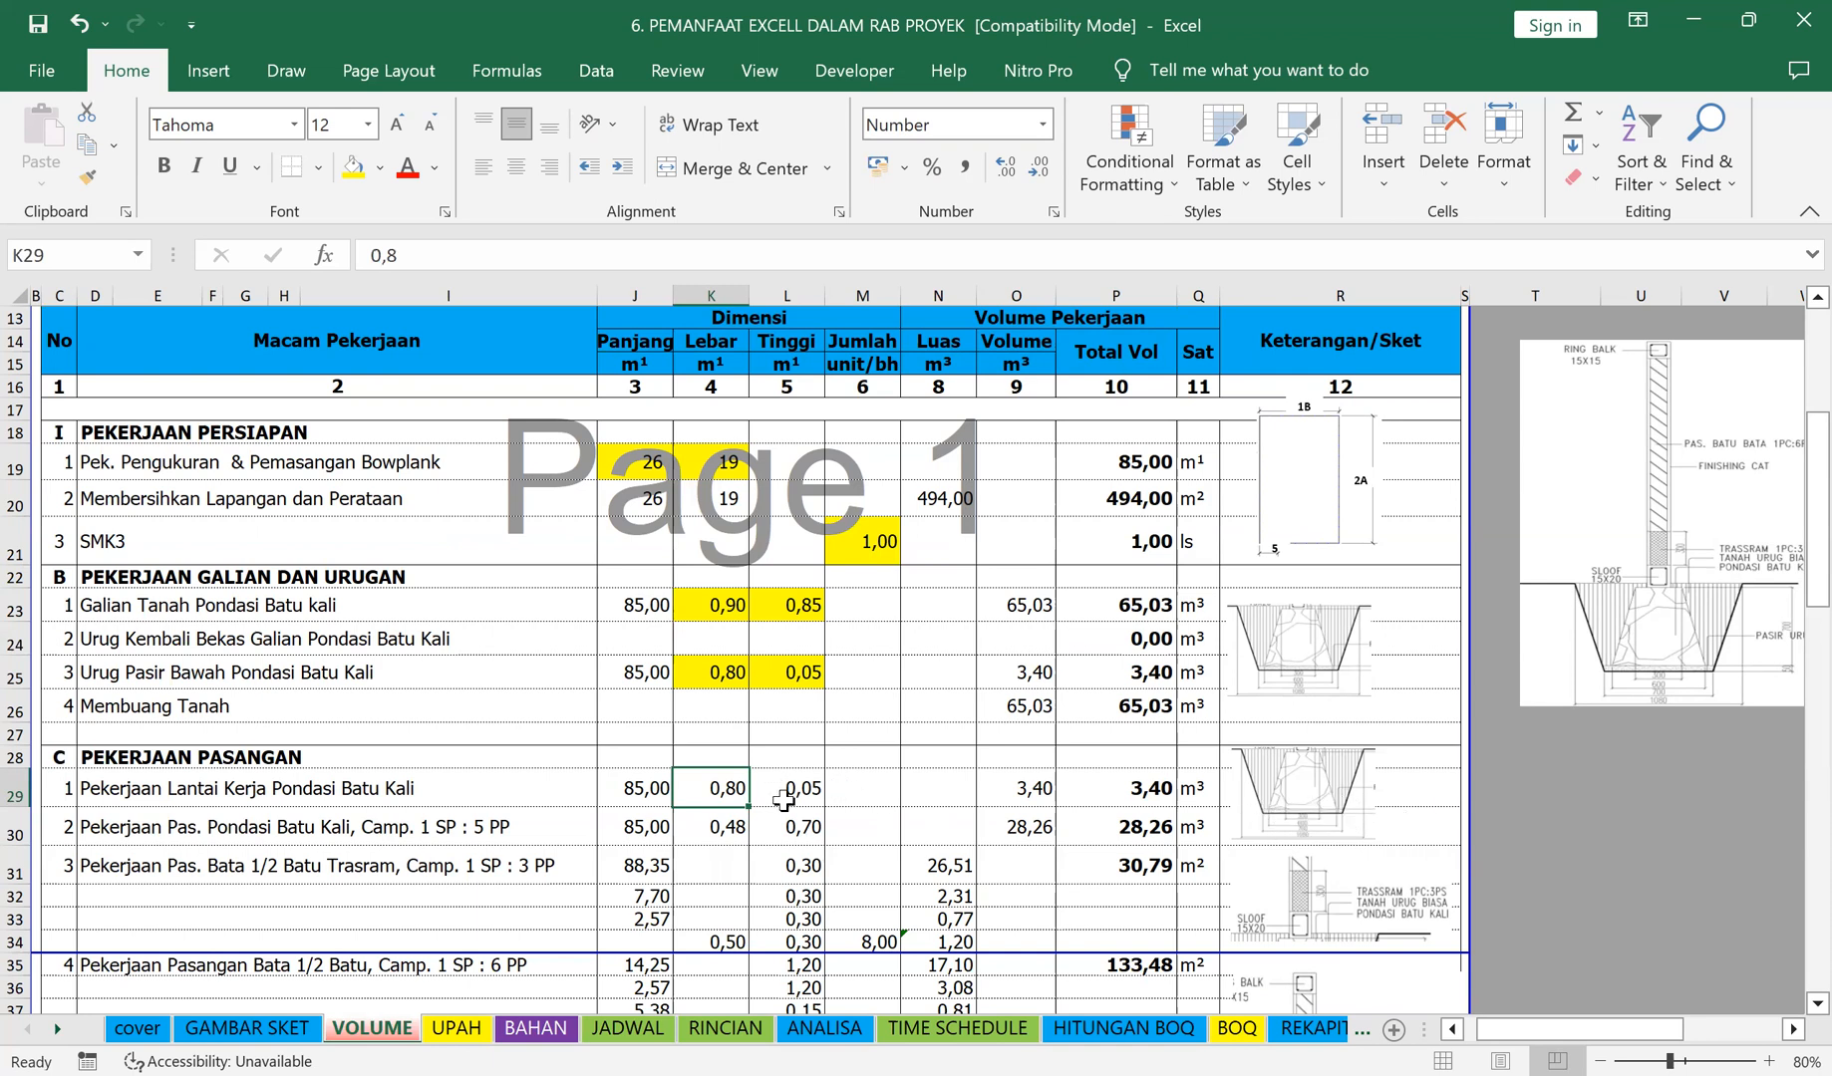
{"action": "type", "text": "="}
{"action": "left_click", "coordinate": [717, 675]}
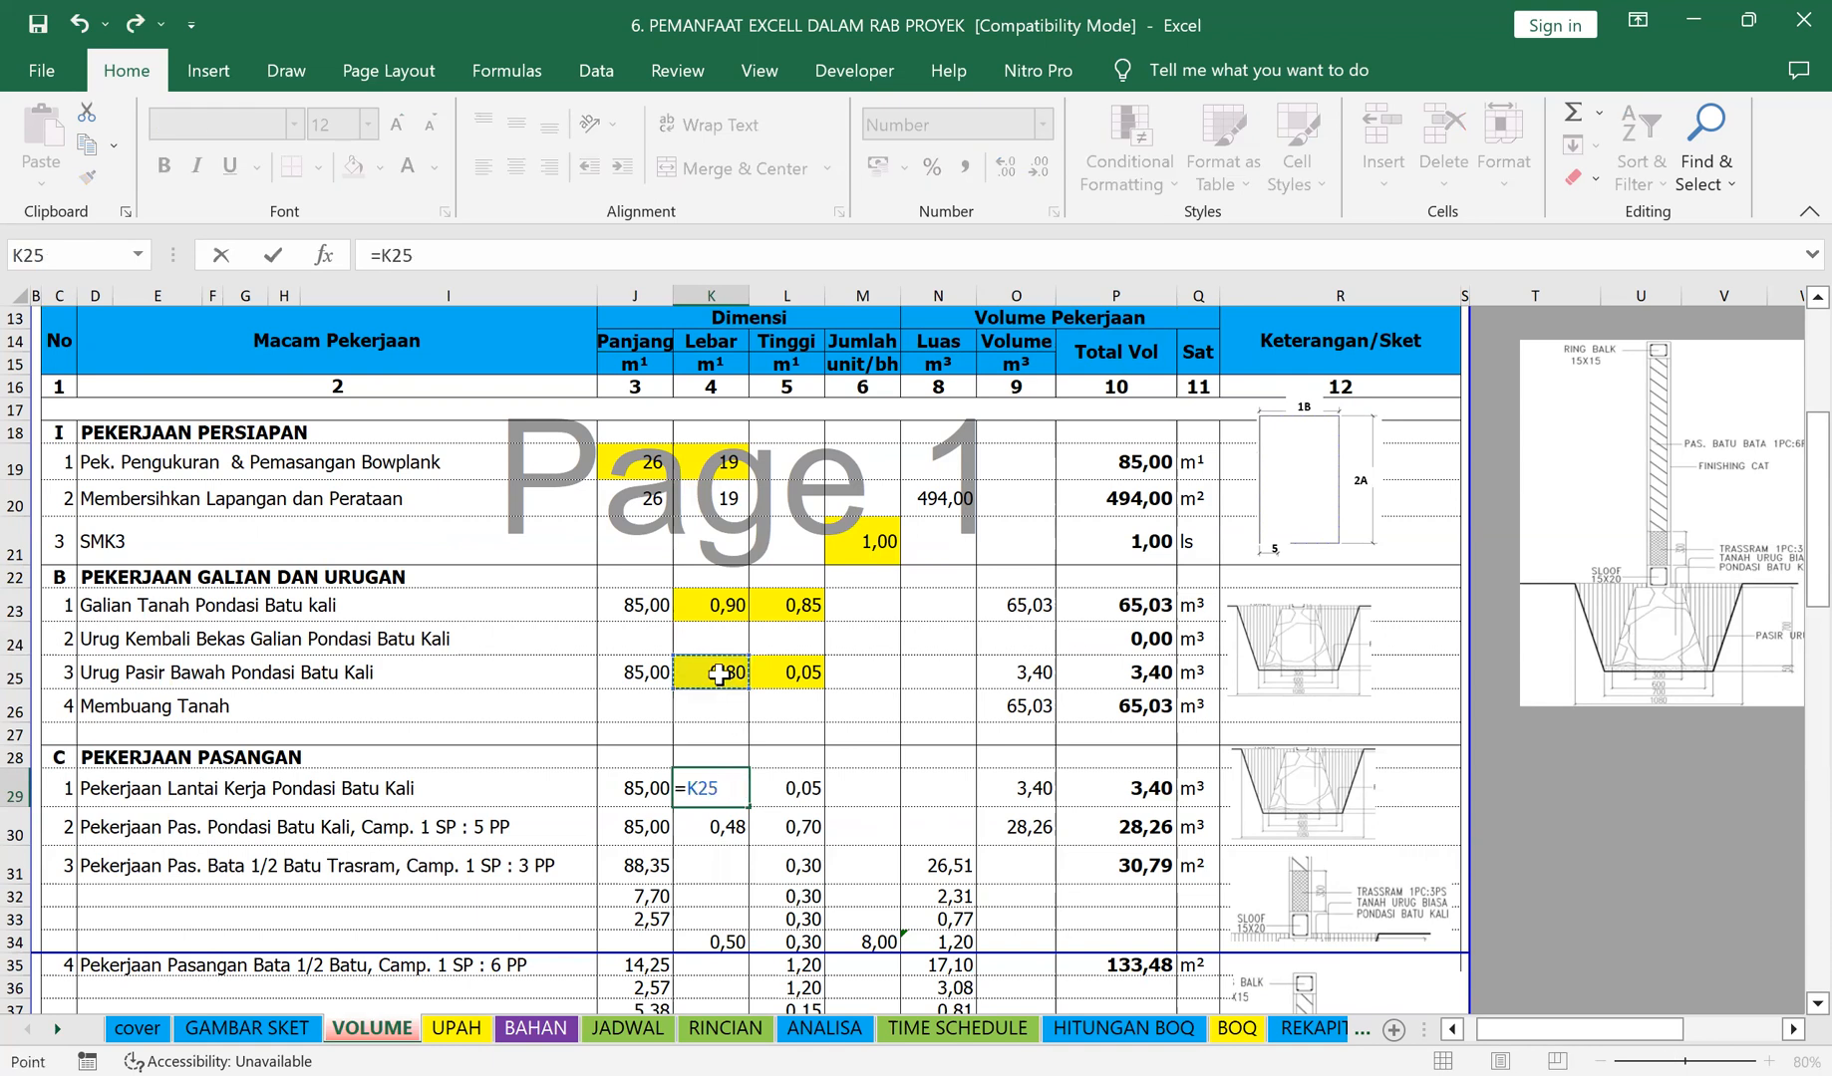
{"action": "key", "text": "Return"}
Step: Set the Tinggi of Pekerjaan Lantai Kerja Pondasi Batu Kali in L29 to 0,07
{"action": "left_click", "coordinate": [784, 792]}
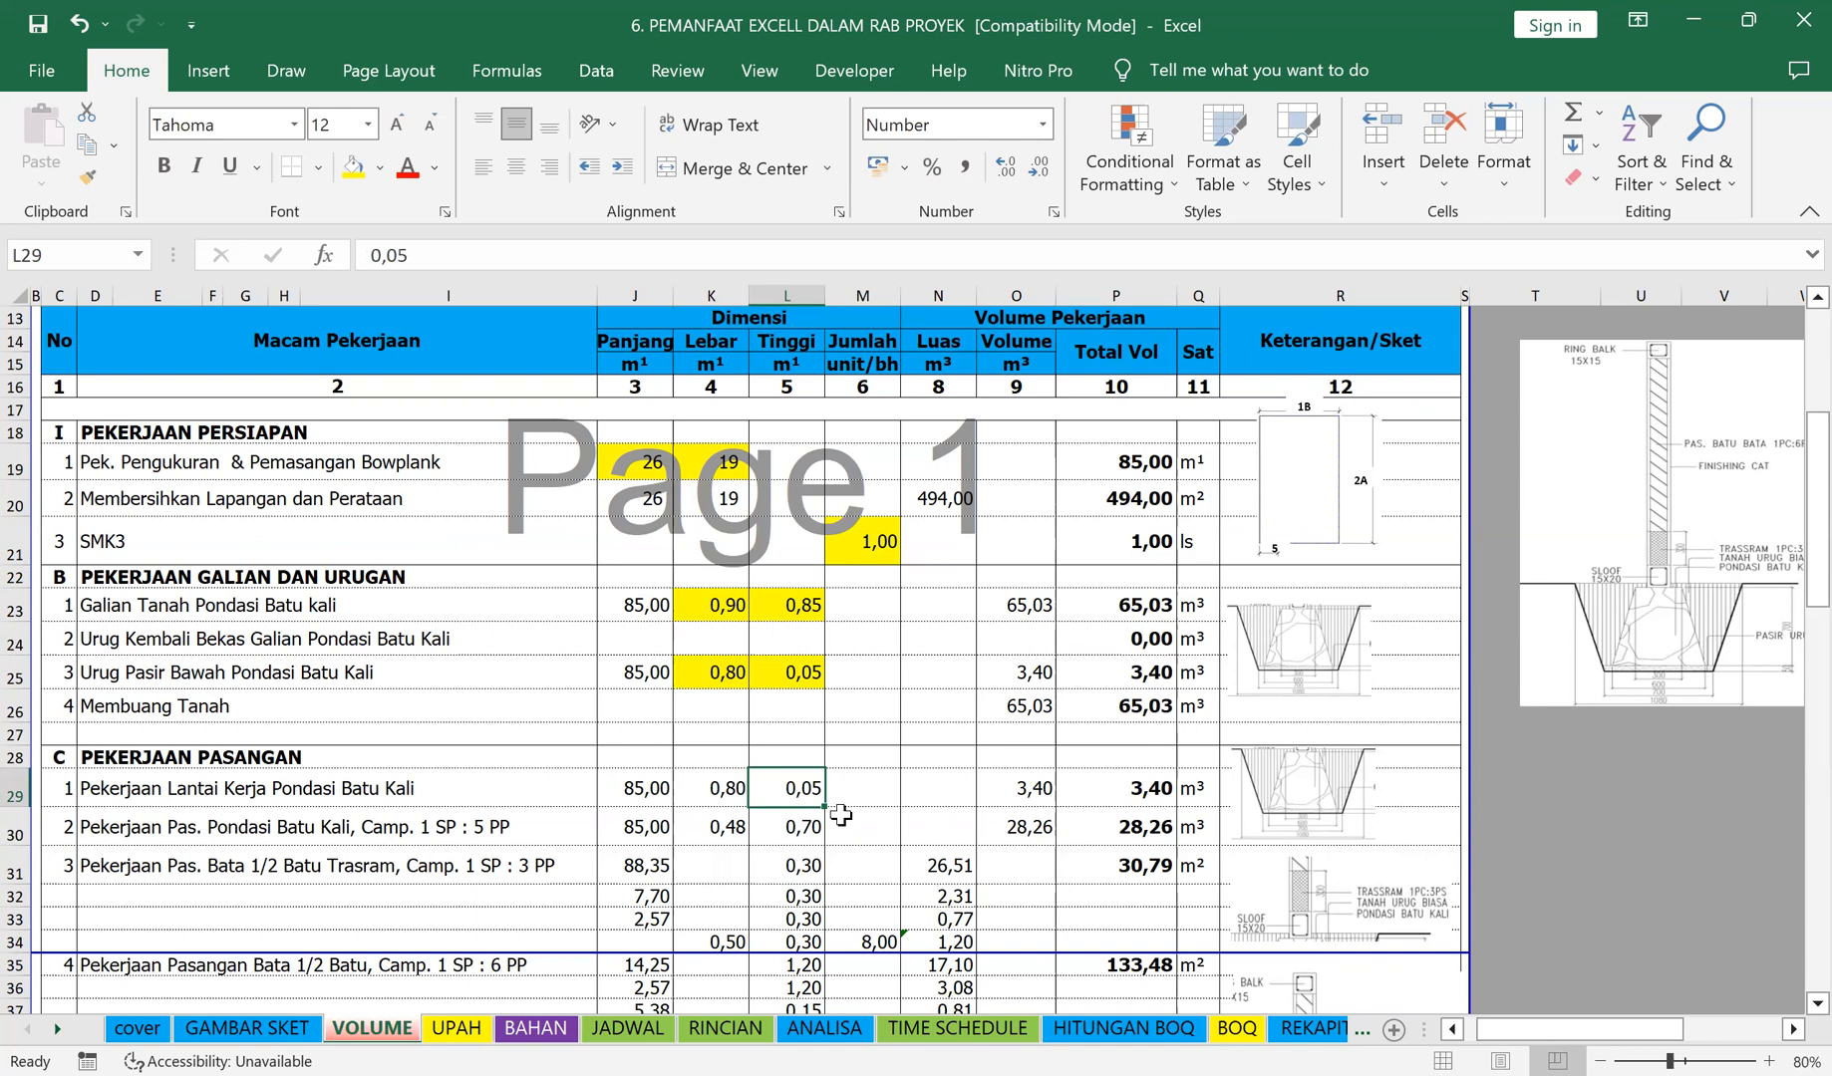
{"action": "left_click", "coordinate": [403, 257]}
{"action": "left_click_drag", "start_coordinate": [403, 257], "coordinate": [423, 257]}
{"action": "type", "text": "7"}
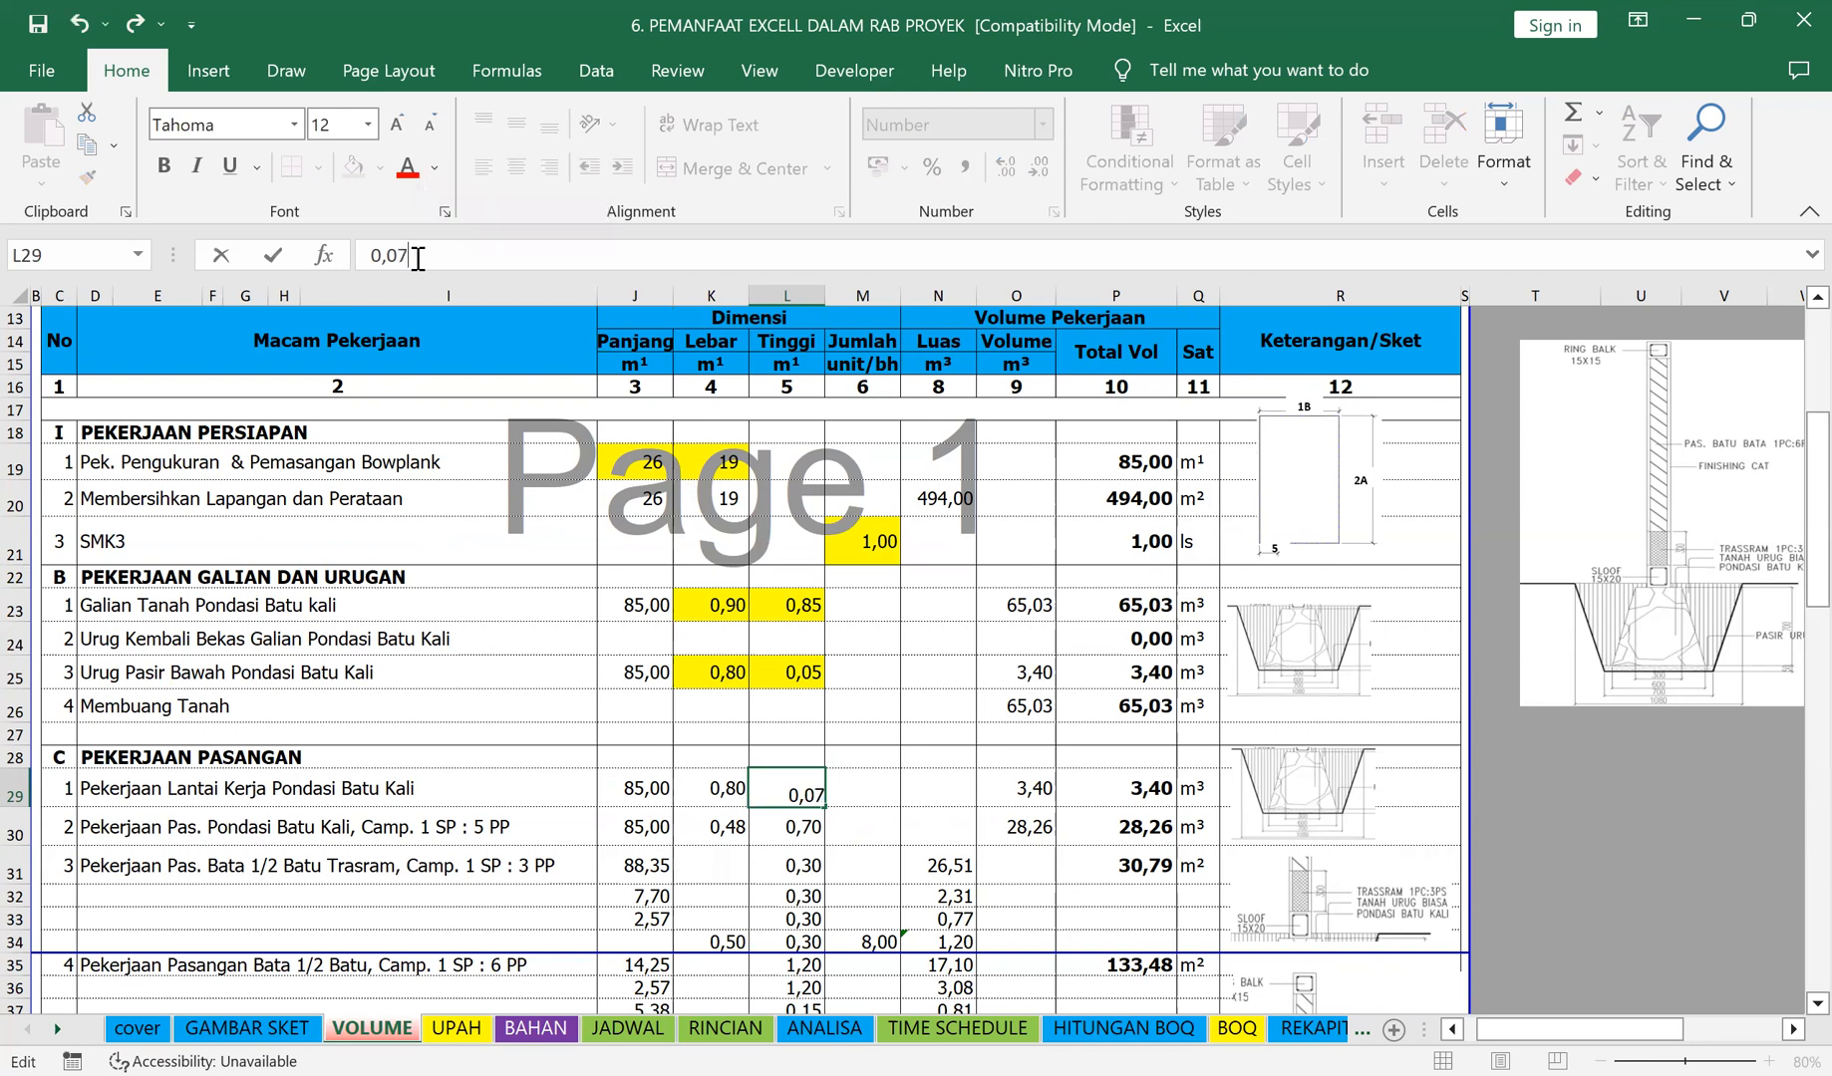
{"action": "key", "text": "Return"}
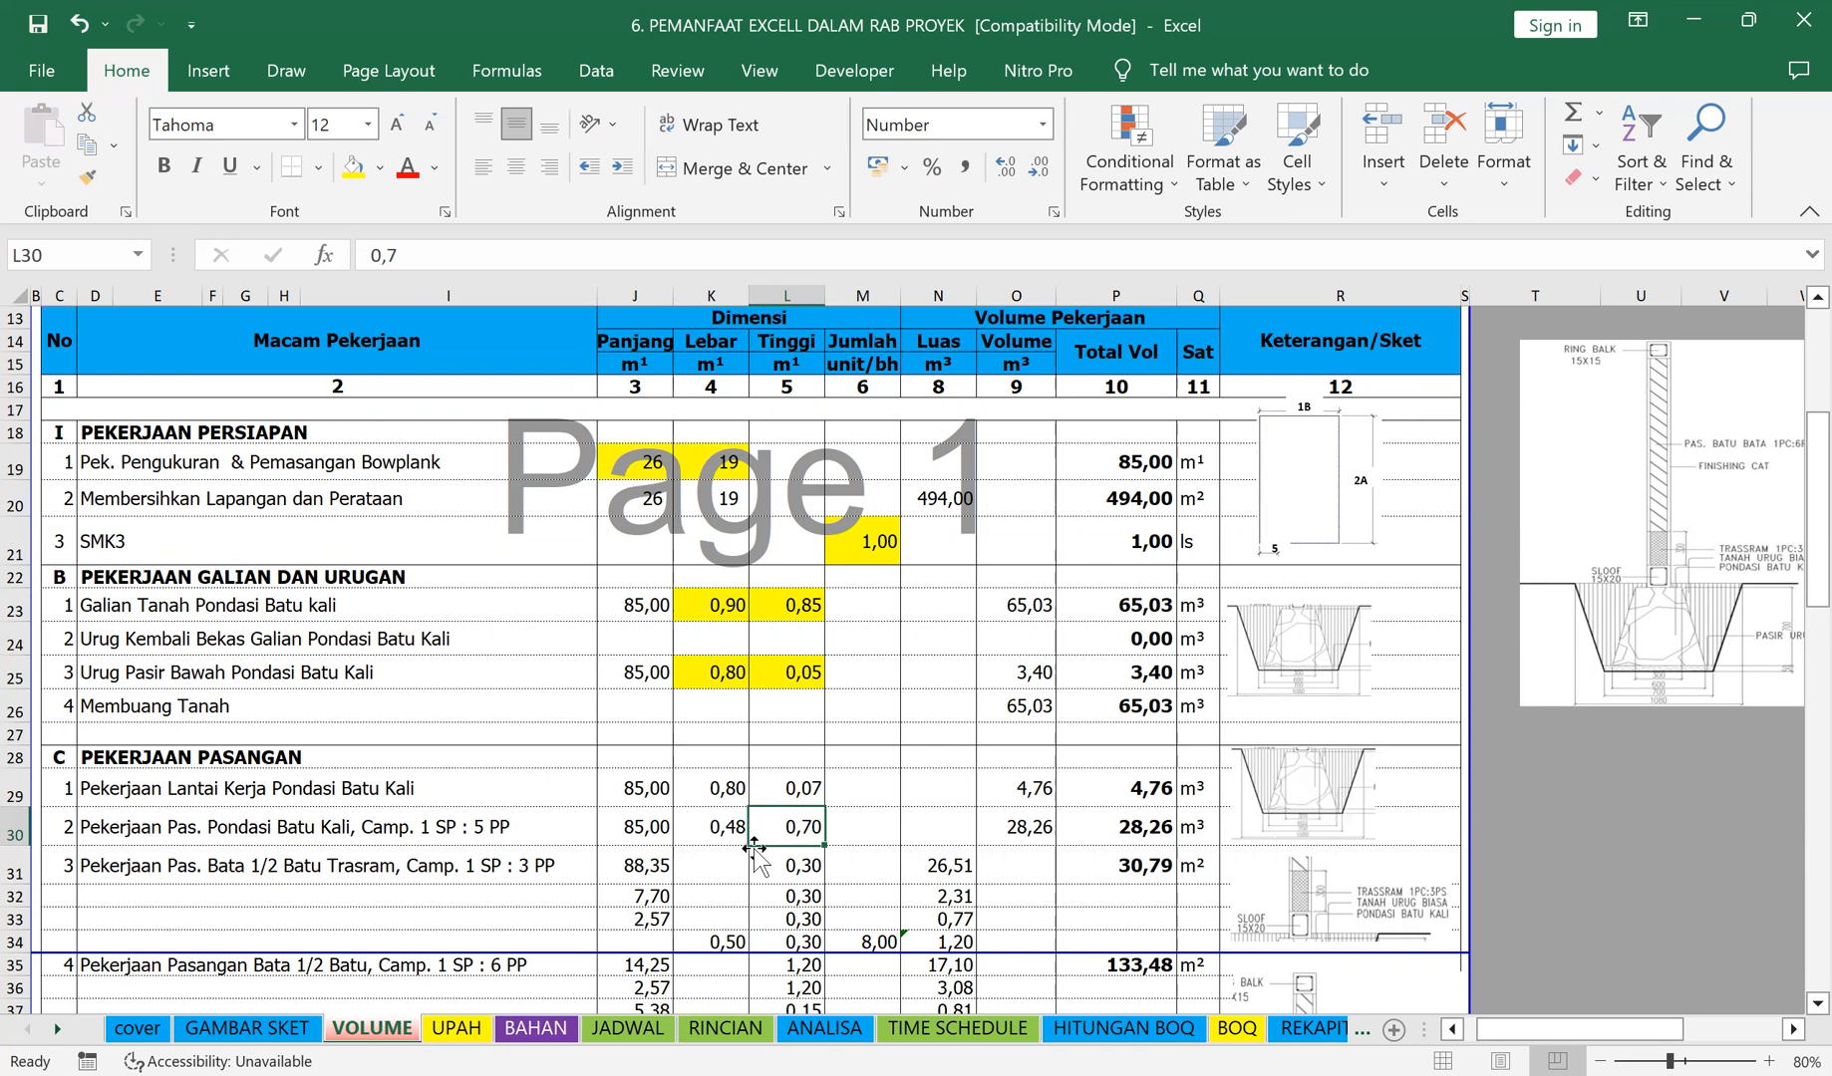
Step: For Pekerjaan Pas. Pondasi Batu Kali, set the Tinggi in L30 to 0,7 and the Lebar in K30 to =0,5*(03+0,6)
{"action": "type", "text": "0,"}
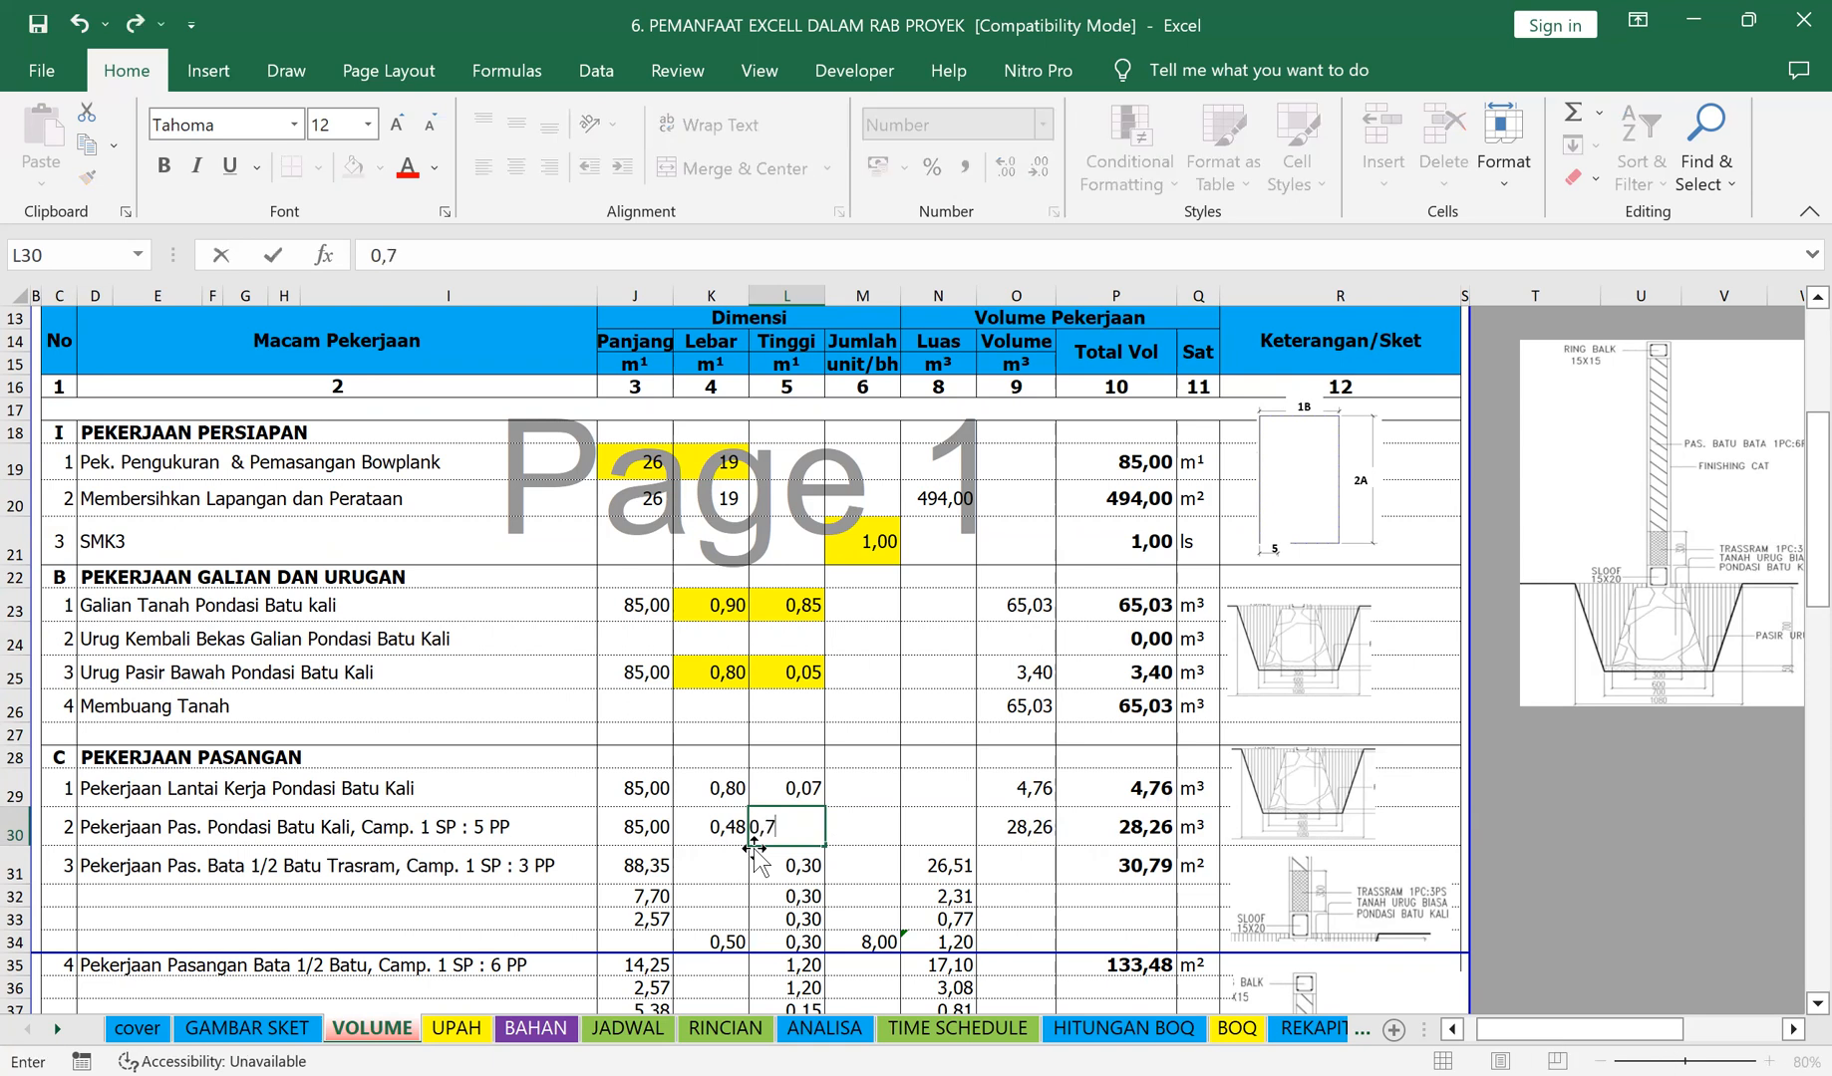
{"action": "key", "text": "Return"}
{"action": "left_click", "coordinate": [709, 825]}
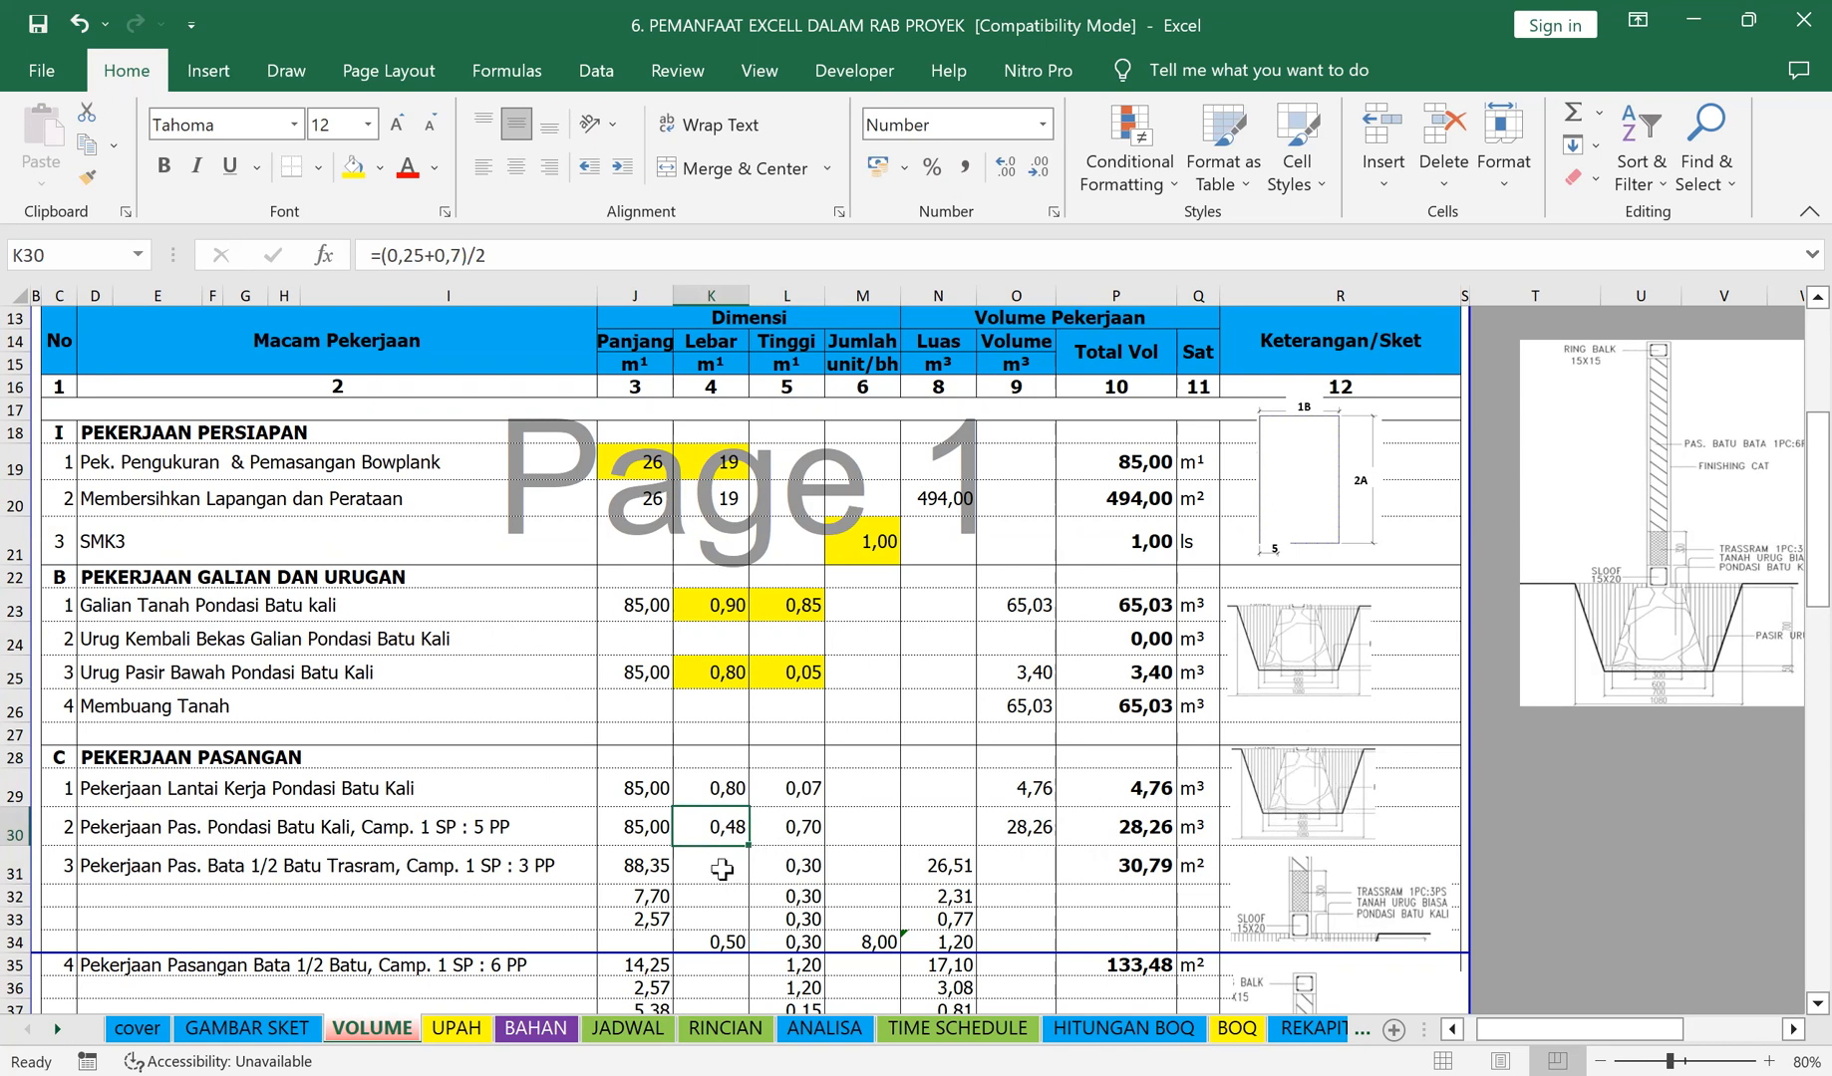
{"action": "left_click_drag", "start_coordinate": [489, 255], "coordinate": [324, 256]}
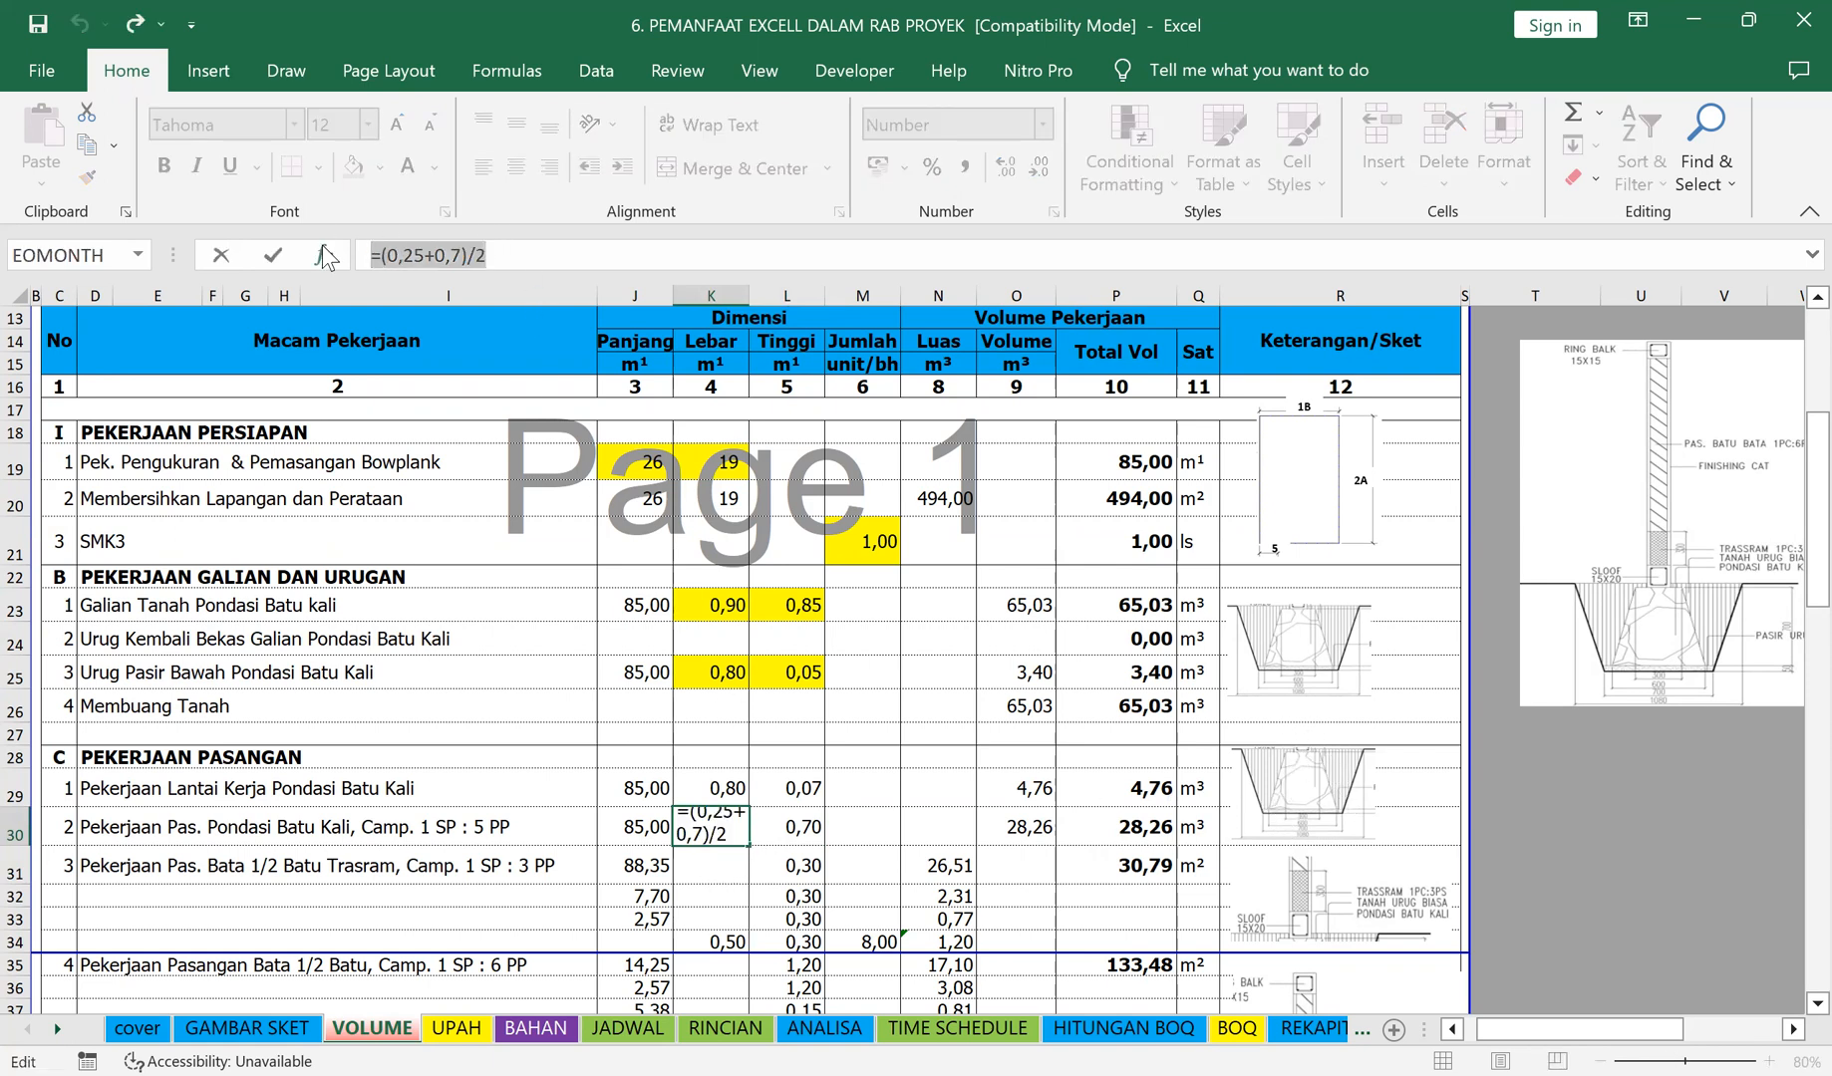
{"action": "type", "text": "=0,5*("}
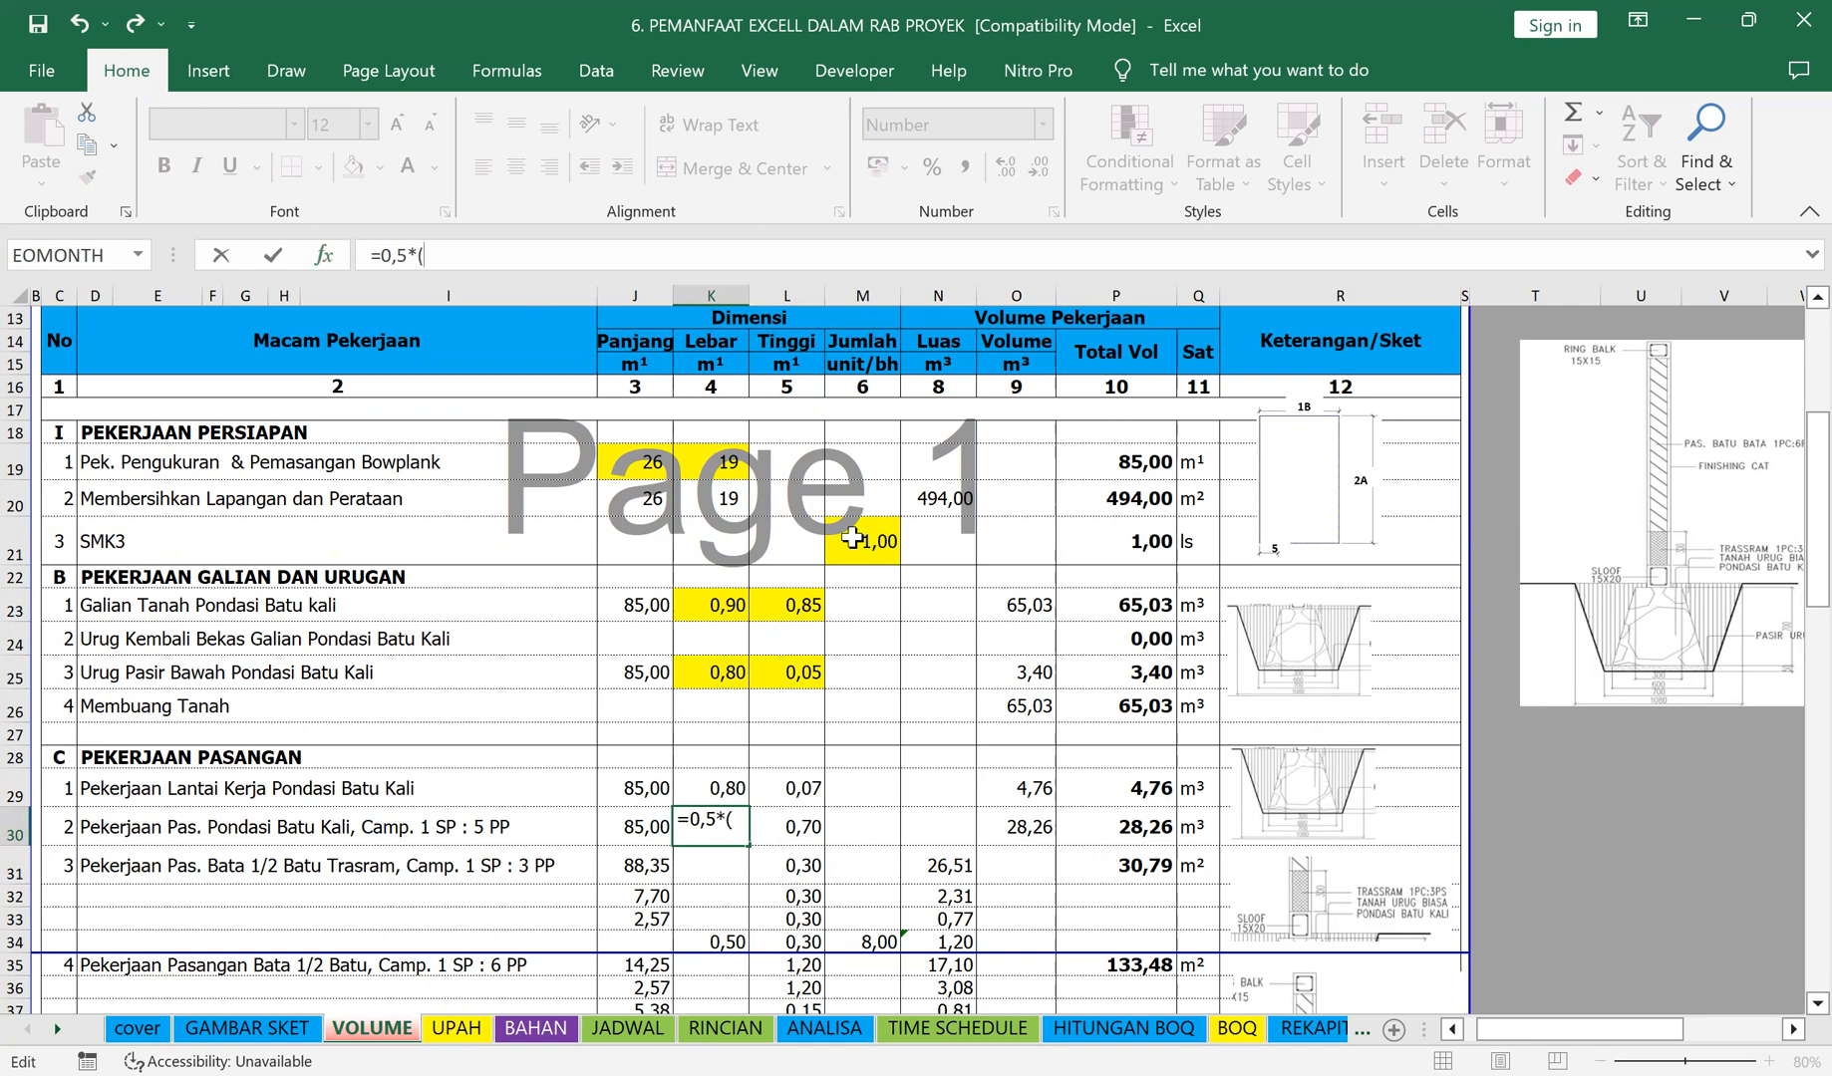
{"action": "type", "text": "3+0,6"}
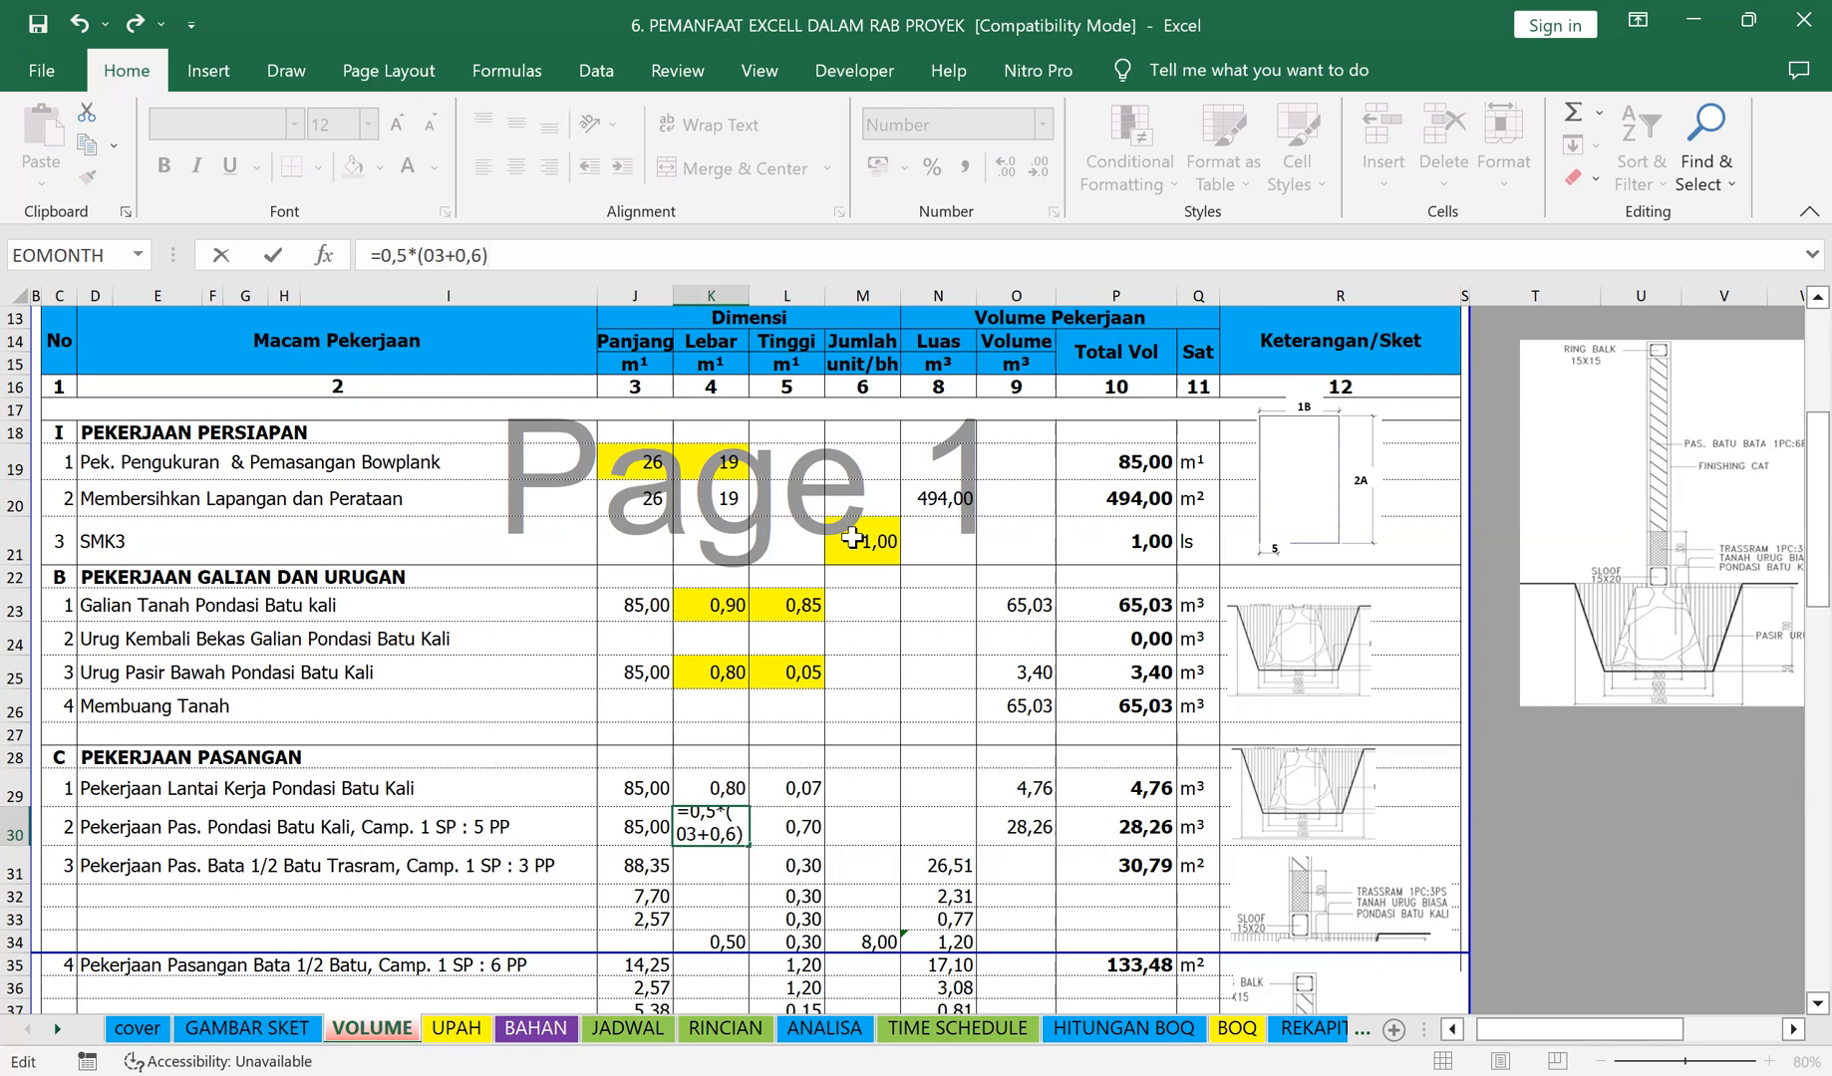
{"action": "key", "text": "Return"}
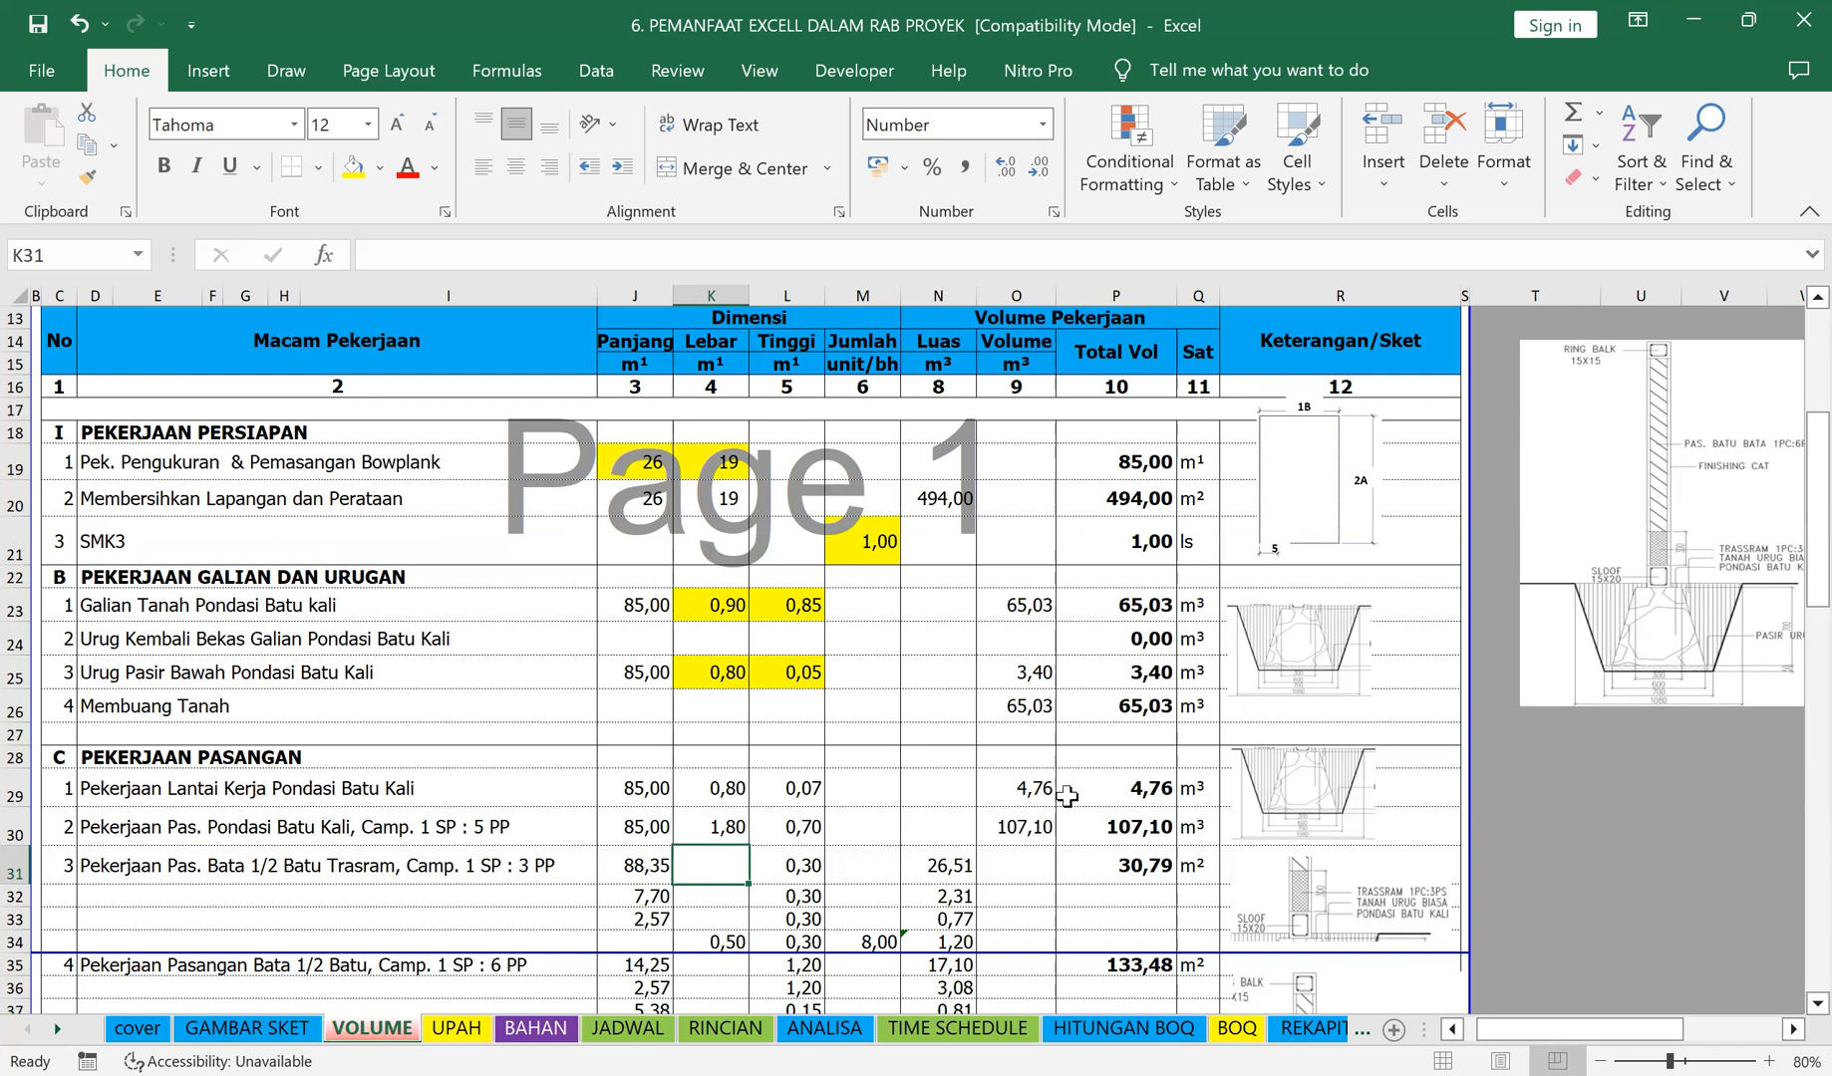
{"action": "left_click", "coordinate": [1103, 639]}
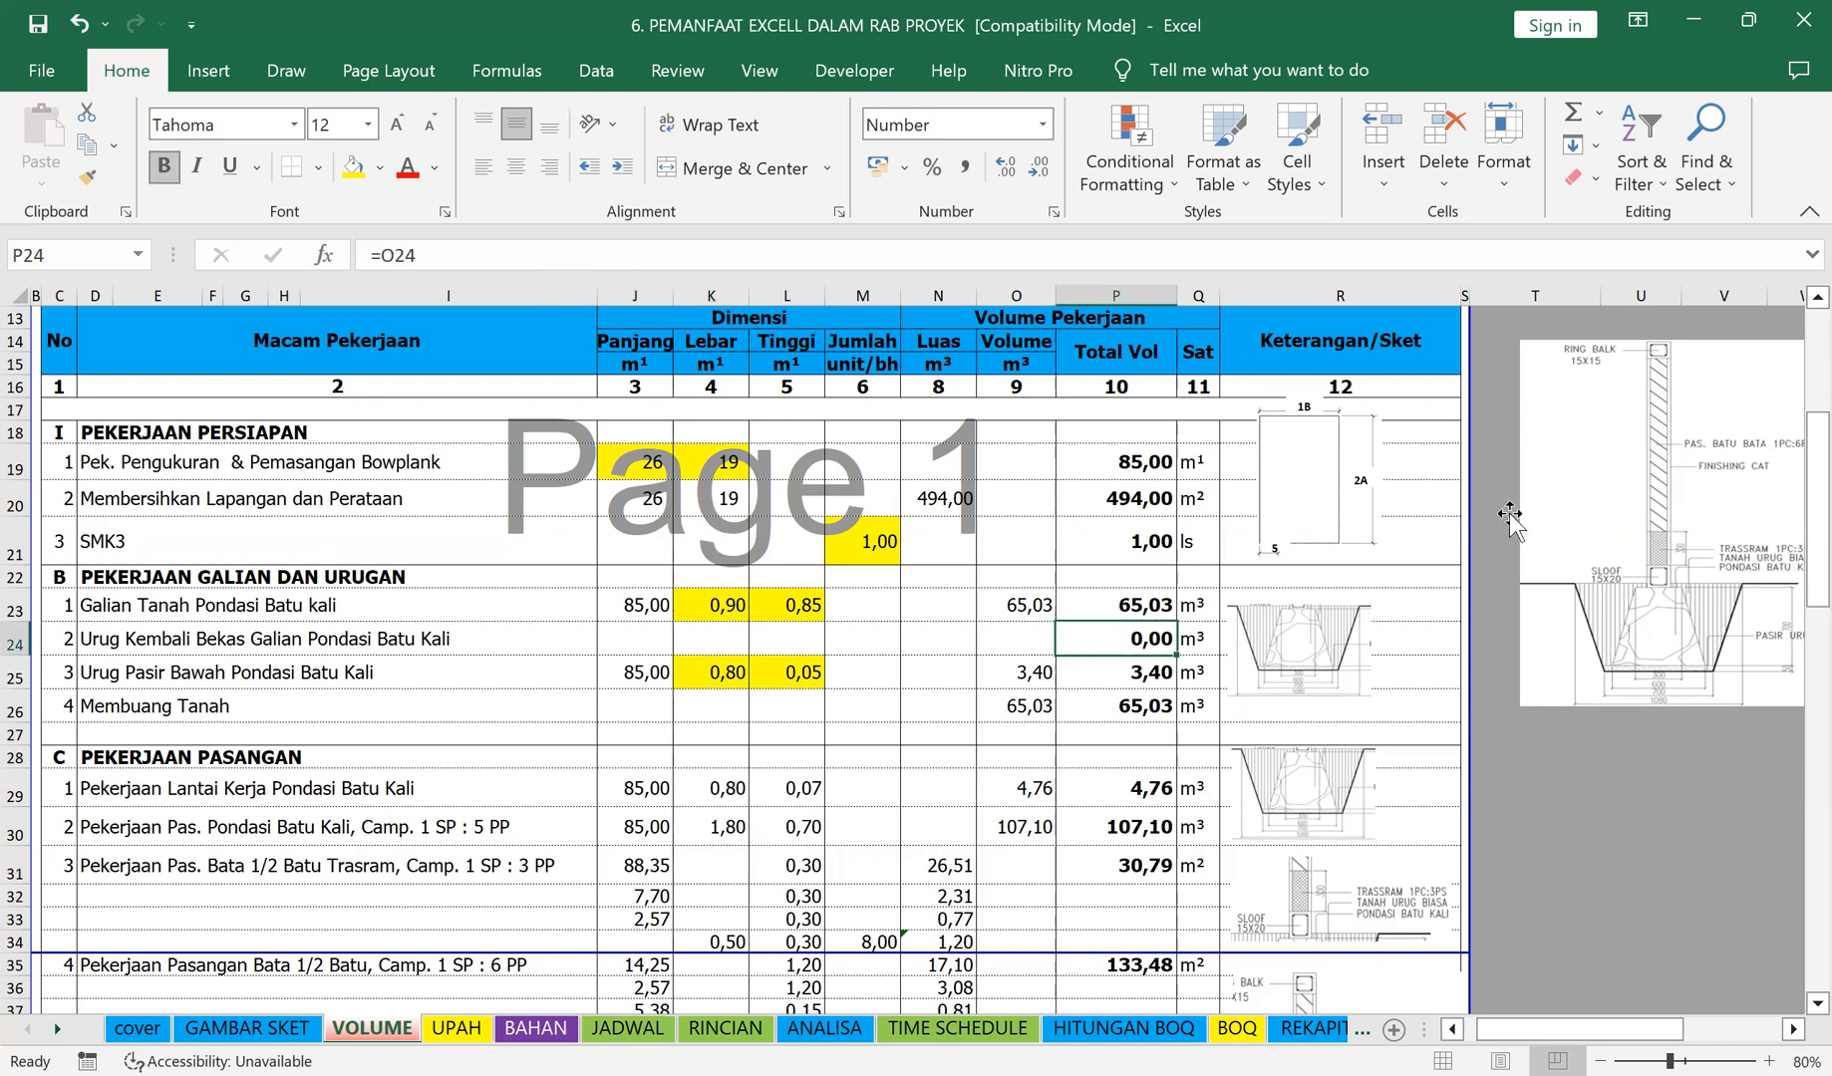
{"action": "type", "text": "="}
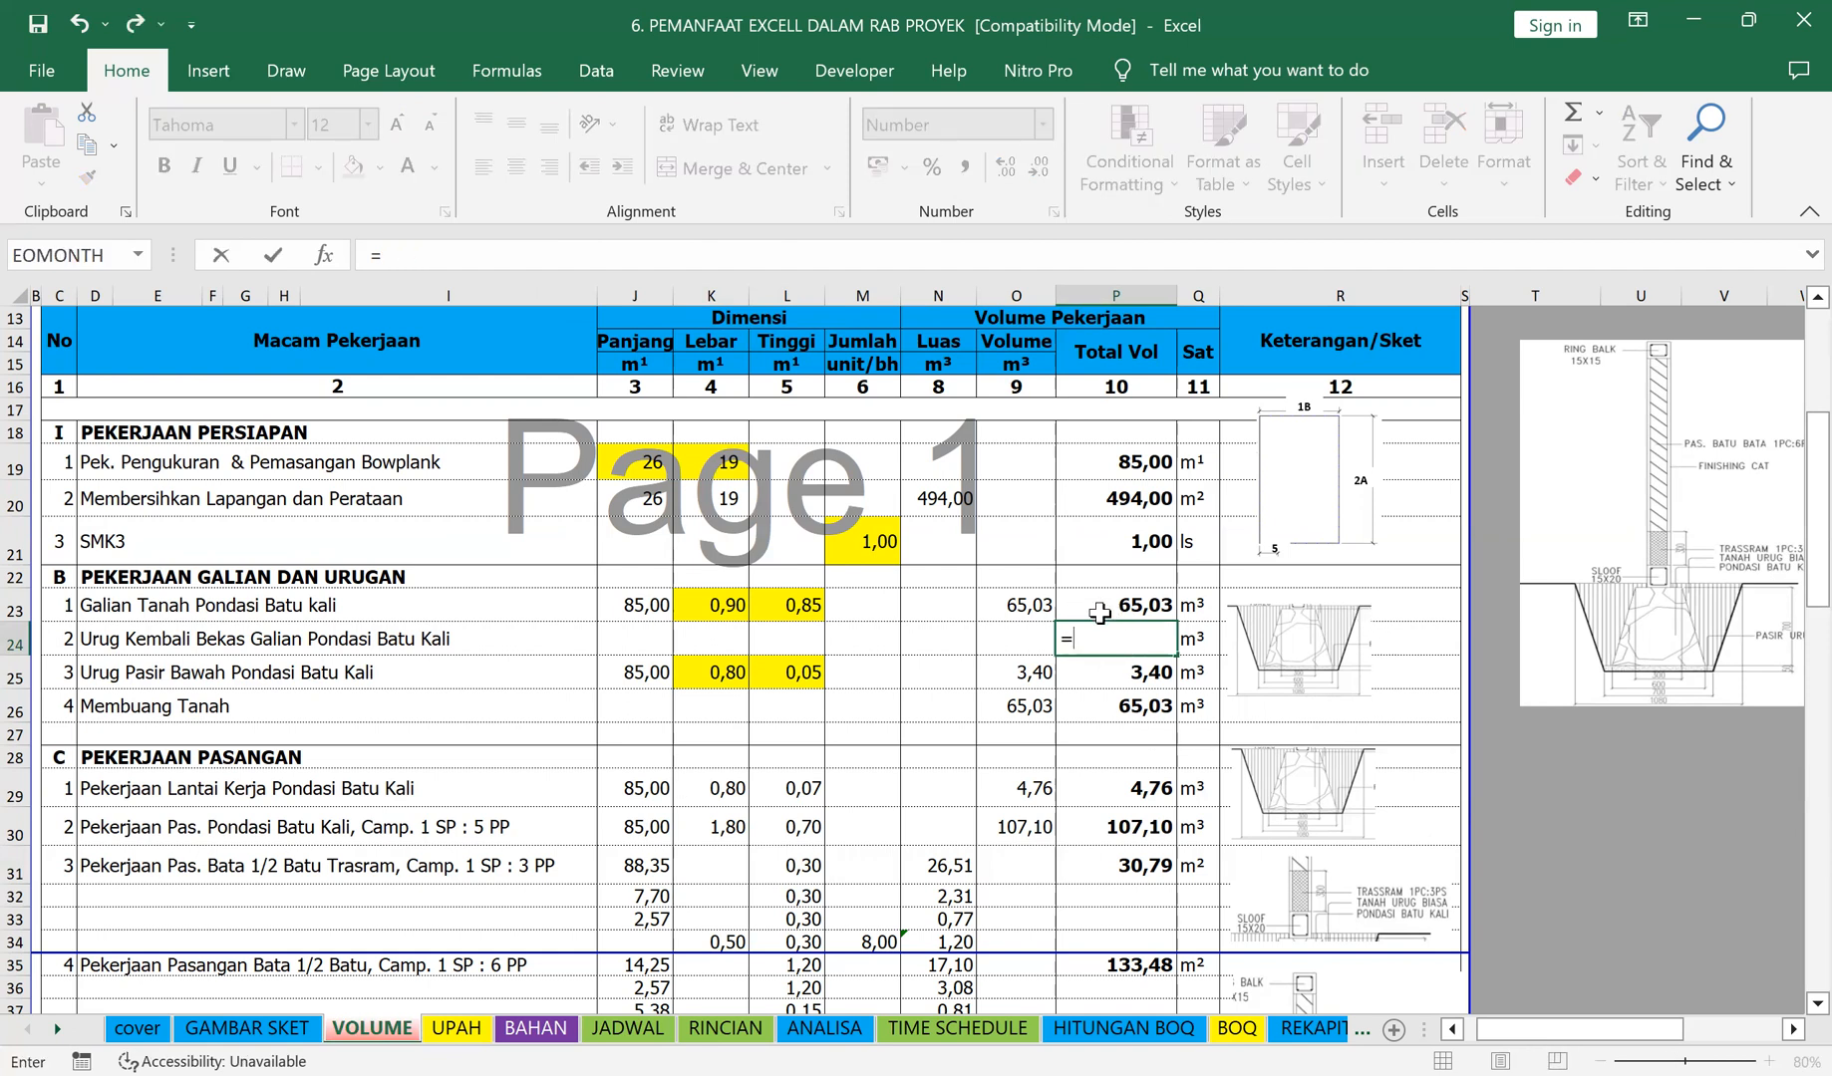
{"action": "type", "text": "O24"}
{"action": "key", "text": "ctrl+Return"}
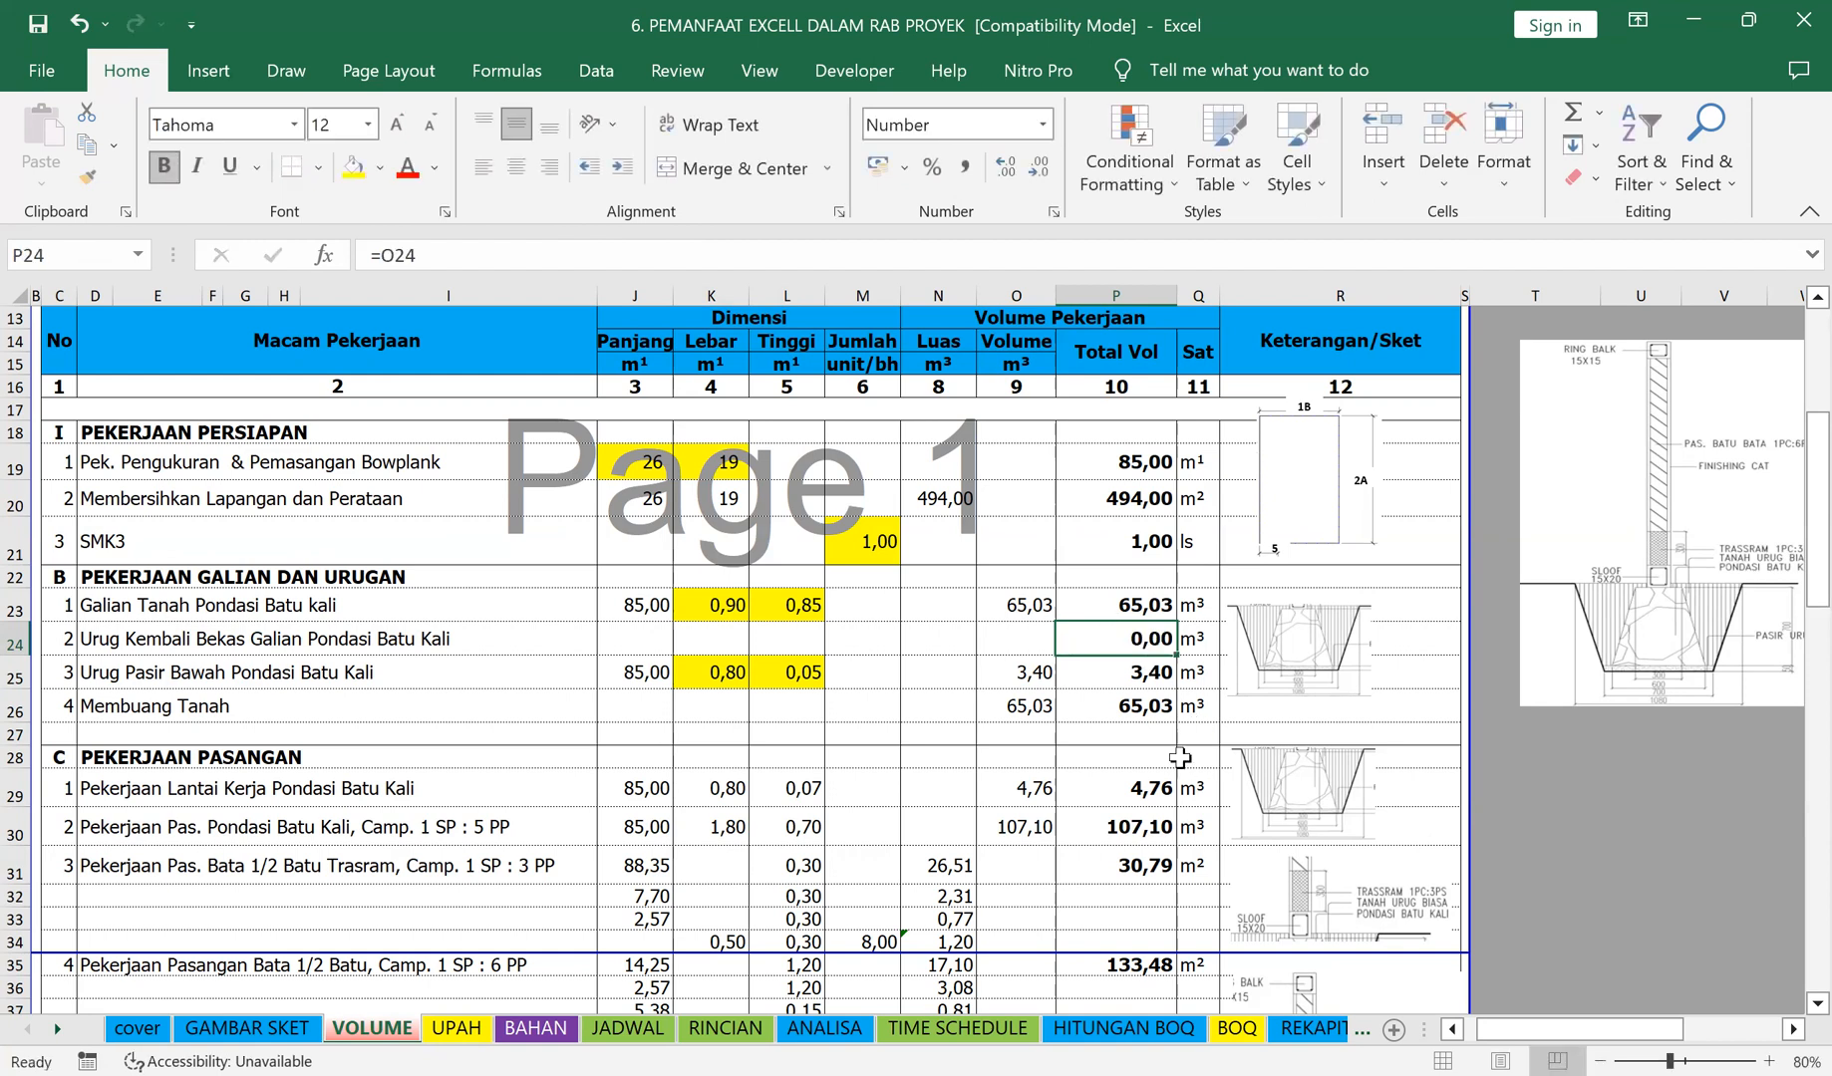
Step: Calculate the Volume of Urug Kembali Bekas Galian Pondasi Batu Kali in O24 by subtracting O29 from O23
{"action": "left_click", "coordinate": [1025, 638]}
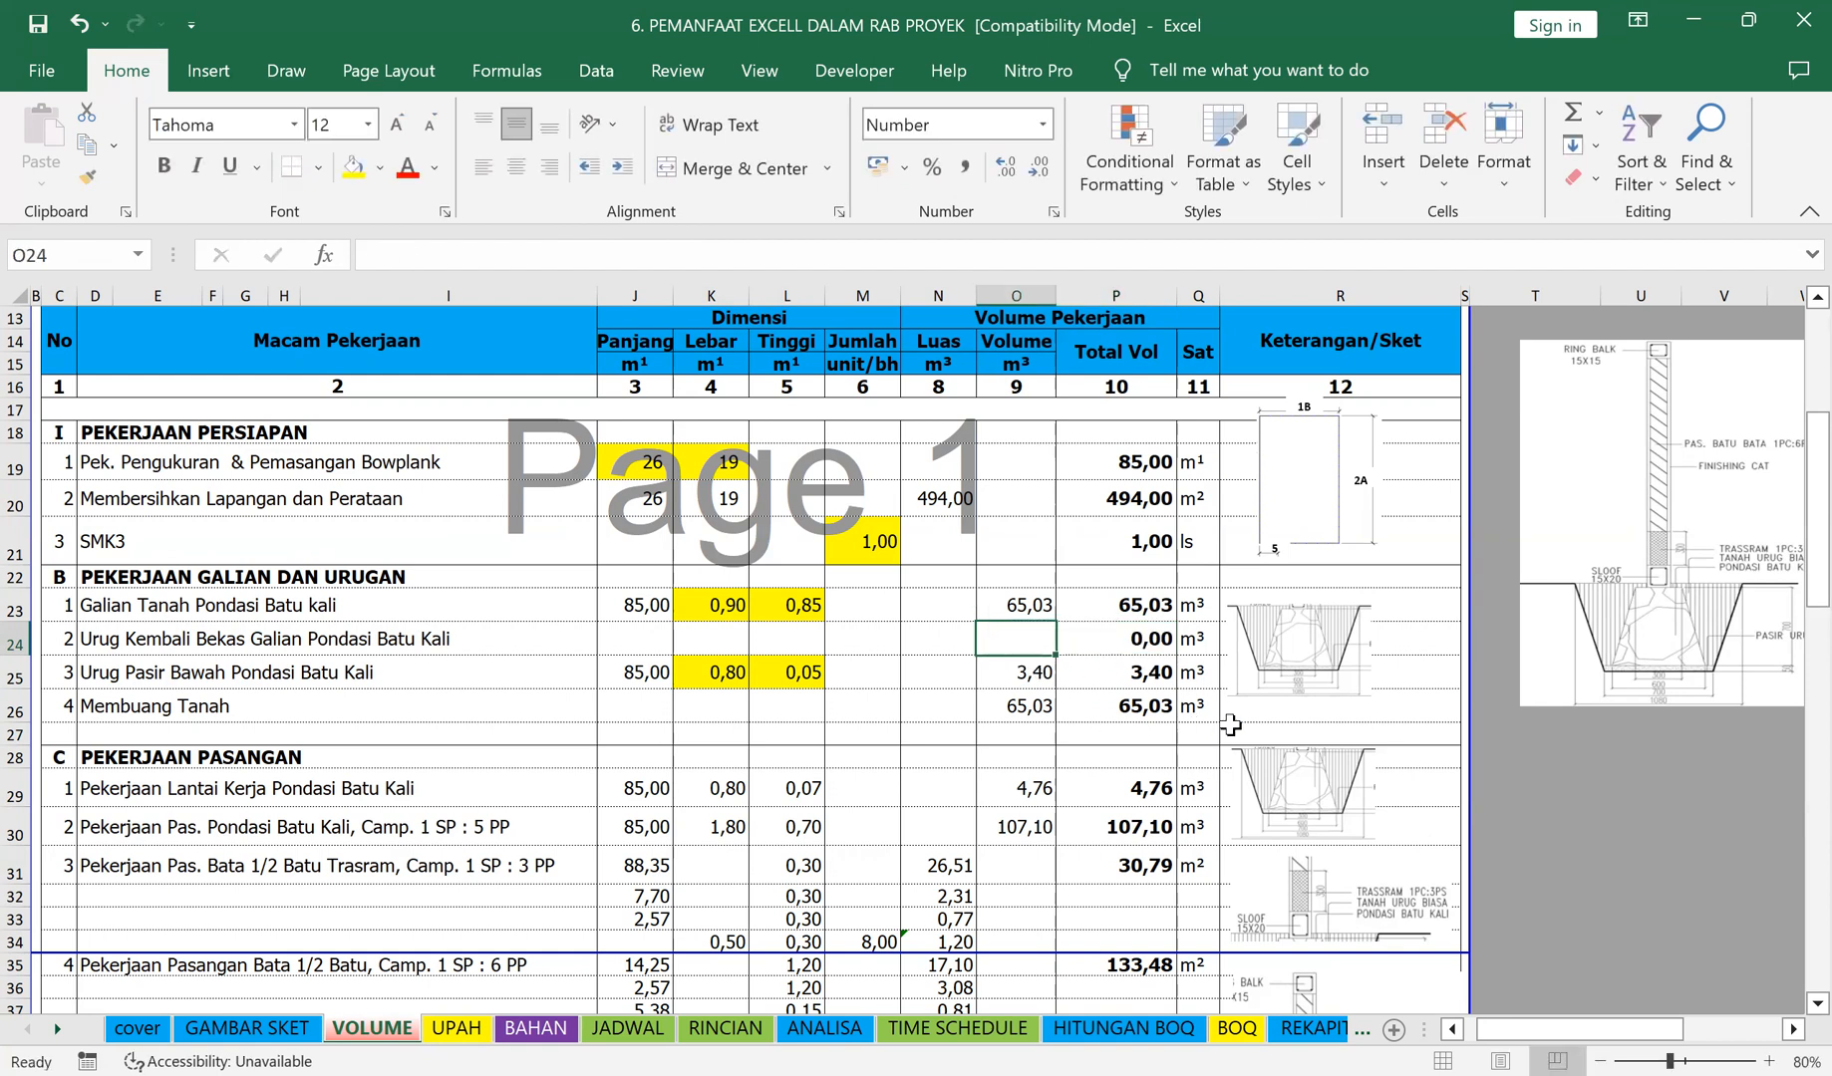
{"action": "type", "text": "="}
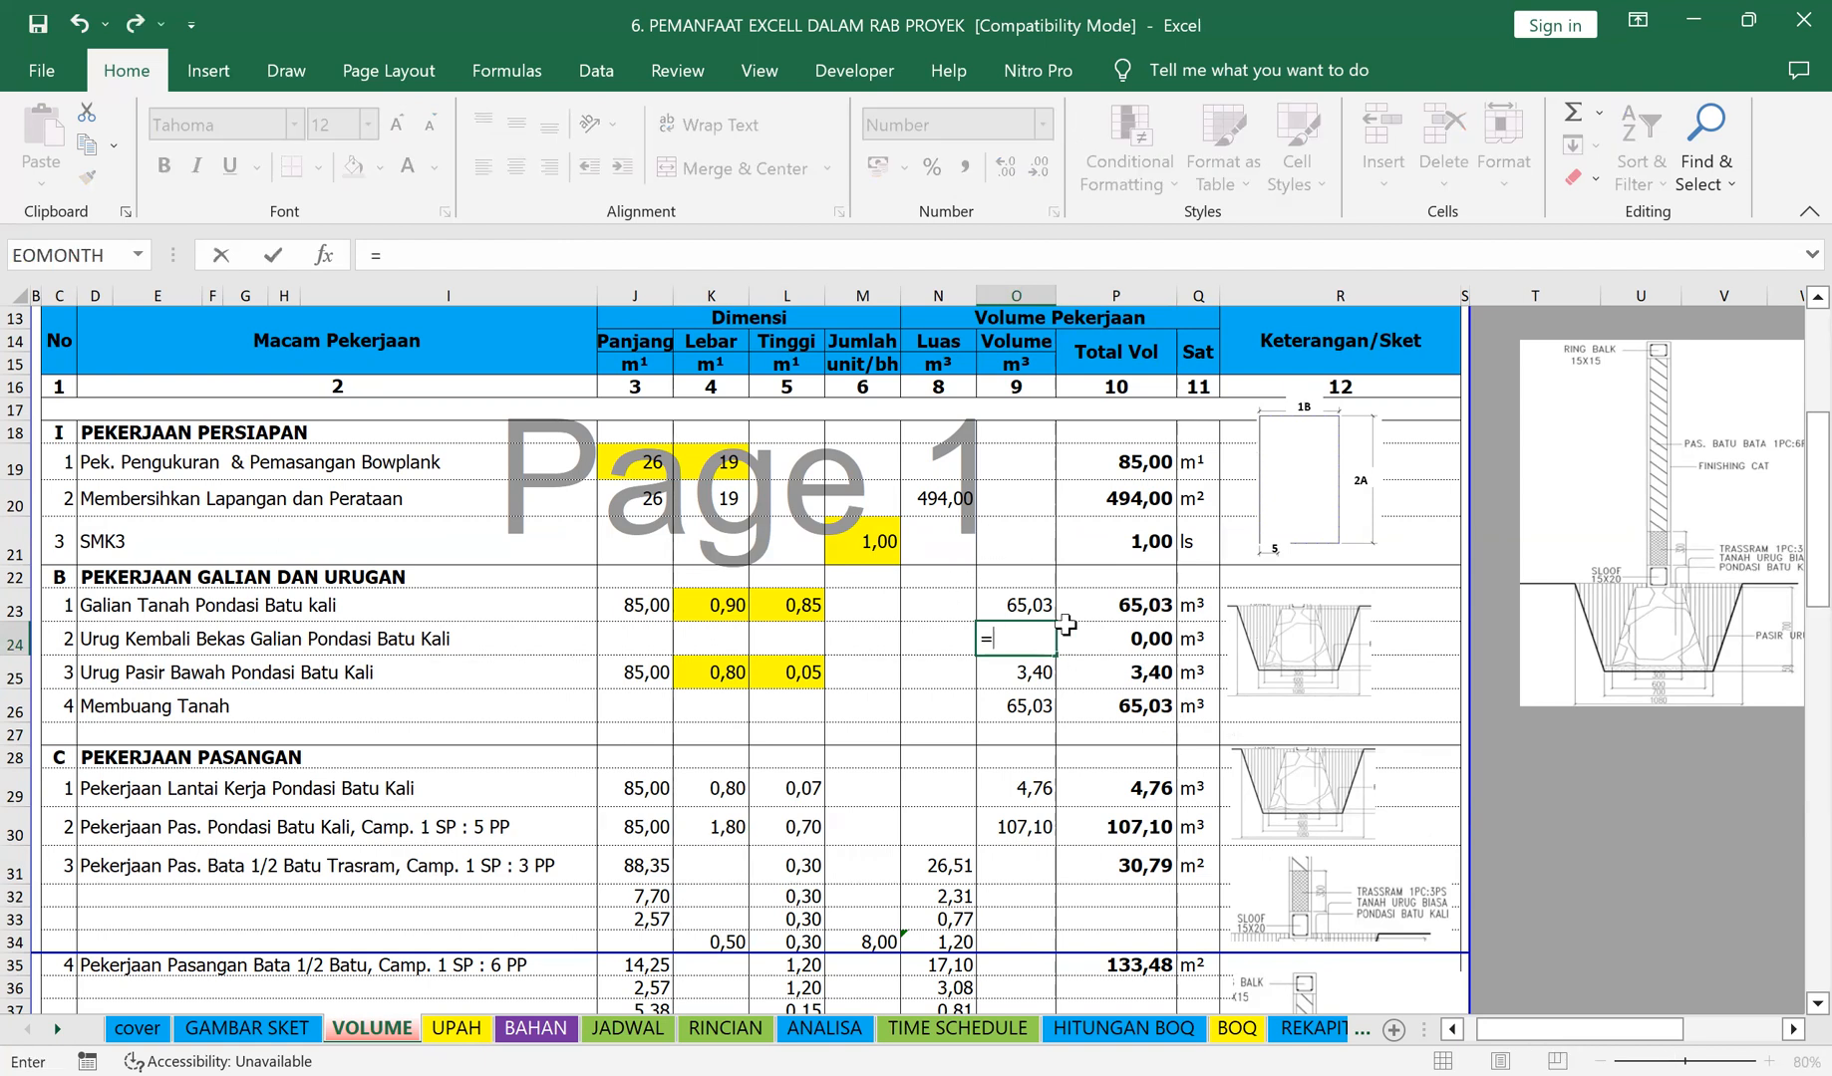
{"action": "left_click", "coordinate": [1037, 602]}
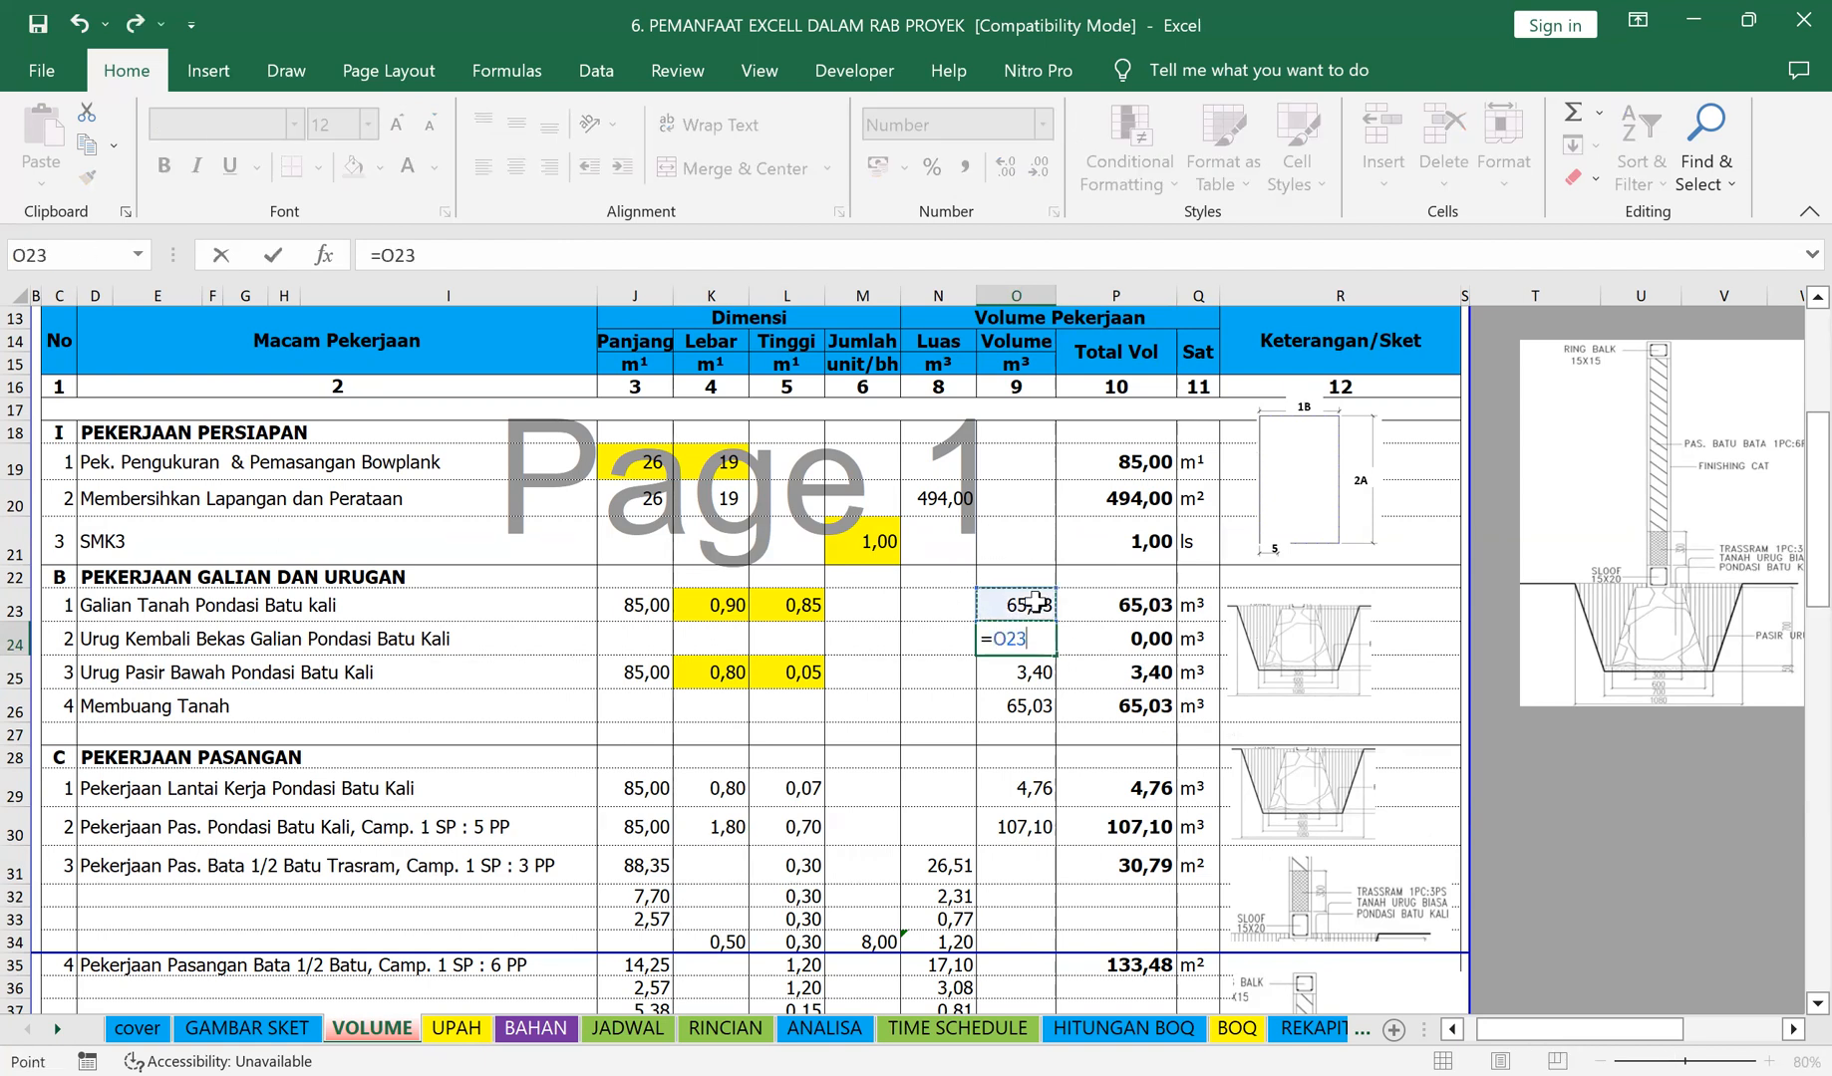
{"action": "type", "text": "-"}
{"action": "left_click", "coordinate": [1021, 789]}
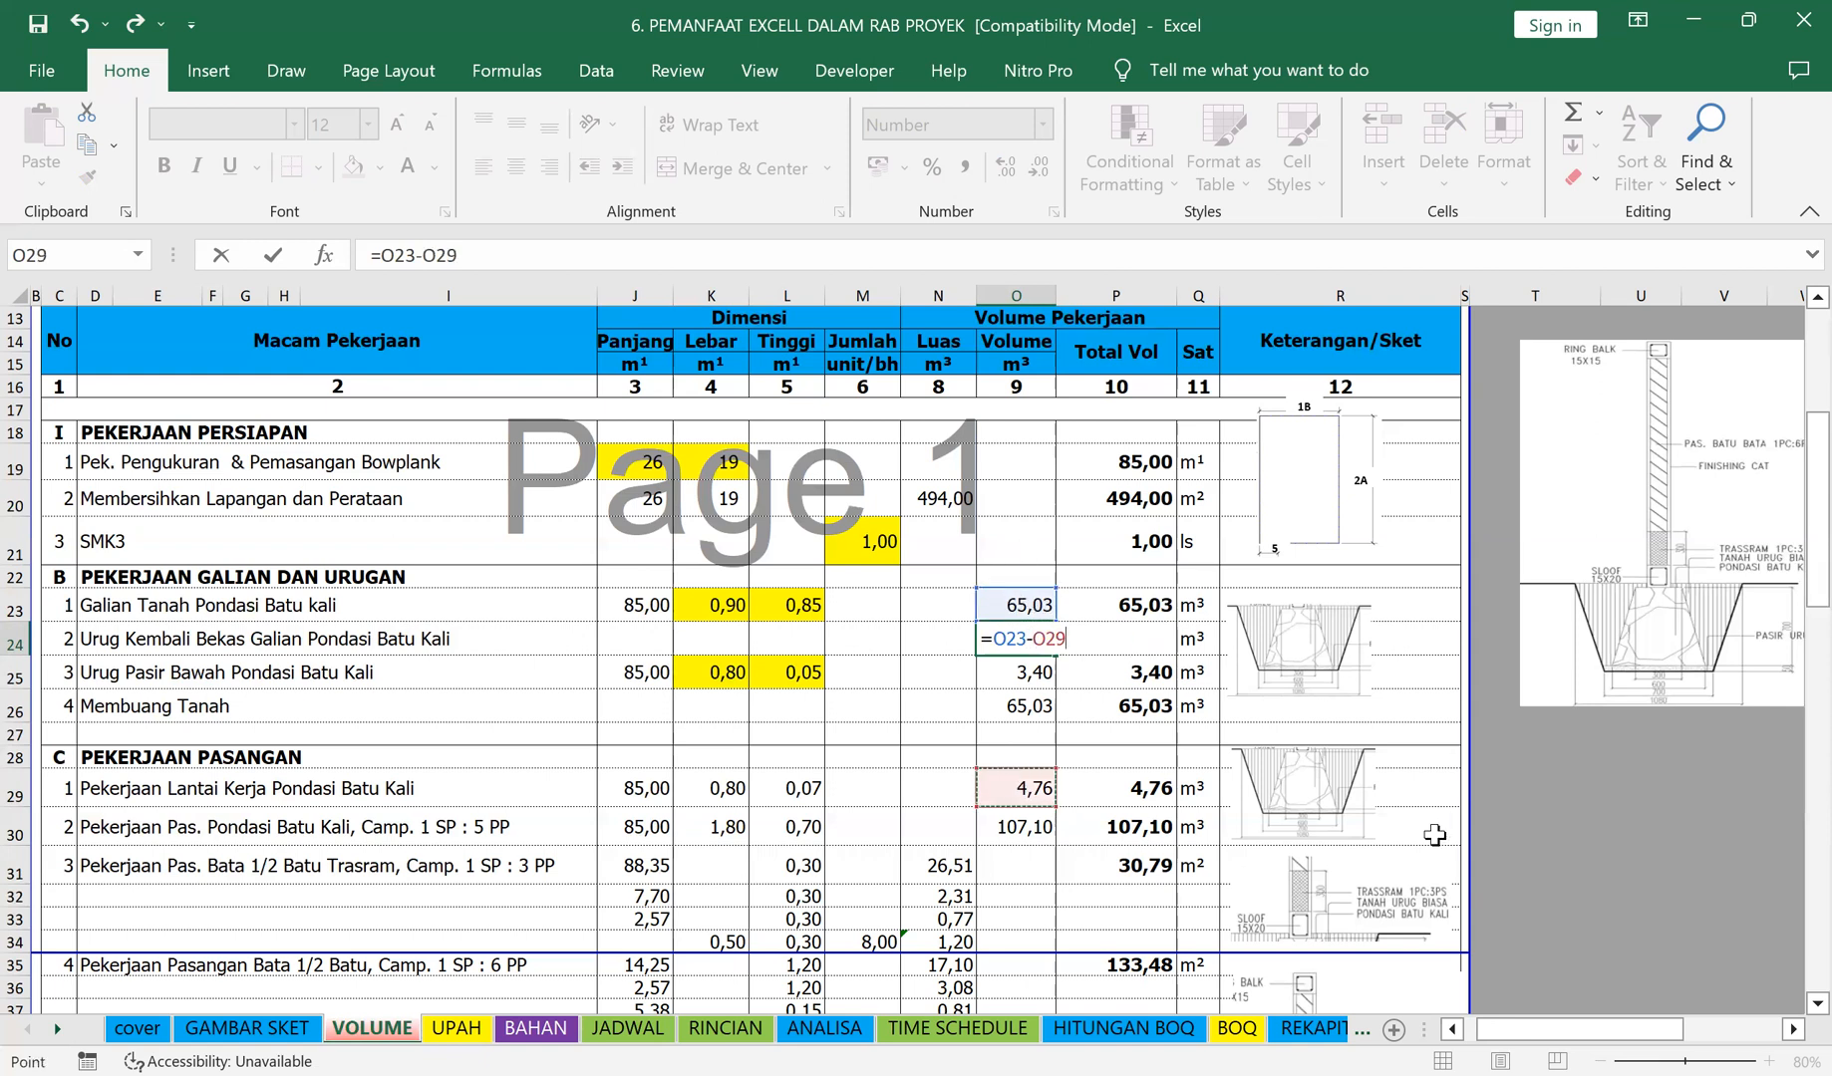
Step: Complete the foundation backfill volume formula in O24 as =O23-O29-O30-O25
{"action": "type", "text": "-"}
{"action": "left_click", "coordinate": [1040, 832]}
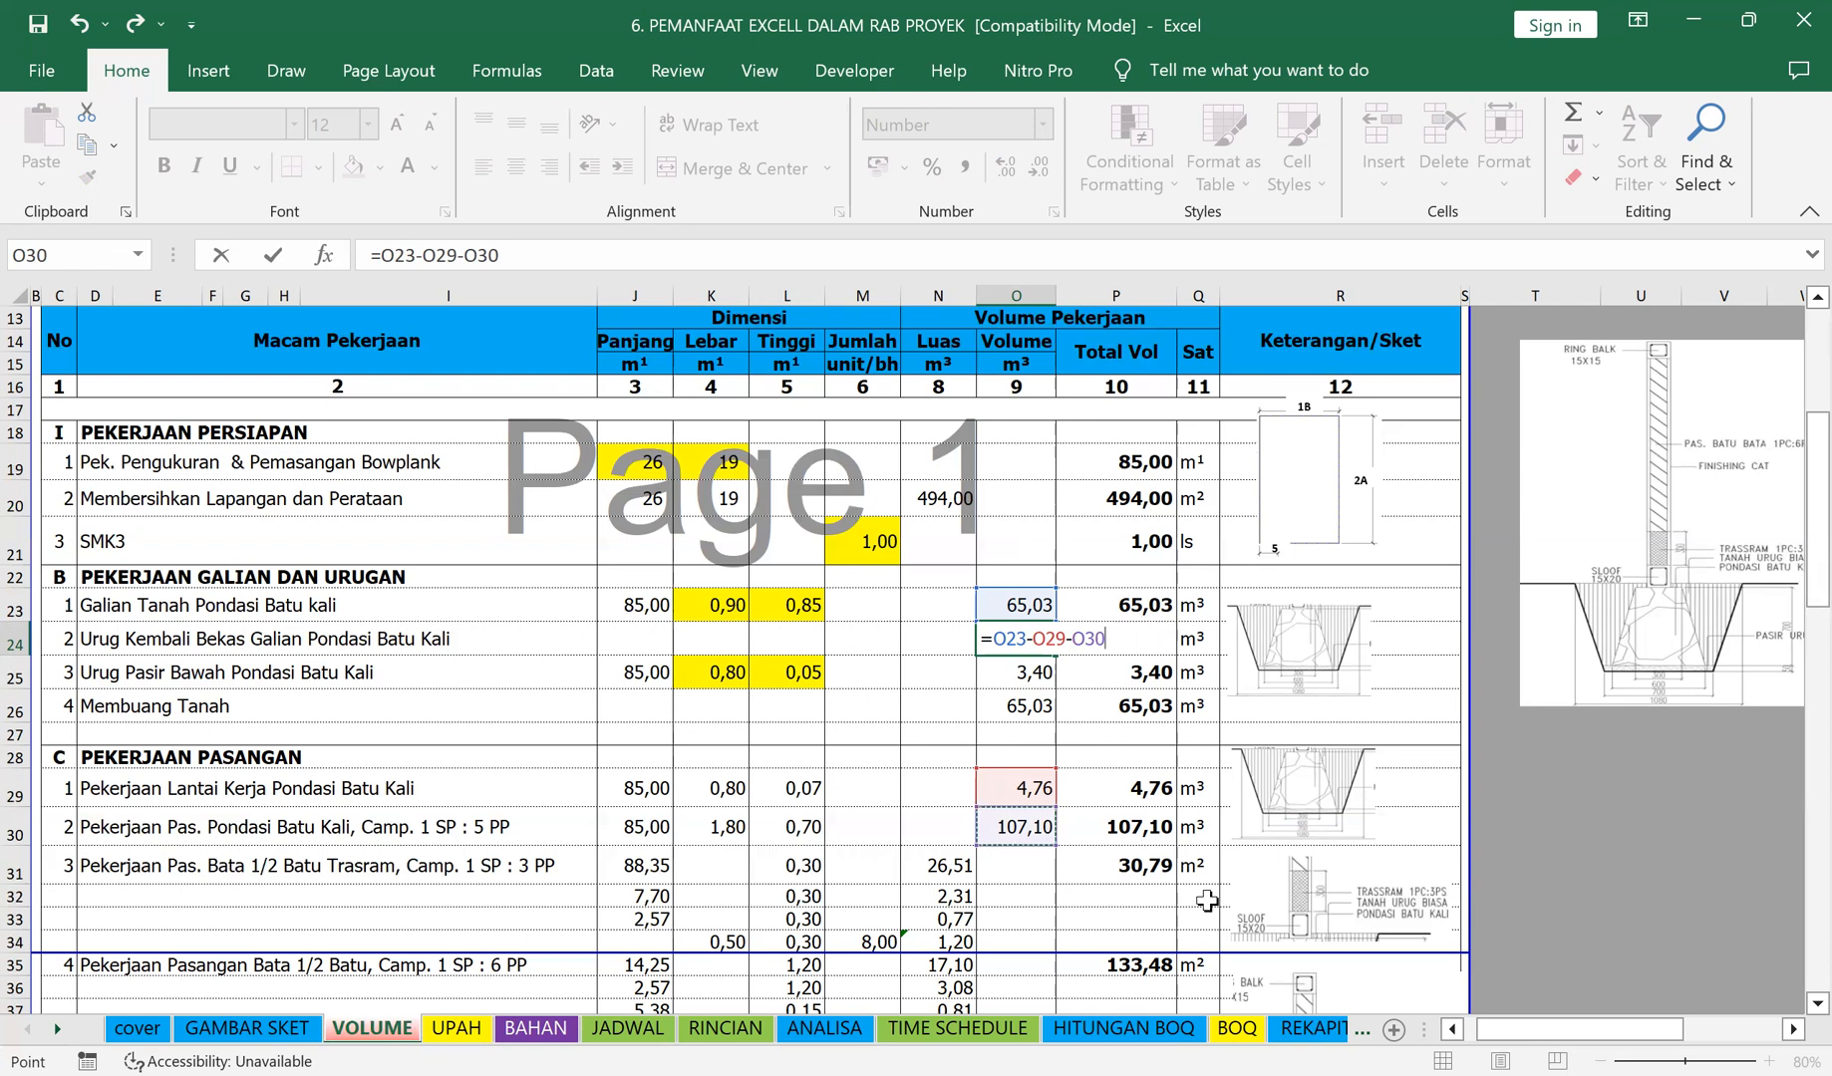
{"action": "type", "text": "-"}
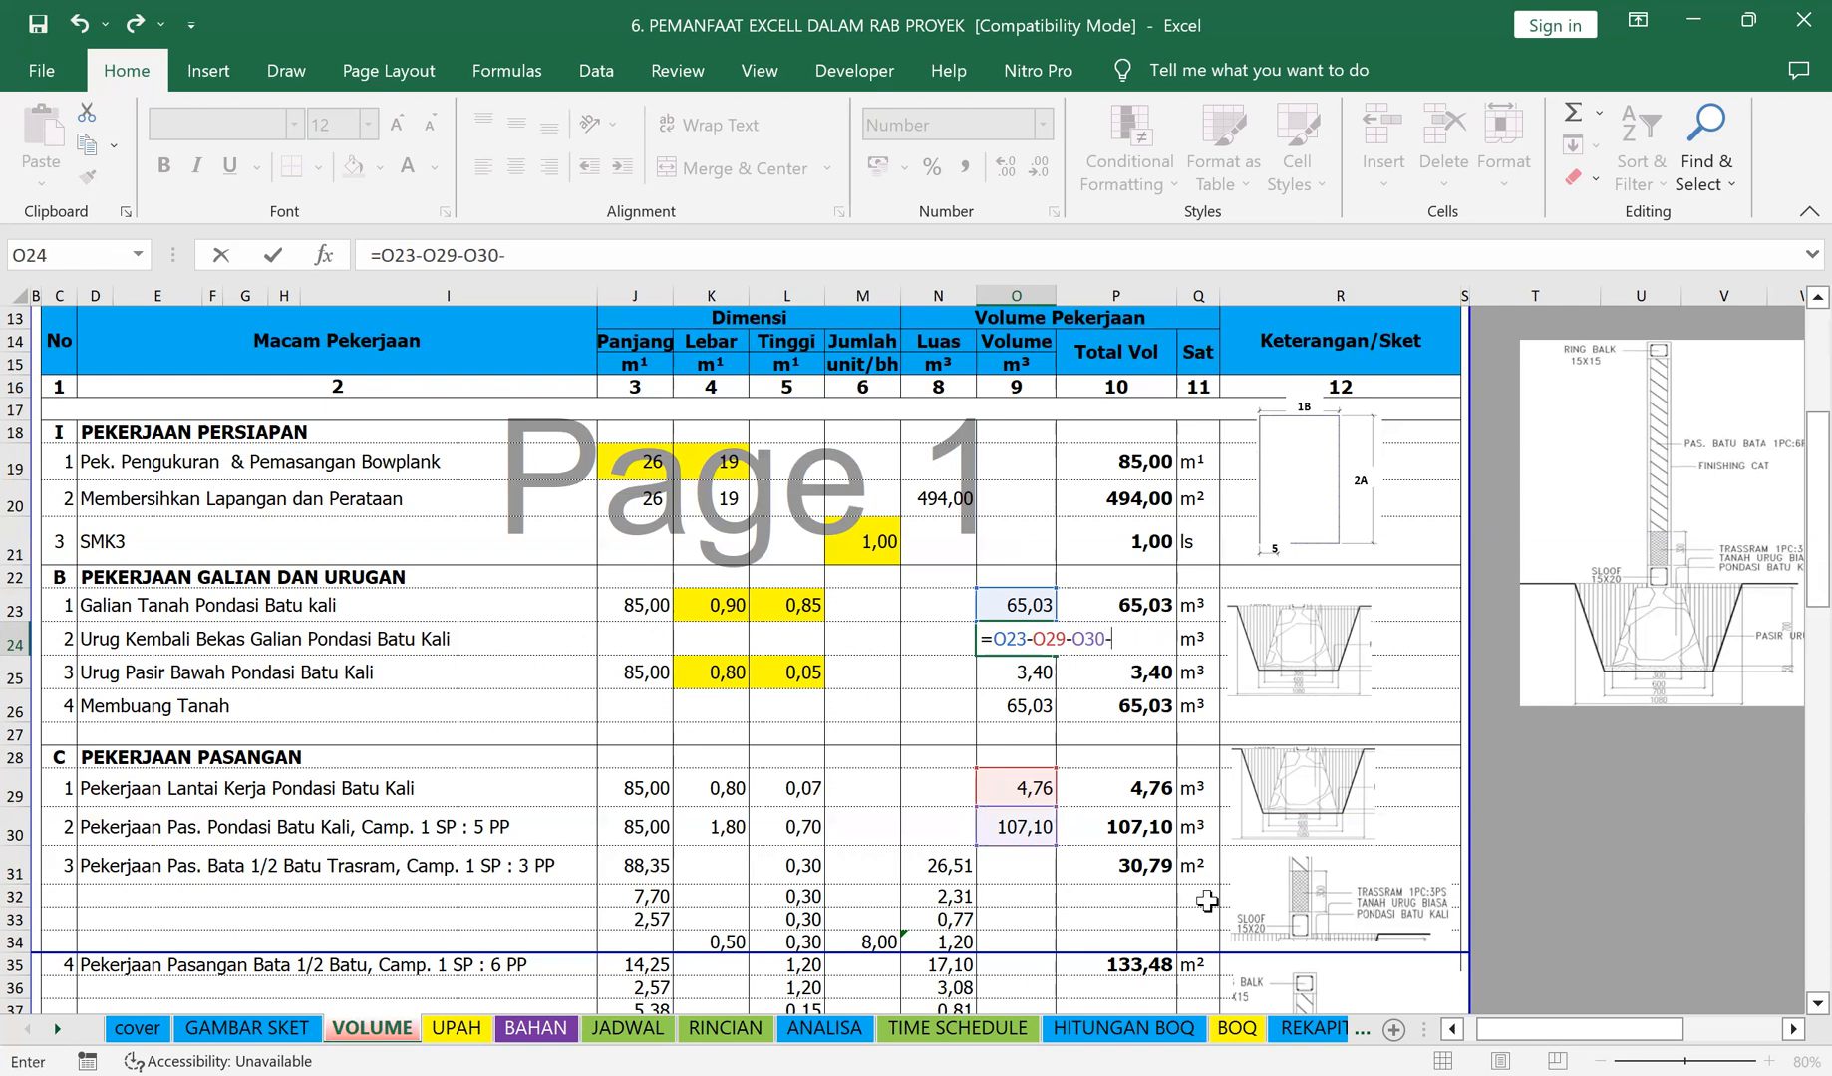
{"action": "left_click", "coordinate": [1018, 675]}
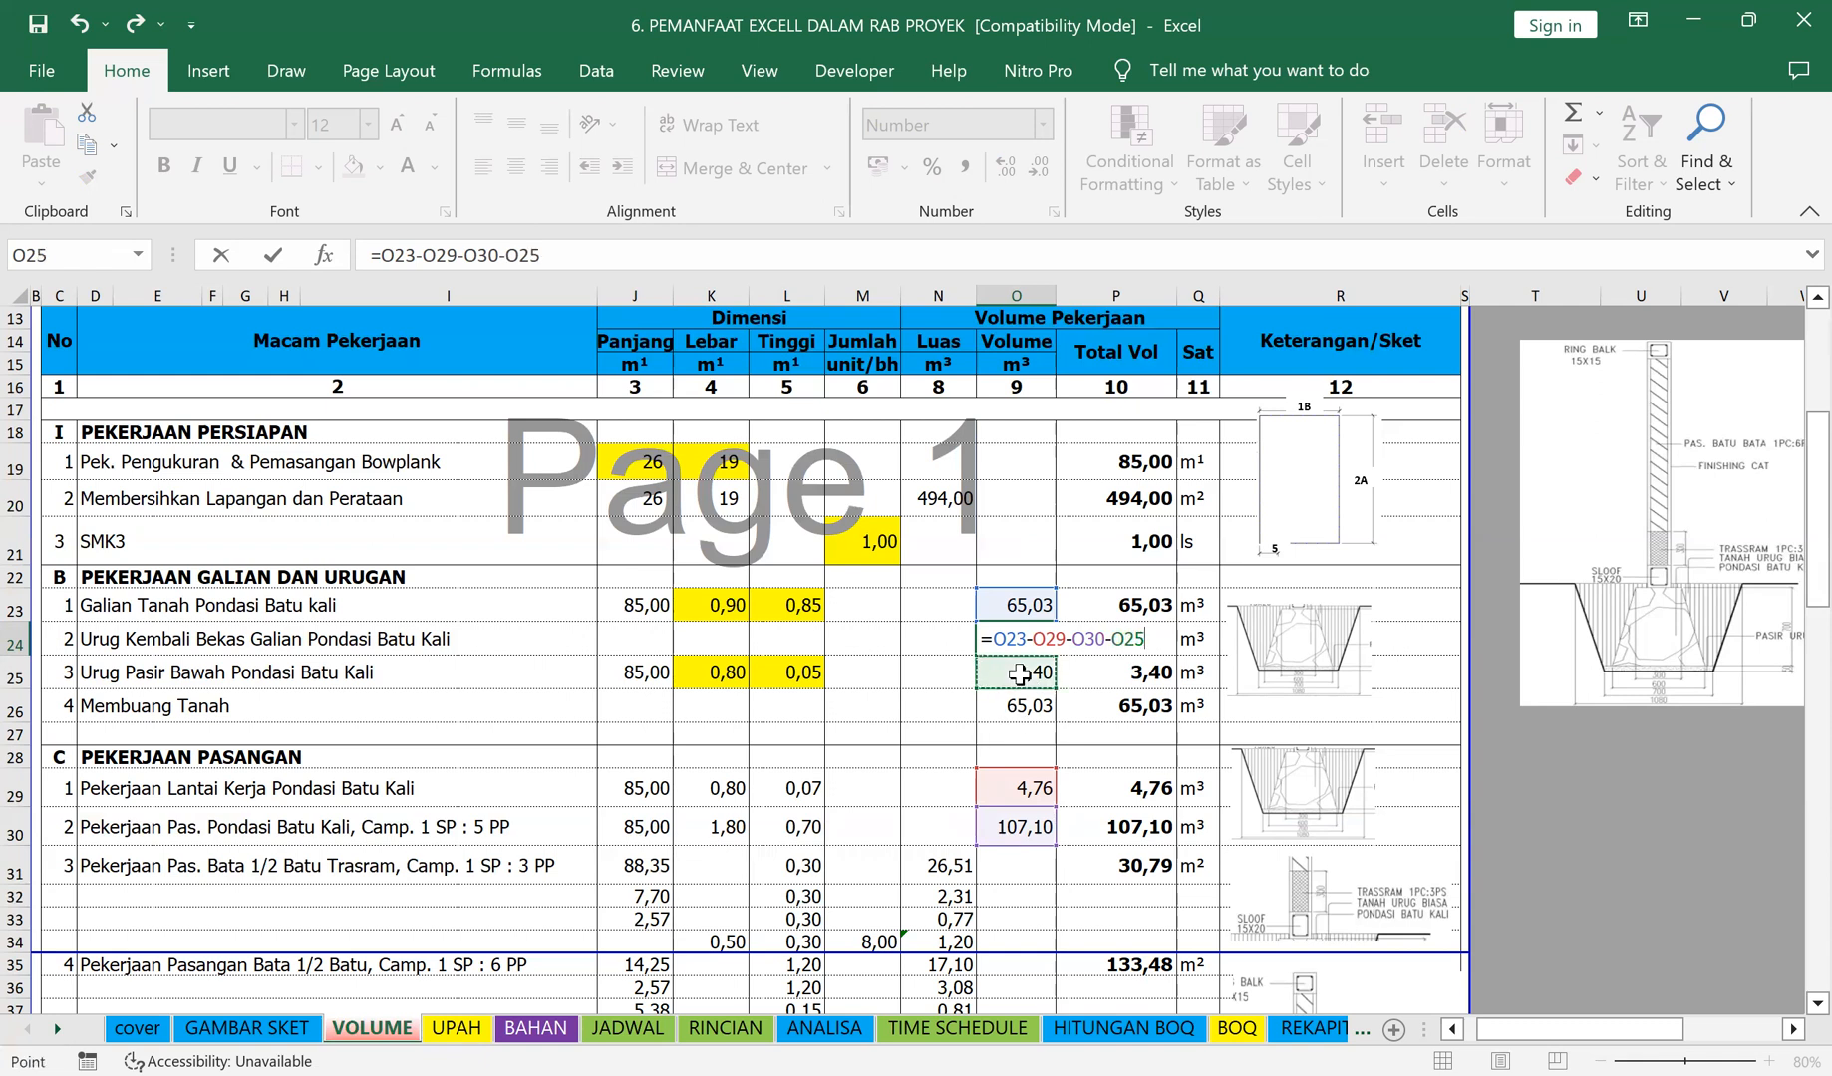
{"action": "key", "text": "Return"}
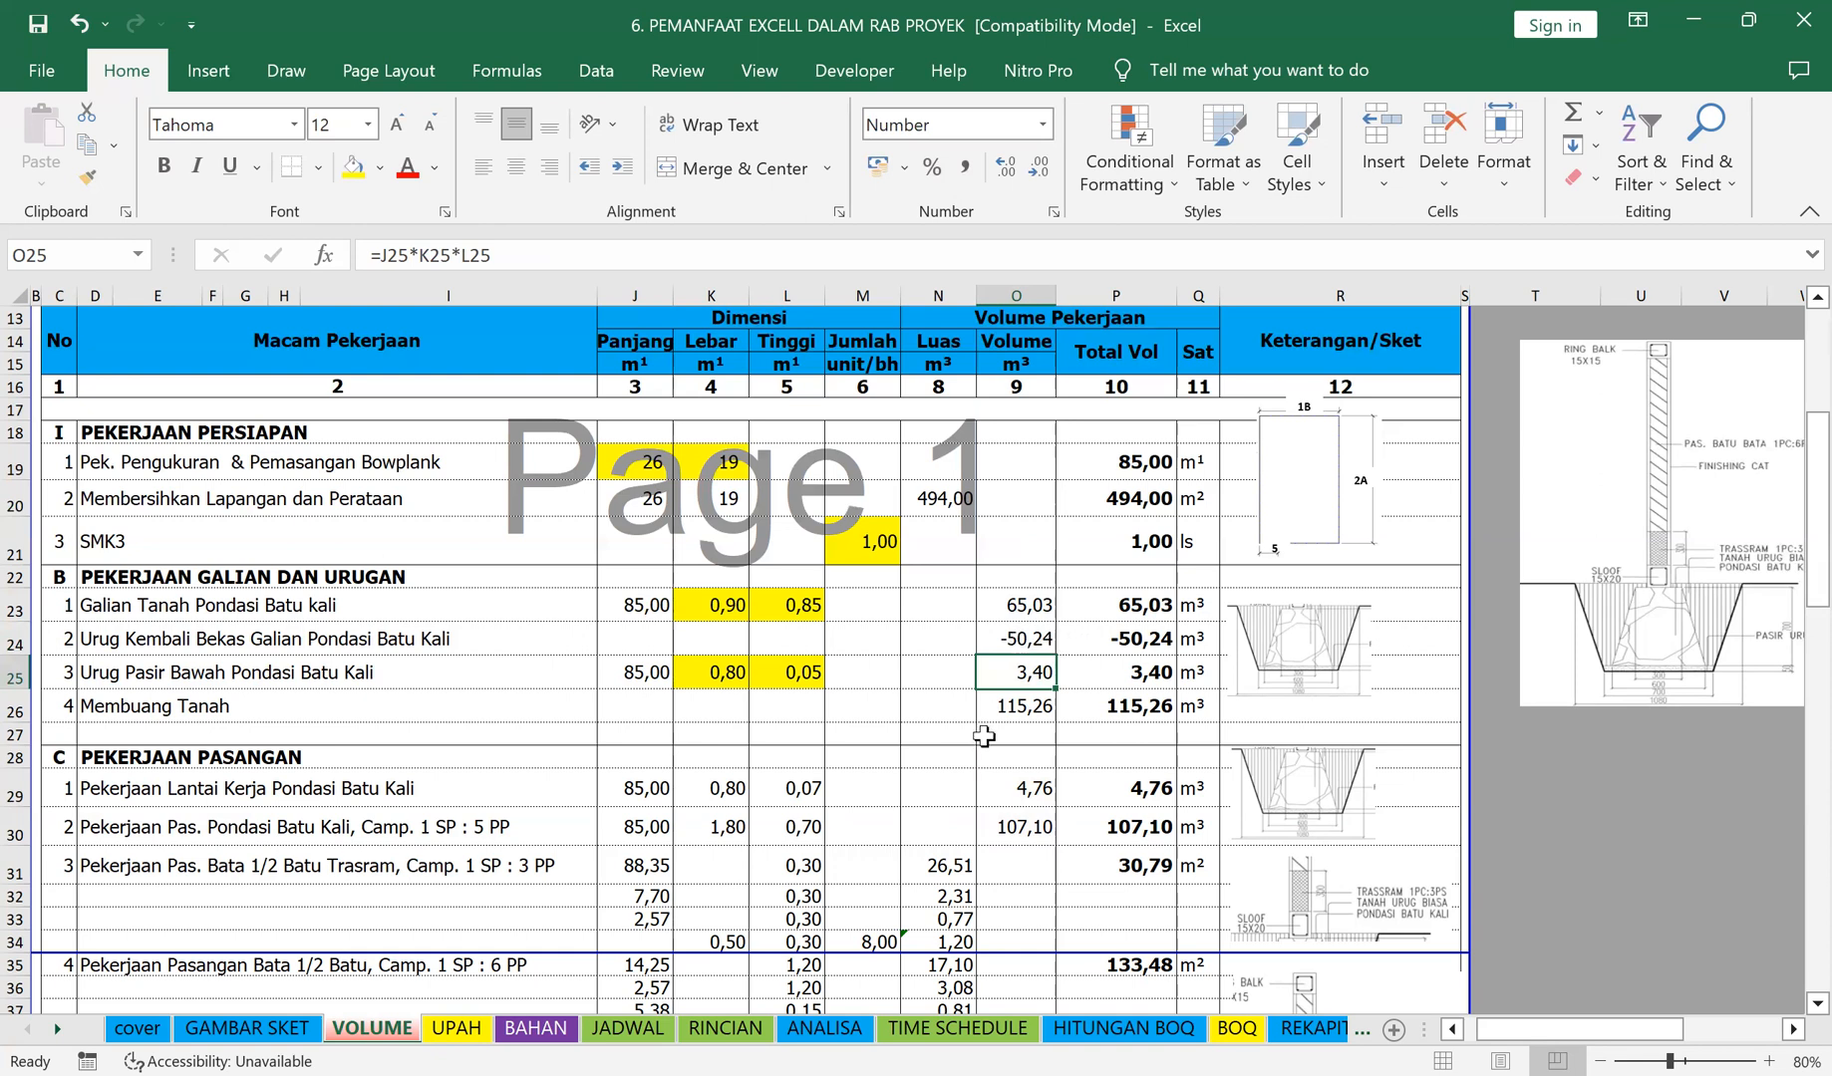
Step: Examine the formulas behind the backfill volume in row 24, the stone foundation volume in O30, and the lean floor's width and height in row 29
{"action": "left_click", "coordinate": [1107, 638]}
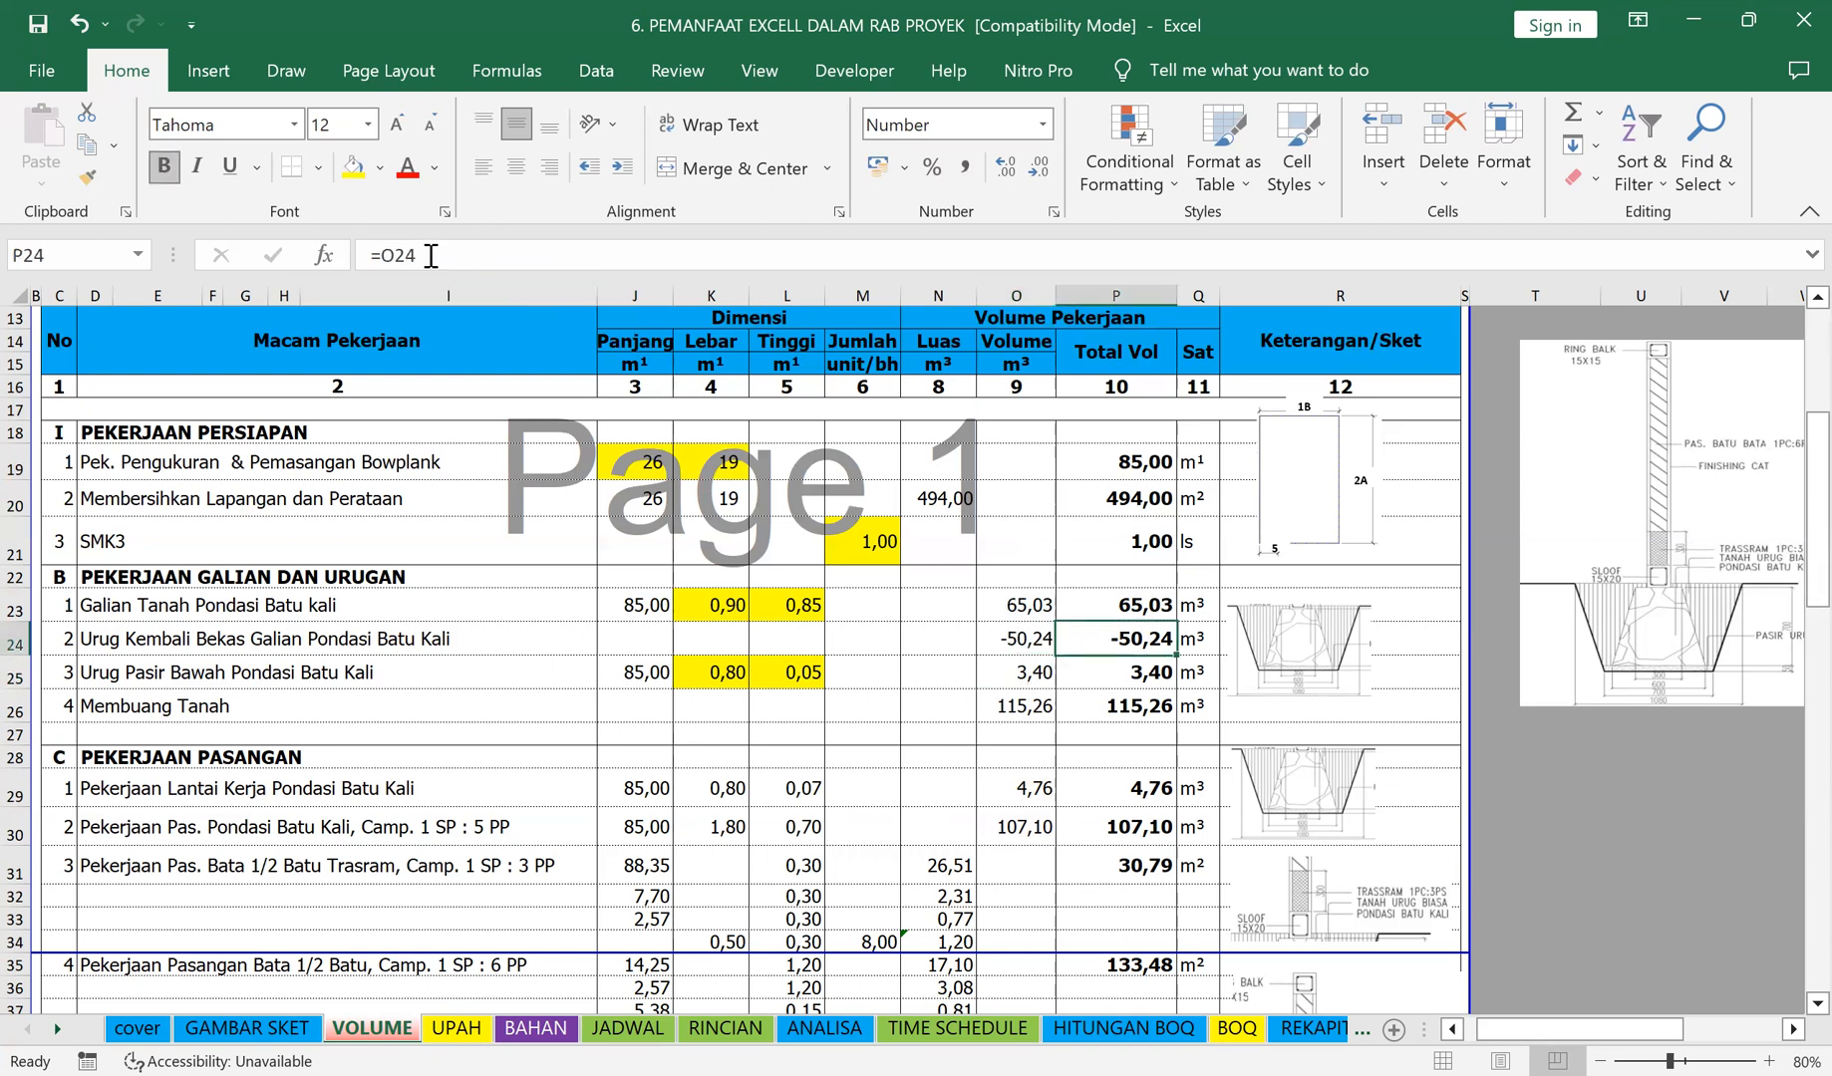
{"action": "left_click", "coordinate": [1009, 639]}
{"action": "left_click", "coordinate": [384, 255]}
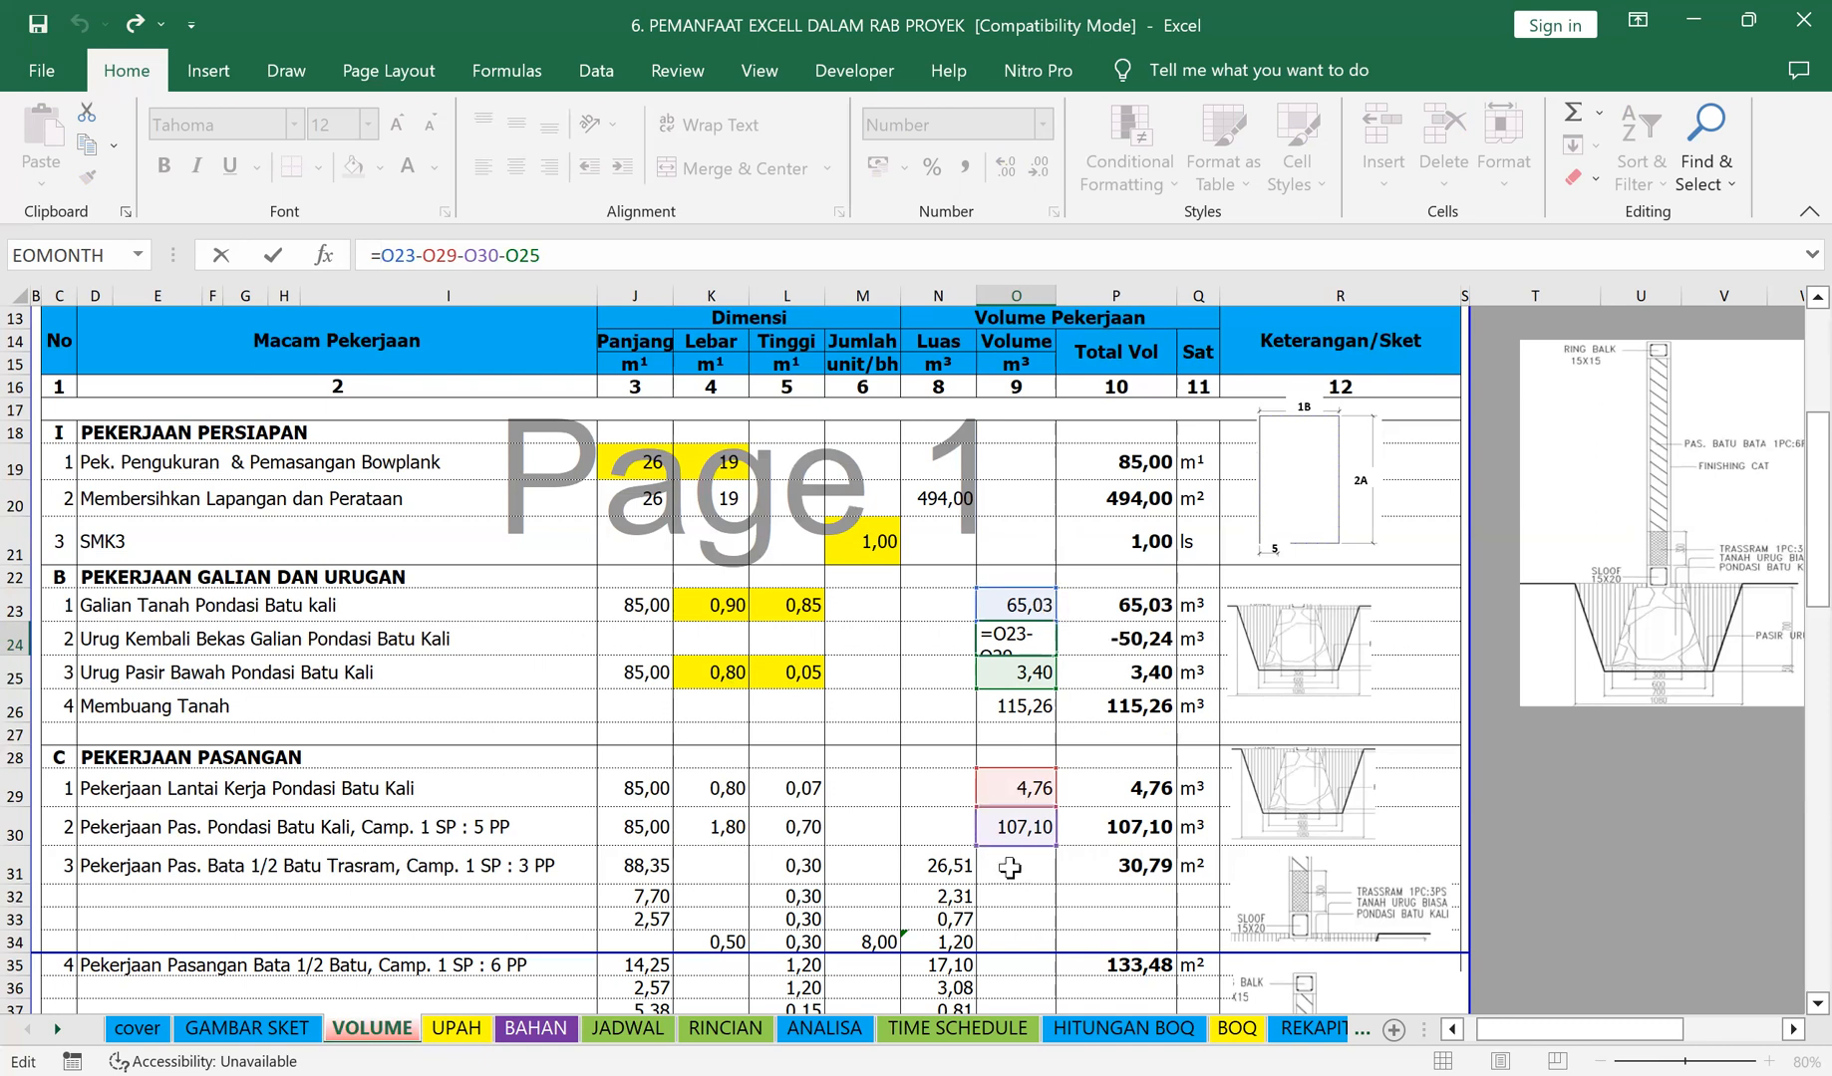
{"action": "key", "text": "Return"}
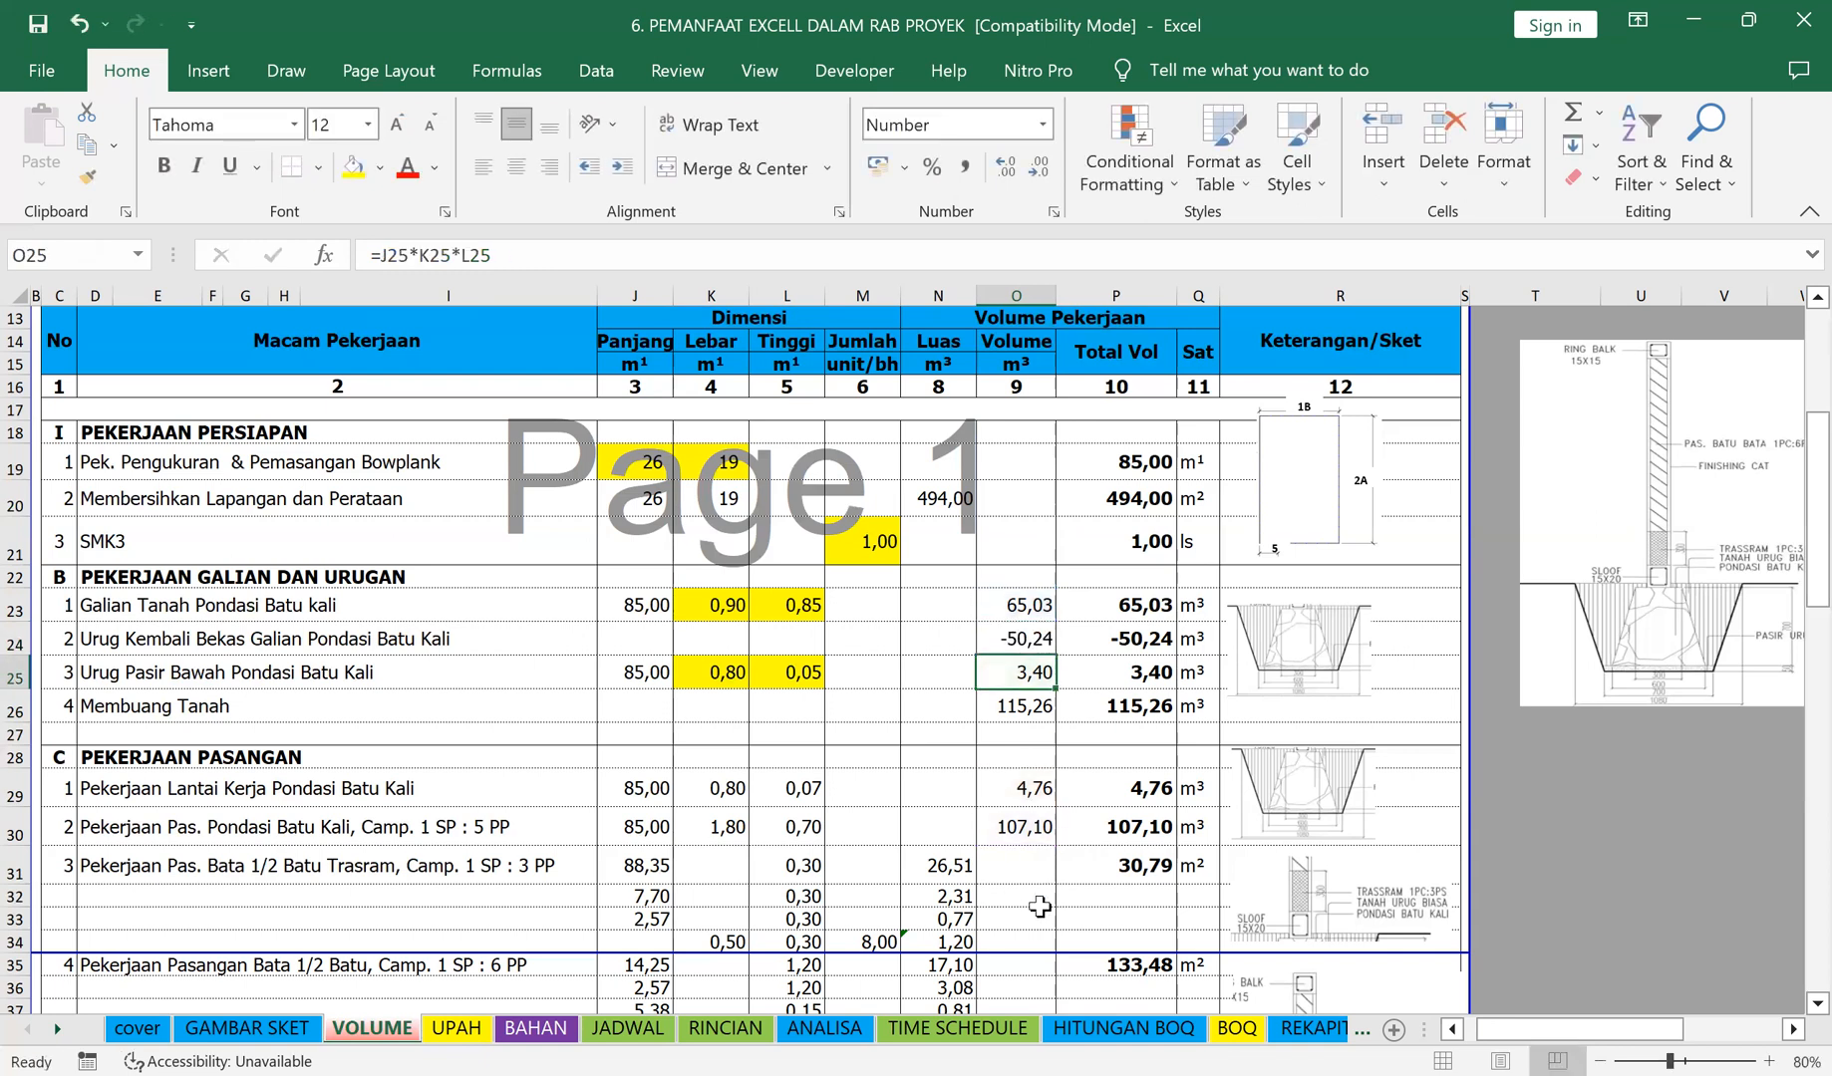
{"action": "left_click", "coordinate": [1040, 902]}
{"action": "left_click", "coordinate": [1026, 827]}
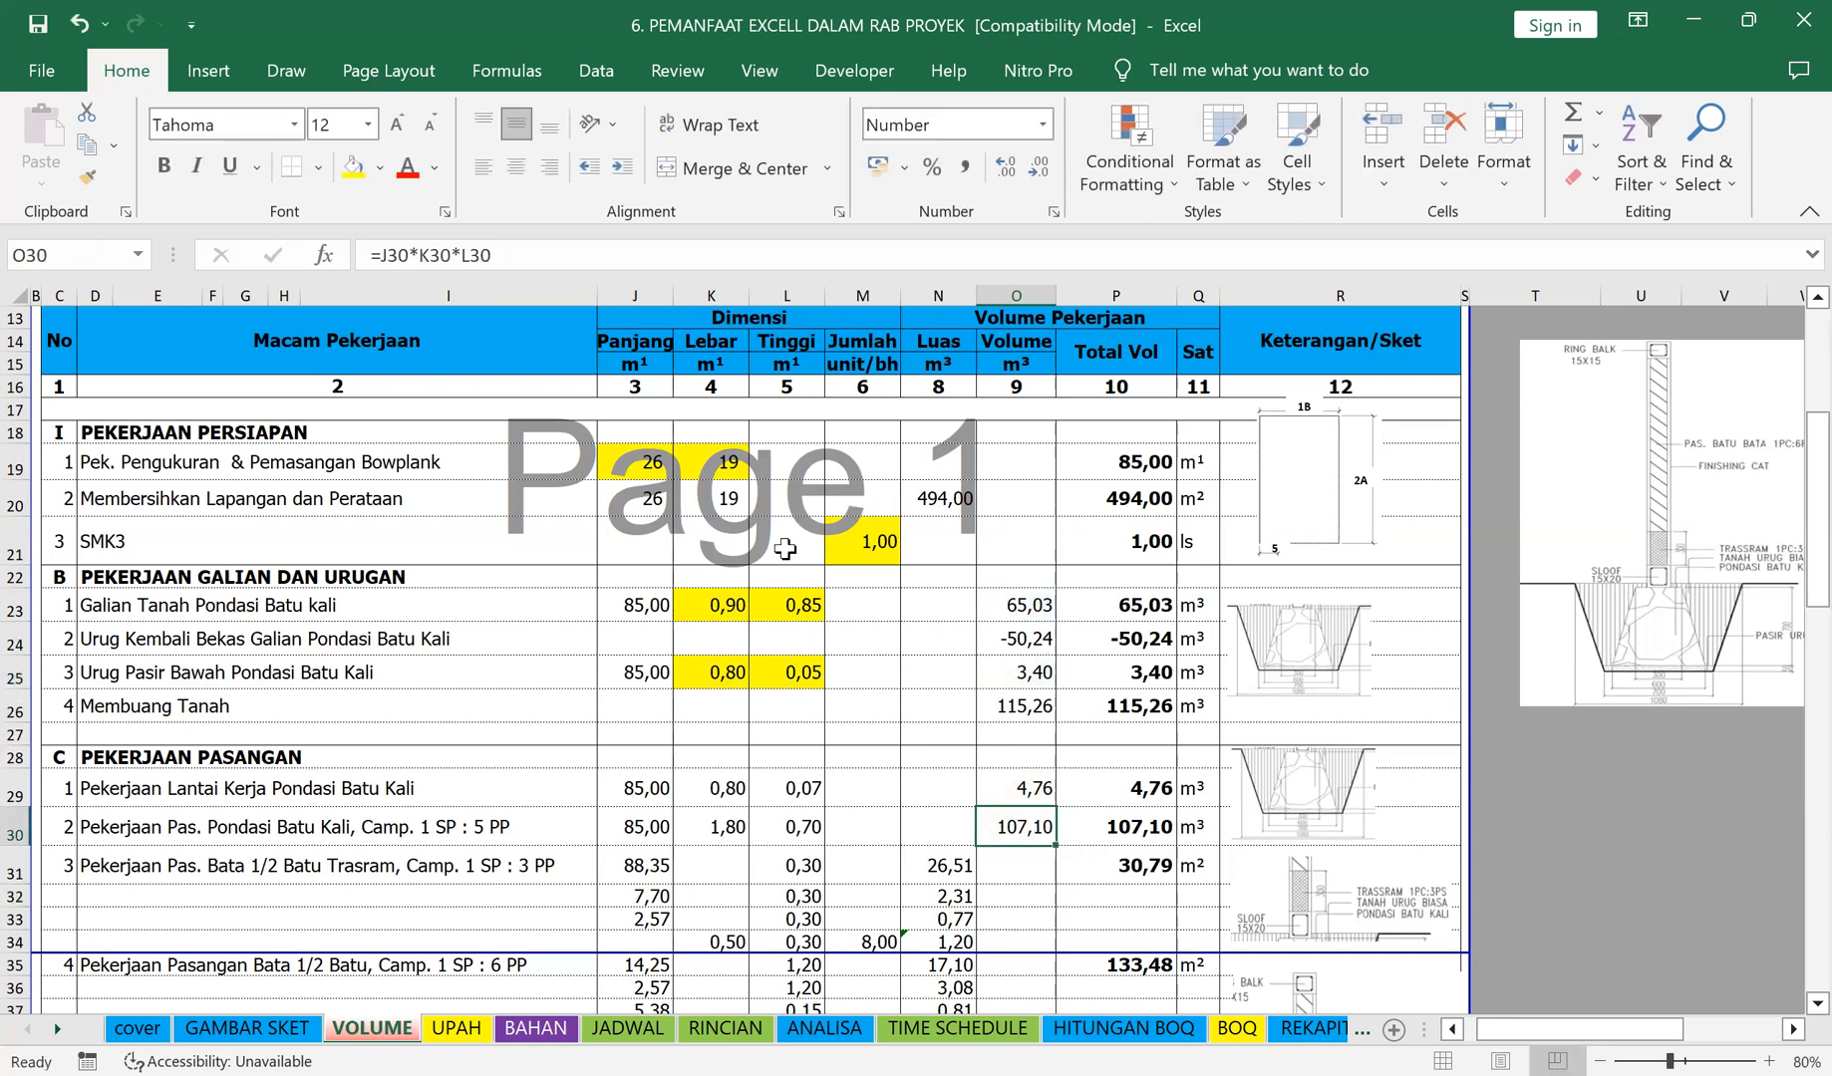
{"action": "left_click", "coordinate": [595, 259]}
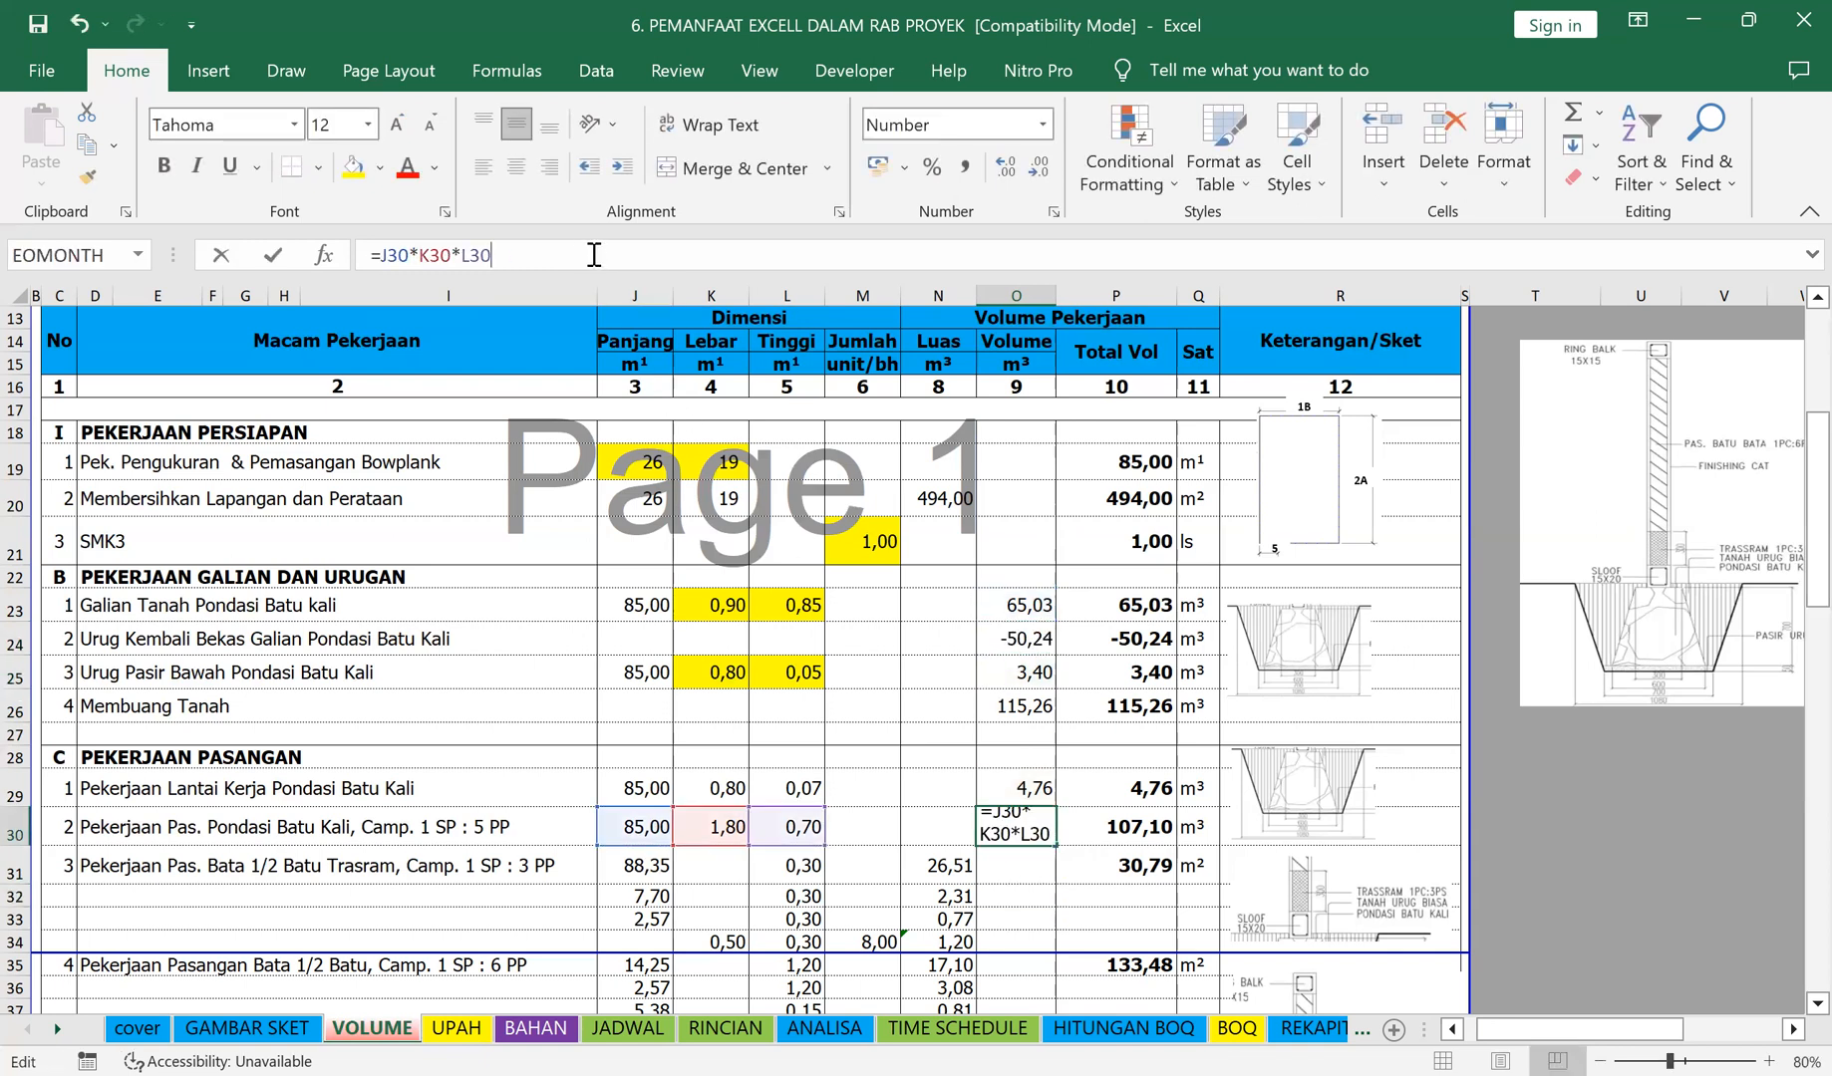
{"action": "left_click", "coordinate": [1585, 875]}
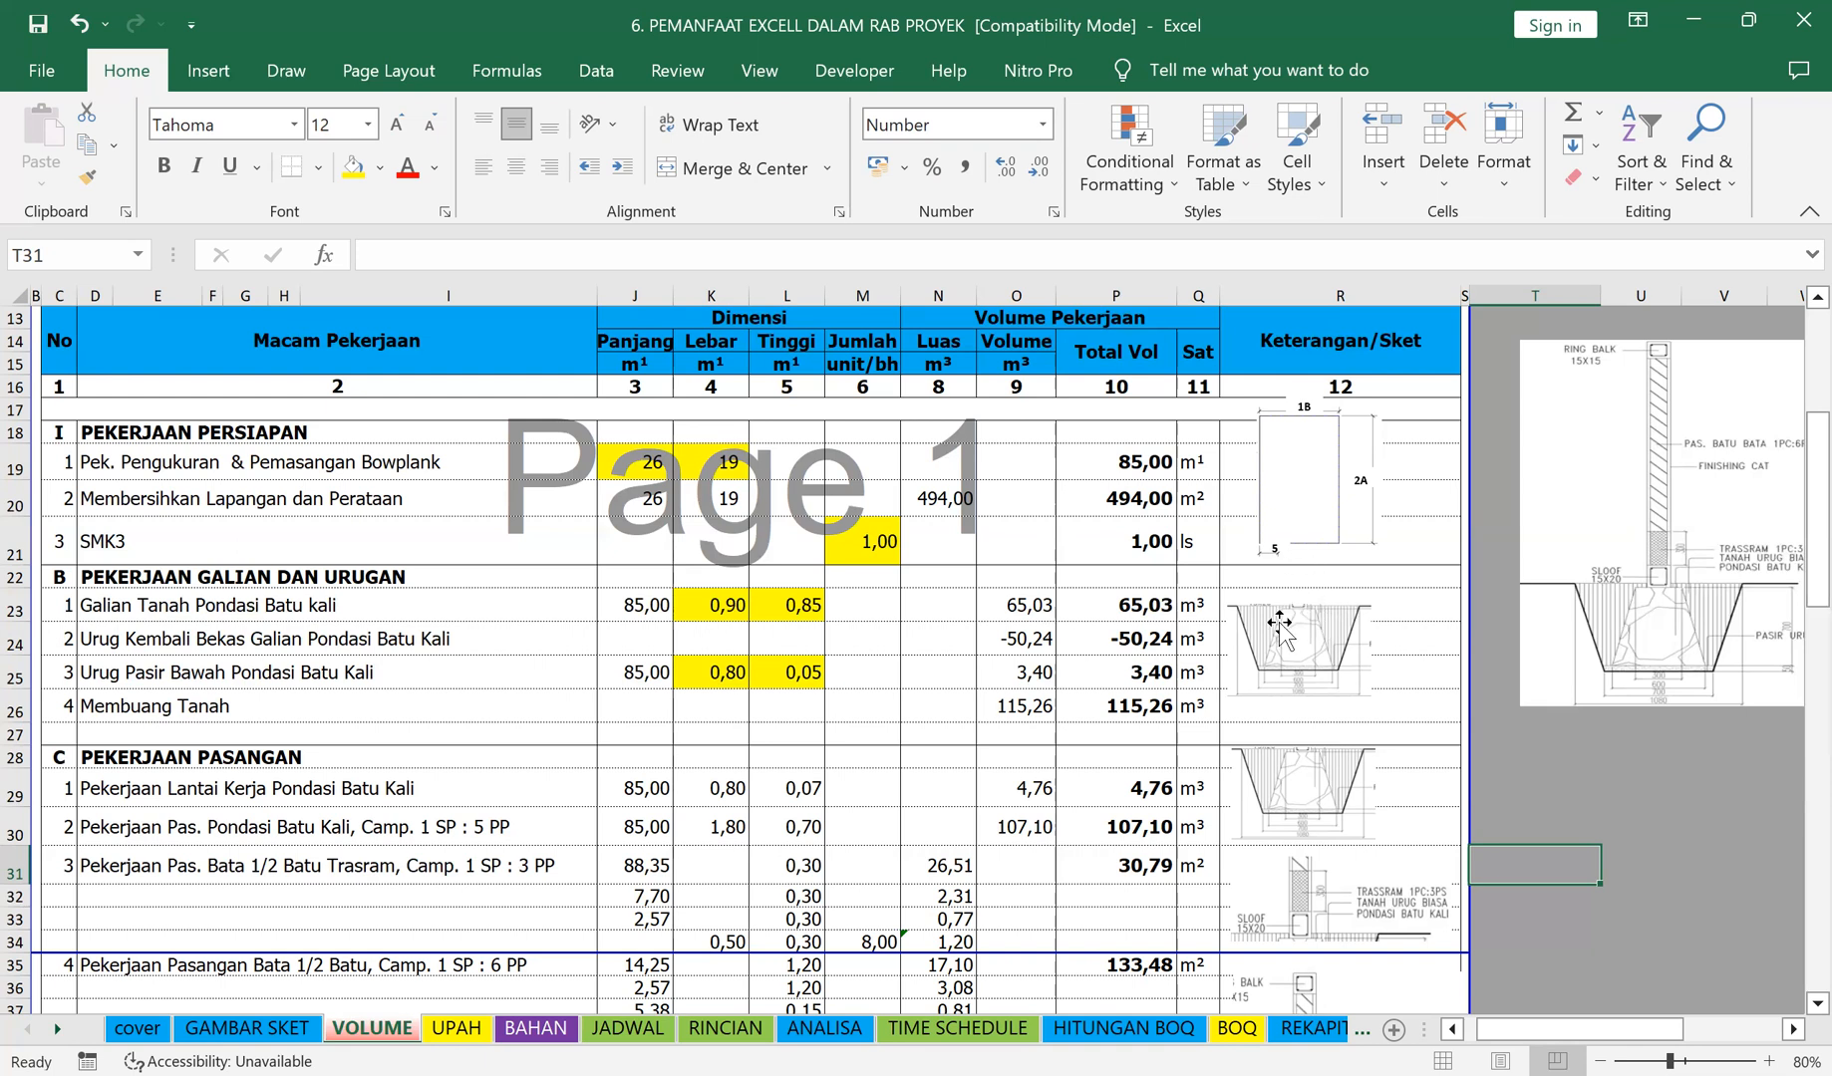
{"action": "left_click", "coordinate": [797, 788]}
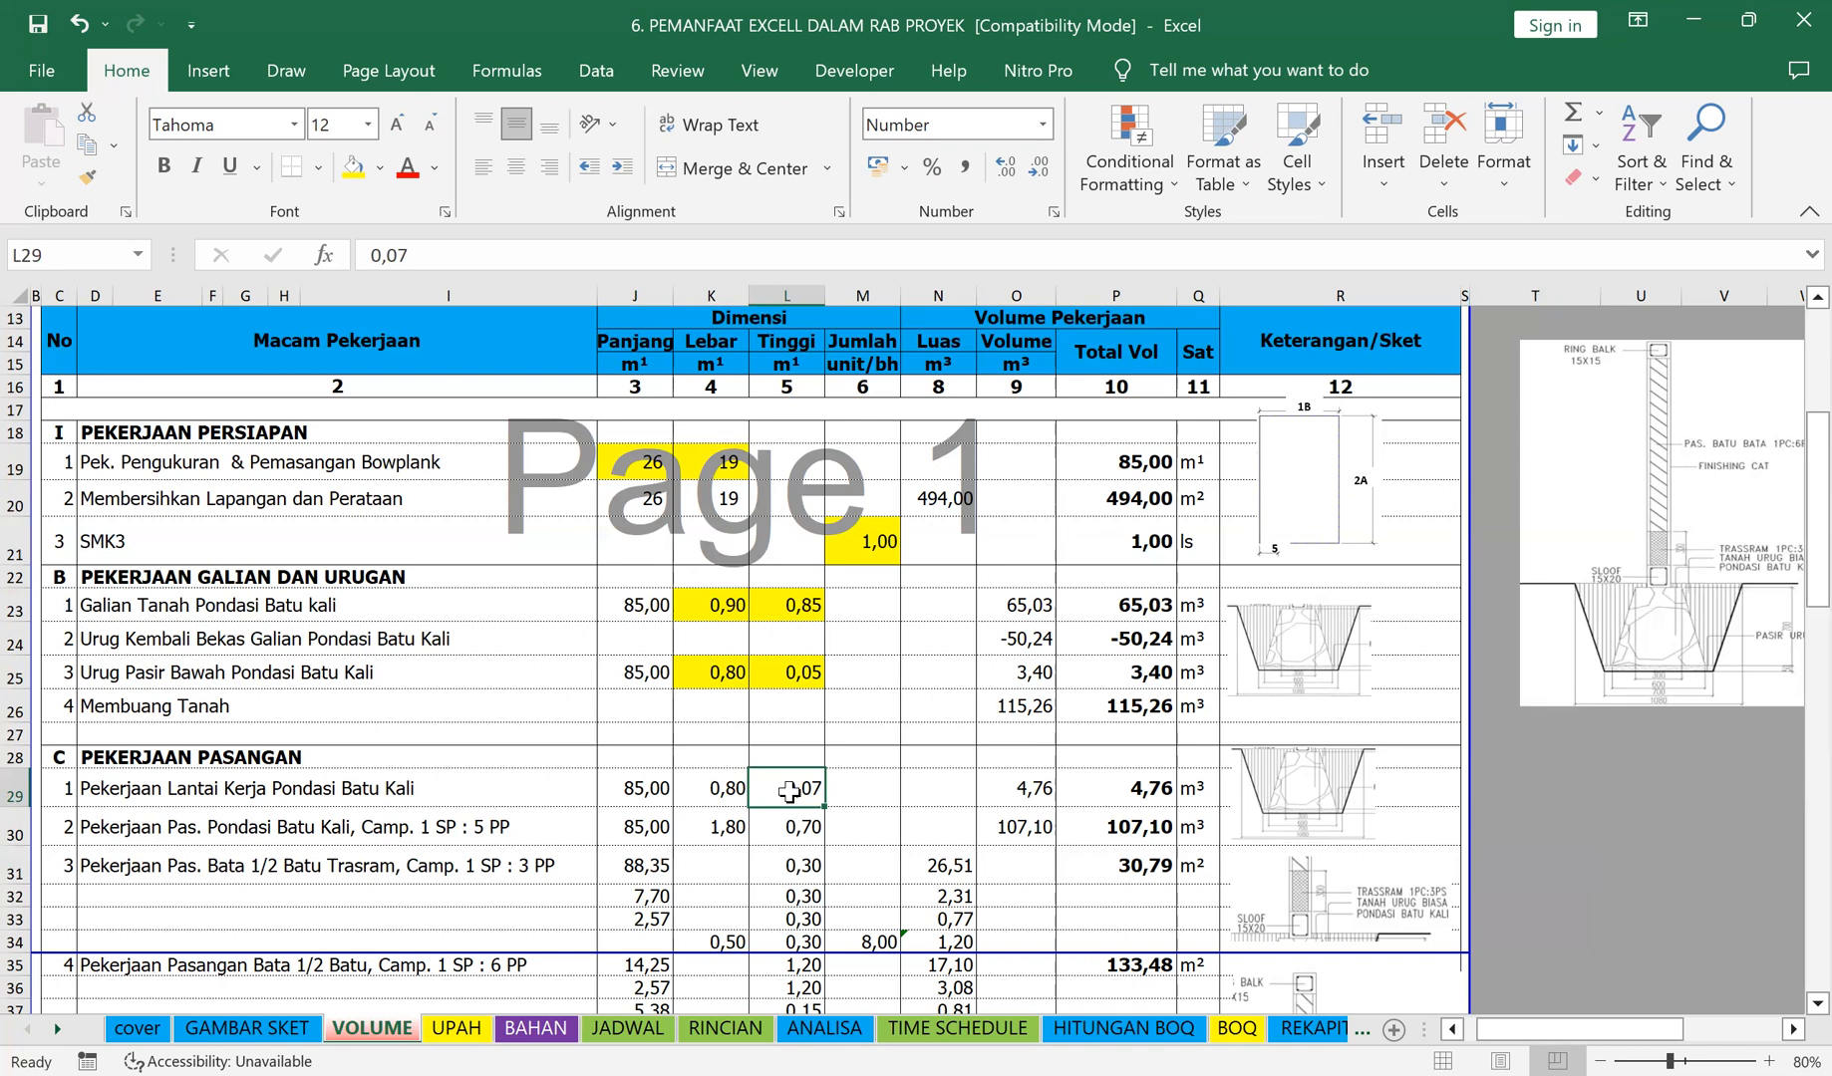
{"action": "left_click", "coordinate": [724, 795]}
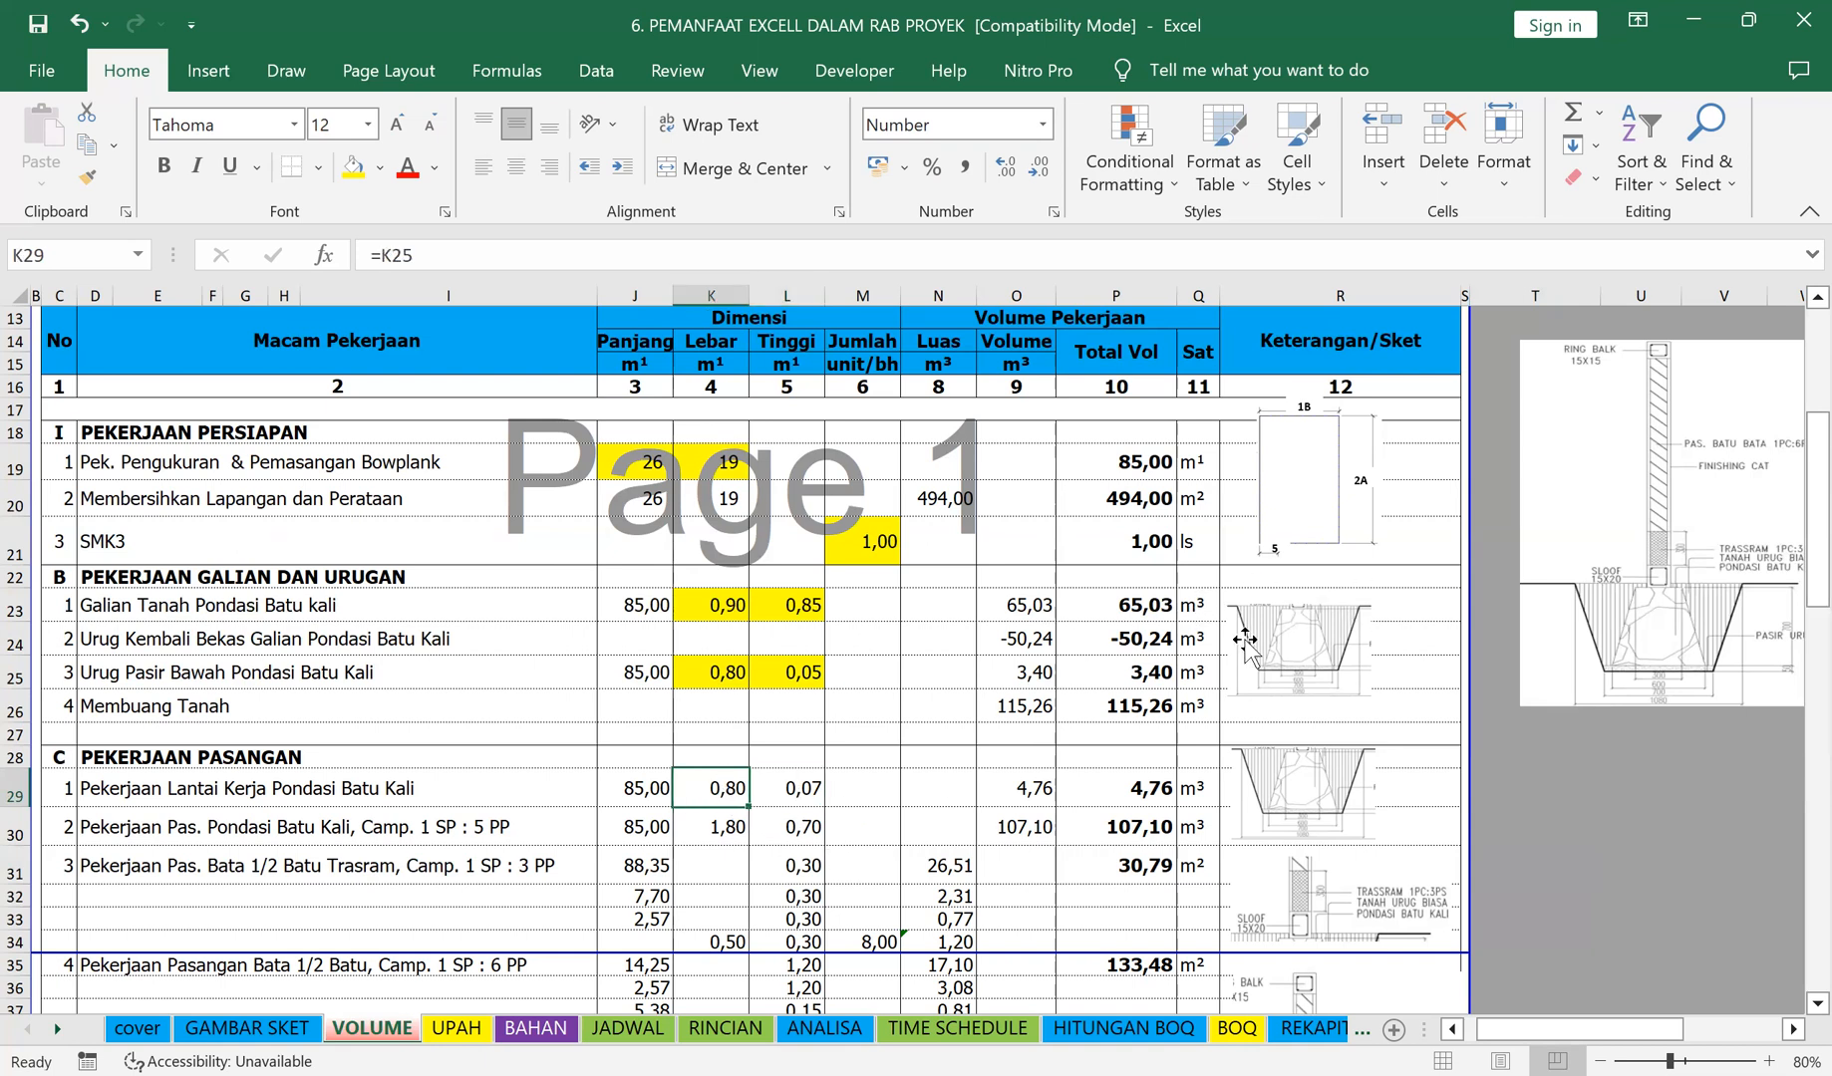
Step: Correct the stone foundation's width formula in K30 to =0,5*(0,3+0,6)
{"action": "left_click", "coordinate": [704, 833]}
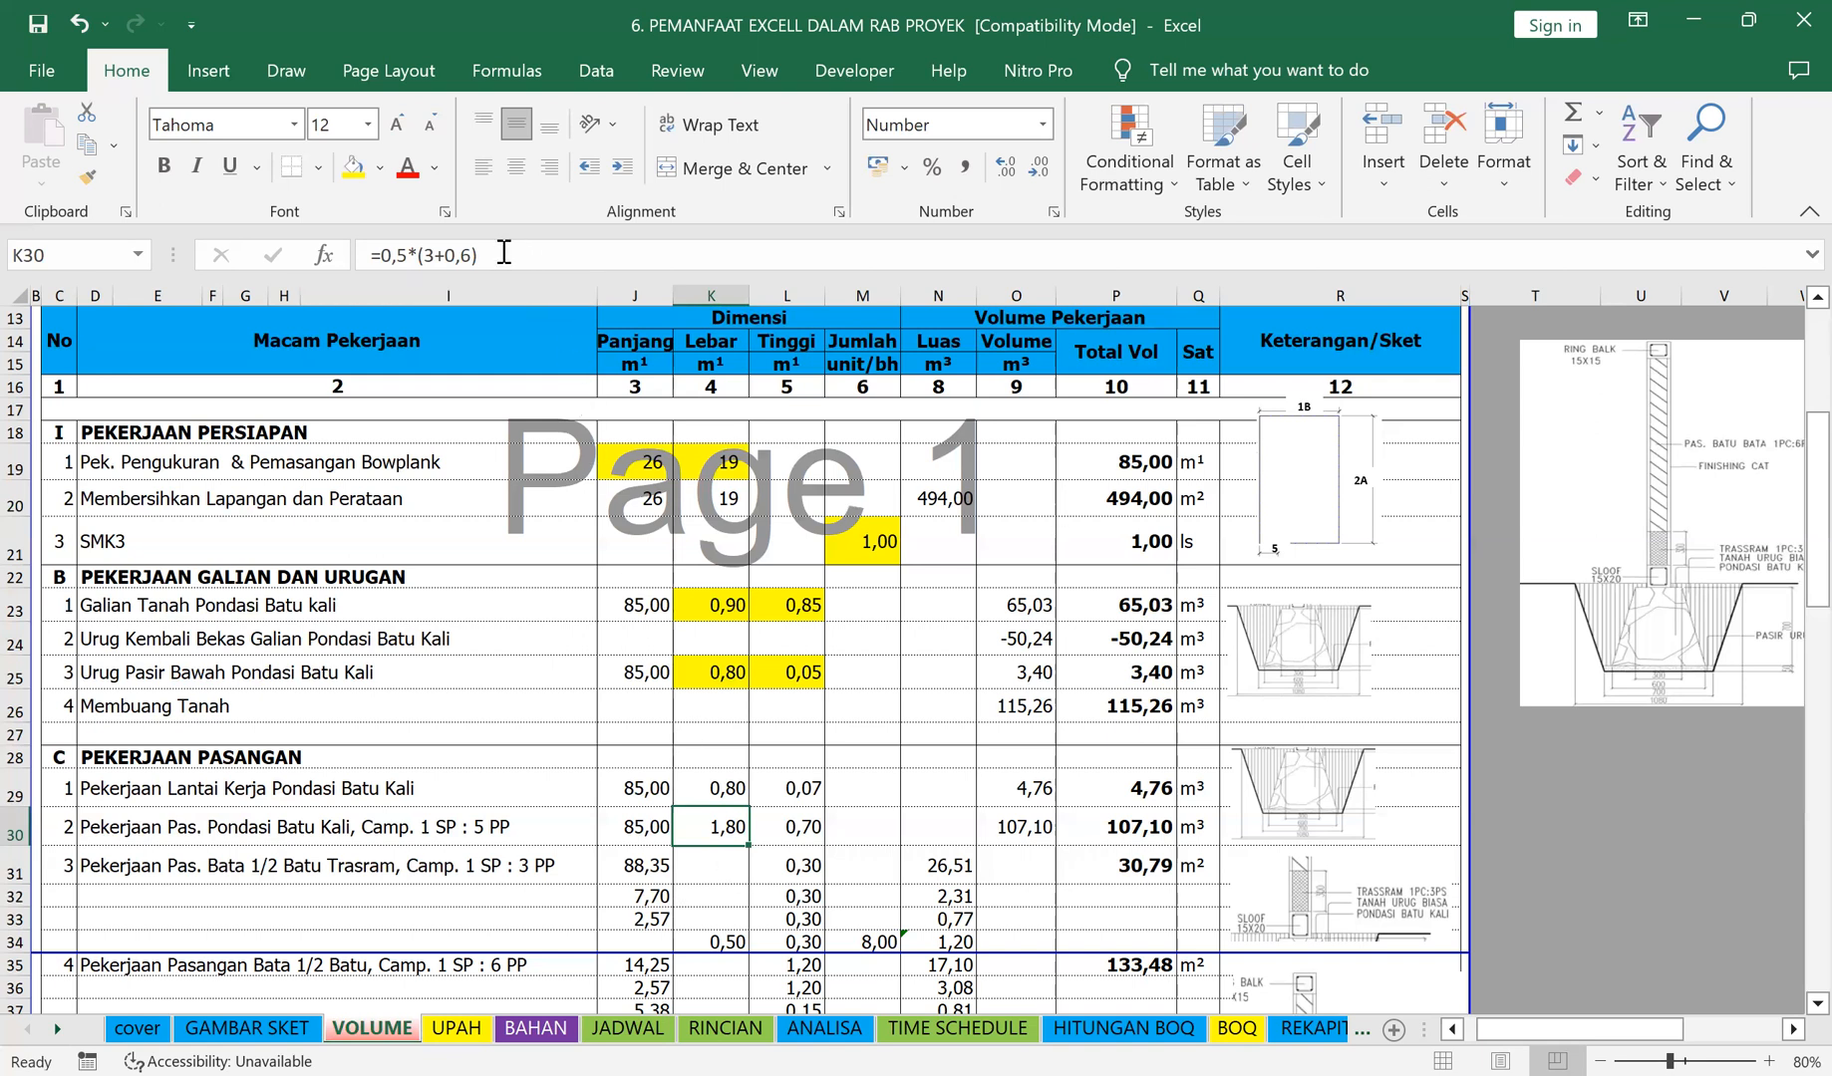
{"action": "left_click", "coordinate": [427, 254]}
{"action": "type", "text": "0,"}
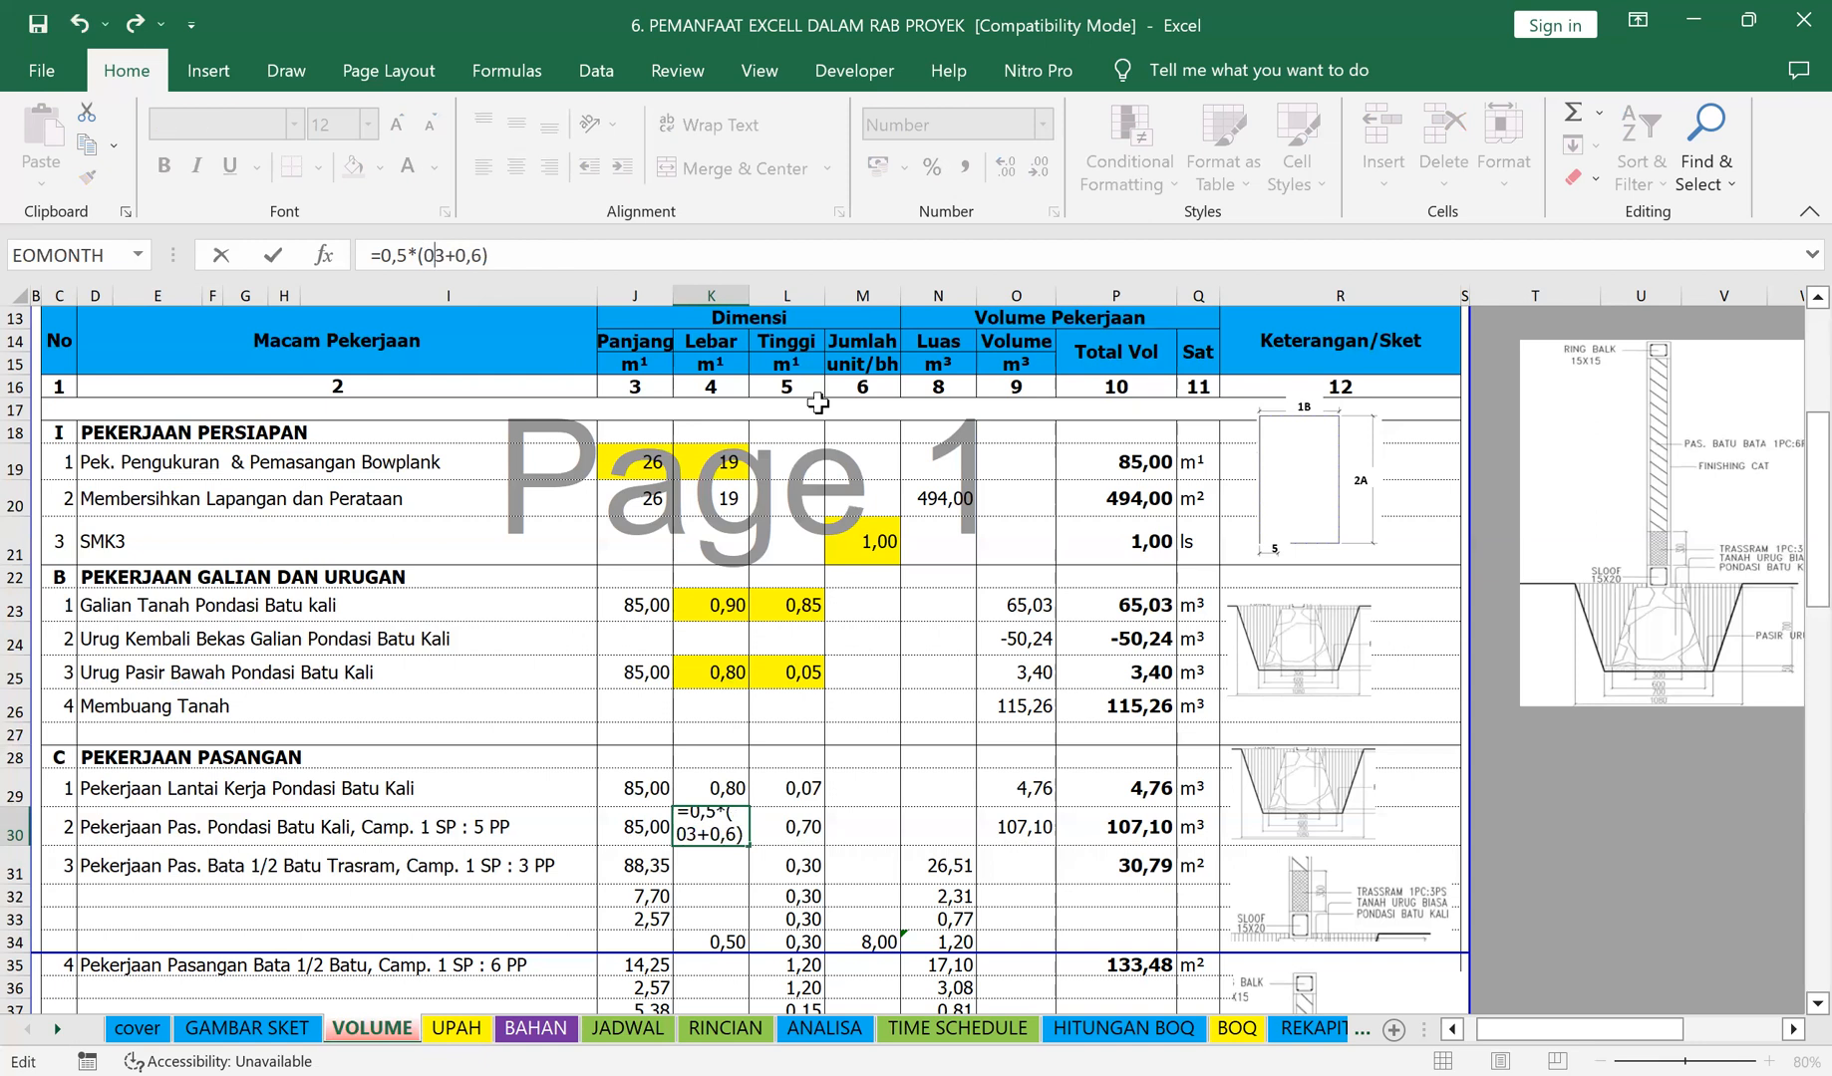
{"action": "key", "text": "Return"}
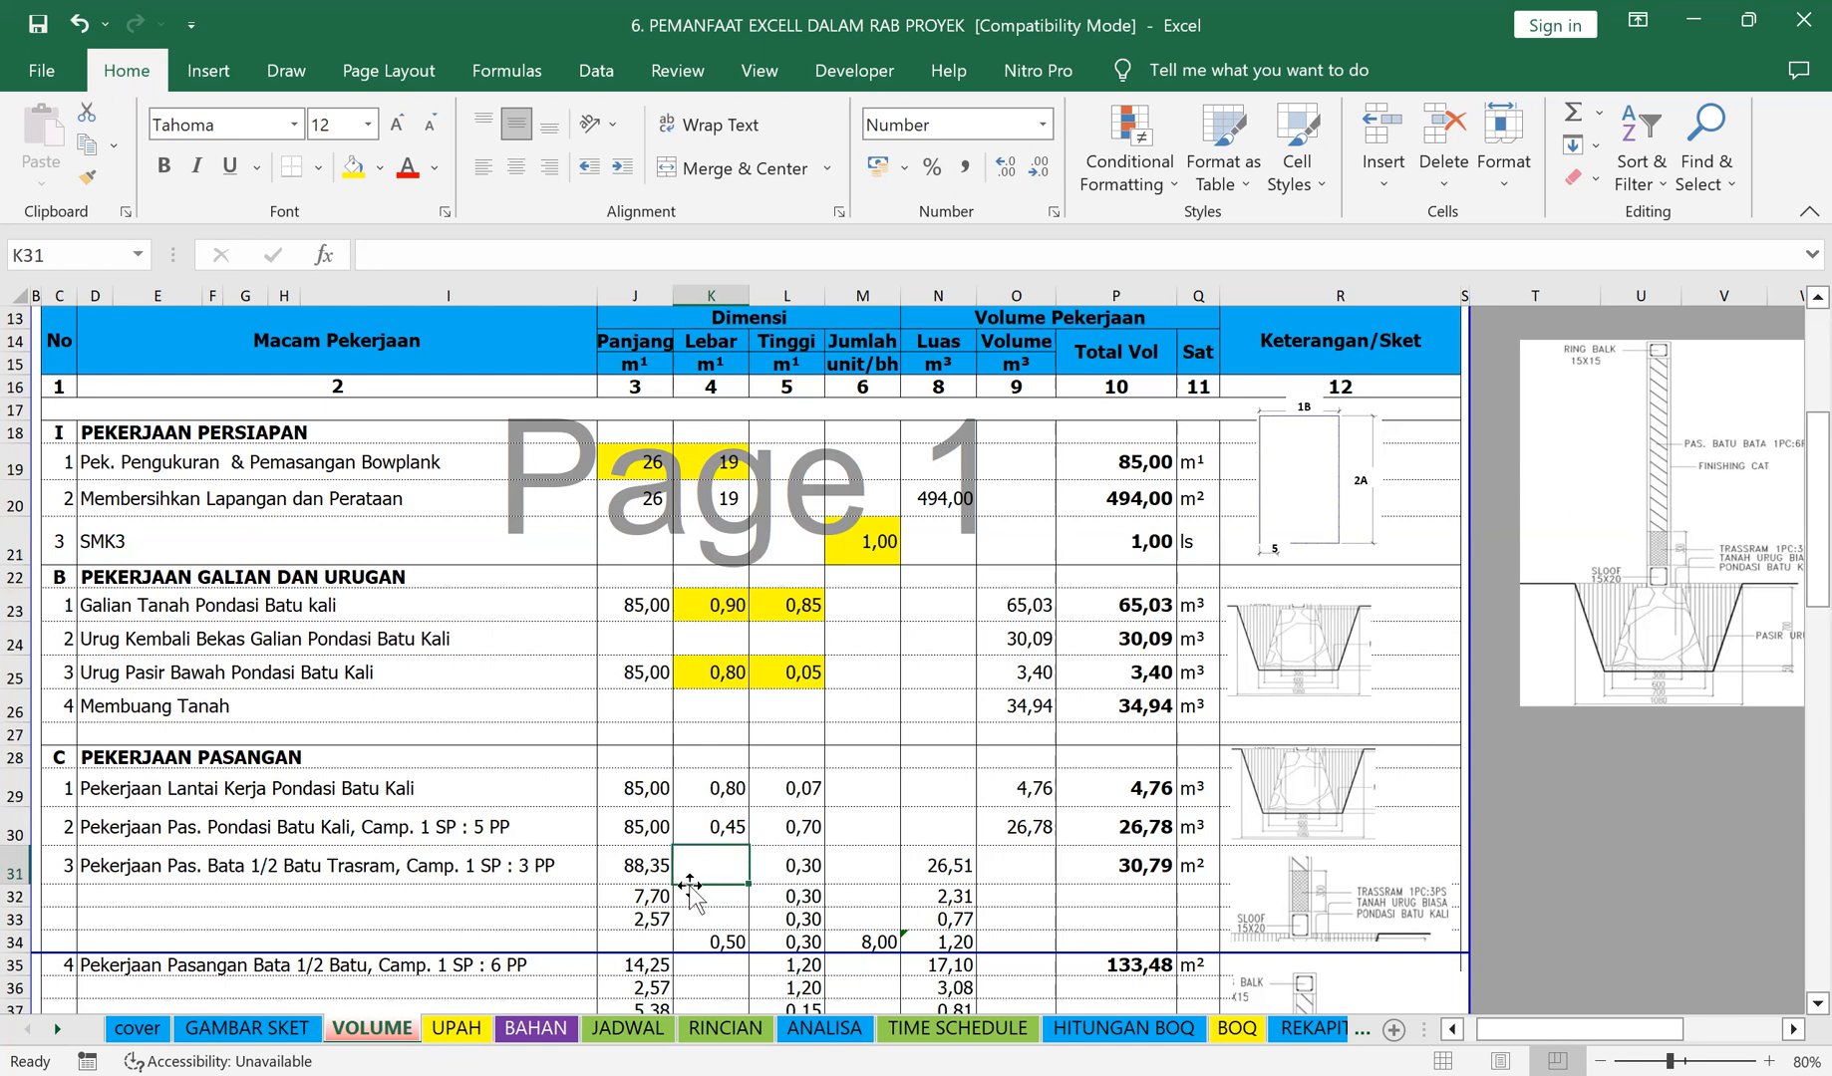
Step: Link the length of the trasram brickwork in J31 to the stone foundation length with =J30
{"action": "left_click", "coordinate": [802, 867]}
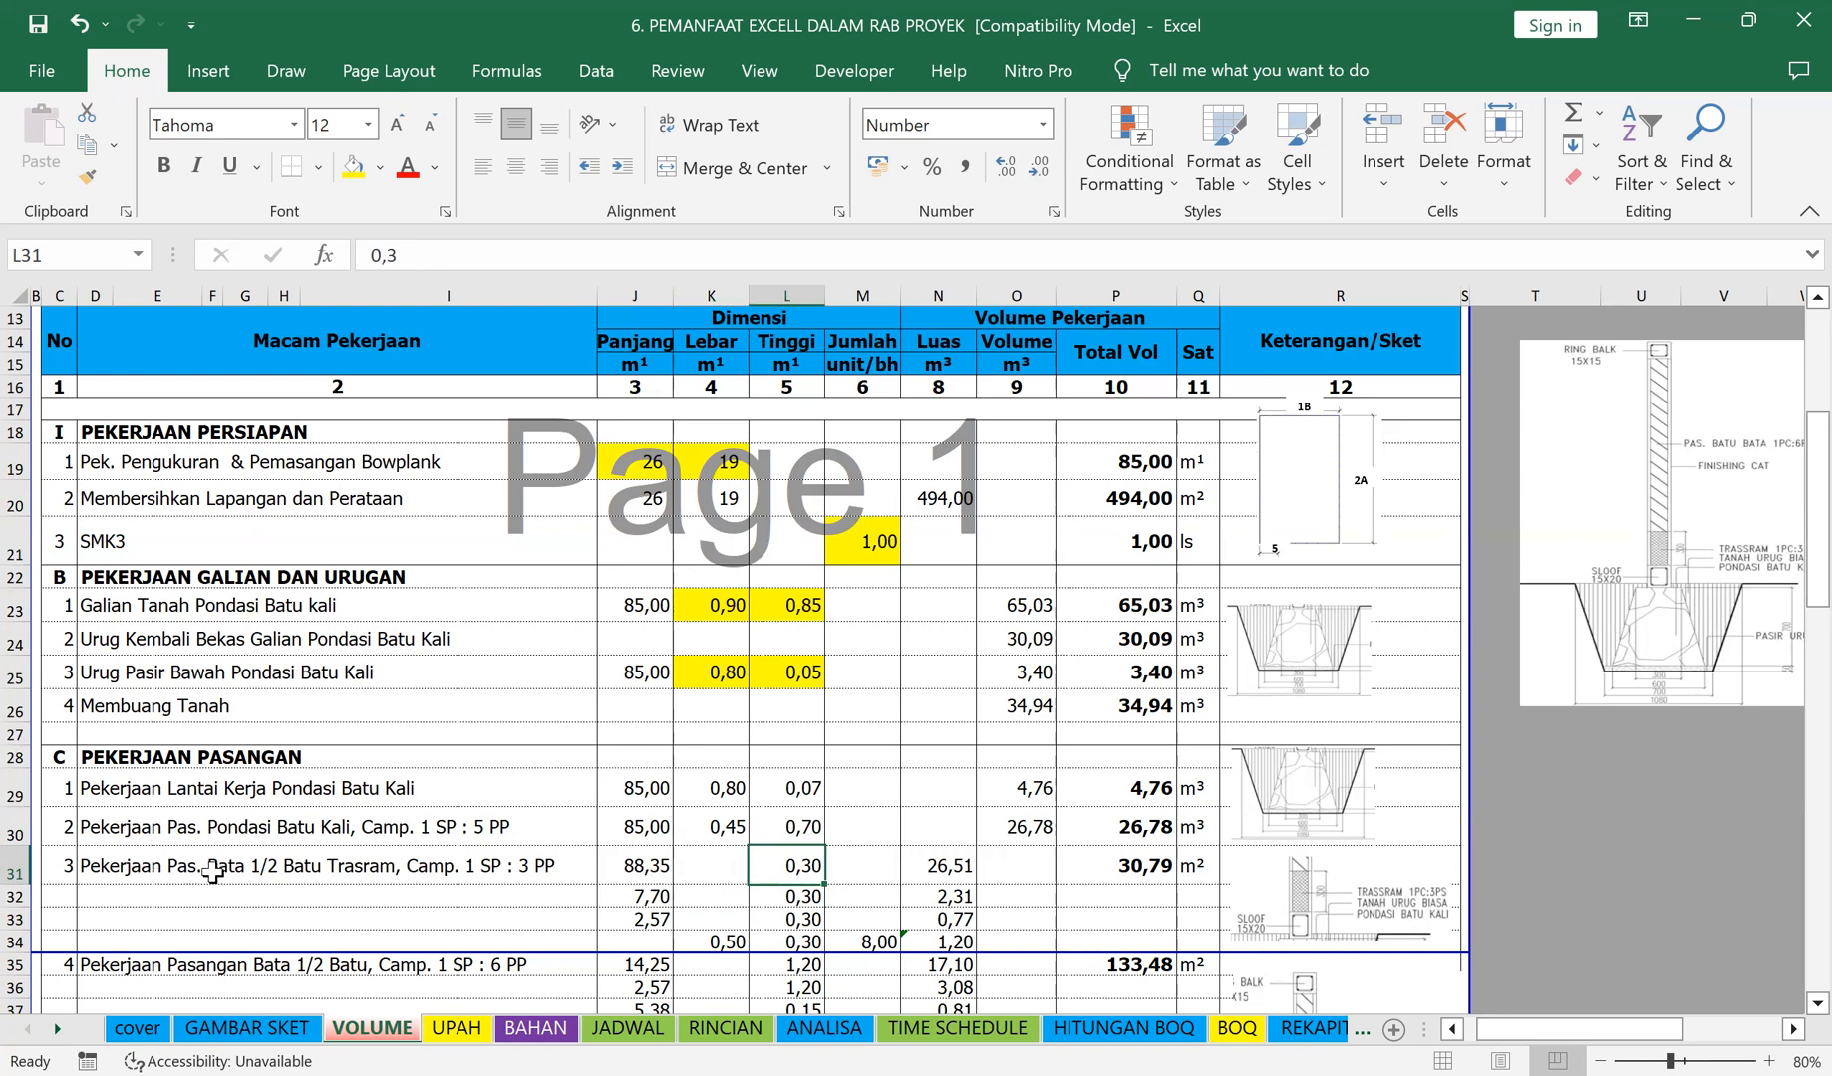
{"action": "left_click", "coordinate": [1188, 869]}
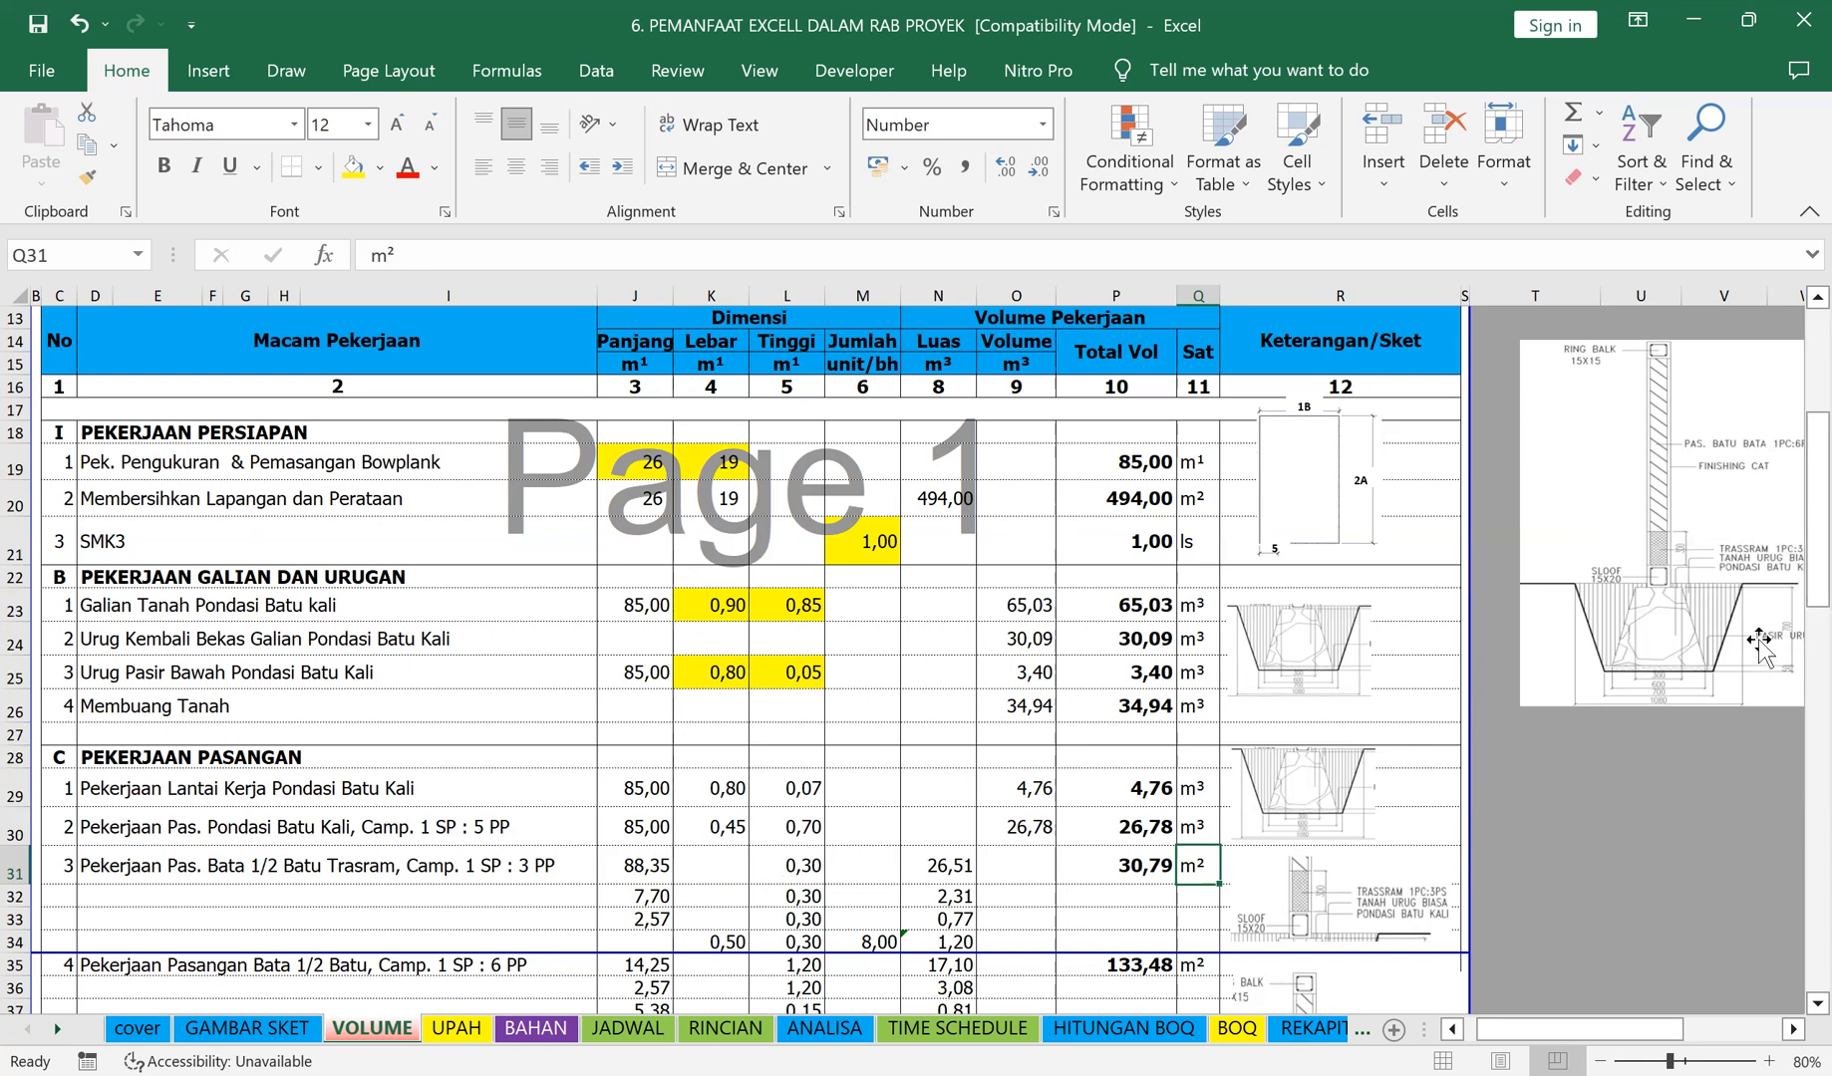
{"action": "left_click", "coordinate": [638, 865]}
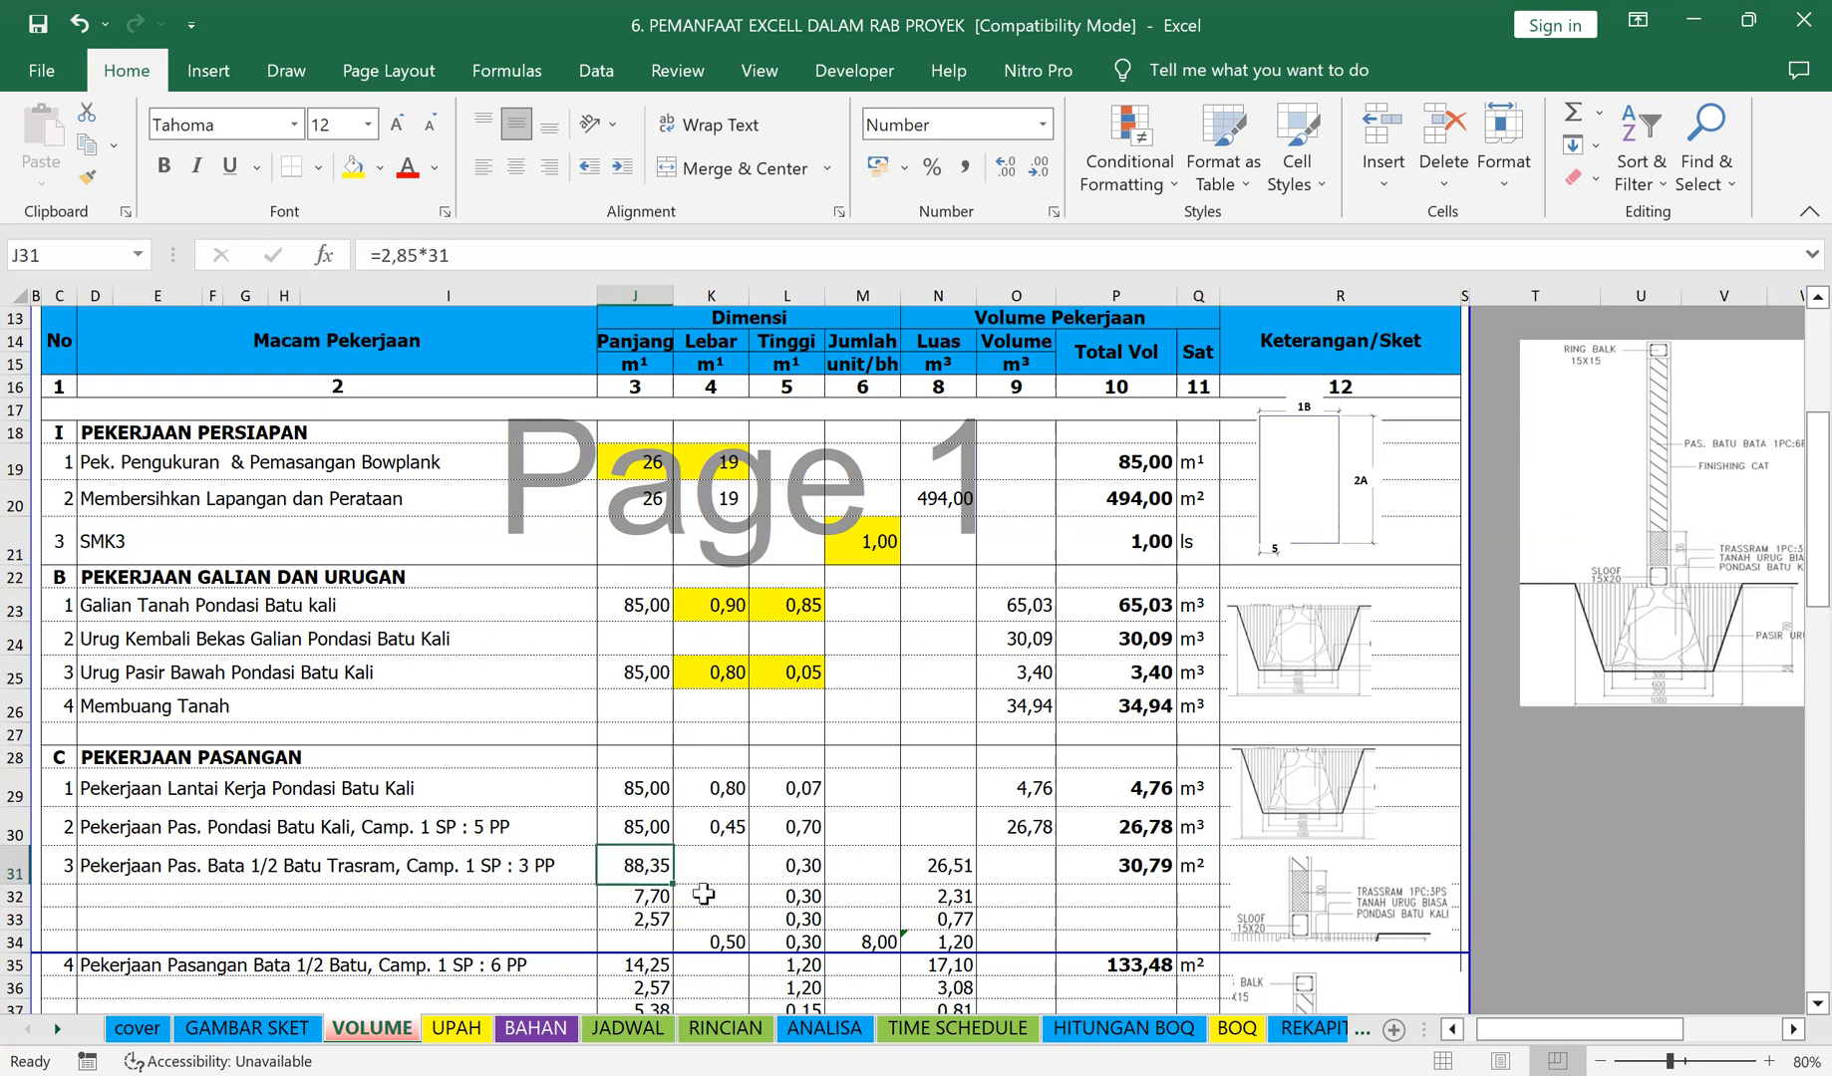
{"action": "type", "text": "="}
{"action": "key", "text": "Up"}
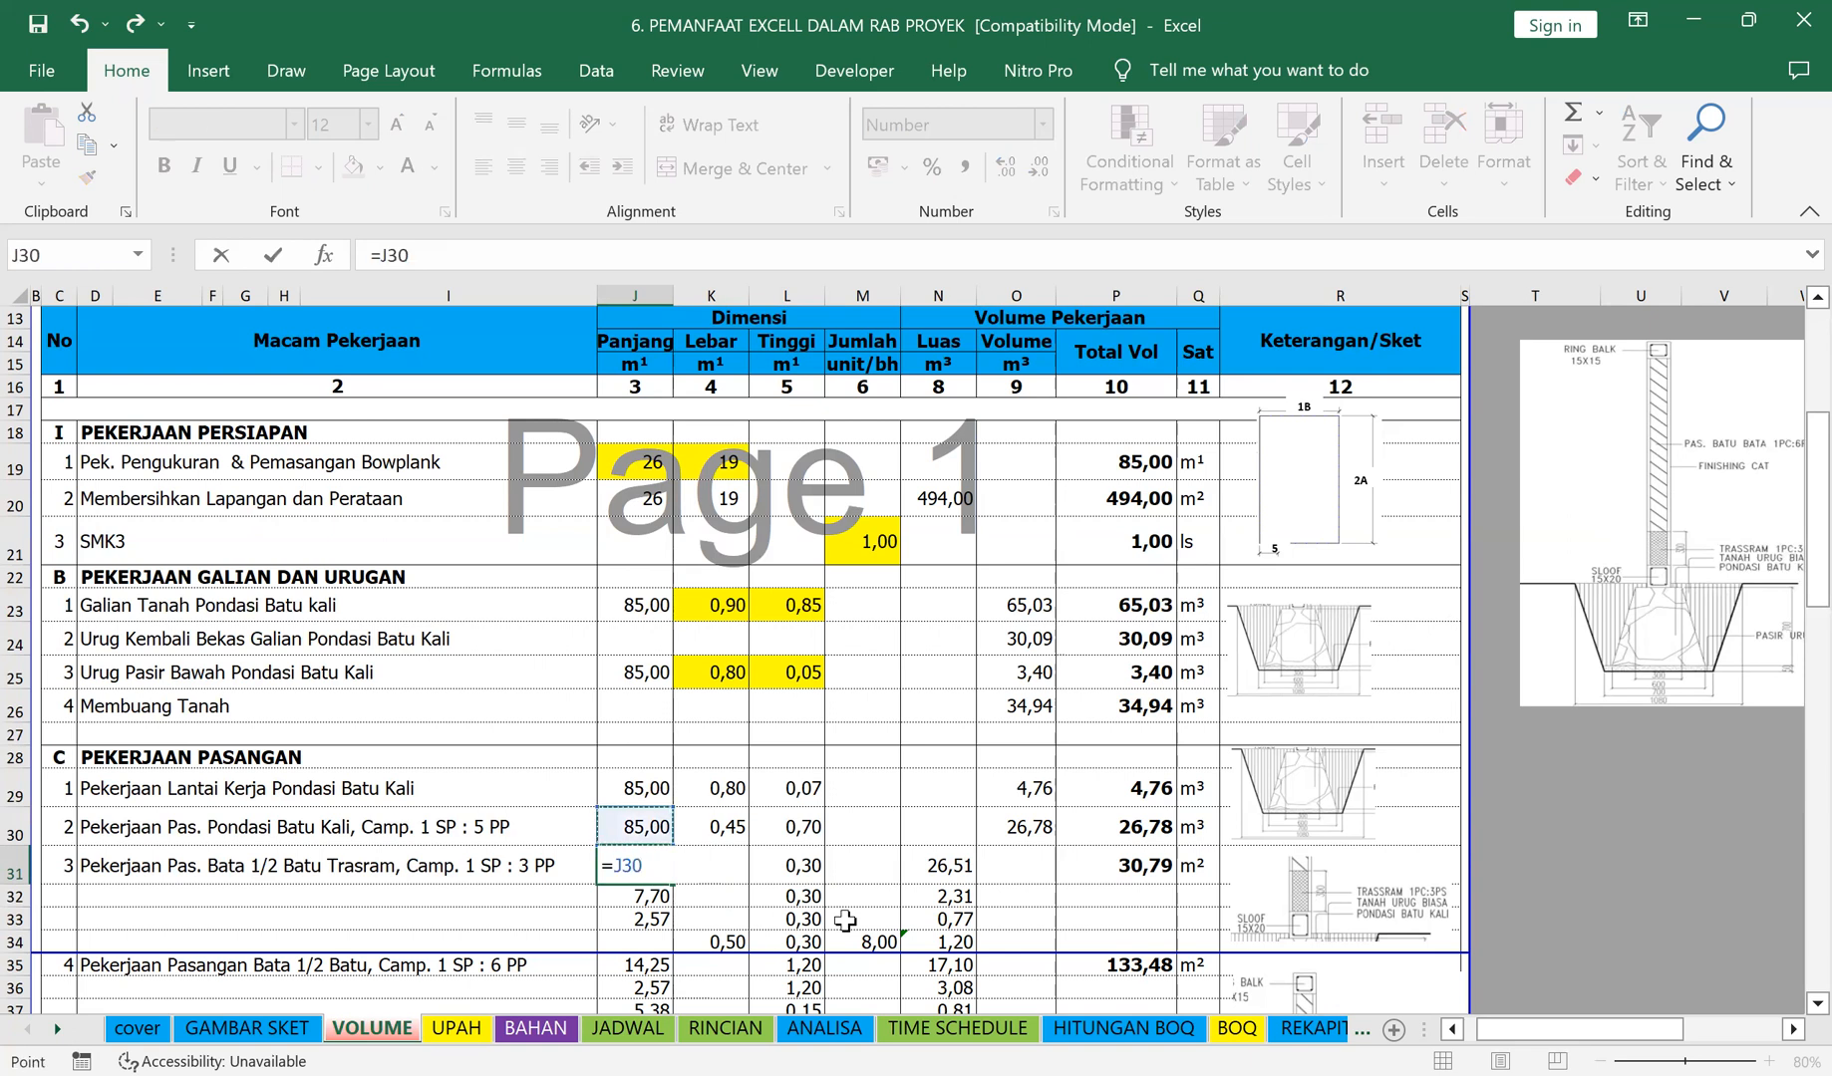
{"action": "key", "text": "Return"}
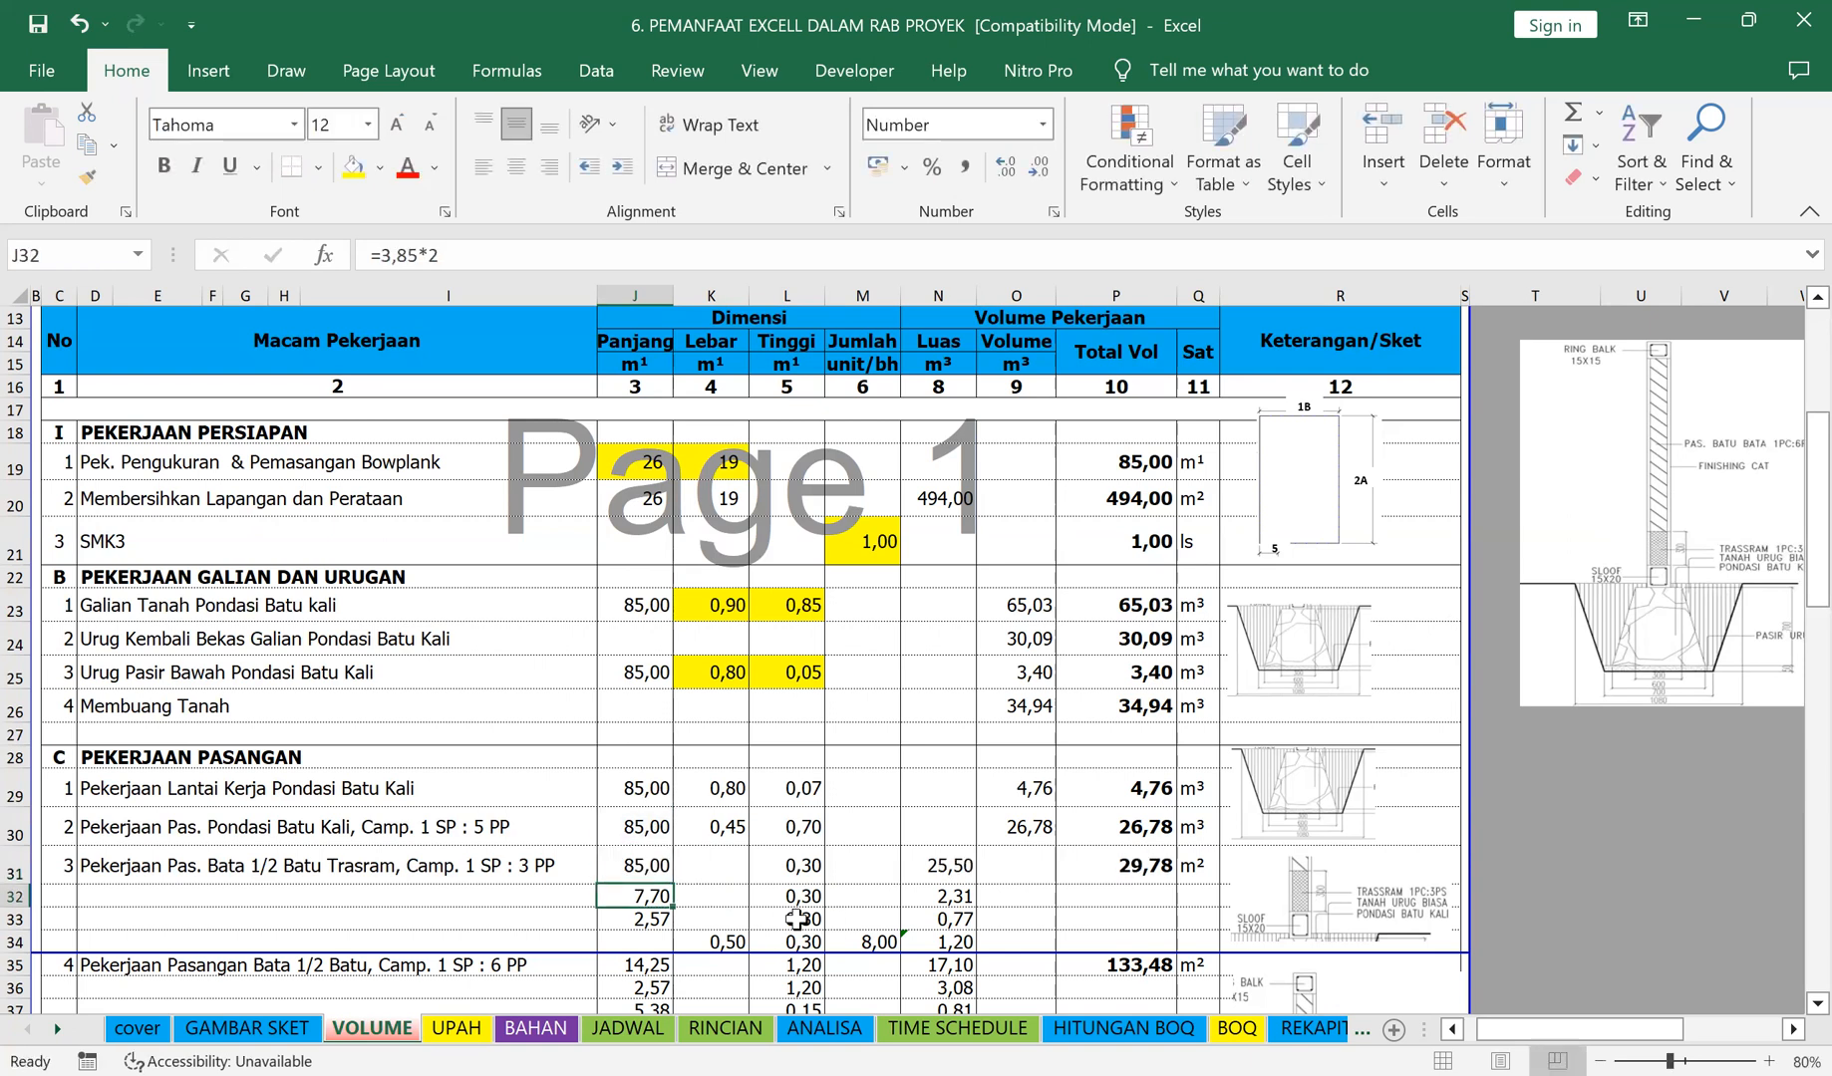
Step: Clear the extra trasram brickwork dimensions and areas in J32:O34
{"action": "left_click", "coordinate": [622, 859]}
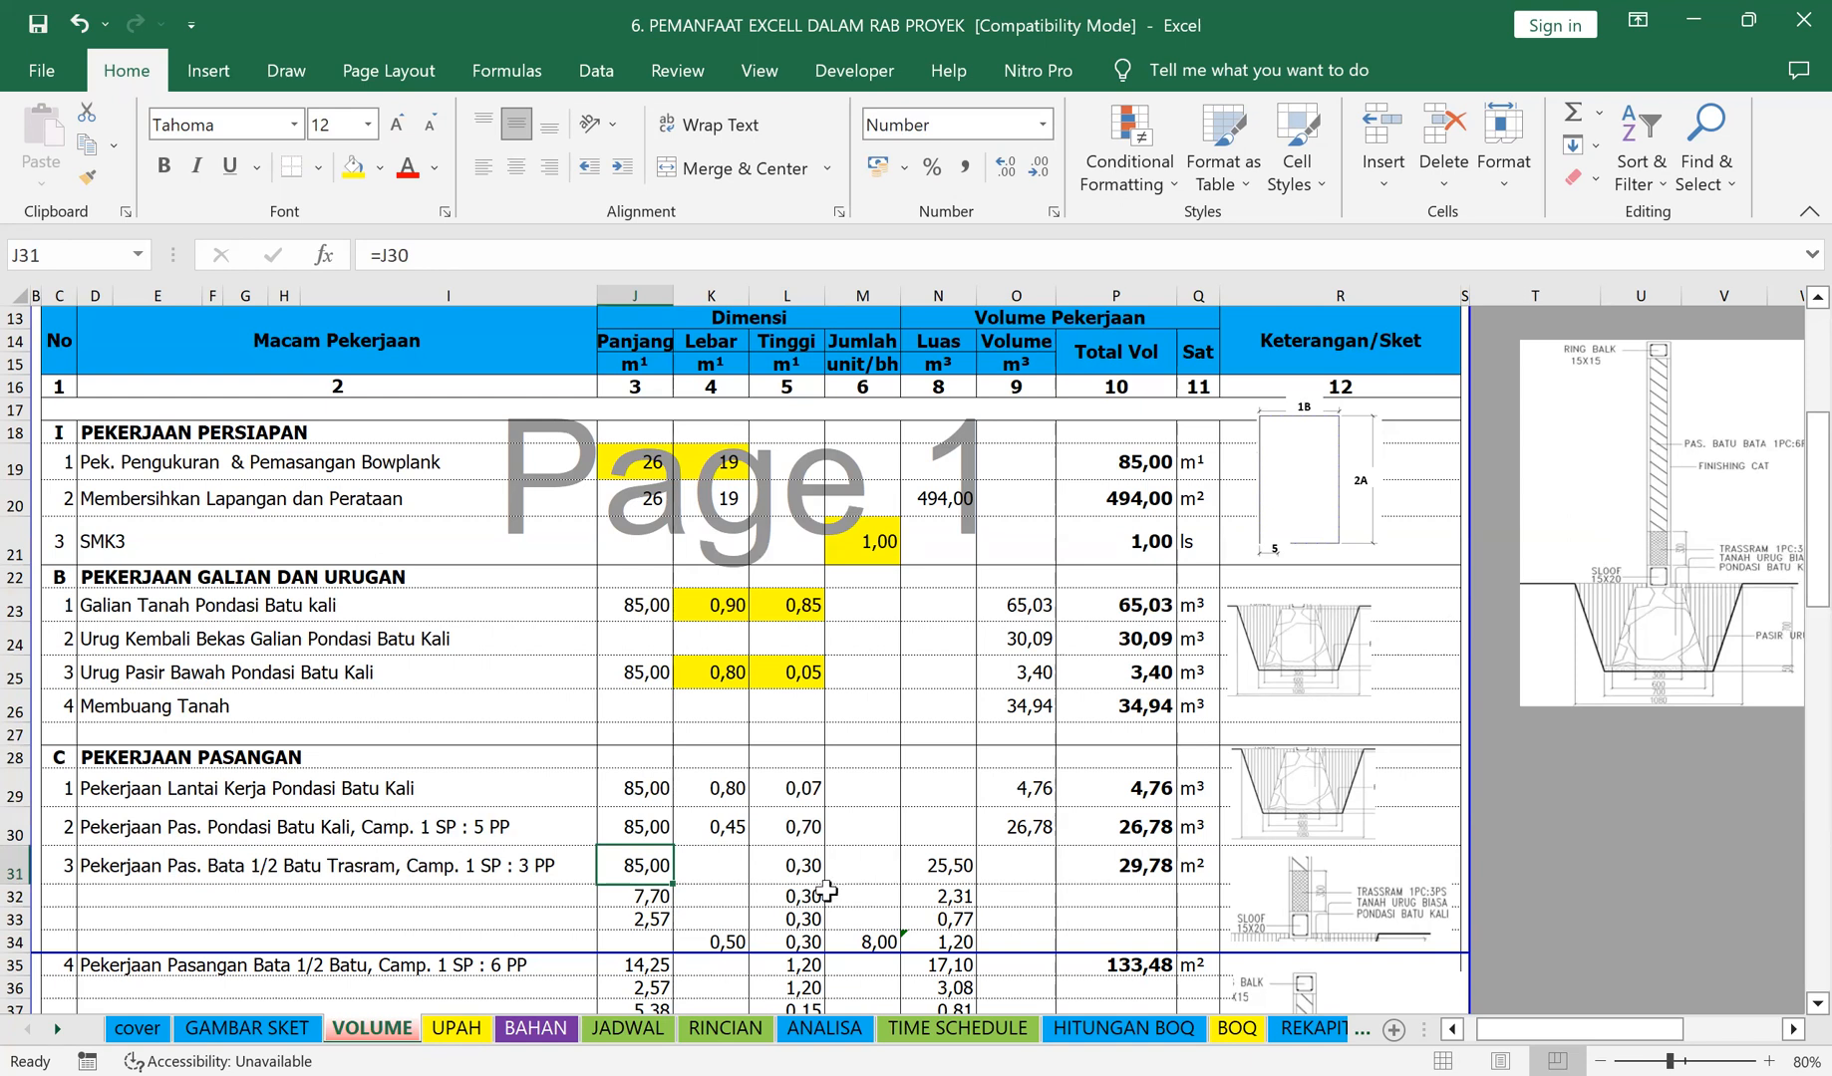
{"action": "left_click", "coordinate": [649, 902]}
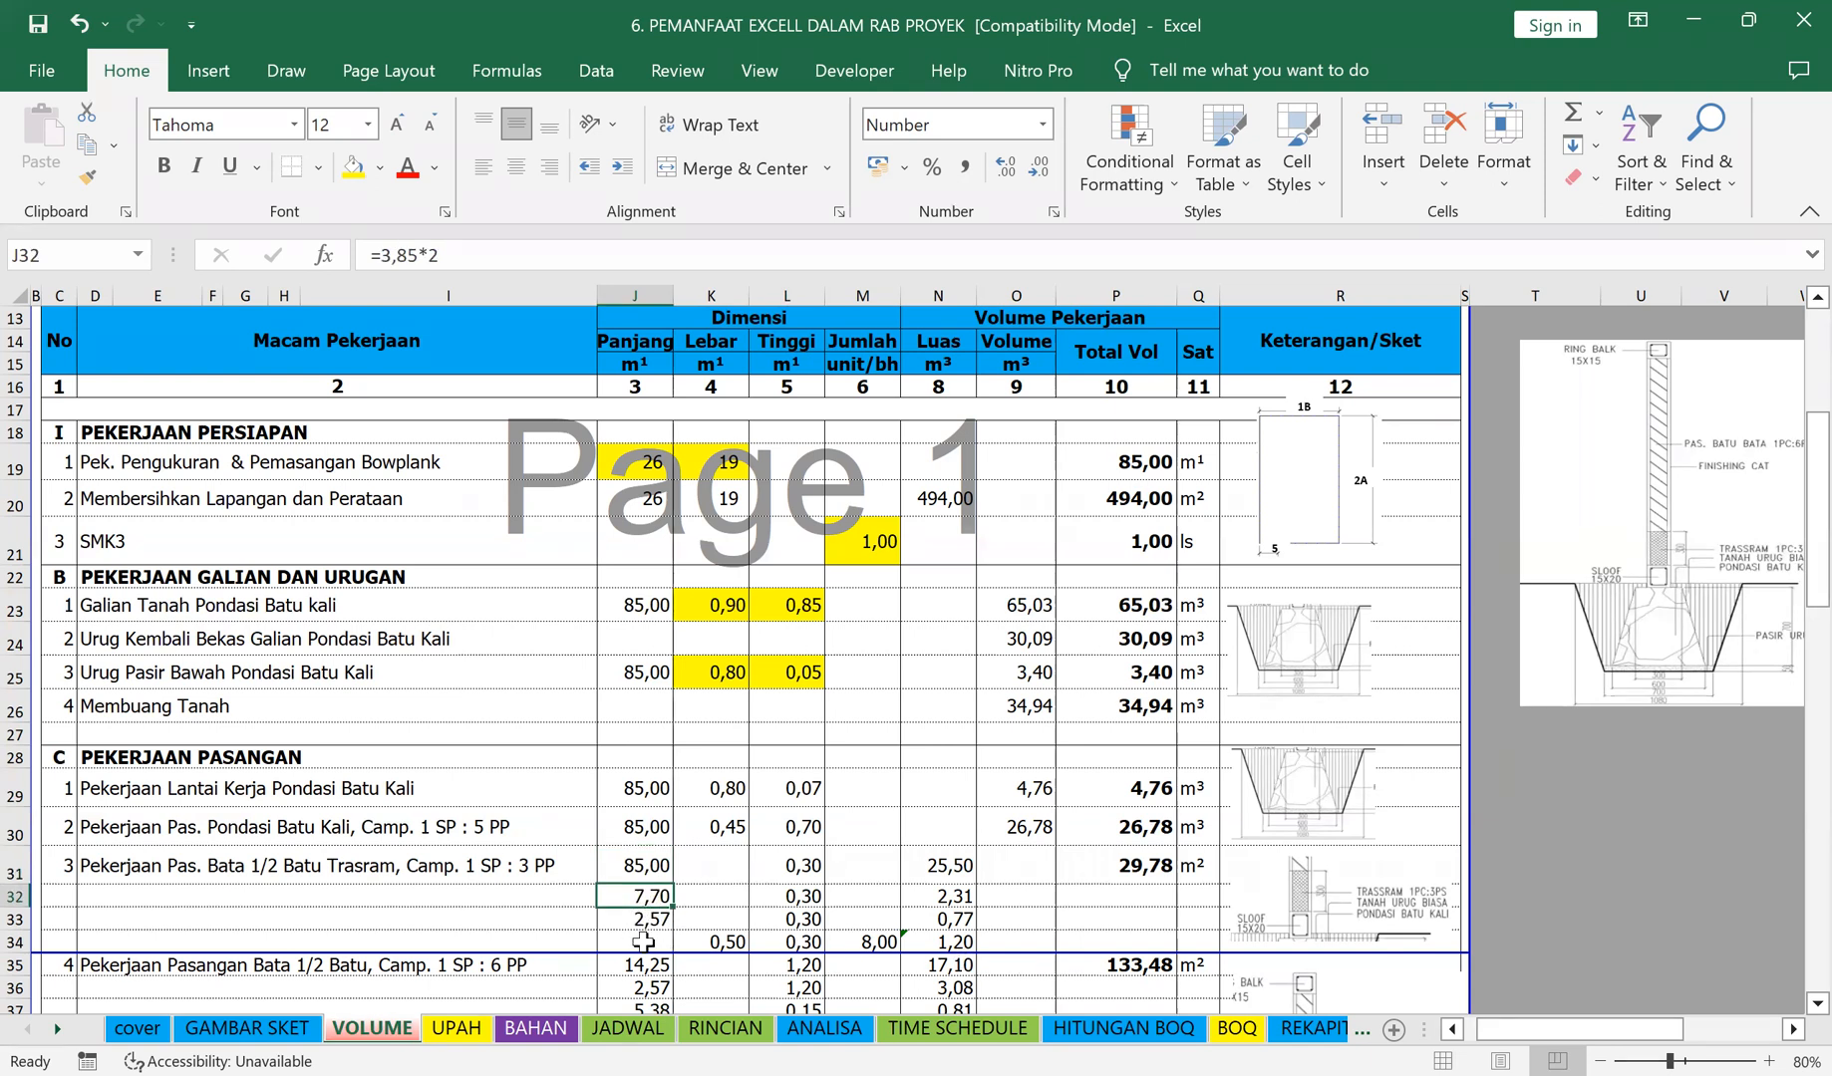
{"action": "left_click_drag", "start_coordinate": [638, 897], "coordinate": [1027, 932]}
{"action": "key", "text": "Delete"}
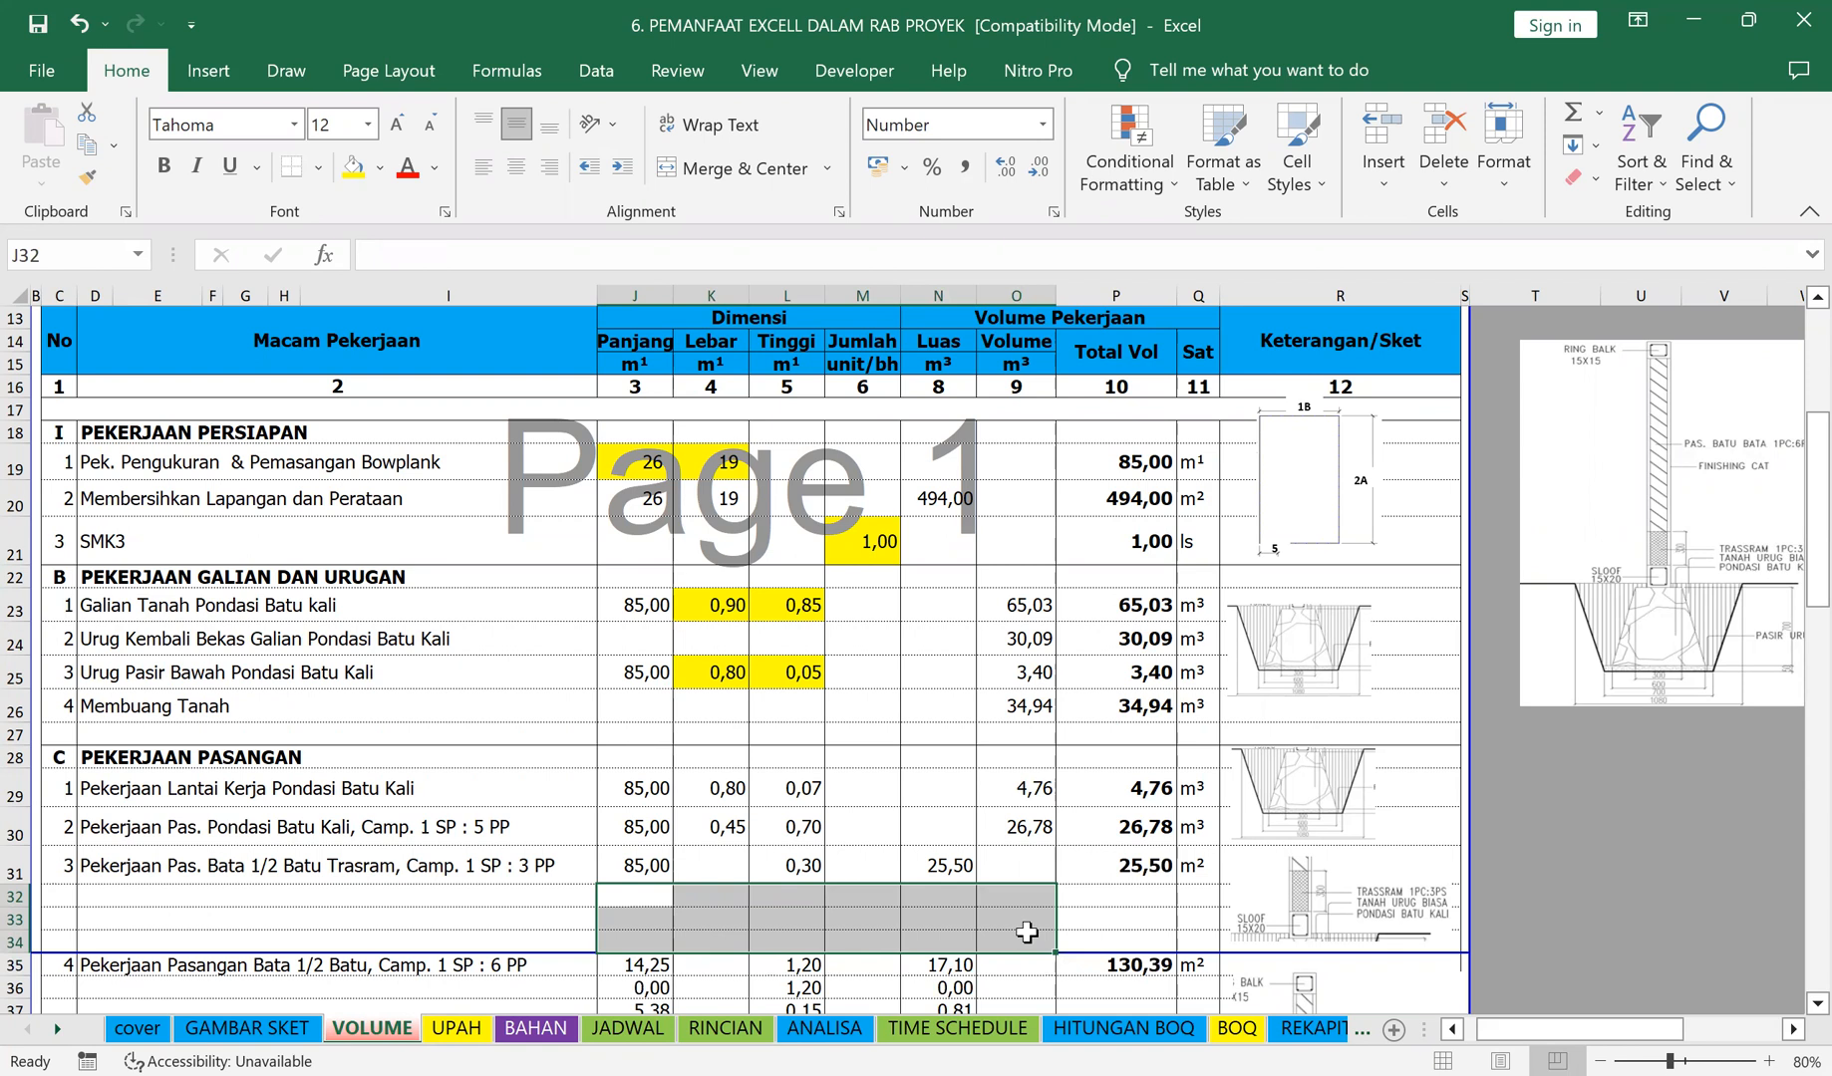
{"action": "left_click", "coordinate": [636, 863]}
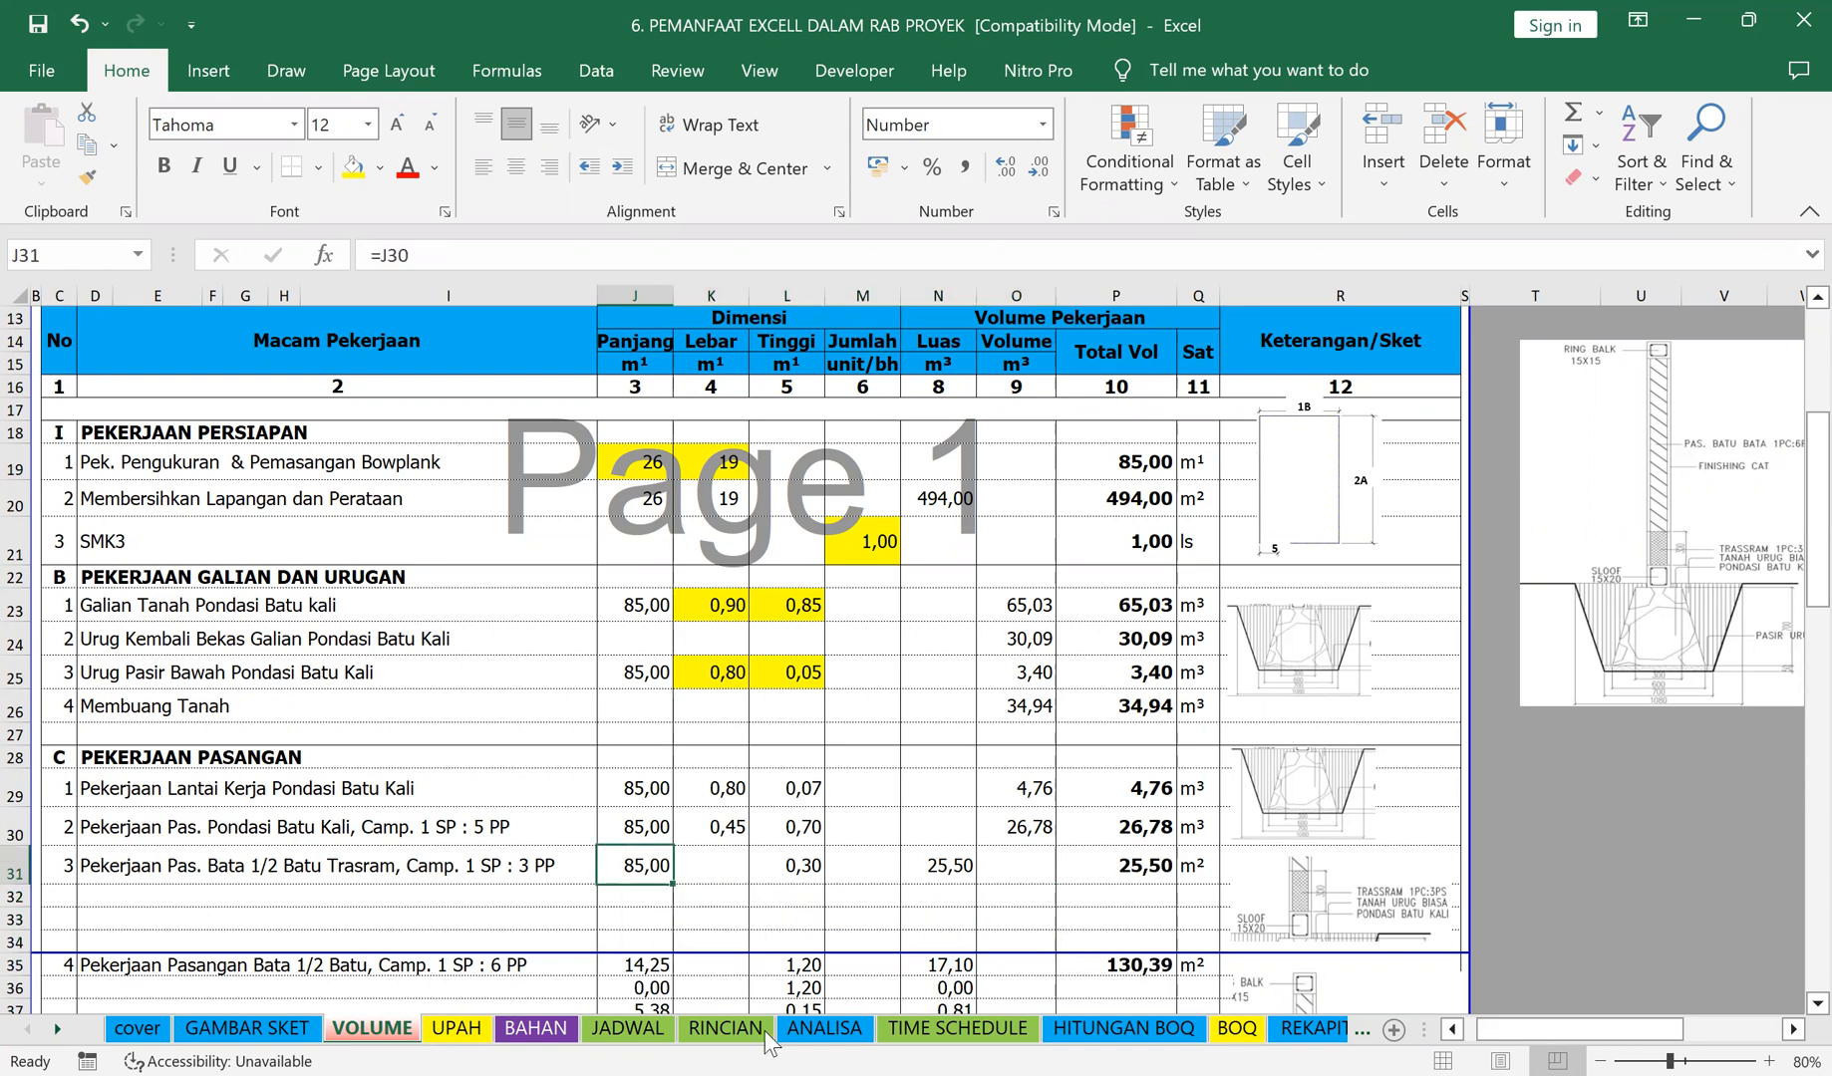
Step: Enter the formula =J31/3 in M32 to divide the trasram brickwork length by 3
{"action": "left_click", "coordinate": [629, 896]}
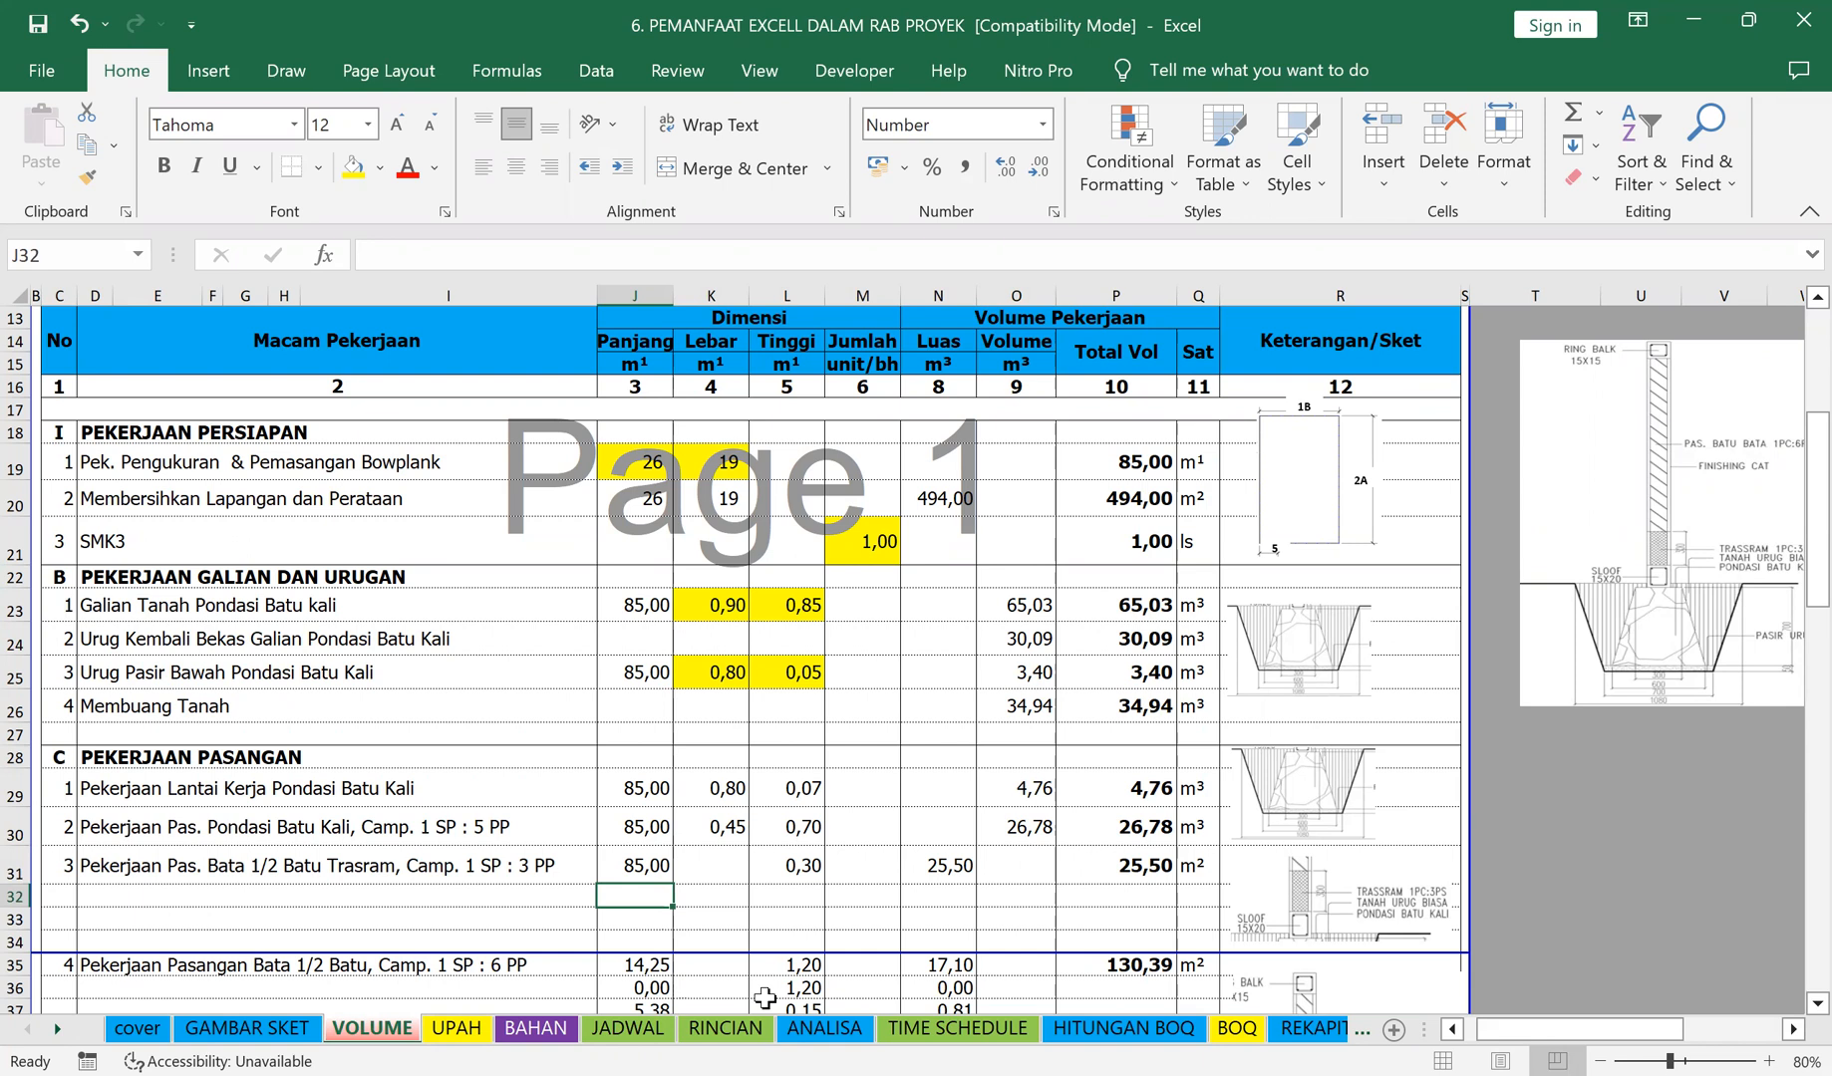
{"action": "left_click", "coordinate": [863, 895]}
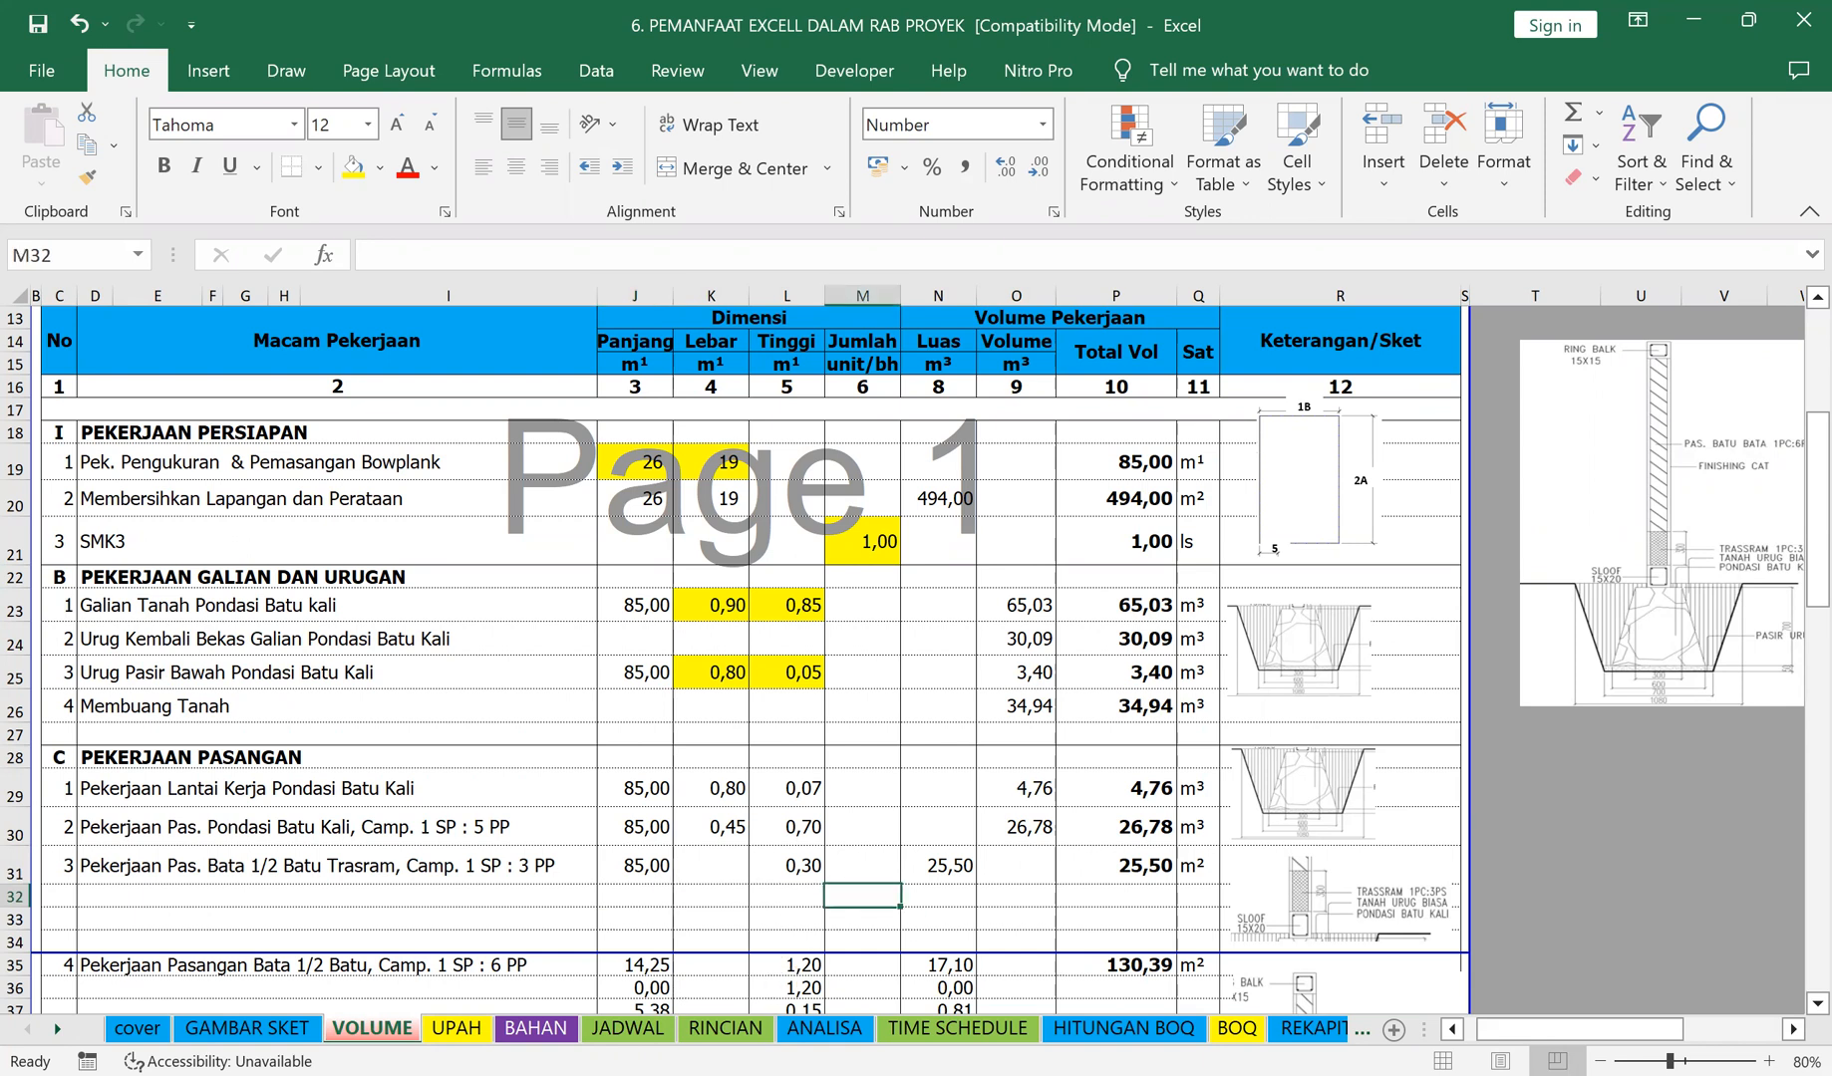
{"action": "type", "text": "="}
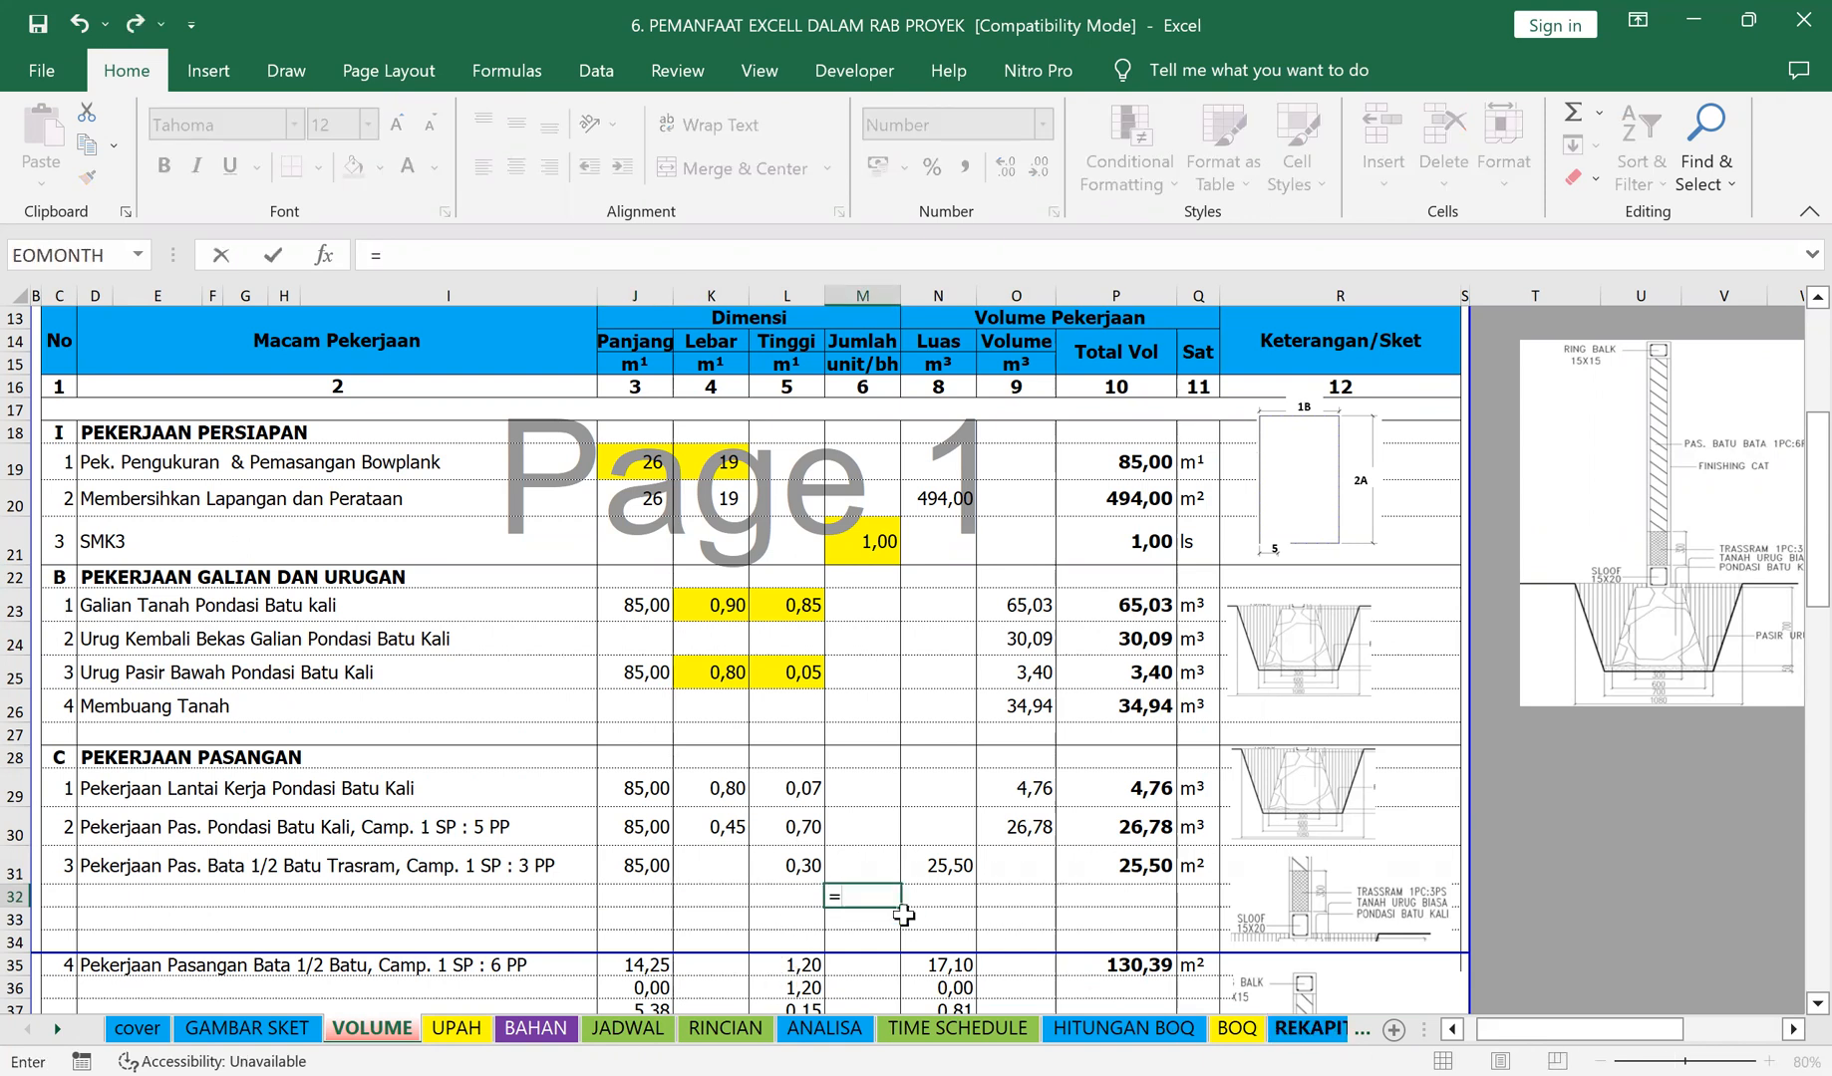
{"action": "left_click", "coordinate": [634, 865]}
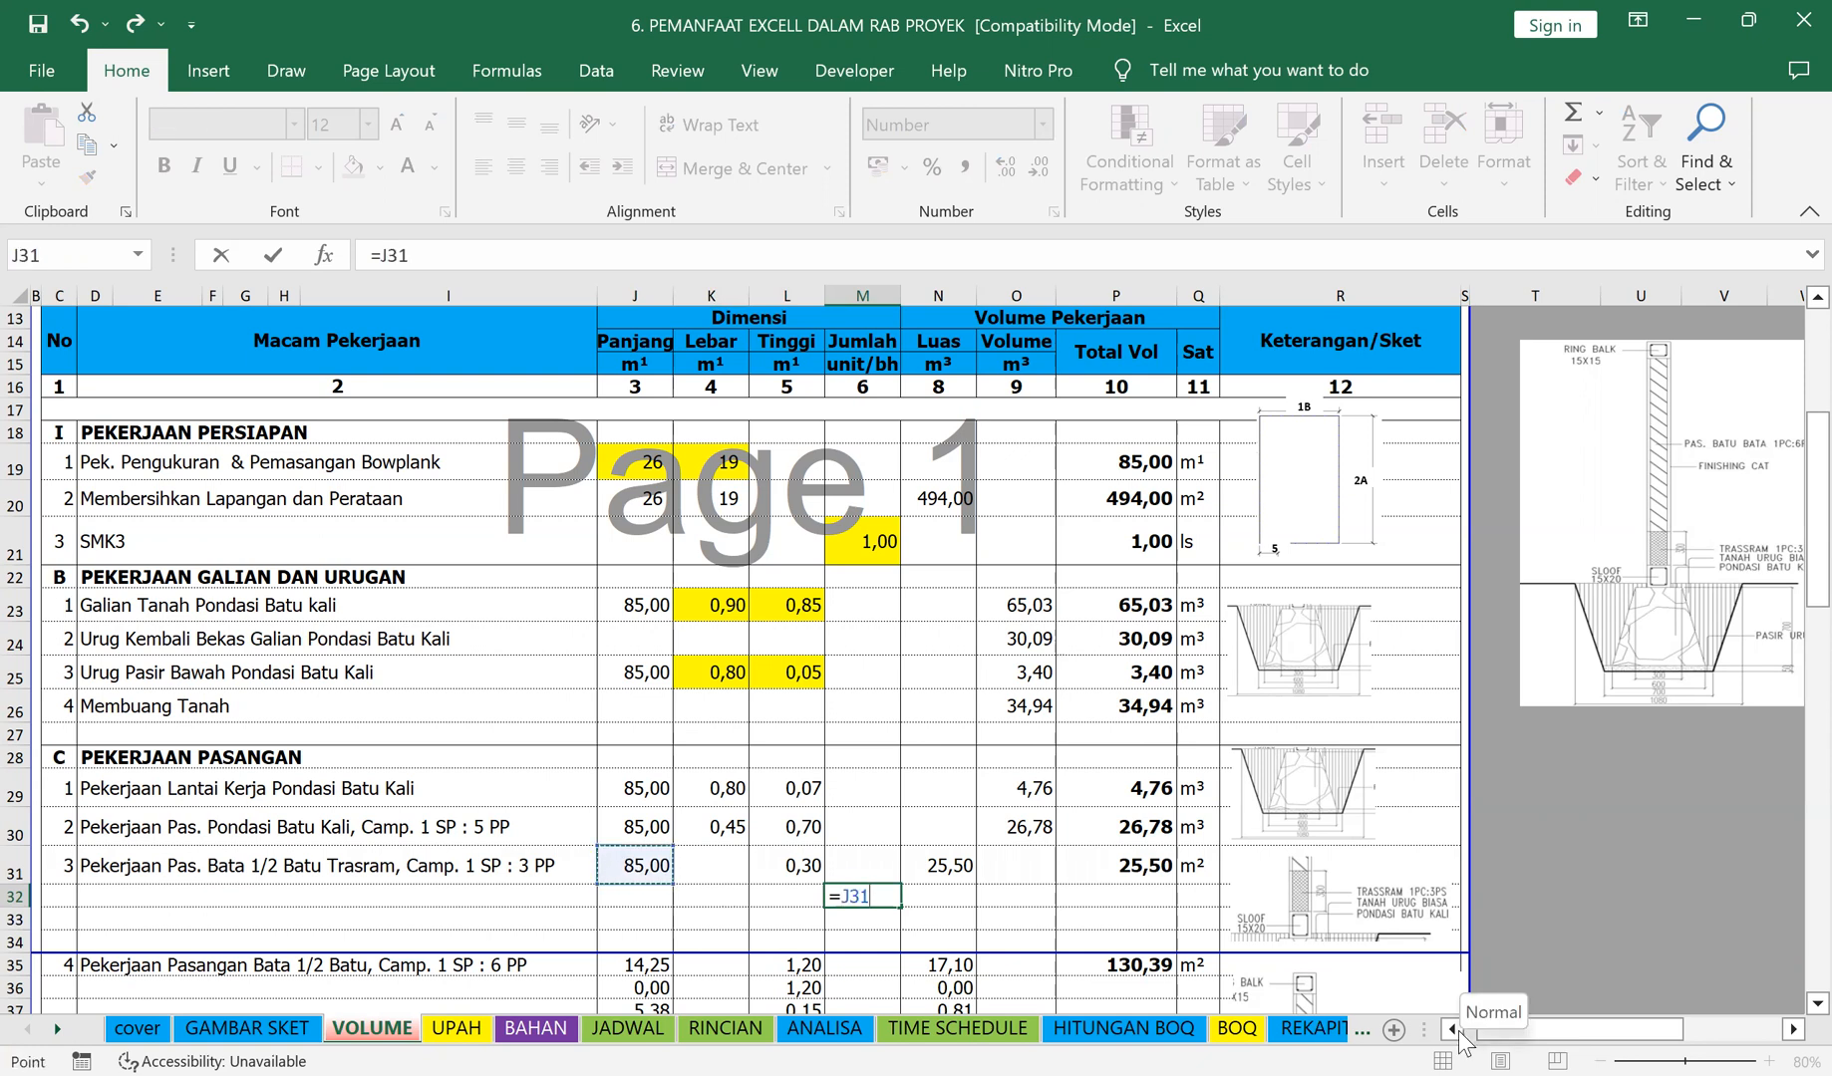
{"action": "type", "text": "/"}
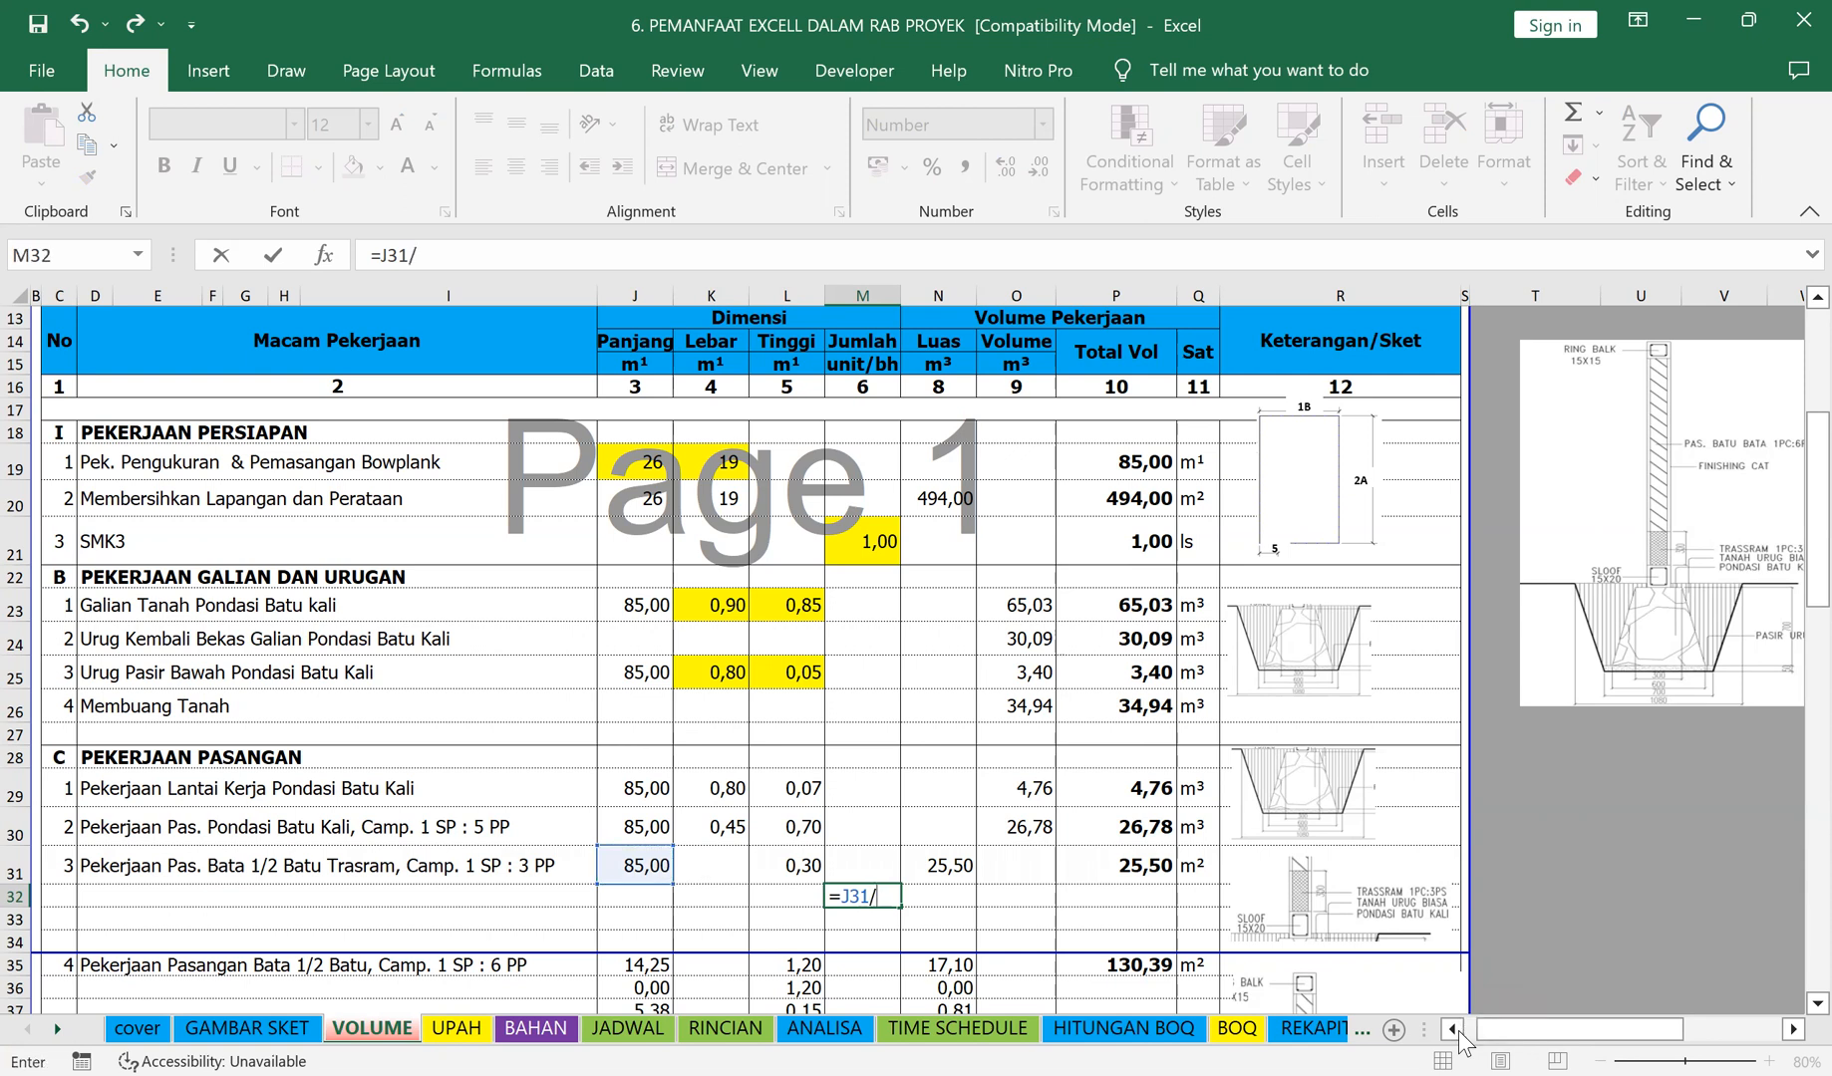
{"action": "type", "text": "3"}
{"action": "key", "text": "Return"}
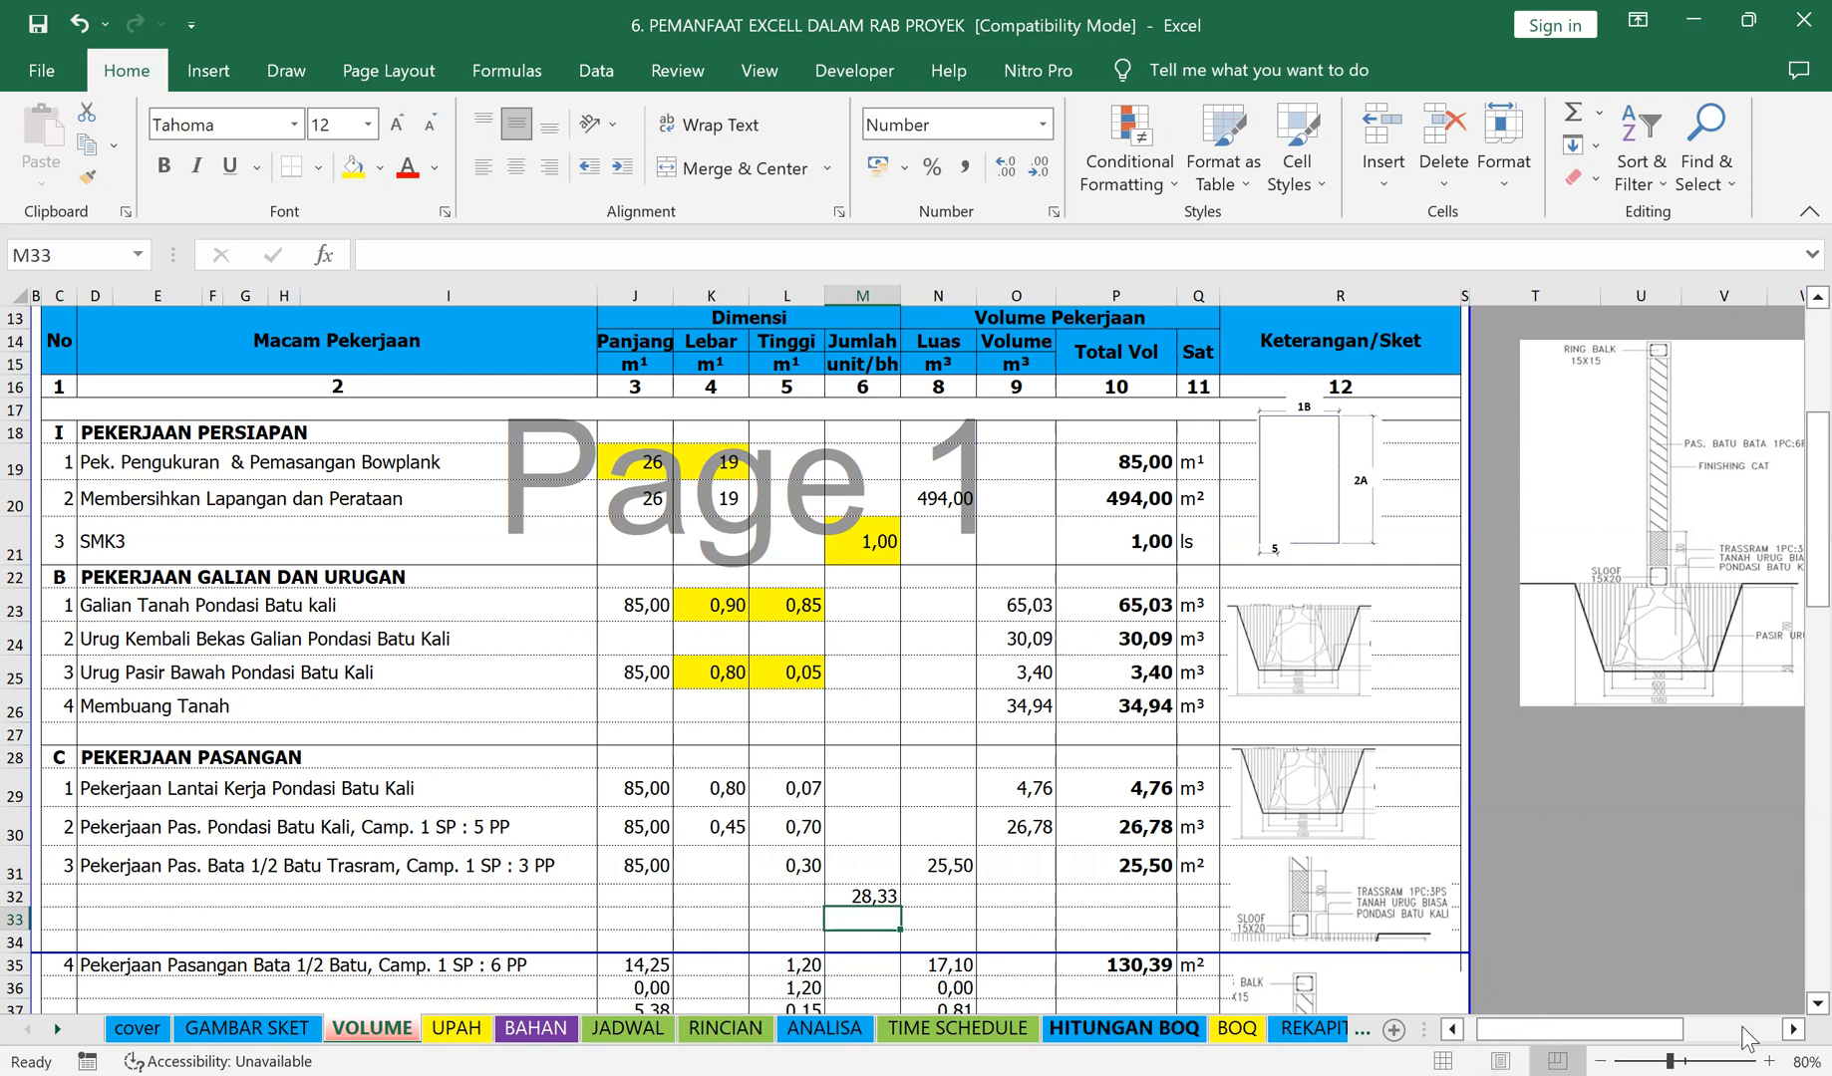
Step: Round the trasram brickwork count in M32 to a whole number with the formula =ROUND(J31/3;0)
{"action": "left_click", "coordinate": [859, 894]}
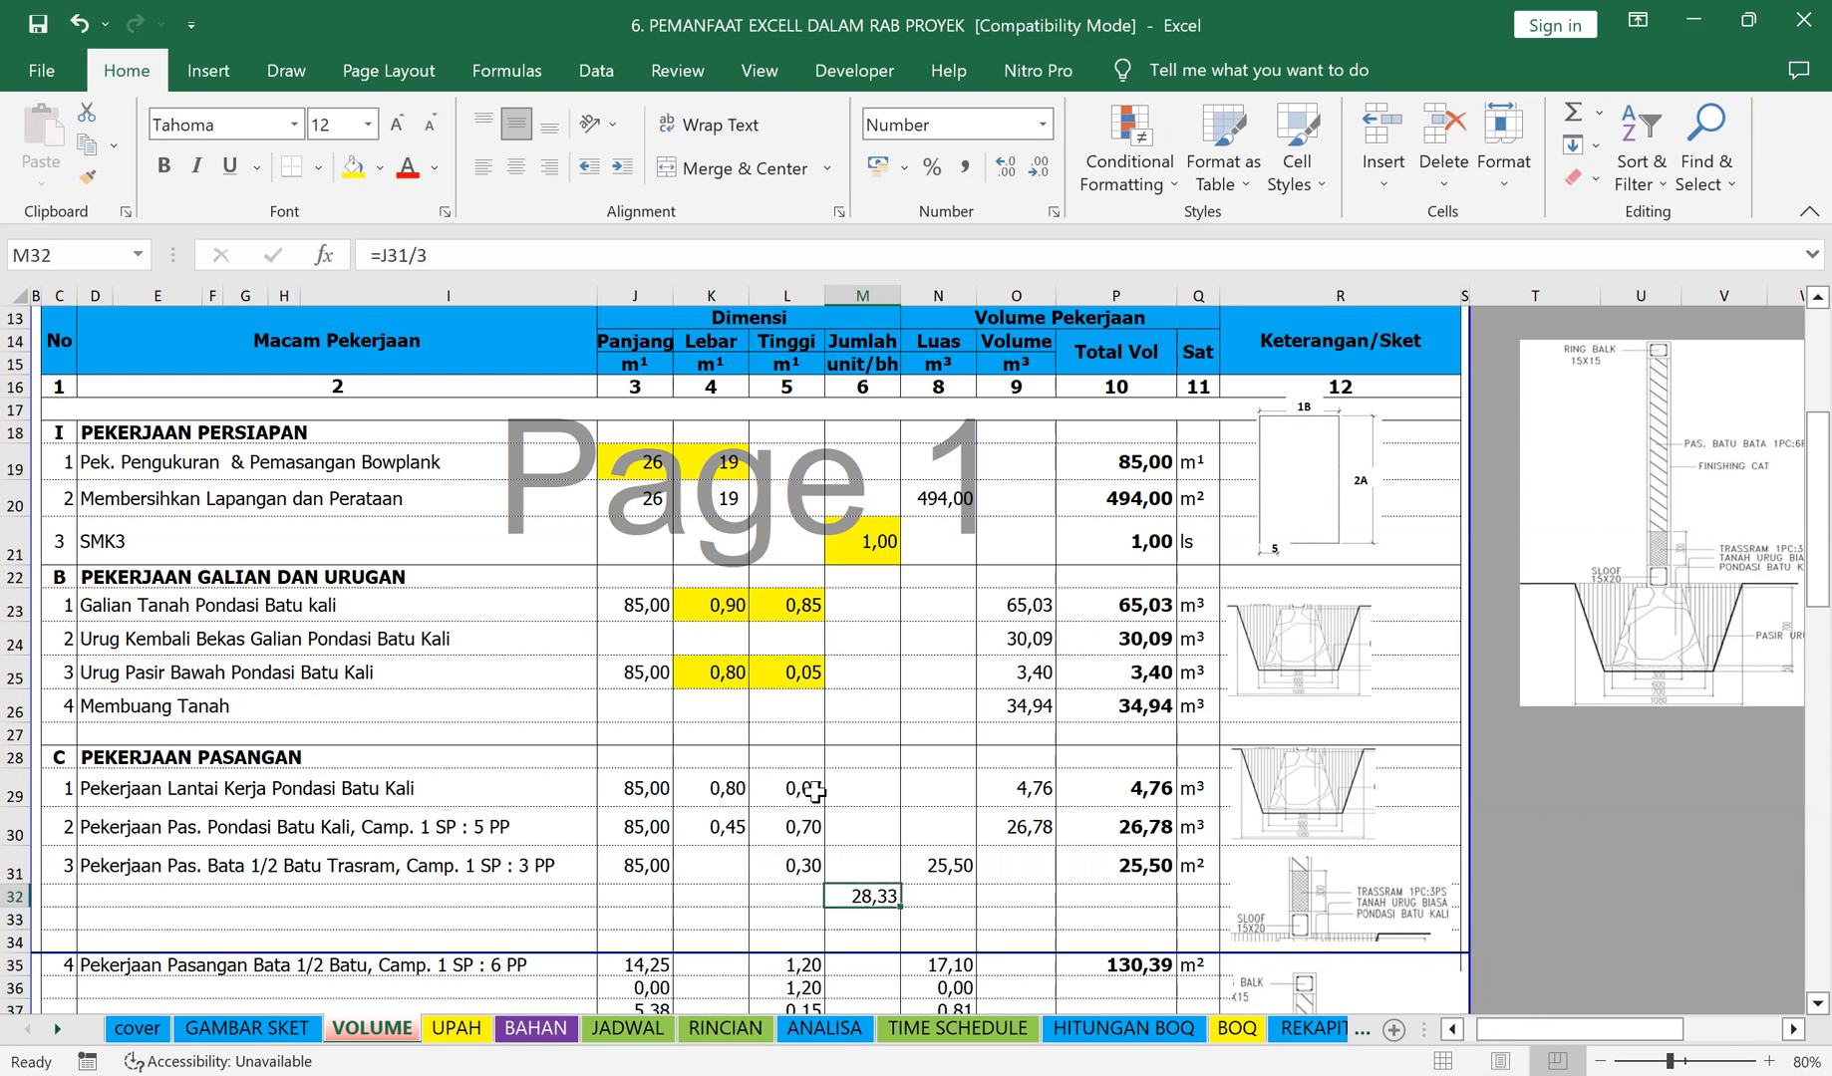
{"action": "left_click", "coordinate": [384, 255]}
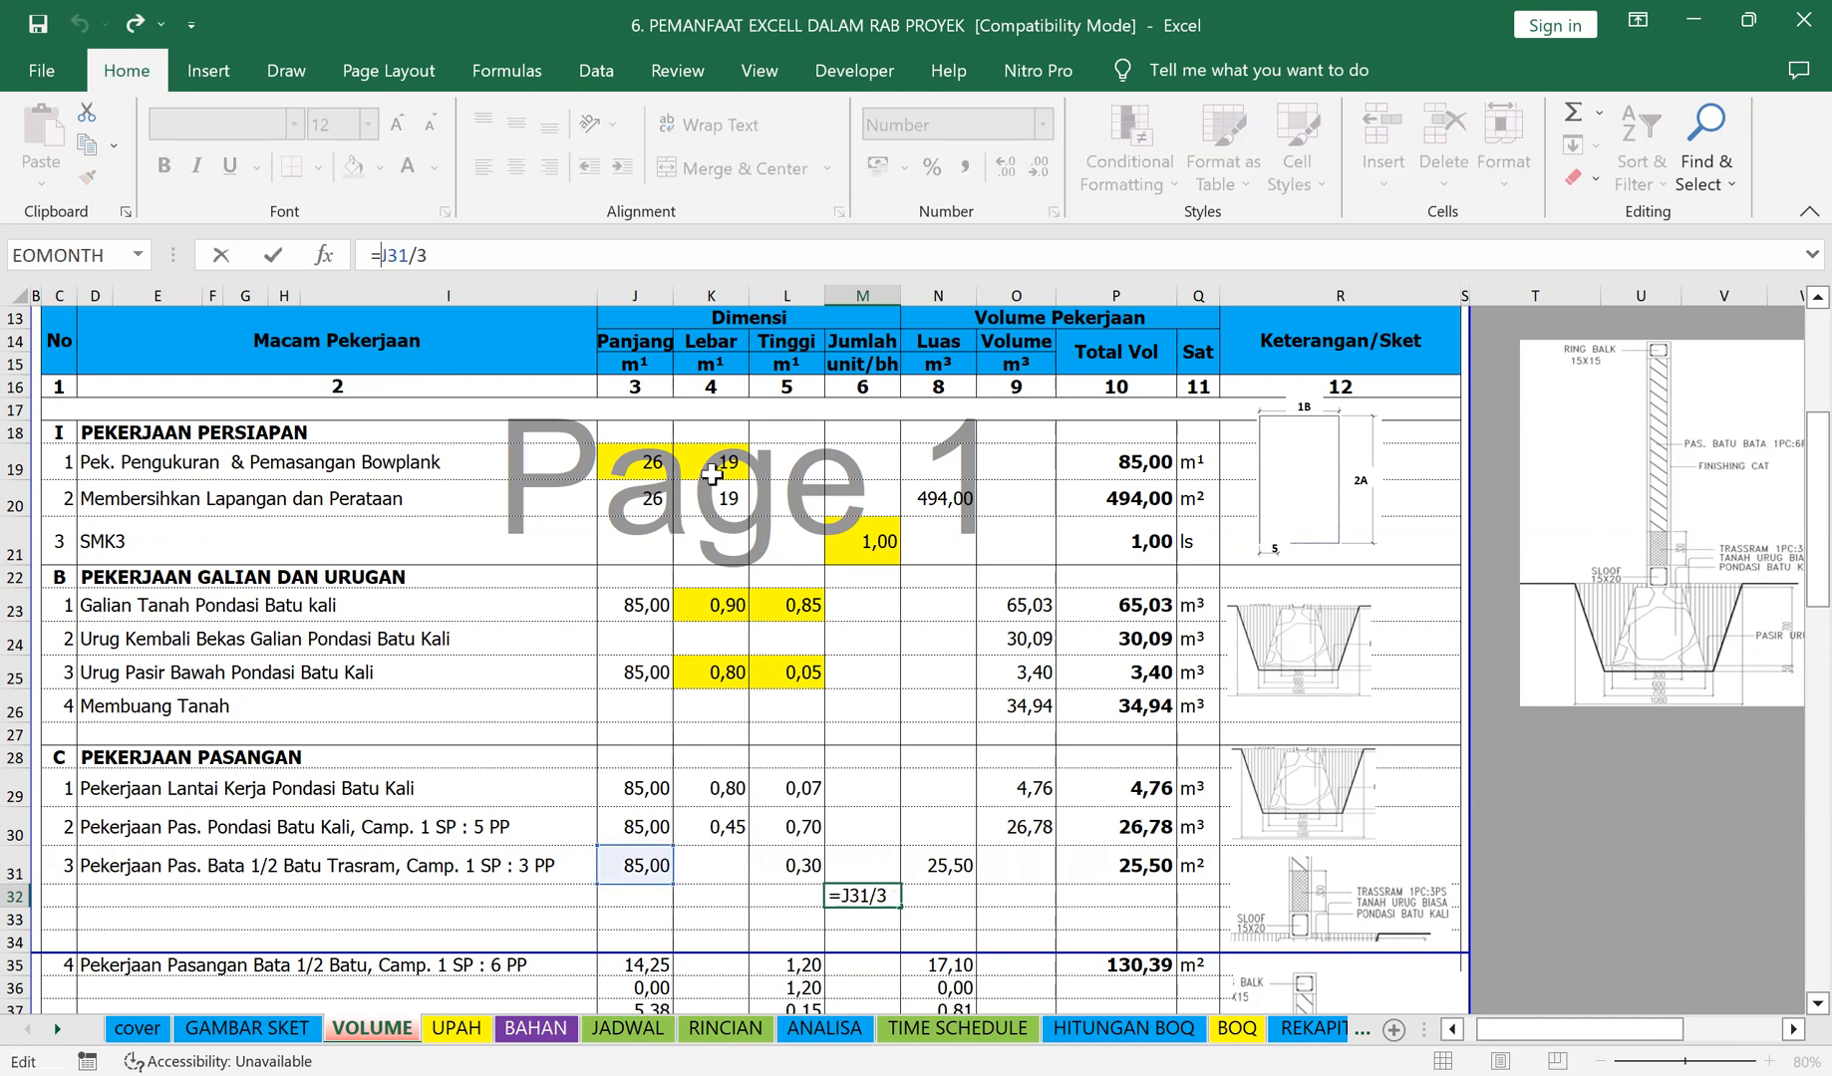
{"action": "type", "text": "round"}
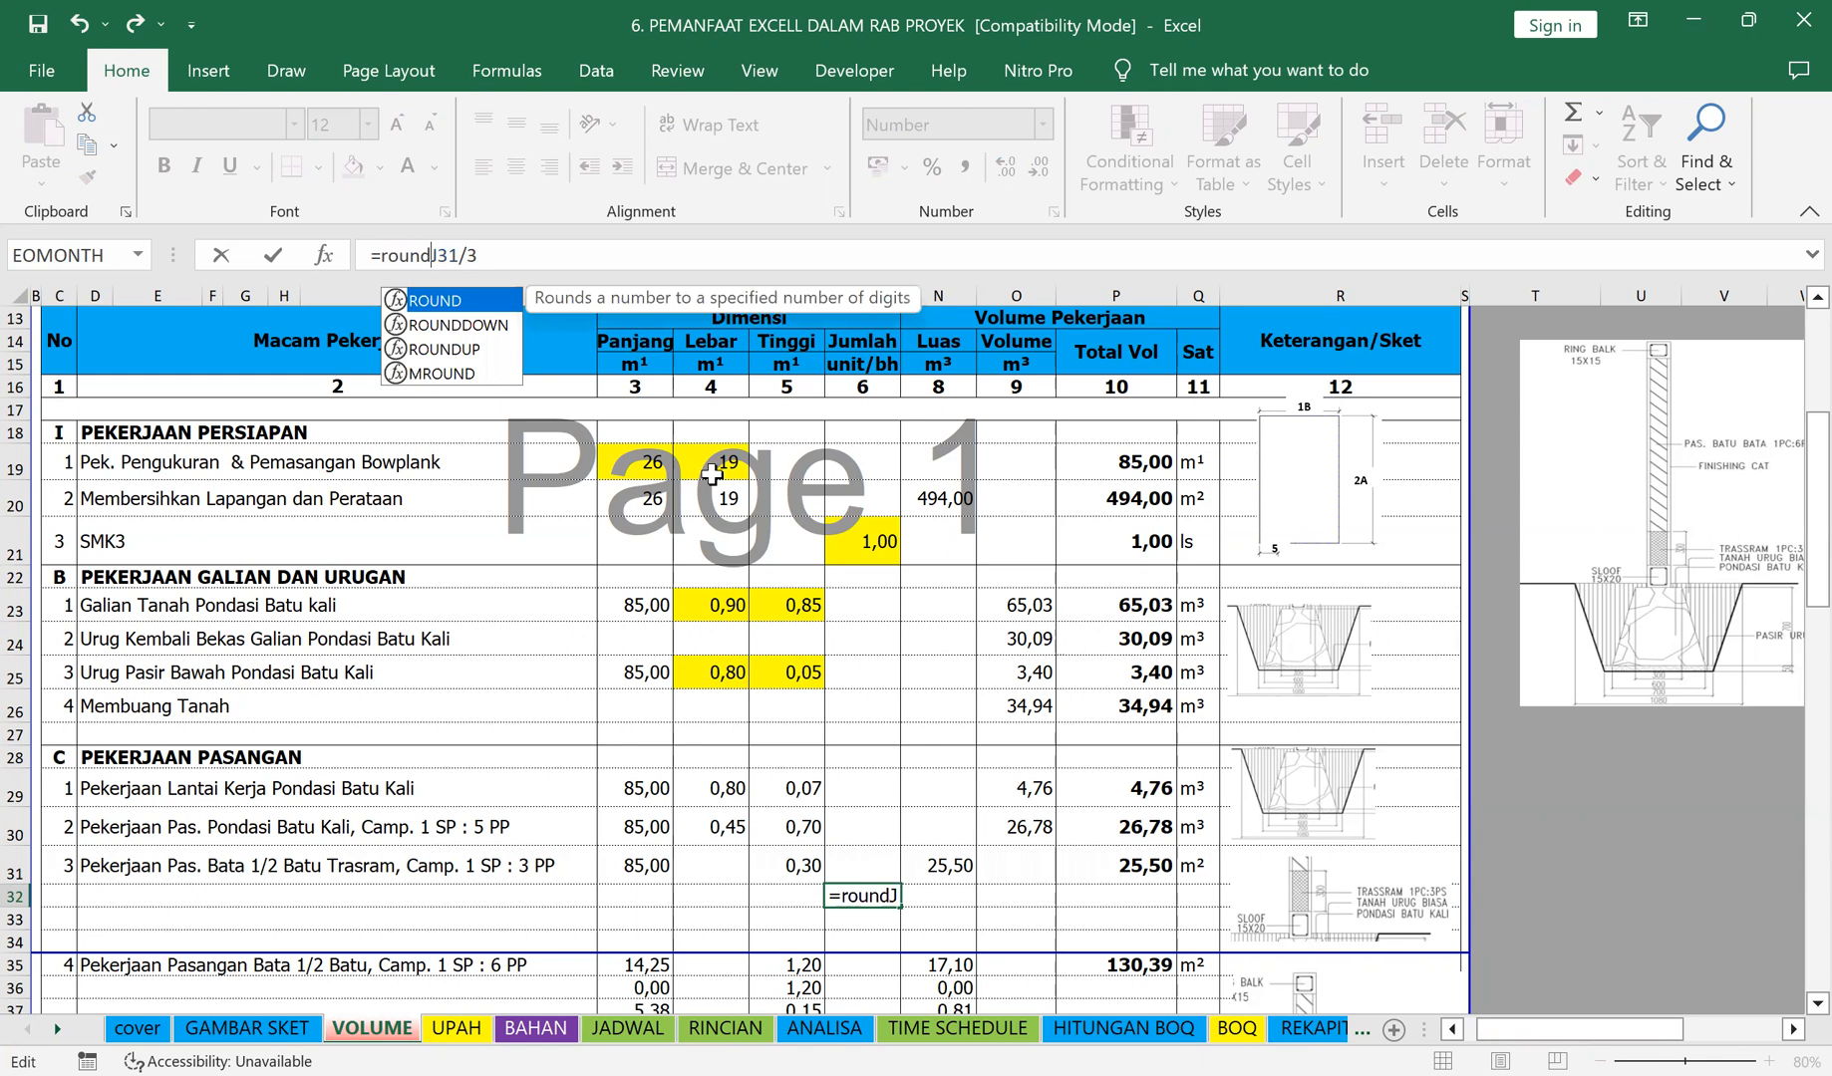
{"action": "type", "text": "(J31/3"}
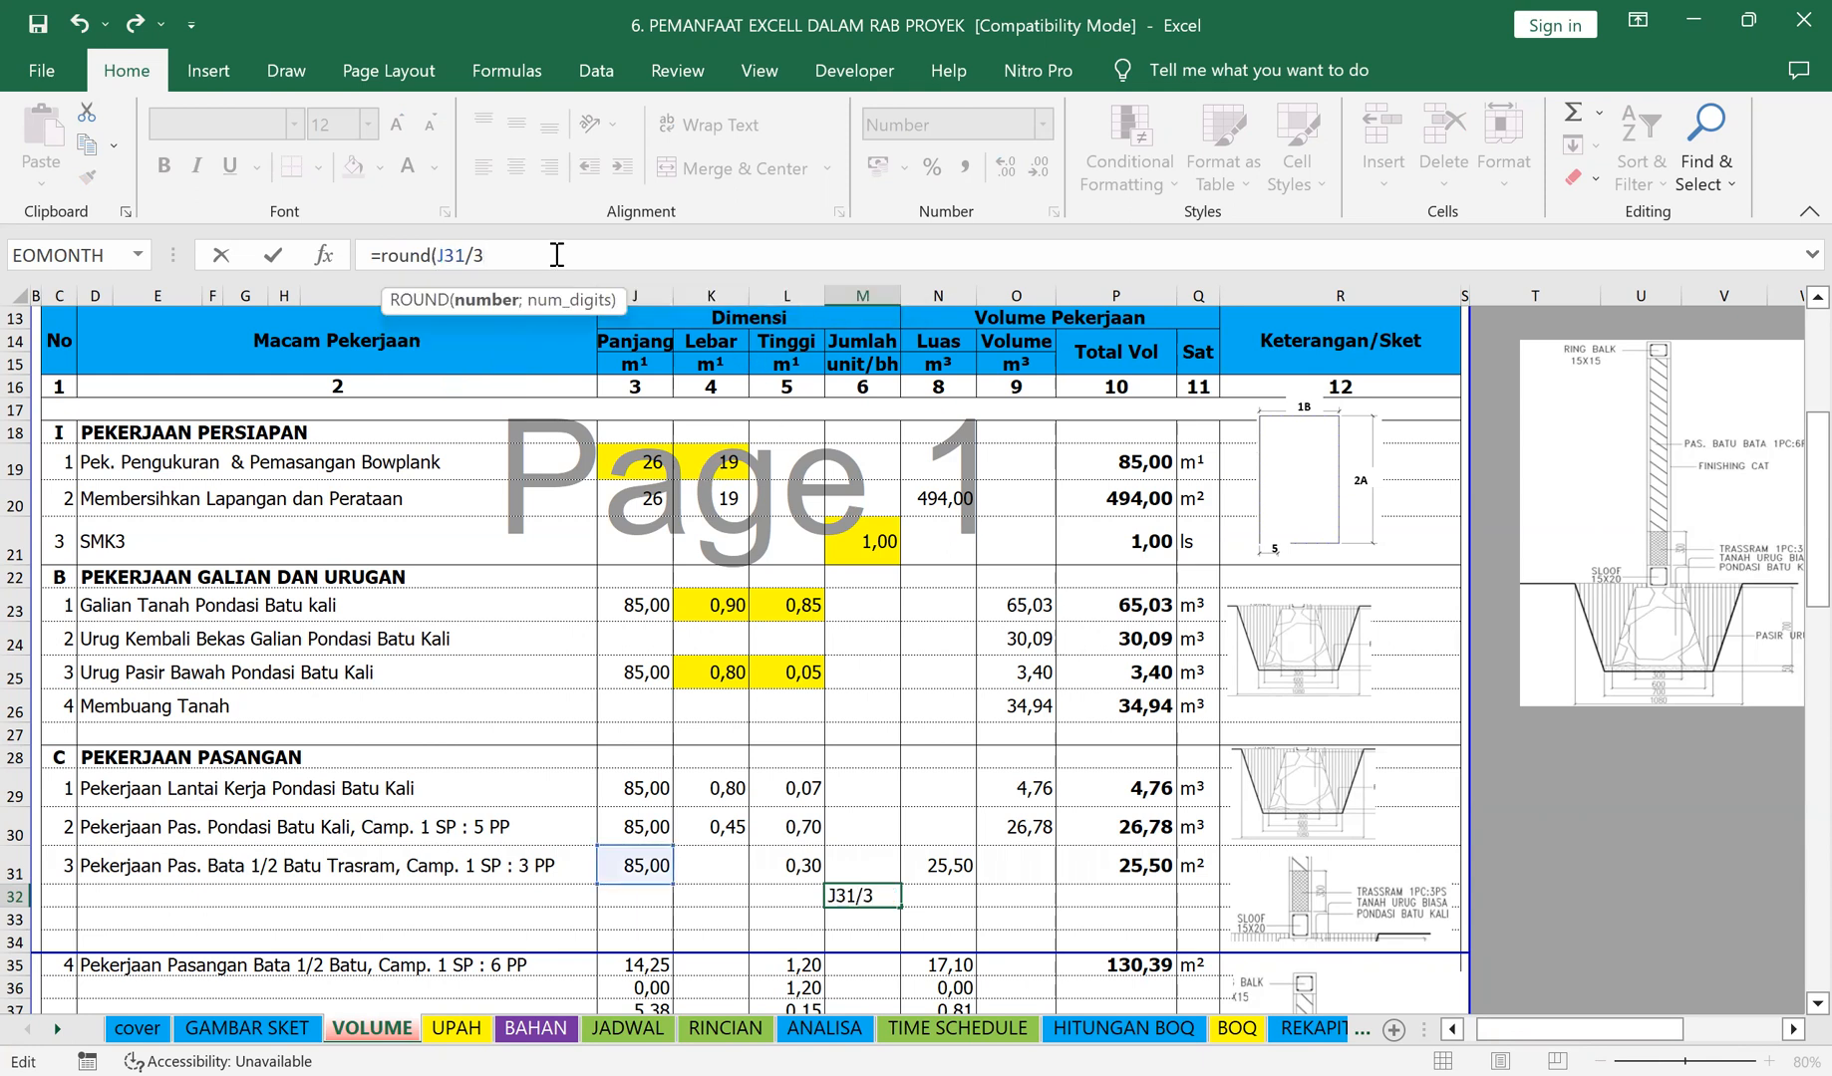
{"action": "type", "text": ";0"}
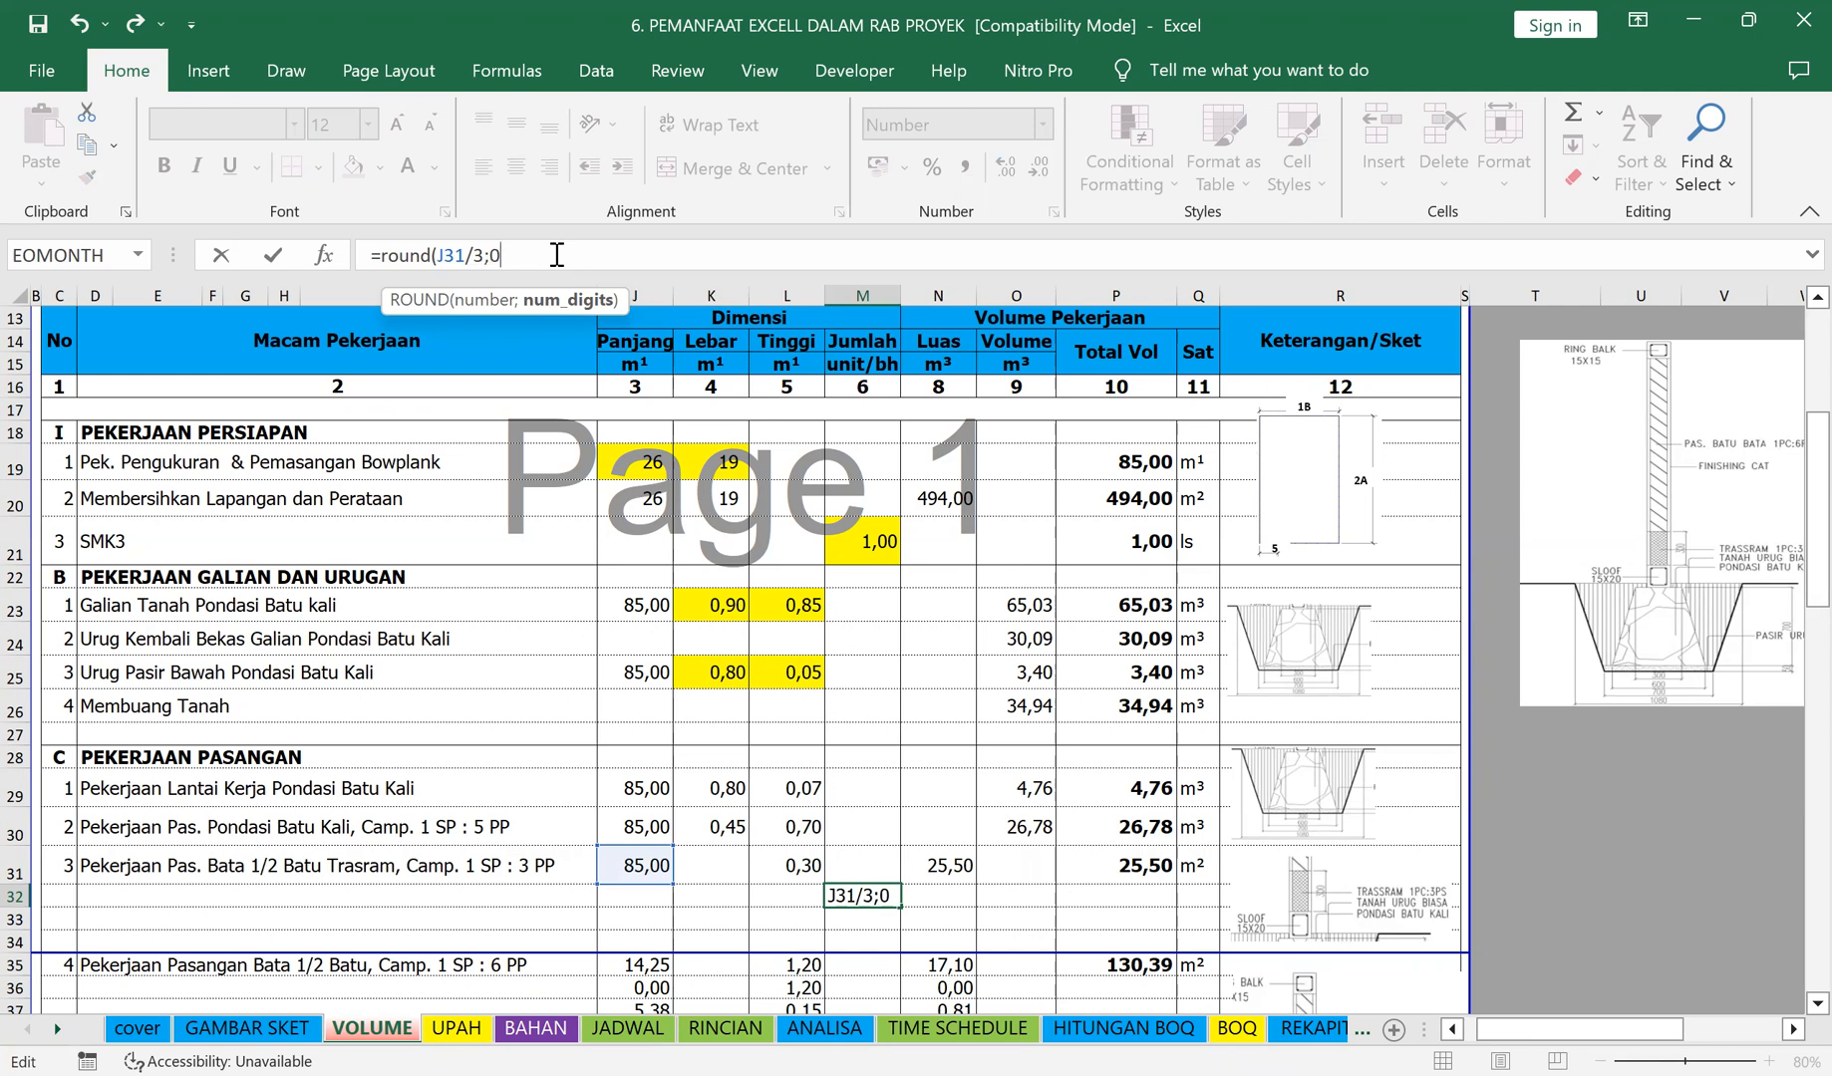
{"action": "key", "text": "Return"}
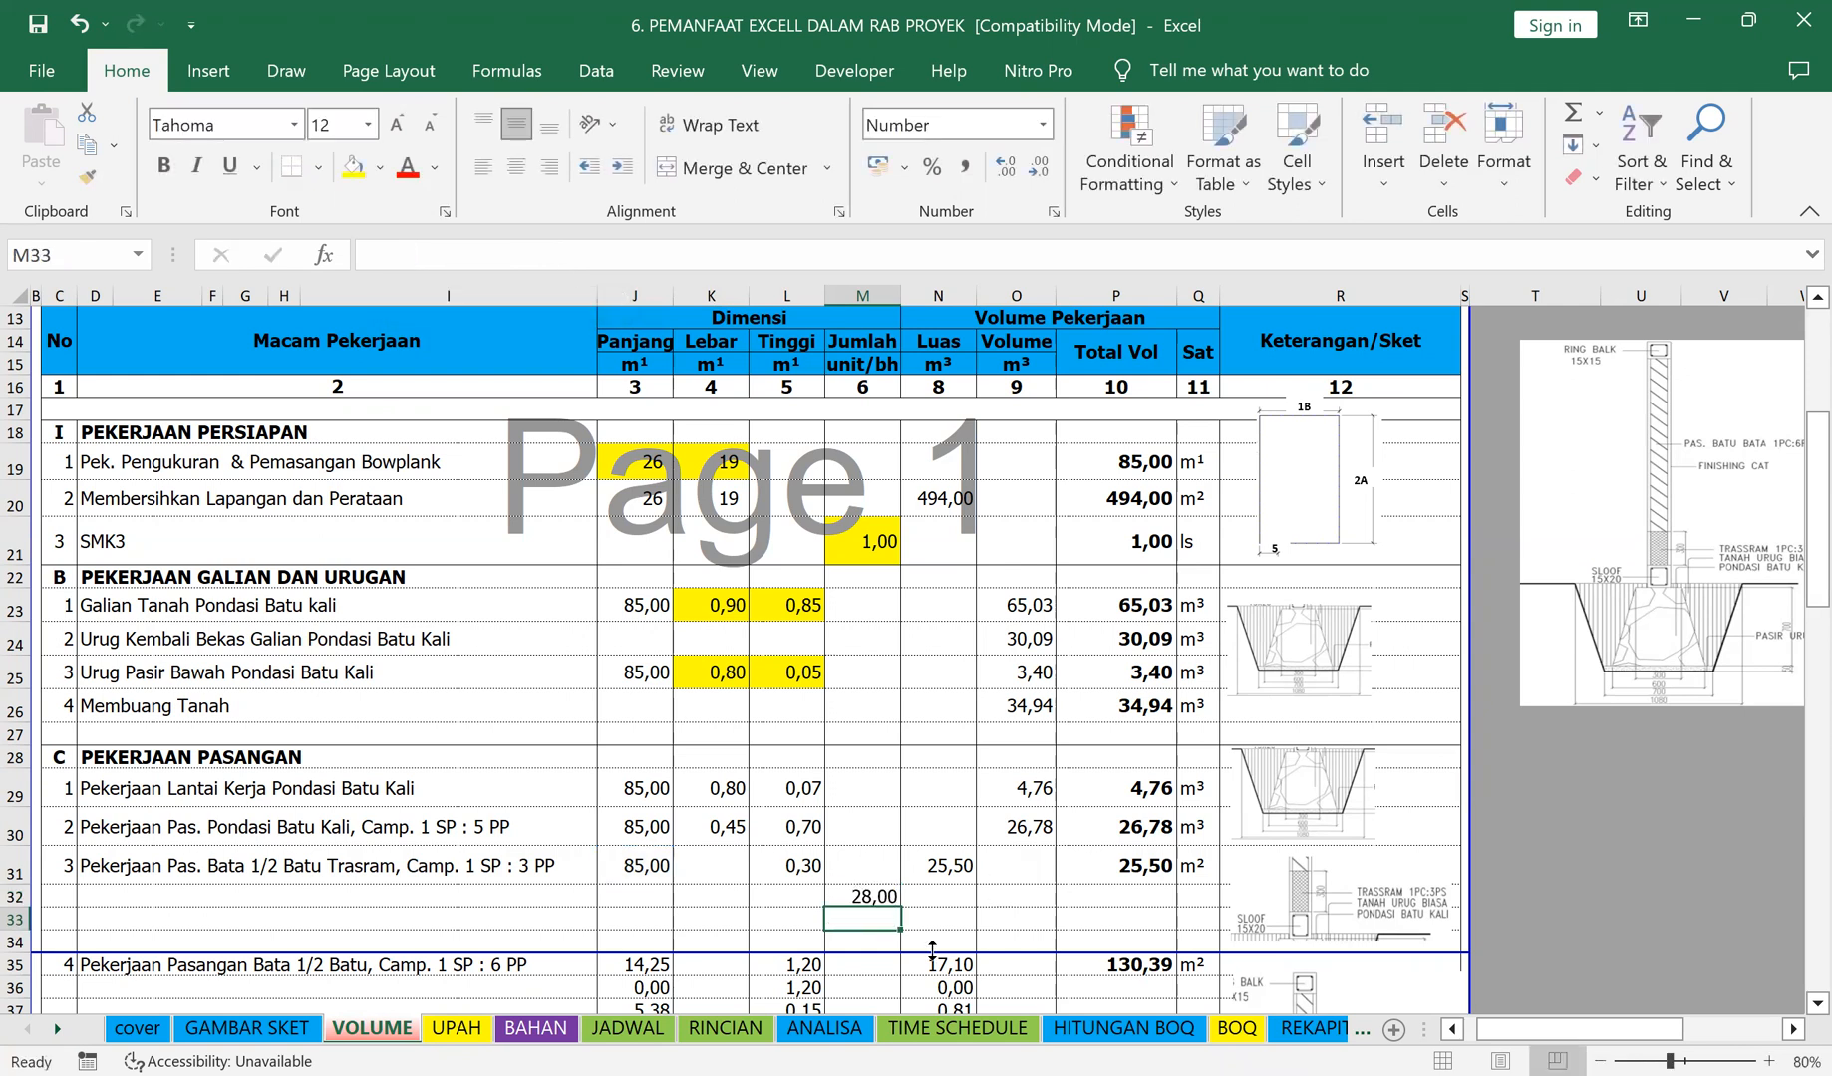
{"action": "left_click", "coordinate": [861, 898]}
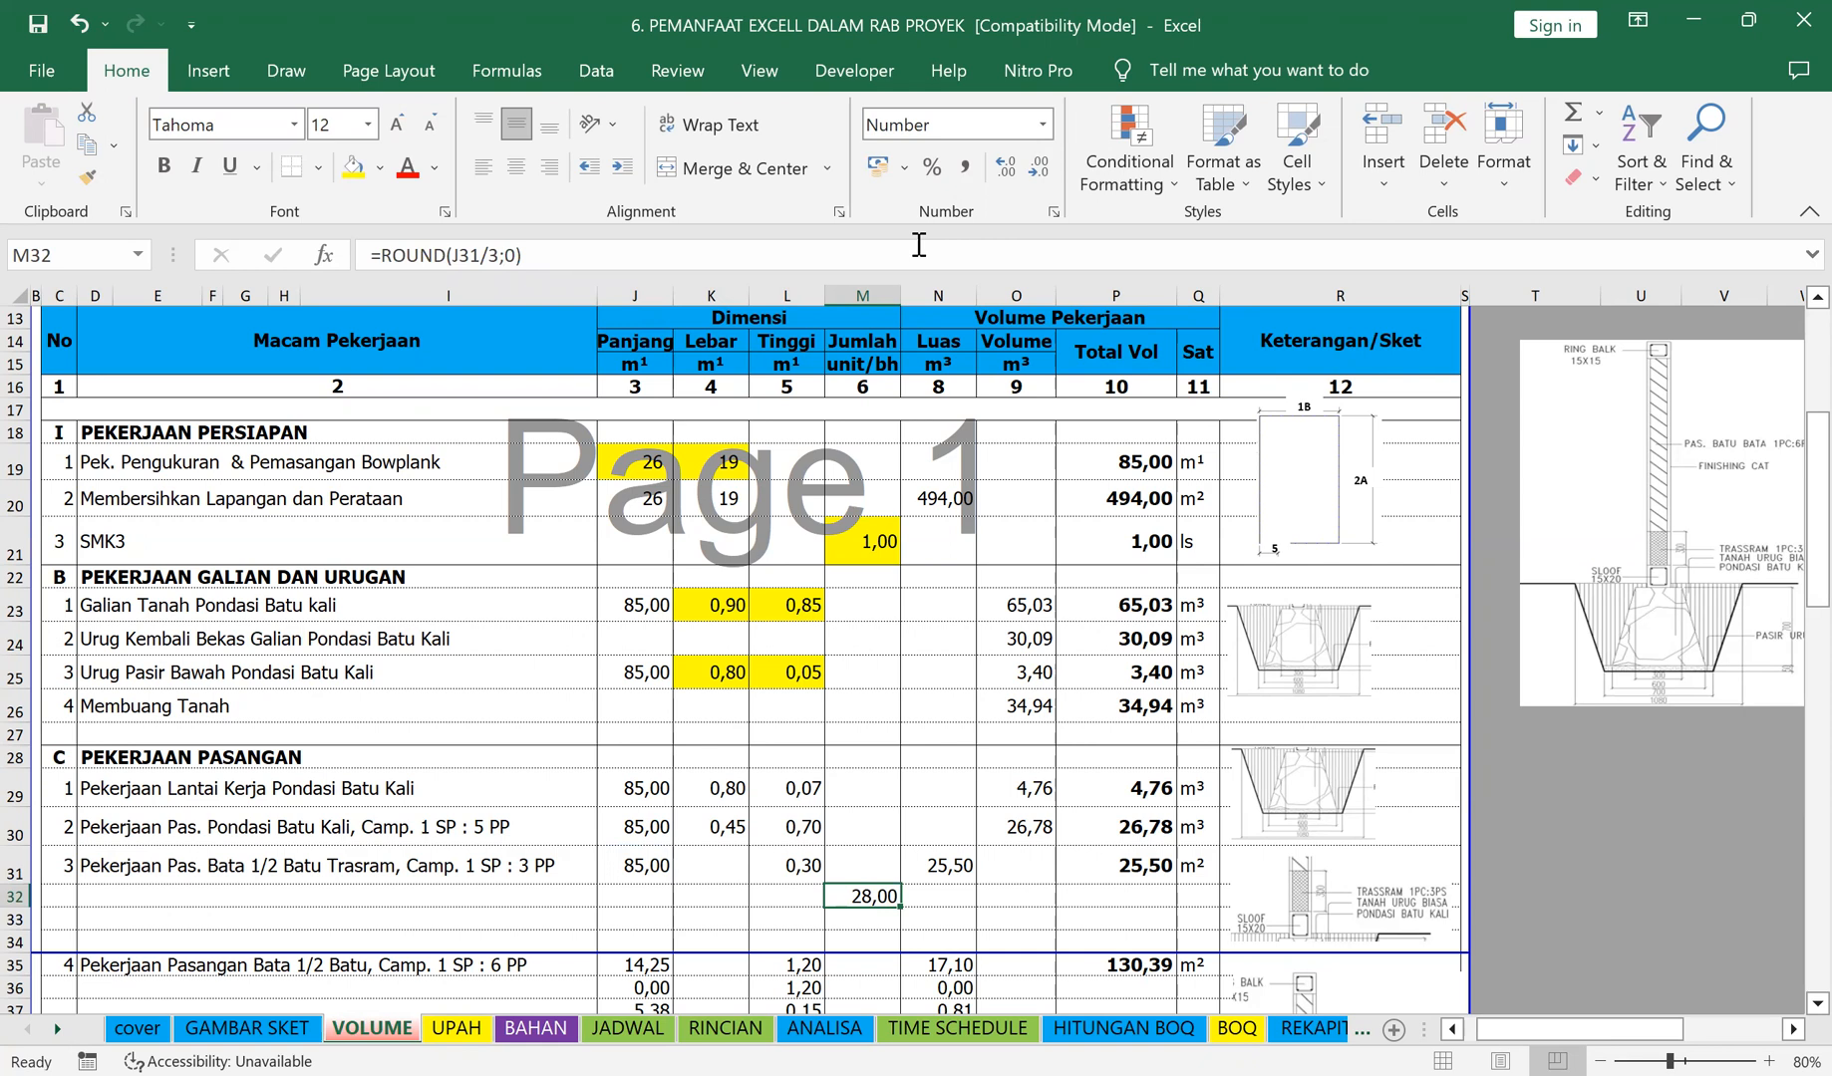
{"action": "left_click", "coordinate": [1040, 170]}
{"action": "left_click", "coordinate": [1040, 171]}
{"action": "left_click", "coordinate": [1005, 165]}
{"action": "left_click", "coordinate": [1005, 166]}
{"action": "left_click", "coordinate": [637, 897]}
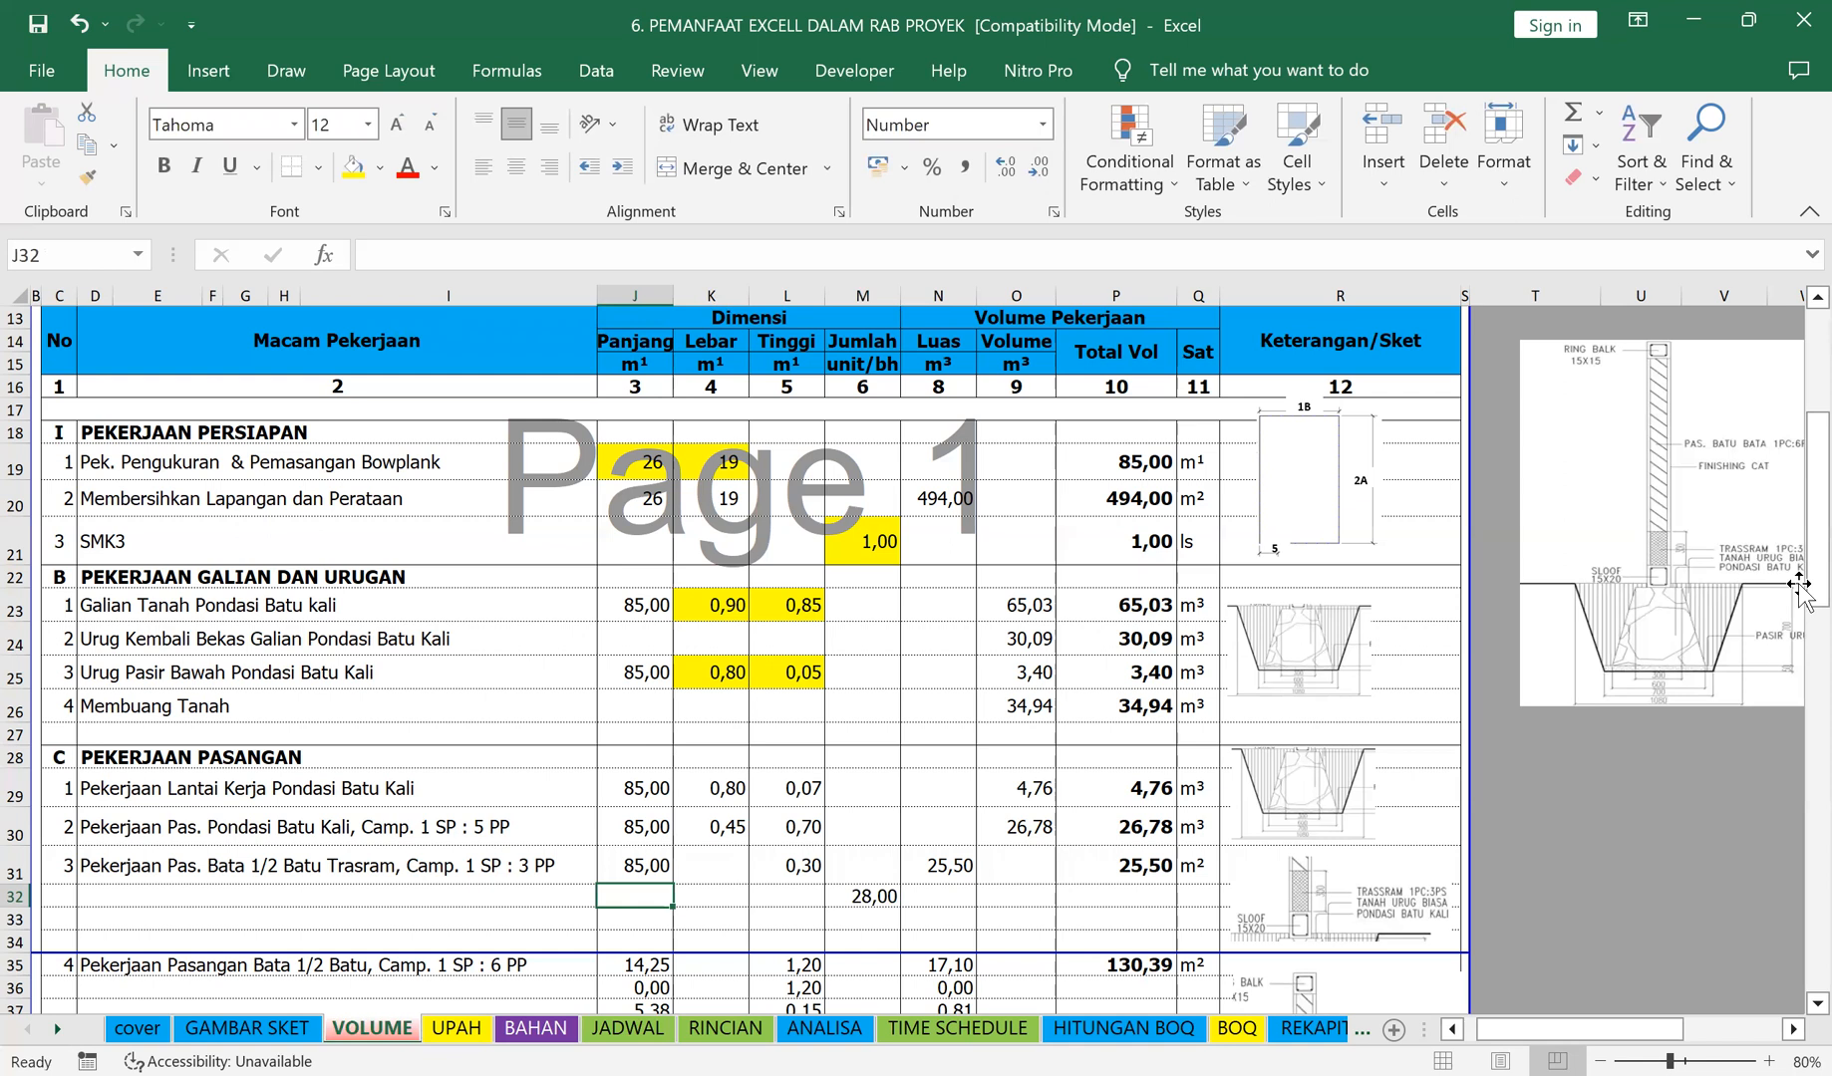
{"action": "type", "text": "0"}
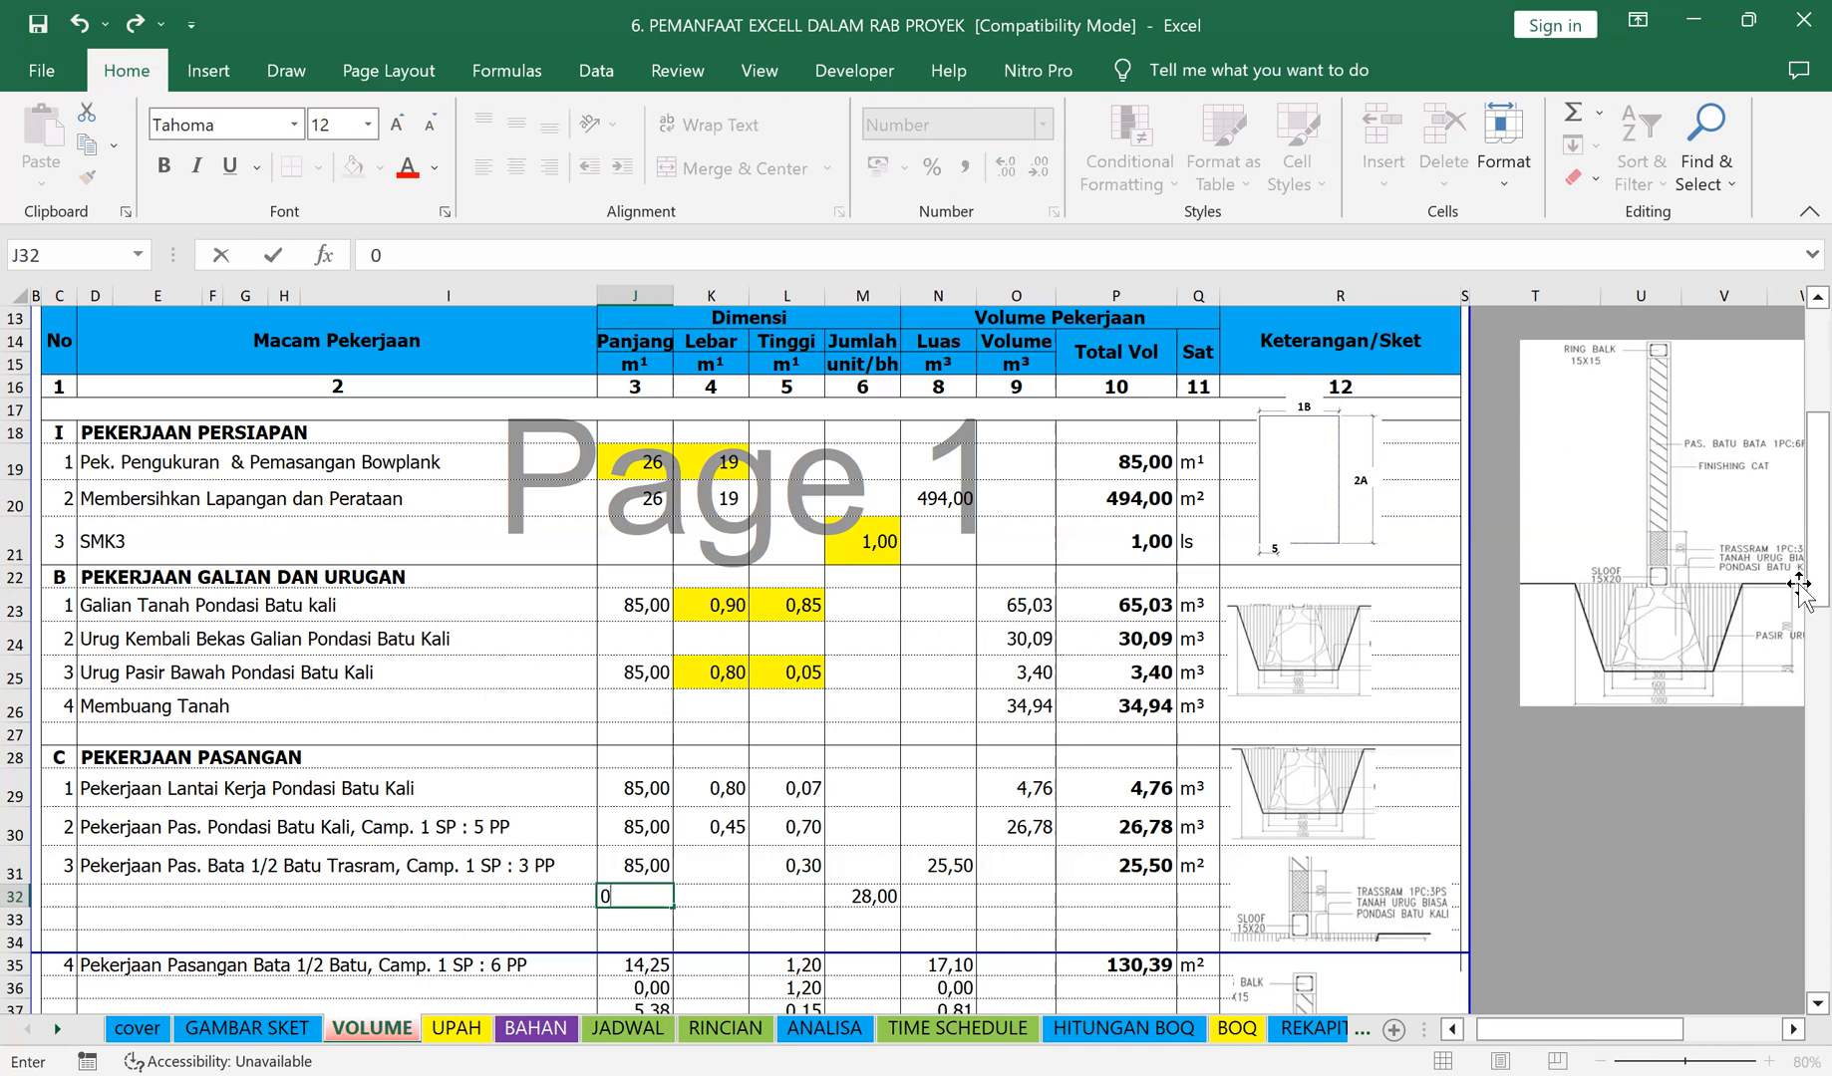
{"action": "key", "text": "BackSpace"}
Step: Enter the column deduction dimensions for the trasram brickwork, with 0,15 as width in K32 and 0,30 as height in L32
{"action": "left_click", "coordinate": [711, 897]}
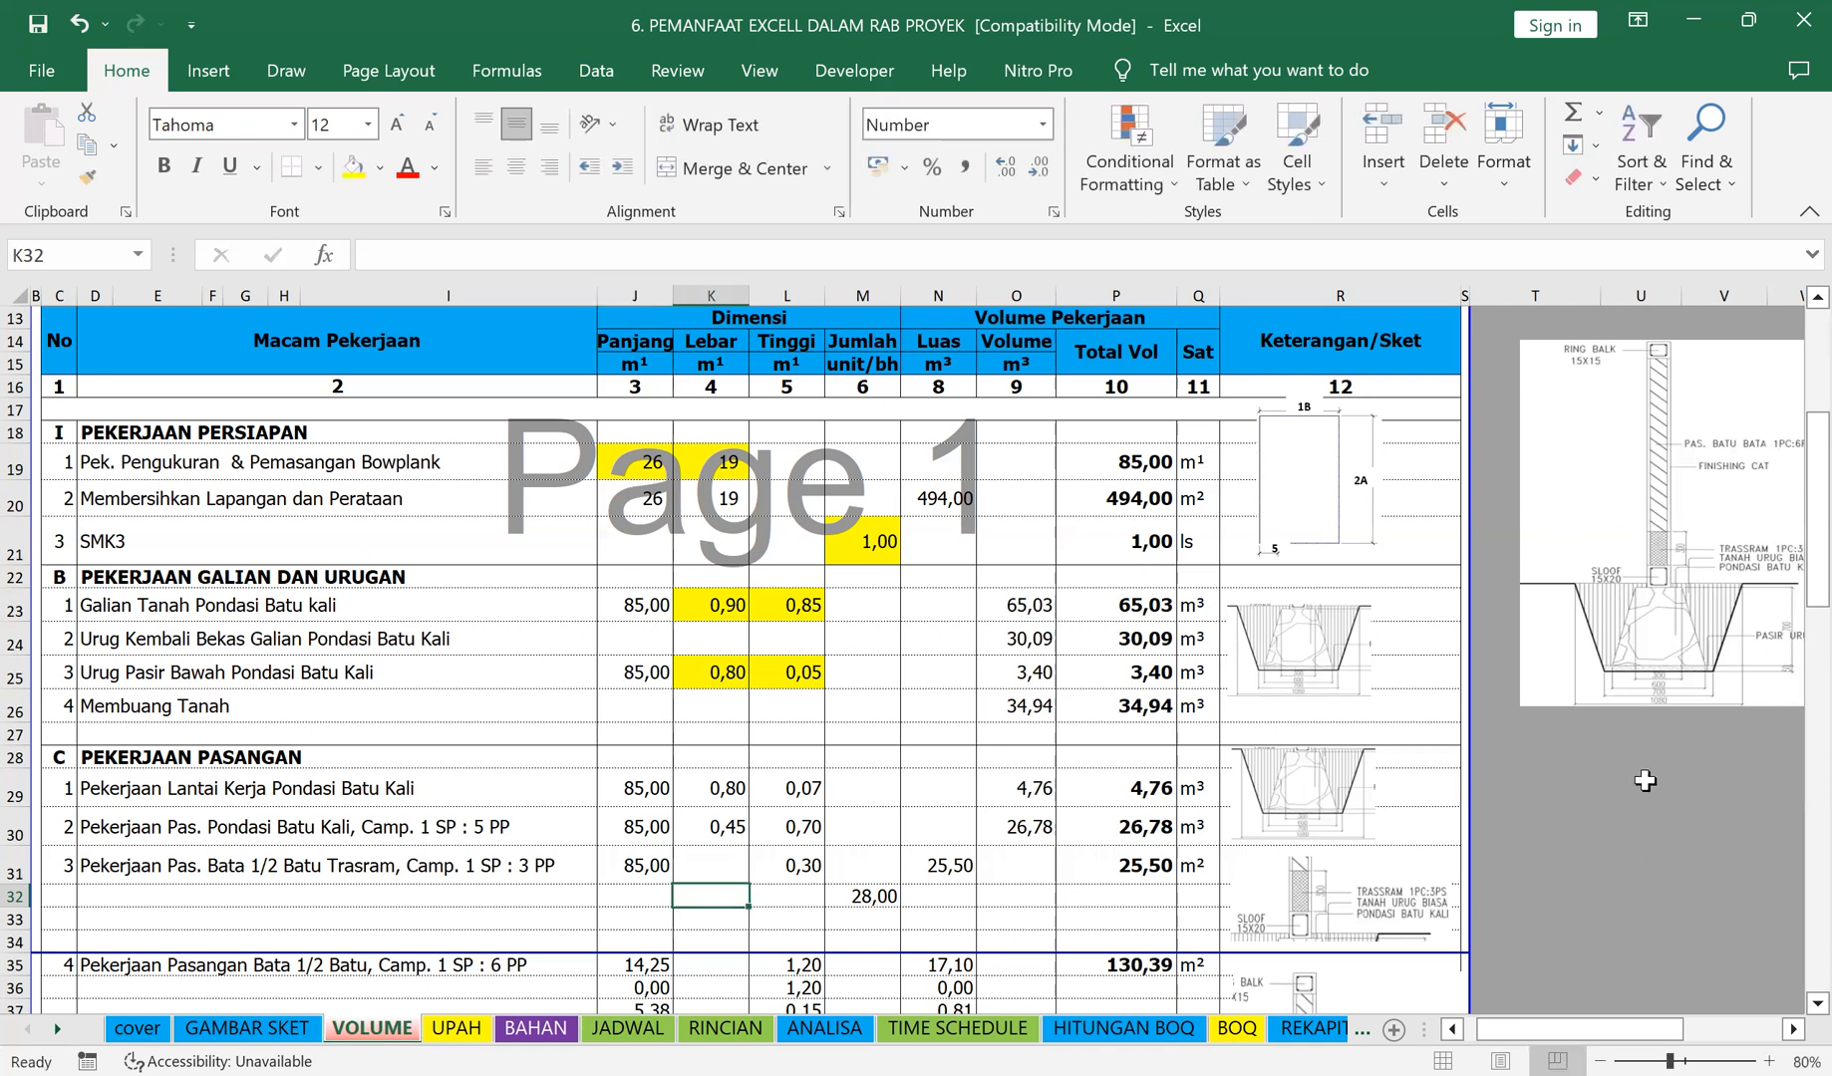
{"action": "type", "text": "0,1"}
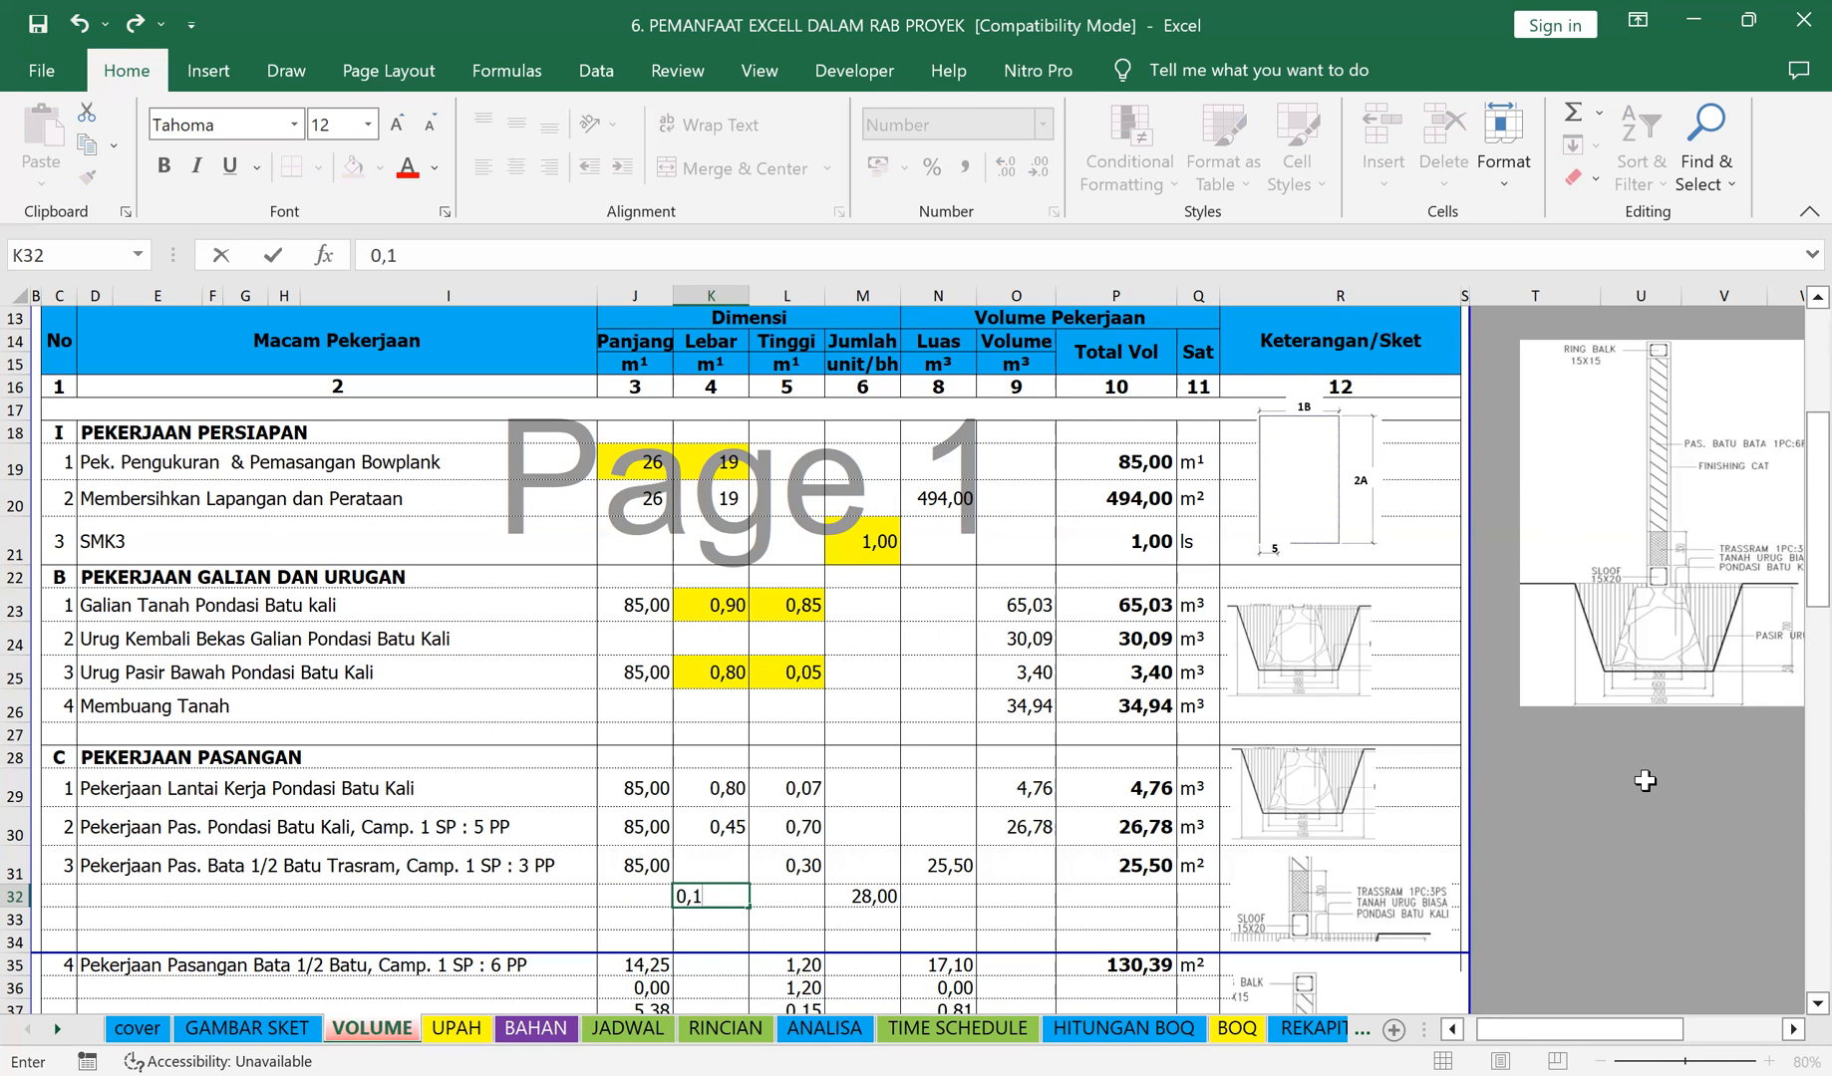
{"action": "type", "text": "5"}
{"action": "key", "text": "Return"}
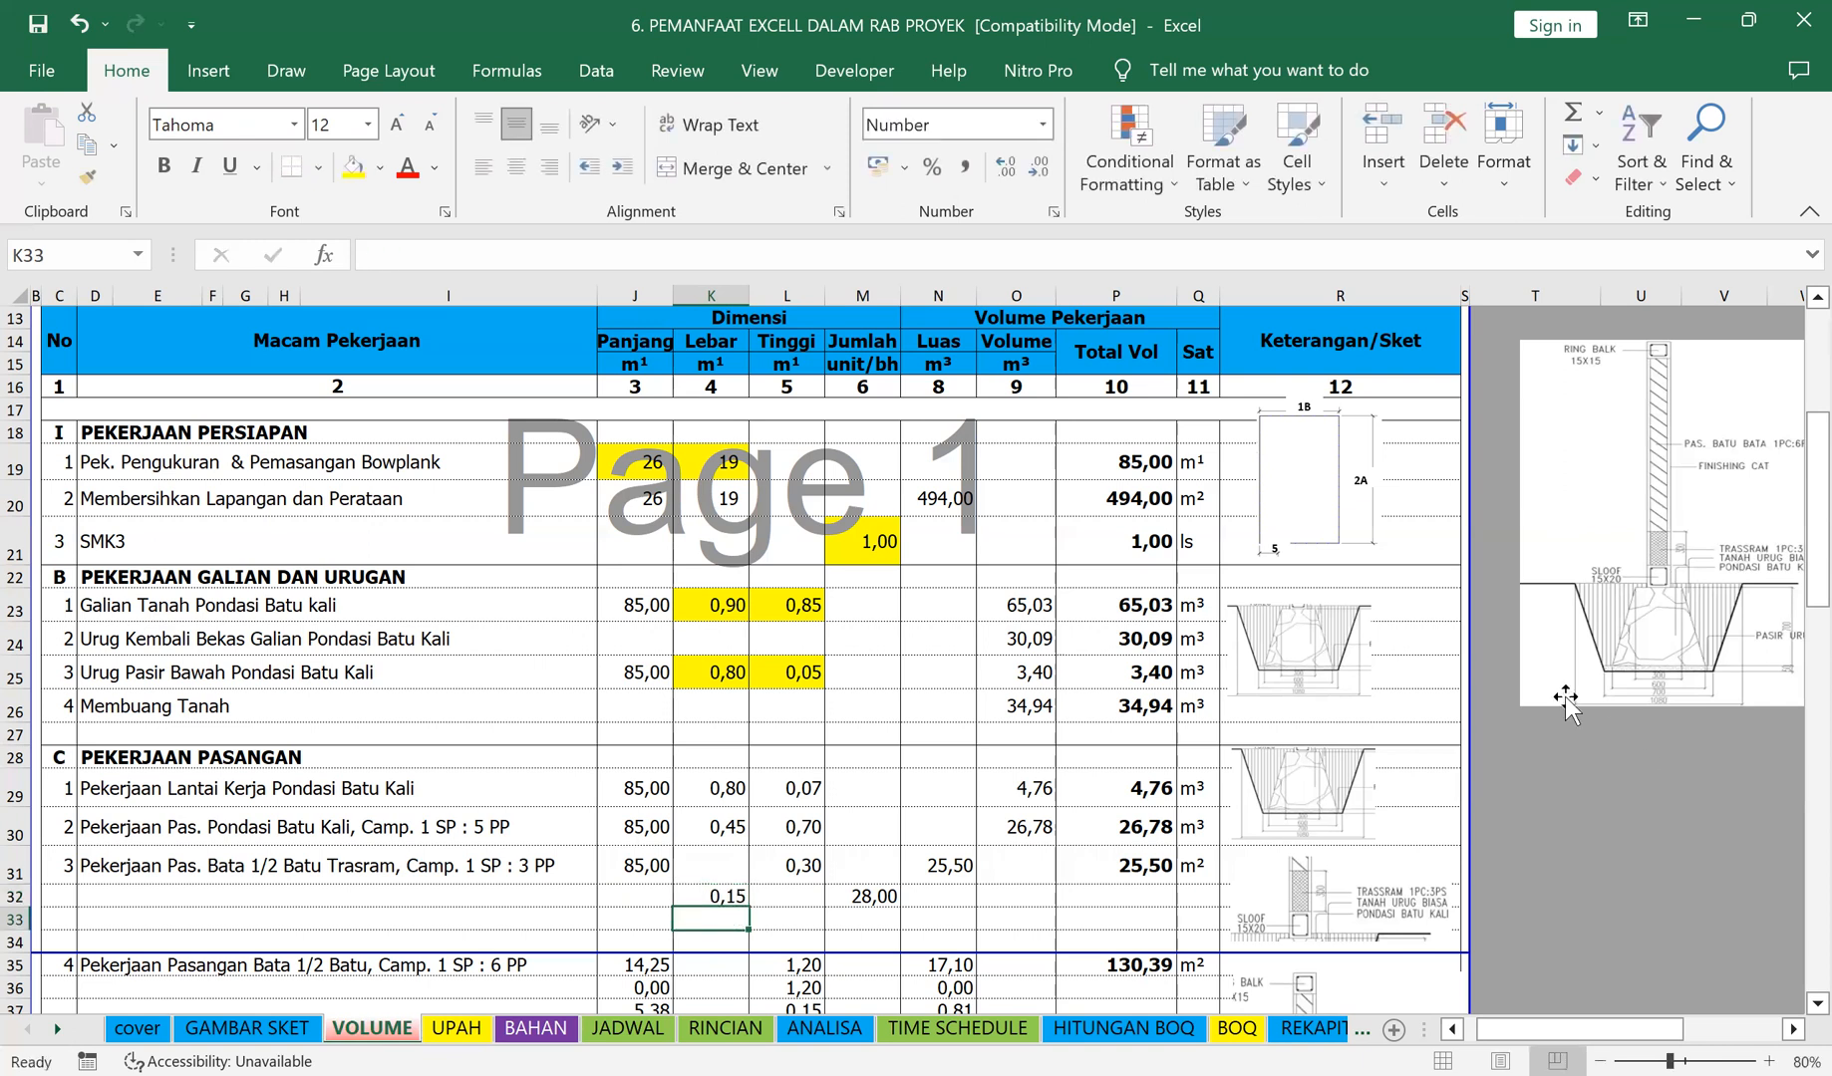
{"action": "left_click", "coordinate": [793, 898]}
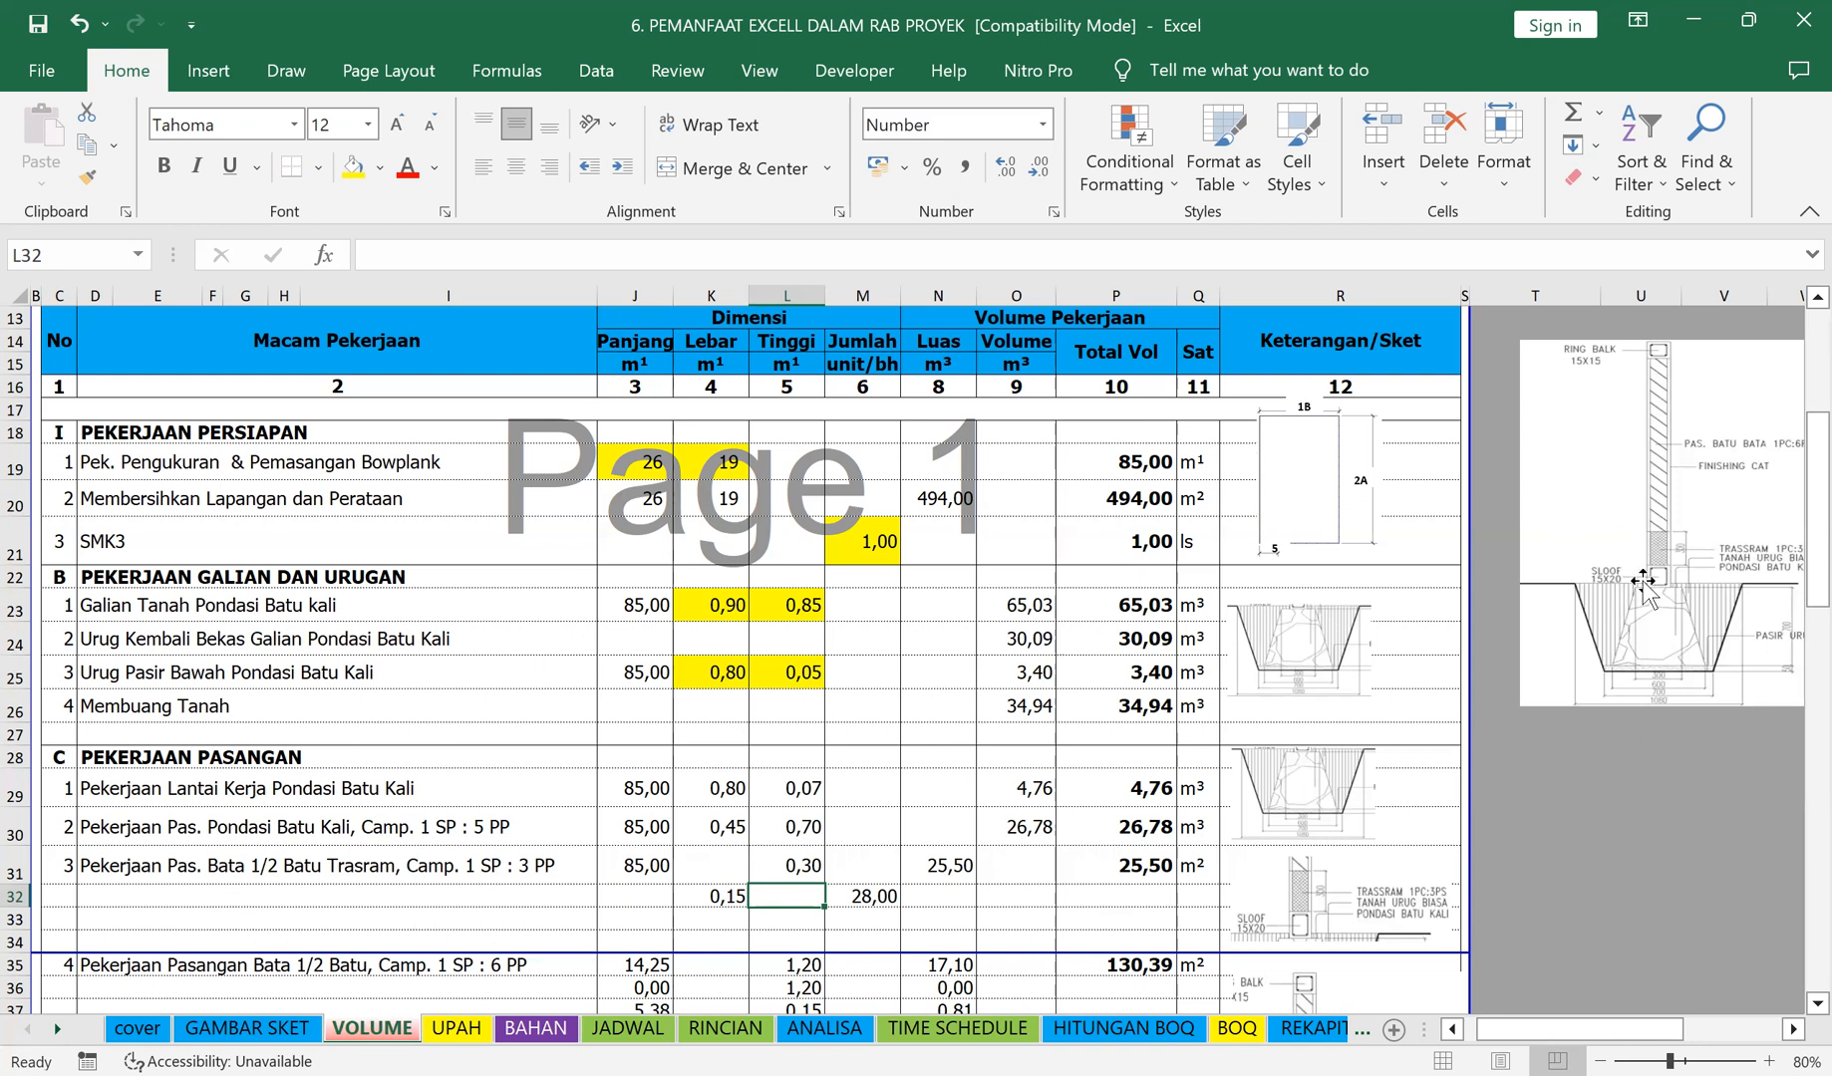
{"action": "type", "text": "0,30"}
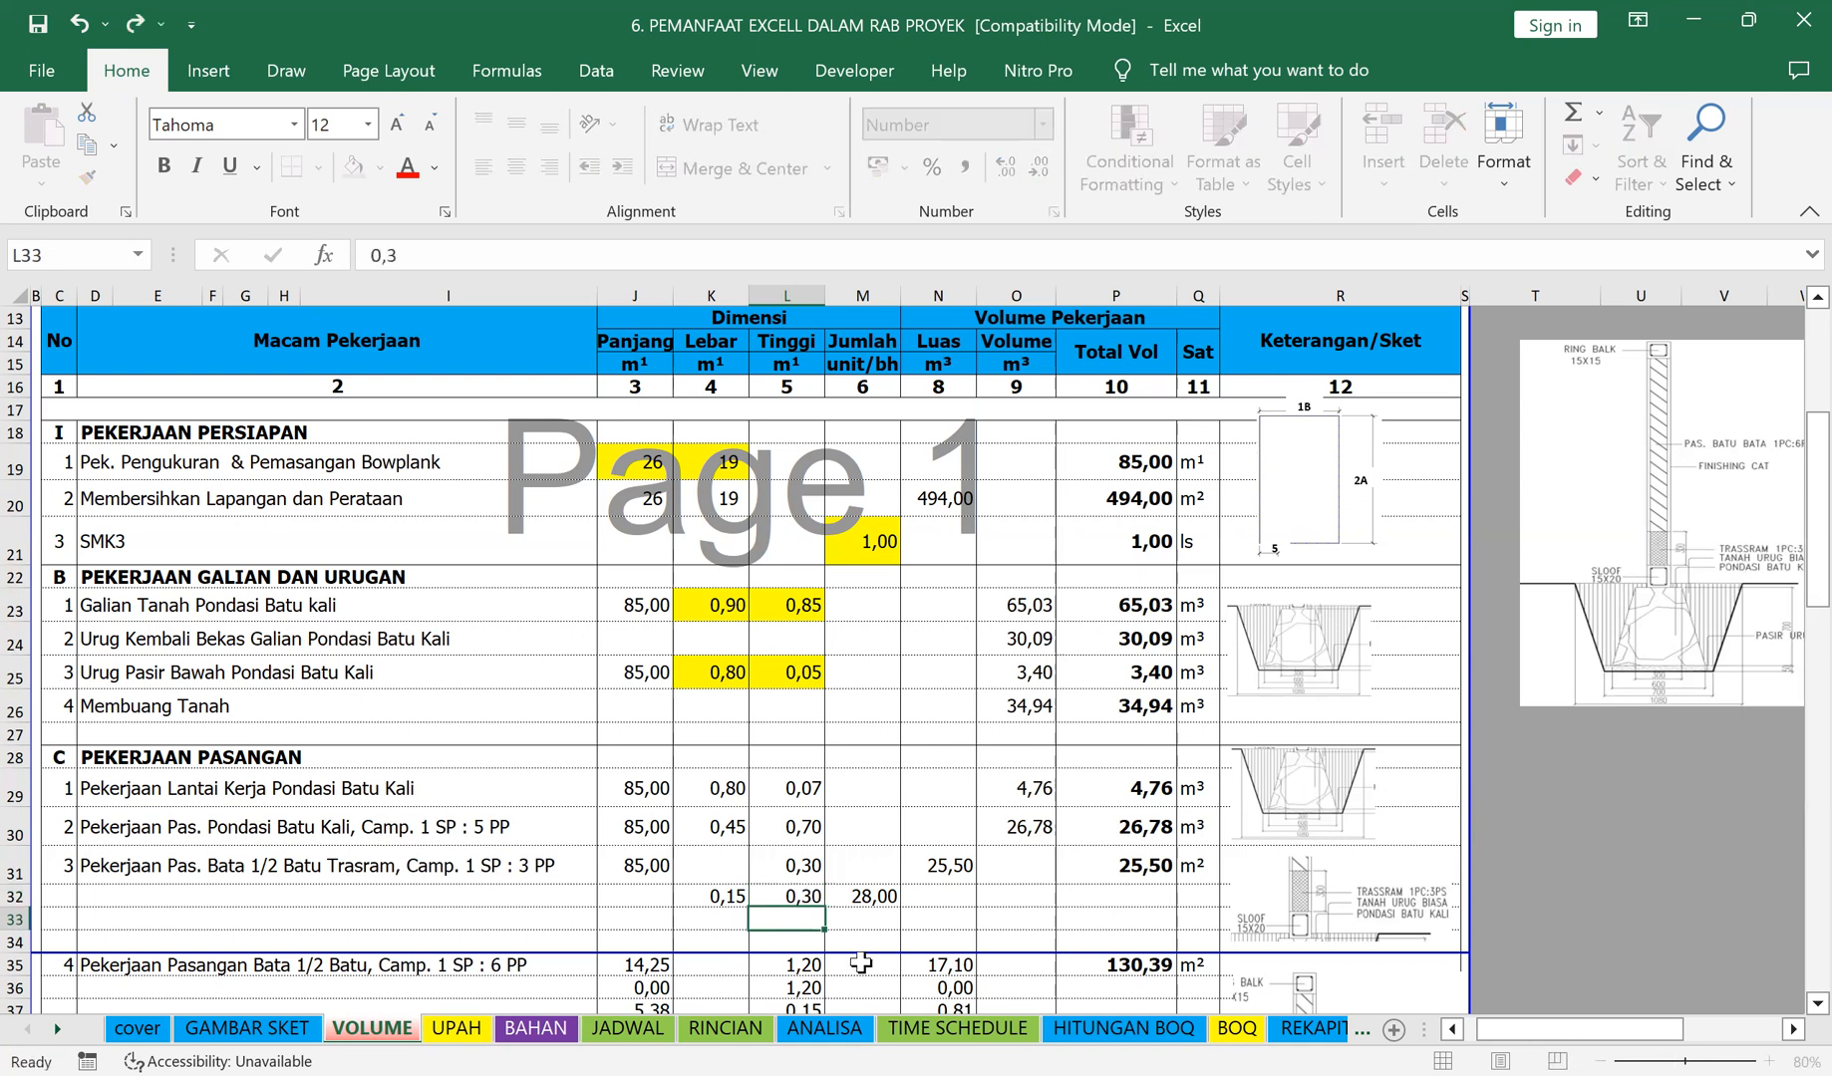
{"action": "key", "text": "Escape"}
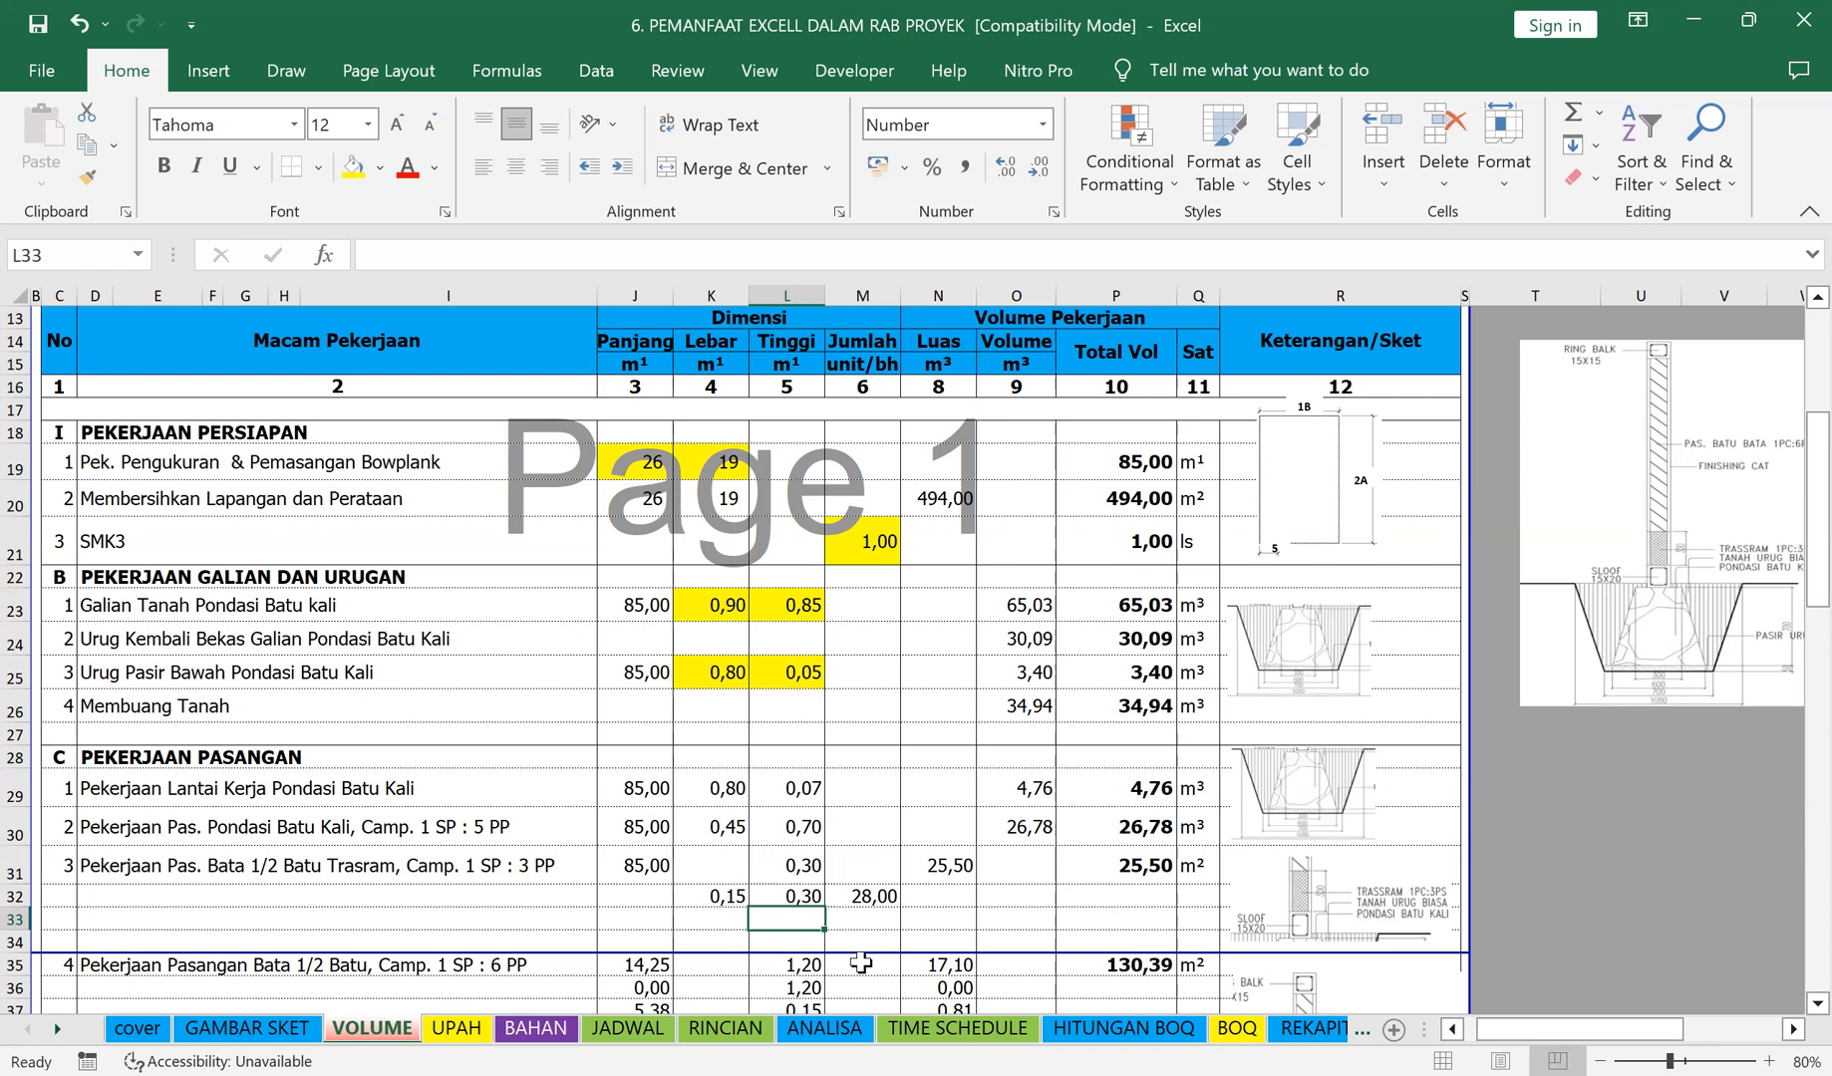
Step: Calculate the column area in N32 with the formula =K32*L32*M32, after checking the area formula in N31
{"action": "left_click", "coordinate": [937, 863]}
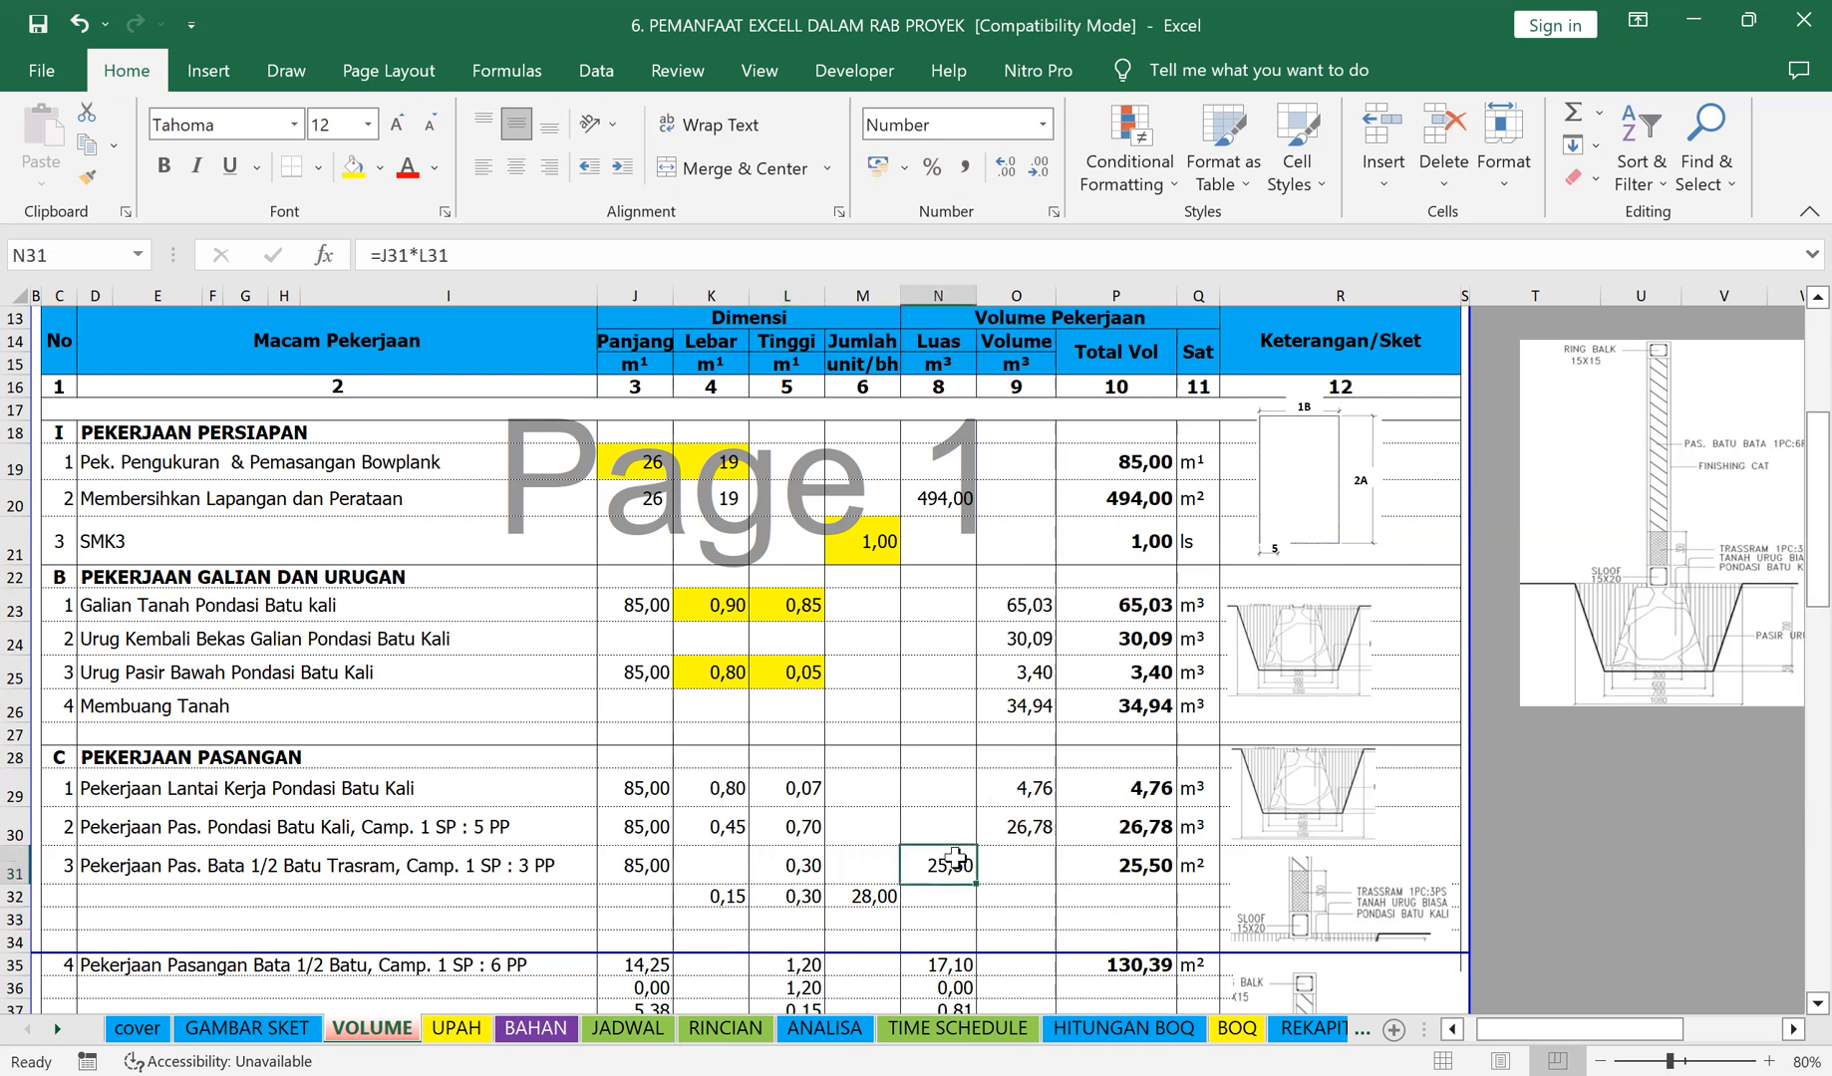
{"action": "left_click", "coordinate": [529, 252]}
{"action": "key", "text": "Return"}
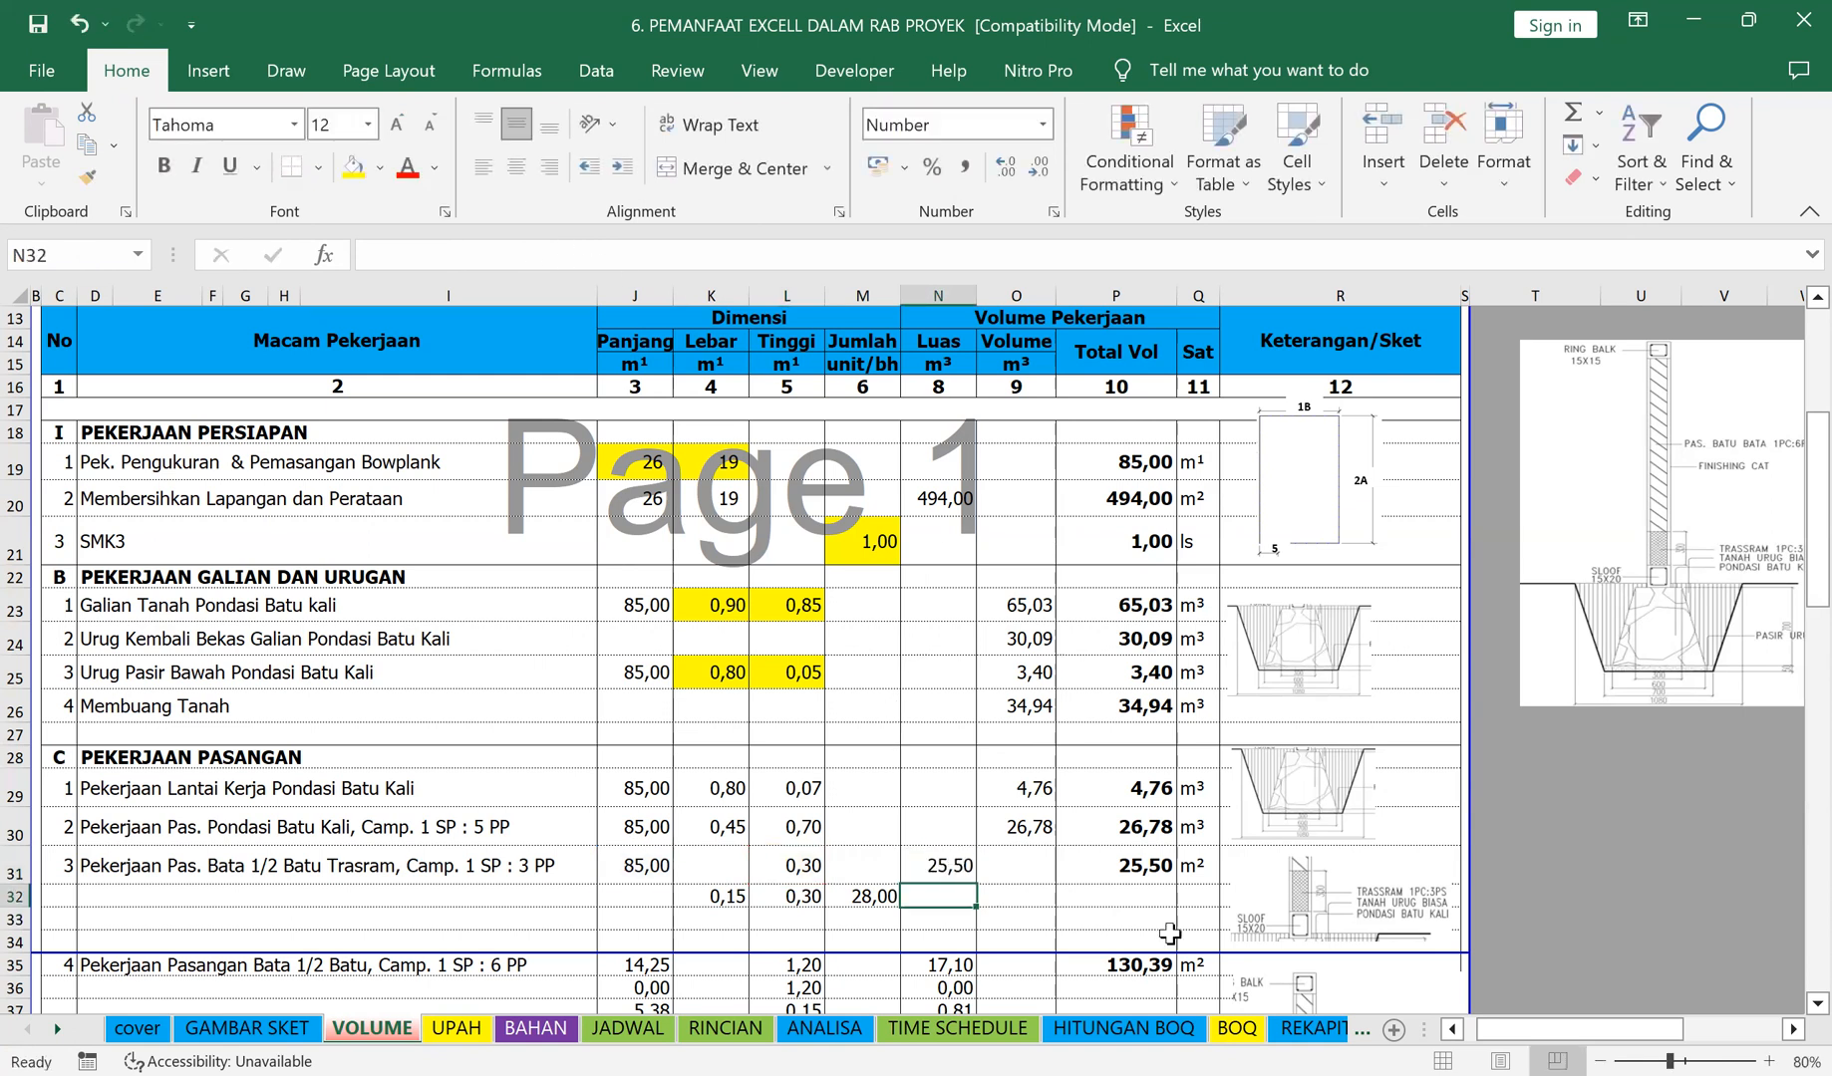
{"action": "type", "text": "="}
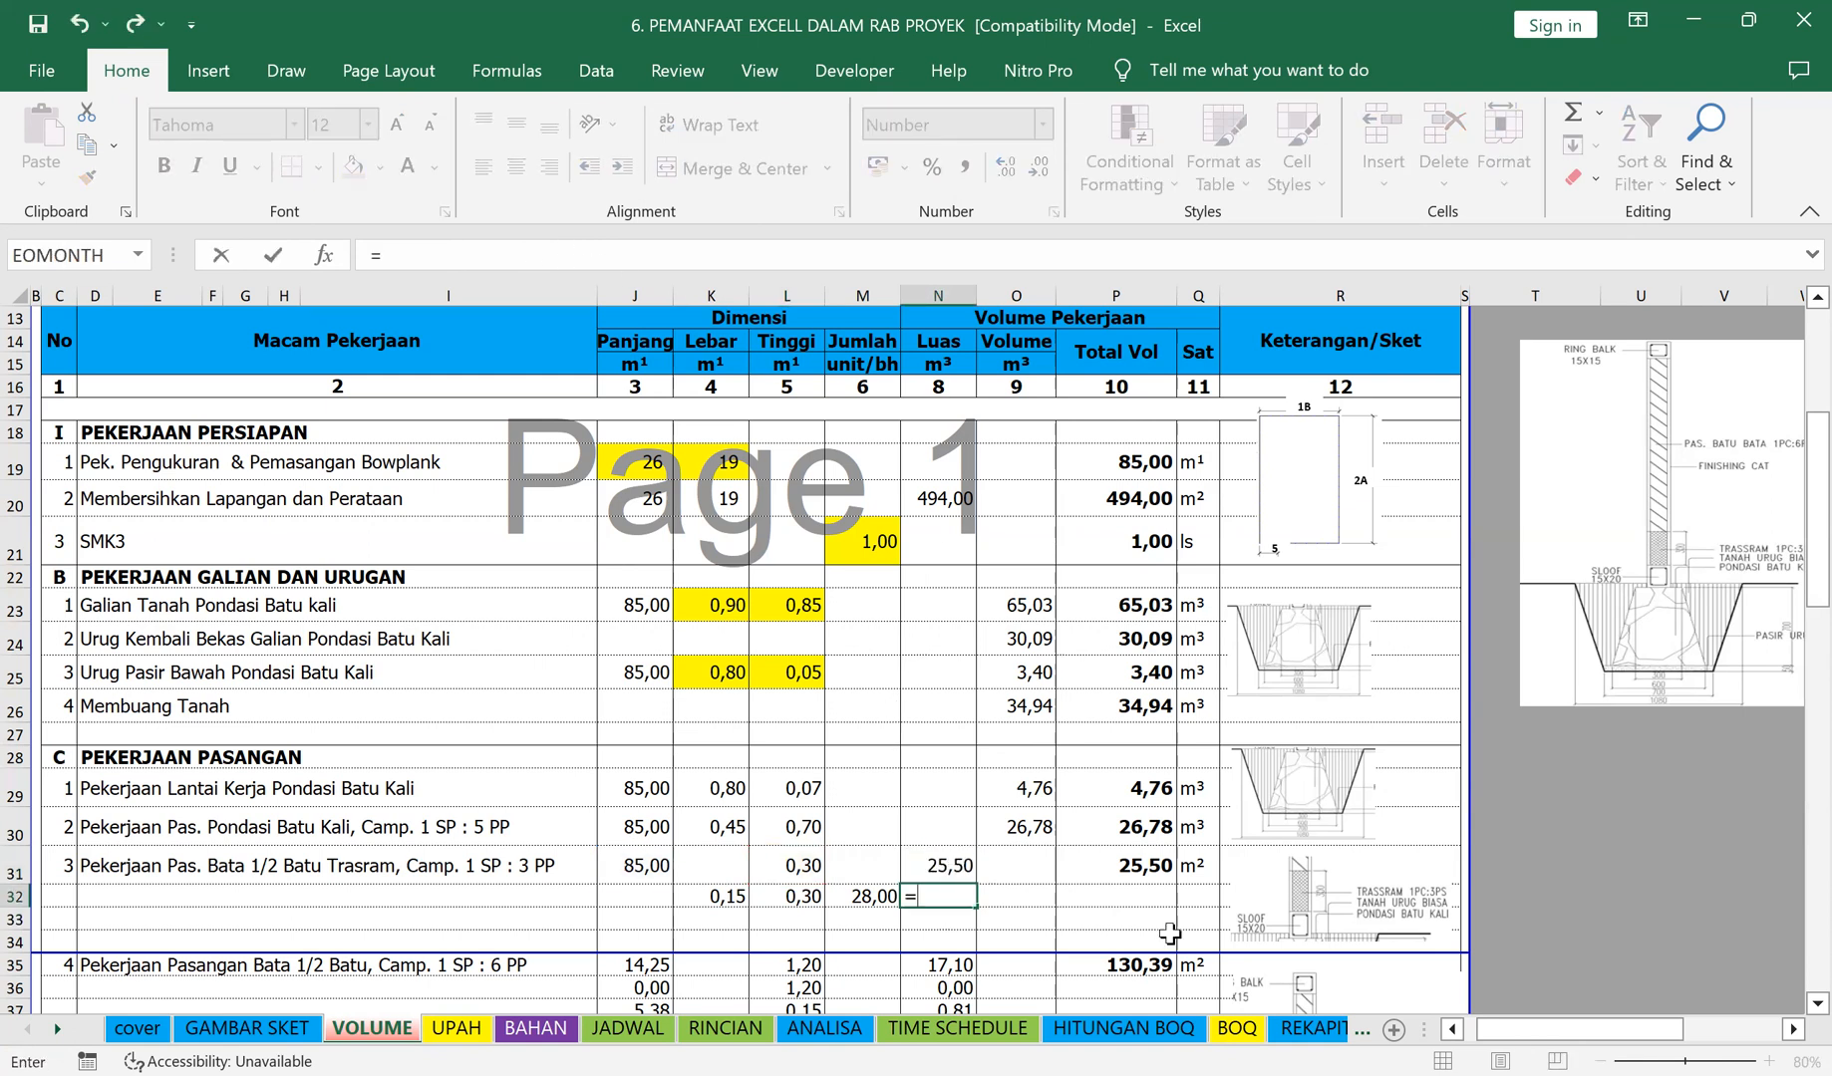
{"action": "left_click", "coordinate": [704, 898]}
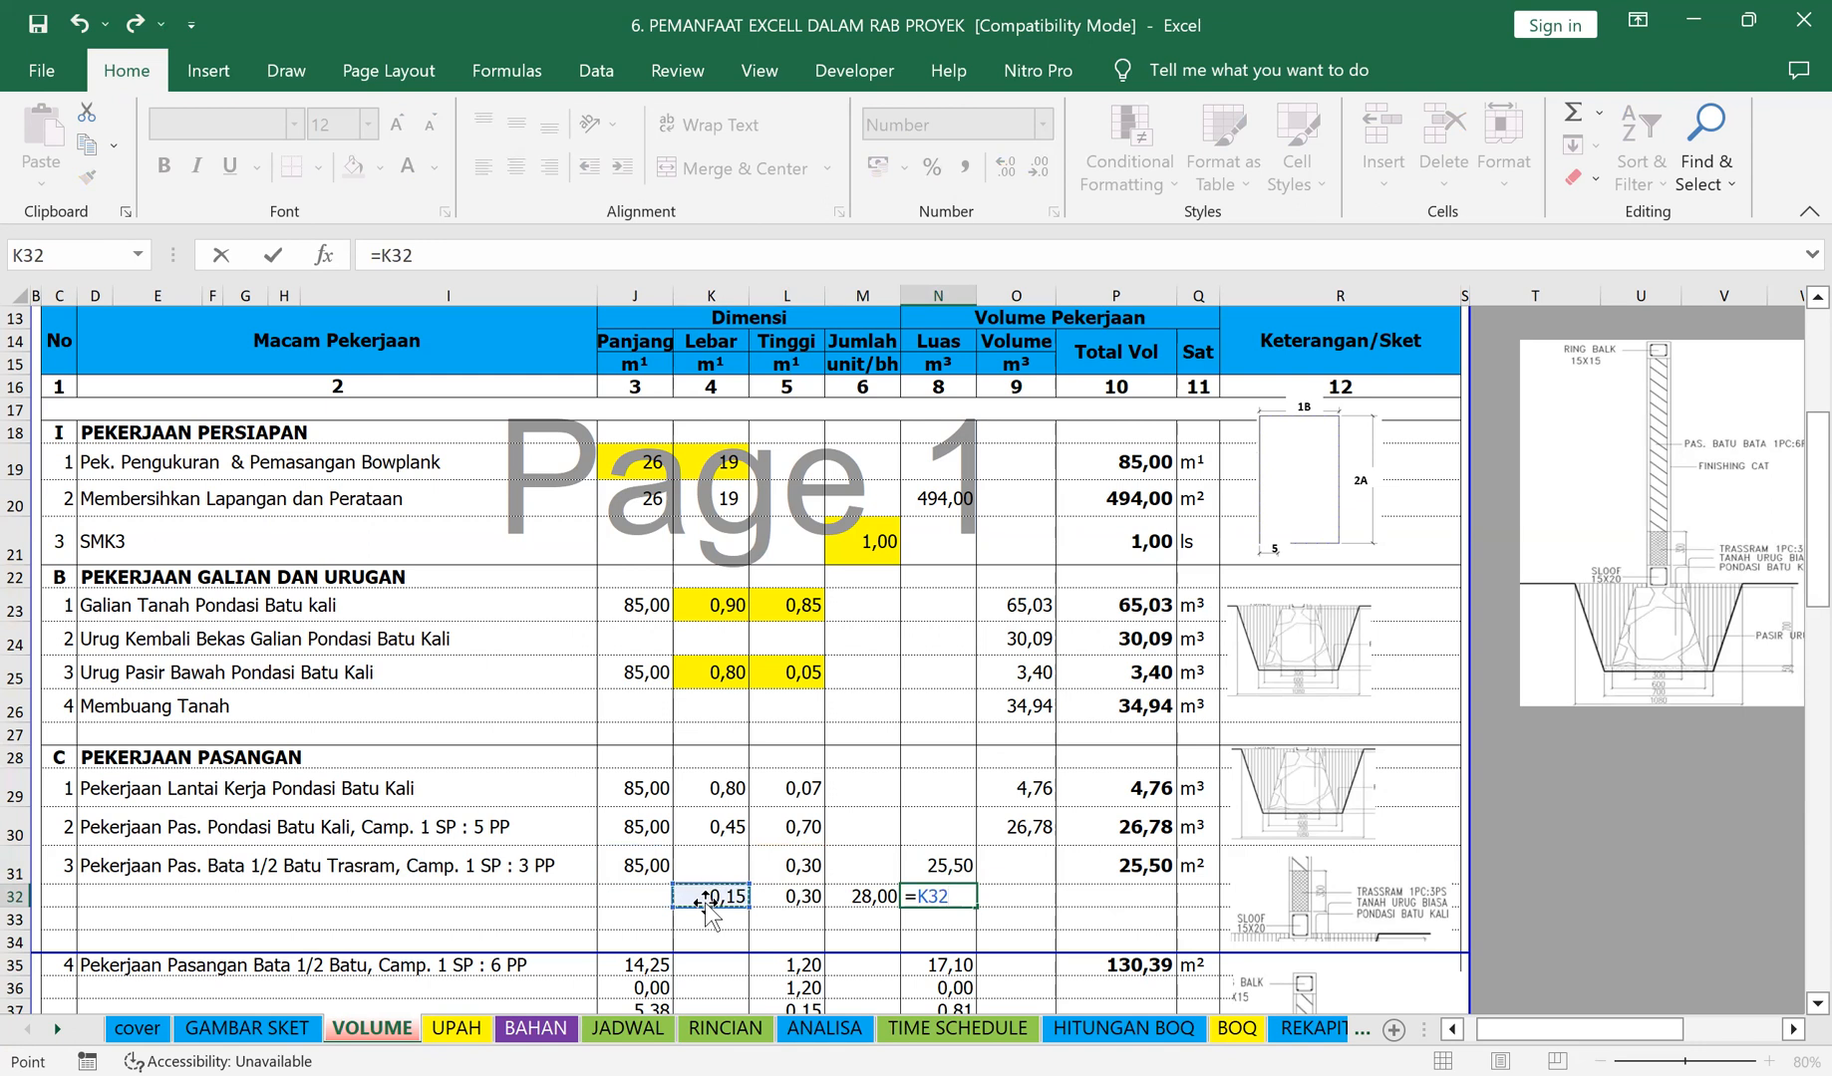
{"action": "type", "text": "*"}
{"action": "left_click", "coordinate": [784, 899]}
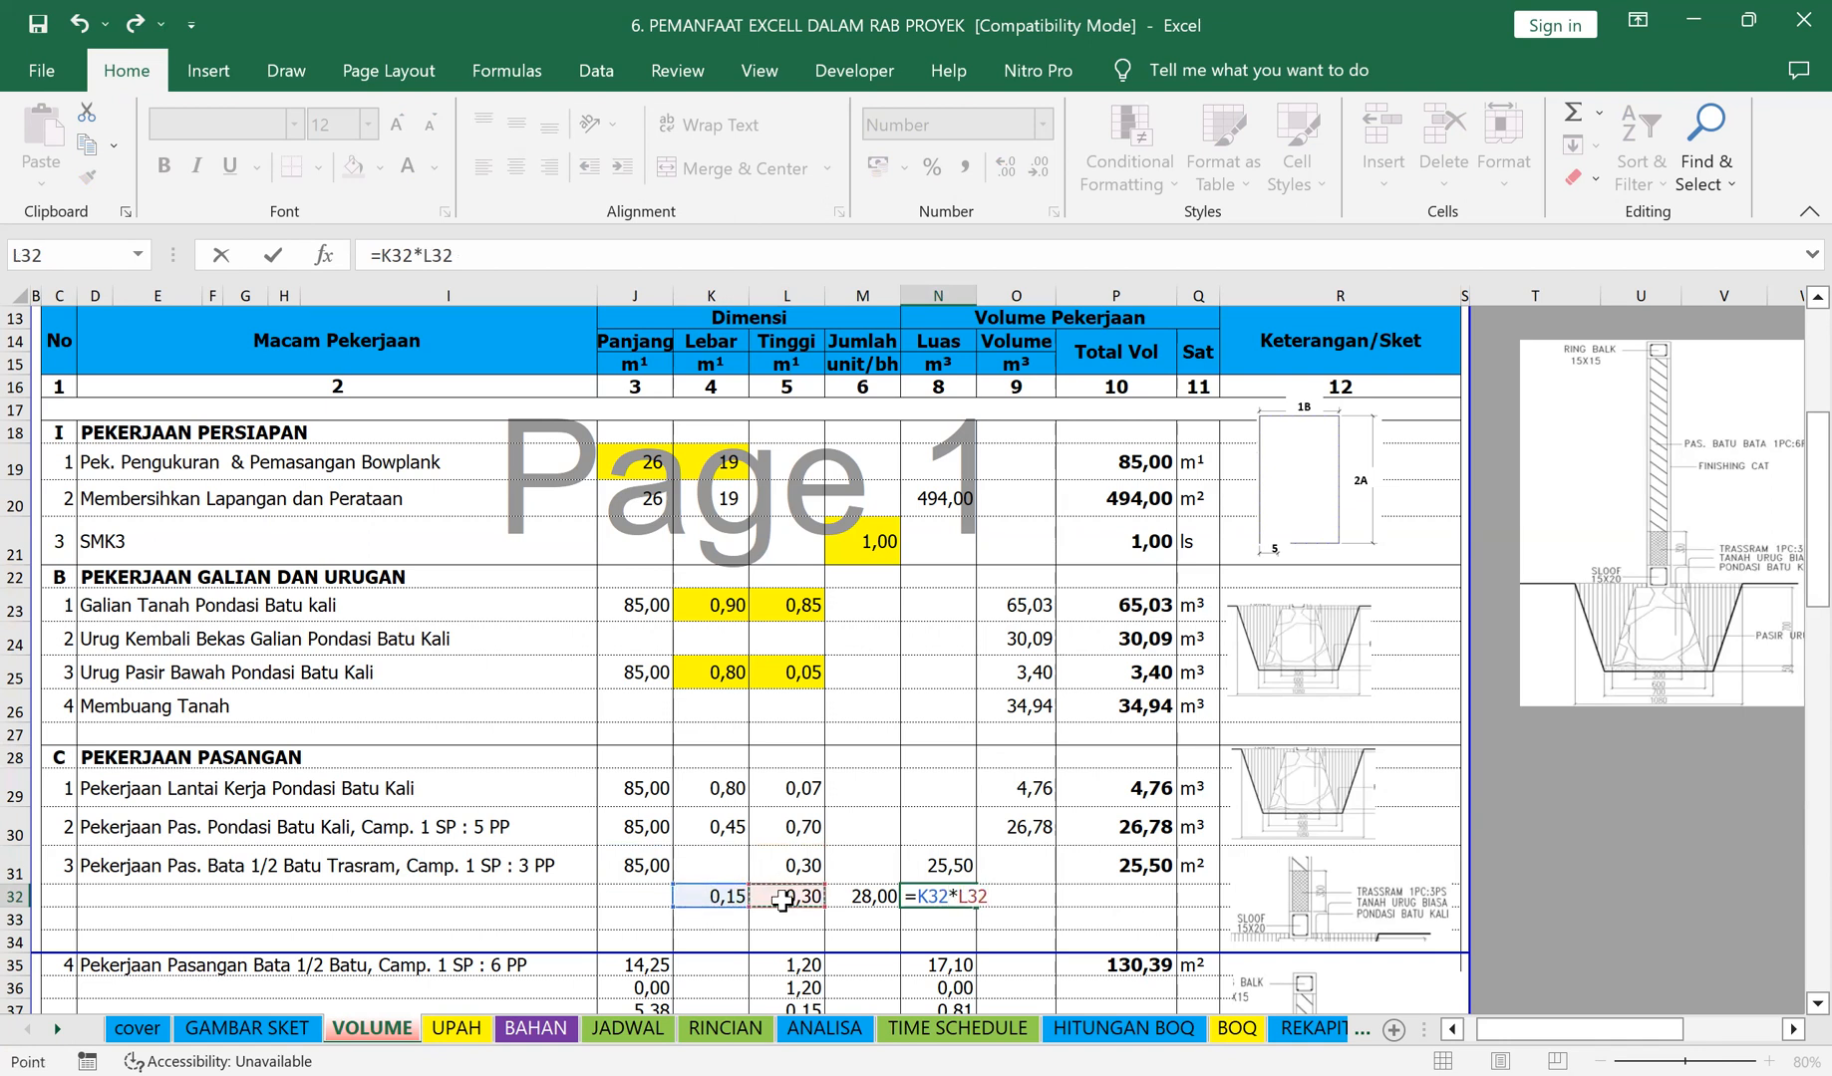
{"action": "type", "text": "*"}
{"action": "left_click", "coordinate": [857, 900]}
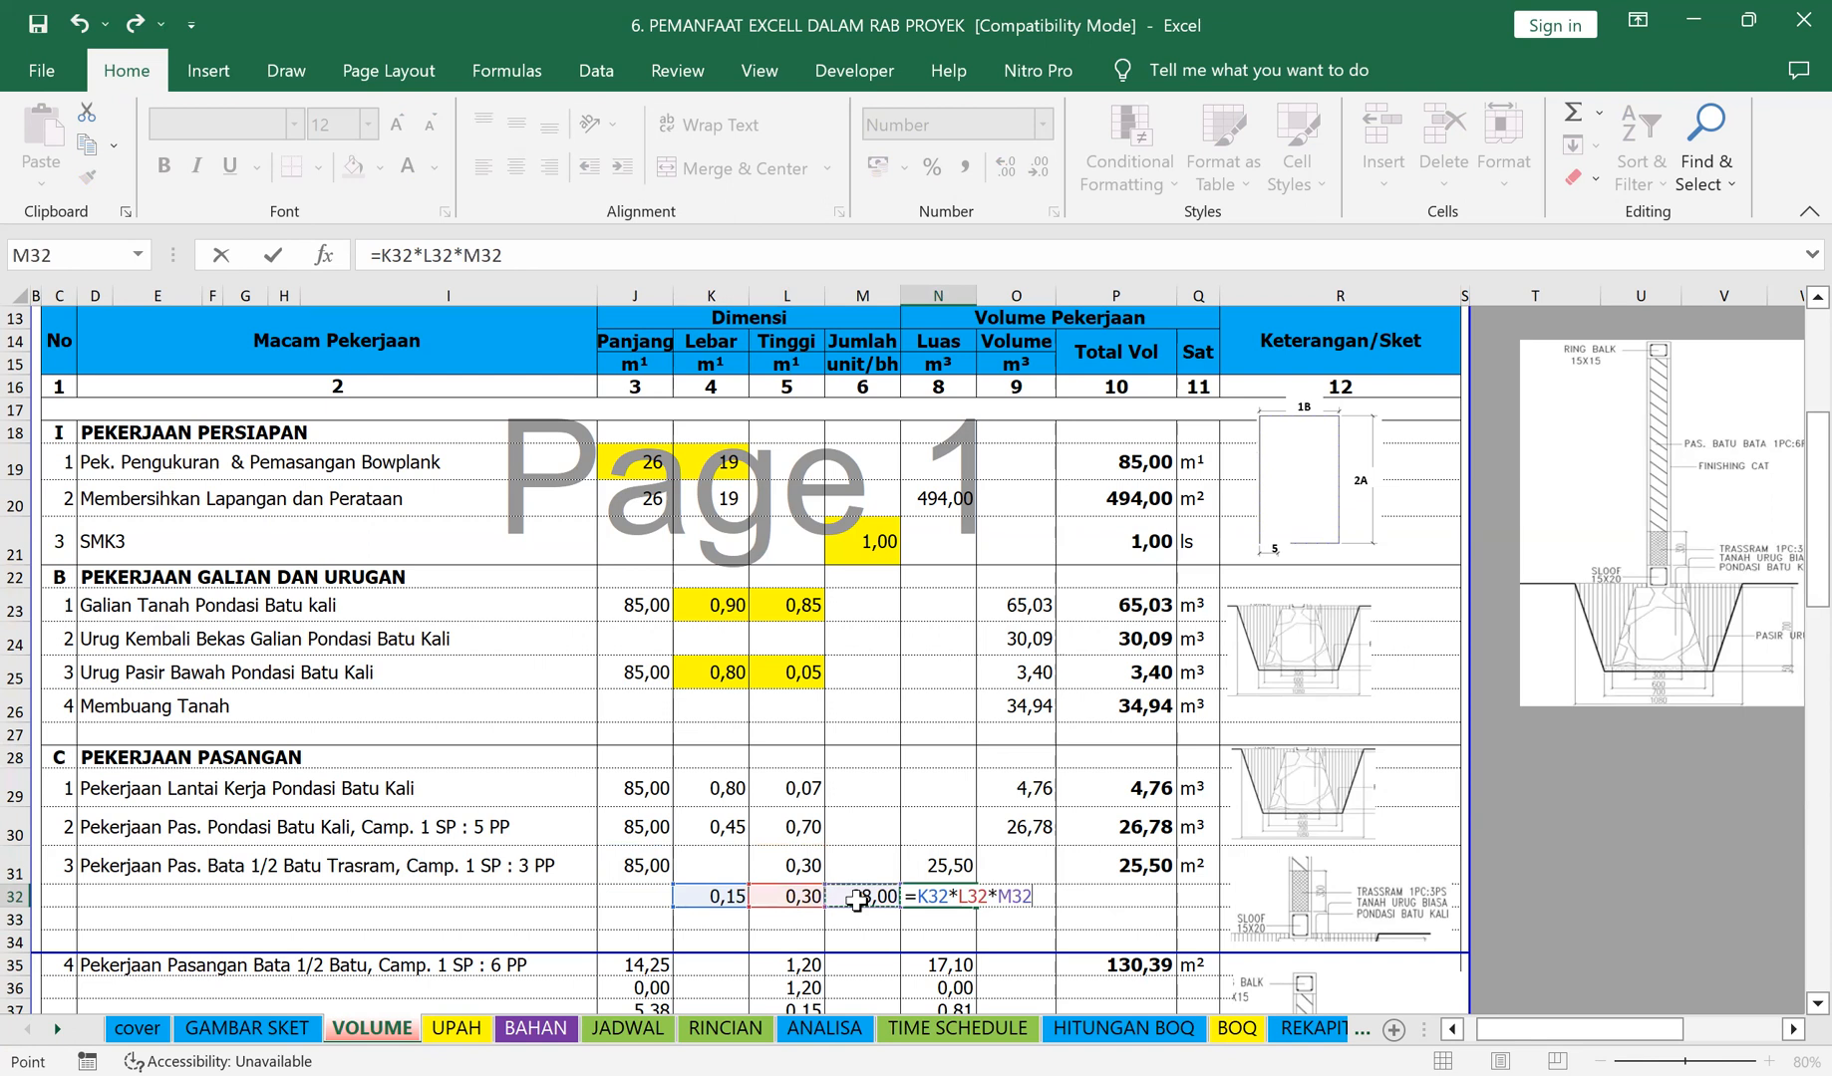
{"action": "key", "text": "Return"}
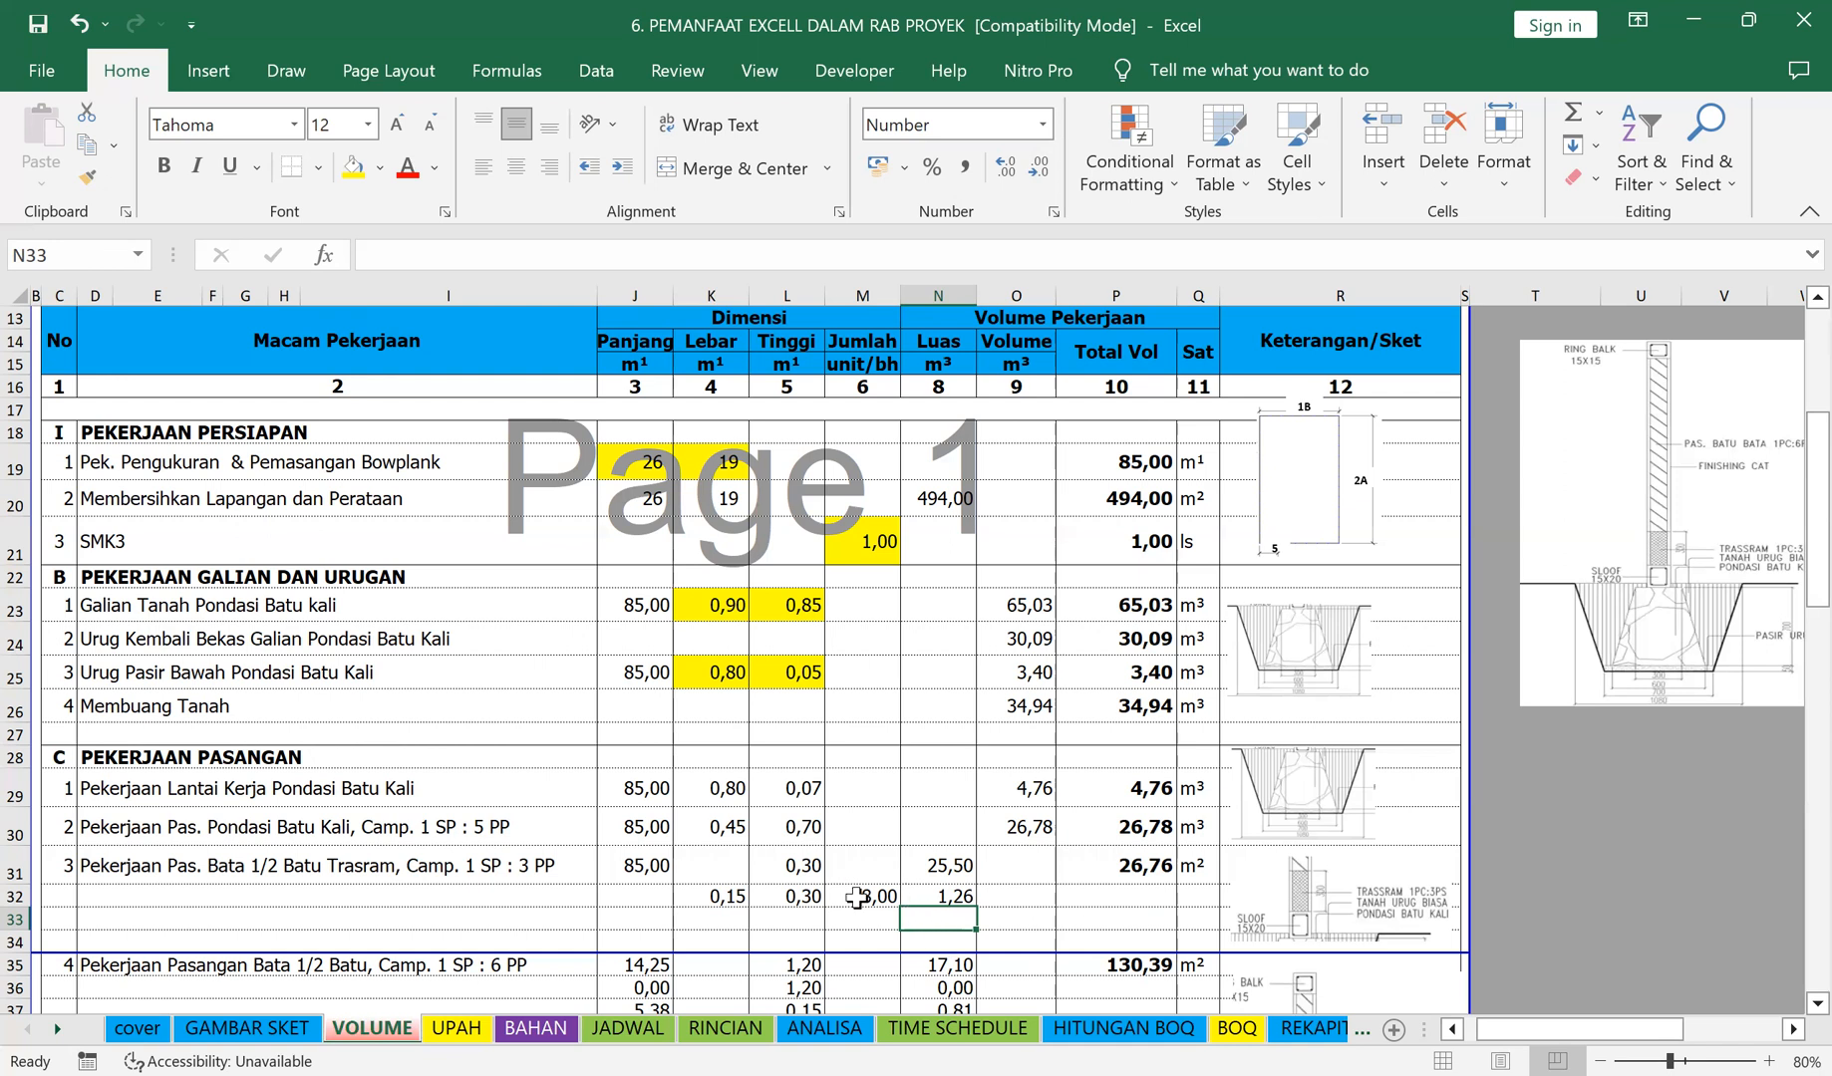
Step: Change the column width in K32 to -0,15 so its area is deducted from the trasram brickwork
{"action": "left_click", "coordinate": [710, 896]}
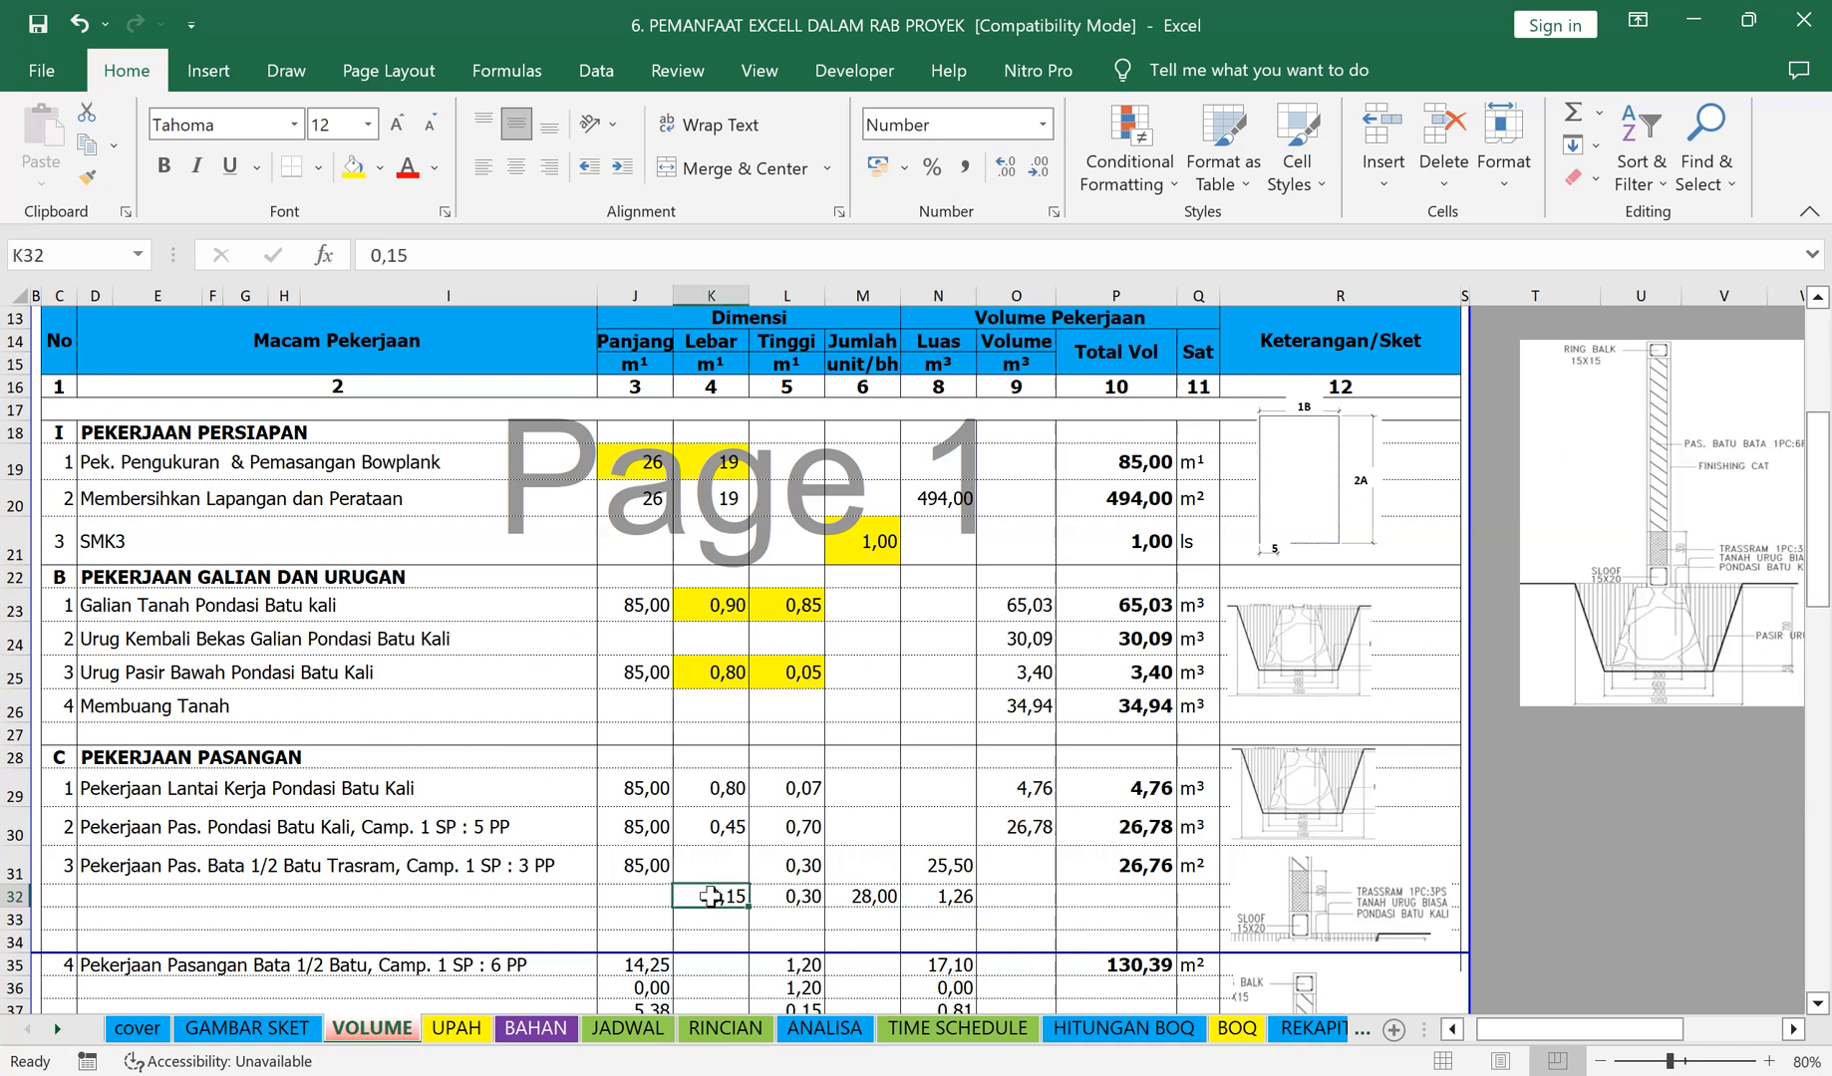
{"action": "left_click", "coordinate": [399, 258]}
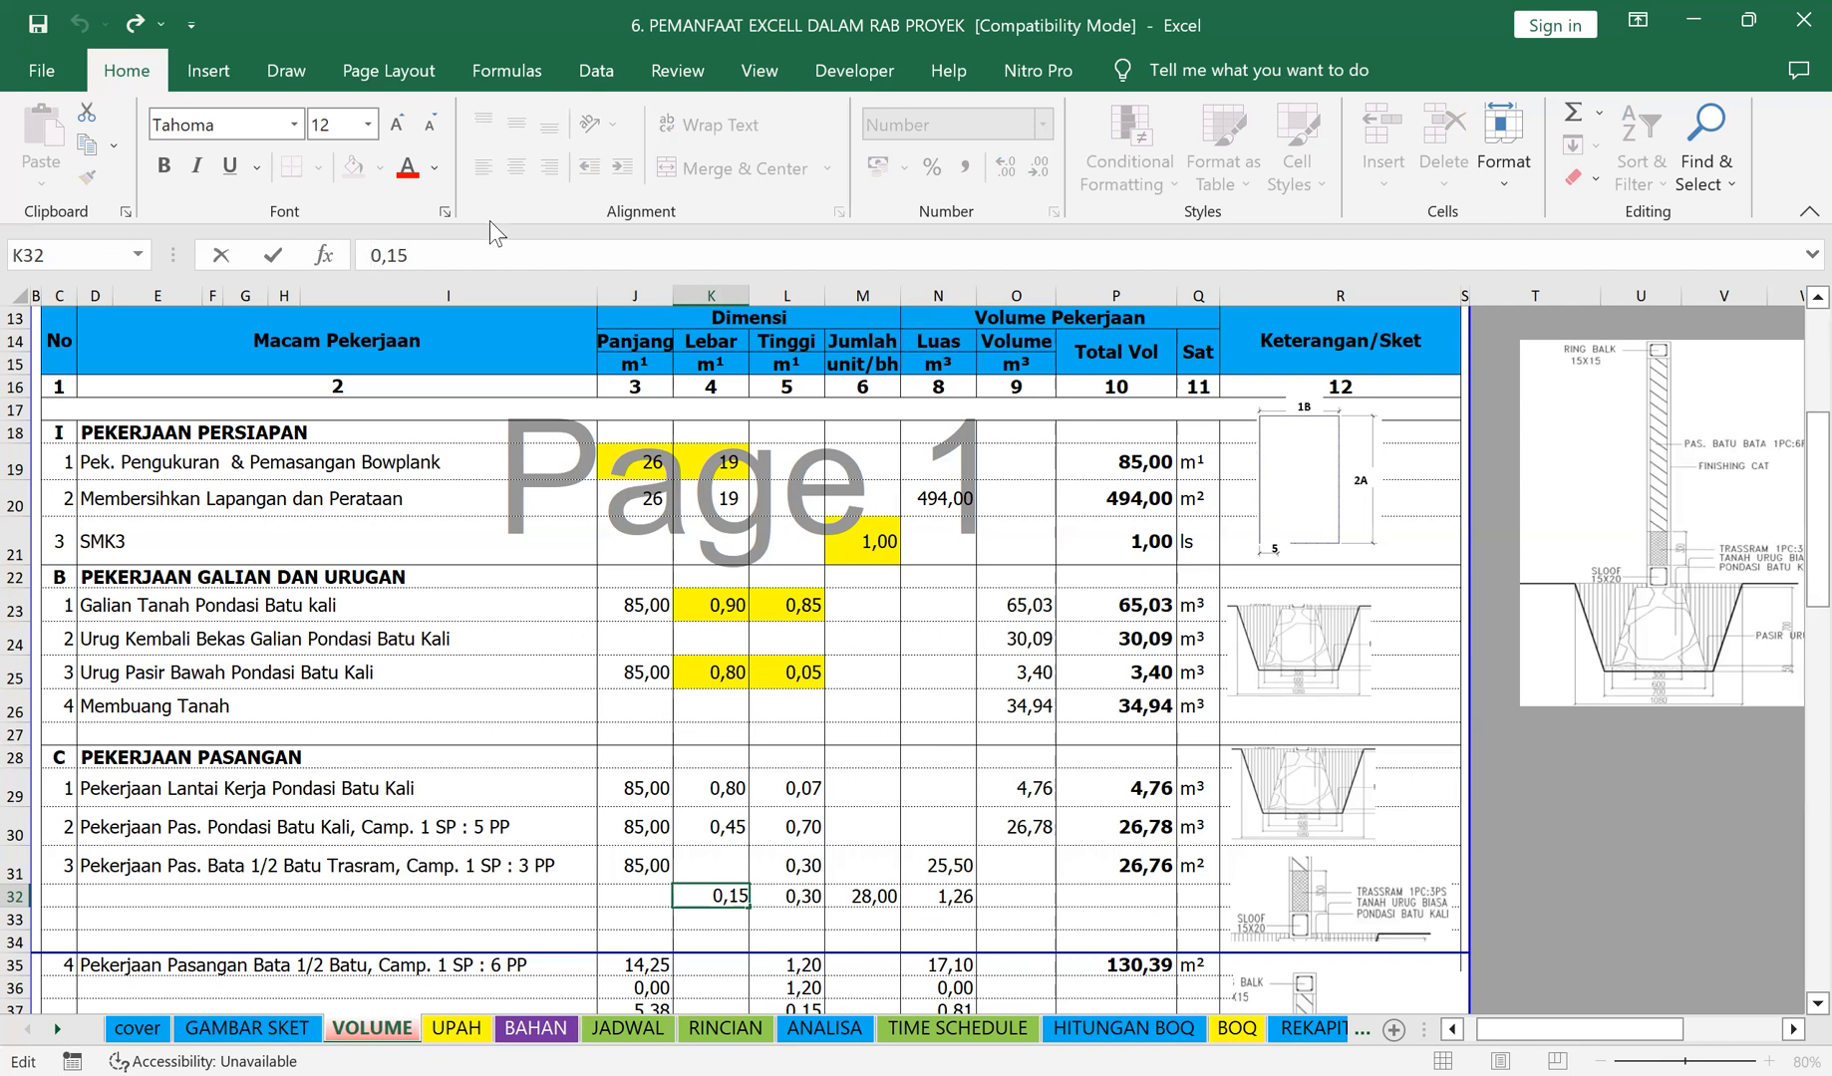
{"action": "type", "text": "-"}
{"action": "key", "text": "Return"}
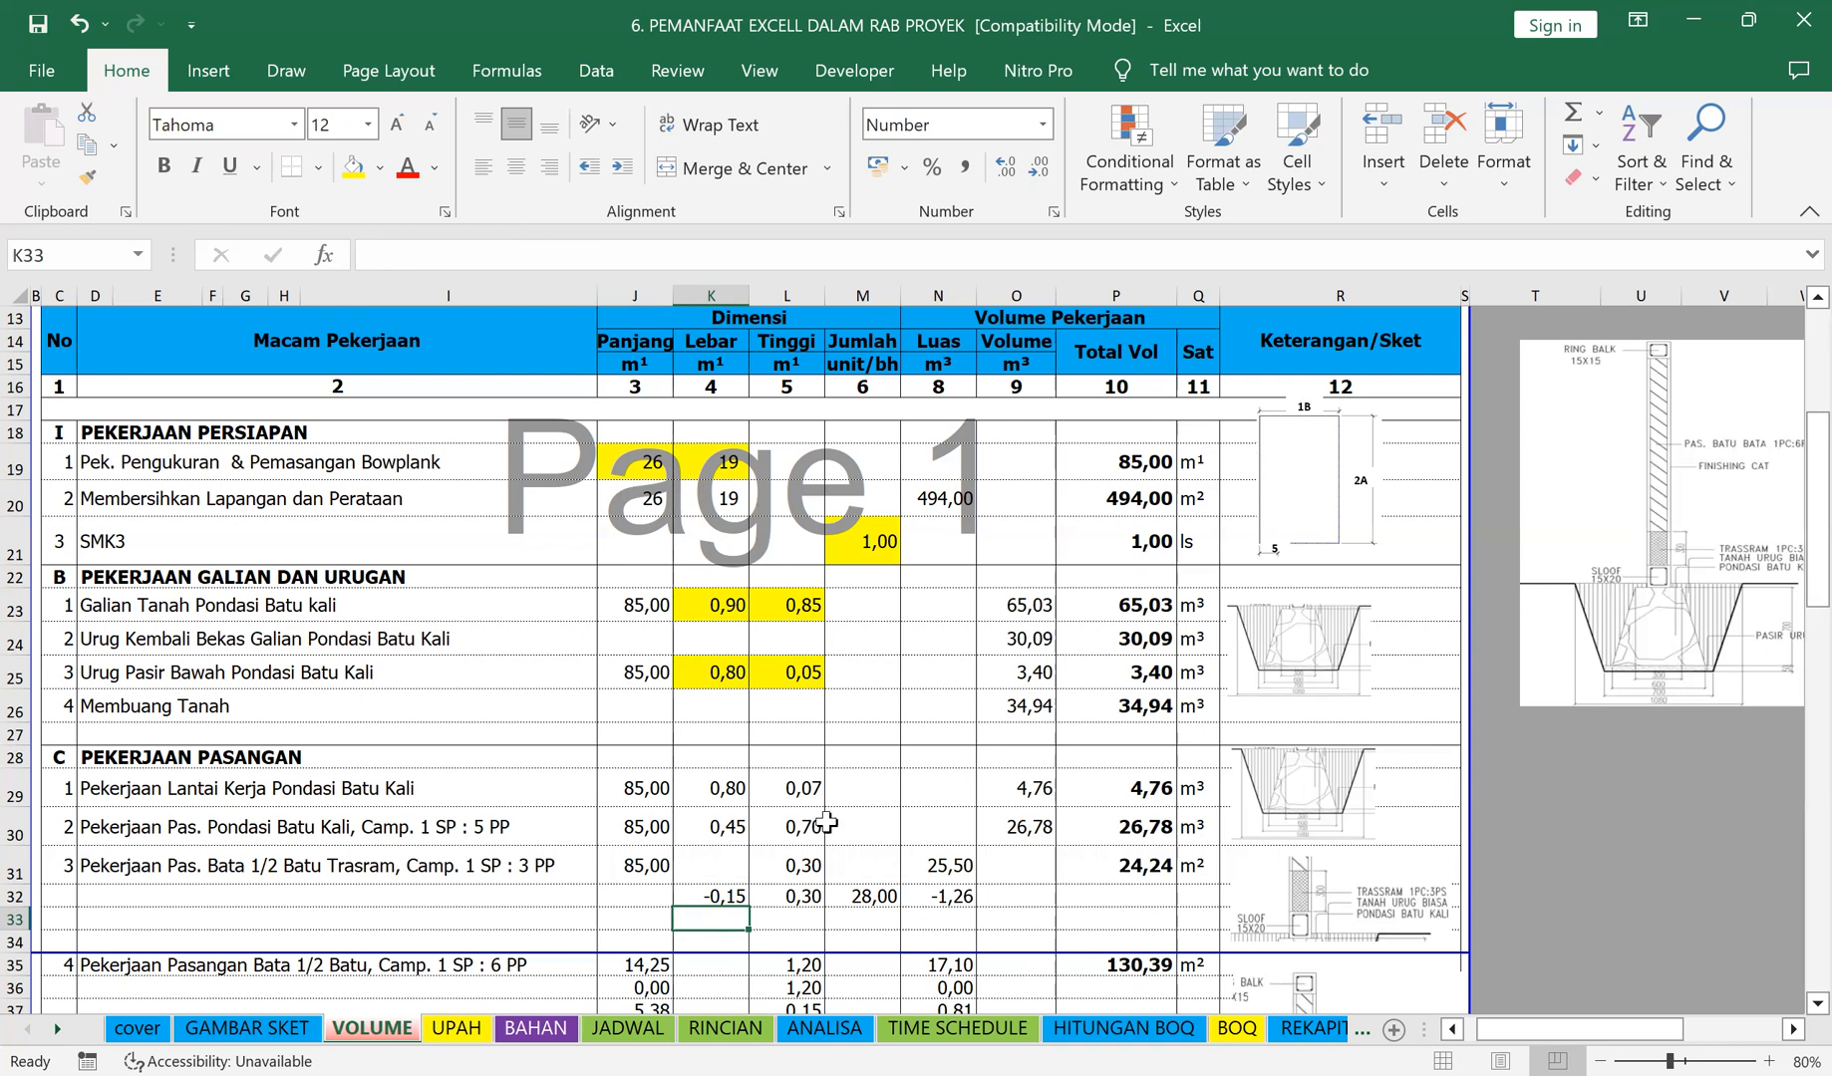
Step: Clear the extra half-brick wall dimensions and areas in J36:N44
{"action": "scroll", "coordinate": [962, 858], "scroll_direction": "down", "scroll_amount": 1}
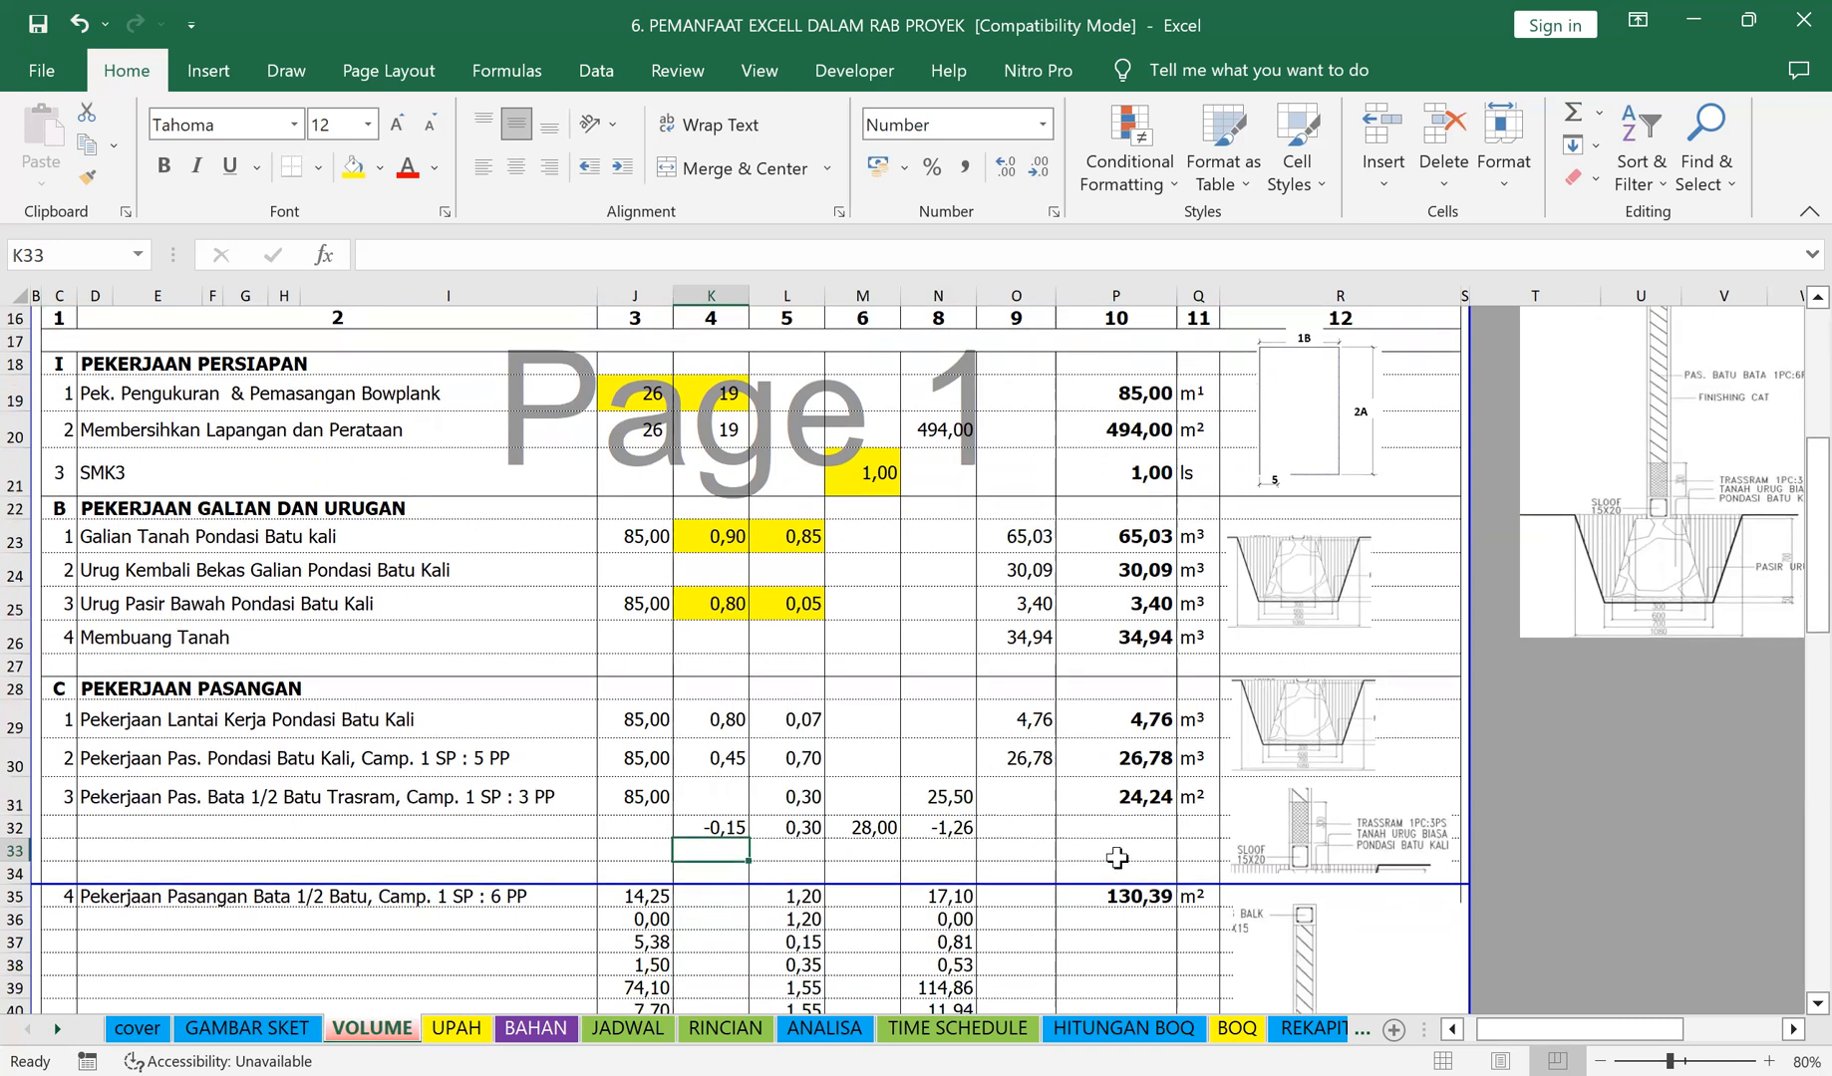
{"action": "scroll", "coordinate": [1118, 857], "scroll_direction": "down", "scroll_amount": 2}
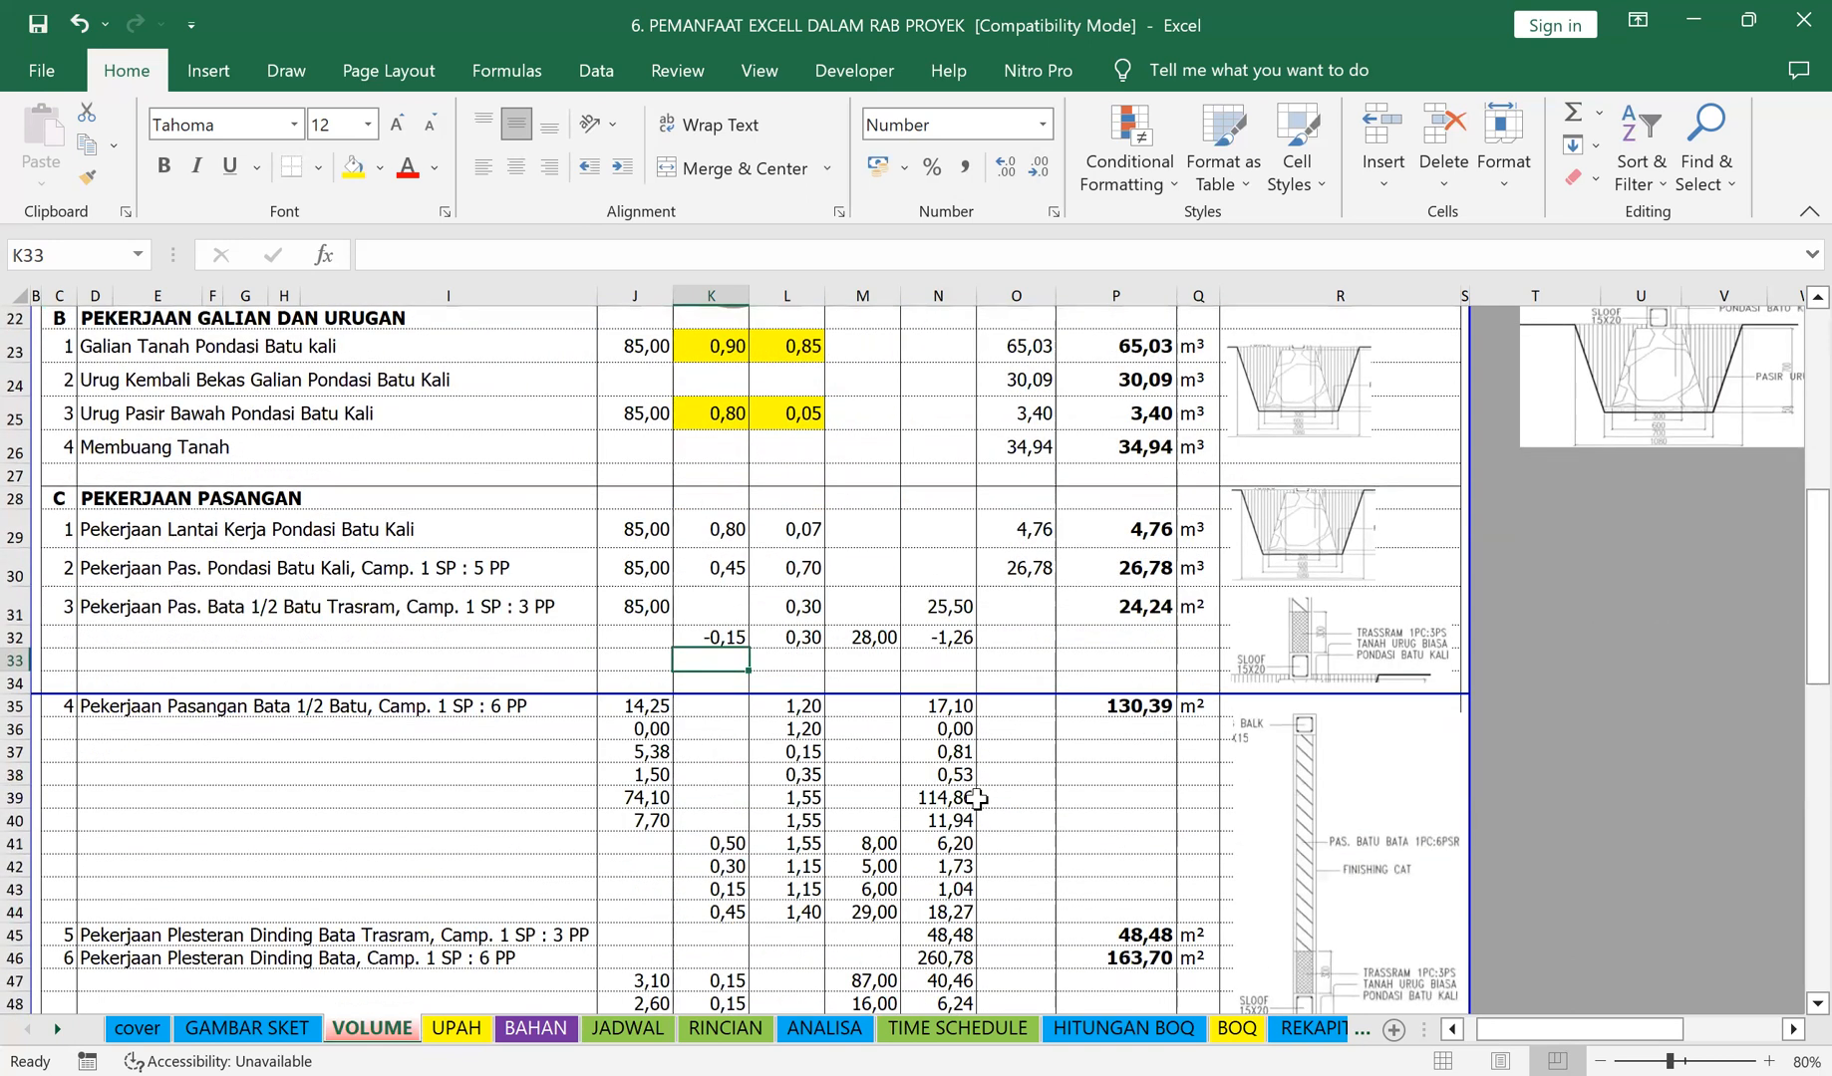
{"action": "scroll", "coordinate": [976, 798], "scroll_direction": "down", "scroll_amount": 2}
{"action": "scroll", "coordinate": [797, 638], "scroll_direction": "down", "scroll_amount": 1}
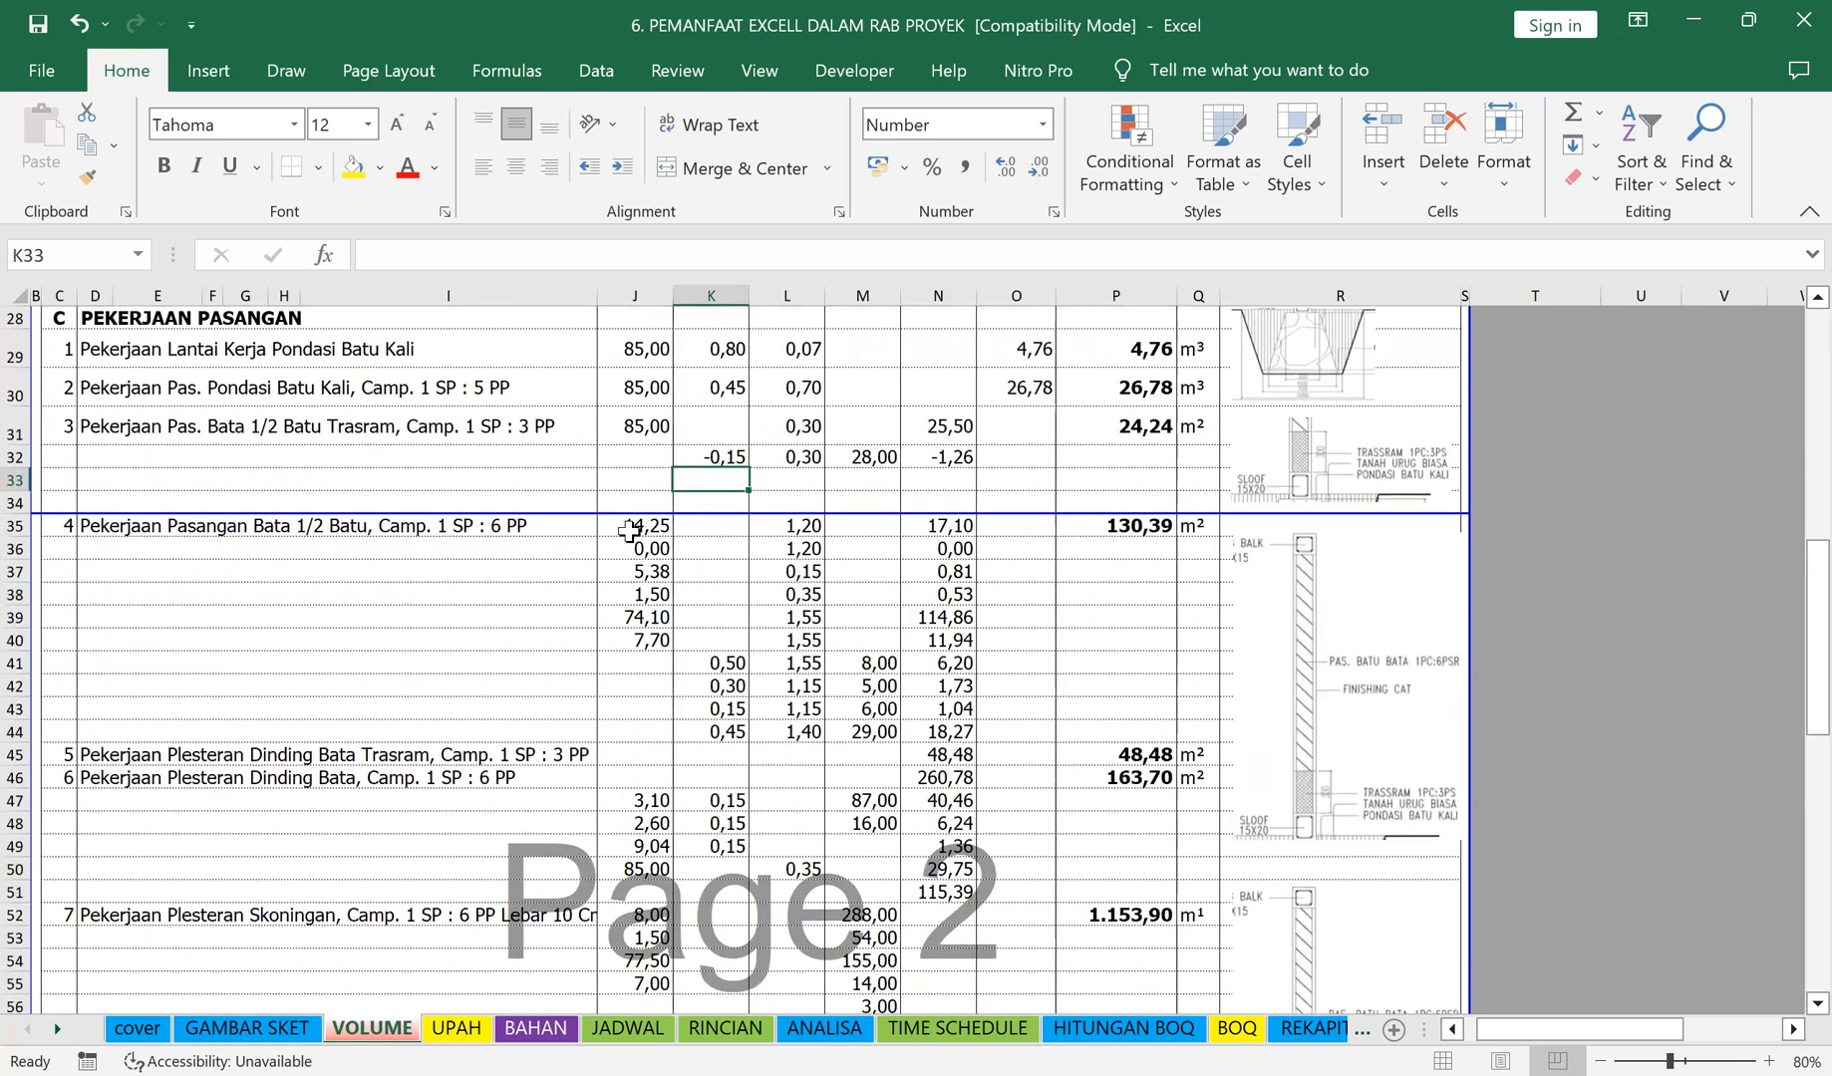
{"action": "left_click_drag", "start_coordinate": [636, 551], "coordinate": [972, 728]}
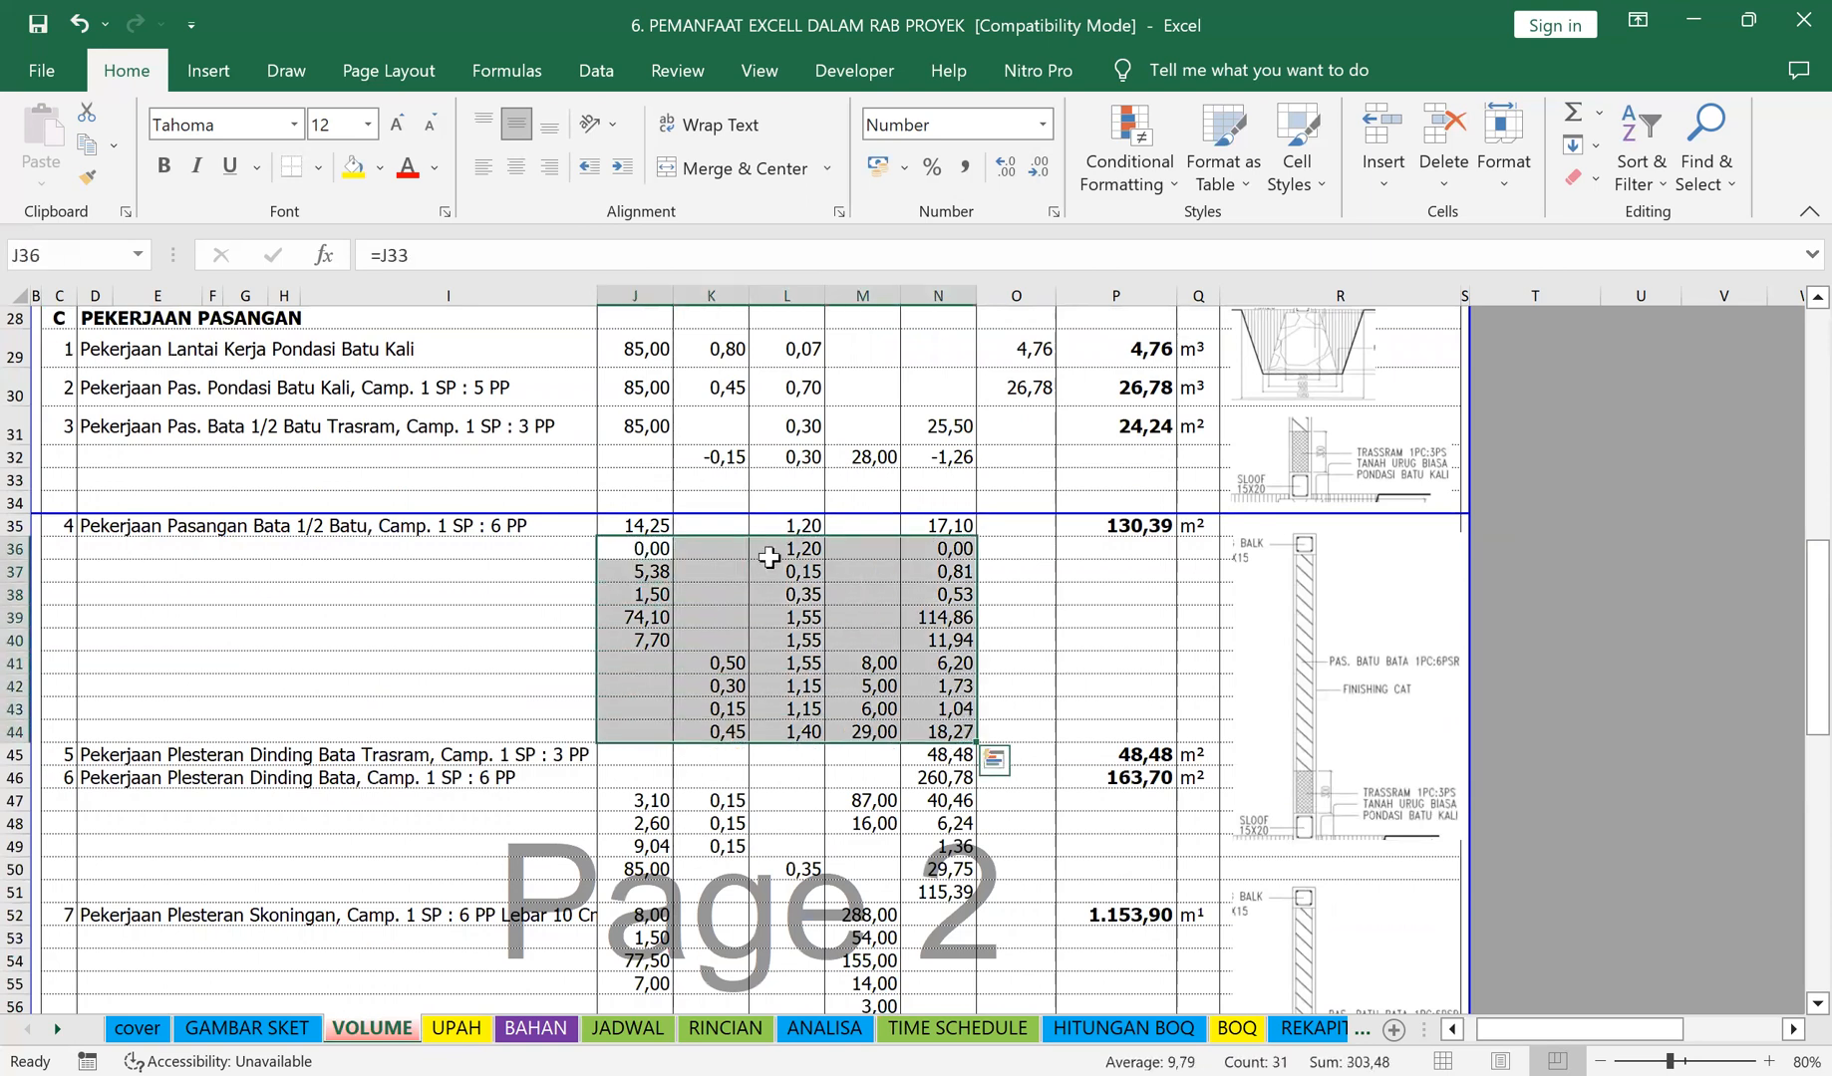
{"action": "key", "text": "Delete"}
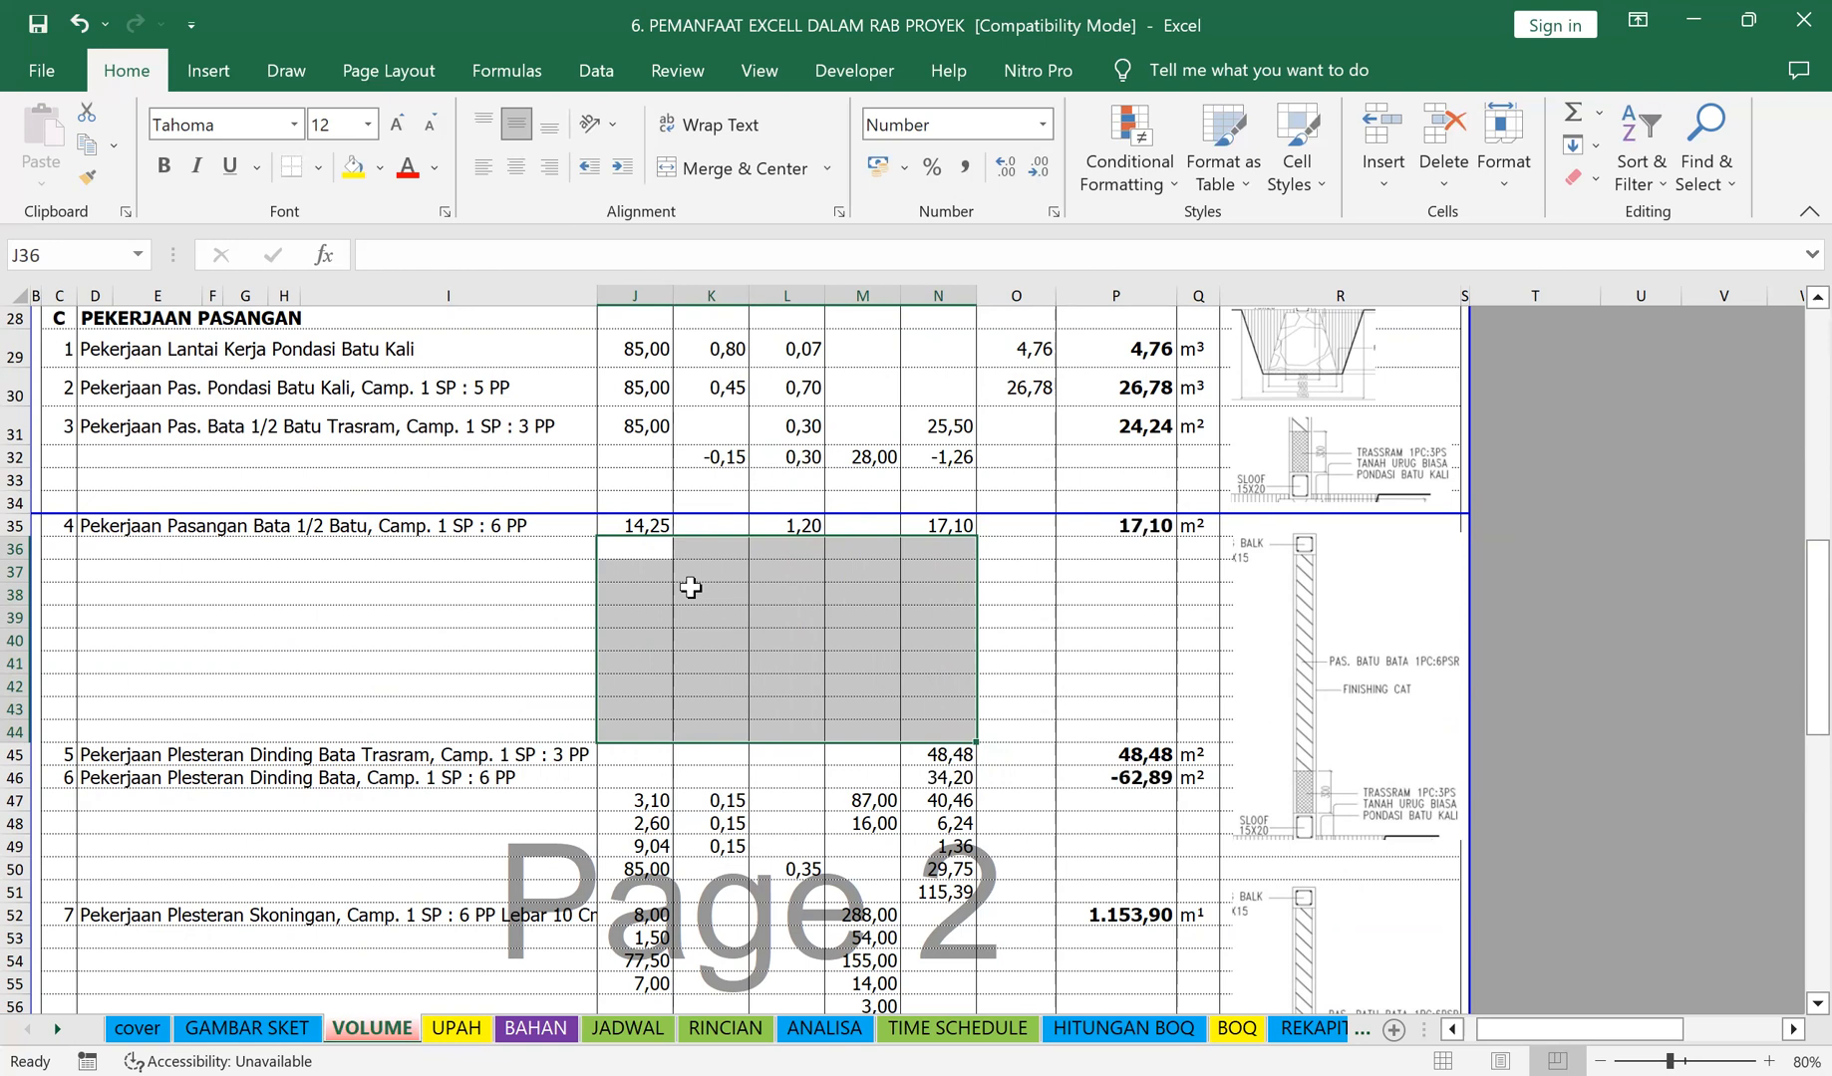
Step: Clear the extra wall plastering entries in J47:N50 and the extra skoningan plastering entries in J53:N58
{"action": "scroll", "coordinate": [784, 830], "scroll_direction": "down", "scroll_amount": 1}
{"action": "scroll", "coordinate": [727, 758], "scroll_direction": "up", "scroll_amount": 1}
{"action": "scroll", "coordinate": [768, 769], "scroll_direction": "down", "scroll_amount": 2}
{"action": "scroll", "coordinate": [643, 638], "scroll_direction": "down", "scroll_amount": 1}
{"action": "left_click_drag", "start_coordinate": [643, 618], "coordinate": [971, 691]}
{"action": "key", "text": "Delete"}
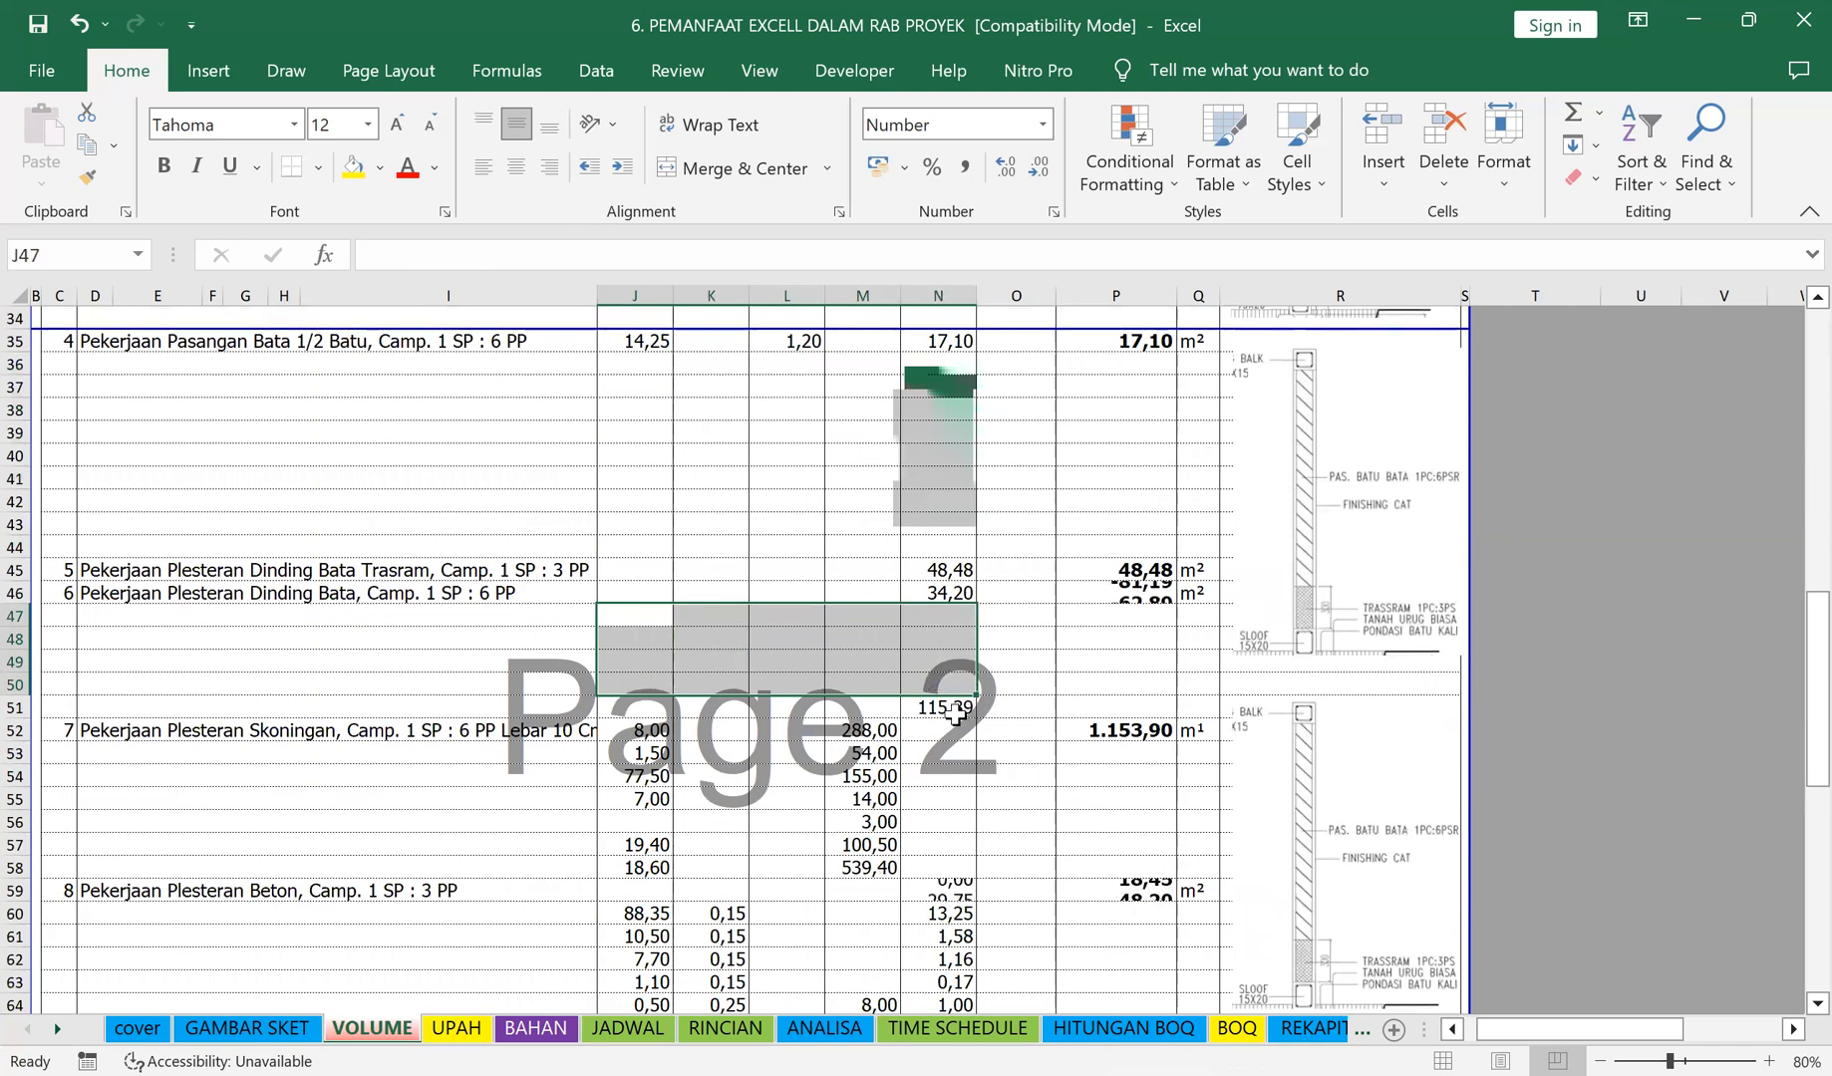
{"action": "left_click_drag", "start_coordinate": [646, 755], "coordinate": [937, 865]}
{"action": "key", "text": "Delete"}
Step: Clear the extra concrete plastering dimensions and areas in J61:O66
{"action": "scroll", "coordinate": [897, 790], "scroll_direction": "down", "scroll_amount": 2}
{"action": "scroll", "coordinate": [897, 790], "scroll_direction": "down", "scroll_amount": 3}
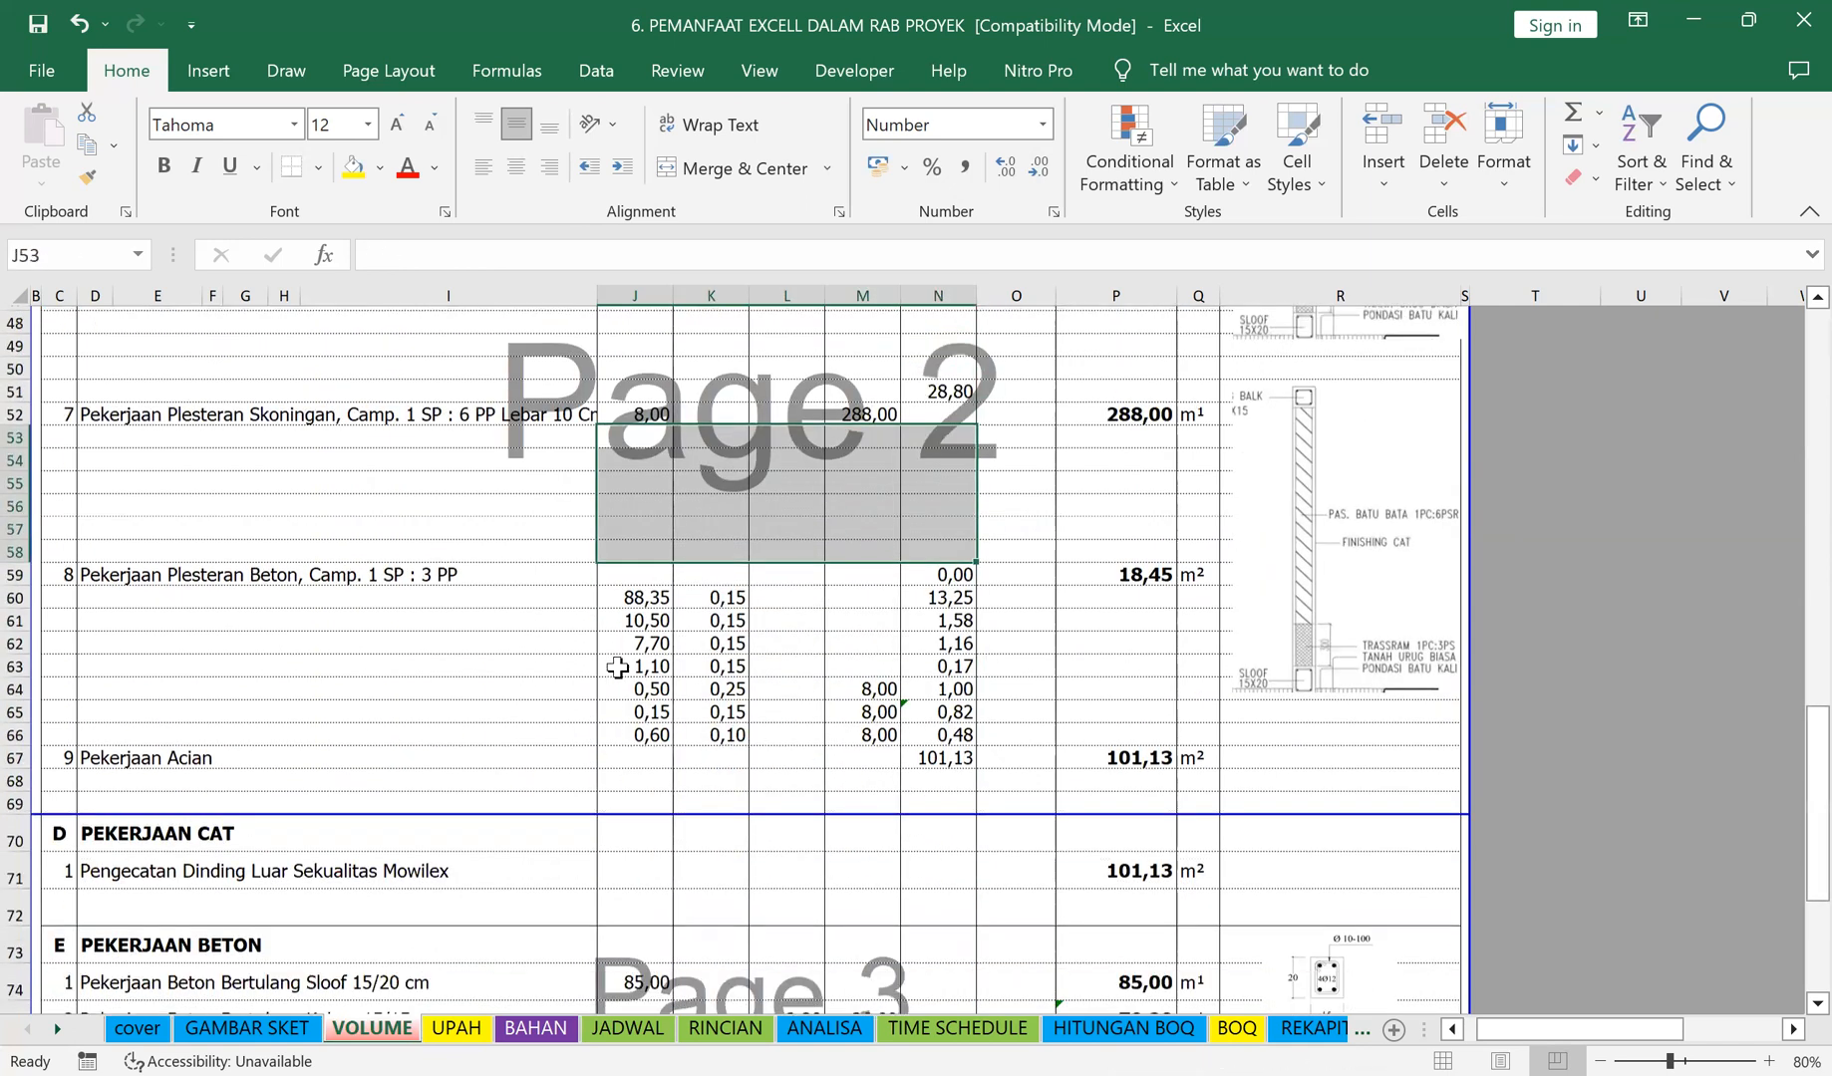
{"action": "left_click_drag", "start_coordinate": [627, 597], "coordinate": [992, 712]}
{"action": "key", "text": "Delete"}
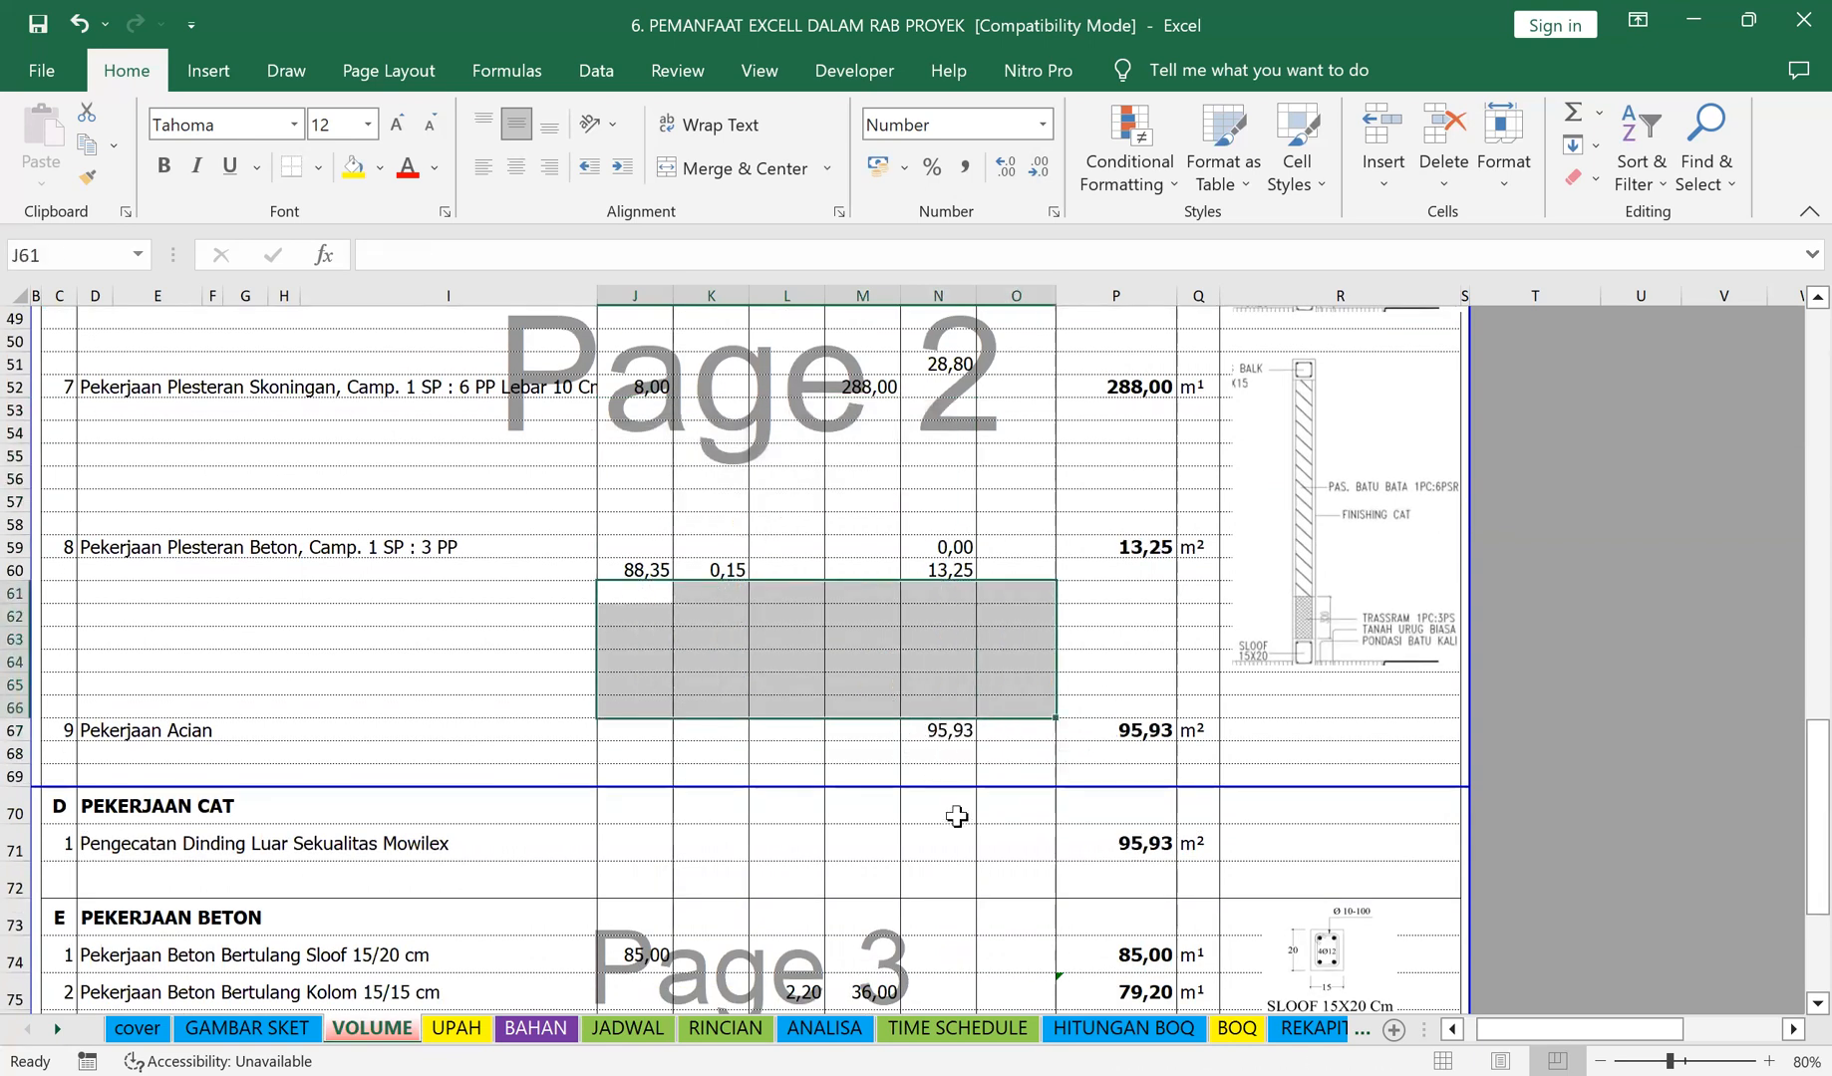
{"action": "scroll", "coordinate": [951, 818], "scroll_direction": "down", "scroll_amount": 4}
{"action": "scroll", "coordinate": [757, 758], "scroll_direction": "up", "scroll_amount": 8}
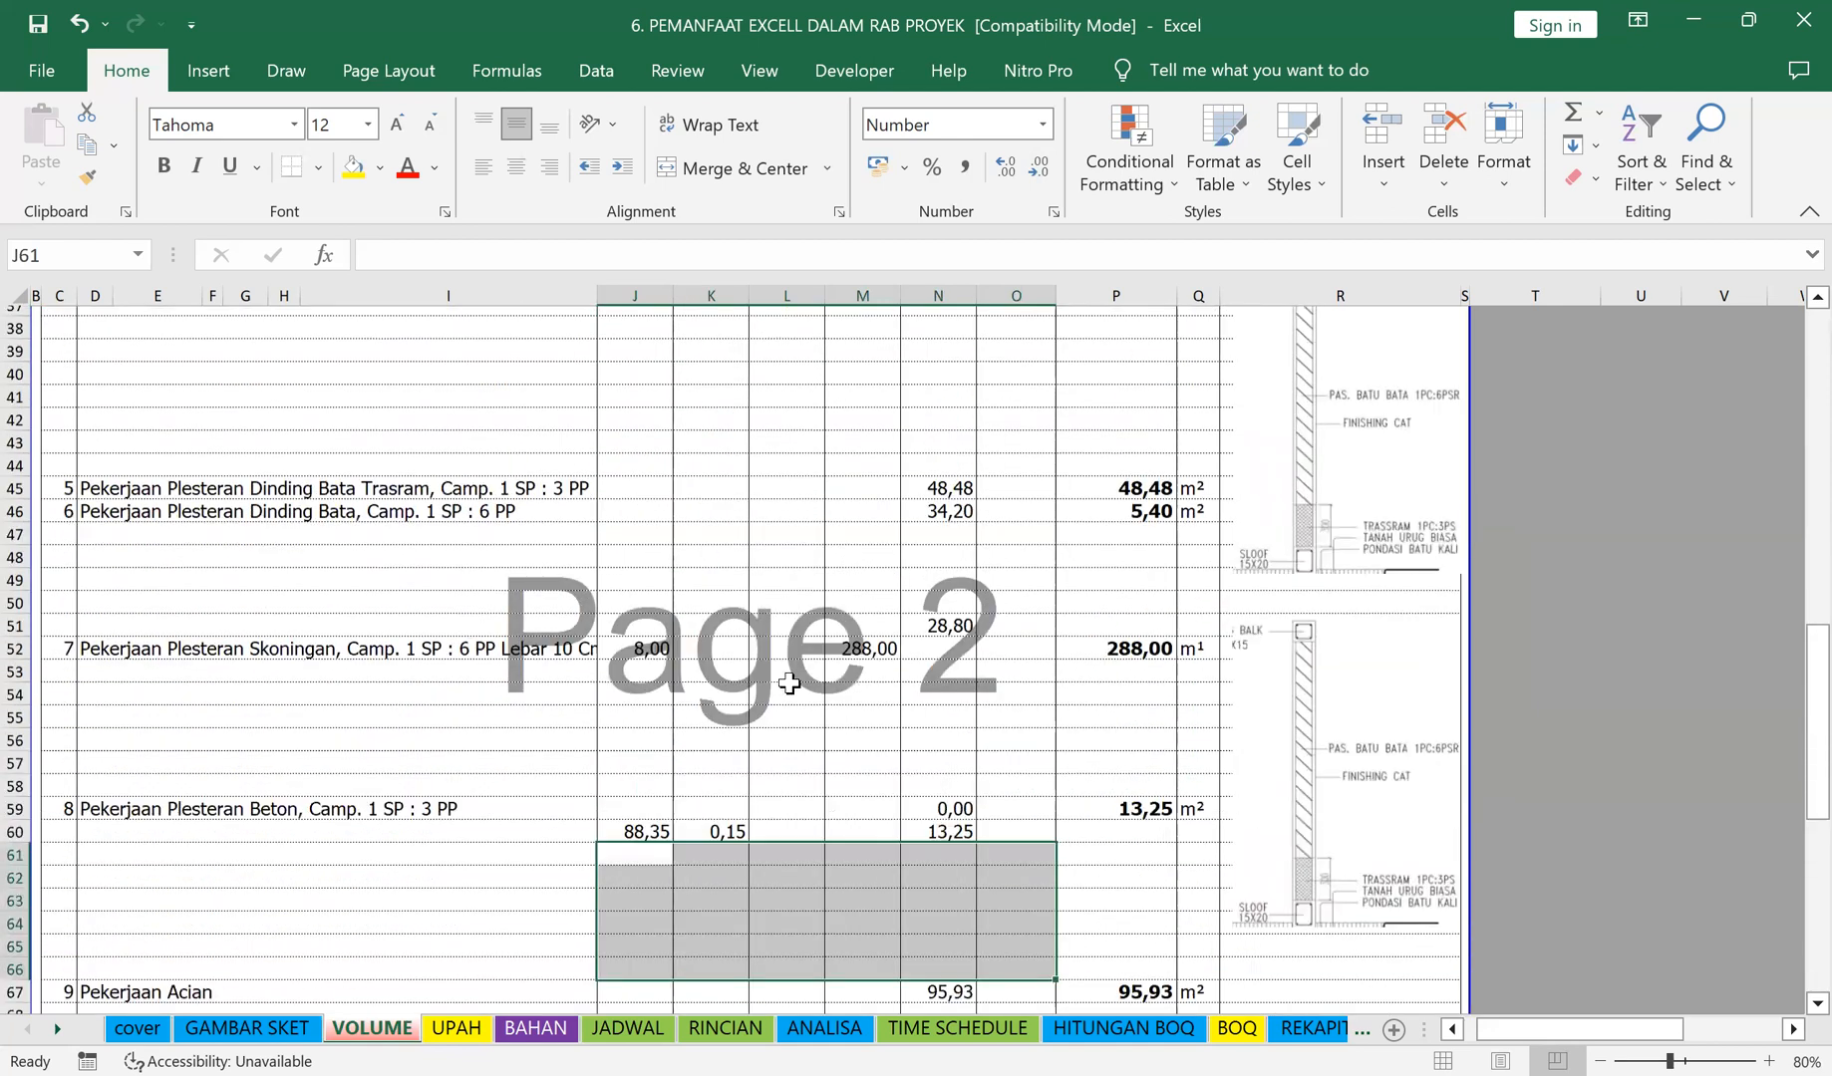
{"action": "scroll", "coordinate": [757, 647], "scroll_direction": "up", "scroll_amount": 2}
{"action": "left_click", "coordinate": [703, 655]}
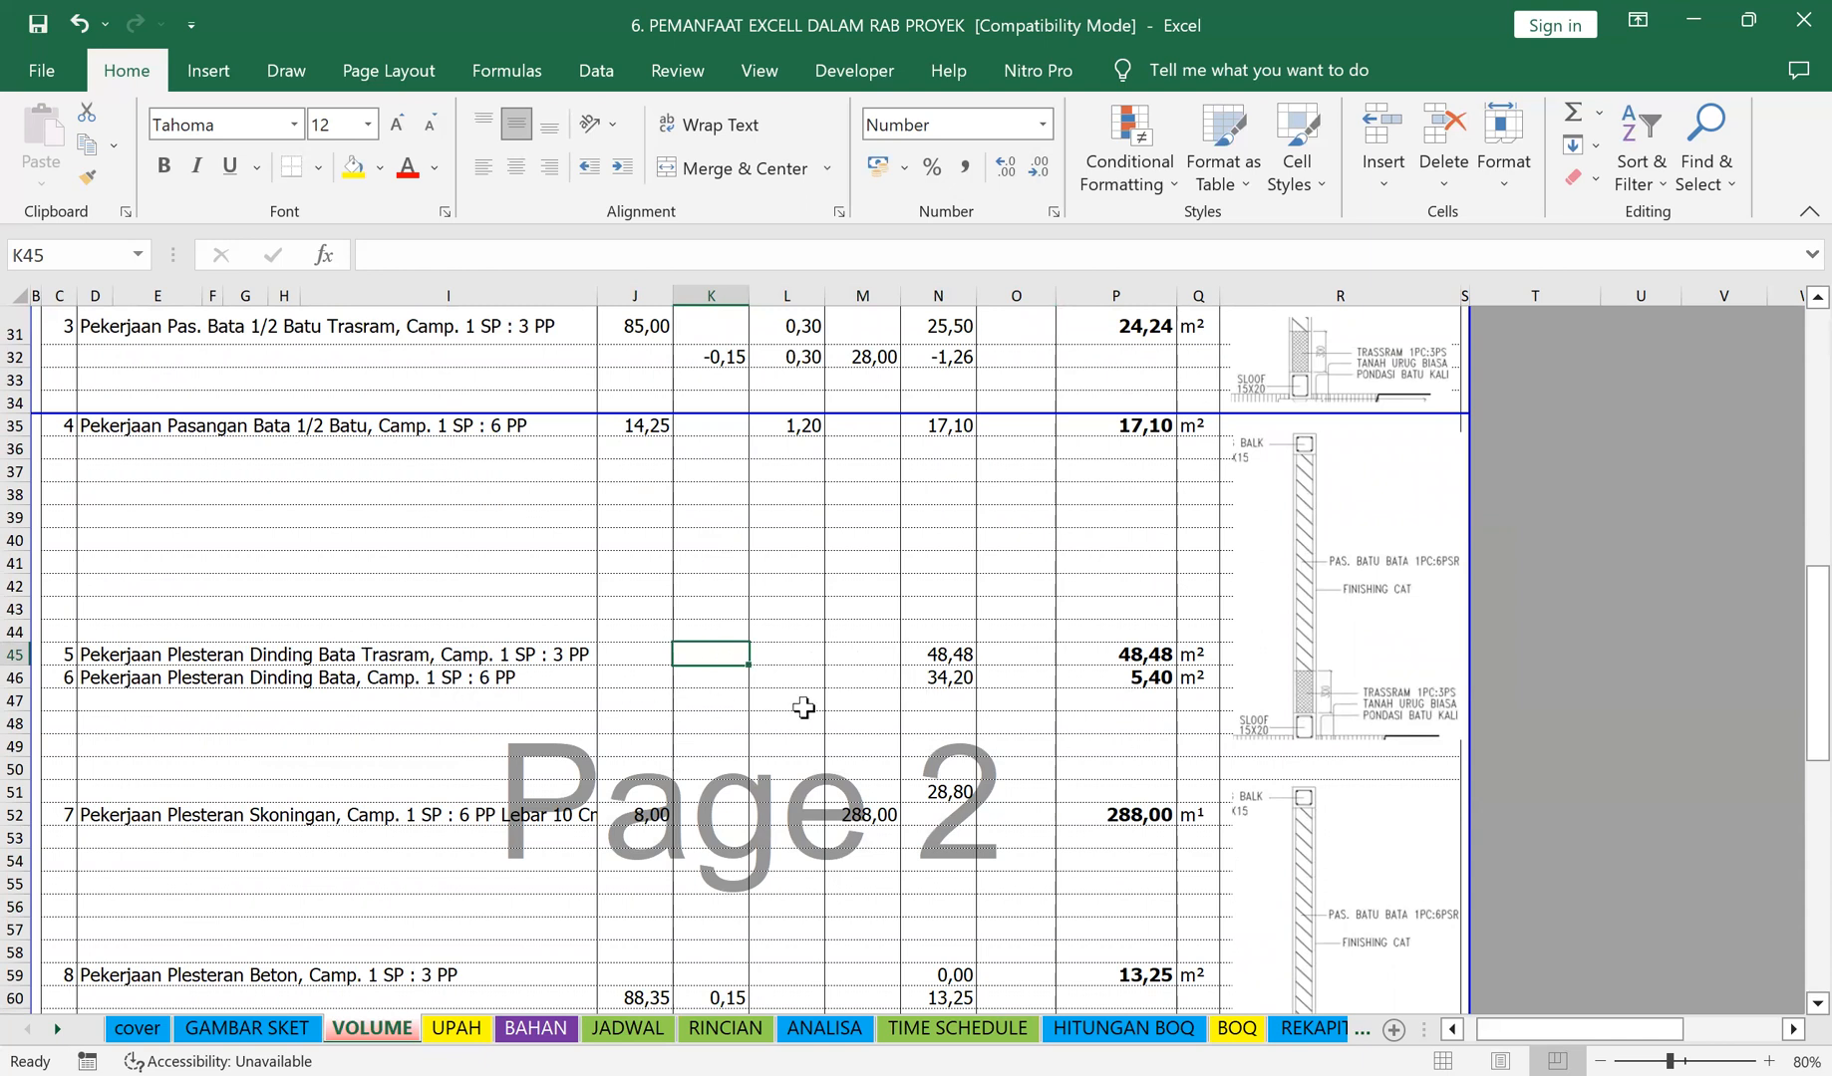
Step: Link the half-brick wall length in J35 to the trasram brickwork length in J31
{"action": "scroll", "coordinate": [552, 528], "scroll_direction": "up", "scroll_amount": 2}
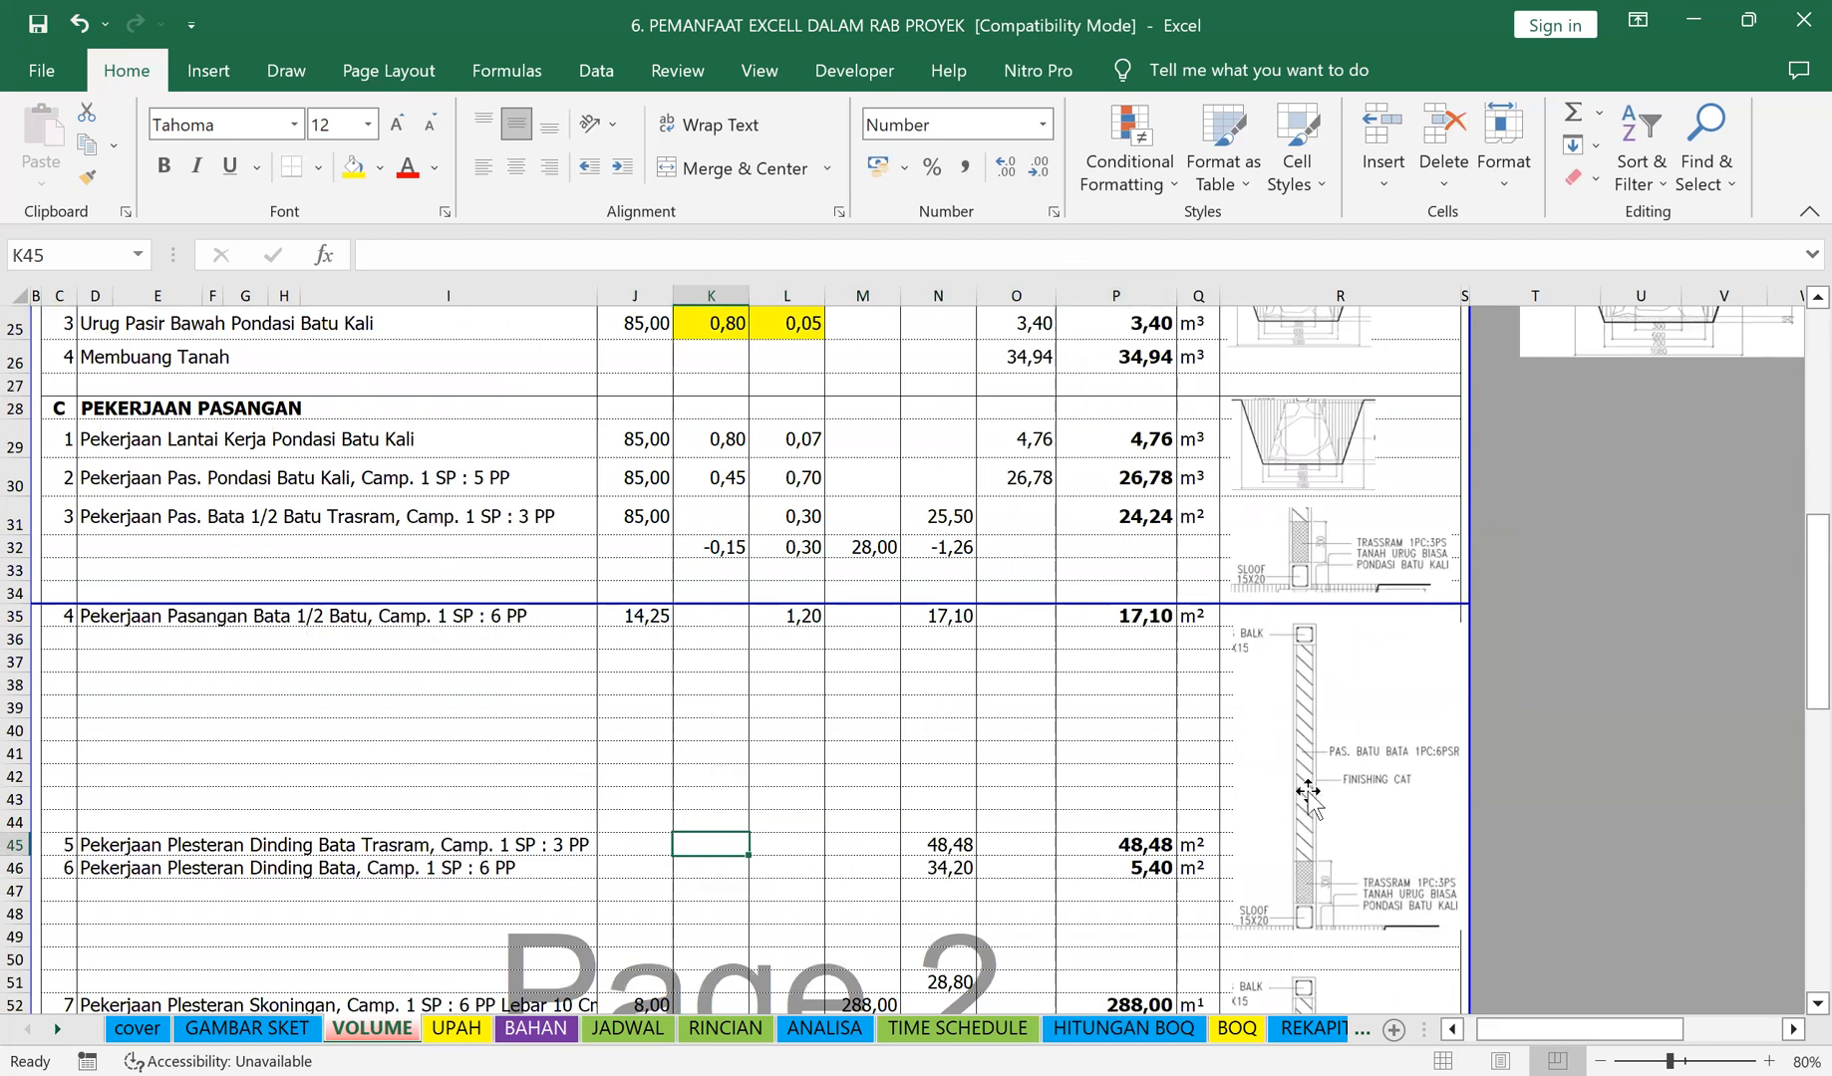
{"action": "left_click", "coordinate": [641, 616]}
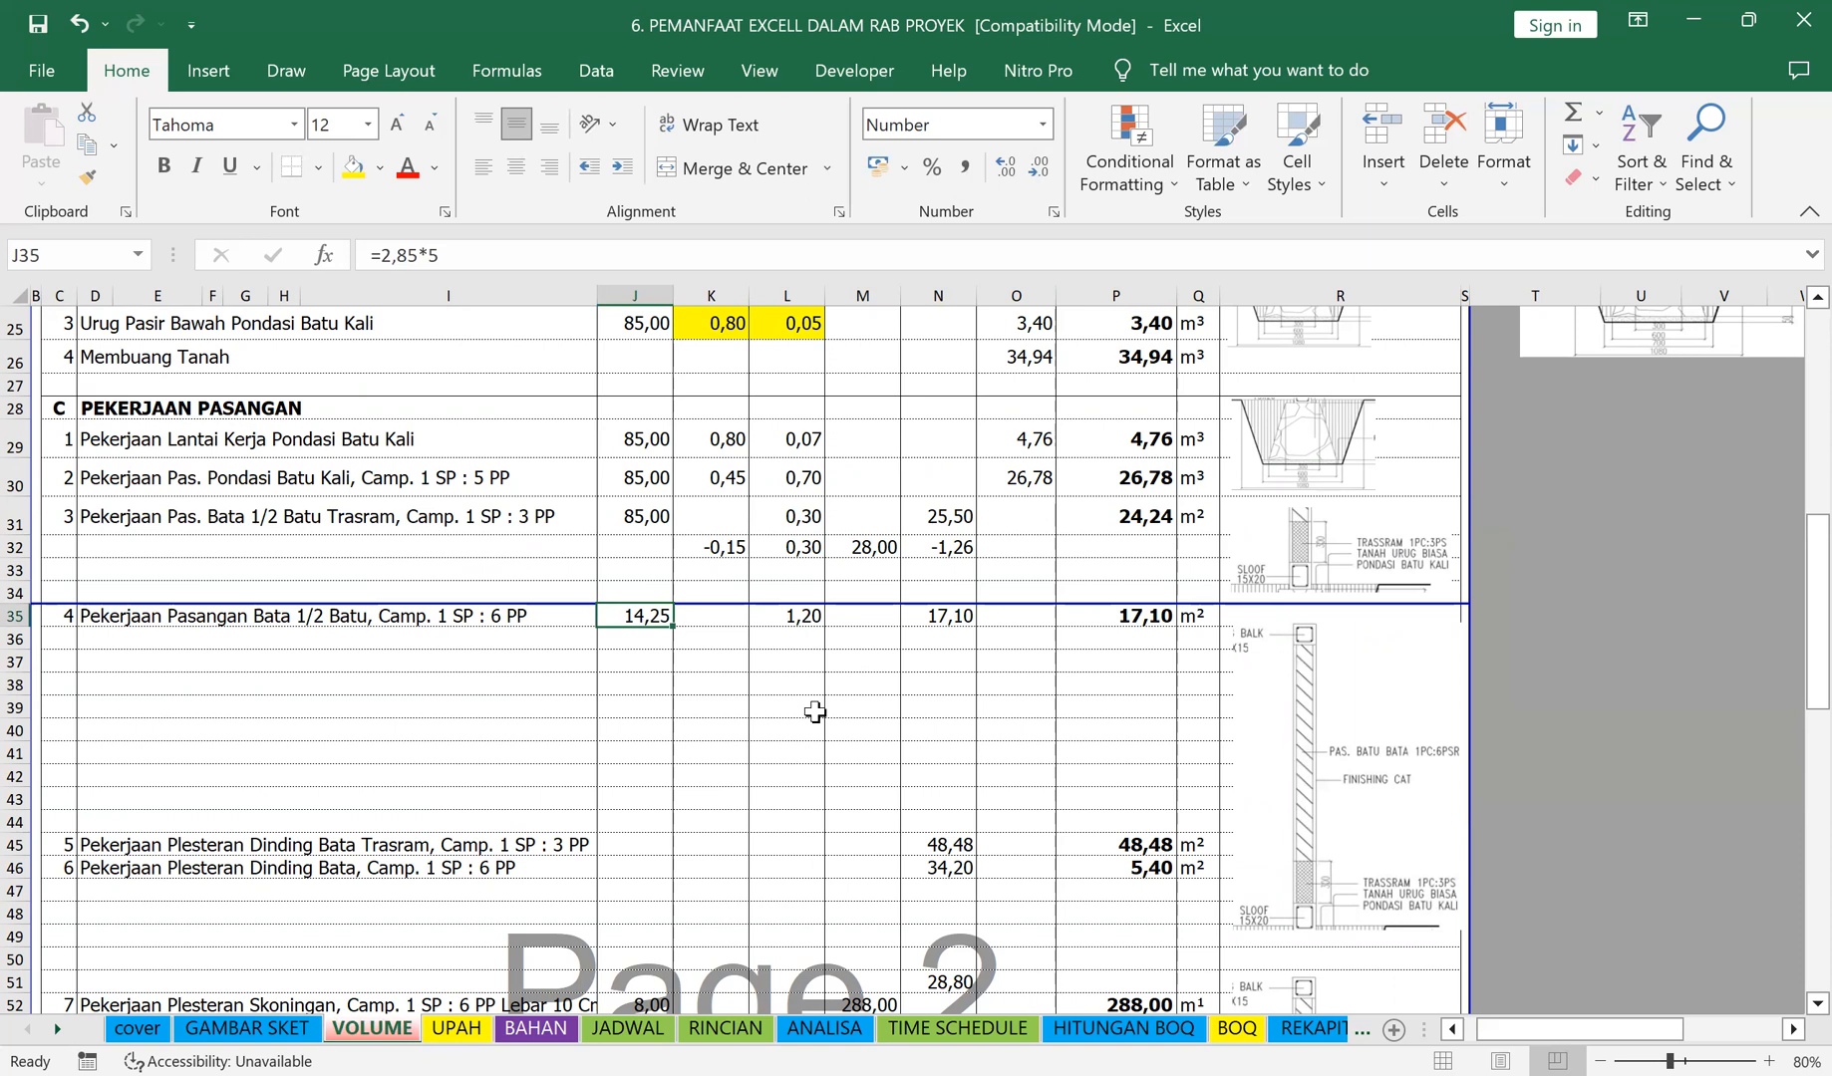
{"action": "type", "text": "="}
{"action": "left_click", "coordinate": [634, 513]}
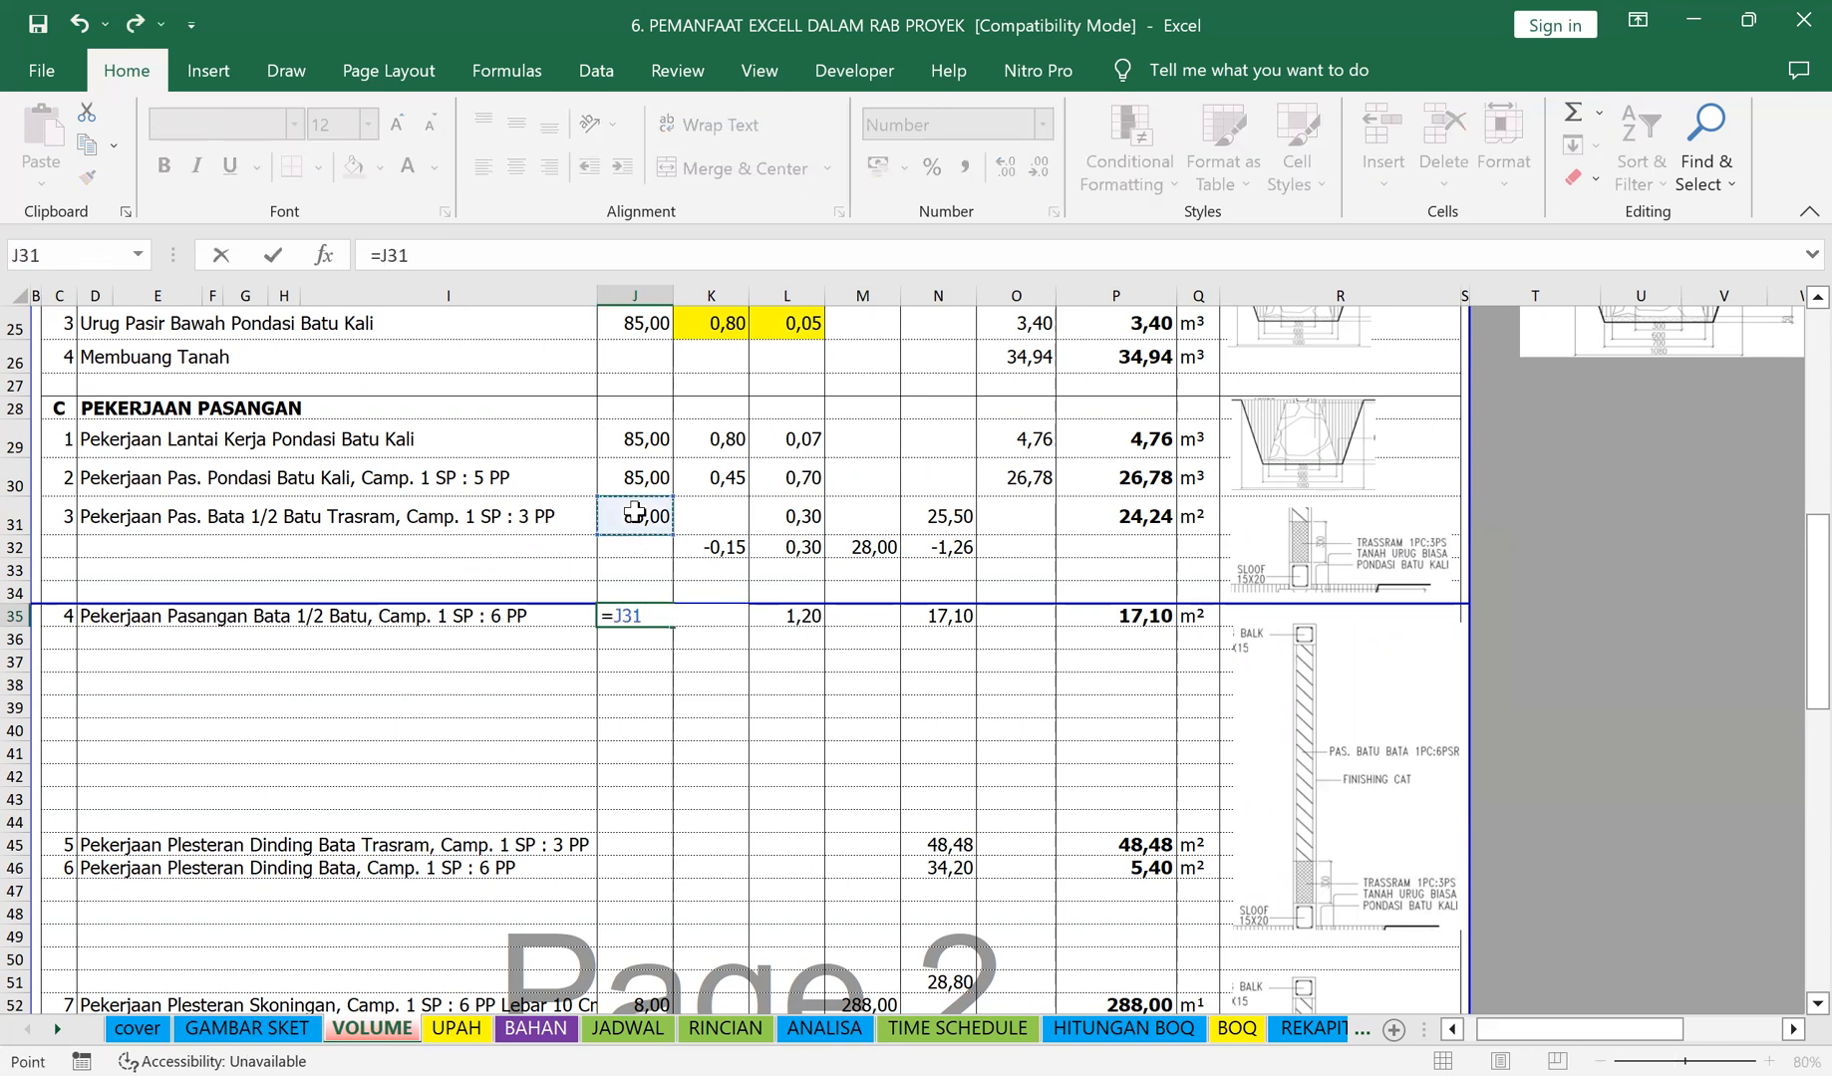
{"action": "key", "text": "Return"}
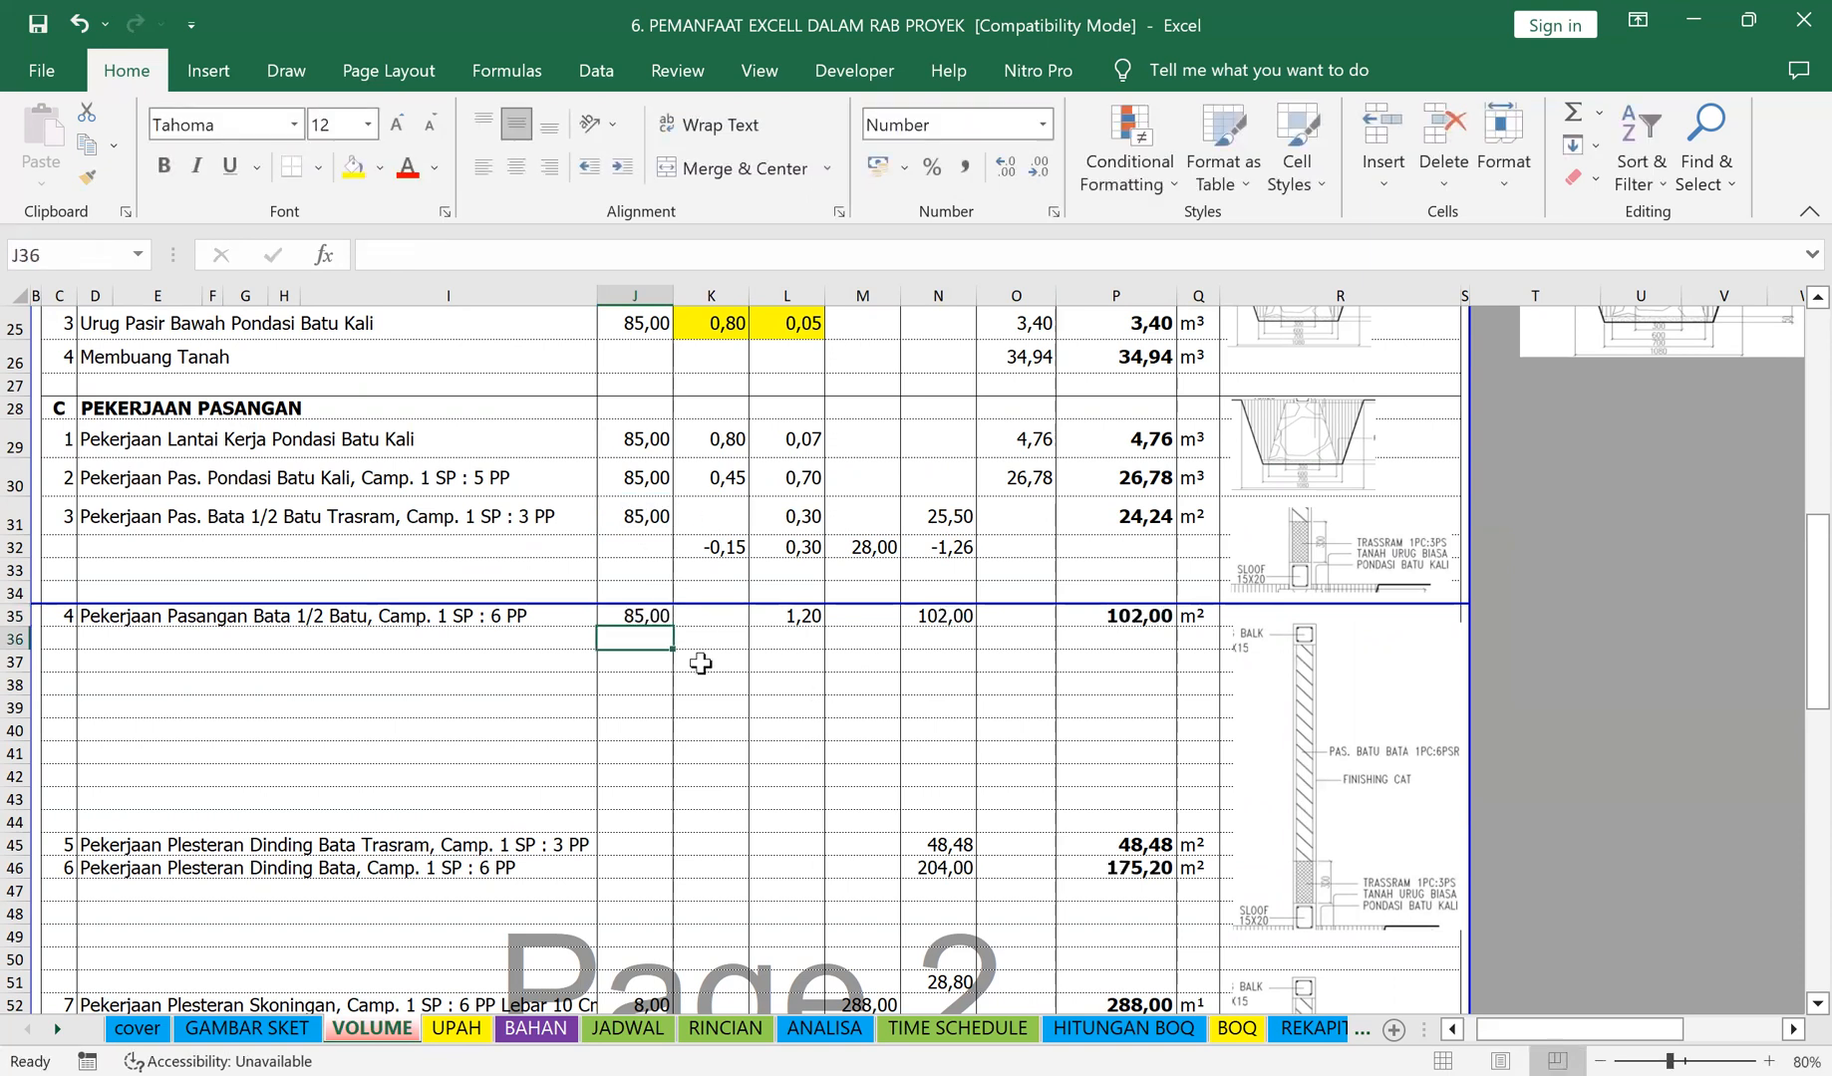
Step: Try to link the half-brick wall height in L35 to the fence height T pagar in J12 of the GAMBAR SKET sheet
{"action": "left_click", "coordinate": [776, 618]}
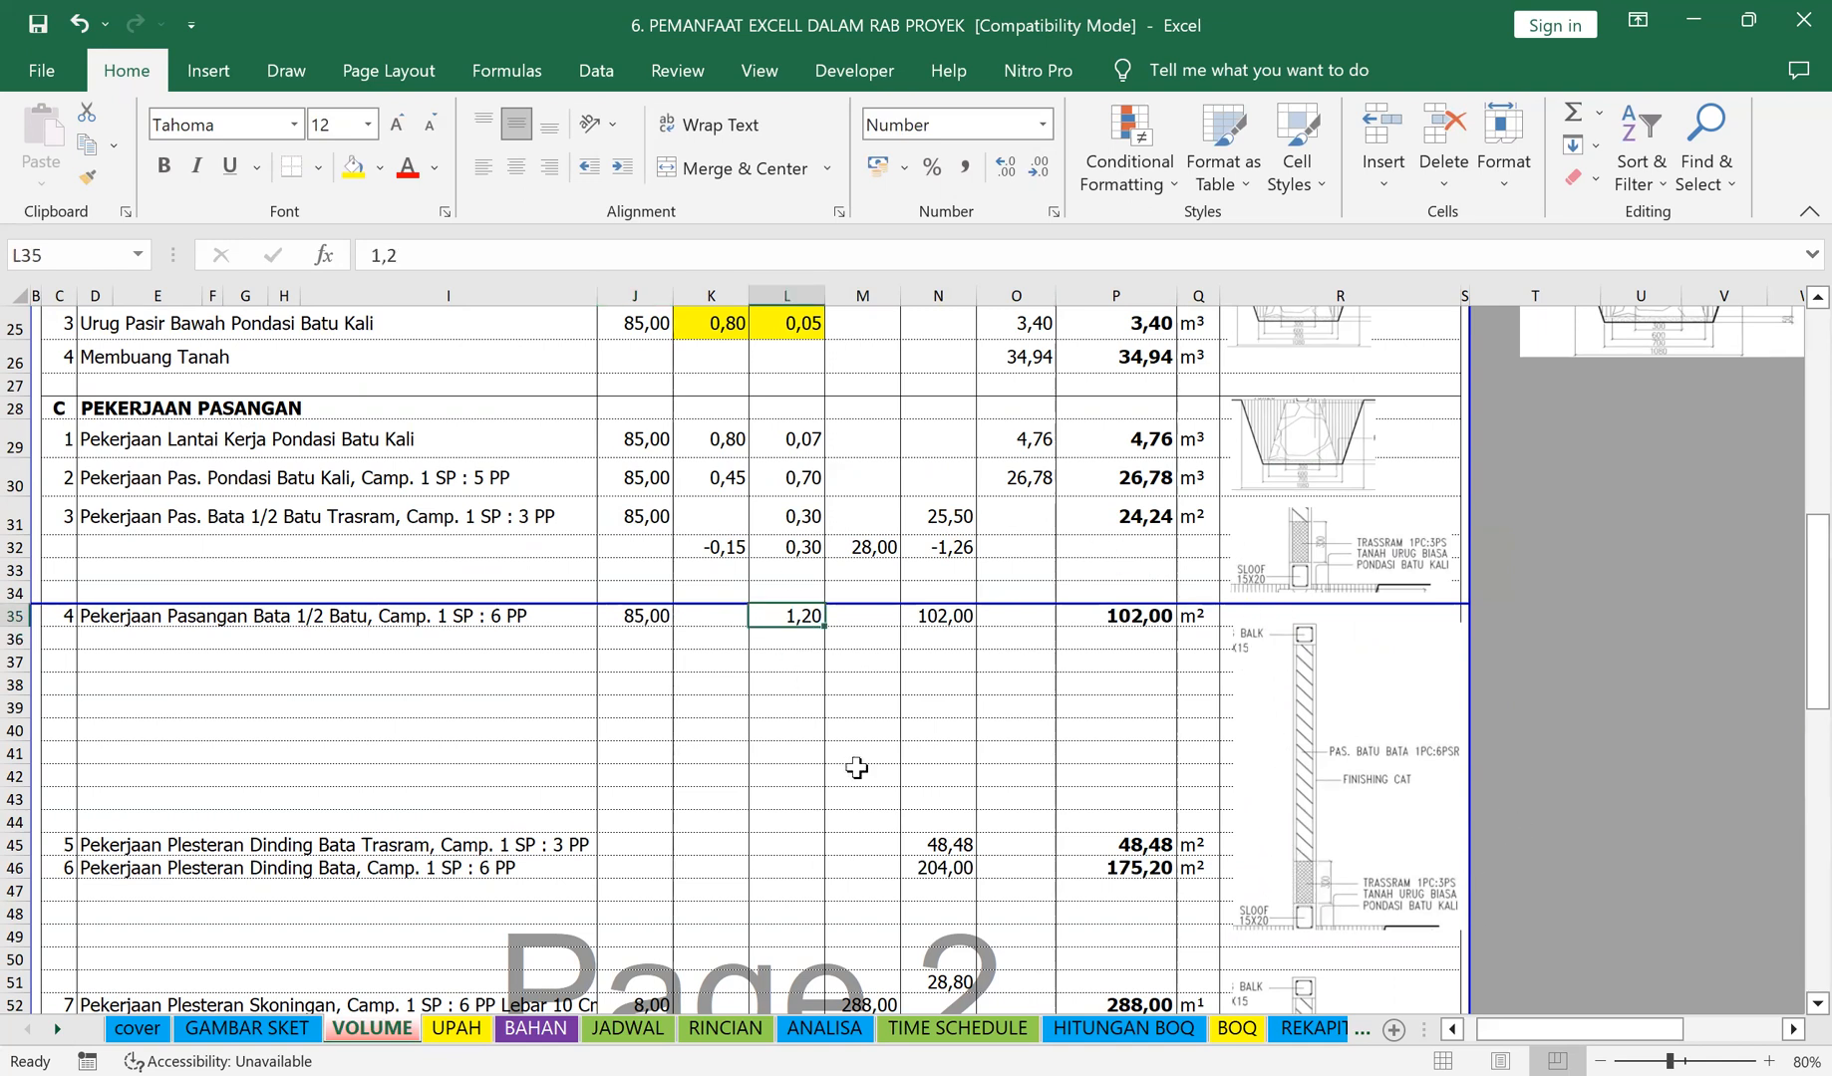
{"action": "type", "text": "="}
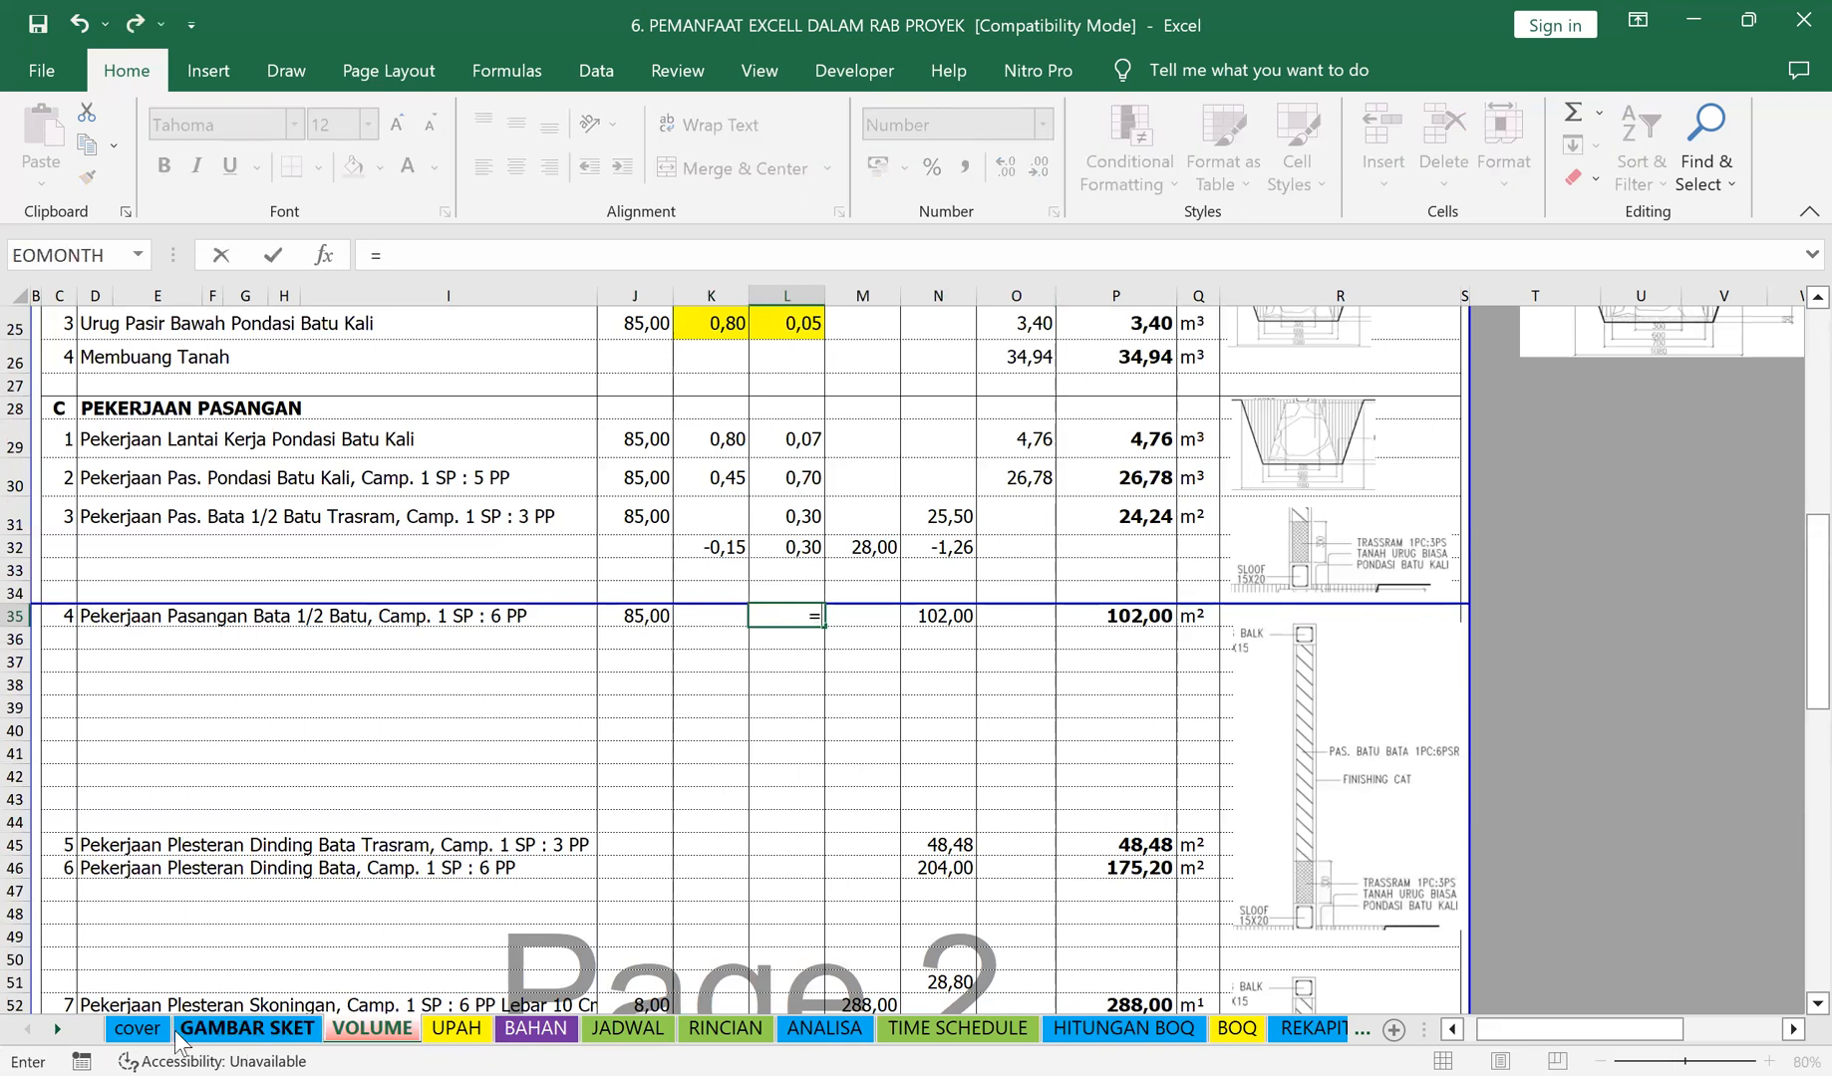
{"action": "left_click", "coordinate": [206, 1029]}
{"action": "left_click", "coordinate": [1006, 578]}
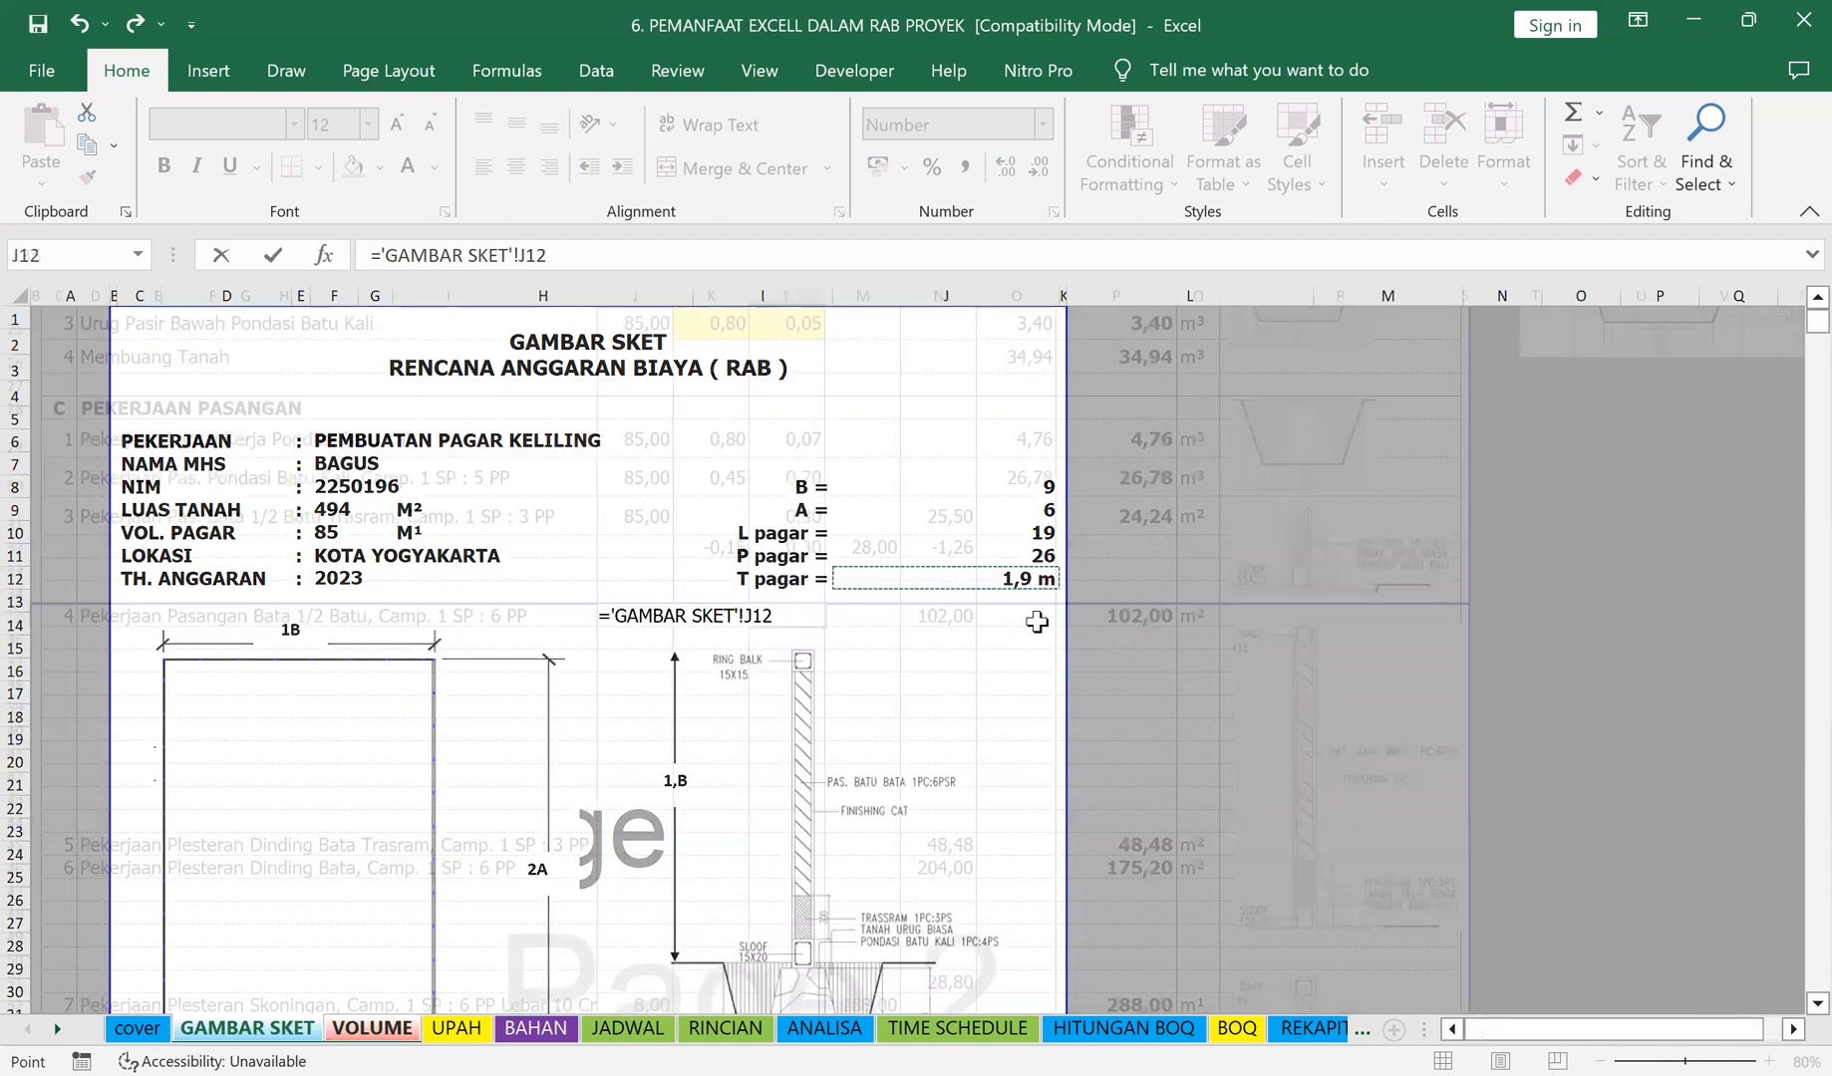
{"action": "key", "text": "Return"}
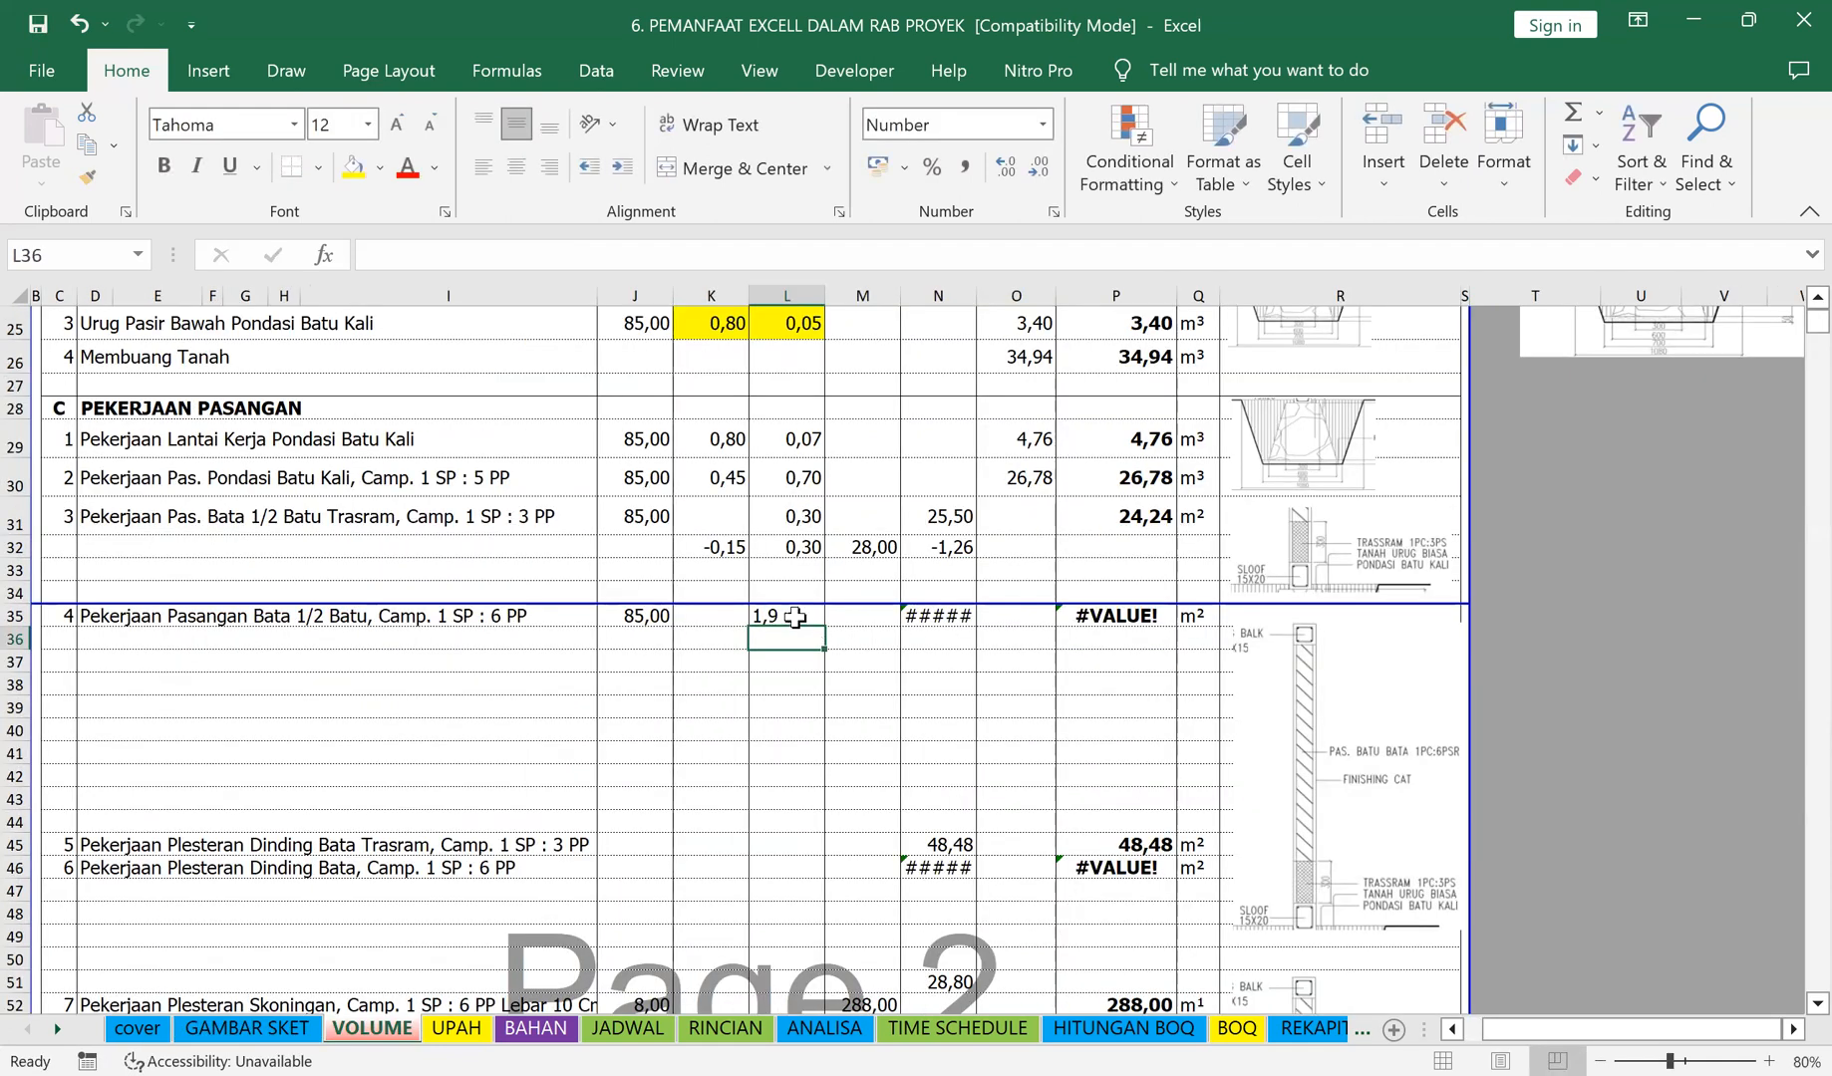
Step: Calculate the half-brick wall height in L35 with the formula =1,9-0,3-2*0,15
{"action": "left_click", "coordinate": [795, 617]}
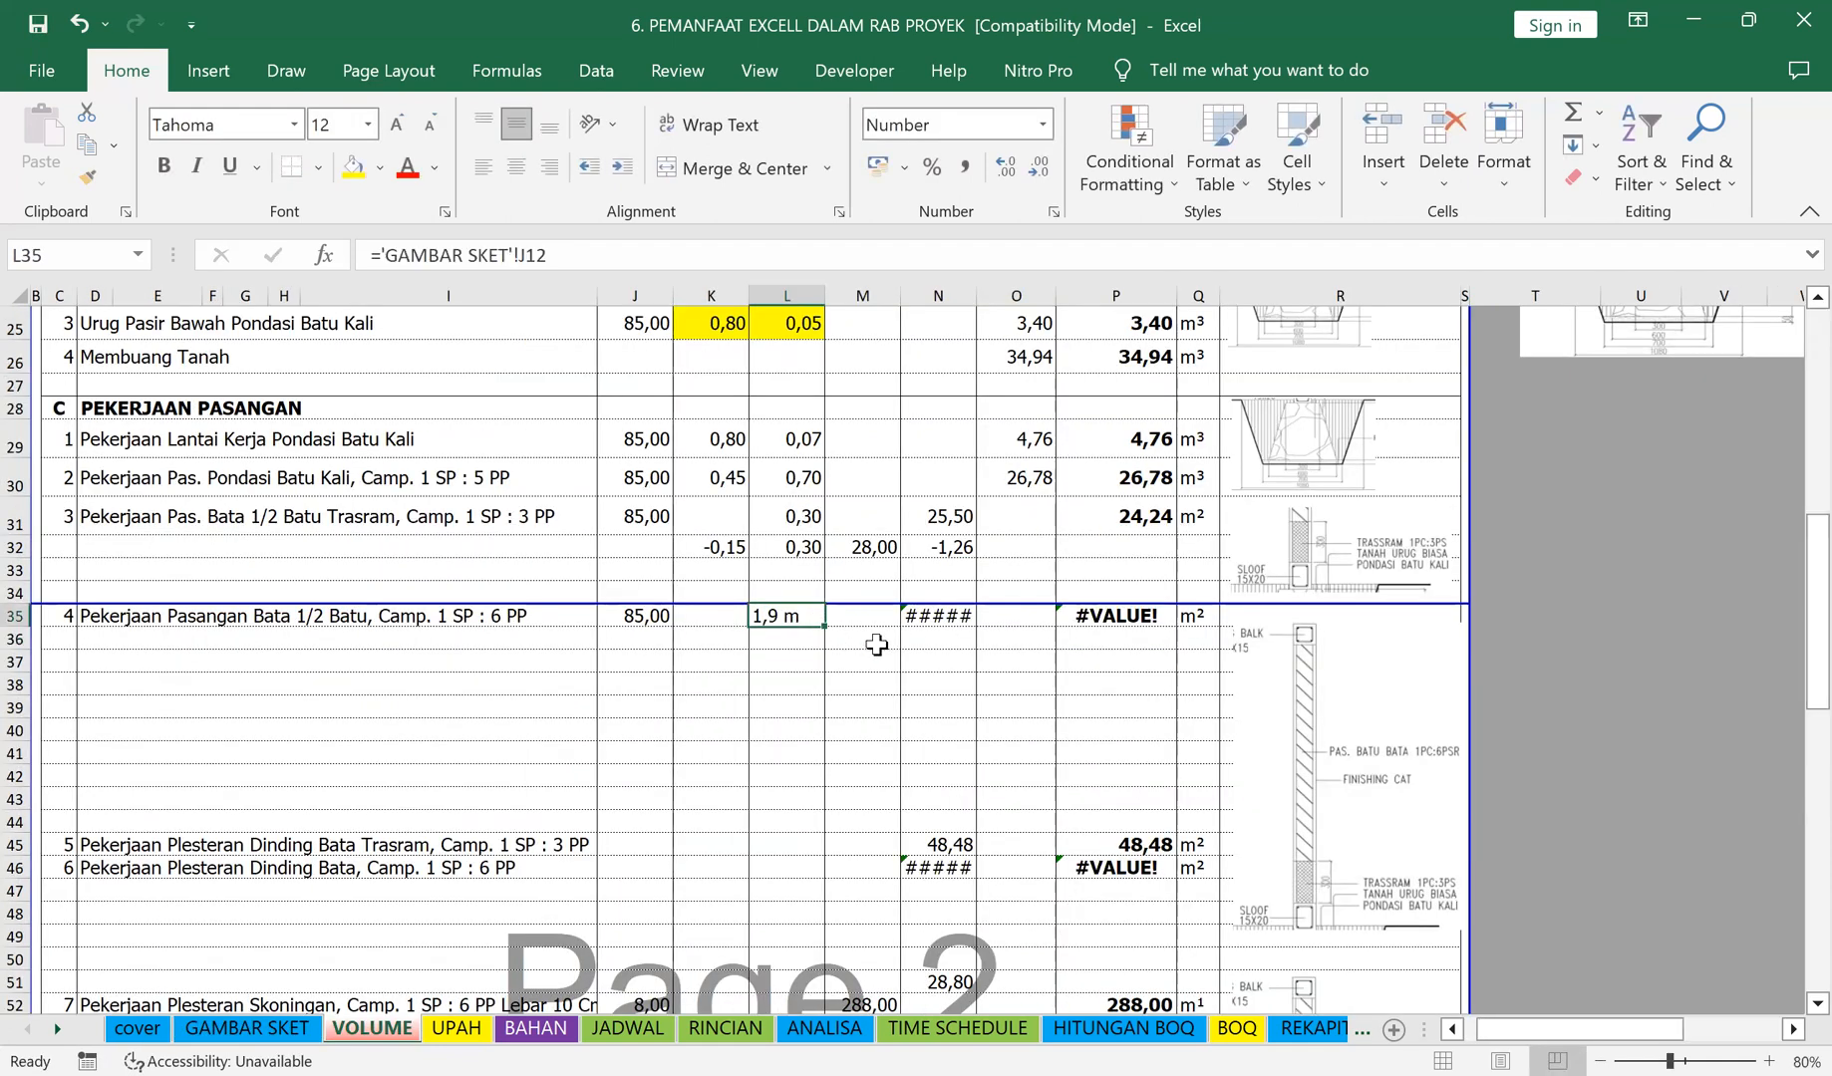
{"action": "type", "text": "1,9-0,3-2*0,15"}
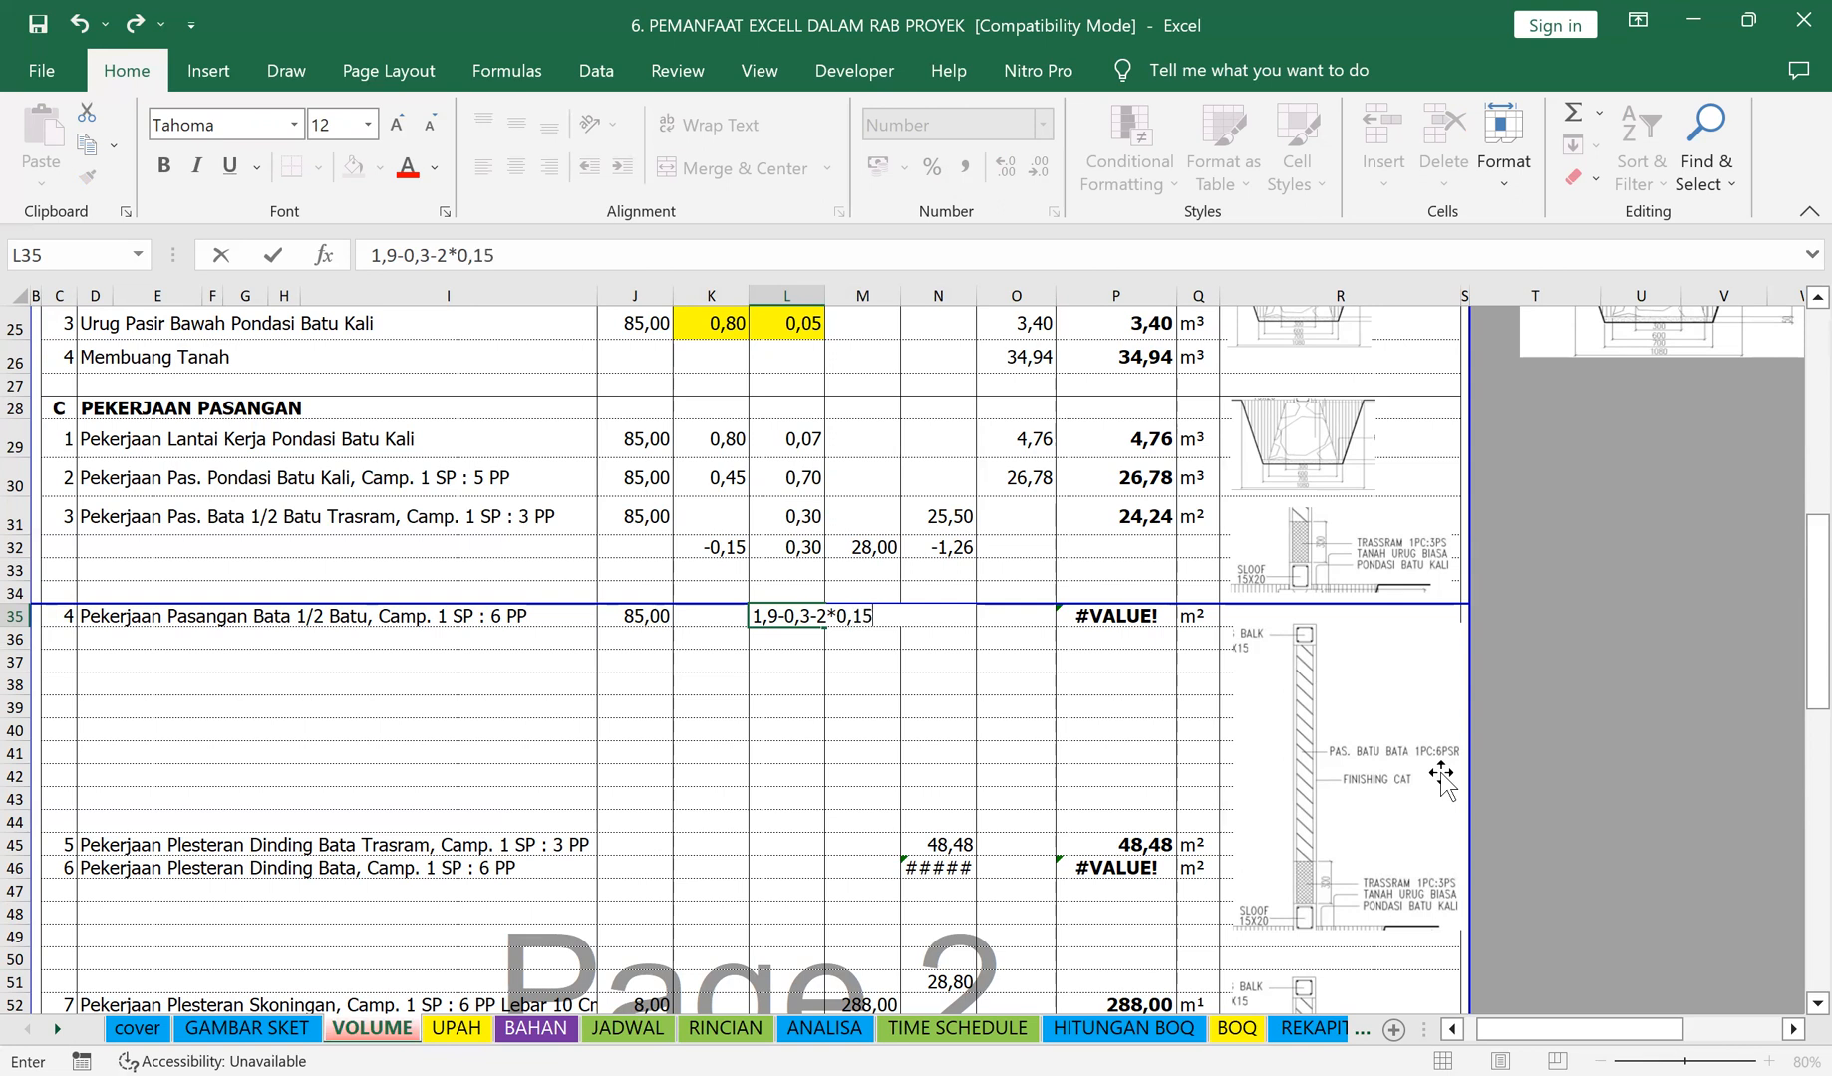
{"action": "key", "text": "Return"}
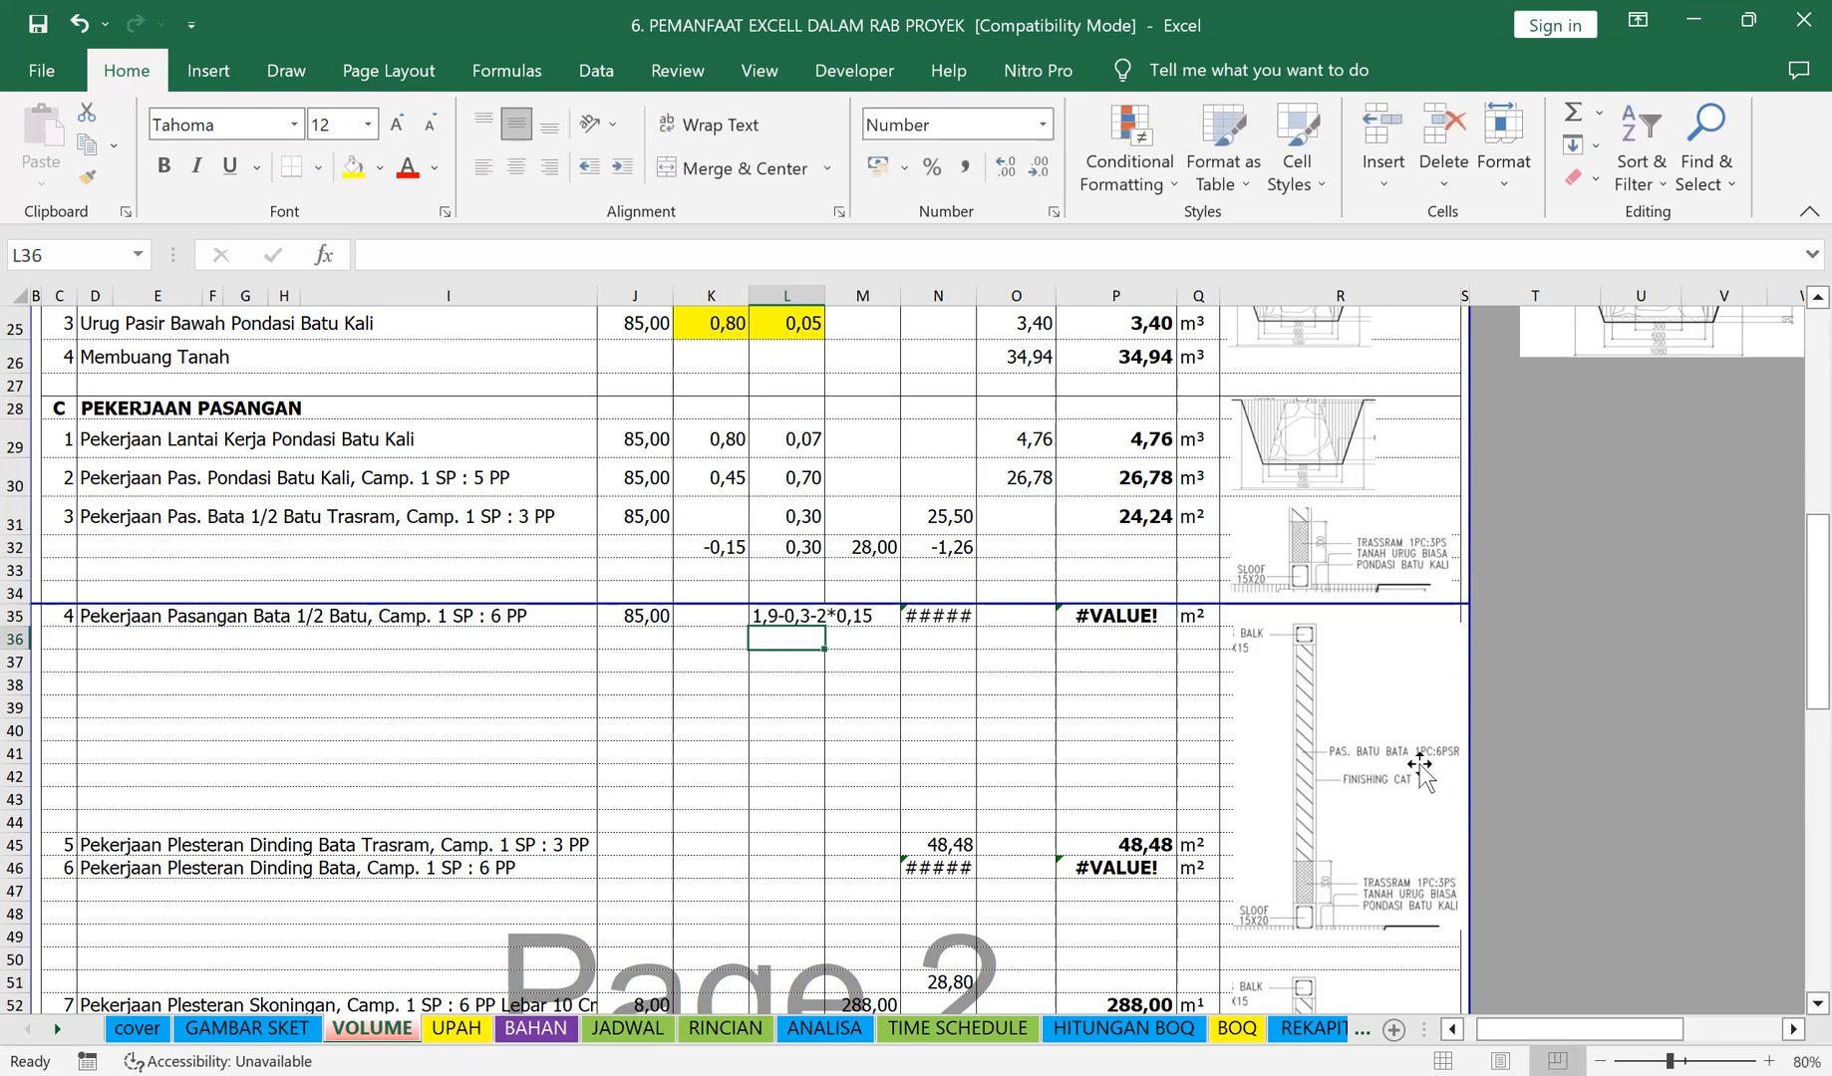
{"action": "left_click", "coordinate": [788, 616]}
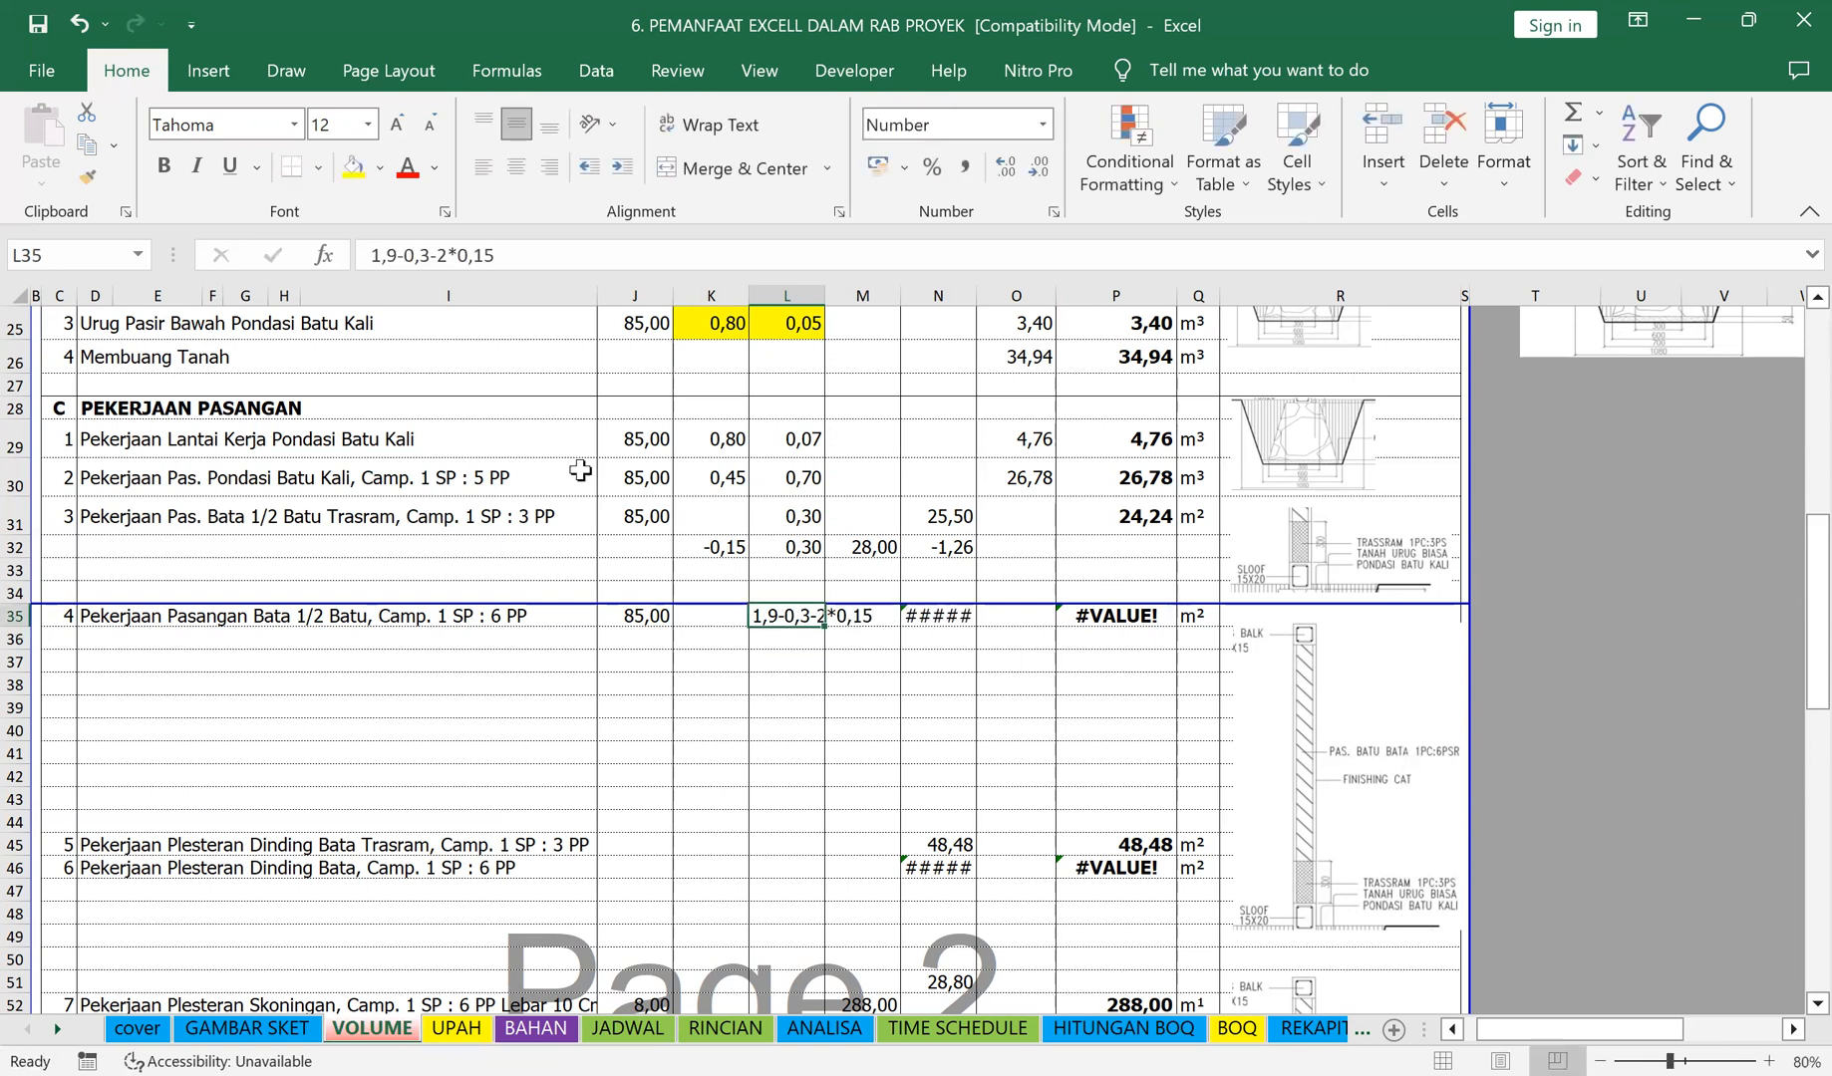
{"action": "left_click", "coordinate": [369, 255]}
{"action": "type", "text": "="}
{"action": "key", "text": "Return"}
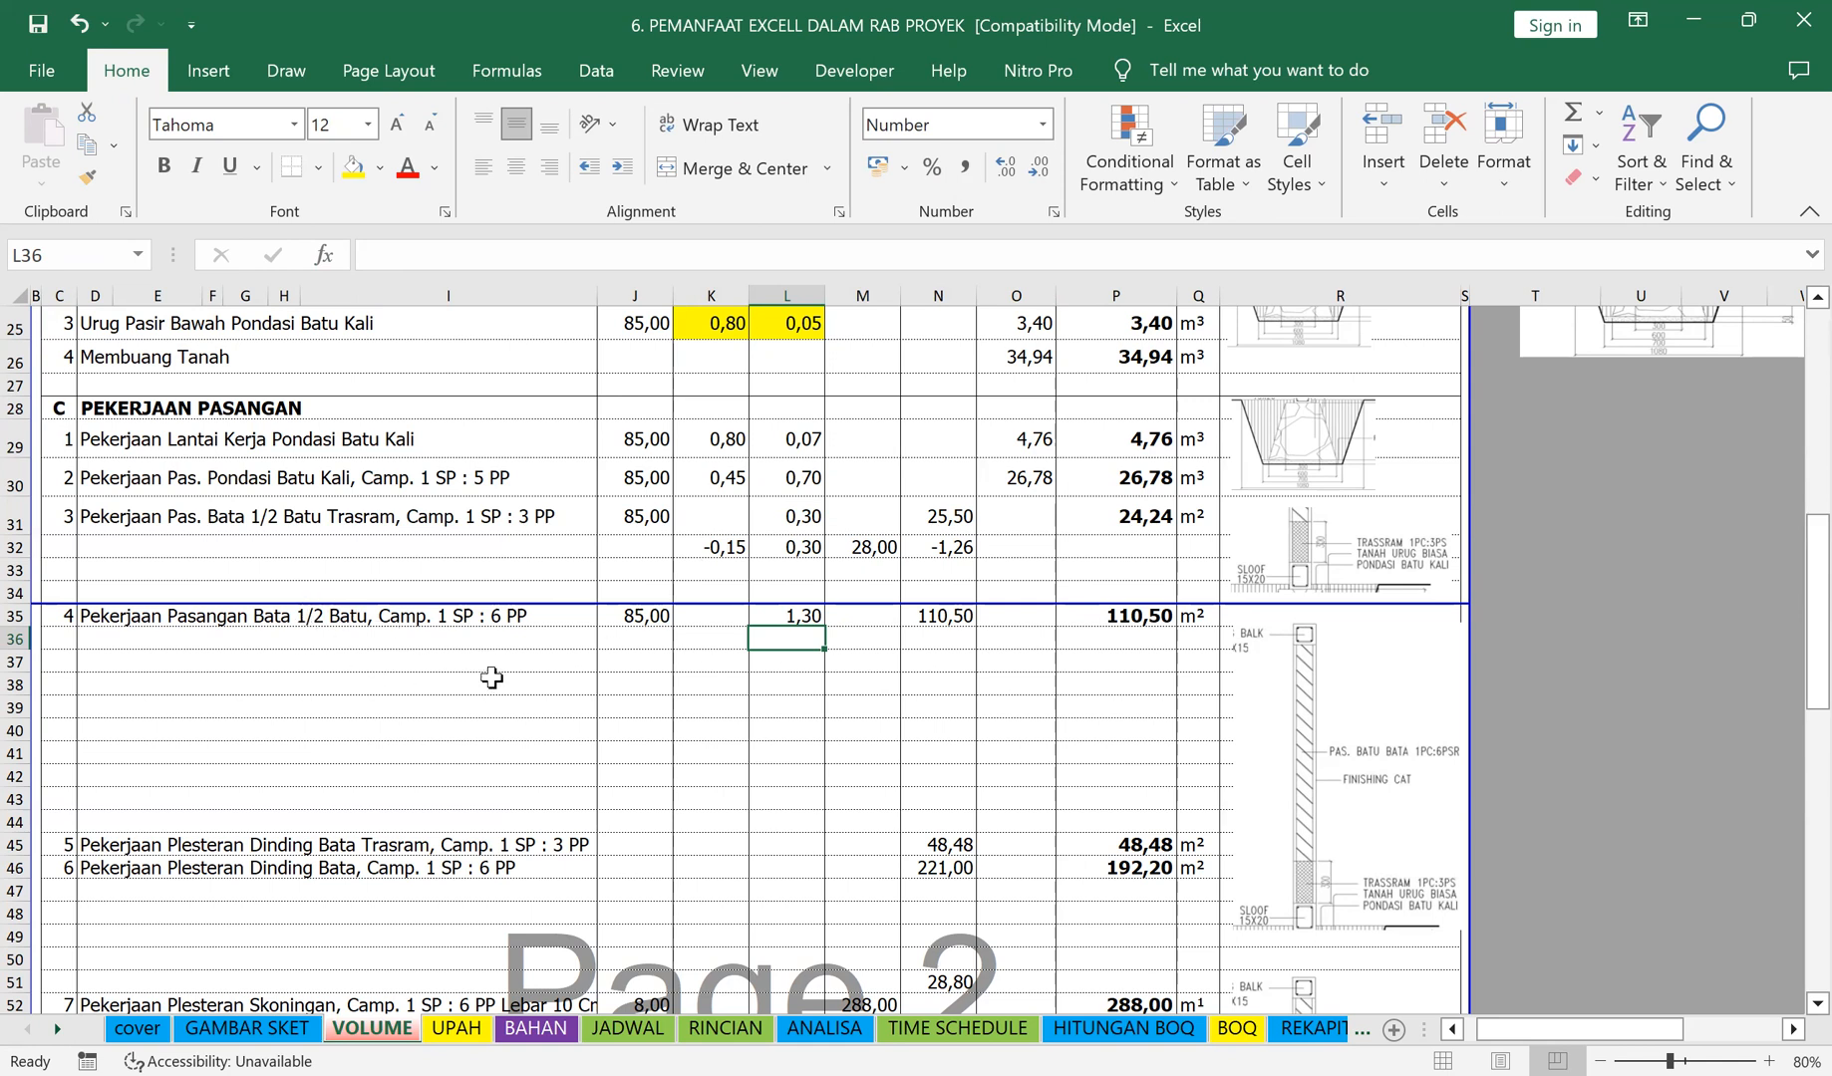
Step: Enter -0,15 as the column width in K36 and set the height in L36 equal to L35
{"action": "scroll", "coordinate": [947, 692], "scroll_direction": "up", "scroll_amount": 1}
{"action": "scroll", "coordinate": [922, 700], "scroll_direction": "up", "scroll_amount": 1}
{"action": "scroll", "coordinate": [917, 701], "scroll_direction": "down", "scroll_amount": 2}
{"action": "left_click", "coordinate": [715, 634]}
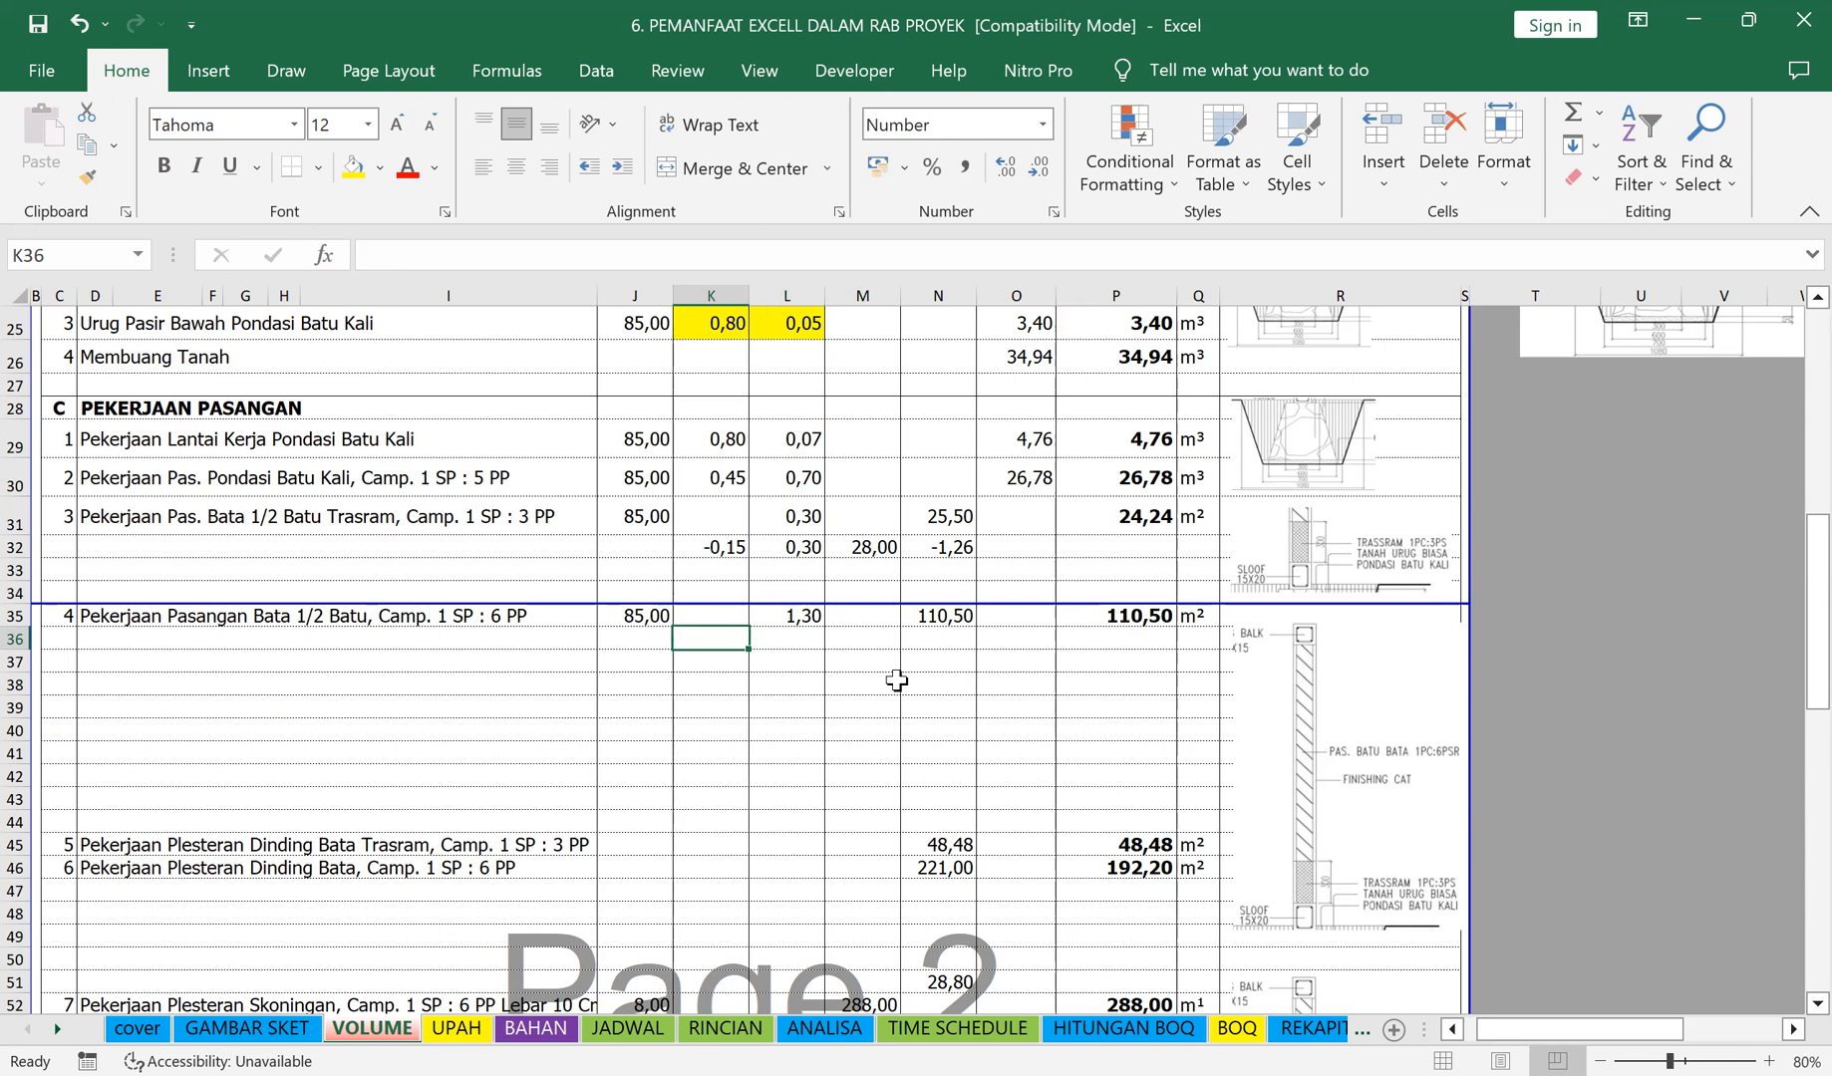
{"action": "type", "text": "-0,15"}
{"action": "key", "text": "Return"}
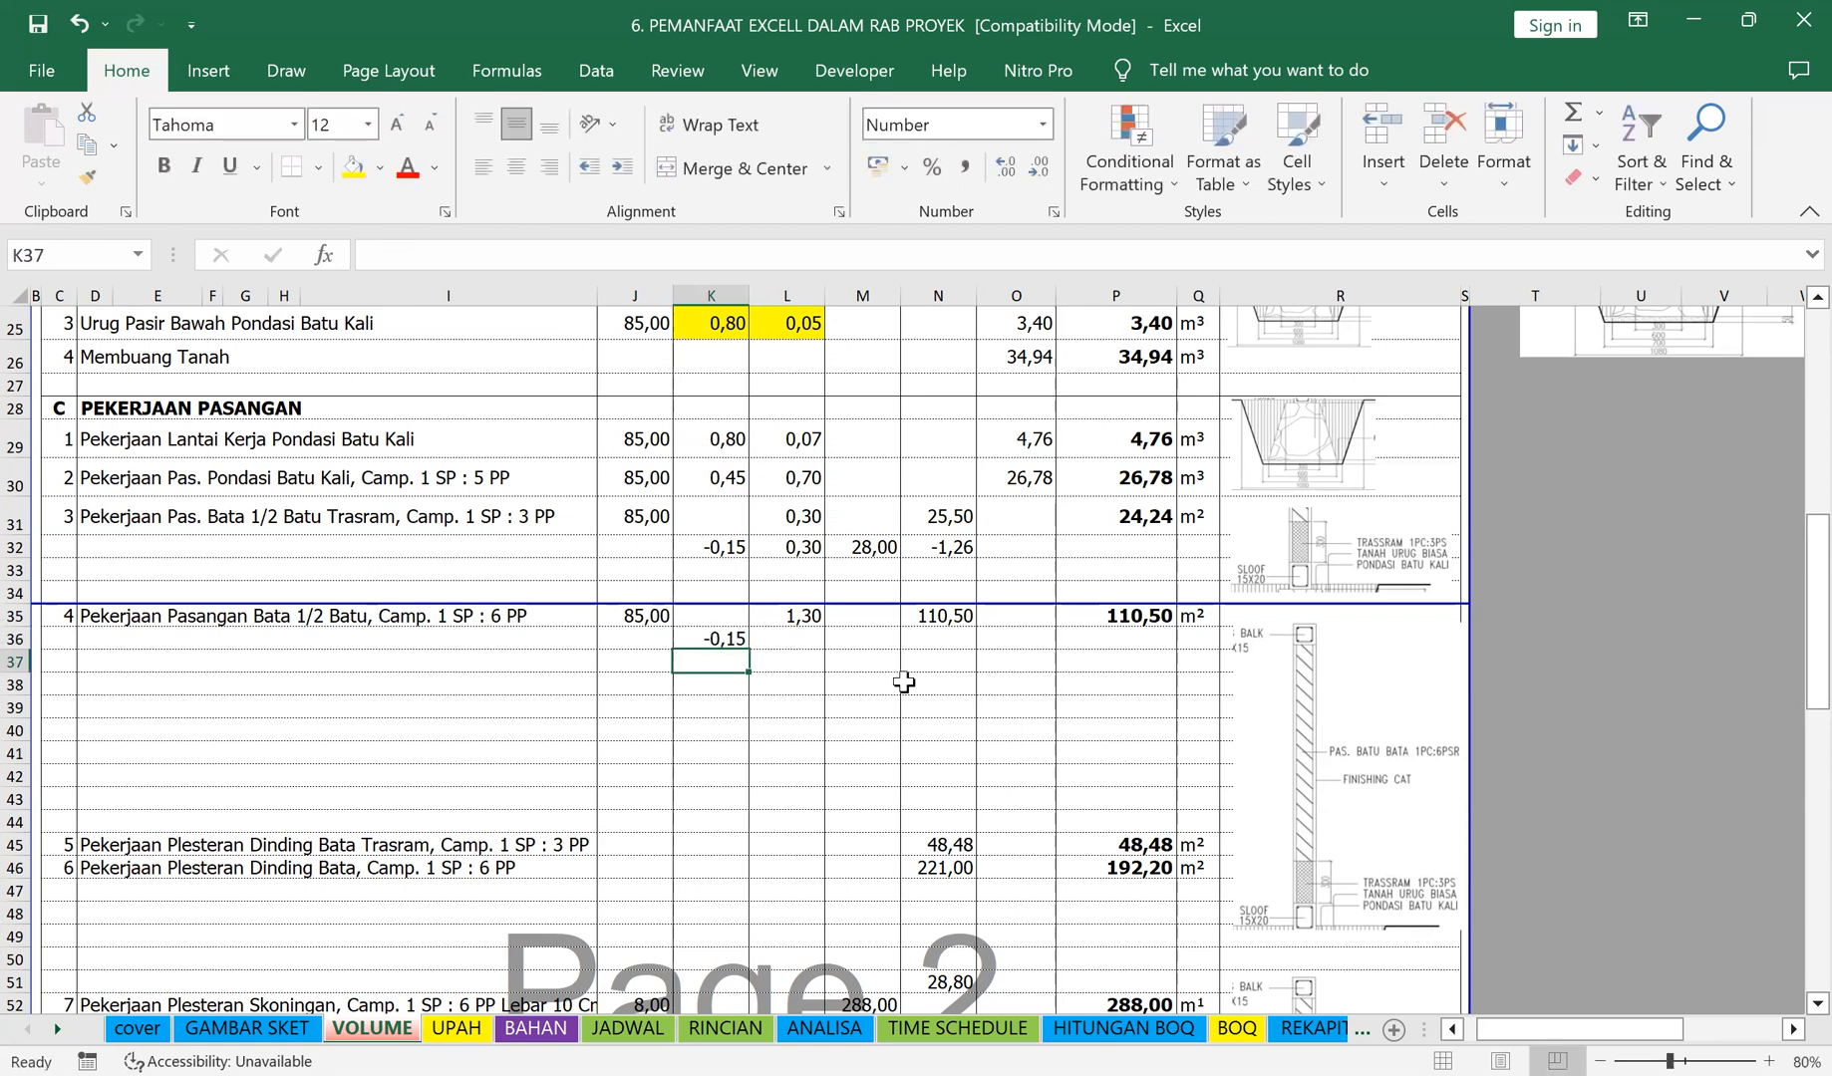
{"action": "left_click", "coordinate": [764, 643]}
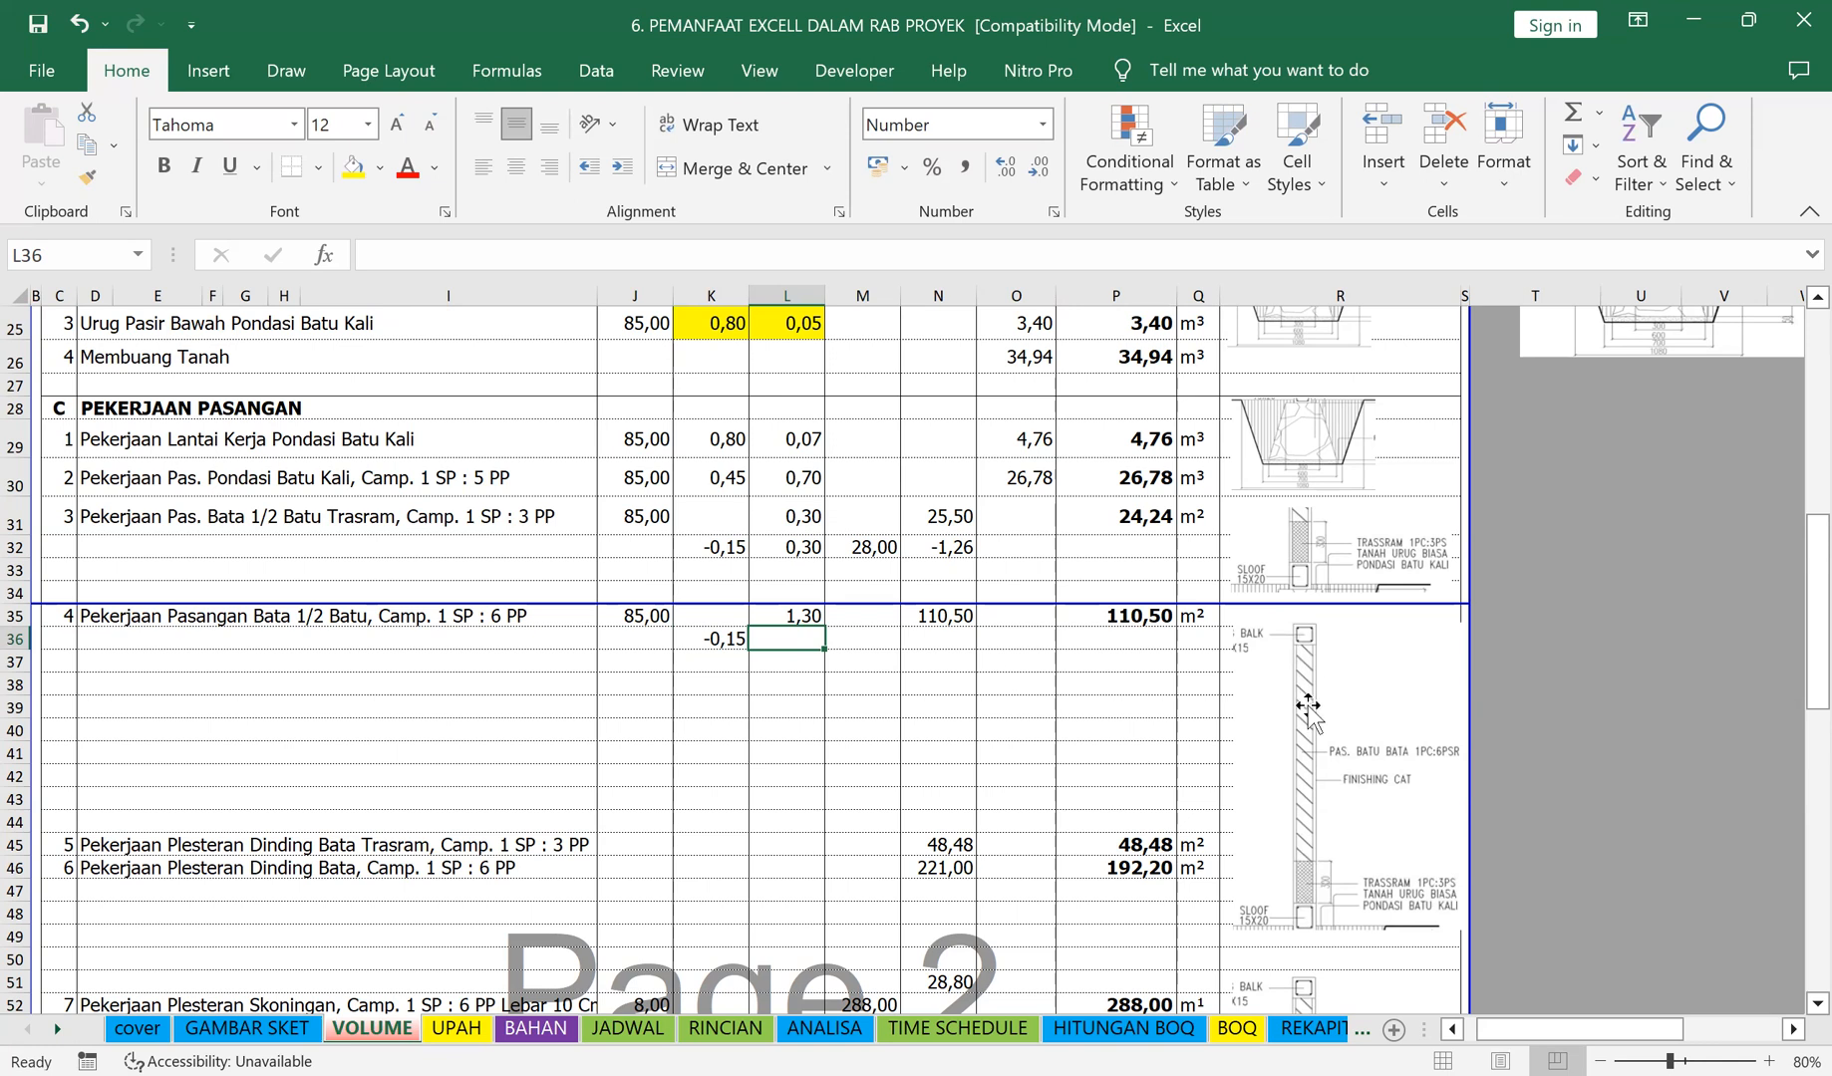
{"action": "type", "text": "="}
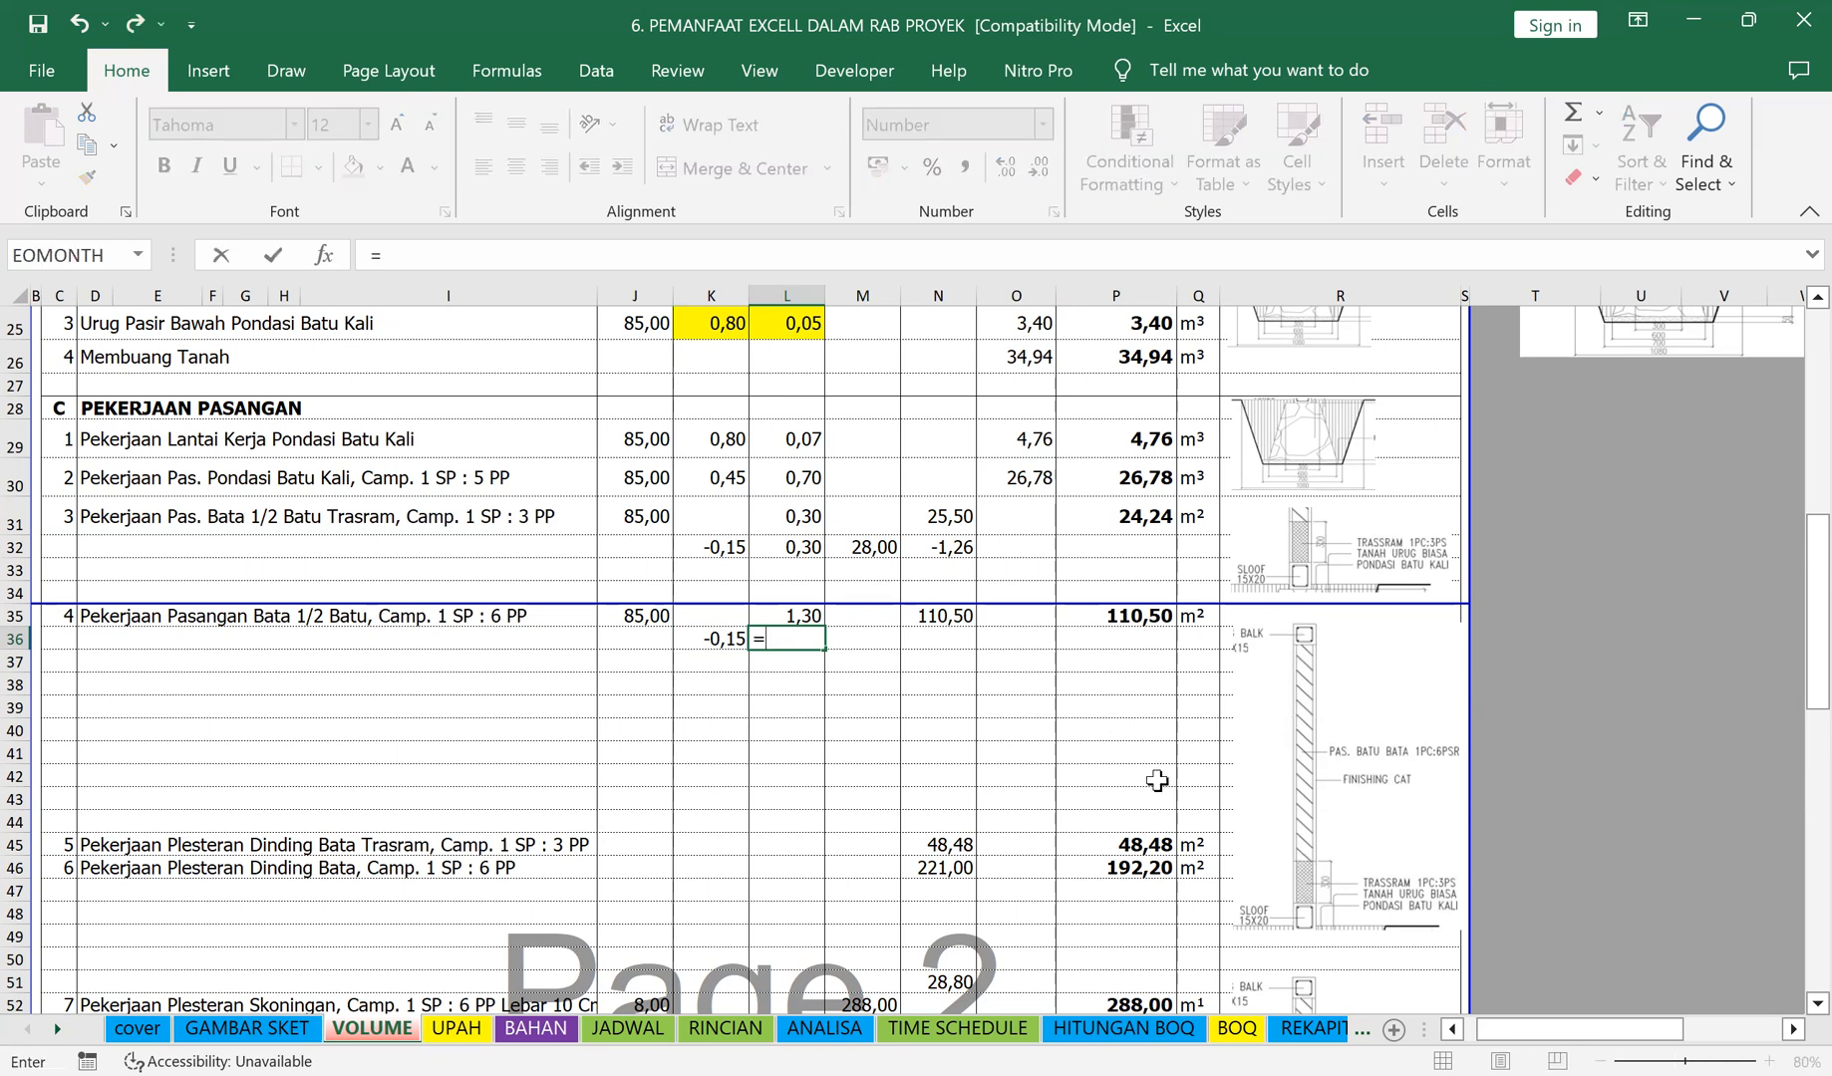
{"action": "key", "text": "Up"}
{"action": "key", "text": "Return"}
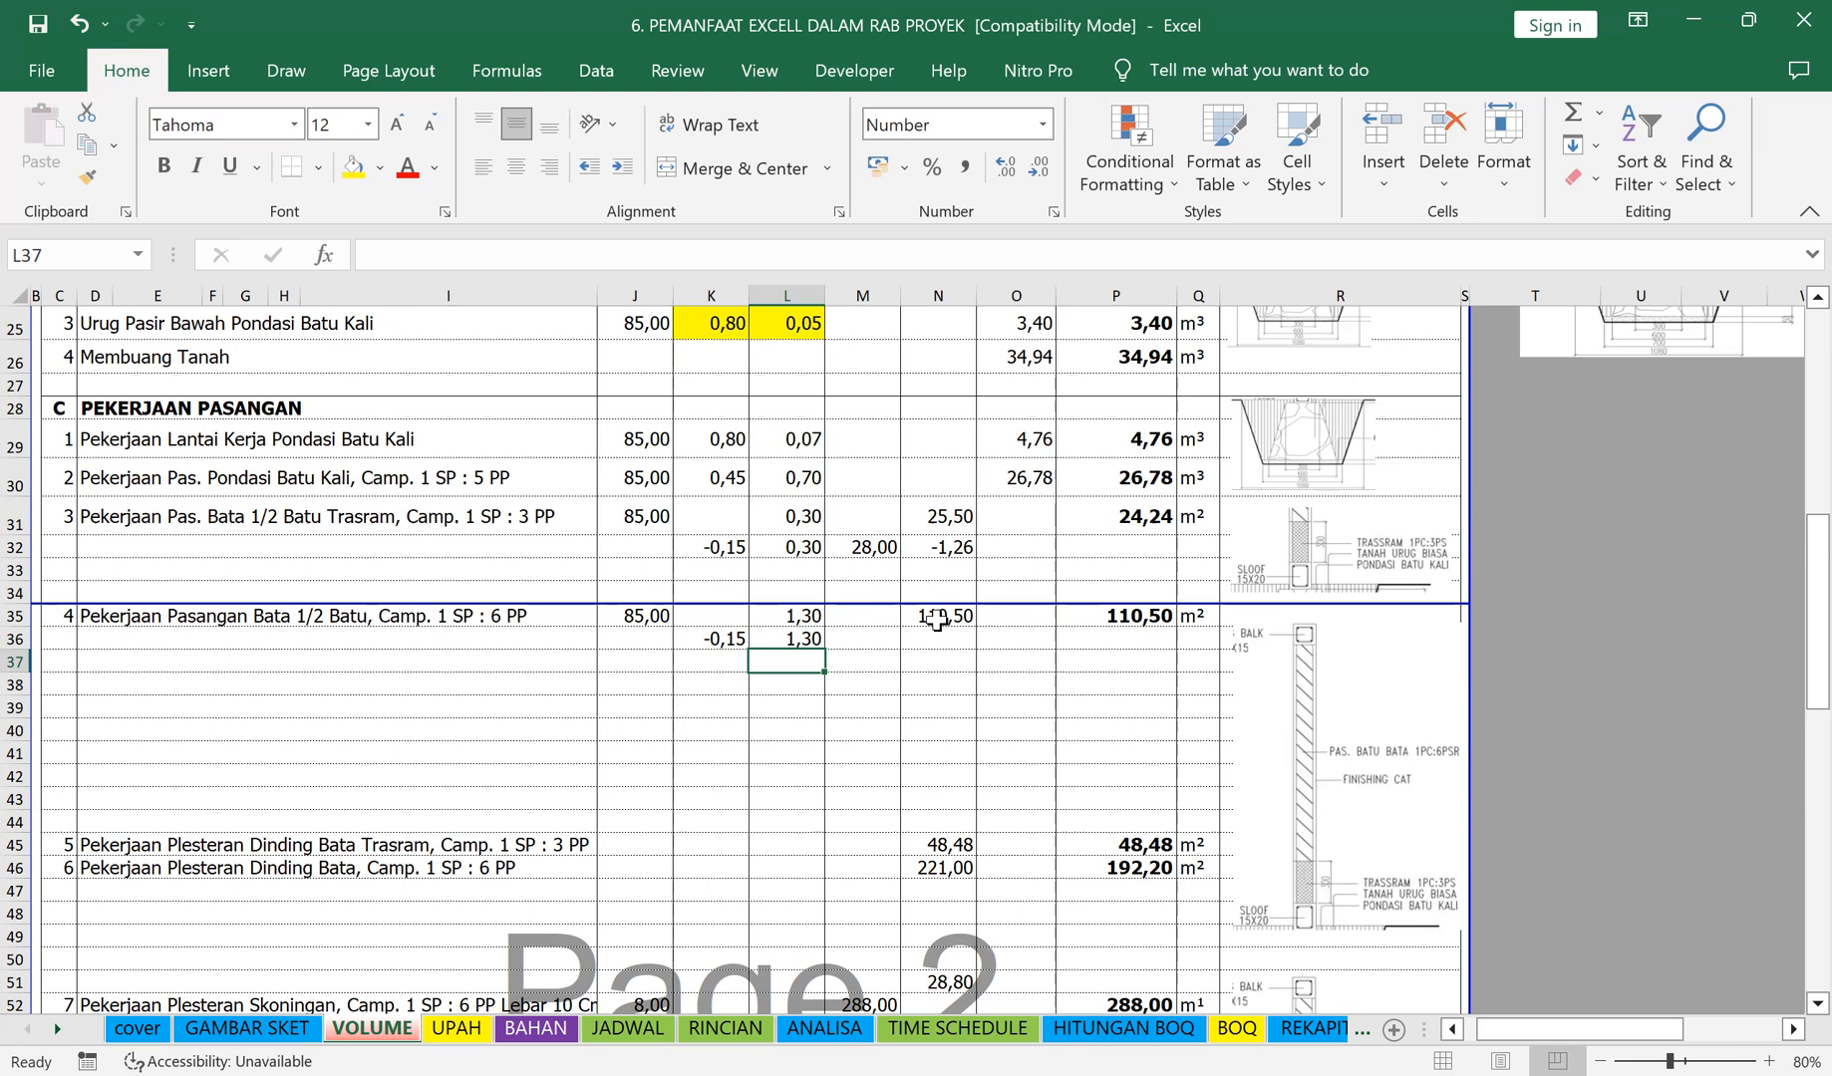
Step: Copy the column deduction formula from N32 into N36
{"action": "left_click", "coordinate": [942, 548]}
{"action": "key", "text": "ctrl+c"}
{"action": "left_click", "coordinate": [953, 639]}
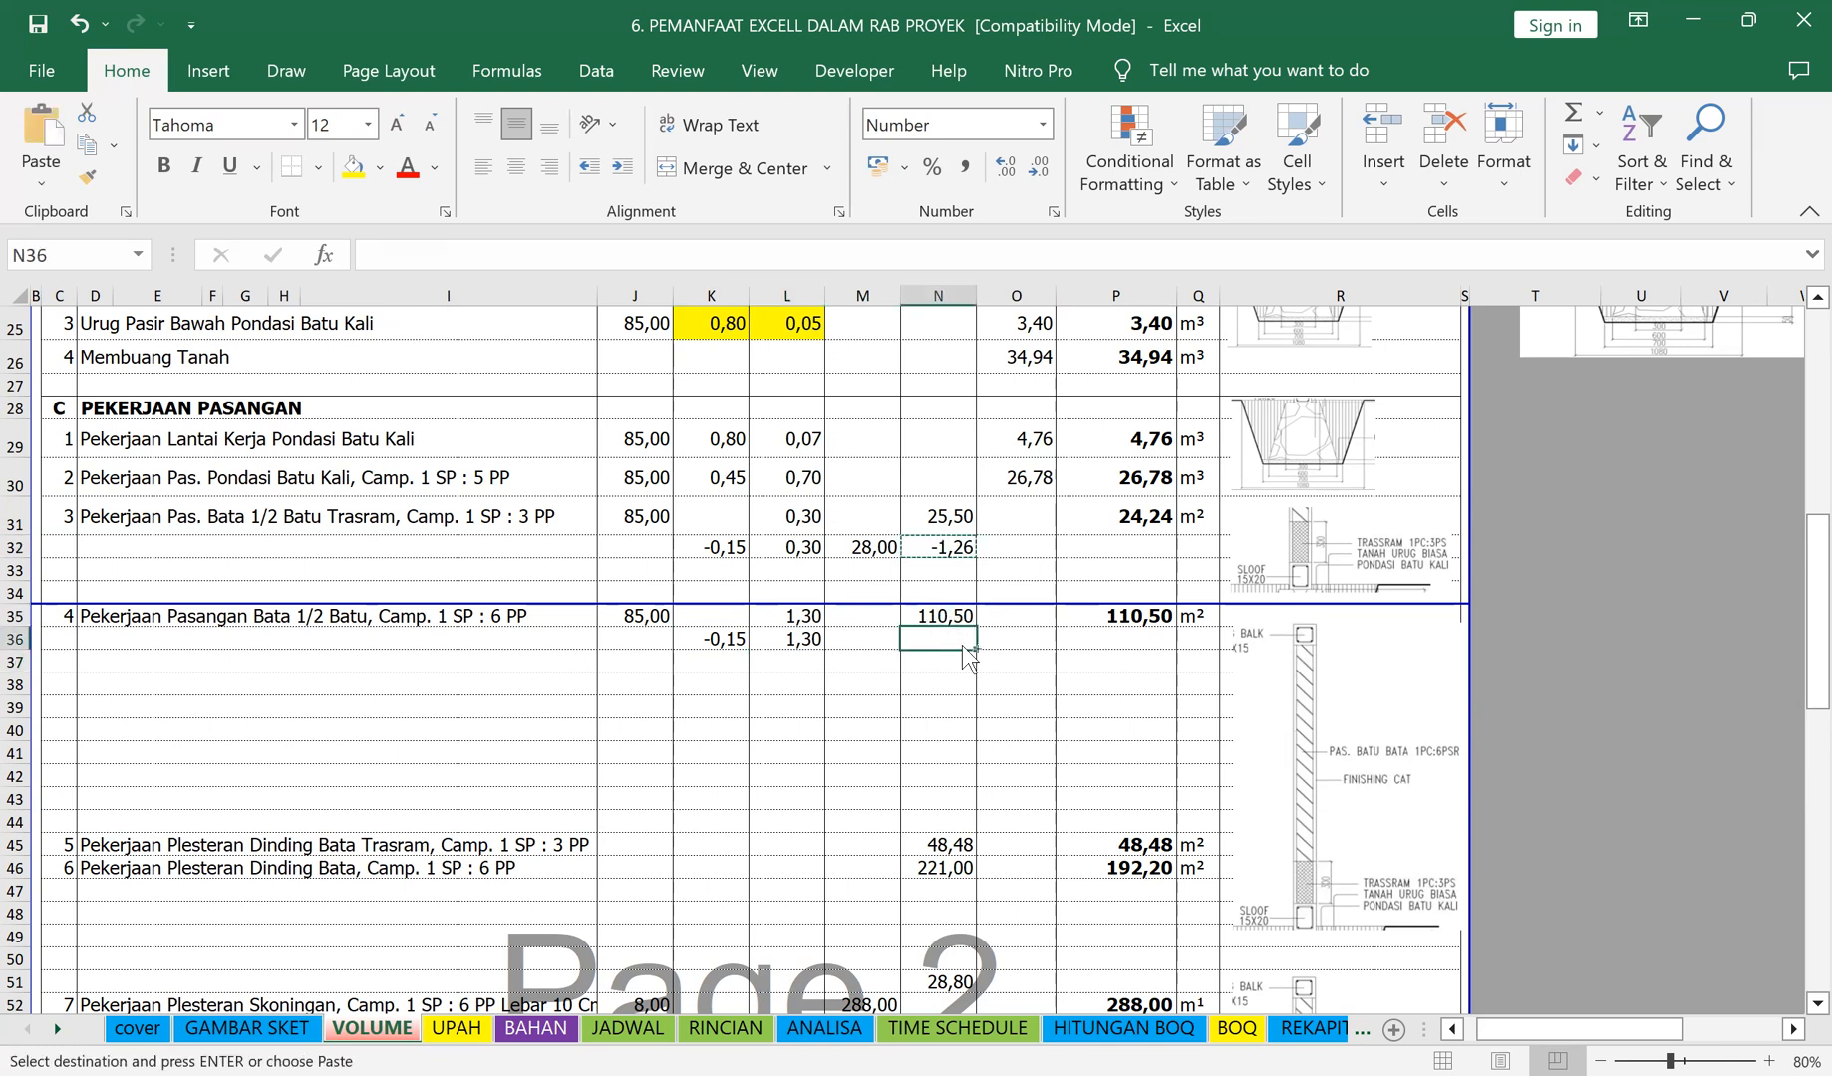
{"action": "key", "text": "ctrl+v"}
{"action": "left_click", "coordinate": [938, 703]}
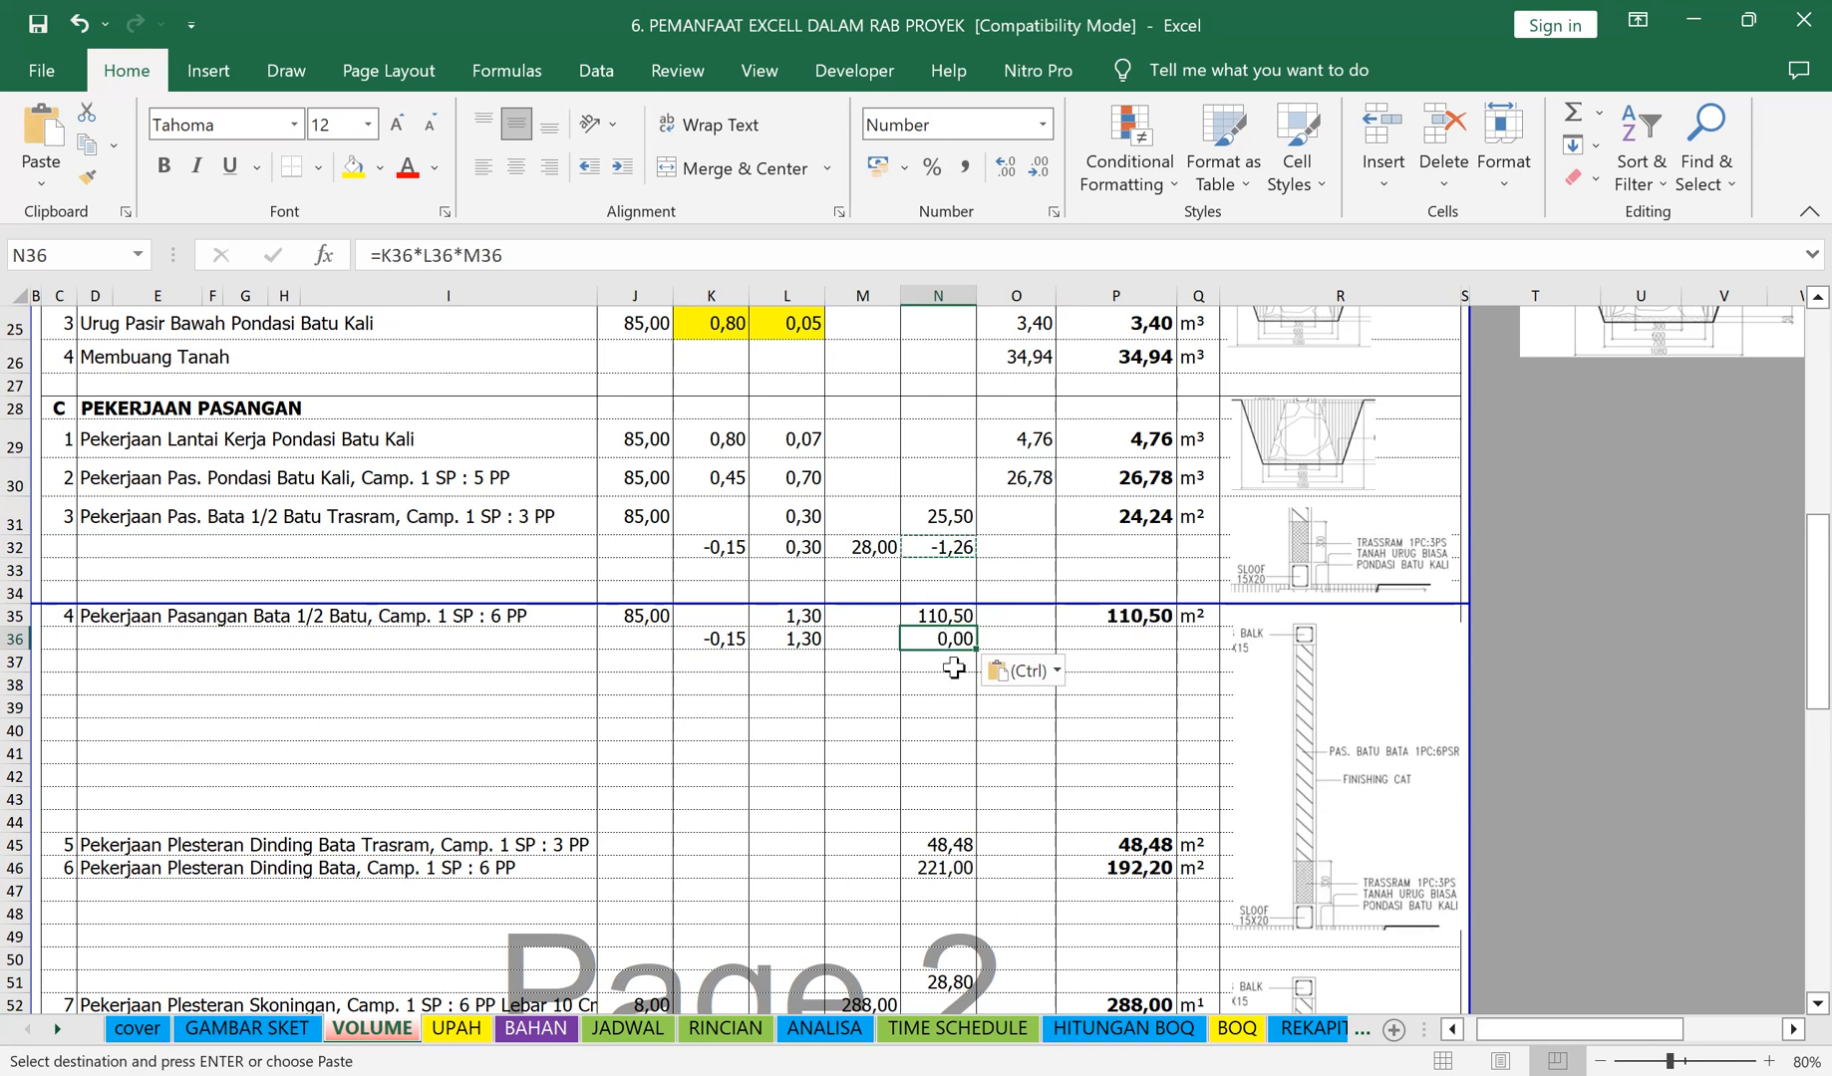
{"action": "key", "text": "Escape"}
Step: Replace the column area formula in N36 with =K36+L36*M36
{"action": "left_click", "coordinate": [950, 639]}
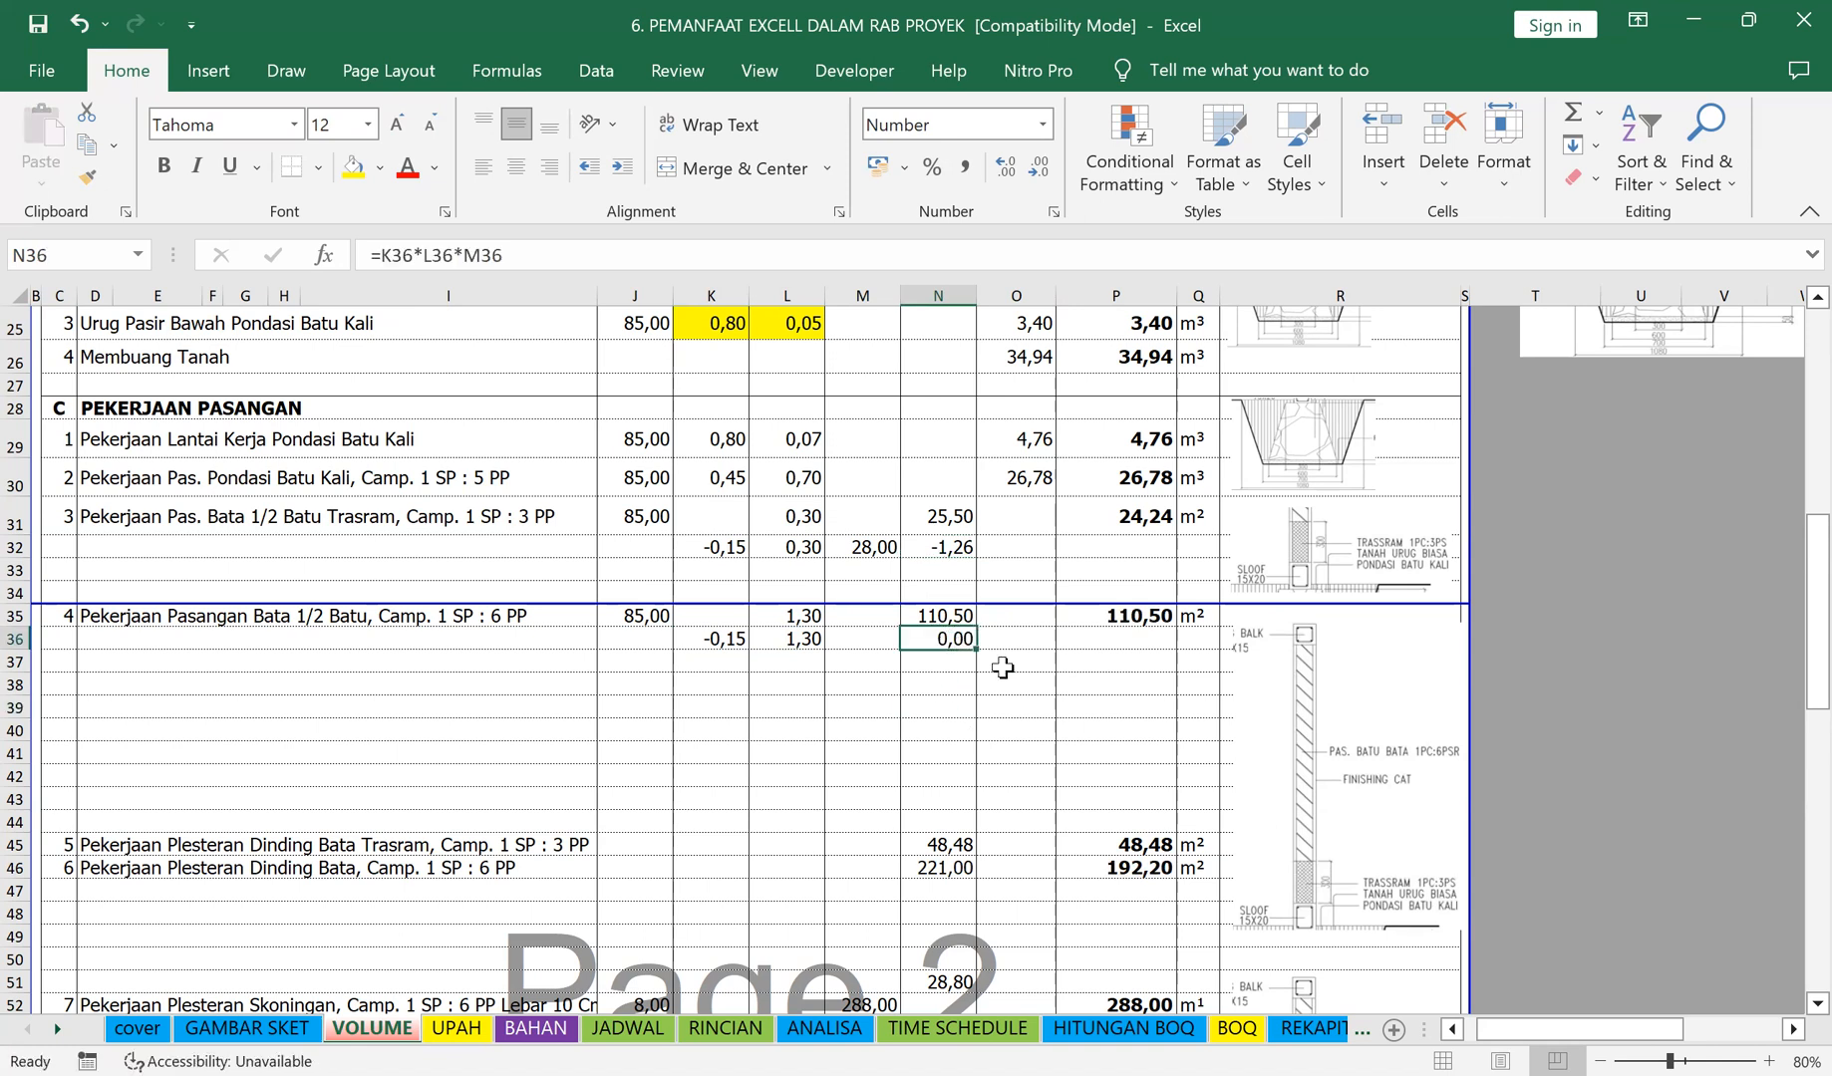
{"action": "type", "text": "="}
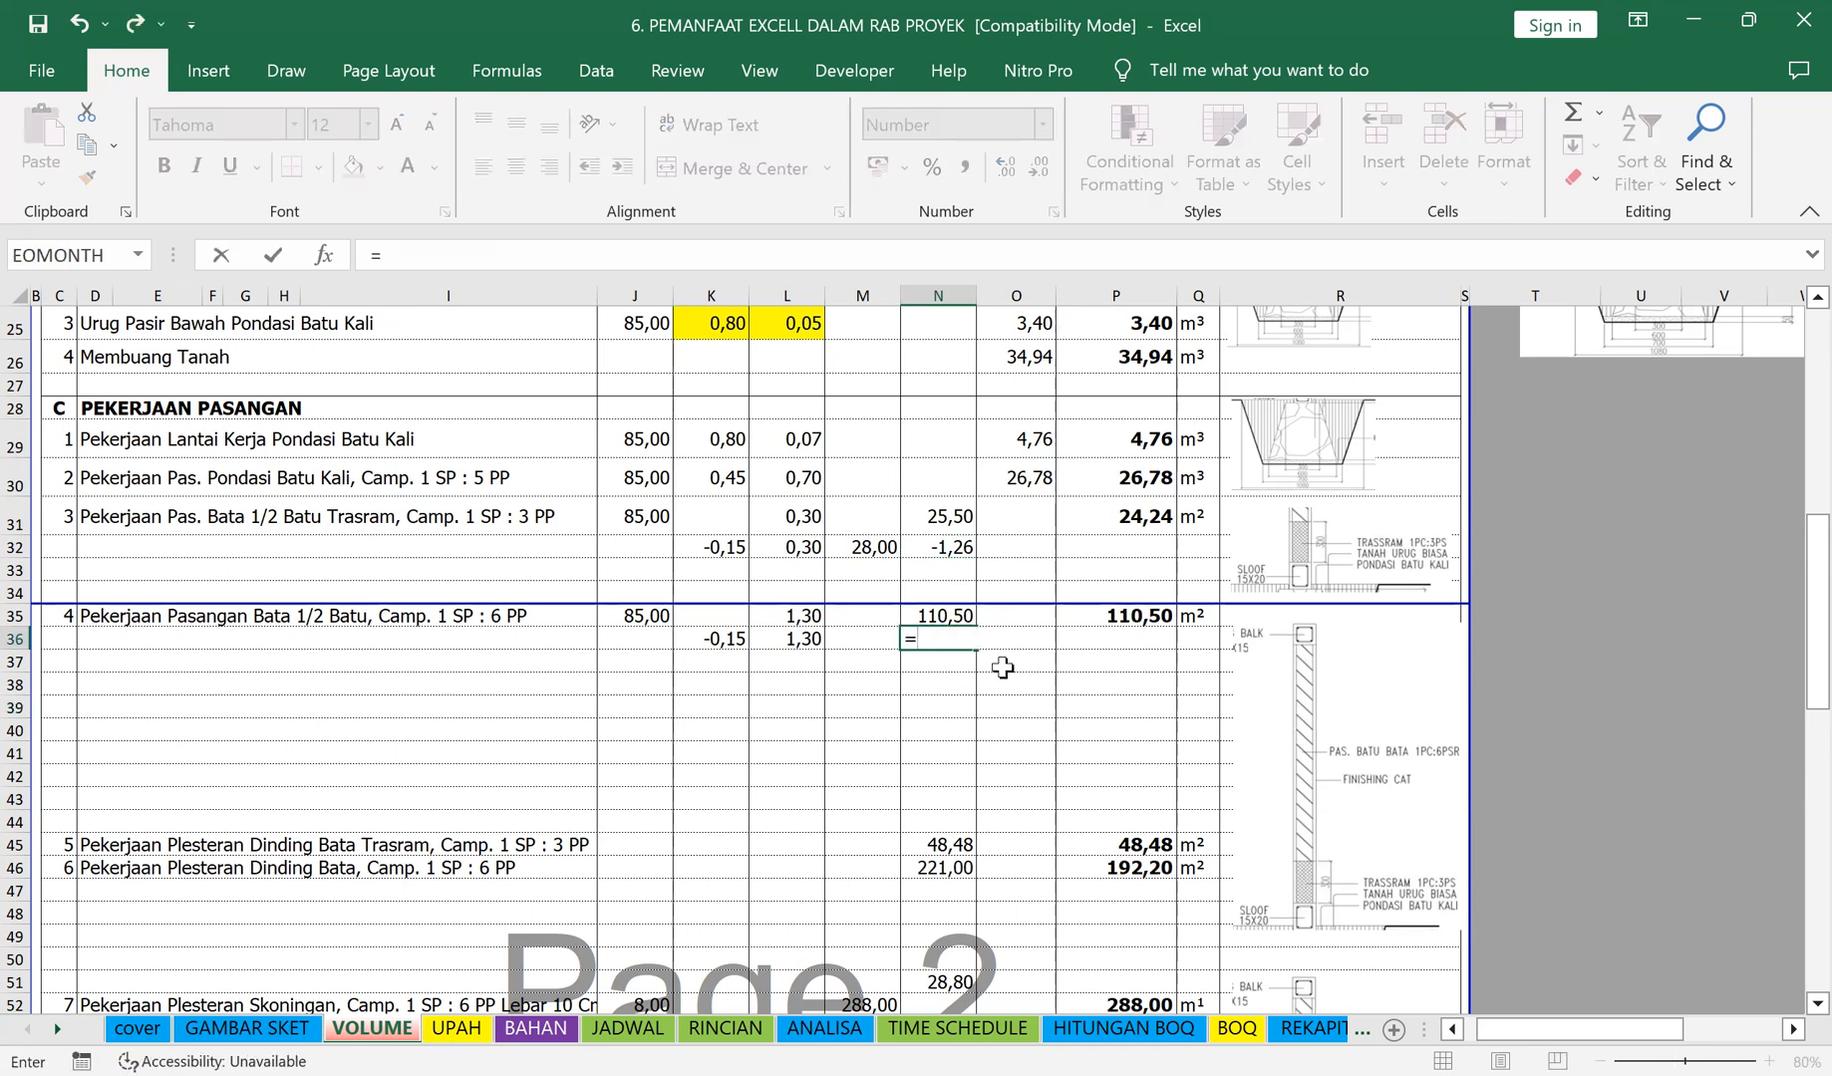
{"action": "left_click", "coordinate": [714, 637]}
{"action": "type", "text": "+"}
{"action": "left_click", "coordinate": [775, 638]}
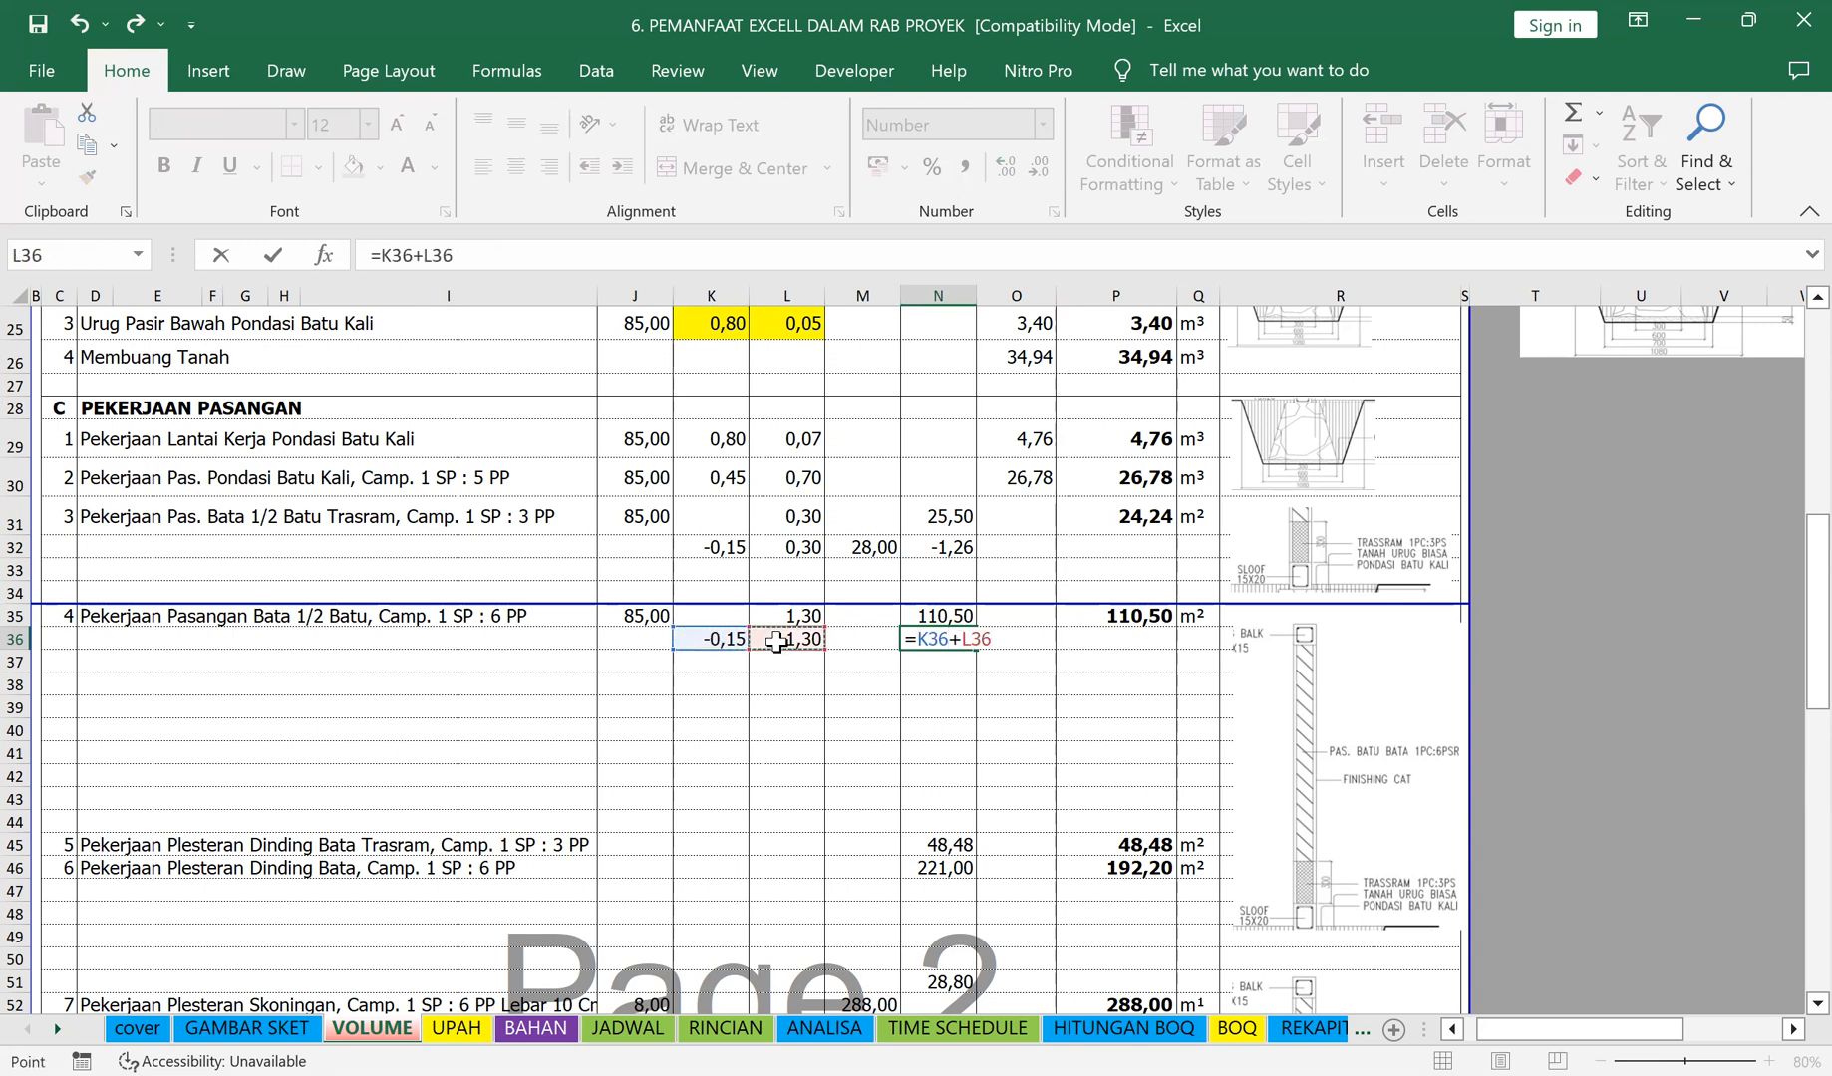
{"action": "type", "text": "*"}
{"action": "left_click", "coordinate": [847, 639]}
{"action": "key", "text": "Return"}
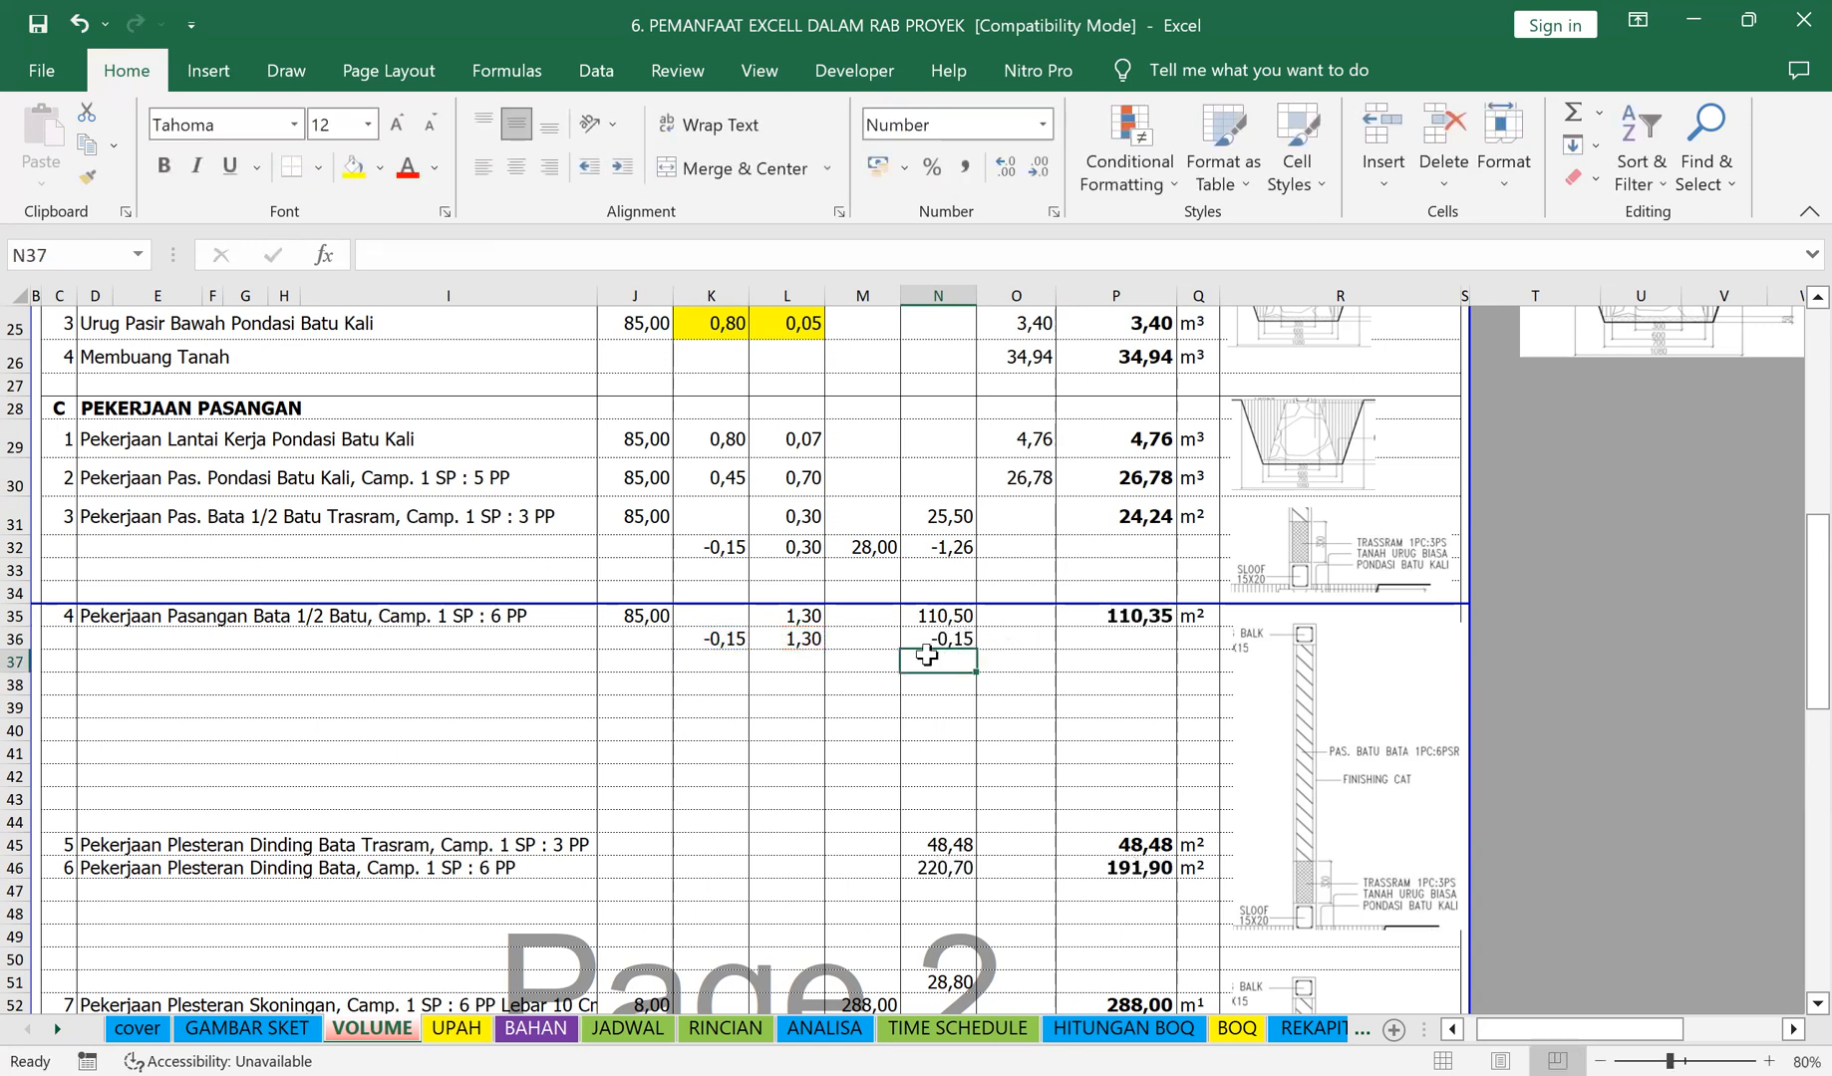
Step: Link the column quantity in M36 to the quantity in M32
{"action": "left_click", "coordinate": [876, 636]}
{"action": "type", "text": "="}
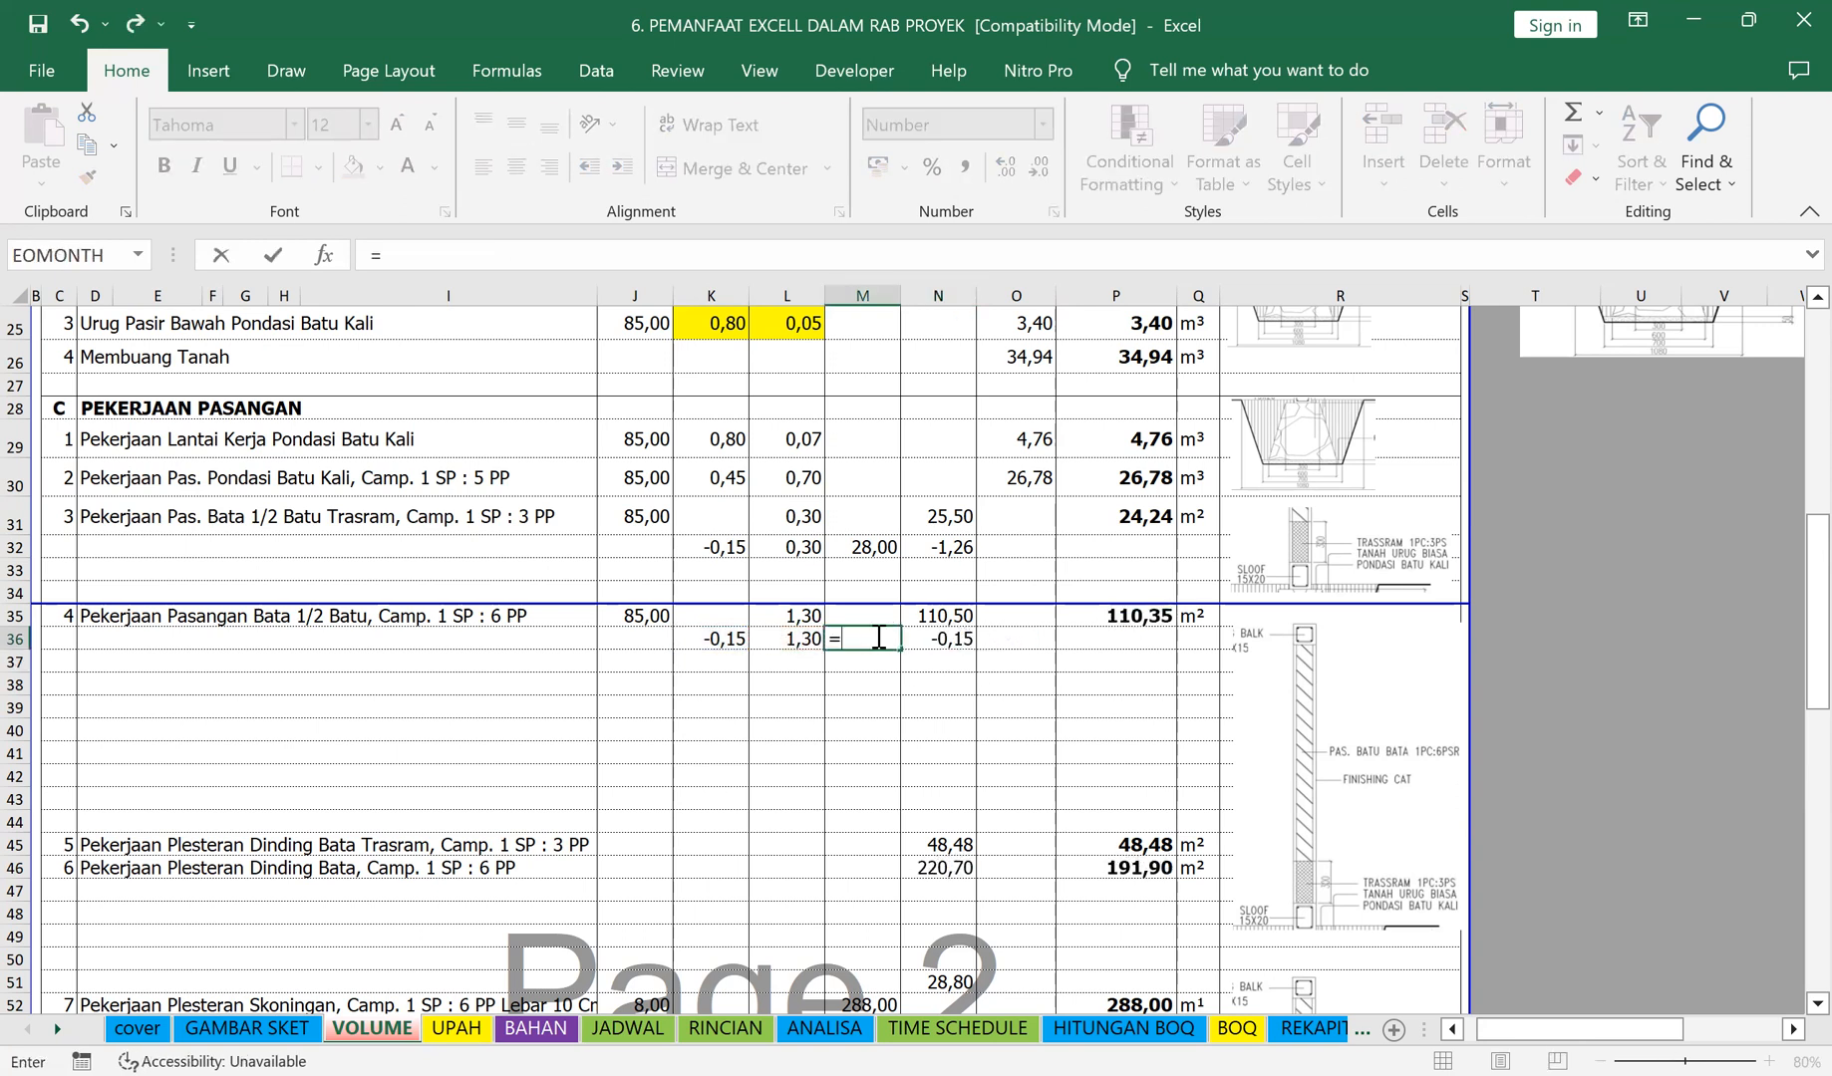
{"action": "left_click", "coordinate": [883, 542]}
{"action": "key", "text": "Return"}
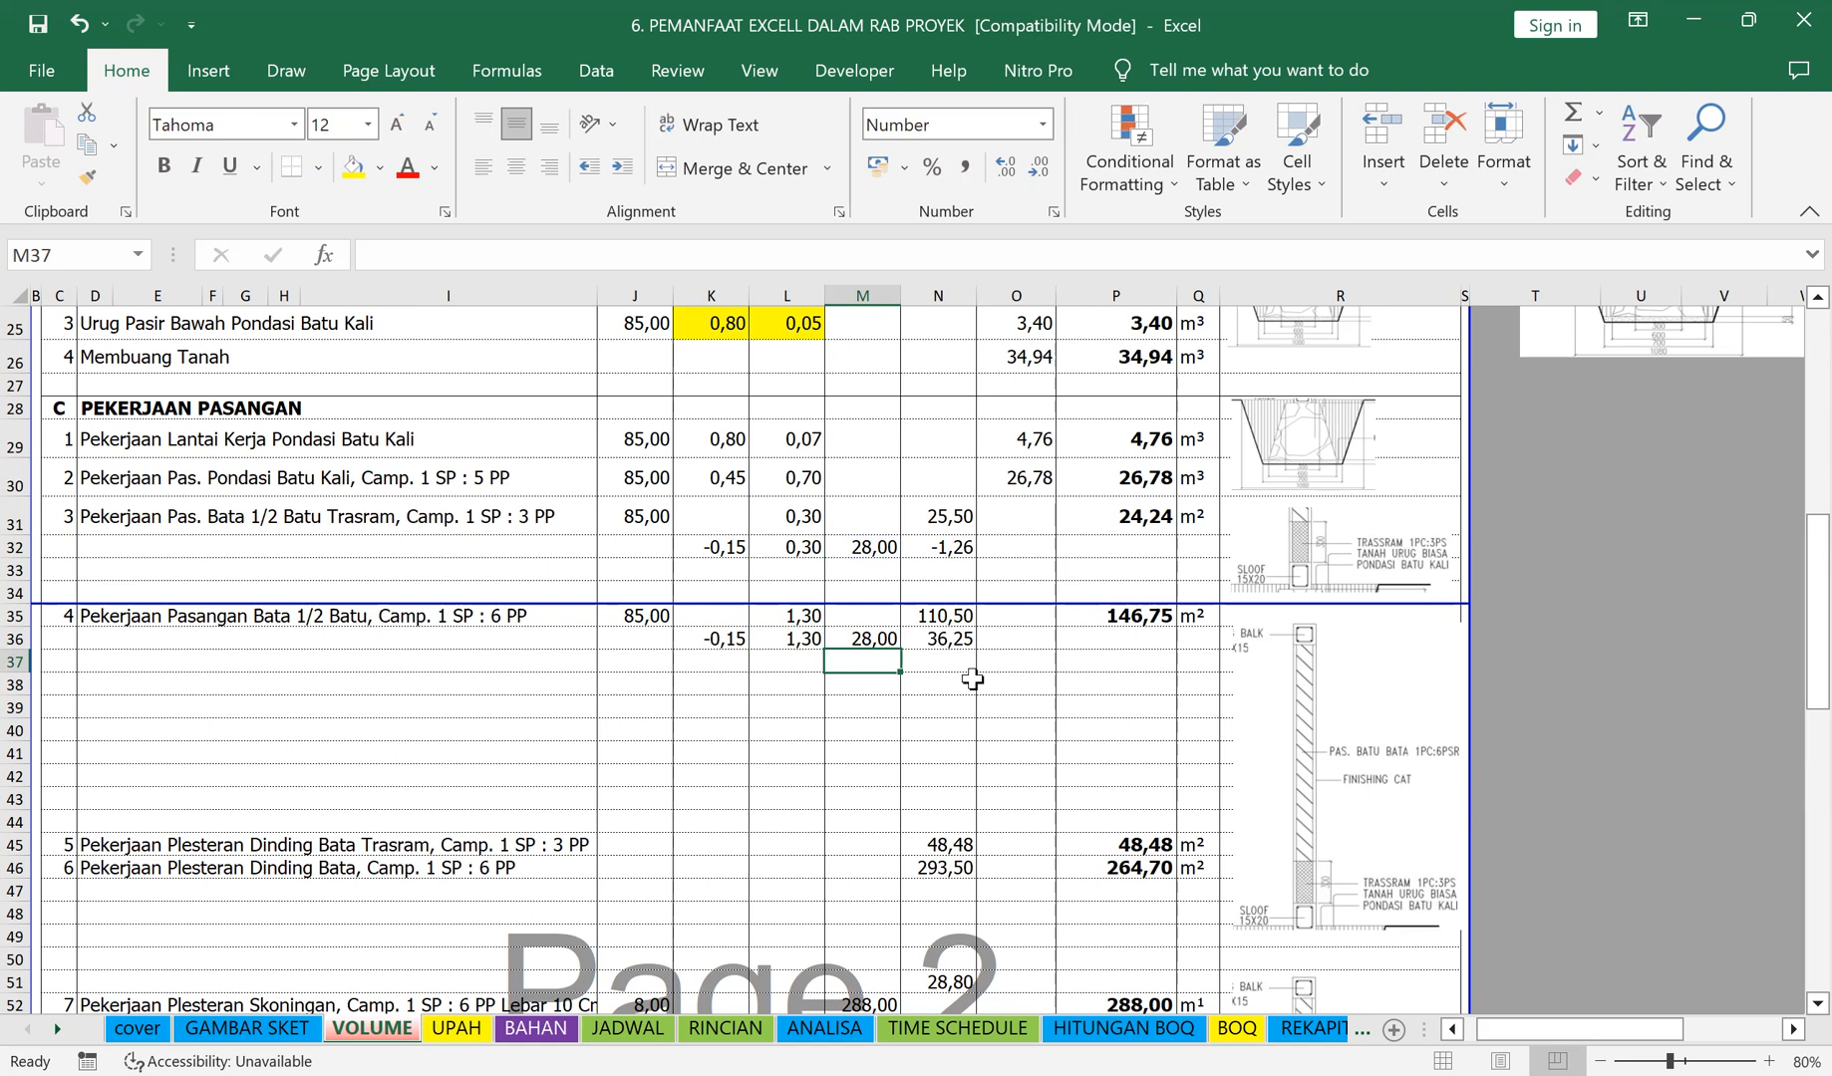
Step: Calculate the half-brick wall volume in P35 by subtracting N36 from N35
{"action": "left_click", "coordinate": [1130, 617]}
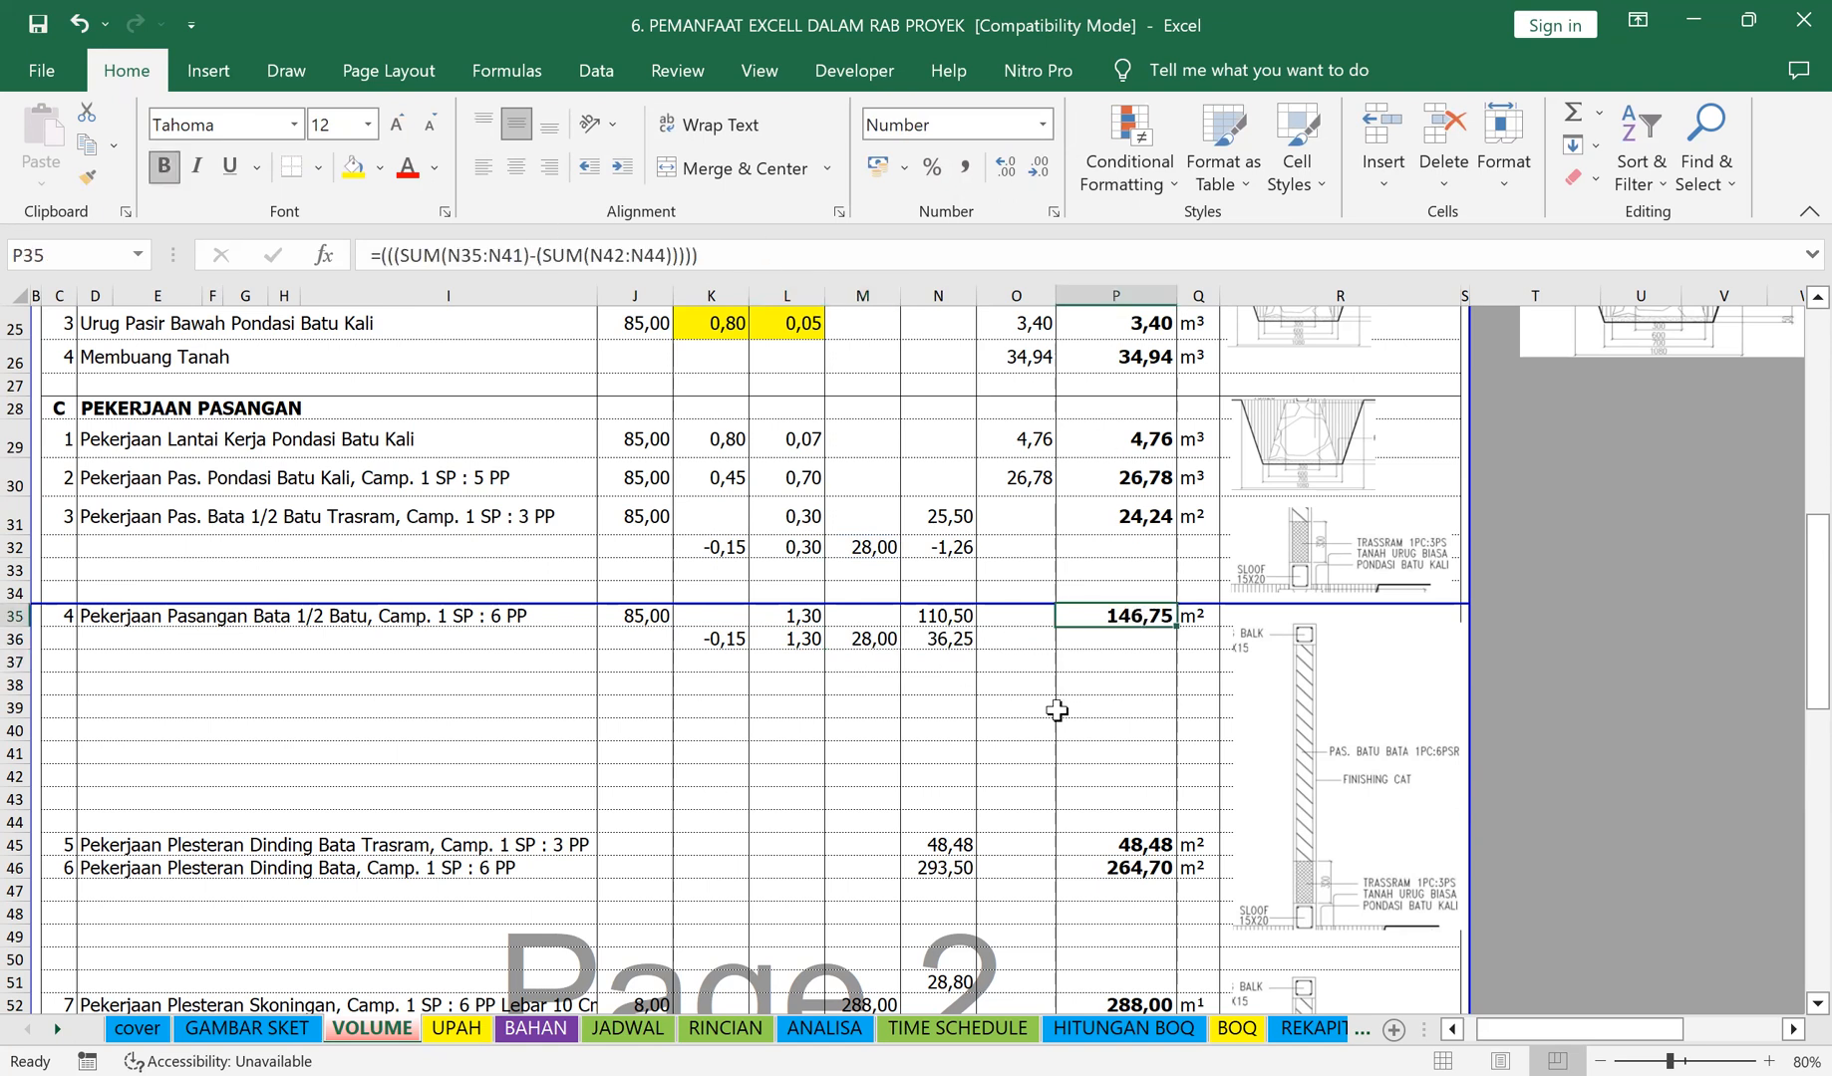
{"action": "type", "text": "="}
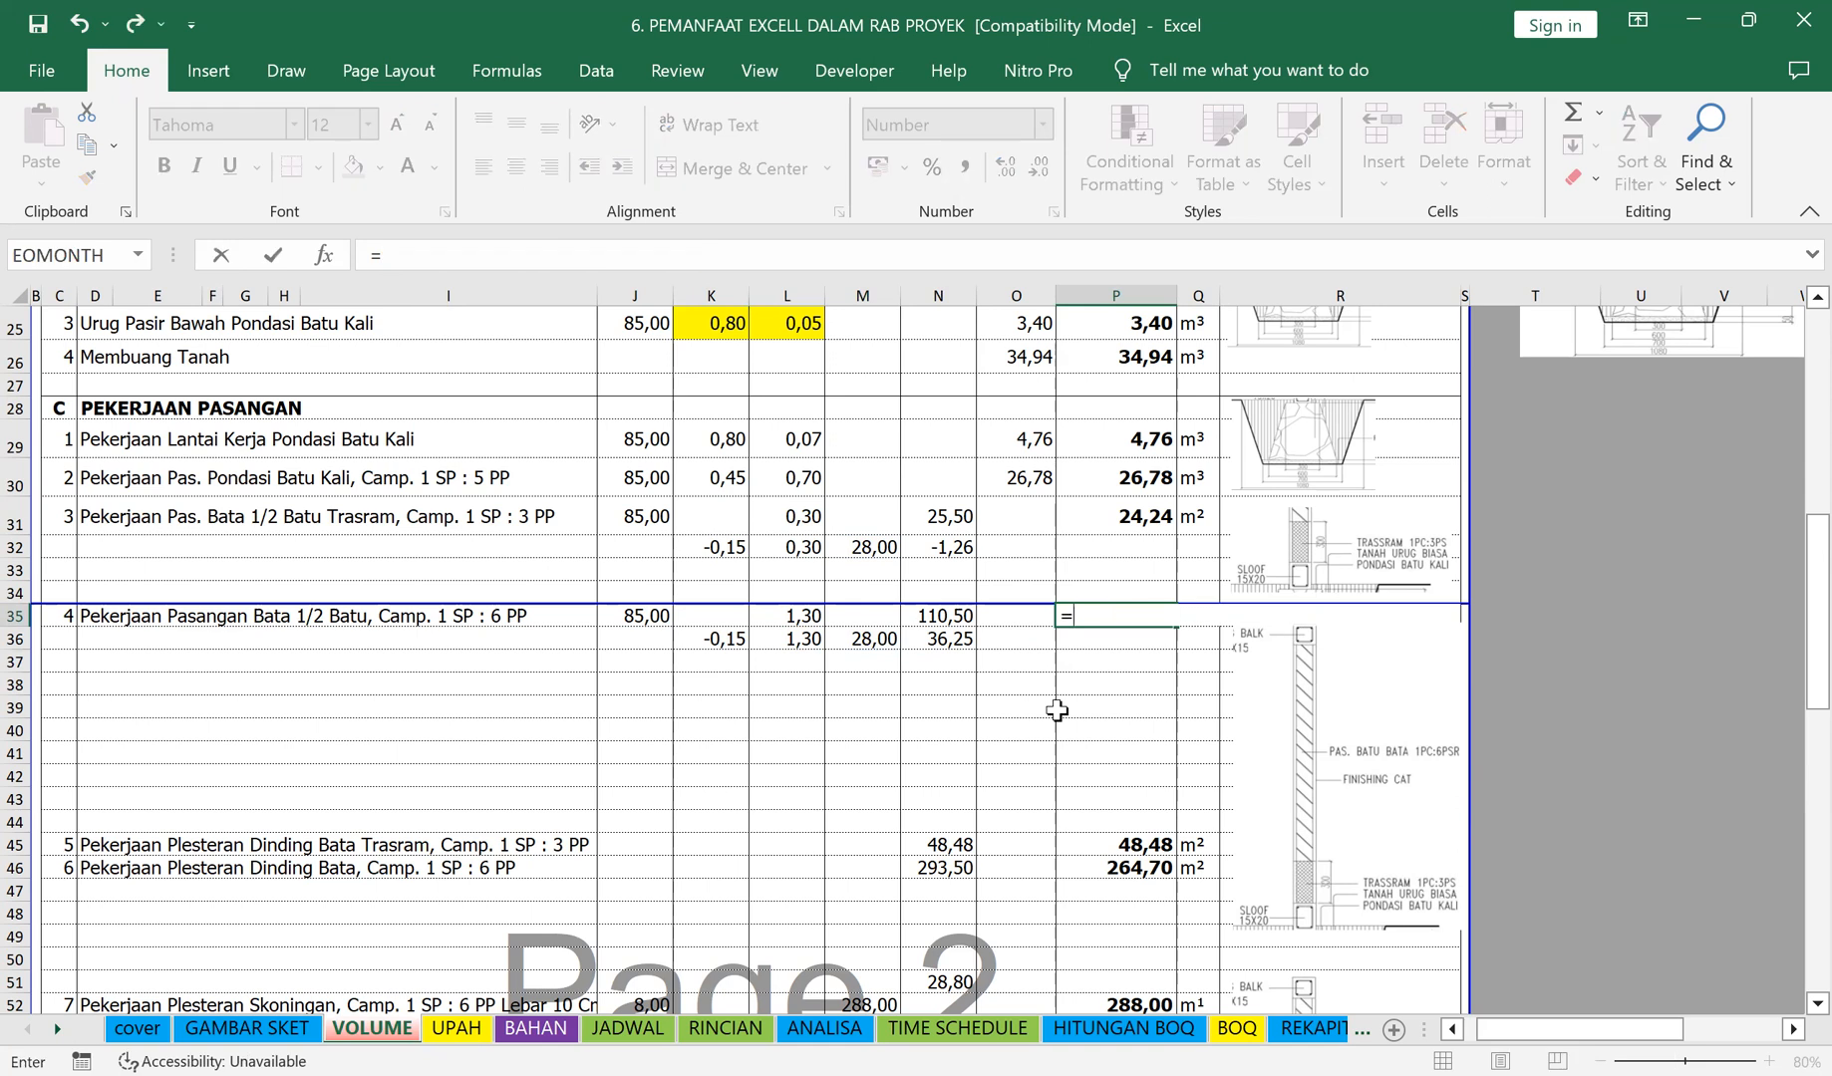
{"action": "left_click", "coordinate": [952, 615]}
{"action": "type", "text": "-"}
{"action": "left_click", "coordinate": [941, 638]}
{"action": "key", "text": "Return"}
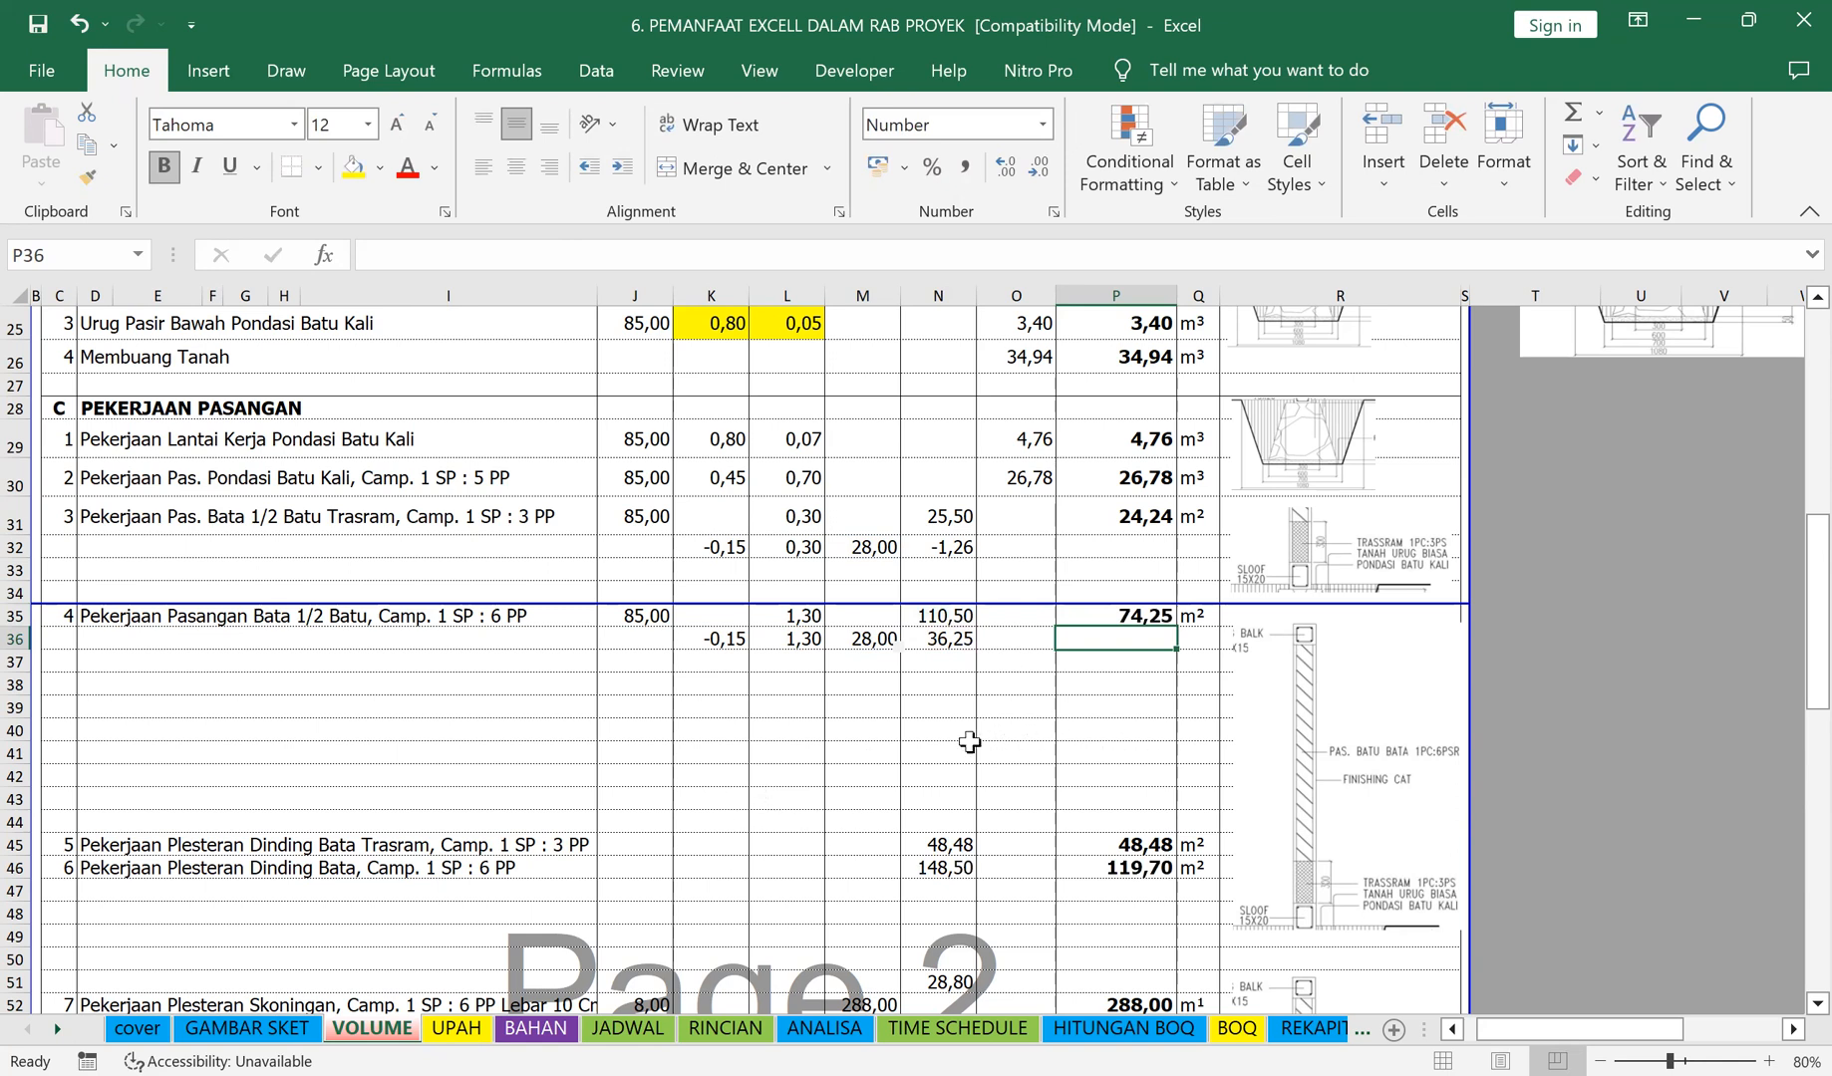
{"action": "scroll", "coordinate": [874, 758], "scroll_direction": "down", "scroll_amount": 1}
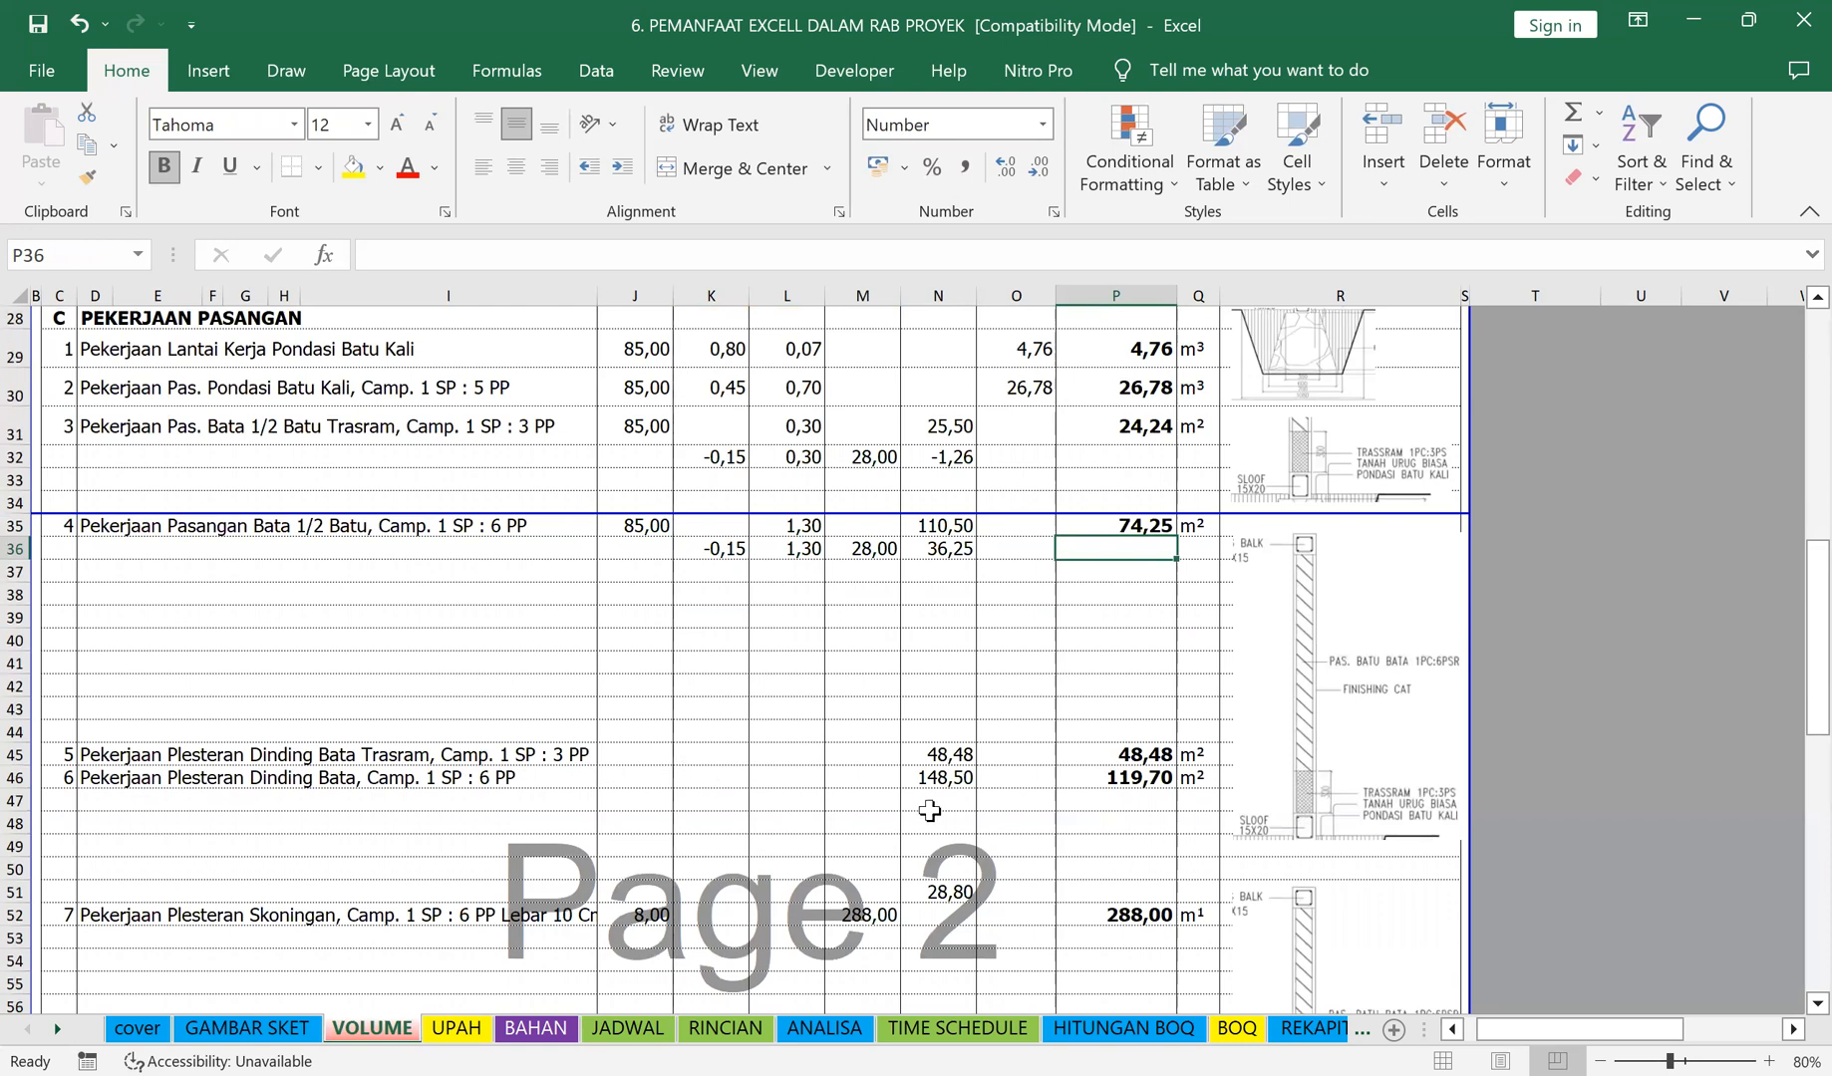
{"action": "scroll", "coordinate": [1112, 920], "scroll_direction": "down", "scroll_amount": 1}
{"action": "scroll", "coordinate": [1112, 920], "scroll_direction": "up", "scroll_amount": 1}
{"action": "scroll", "coordinate": [708, 758], "scroll_direction": "down", "scroll_amount": 2}
{"action": "scroll", "coordinate": [735, 695], "scroll_direction": "up", "scroll_amount": 3}
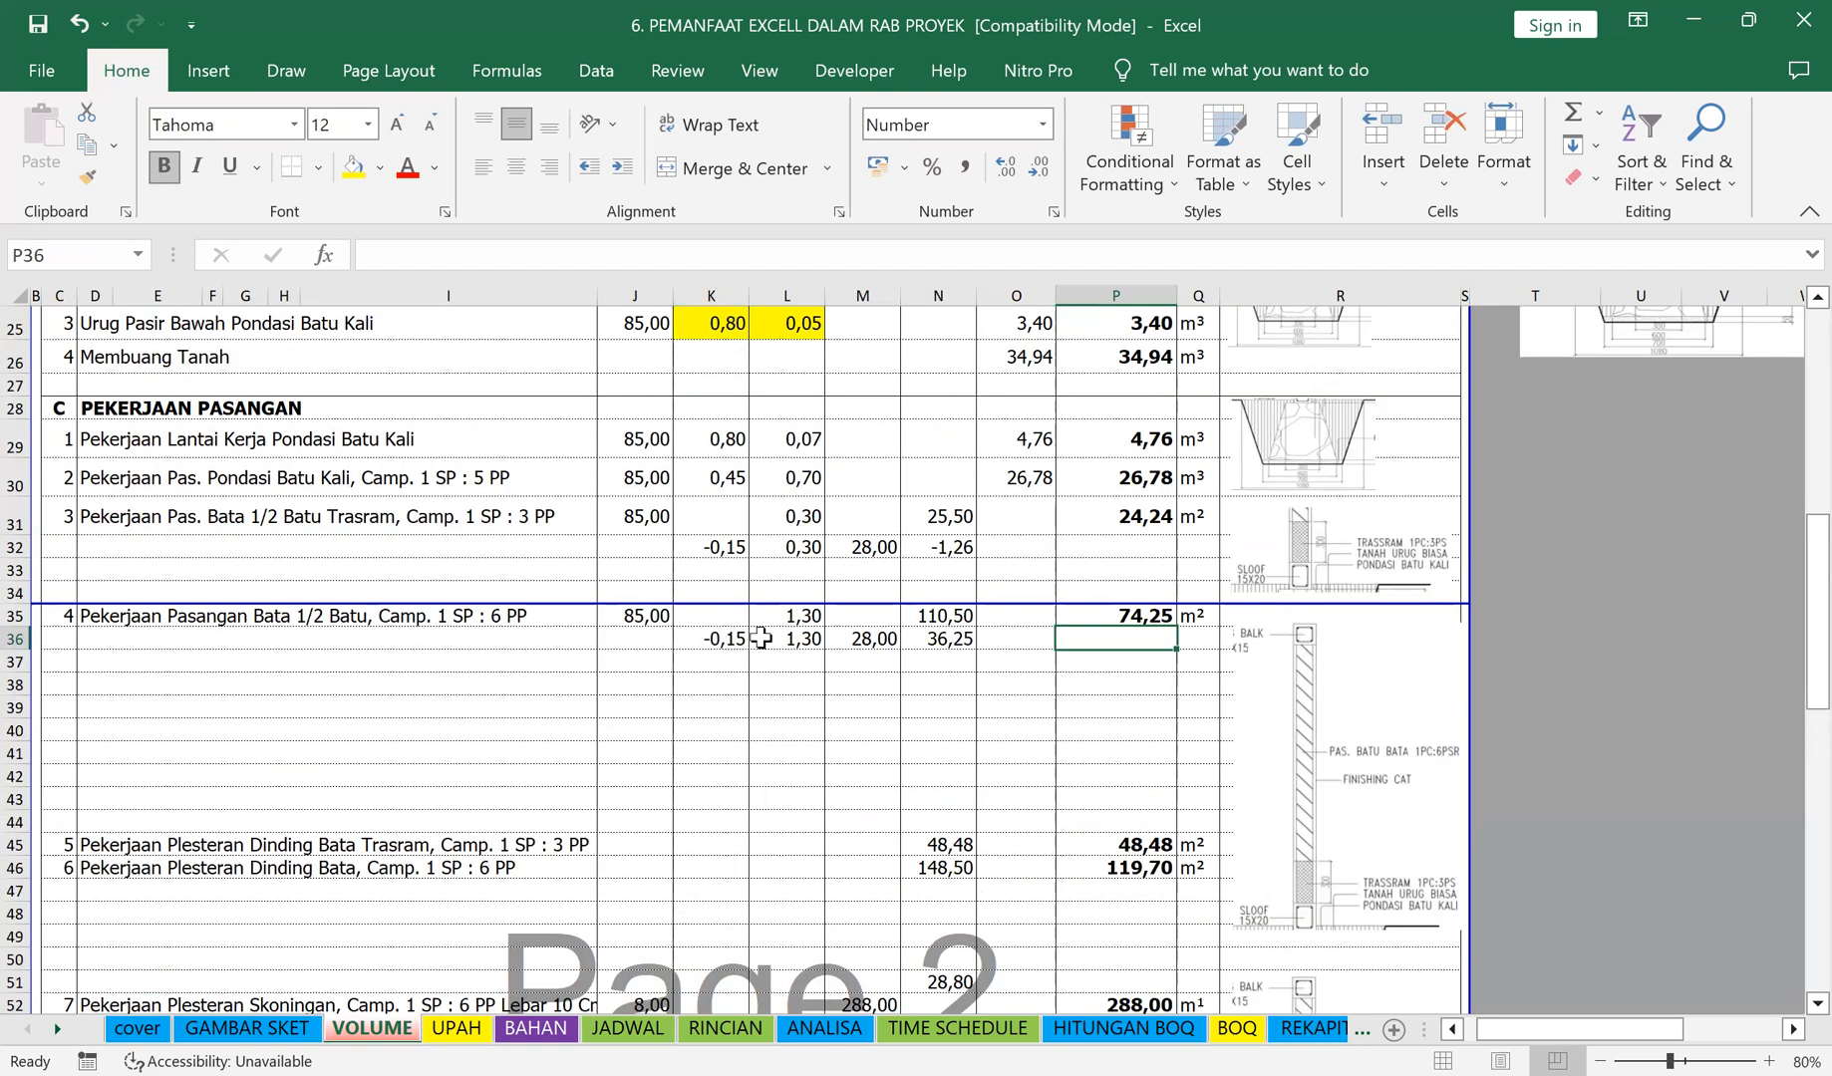
Step: Fill the trasram deduction dimensions in K32:L32 and the half-brick wall height in L35 with yellow
{"action": "left_click", "coordinate": [716, 547]}
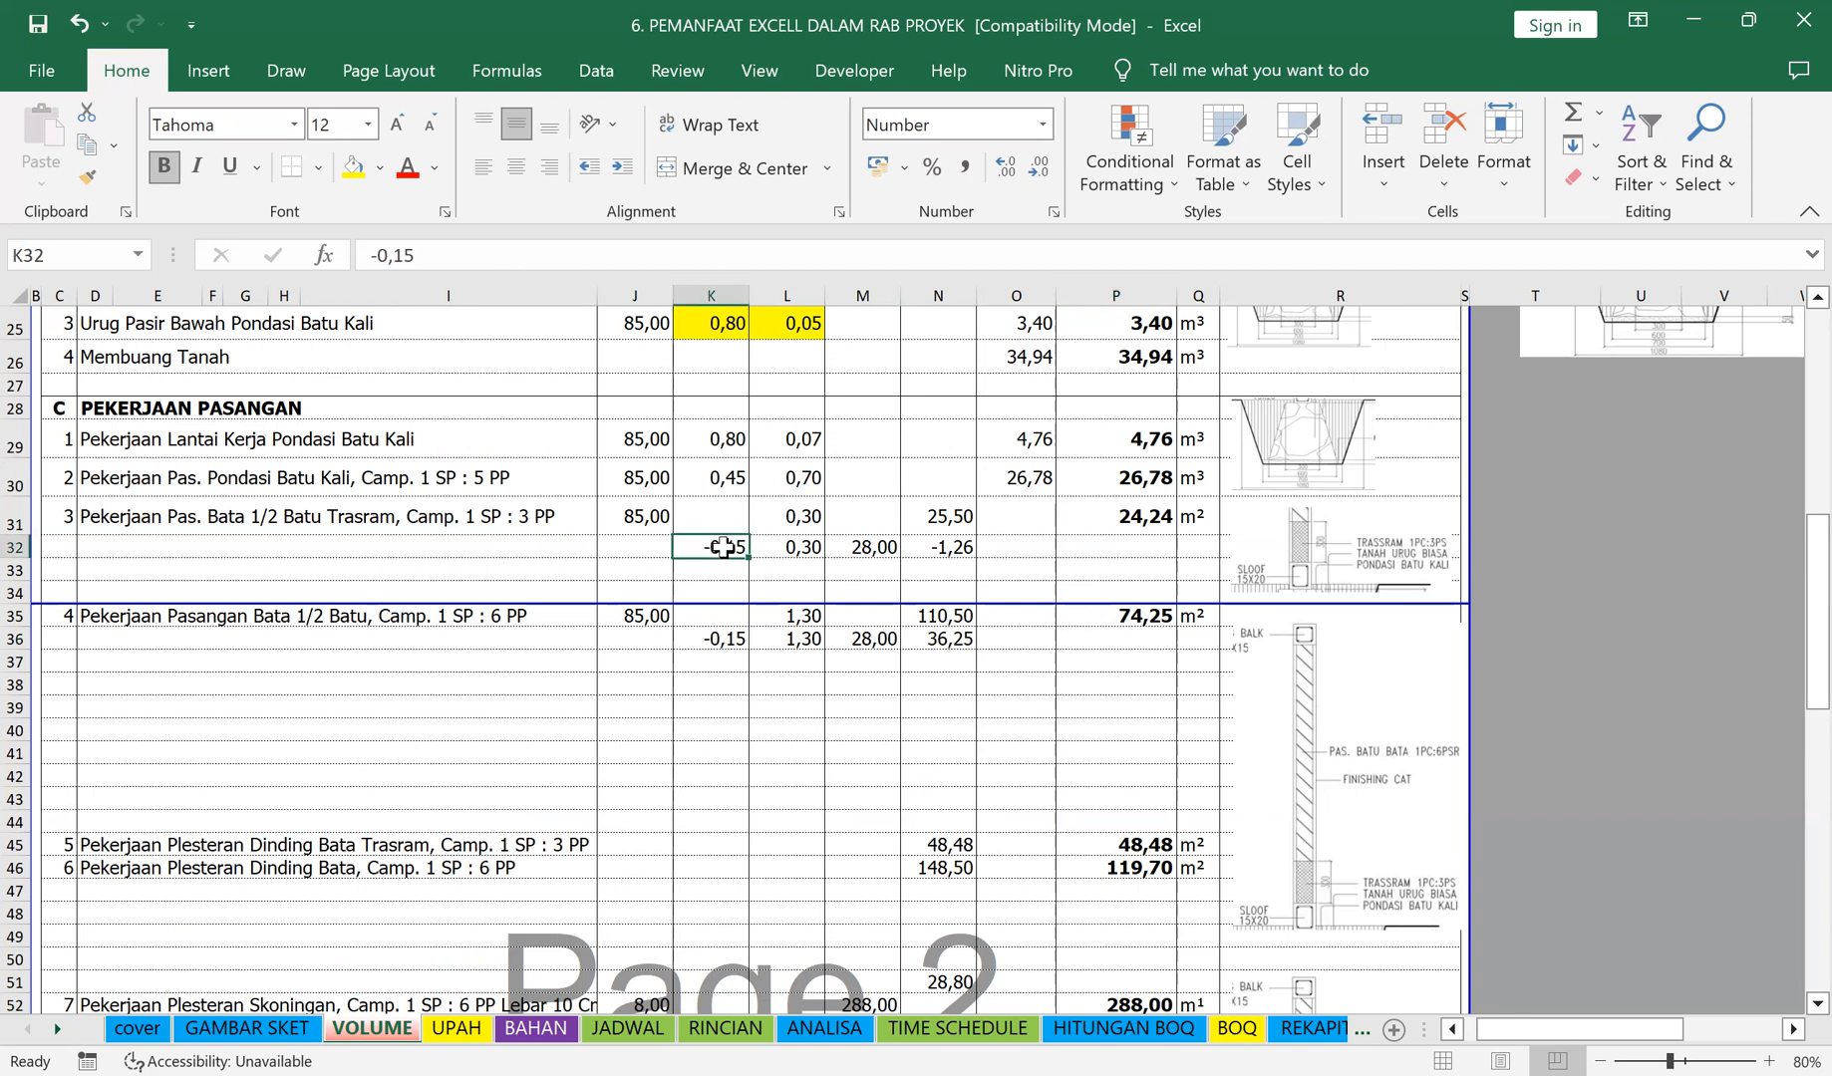
{"action": "left_click_drag", "start_coordinate": [724, 547], "coordinate": [787, 548]}
{"action": "left_click", "coordinate": [353, 168]}
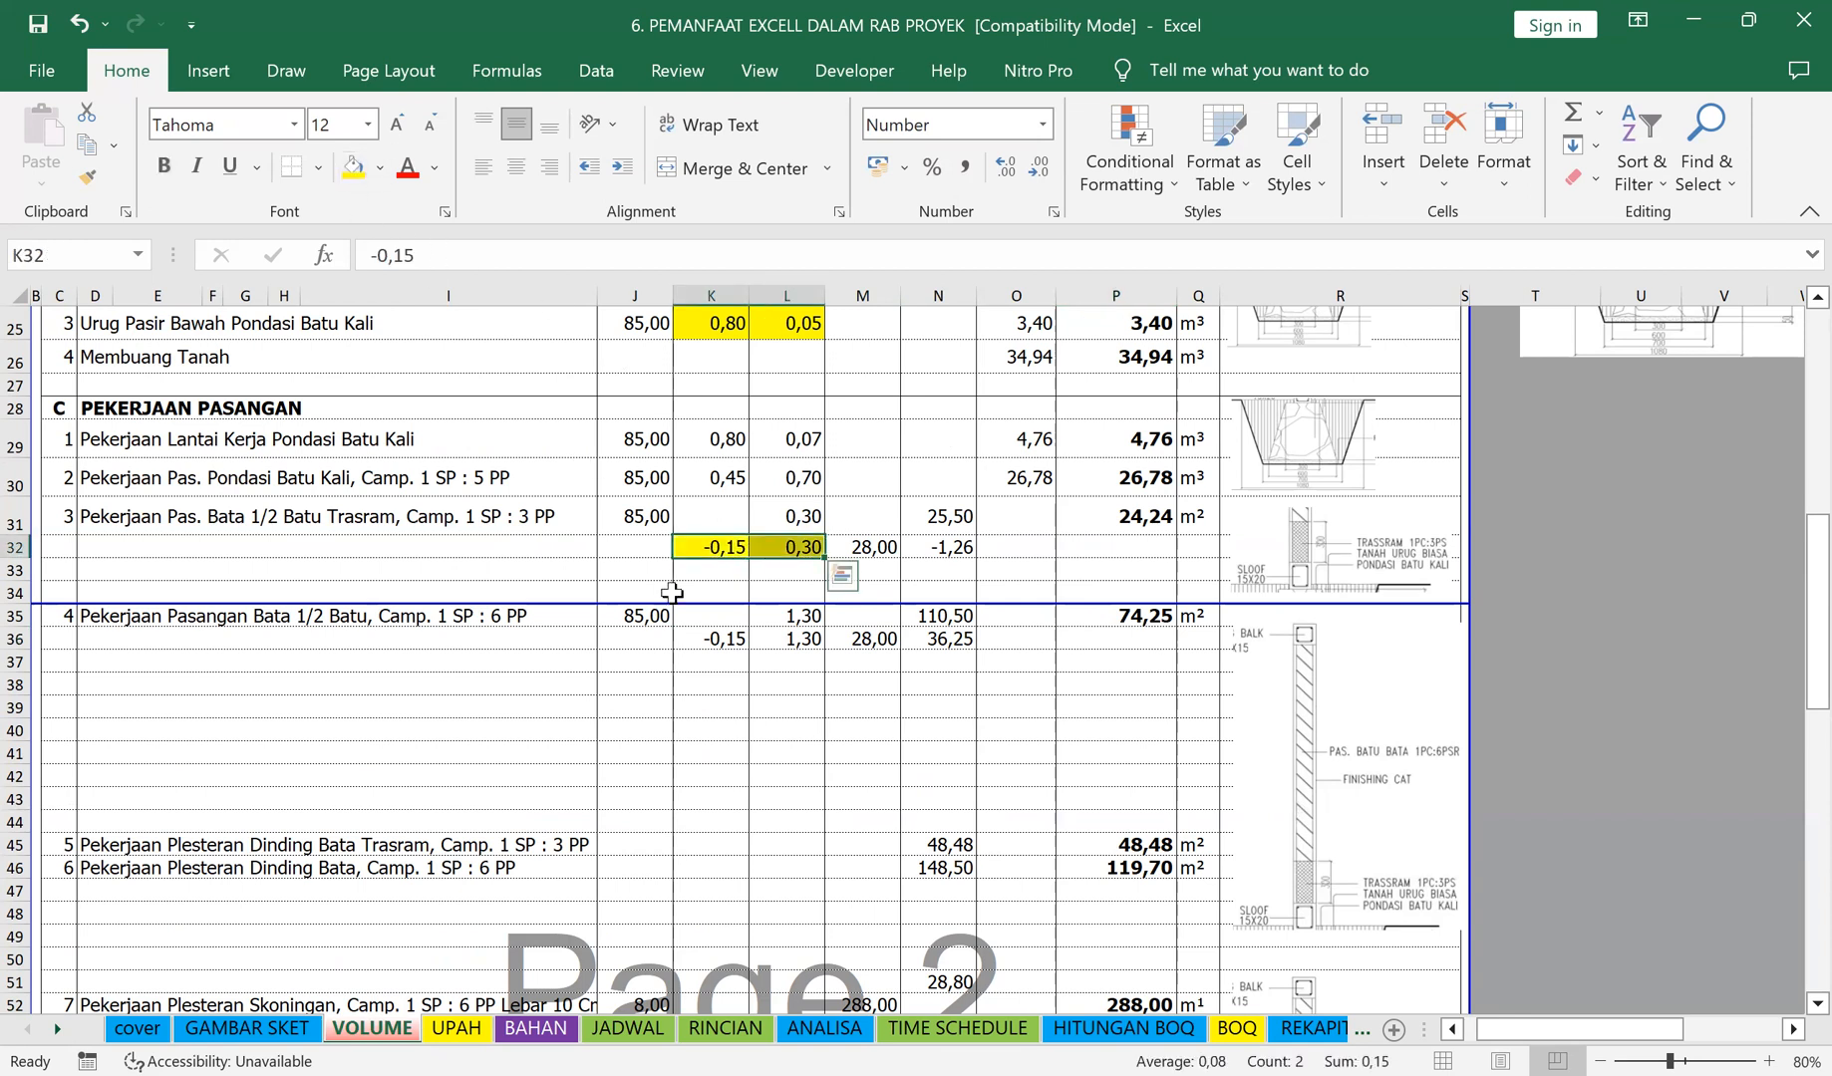
{"action": "left_click_drag", "start_coordinate": [719, 639], "coordinate": [768, 635]}
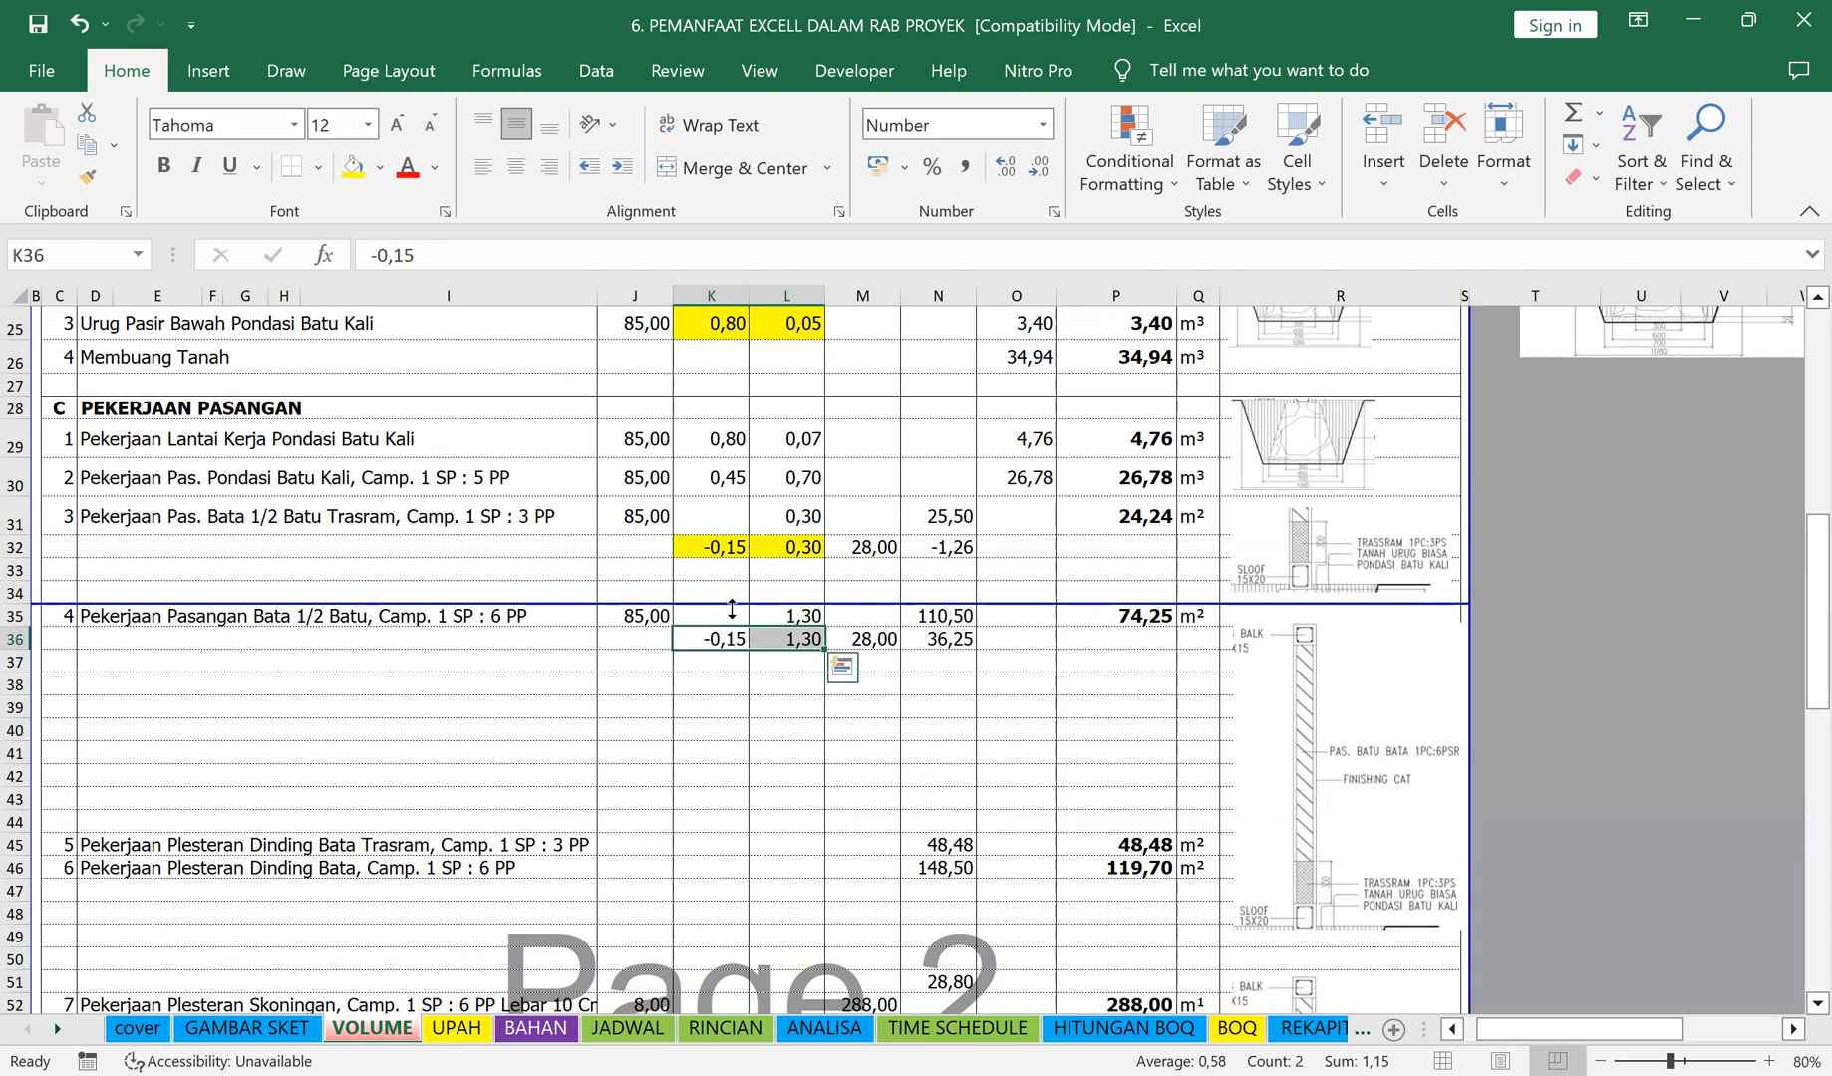
{"action": "left_click", "coordinate": [790, 617]}
{"action": "left_click", "coordinate": [353, 167]}
{"action": "left_click", "coordinate": [780, 761]}
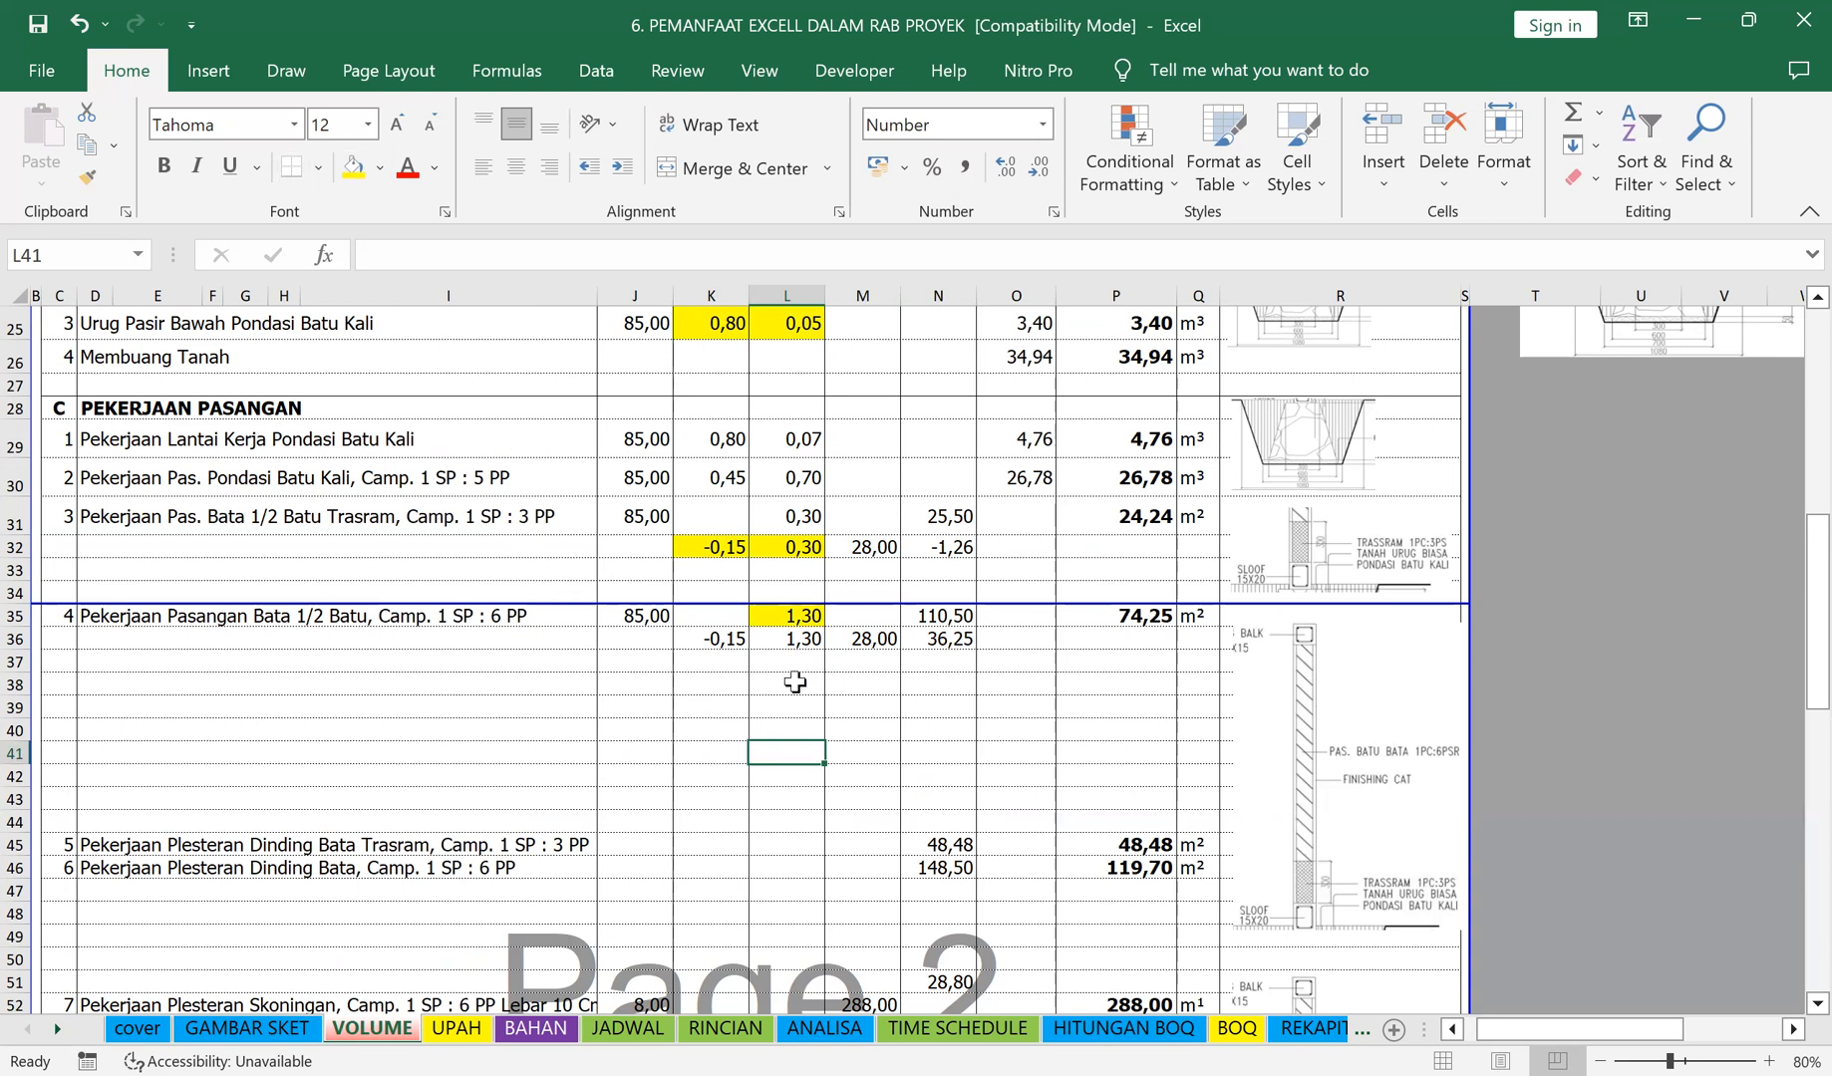
Step: Fill the foundation bed and stone foundation dimensions in K29:L30 with yellow
{"action": "scroll", "coordinate": [792, 681], "scroll_direction": "up", "scroll_amount": 1}
{"action": "left_click_drag", "start_coordinate": [721, 529], "coordinate": [774, 560]}
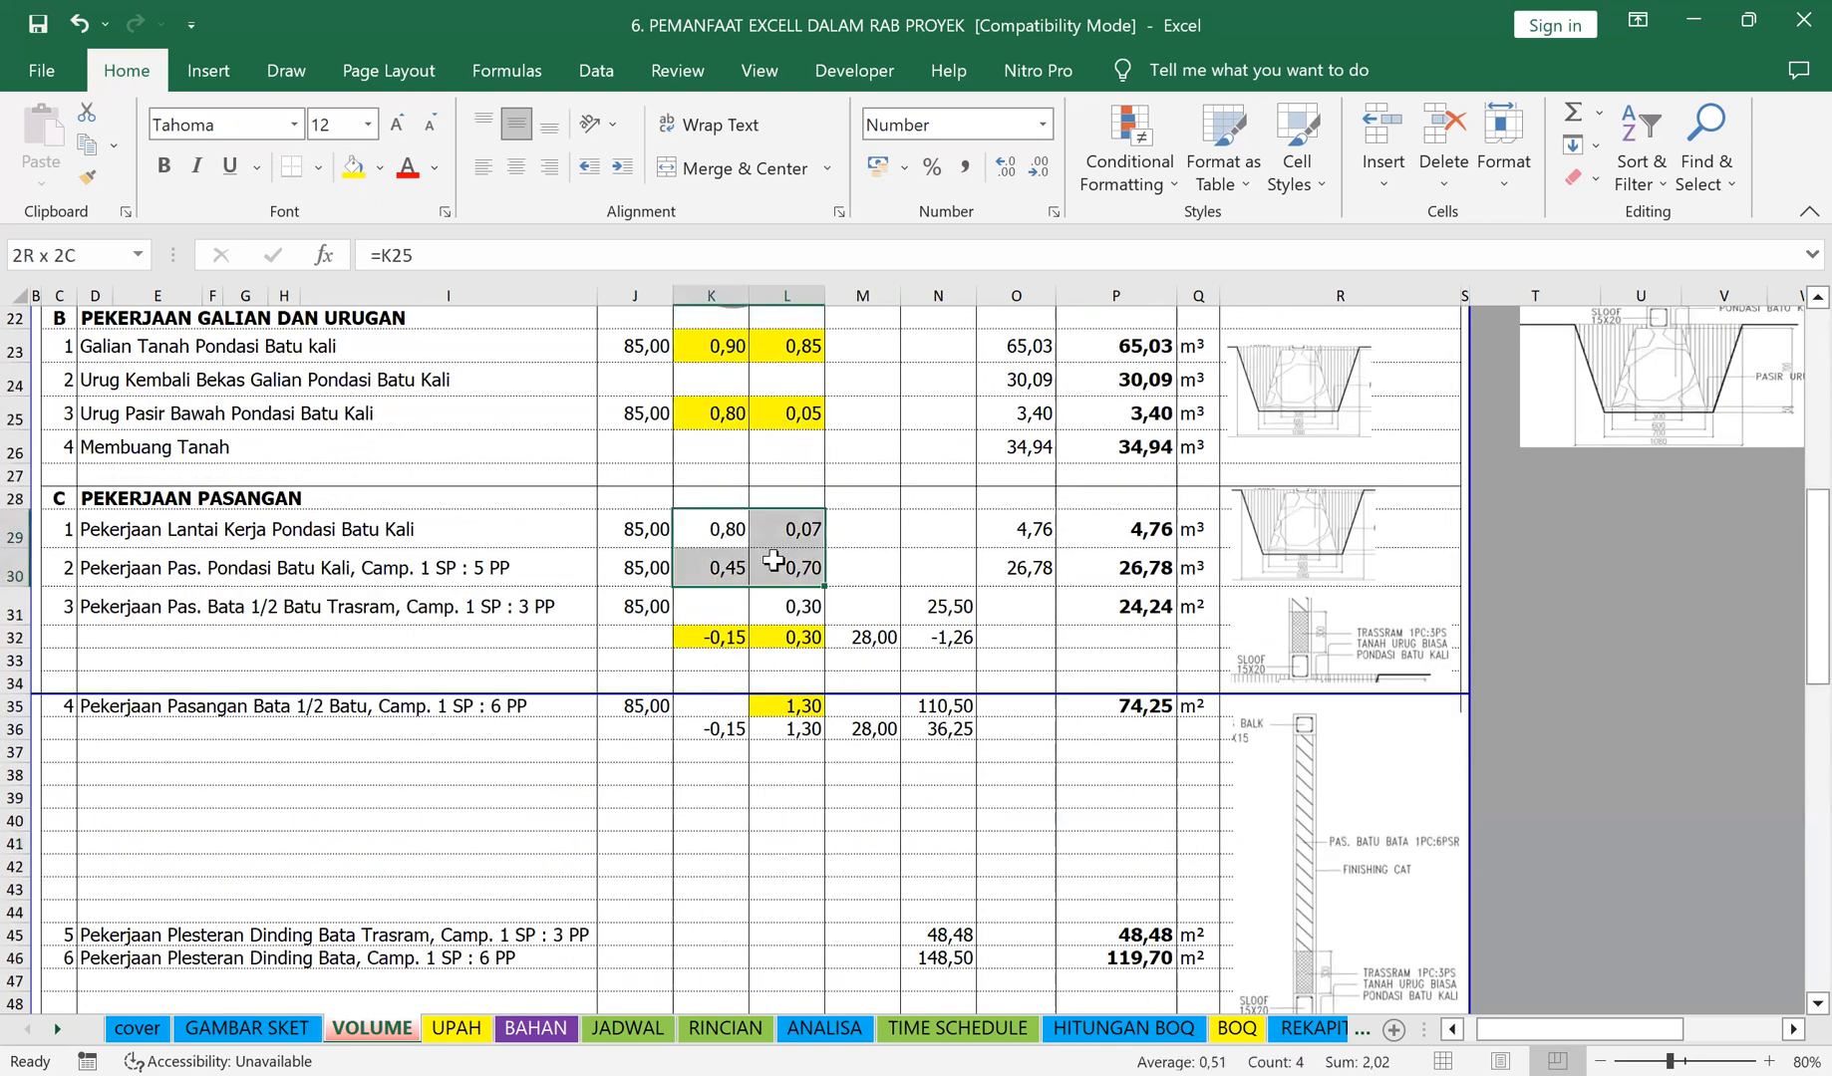
{"action": "left_click", "coordinate": [353, 167]}
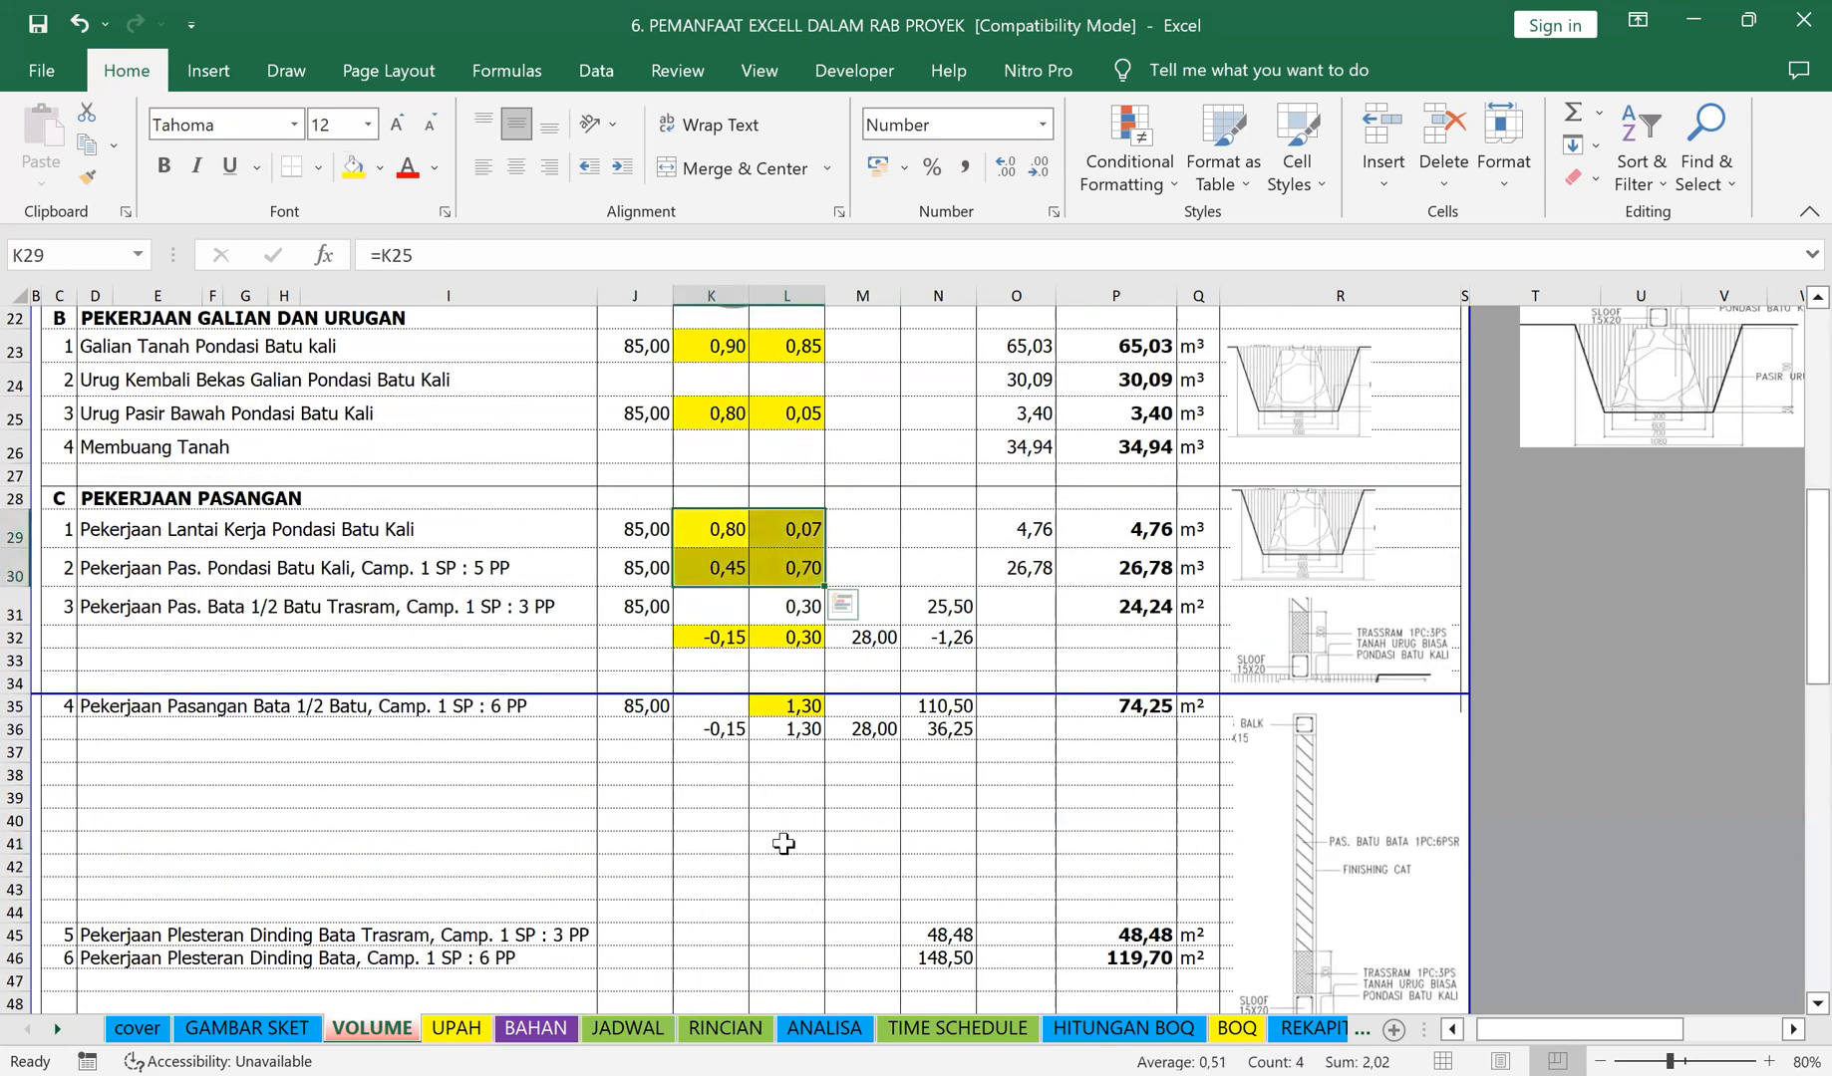
{"action": "left_click", "coordinate": [784, 844]}
Step: Look through the remaining plastering, painting and concrete items of the VOLUME sheet
{"action": "scroll", "coordinate": [809, 821], "scroll_direction": "down", "scroll_amount": 2}
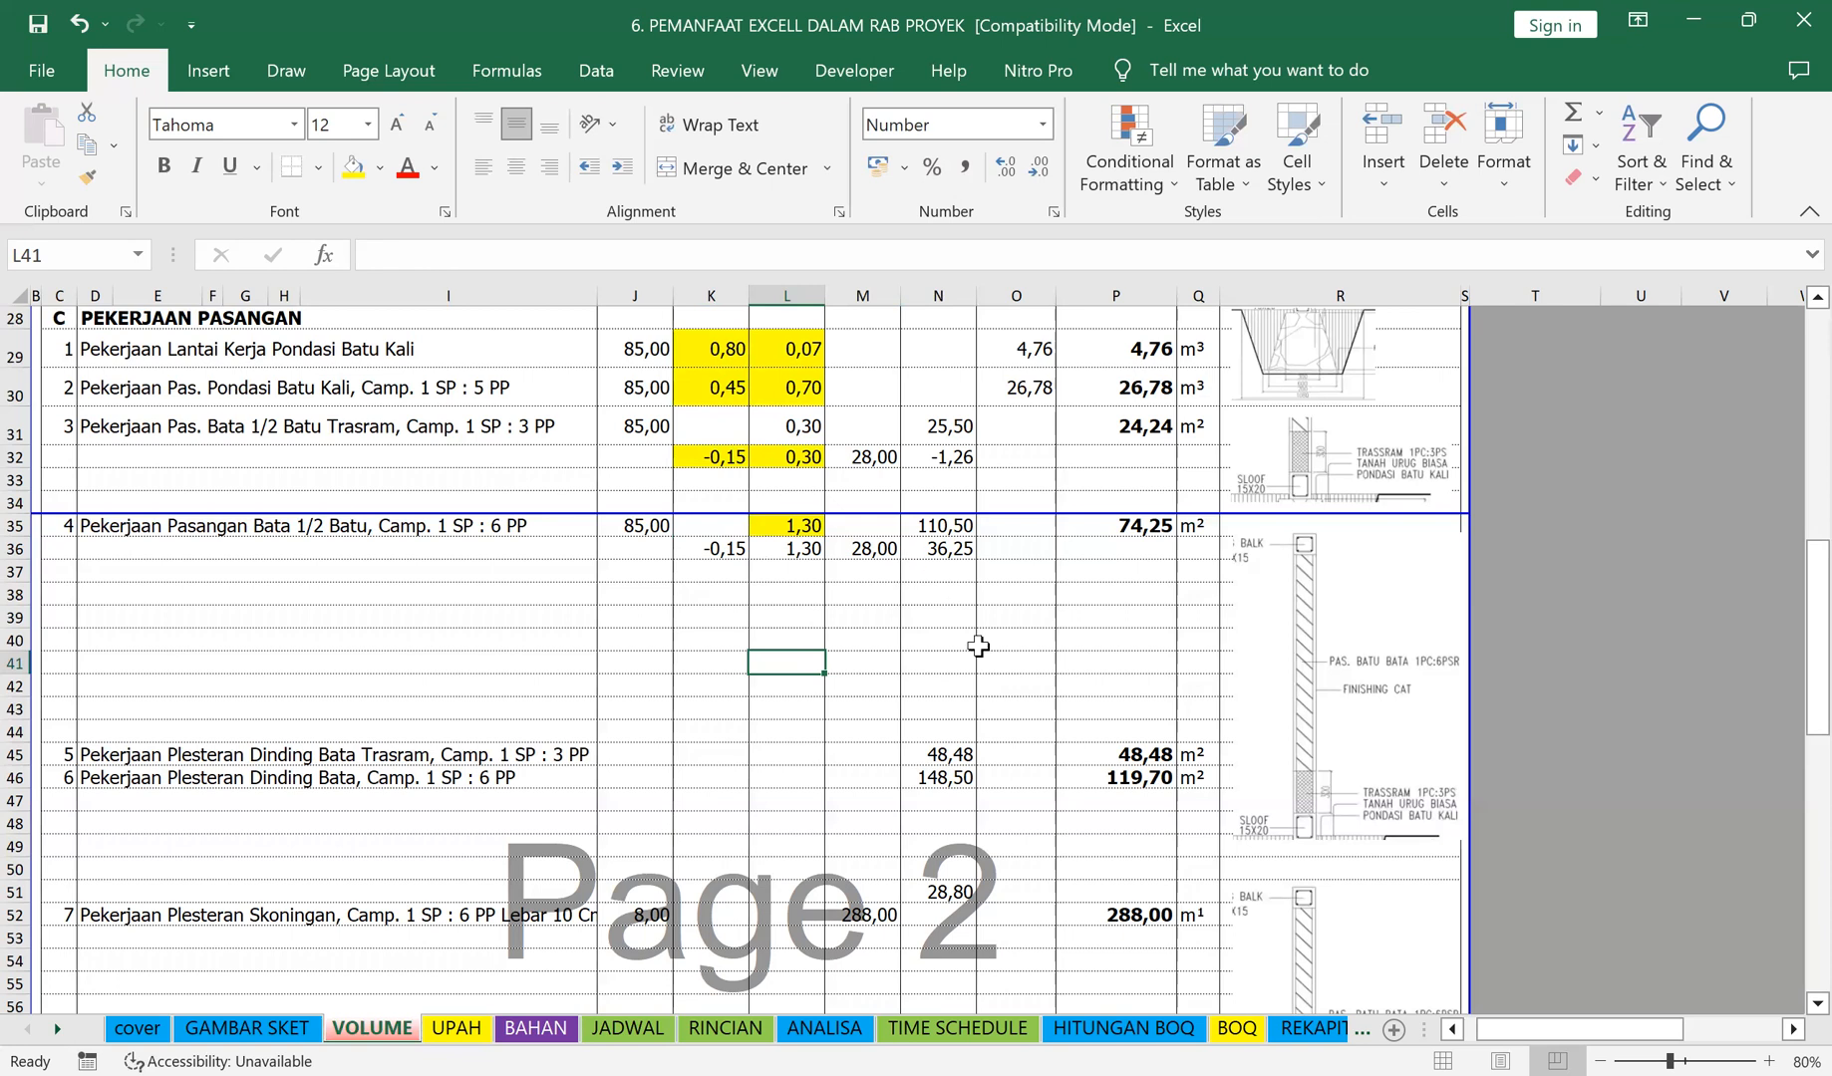
{"action": "scroll", "coordinate": [966, 684], "scroll_direction": "down", "scroll_amount": 6}
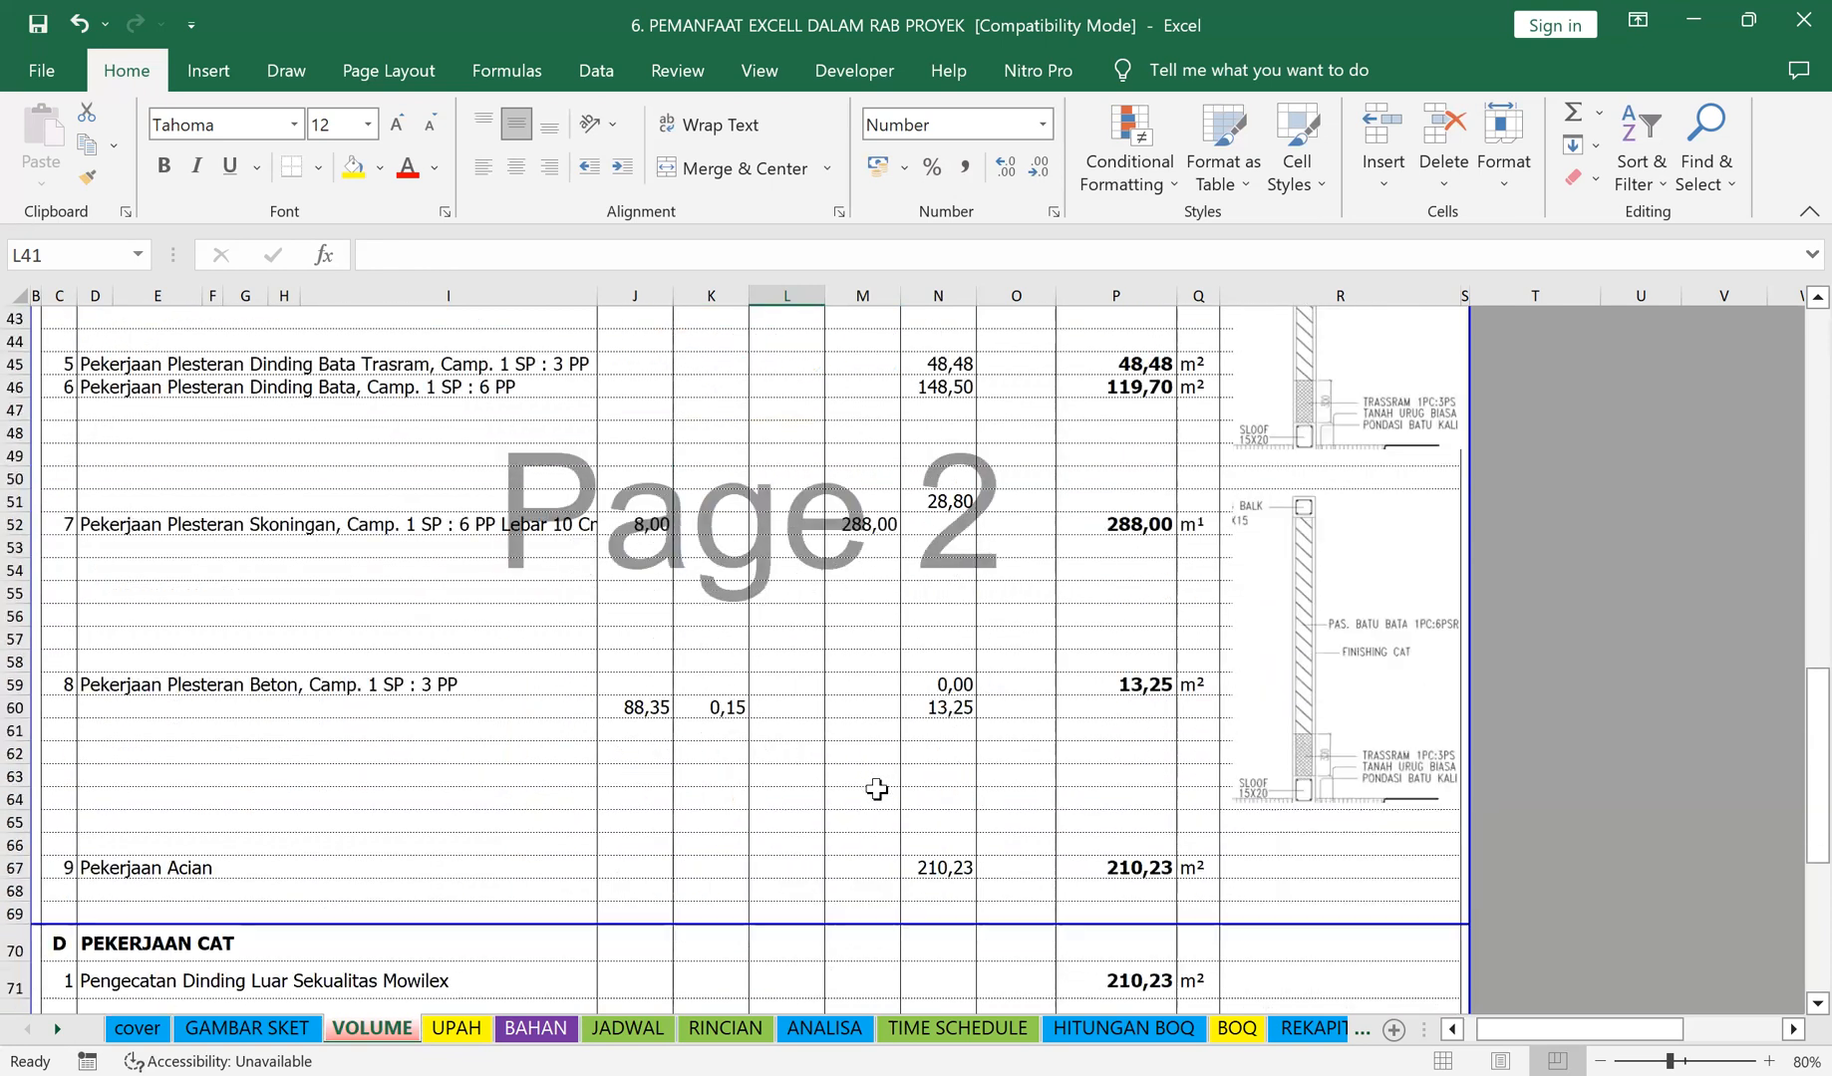
{"action": "scroll", "coordinate": [875, 798], "scroll_direction": "down", "scroll_amount": 2}
{"action": "scroll", "coordinate": [842, 849], "scroll_direction": "down", "scroll_amount": 4}
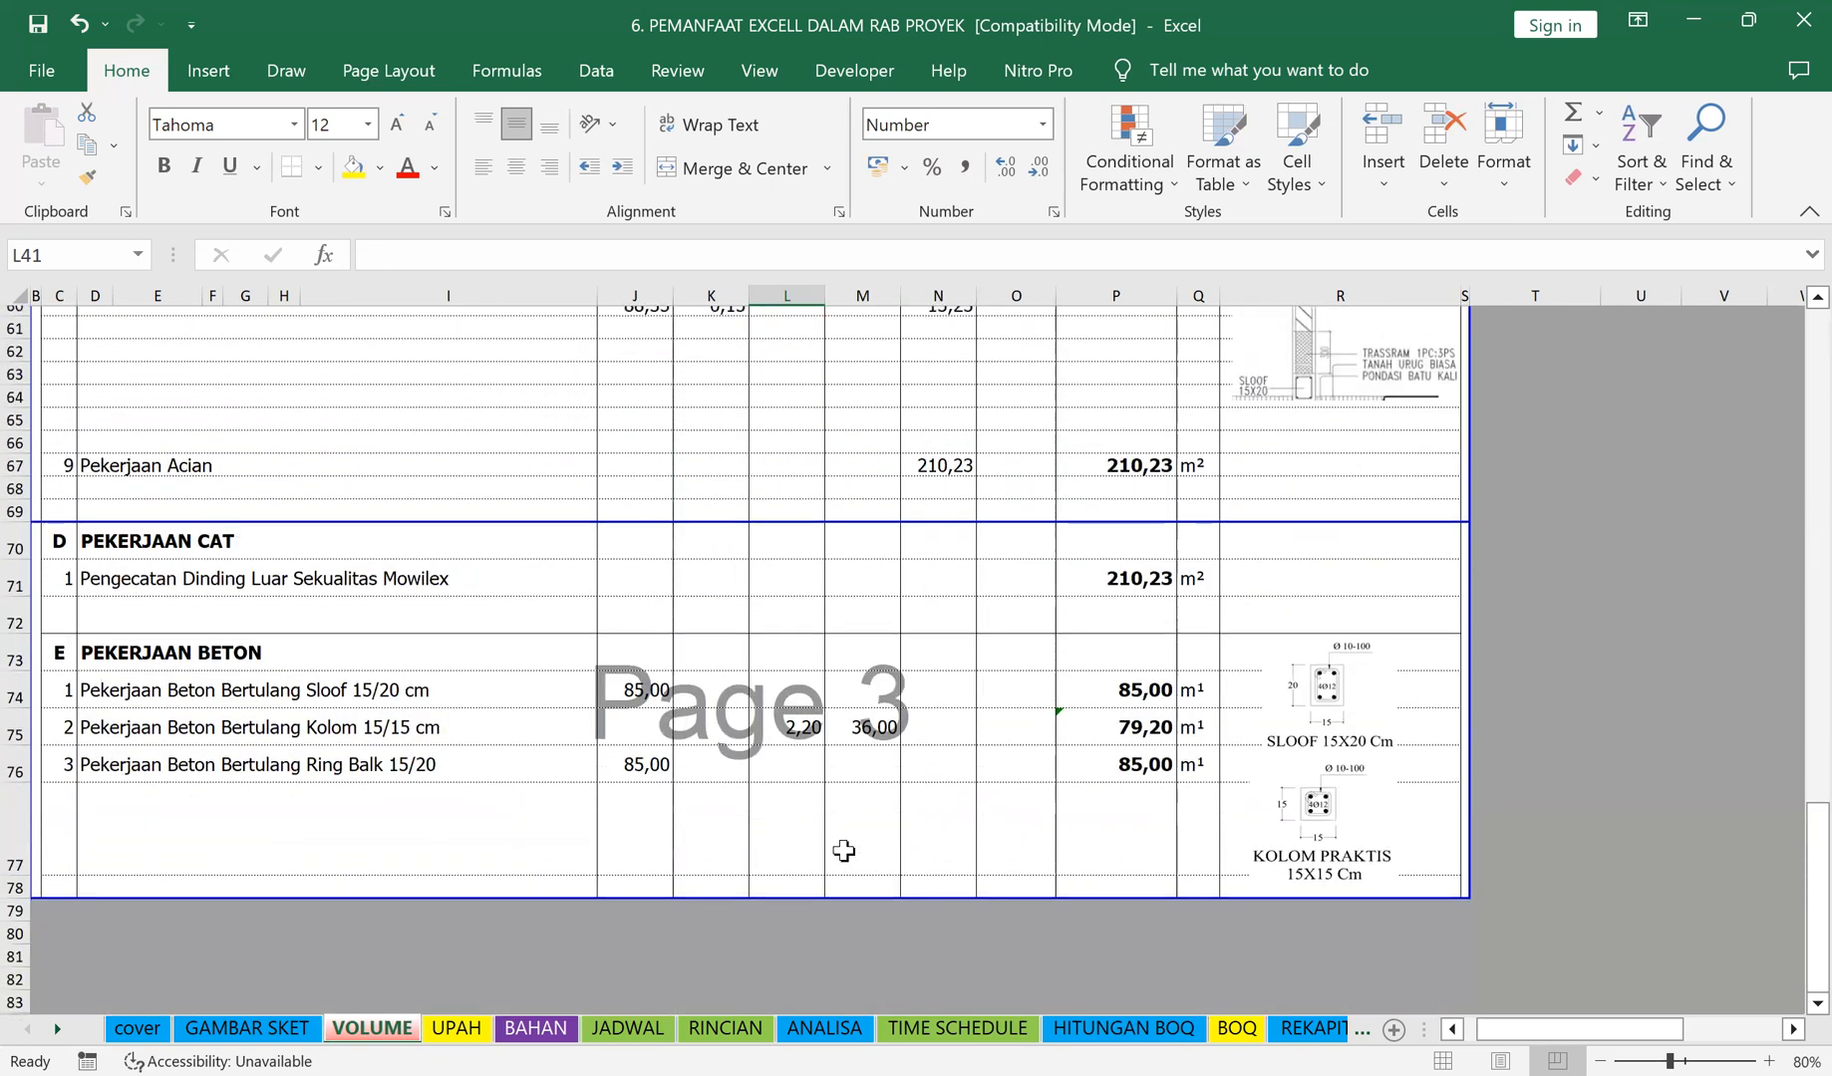
{"action": "scroll", "coordinate": [842, 837], "scroll_direction": "up", "scroll_amount": 2}
{"action": "scroll", "coordinate": [849, 811], "scroll_direction": "up", "scroll_amount": 4}
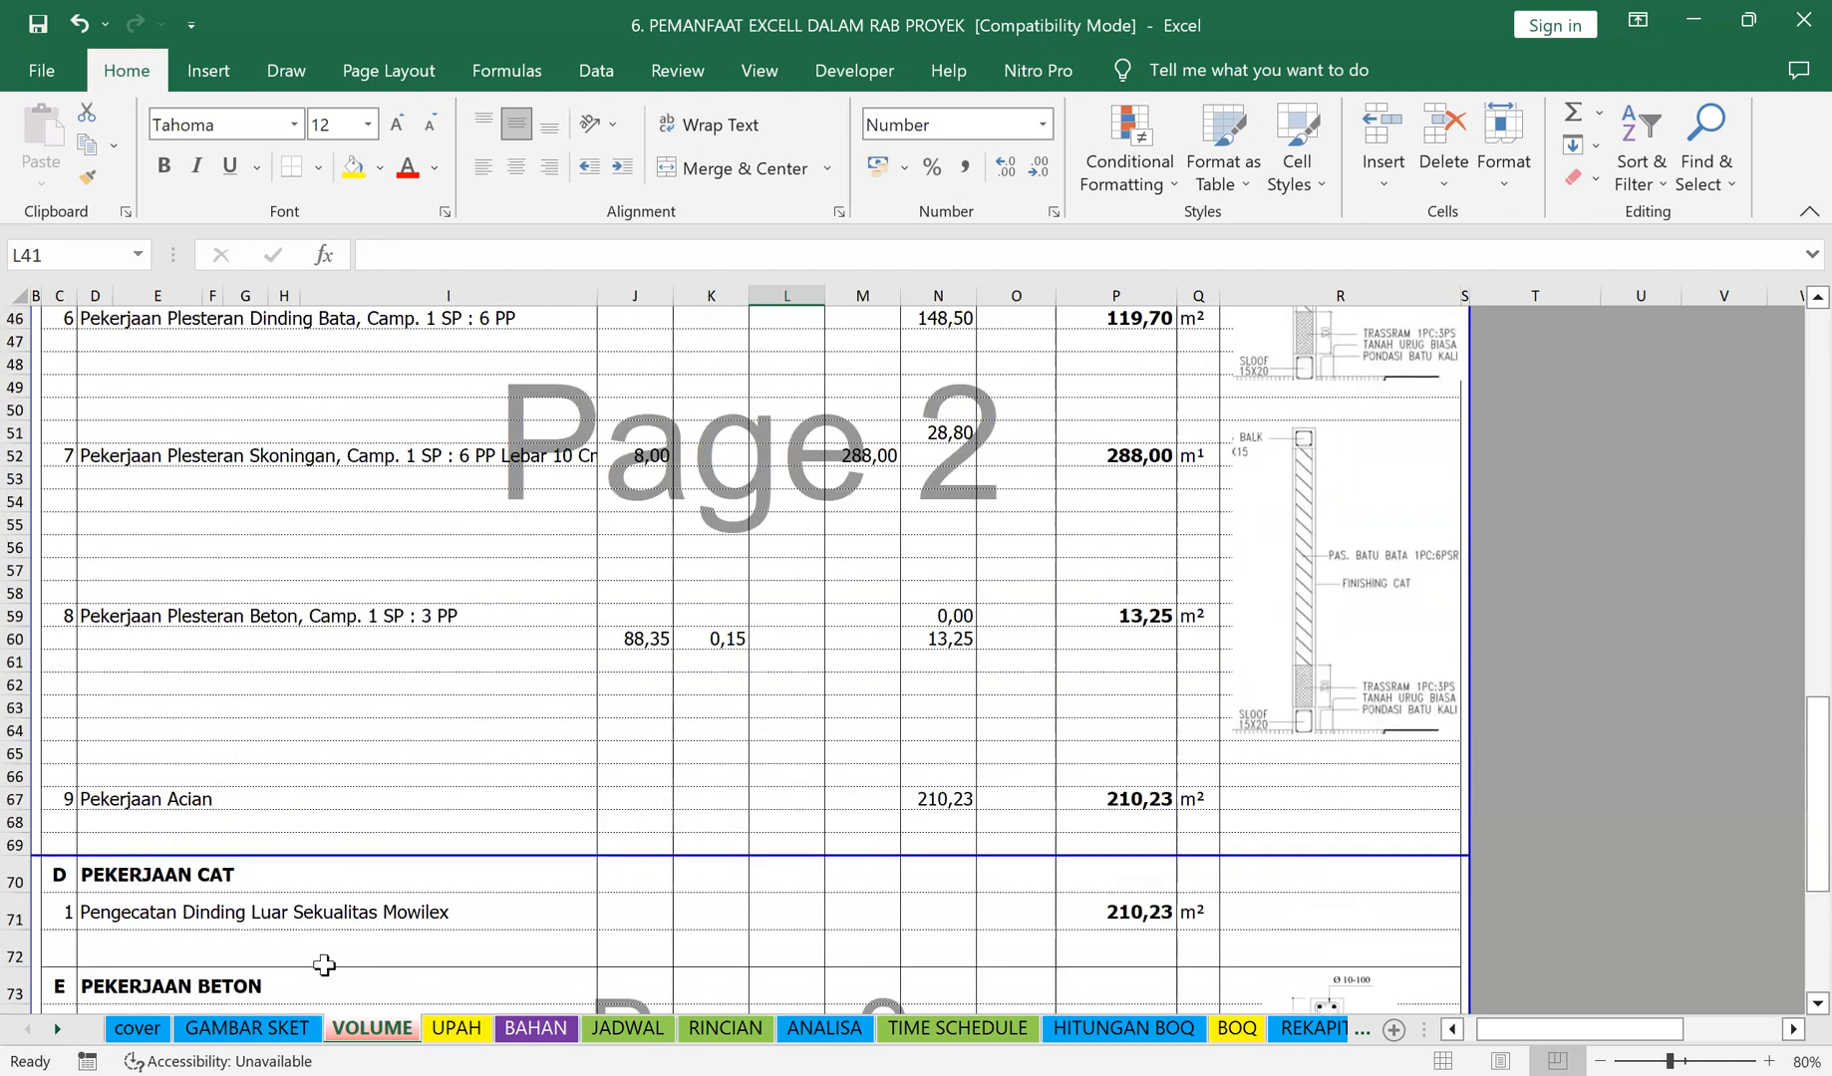
Step: Link cell G5 of the UPAH sheet to the job title in F6 of the GAMBAR SKET sheet
{"action": "left_click", "coordinate": [456, 1030]}
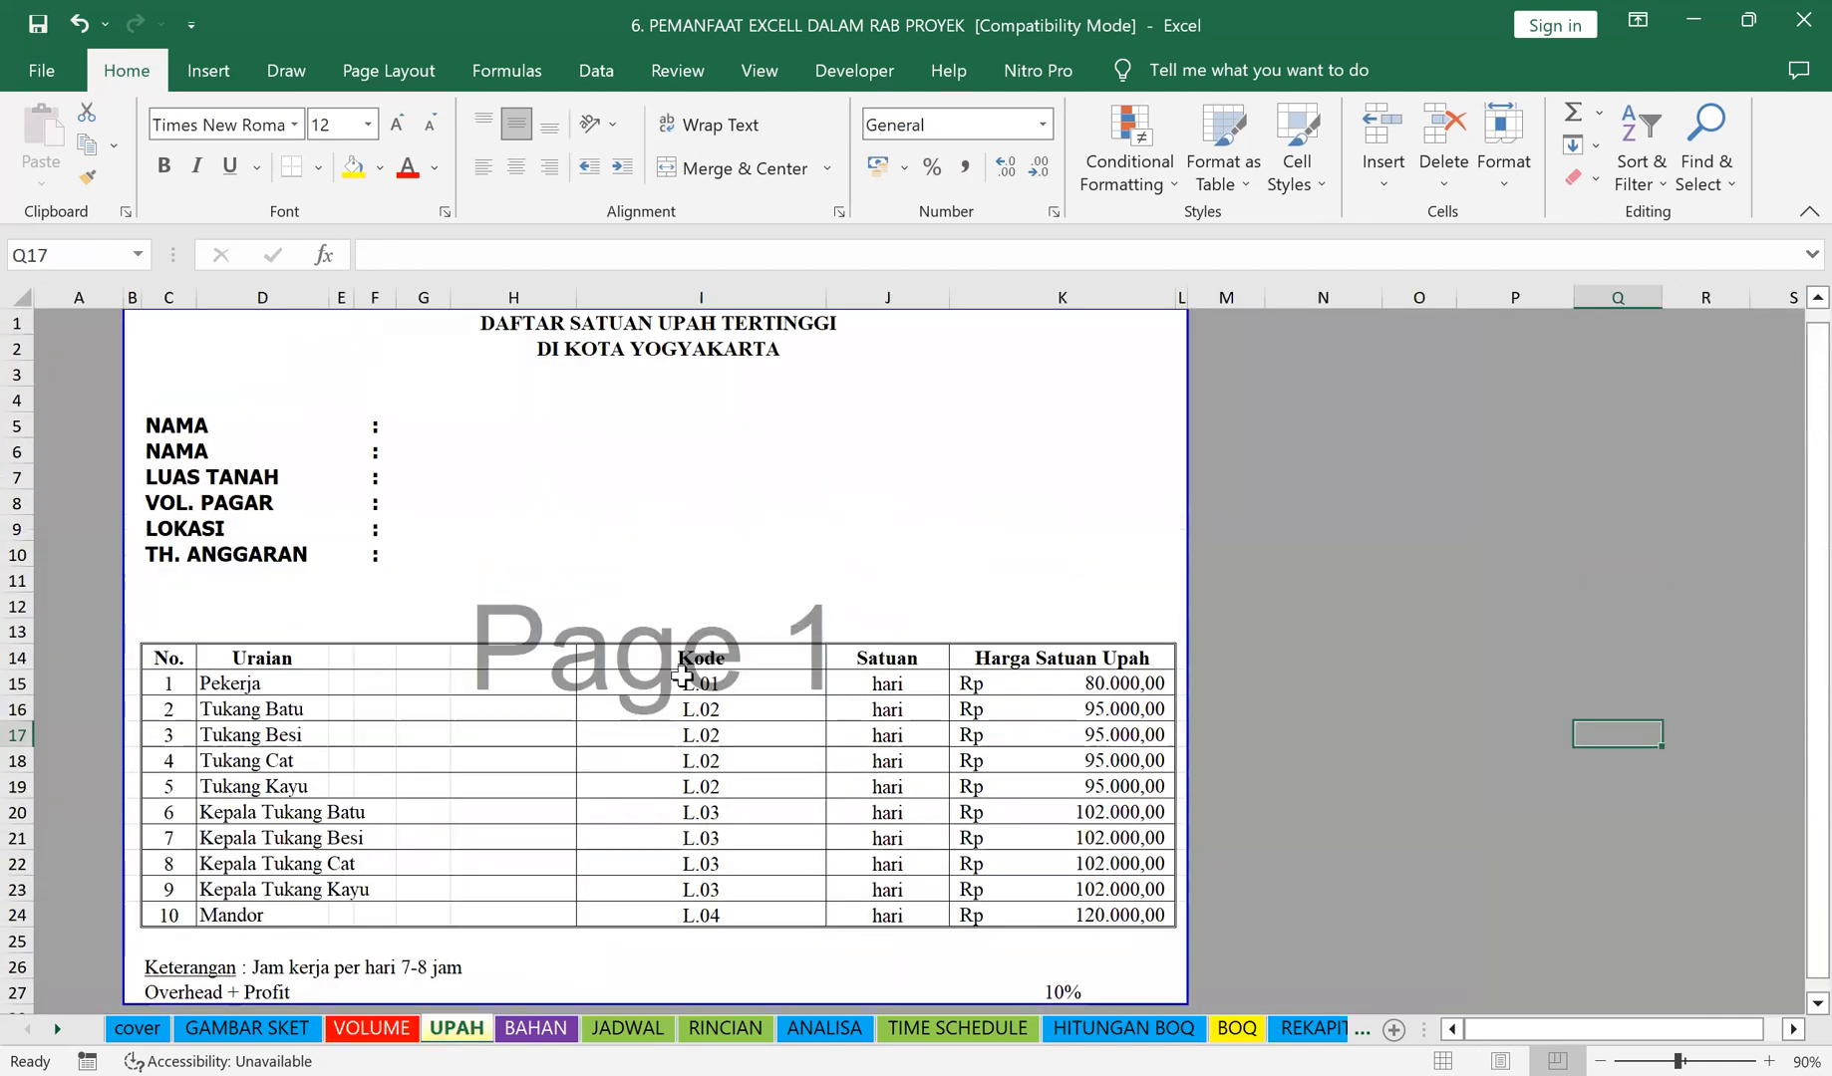
{"action": "left_click", "coordinate": [442, 431]}
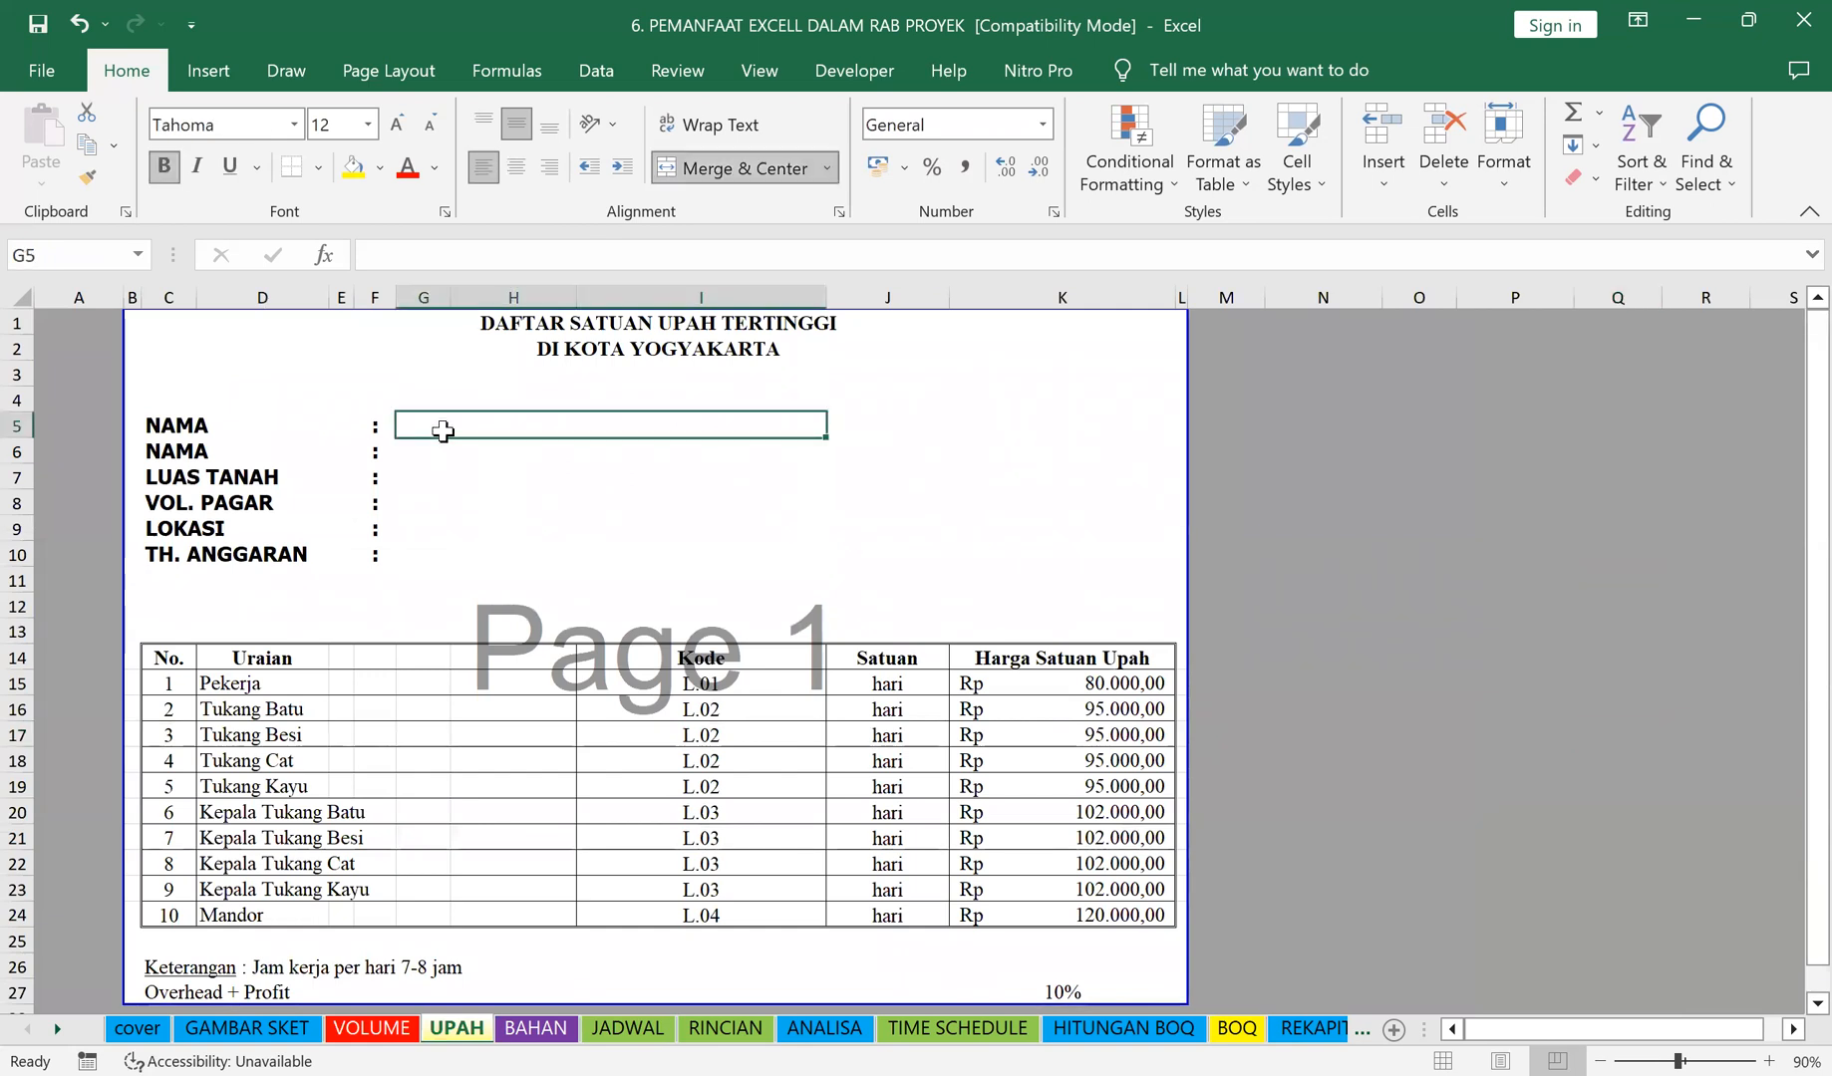
{"action": "type", "text": "="}
{"action": "left_click", "coordinate": [247, 1029]}
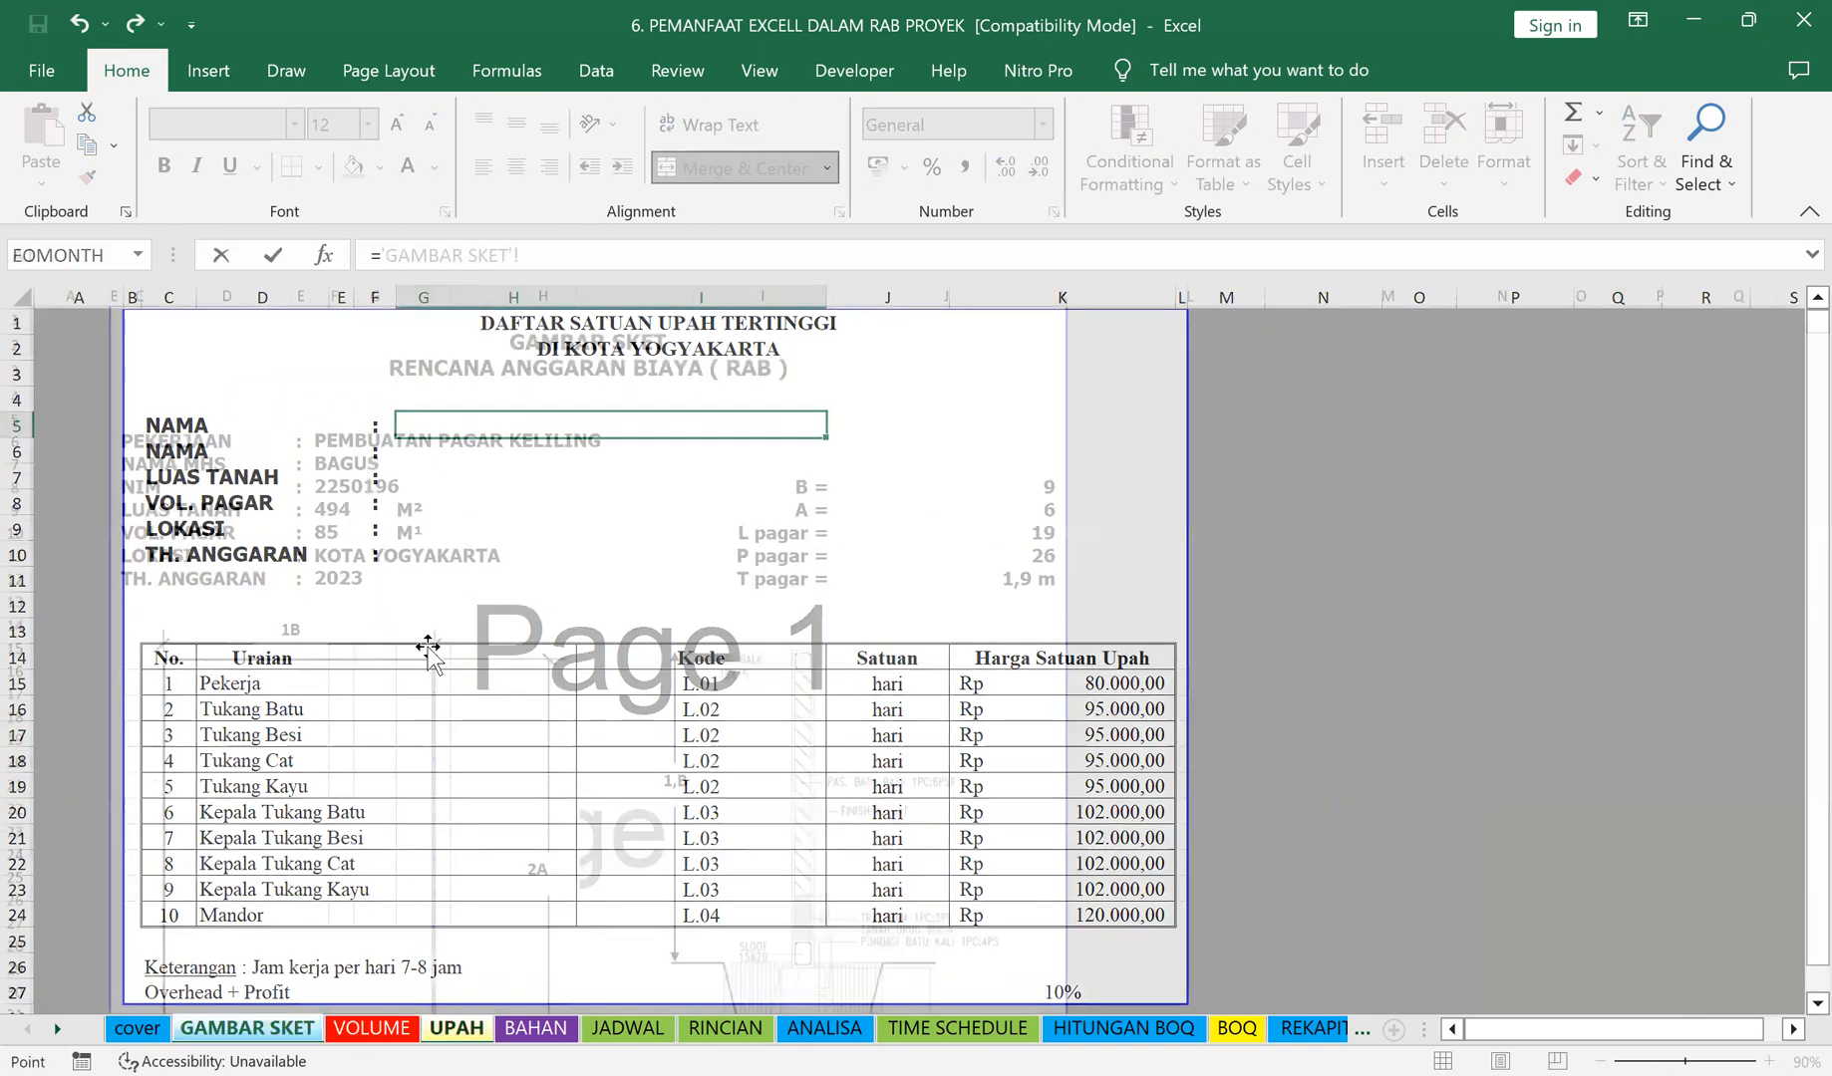
{"action": "left_click", "coordinate": [336, 439]}
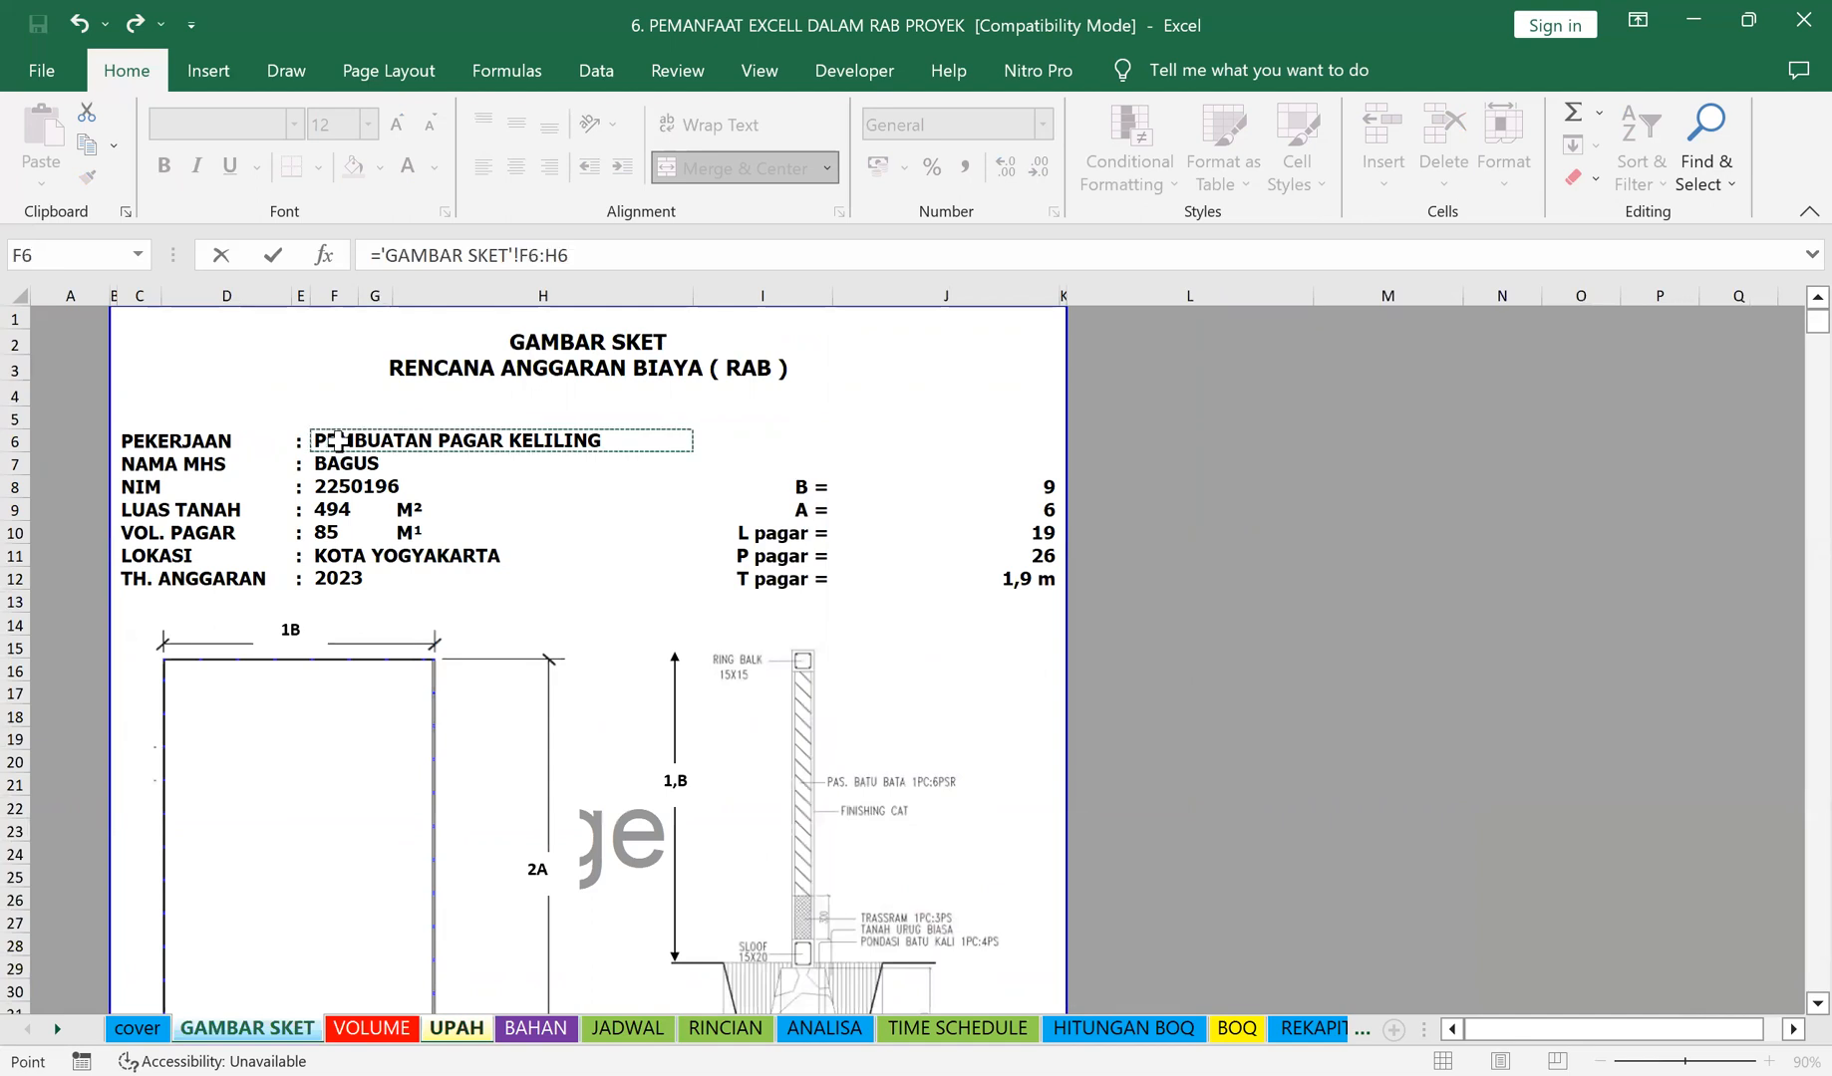
{"action": "key", "text": "Return"}
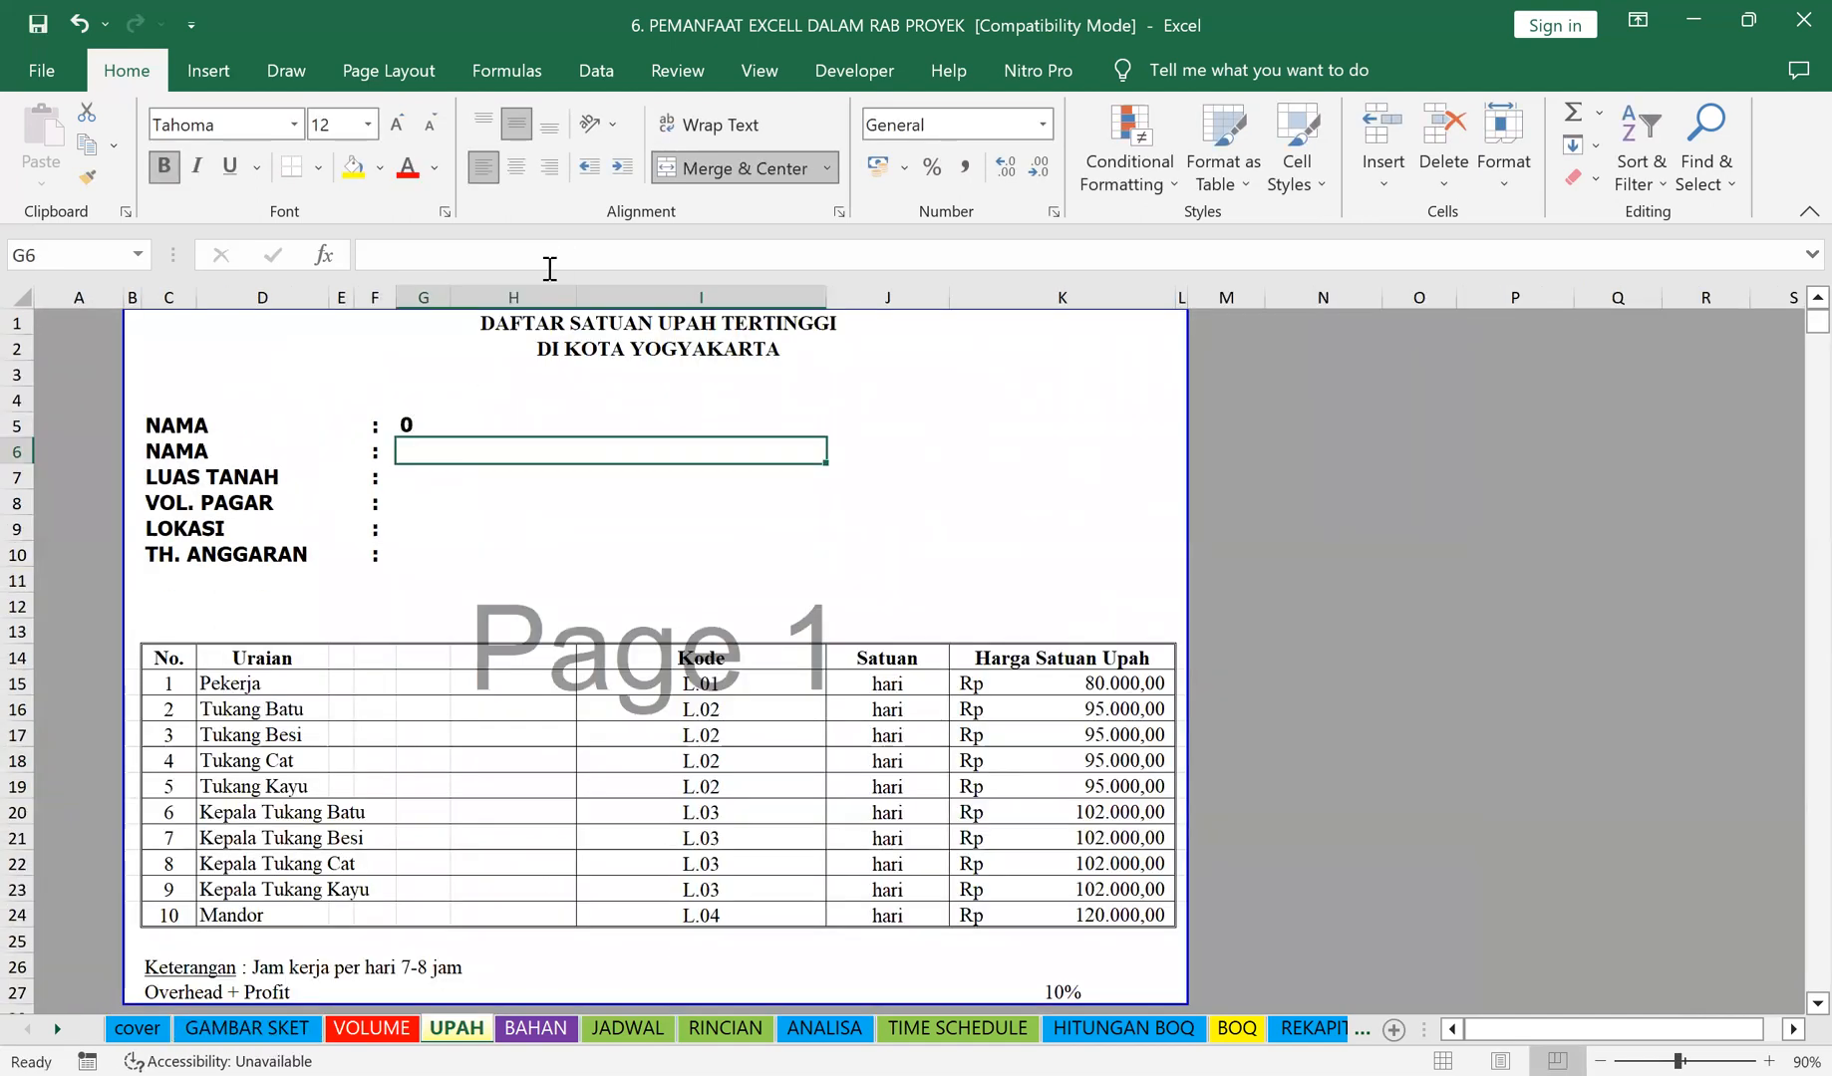
Step: Correct the reference in G5 to the single cell ='GAMBAR SKET'!F6
{"action": "key", "text": "Up"}
{"action": "left_click", "coordinate": [608, 255]}
{"action": "key", "text": "BackSpace"}
{"action": "key", "text": "BackSpace"}
{"action": "key", "text": "BackSpace"}
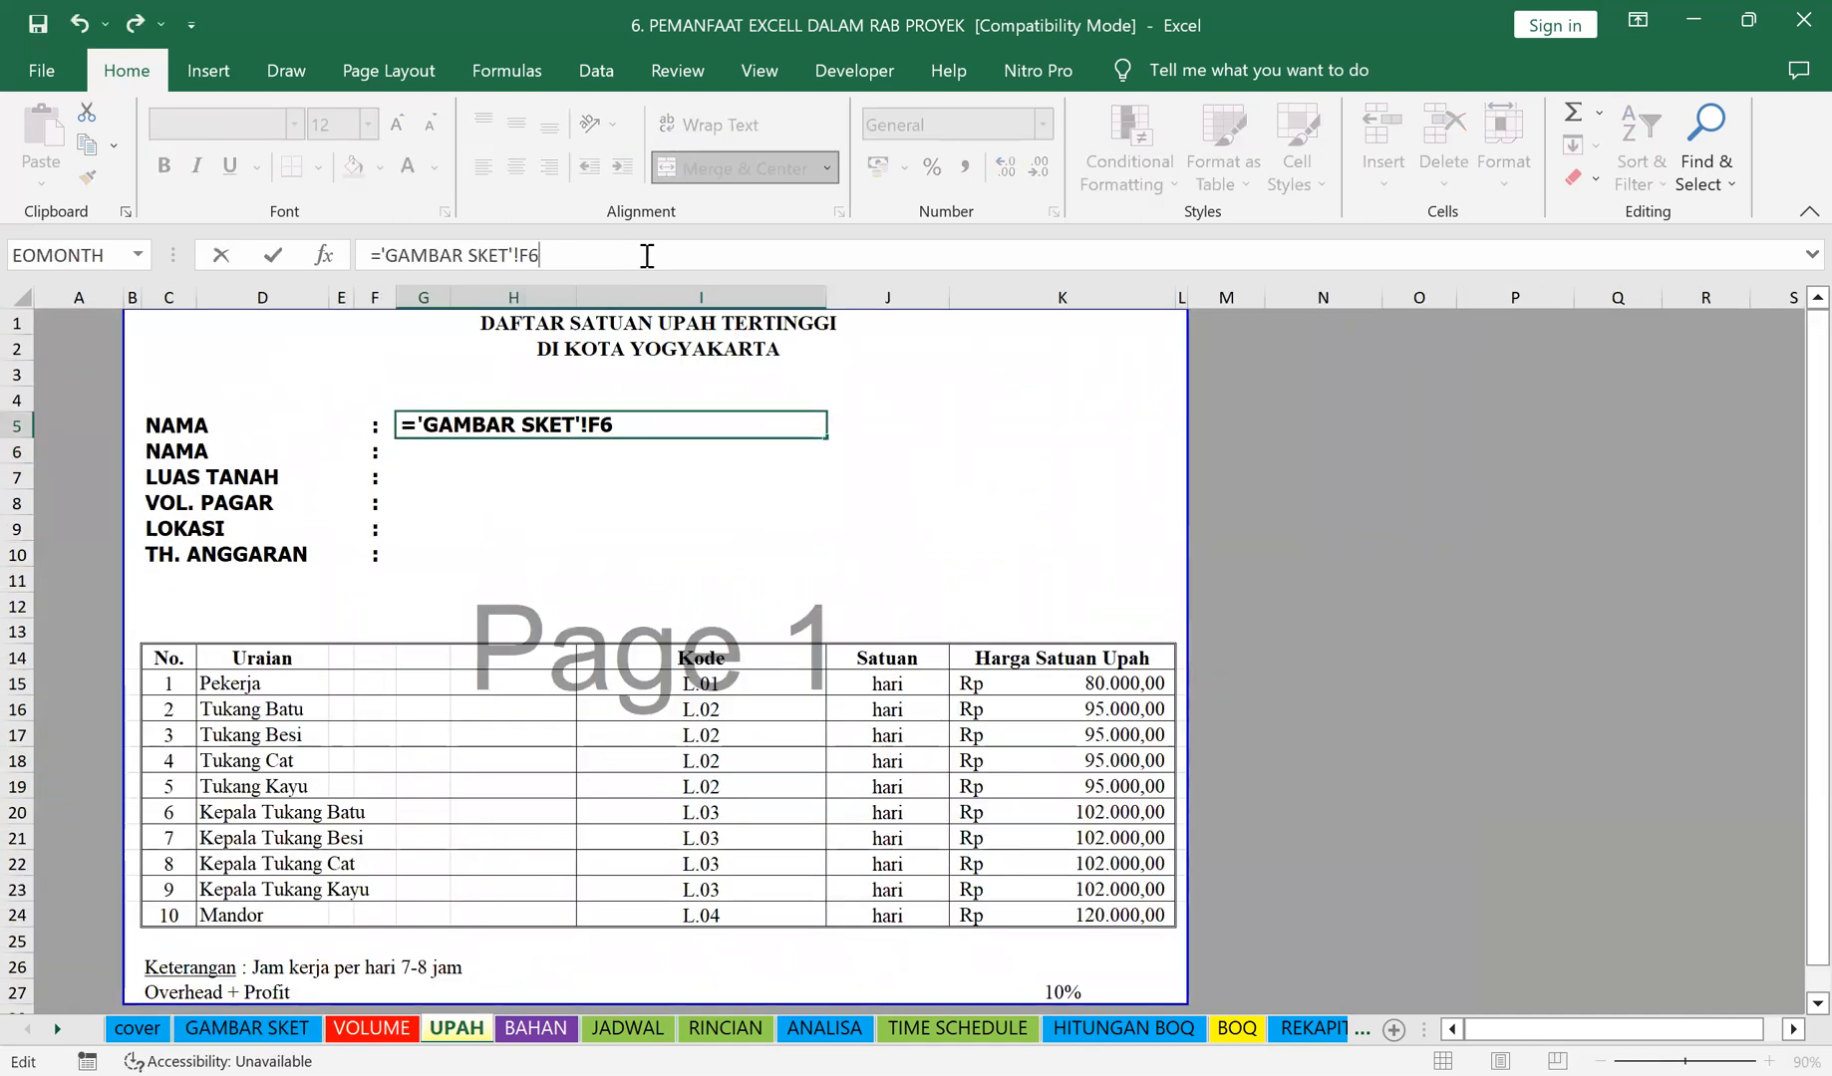
{"action": "key", "text": "Return"}
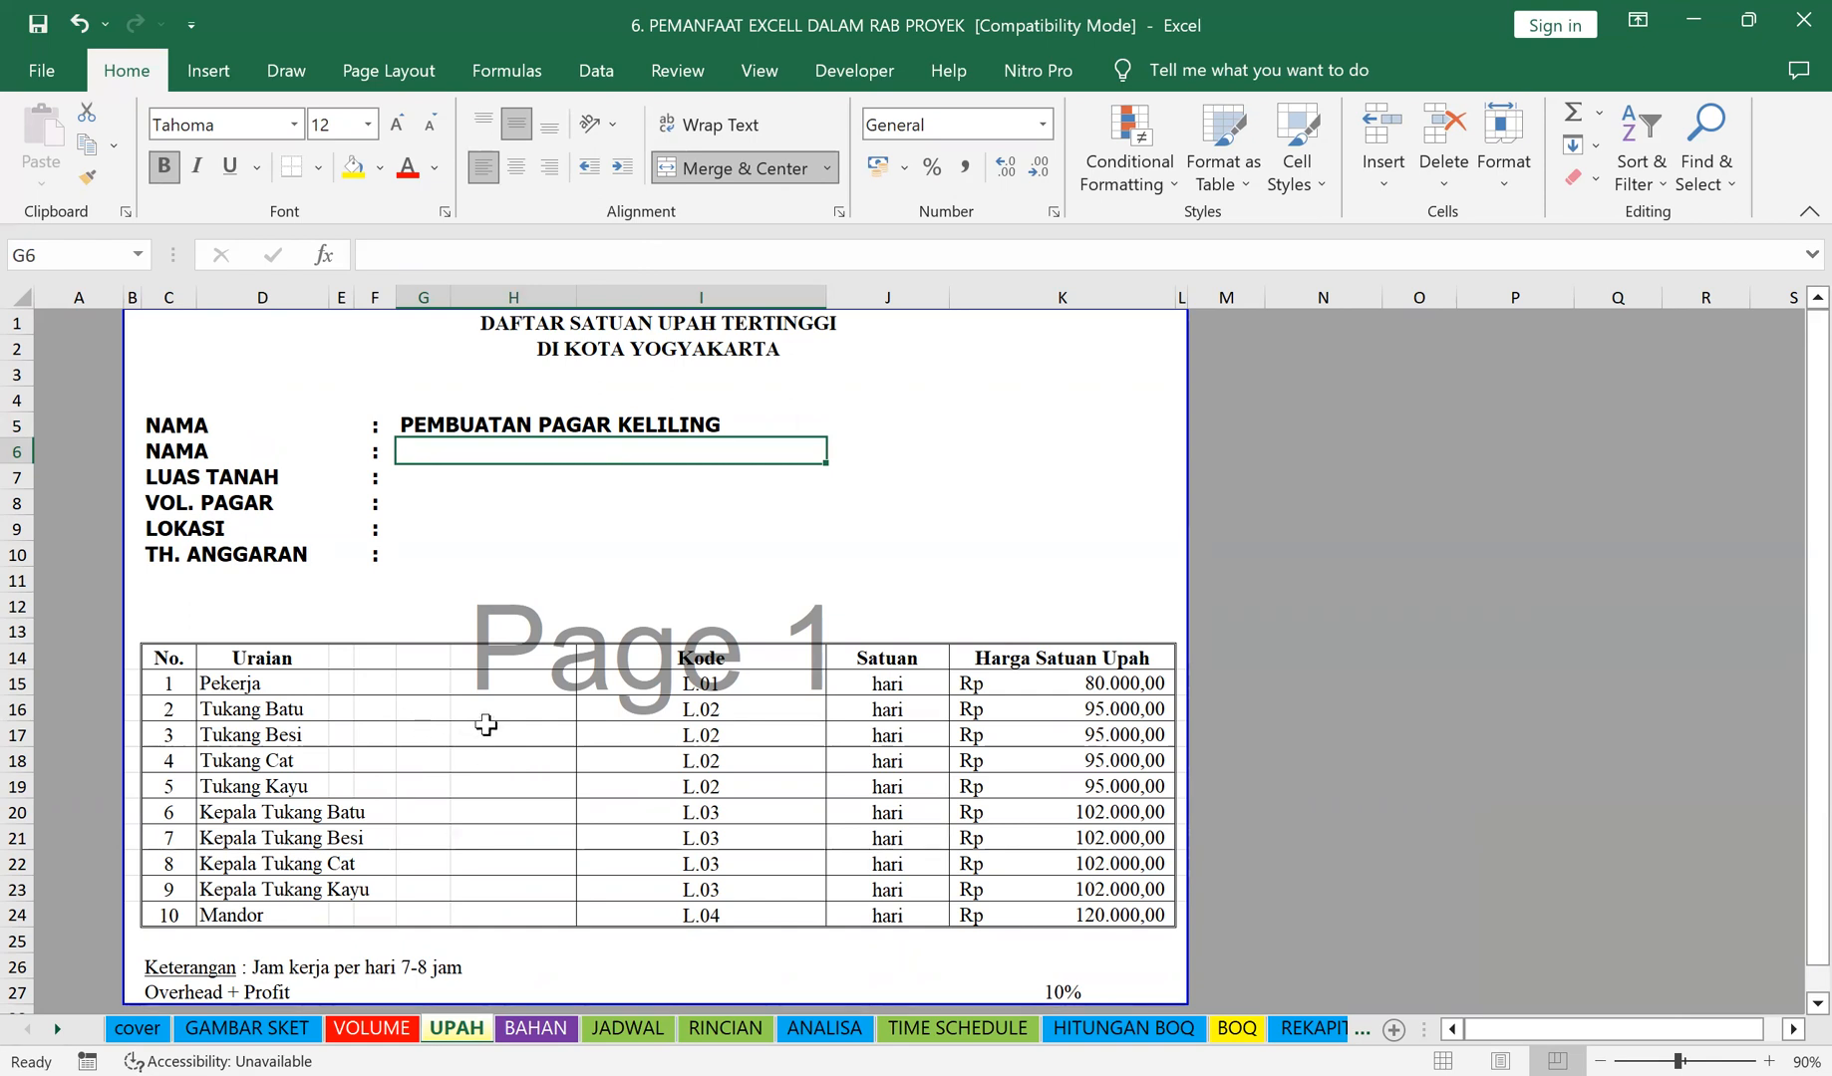
Step: Examine the worker codes, the unit wages in K15:K24 and the Overhead + Profit percentage of the UPAH sheet
{"action": "left_click", "coordinate": [1354, 681]}
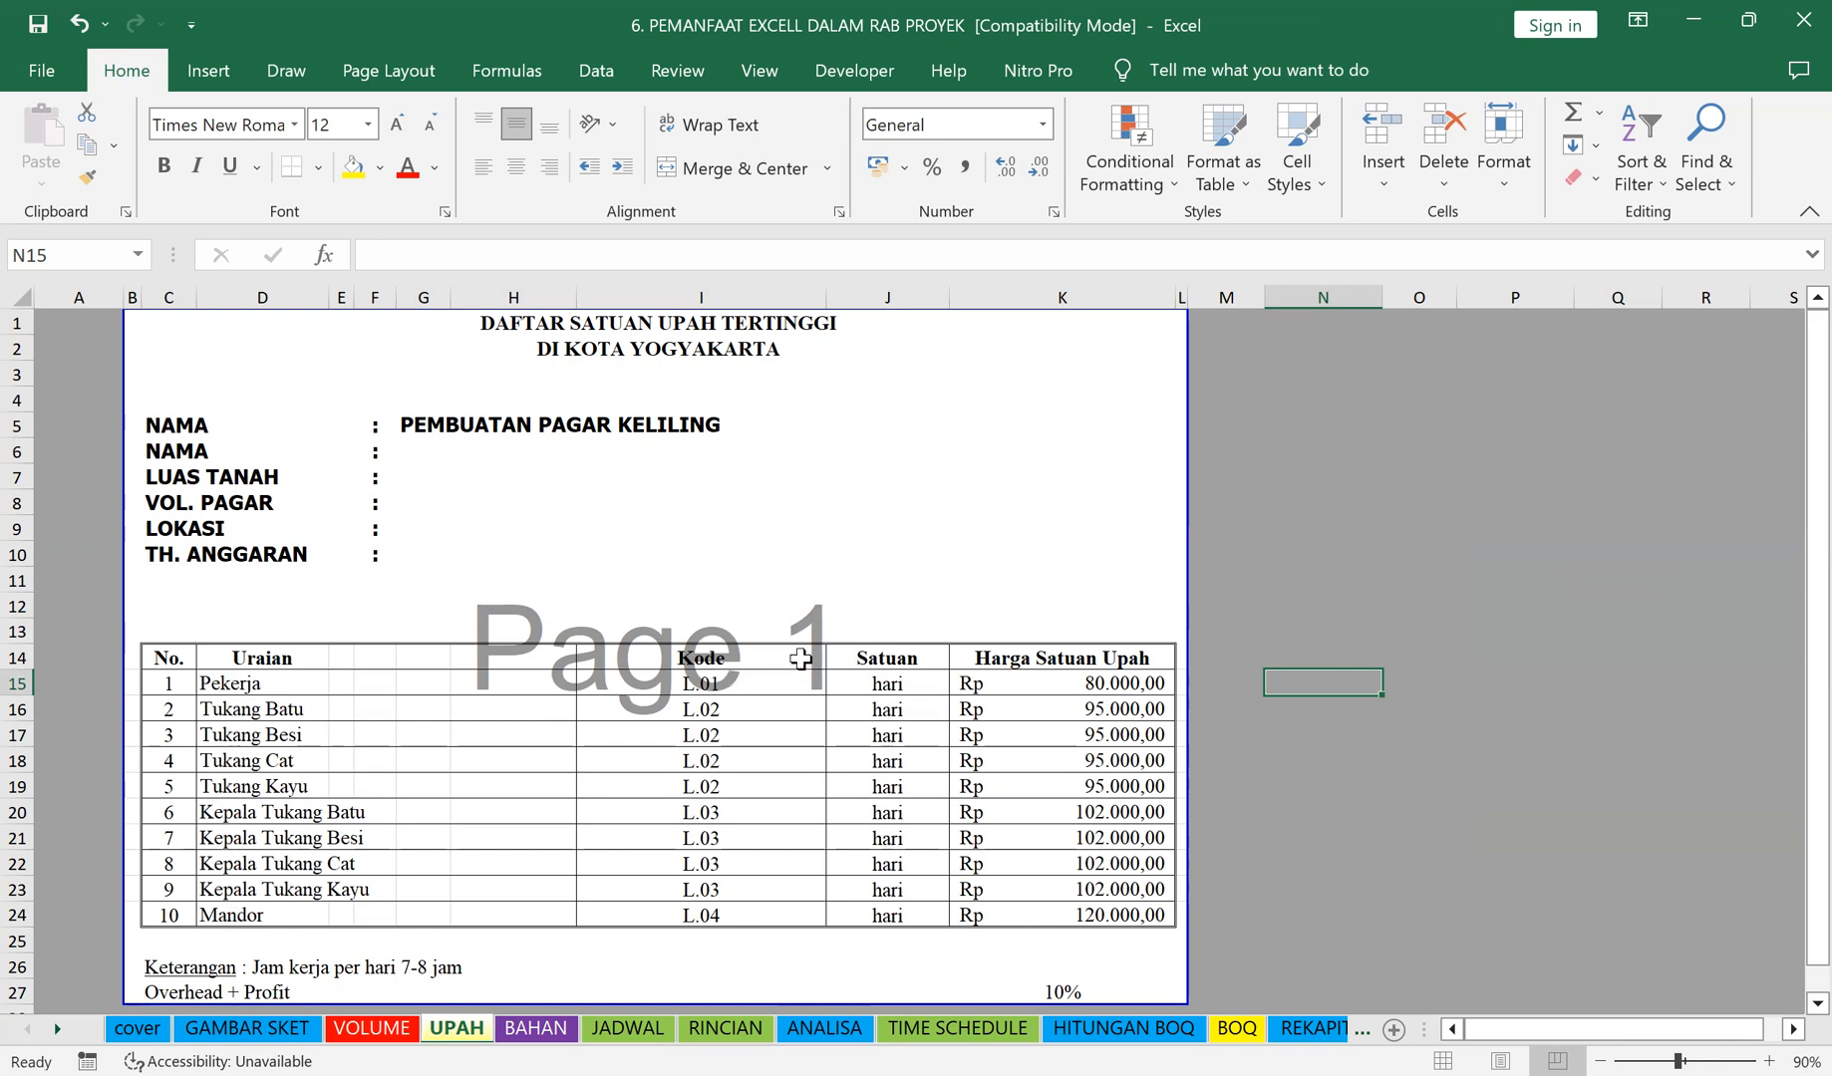
{"action": "left_click", "coordinate": [780, 684]}
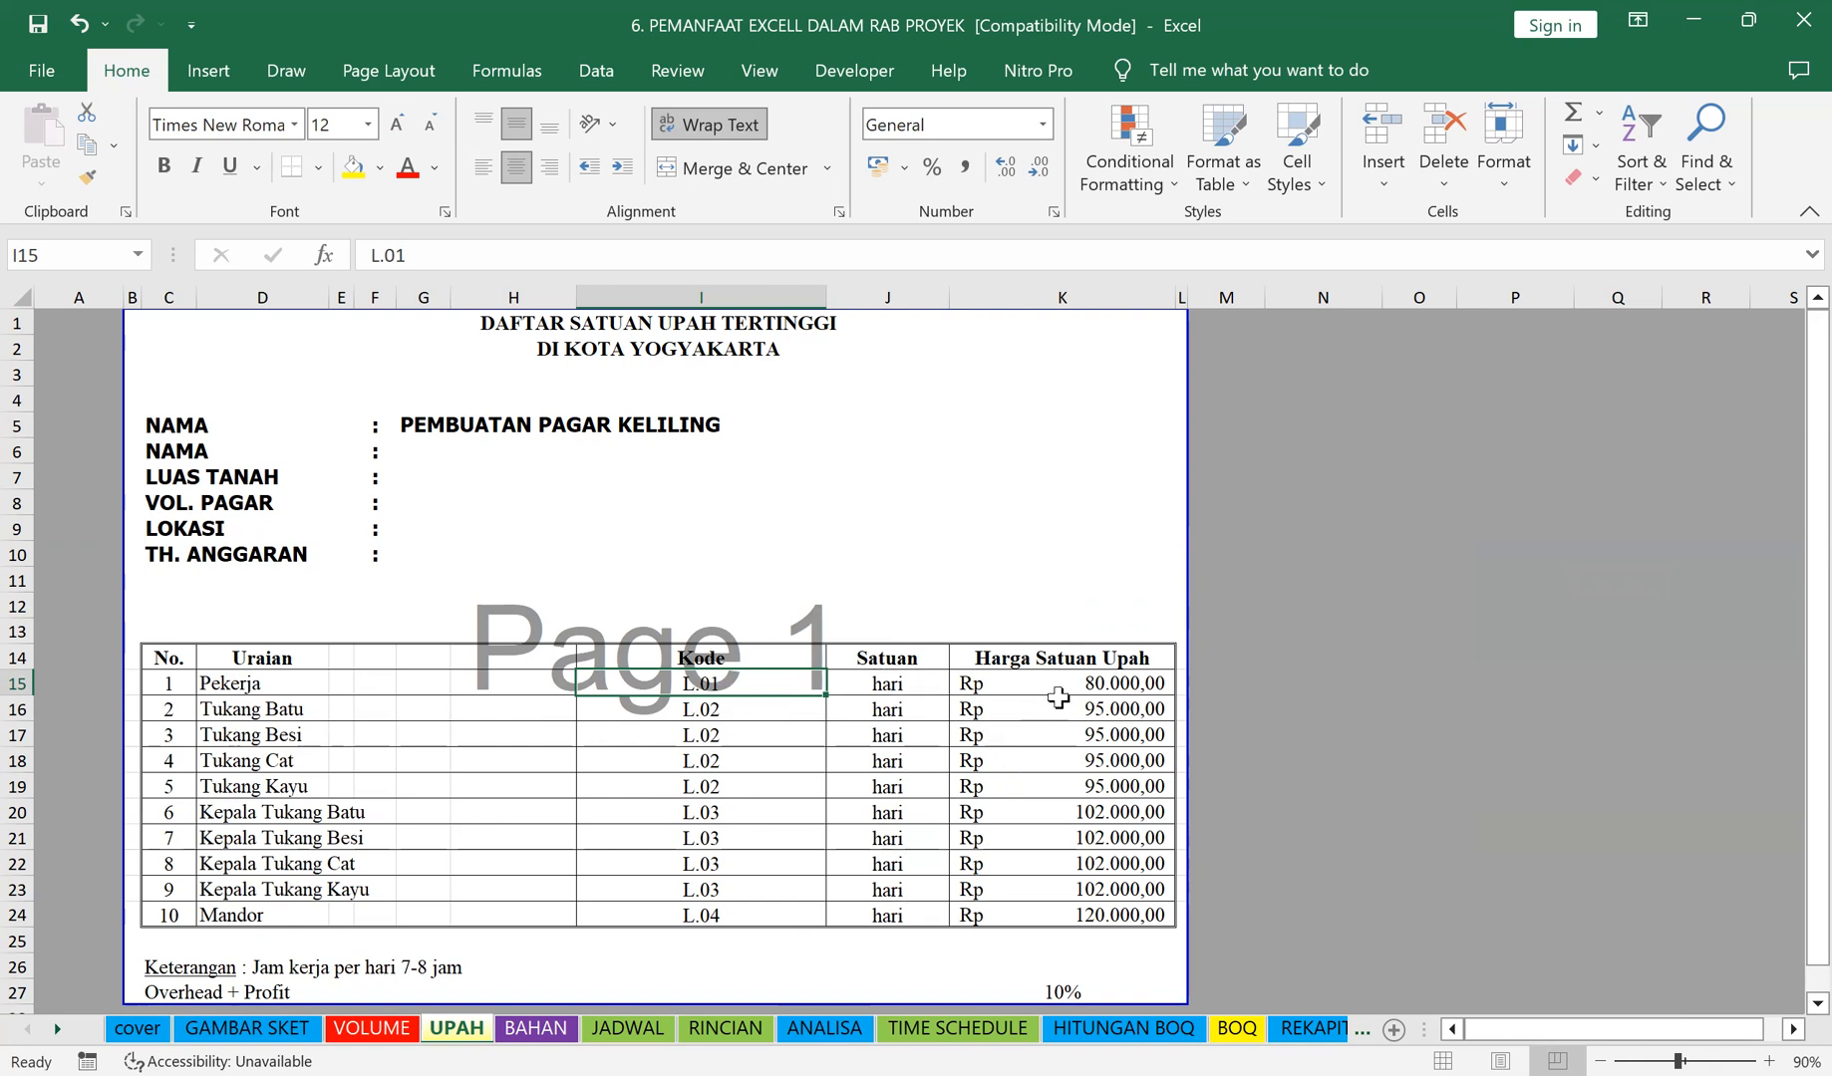
{"action": "left_click_drag", "start_coordinate": [1063, 686], "coordinate": [1063, 915]}
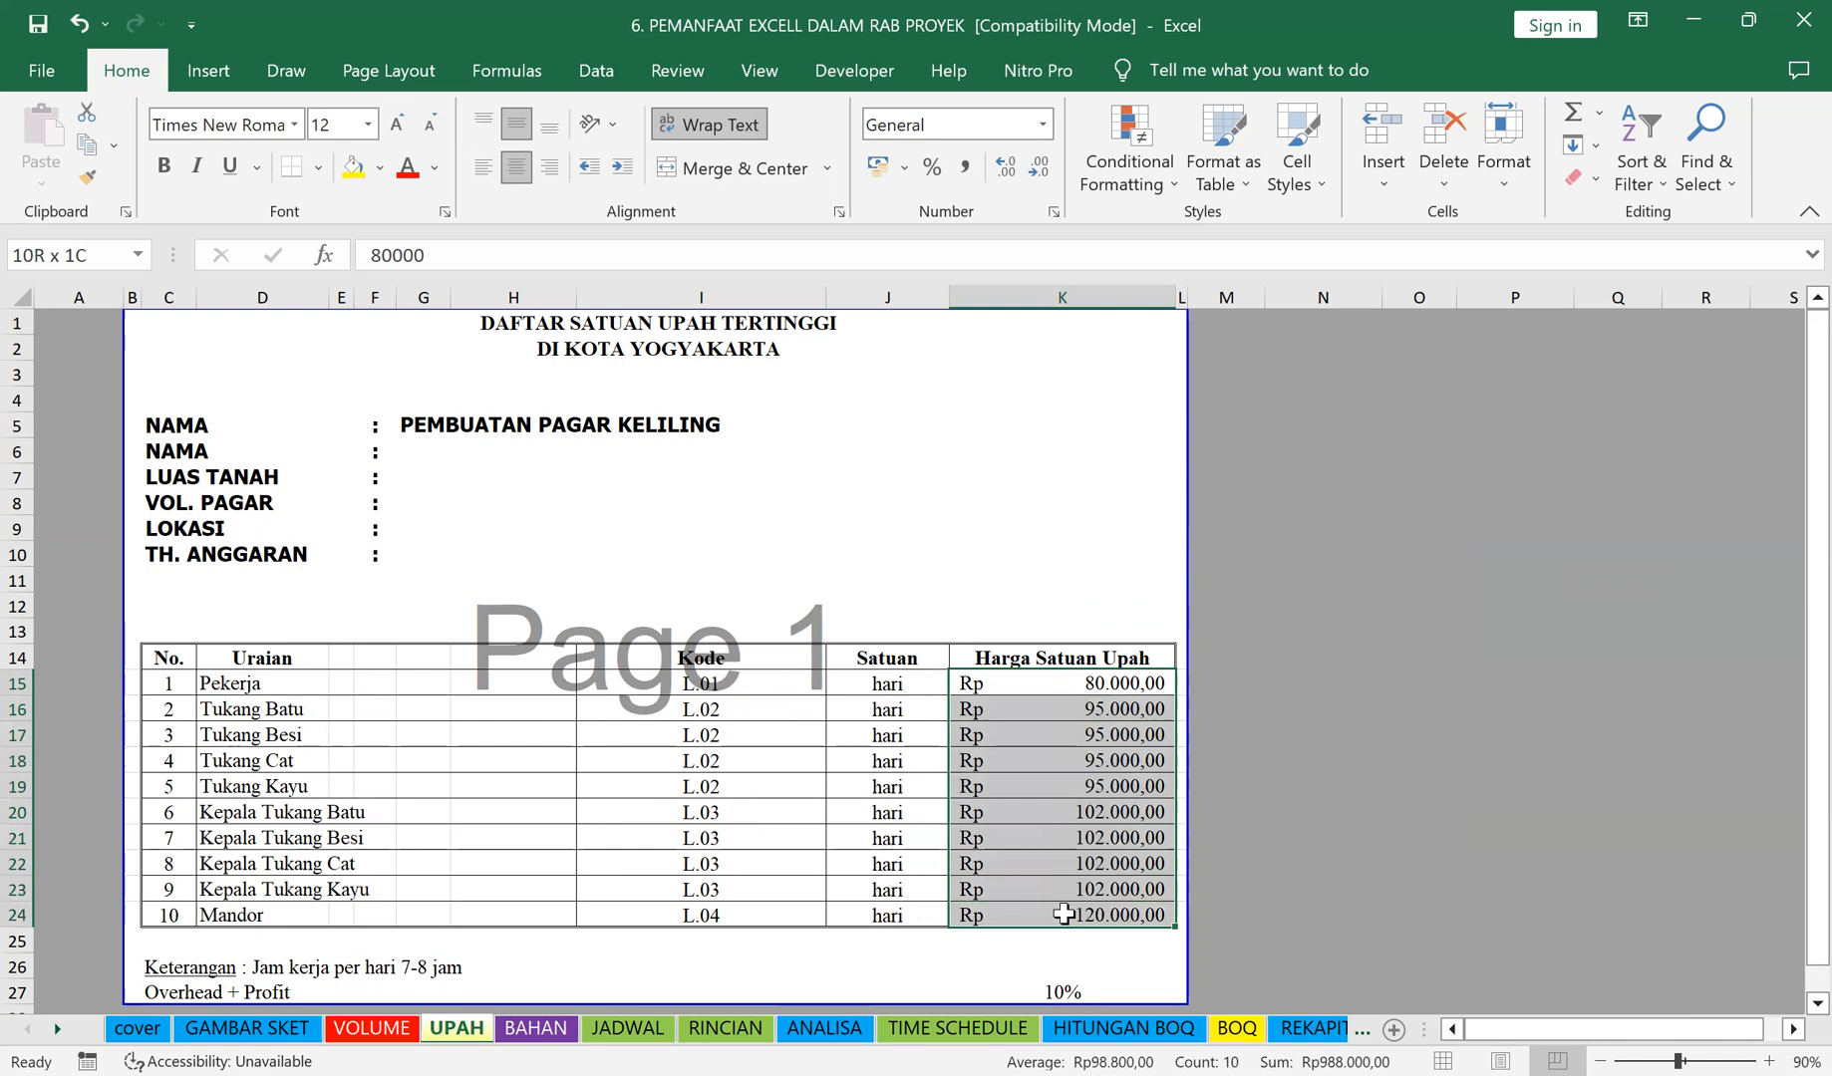
{"action": "left_click", "coordinate": [1264, 710]}
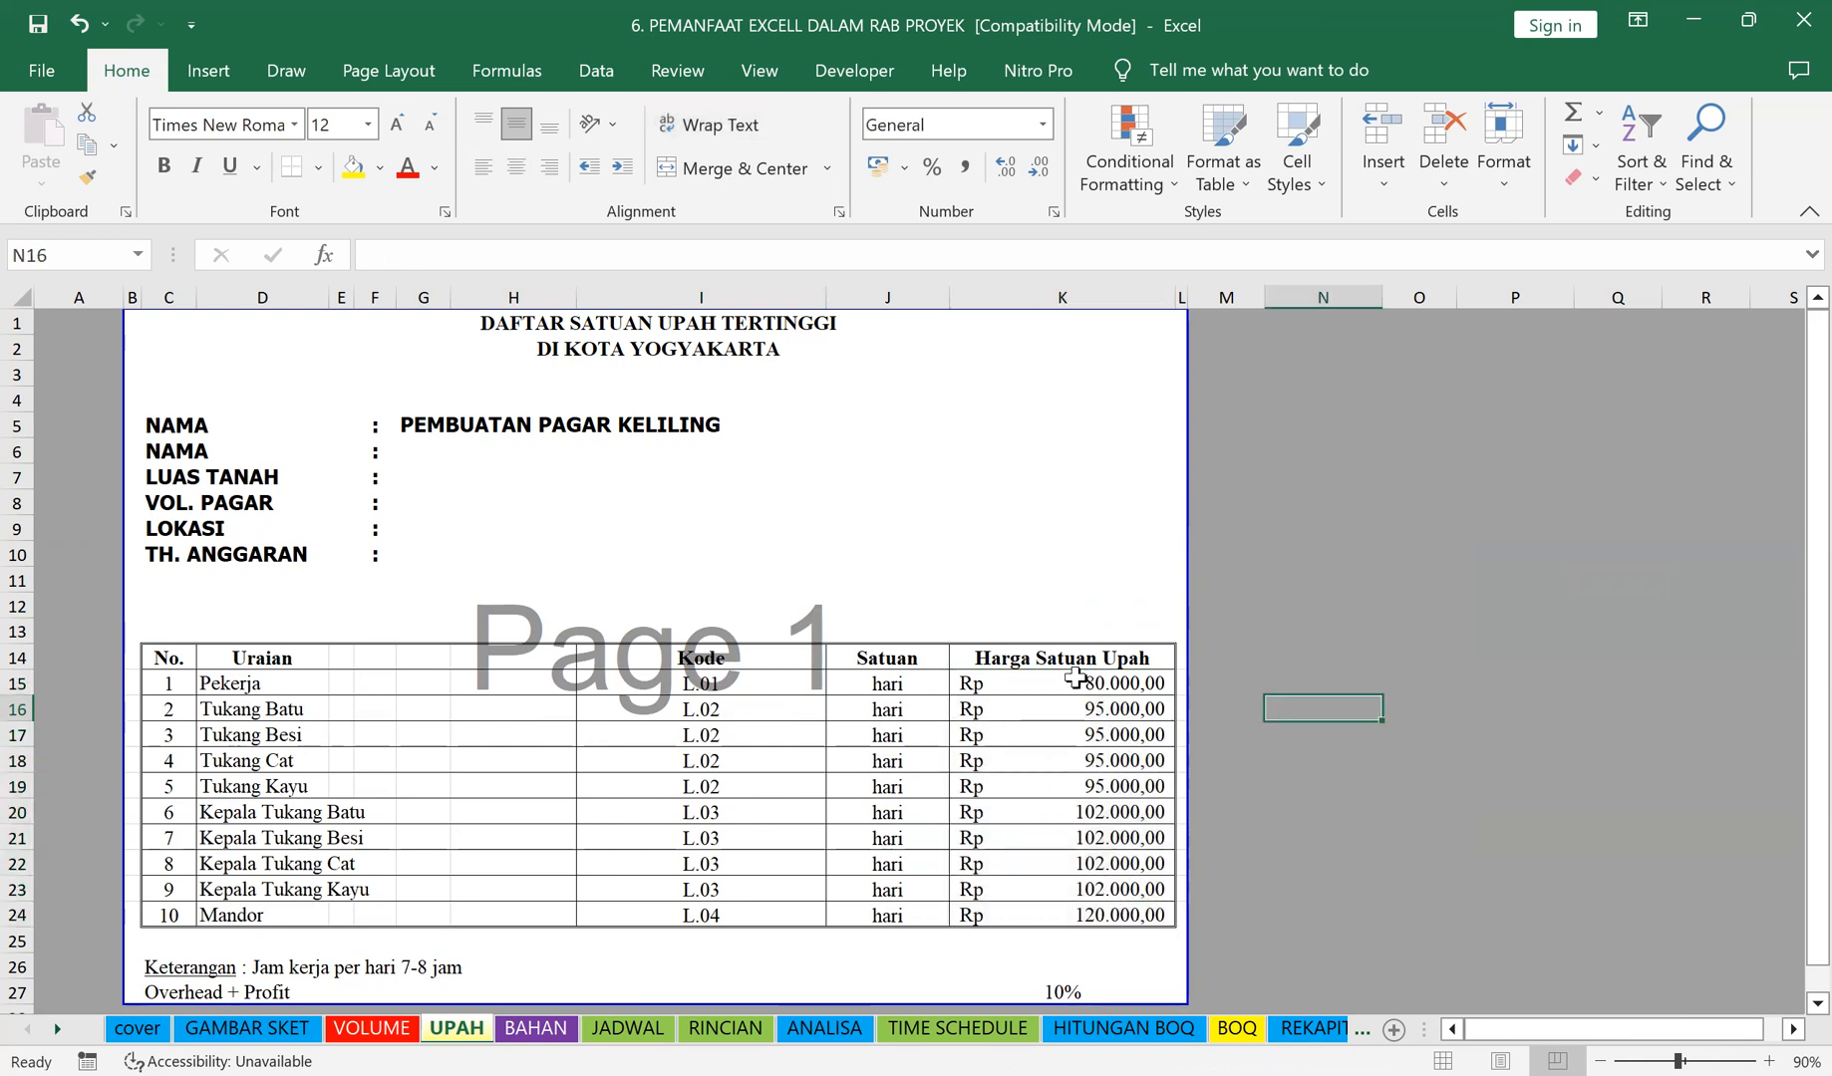
{"action": "left_click_drag", "start_coordinate": [1060, 682], "coordinate": [1065, 903]}
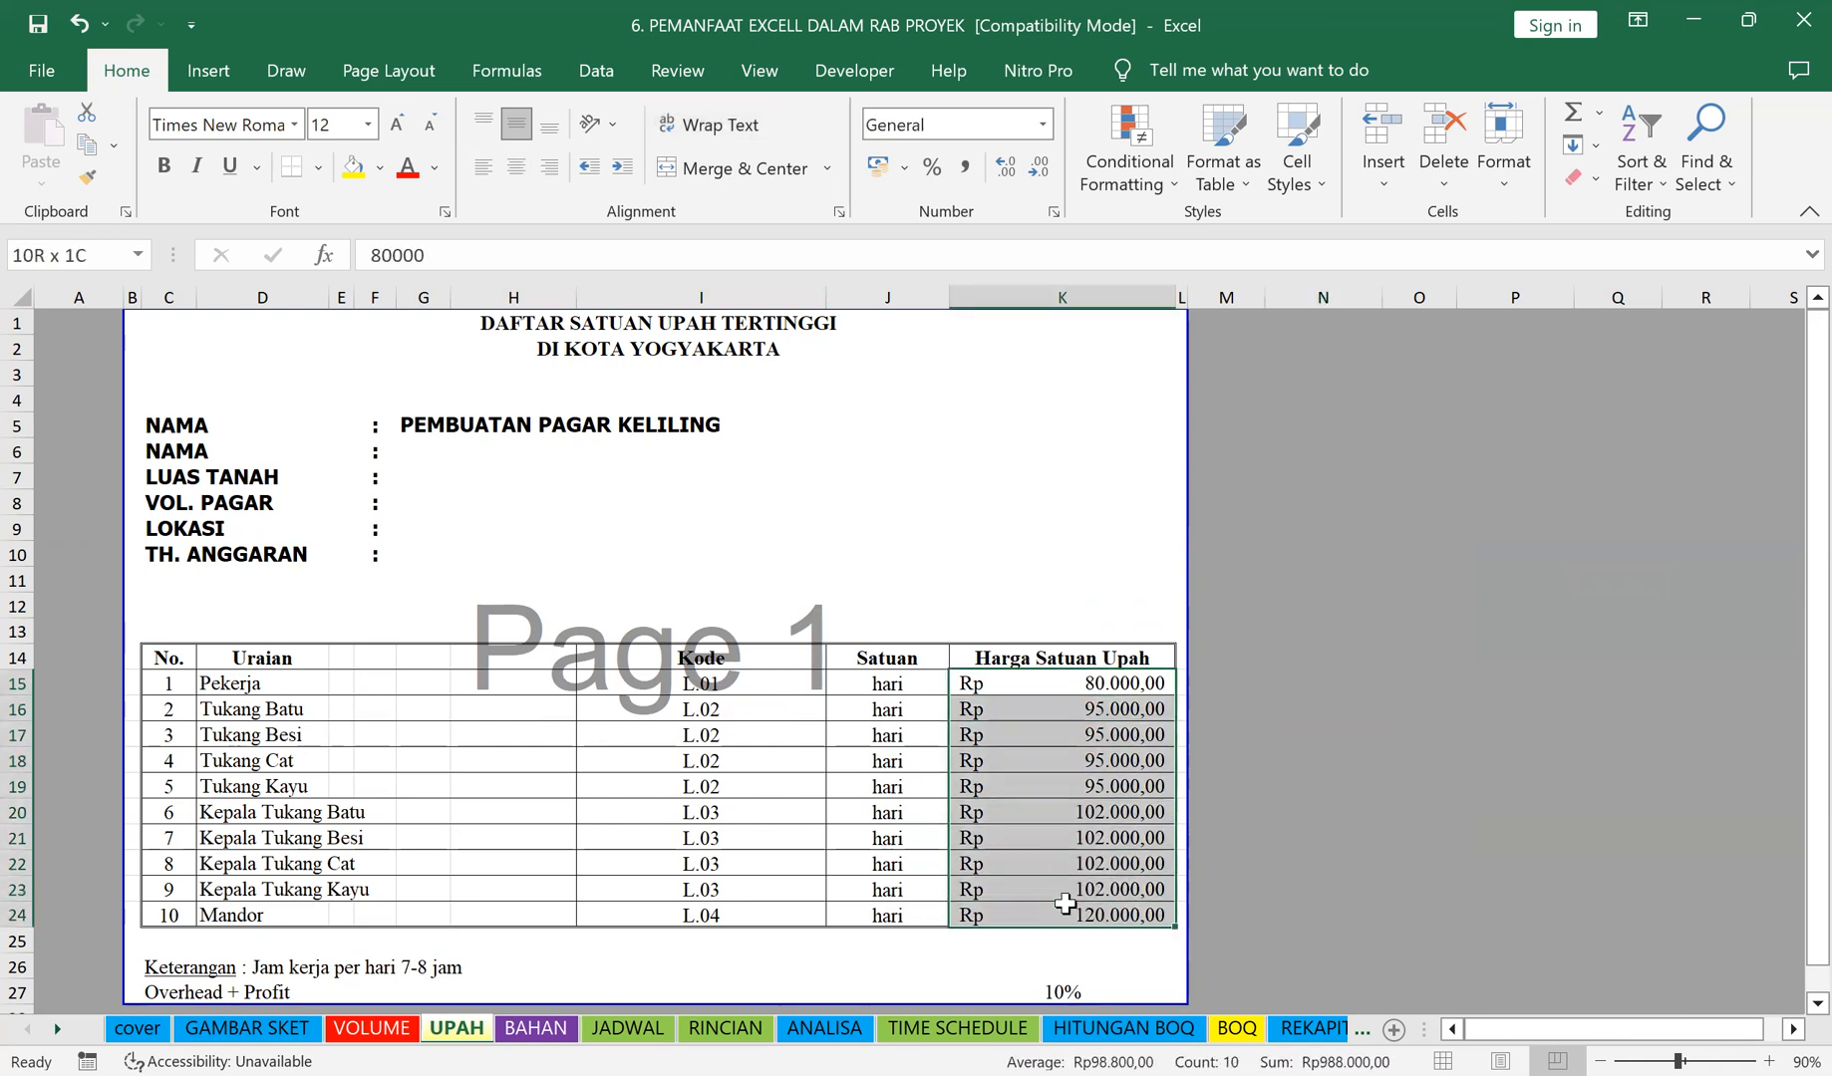
{"action": "left_click", "coordinate": [1246, 708]}
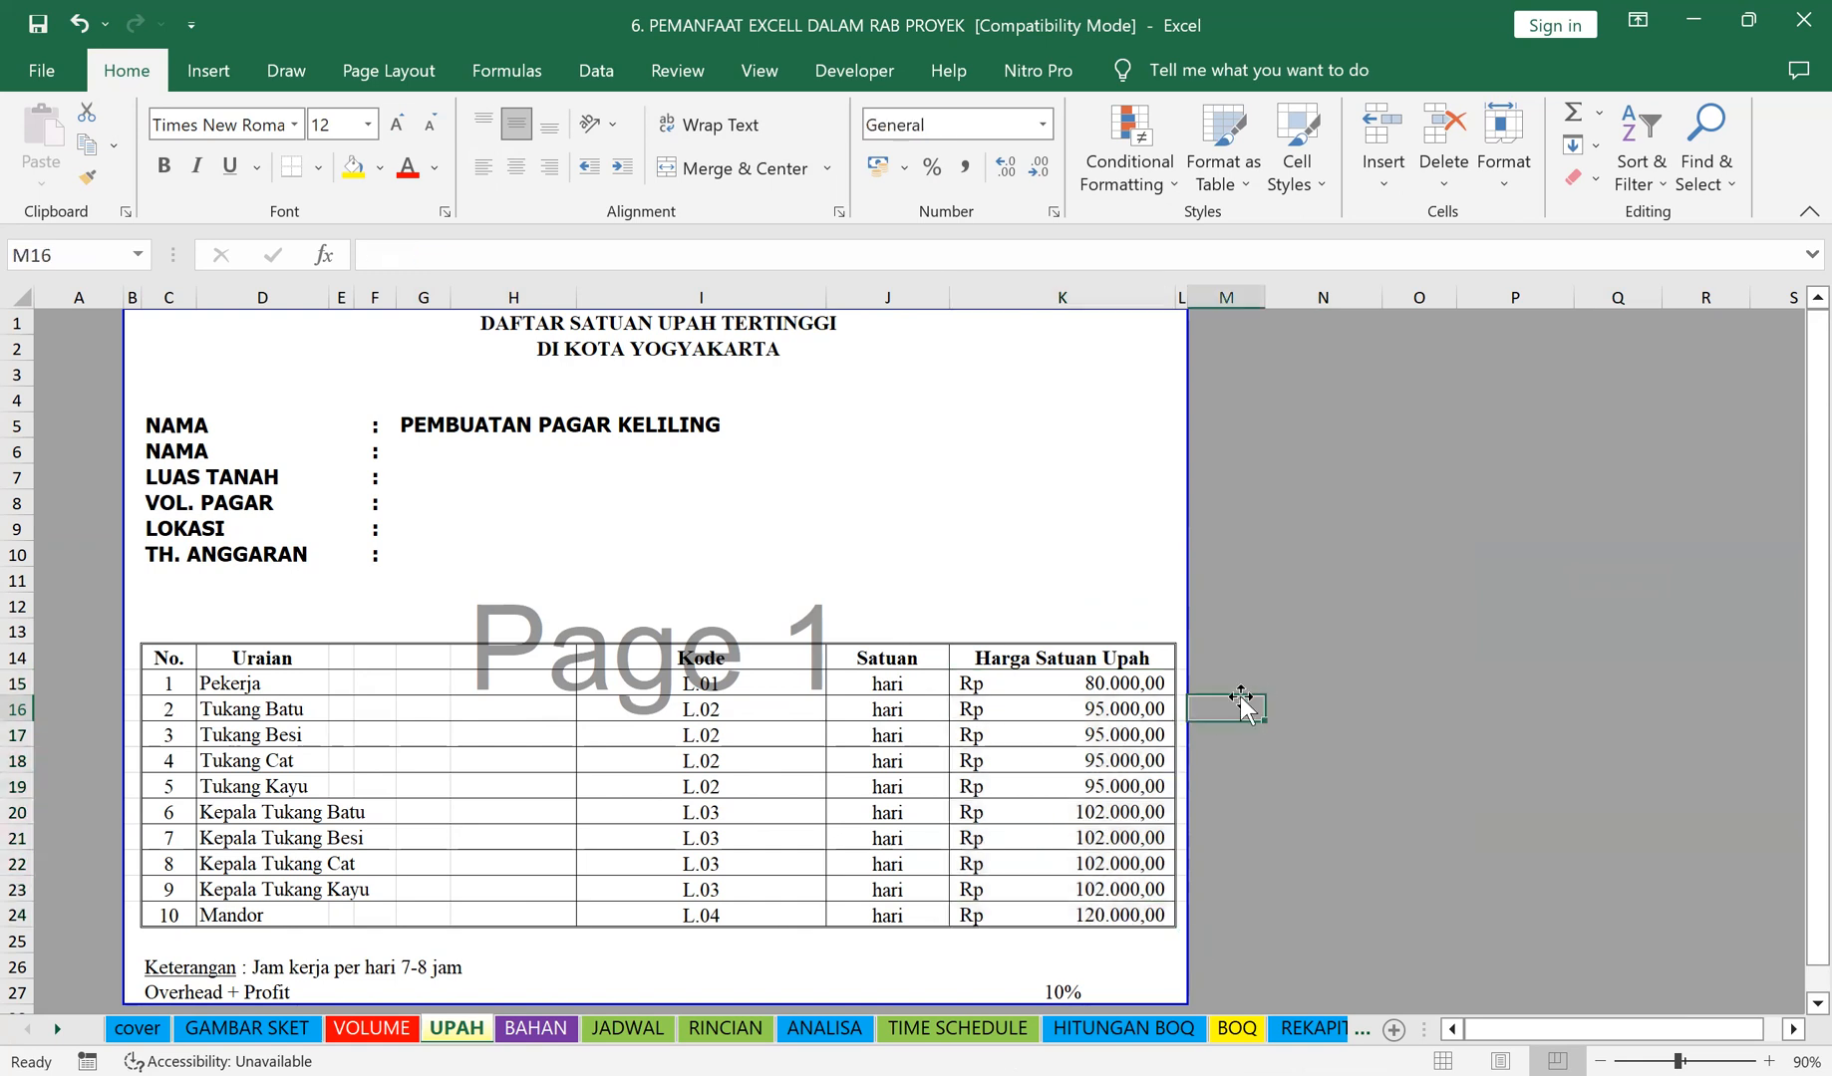
{"action": "left_click", "coordinate": [1018, 683]}
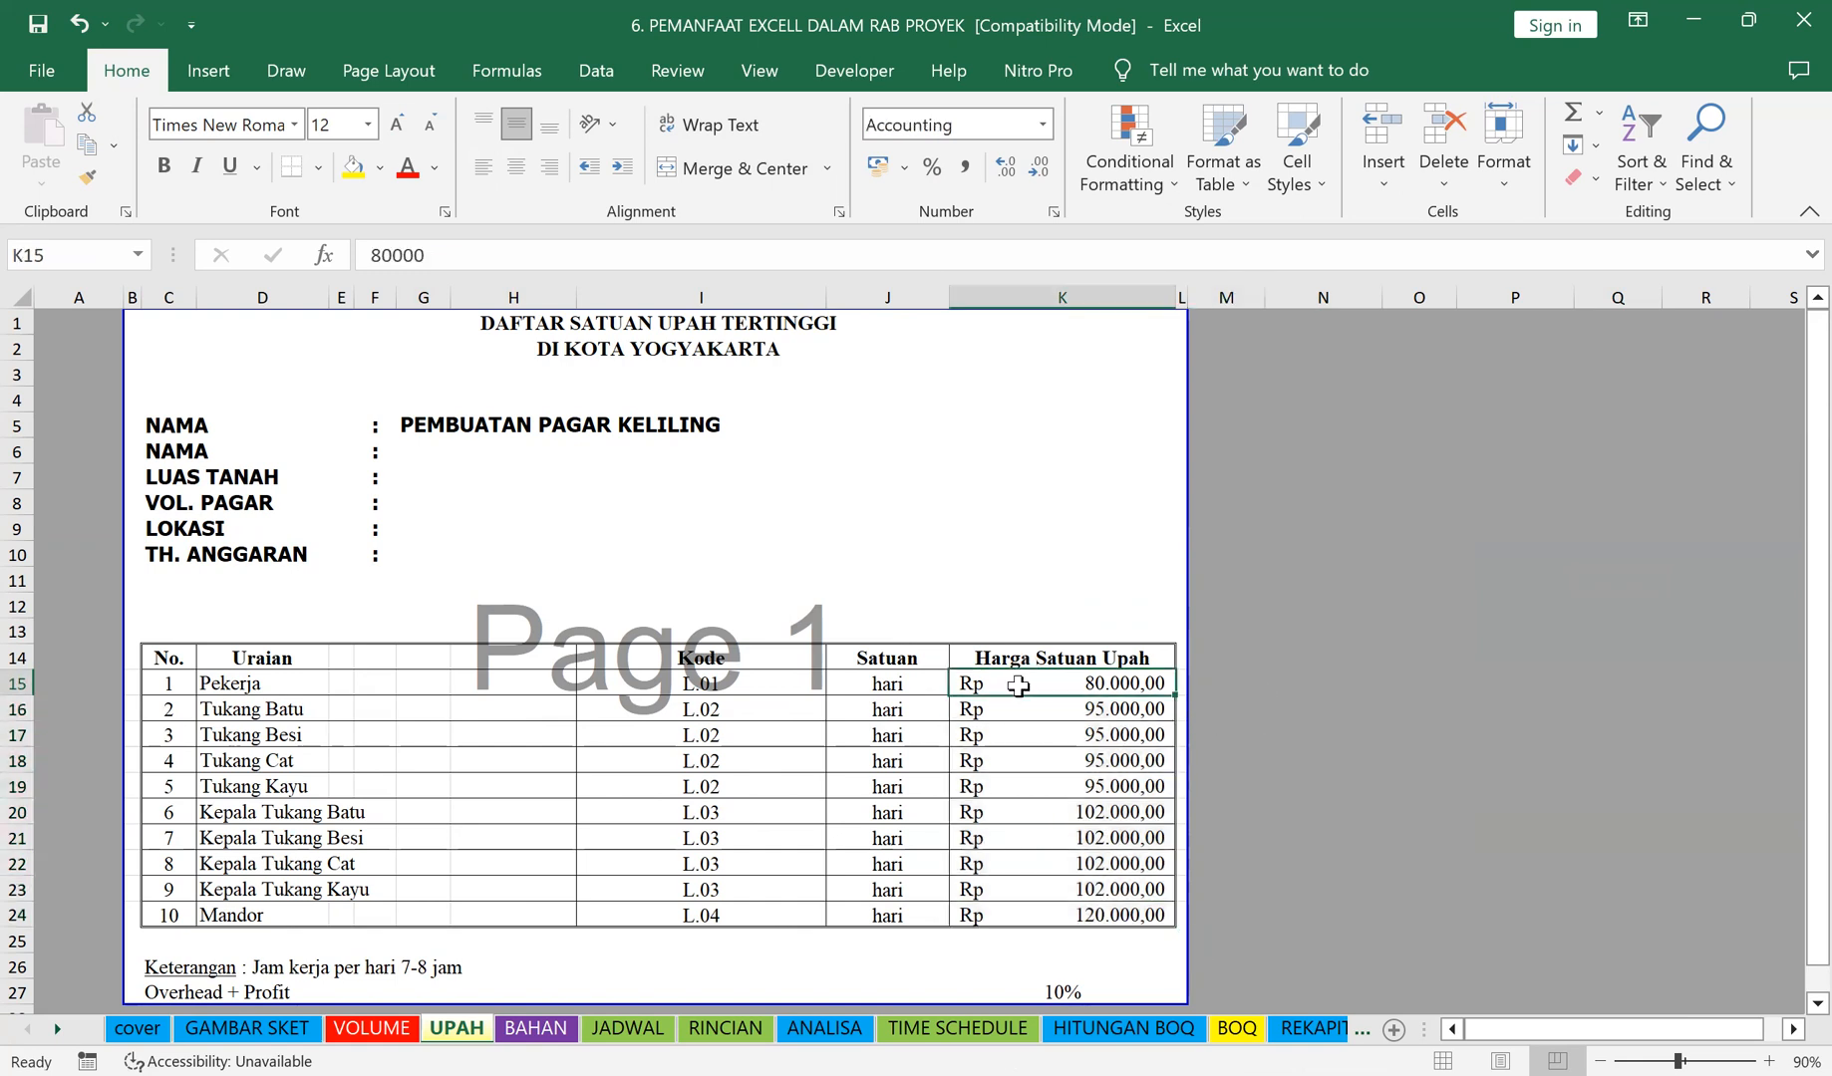
{"action": "left_click", "coordinate": [1036, 789]}
{"action": "left_click_drag", "start_coordinate": [1051, 676], "coordinate": [1056, 906]}
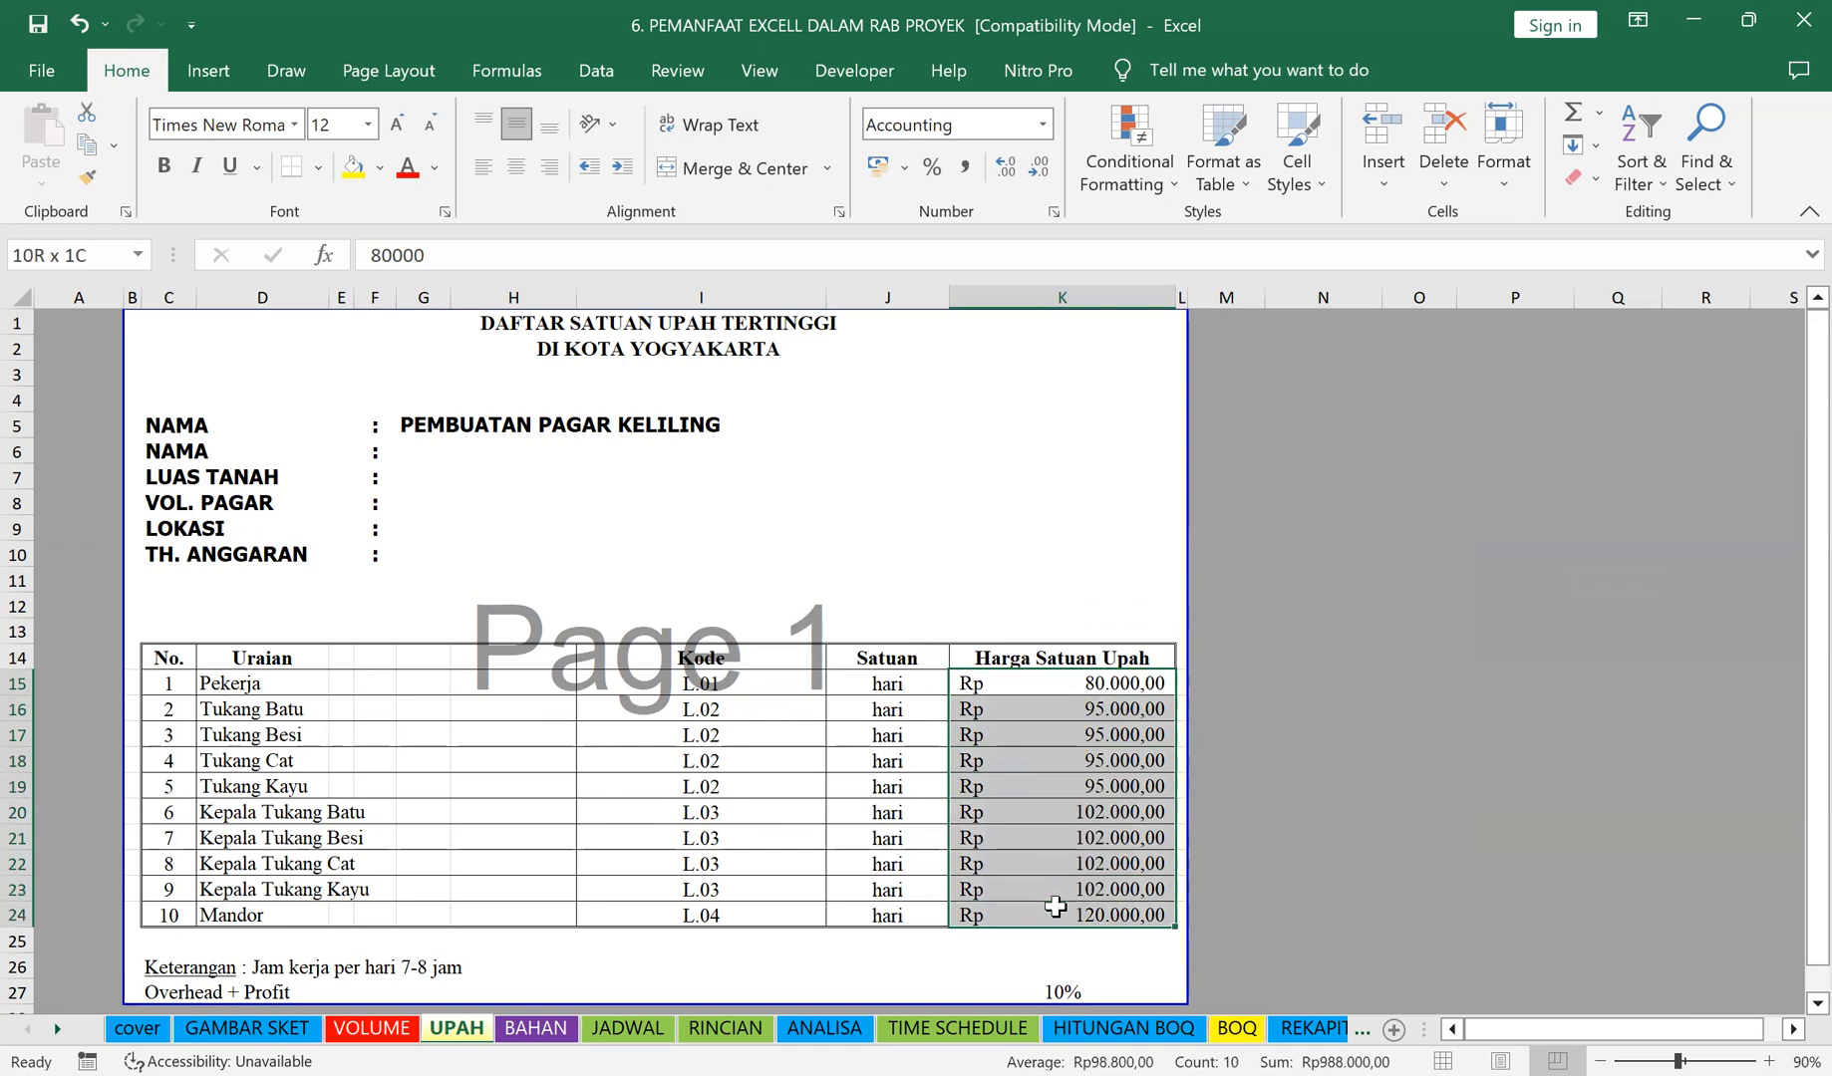
{"action": "left_click", "coordinate": [1419, 633]}
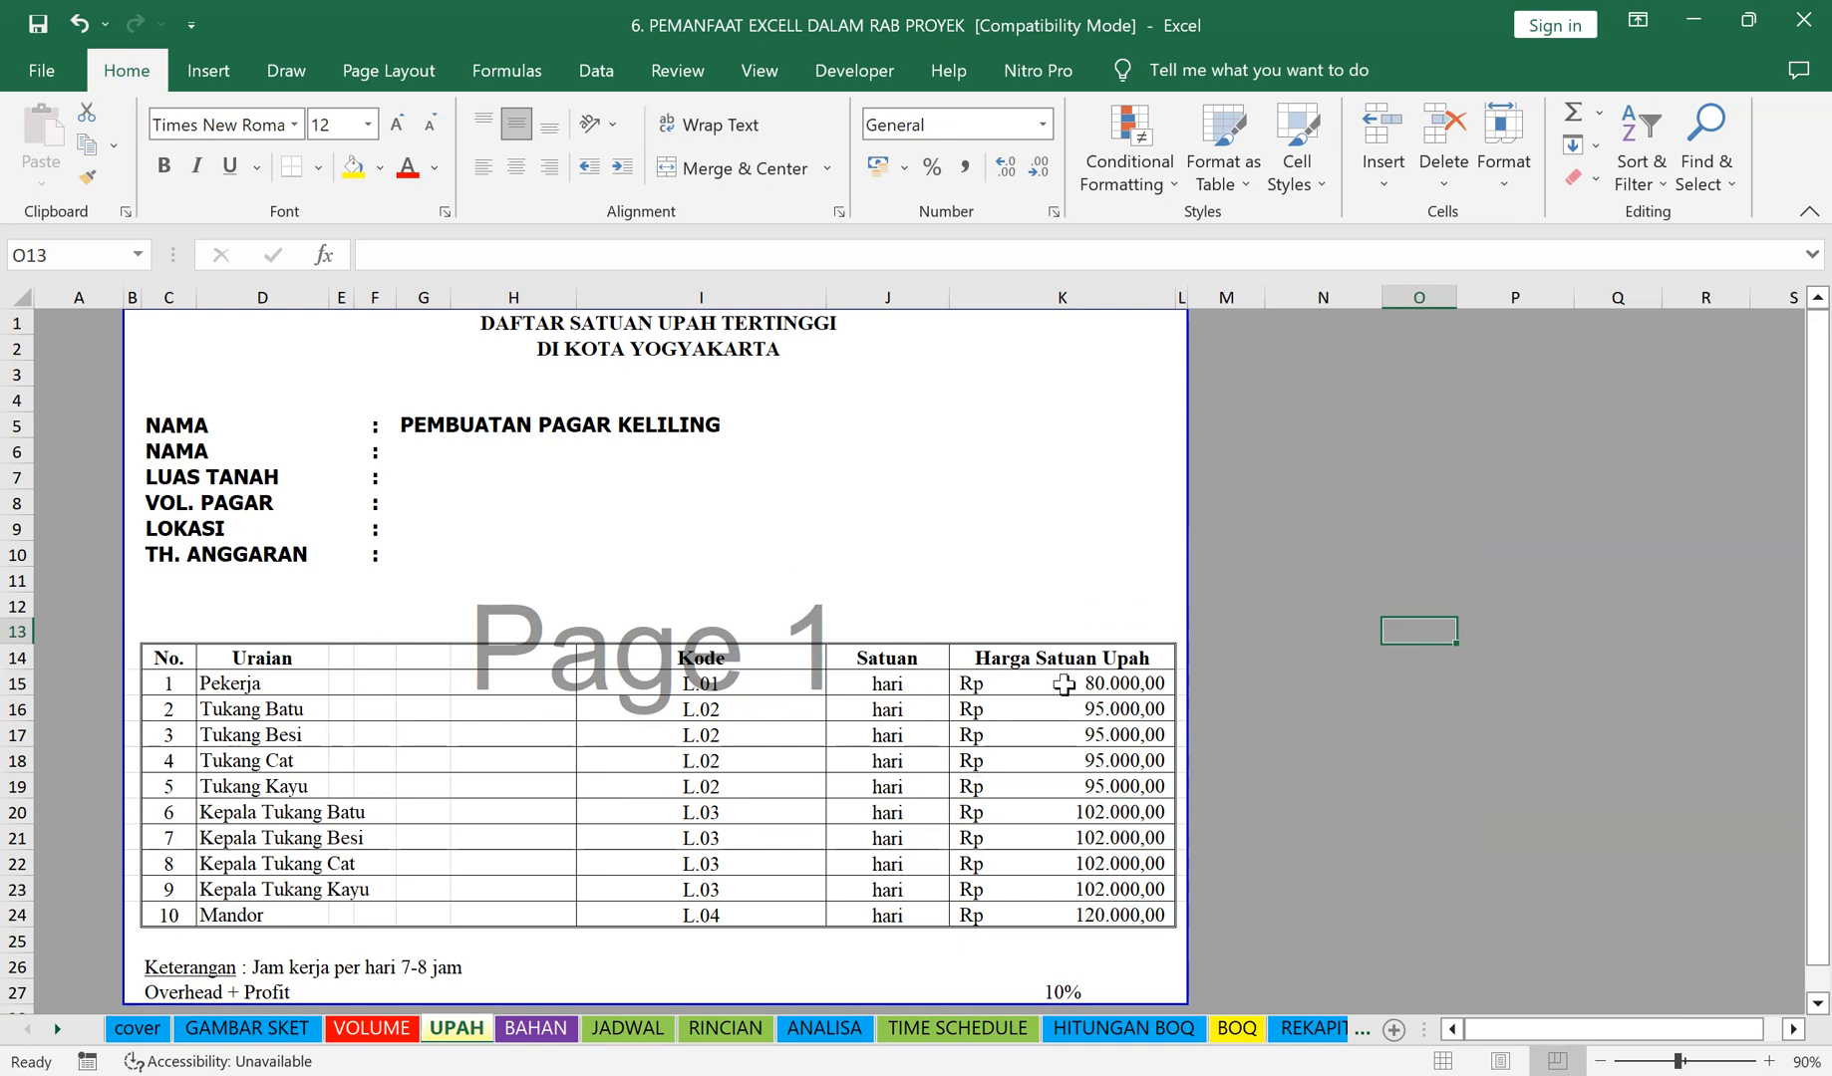
{"action": "left_click_drag", "start_coordinate": [1033, 685], "coordinate": [1036, 906]}
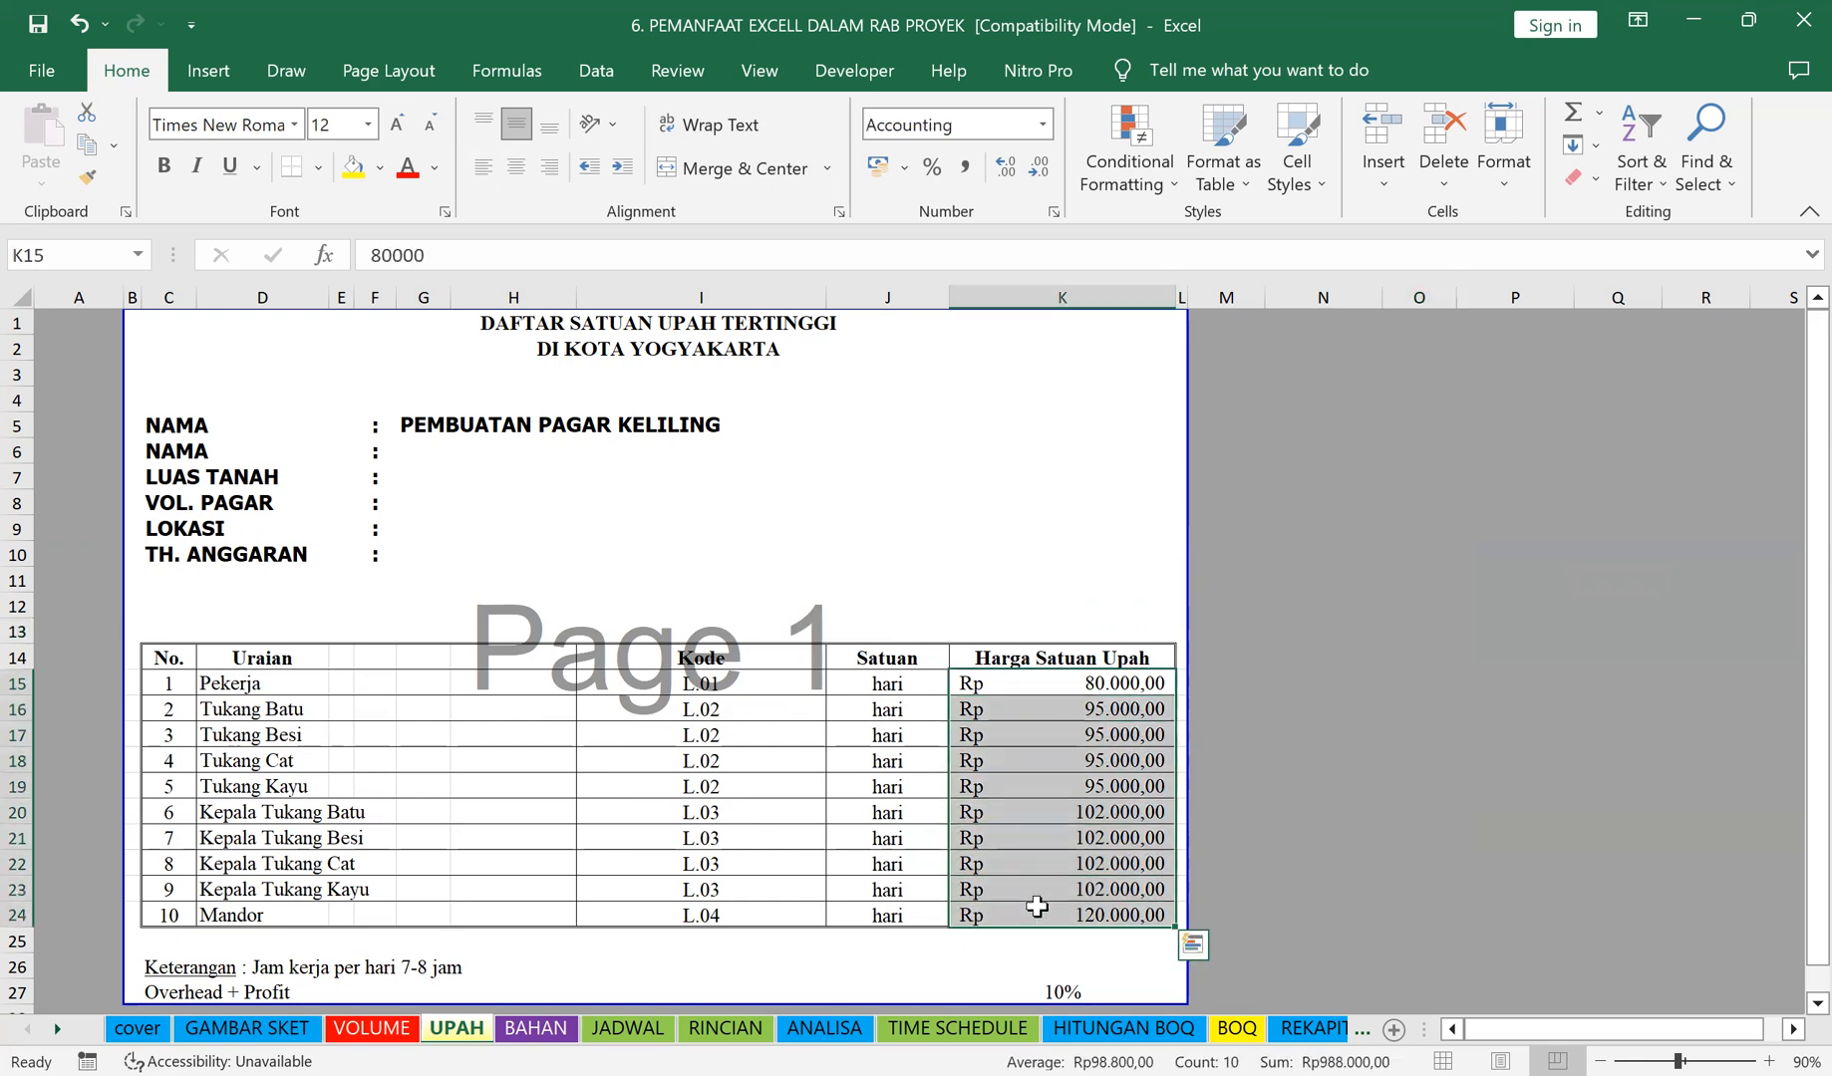
{"action": "left_click", "coordinate": [1329, 628]}
{"action": "left_click_drag", "start_coordinate": [1065, 684], "coordinate": [1066, 915]}
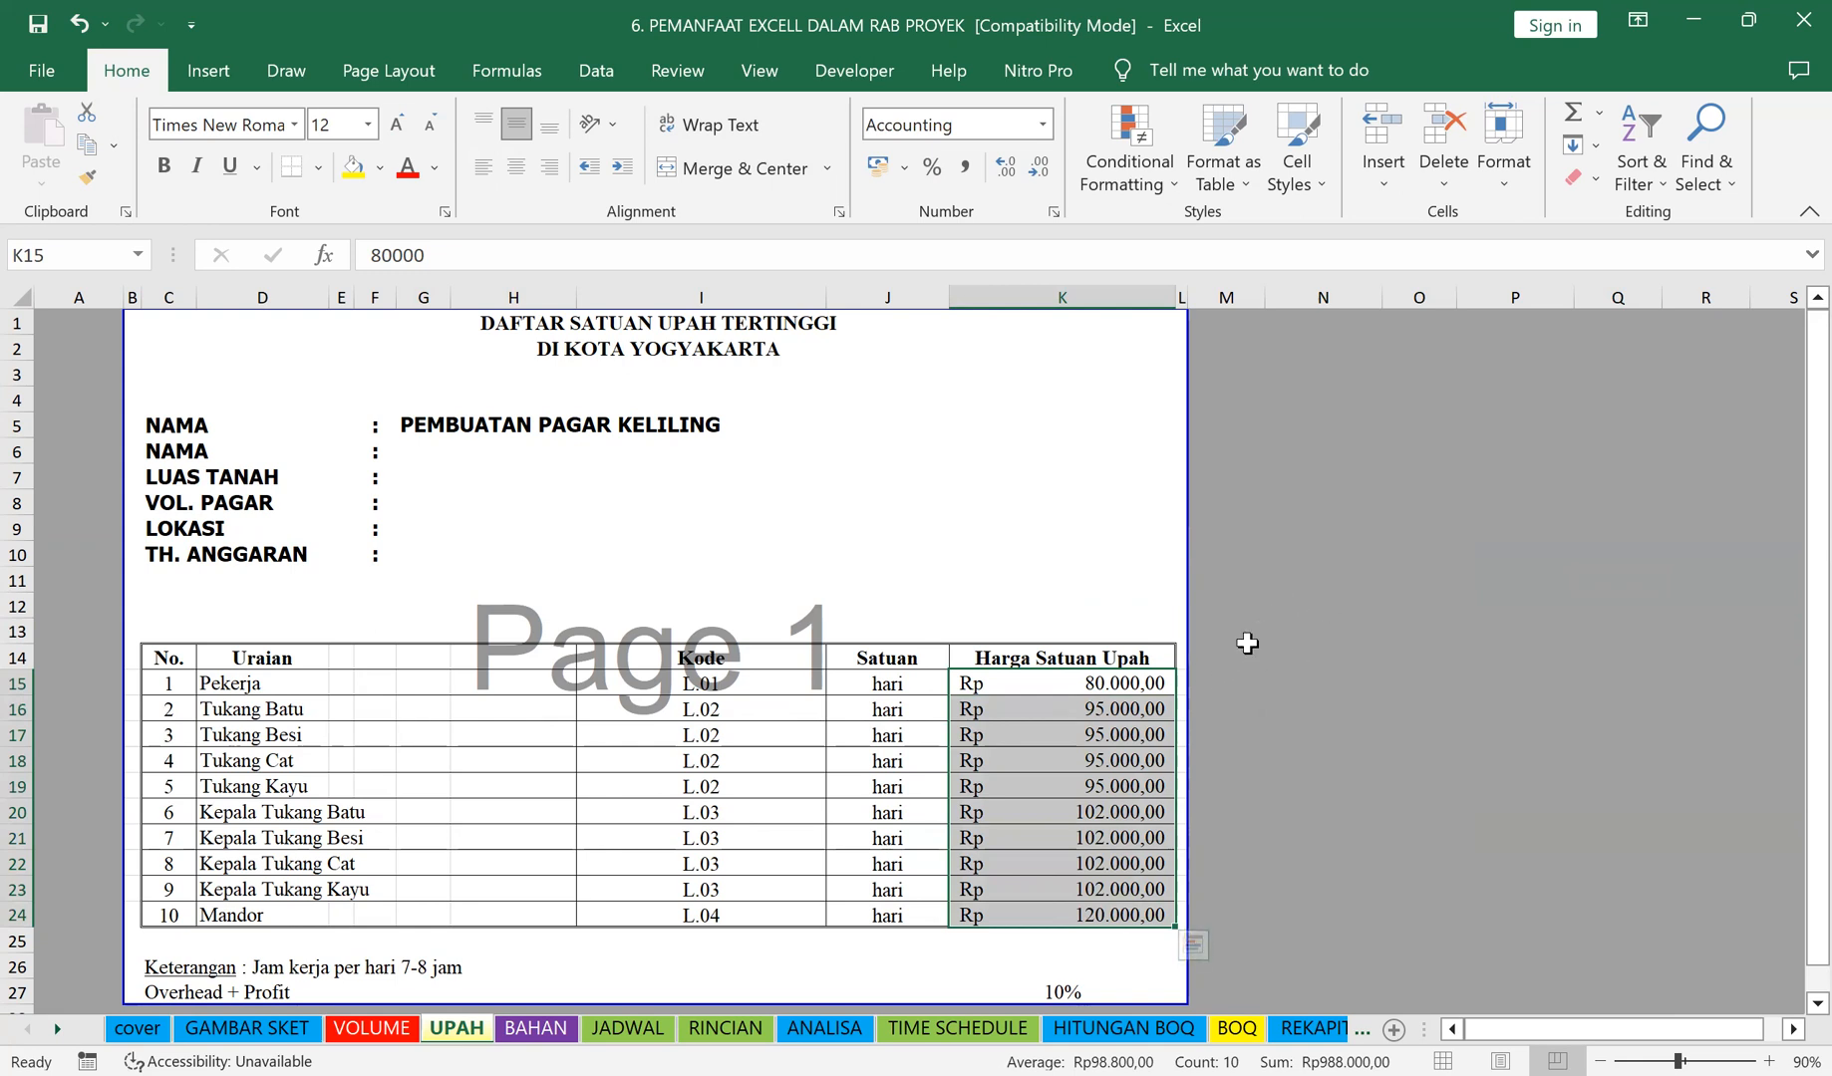
{"action": "left_click", "coordinate": [1257, 714]}
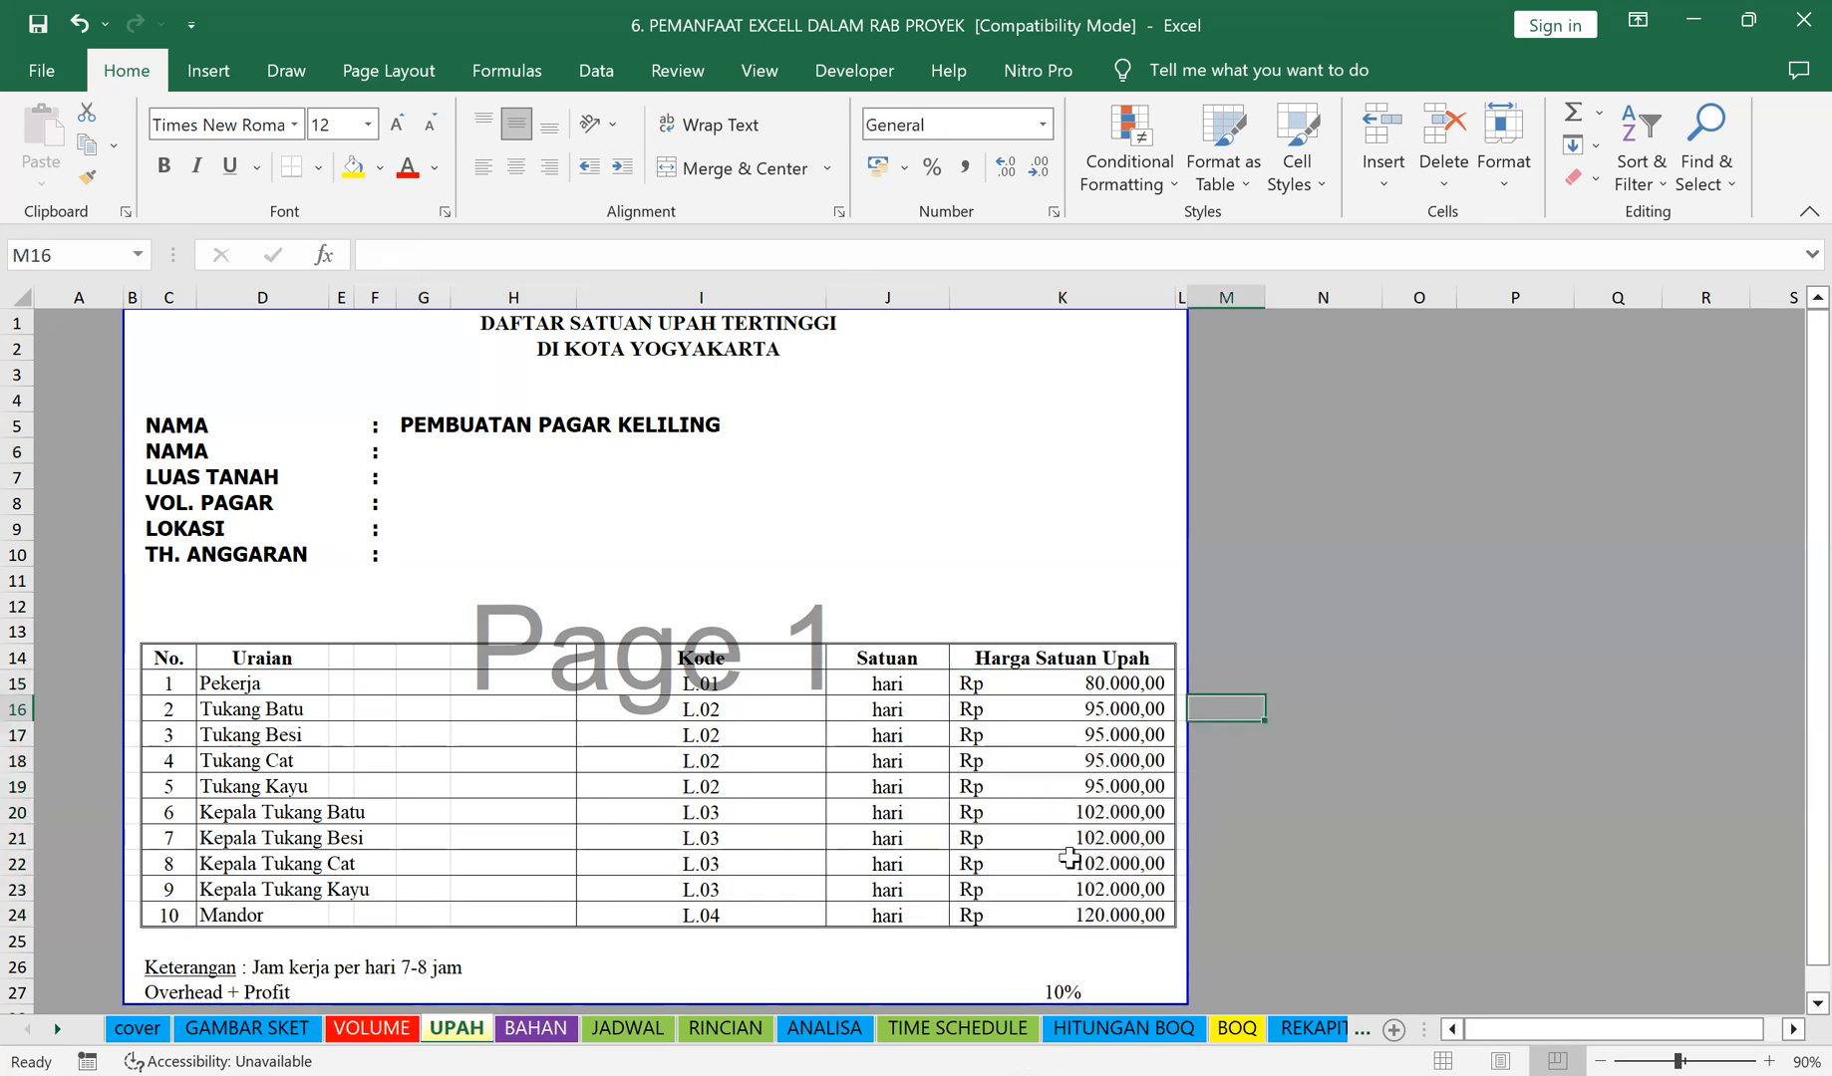
{"action": "scroll", "coordinate": [838, 871], "scroll_direction": "down", "scroll_amount": 2}
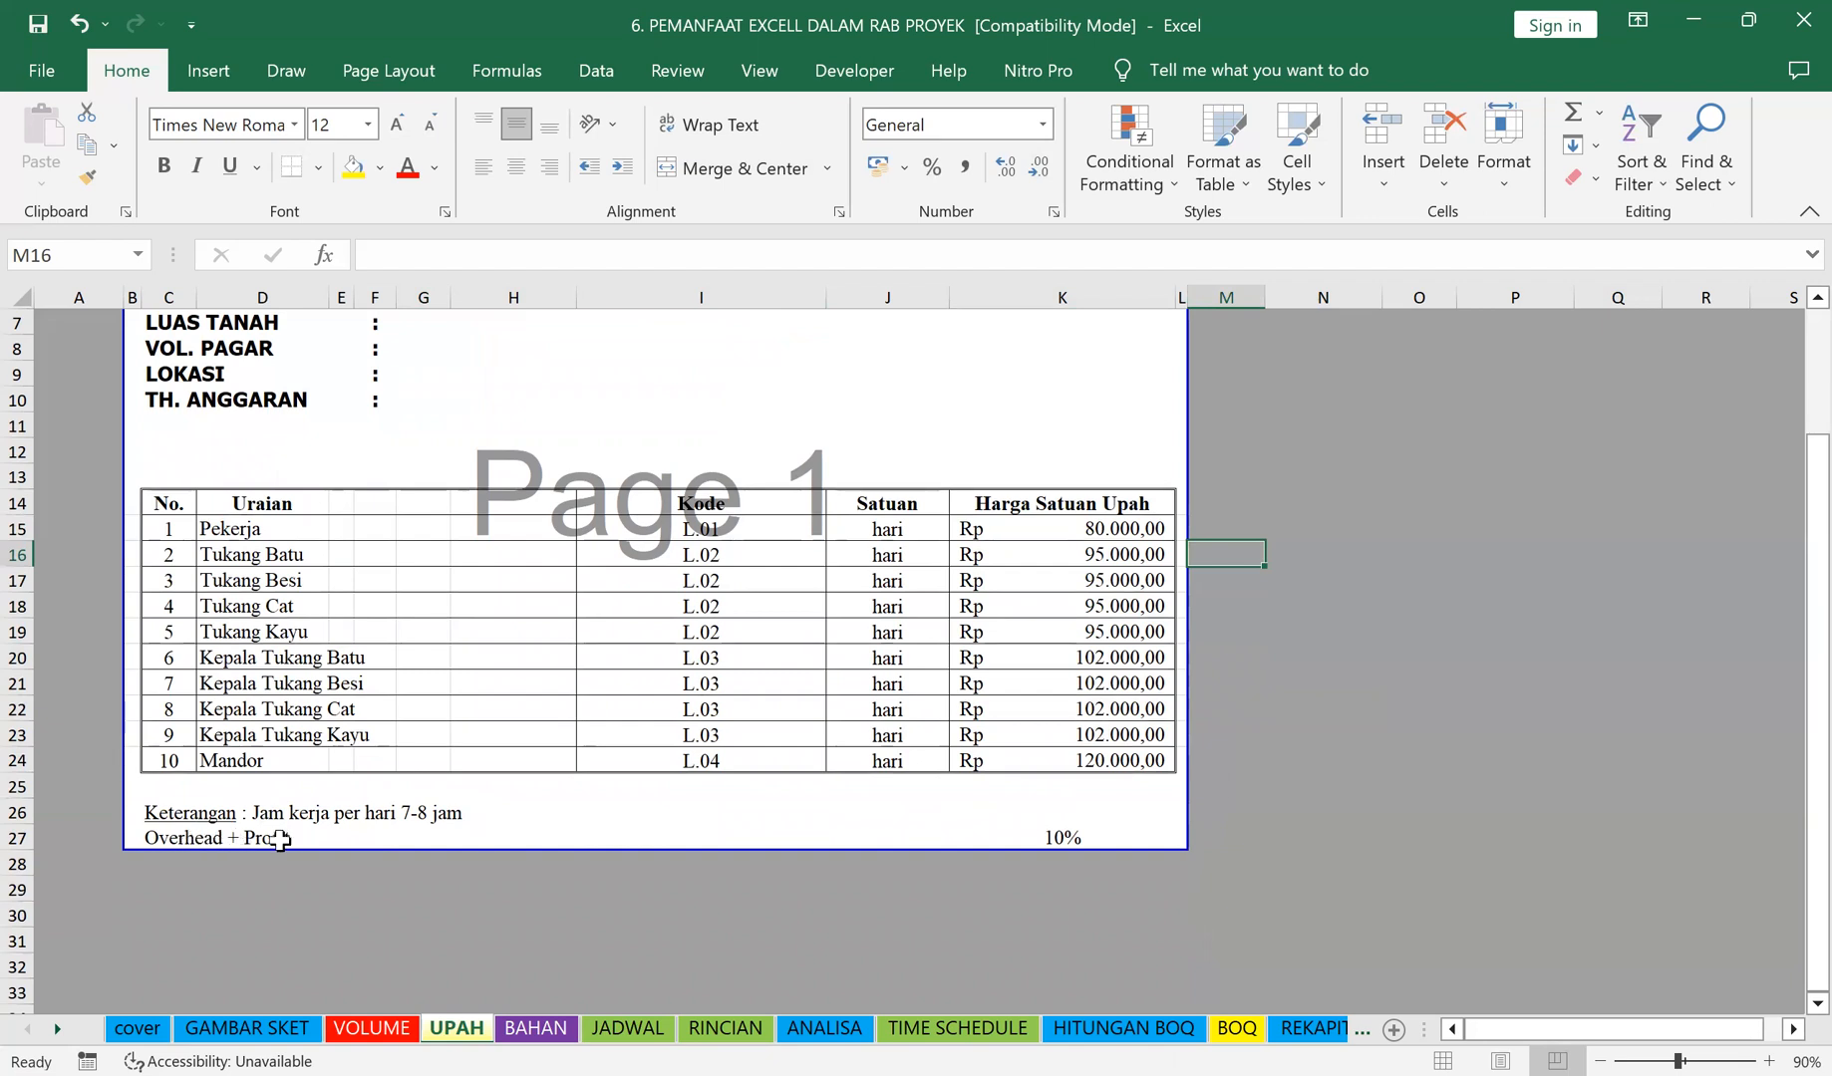
{"action": "left_click", "coordinate": [1063, 838]}
{"action": "left_click", "coordinate": [1346, 833]}
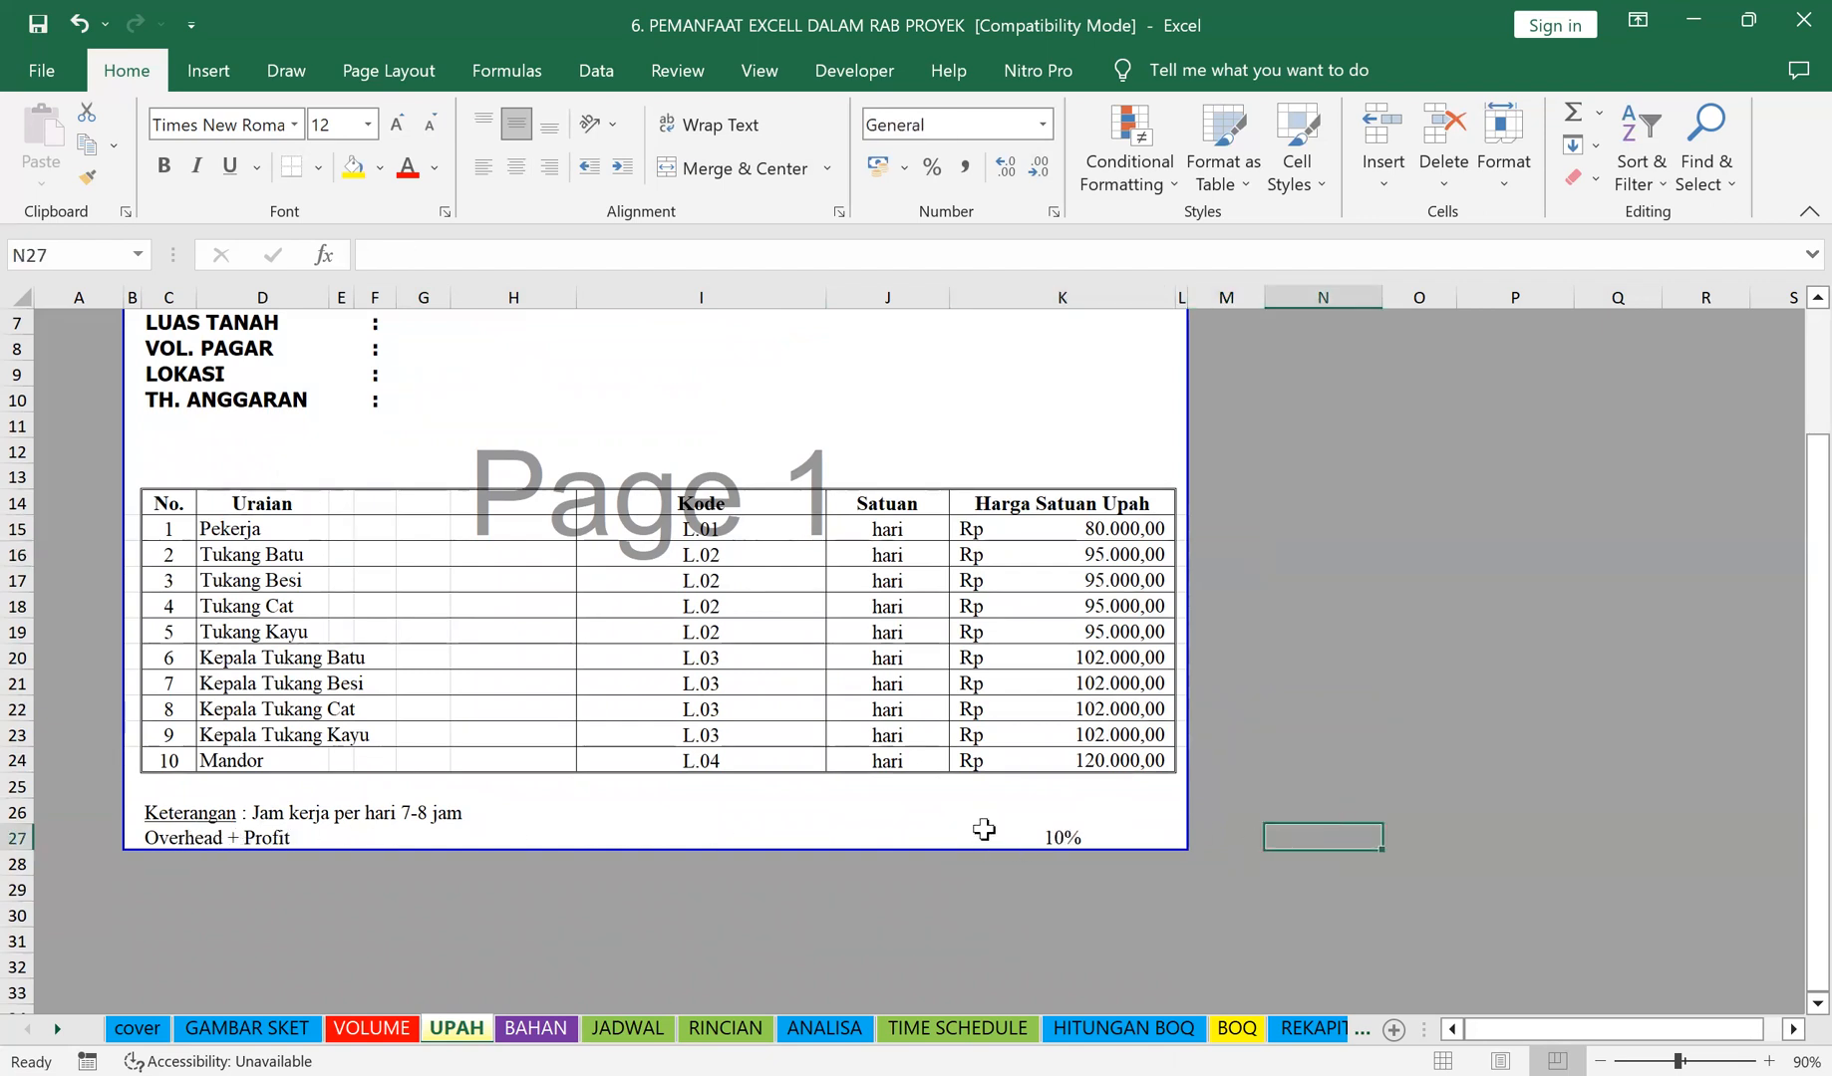
Step: Examine the material prices in J15:J29 and the material names in D15:D29 of the BAHAN sheet
{"action": "left_click", "coordinate": [535, 1029]}
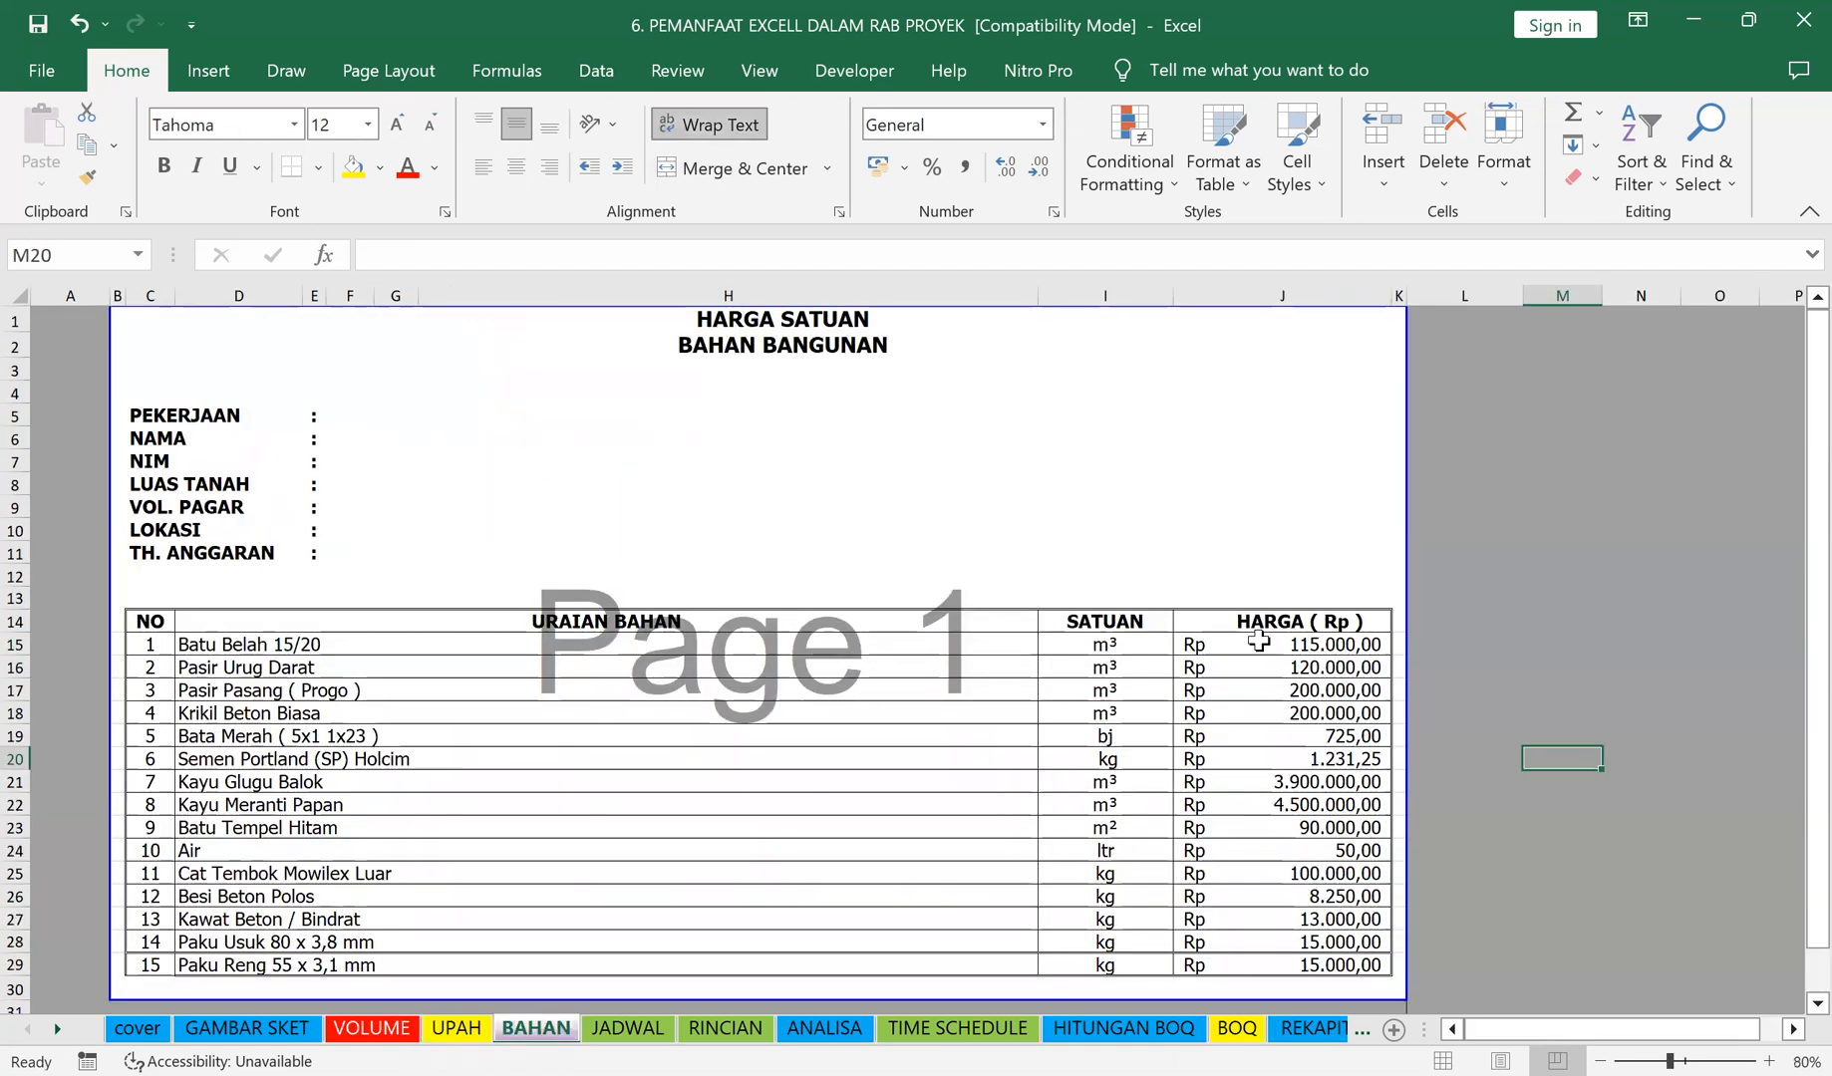
{"action": "scroll", "coordinate": [1258, 636], "scroll_direction": "down", "scroll_amount": 1}
{"action": "left_click_drag", "start_coordinate": [1251, 570], "coordinate": [1261, 890]}
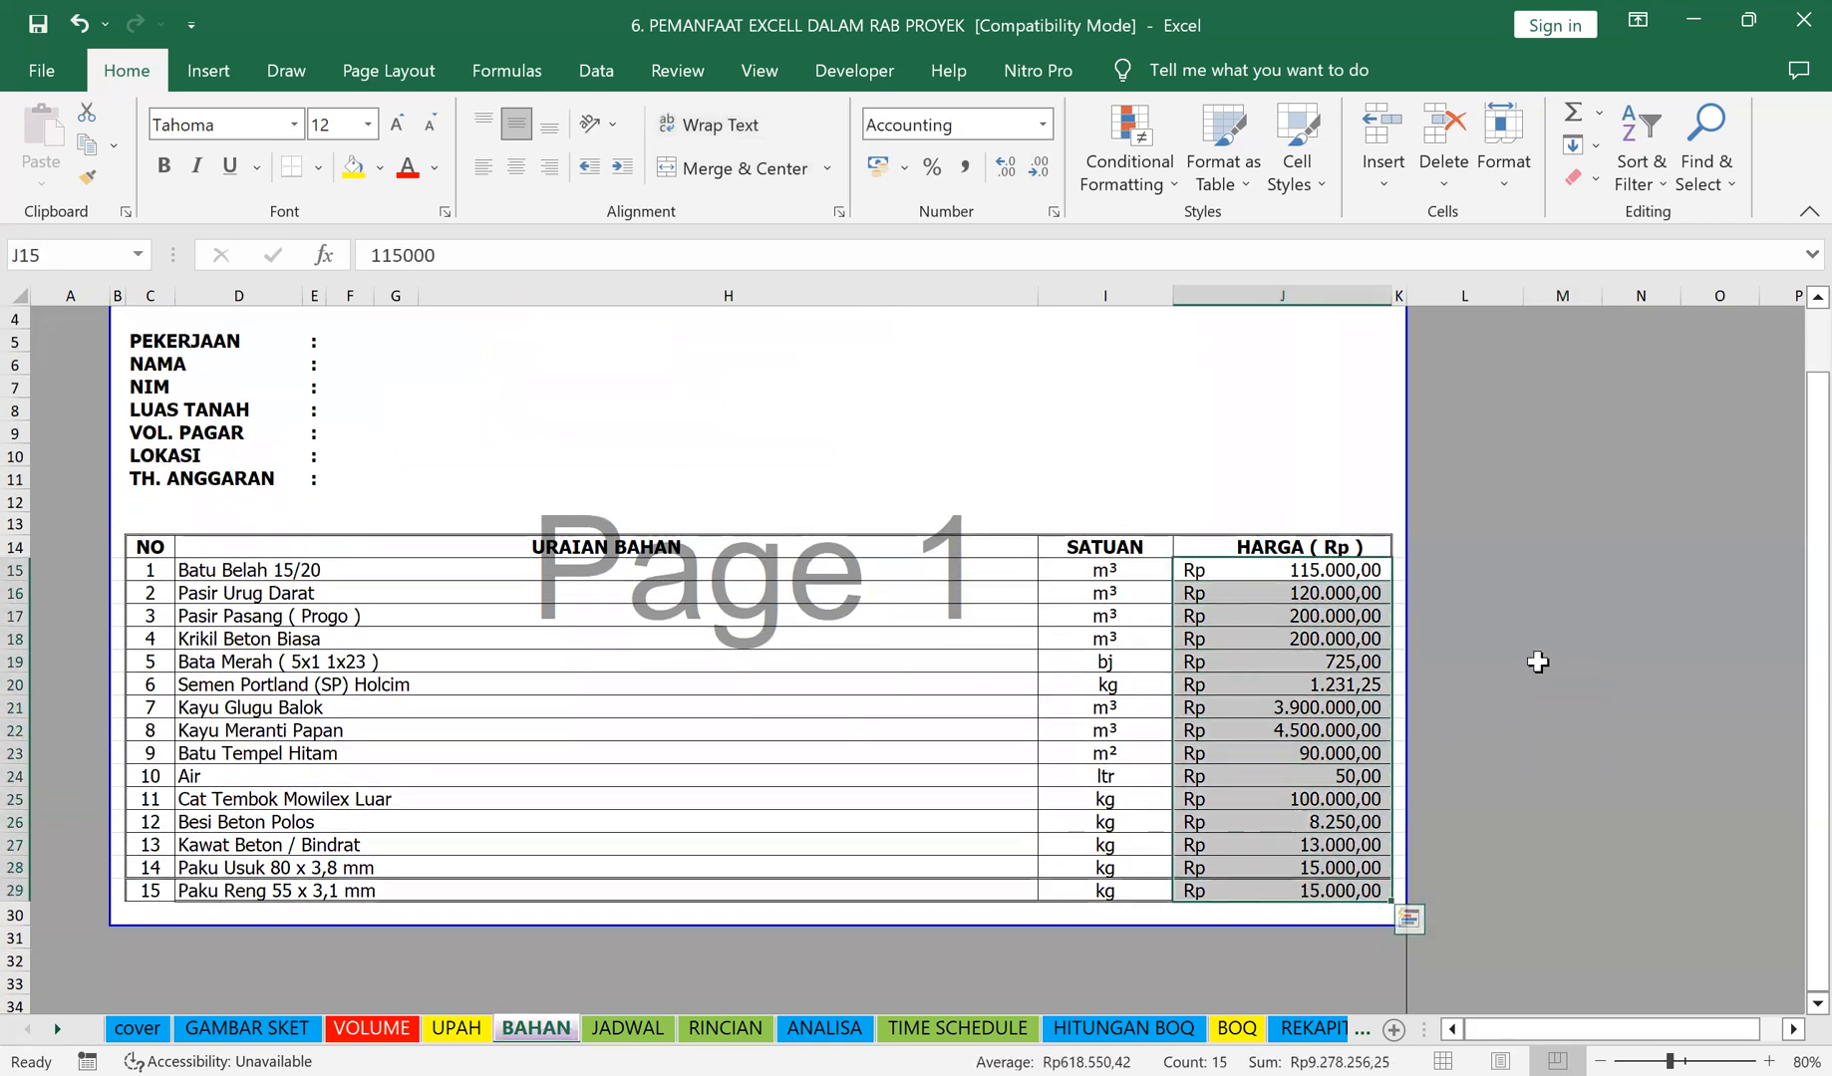
{"action": "left_click", "coordinate": [1539, 660]}
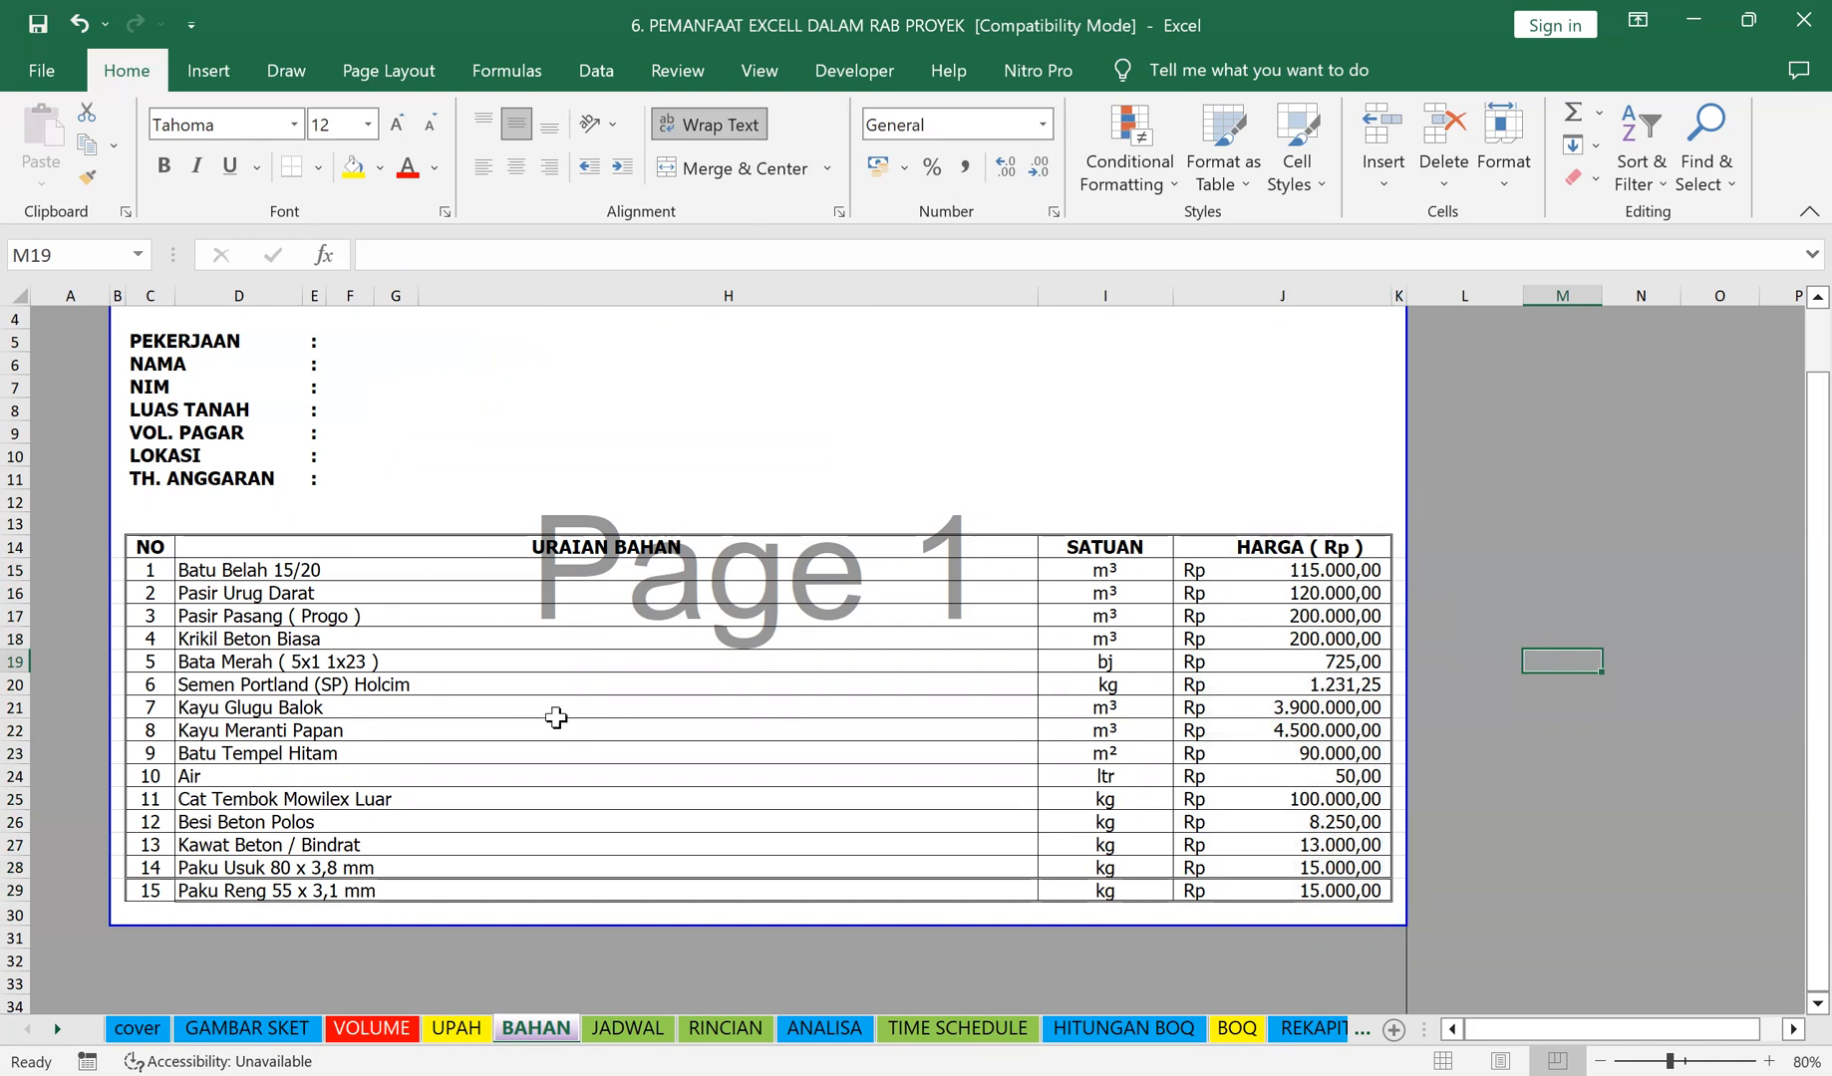
{"action": "left_click", "coordinate": [394, 952]}
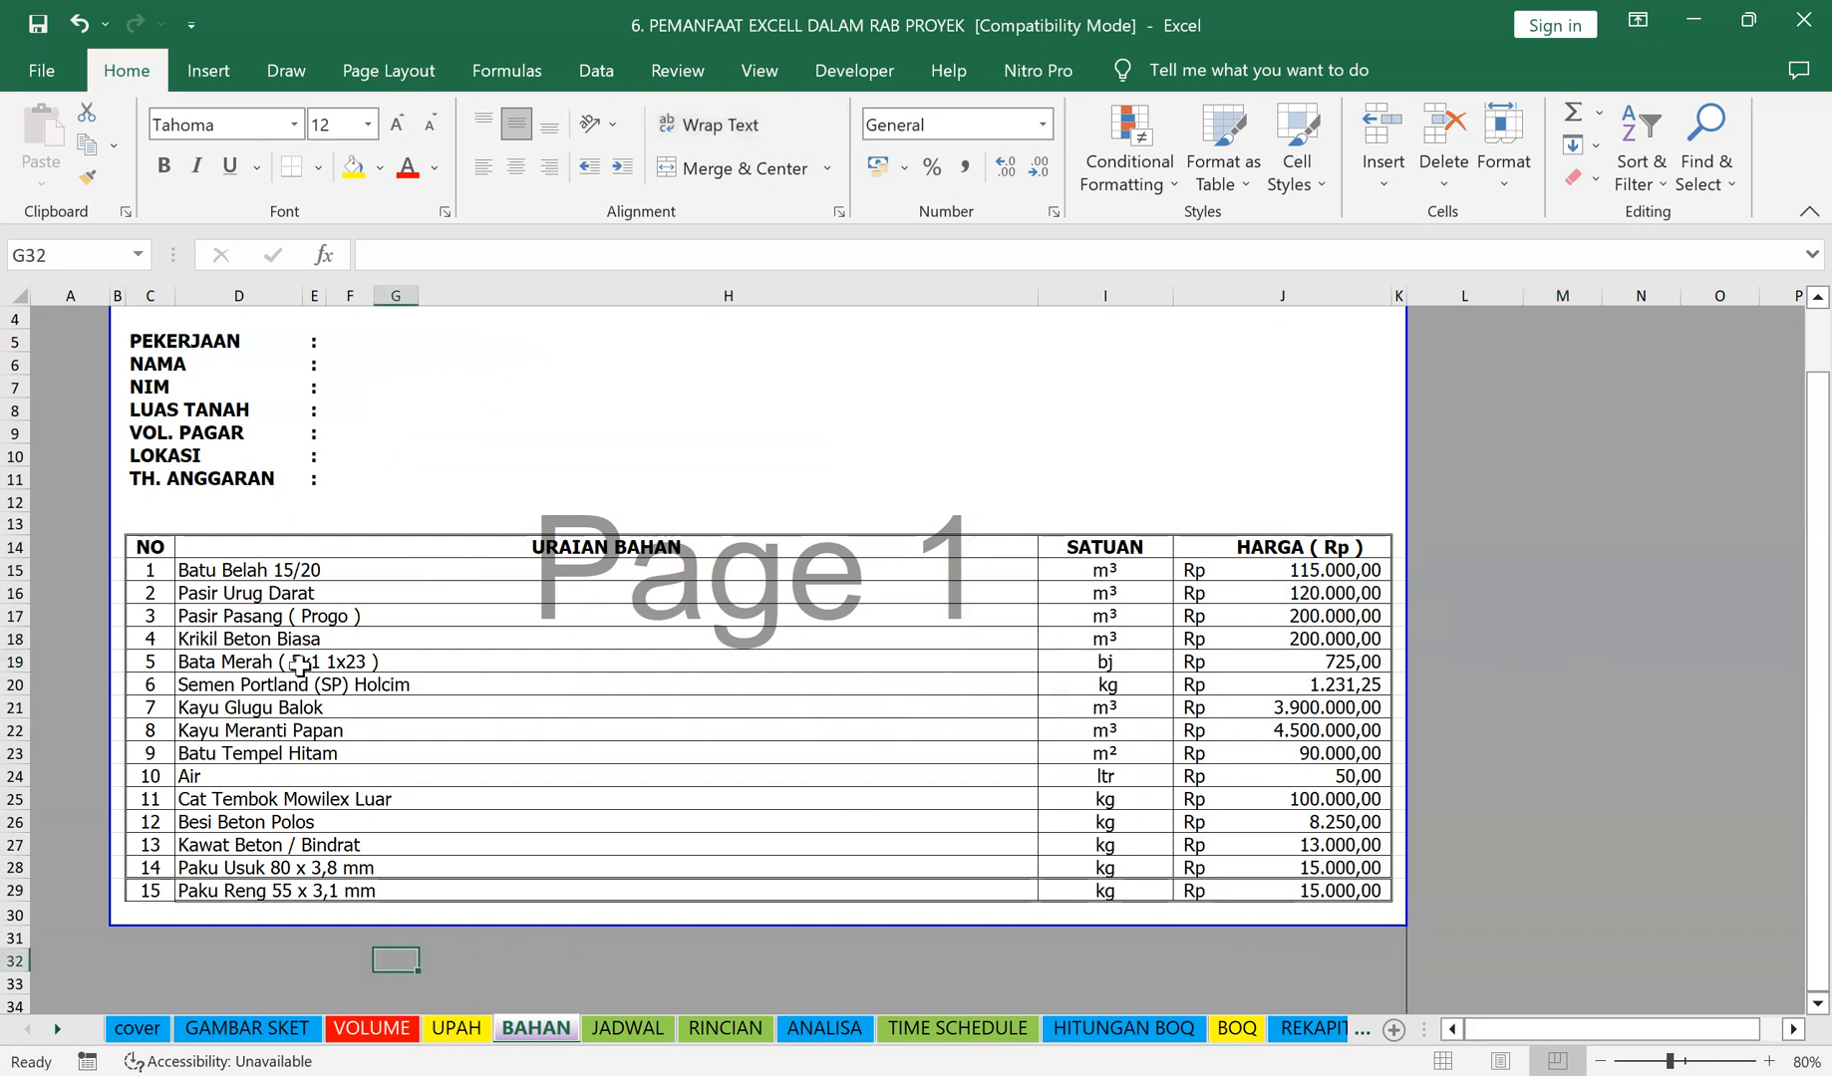
{"action": "left_click_drag", "start_coordinate": [225, 566], "coordinate": [227, 616]}
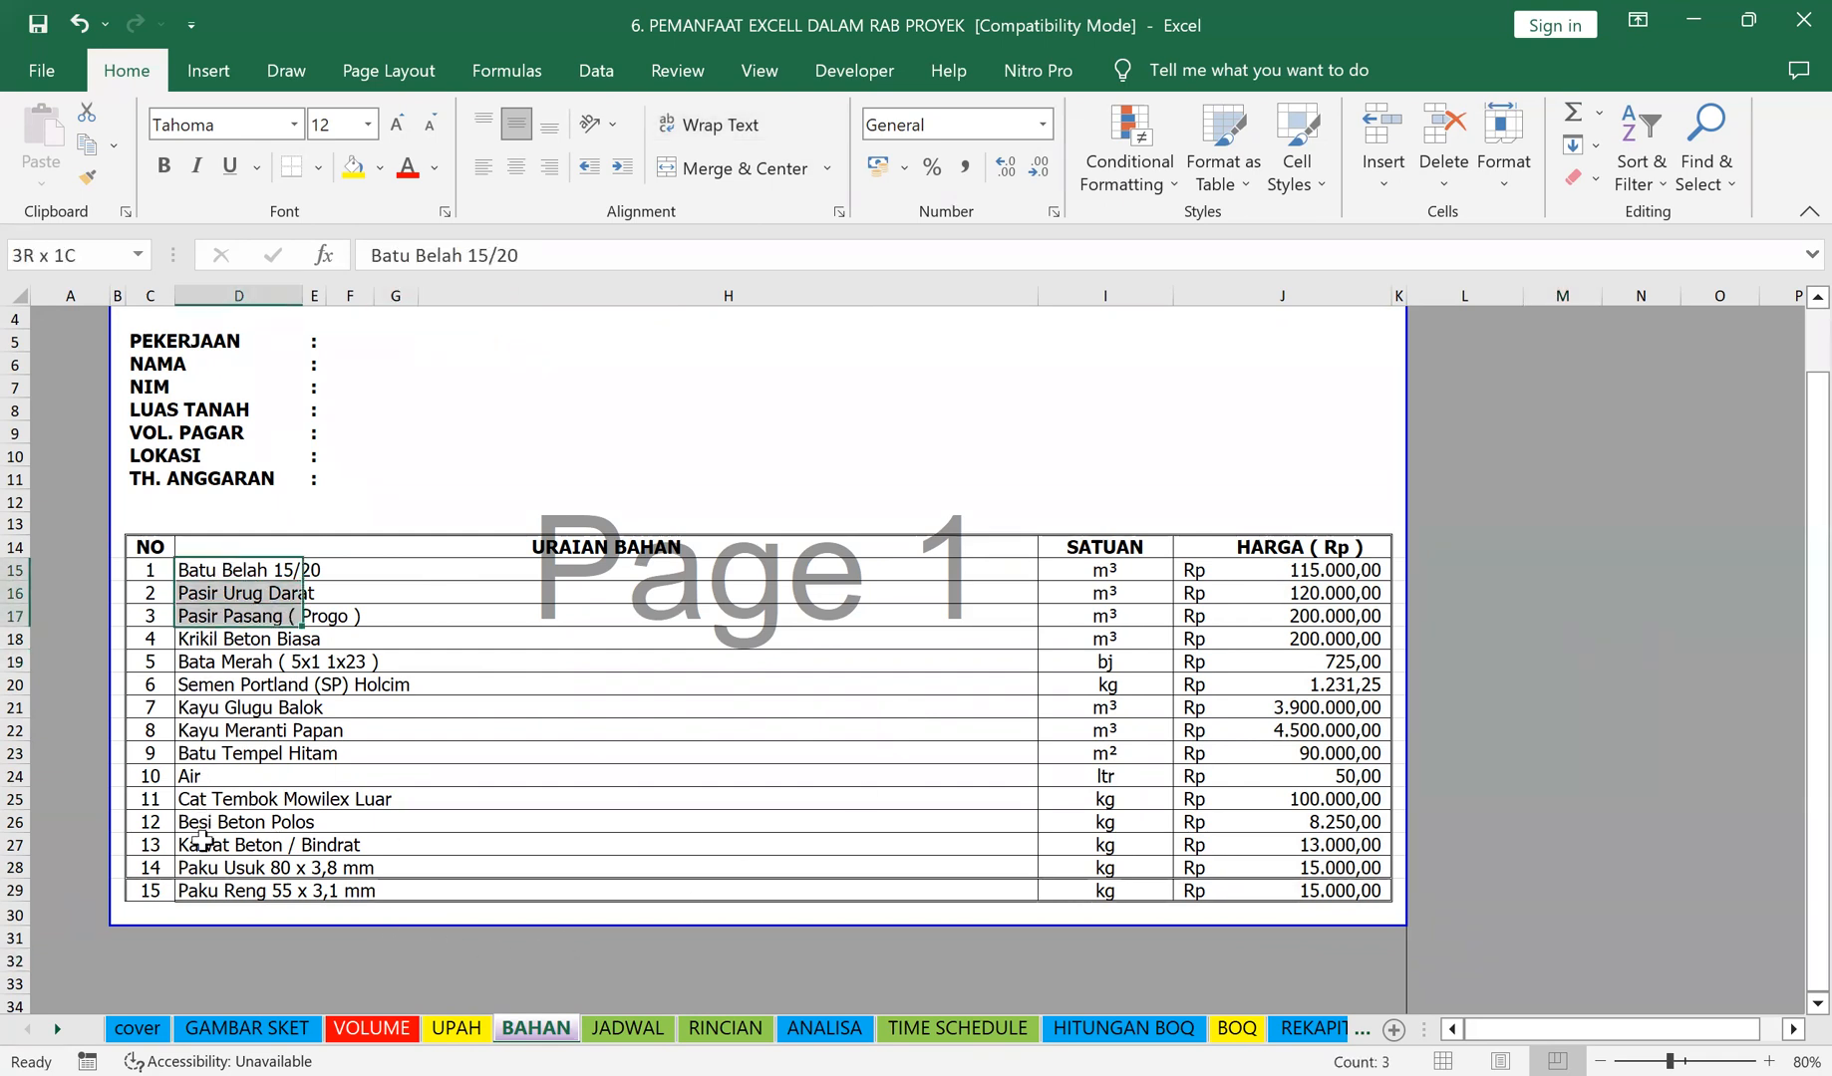
{"action": "left_click_drag", "start_coordinate": [192, 885], "coordinate": [192, 885]}
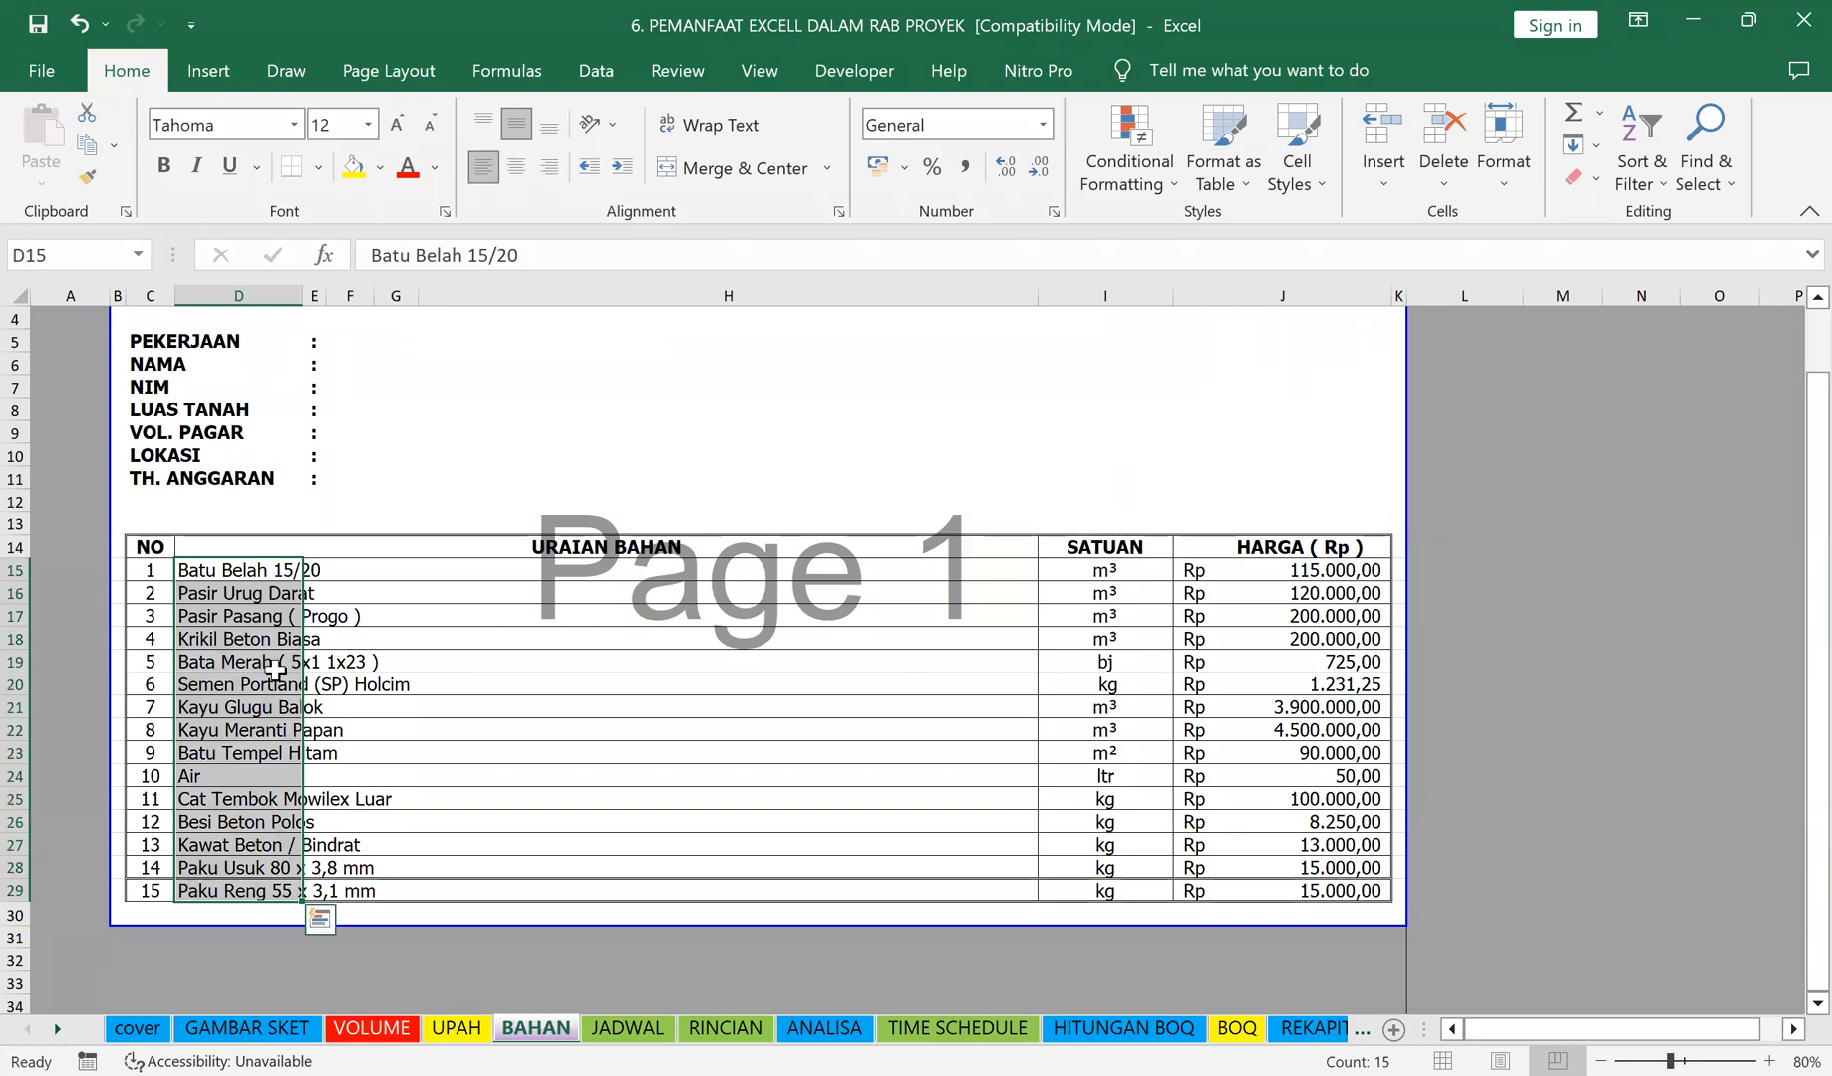
{"action": "left_click", "coordinate": [535, 962]}
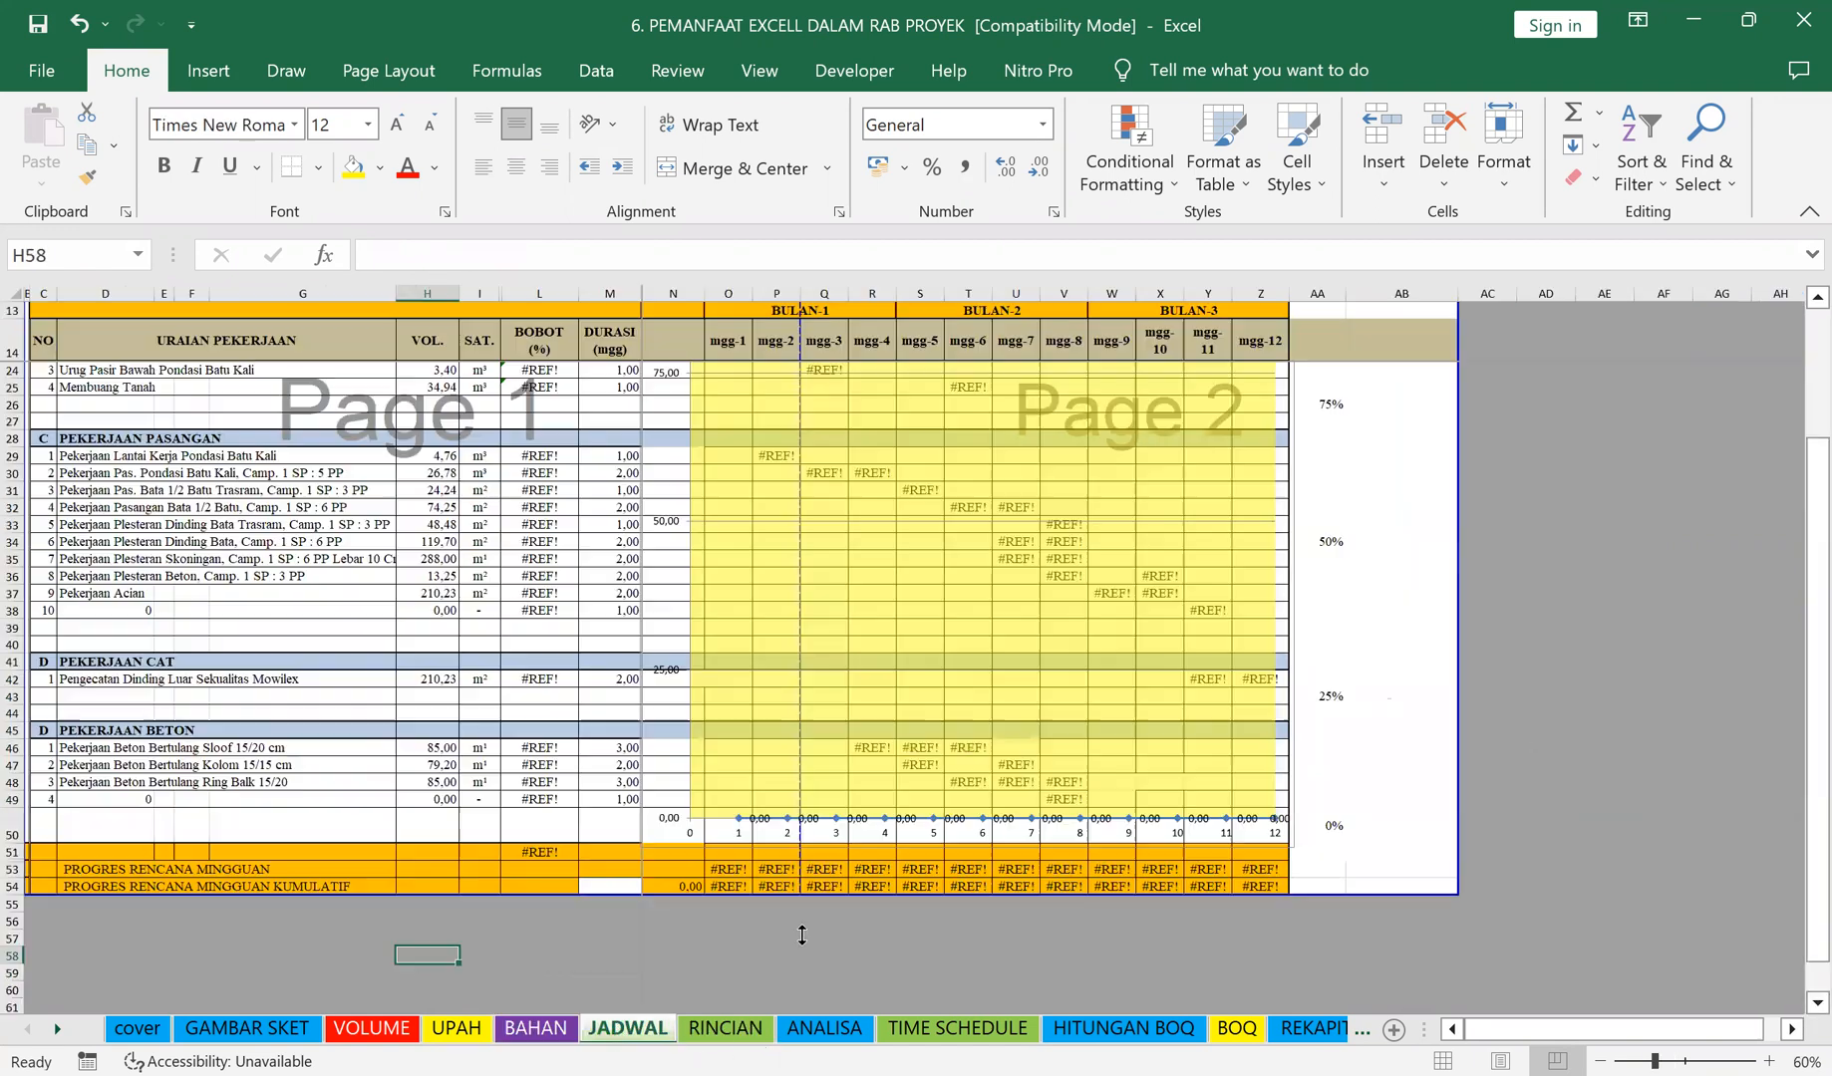
Step: Move the ANALISA sheet to directly after BAHAN, before the JADWAL sheet
{"action": "left_click", "coordinate": [622, 1033]}
{"action": "left_click_drag", "start_coordinate": [828, 1024], "coordinate": [608, 1031]}
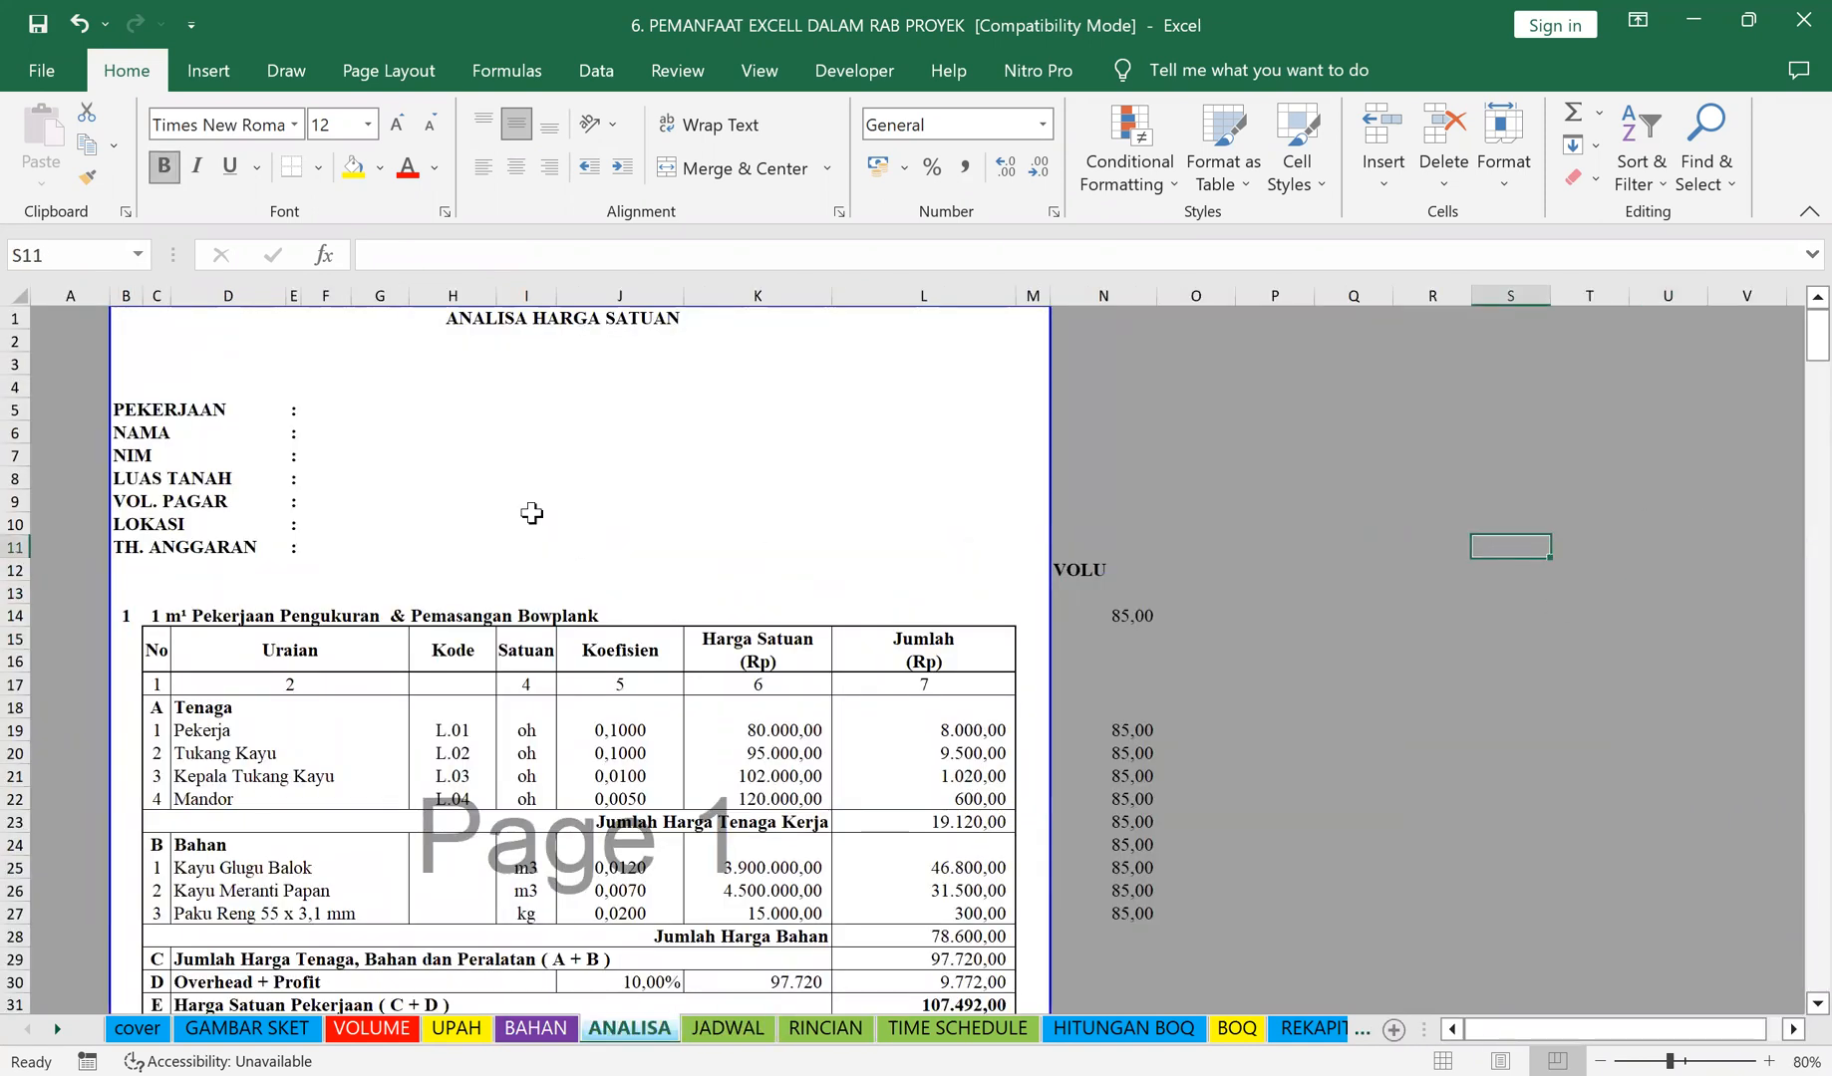
Step: Examine the unit price analysis on the ANALISA sheet and the formulas in H24, D17 and D18 of the JADWAL sheet
{"action": "scroll", "coordinate": [531, 513], "scroll_direction": "down", "scroll_amount": 2}
{"action": "scroll", "coordinate": [531, 514], "scroll_direction": "up", "scroll_amount": 2}
{"action": "scroll", "coordinate": [575, 757], "scroll_direction": "down", "scroll_amount": 1}
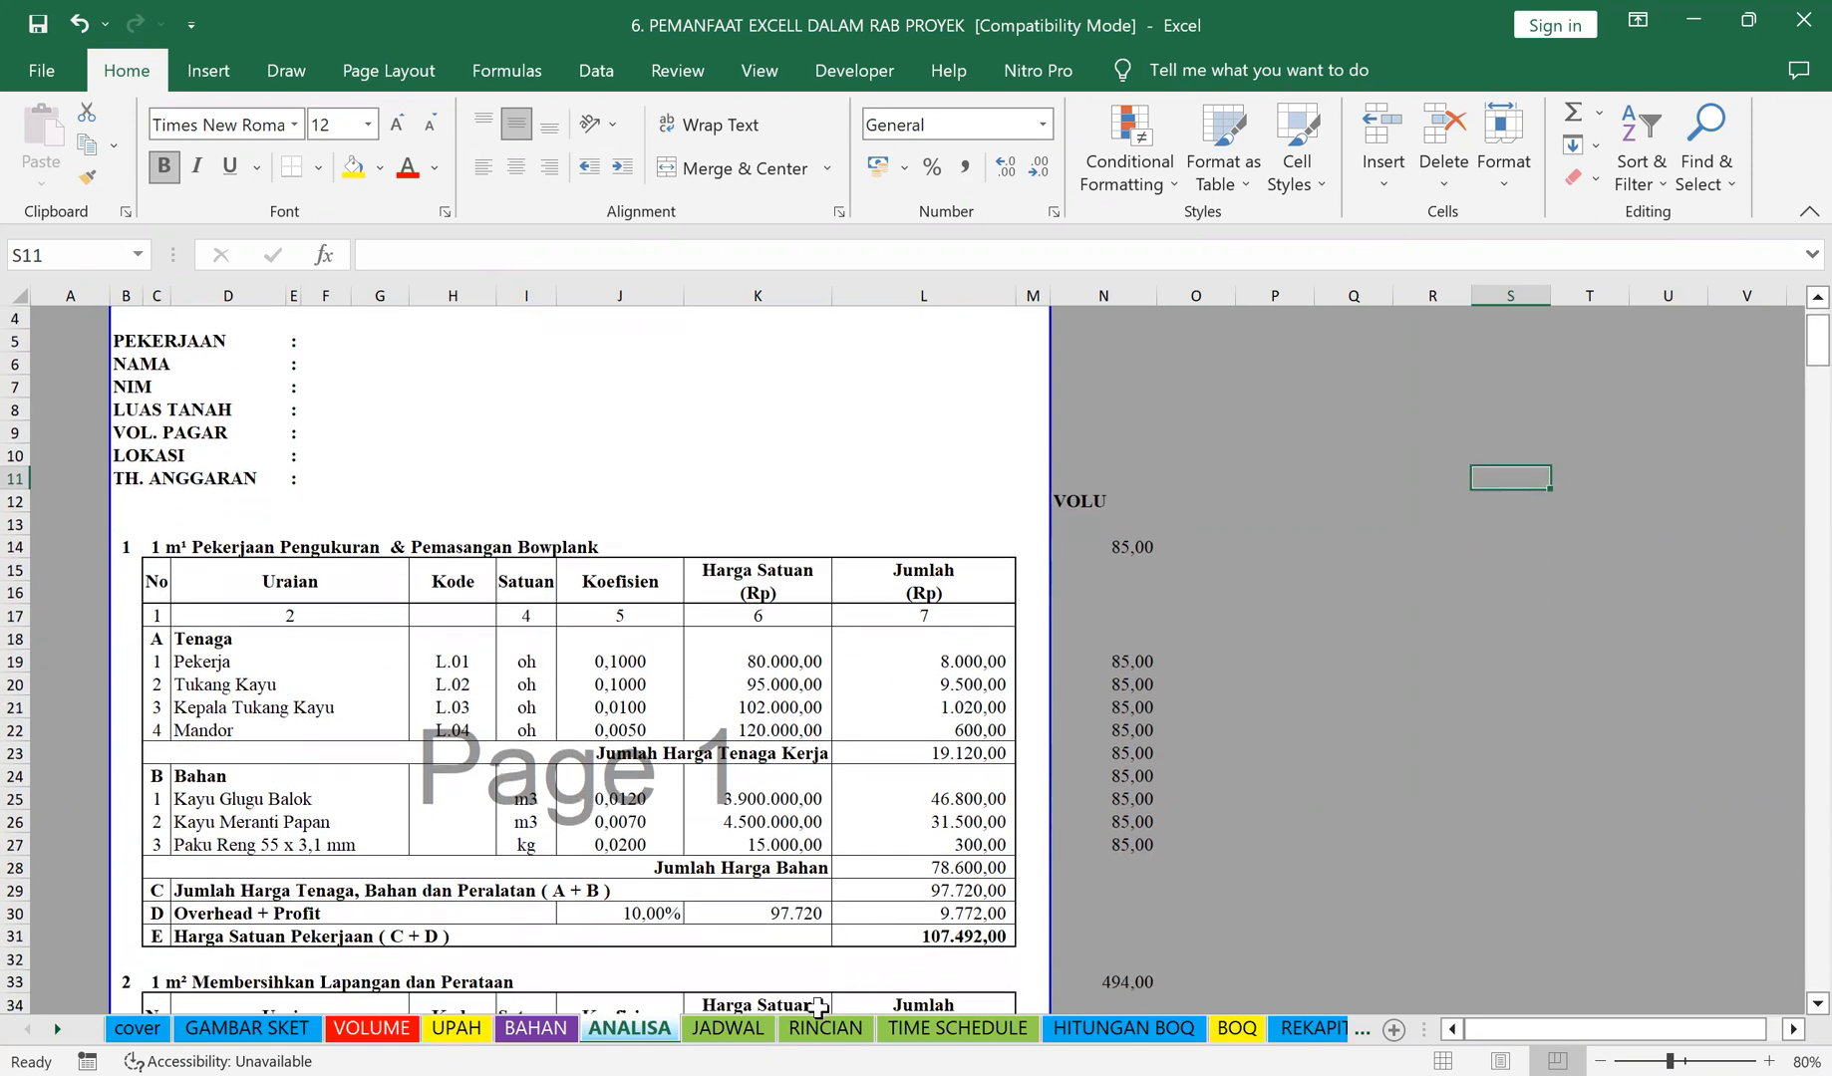
{"action": "left_click", "coordinate": [718, 1030]}
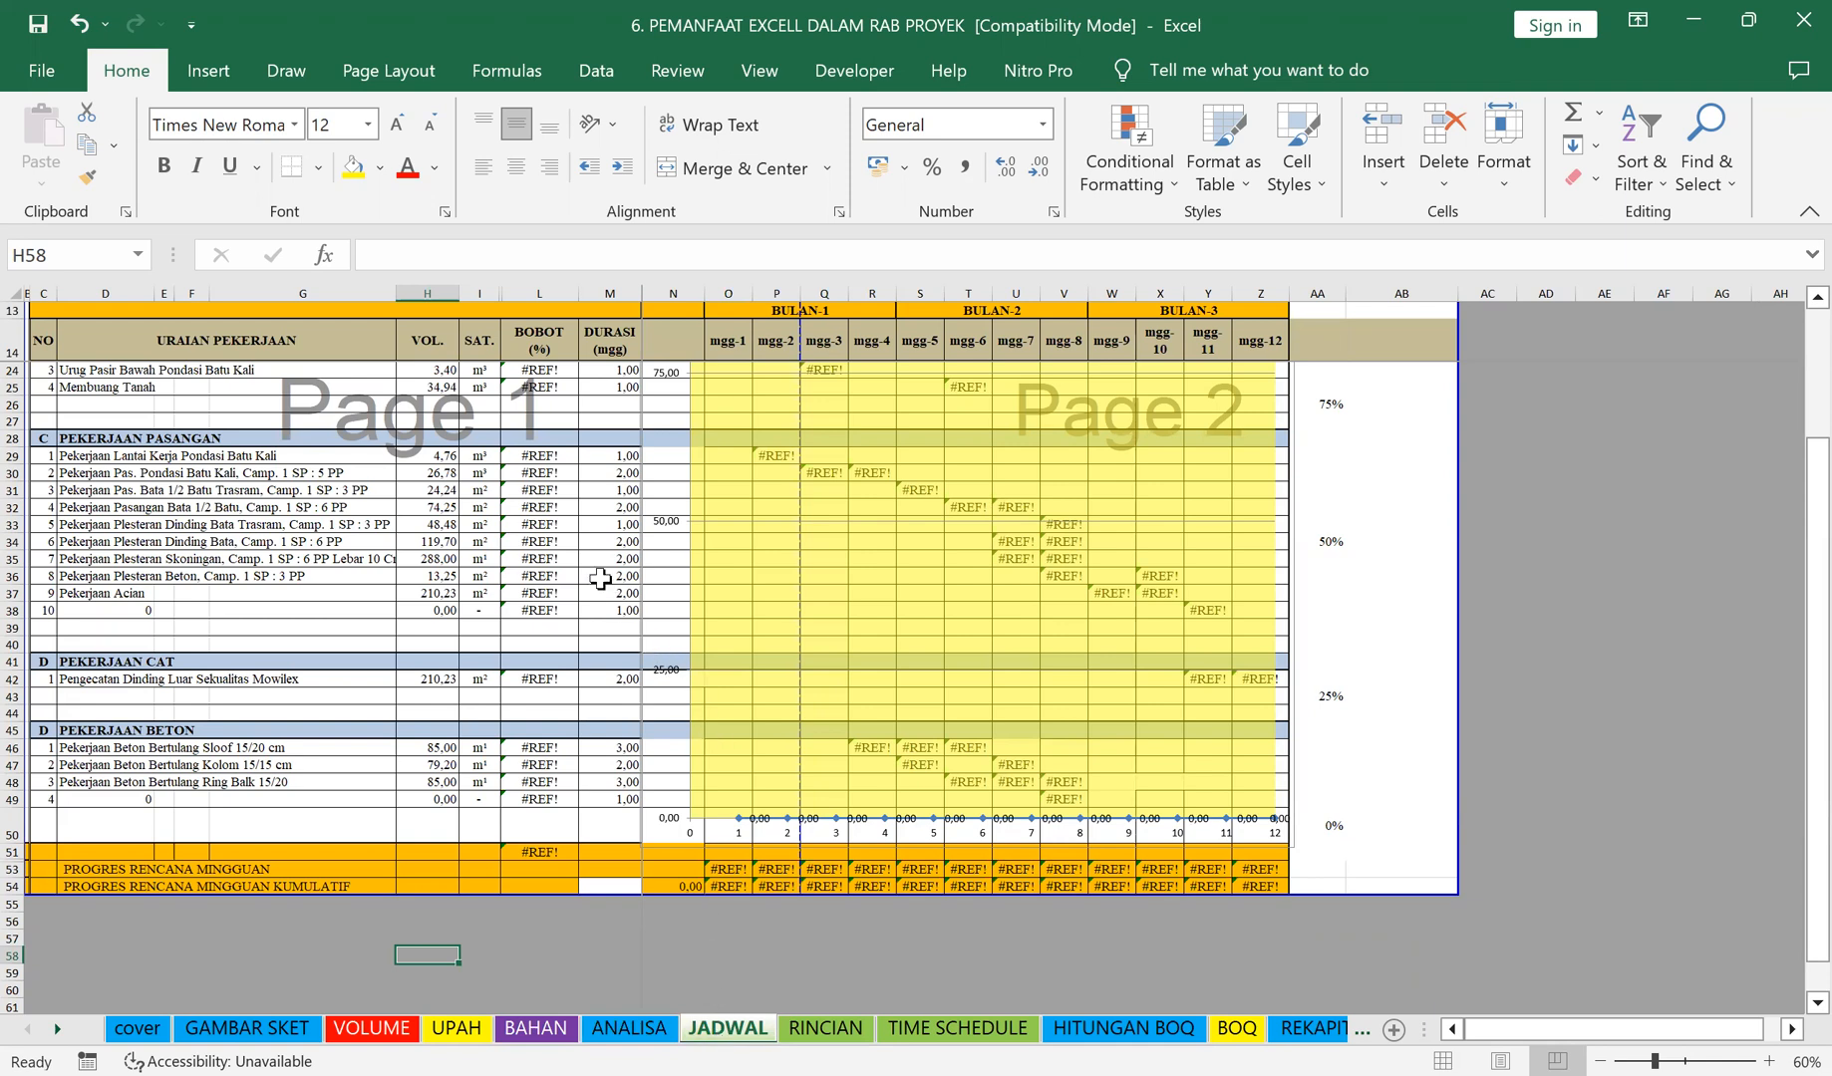
{"action": "left_click", "coordinate": [428, 371]}
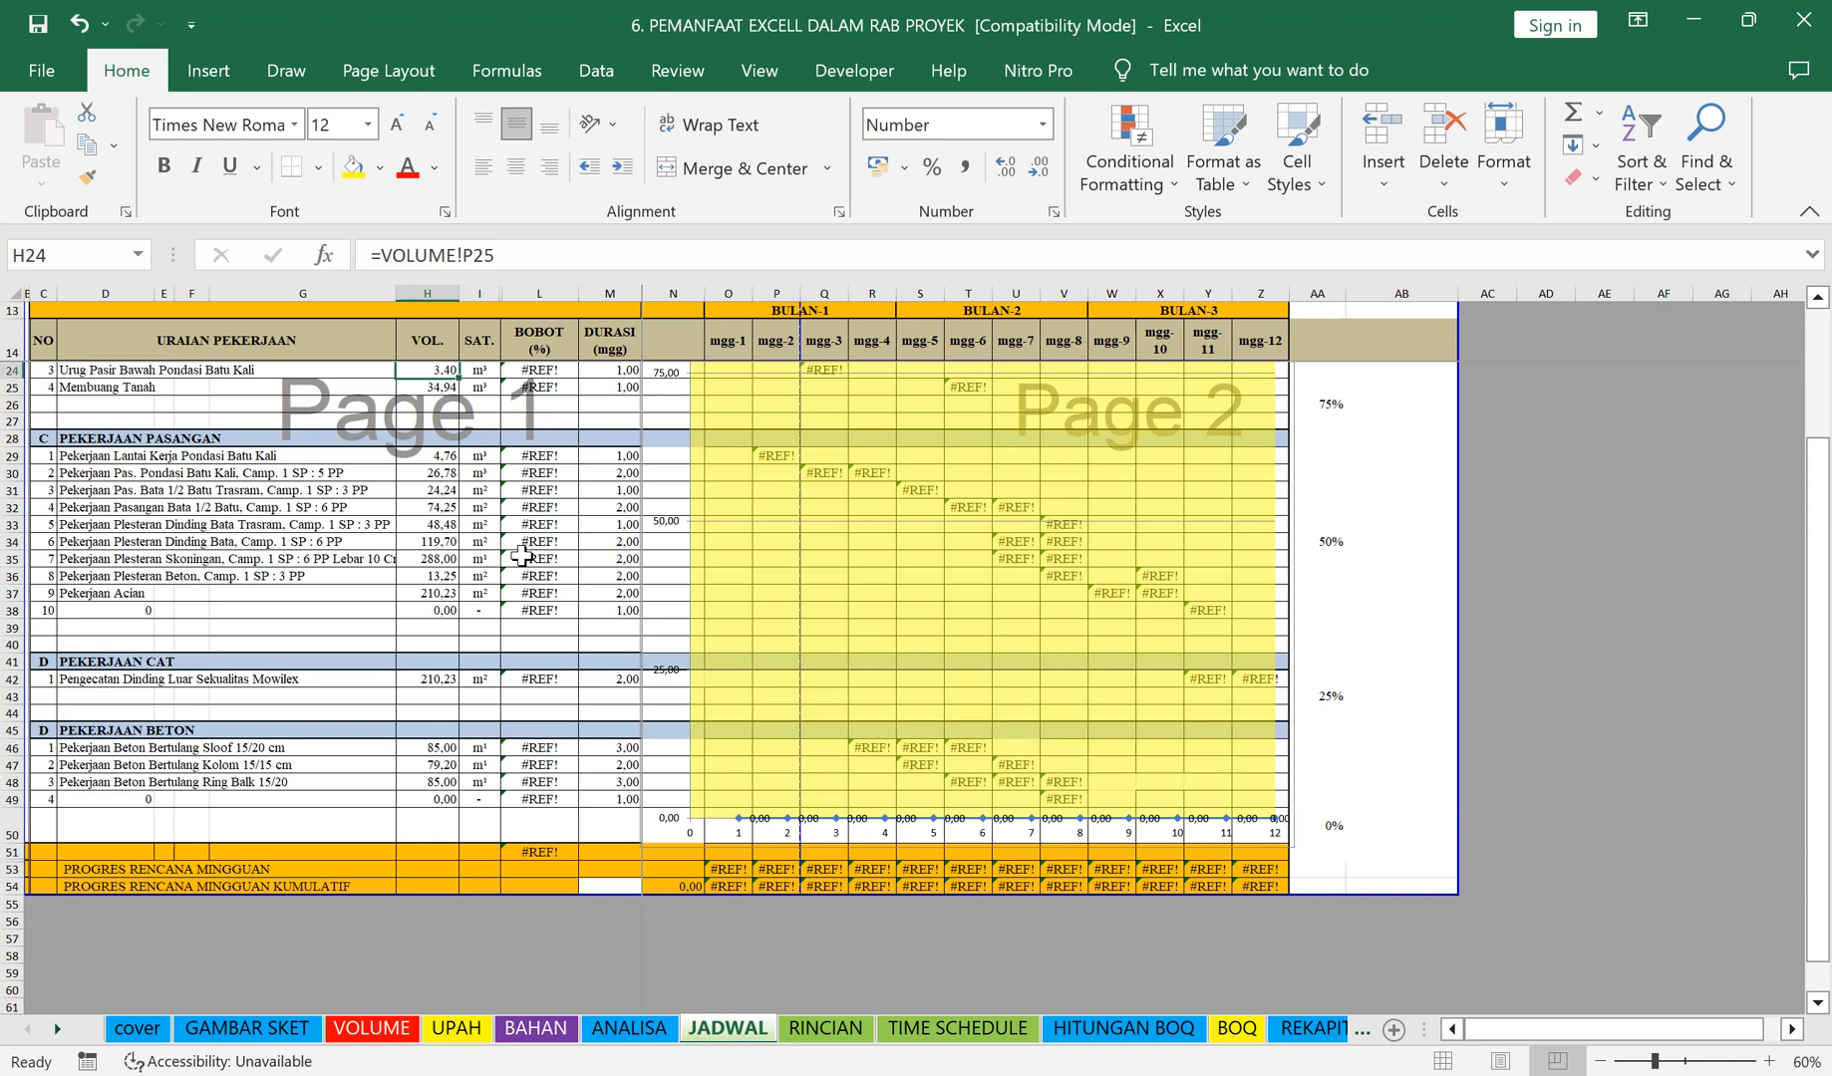
{"action": "scroll", "coordinate": [131, 531], "scroll_direction": "up", "scroll_amount": 2}
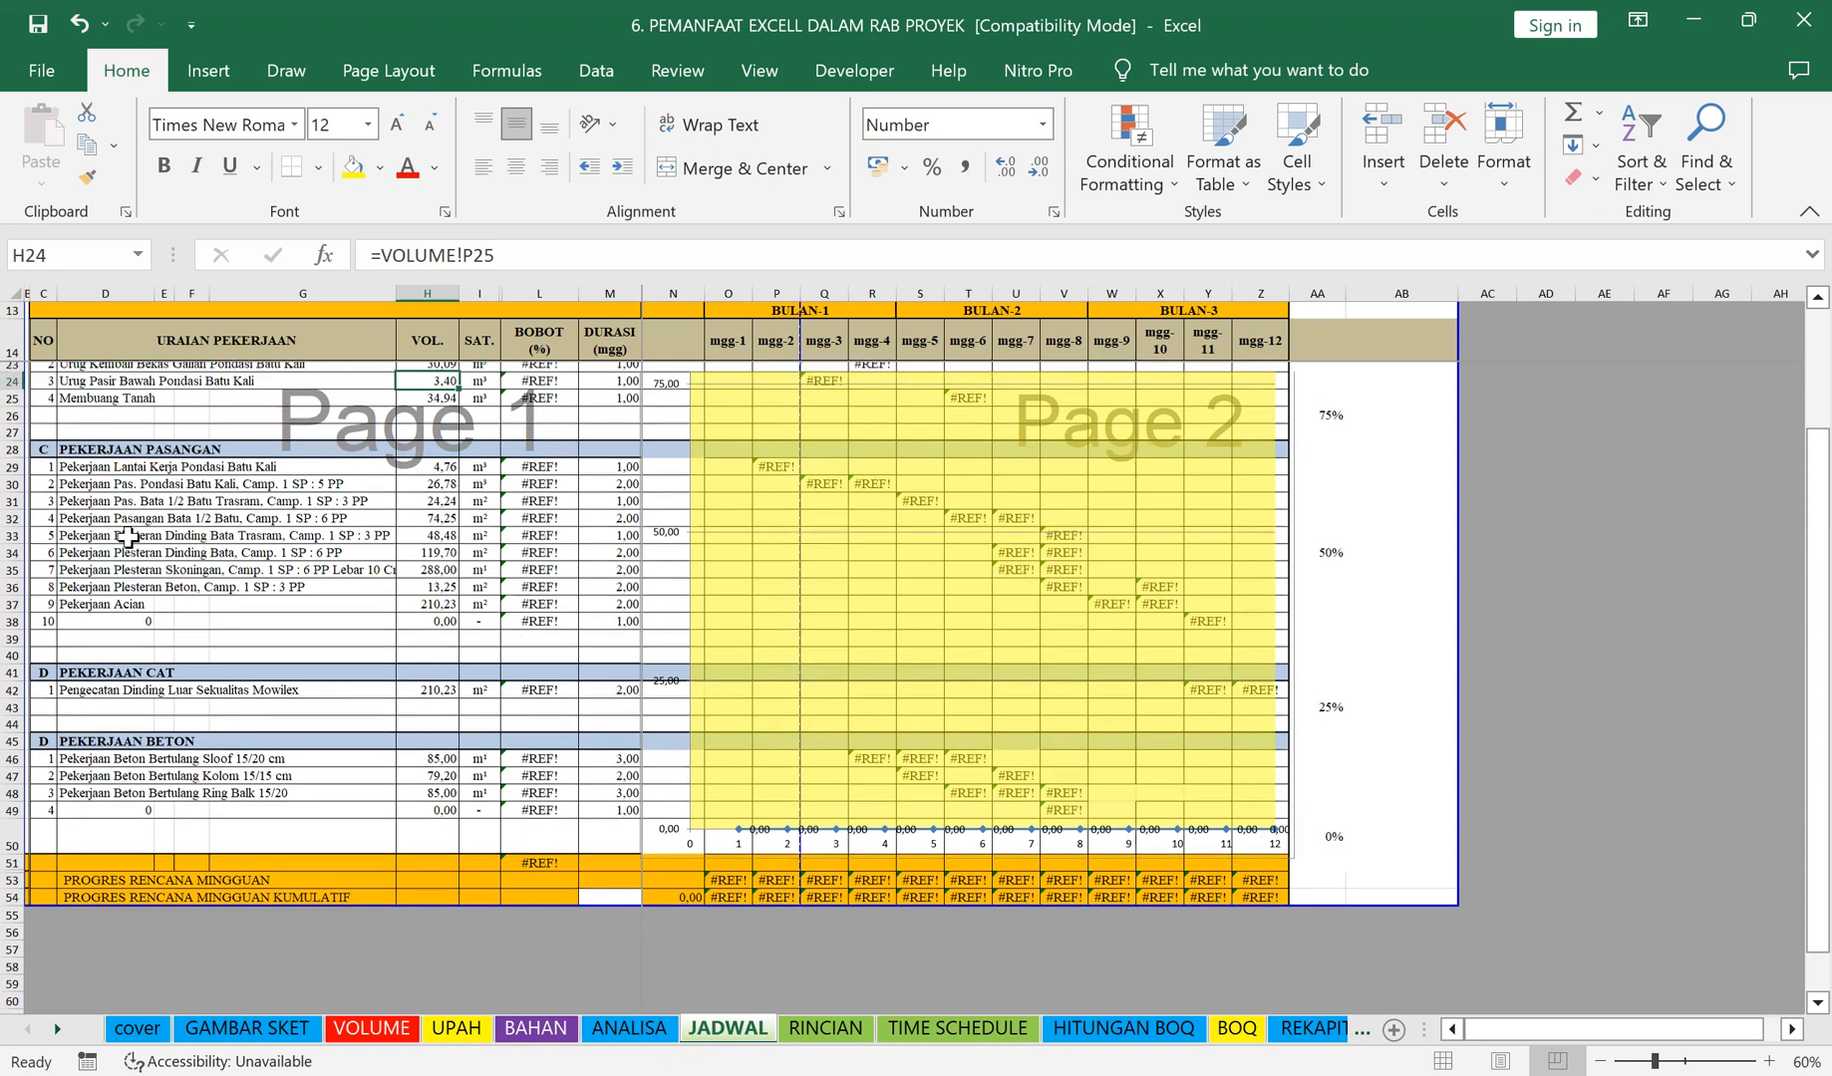
{"action": "scroll", "coordinate": [132, 532], "scroll_direction": "up", "scroll_amount": 2}
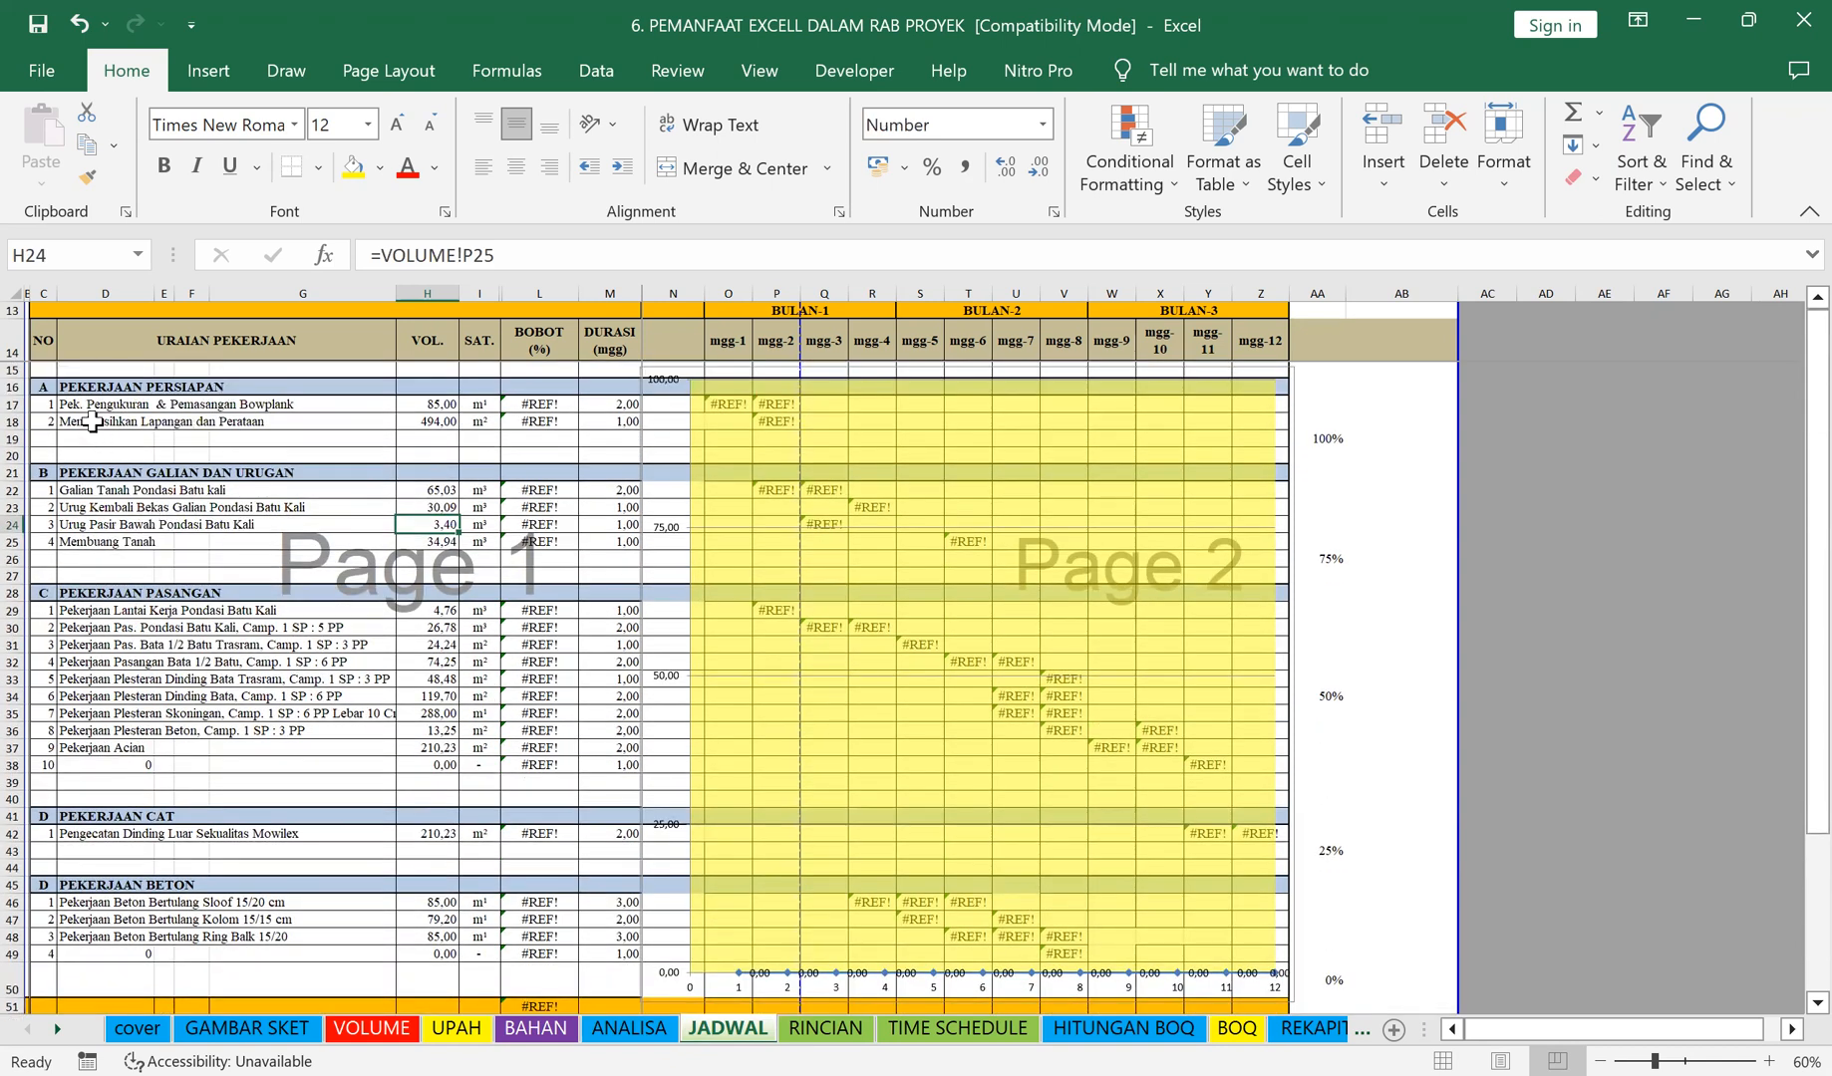
{"action": "left_click", "coordinate": [75, 398]}
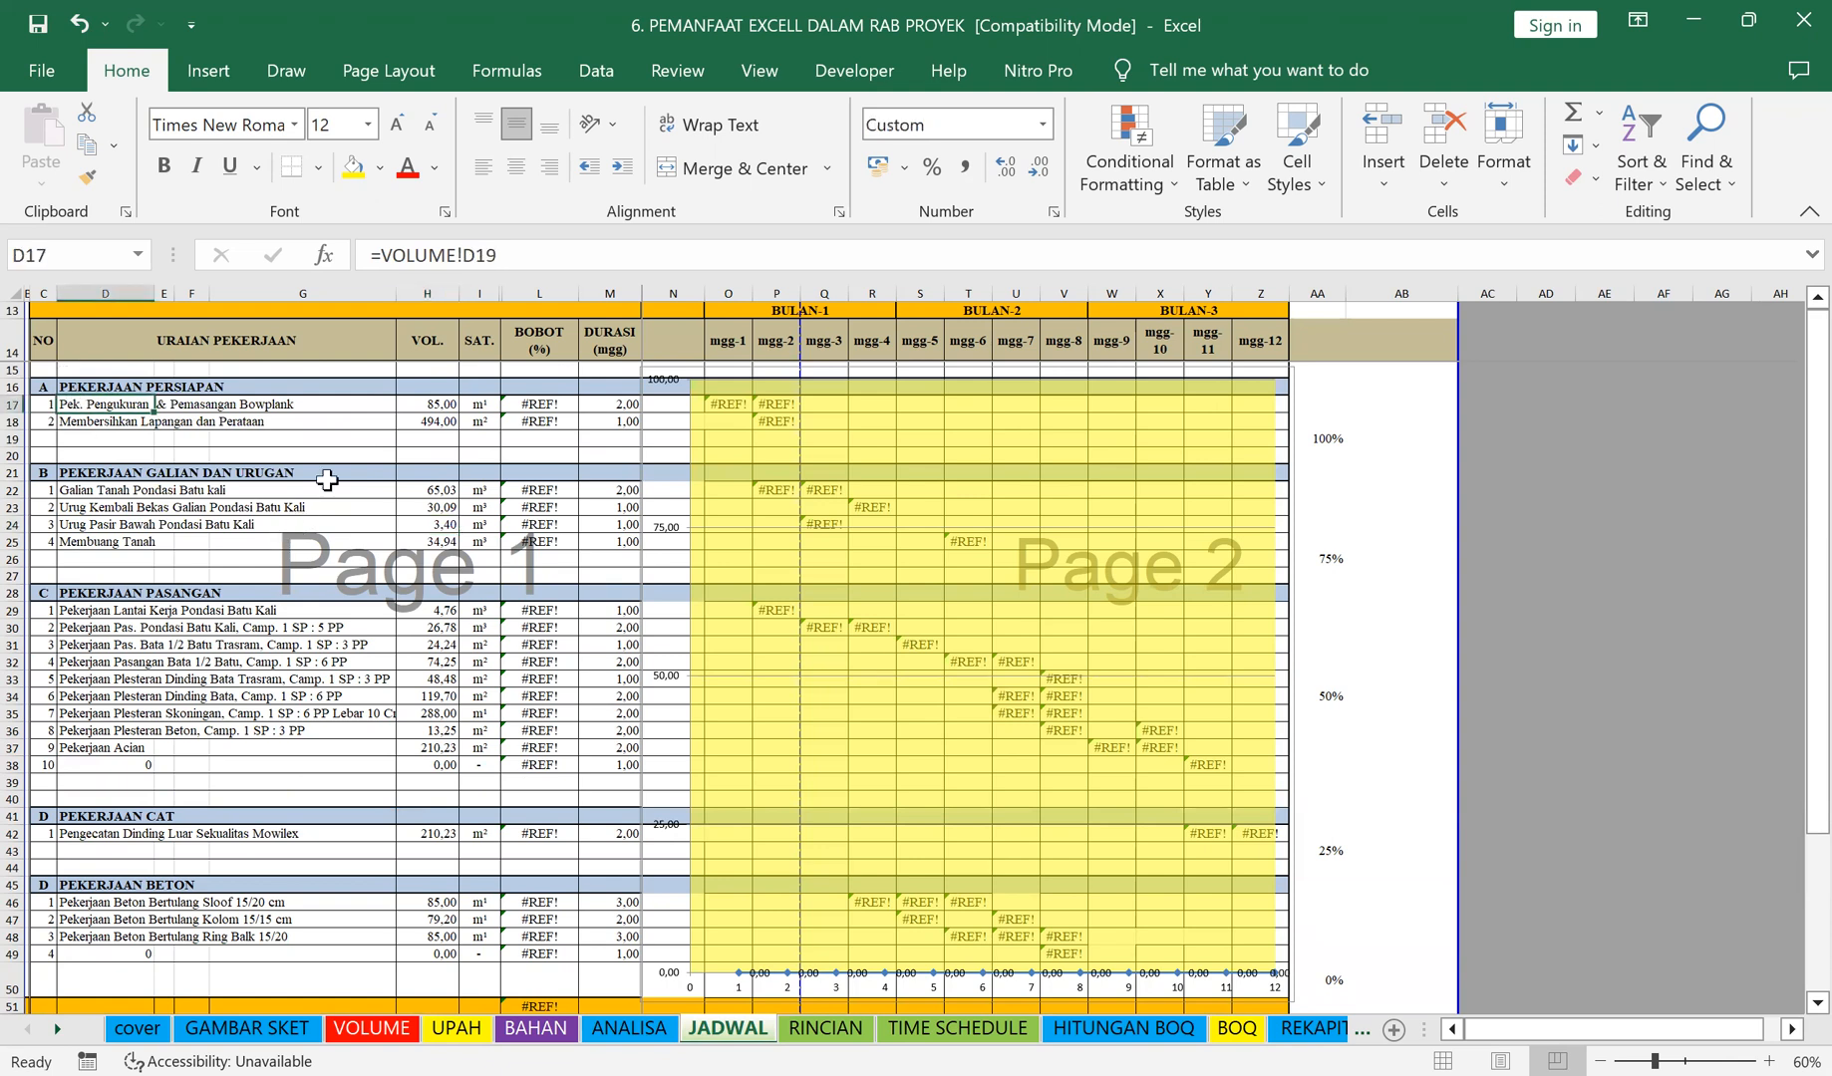
{"action": "left_click", "coordinate": [100, 422]}
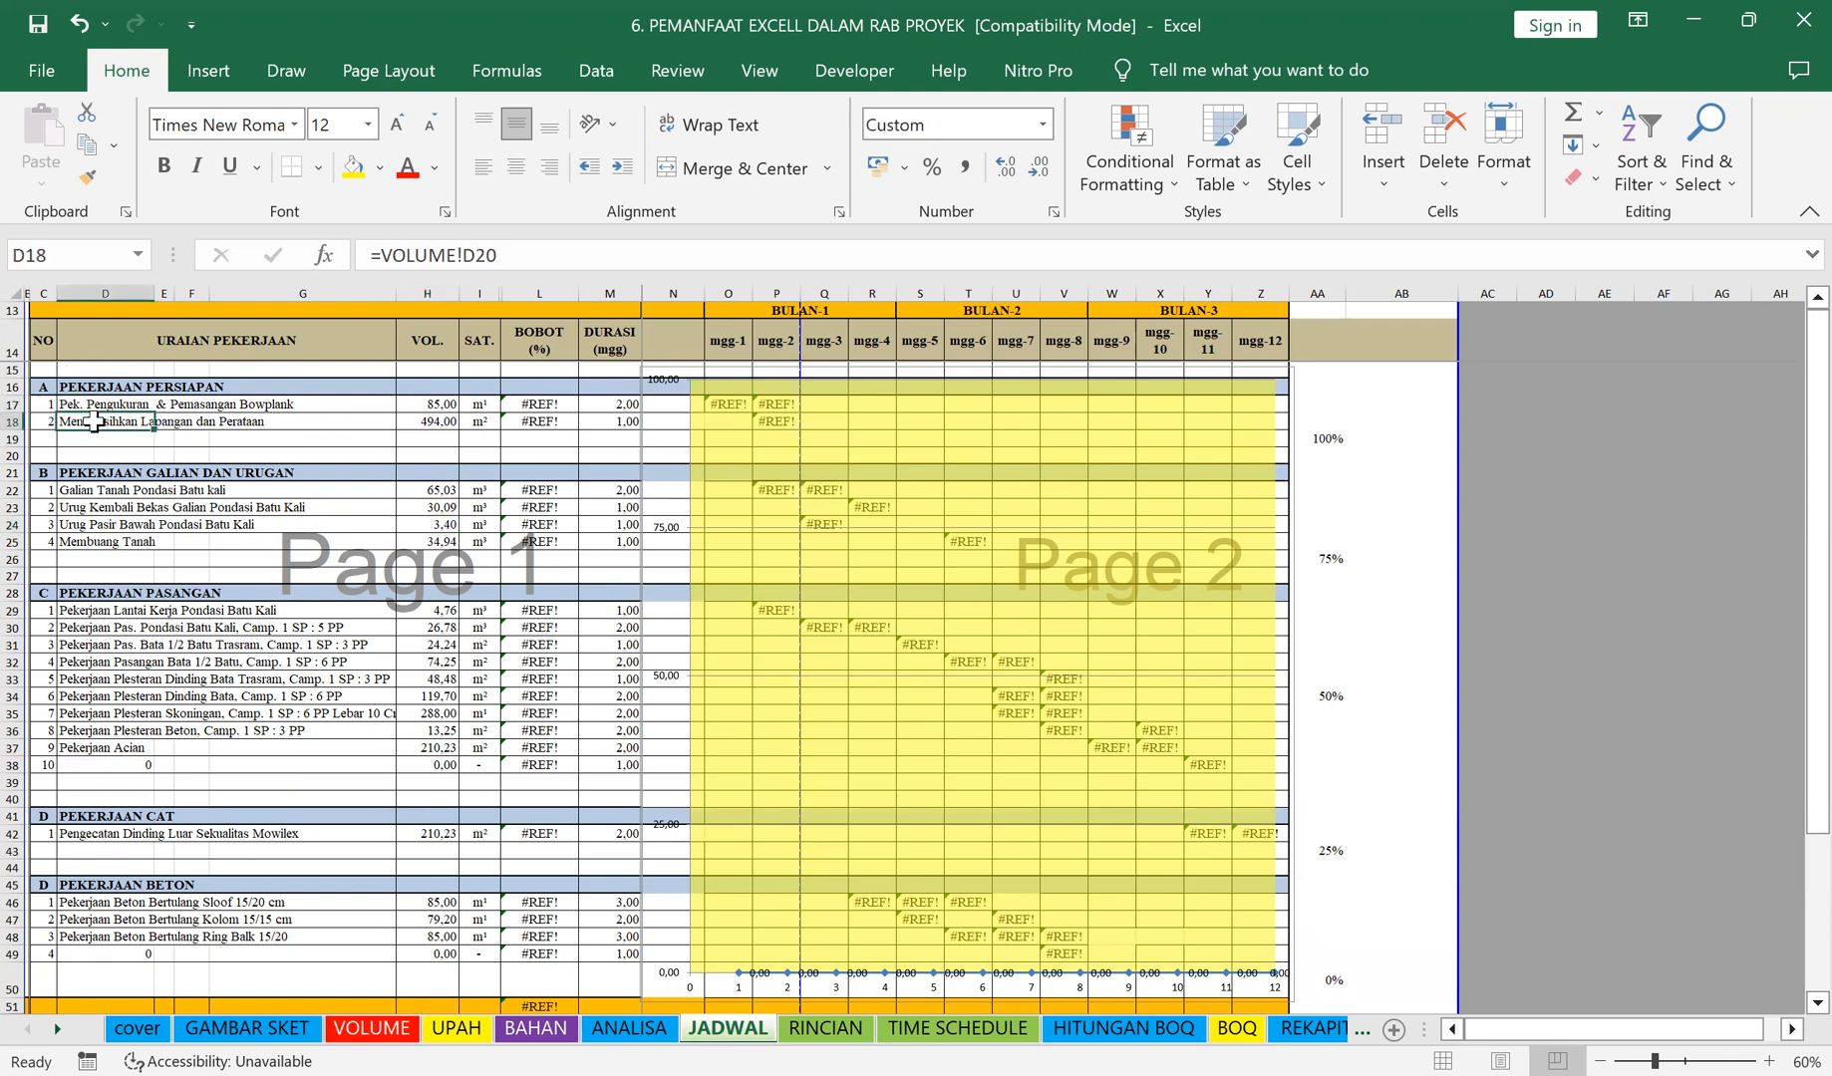
Step: Fill the item number, description, volume and unit of the PEKERJAAN PERSIAPAN section down into row 19 for SMK3
{"action": "left_click", "coordinate": [47, 424]}
{"action": "left_click_drag", "start_coordinate": [56, 431], "coordinate": [149, 440]}
{"action": "left_click", "coordinate": [47, 407]}
{"action": "left_click", "coordinate": [99, 423]}
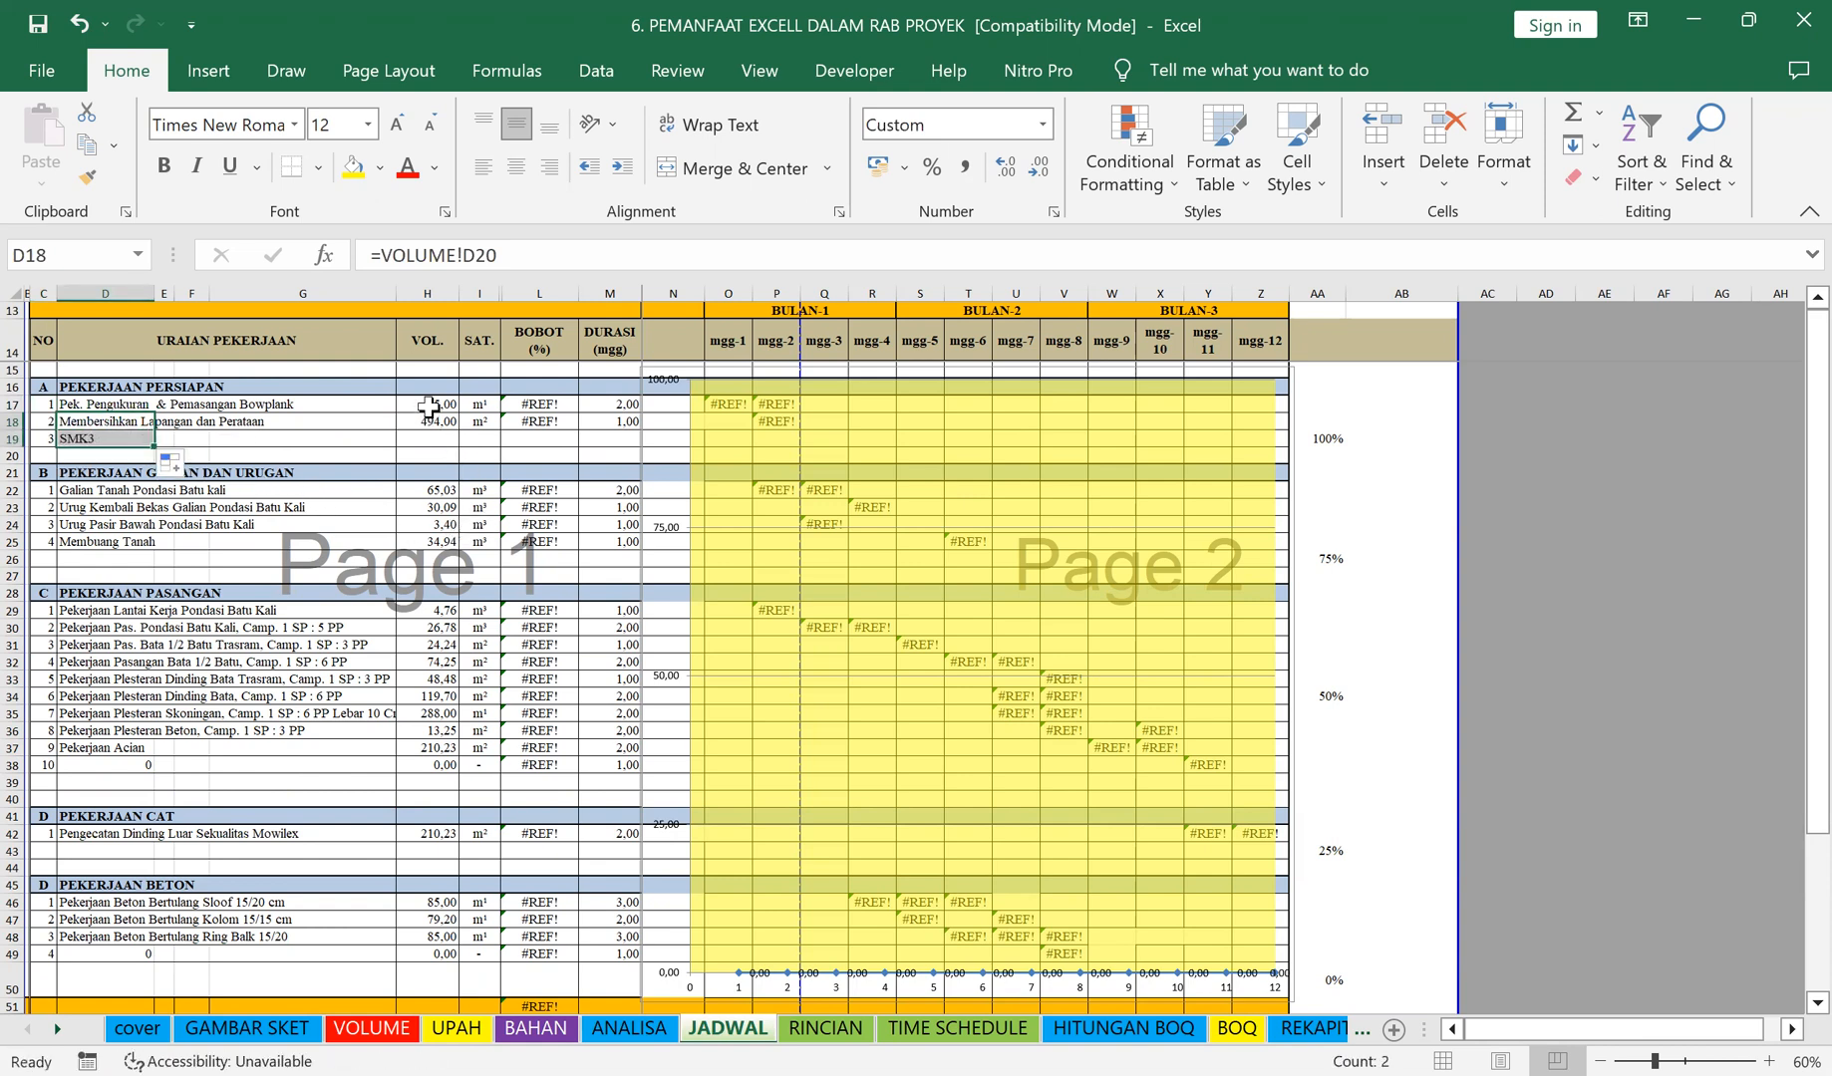
{"action": "left_click", "coordinate": [430, 402]}
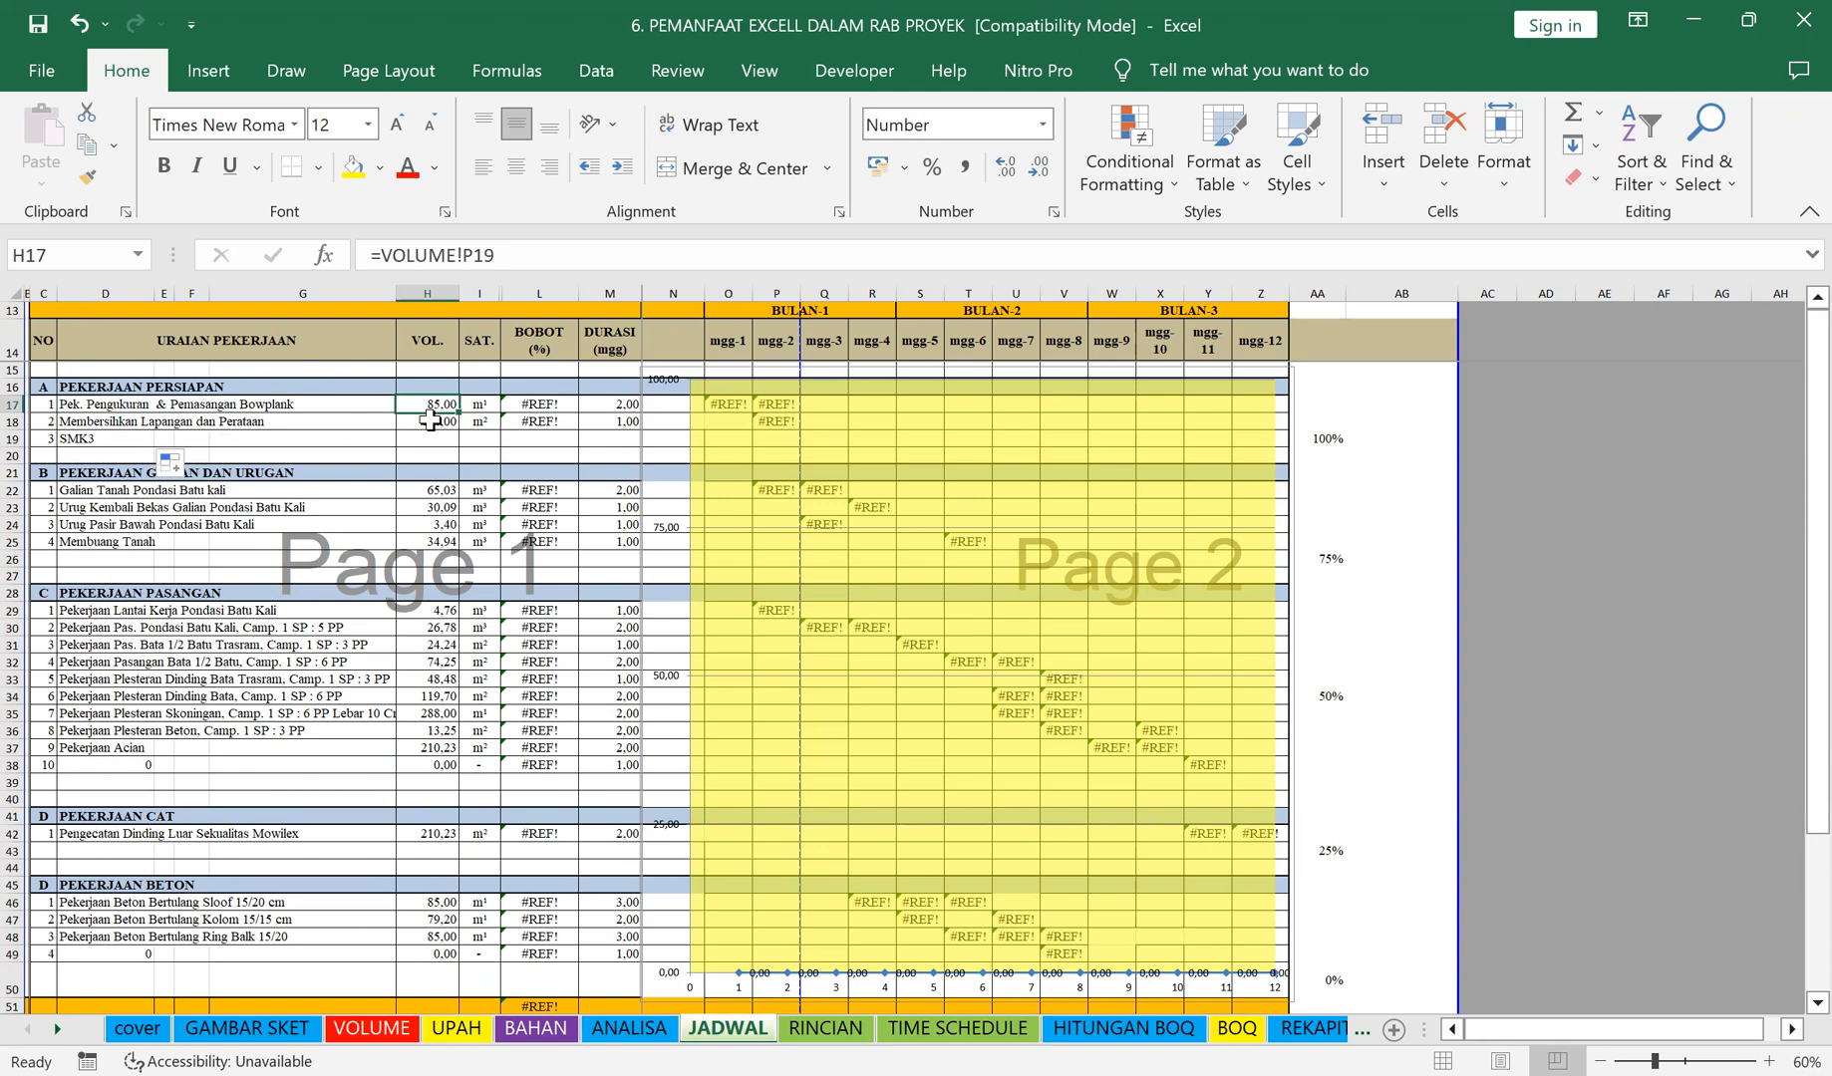
{"action": "left_click", "coordinate": [429, 420]}
{"action": "left_click_drag", "start_coordinate": [459, 430], "coordinate": [501, 449]}
{"action": "left_click", "coordinate": [486, 423]}
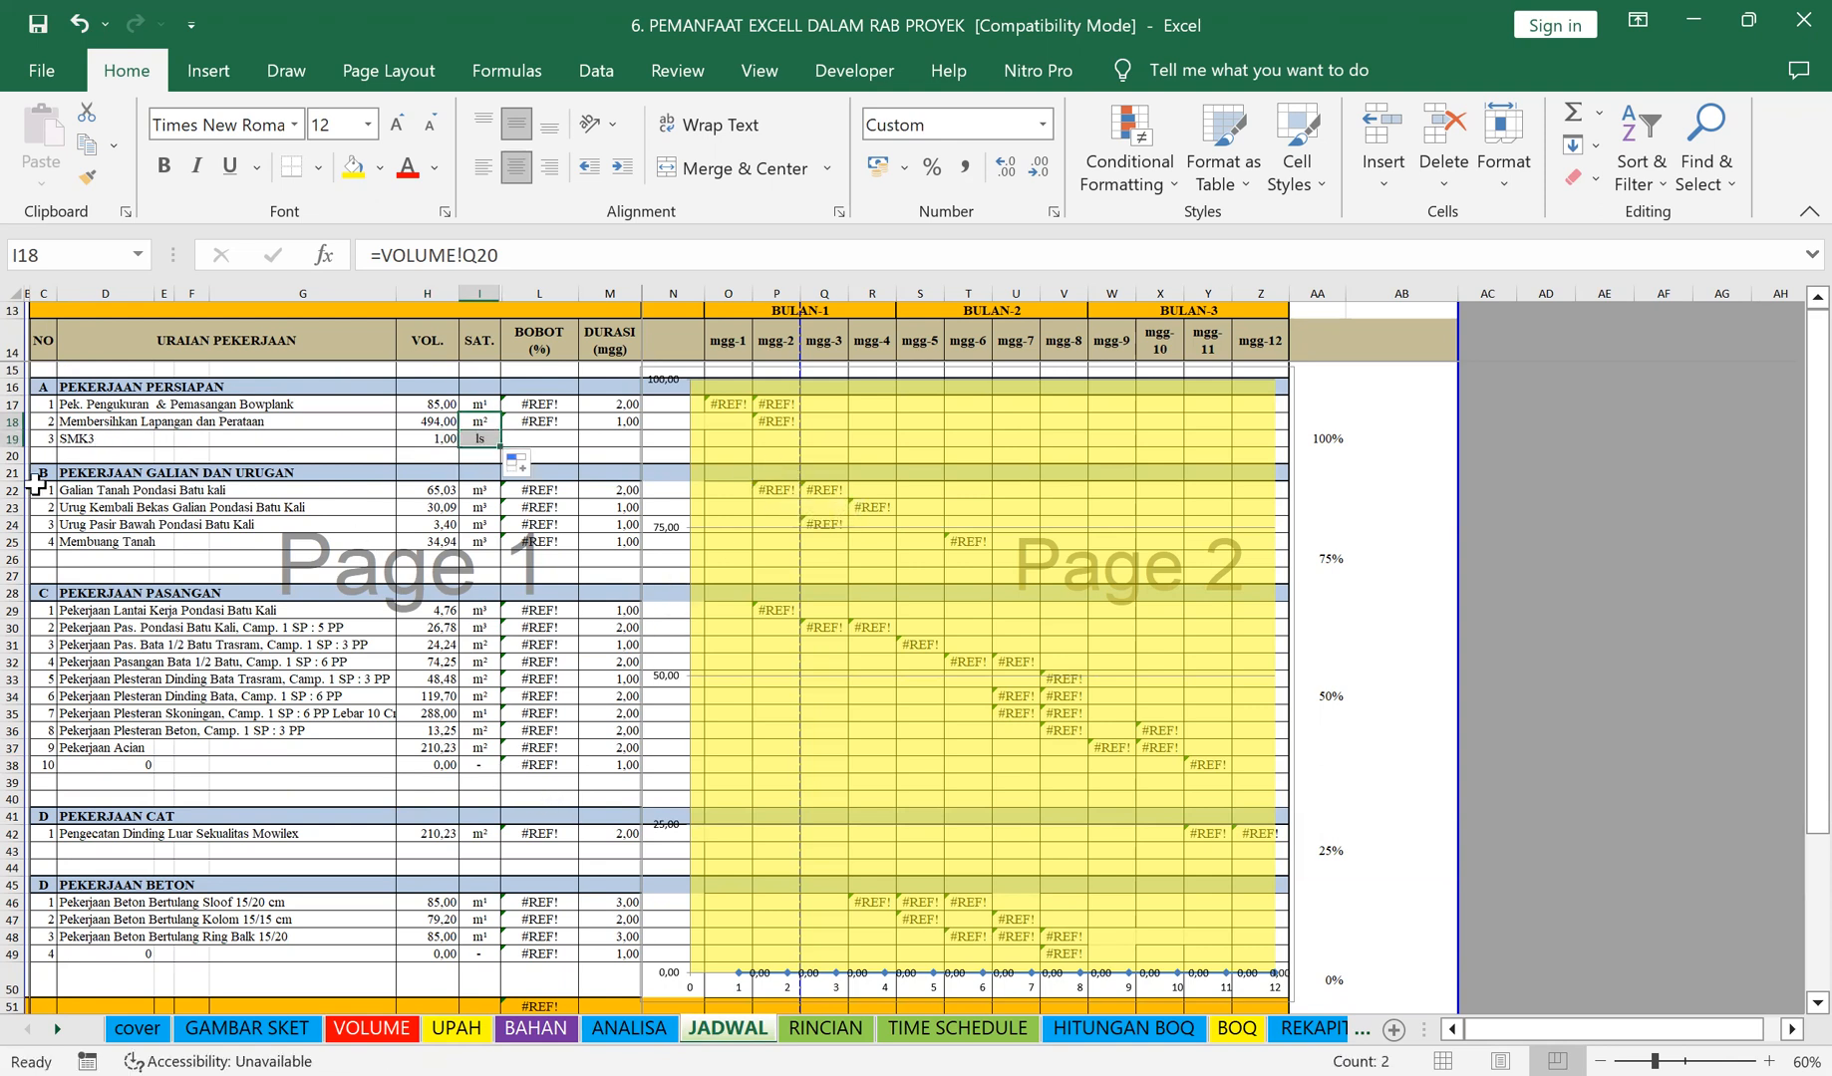
Step: Link the description in D17 of the JADWAL sheet to the first work item with =VOLUME!D19
{"action": "left_click", "coordinate": [90, 406]}
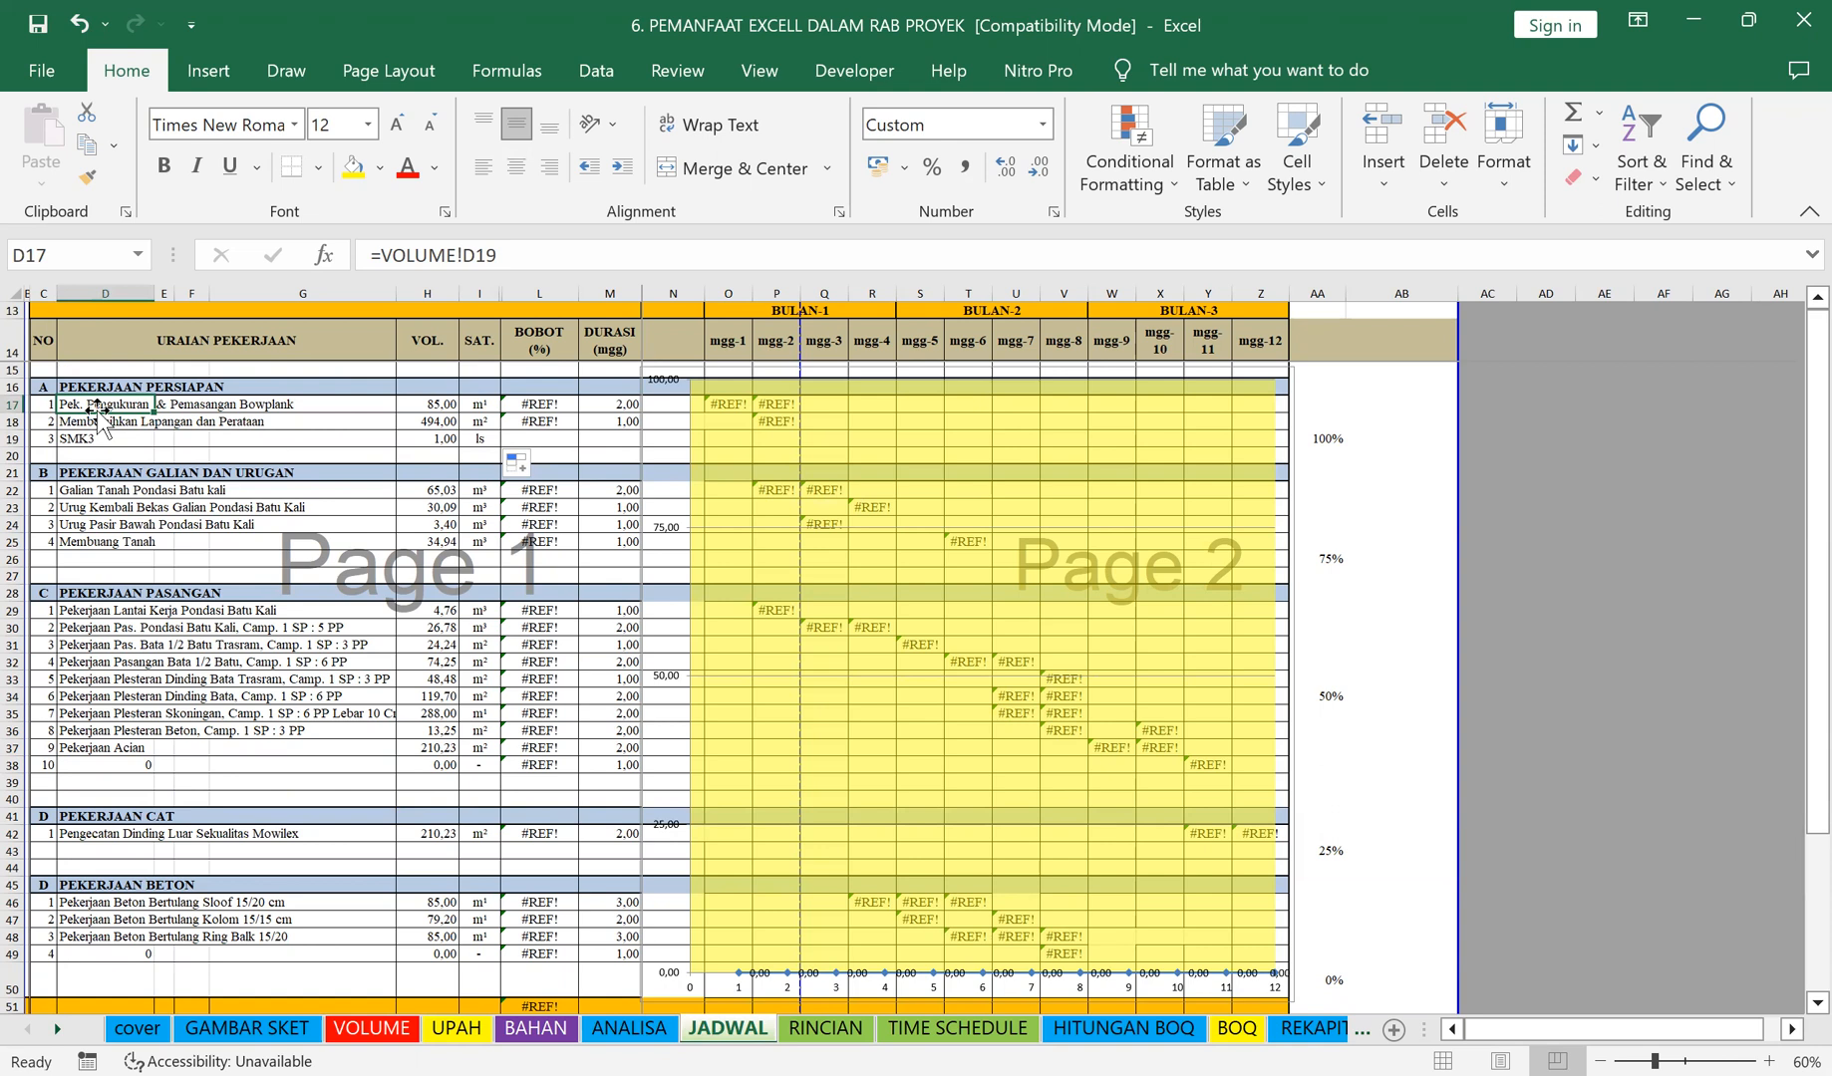
{"action": "type", "text": "="}
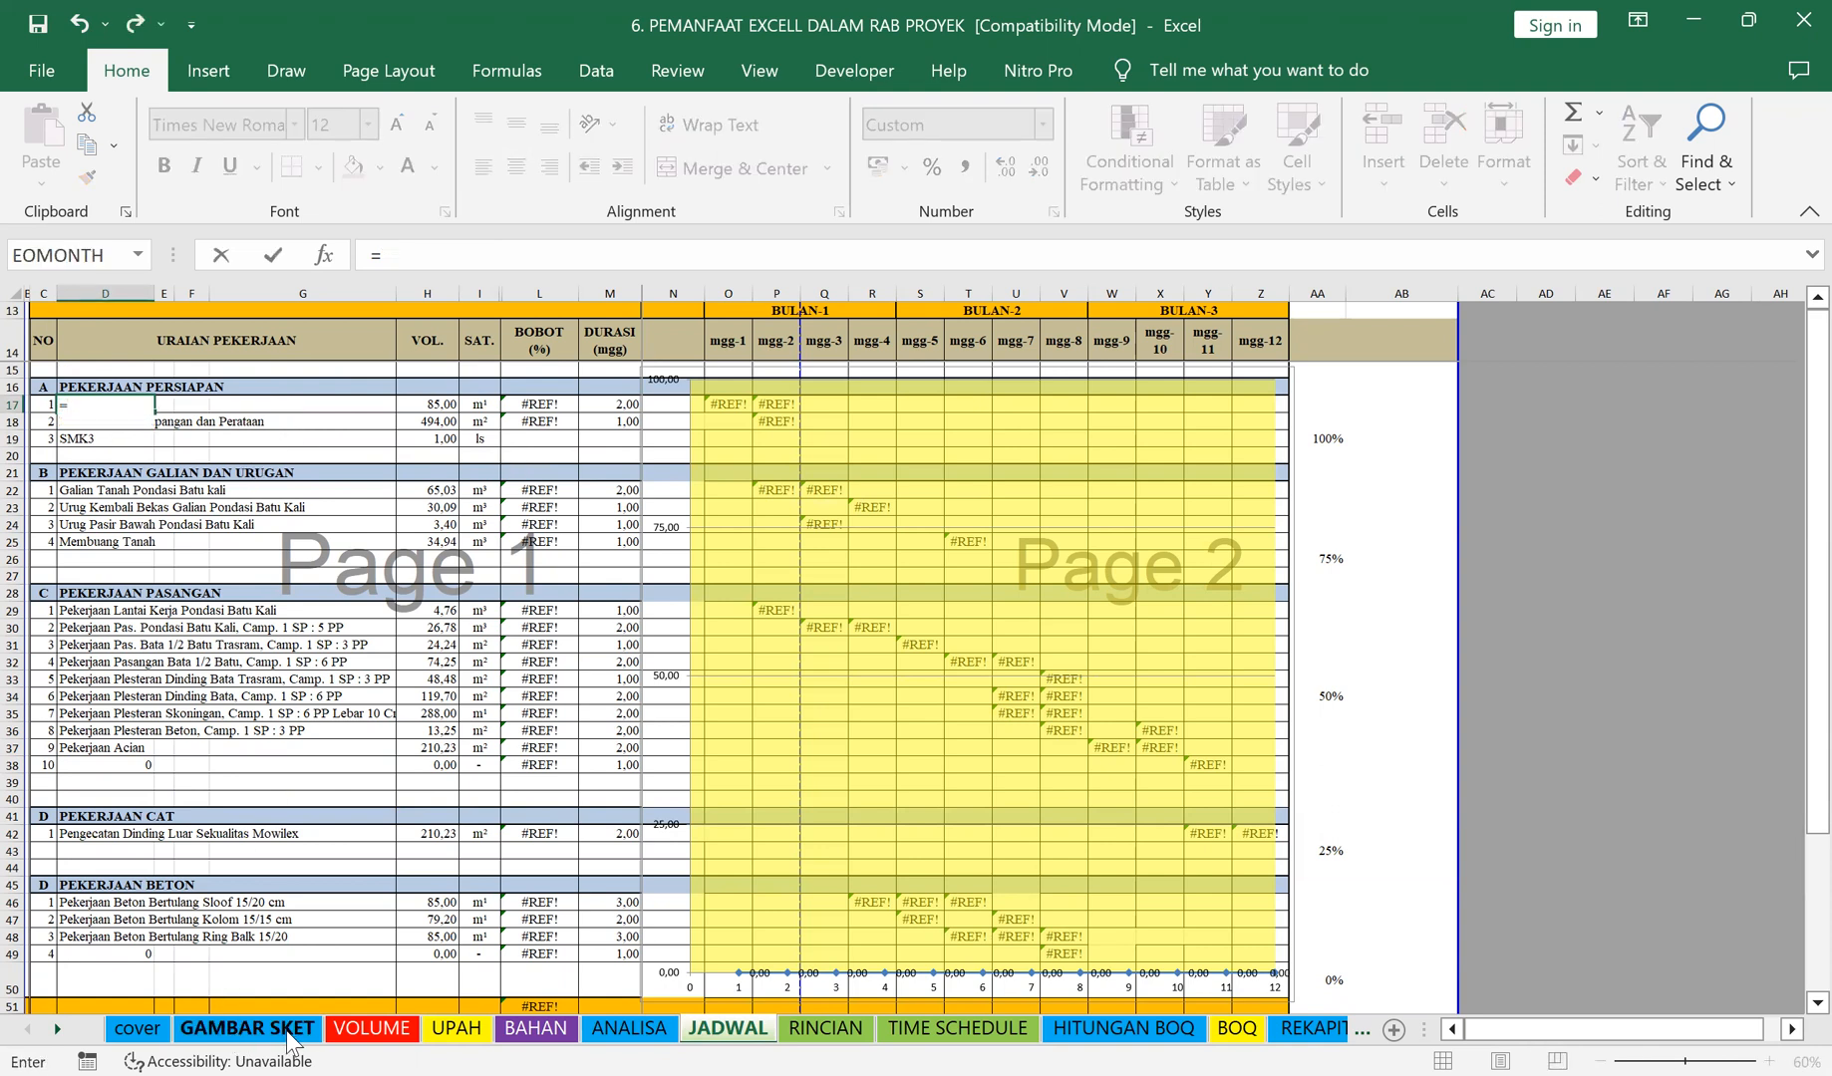
{"action": "left_click", "coordinate": [354, 1037]}
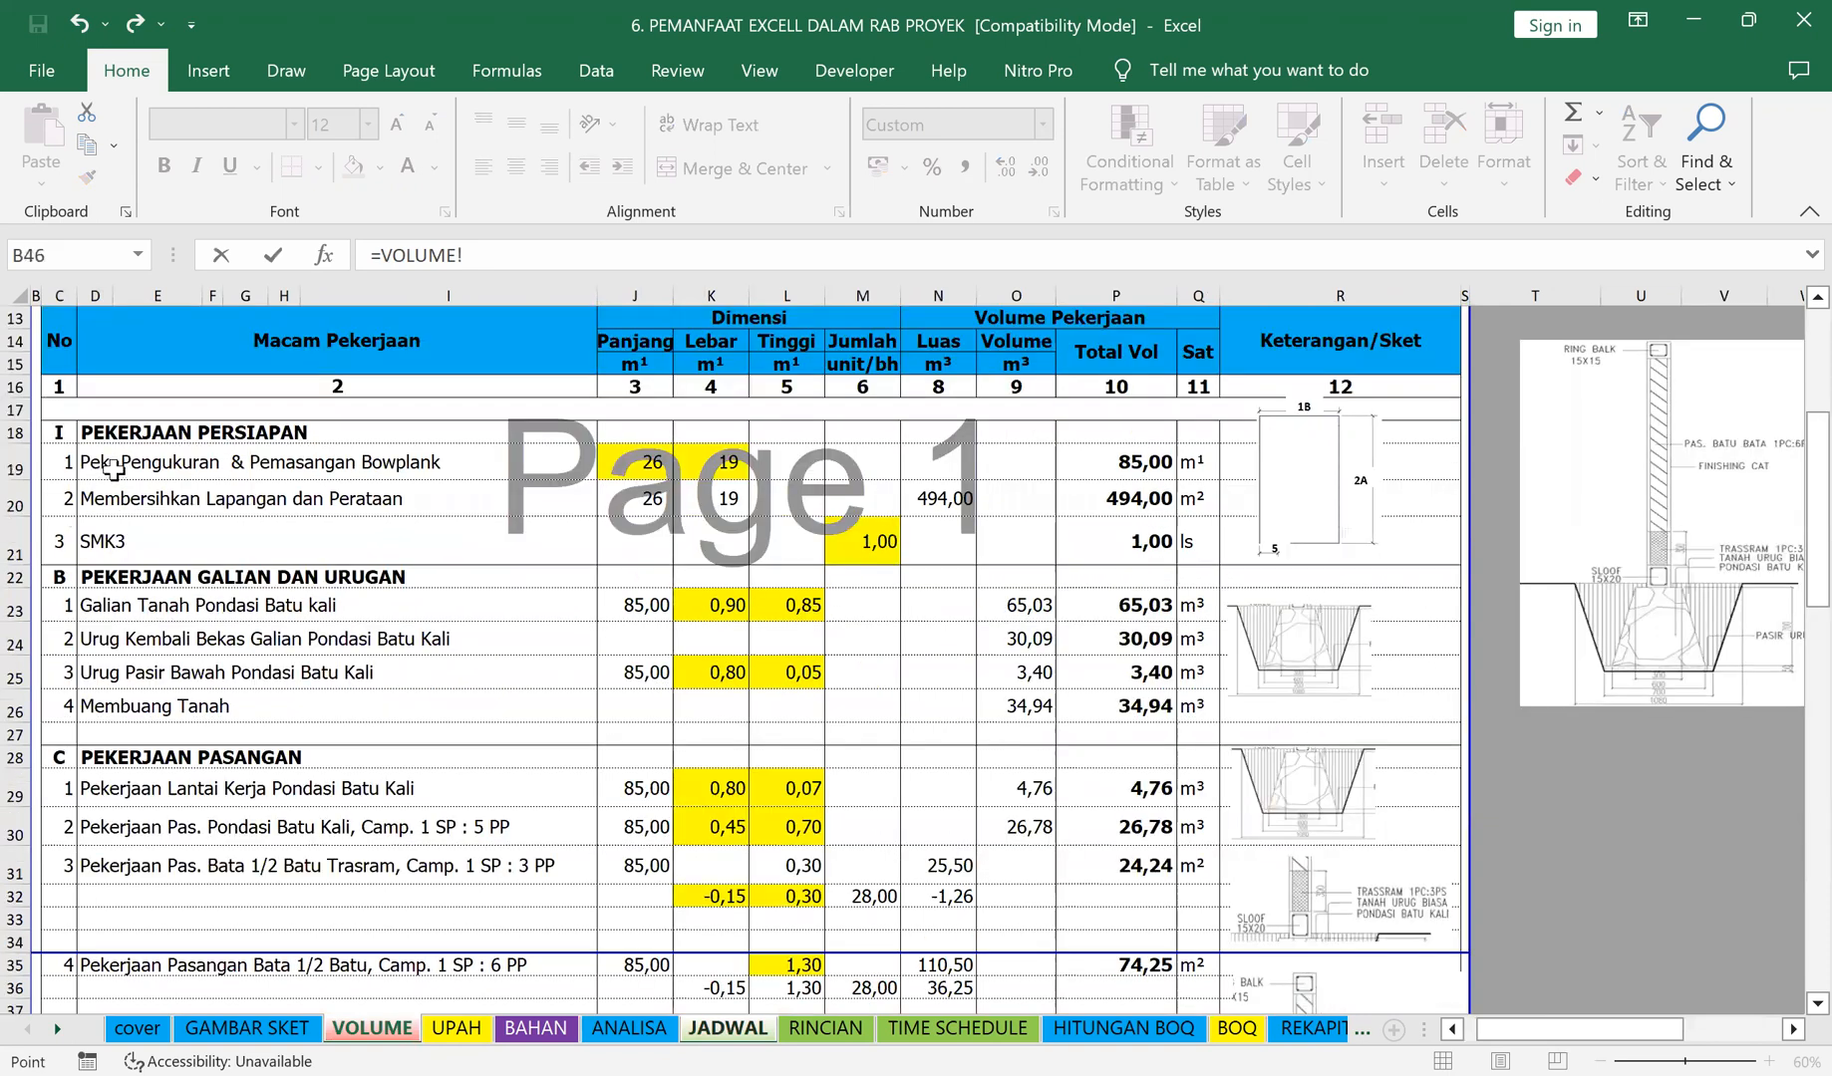
{"action": "left_click", "coordinate": [113, 464]}
{"action": "key", "text": "Return"}
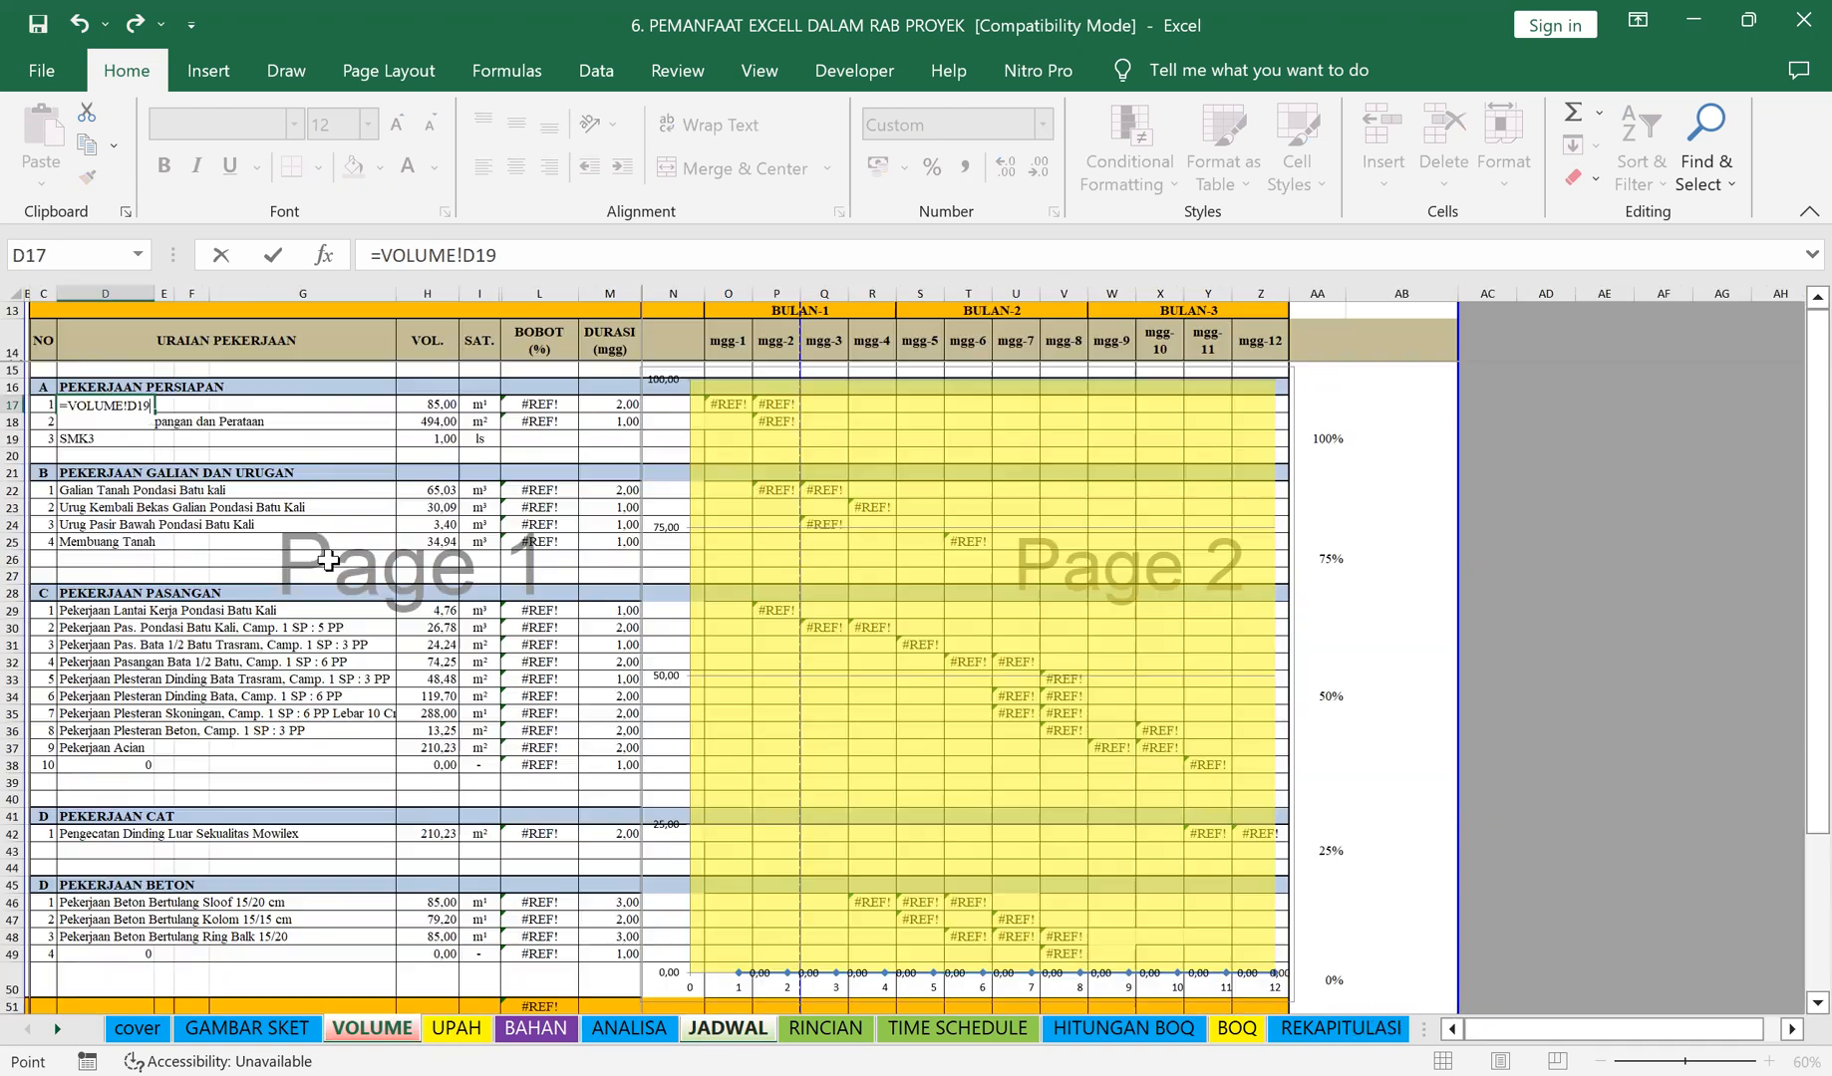
Step: Clear the contents of the unused item rows 38 and 49 in the schedule
{"action": "scroll", "coordinate": [209, 834], "scroll_direction": "down", "scroll_amount": 1}
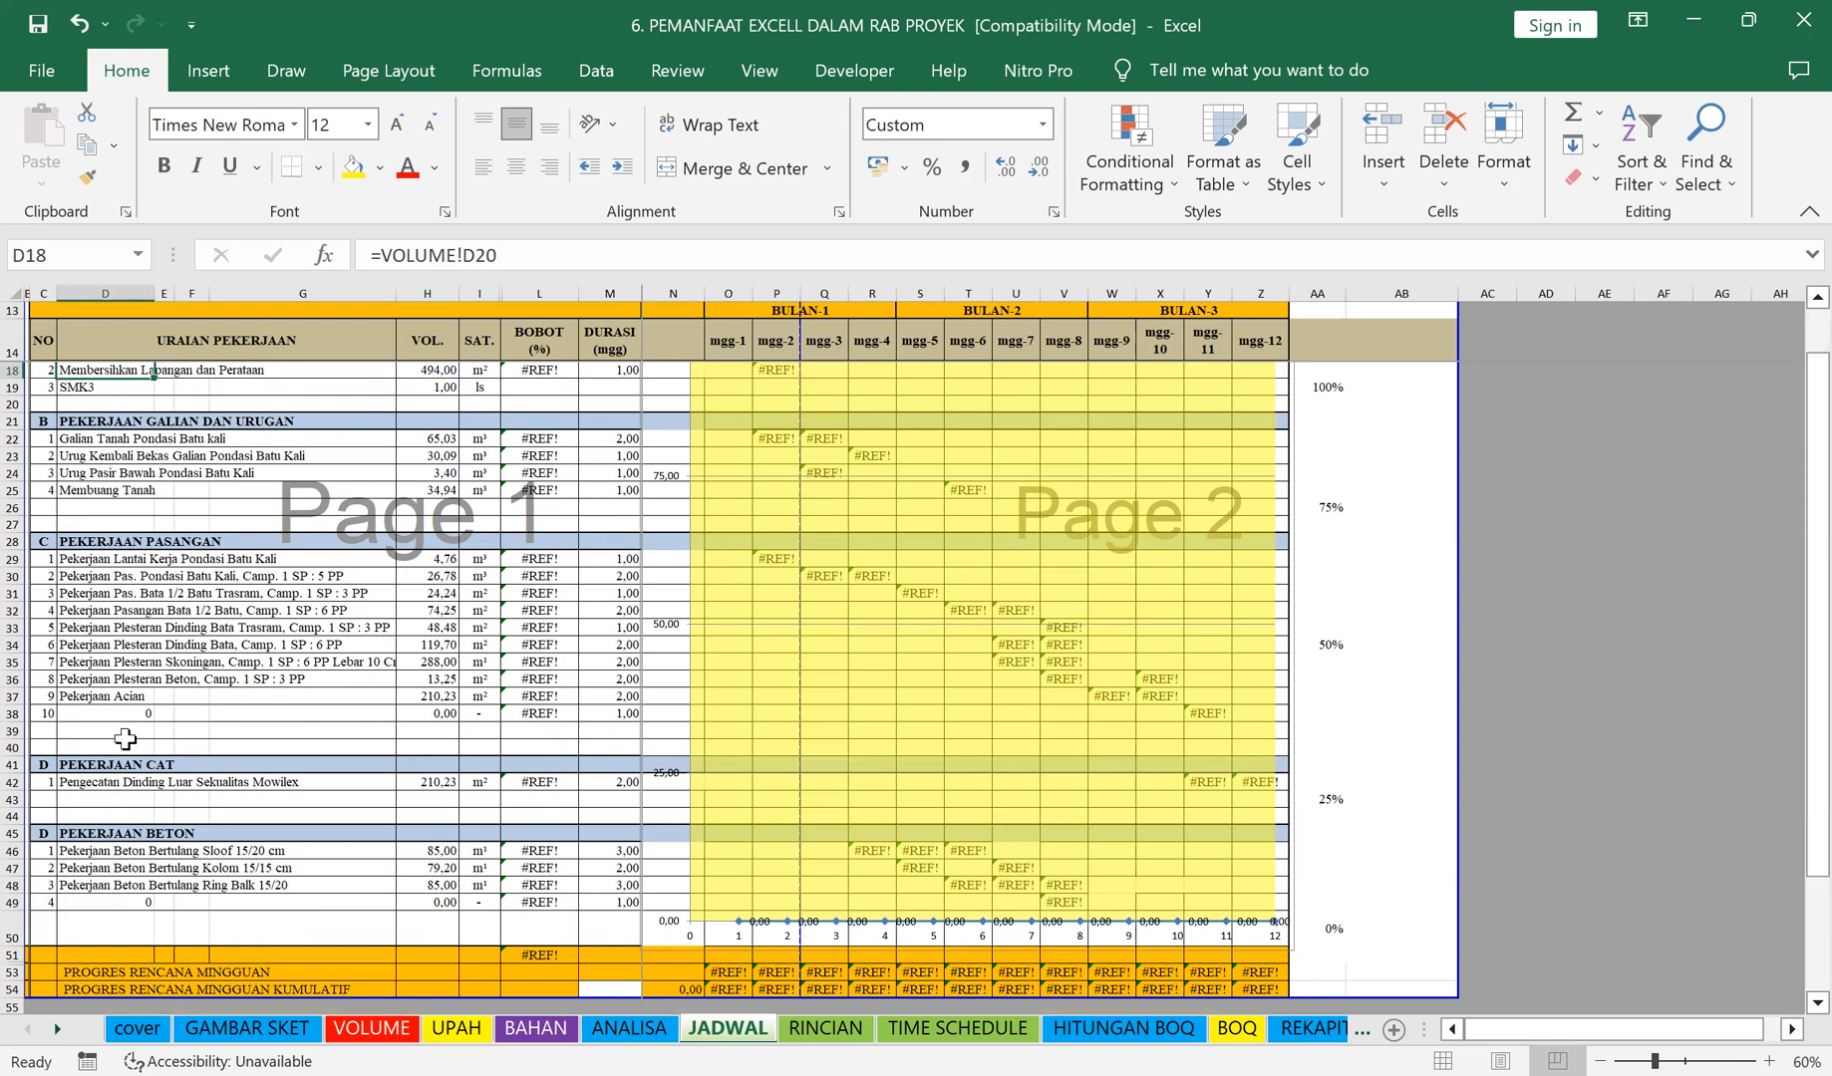
{"action": "left_click", "coordinate": [20, 714]}
{"action": "key", "text": "Delete"}
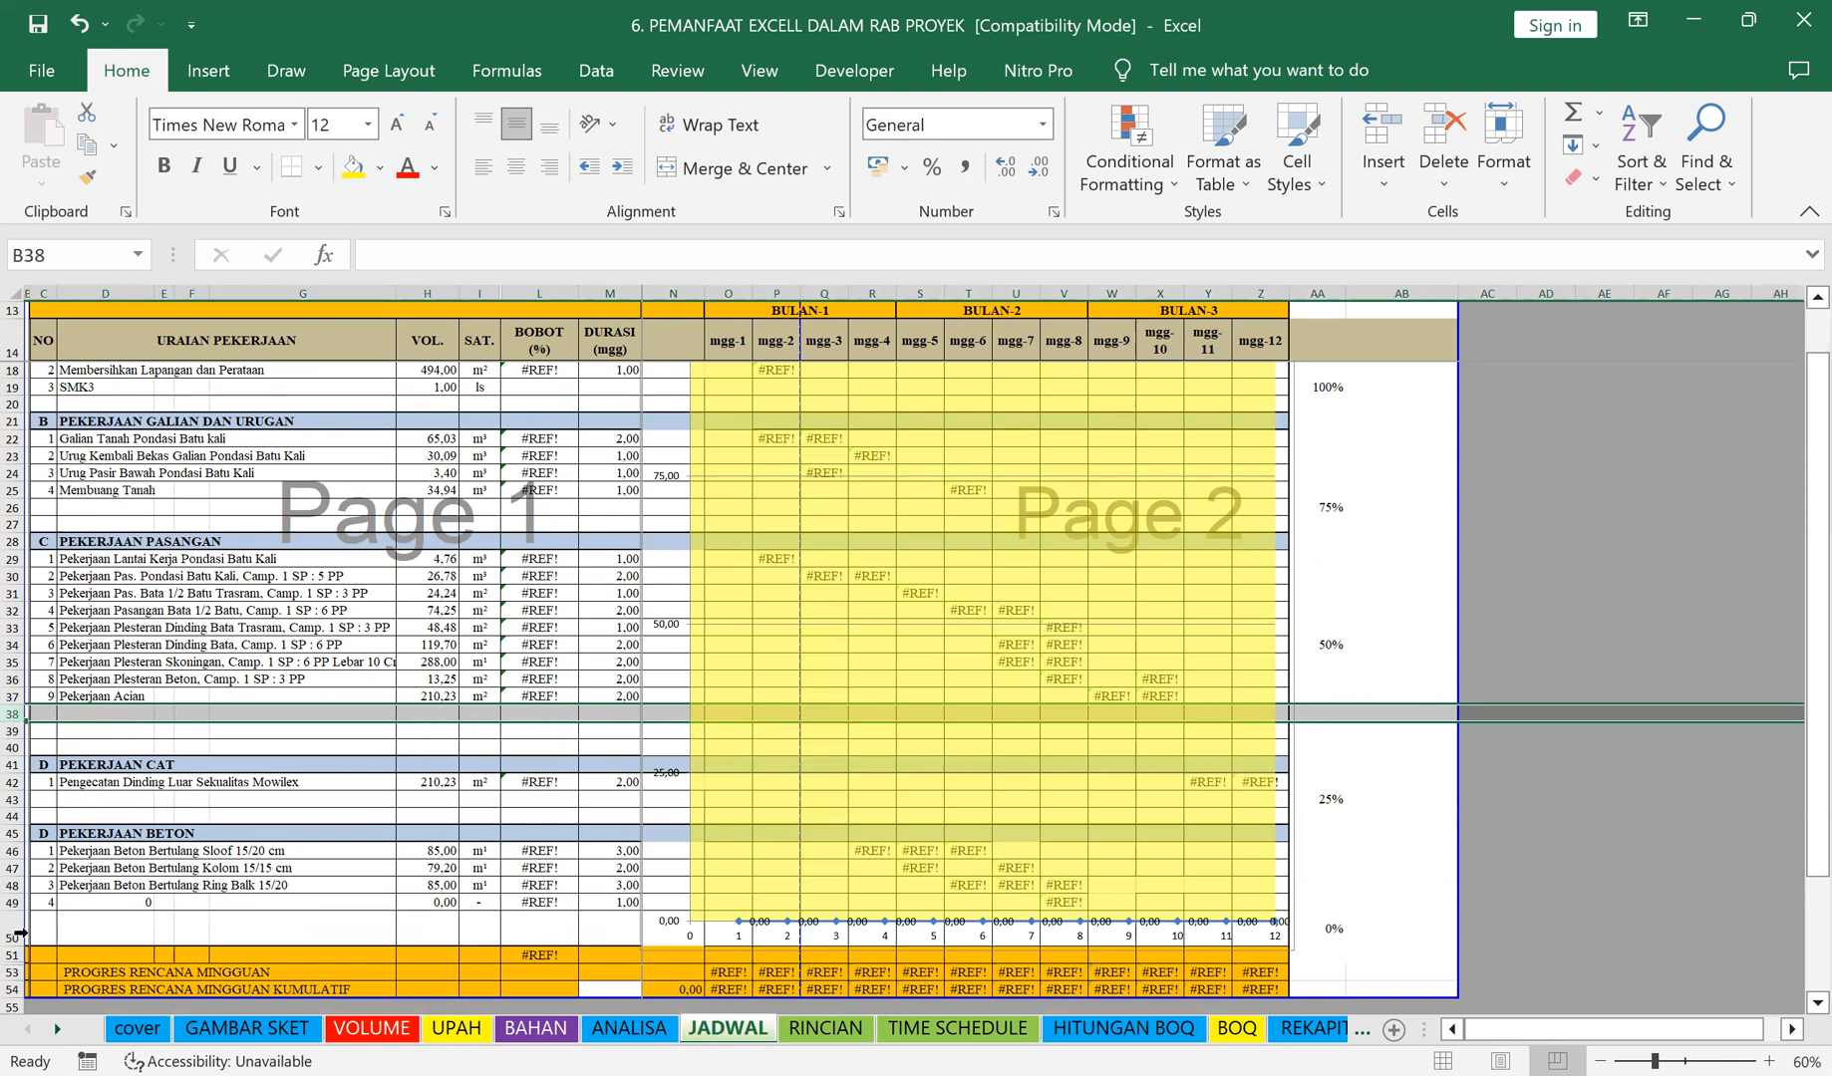
{"action": "left_click", "coordinate": [28, 903]}
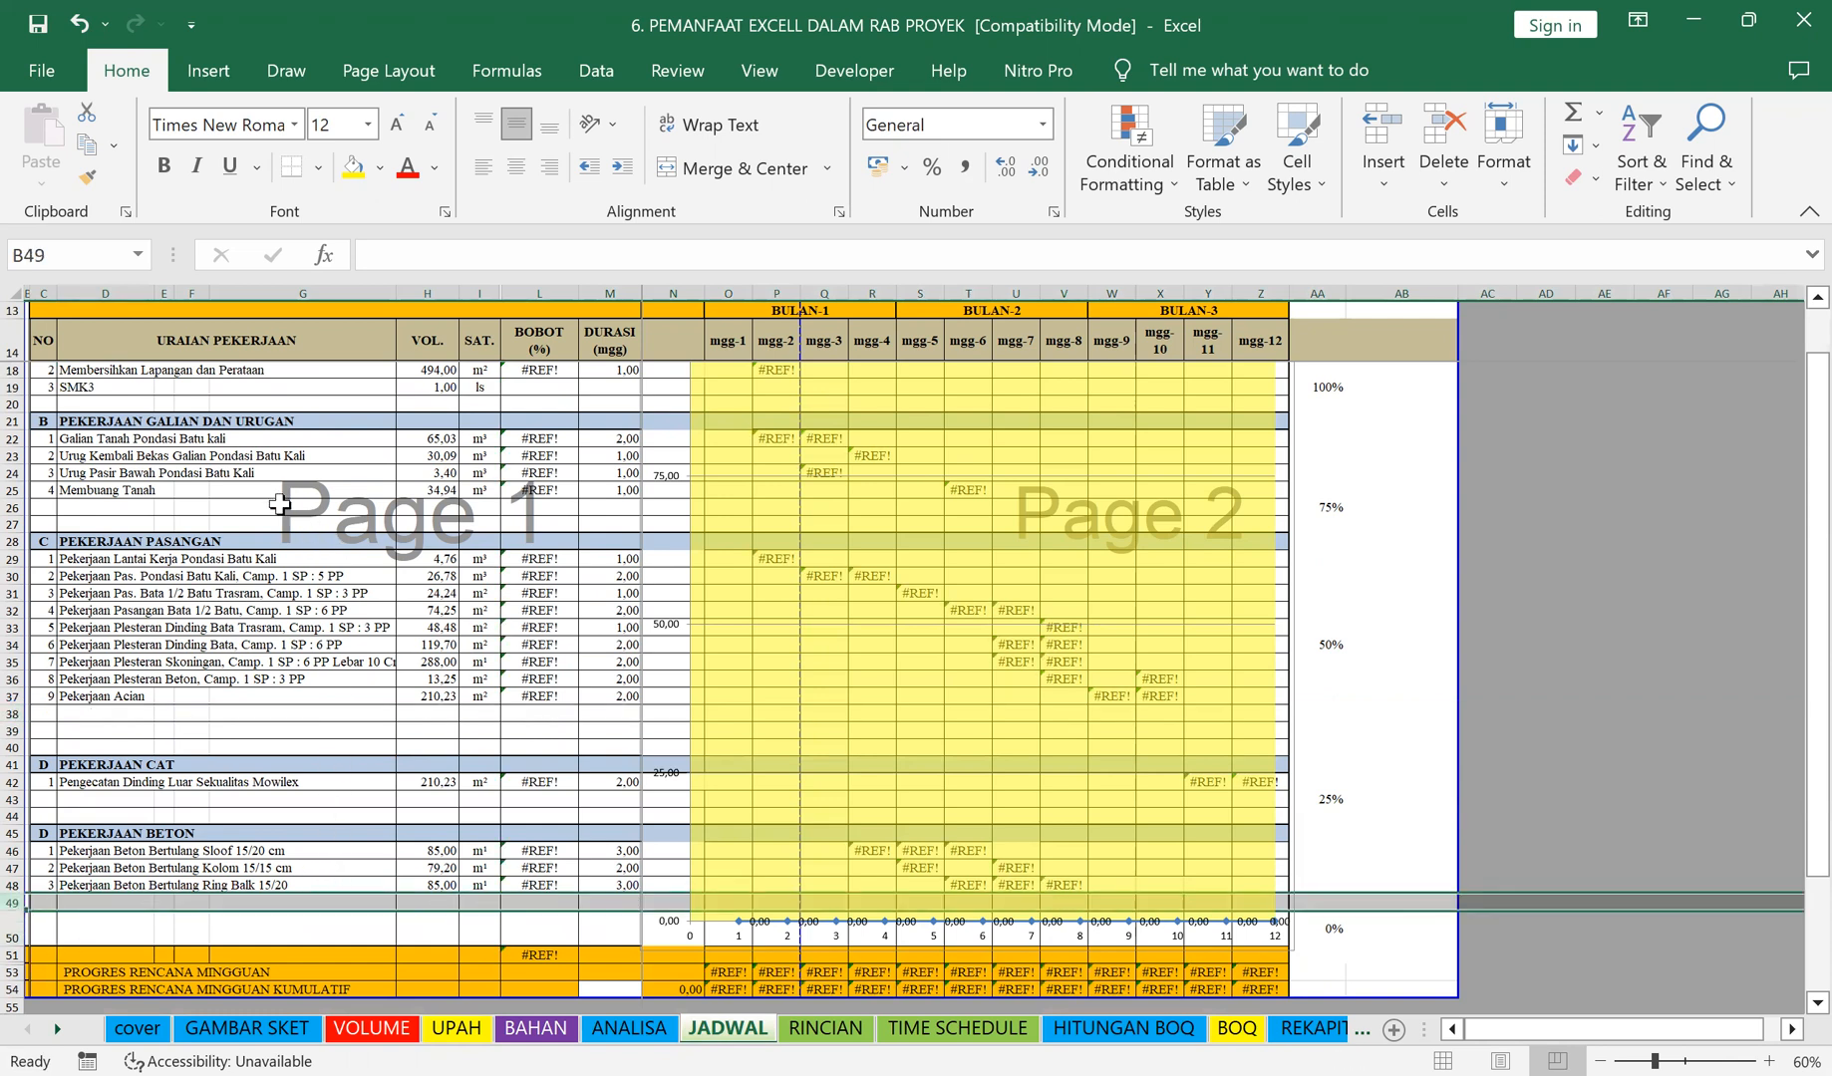
{"action": "key", "text": "Delete"}
Step: Reveal the hidden JUMLAH HARGA and HARGA SATUAN columns K and J, and widen column J slightly
{"action": "left_click", "coordinate": [429, 370]}
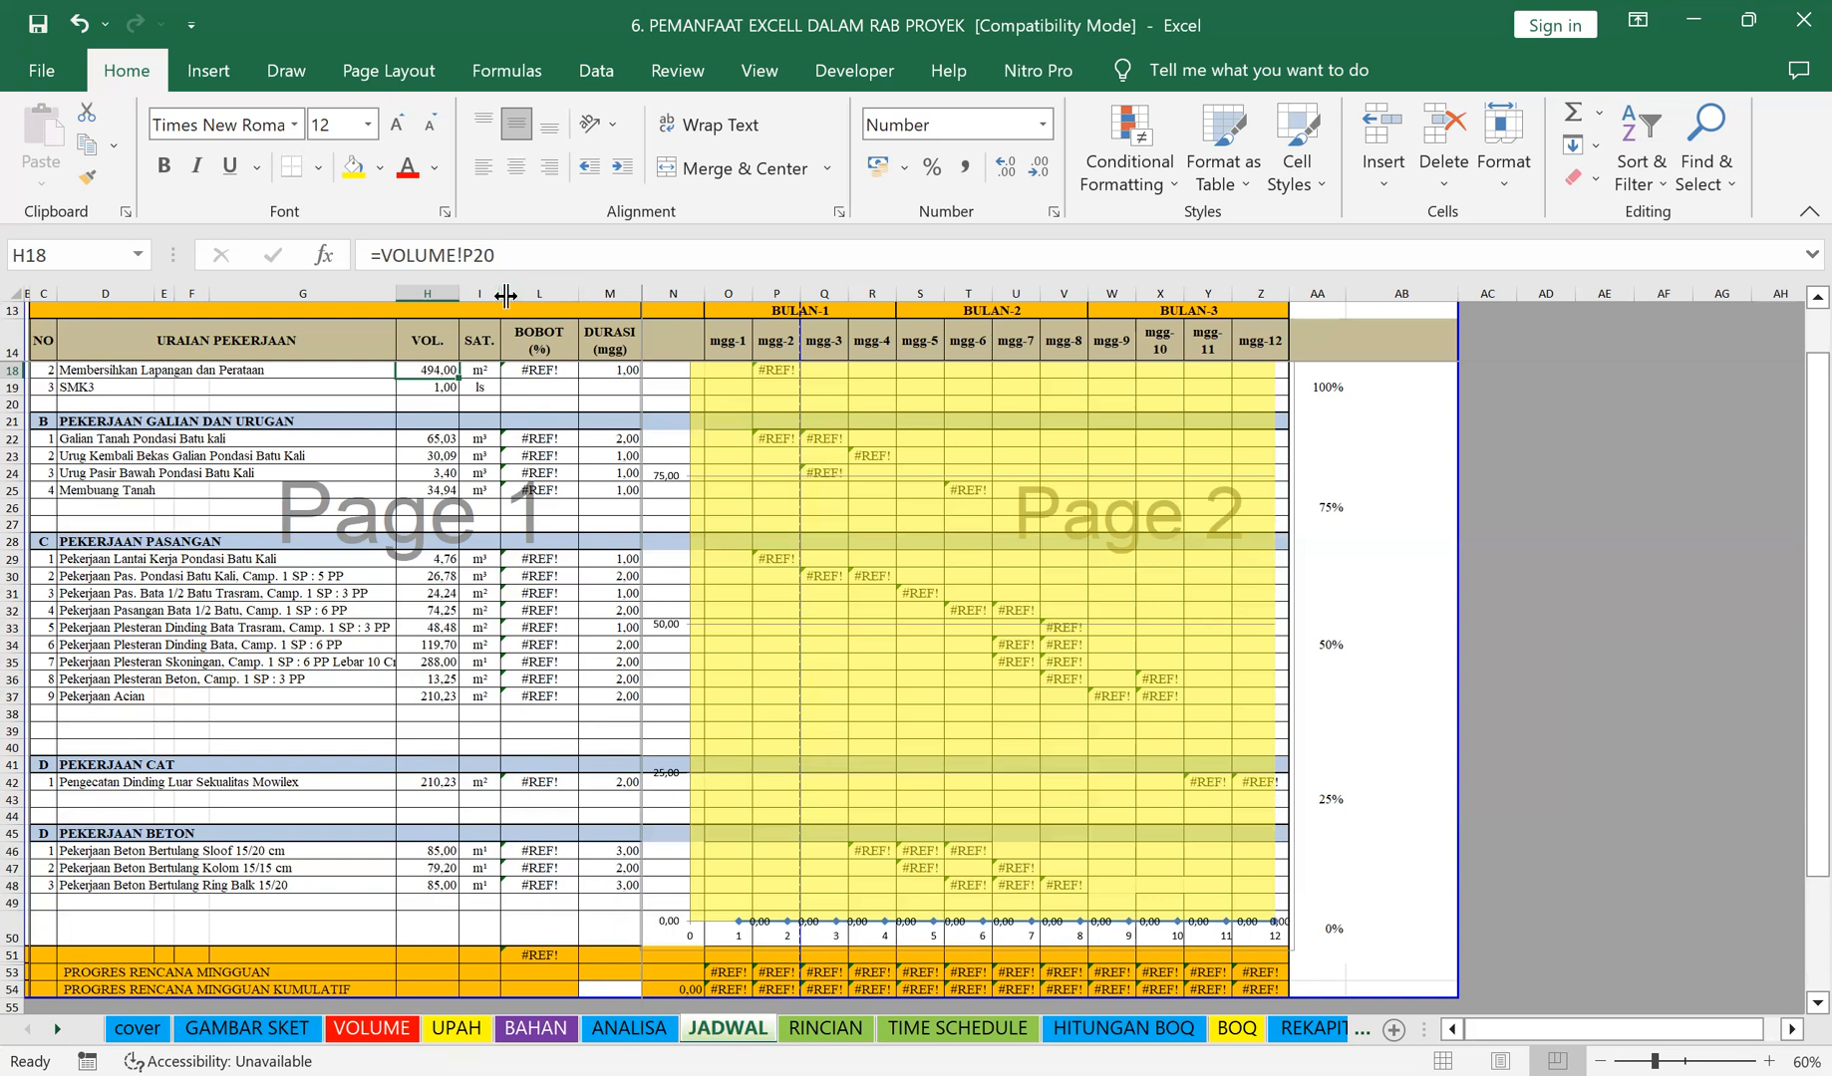
{"action": "left_click_drag", "start_coordinate": [505, 295], "coordinate": [602, 296]}
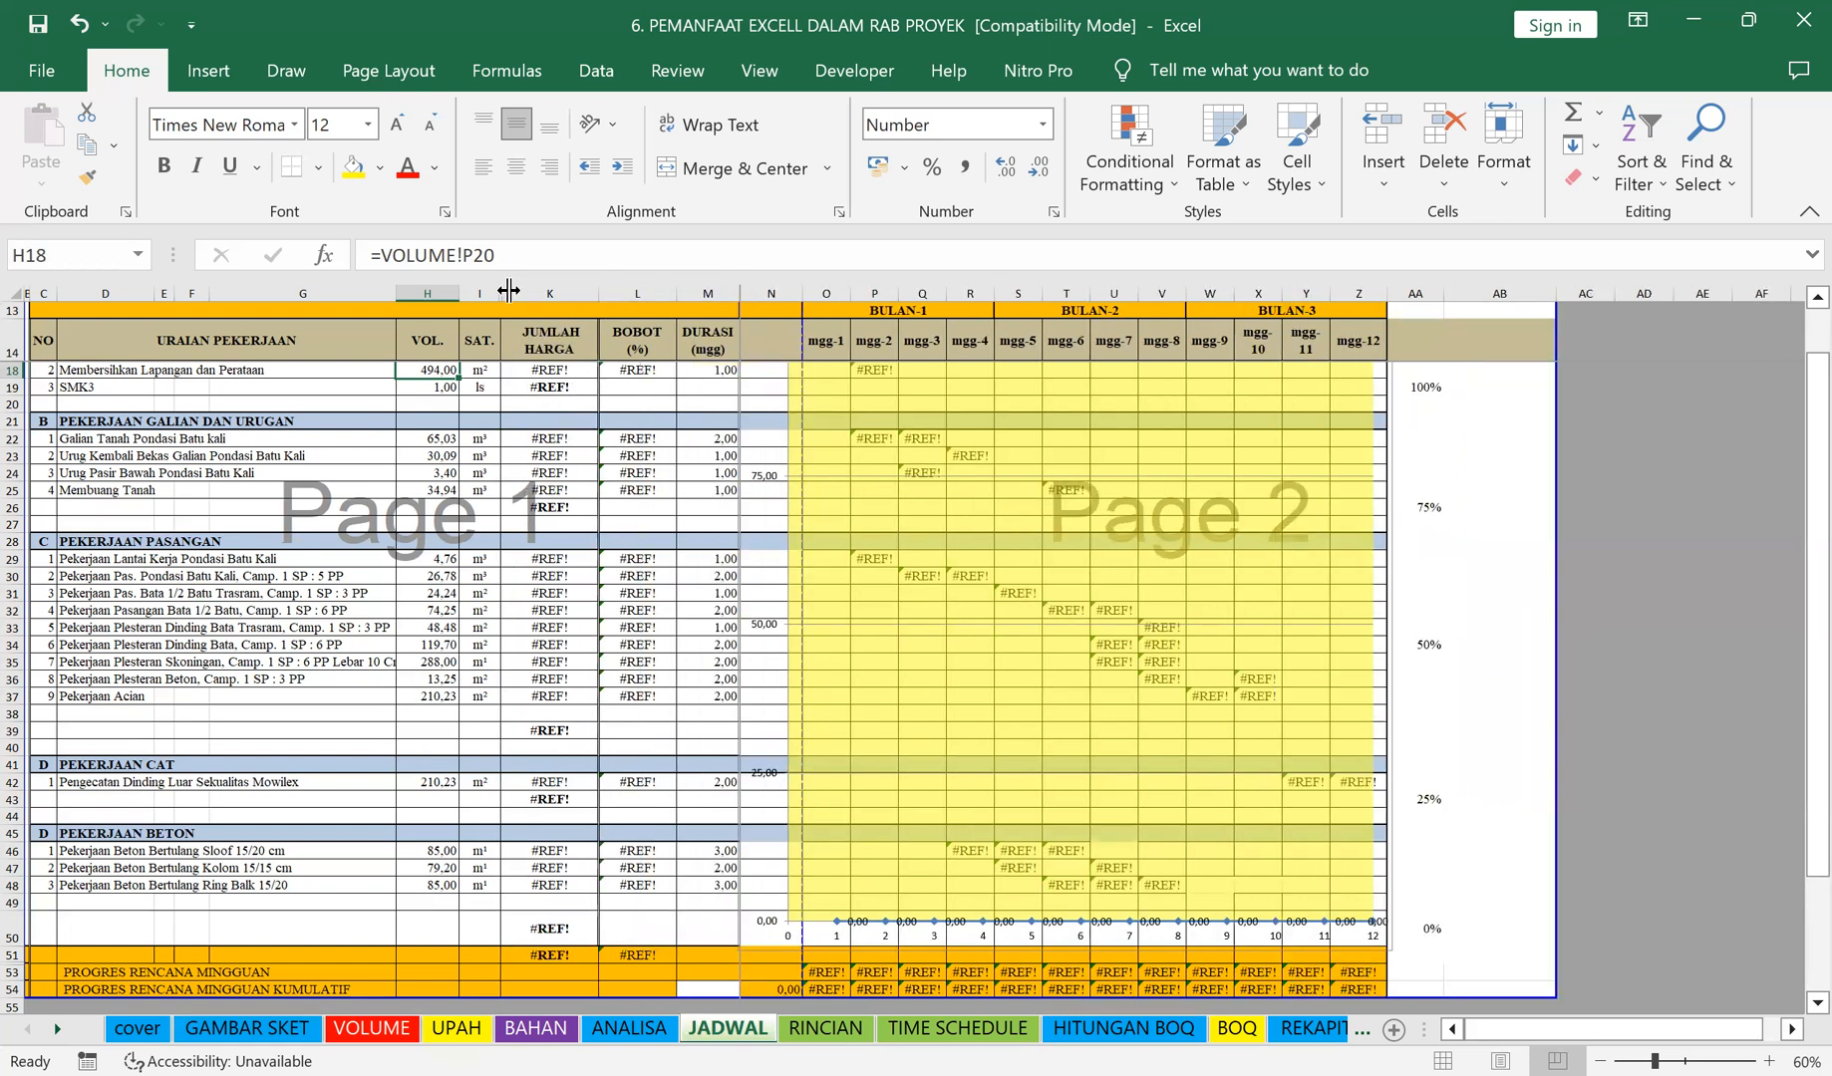
{"action": "left_click_drag", "start_coordinate": [609, 297], "coordinate": [609, 297]}
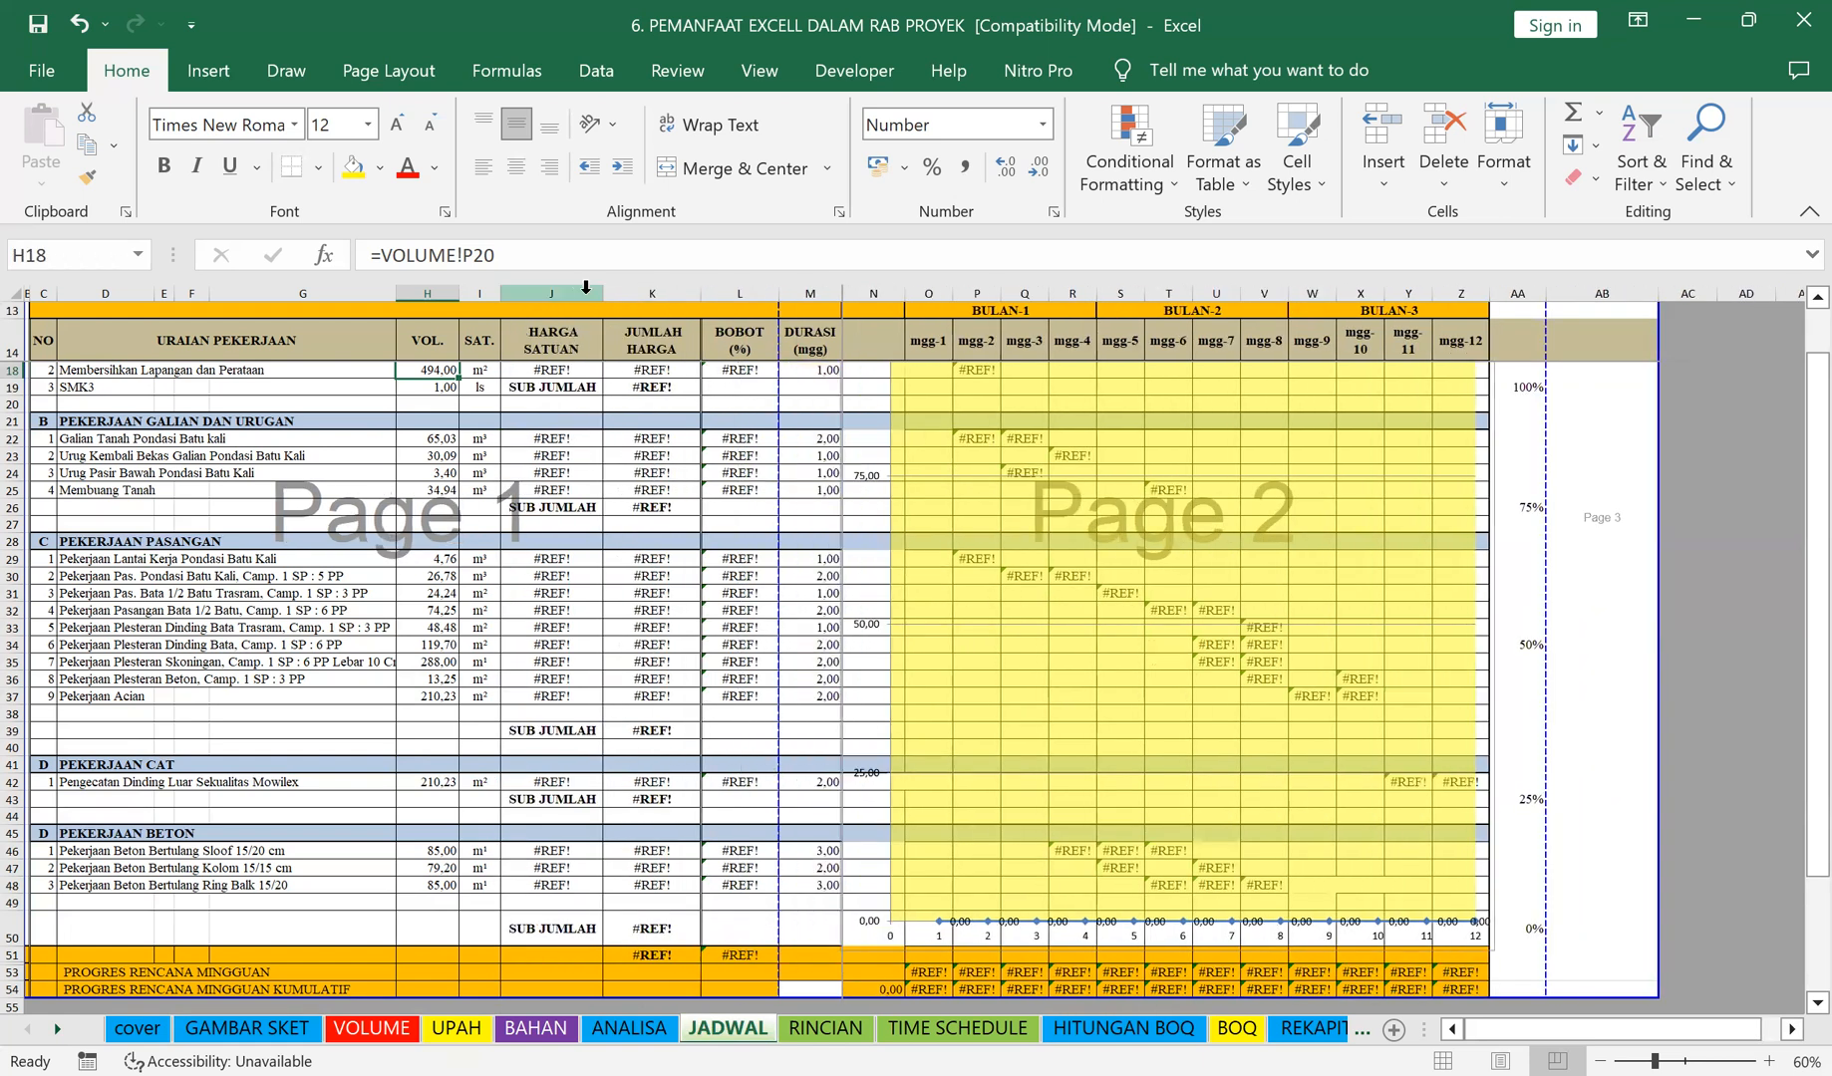
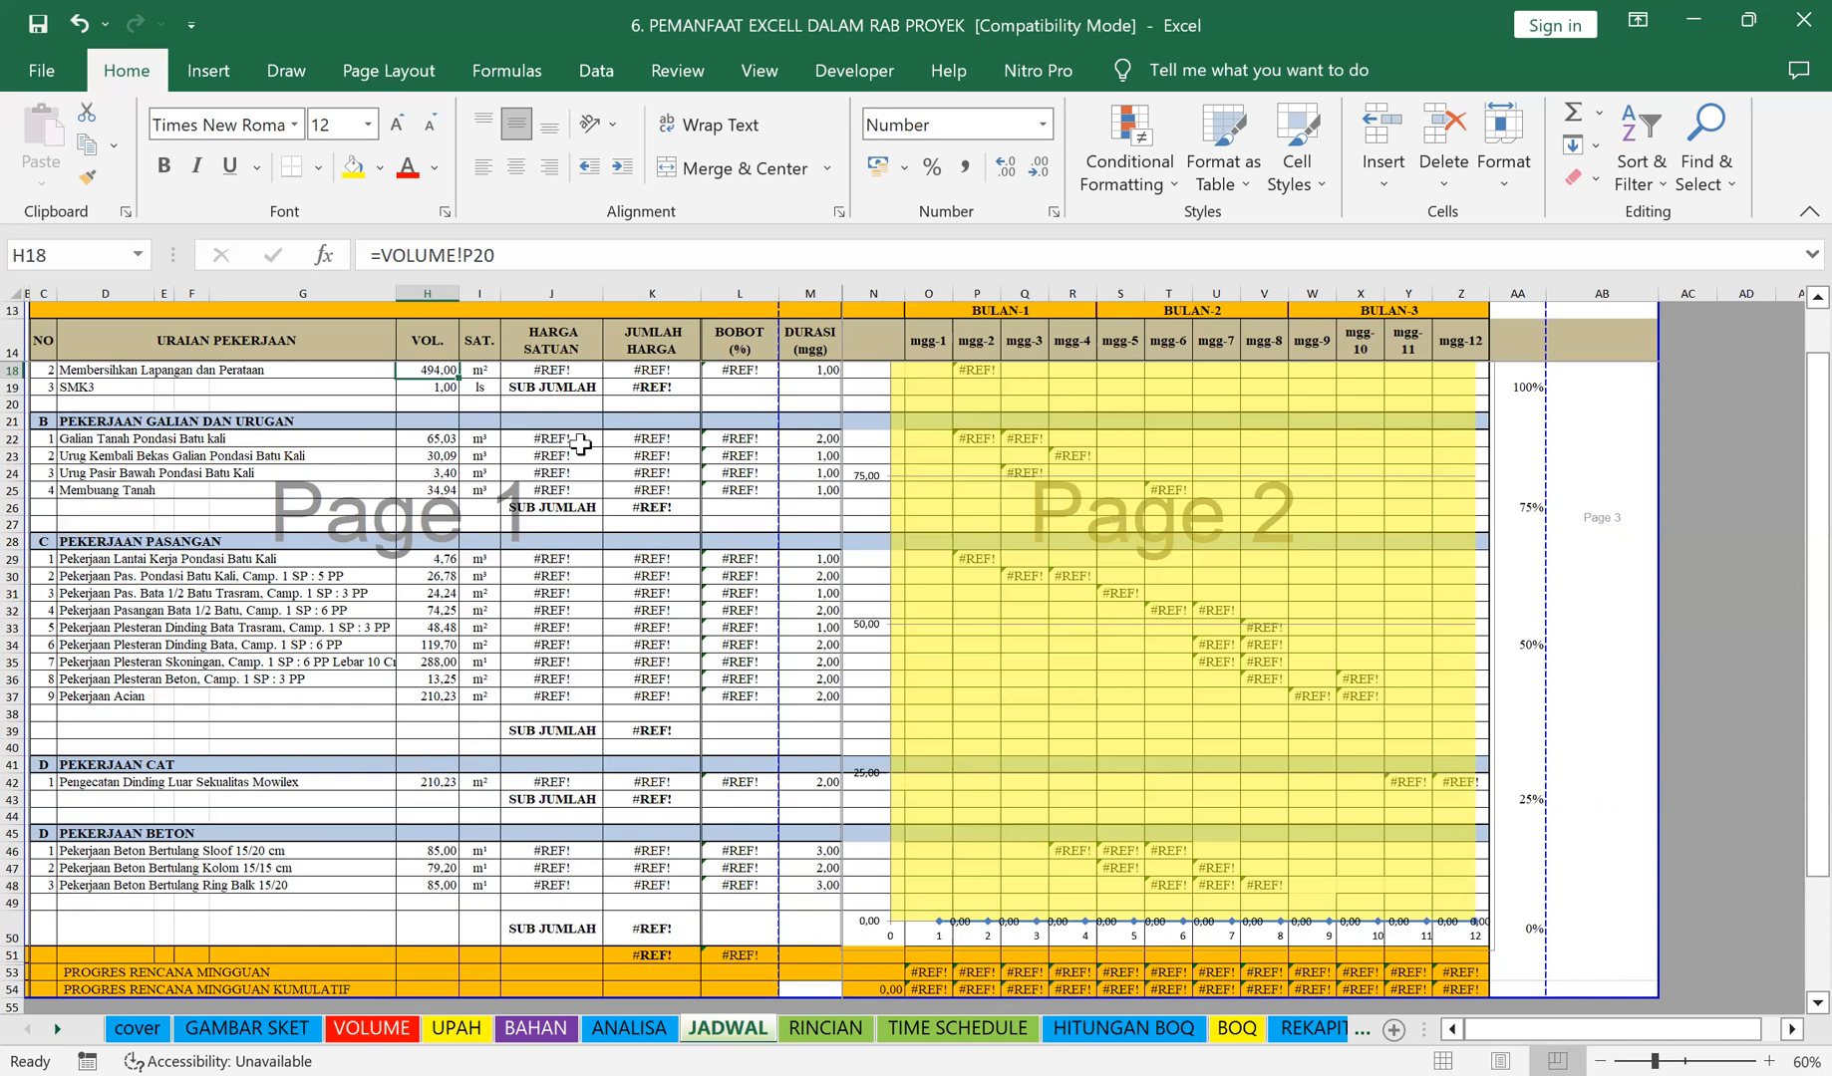
{"action": "left_click", "coordinate": [566, 371]}
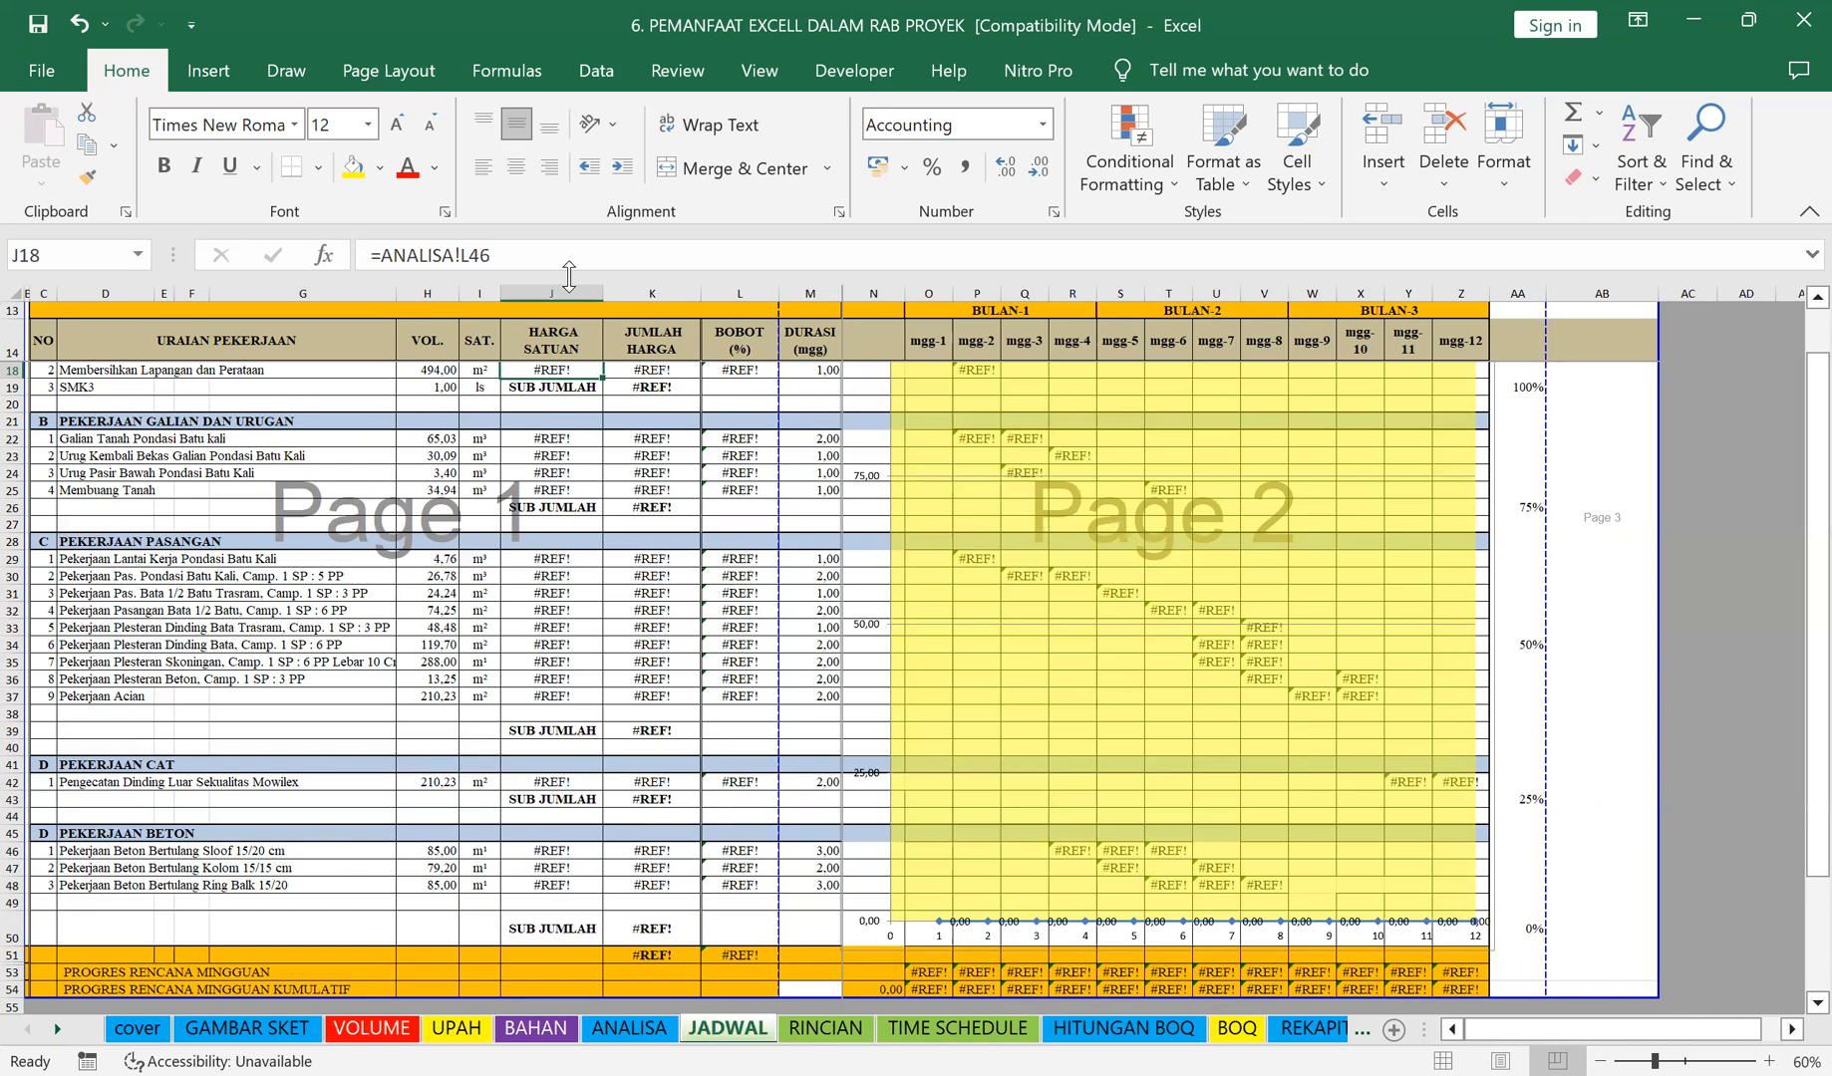
{"action": "left_click_drag", "start_coordinate": [606, 286], "coordinate": [624, 286]}
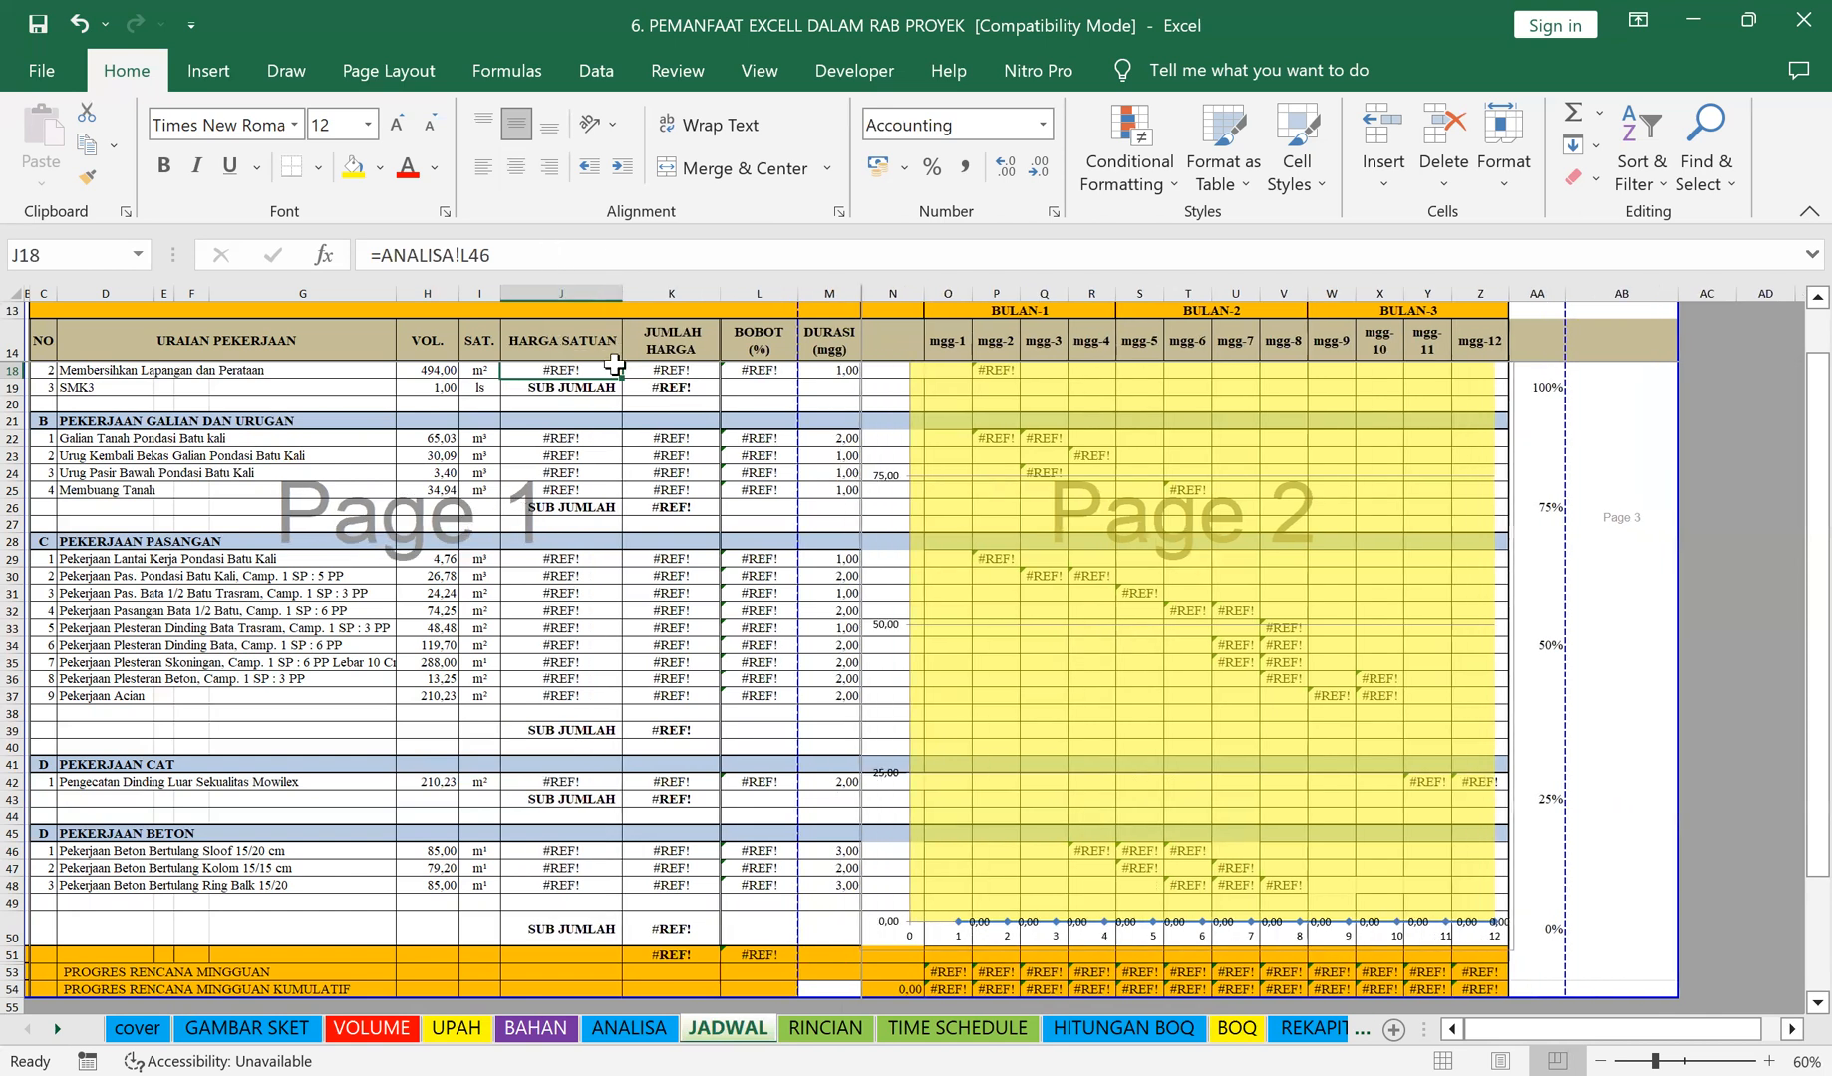
Step: Examine the first ANALISA block: its sections A to E, the worker names in D19:D22 and the coefficients in J19:J22
{"action": "left_click", "coordinate": [629, 1027]}
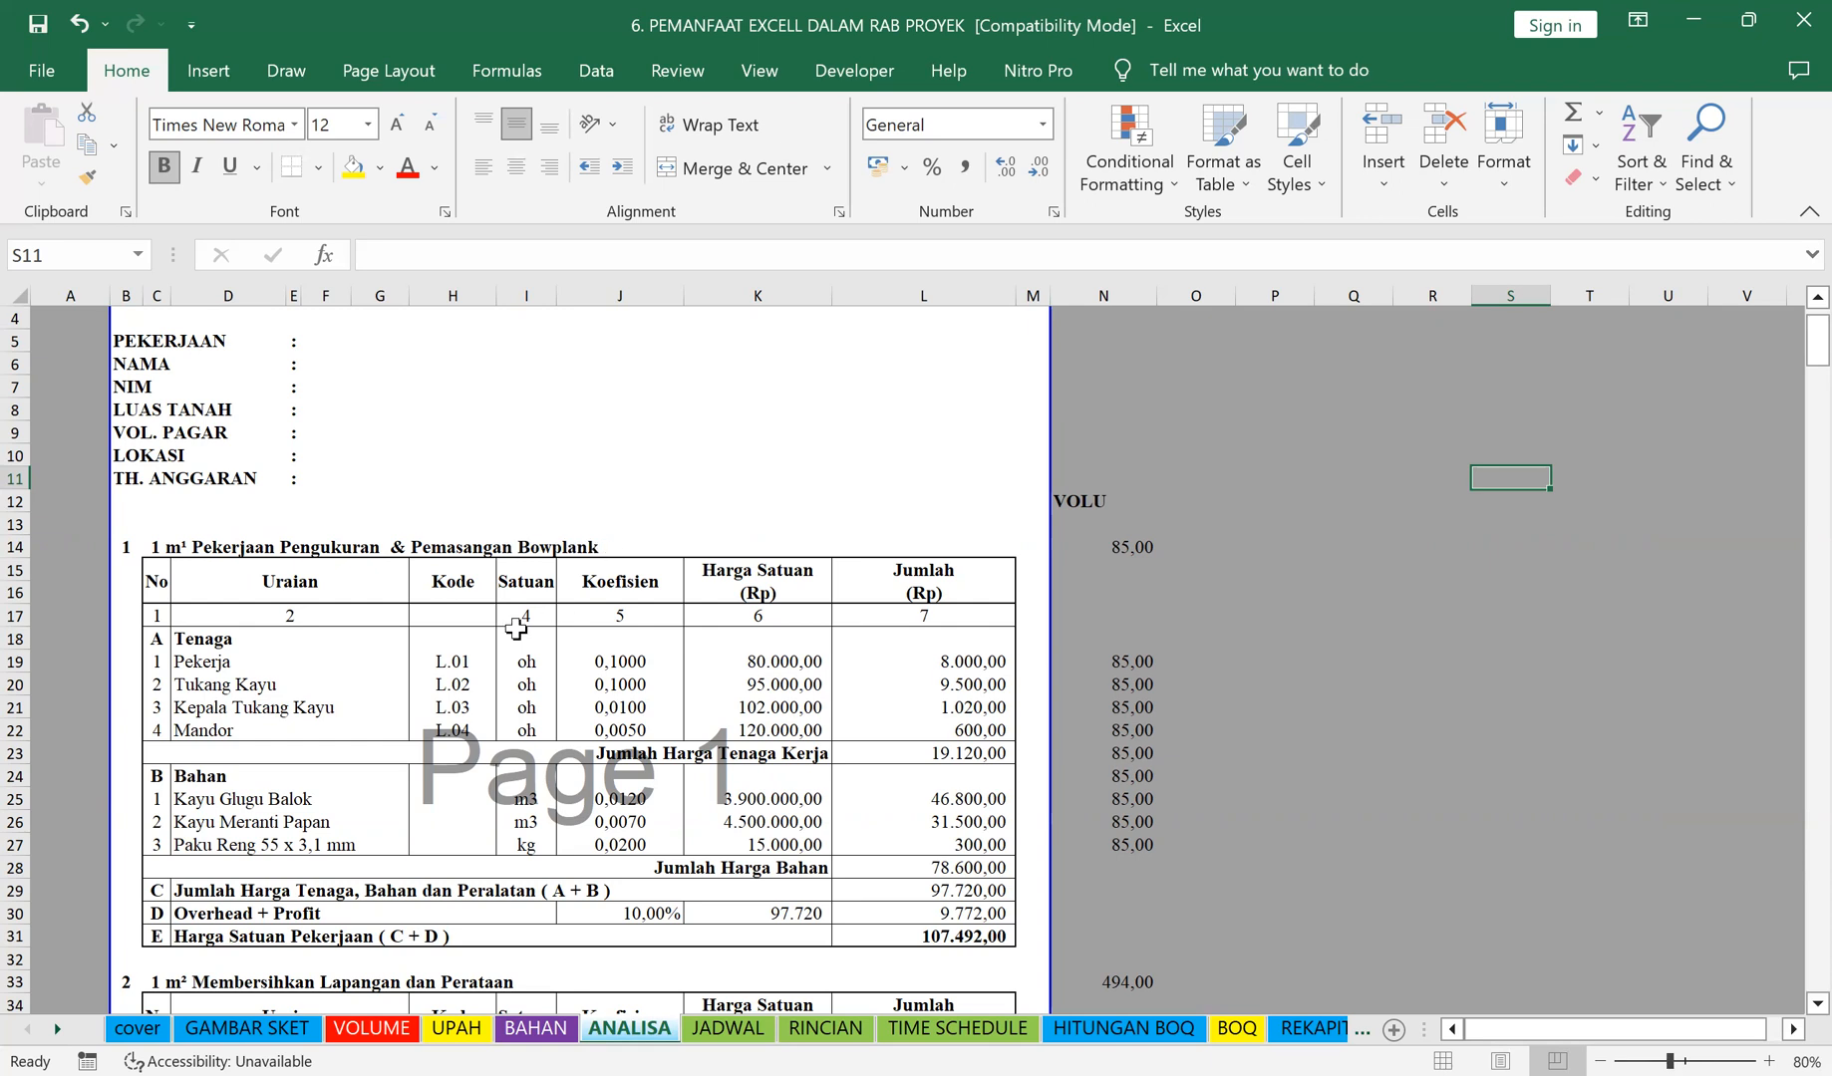
{"action": "left_click", "coordinate": [202, 641]}
{"action": "left_click", "coordinate": [186, 779]}
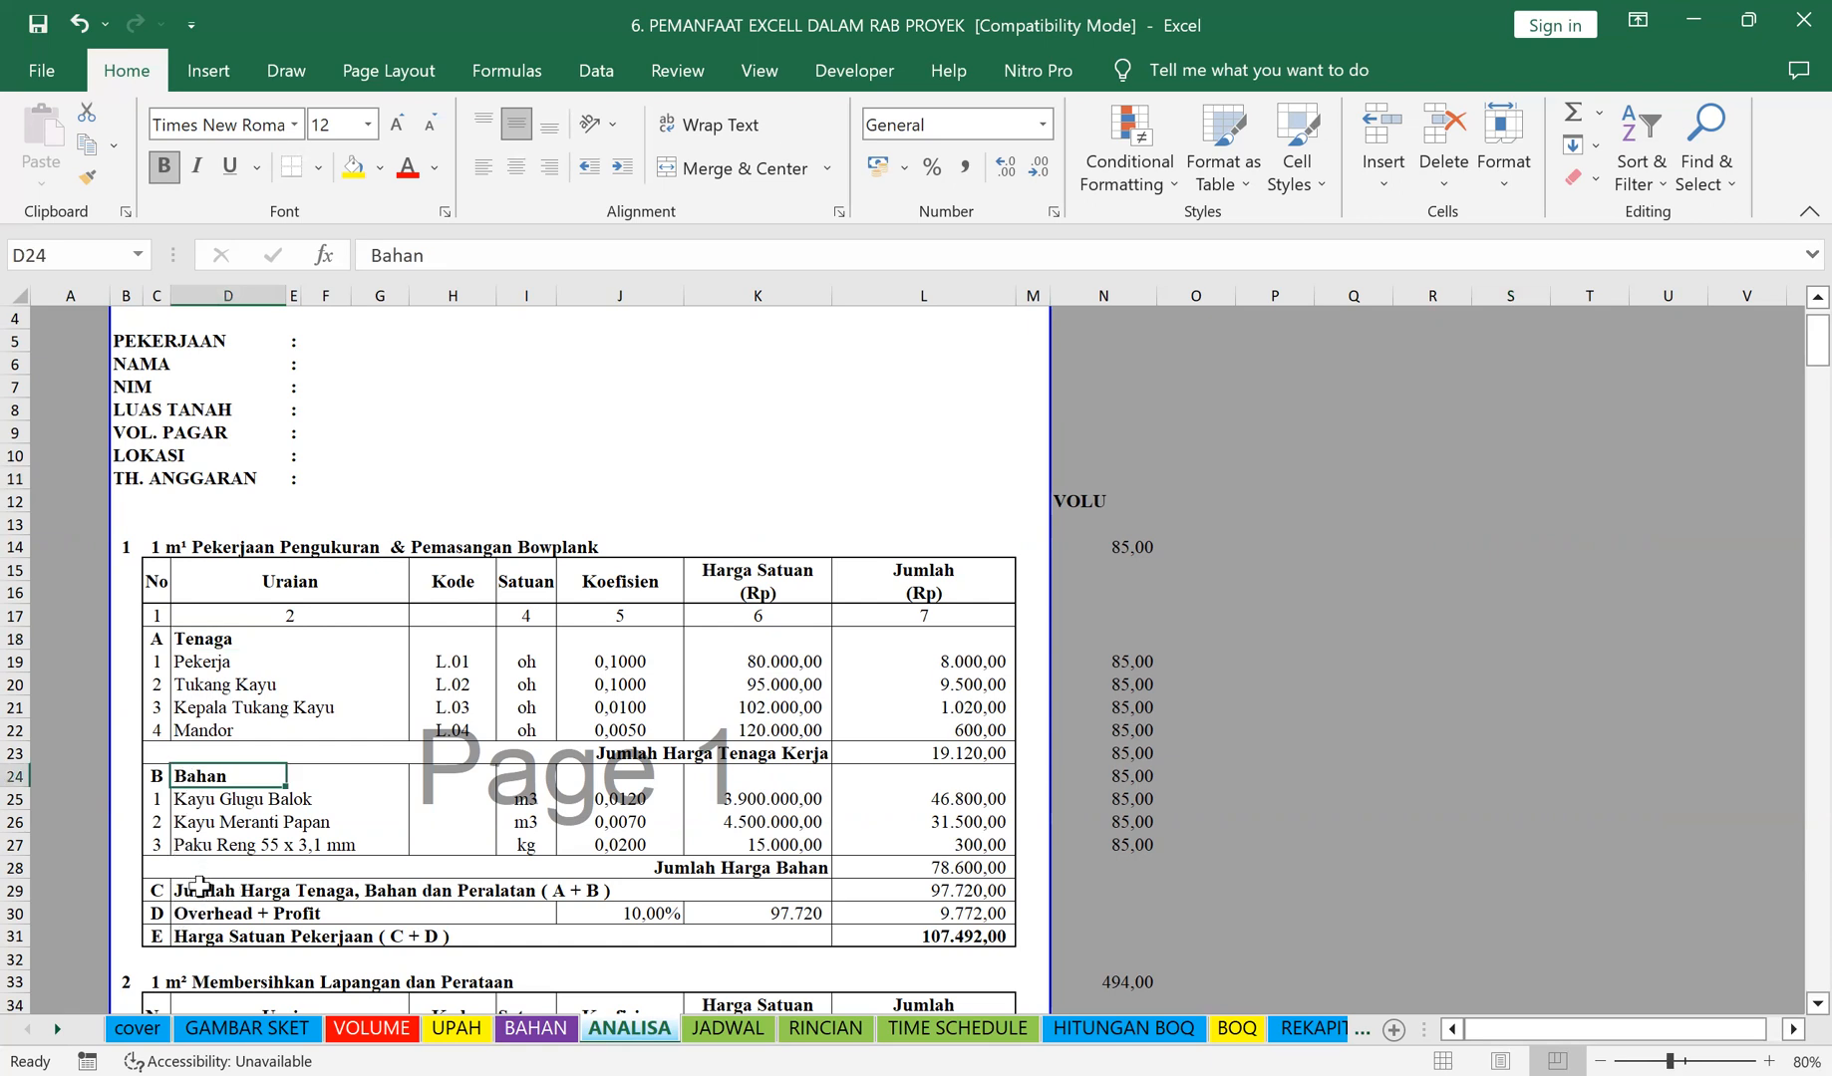
{"action": "left_click", "coordinate": [199, 887]}
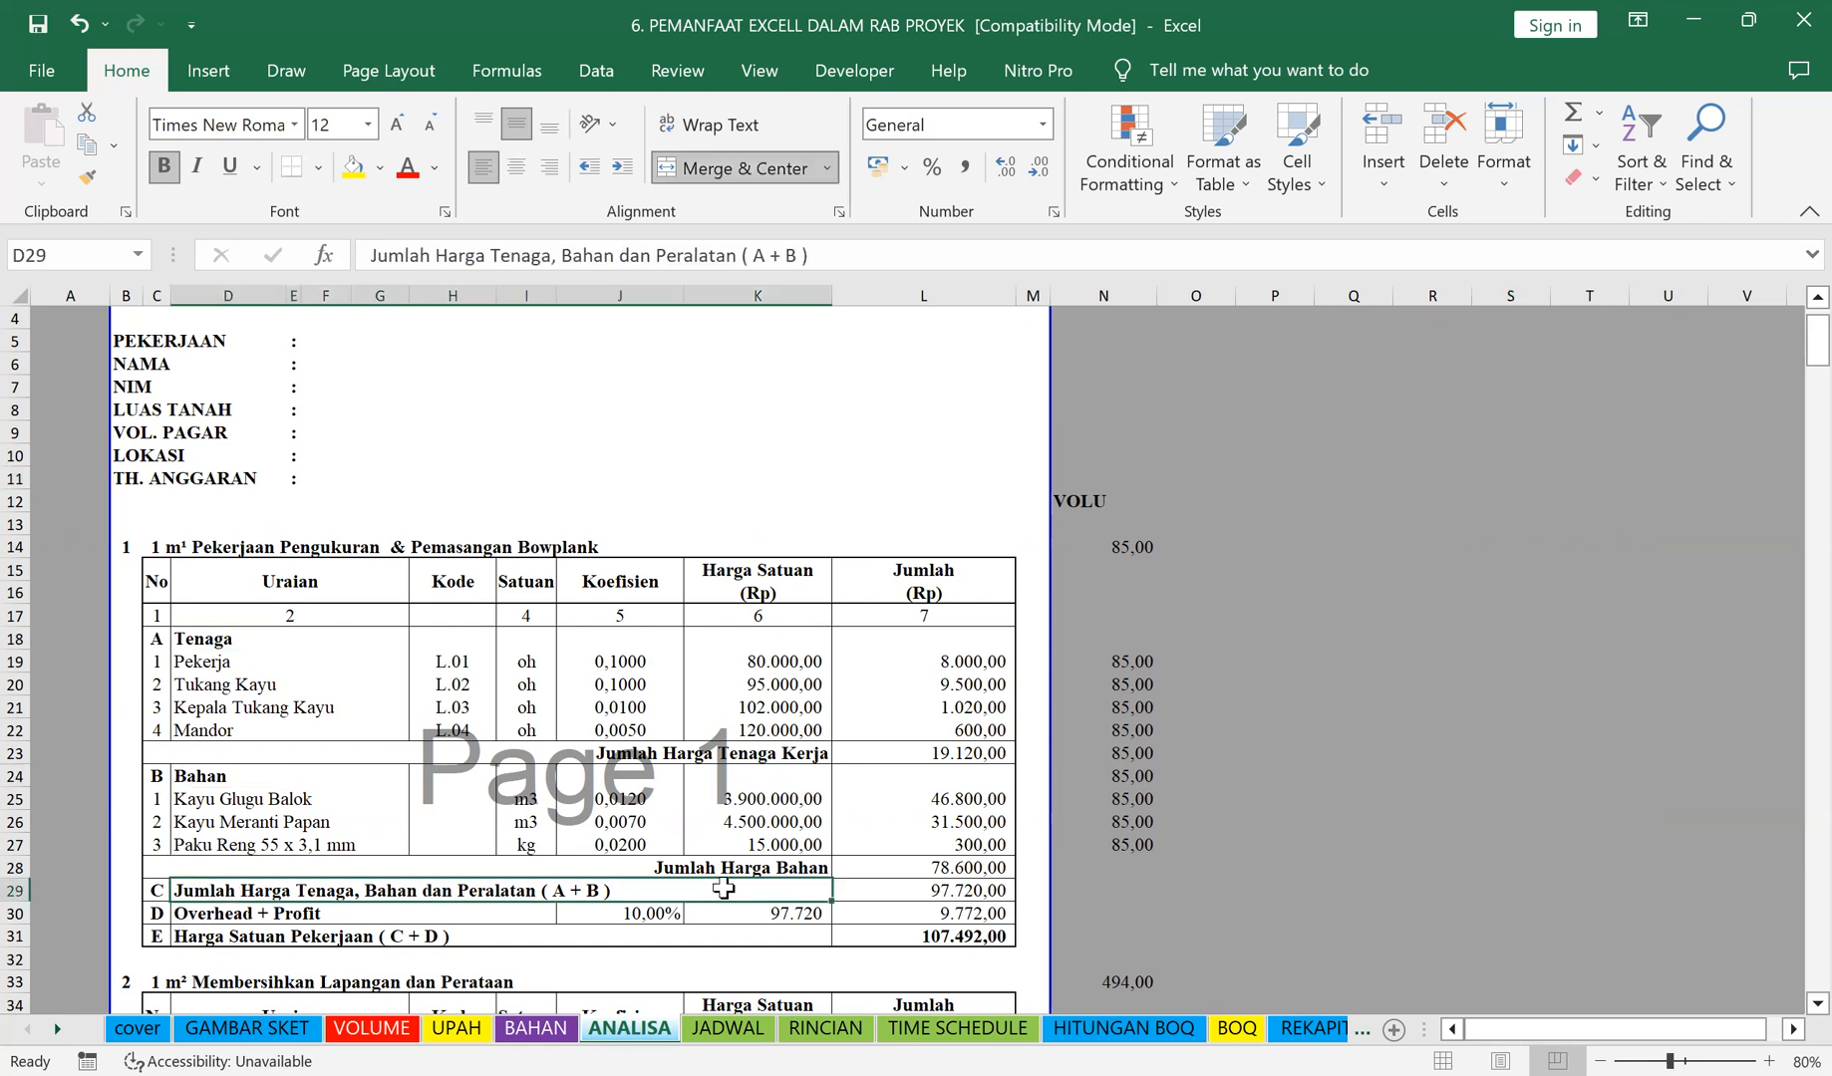
{"action": "left_click", "coordinate": [206, 914]}
{"action": "left_click", "coordinate": [202, 938]}
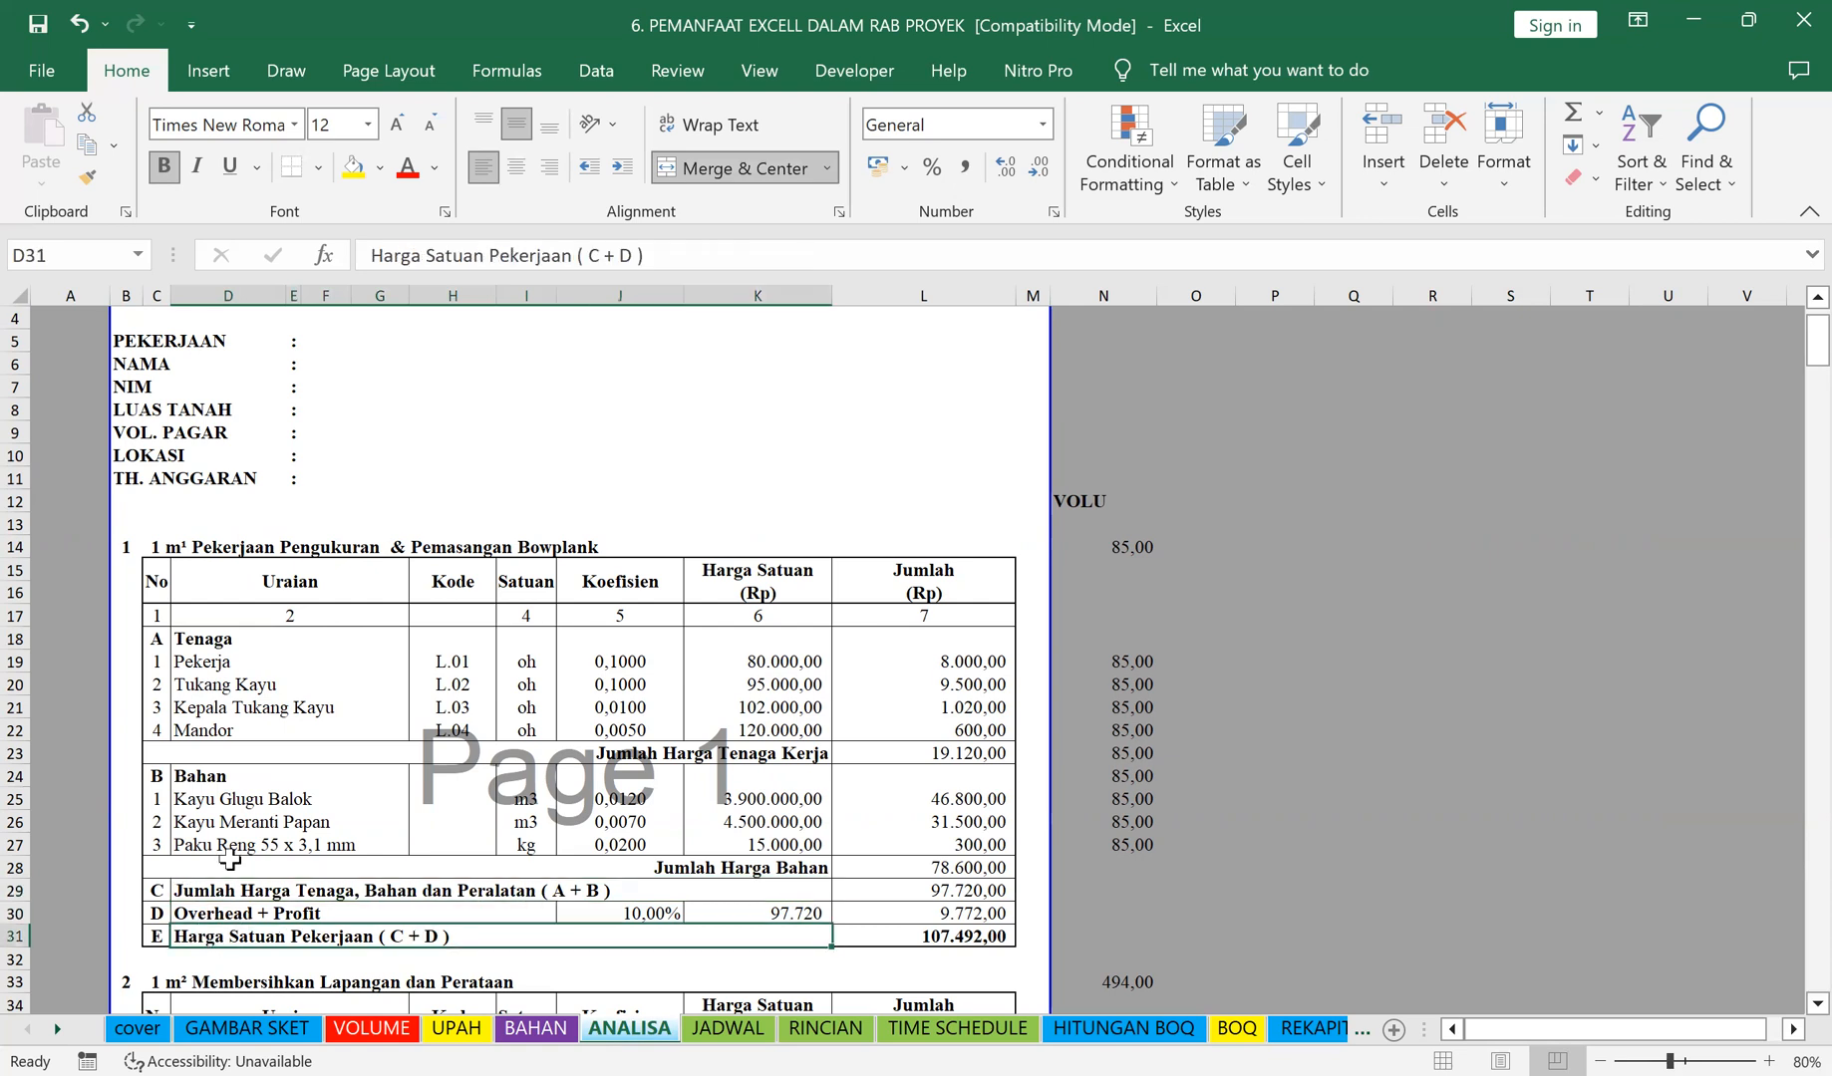
{"action": "left_click", "coordinate": [199, 670]}
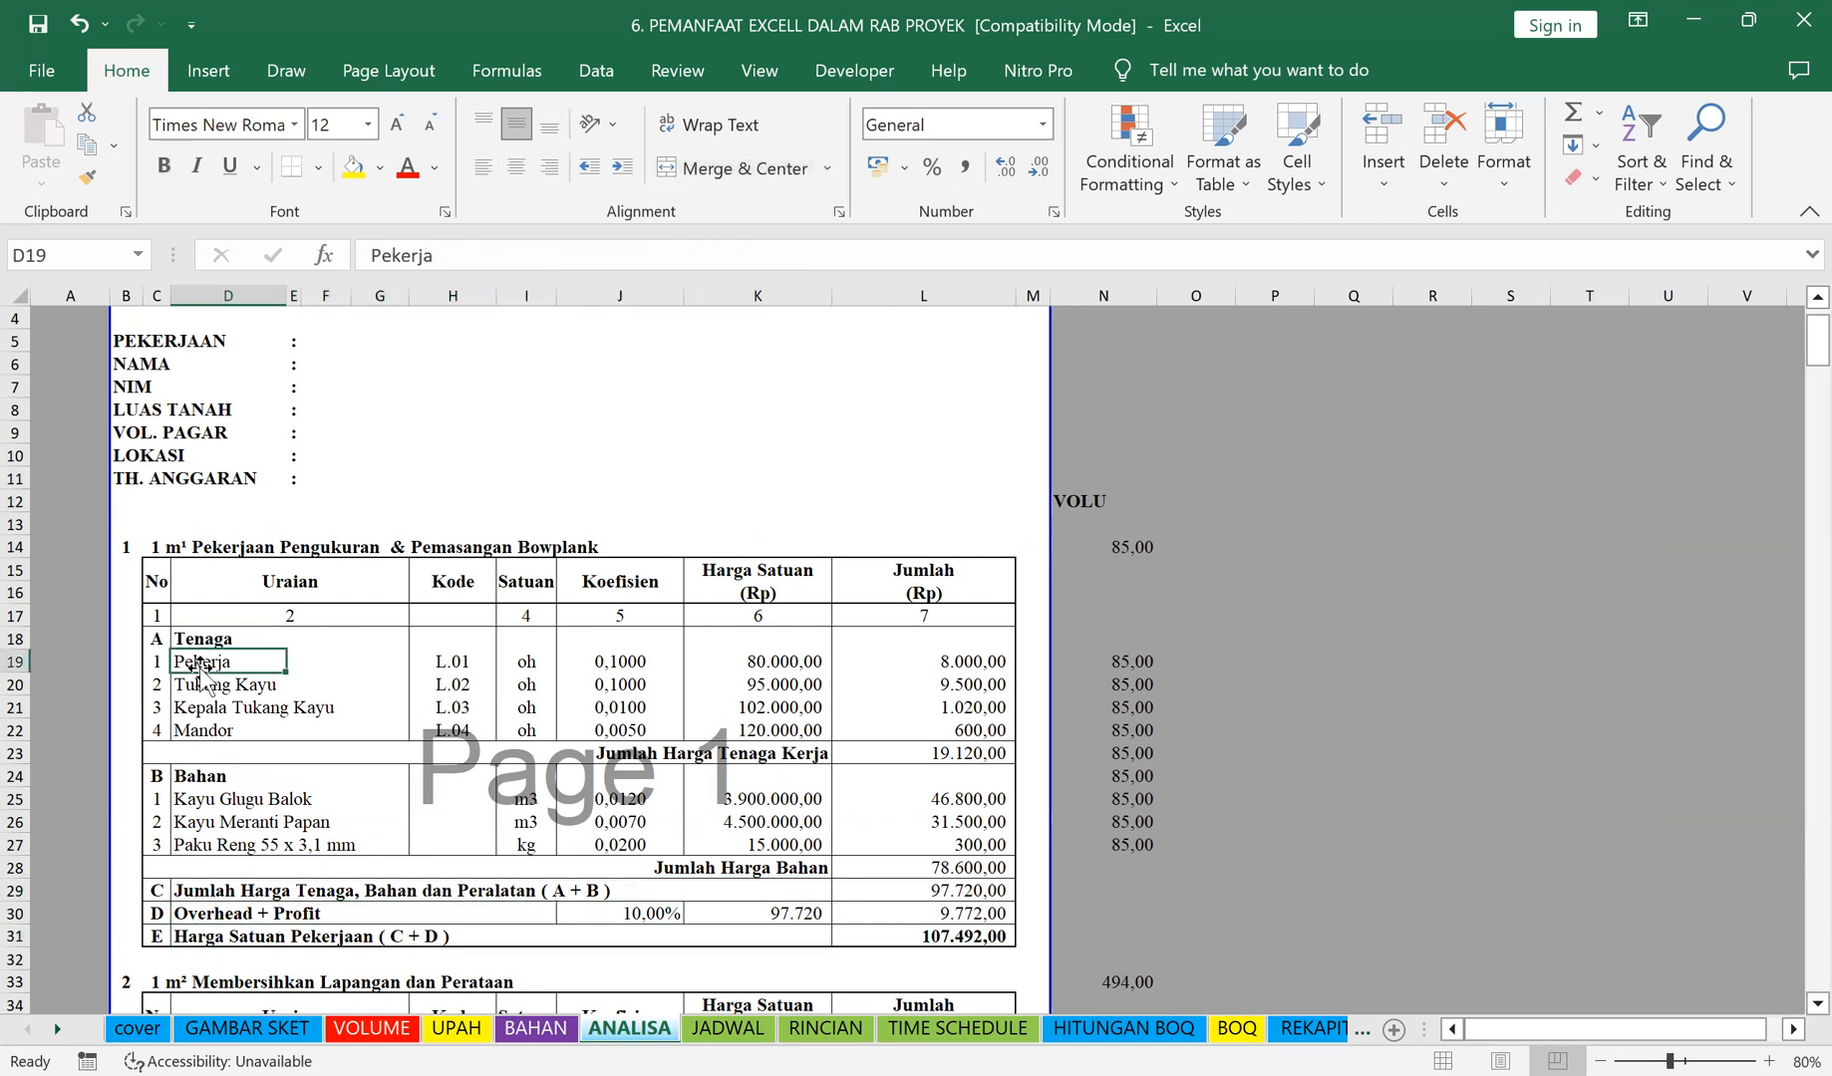
{"action": "left_click", "coordinate": [201, 686]}
{"action": "left_click", "coordinate": [200, 709]}
{"action": "left_click", "coordinate": [199, 729]}
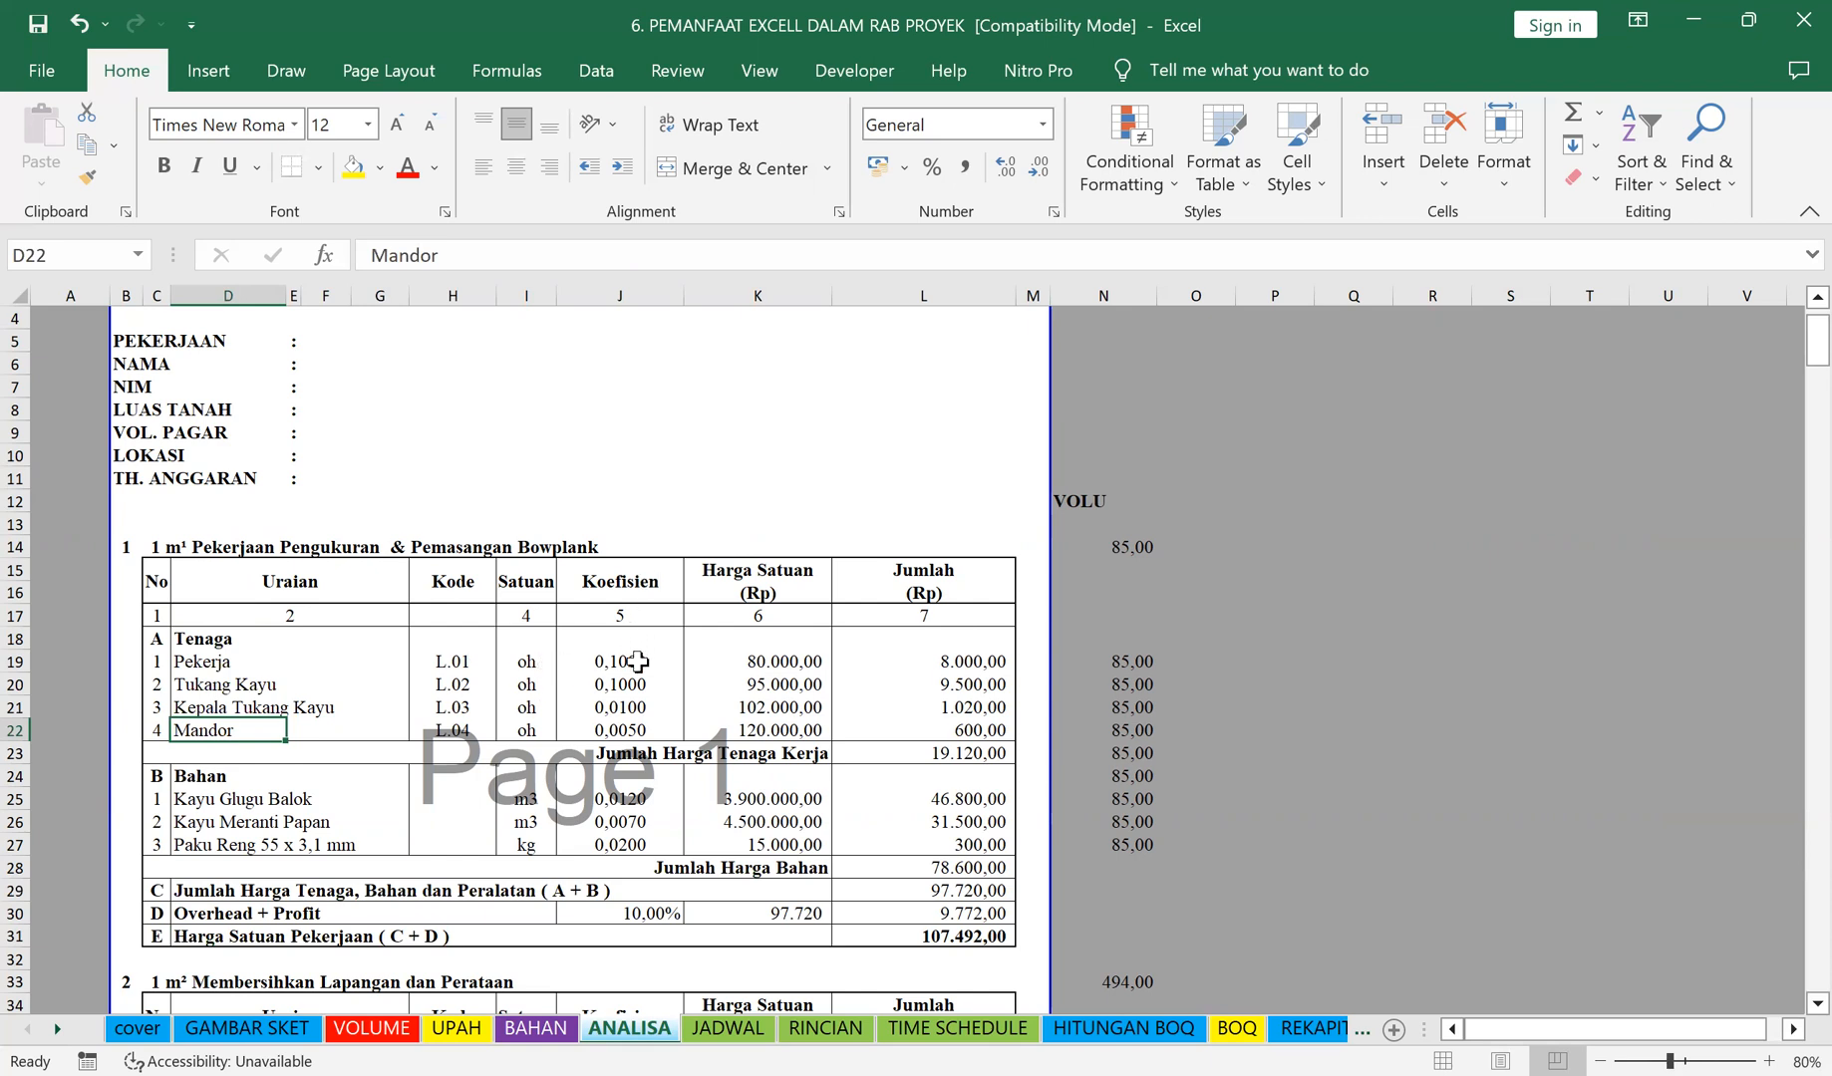
{"action": "left_click_drag", "start_coordinate": [640, 658], "coordinate": [638, 733]}
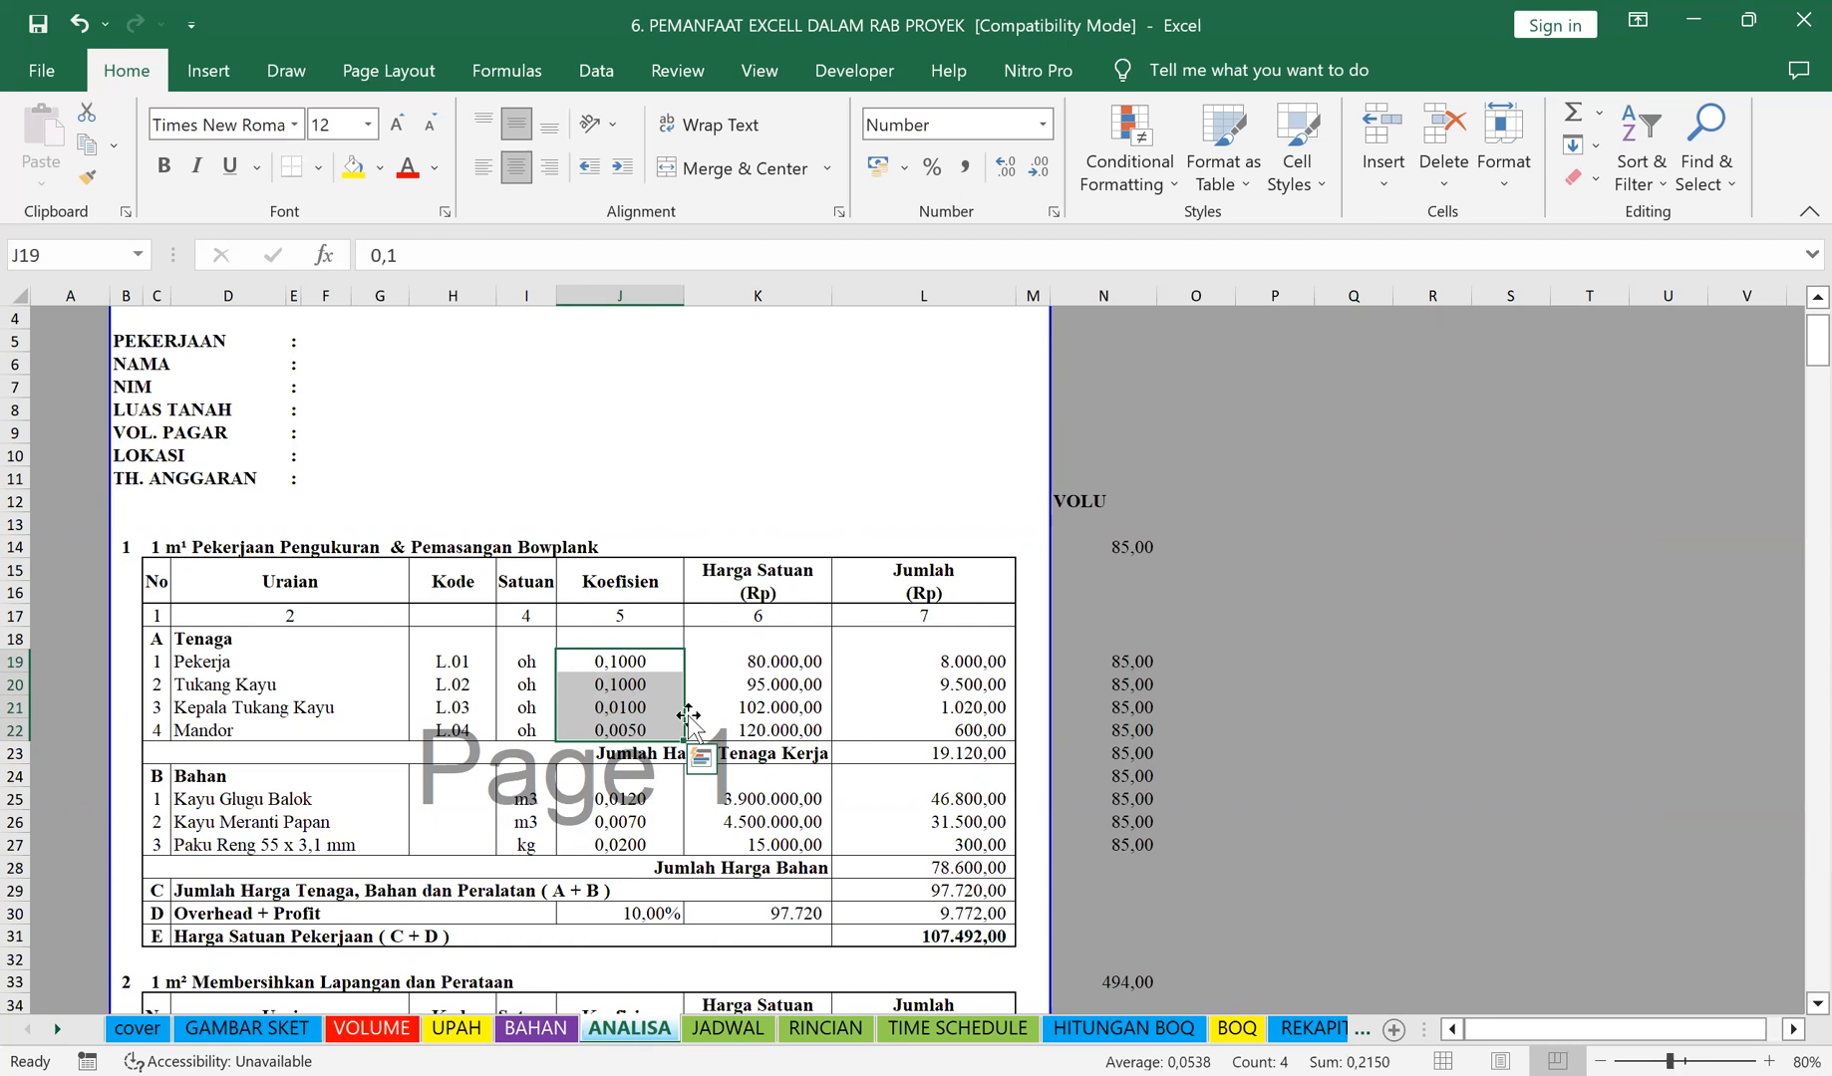
Step: Try linking the Pekerja unit price in K19 to UPAH cell K15, and restore K19 by filling the VLOOKUP formula up from K20
{"action": "left_click", "coordinate": [759, 660]}
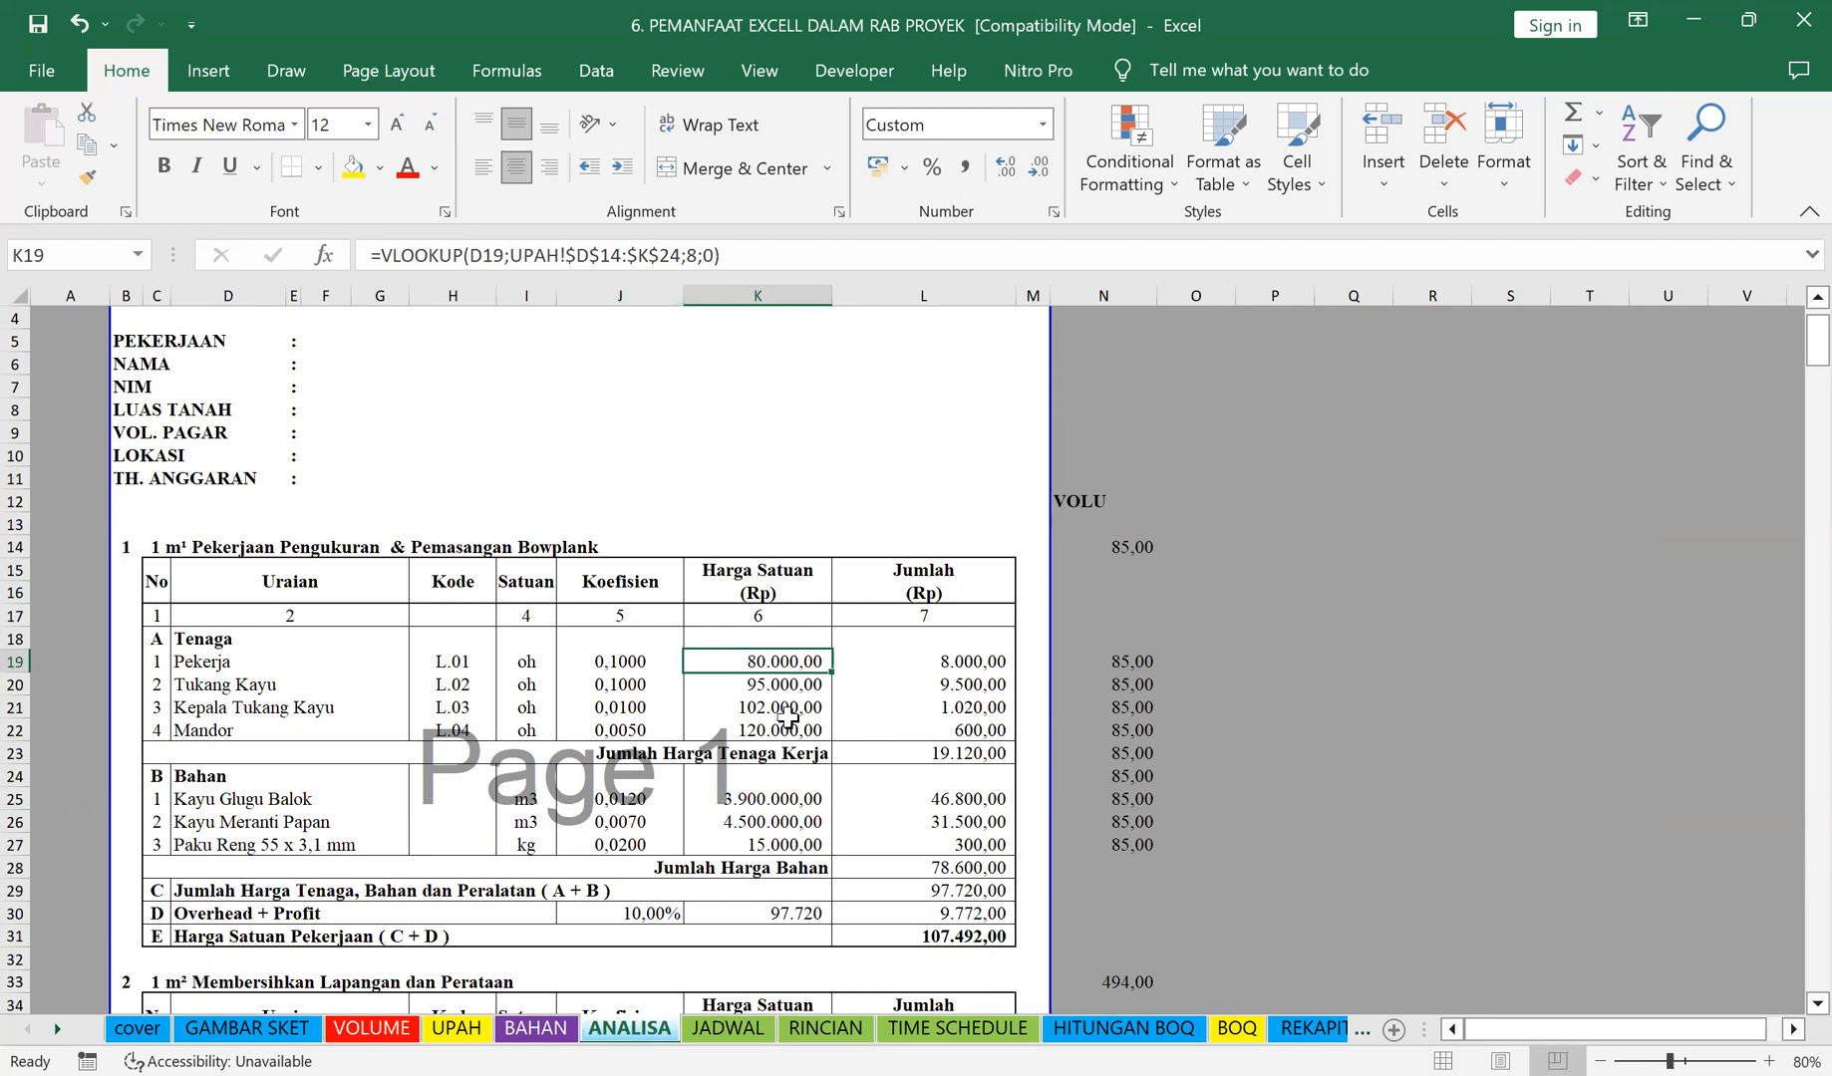
{"action": "type", "text": "="}
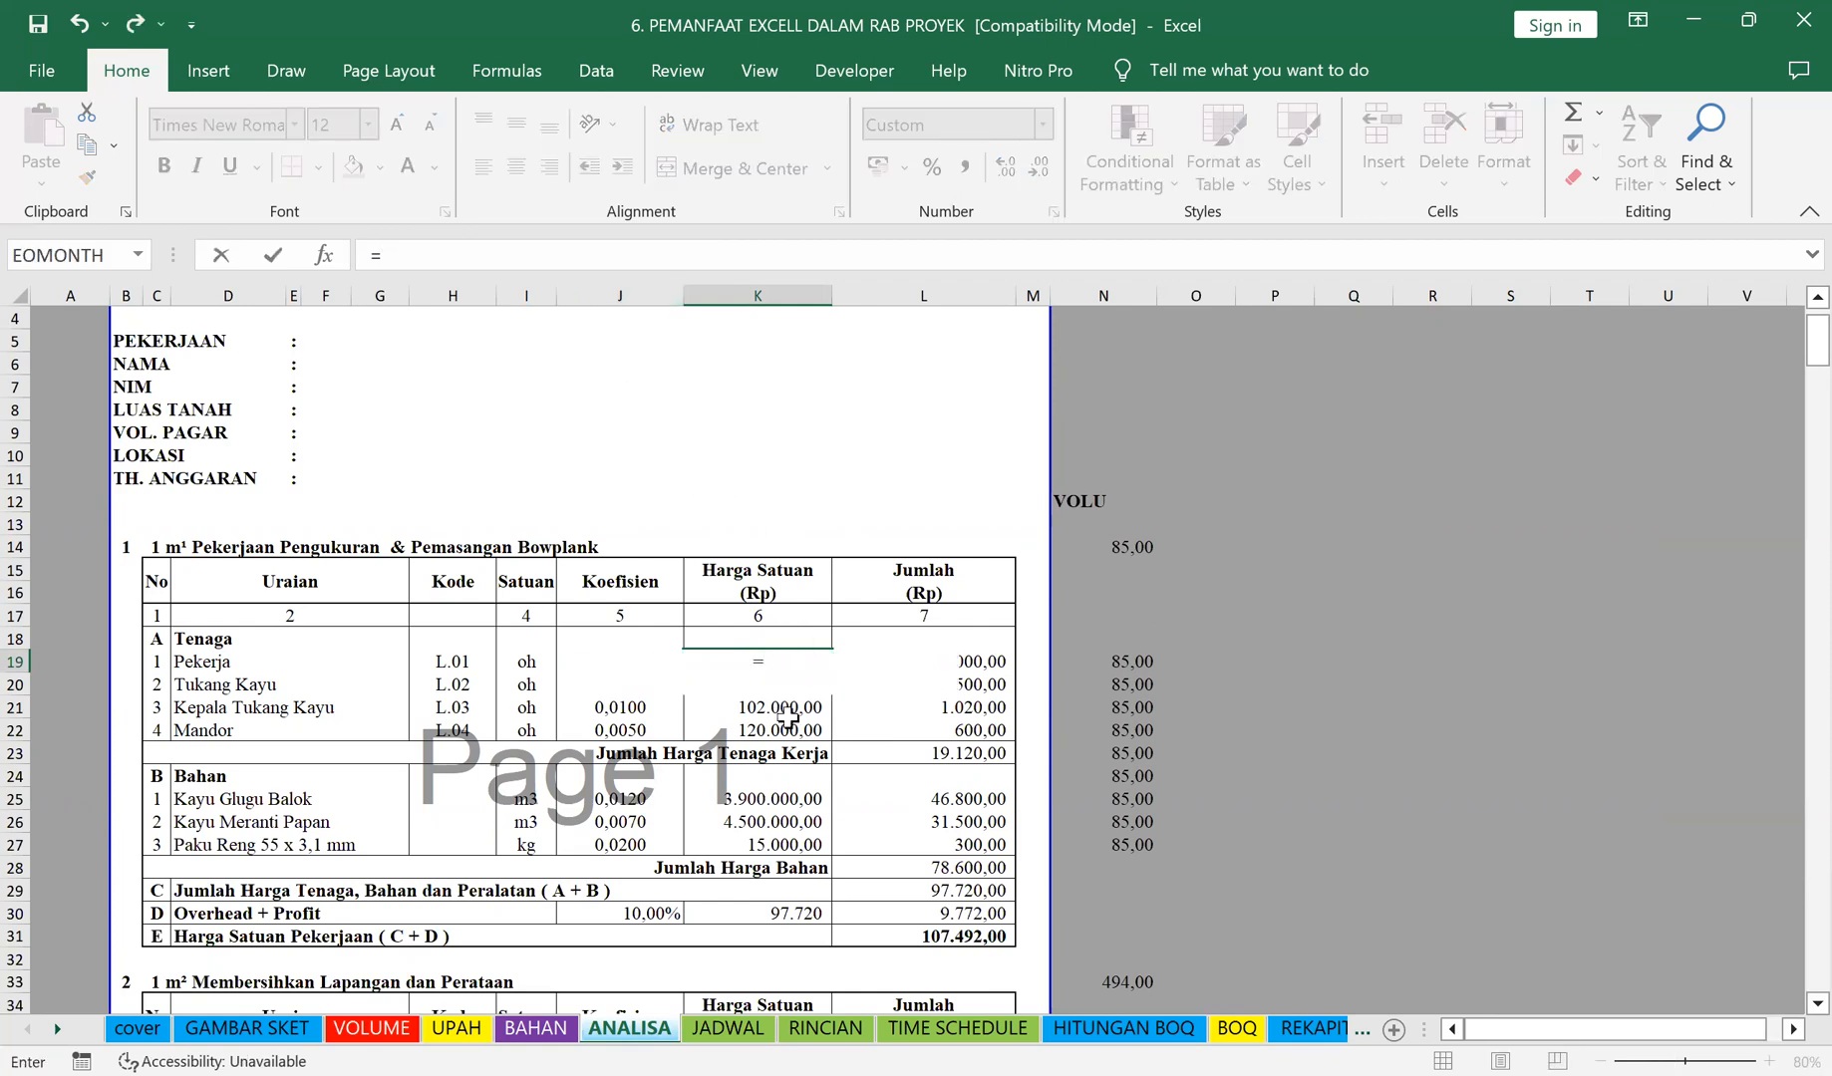
{"action": "left_click", "coordinate": [457, 1027]}
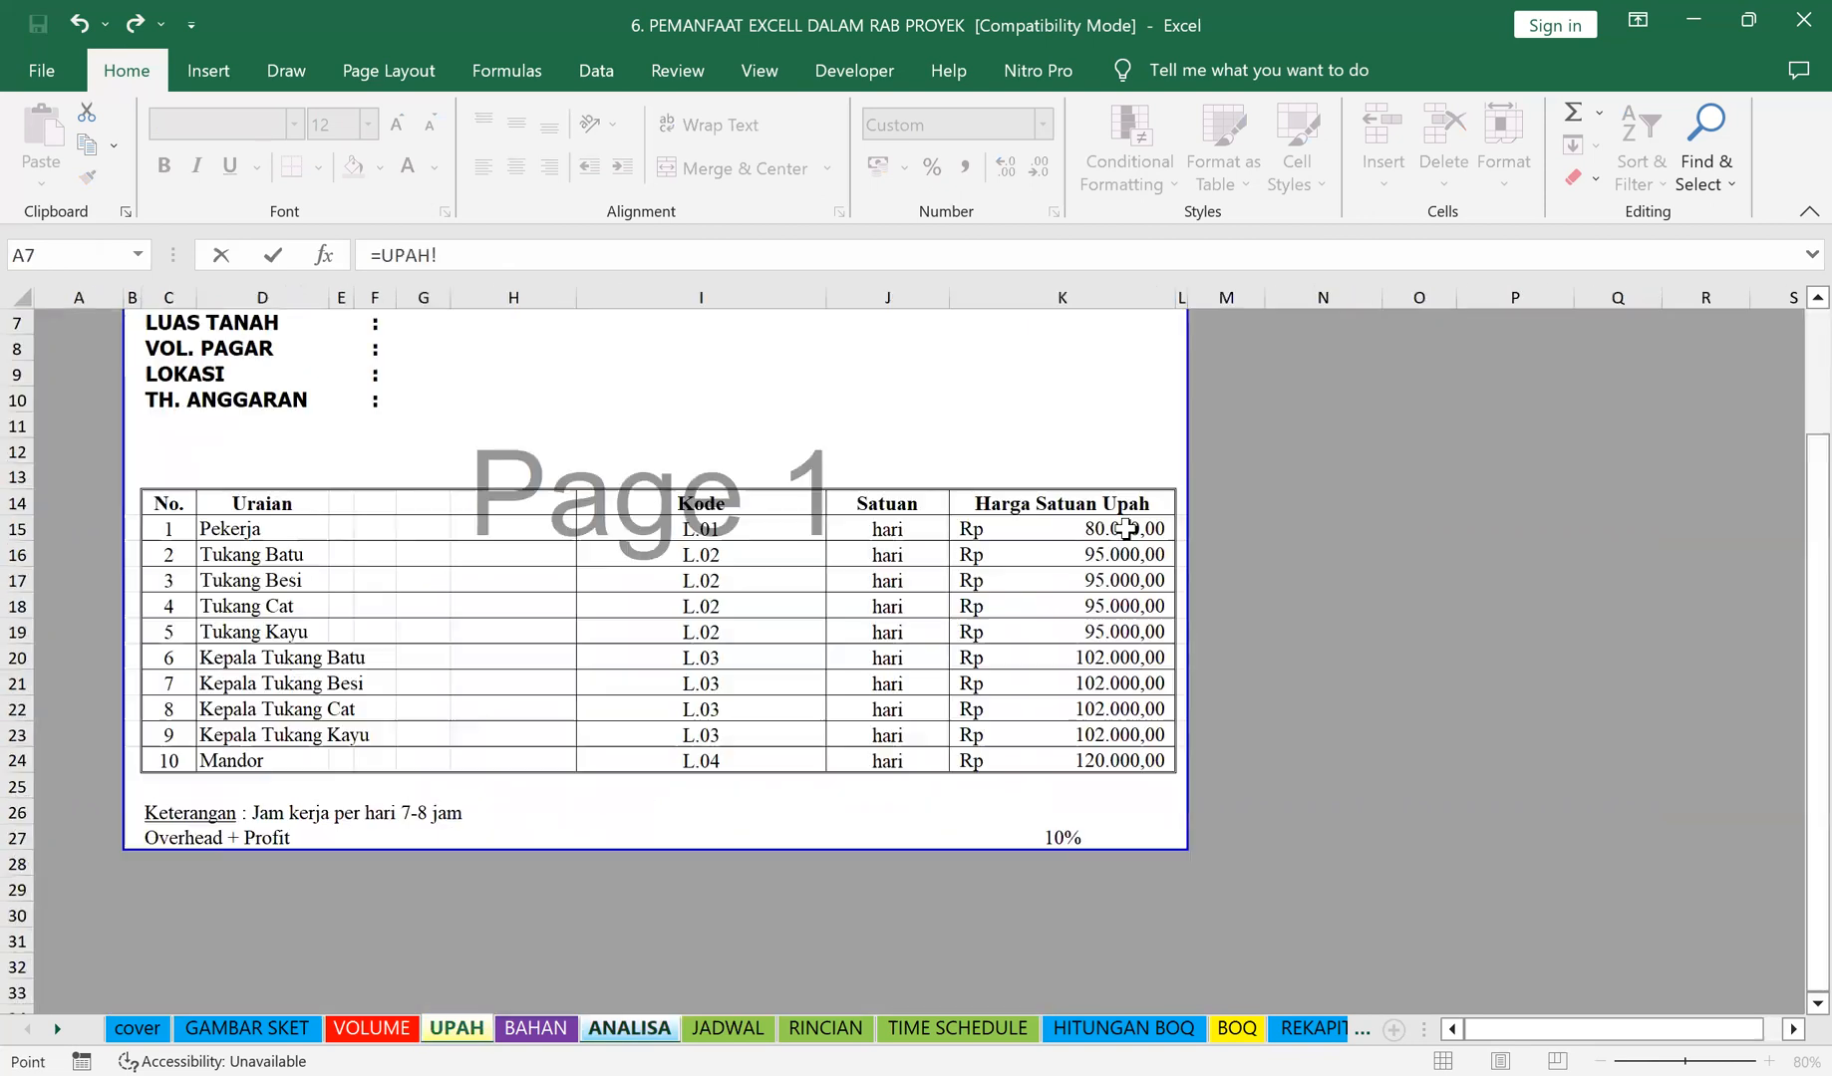
{"action": "left_click", "coordinate": [1132, 527]}
{"action": "key", "text": "Return"}
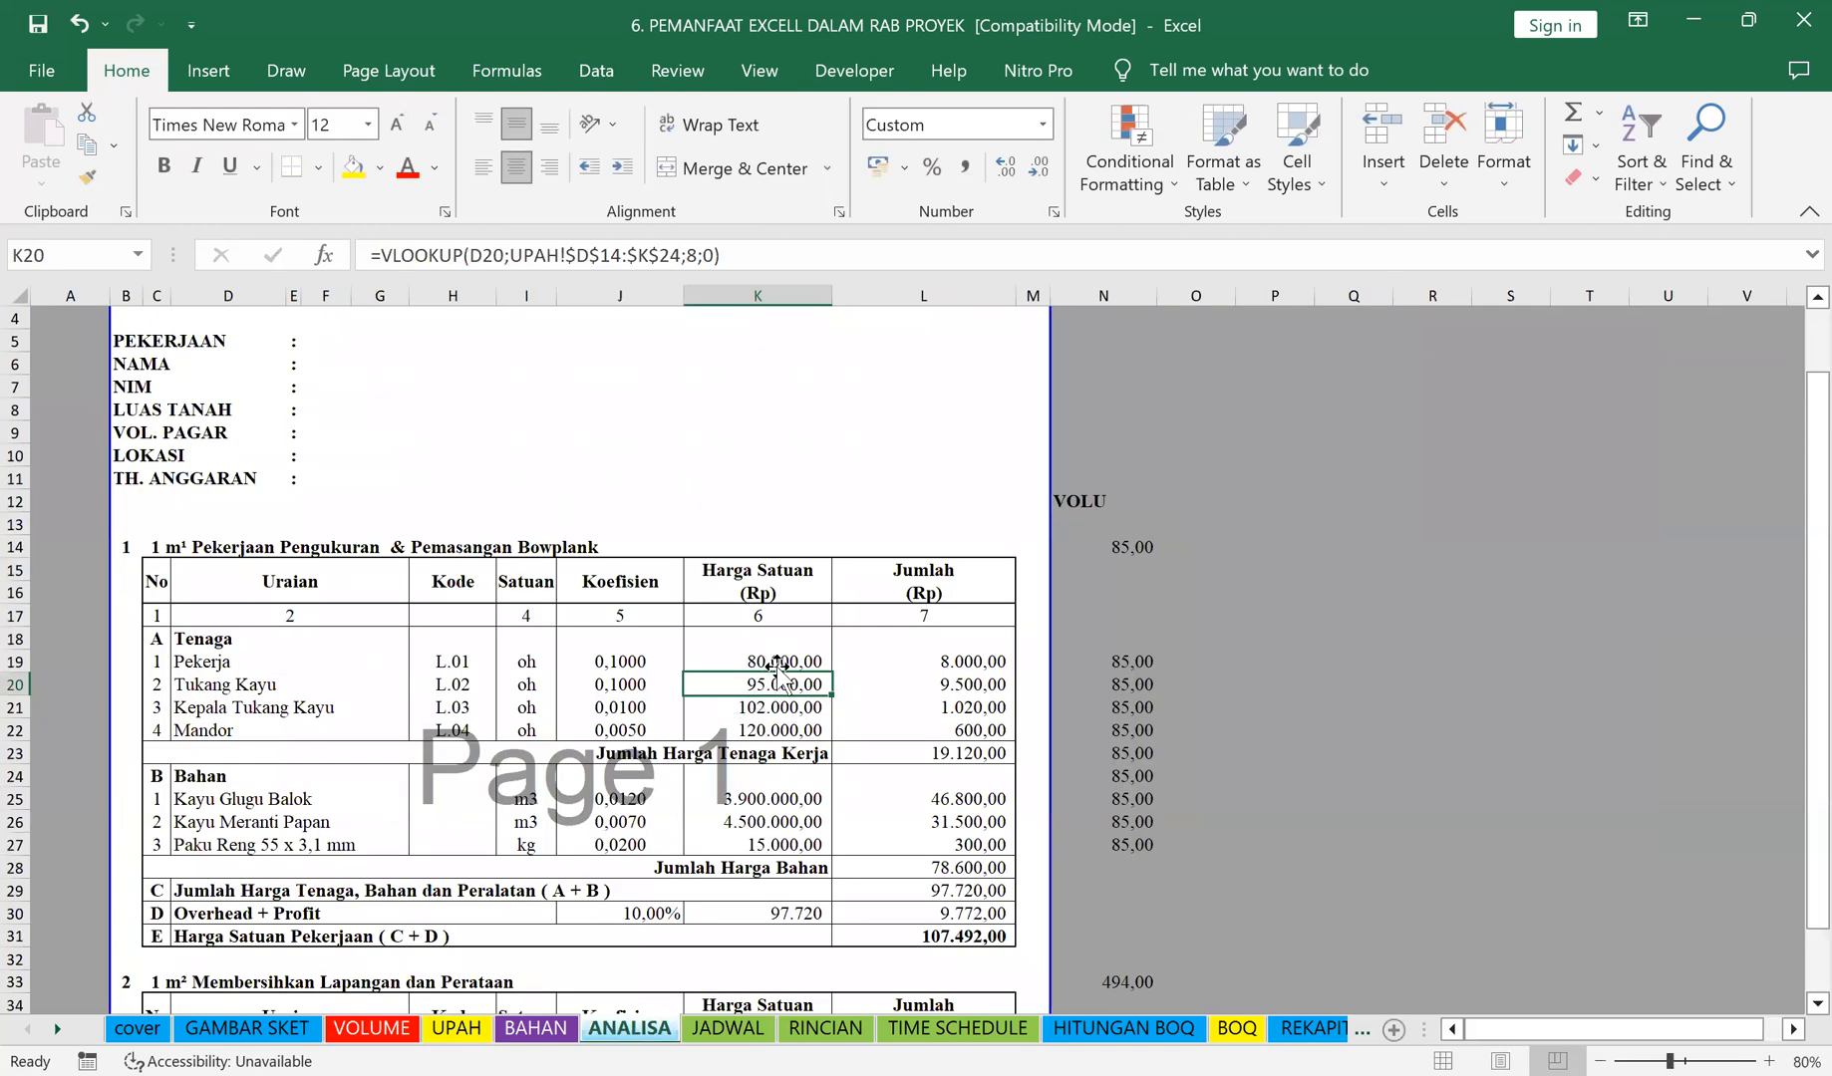
{"action": "left_click_drag", "start_coordinate": [831, 693], "coordinate": [832, 658]}
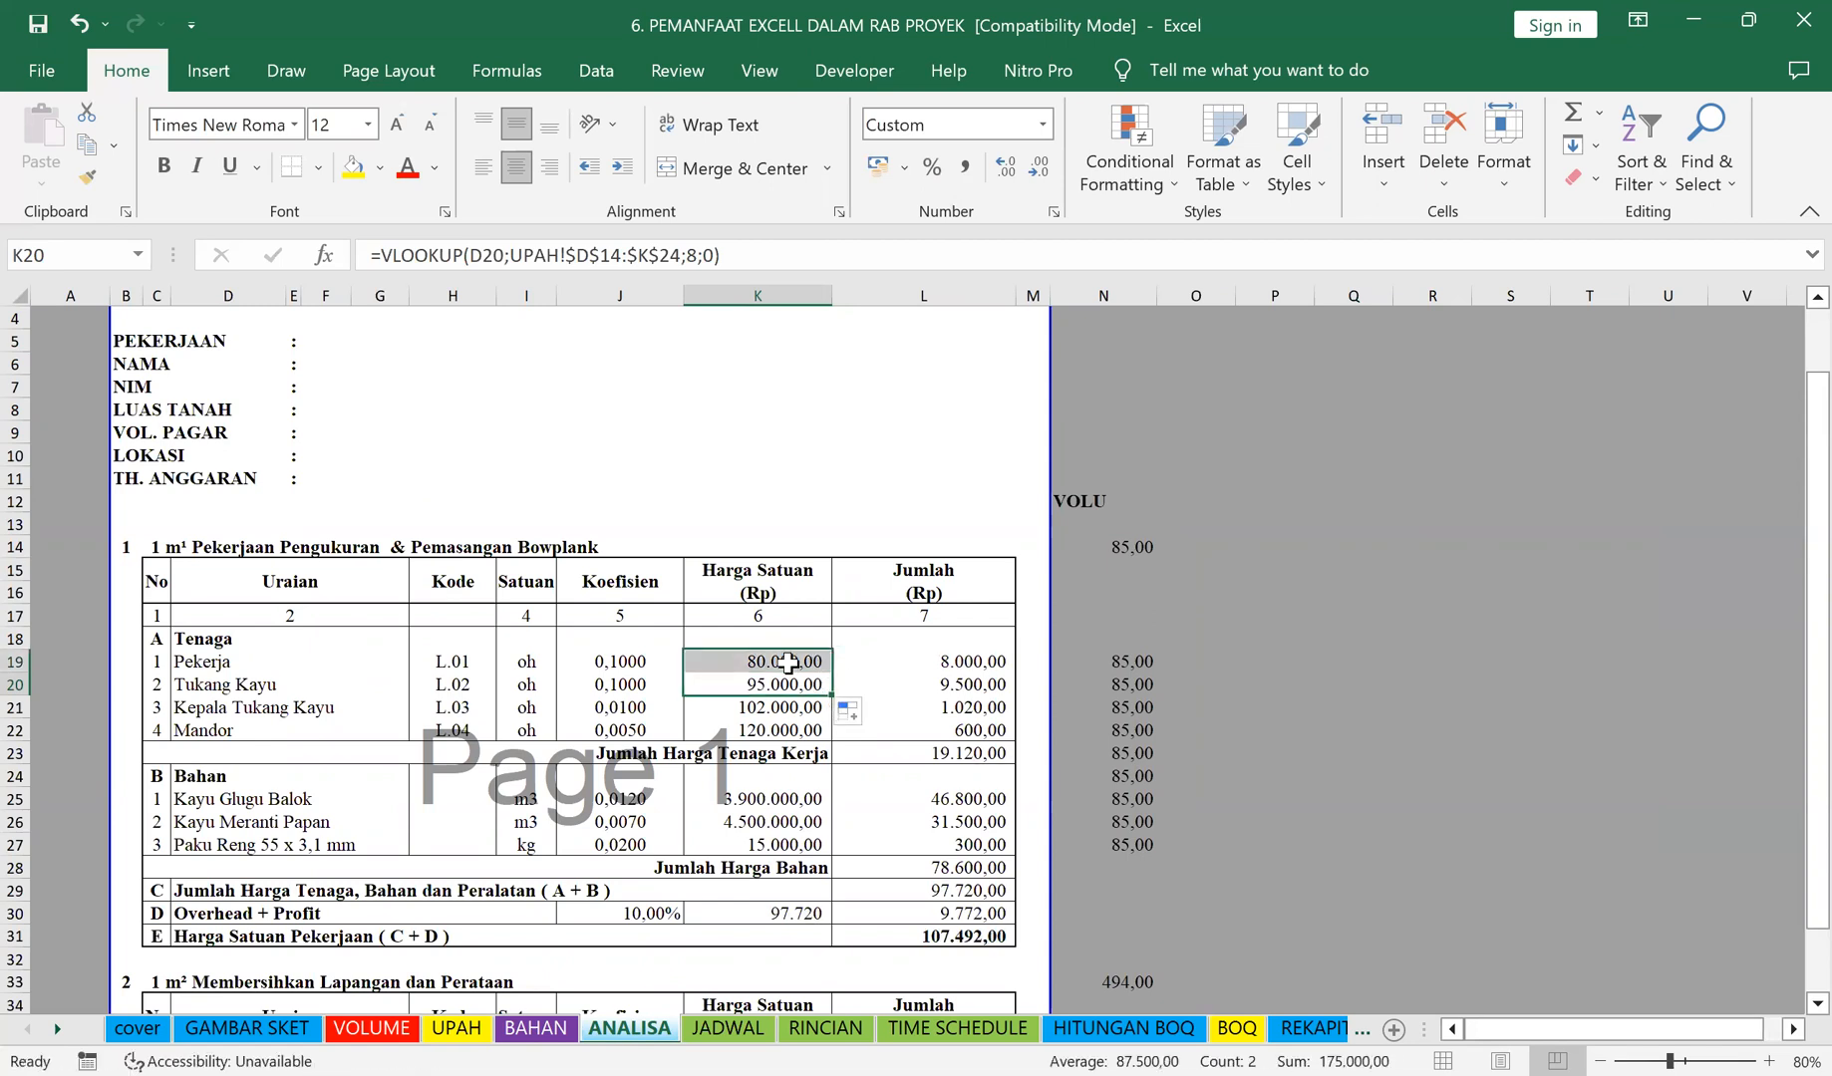
Step: Examine the VLOOKUP formula behind the Pekerja unit price in K19
{"action": "left_click", "coordinate": [787, 666]}
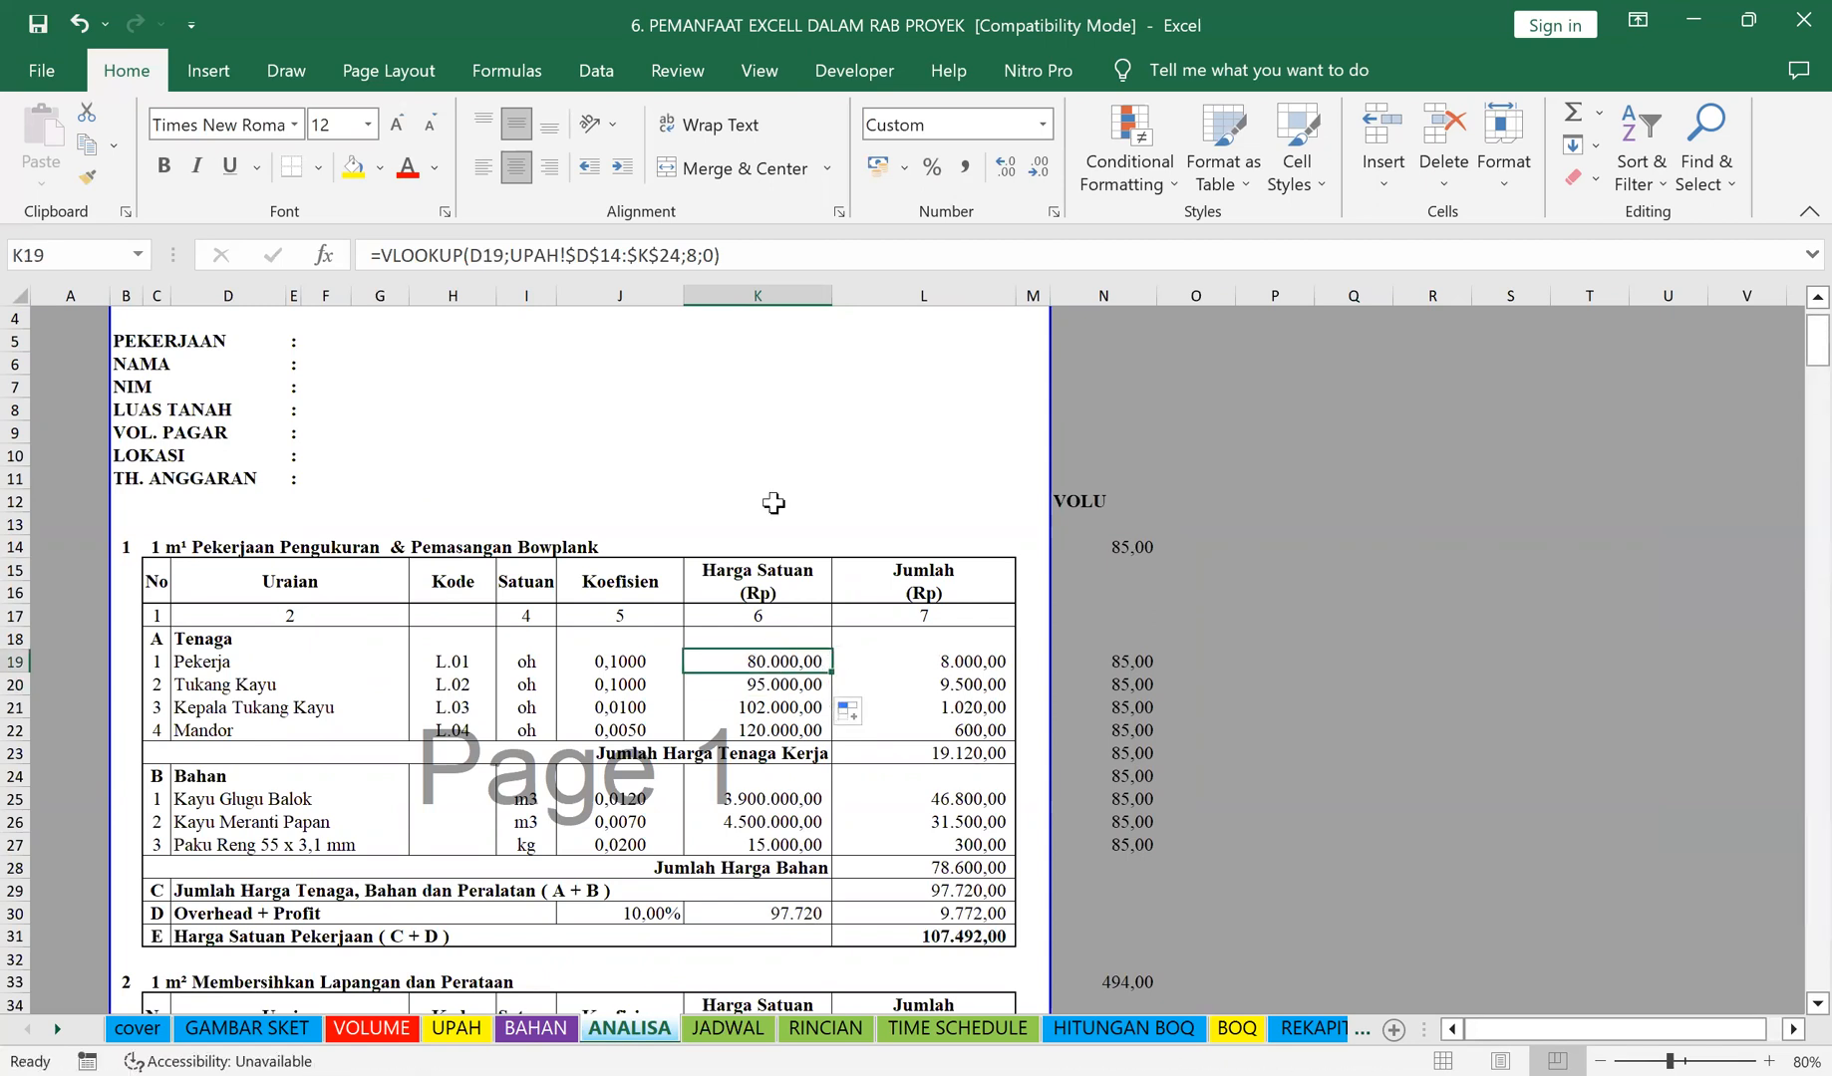
{"action": "left_click", "coordinate": [758, 255]}
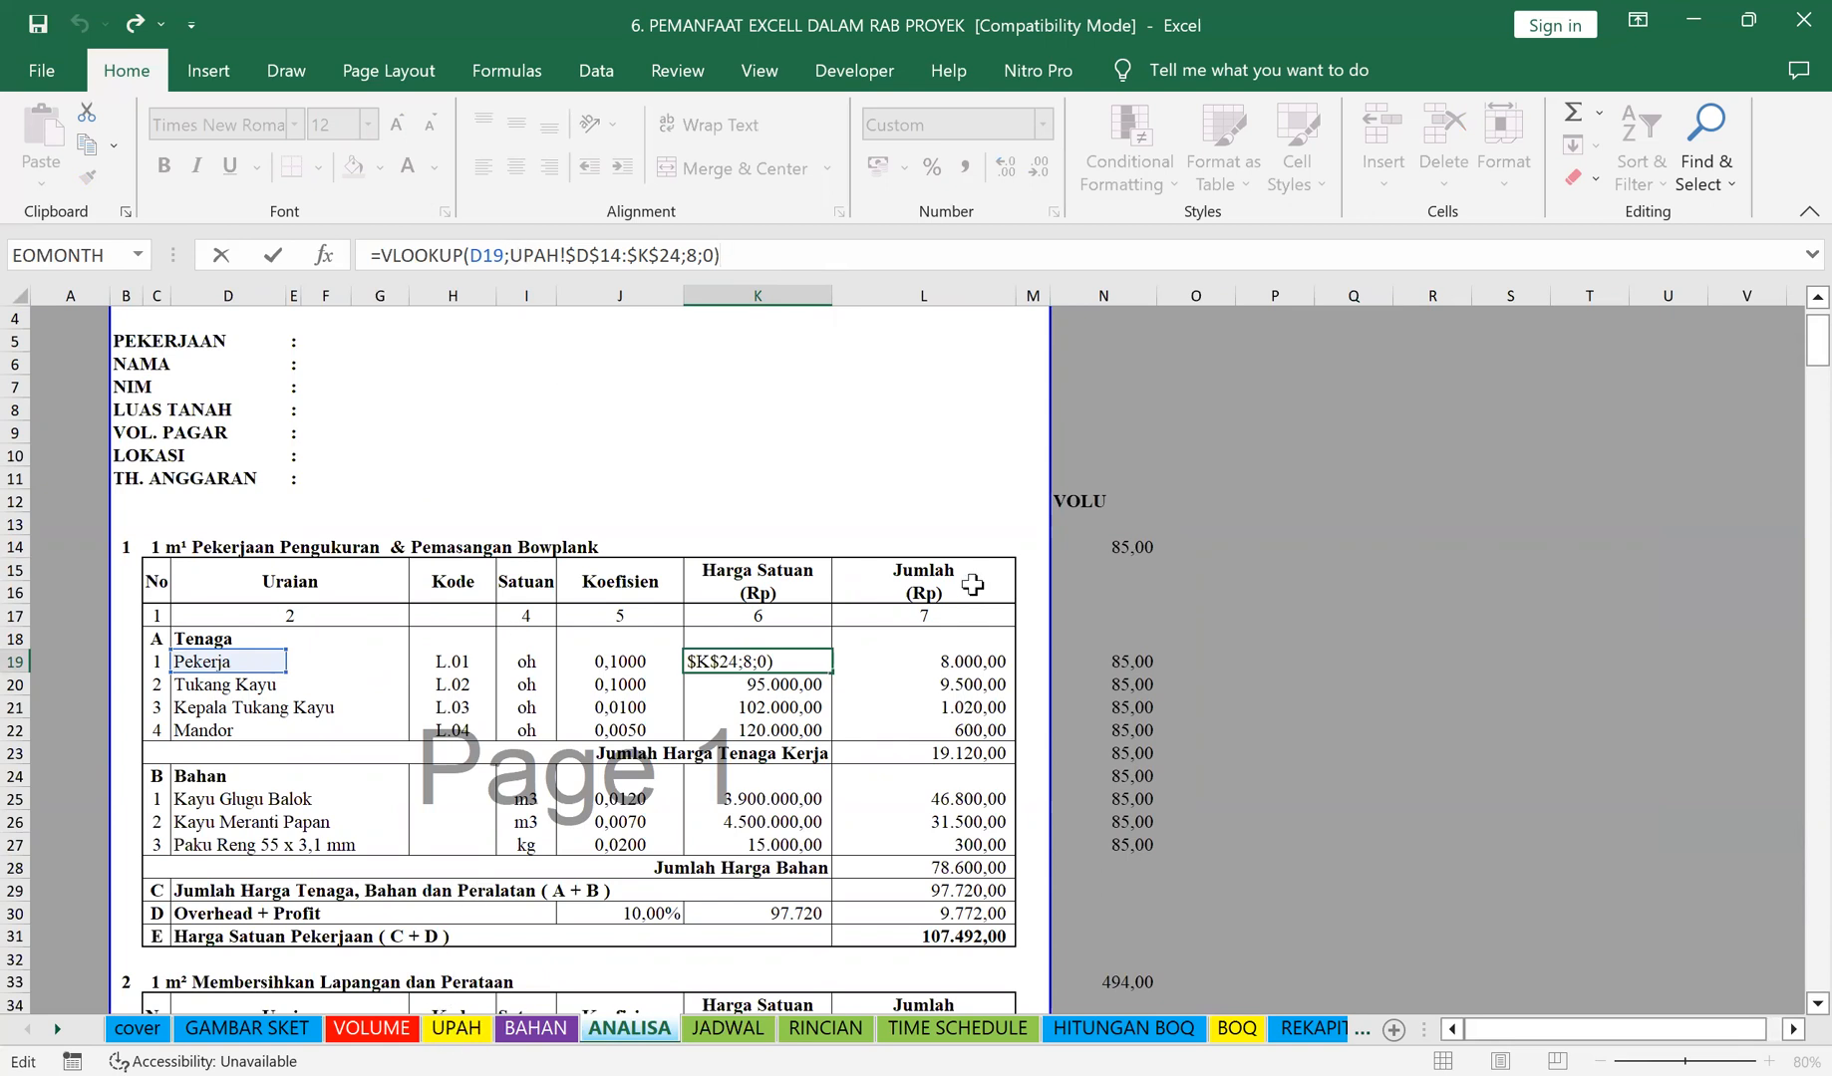
{"action": "key", "text": "ctrl+Return"}
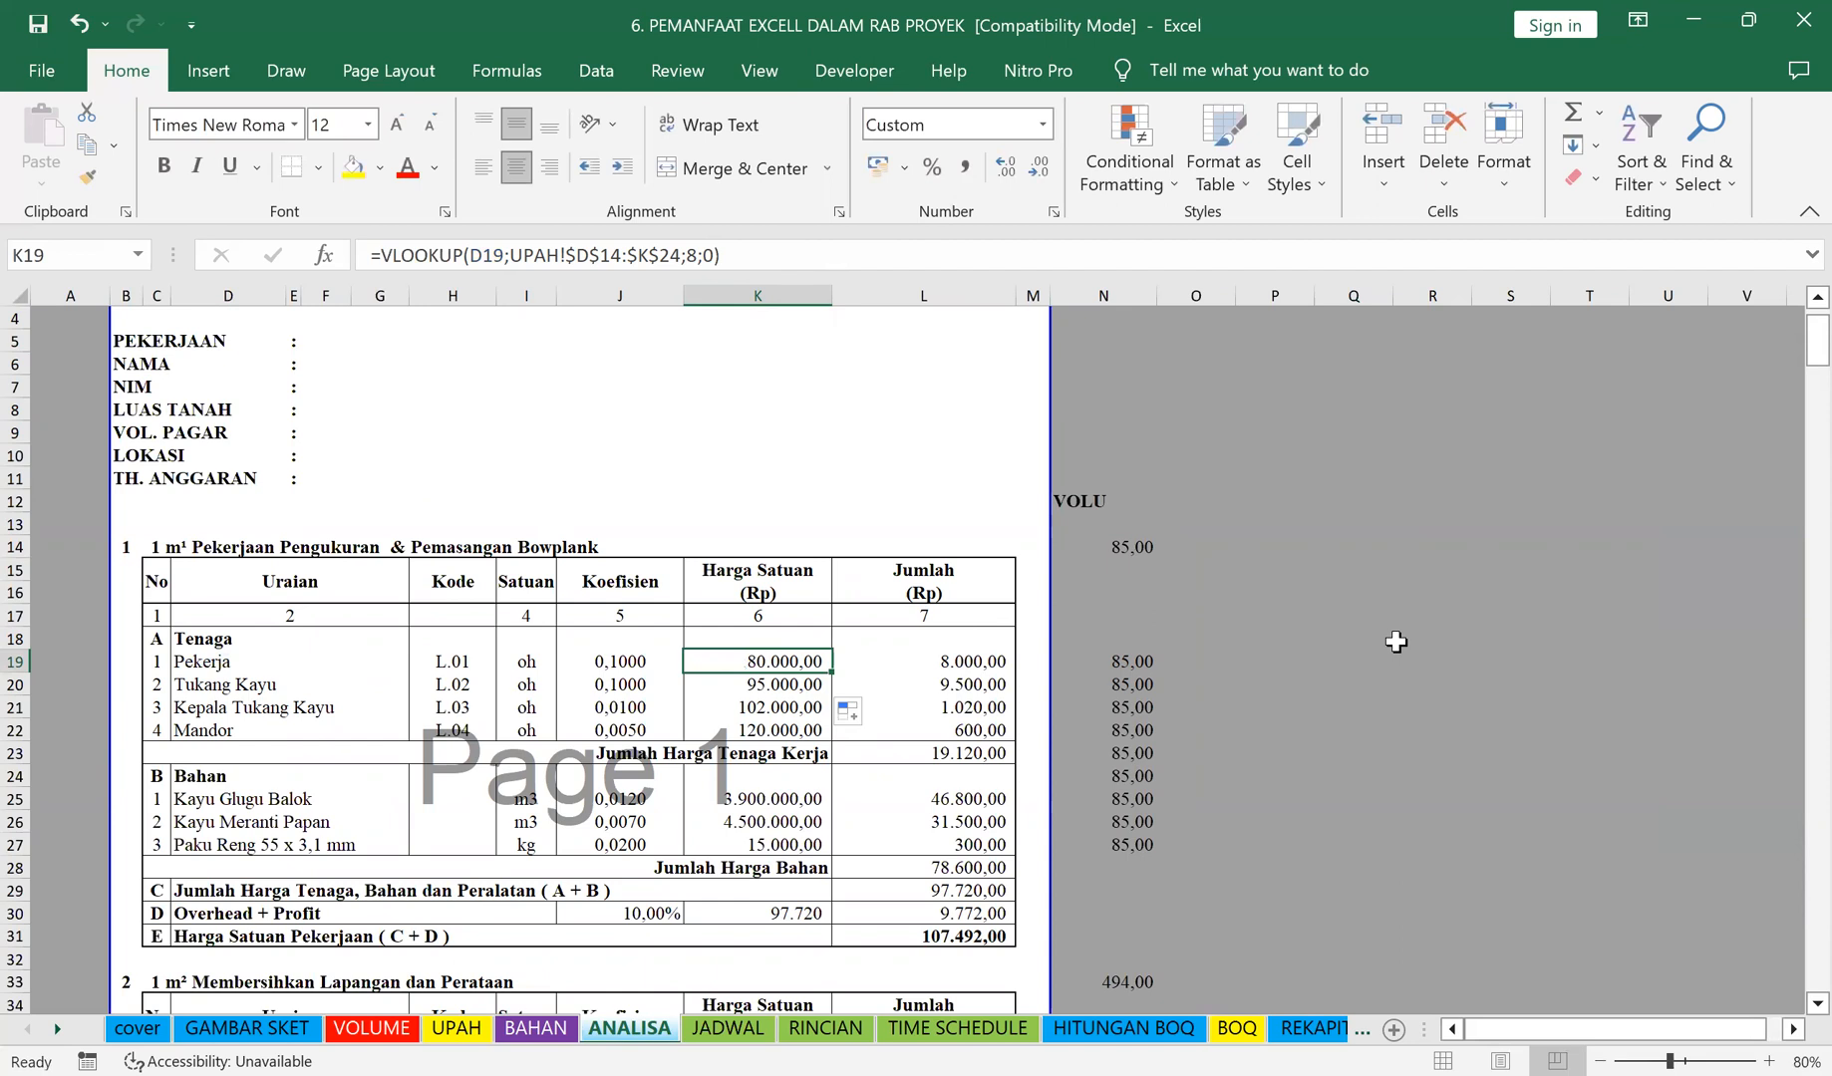
Step: Try rebuilding the K19 unit price as a VLOOKUP of D19 in the UPAH range D15:K24
{"action": "type", "text": "="}
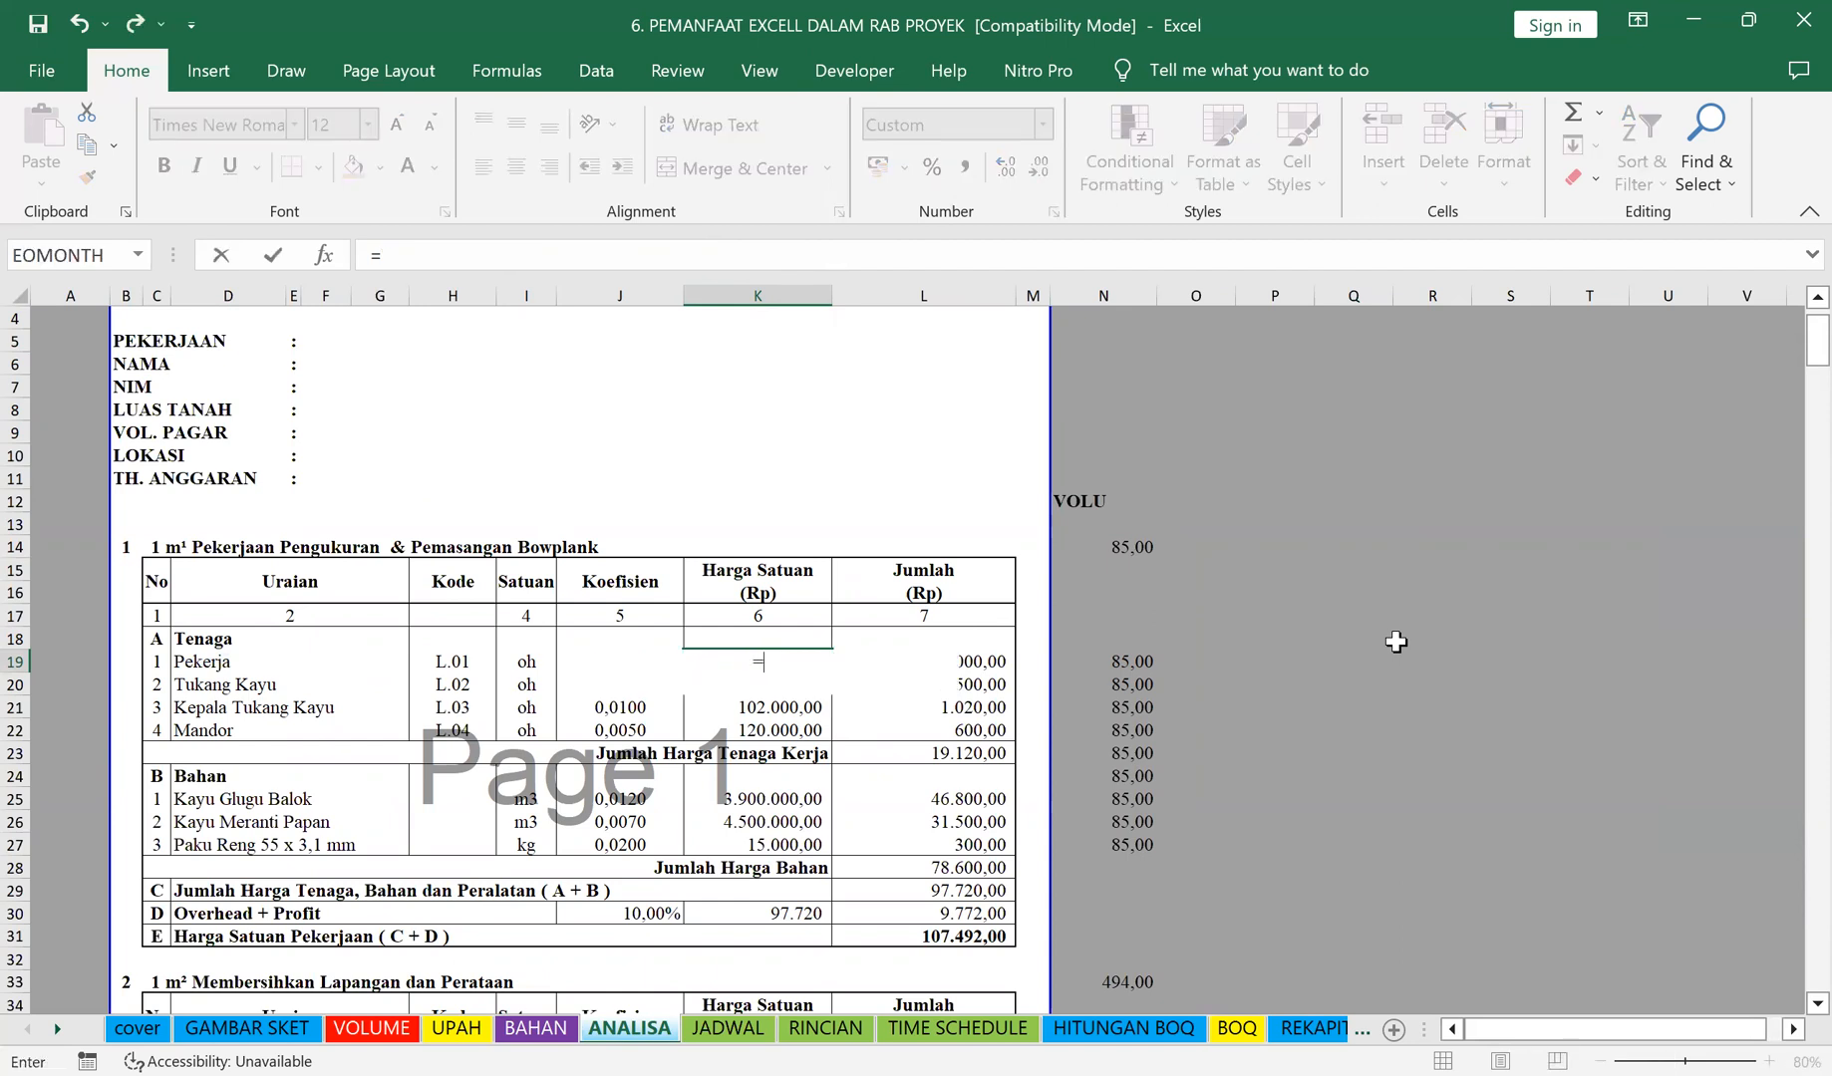
{"action": "type", "text": "v"}
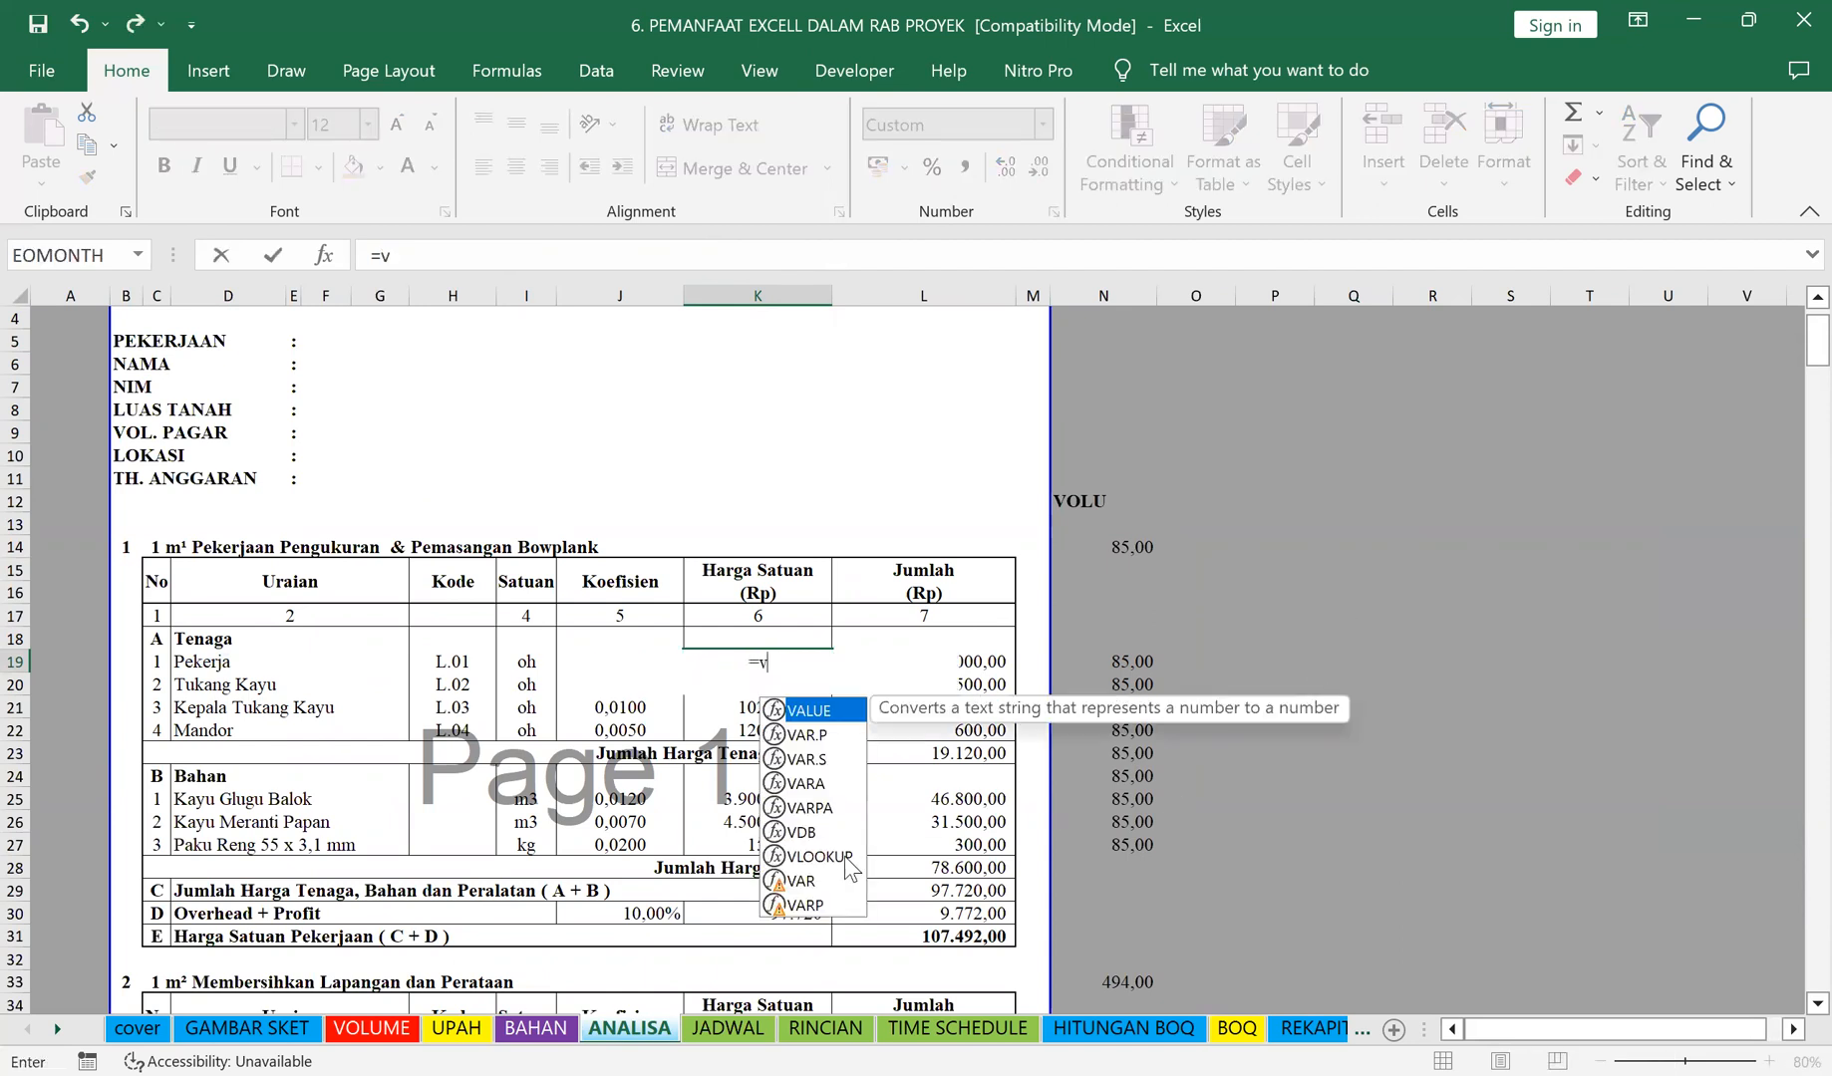
{"action": "double_click", "coordinate": [857, 854]}
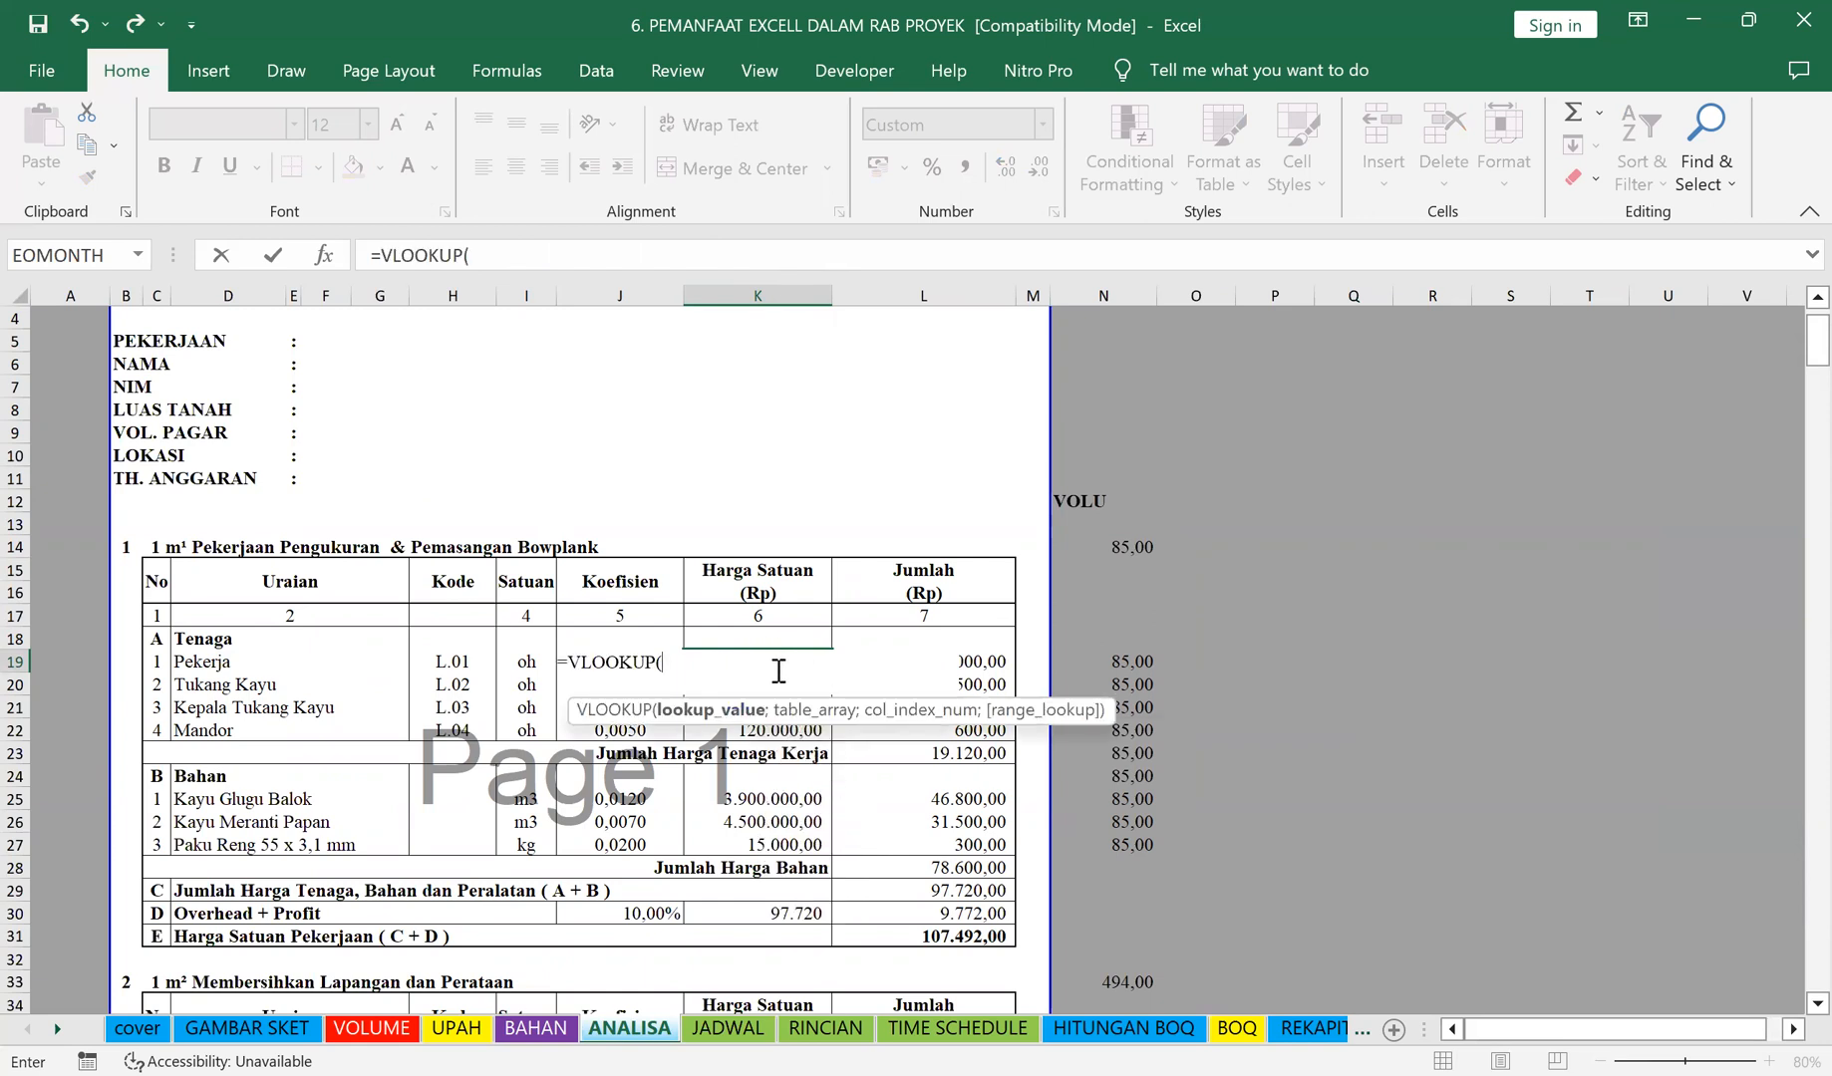
{"action": "left_click", "coordinate": [201, 661]}
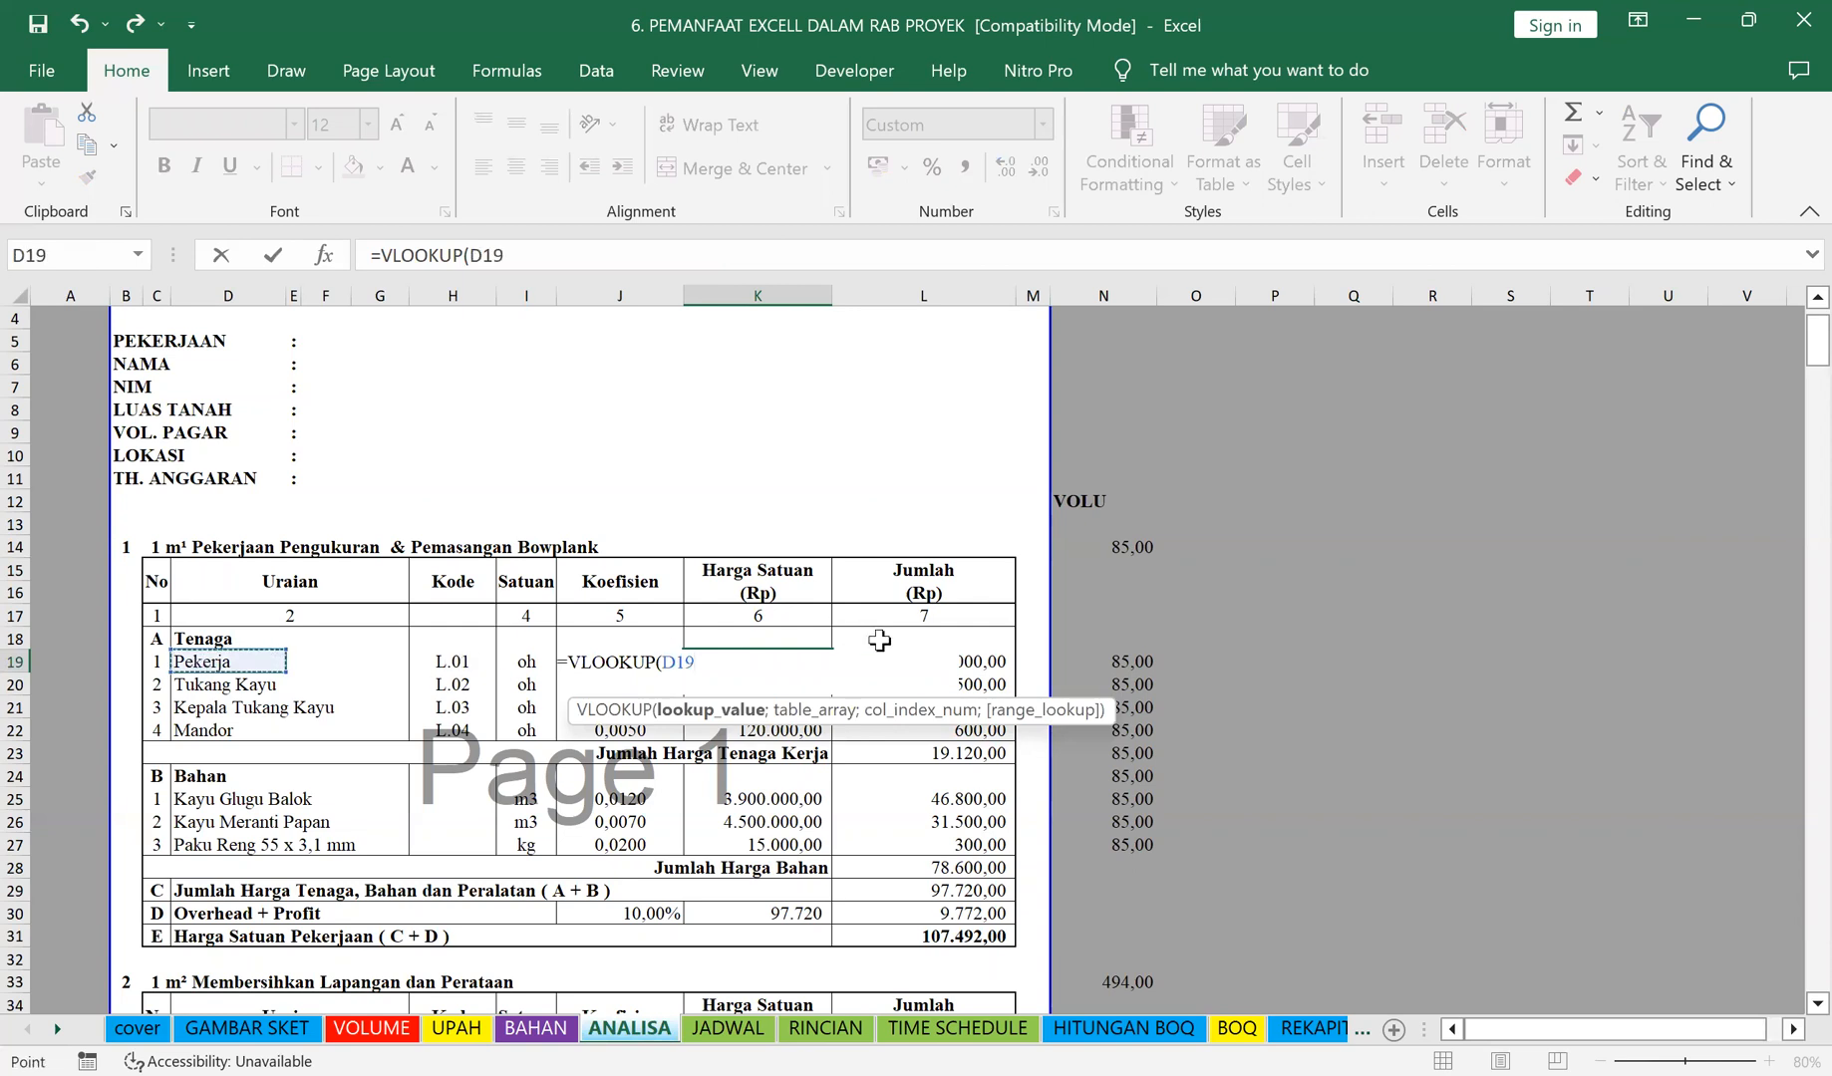
{"action": "type", "text": ";"}
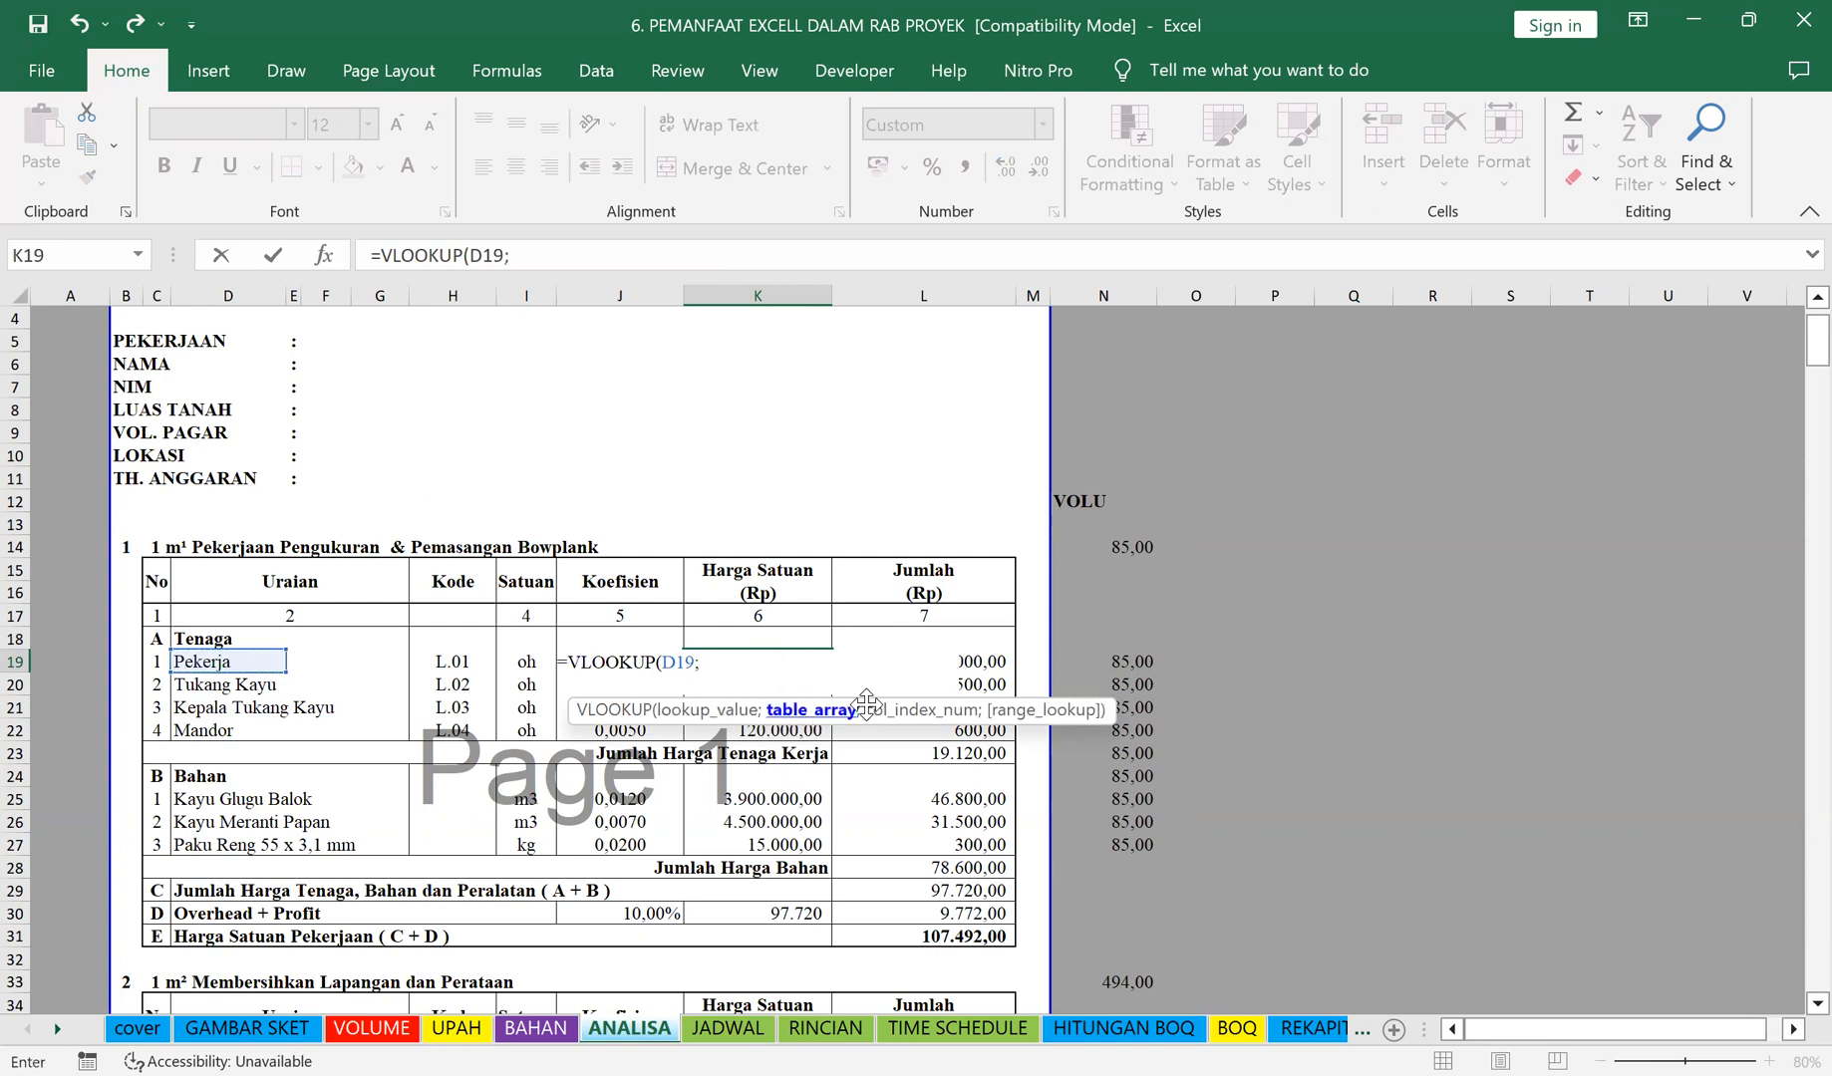
{"action": "left_click", "coordinate": [456, 1028]}
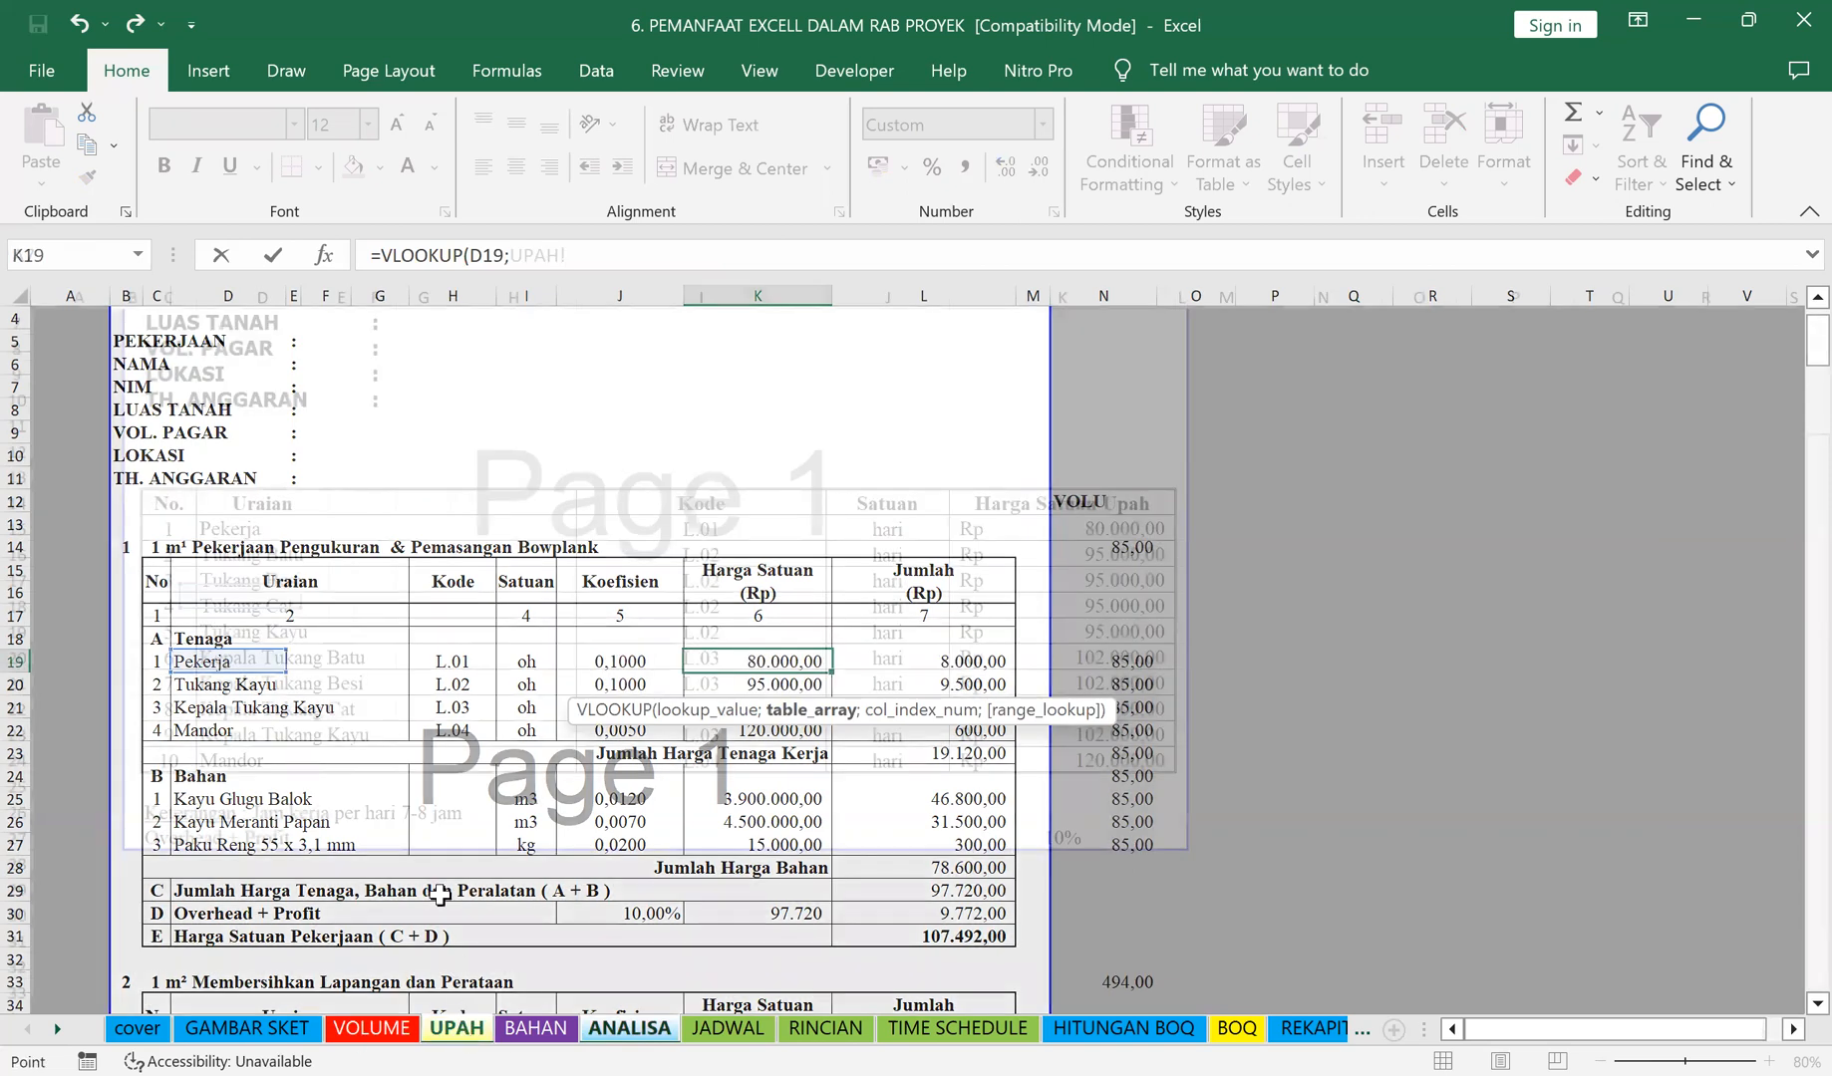
{"action": "left_click", "coordinate": [208, 527]}
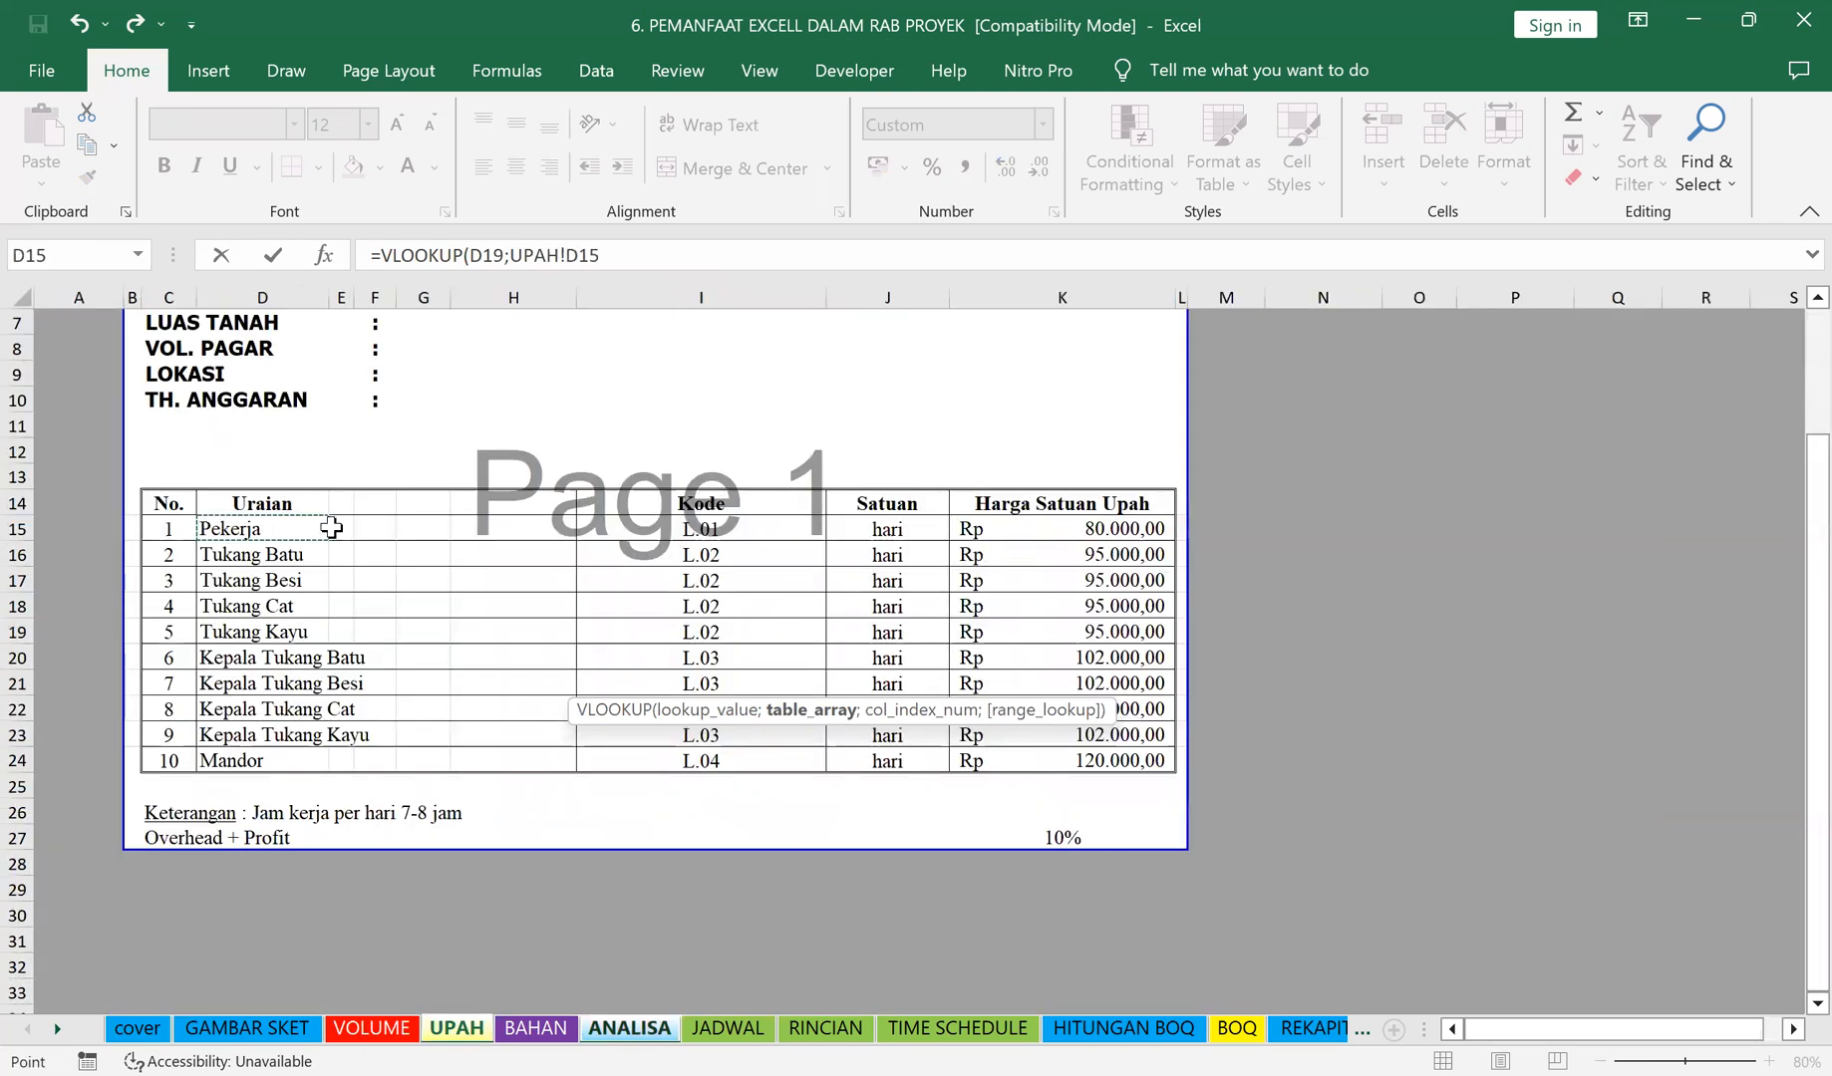
{"action": "left_click", "coordinate": [1112, 753], "text": "shift"}
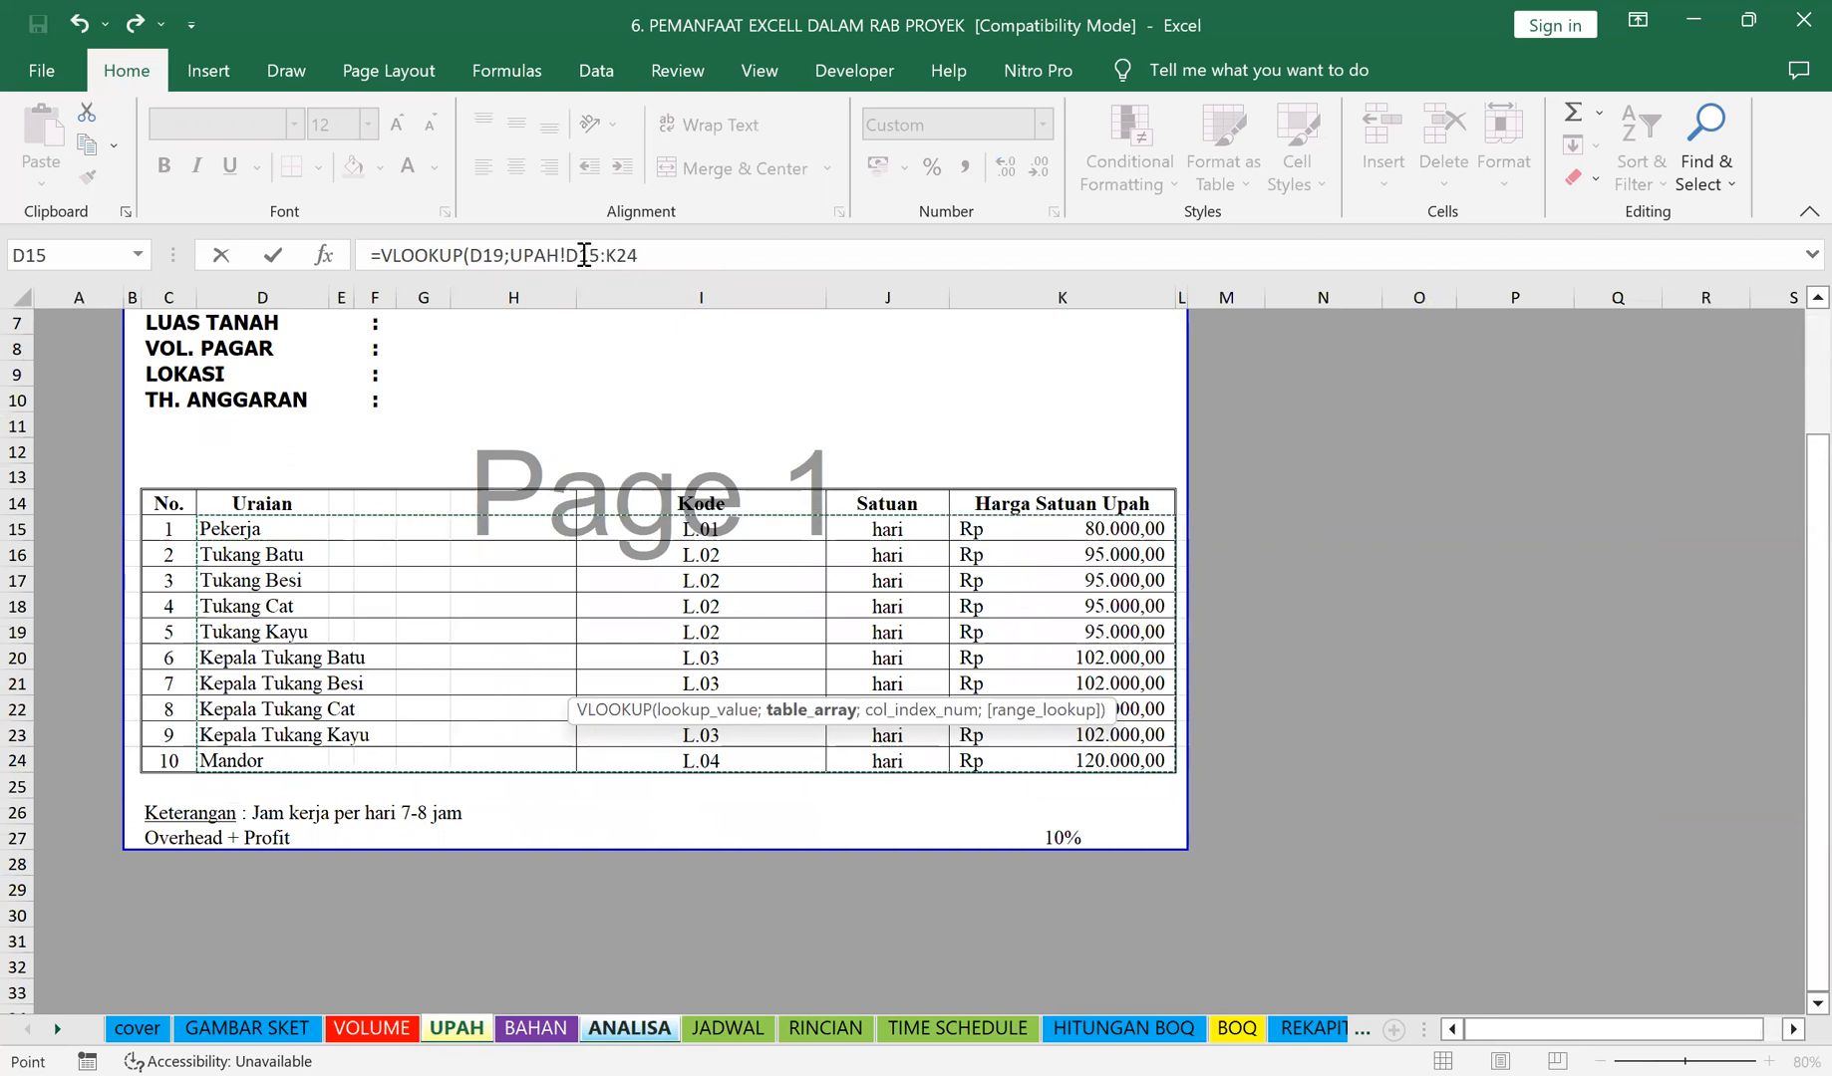
Step: Make the UPAH lookup range absolute as $D$15:$K$24 and move on to the column index argument
{"action": "left_click", "coordinate": [624, 260]}
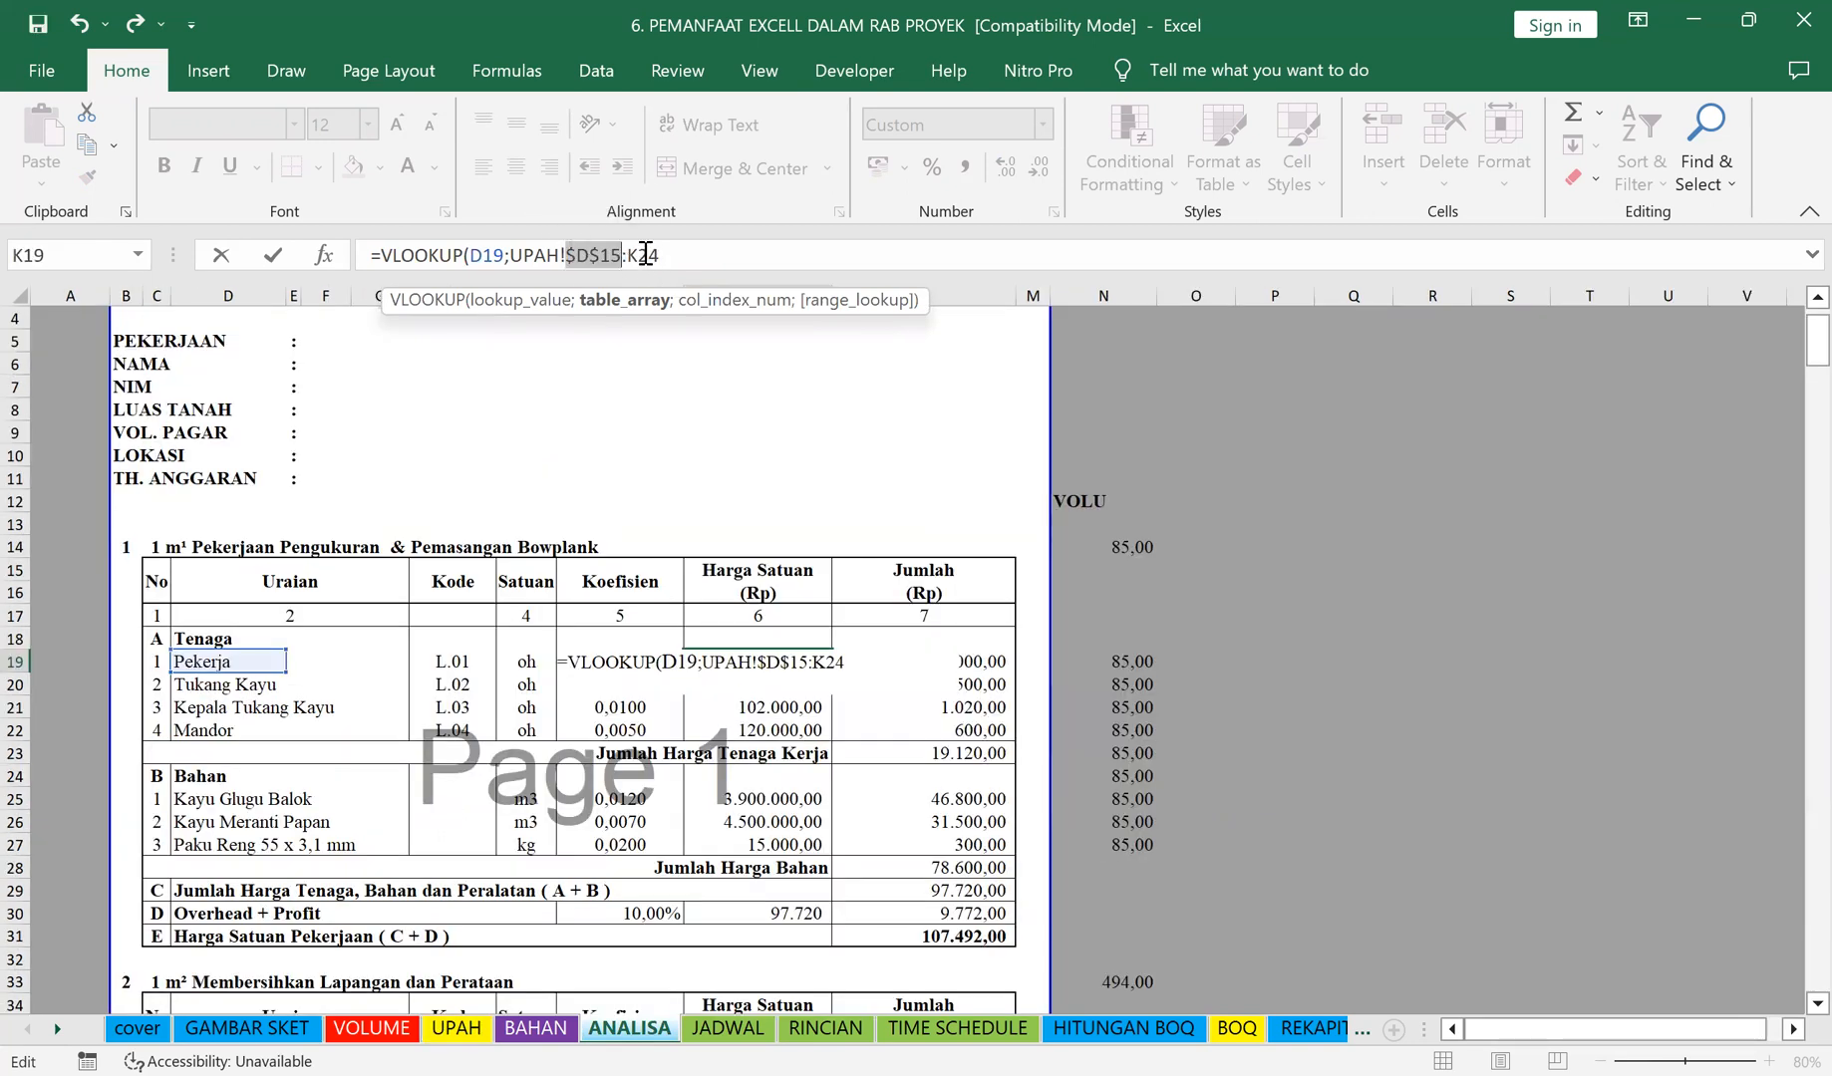
{"action": "key", "text": "F4"}
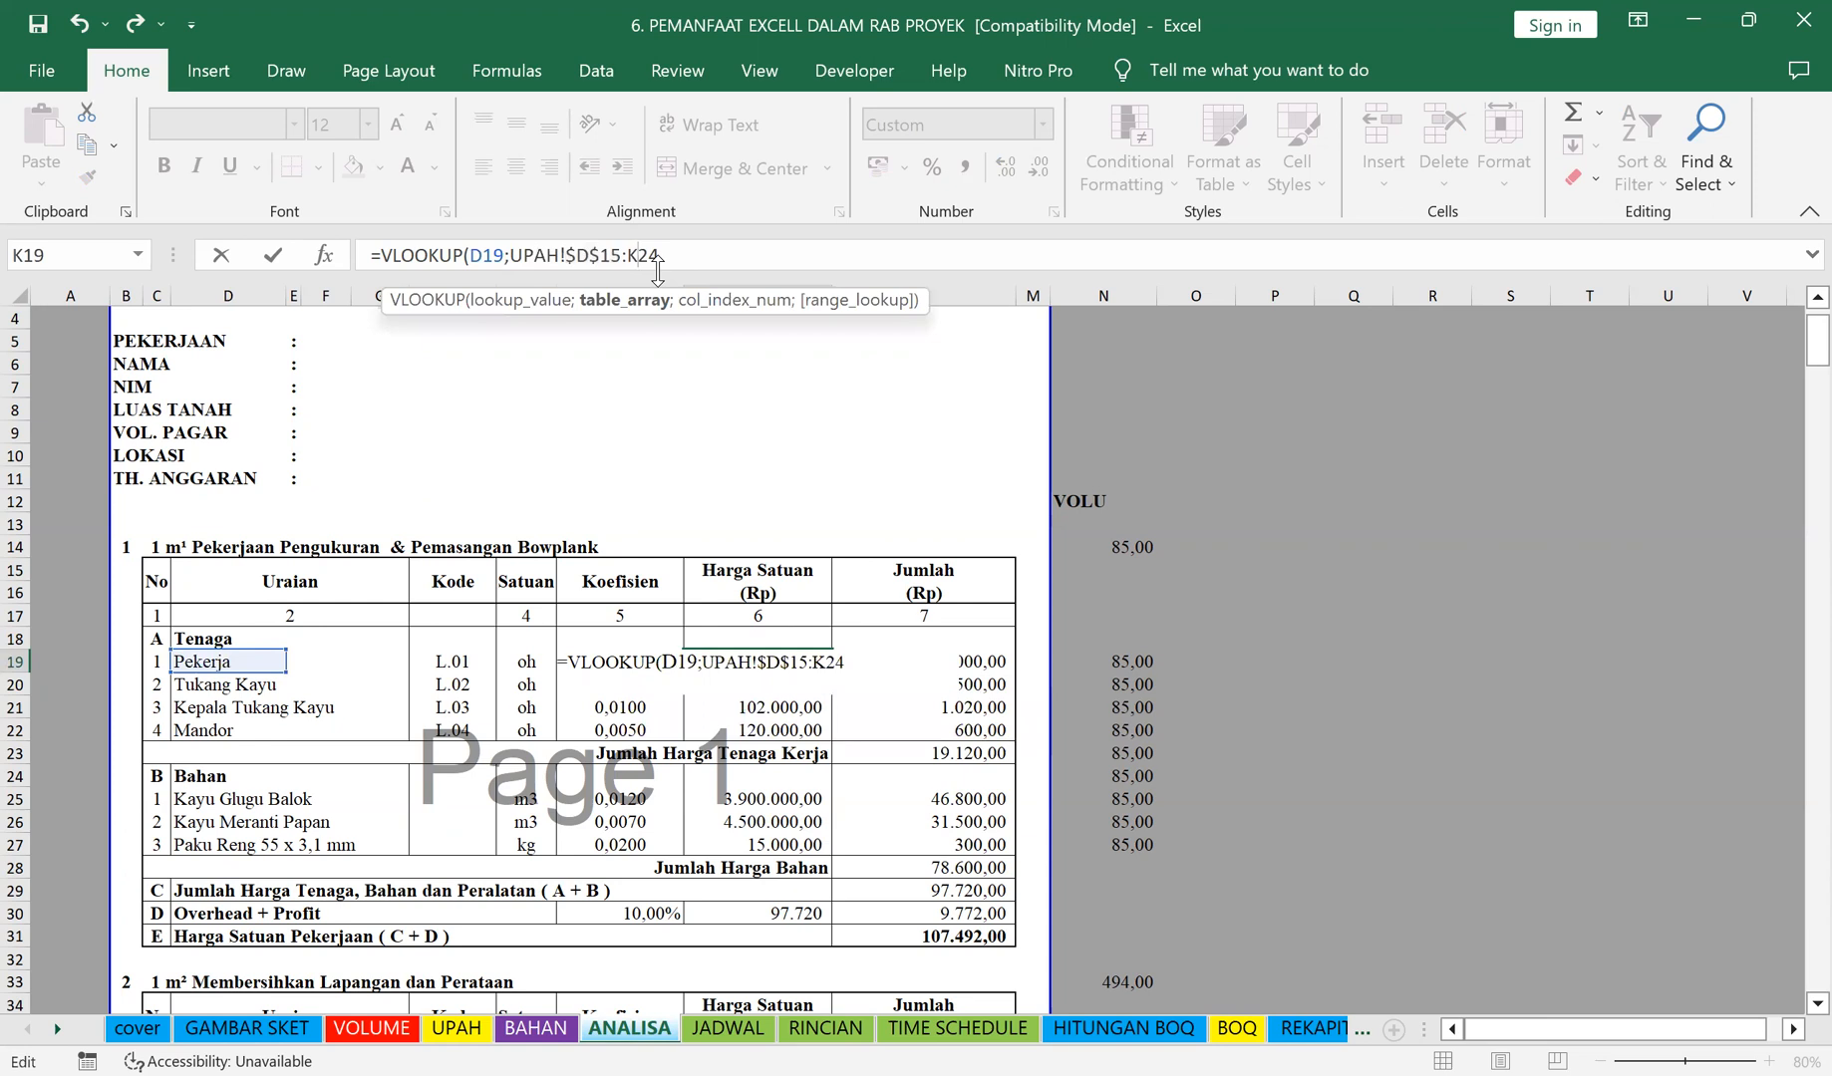
{"action": "key", "text": "F4"}
{"action": "left_click", "coordinate": [723, 256]}
{"action": "type", "text": ";"}
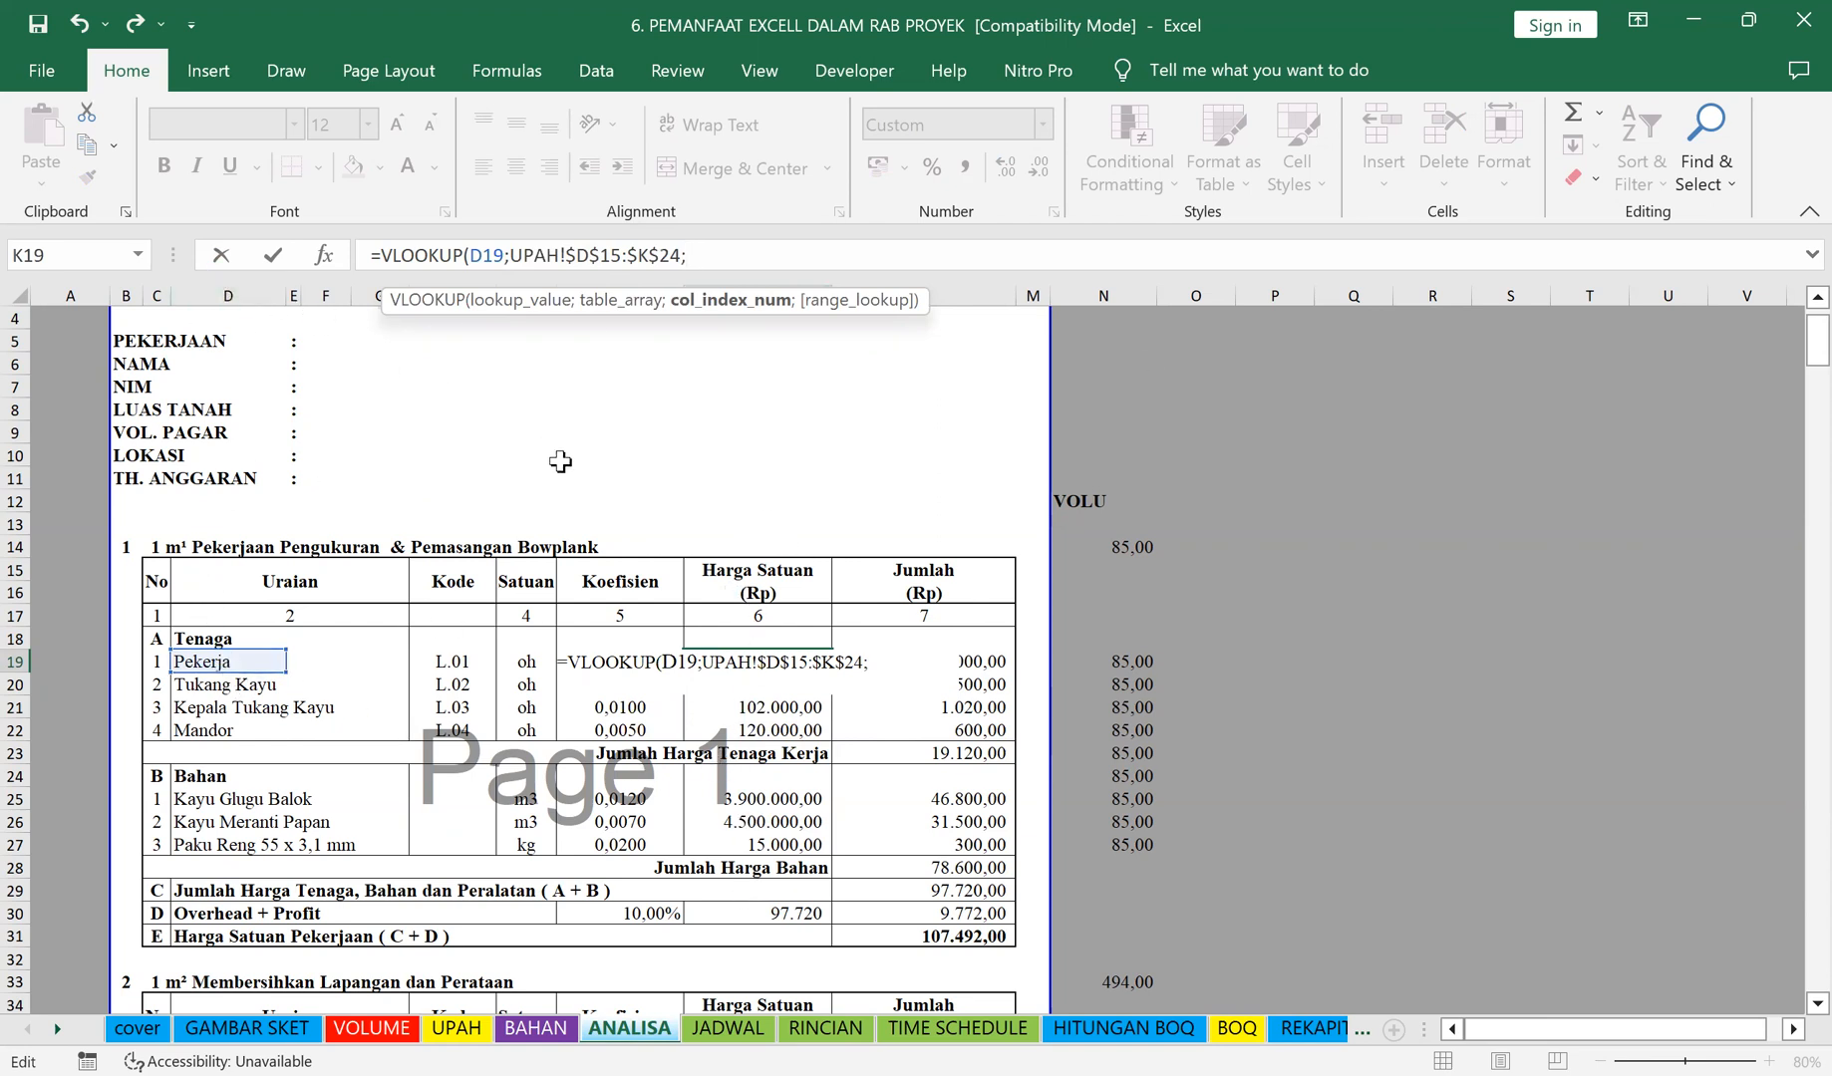
{"action": "scroll", "coordinate": [558, 429], "scroll_direction": "down", "scroll_amount": 1}
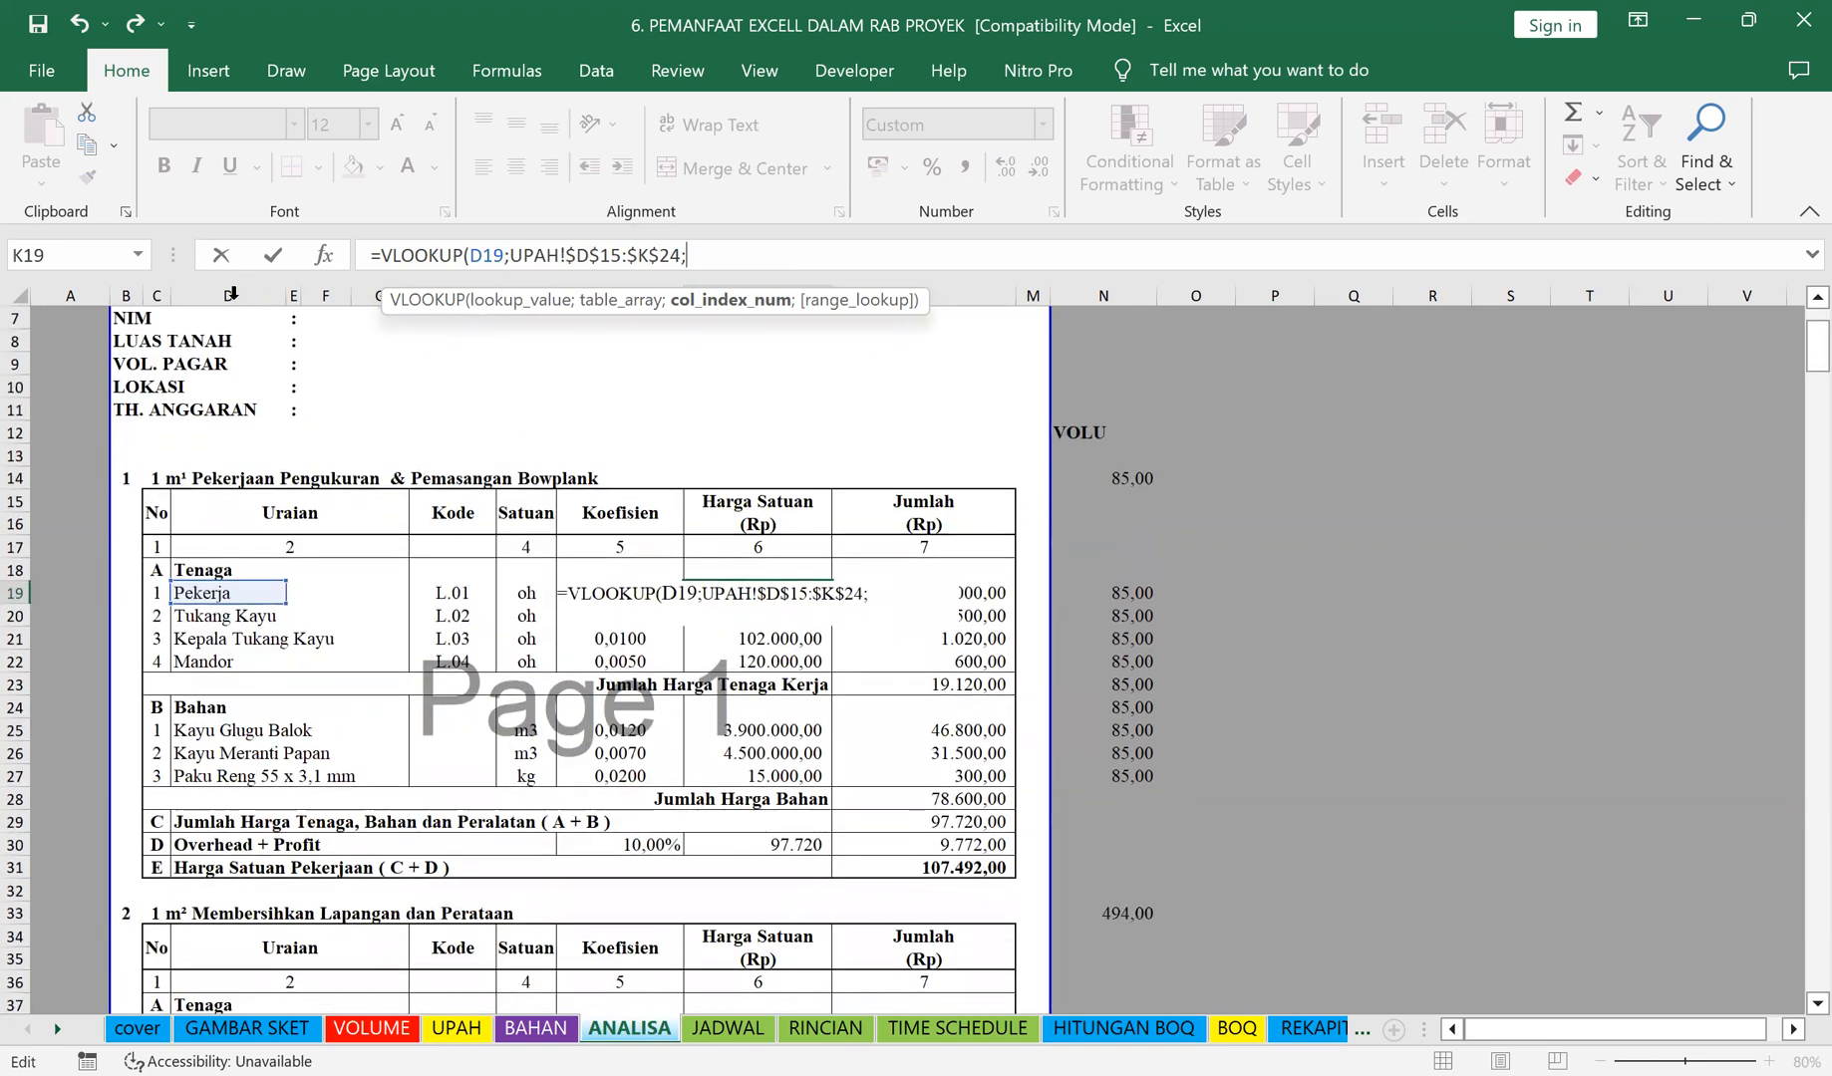
{"action": "left_click", "coordinate": [233, 291]}
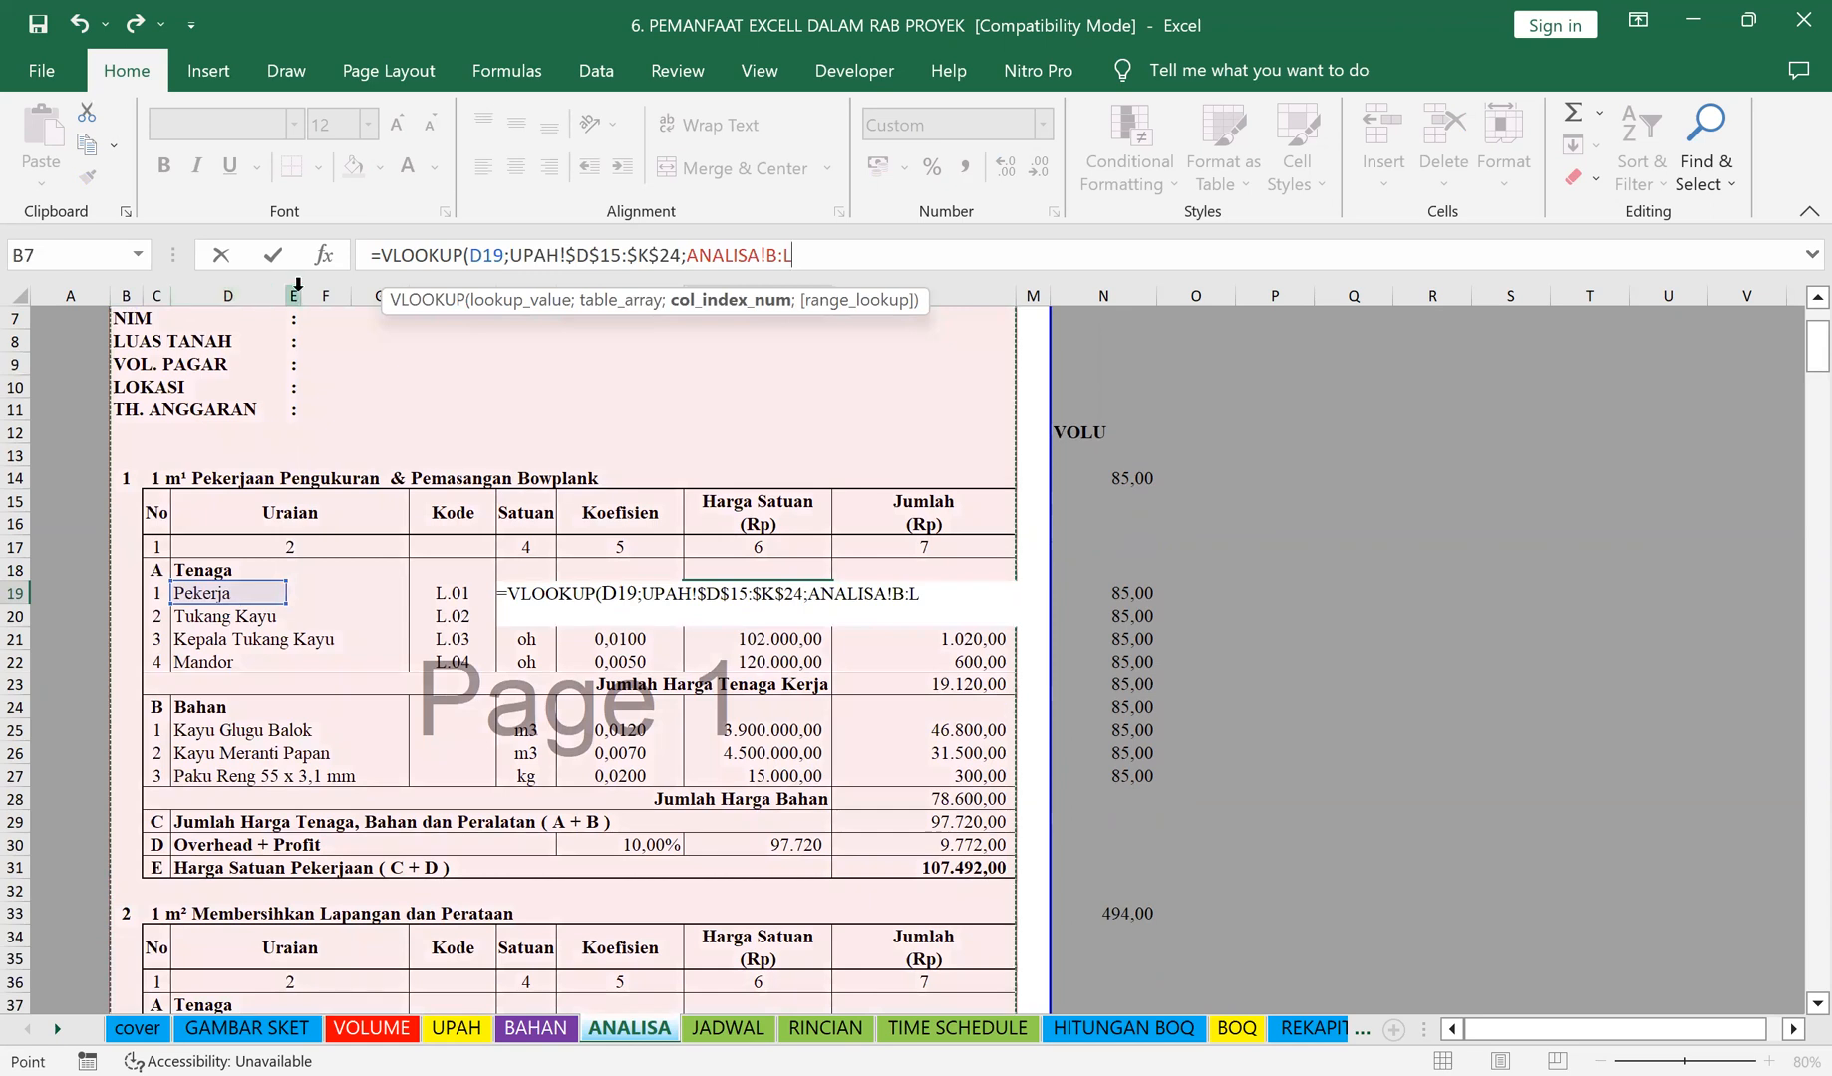
{"action": "left_click", "coordinate": [762, 300]}
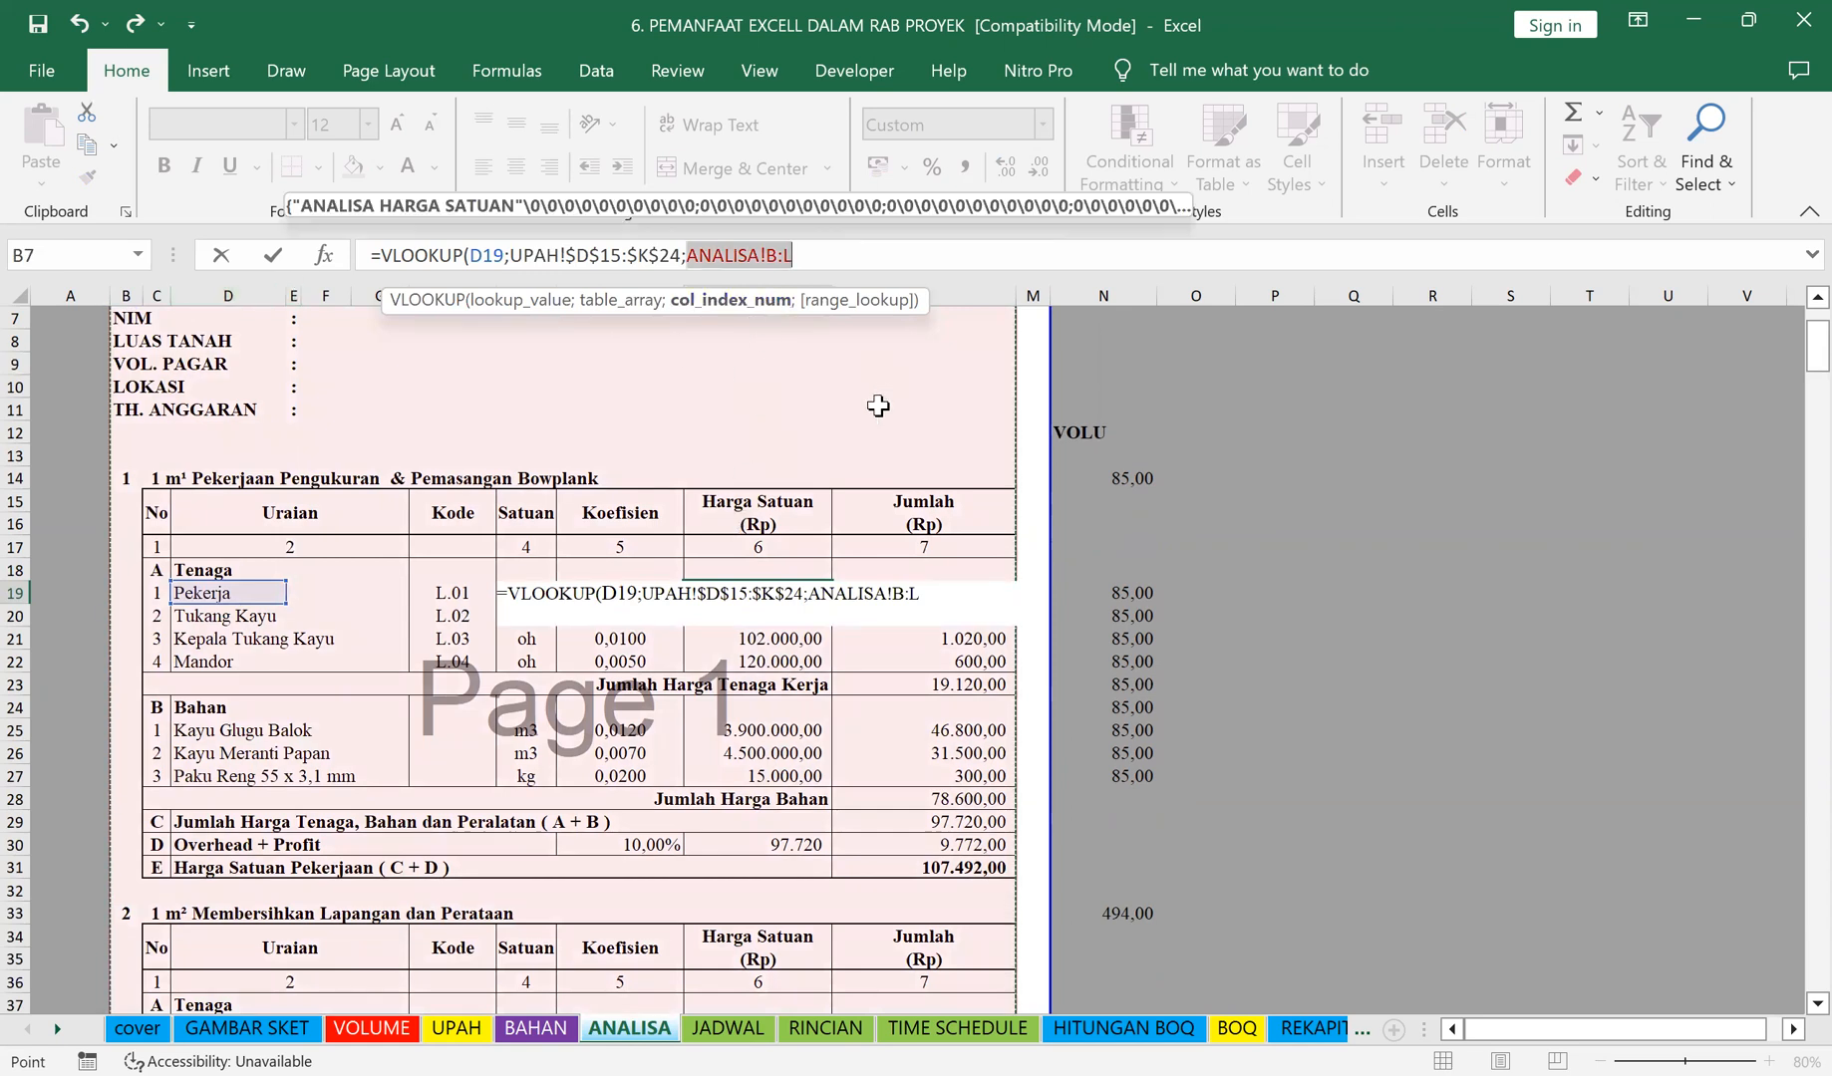
{"action": "scroll", "coordinate": [877, 406], "scroll_direction": "up", "scroll_amount": 1}
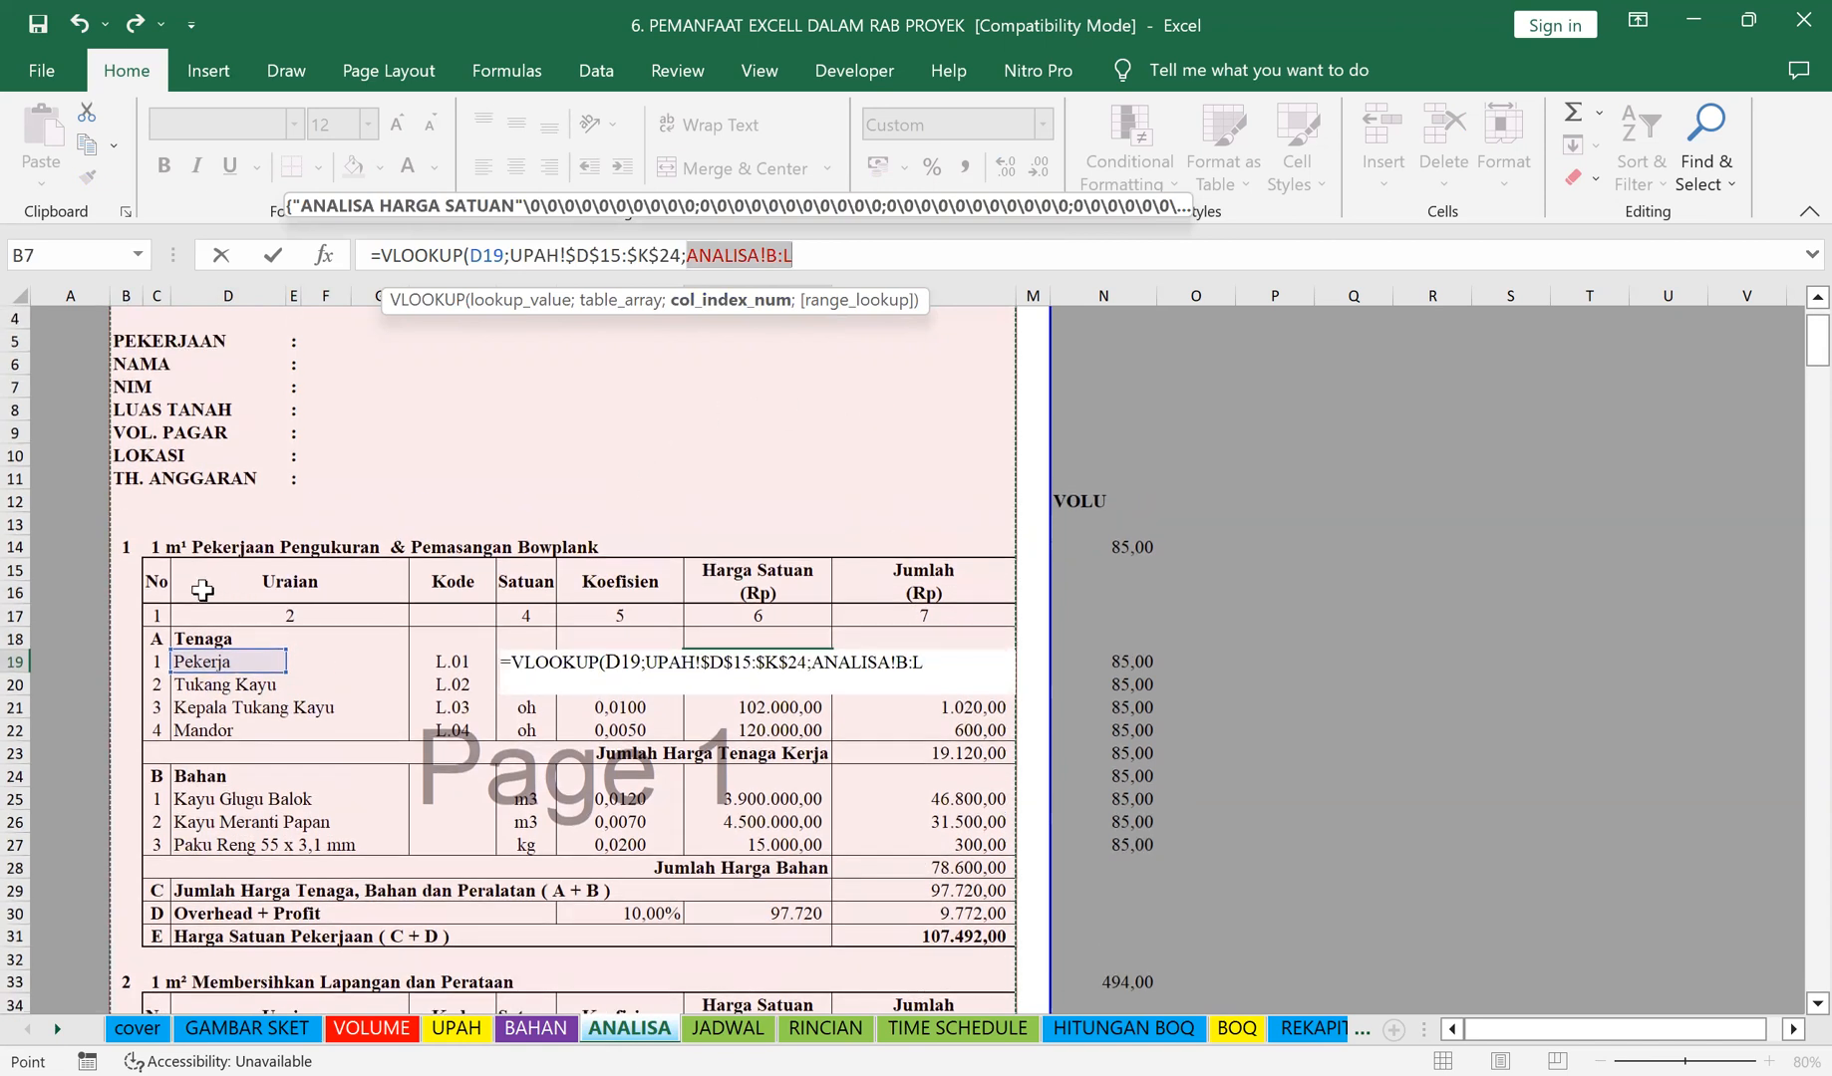
{"action": "key", "text": "Escape"}
Step: Count the columns along row 19 from D to K to find the VLOOKUP column index
{"action": "left_click", "coordinate": [185, 665]}
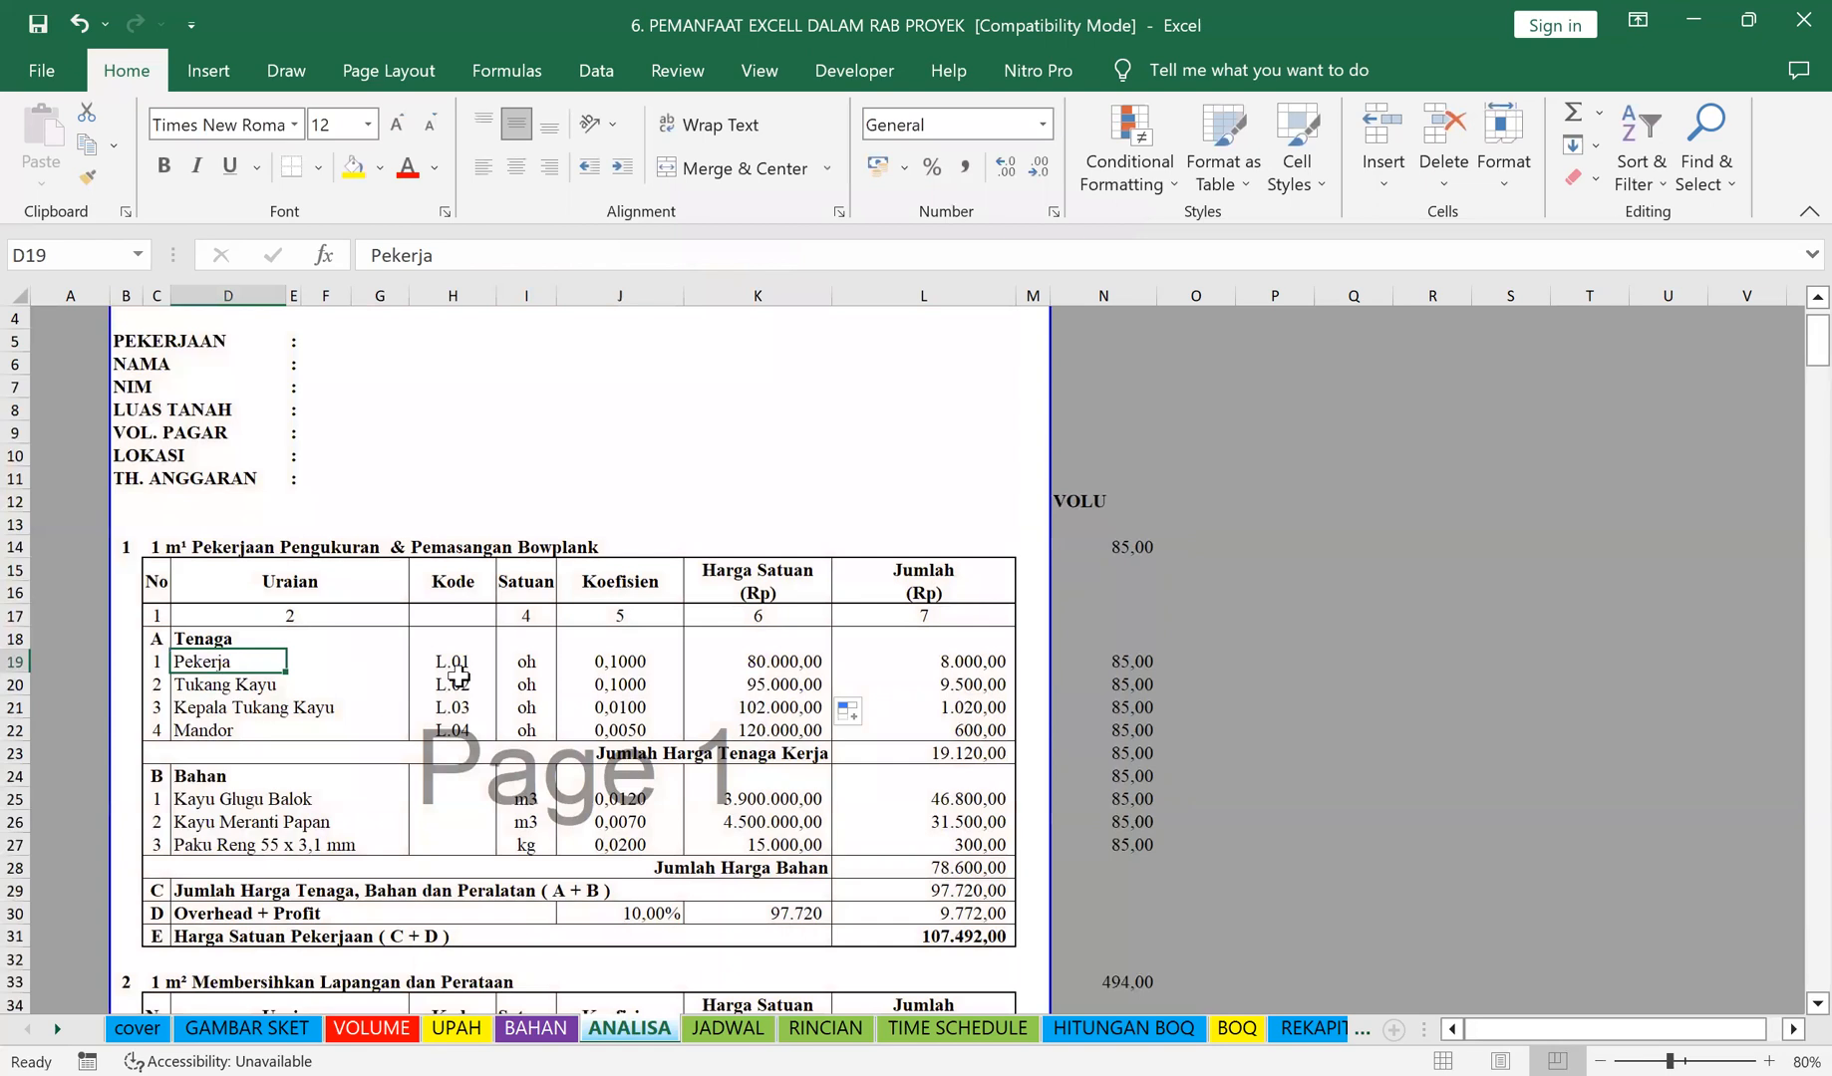
{"action": "key", "text": "Right"}
{"action": "key", "text": "Right"}
{"action": "key", "text": "Right"}
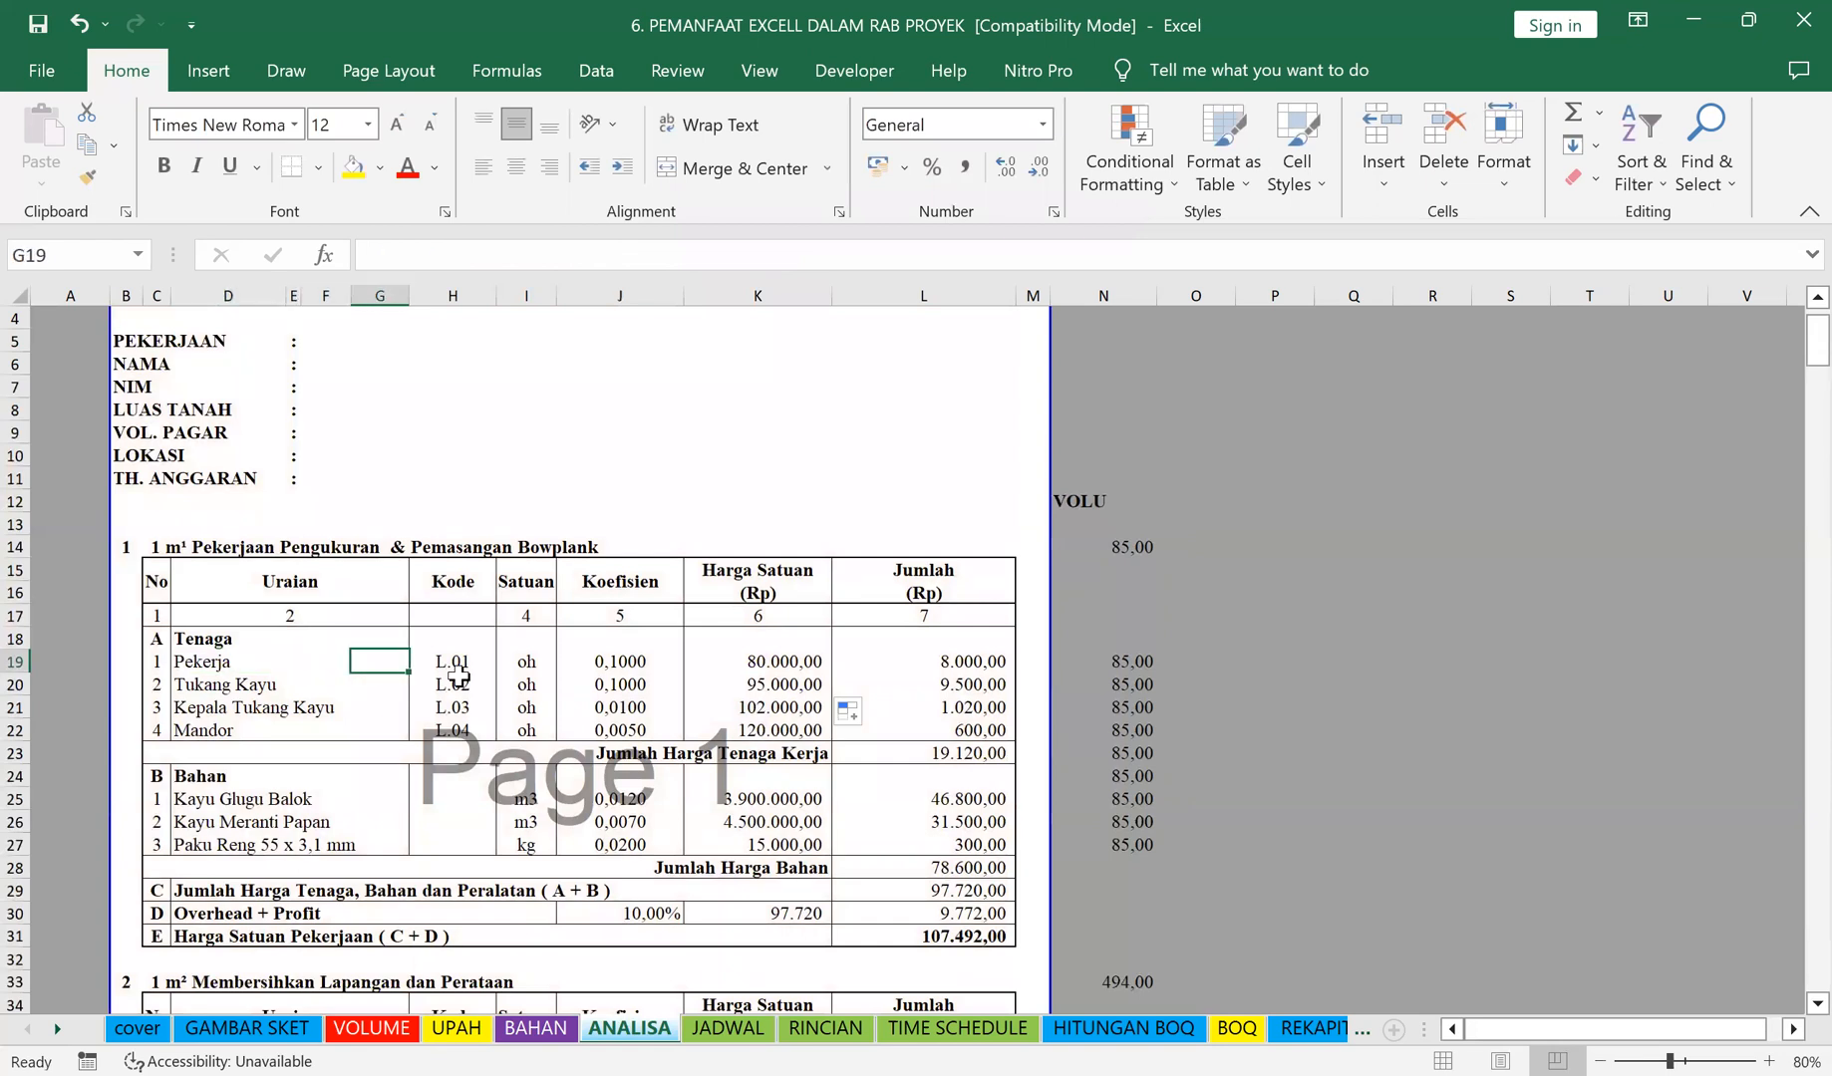
{"action": "key", "text": "Right"}
{"action": "key", "text": "Right"}
{"action": "key", "text": "Right"}
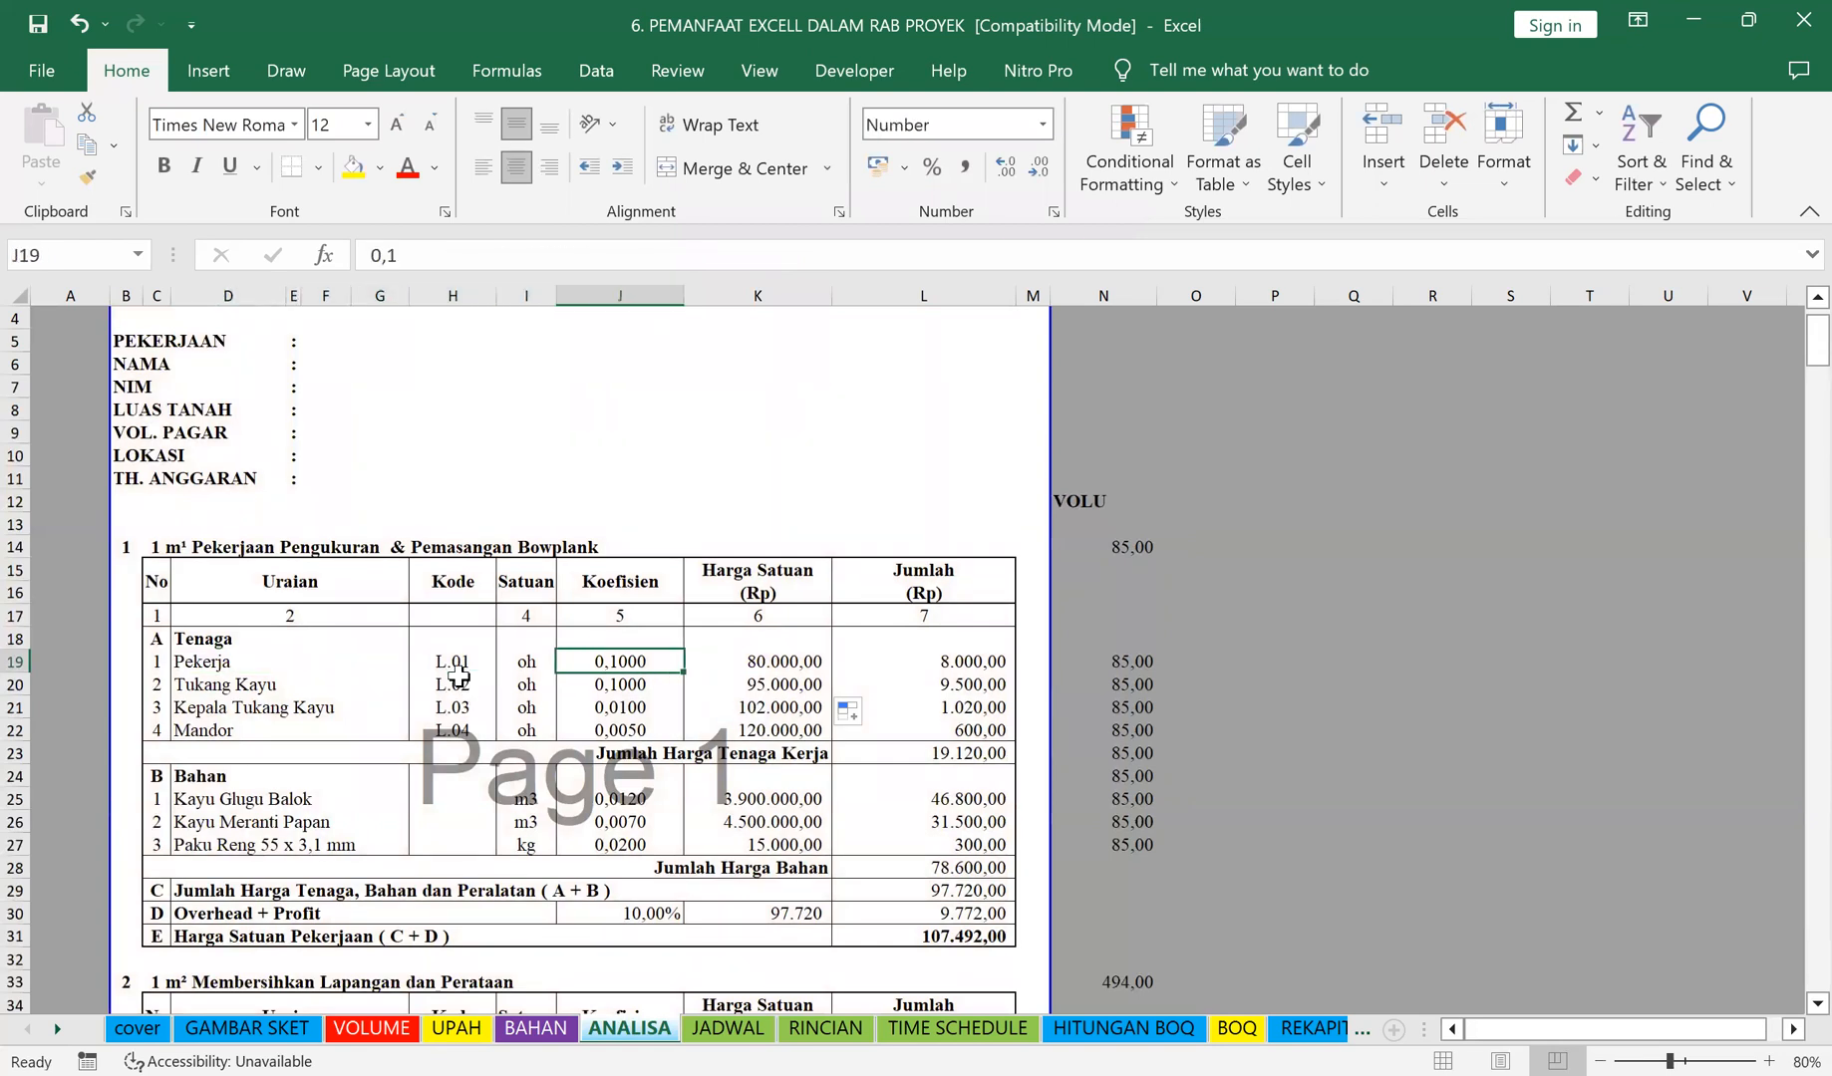
{"action": "key", "text": "Right"}
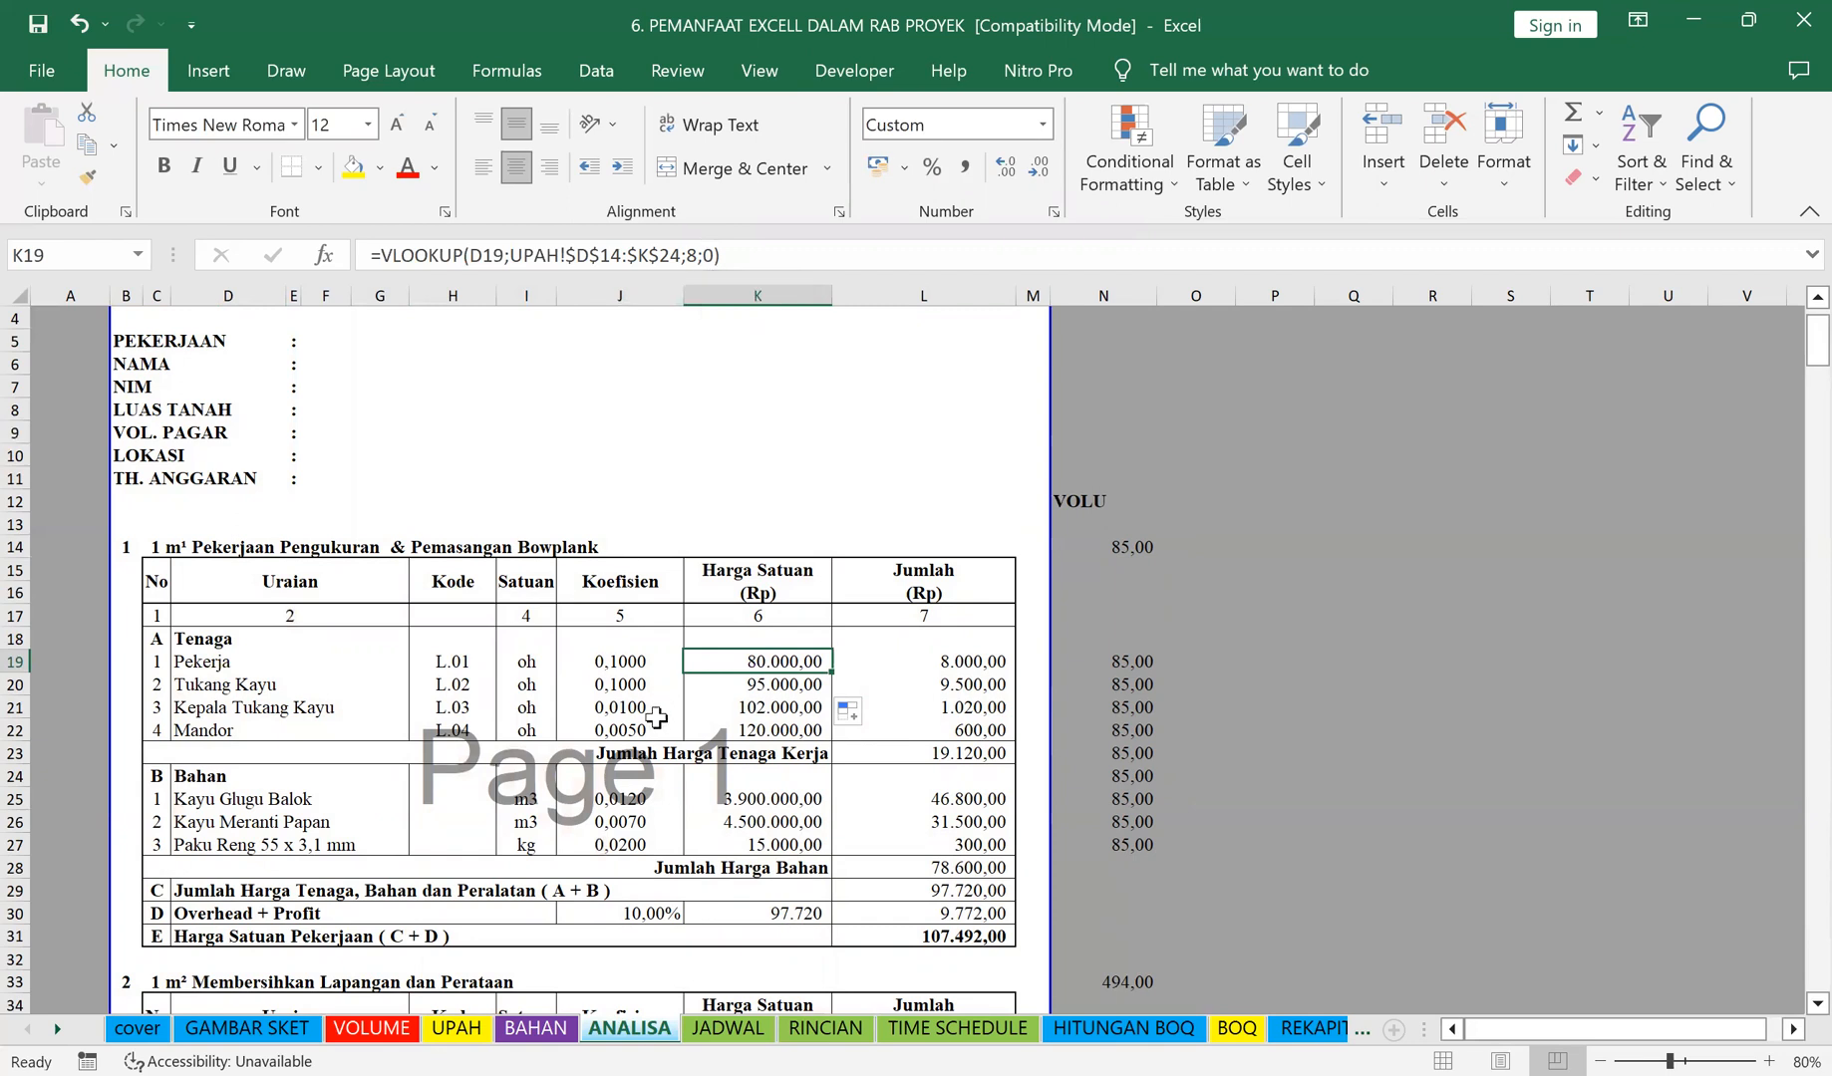
{"action": "left_click", "coordinate": [749, 252]}
{"action": "left_click_drag", "start_coordinate": [748, 252], "coordinate": [300, 256]}
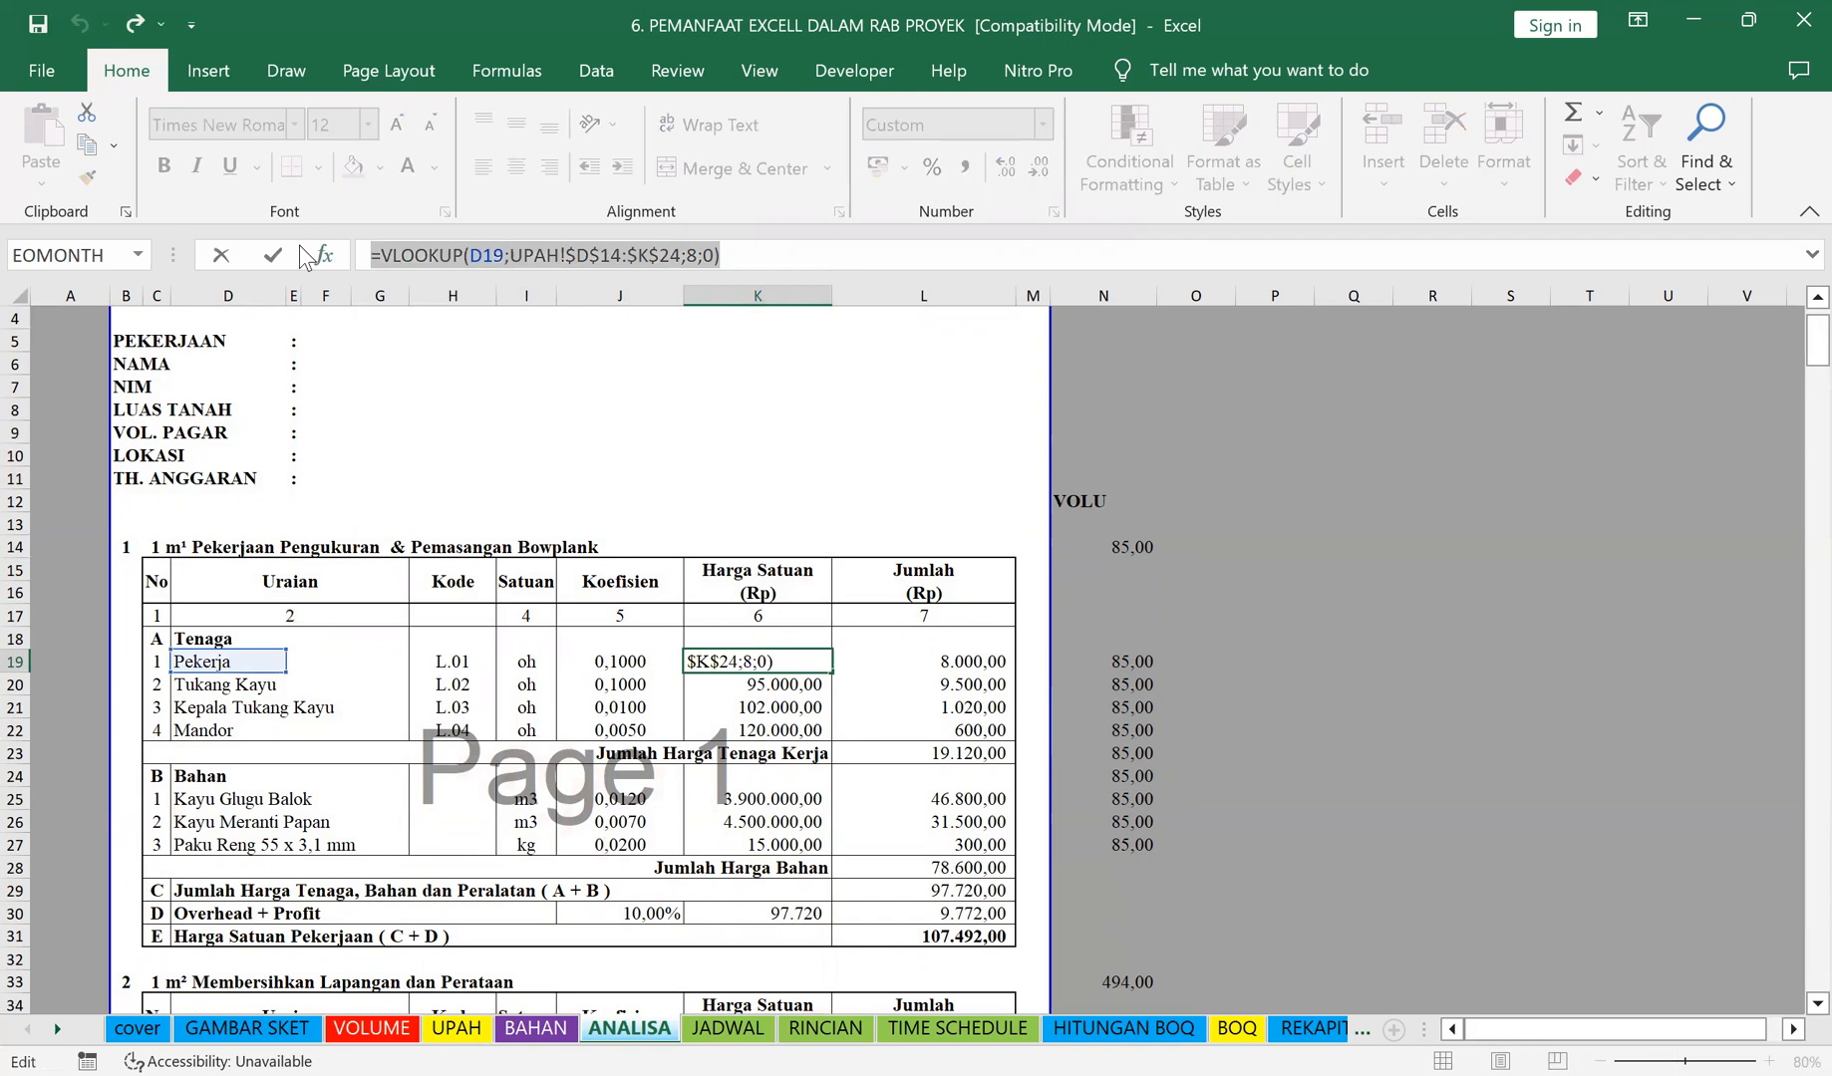
{"action": "left_click", "coordinate": [454, 1030]}
{"action": "left_click", "coordinate": [252, 527]}
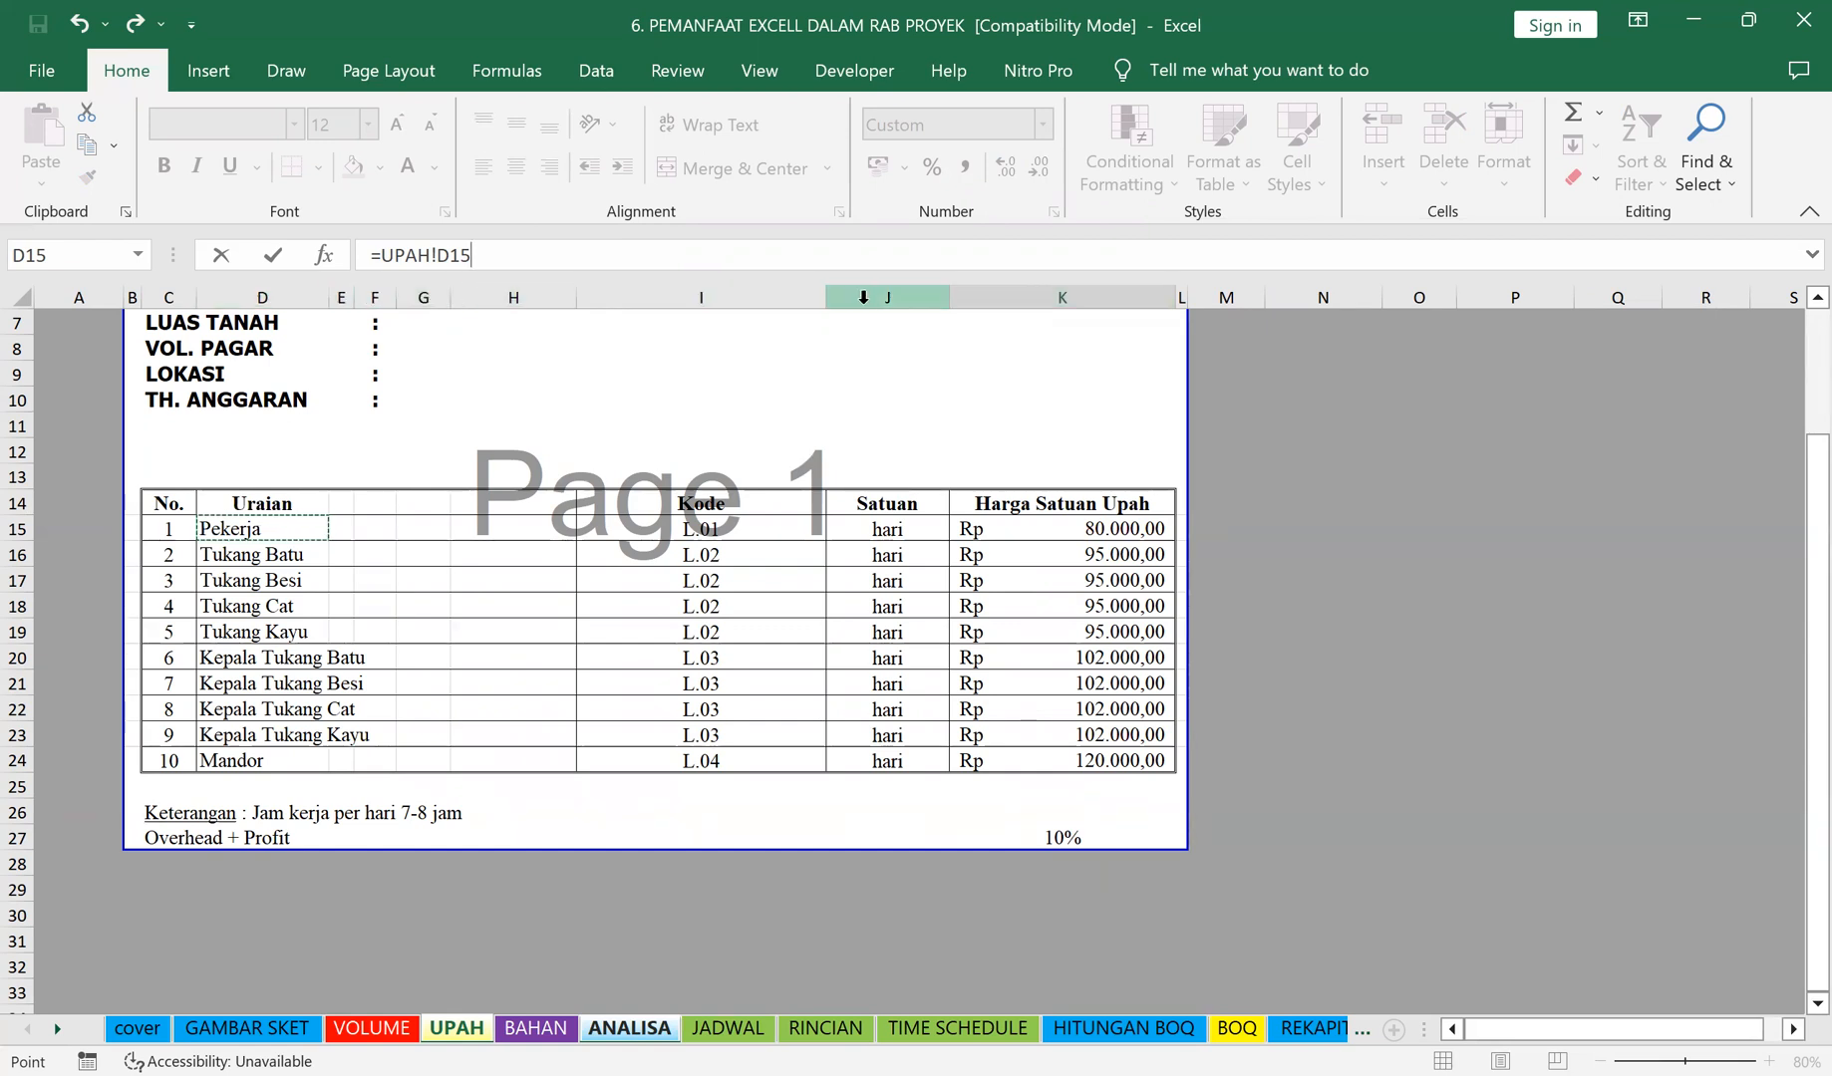
{"action": "left_click", "coordinate": [627, 1036]}
{"action": "type", "text": "="}
{"action": "key", "text": "BackSpace"}
{"action": "key", "text": "BackSpace"}
{"action": "key", "text": "BackSpace"}
{"action": "key", "text": "BackSpace"}
{"action": "key", "text": "BackSpace"}
{"action": "key", "text": "BackSpace"}
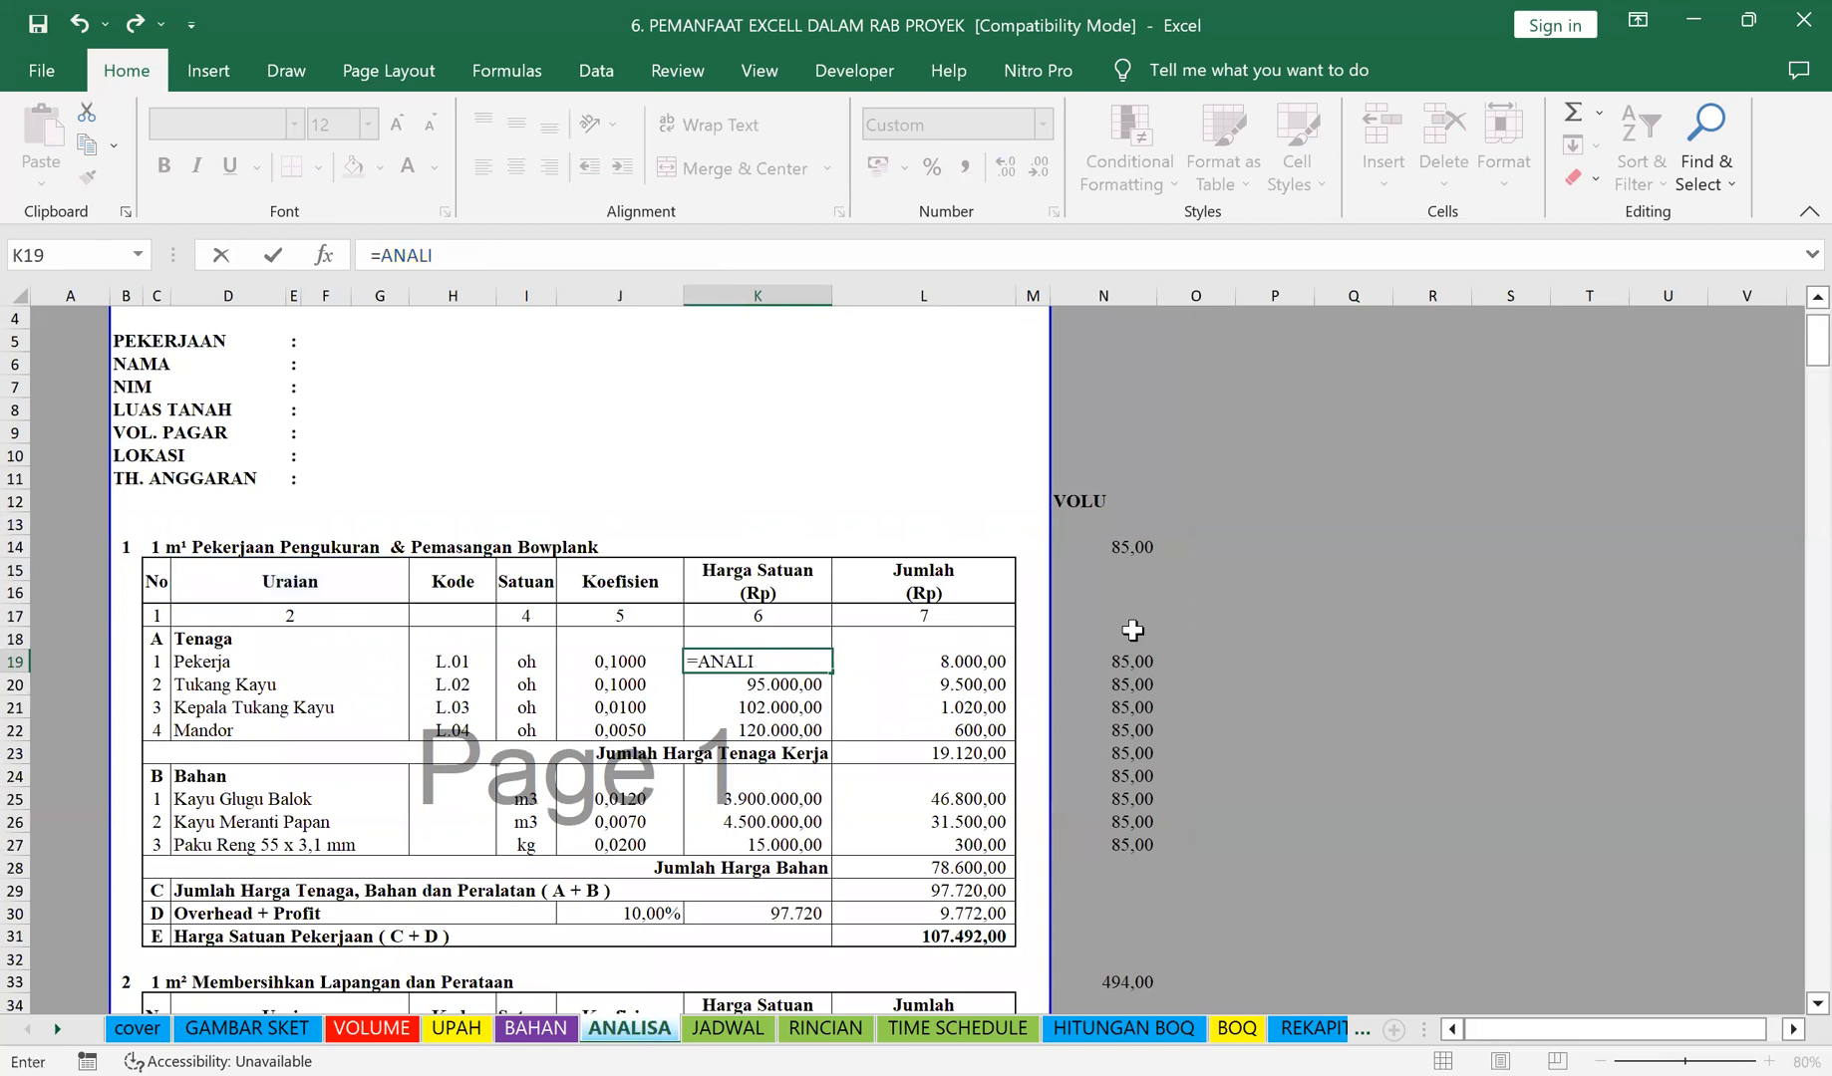
{"action": "key", "text": "BackSpace"}
{"action": "key", "text": "BackSpace"}
{"action": "key", "text": "BackSpace"}
{"action": "key", "text": "BackSpace"}
{"action": "key", "text": "BackSpace"}
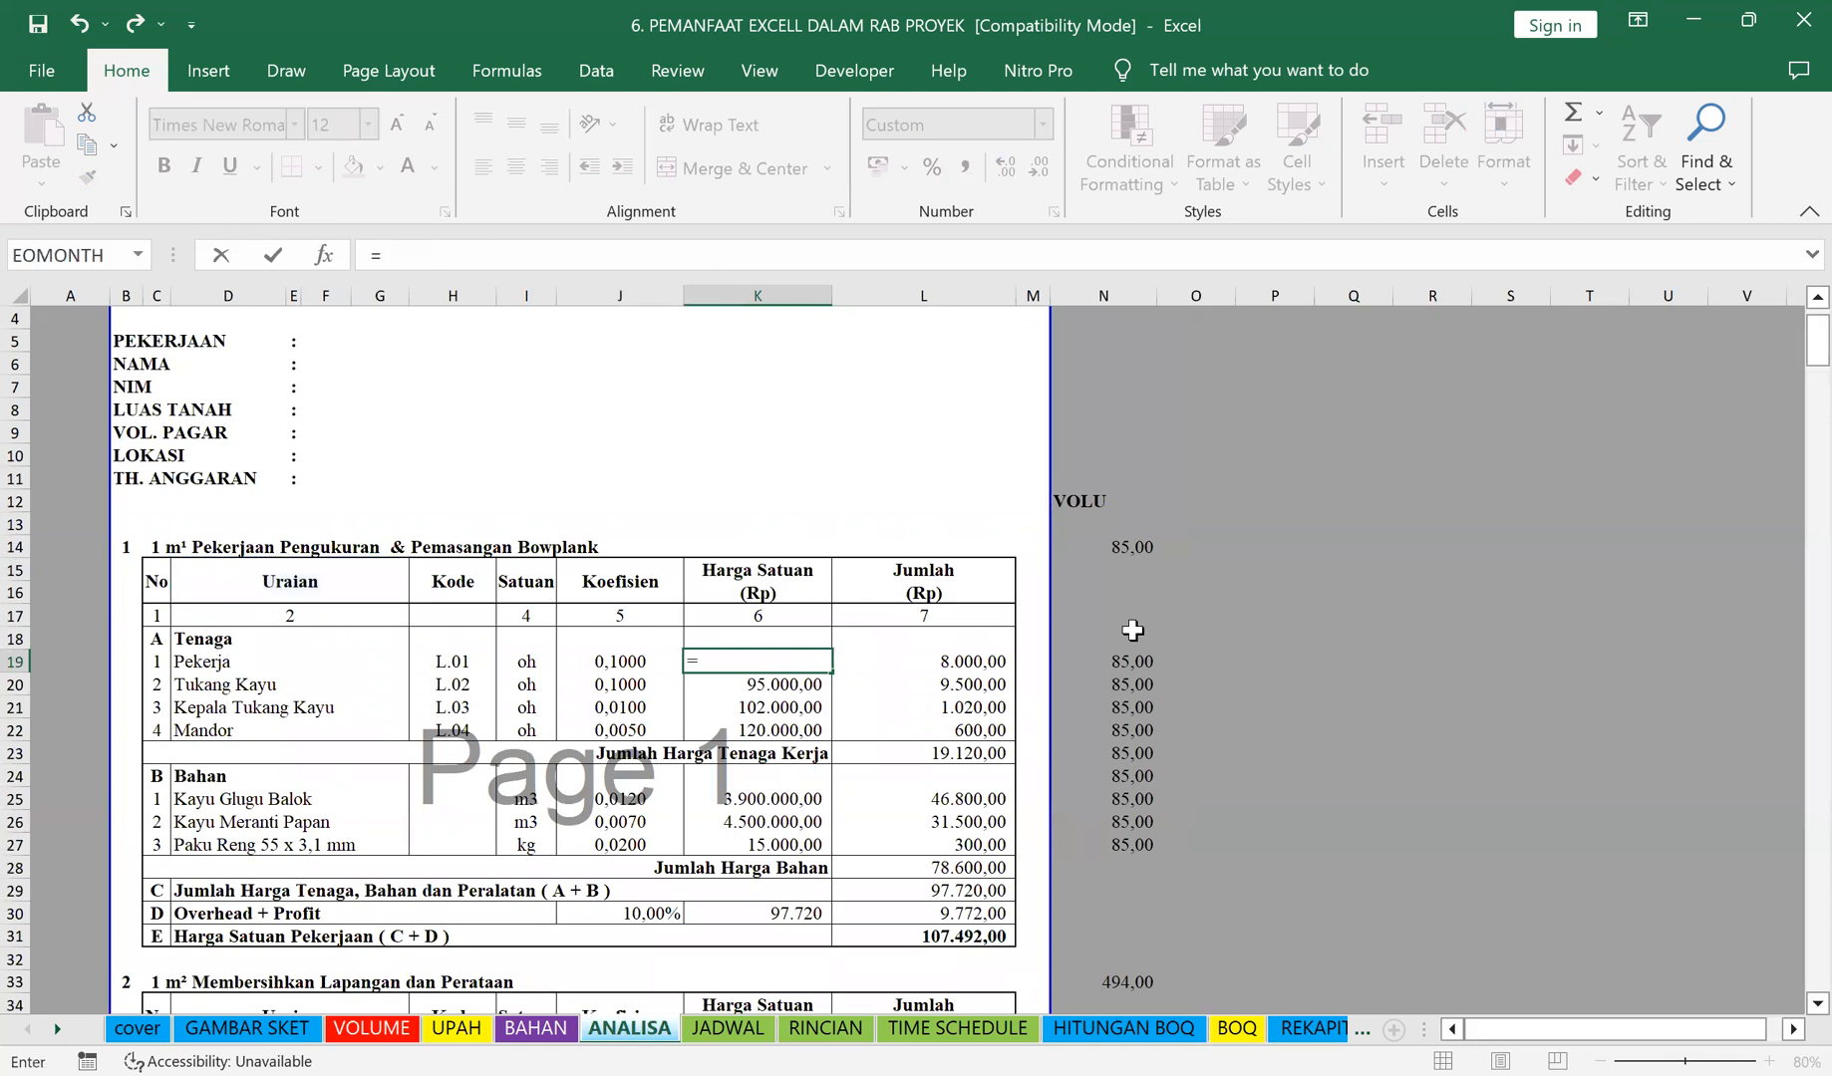
Step: Enter the Pekerja unit price in K19 as =VLOOKUP(ANALISA!D19;UPAH!D15:K24;8;0)
{"action": "type", "text": "v"}
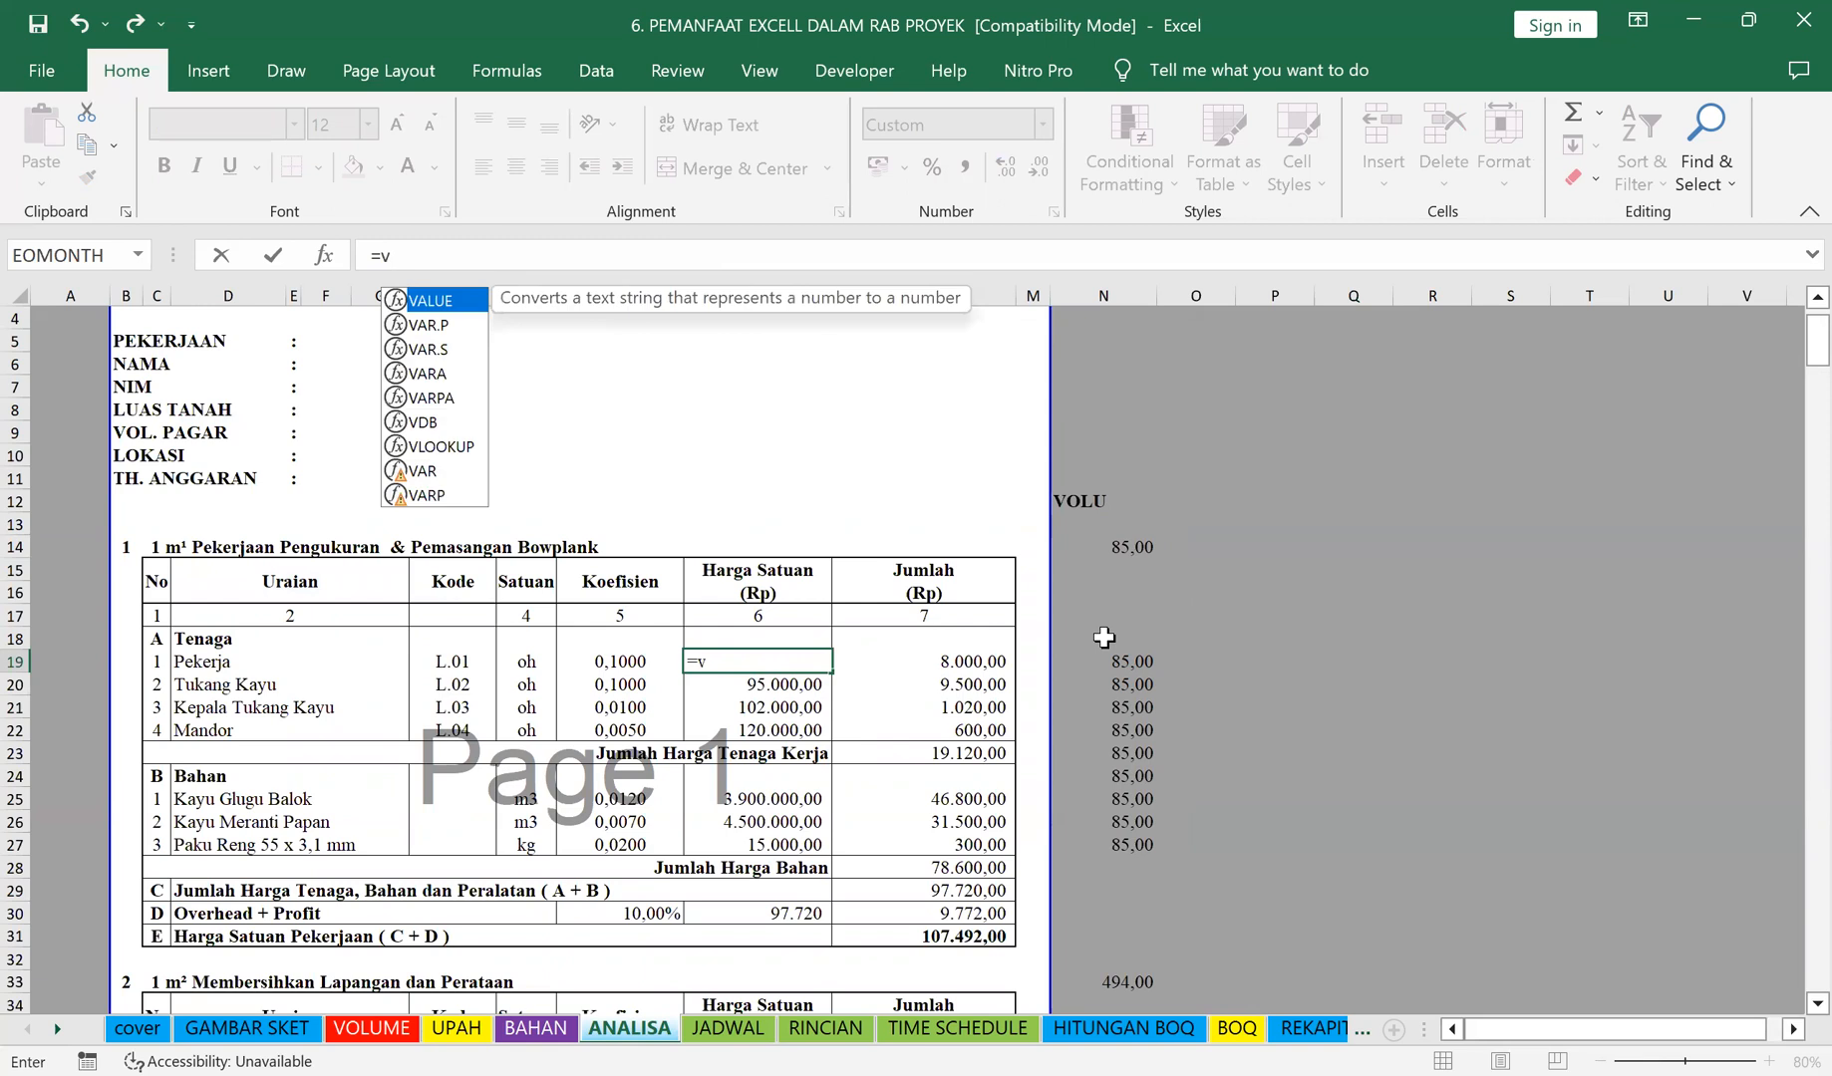
{"action": "double_click", "coordinate": [472, 446]}
{"action": "left_click", "coordinate": [199, 663]}
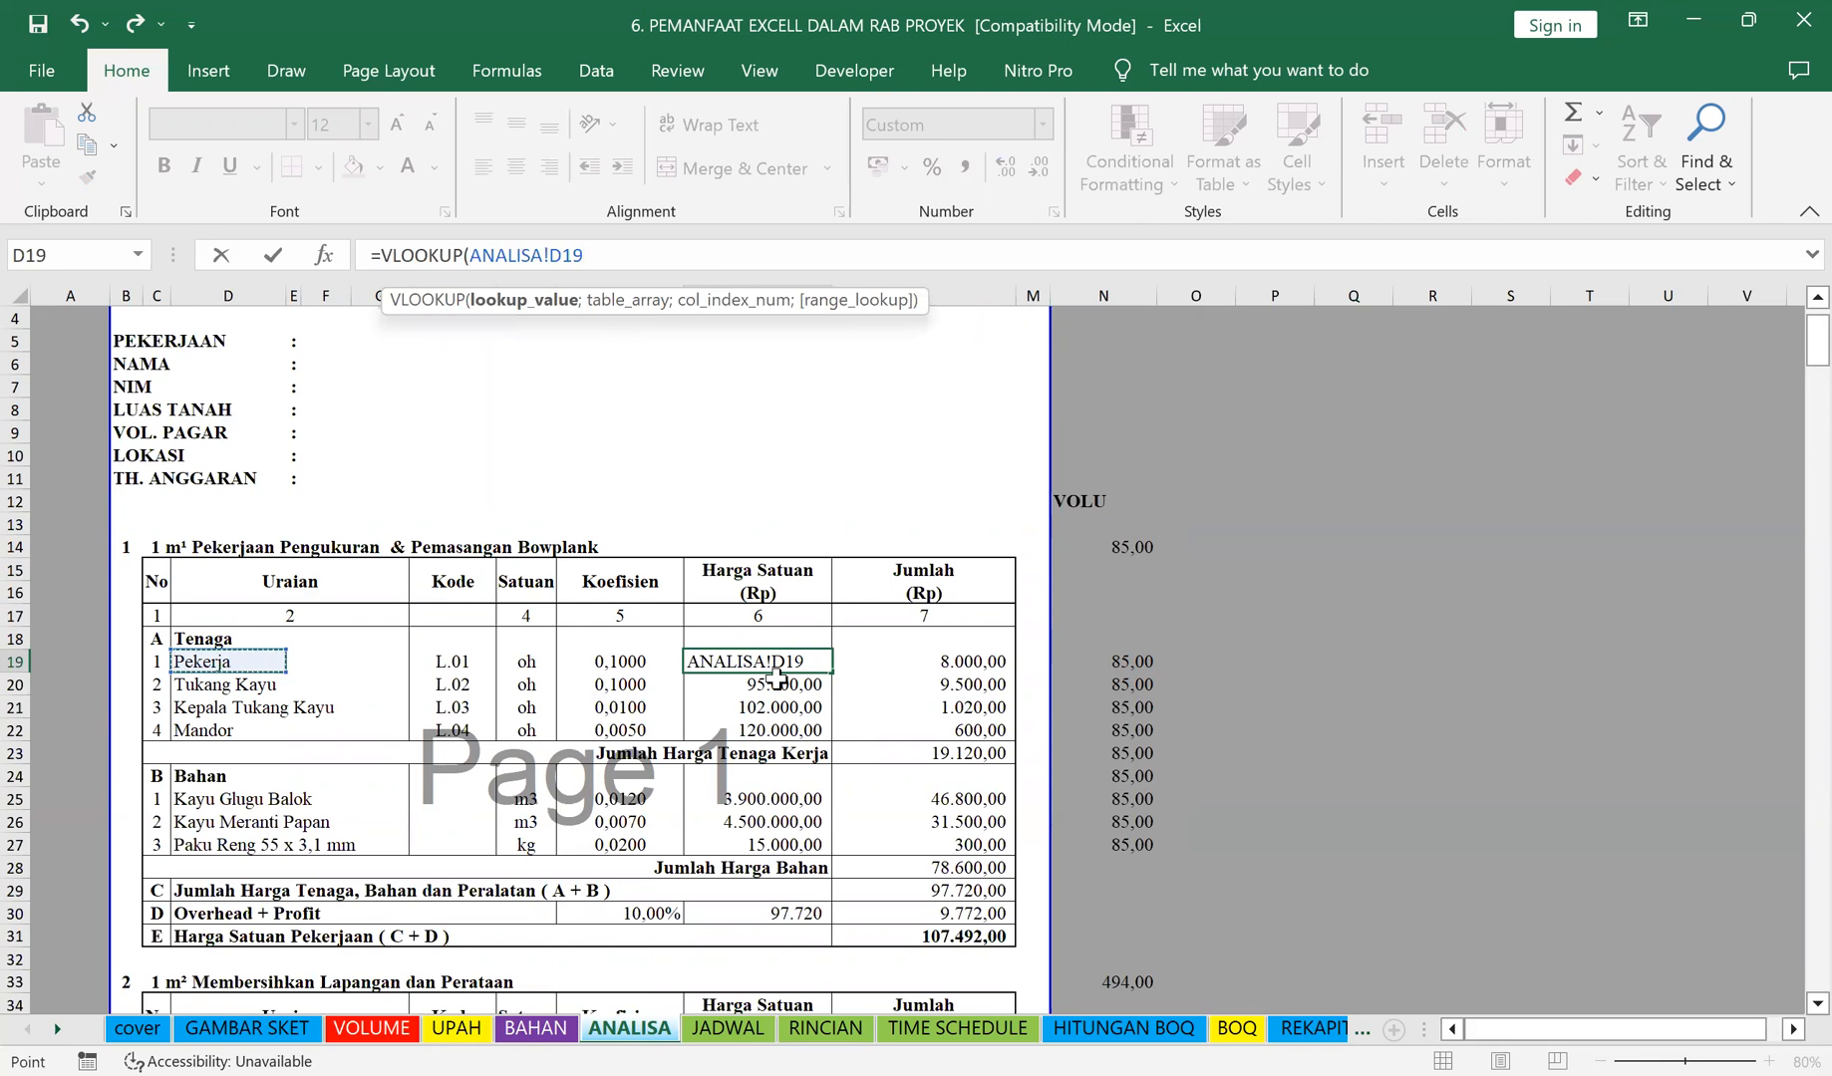
{"action": "type", "text": ";"}
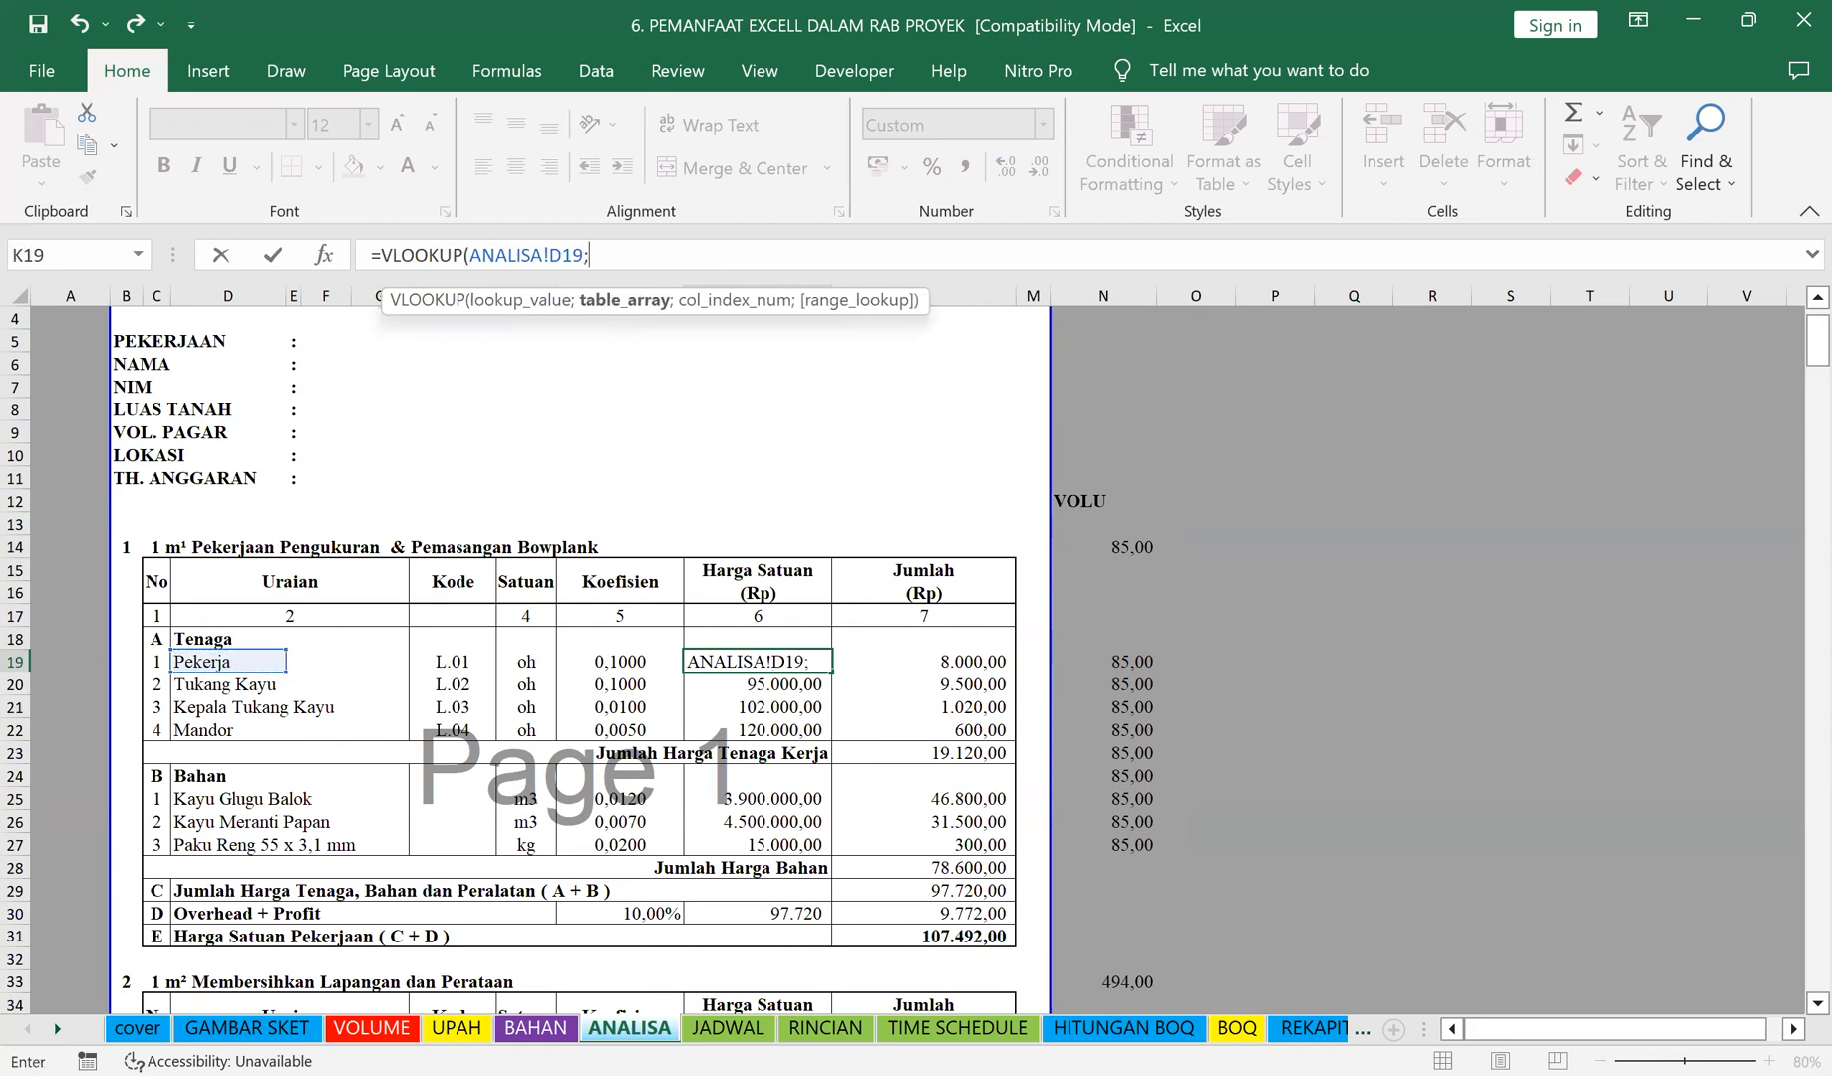
{"action": "left_click", "coordinate": [456, 1027]}
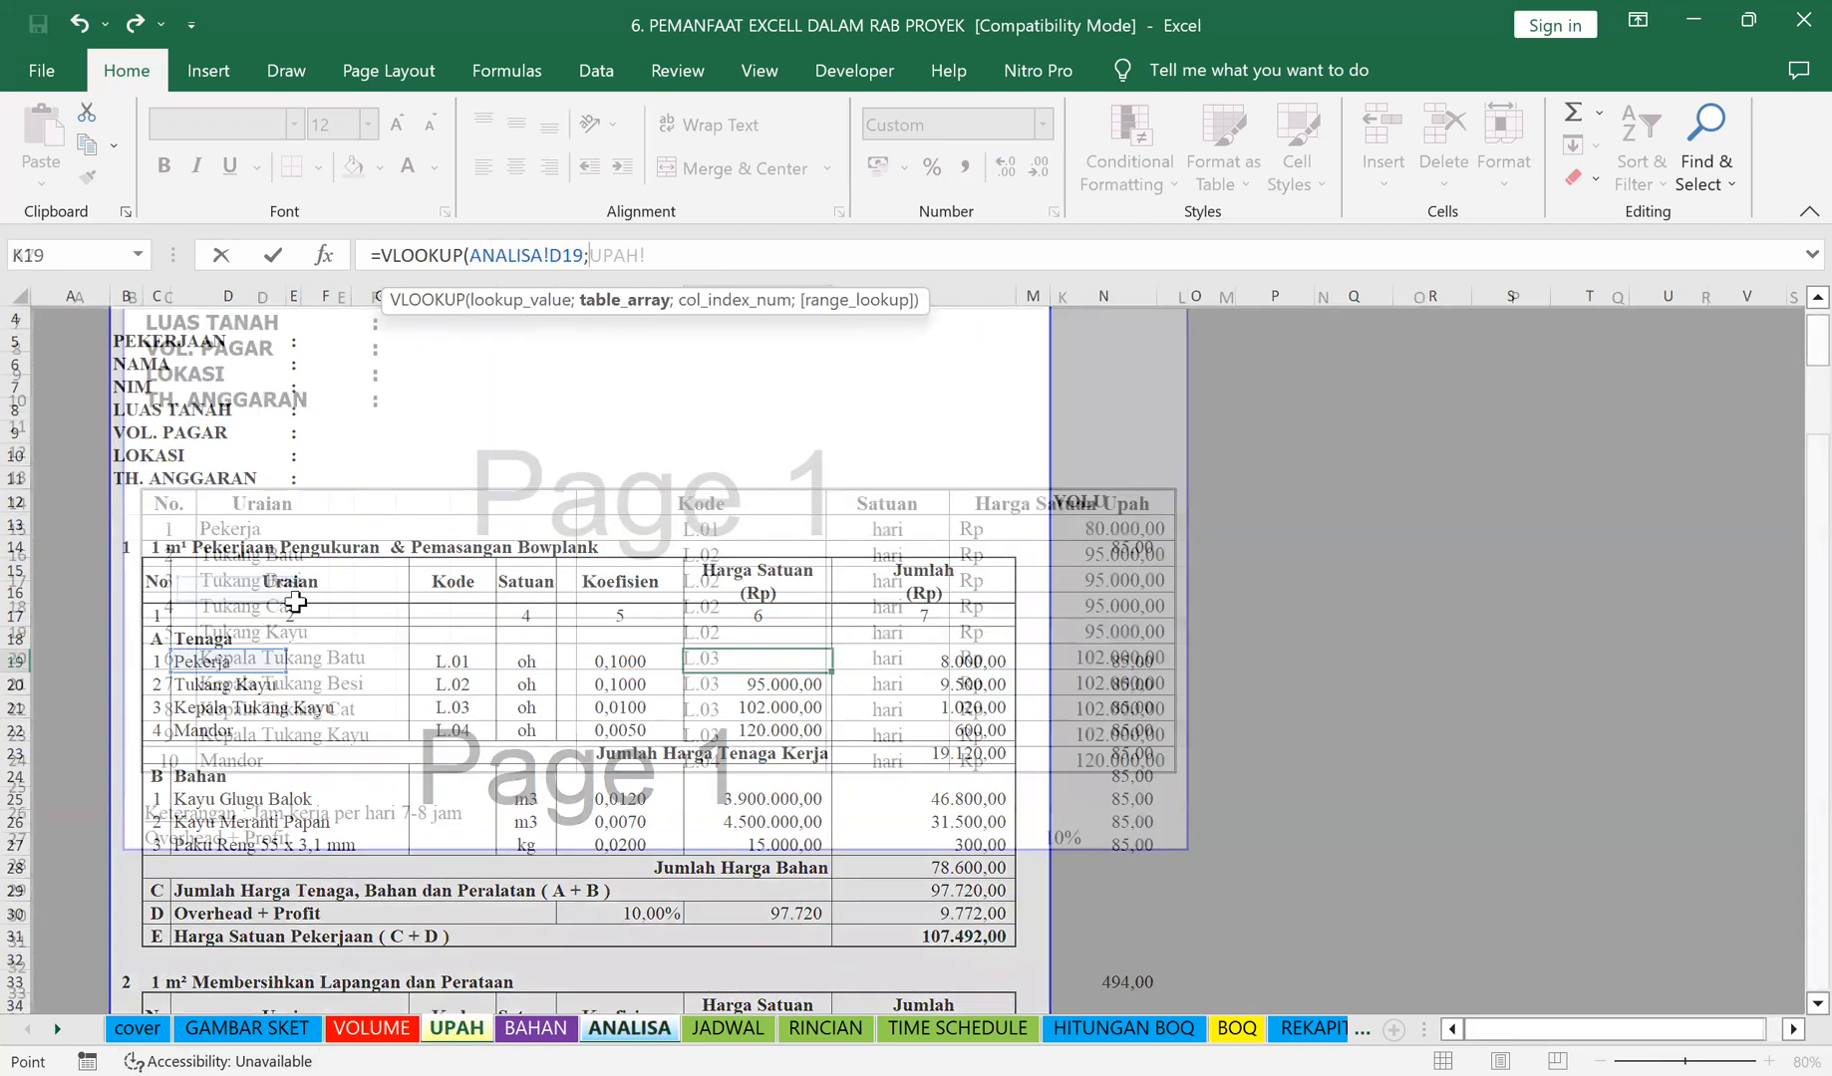
{"action": "left_click", "coordinate": [293, 527]}
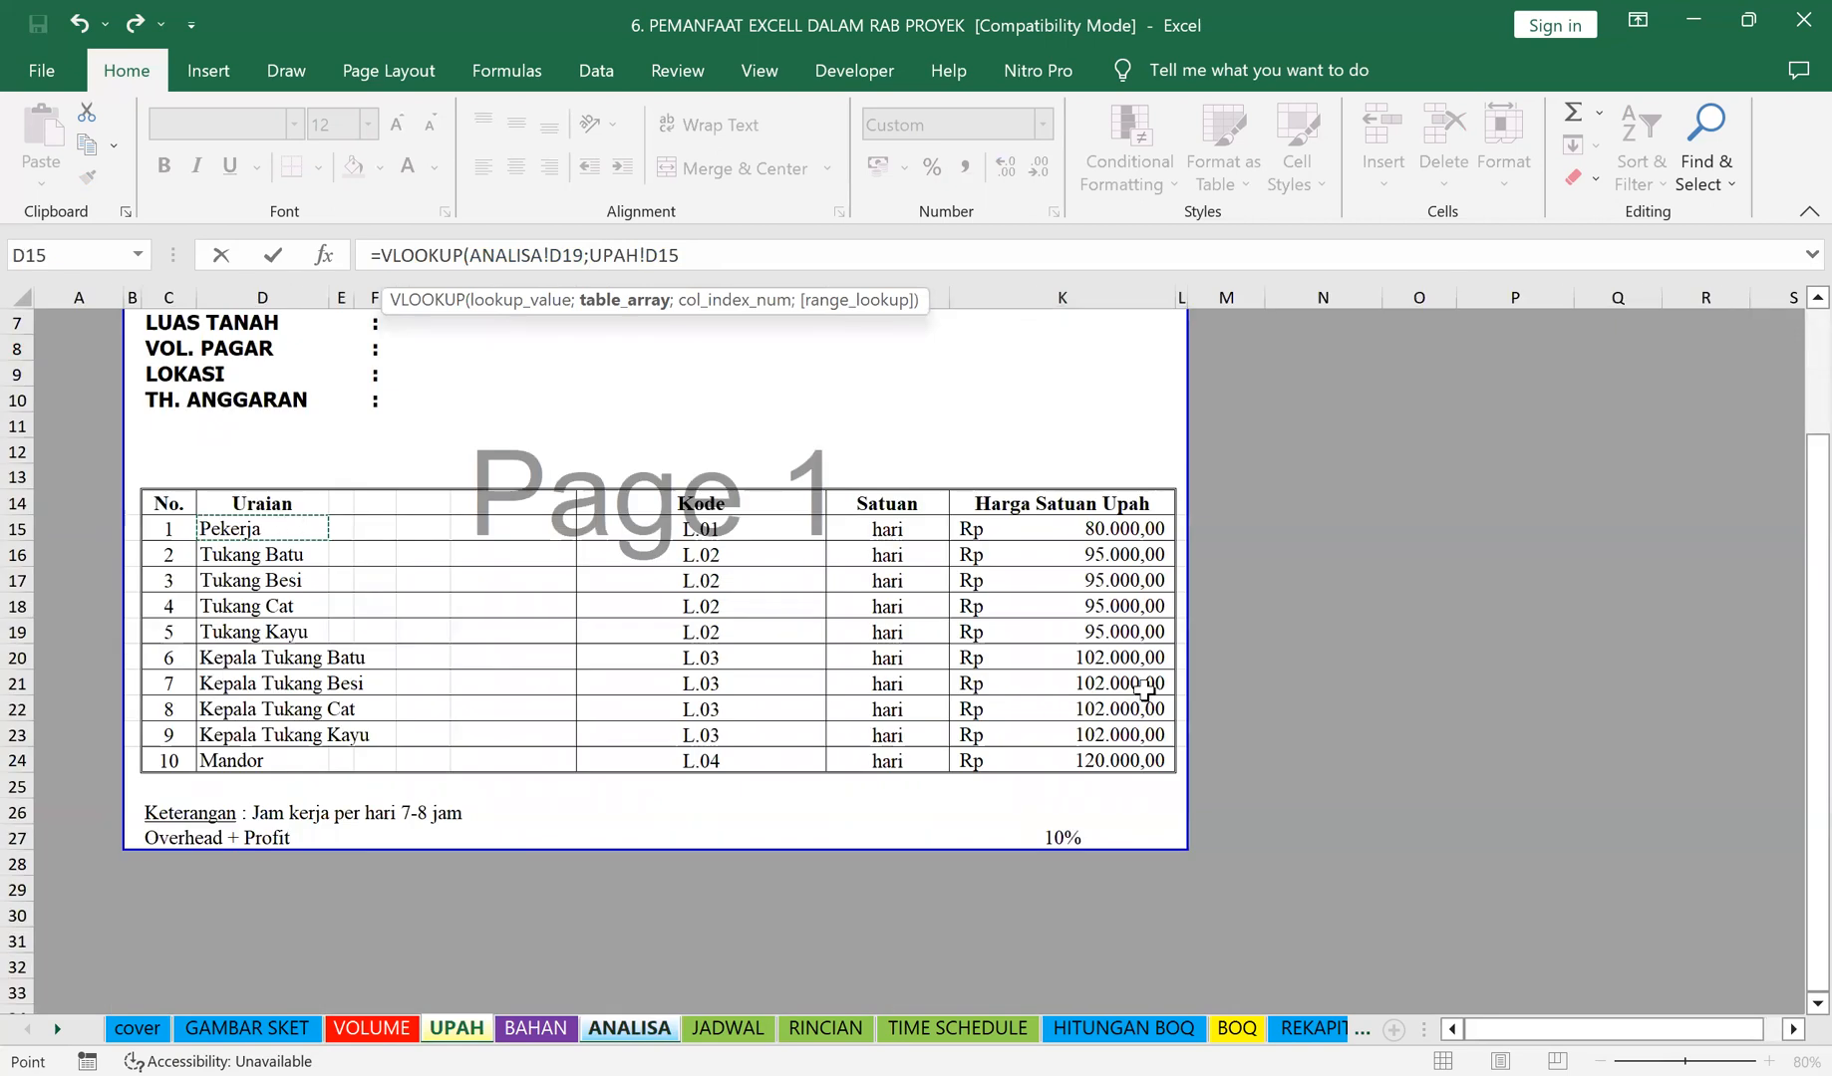
{"action": "left_click_drag", "start_coordinate": [1144, 689], "coordinate": [1132, 769]}
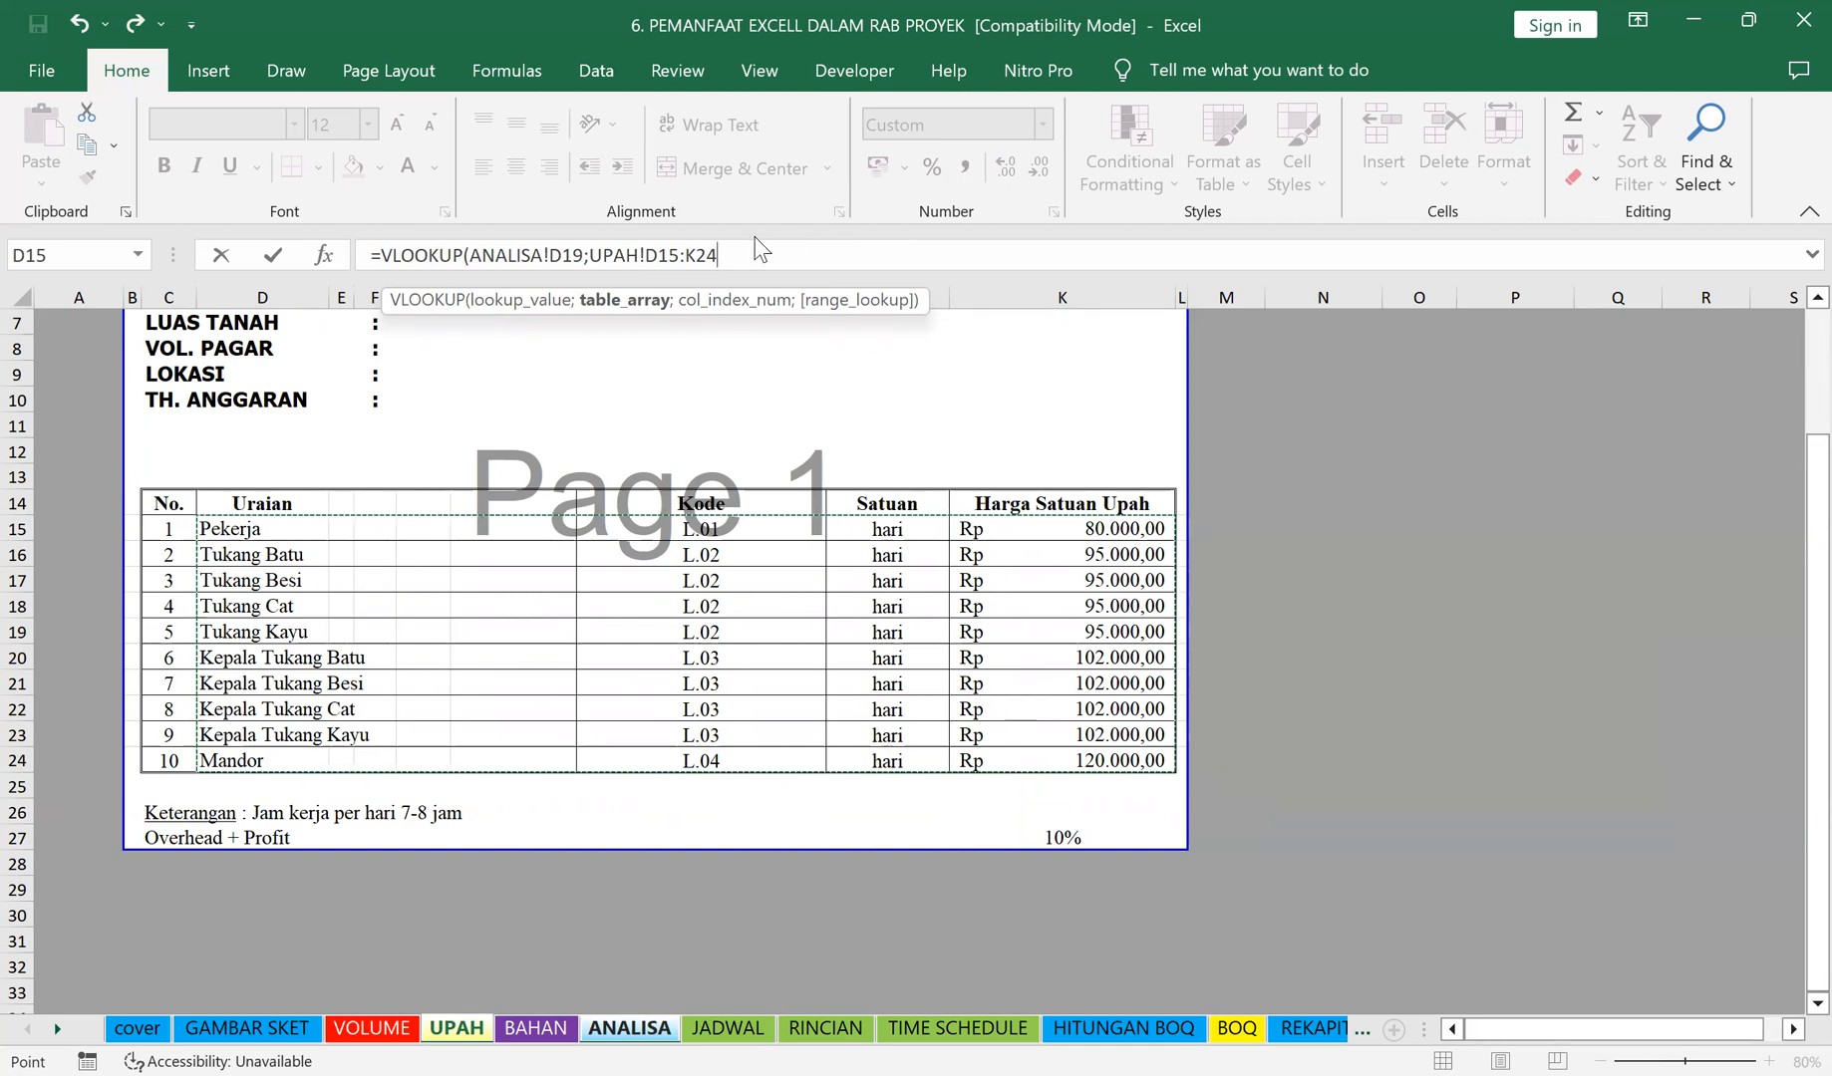
{"action": "type", "text": ";"}
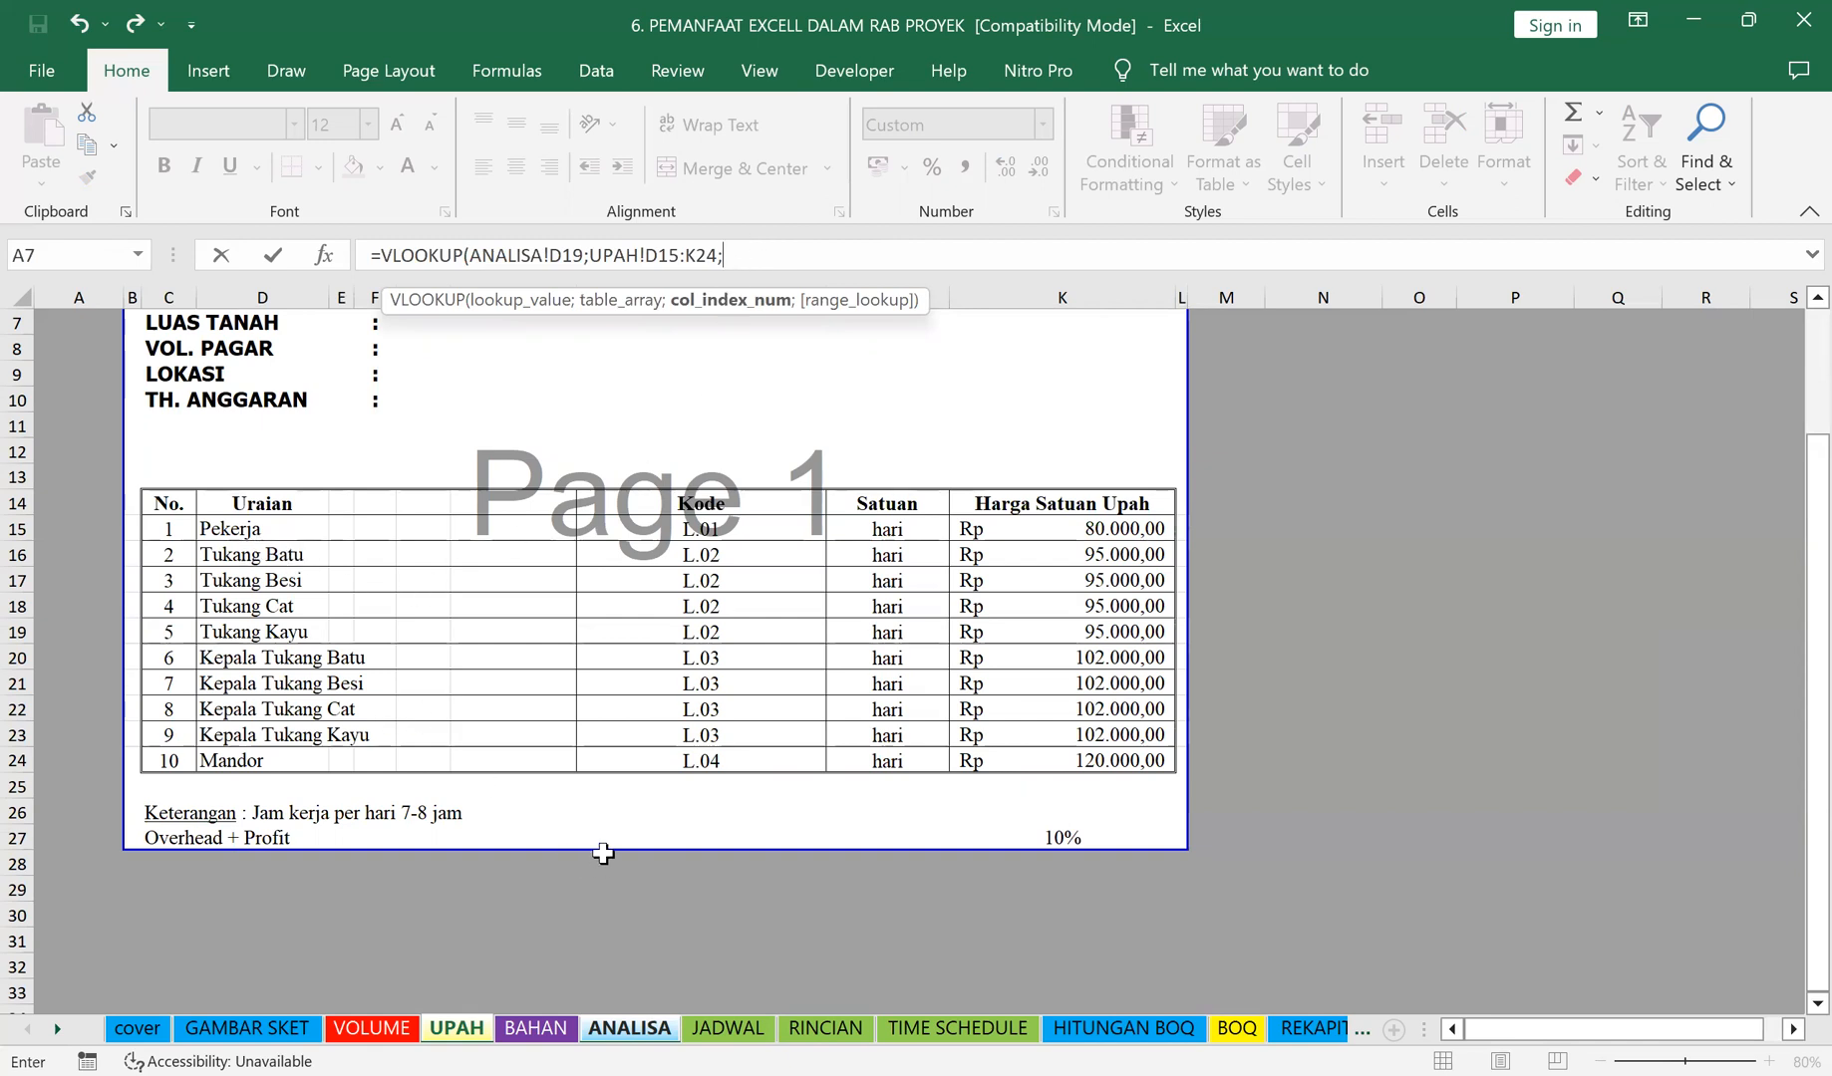
{"action": "type", "text": "8;"}
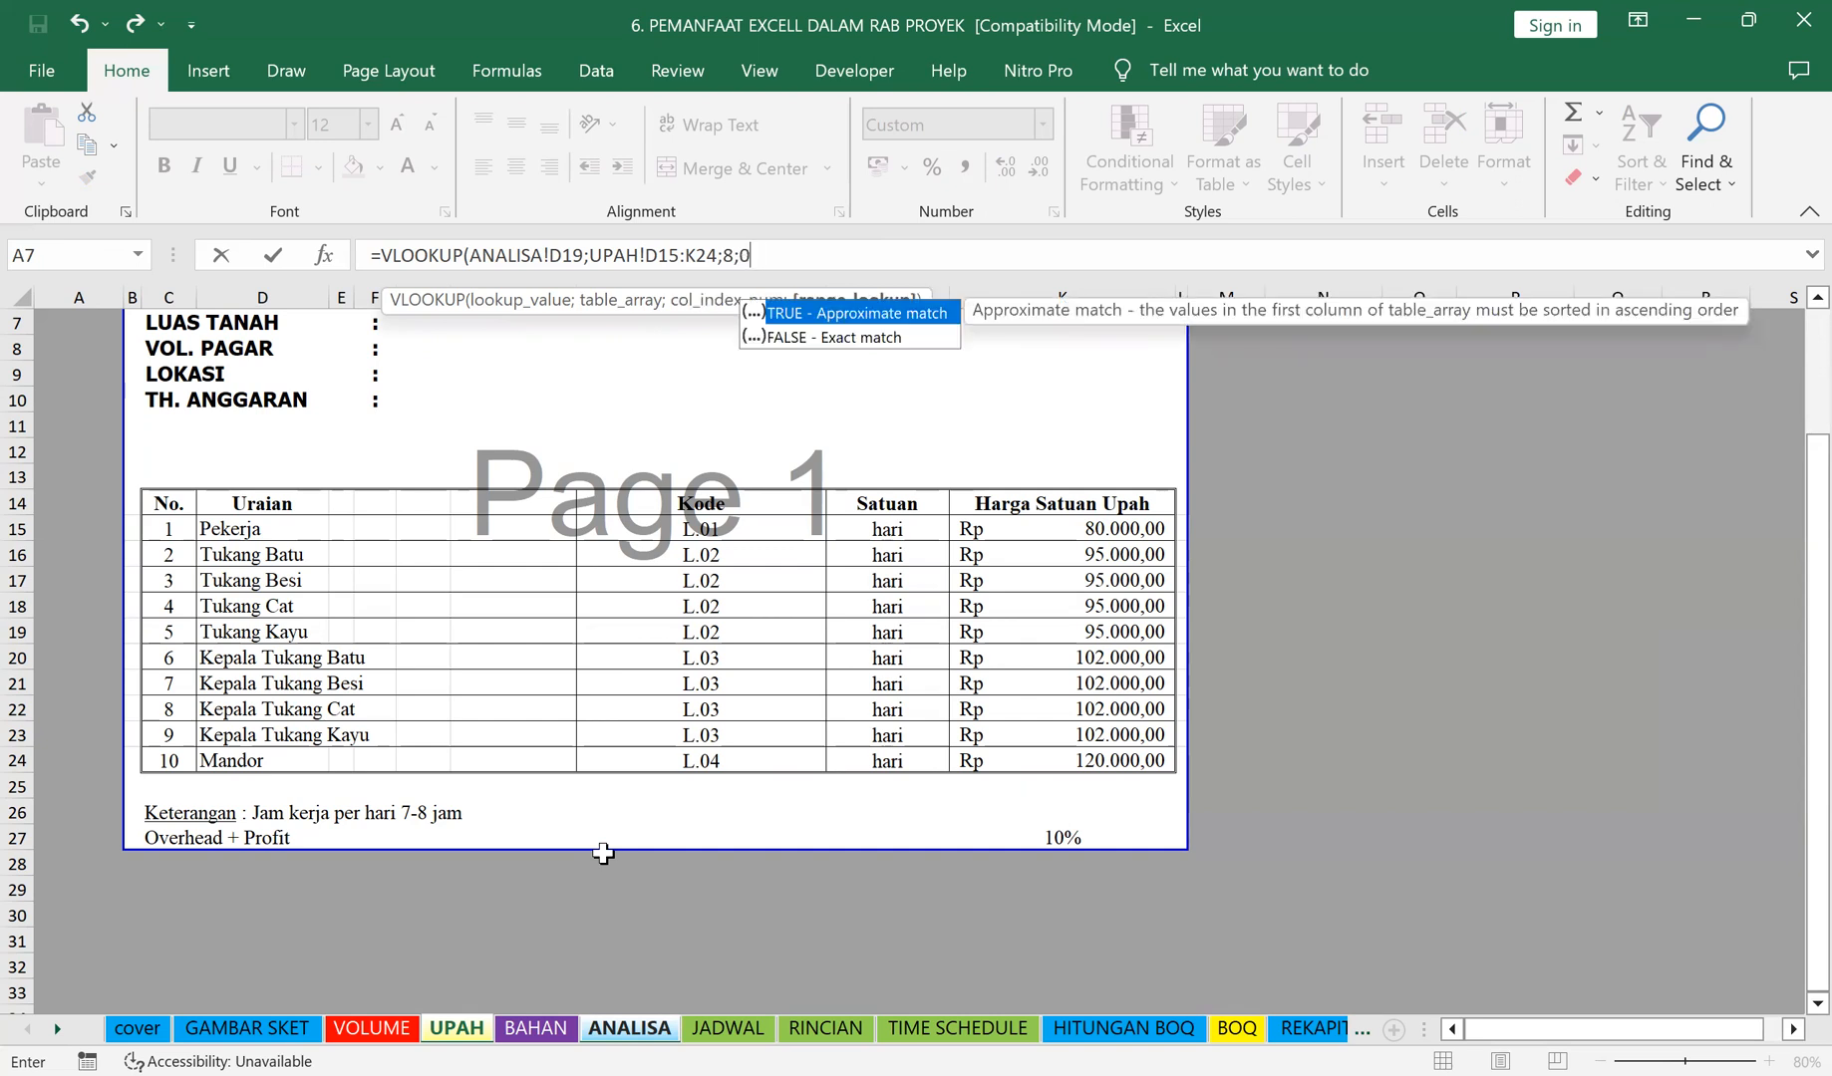
{"action": "type", "text": "0"}
{"action": "key", "text": "Return"}
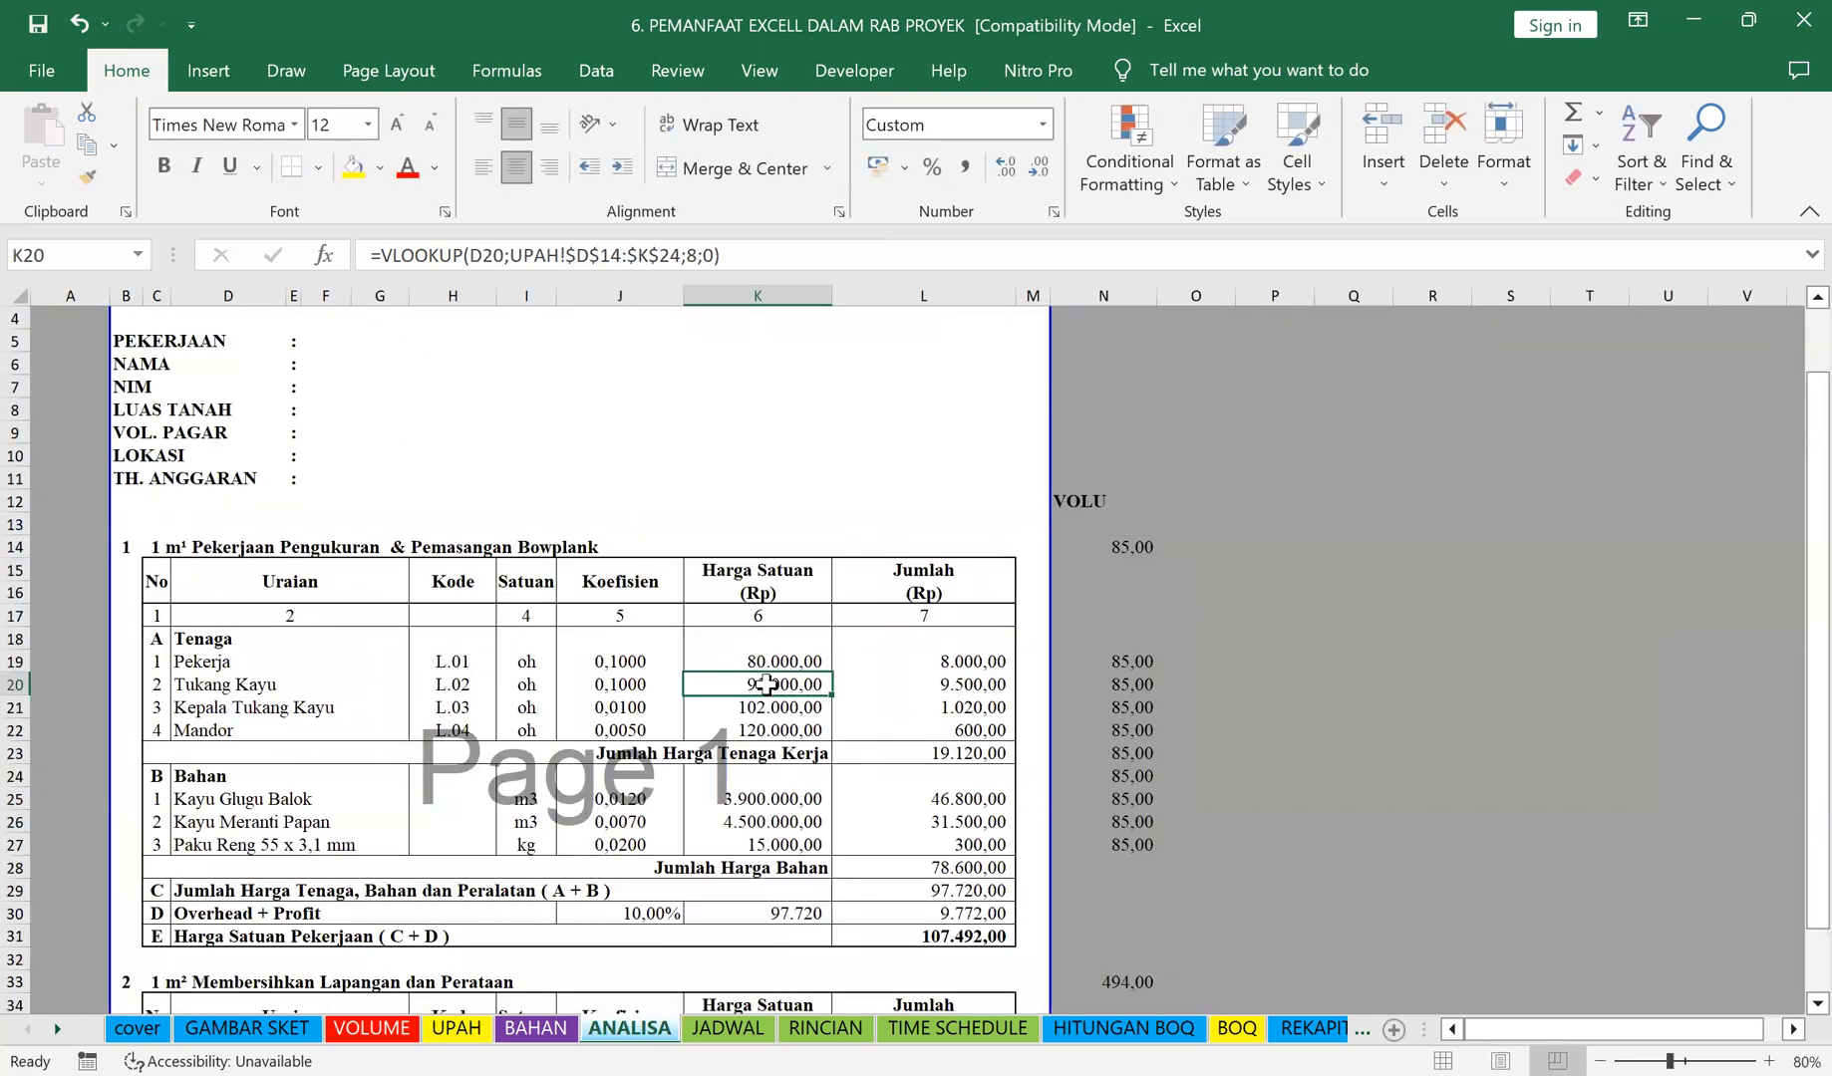
Step: Fill the Pekerja unit price formula in K19 down through K22
{"action": "key", "text": "Up"}
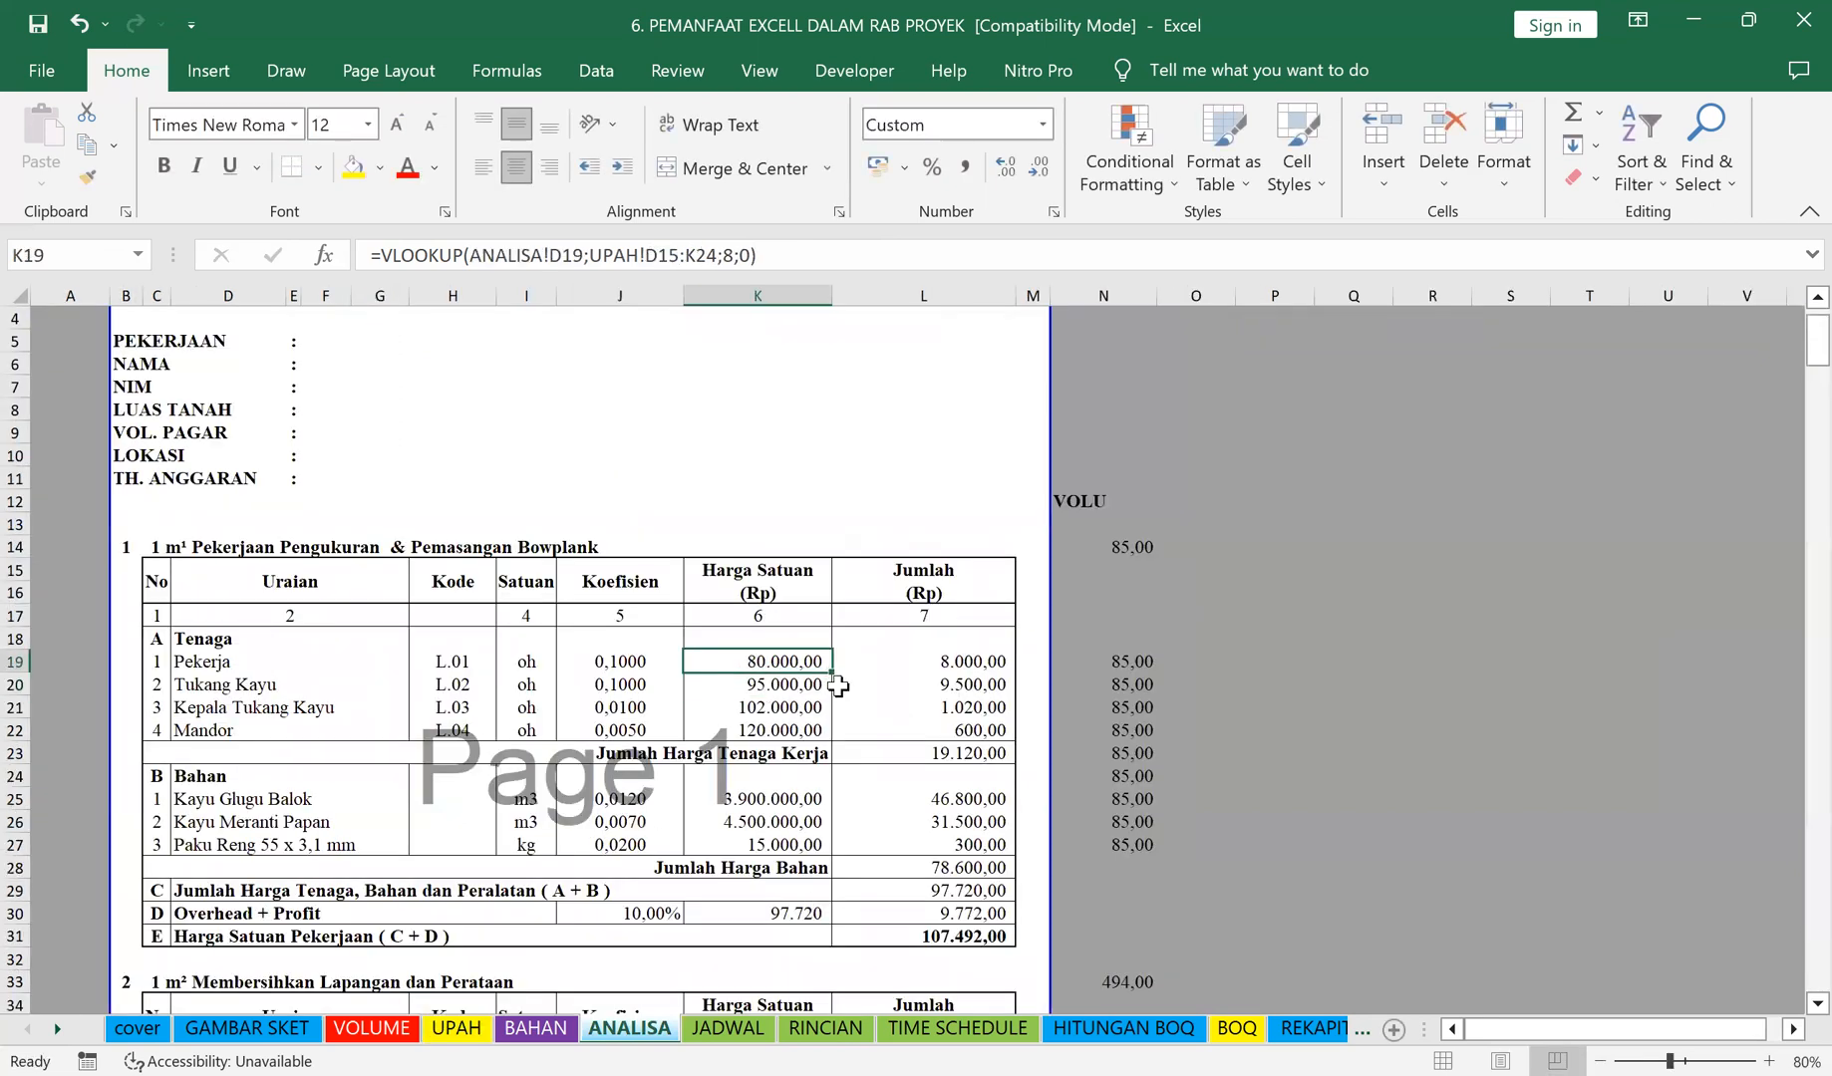
{"action": "left_click_drag", "start_coordinate": [831, 671], "coordinate": [833, 742]}
{"action": "left_click", "coordinate": [779, 664]}
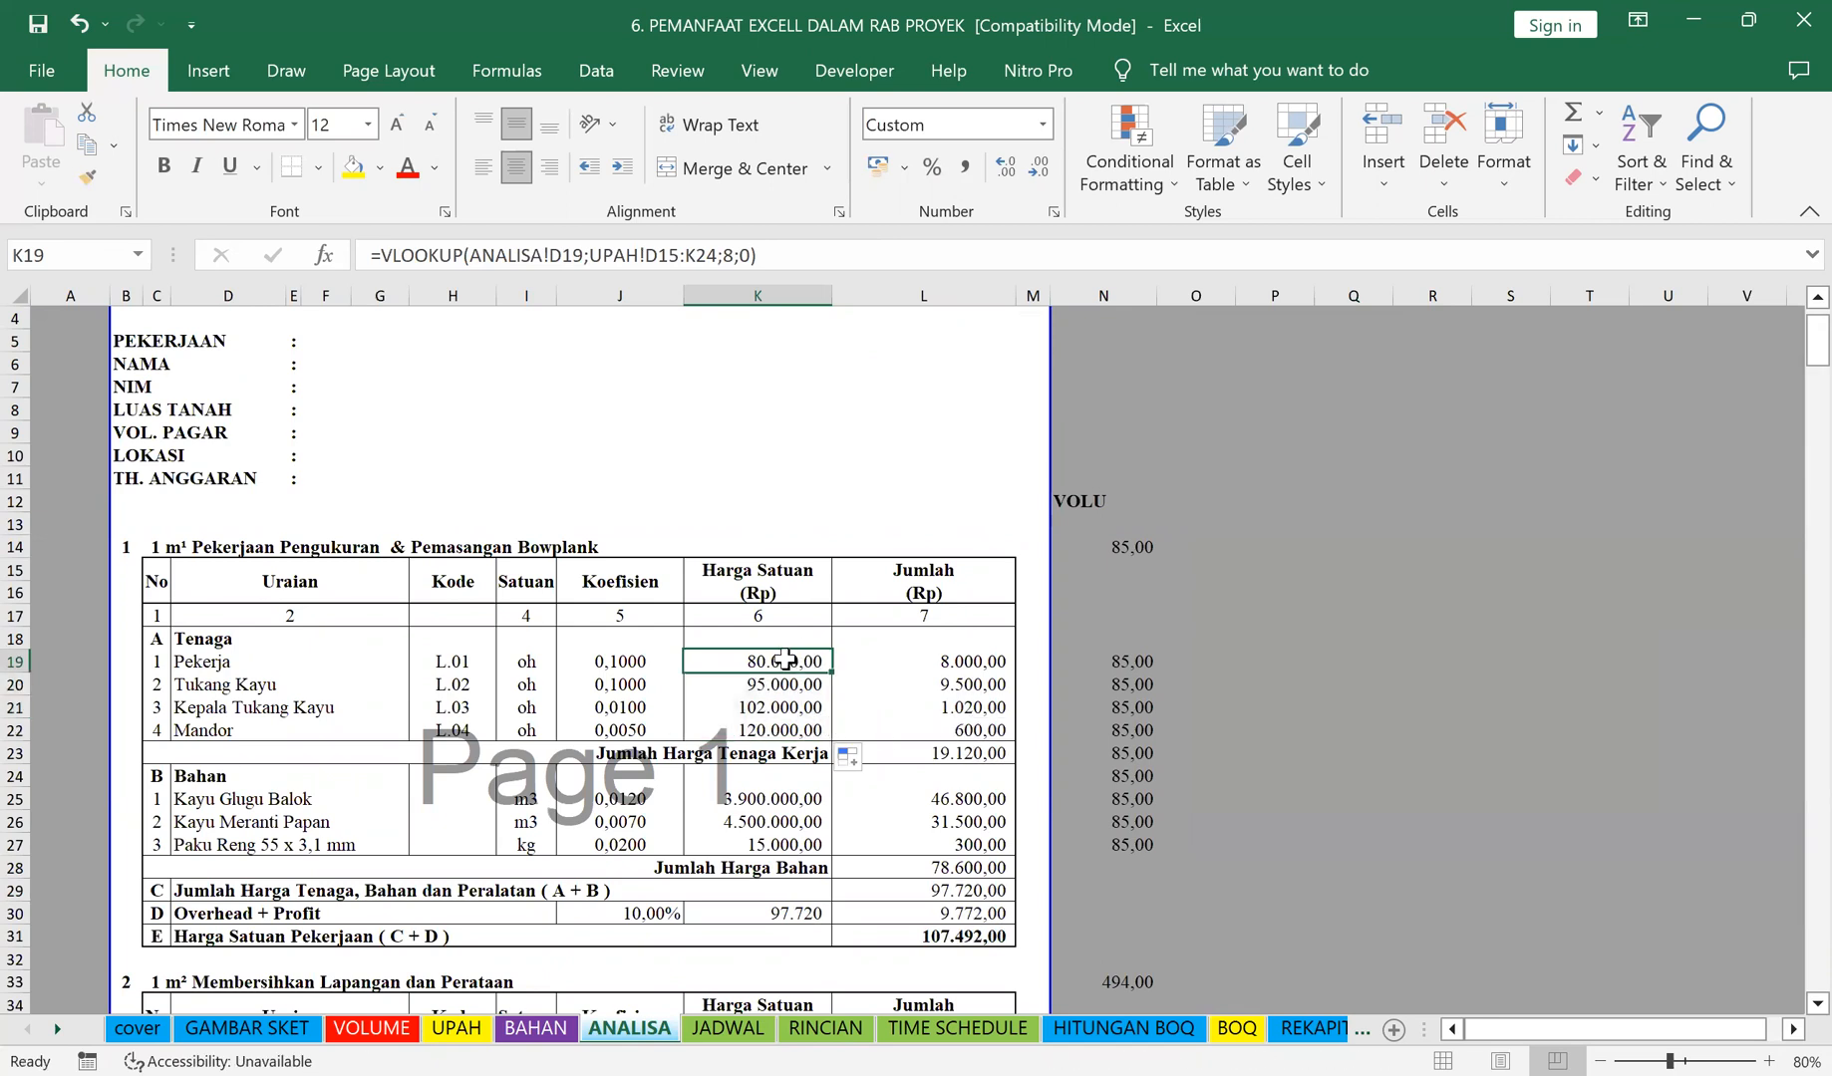
Step: Examine how the VLOOKUP references differ between the filled unit price cells K19, K20 and K21
{"action": "left_click", "coordinate": [798, 252]}
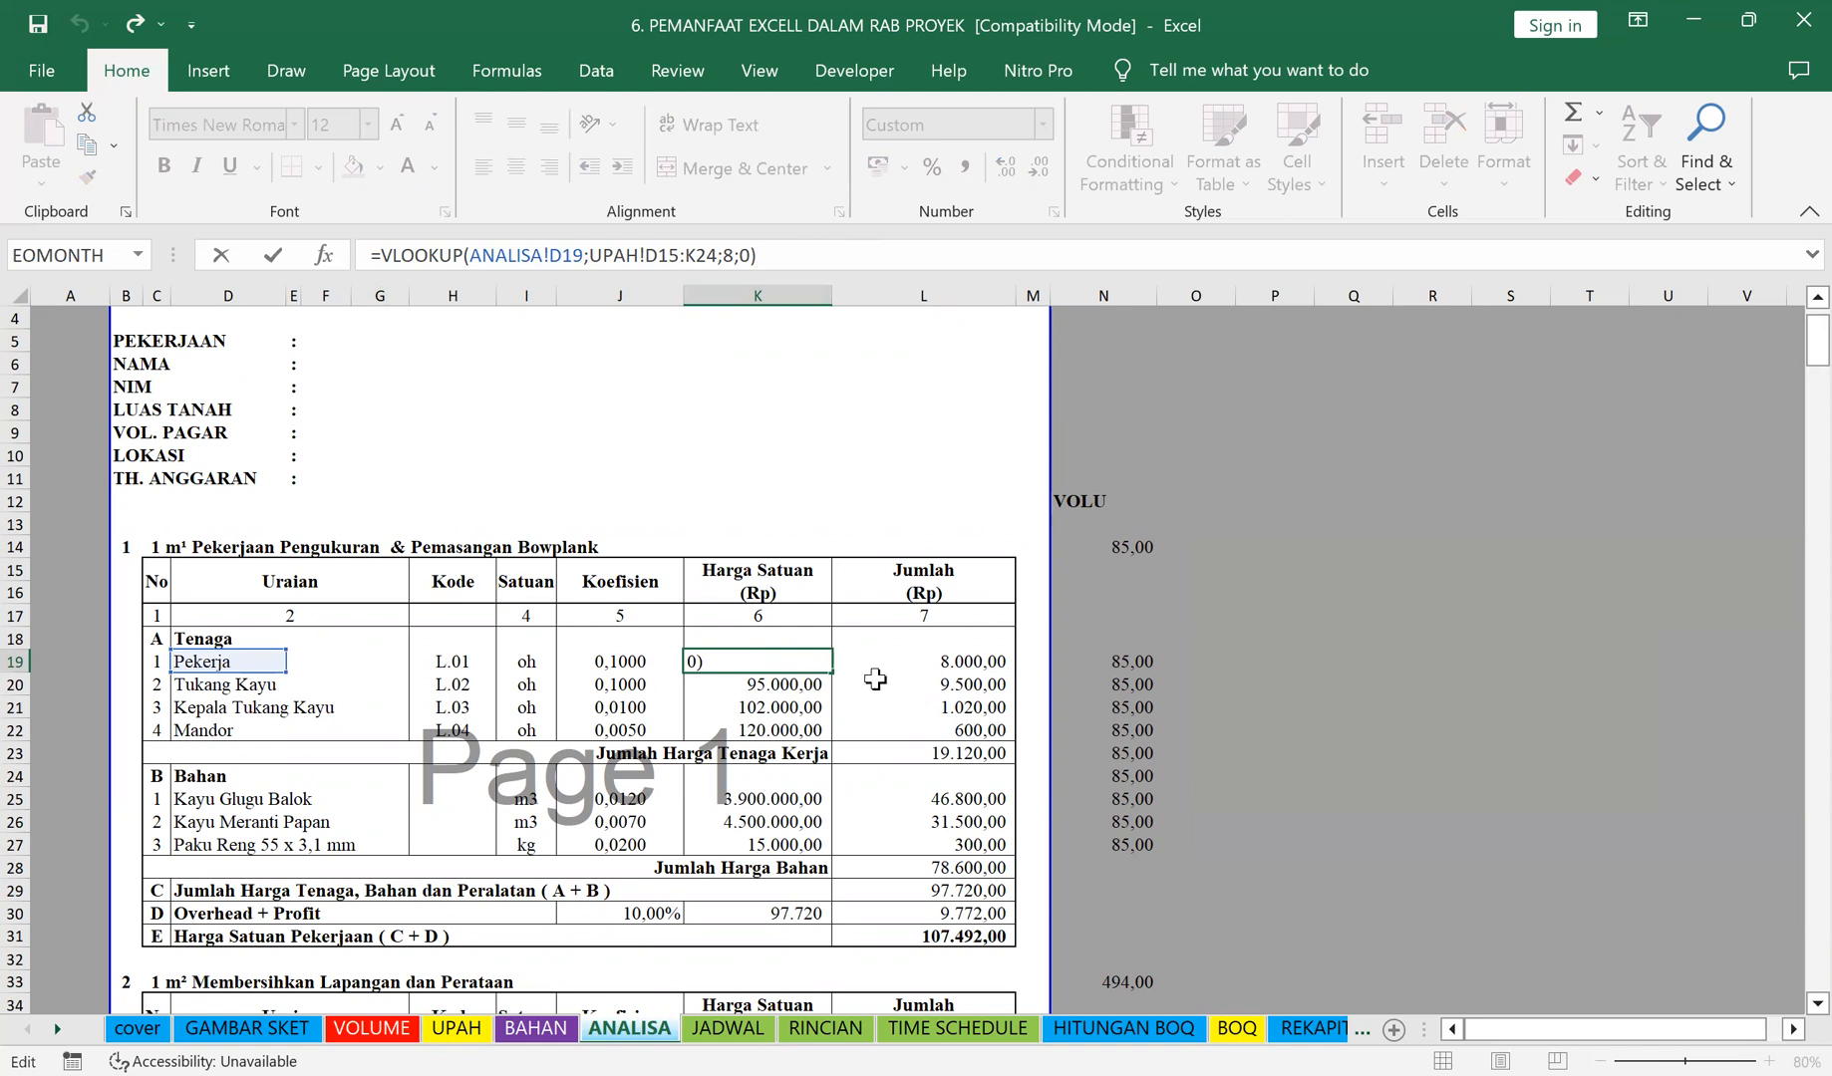
{"action": "key", "text": "Return"}
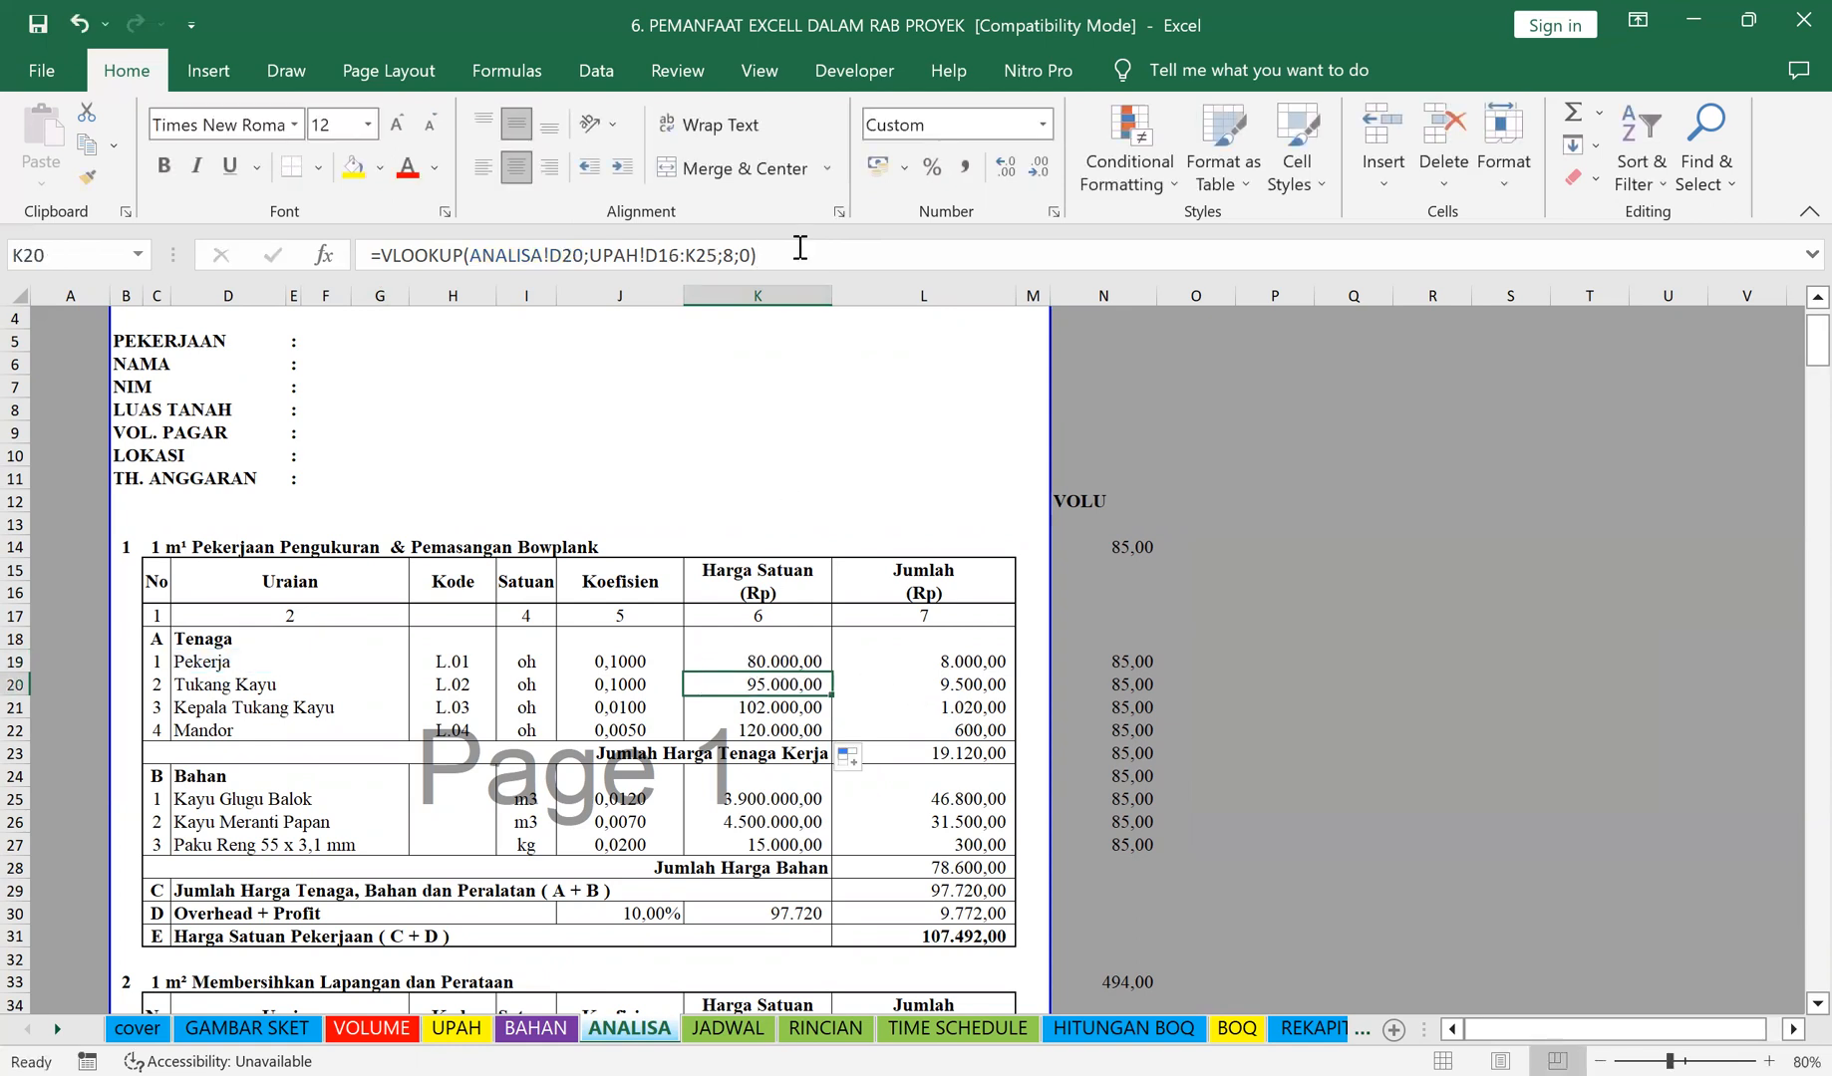
{"action": "left_click", "coordinate": [800, 253]}
{"action": "key", "text": "Escape"}
{"action": "left_click", "coordinate": [778, 714]}
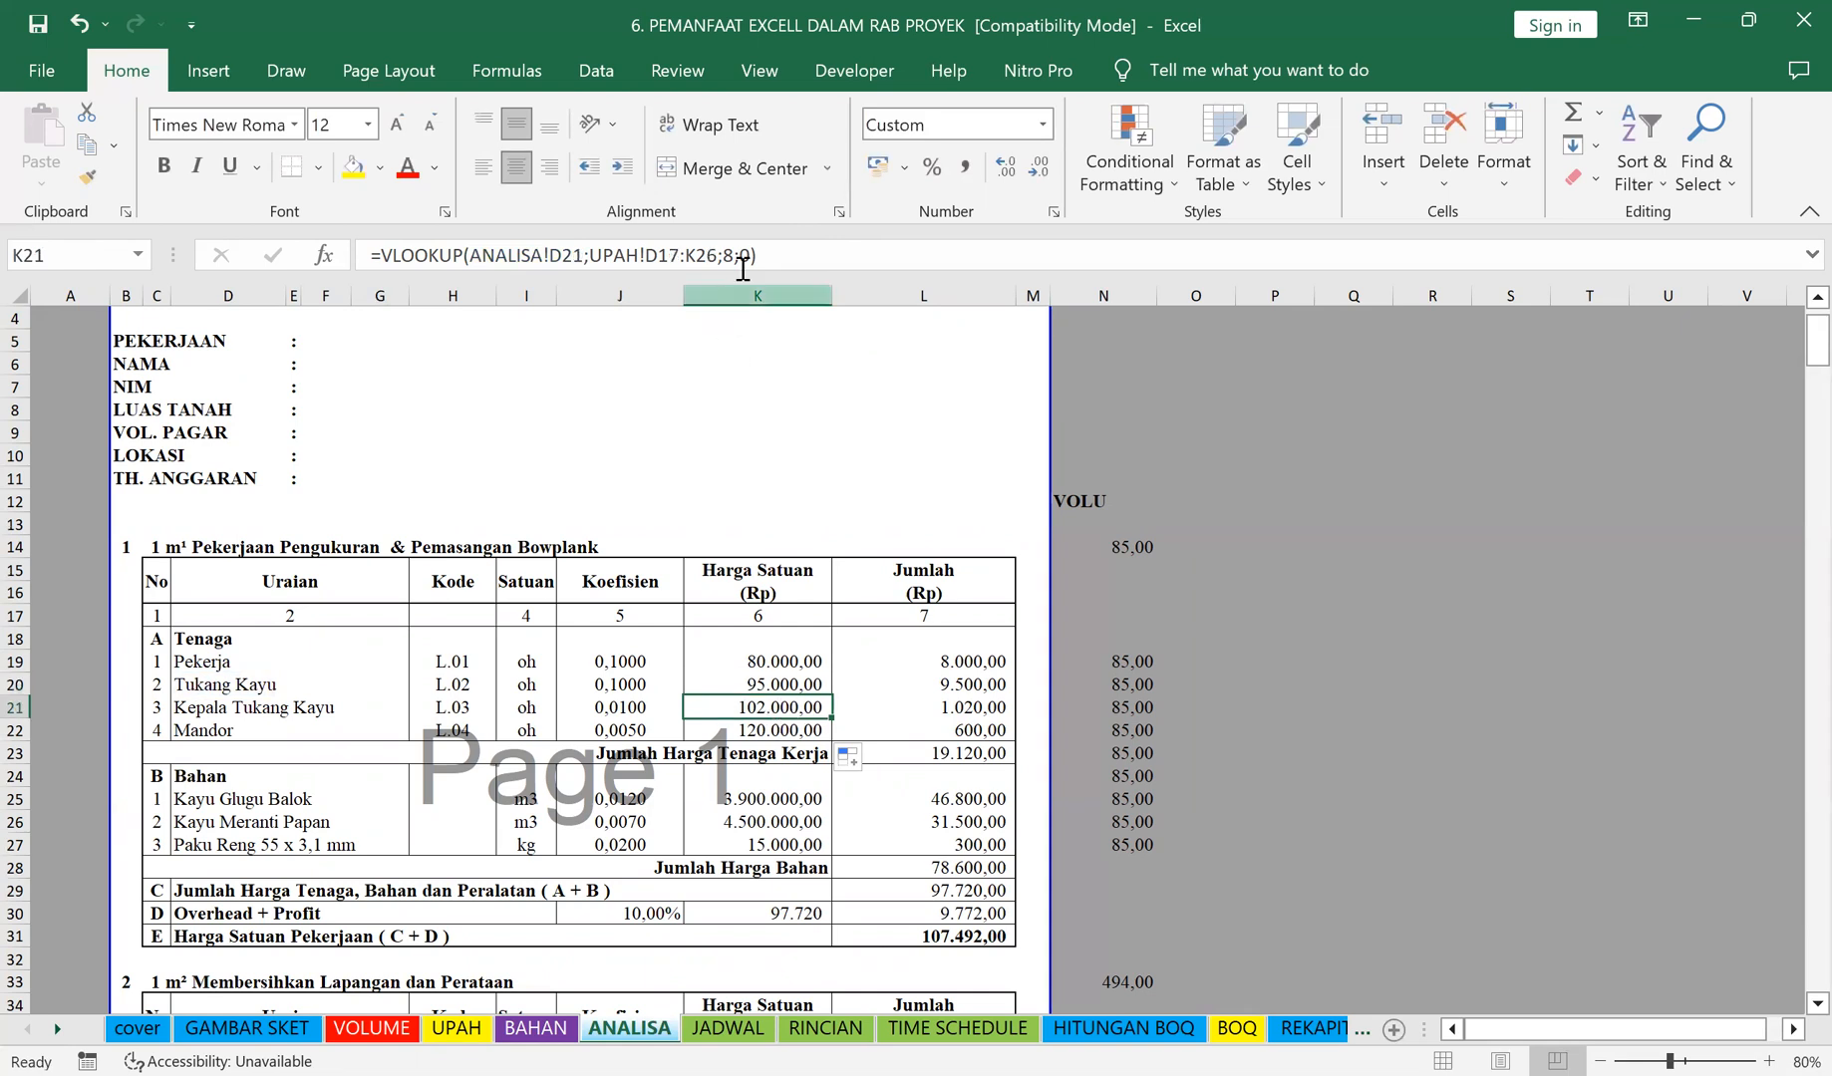
{"action": "left_click", "coordinate": [779, 252]}
{"action": "key", "text": "Escape"}
{"action": "left_click", "coordinate": [776, 663]}
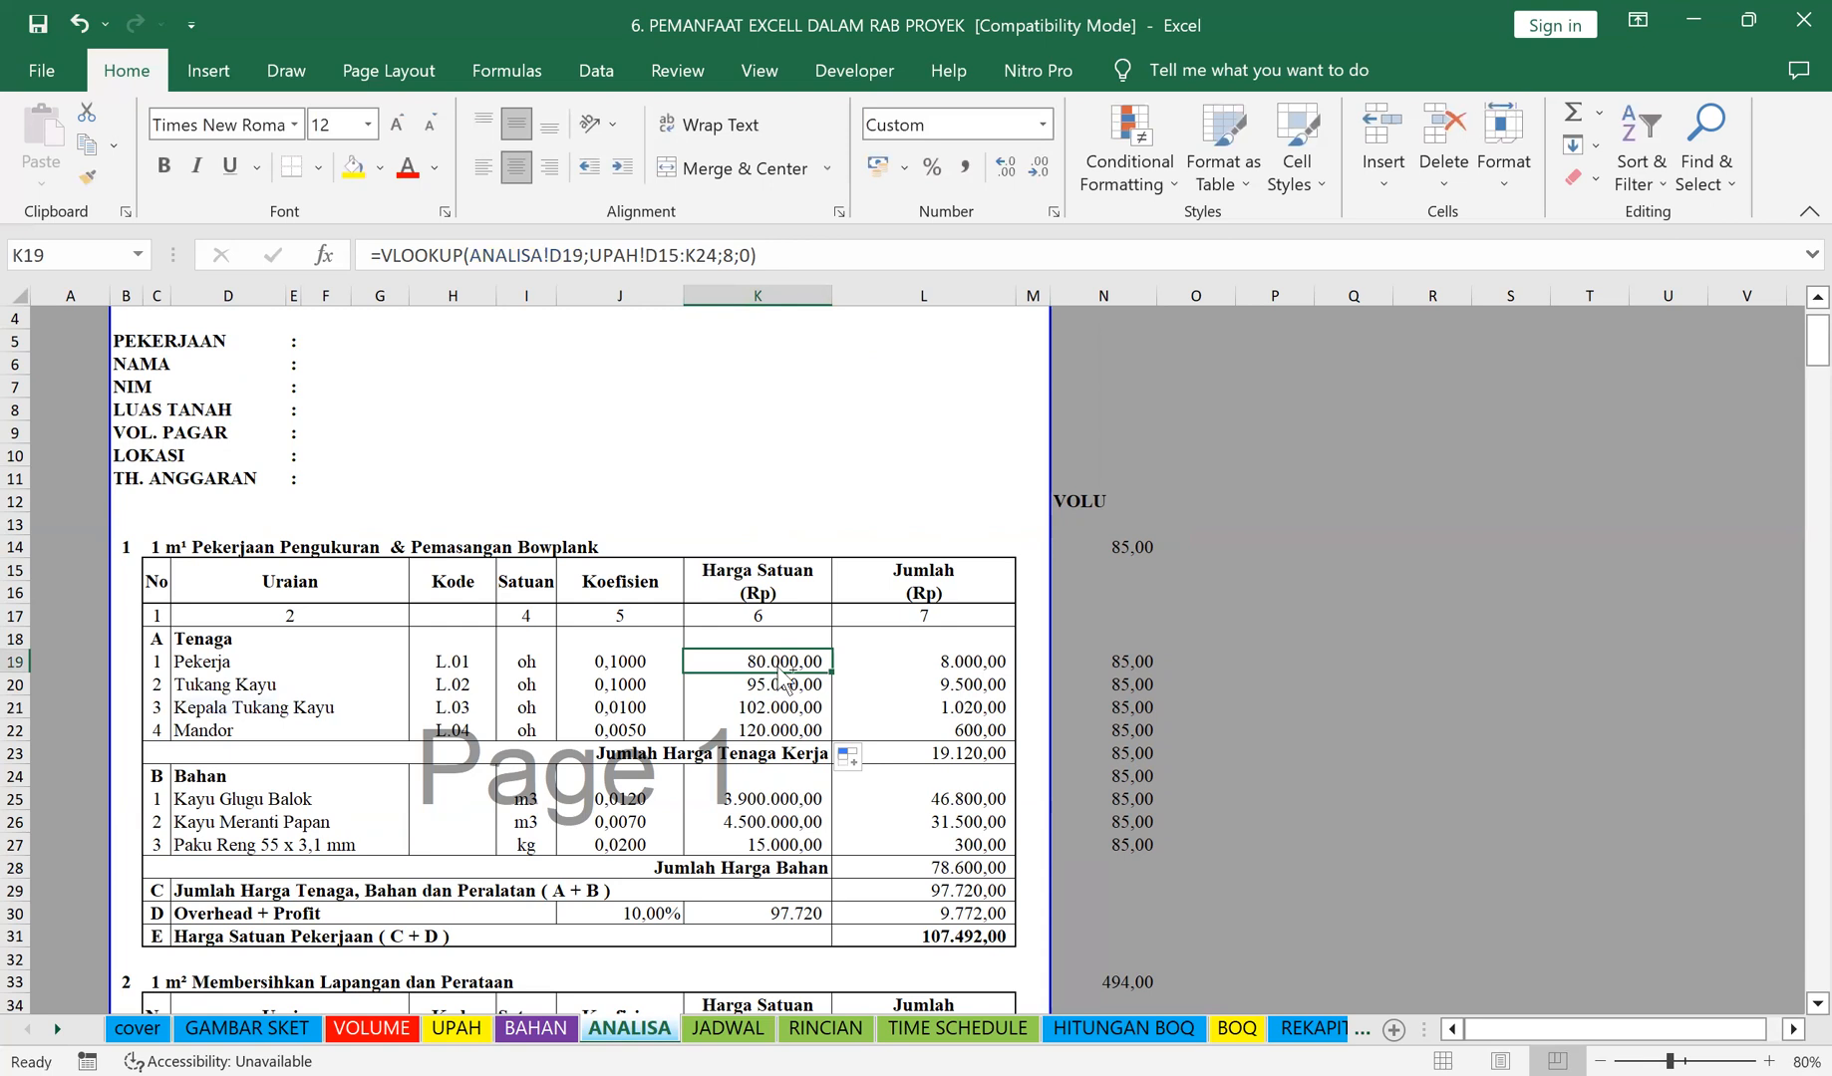
Step: Try copying the K19 unit price formula into the Pekerja row of analysis 2, cell K38
{"action": "key", "text": "ctrl+c"}
{"action": "left_click", "coordinate": [1814, 1005]}
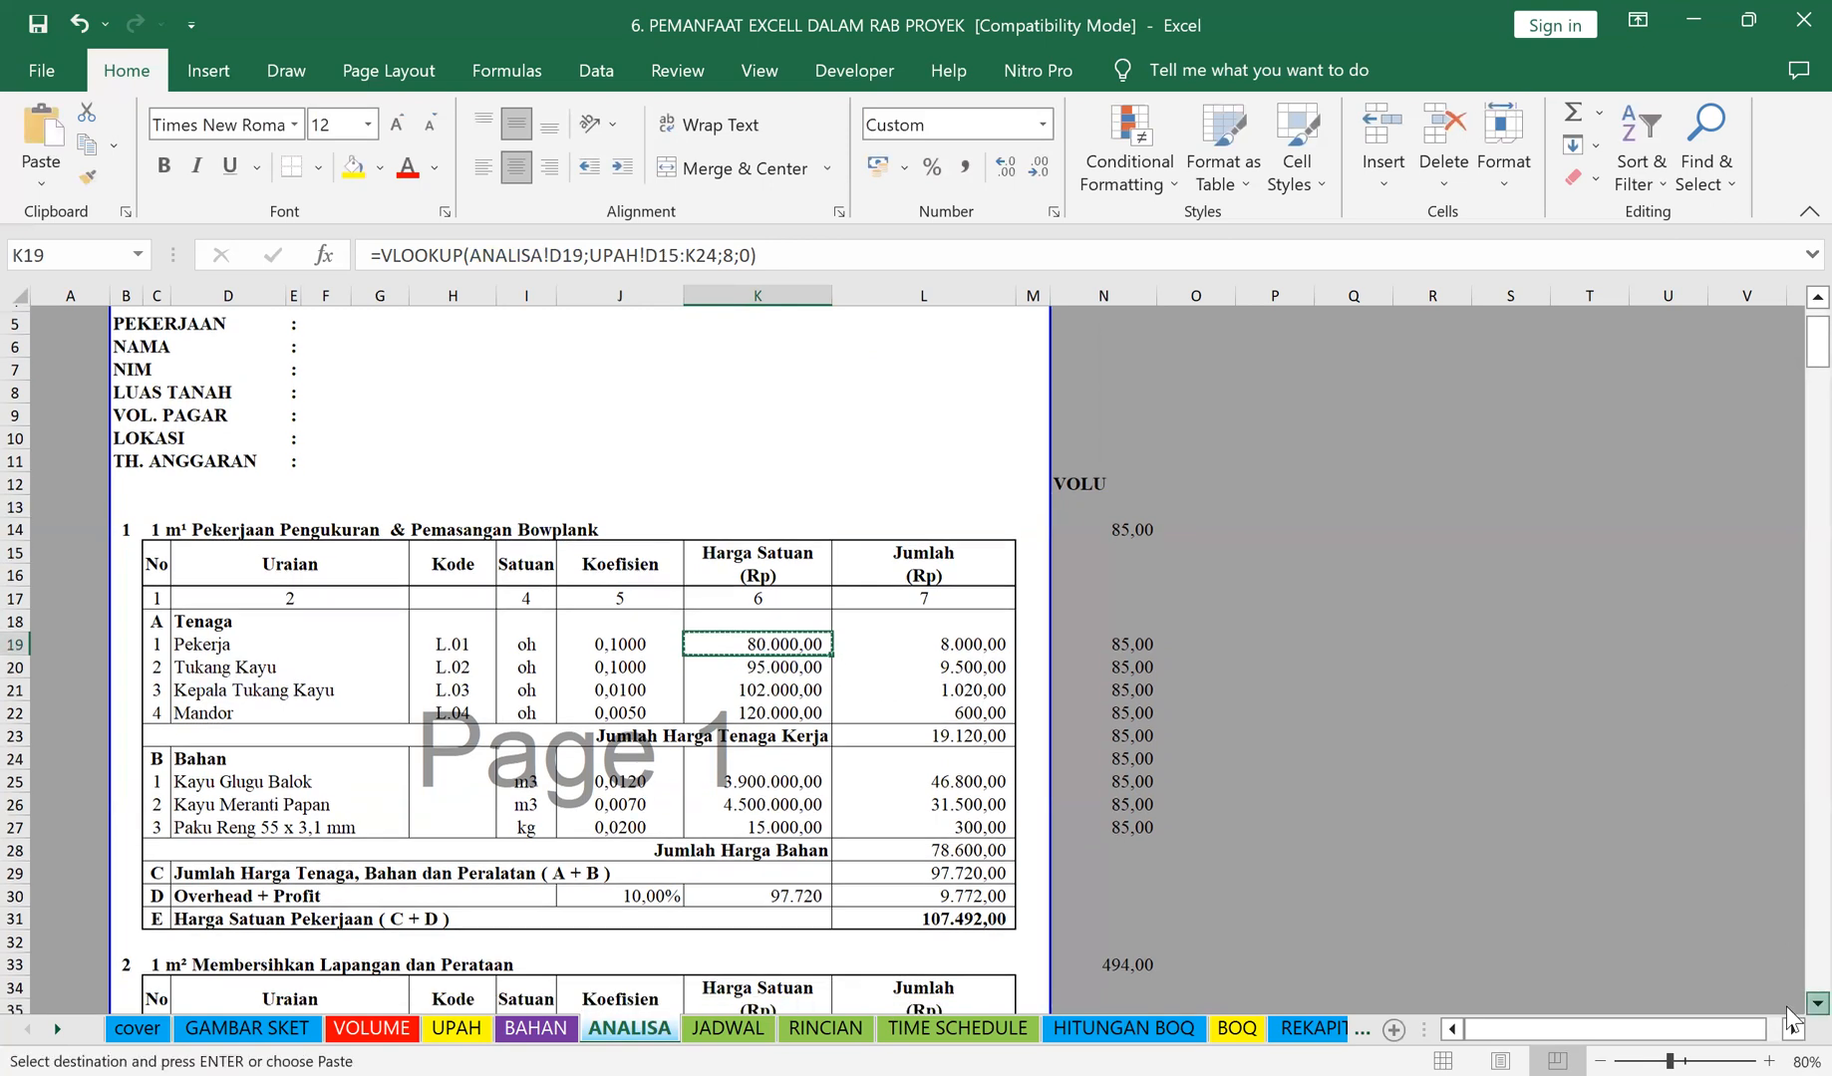
{"action": "scroll", "coordinate": [1791, 1017], "scroll_direction": "down", "scroll_amount": 3}
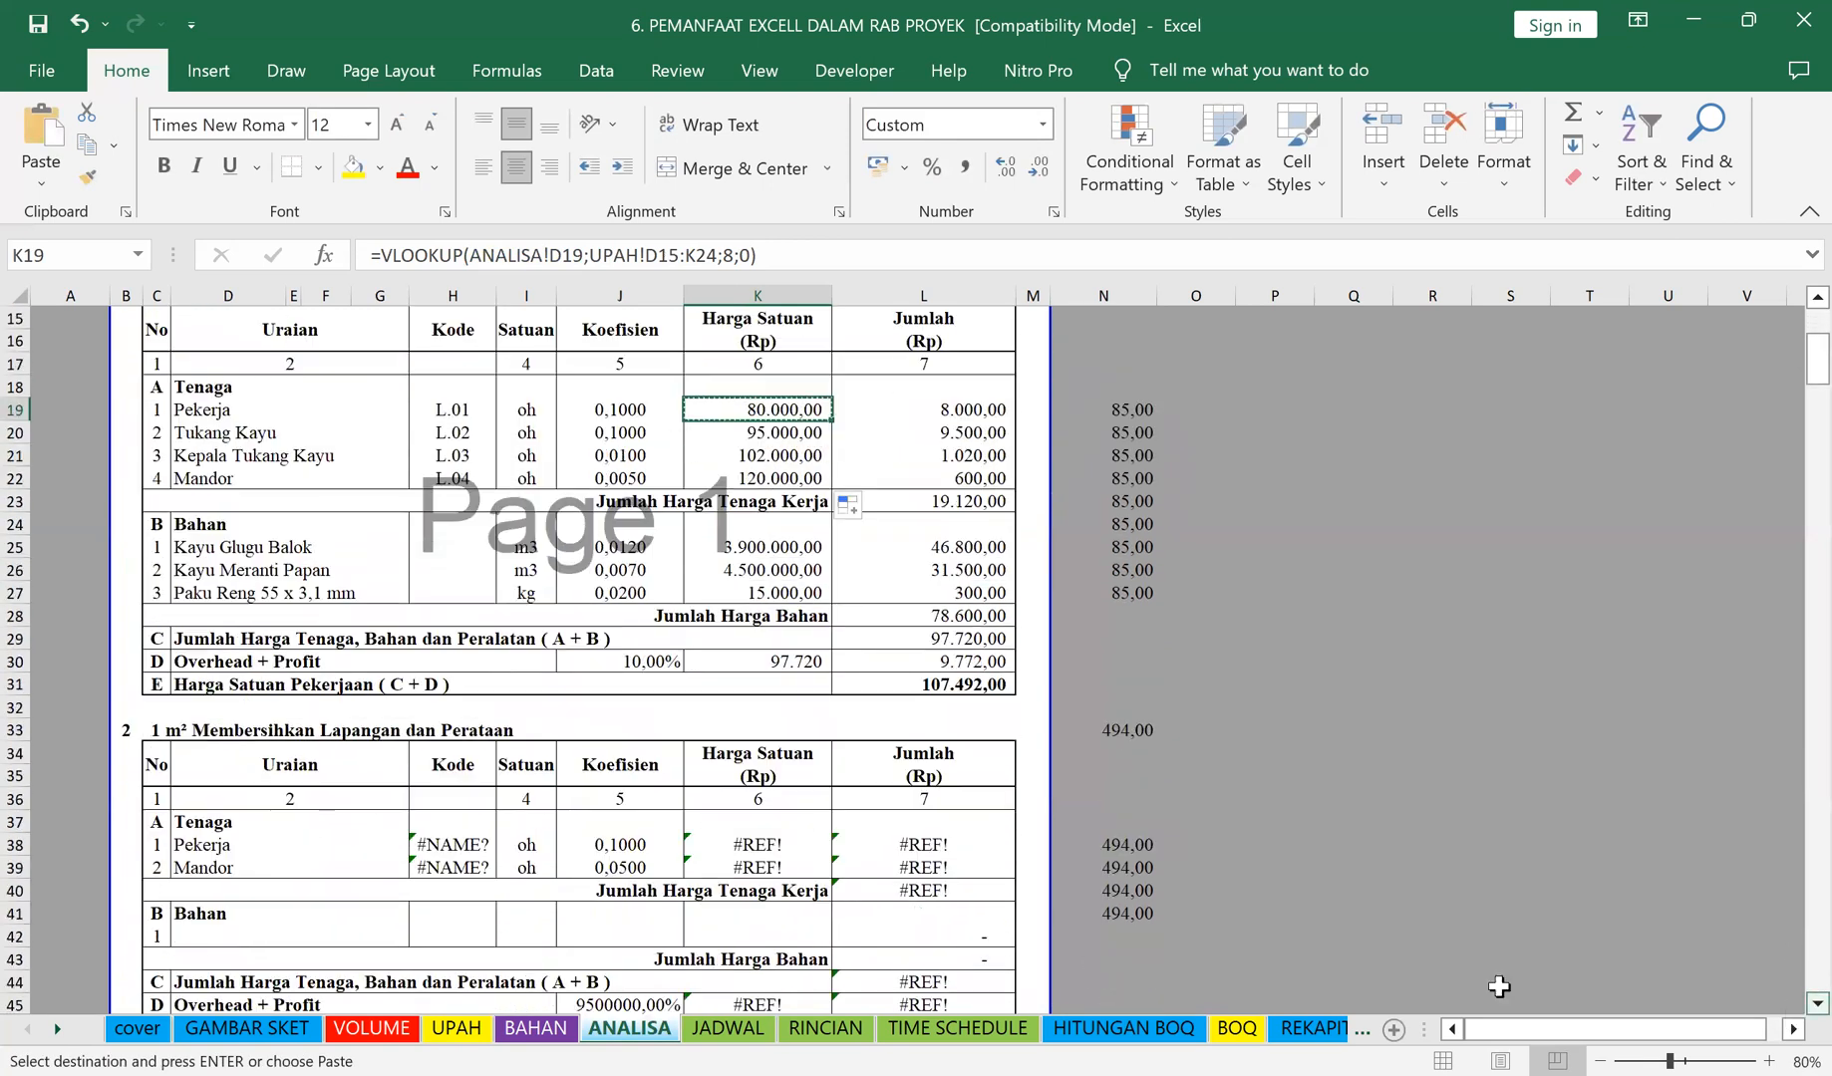
{"action": "left_click", "coordinate": [794, 844]}
{"action": "key", "text": "ctrl+v"}
{"action": "left_click", "coordinate": [1196, 821]}
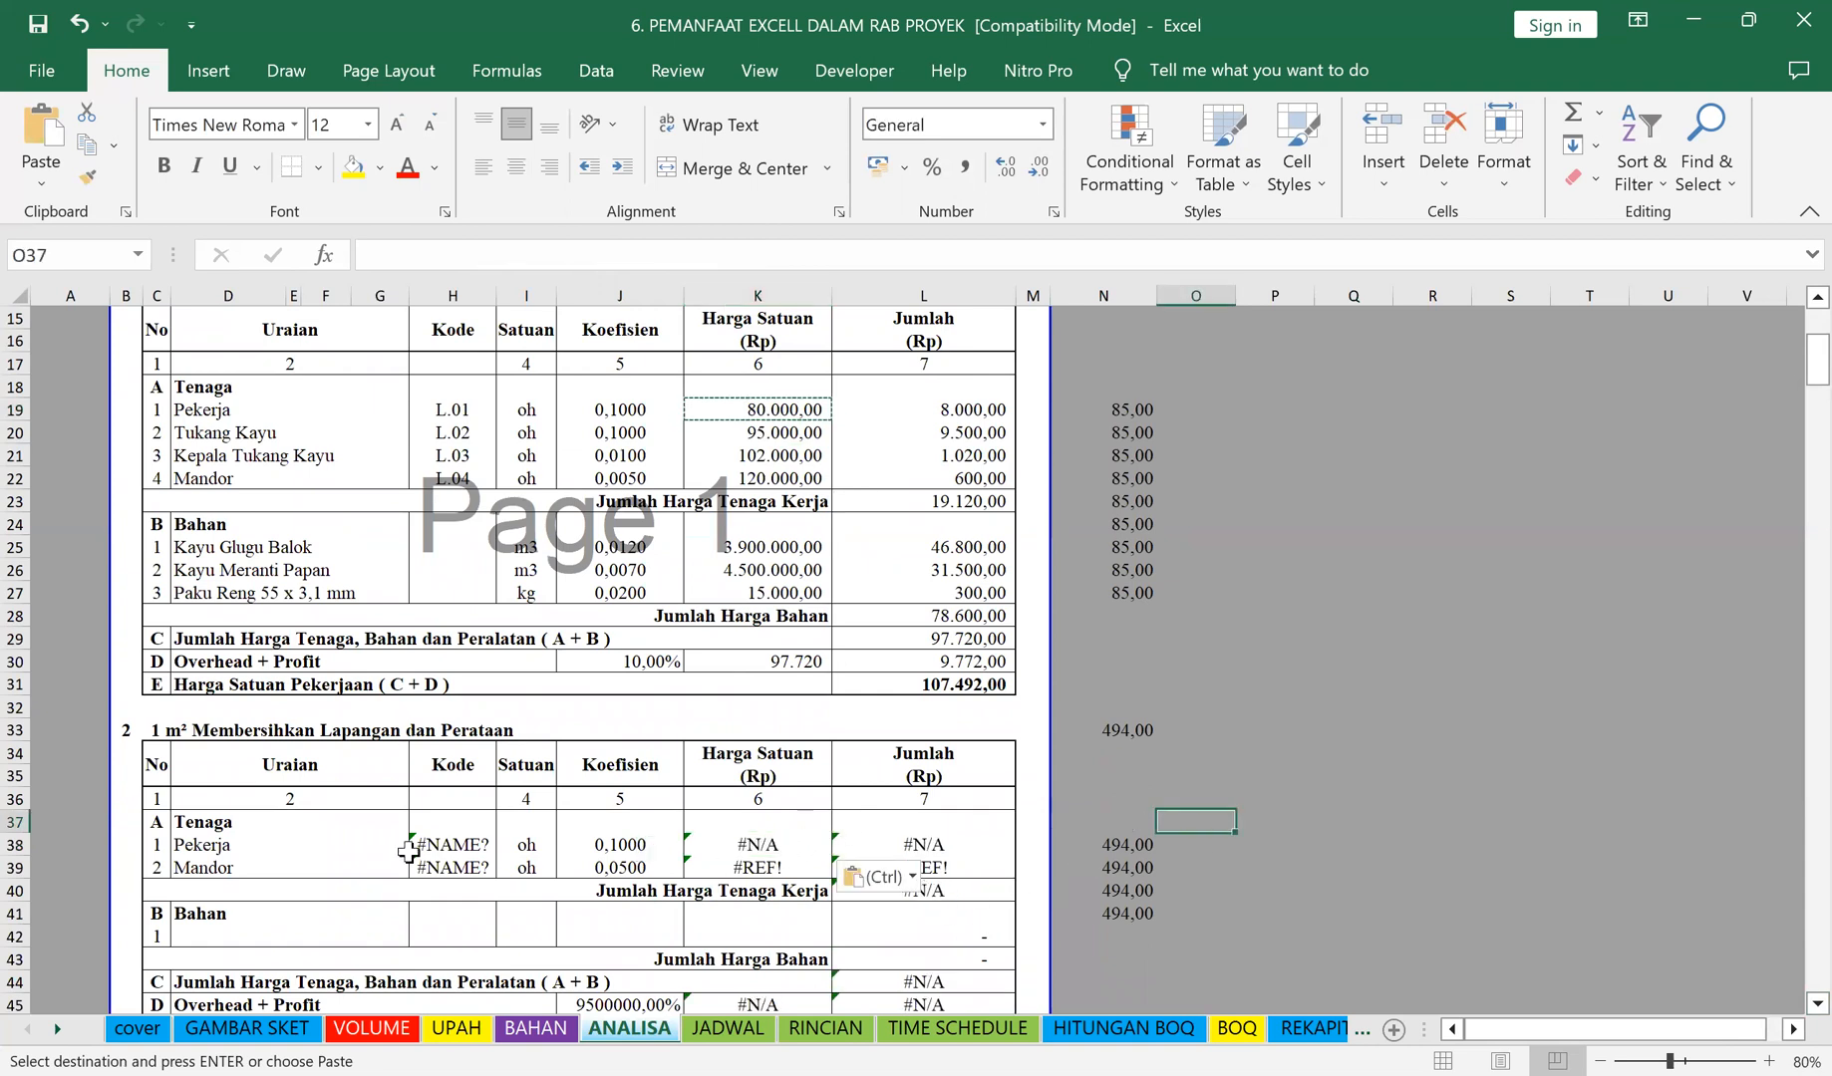
{"action": "key", "text": "Escape"}
Step: Compare the UPAH lookup range in the K38 formula with the one in K19
{"action": "left_click", "coordinate": [789, 408]}
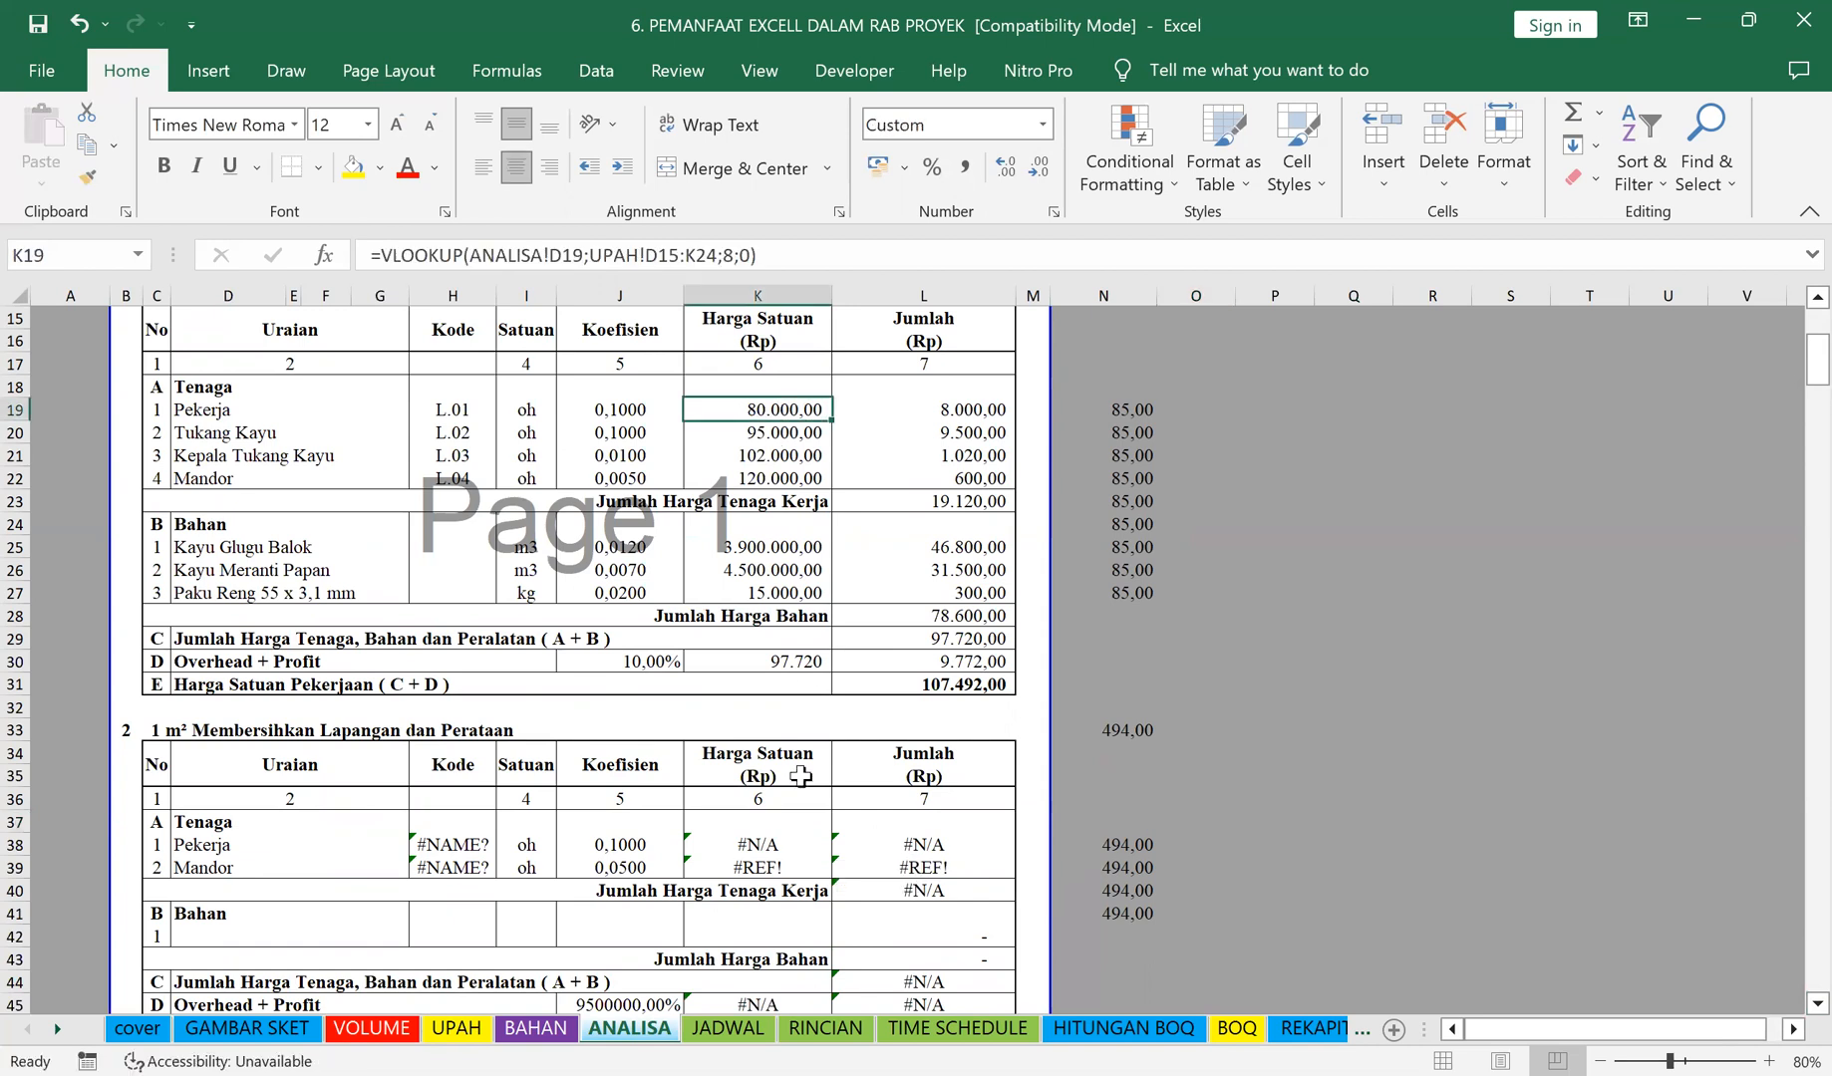
{"action": "left_click", "coordinate": [793, 855]}
{"action": "left_click", "coordinate": [817, 256]}
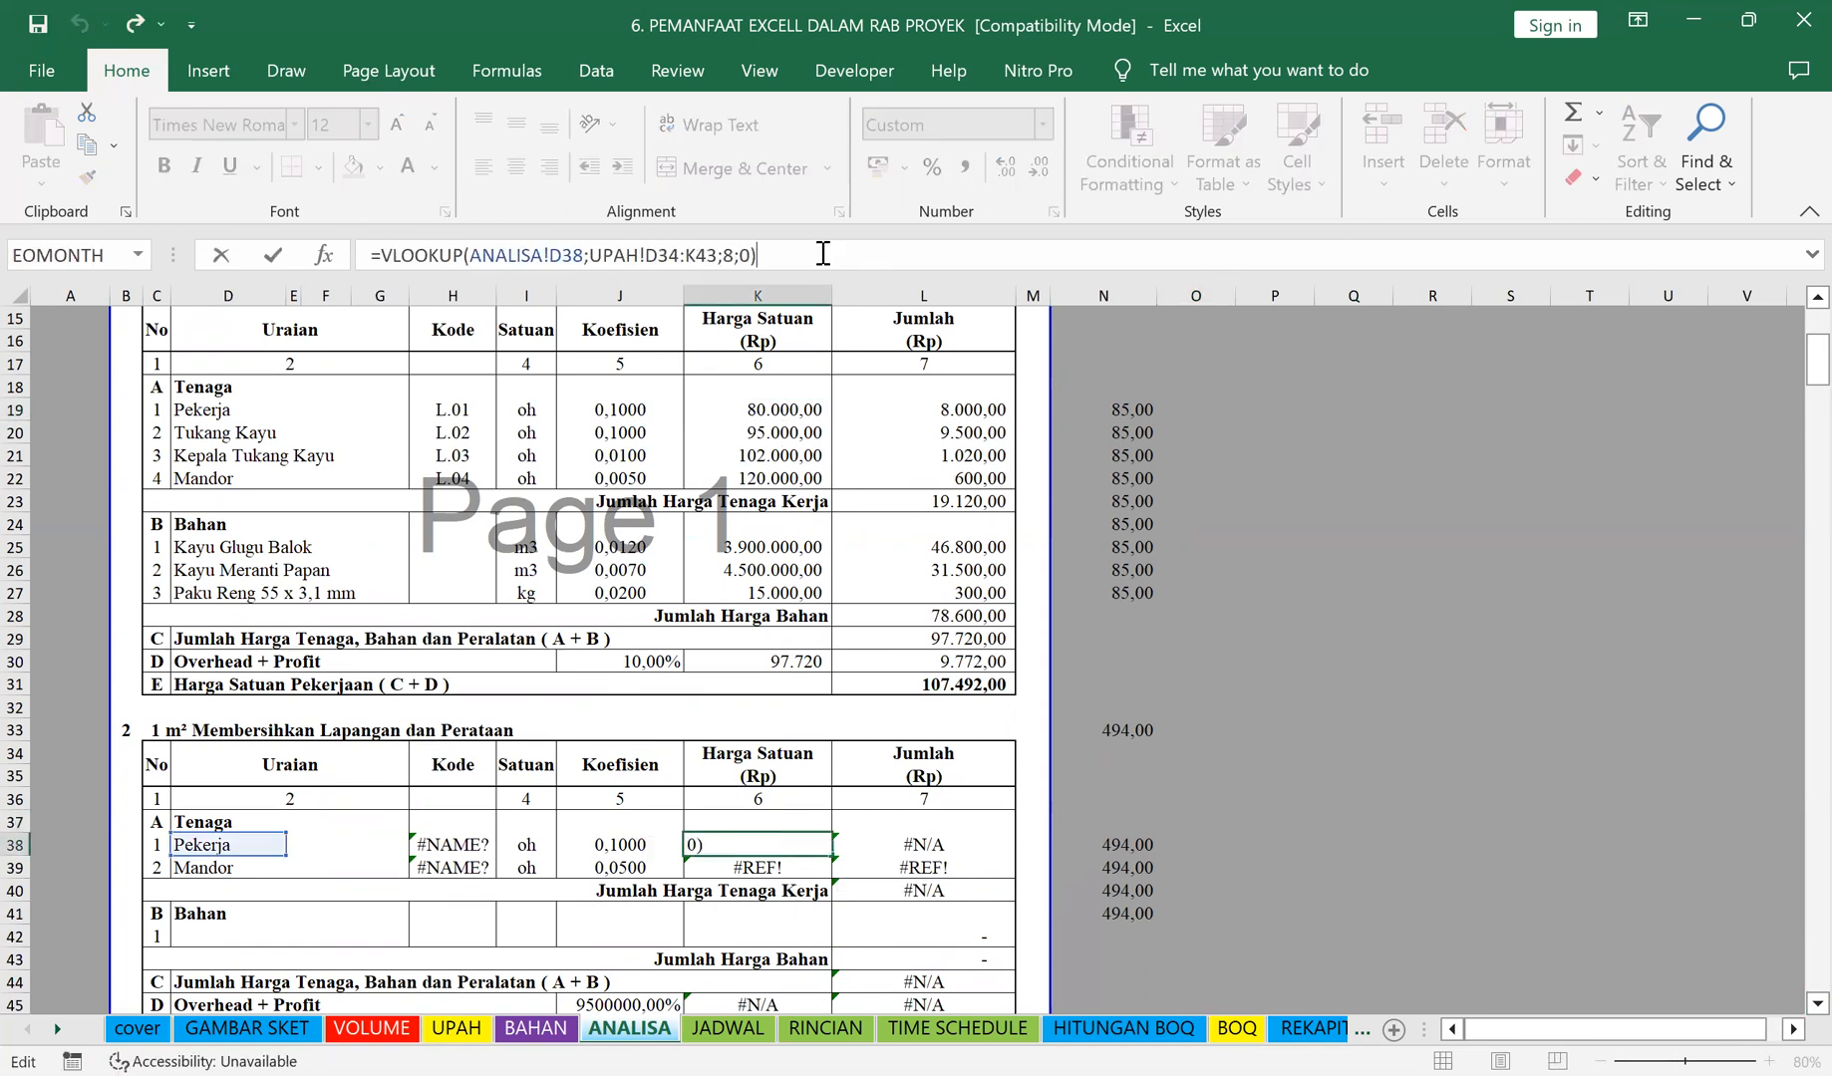
{"action": "key", "text": "Escape"}
{"action": "left_click", "coordinate": [441, 1029]}
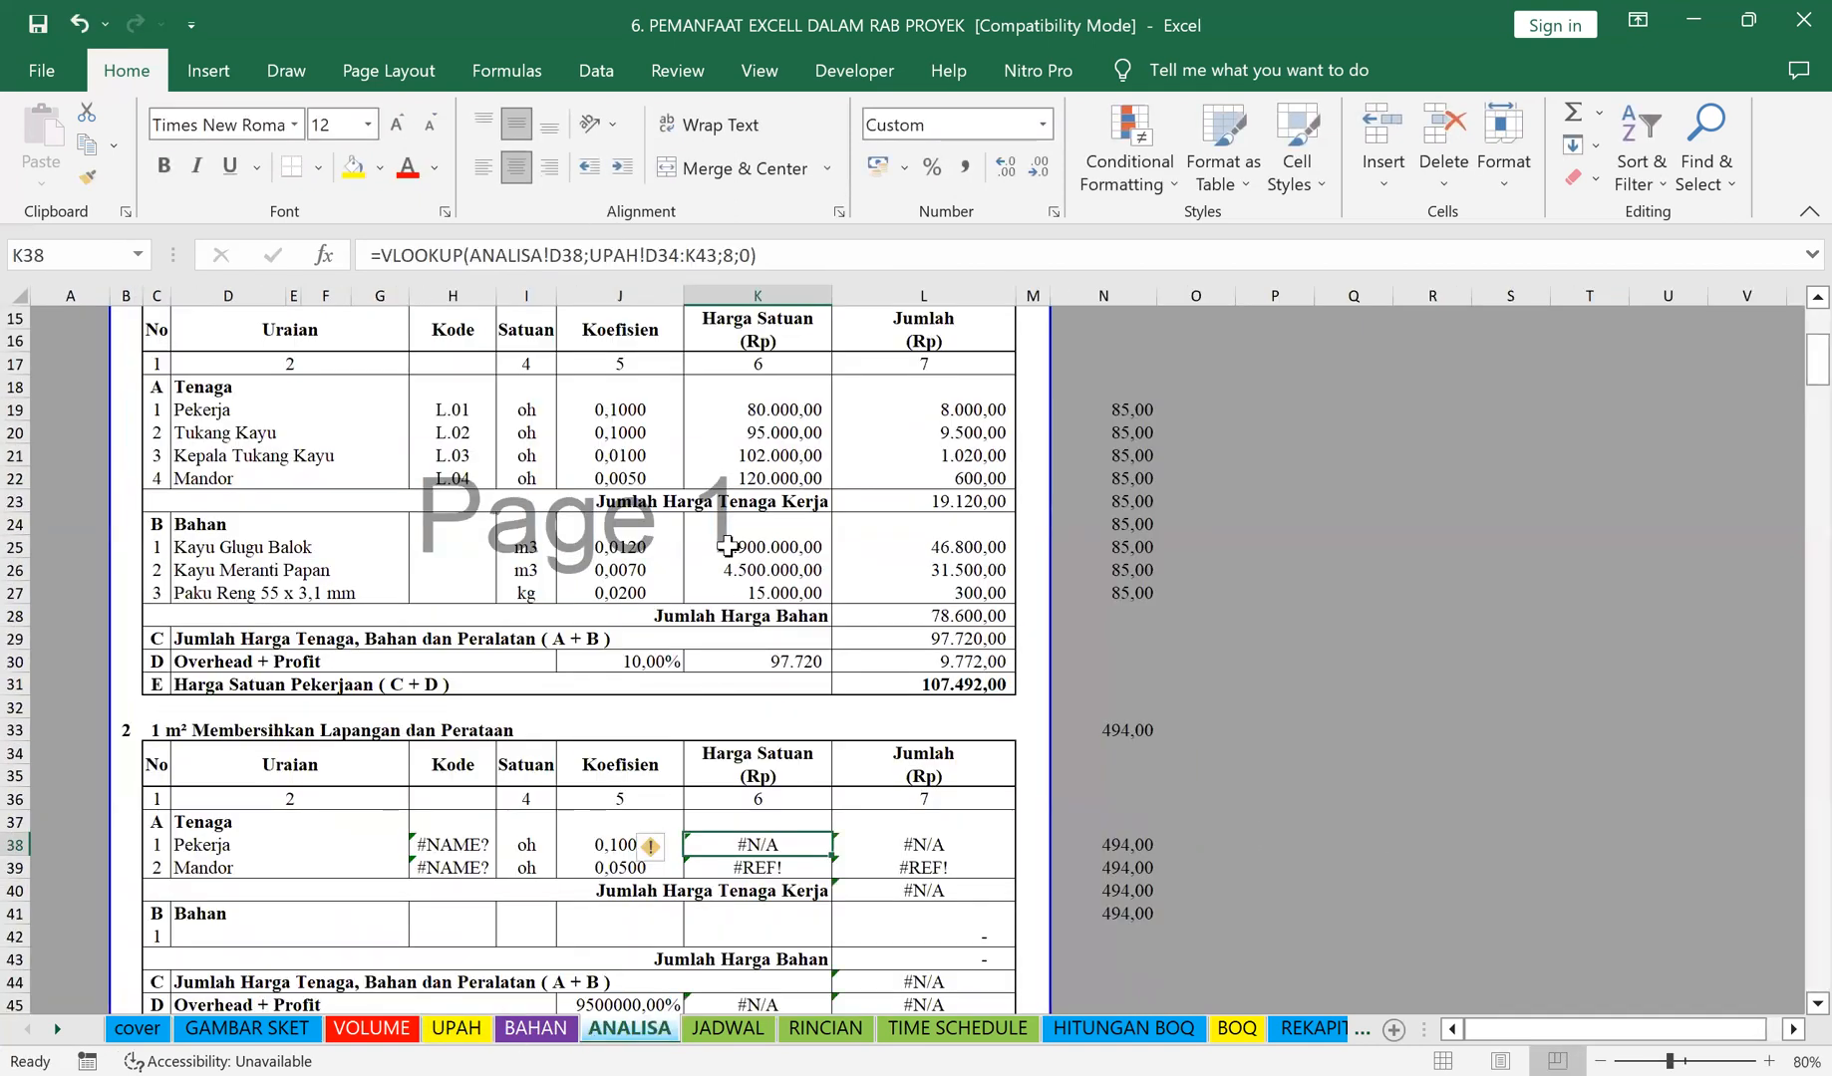
Step: Make the UPAH lookup range in K19 absolute as $D$15:$K$24 and fill the formula down to K22
{"action": "scroll", "coordinate": [797, 477], "scroll_direction": "up", "scroll_amount": 1}
{"action": "scroll", "coordinate": [749, 563], "scroll_direction": "up", "scroll_amount": 1}
{"action": "left_click", "coordinate": [754, 480]}
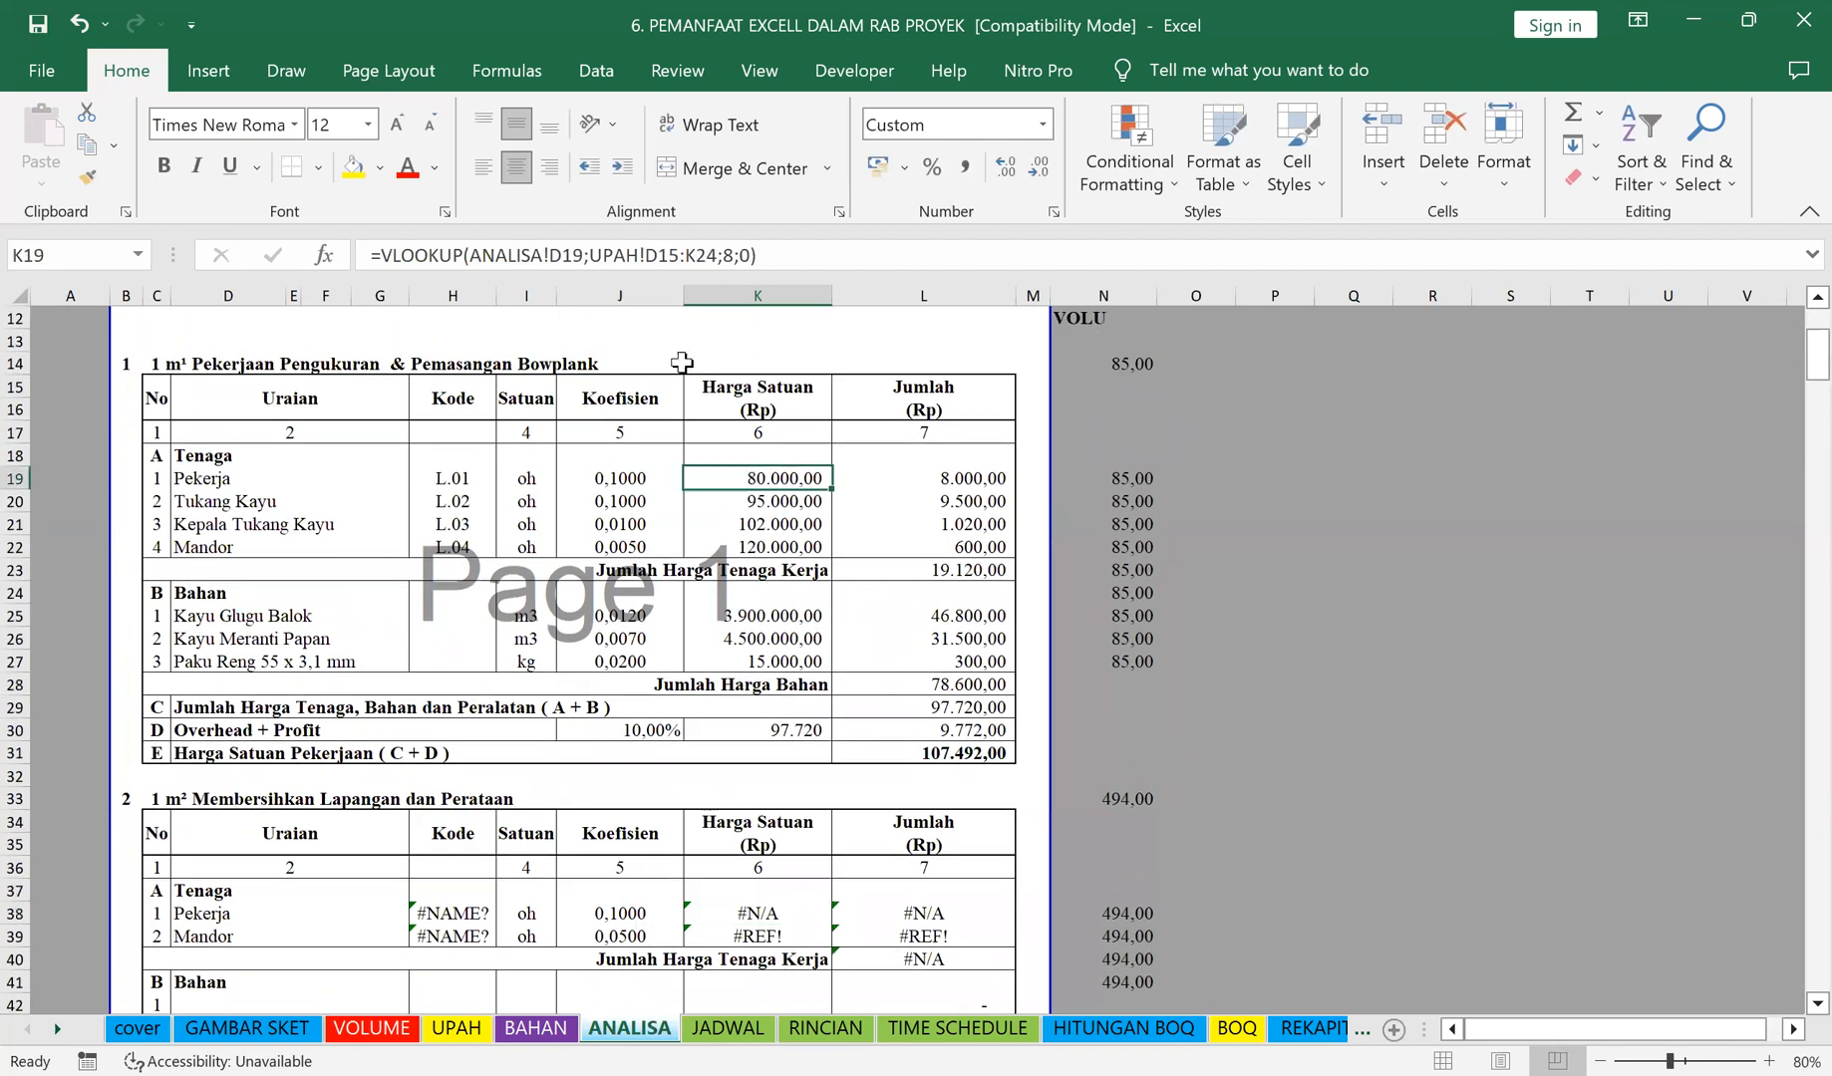
{"action": "left_click", "coordinate": [660, 256]}
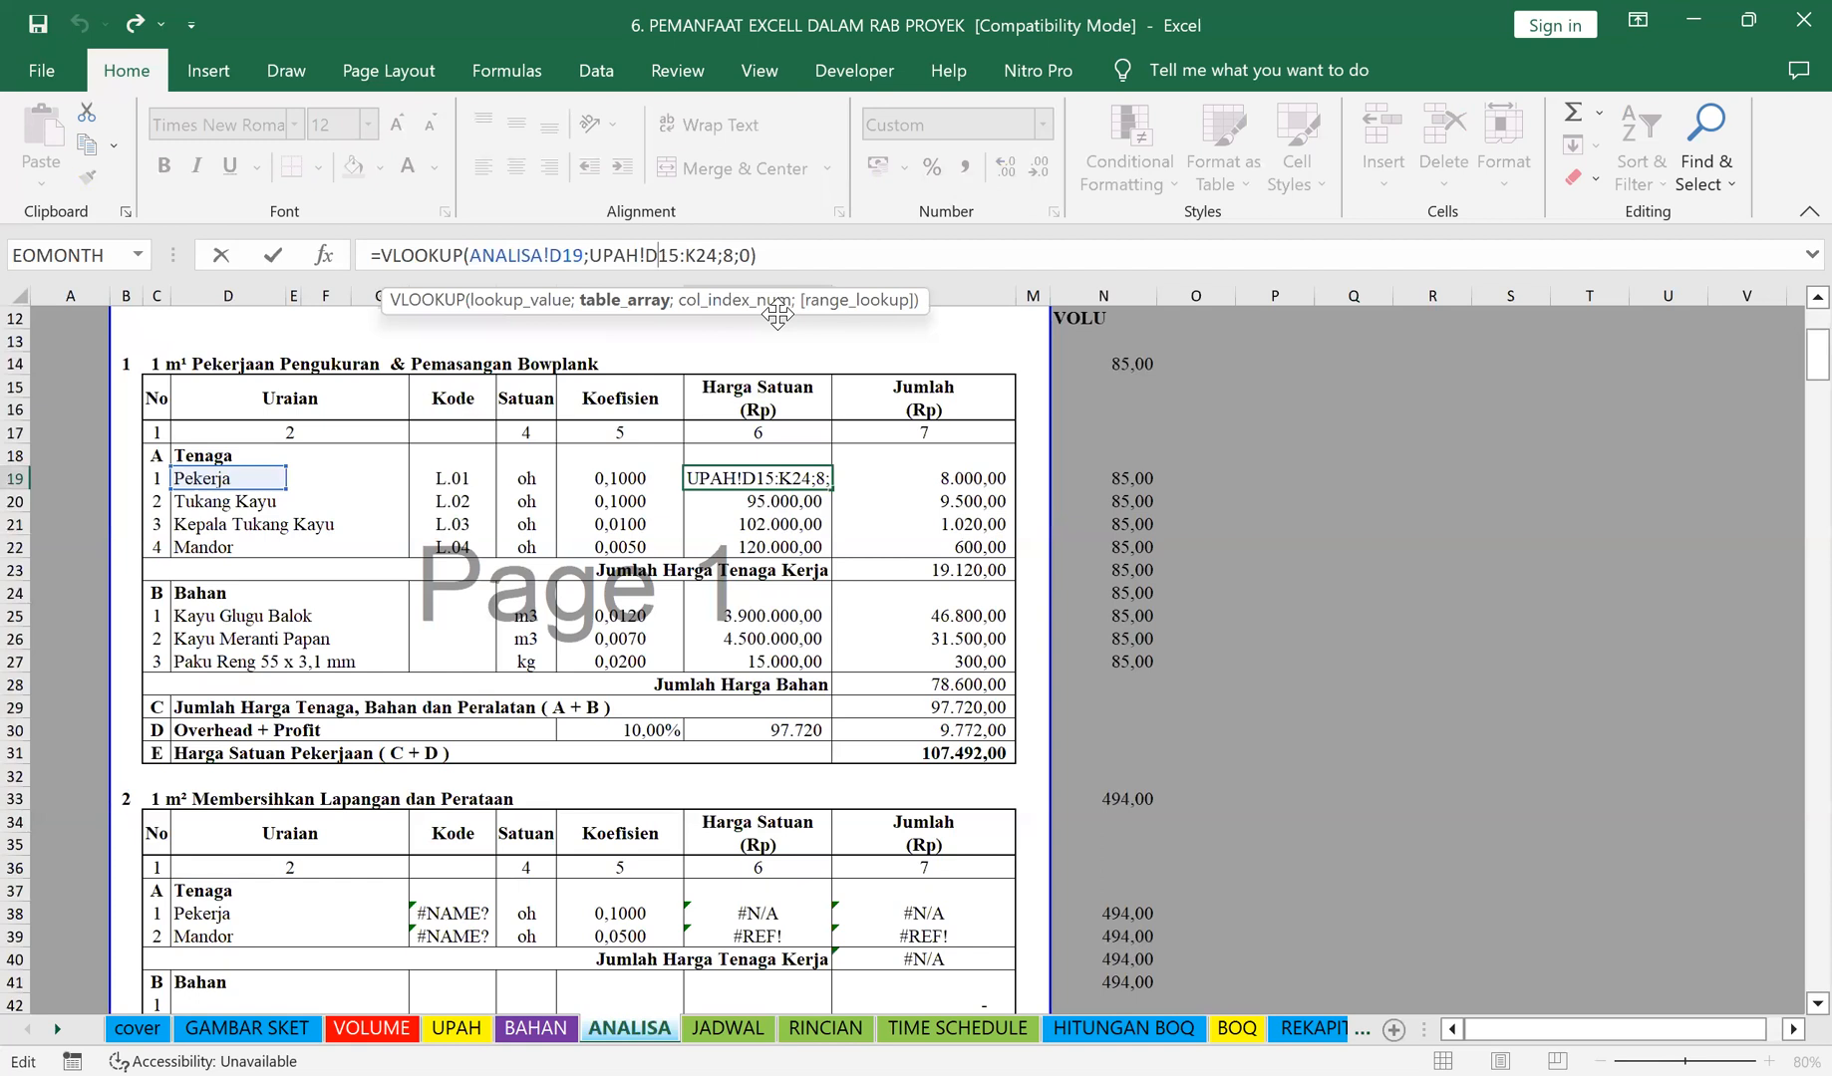
{"action": "key", "text": "F4"}
{"action": "left_click_drag", "start_coordinate": [728, 267], "coordinate": [740, 267]}
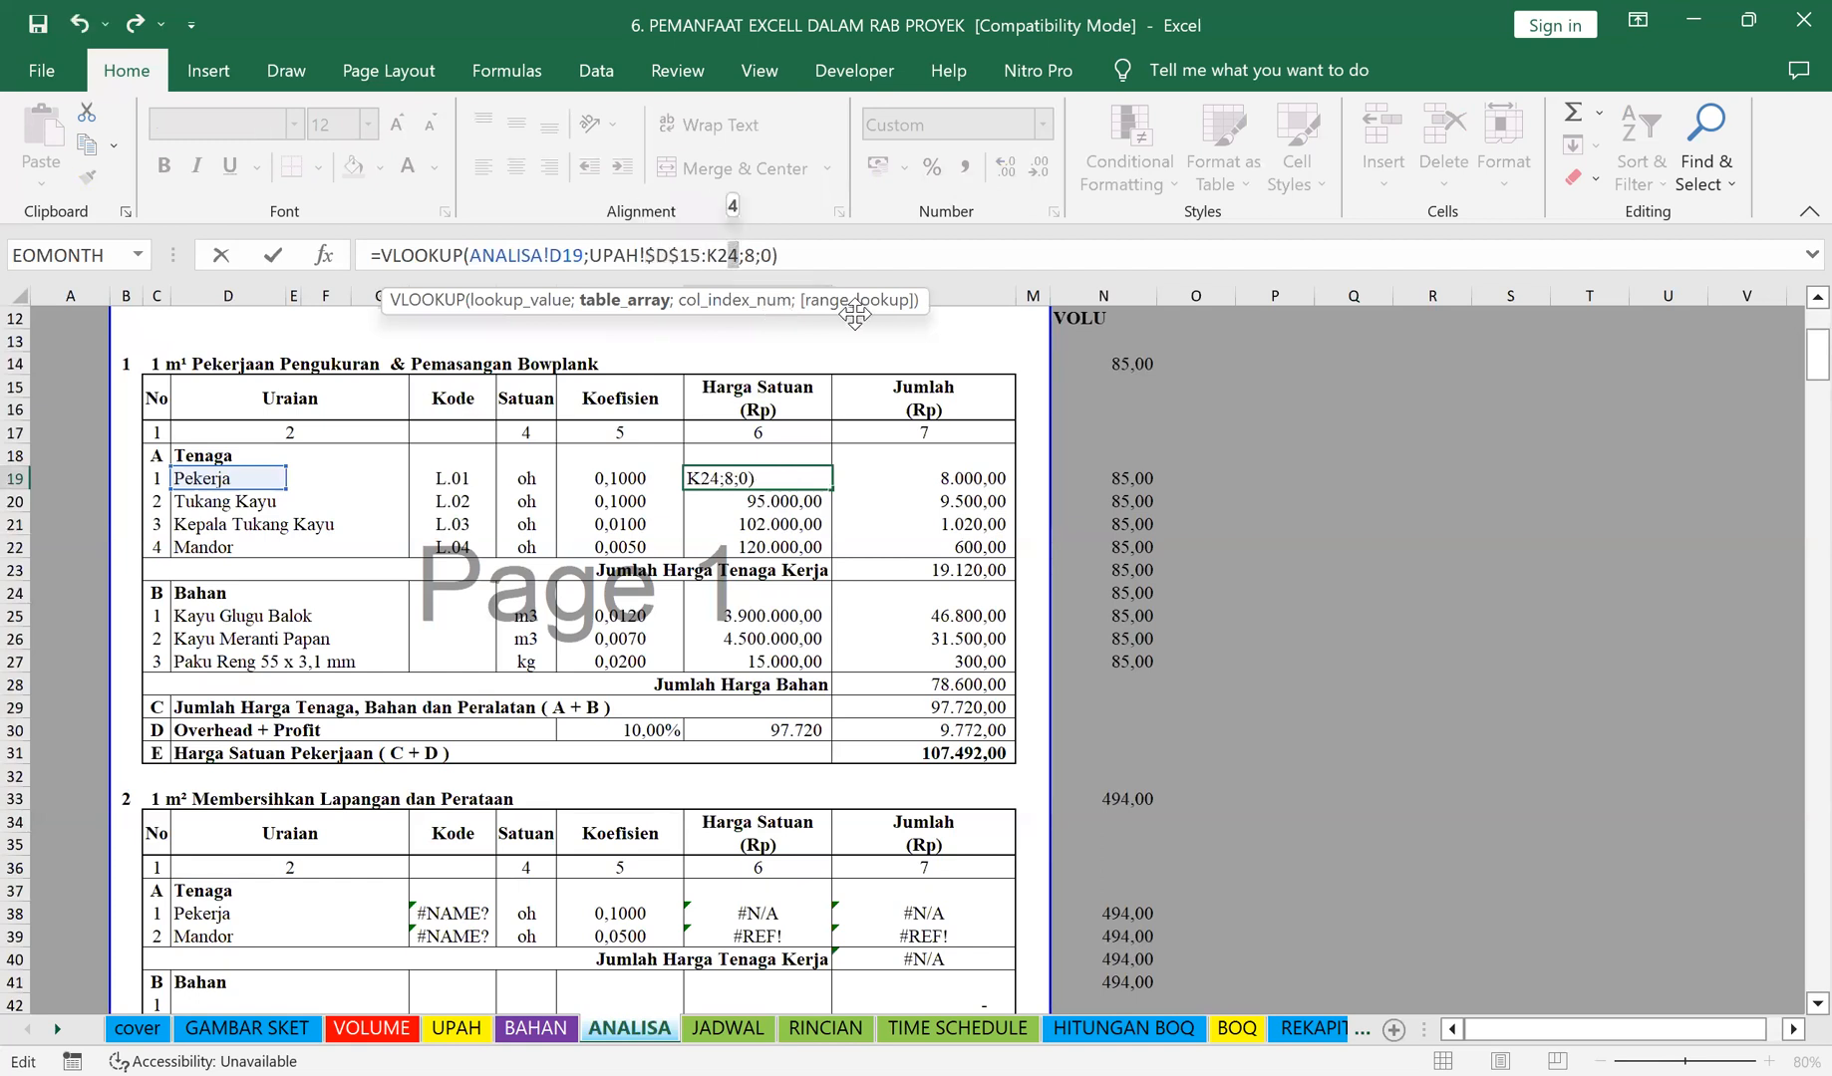
{"action": "key", "text": "F4"}
{"action": "key", "text": "Return"}
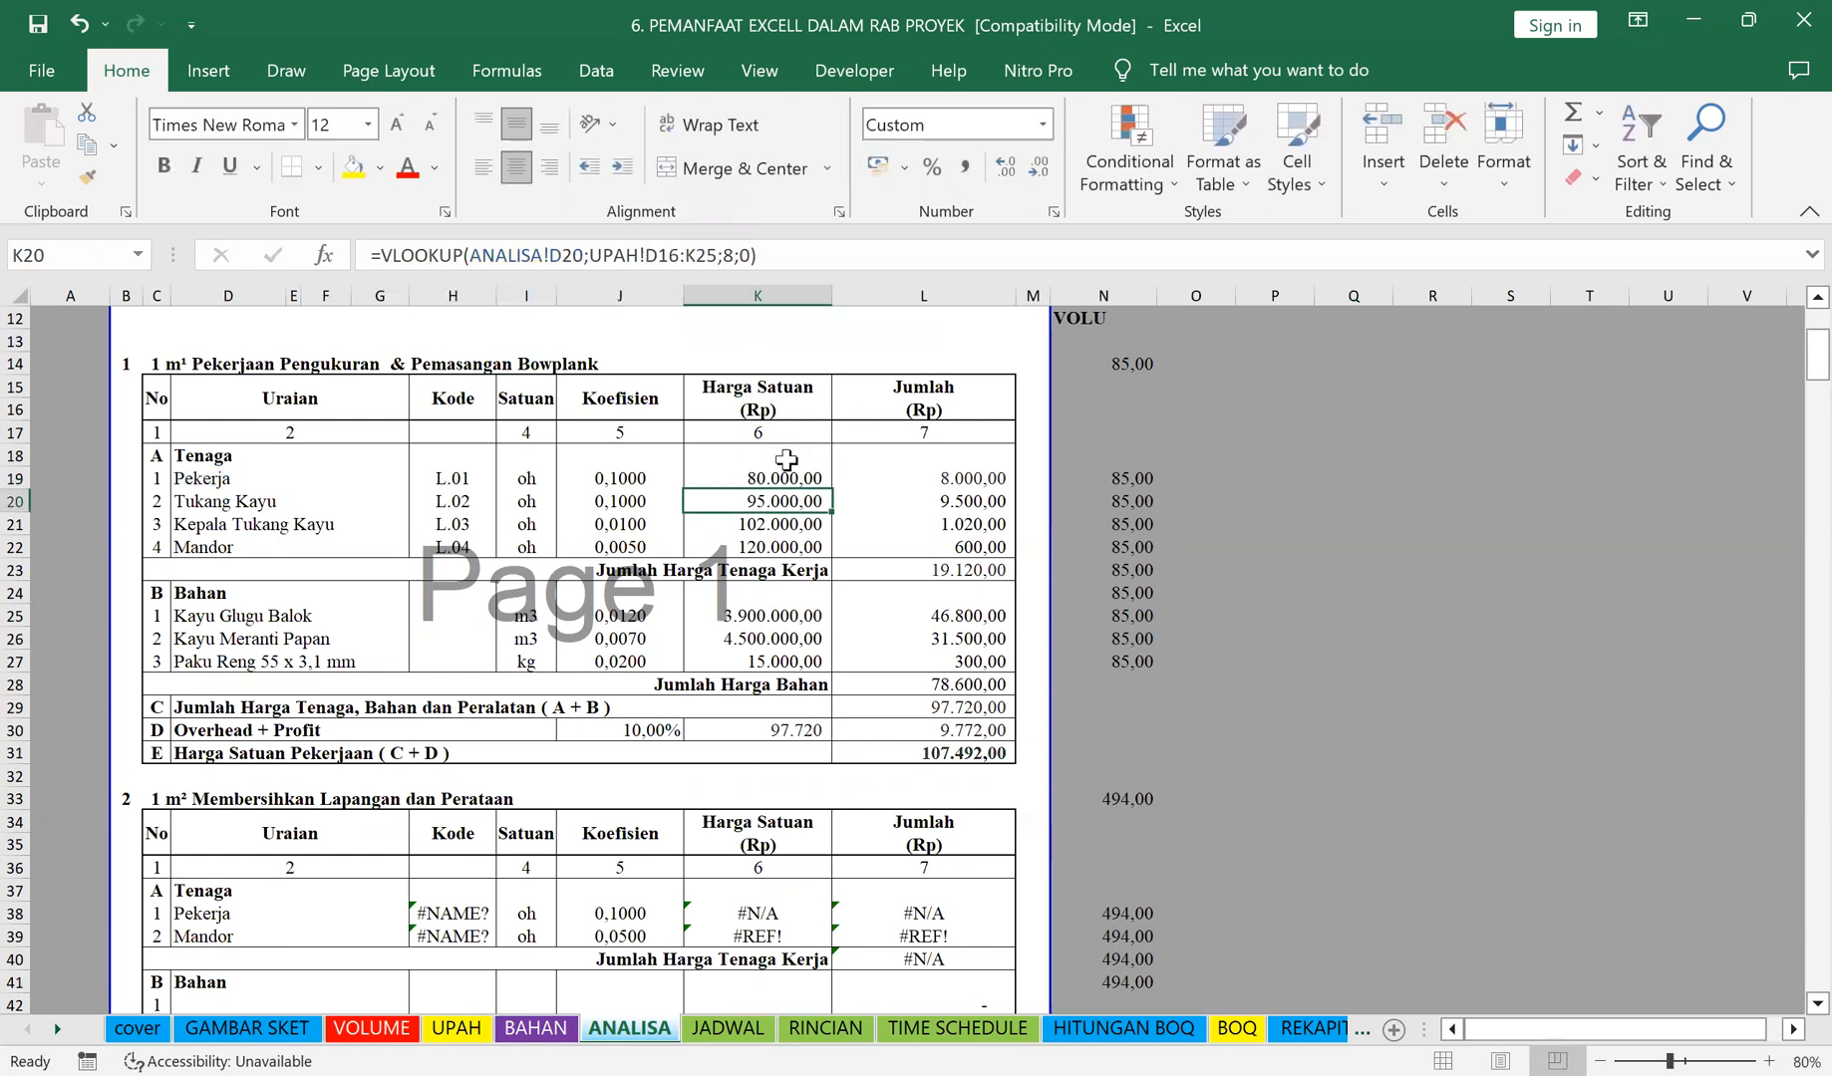
{"action": "left_click", "coordinate": [786, 479]}
{"action": "left_click_drag", "start_coordinate": [832, 491], "coordinate": [829, 551]}
Step: Copy the K19 unit price formula to K38 in analysis 2 and fill it down to the Mandor row K39
{"action": "left_click", "coordinate": [787, 484]}
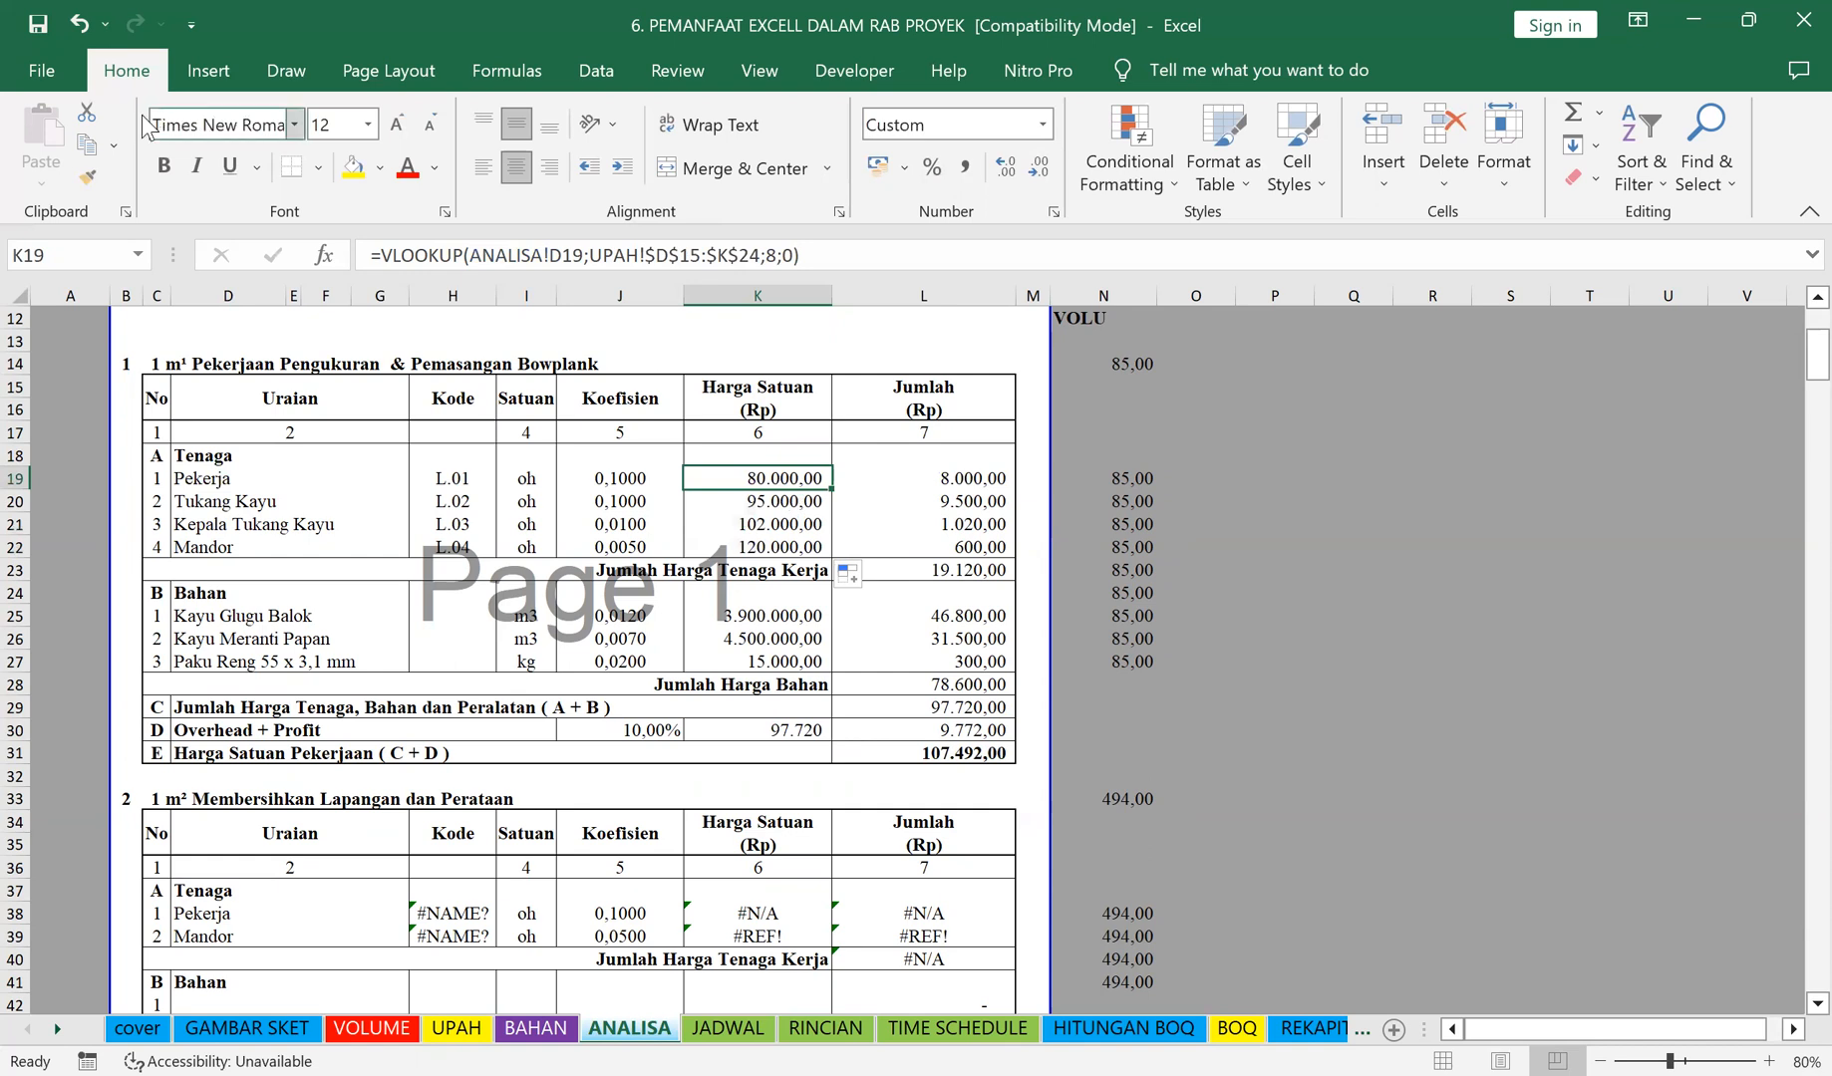
{"action": "key", "text": "ctrl+c"}
{"action": "scroll", "coordinate": [823, 800], "scroll_direction": "up", "scroll_amount": 1}
{"action": "scroll", "coordinate": [823, 800], "scroll_direction": "down", "scroll_amount": 1}
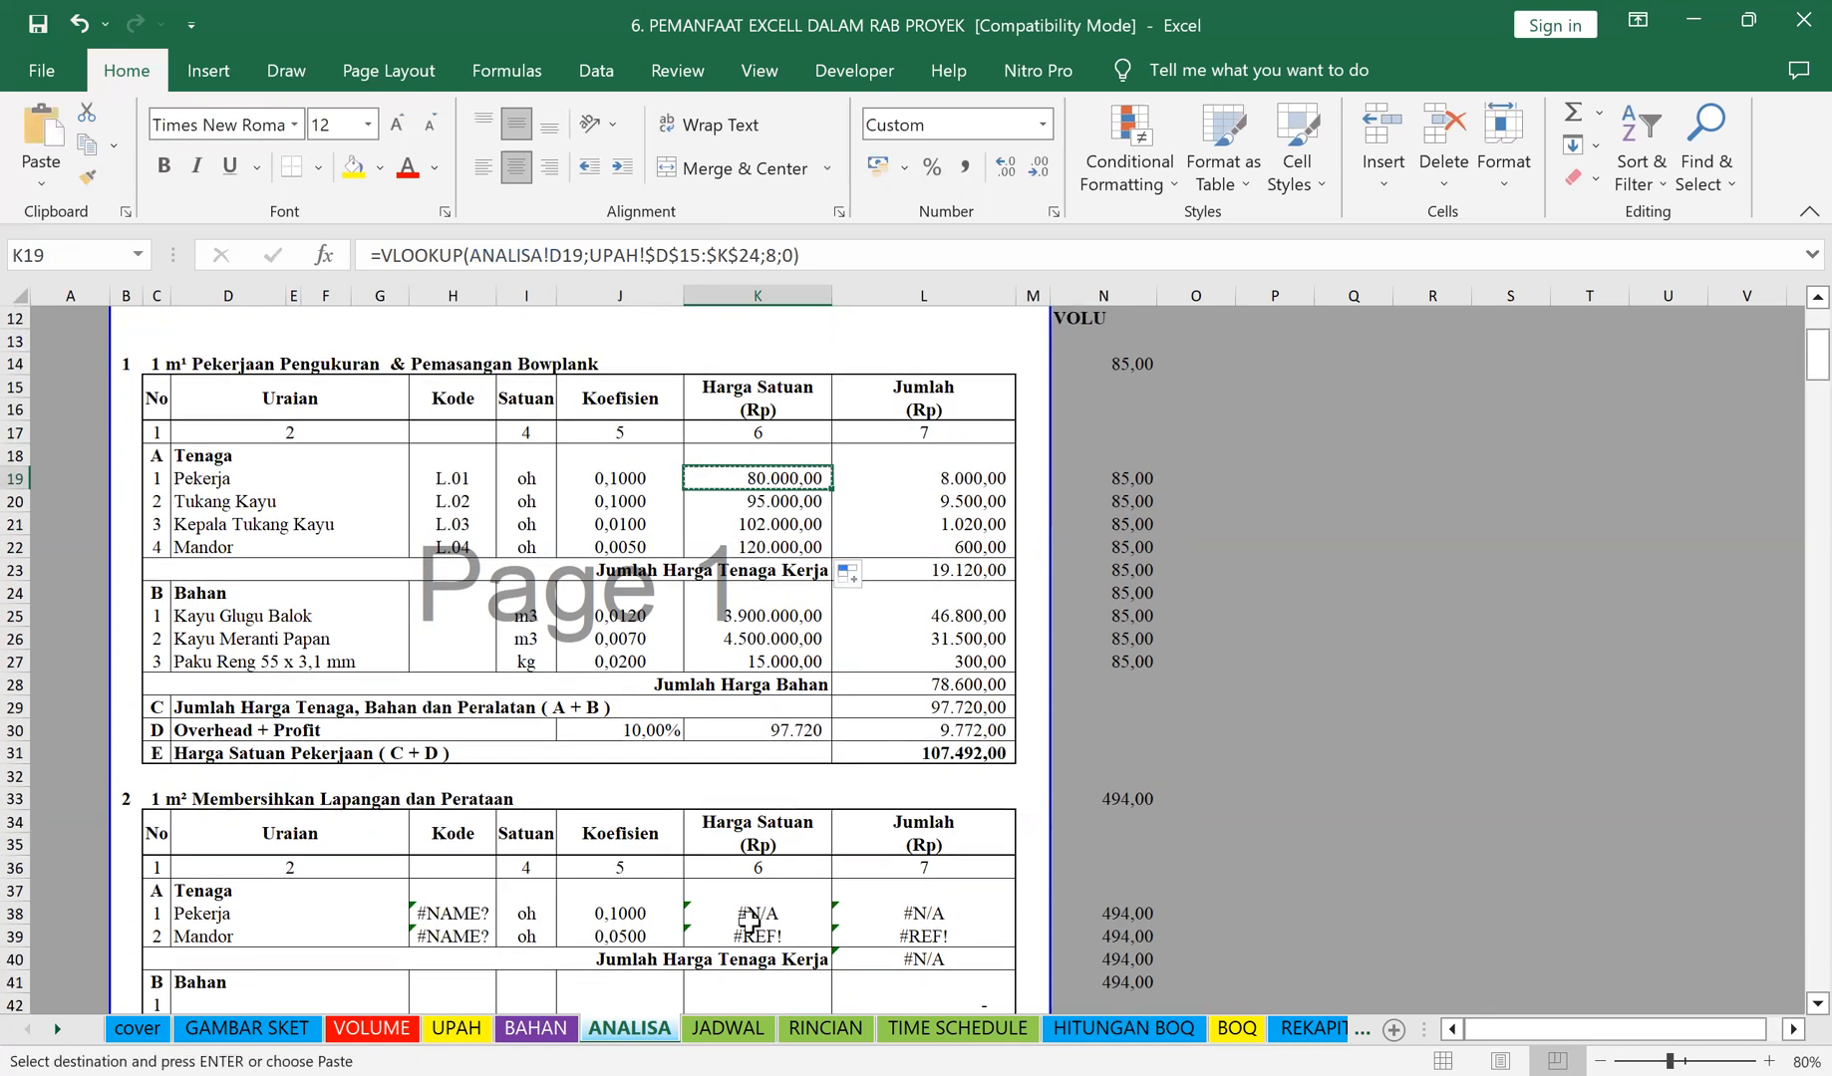
{"action": "left_click", "coordinate": [749, 915]}
{"action": "key", "text": "ctrl+v"}
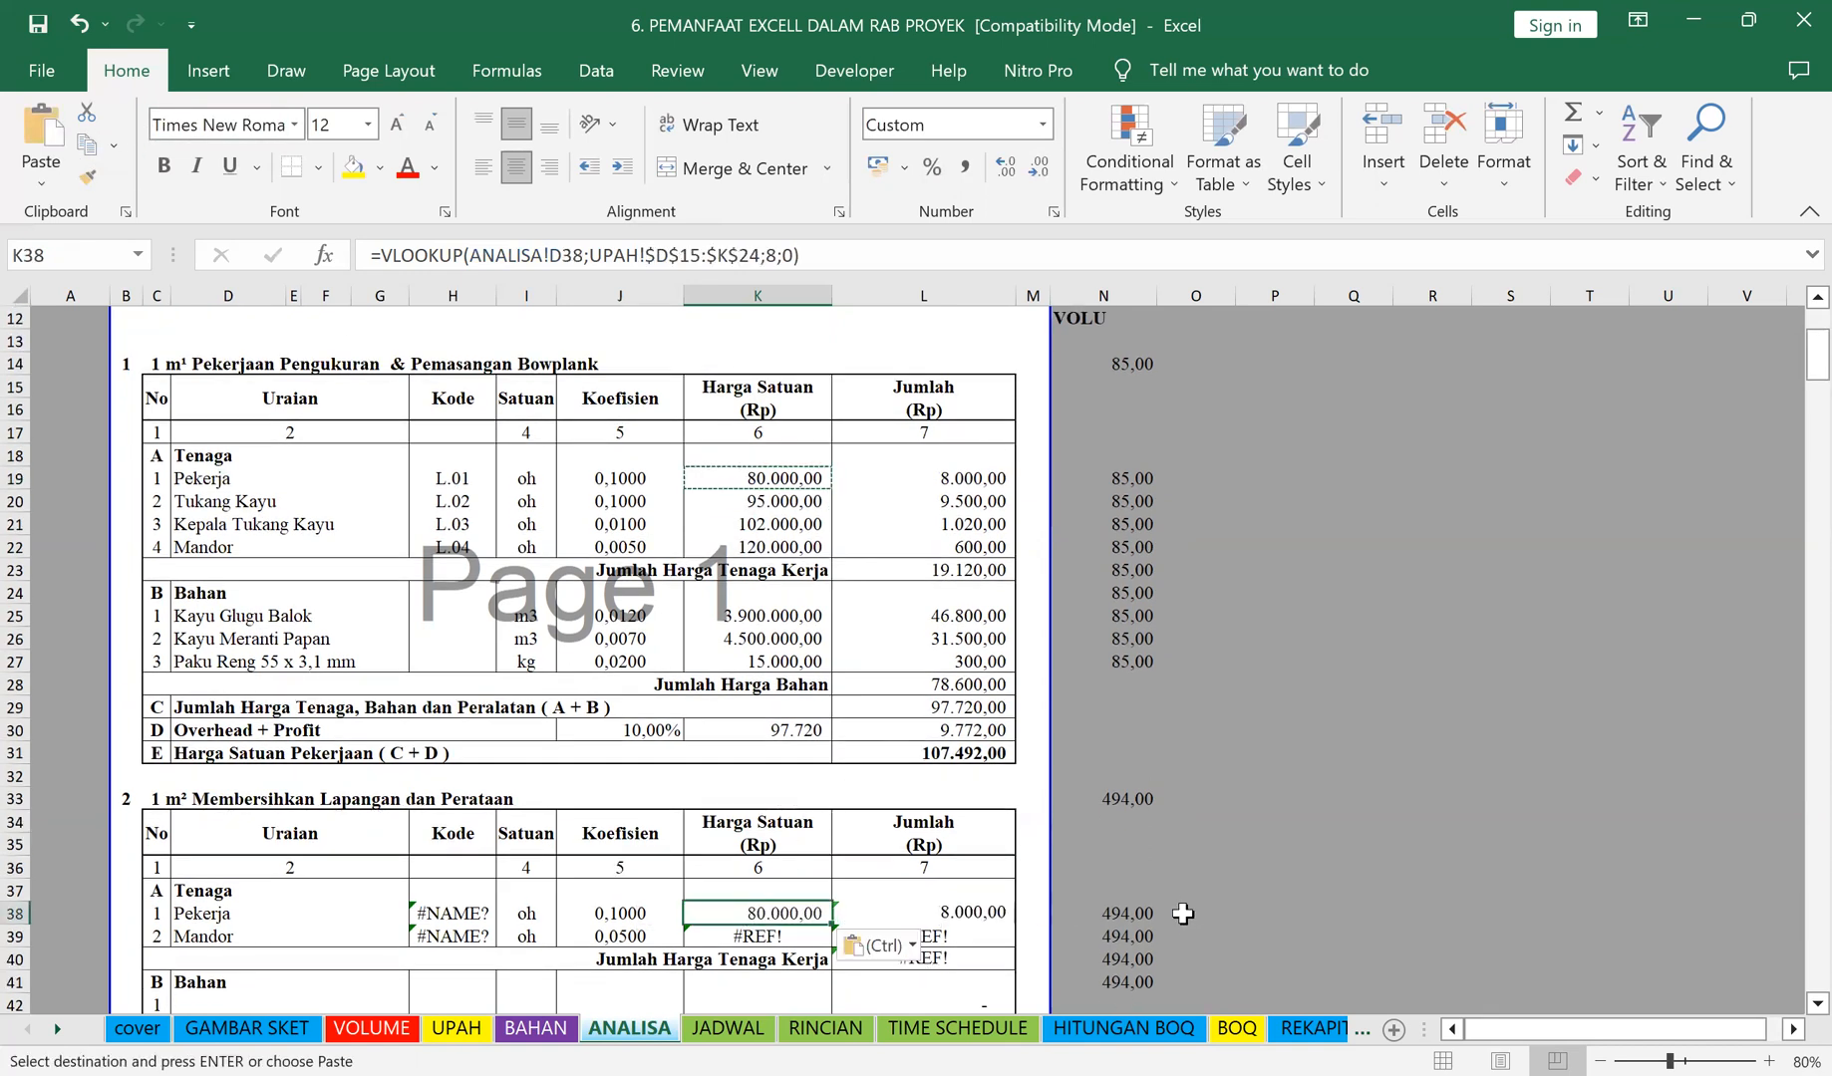
{"action": "left_click", "coordinate": [1185, 914]}
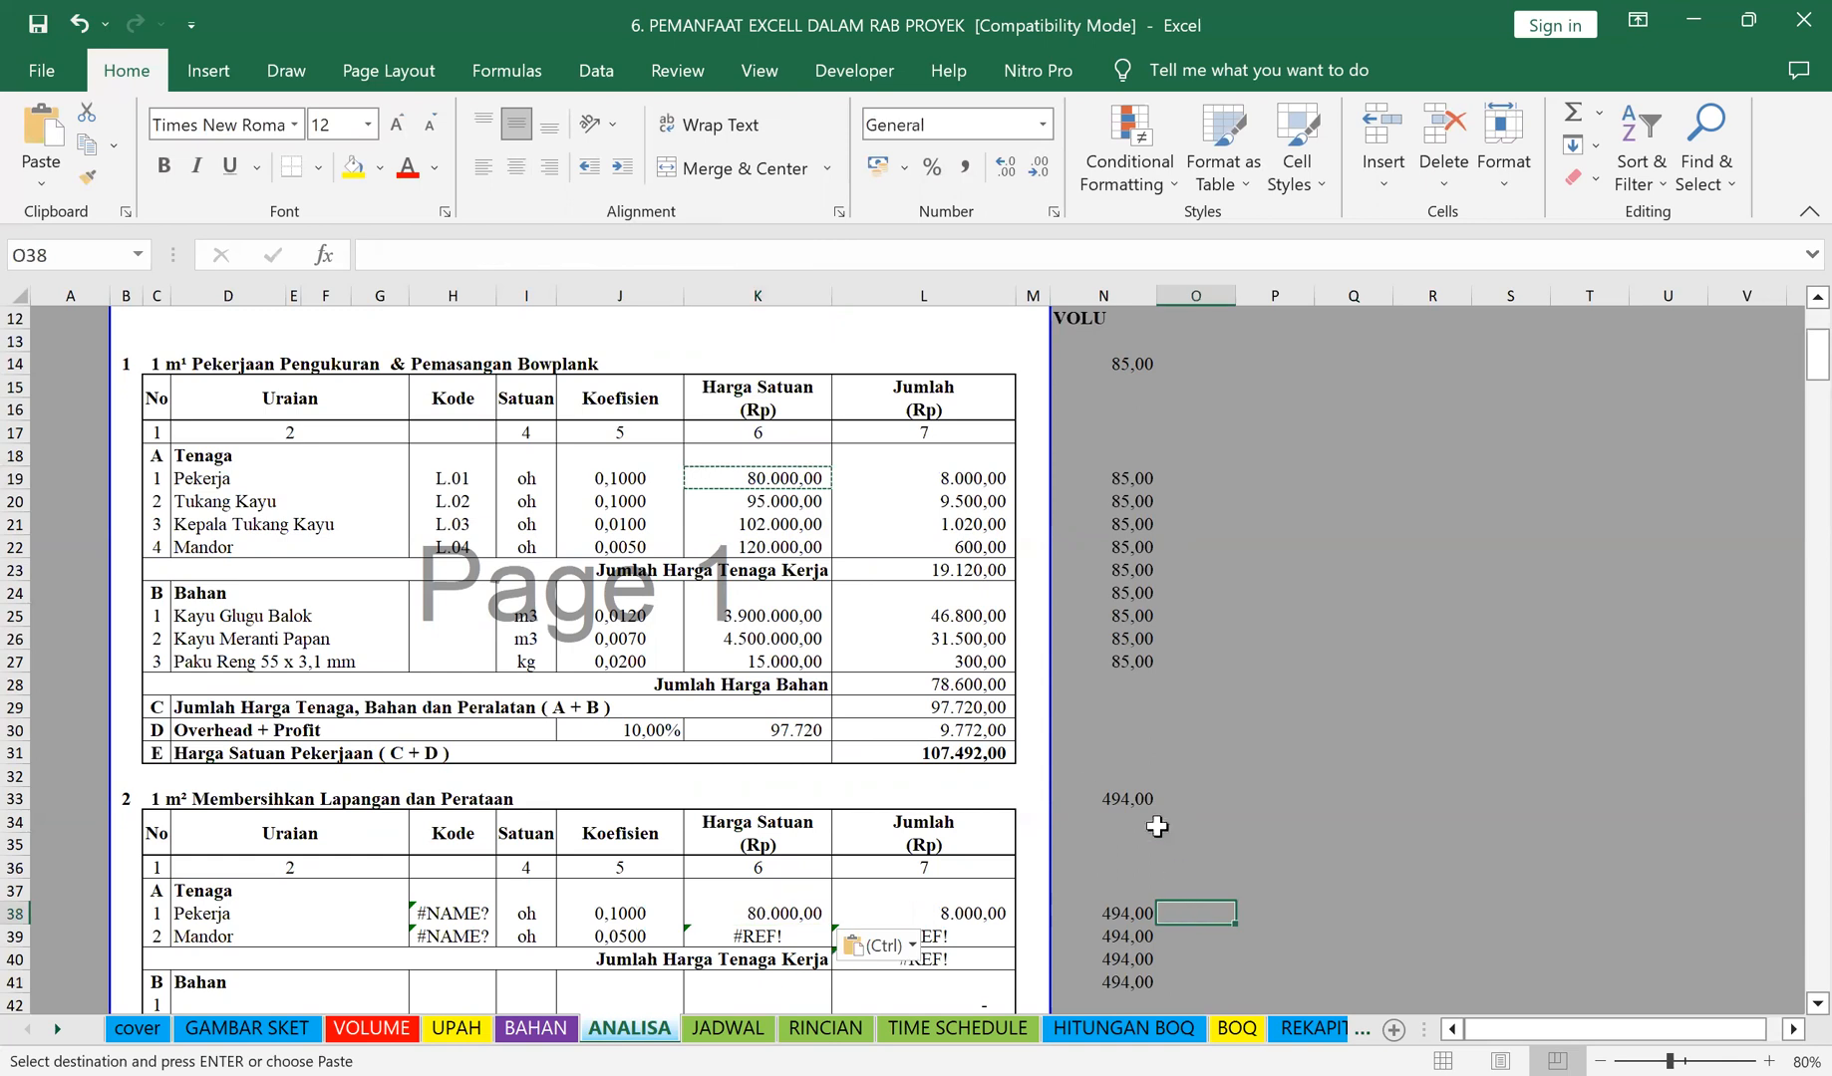
{"action": "left_click", "coordinate": [728, 913]}
{"action": "left_click_drag", "start_coordinate": [831, 925], "coordinate": [828, 945]}
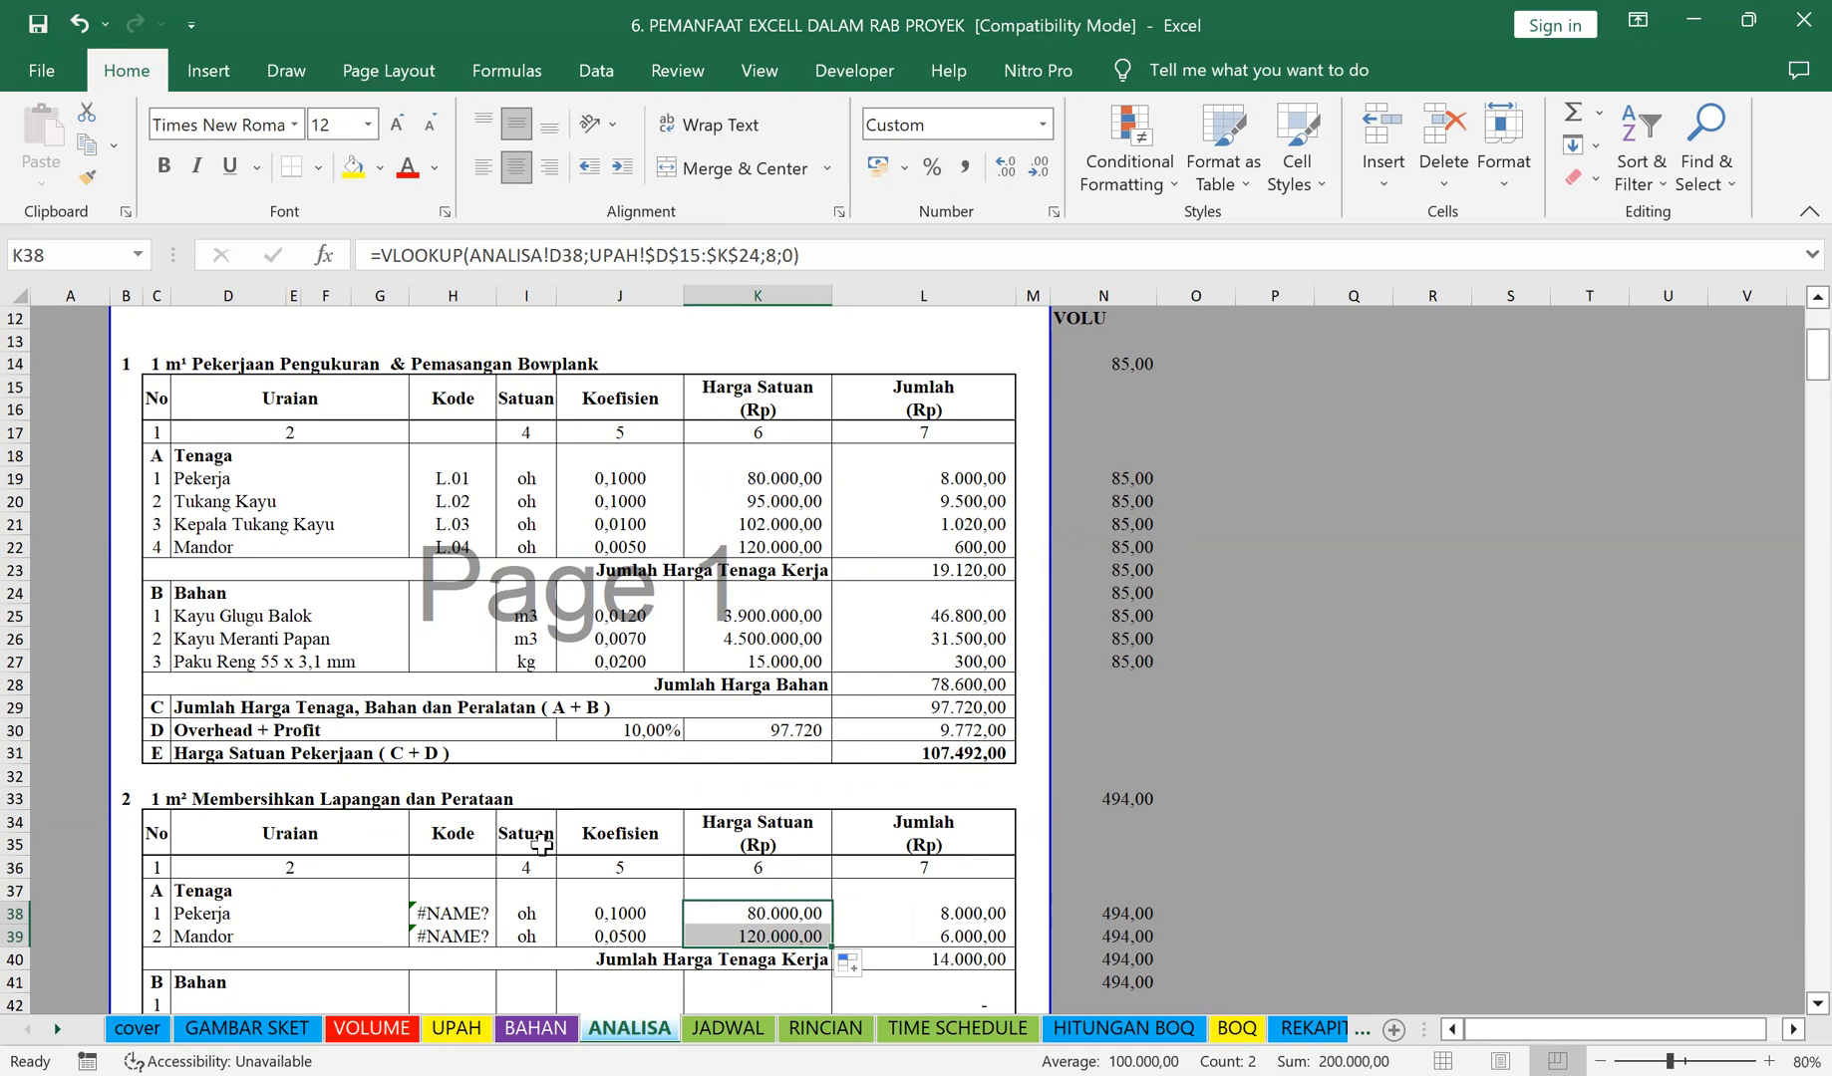
Step: Check the Kode lookups in H38 and H19, and fill the H19 formula down to H22
{"action": "left_click", "coordinate": [451, 913]}
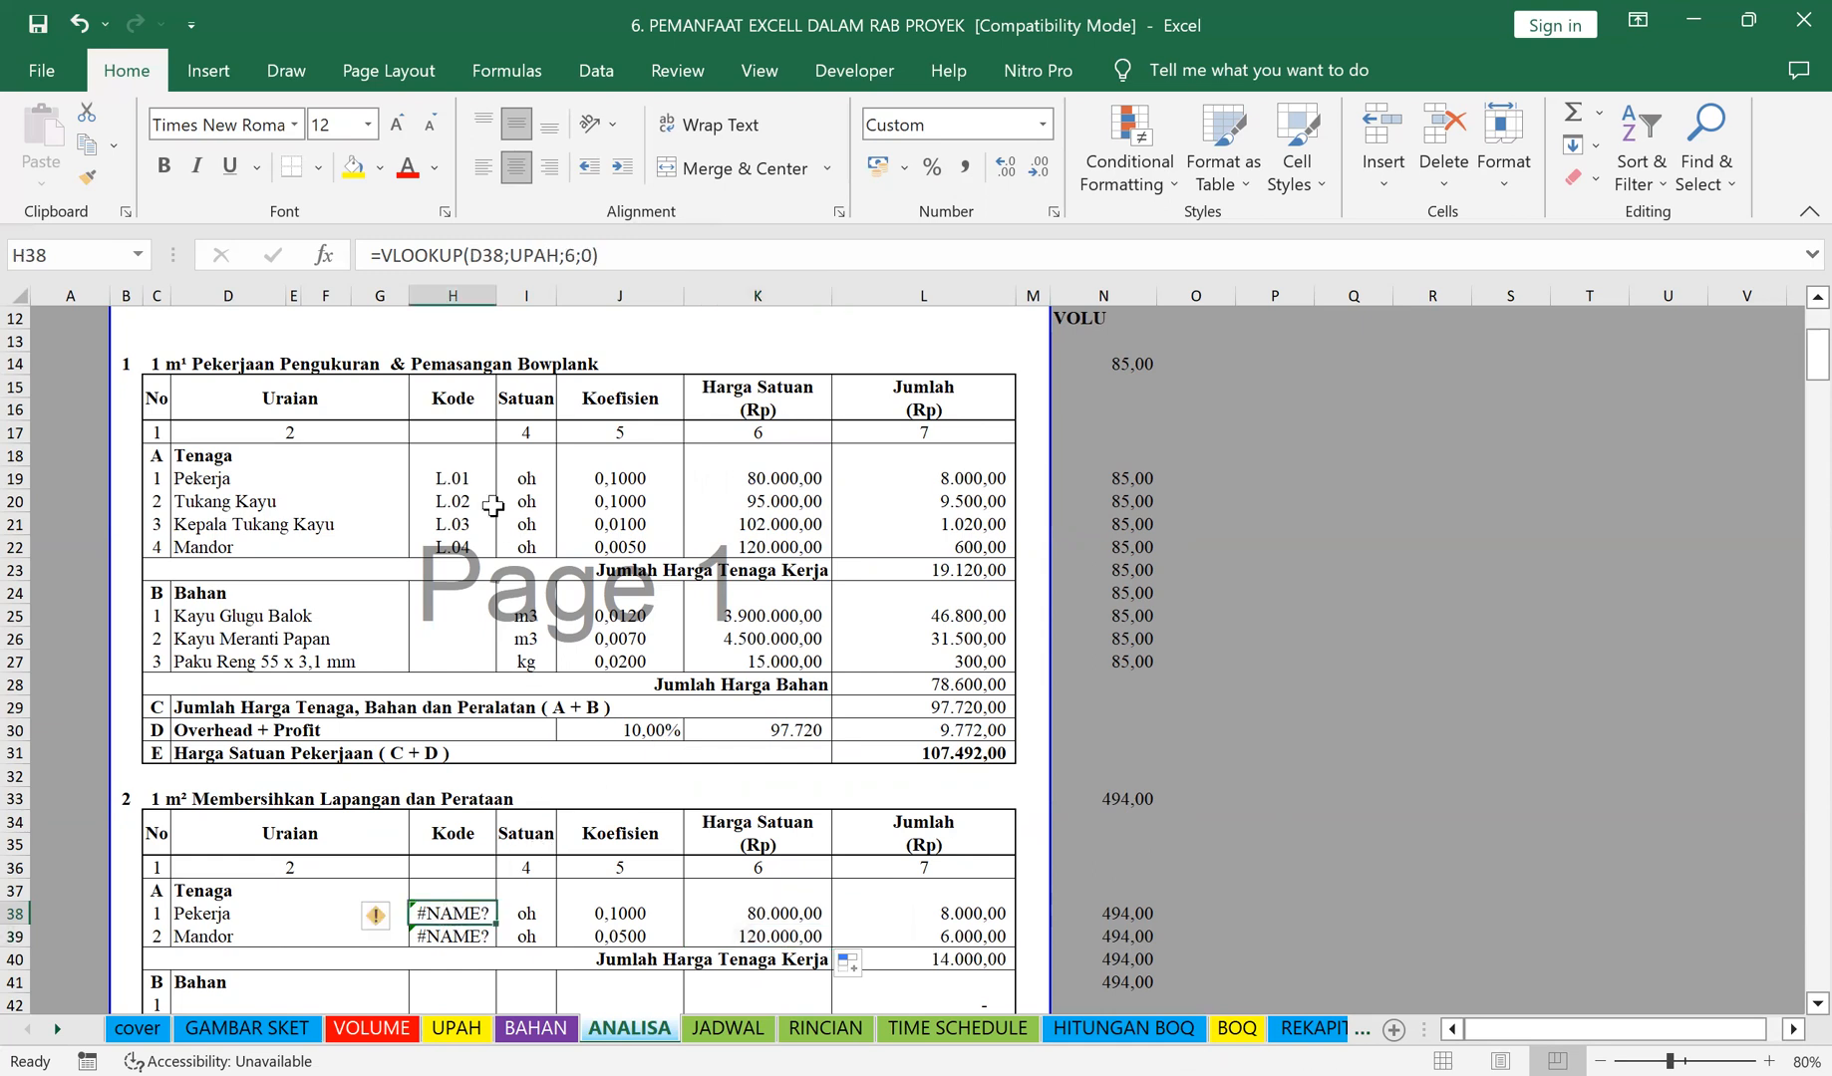
{"action": "left_click", "coordinate": [461, 479]}
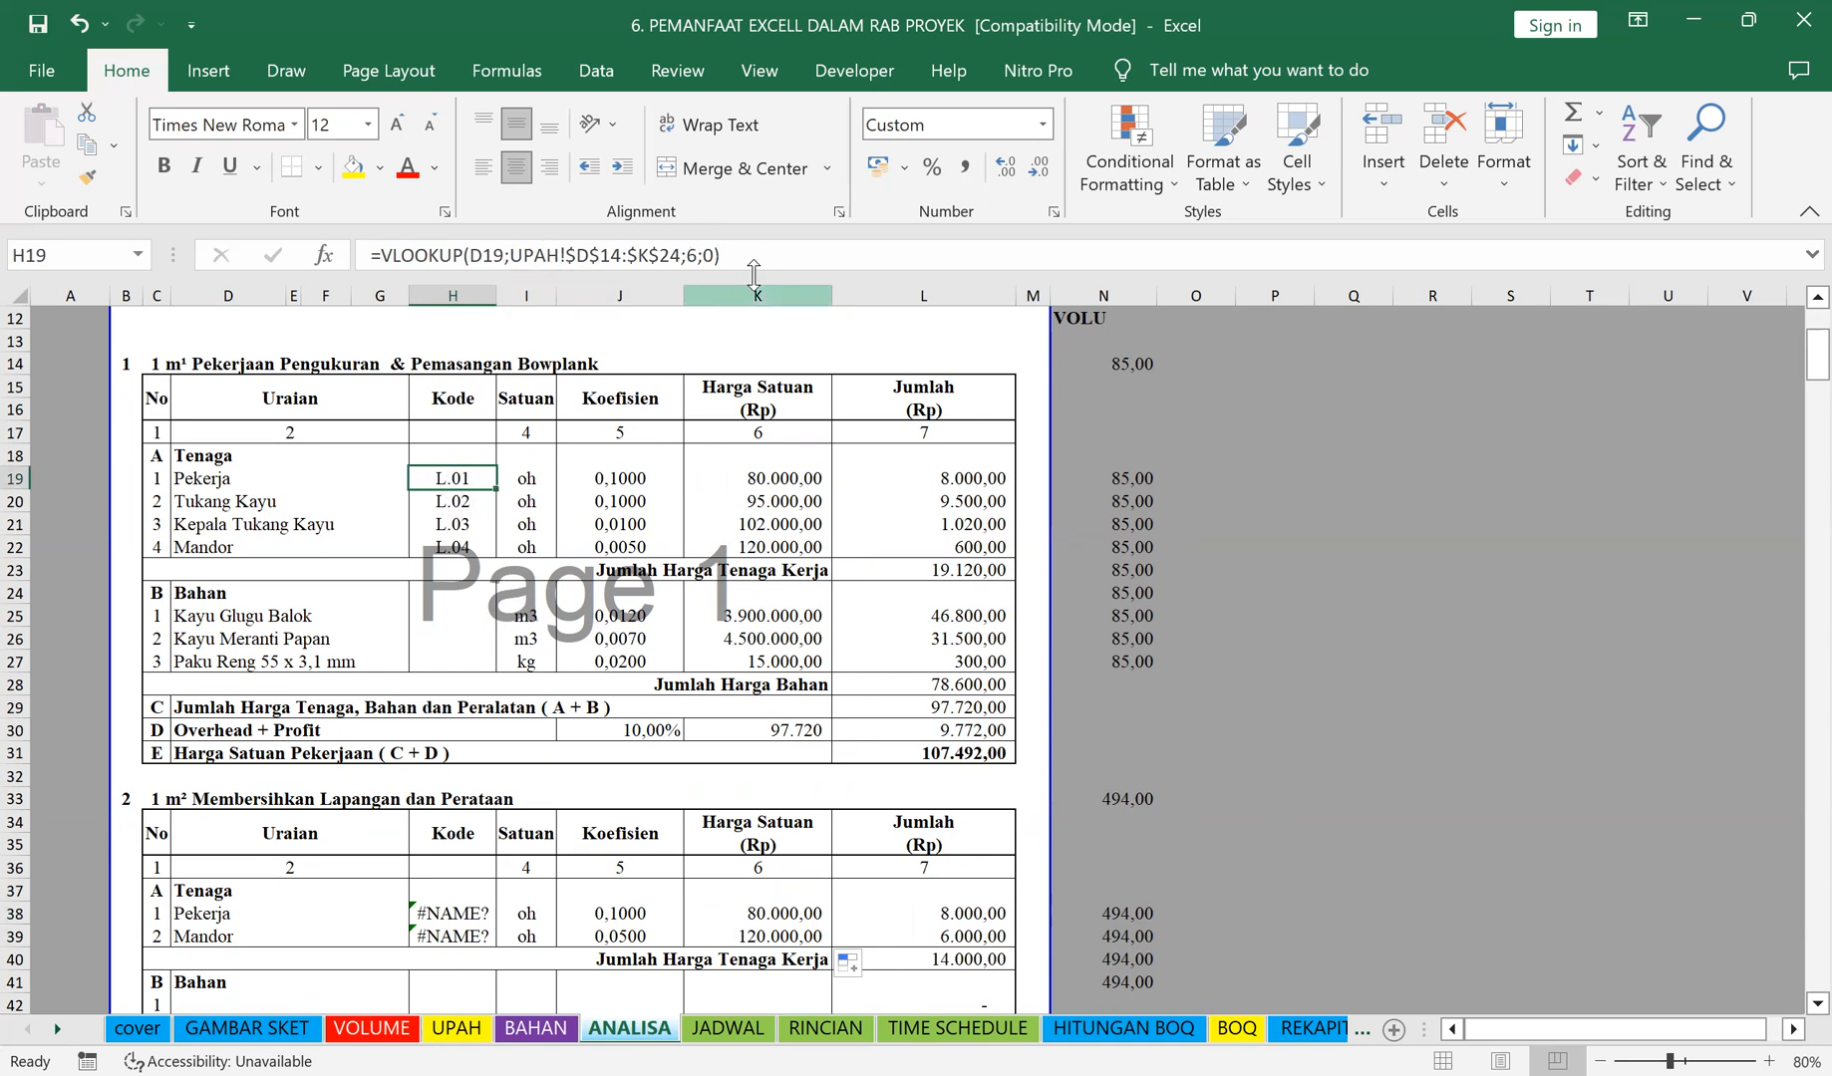
{"action": "left_click_drag", "start_coordinate": [498, 484], "coordinate": [496, 556]}
Step: Copy the Kode lookup formula from H19 into H38:H39 of analysis 2
{"action": "left_click", "coordinate": [449, 483]}
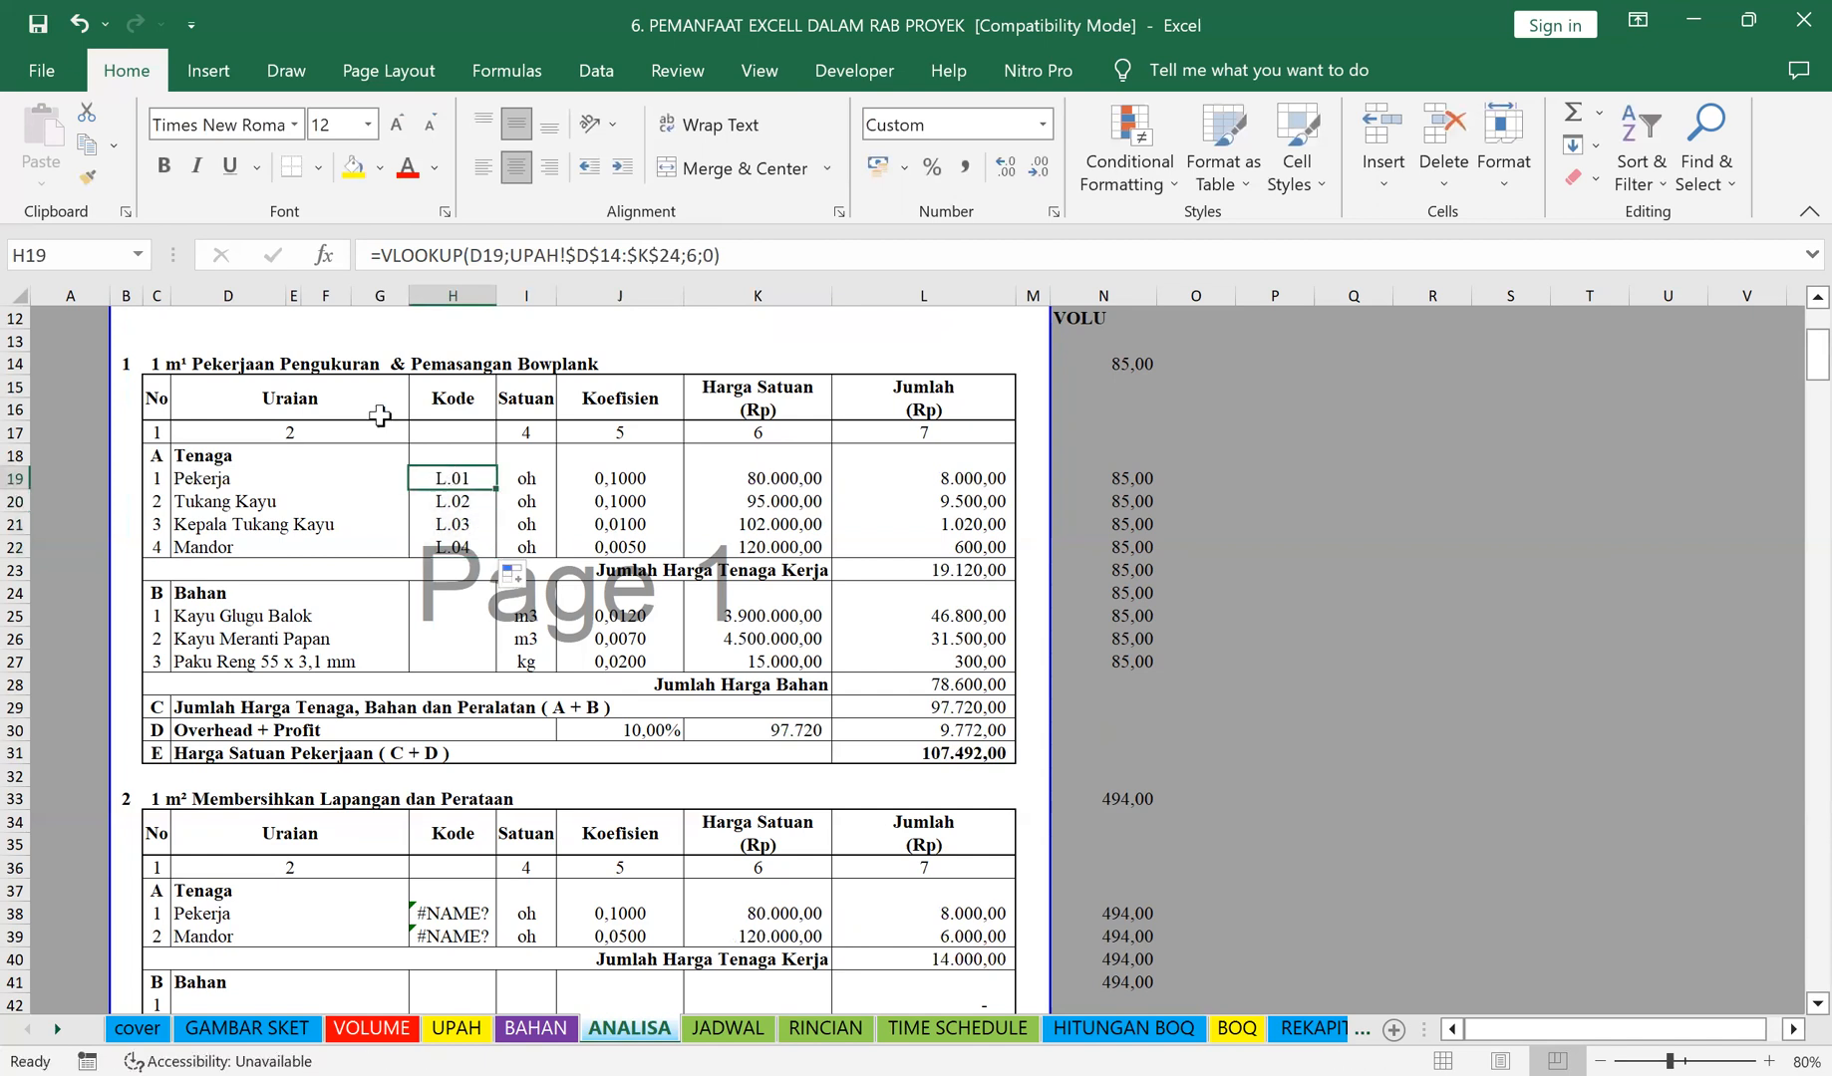
{"action": "key", "text": "ctrl+c"}
{"action": "left_click_drag", "start_coordinate": [452, 913], "coordinate": [452, 937]}
{"action": "left_click", "coordinate": [30, 112]}
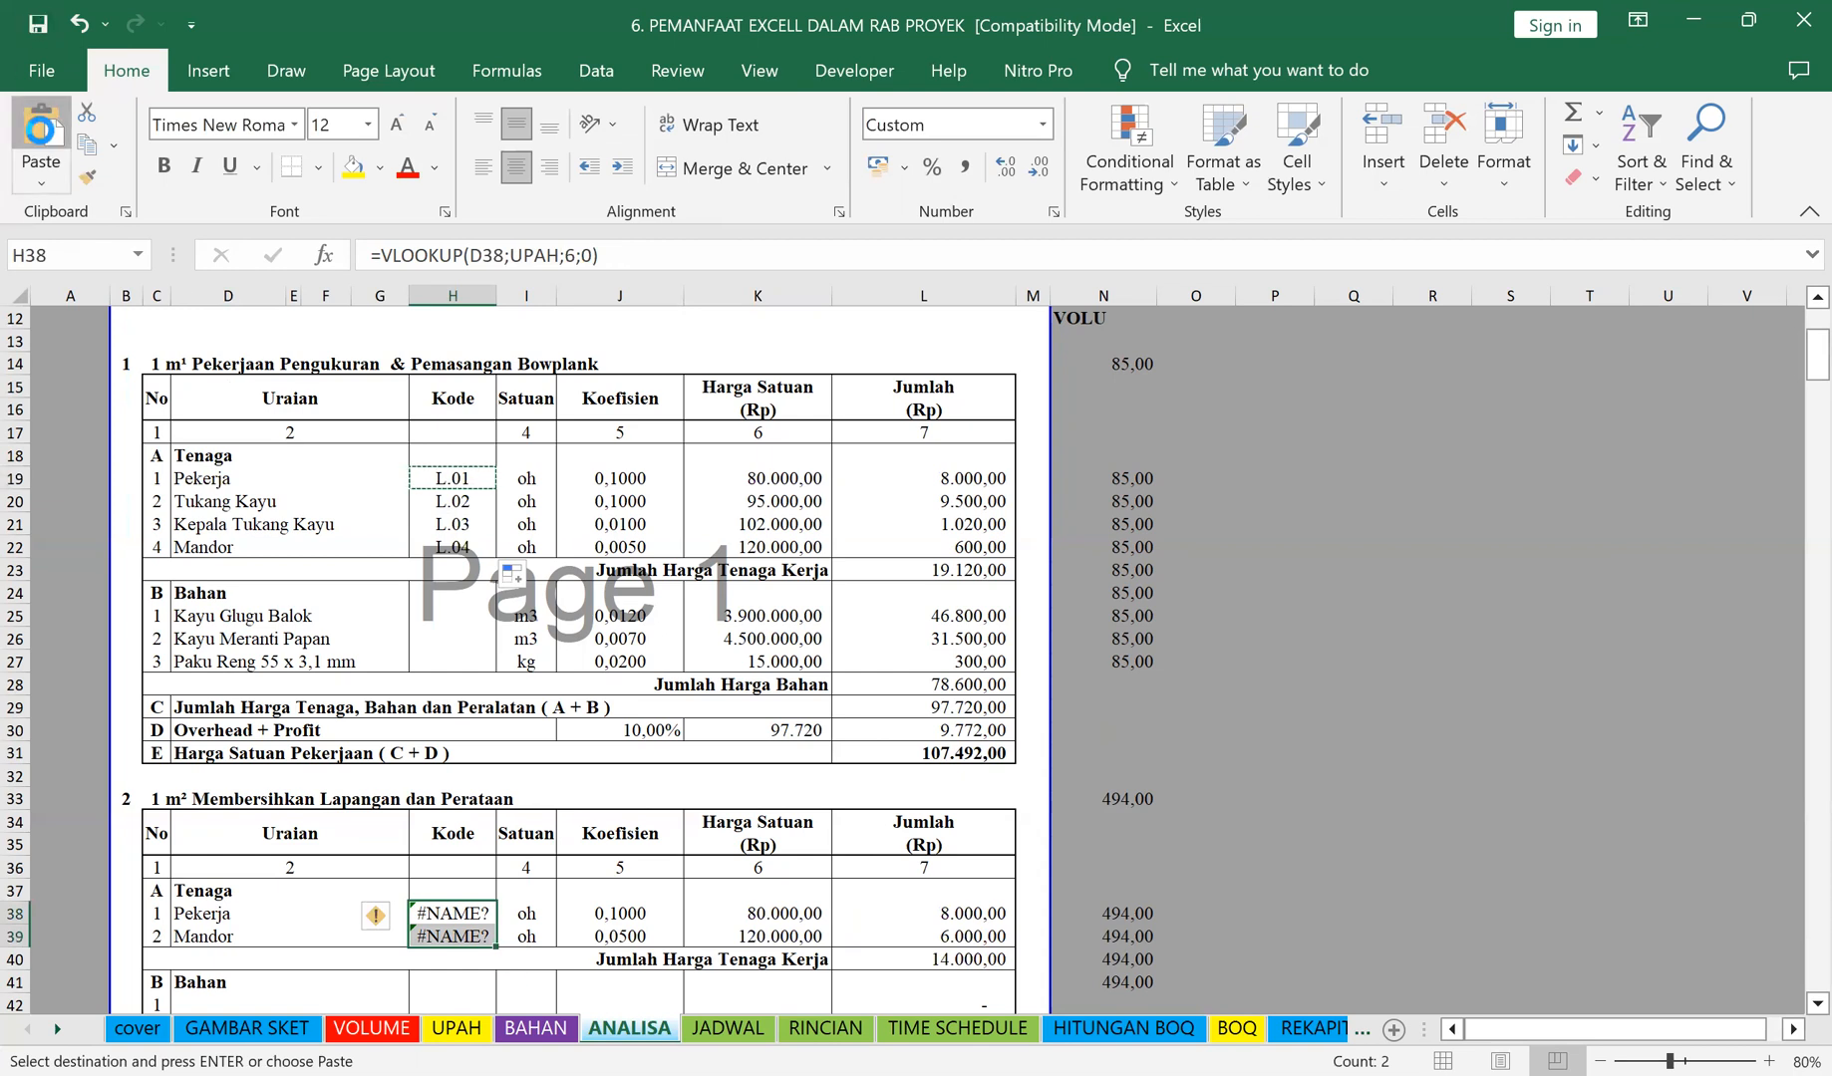
{"action": "left_click", "coordinate": [1431, 683]}
{"action": "key", "text": "Escape"}
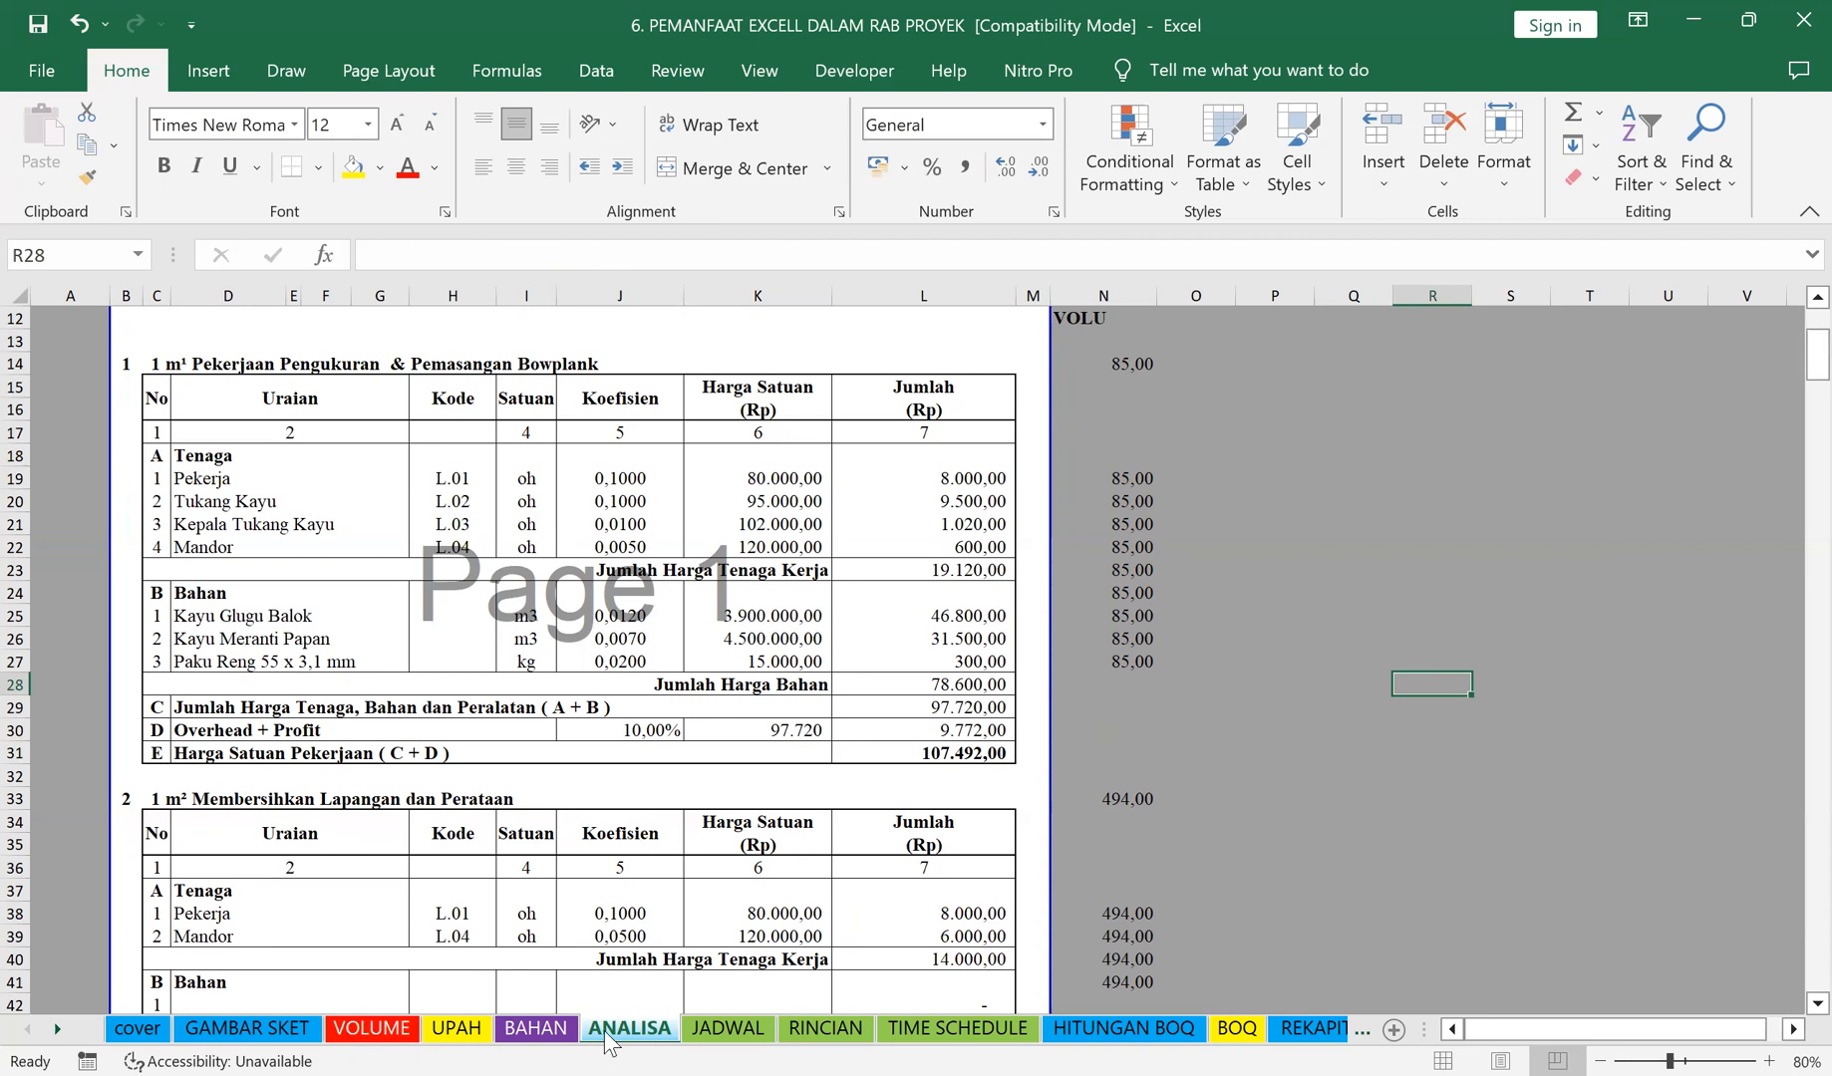
Step: On the JADWAL sheet, clear the SMK3 row's unit price cell J19 and enter 1000000 there
{"action": "left_click", "coordinate": [727, 1029]}
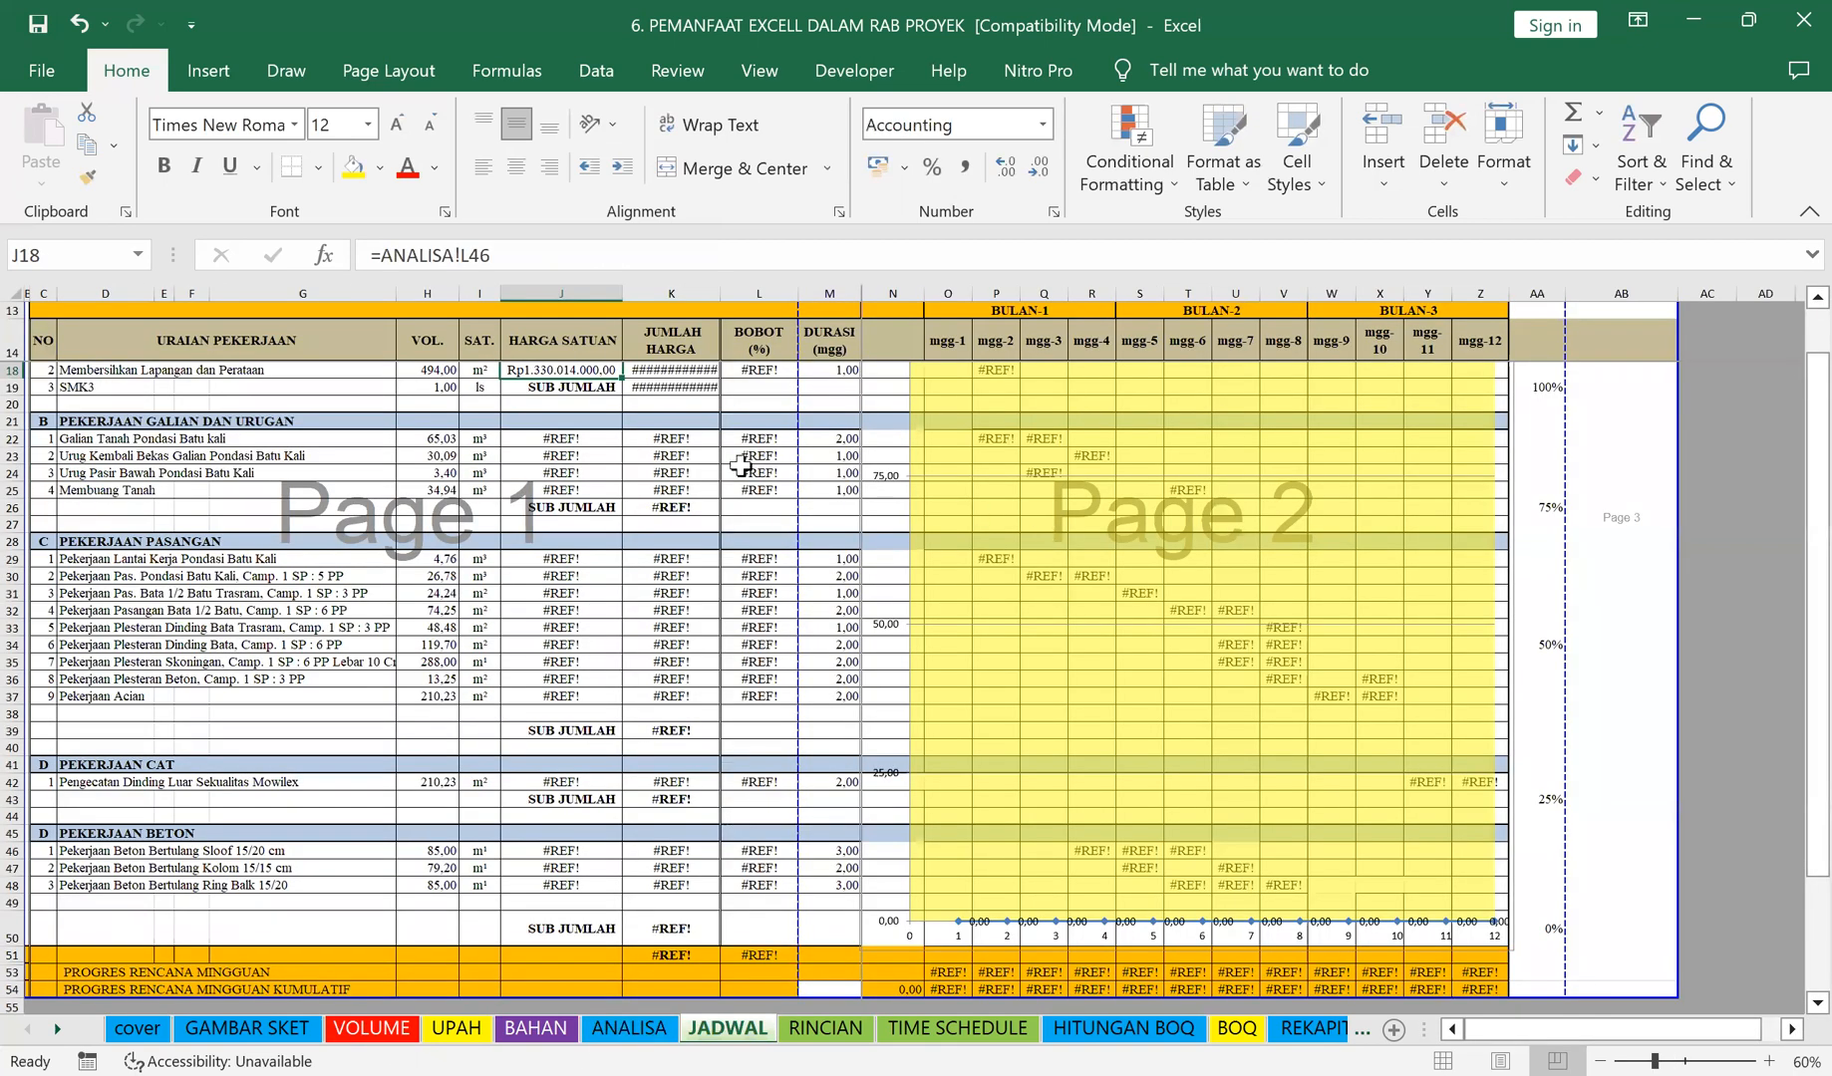
{"action": "left_click", "coordinate": [652, 456]}
{"action": "scroll", "coordinate": [551, 446], "scroll_direction": "up", "scroll_amount": 1}
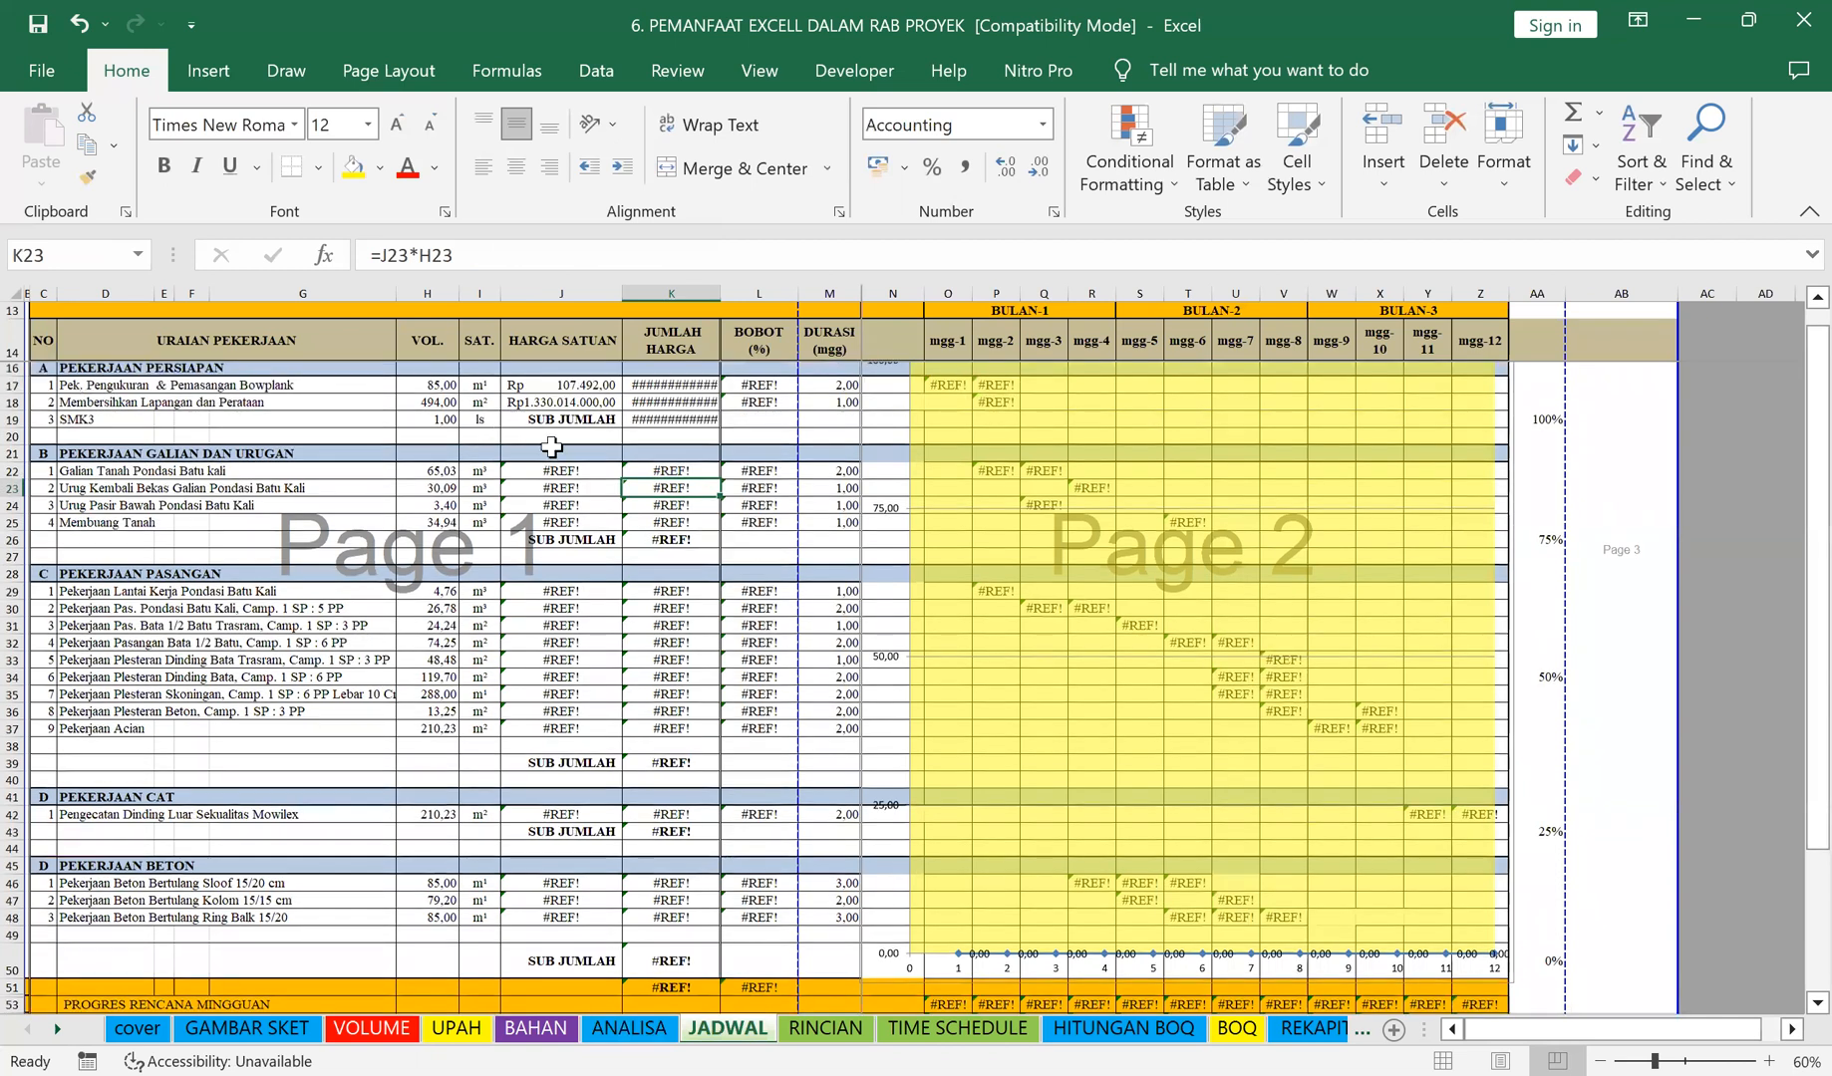
{"action": "scroll", "coordinate": [698, 407], "scroll_direction": "up", "scroll_amount": 1}
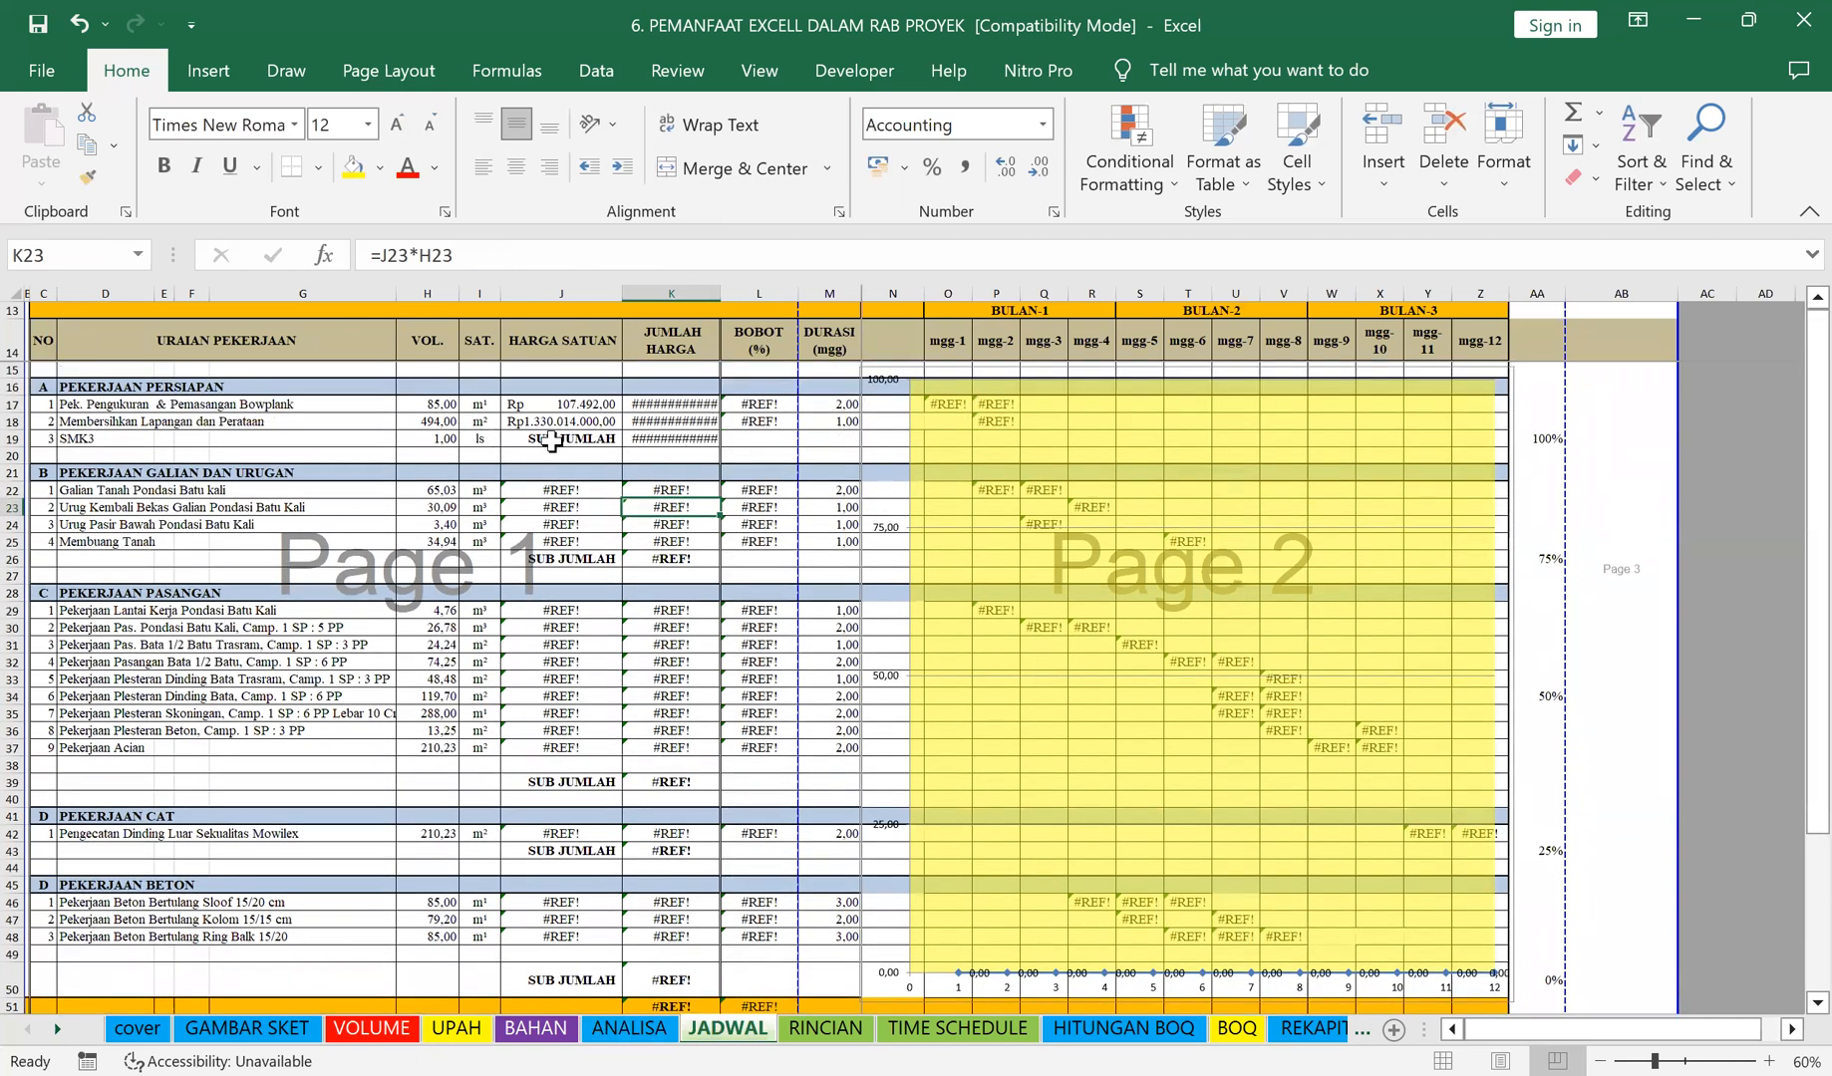
{"action": "left_click", "coordinate": [551, 442]}
{"action": "key", "text": "Delete"}
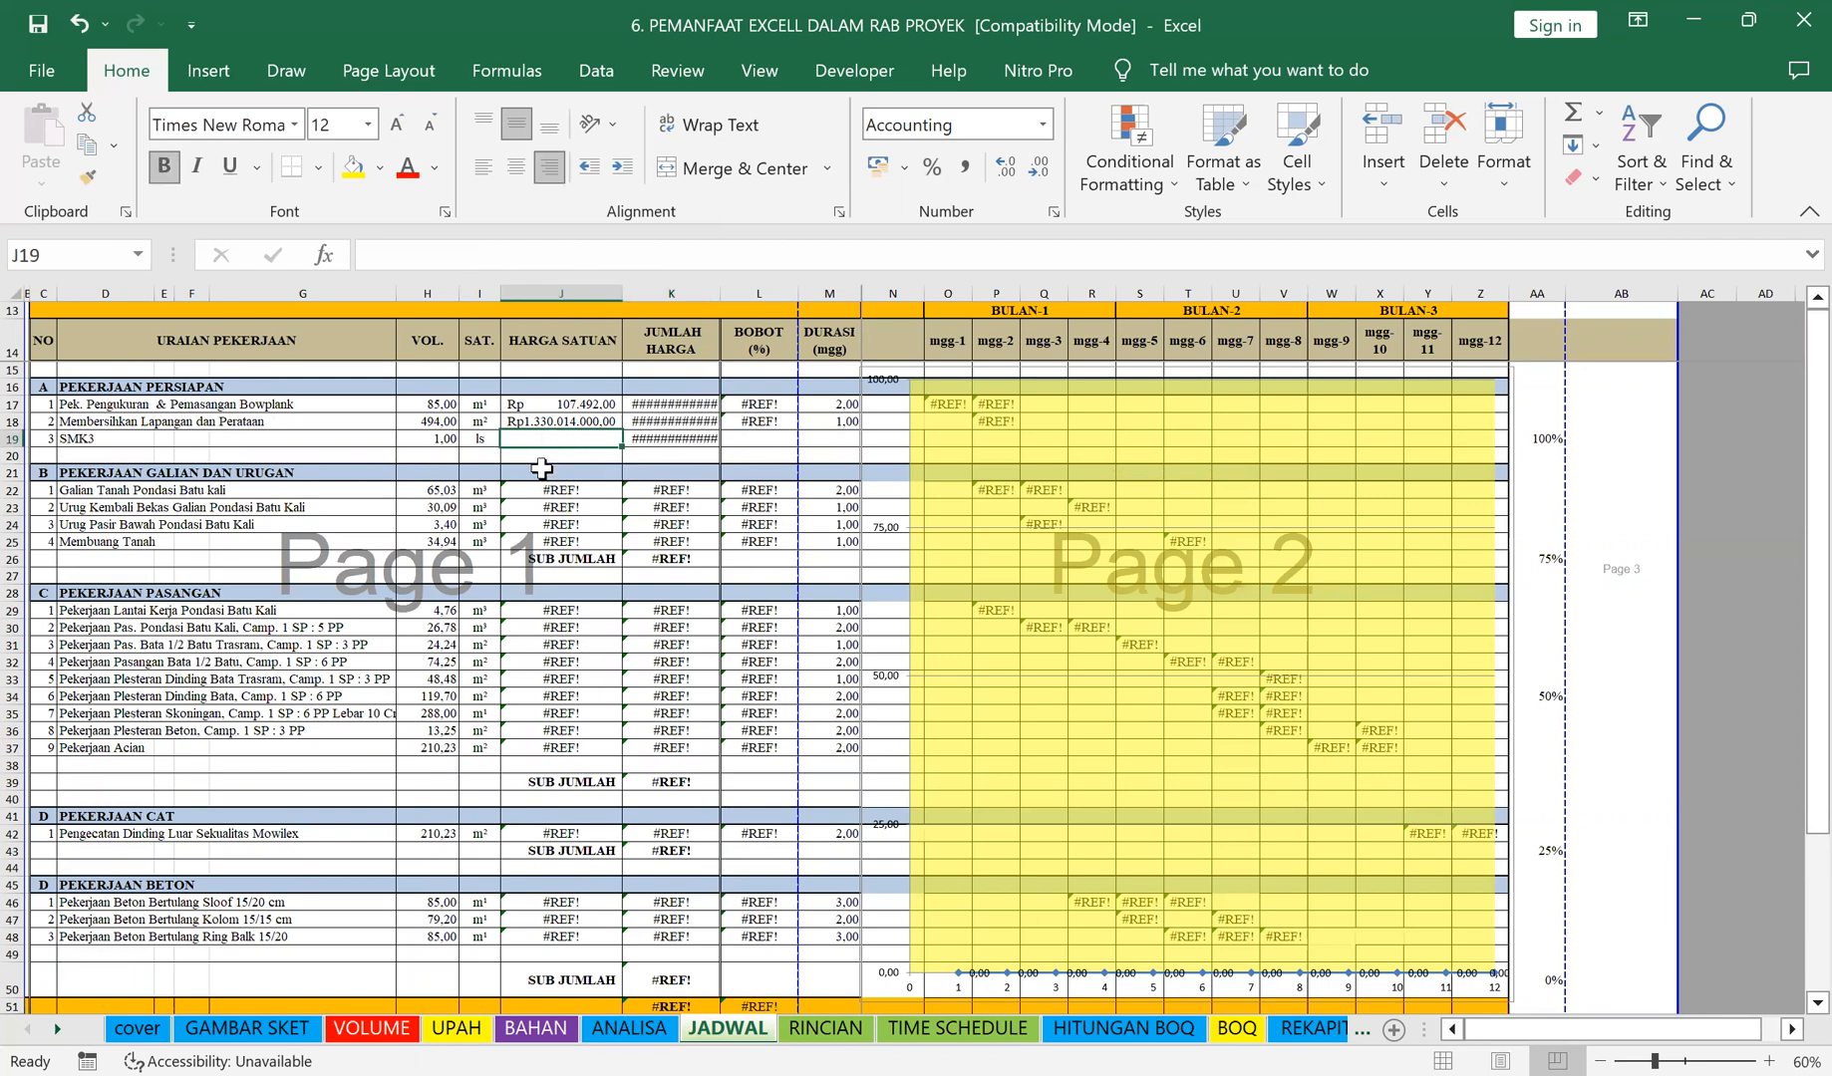
{"action": "left_click", "coordinate": [594, 458]}
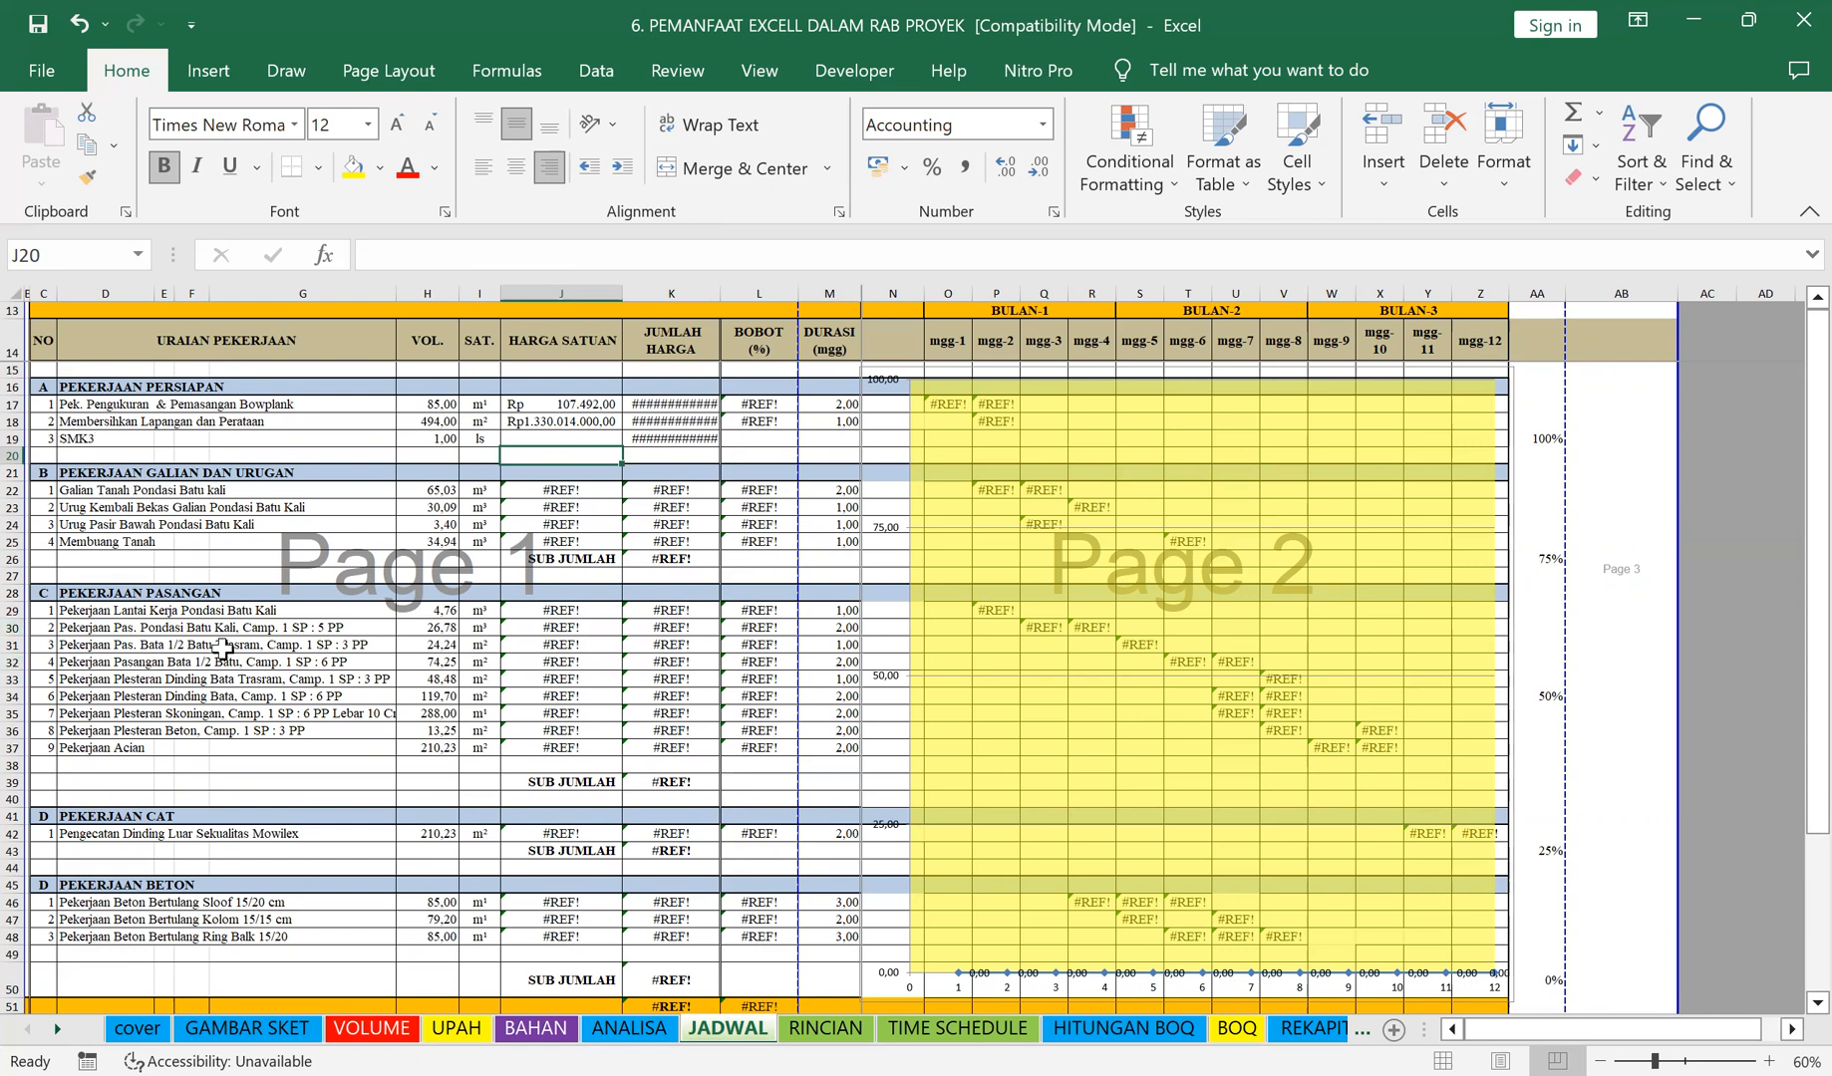
{"action": "left_click", "coordinate": [592, 439]}
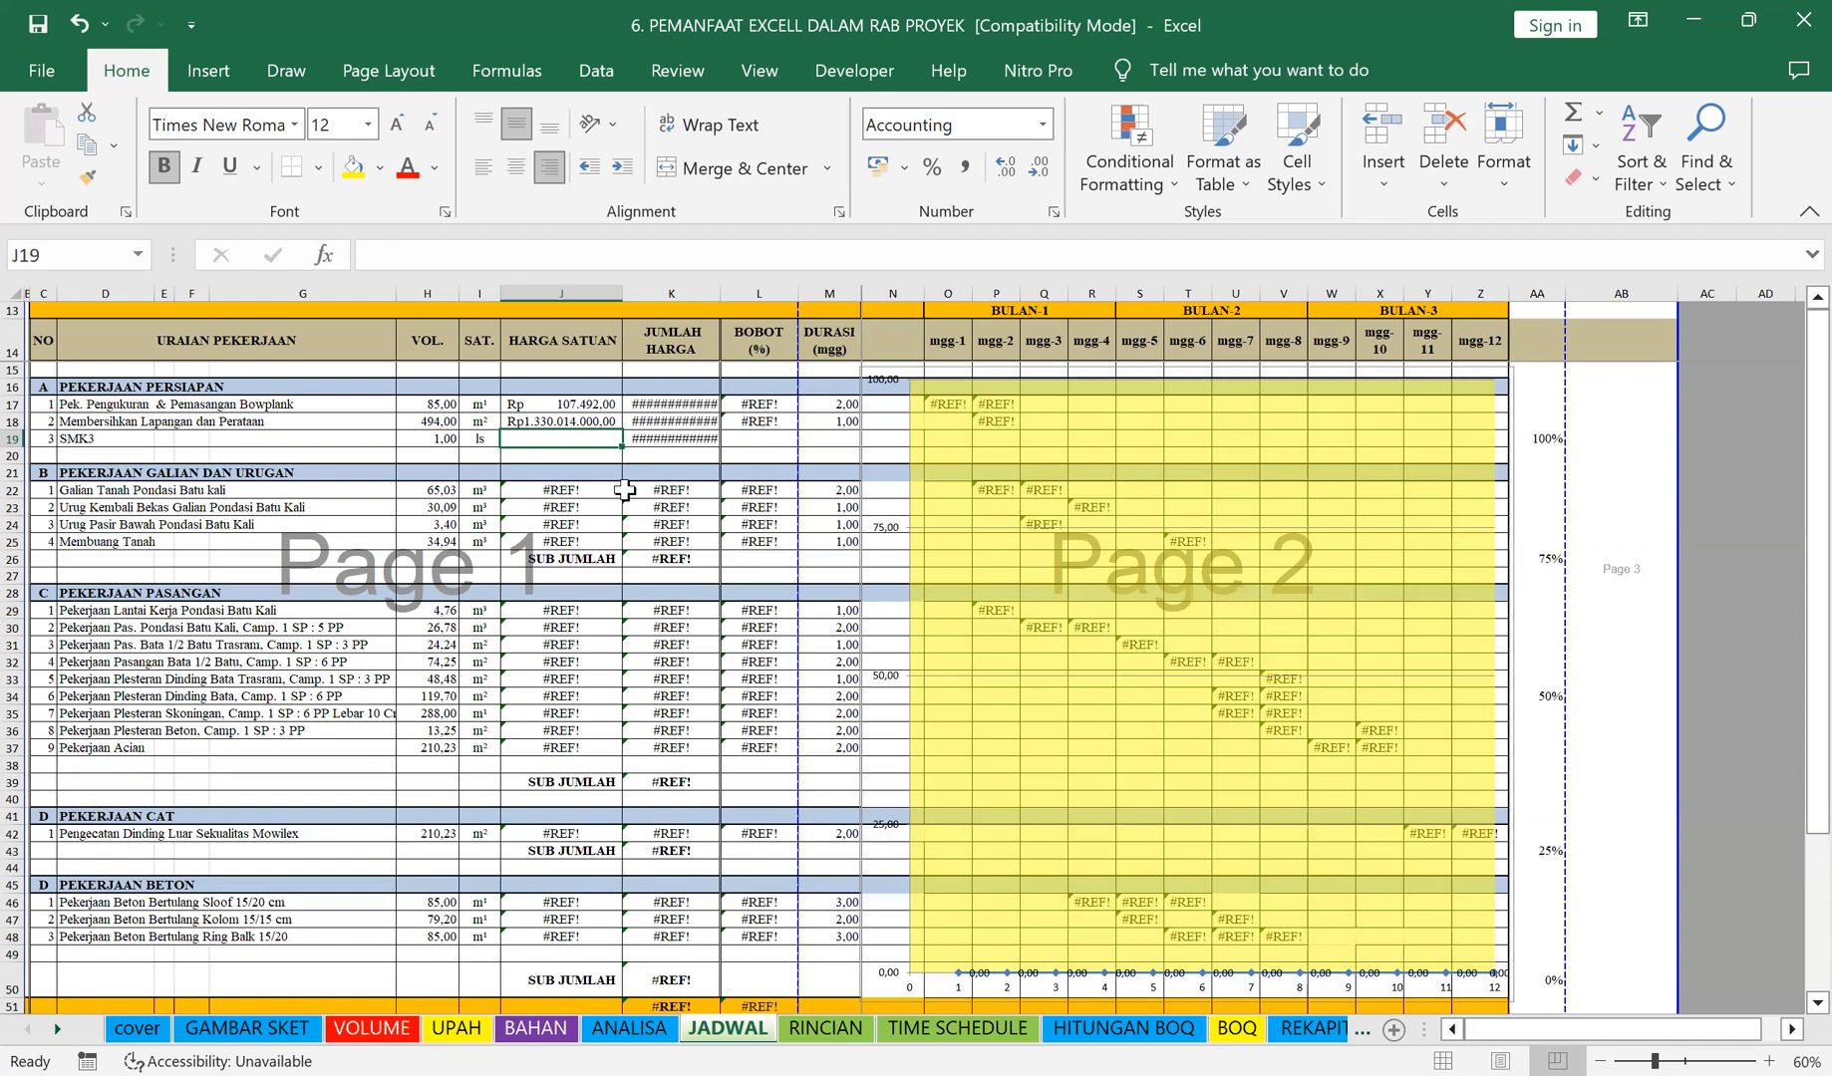
{"action": "type", "text": "1."}
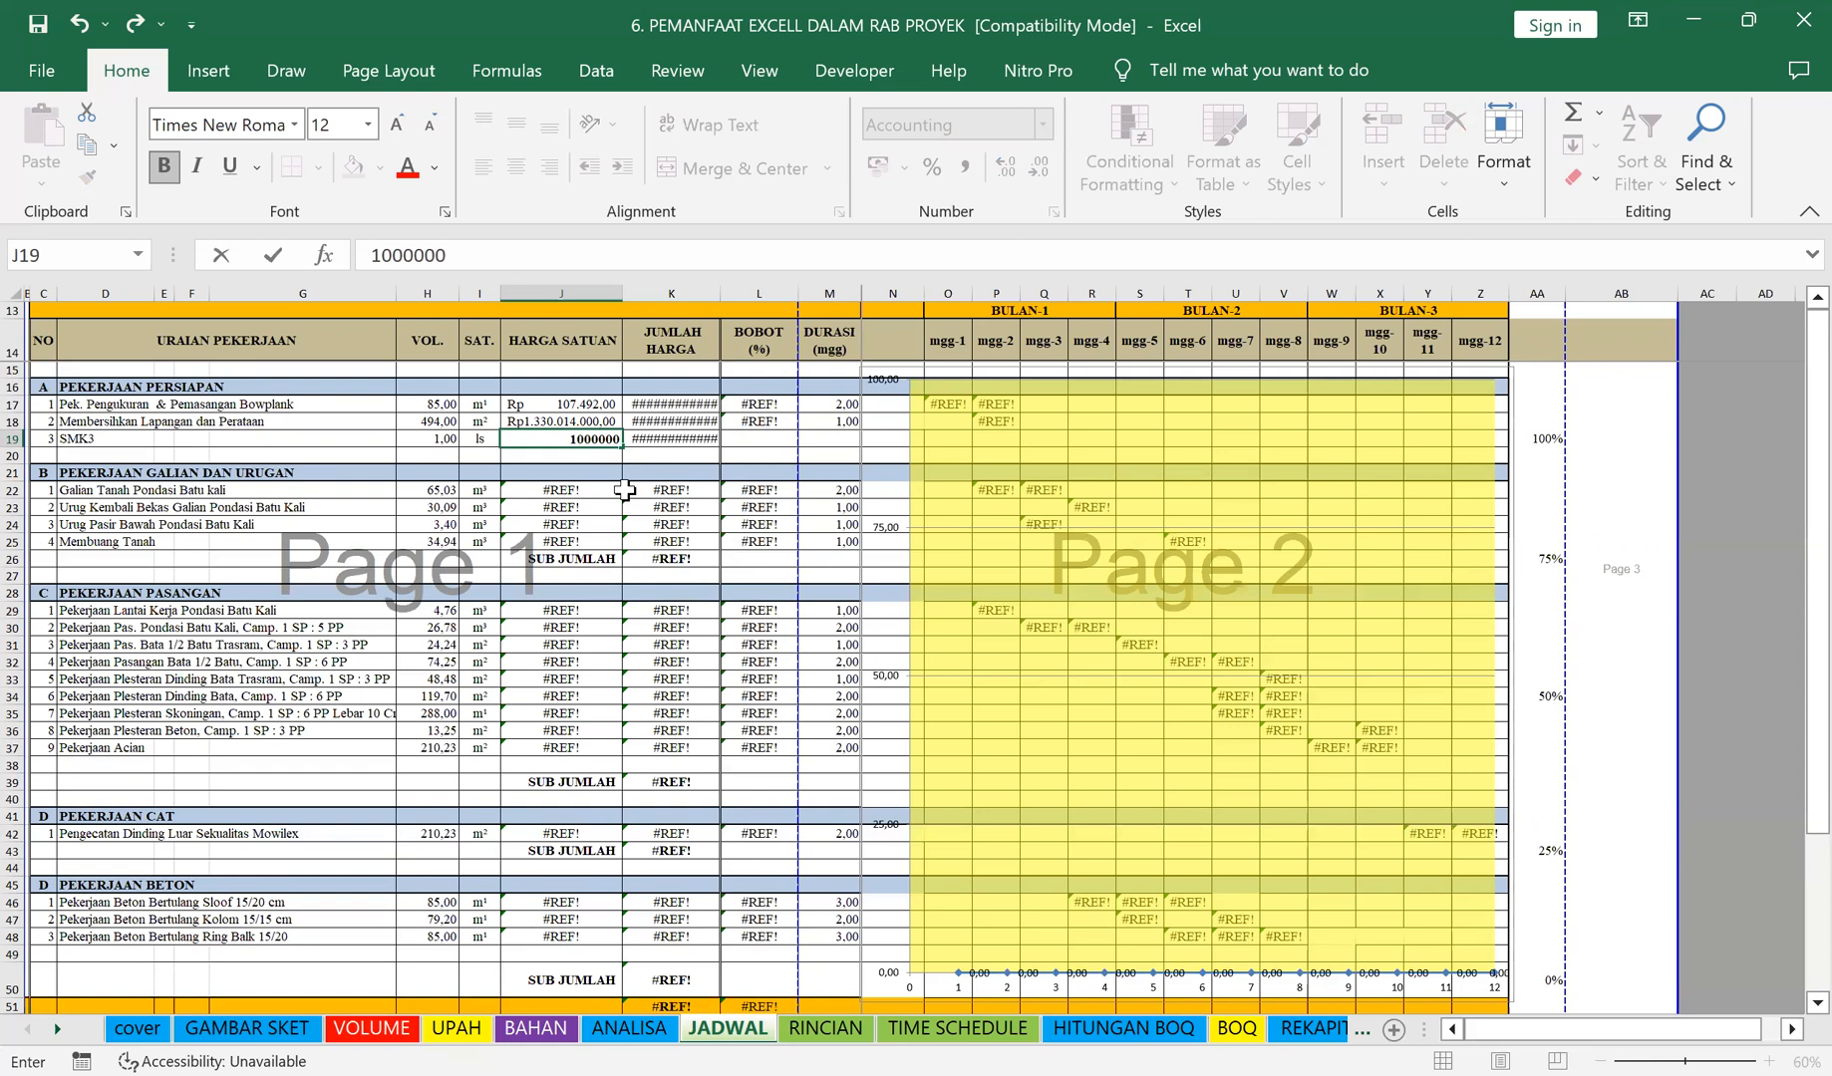
{"action": "type", "text": "000.000"}
{"action": "key", "text": "Return"}
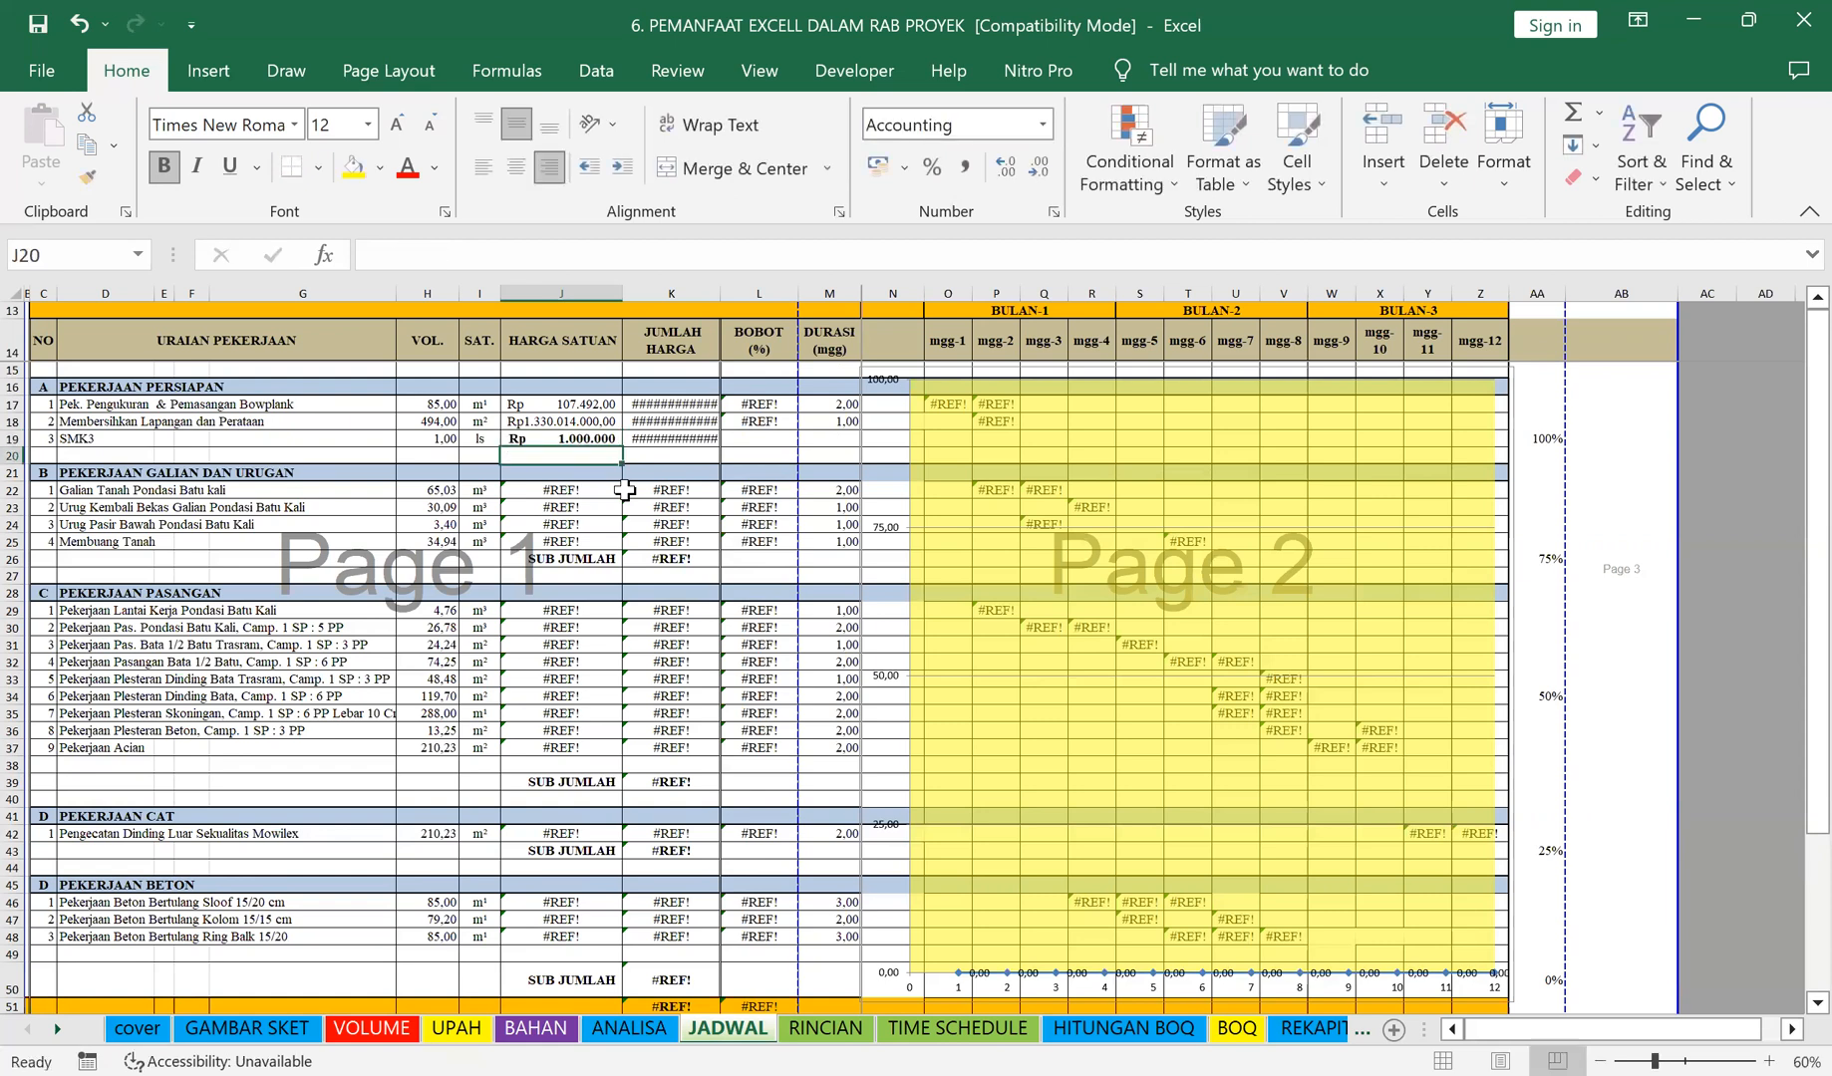
{"action": "left_click", "coordinate": [550, 439]}
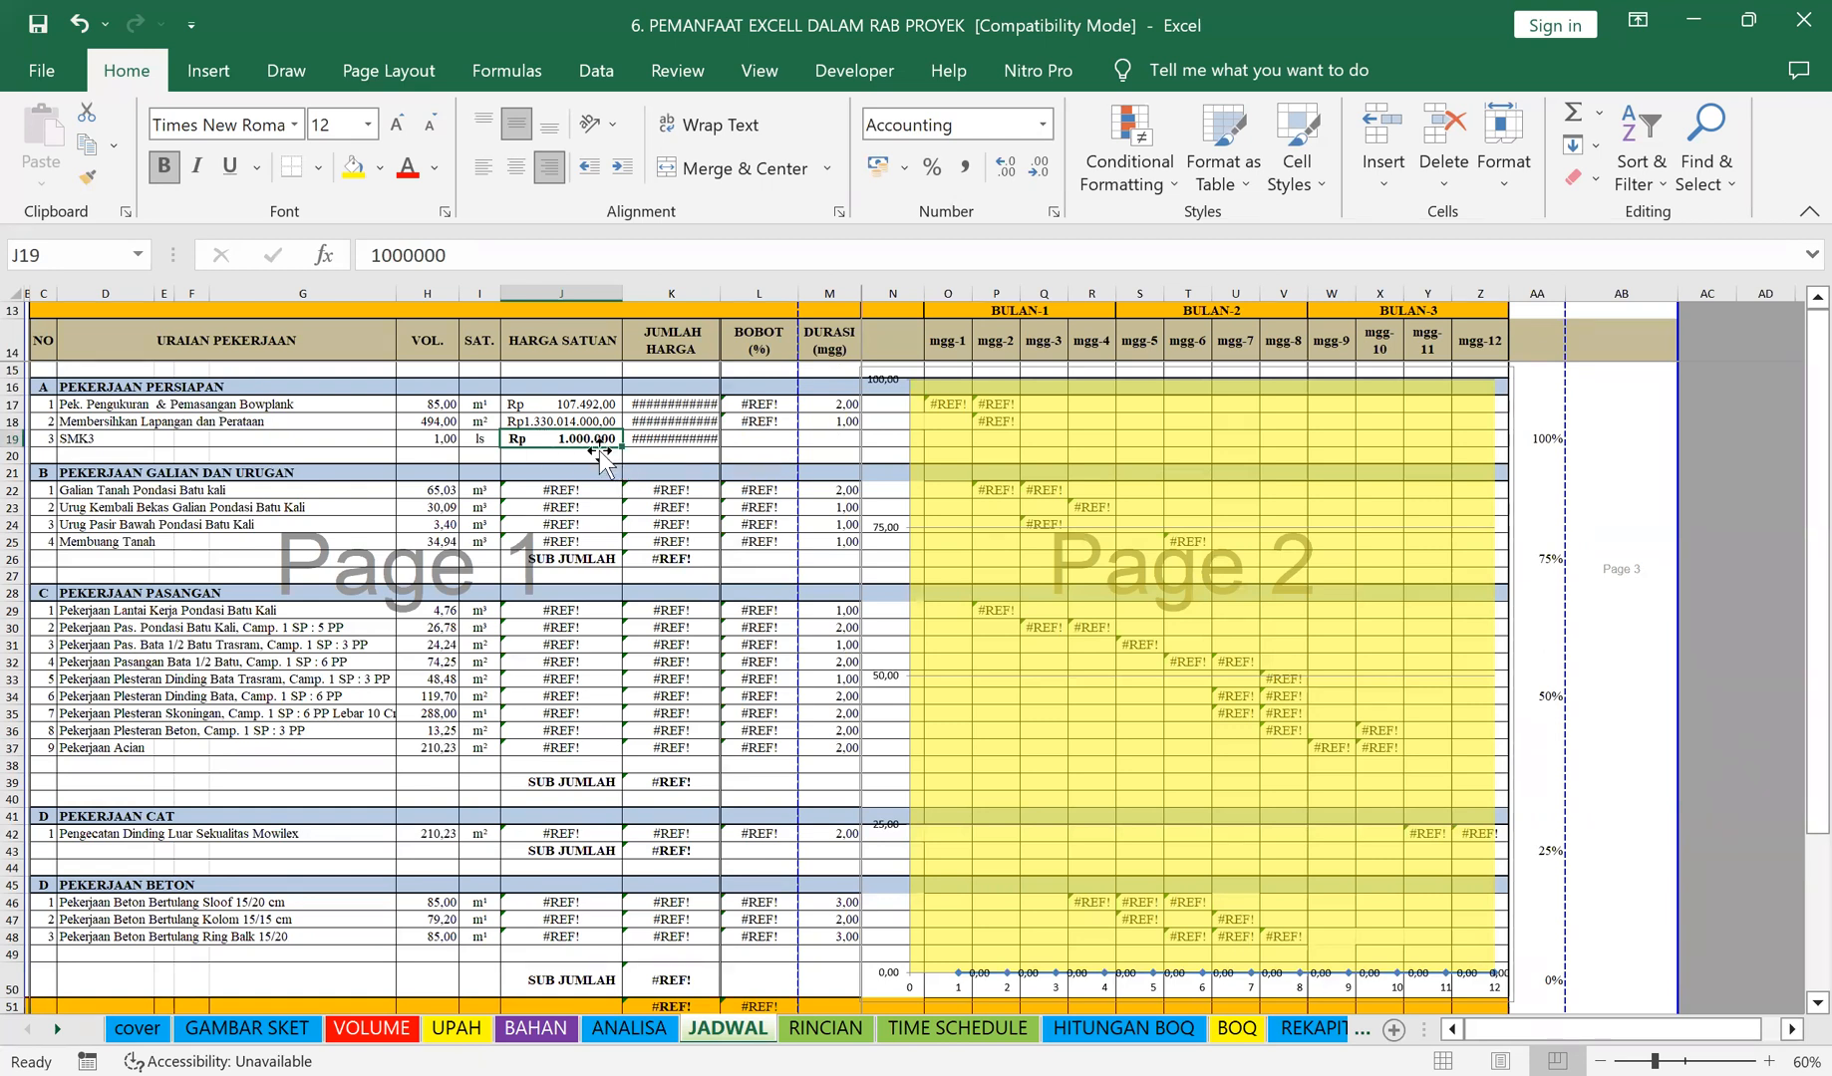
Step: Copy the cell formatting of unit price J18 onto the SMK3 unit price cell J19
{"action": "left_click", "coordinate": [530, 421]}
{"action": "left_click", "coordinate": [87, 178]}
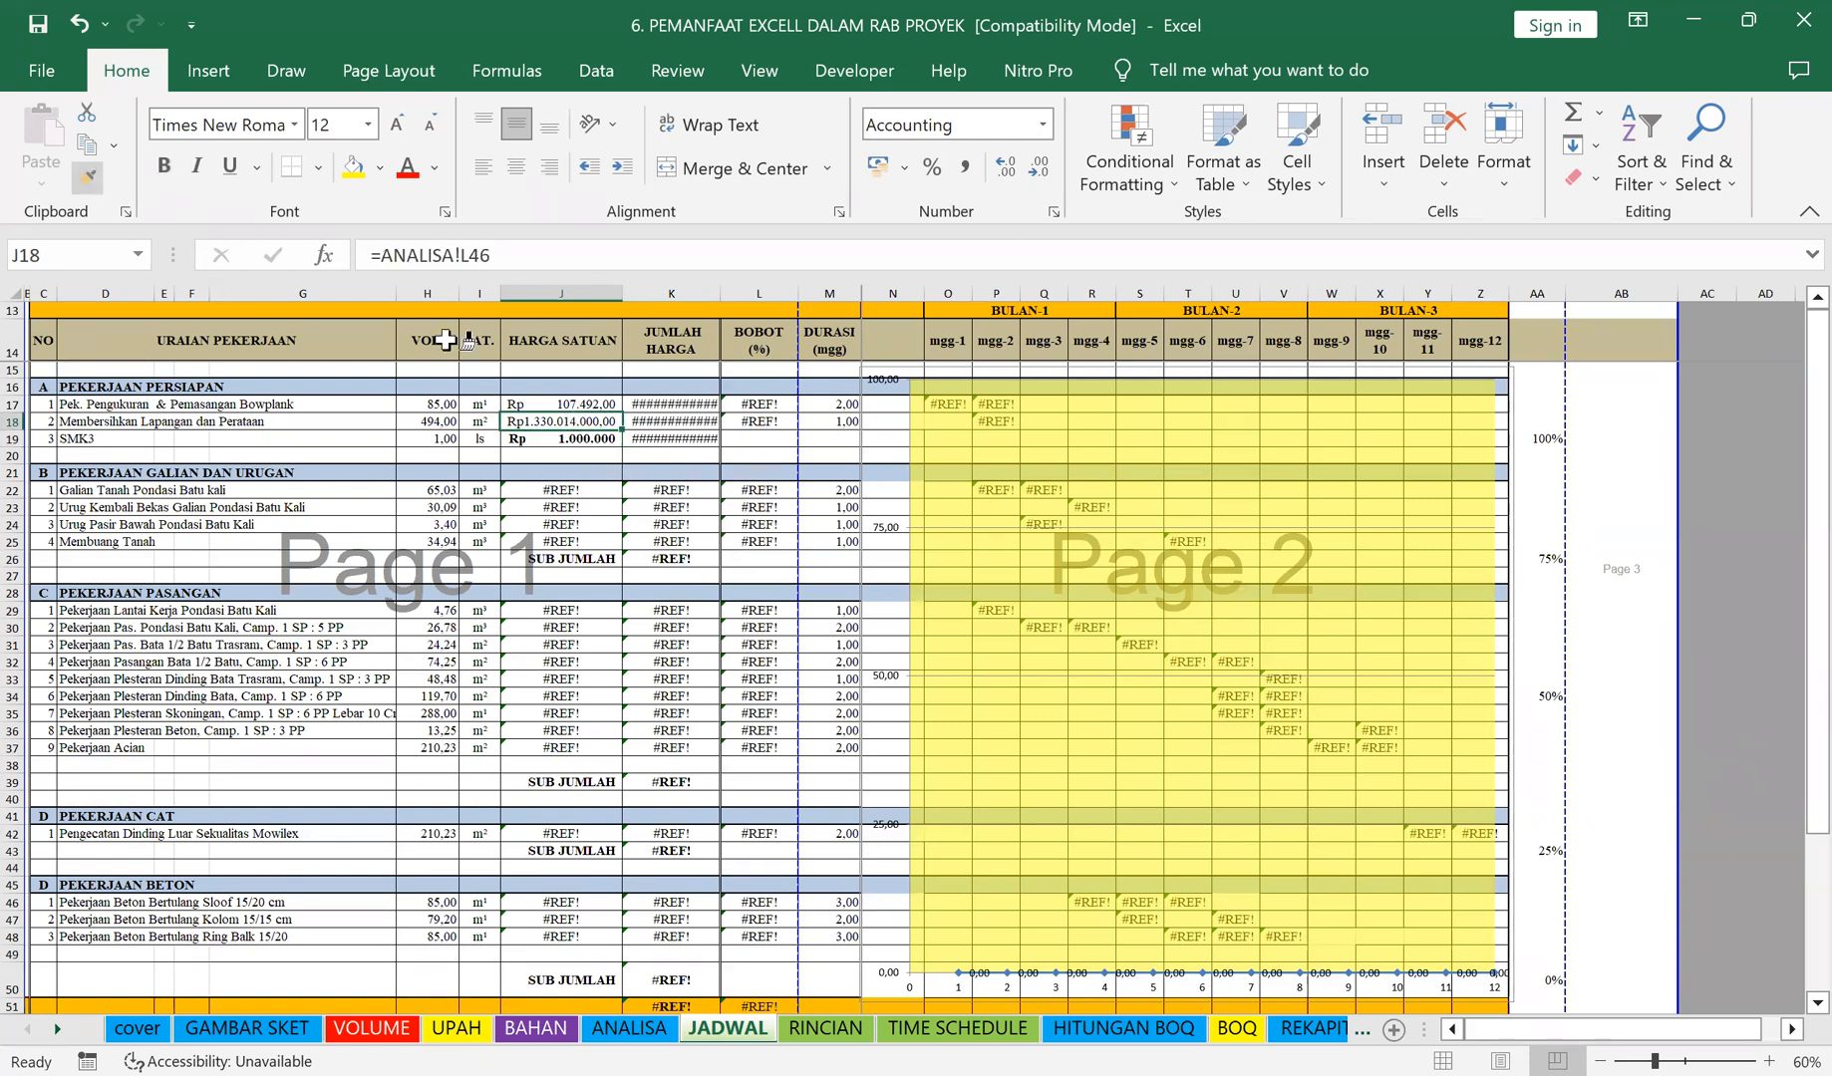
{"action": "left_click", "coordinate": [590, 438]}
{"action": "left_click", "coordinate": [601, 524]}
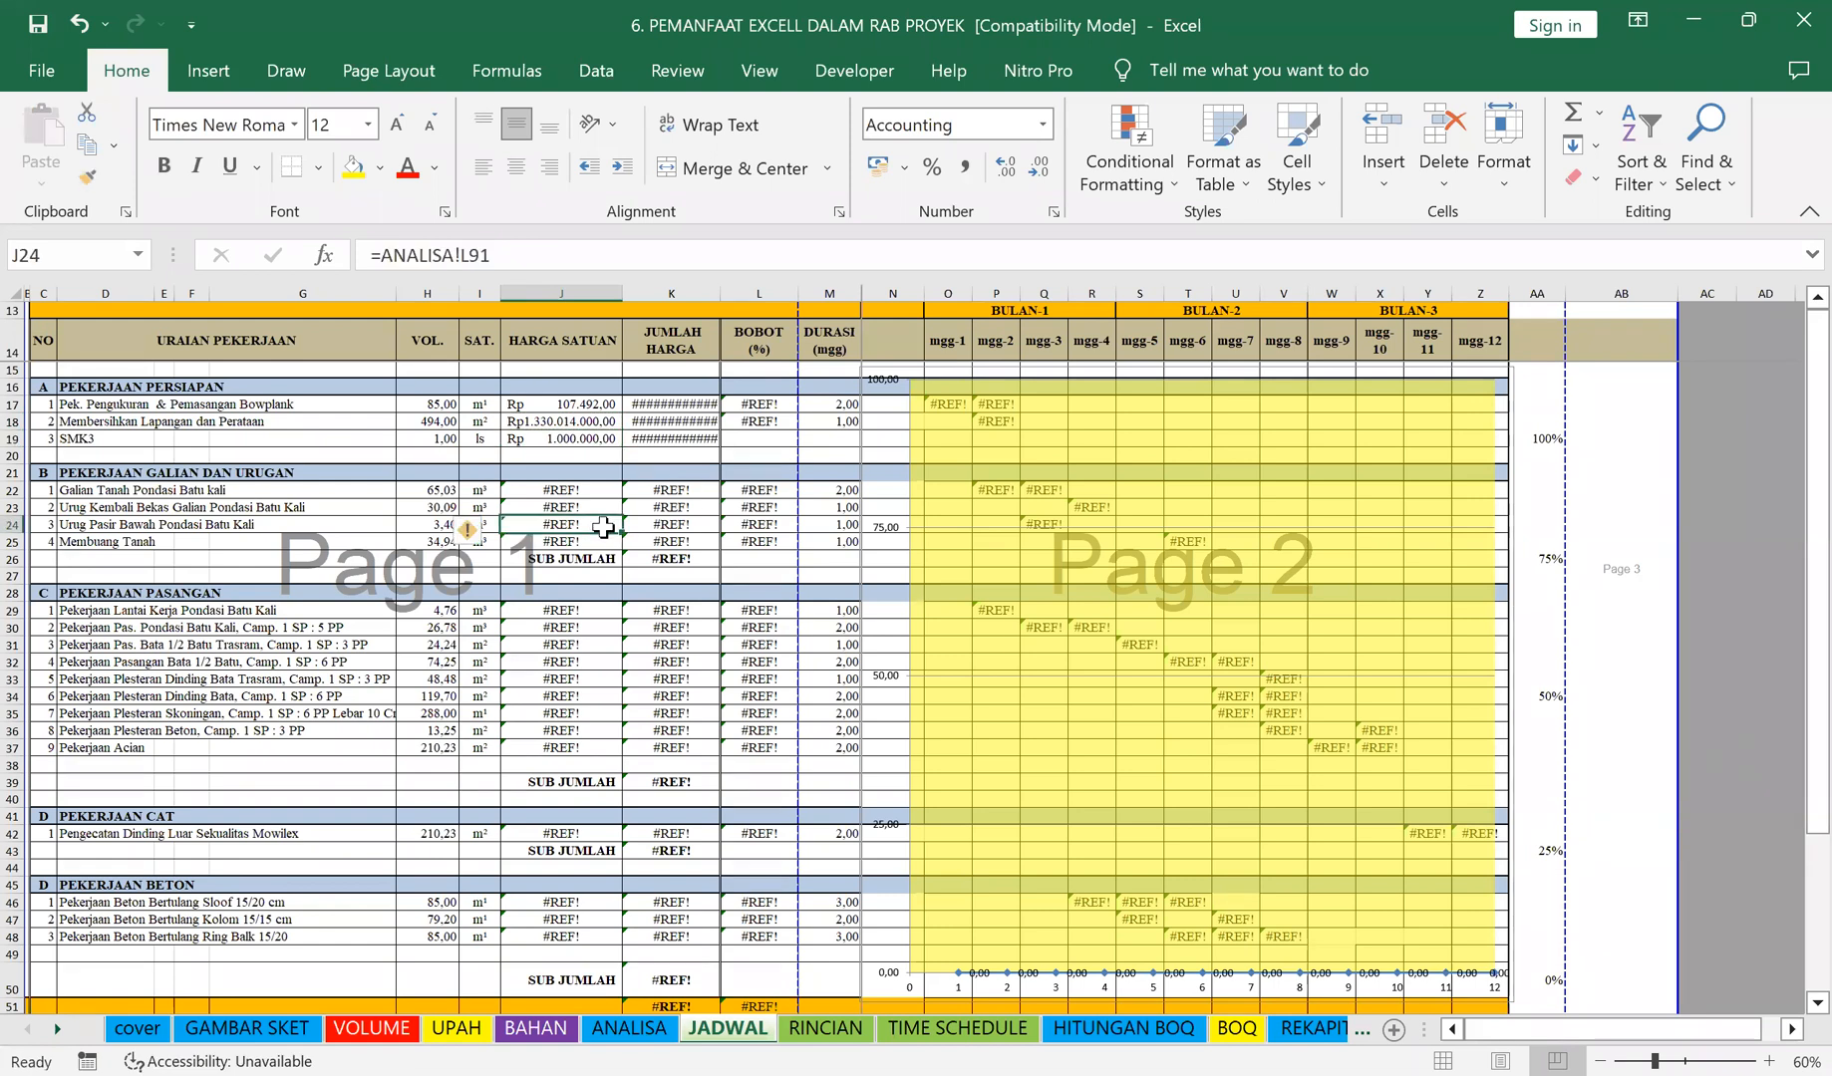
{"action": "left_click", "coordinate": [577, 438]}
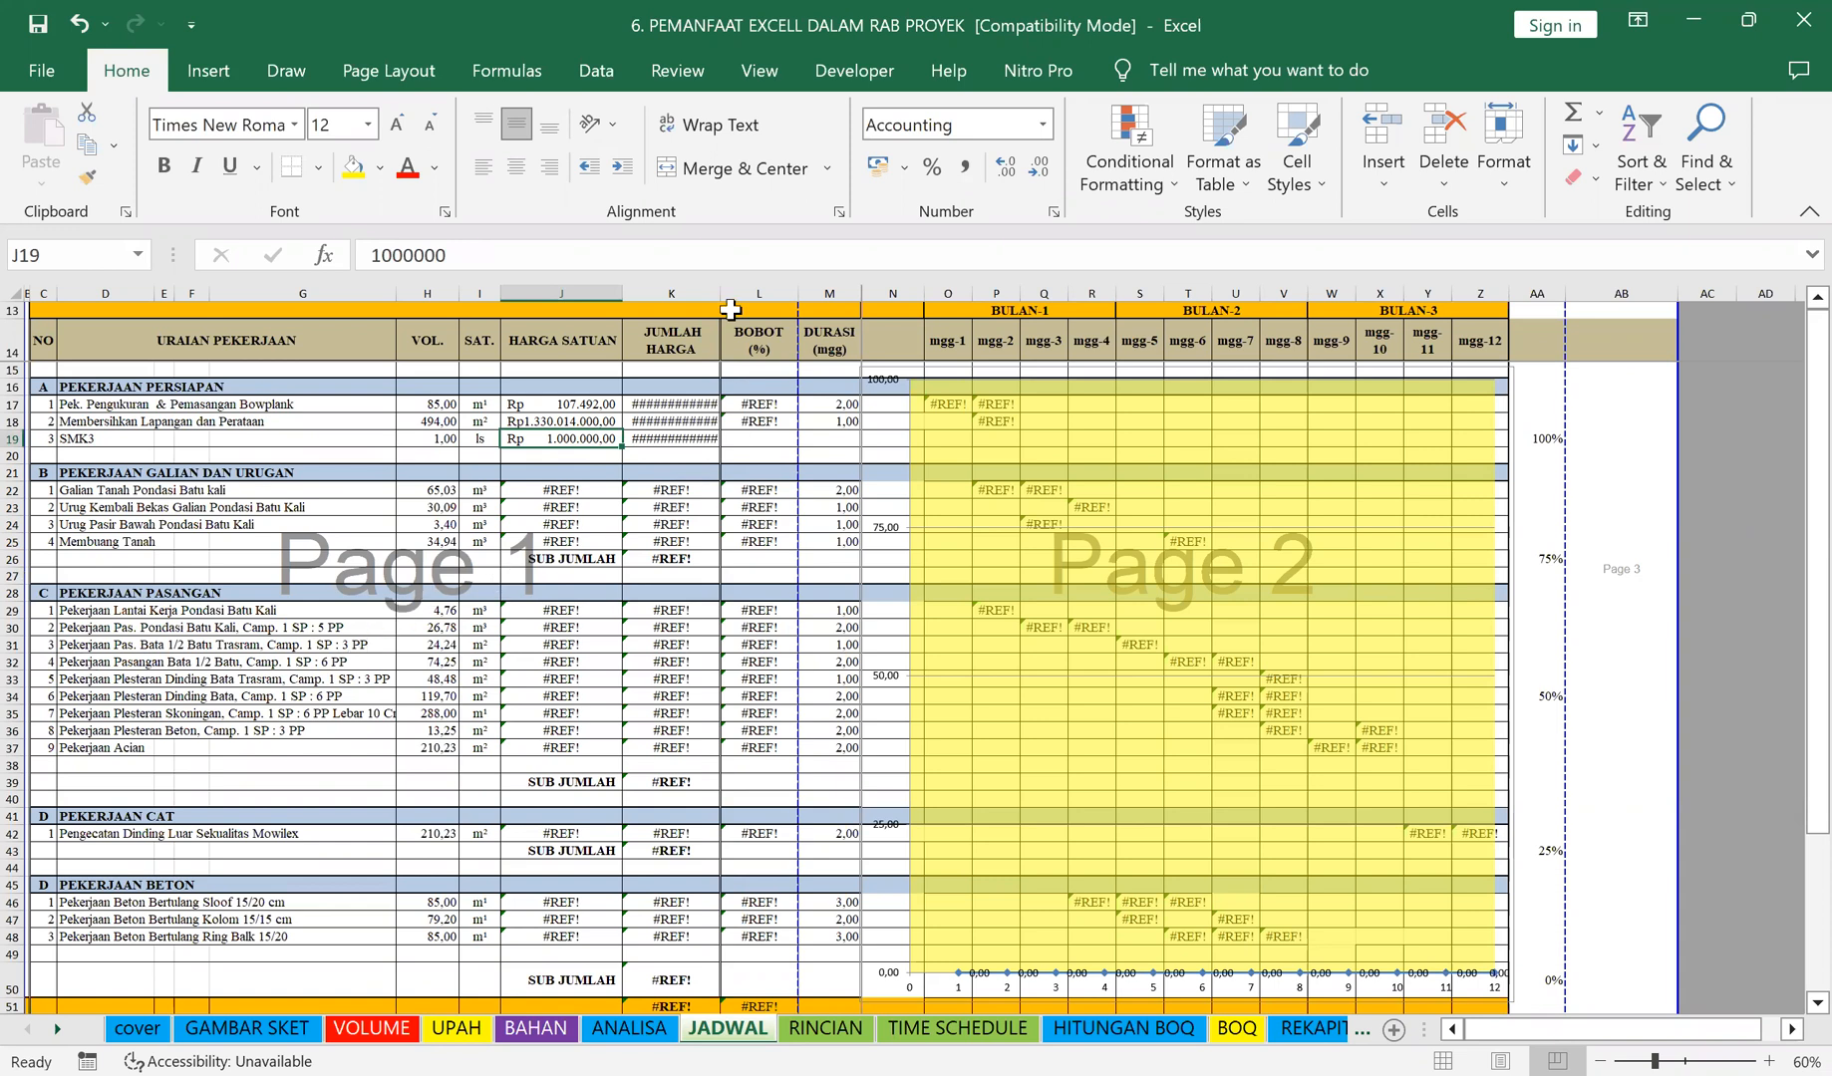
Step: Widen the JUMLAH HARGA column K so that its amounts fit
{"action": "left_click_drag", "start_coordinate": [720, 297], "coordinate": [778, 295]}
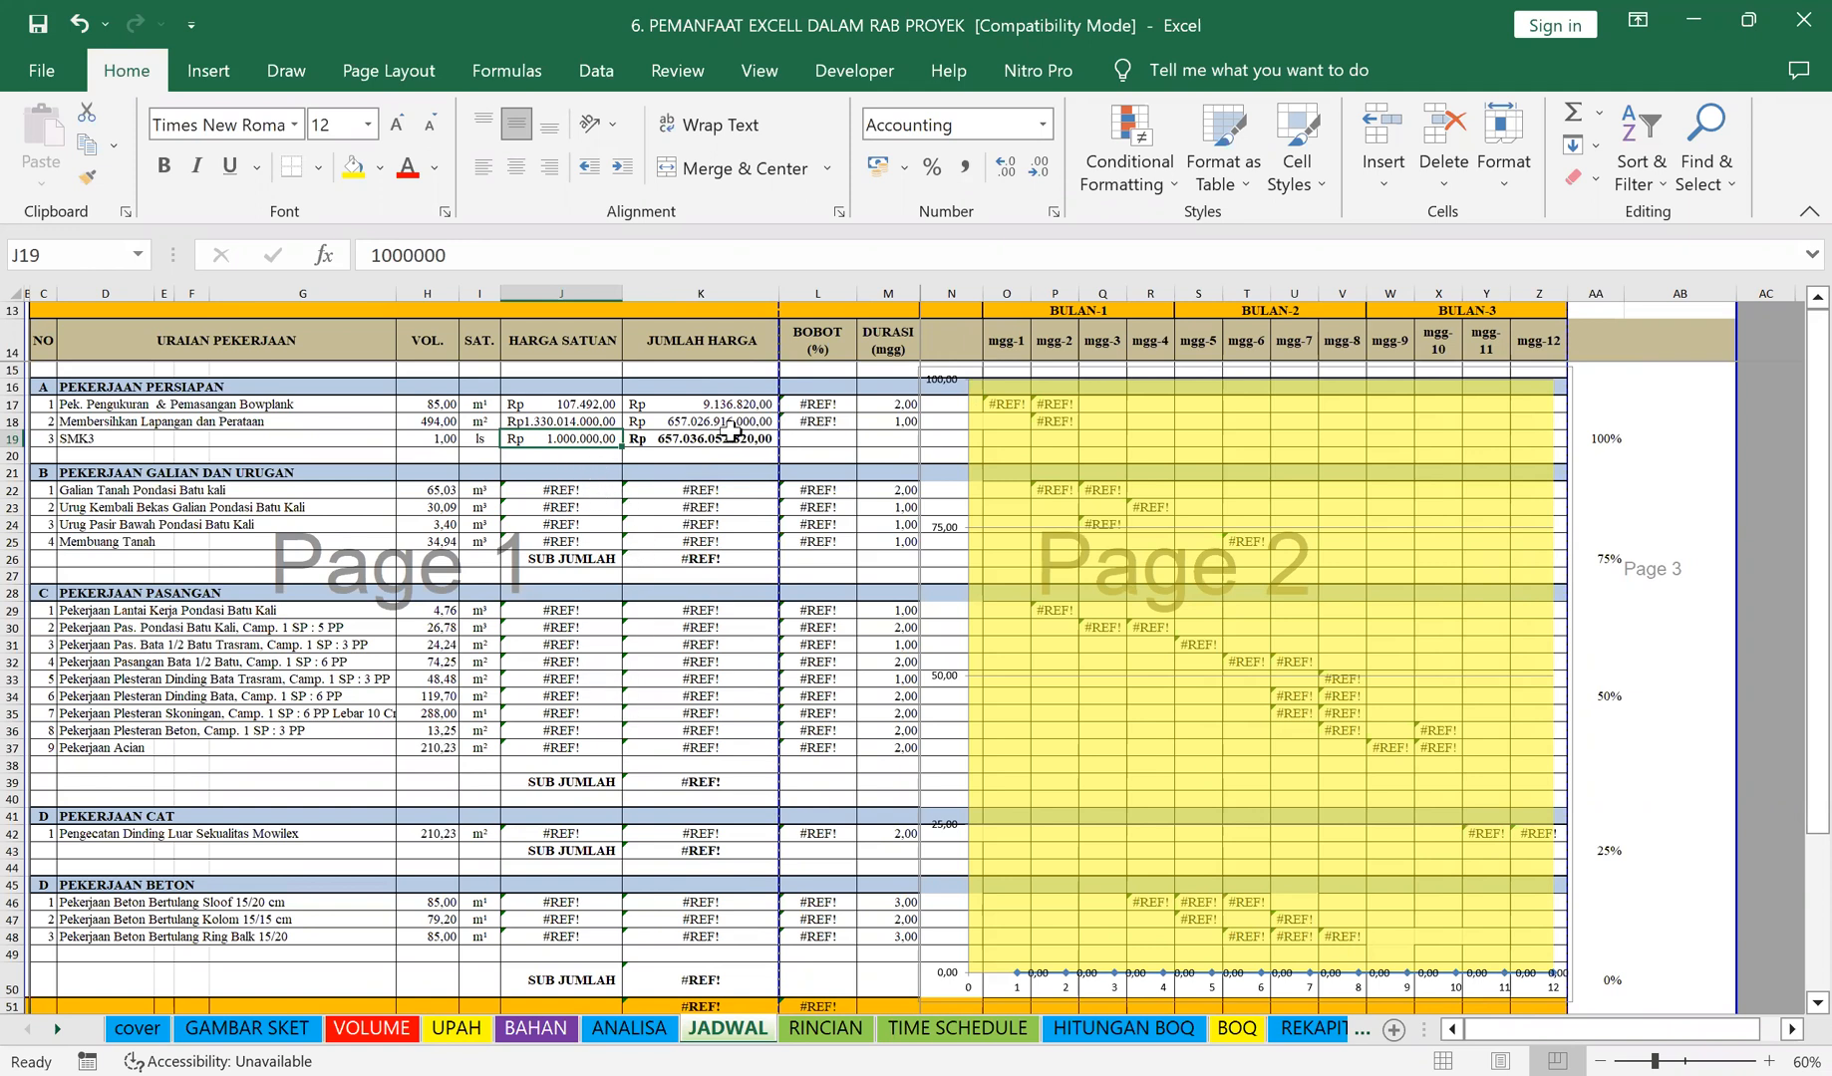
{"action": "scroll", "coordinate": [662, 852], "scroll_direction": "down", "scroll_amount": 1}
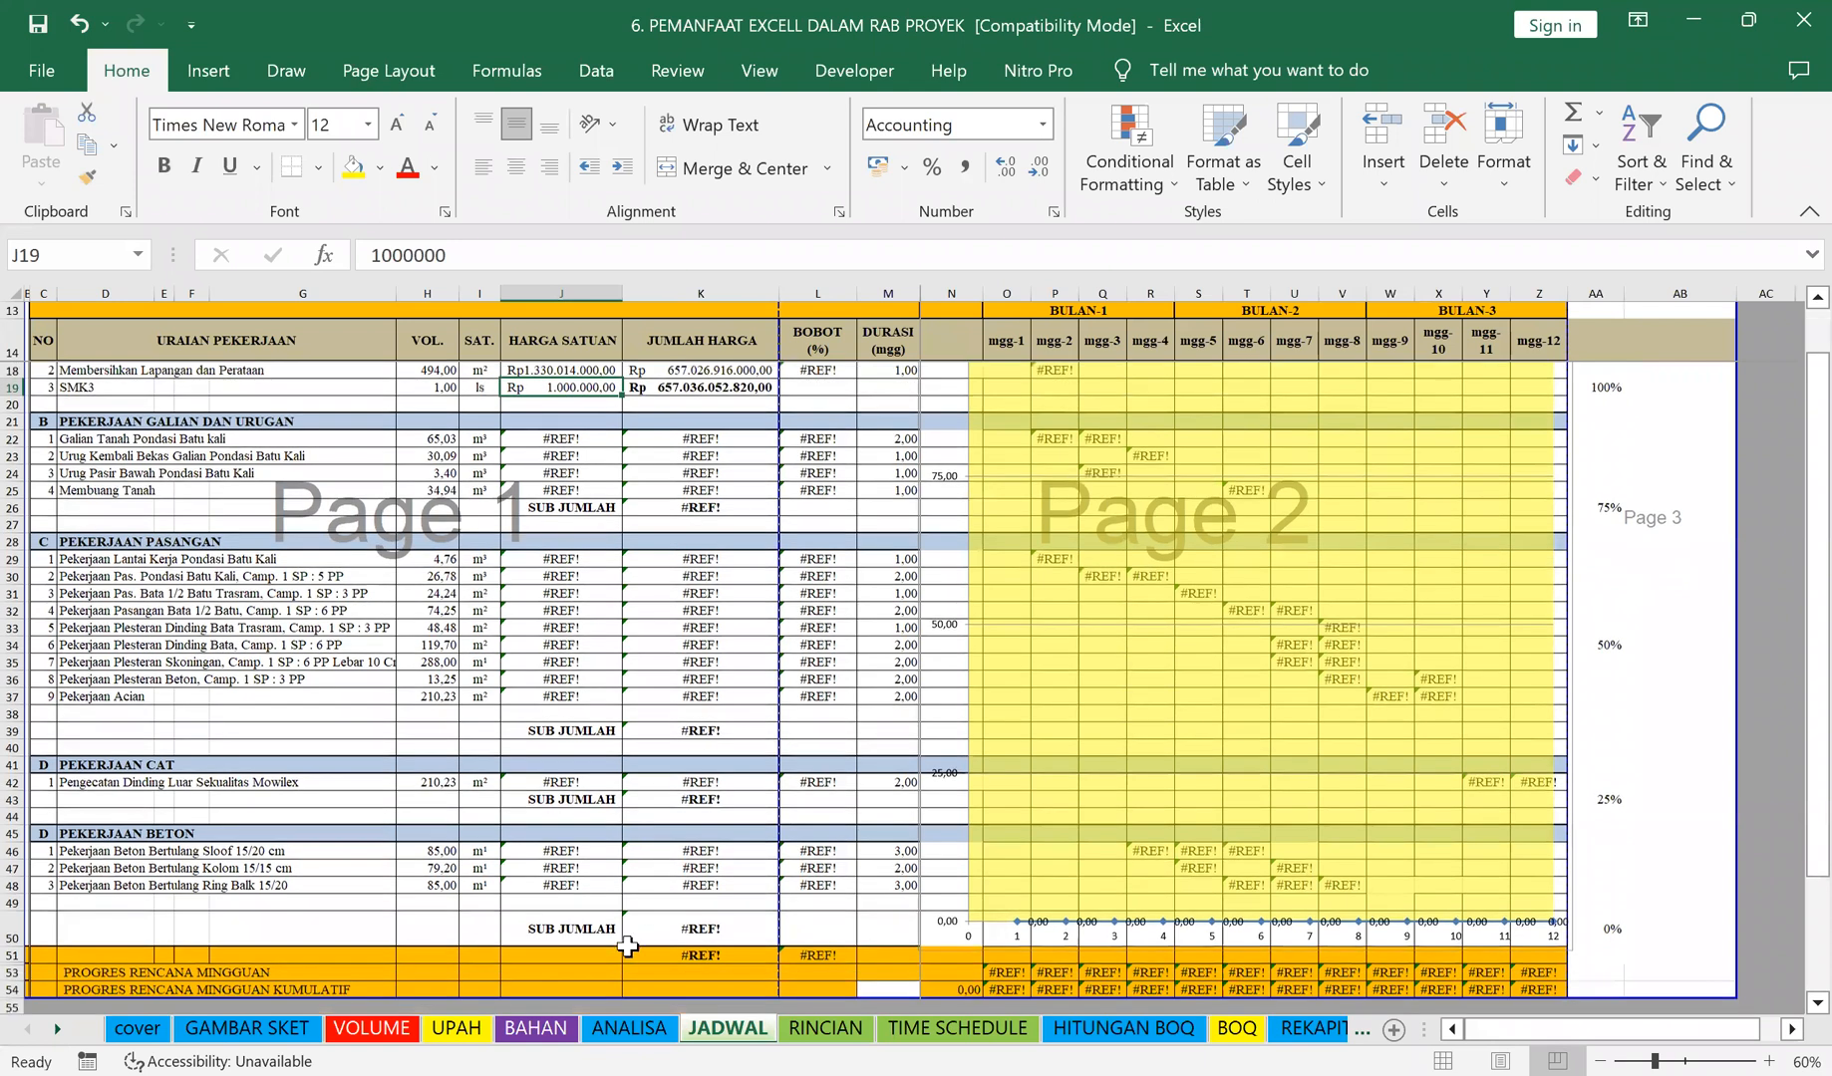
{"action": "scroll", "coordinate": [637, 443], "scroll_direction": "up", "scroll_amount": 1}
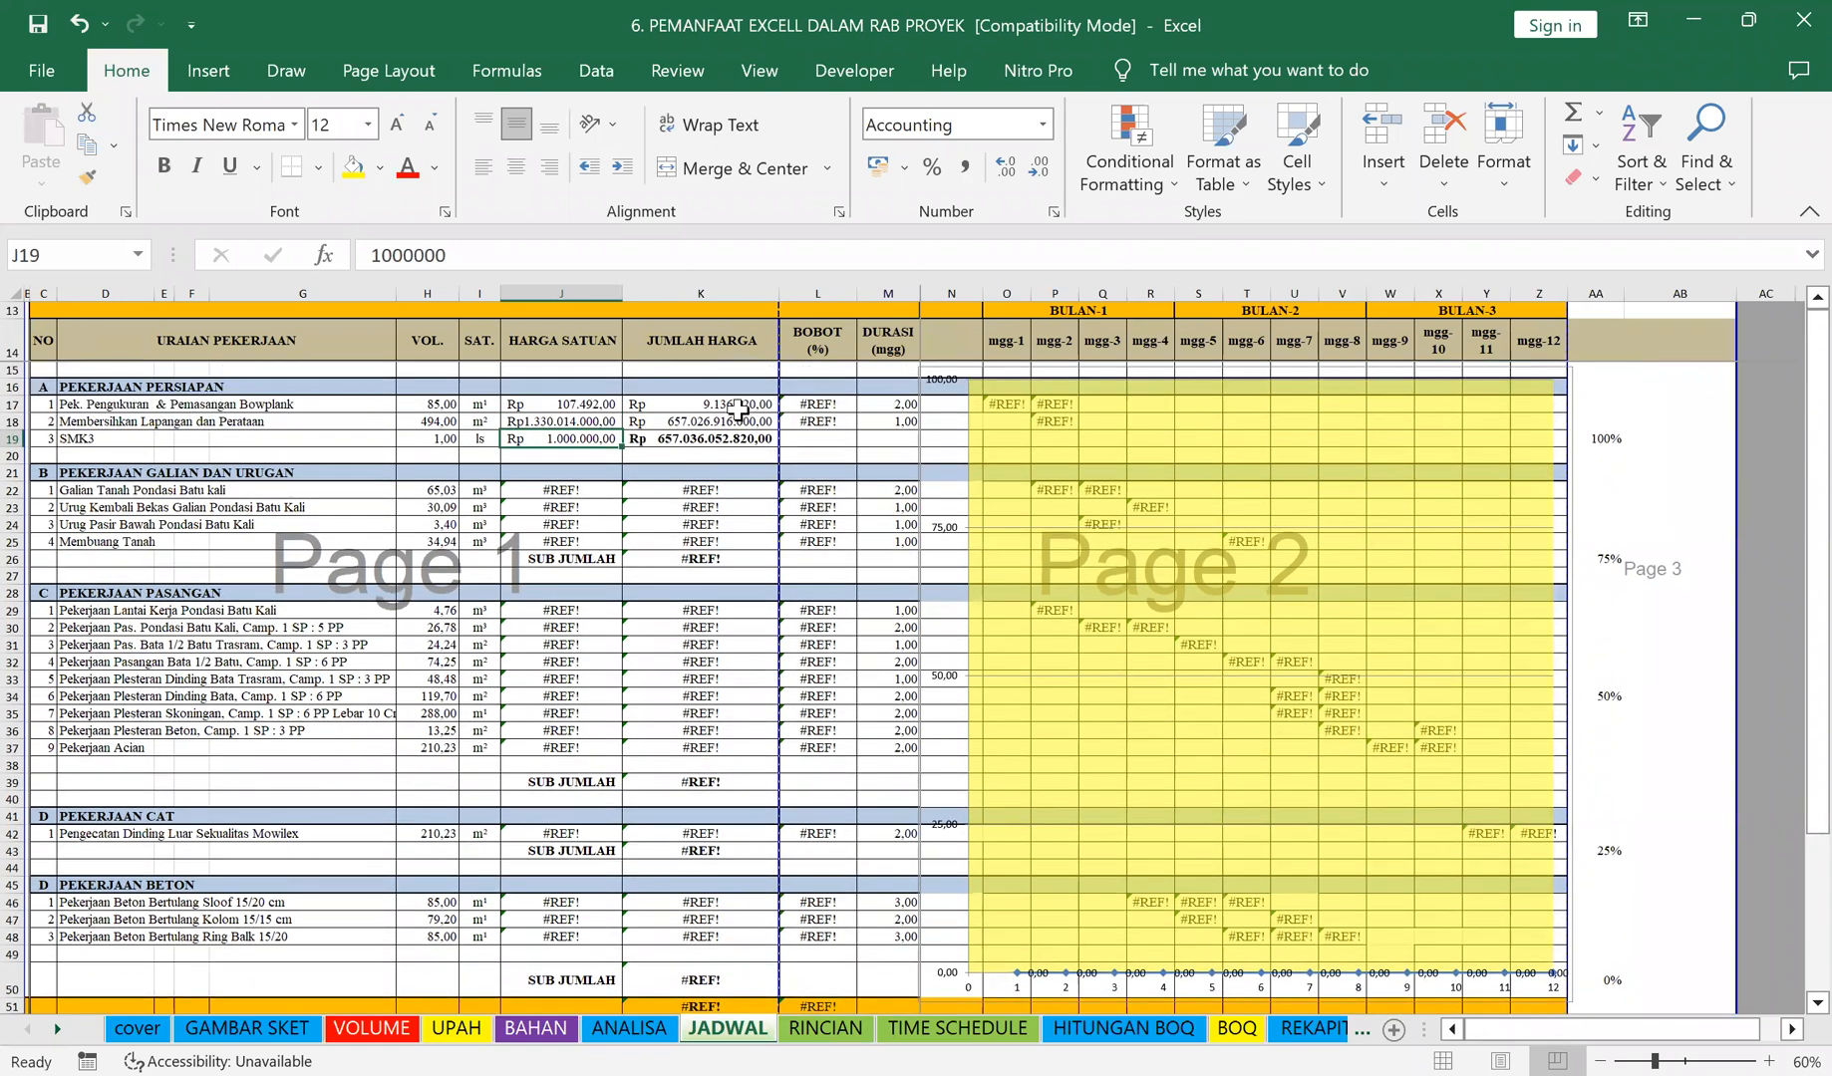
Step: Inspect the formulas in K17, H17, J17 and J22 of JADWAL, and look over the UPAH and ANALISA sheets
{"action": "left_click", "coordinate": [706, 404]}
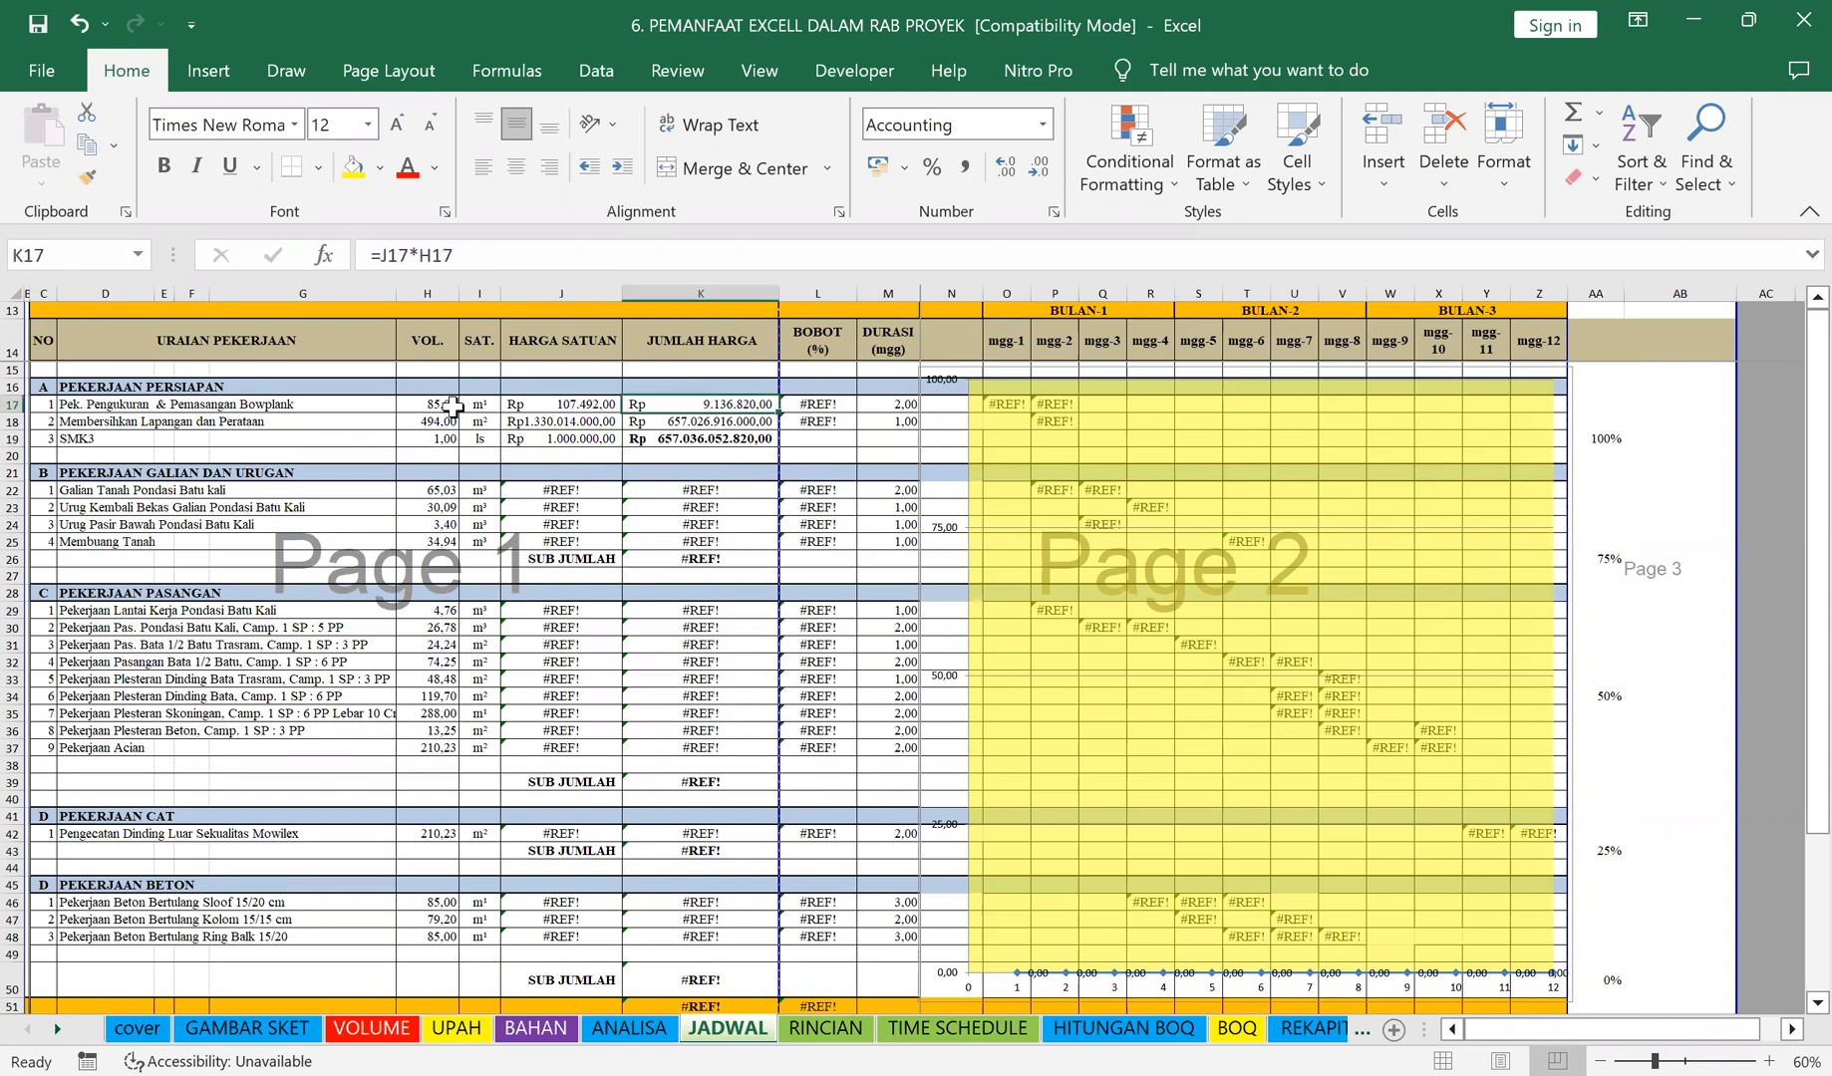
{"action": "left_click", "coordinate": [444, 405]}
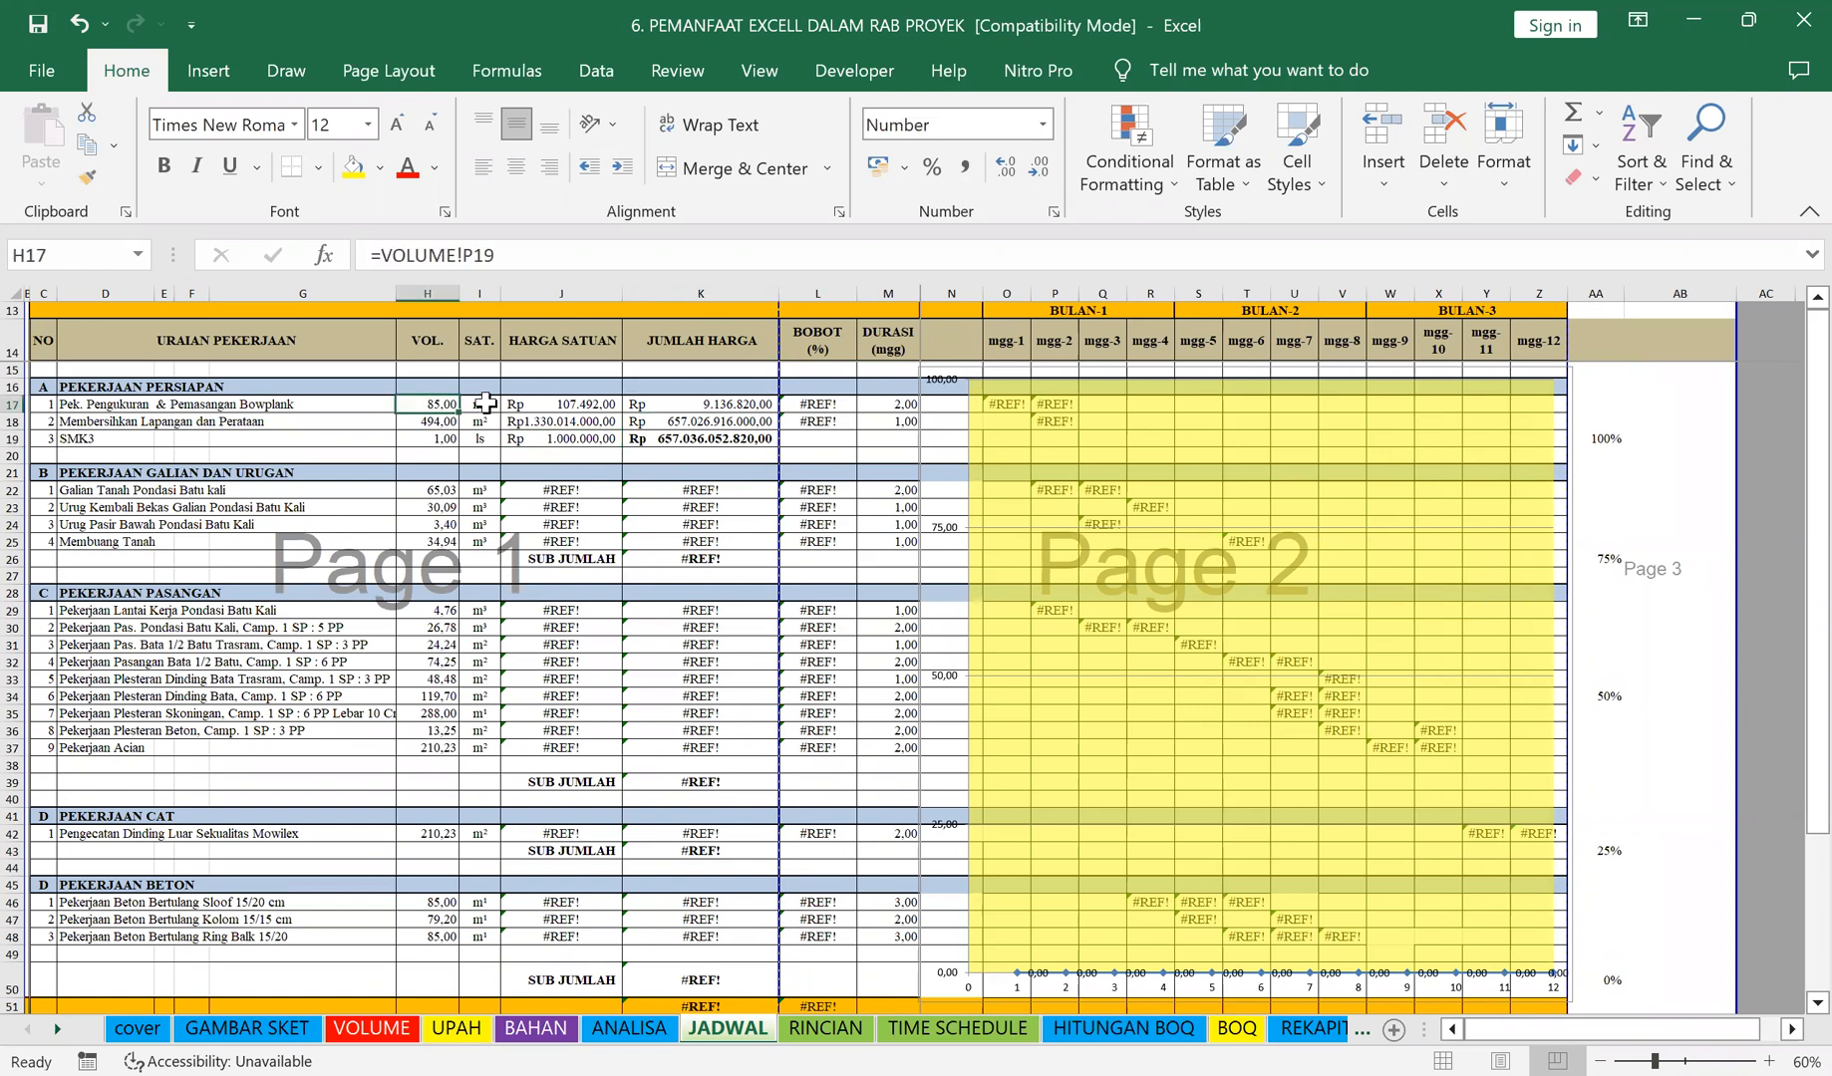
{"action": "left_click", "coordinate": [573, 404]}
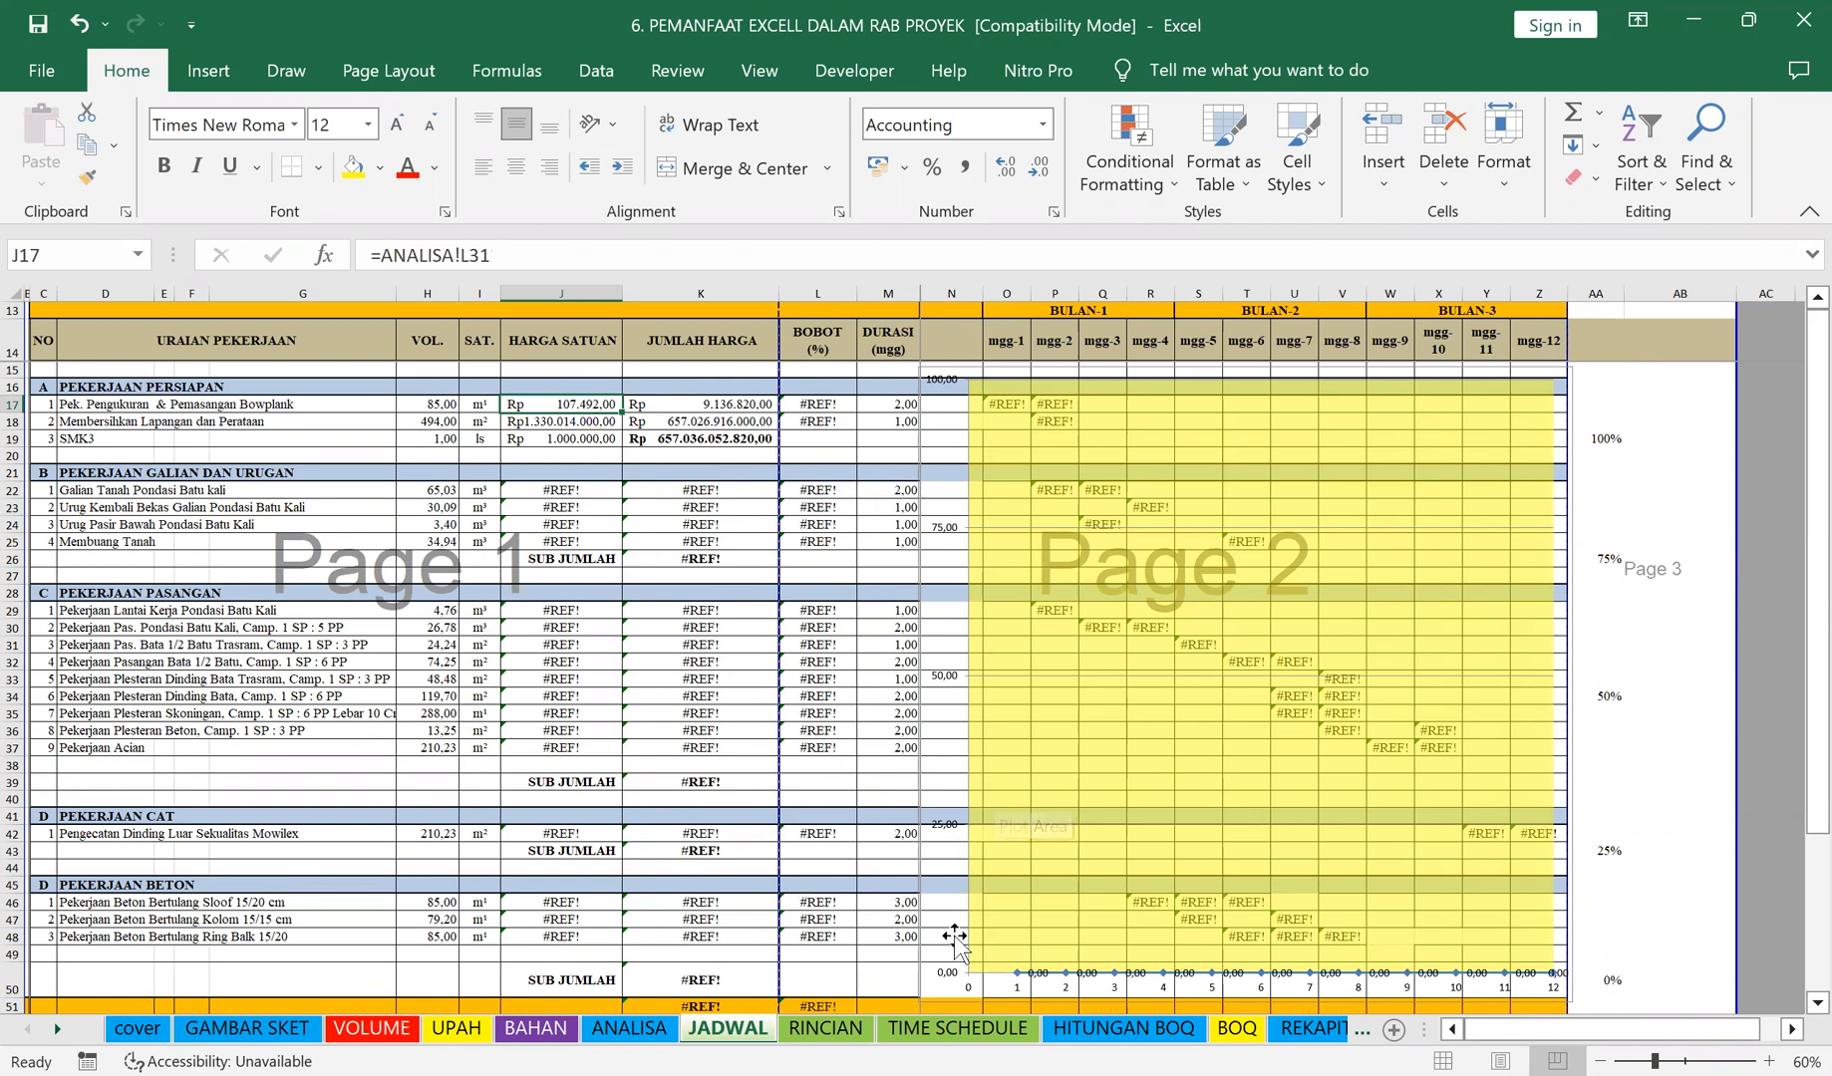
{"action": "left_click", "coordinate": [590, 497]}
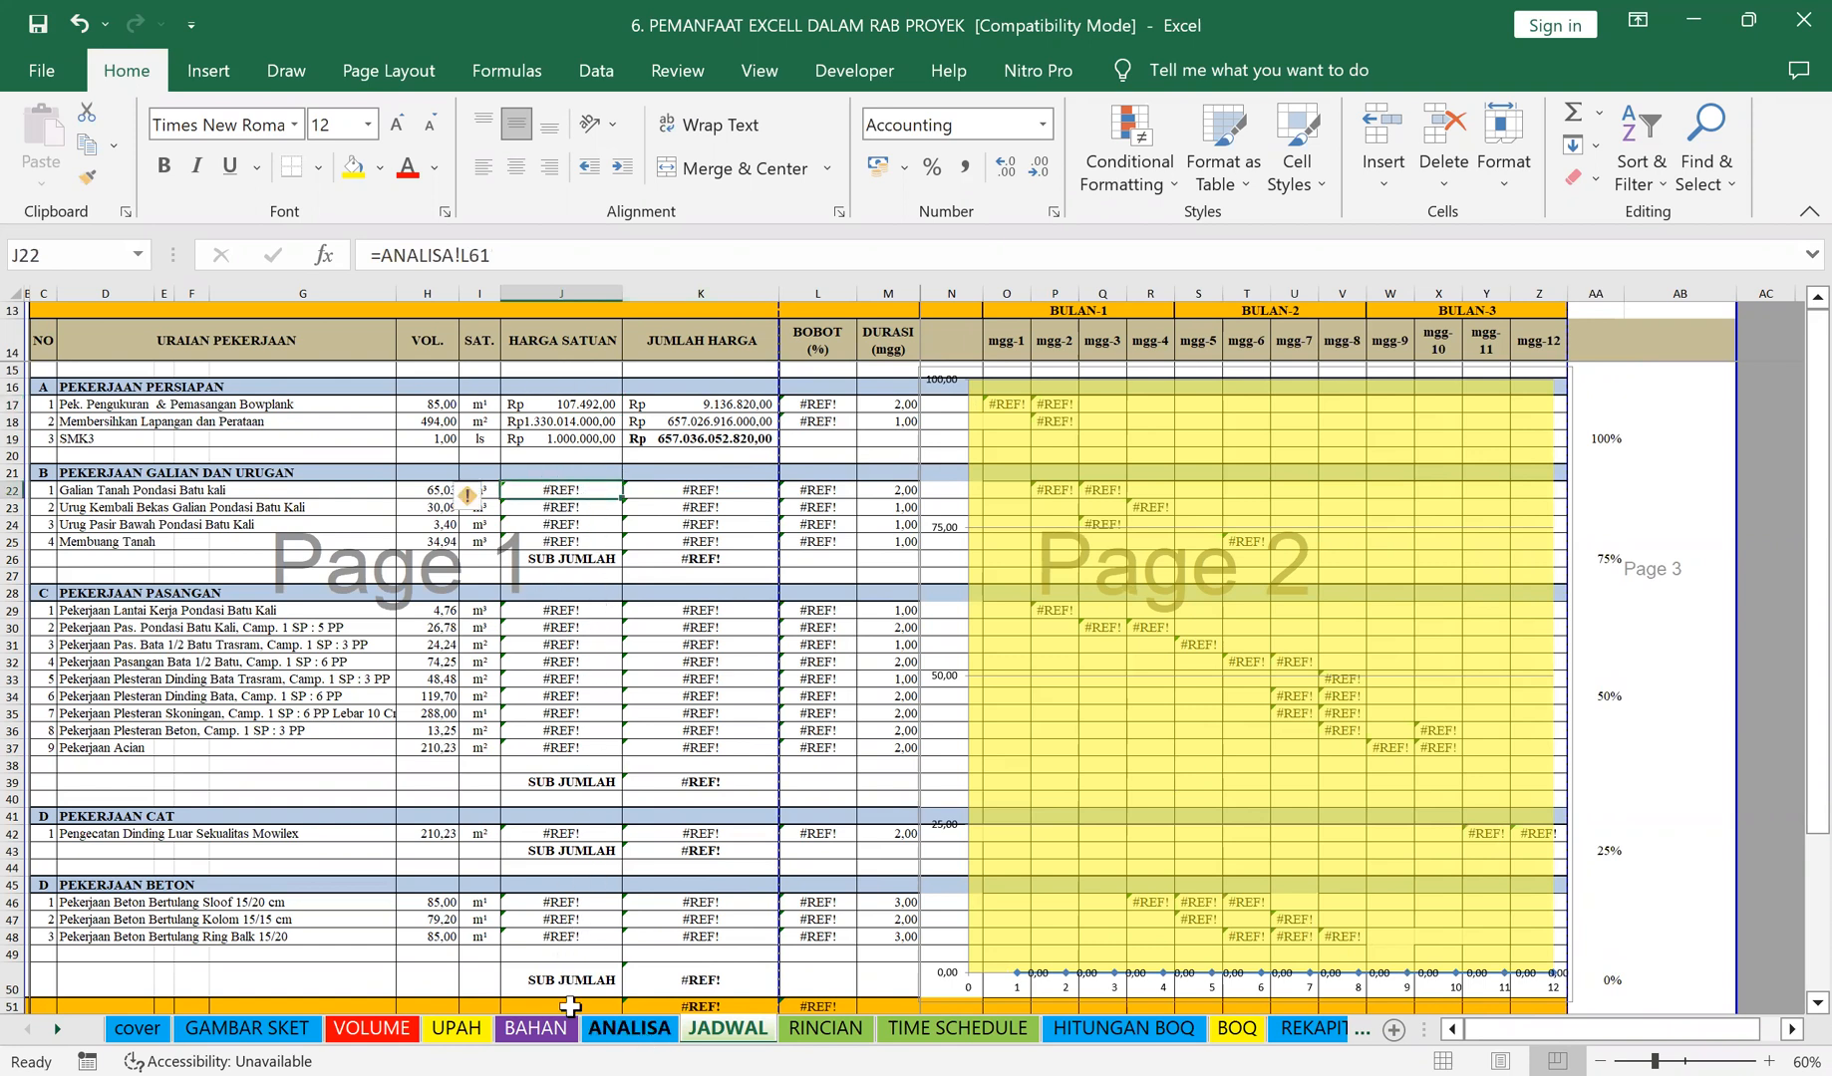
{"action": "left_click", "coordinate": [450, 1028]}
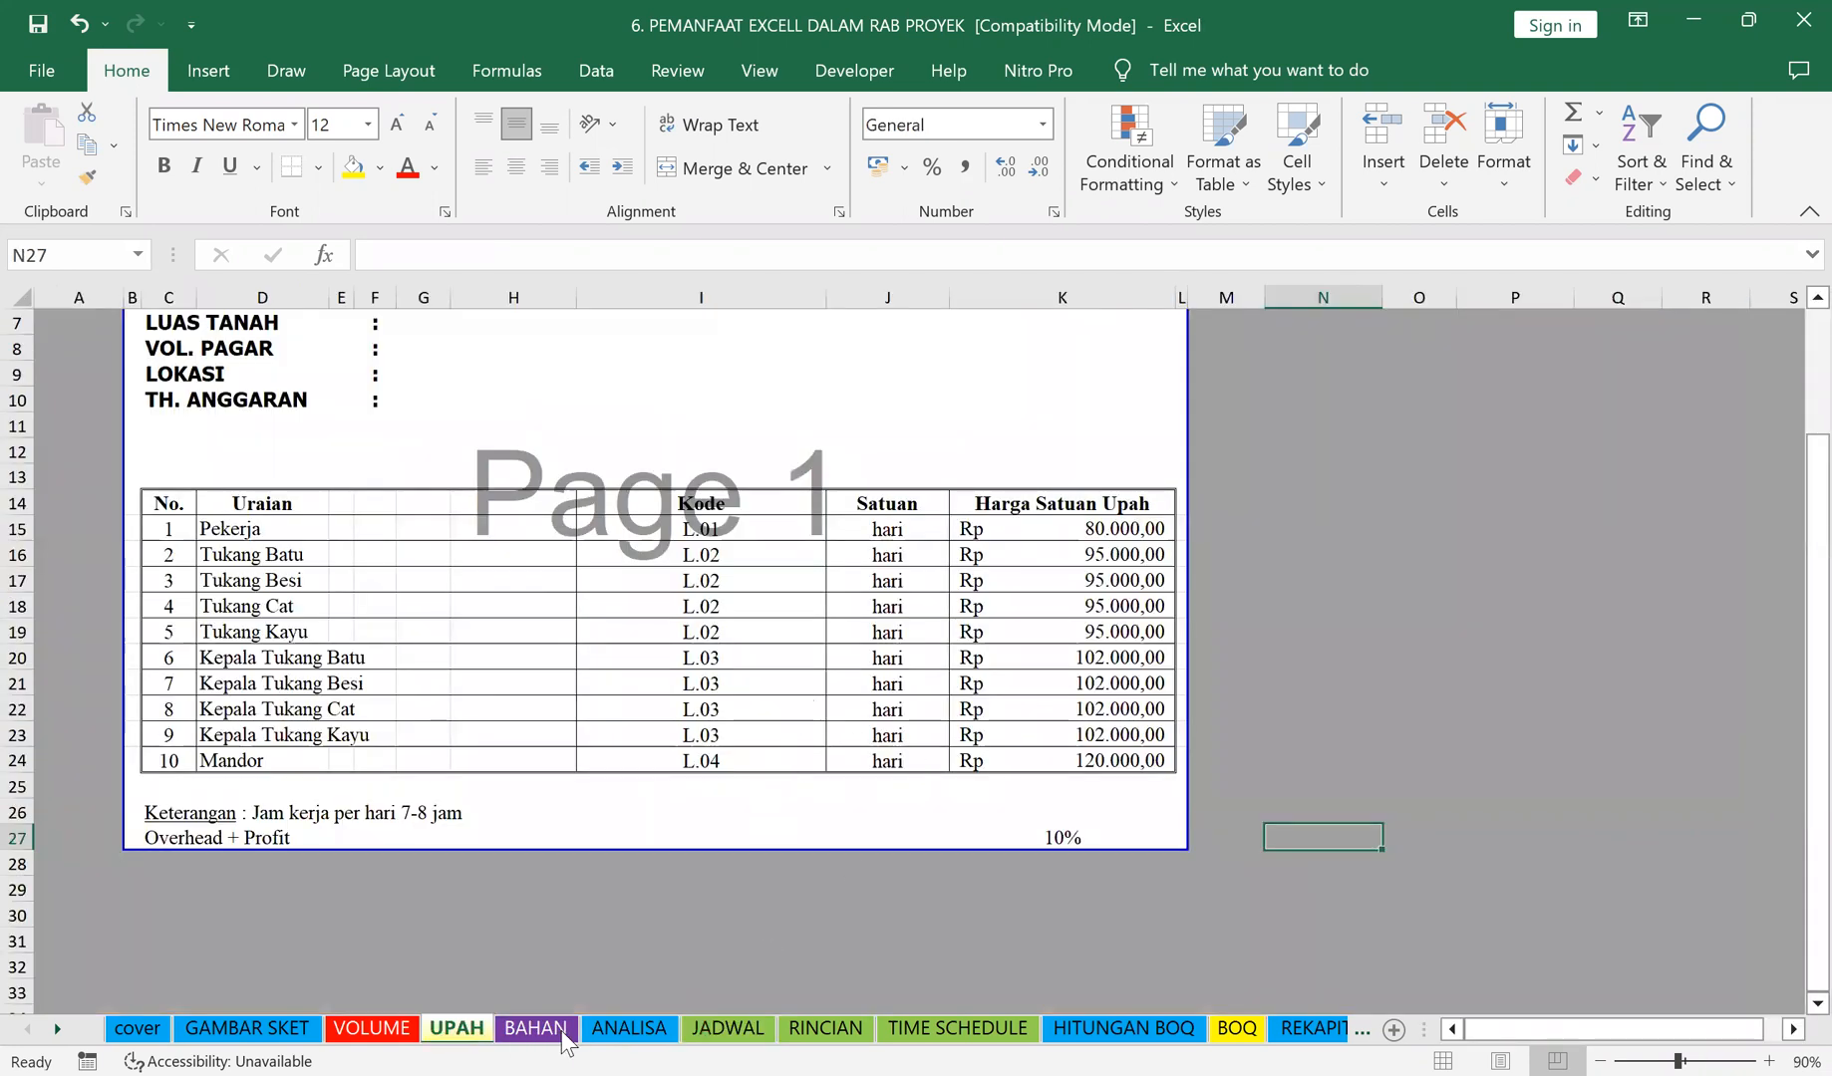
{"action": "left_click", "coordinate": [638, 1028]}
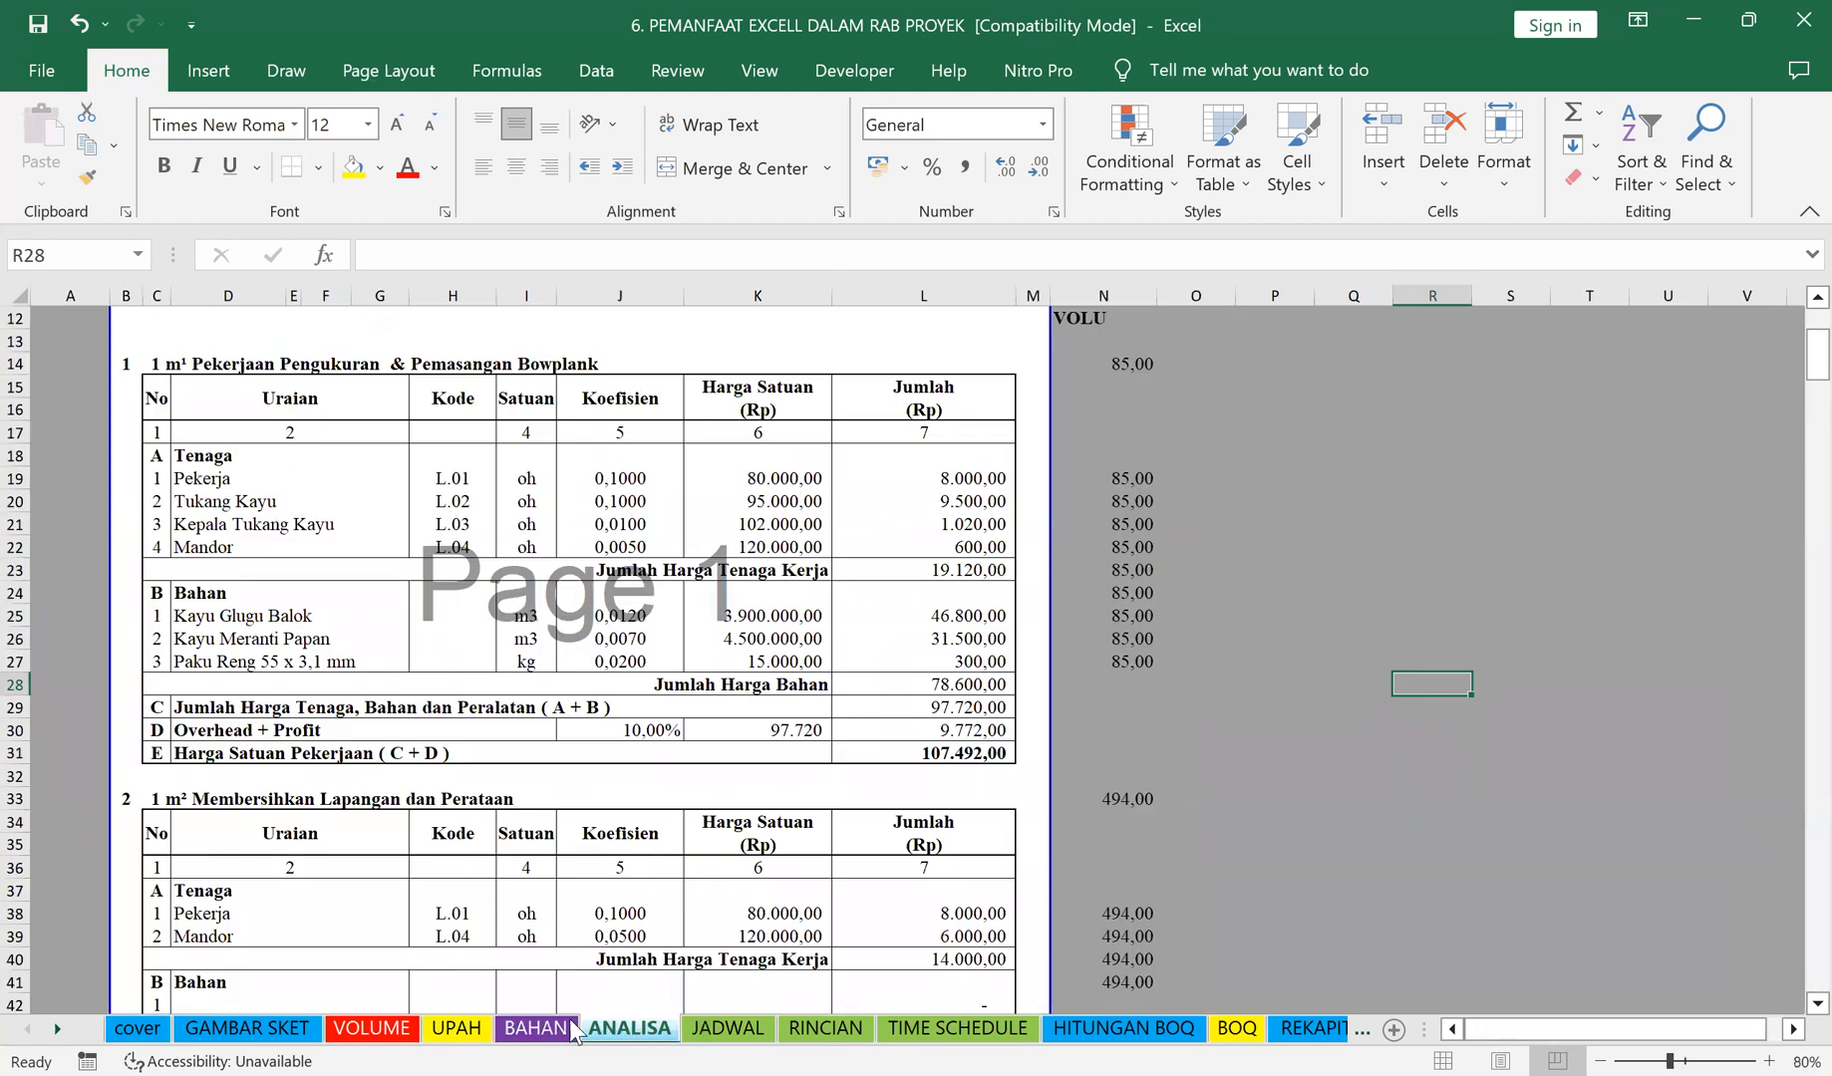
{"action": "left_click", "coordinate": [729, 1030]}
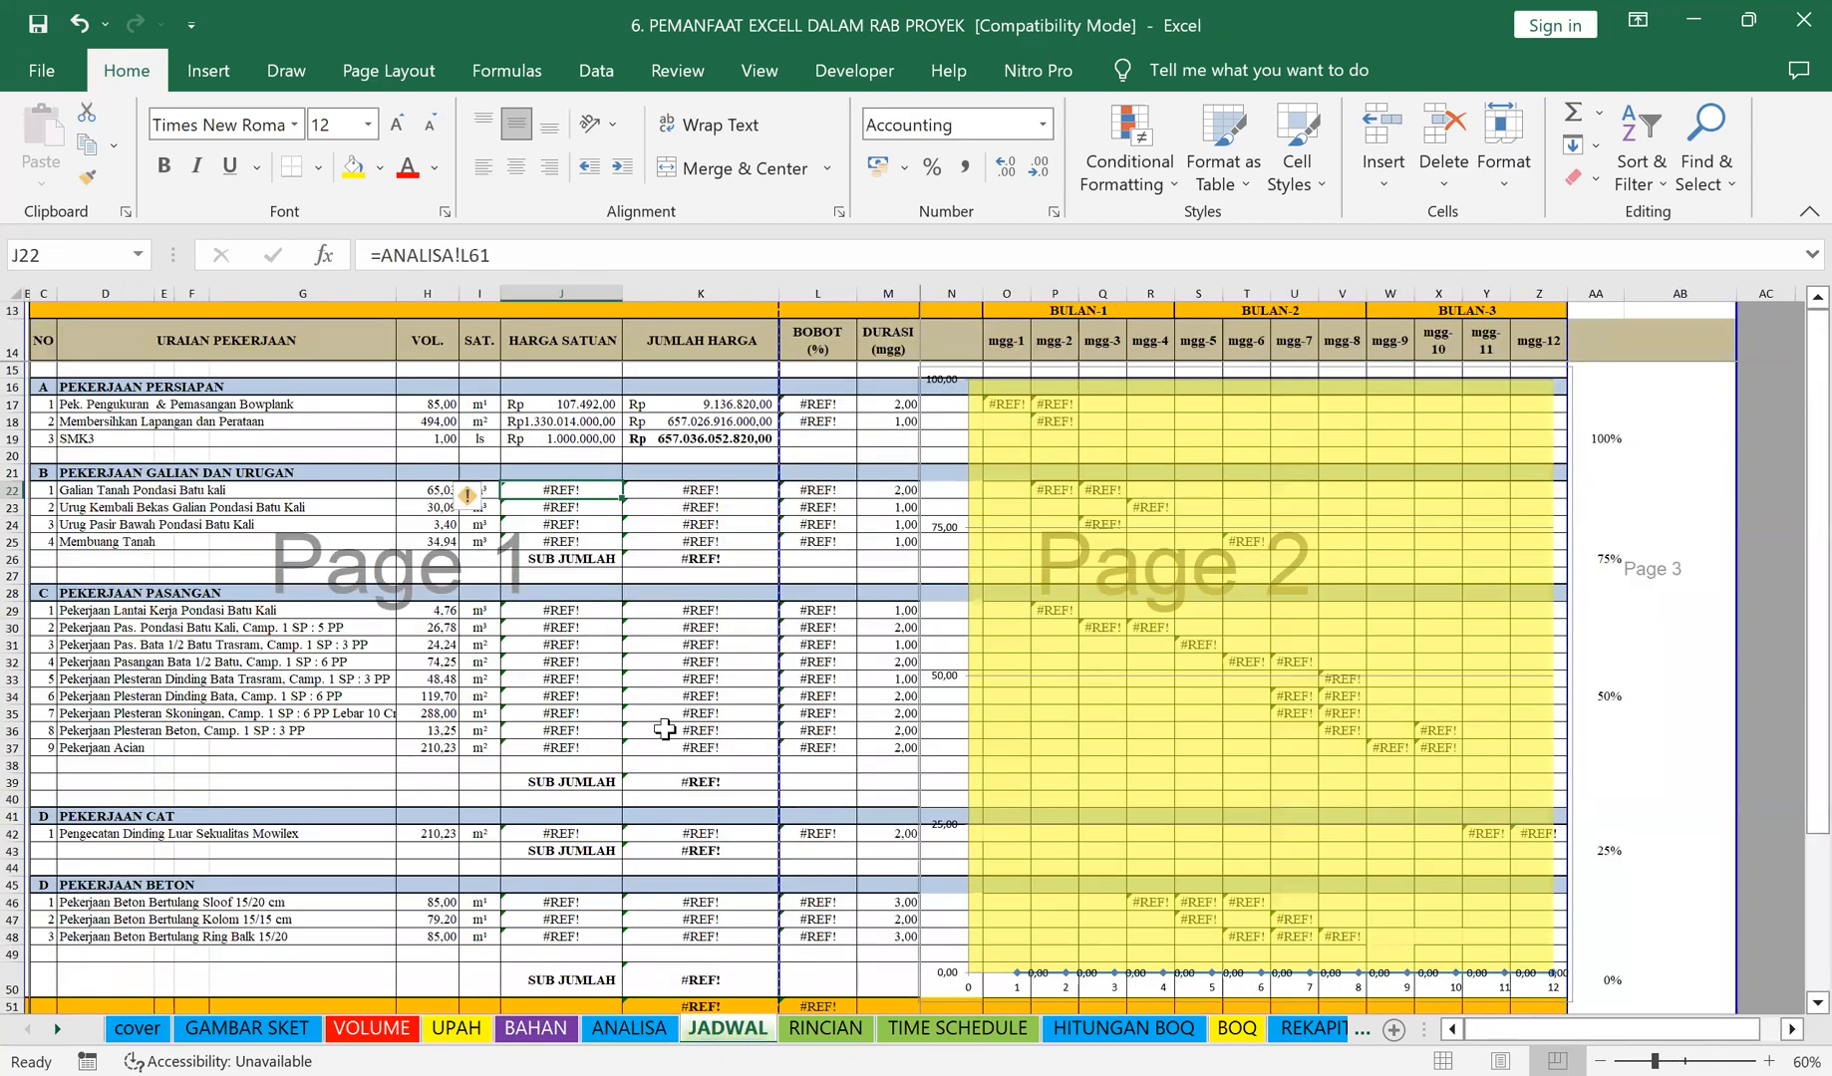
{"action": "left_click", "coordinate": [560, 559]}
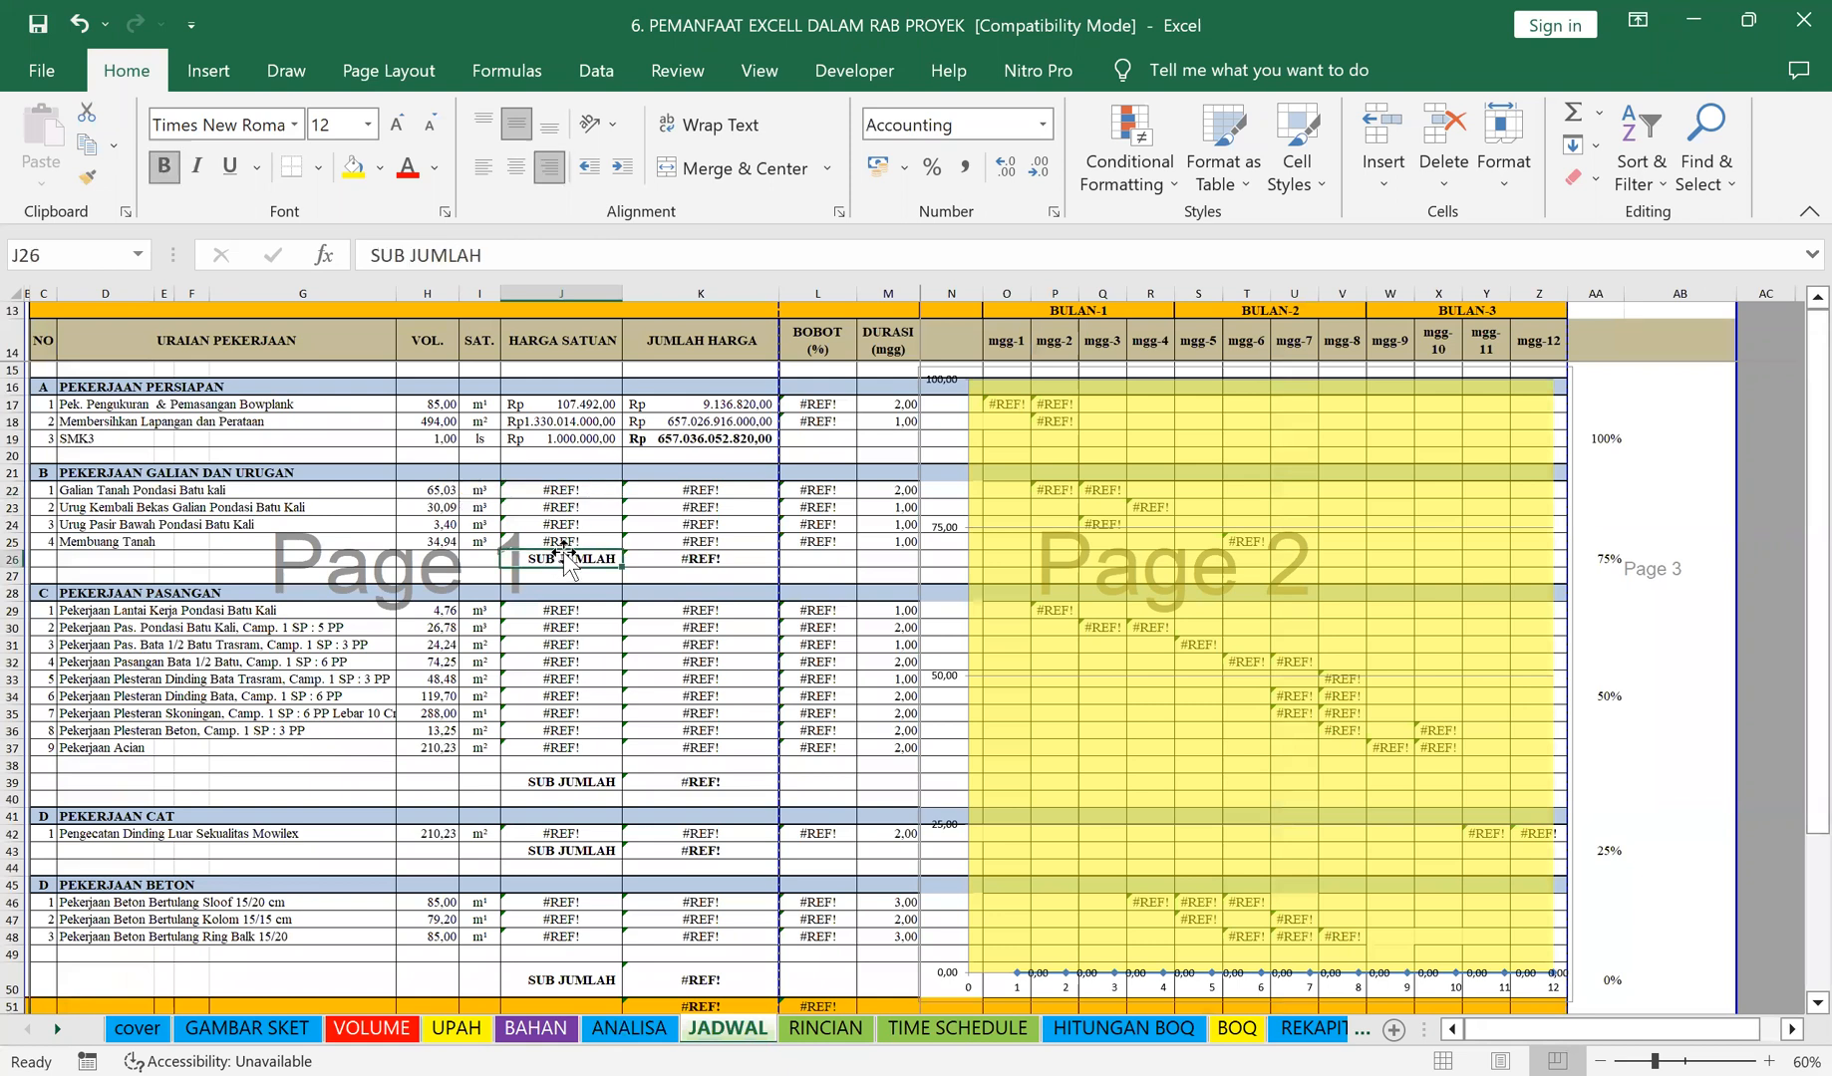
{"action": "left_click", "coordinate": [558, 488]}
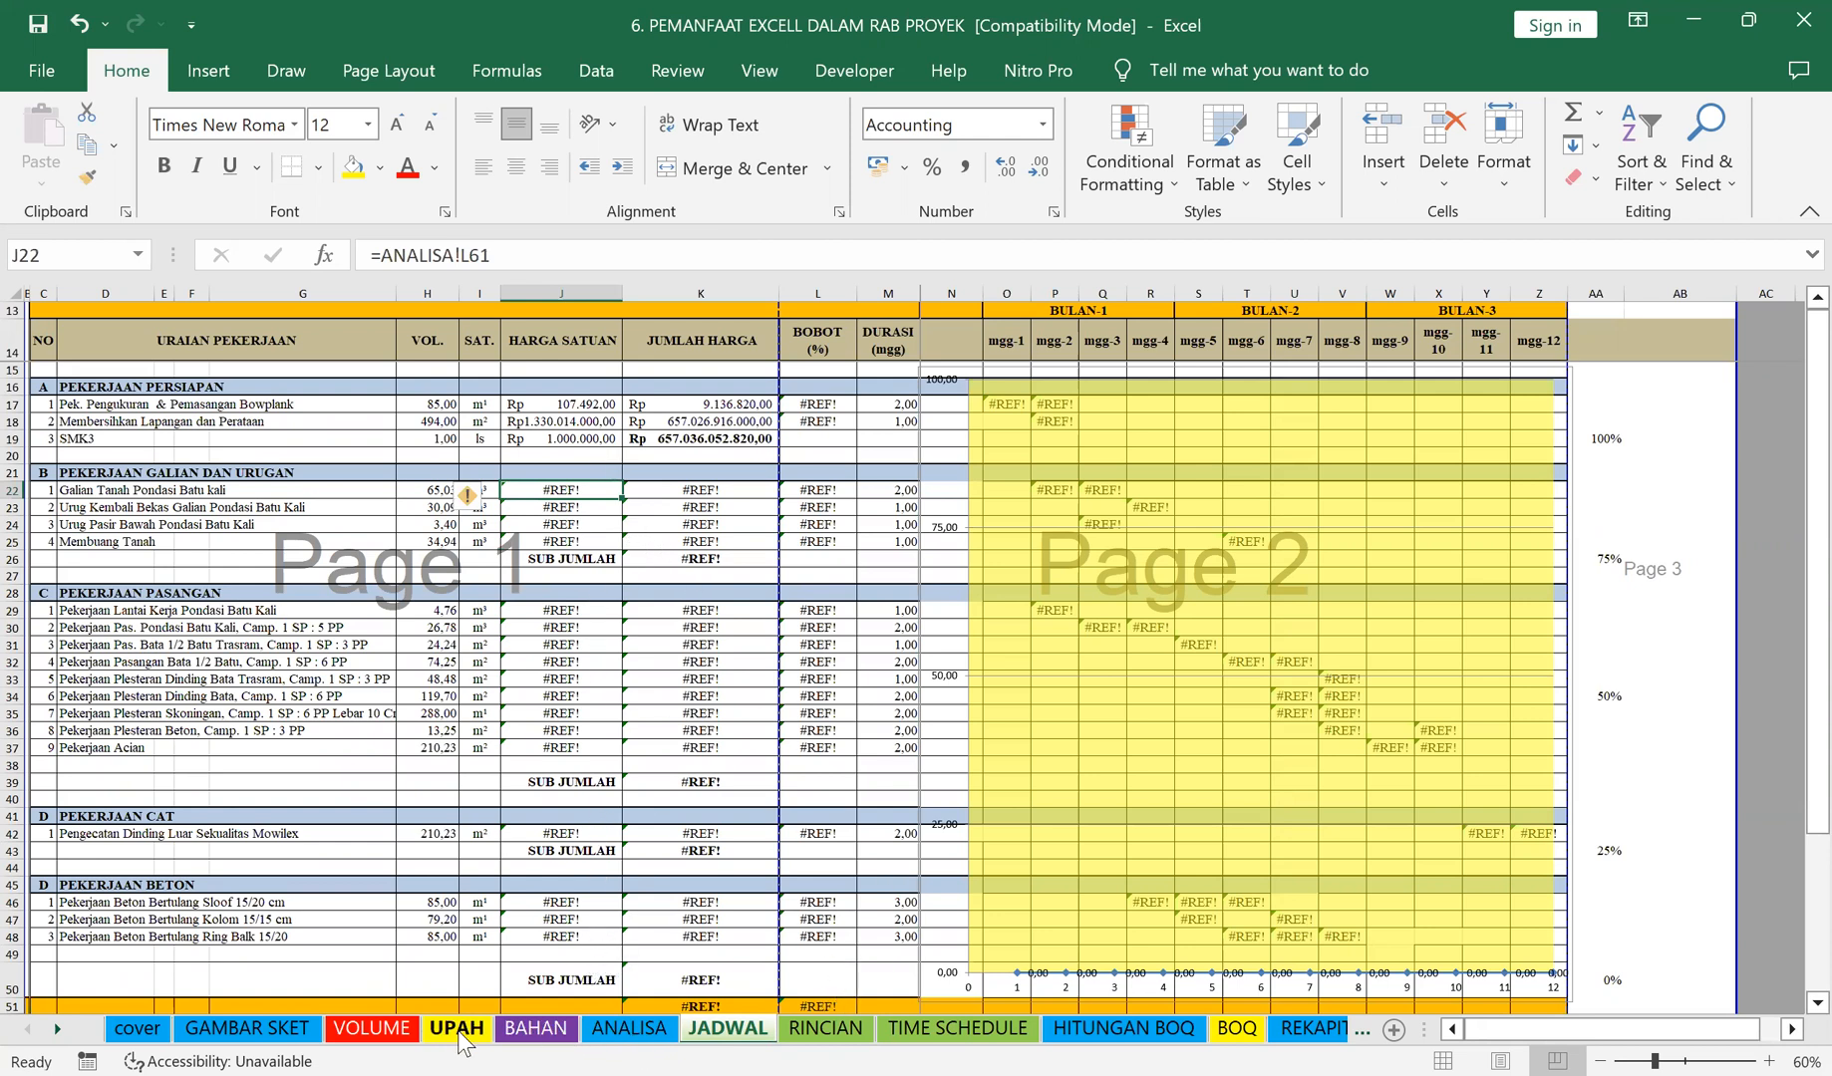
Step: On the ANALISA sheet, copy the K38 wage lookup formula into K53:K54 of analysis 3
{"action": "left_click", "coordinate": [620, 1029]}
{"action": "scroll", "coordinate": [883, 769], "scroll_direction": "up", "scroll_amount": 1}
{"action": "scroll", "coordinate": [945, 891], "scroll_direction": "down", "scroll_amount": 4}
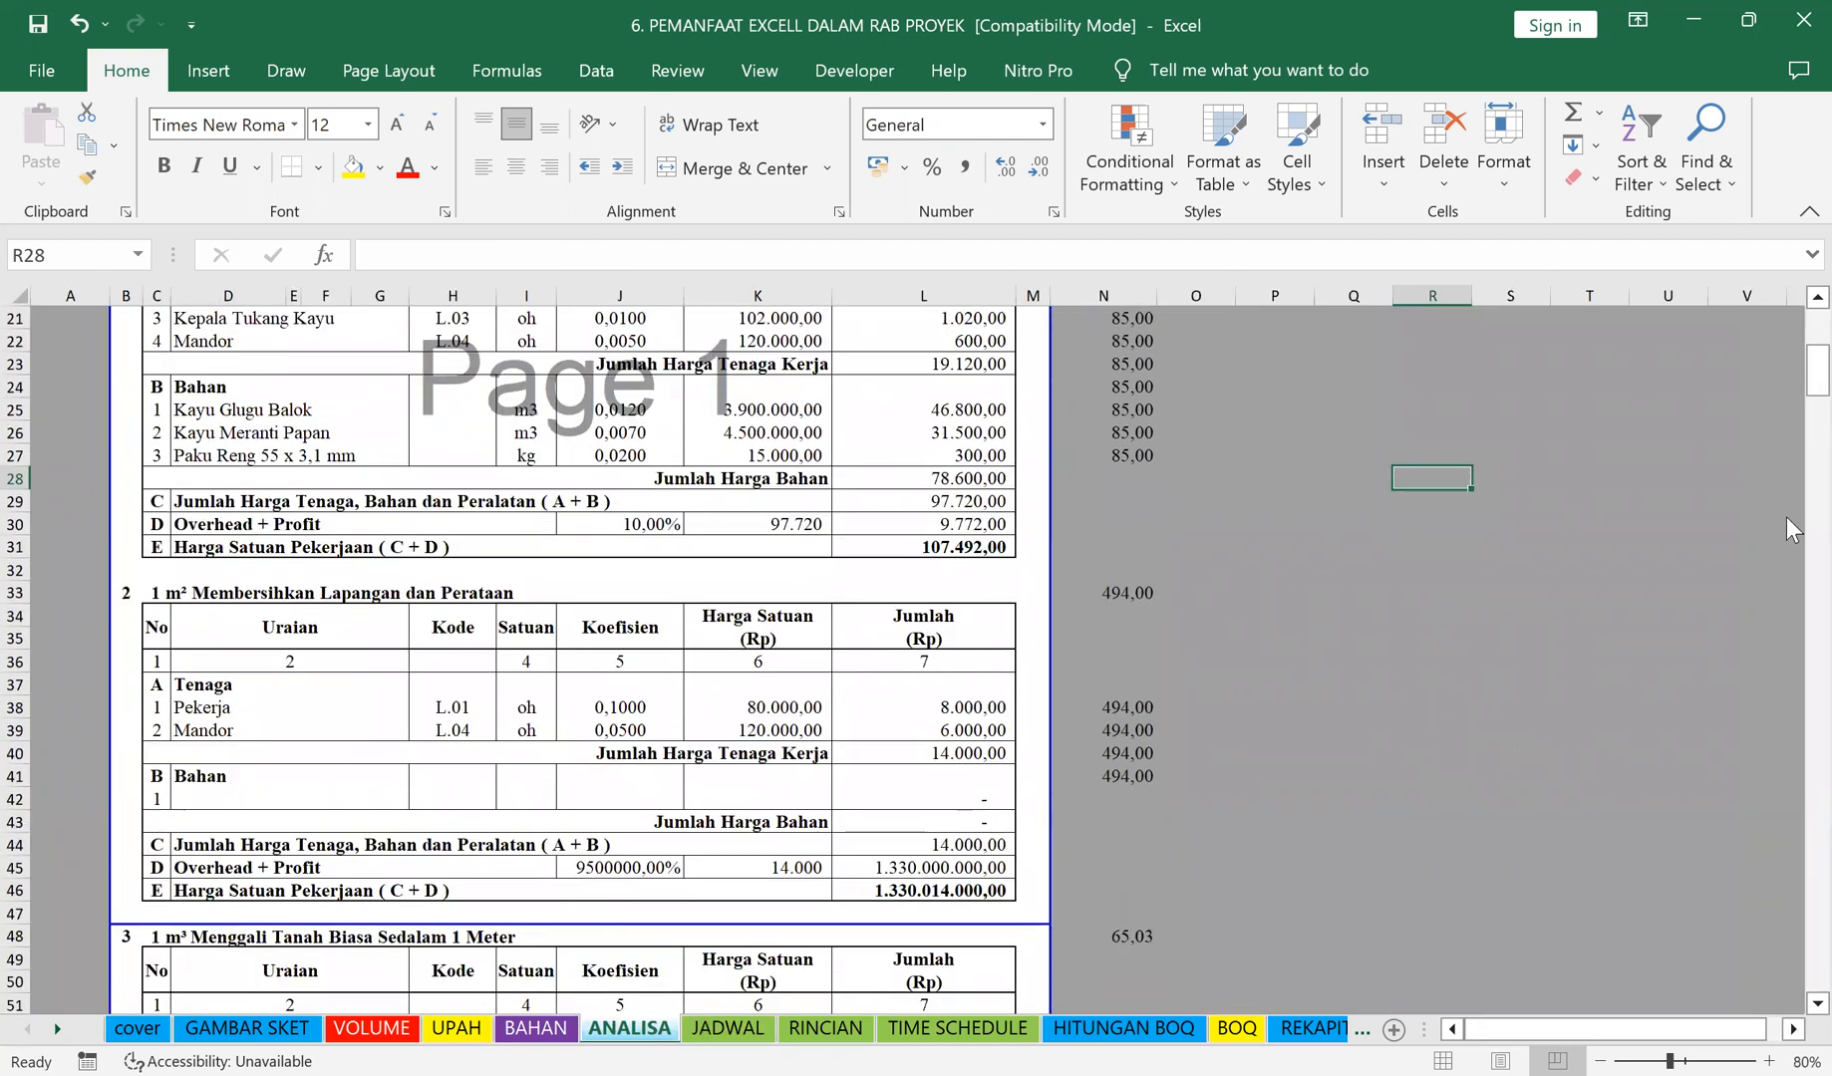
{"action": "left_click_drag", "start_coordinate": [1786, 355], "coordinate": [1786, 408]}
{"action": "scroll", "coordinate": [772, 486], "scroll_direction": "up", "scroll_amount": 2}
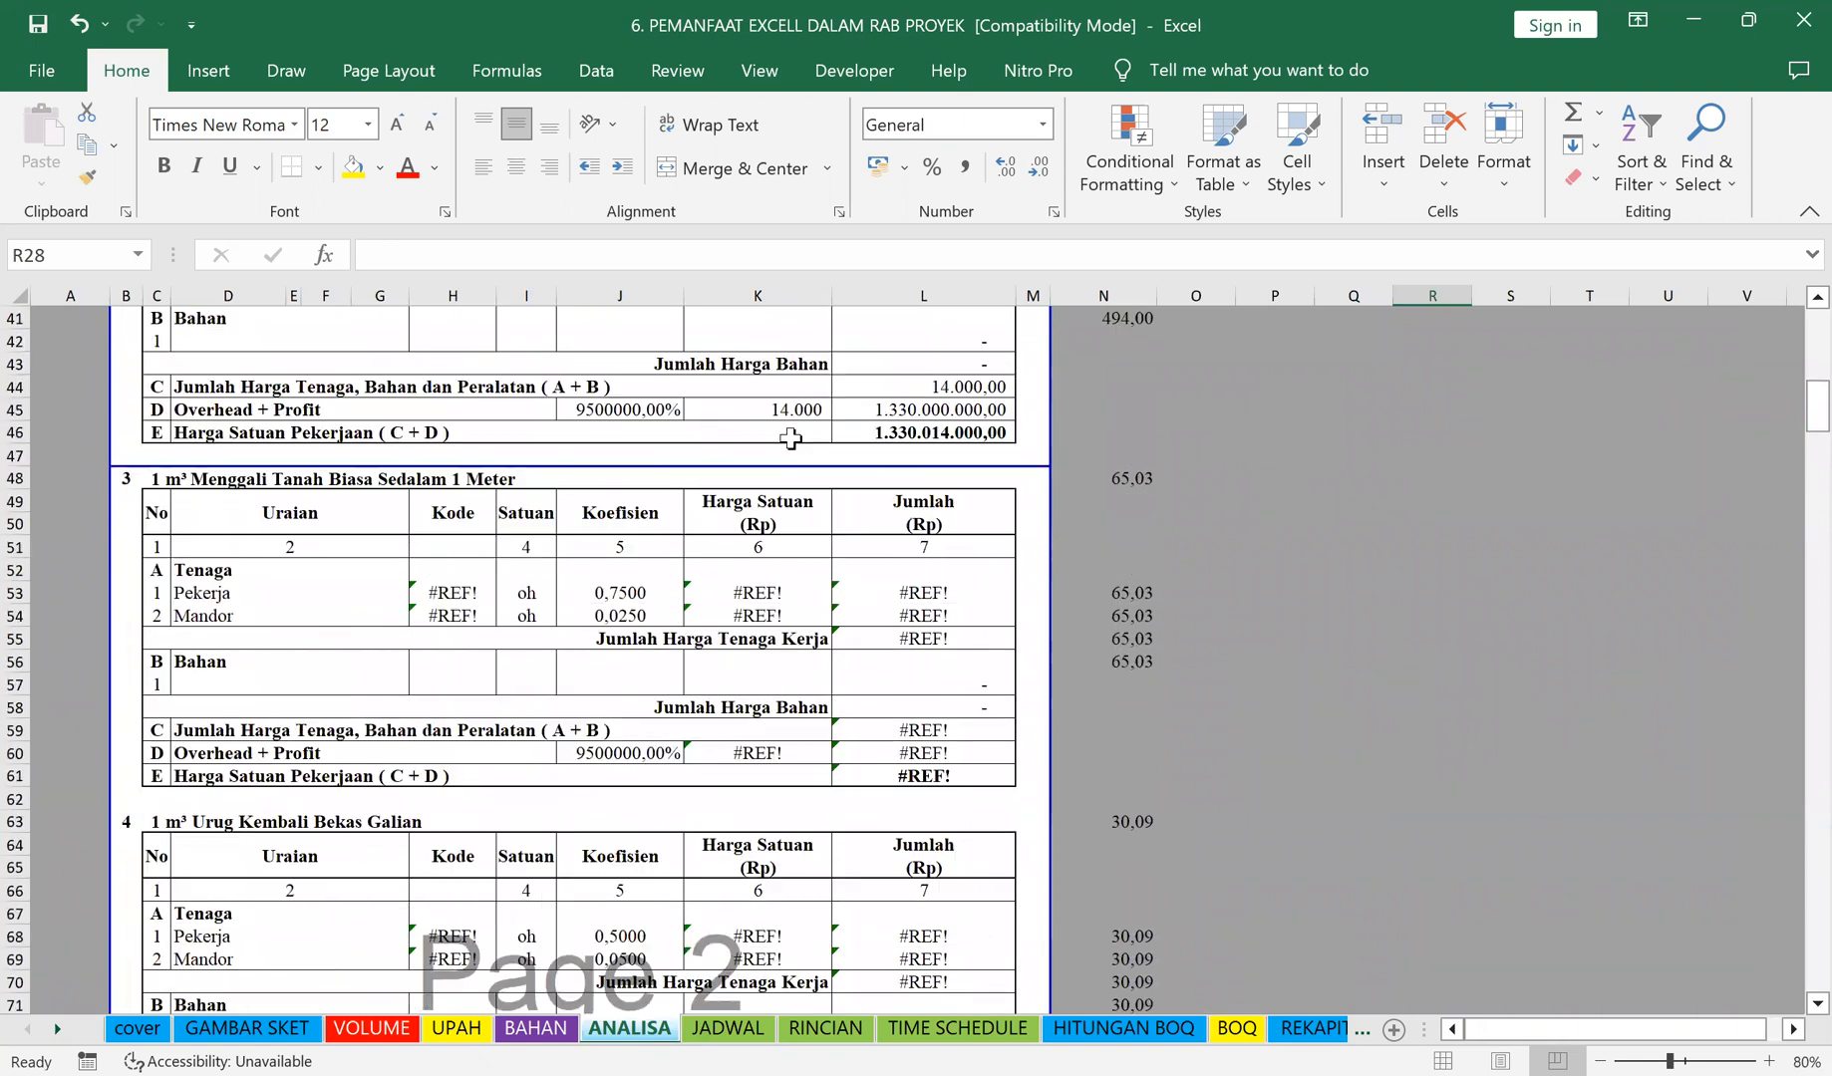
{"action": "scroll", "coordinate": [756, 468], "scroll_direction": "up", "scroll_amount": 3}
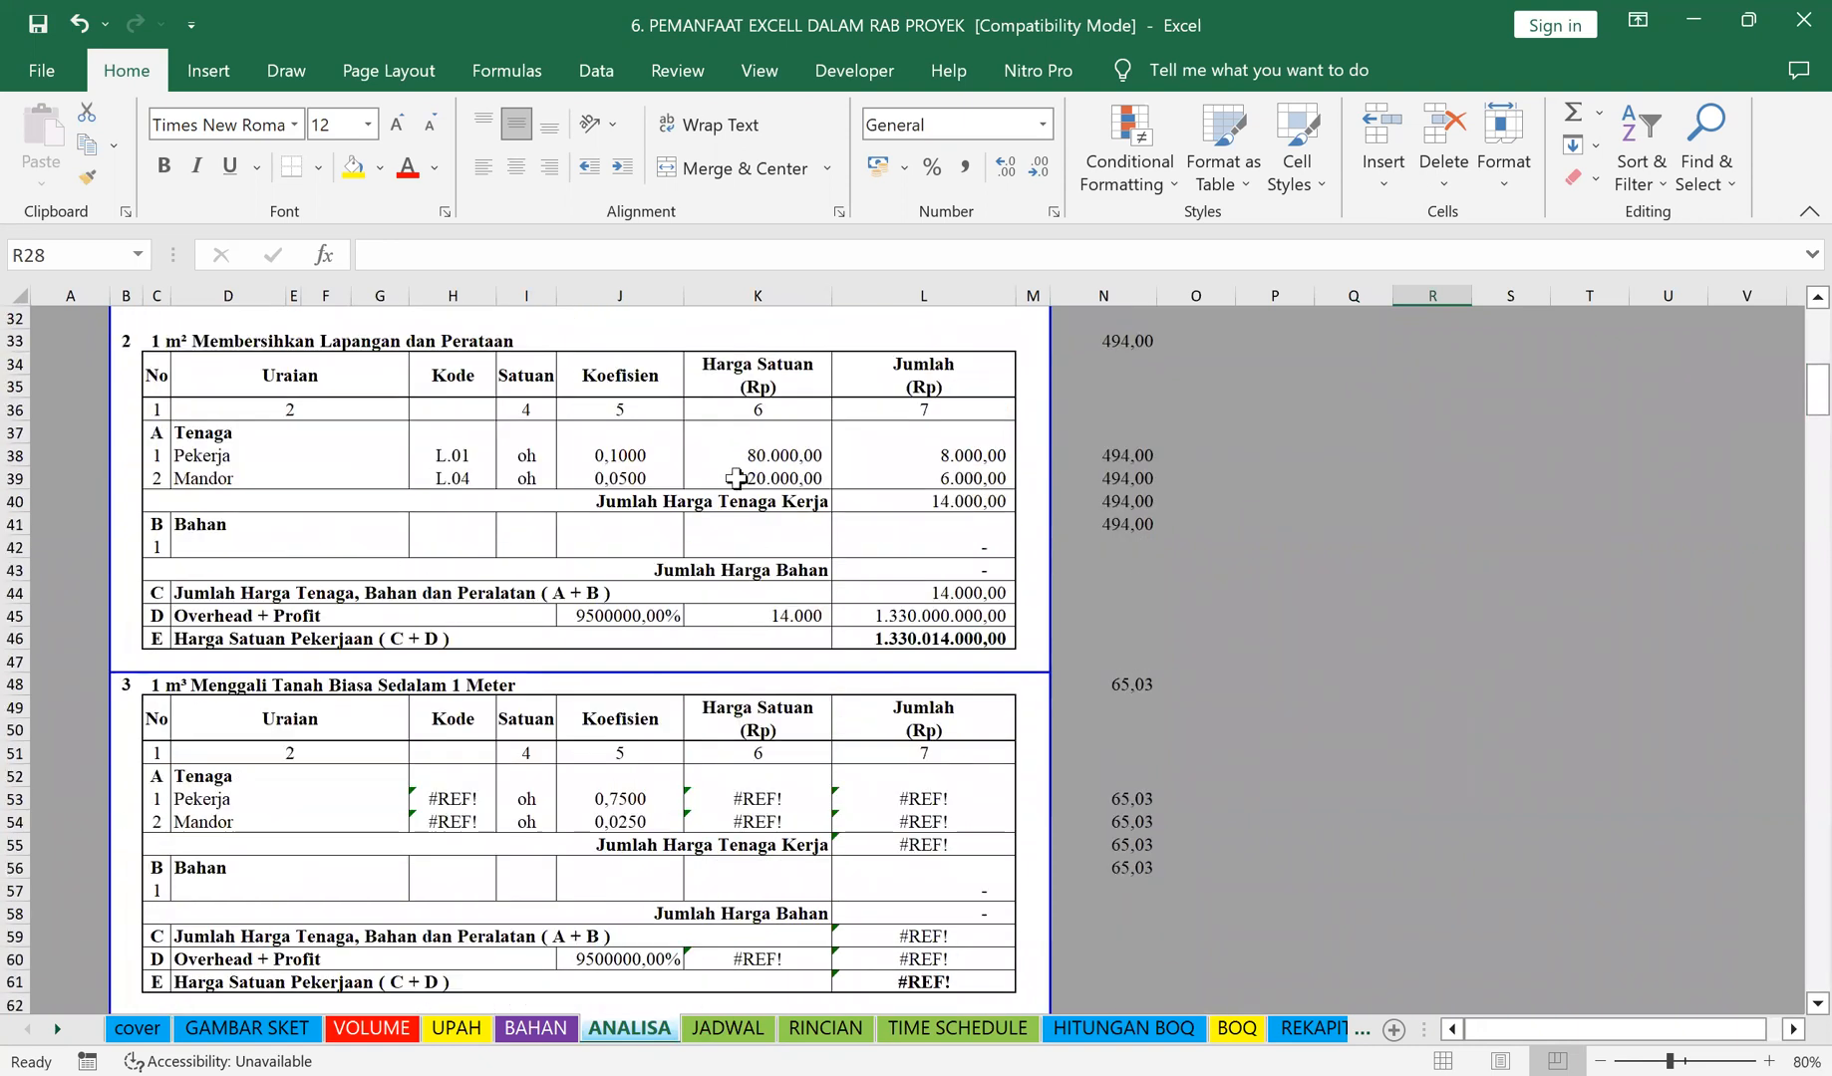
{"action": "left_click", "coordinate": [787, 454]}
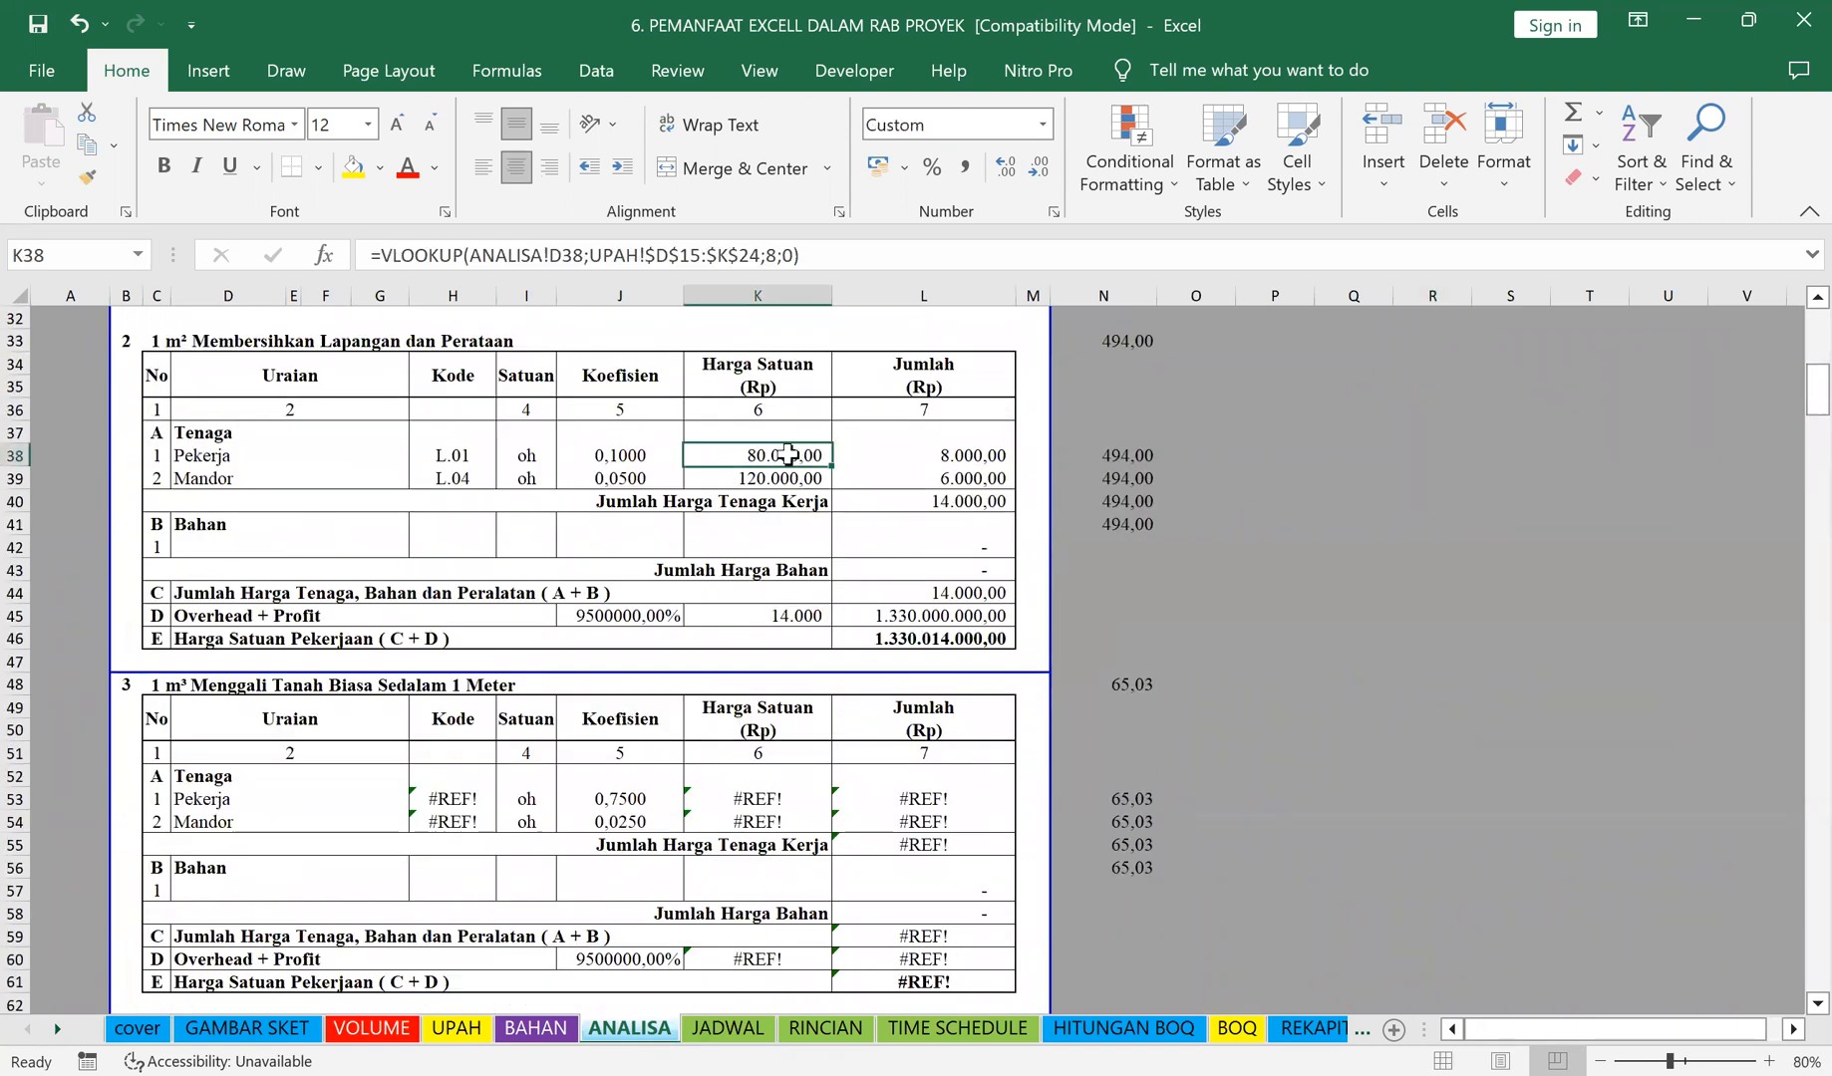
{"action": "key", "text": "ctrl+c"}
{"action": "left_click_drag", "start_coordinate": [759, 798], "coordinate": [782, 895]}
{"action": "key", "text": "ctrl+v"}
Step: Paste the copied wage lookup into K68:K69 of analysis 4 and K83:K84 of analysis 5
{"action": "scroll", "coordinate": [780, 878], "scroll_direction": "down", "scroll_amount": 4}
{"action": "key", "text": "Return"}
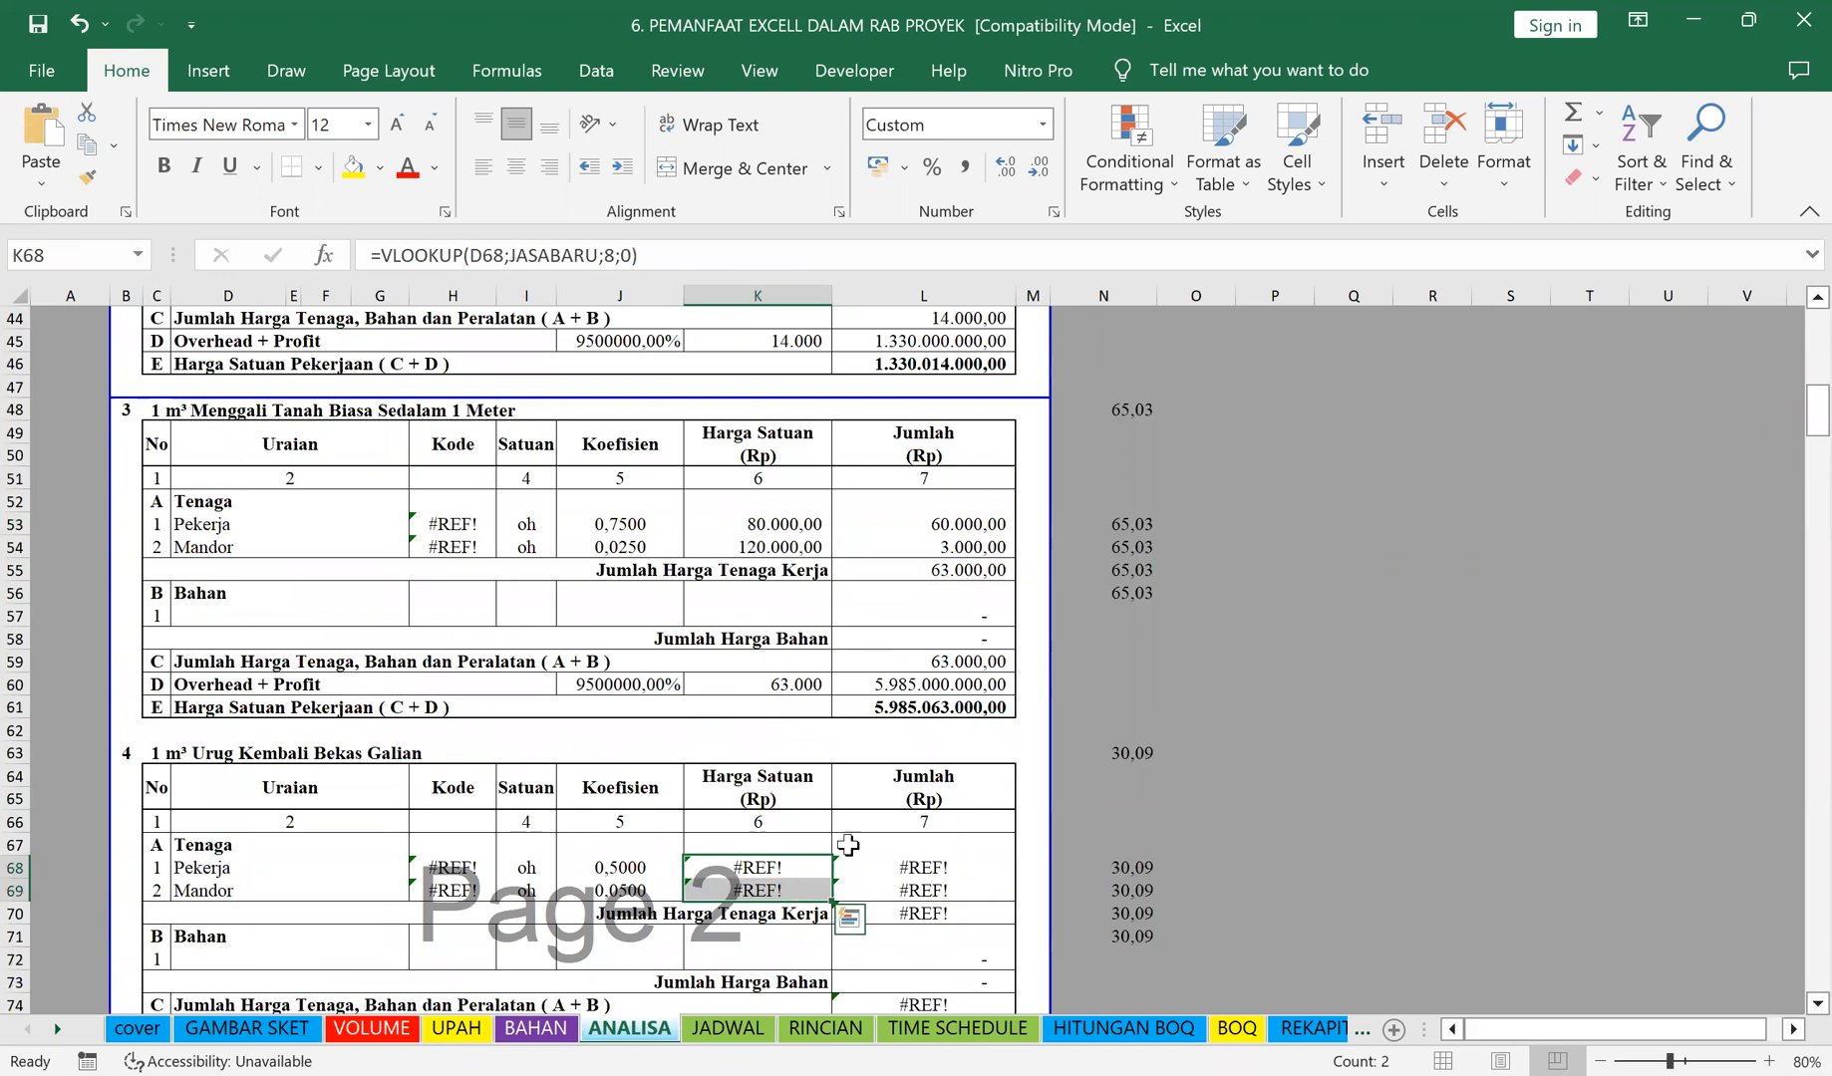
{"action": "key", "text": "ctrl+v"}
{"action": "scroll", "coordinate": [847, 827], "scroll_direction": "down", "scroll_amount": 7}
{"action": "left_click_drag", "start_coordinate": [794, 731], "coordinate": [793, 741]}
{"action": "key", "text": "ctrl+v"}
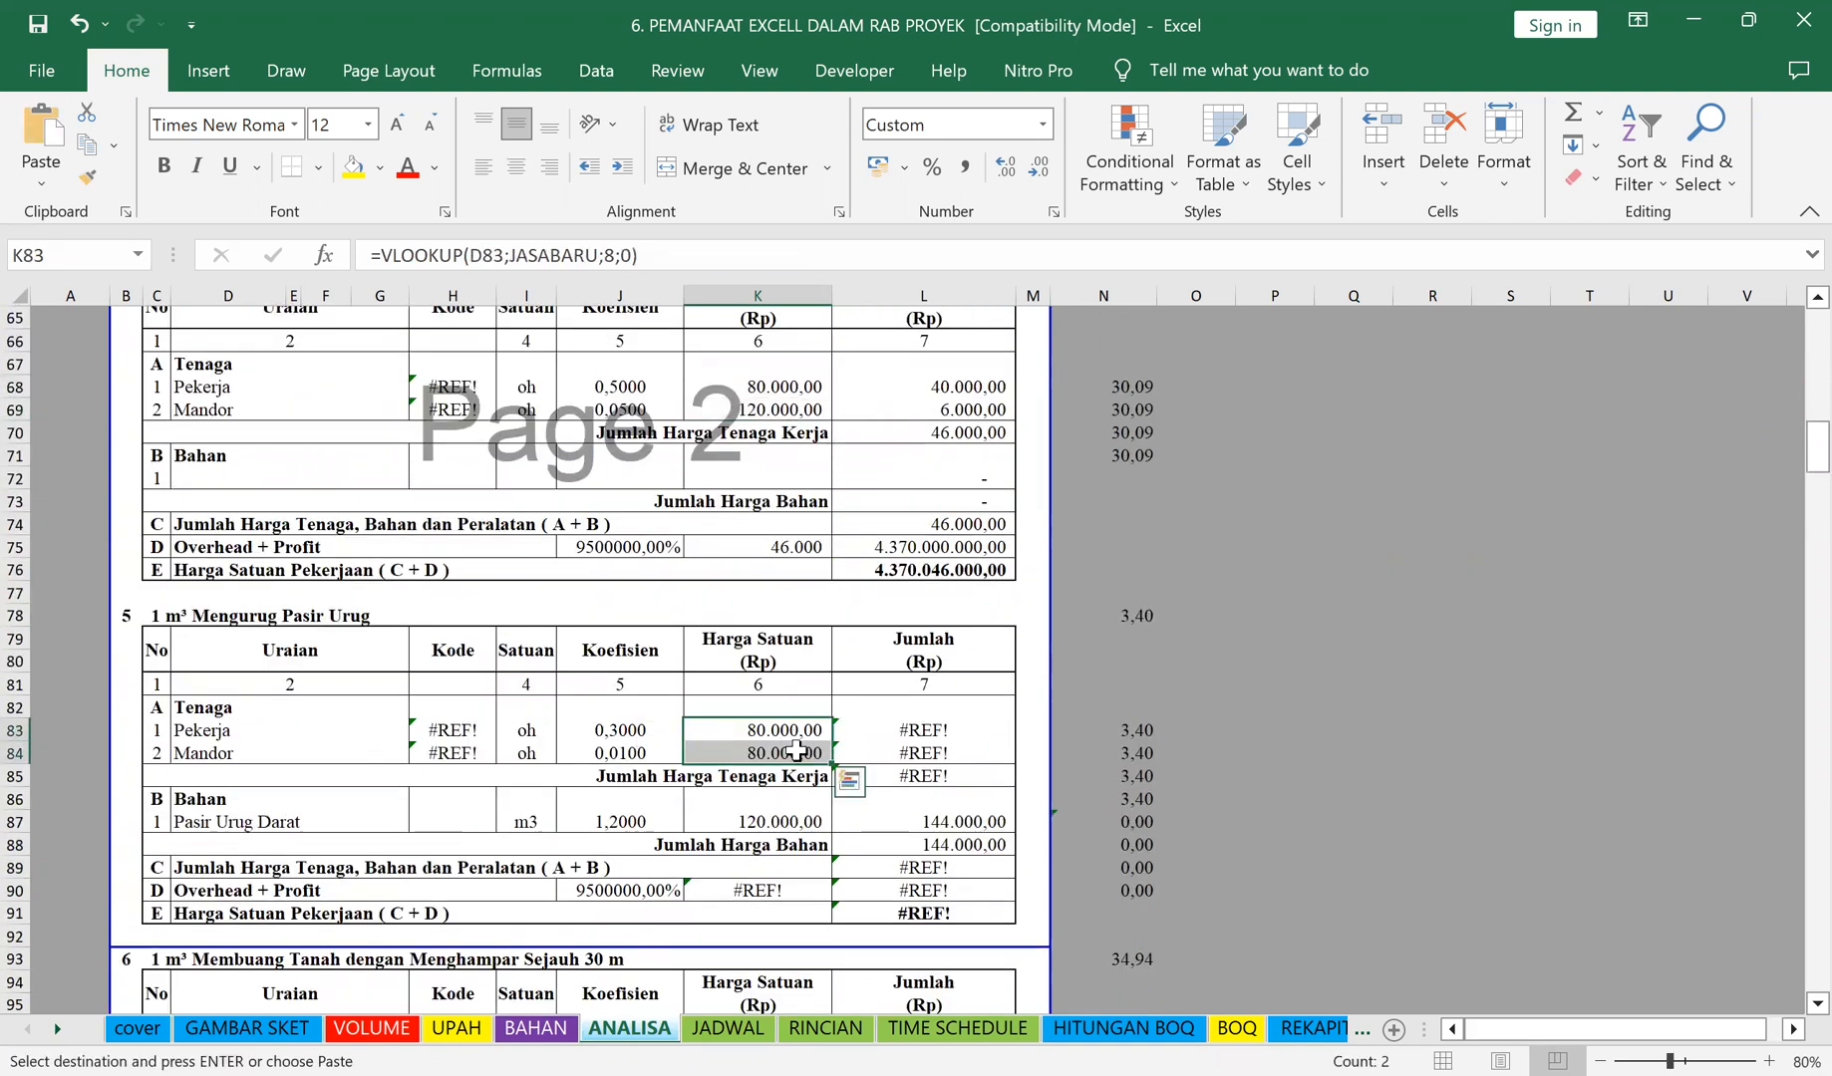
Step: Paste the copied wage lookup into K98:K99 of analysis 6, Membuang Tanah
{"action": "scroll", "coordinate": [794, 754], "scroll_direction": "down", "scroll_amount": 4}
{"action": "left_click_drag", "start_coordinate": [753, 803], "coordinate": [757, 822]}
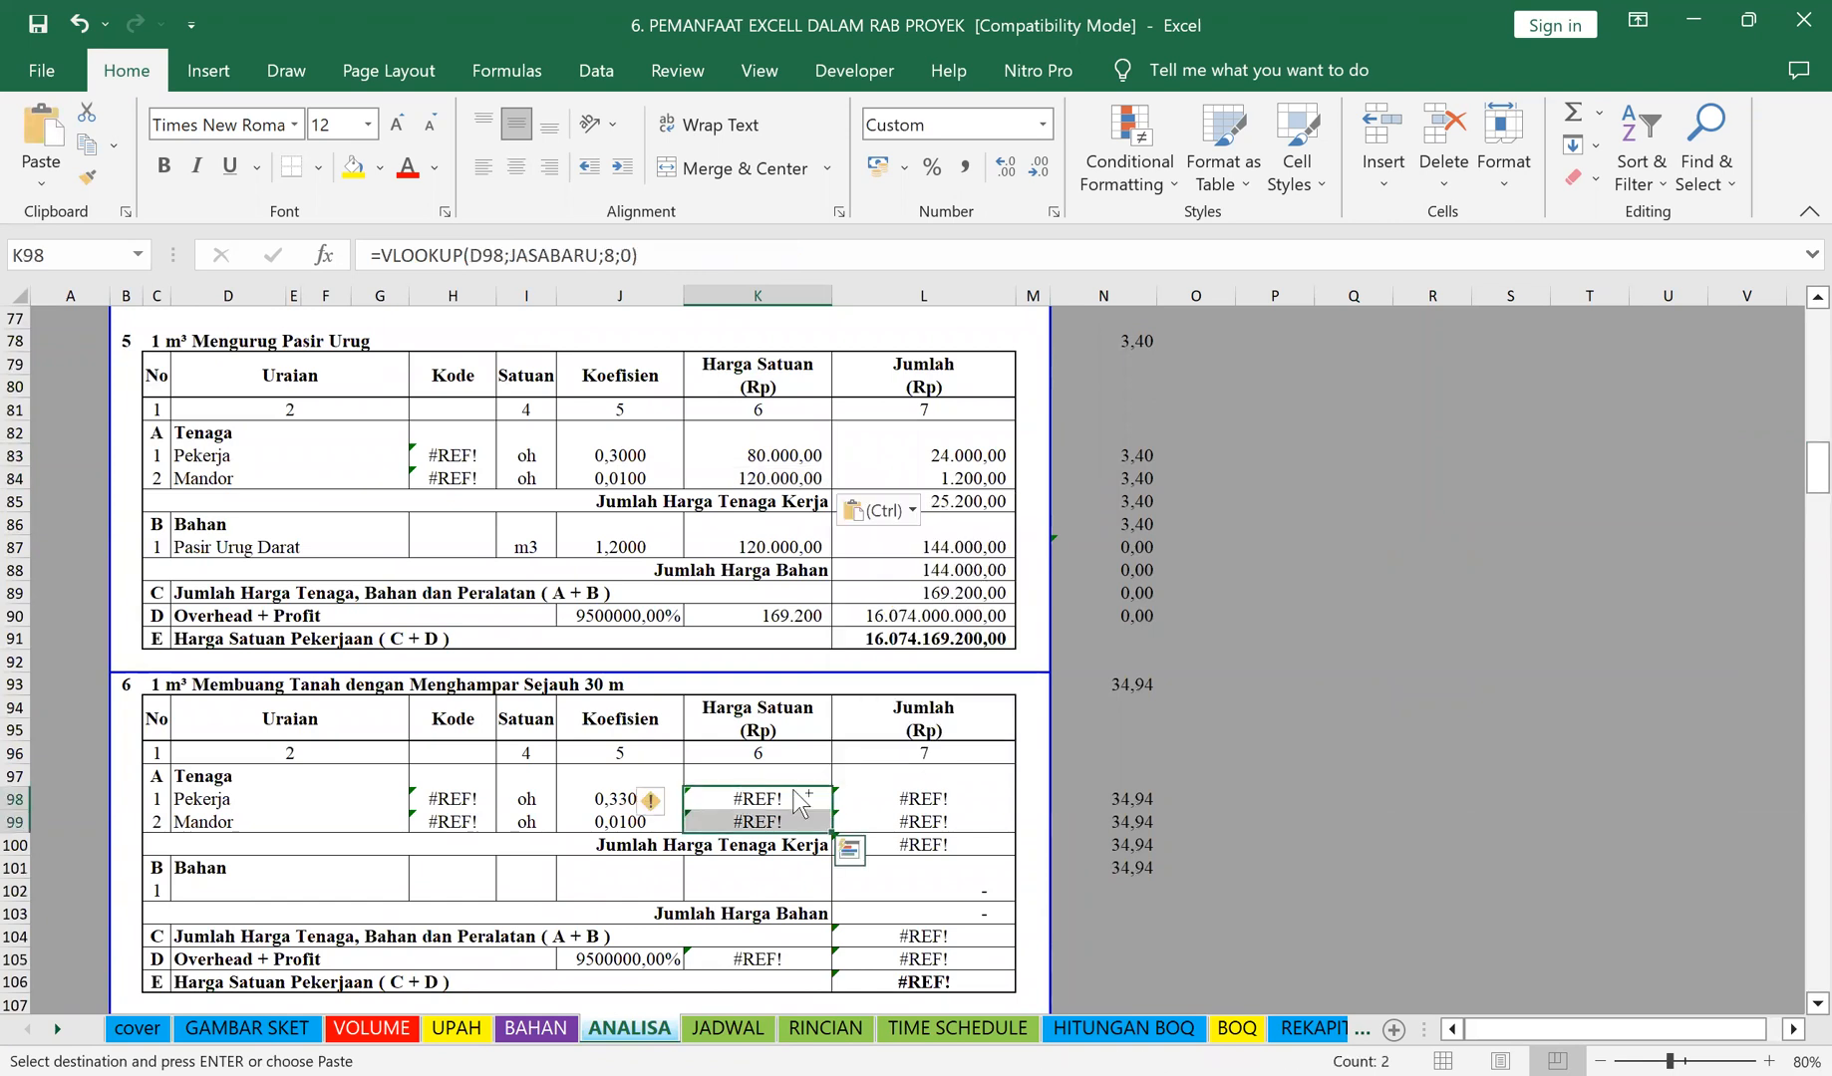
{"action": "key", "text": "Return"}
{"action": "scroll", "coordinate": [781, 823], "scroll_direction": "up", "scroll_amount": 1}
{"action": "scroll", "coordinate": [837, 778], "scroll_direction": "down", "scroll_amount": 2}
{"action": "scroll", "coordinate": [910, 715], "scroll_direction": "down", "scroll_amount": 5}
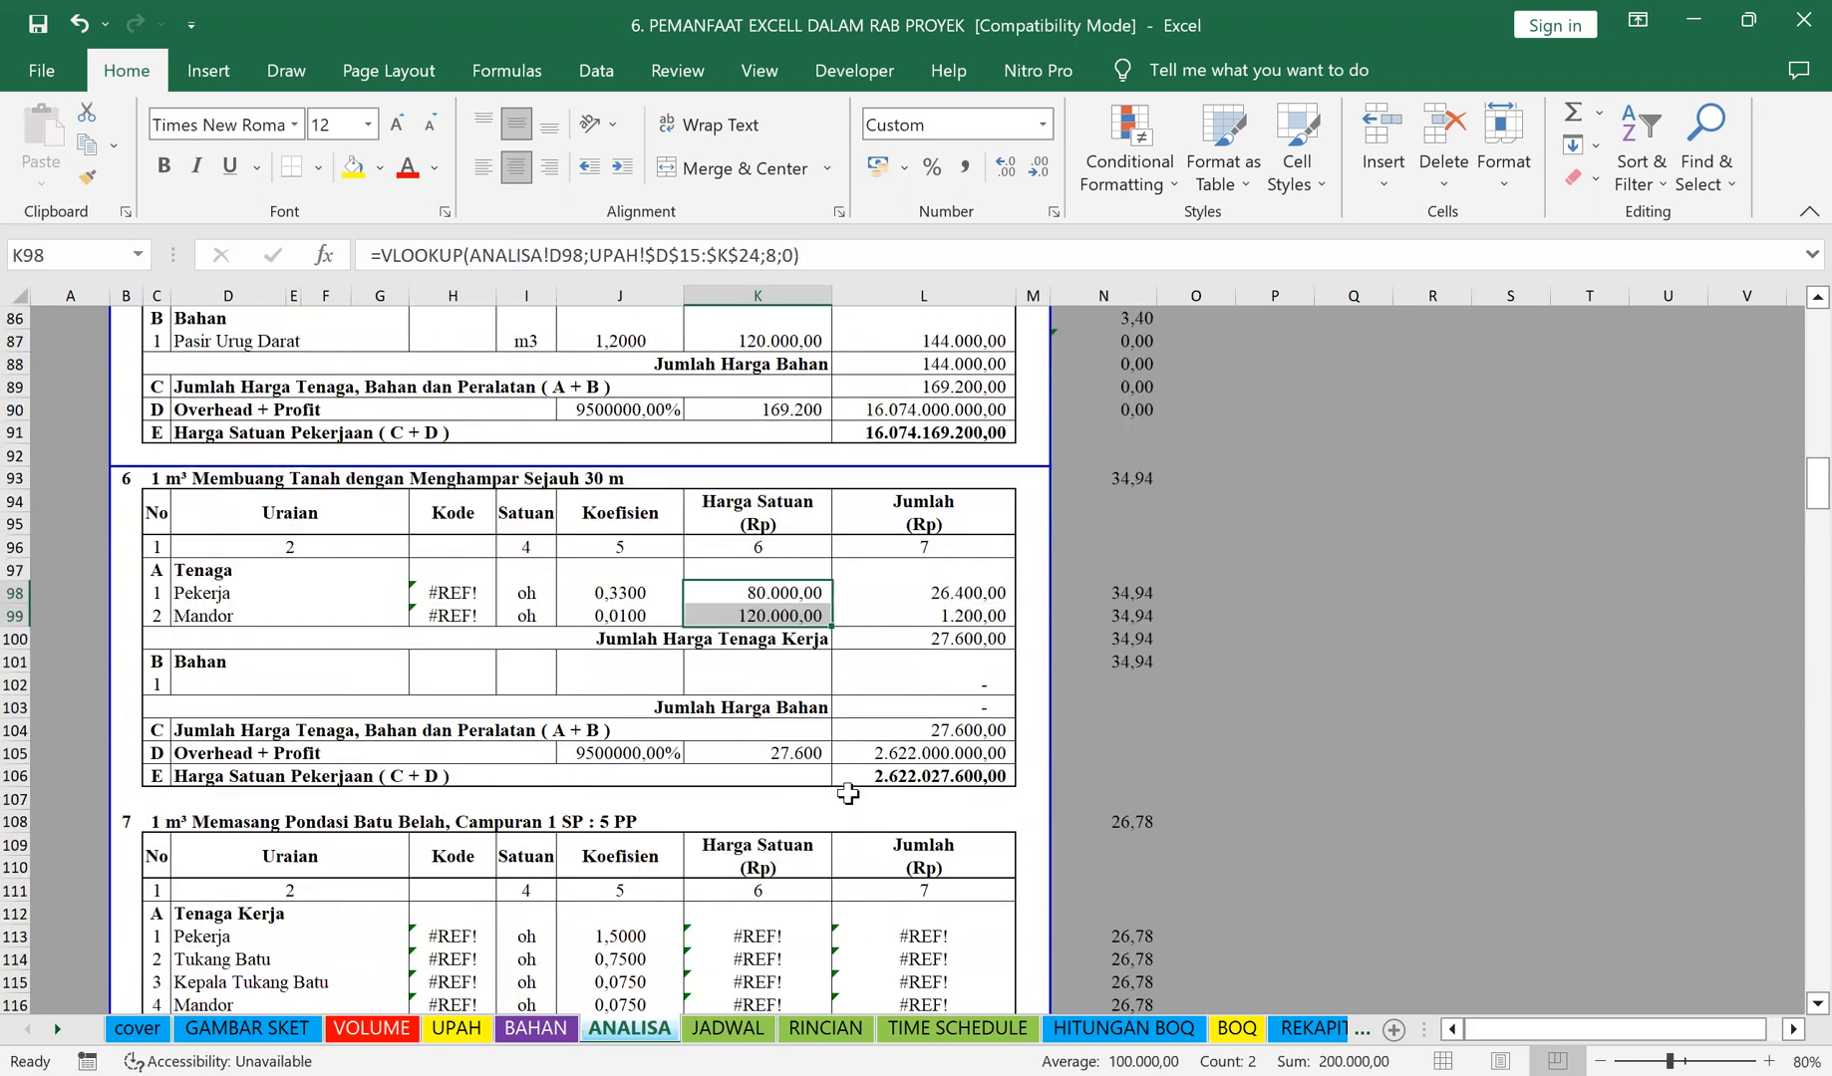
Step: Copy the K98 wage lookup formula into the four labour rows K113:K116 of analysis 7
{"action": "left_click_drag", "start_coordinate": [757, 730], "coordinate": [767, 810]}
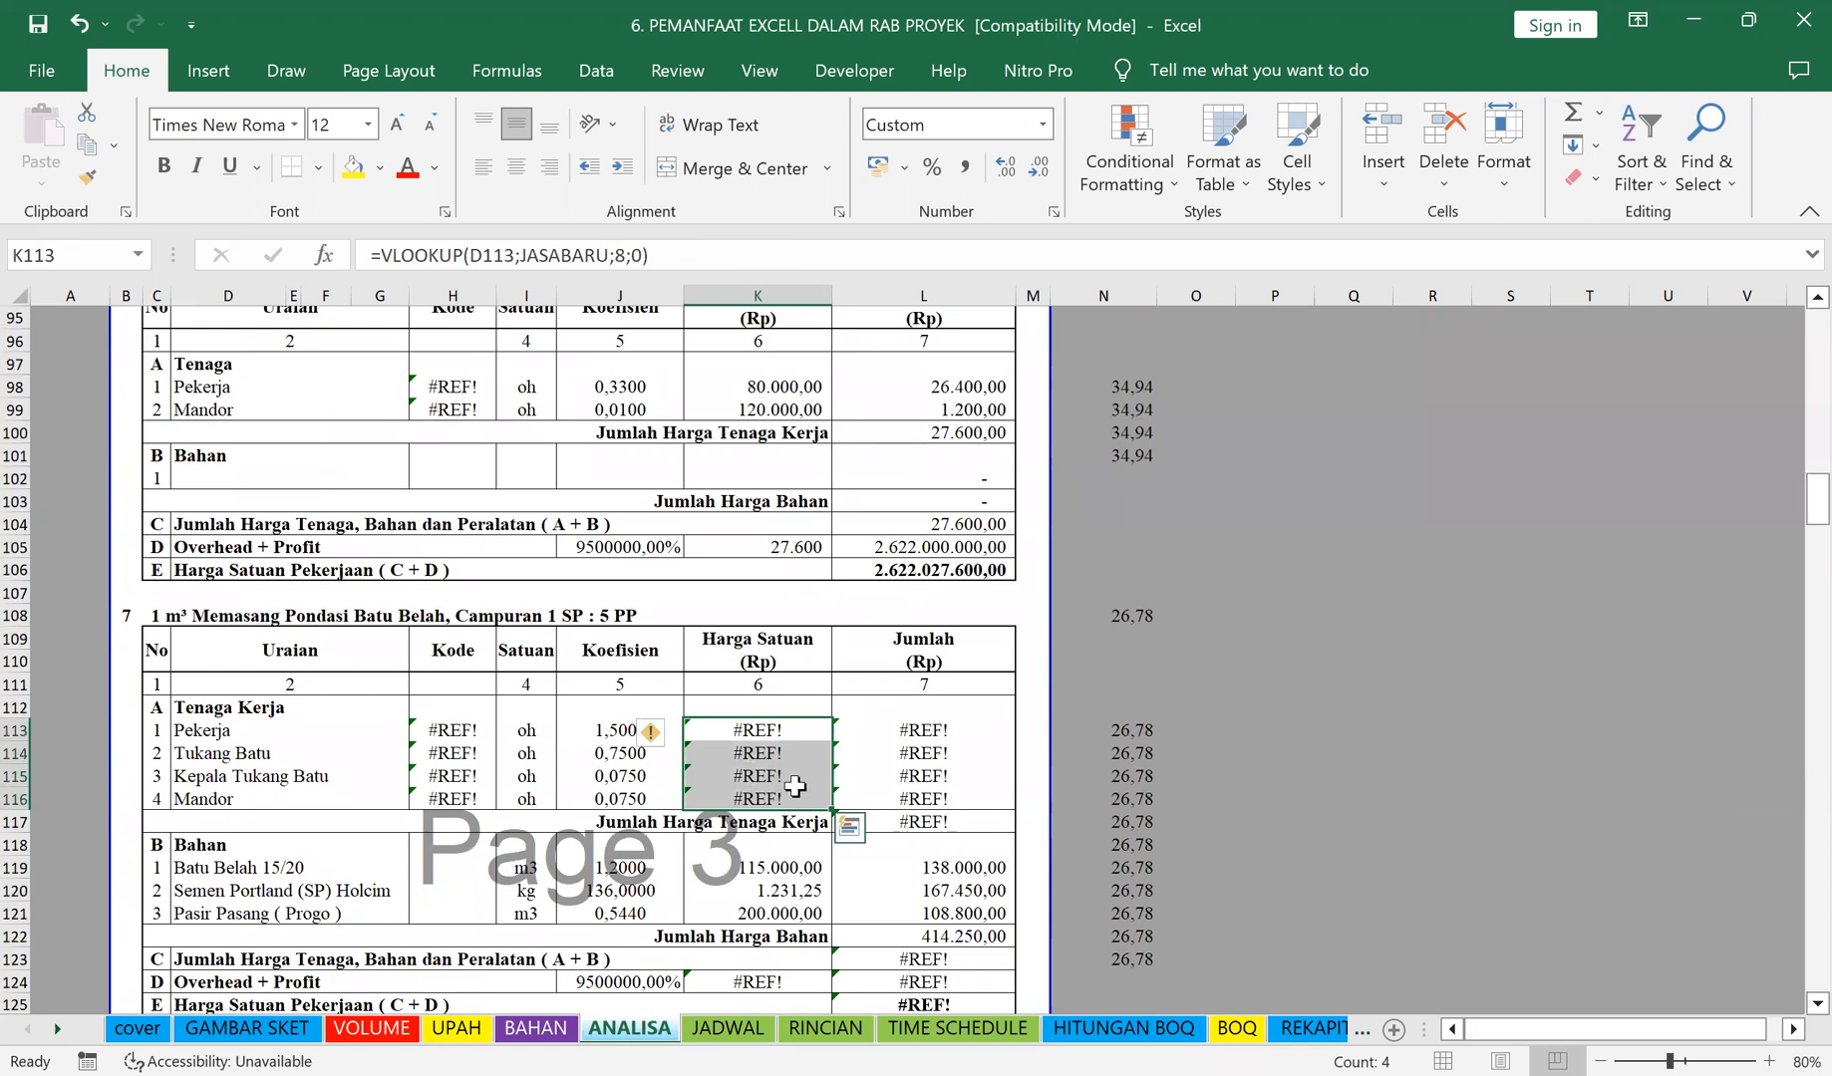
{"action": "left_click", "coordinate": [780, 389]}
{"action": "key", "text": "ctrl+c"}
{"action": "left_click_drag", "start_coordinate": [757, 730], "coordinate": [773, 791]}
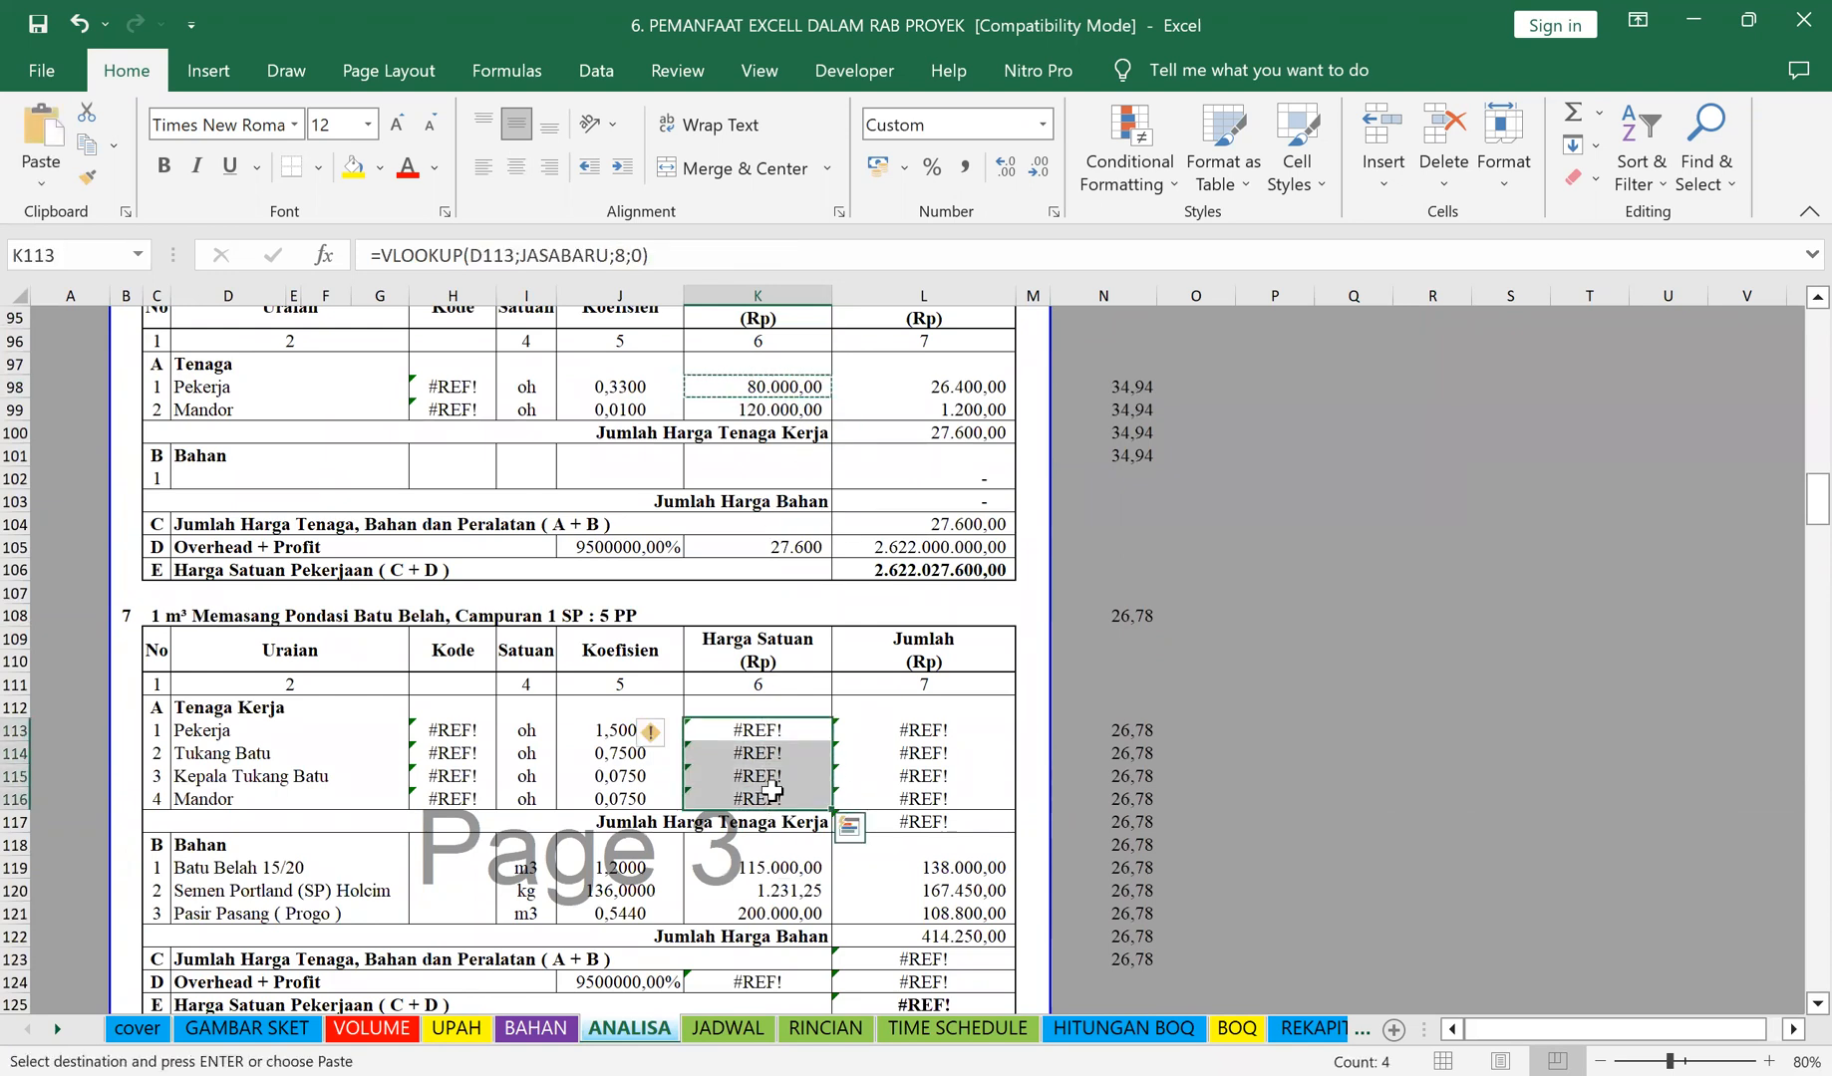
{"action": "key", "text": "ctrl+v"}
{"action": "scroll", "coordinate": [757, 790], "scroll_direction": "down", "scroll_amount": 3}
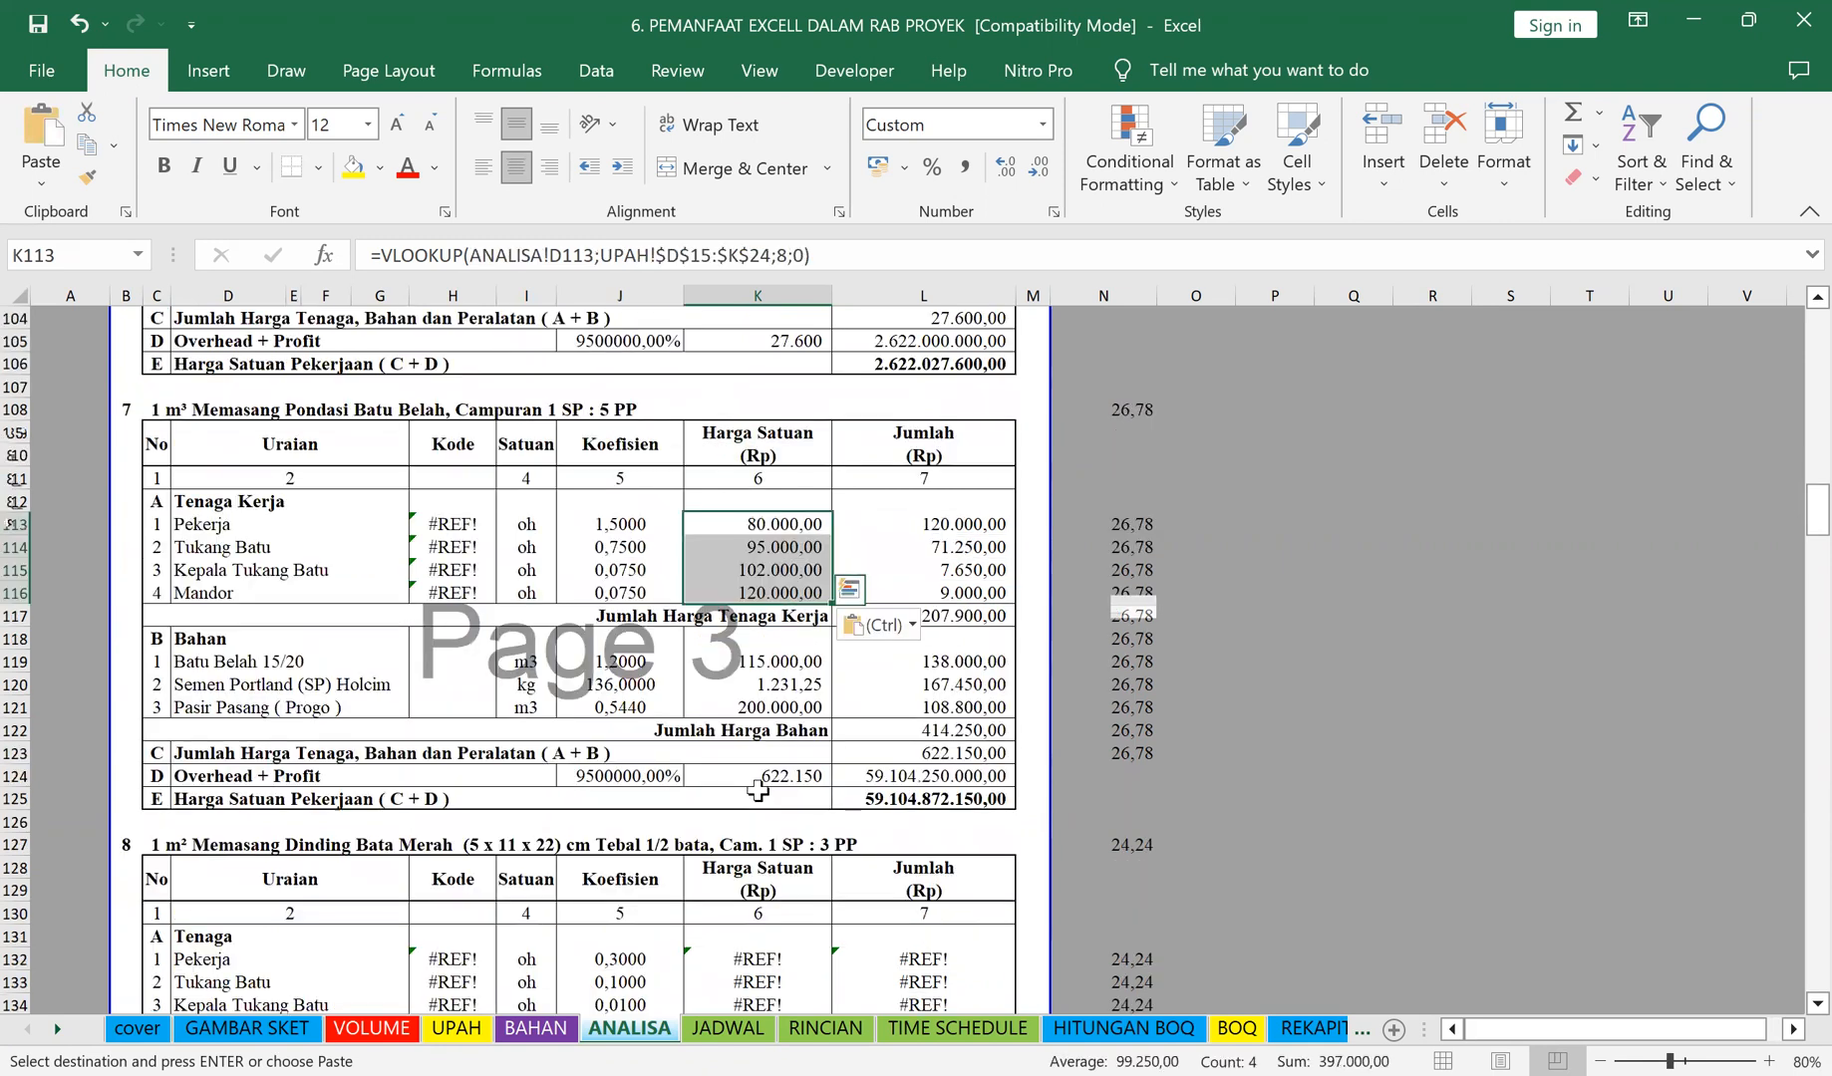
Step: Paste the copied wage lookup into K132:K135 of analysis 8 and K151:K154 of analysis 9
{"action": "scroll", "coordinate": [758, 790], "scroll_direction": "down", "scroll_amount": 4}
{"action": "left_click_drag", "start_coordinate": [749, 686], "coordinate": [750, 752]}
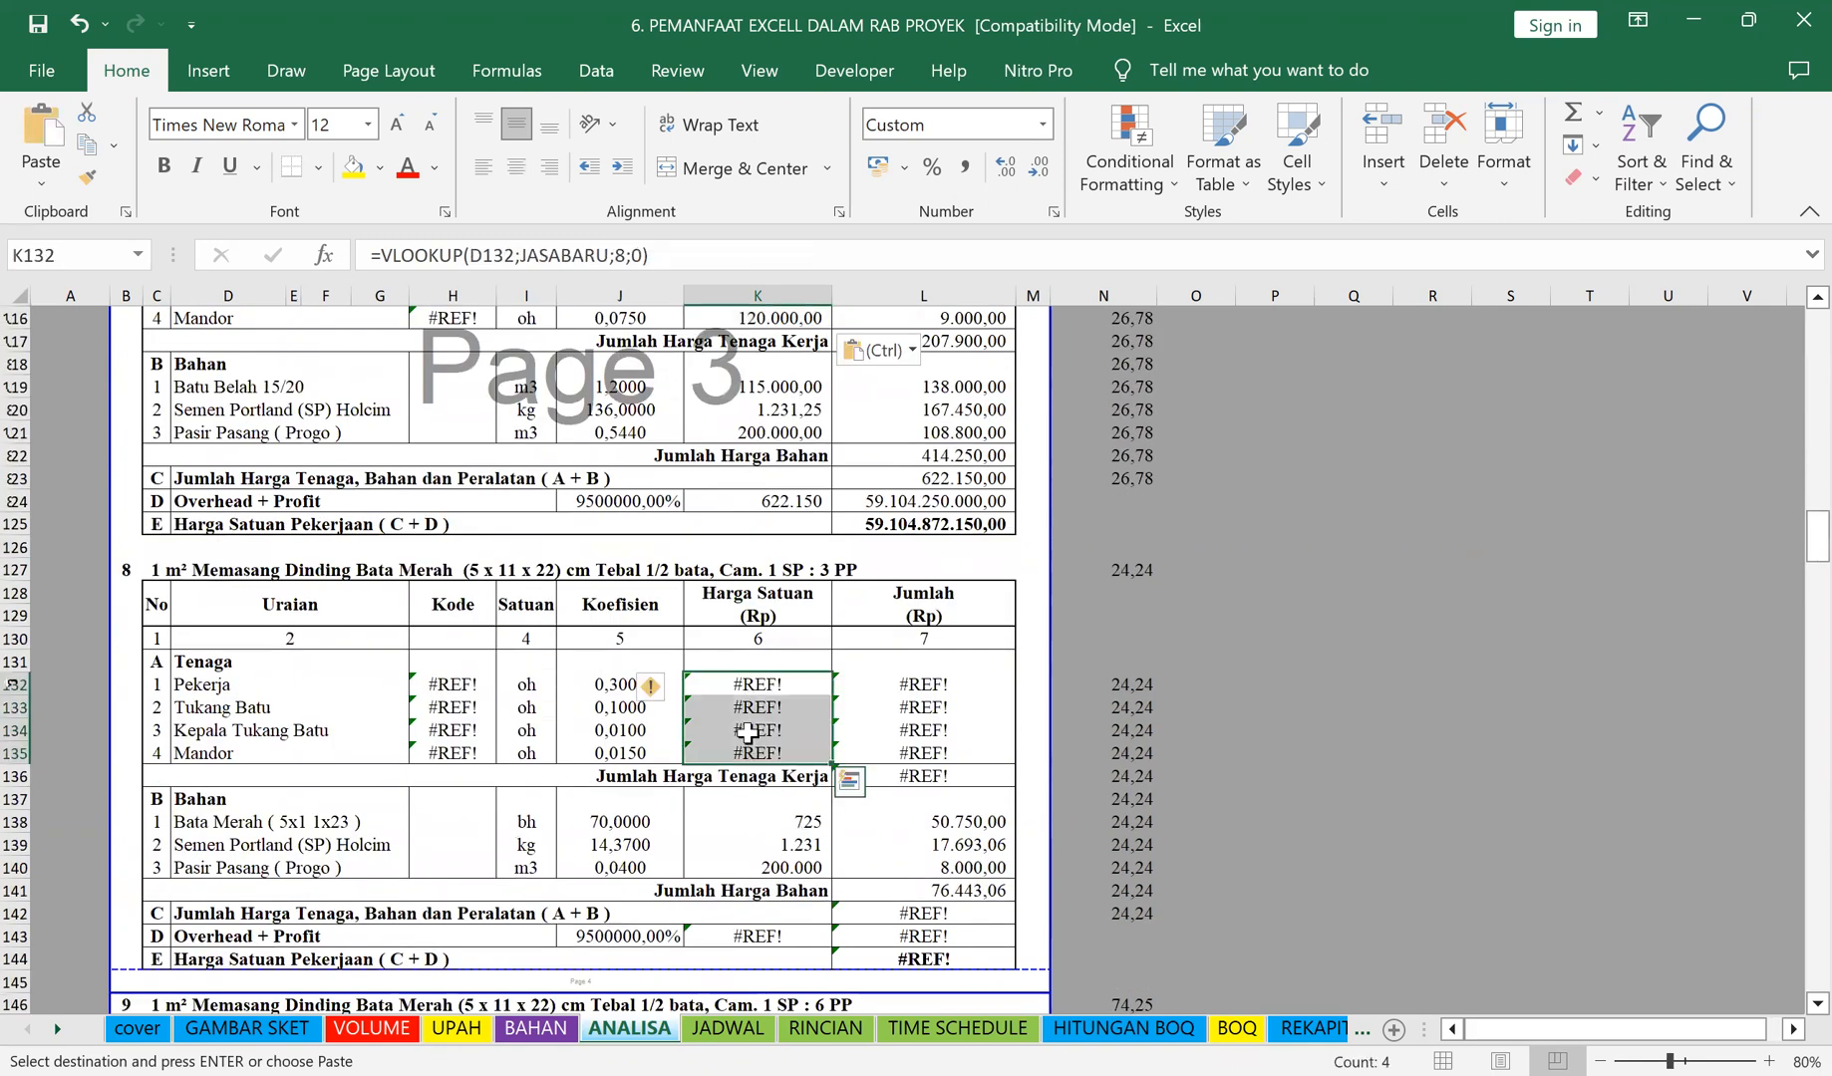
{"action": "key", "text": "ctrl+v"}
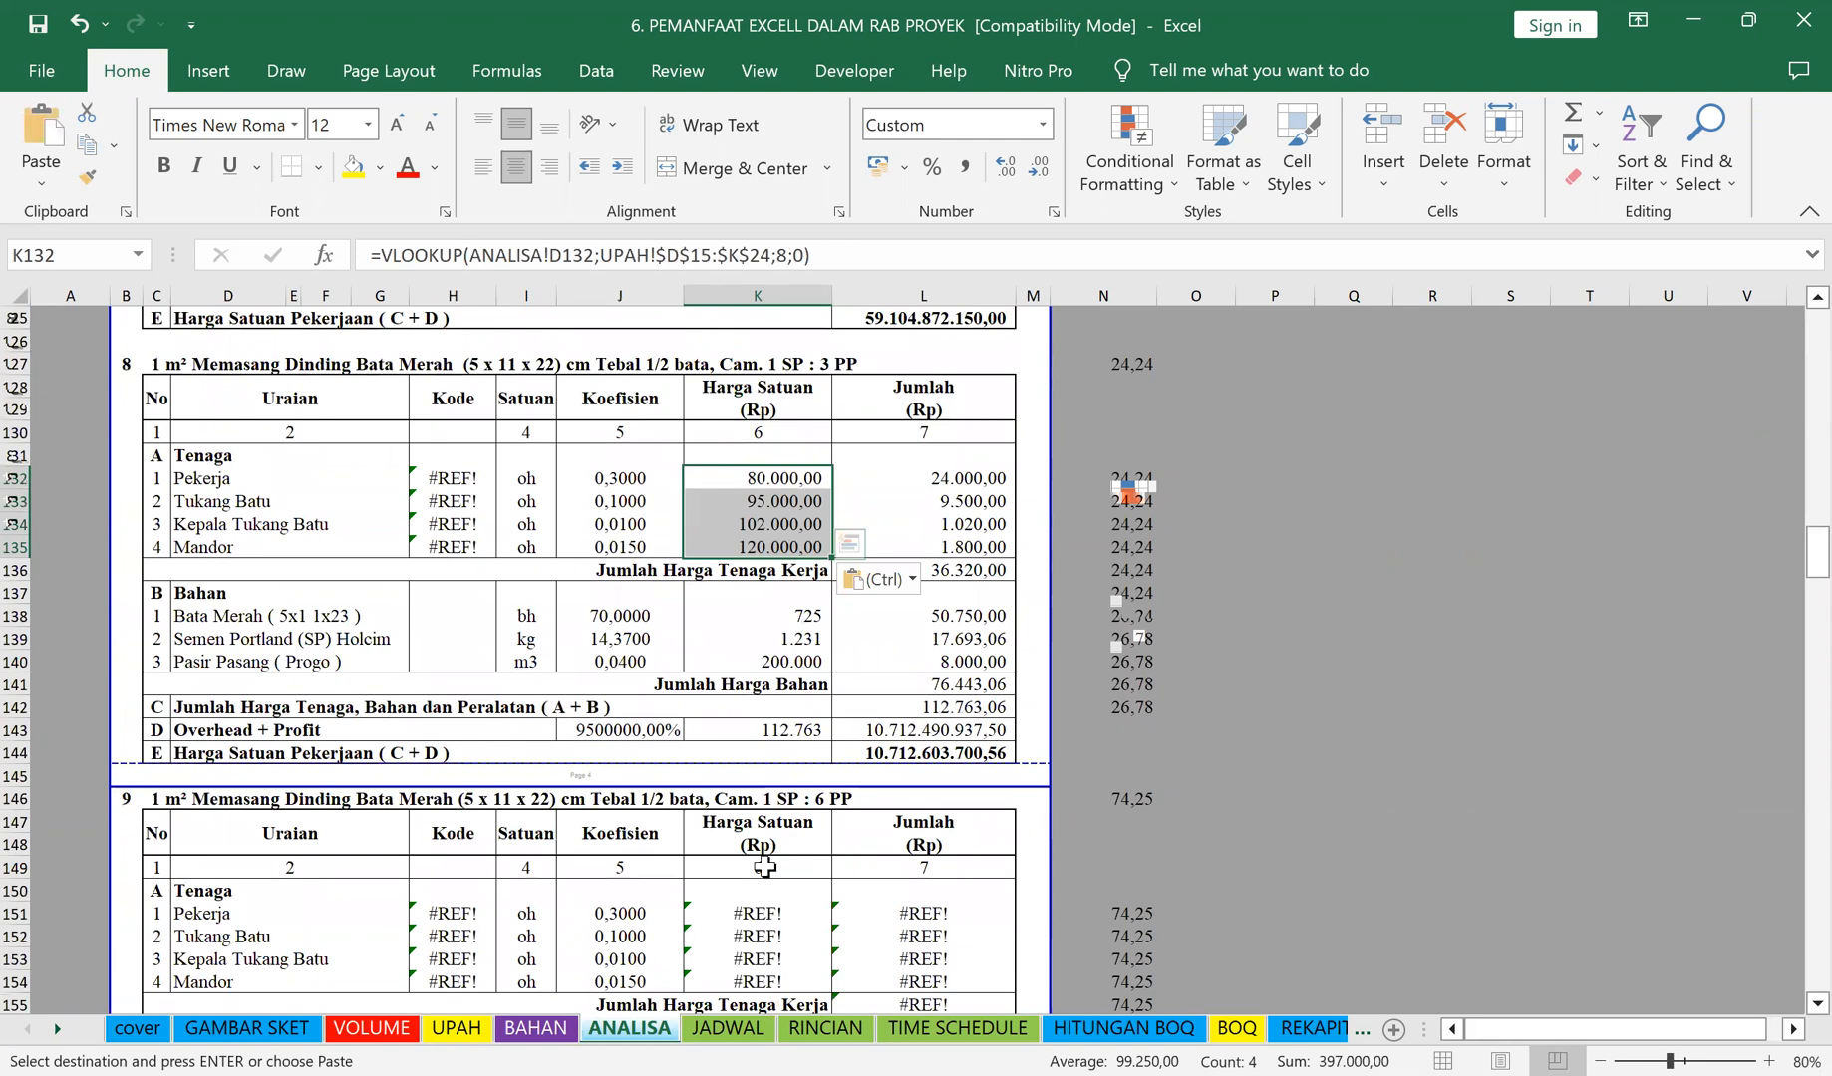
{"action": "scroll", "coordinate": [768, 857], "scroll_direction": "down", "scroll_amount": 1}
{"action": "left_click_drag", "start_coordinate": [757, 847], "coordinate": [766, 915]}
{"action": "key", "text": "Return"}
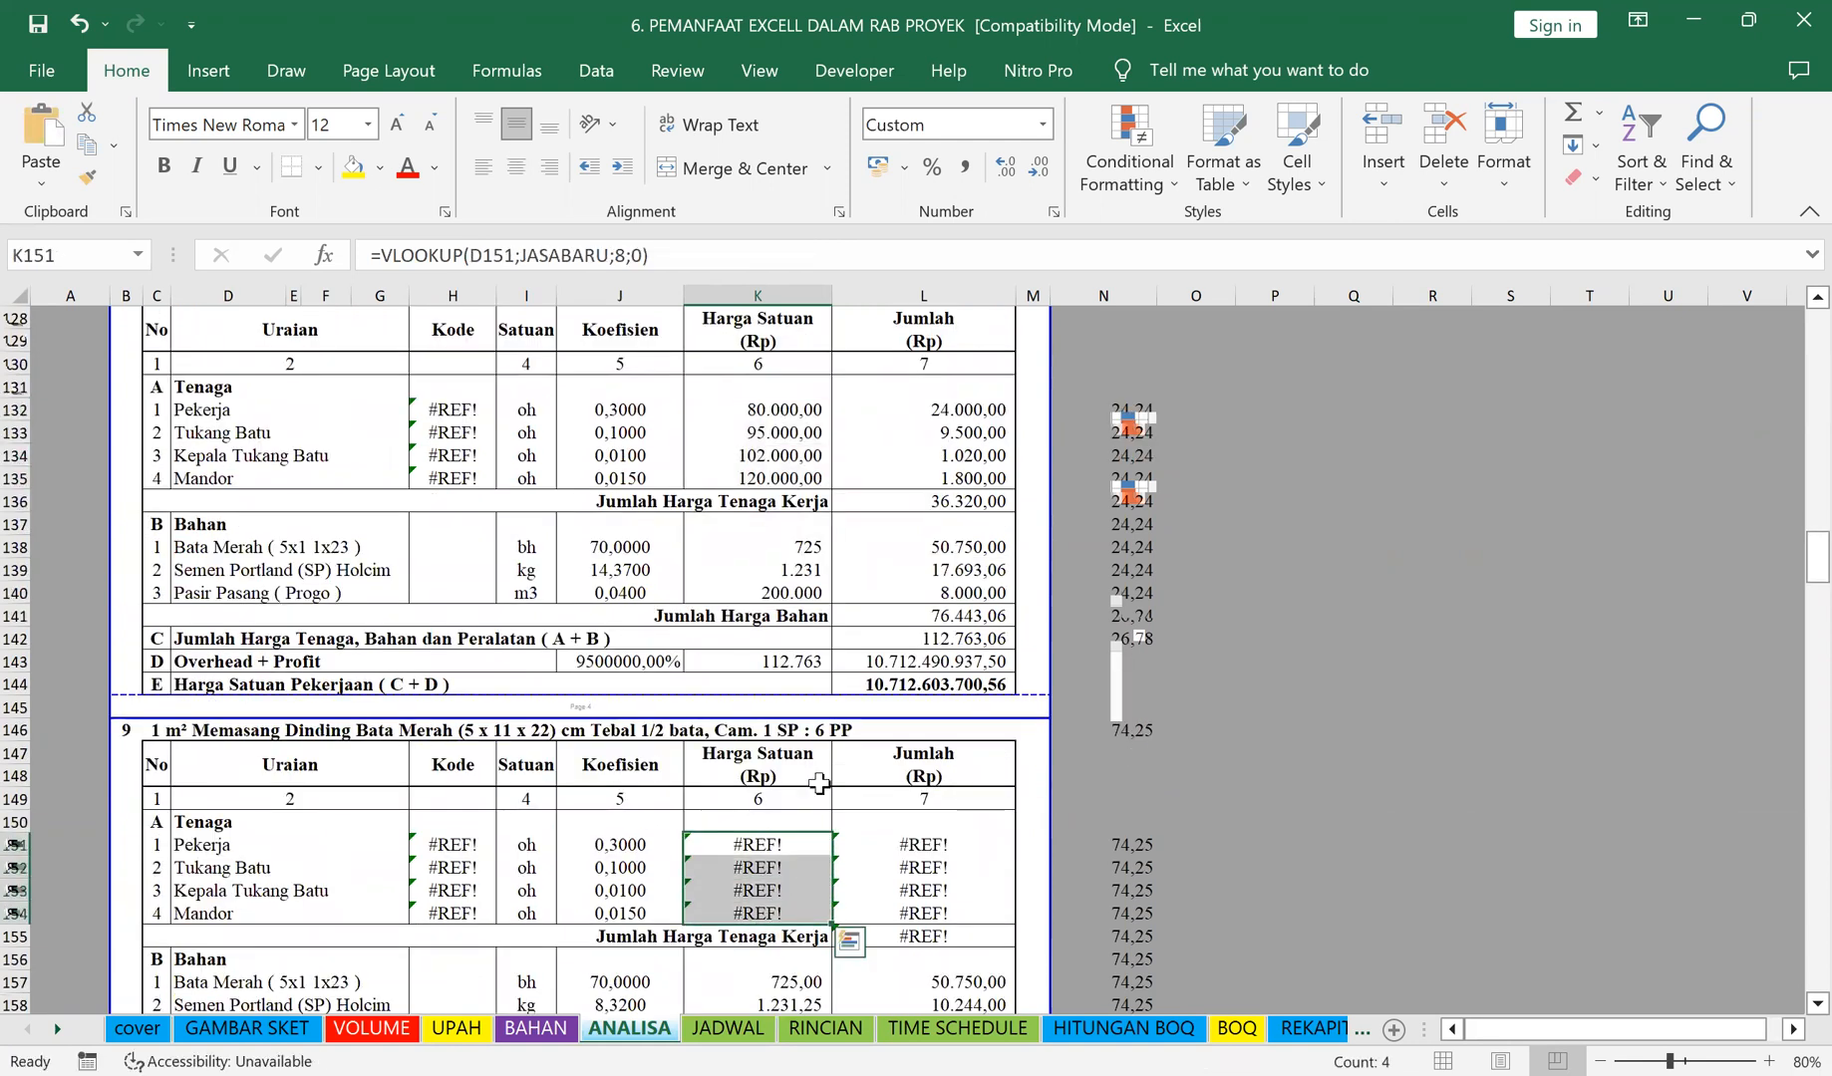
{"action": "key", "text": "ctrl+v"}
Step: Paste the copied wage lookup into K170:K173 of analysis 10 and K188:K191 of analysis 11
{"action": "scroll", "coordinate": [805, 773], "scroll_direction": "down", "scroll_amount": 5}
{"action": "scroll", "coordinate": [795, 766], "scroll_direction": "down", "scroll_amount": 2}
{"action": "left_click_drag", "start_coordinate": [743, 800], "coordinate": [783, 865]}
{"action": "key", "text": "ctrl+v"}
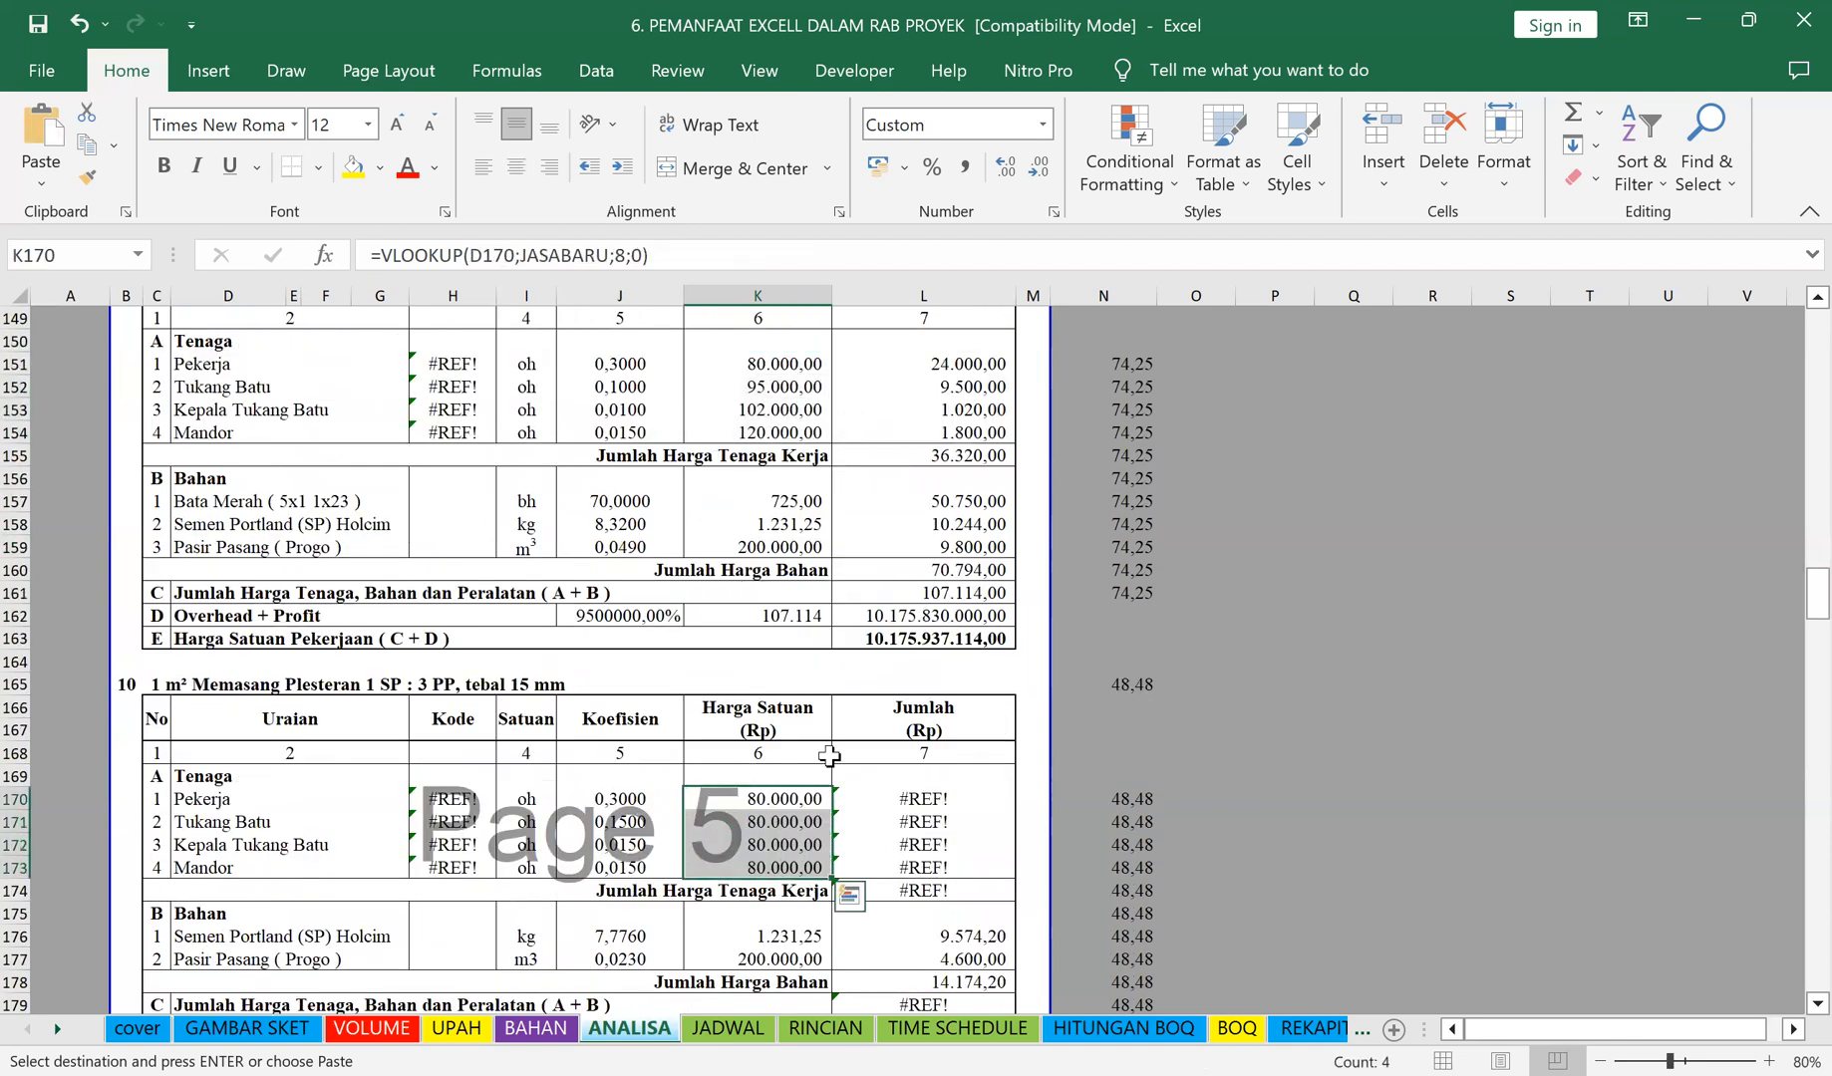
{"action": "key", "text": "ctrl+v"}
{"action": "scroll", "coordinate": [758, 730], "scroll_direction": "down", "scroll_amount": 7}
{"action": "left_click_drag", "start_coordinate": [757, 730], "coordinate": [757, 797]}
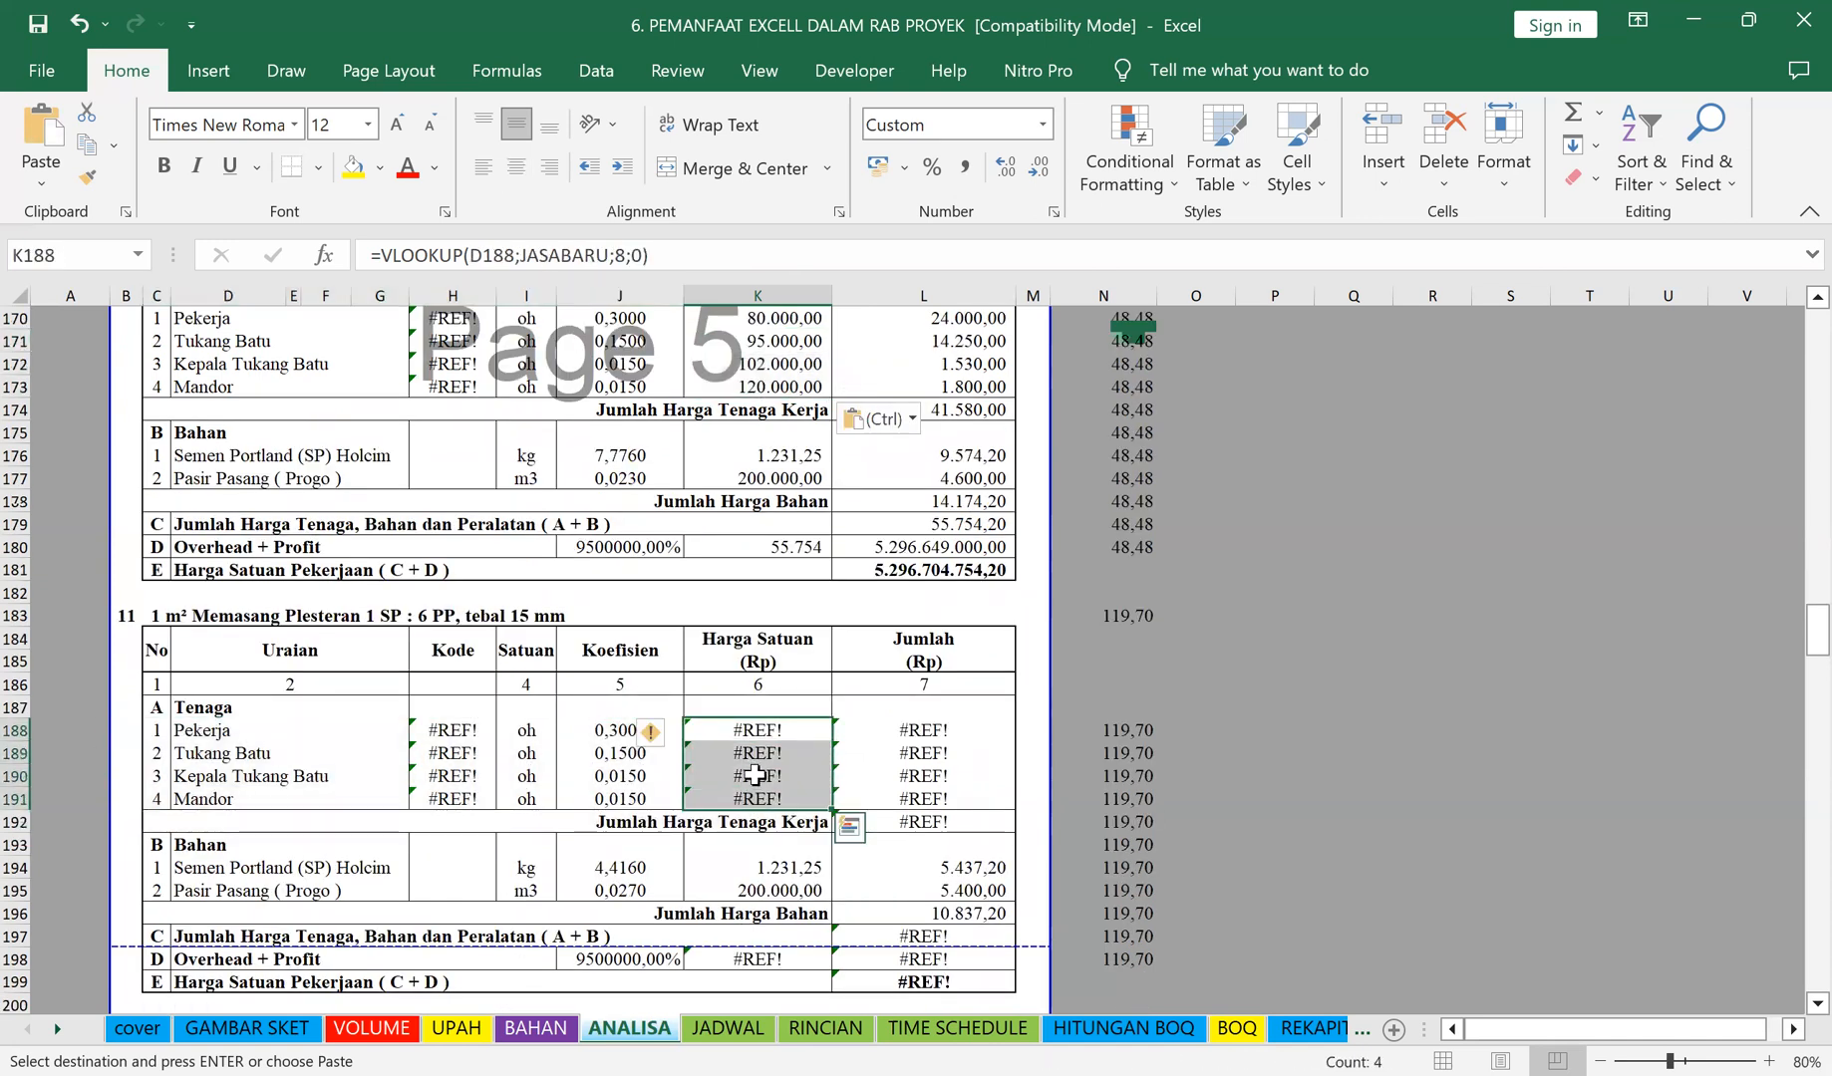
{"action": "key", "text": "ctrl+v"}
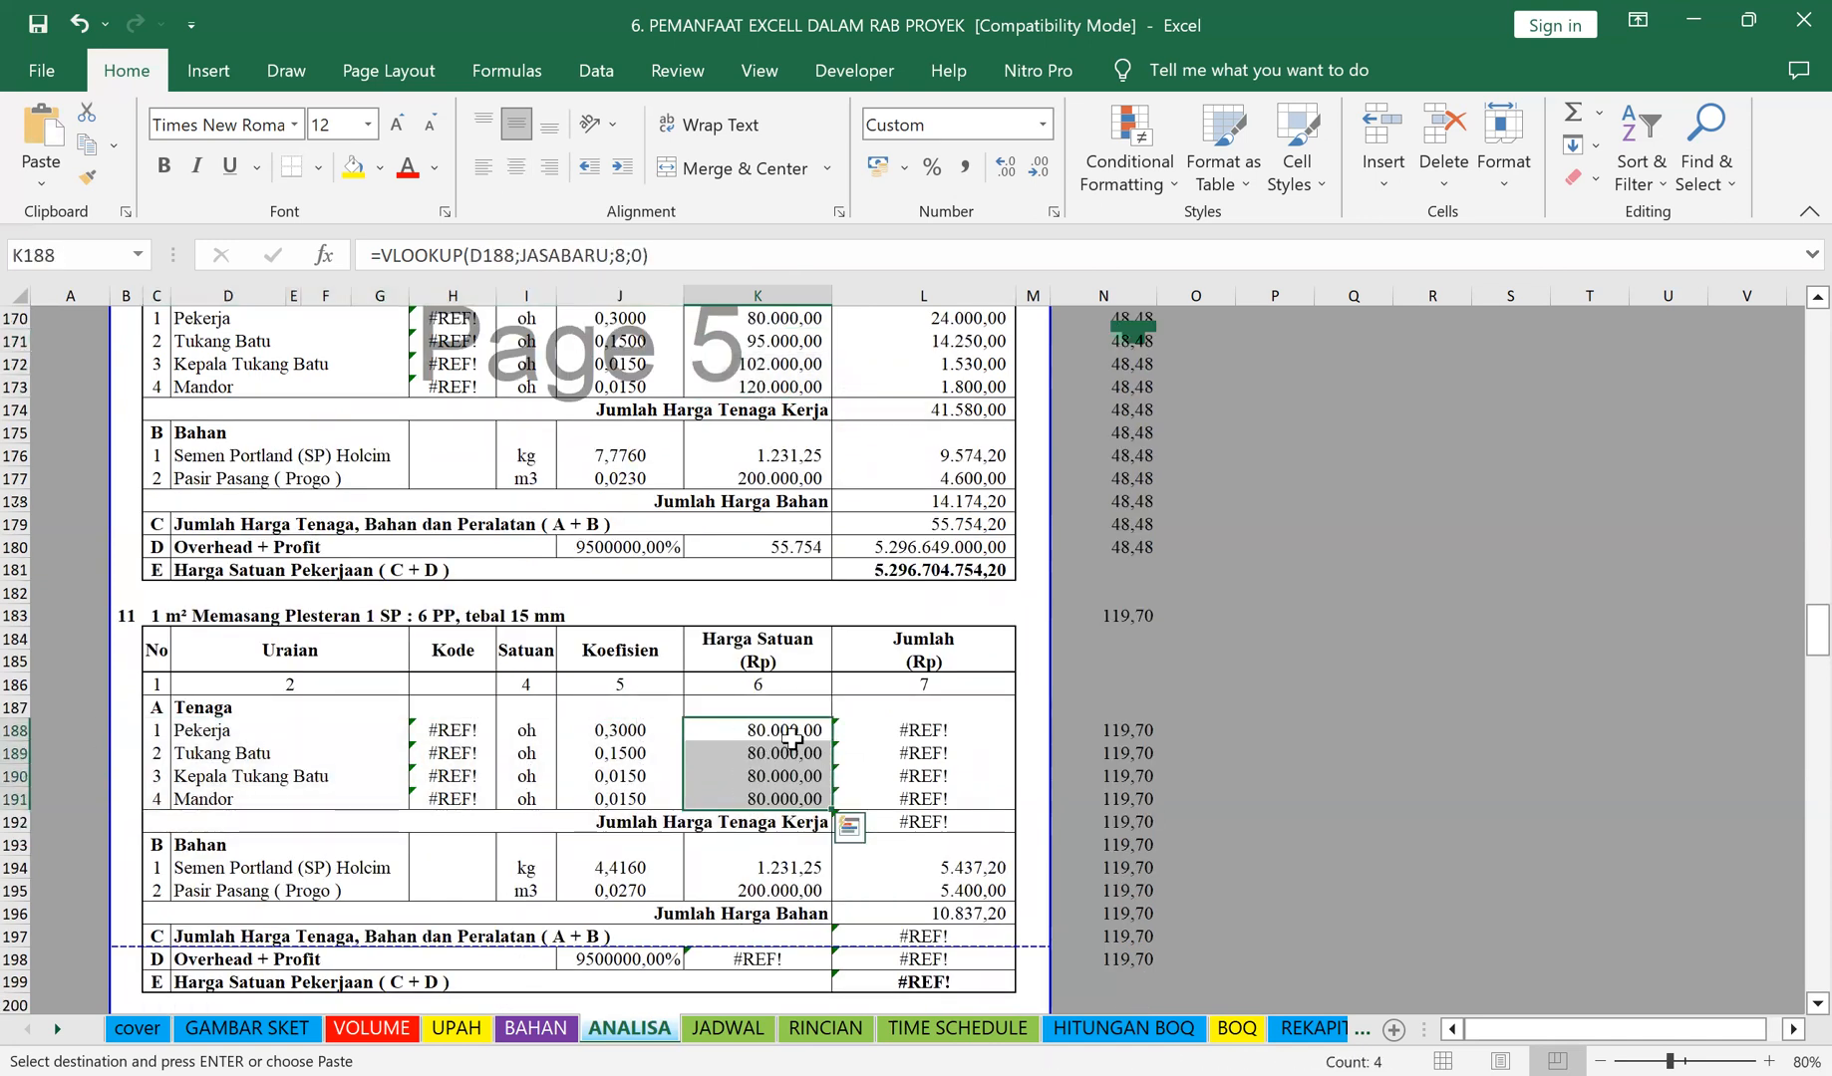
Step: Paste the copied wage lookup into K206:K209 of analysis 12, Plesteran Skoningan
{"action": "scroll", "coordinate": [757, 767], "scroll_direction": "down", "scroll_amount": 5}
{"action": "left_click", "coordinate": [754, 803]}
{"action": "left_click_drag", "start_coordinate": [750, 825], "coordinate": [752, 867]}
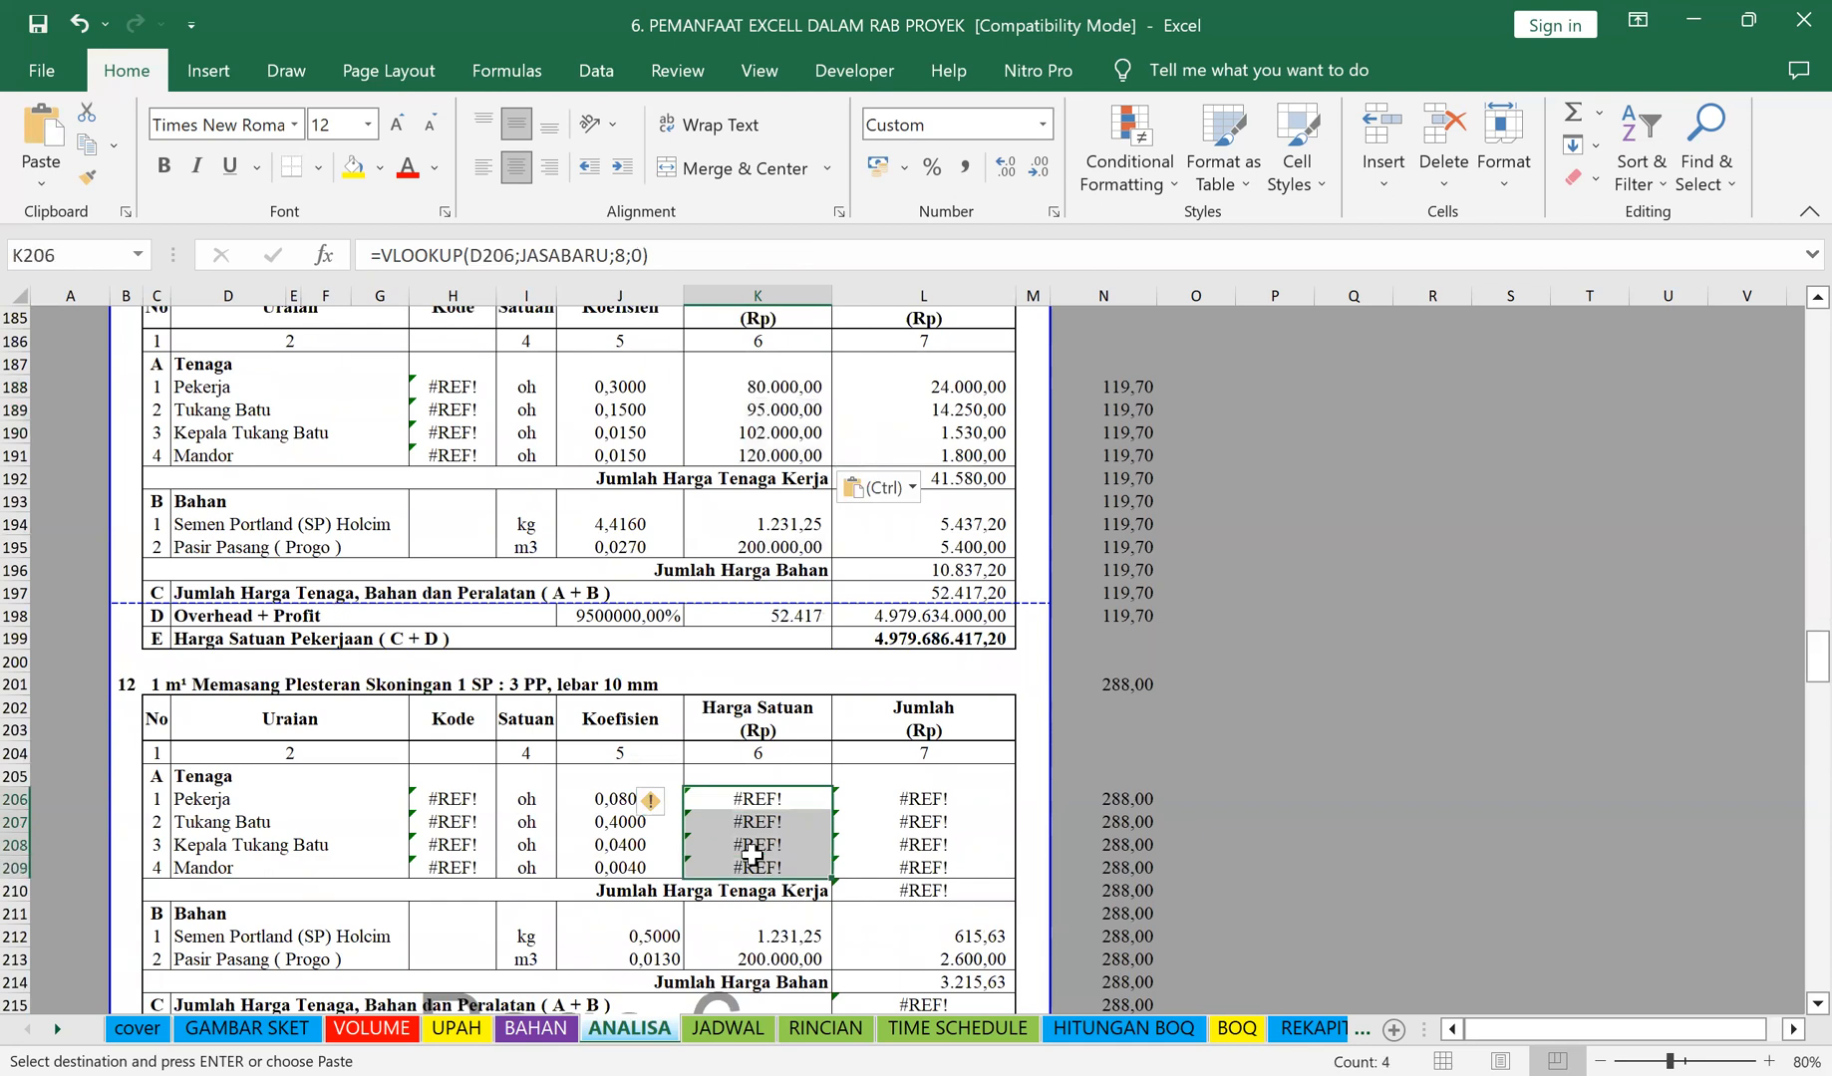
{"action": "key", "text": "ctrl+v"}
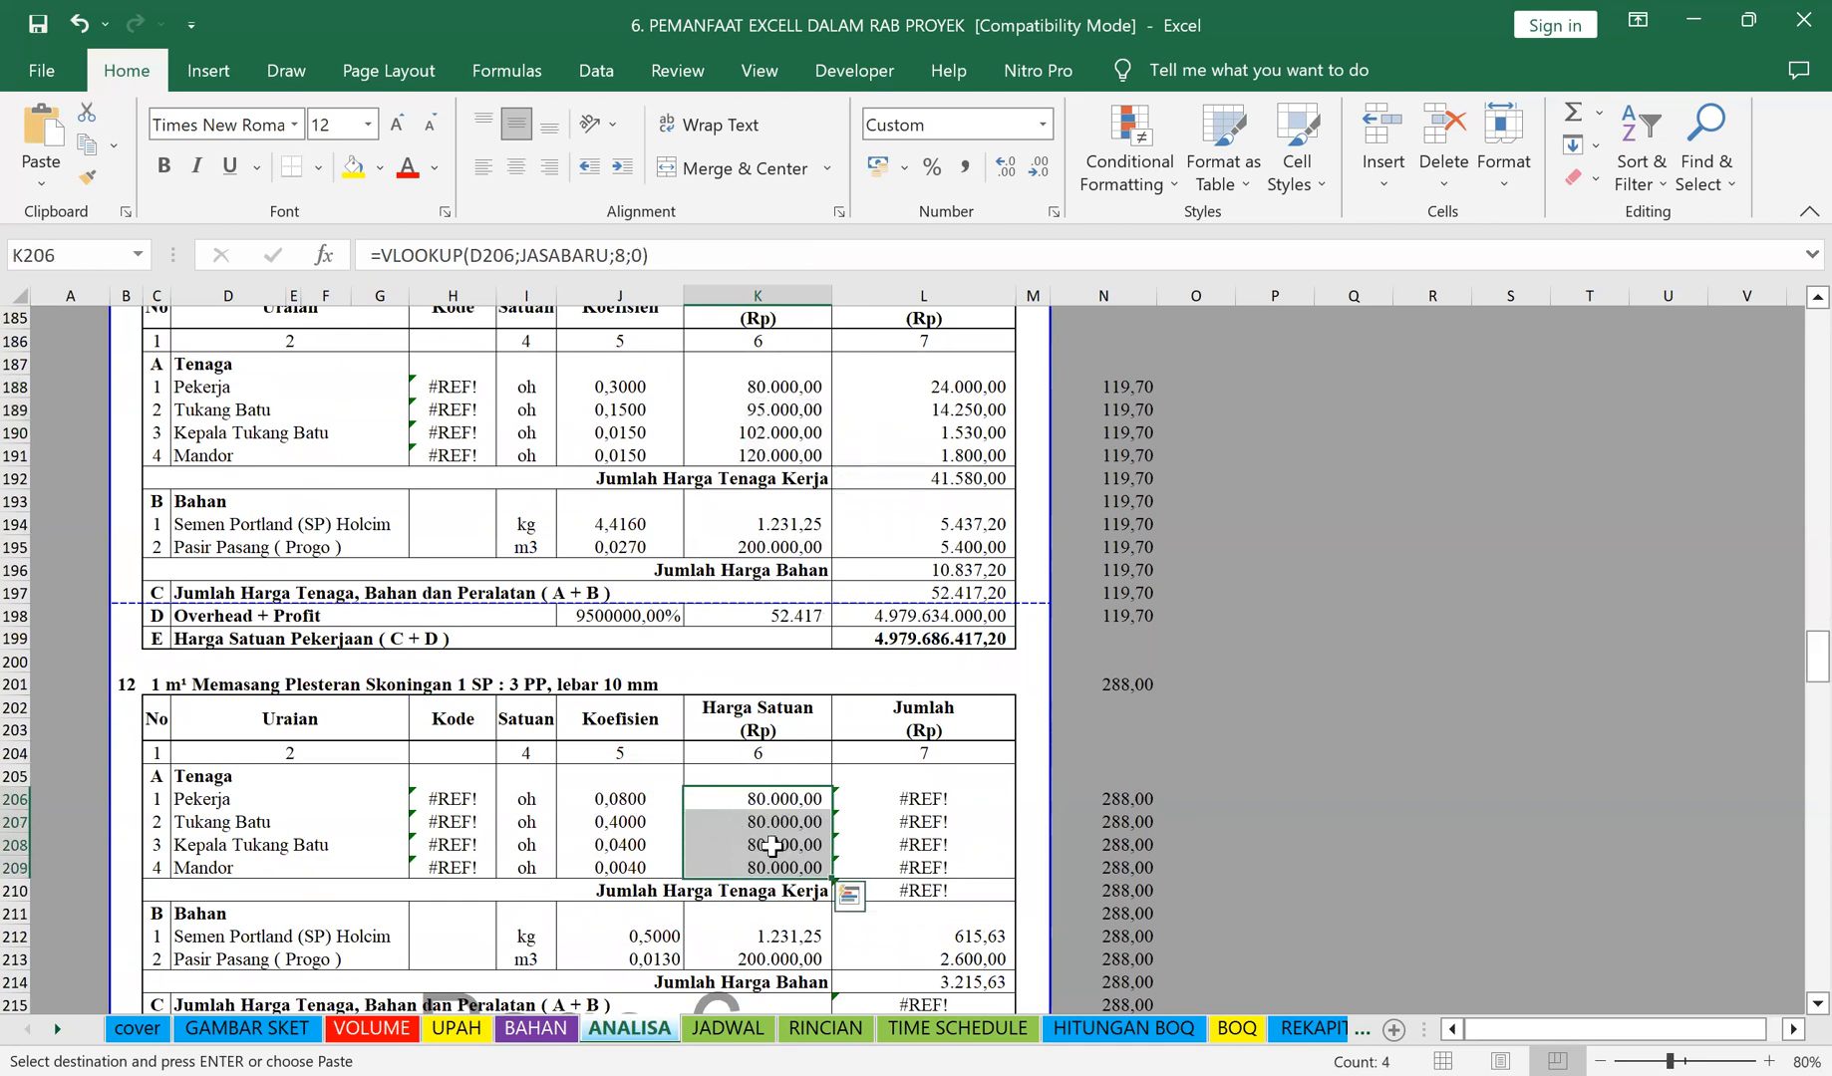
Step: Paste the copied wage lookup into the labour rows K224:K227 of analysis 13, Memasang Acian
{"action": "scroll", "coordinate": [747, 826], "scroll_direction": "down", "scroll_amount": 6}
{"action": "key", "text": "ctrl"}
{"action": "left_click_drag", "start_coordinate": [719, 798], "coordinate": [751, 909]}
{"action": "key", "text": "ctrl+v"}
{"action": "scroll", "coordinate": [755, 848], "scroll_direction": "down", "scroll_amount": 5}
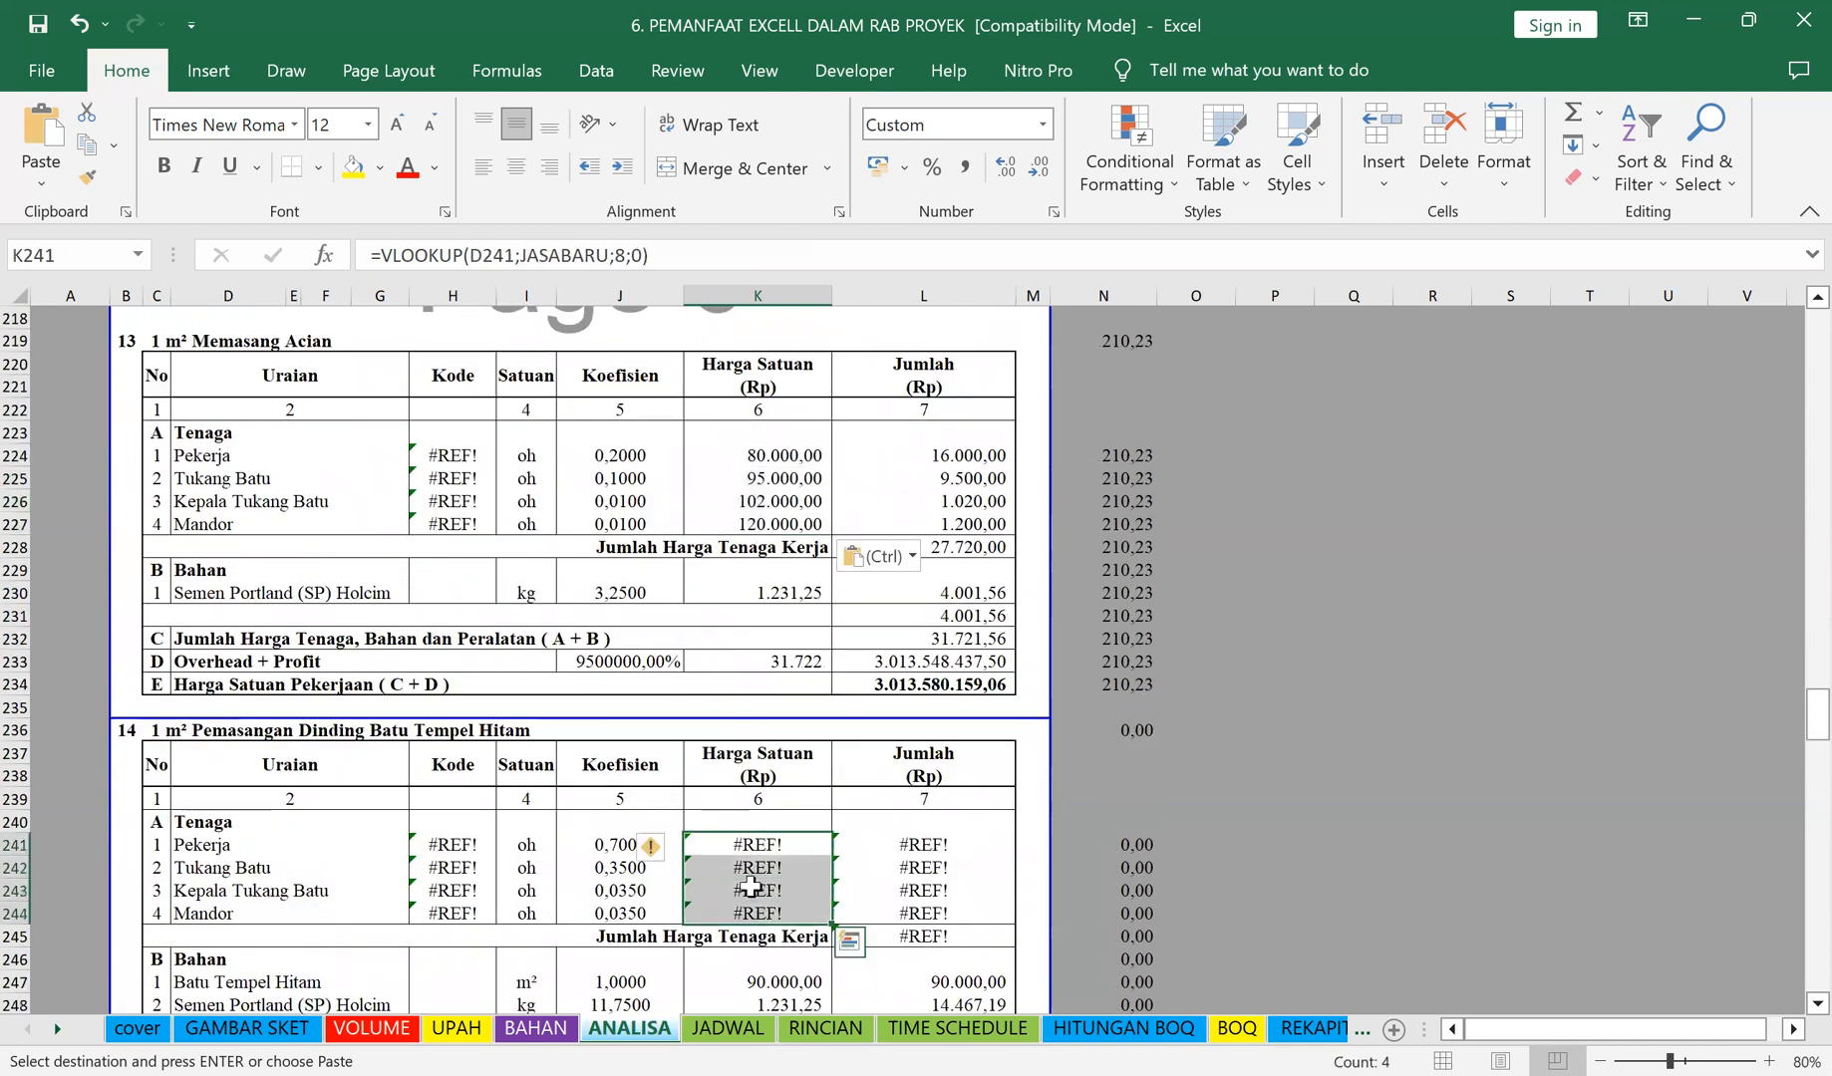
Step: Paste the copied wage lookup into K241:K244 of analysis 14 and K260:K263 of analysis 15
{"action": "key", "text": "ctrl+v"}
{"action": "scroll", "coordinate": [768, 788], "scroll_direction": "down", "scroll_amount": 5}
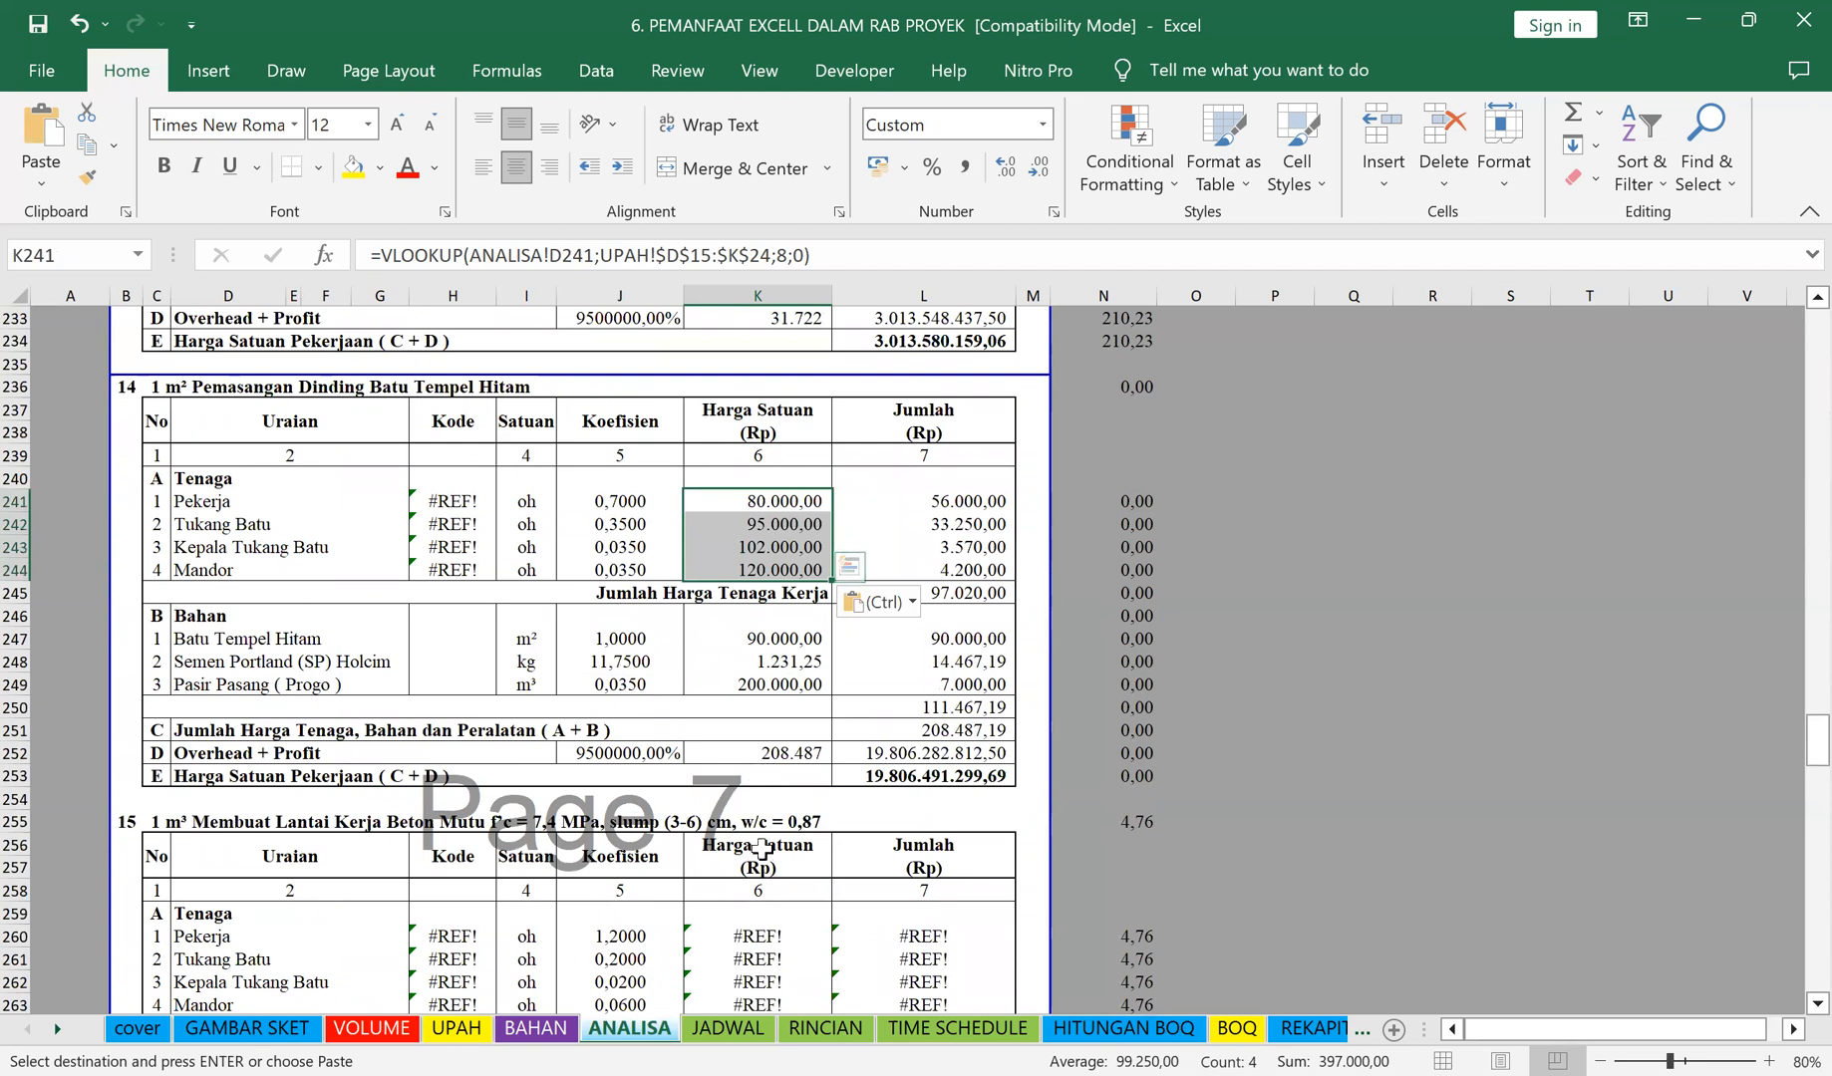
{"action": "scroll", "coordinate": [767, 788], "scroll_direction": "down", "scroll_amount": 2}
{"action": "left_click_drag", "start_coordinate": [759, 798], "coordinate": [776, 868]}
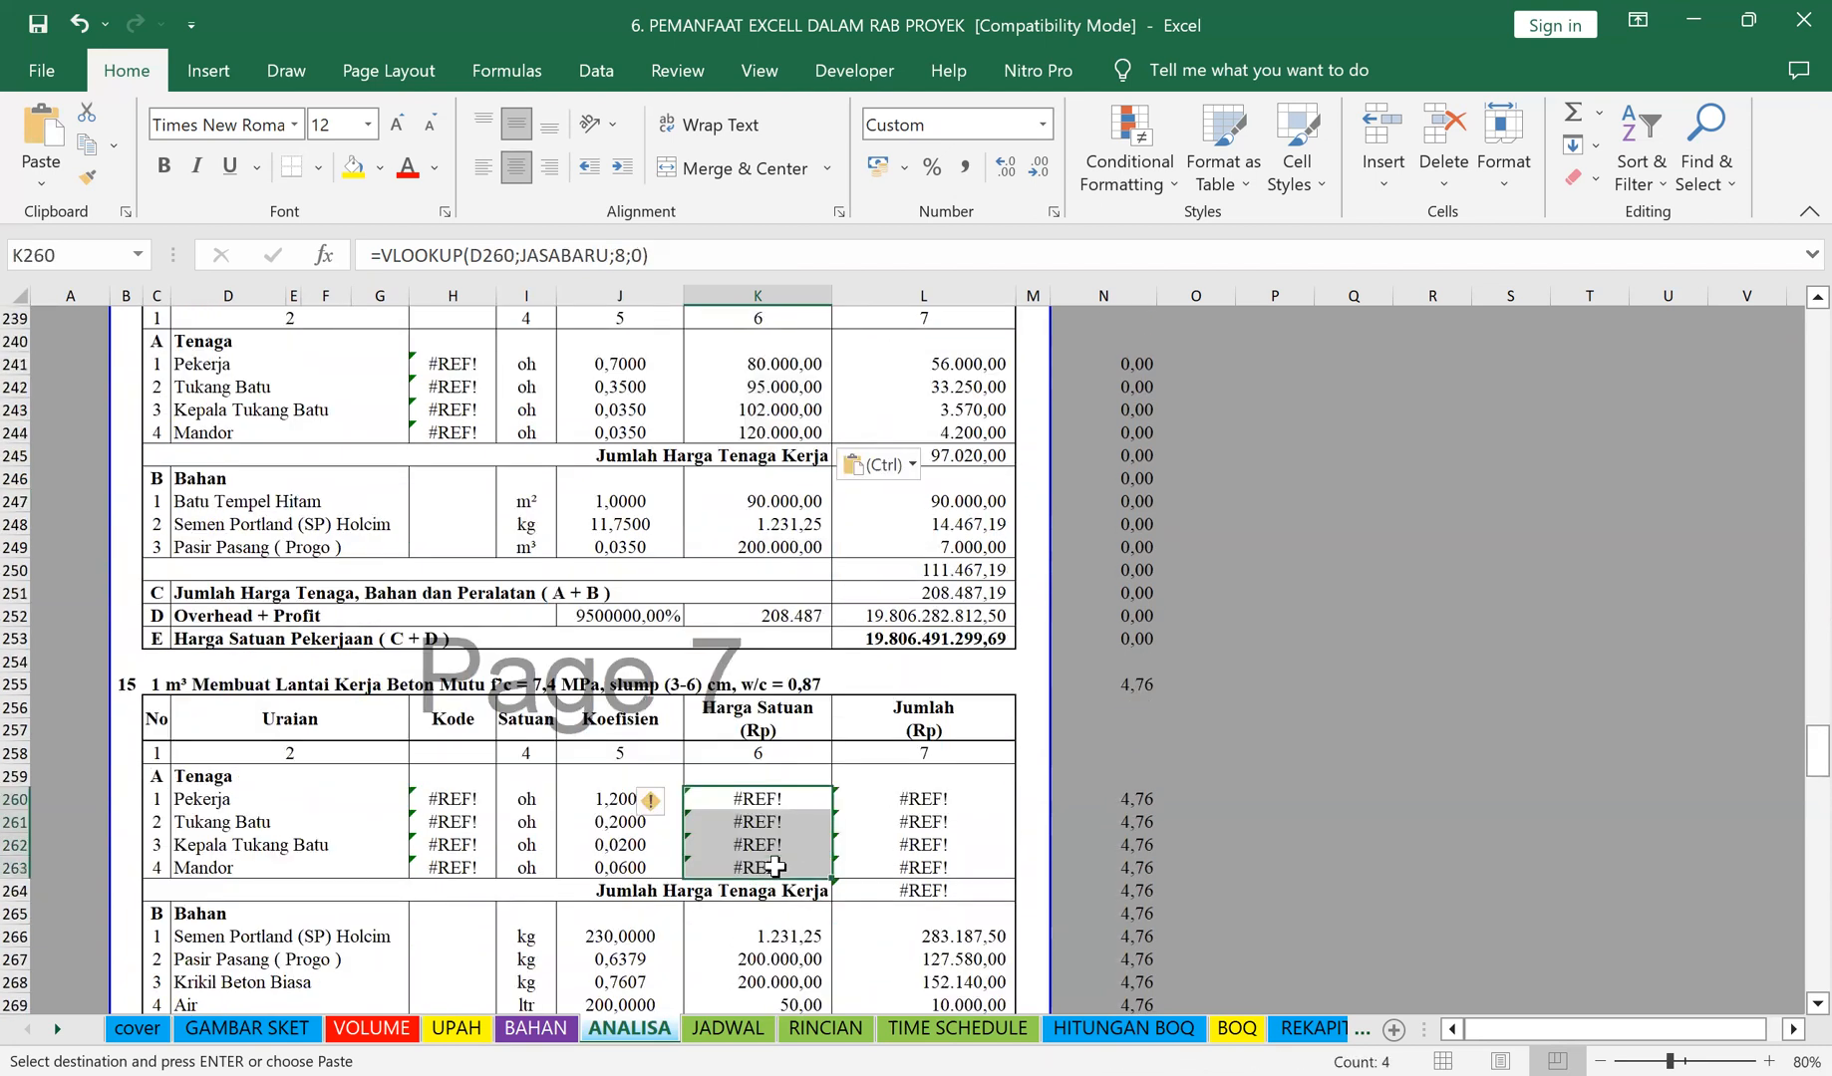
{"action": "key", "text": "ctrl+v"}
{"action": "scroll", "coordinate": [776, 858], "scroll_direction": "down", "scroll_amount": 4}
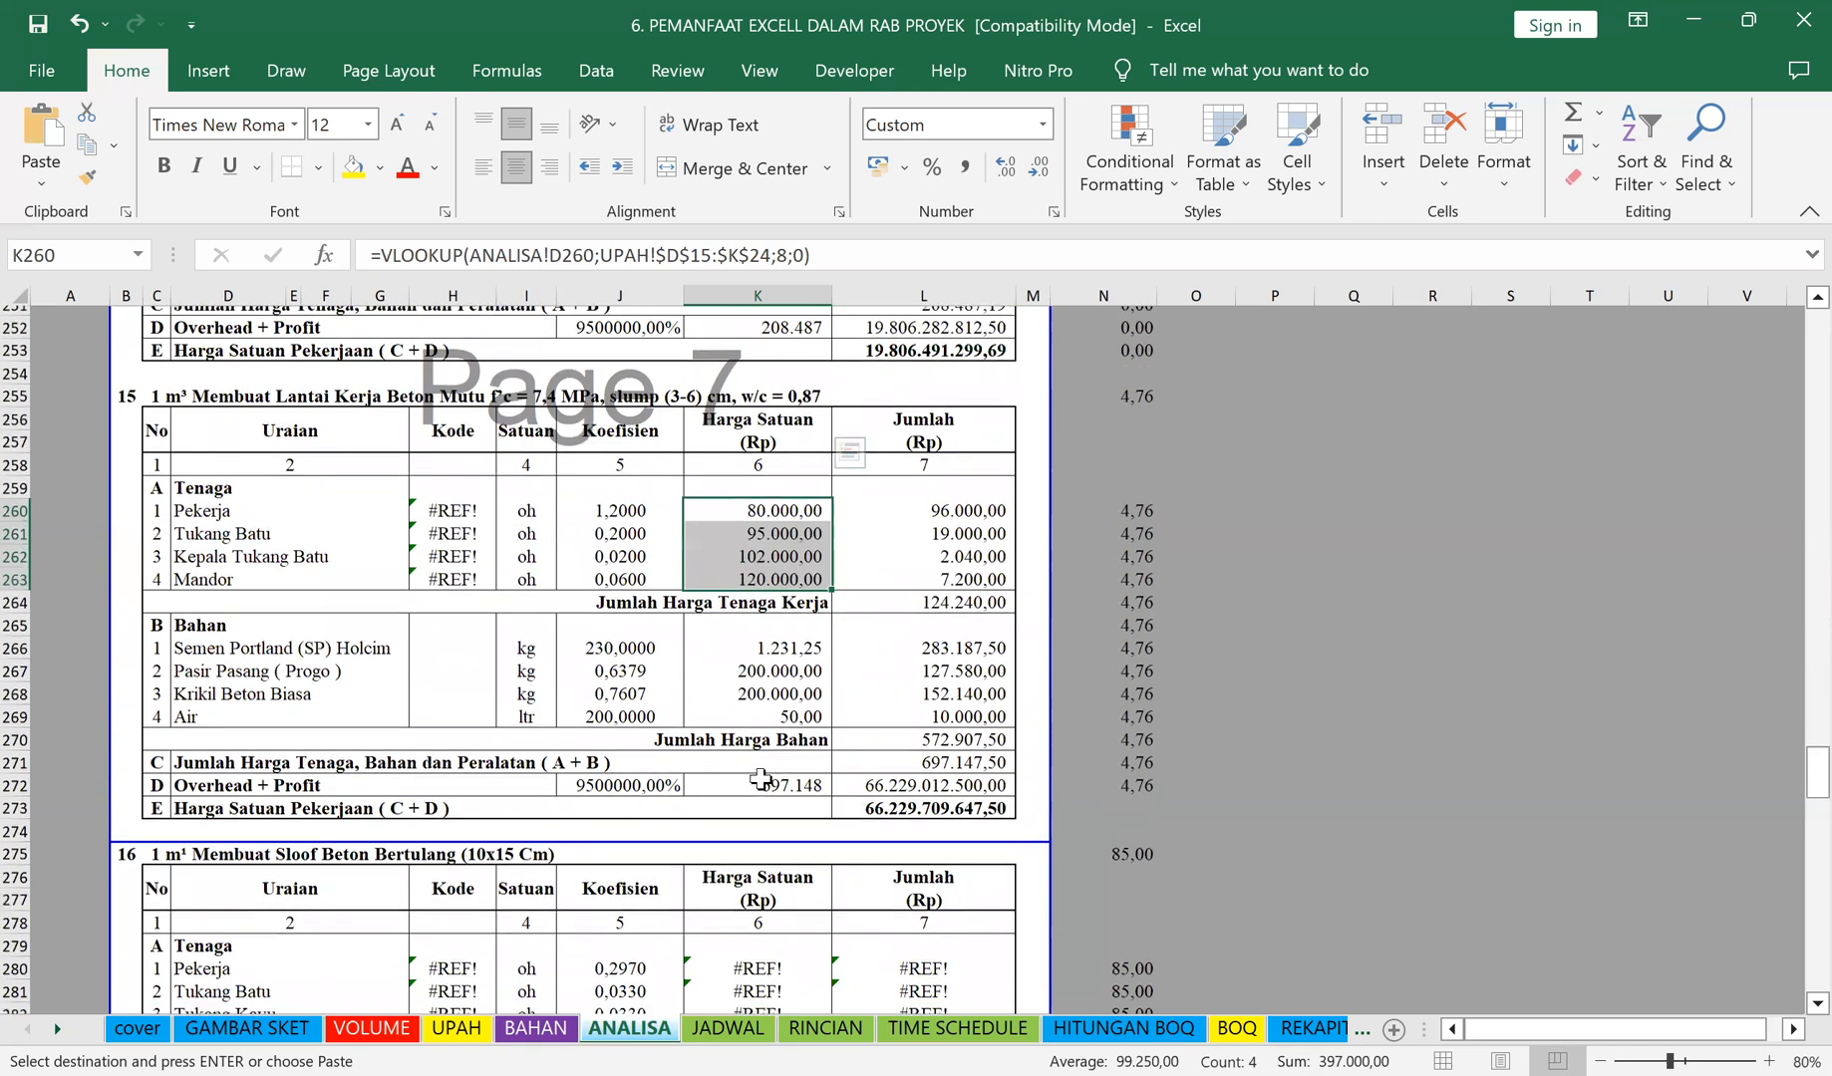
Step: Paste the copied wage lookup into the six labour rows K280:K285 of analysis 16 and K305:K310 of analysis 17
{"action": "scroll", "coordinate": [764, 782], "scroll_direction": "down", "scroll_amount": 3}
{"action": "left_click", "coordinate": [759, 777]}
{"action": "left_click_drag", "start_coordinate": [757, 881], "coordinate": [753, 869]}
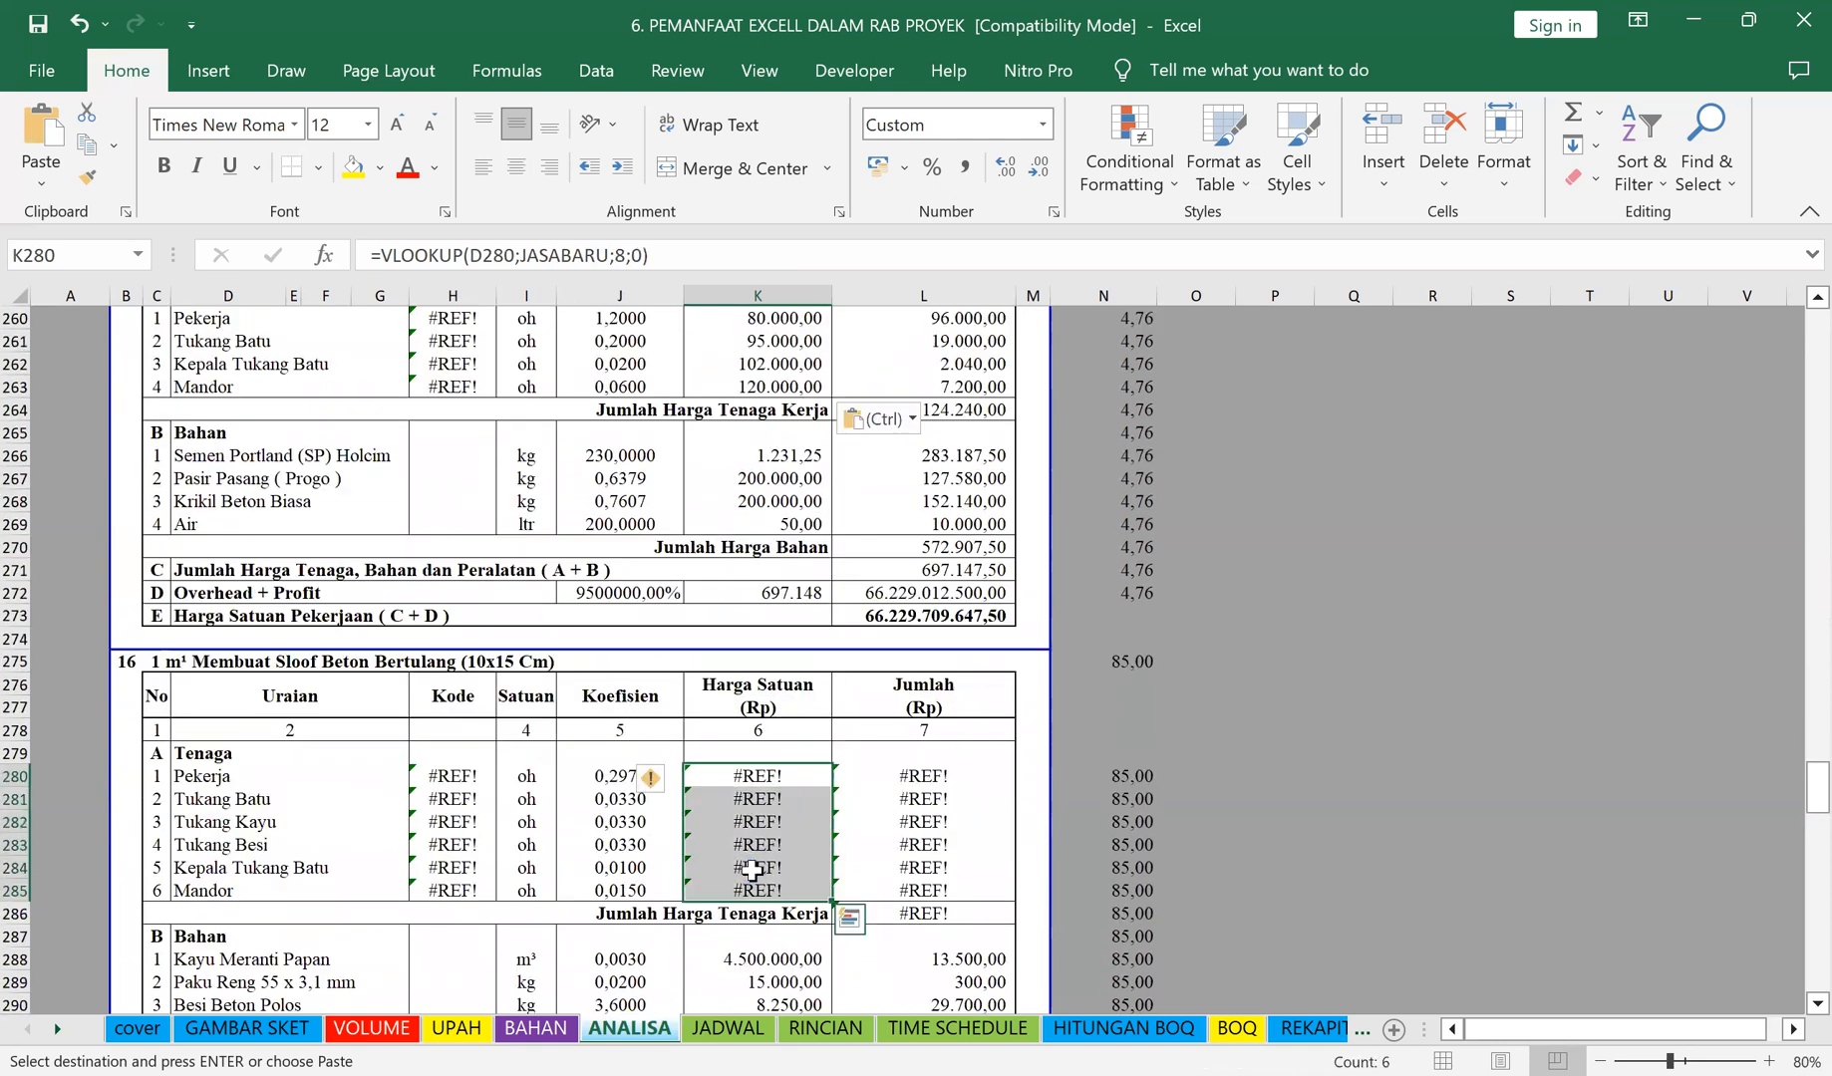
{"action": "key", "text": "Return"}
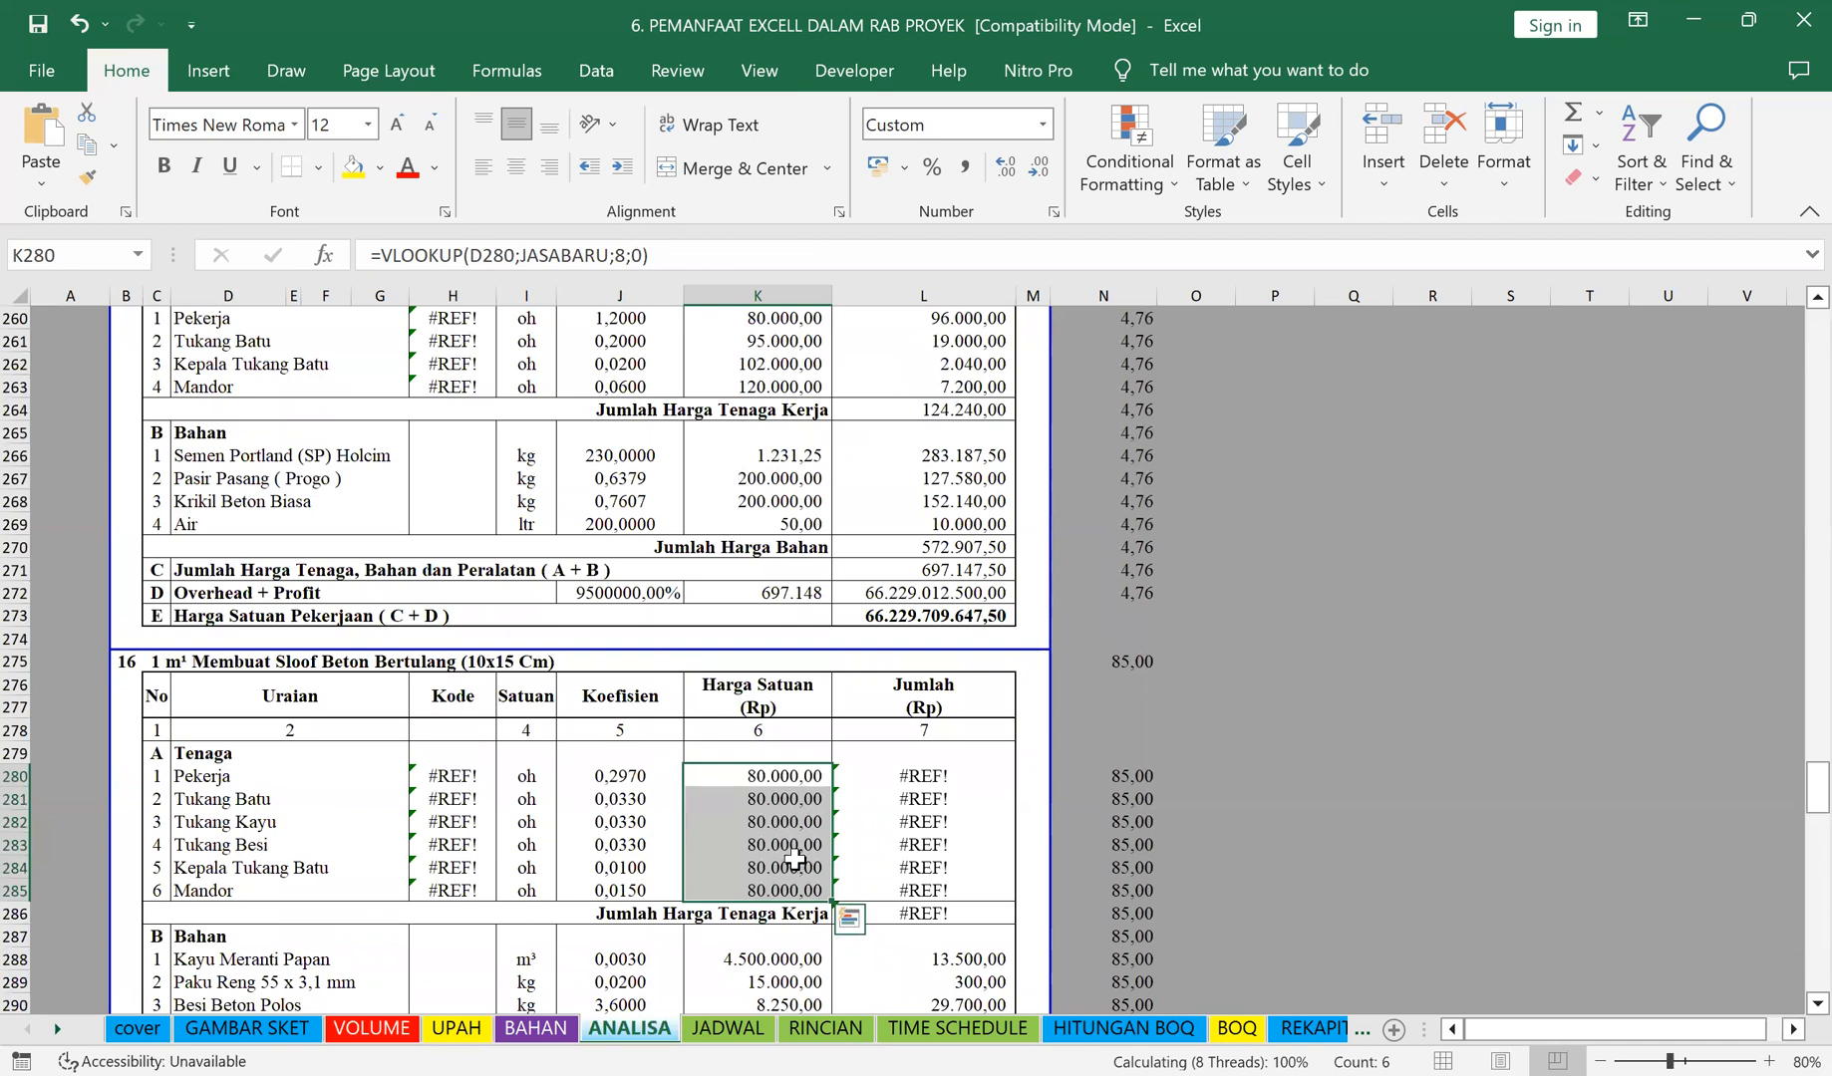
{"action": "key", "text": "ctrl+c"}
{"action": "scroll", "coordinate": [782, 758], "scroll_direction": "down", "scroll_amount": 10}
{"action": "left_click_drag", "start_coordinate": [762, 660], "coordinate": [764, 775]}
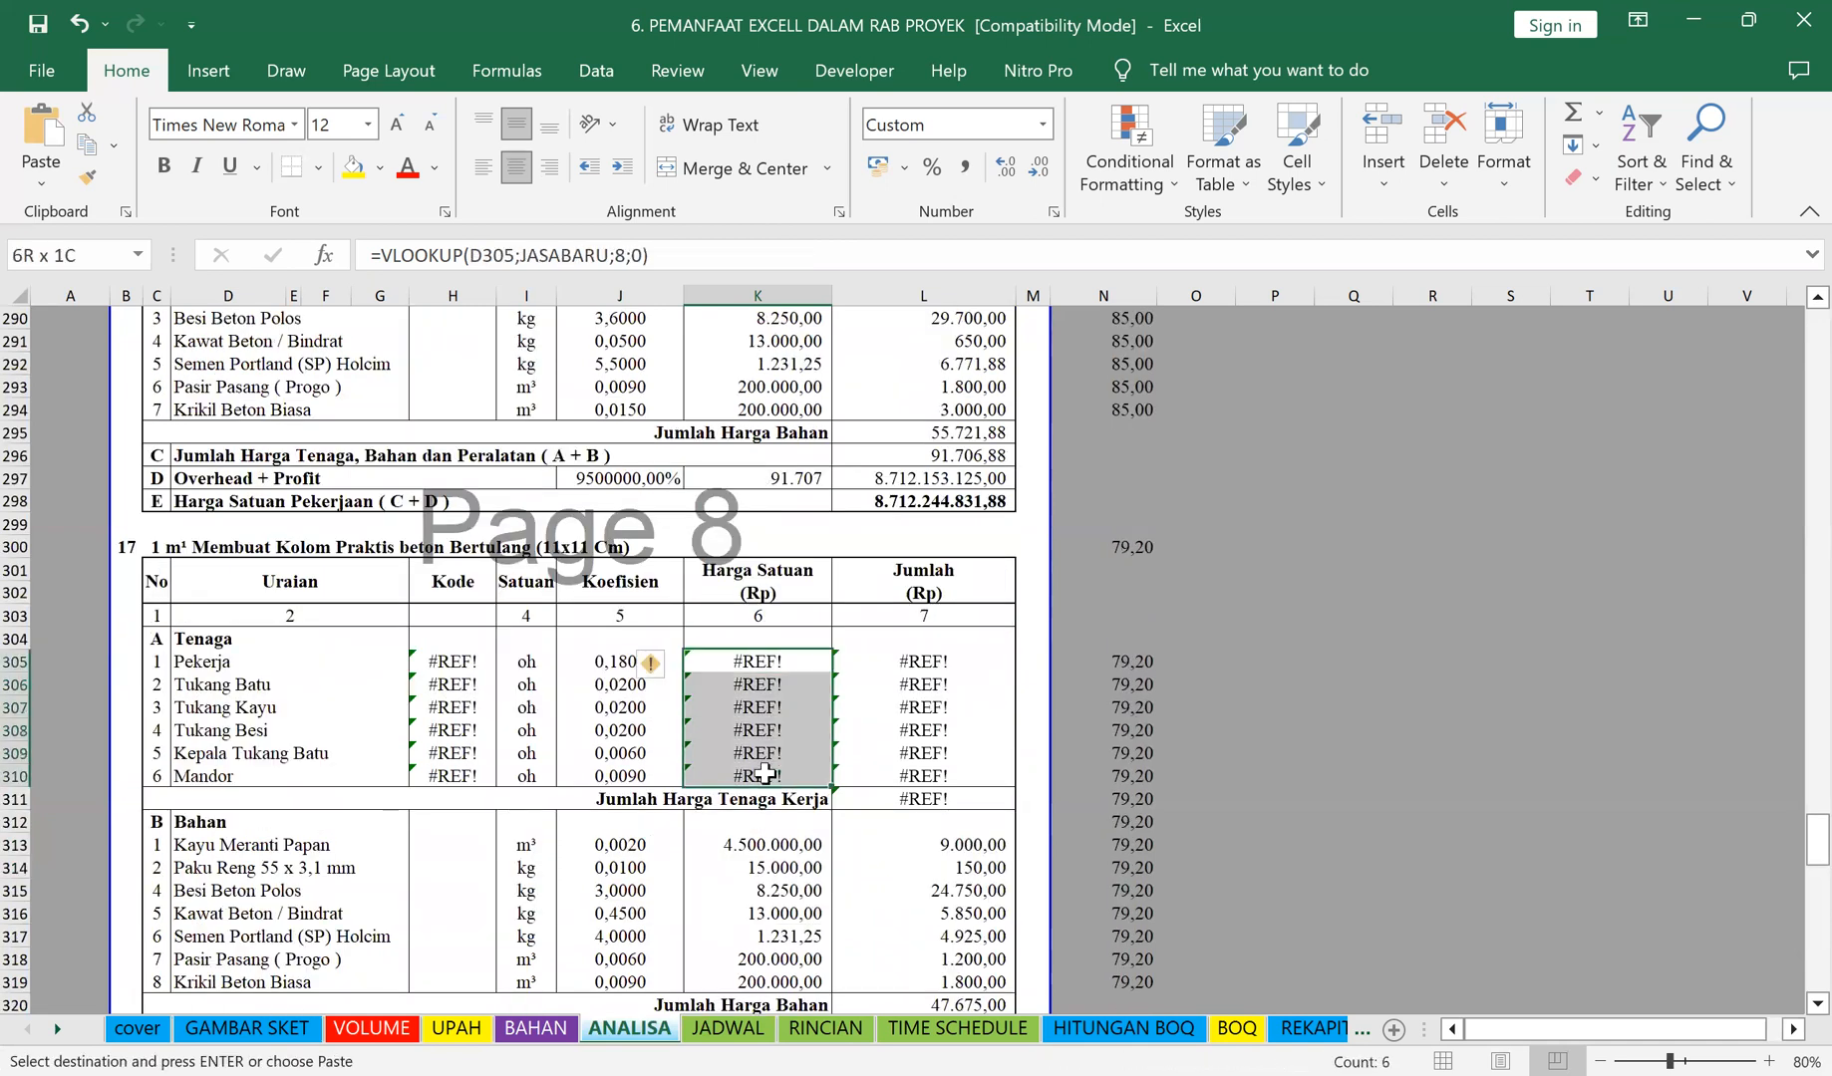
{"action": "key", "text": "ctrl+v"}
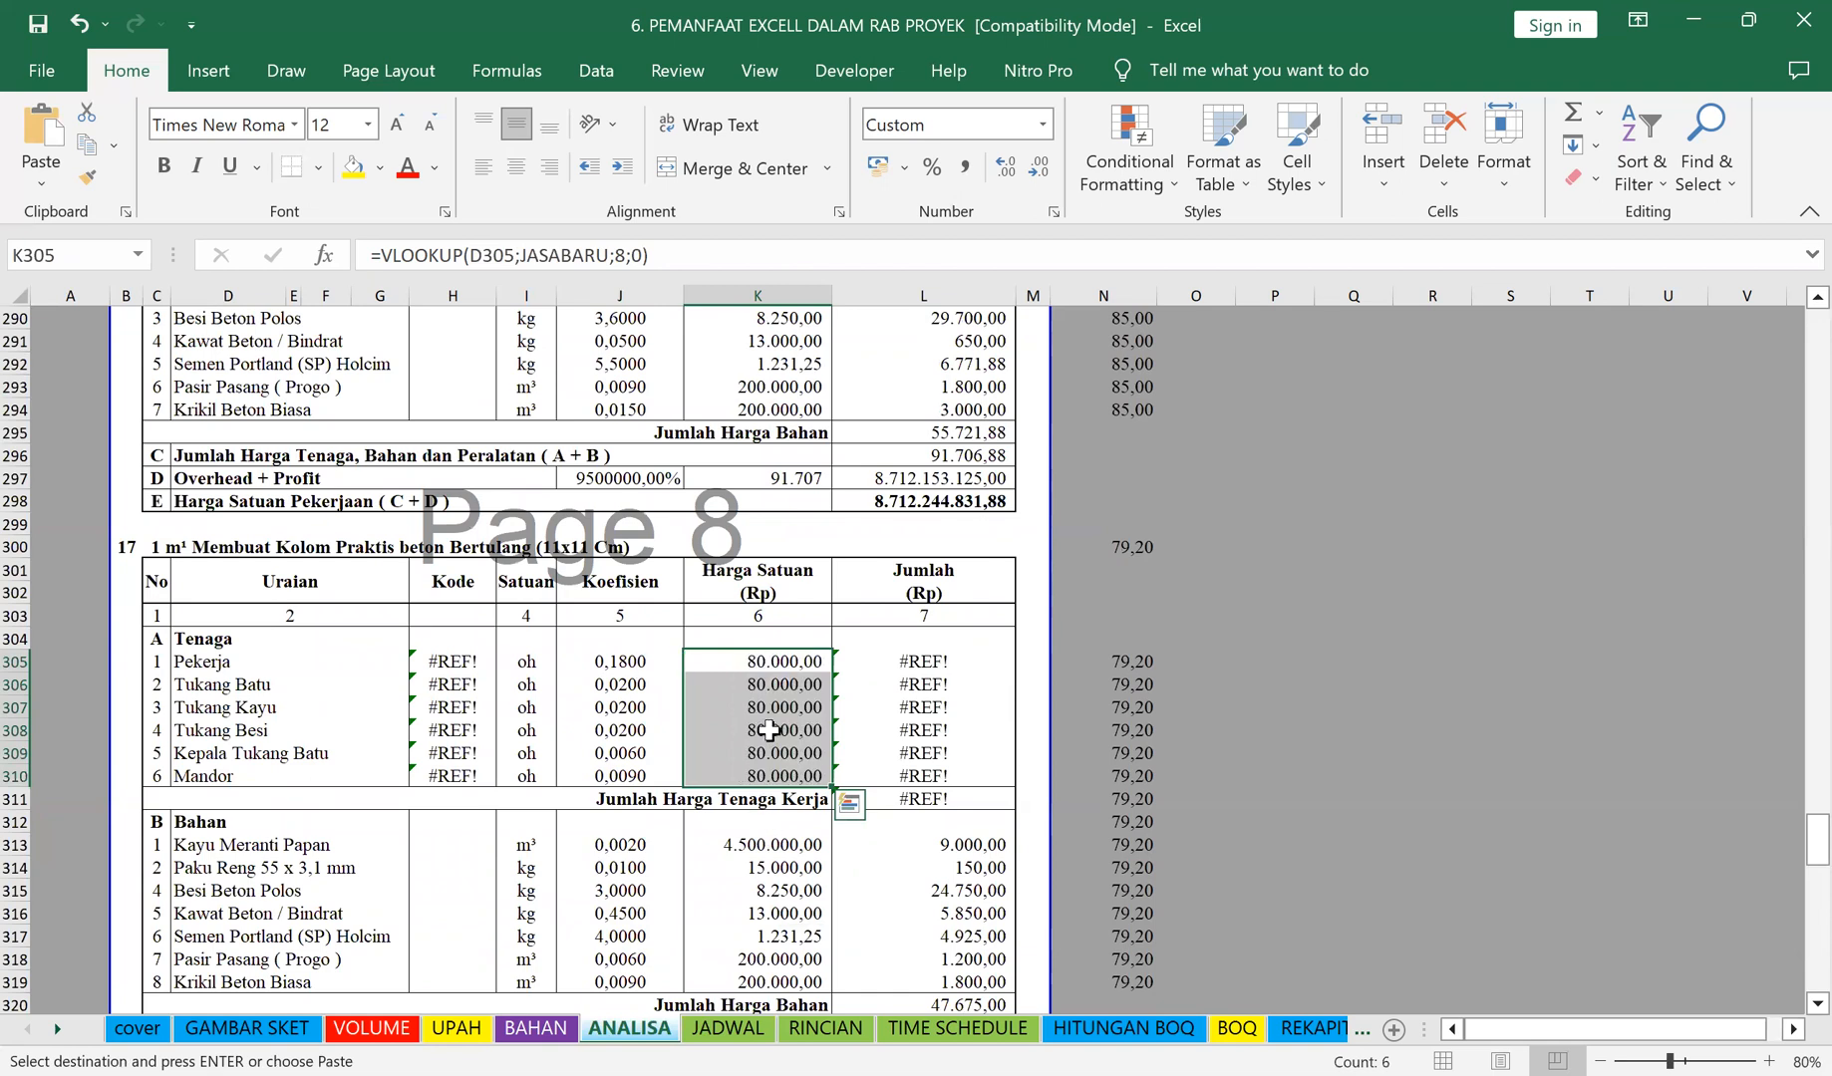
Step: Paste the copied wage lookup into K330:K335 of analysis 18 and K355:K360 of analysis 19
{"action": "scroll", "coordinate": [770, 731], "scroll_direction": "down", "scroll_amount": 8}
{"action": "left_click_drag", "start_coordinate": [763, 685], "coordinate": [778, 790]}
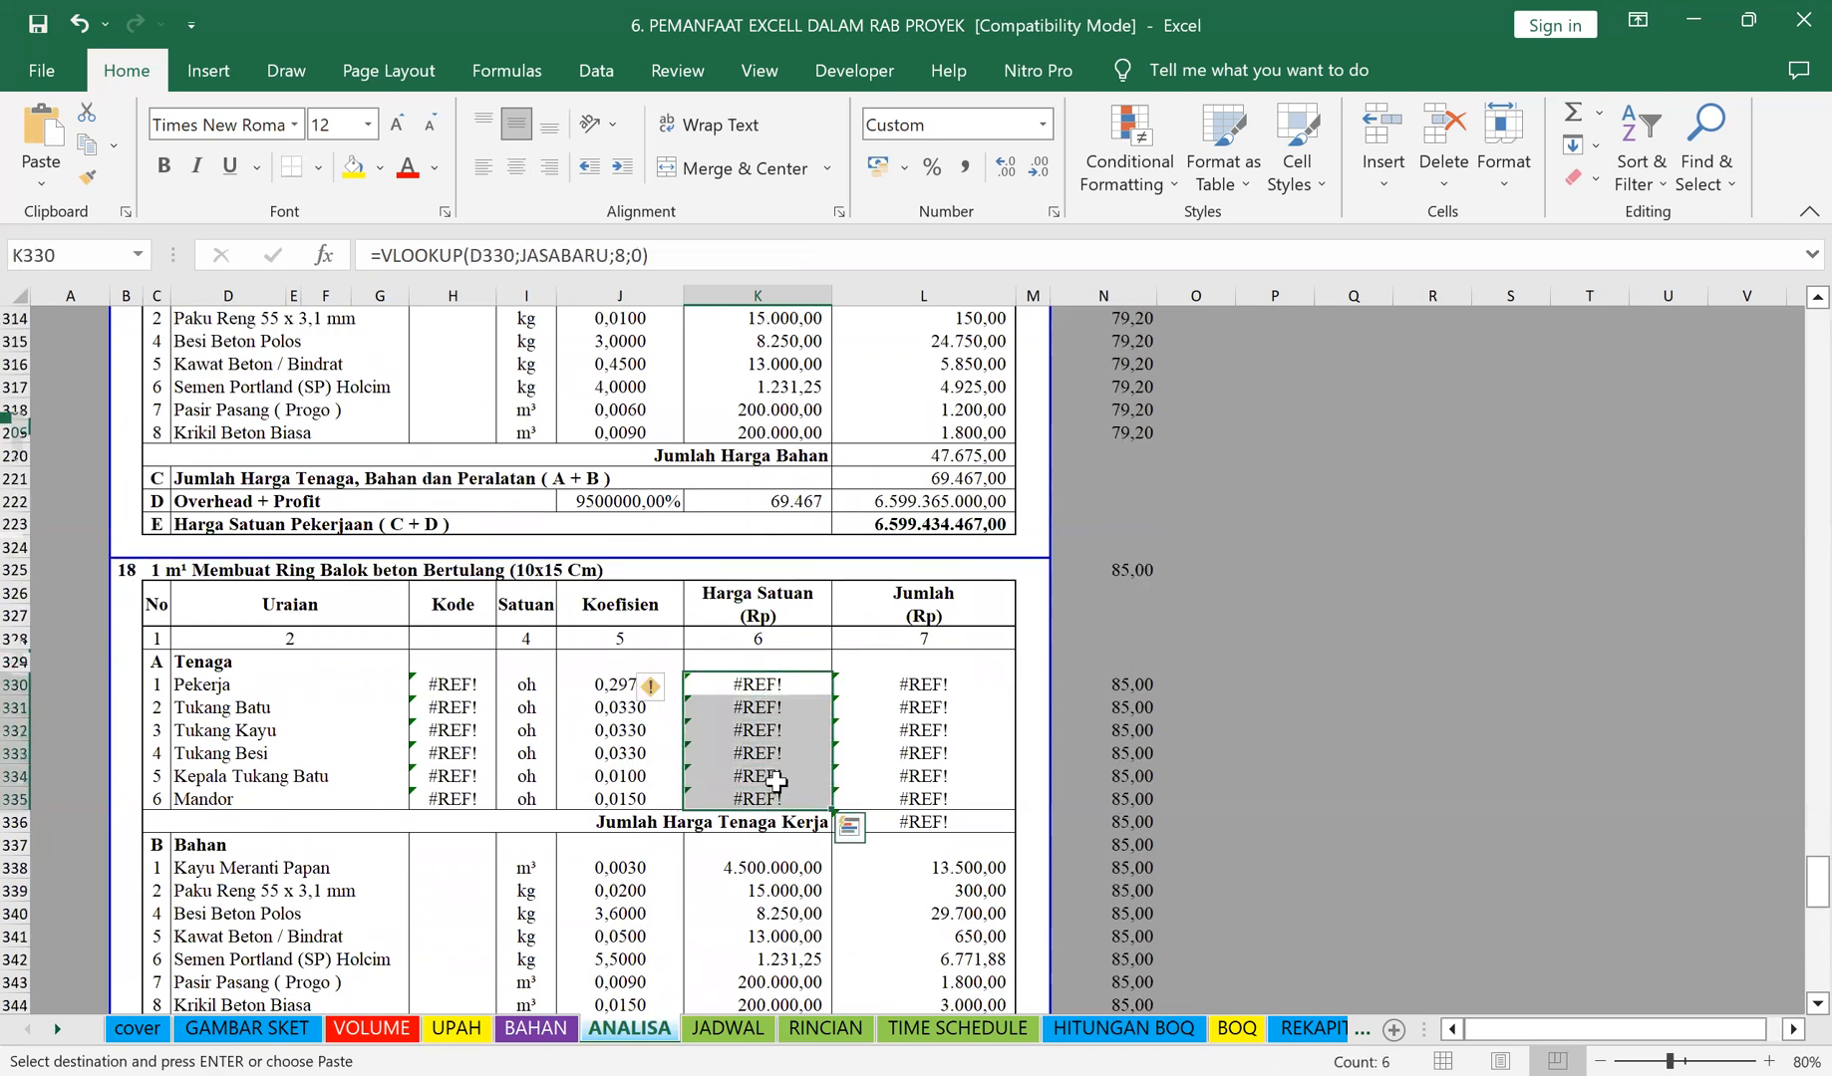
{"action": "key", "text": "ctrl+v"}
{"action": "scroll", "coordinate": [767, 818], "scroll_direction": "down", "scroll_amount": 6}
{"action": "left_click_drag", "start_coordinate": [765, 848], "coordinate": [766, 959]}
{"action": "key", "text": "ctrl+v"}
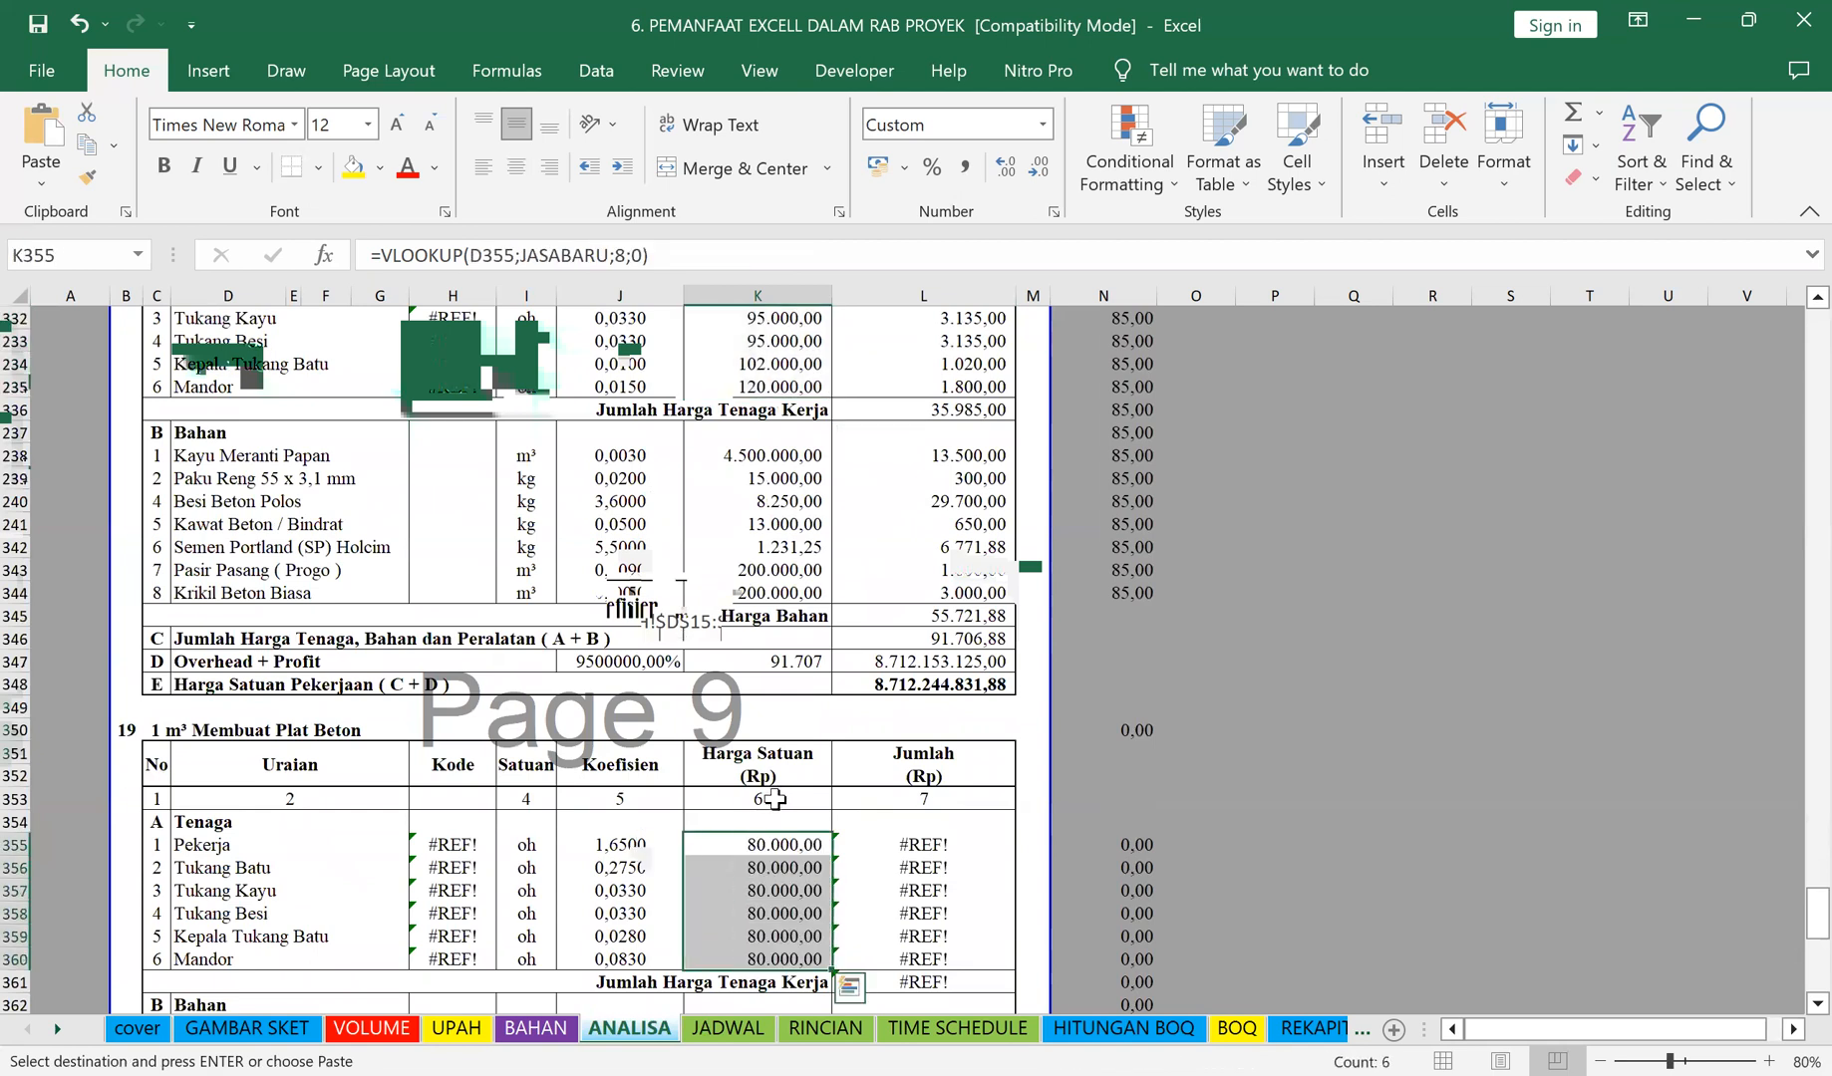
Step: Paste the copied wage lookup into the labour rows K380:K383 of analysis 20, the exterior wall painting
{"action": "scroll", "coordinate": [775, 798], "scroll_direction": "down", "scroll_amount": 9}
{"action": "left_click_drag", "start_coordinate": [775, 799], "coordinate": [774, 867]}
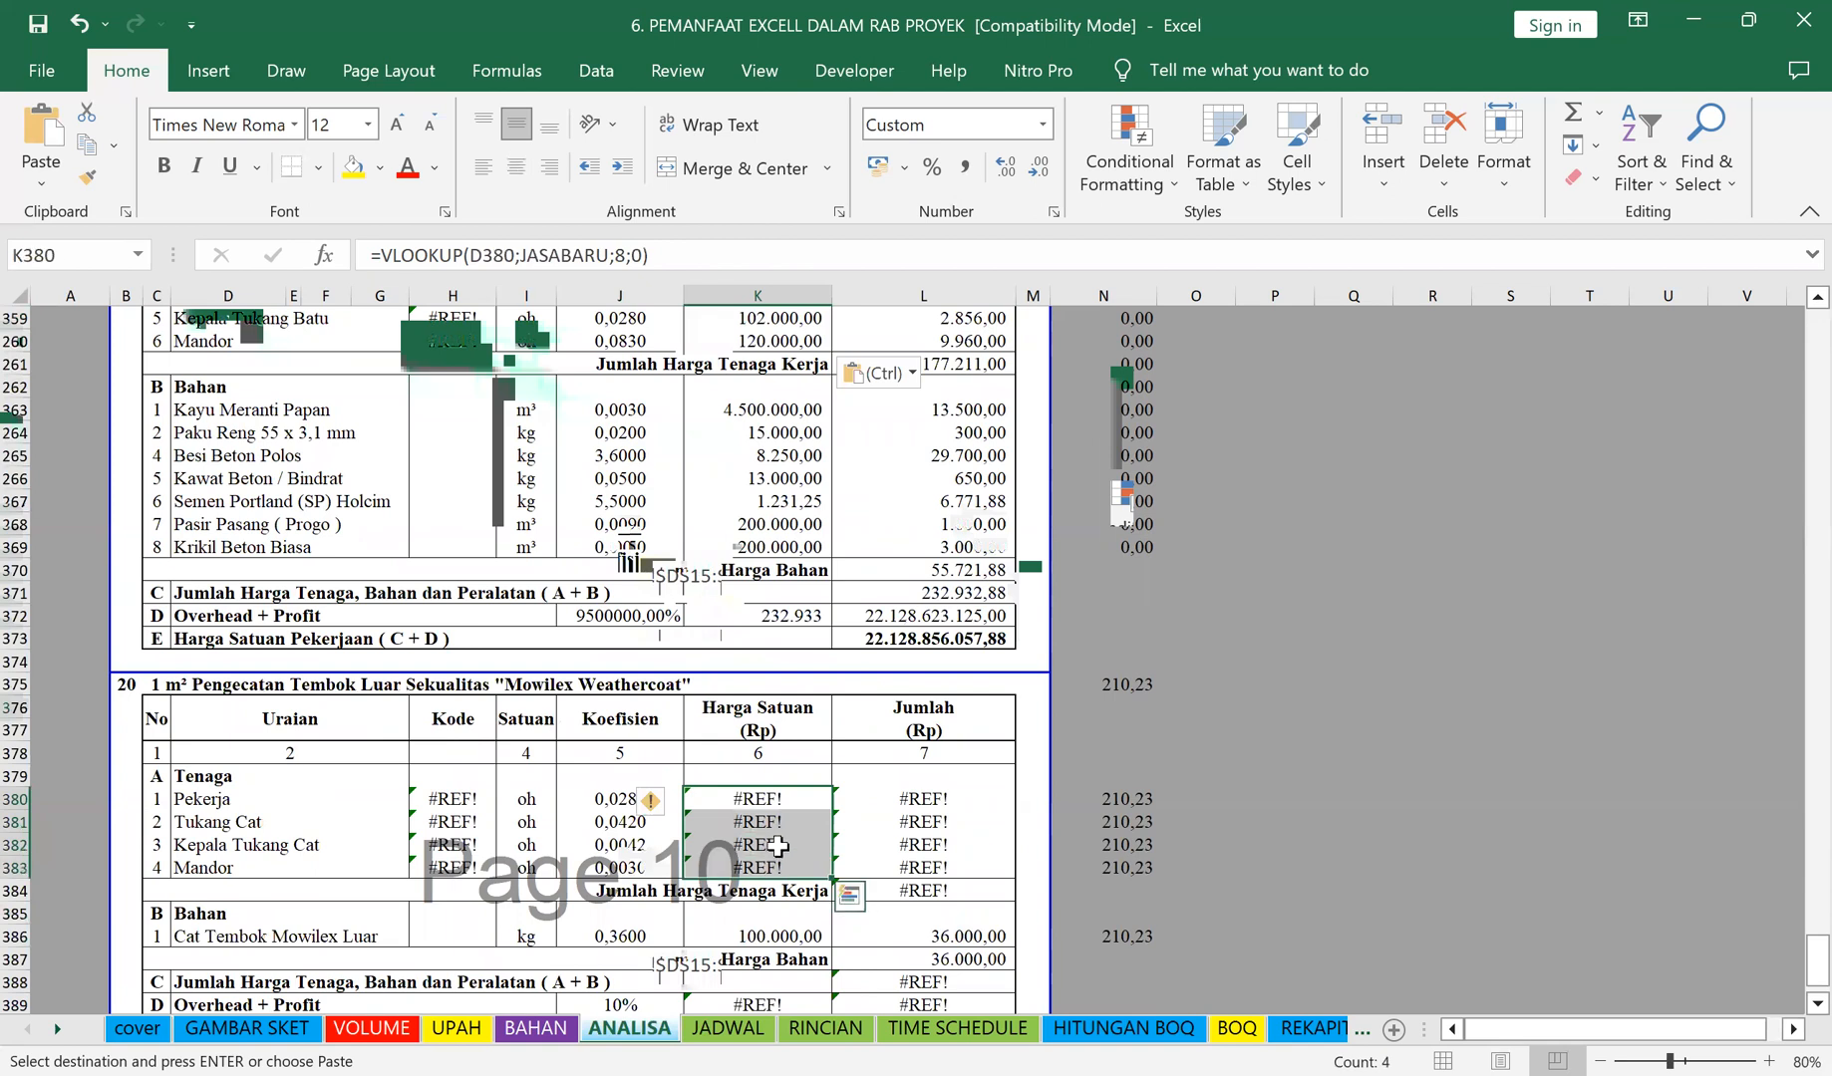
{"action": "key", "text": "Return"}
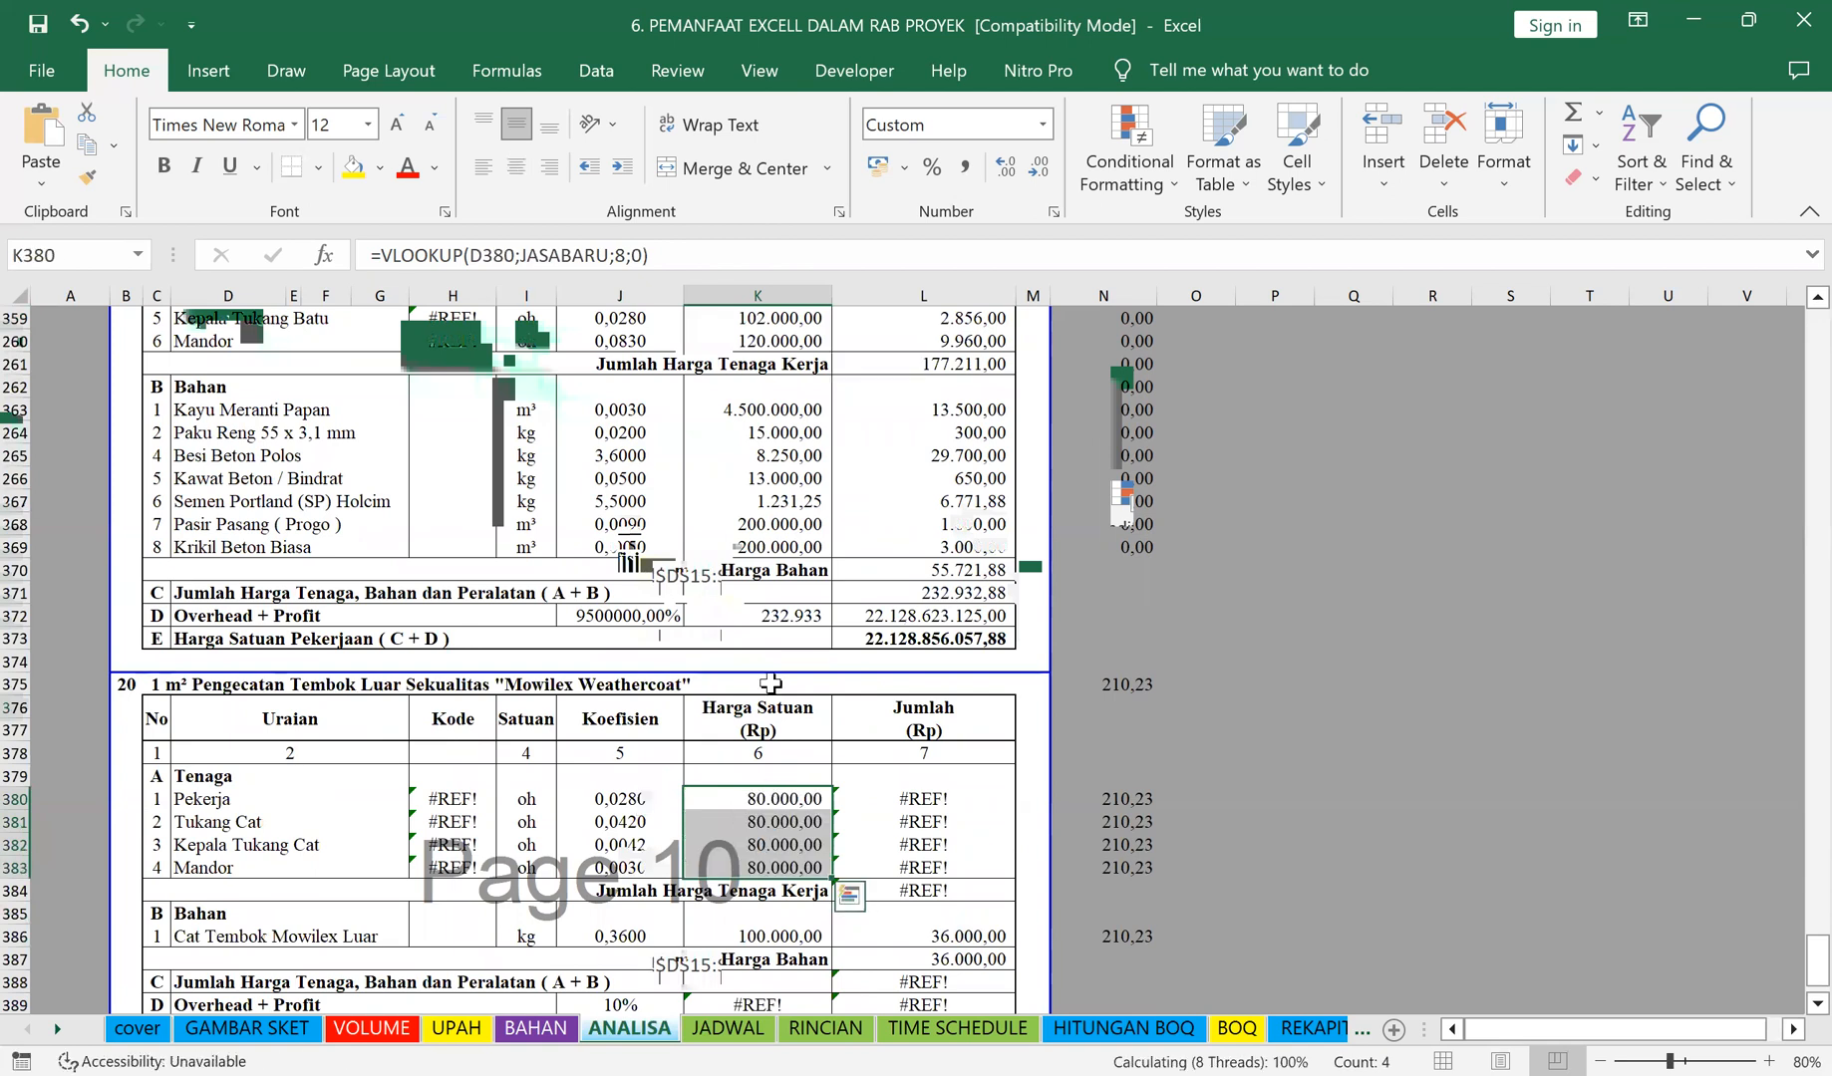
Step: Replace the Besi Beton Polos price lookup in K290 of analysis 16 with a fixed value of 16000
{"action": "scroll", "coordinate": [773, 685], "scroll_direction": "up", "scroll_amount": 20}
{"action": "scroll", "coordinate": [318, 590], "scroll_direction": "up", "scroll_amount": 3}
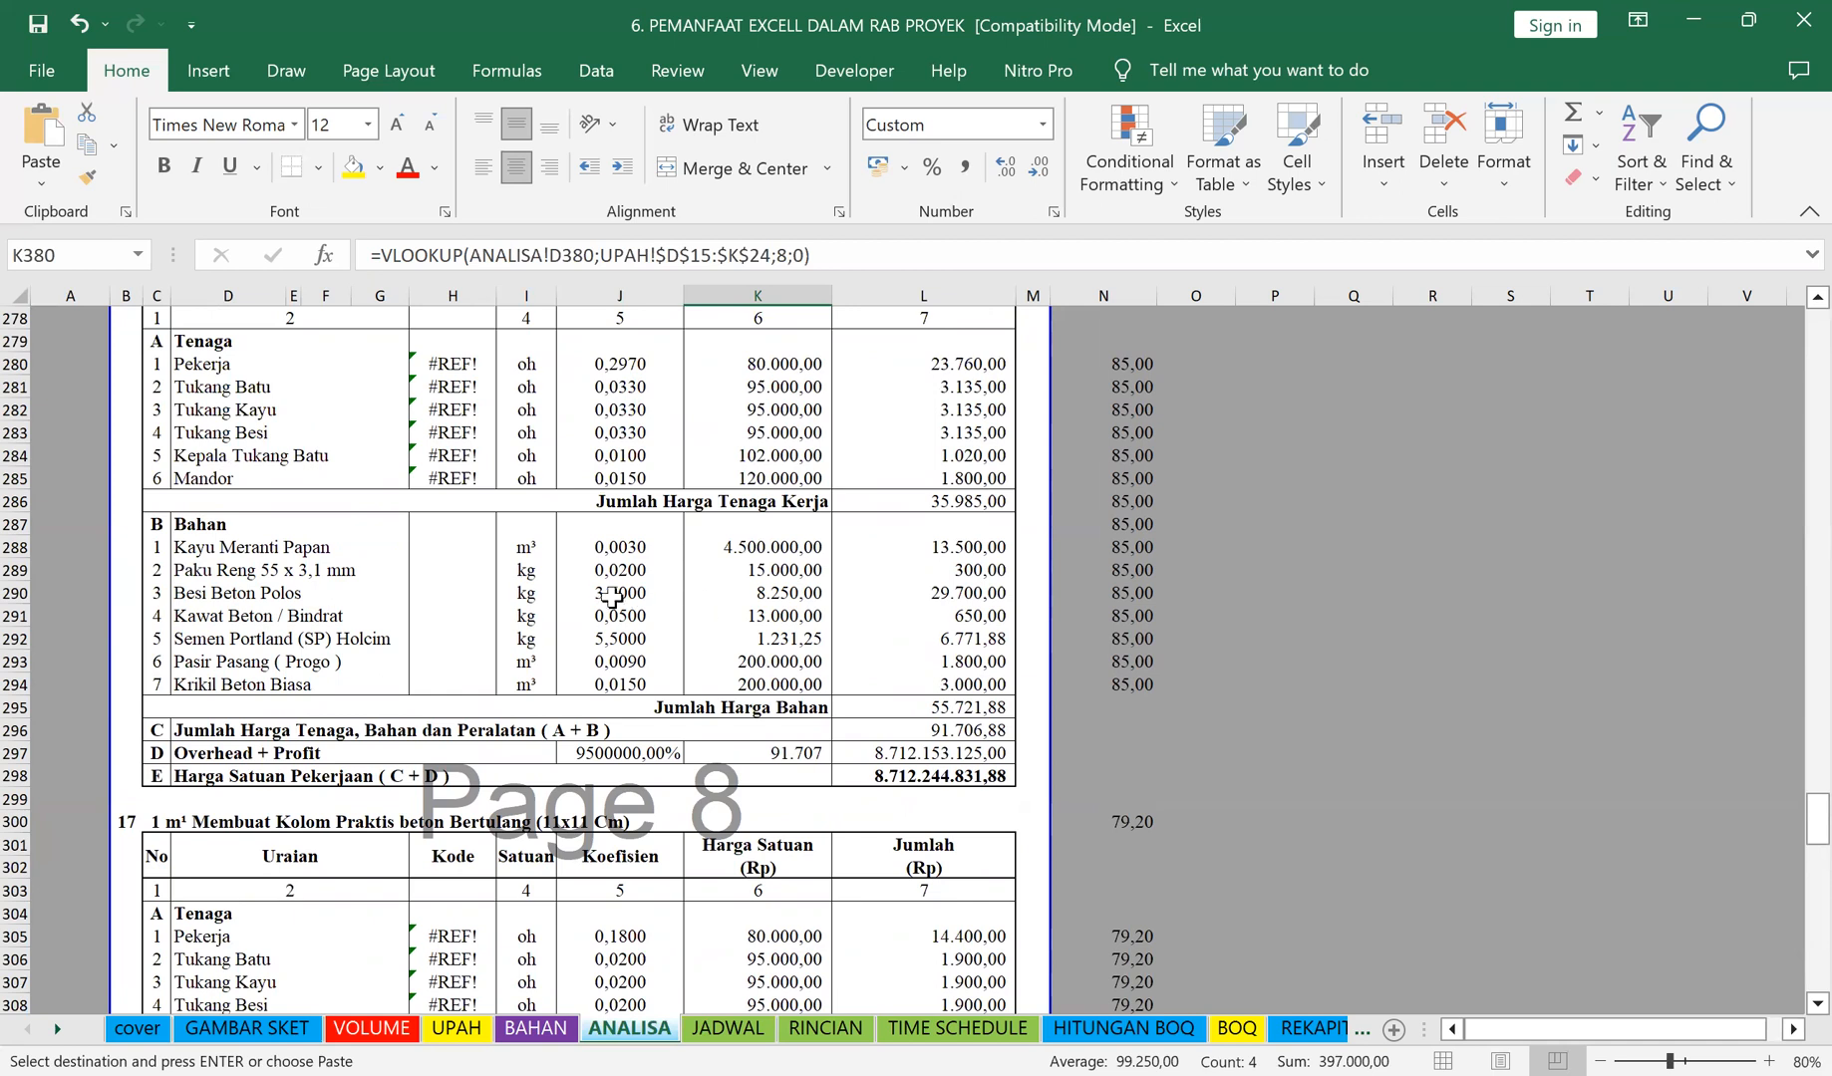
{"action": "left_click", "coordinate": [769, 593]}
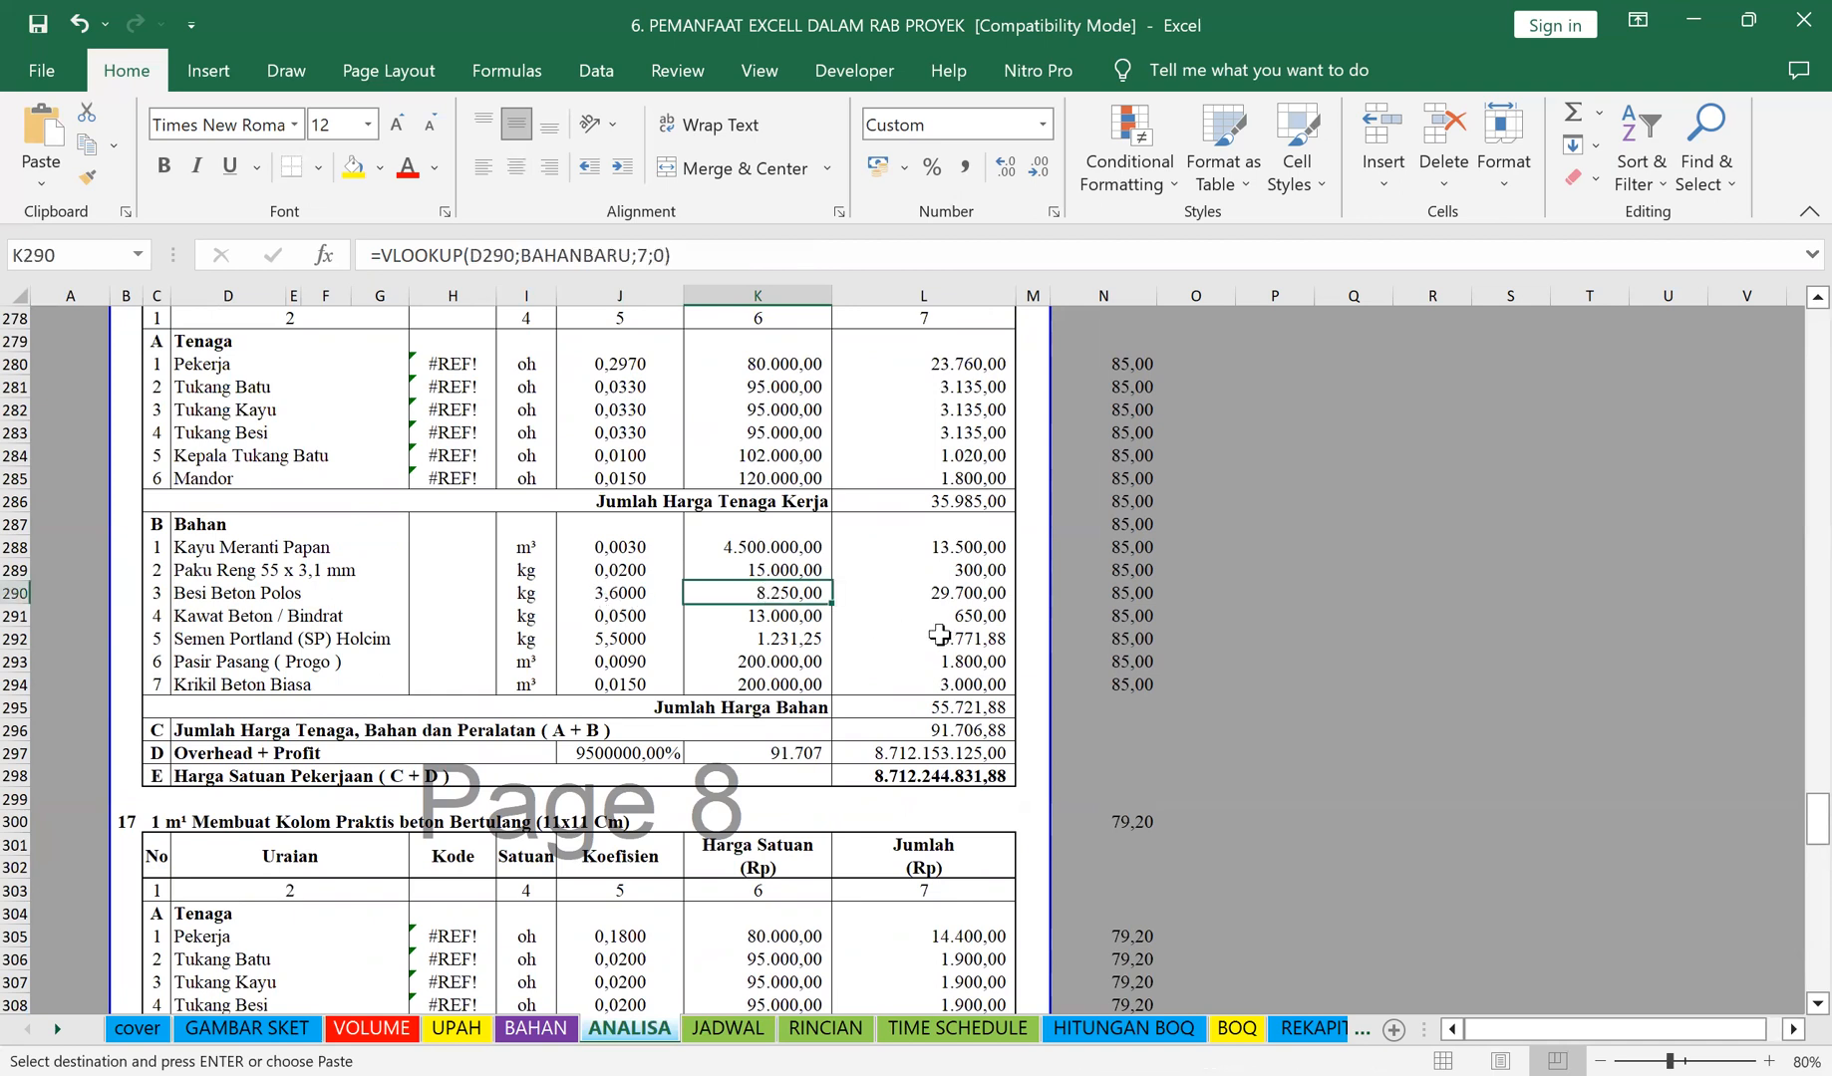
{"action": "key", "text": "Delete"}
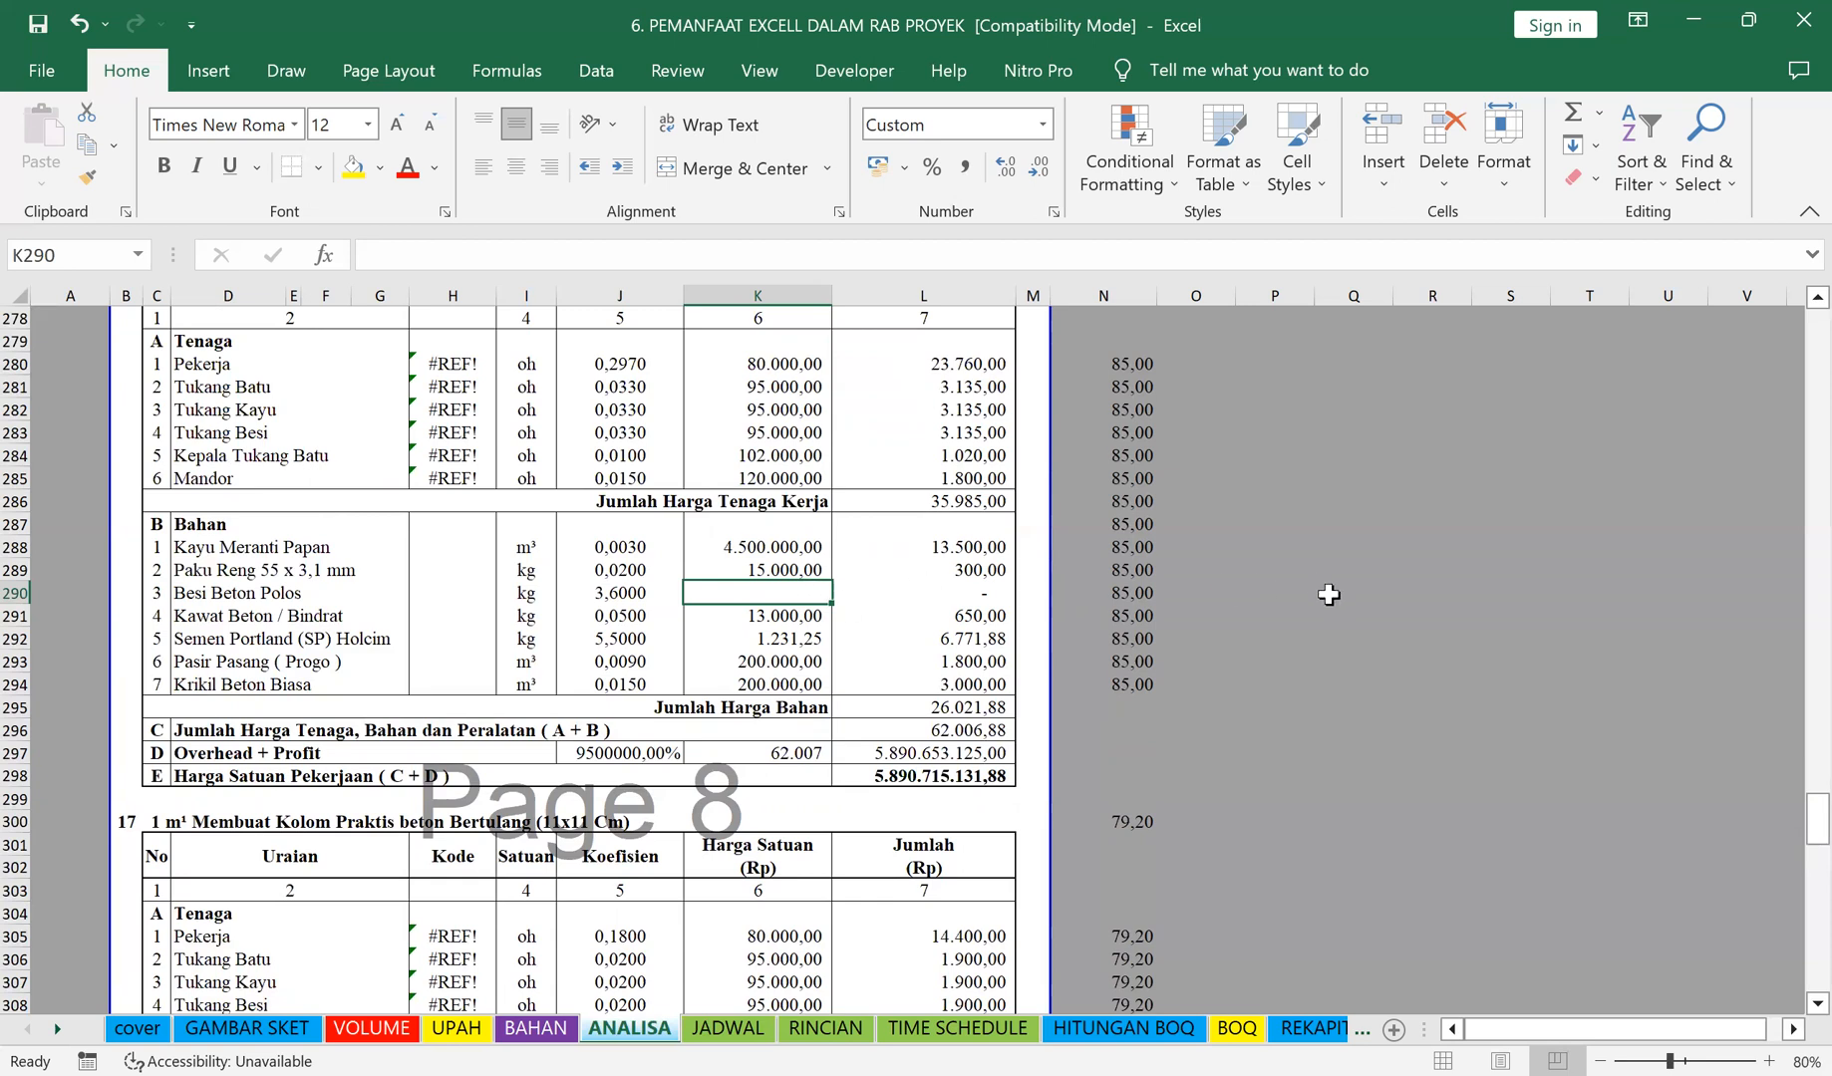
{"action": "key", "text": "ctrl+z"}
{"action": "type", "text": "16000000"}
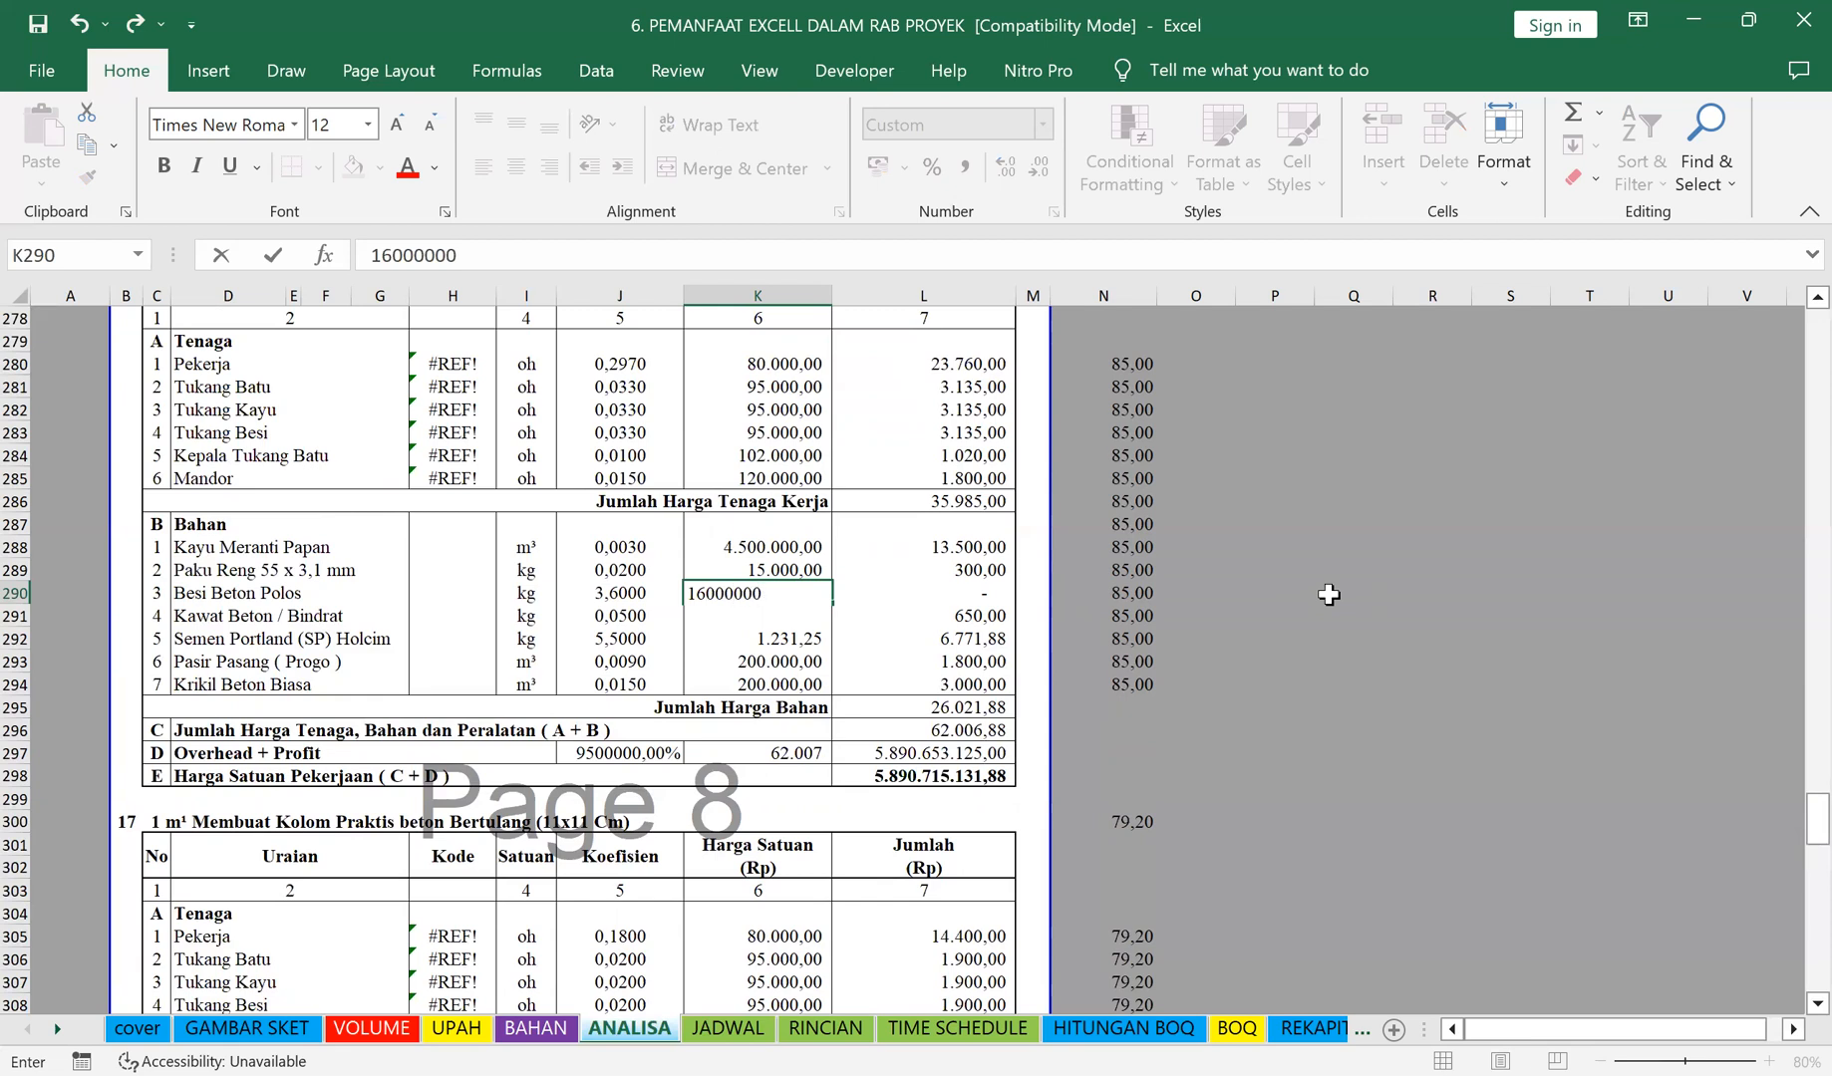
{"action": "key", "text": "Return"}
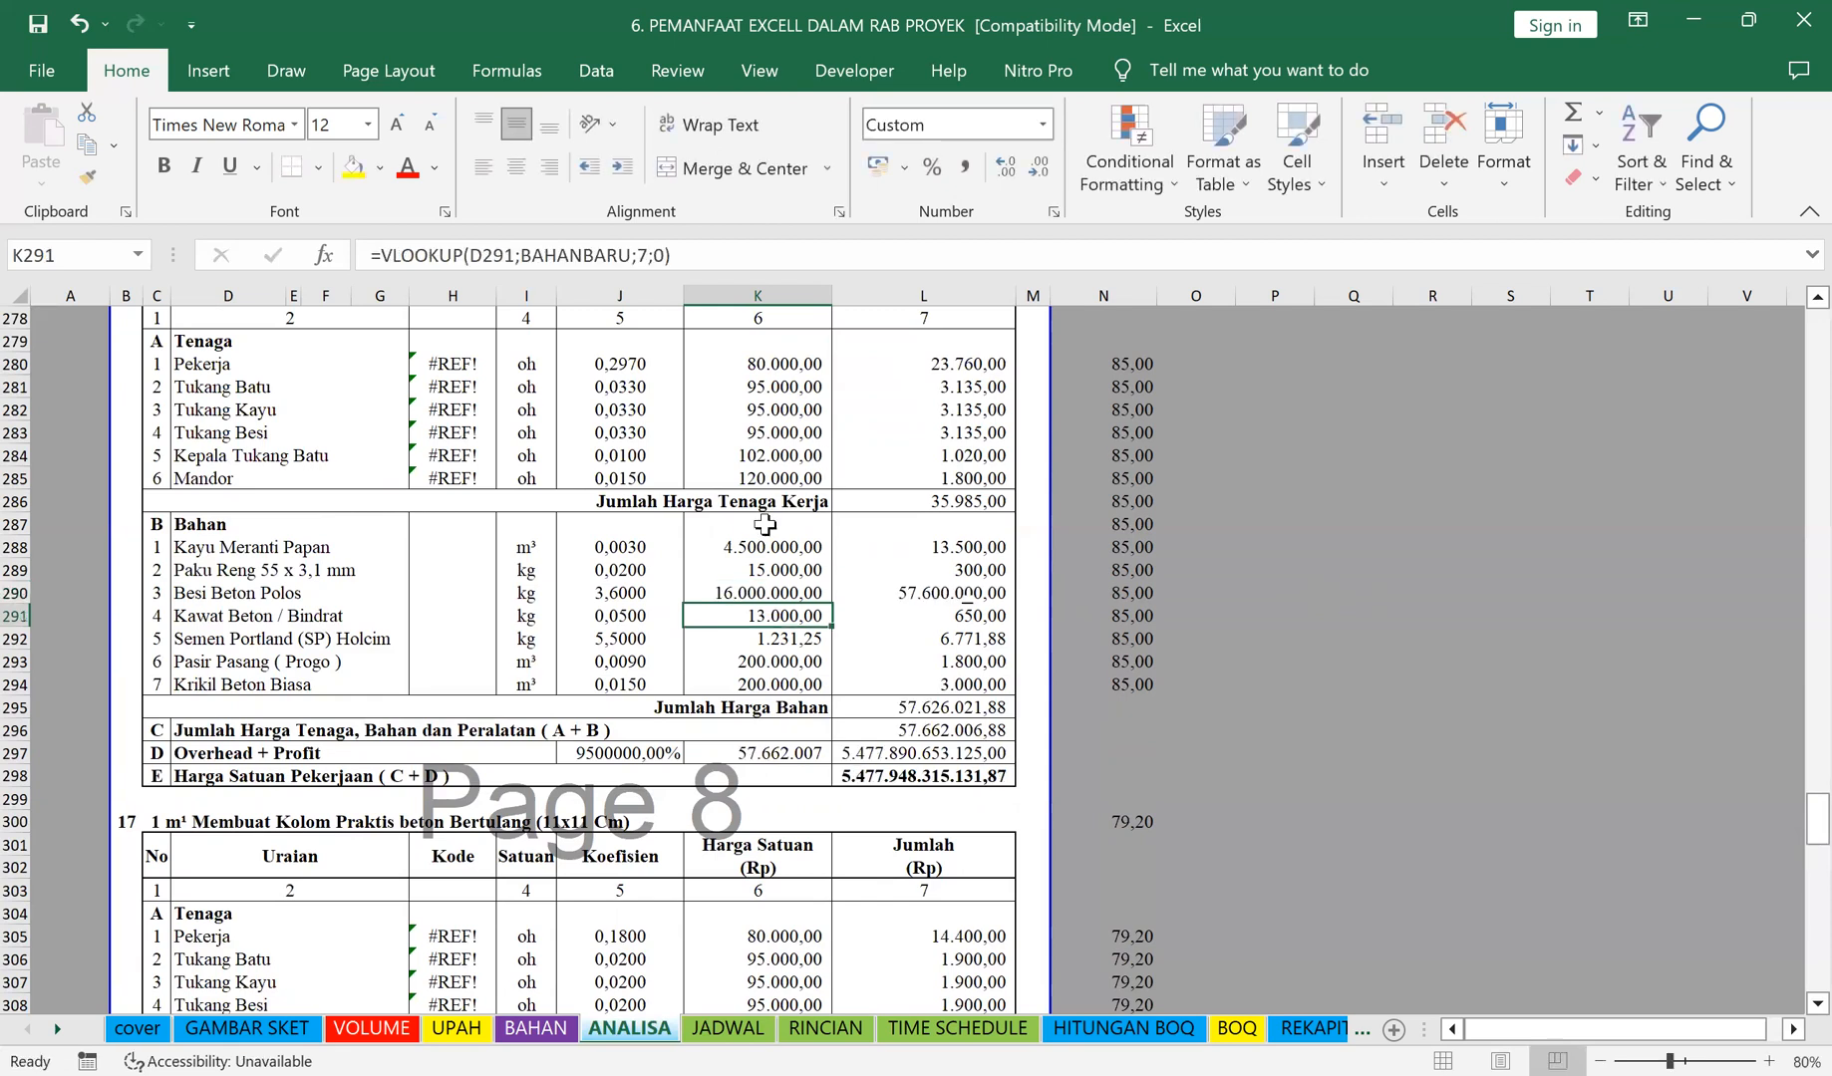
{"action": "left_click", "coordinate": [759, 593]}
{"action": "left_click", "coordinate": [483, 256]}
{"action": "key", "text": "BackSpace"}
{"action": "key", "text": "Return"}
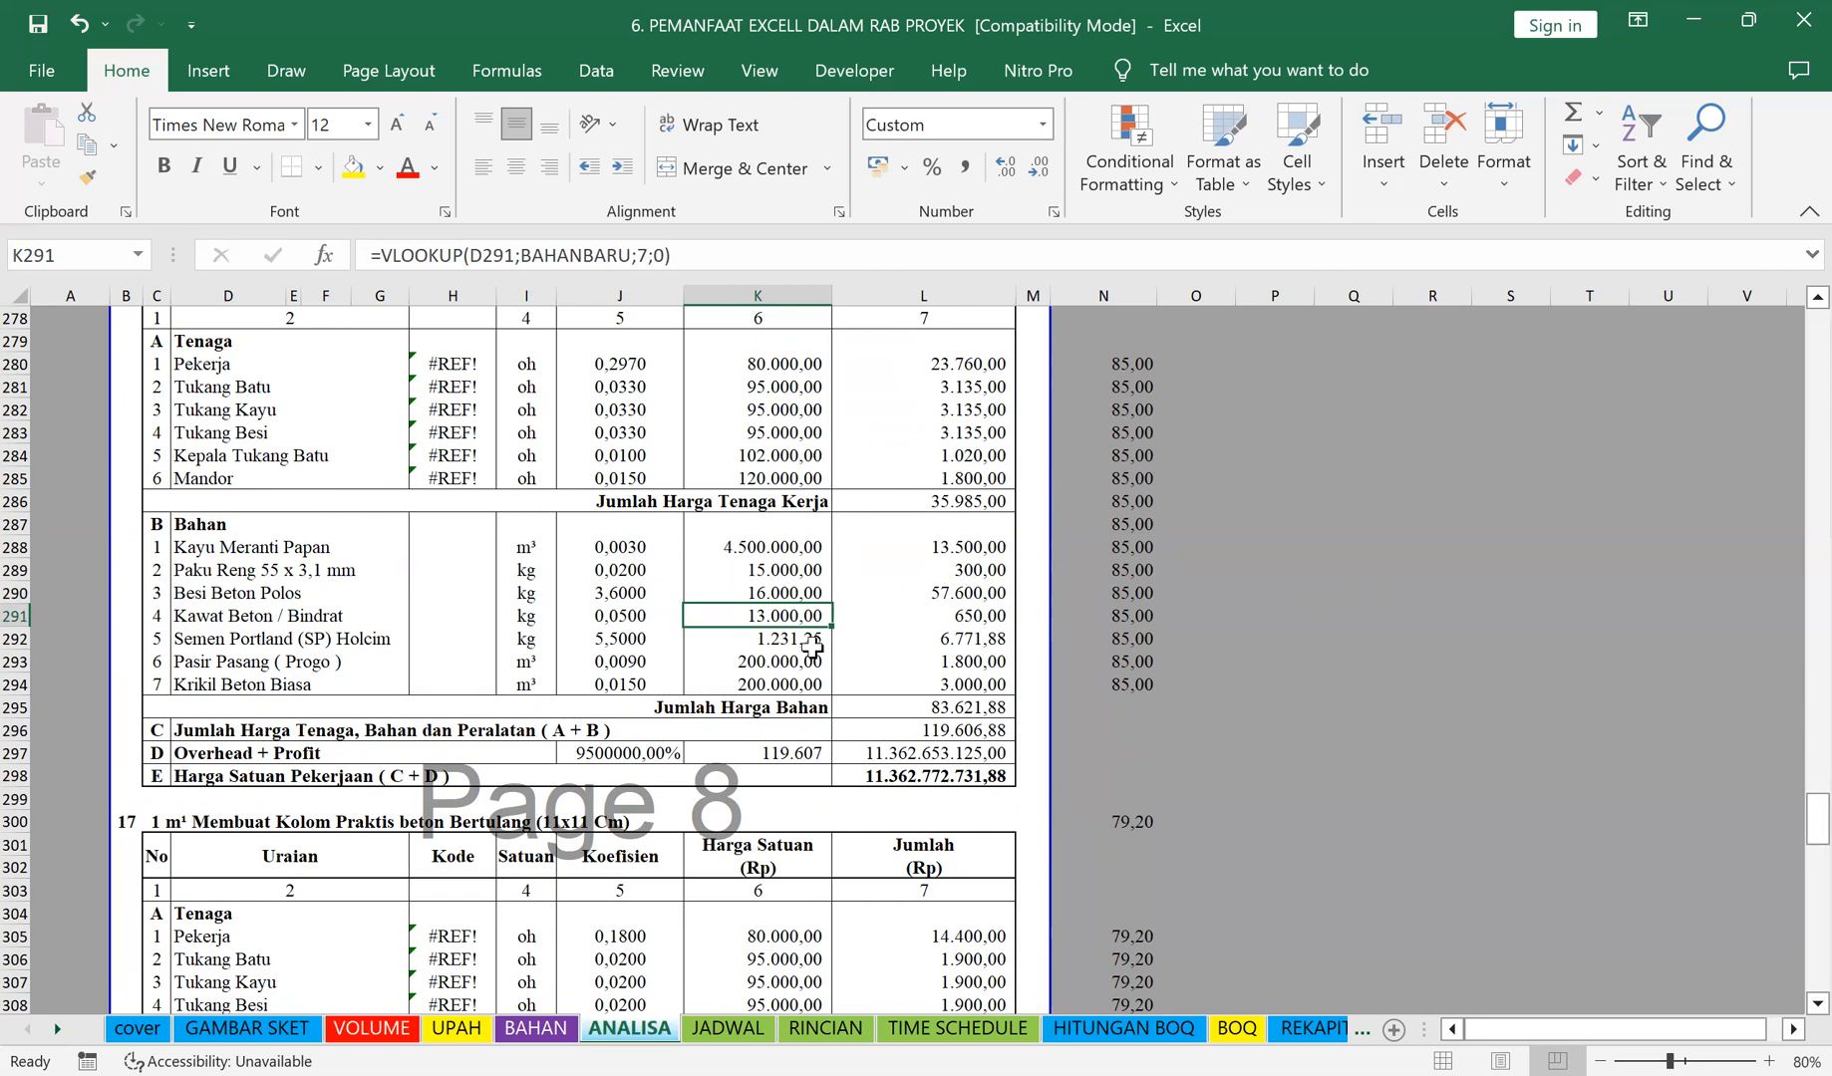
{"action": "left_click", "coordinate": [776, 593]}
{"action": "scroll", "coordinate": [773, 598], "scroll_direction": "down", "scroll_amount": 5}
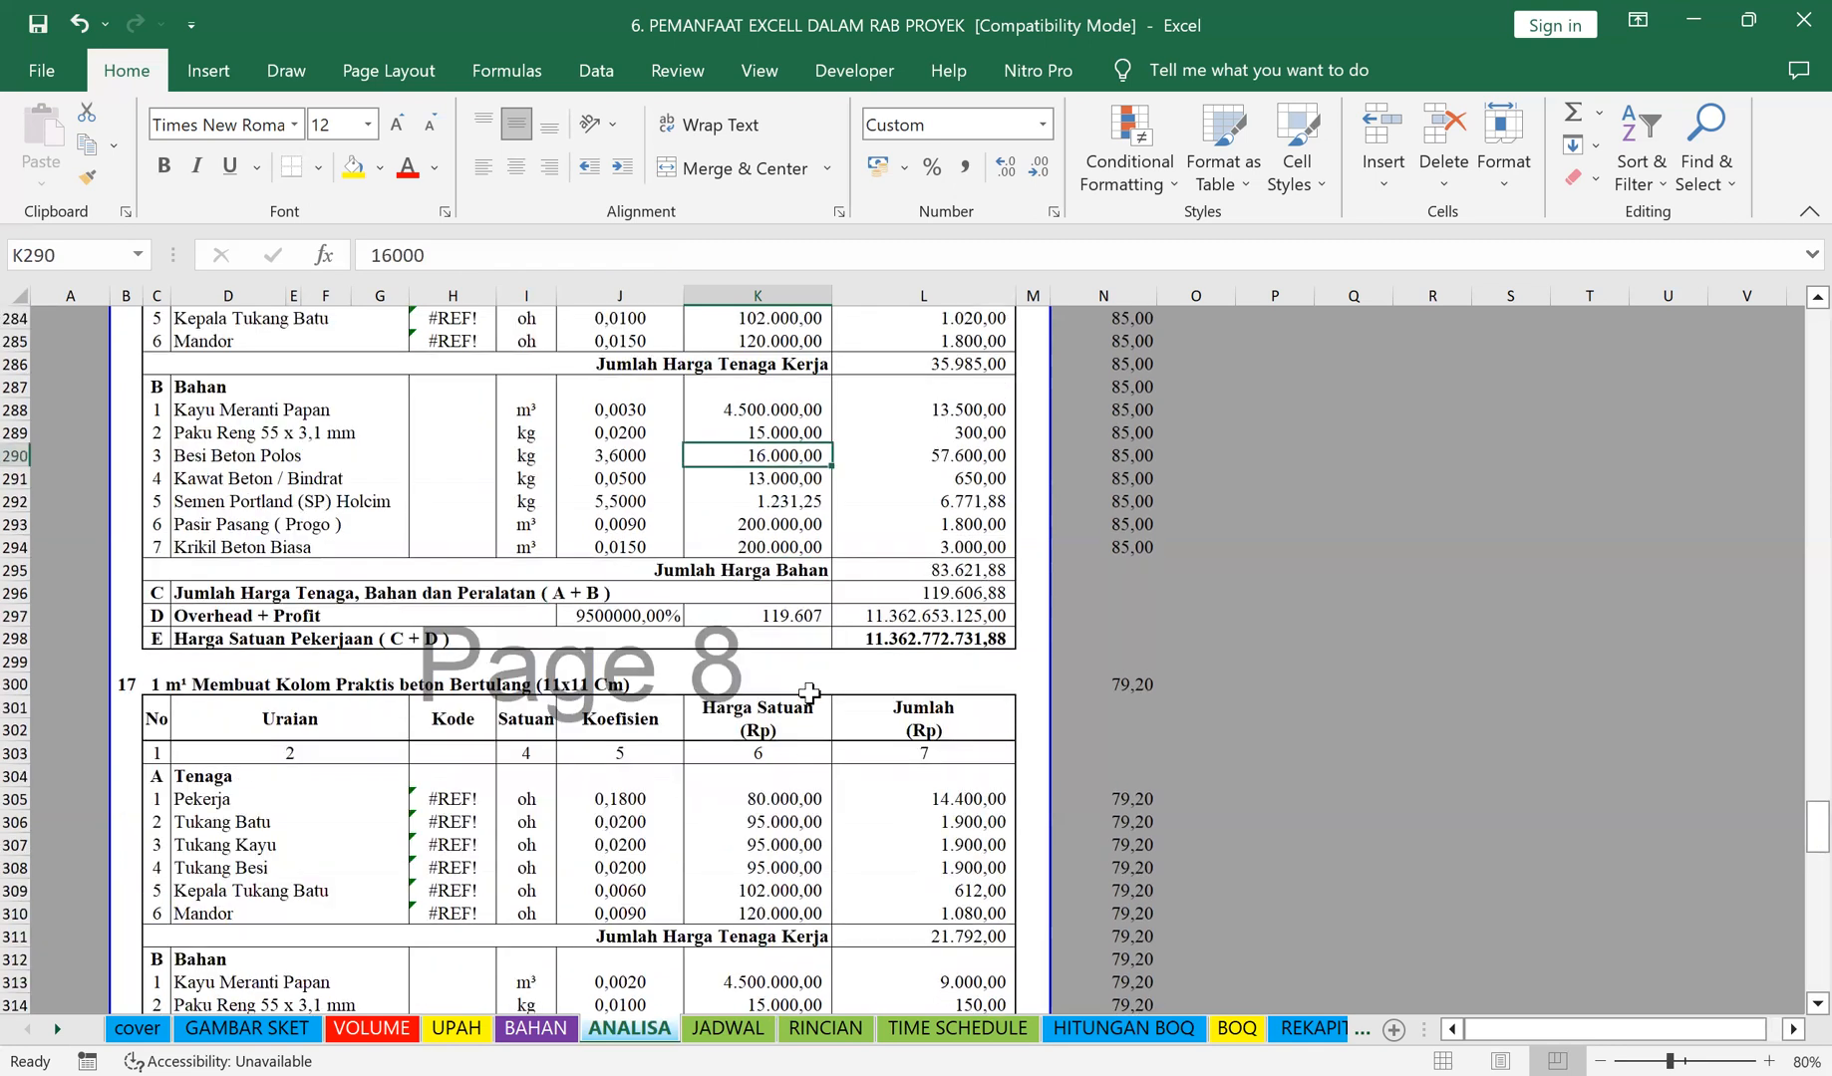
{"action": "scroll", "coordinate": [623, 824], "scroll_direction": "down", "scroll_amount": 1}
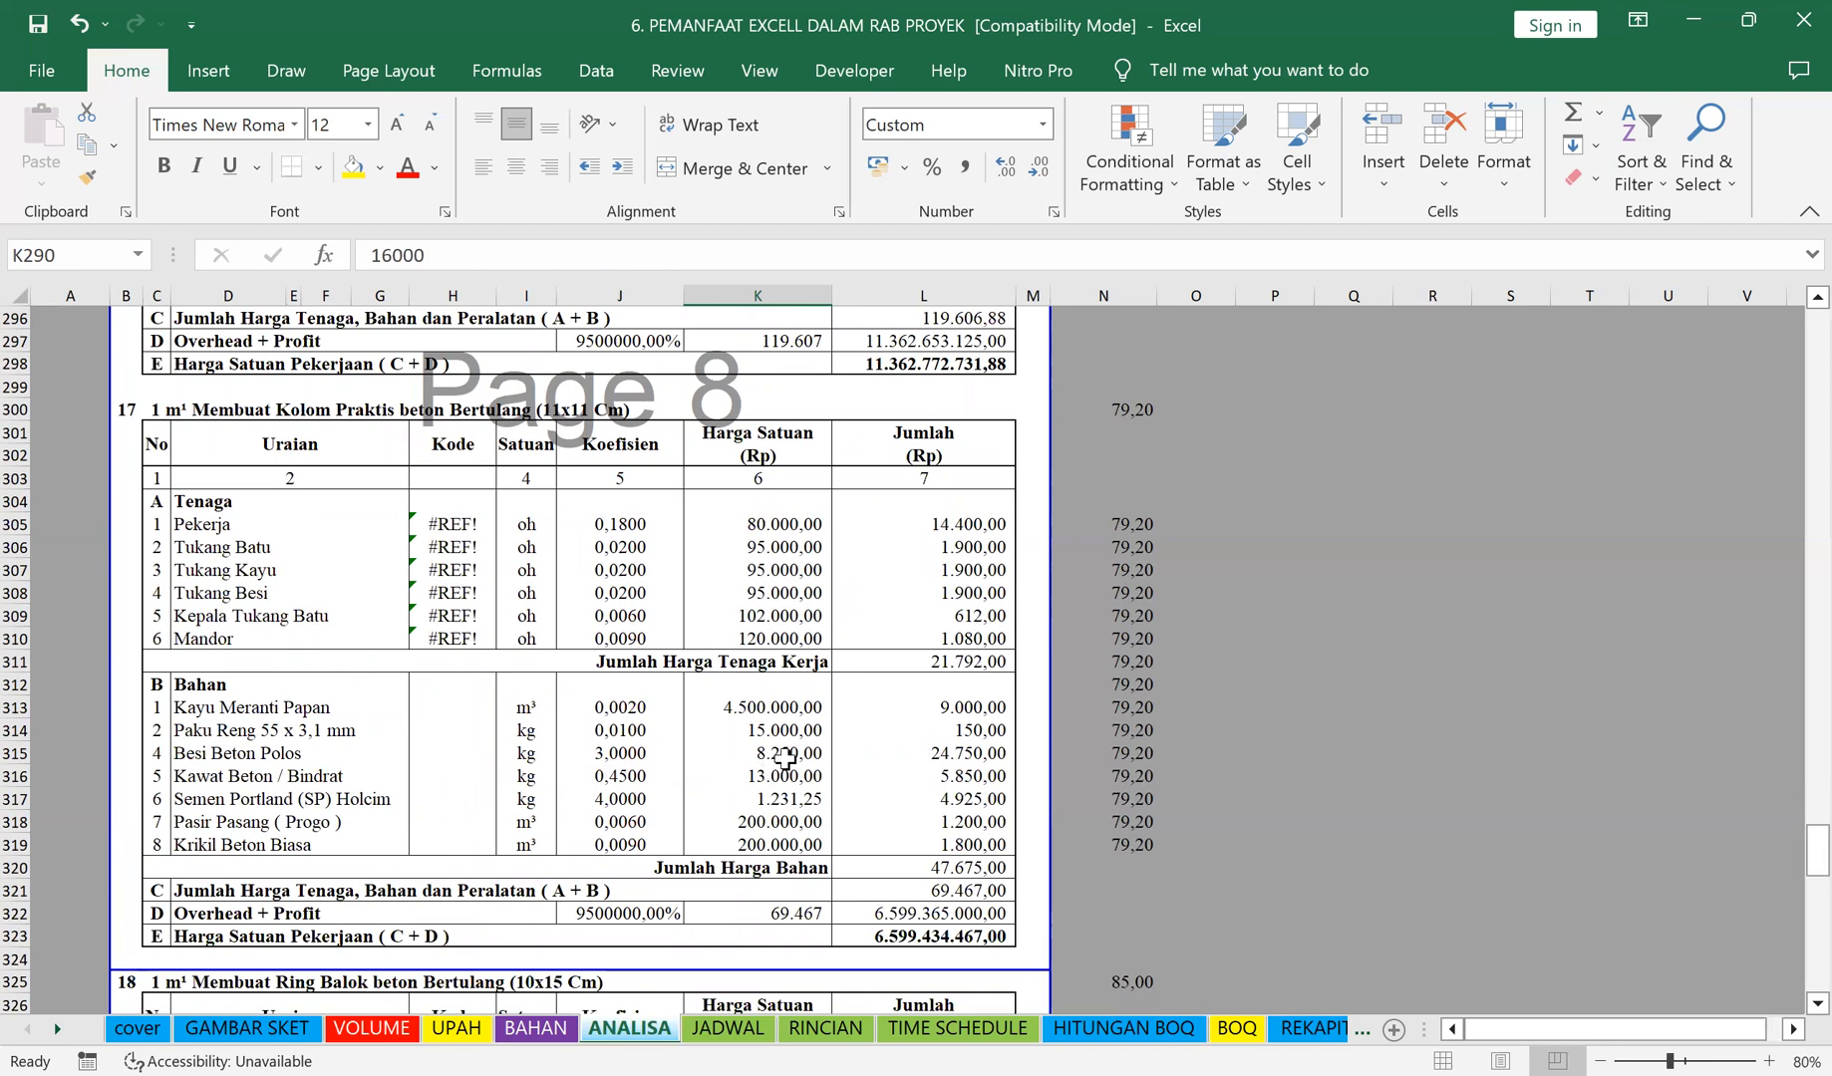
{"action": "scroll", "coordinate": [788, 763], "scroll_direction": "up", "scroll_amount": 2}
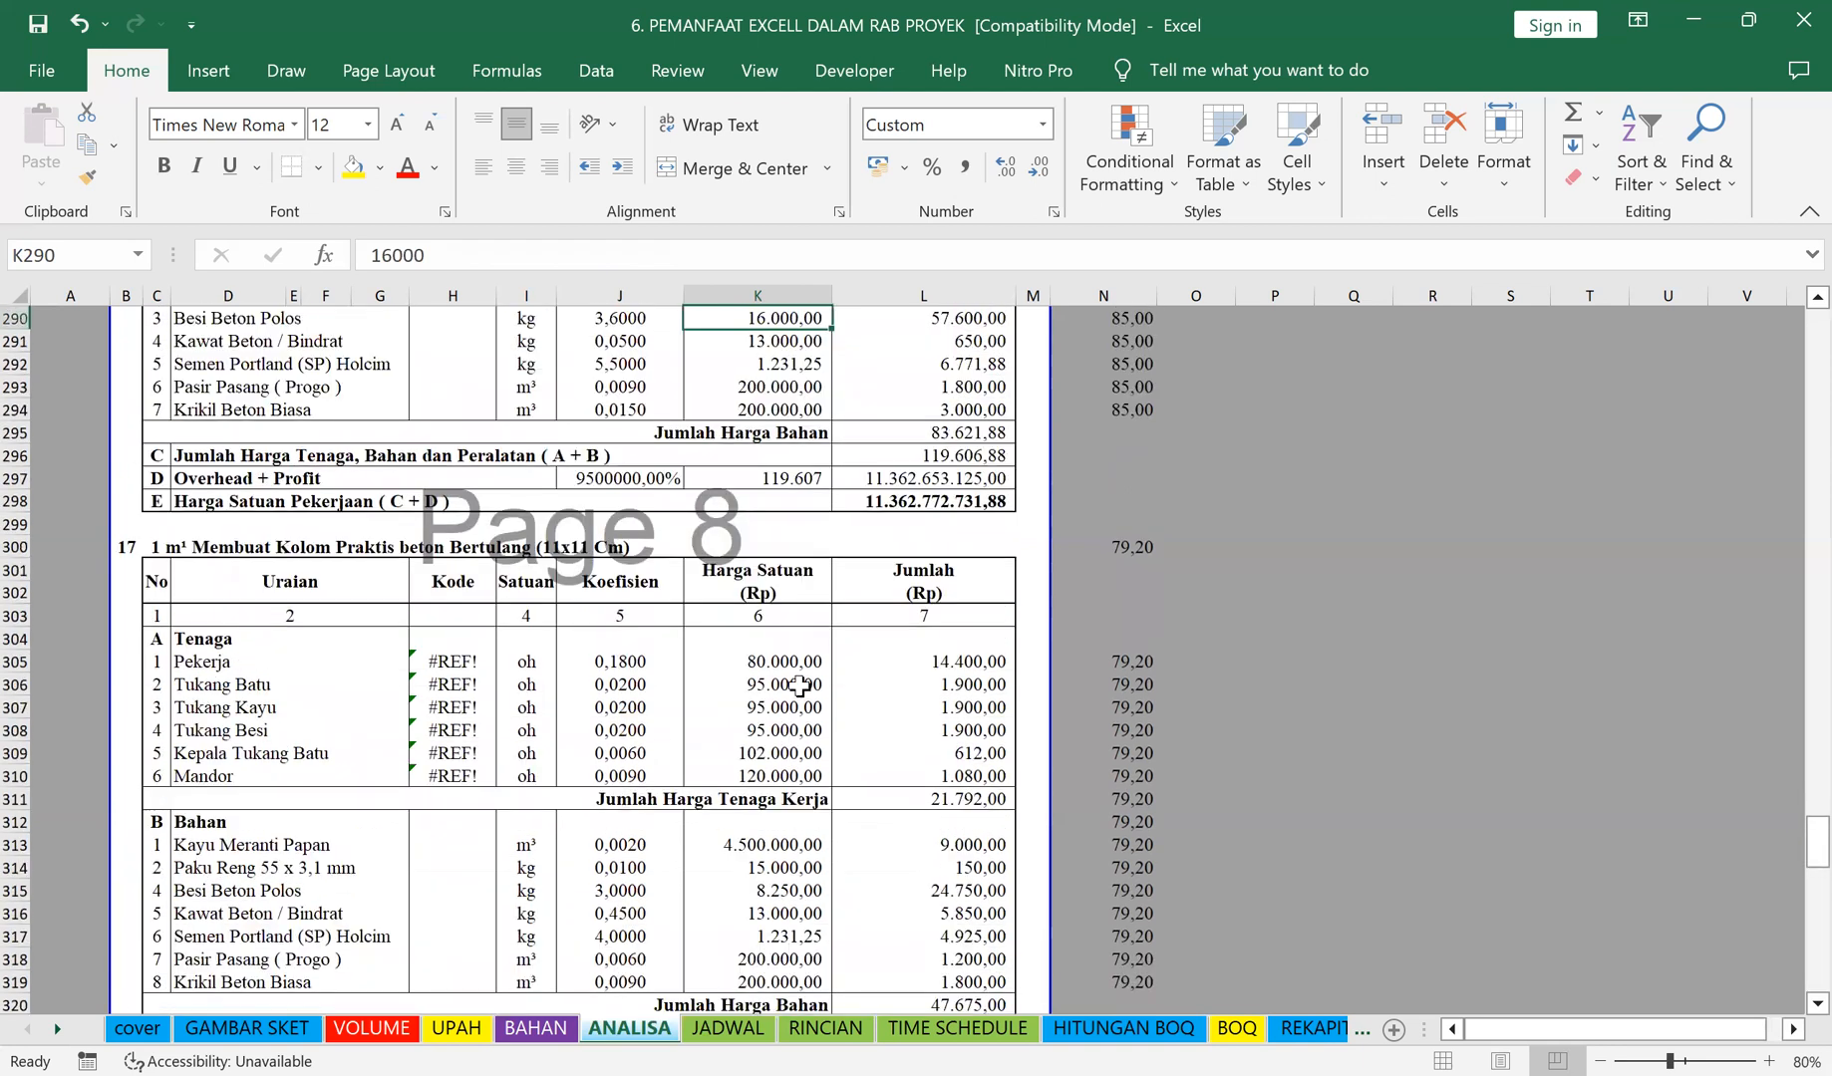
{"action": "scroll", "coordinate": [799, 684], "scroll_direction": "up", "scroll_amount": 5}
Step: Start a VLOOKUP formula in K290 of analysis 16 with the material name in D290 as the lookup value
{"action": "left_click", "coordinate": [776, 638]}
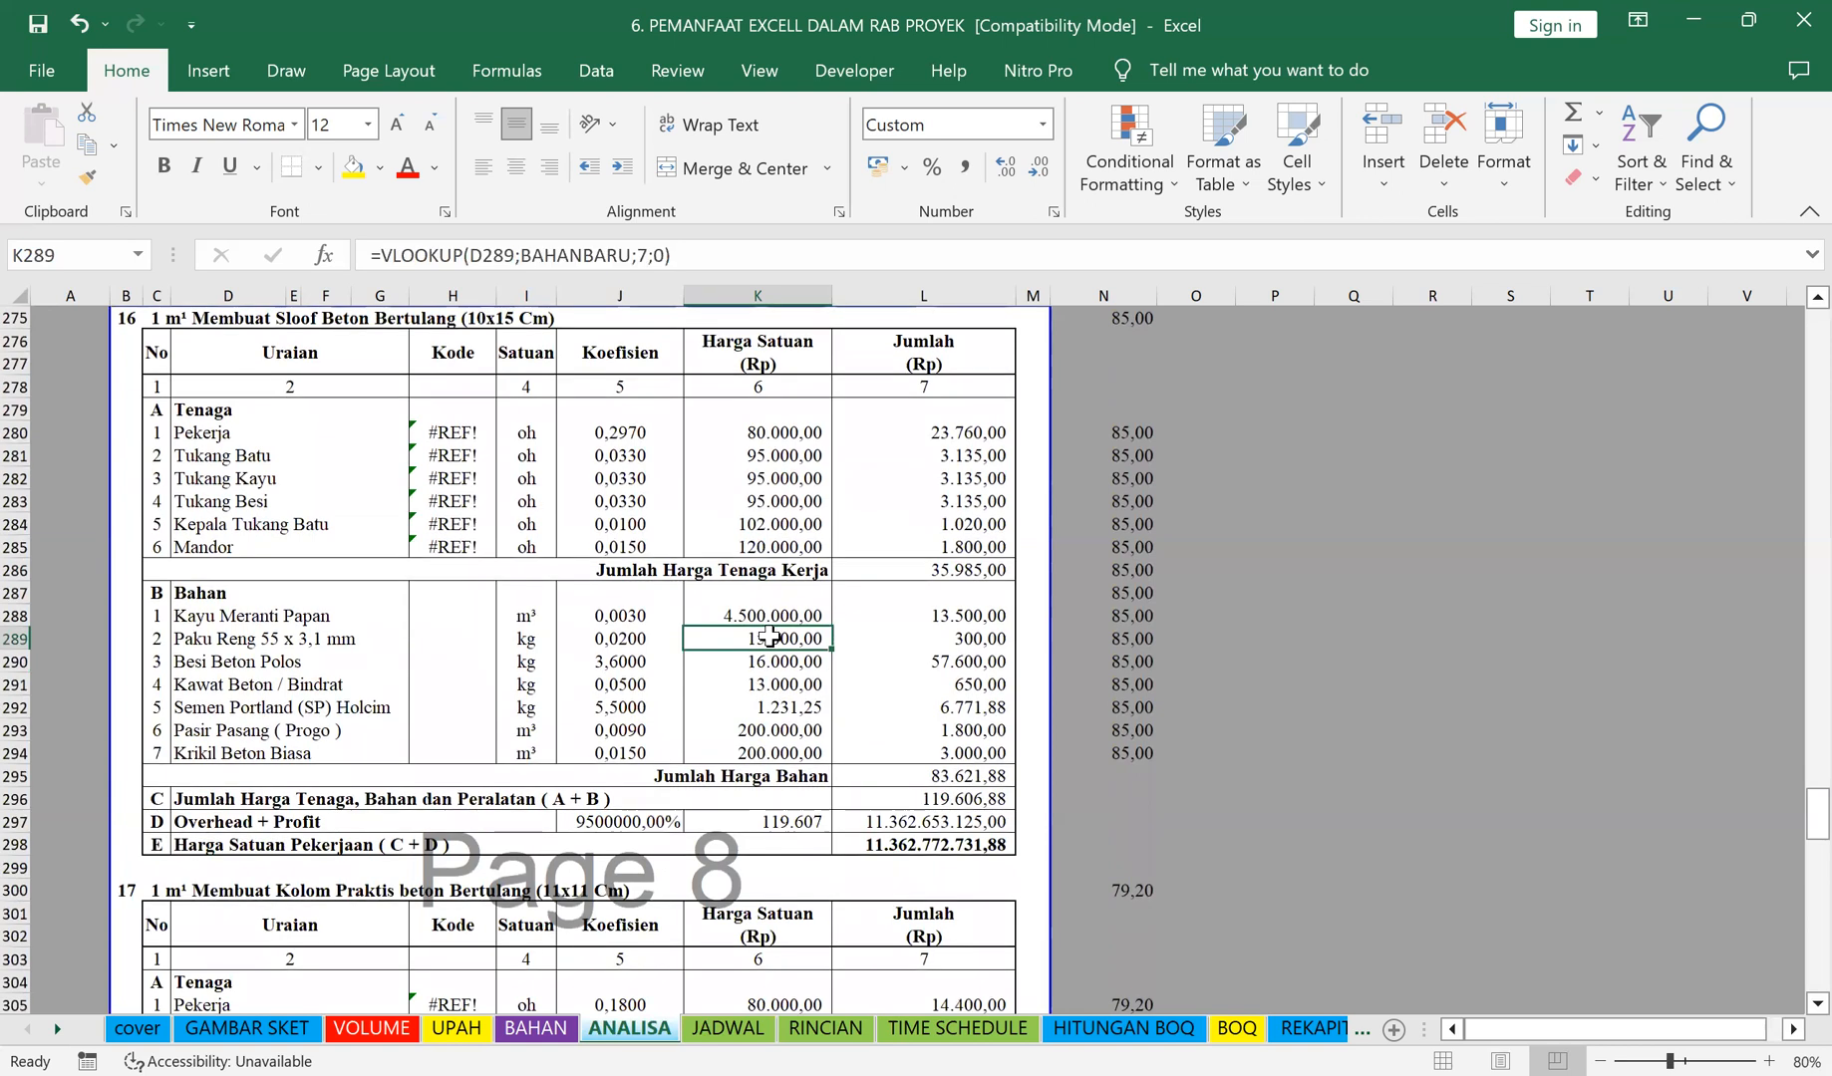
{"action": "left_click", "coordinate": [792, 662]}
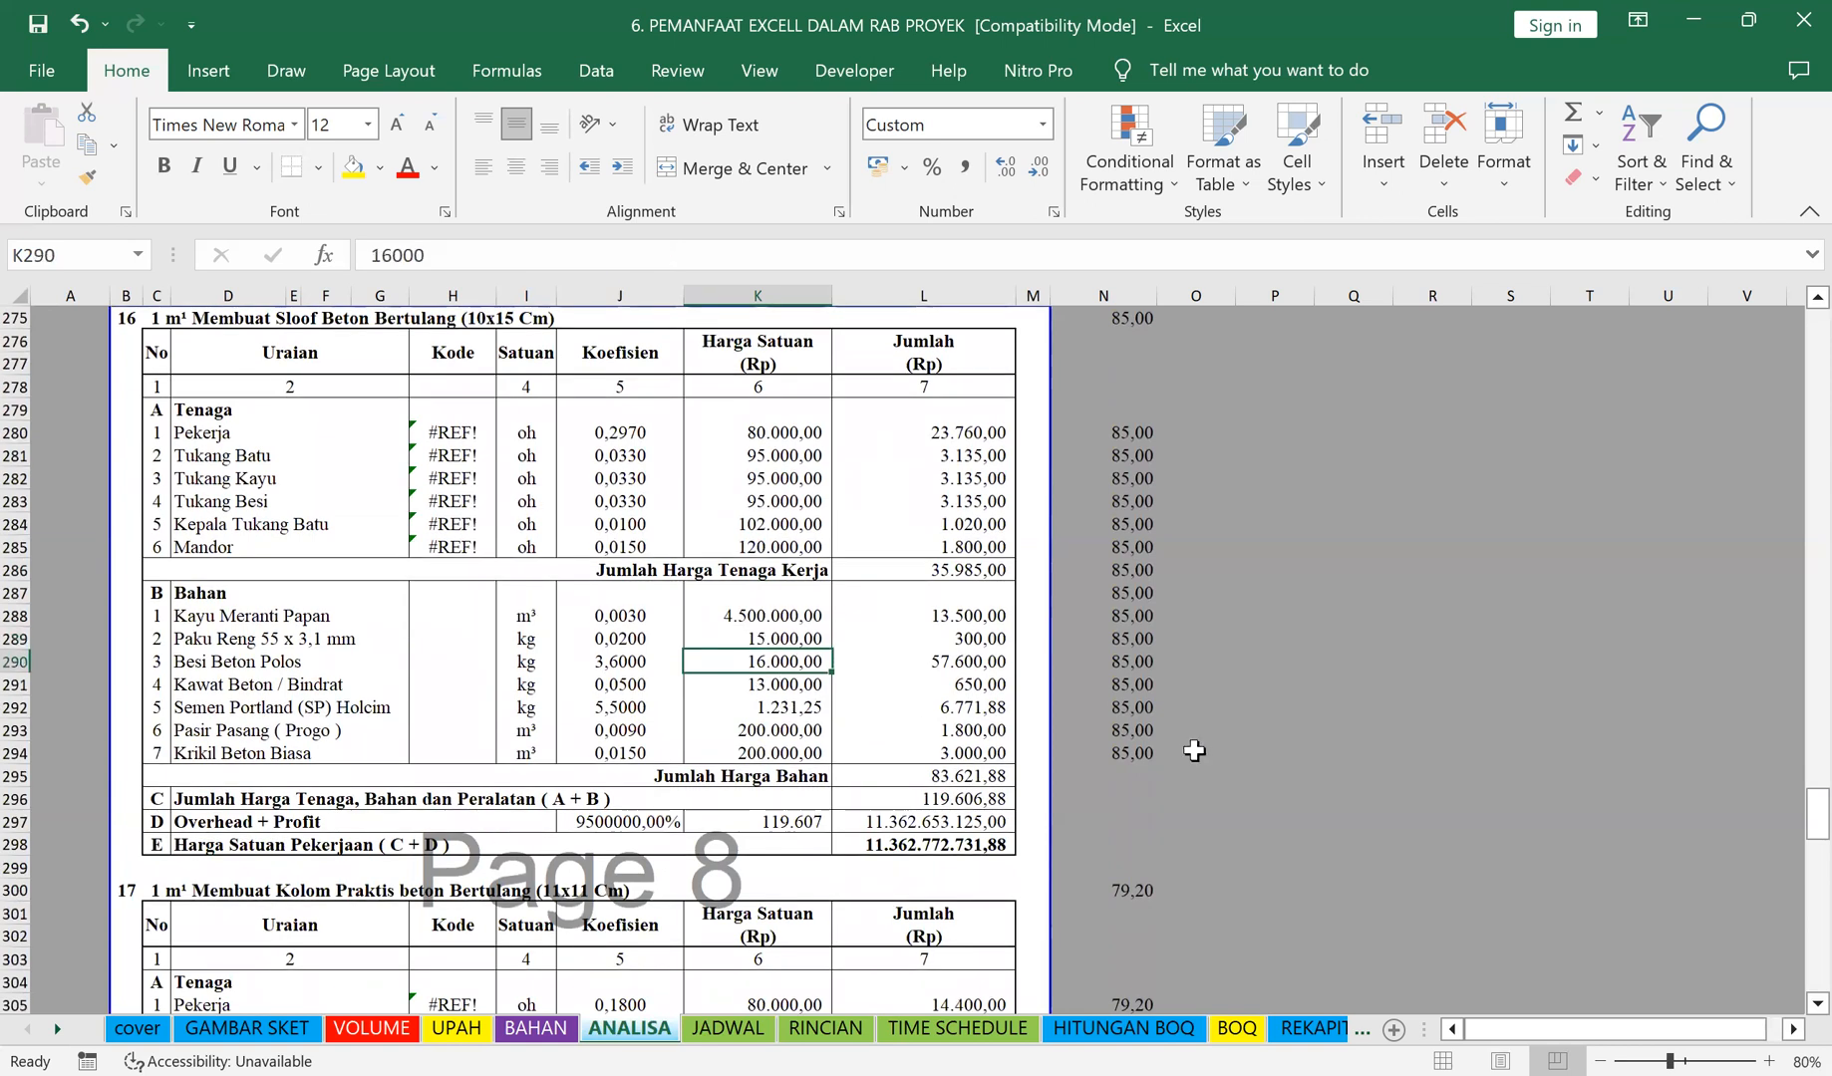
{"action": "type", "text": "="}
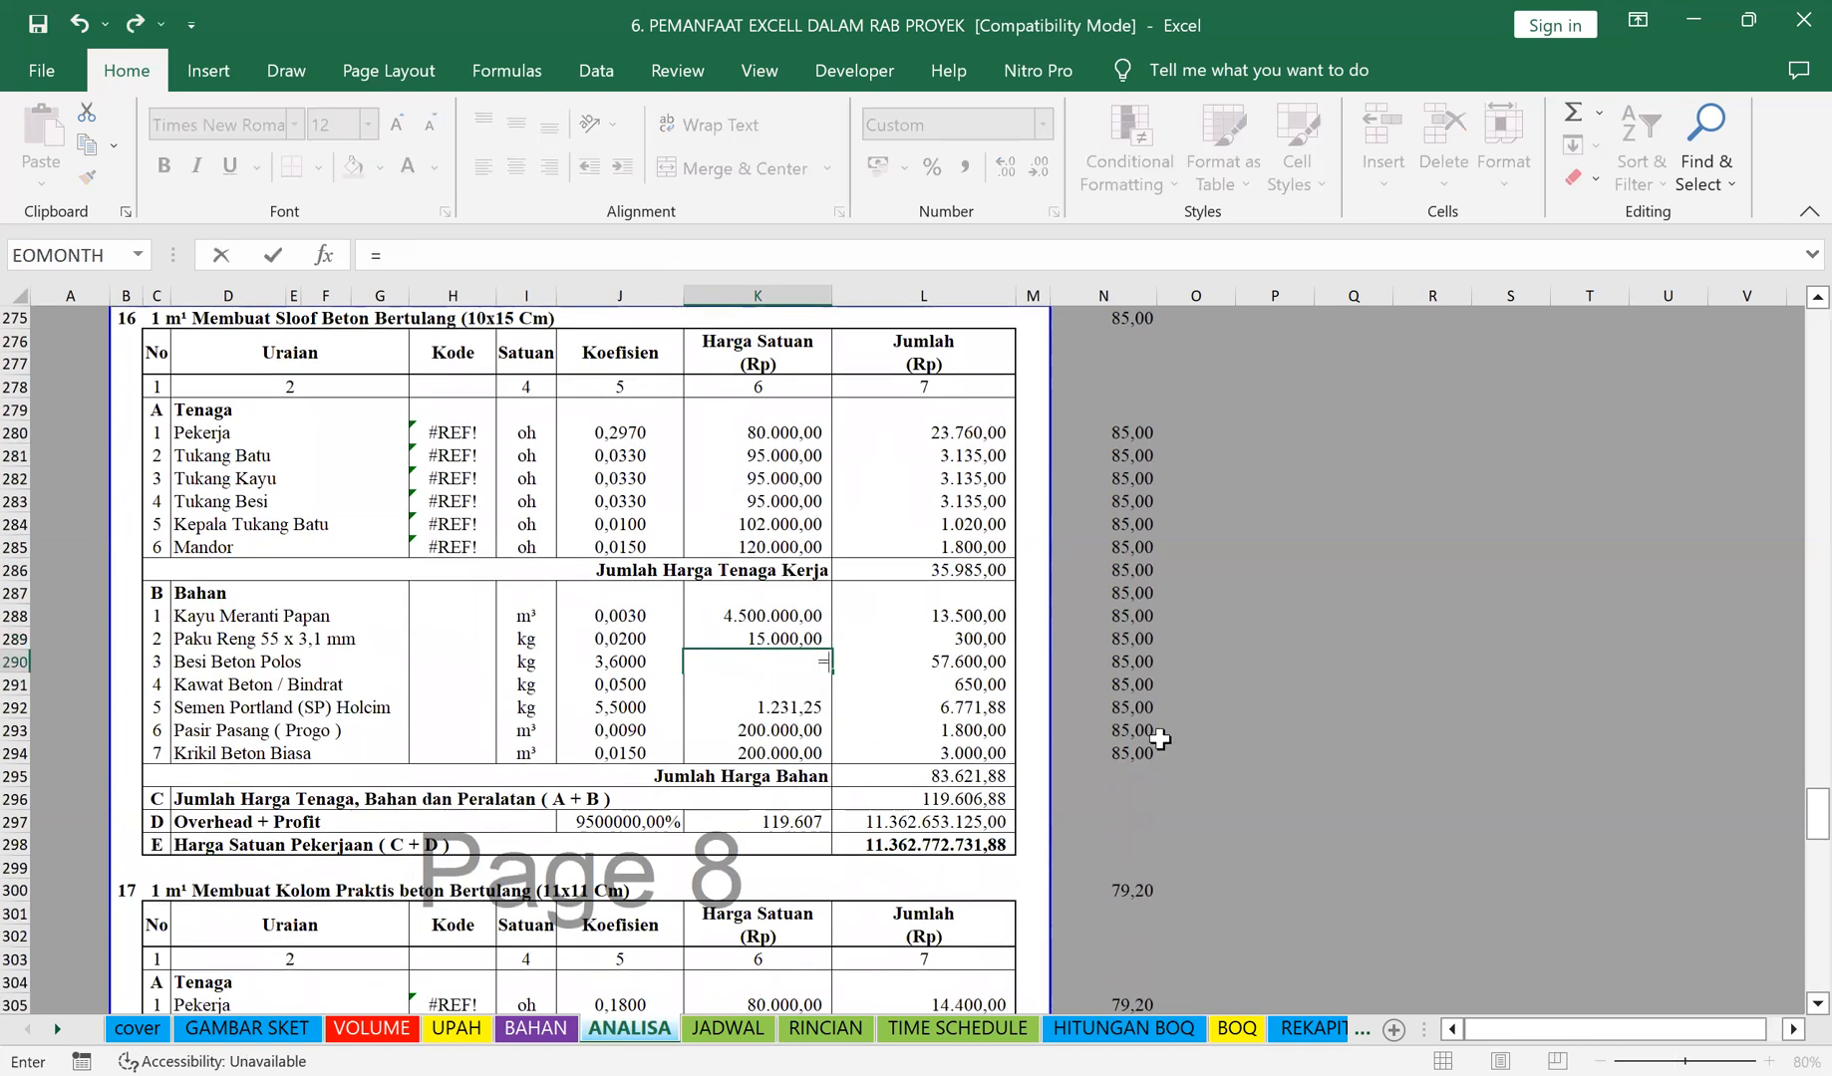
{"action": "type", "text": "v"}
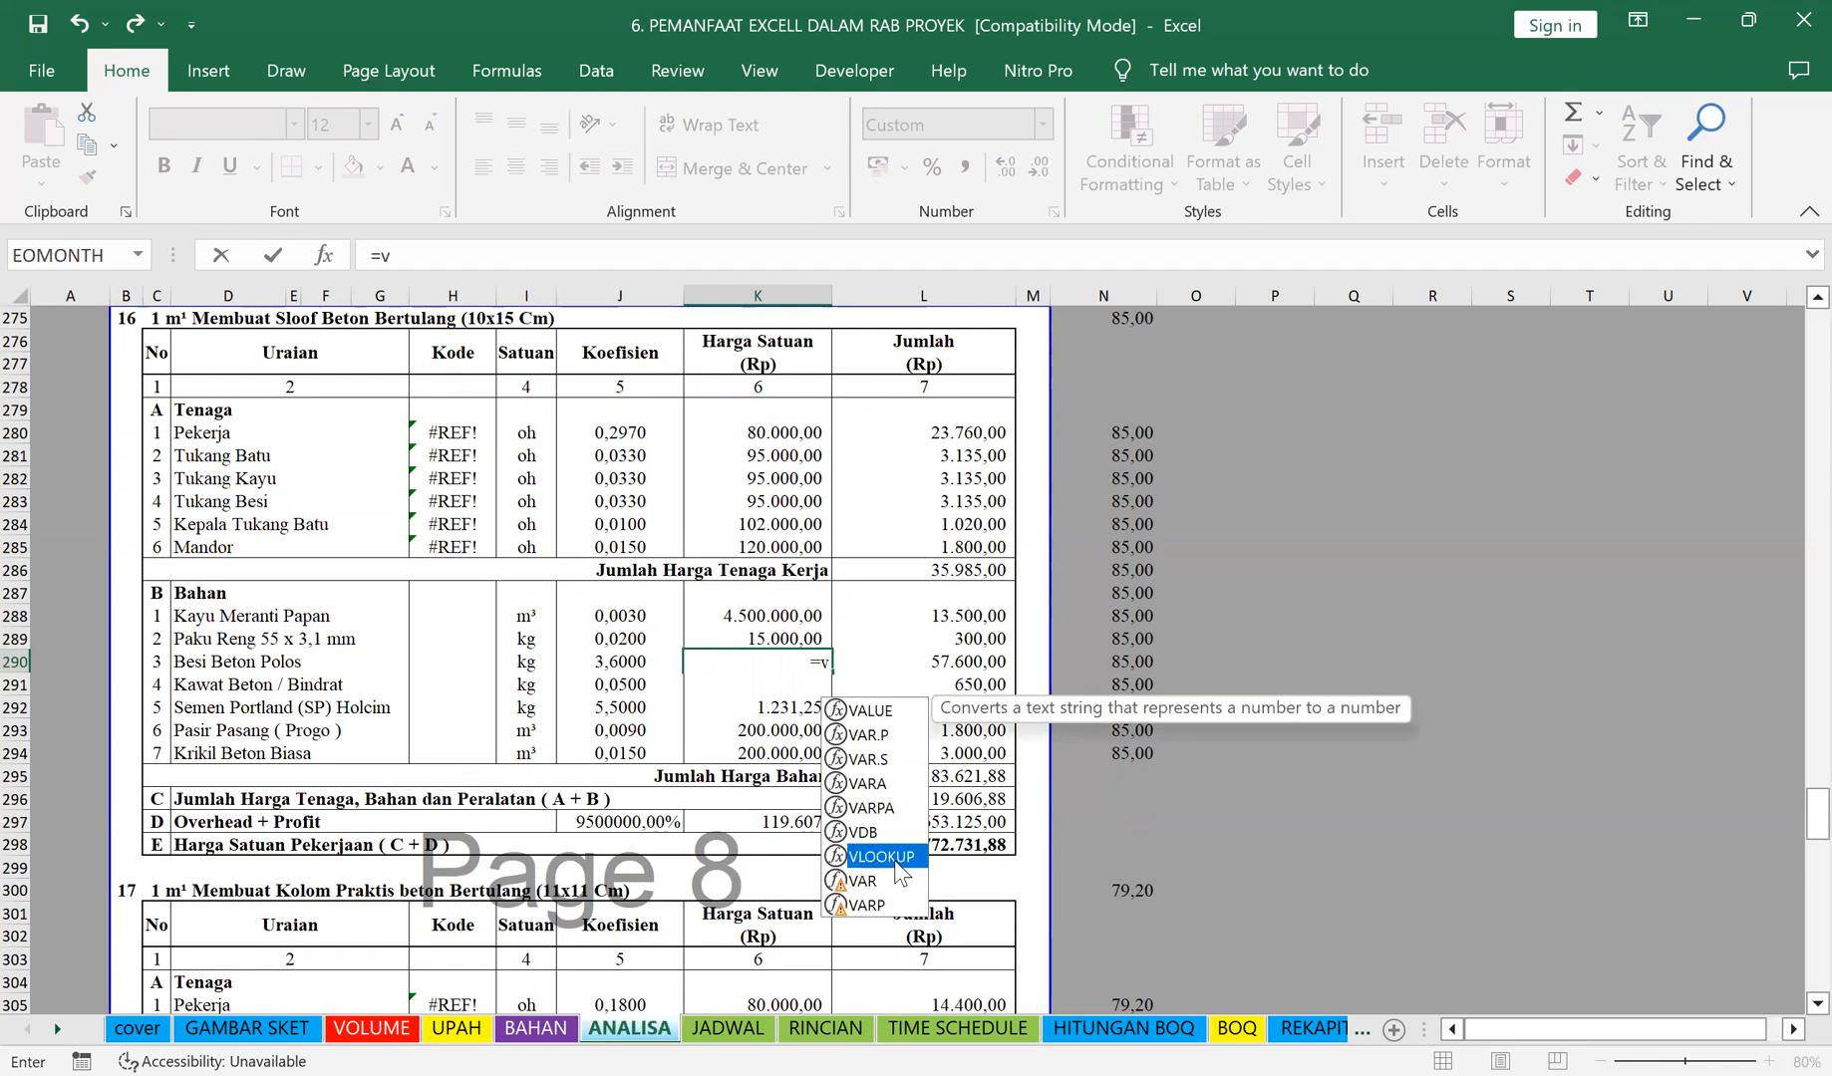
{"action": "double_click", "coordinate": [894, 858]}
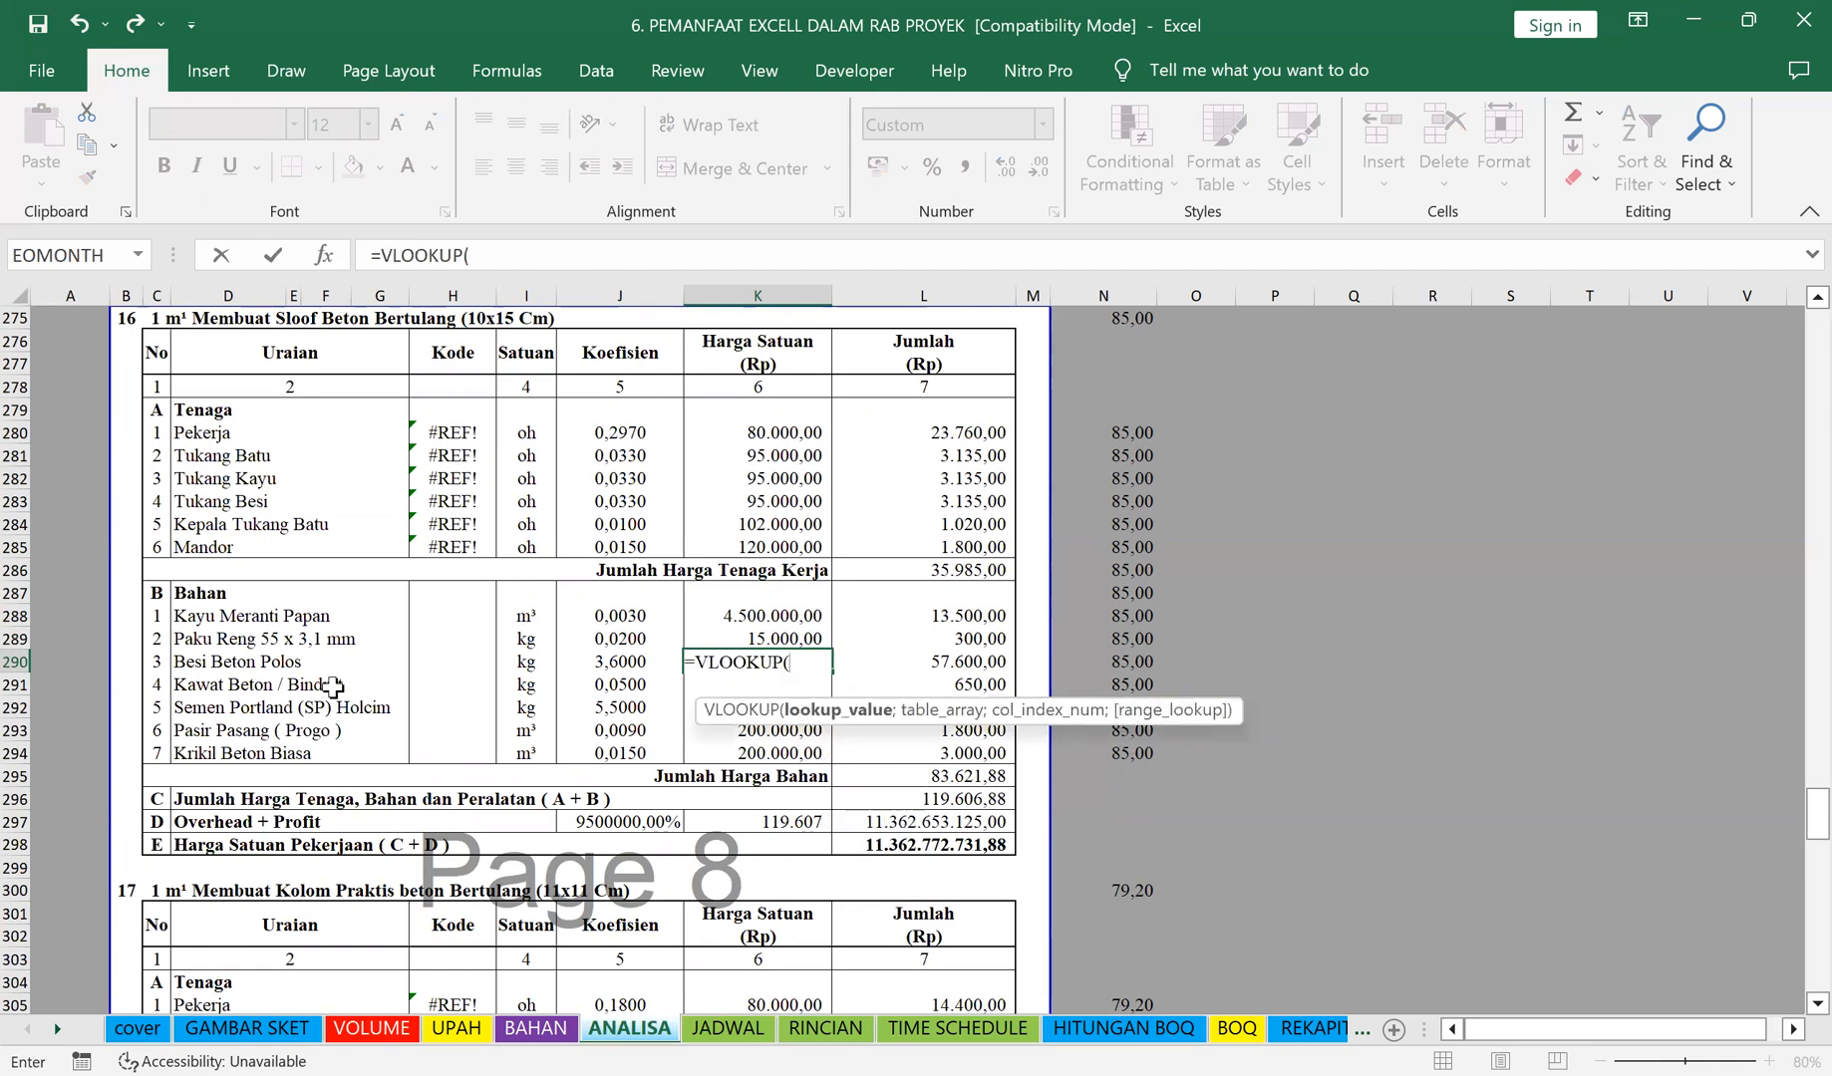
{"action": "left_click", "coordinate": [199, 660]}
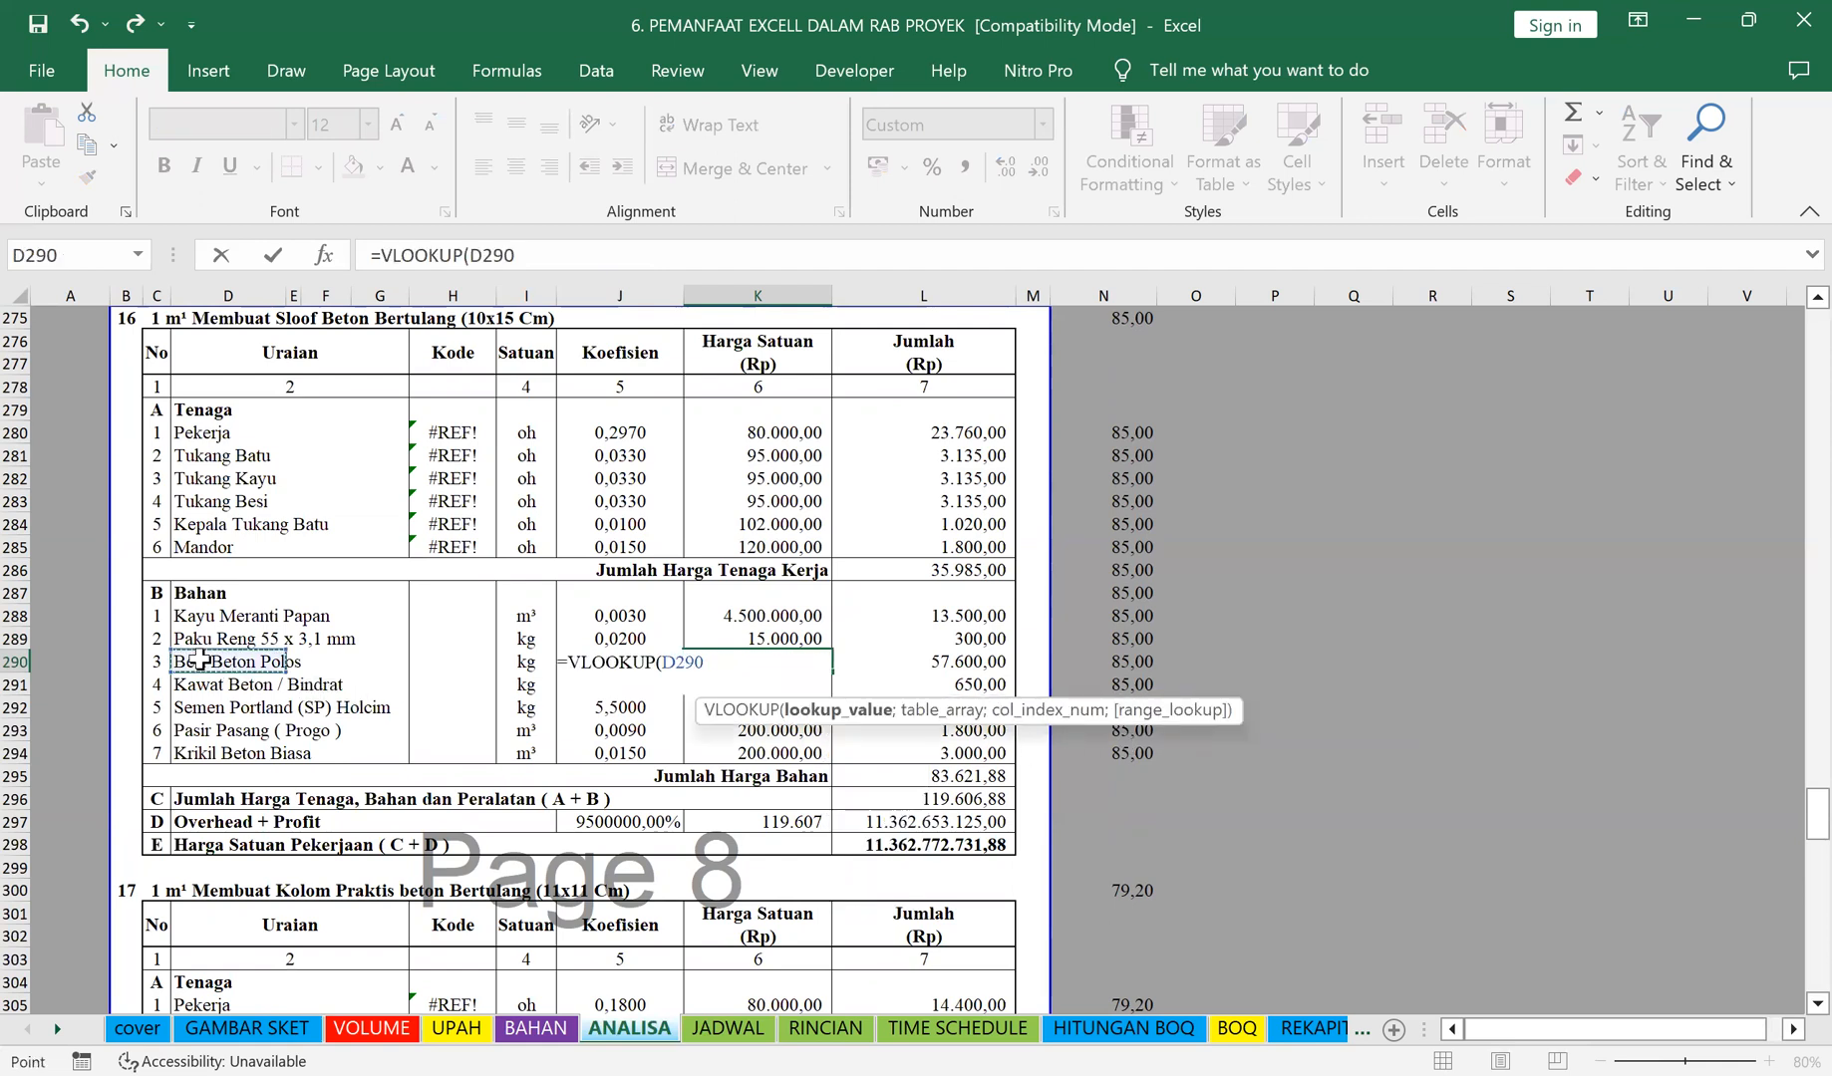
{"action": "left_click", "coordinate": [534, 259]}
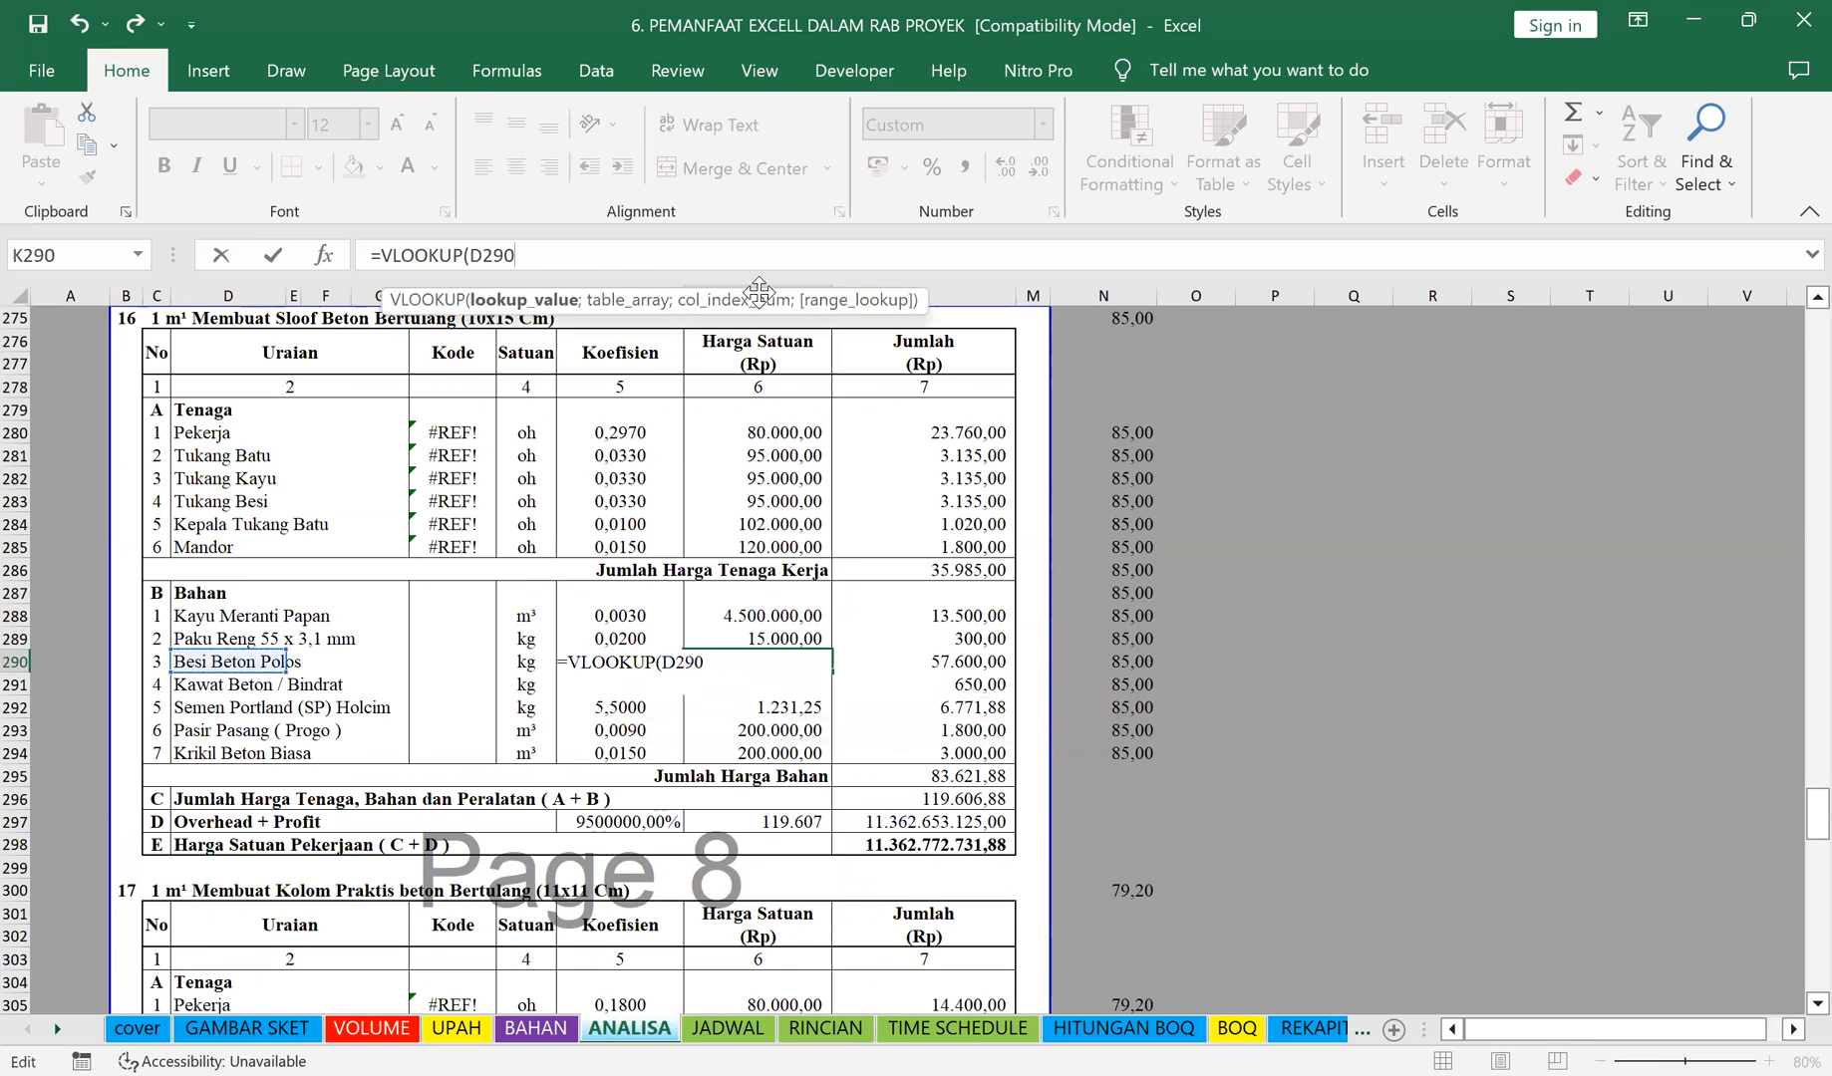
{"action": "type", "text": ";"}
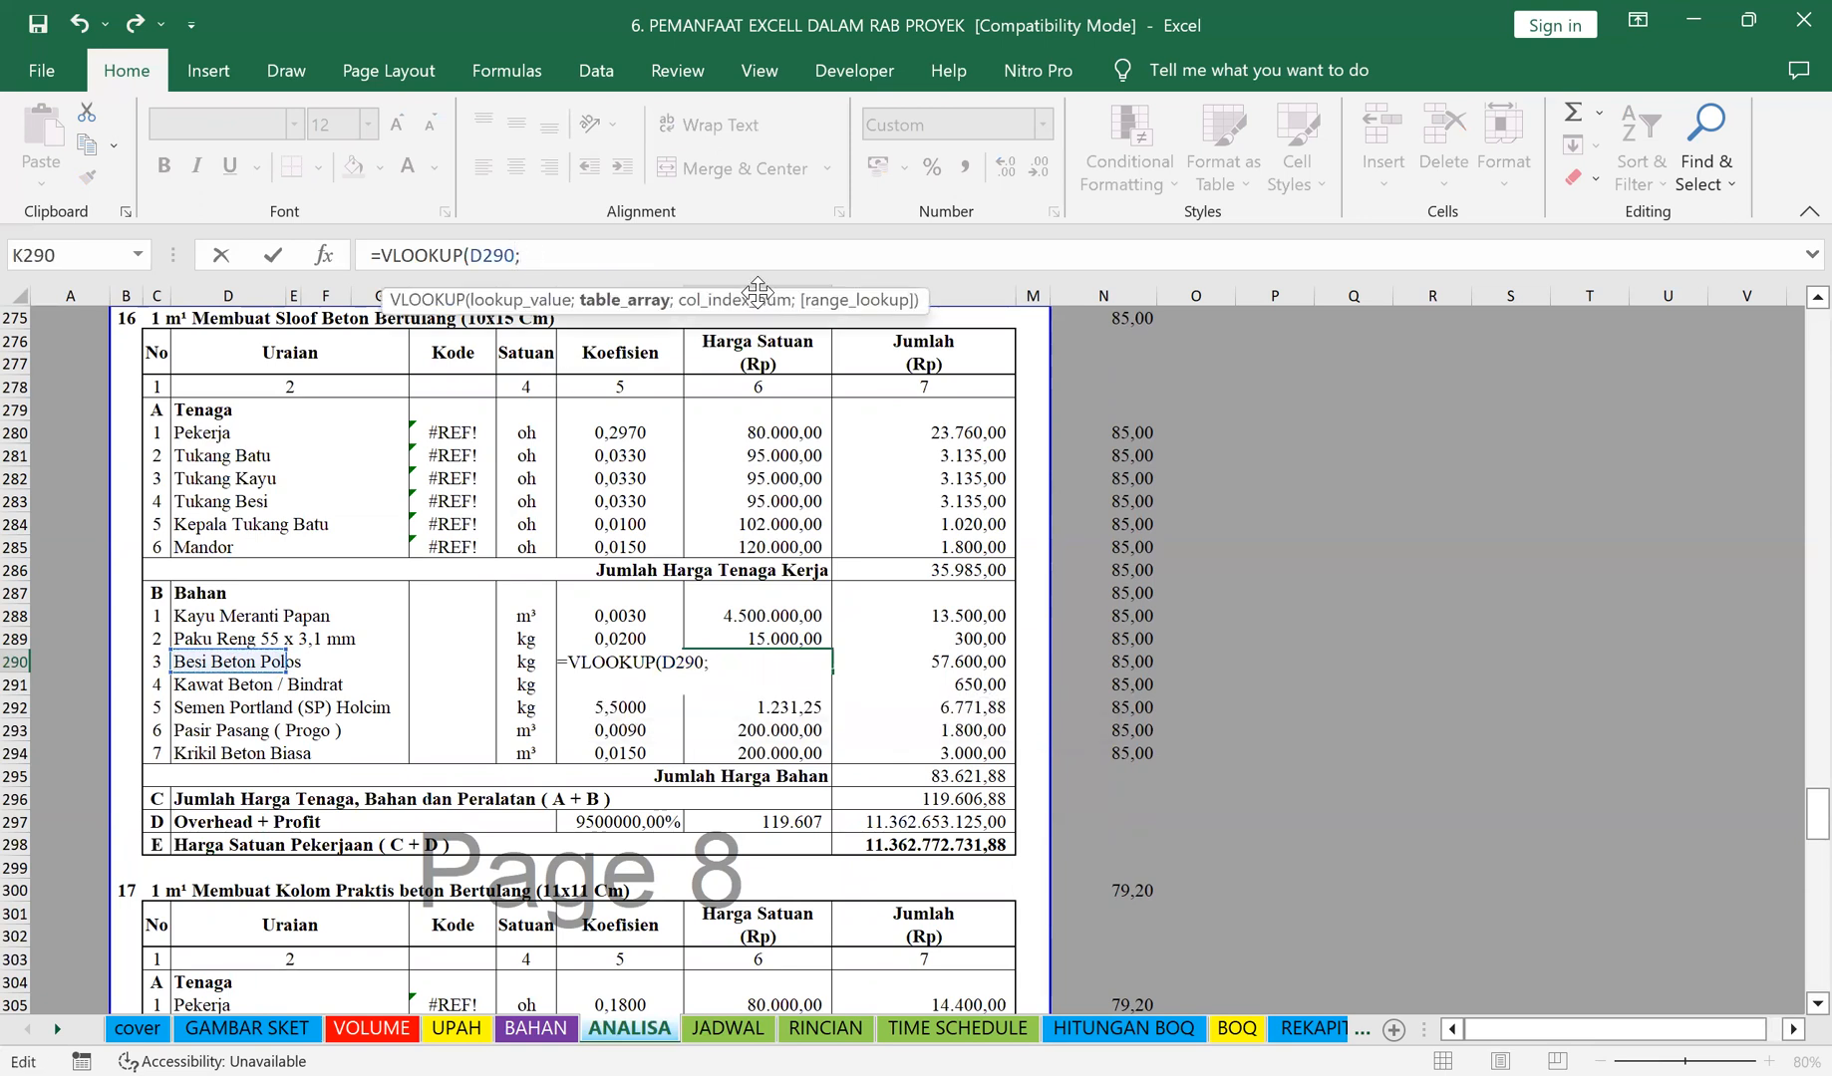
Step: Set the lookup's table array to the material price list BAHANBARU on the BAHAN sheet
{"action": "left_click", "coordinate": [514, 1029]}
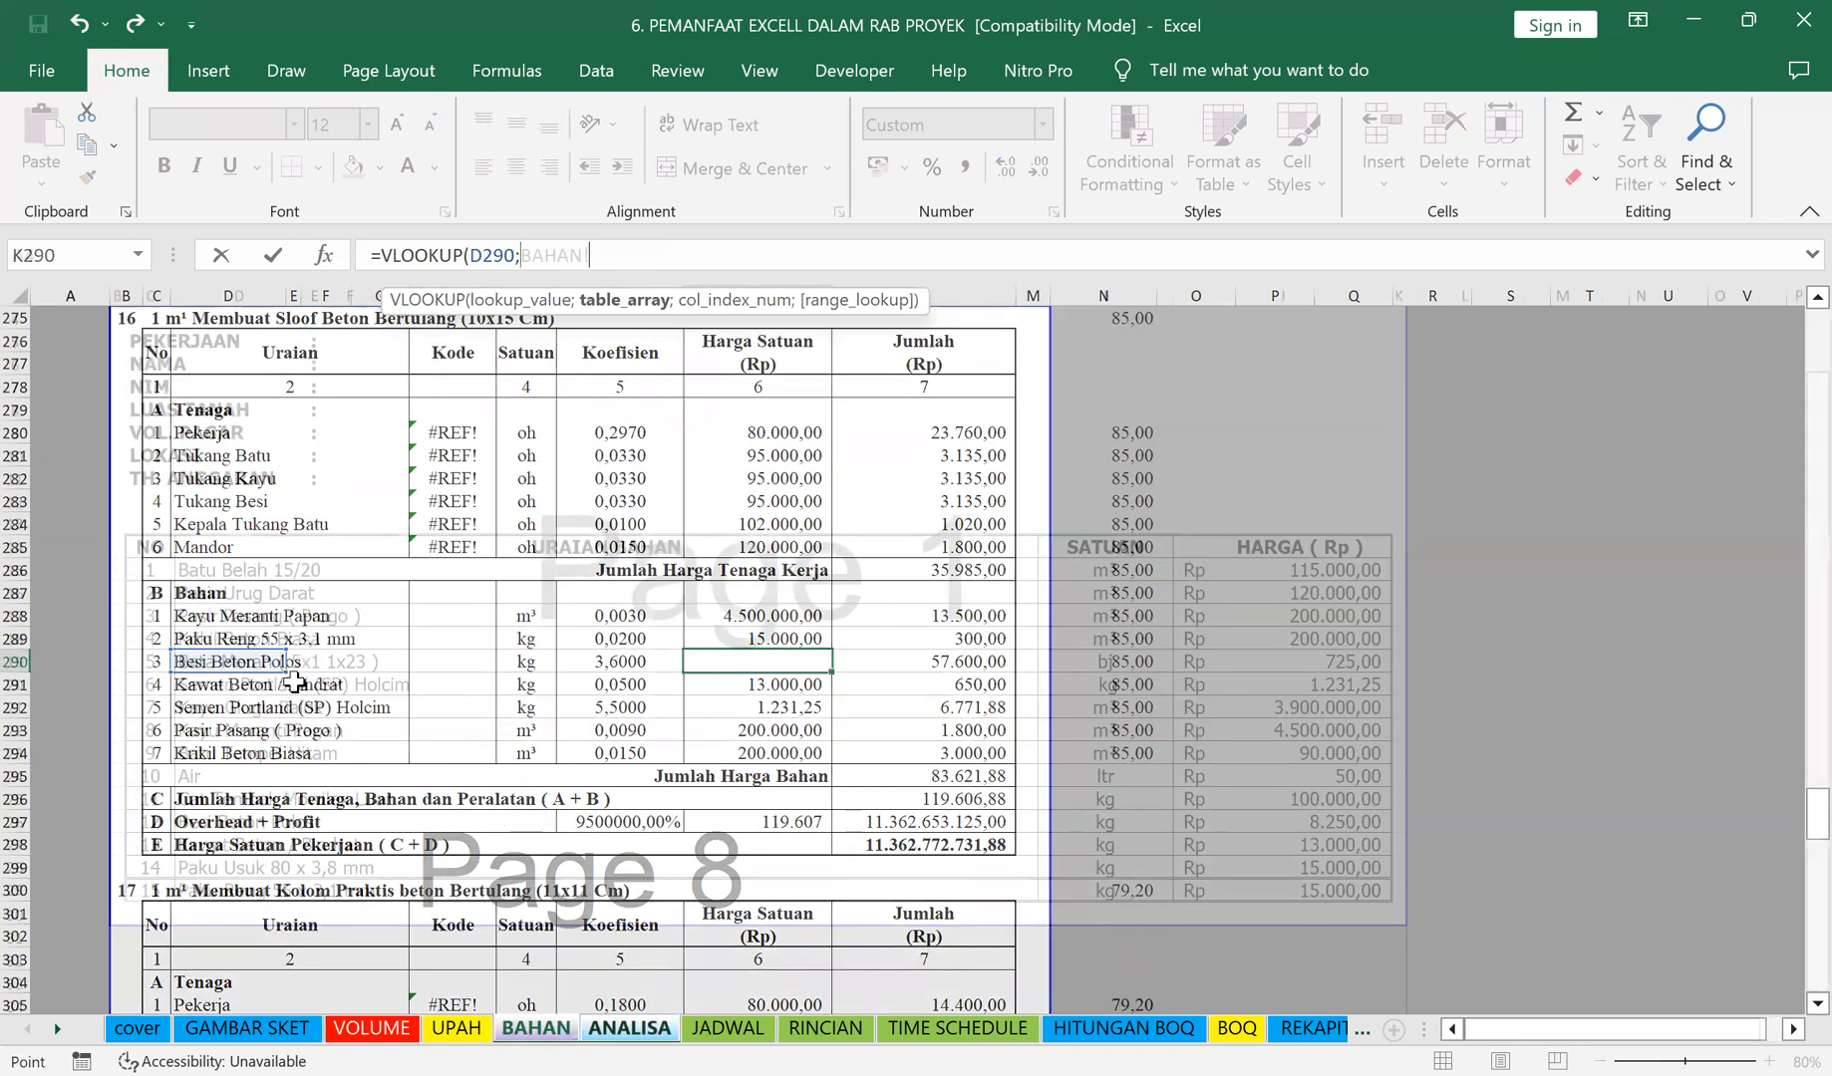
{"action": "left_click", "coordinate": [200, 573]}
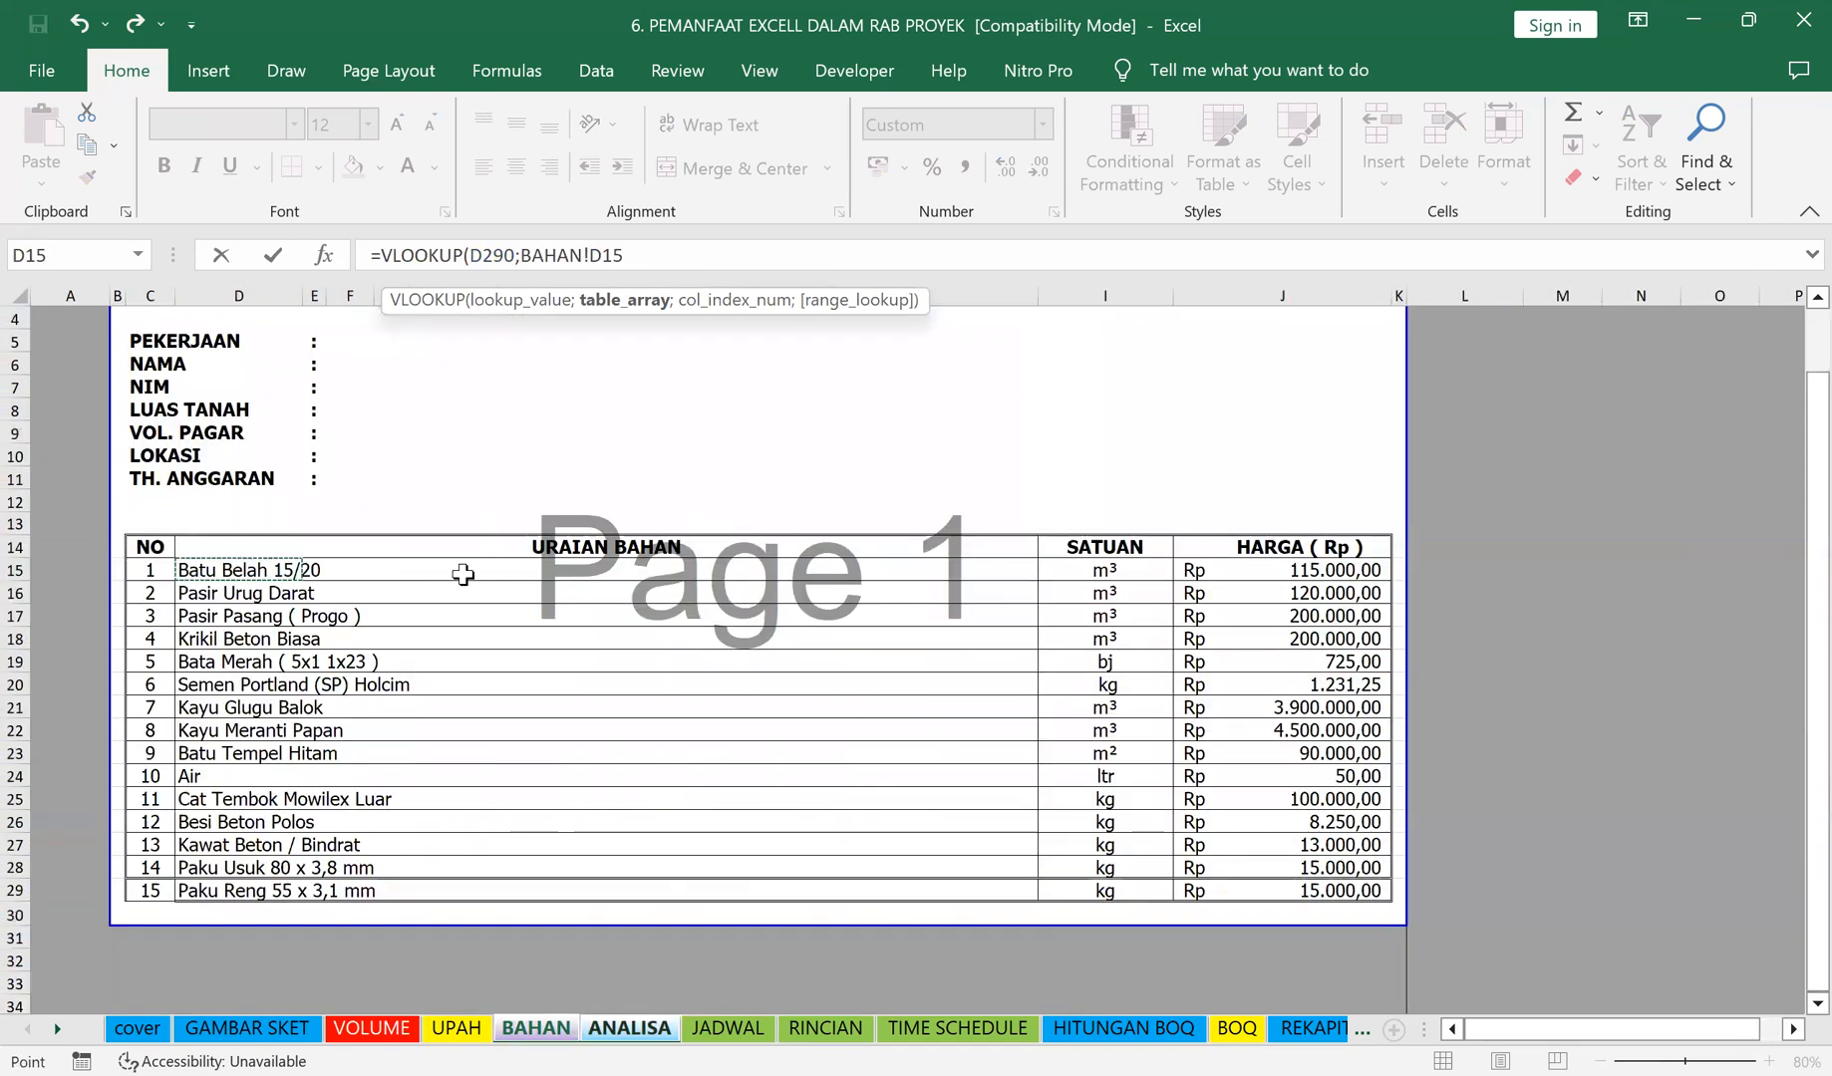
{"action": "left_click", "coordinate": [1393, 897], "text": "shift"}
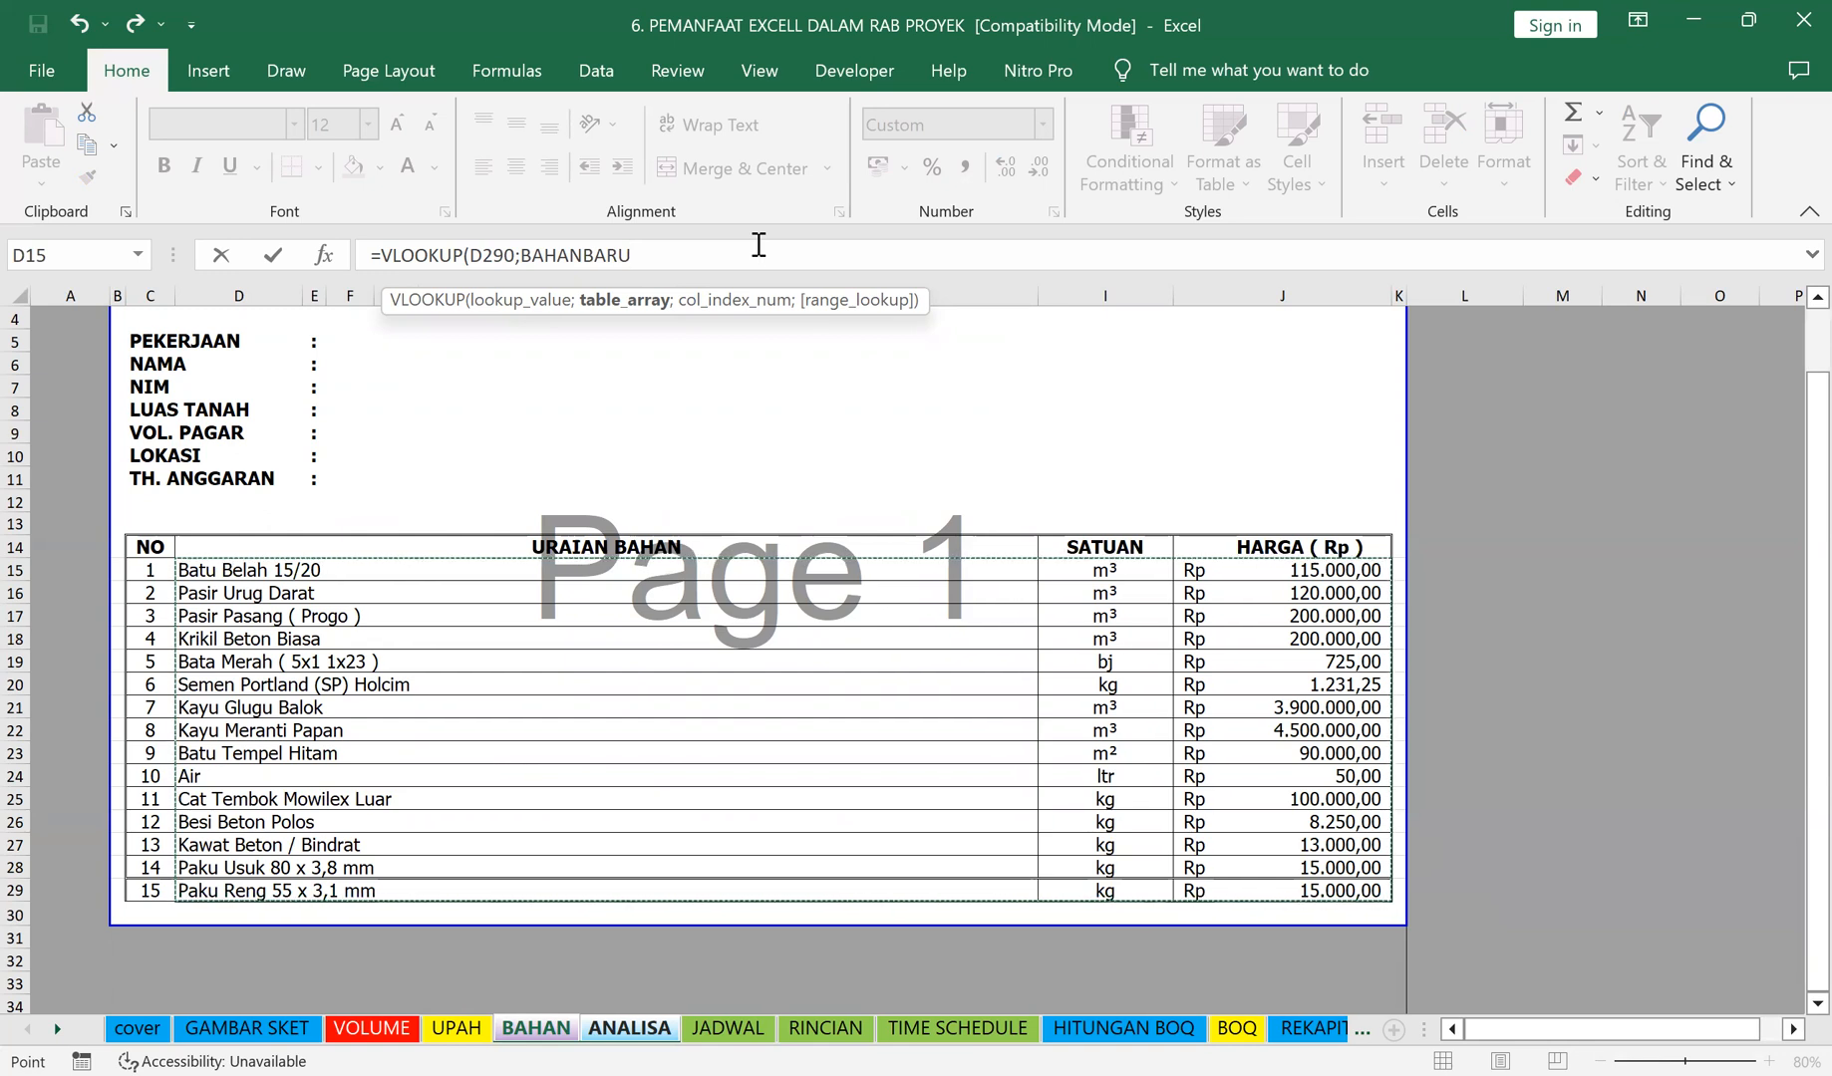
{"action": "type", "text": ";"}
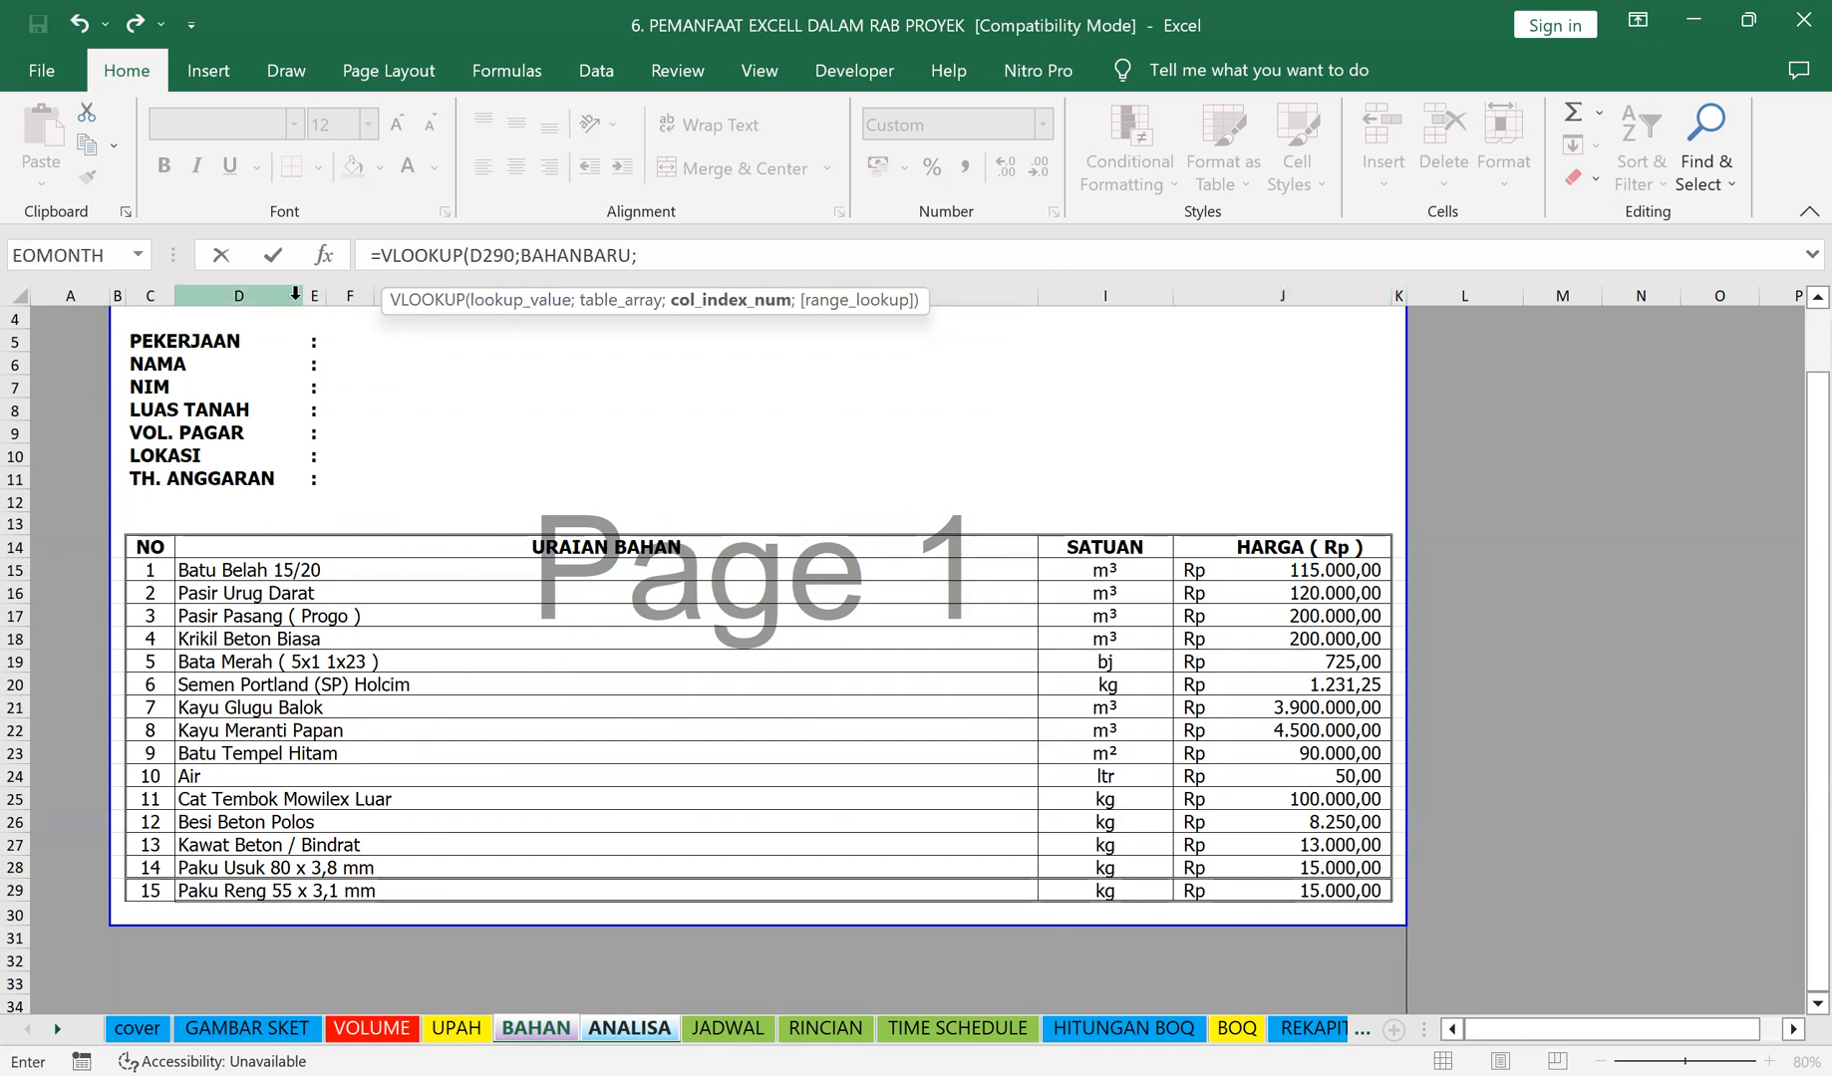
Step: Count the columns of the BAHAN material list from column D towards the price column to determine the lookup's column index
{"action": "left_click", "coordinate": [224, 547]}
{"action": "left_click", "coordinate": [225, 588]}
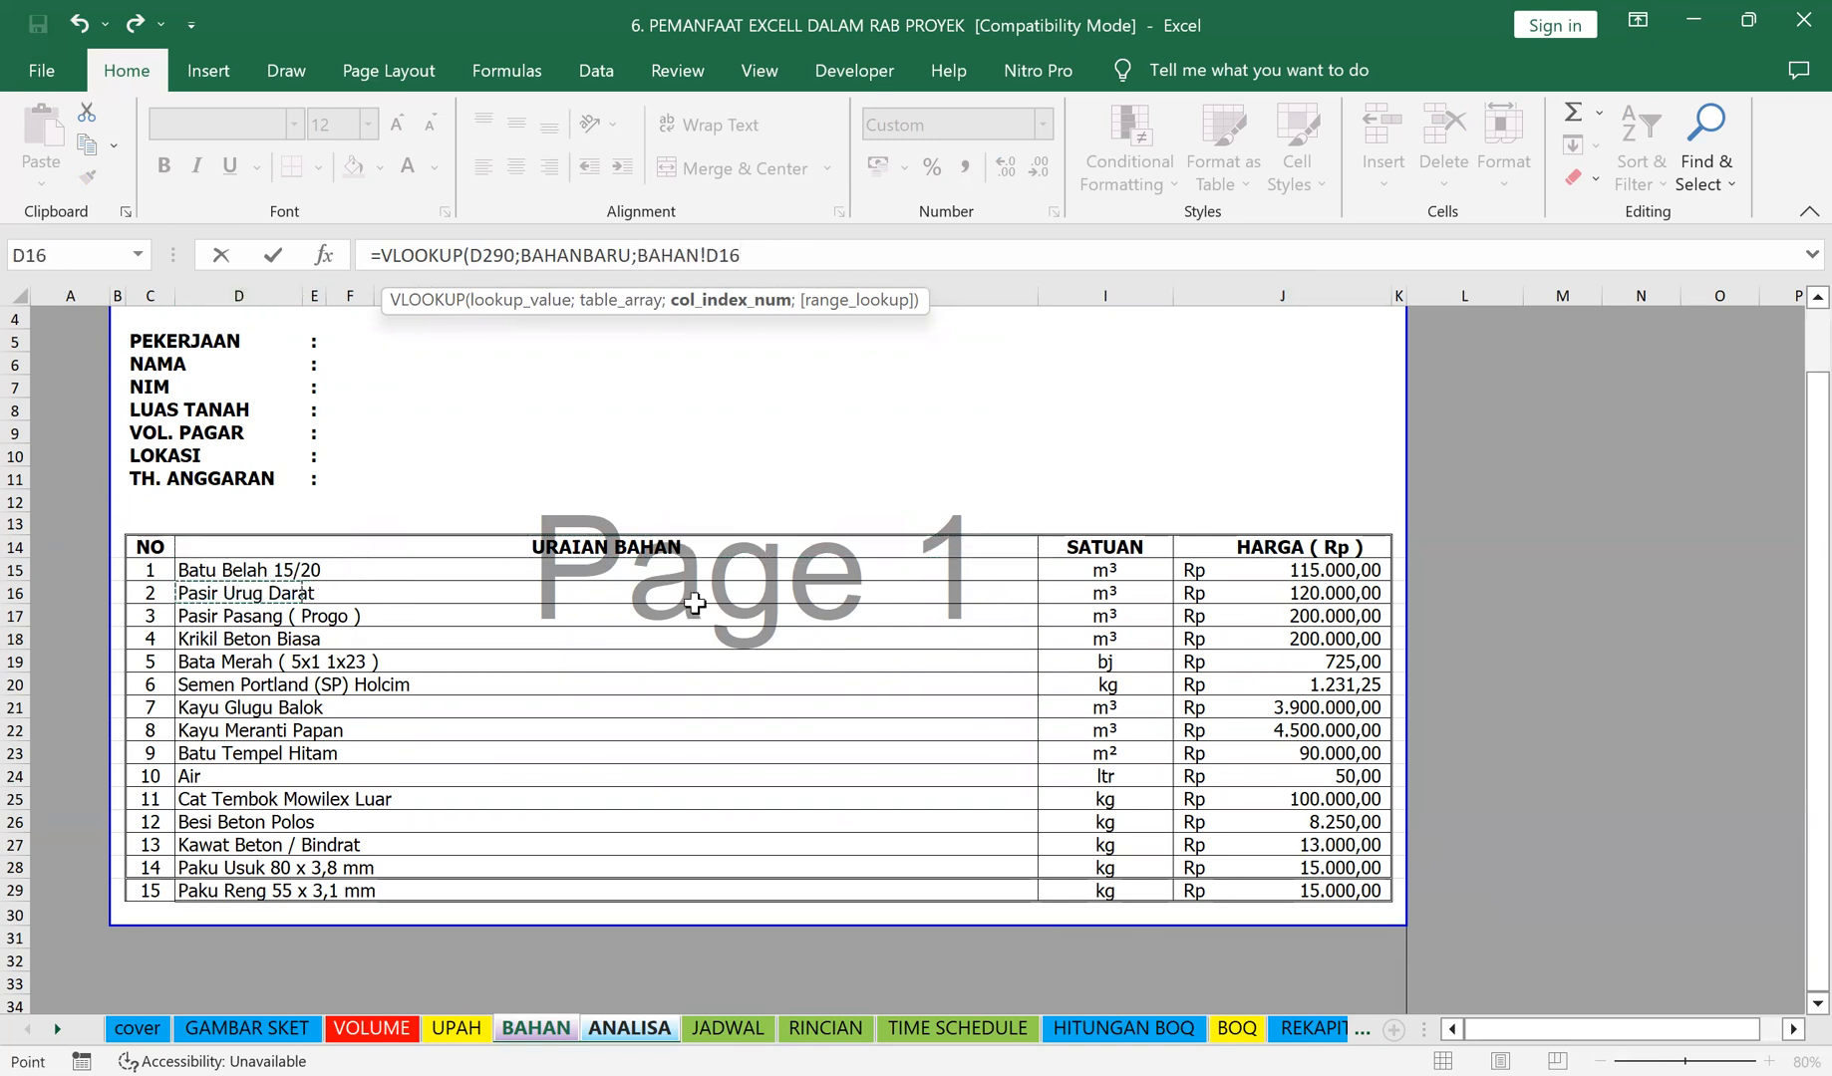
{"action": "left_click", "coordinate": [259, 295]}
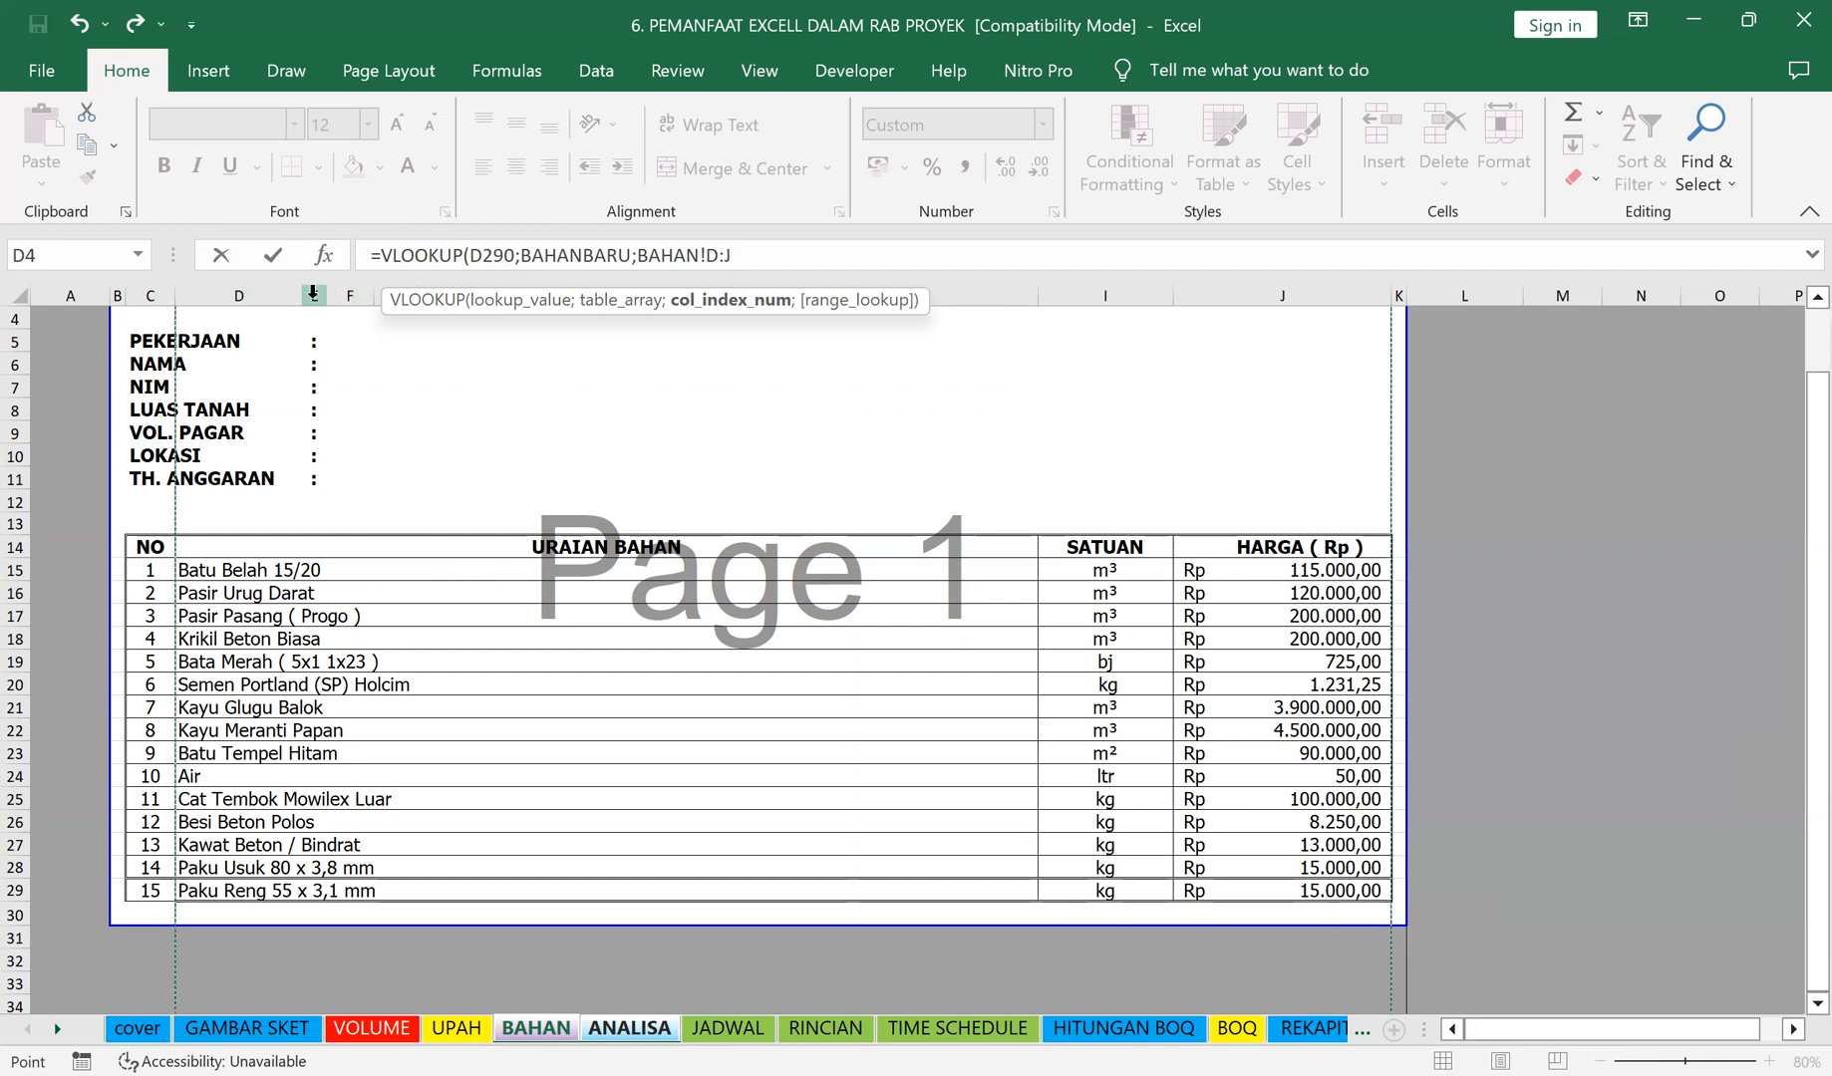
{"action": "left_click", "coordinate": [288, 567]}
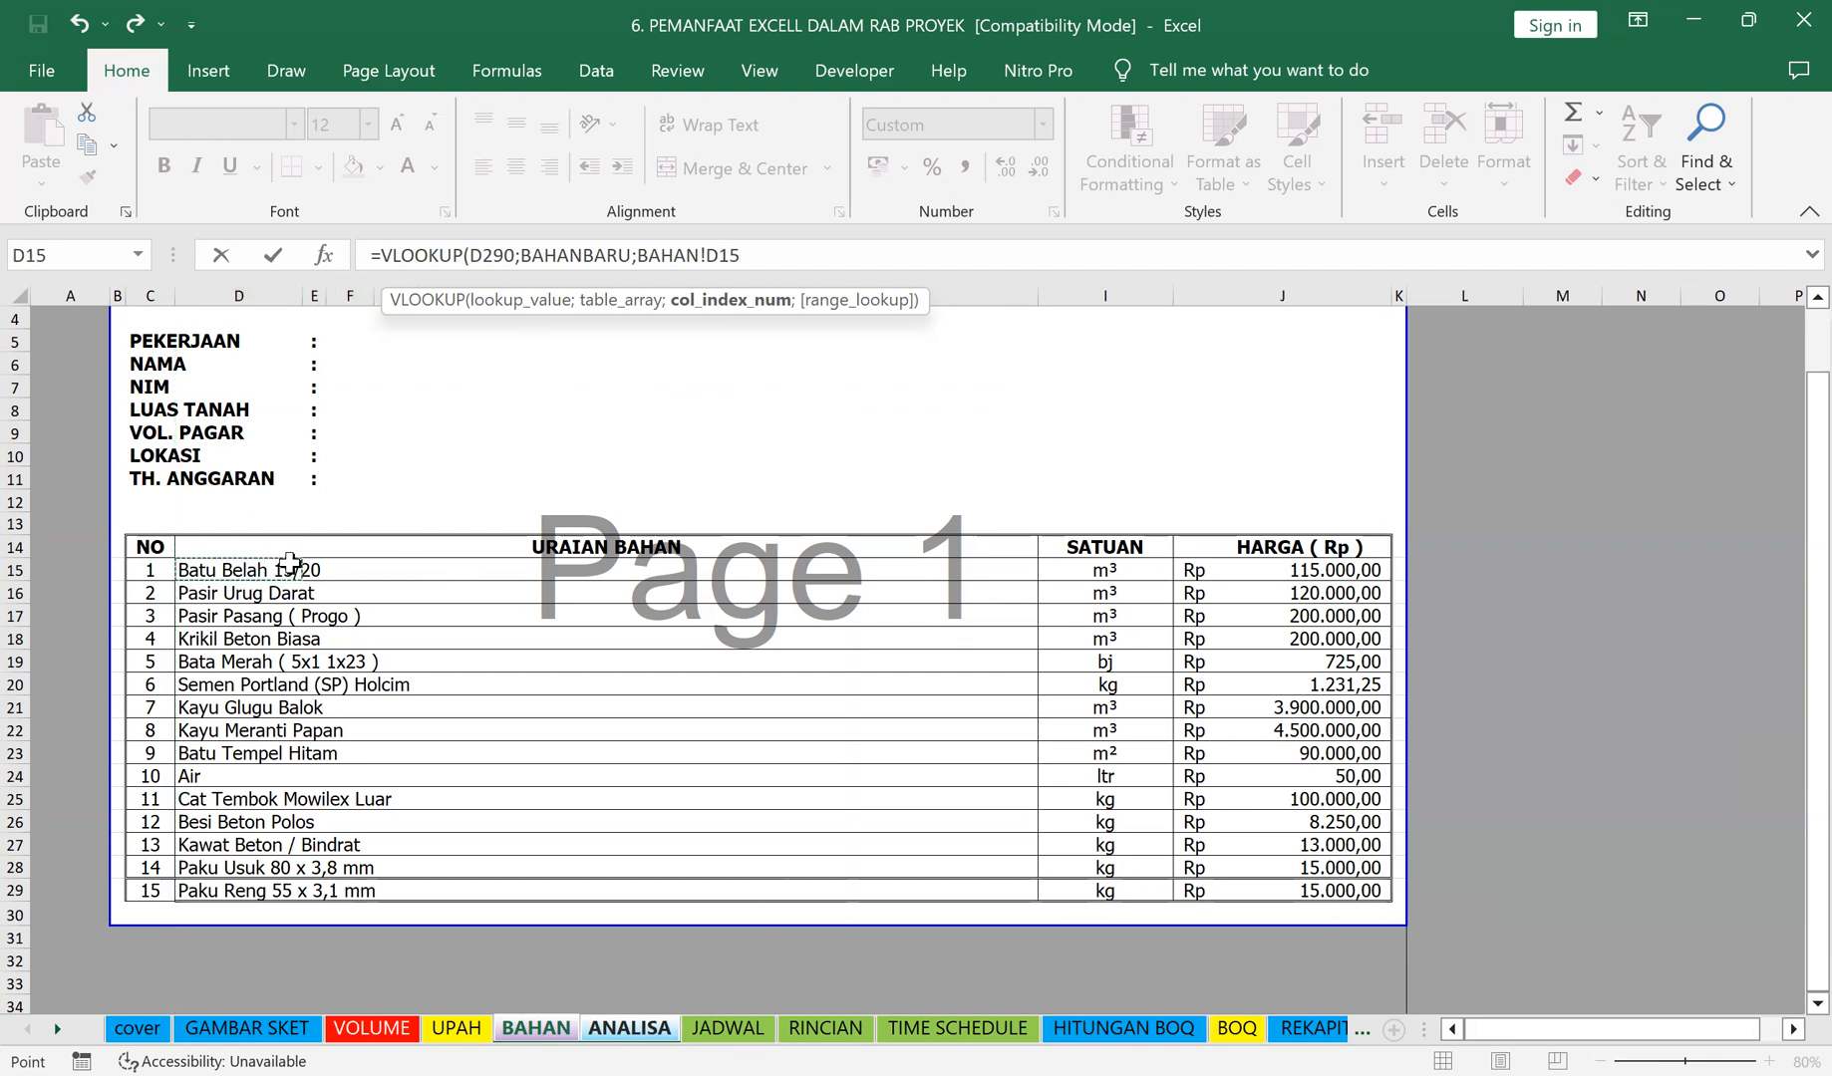
{"action": "left_click", "coordinate": [337, 568]}
{"action": "left_click", "coordinate": [401, 568]}
{"action": "left_click", "coordinate": [216, 571]}
{"action": "key", "text": "Right"}
{"action": "key", "text": "Right"}
{"action": "key", "text": "Right"}
{"action": "key", "text": "Right"}
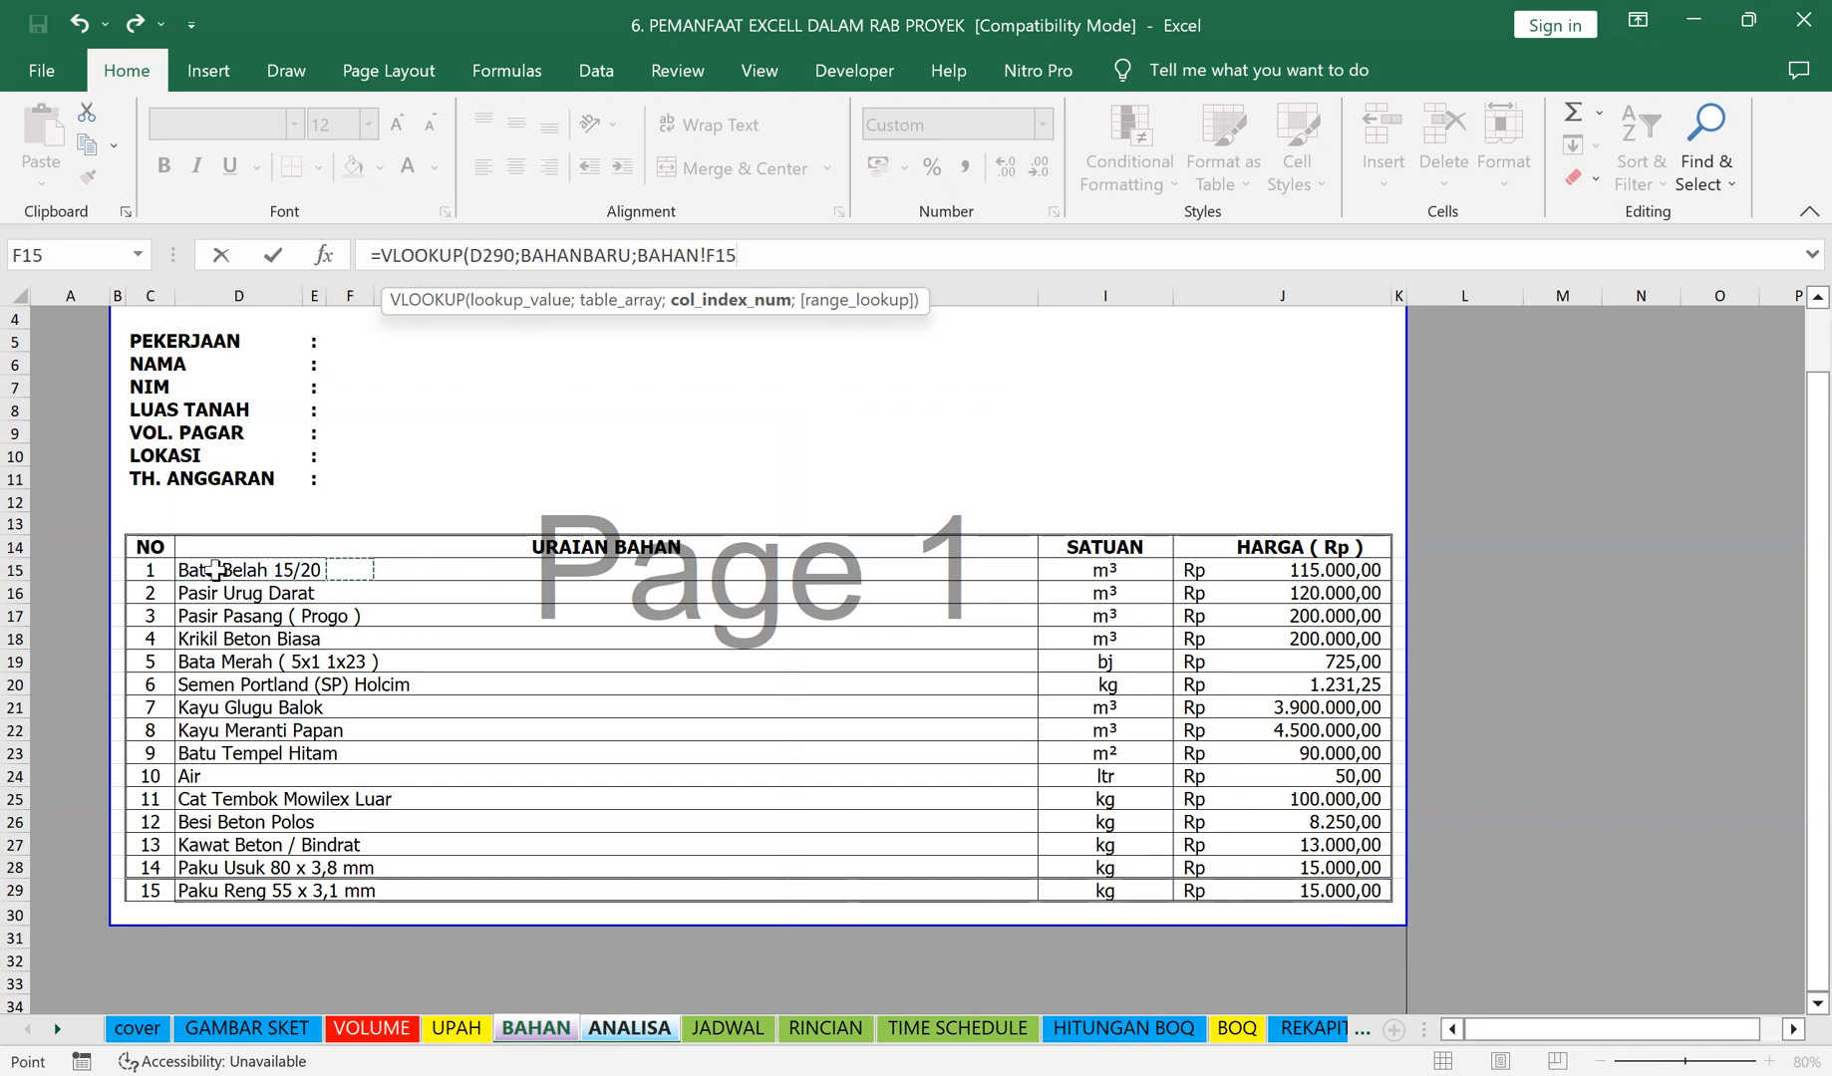
Step: Complete the Besi Beton Polos unit-price formula in K290 of the ANALISA sheet as =VLOOKUP(D290;BAHANBARU;7;0)
{"action": "key", "text": "Right"}
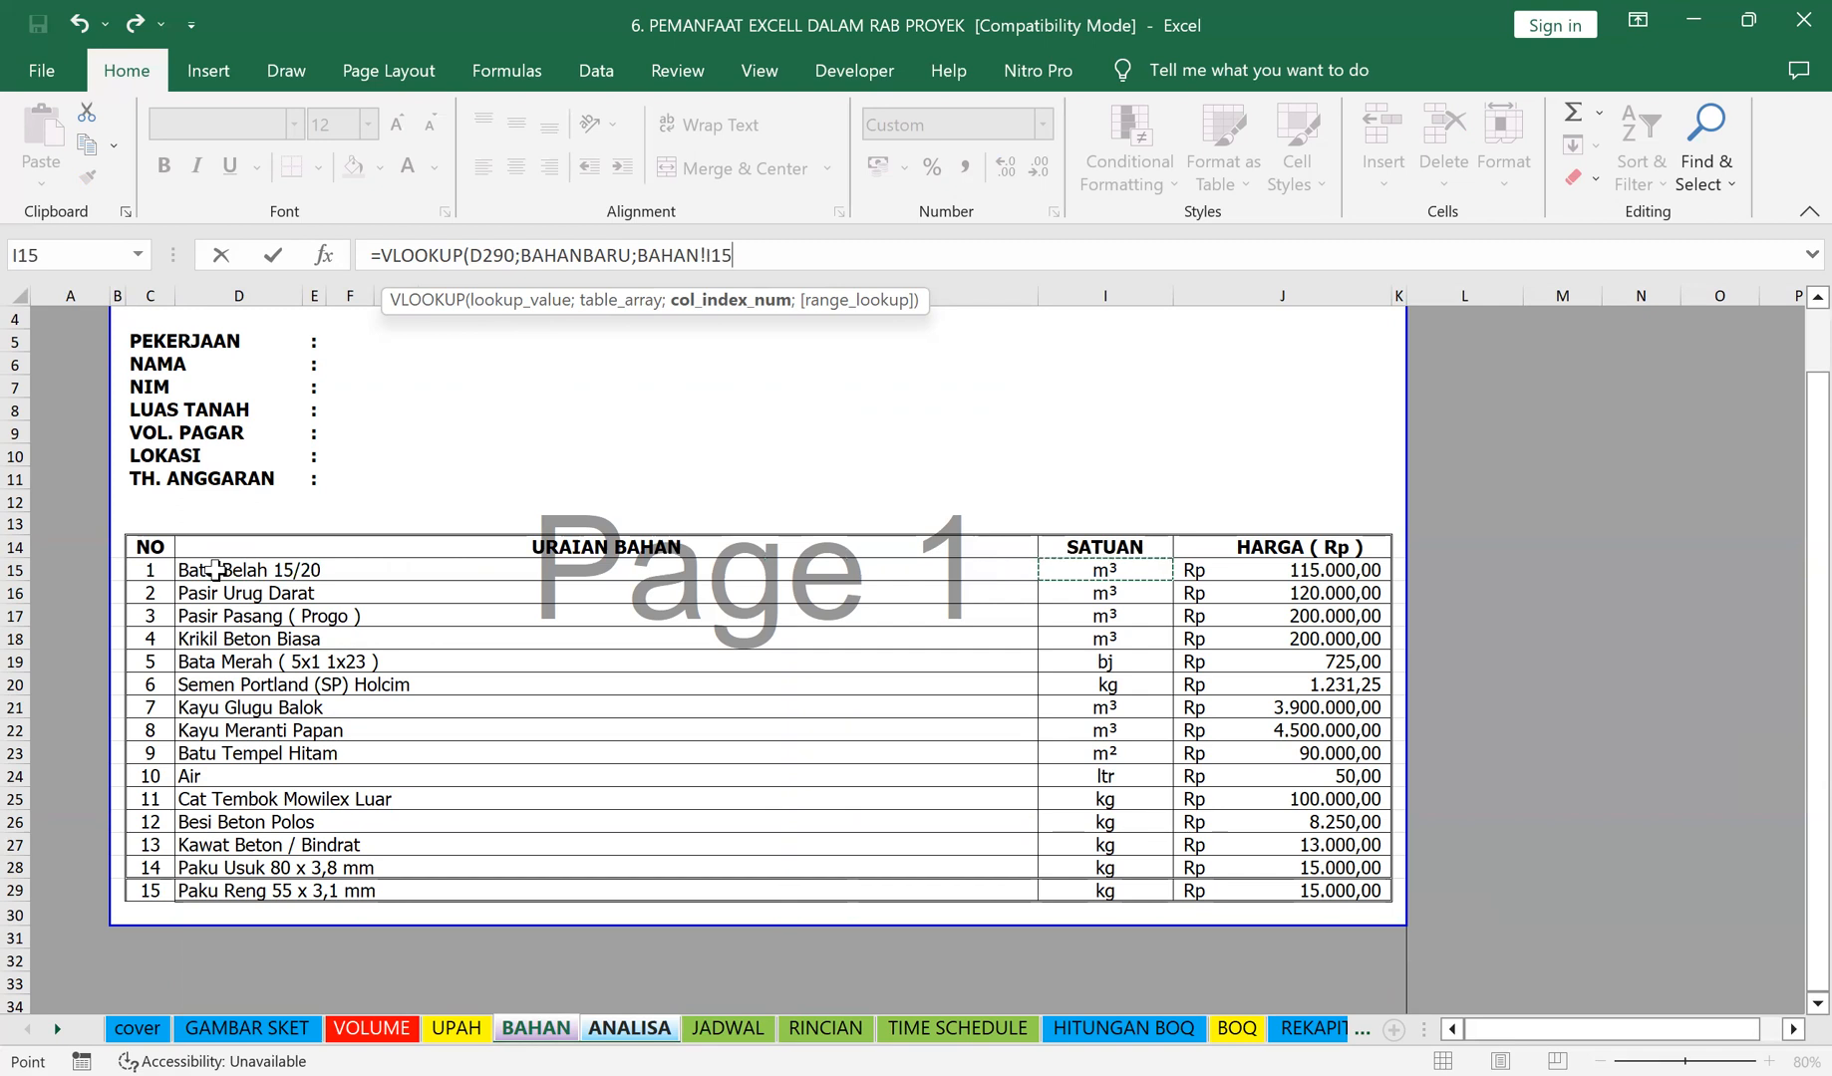
{"action": "key", "text": "Right"}
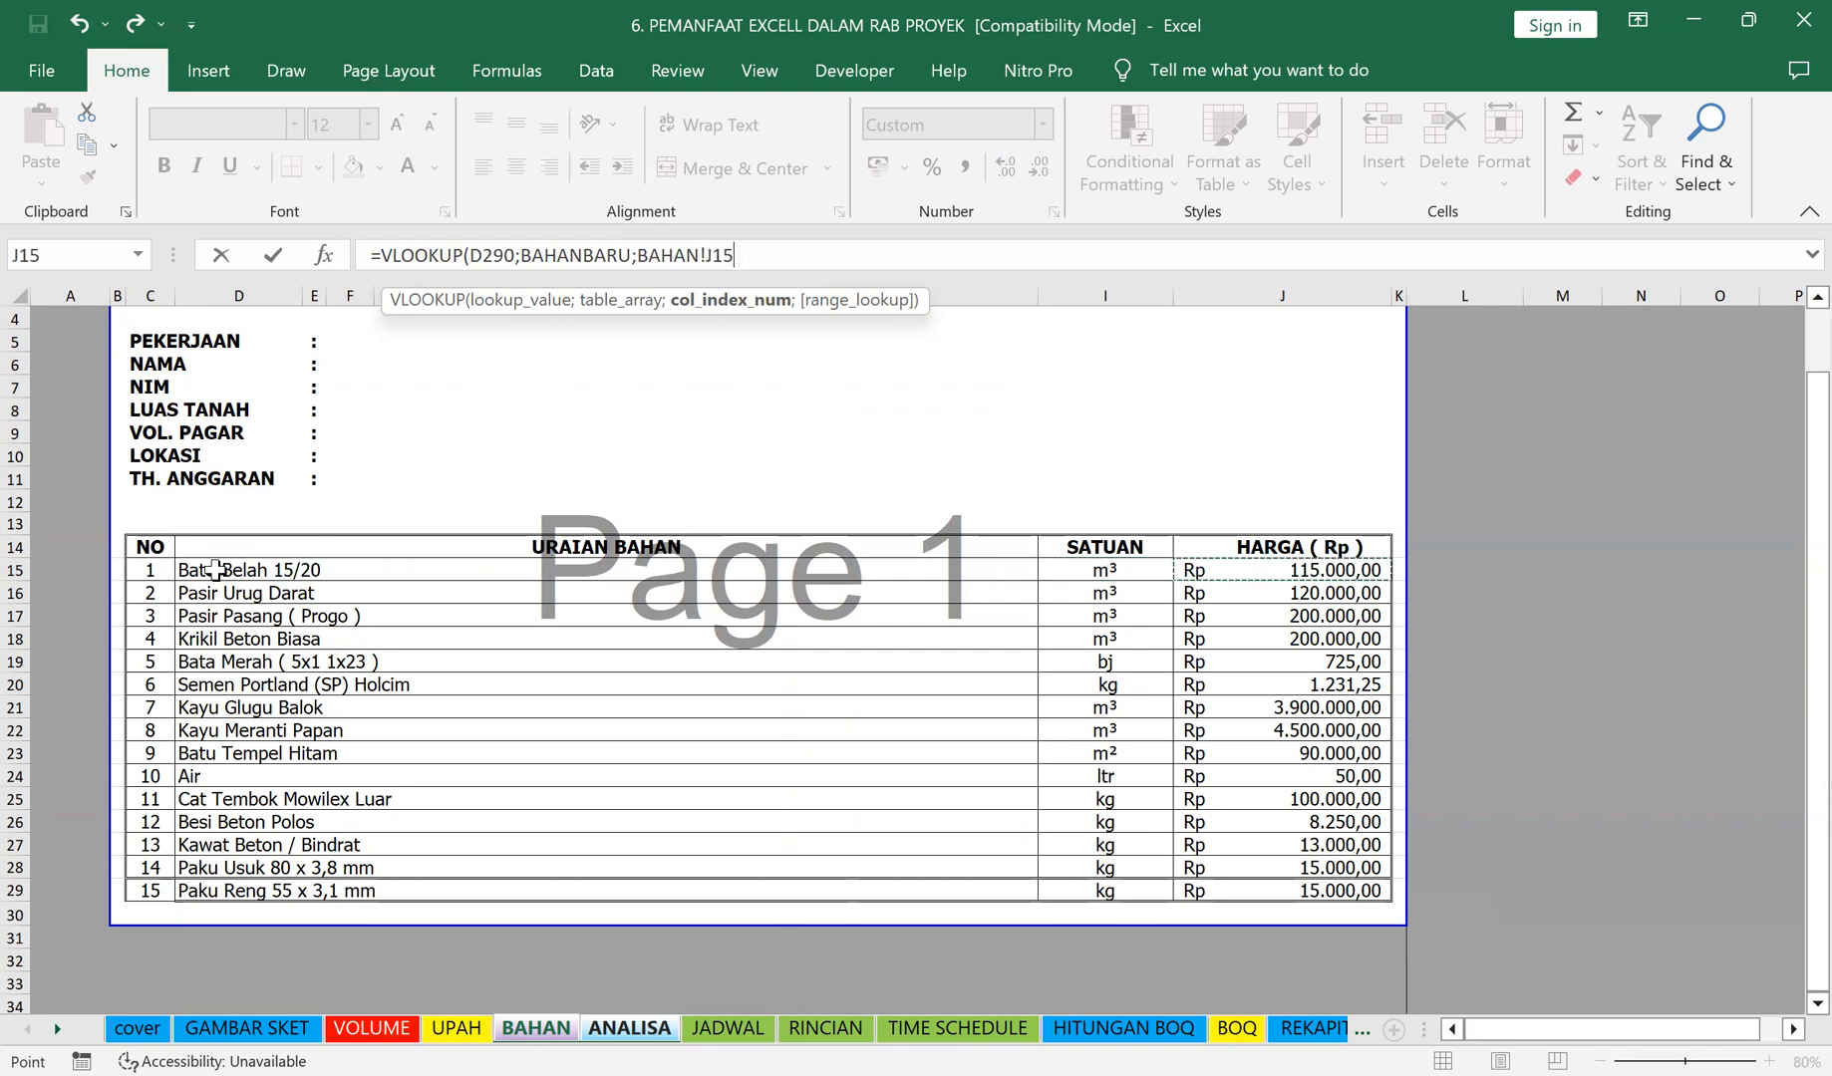
{"action": "left_click", "coordinate": [725, 256]}
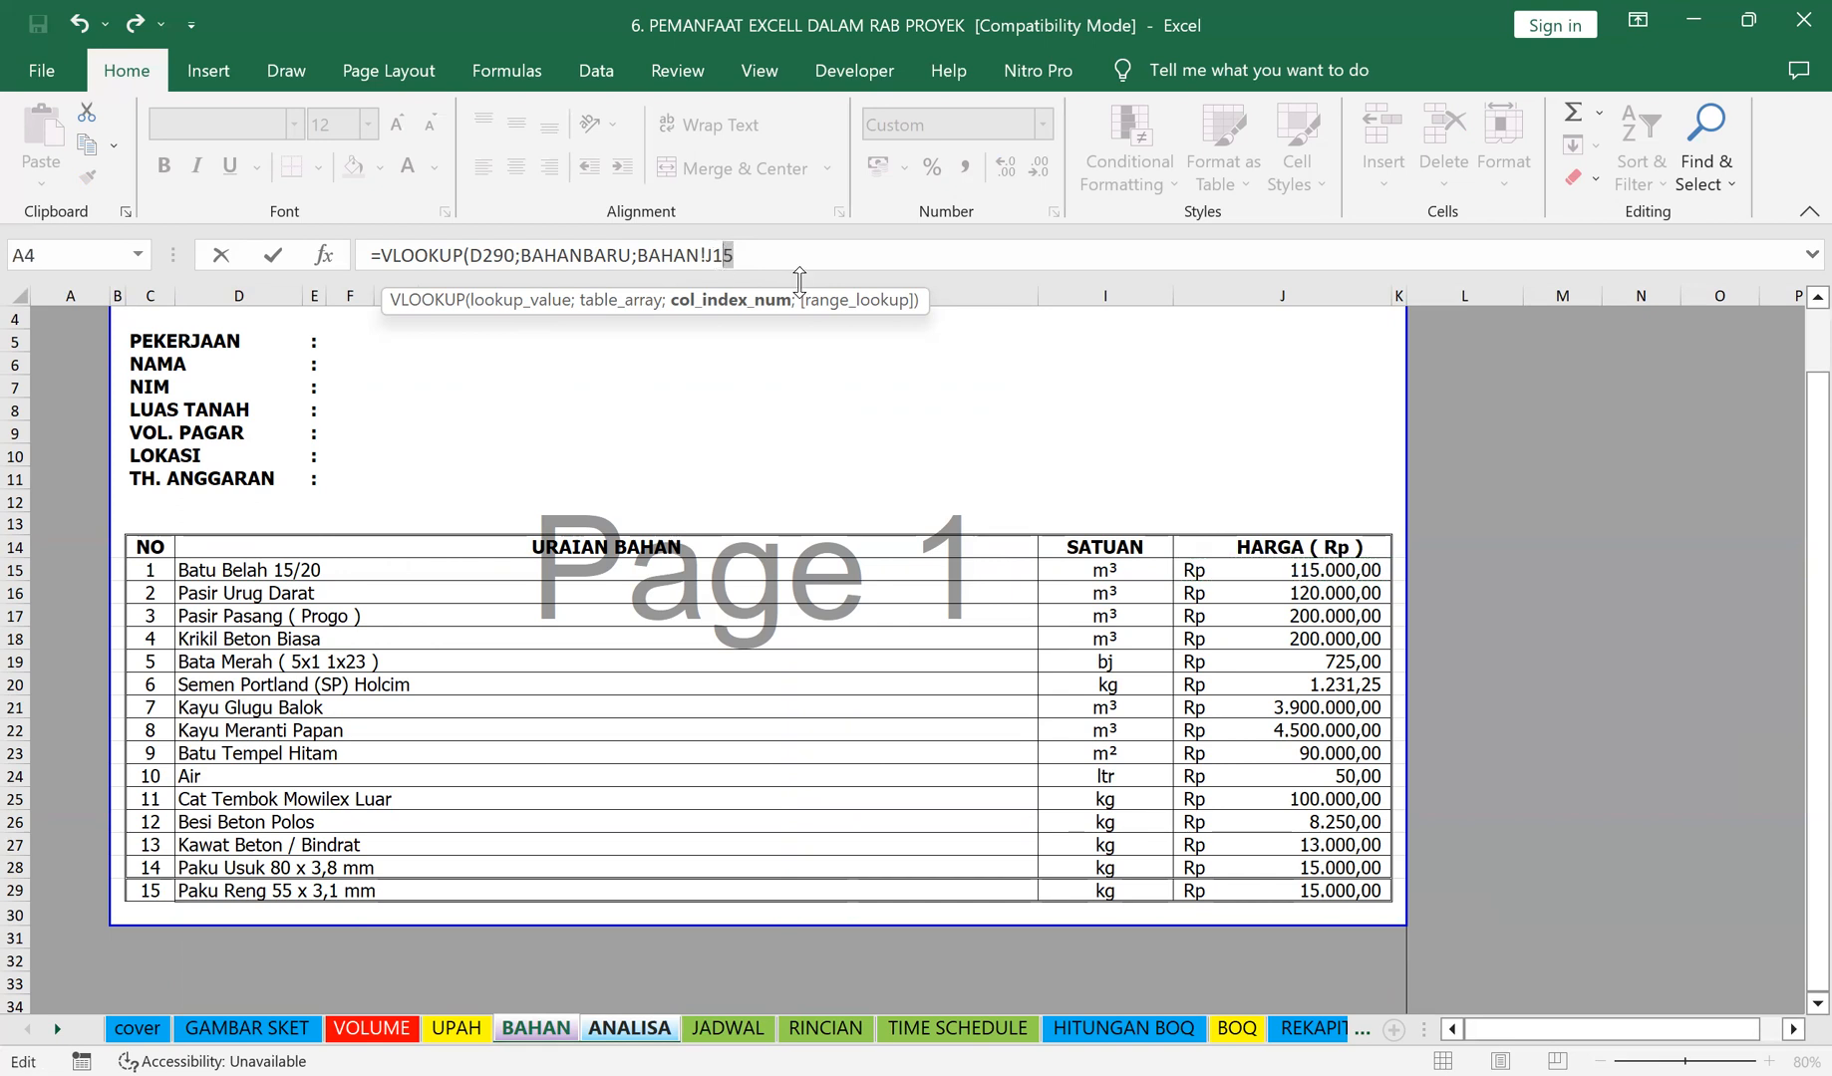
{"action": "key", "text": "Escape"}
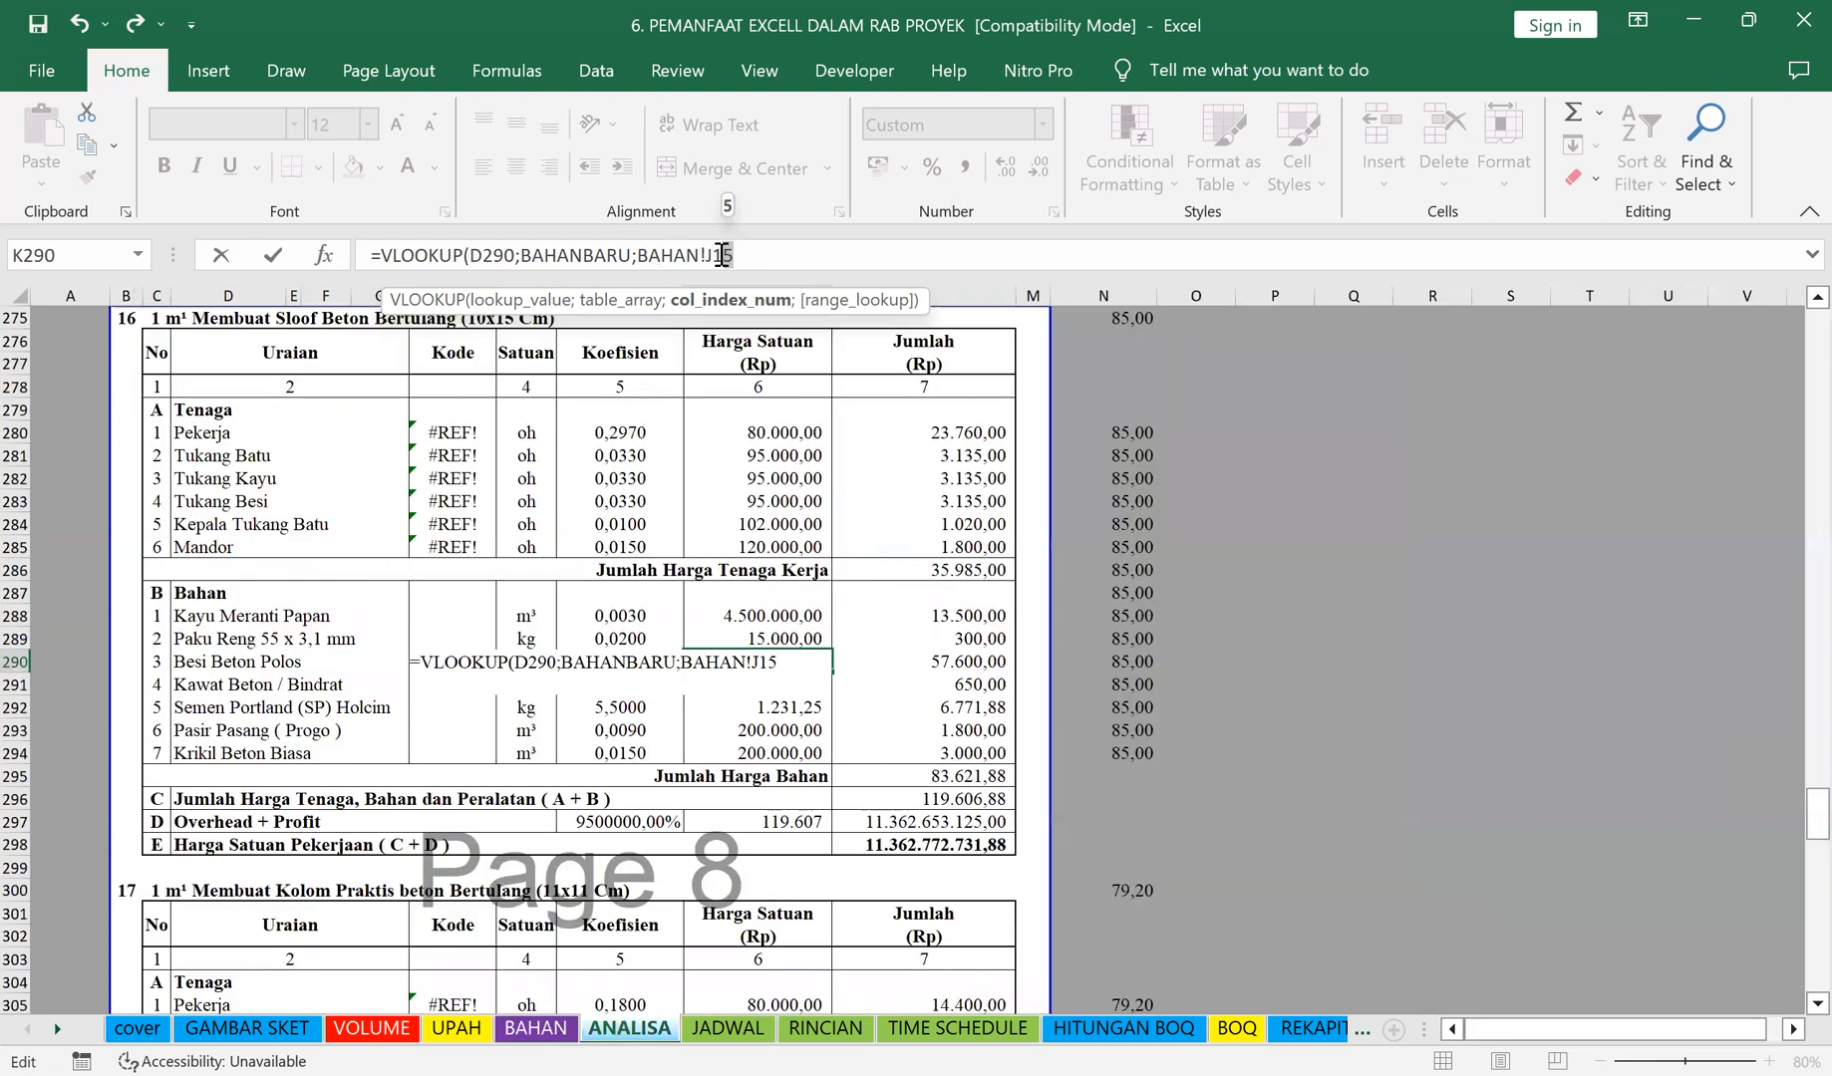
{"action": "key", "text": "BackSpace"}
{"action": "key", "text": "BackSpace"}
{"action": "key", "text": "BackSpace"}
{"action": "key", "text": "BackSpace"}
{"action": "key", "text": "BackSpace"}
{"action": "key", "text": "BackSpace"}
{"action": "key", "text": "BackSpace"}
{"action": "key", "text": "BackSpace"}
{"action": "key", "text": "BackSpace"}
{"action": "type", "text": "BARU;7"}
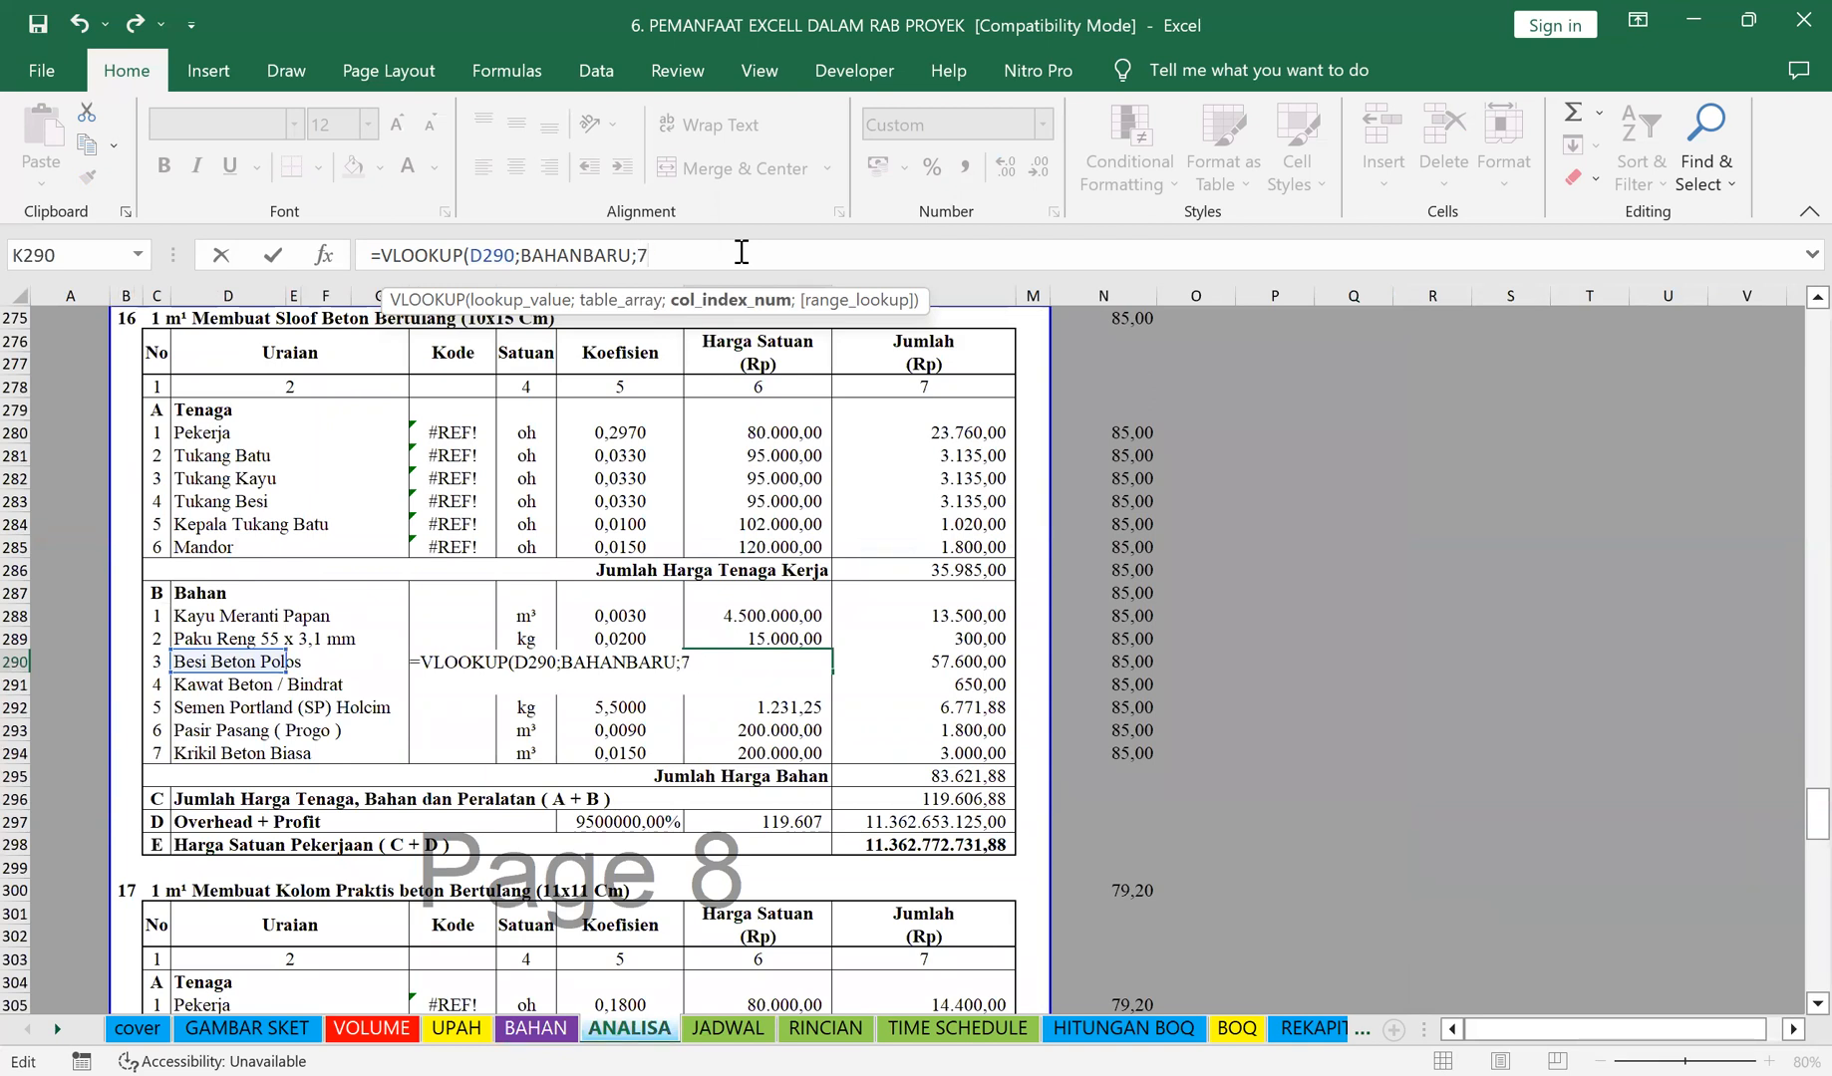
{"action": "type", "text": ";0"}
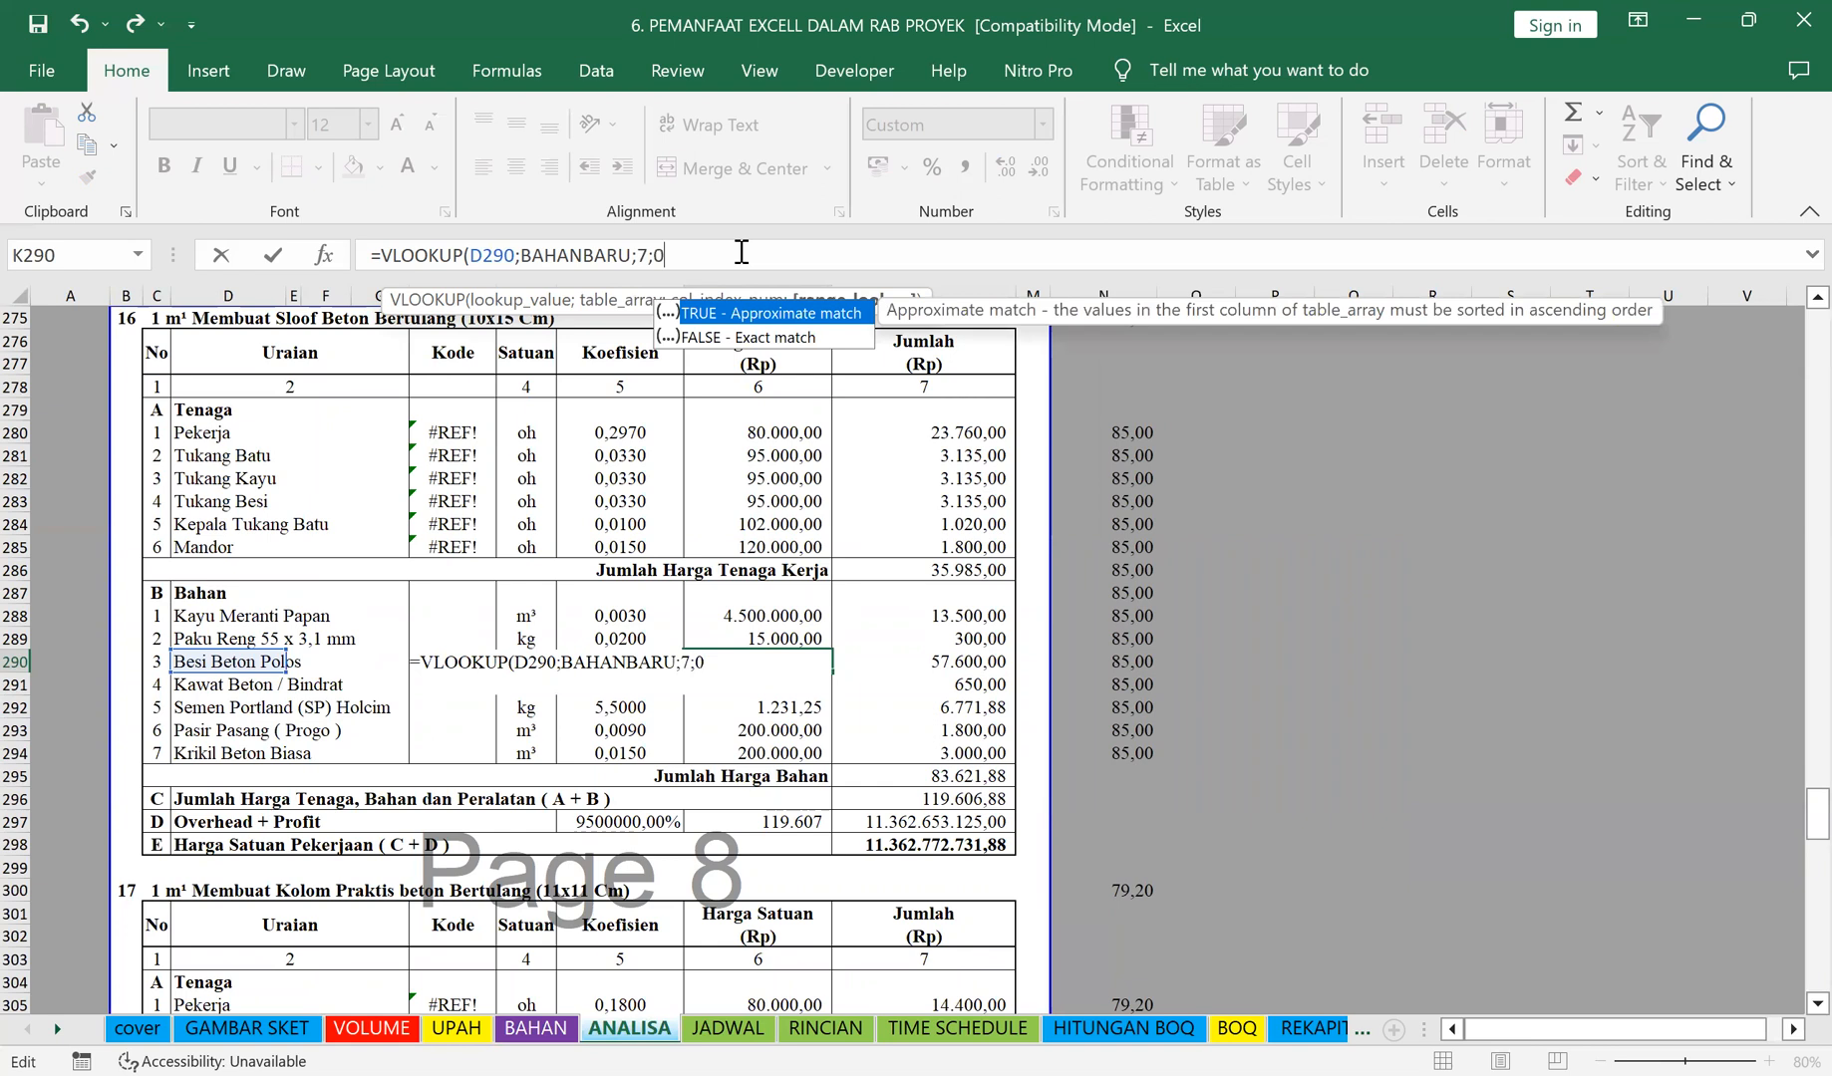
{"action": "key", "text": "Return"}
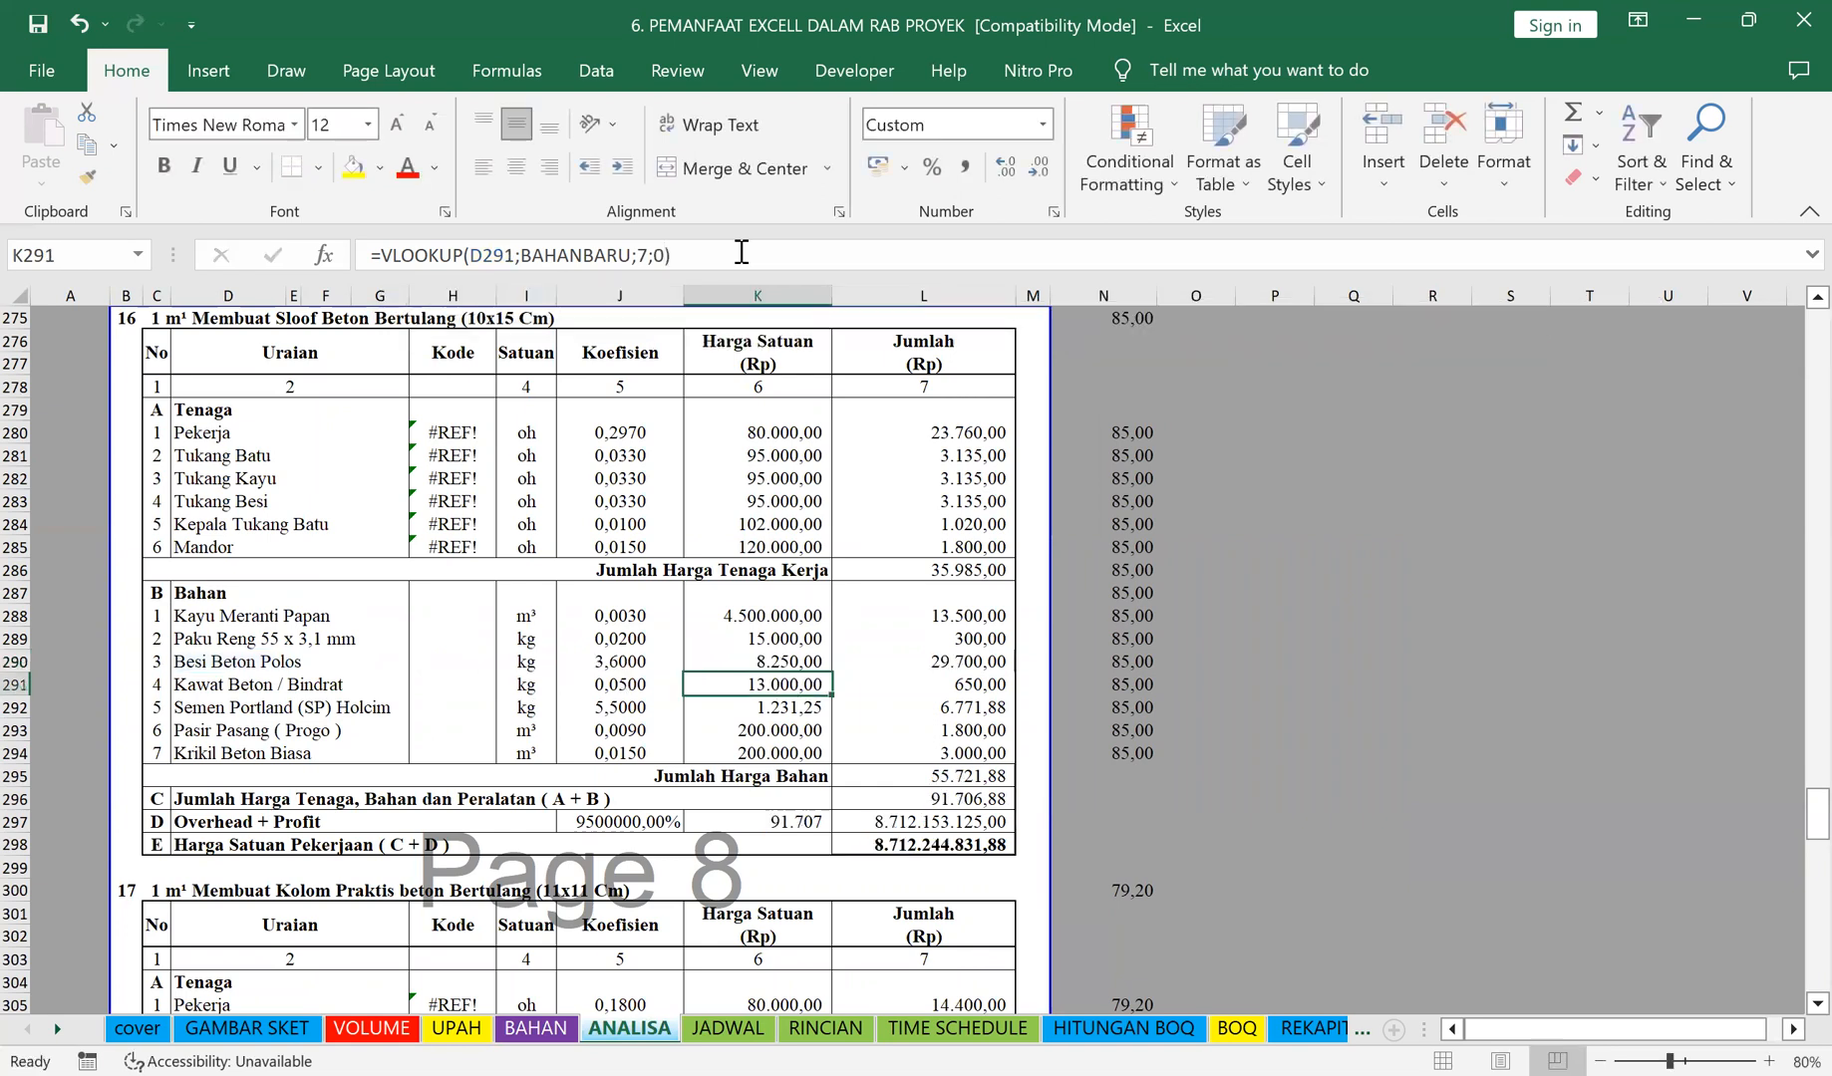
{"action": "left_click", "coordinate": [794, 653]}
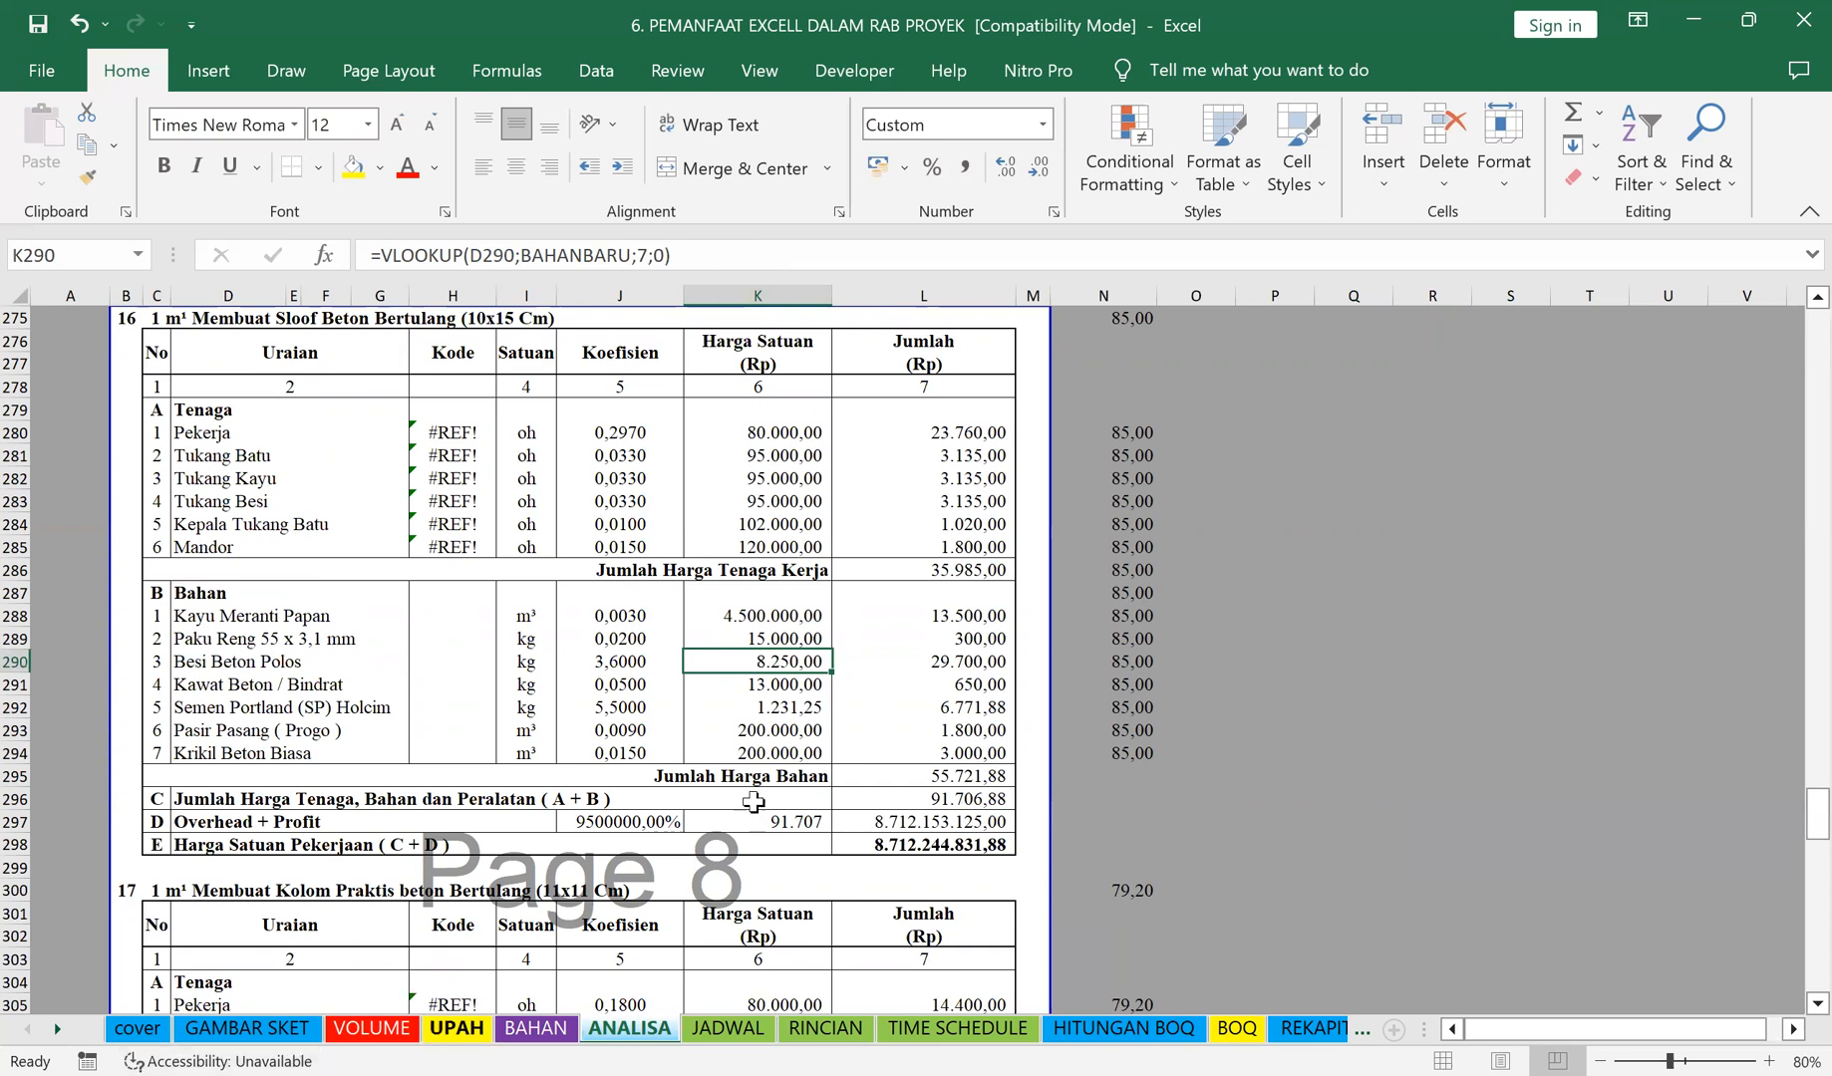
Step: On the BAHAN sheet, set the price of Batu Belah 15/20 to 200.000 and Pasir Urug Darat to 150.000
{"action": "left_click", "coordinate": [534, 1030]}
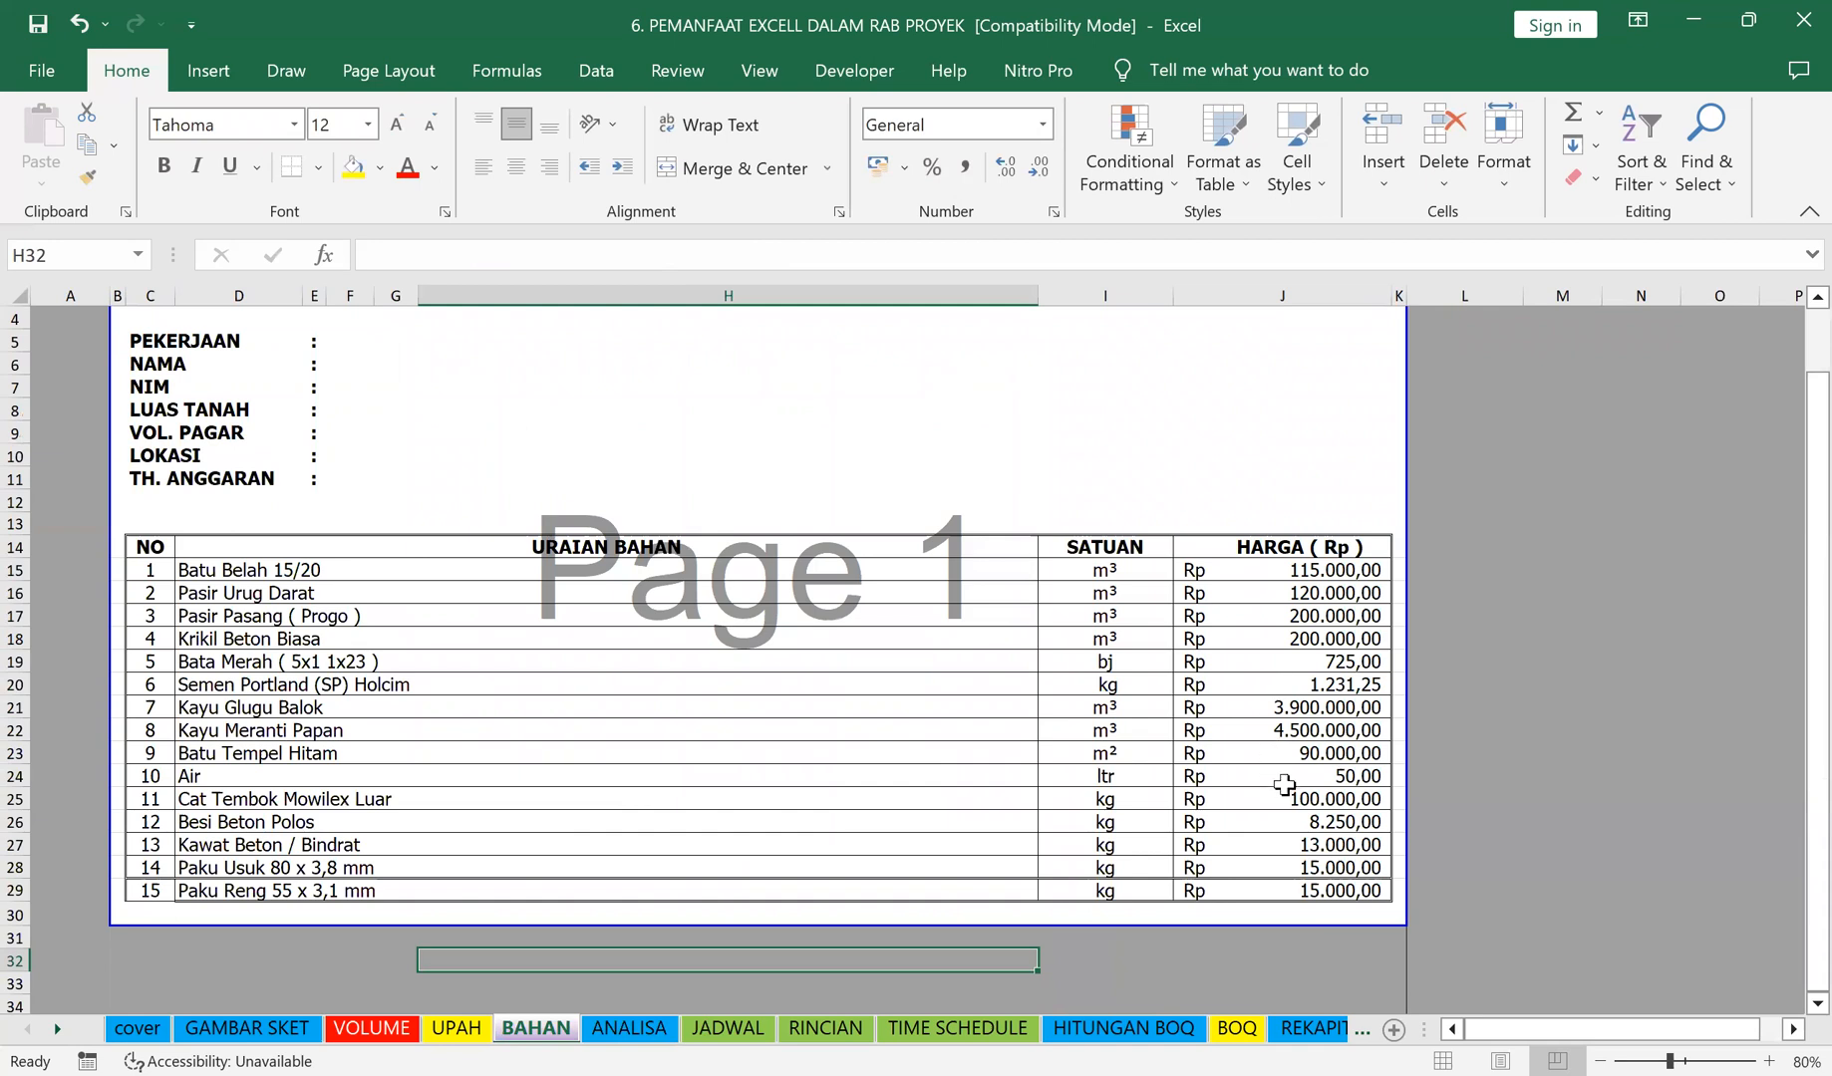
{"action": "left_click", "coordinate": [1284, 564]}
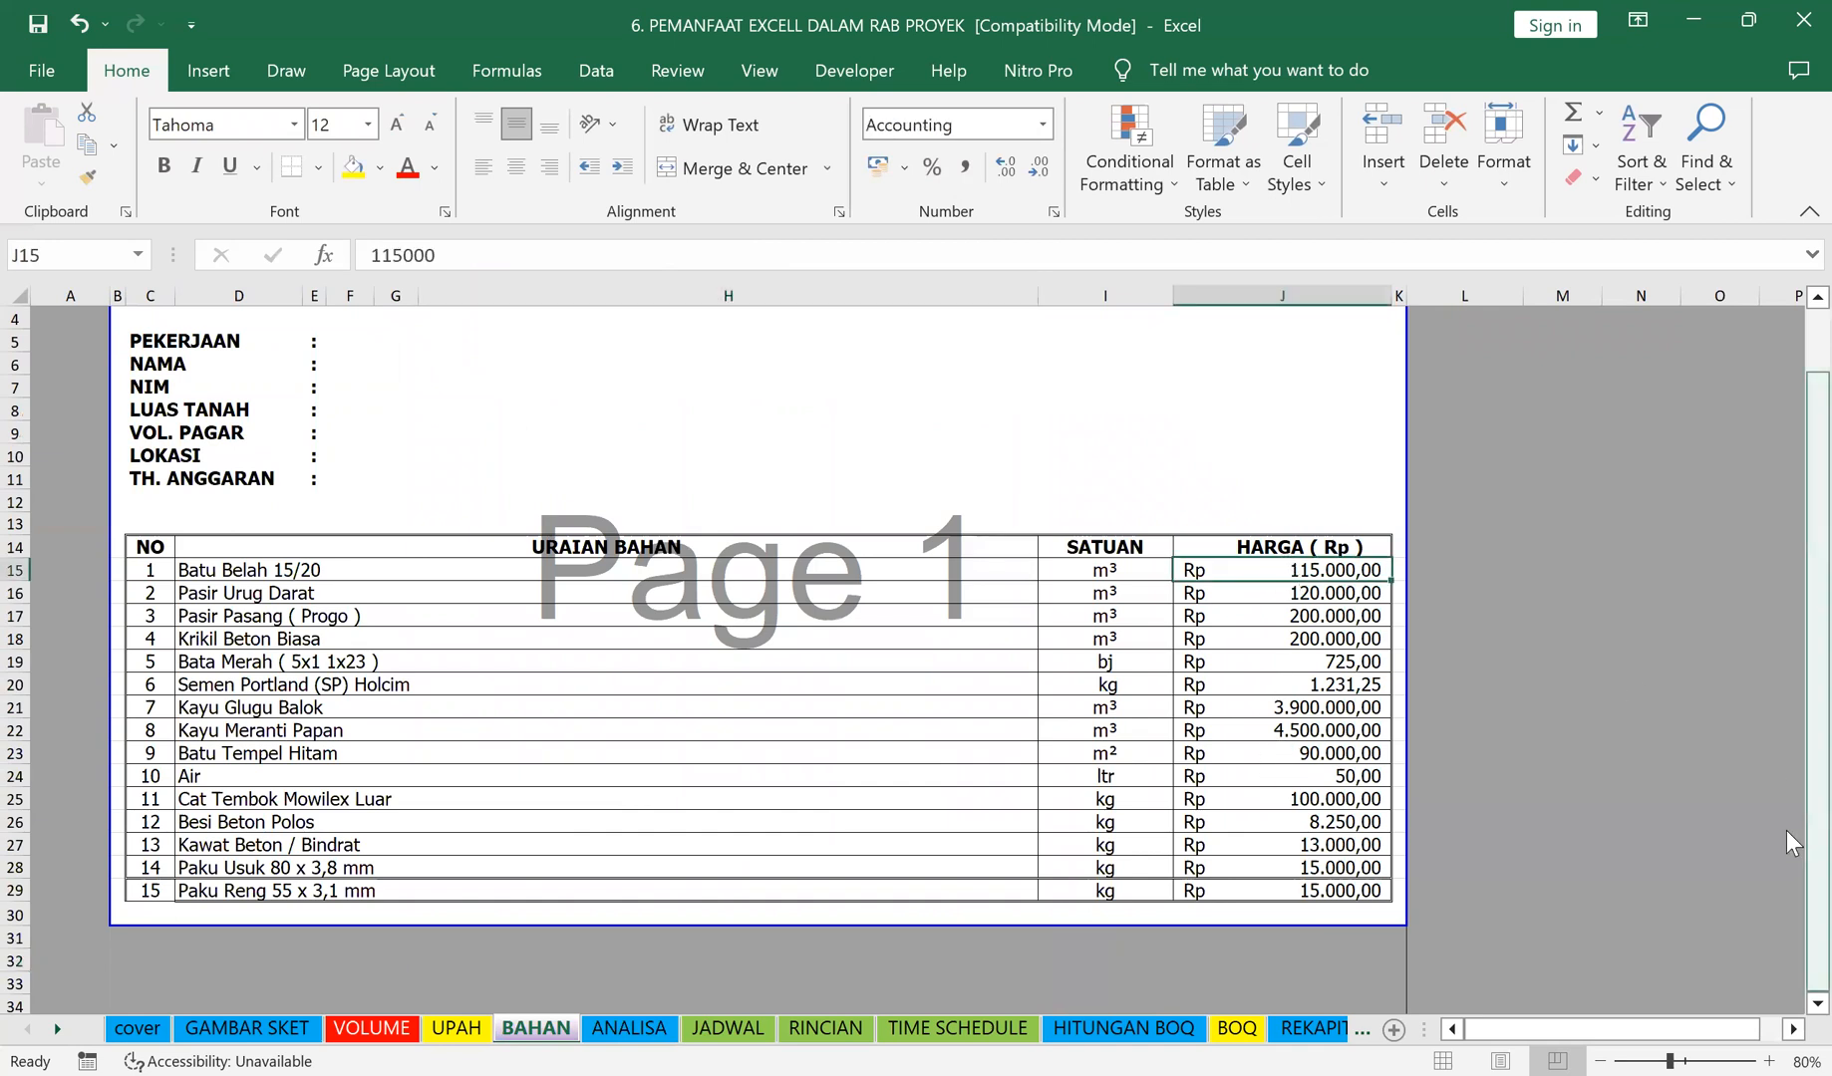
{"action": "type", "text": "200"}
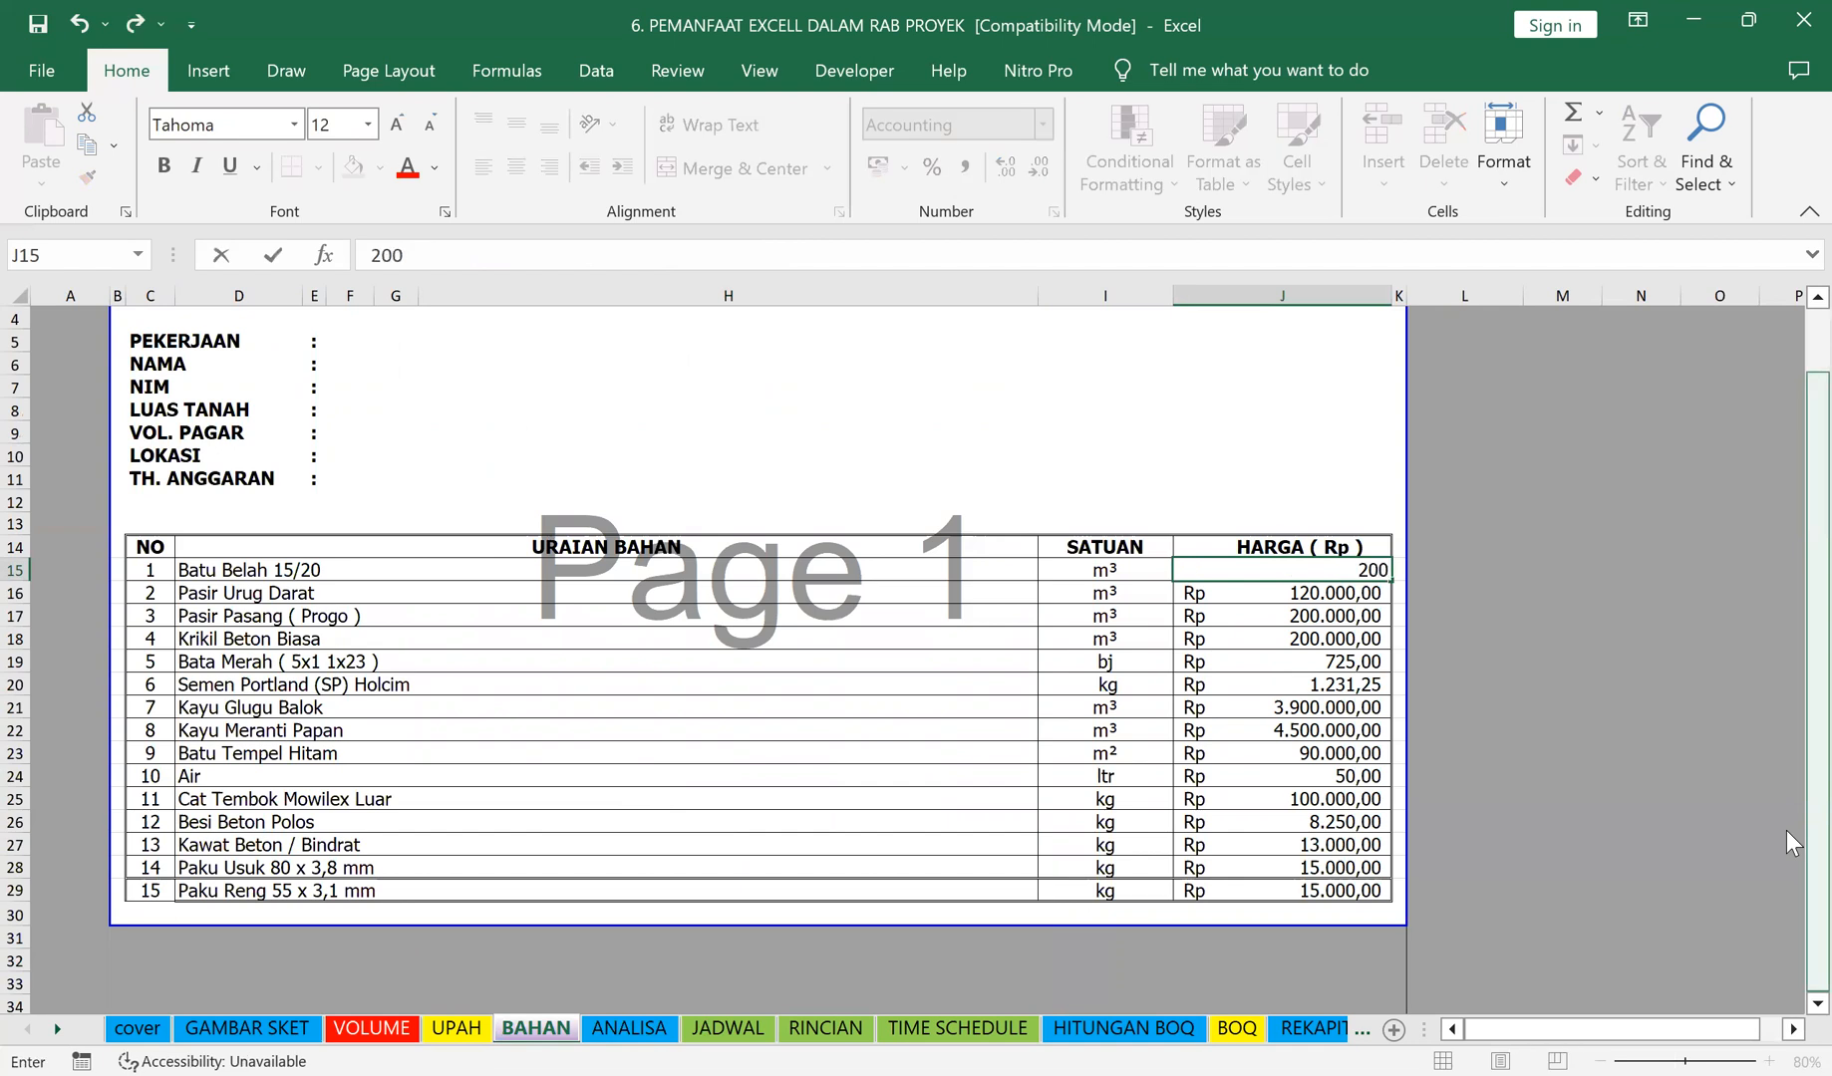
{"action": "type", "text": ".000"}
{"action": "key", "text": "Return"}
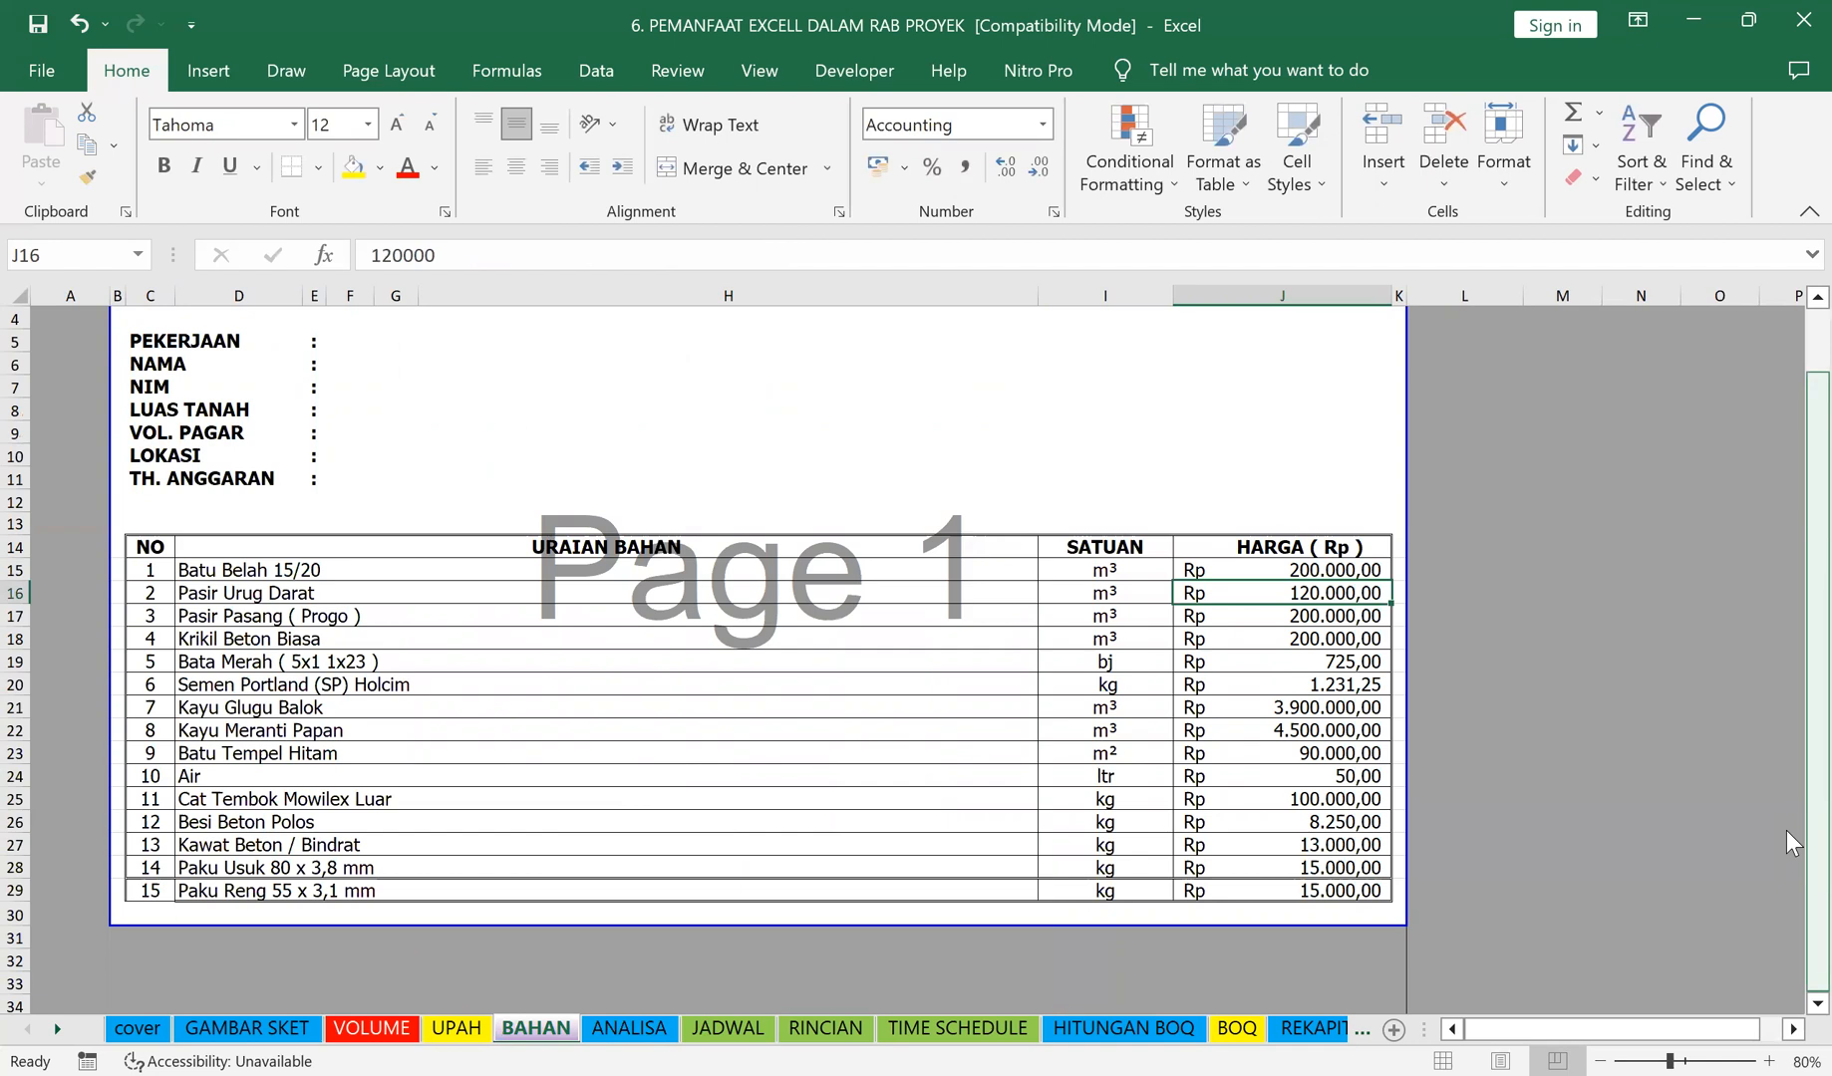
{"action": "type", "text": "150.000"}
{"action": "key", "text": "Return"}
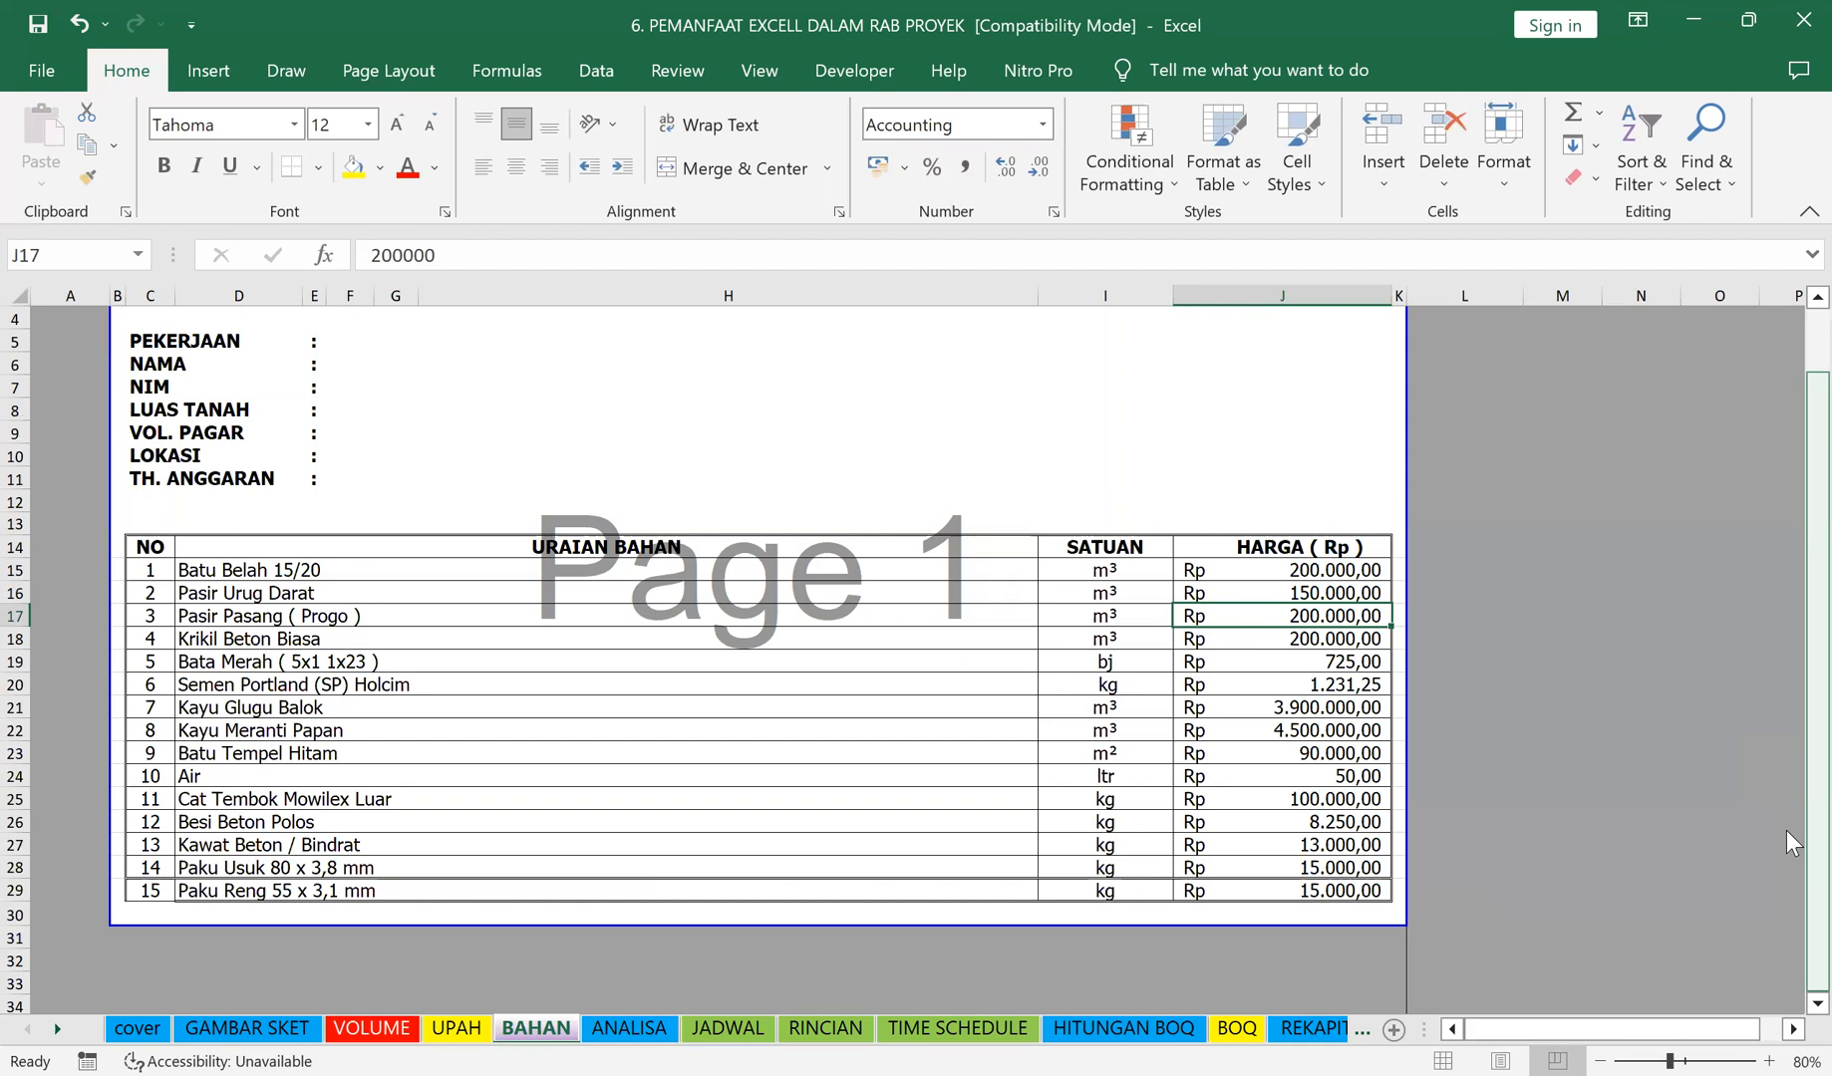
Step: Set the price of Pasir Pasang ( Progo ) to 230.000 and Krikil Beton Biasa to 260.000
{"action": "type", "text": "230."}
{"action": "type", "text": "000"}
{"action": "key", "text": "Return"}
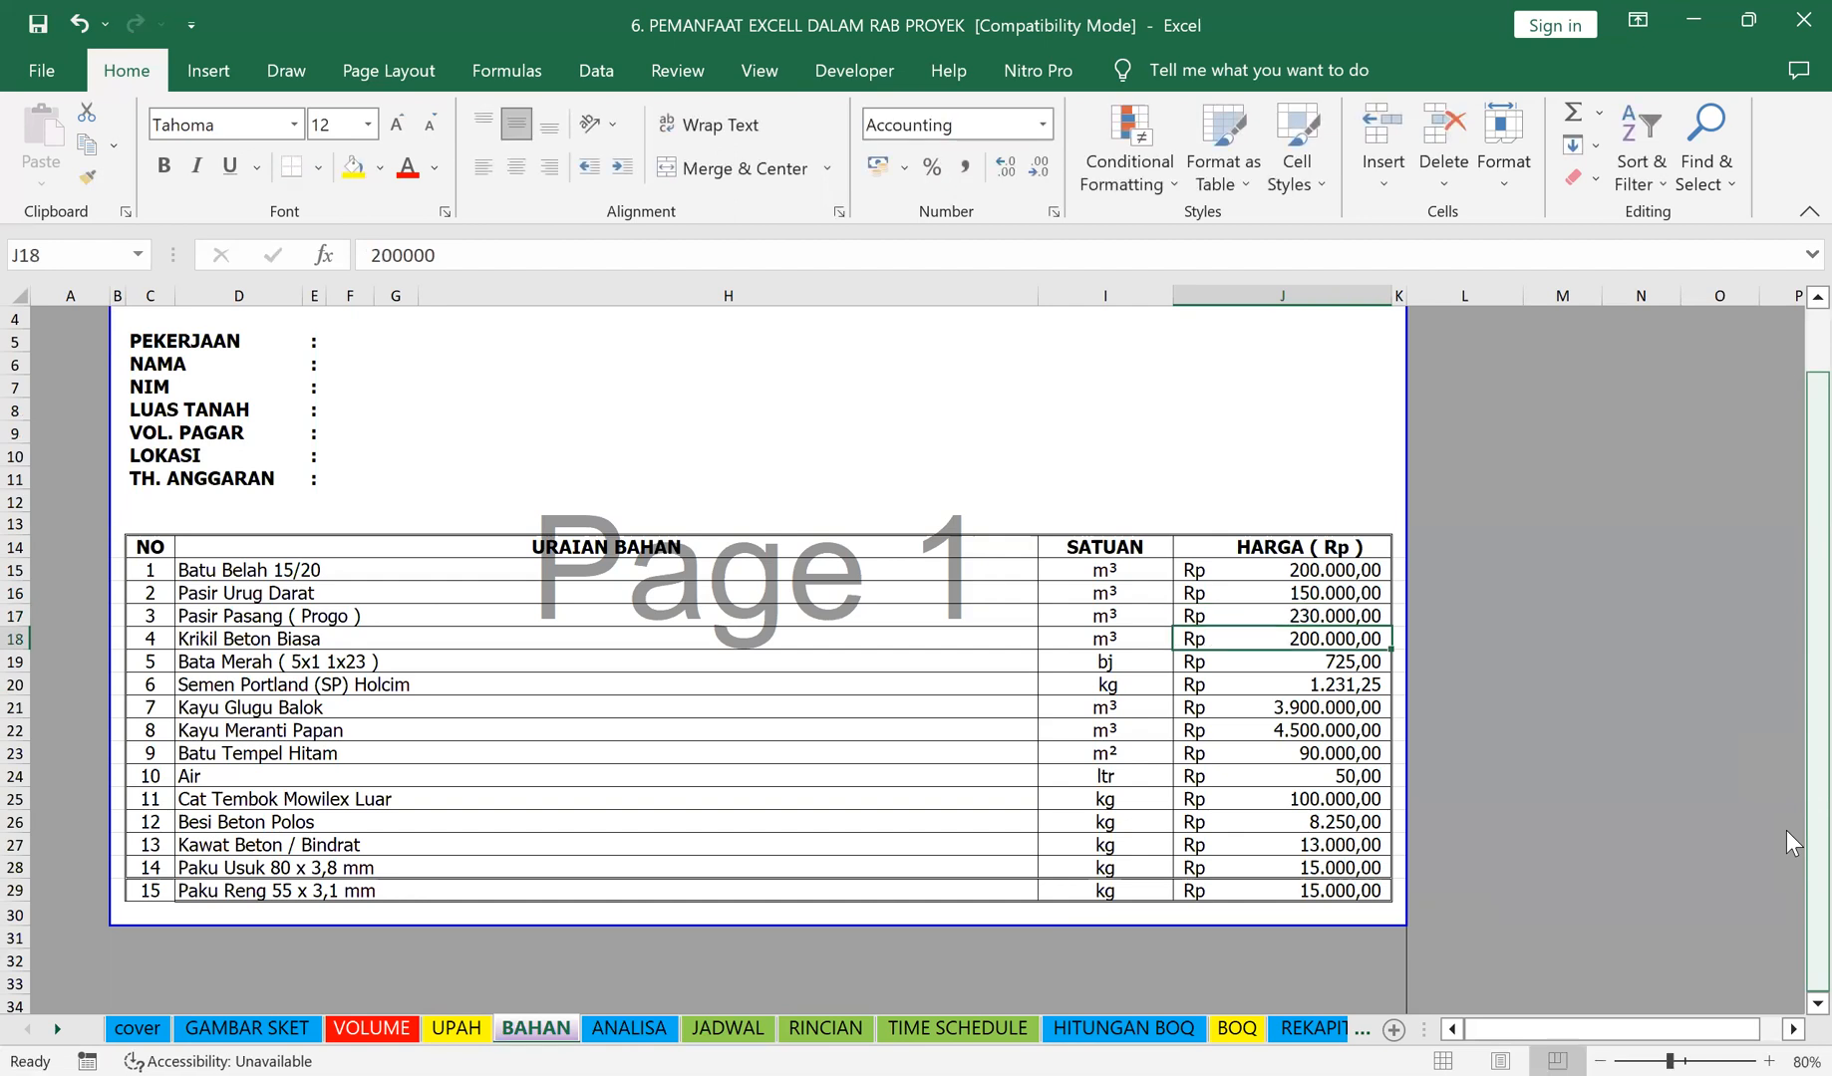
{"action": "type", "text": "260000"}
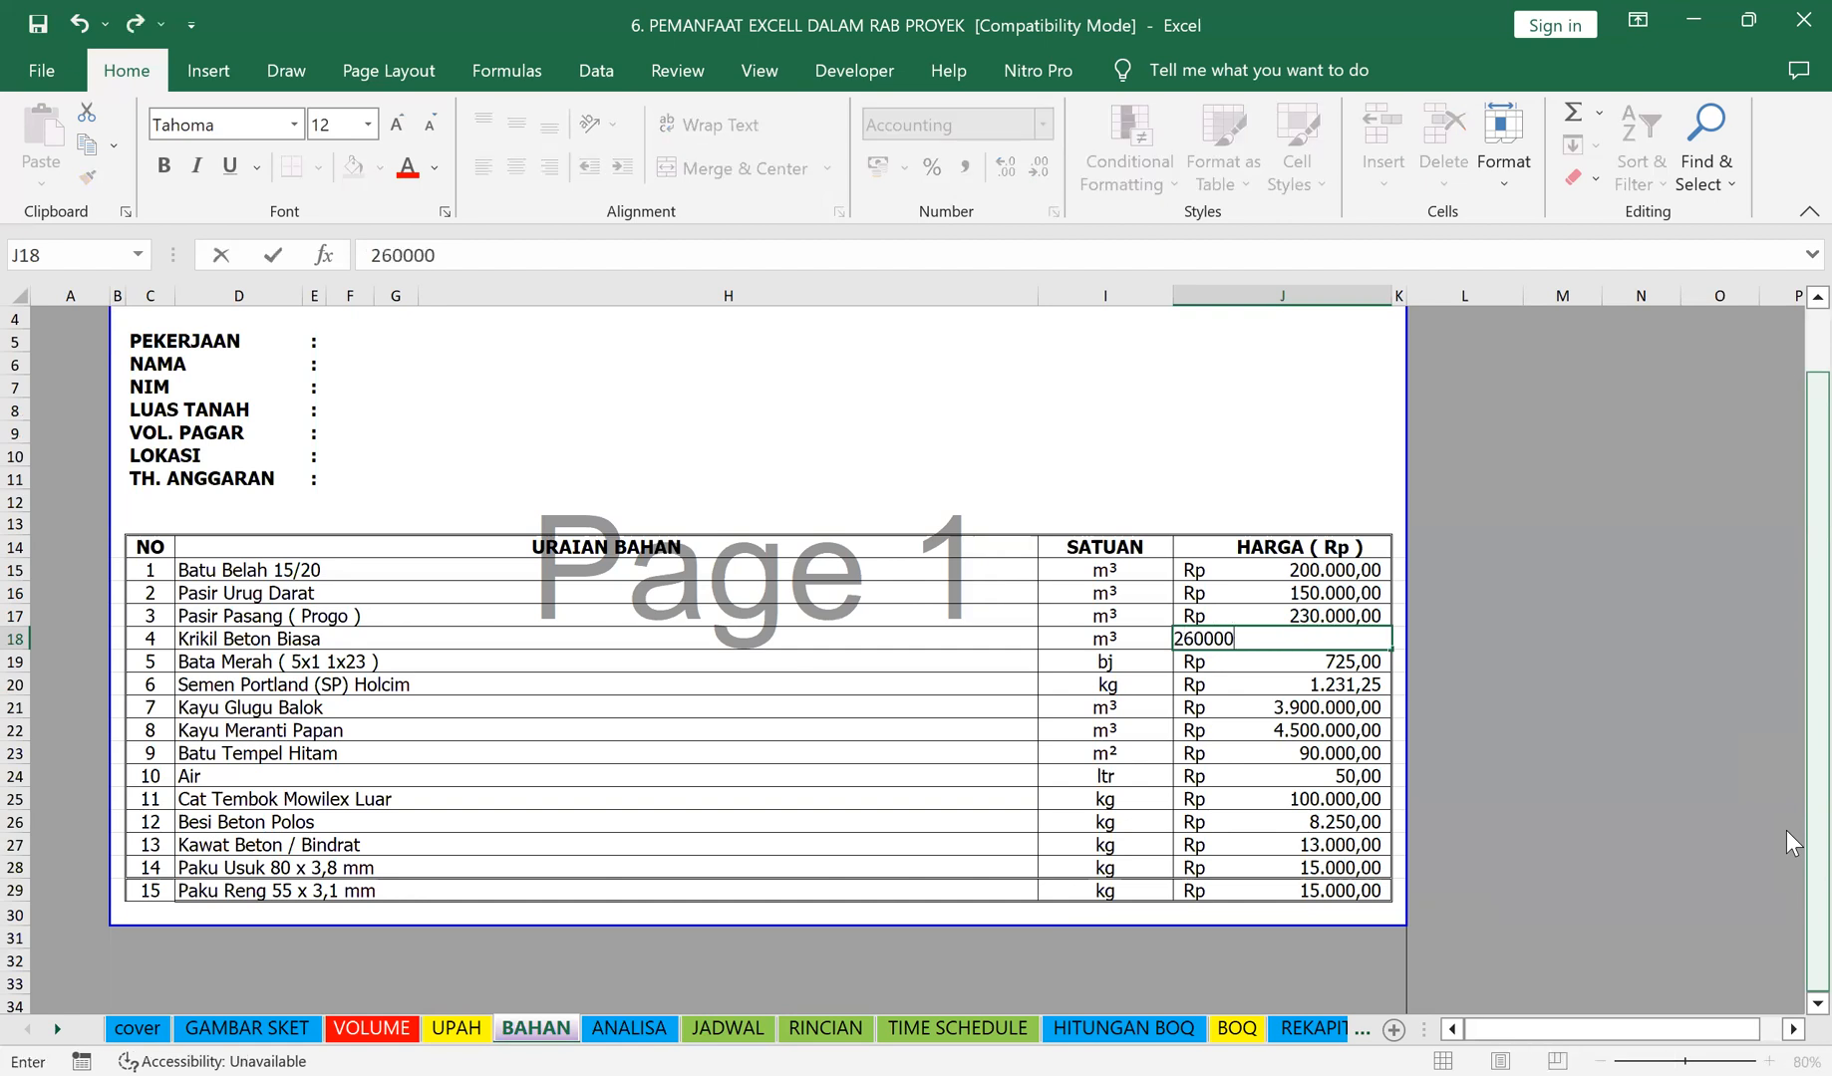
{"action": "key", "text": "Return"}
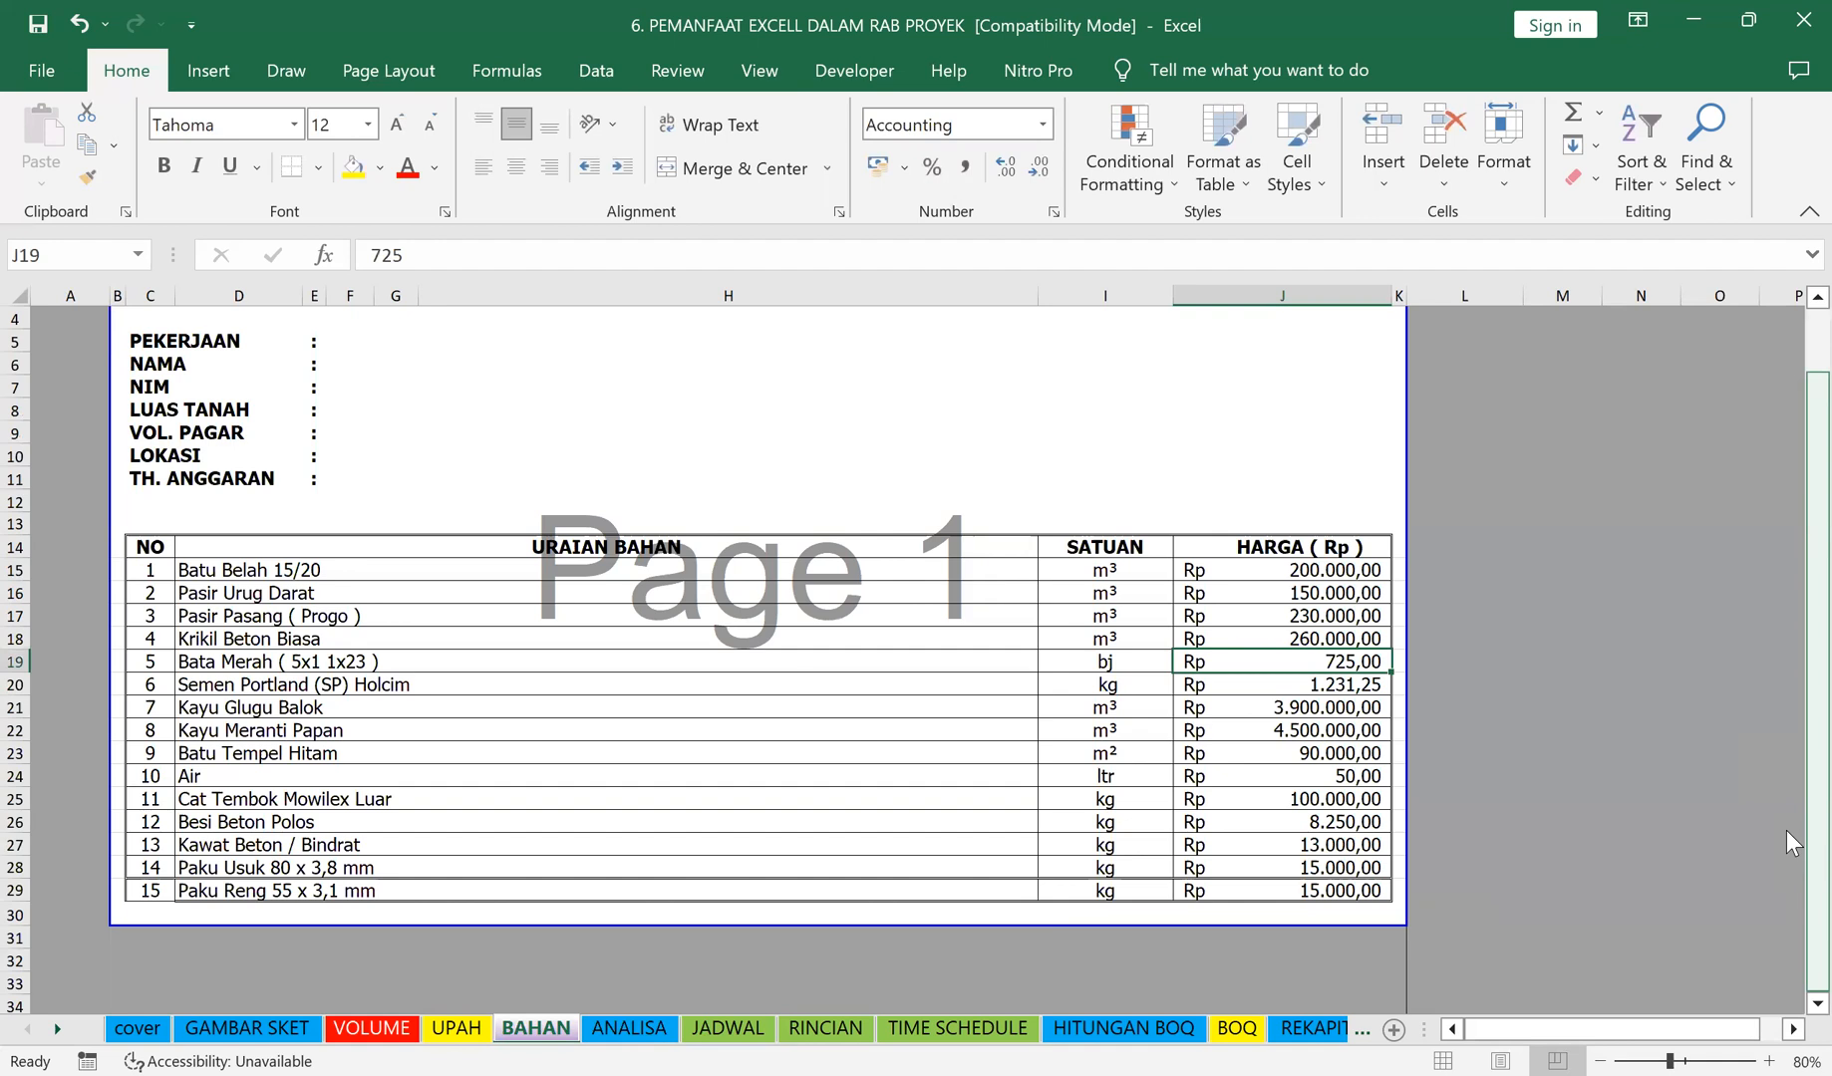
Step: Set the price of Bata Merah to 800 and enter =55000/40 as the Semen Portland (SP) Holcim price
{"action": "type", "text": "800"}
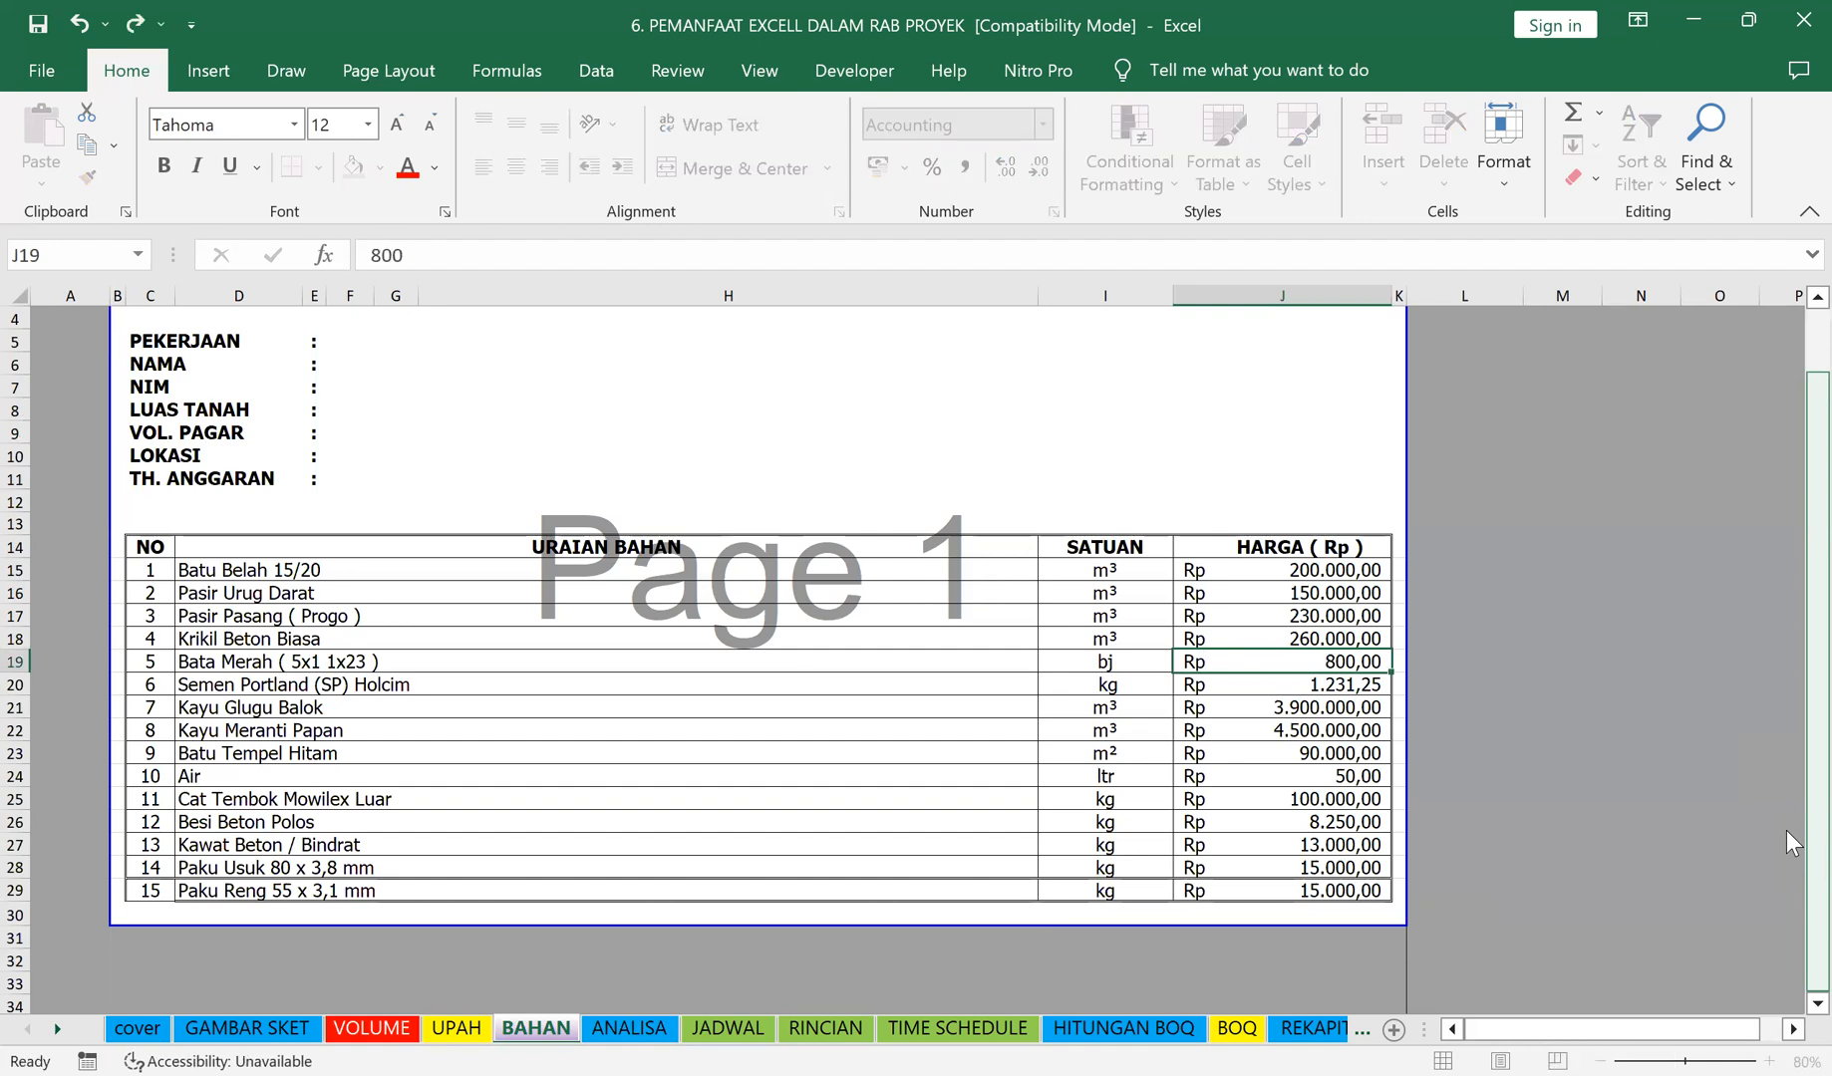
{"action": "key", "text": "Return"}
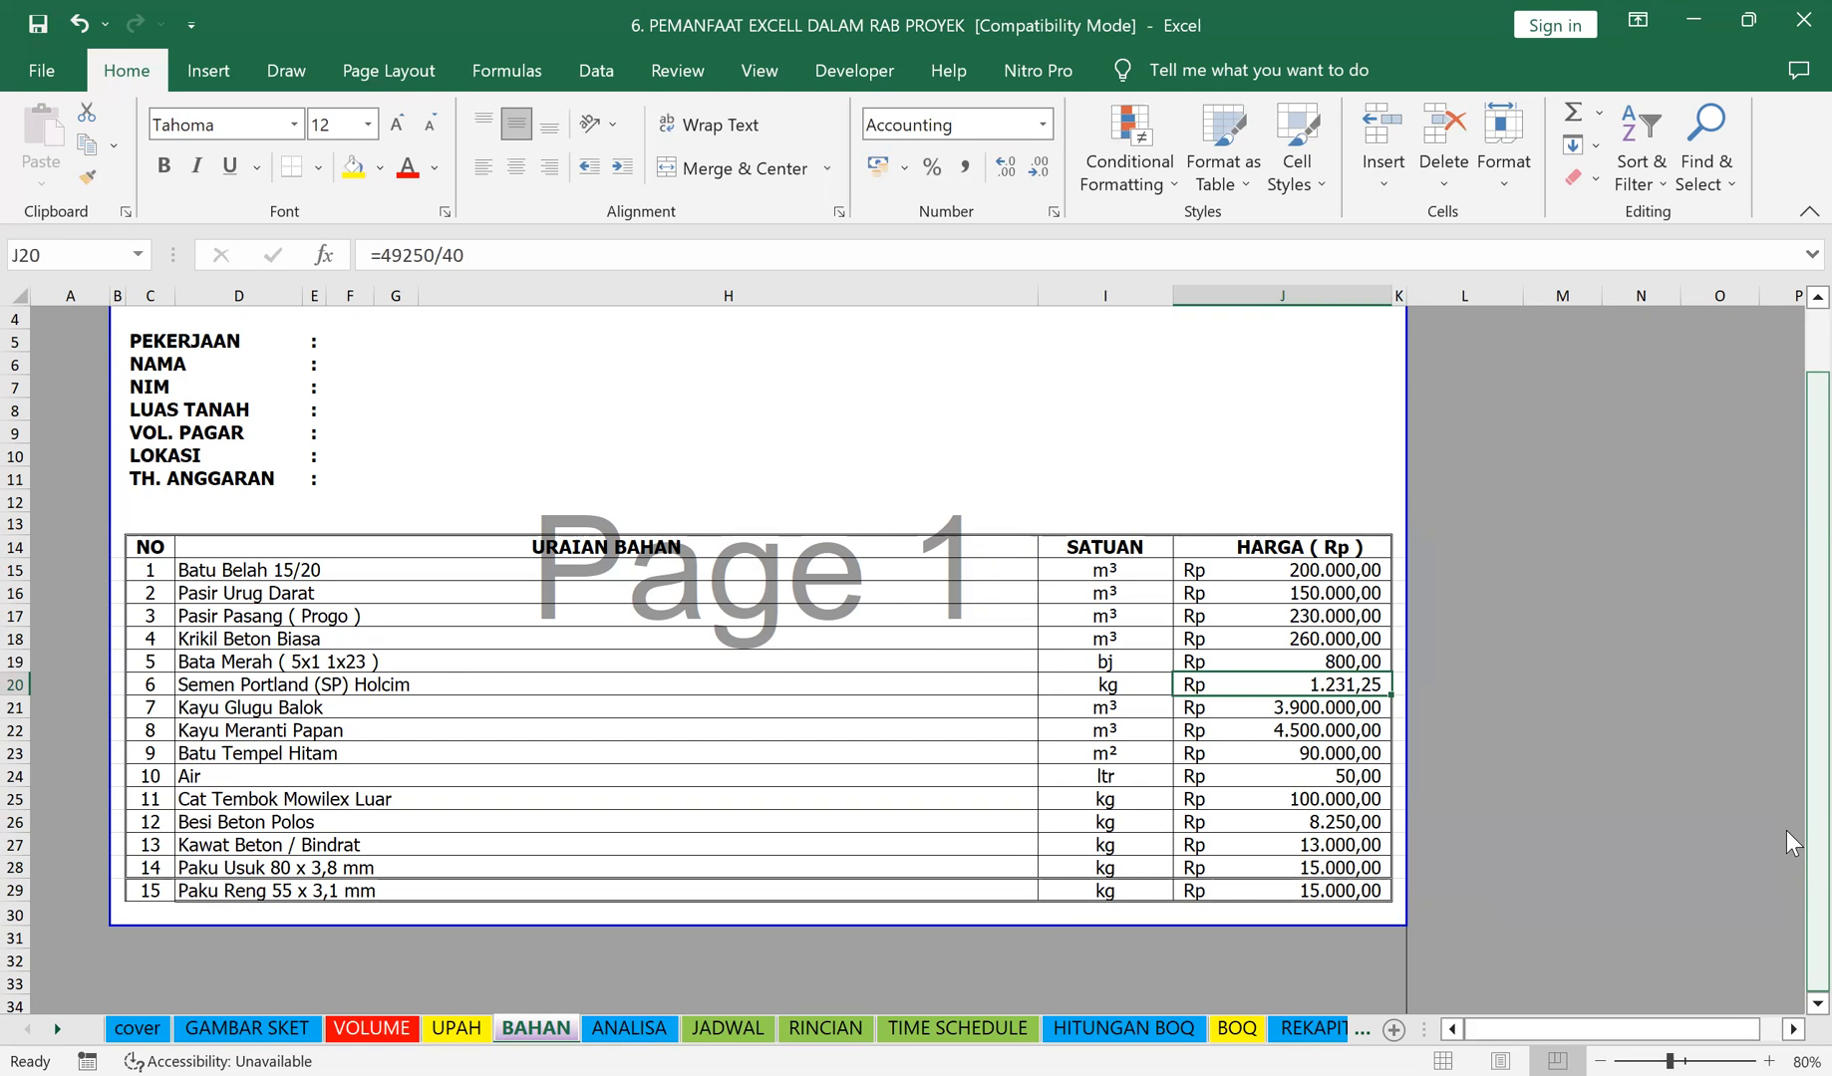
{"action": "type", "text": "="}
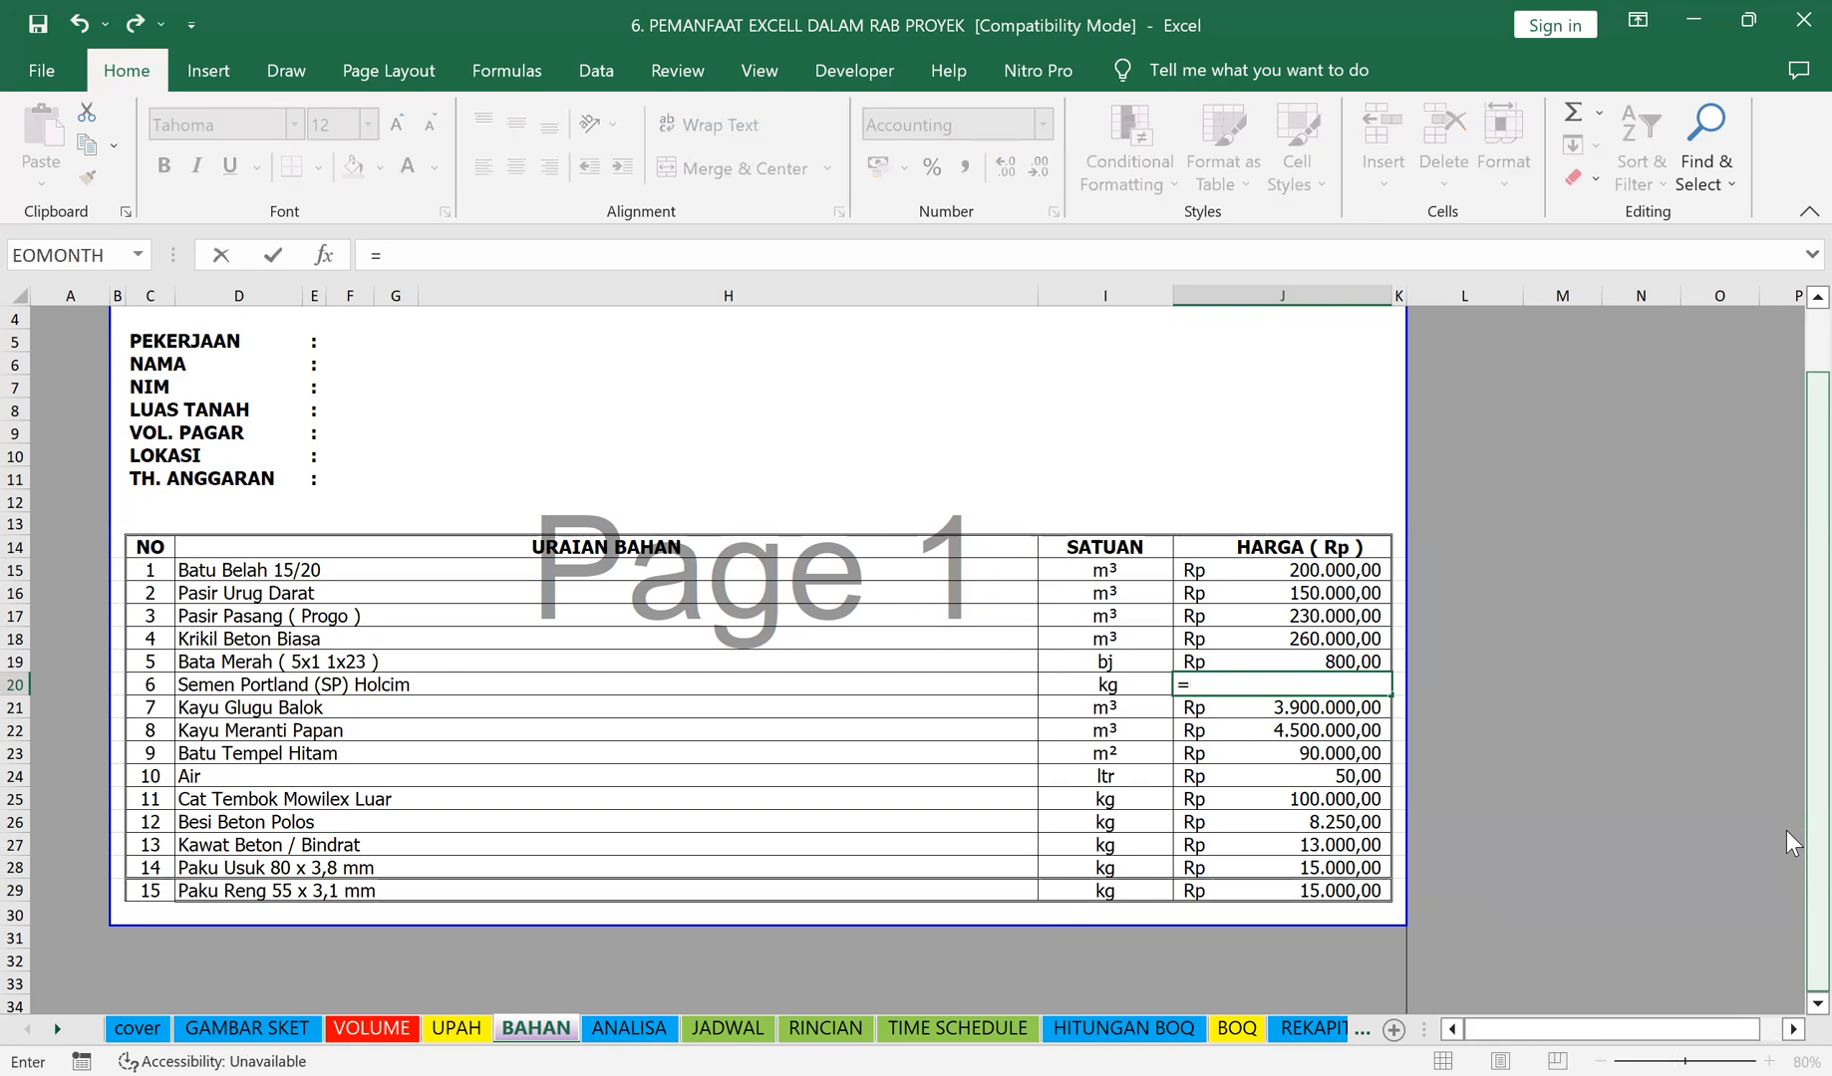
{"action": "type", "text": "55000"}
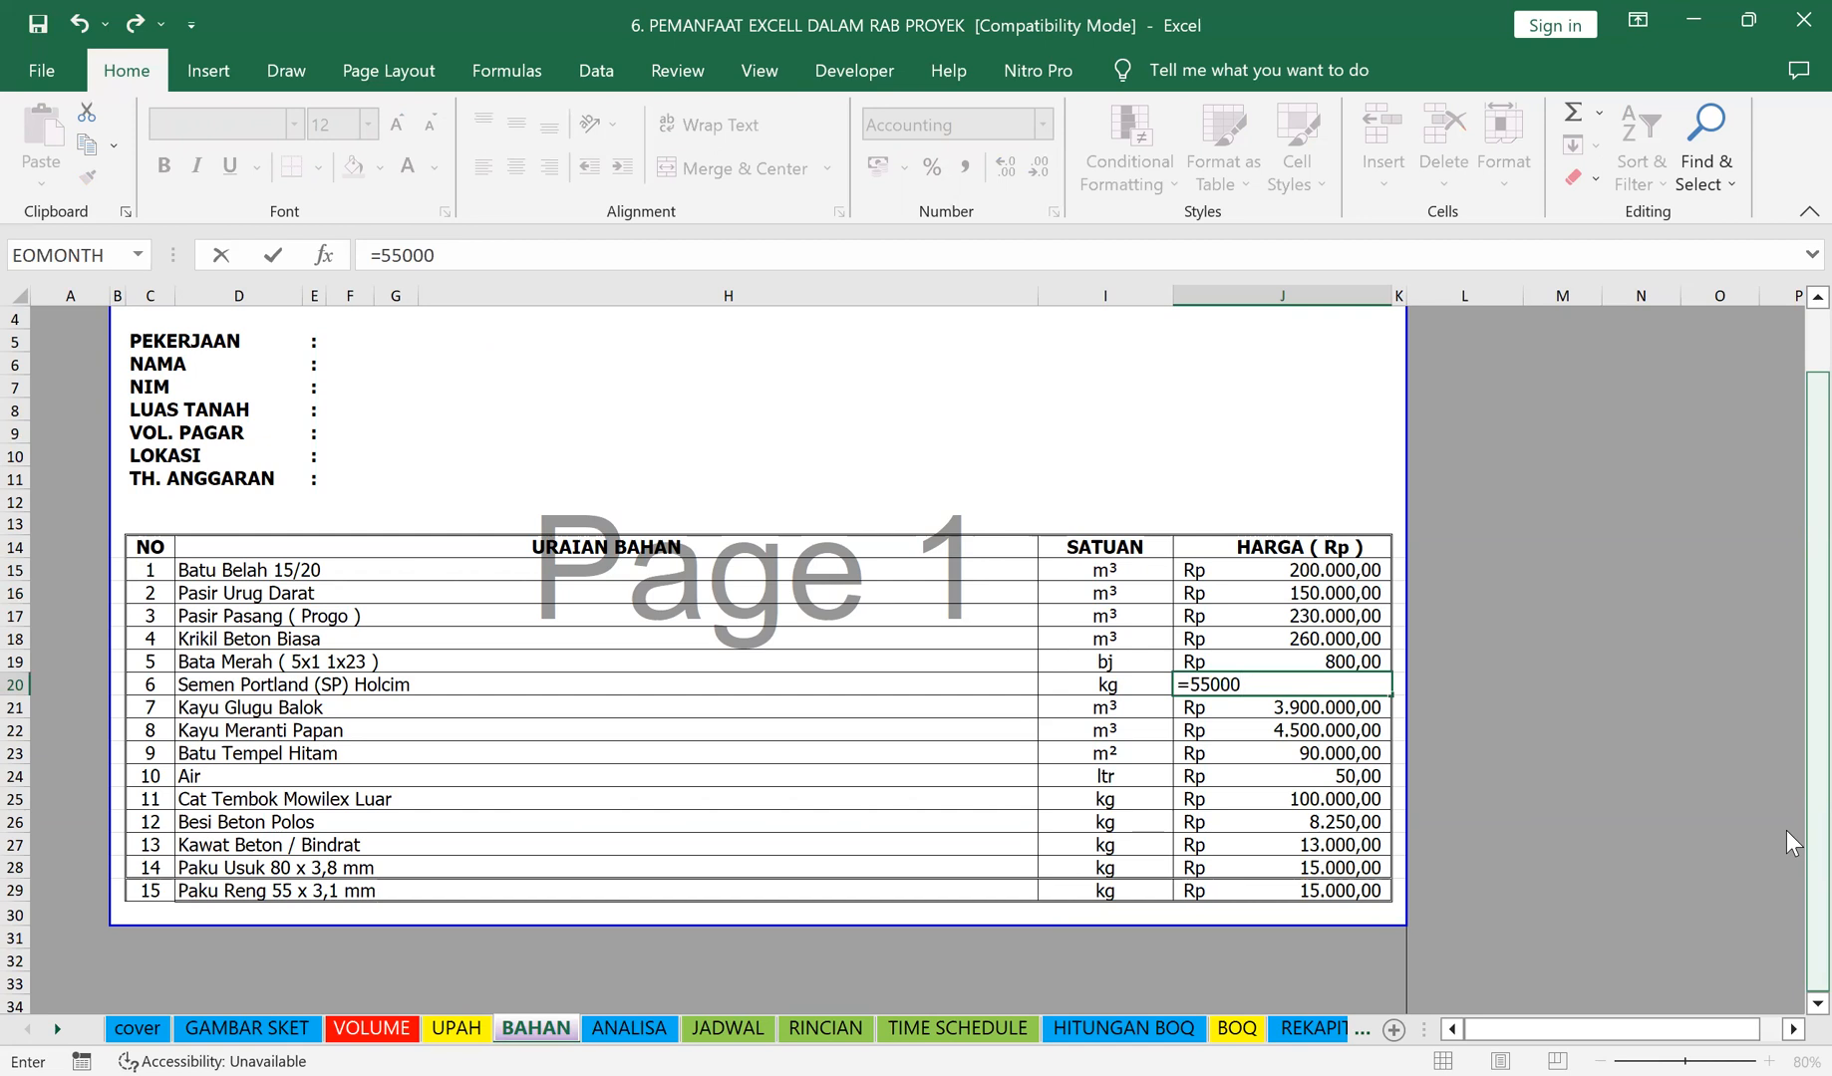
{"action": "type", "text": "/40"}
{"action": "key", "text": "Return"}
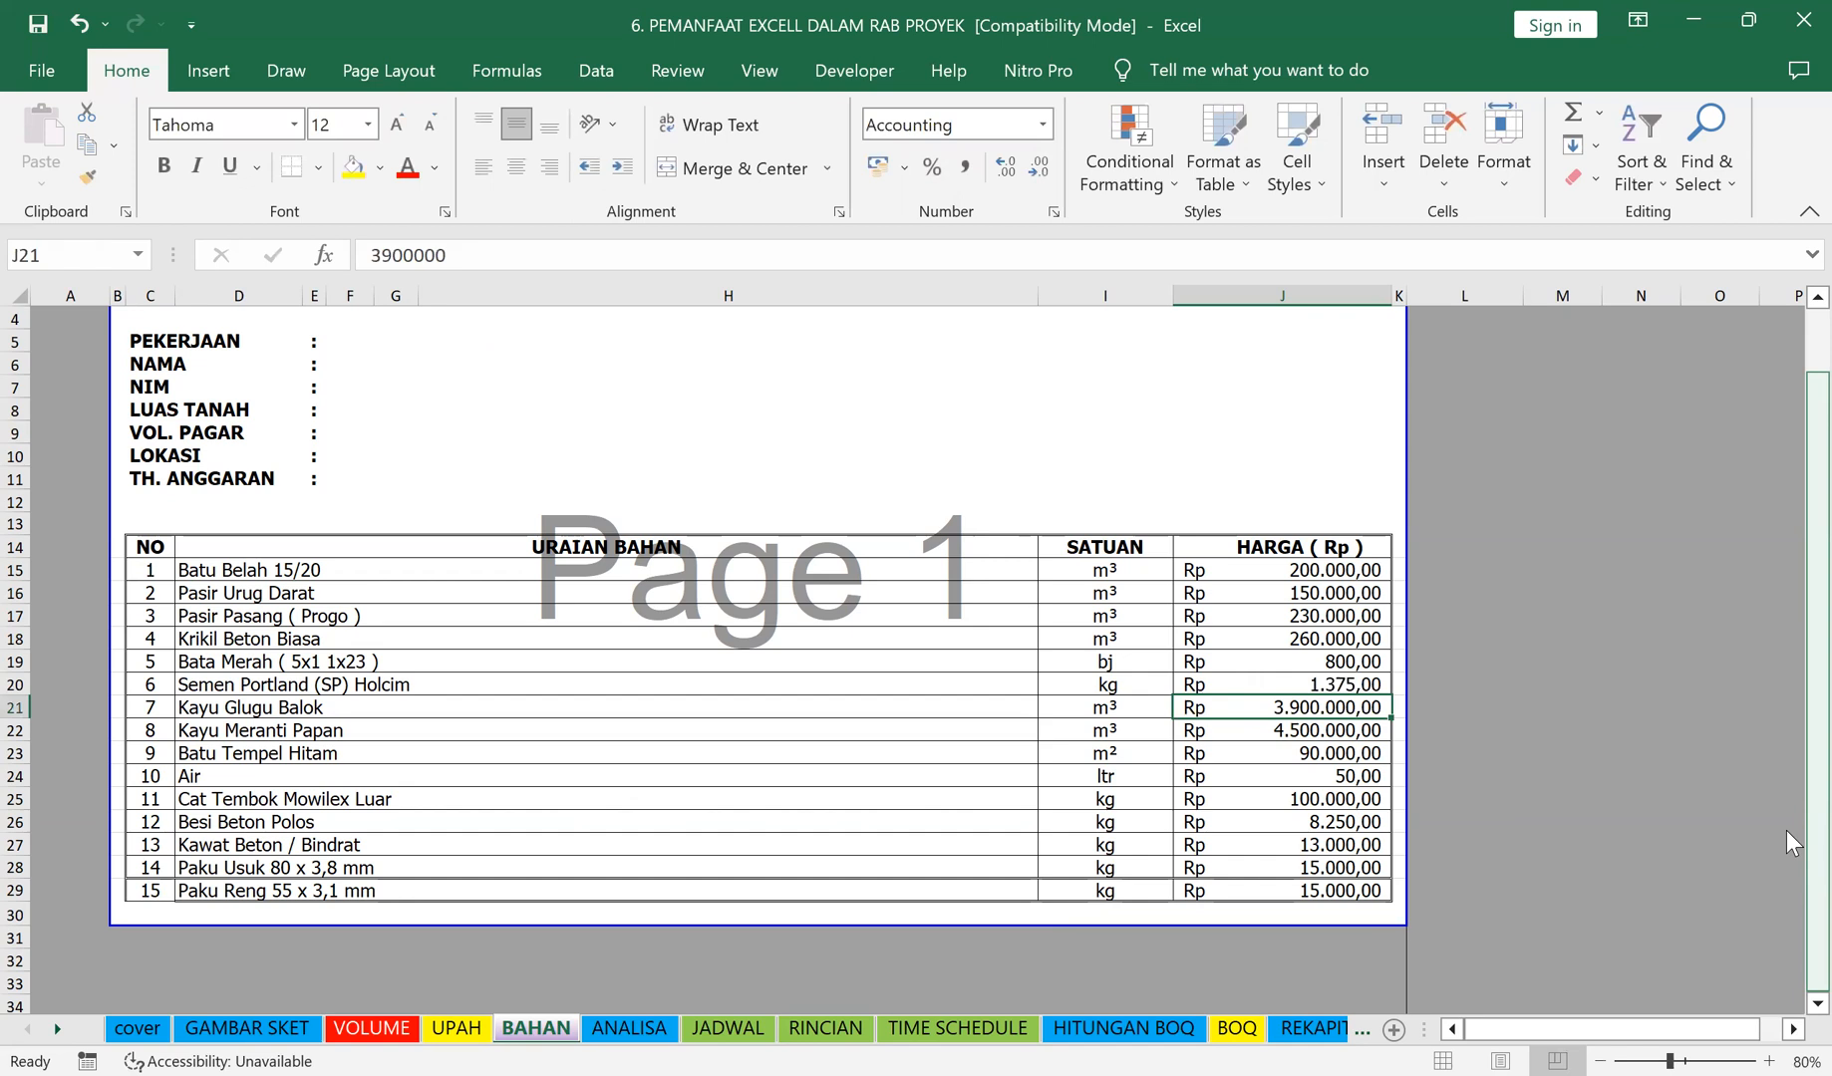
Step: Set the price of Besi Beton Polos in the material price list to 9.500
{"action": "key", "text": "Down"}
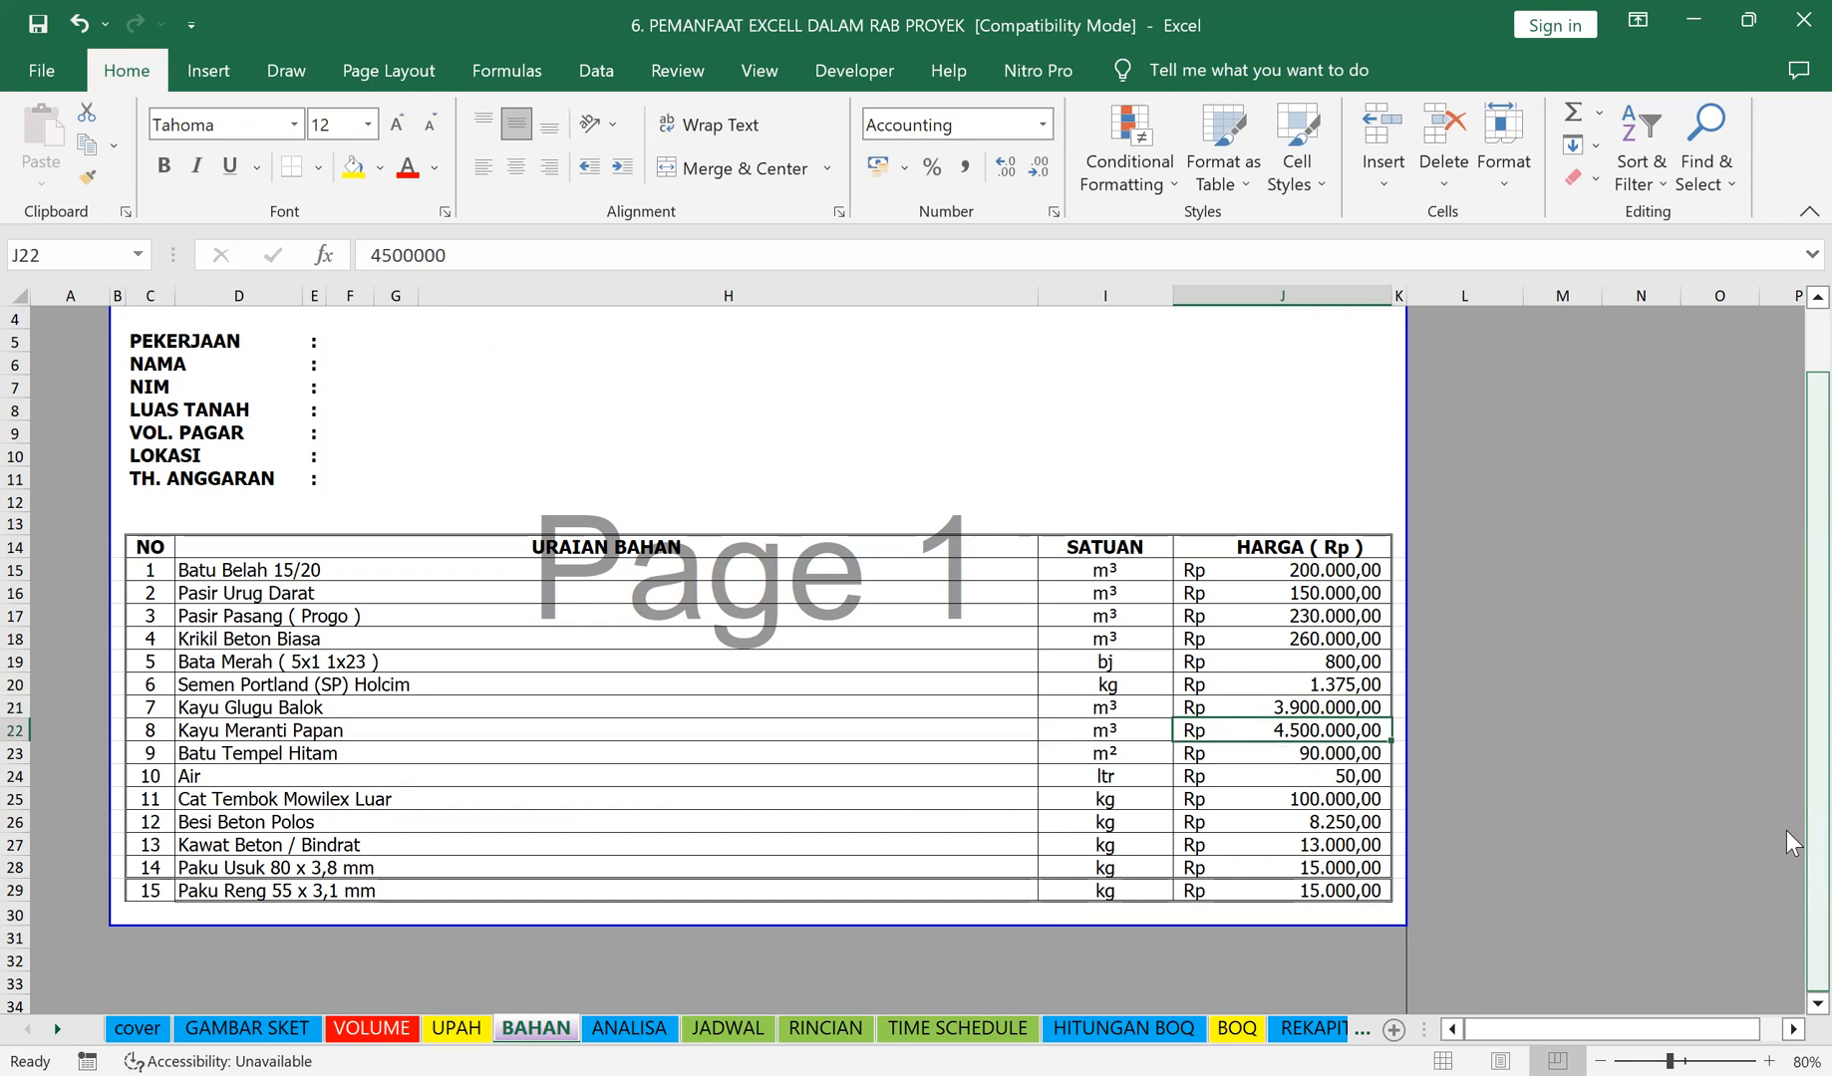
{"action": "key", "text": "Down"}
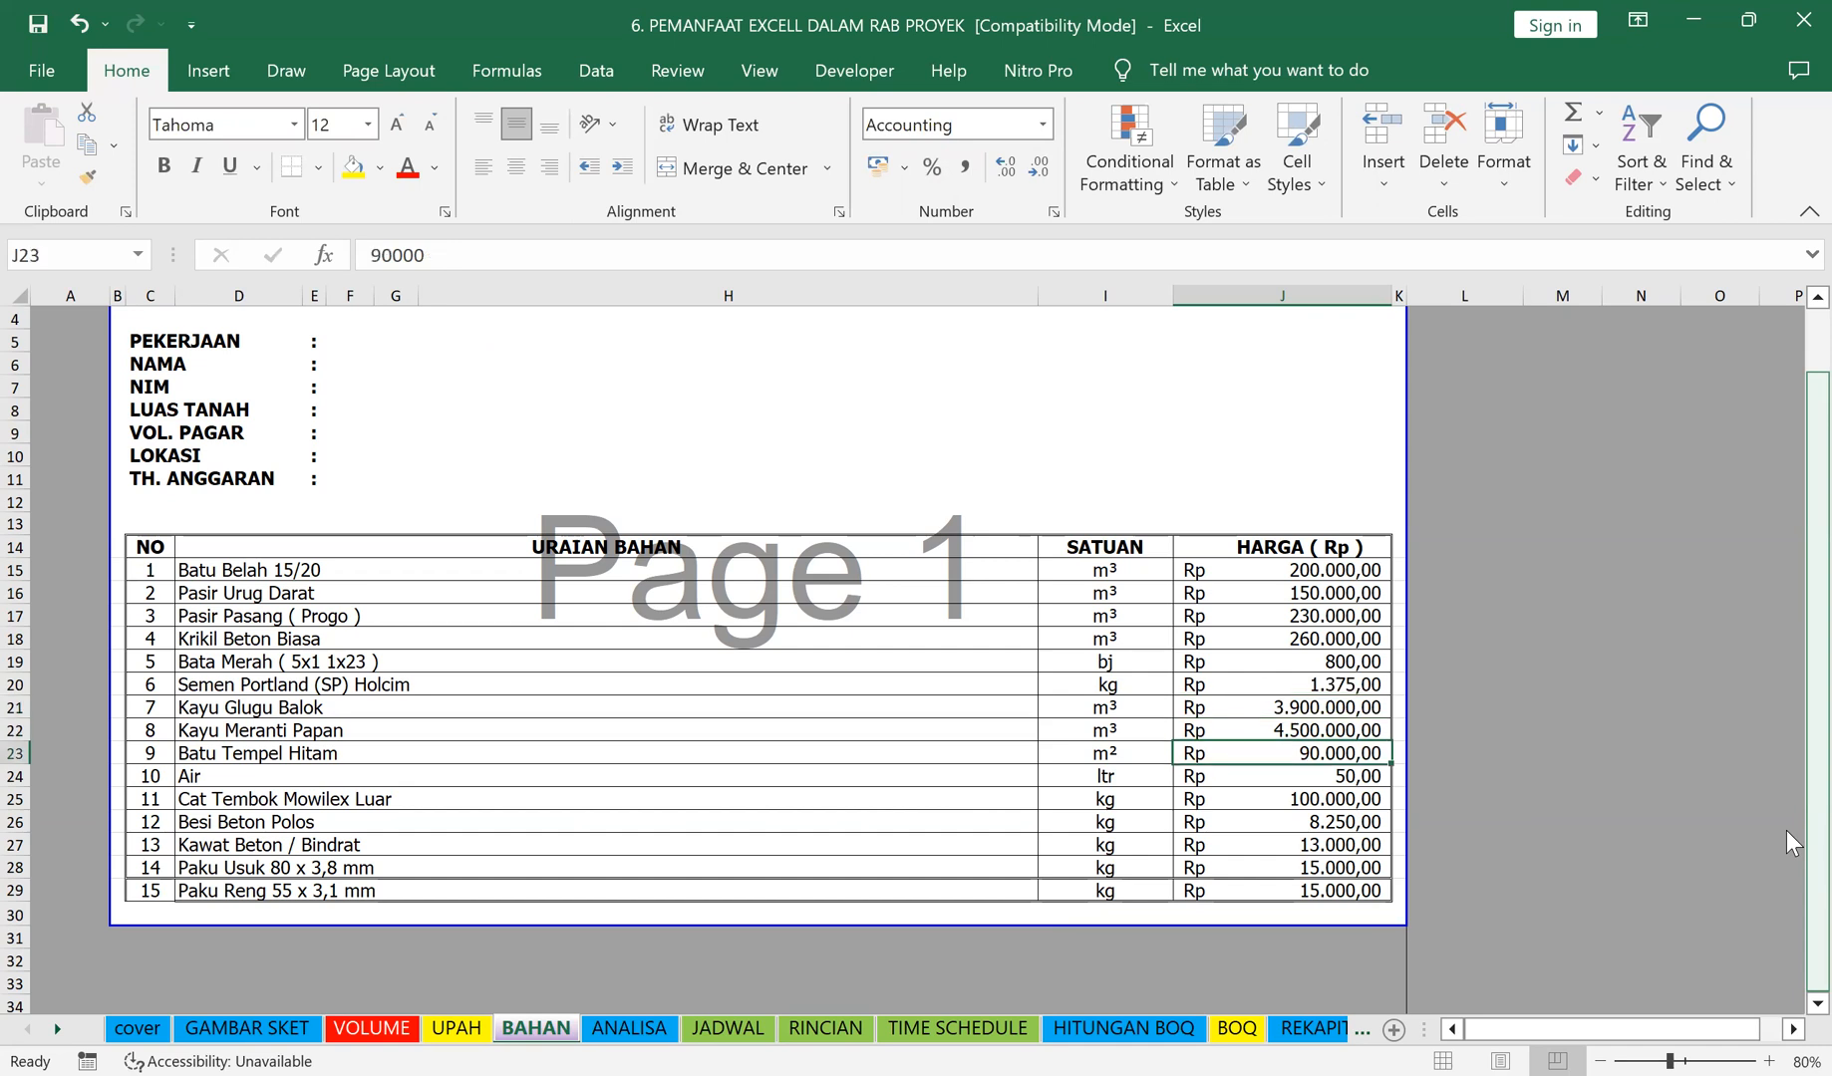
{"action": "key", "text": "Down"}
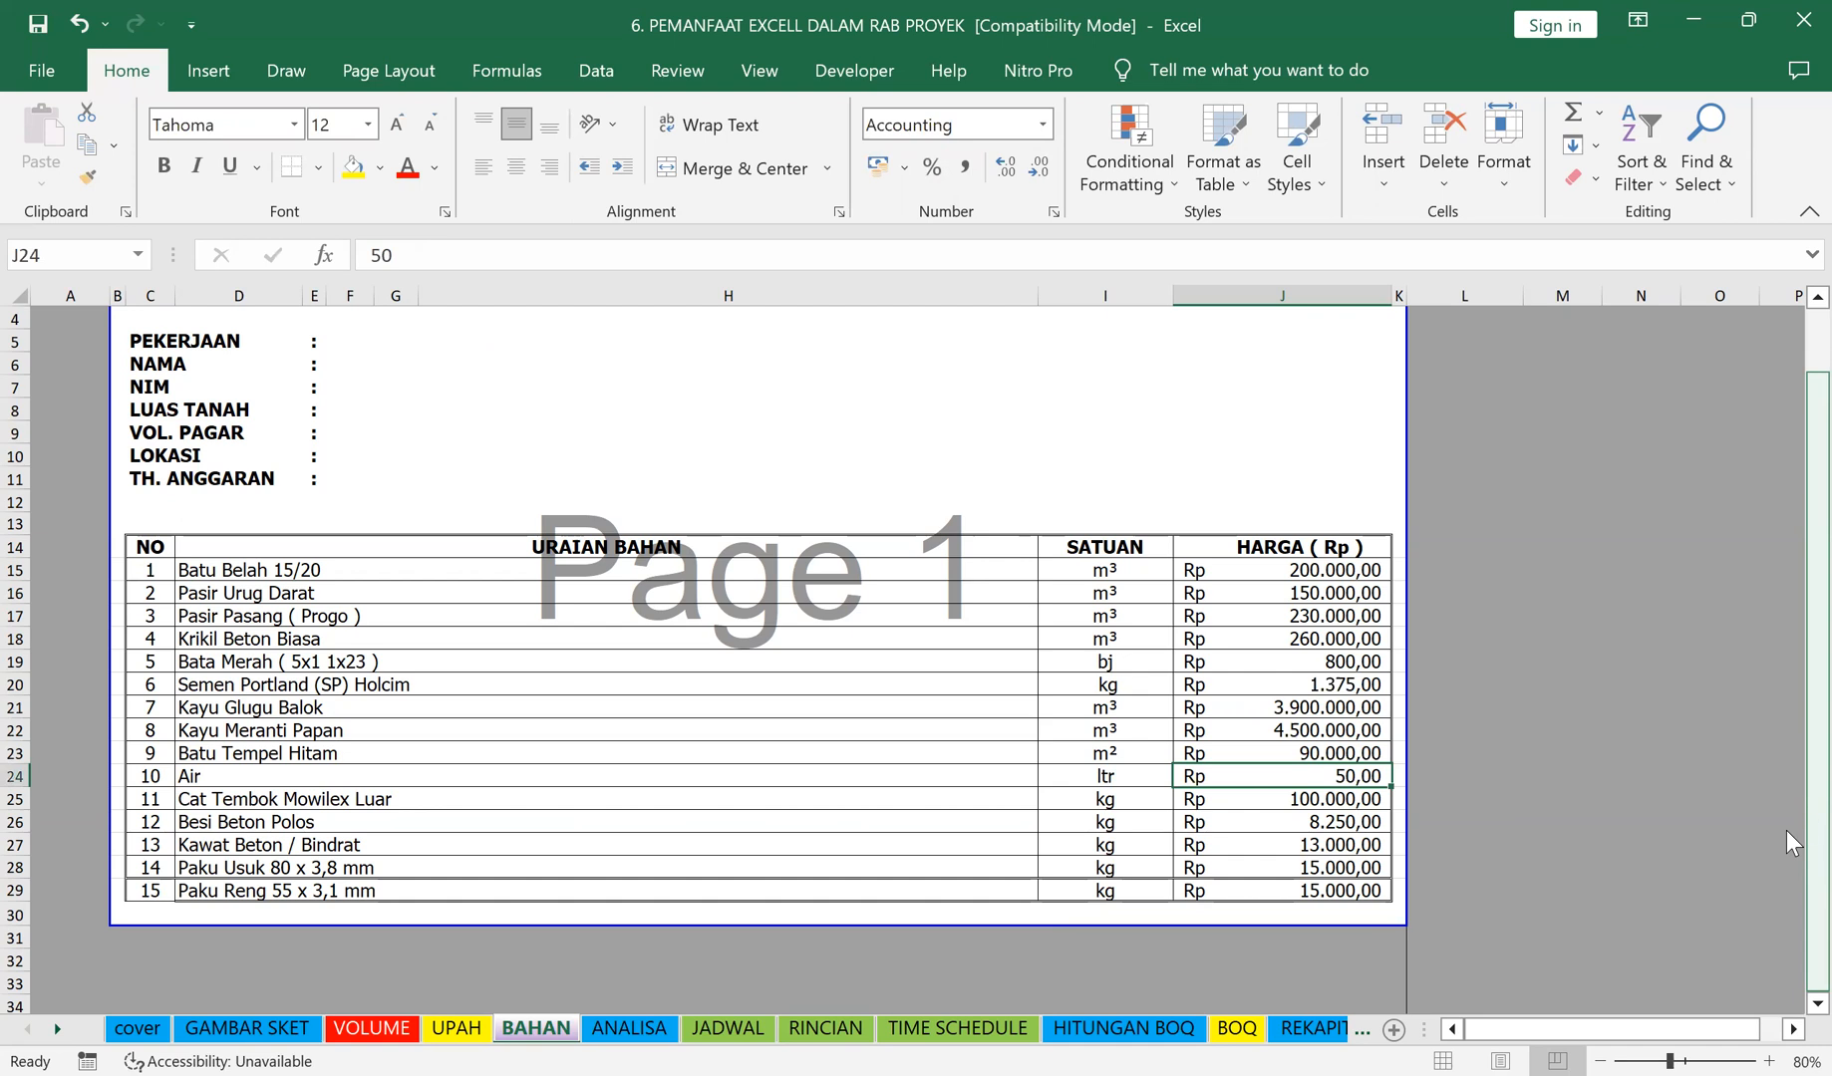
{"action": "key", "text": "Down"}
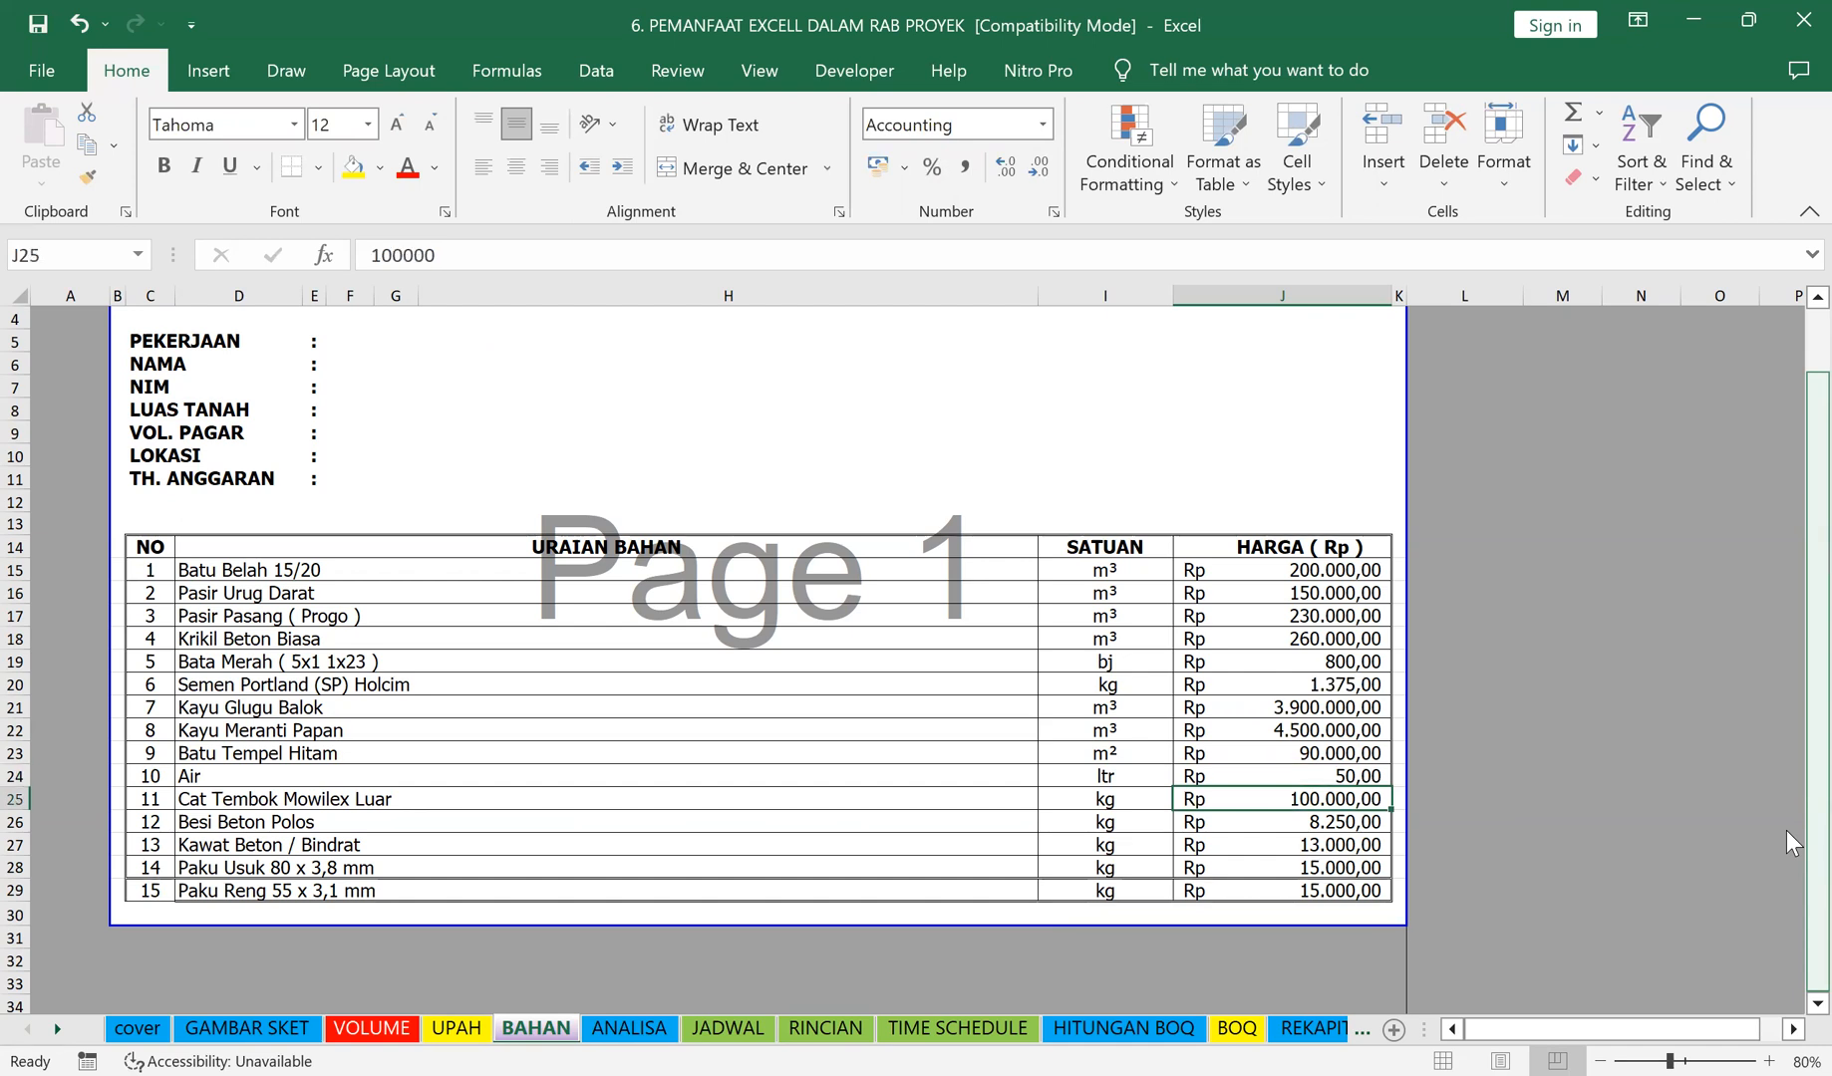
{"action": "key", "text": "Down"}
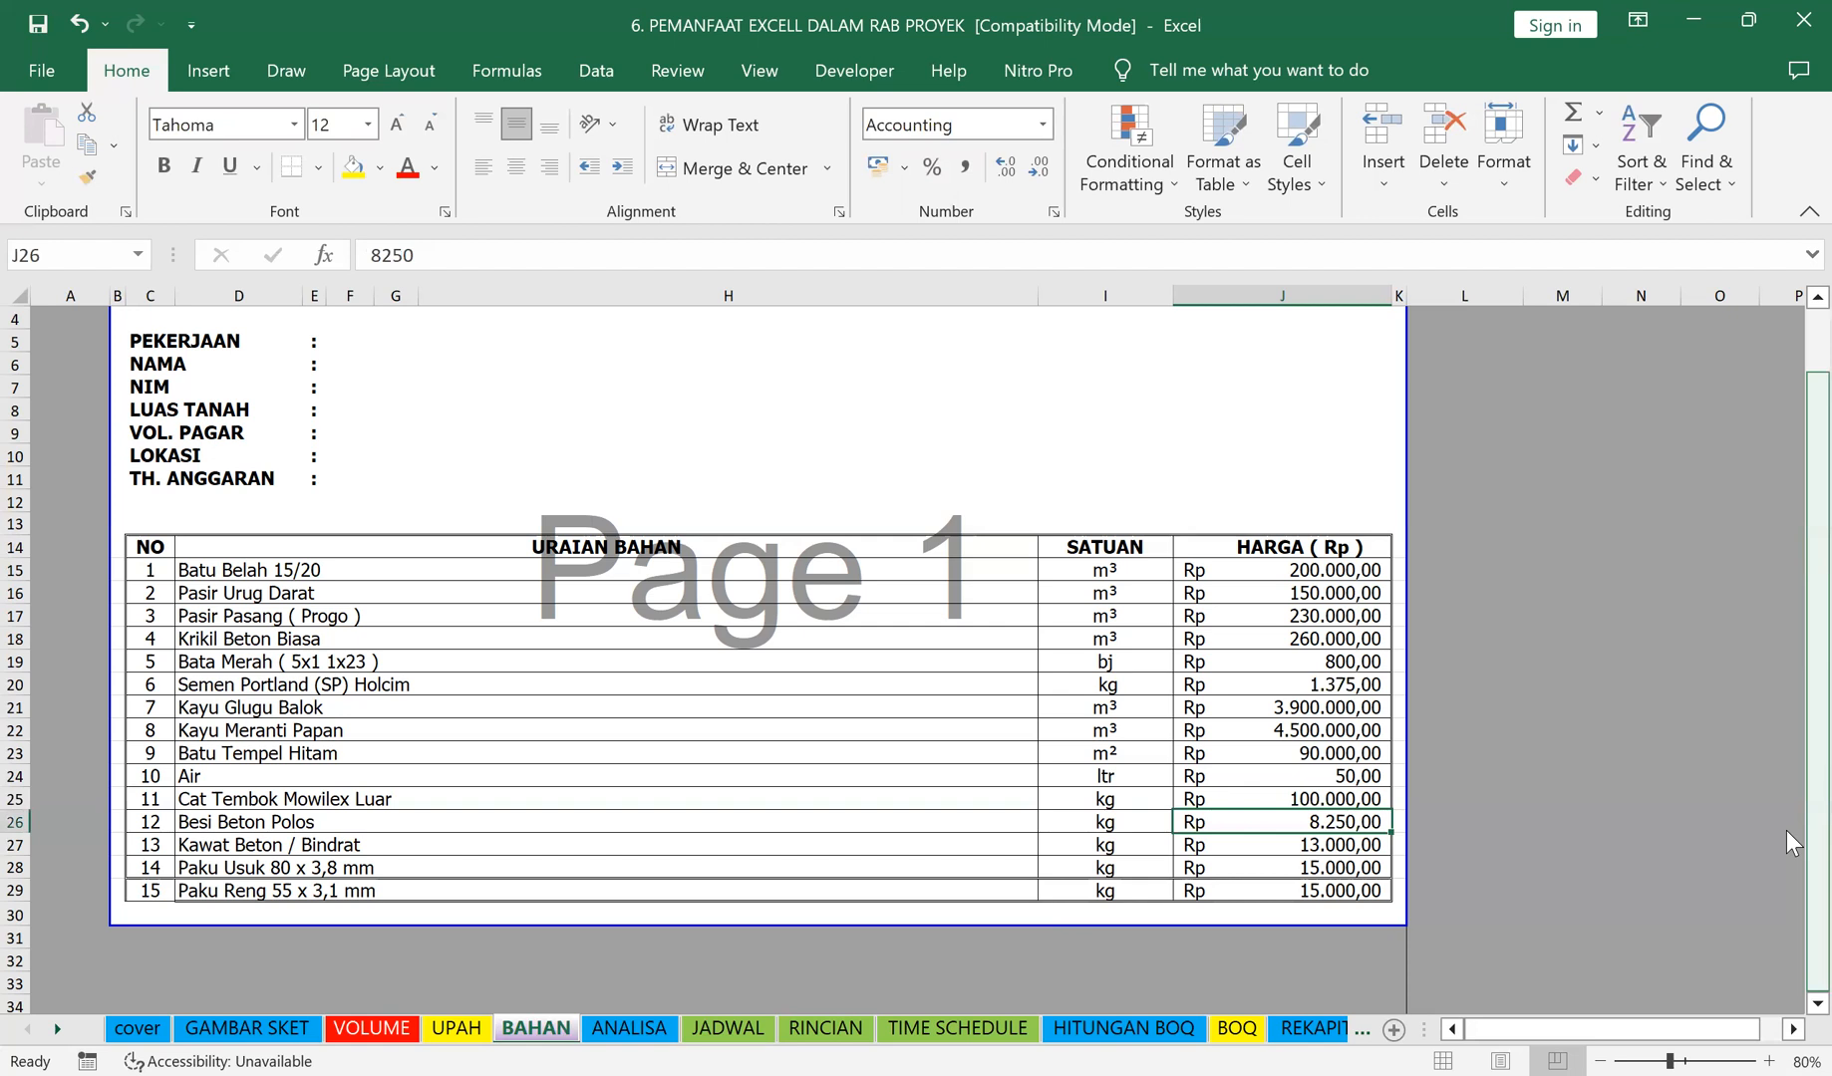
{"action": "key", "text": "Down"}
{"action": "key", "text": "Down"}
{"action": "key", "text": "Down"}
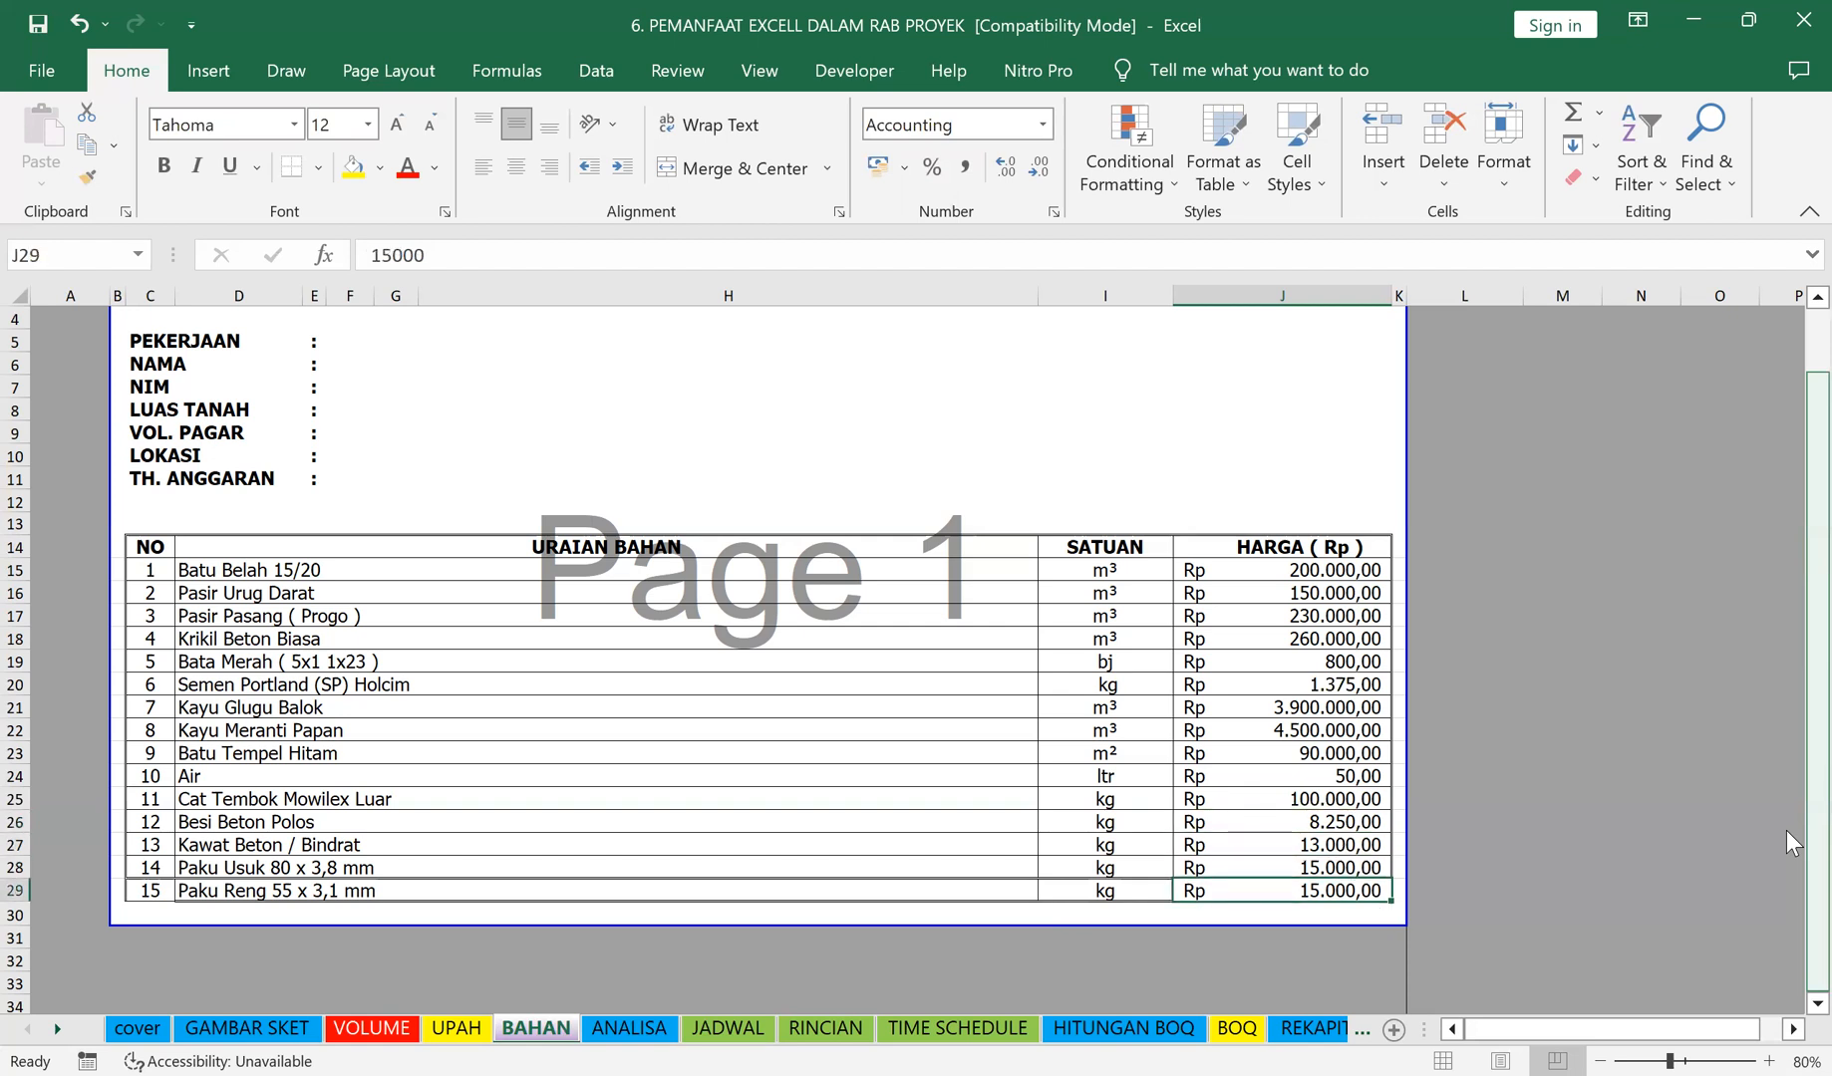
{"action": "key", "text": "Up"}
{"action": "key", "text": "Up"}
{"action": "key", "text": "Up"}
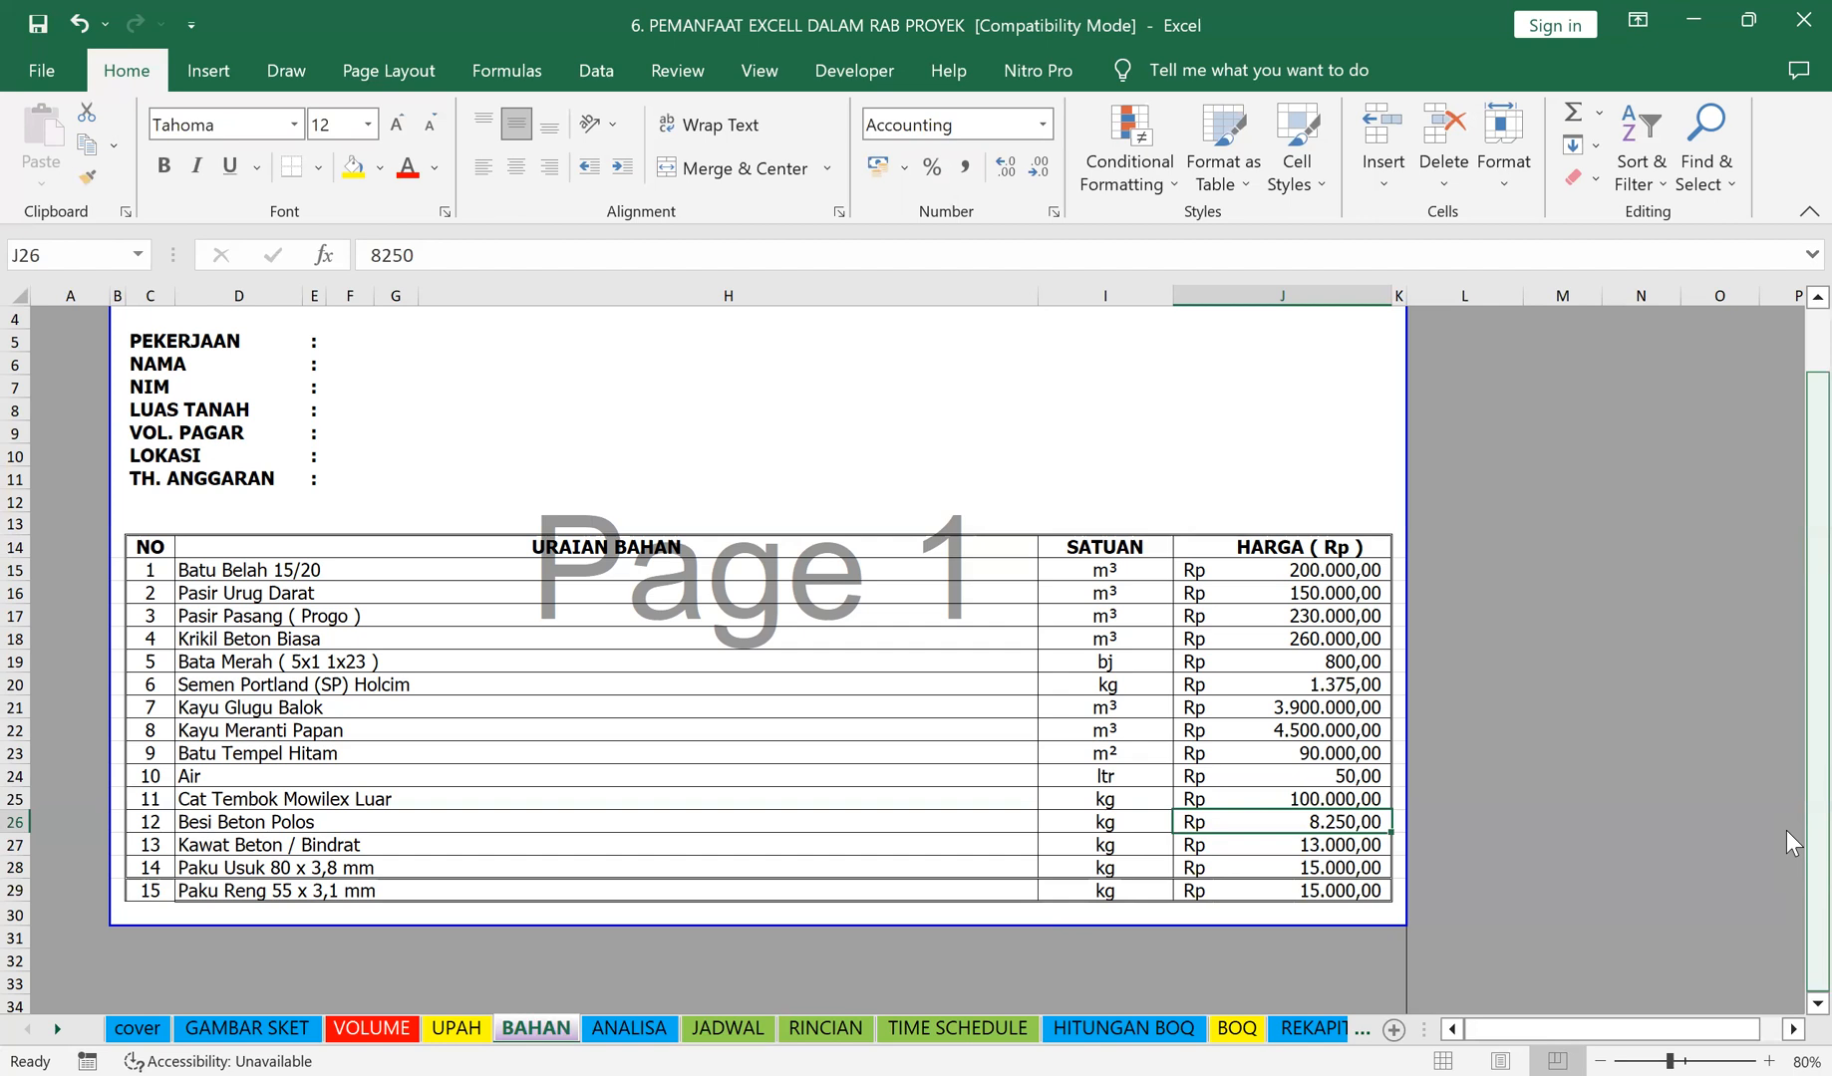
{"action": "type", "text": "9.50"}
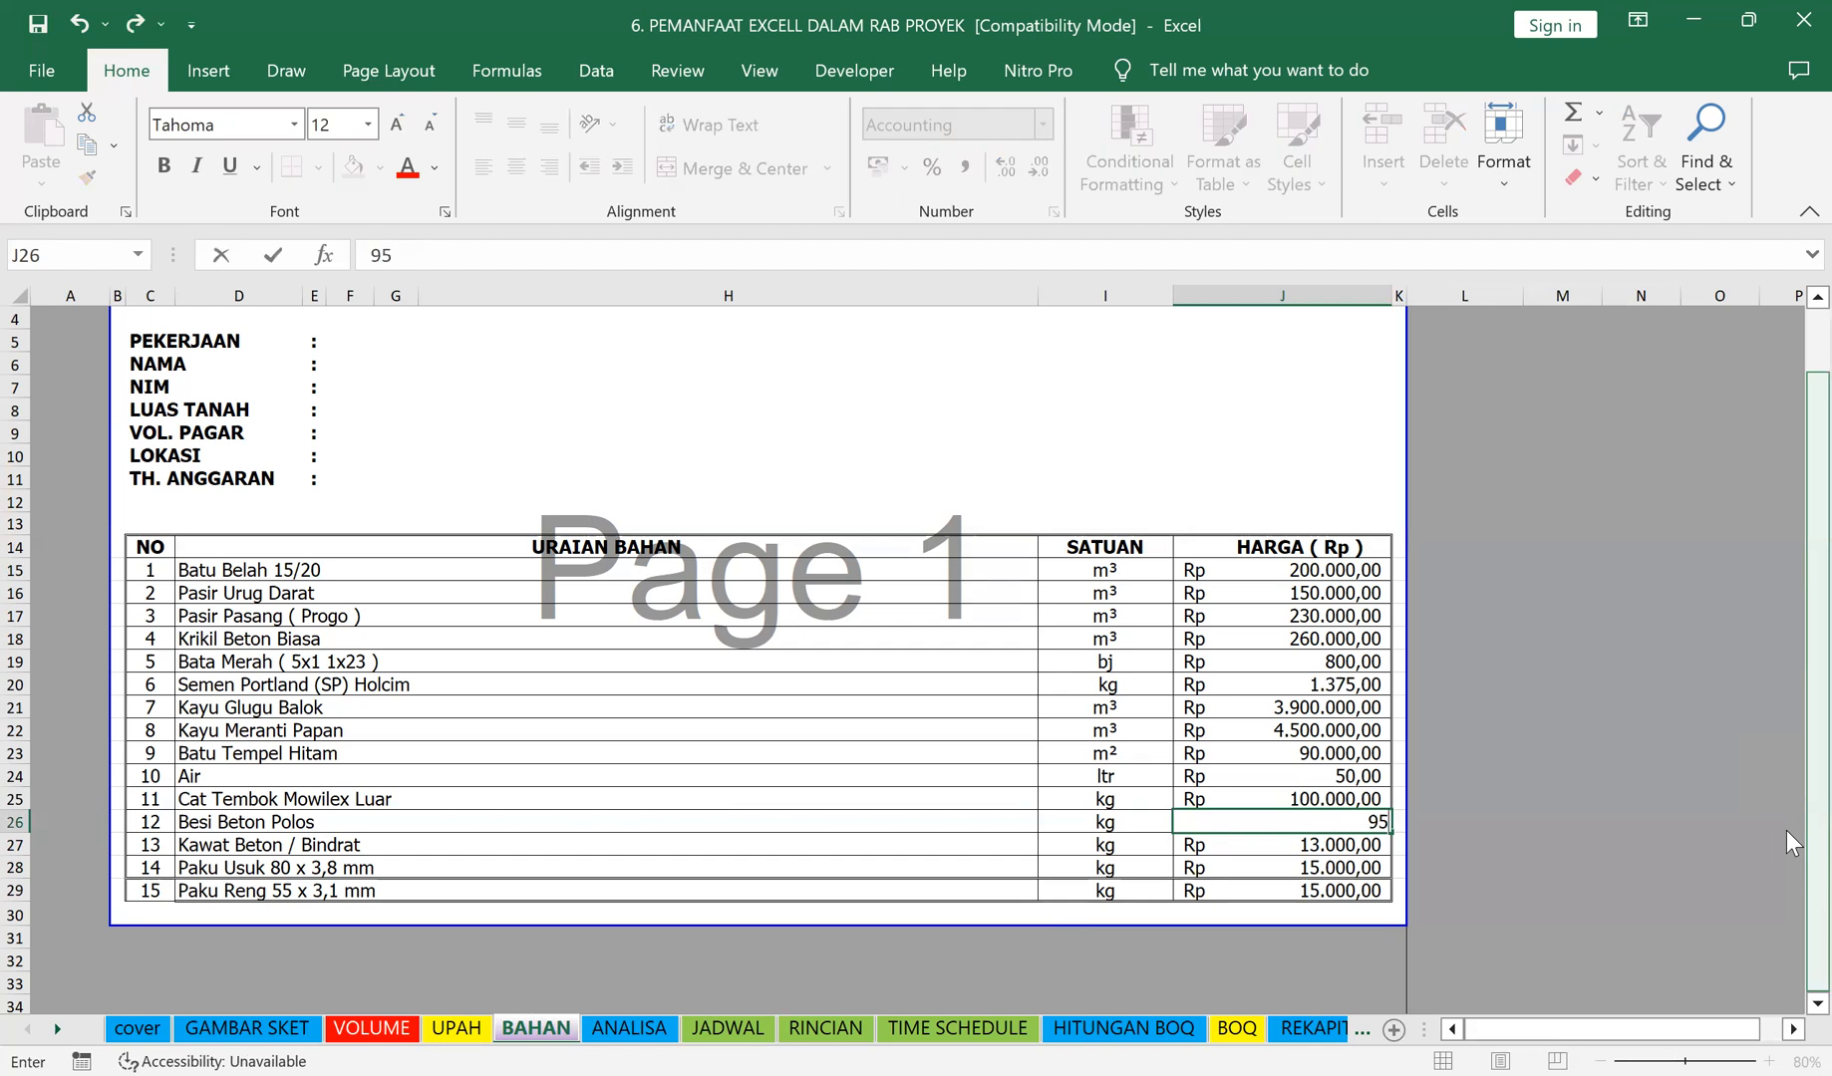
{"action": "type", "text": "00"}
{"action": "key", "text": "Return"}
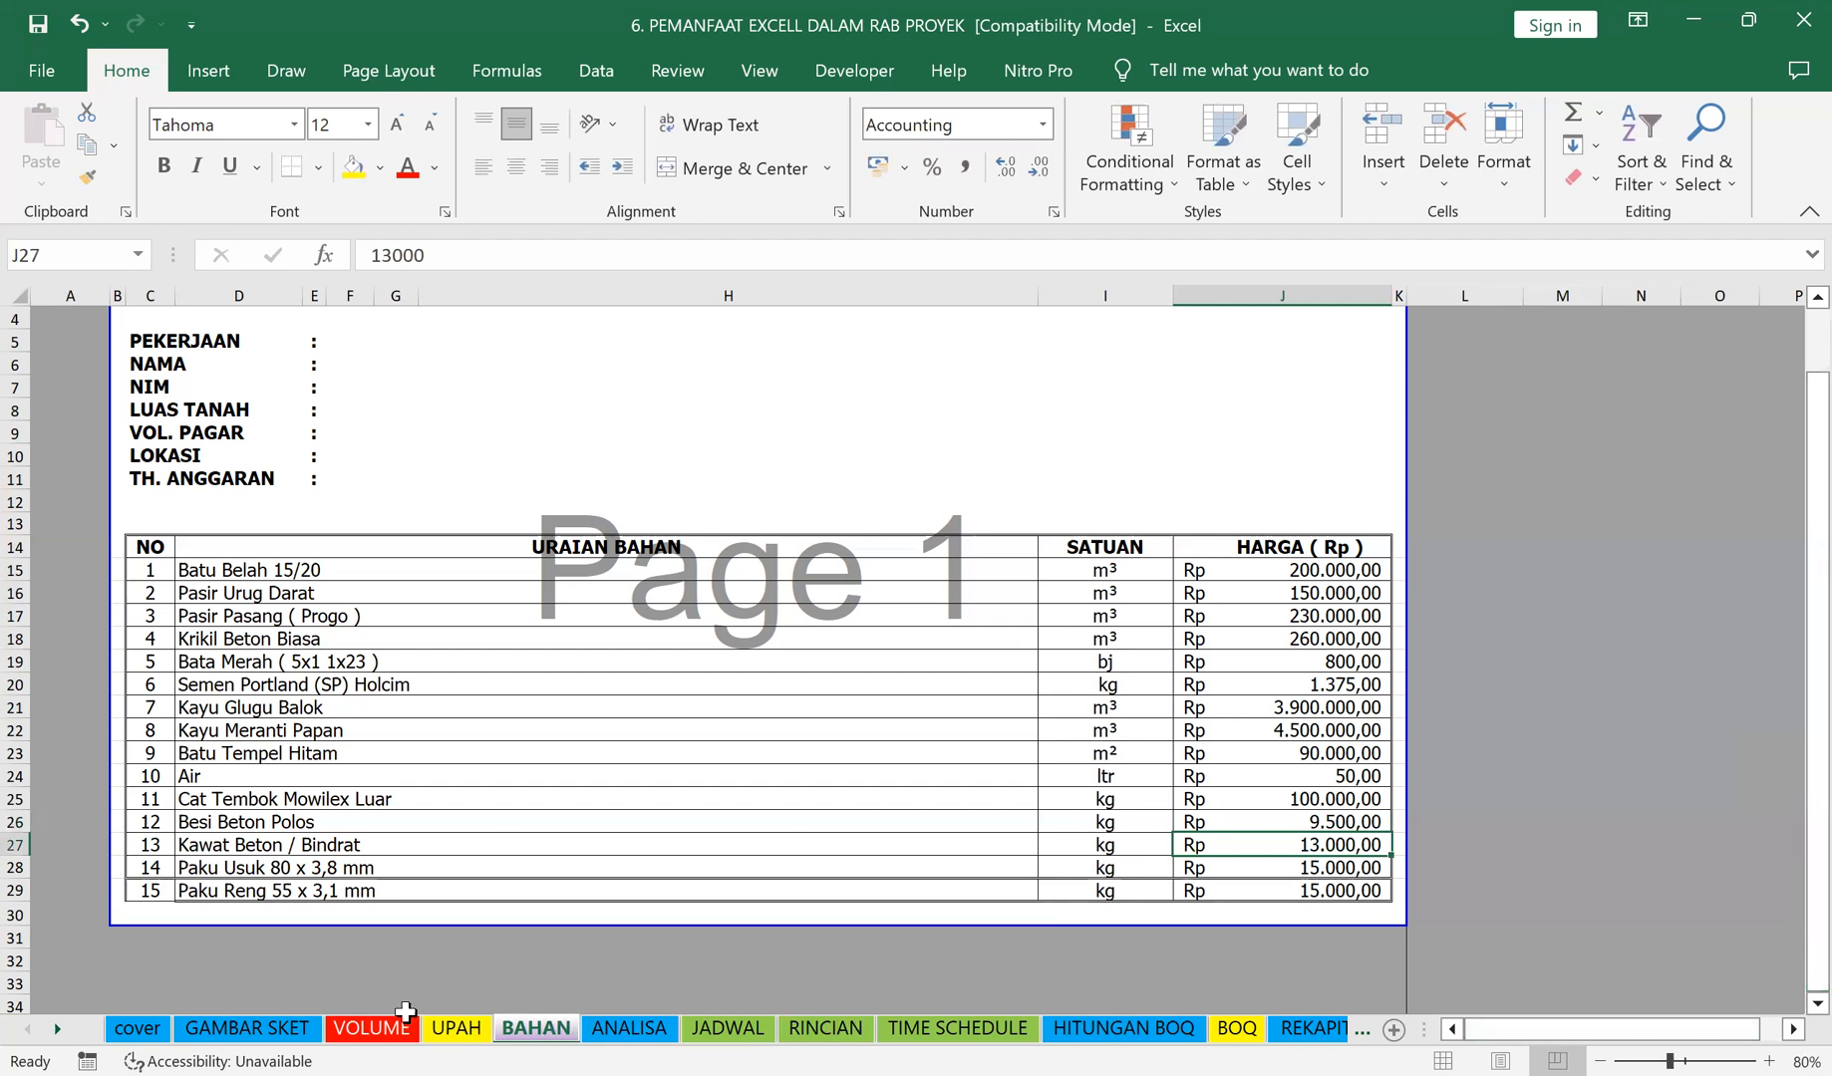
Step: Review the material prices in the ANALISA sheet's sloof analysis and the cost table in the TIME SCHEDULE sheet
{"action": "left_click", "coordinate": [629, 1028]}
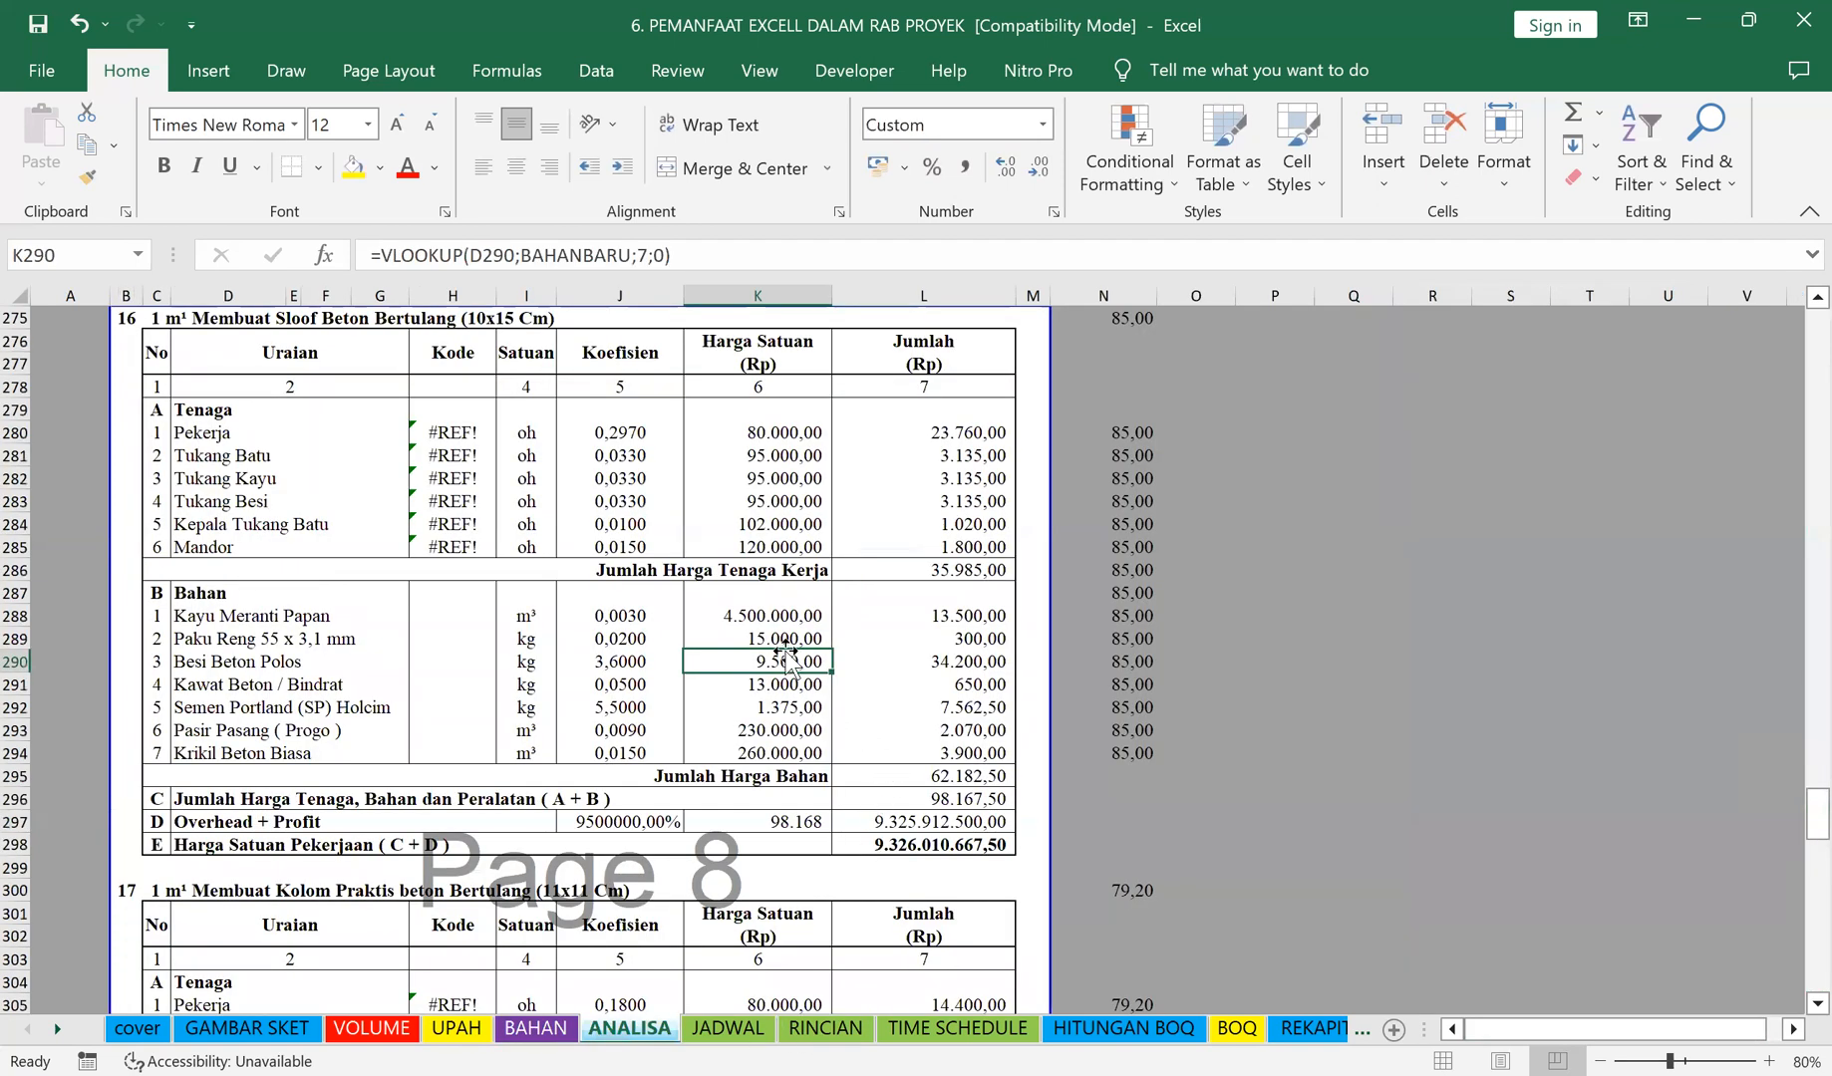
{"action": "scroll", "coordinate": [833, 819], "scroll_direction": "down", "scroll_amount": 2}
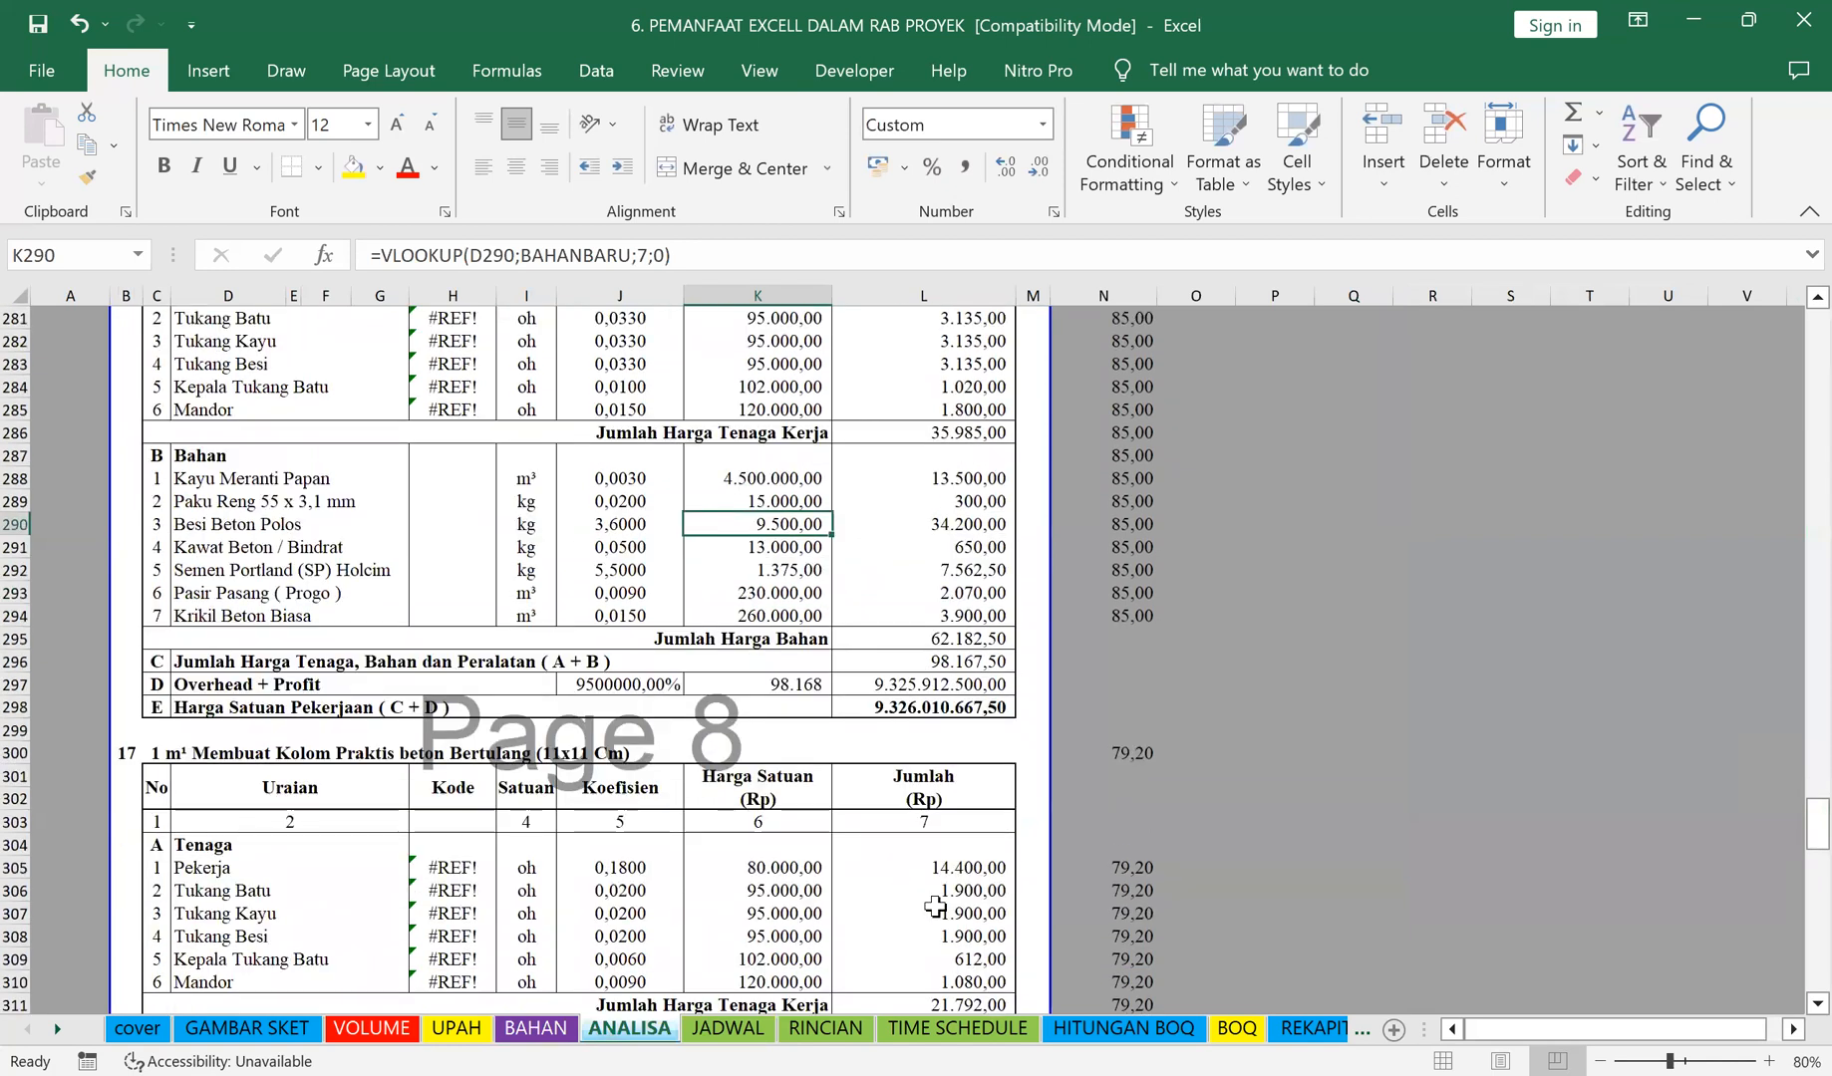
{"action": "scroll", "coordinate": [986, 1007], "scroll_direction": "down", "scroll_amount": 1}
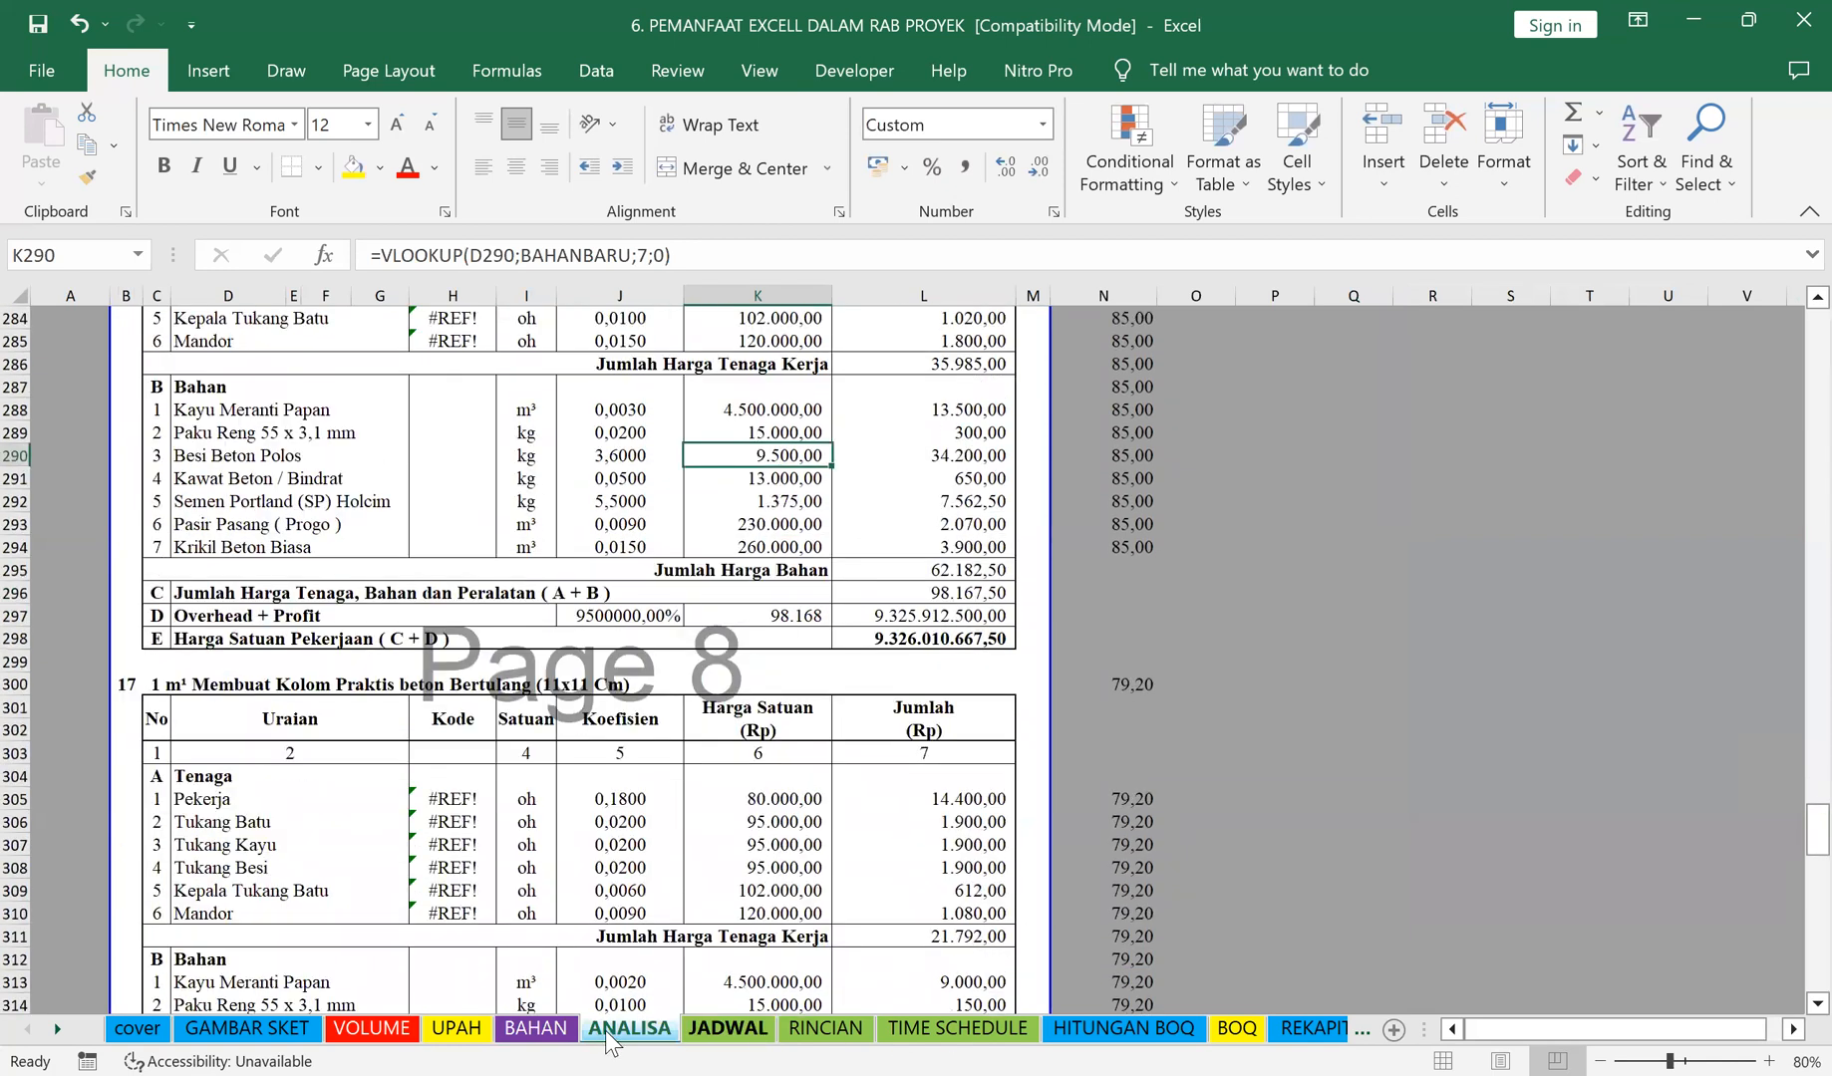
{"action": "left_click", "coordinate": [927, 1031]}
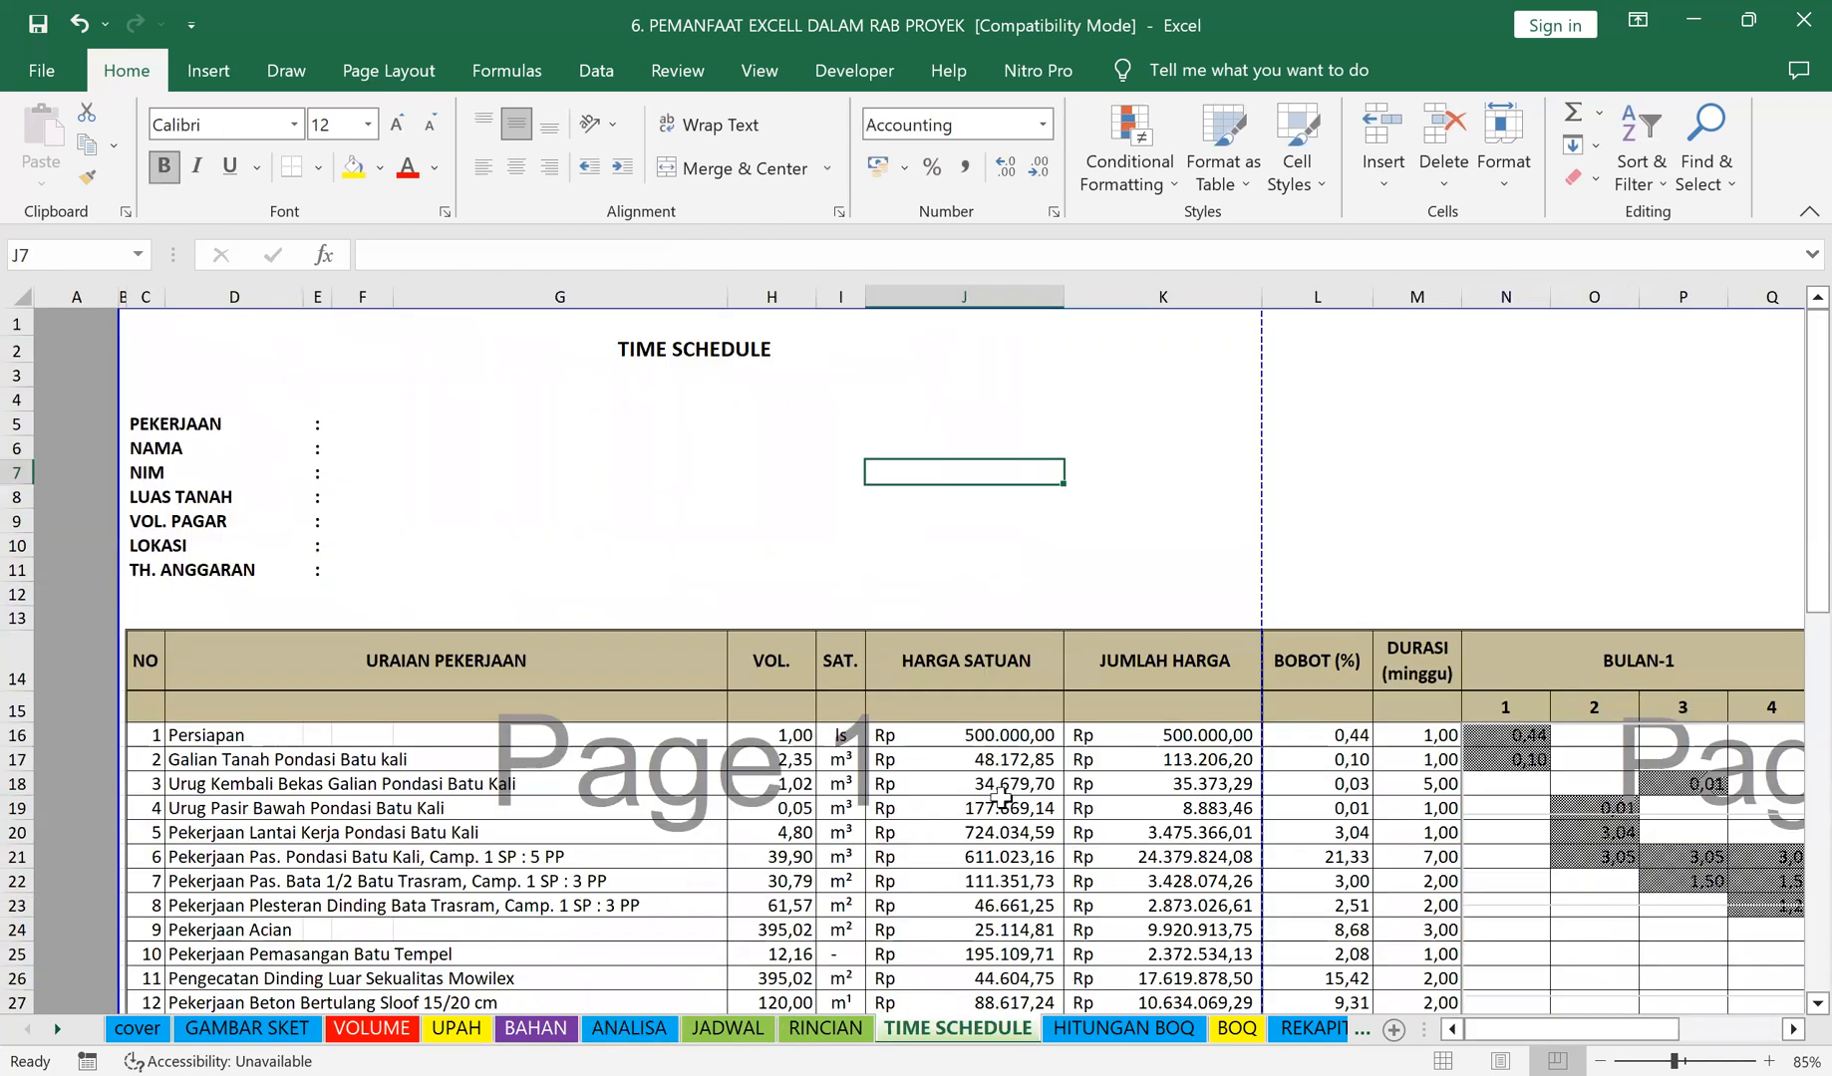
{"action": "scroll", "coordinate": [1001, 797], "scroll_direction": "down", "scroll_amount": 3}
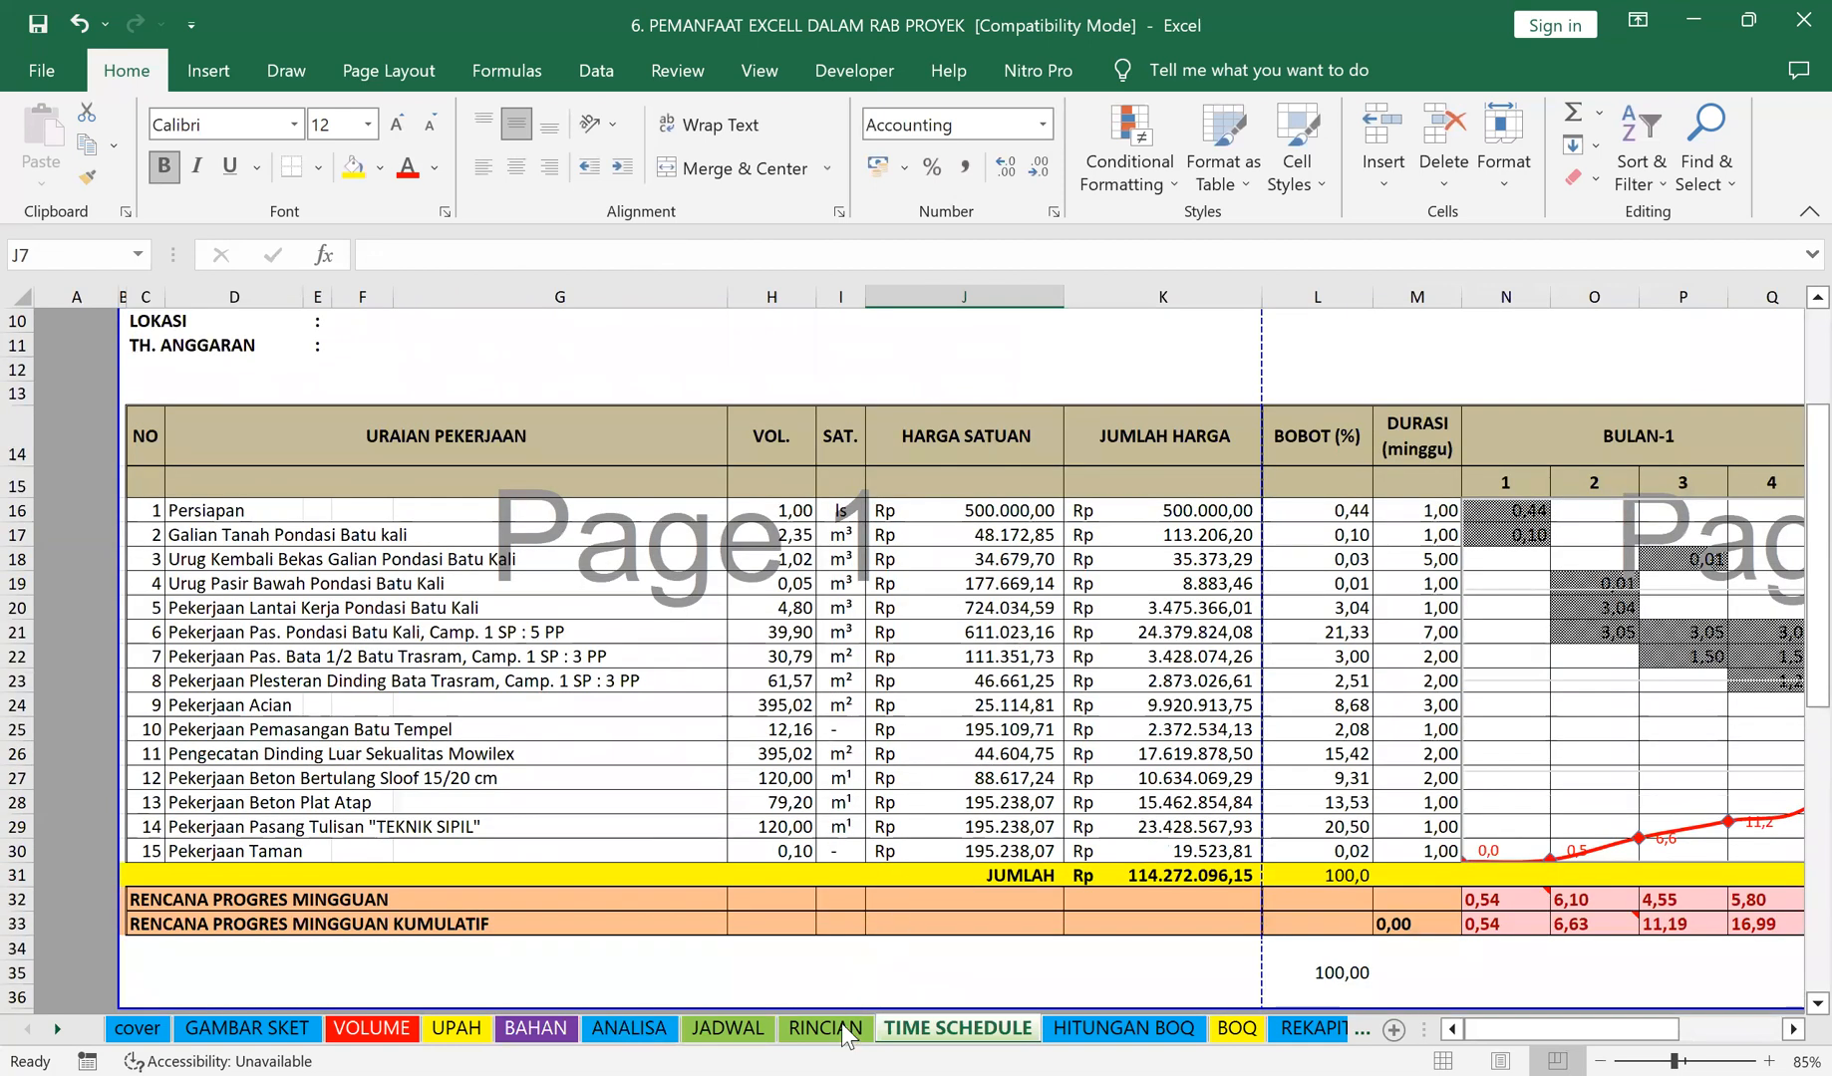
Step: Delete the S-curve chart from the JADWAL sheet and widen the HARGA SATUAN column to fit its prices
{"action": "left_click", "coordinate": [713, 1030]}
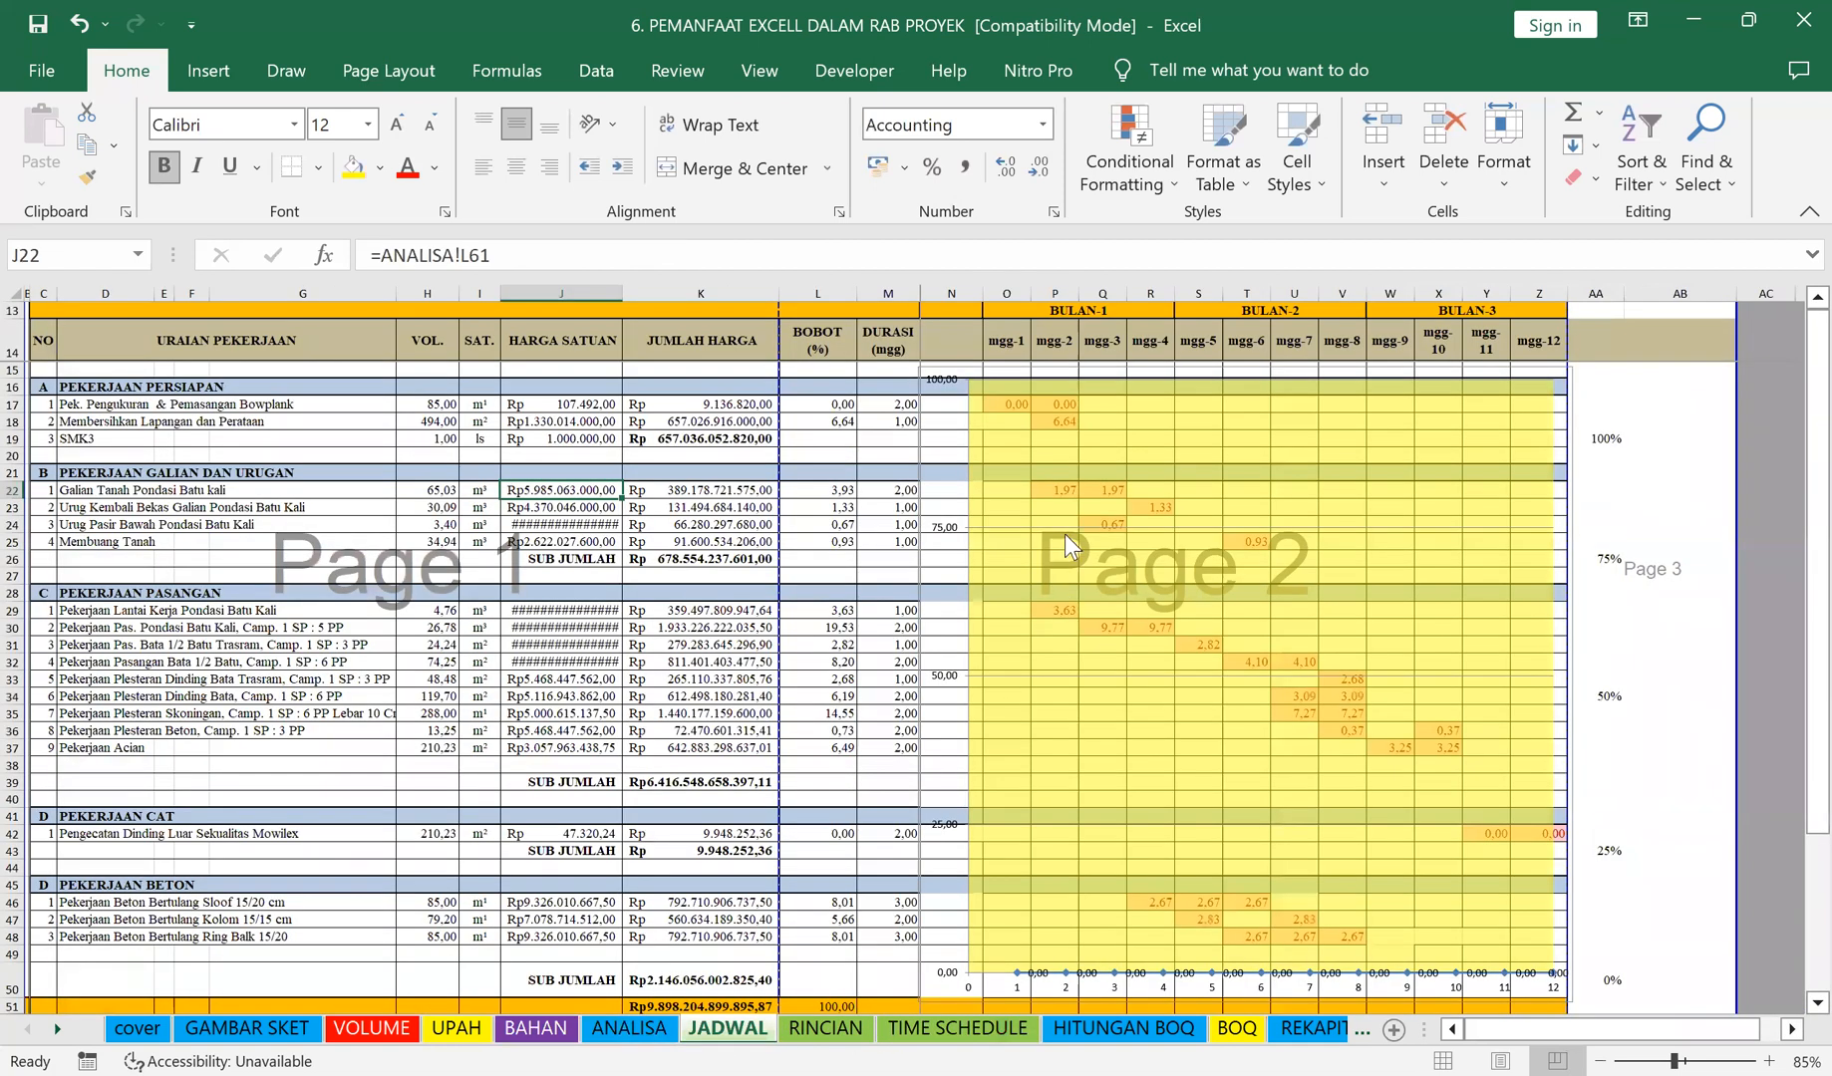
{"action": "left_click", "coordinate": [1154, 767]}
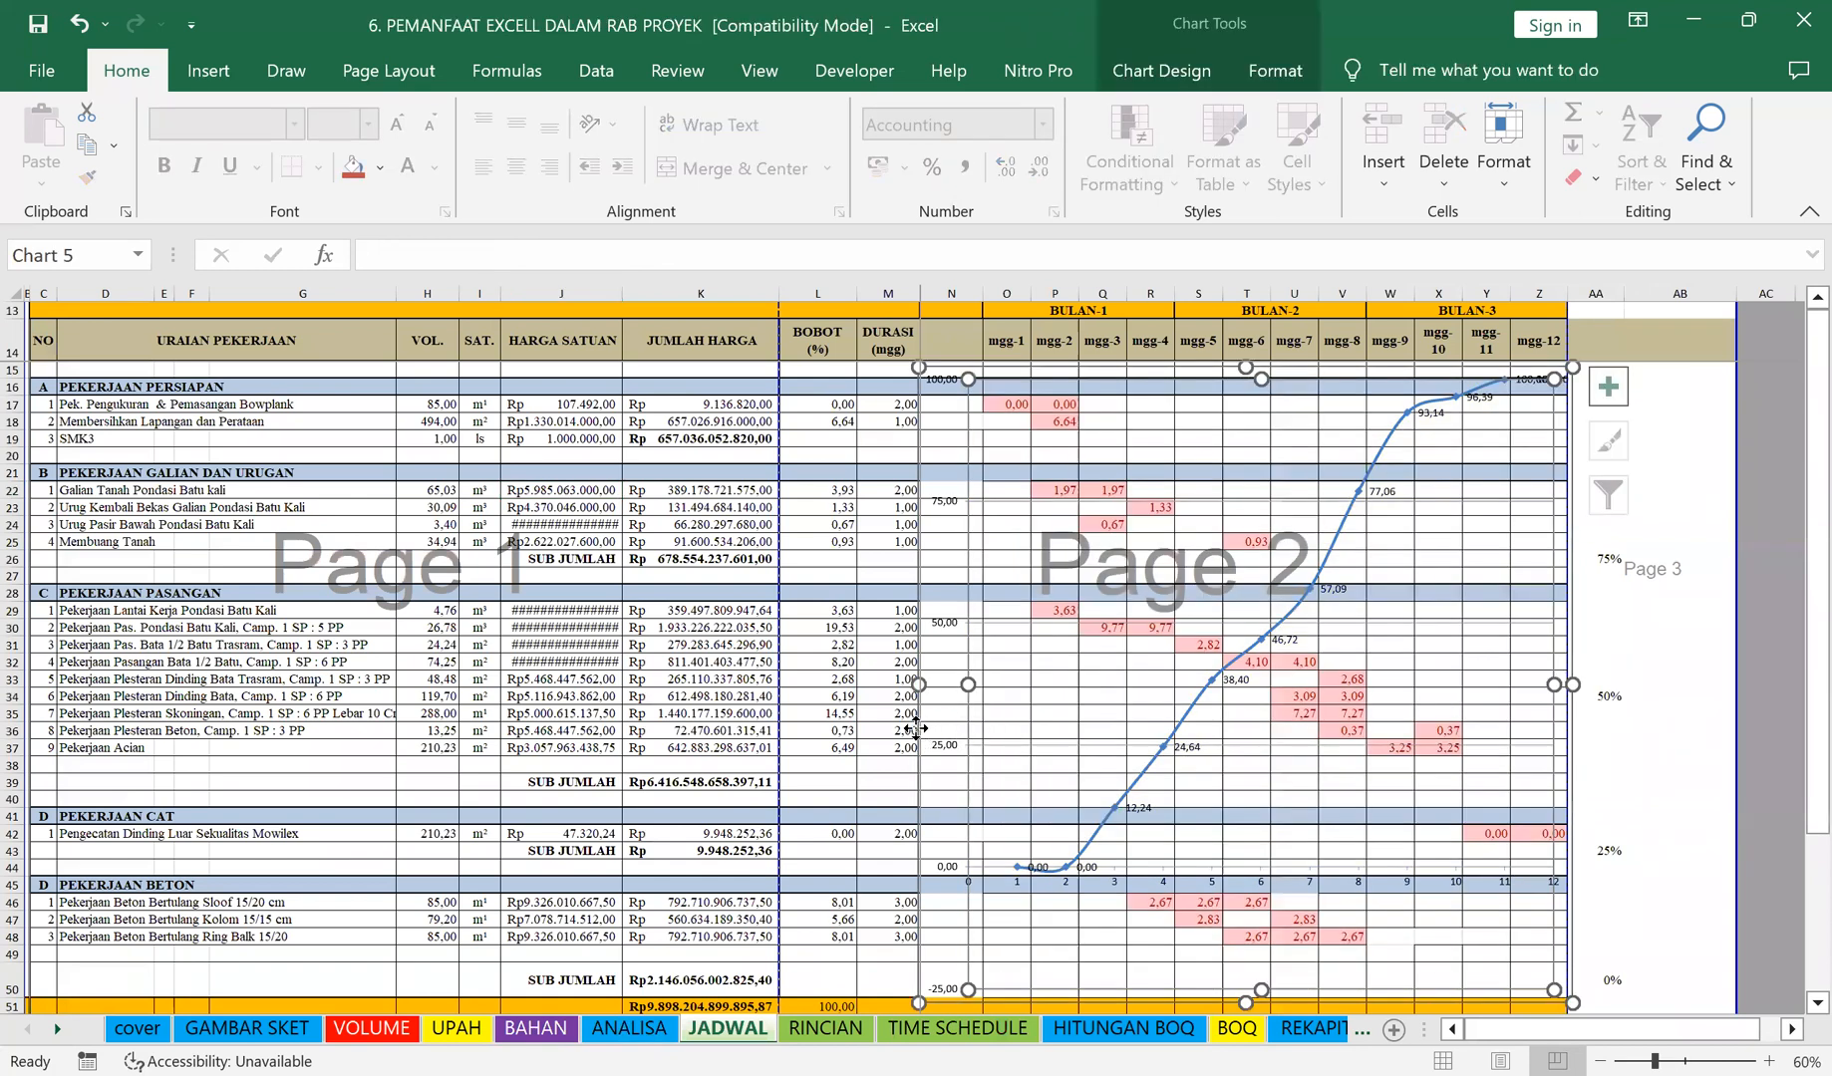
{"action": "key", "text": "Delete"}
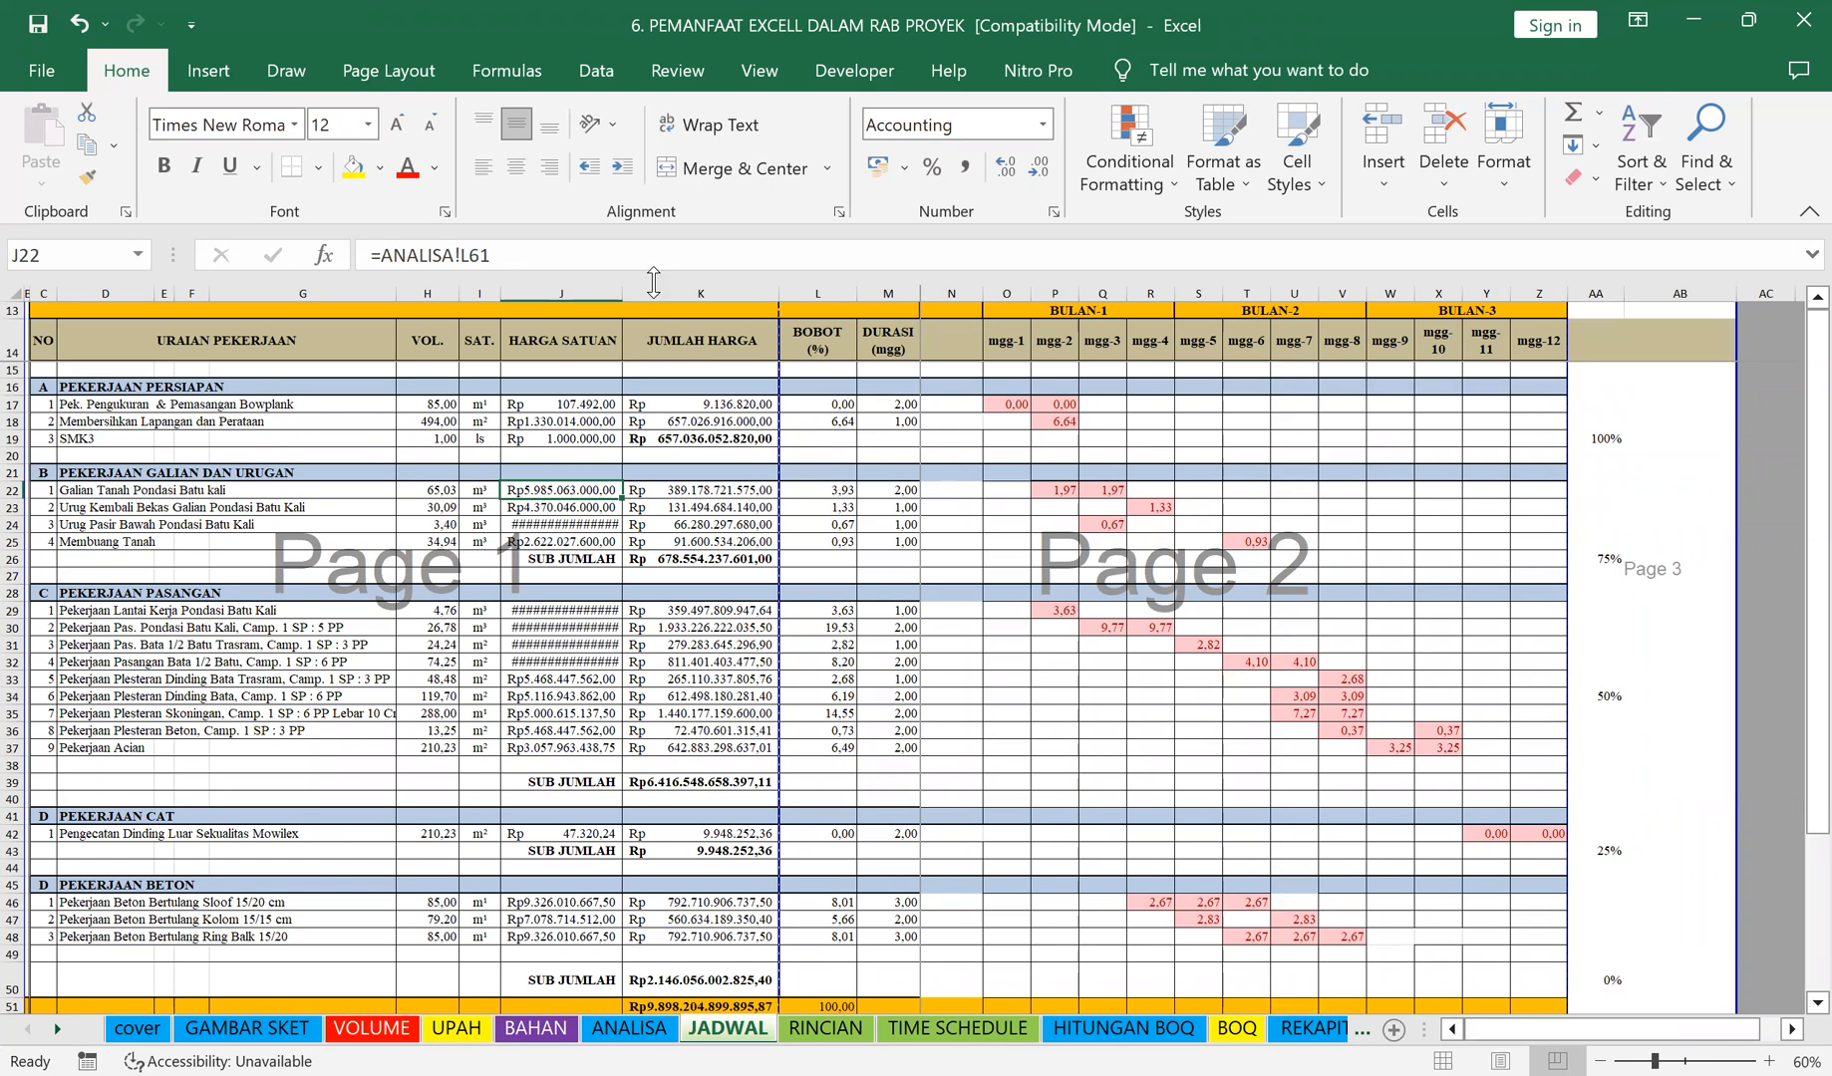
{"action": "left_click_drag", "start_coordinate": [625, 292], "coordinate": [655, 292]}
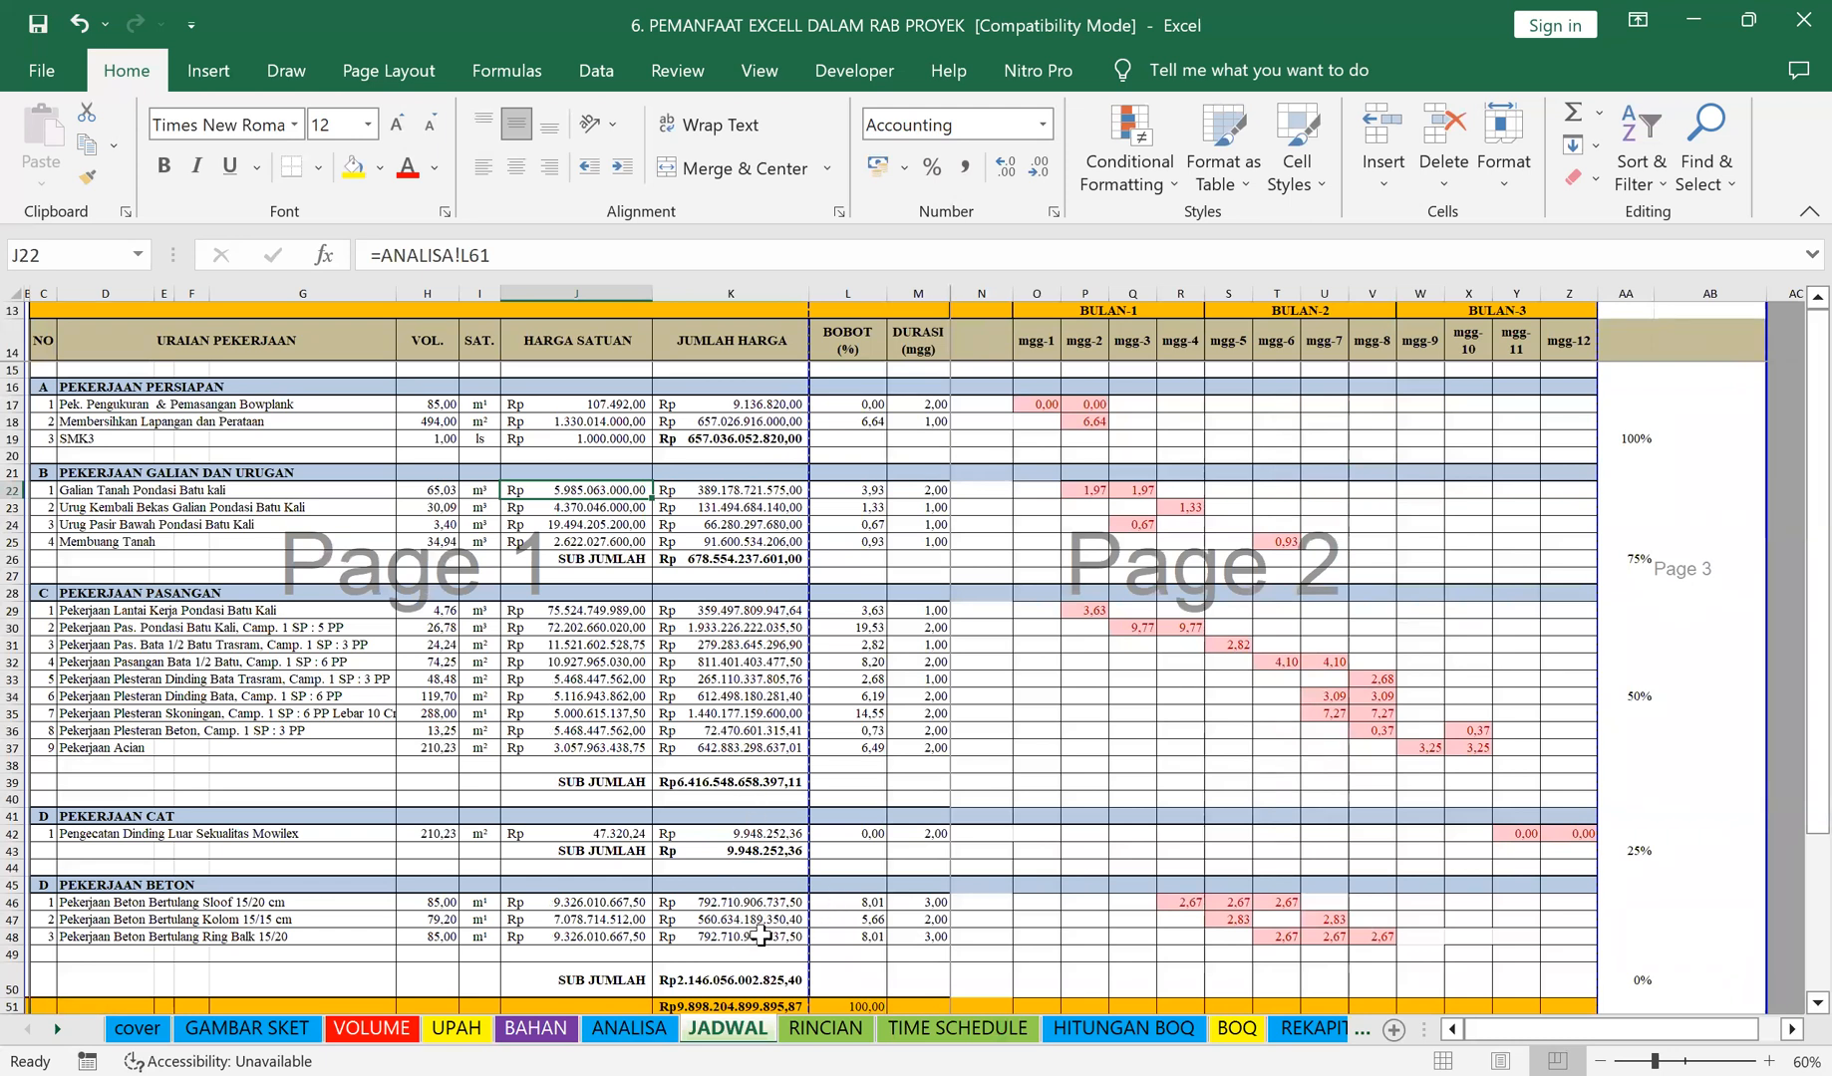
Step: Enter the label "TOATL" in cell J51, beside the grand total of JUMLAH HARGA
{"action": "scroll", "coordinate": [714, 972], "scroll_direction": "down", "scroll_amount": 2}
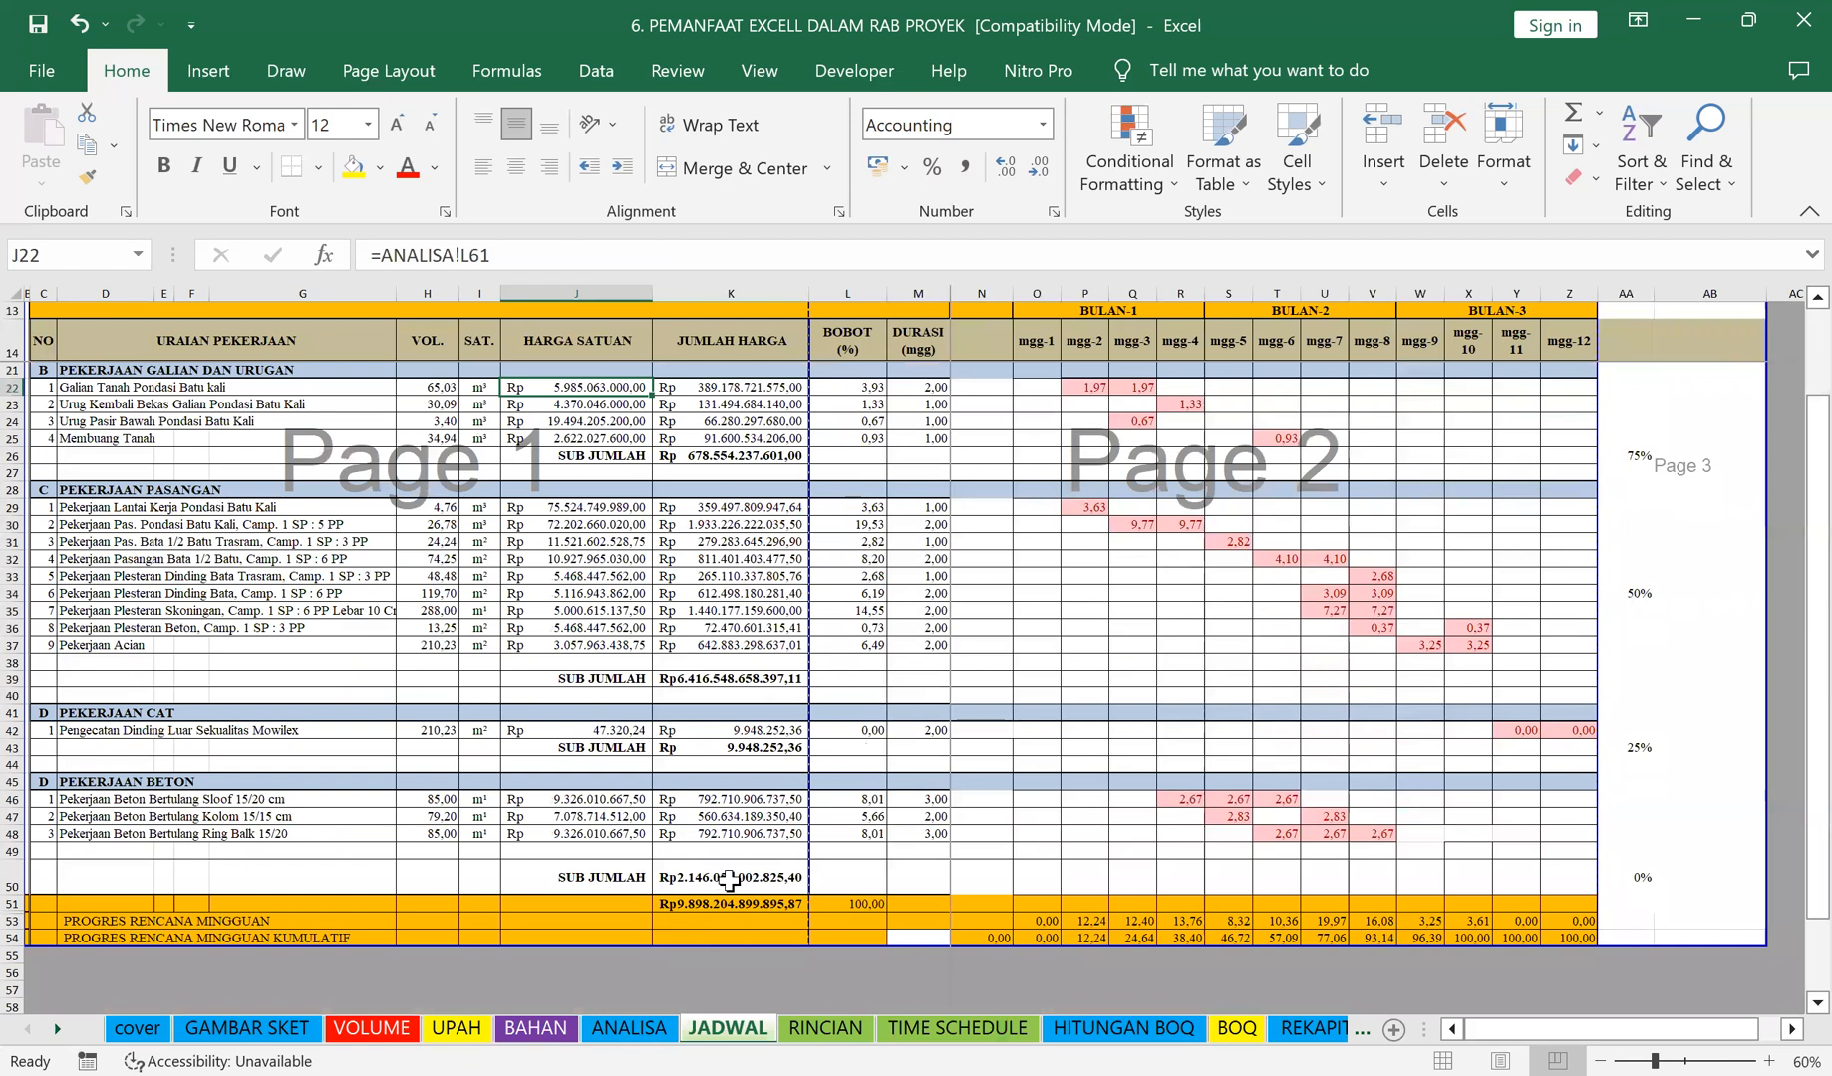
{"action": "left_click", "coordinate": [738, 904]}
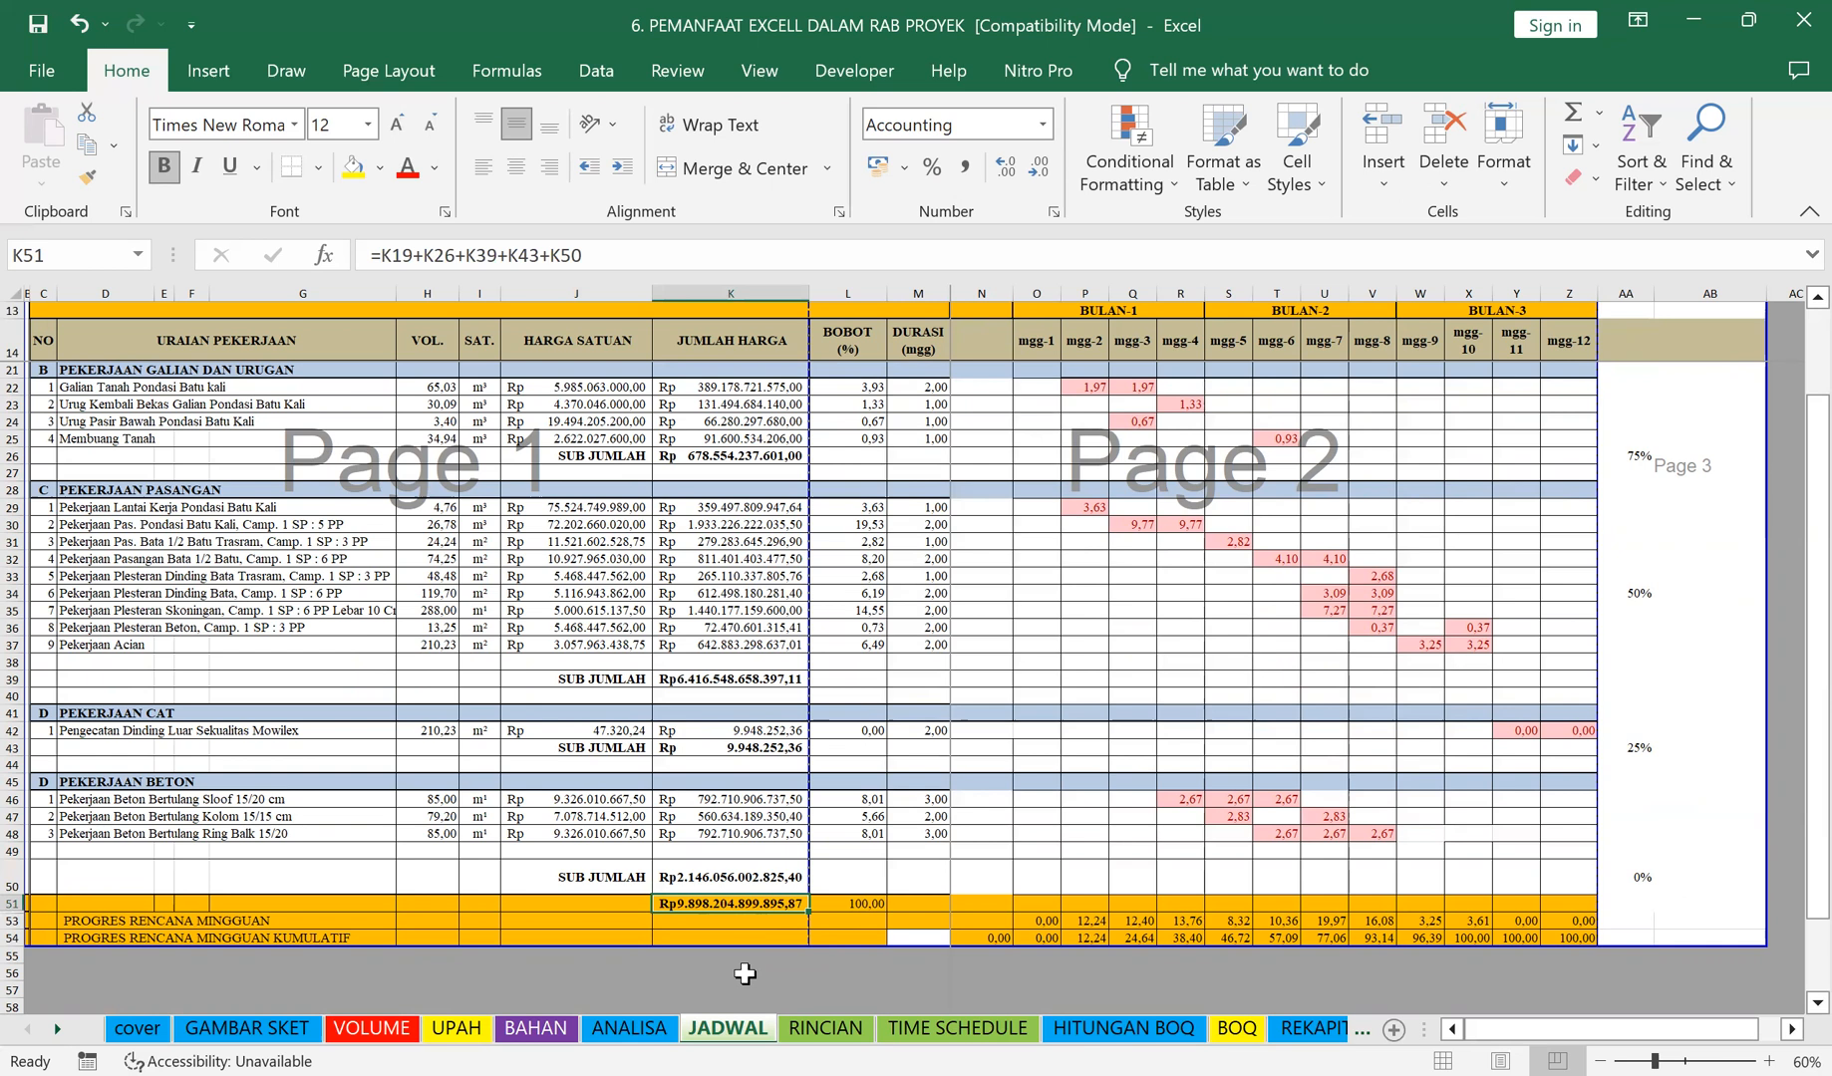
{"action": "left_click", "coordinate": [541, 904]}
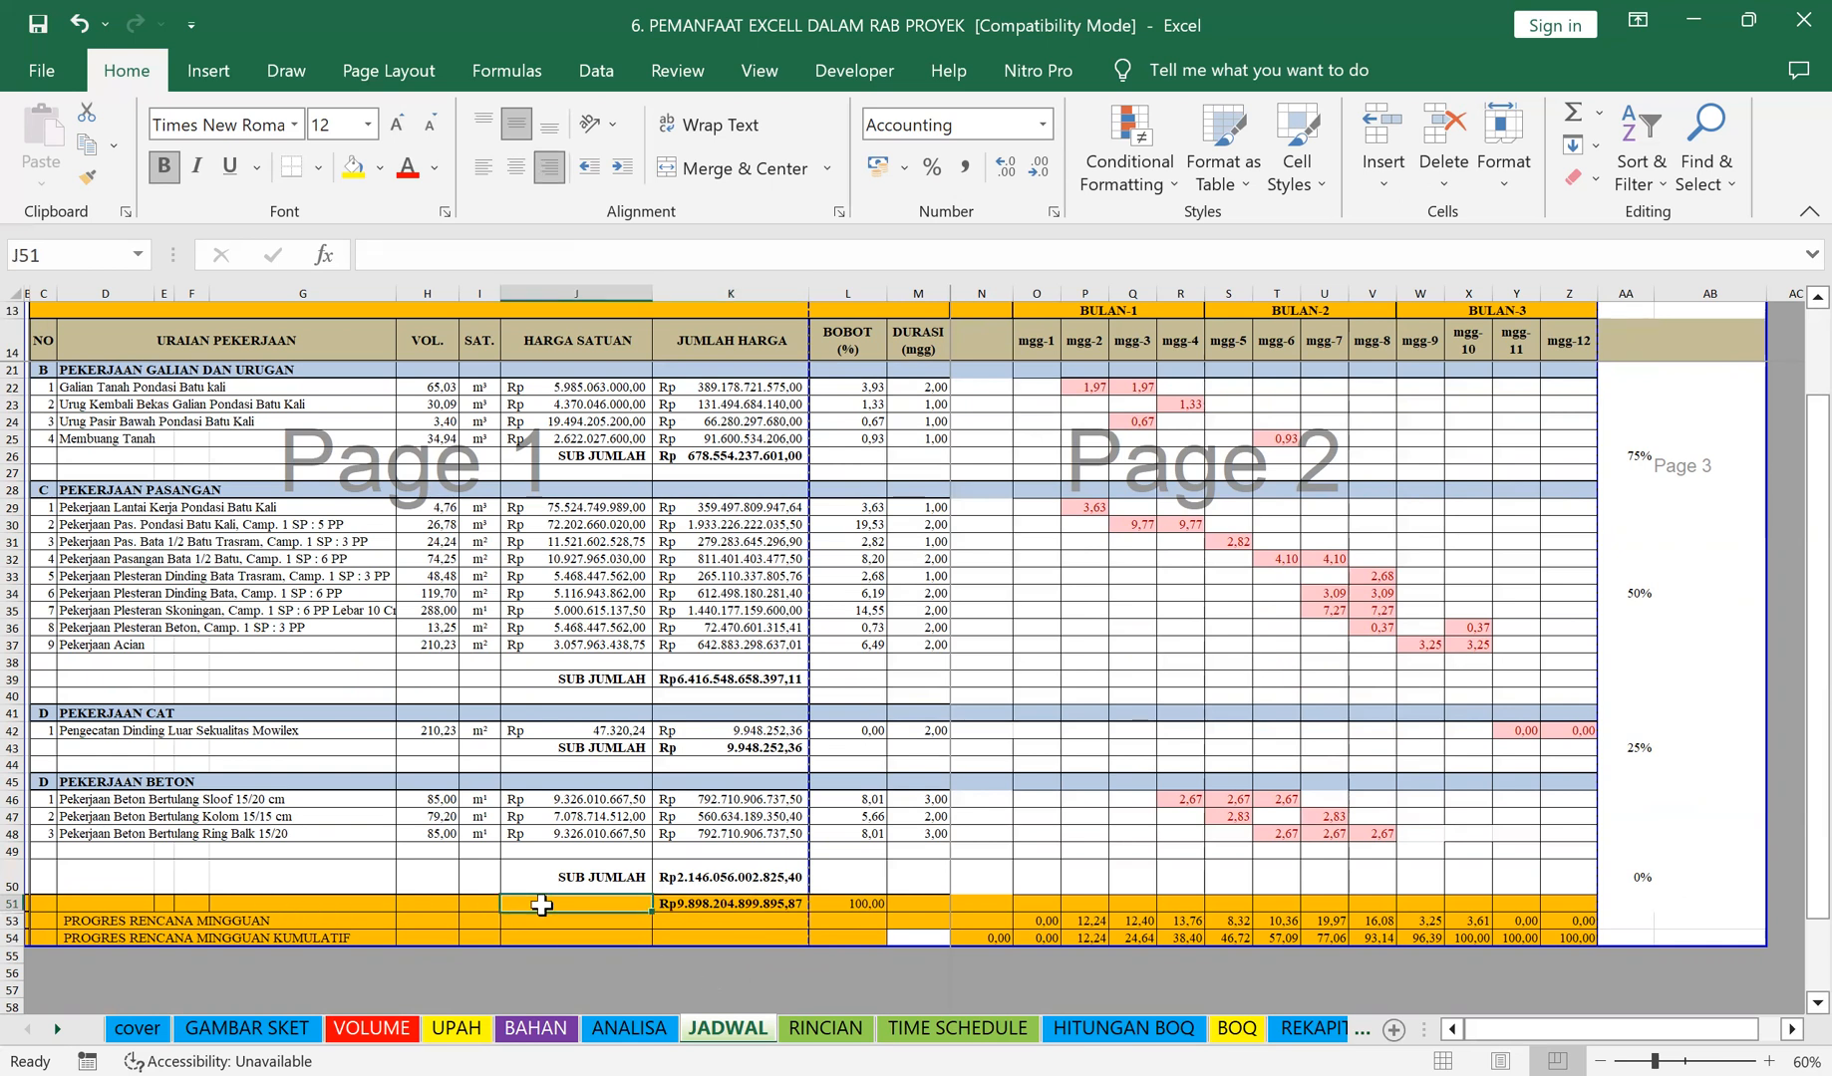
{"action": "type", "text": "TOATL"}
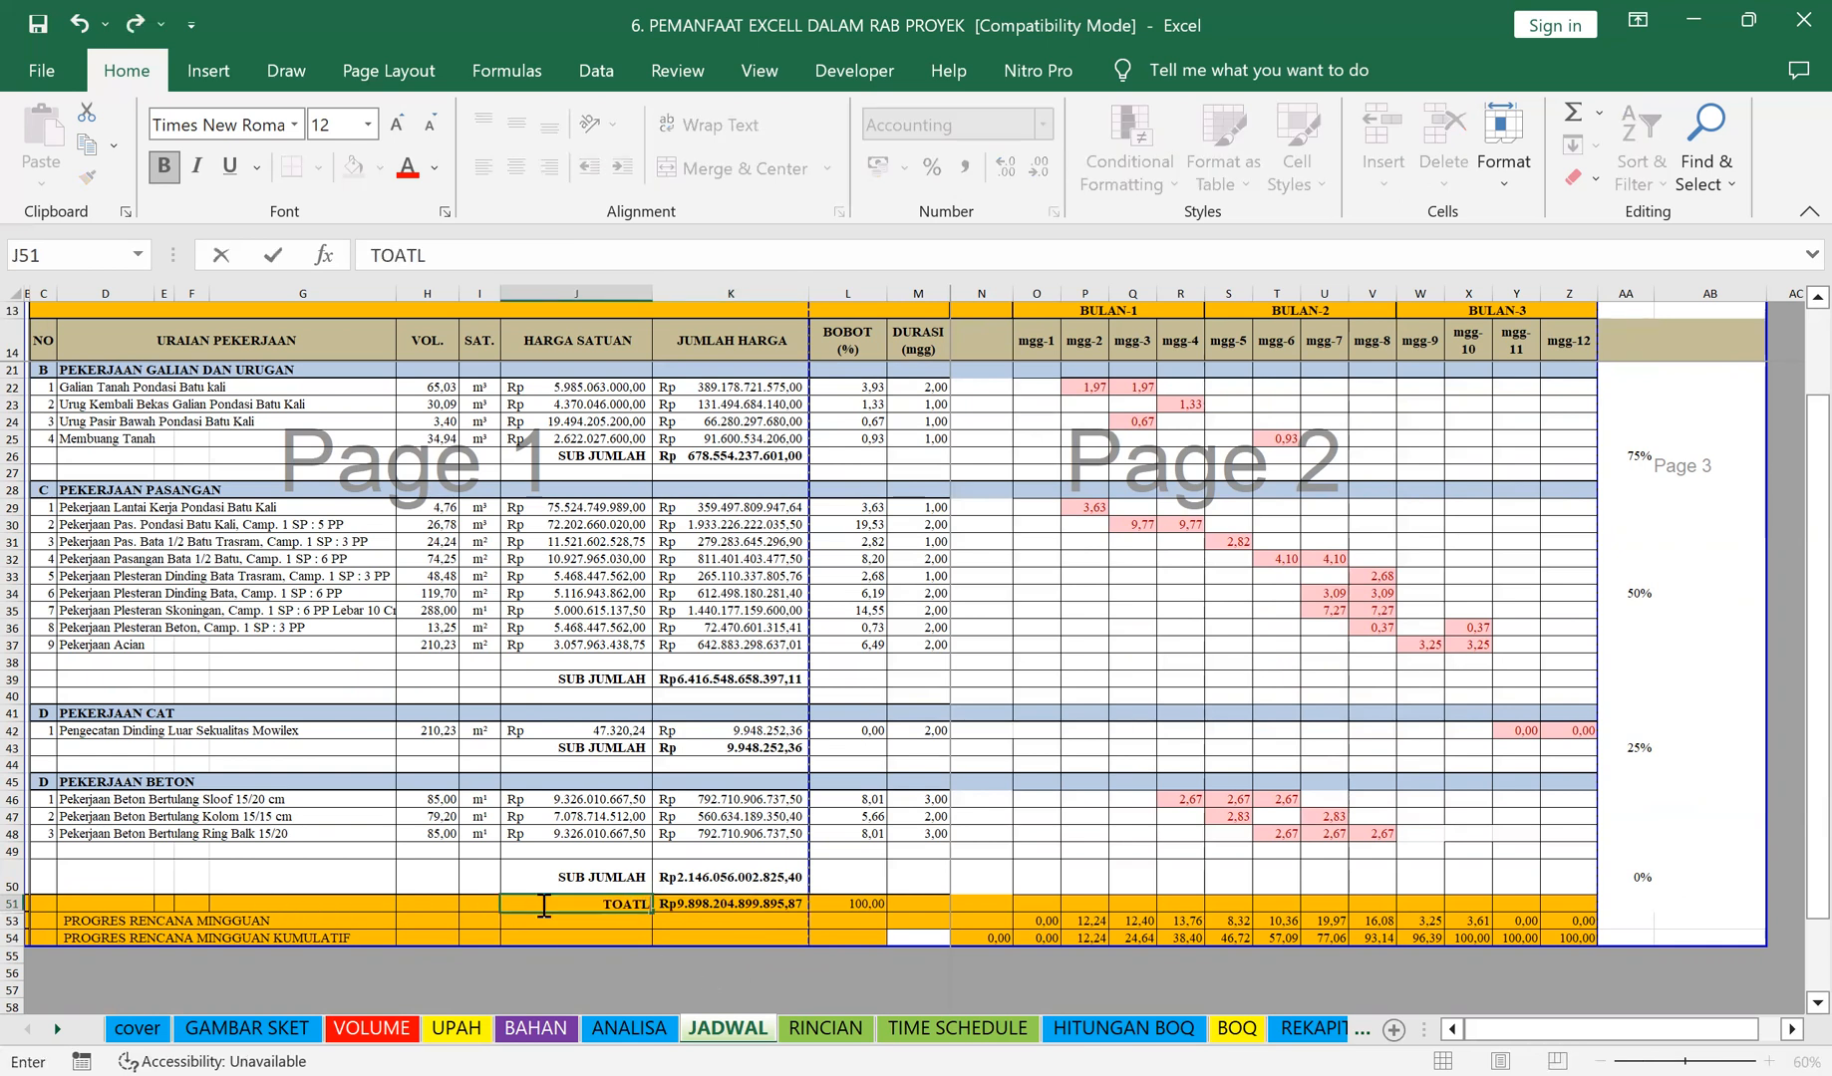
{"action": "key", "text": "Return"}
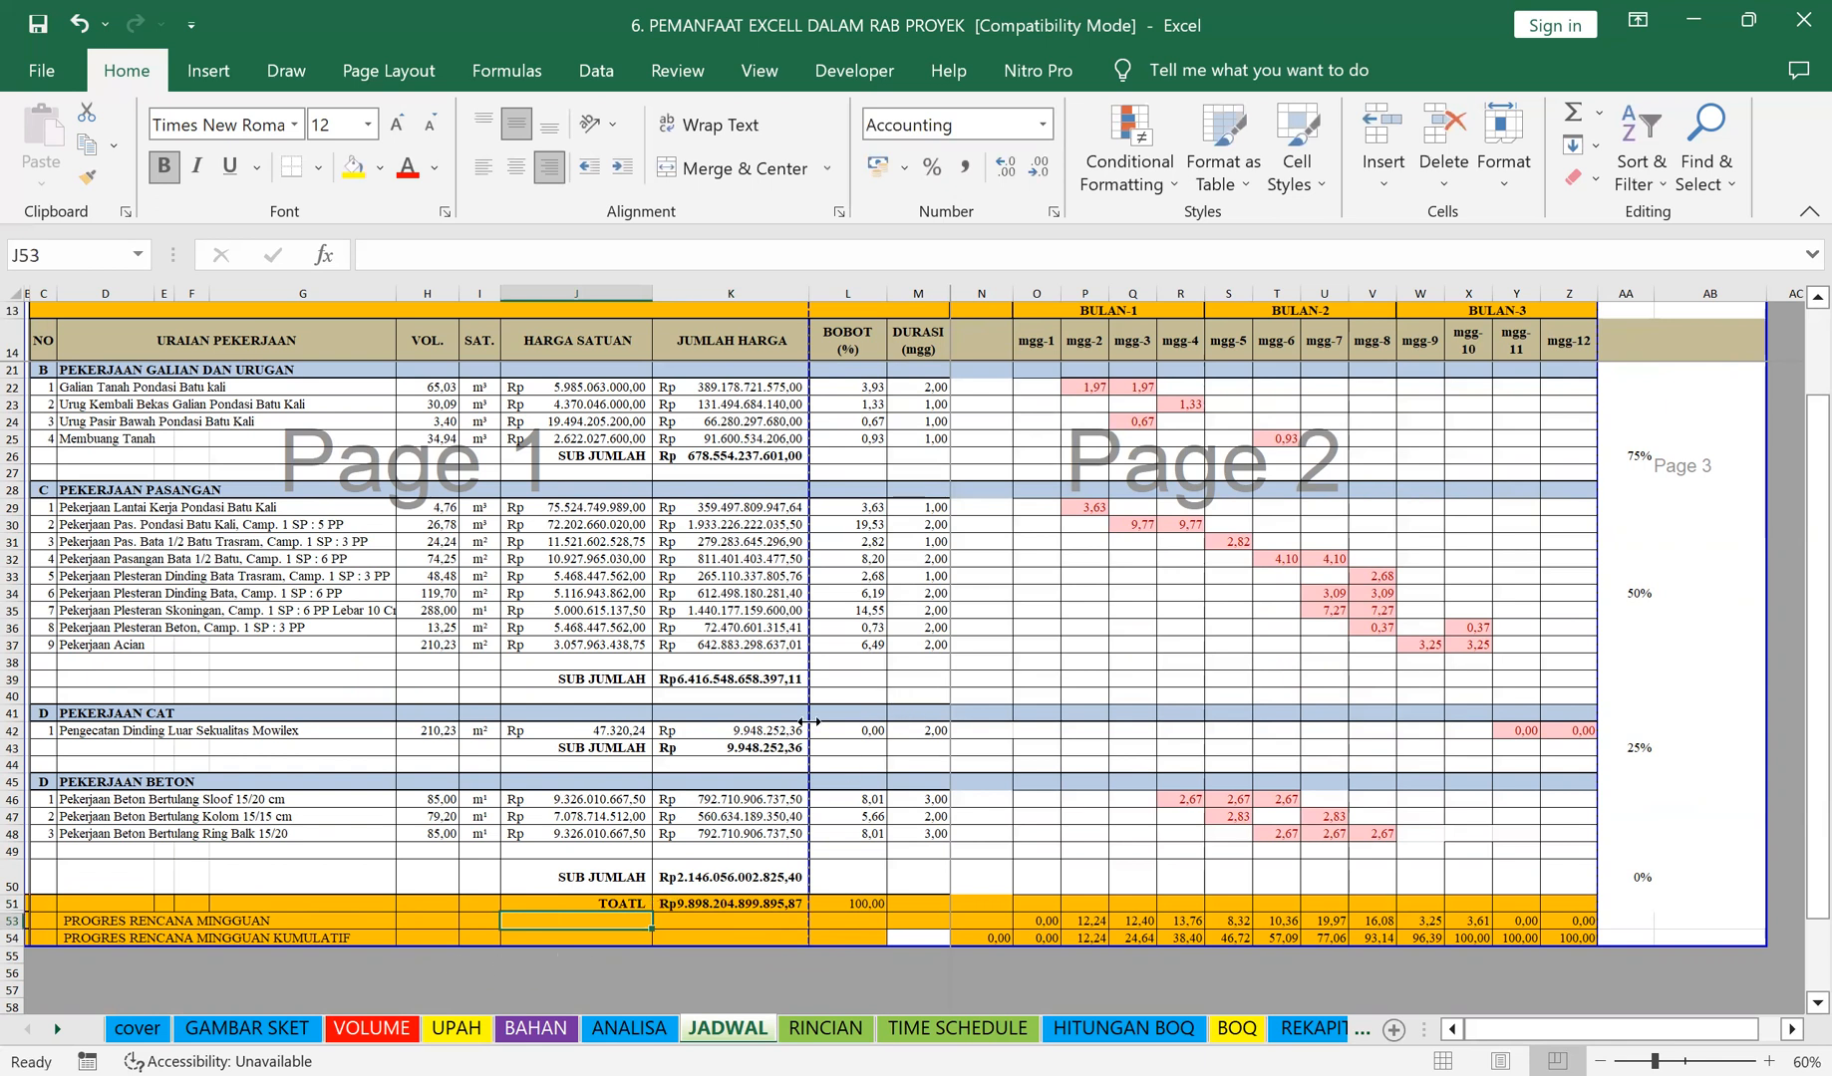
Step: Clear the BOBOT (%) formulas from L17 down to the row above the total
{"action": "scroll", "coordinate": [754, 852], "scroll_direction": "up", "scroll_amount": 2}
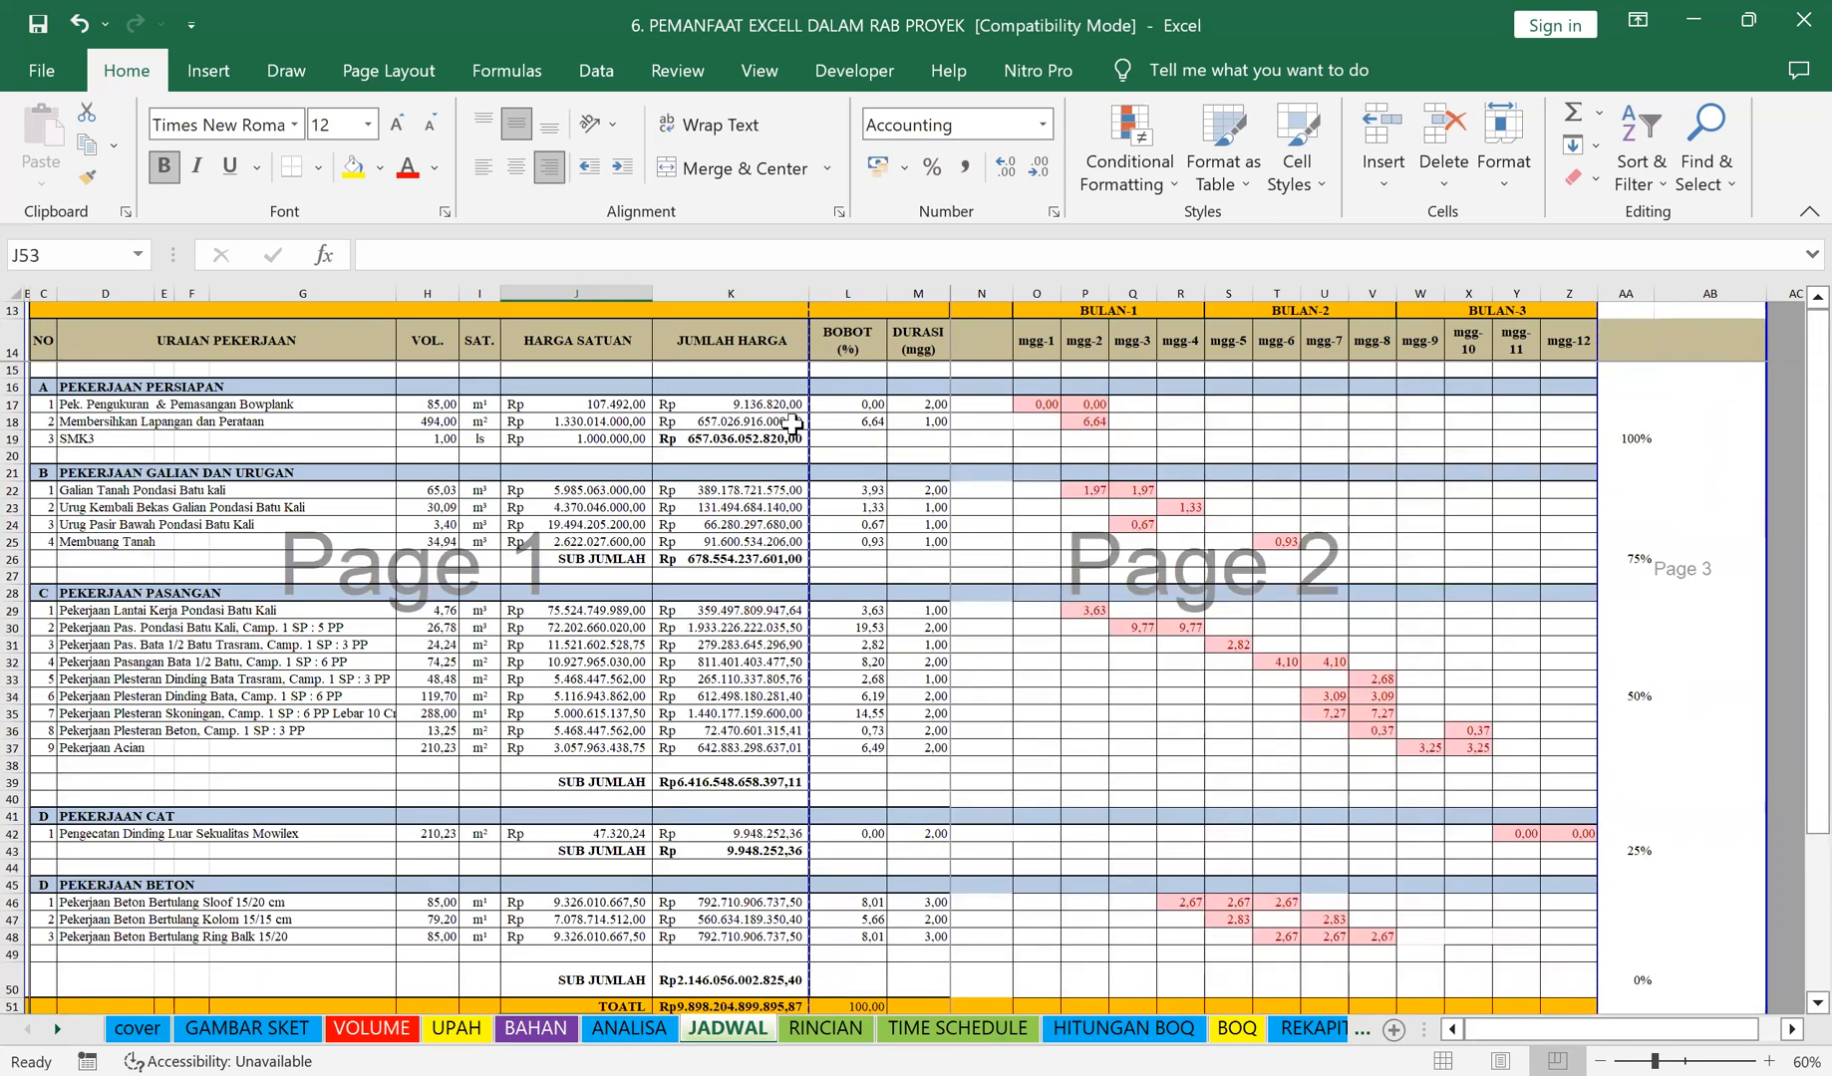
{"action": "left_click", "coordinate": [860, 404]}
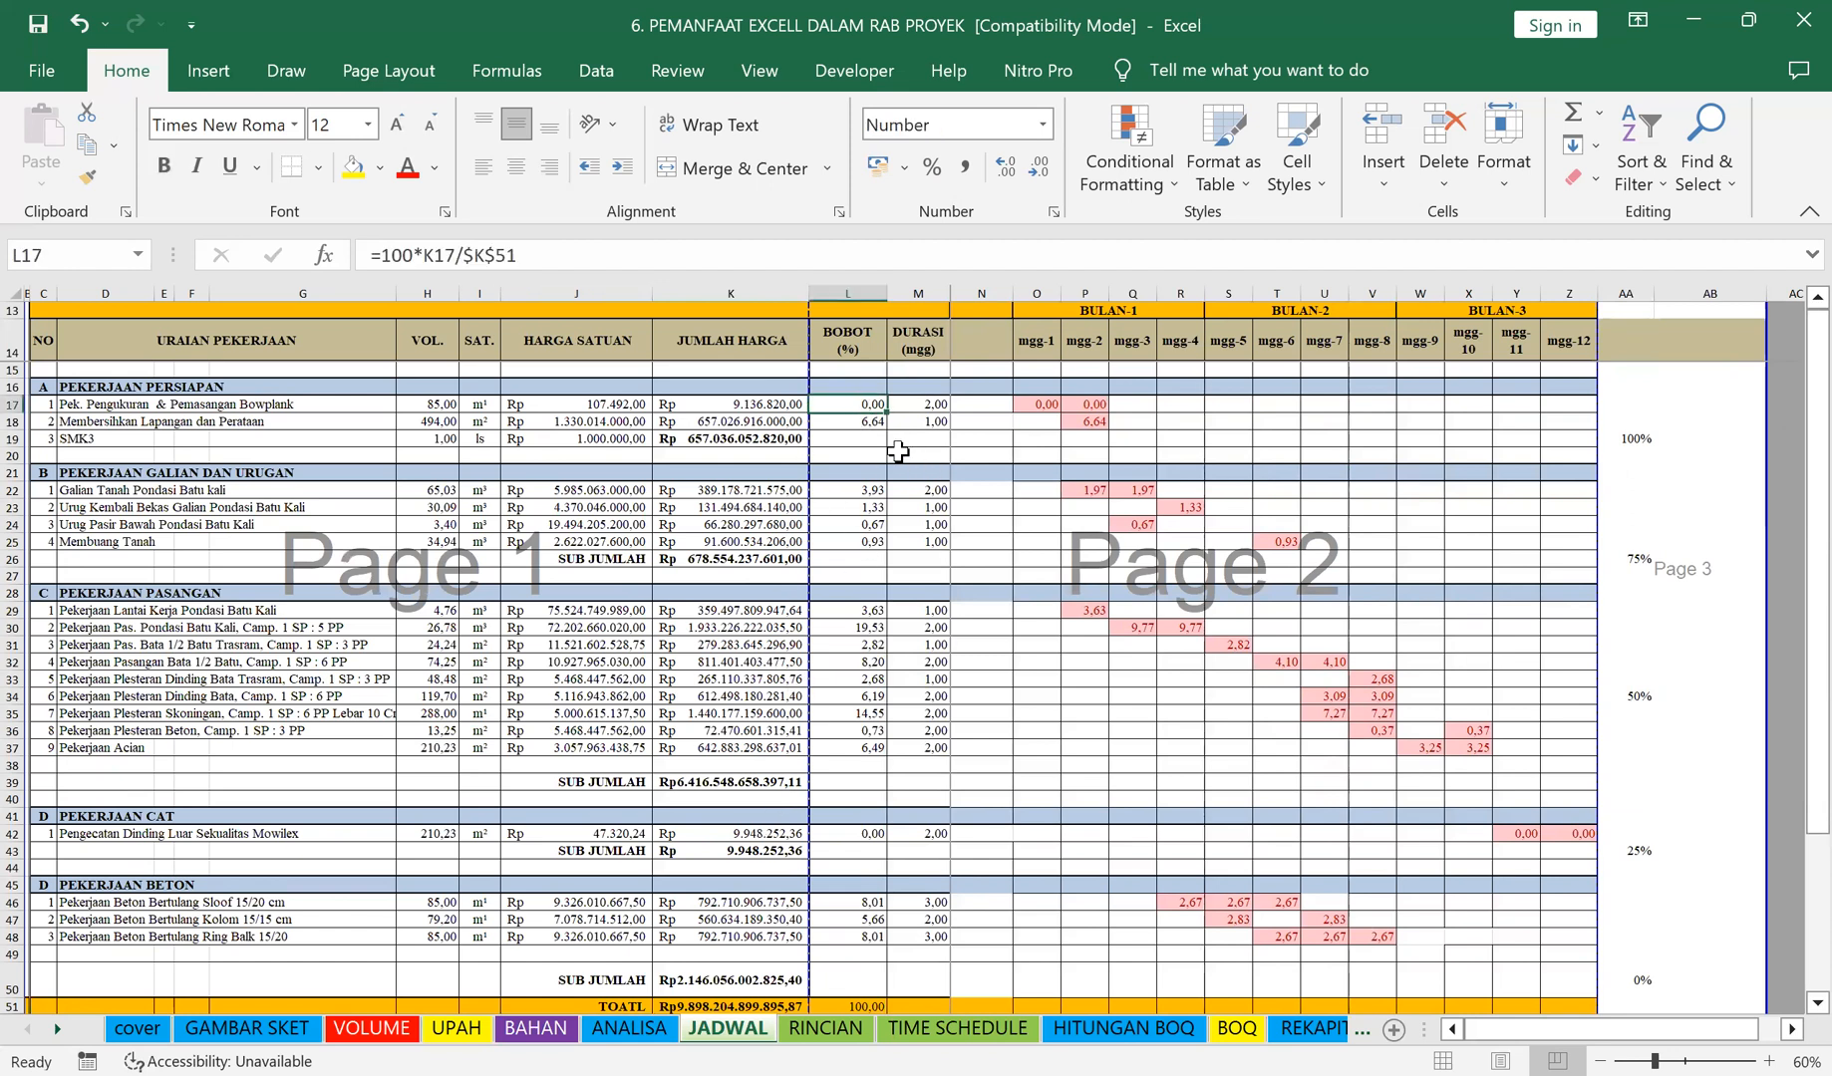
{"action": "left_click_drag", "start_coordinate": [847, 407], "coordinate": [850, 969]}
{"action": "key", "text": "Delete"}
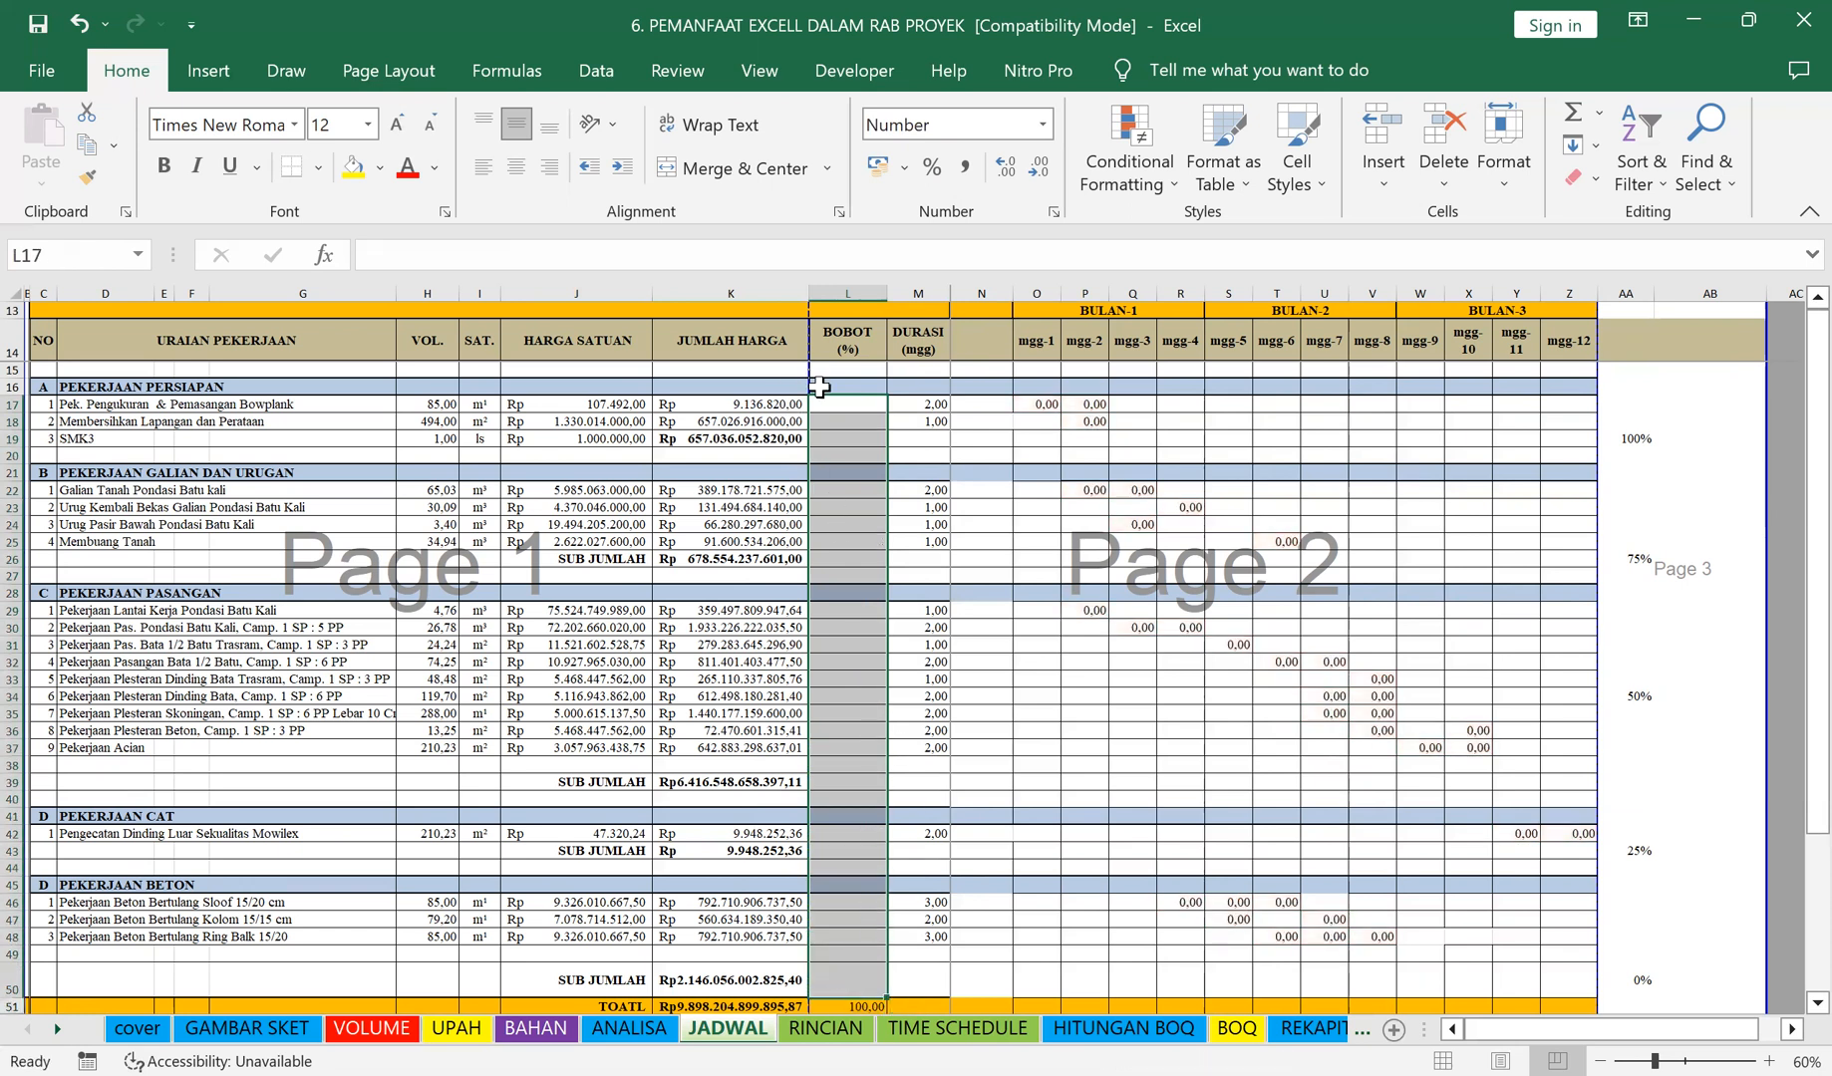
Step: Enter =K17/K51 in L17 as the weight of Pek. Pengukuran & Pemasangan Bowplank
{"action": "left_click", "coordinate": [853, 405]}
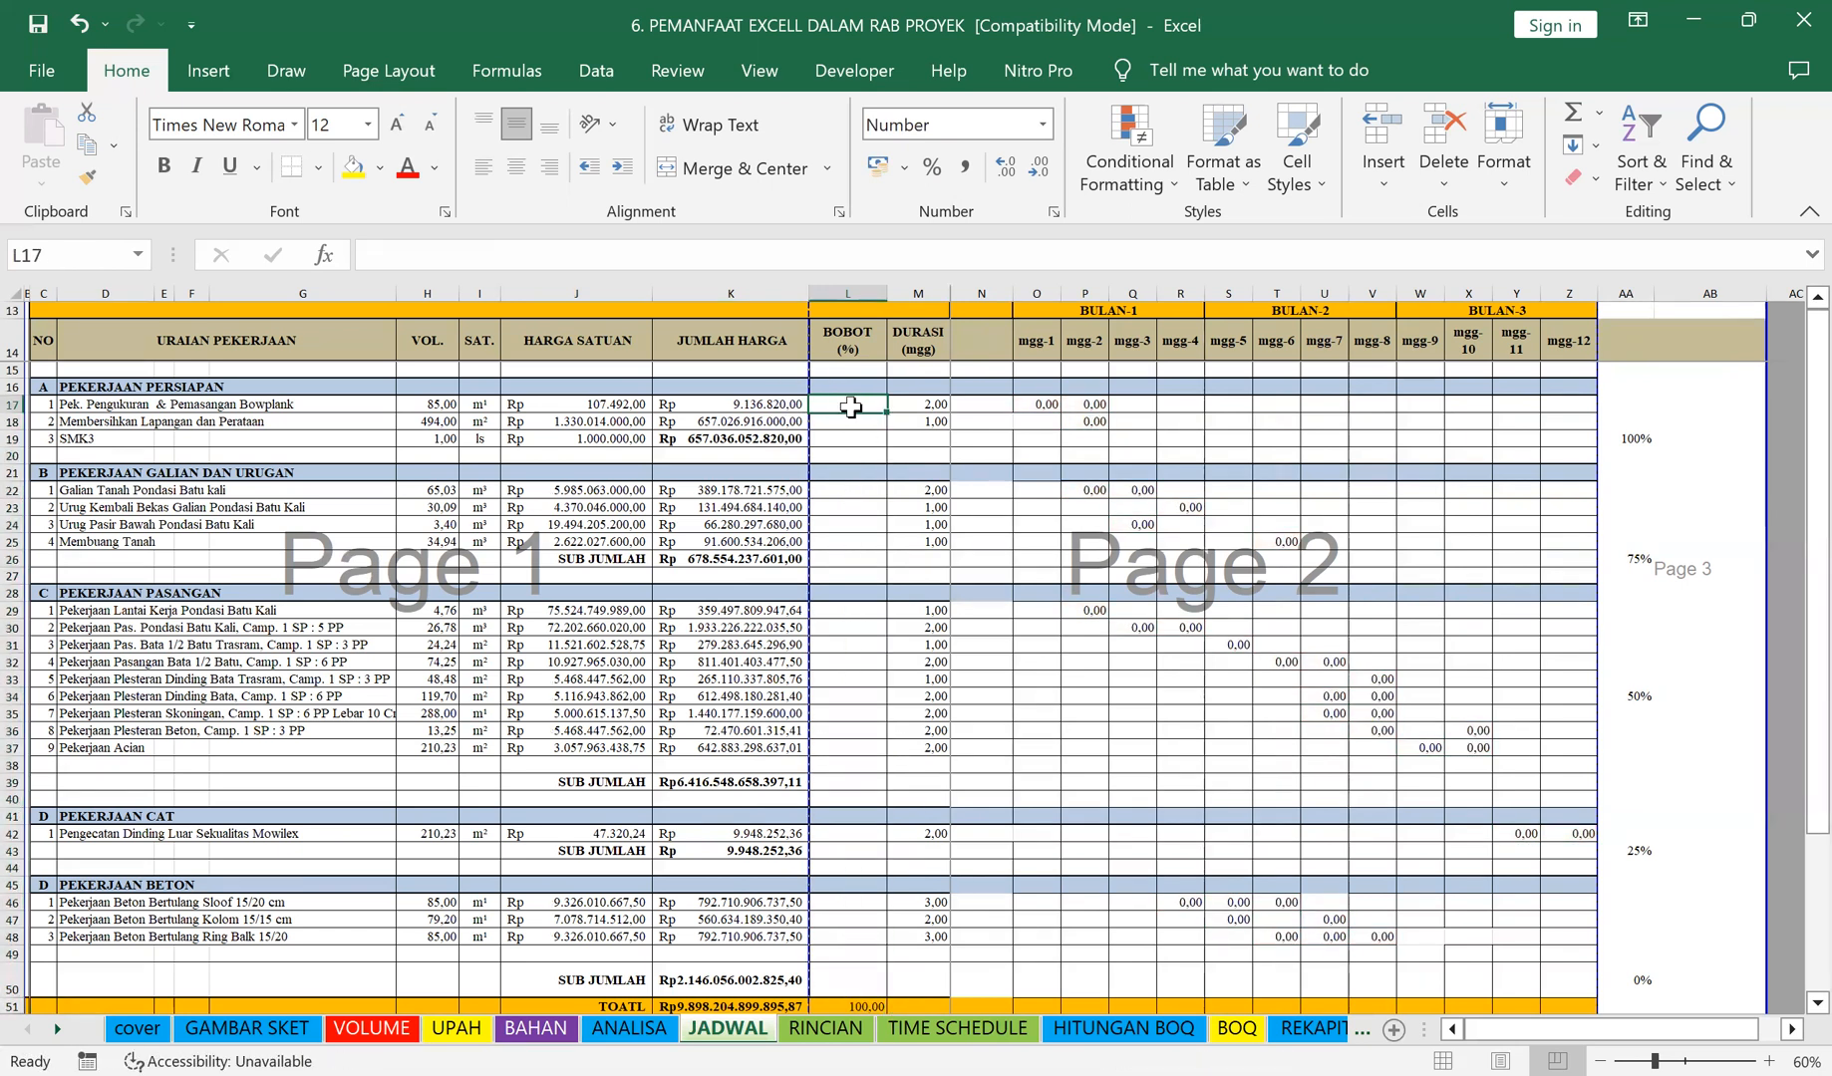
{"action": "type", "text": "="}
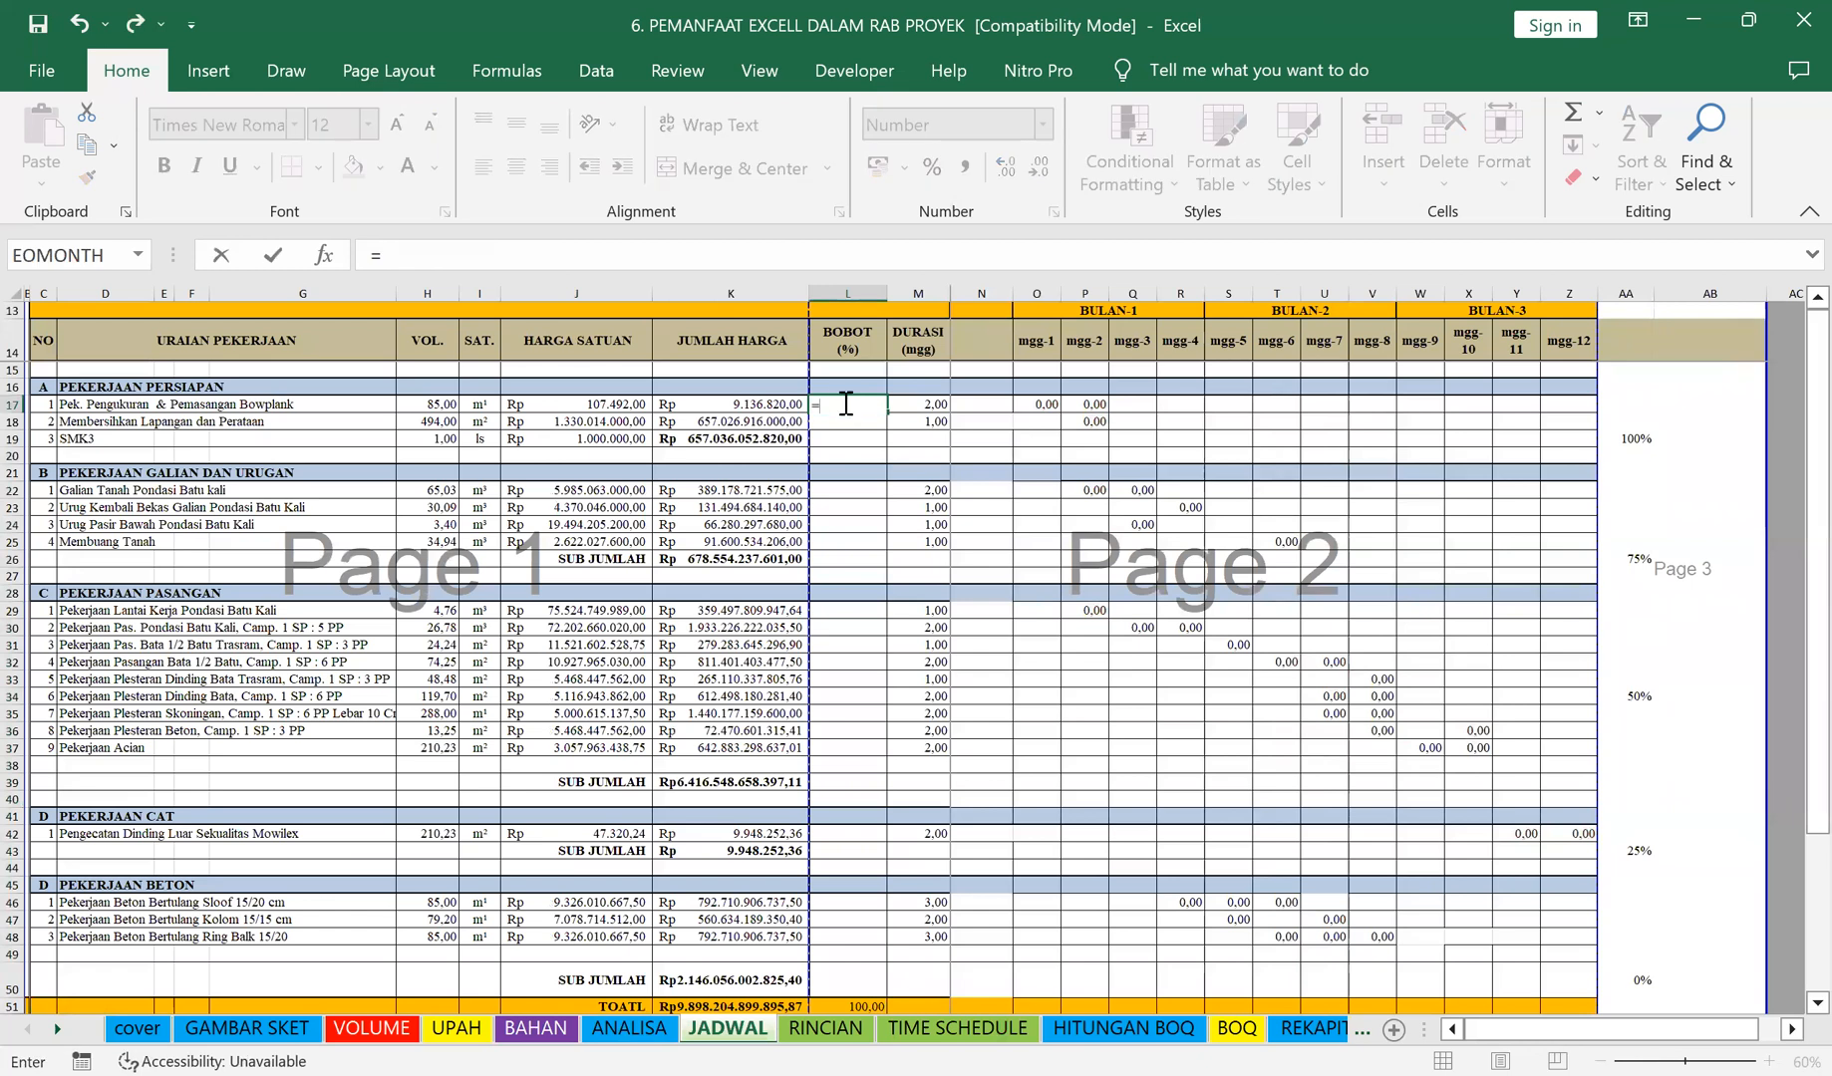
{"action": "left_click", "coordinate": [728, 403]}
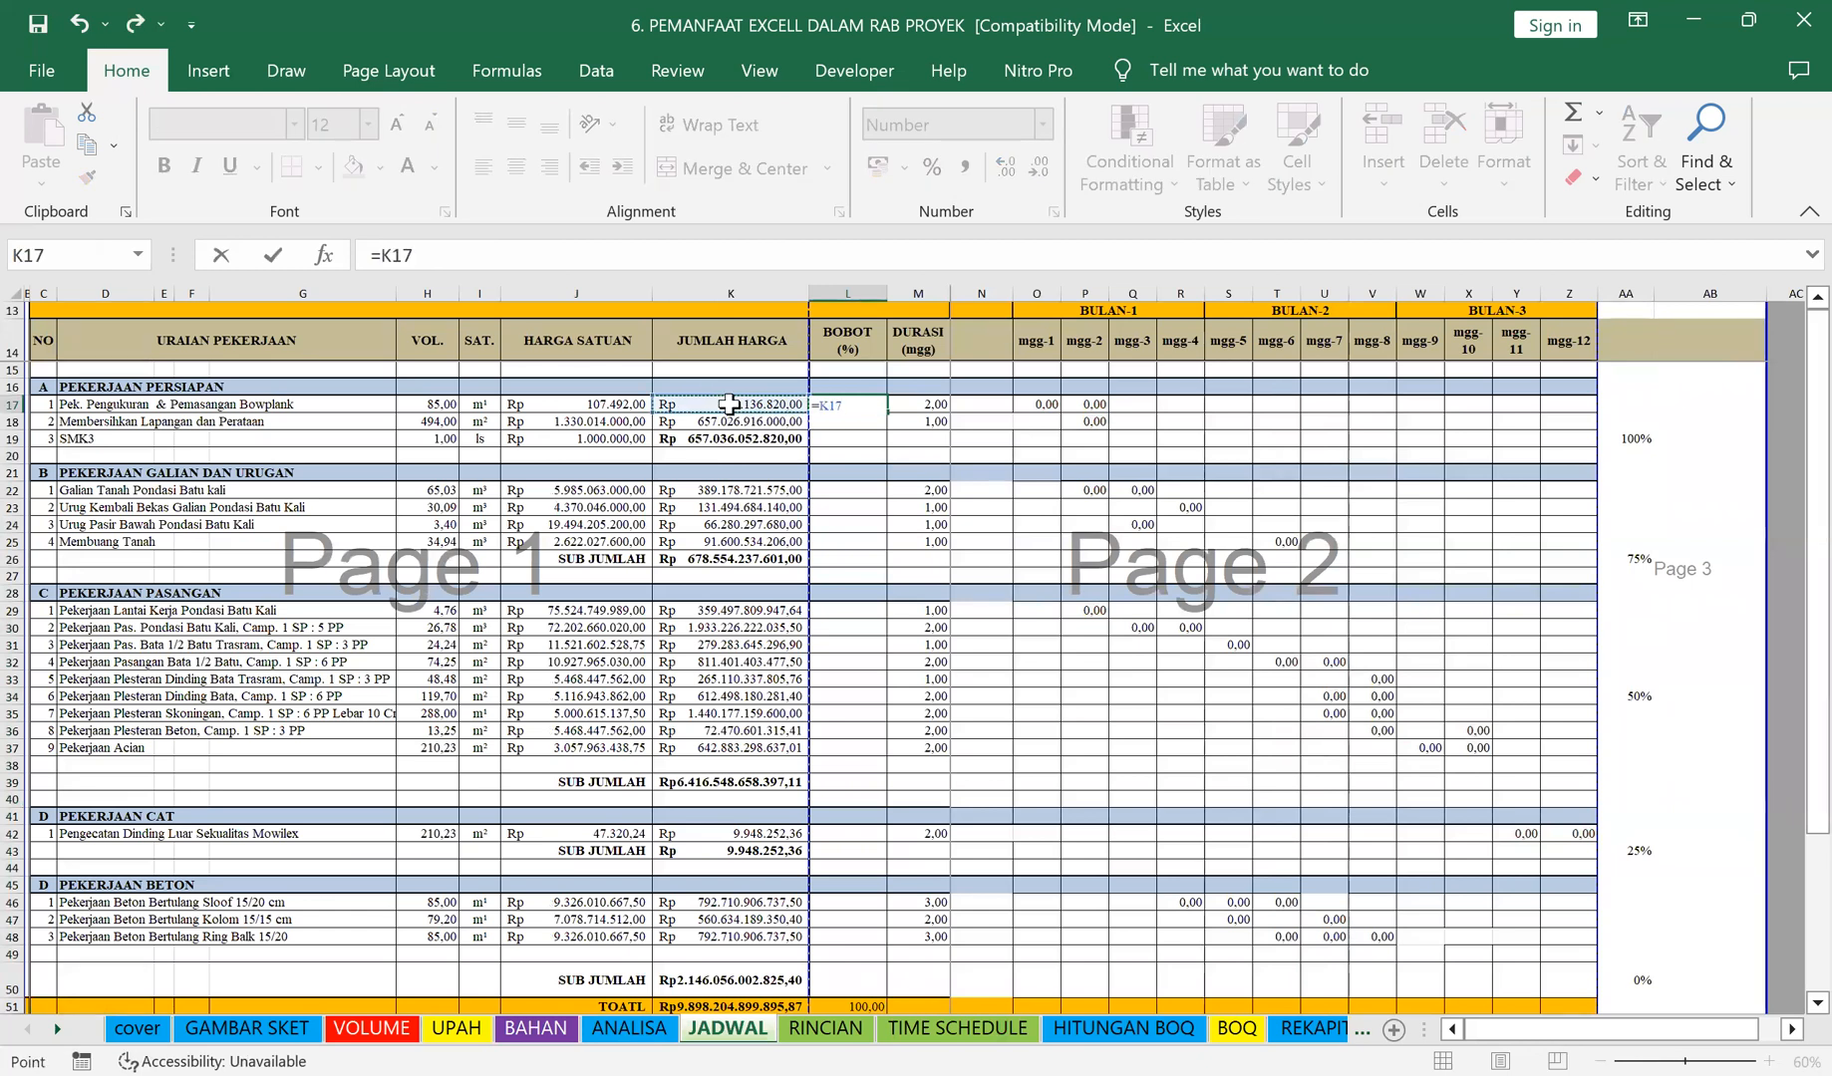
{"action": "type", "text": "/"}
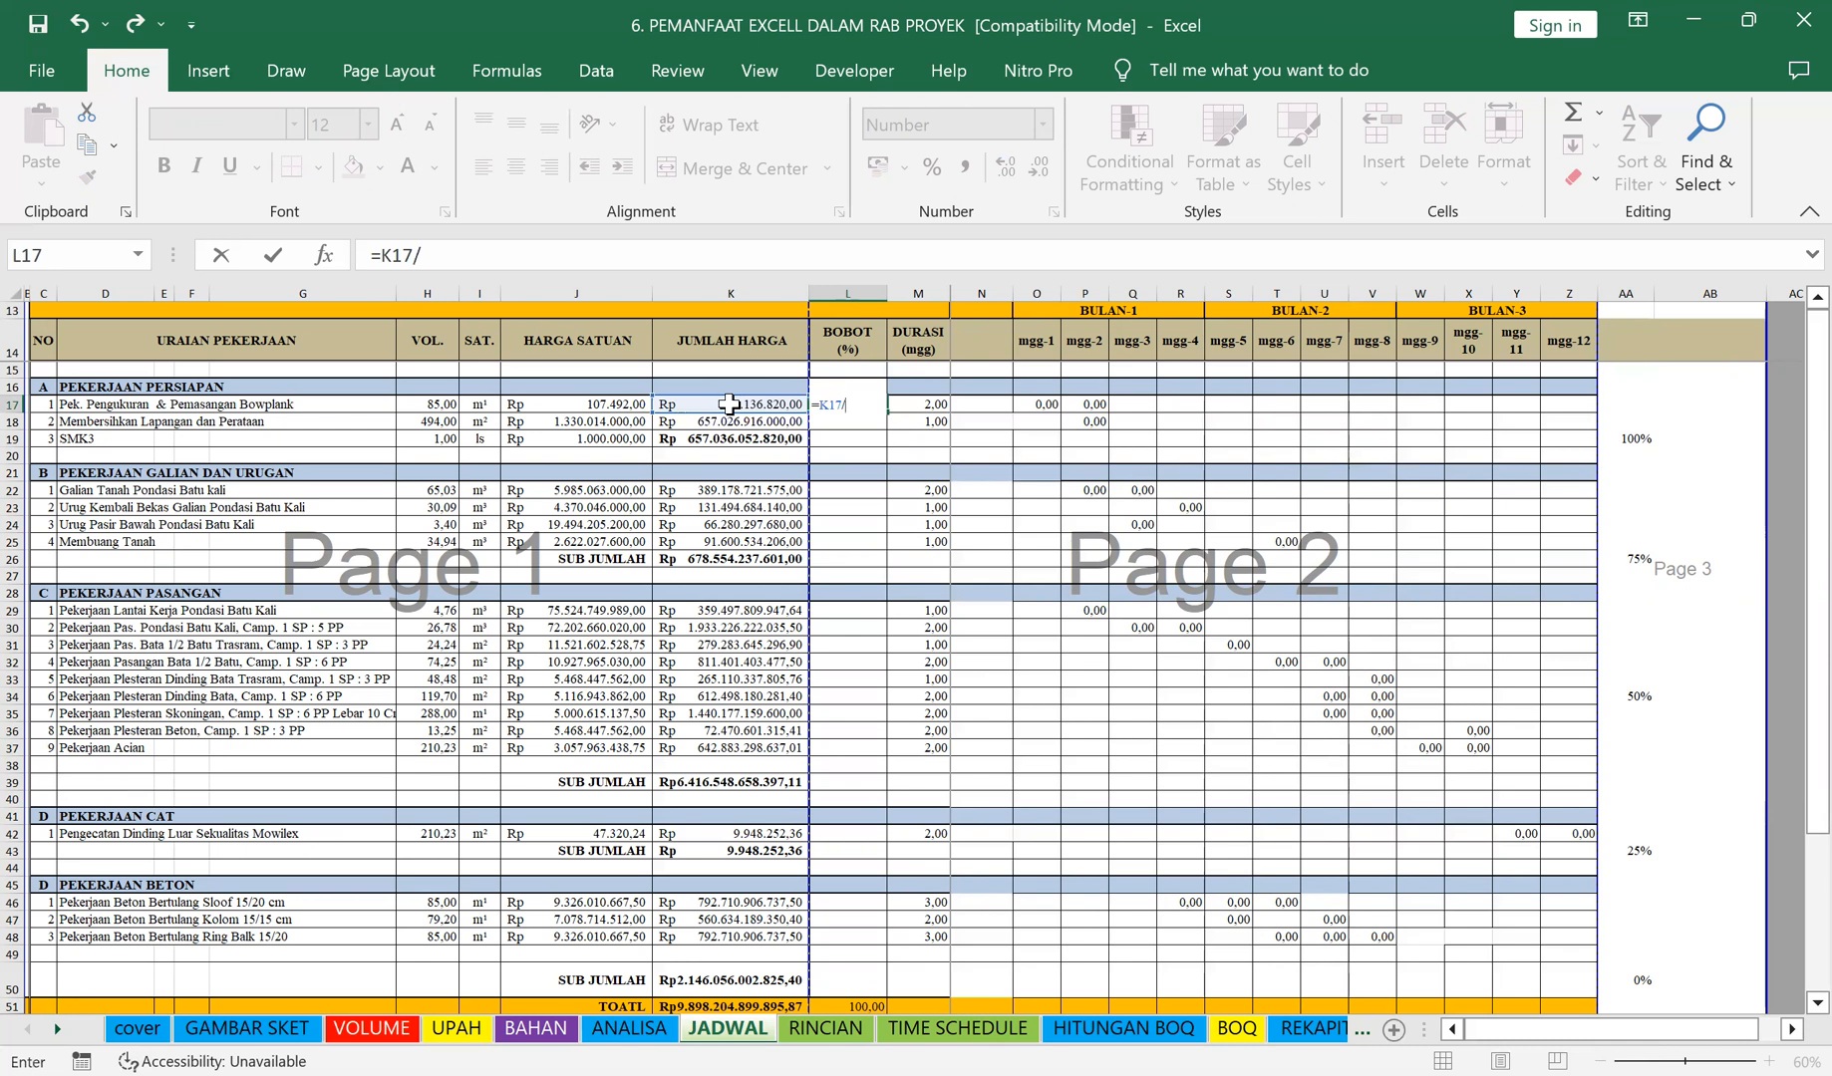
{"action": "scroll", "coordinate": [618, 802], "scroll_direction": "down", "scroll_amount": 1}
{"action": "scroll", "coordinate": [695, 955], "scroll_direction": "down", "scroll_amount": 1}
{"action": "left_click", "coordinate": [698, 955]}
{"action": "key", "text": "Return"}
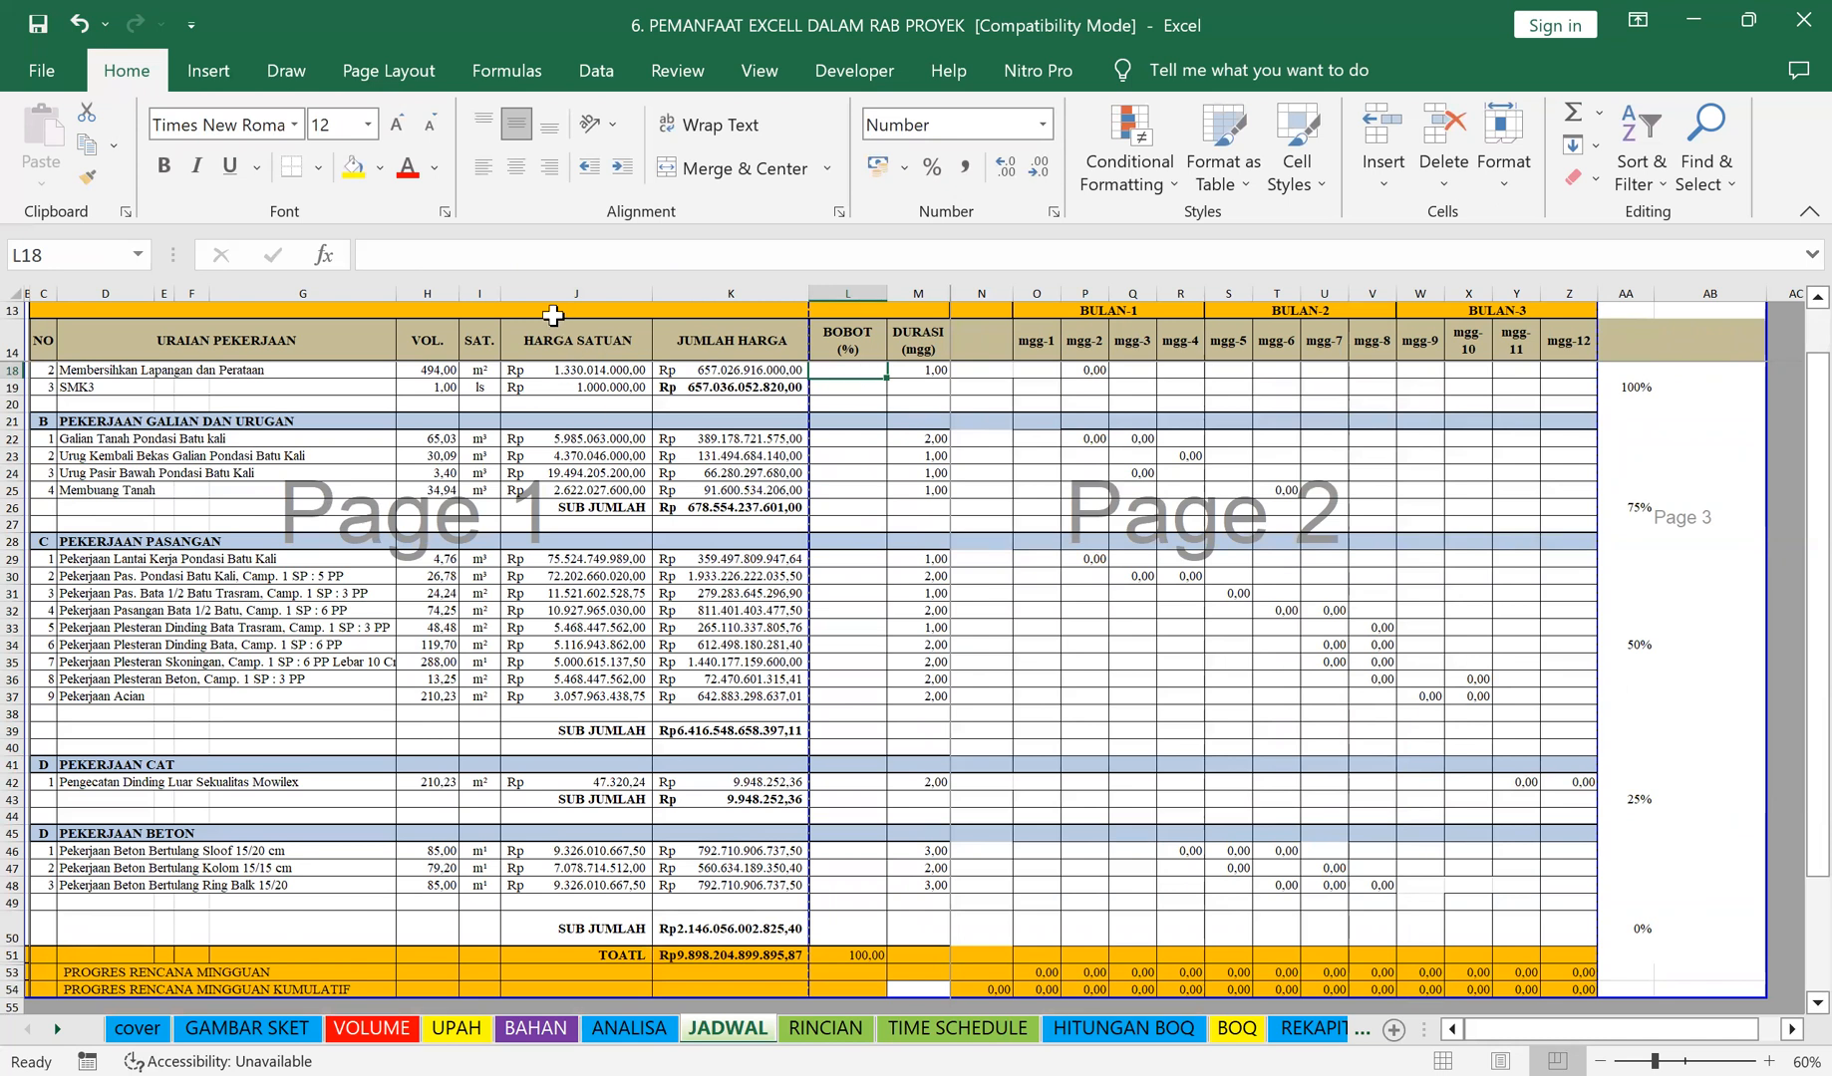
Step: Enter =K18/K51 in L18 as the weight of Membersihkan Lapangan dan Perataan
{"action": "type", "text": "="}
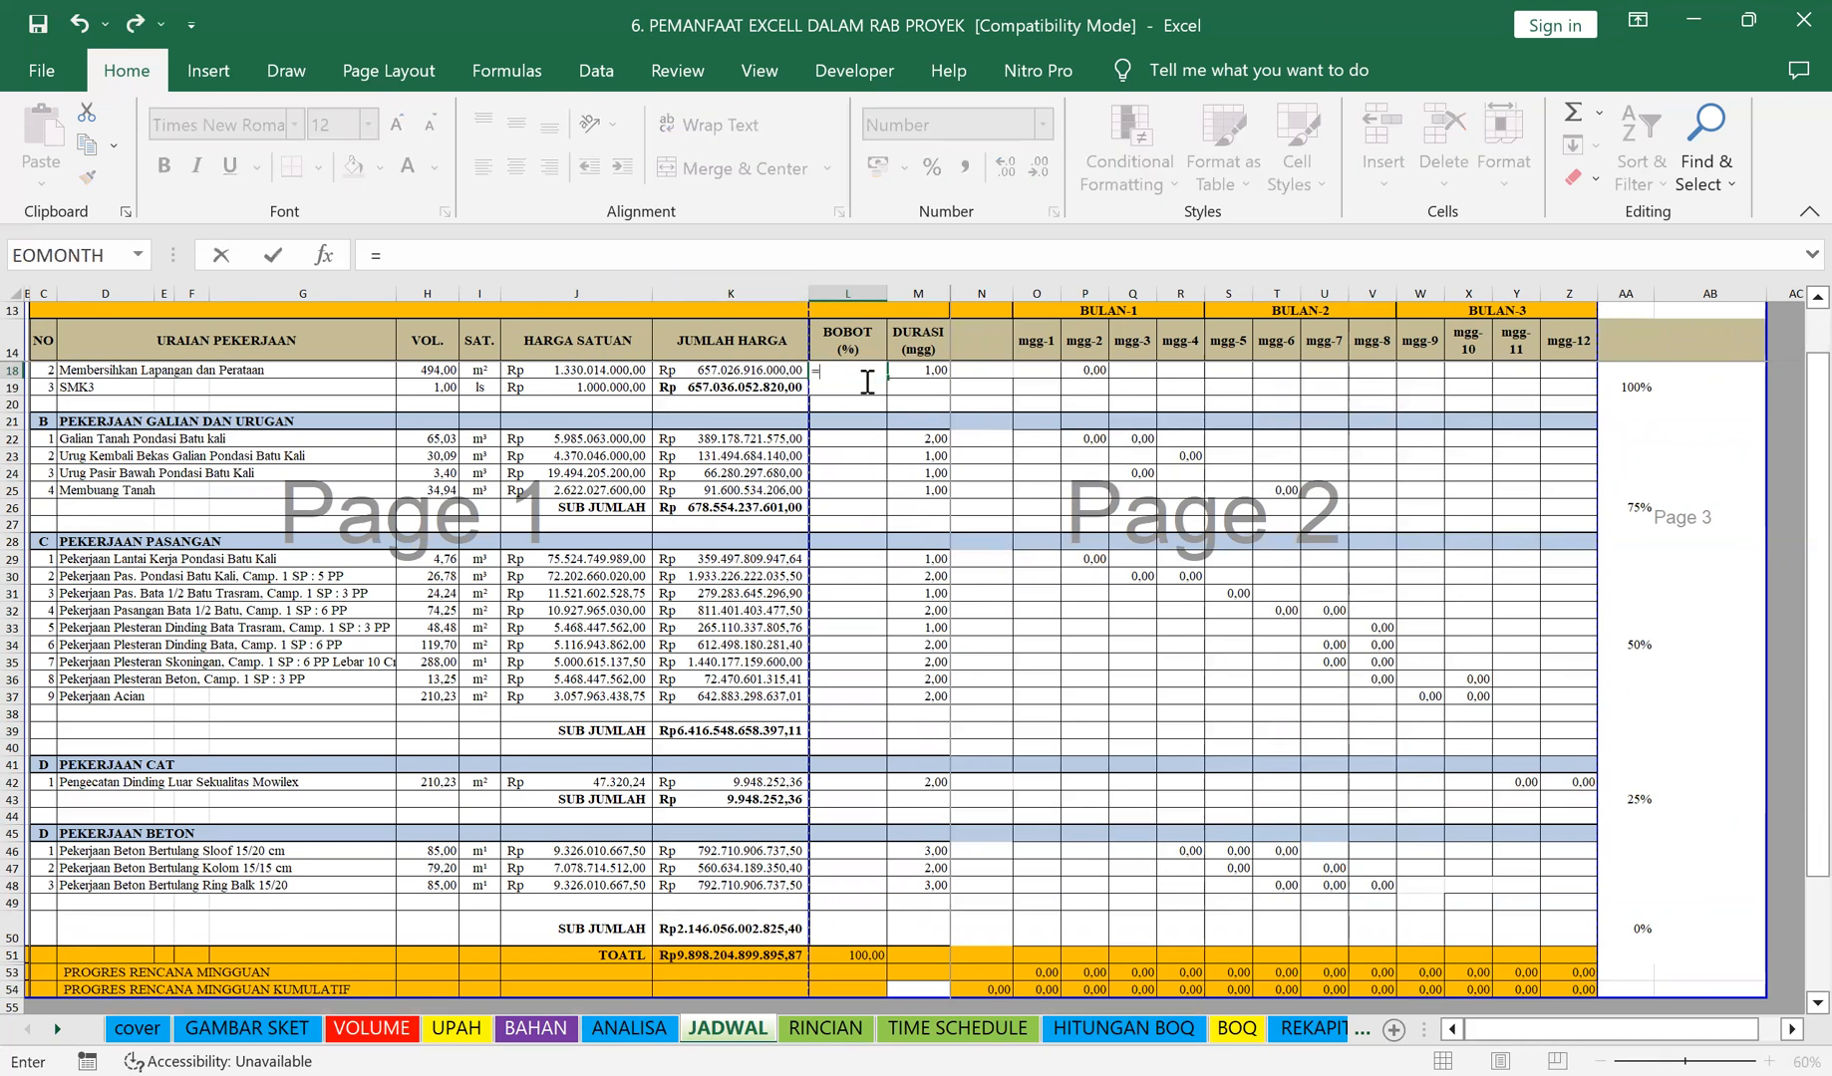
{"action": "left_click", "coordinate": [755, 370]}
{"action": "type", "text": "/"}
{"action": "left_click", "coordinate": [736, 957]}
{"action": "key", "text": "Return"}
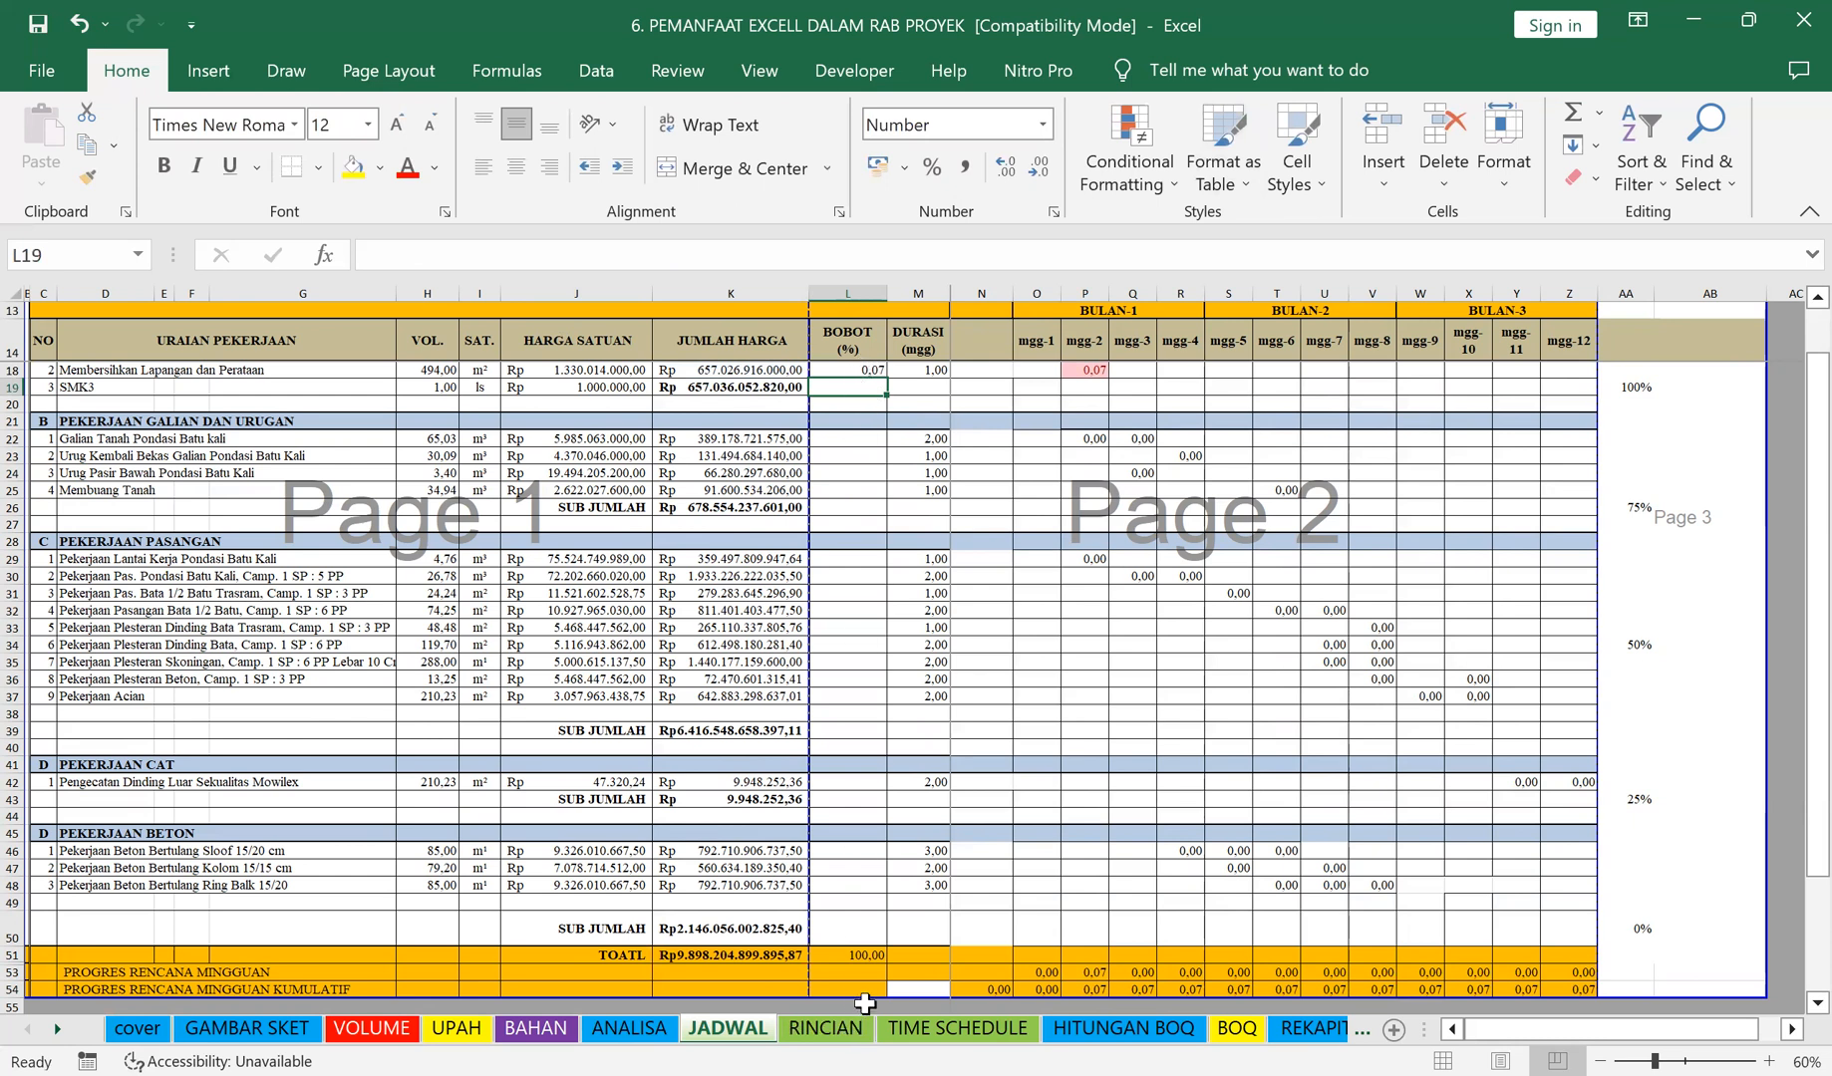
Step: Make the grand-total reference in the L18 weight formula absolute, giving =K18/$K$51
{"action": "left_click", "coordinate": [854, 371]}
{"action": "left_click", "coordinate": [420, 255]}
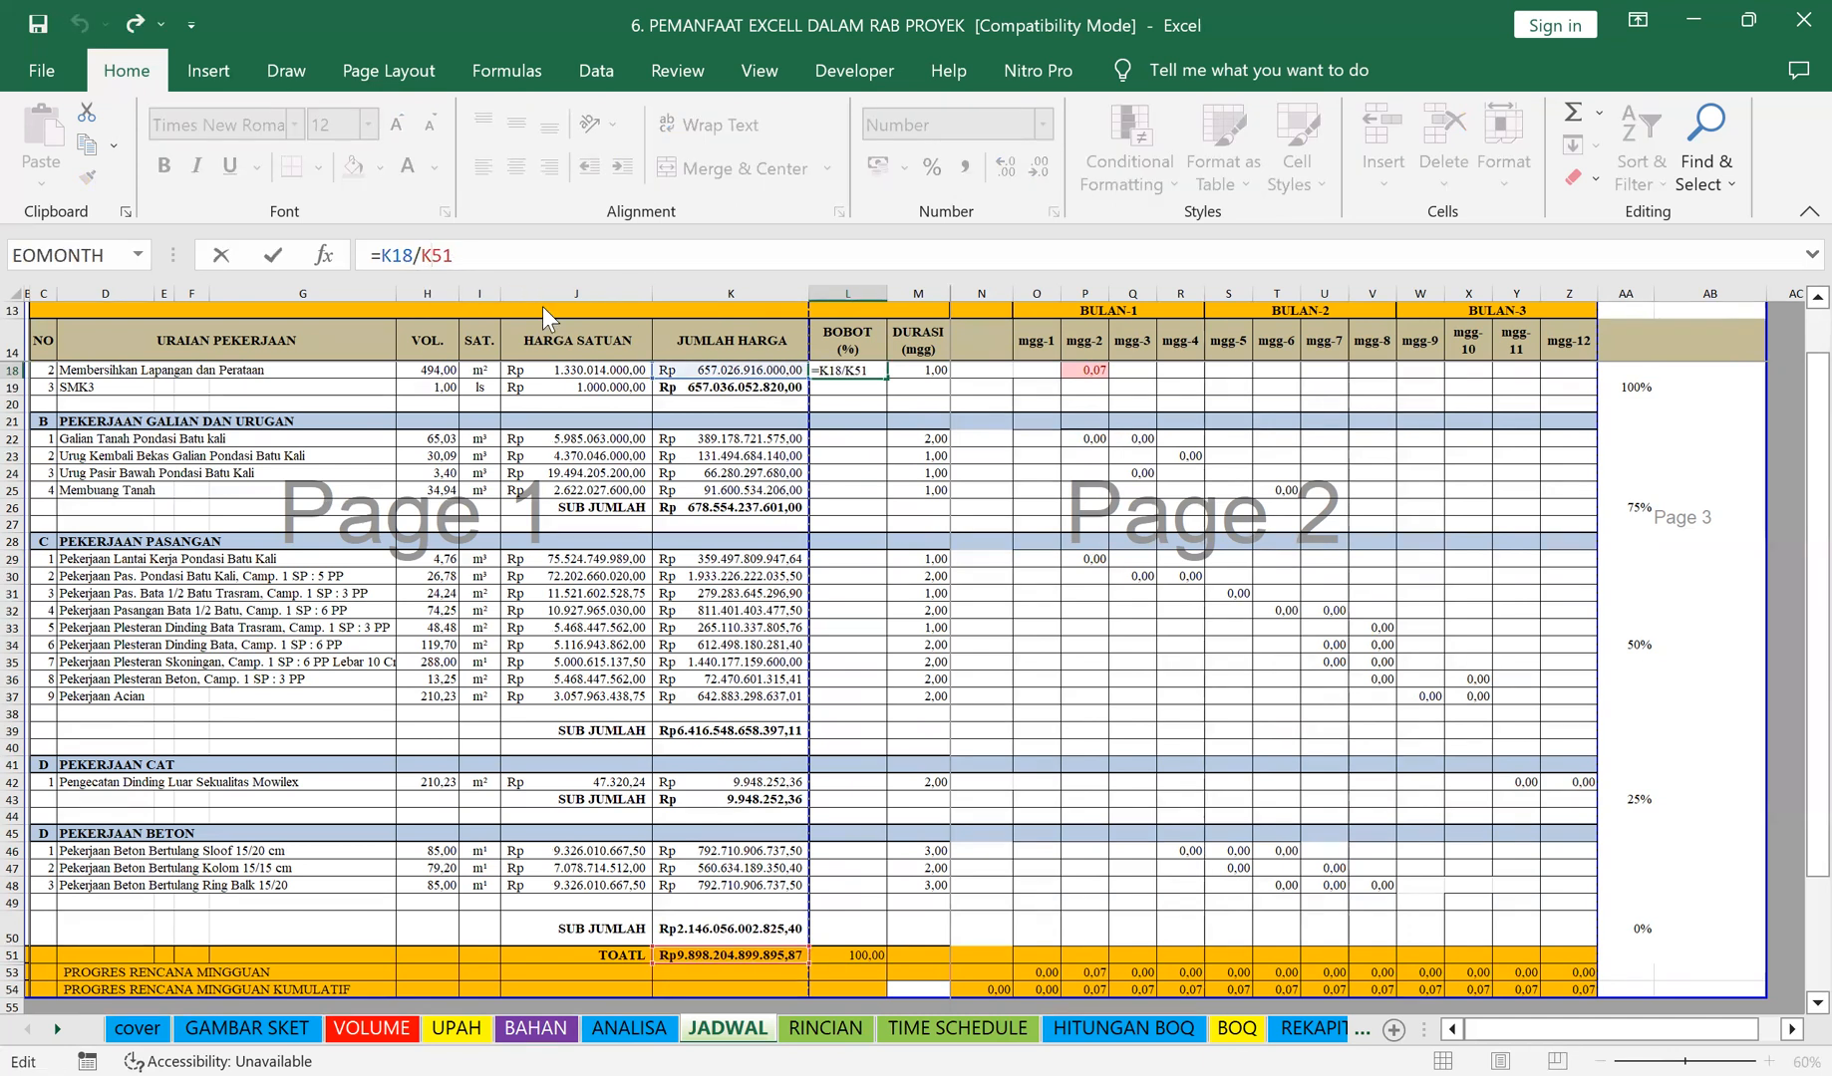
{"action": "key", "text": "F3"}
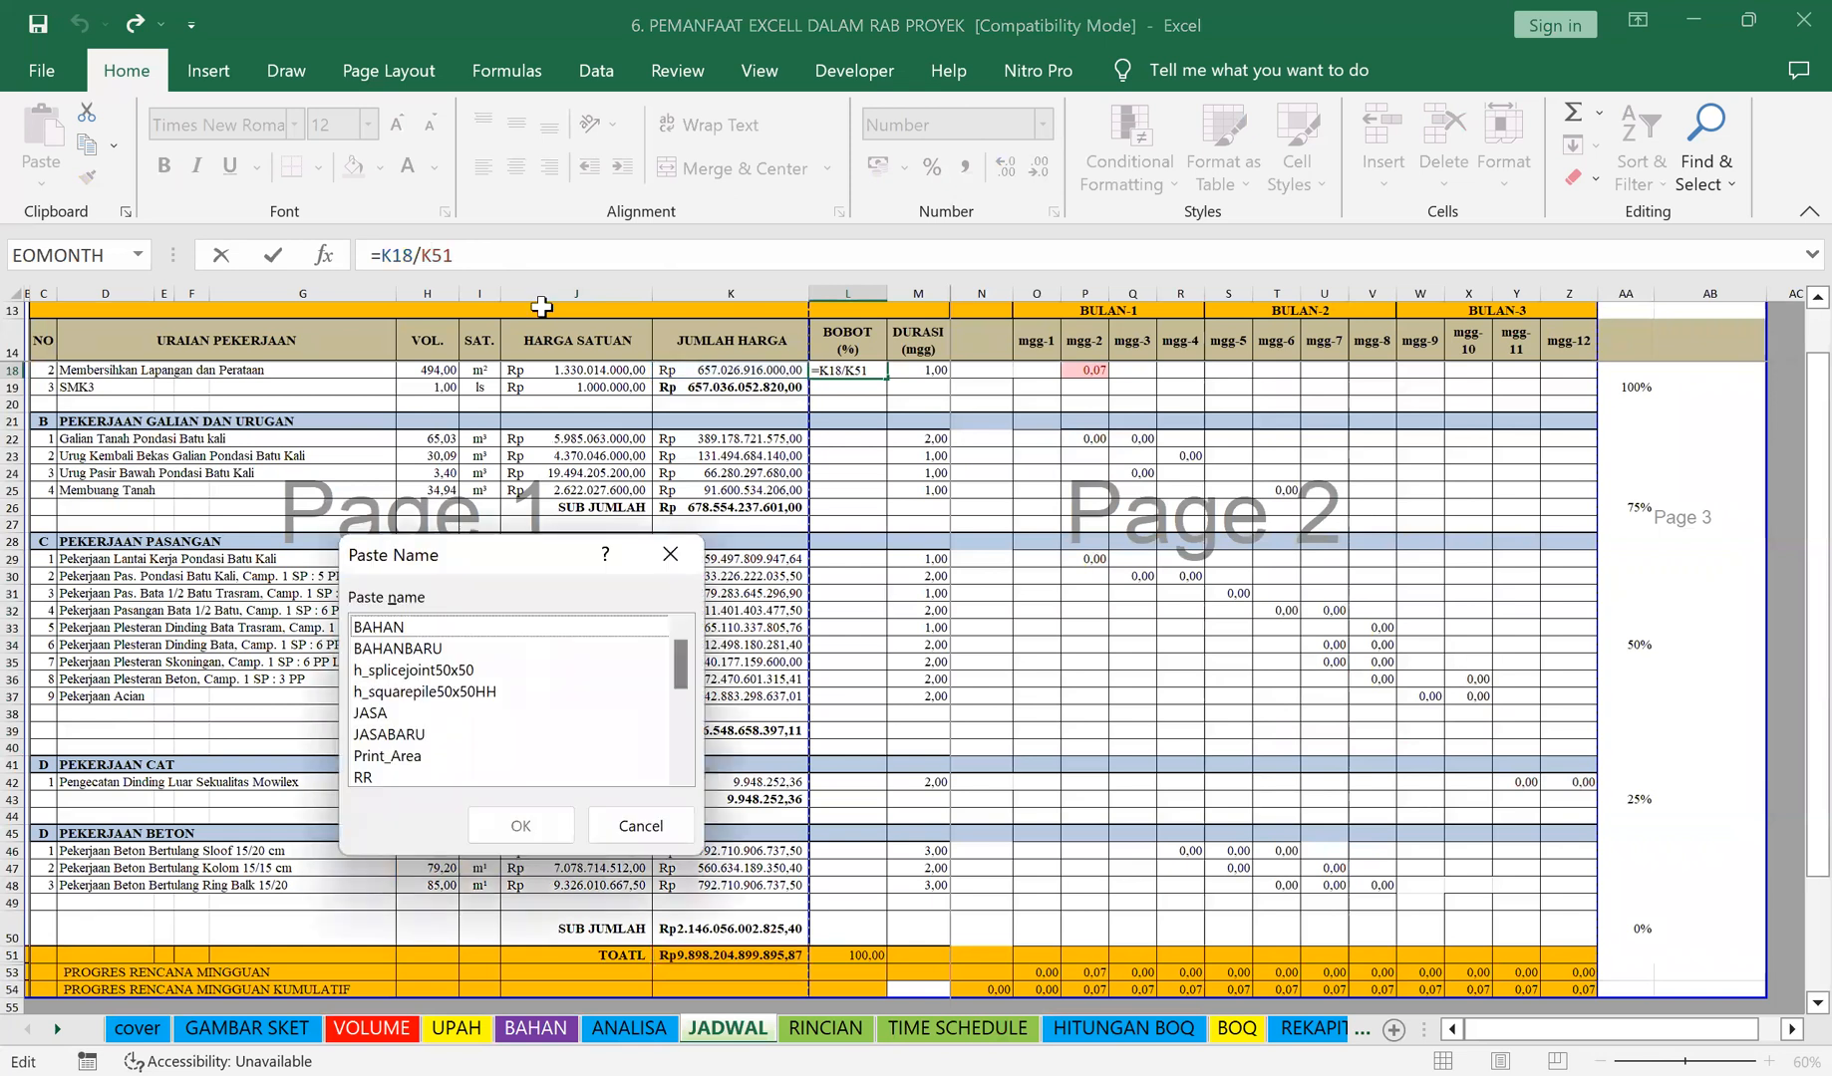
{"action": "key", "text": "Escape"}
{"action": "key", "text": "F4"}
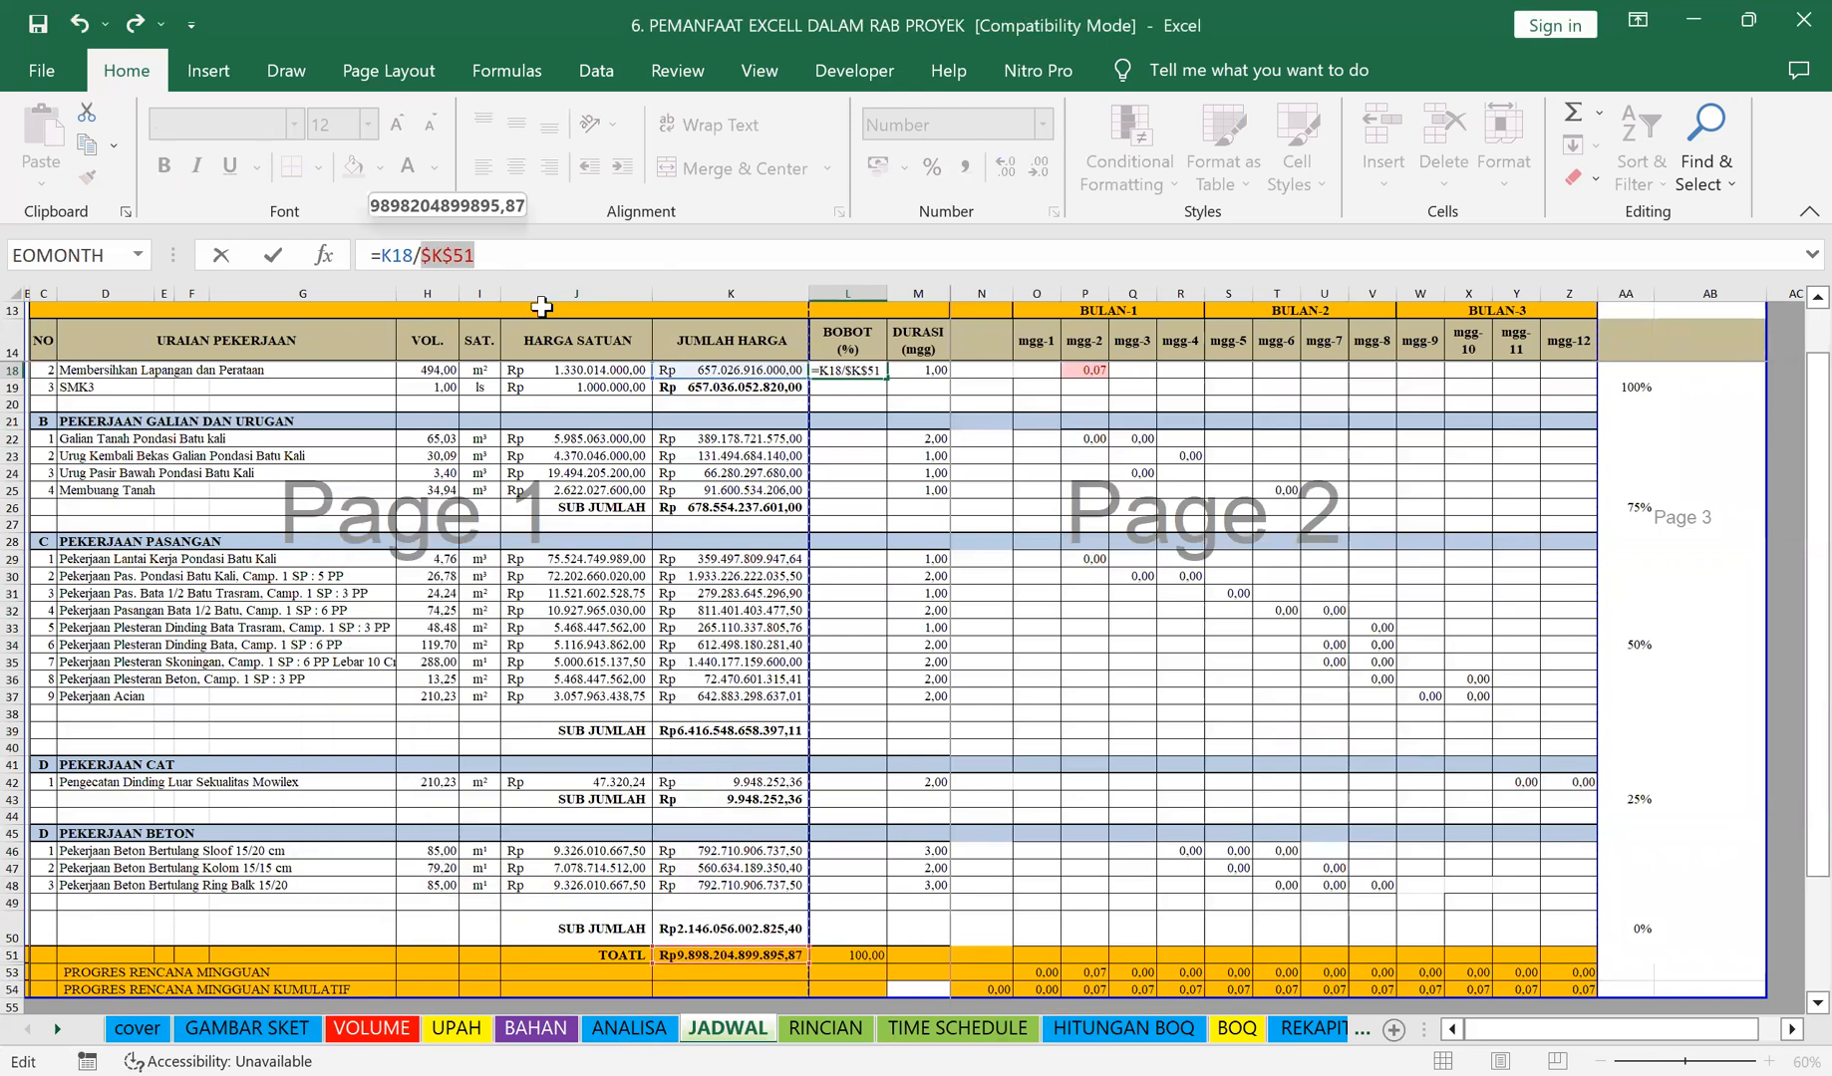
{"action": "key", "text": "Return"}
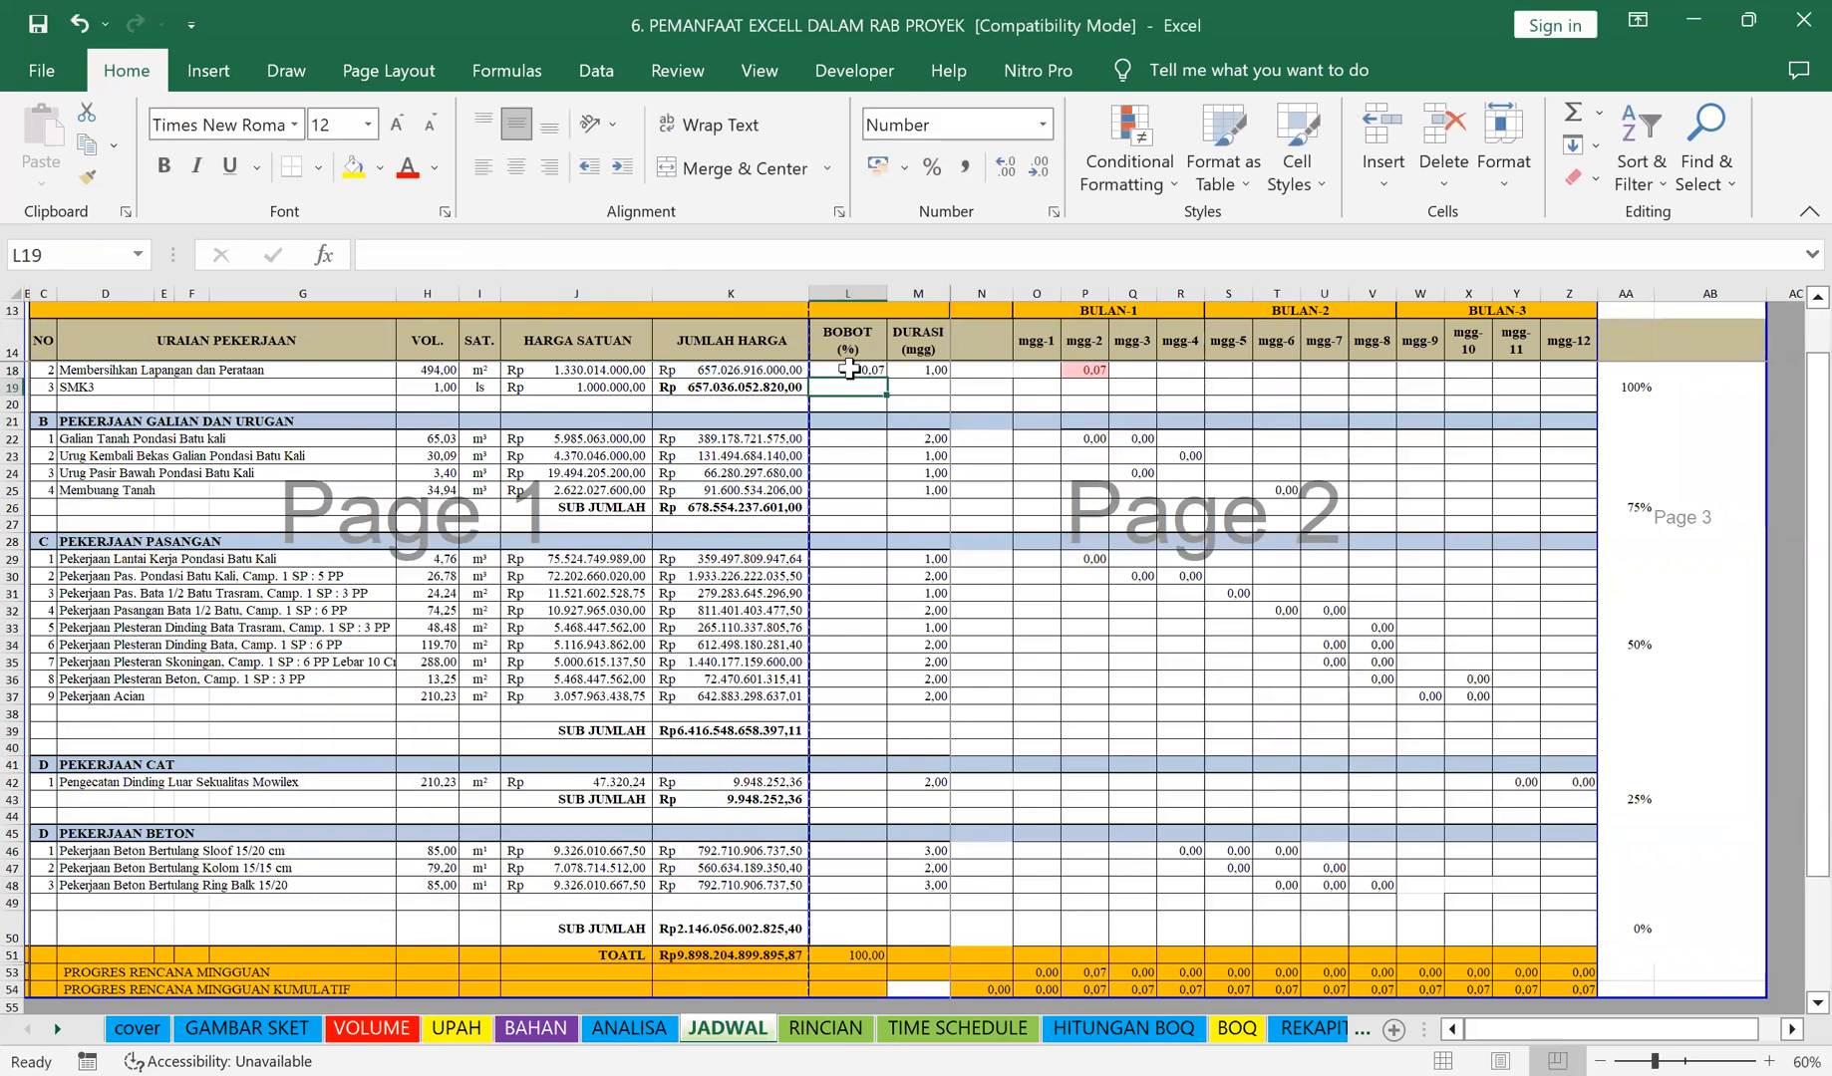
Step: Copy the cell formatting of K18 onto the SMK3 amount in K19
{"action": "left_click", "coordinate": [736, 372]}
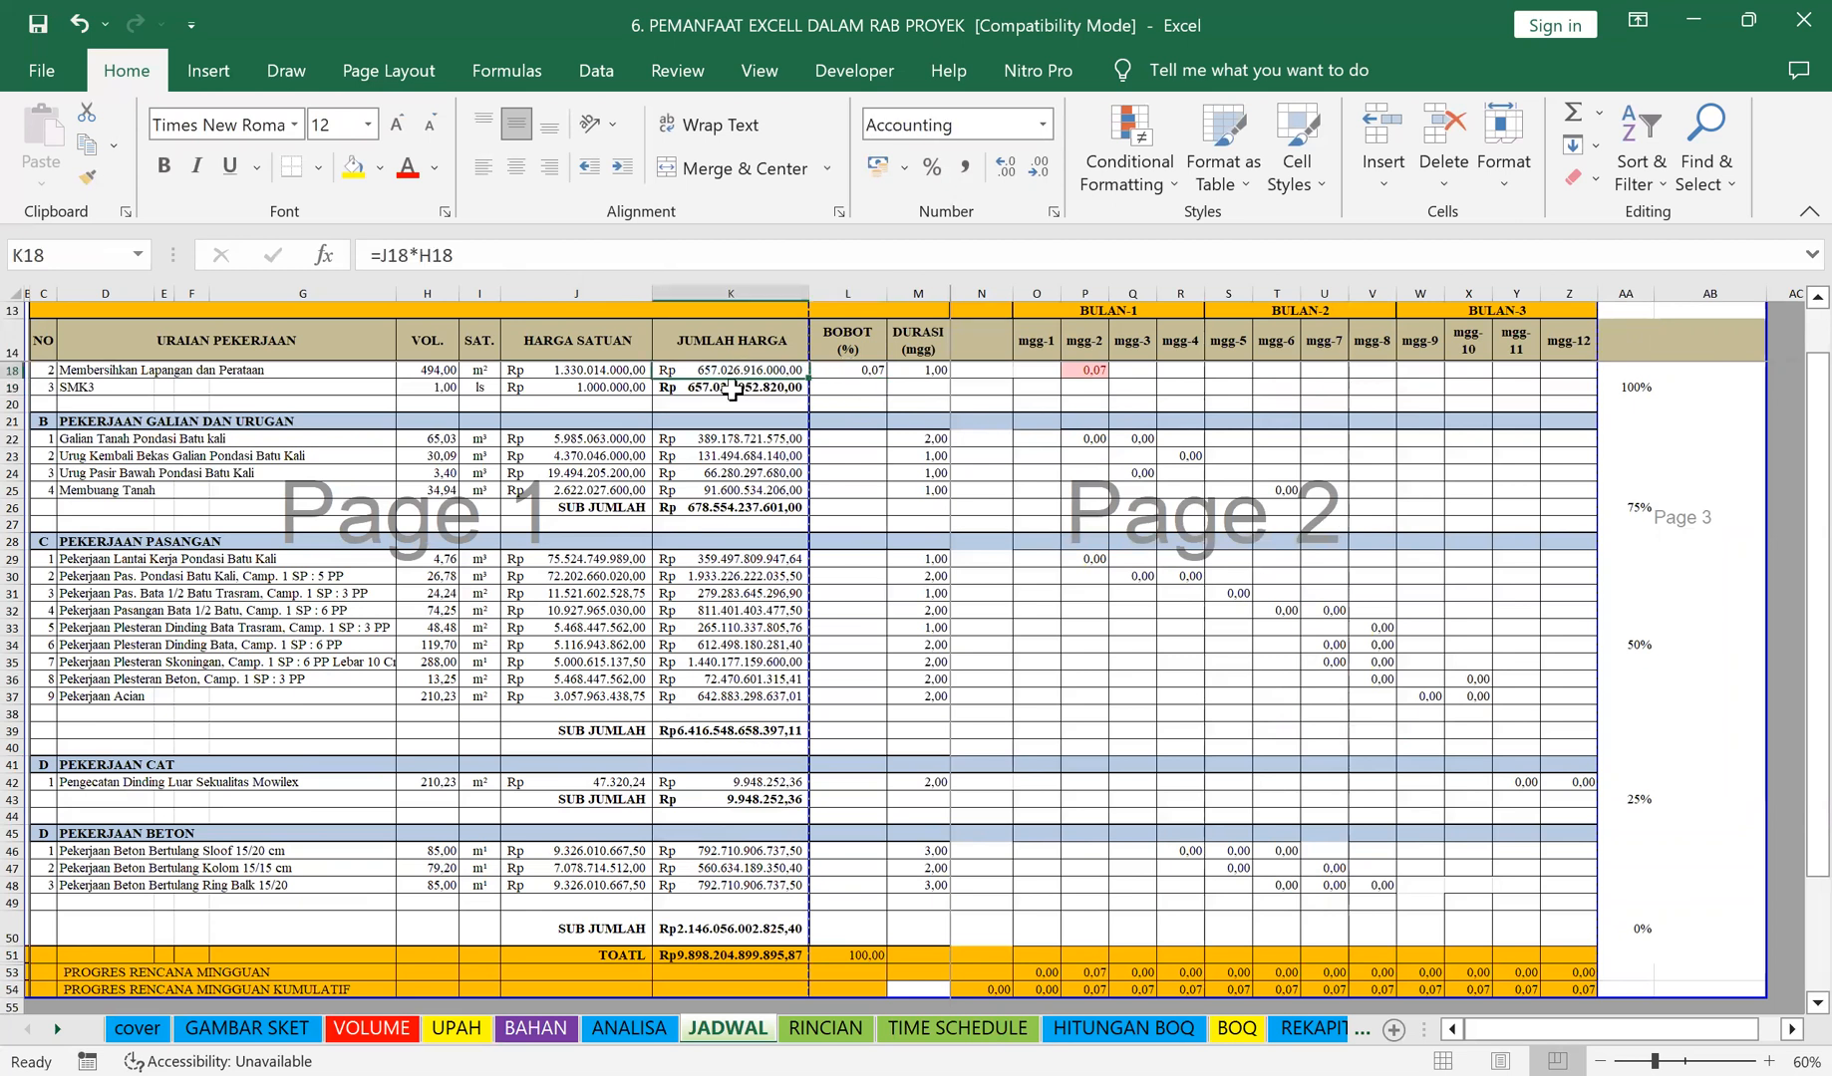
{"action": "scroll", "coordinate": [726, 431], "scroll_direction": "up", "scroll_amount": 1}
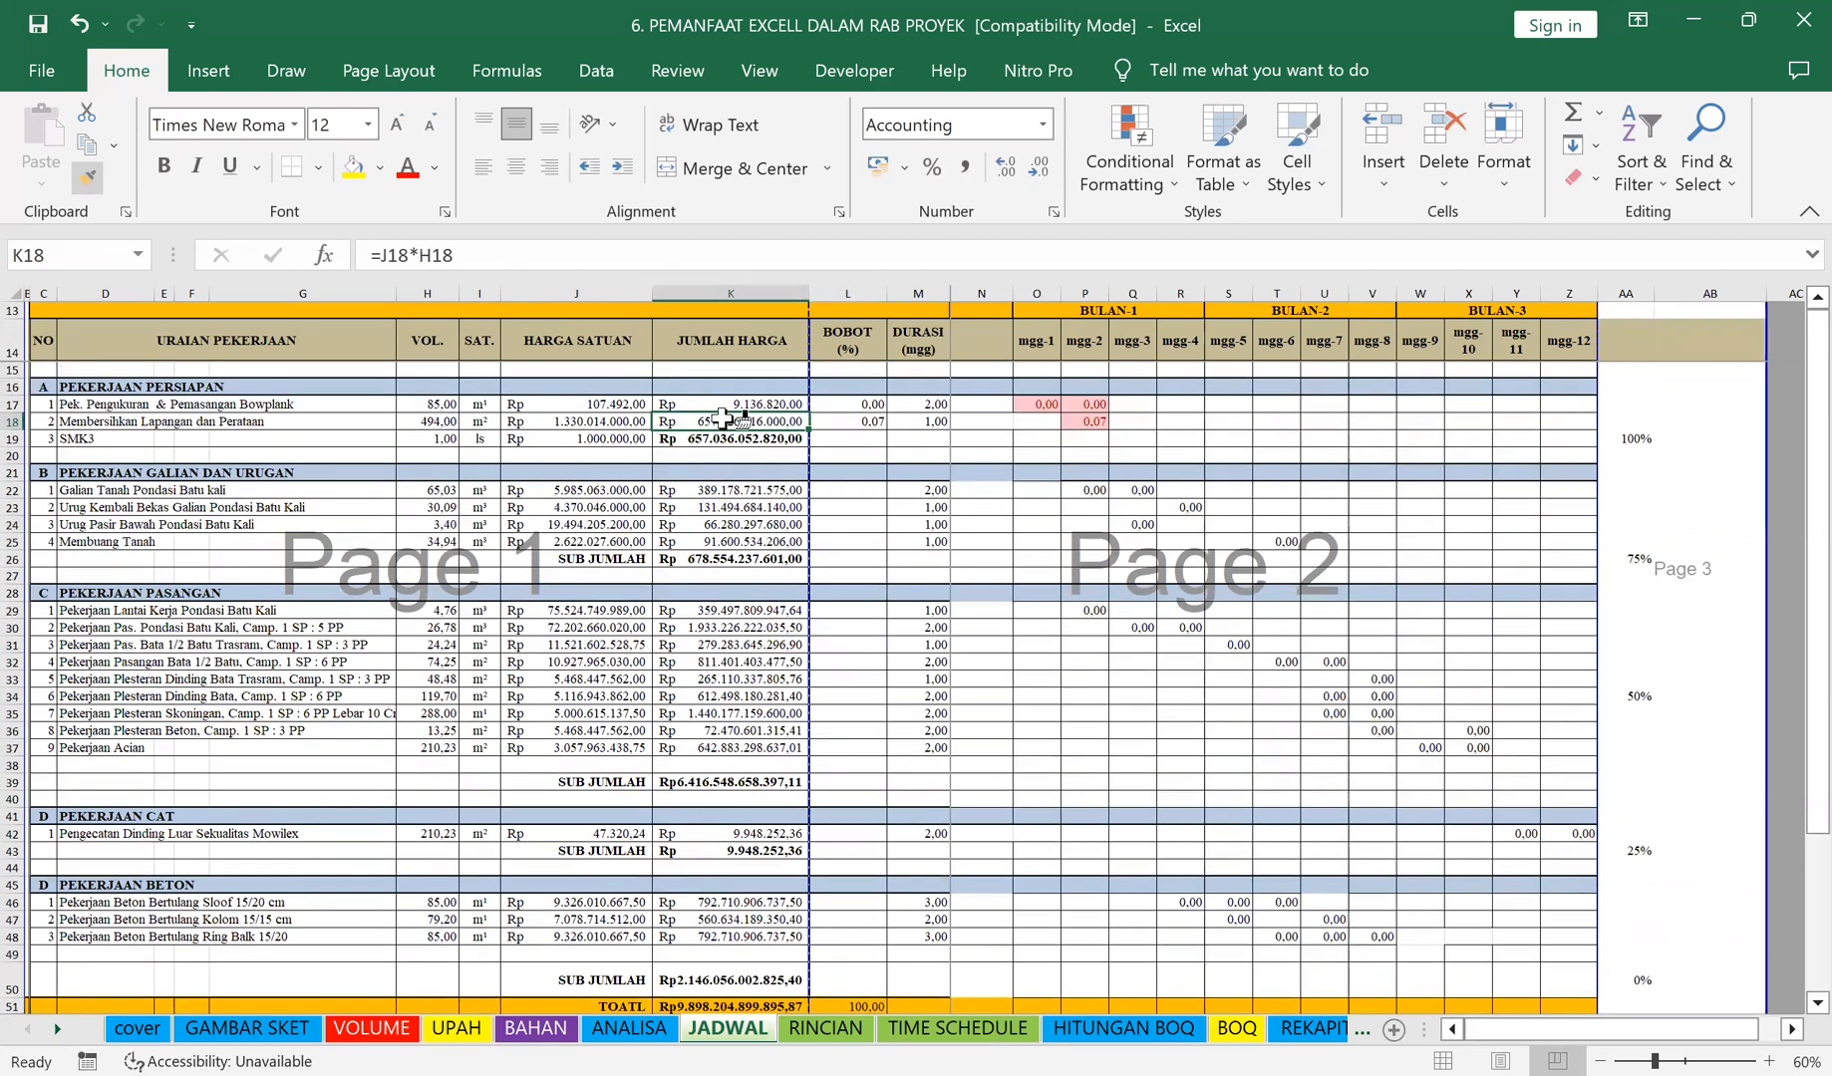
{"action": "left_click", "coordinate": [88, 178]}
{"action": "left_click", "coordinate": [746, 440]}
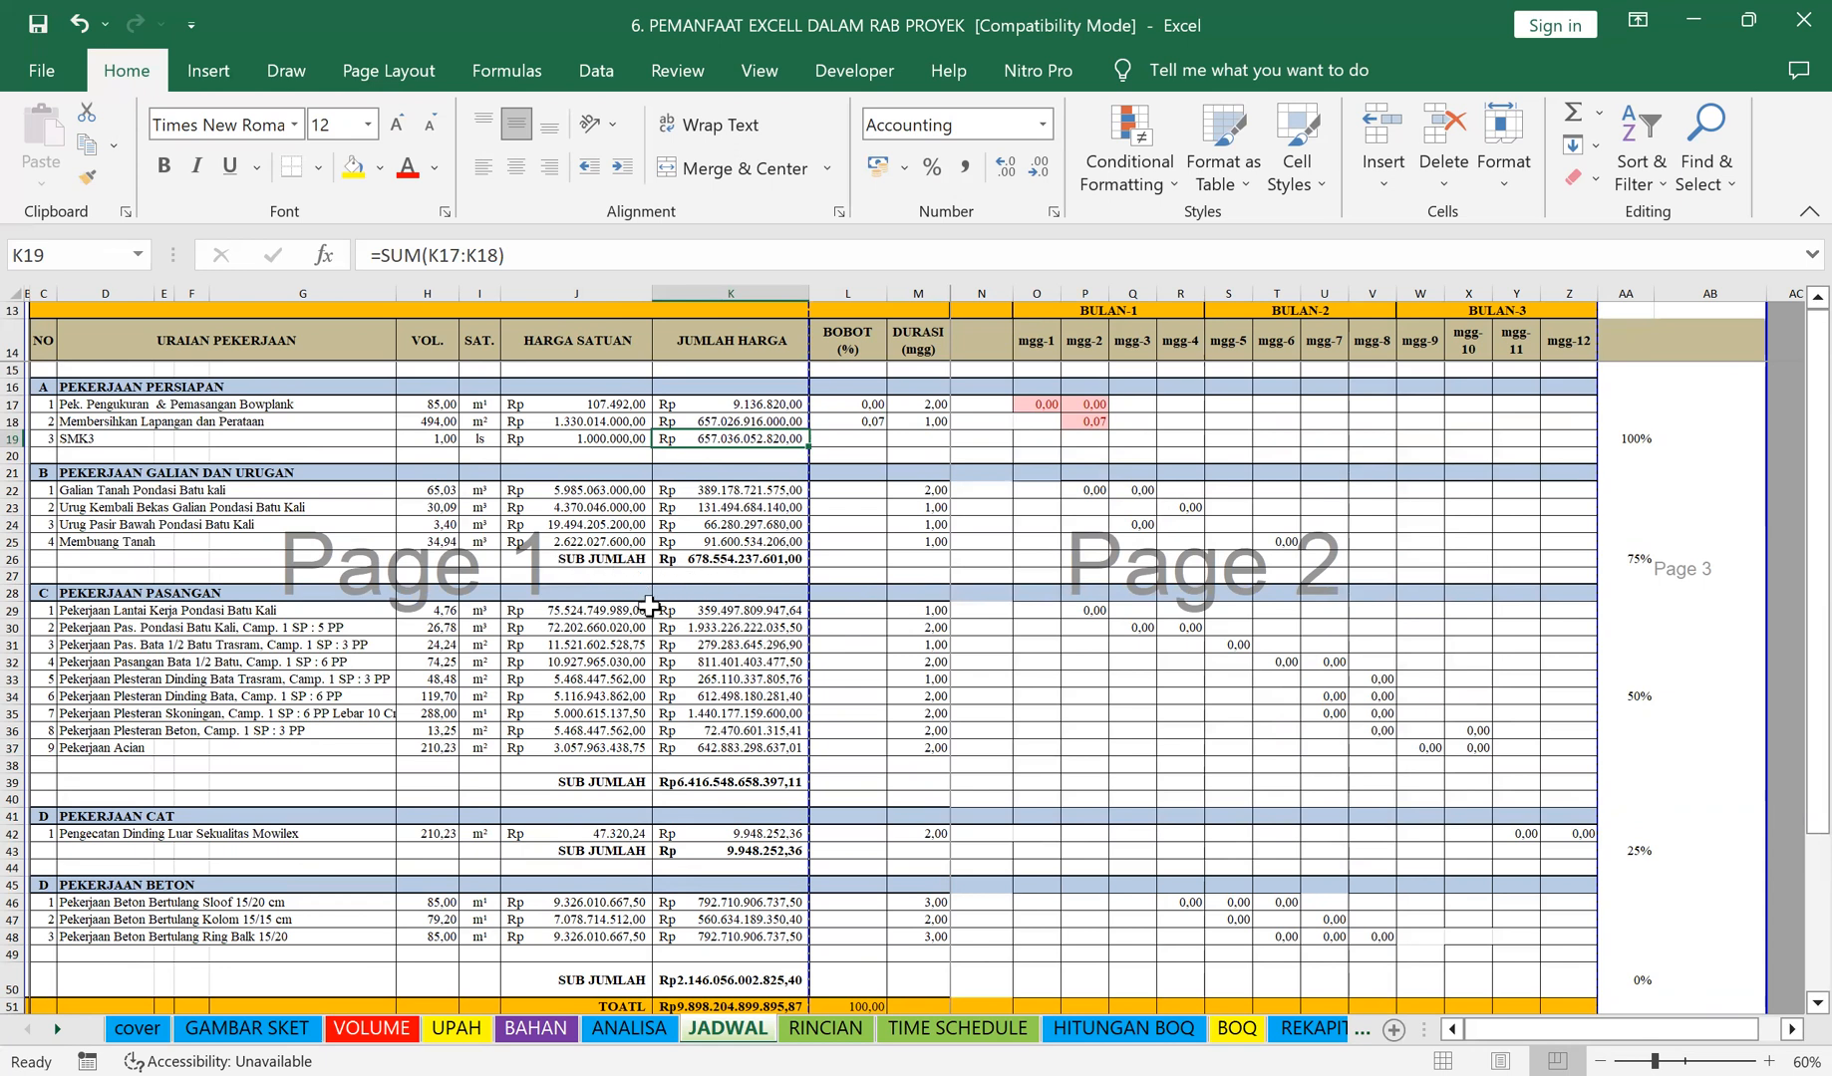
Step: Delete the SUB JUMLAH label and its sum in row 26 of the PEKERJAAN GALIAN DAN URUGAN section
{"action": "left_click", "coordinate": [592, 559]}
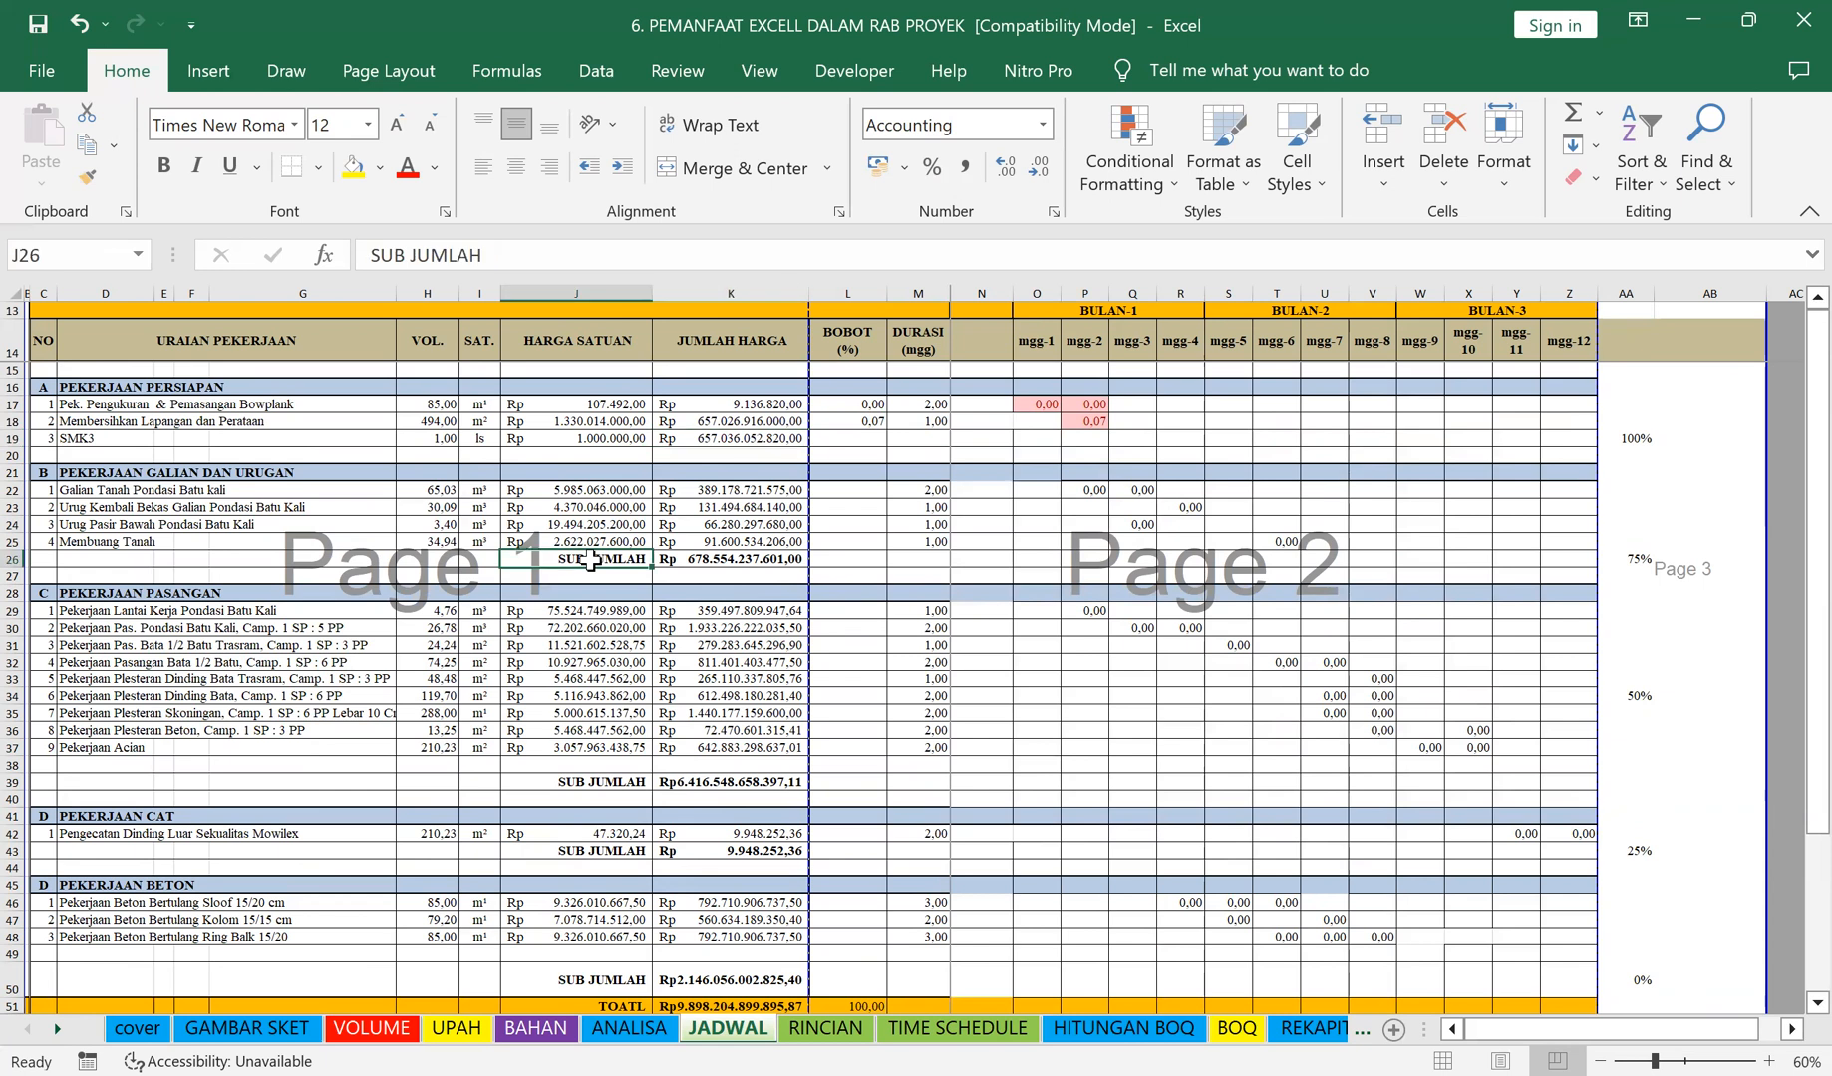
{"action": "key", "text": "Delete"}
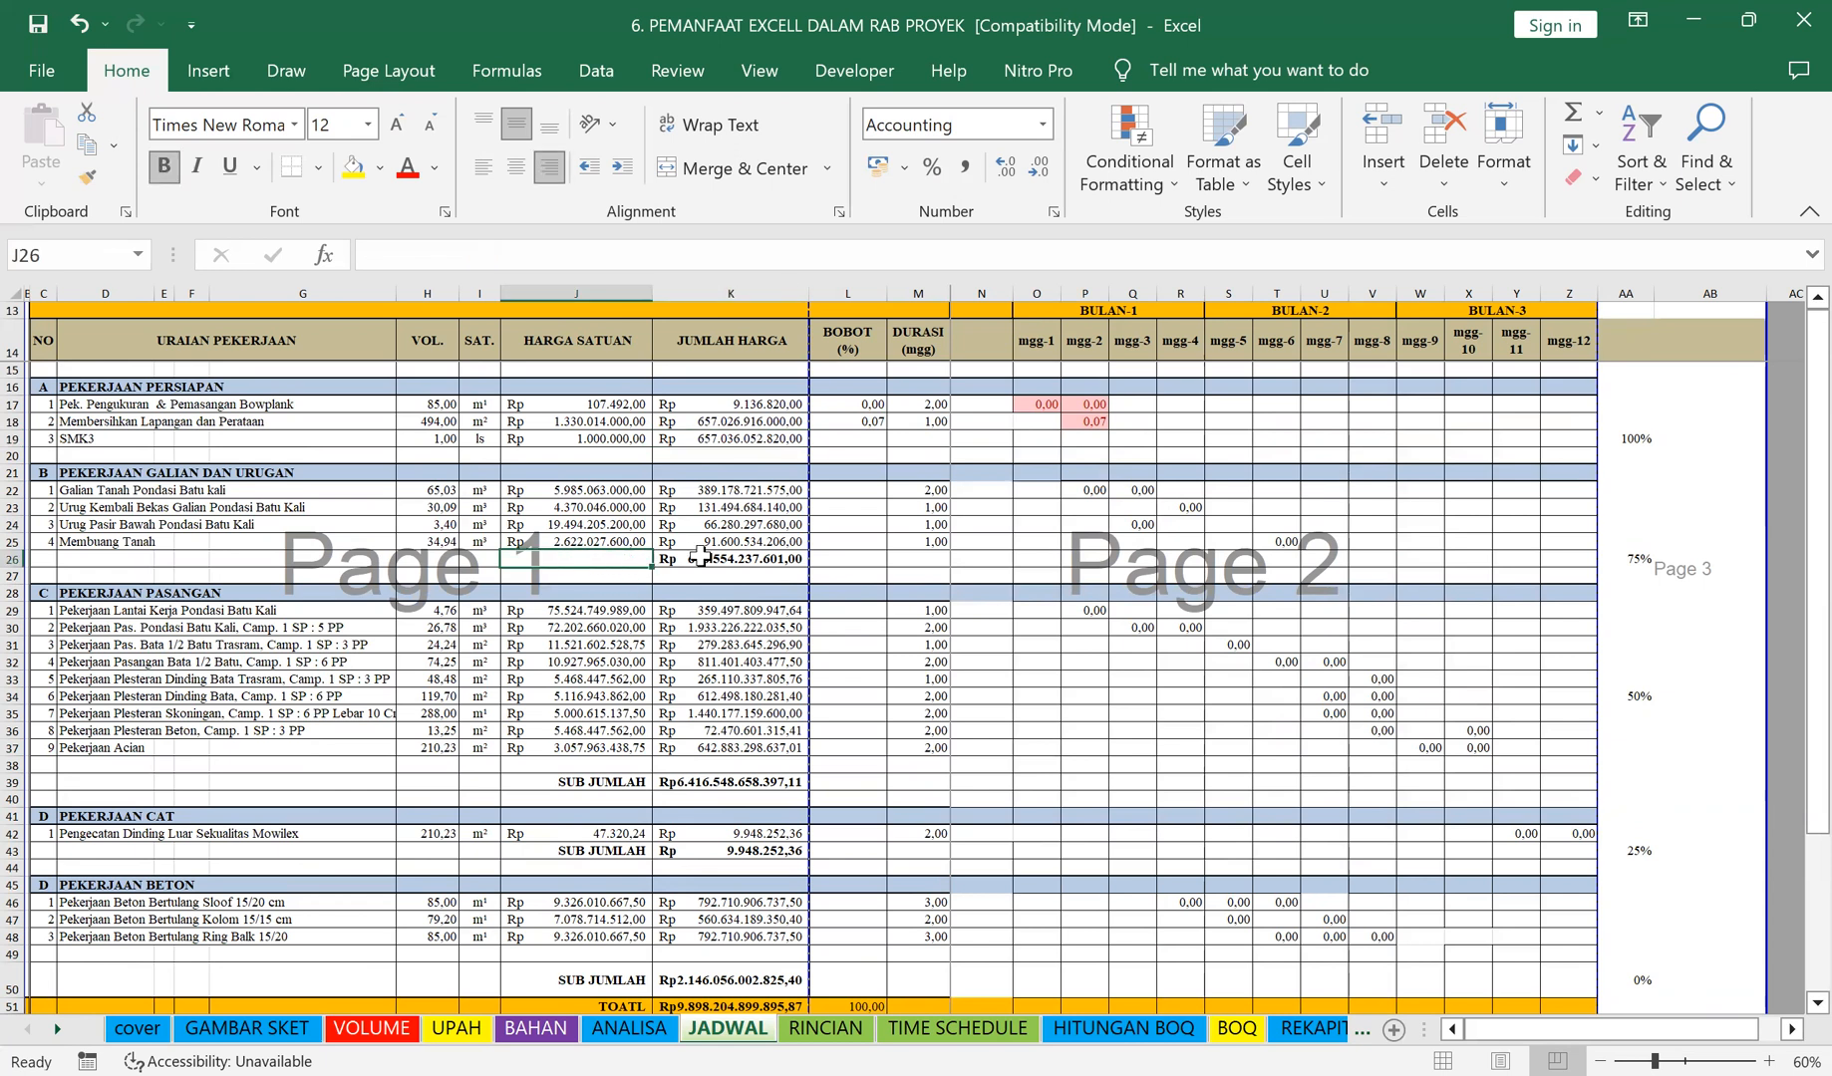
{"action": "left_click", "coordinate": [699, 559]}
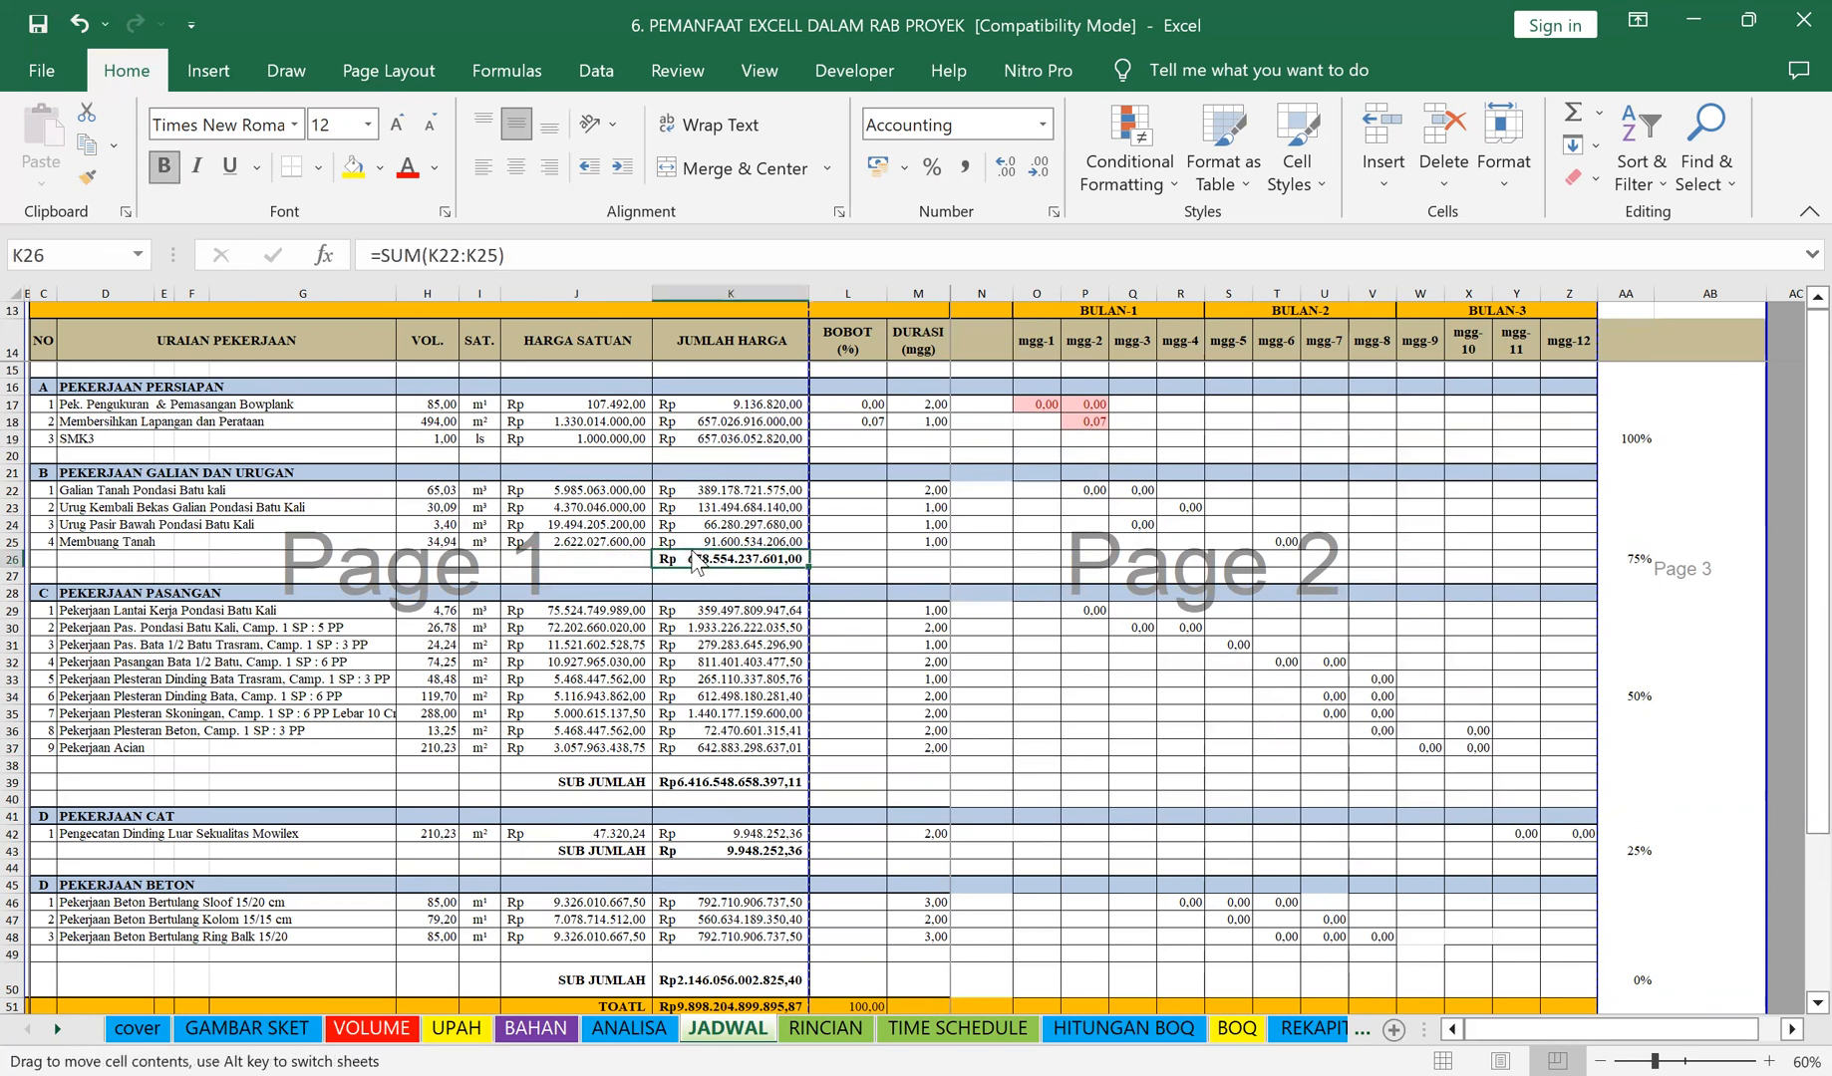
{"action": "key", "text": "Delete"}
Step: Enter =SUM(K17:K19) in K16 as the subtotal on the PEKERJAAN PERSIAPAN heading row
{"action": "left_click", "coordinate": [728, 387]}
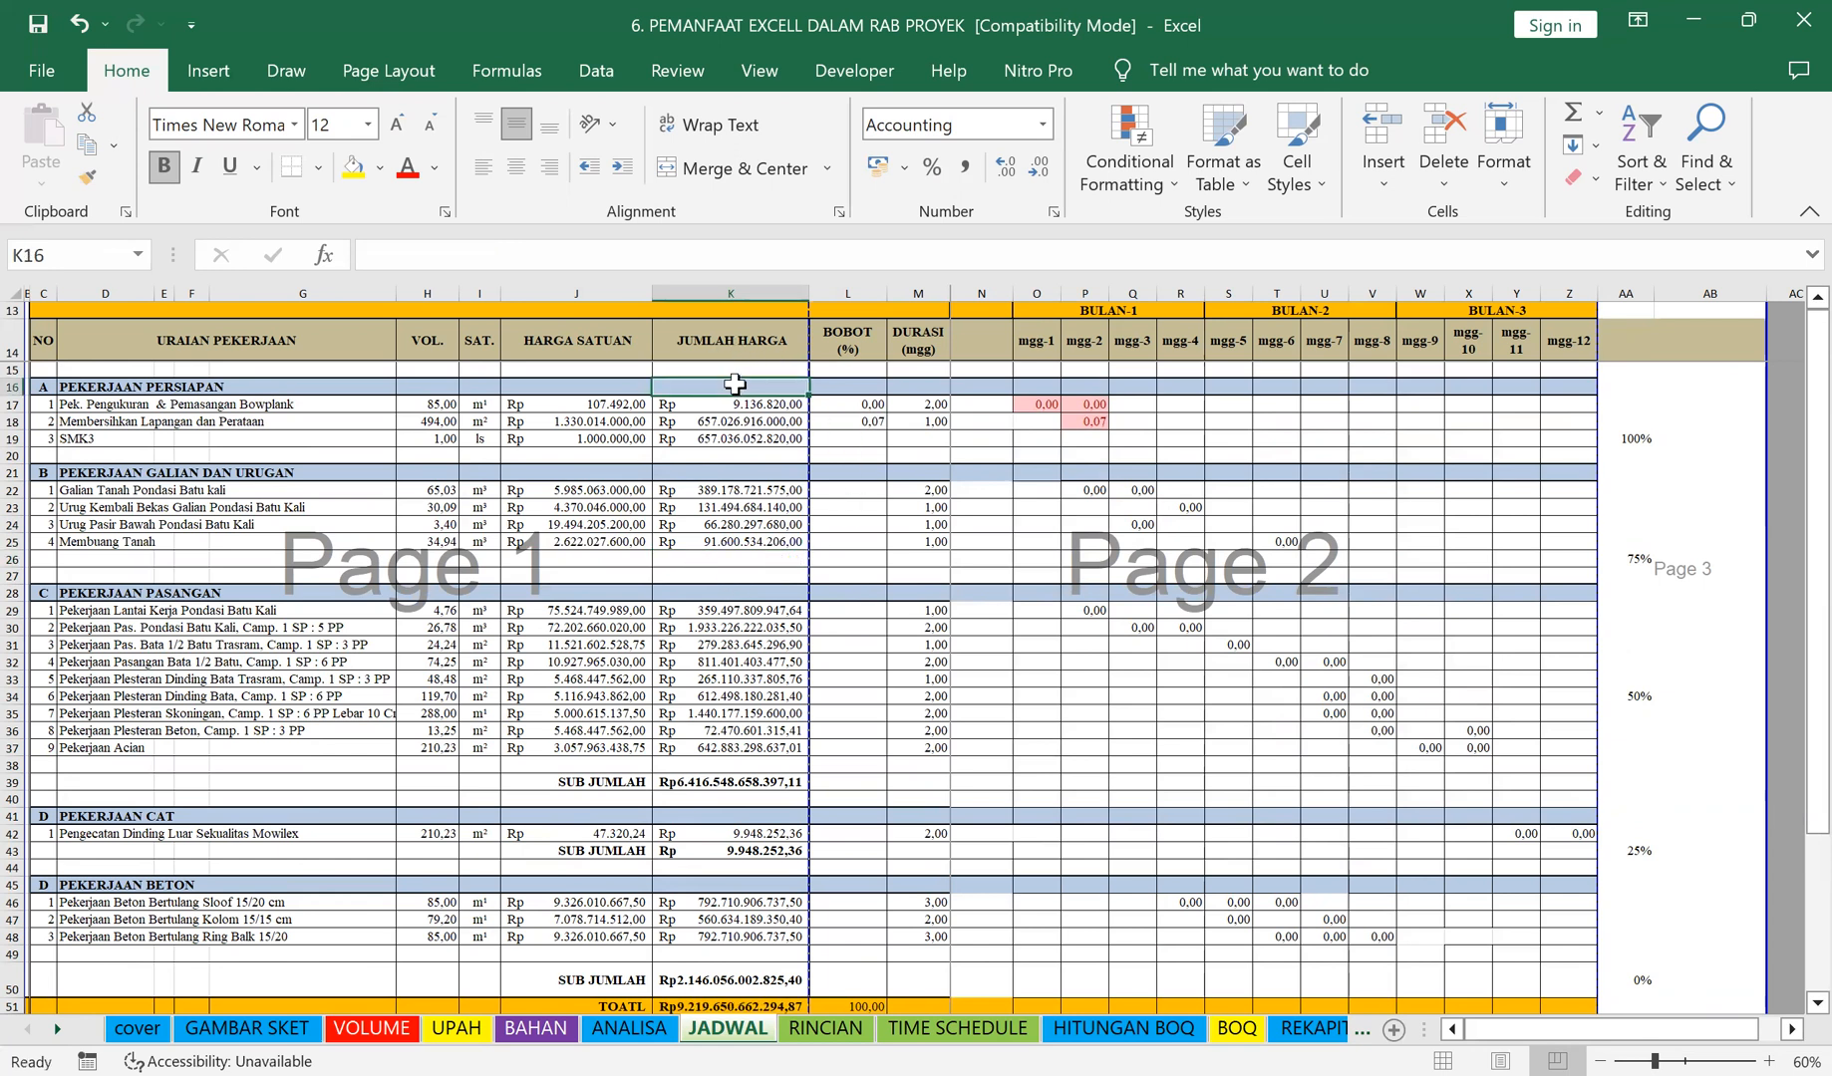
{"action": "left_click", "coordinate": [1573, 113]}
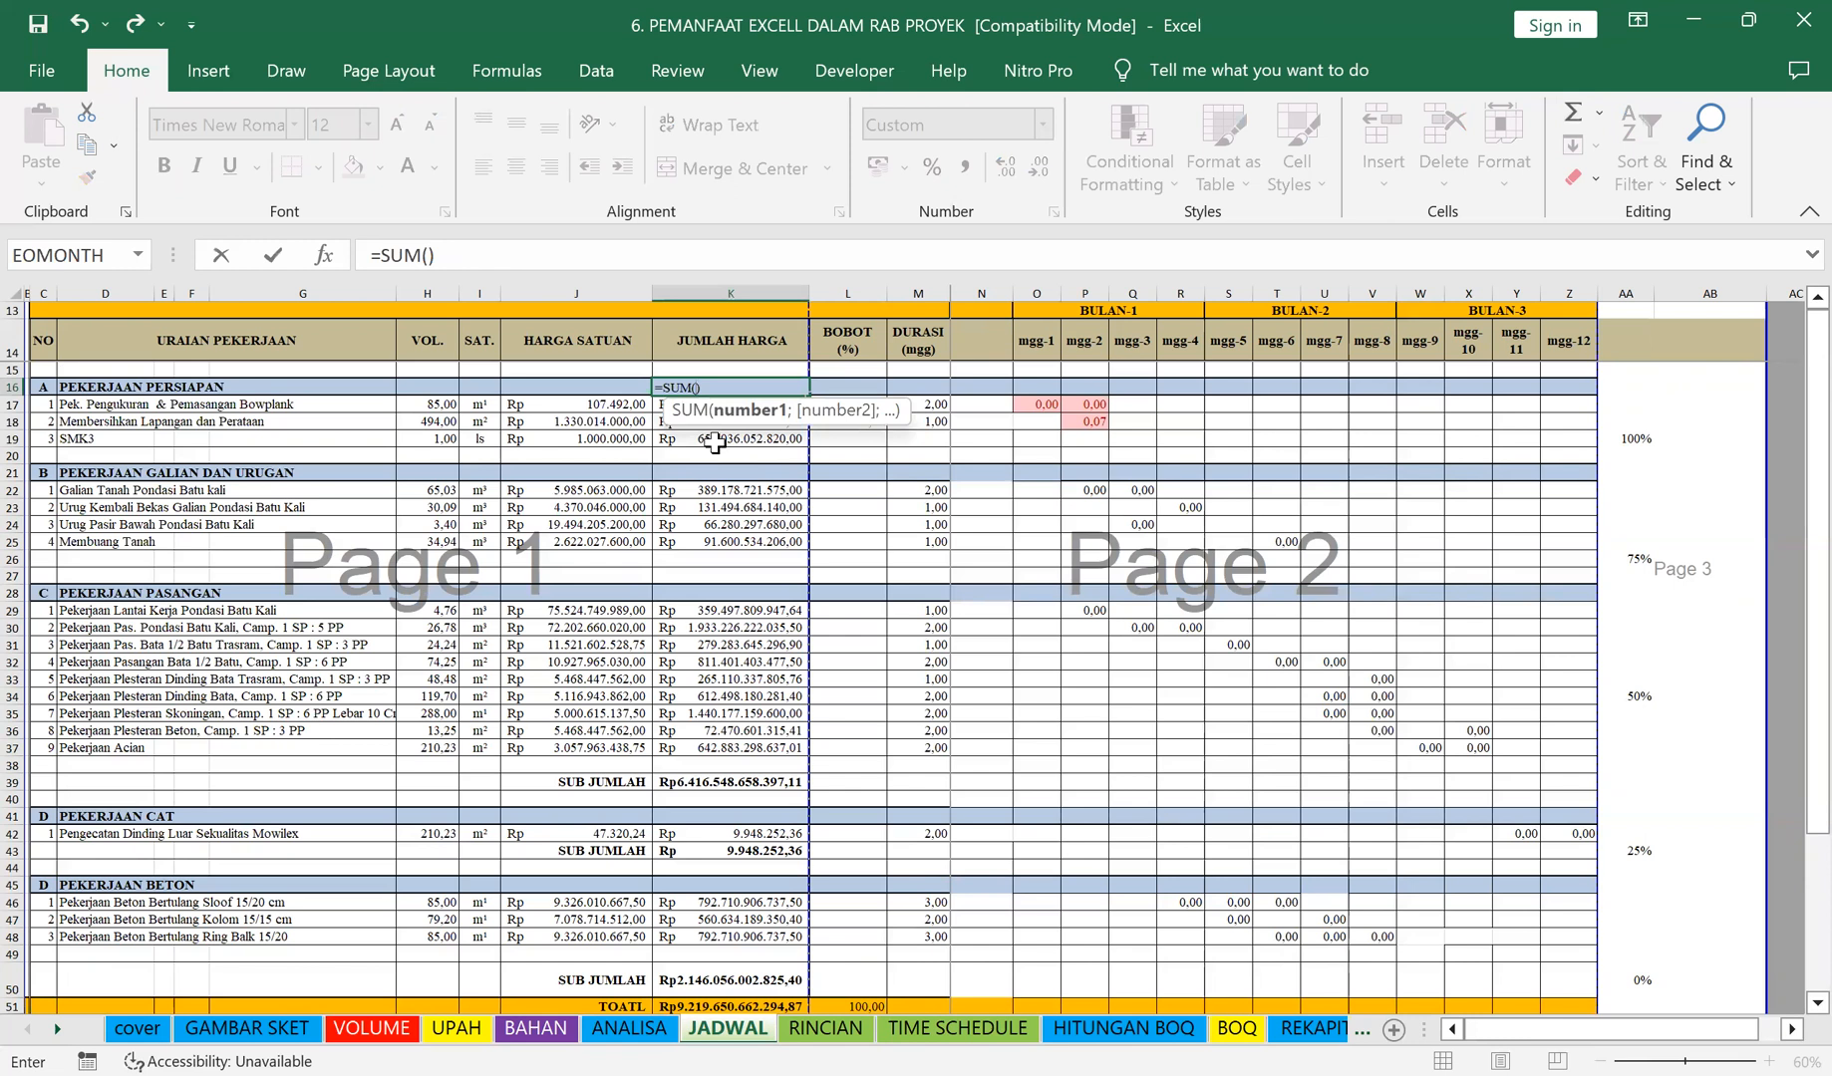
{"action": "left_click", "coordinate": [715, 441]}
{"action": "left_click", "coordinate": [715, 411], "text": "shift"}
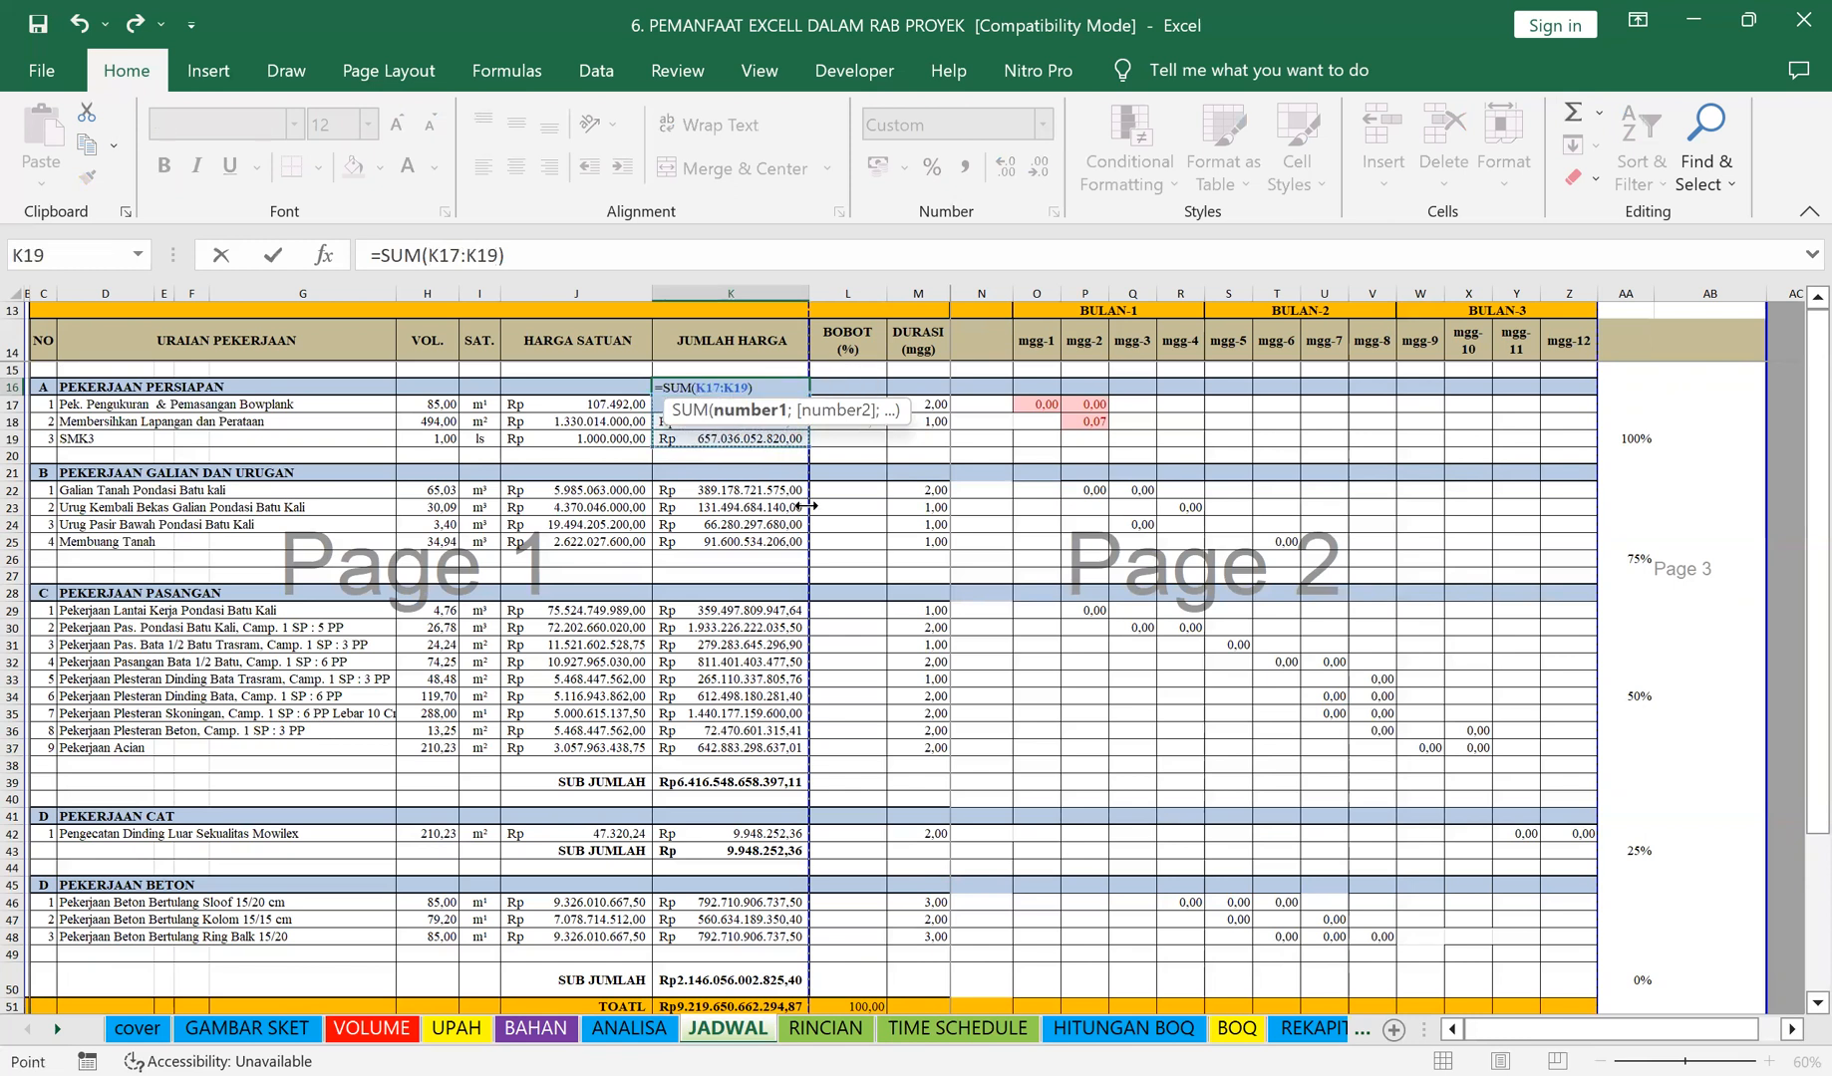
{"action": "key", "text": "Return"}
Step: Enter =SUM(K22:K26) in K21 as the subtotal on the PEKERJAAN GALIAN DAN URUGAN heading row
{"action": "left_click", "coordinate": [728, 472]}
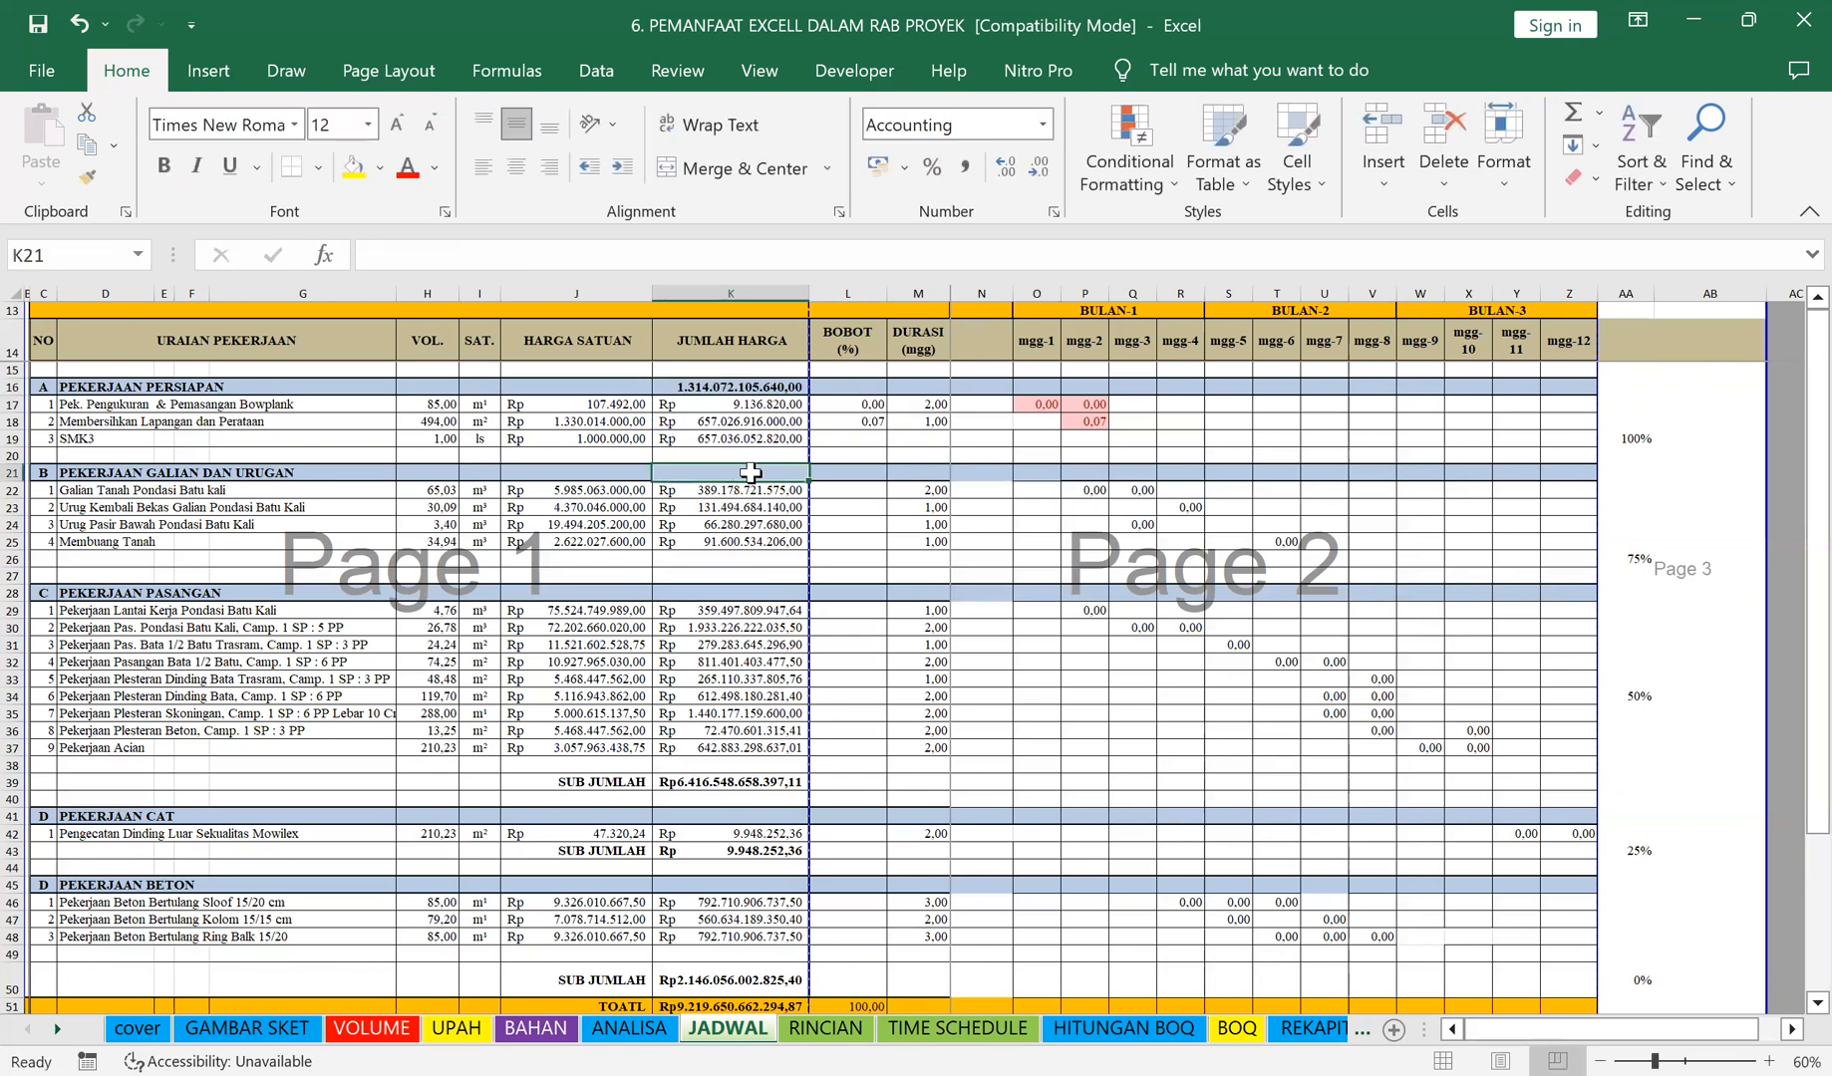
{"action": "left_click", "coordinate": [1571, 116]}
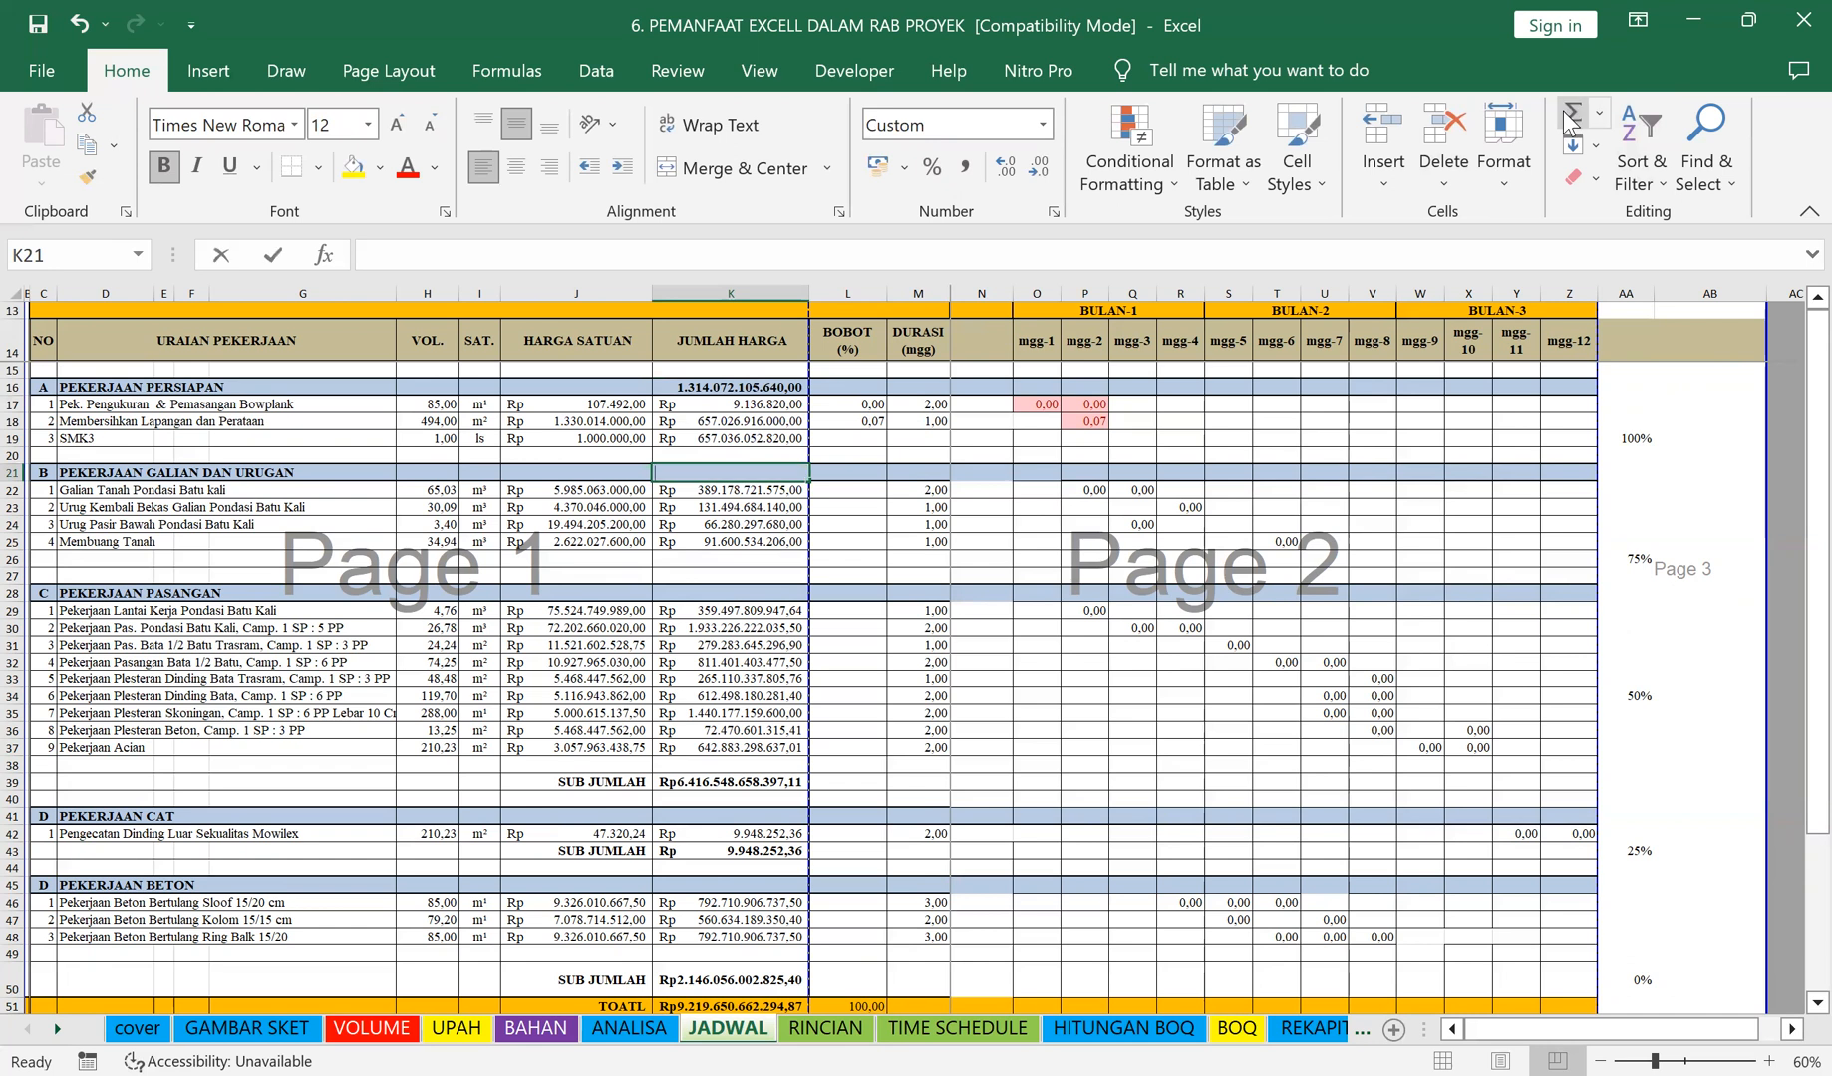
{"action": "left_click", "coordinate": [680, 560]}
{"action": "left_click", "coordinate": [691, 492], "text": "shift"}
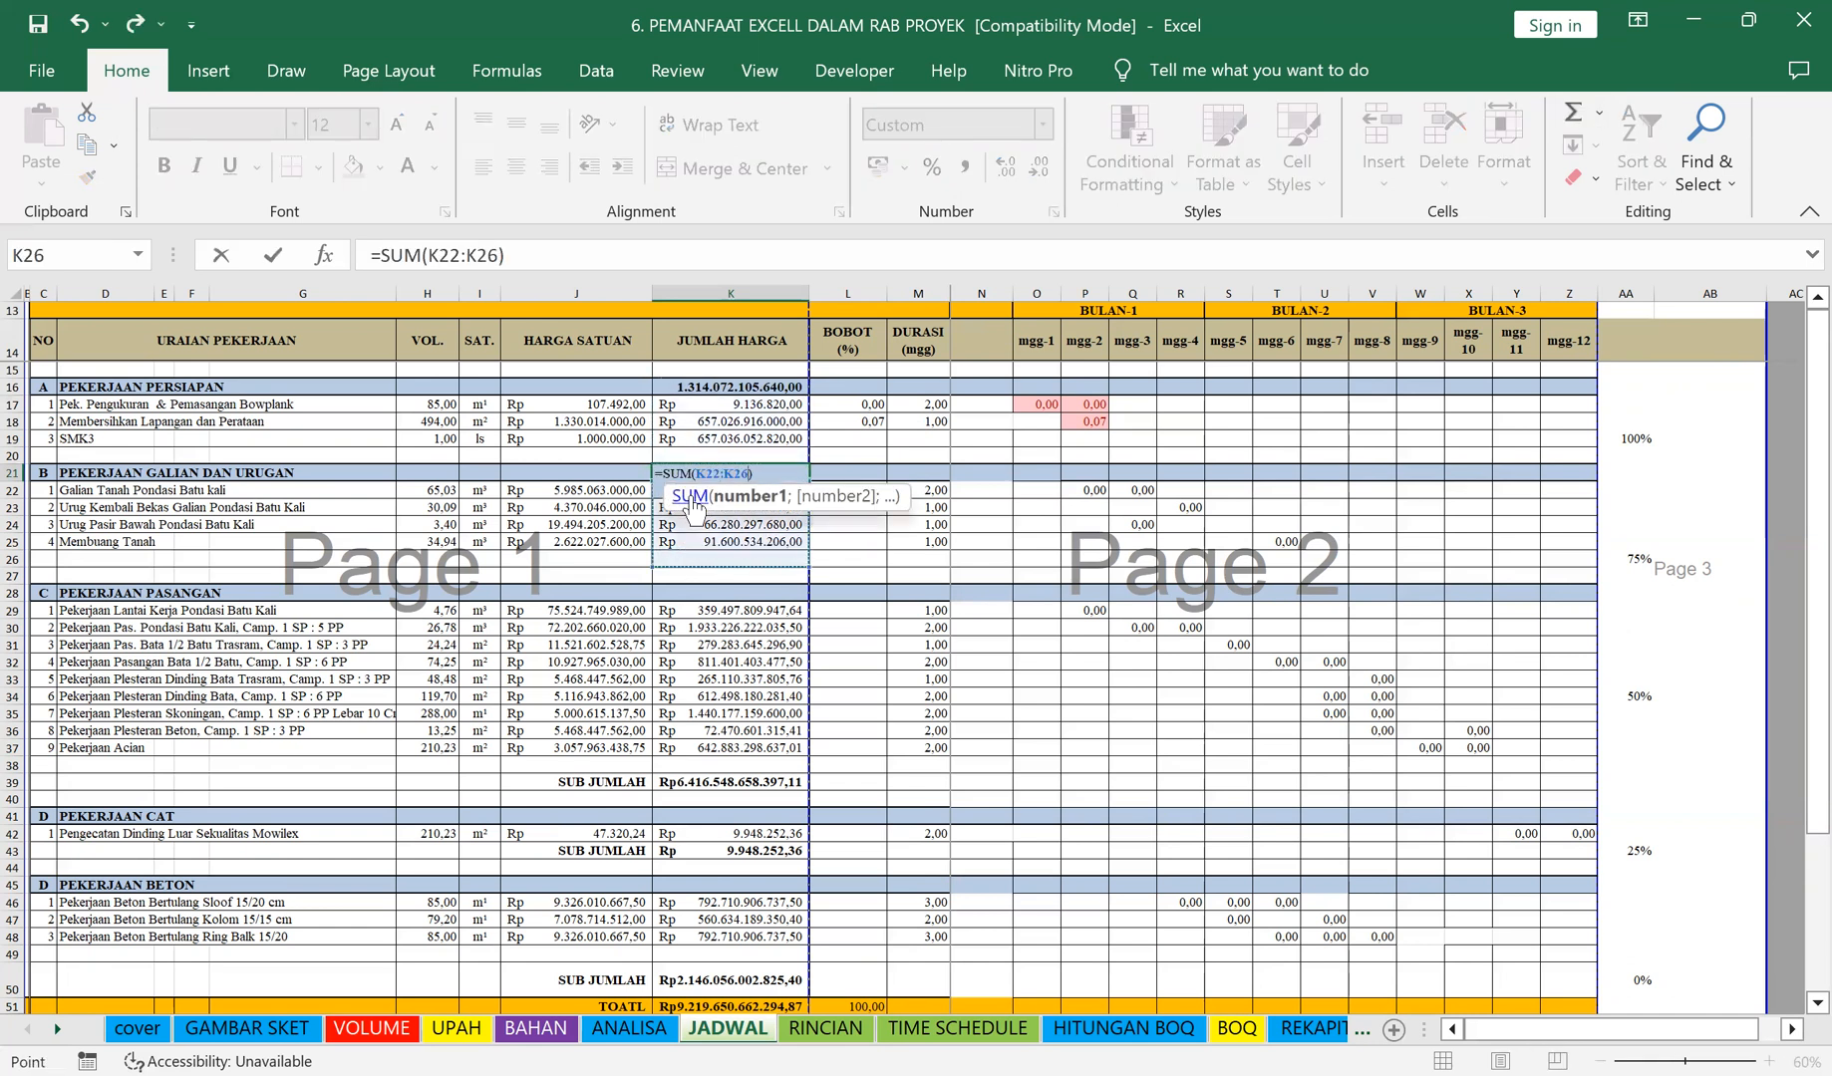
{"action": "key", "text": "Return"}
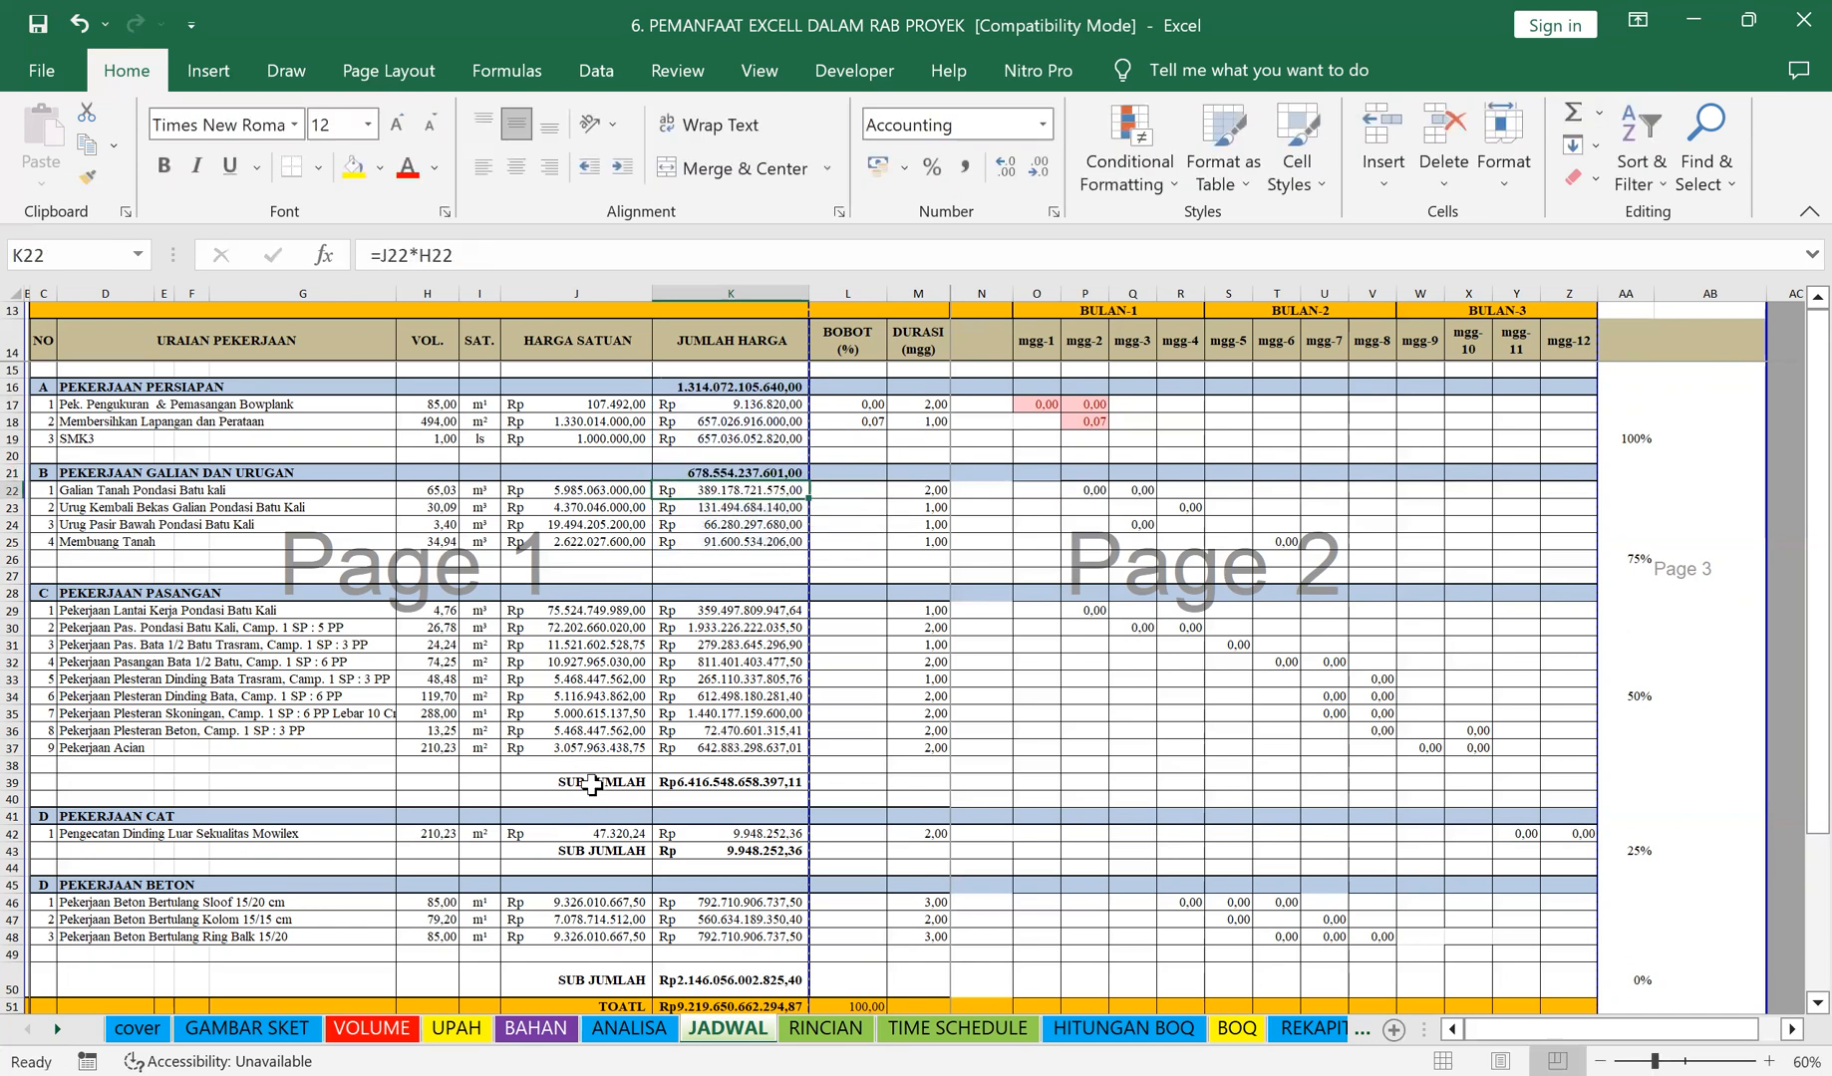
Step: Delete the SUB JUMLAH label and sum in row 39, and enter =SUM(K29:K37) in K28 on the PEKERJAAN PASANGAN heading row
{"action": "left_click_drag", "start_coordinate": [592, 784], "coordinate": [717, 784]}
{"action": "key", "text": "Delete"}
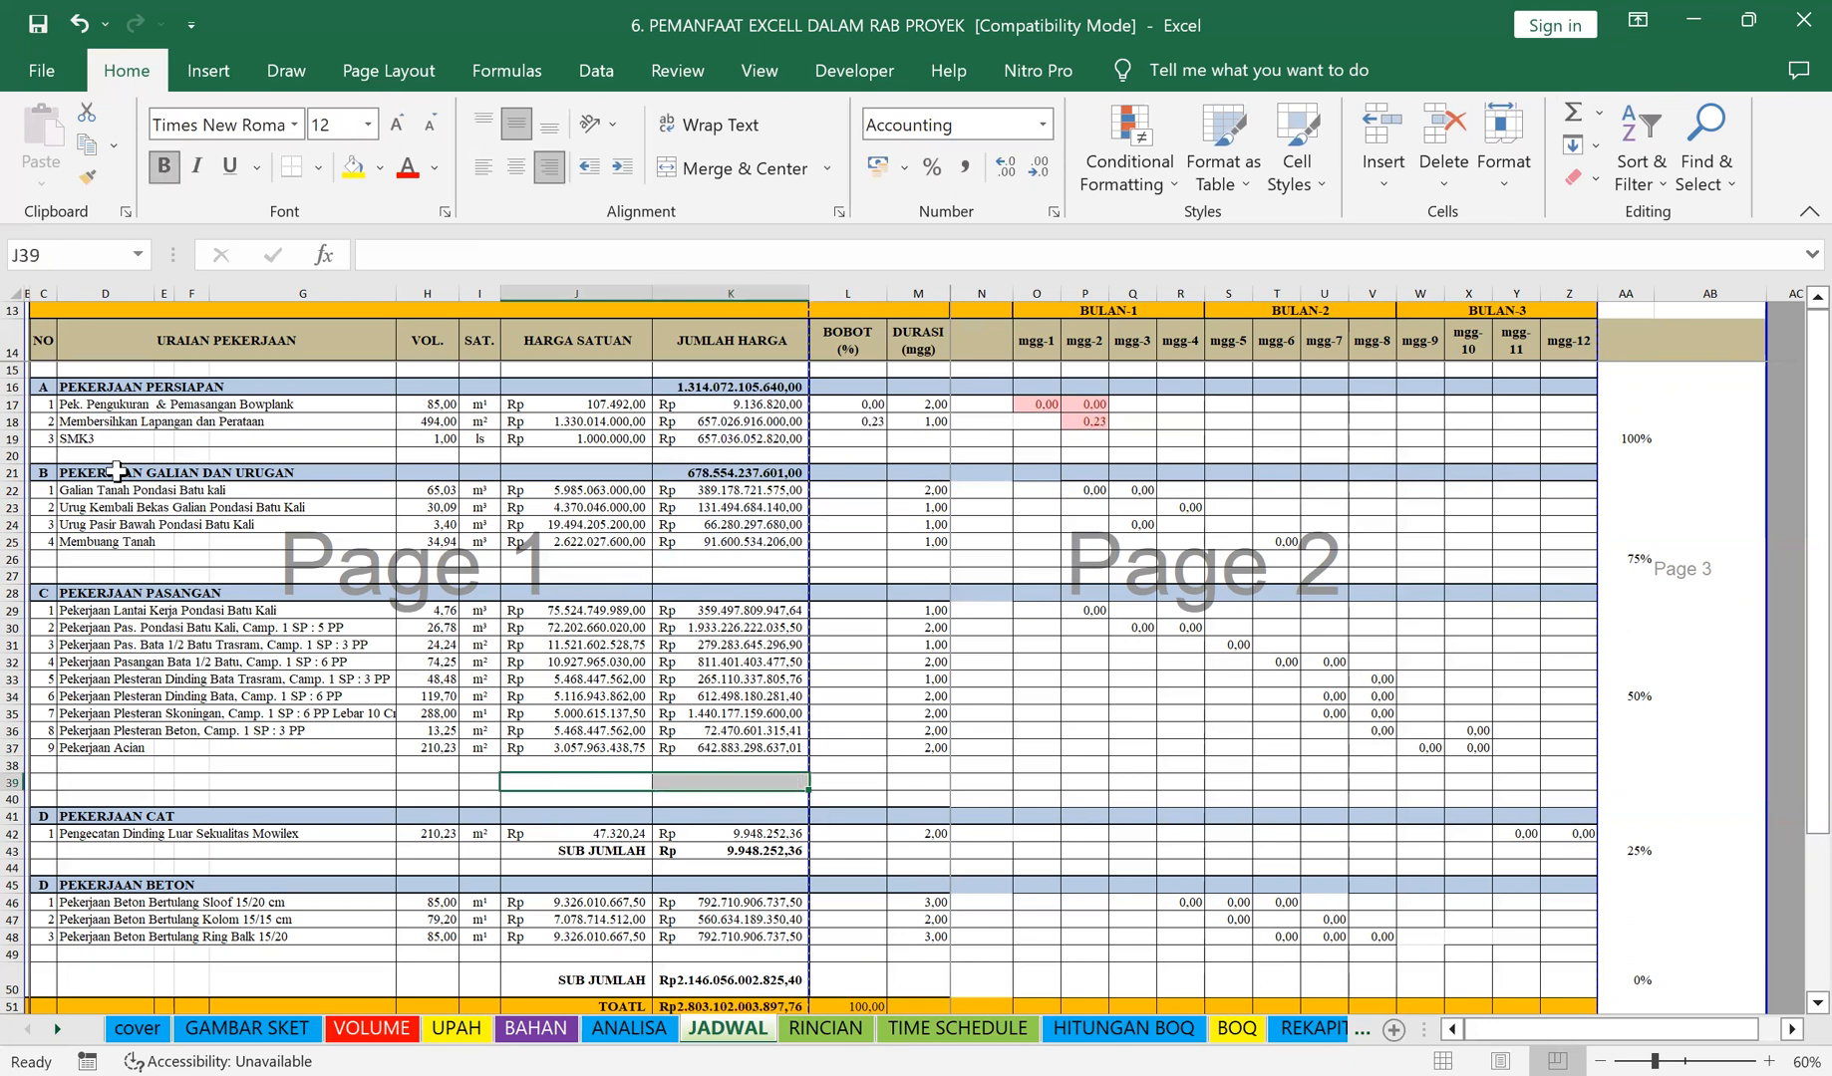
{"action": "left_click", "coordinate": [745, 594]}
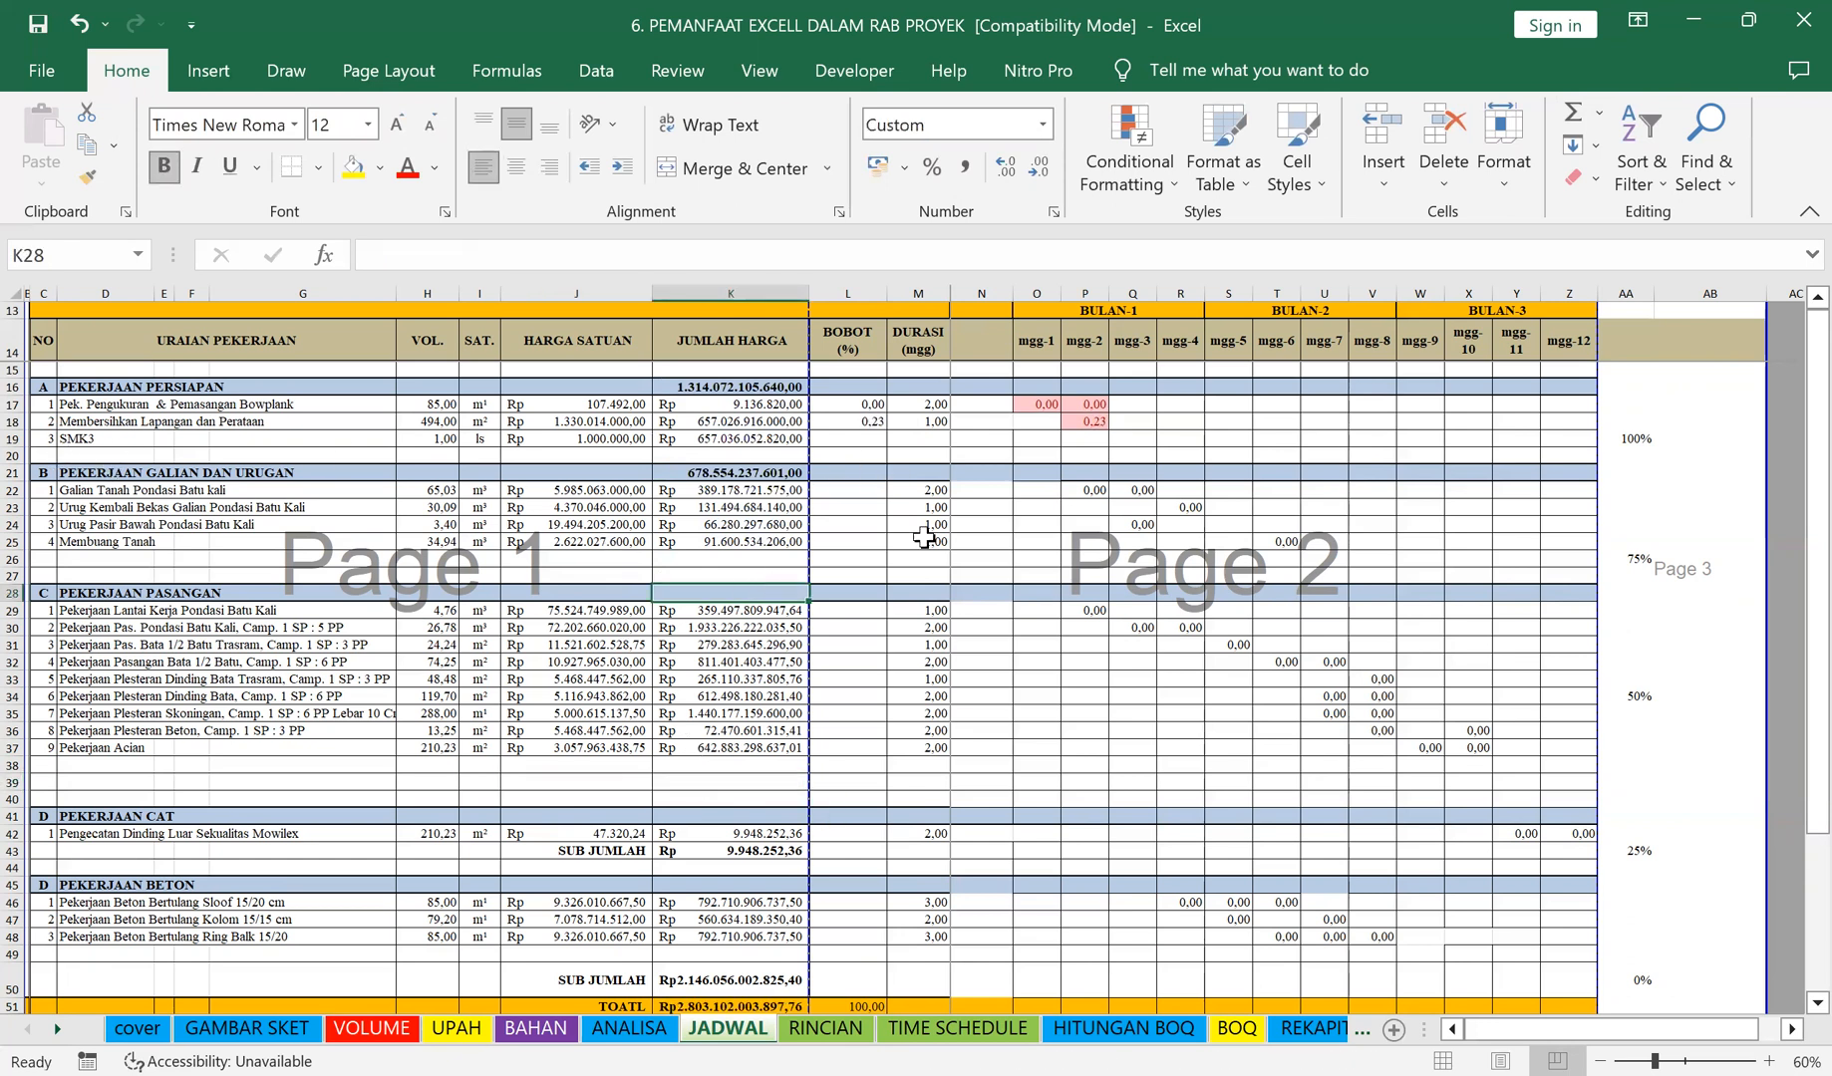
{"action": "left_click", "coordinate": [1573, 112]}
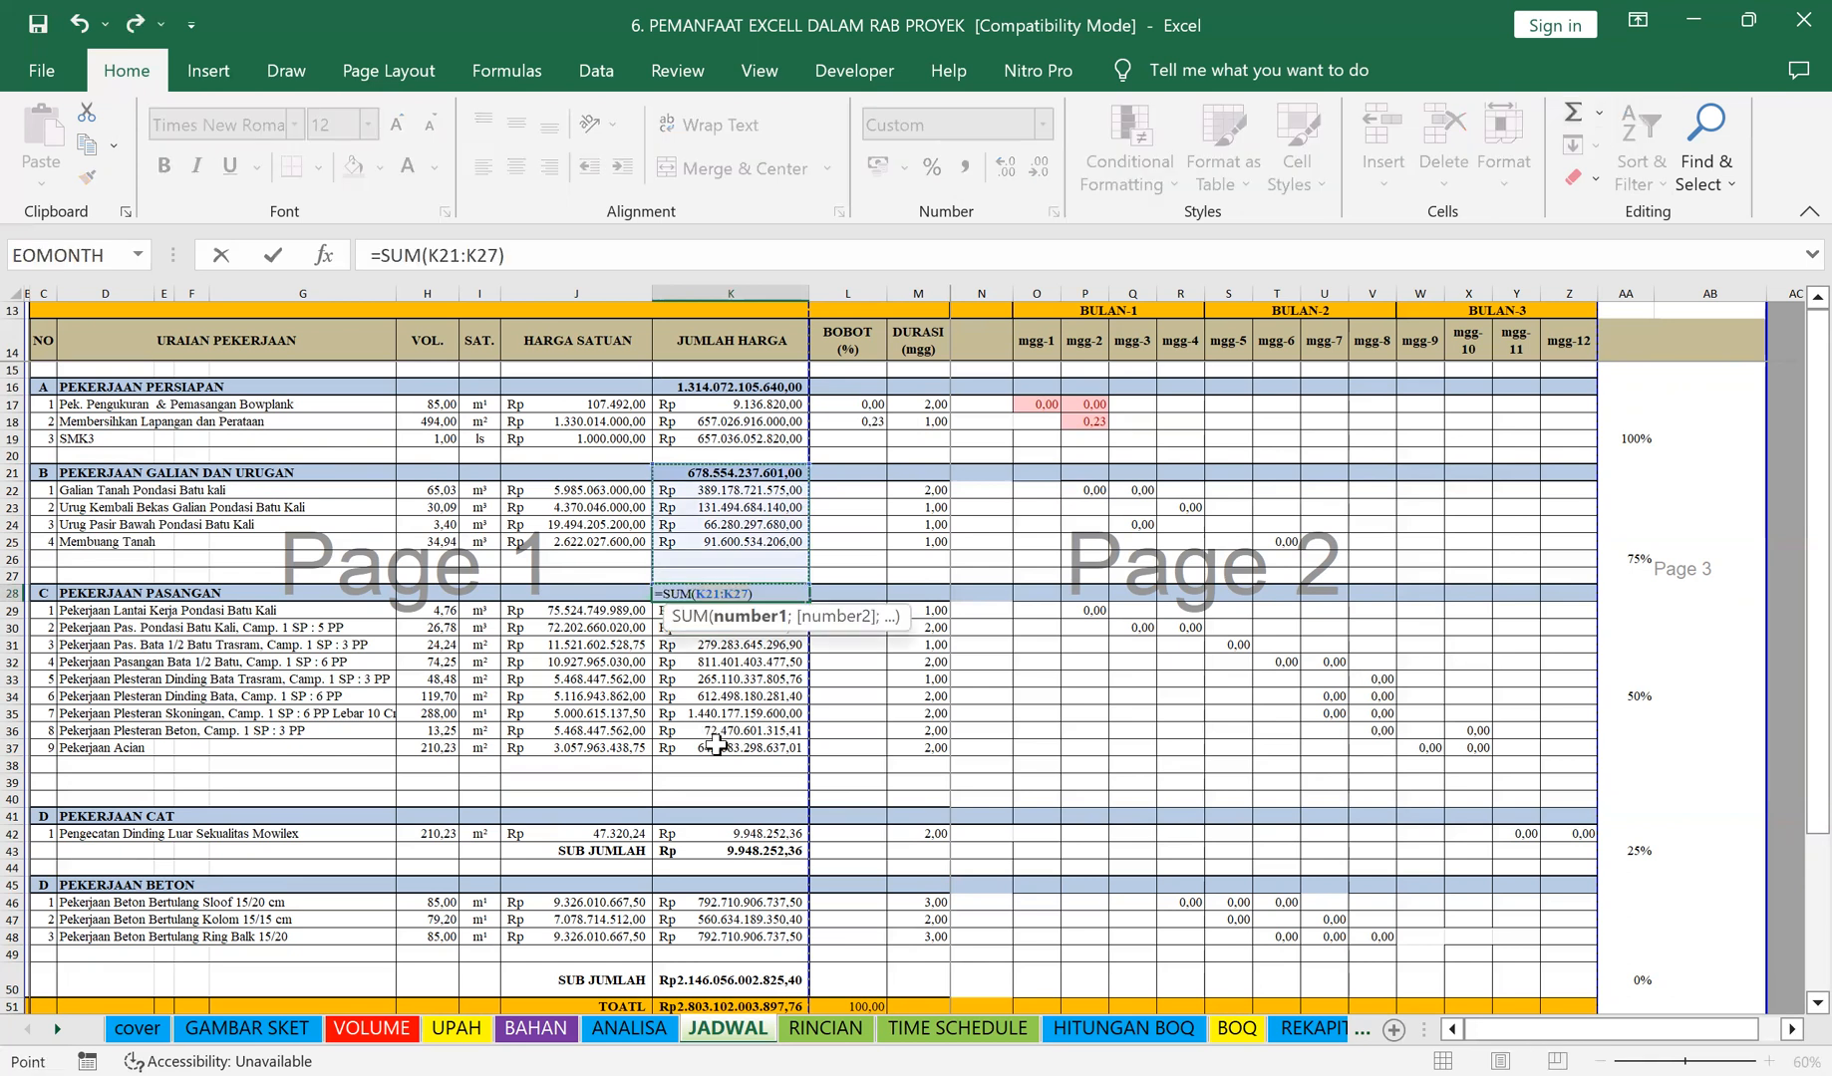
{"action": "left_click", "coordinate": [716, 750]}
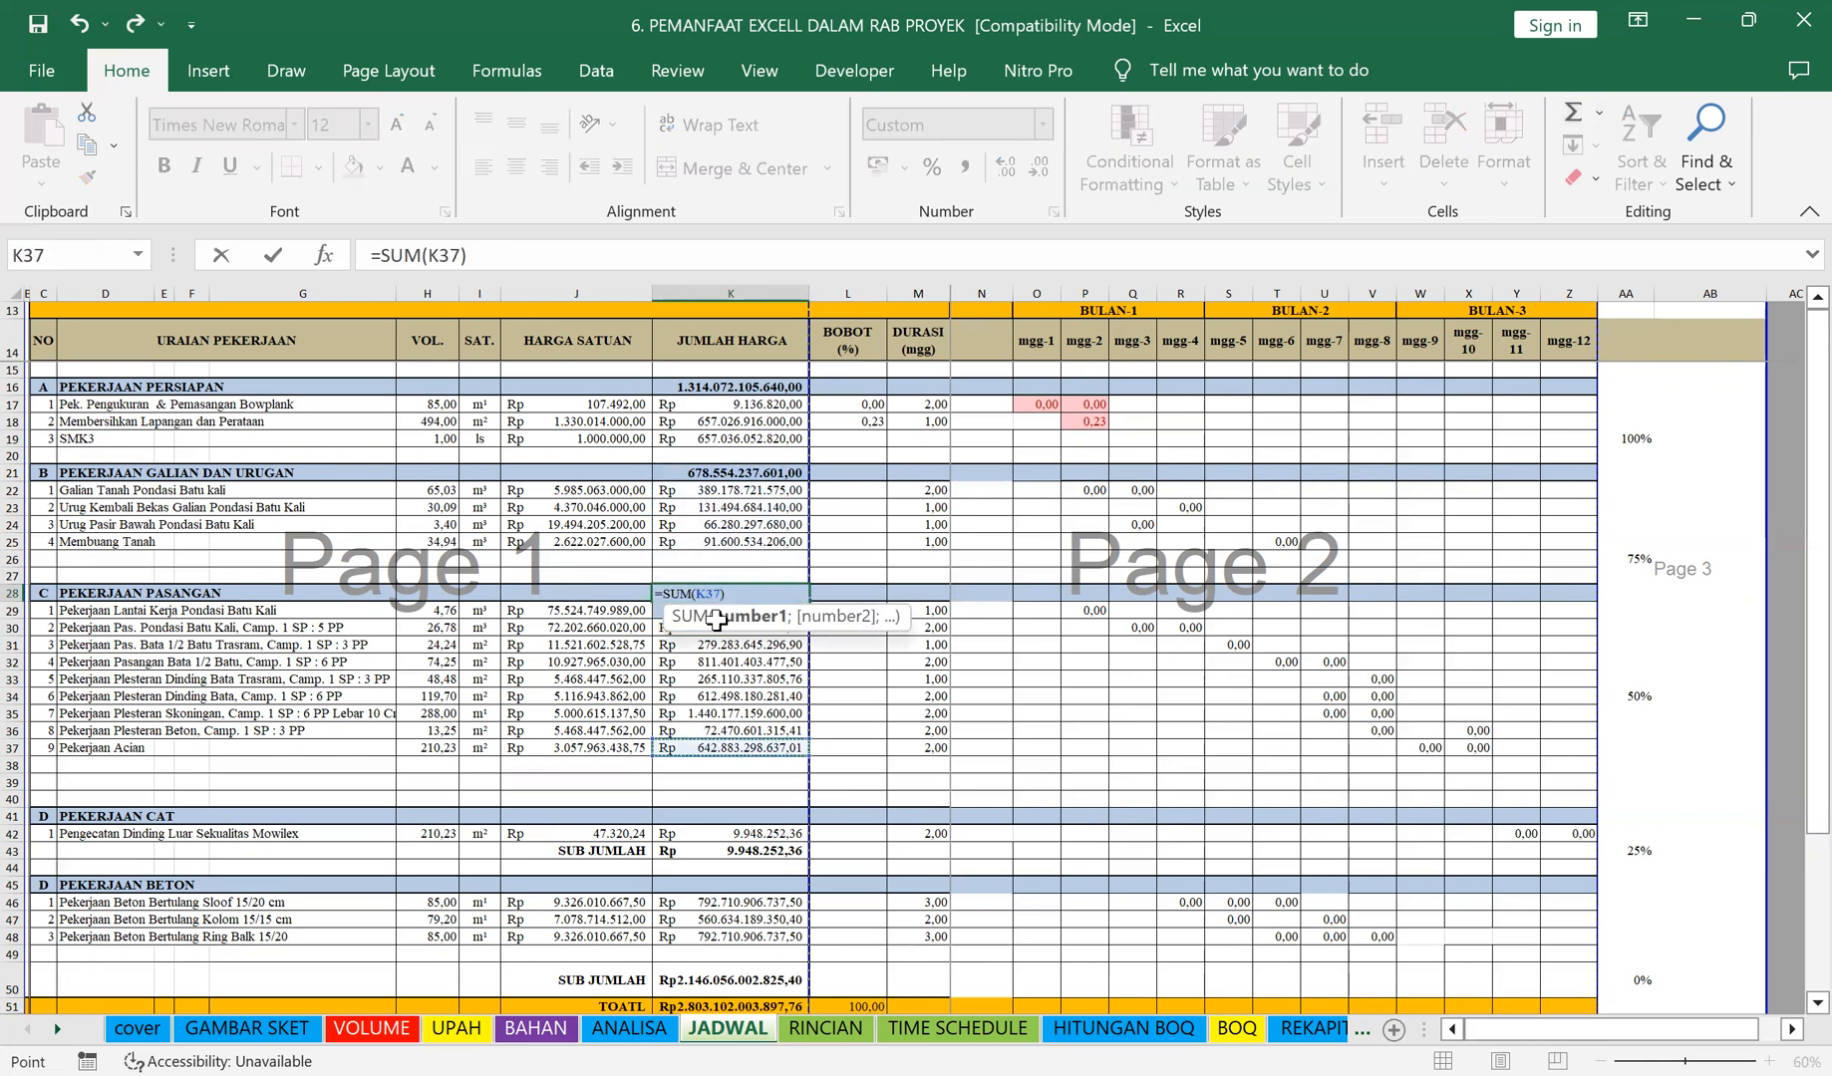
{"action": "key", "text": "ctrl+shift+Up"}
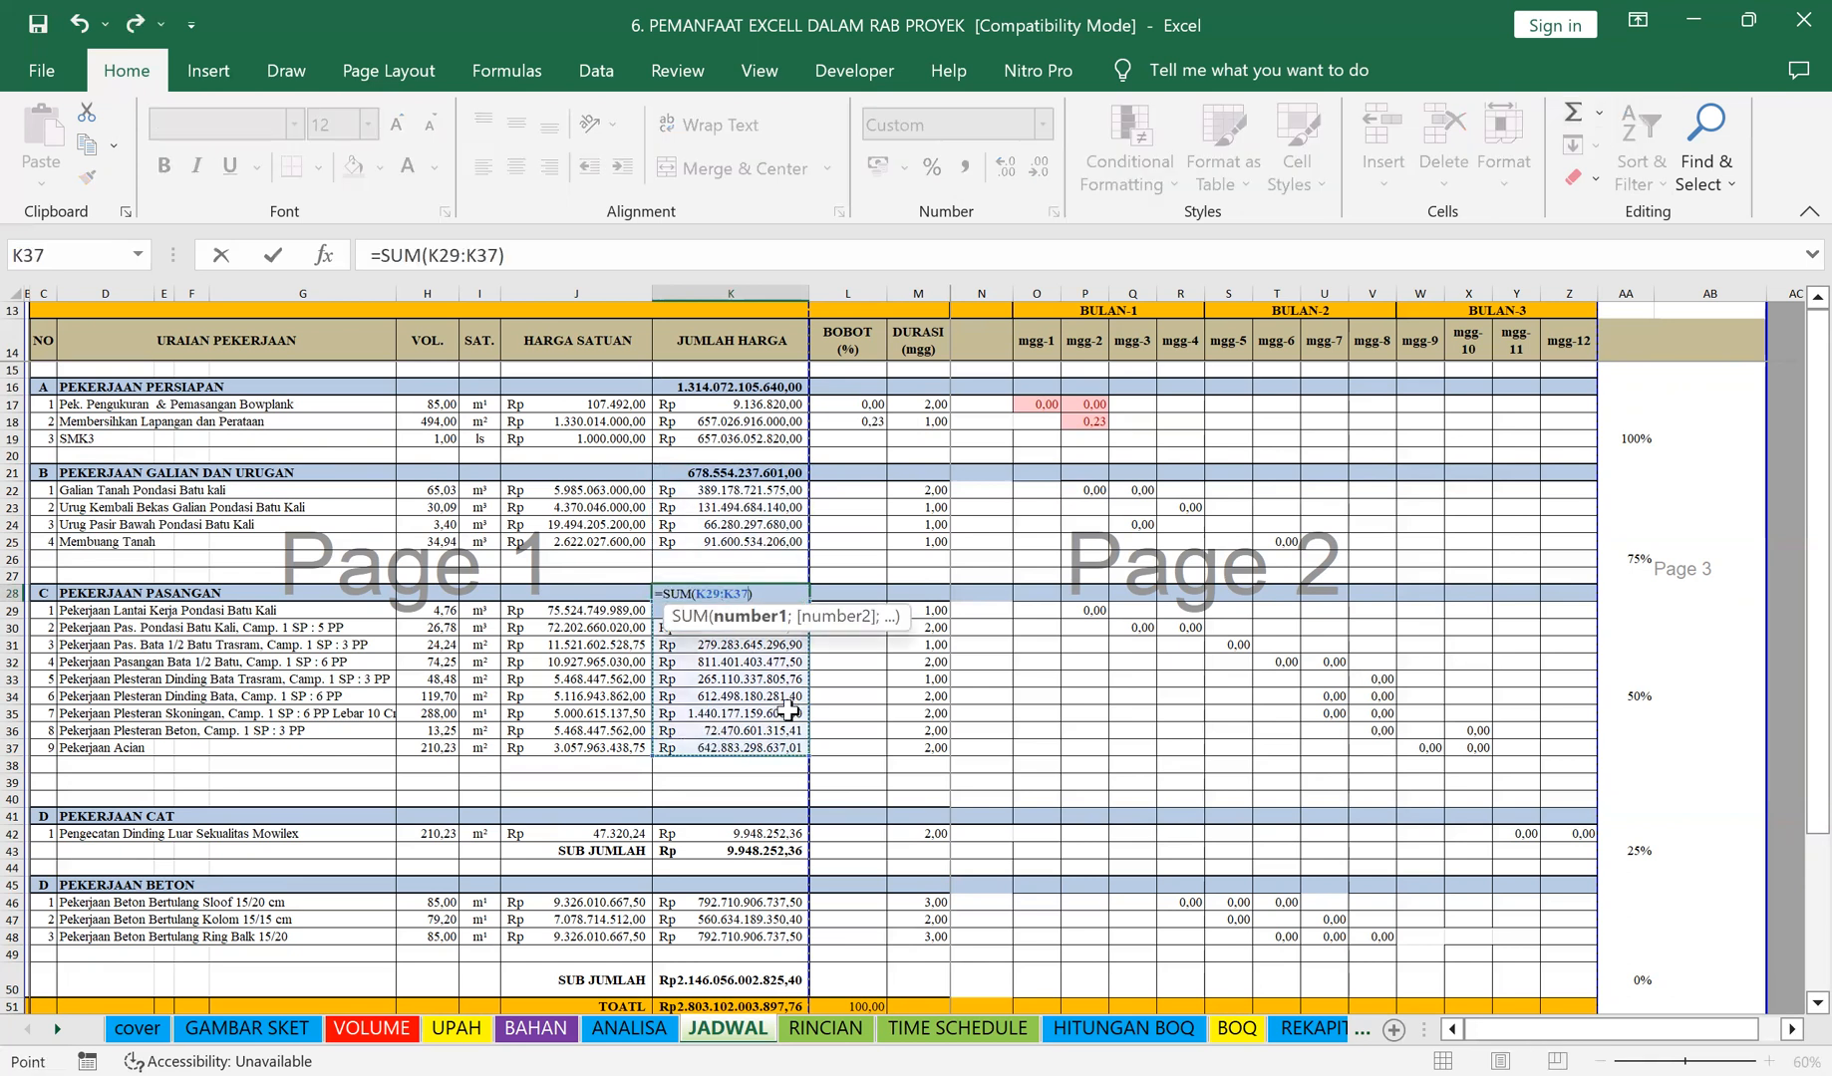
{"action": "key", "text": "Return"}
Step: Delete the empty rows 38 to 40 below PEKERJAAN PASANGAN and rows 26 to 27 below PEKERJAAN GALIAN DAN URUGAN
{"action": "left_click_drag", "start_coordinate": [12, 798], "coordinate": [10, 764]}
{"action": "right_click", "coordinate": [90, 783]}
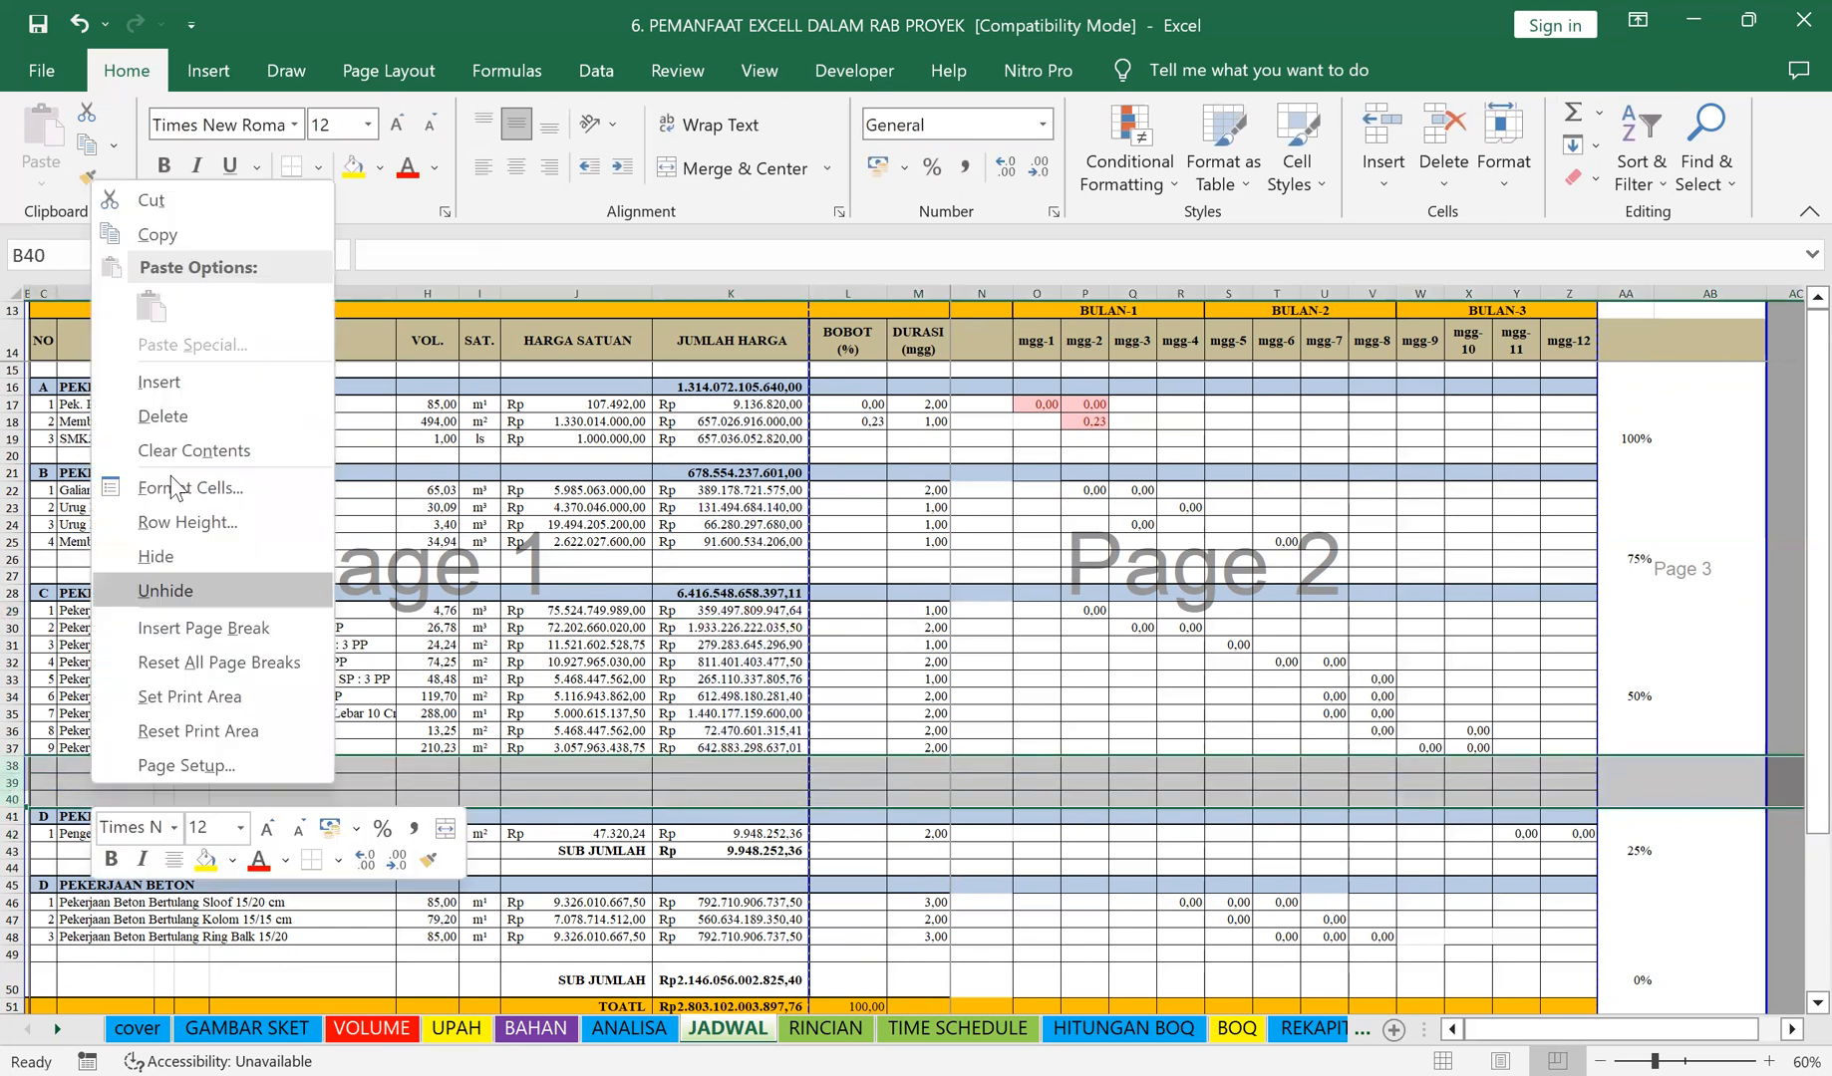
{"action": "left_click", "coordinate": [172, 419]}
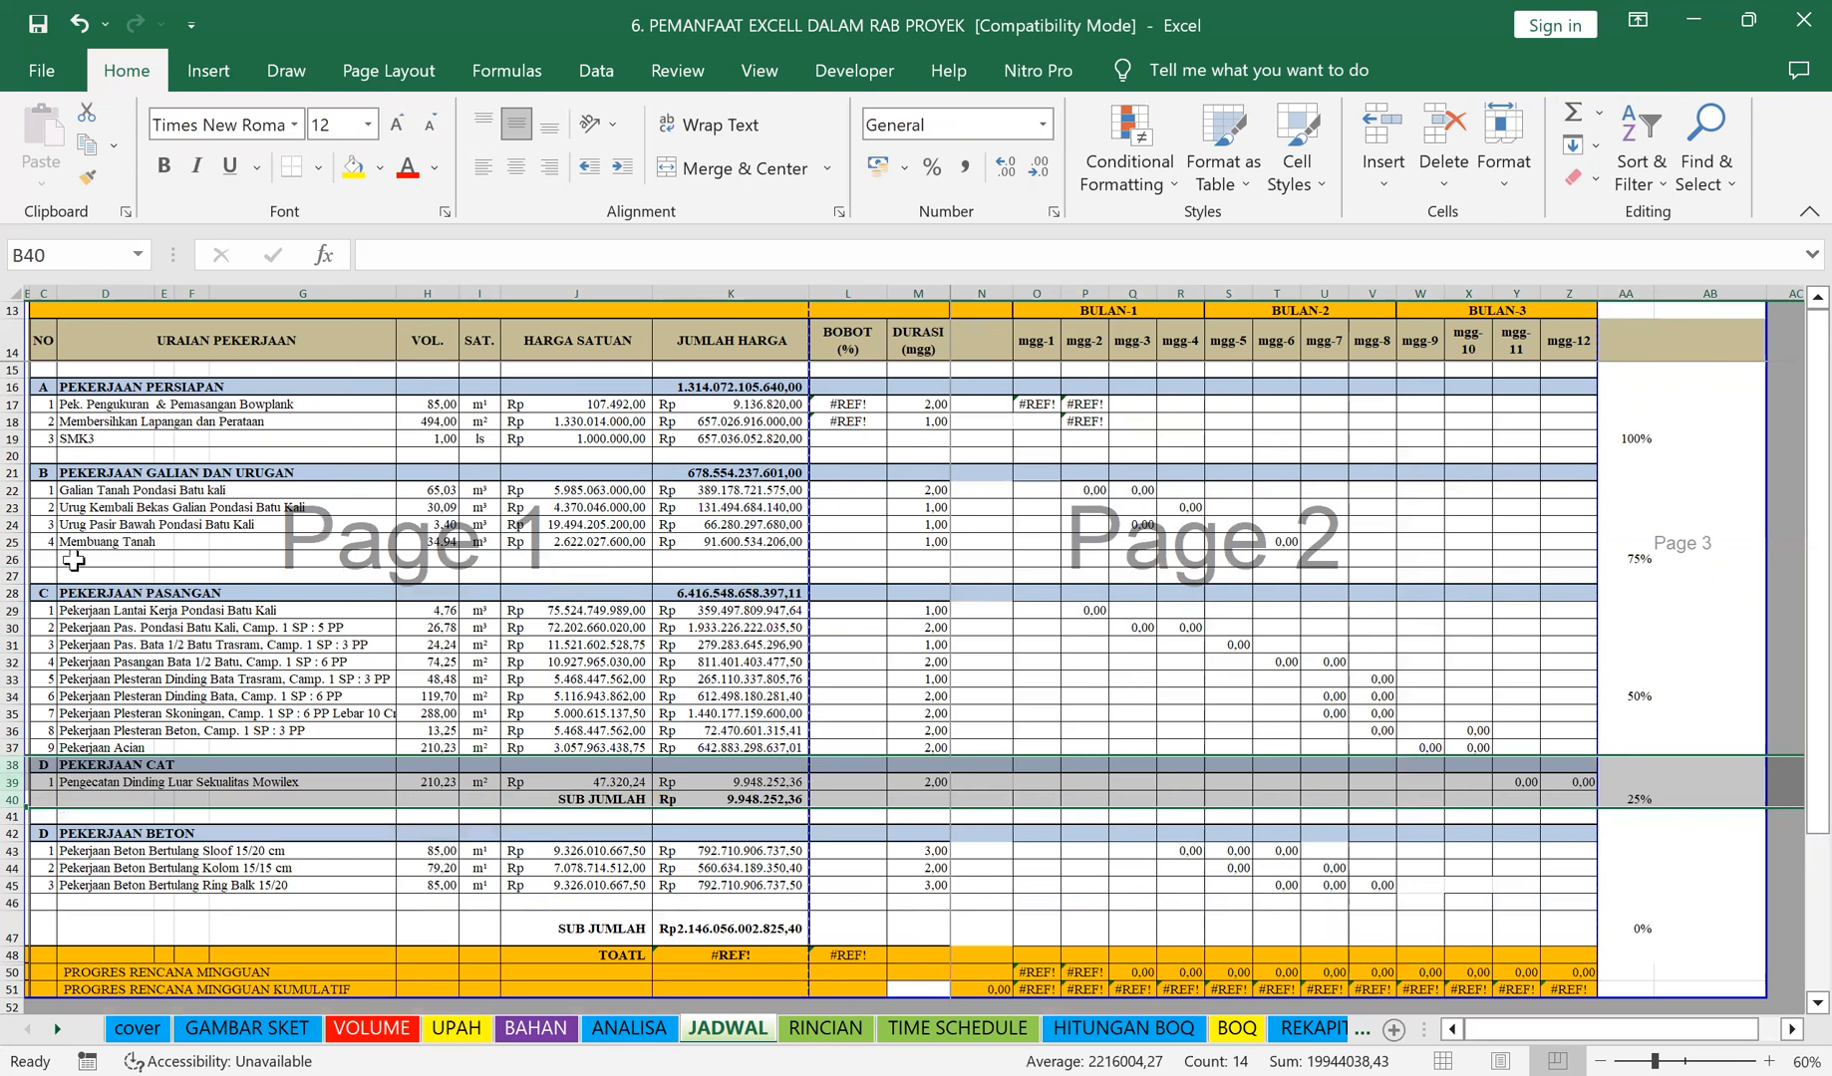
{"action": "left_click_drag", "start_coordinate": [10, 576], "coordinate": [10, 559]}
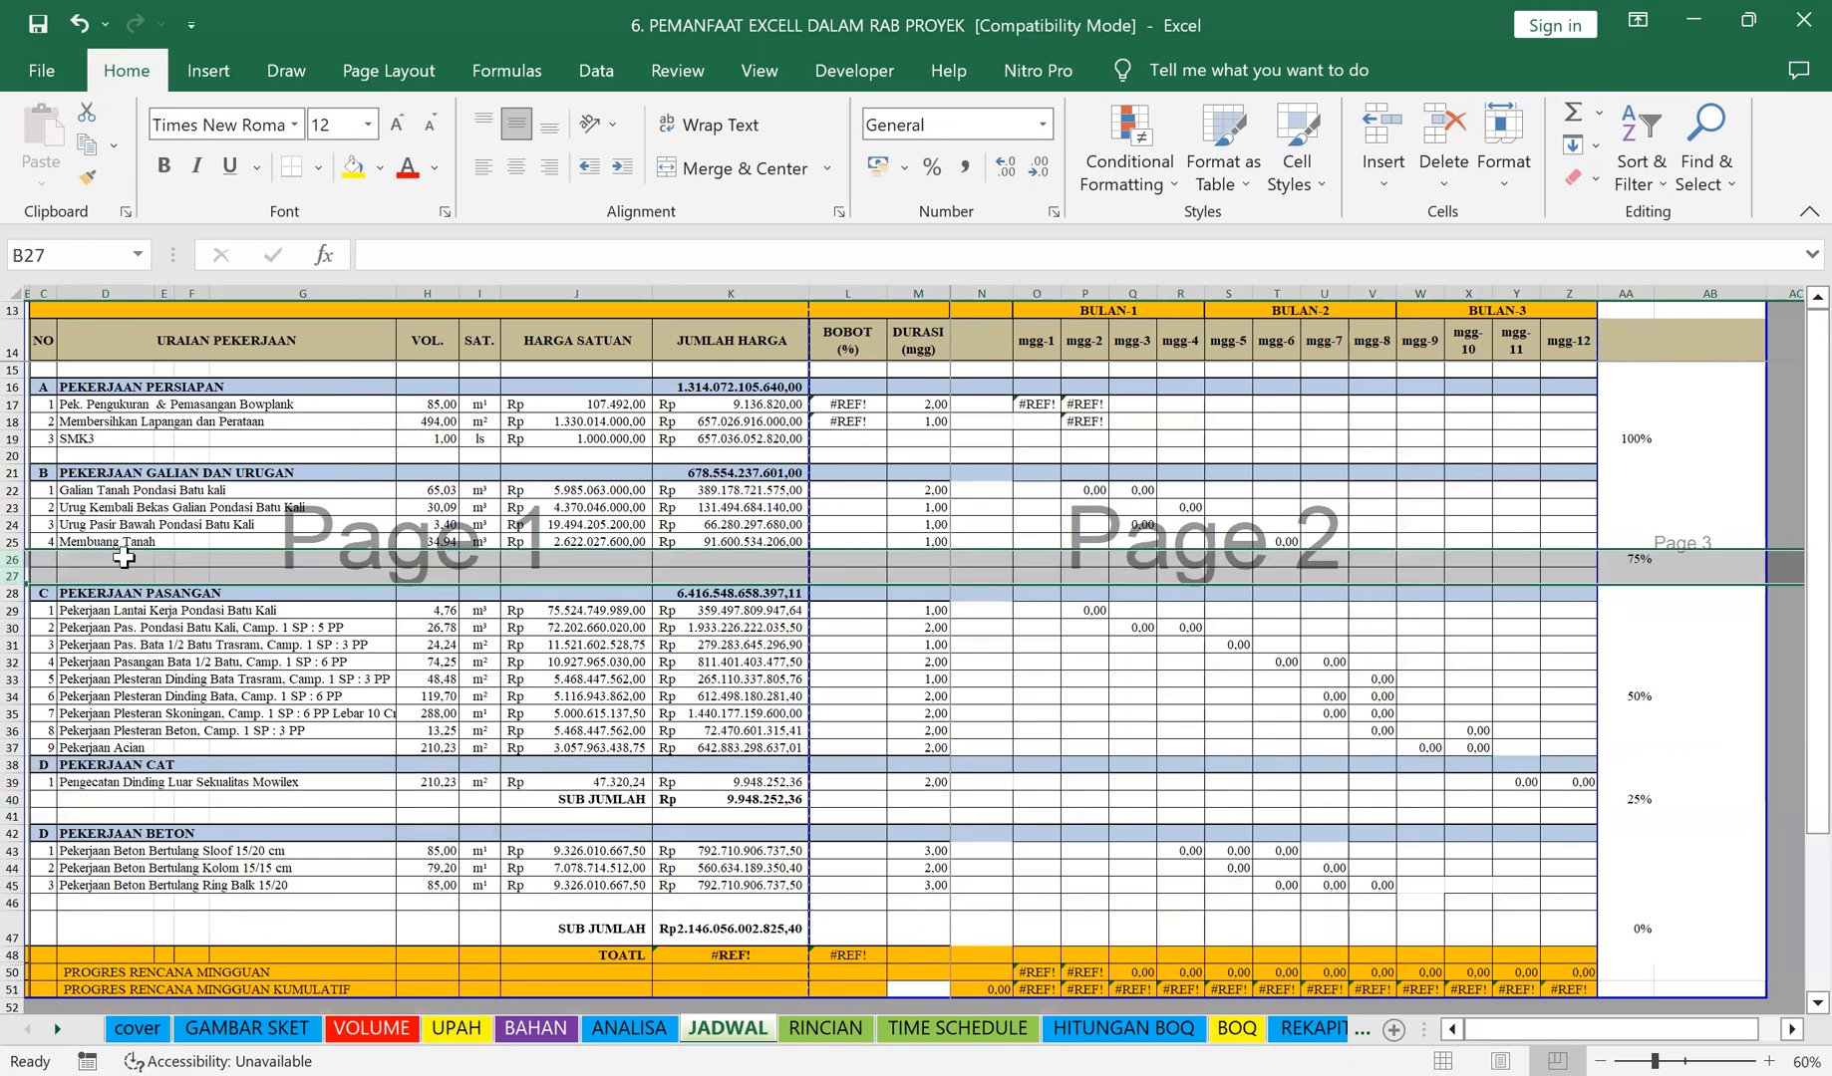
{"action": "right_click", "coordinate": [124, 557]}
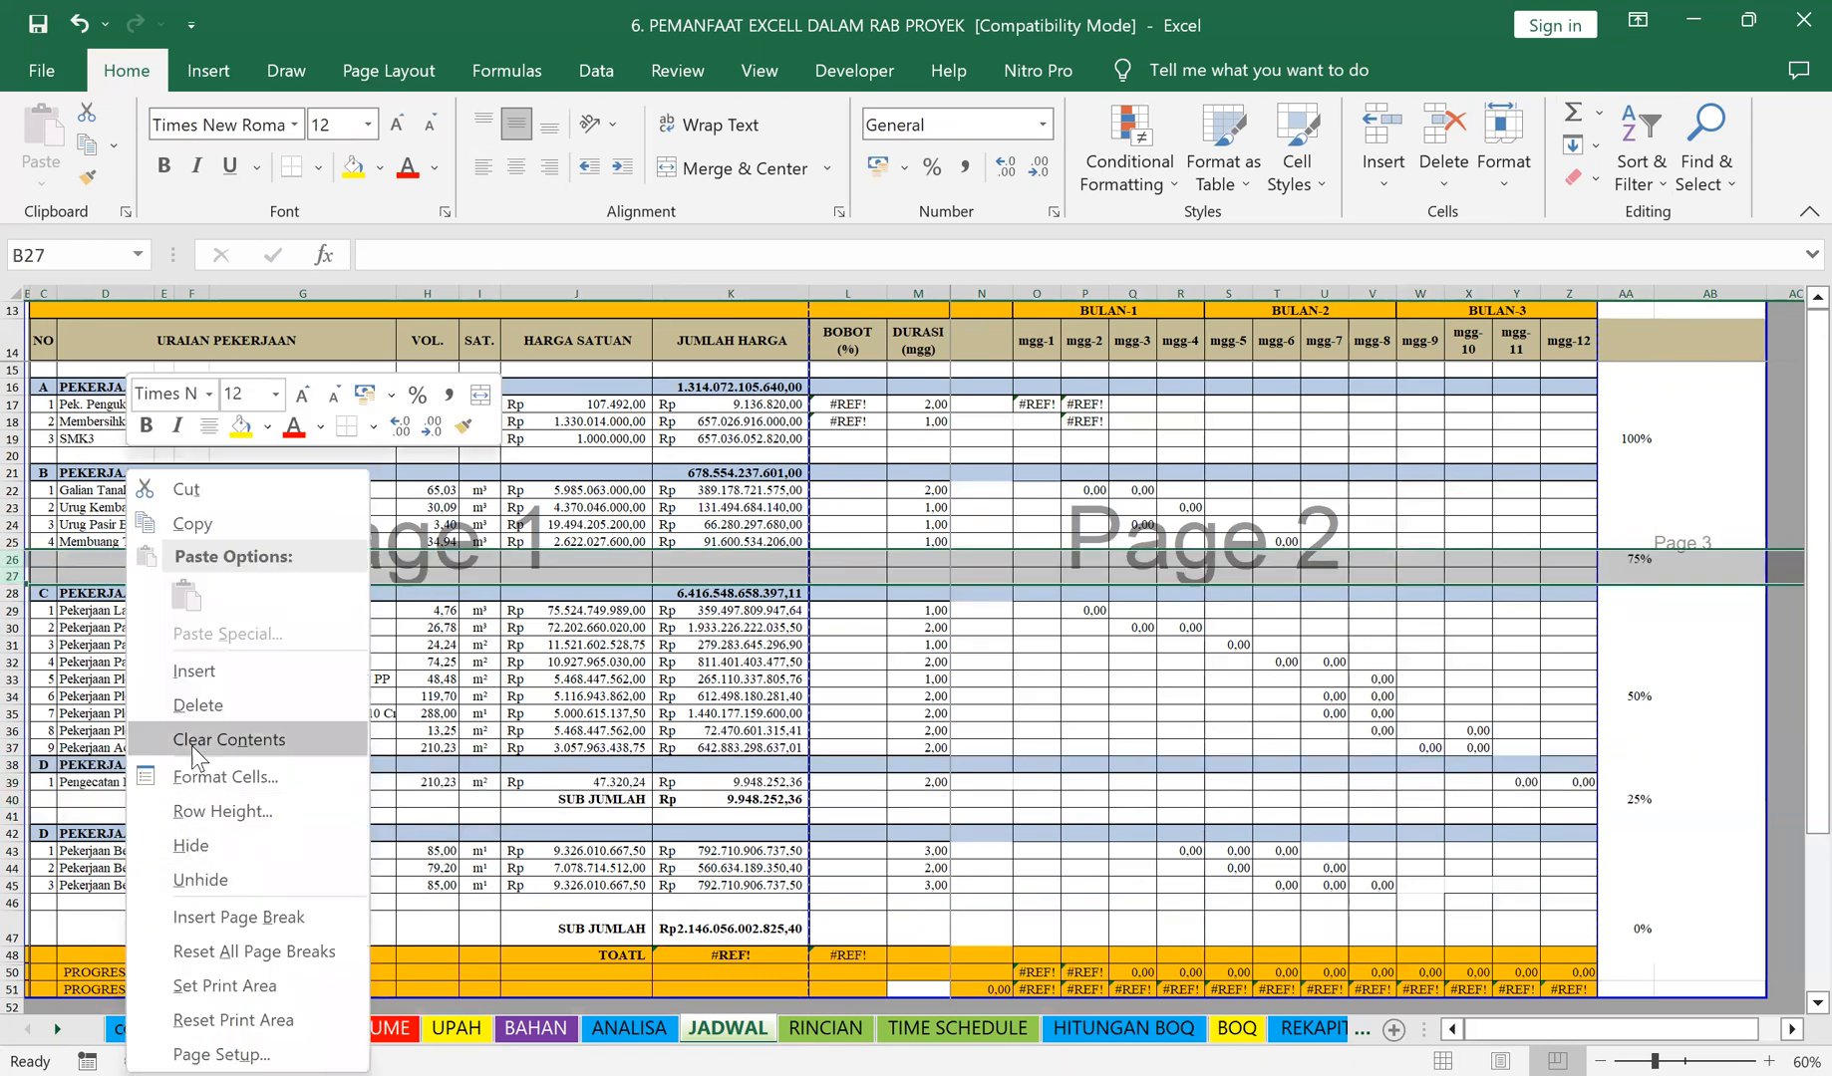
{"action": "left_click", "coordinate": [194, 703]}
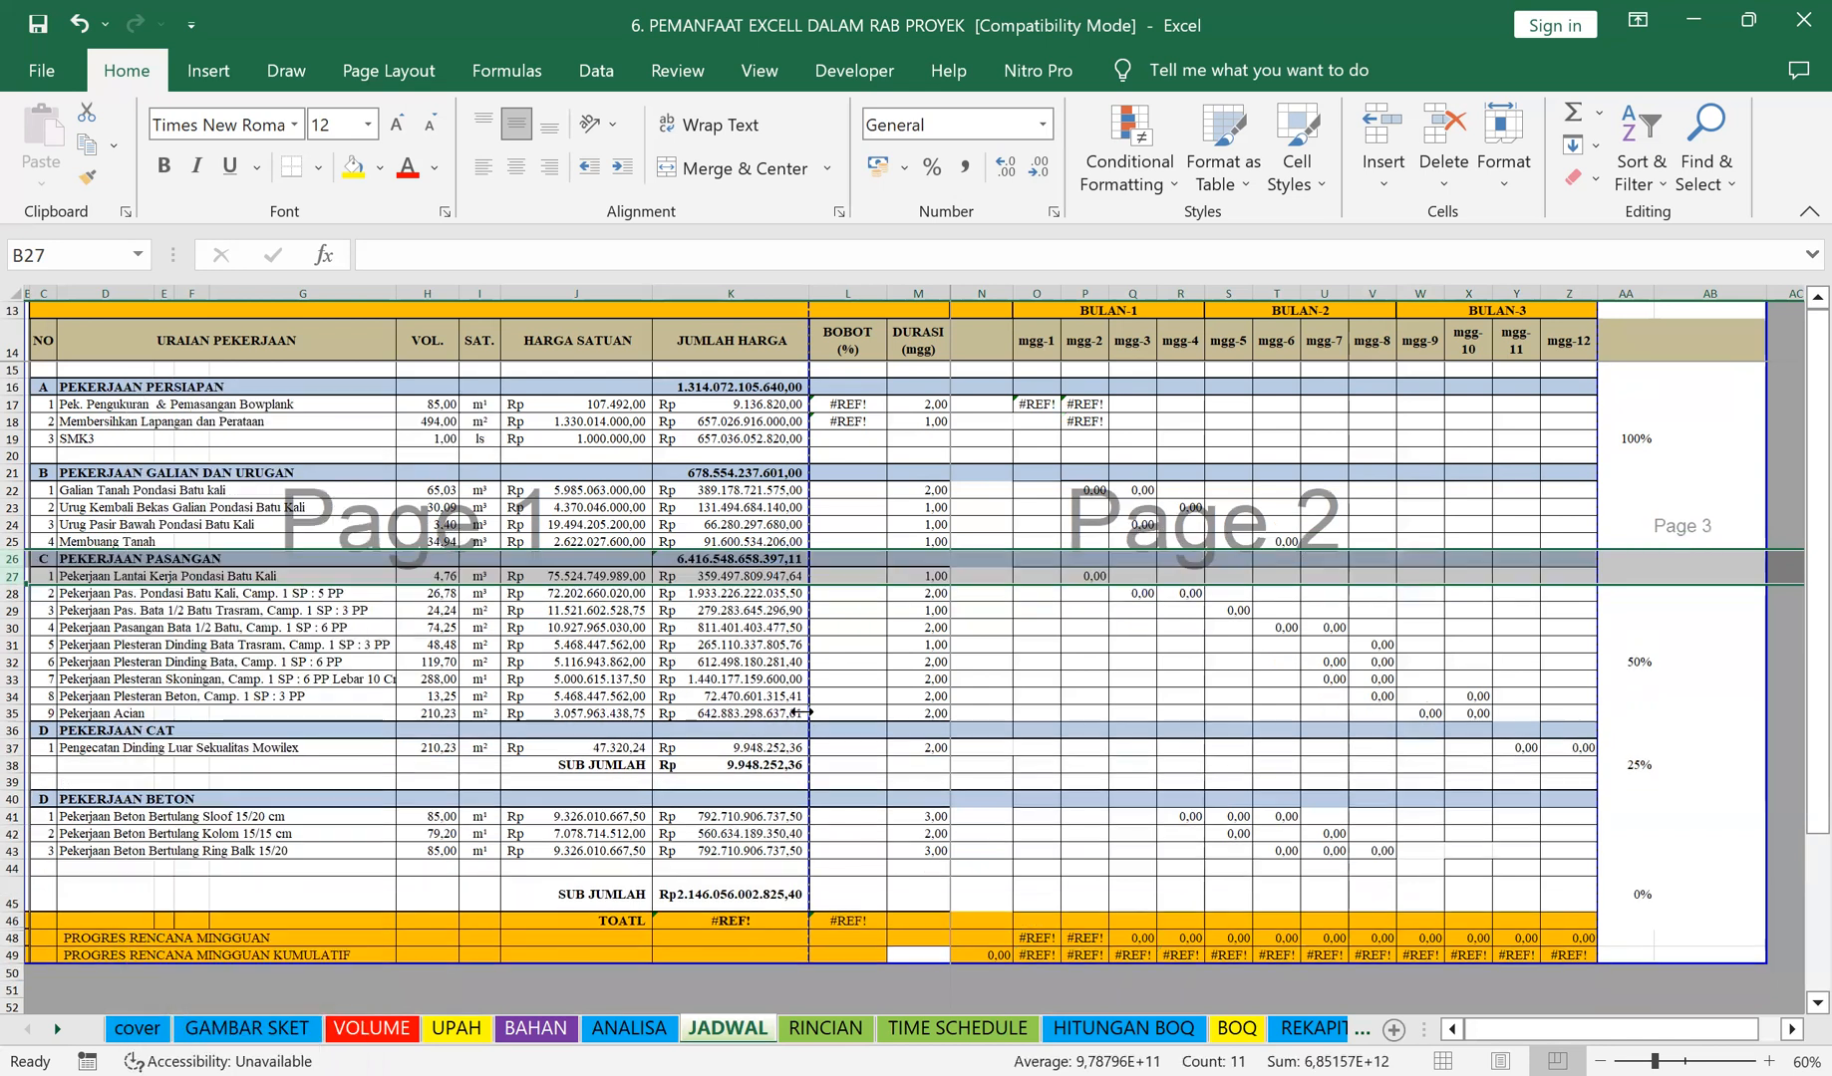
Step: Enter a SUM in K36 on the PEKERJAAN CAT heading row covering the amounts in K37 and K38
{"action": "left_click", "coordinate": [754, 733]}
{"action": "left_click", "coordinate": [1573, 112]}
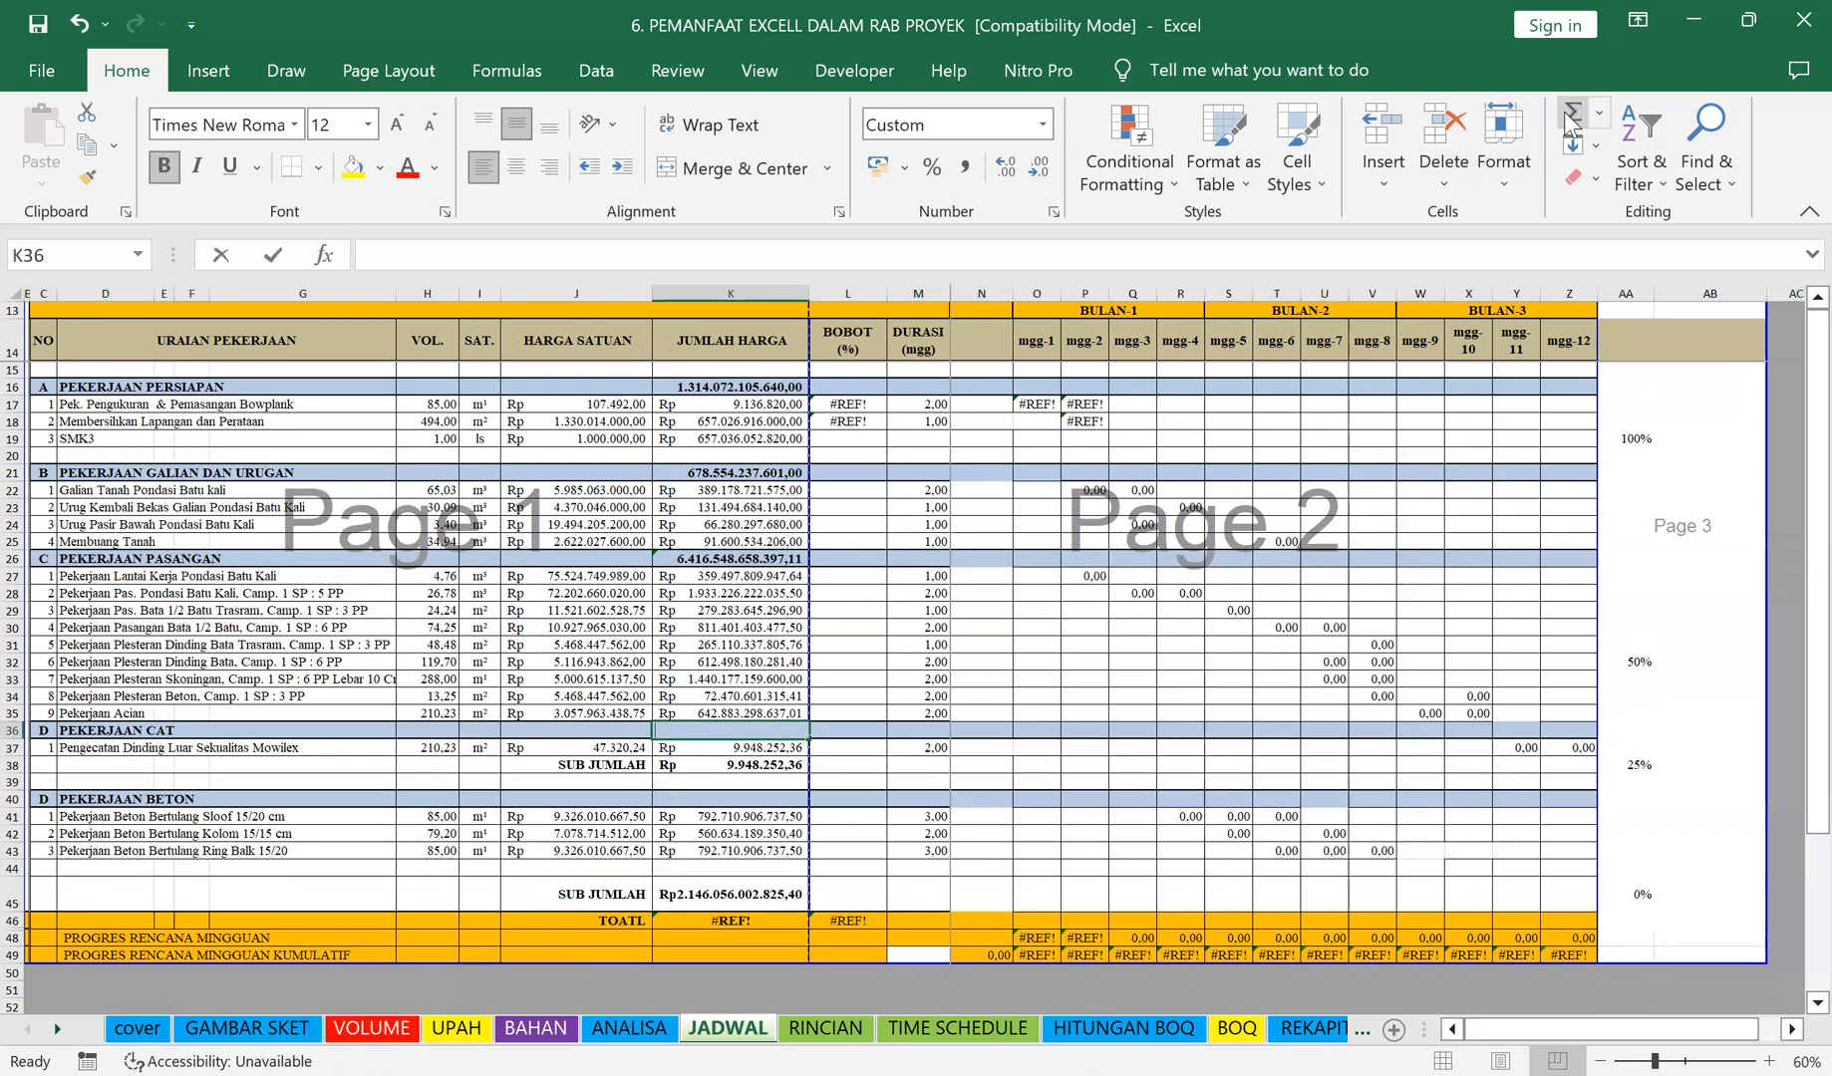
{"action": "left_click_drag", "start_coordinate": [678, 748], "coordinate": [694, 779]}
{"action": "key", "text": "Return"}
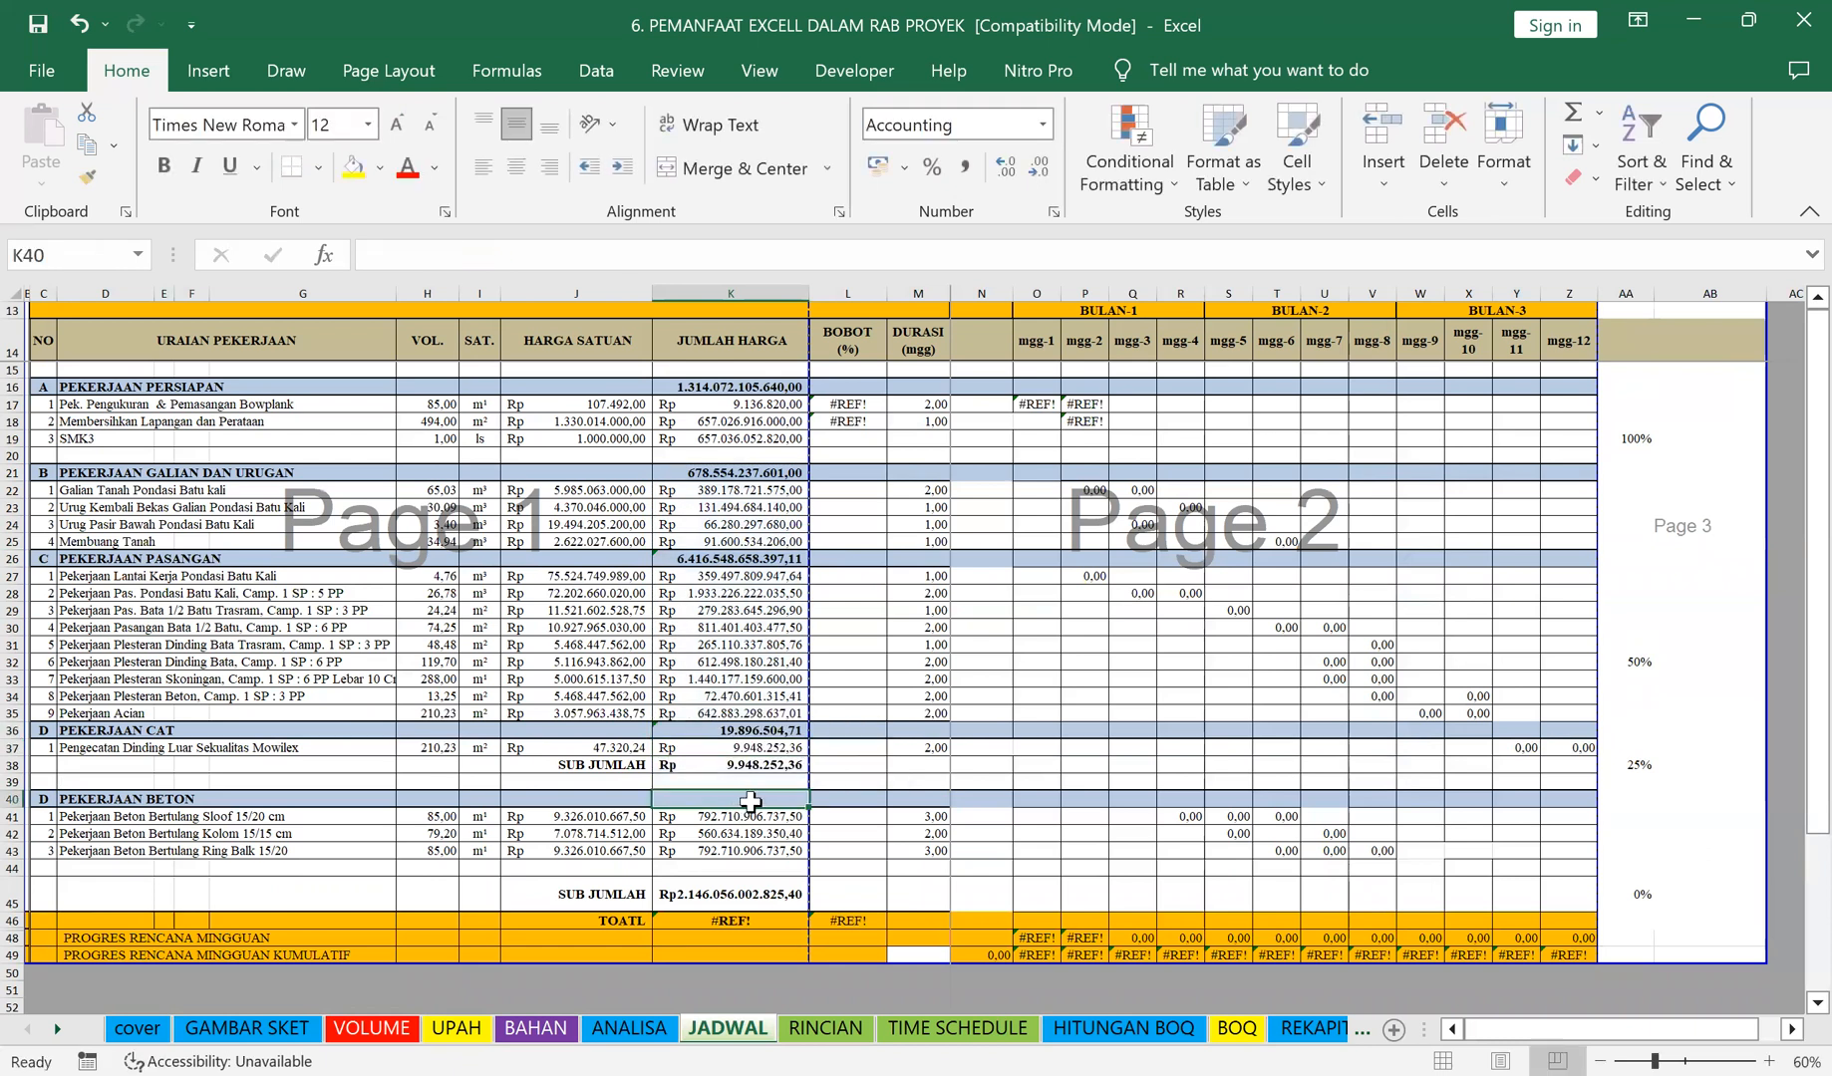
Step: Enter a SUM in K40 on the PEKERJAAN BETON heading row covering that section's item amounts
{"action": "left_click", "coordinate": [698, 799]}
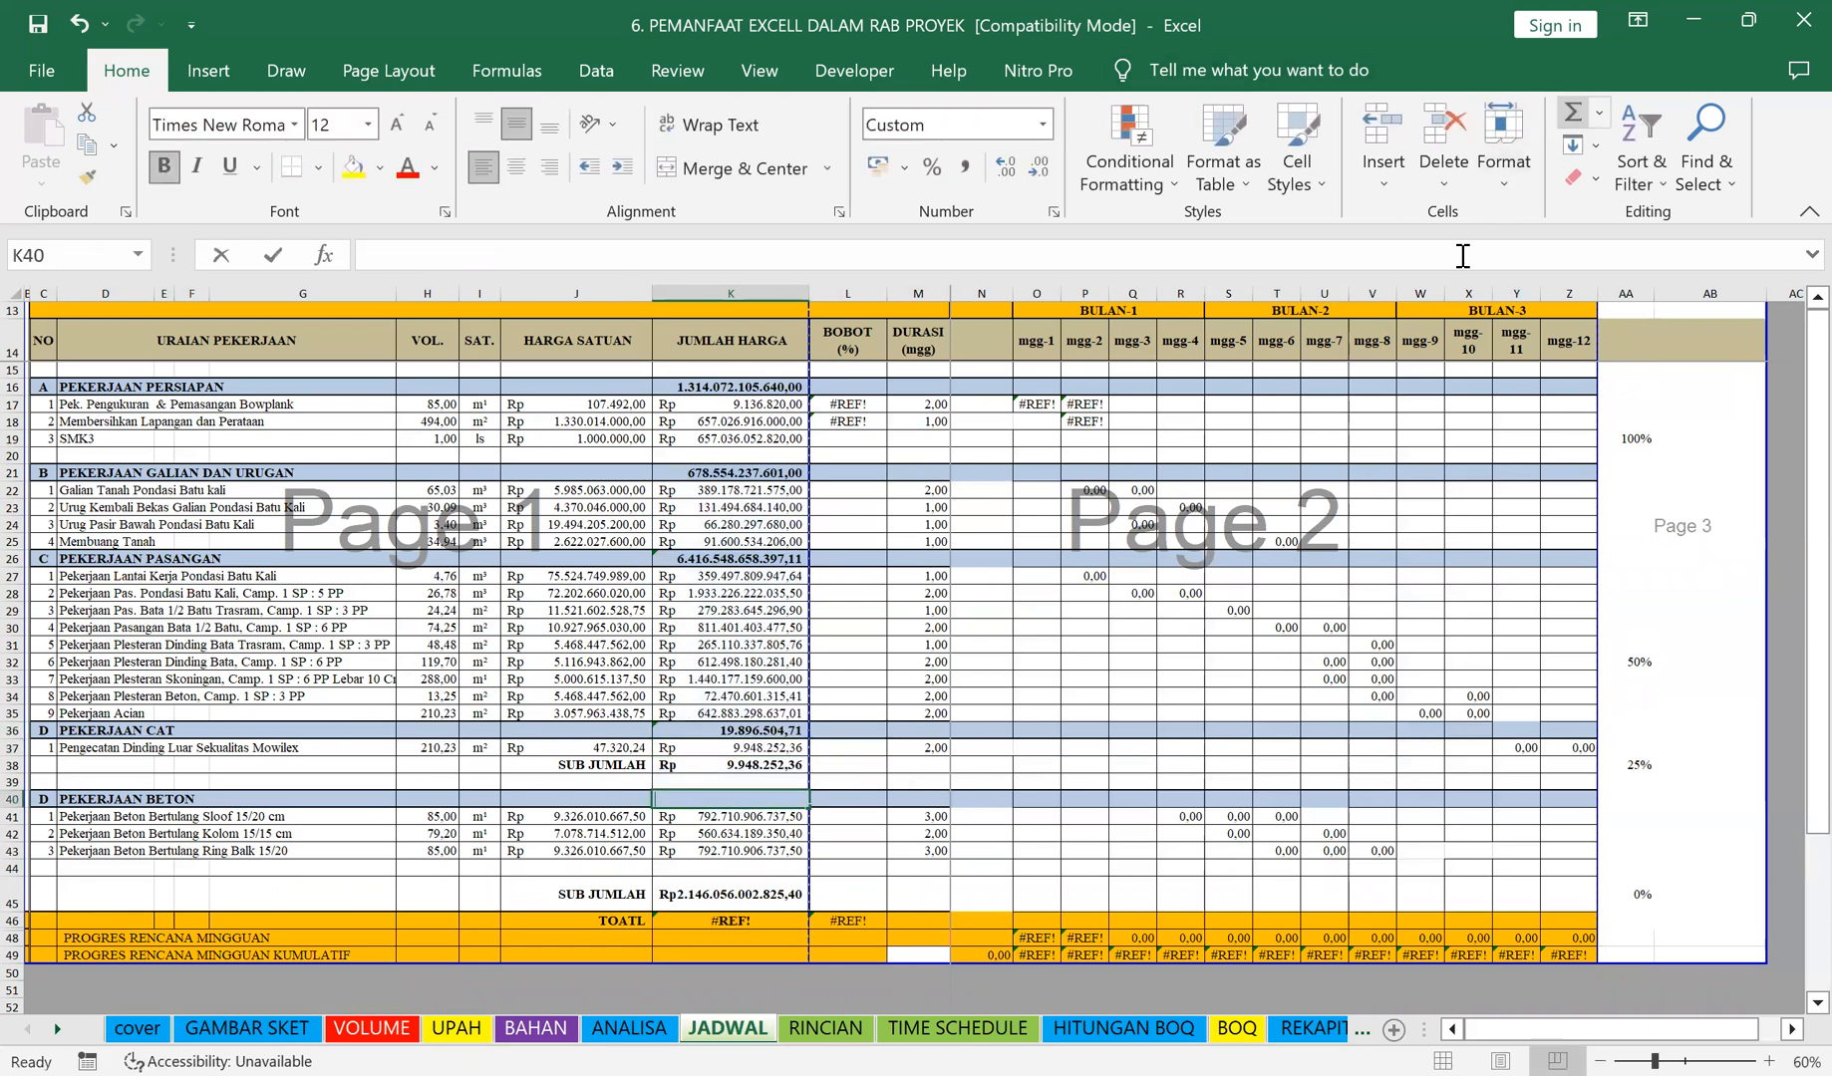
{"action": "left_click", "coordinate": [722, 871]}
{"action": "key", "text": "Return"}
Step: Clear the SUB JUMLAH label and sum in row 45 and delete rows 44 and 45 below PEKERJAAN BETON
{"action": "left_click_drag", "start_coordinate": [588, 895], "coordinate": [698, 895]}
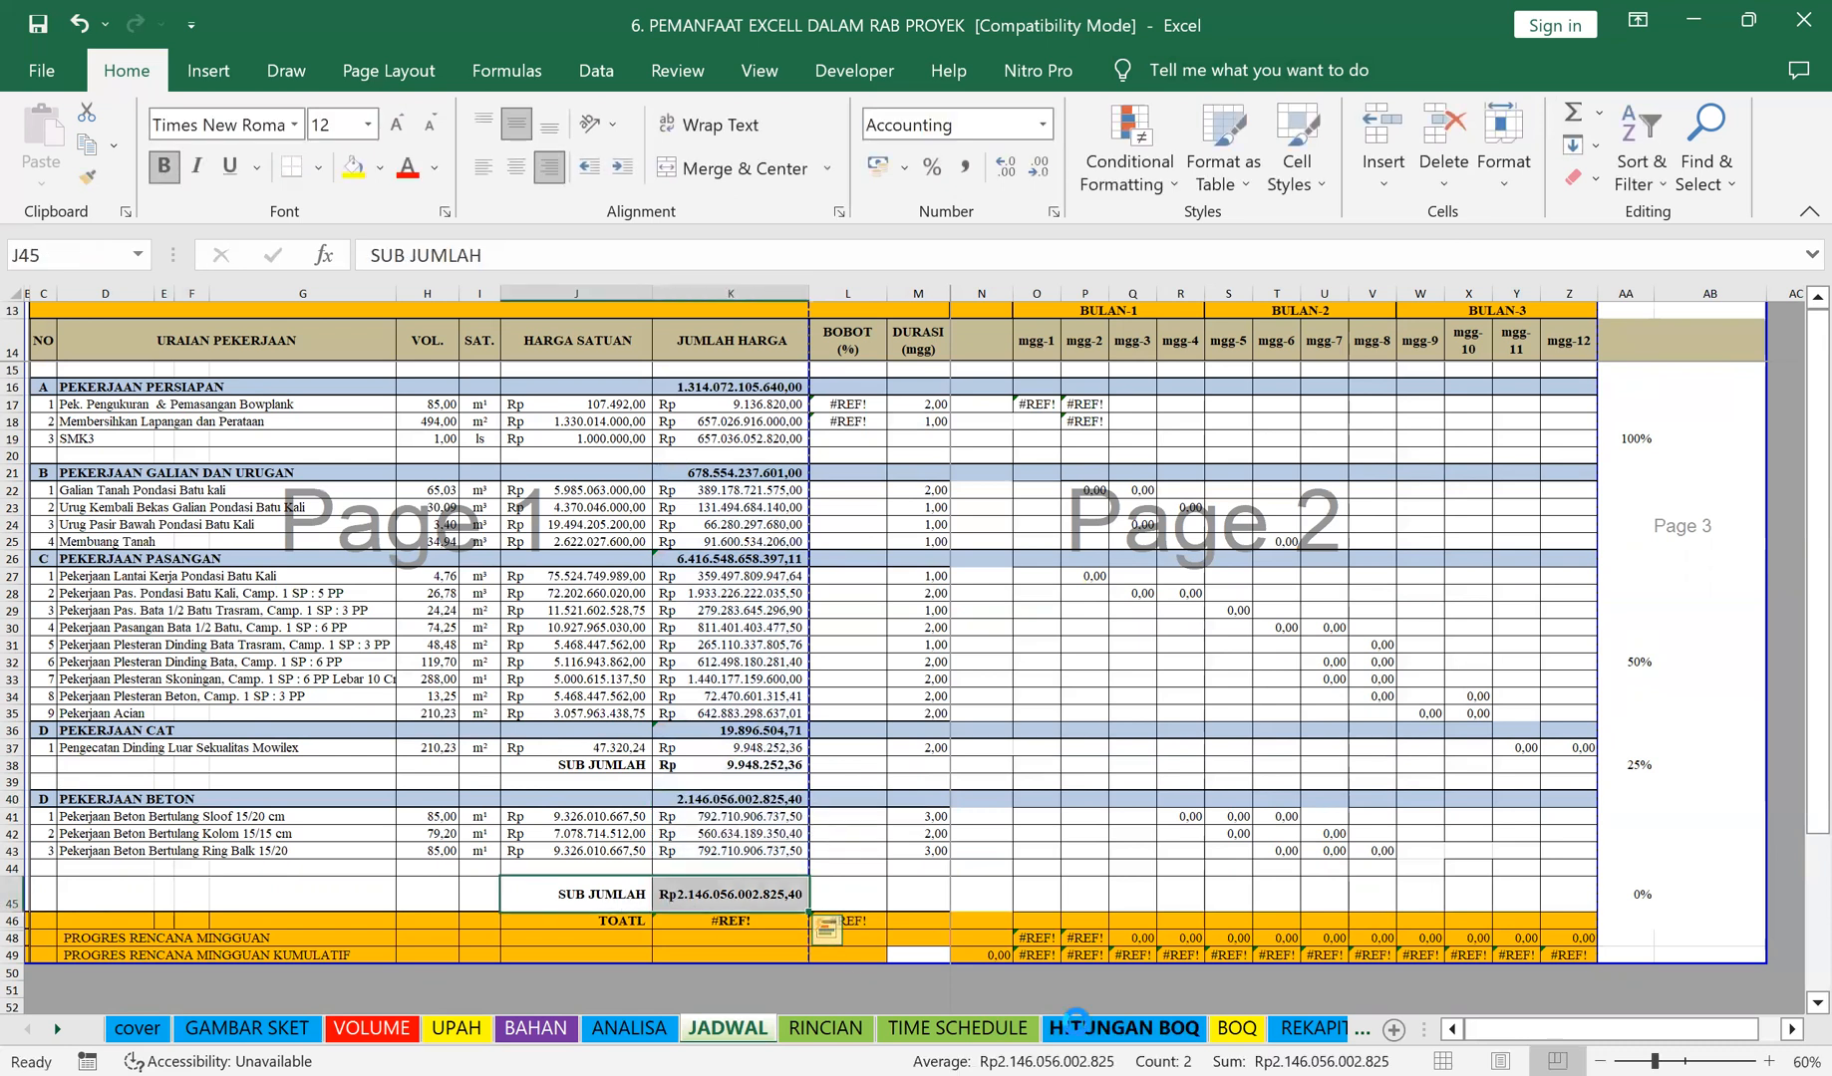
{"action": "key", "text": "Delete"}
{"action": "left_click_drag", "start_coordinate": [12, 897], "coordinate": [11, 873]}
{"action": "right_click", "coordinate": [168, 886]}
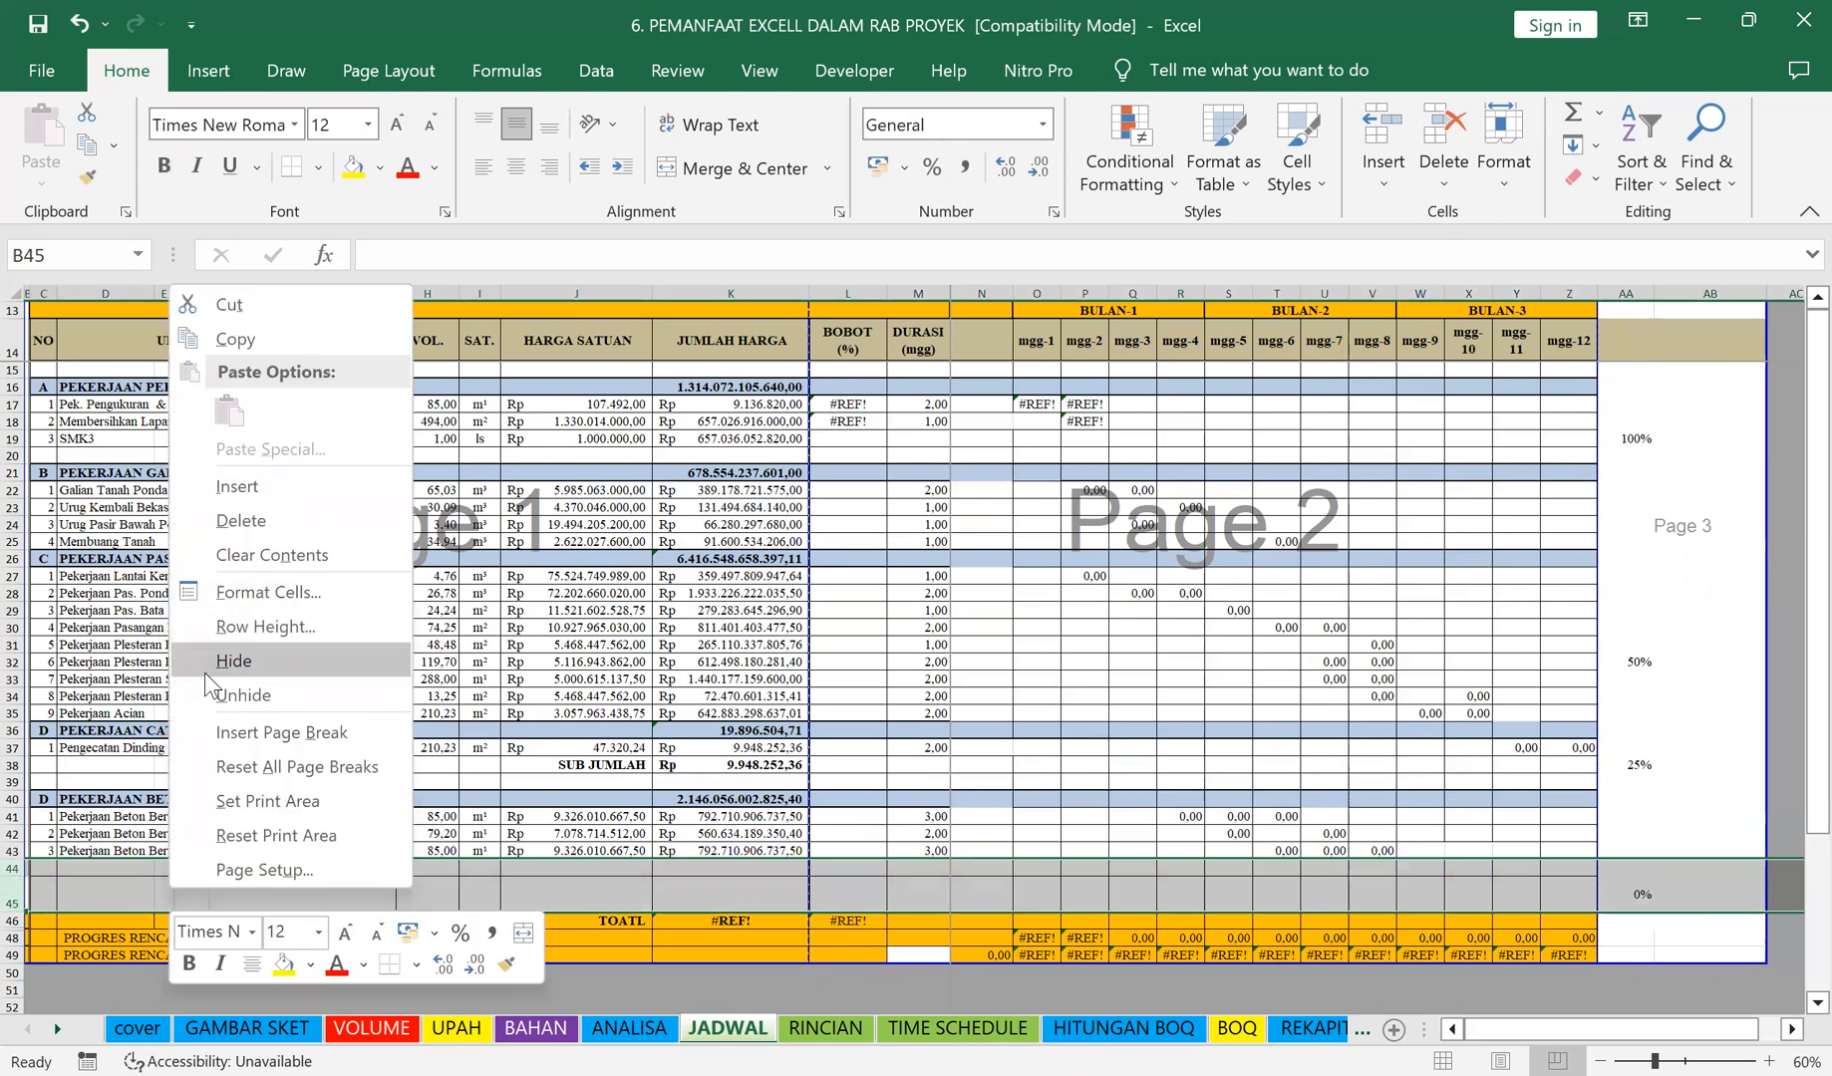
{"action": "left_click", "coordinate": [242, 522]}
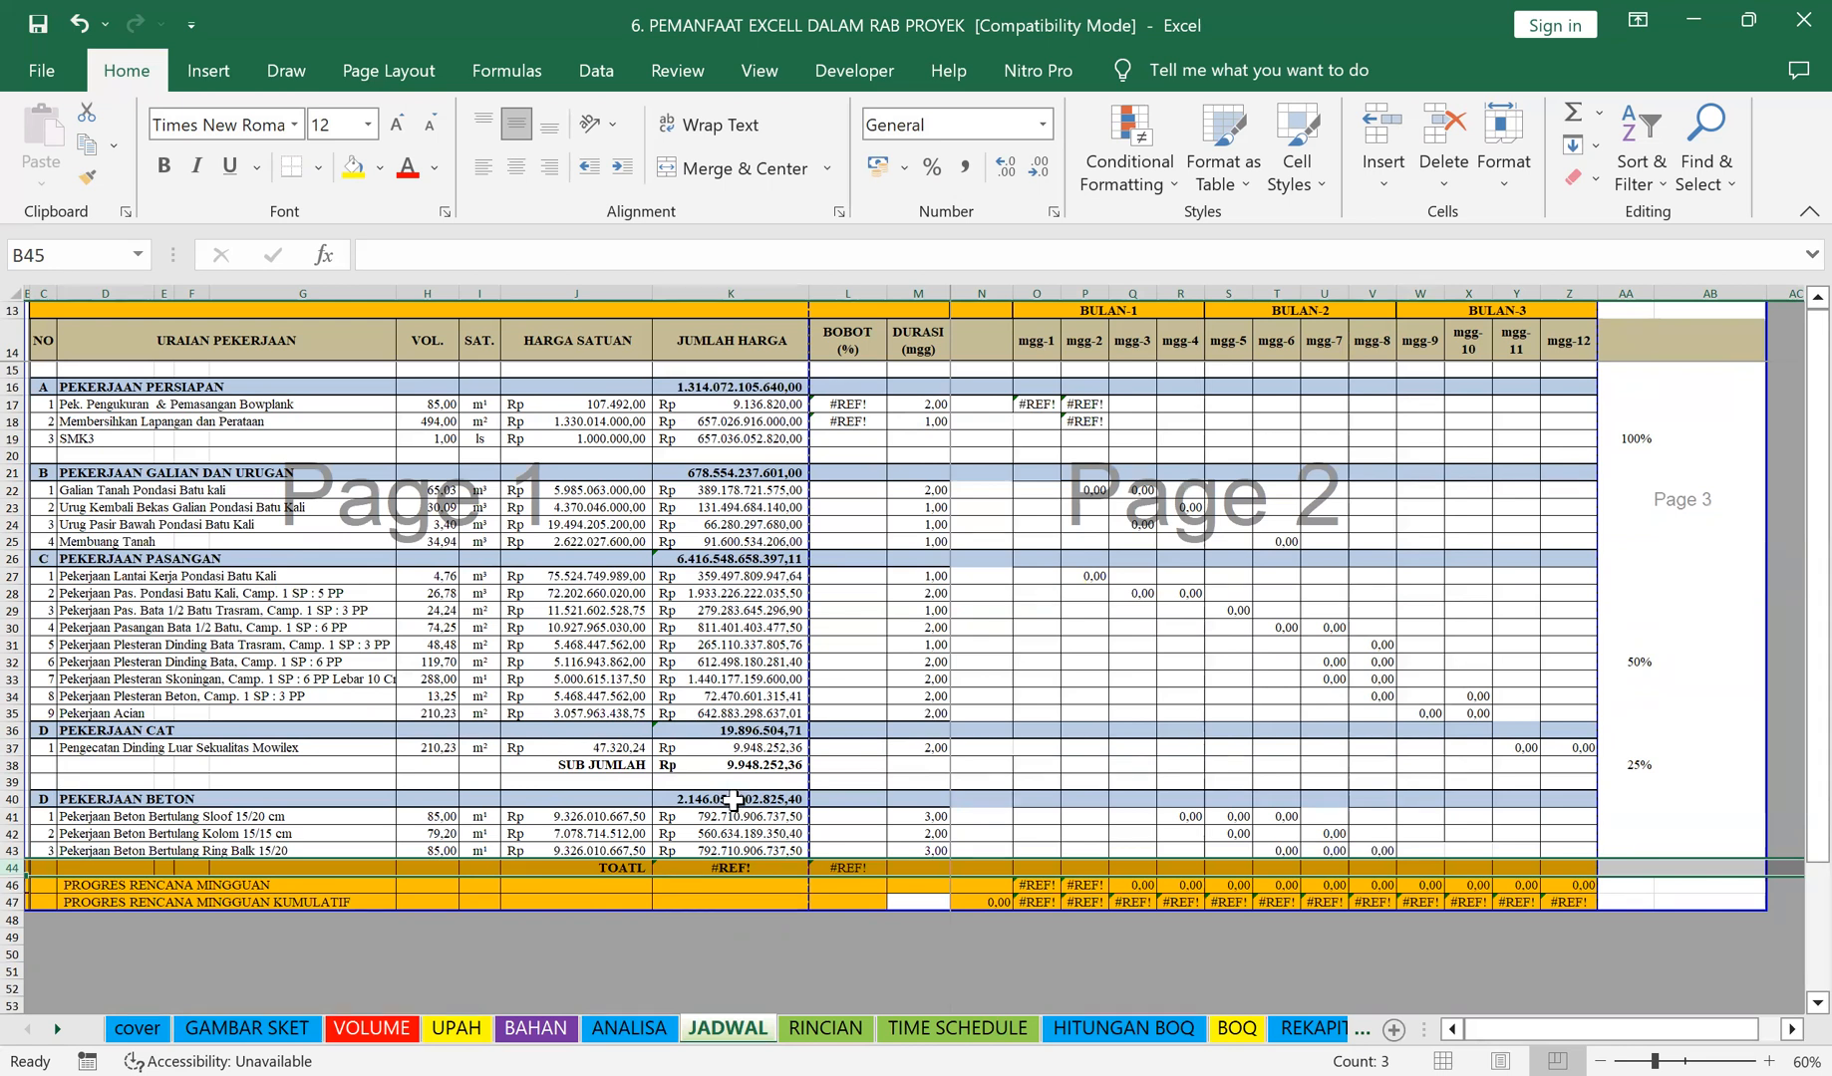
Step: Rewrite the grand total in K44 as =K16+K21+K26+K36+K40 and widen column K to fit the amount
{"action": "left_click", "coordinate": [723, 876]}
{"action": "left_click_drag", "start_coordinate": [679, 255], "coordinate": [378, 255]}
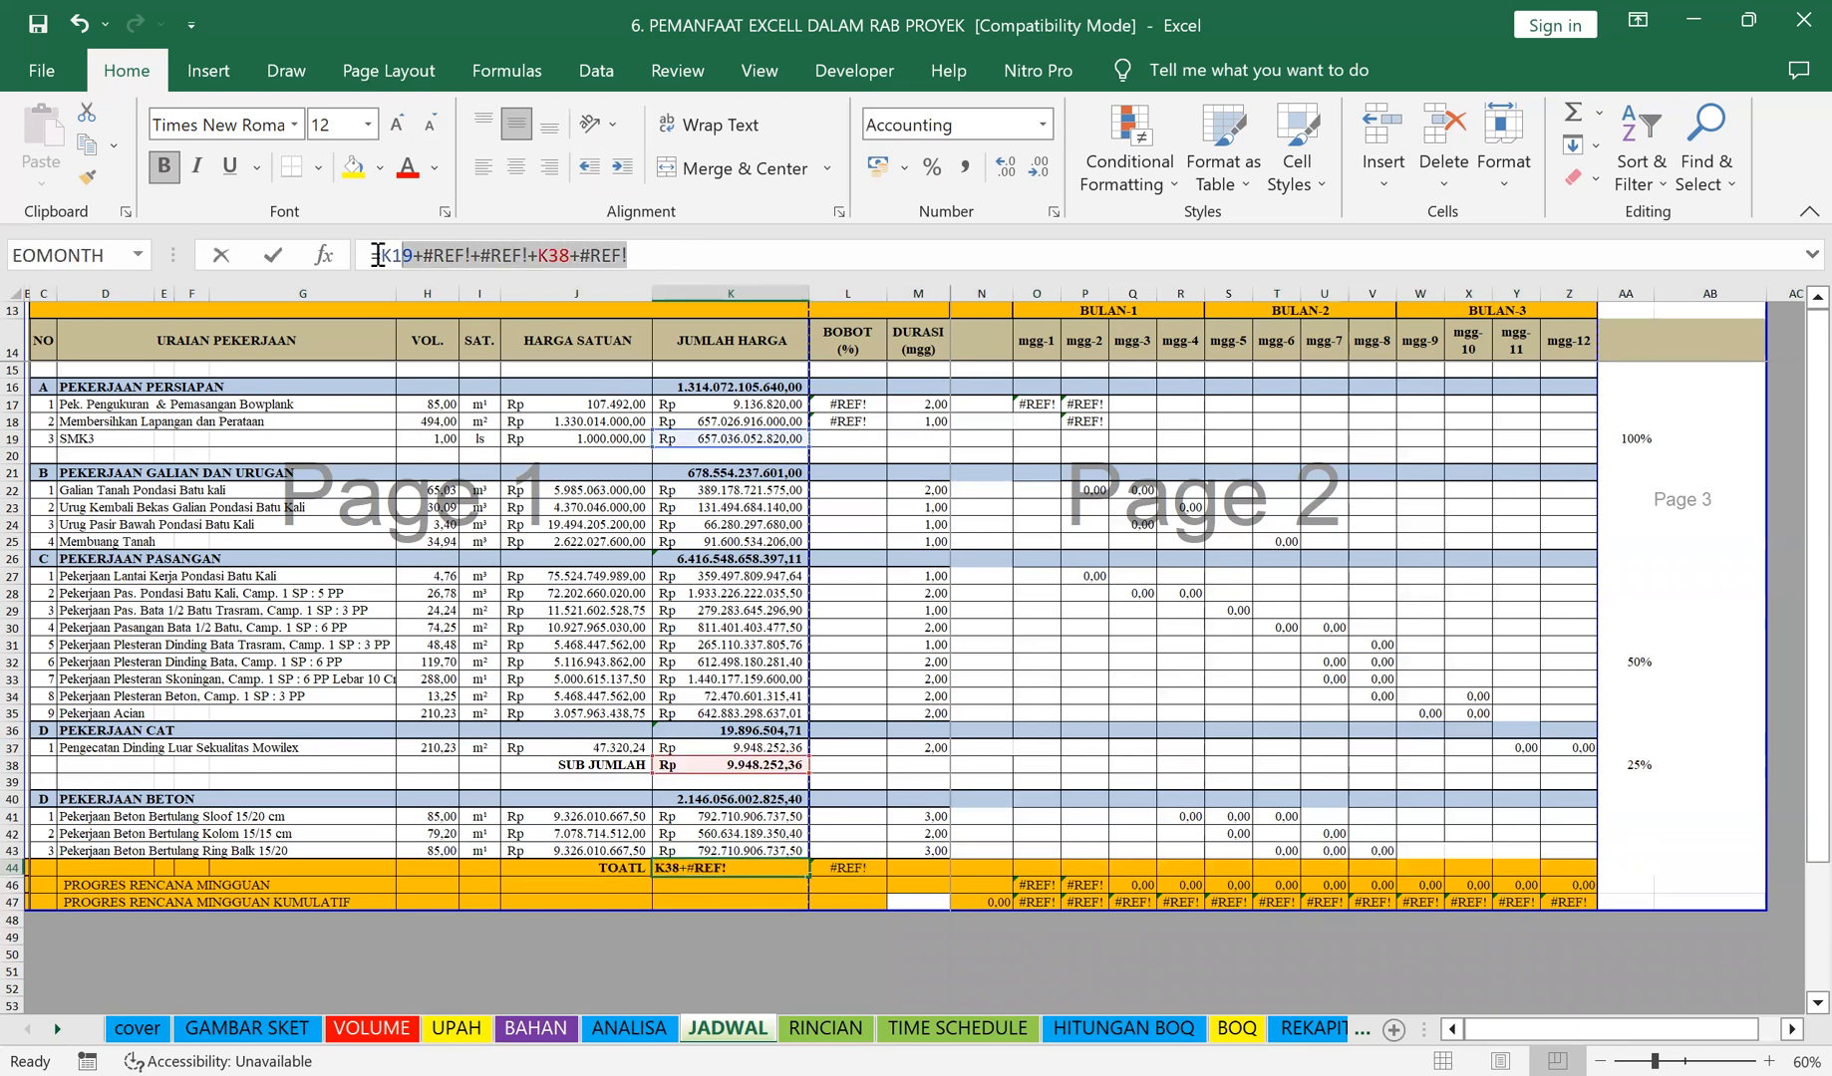
{"action": "key", "text": "BackSpace"}
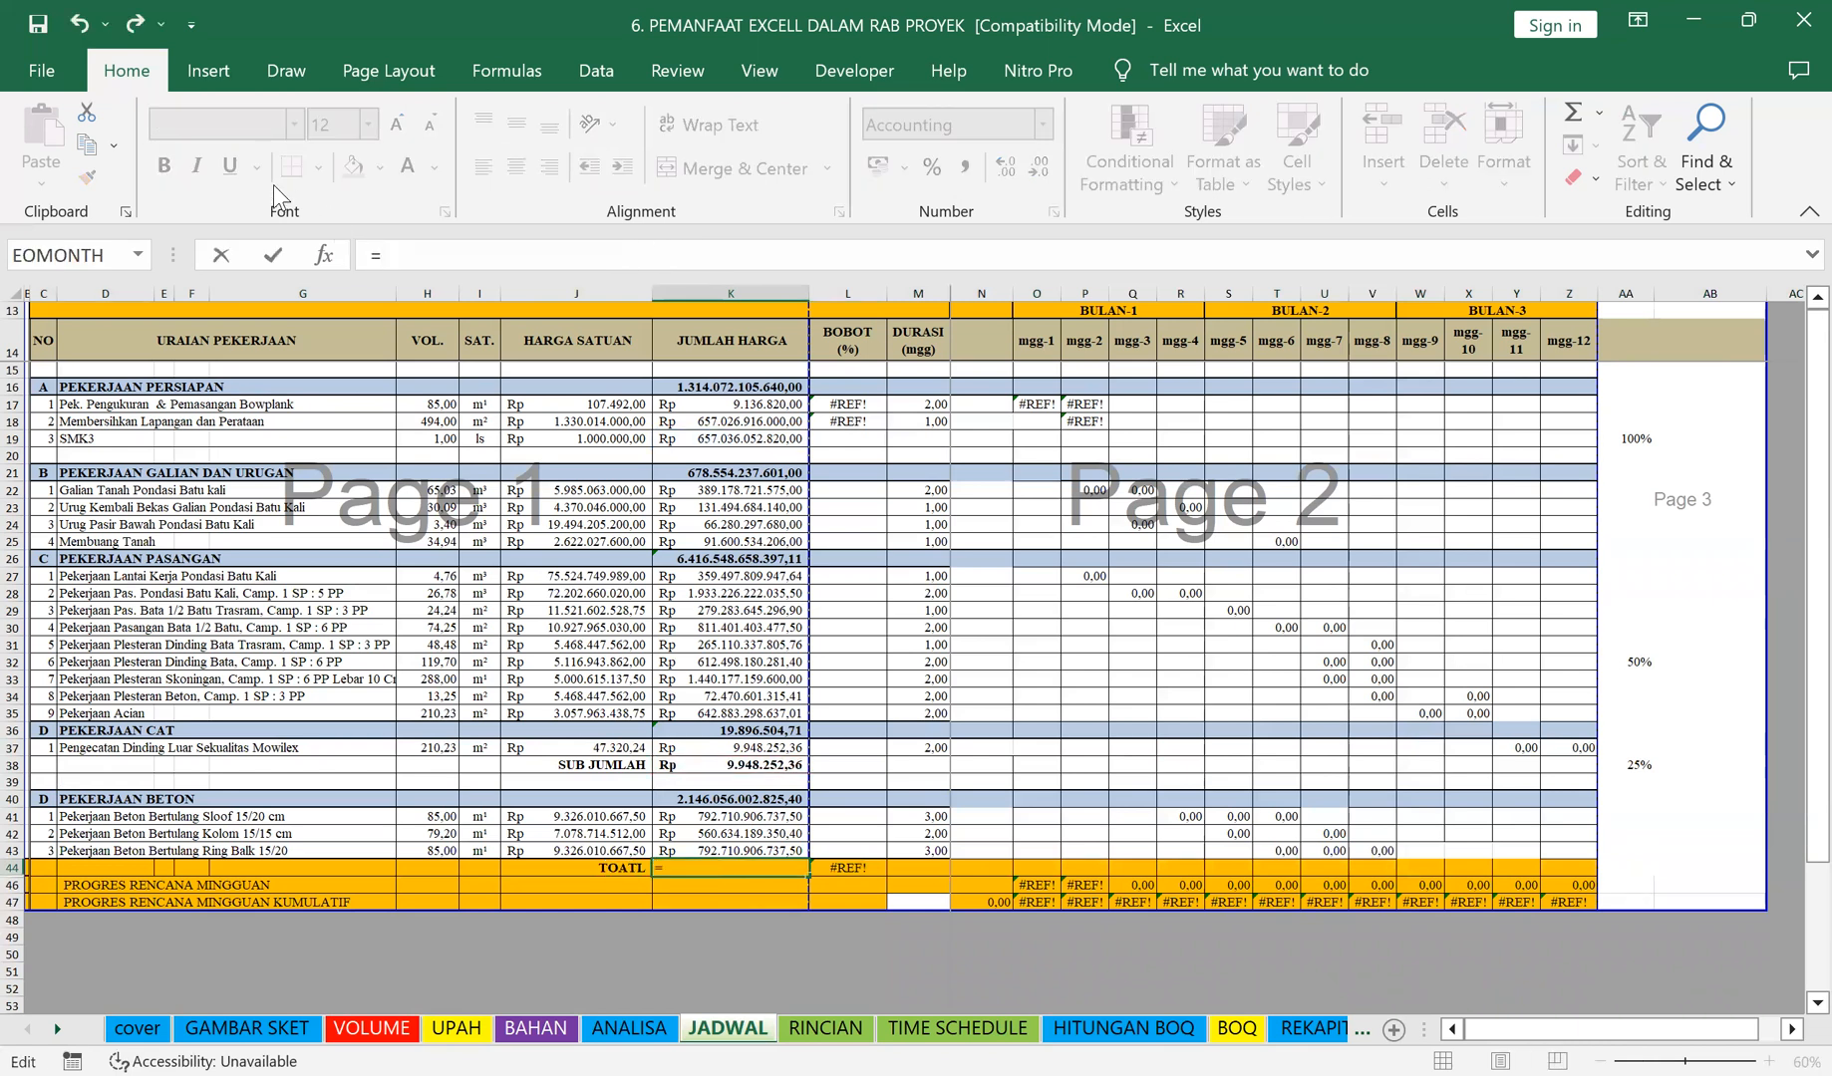
{"action": "left_click", "coordinate": [757, 387]}
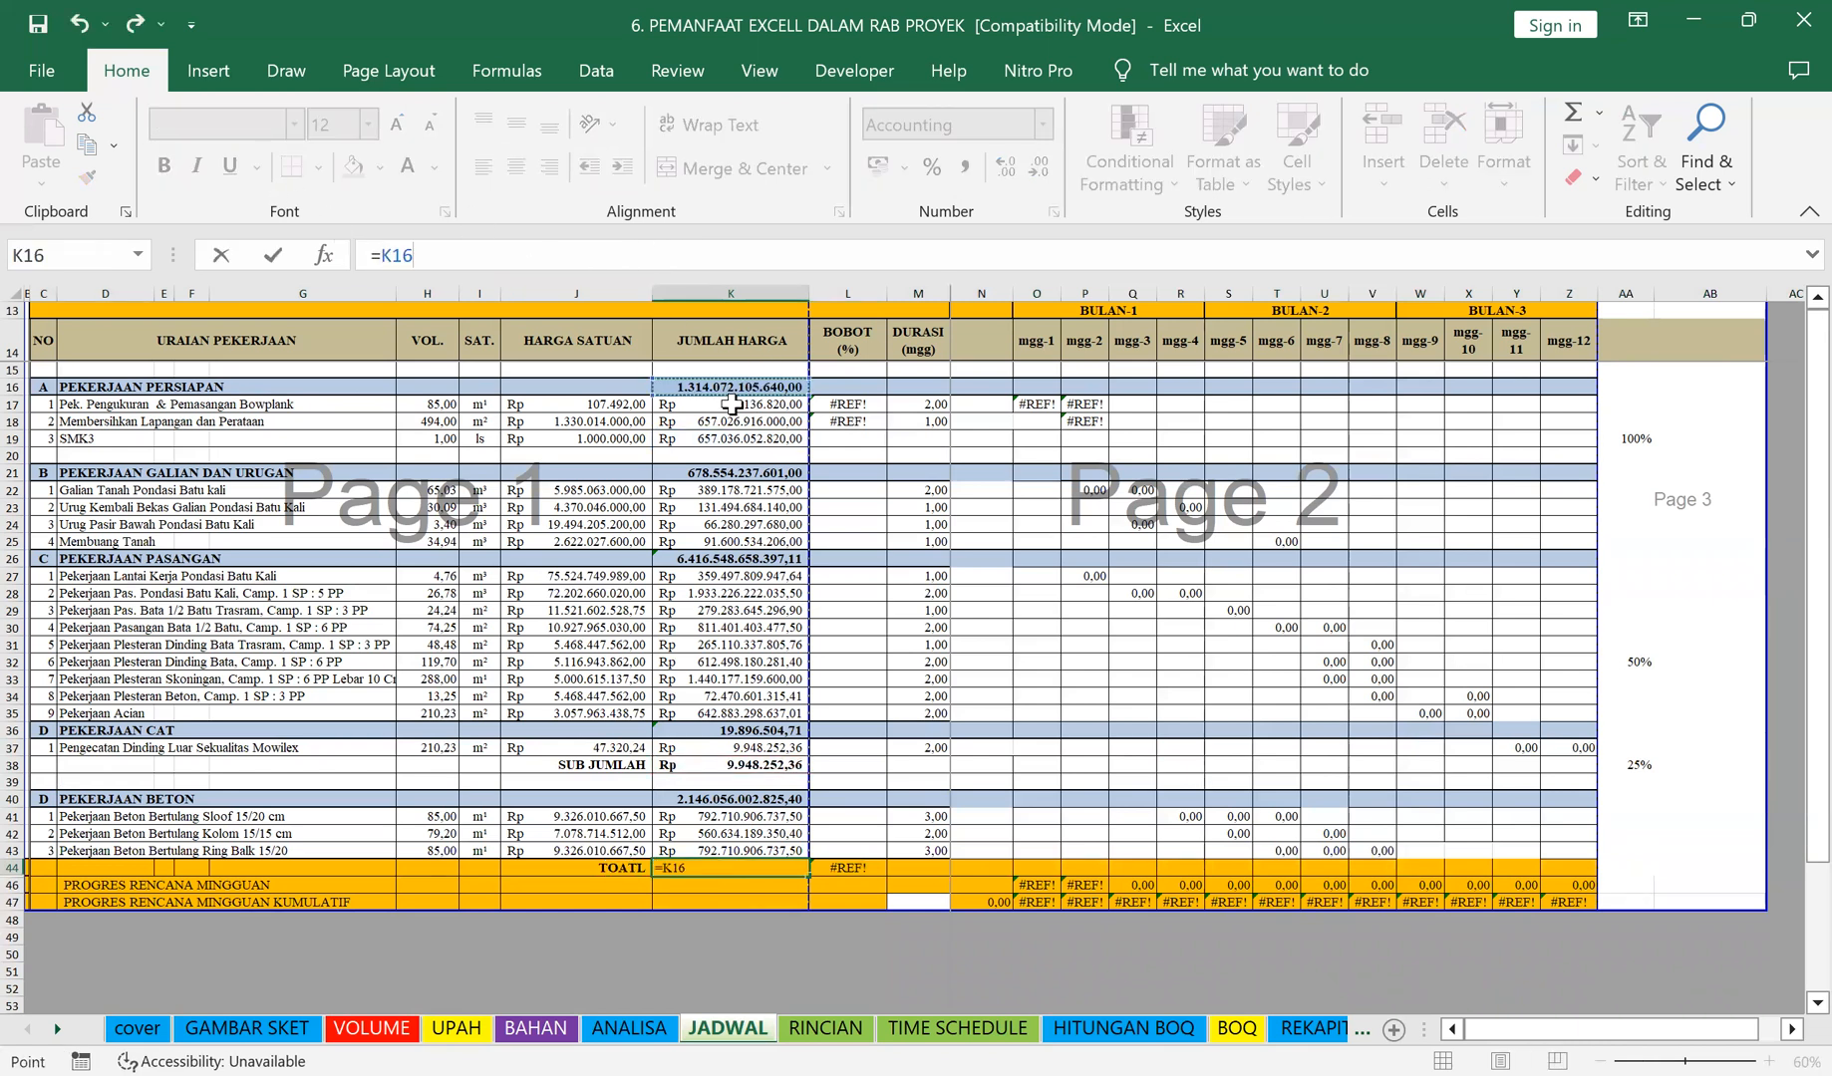
{"action": "type", "text": "+"}
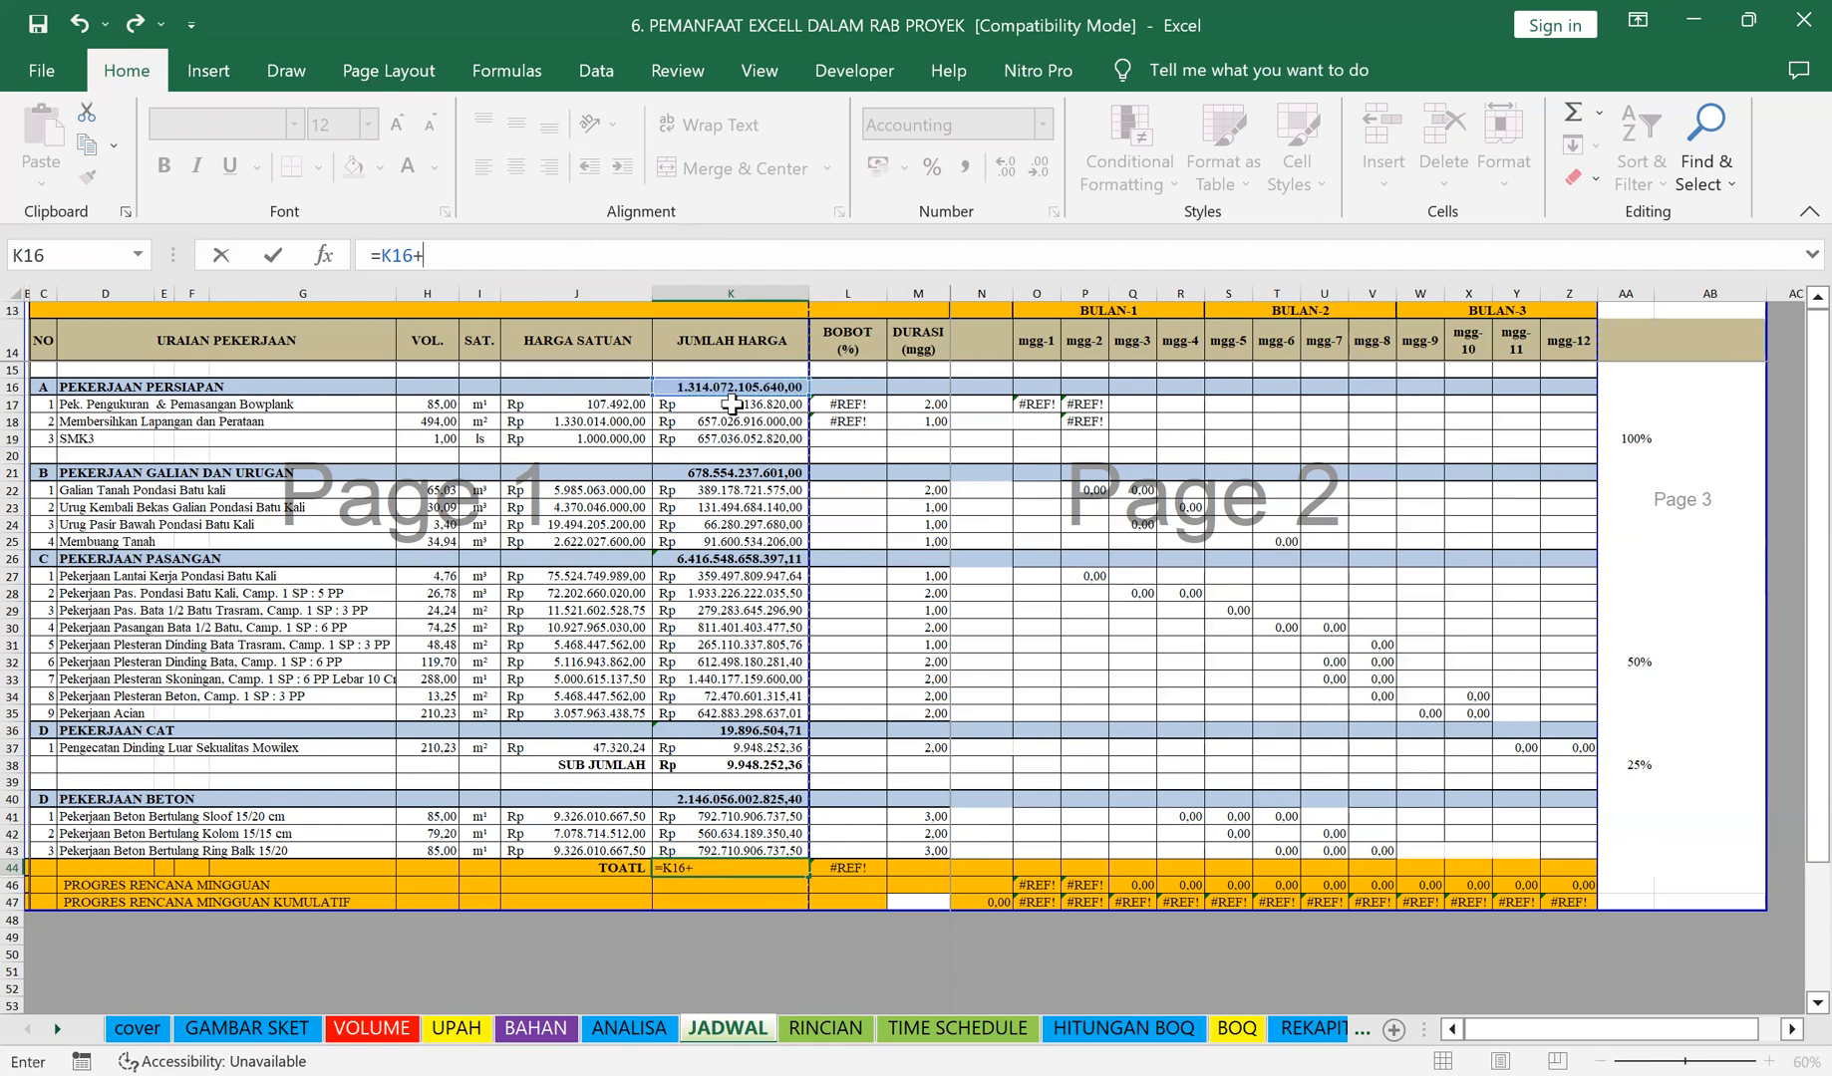
{"action": "left_click", "coordinate": [735, 475]}
{"action": "type", "text": "+"}
{"action": "left_click", "coordinate": [782, 556]}
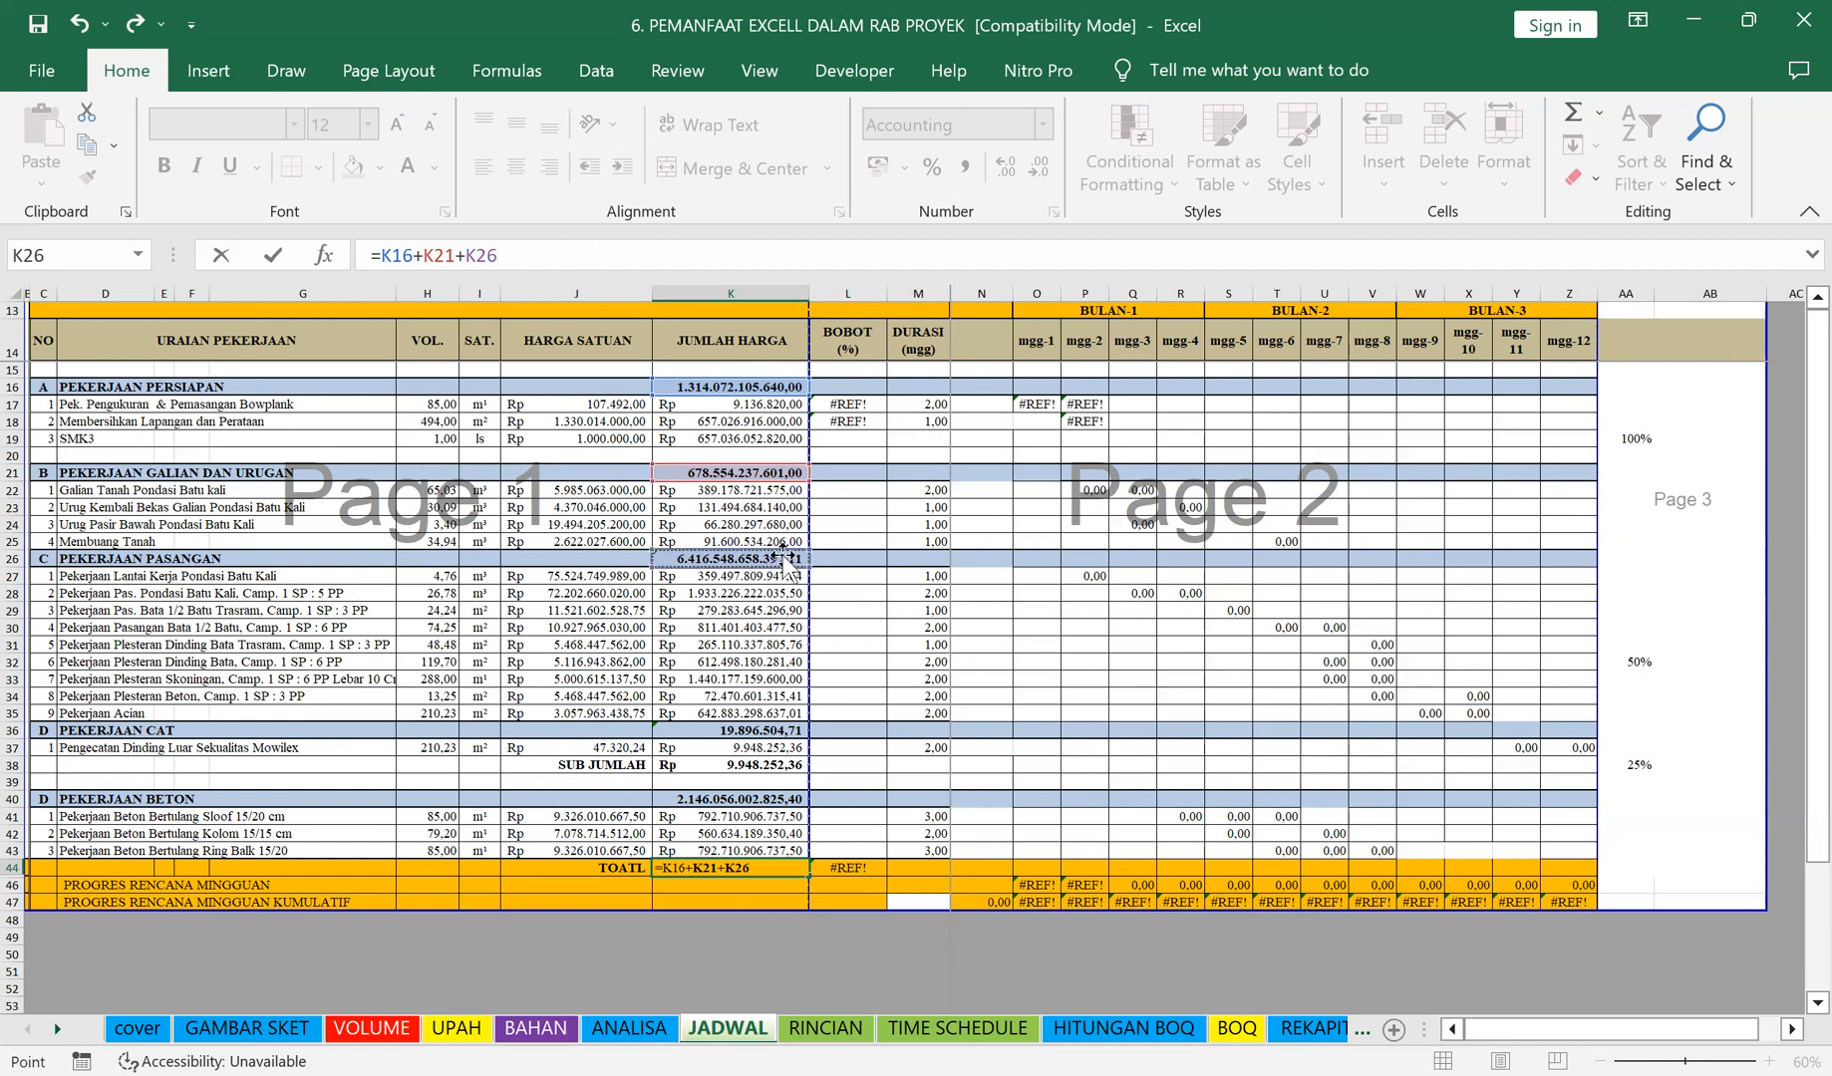
{"action": "type", "text": "+"}
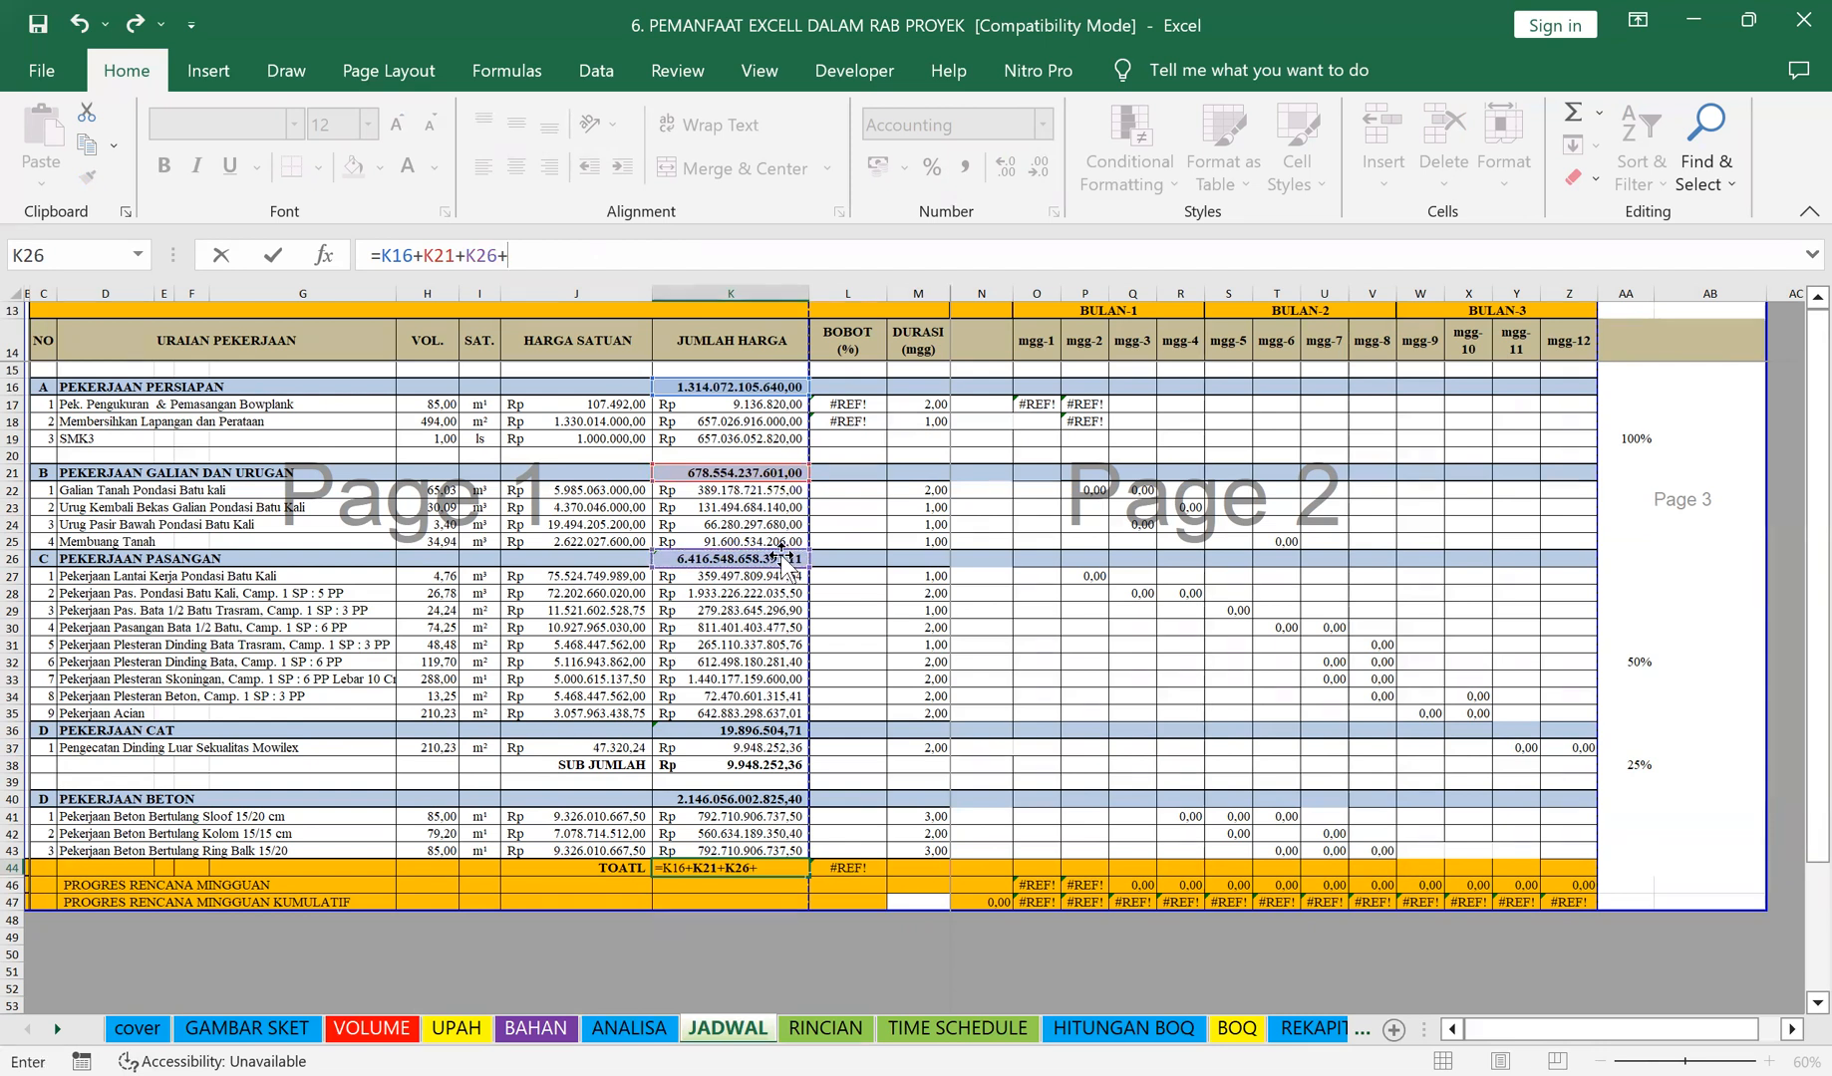
{"action": "left_click", "coordinate": [763, 732]}
{"action": "type", "text": "+"}
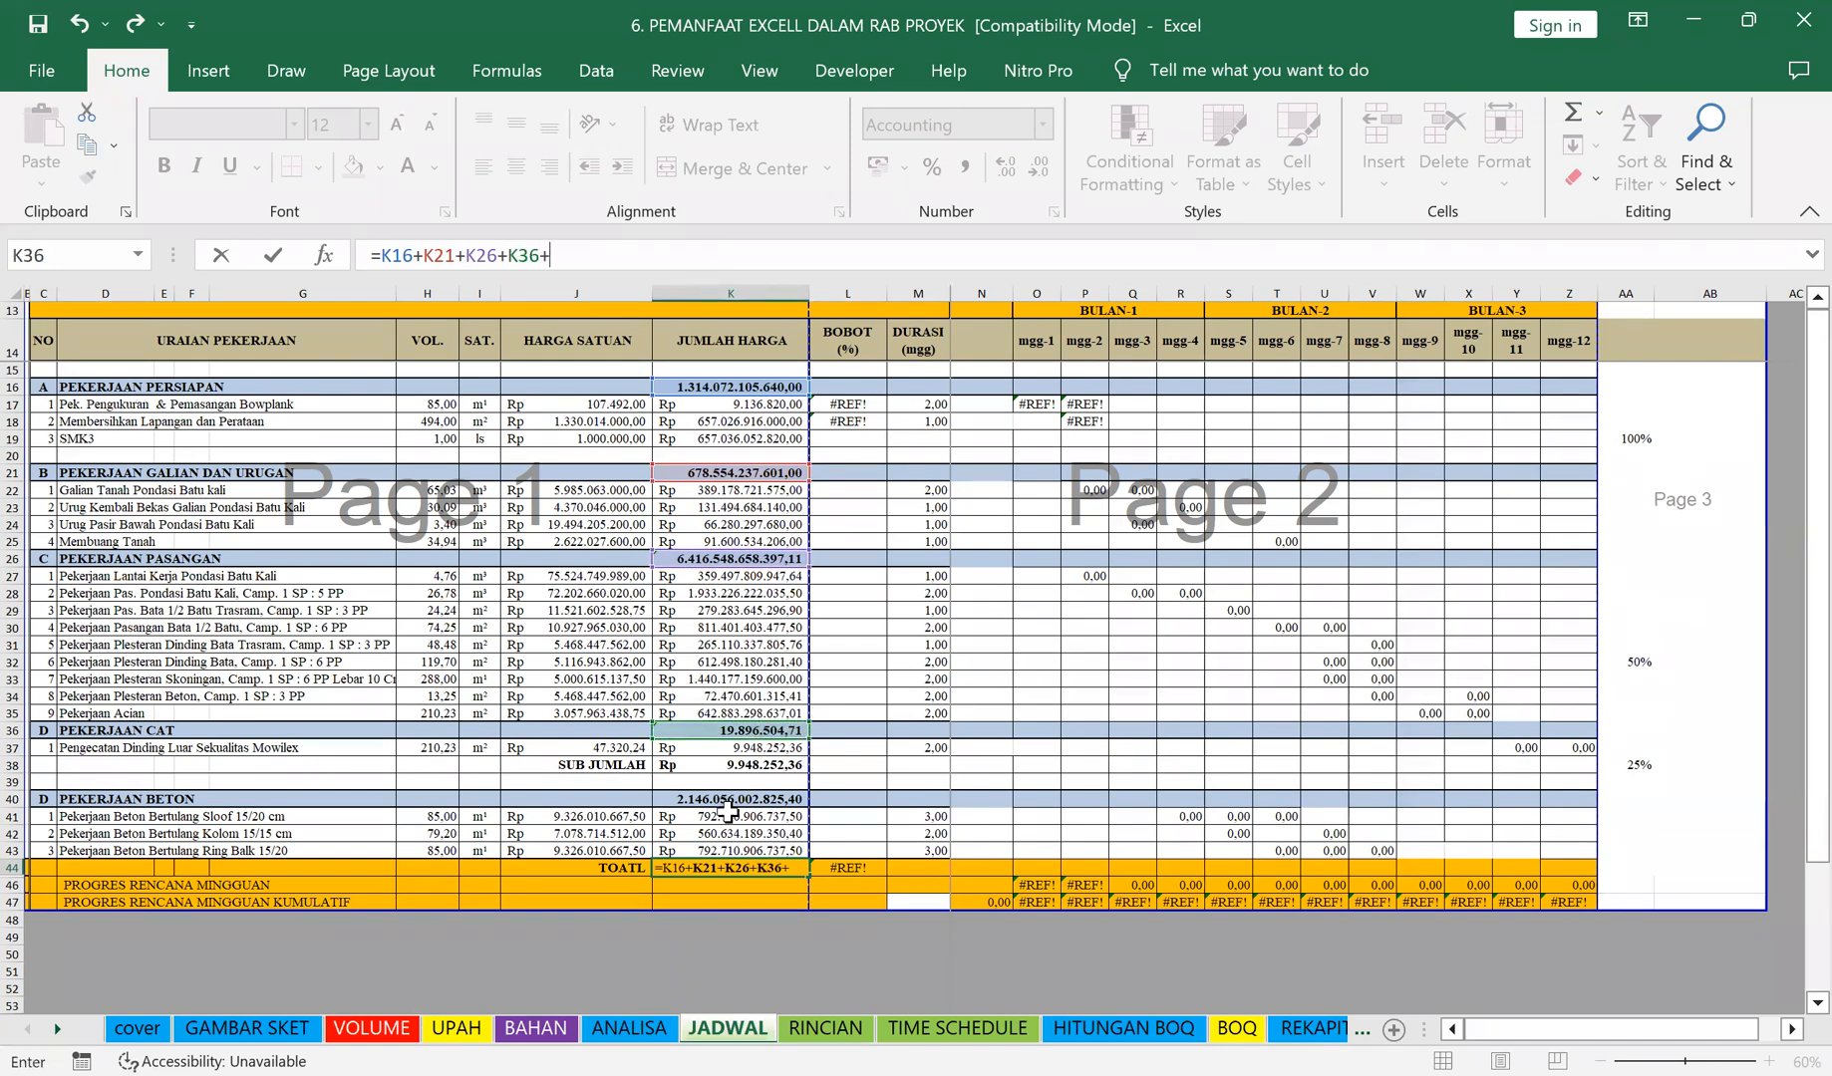
{"action": "left_click", "coordinate": [735, 798]}
{"action": "key", "text": "Return"}
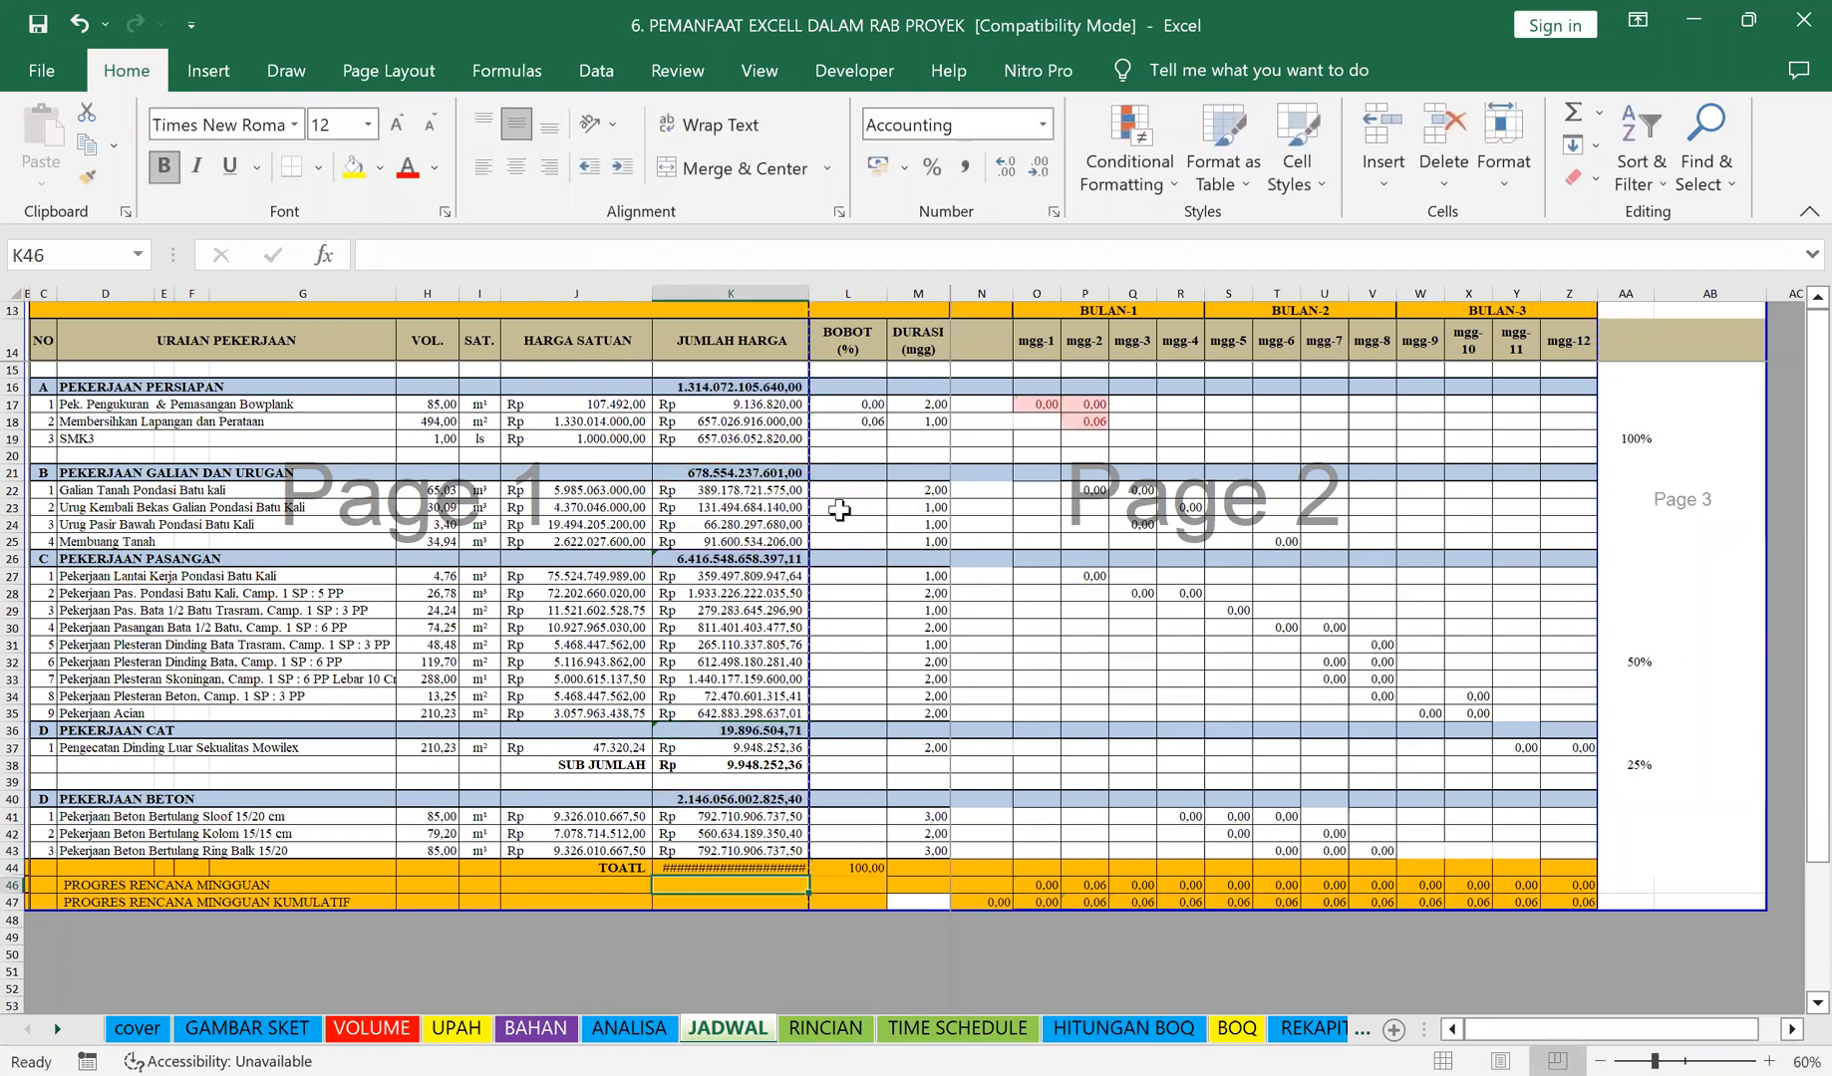
{"action": "double_click", "coordinate": [816, 292]}
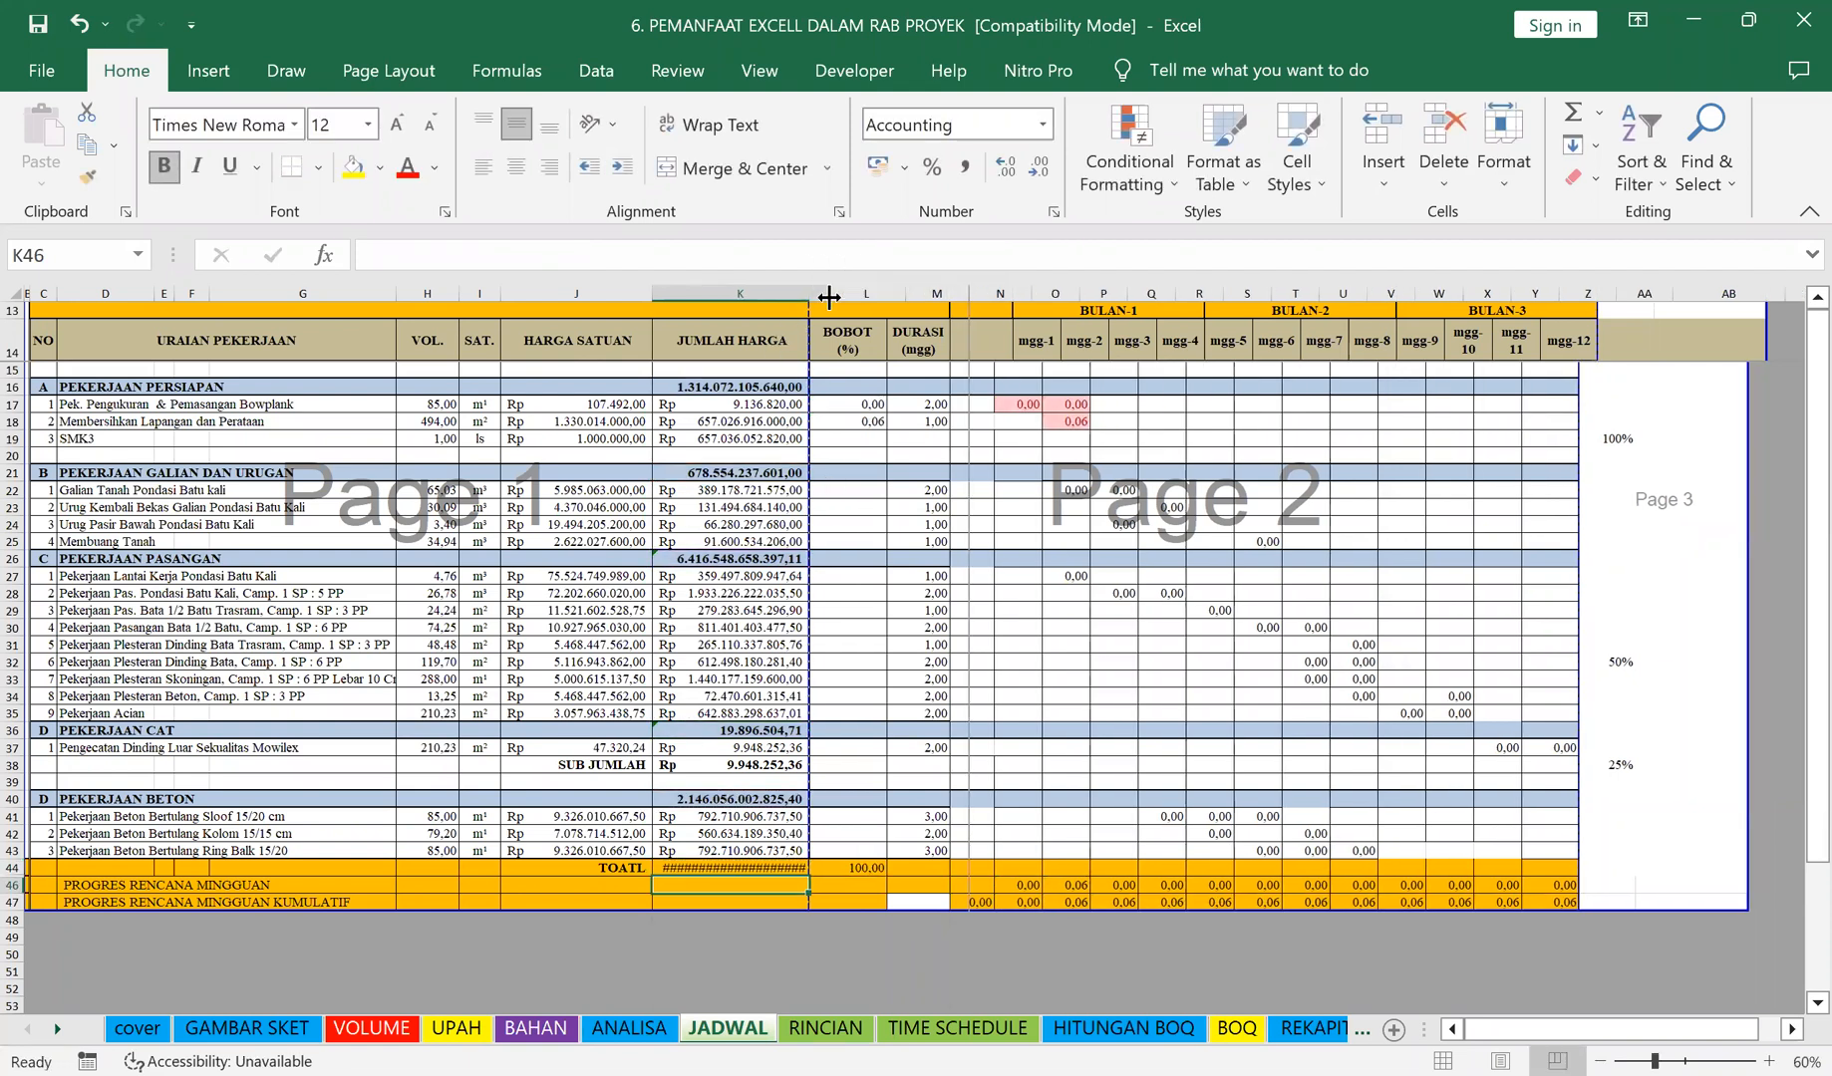
Step: Try to make the K44 grand-total reference absolute in the L17 weight formula
{"action": "left_click", "coordinate": [868, 404]}
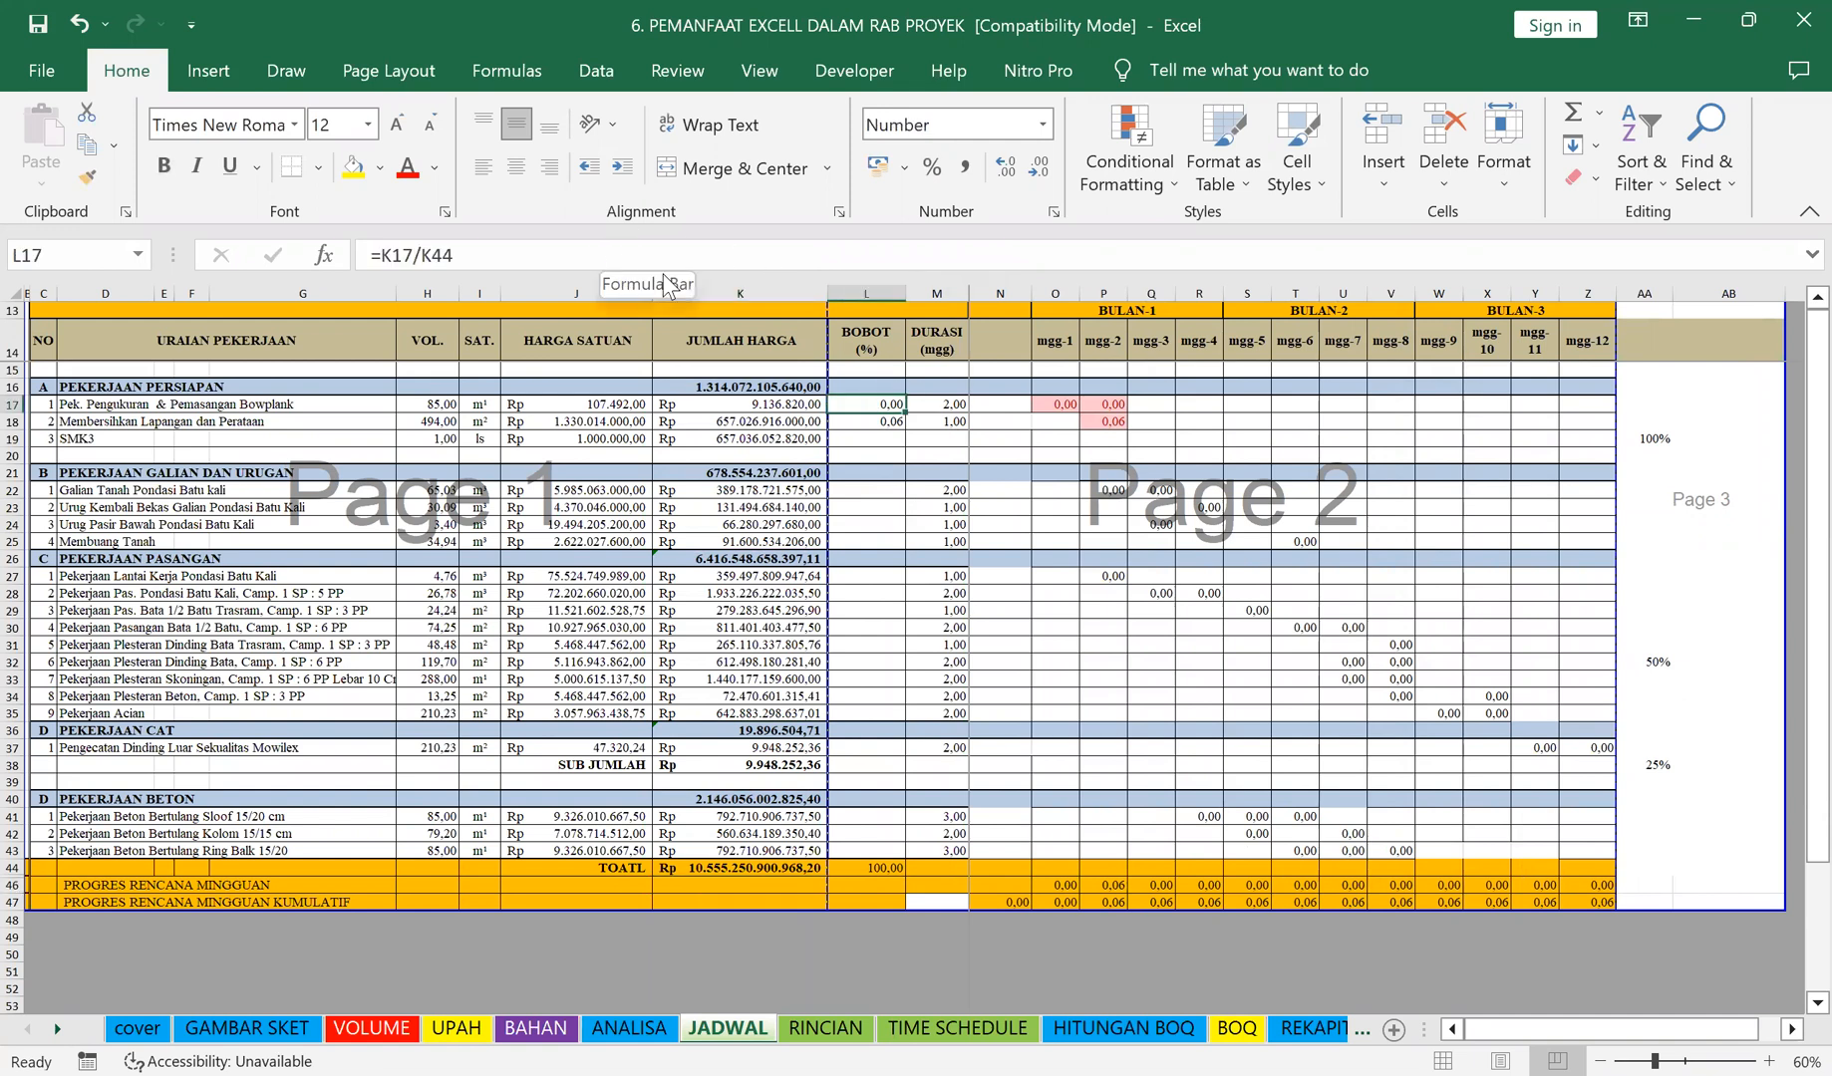
{"action": "left_click", "coordinate": [464, 255]}
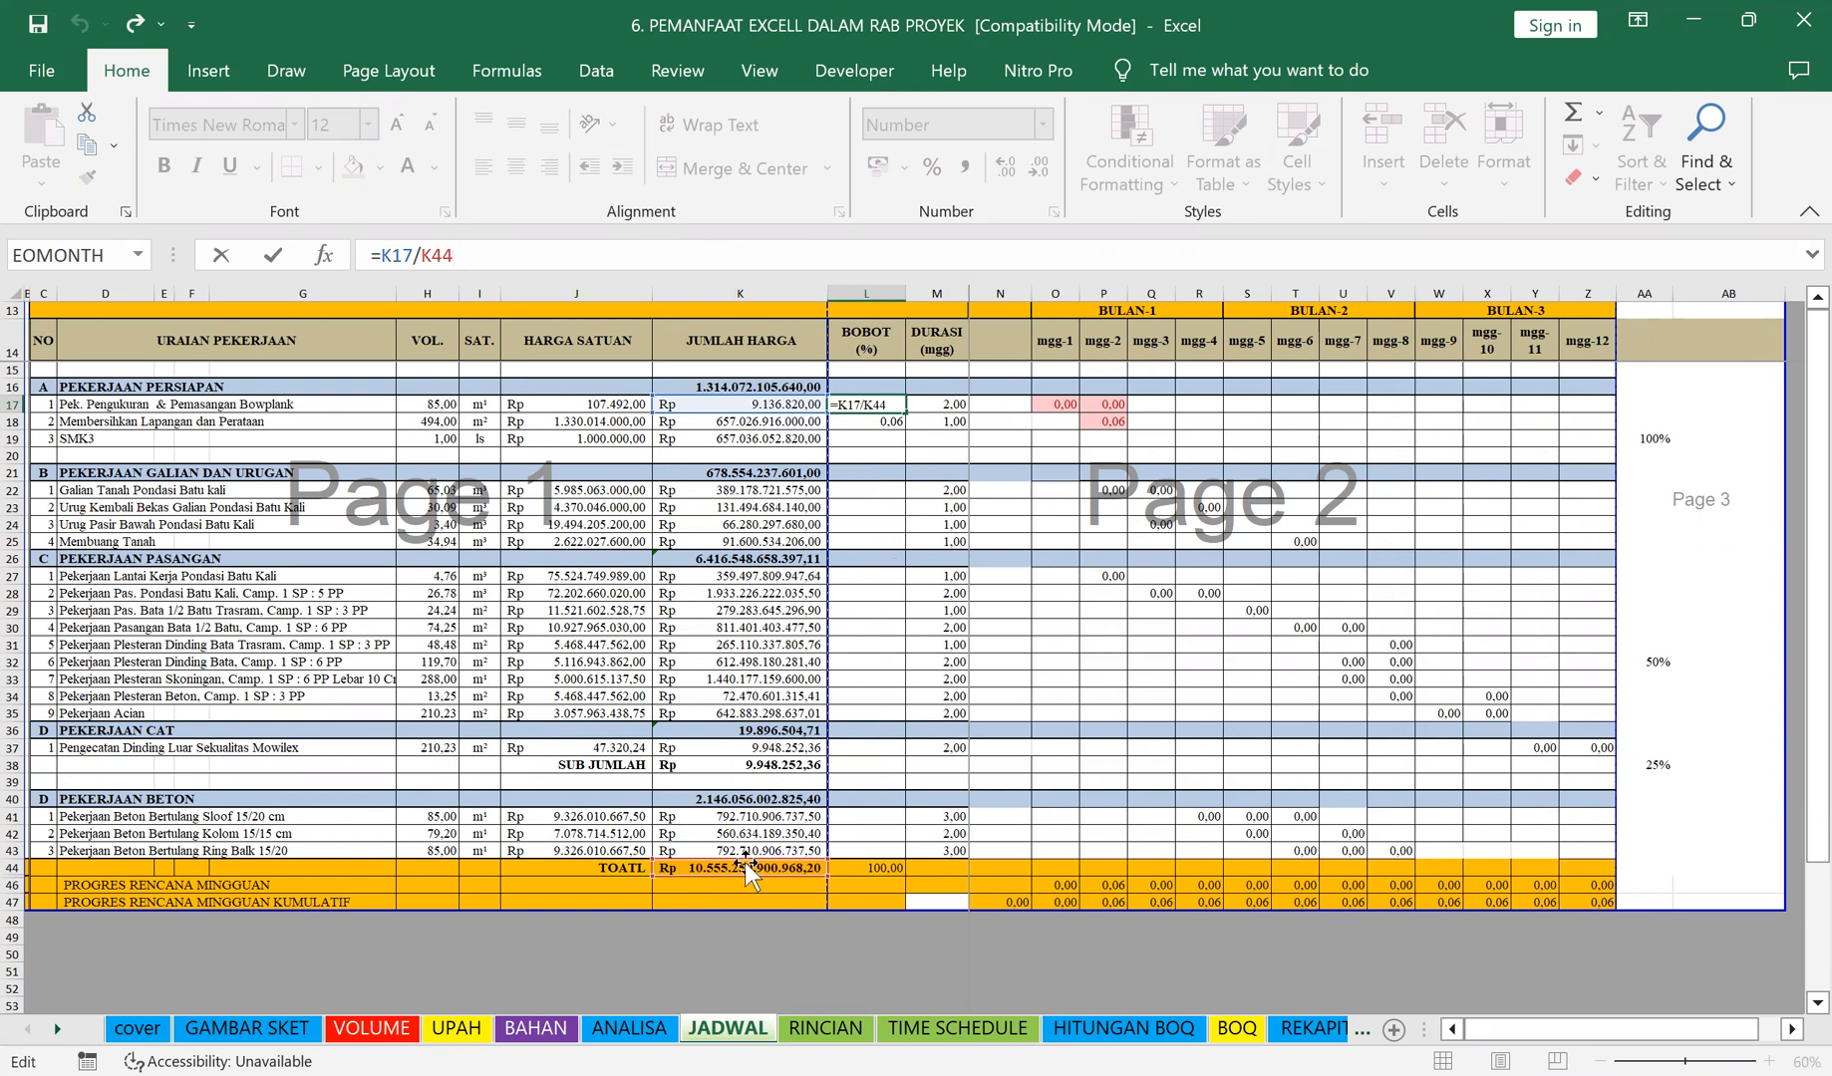
{"action": "key", "text": "F4"}
{"action": "key", "text": "Return"}
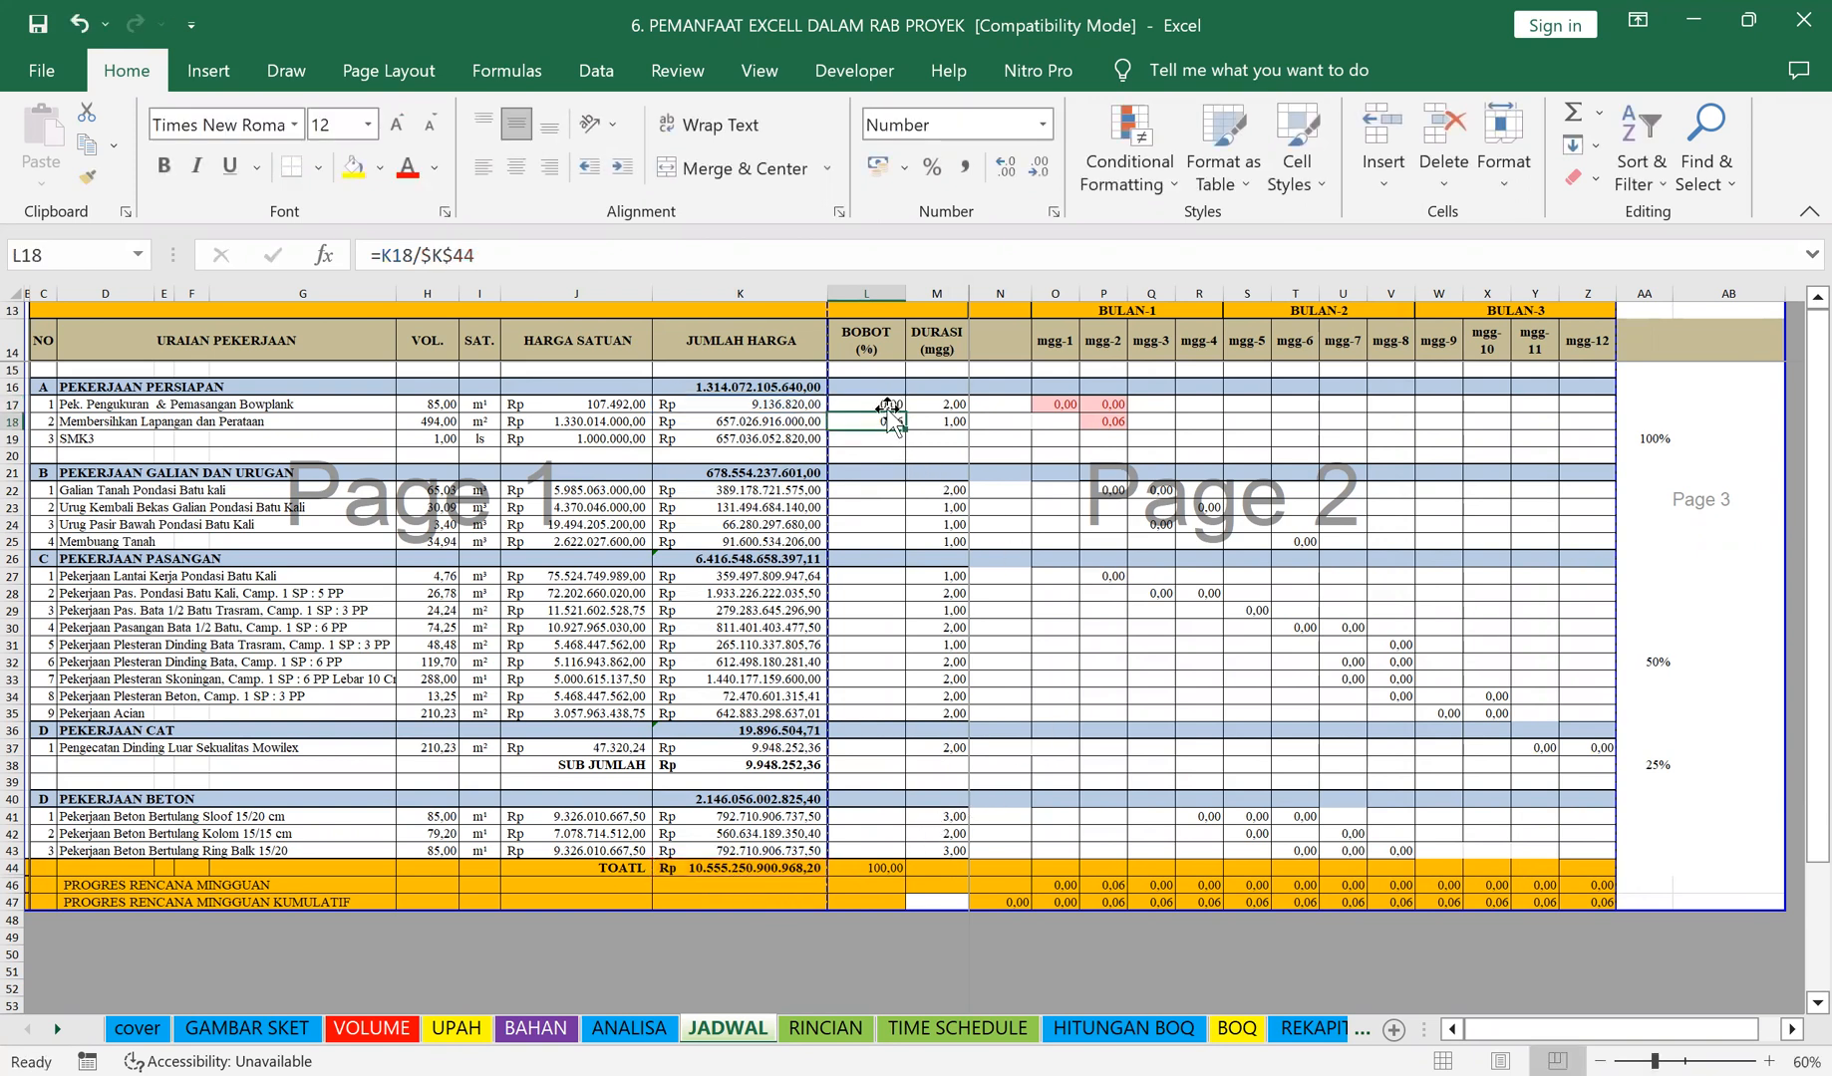
Step: Show the BOBOT weights in L17 and L18 with three decimal places
{"action": "left_click_drag", "start_coordinate": [870, 406], "coordinate": [866, 422]}
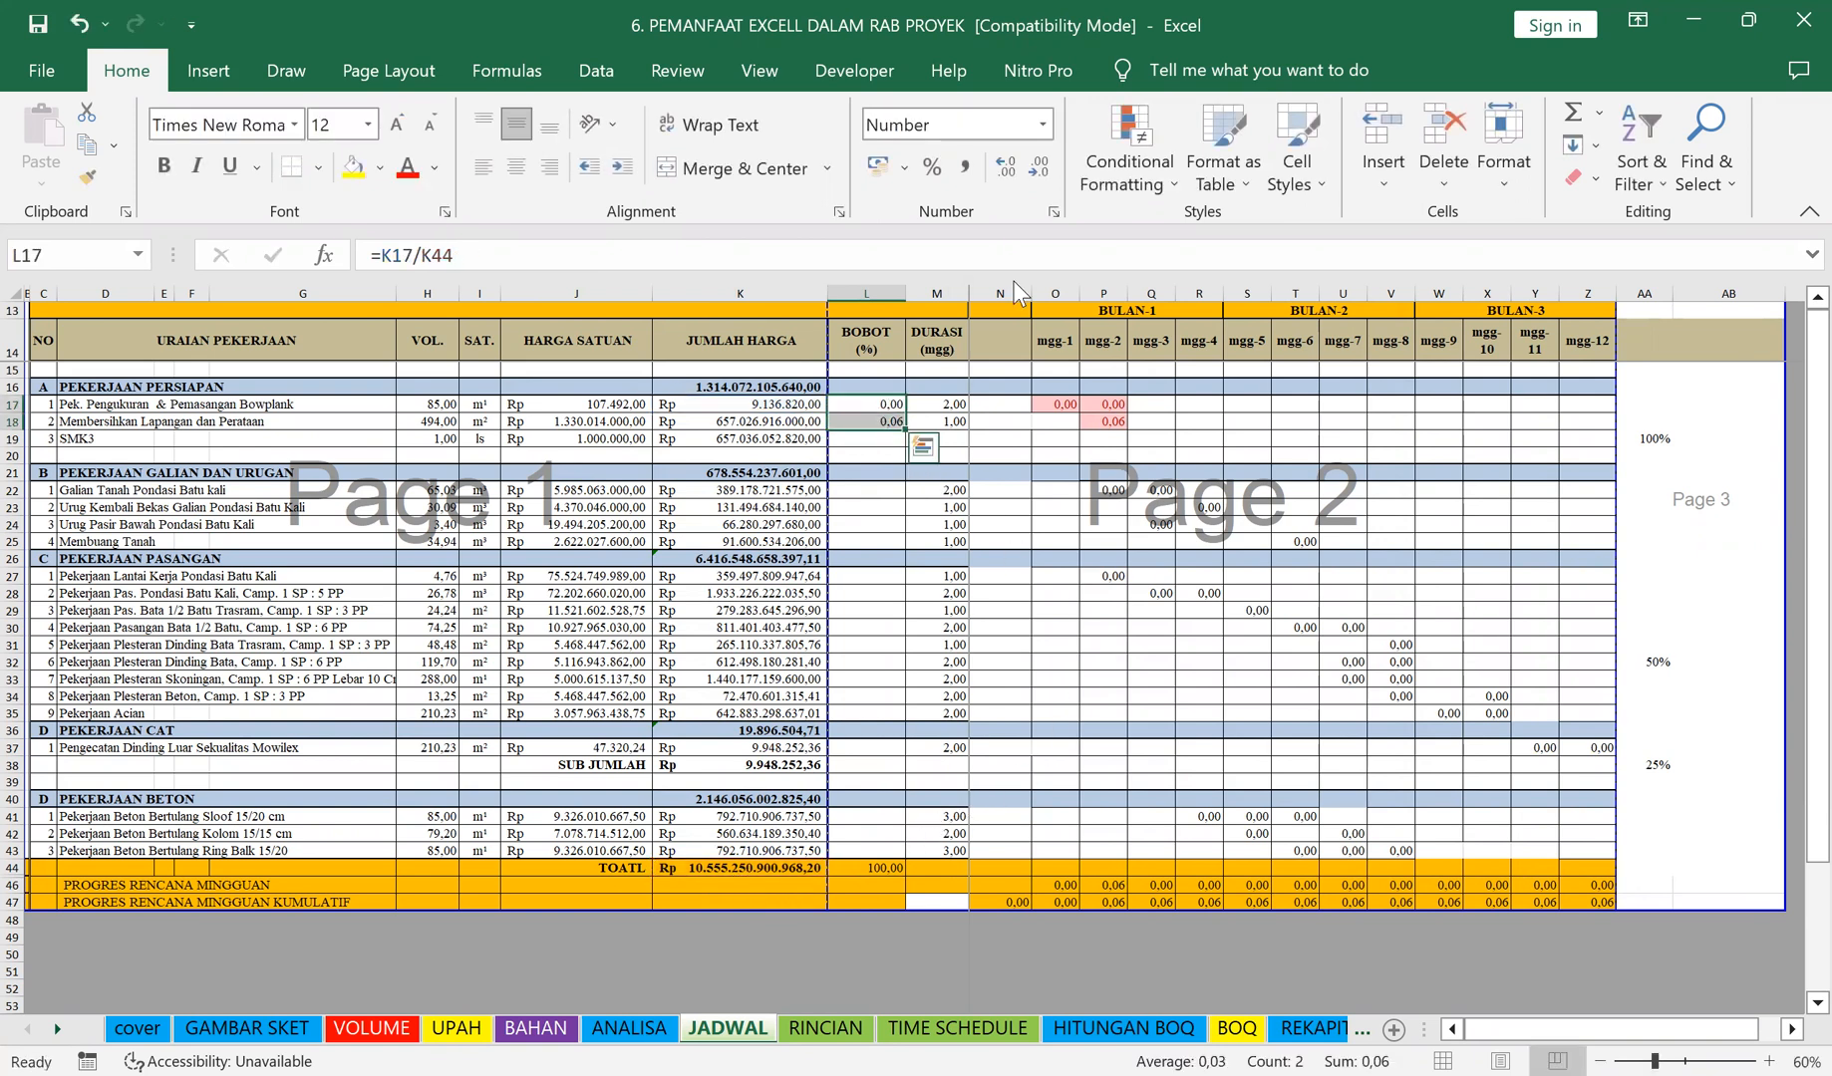
{"action": "left_click", "coordinate": [1008, 166]}
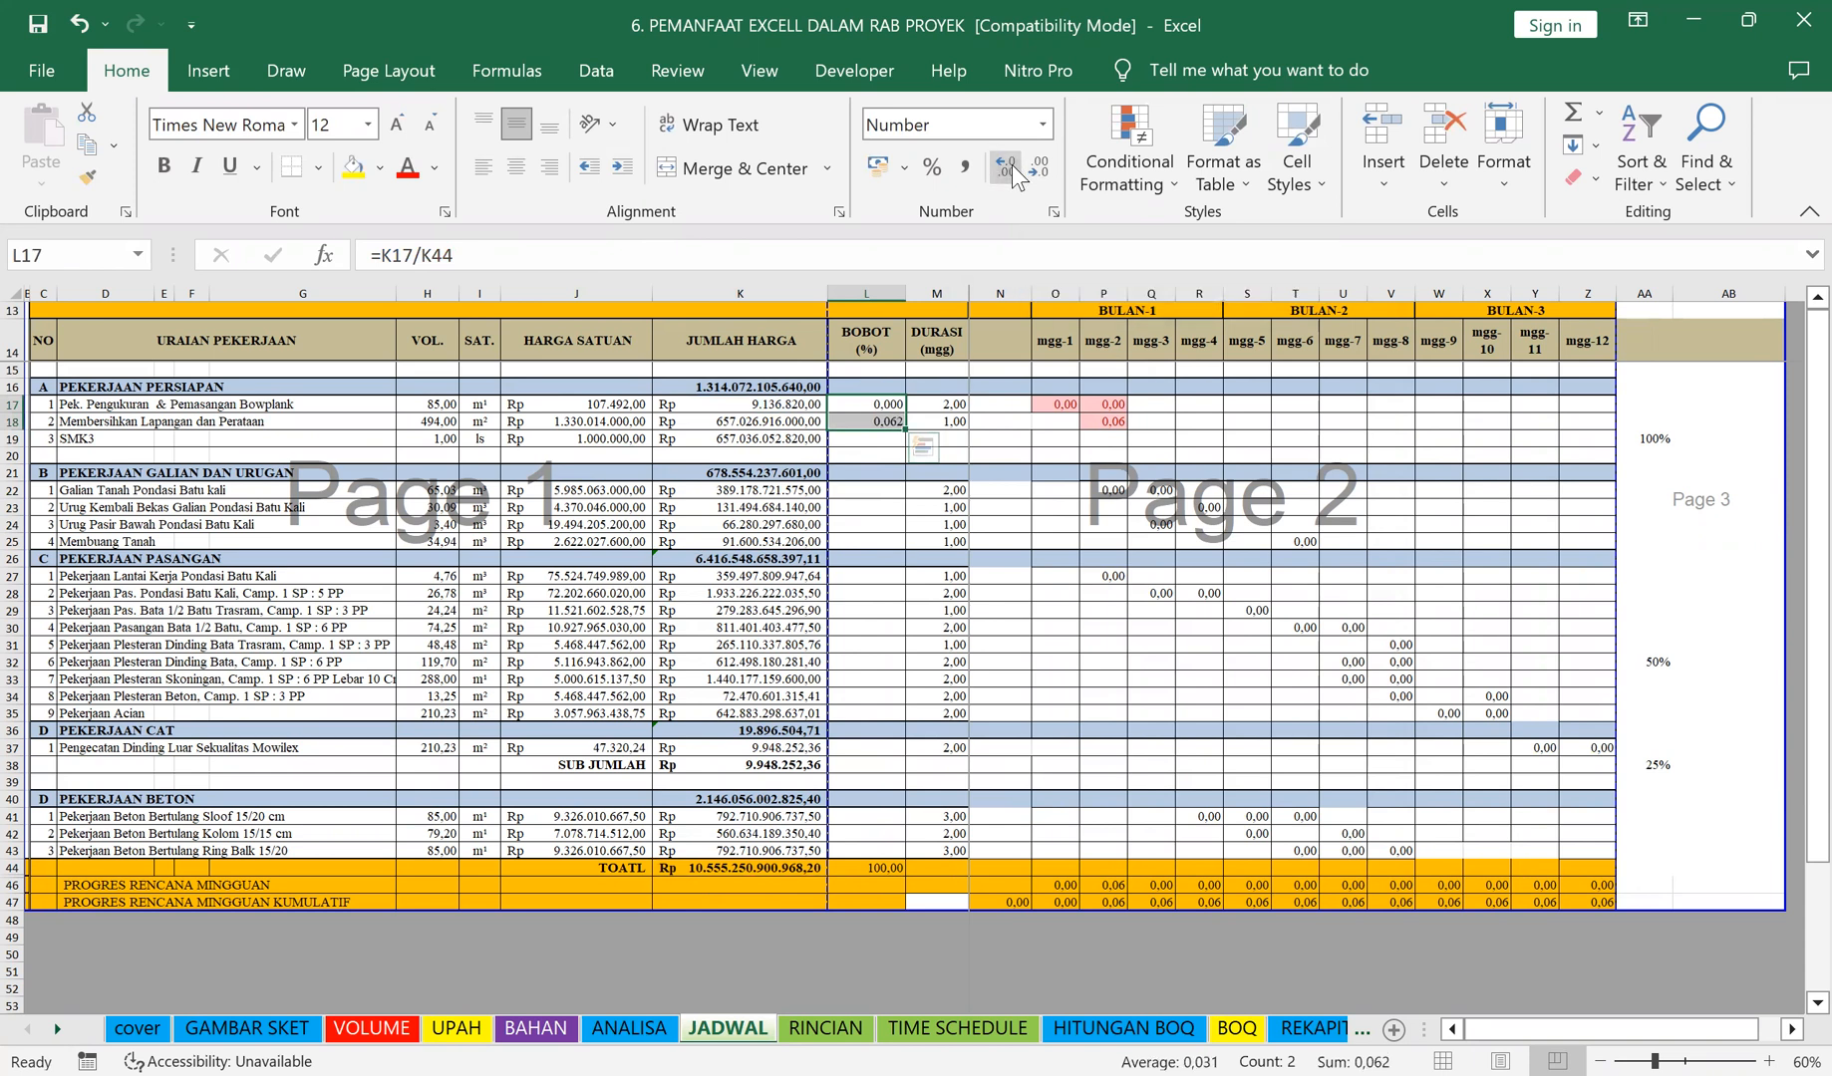
{"action": "left_click", "coordinate": [883, 504]}
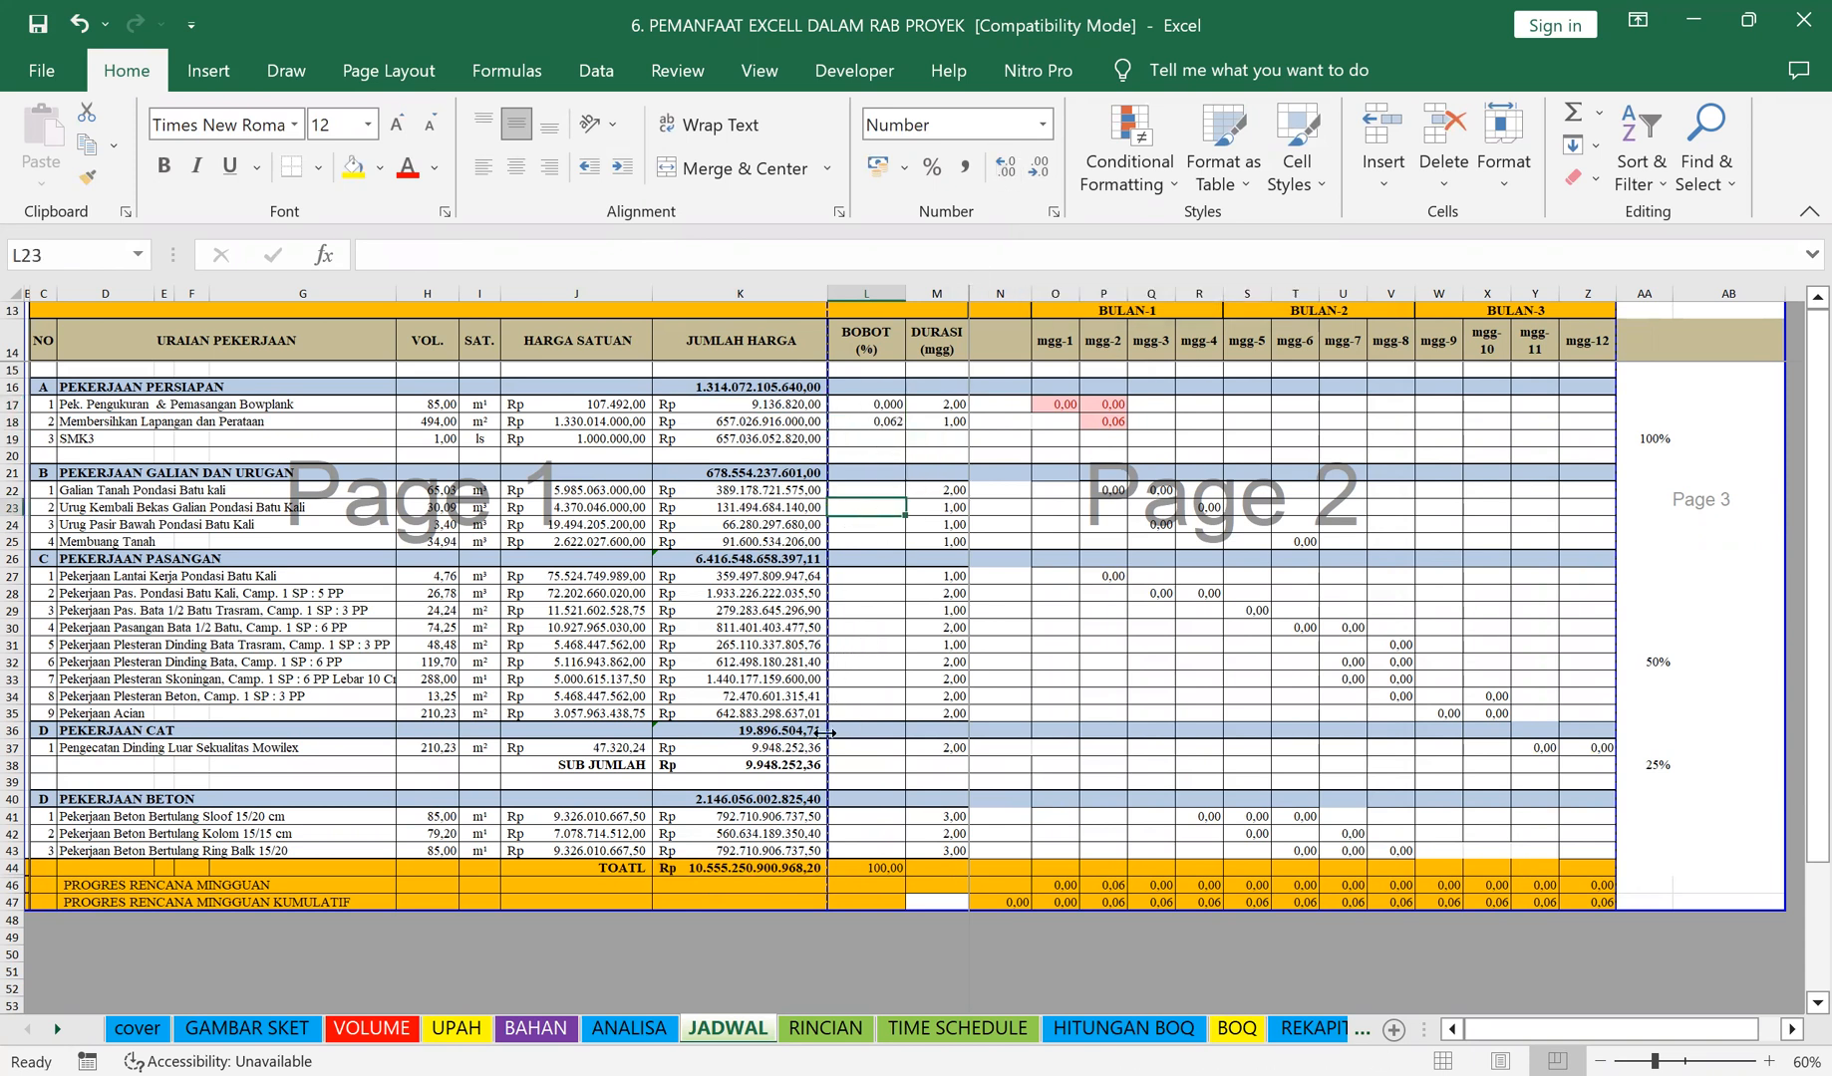
{"action": "left_click", "coordinate": [748, 750]}
{"action": "left_click", "coordinate": [98, 175]}
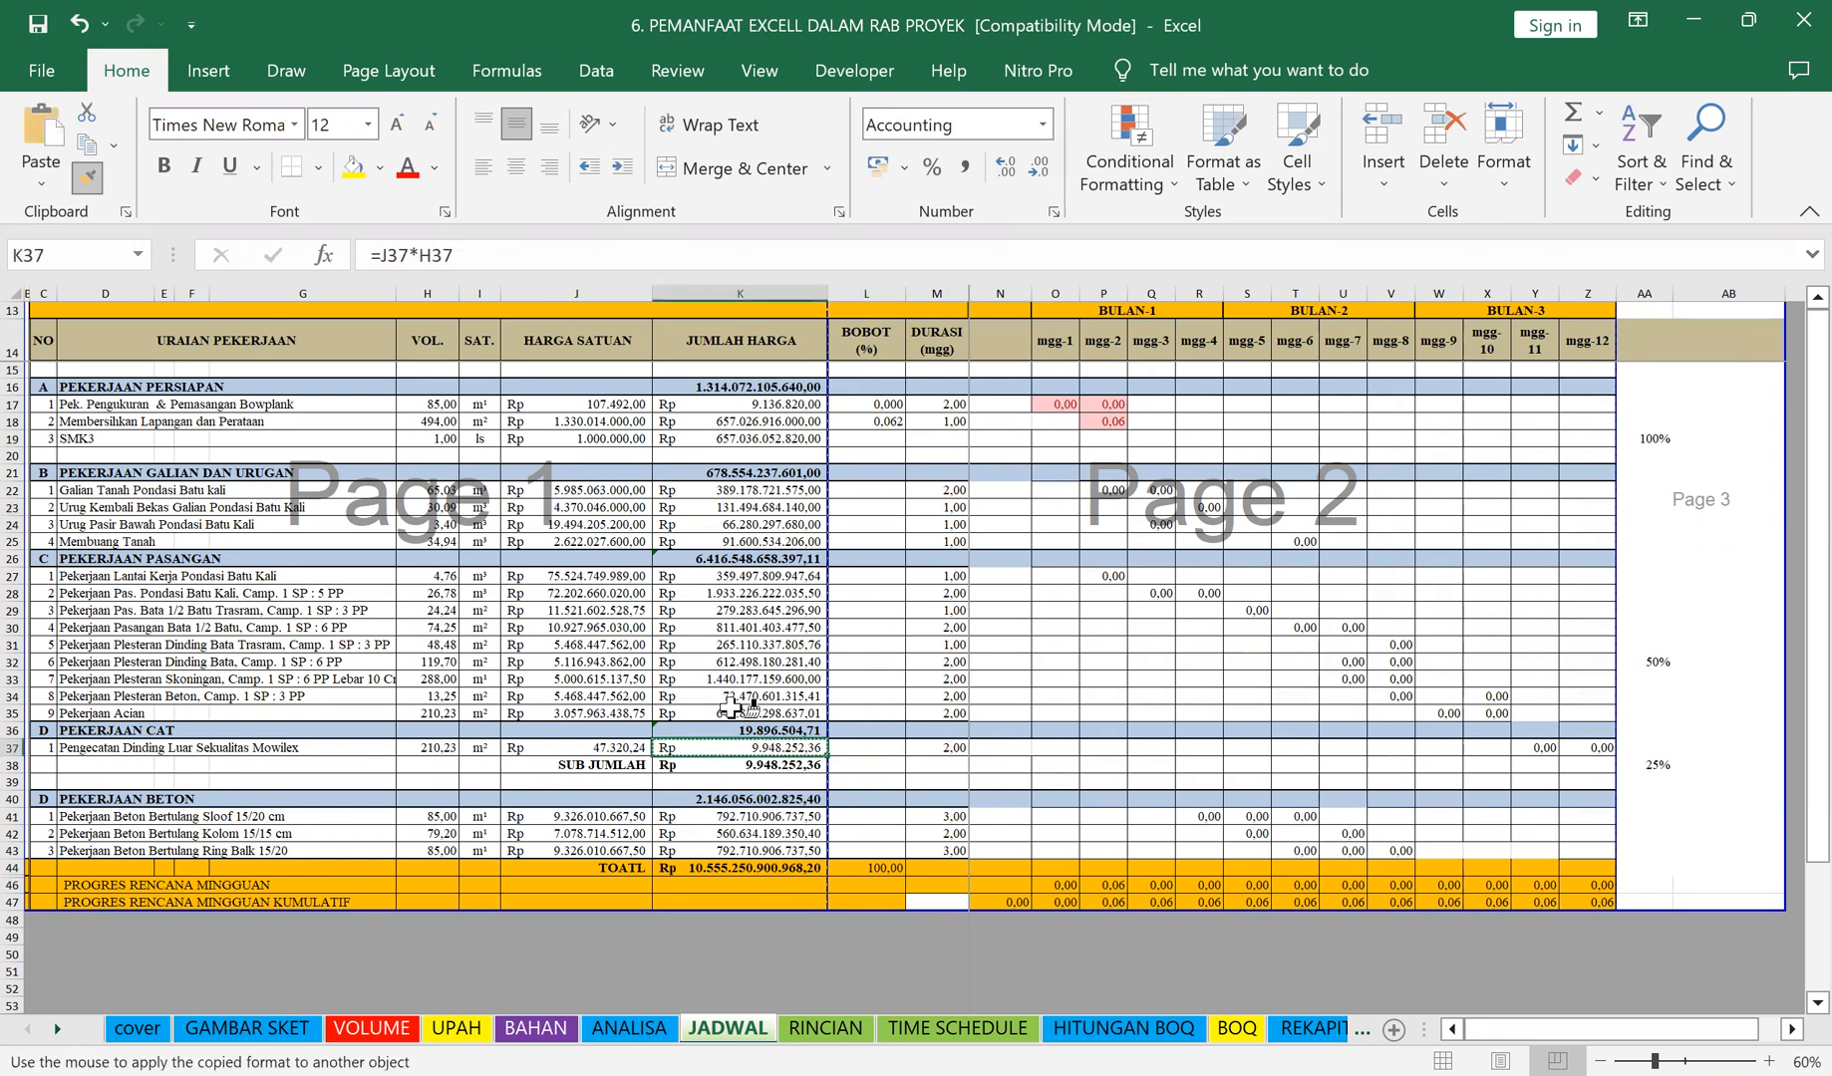
{"action": "key", "text": "Escape"}
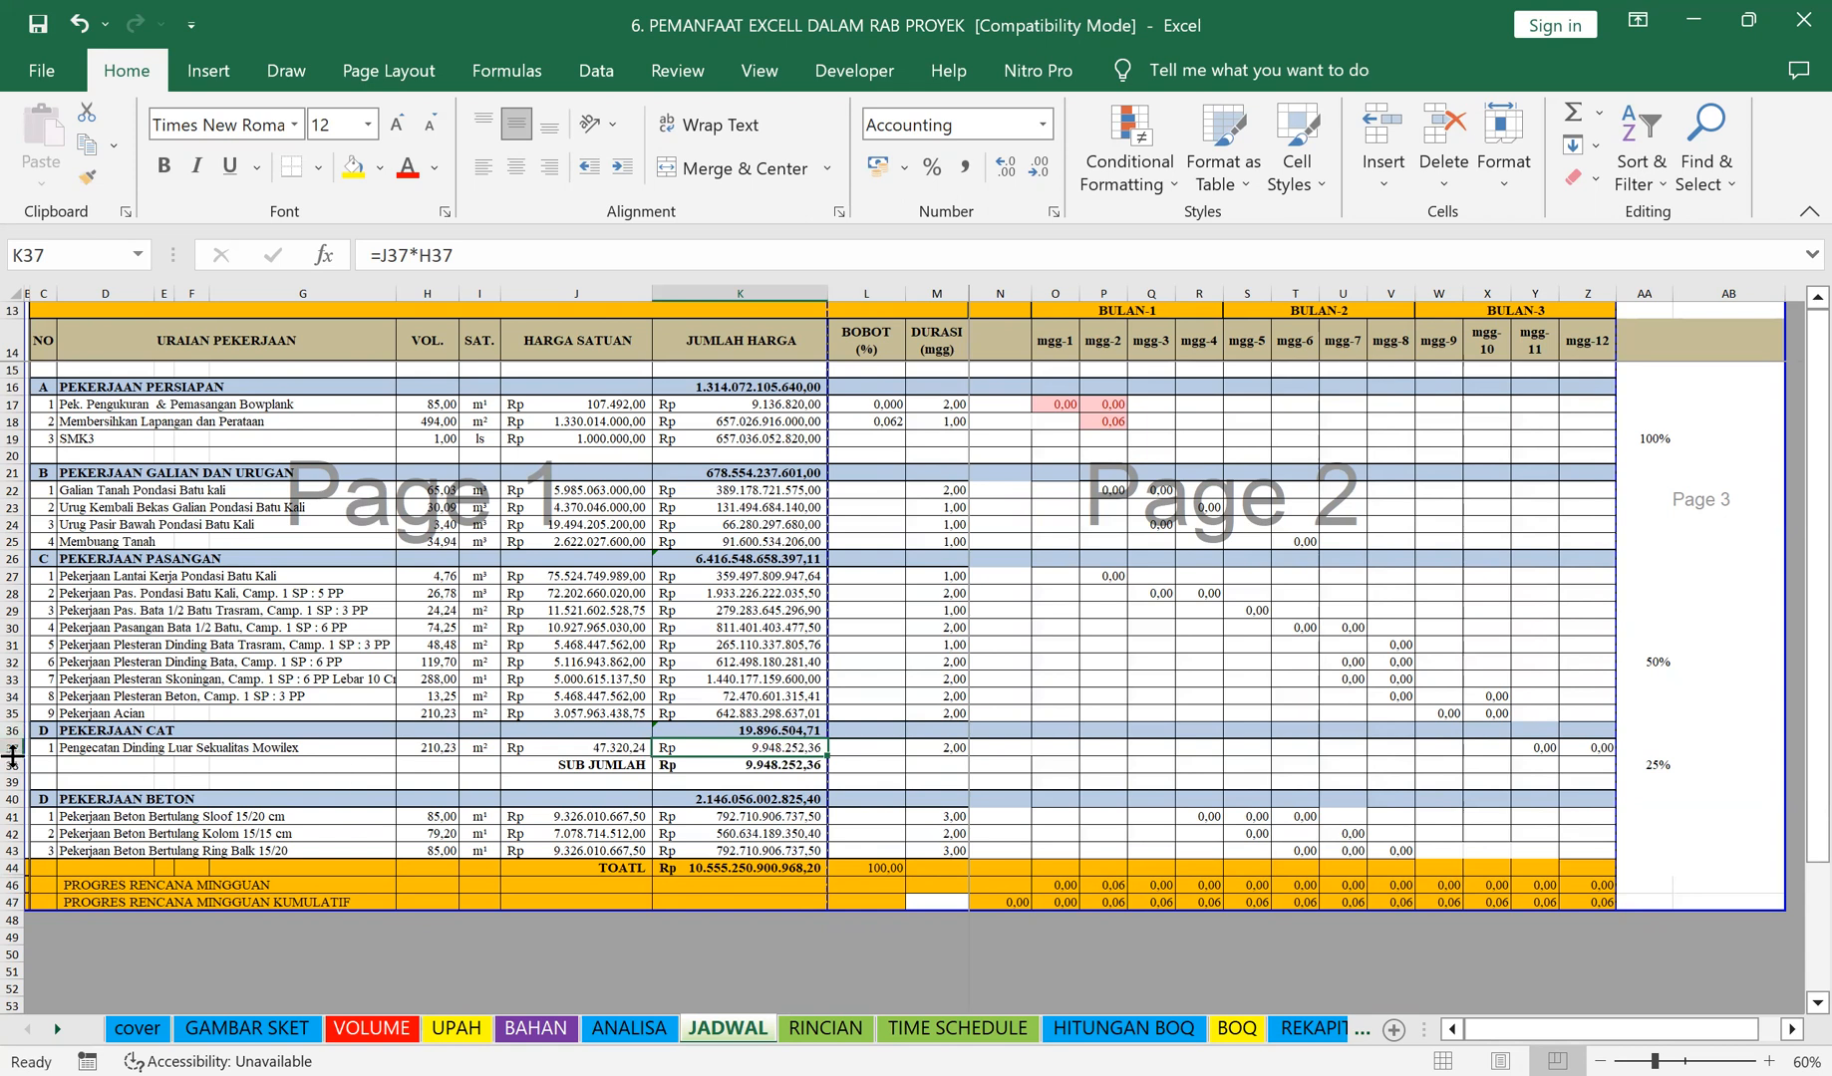
Step: Clear the SUB JUMLAH label and sum in J38:K38 below PEKERJAAN CAT
{"action": "left_click_drag", "start_coordinate": [568, 770], "coordinate": [743, 765]}
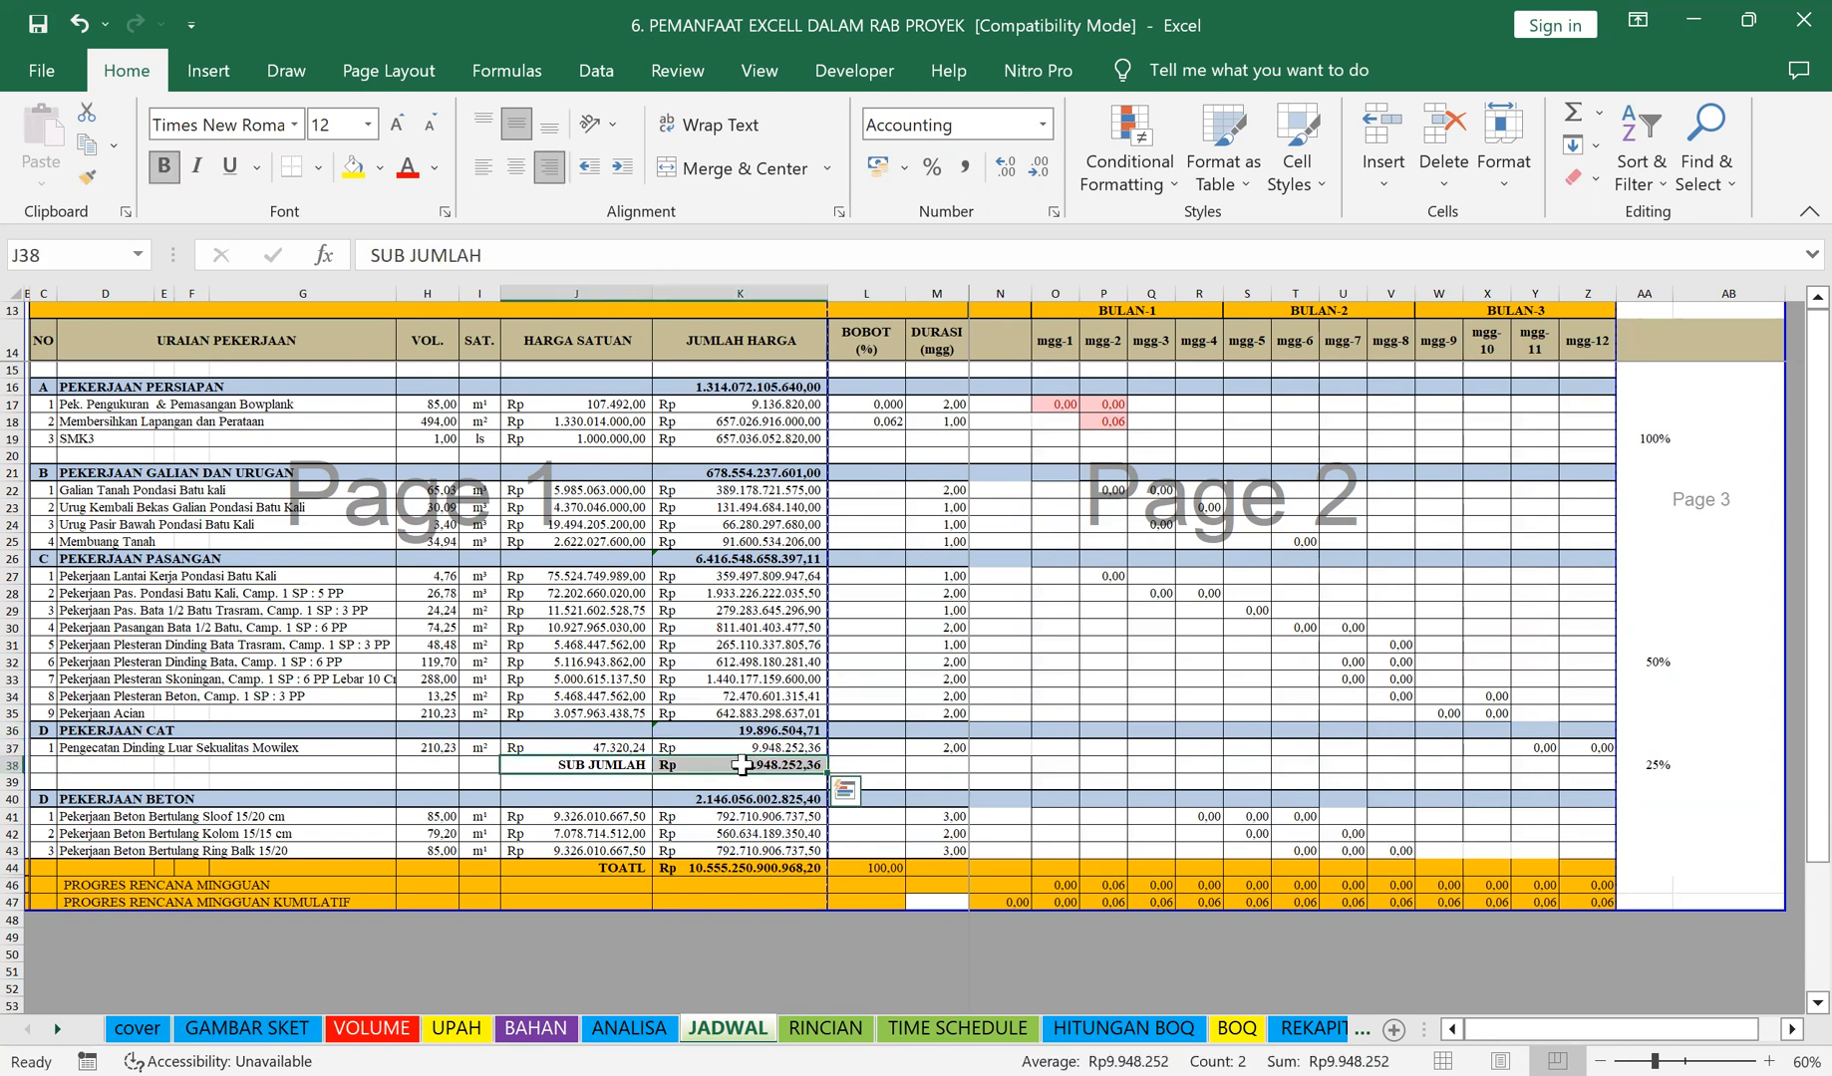
{"action": "key", "text": "Delete"}
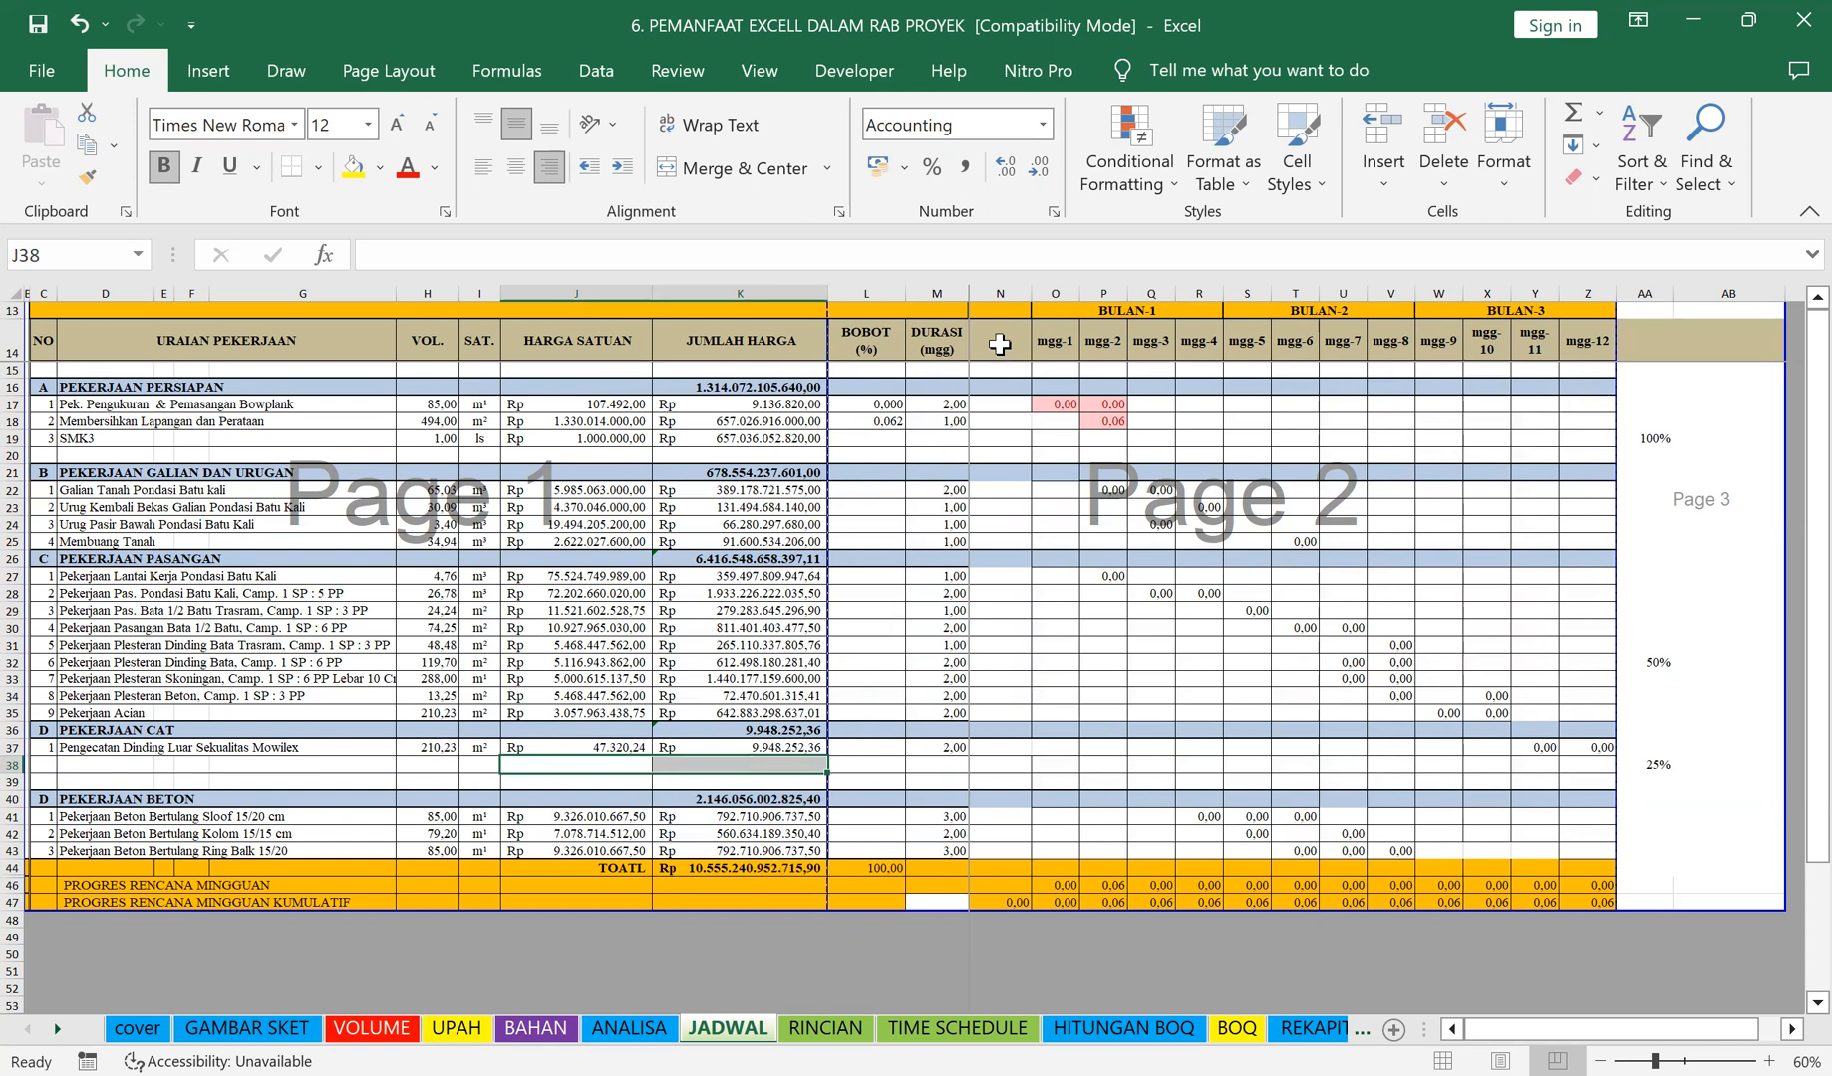
Step: Check the L17 weight formula, the section subtotal formulas in K16, K21, K26 and K40, and the grand total formula in K44
{"action": "left_click", "coordinate": [878, 404]}
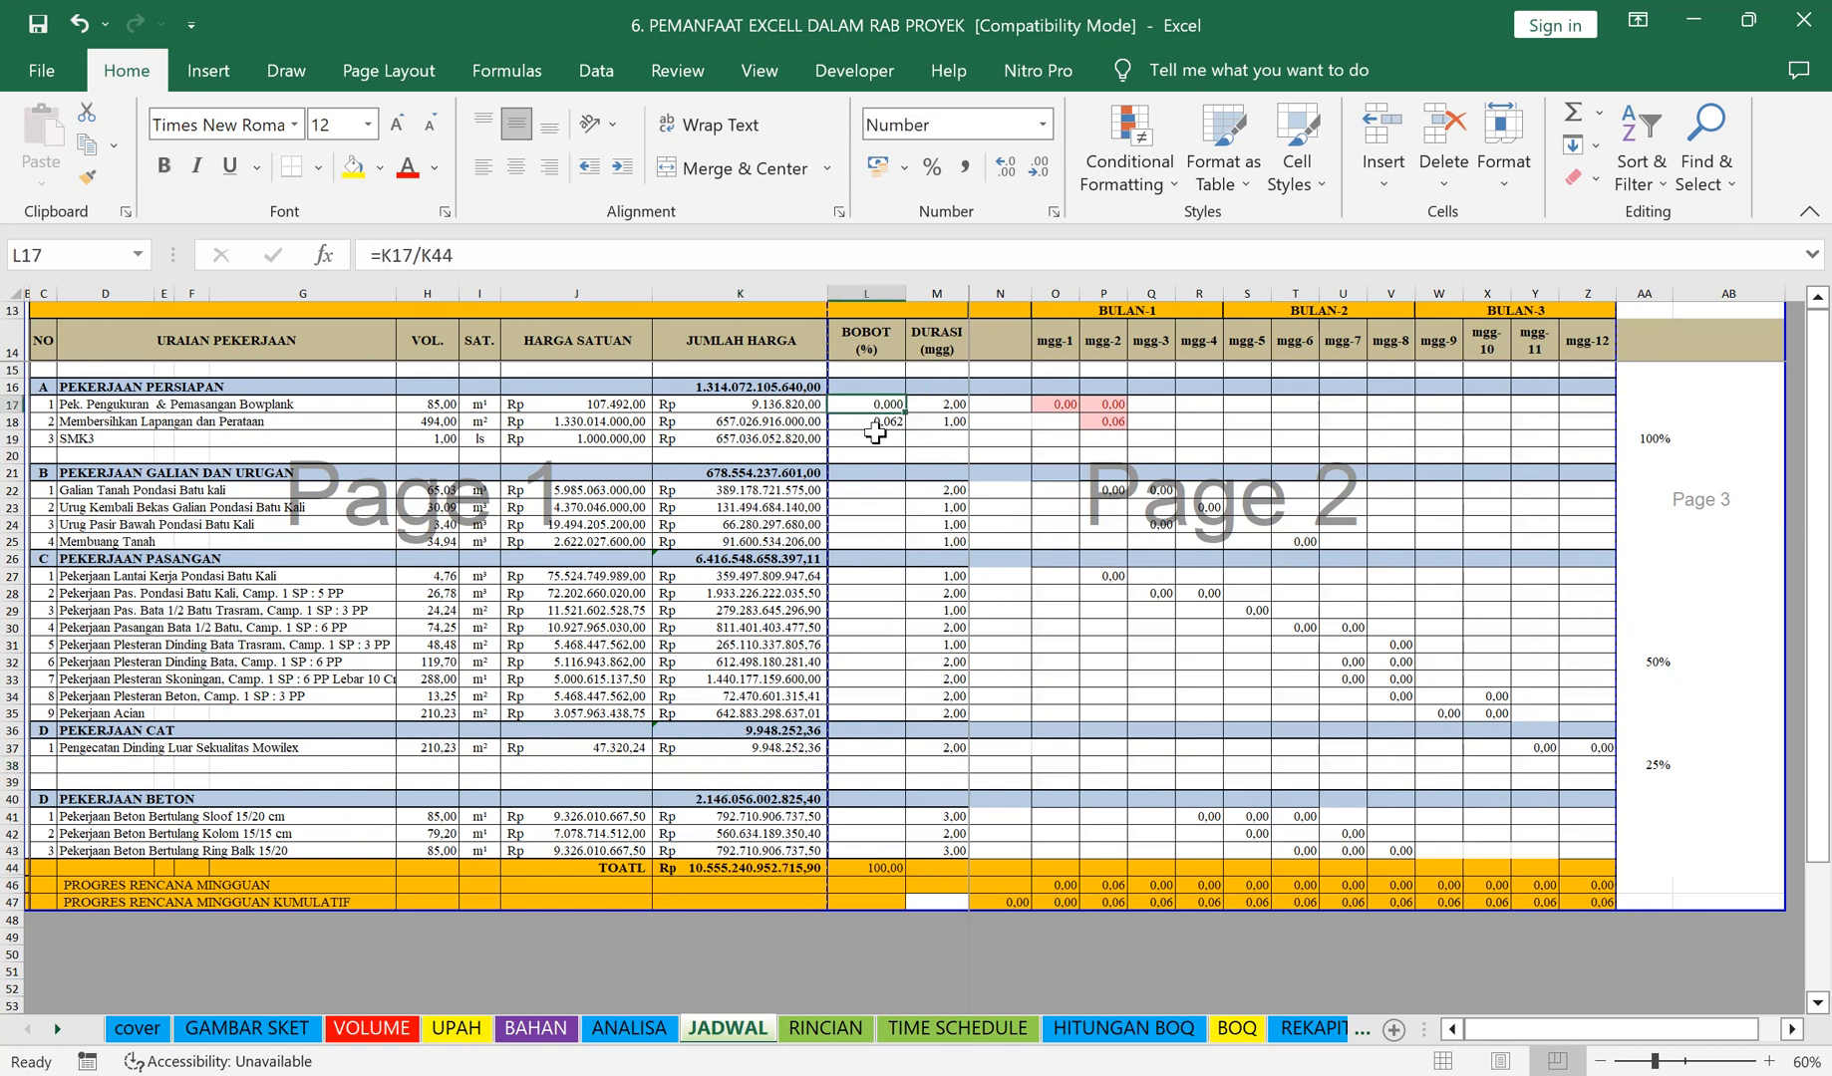
{"action": "left_click", "coordinate": [763, 387]}
{"action": "left_click", "coordinate": [756, 253]}
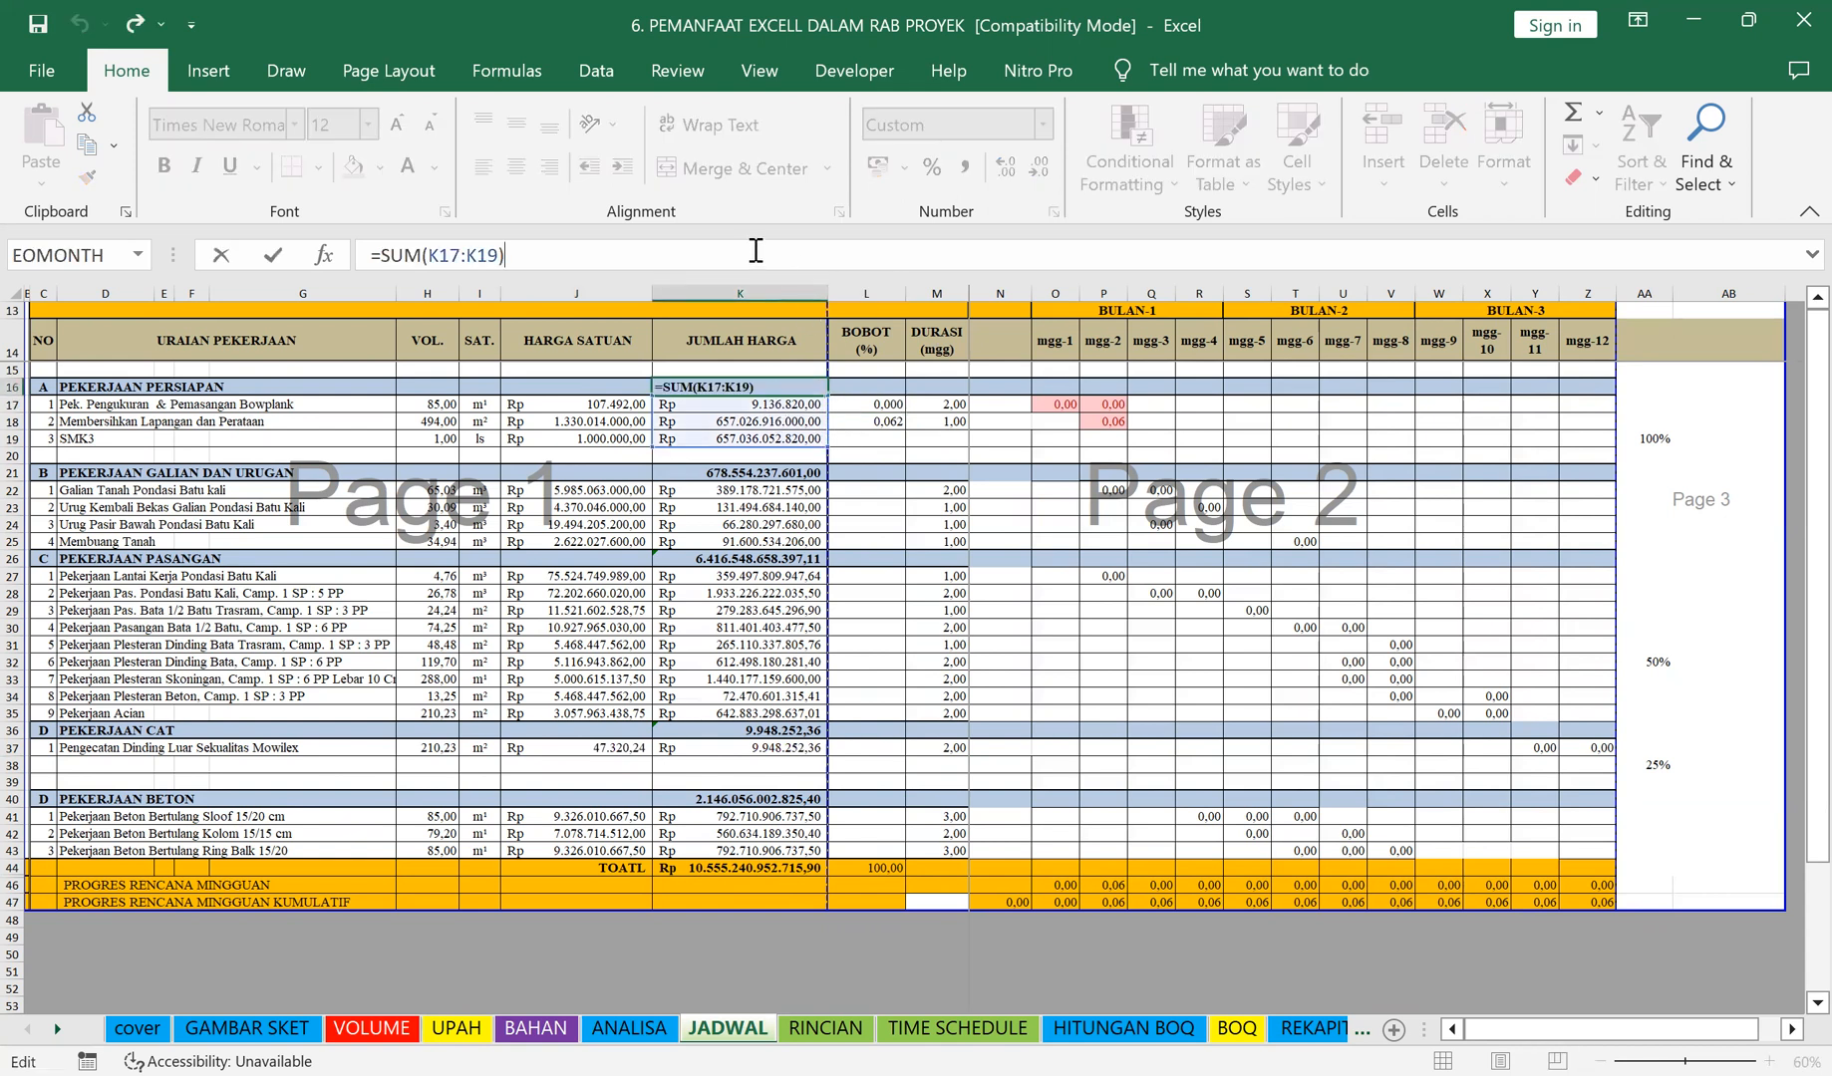
{"action": "key", "text": "Return"}
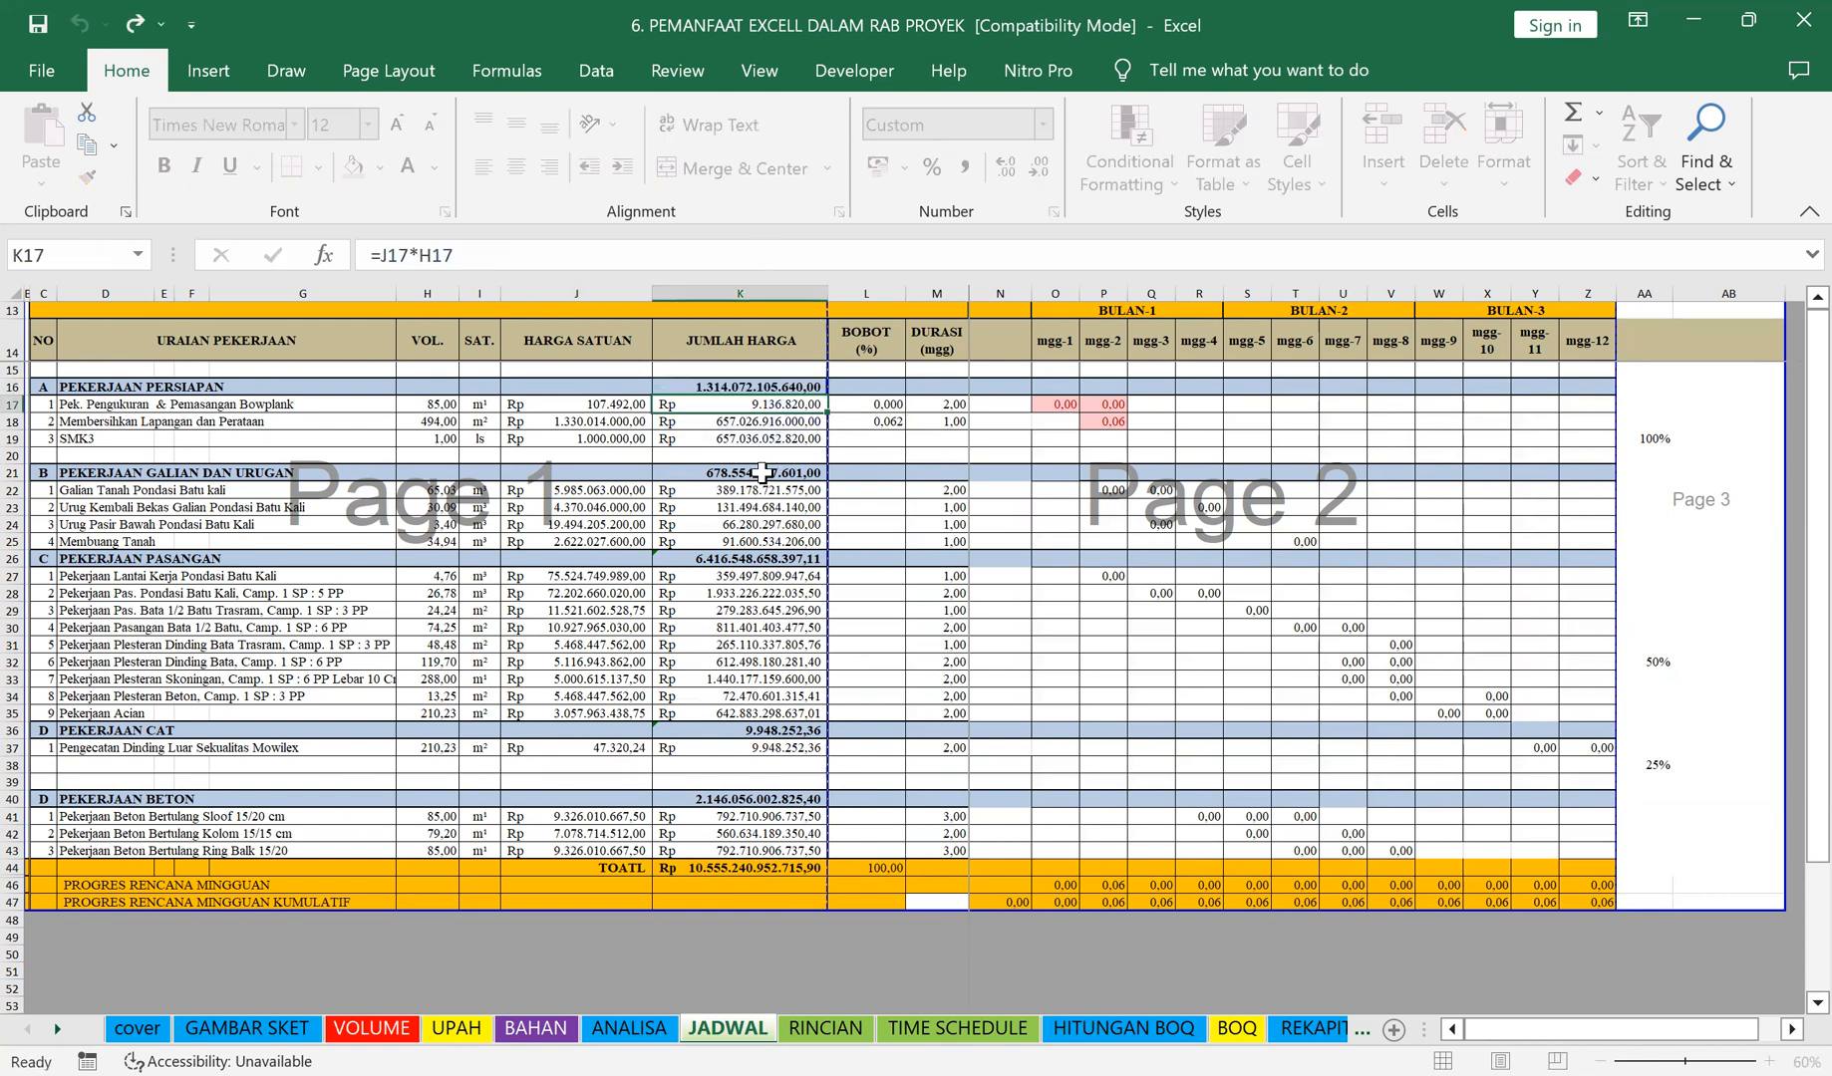
{"action": "key", "text": "Down"}
{"action": "key", "text": "Down"}
{"action": "key", "text": "Down"}
{"action": "key", "text": "Down"}
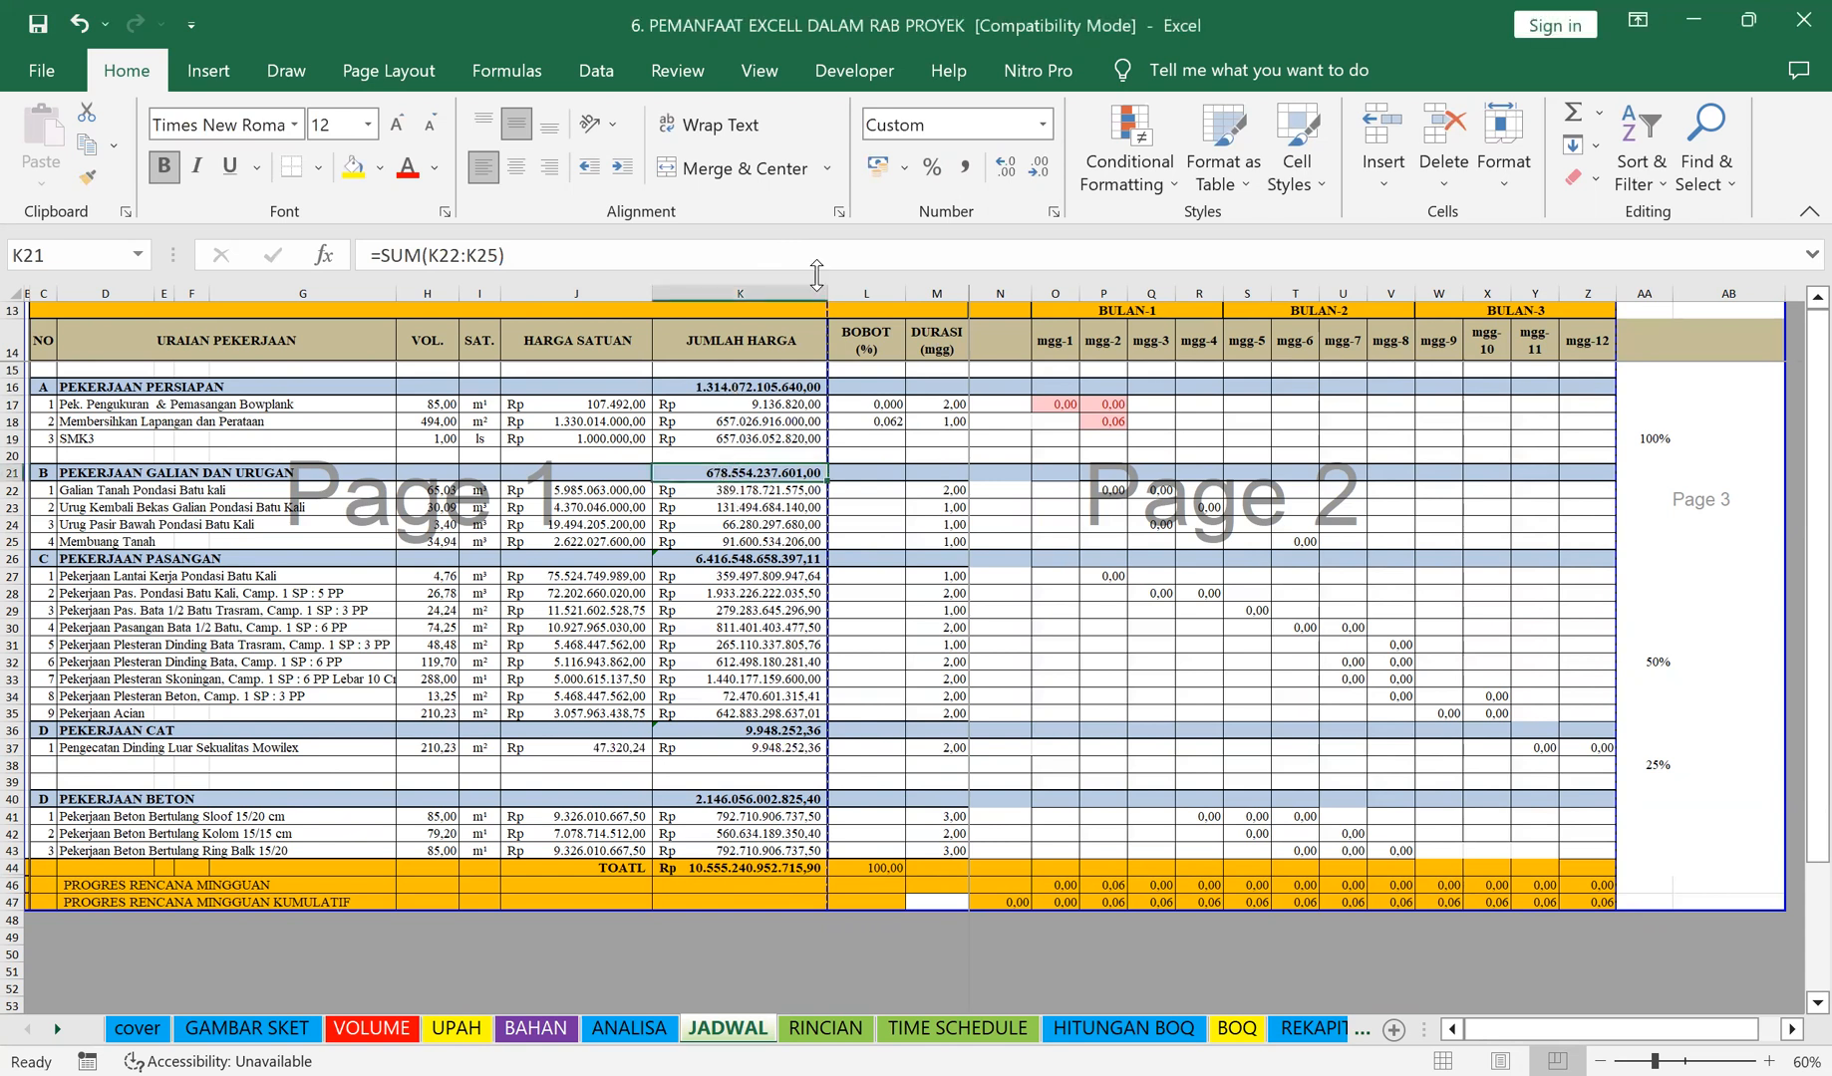
{"action": "left_click", "coordinate": [774, 489]}
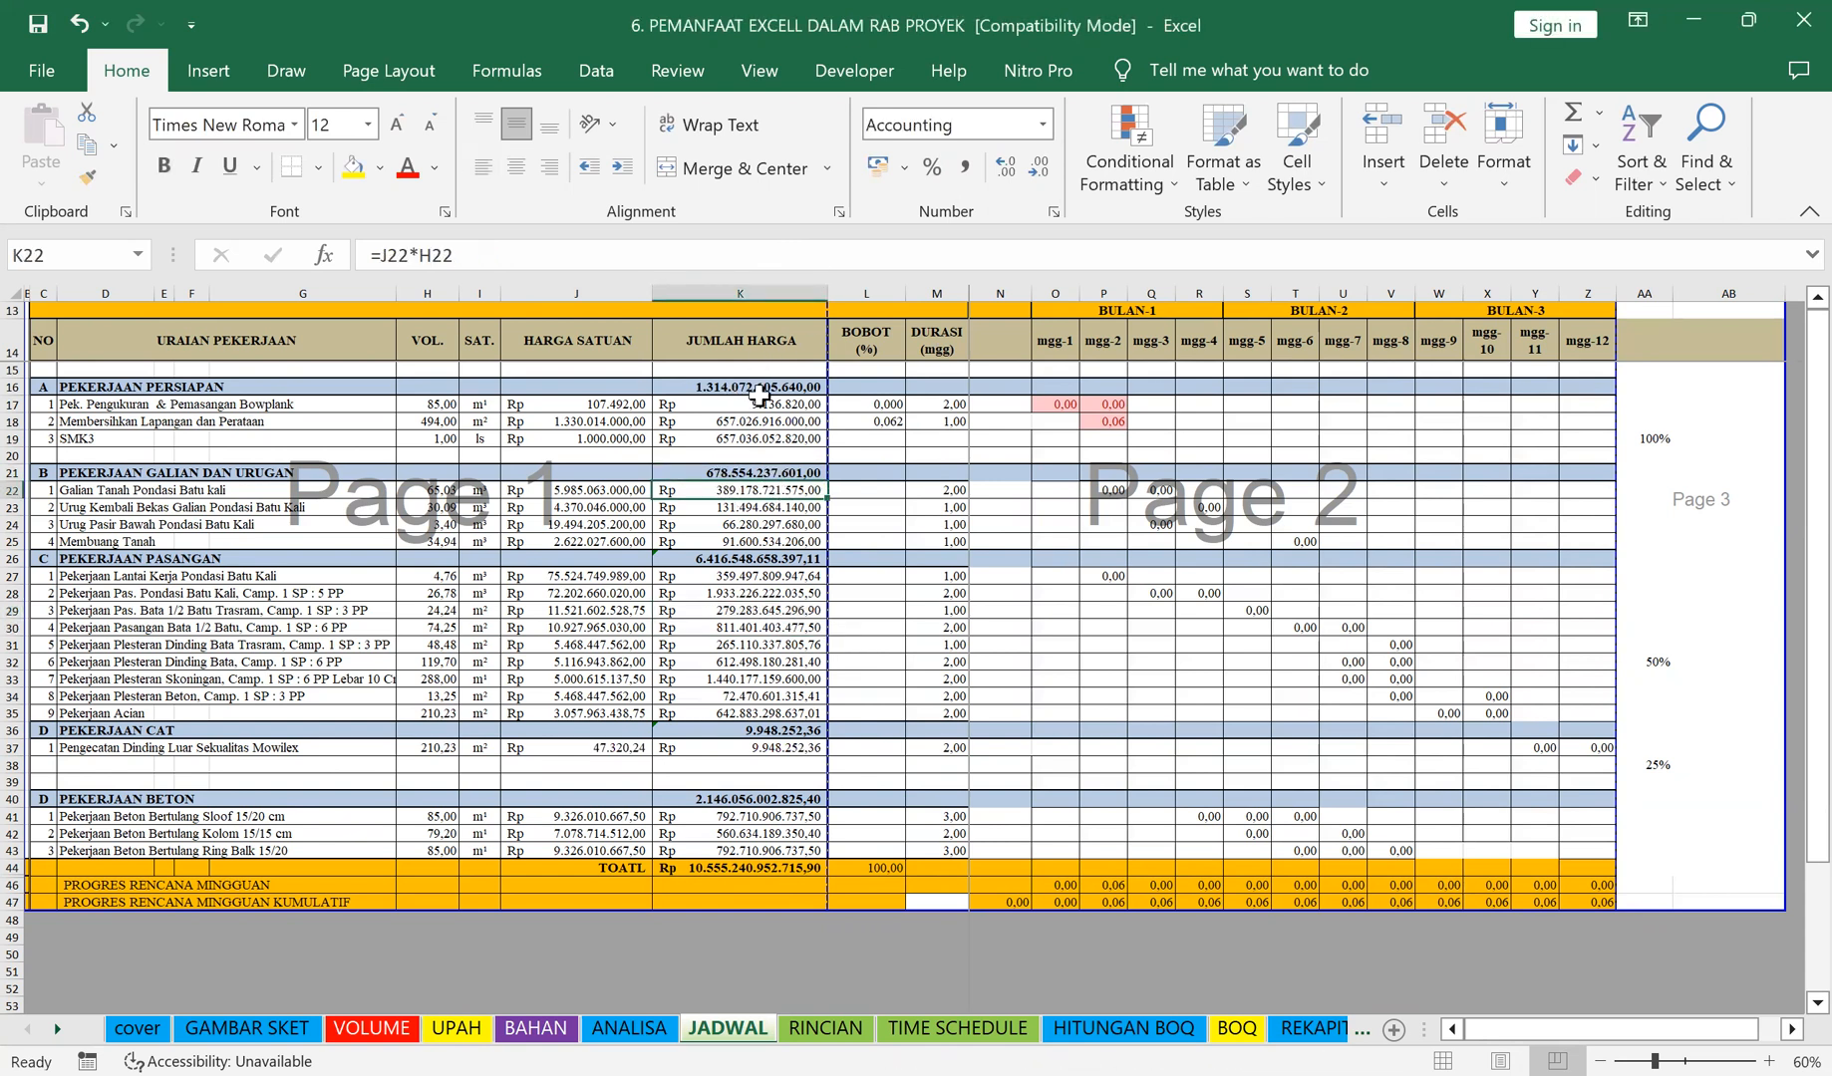
{"action": "left_click", "coordinate": [762, 471]}
{"action": "left_click", "coordinate": [661, 255]}
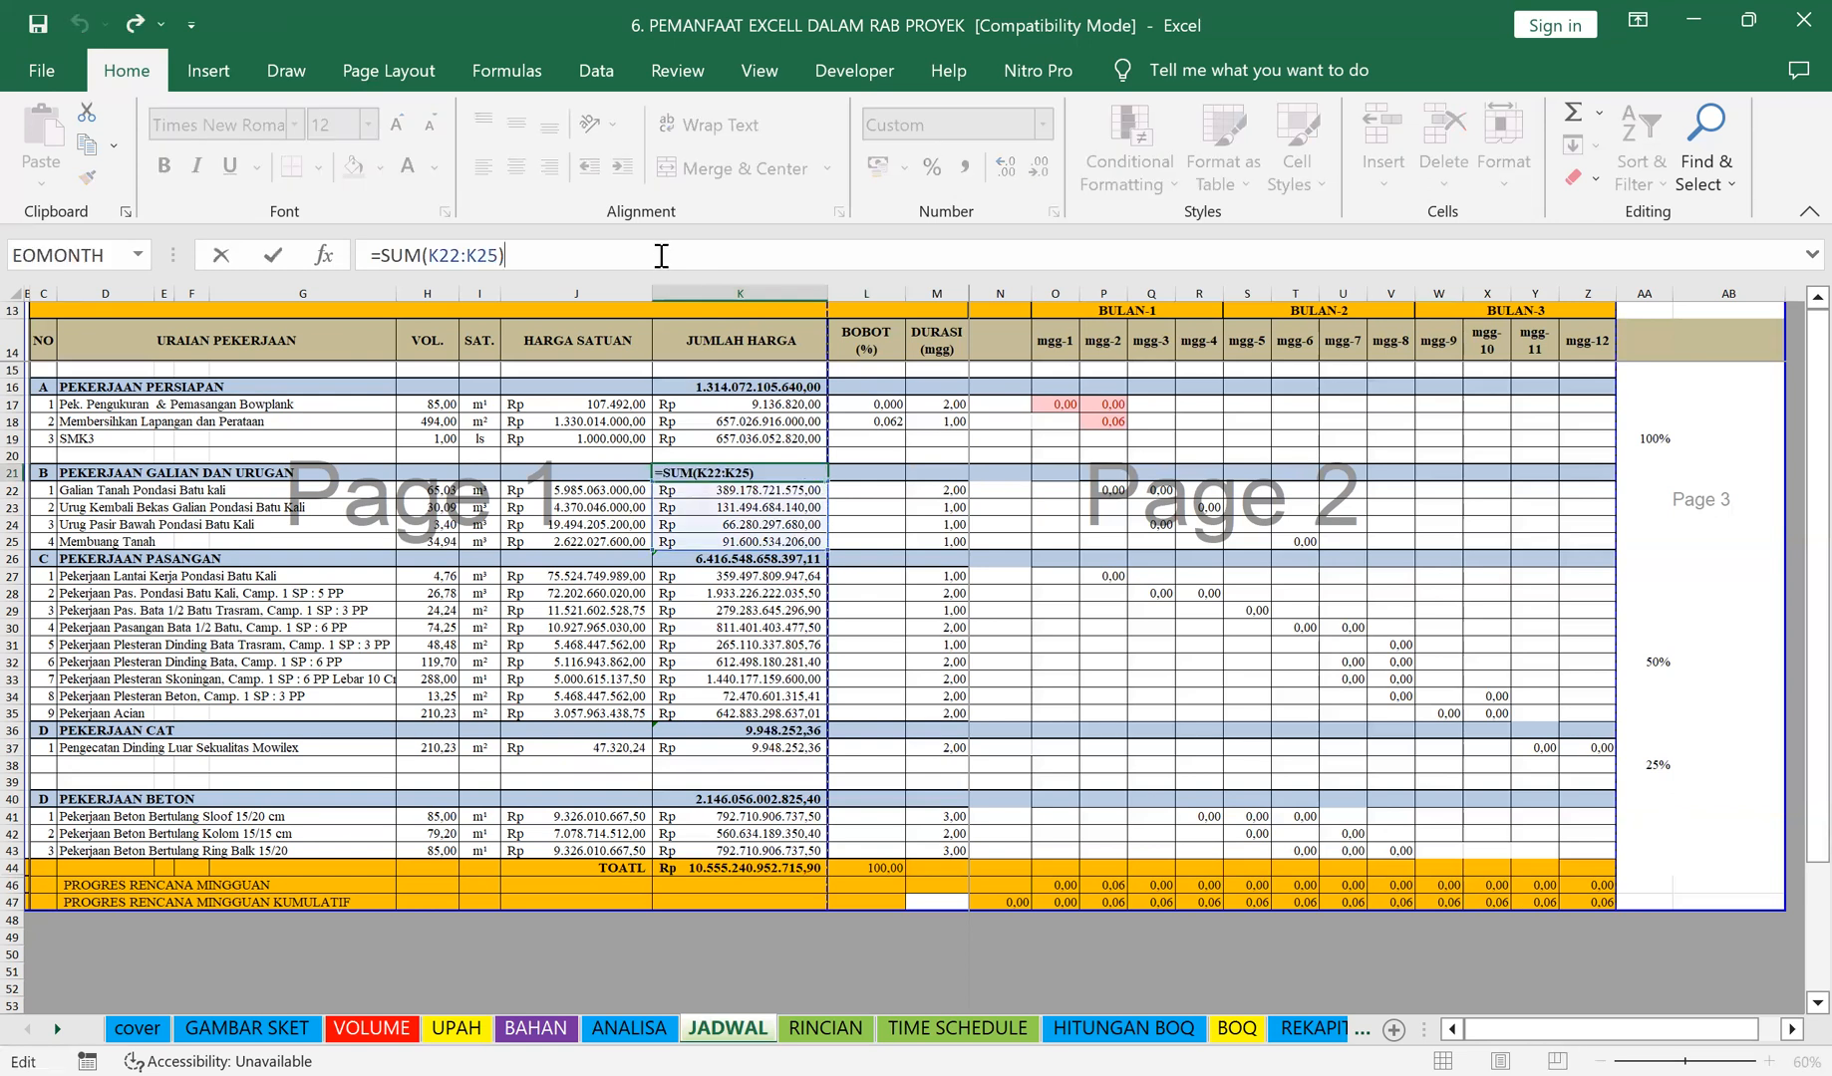
{"action": "left_click", "coordinate": [801, 614]}
{"action": "left_click", "coordinate": [781, 557]}
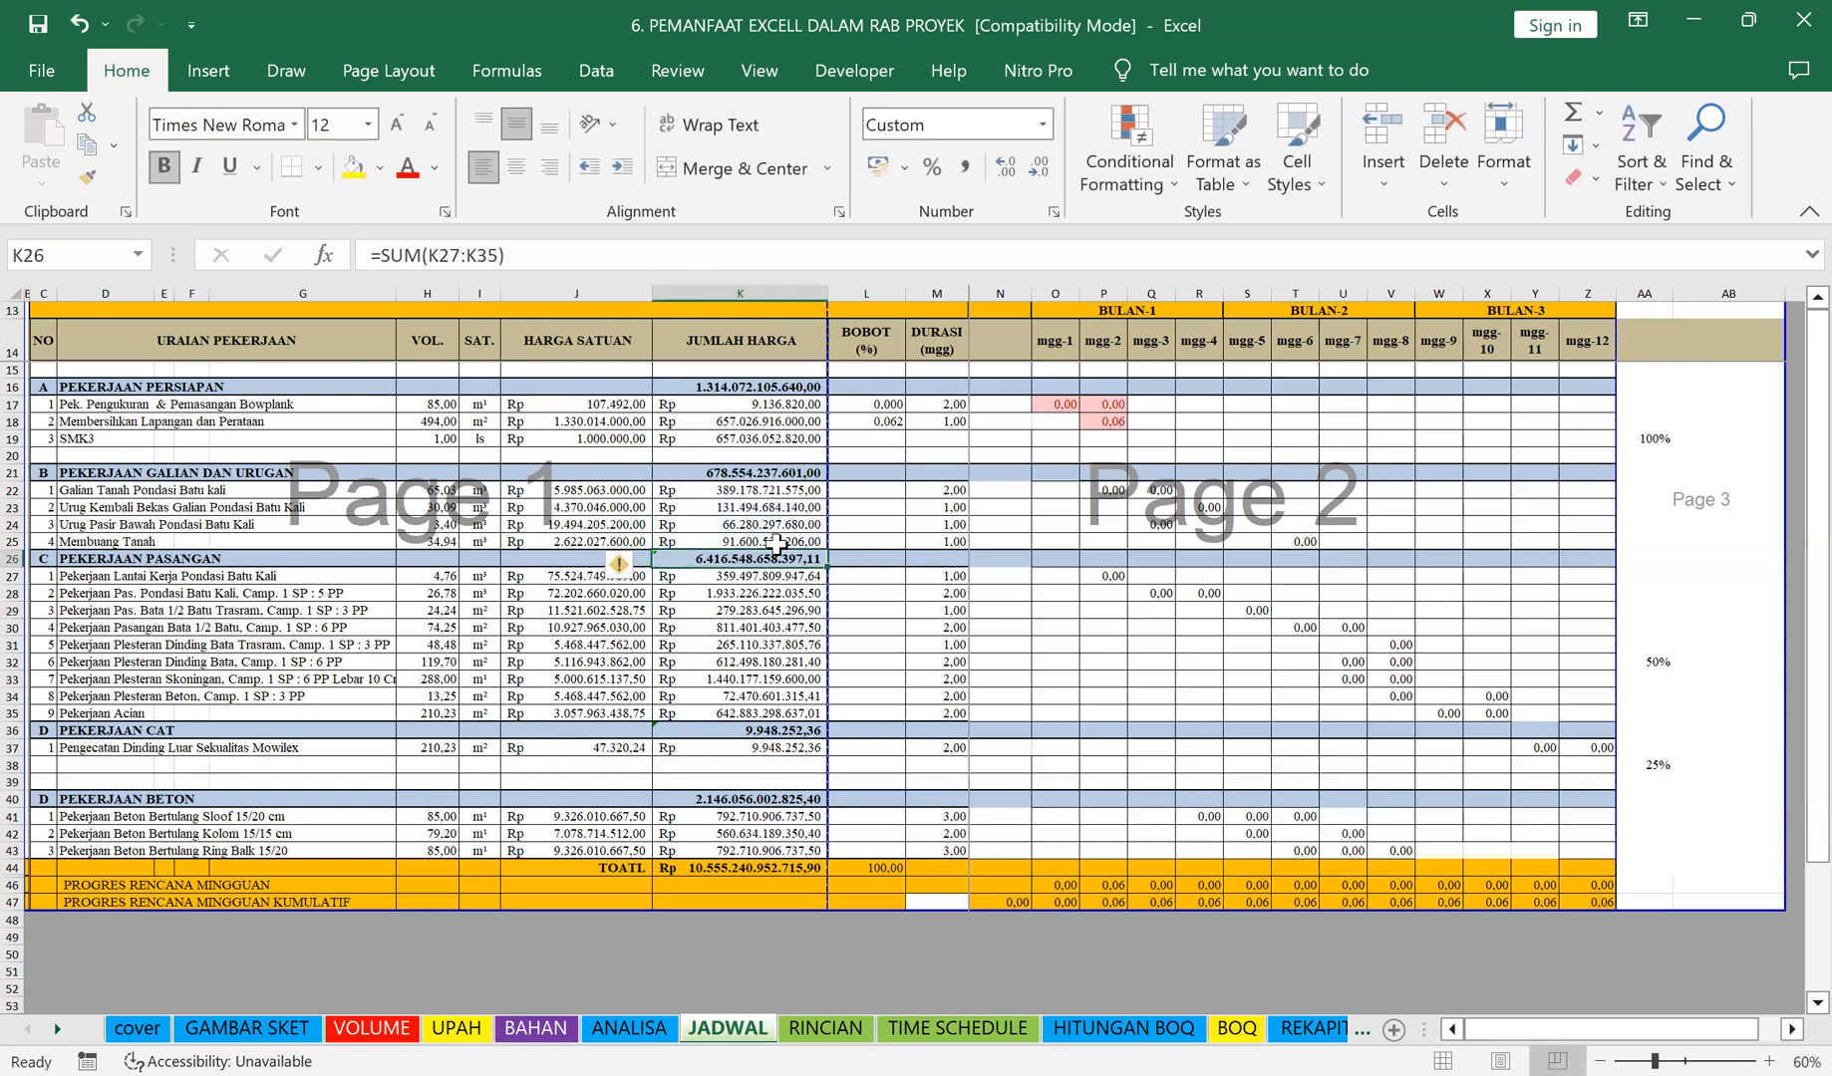
{"action": "left_click", "coordinate": [523, 261]}
{"action": "left_click", "coordinate": [751, 783]}
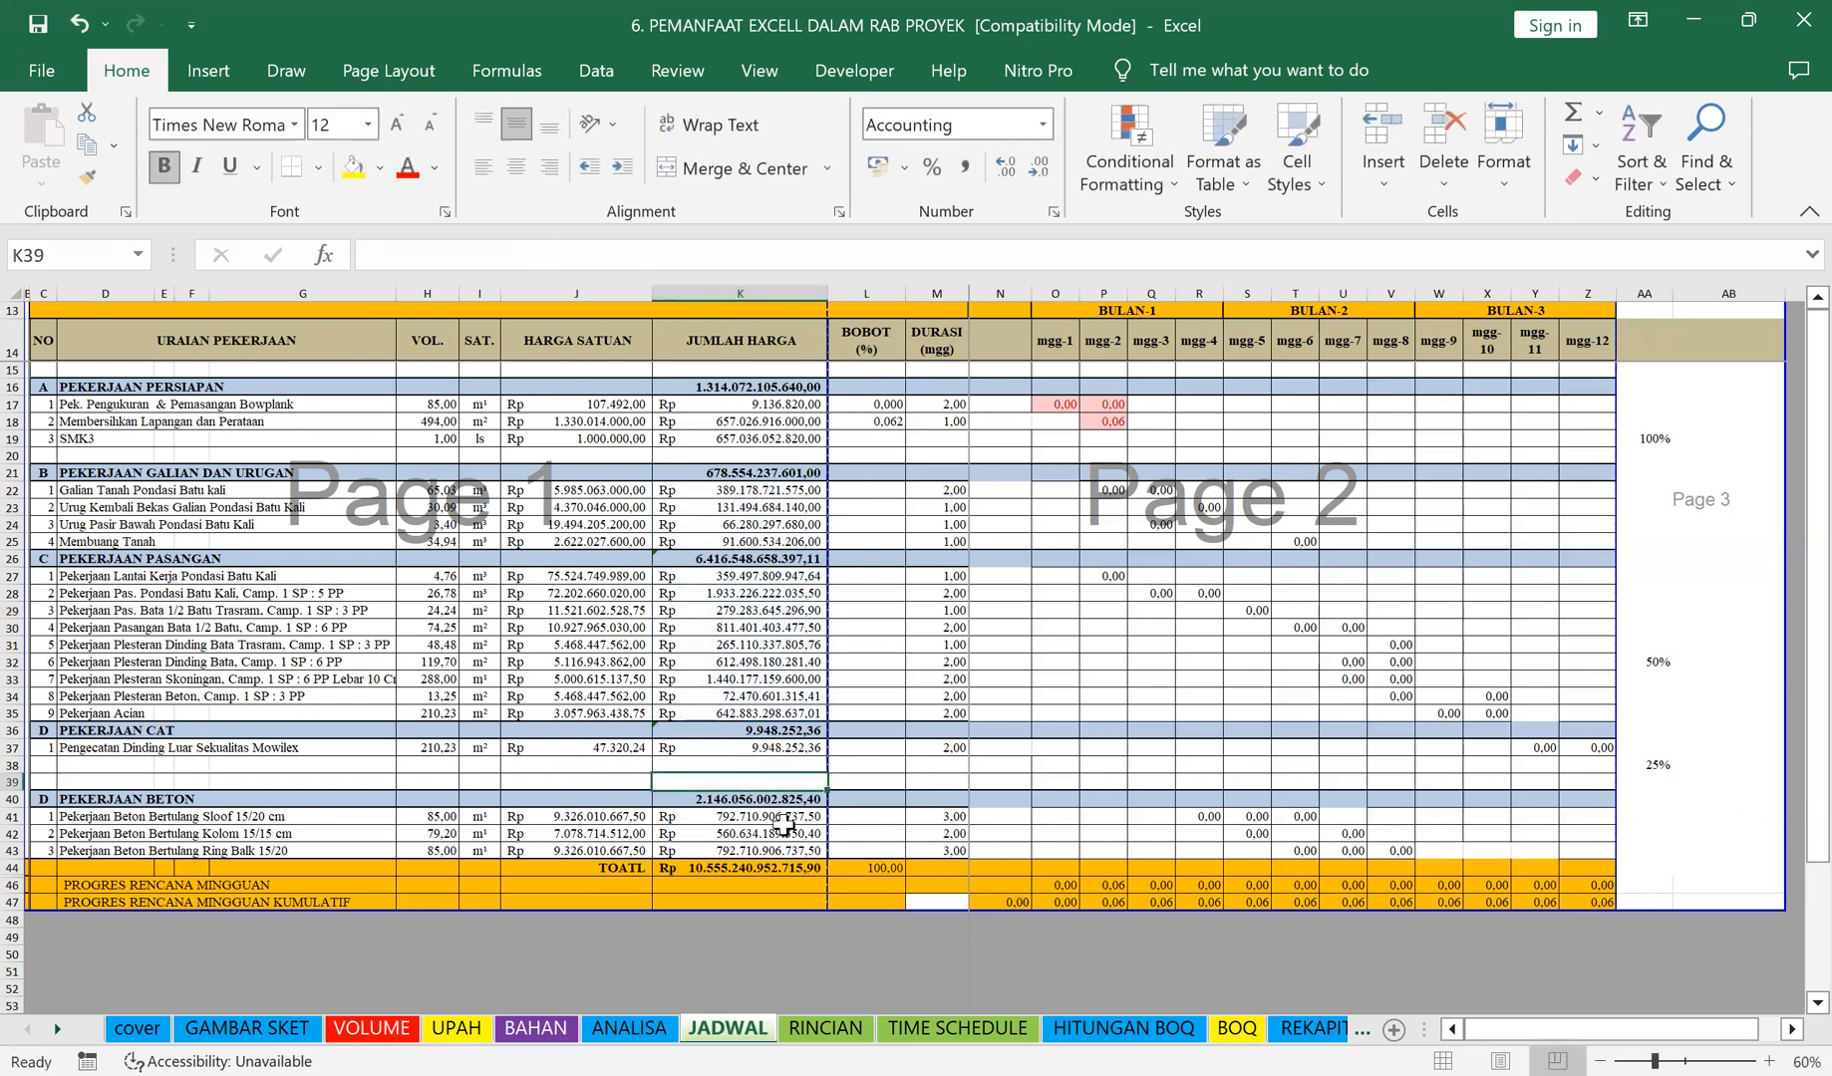
{"action": "left_click", "coordinate": [768, 798]}
{"action": "left_click", "coordinate": [566, 261]}
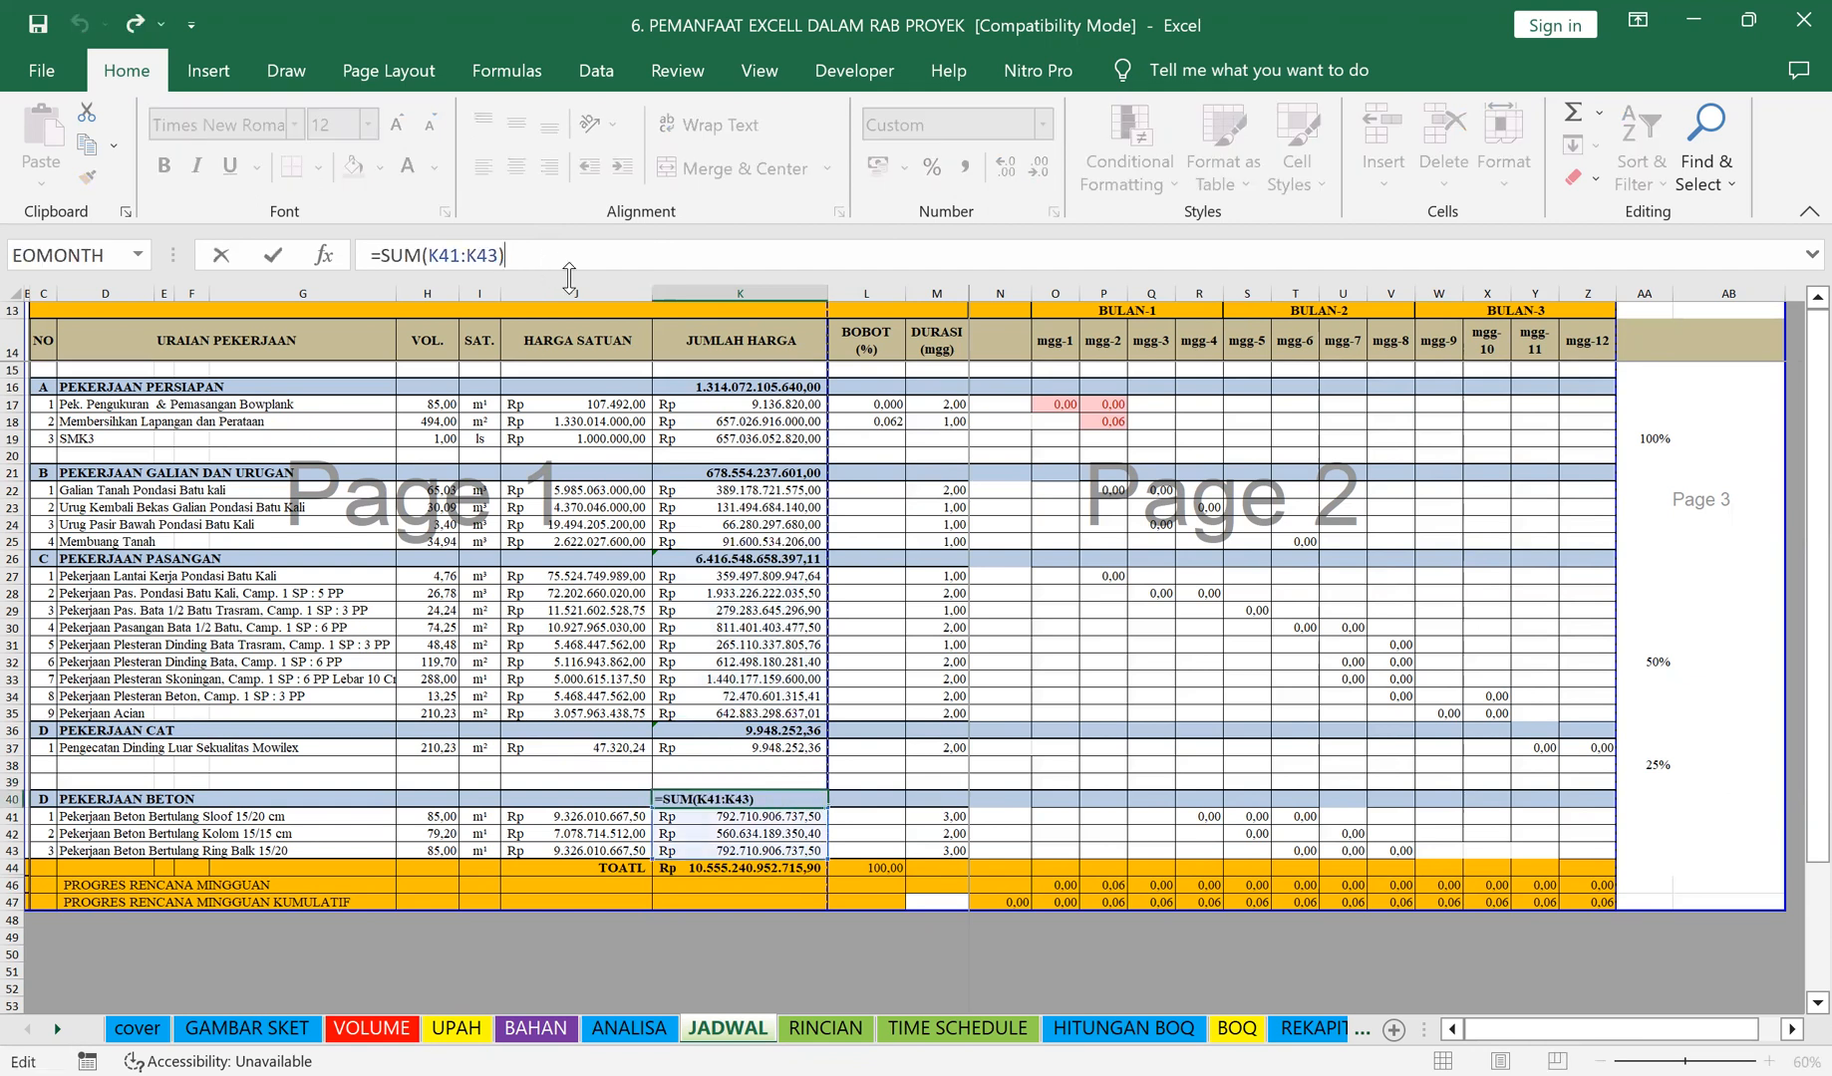
{"action": "key", "text": "Return"}
{"action": "left_click", "coordinate": [738, 867]}
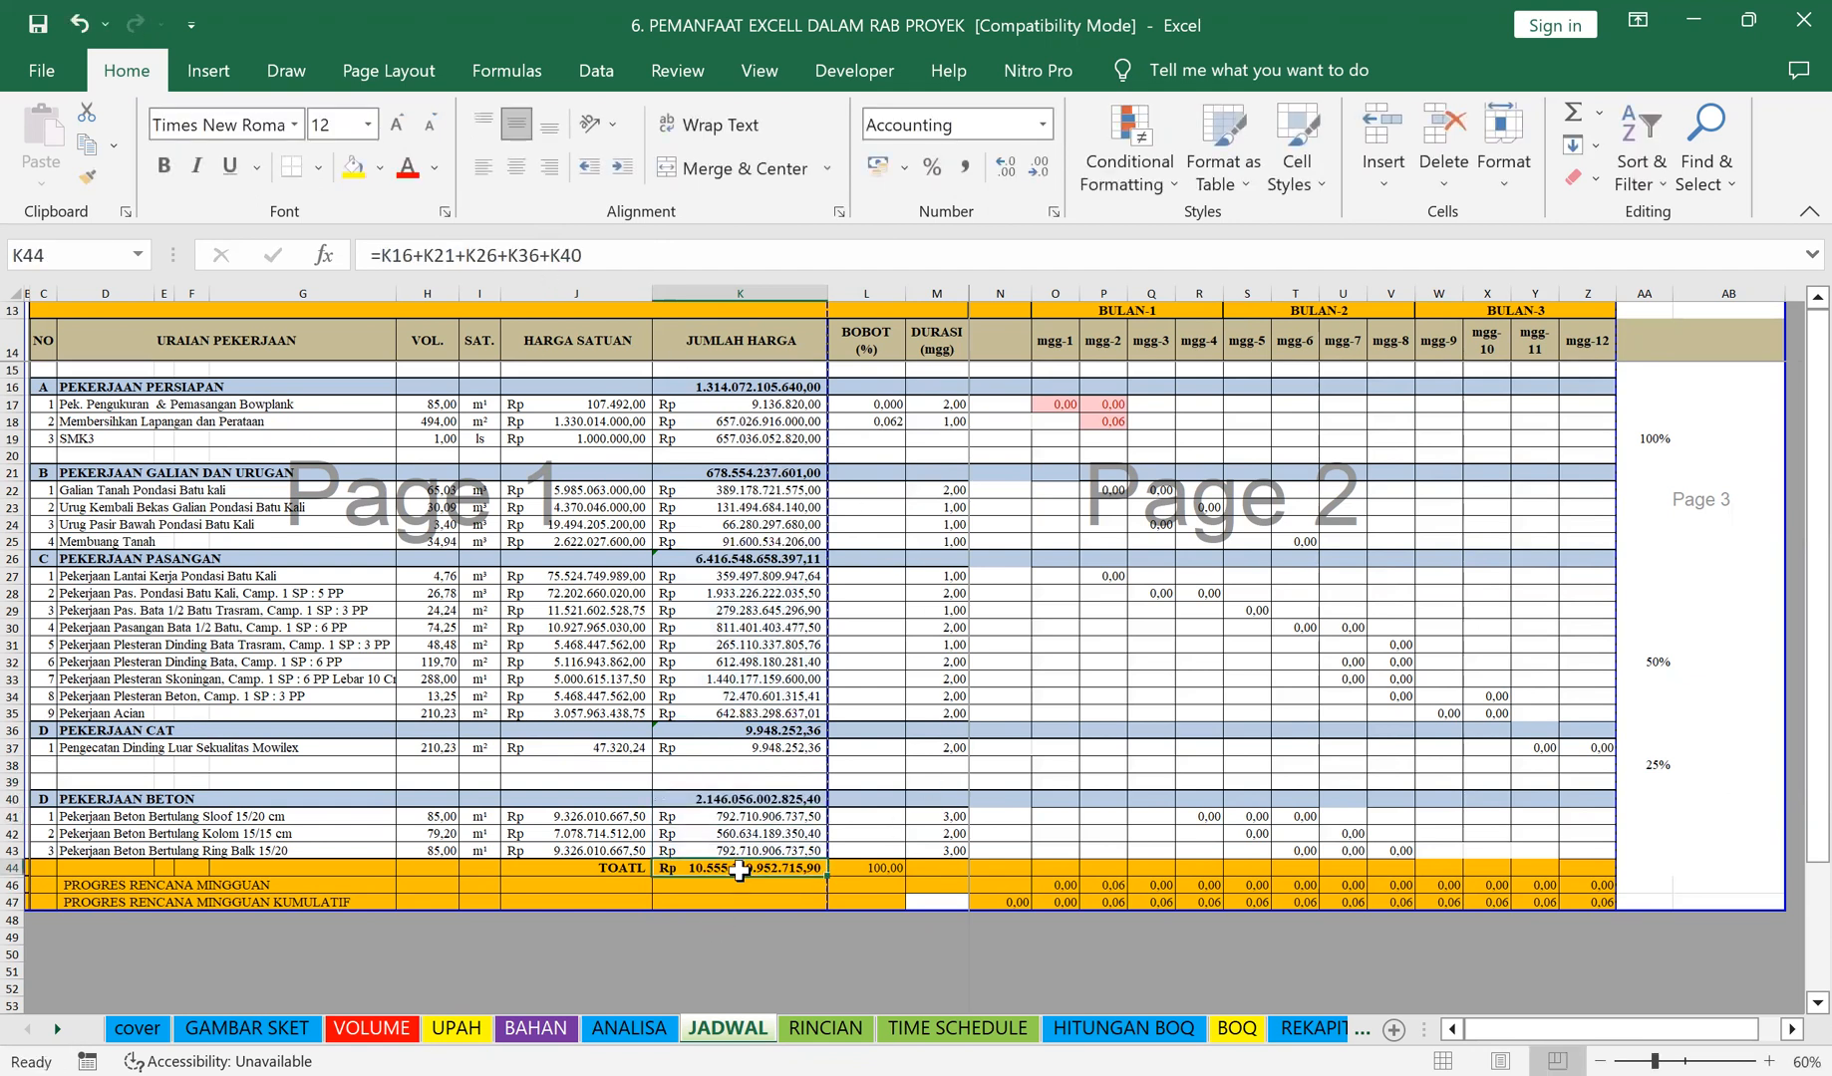
{"action": "left_click", "coordinate": [620, 256]}
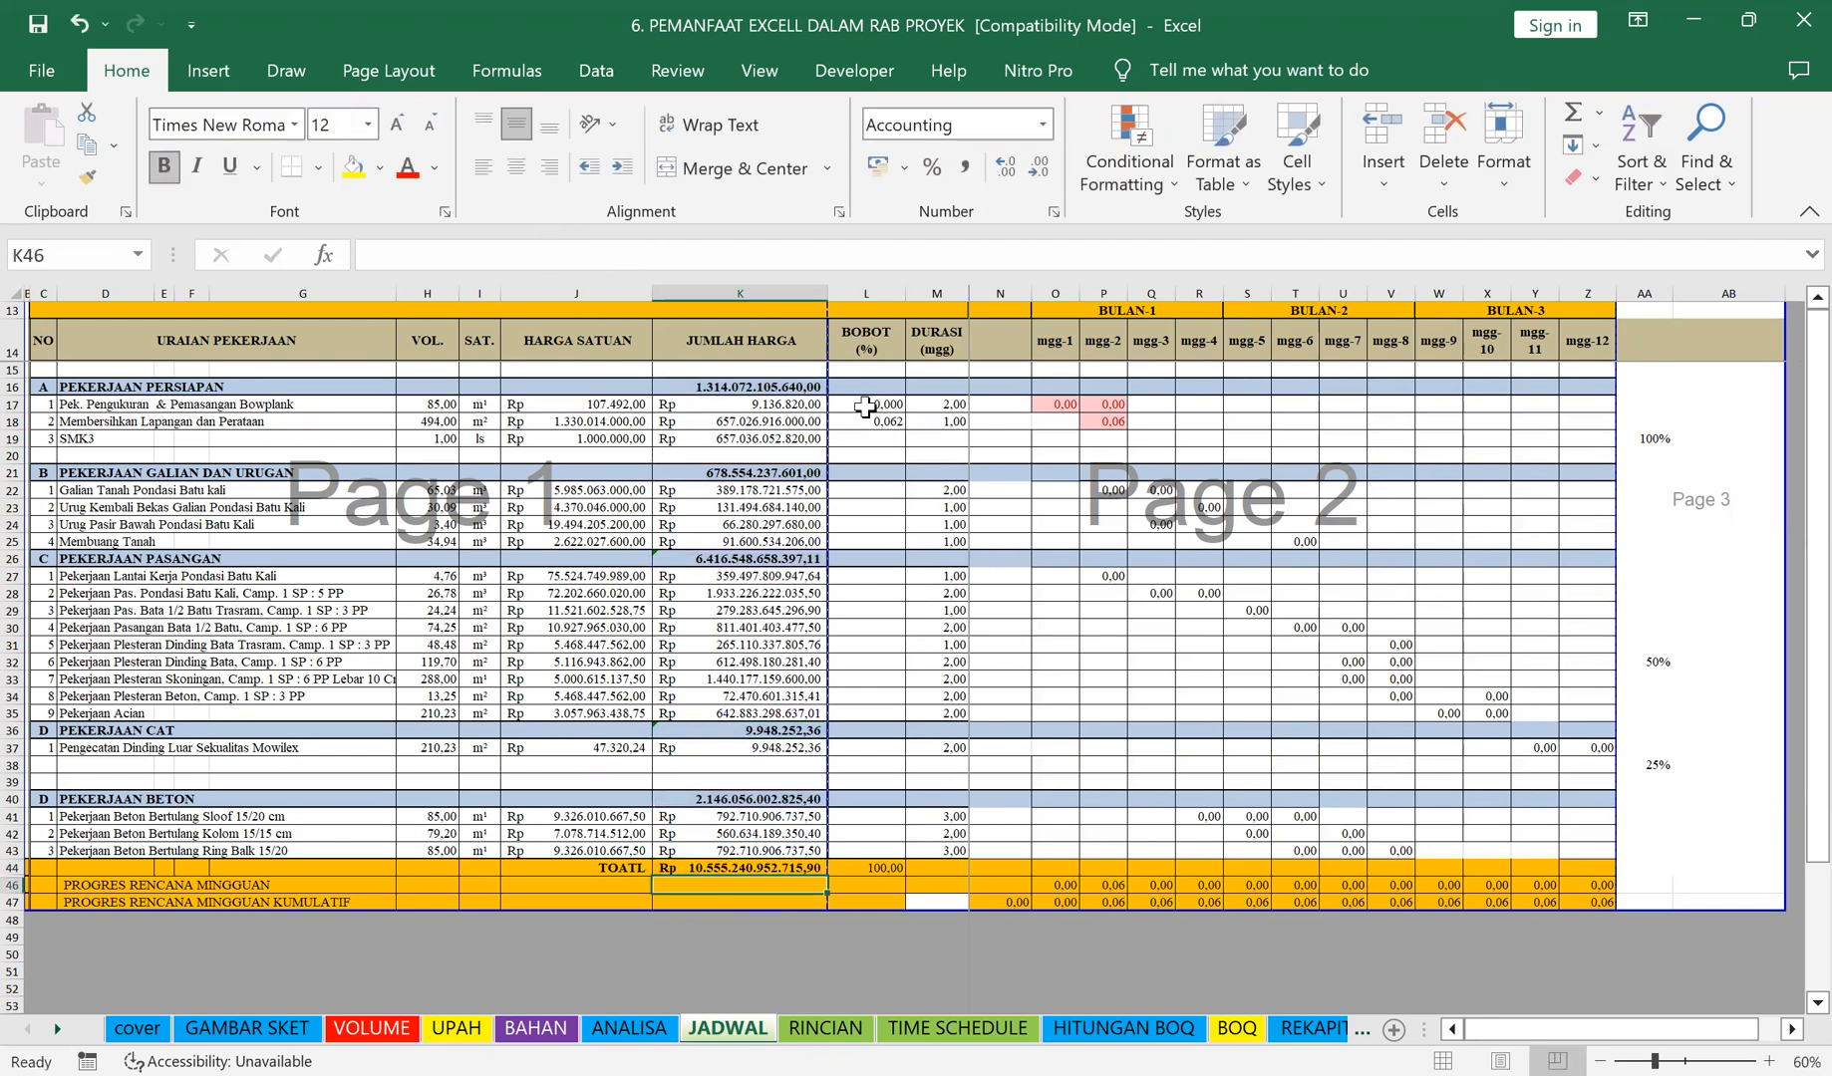
Step: Rewrite the BOBOT weight formula in L17 as =K17/$K$44 and fill it down to L19
{"action": "left_click", "coordinate": [869, 404]}
{"action": "type", "text": "="}
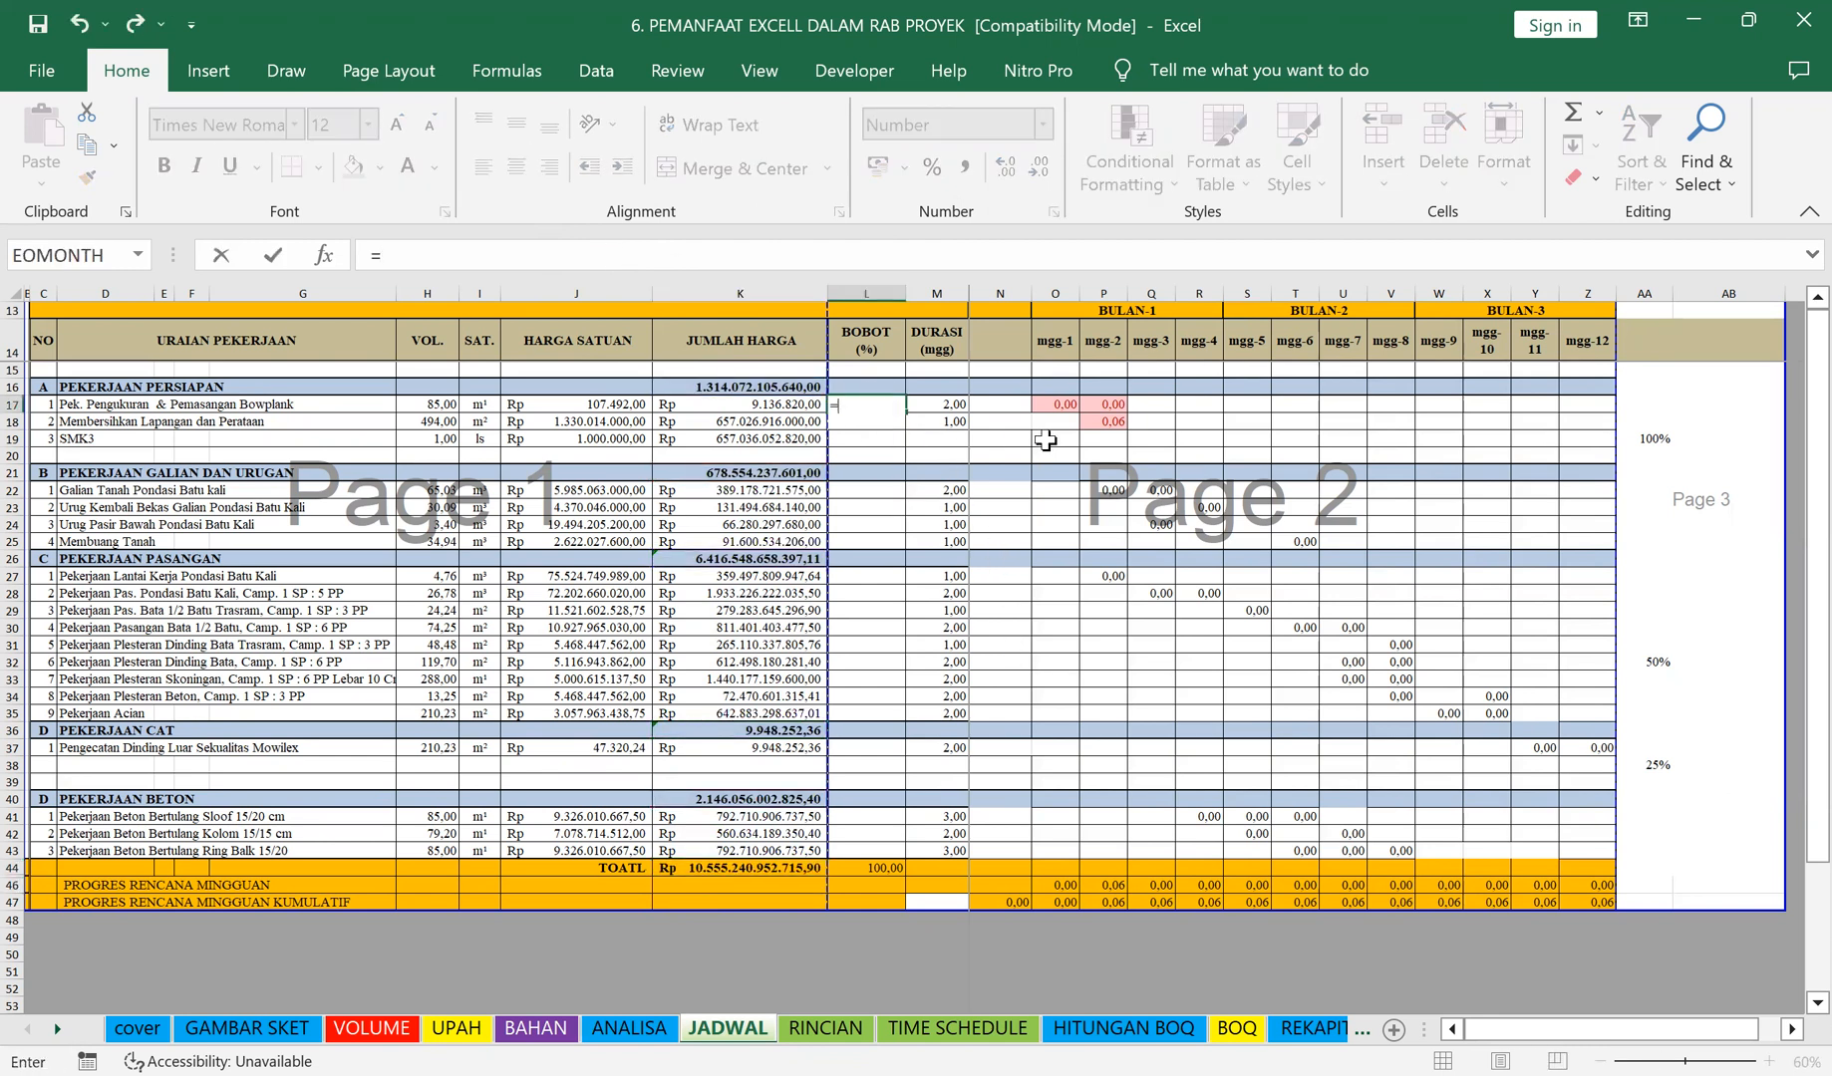
{"action": "left_click", "coordinate": [724, 404]}
{"action": "type", "text": "/"}
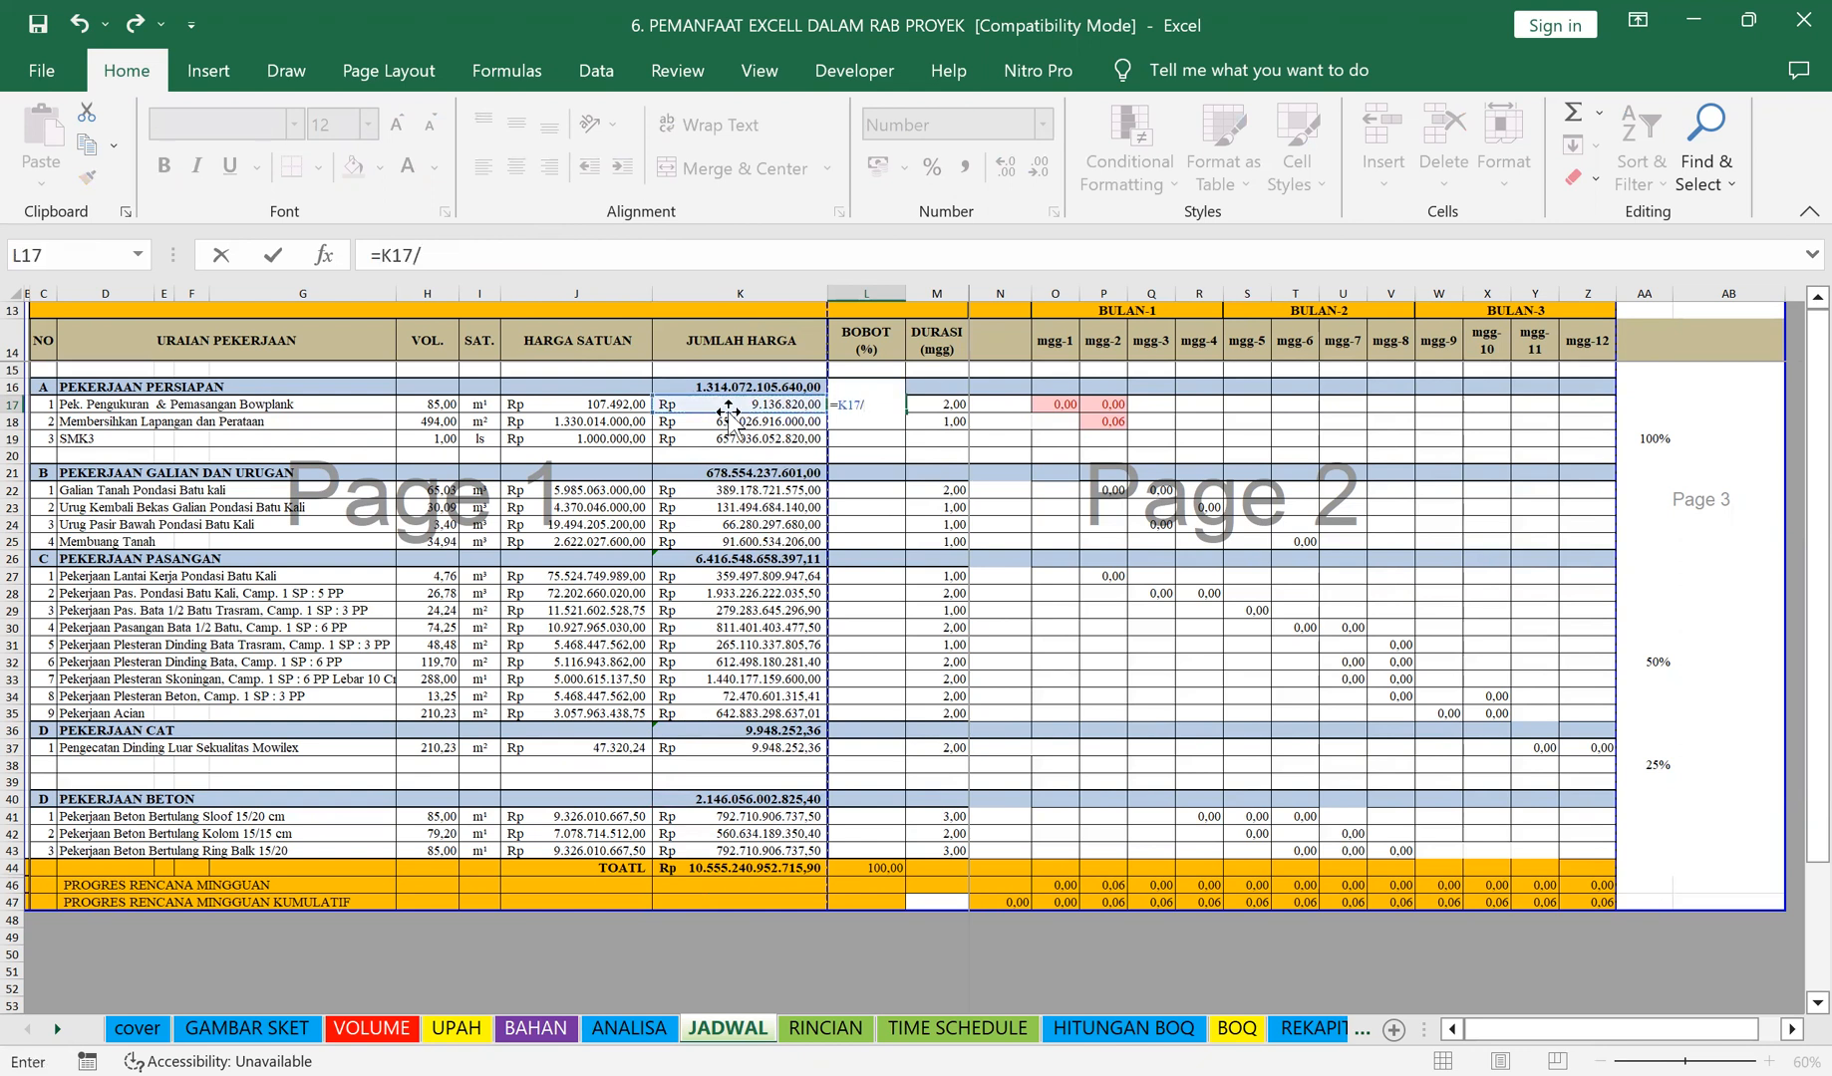
{"action": "left_click", "coordinate": [719, 865]}
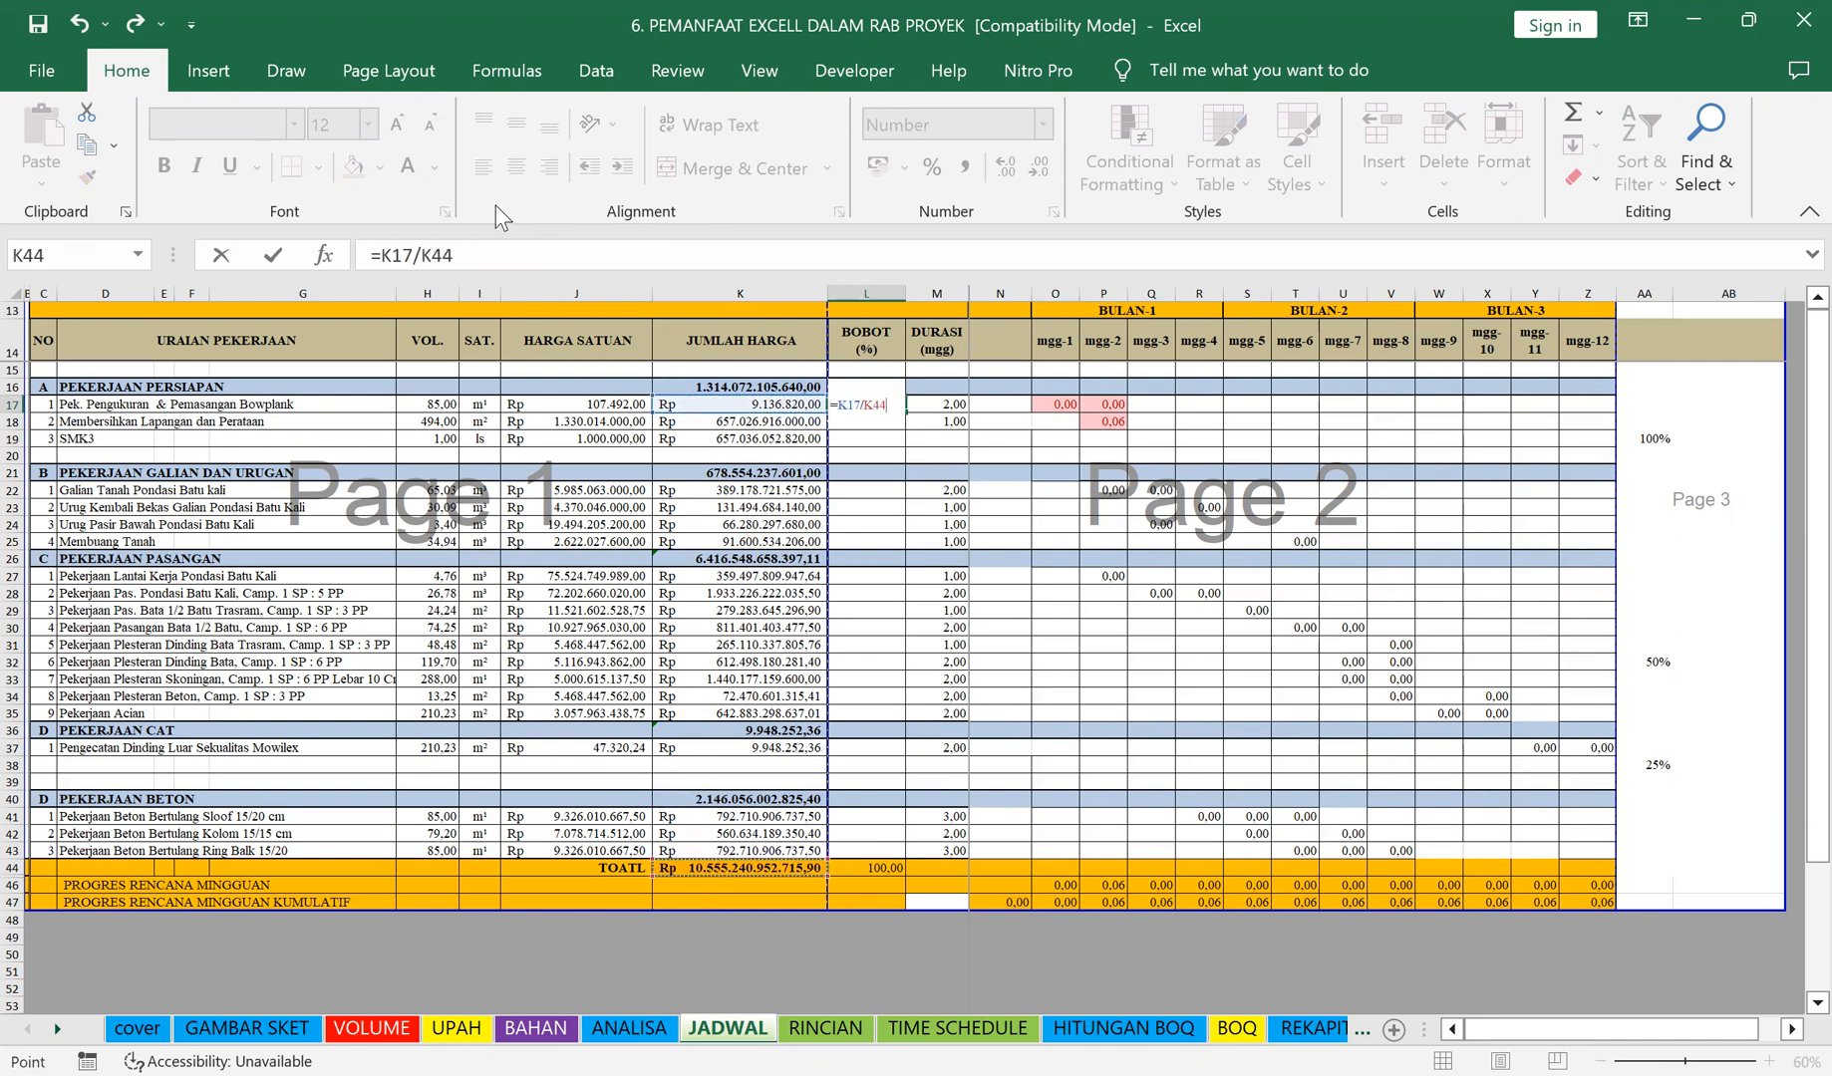
{"action": "left_click", "coordinate": [437, 257]}
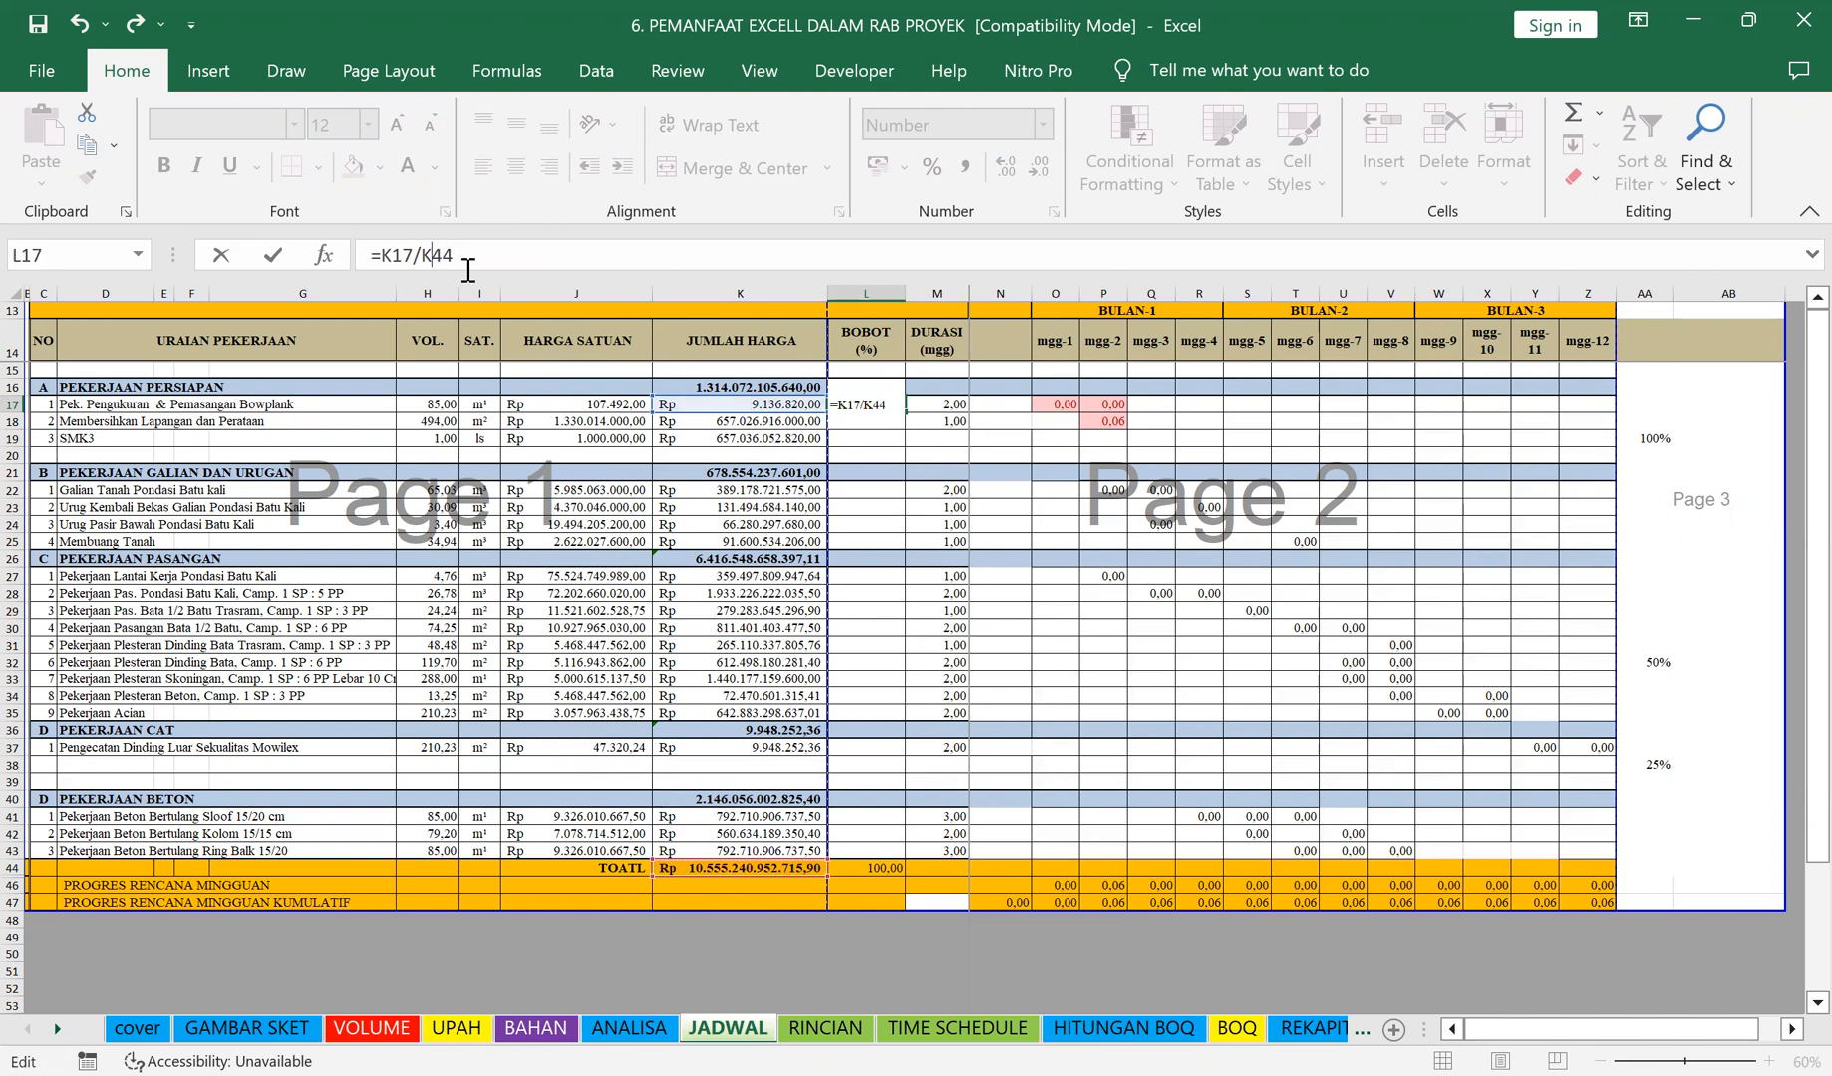
{"action": "key", "text": "F4"}
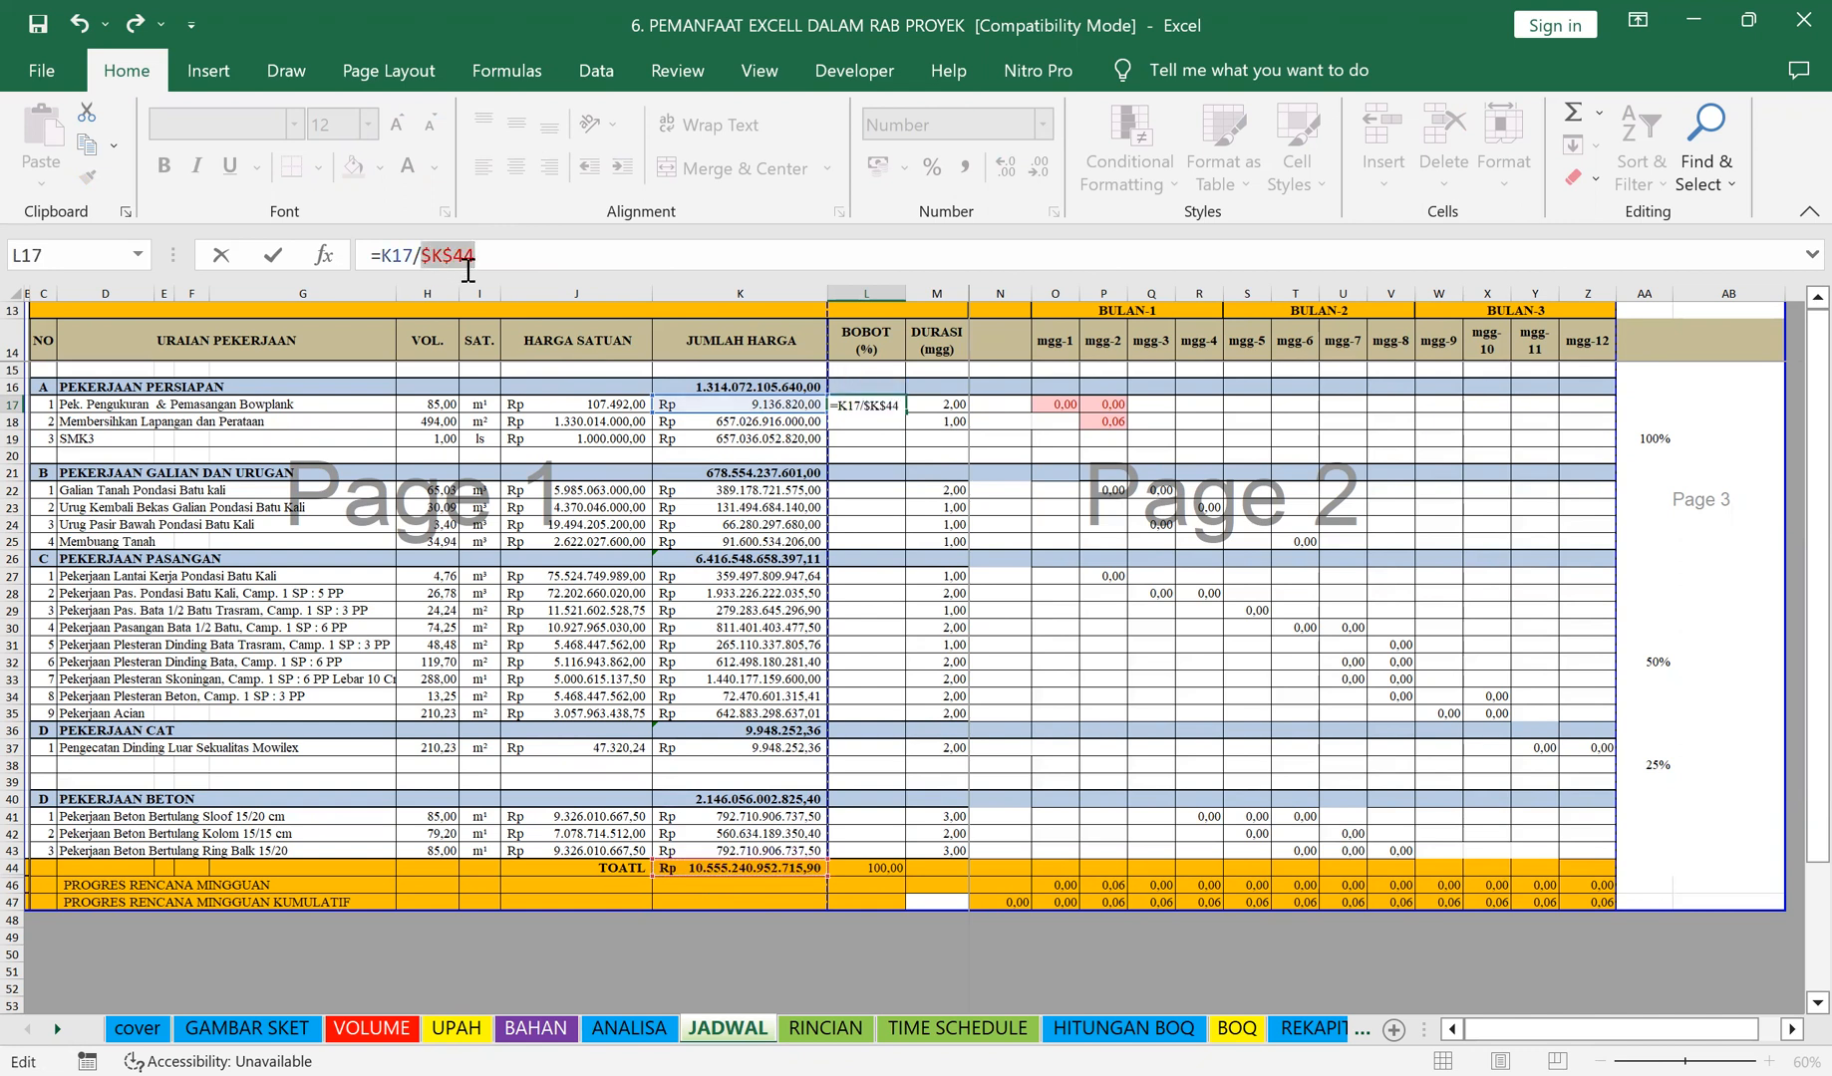
{"action": "key", "text": "Return"}
{"action": "left_click", "coordinate": [873, 404]}
{"action": "left_click_drag", "start_coordinate": [903, 412], "coordinate": [940, 439]}
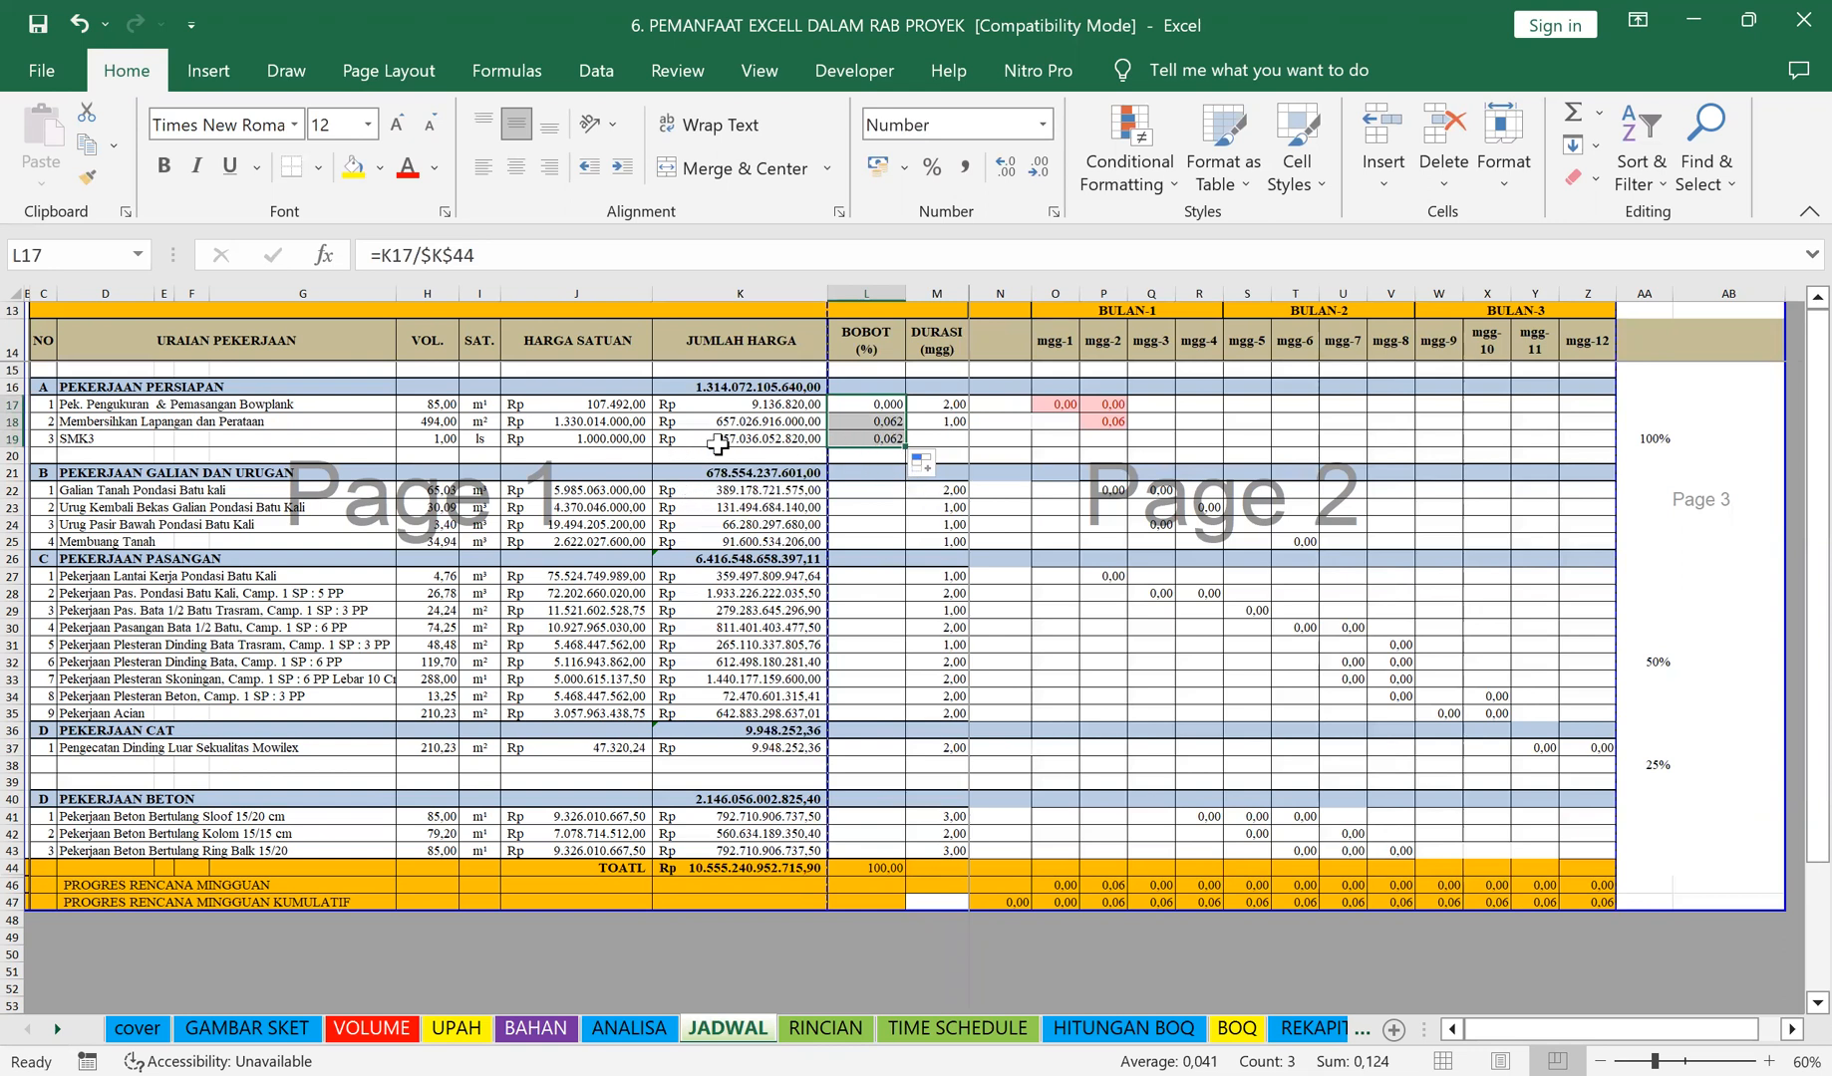
Step: Fill the K18 amount formula down to K19 for the SMK3 item
{"action": "left_click", "coordinate": [746, 425]}
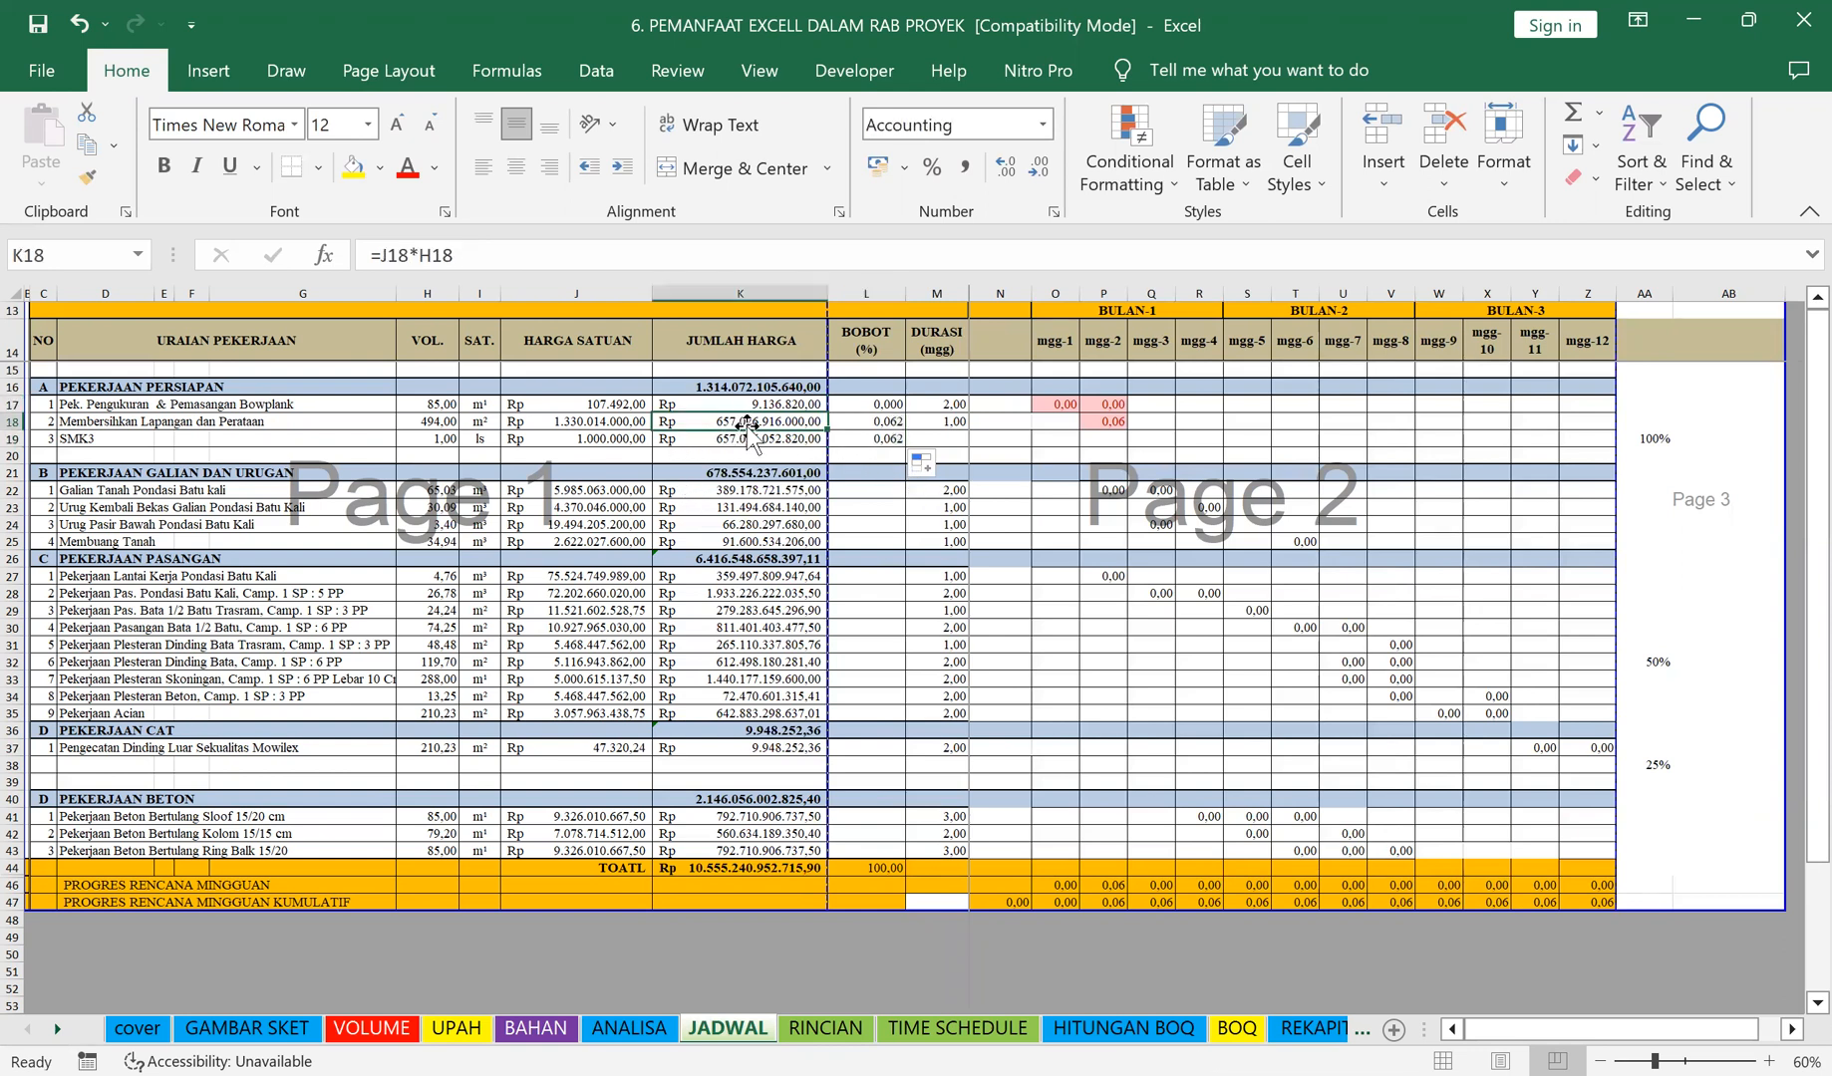
{"action": "left_click_drag", "start_coordinate": [833, 430], "coordinate": [832, 449]}
{"action": "left_click", "coordinate": [876, 531]}
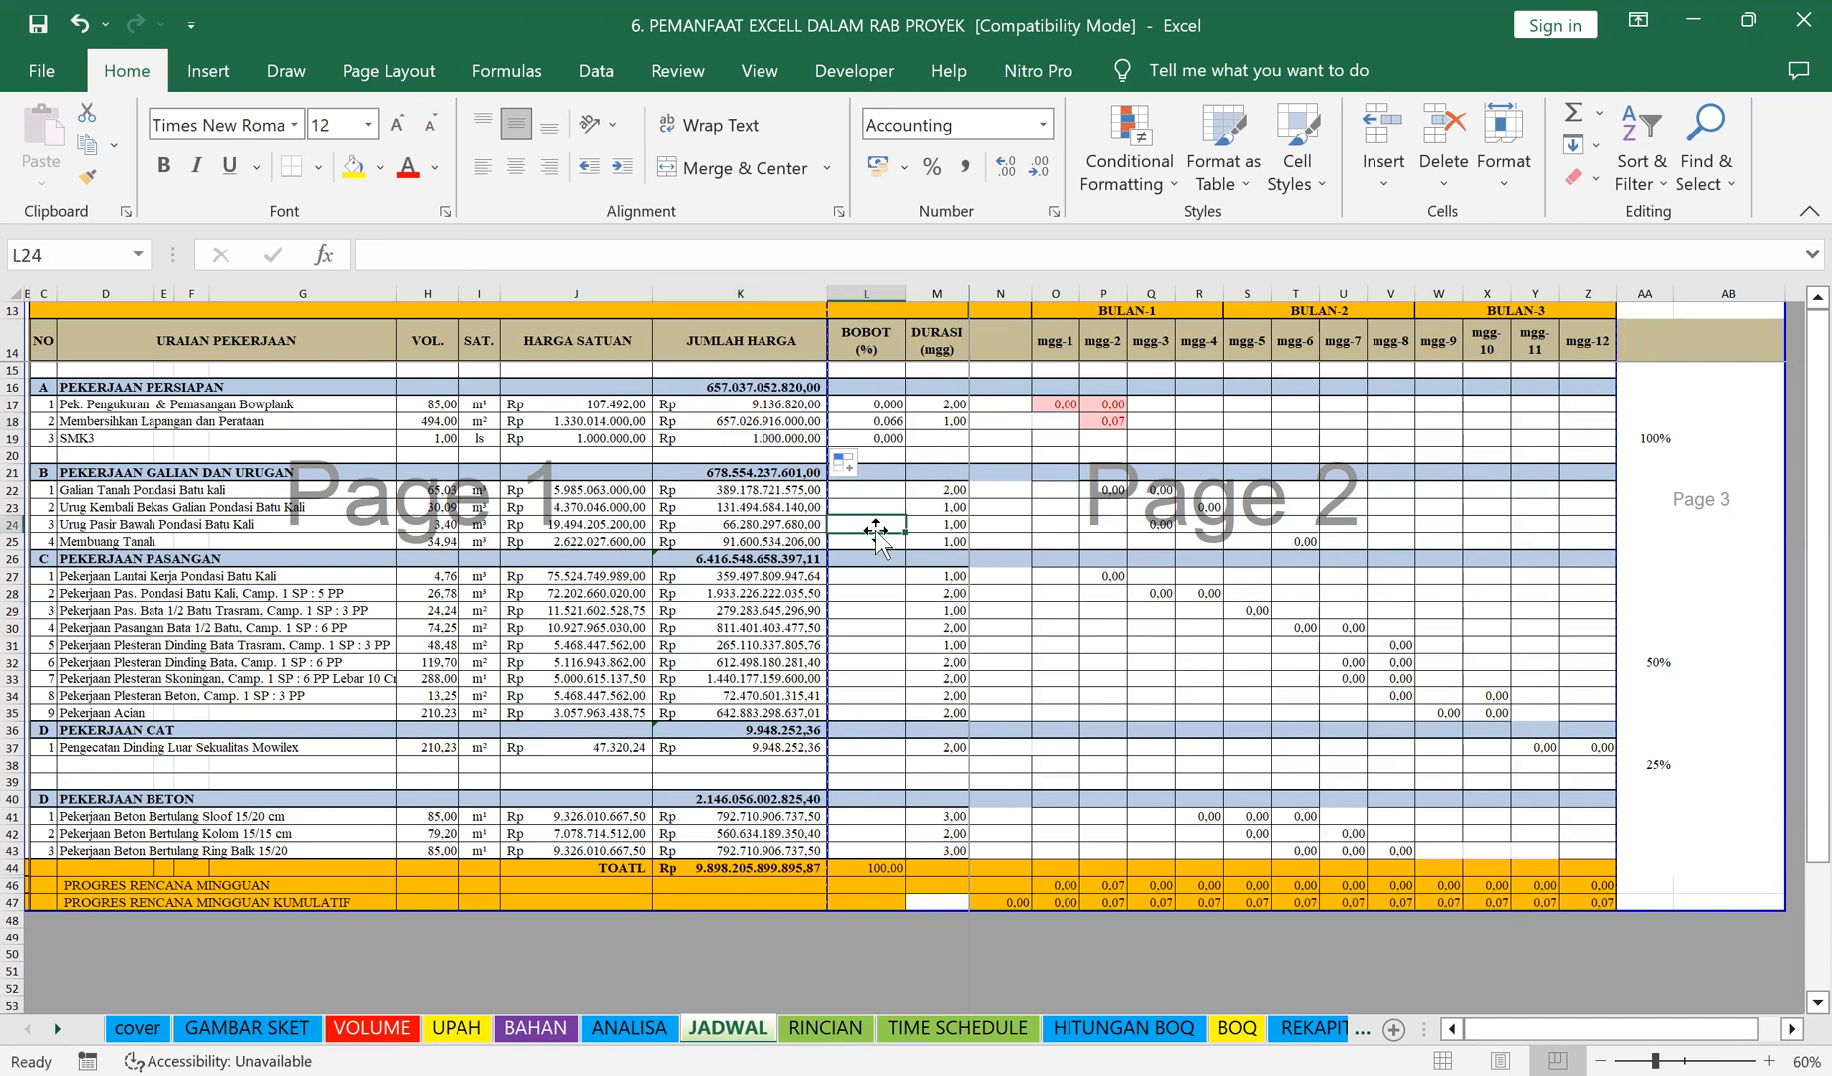
Step: Copy the L17 weight formula with three decimal places to L22:L25 under PEKERJAAN GALIAN DAN URUGAN
{"action": "left_click", "coordinate": [883, 404]}
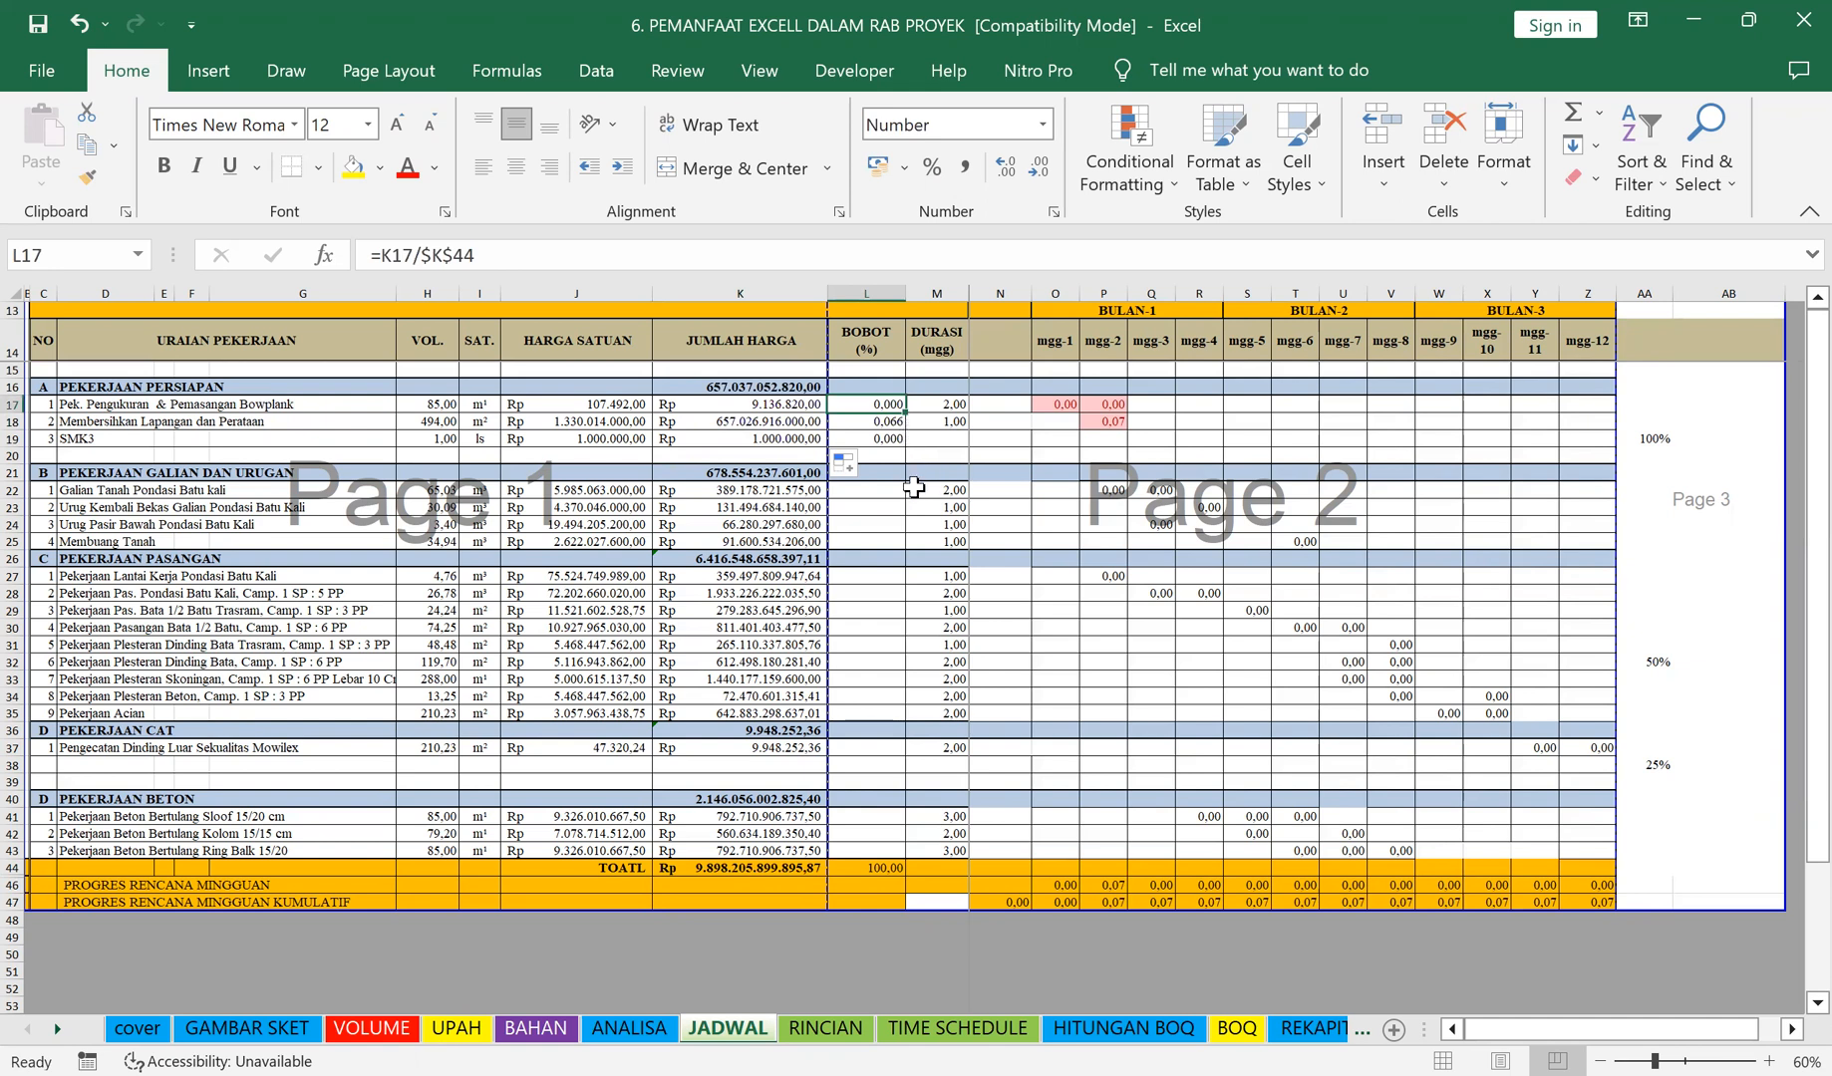
{"action": "left_click", "coordinate": [1006, 167]}
{"action": "left_click", "coordinate": [1006, 167]}
{"action": "left_click", "coordinate": [1035, 166]}
{"action": "key", "text": "ctrl+c"}
{"action": "left_click_drag", "start_coordinate": [870, 496], "coordinate": [872, 538]}
{"action": "key", "text": "ctrl+v"}
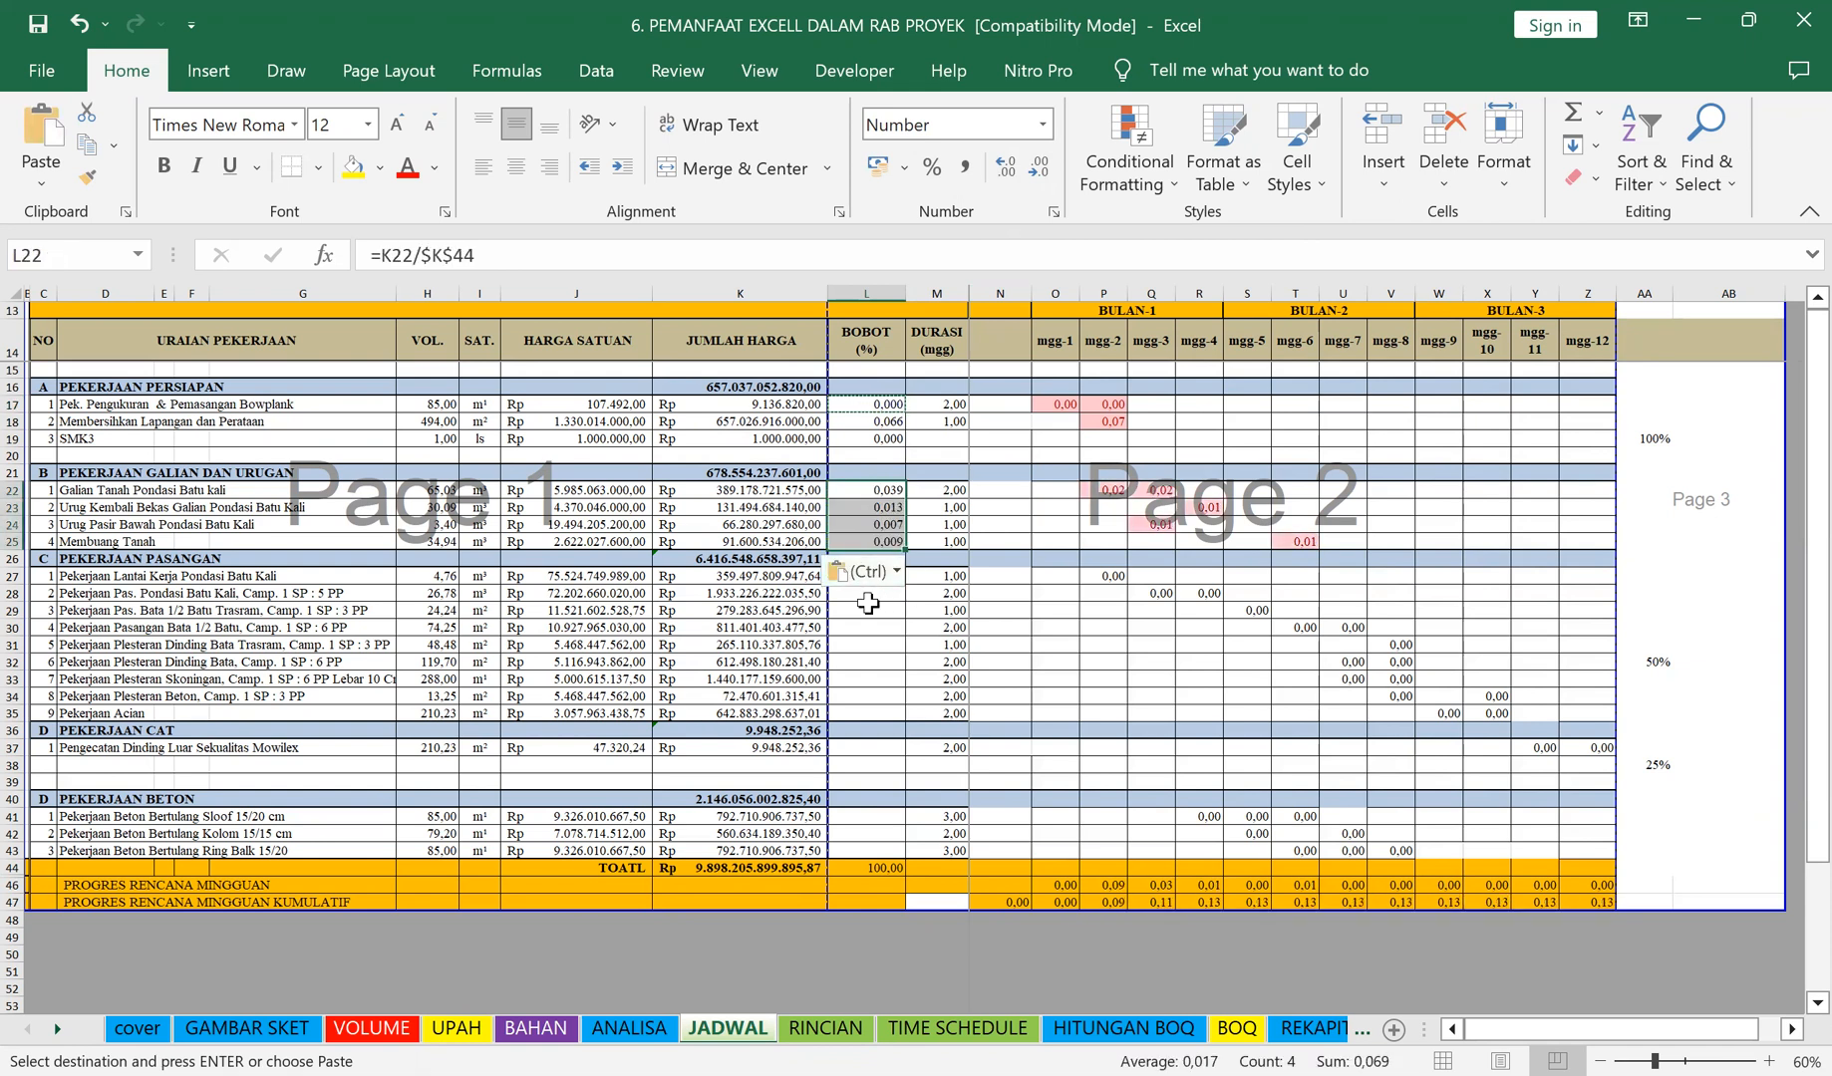
Step: Paste the copied weight formula into L27:L35 for the PEKERJAAN PASANGAN items
{"action": "left_click", "coordinate": [852, 659]}
{"action": "left_click_drag", "start_coordinate": [859, 712], "coordinate": [869, 579]}
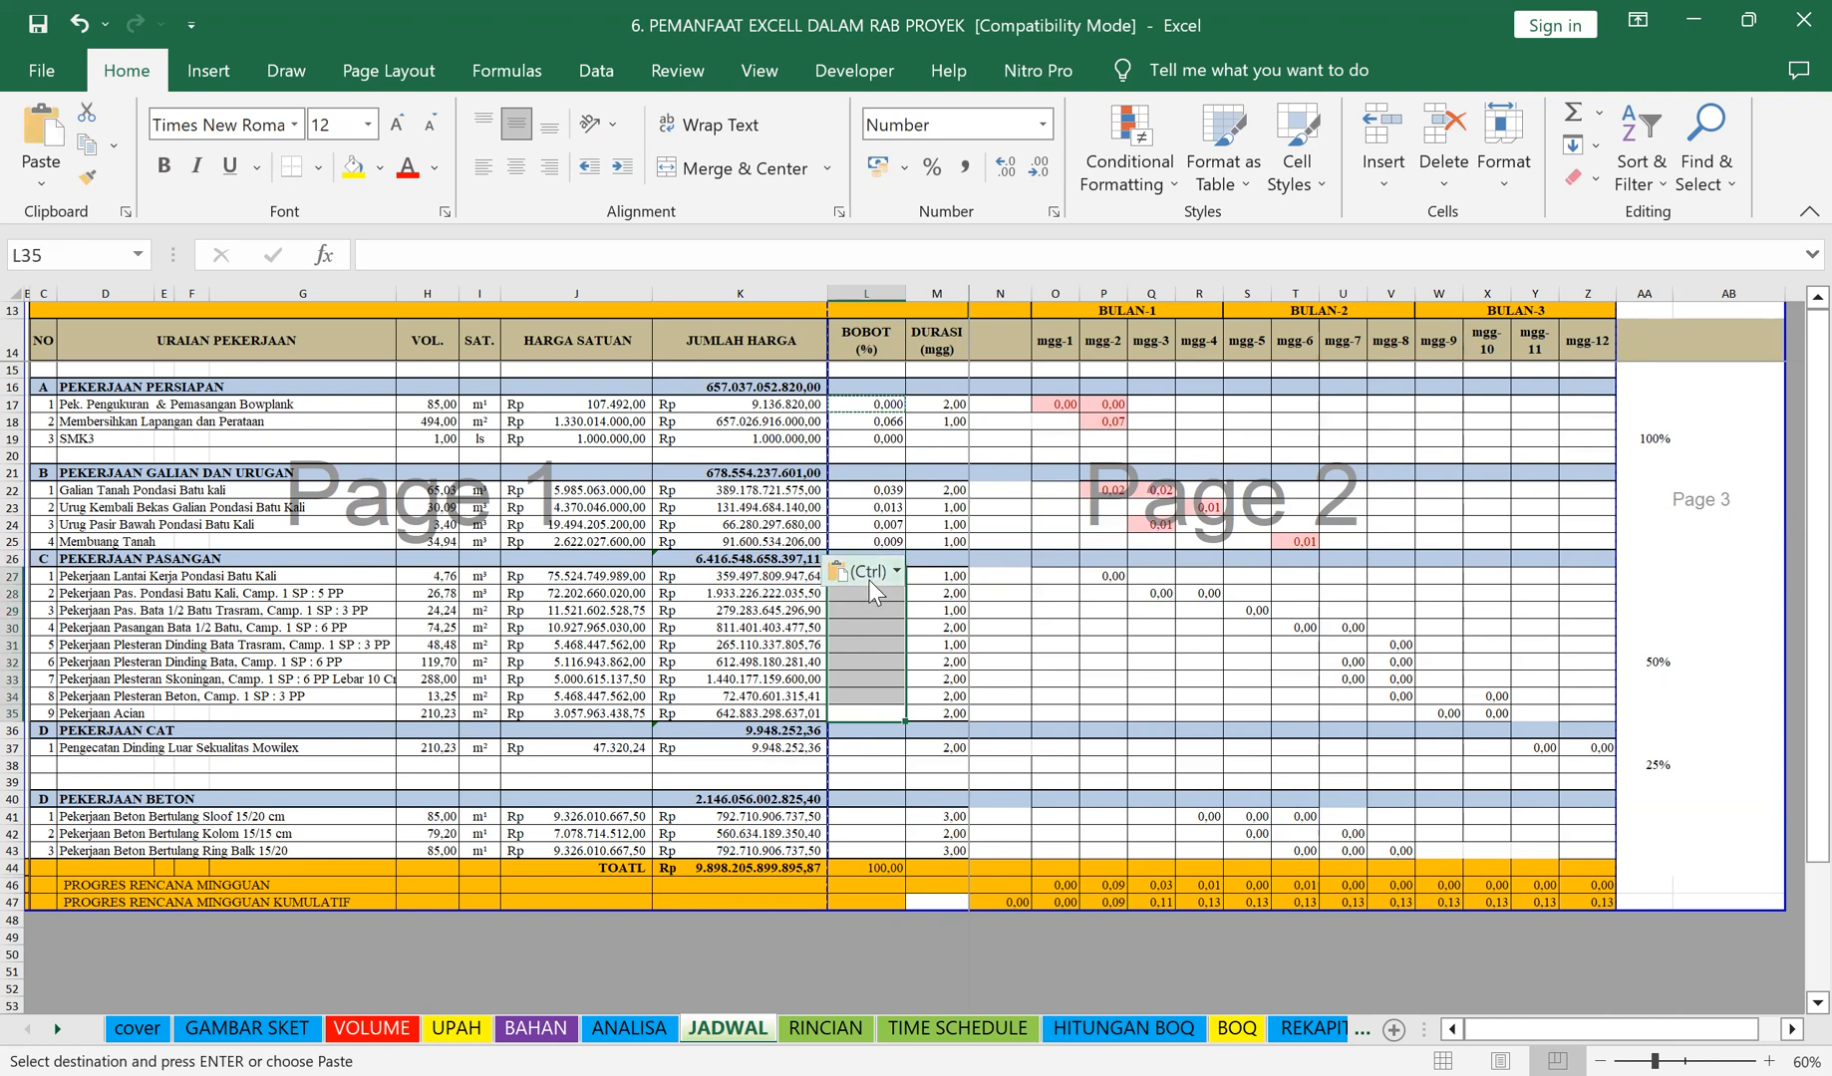
{"action": "key", "text": "ctrl+v"}
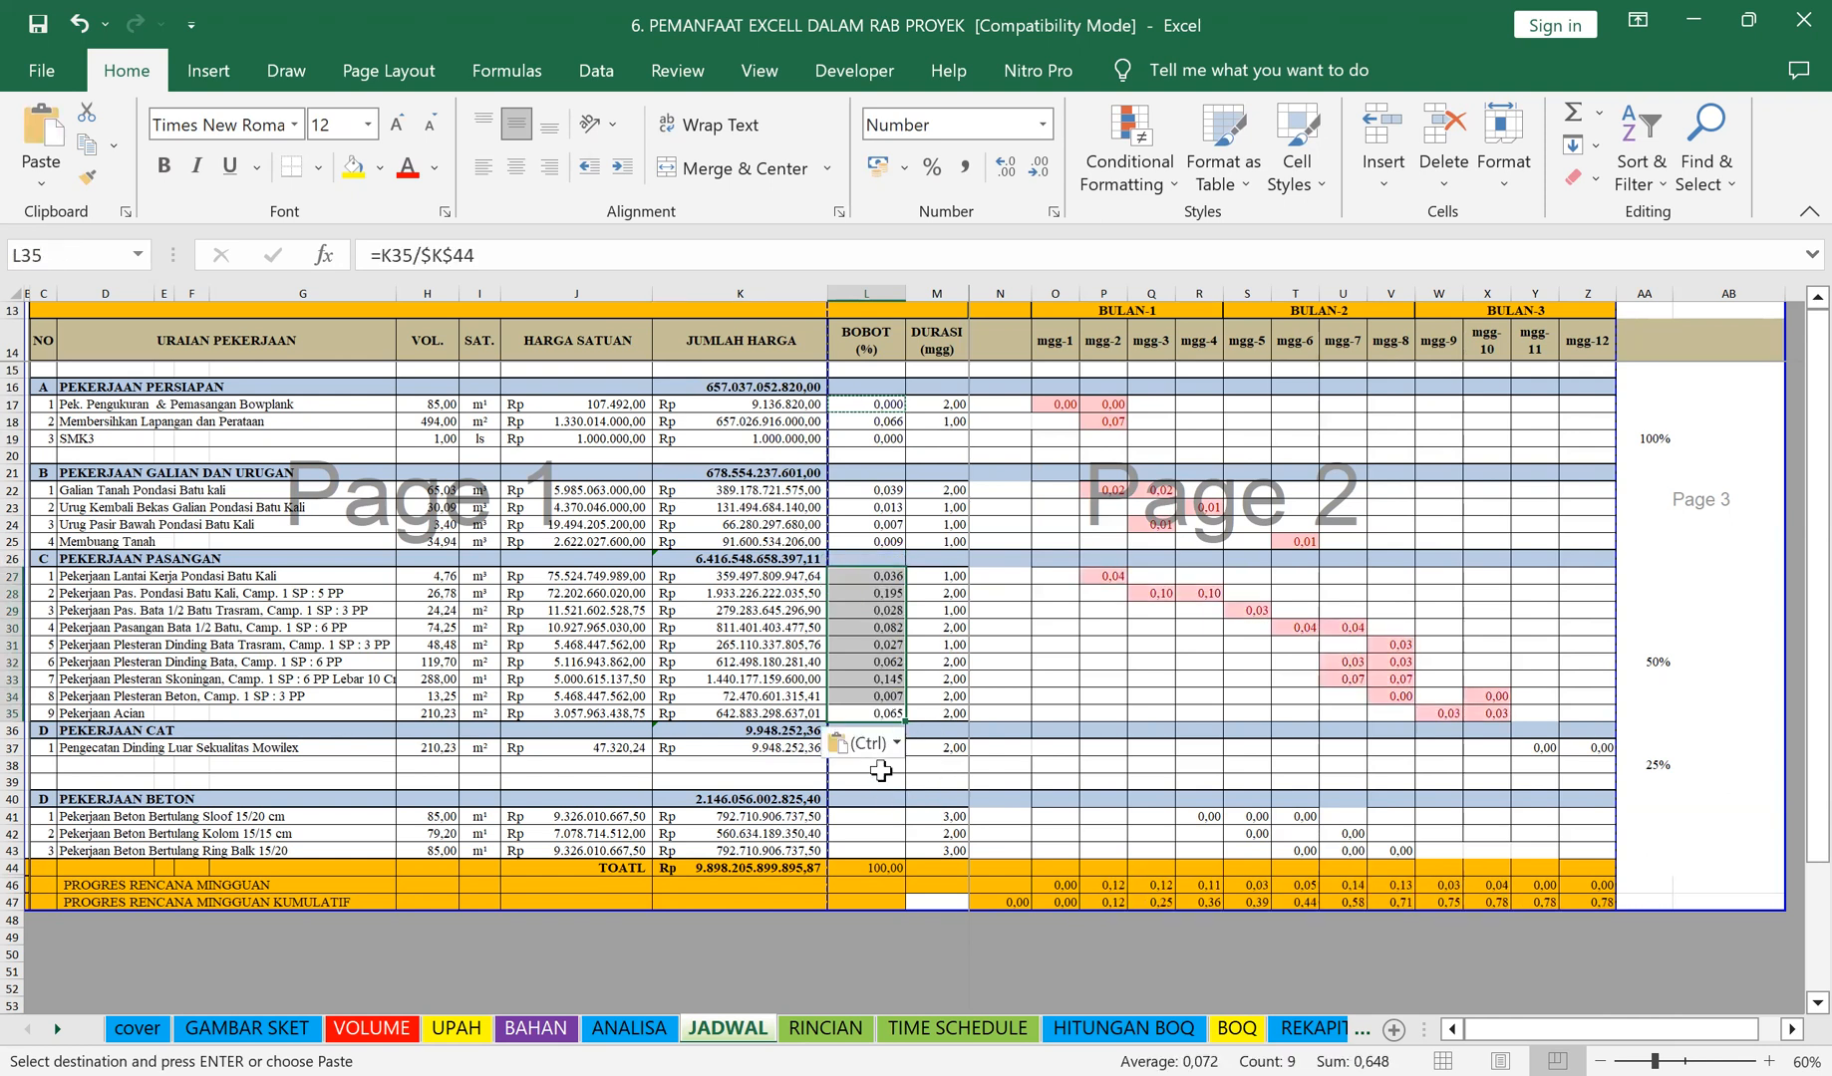
Step: Paste the copied weight formula into L41:L43 for PEKERJAAN BETON and into L37 for PEKERJAAN CAT
{"action": "left_click_drag", "start_coordinate": [856, 848], "coordinate": [858, 818]}
{"action": "key", "text": "ctrl+v"}
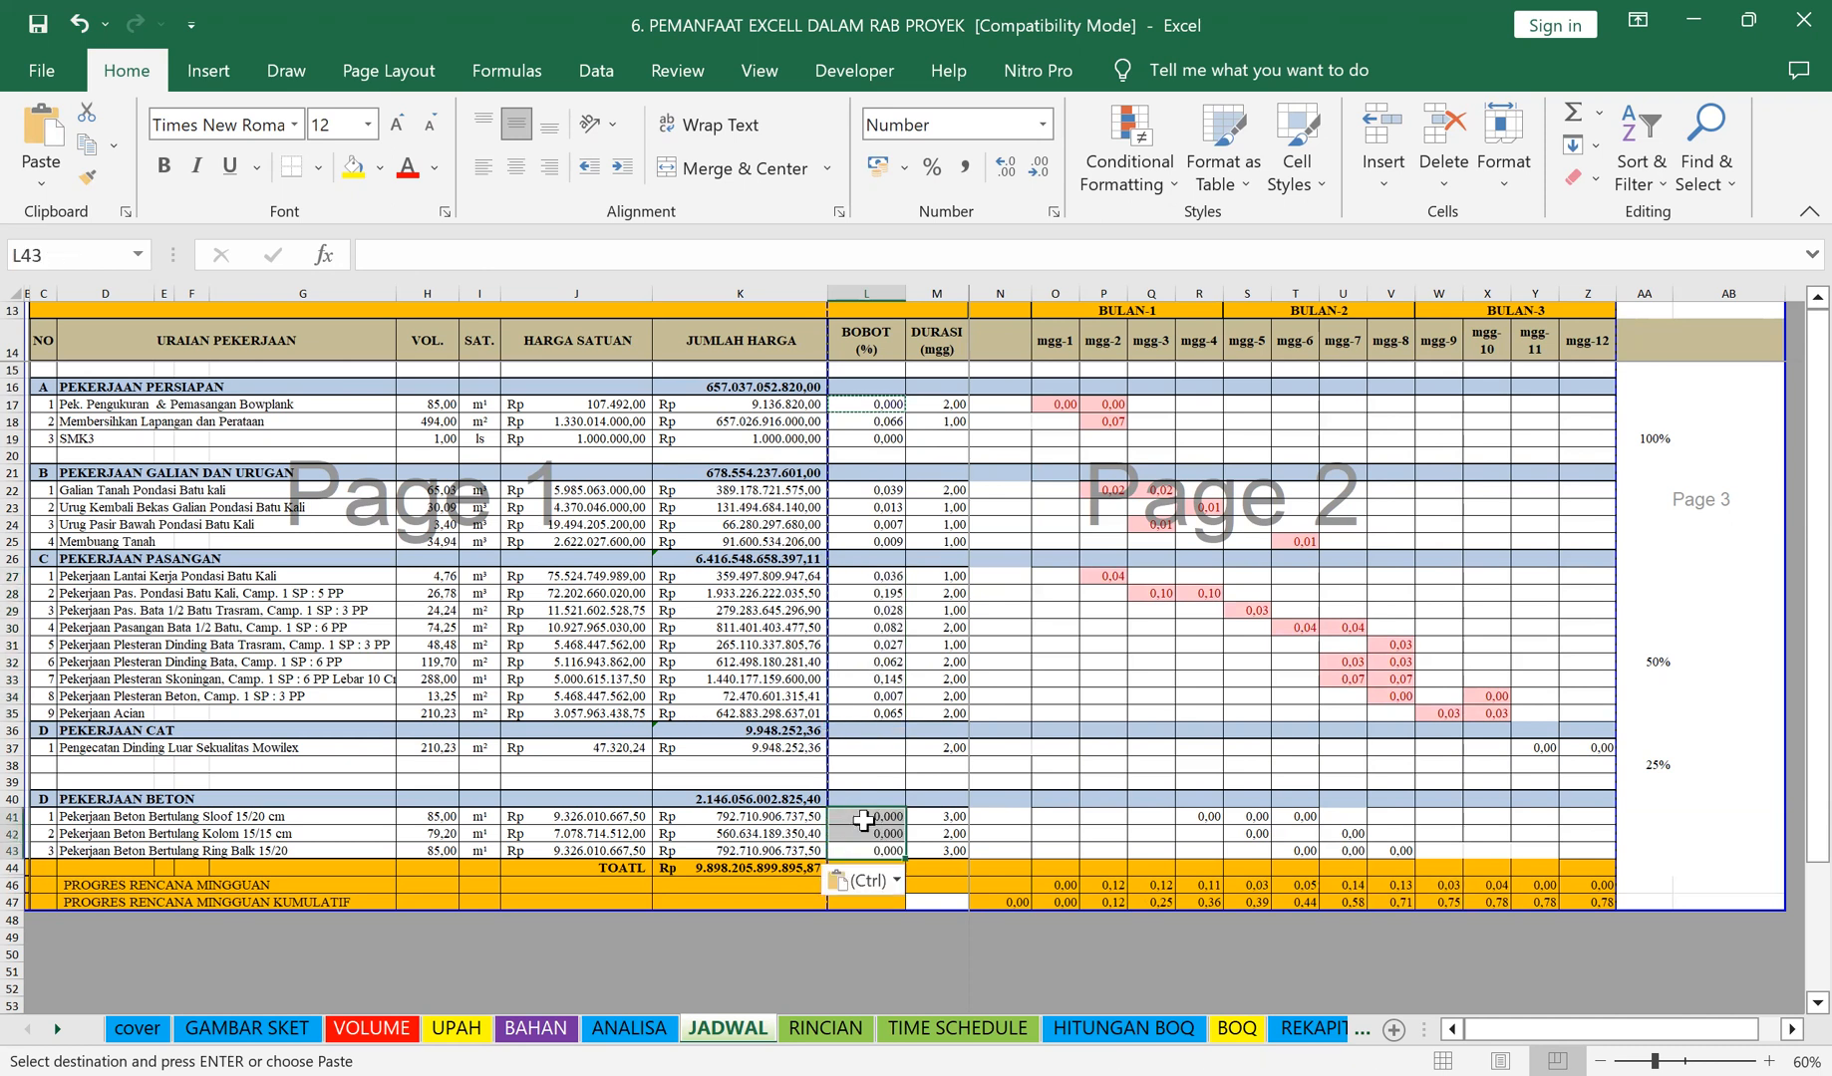
{"action": "key", "text": "ctrl"}
{"action": "left_click", "coordinate": [786, 760]}
{"action": "left_click", "coordinate": [871, 754]}
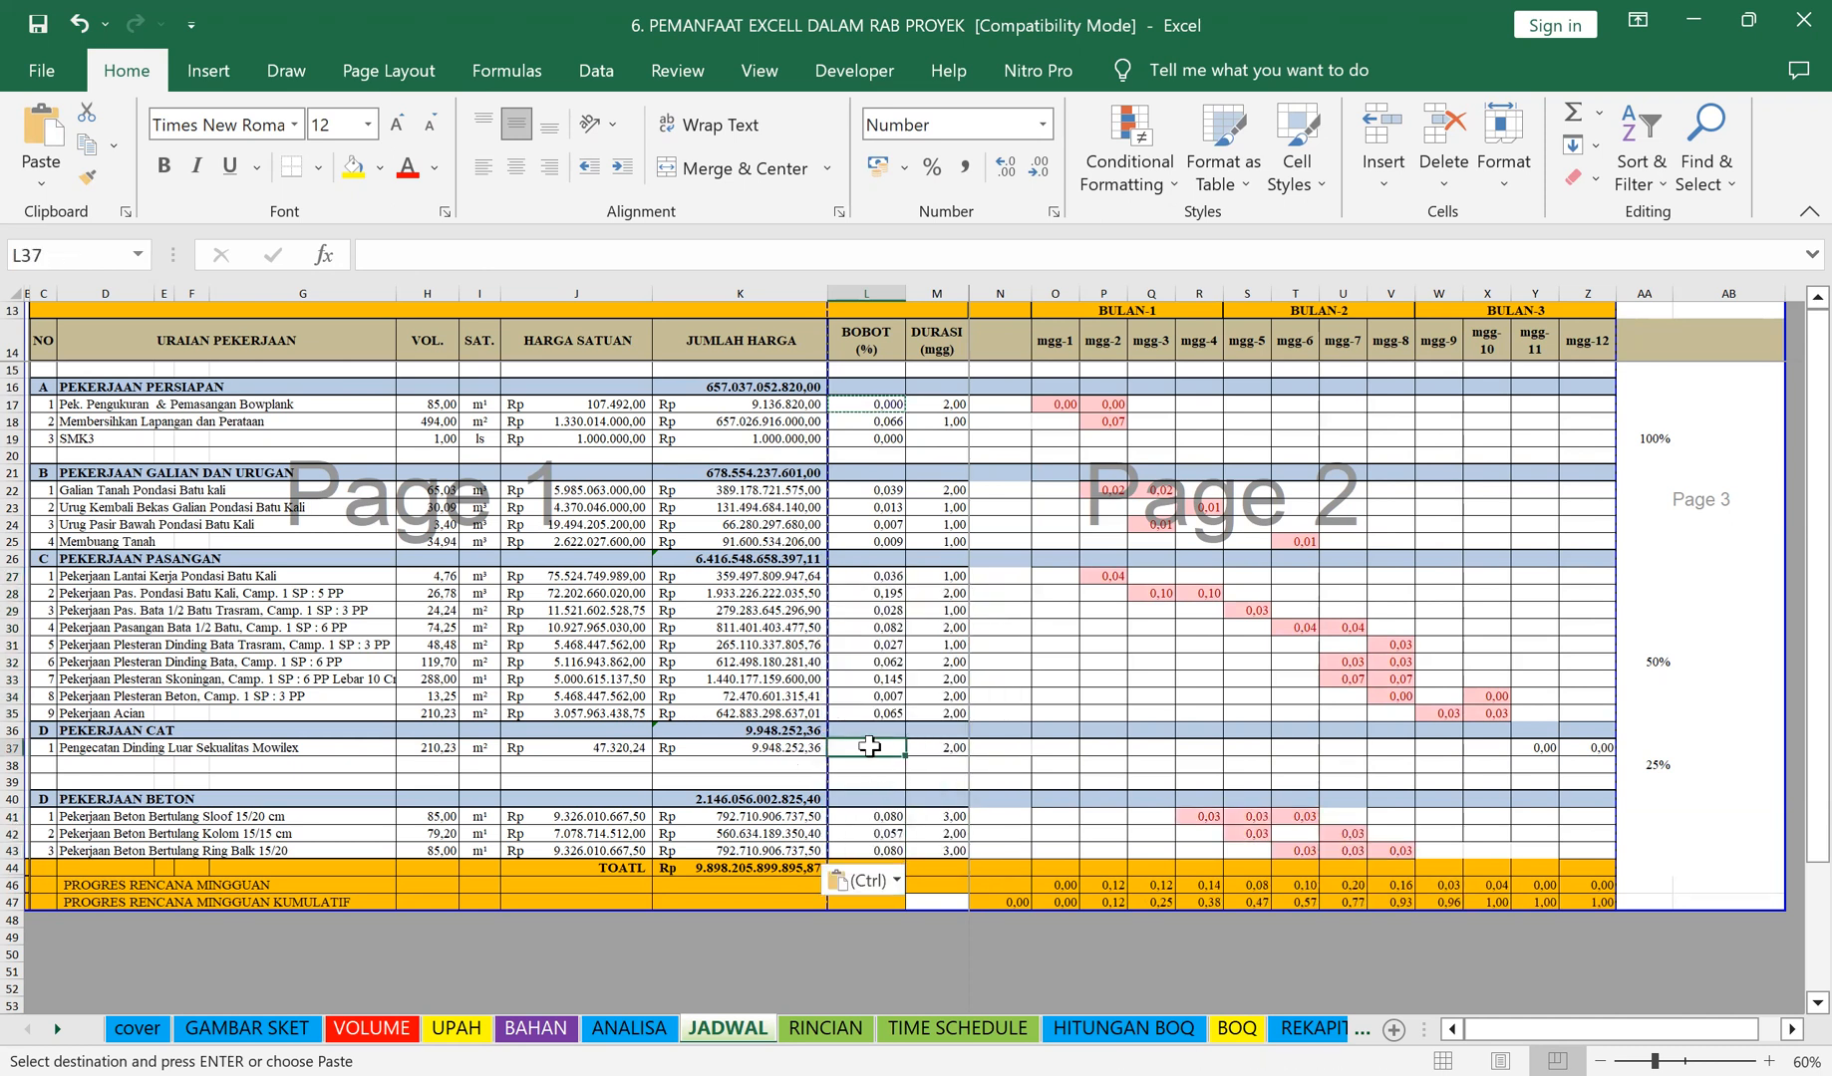
{"action": "key", "text": "ctrl+v"}
{"action": "left_click", "coordinate": [1044, 680]}
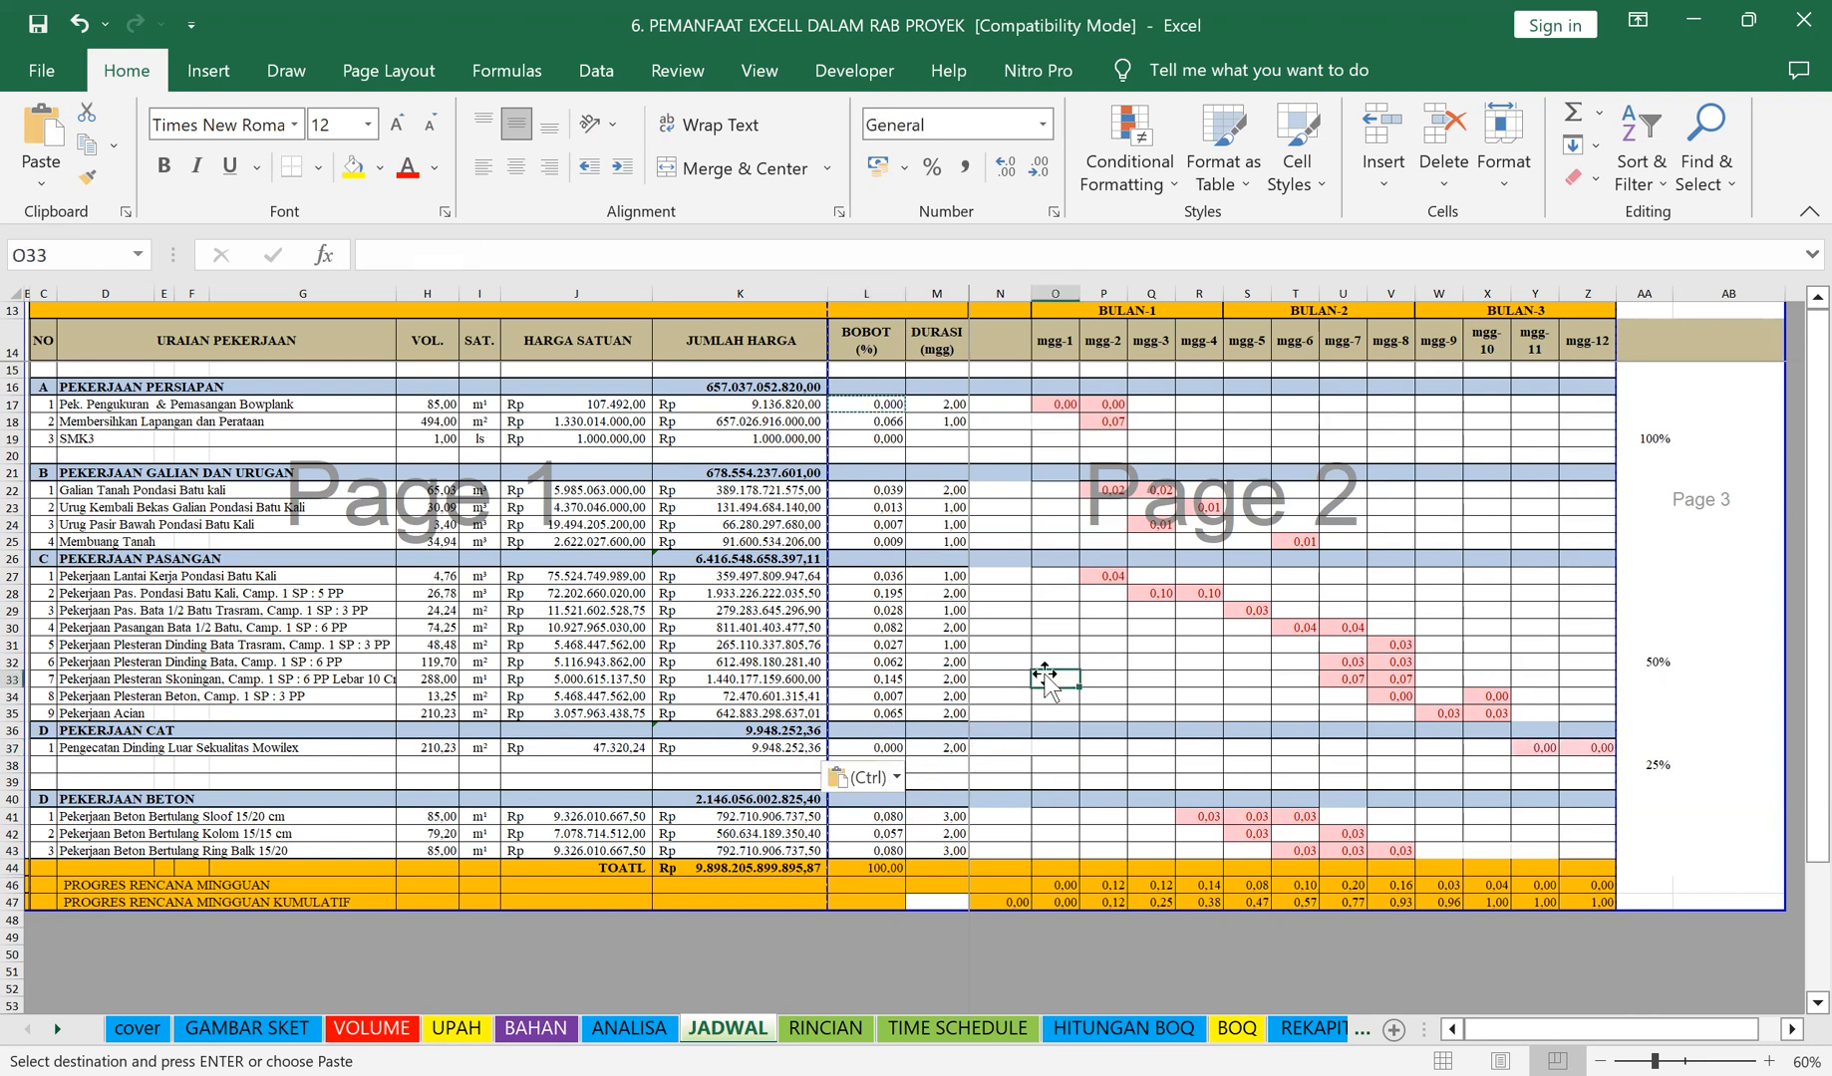
{"action": "key", "text": "Escape"}
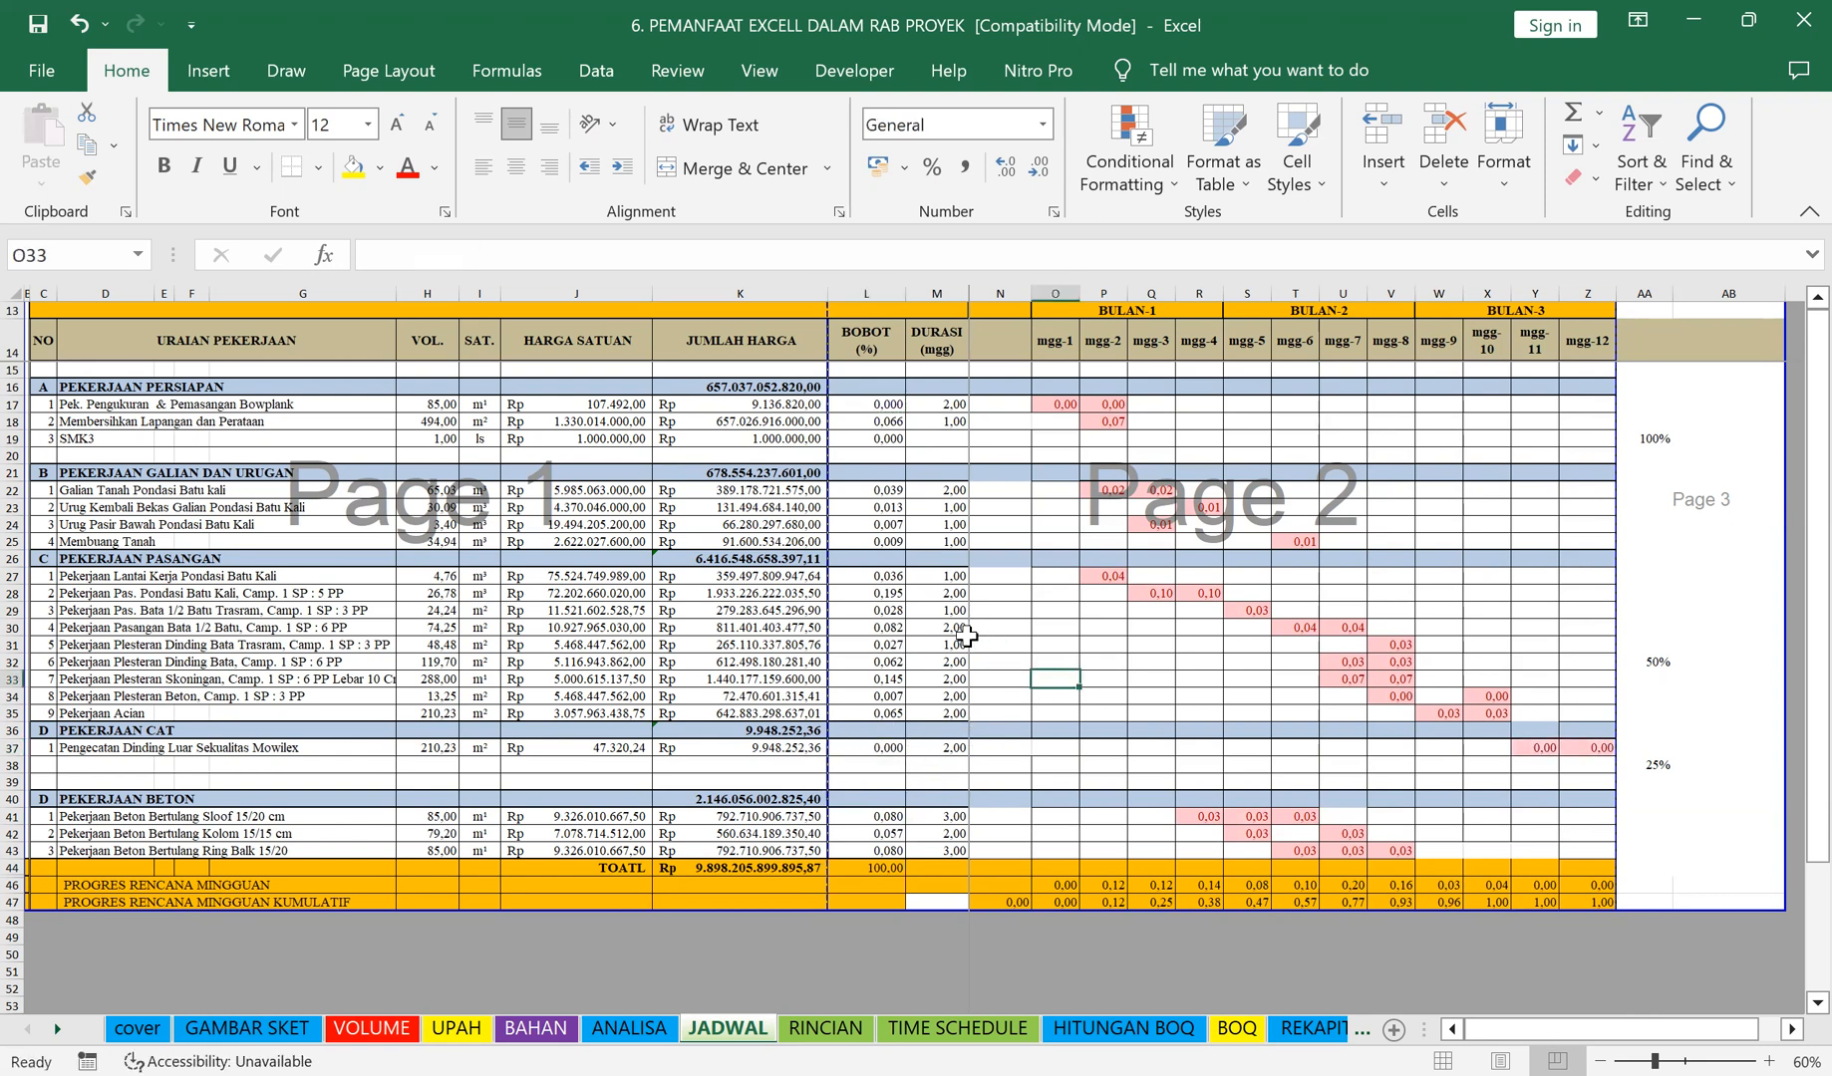
Step: Copy the L17 weight formula to L16 in the PEKERJAAN PERSIAPAN section row
{"action": "left_click", "coordinate": [869, 383]}
{"action": "left_click", "coordinate": [876, 406]}
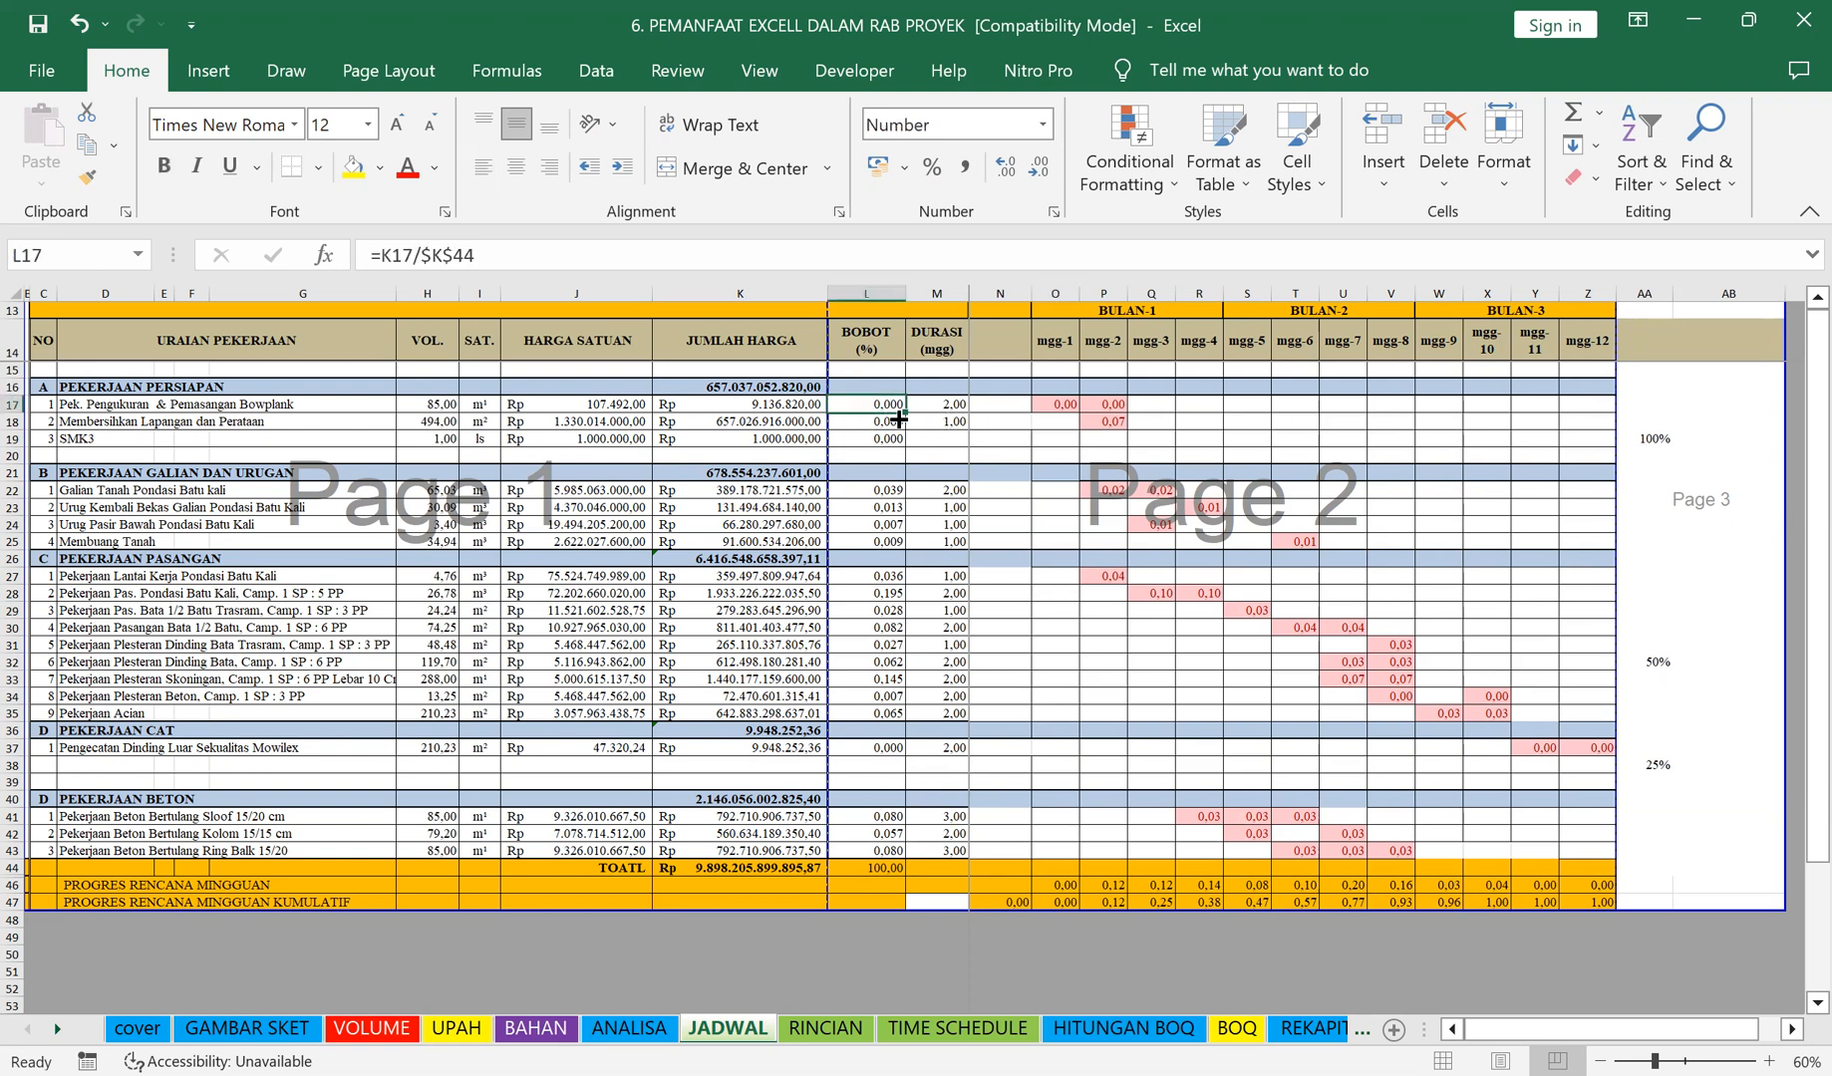
{"action": "key", "text": "ctrl+c"}
{"action": "left_click", "coordinate": [879, 388]}
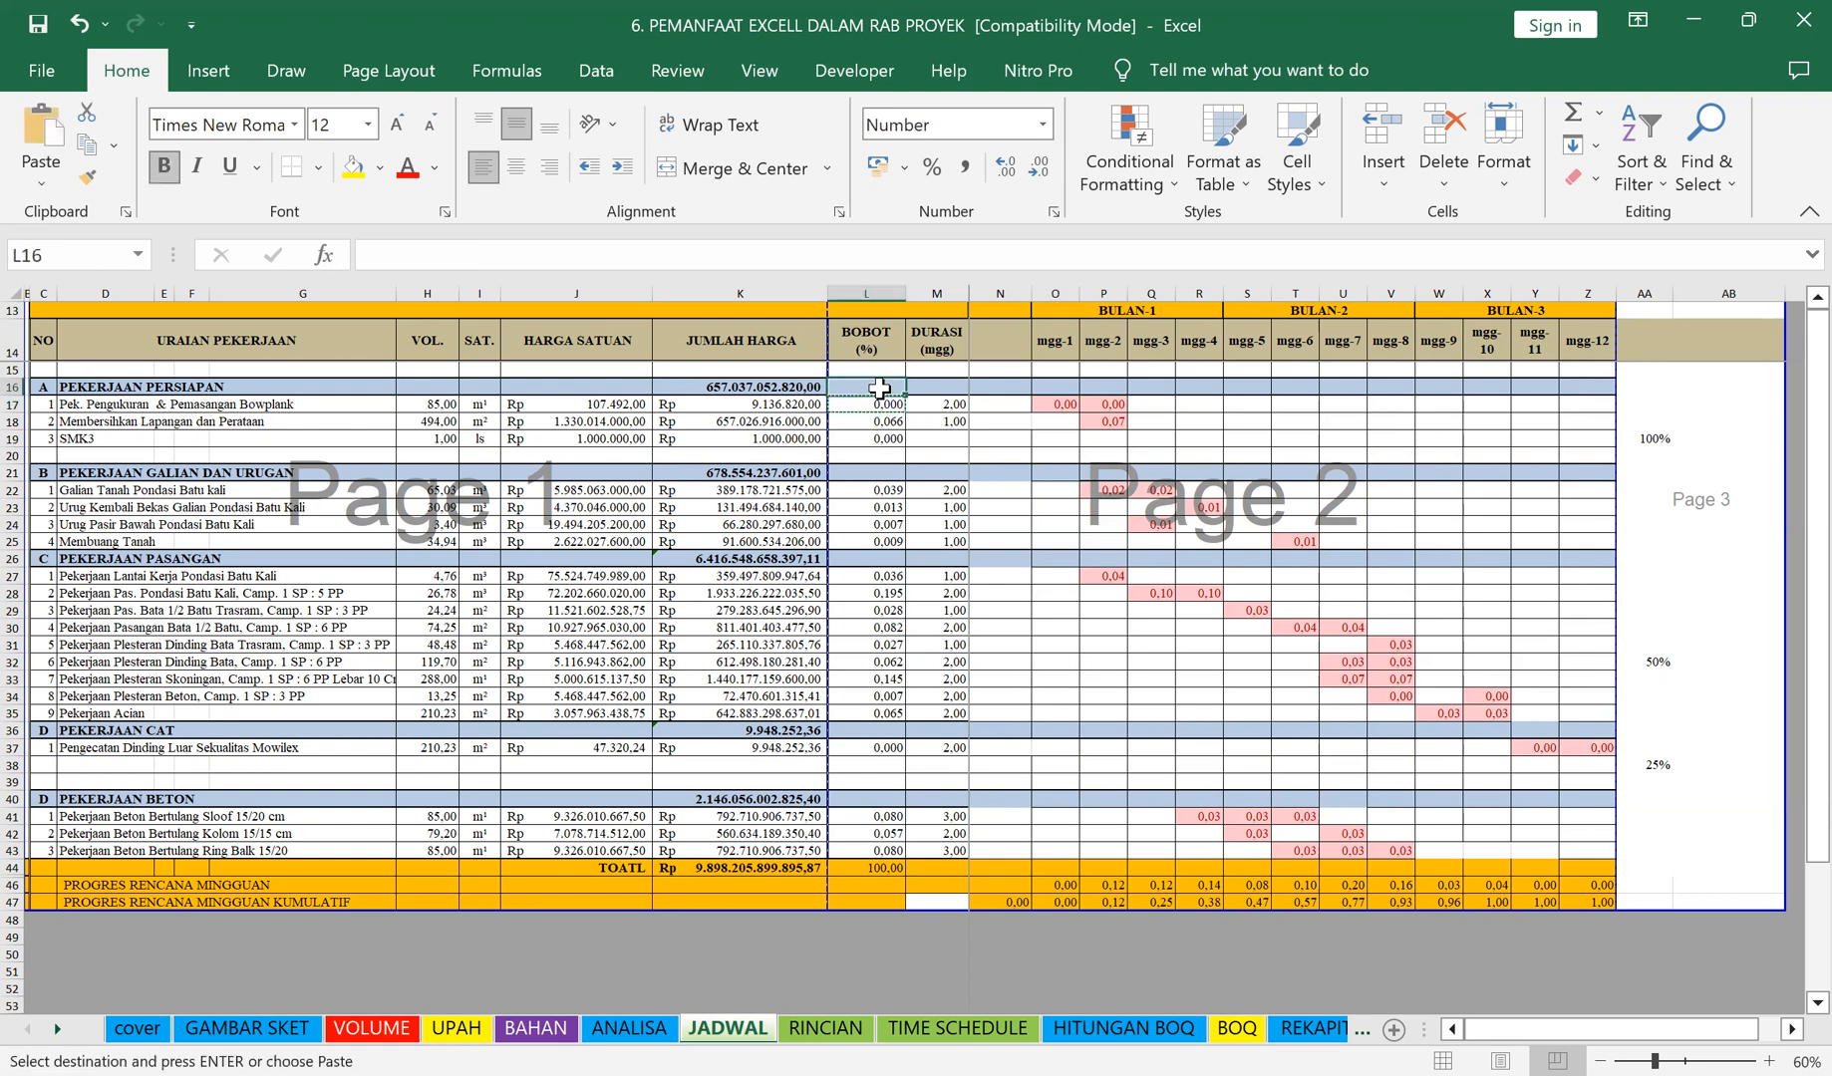
{"action": "key", "text": "ctrl+v"}
{"action": "left_click", "coordinate": [915, 554]}
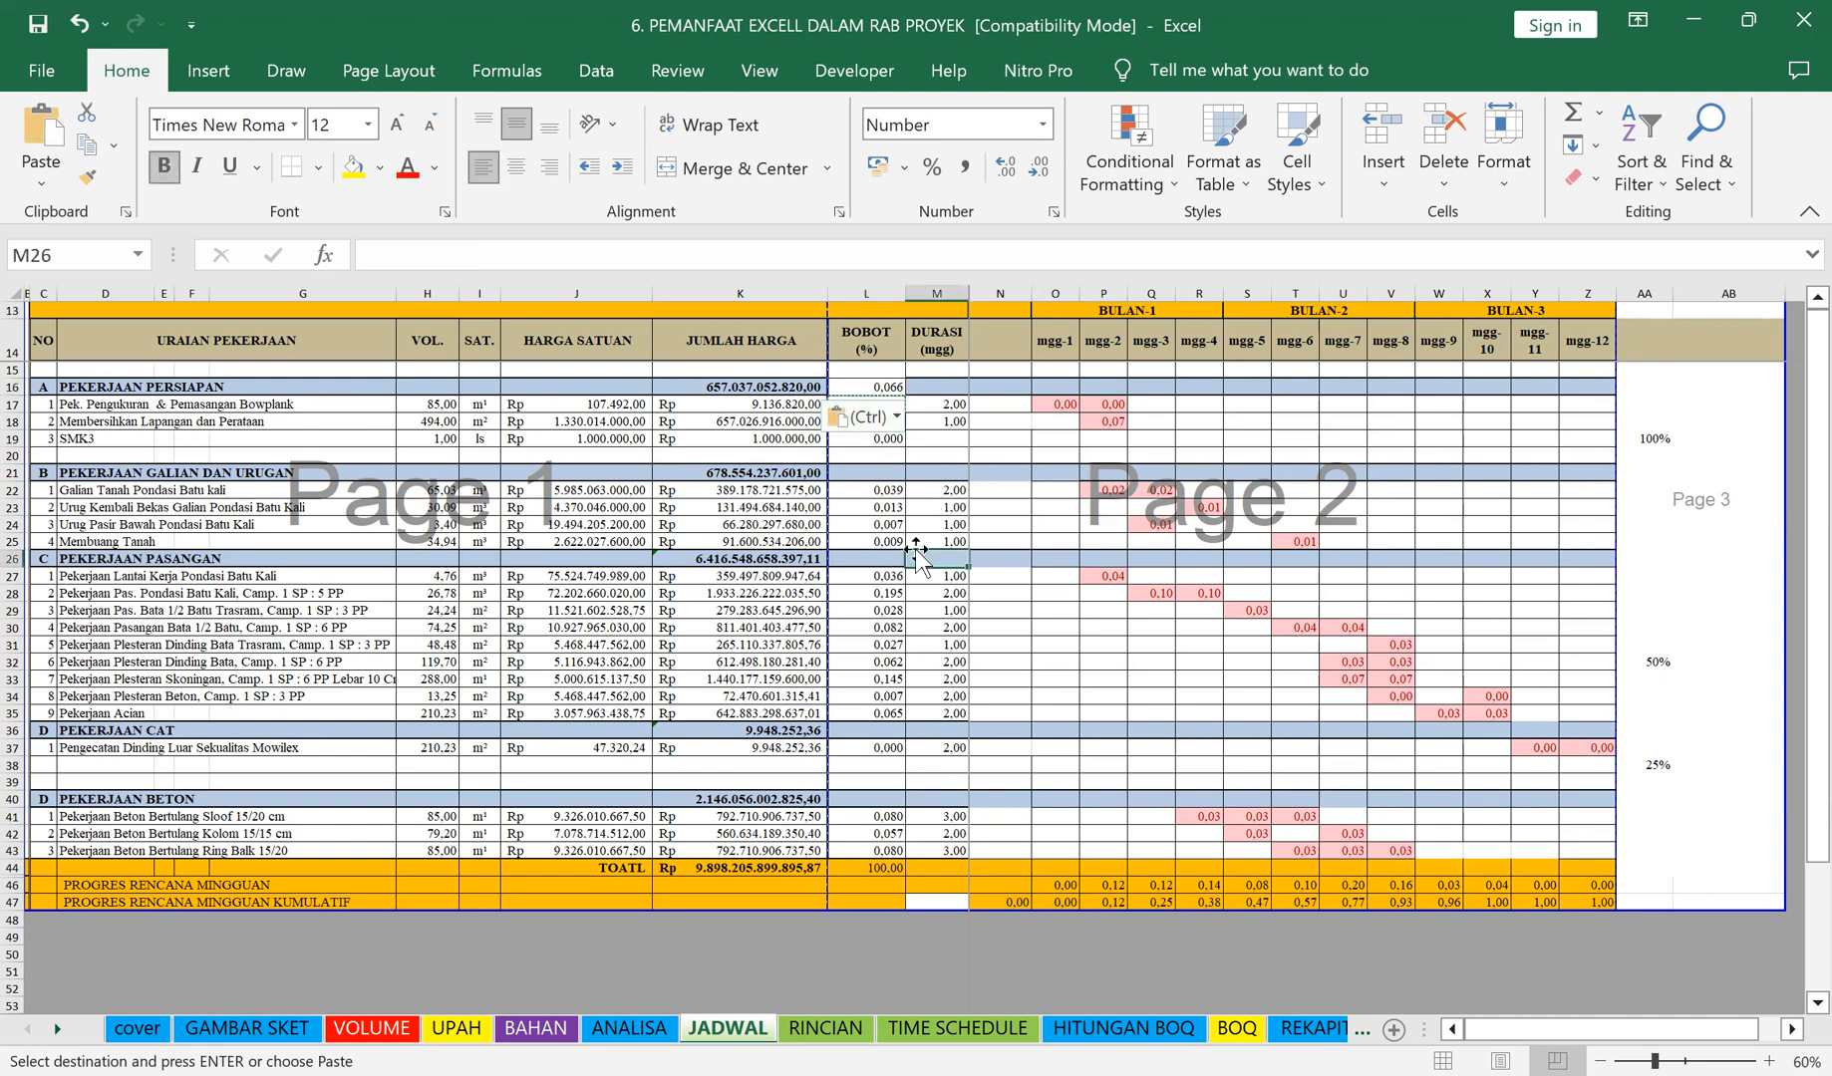
{"action": "key", "text": "Escape"}
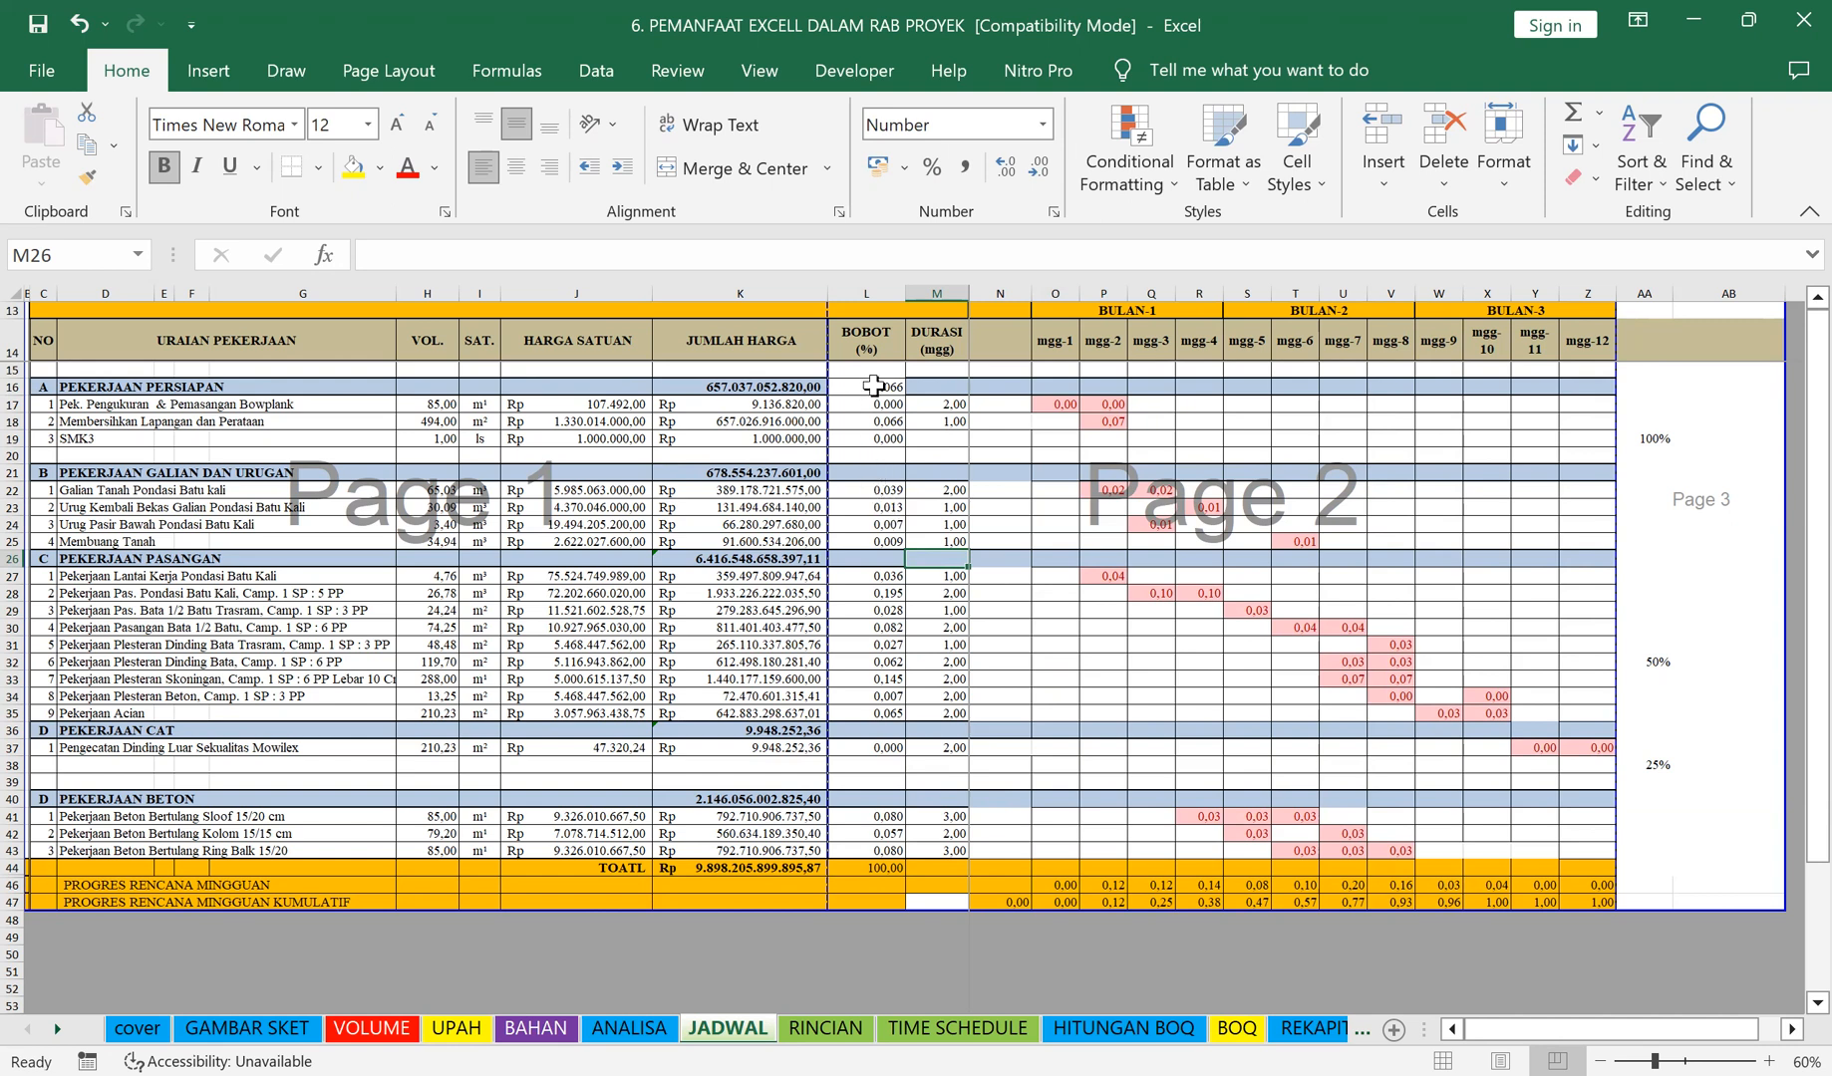
Step: Copy the L16 weight formula to the section rows L21 for PEKERJAAN GALIAN DAN URUGAN and L26 for PEKERJAAN PASANGAN
{"action": "left_click", "coordinate": [873, 386]}
{"action": "left_click", "coordinate": [88, 147]}
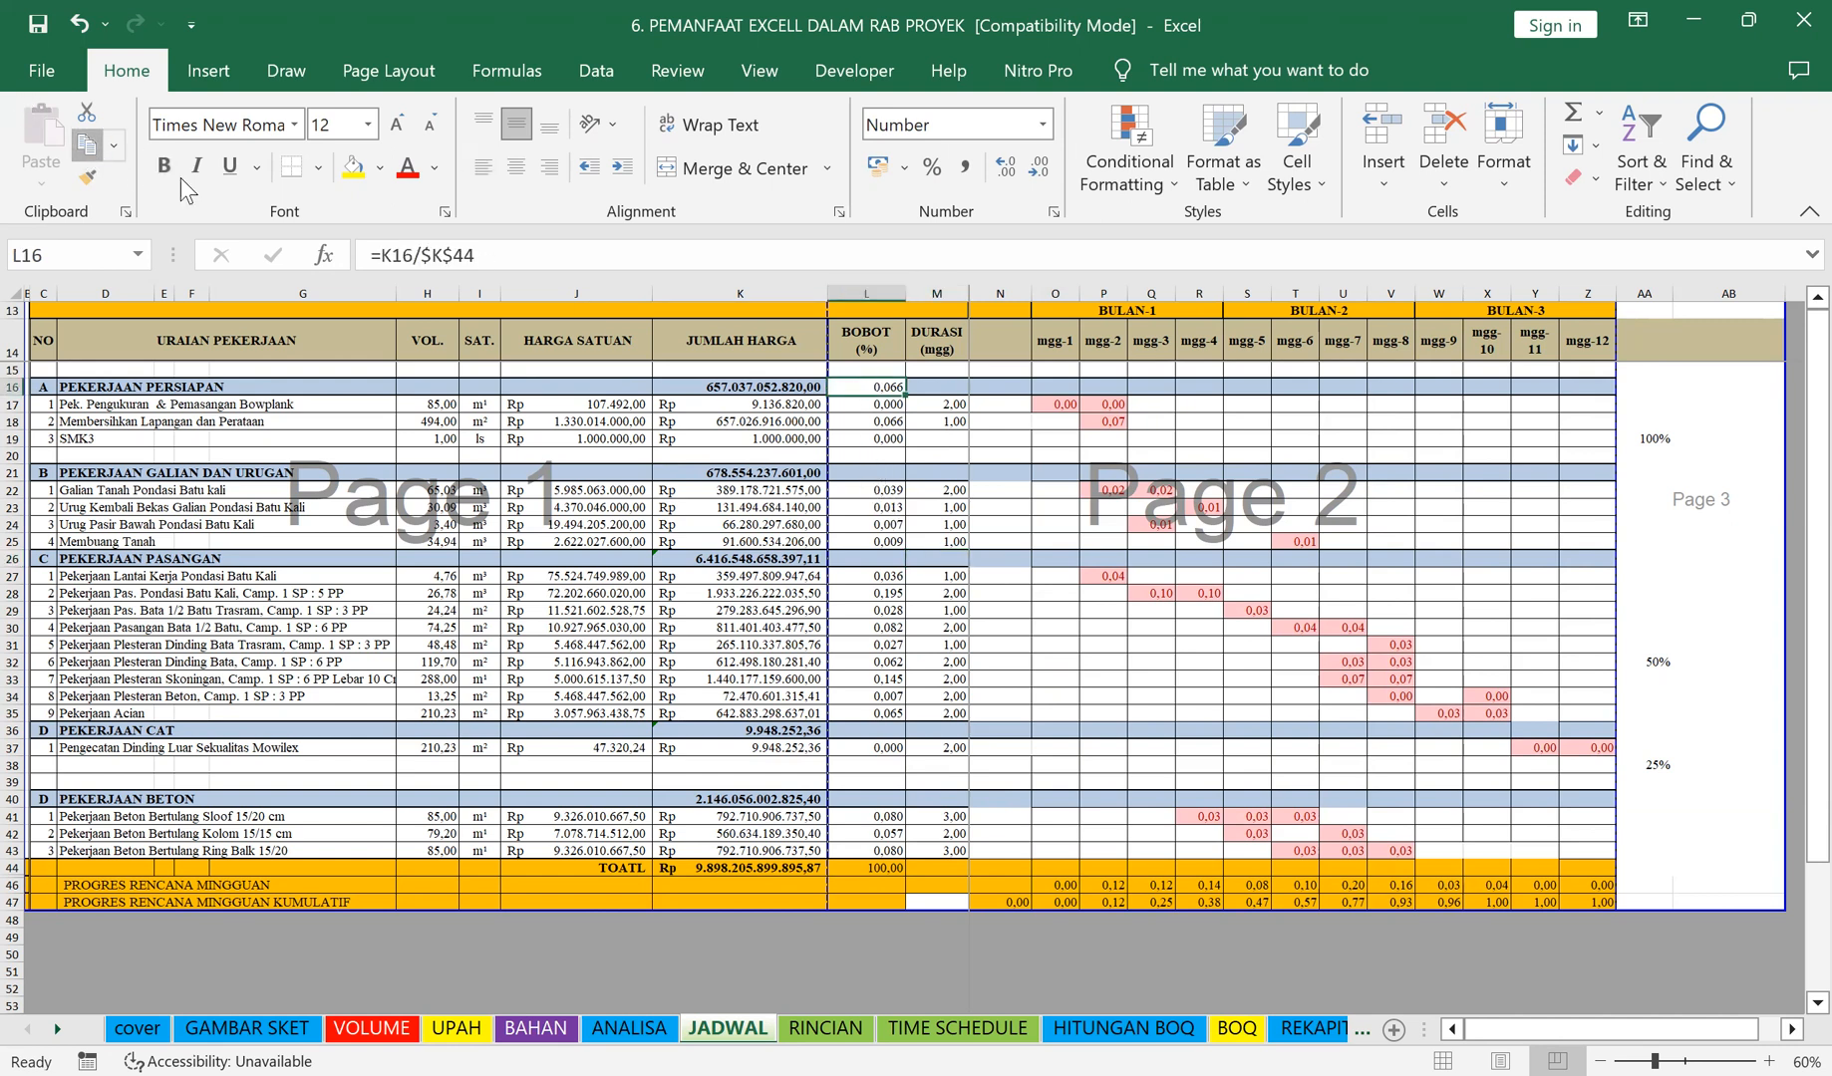
{"action": "left_click", "coordinate": [892, 471]}
{"action": "left_click", "coordinate": [41, 124]}
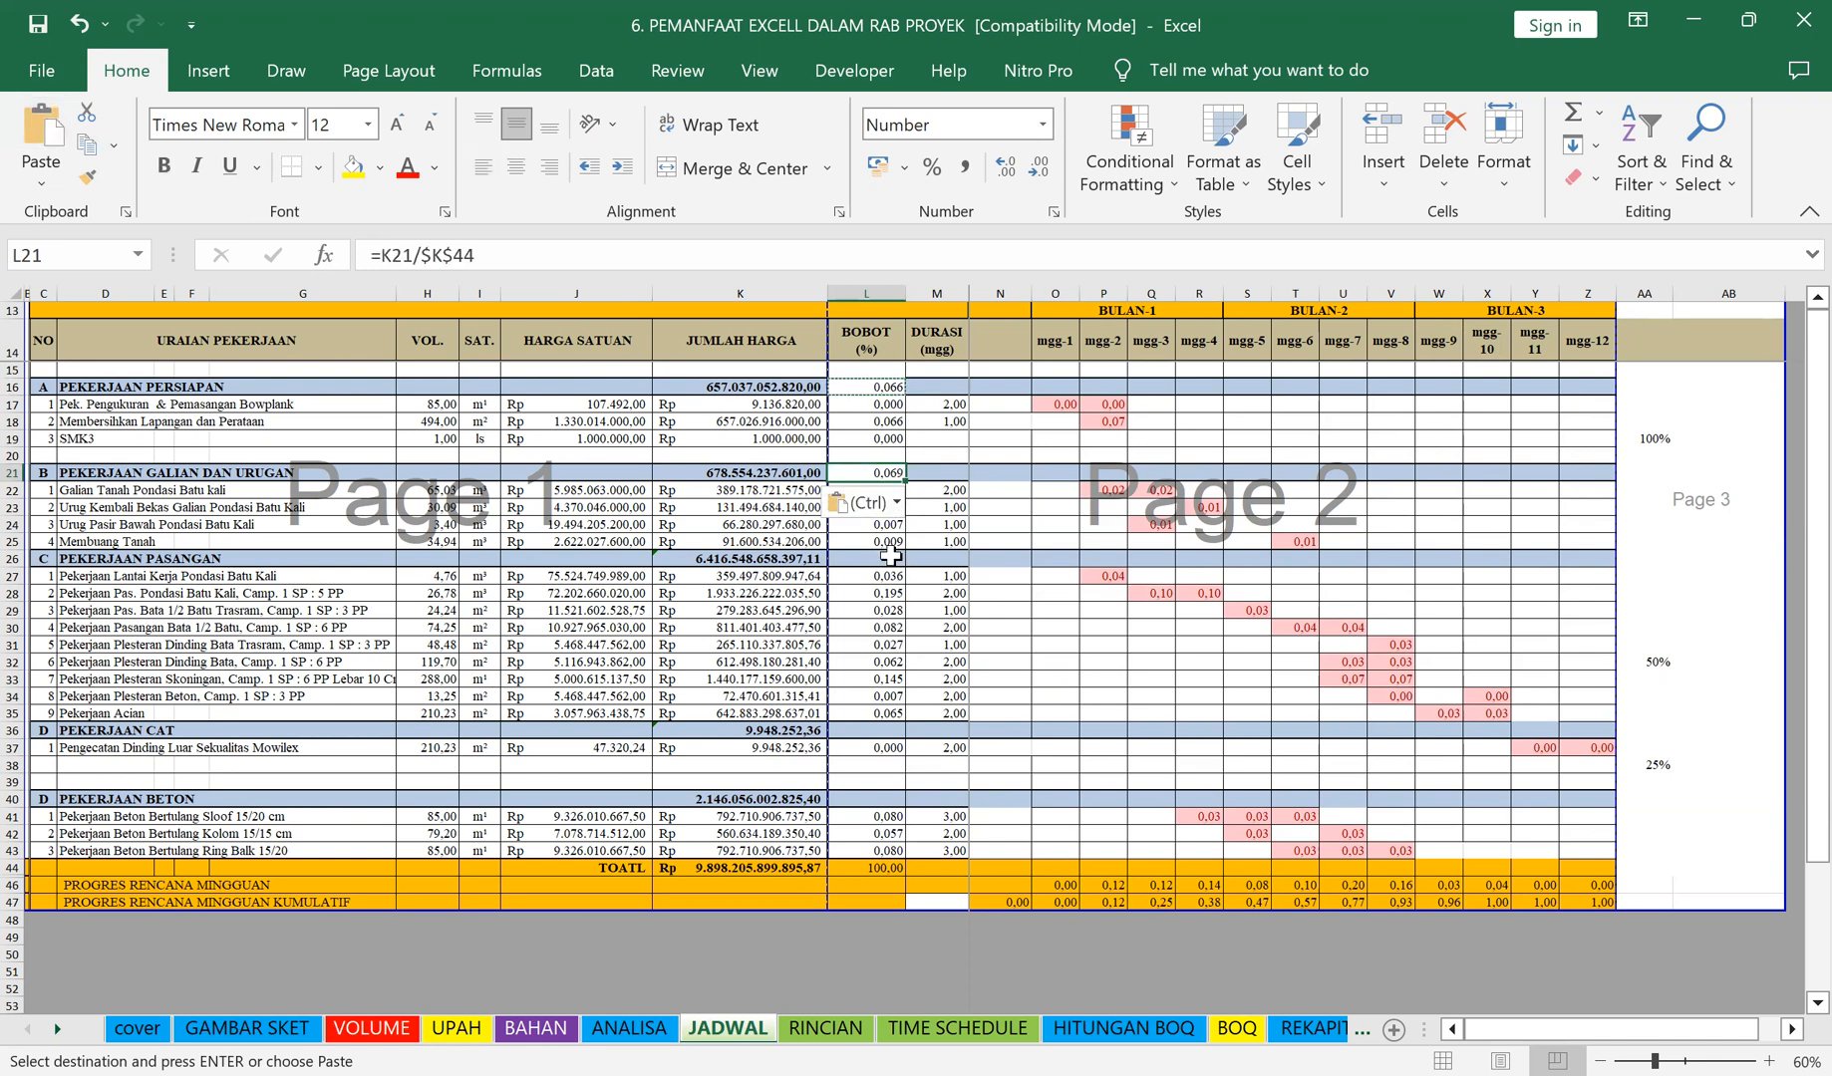
{"action": "left_click", "coordinate": [88, 145]}
{"action": "left_click", "coordinate": [875, 560]}
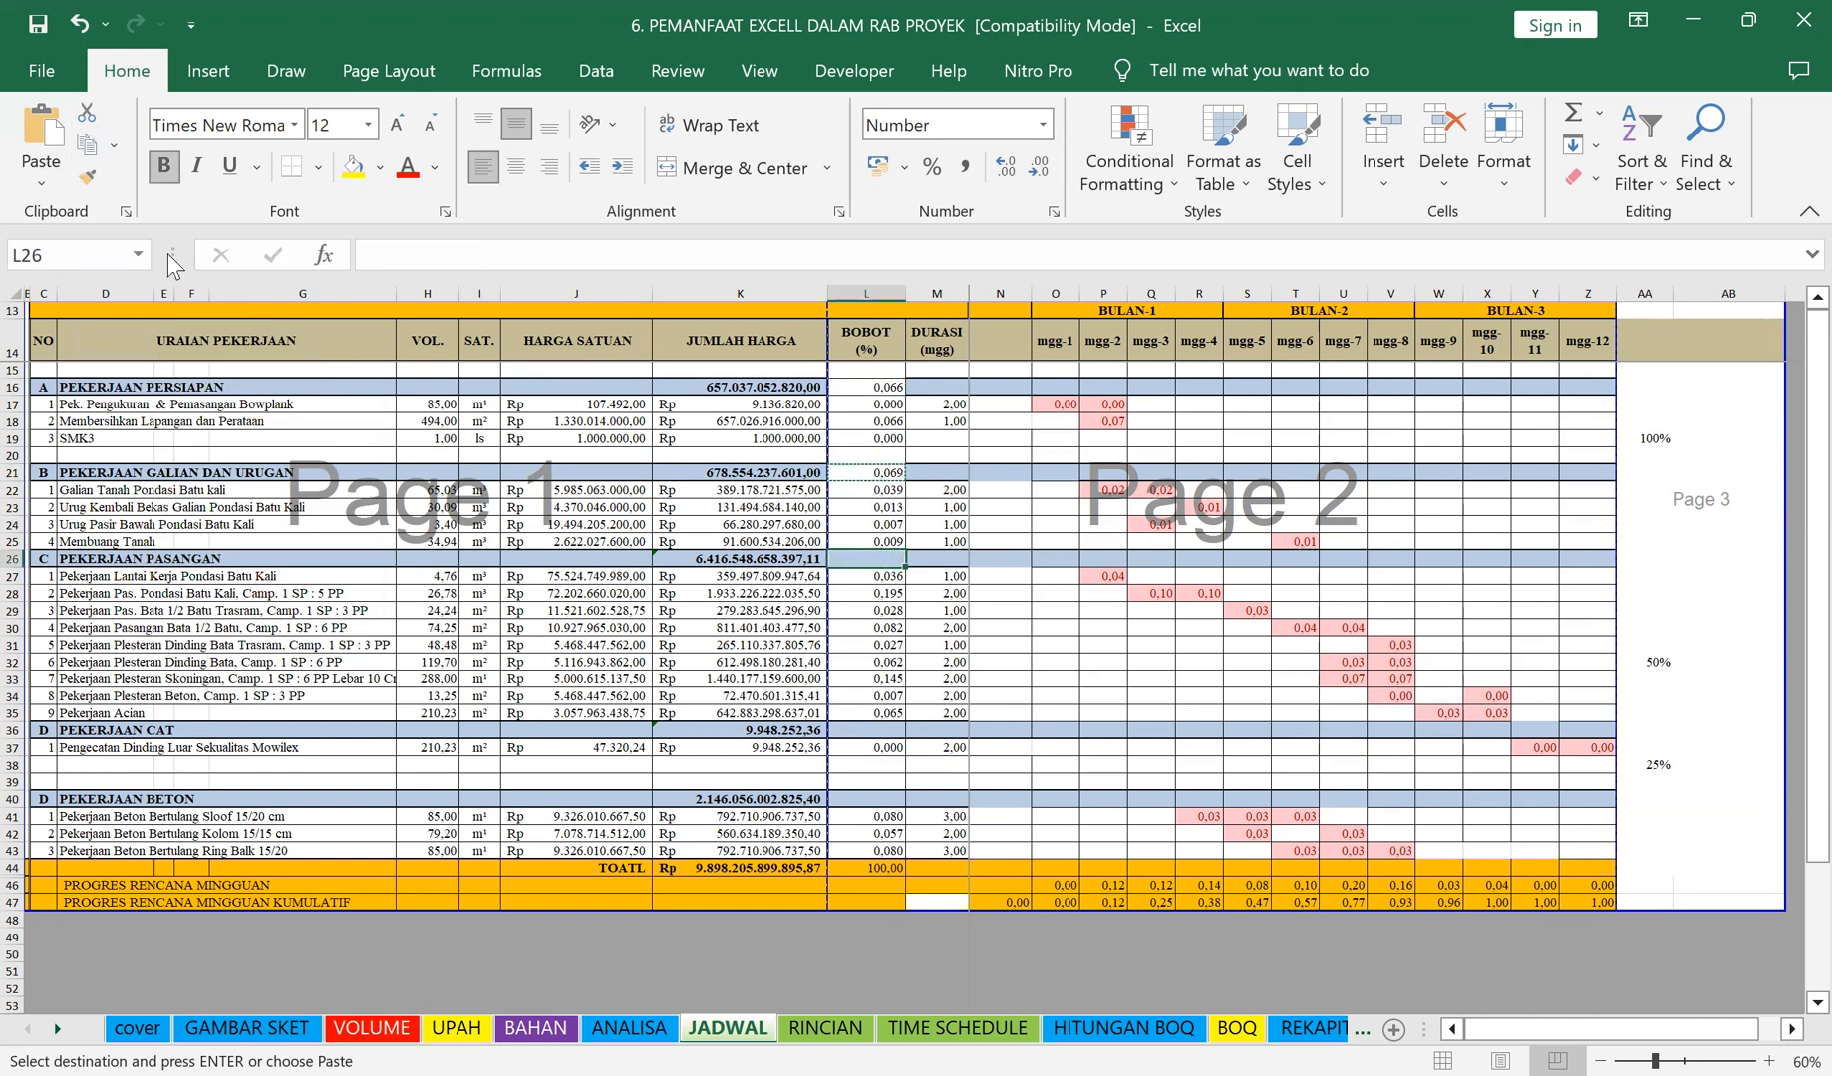
{"action": "left_click", "coordinate": [45, 140]}
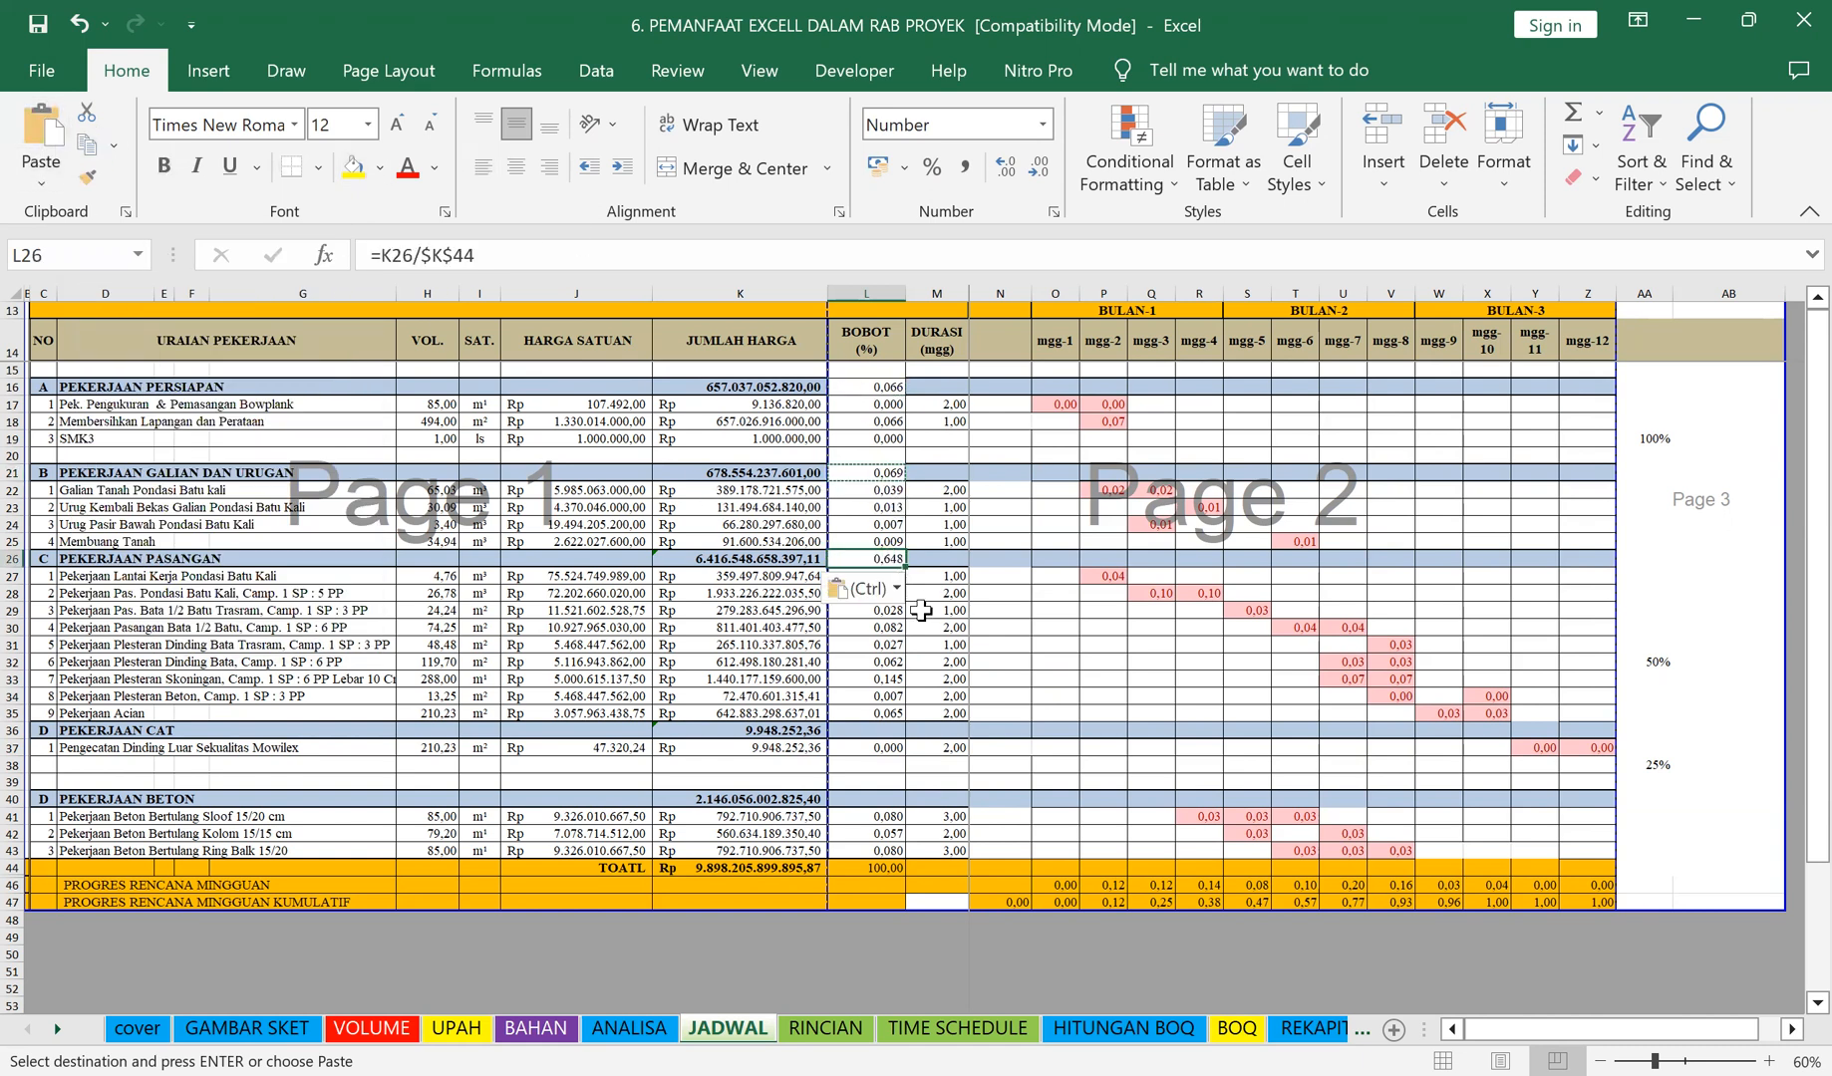
{"action": "key", "text": "Escape"}
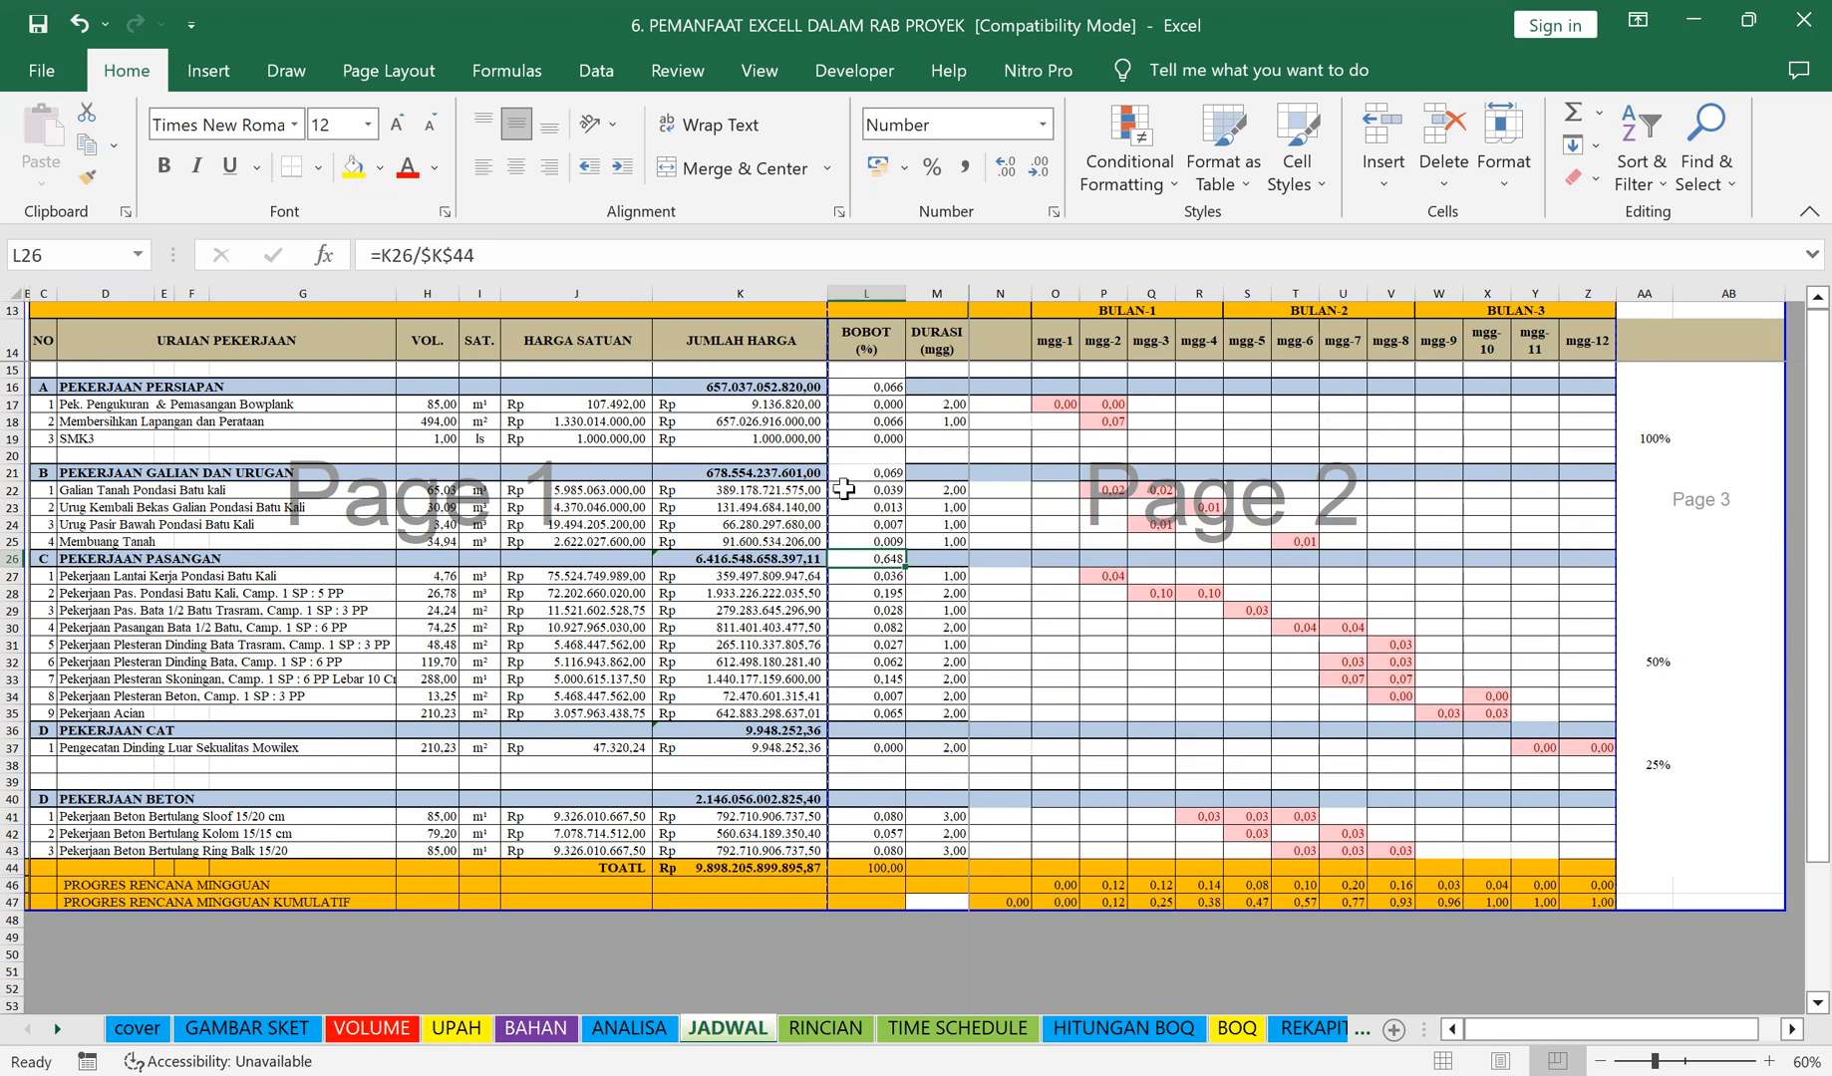
Step: Apply the bold subtotal formatting of K16 to the section weight cells L16, L21 and L26 with Format Painter
{"action": "left_click", "coordinate": [760, 383]}
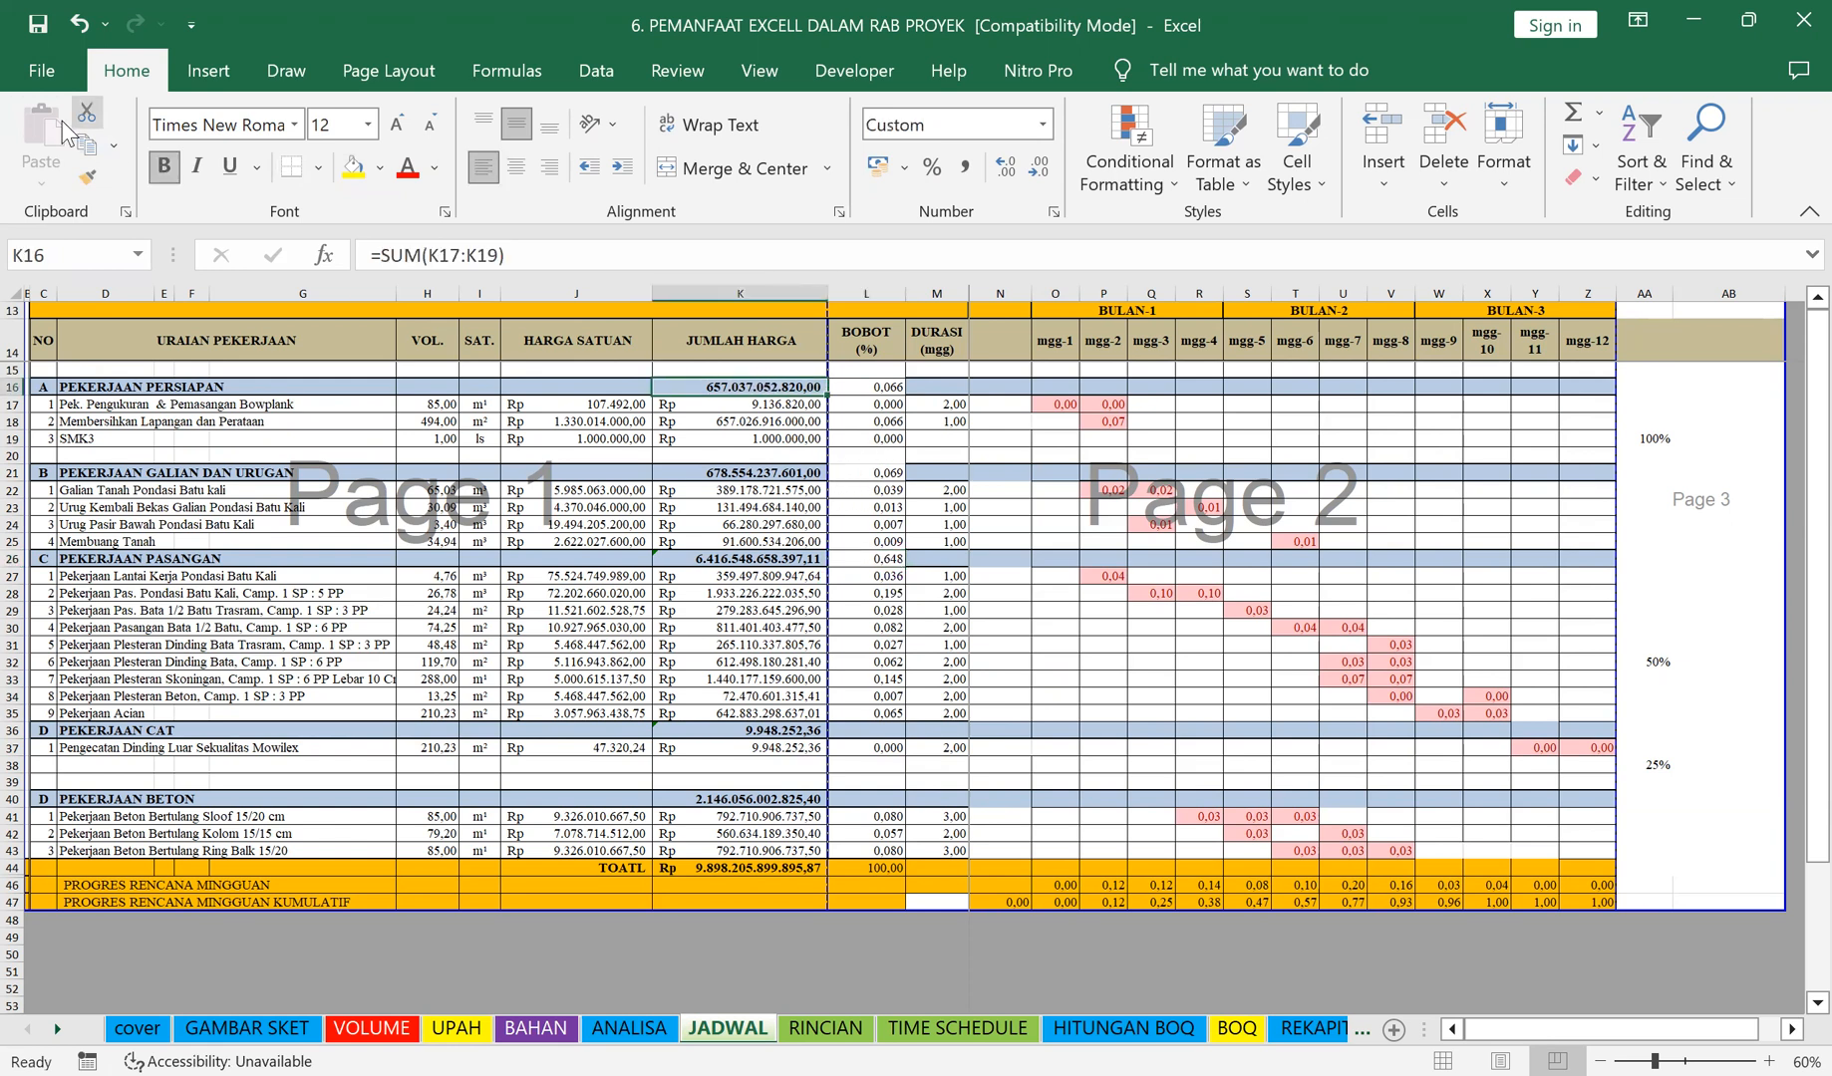
{"action": "left_click", "coordinate": [88, 179]}
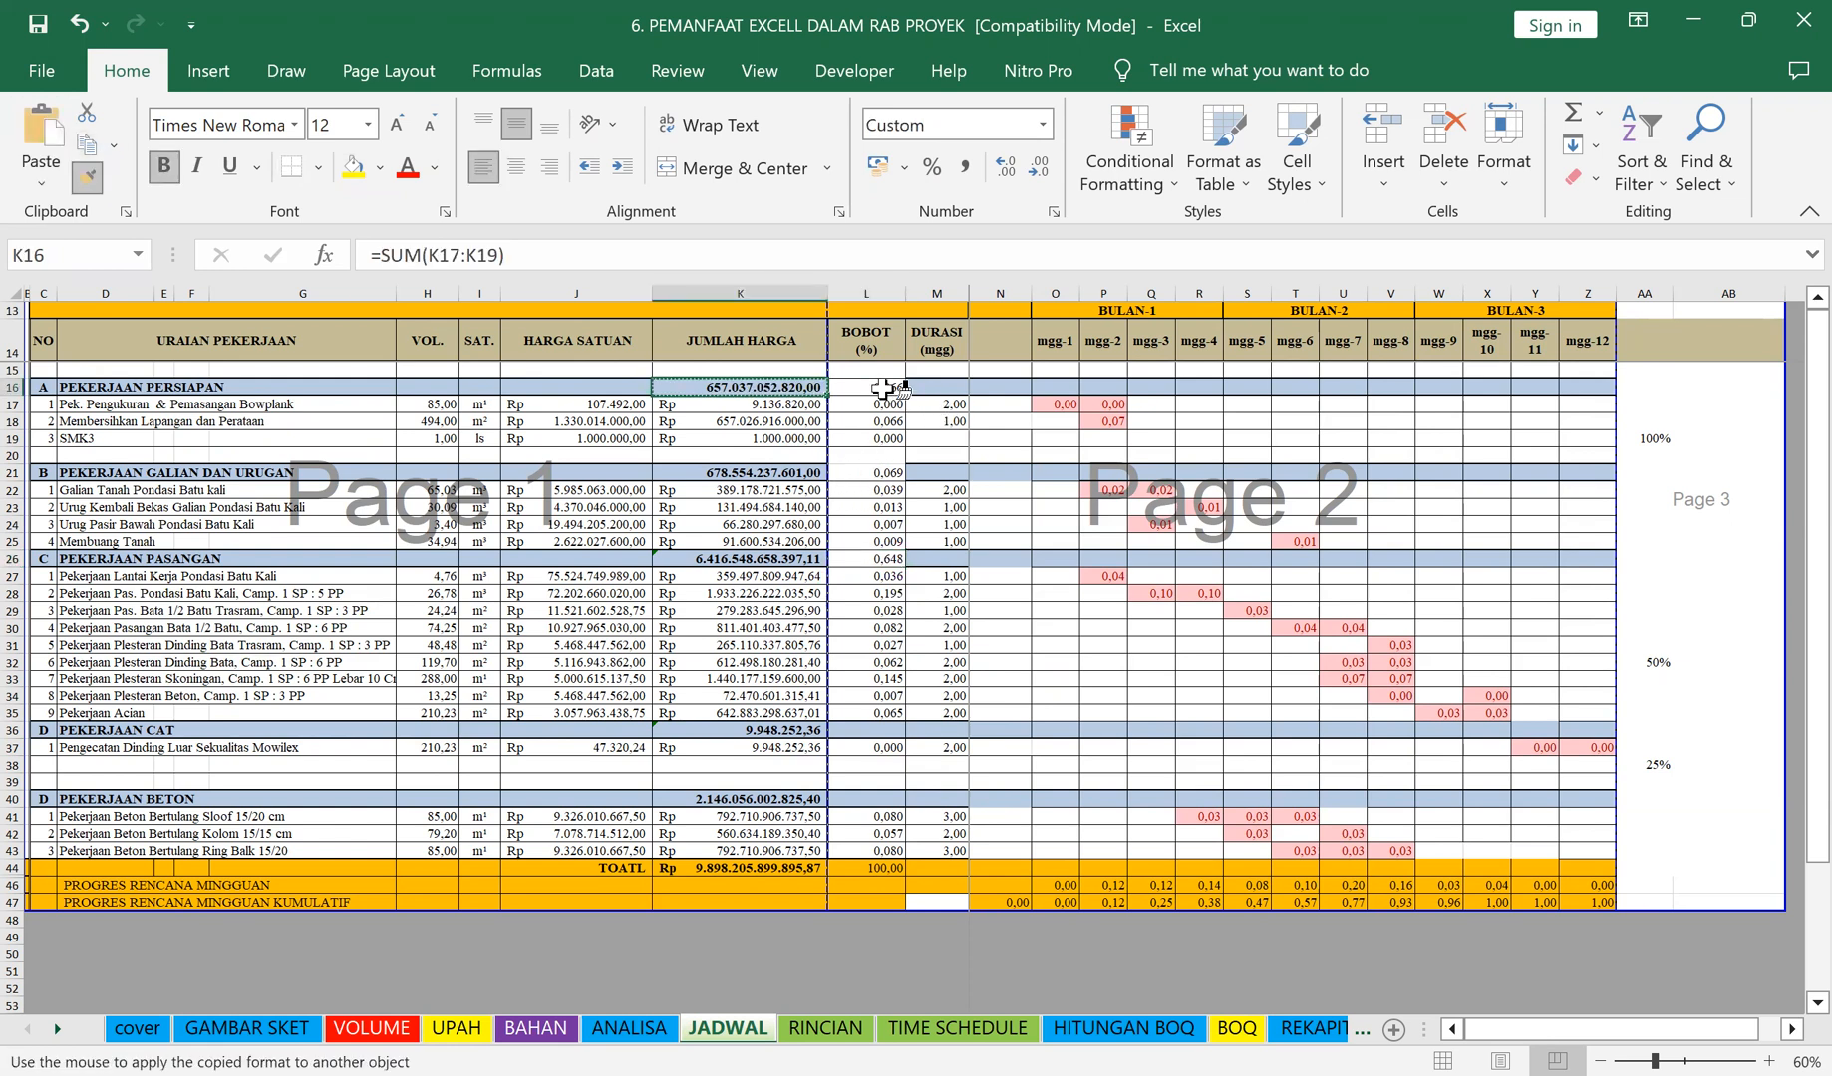
{"action": "left_click", "coordinate": [882, 387]}
{"action": "left_click", "coordinate": [90, 173]}
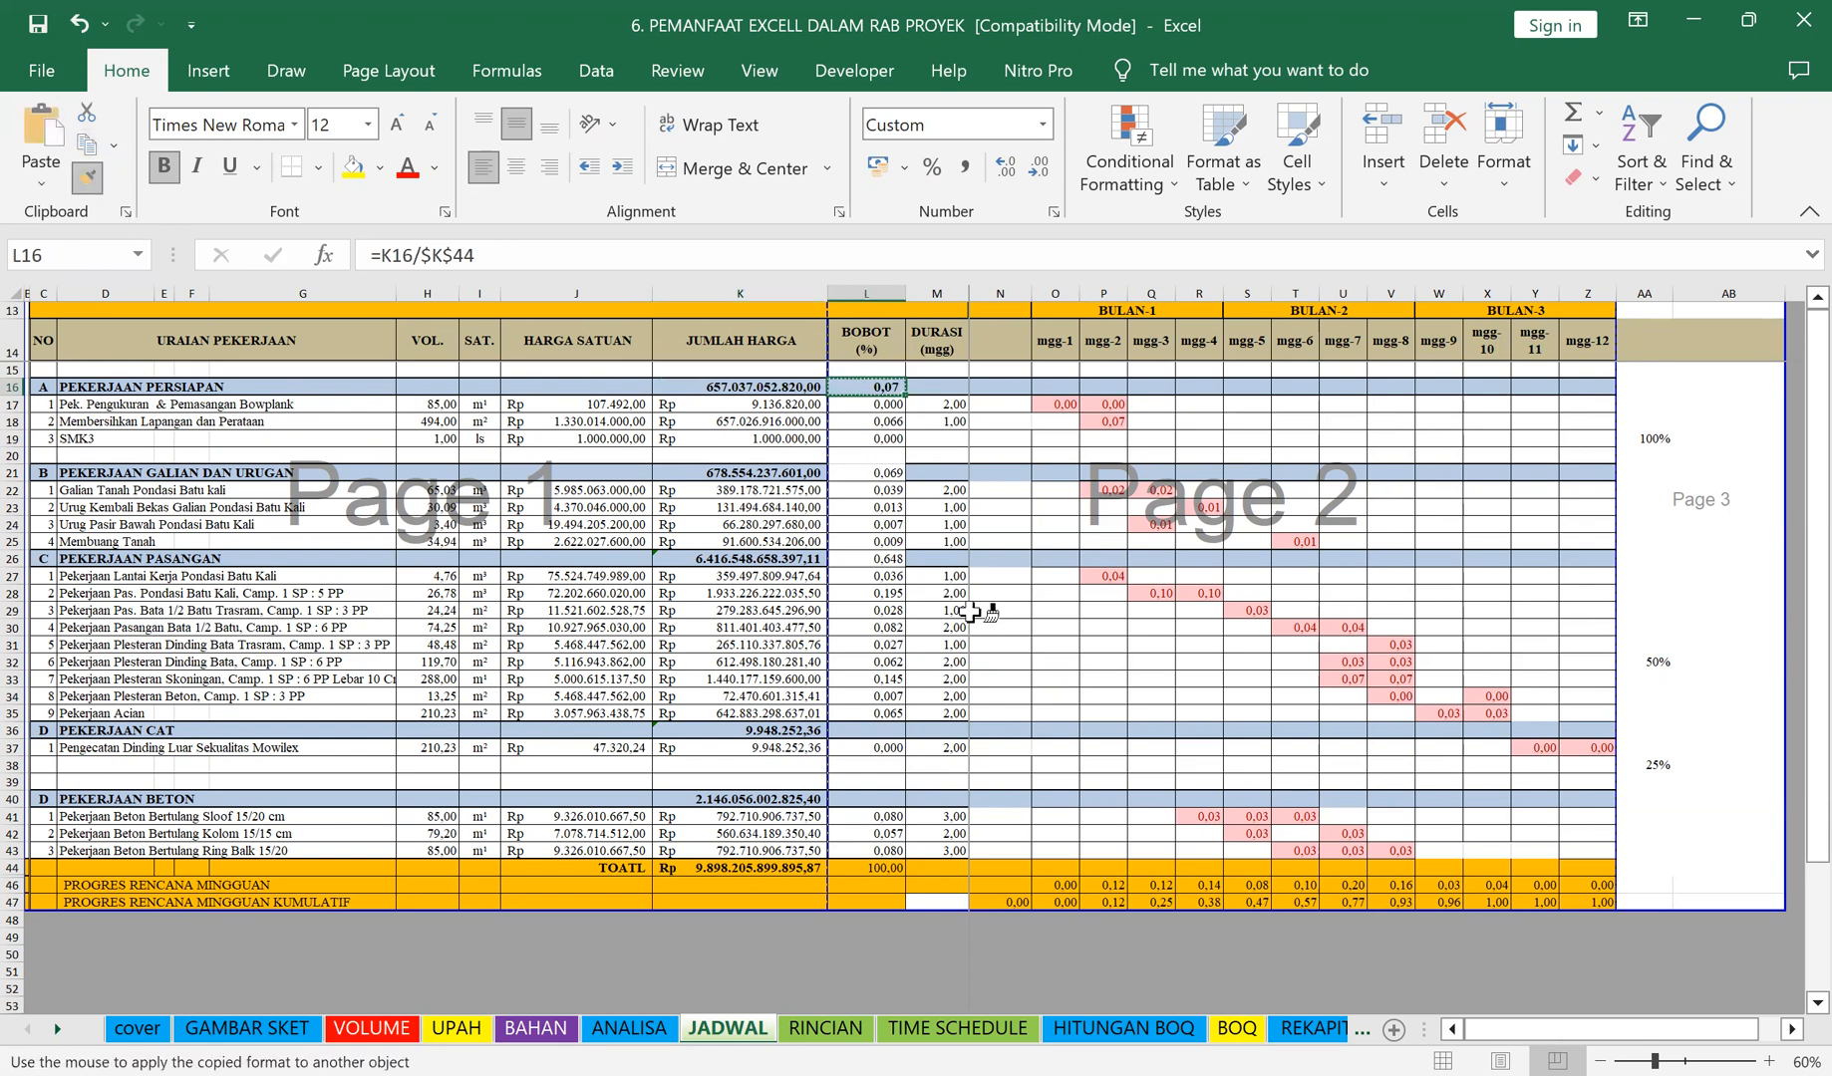
{"action": "left_click", "coordinate": [867, 473]}
{"action": "left_click", "coordinate": [90, 181]}
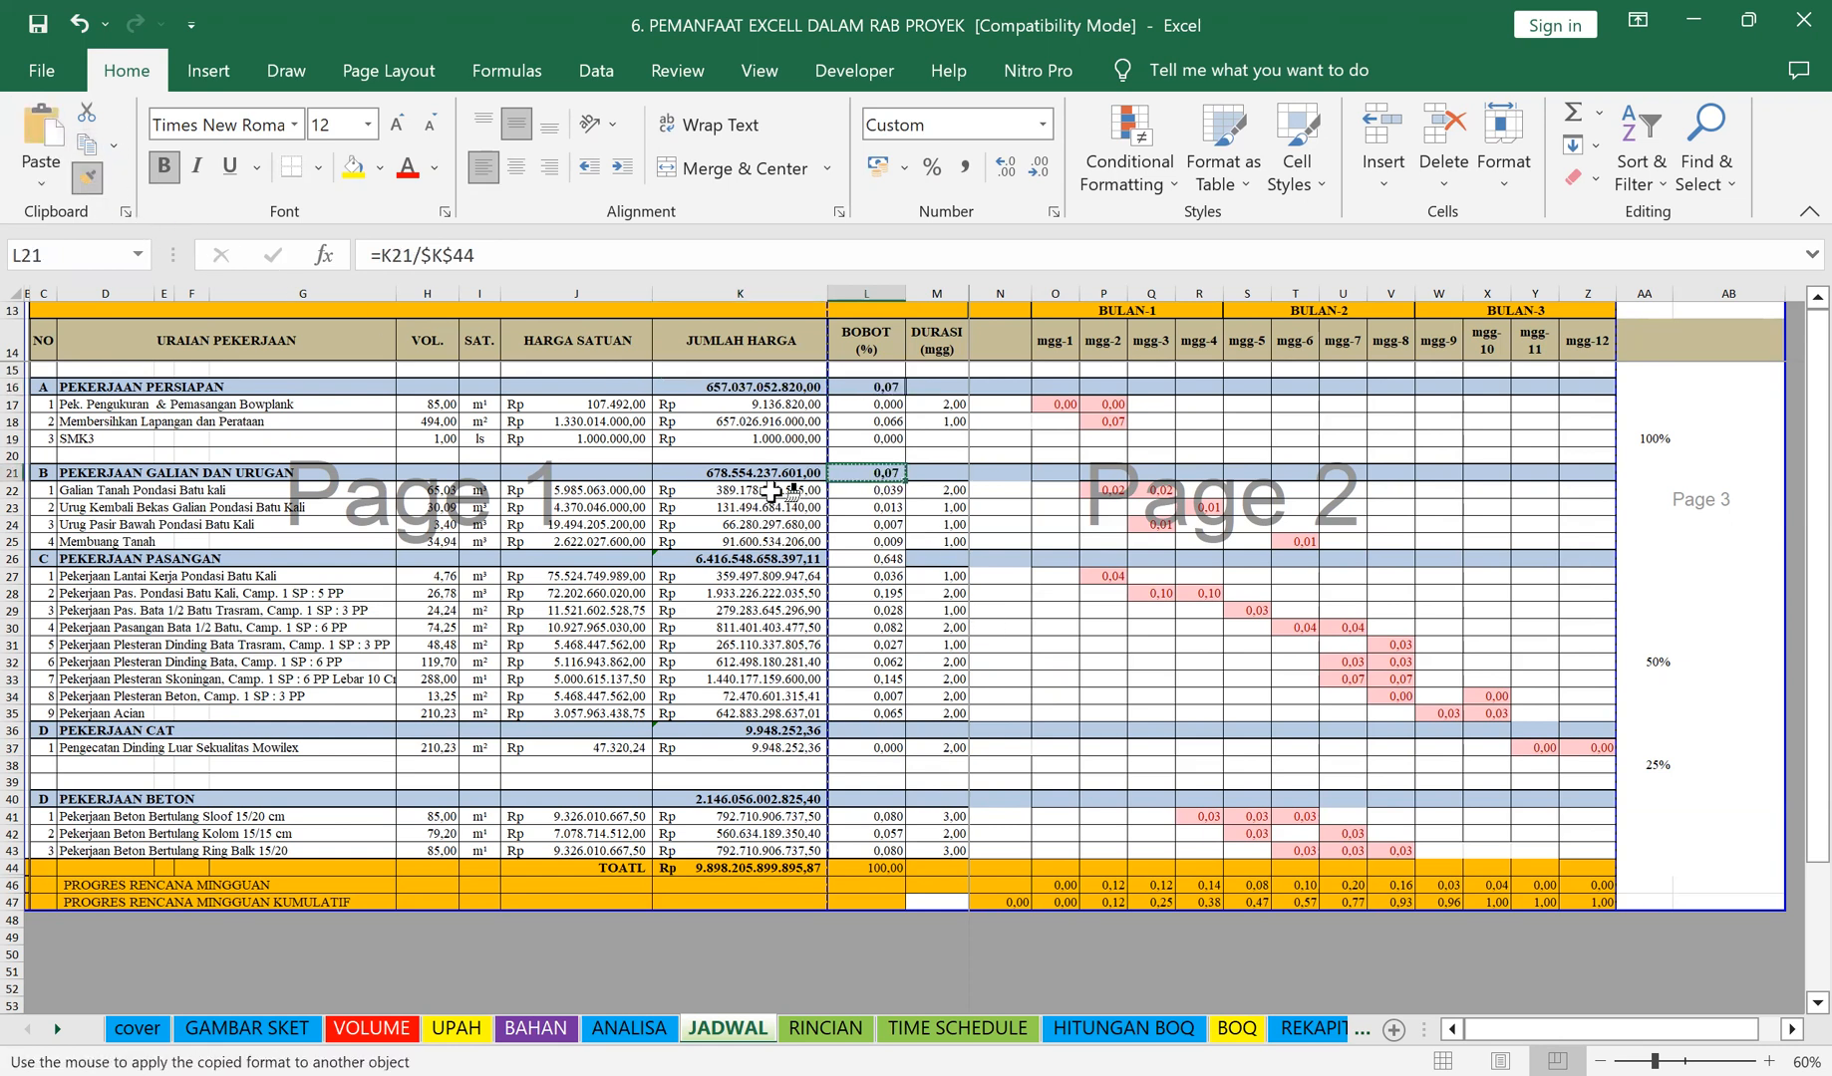
{"action": "left_click", "coordinate": [867, 558]}
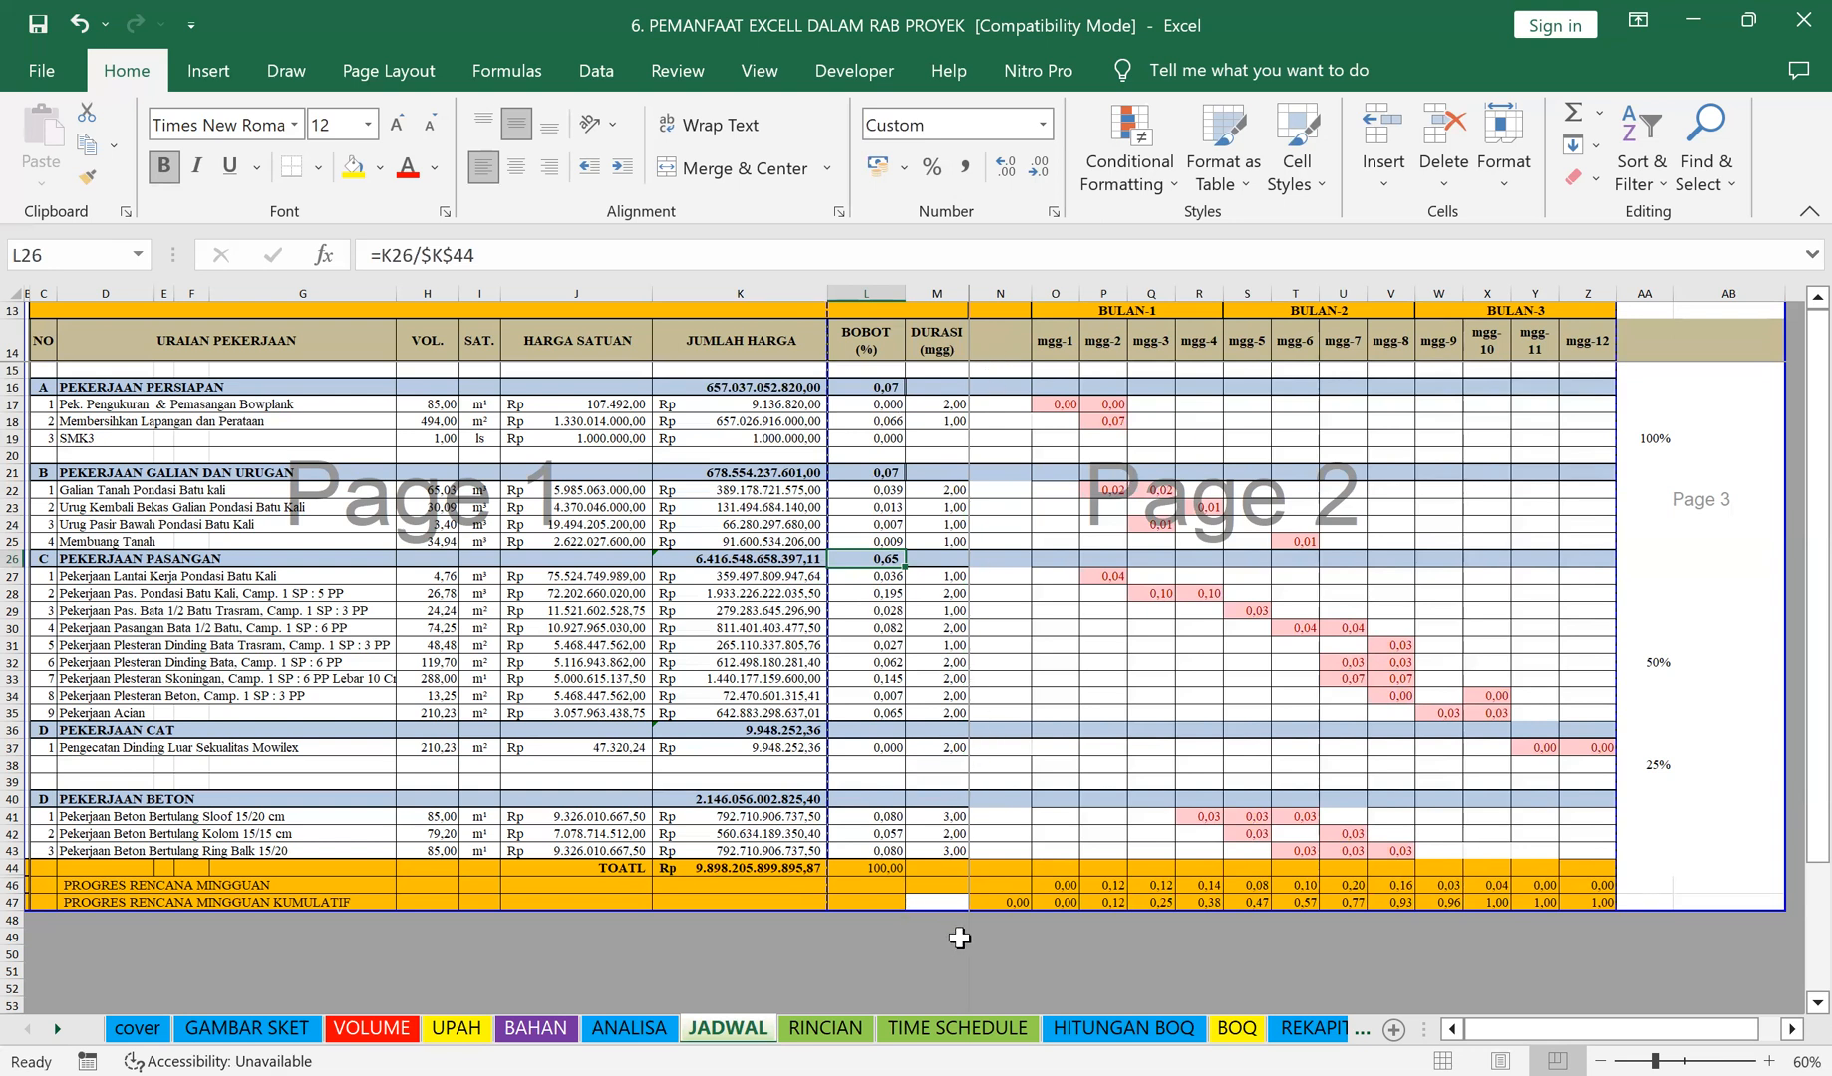
Step: Fill the orange formatting of M46 down to M47 in the PROGRES RENCANA MINGGUAN KUMULATIF row
{"action": "left_click", "coordinate": [945, 887]}
{"action": "left_click_drag", "start_coordinate": [965, 894], "coordinate": [964, 913]}
{"action": "left_click", "coordinate": [854, 955]}
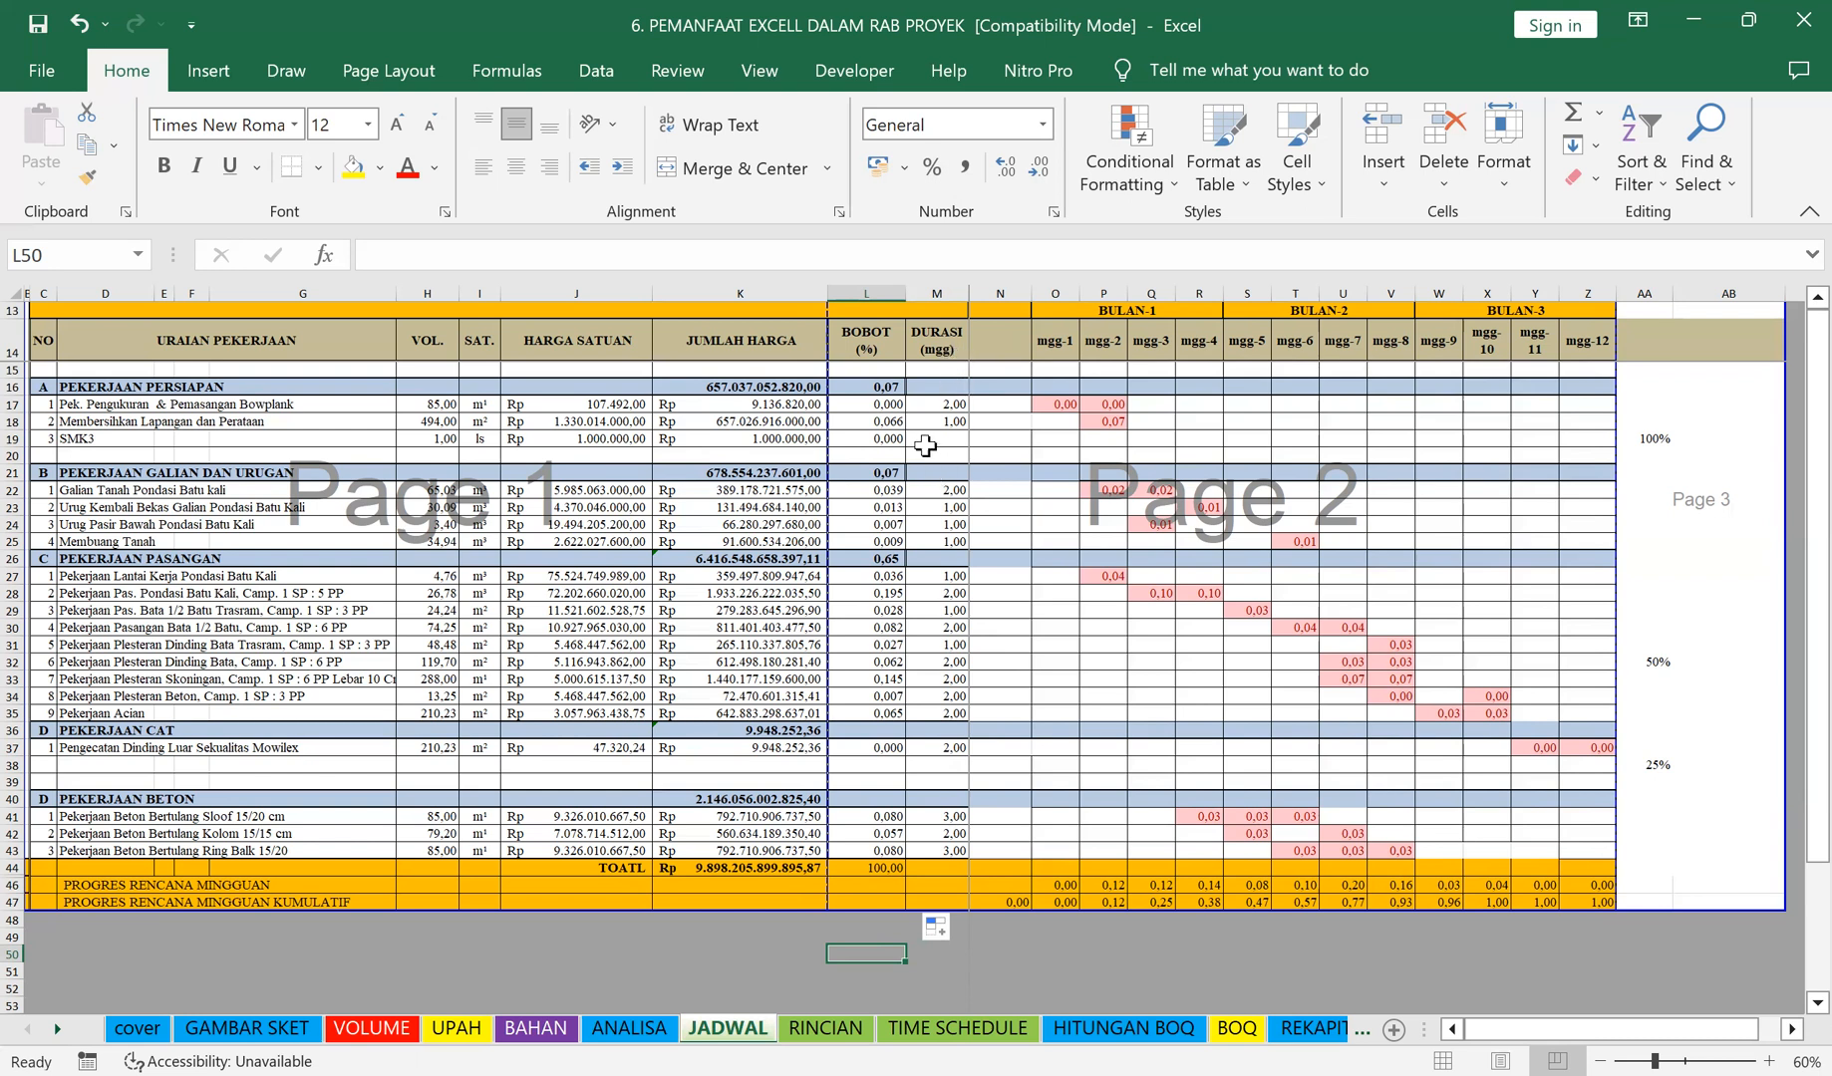
Step: Enter a duration of 12 weeks for SMK3 in M19
{"action": "left_click", "coordinate": [932, 410]}
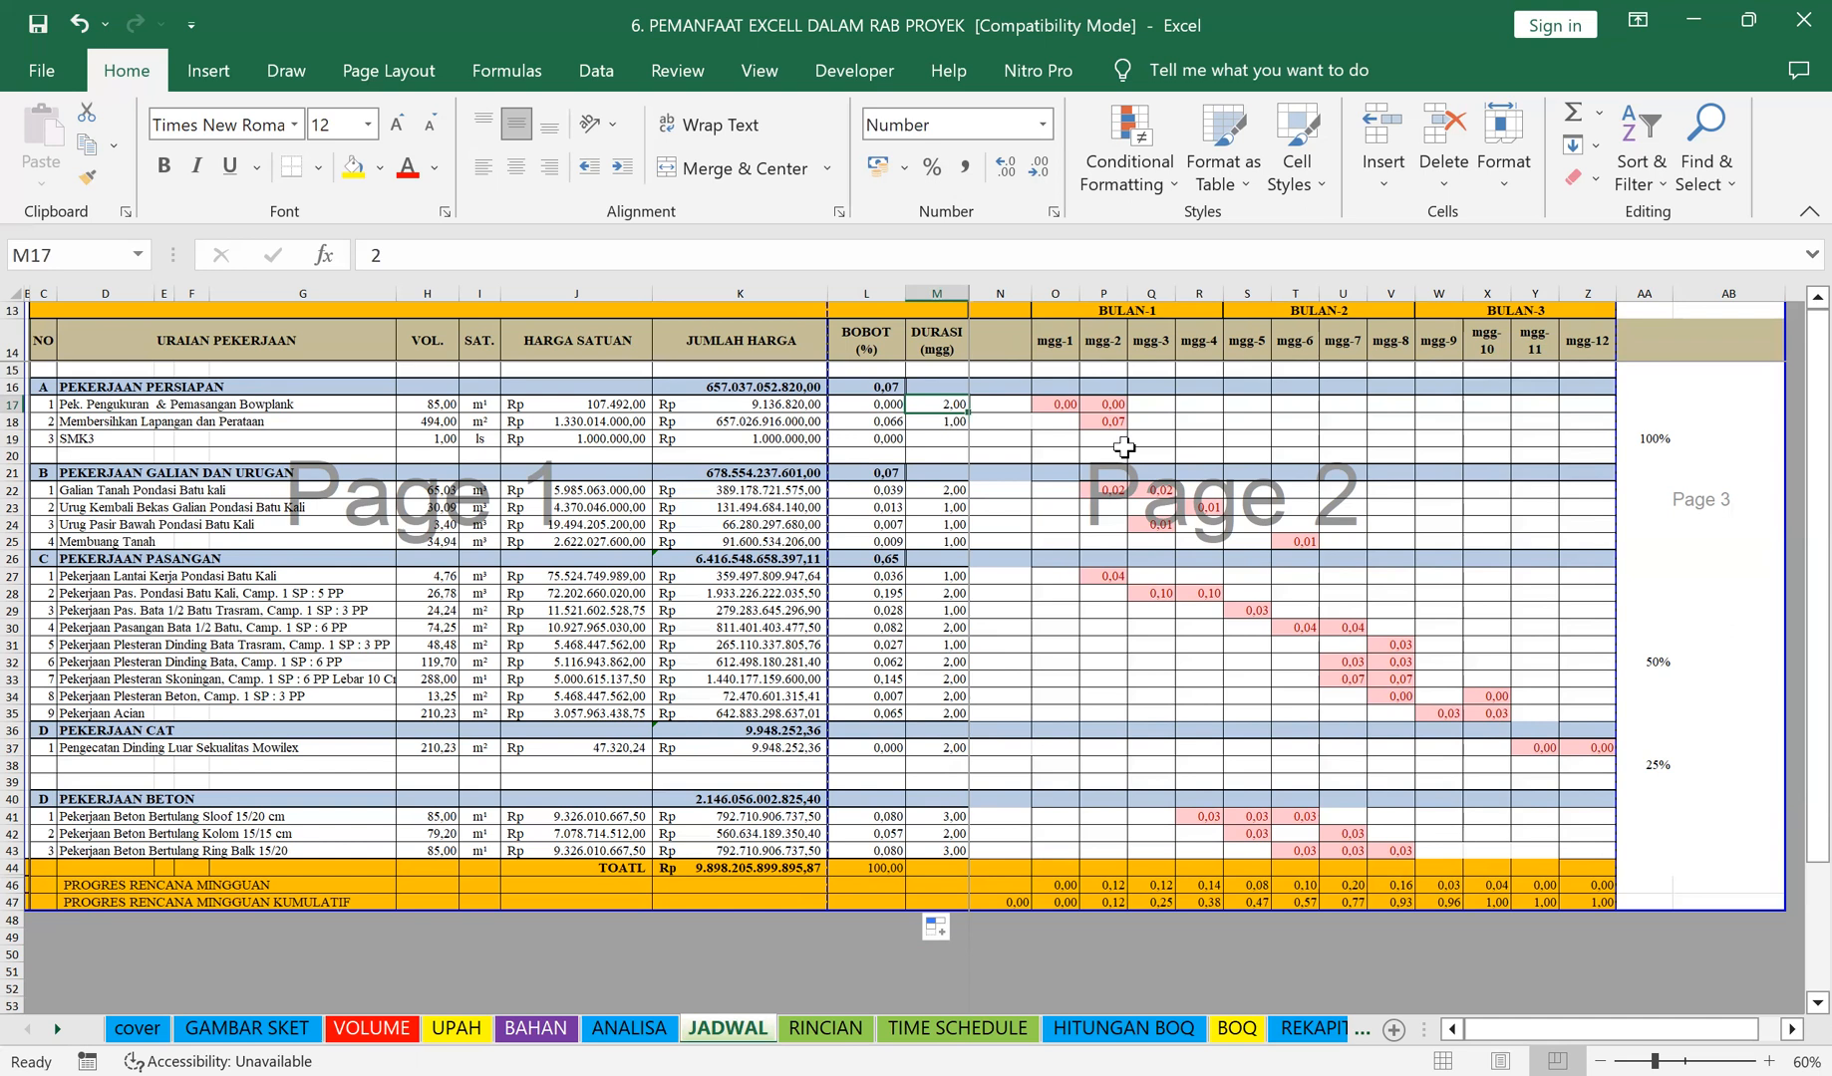
{"action": "key", "text": "Down"}
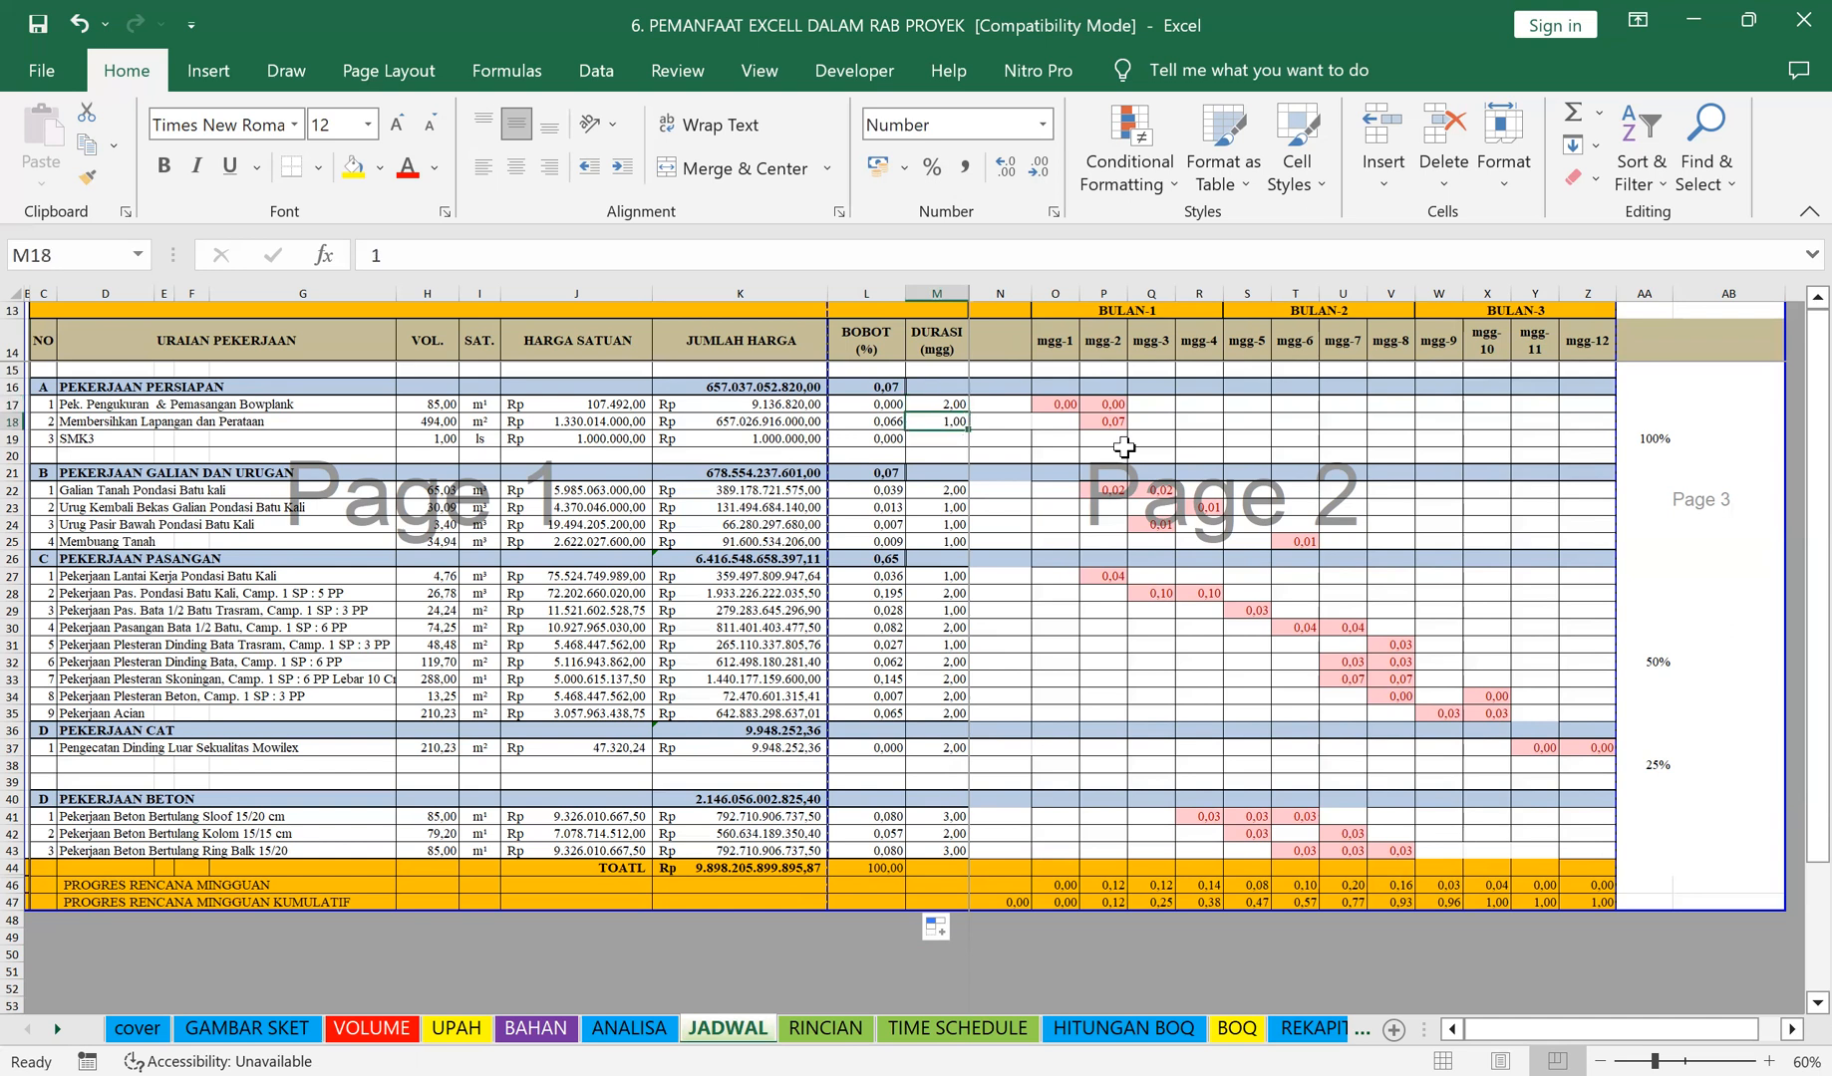
{"action": "key", "text": "Down"}
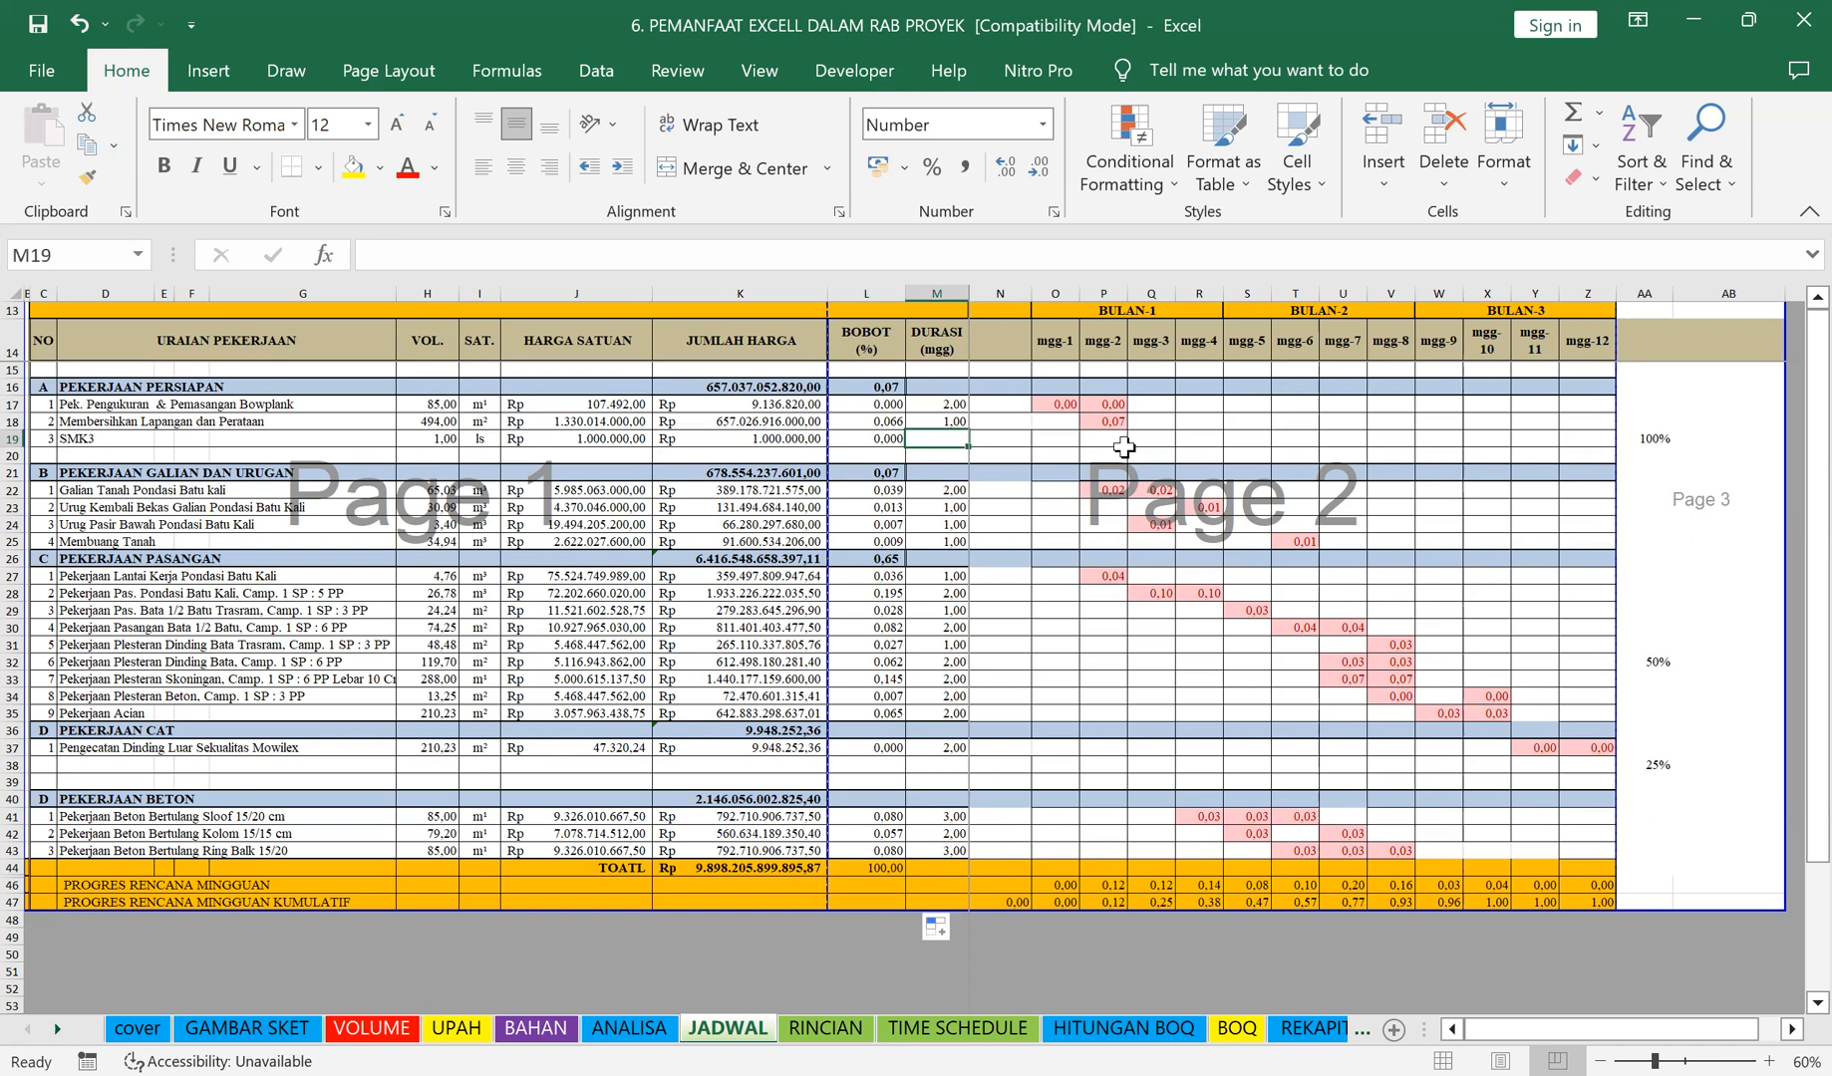
{"action": "type", "text": "12"}
{"action": "key", "text": "Return"}
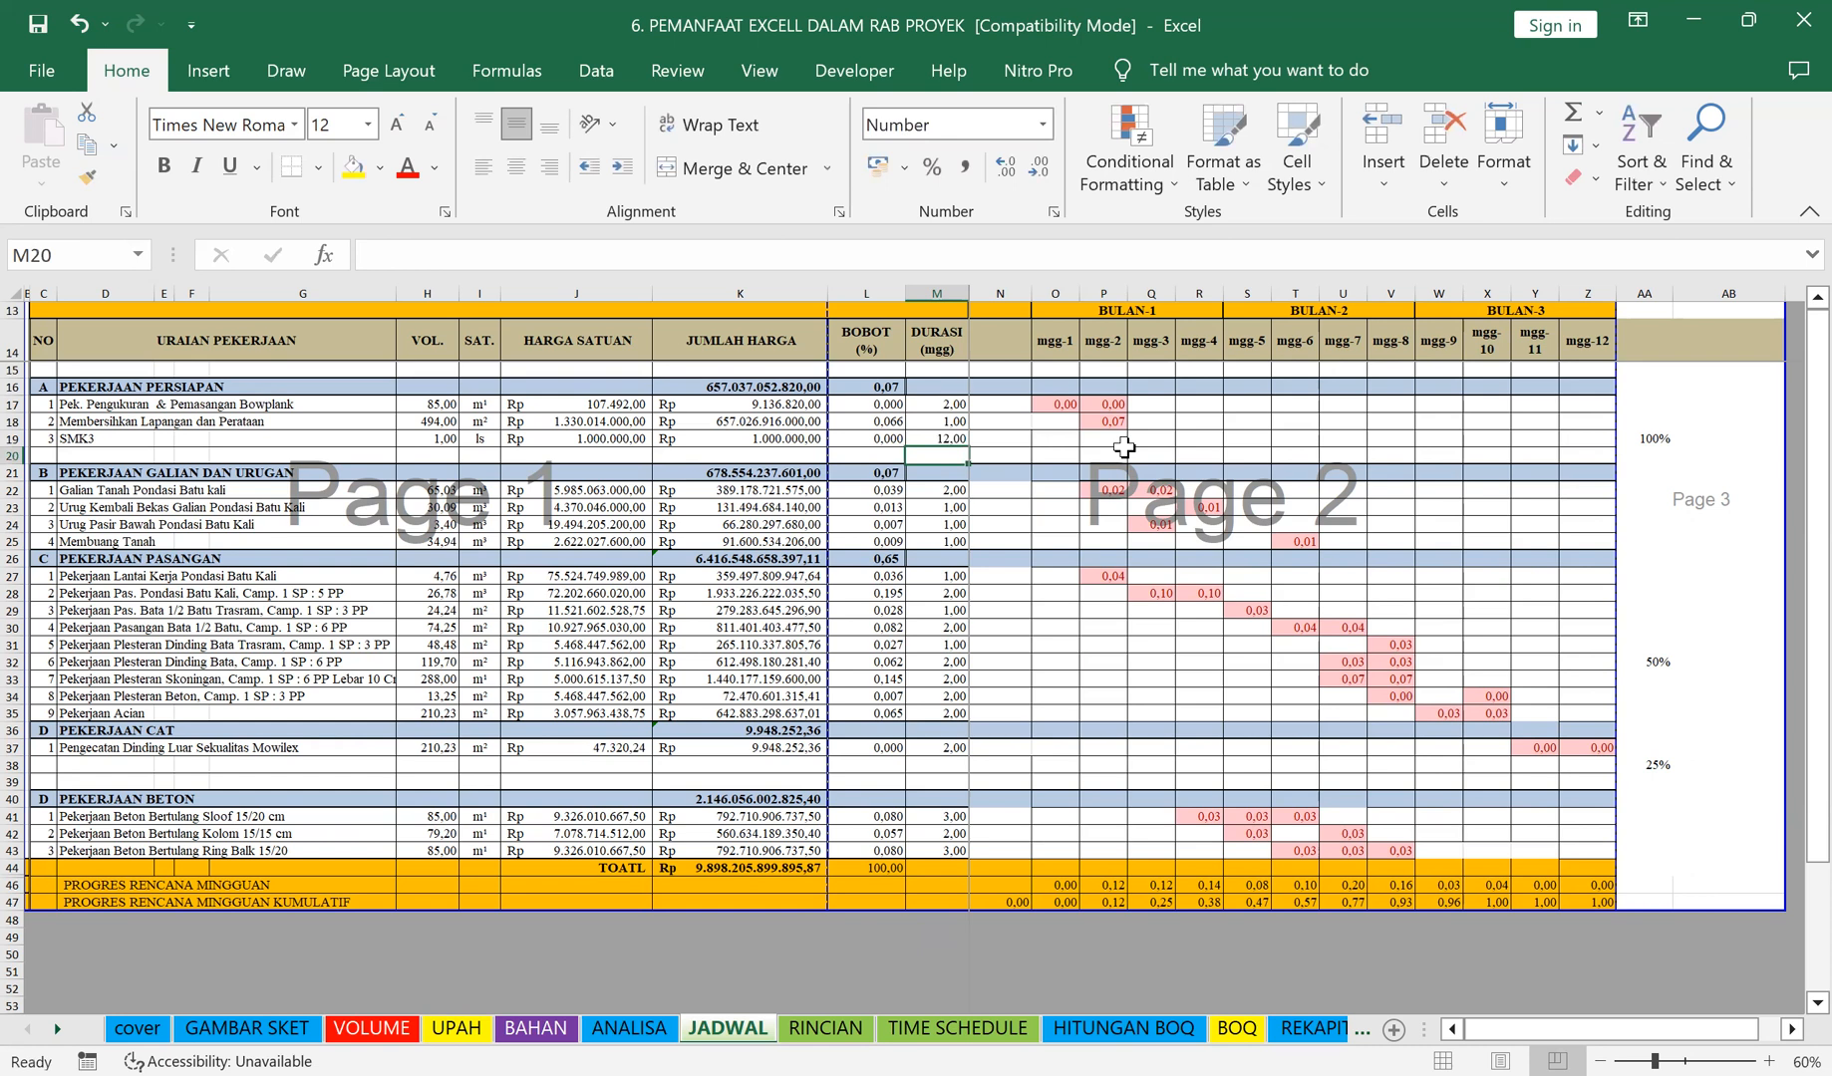
Step: Set the durations of the three PEKERJAAN BETON items in M41:M43 to 4 weeks each
{"action": "key", "text": "Down"}
{"action": "key", "text": "Down"}
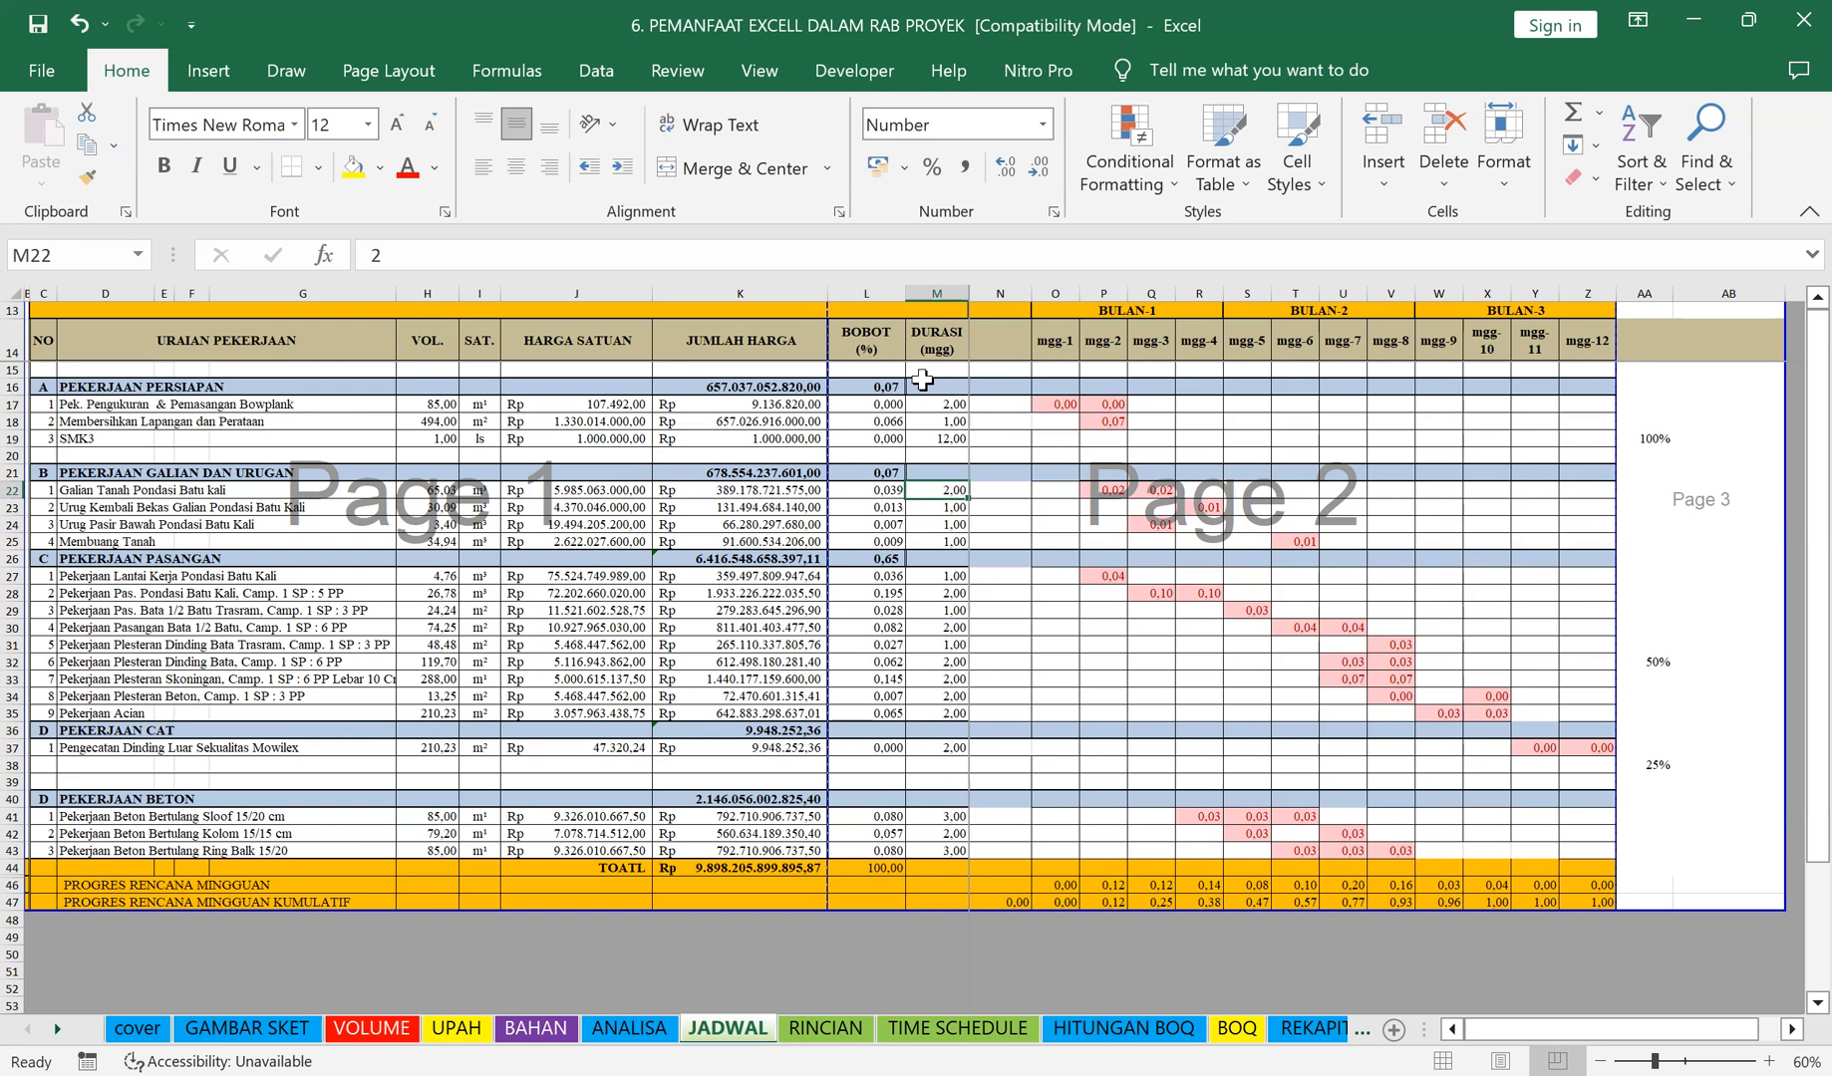
{"action": "left_click", "coordinate": [940, 816]}
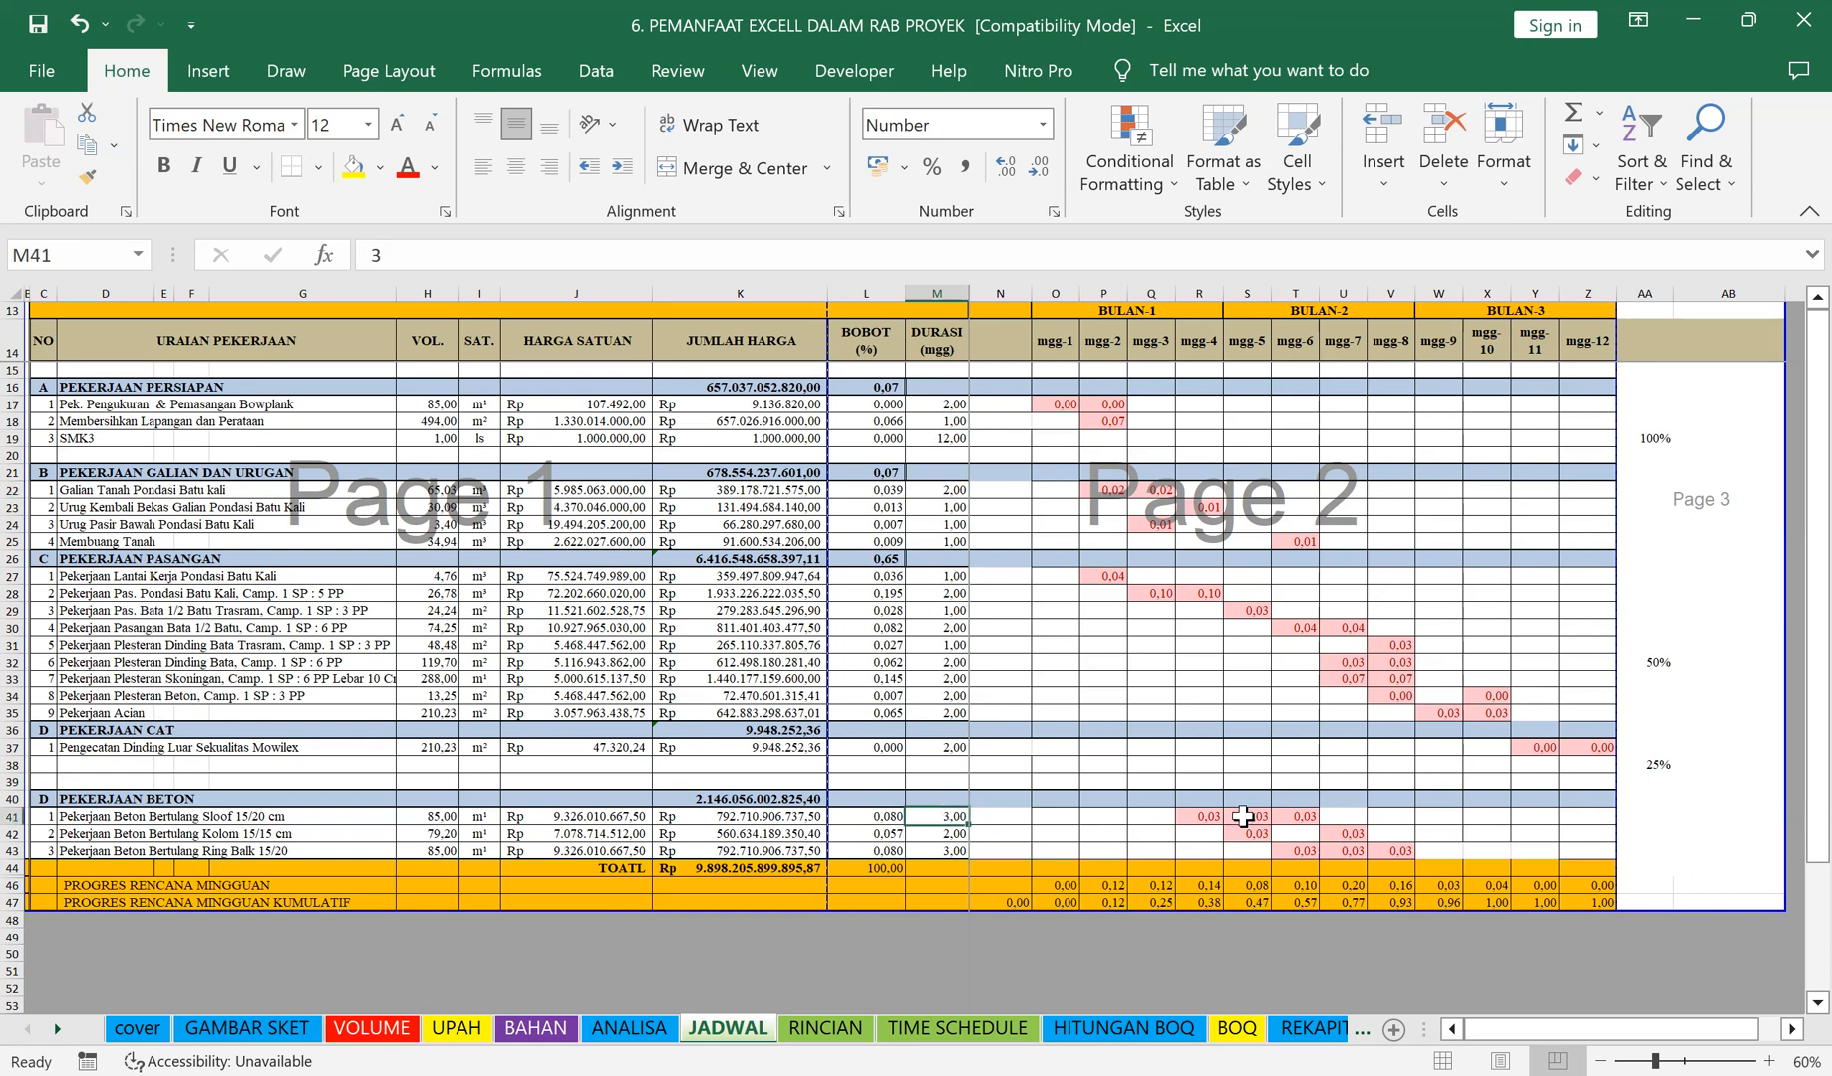
{"action": "type", "text": "4"}
{"action": "key", "text": "Return"}
{"action": "type", "text": "4"}
{"action": "key", "text": "Return"}
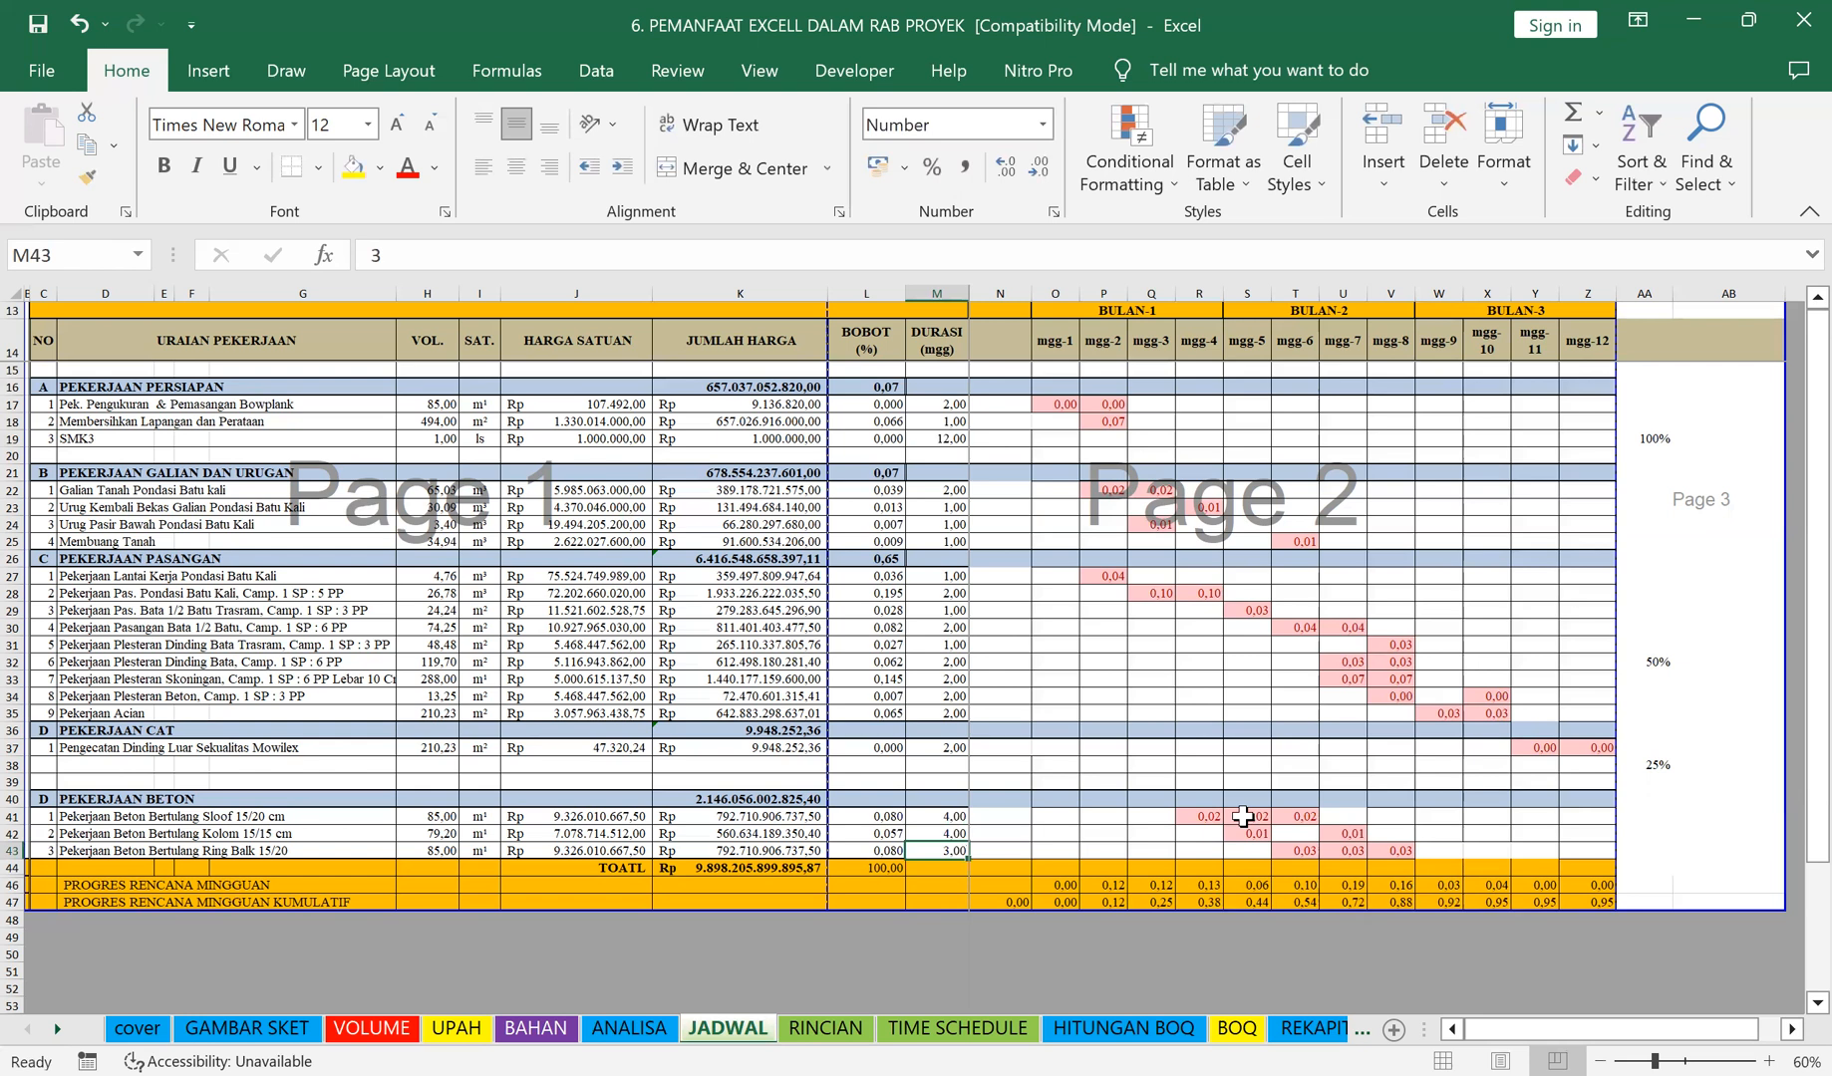
{"action": "type", "text": "4"}
{"action": "key", "text": "Return"}
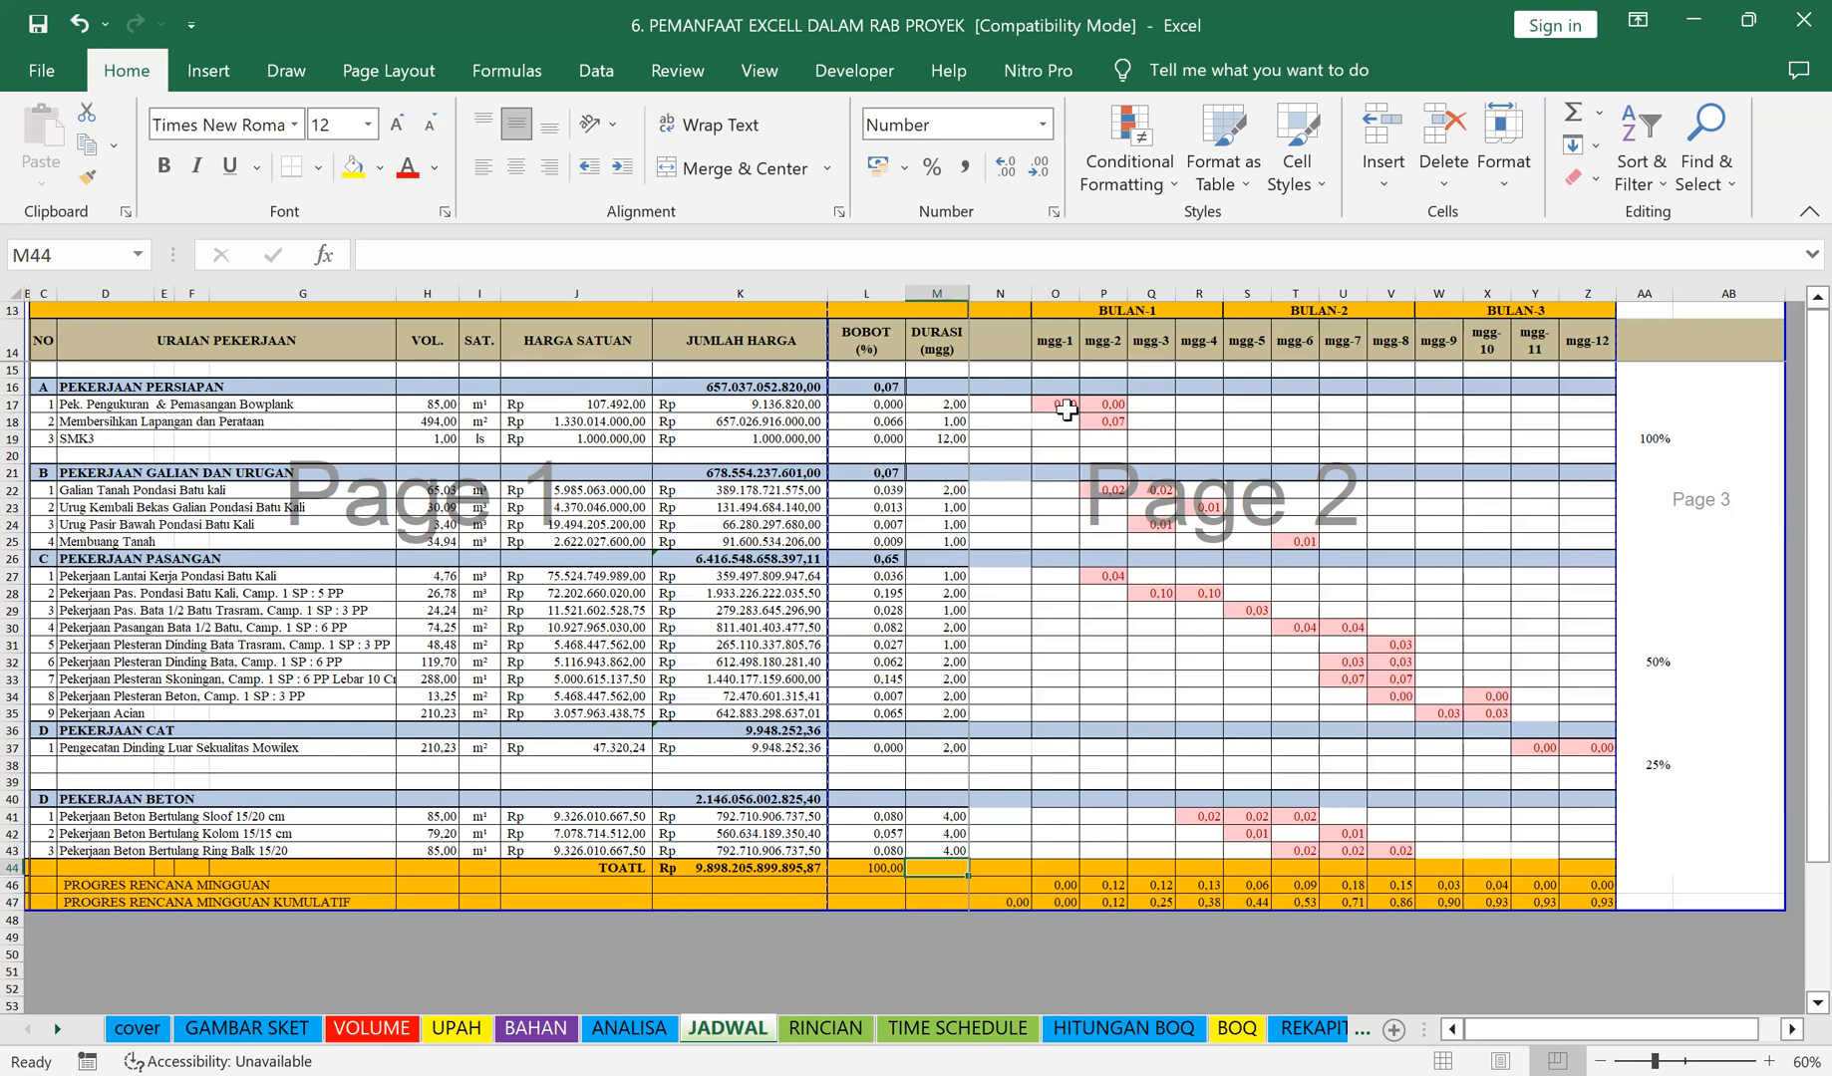
Step: Hide column N between the DURASI and mgg-1 columns
{"action": "left_click", "coordinate": [1002, 294]}
{"action": "right_click", "coordinate": [1014, 296]}
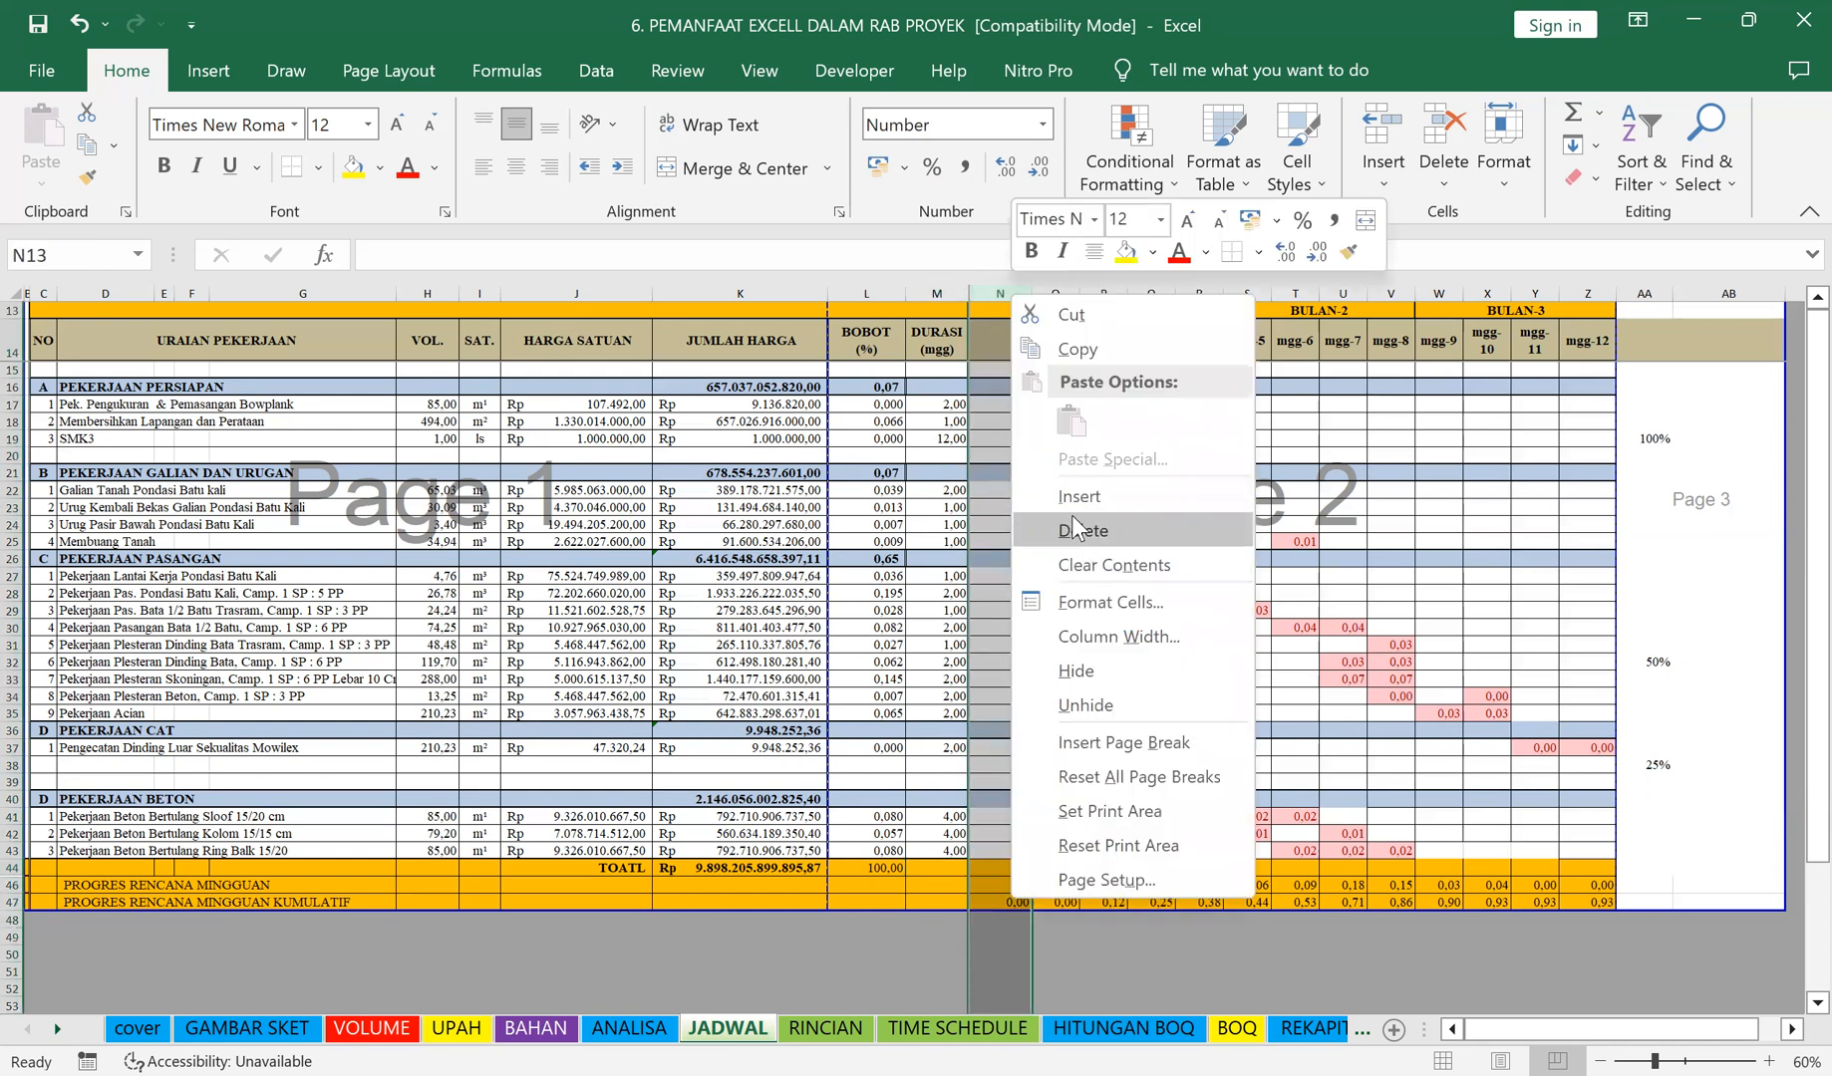
{"action": "left_click", "coordinate": [1078, 670]}
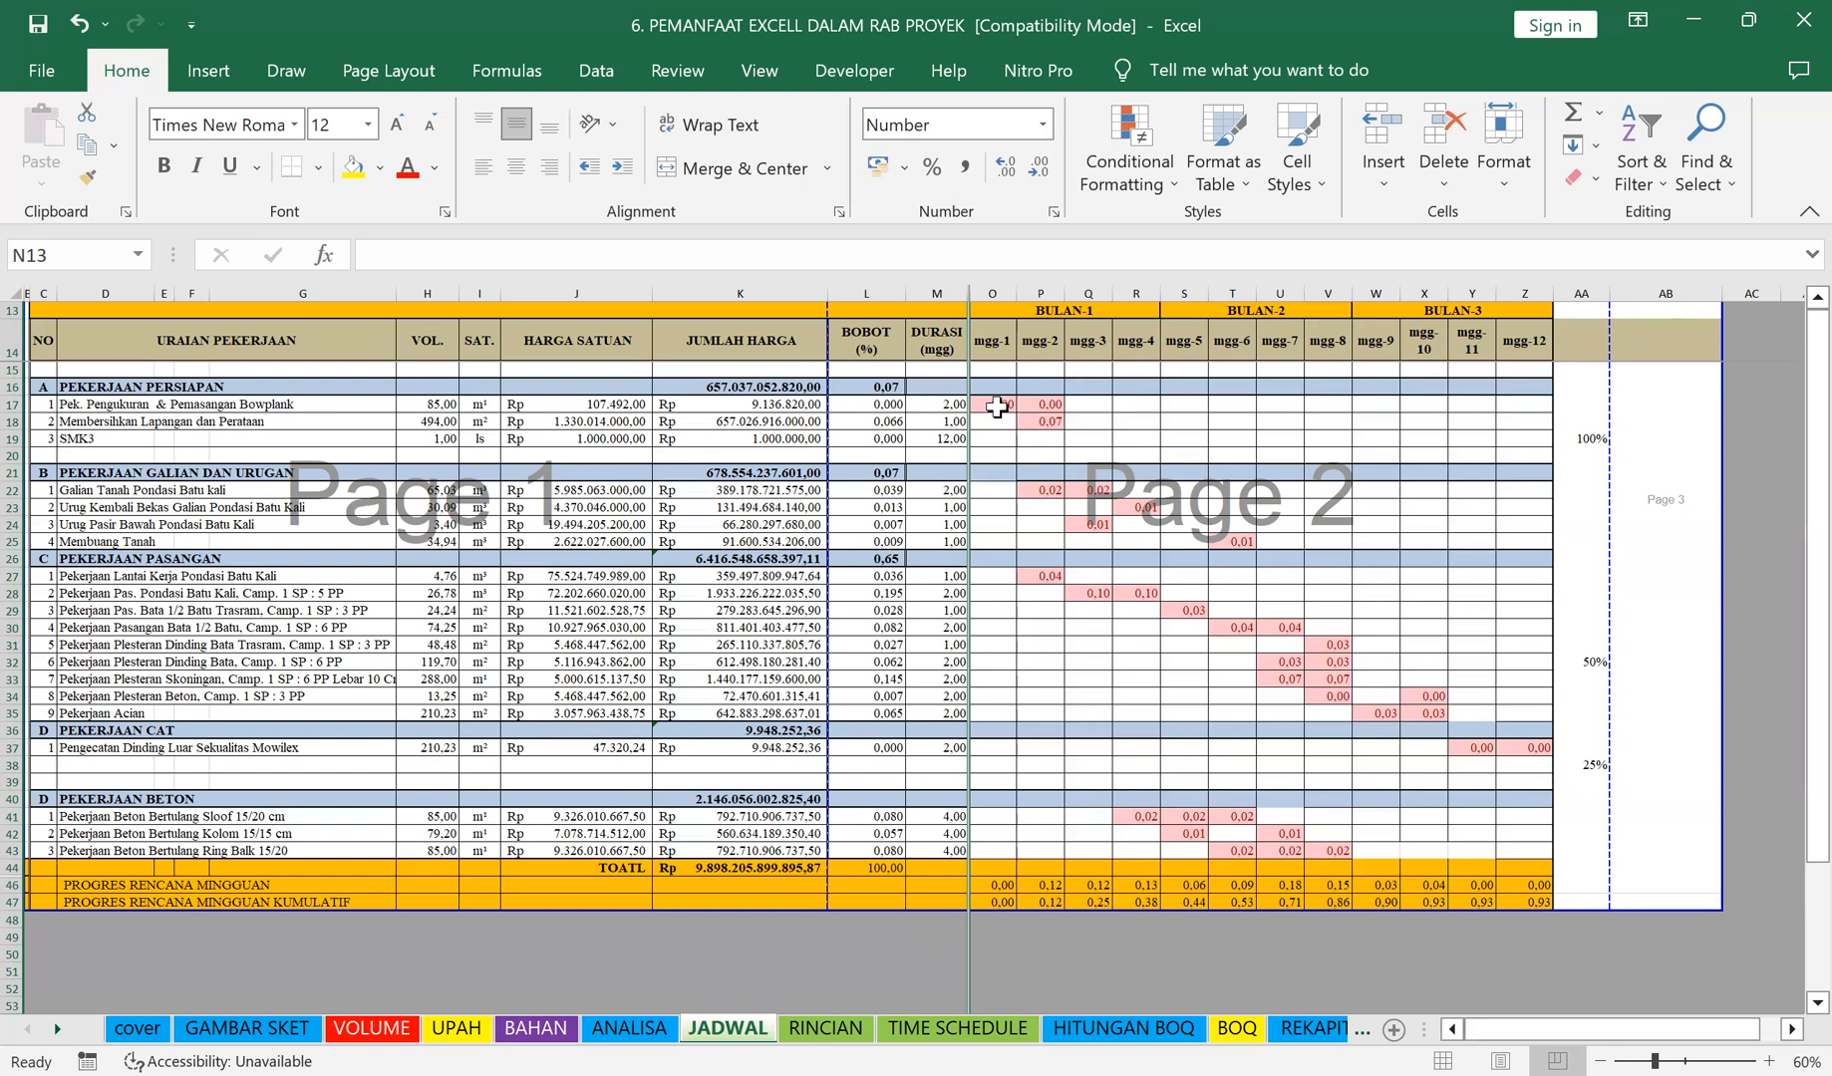
{"action": "left_click", "coordinate": [997, 407]}
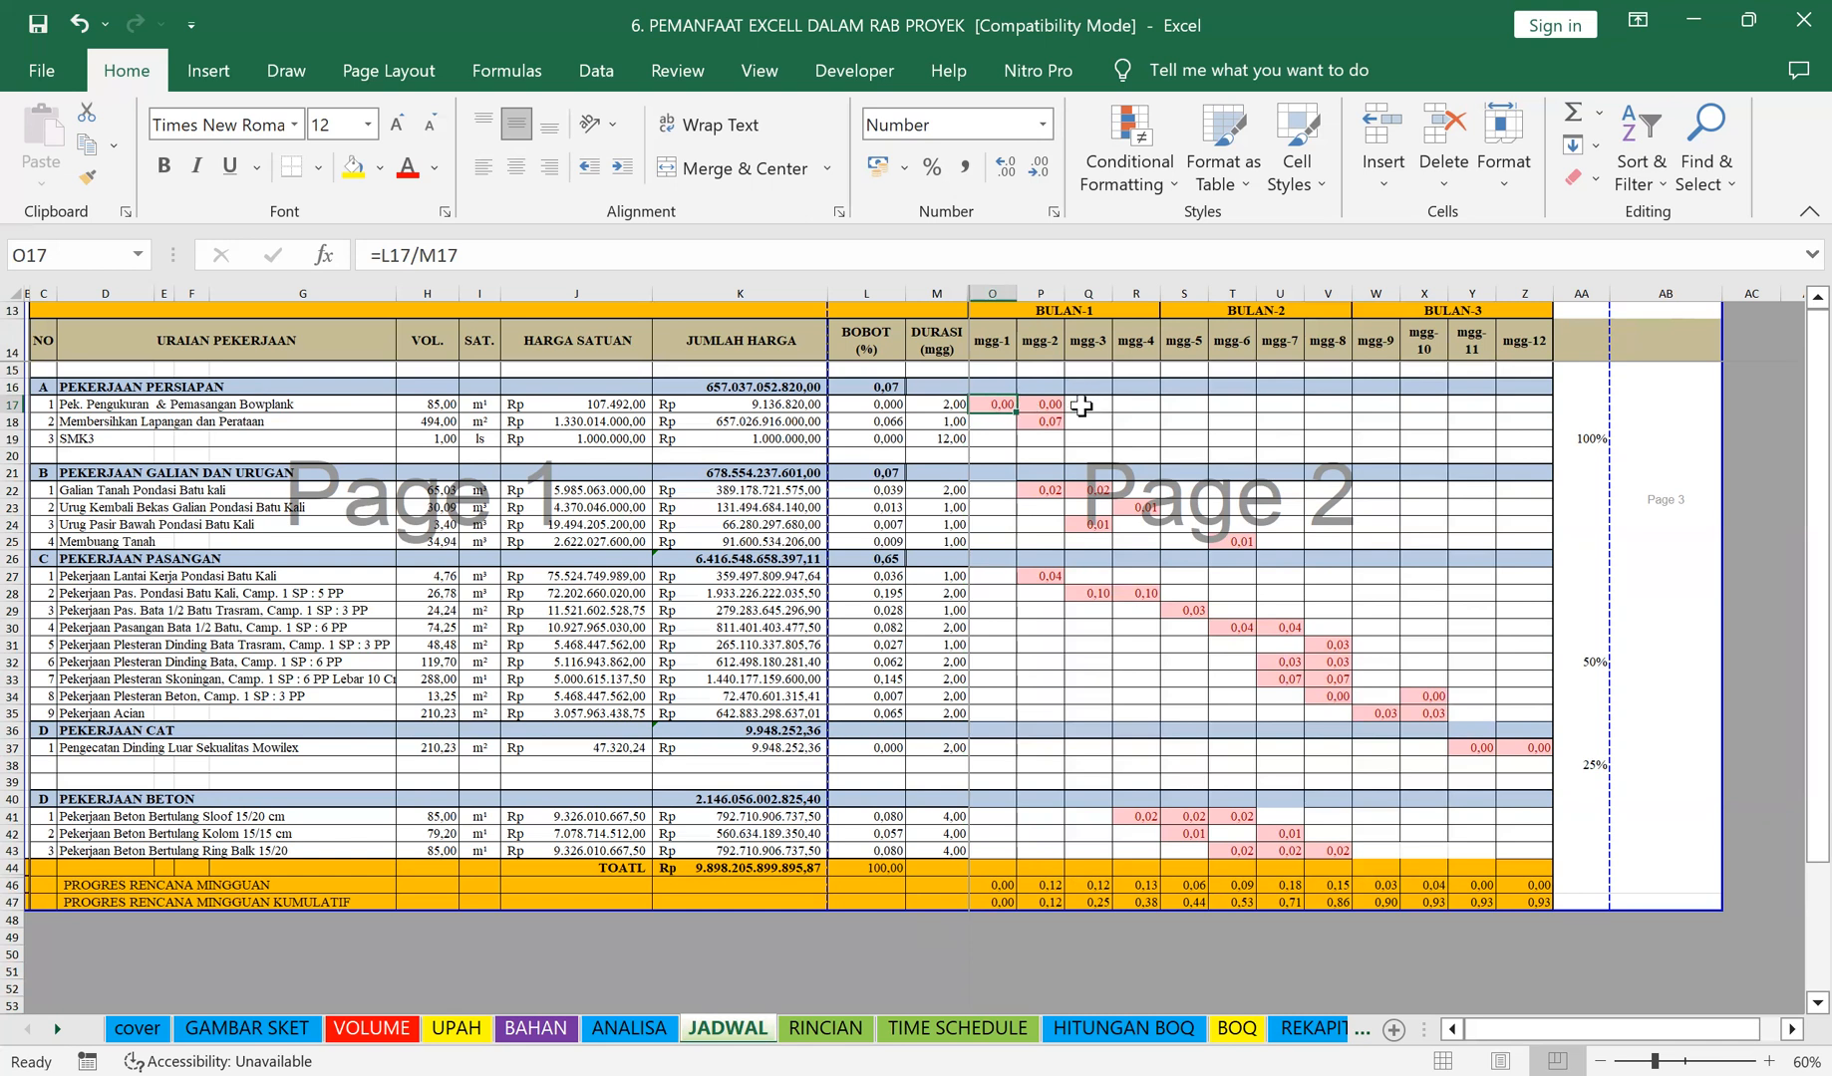
{"action": "left_click", "coordinate": [1135, 423]}
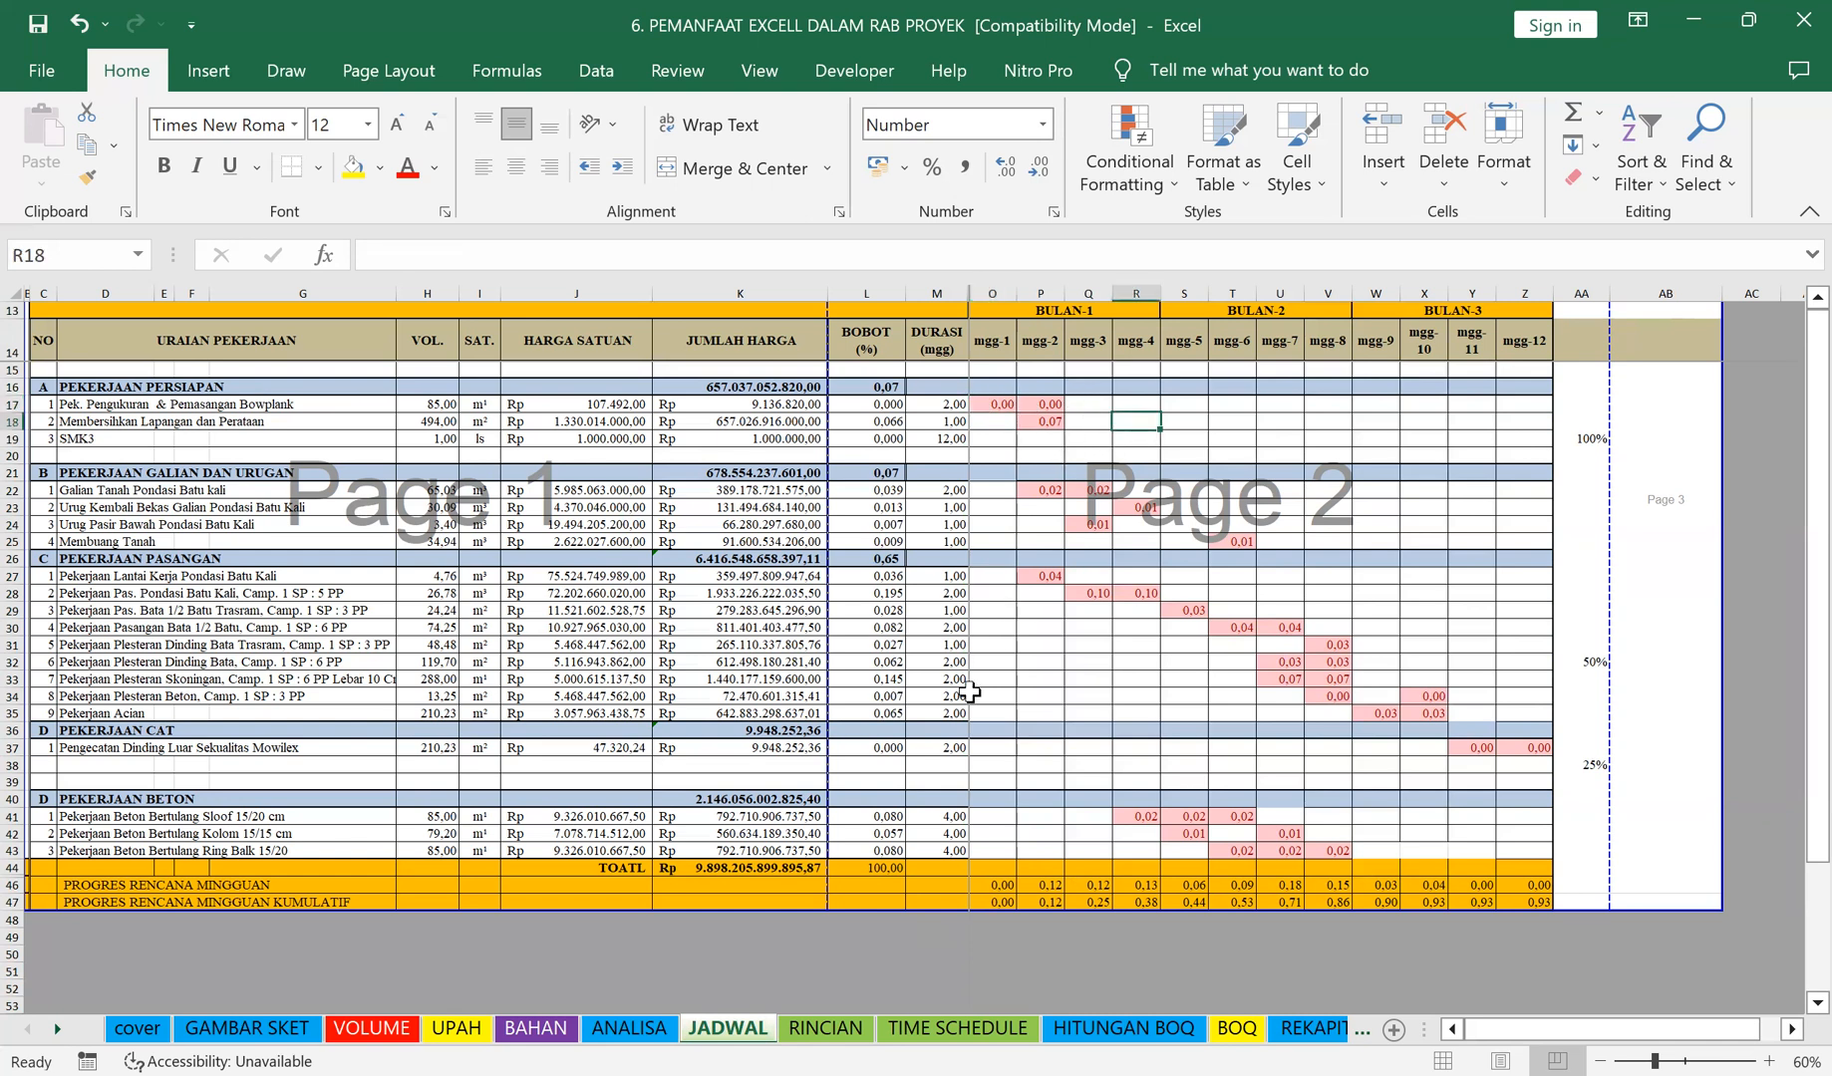
{"action": "left_click", "coordinate": [1001, 679]}
{"action": "left_click_drag", "start_coordinate": [988, 404], "coordinate": [1507, 848]}
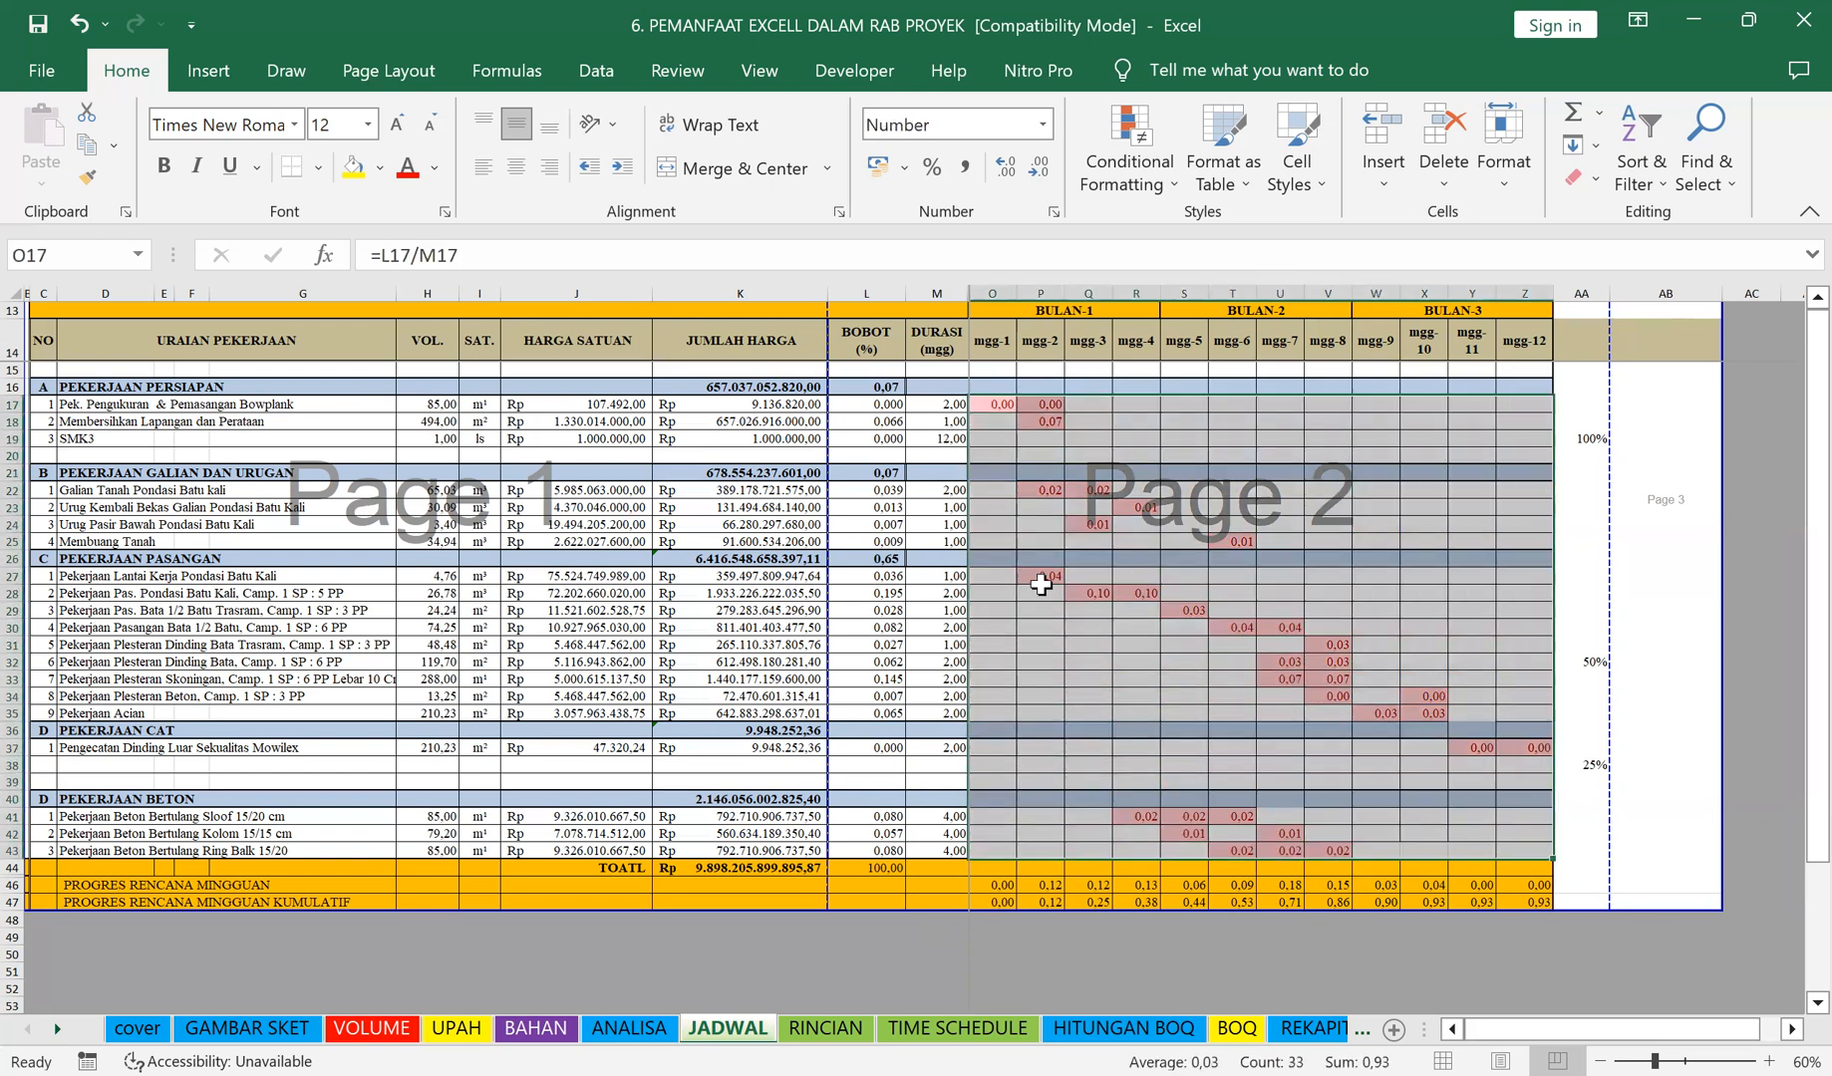
{"action": "left_click", "coordinate": [1040, 578]}
Step: Start a Greater Than highlighting rule with threshold 0 for the PEKERJAAN PERSIAPAN weekly cells O17:Z20
{"action": "left_click_drag", "start_coordinate": [1000, 405], "coordinate": [1525, 457]}
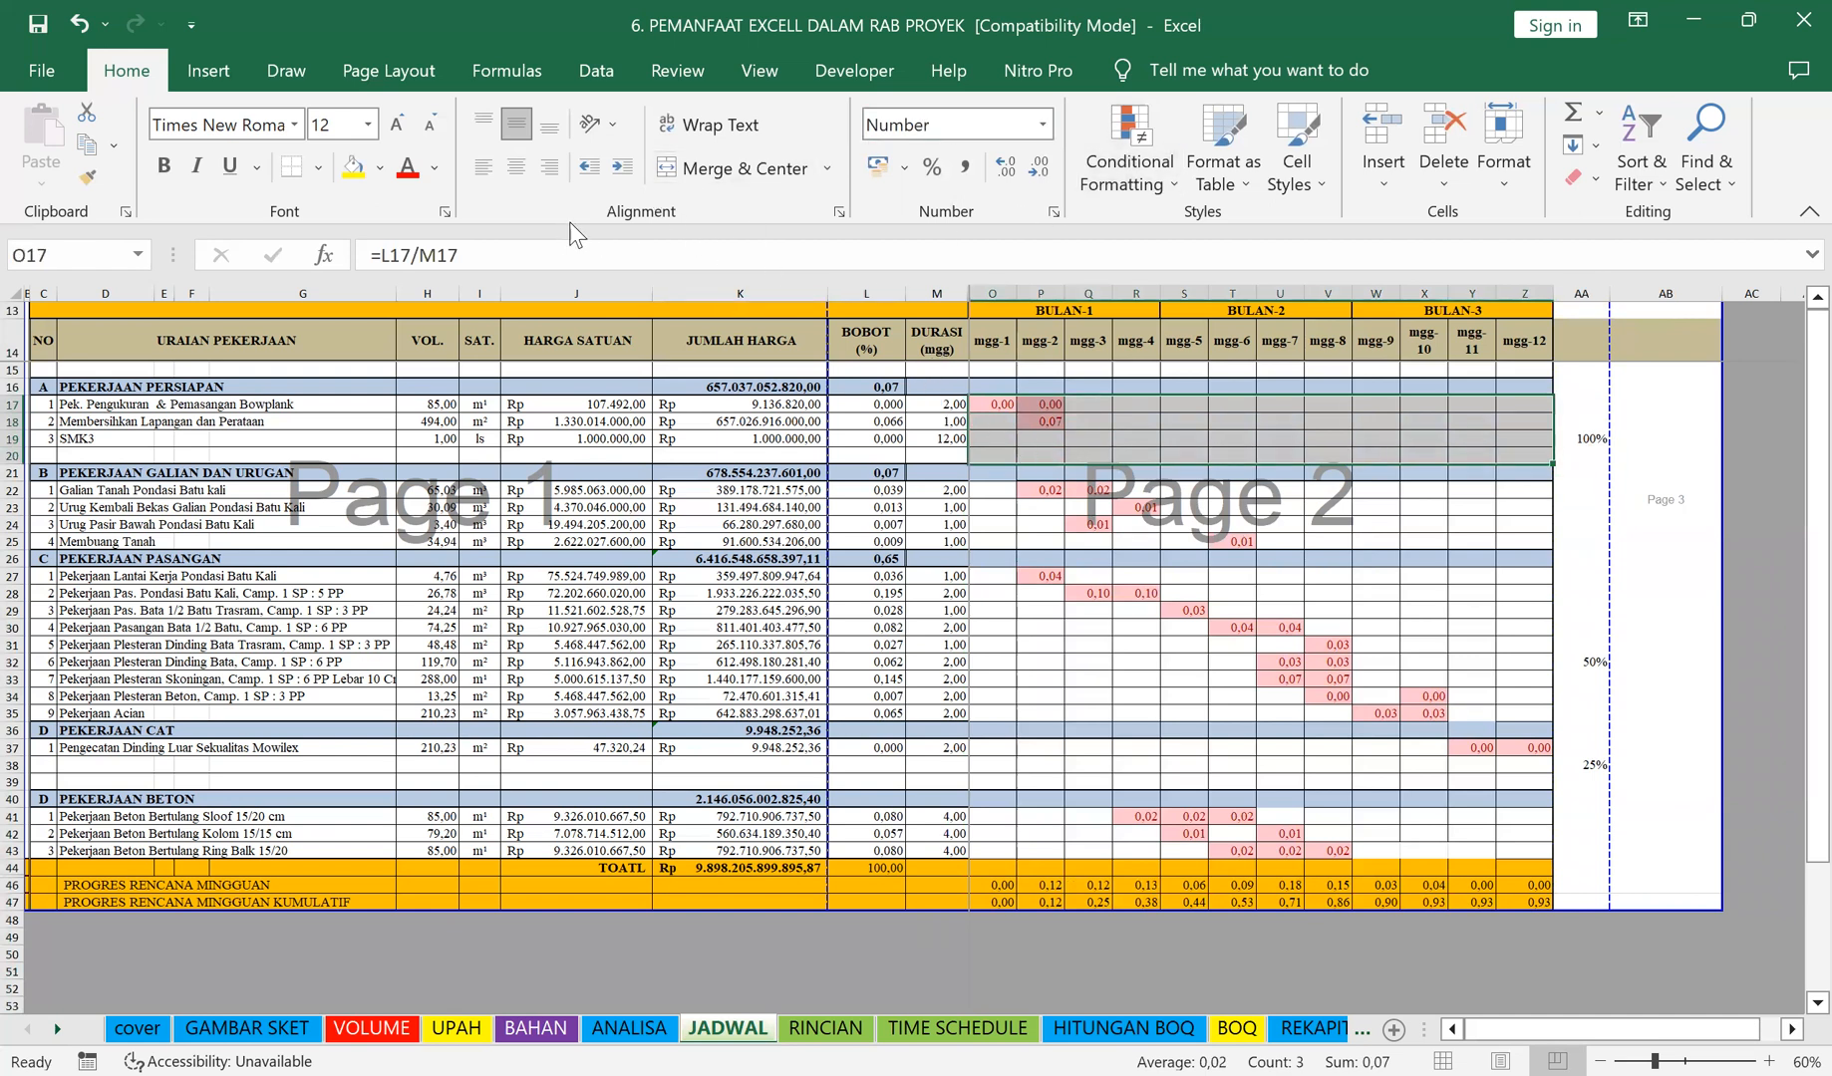
{"action": "left_click", "coordinate": [380, 167]}
{"action": "left_click", "coordinate": [352, 232]}
{"action": "left_click", "coordinate": [1127, 171]}
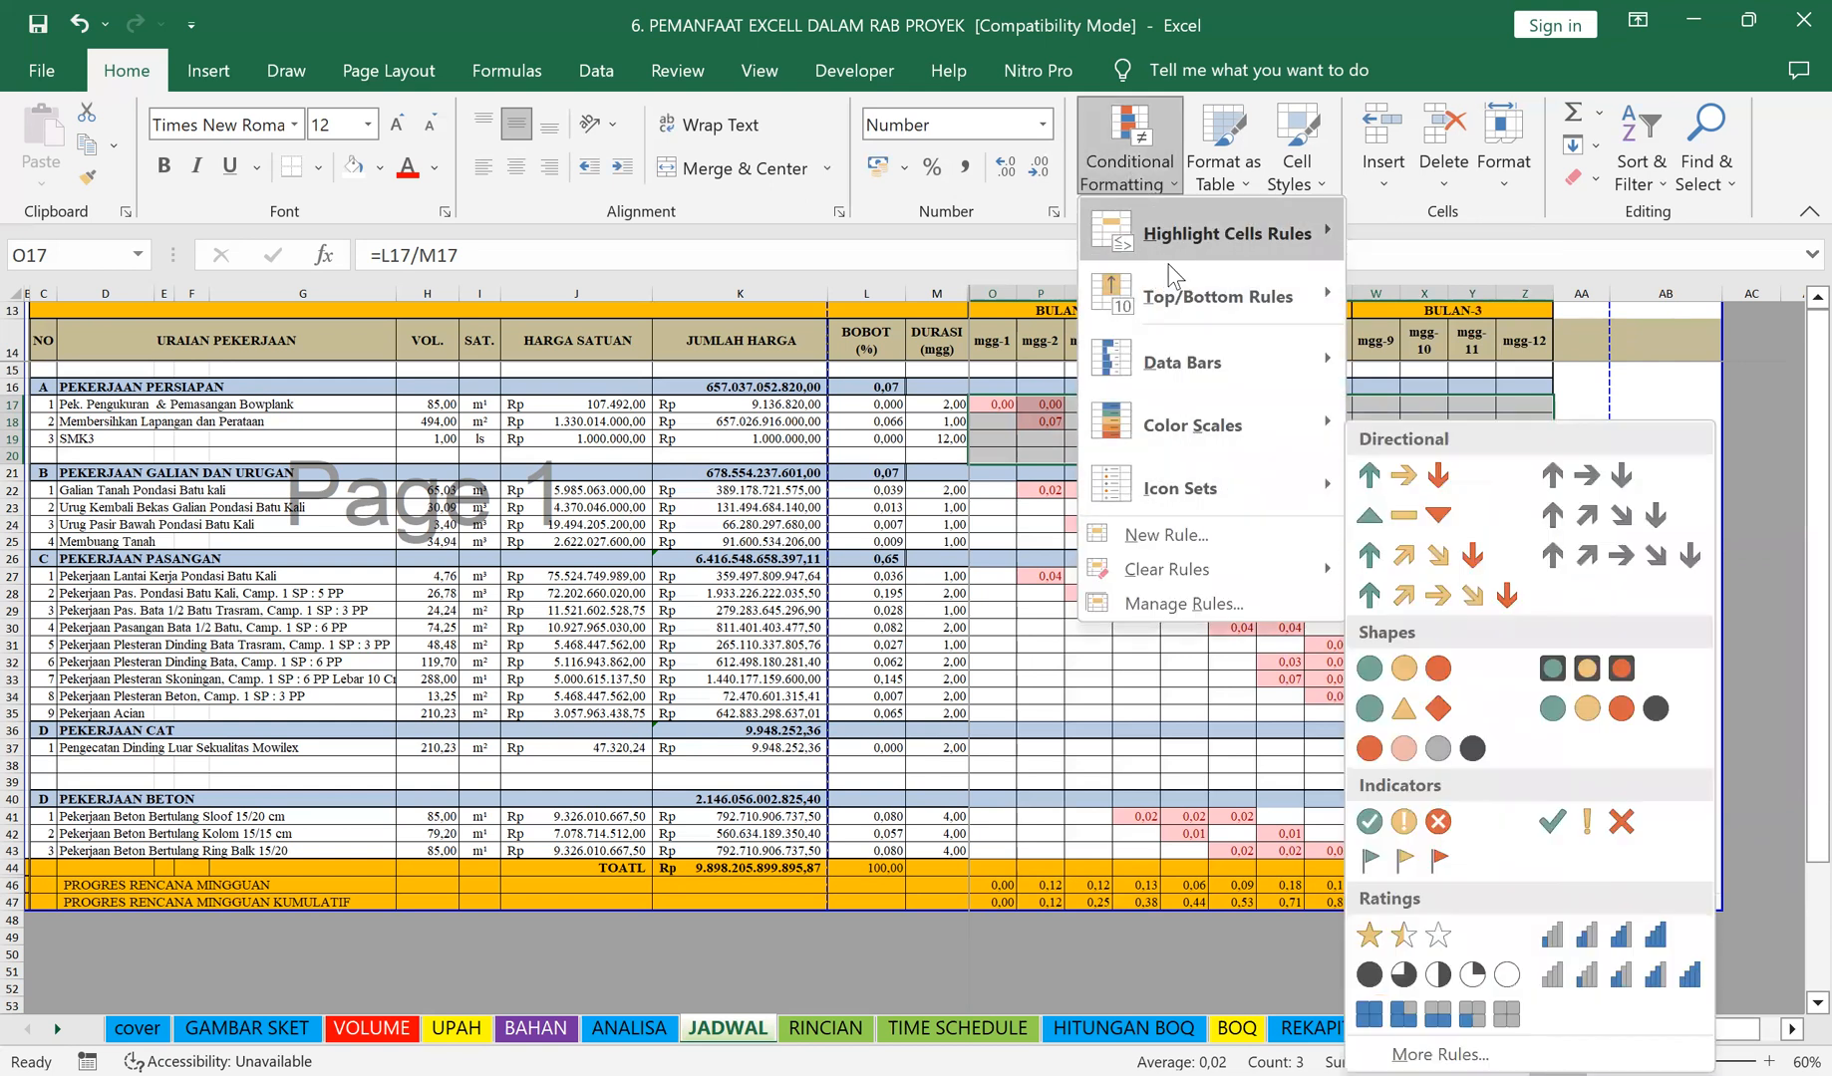
{"action": "mouse_move", "coordinate": [1175, 232]}
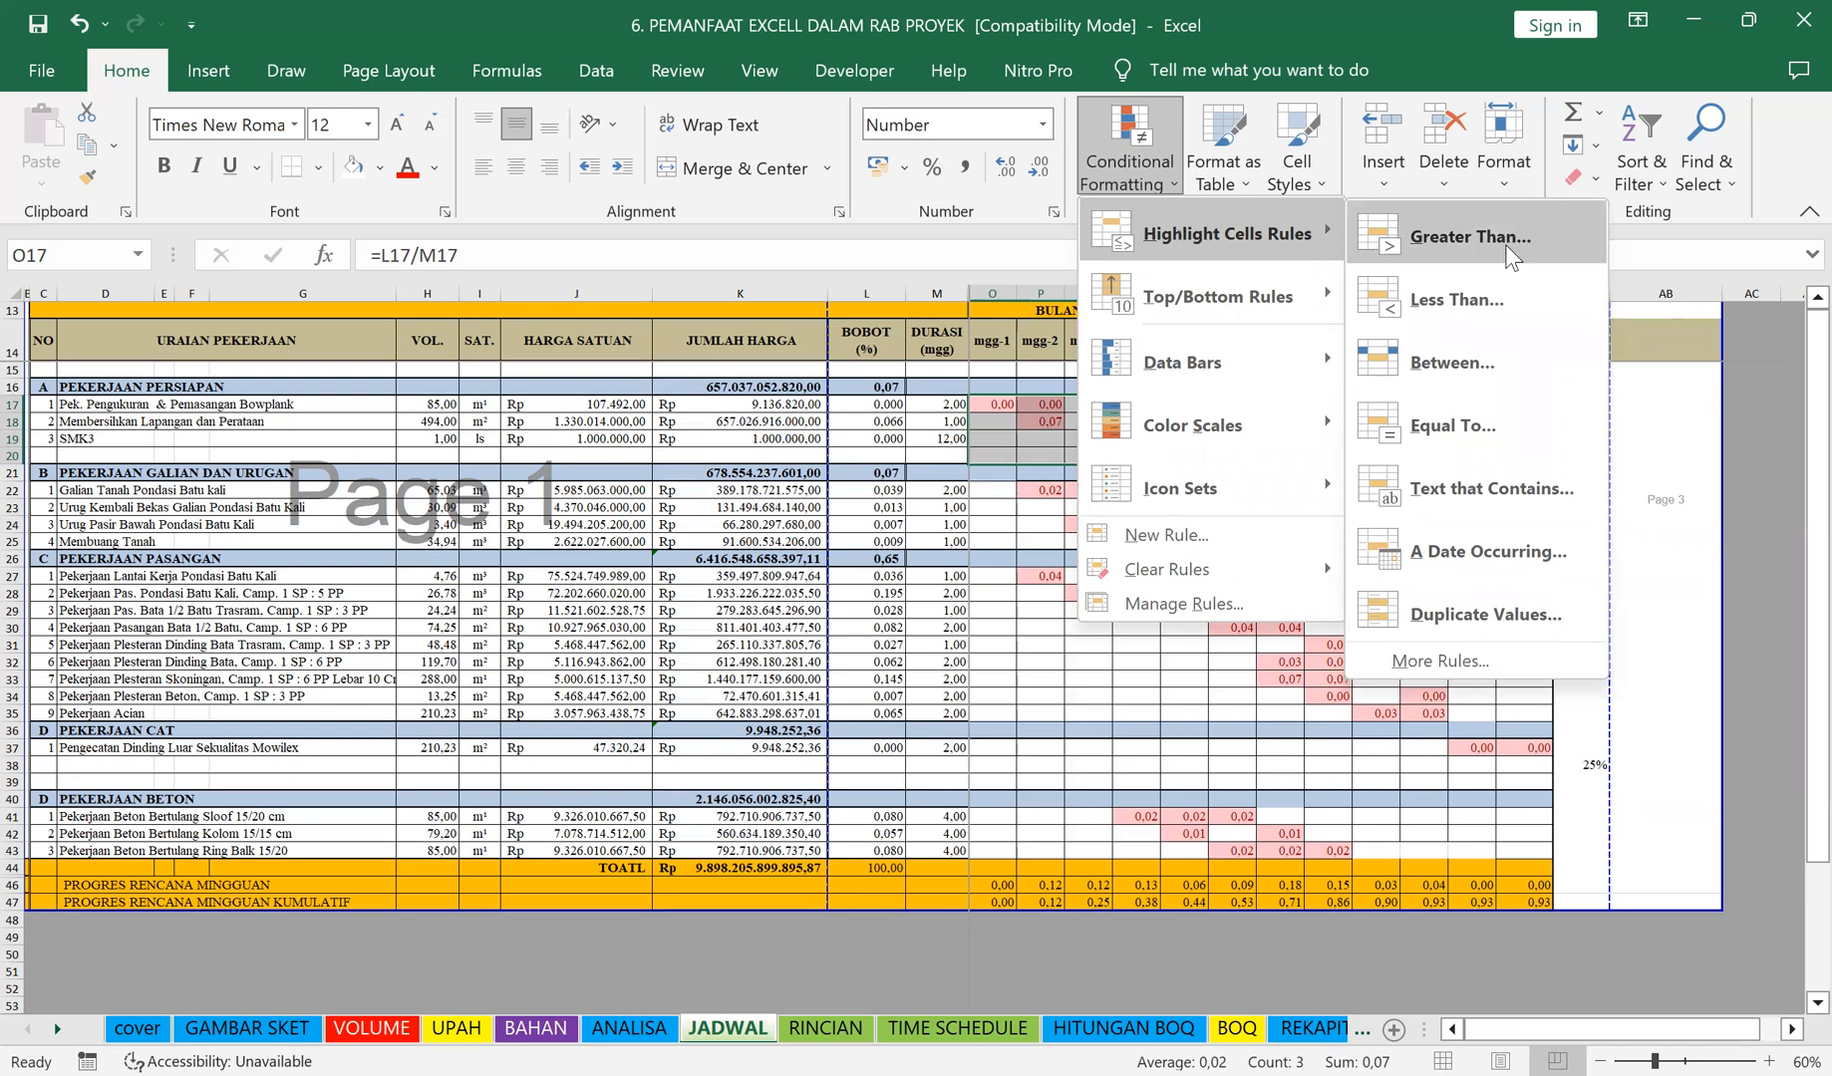
{"action": "left_click", "coordinate": [1446, 259]}
{"action": "type", "text": "0"}
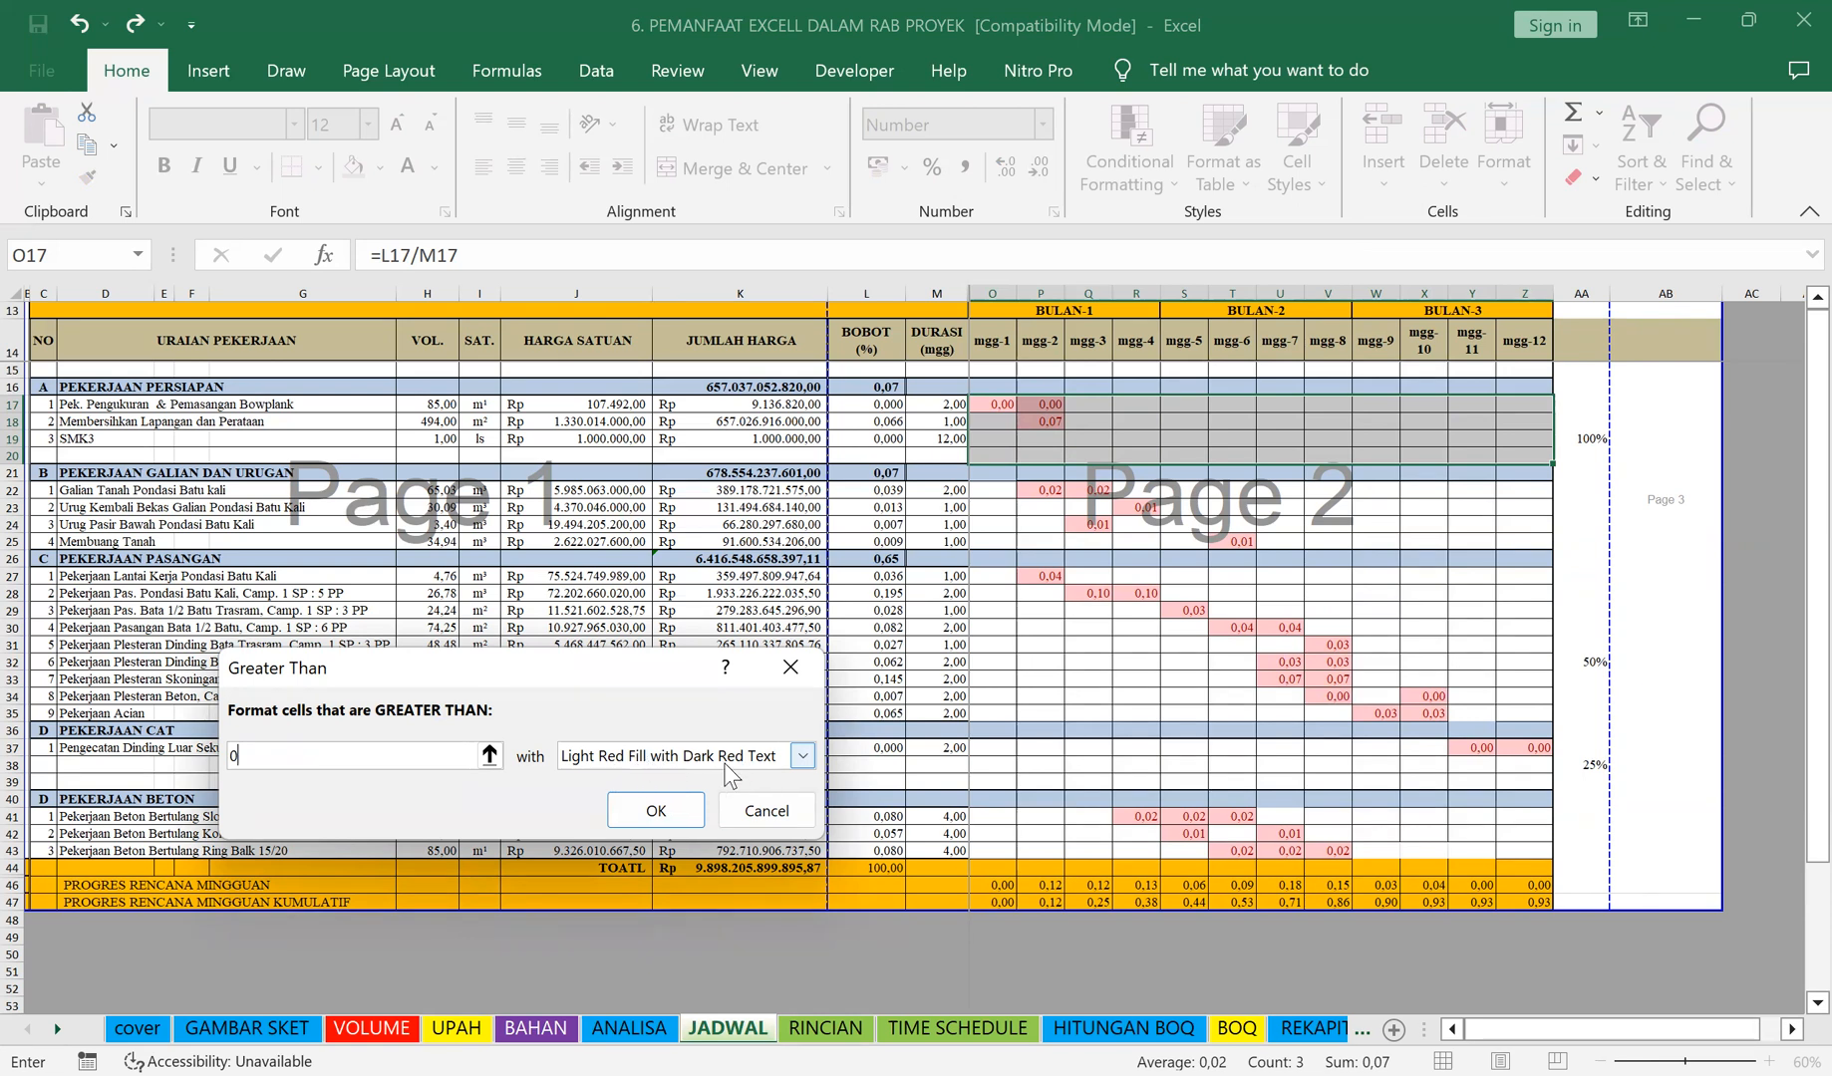
Step: Choose a custom format for the Greater Than 0 rule with a light blue background fill and light blue pattern colour
{"action": "left_click", "coordinate": [802, 757]}
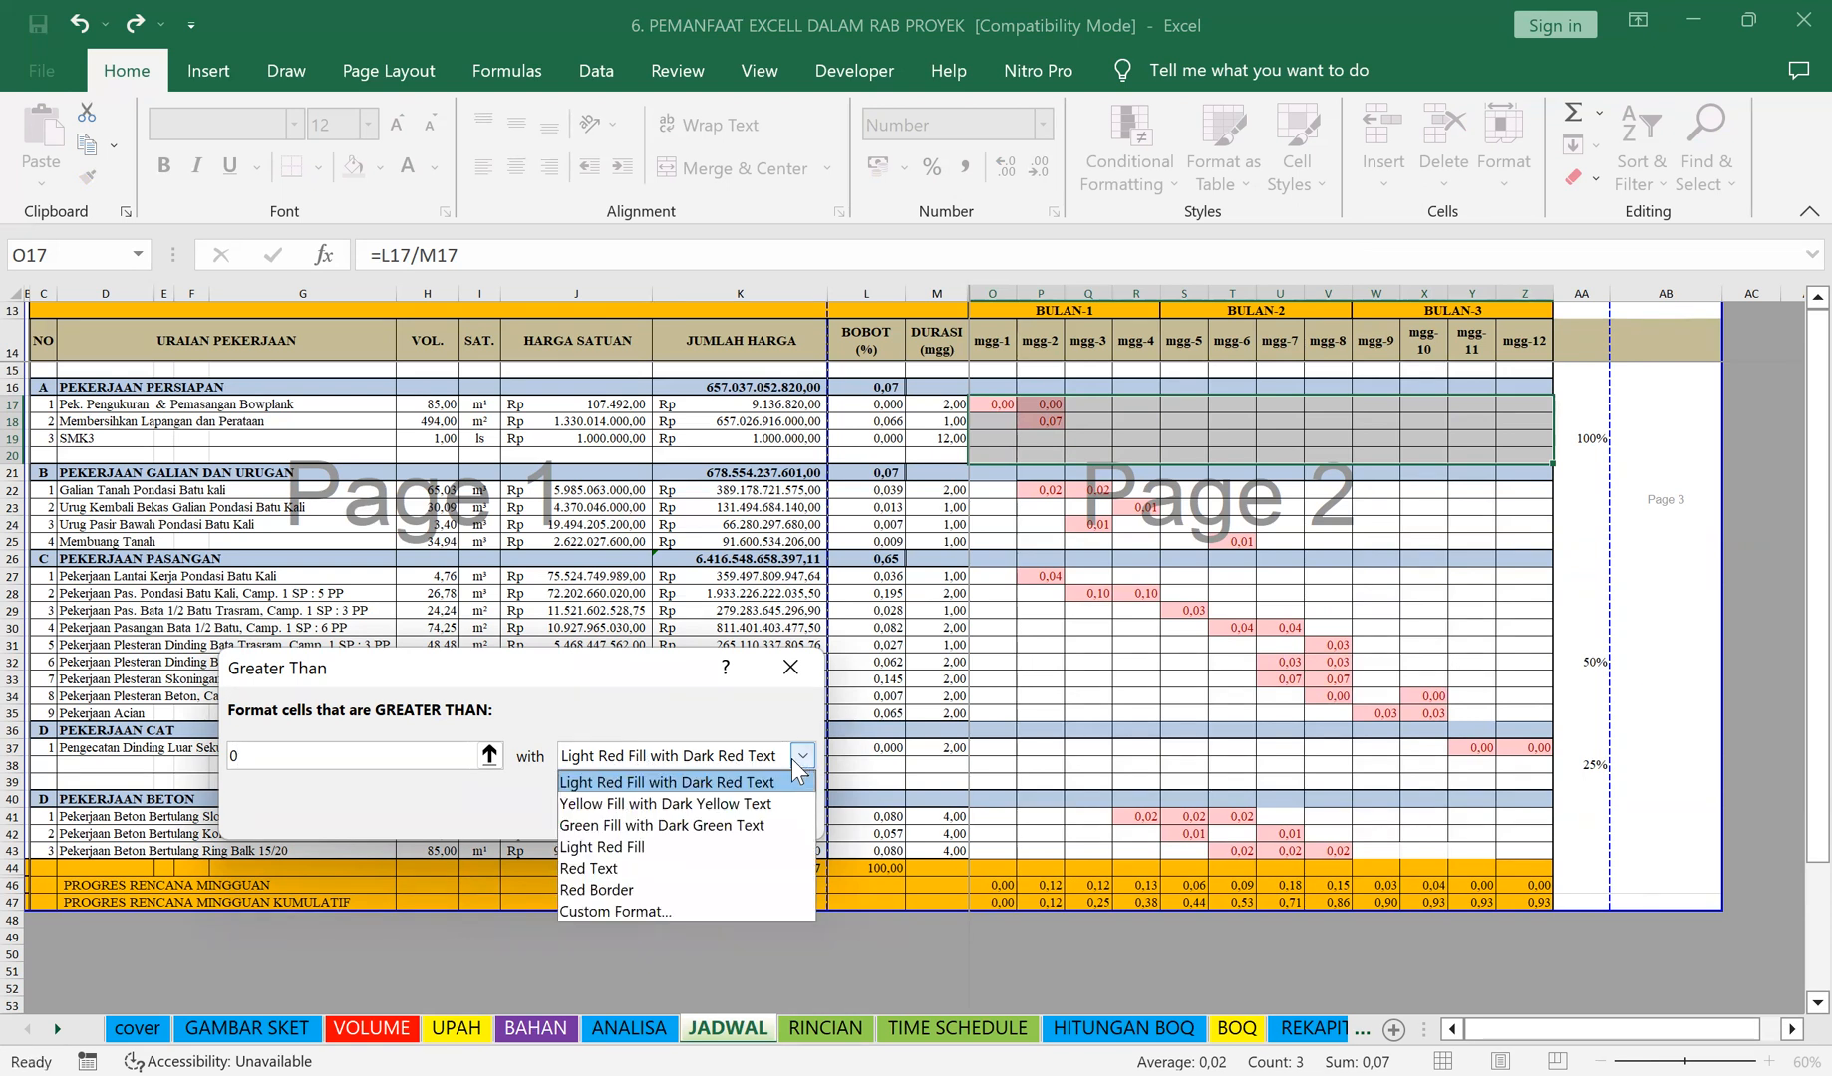
{"action": "left_click", "coordinate": [620, 909]}
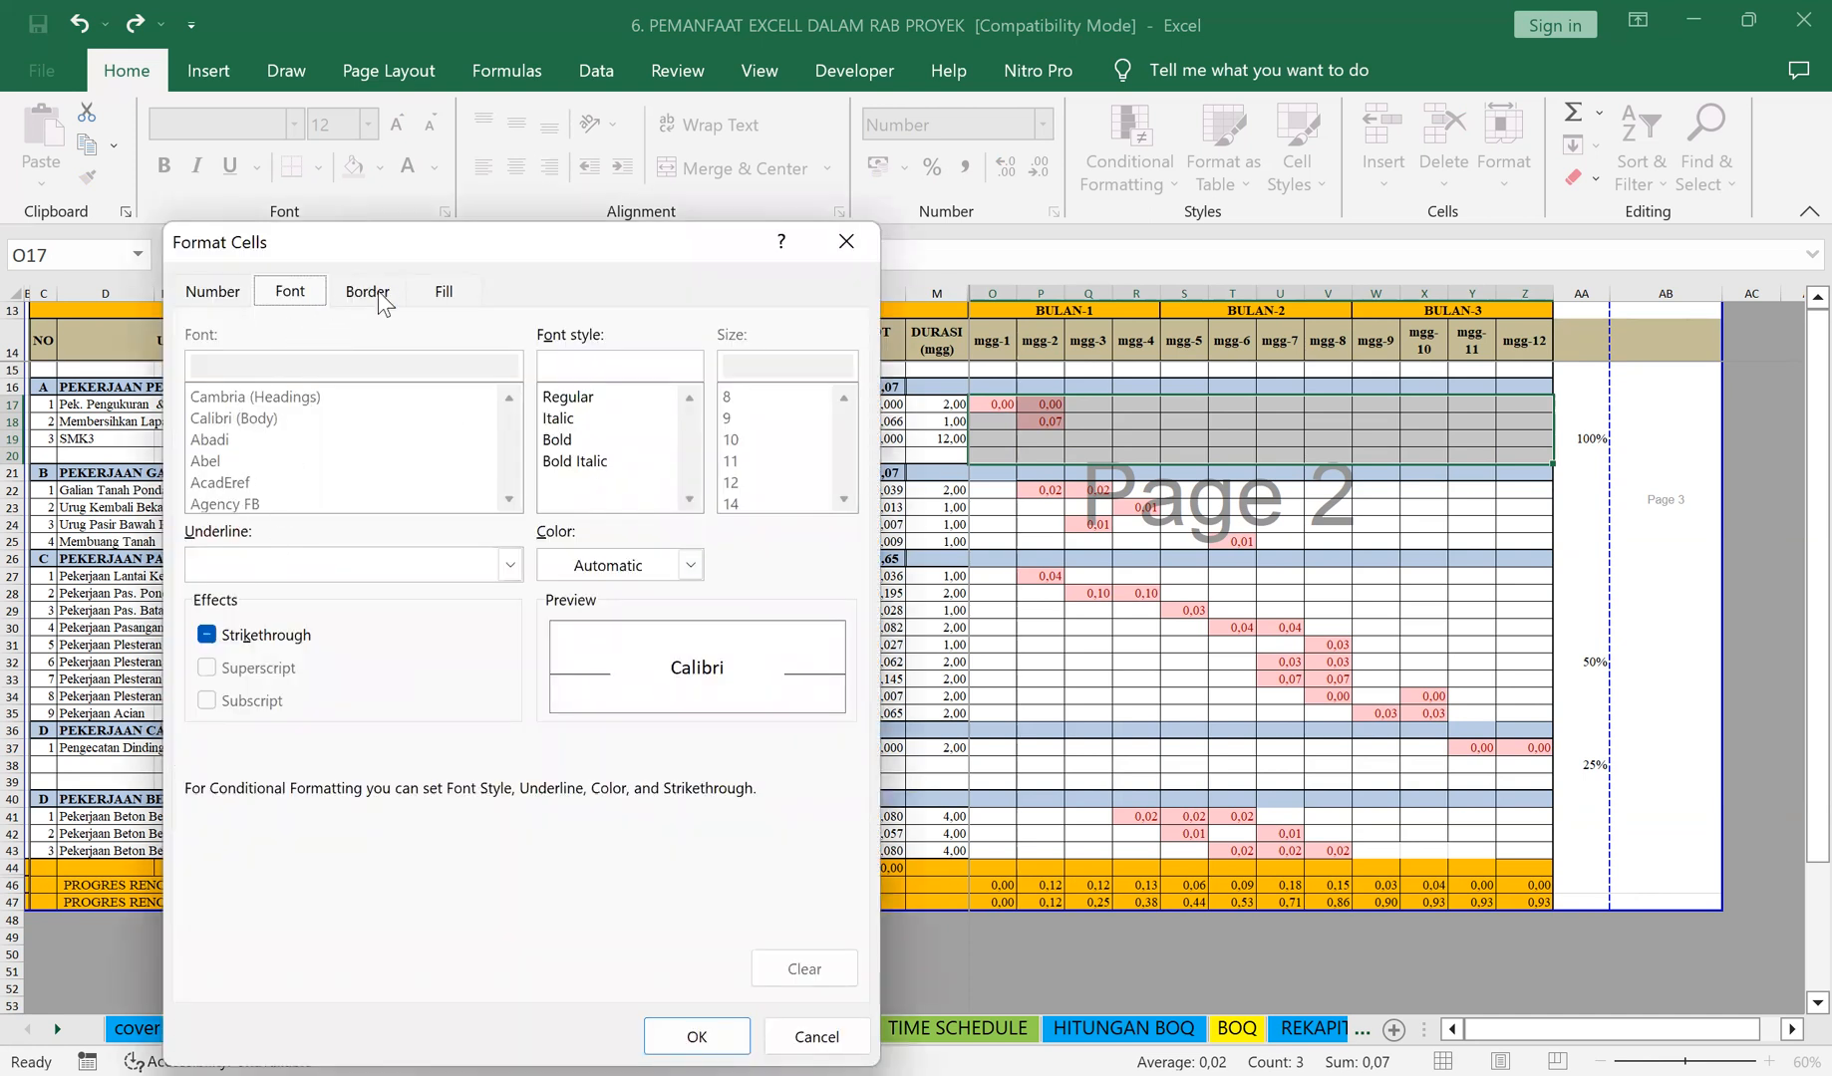
{"action": "left_click", "coordinate": [441, 293]}
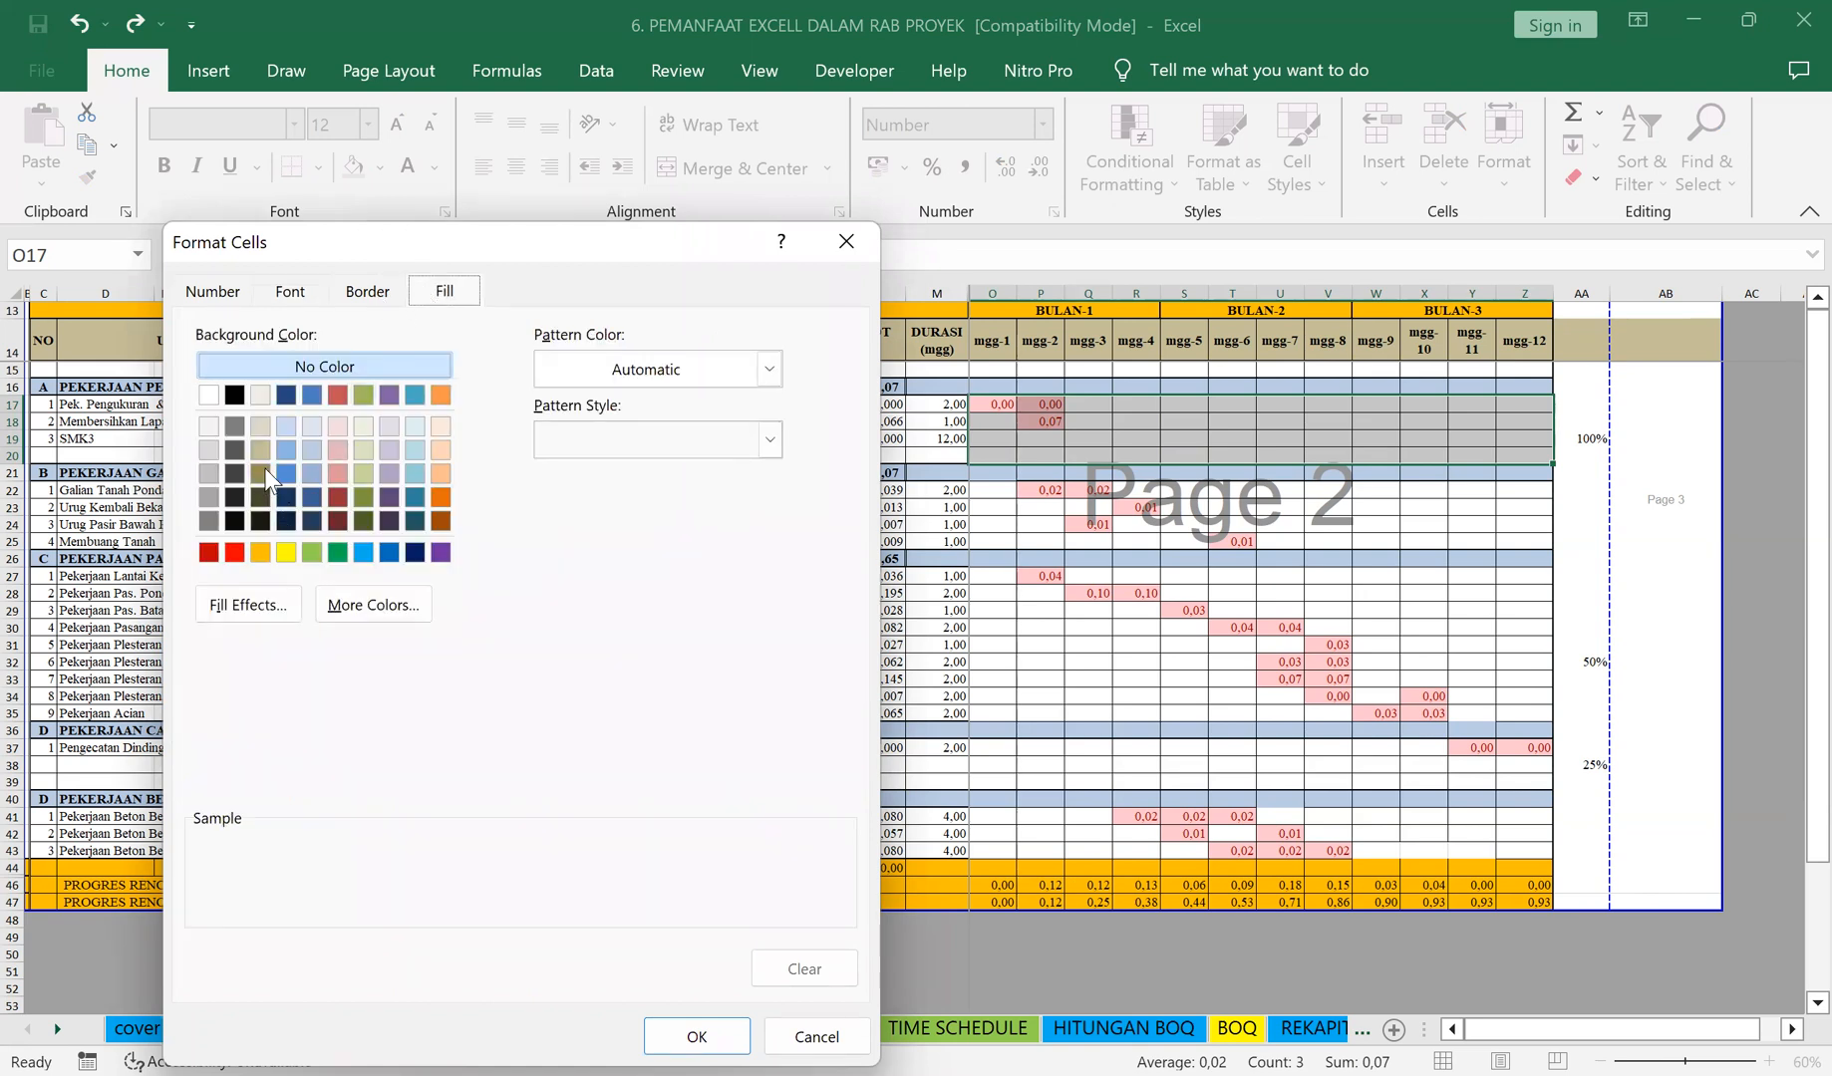
{"action": "left_click", "coordinate": [414, 449]}
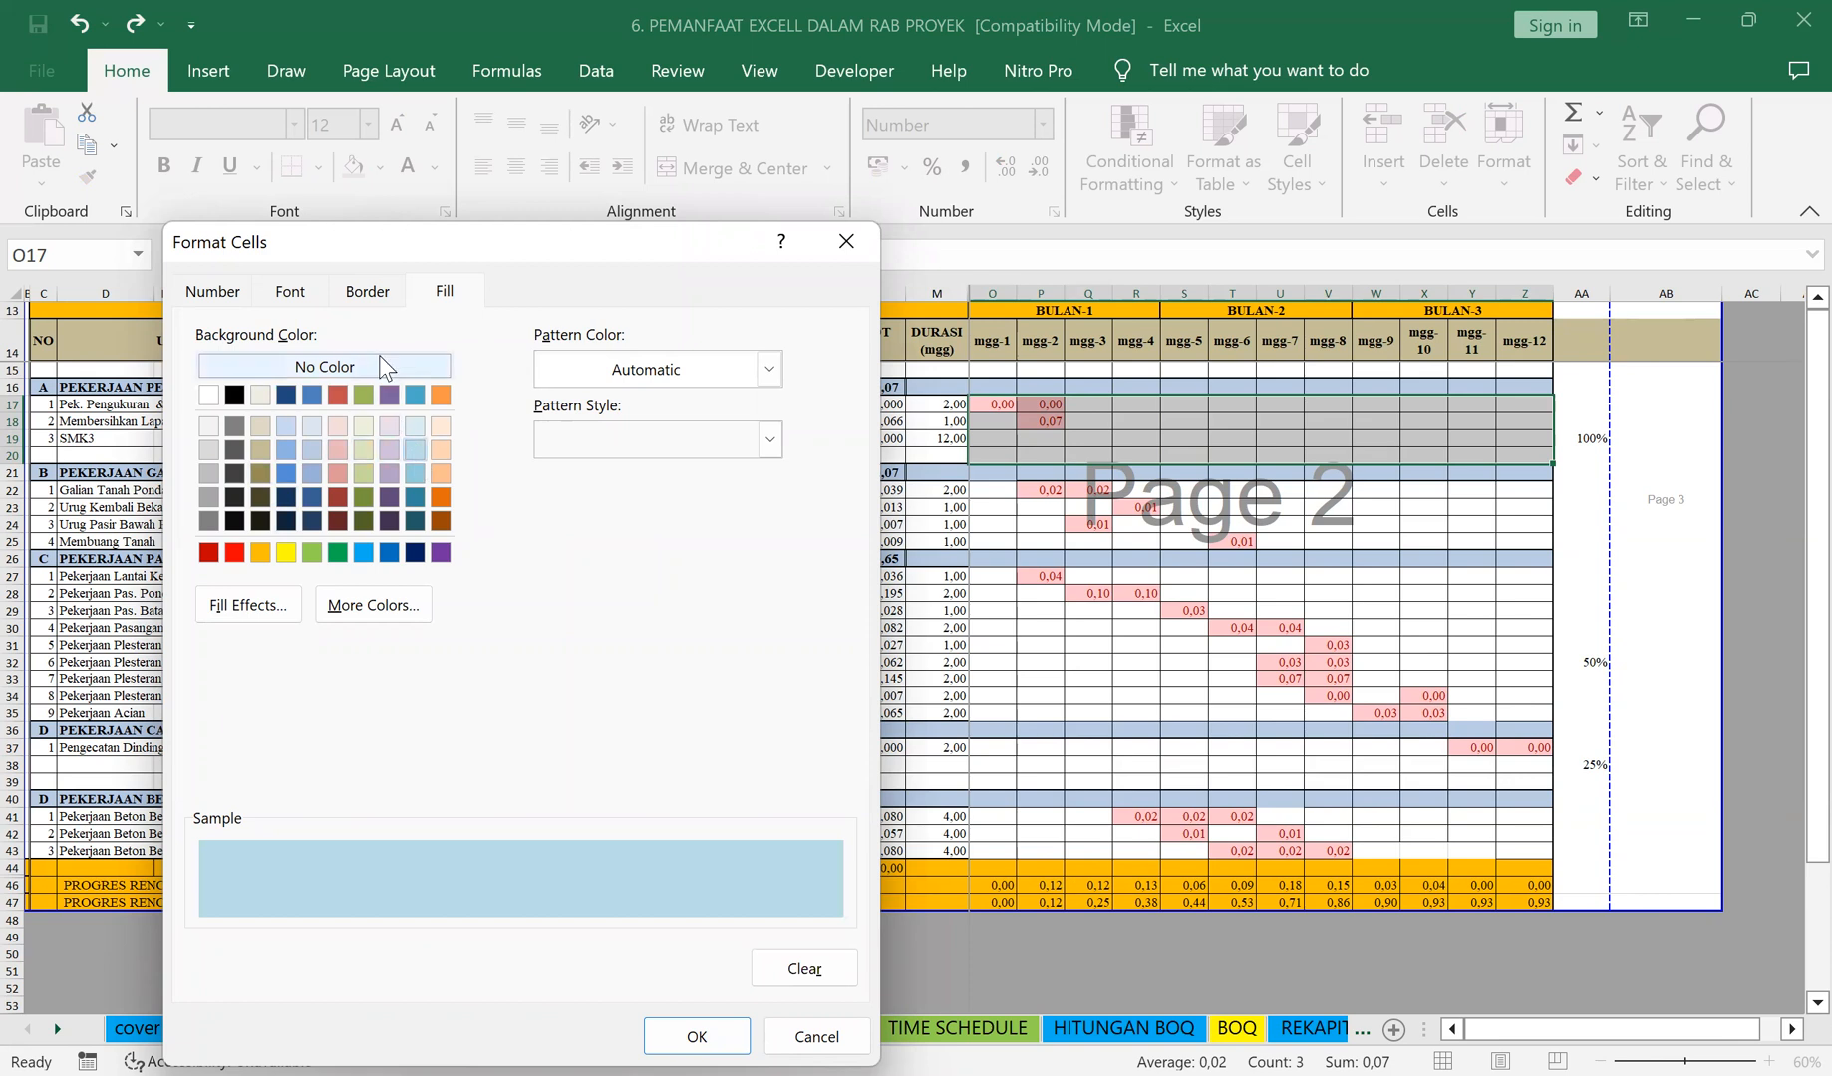
{"action": "left_click", "coordinate": [297, 295]}
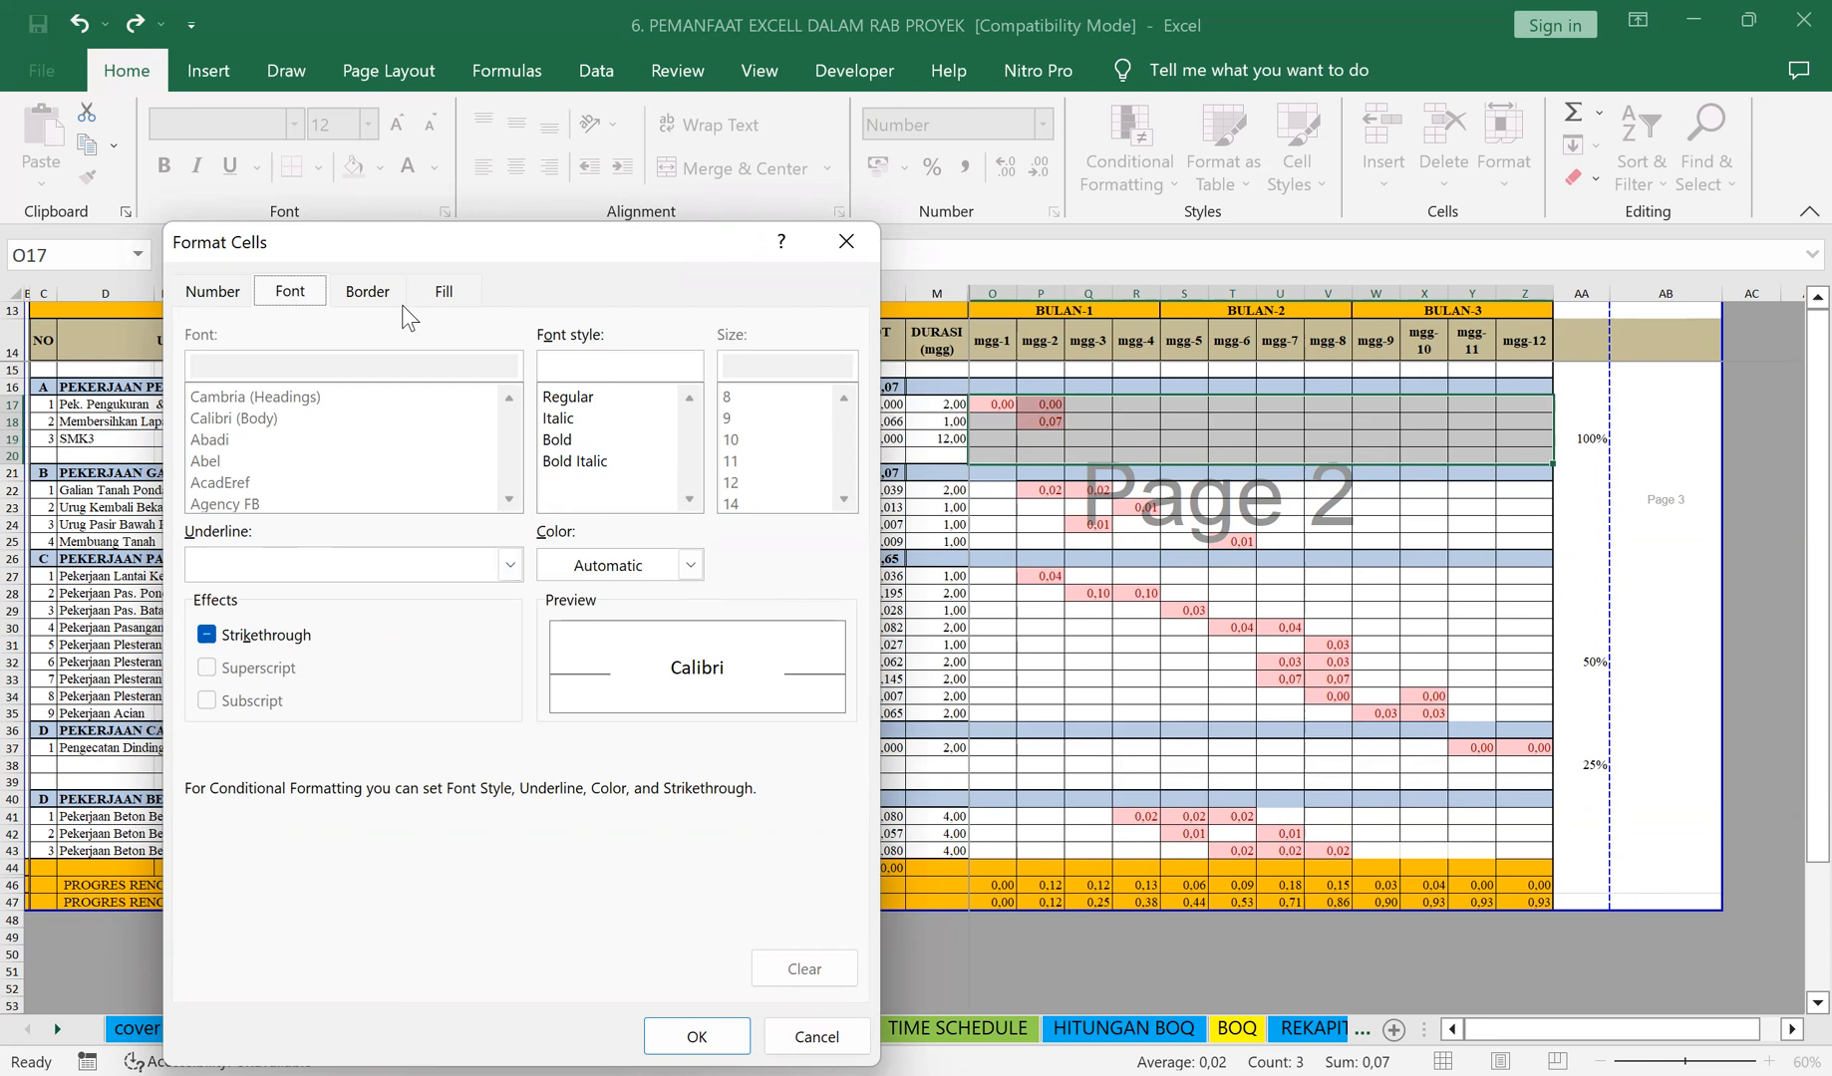
{"action": "left_click", "coordinate": [447, 292]}
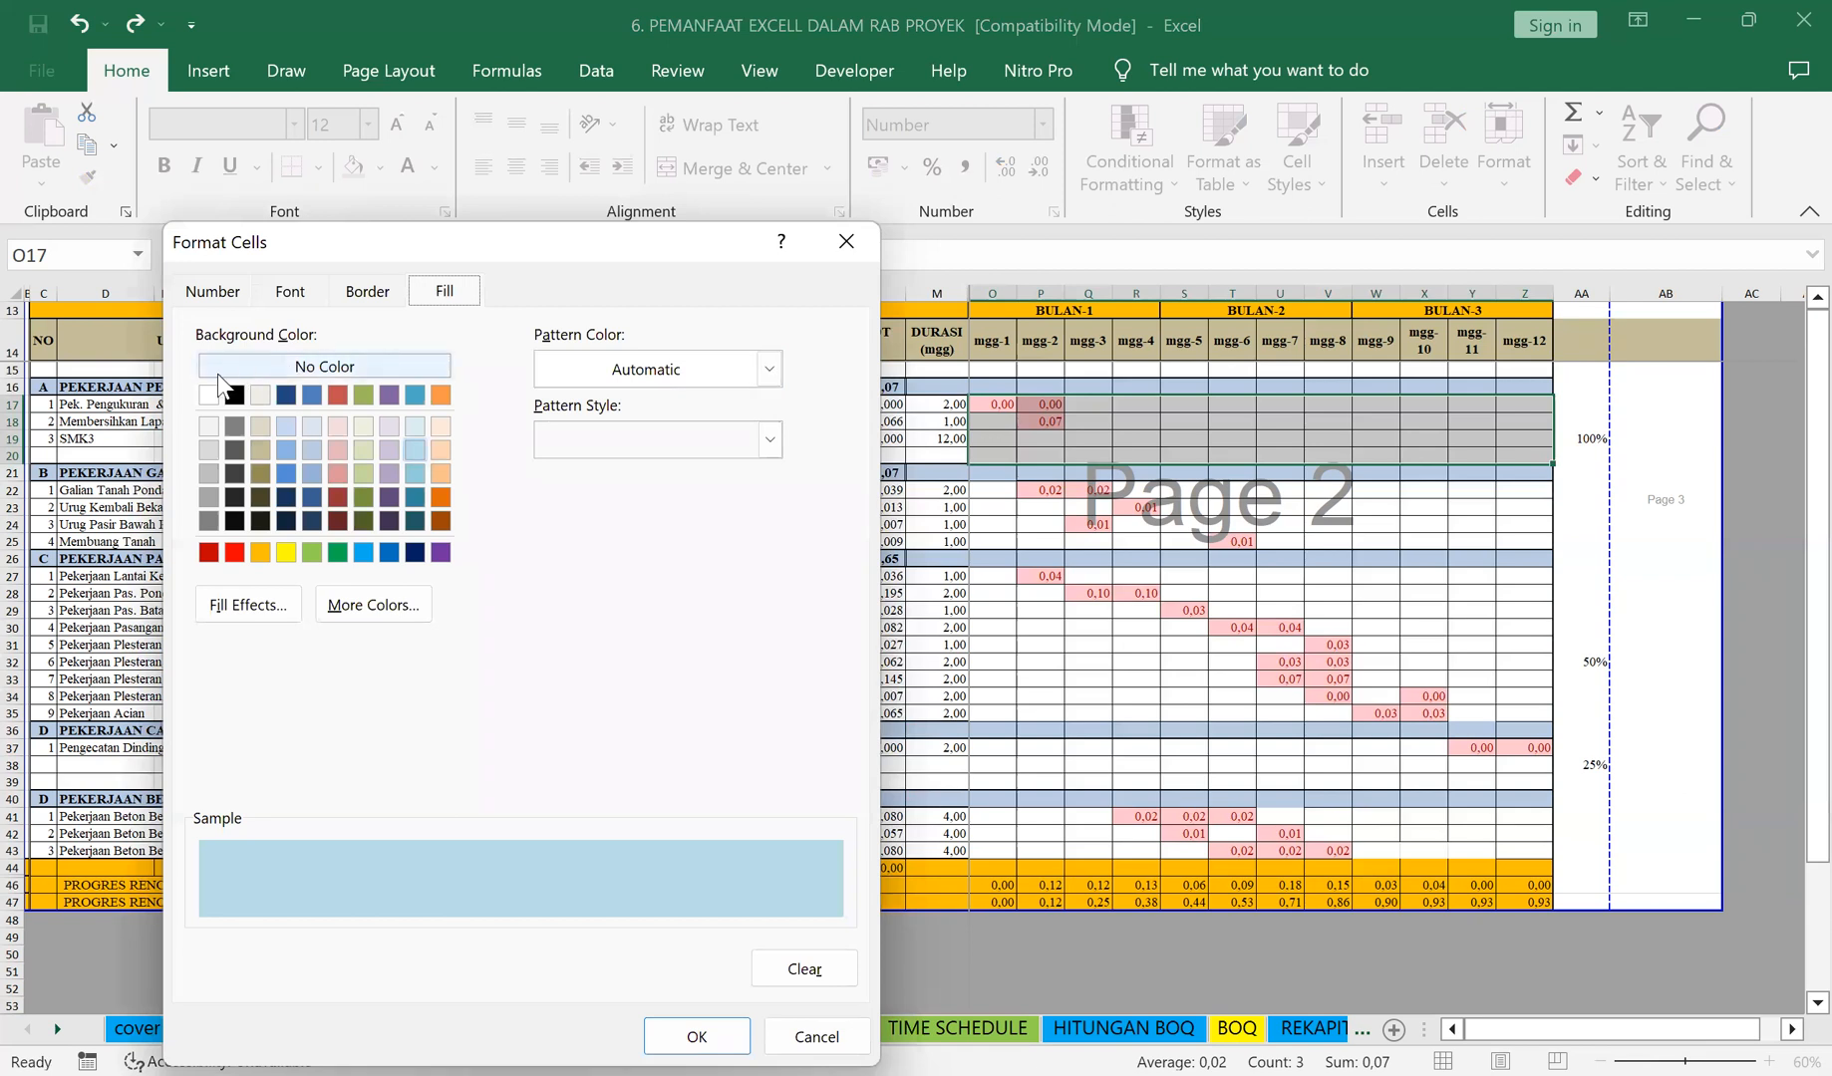
{"action": "left_click", "coordinate": [768, 372]}
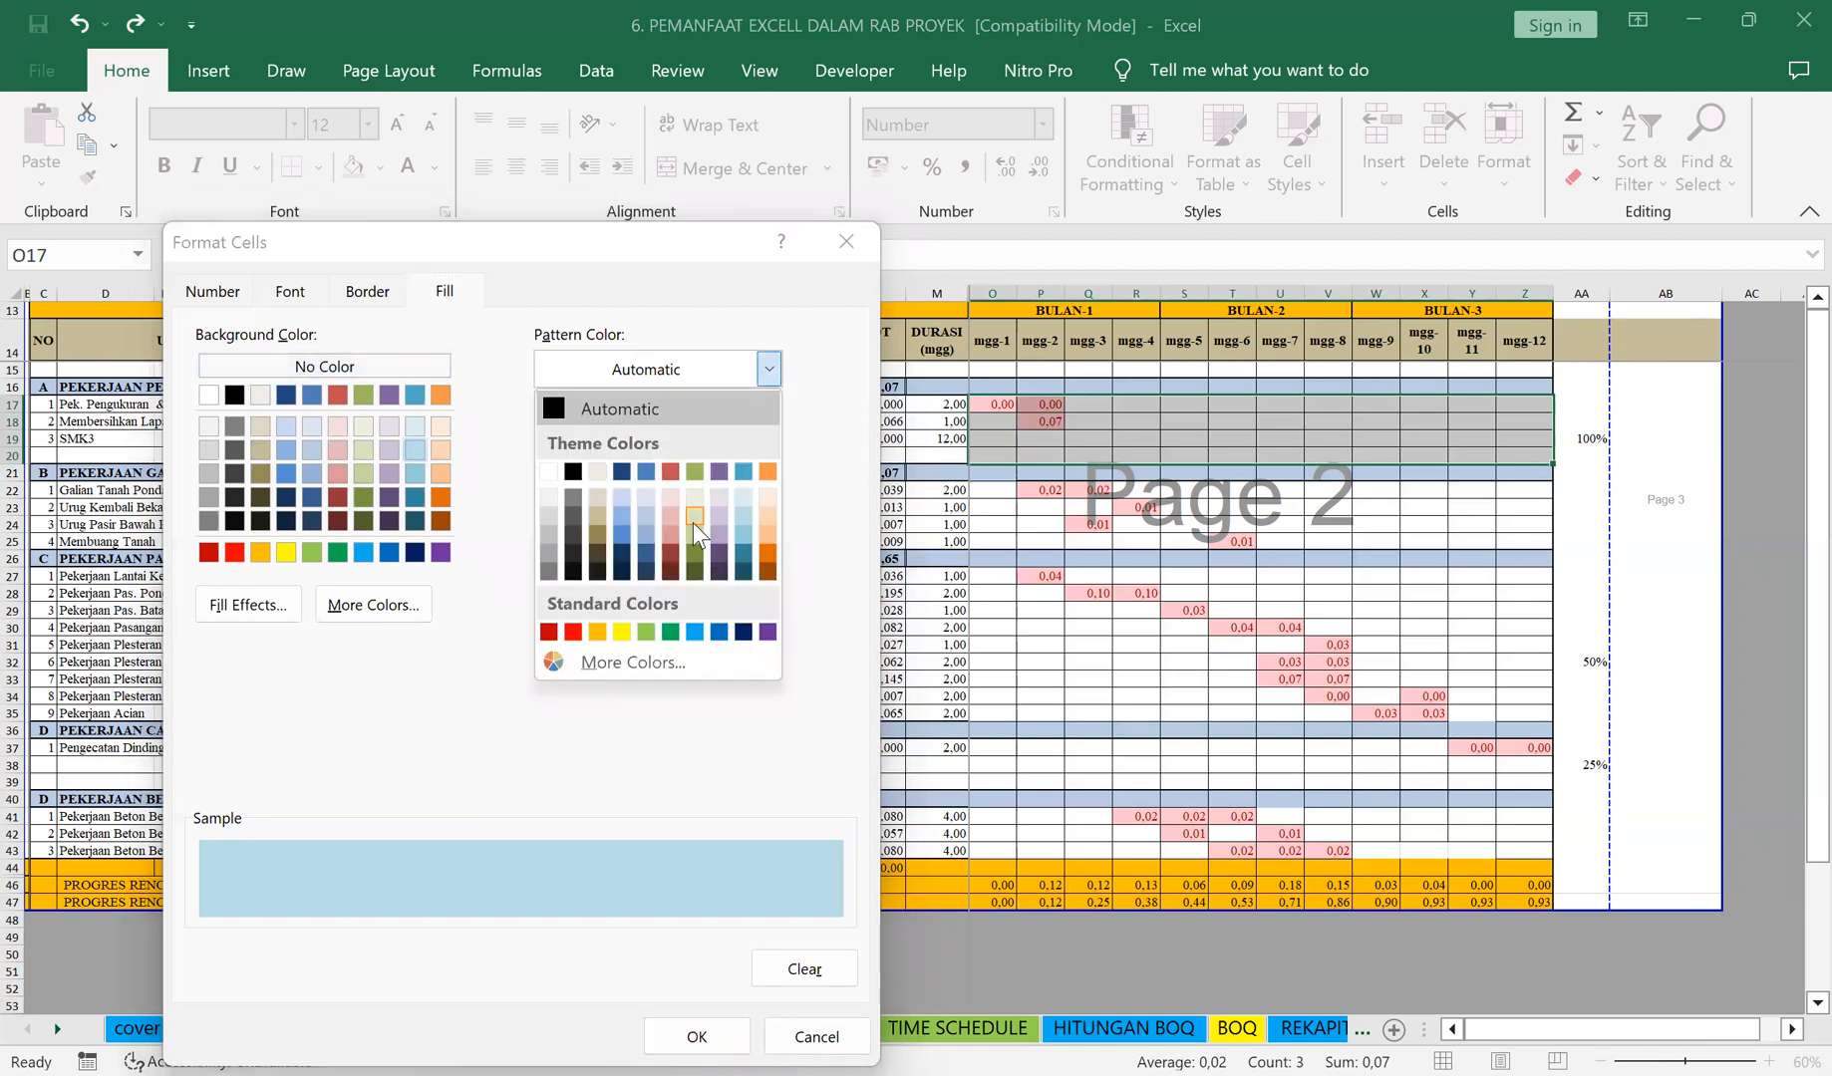
{"action": "left_click", "coordinate": [742, 516]}
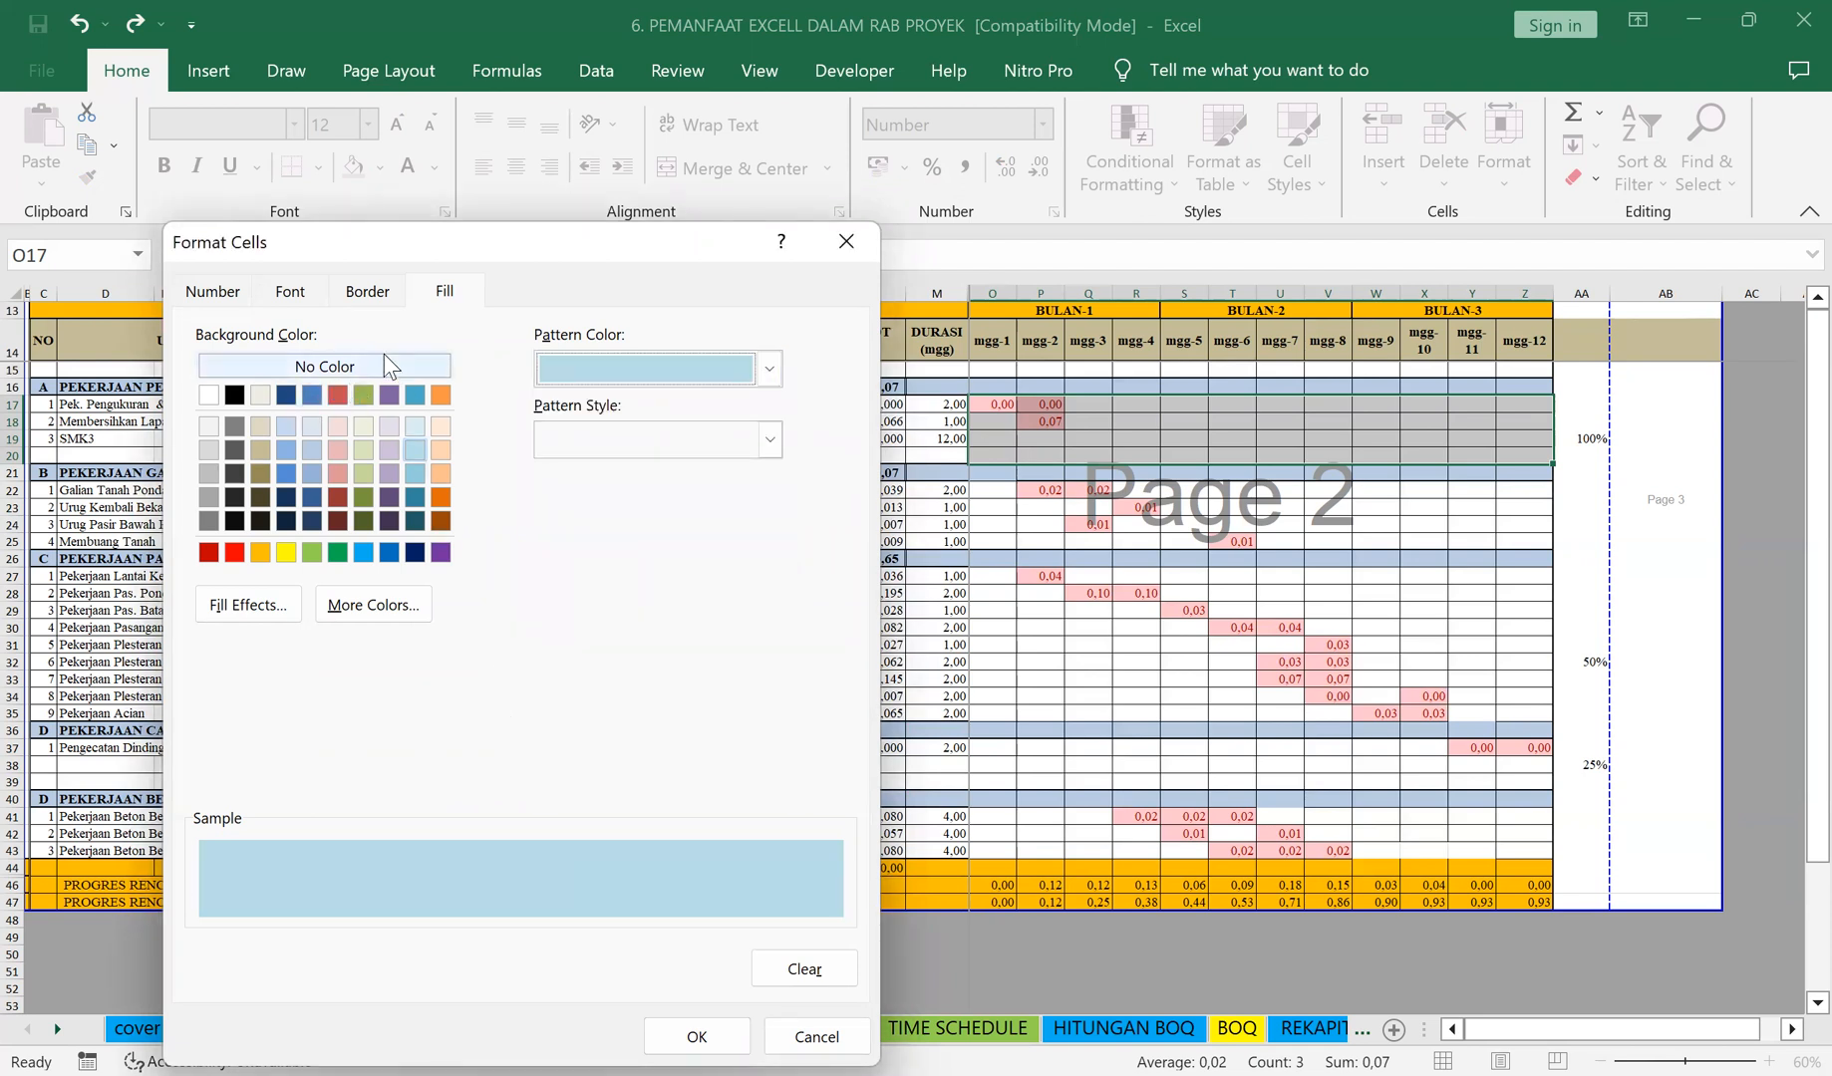
Step: Set the custom format's font colour to black and apply the rule to the PEKERJAAN PERSIAPAN weekly cells
{"action": "left_click", "coordinate": [295, 294]}
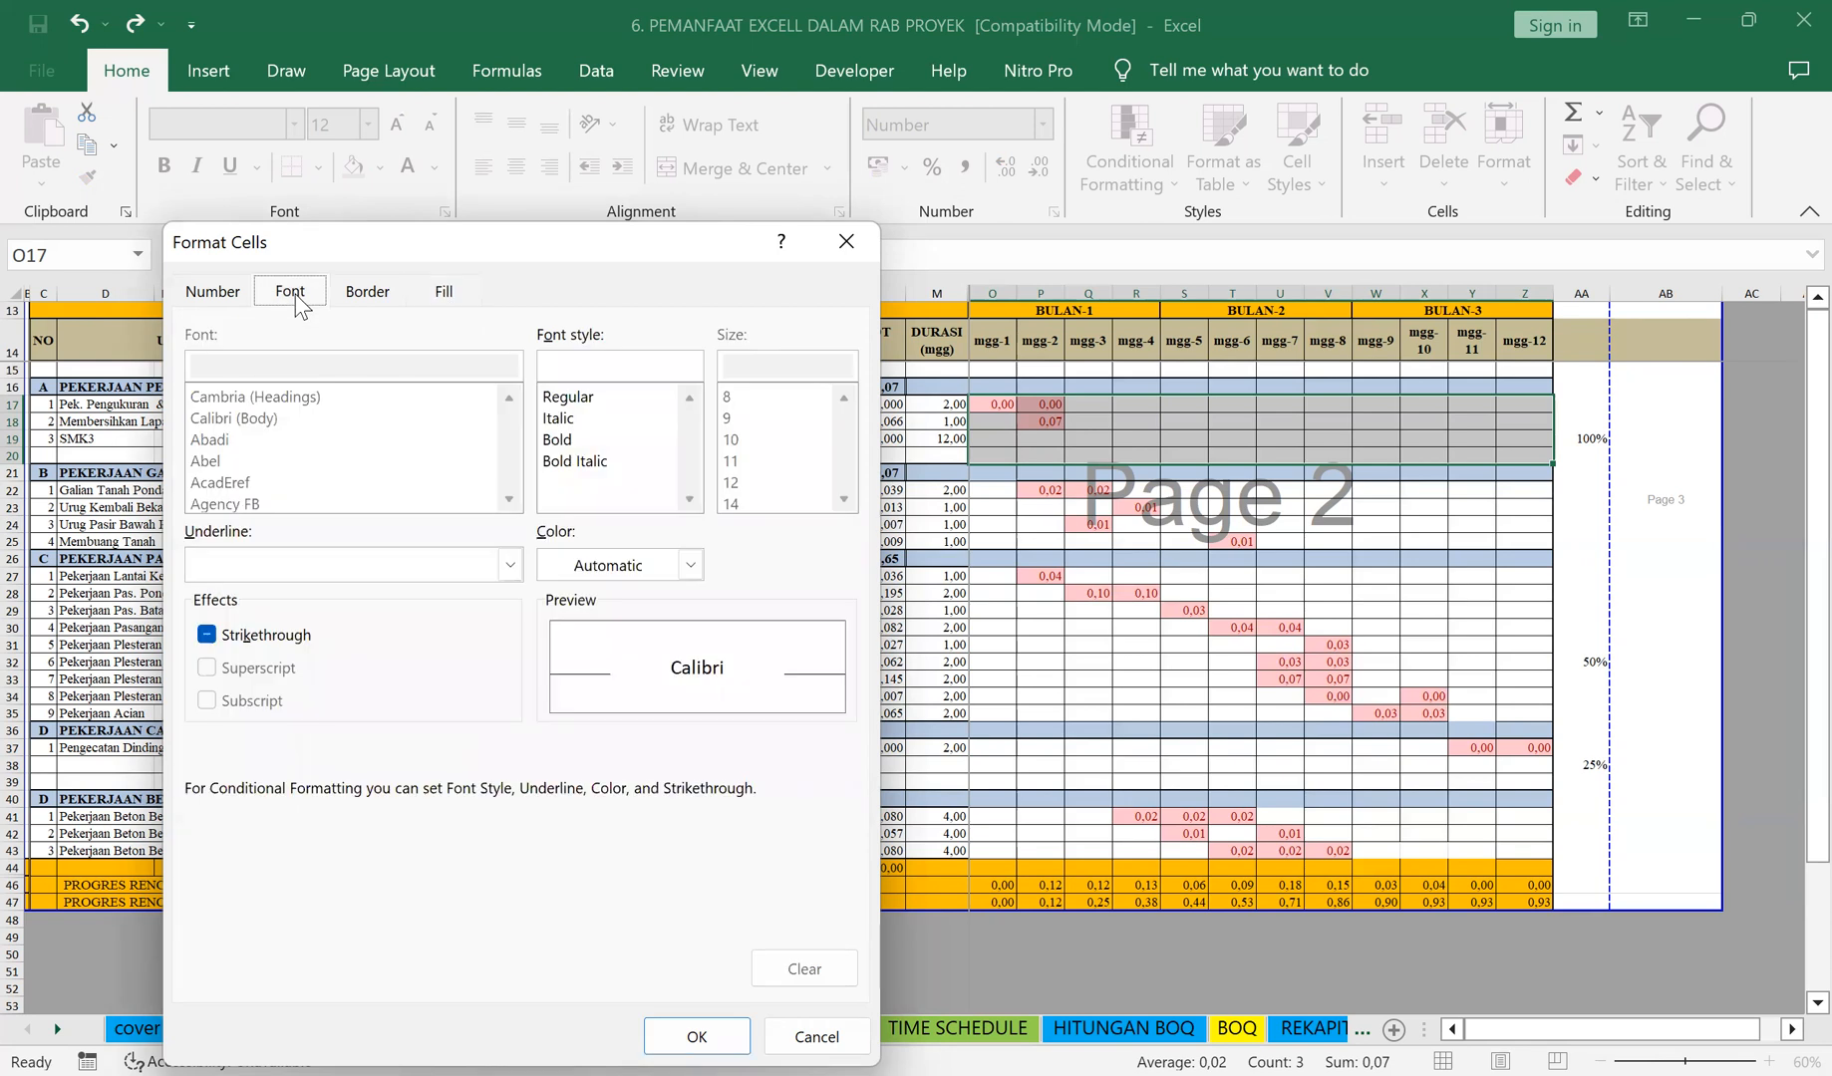
{"action": "left_click", "coordinate": [691, 566]}
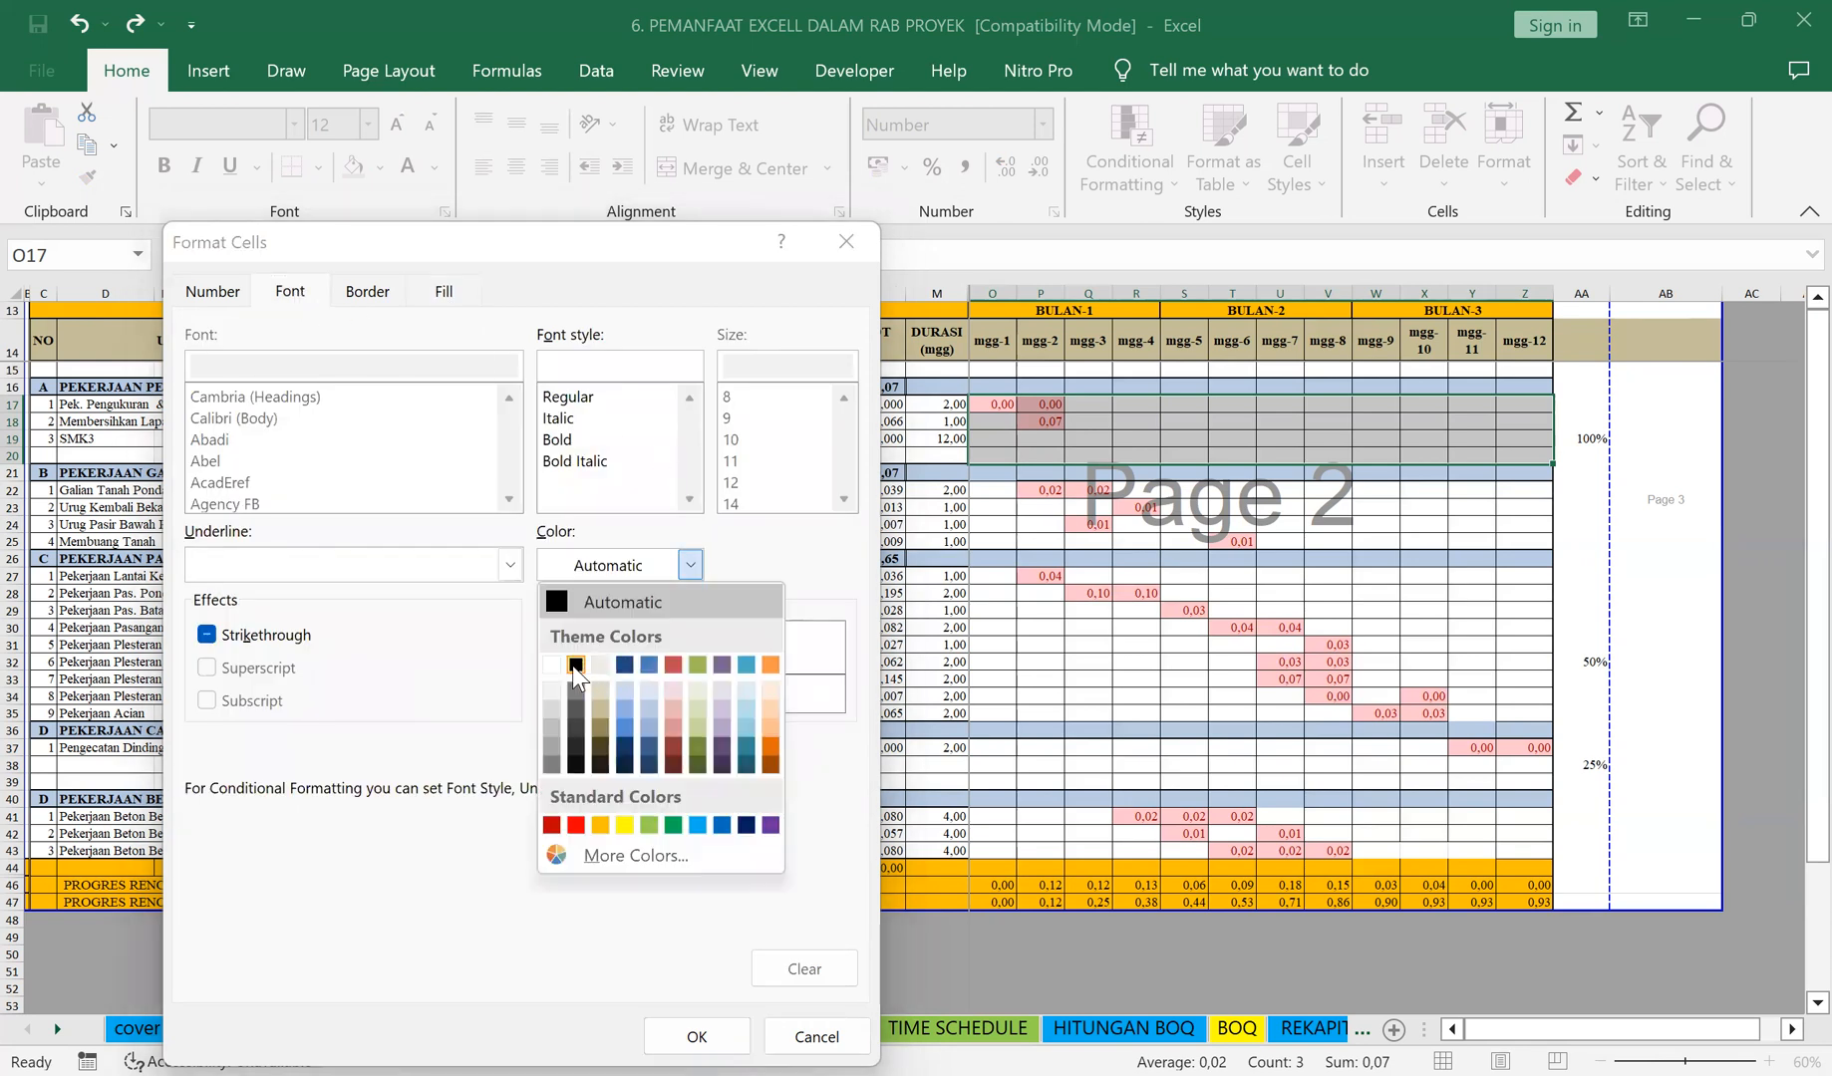
{"action": "left_click", "coordinate": [575, 664]}
{"action": "left_click", "coordinate": [697, 1039]}
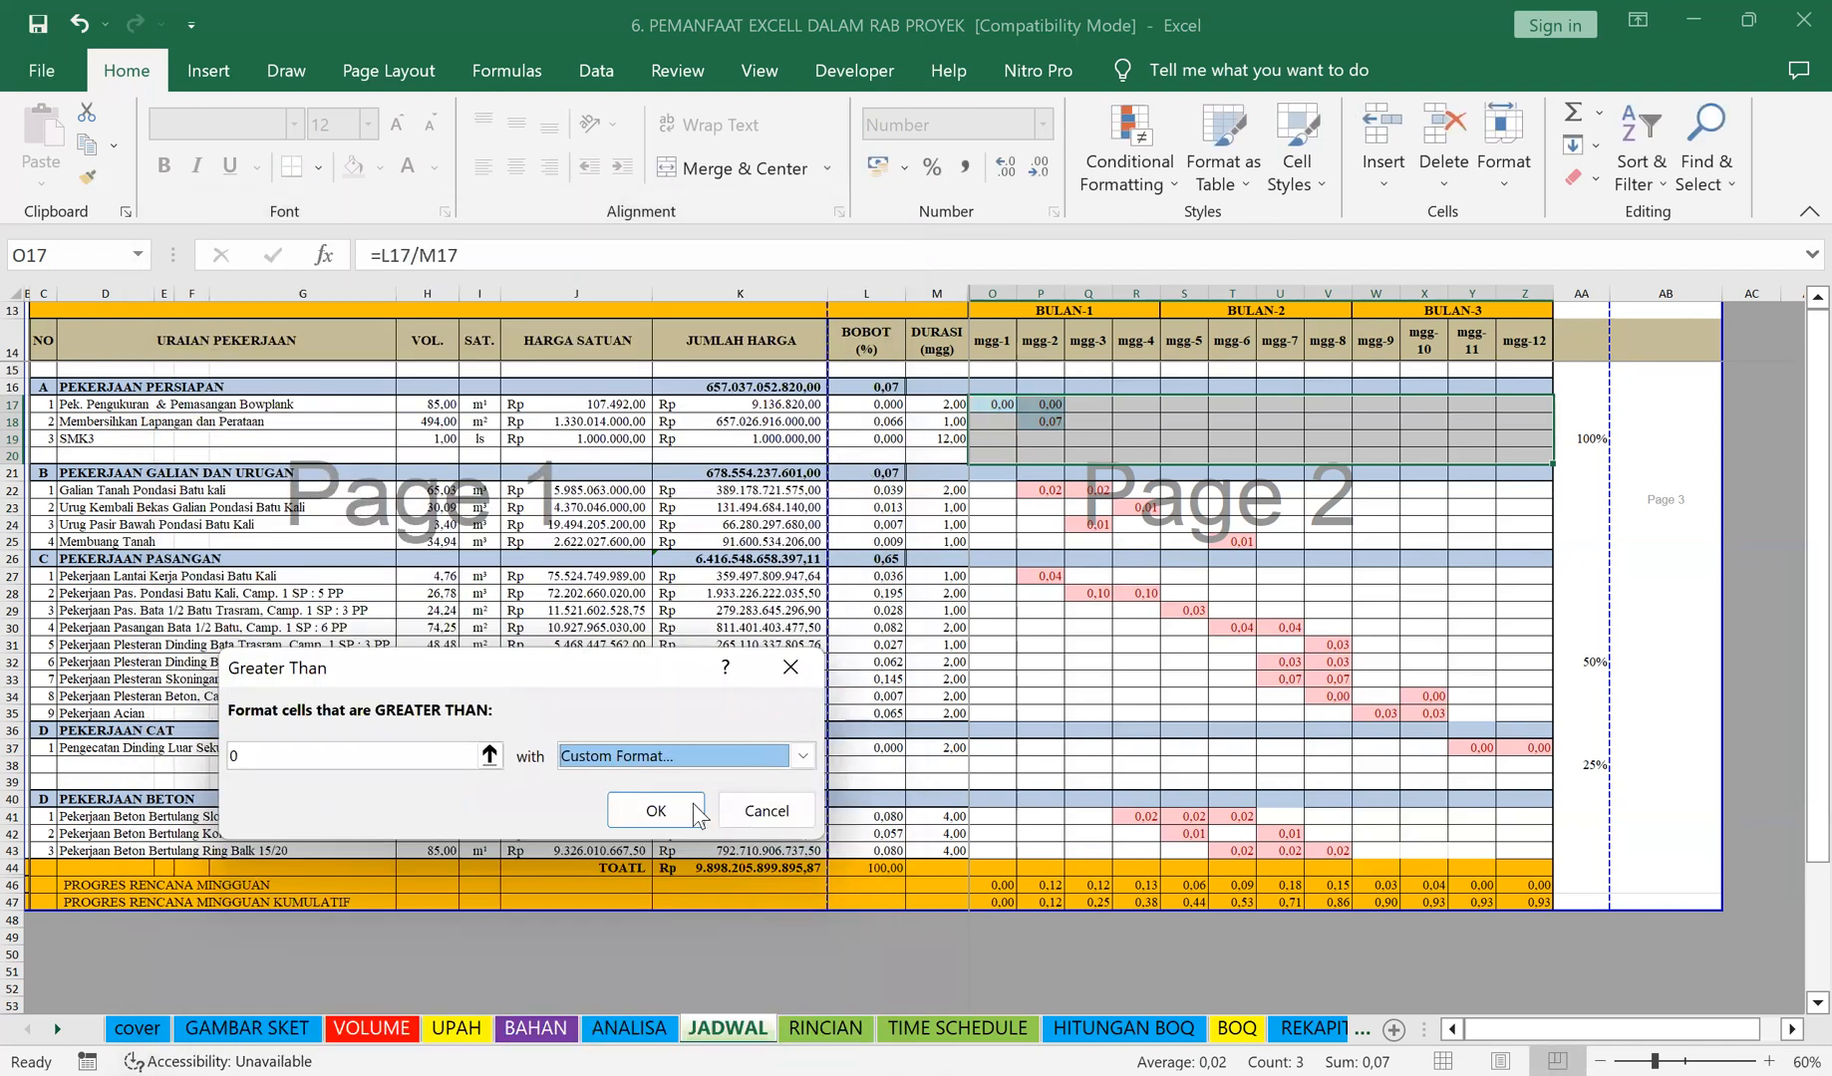
{"action": "left_click", "coordinate": [673, 803]}
{"action": "left_click", "coordinate": [1039, 454]}
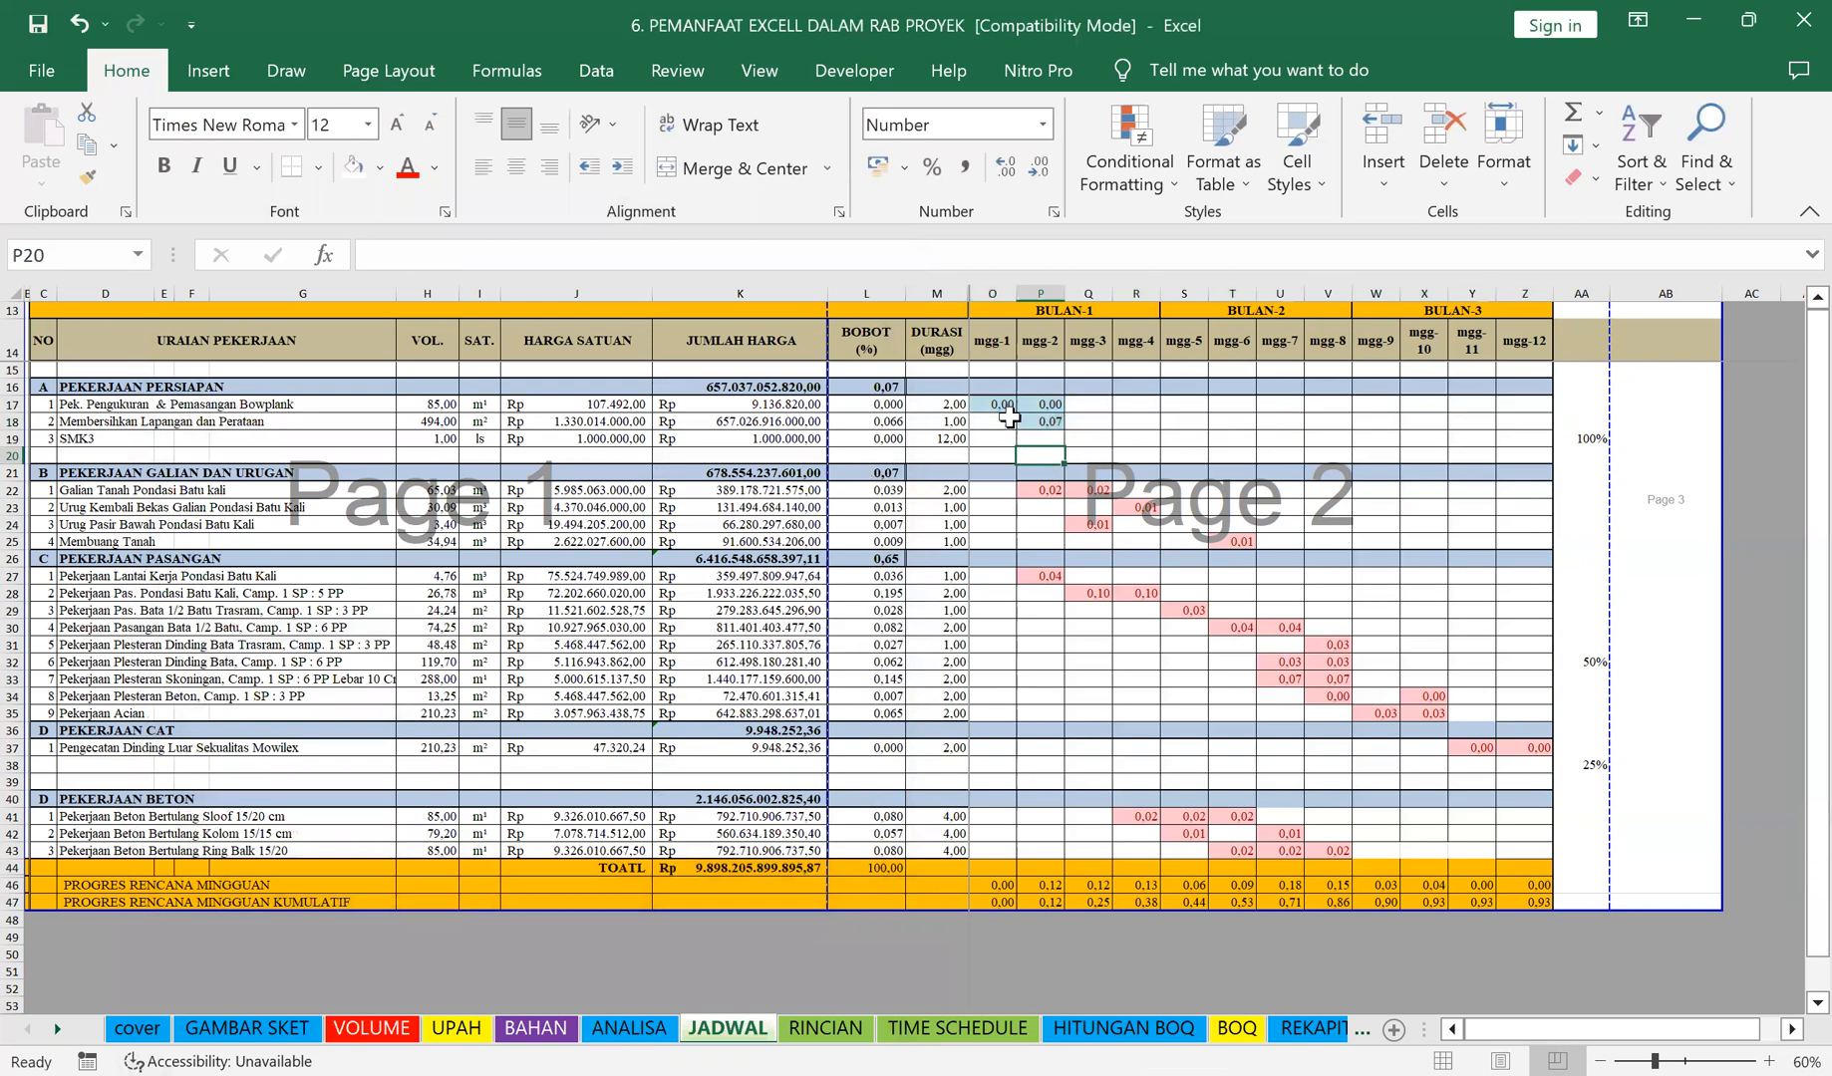
Step: Try to copy cell O17 over the weekly range O15:Z43, and undo the paste
{"action": "left_click", "coordinate": [995, 404]}
{"action": "left_click", "coordinate": [87, 145]}
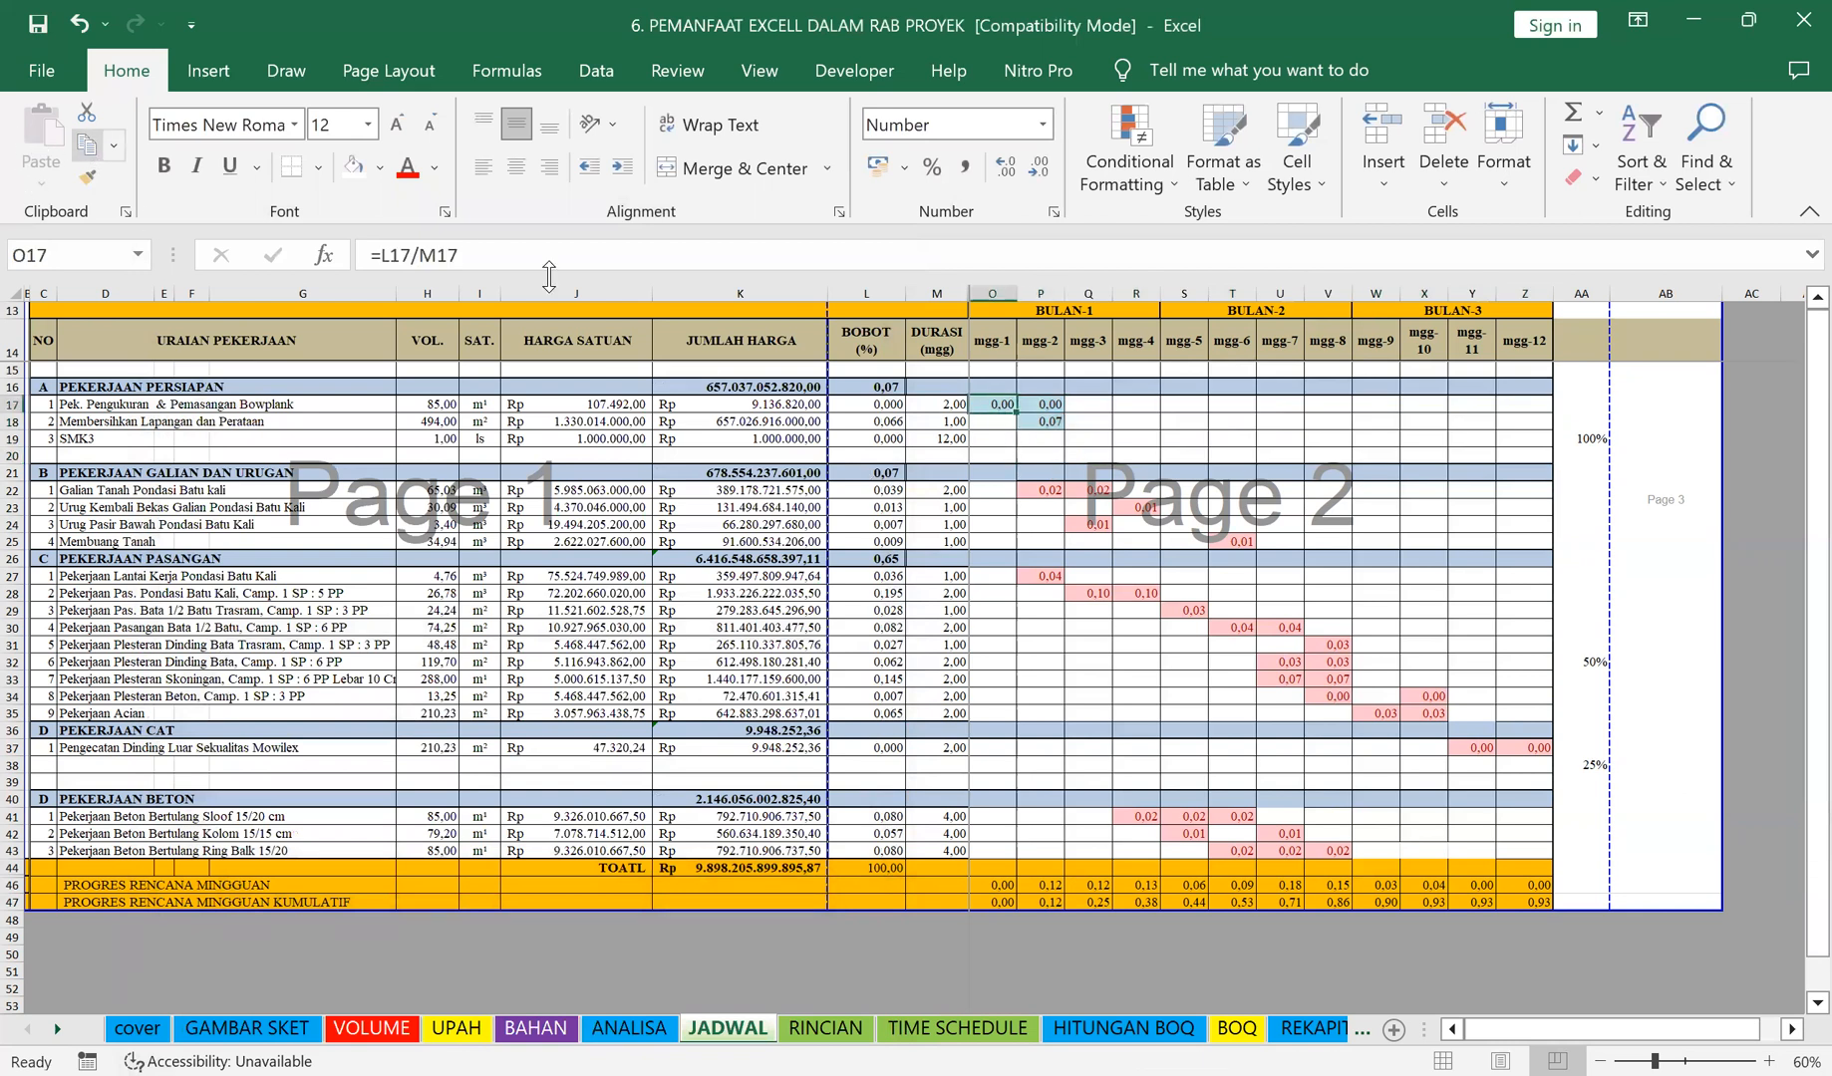
{"action": "left_click", "coordinate": [1002, 369]}
{"action": "left_click_drag", "start_coordinate": [1003, 371], "coordinate": [1495, 850]}
{"action": "left_click", "coordinate": [40, 137]}
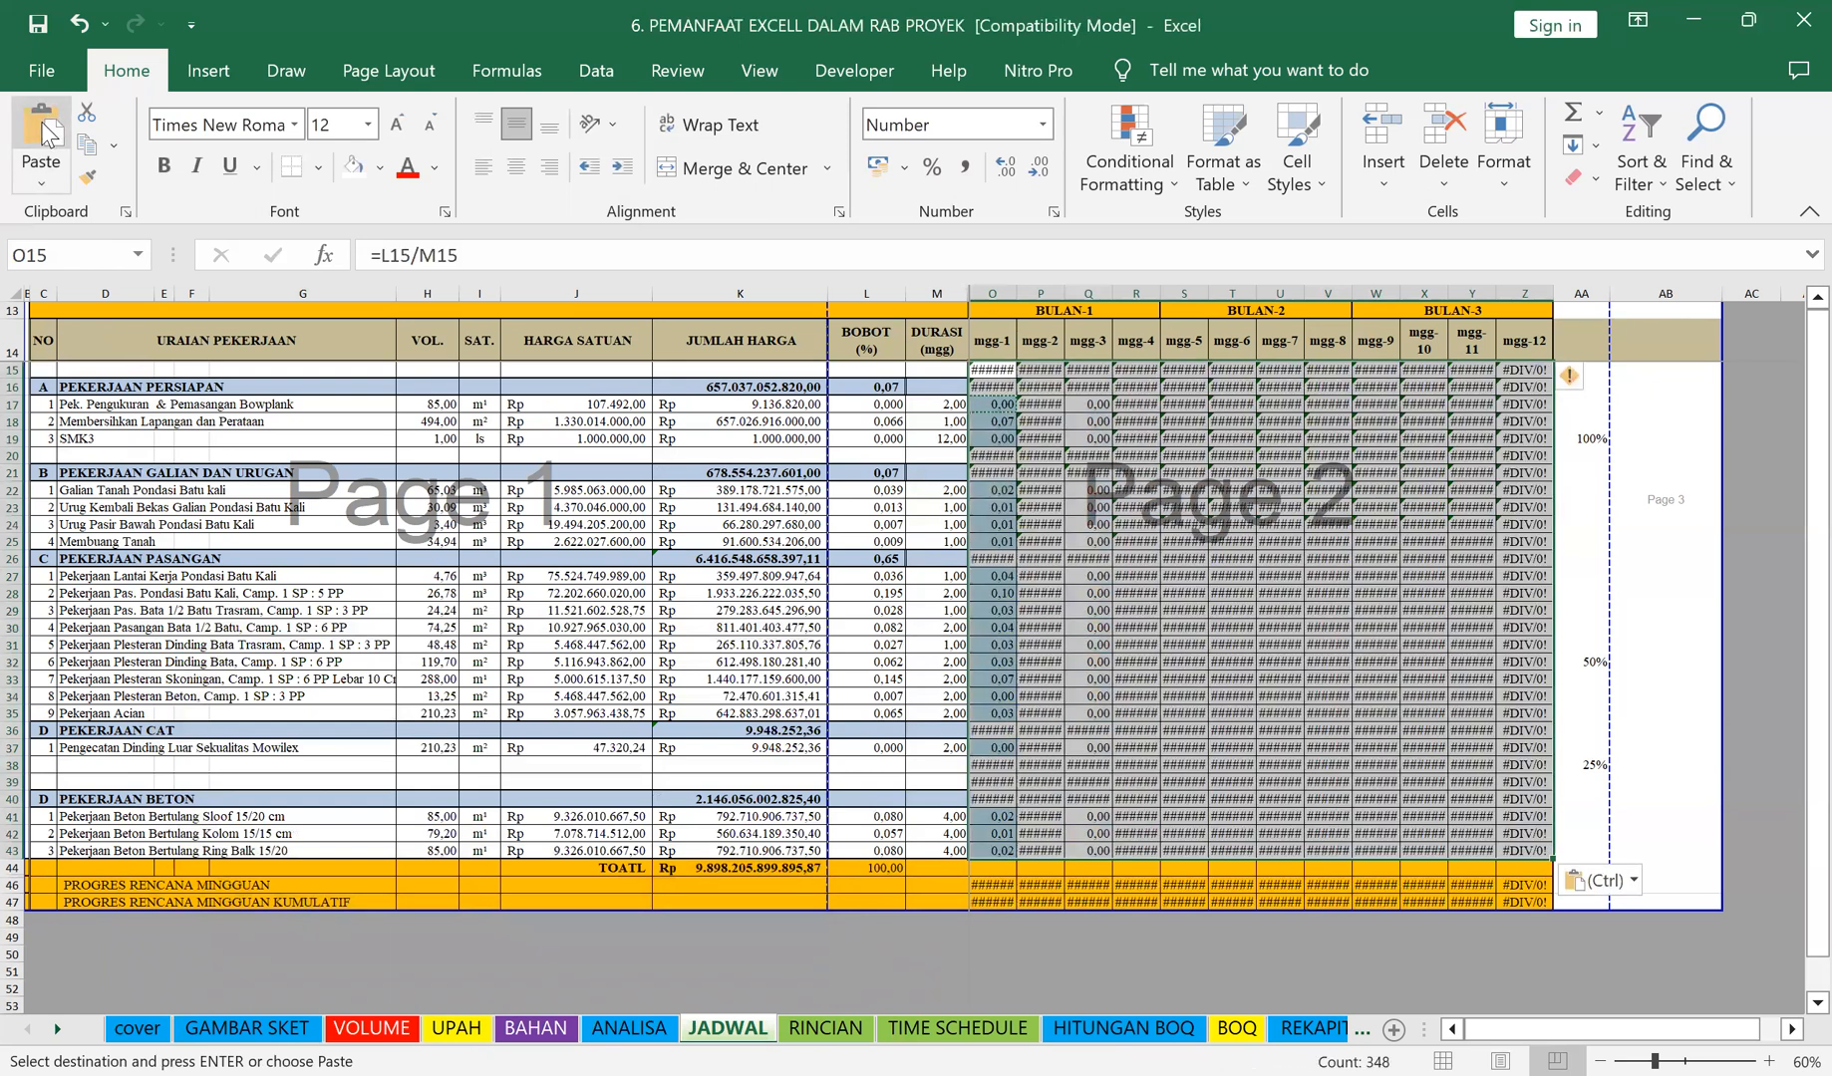
{"action": "key", "text": "ctrl+z"}
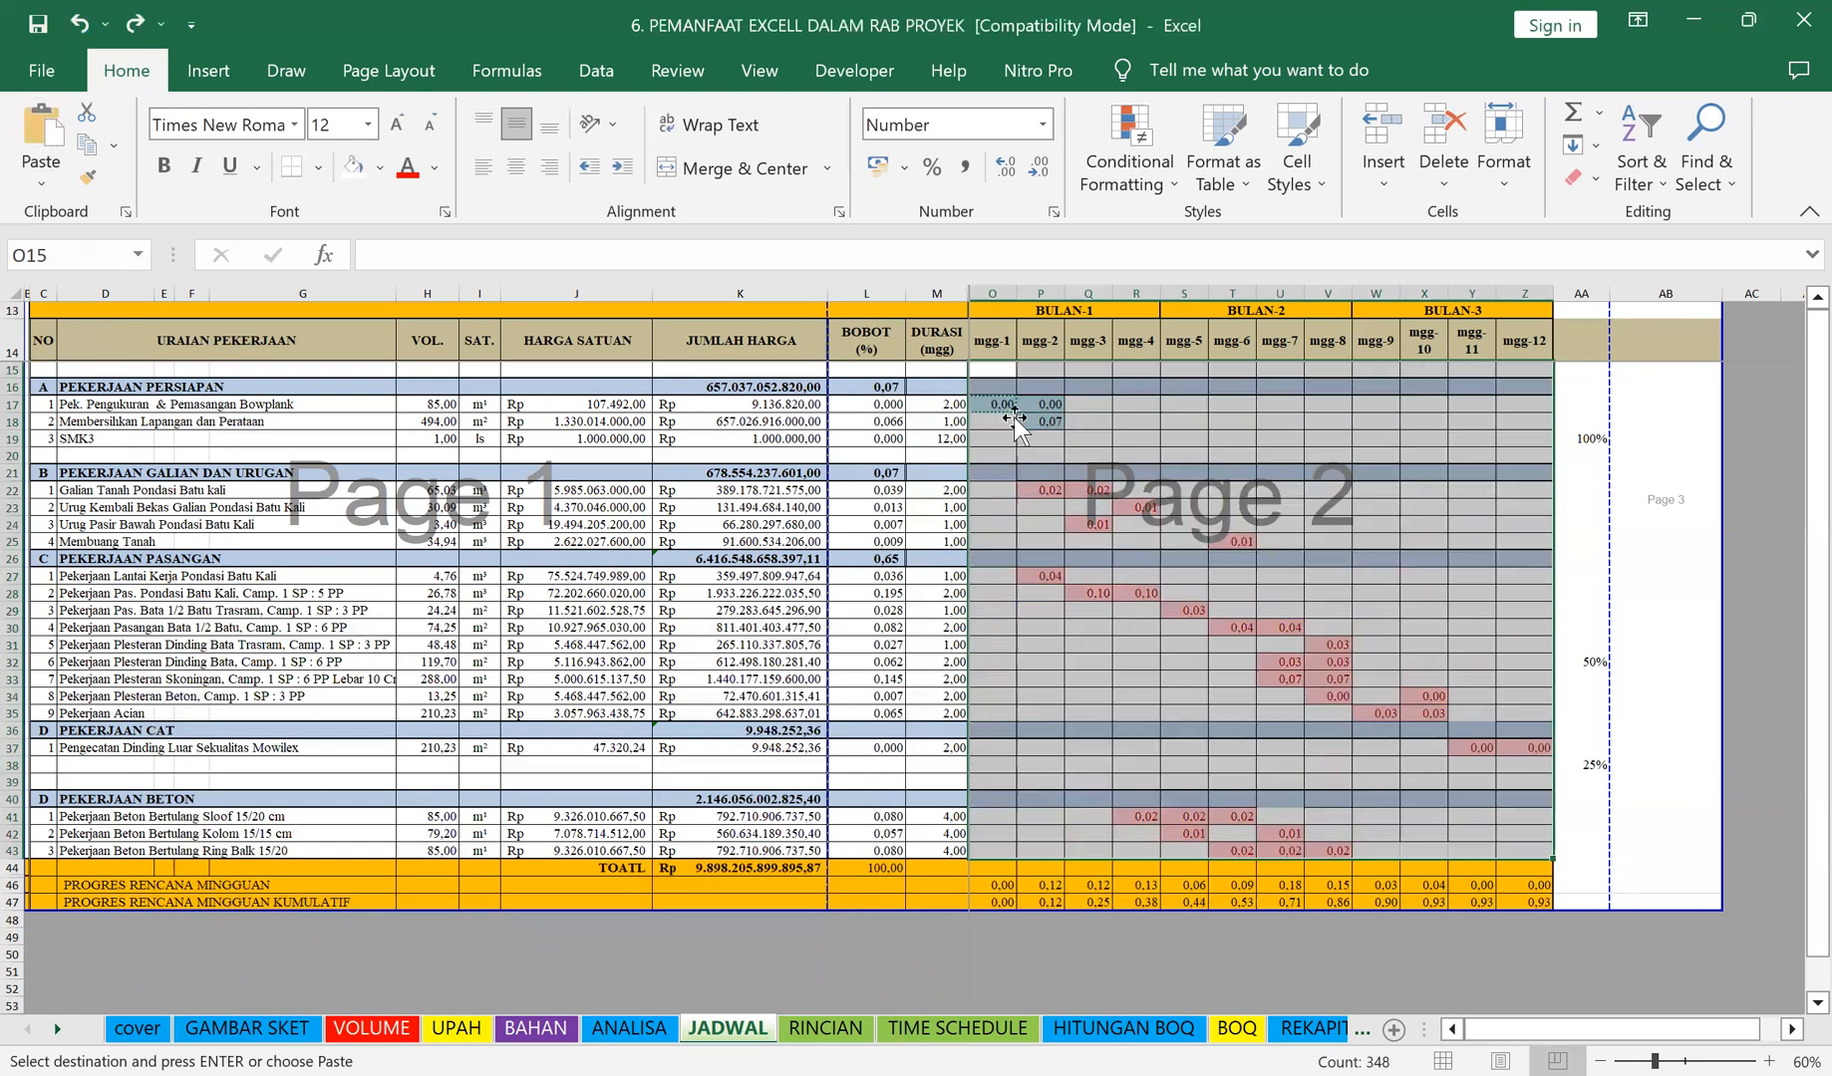
Step: Try to spread the blue highlighting over the weekly range O15:Z43 with Format Painter
{"action": "left_click", "coordinate": [91, 177]}
{"action": "mouse_move", "coordinate": [1000, 371]}
{"action": "left_mouse_down"}
{"action": "mouse_move", "coordinate": [1271, 542]}
{"action": "mouse_move", "coordinate": [1455, 805]}
{"action": "mouse_move", "coordinate": [1512, 854]}
{"action": "left_mouse_up"}
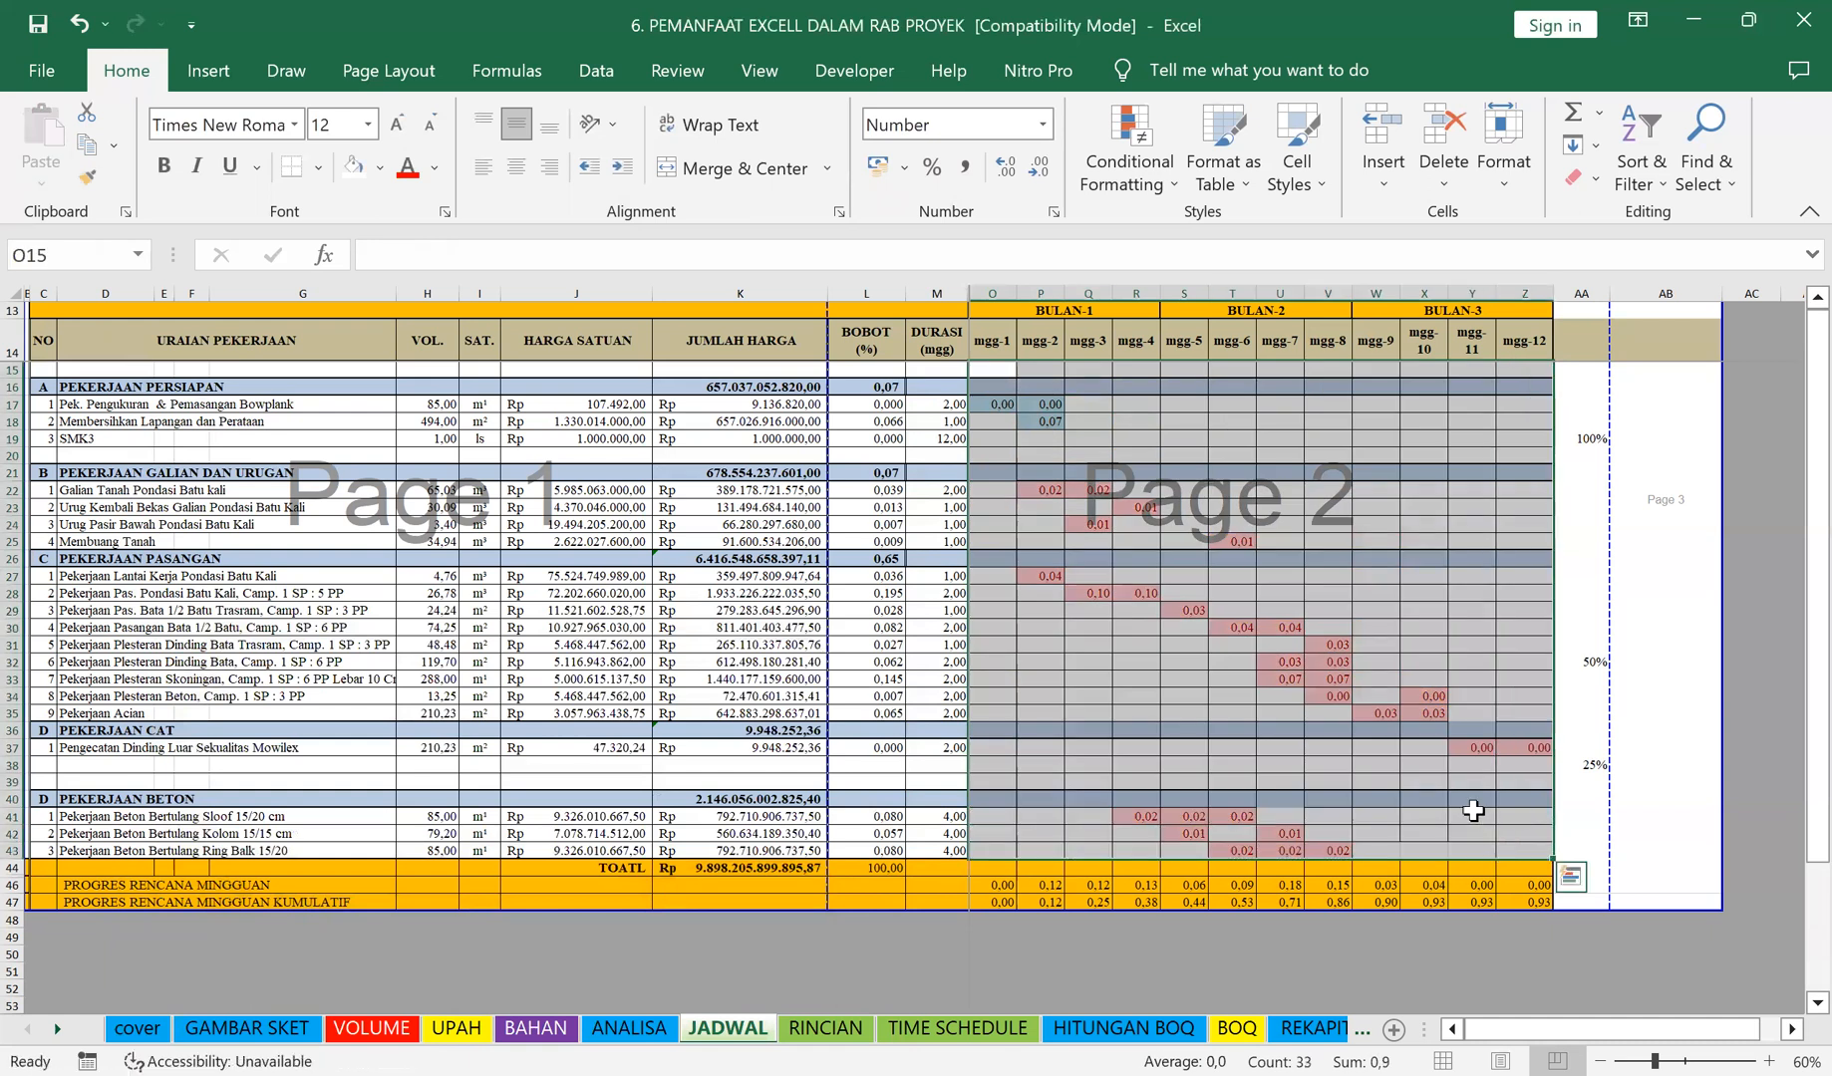
{"action": "left_click", "coordinate": [1116, 662]}
{"action": "left_click", "coordinate": [1000, 403]}
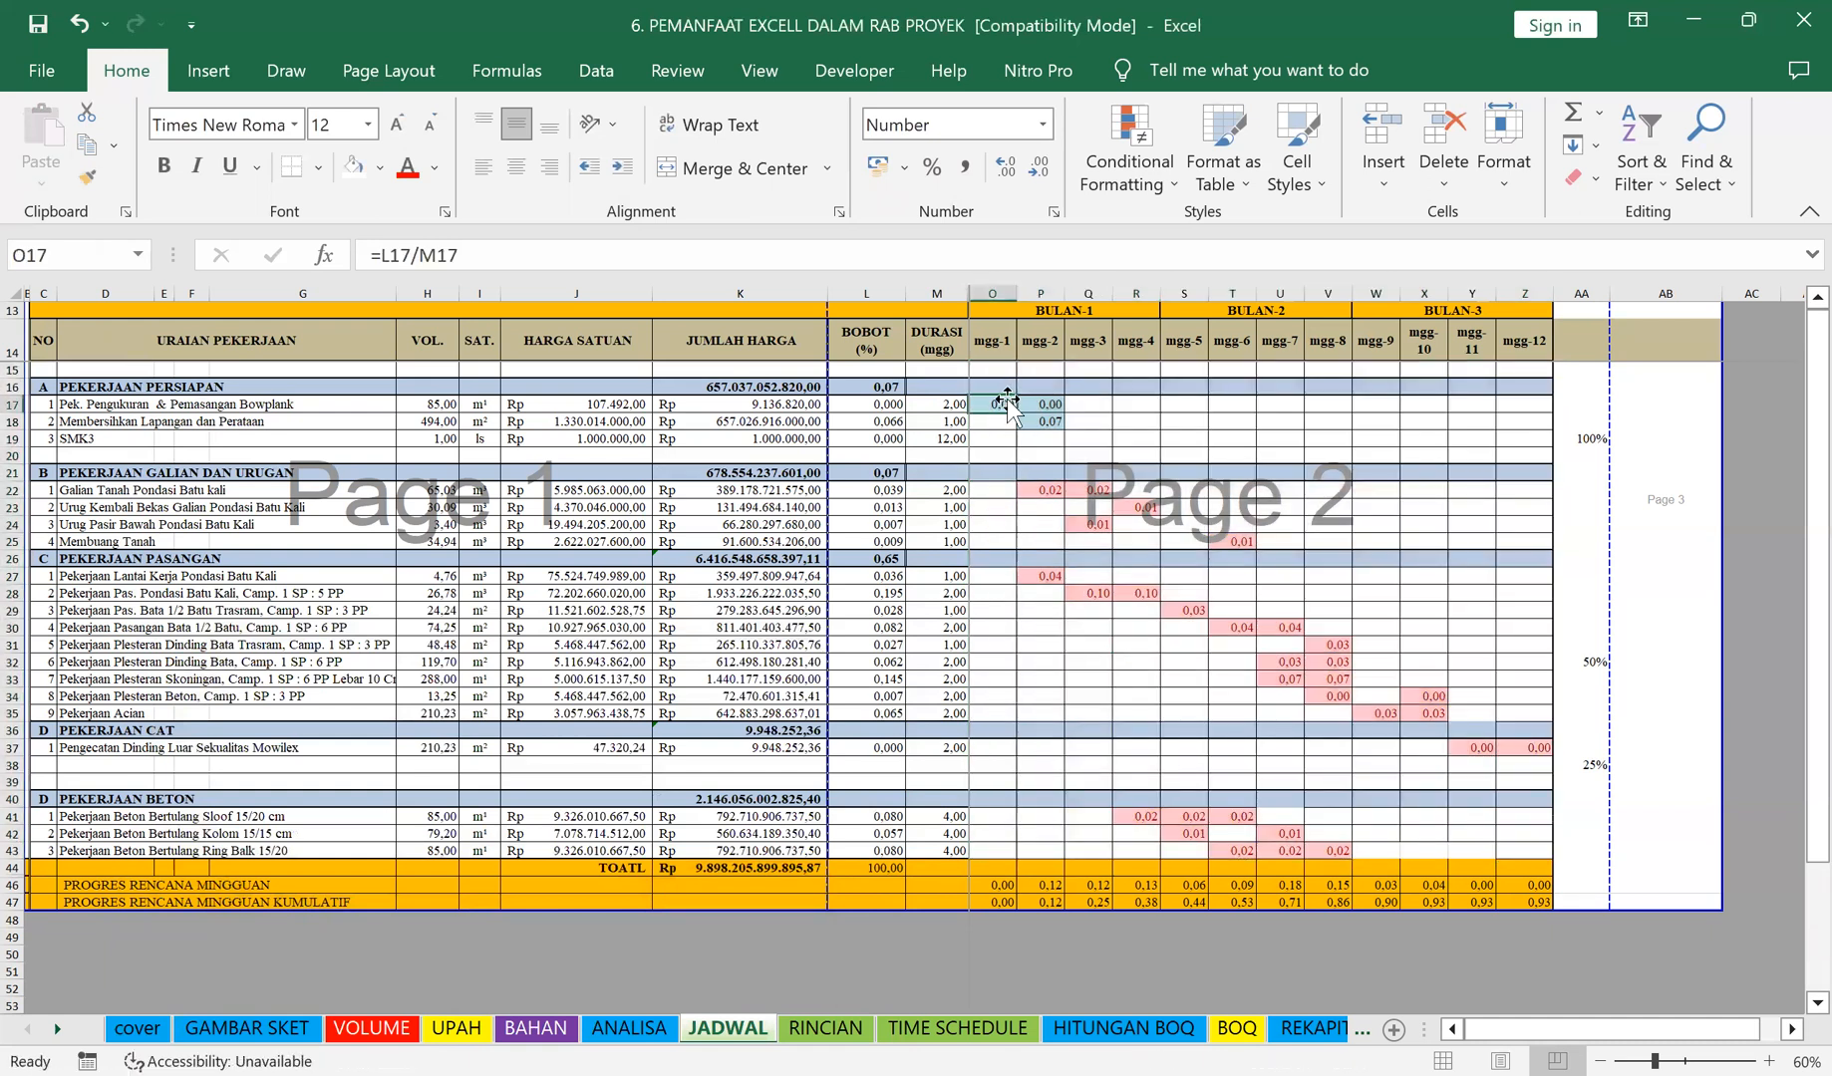
{"action": "left_click", "coordinate": [1009, 490]}
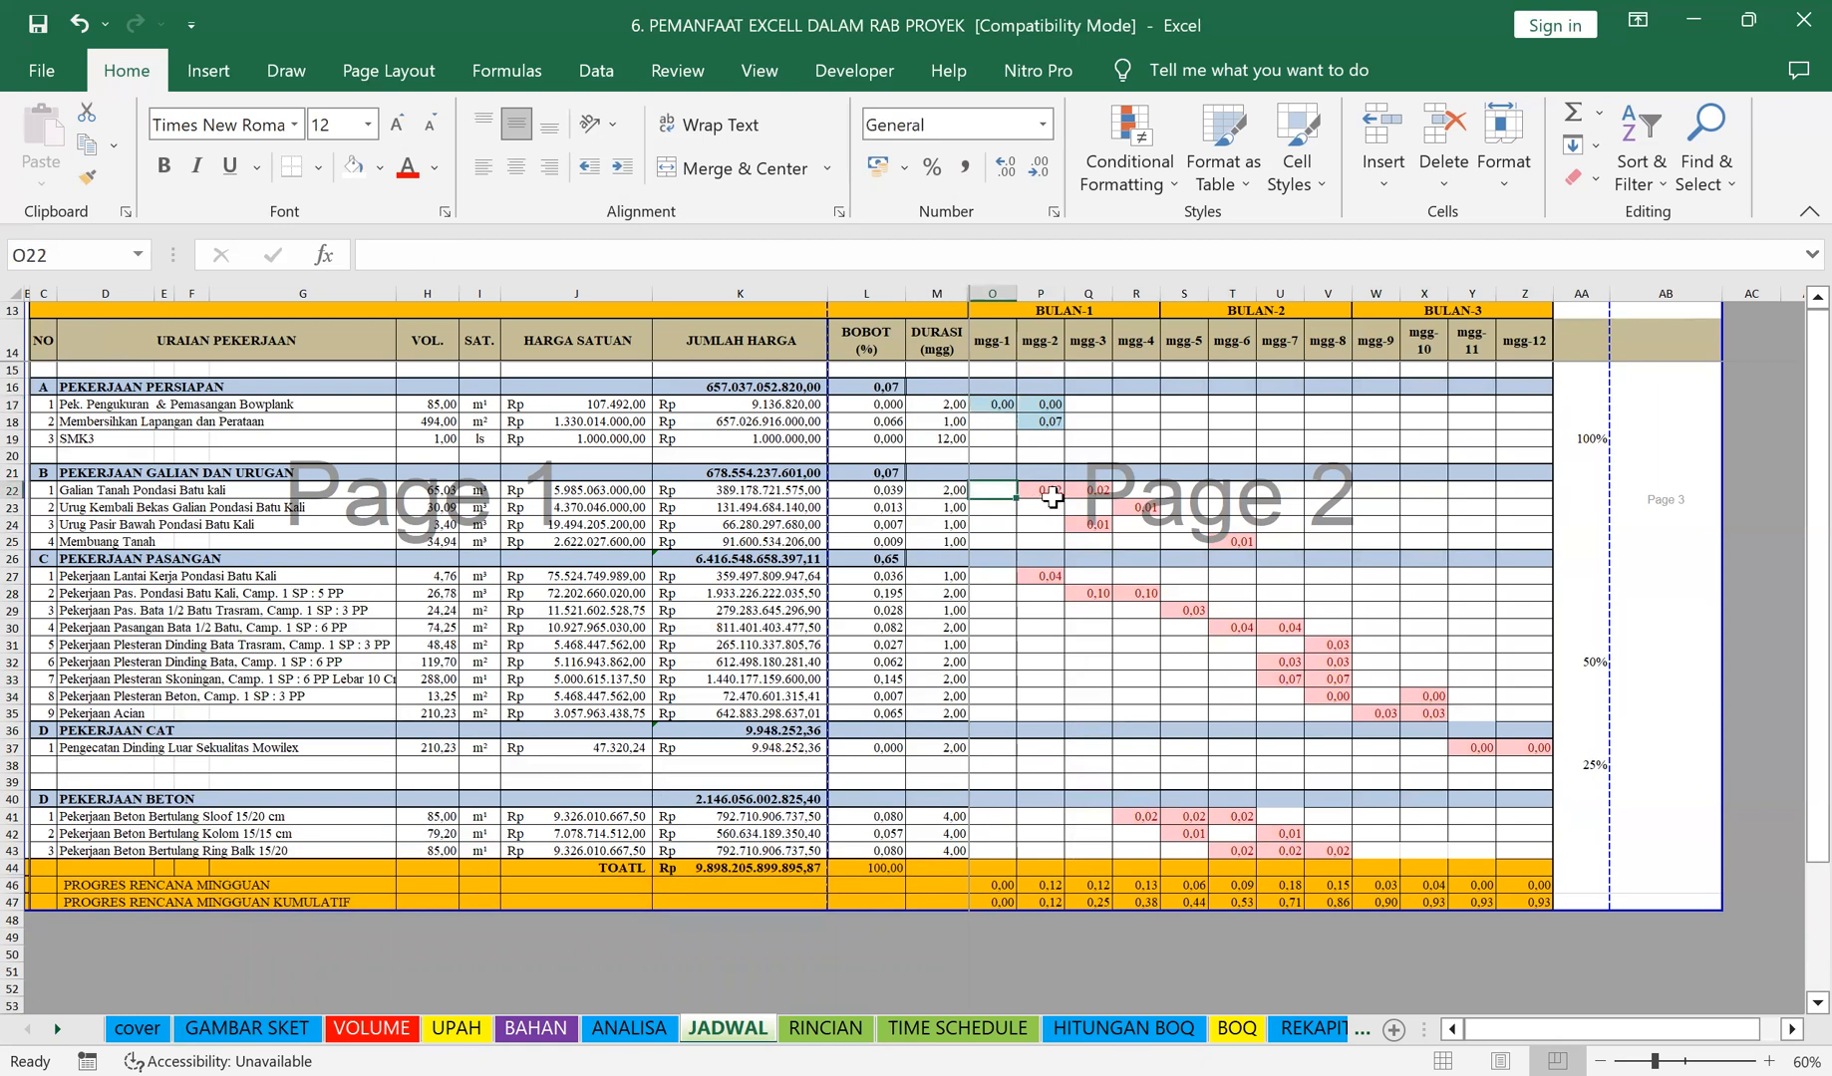
{"action": "left_click", "coordinate": [1046, 490]}
{"action": "left_click", "coordinate": [998, 389]}
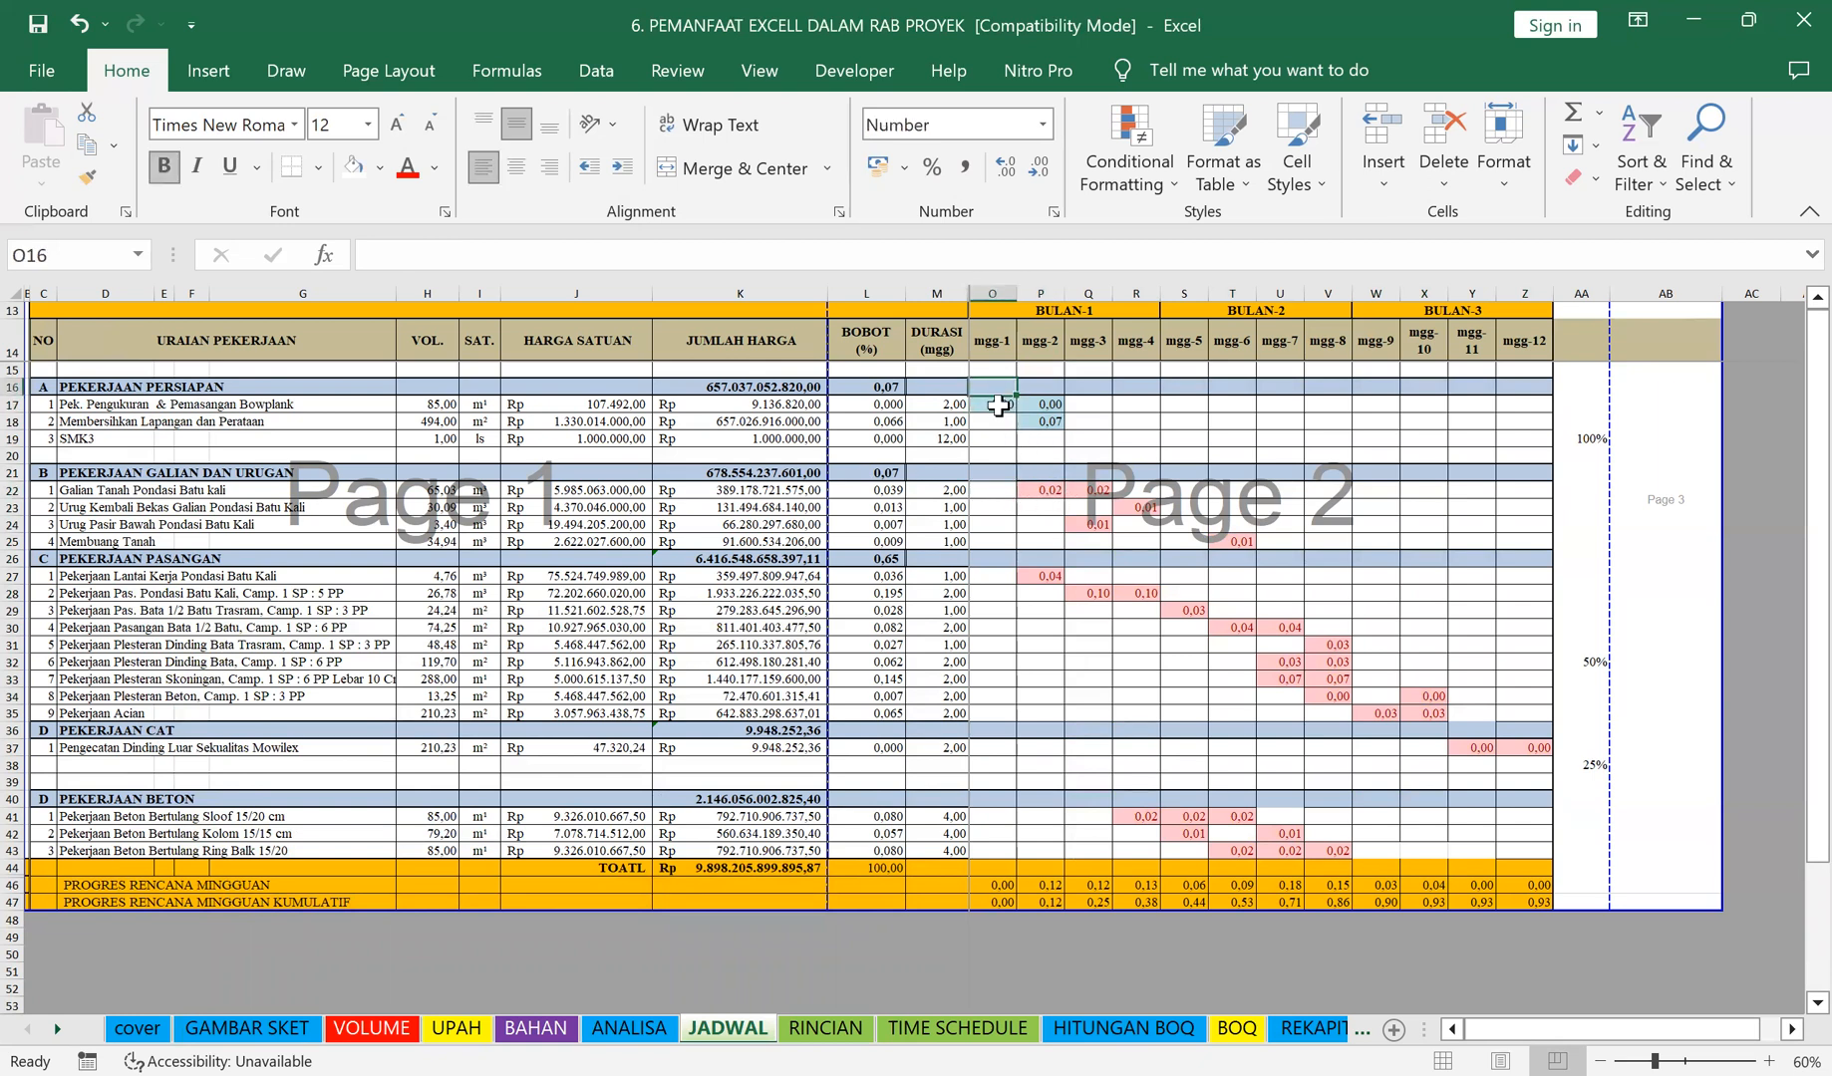
Step: Copy the formatting of O17 to the PEKERJAAN GALIAN DAN URUGAN cells O22:Z25 and the PEKERJAAN PASANGAN cells O27:Z35
{"action": "left_click", "coordinate": [998, 405]}
{"action": "left_click", "coordinate": [87, 178]}
{"action": "mouse_move", "coordinate": [997, 492]}
{"action": "left_mouse_down"}
{"action": "mouse_move", "coordinate": [1465, 523]}
{"action": "mouse_move", "coordinate": [1525, 543]}
{"action": "left_mouse_up"}
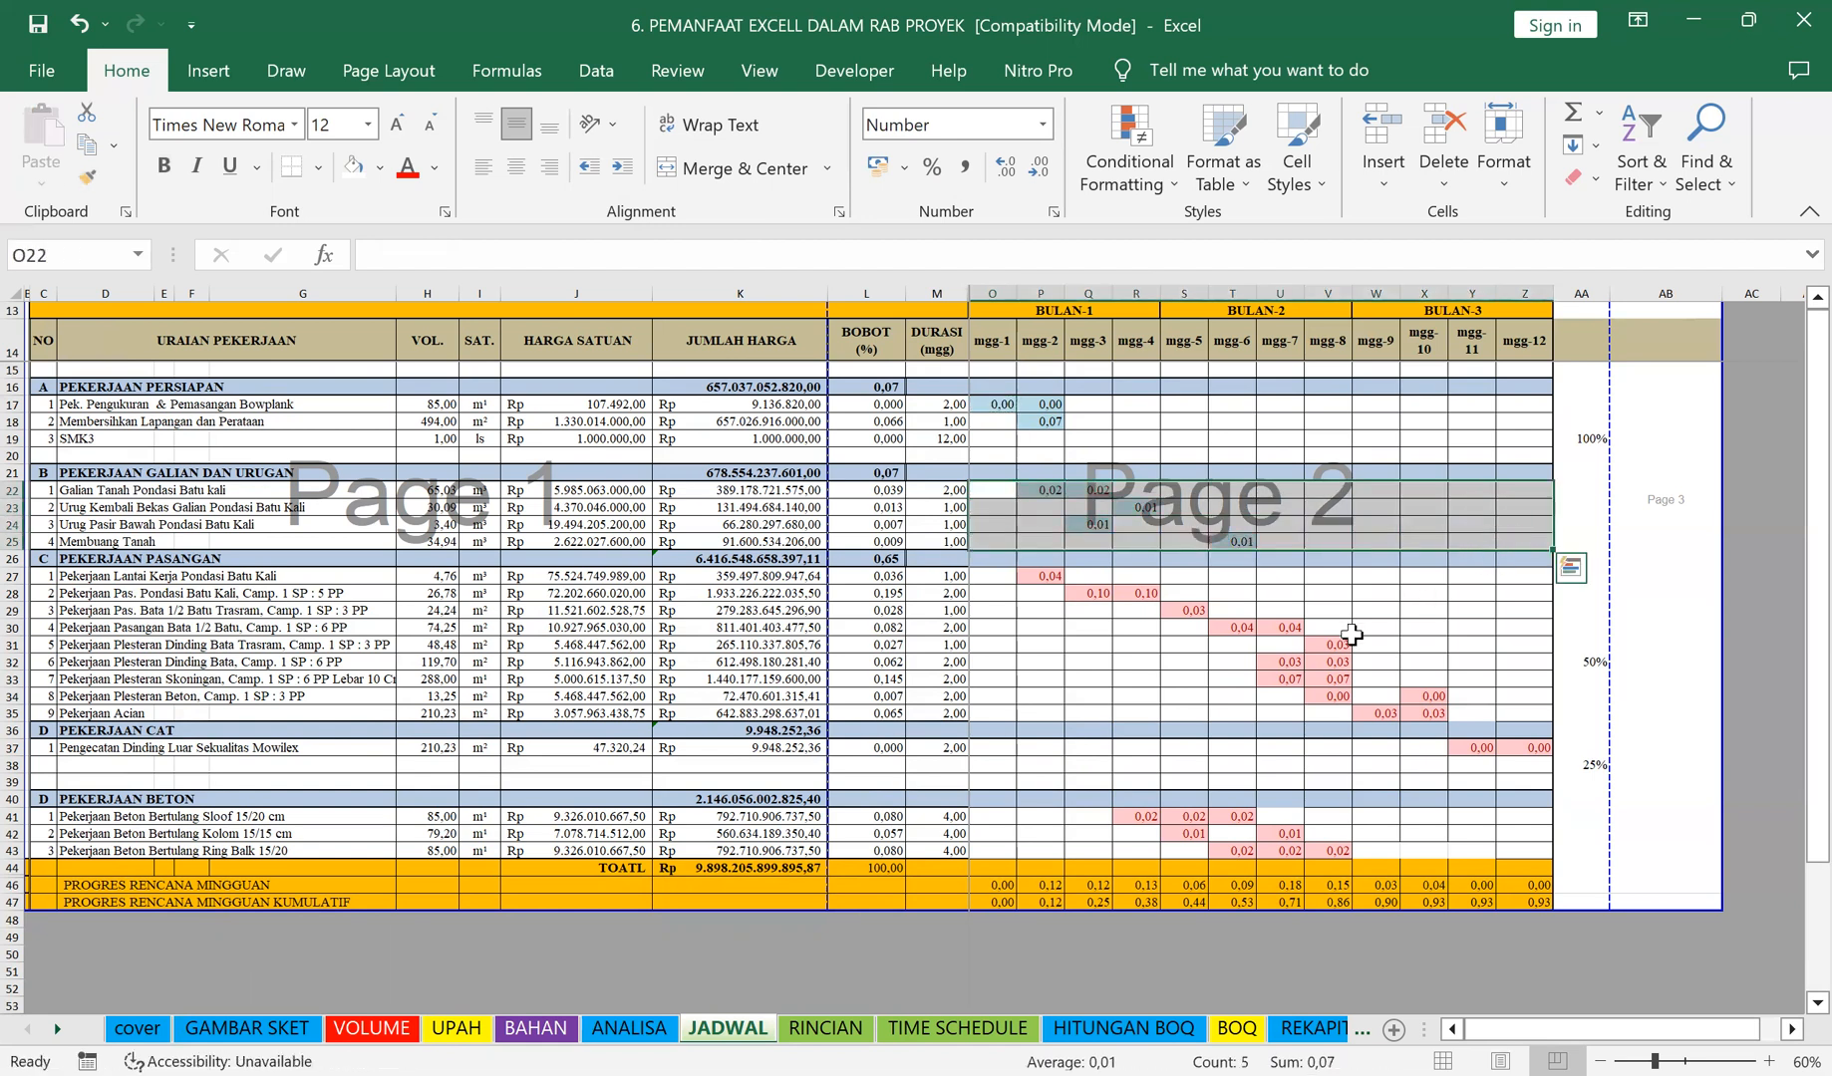
{"action": "left_click", "coordinate": [89, 174]}
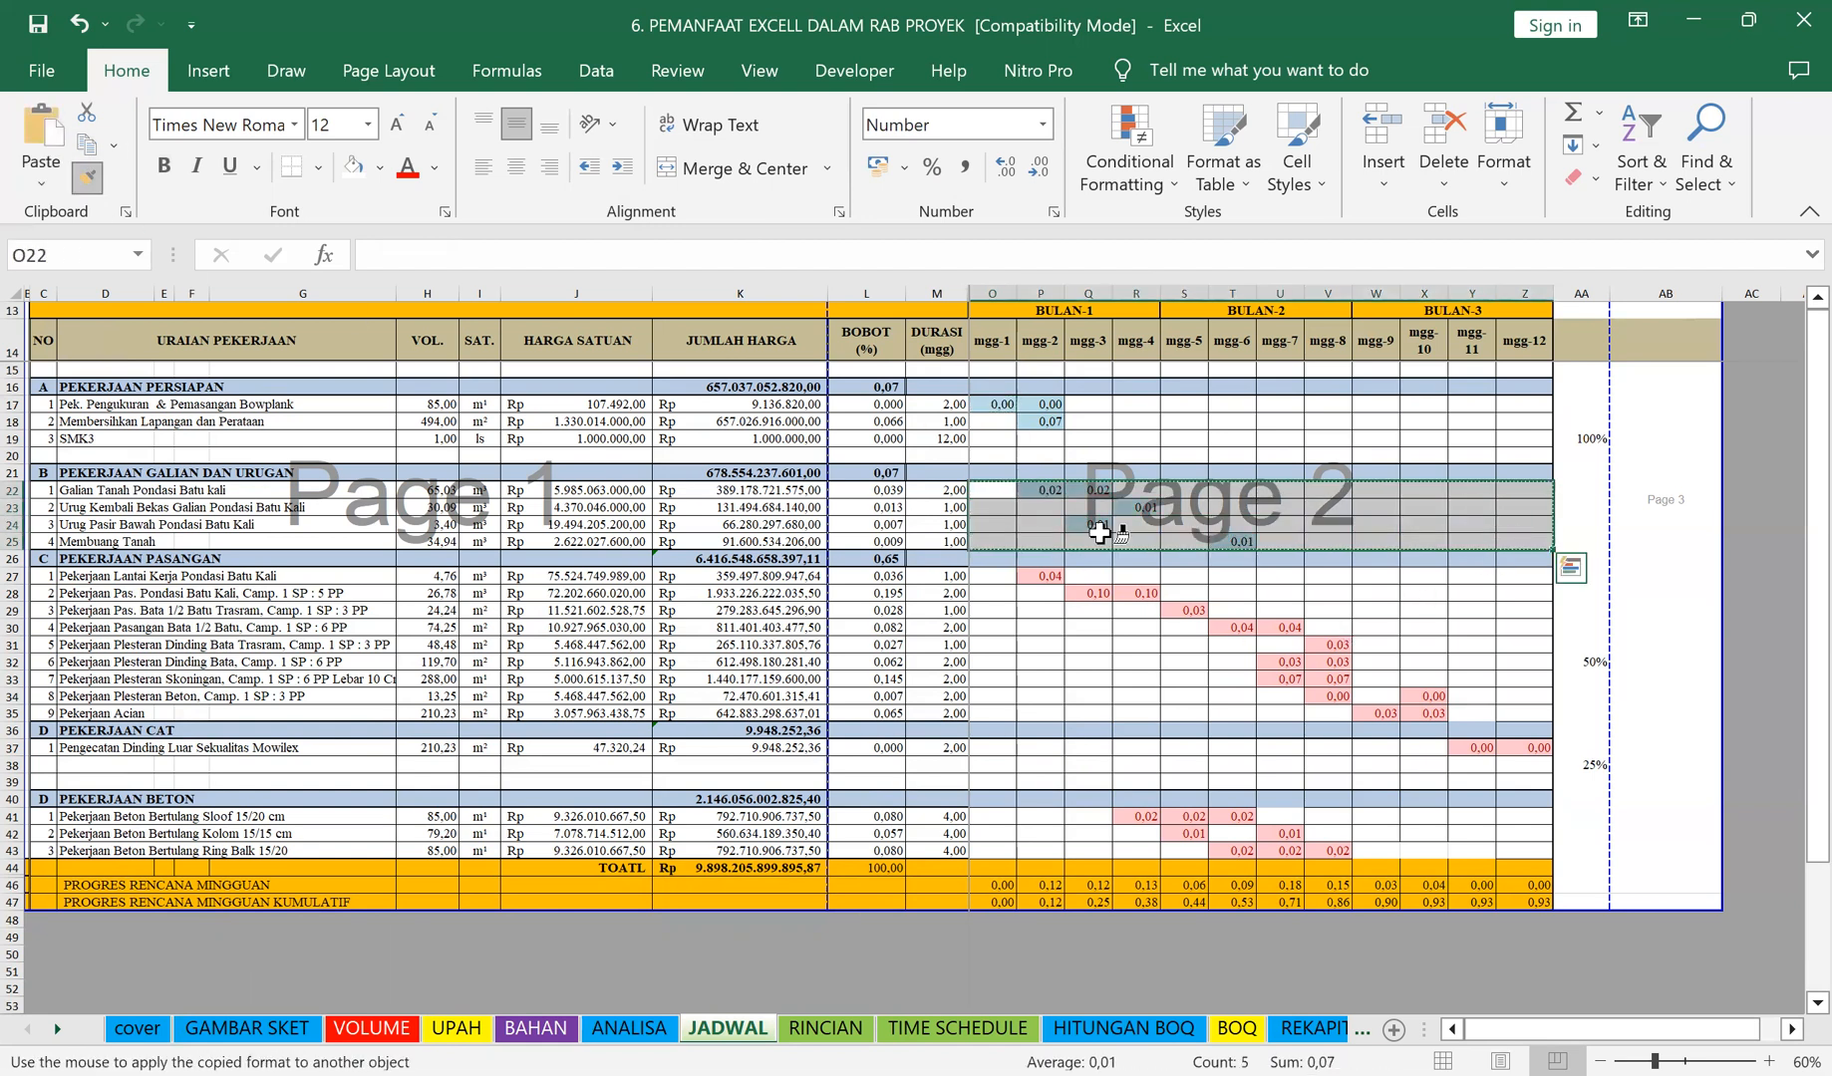
{"action": "left_click_drag", "start_coordinate": [997, 578], "coordinate": [1527, 725]}
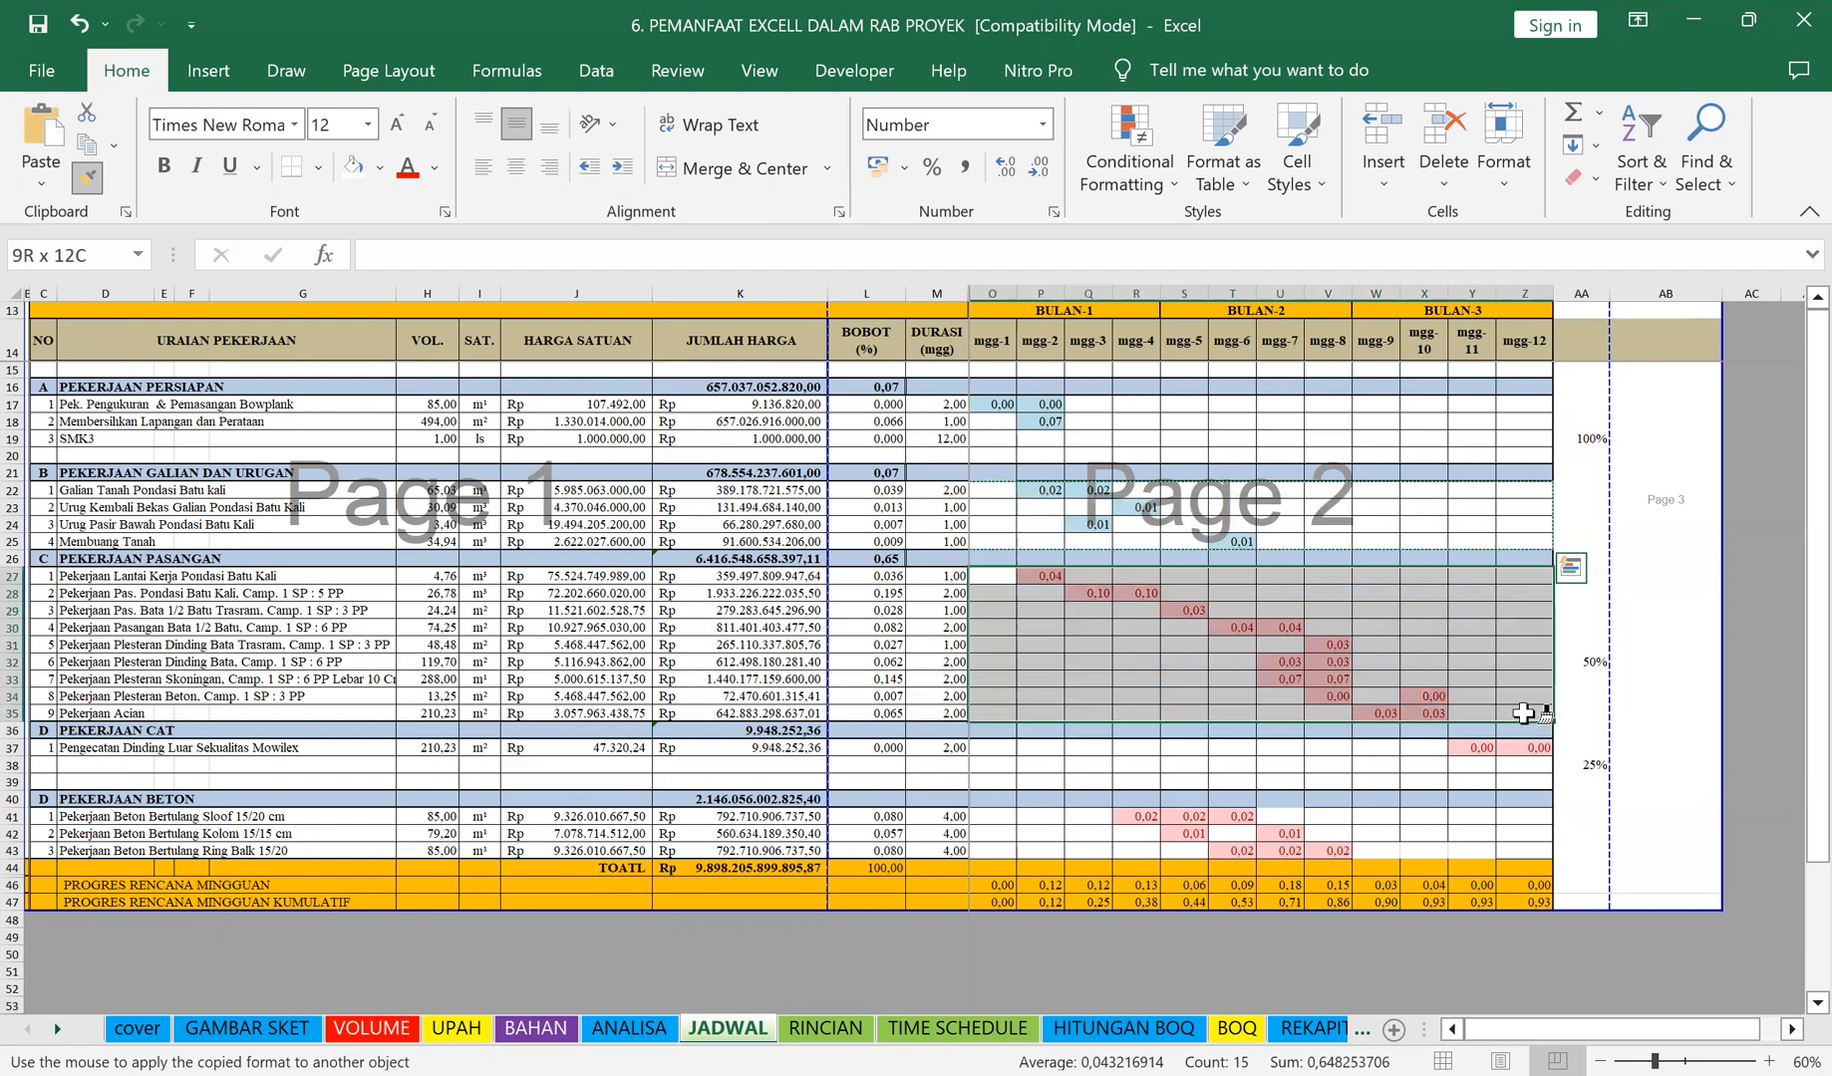
Step: Copy the blue highlight formatting to the PEKERJAAN CAT weekly cells and the PEKERJAAN BETON cells O41:Z43
{"action": "left_click", "coordinate": [86, 175]}
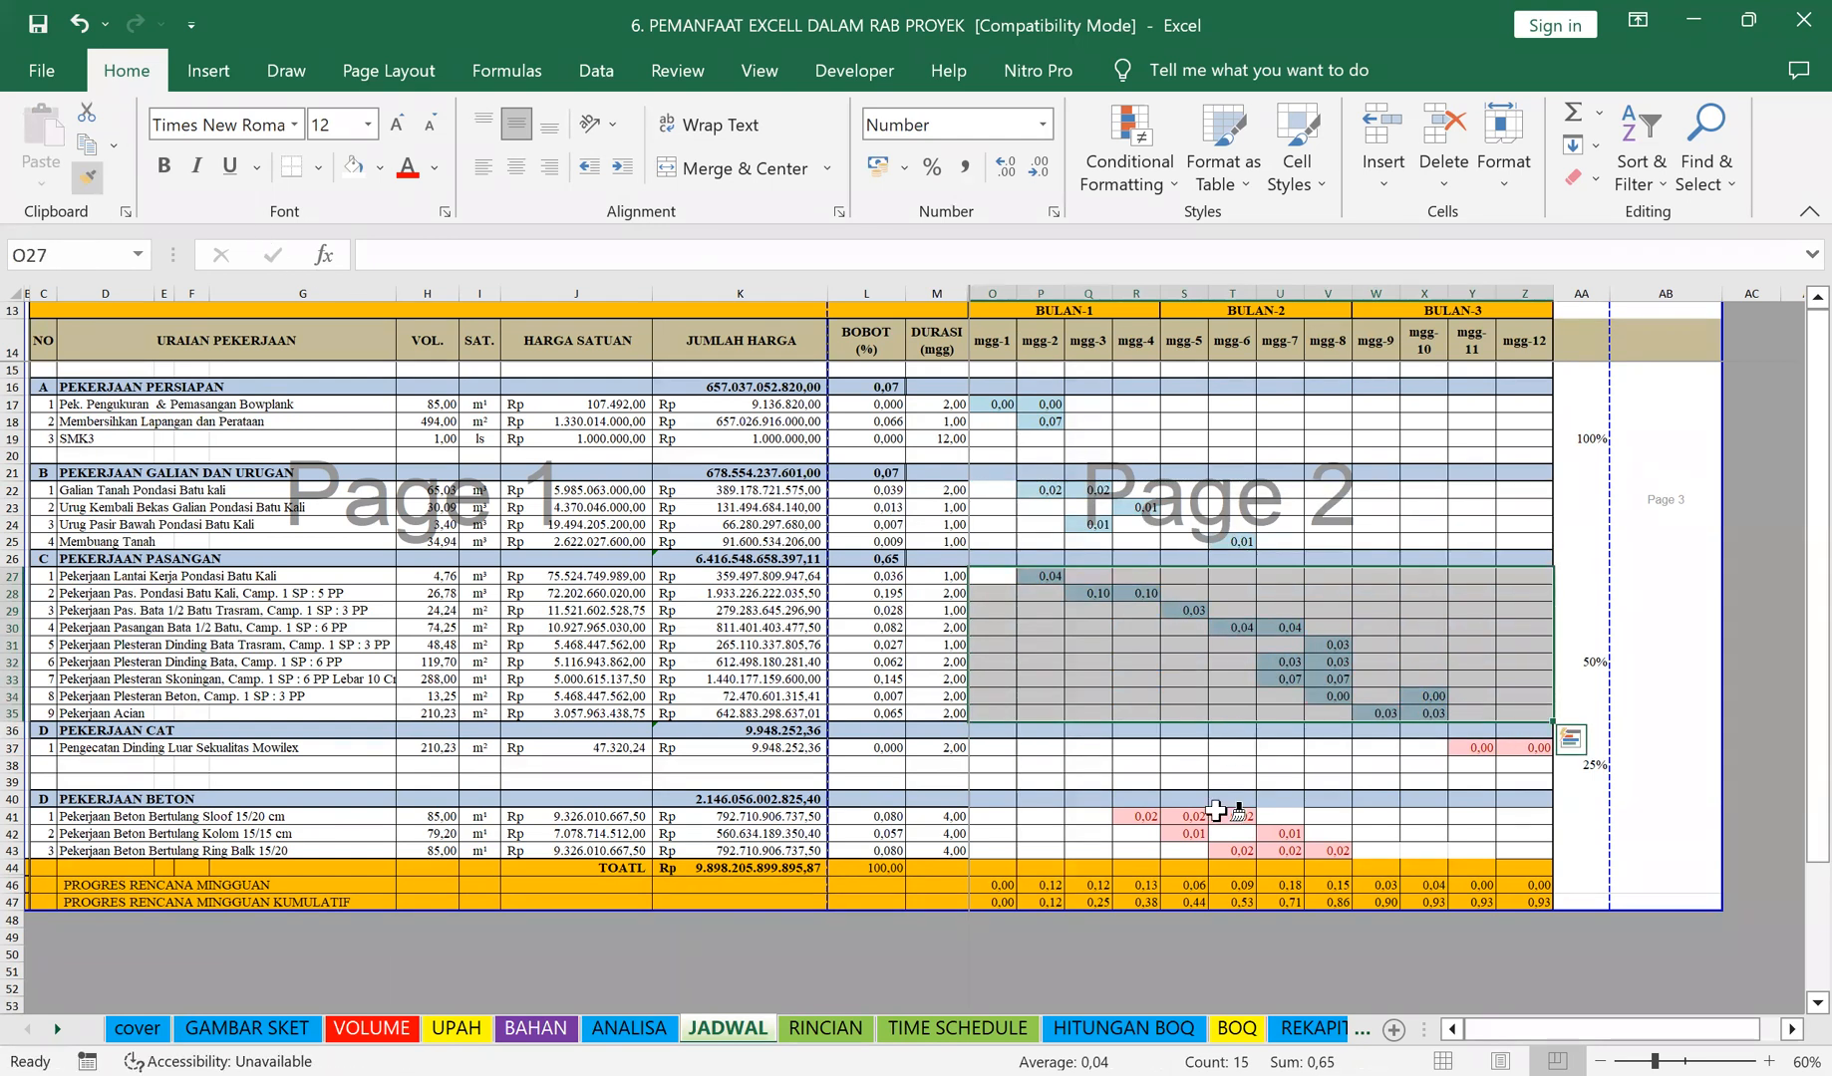
{"action": "left_click_drag", "start_coordinate": [997, 747], "coordinate": [1540, 779]}
{"action": "left_click", "coordinate": [85, 174]}
{"action": "left_click_drag", "start_coordinate": [997, 817], "coordinate": [1525, 854]}
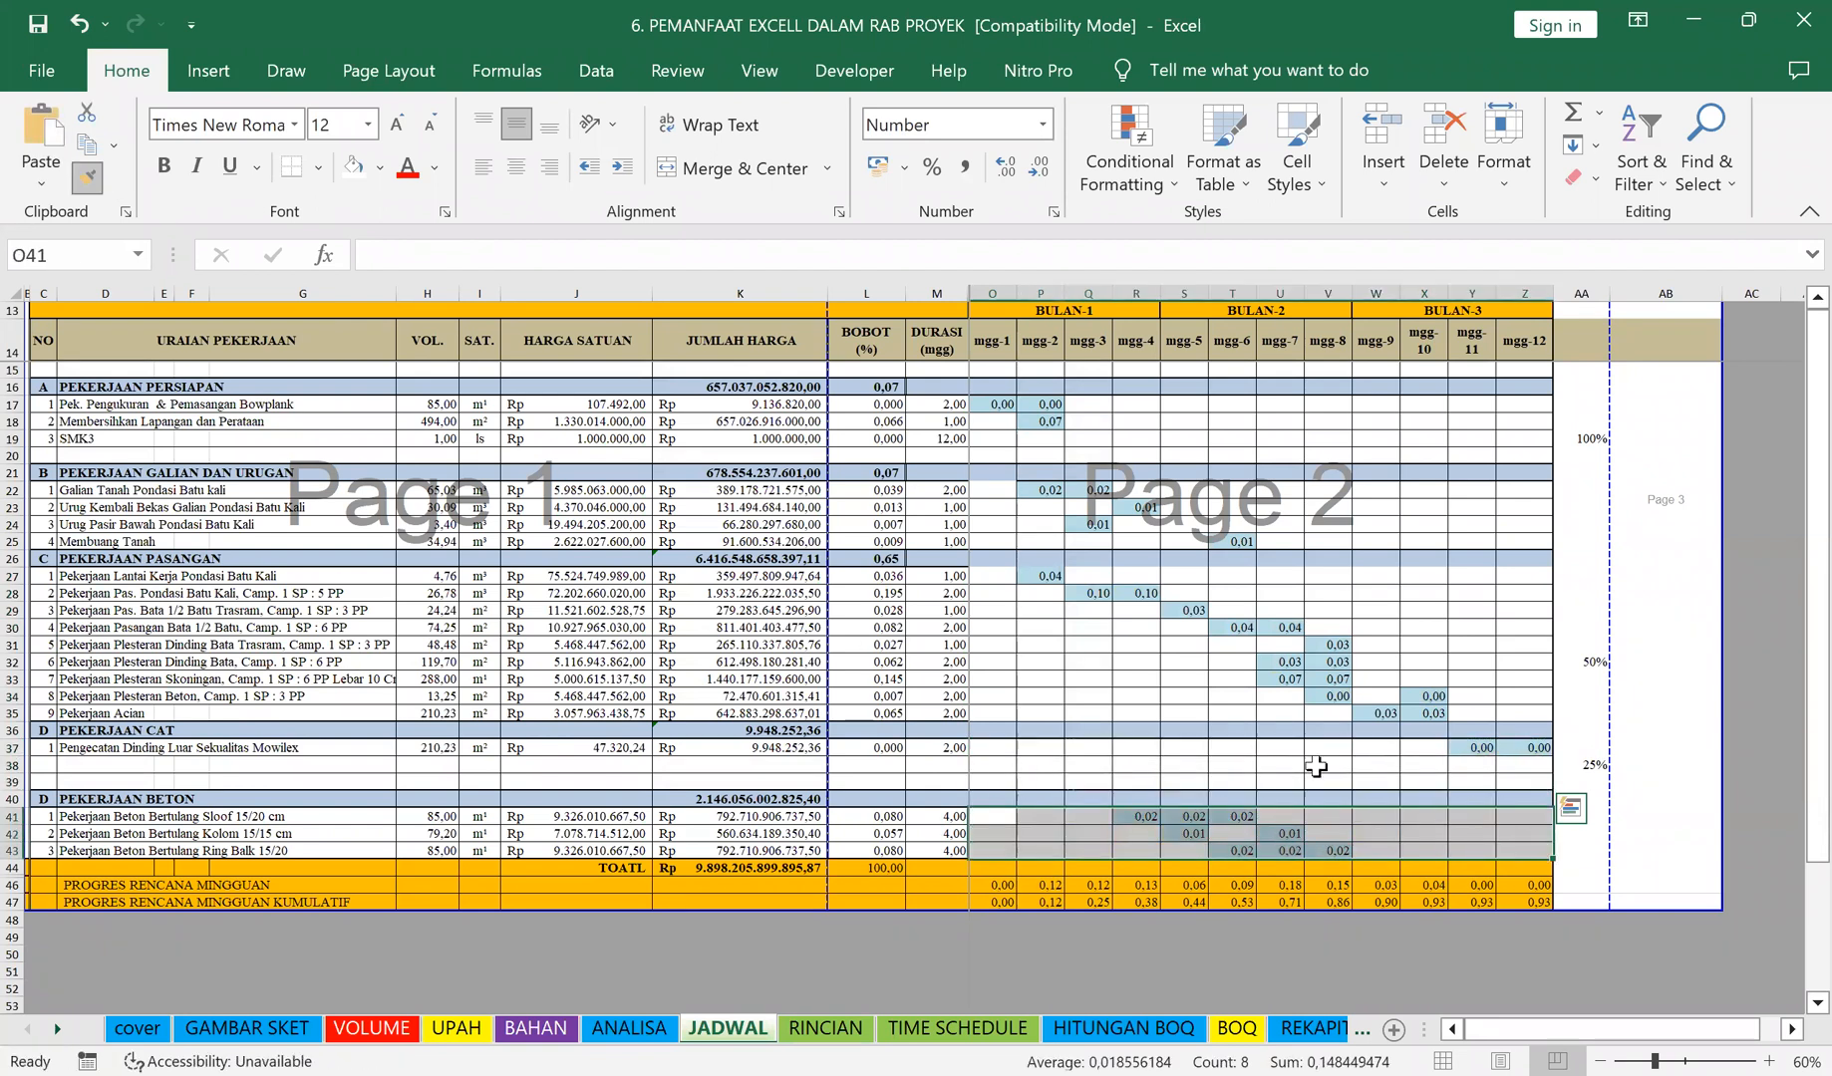
{"action": "left_click", "coordinate": [1295, 662]}
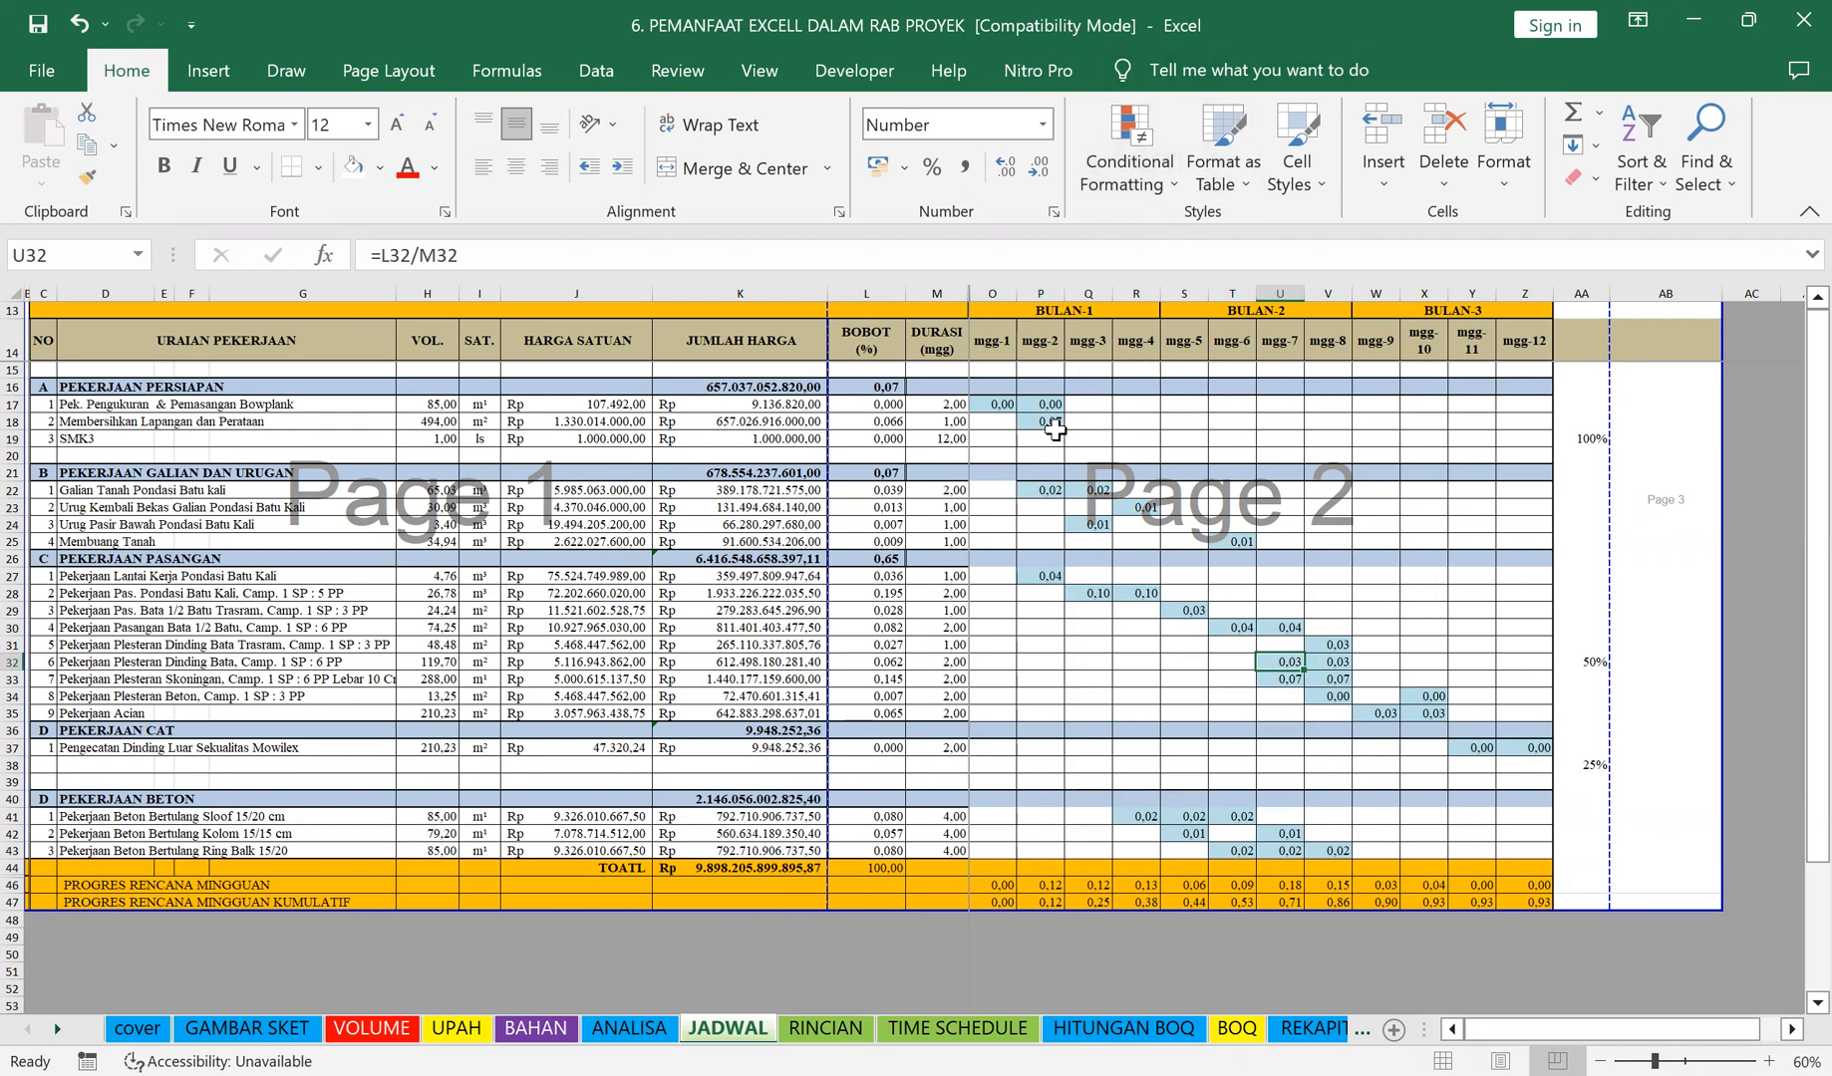
Step: Enter the formula =L19/M19 for SMK3 in the mgg-1 cell O19
{"action": "left_click", "coordinate": [1134, 421]}
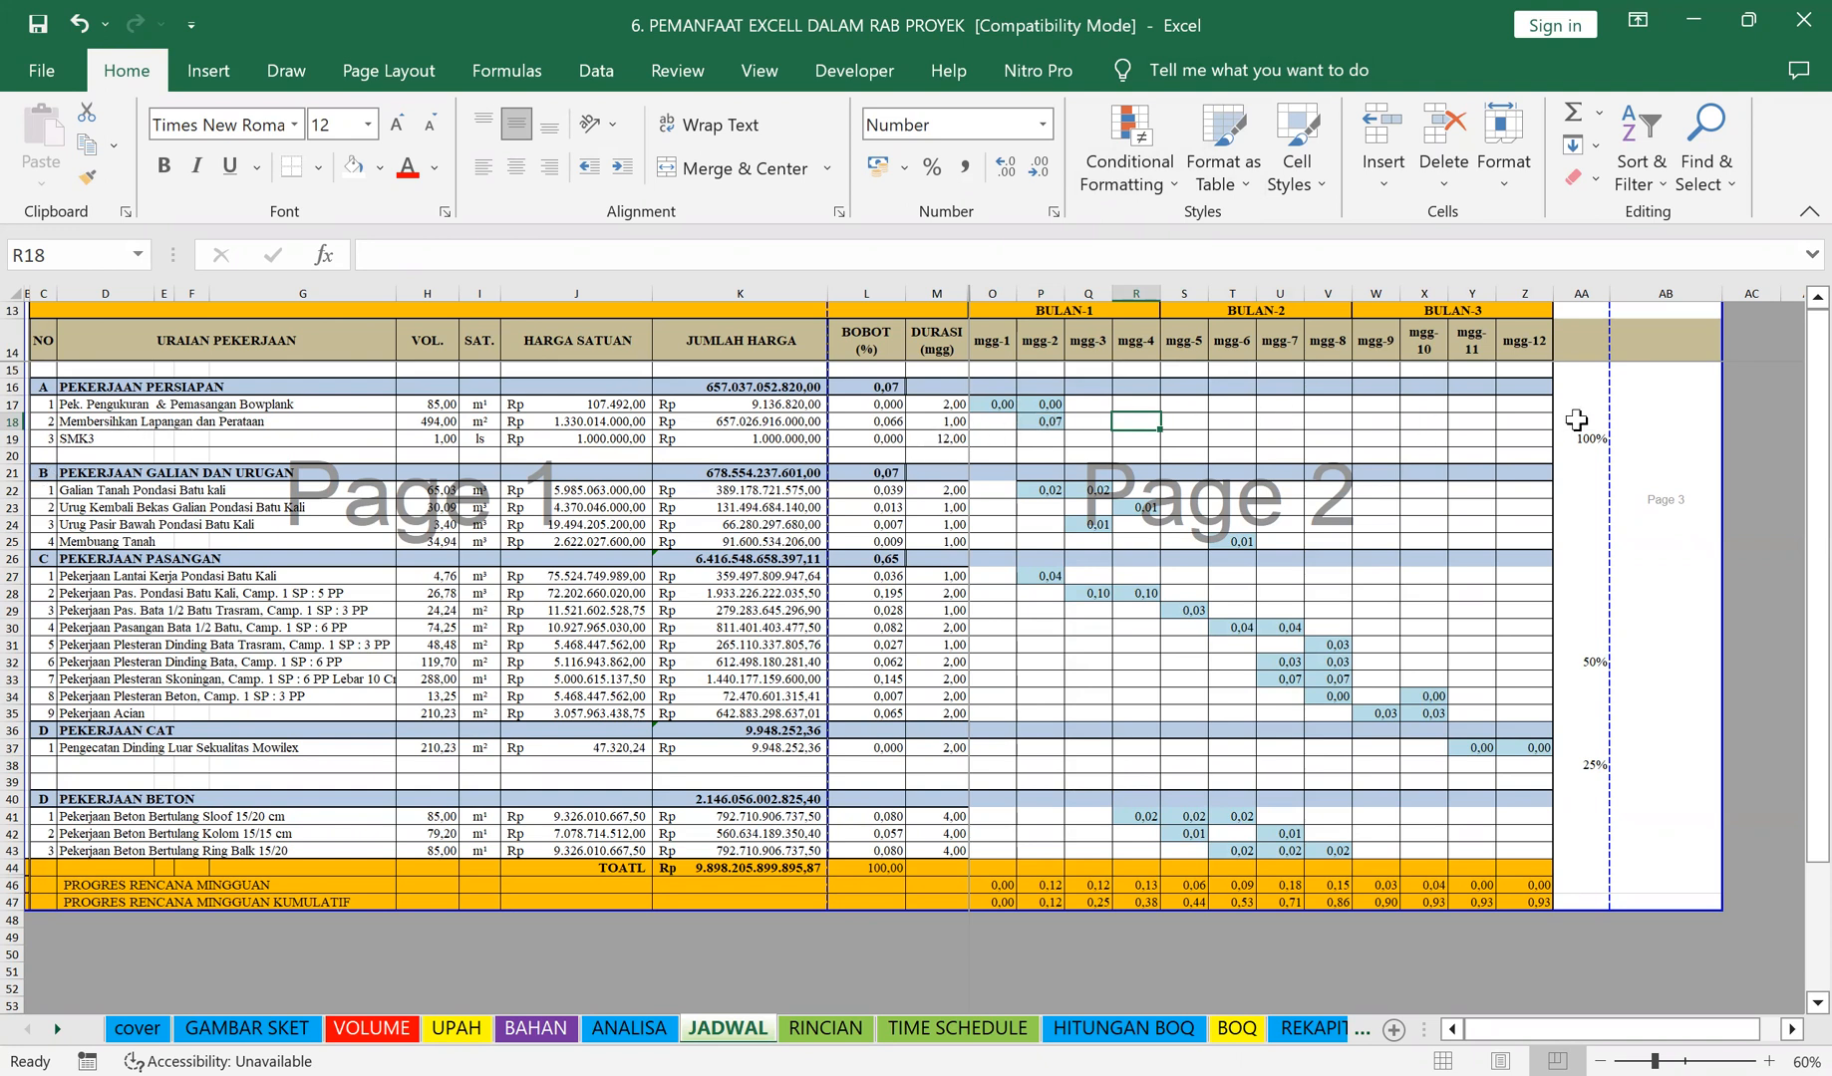
{"action": "left_click", "coordinate": [993, 439]}
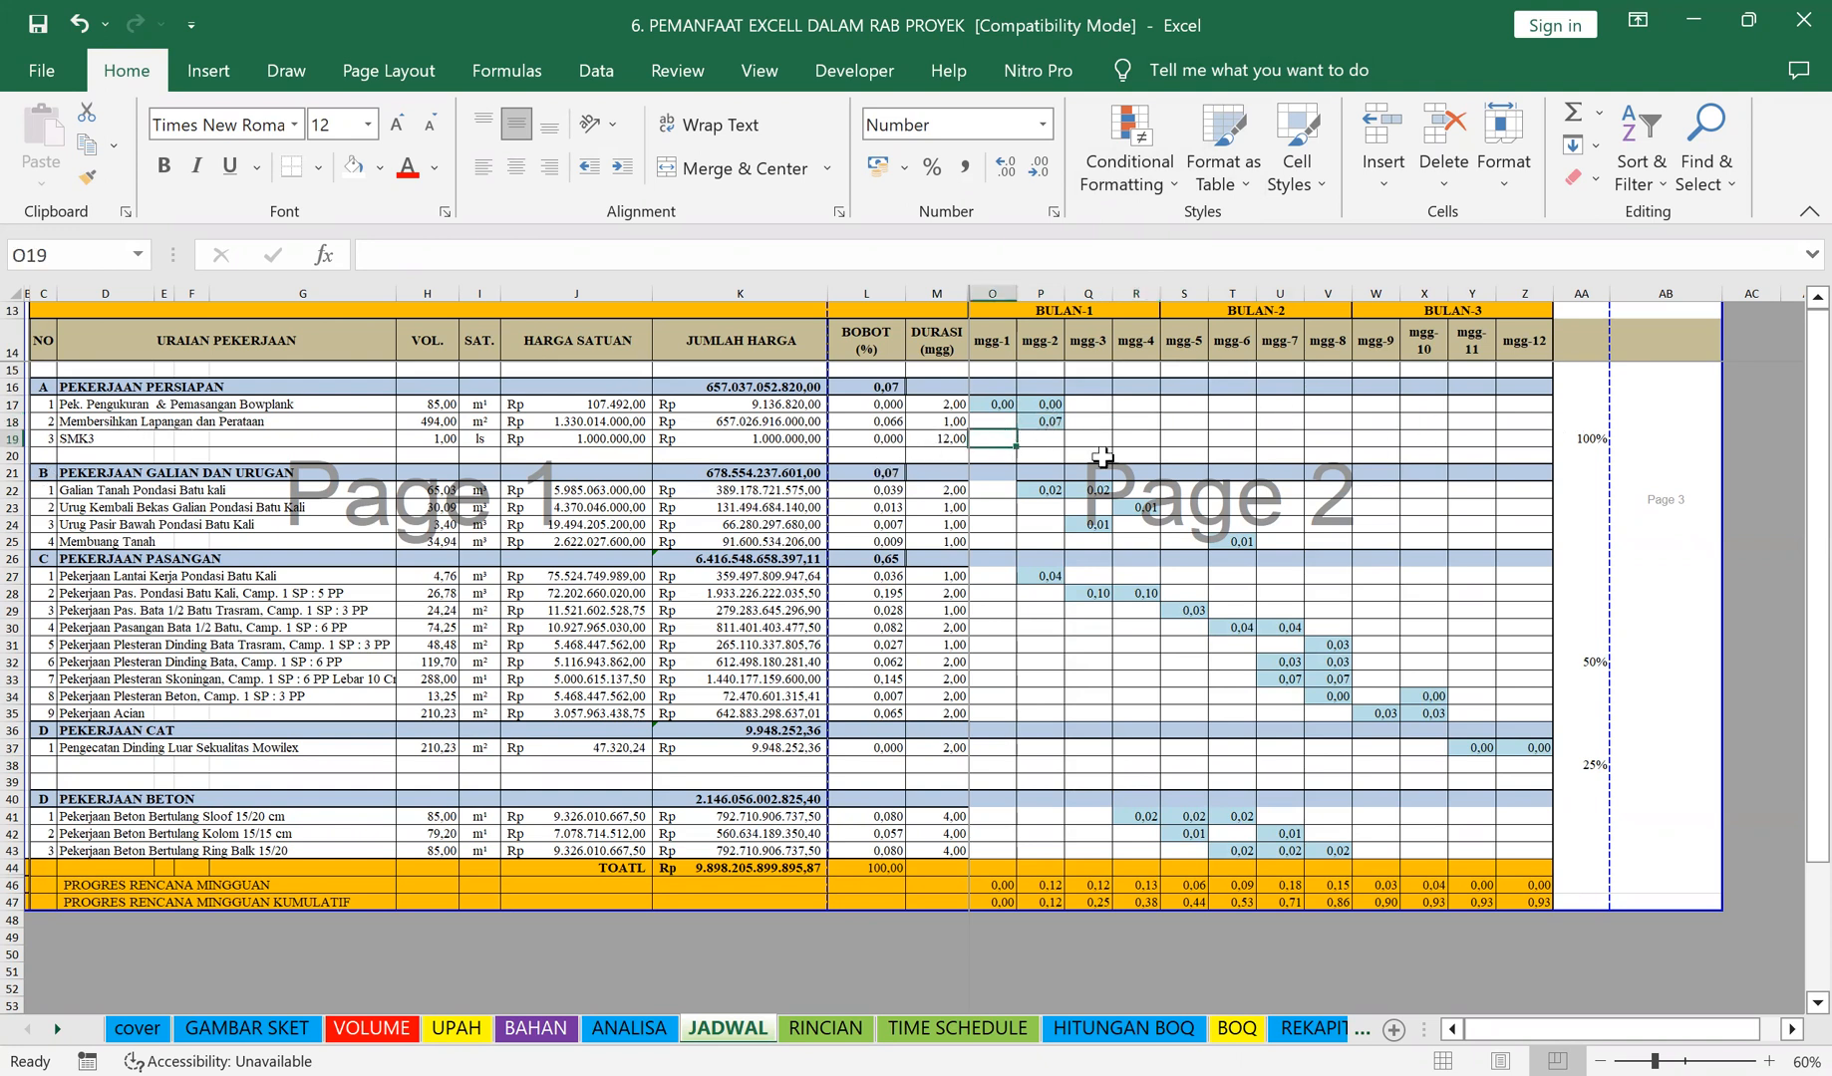
{"action": "type", "text": "="}
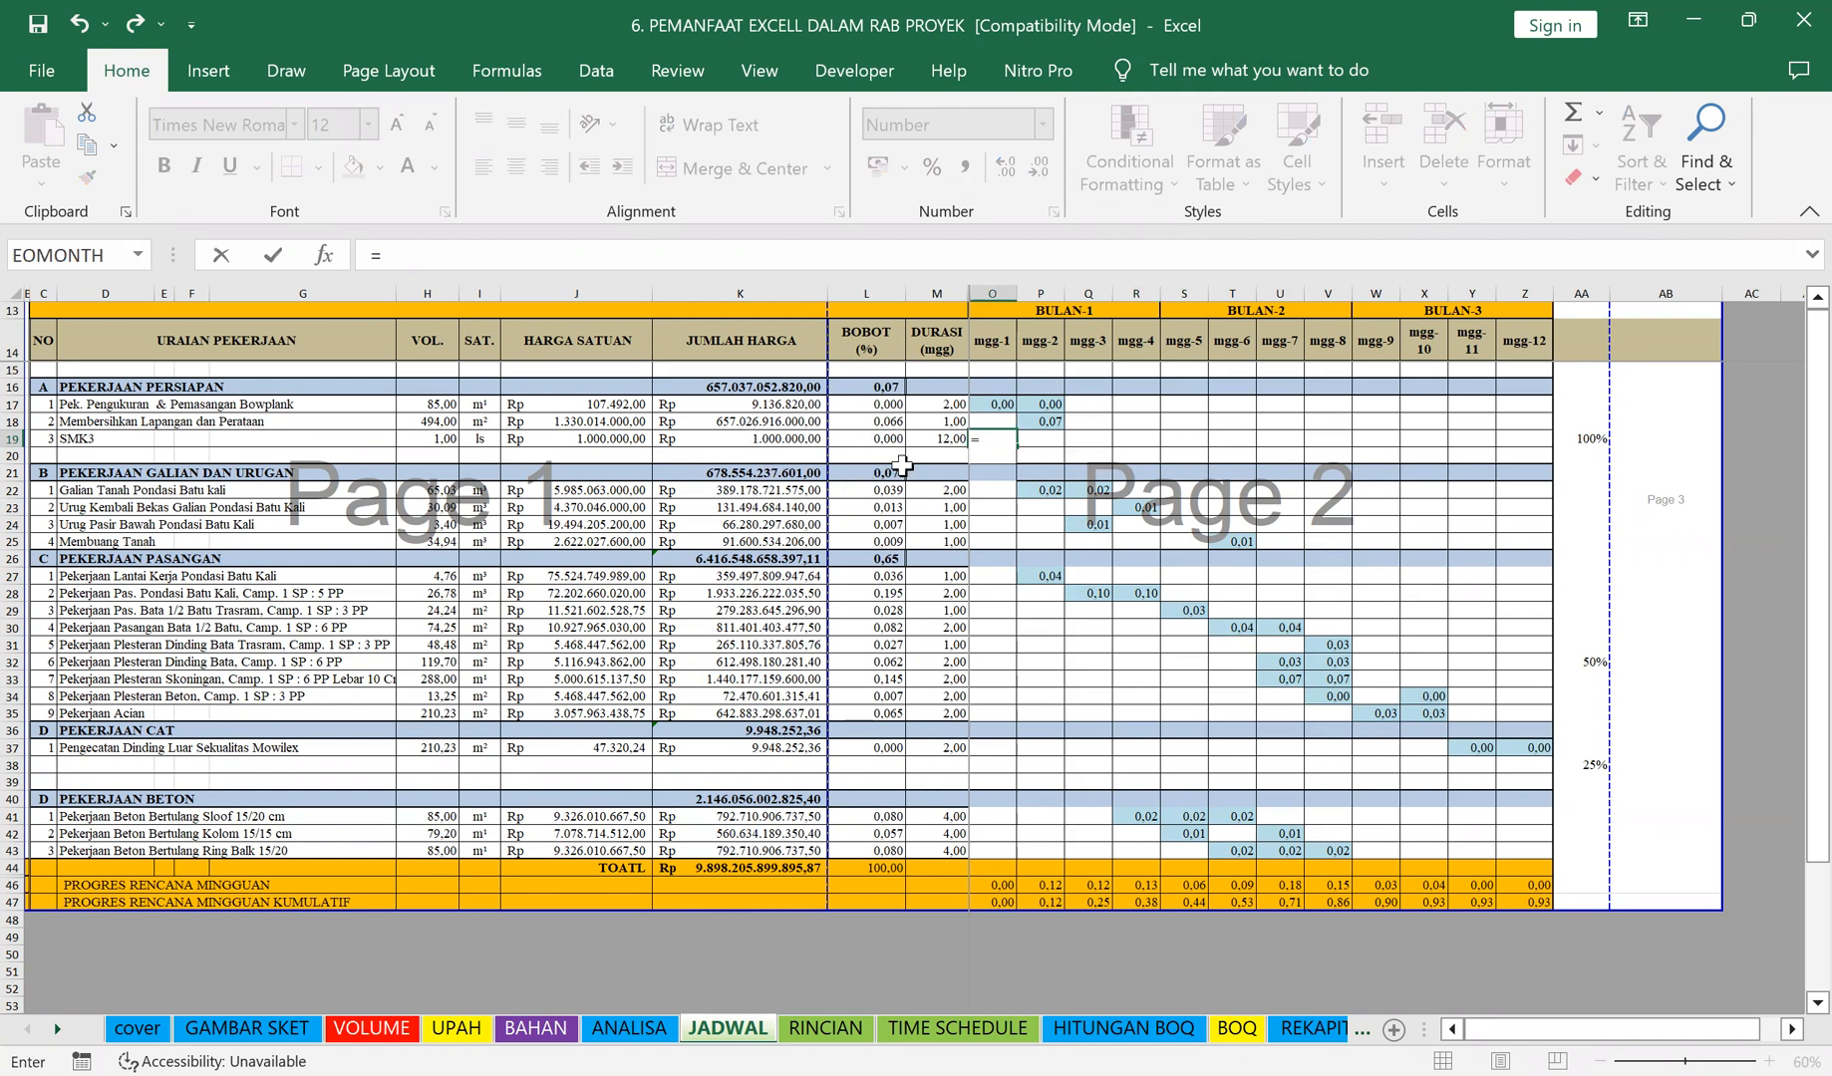
{"action": "left_click", "coordinate": [868, 439]}
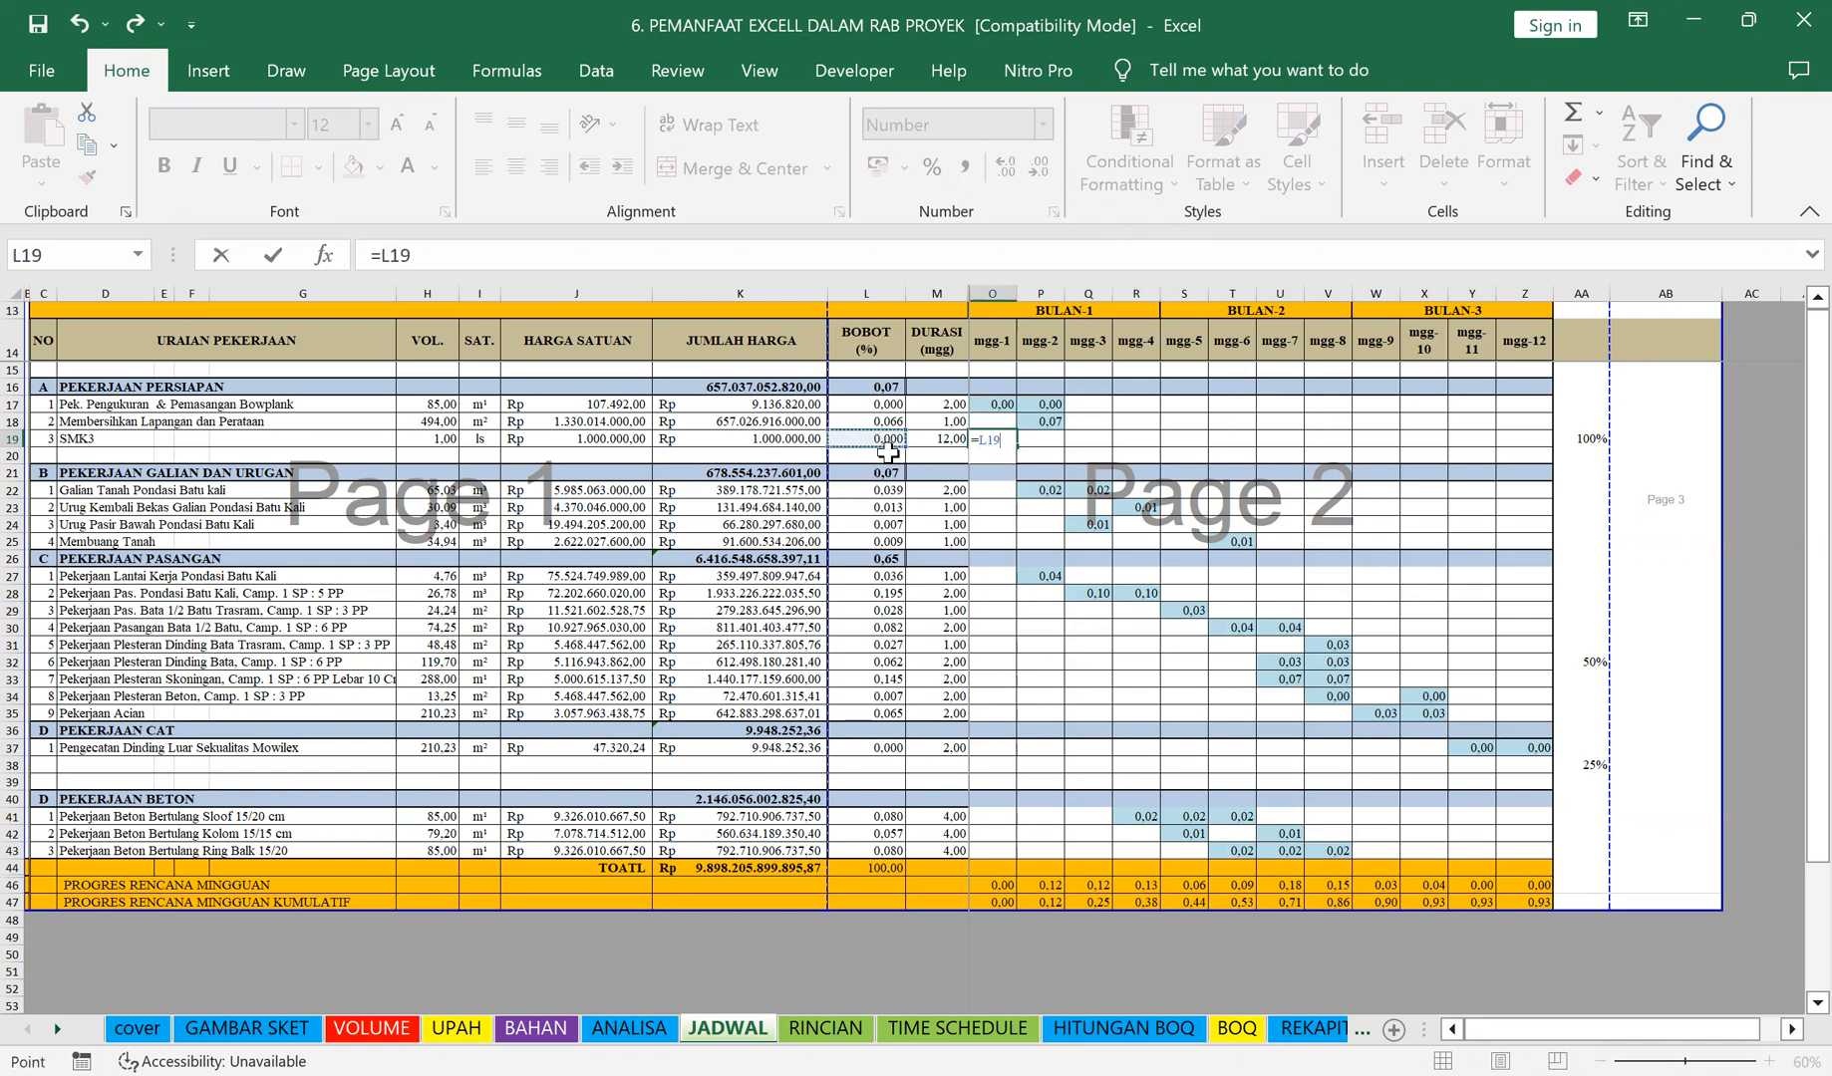
{"action": "type", "text": "/"}
{"action": "left_click", "coordinate": [940, 438]}
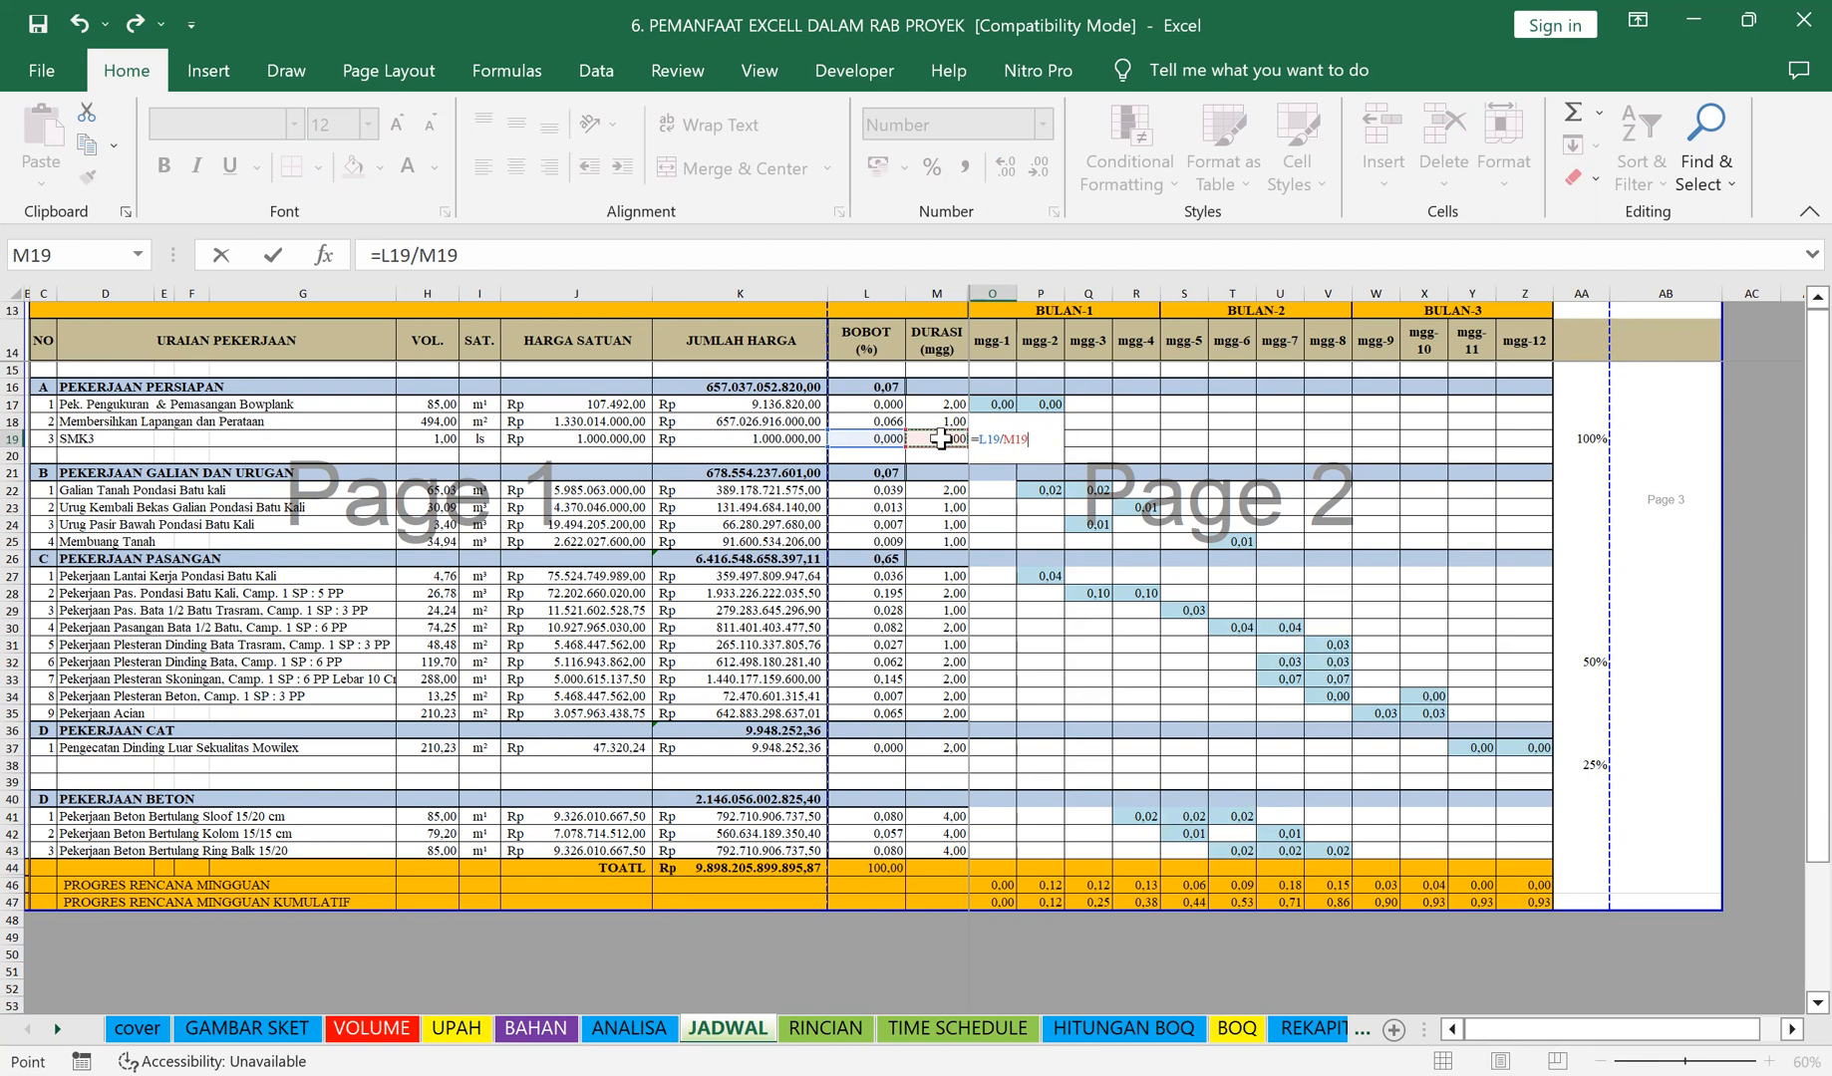
{"action": "key", "text": "Return"}
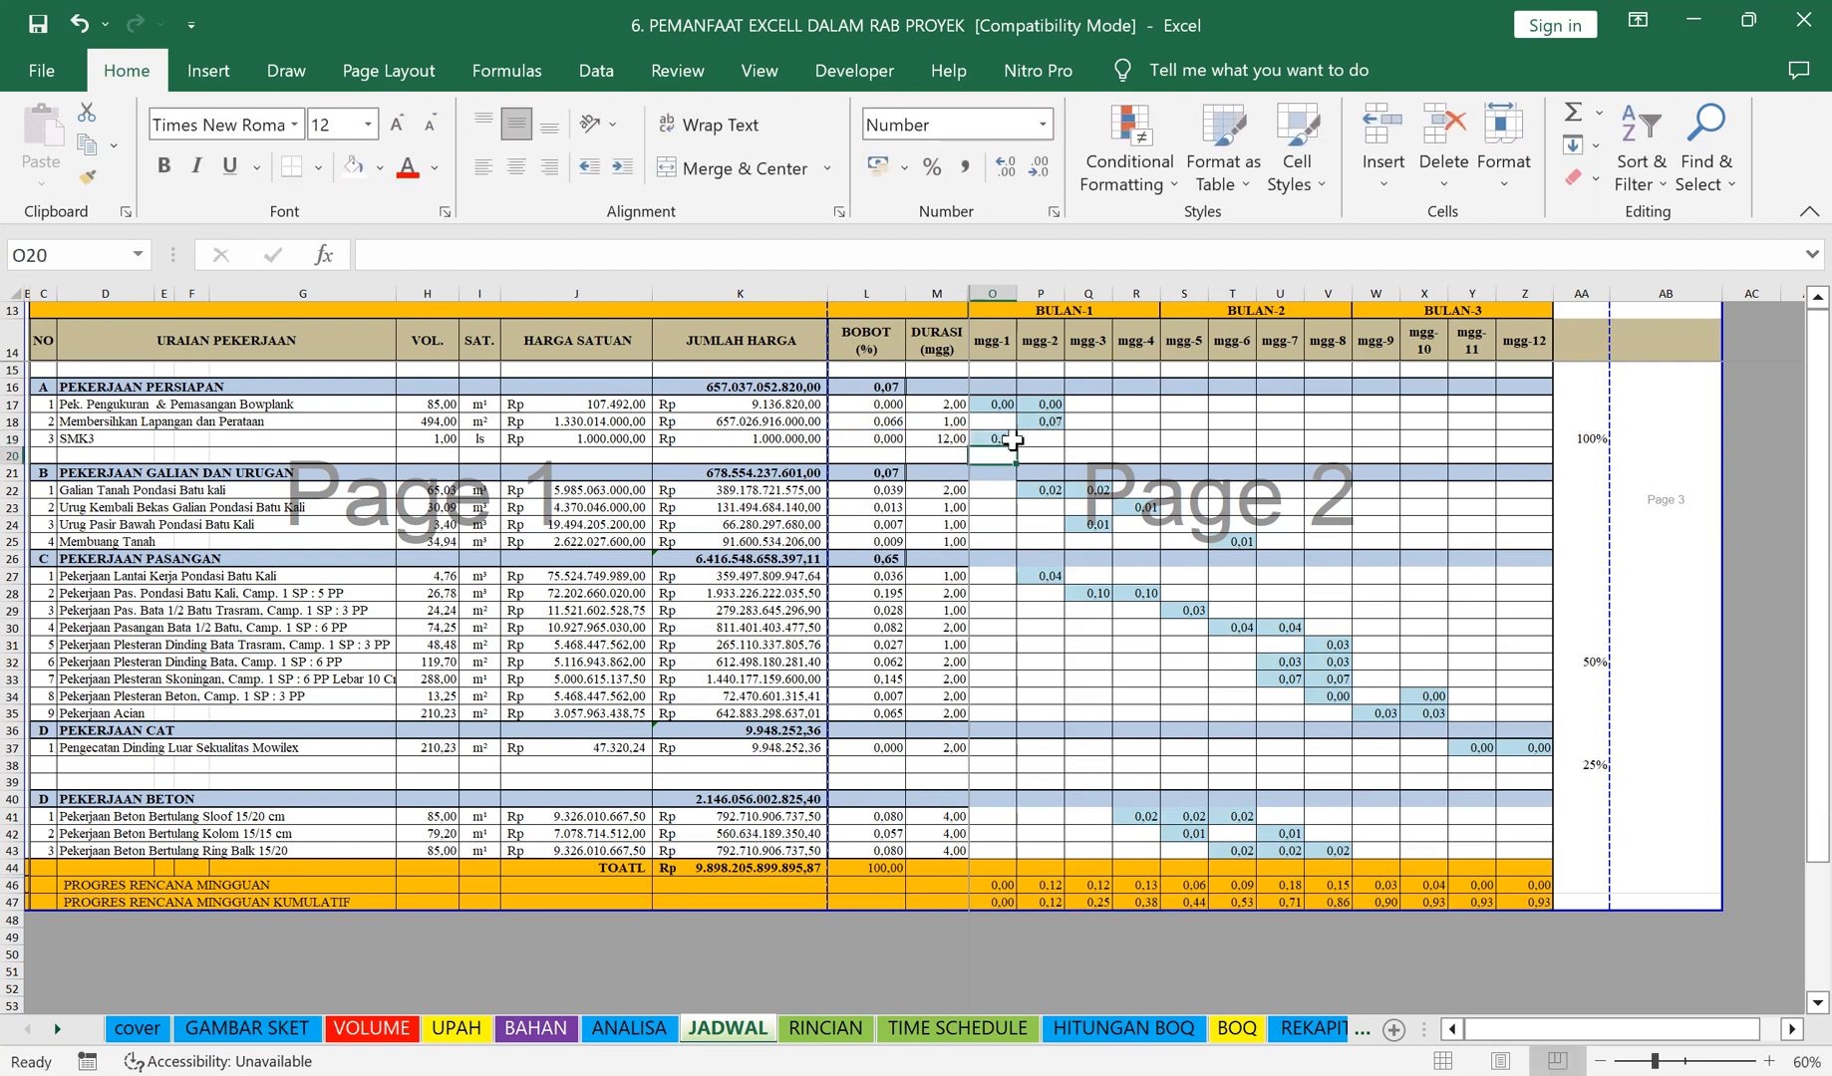
Step: Enter =O19 in P19 and fill the formula across the SMK3 row to mgg-12 in Z19
{"action": "left_click", "coordinate": [1042, 440]}
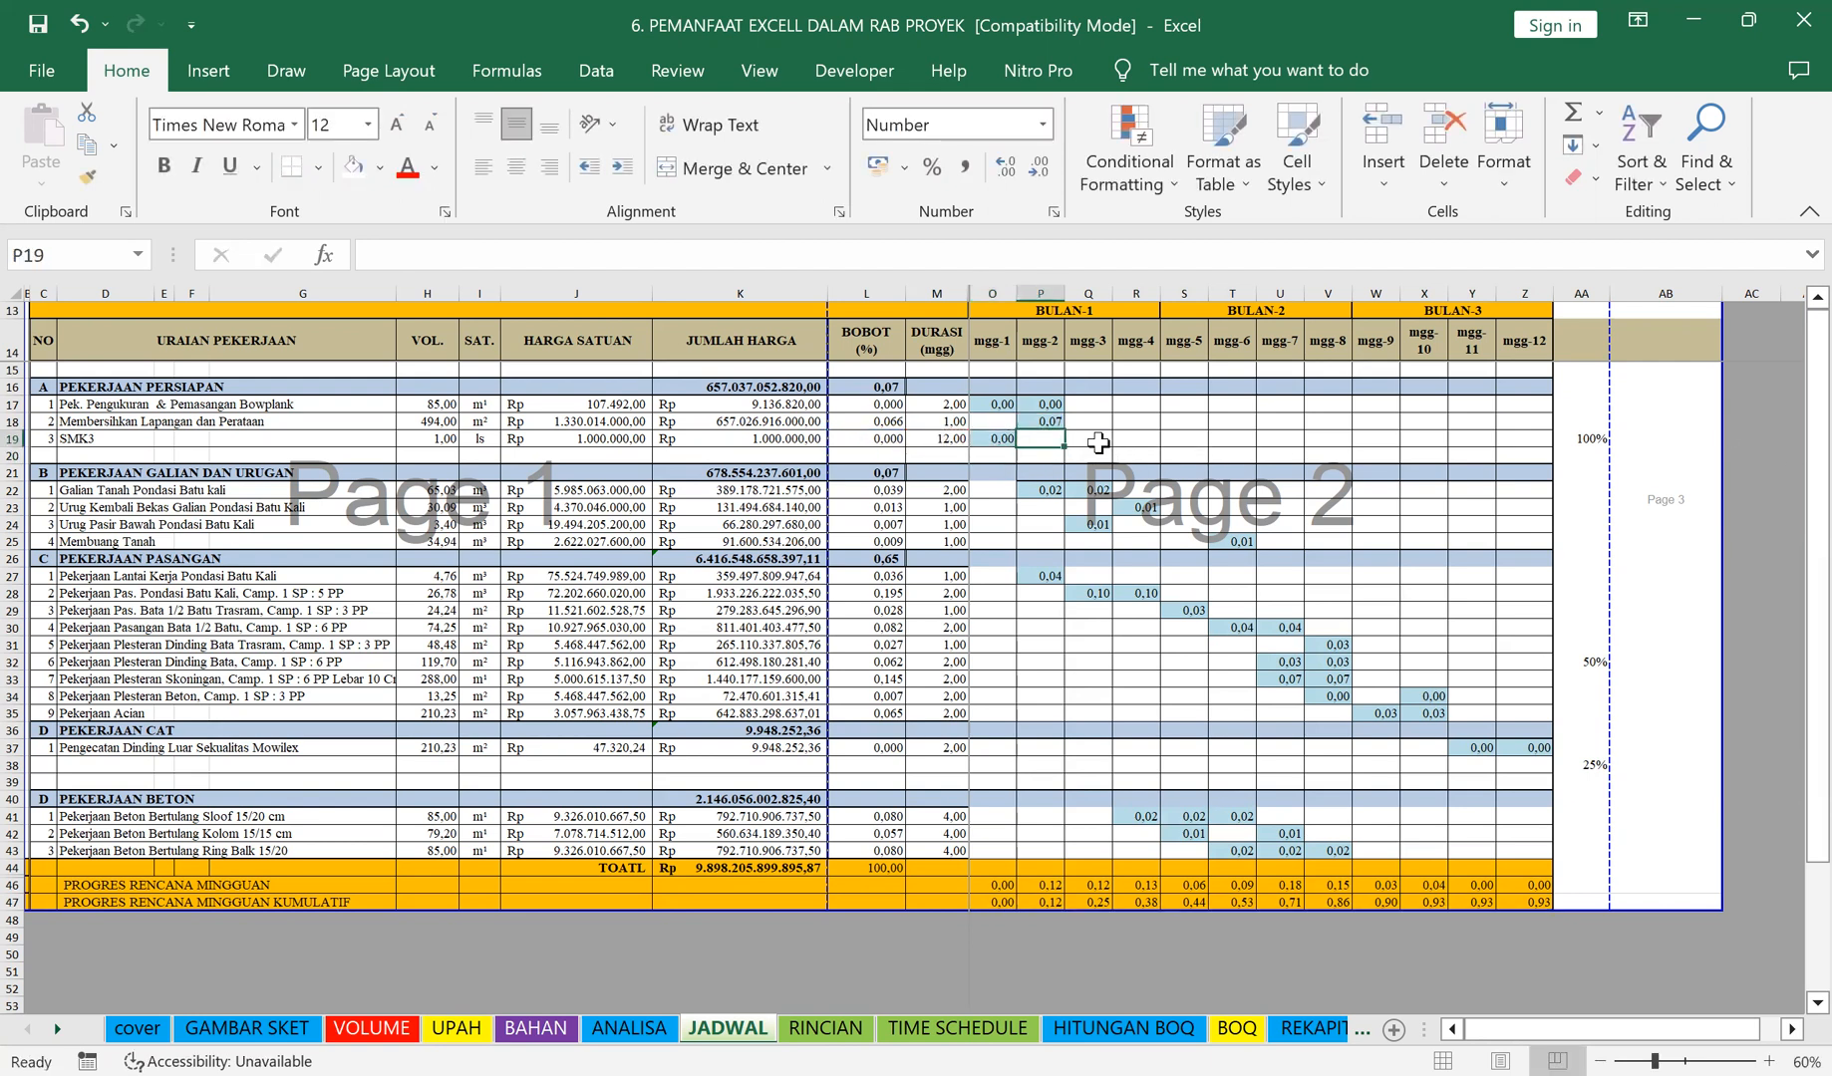
{"action": "type", "text": "="}
{"action": "left_click", "coordinate": [996, 436]}
{"action": "key", "text": "Return"}
{"action": "left_click", "coordinate": [1043, 436]}
{"action": "left_click_drag", "start_coordinate": [1064, 449], "coordinate": [1543, 445]}
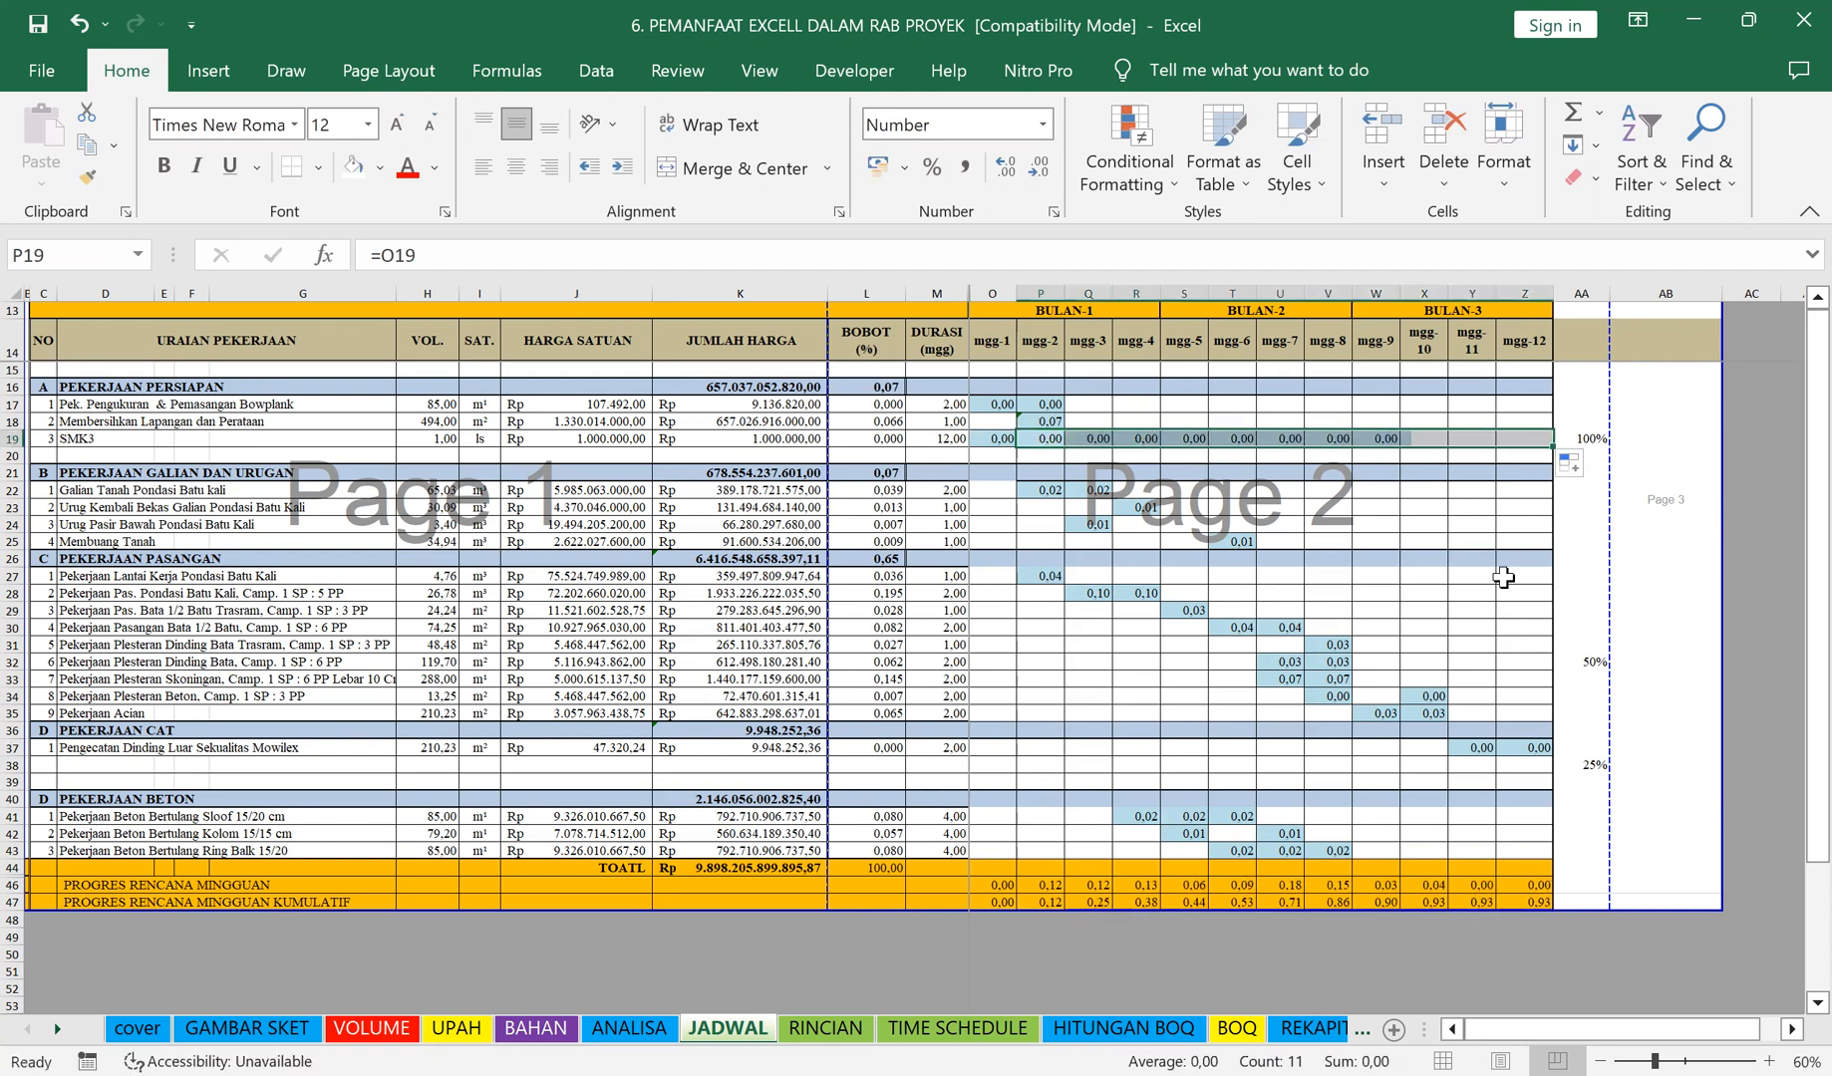
{"action": "left_click", "coordinate": [1453, 608]}
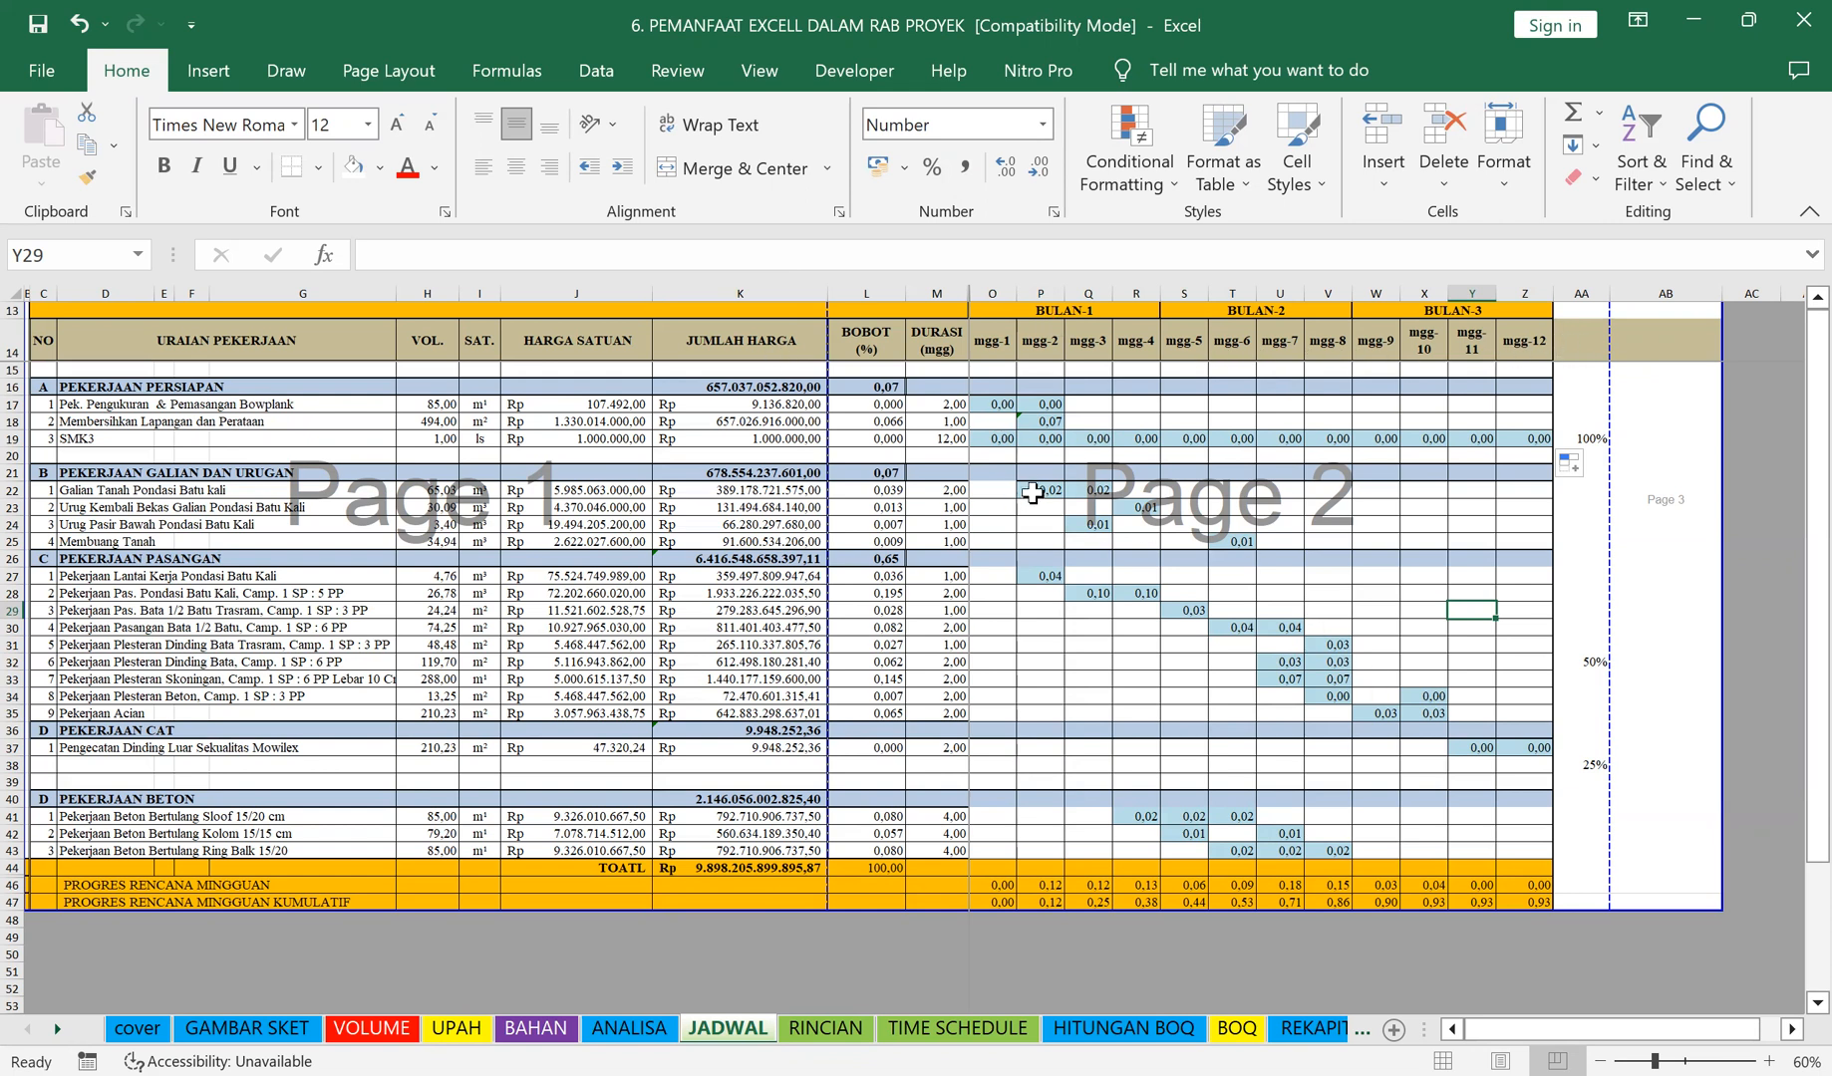
Step: Draw a right block arrow about 20.37 cm wide below the schedule, style it white with orange outline, label it DURASI and heighten it to about 1.59 cm
{"action": "left_click", "coordinate": [209, 66]}
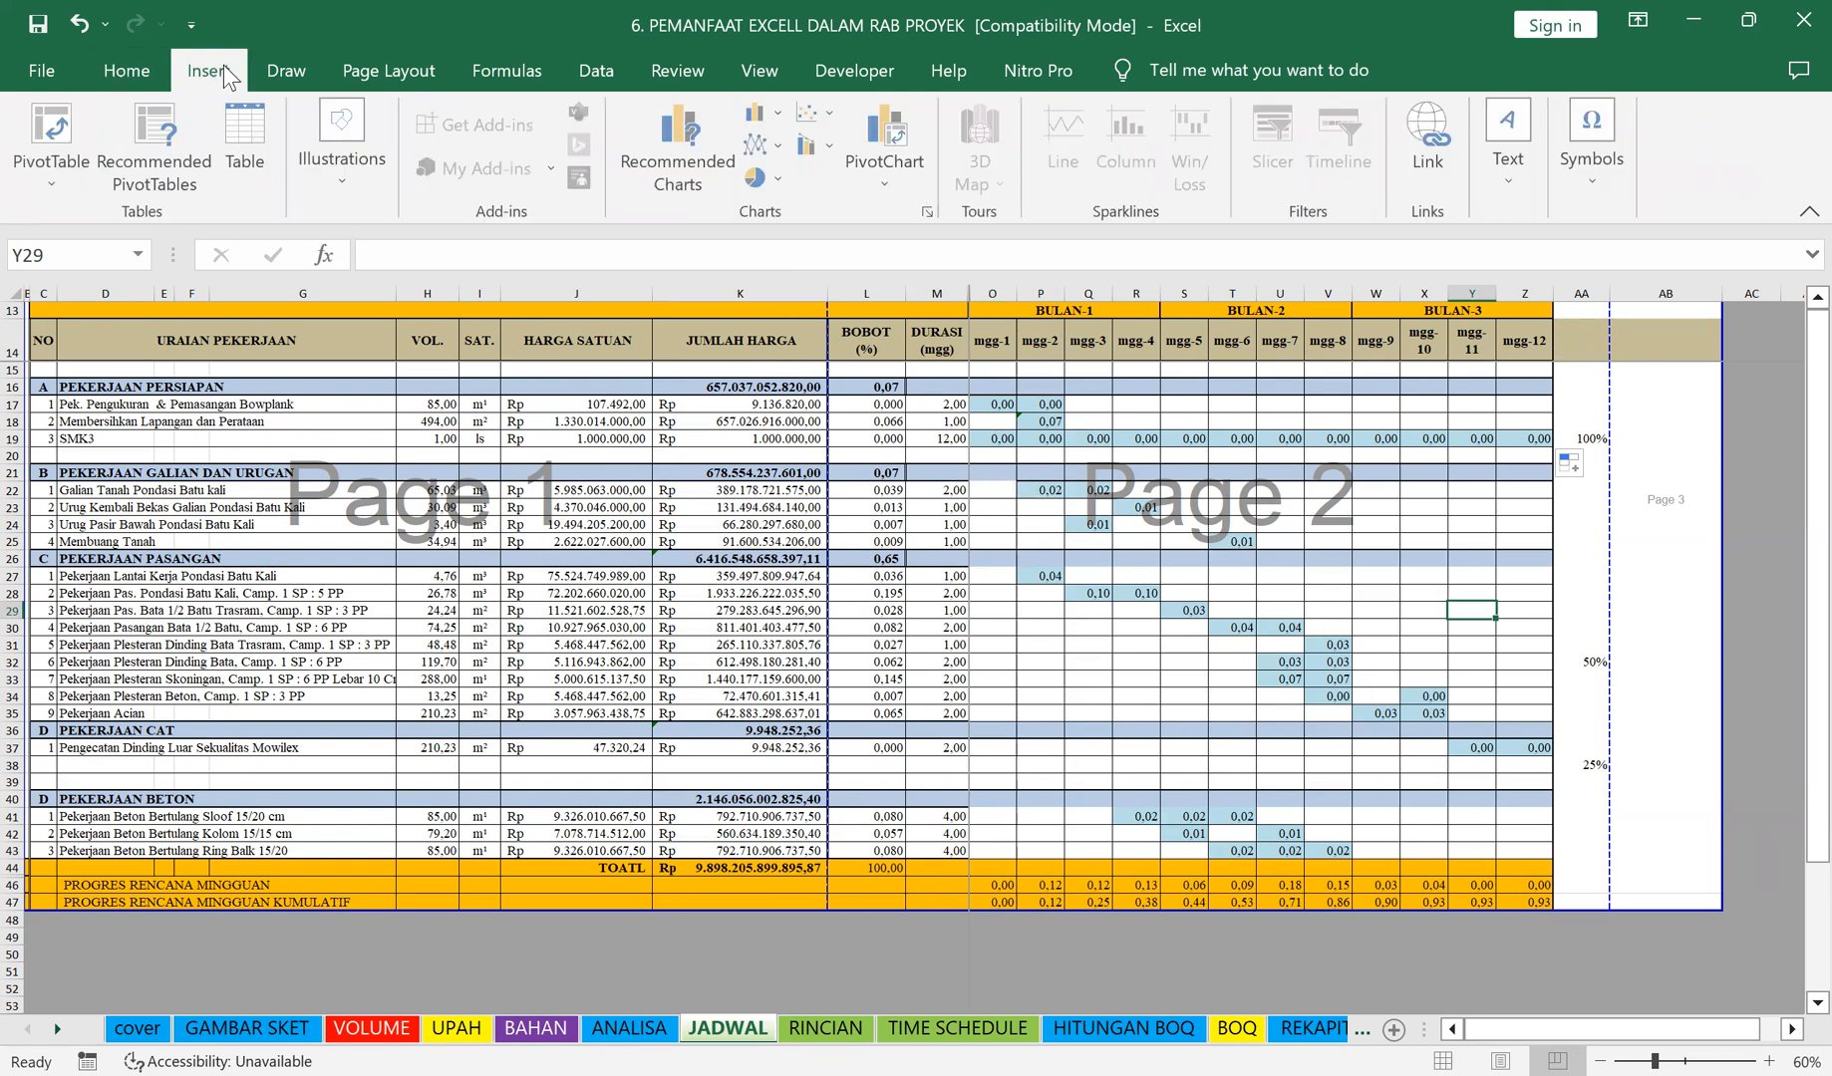
{"action": "left_click", "coordinate": [398, 290]}
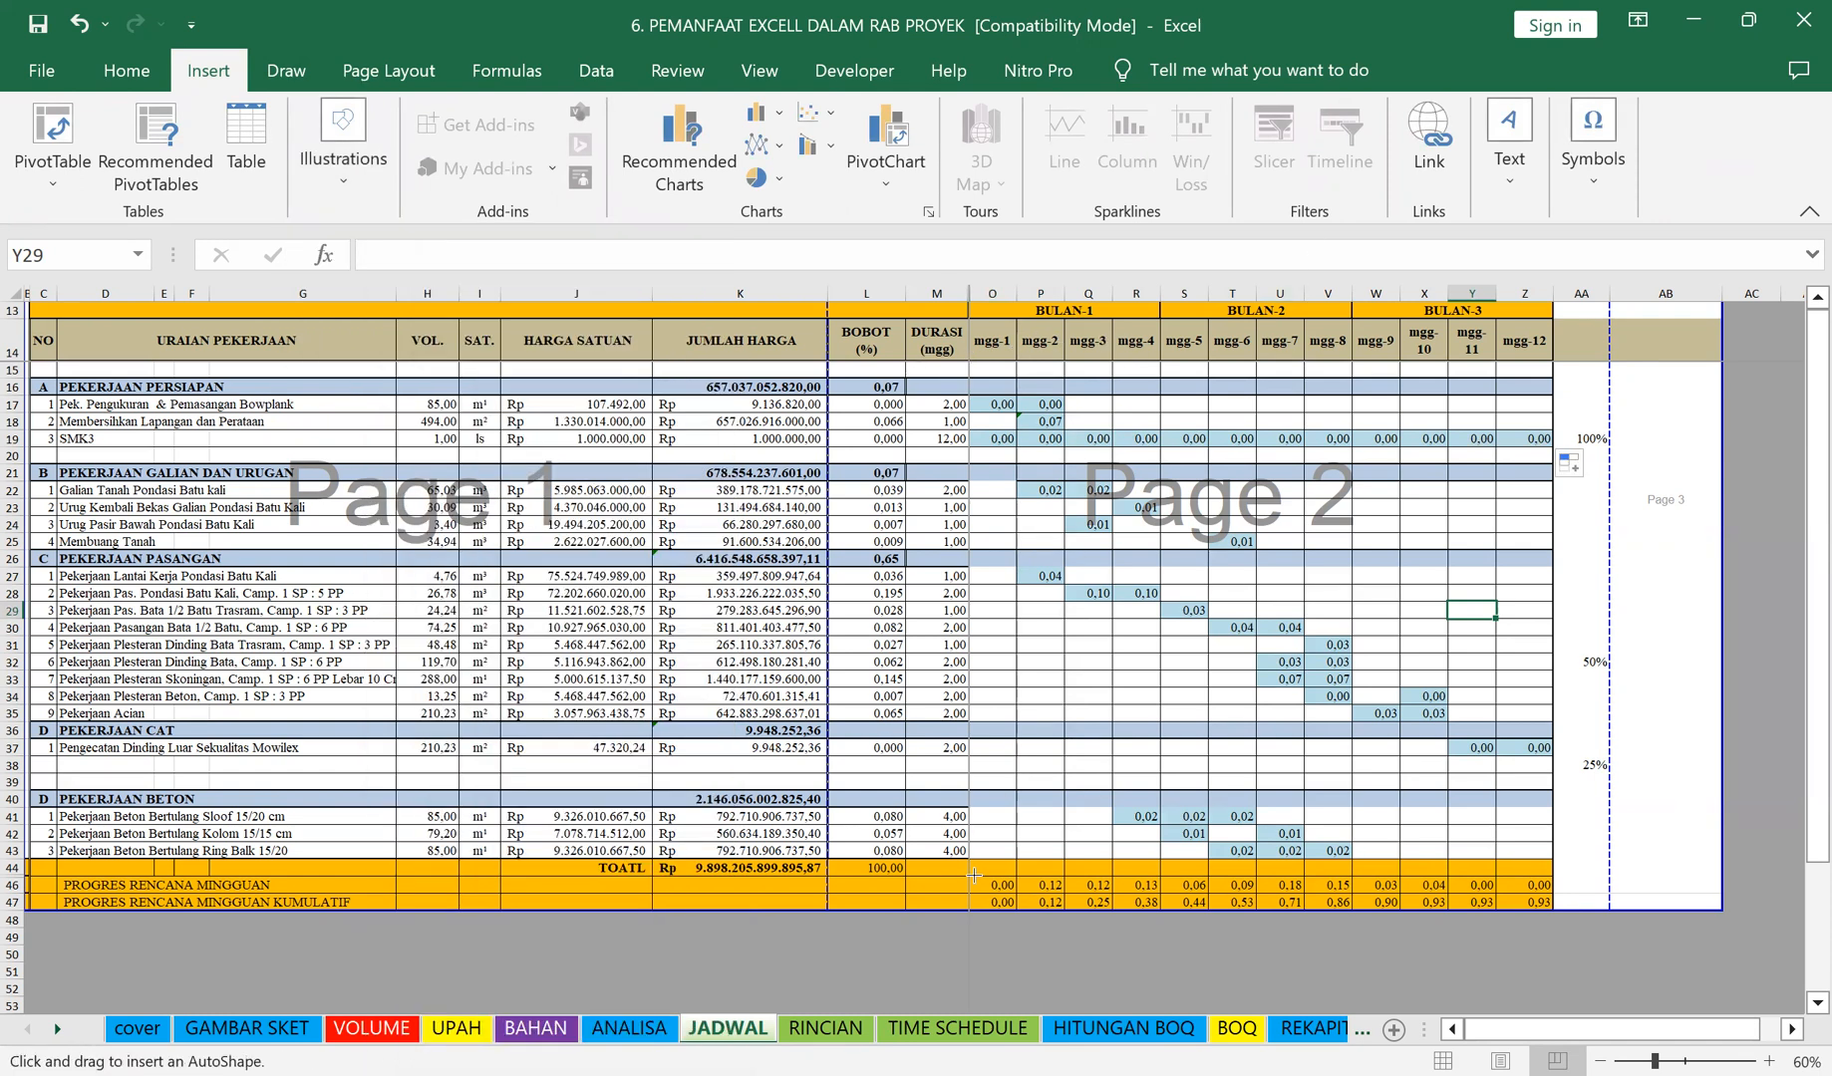
{"action": "left_click_drag", "start_coordinate": [908, 914], "coordinate": [1570, 947]}
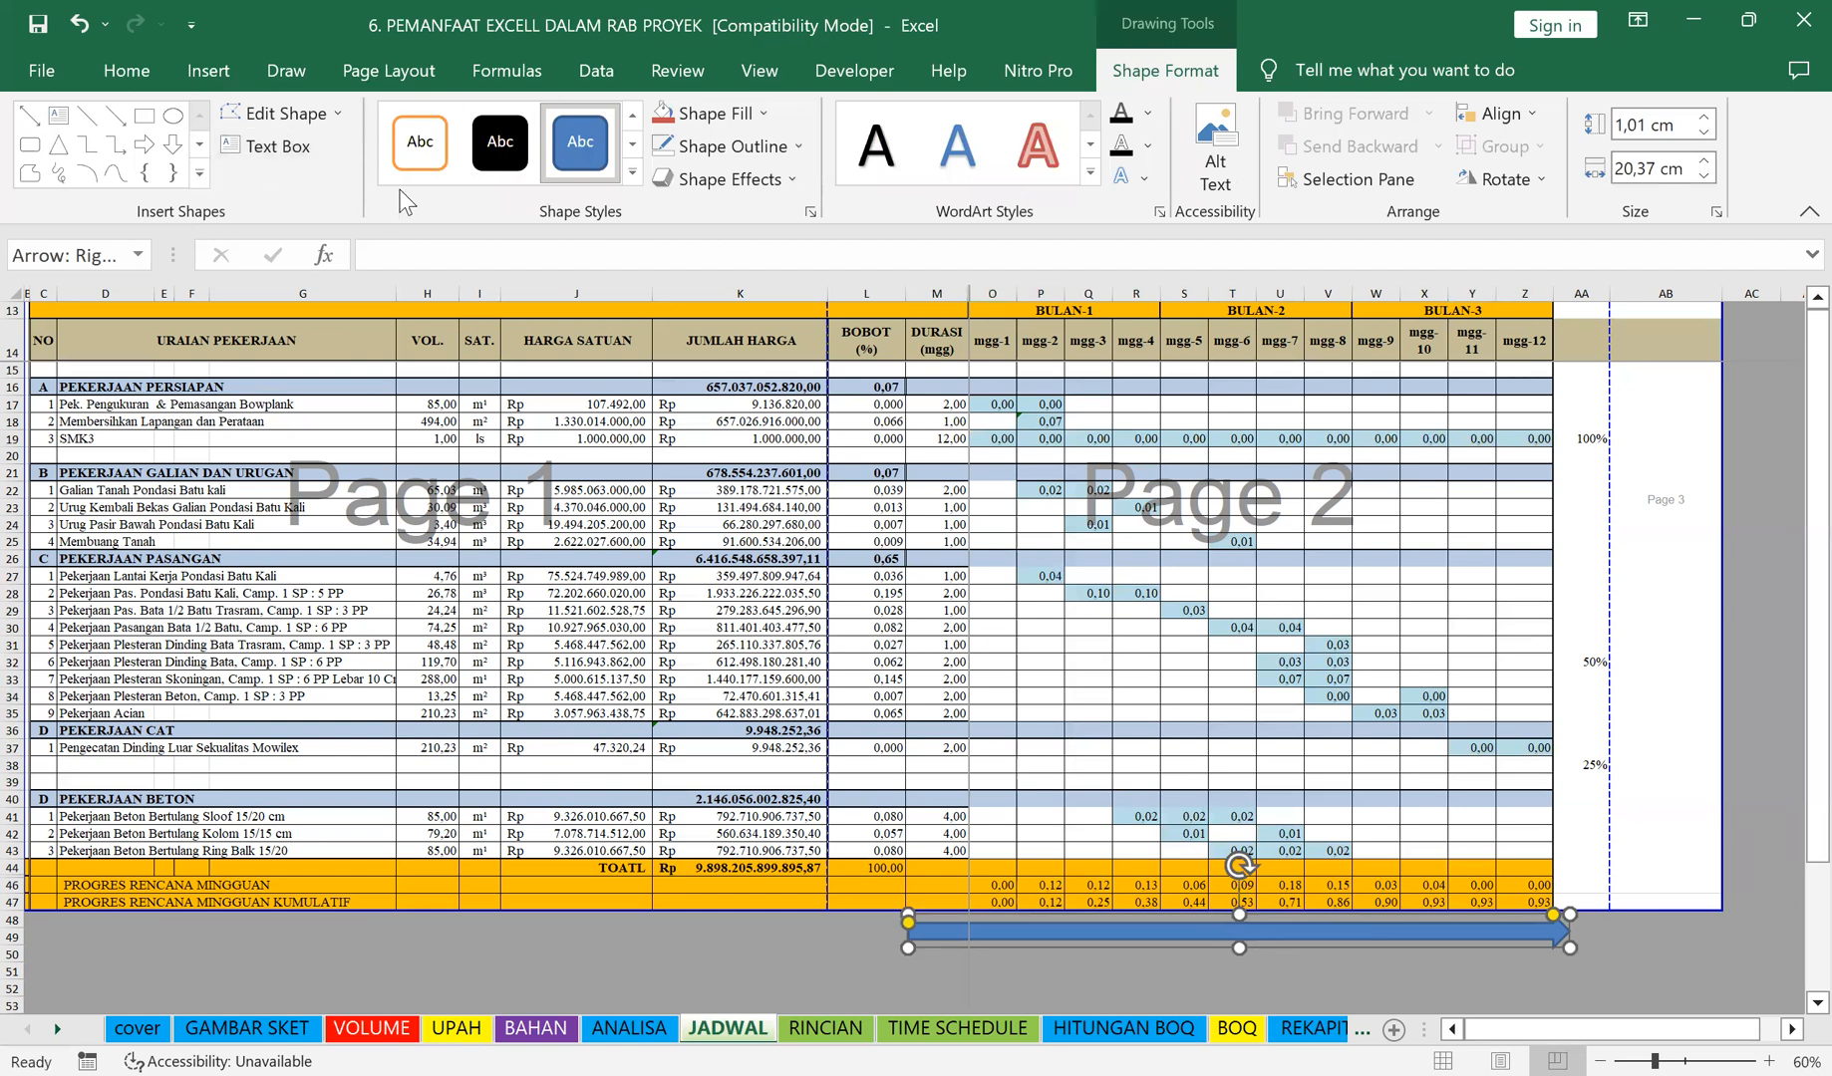
{"action": "left_click", "coordinate": [424, 140]}
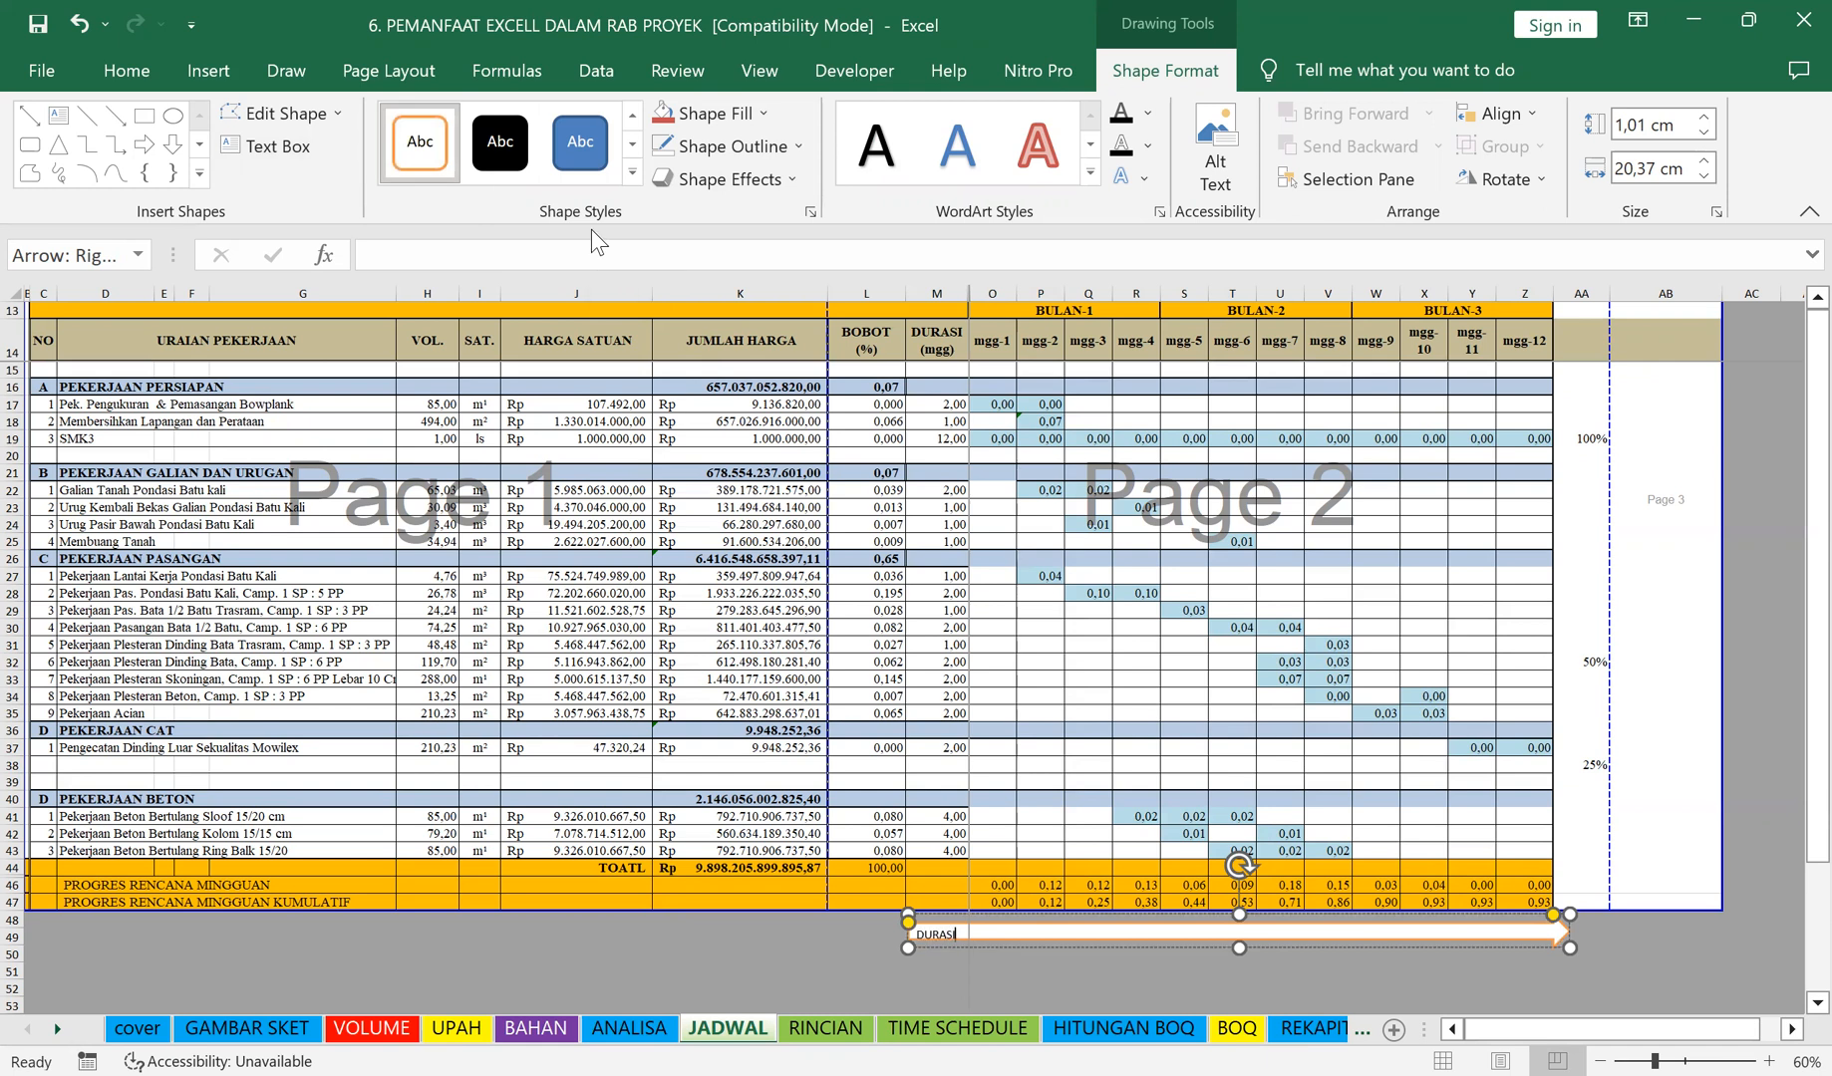
{"action": "left_click", "coordinate": [1139, 965]}
{"action": "left_click", "coordinate": [1097, 938]}
{"action": "left_click_drag", "start_coordinate": [1241, 949], "coordinate": [1241, 967]}
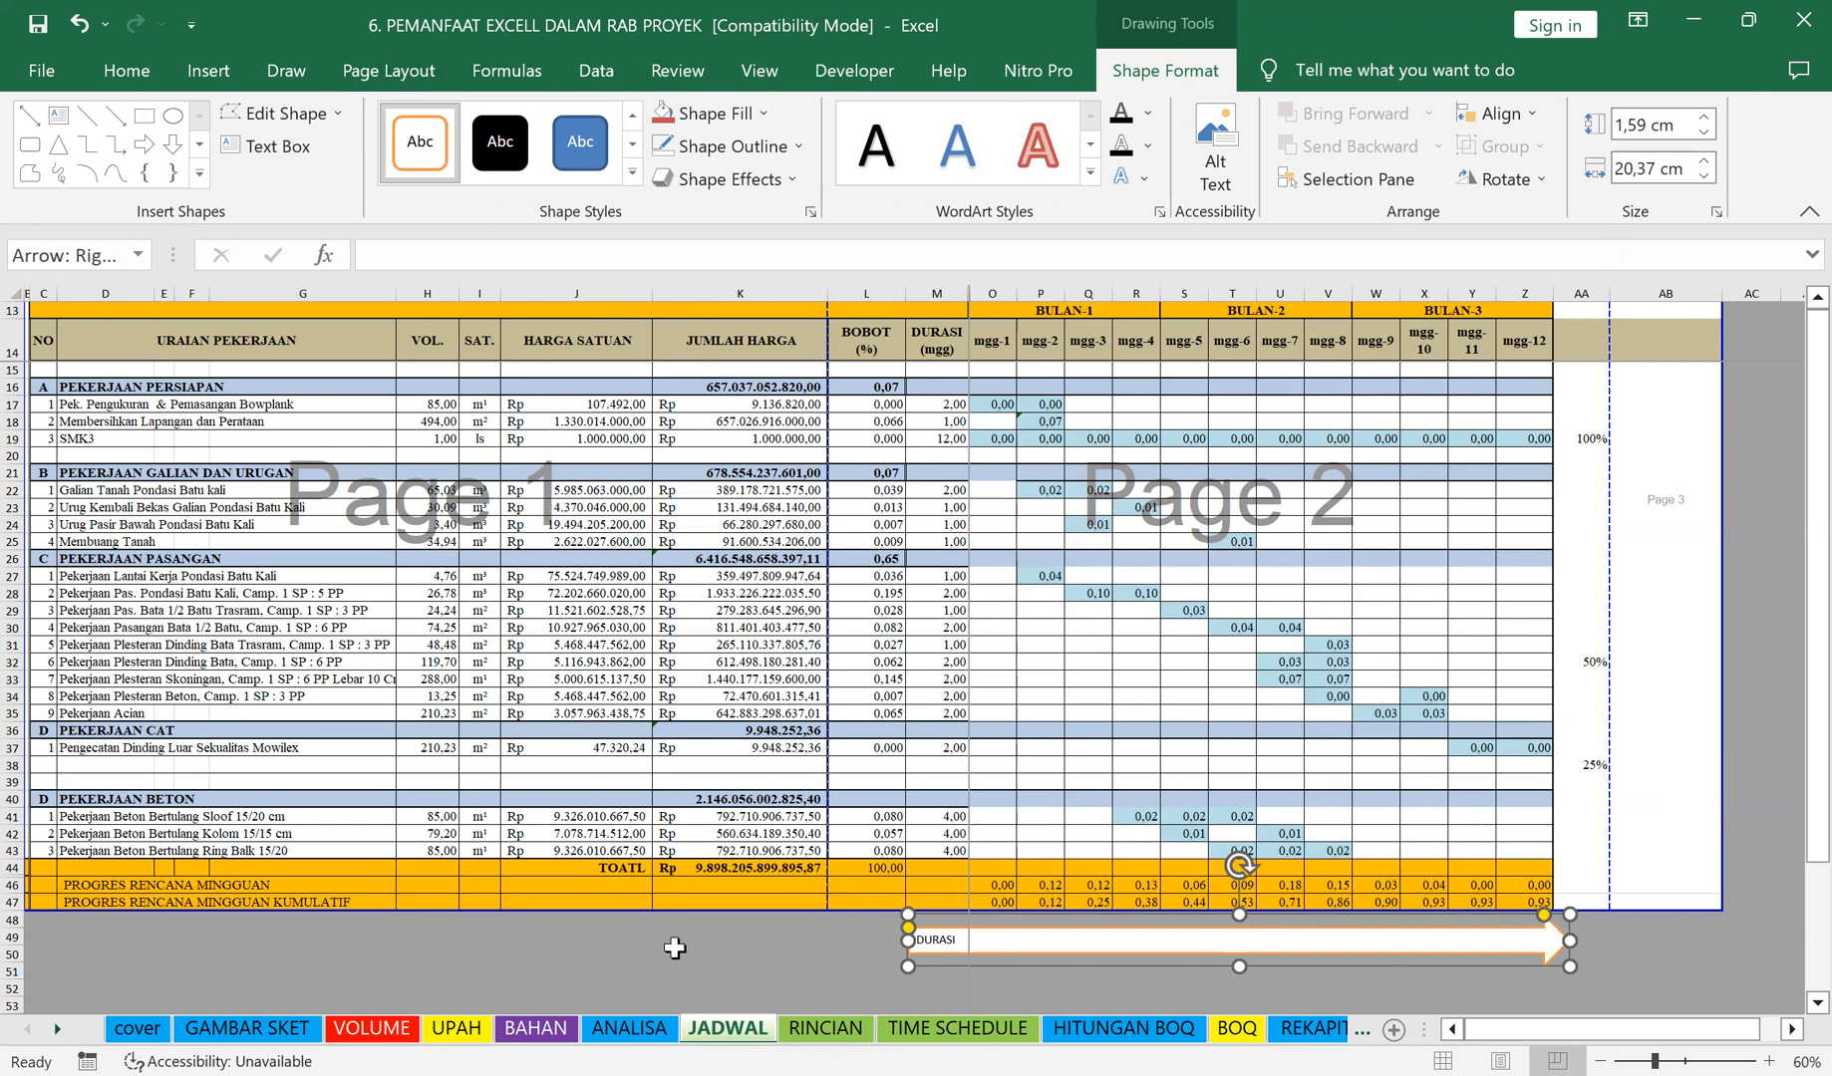
Step: Draw an up block arrow about 18.54 cm tall in the orange-outlined white style, label it PROGRES and position it over the BOBOT column
{"action": "left_click", "coordinate": [766, 970]}
{"action": "left_click", "coordinate": [205, 66]}
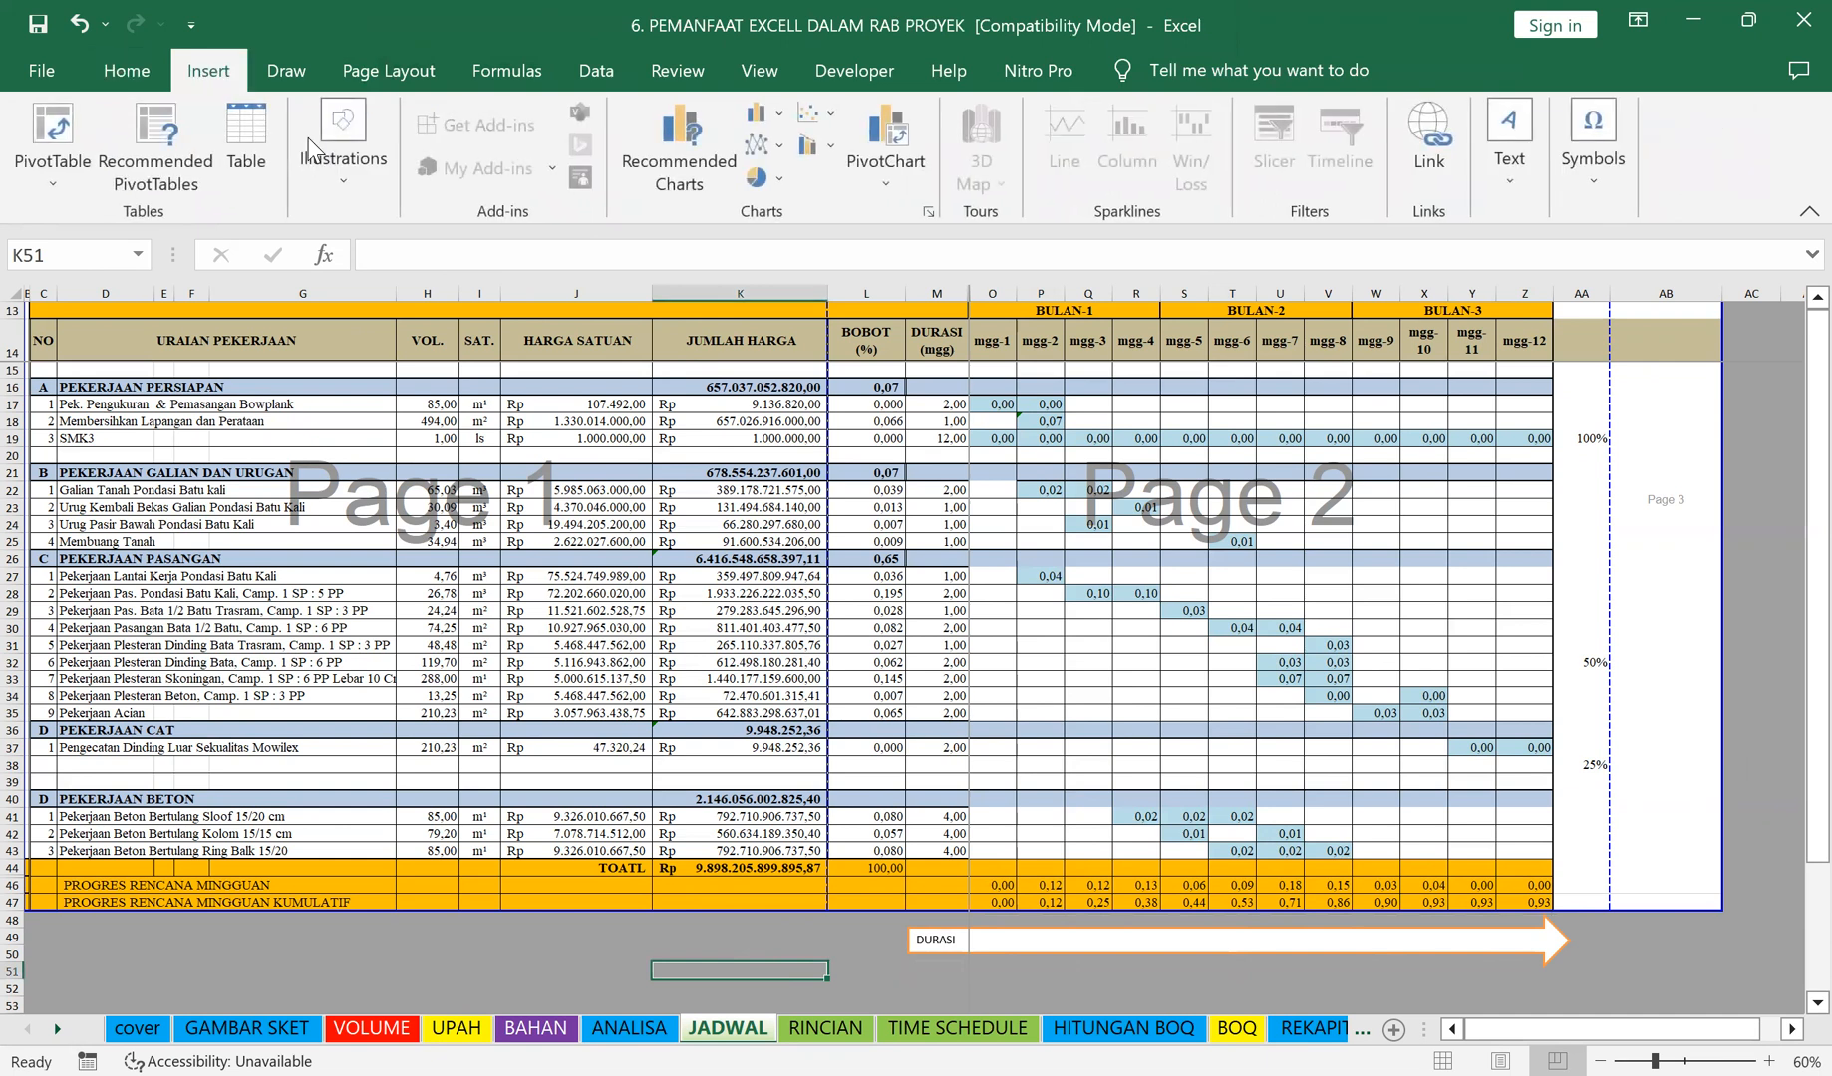
{"action": "left_click", "coordinate": [351, 178]}
{"action": "left_click", "coordinate": [395, 268]}
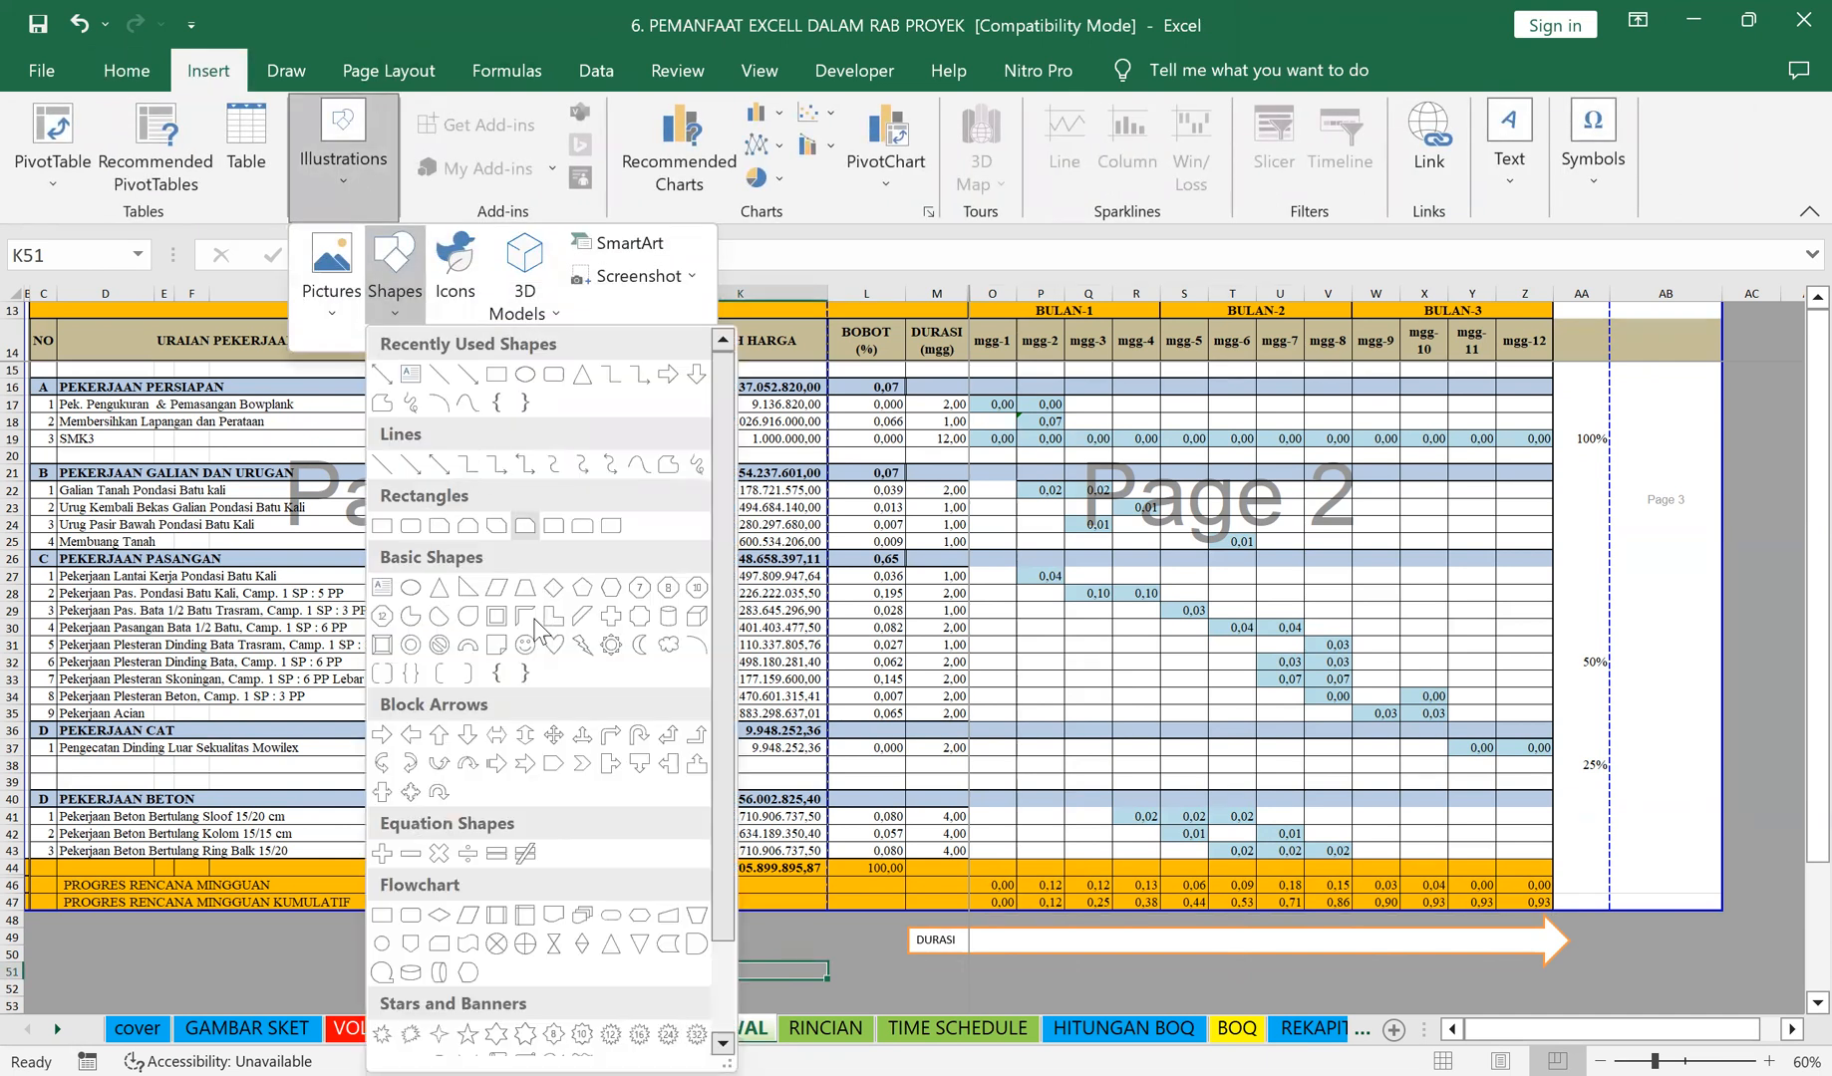
{"action": "left_click", "coordinate": [453, 742]}
{"action": "left_click_drag", "start_coordinate": [911, 928], "coordinate": [973, 327]}
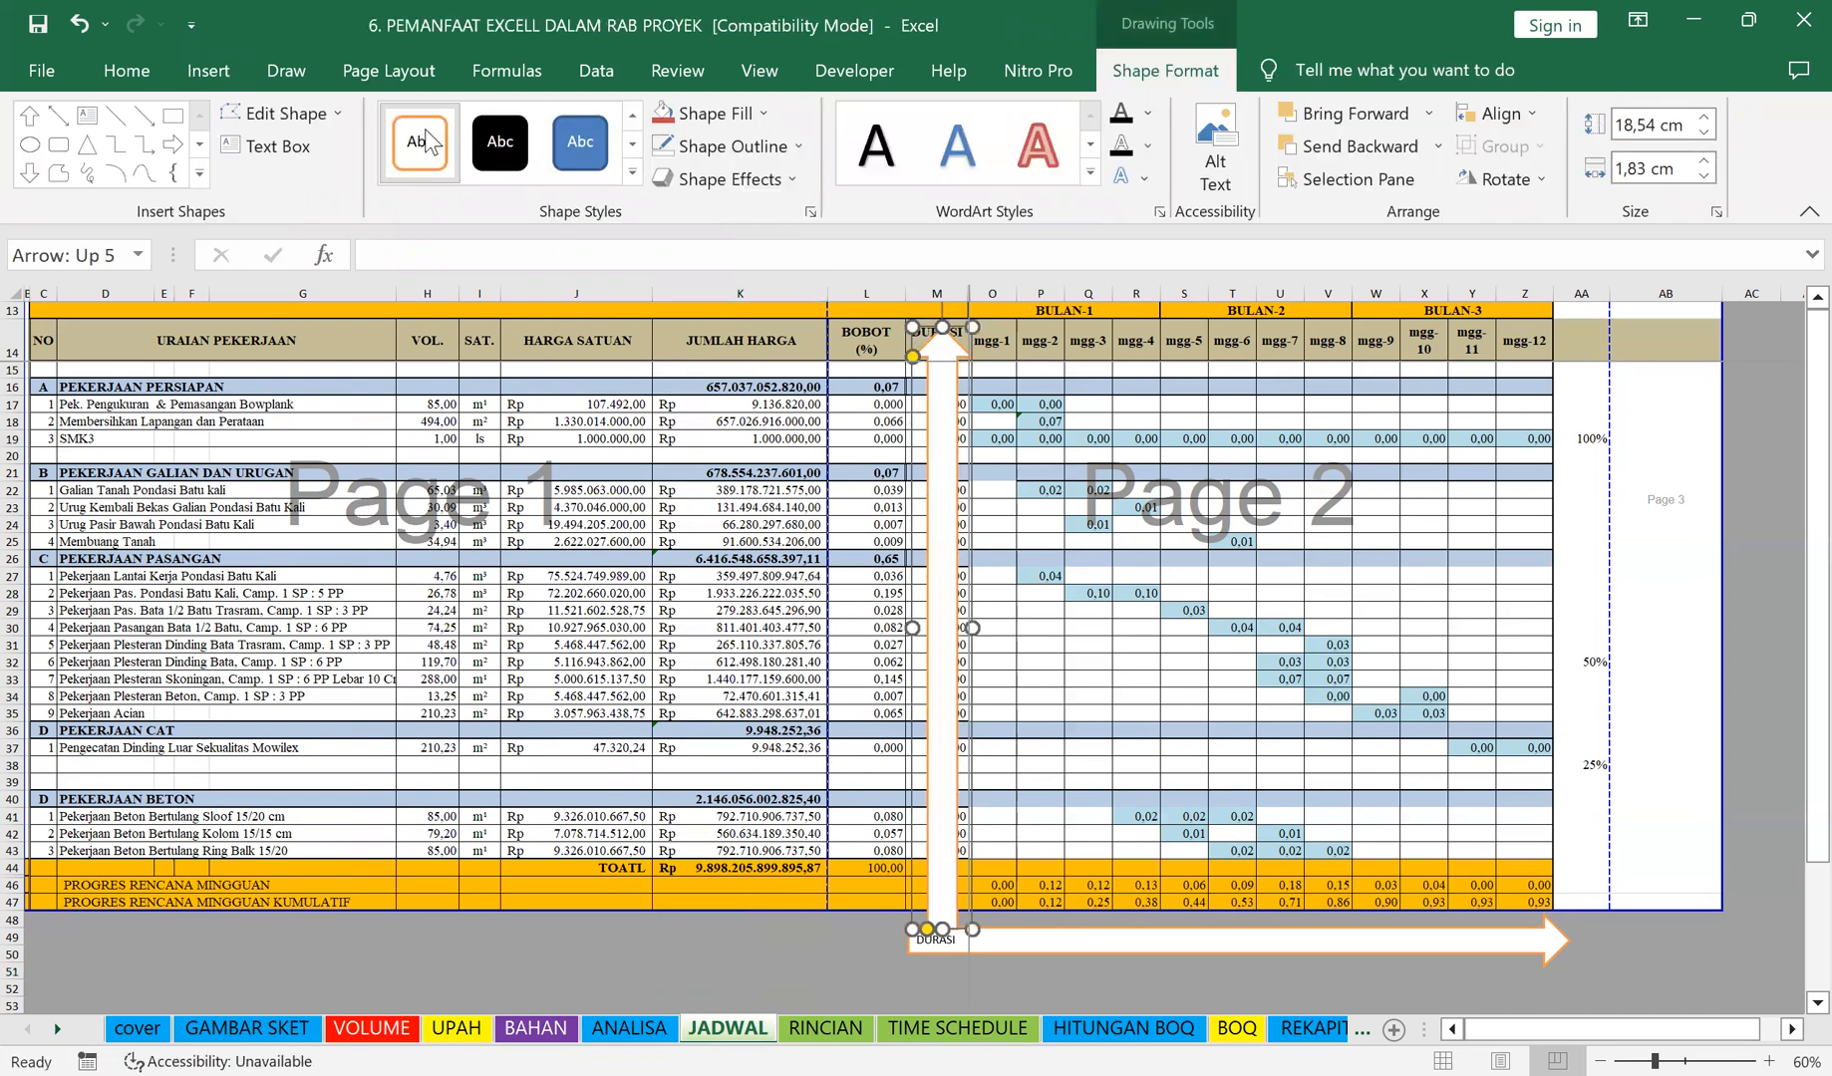
{"action": "left_click", "coordinate": [428, 139]}
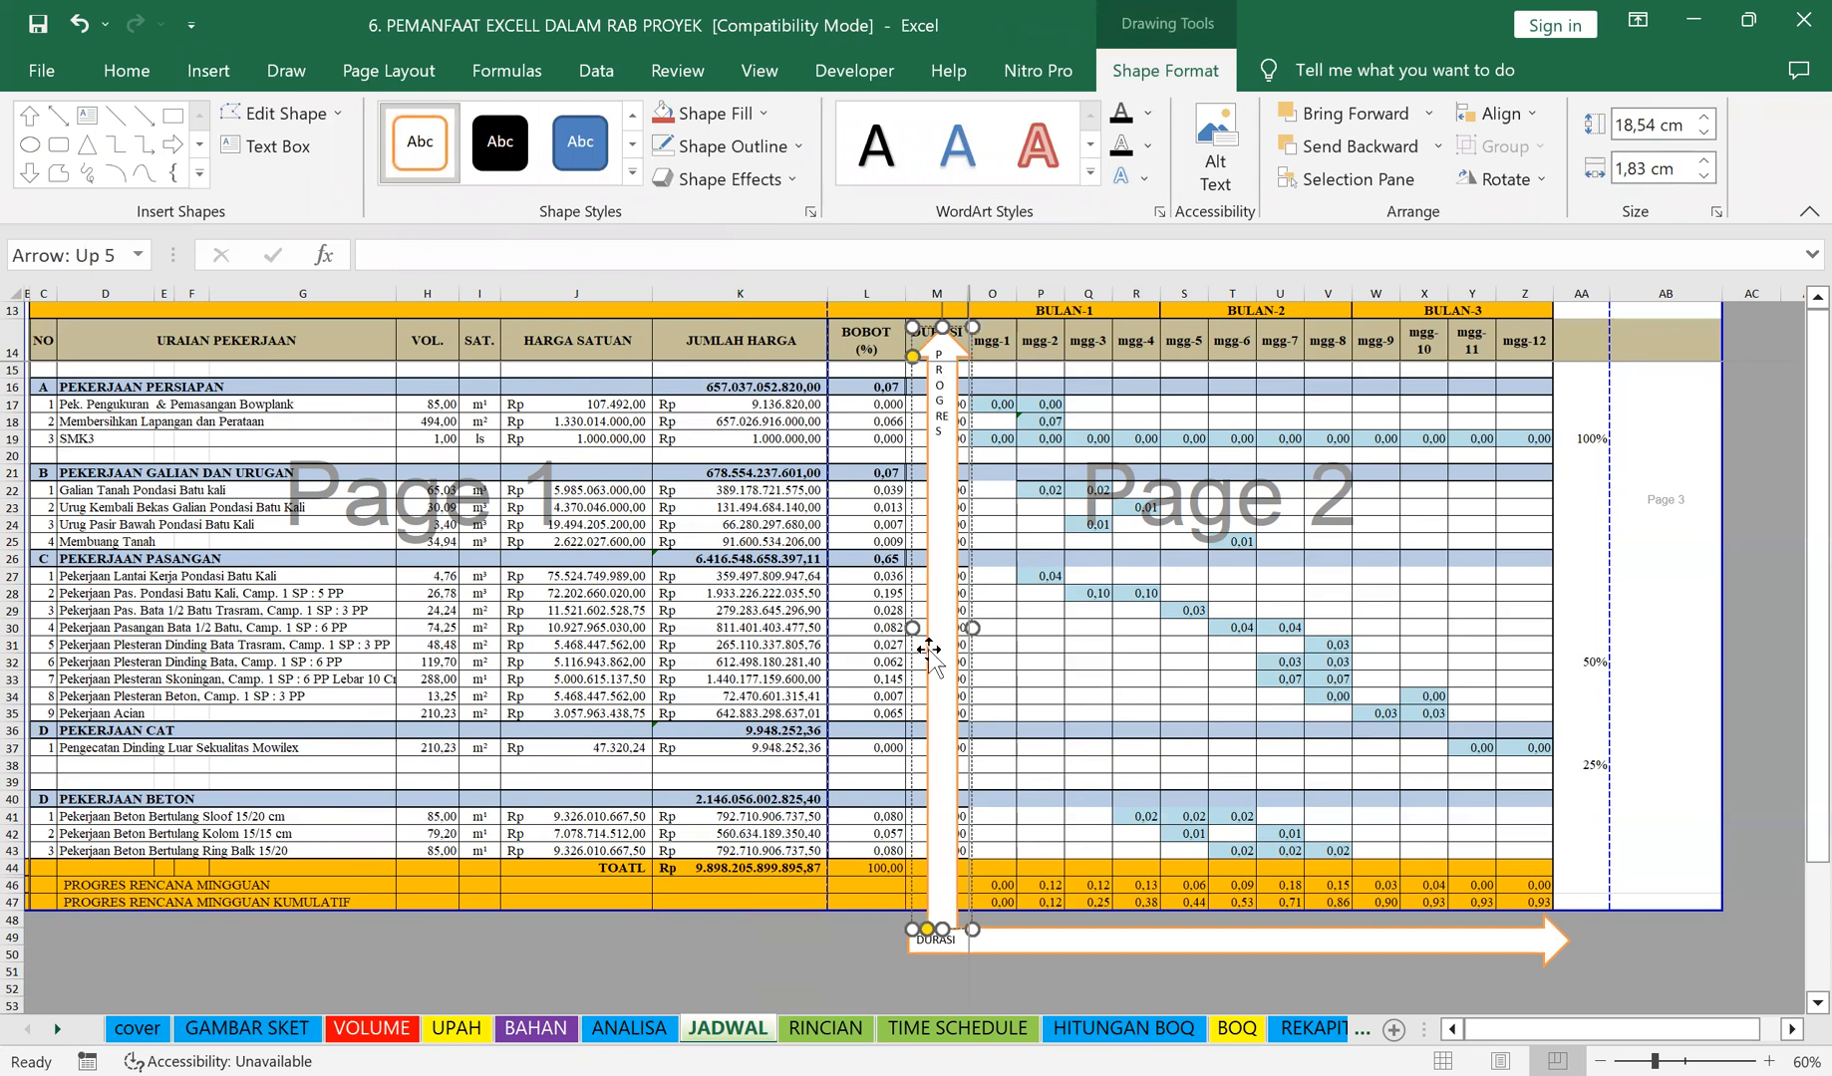
{"action": "mouse_move", "coordinate": [928, 649]}
{"action": "left_mouse_down"}
{"action": "mouse_move", "coordinate": [943, 642]}
{"action": "mouse_move", "coordinate": [924, 628]}
{"action": "mouse_move", "coordinate": [908, 648]}
{"action": "mouse_move", "coordinate": [927, 657]}
{"action": "left_mouse_up"}
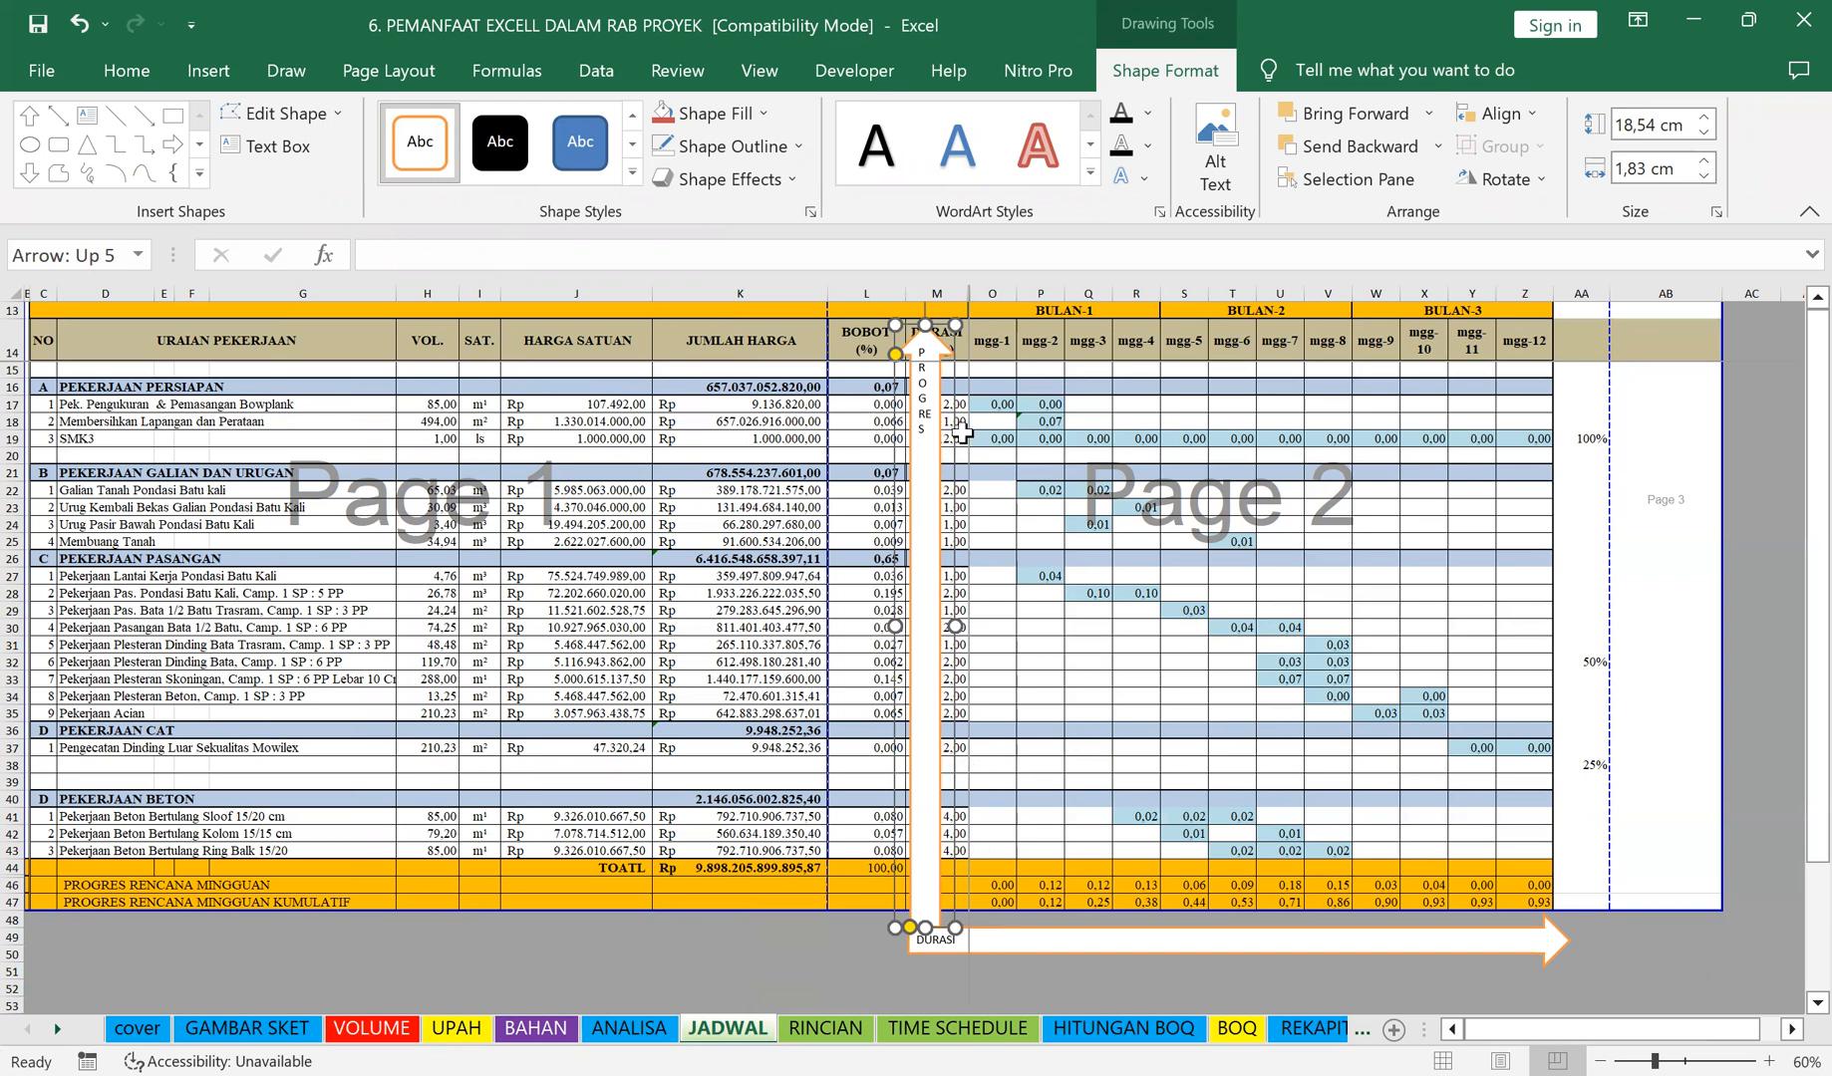
{"action": "left_click_drag", "start_coordinate": [926, 822], "coordinate": [889, 918]}
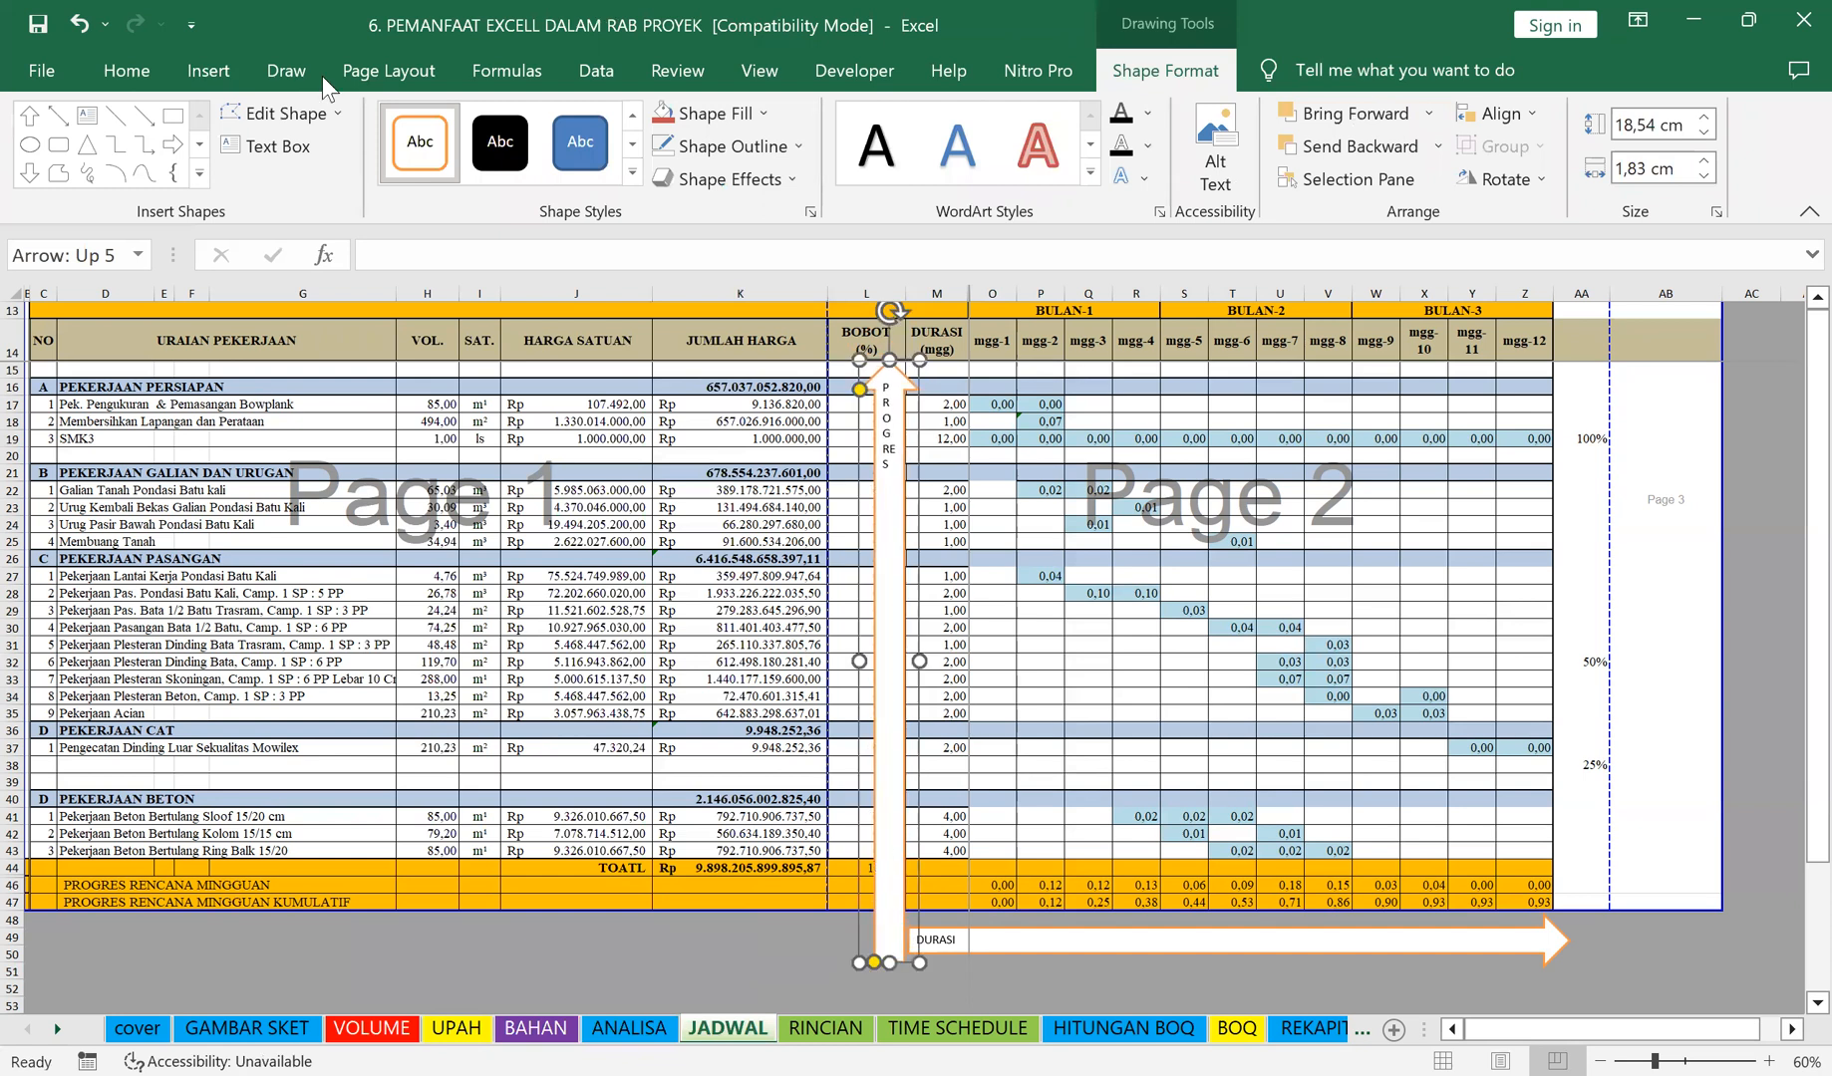
Step: Draw a vertical line about 15.57 cm long at the start of the mgg-1 column and apply the red line style
{"action": "left_click", "coordinate": [117, 117]}
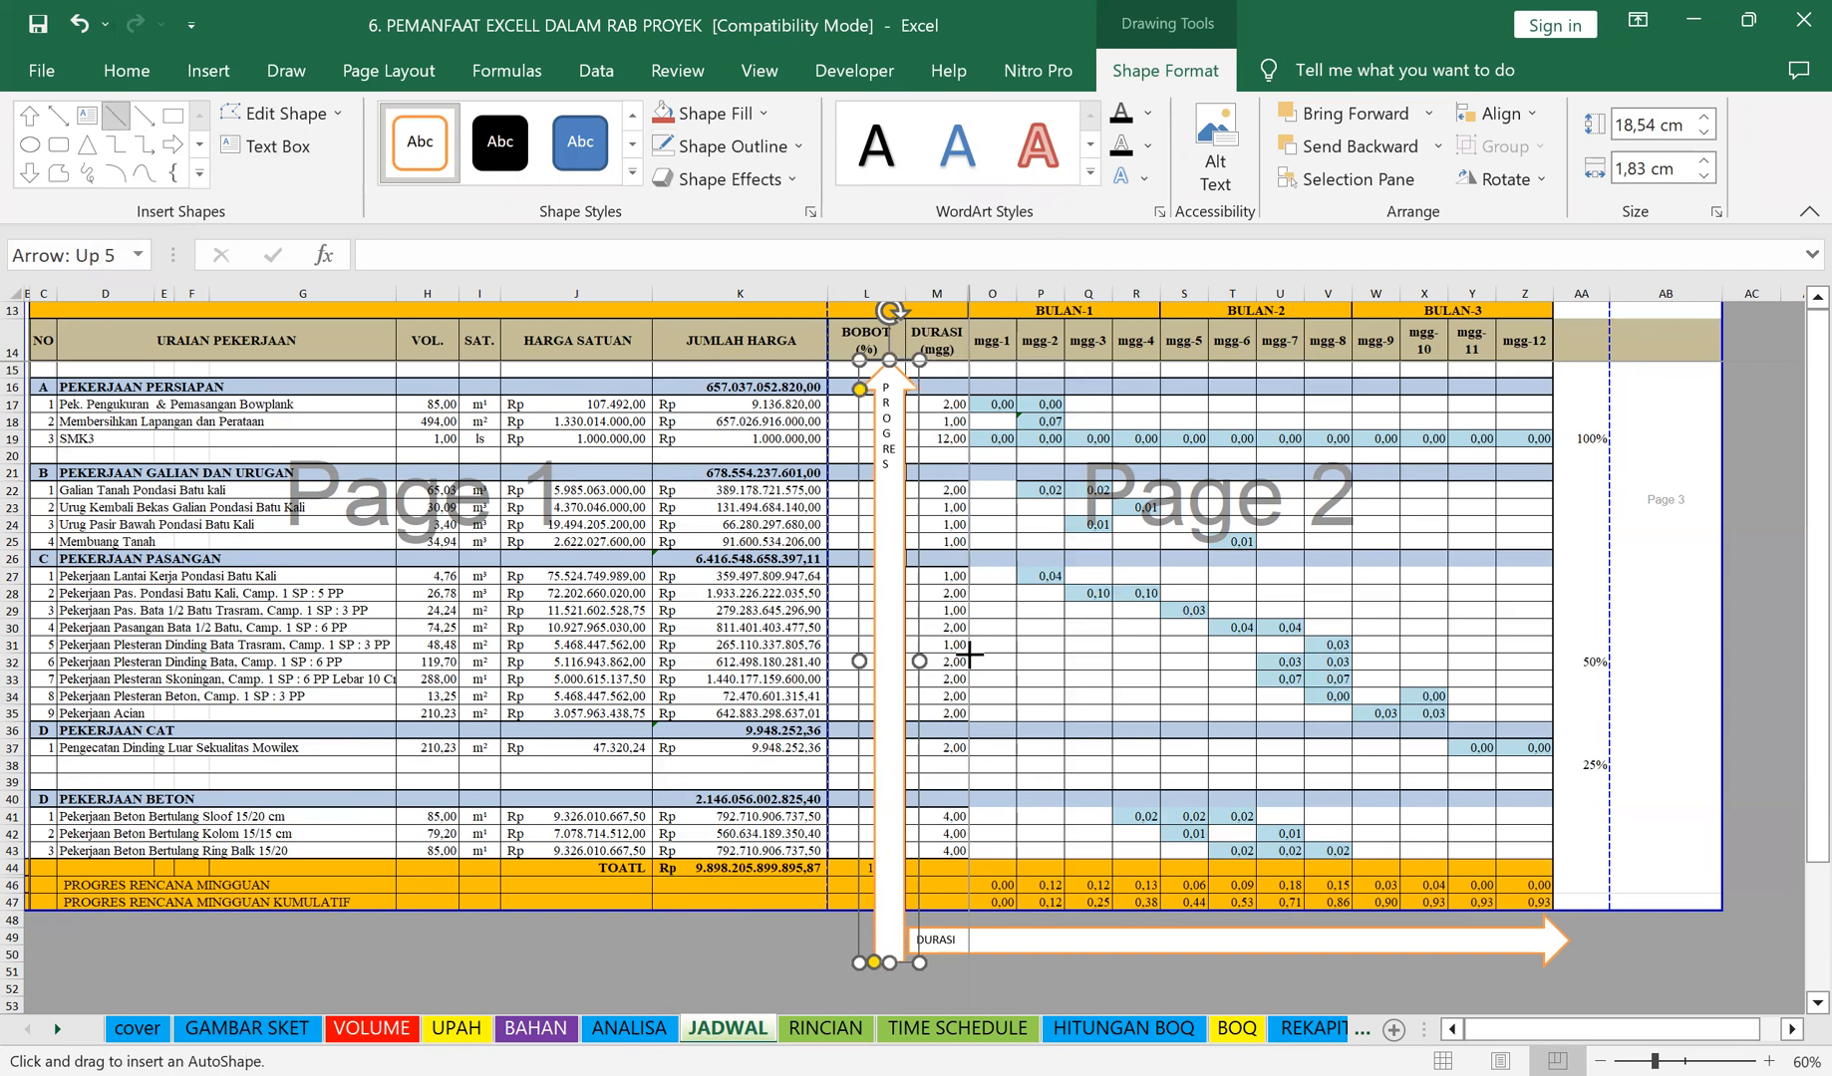
{"action": "left_click_drag", "start_coordinate": [974, 863], "coordinate": [970, 356]}
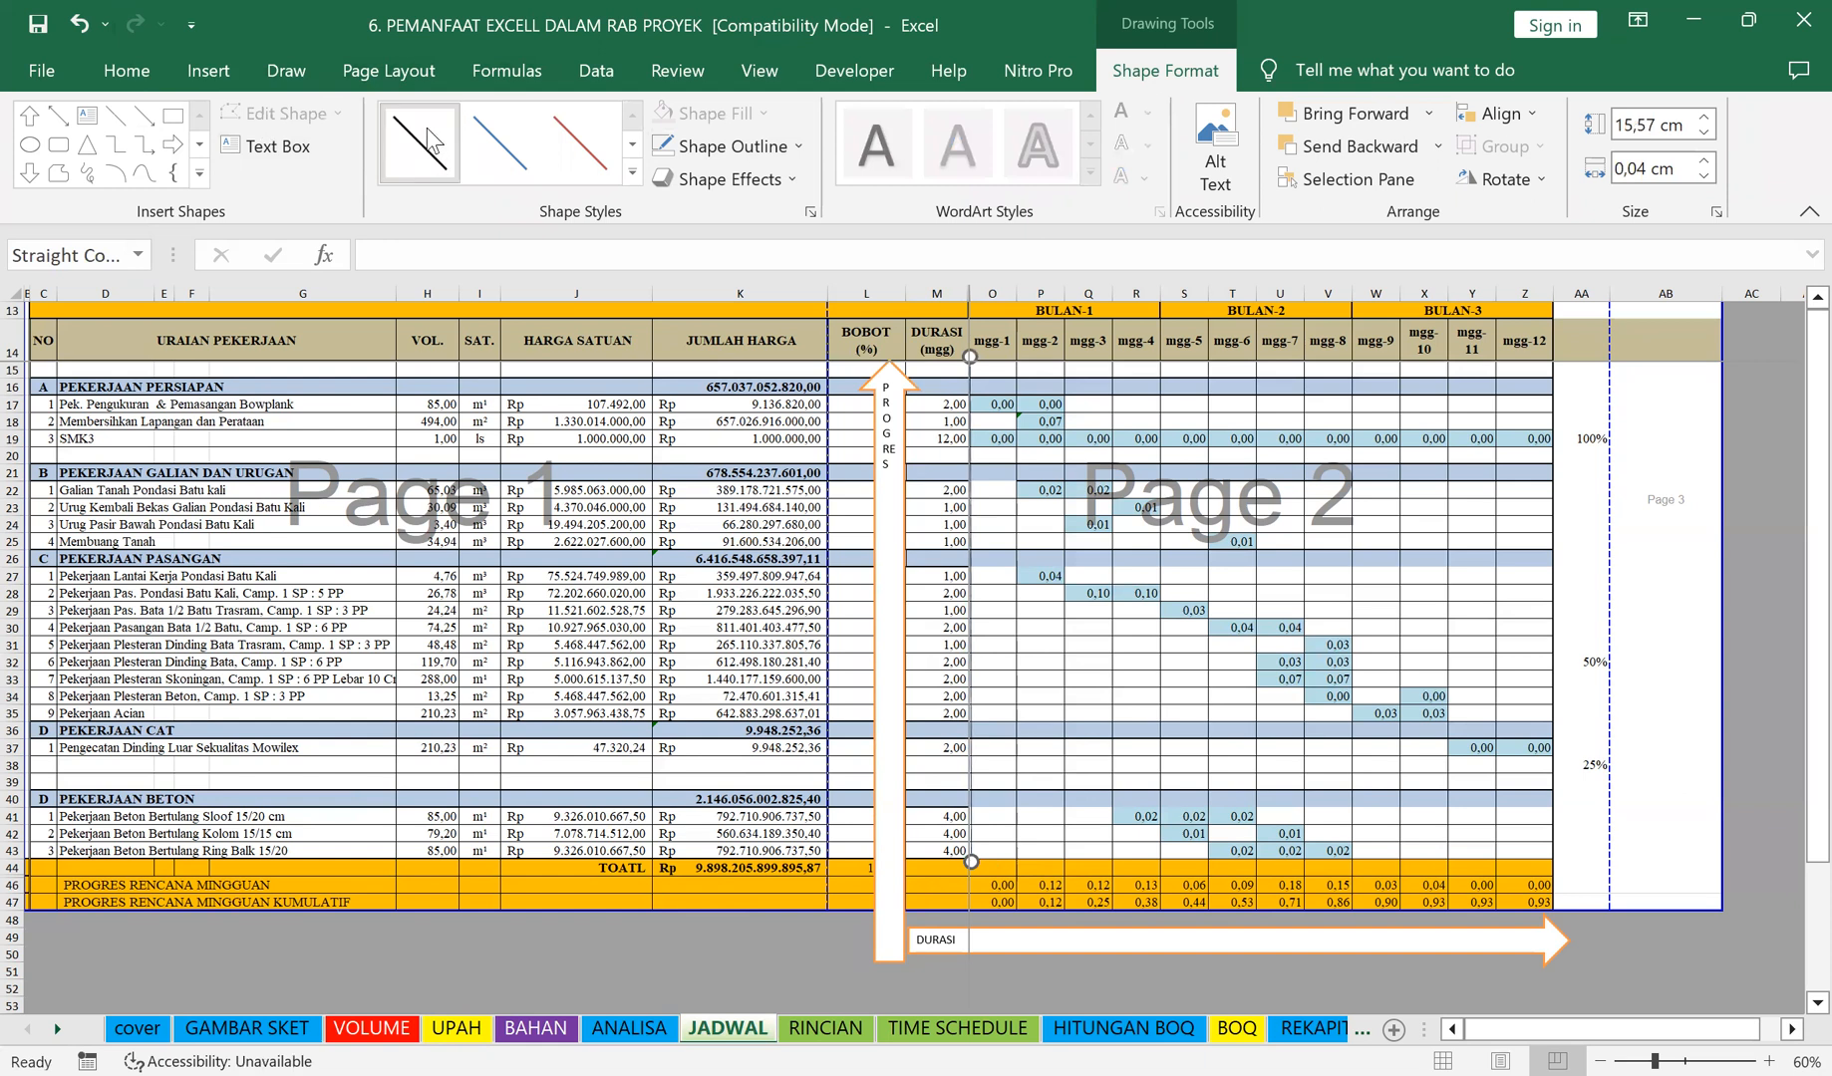
{"action": "left_click", "coordinate": [593, 142]}
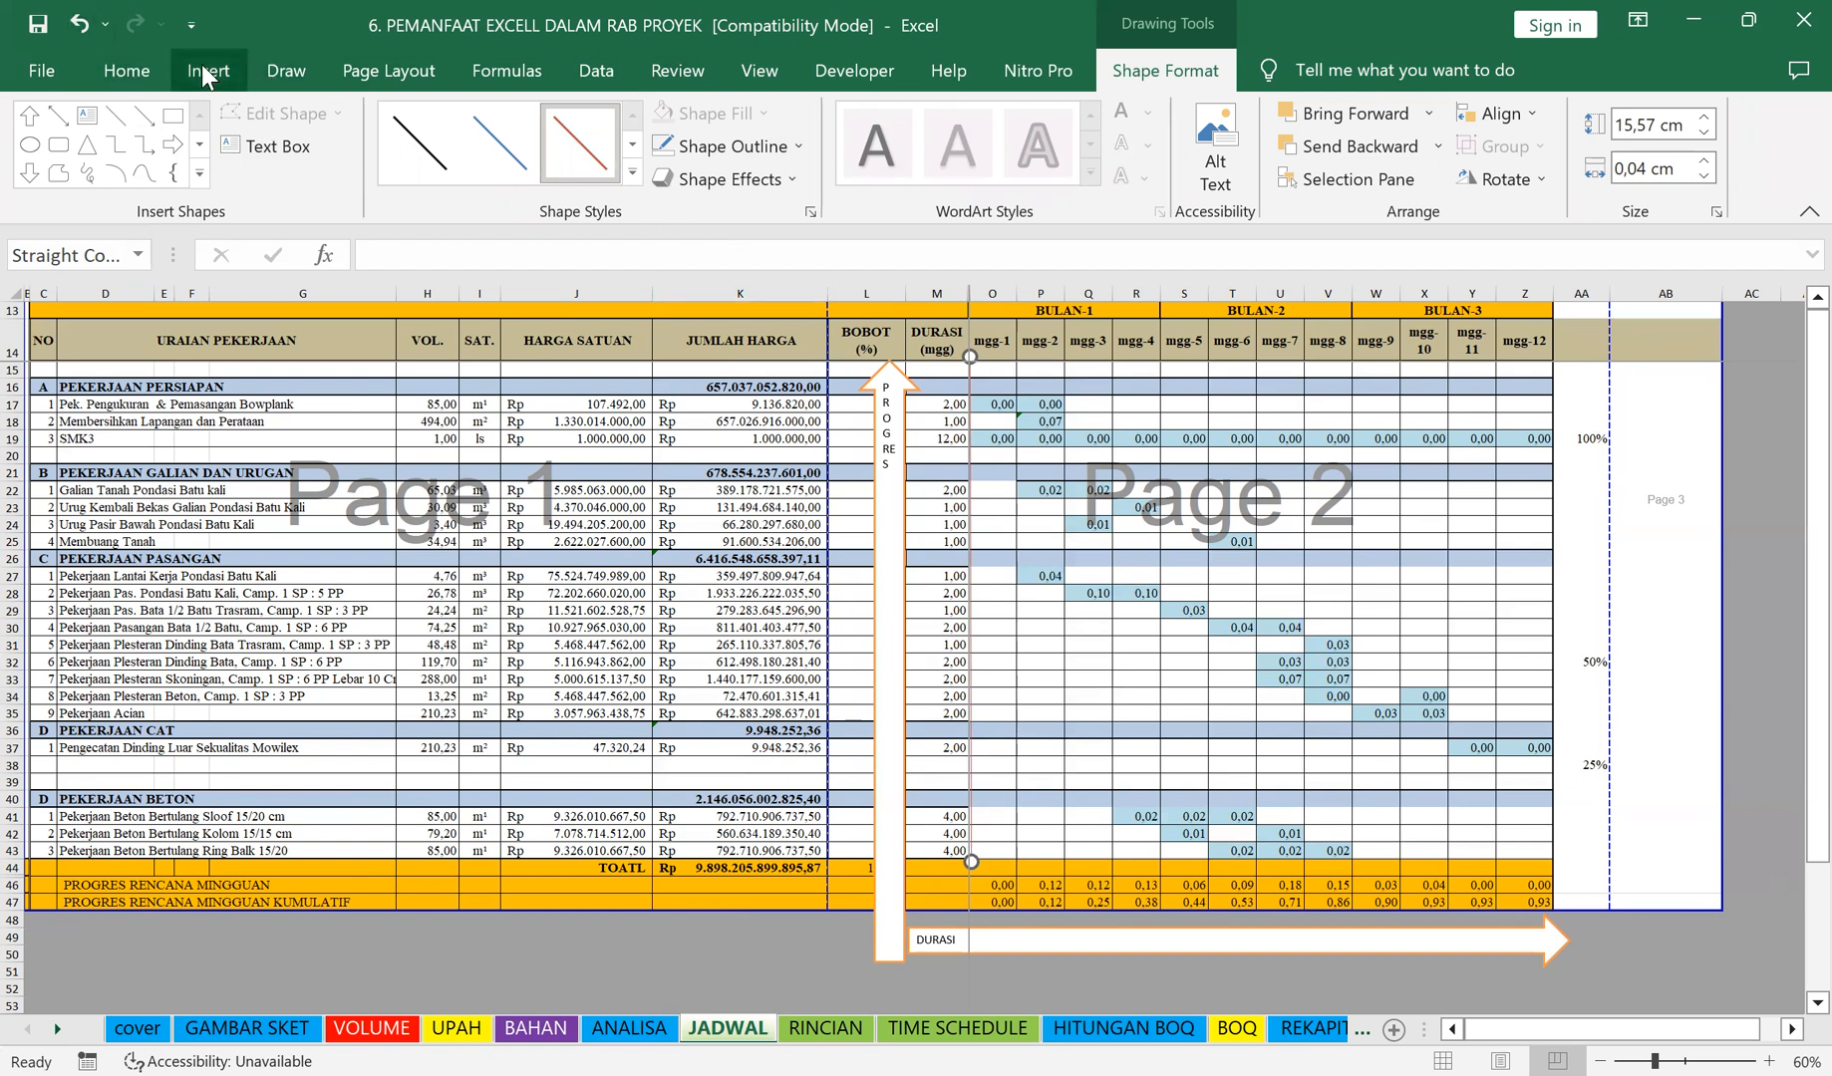
Step: Draw a horizontal line about 18.06 cm long above the TOATL row from mgg-1 to mgg-12, outlined red at 4½ pt
{"action": "left_click", "coordinate": [116, 116]}
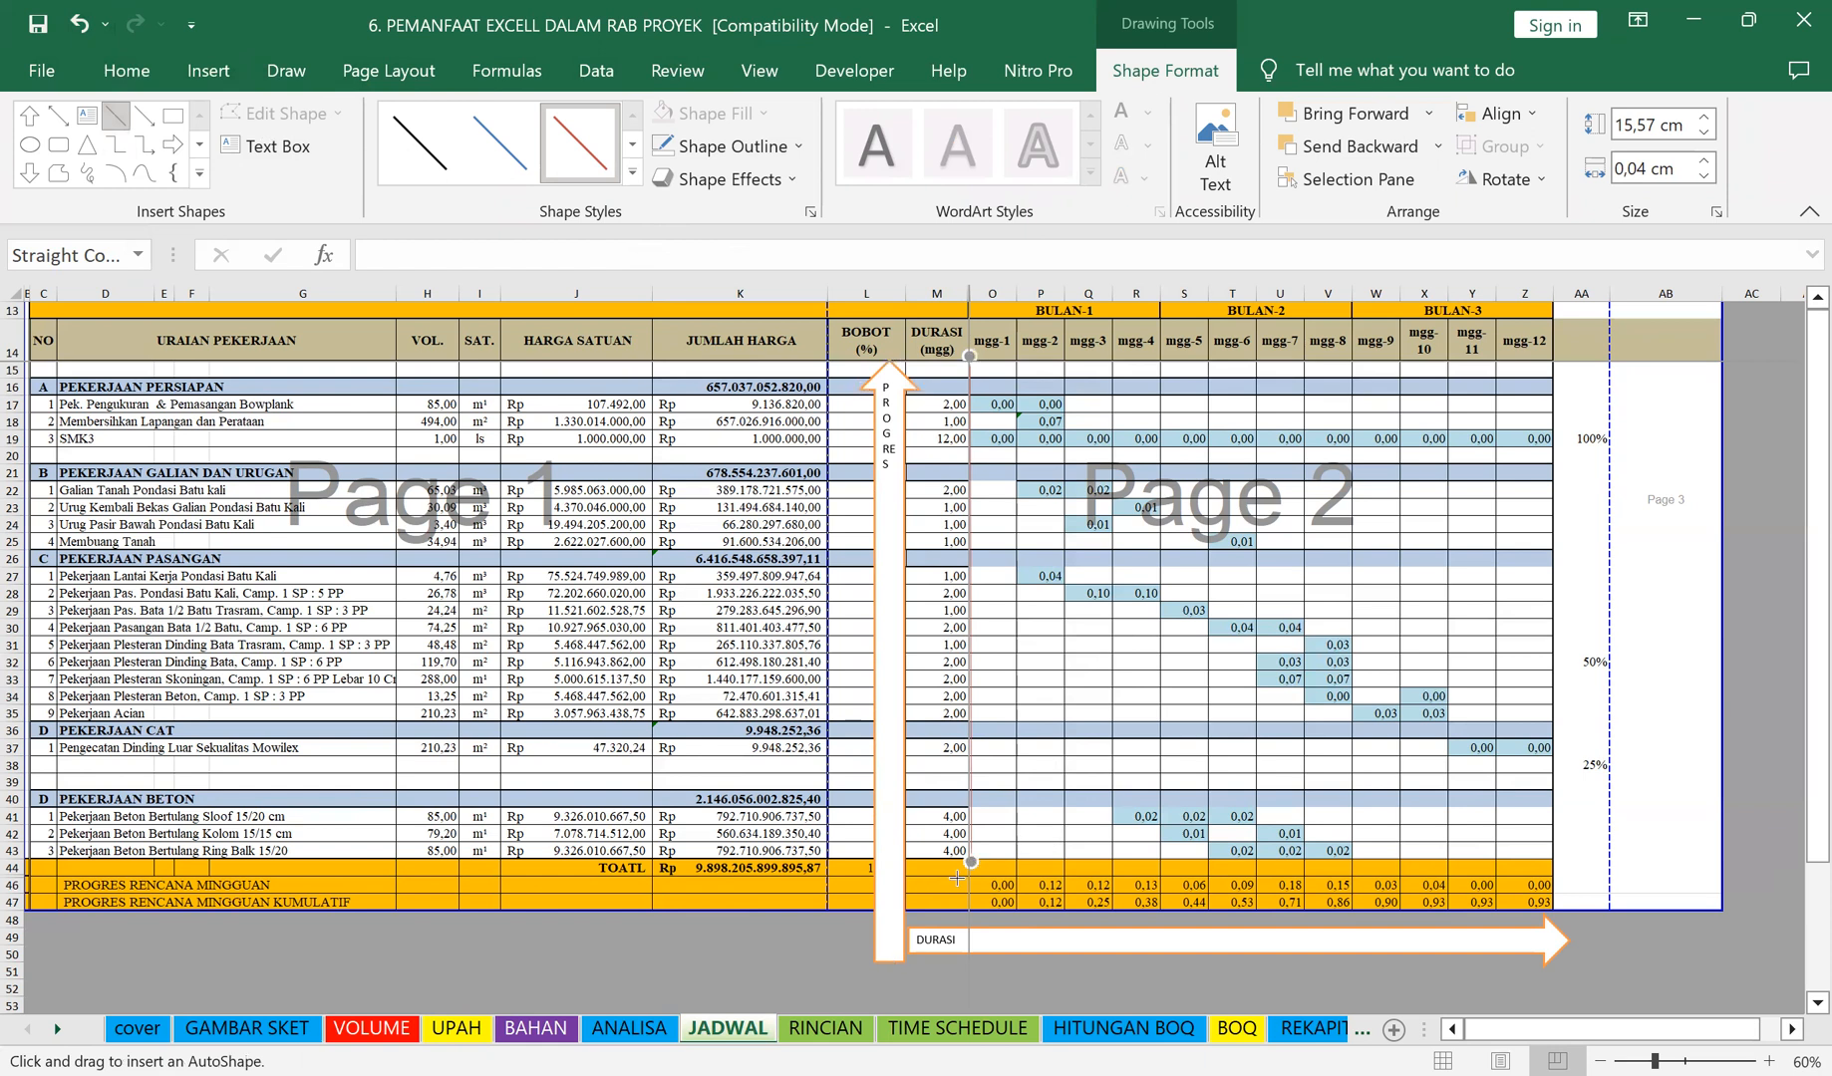
{"action": "left_click_drag", "start_coordinate": [977, 859], "coordinate": [1559, 859]}
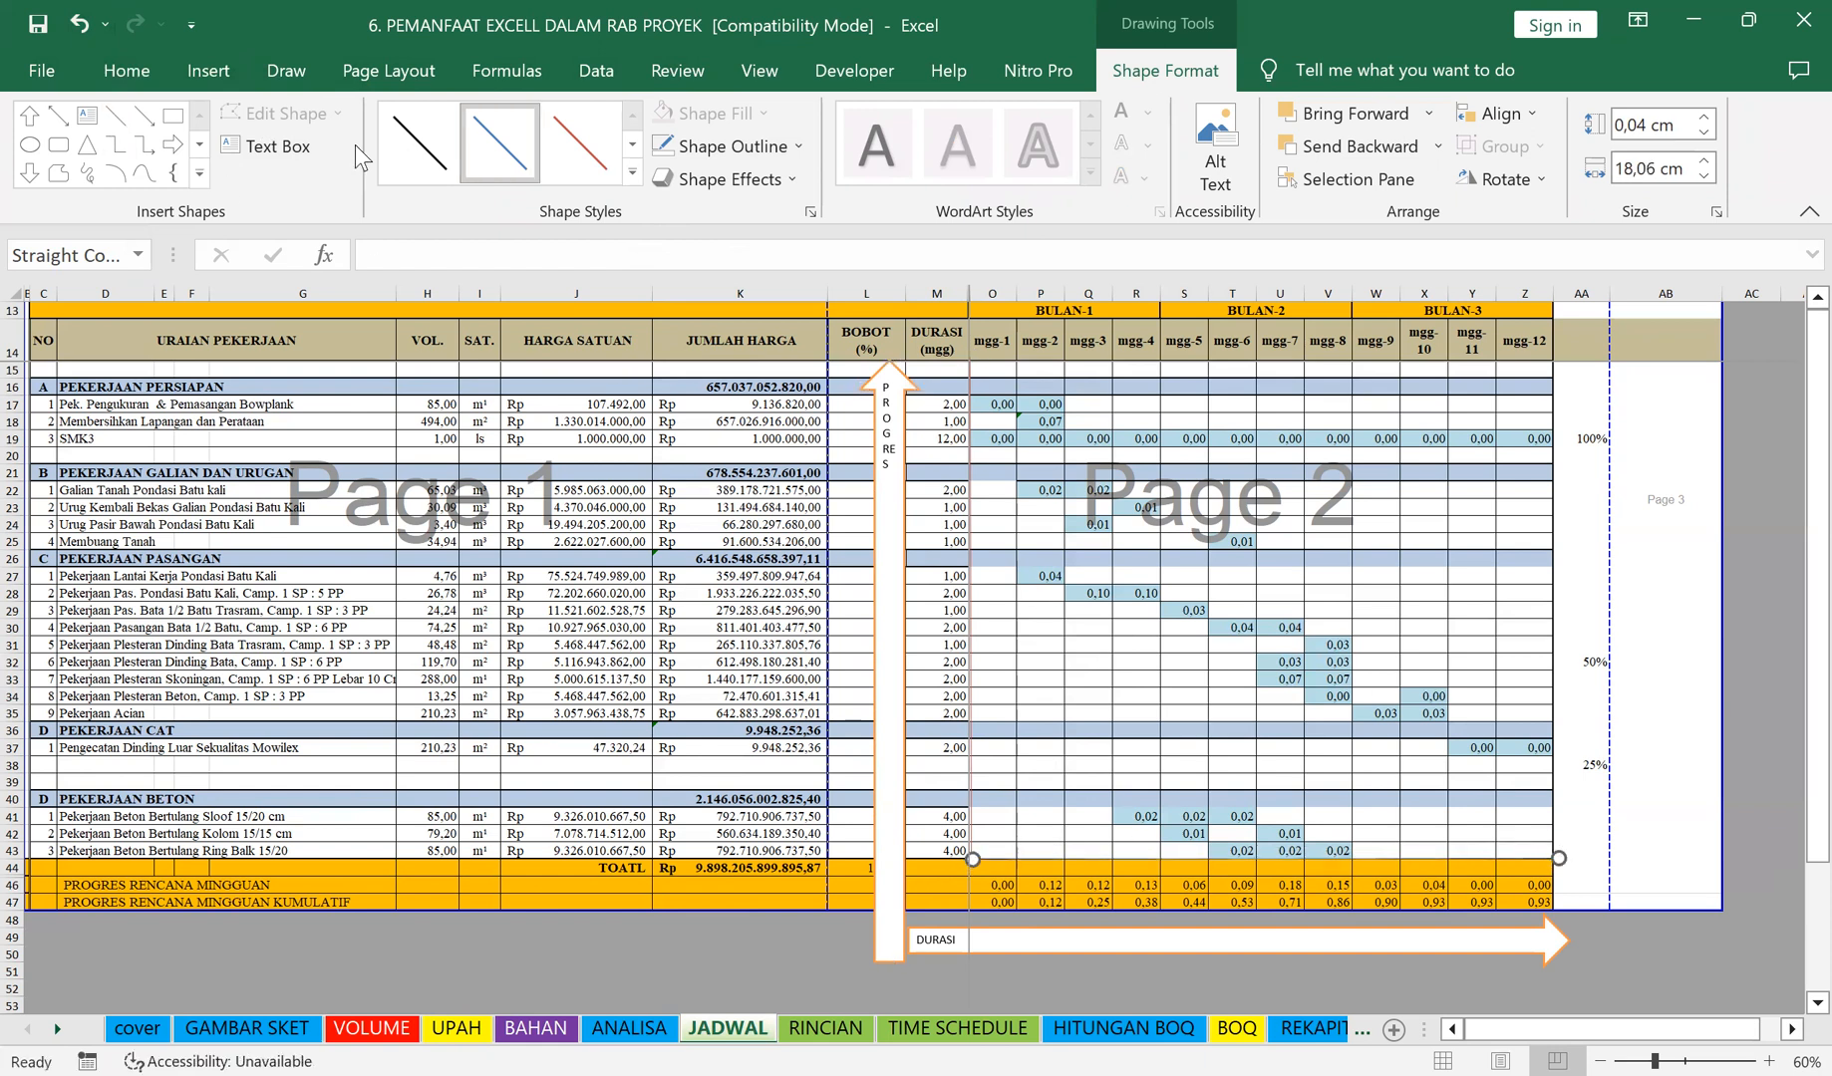
{"action": "left_click", "coordinate": [579, 143]}
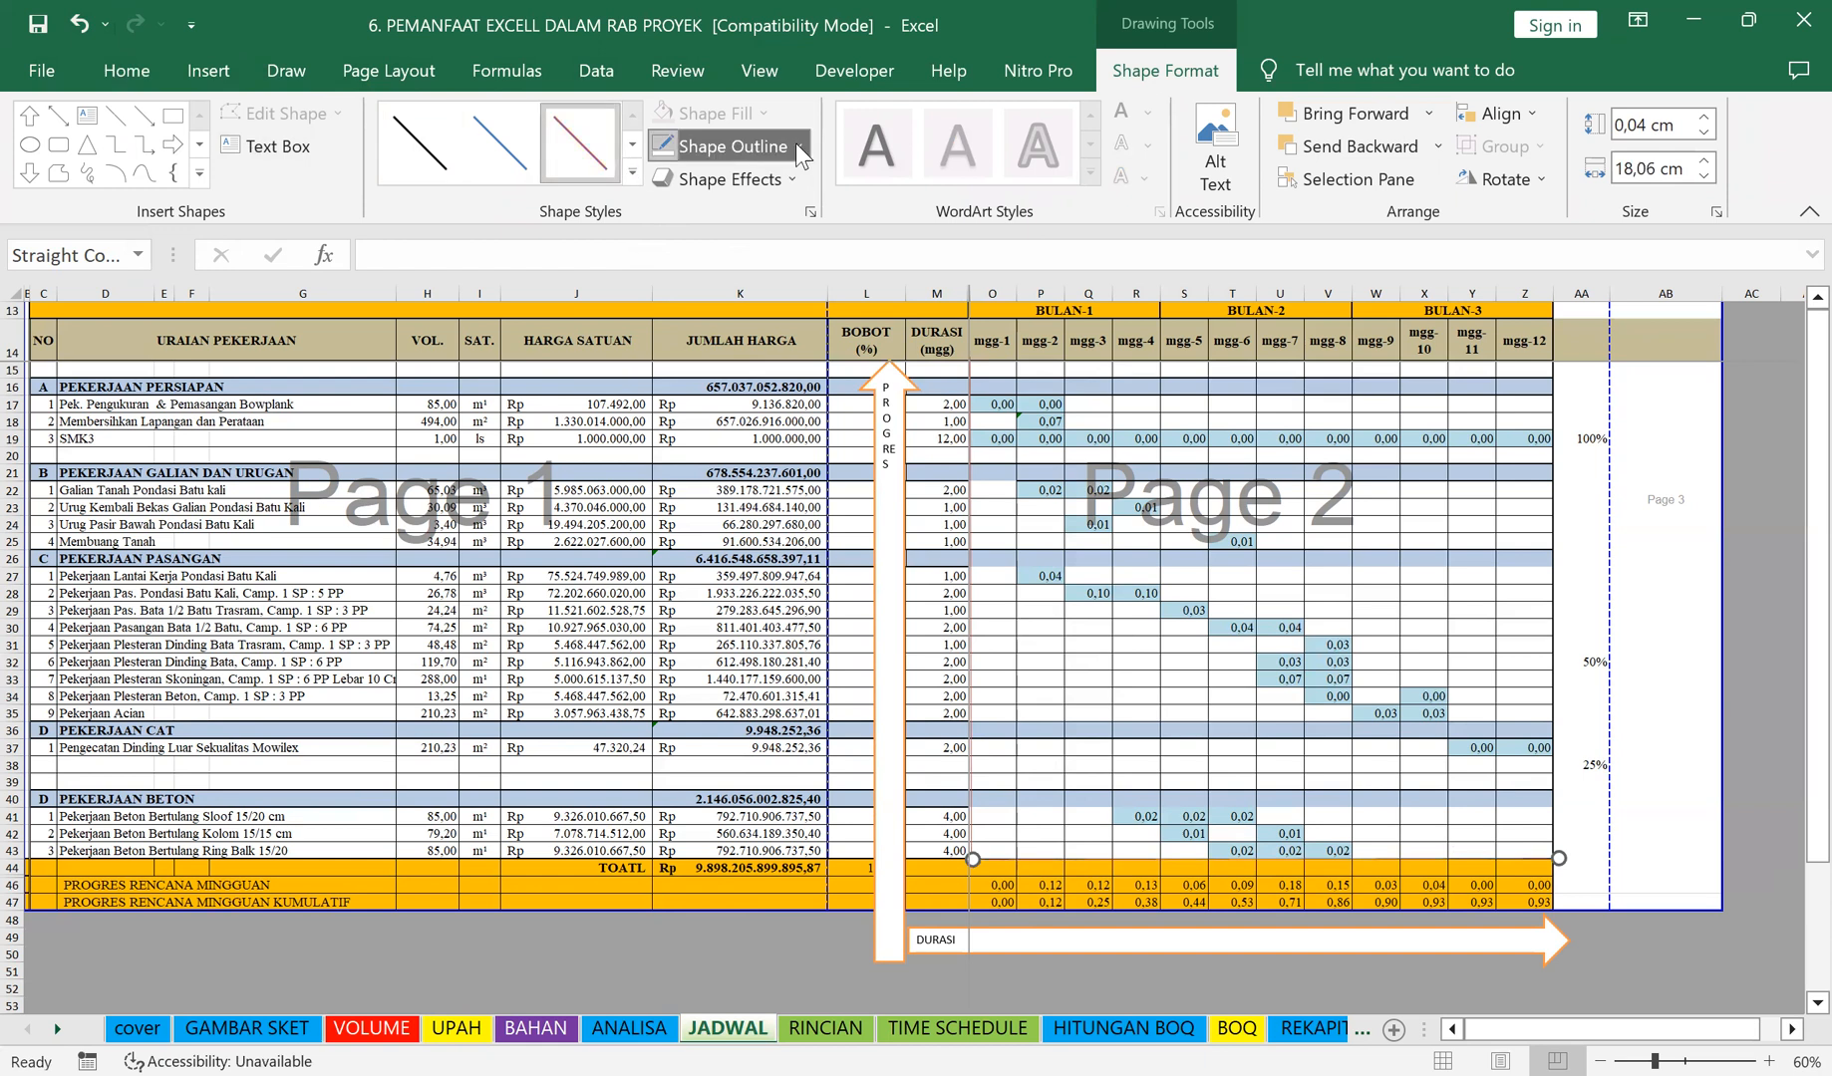
{"action": "left_click", "coordinate": [795, 147]}
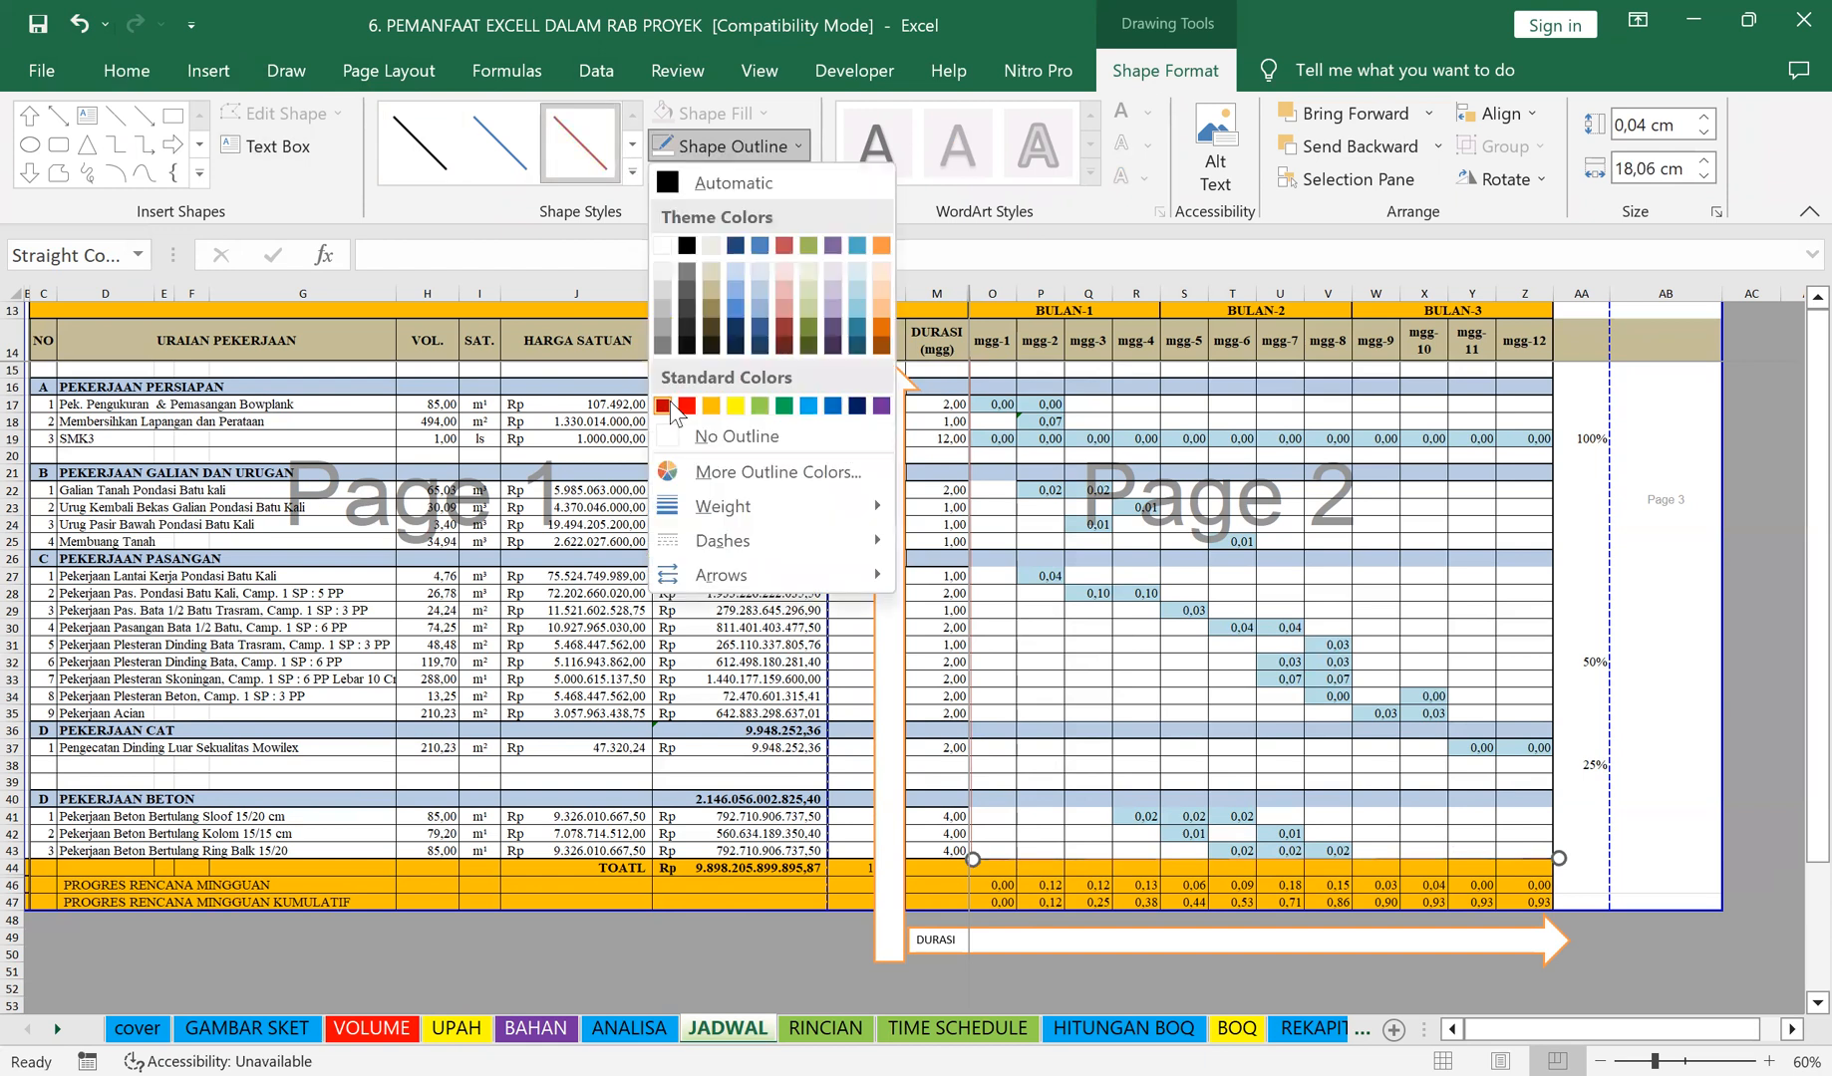
{"action": "left_click", "coordinate": [725, 180]}
{"action": "left_click", "coordinate": [797, 148]}
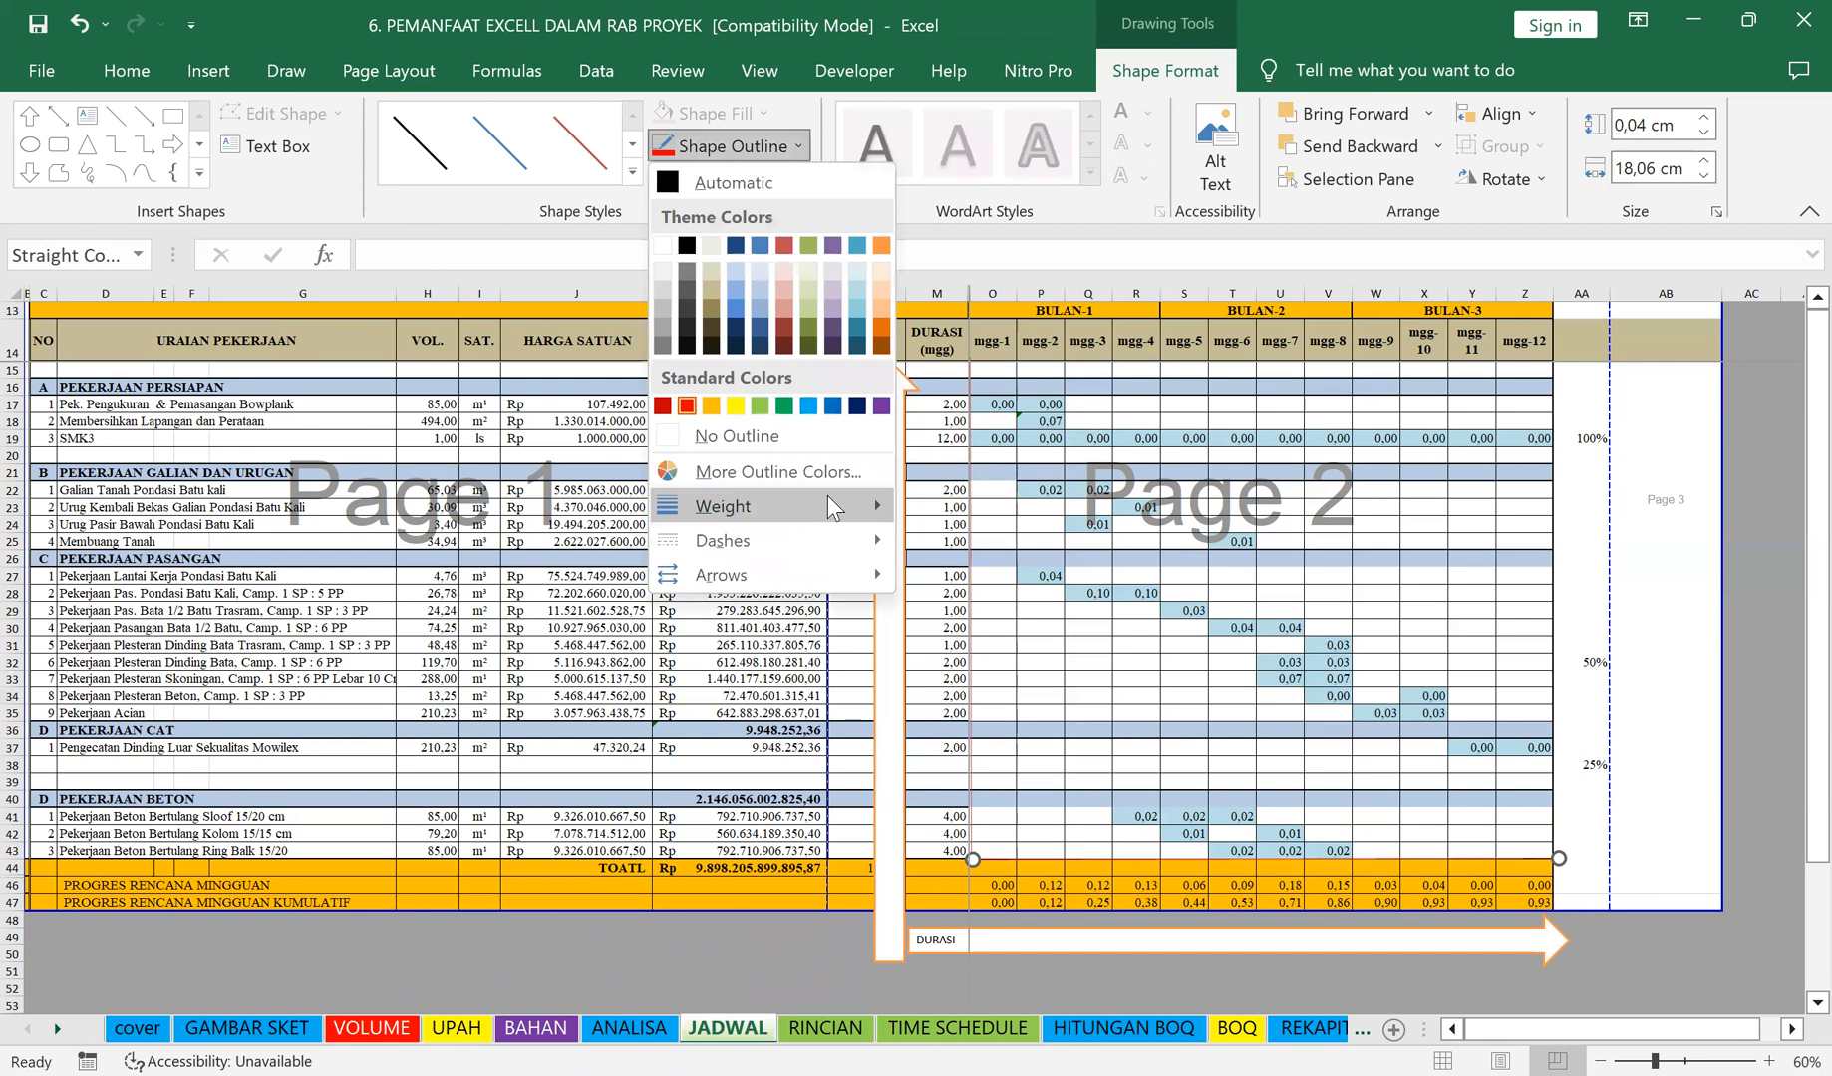
{"action": "left_click", "coordinate": [1031, 728]}
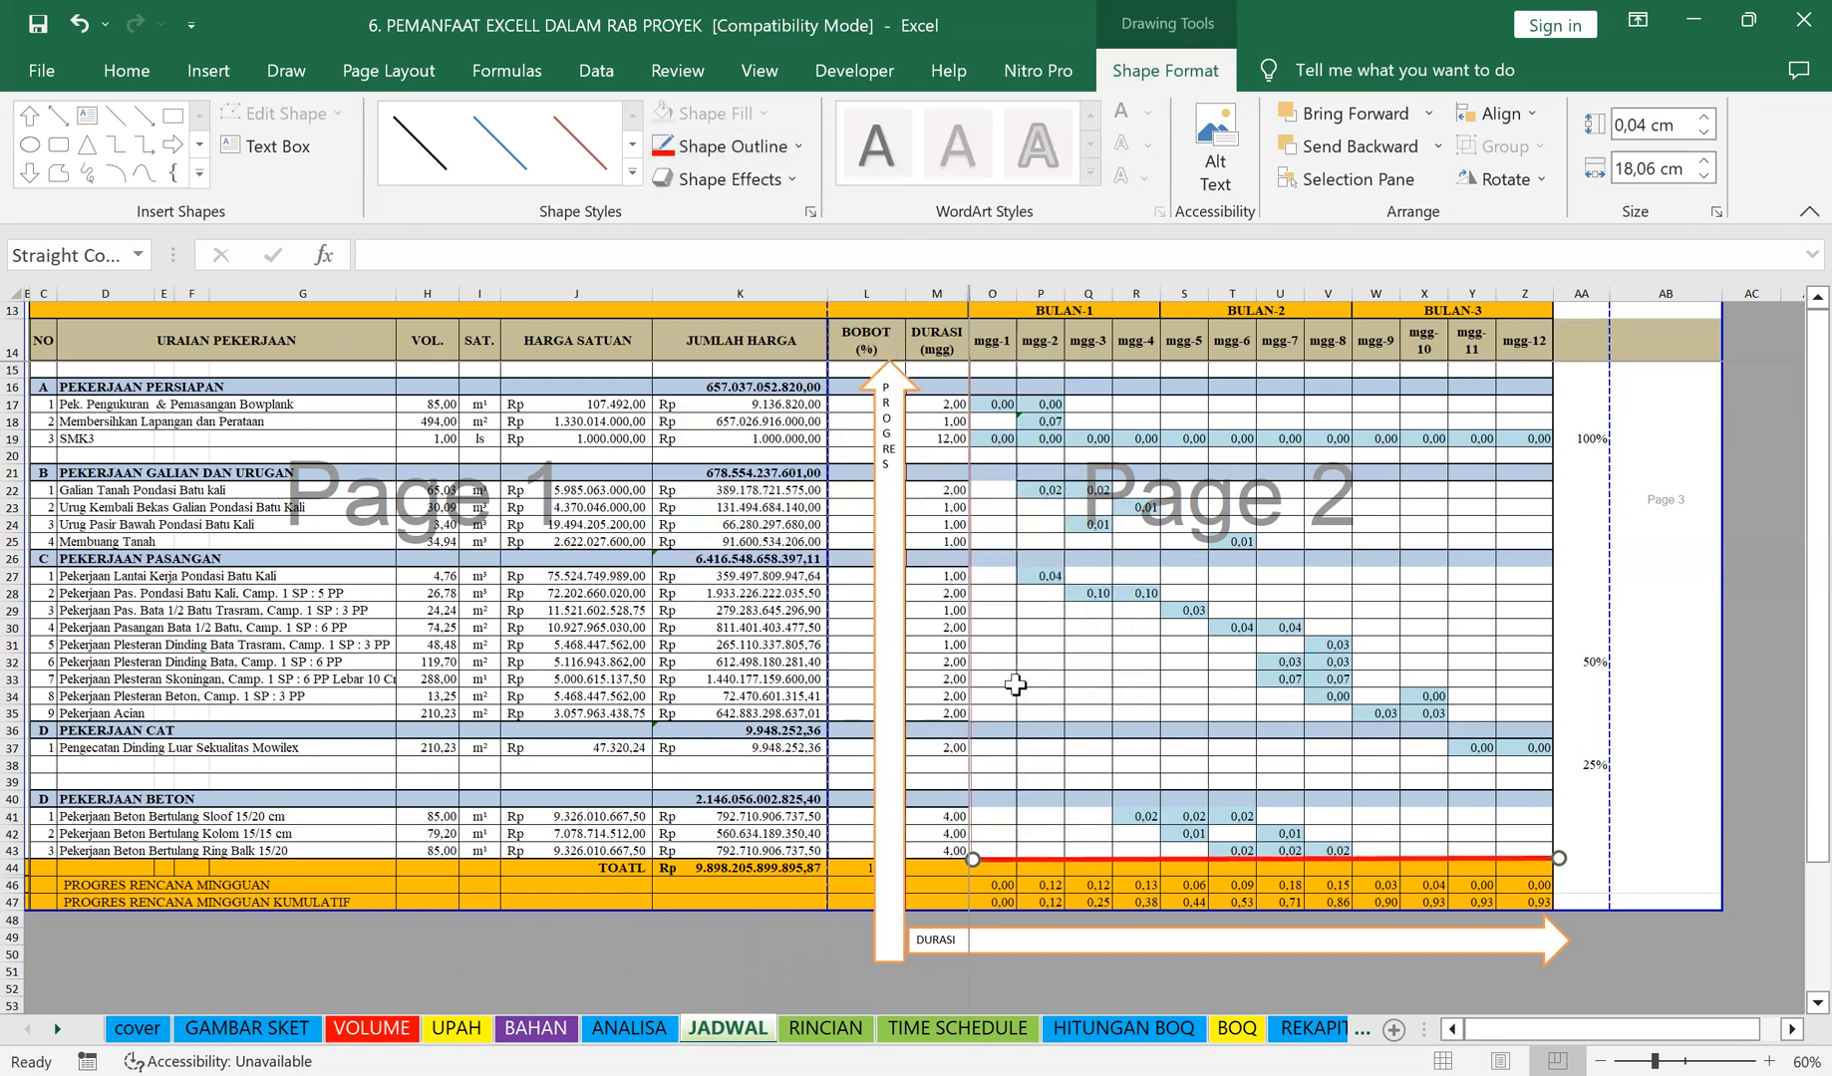
Step: Set the weight of the vertical red line beside the mgg-1 column to 4½ pt
{"action": "left_click", "coordinate": [968, 706]}
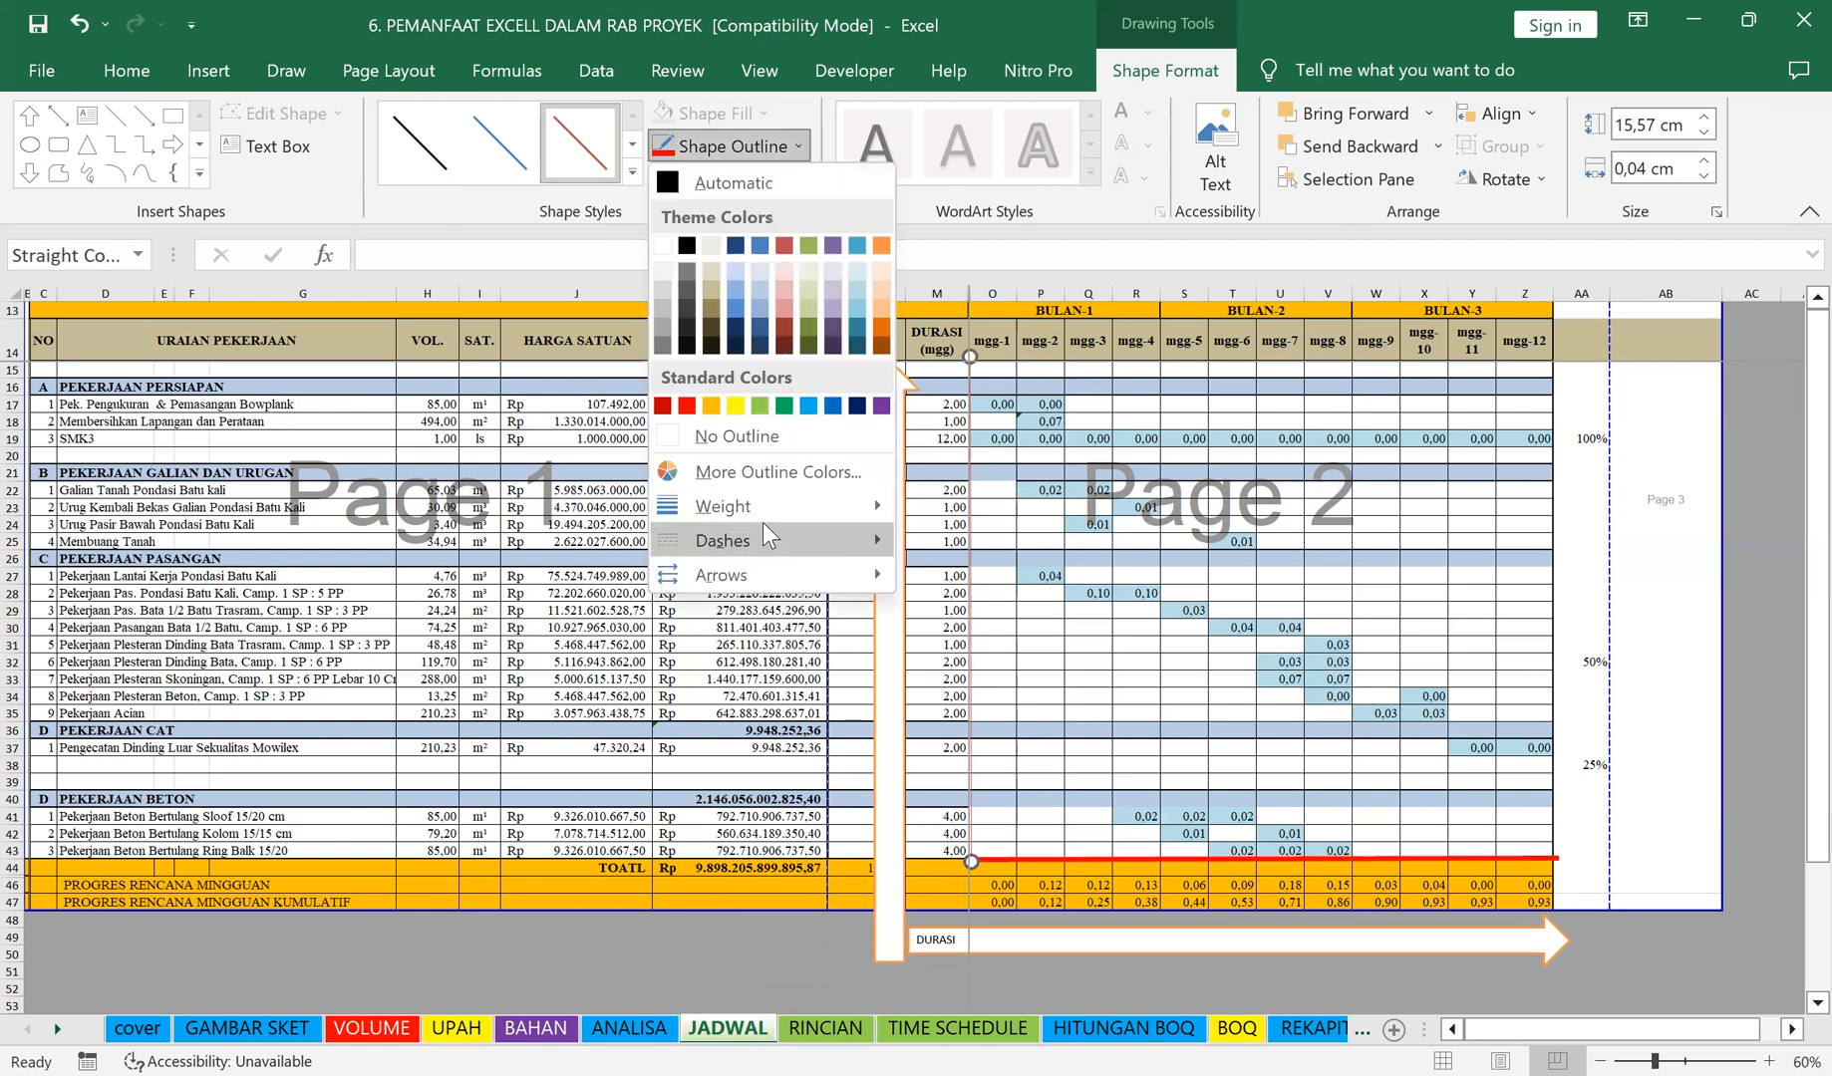
{"action": "mouse_move", "coordinate": [857, 507]}
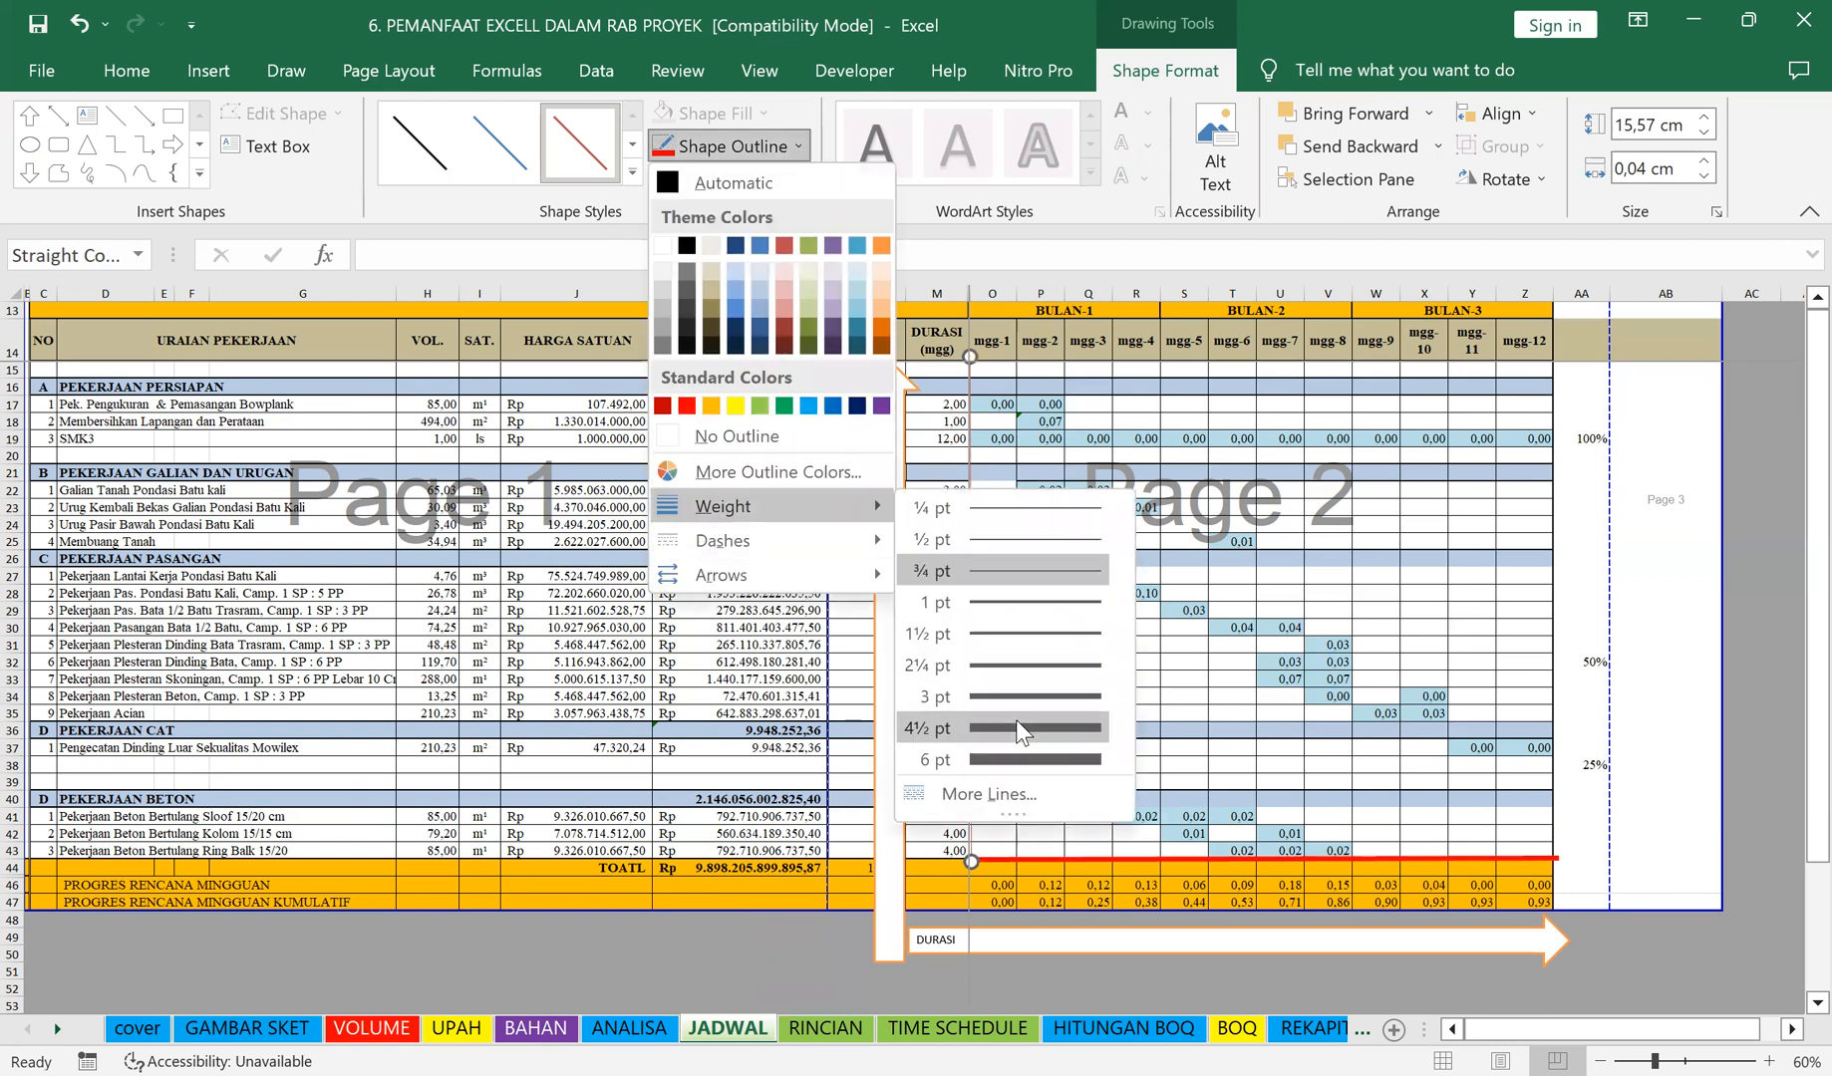
{"action": "left_click", "coordinate": [1014, 720]}
Step: Move the PROGRES arrow just past the mgg-12 column and the DURASI arrow above the weekly headers
{"action": "left_click_drag", "start_coordinate": [887, 867], "coordinate": [1565, 779]}
{"action": "left_click_drag", "start_coordinate": [1577, 846], "coordinate": [1575, 835]}
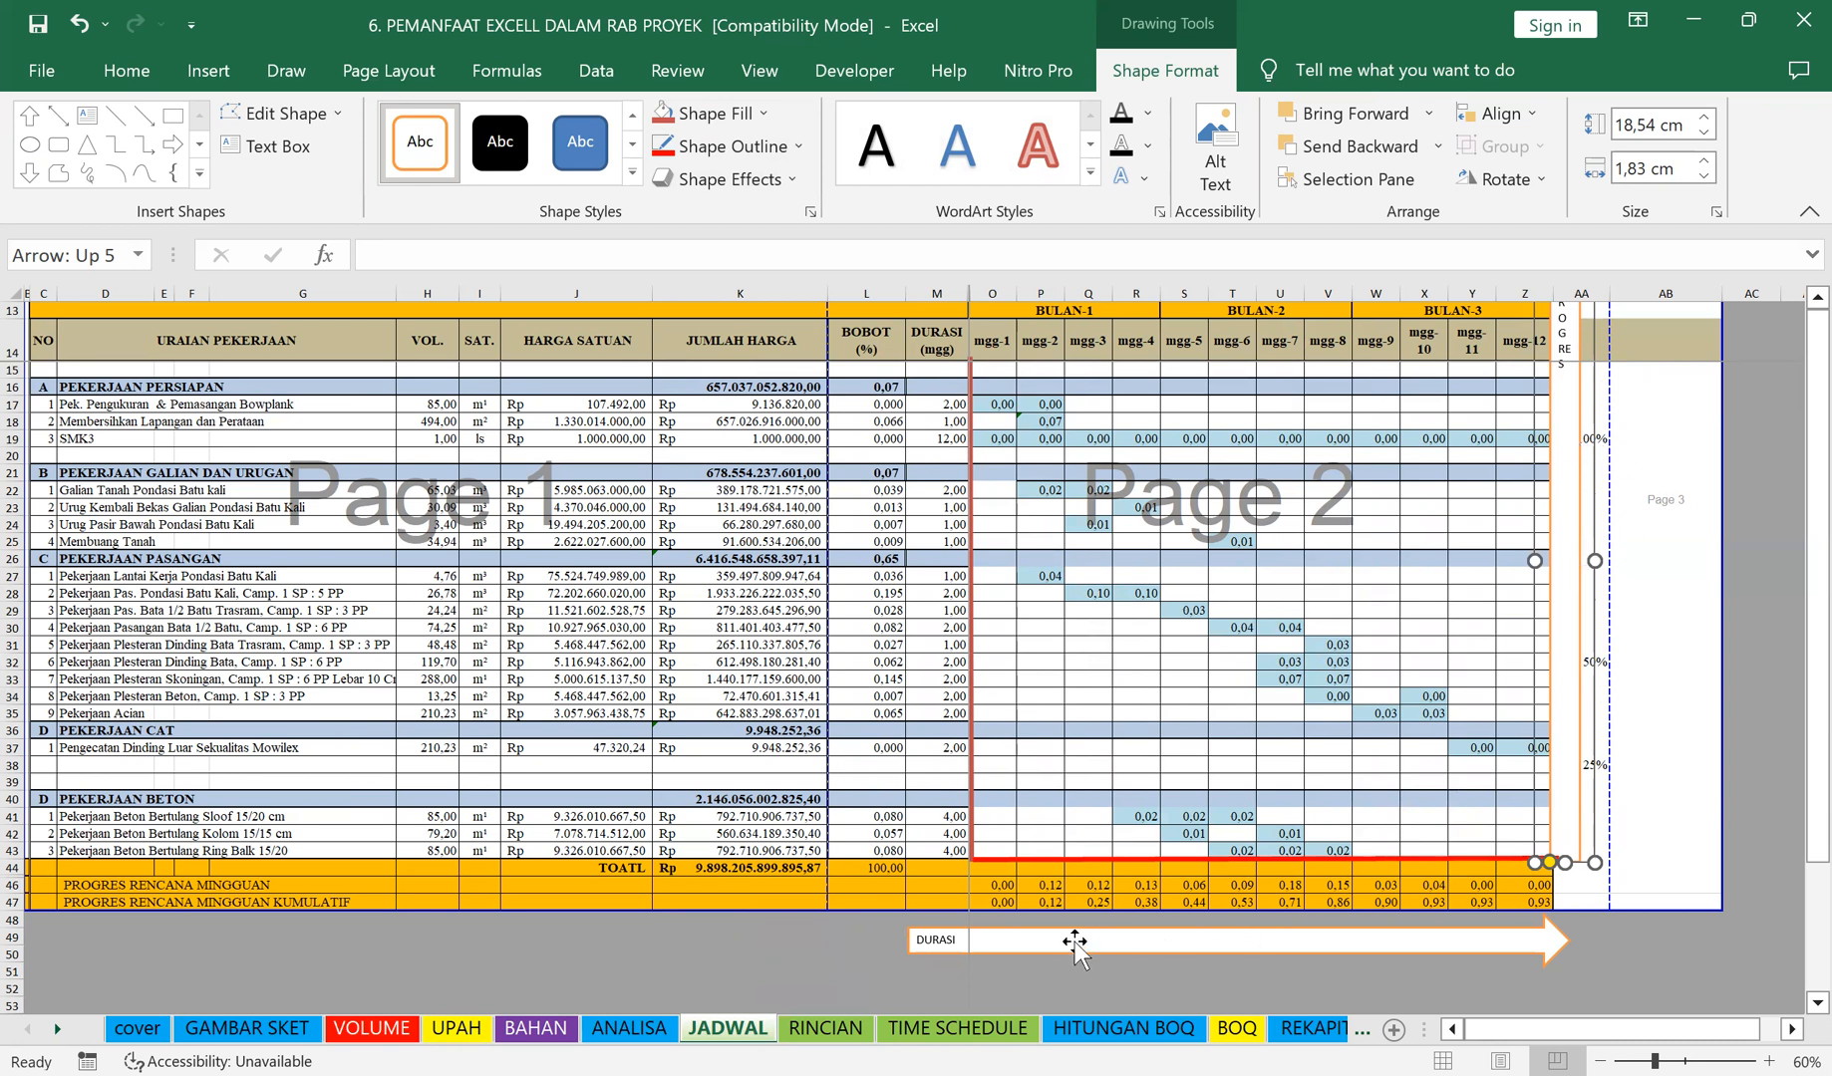
{"action": "left_click_drag", "start_coordinate": [1068, 942], "coordinate": [1130, 310]}
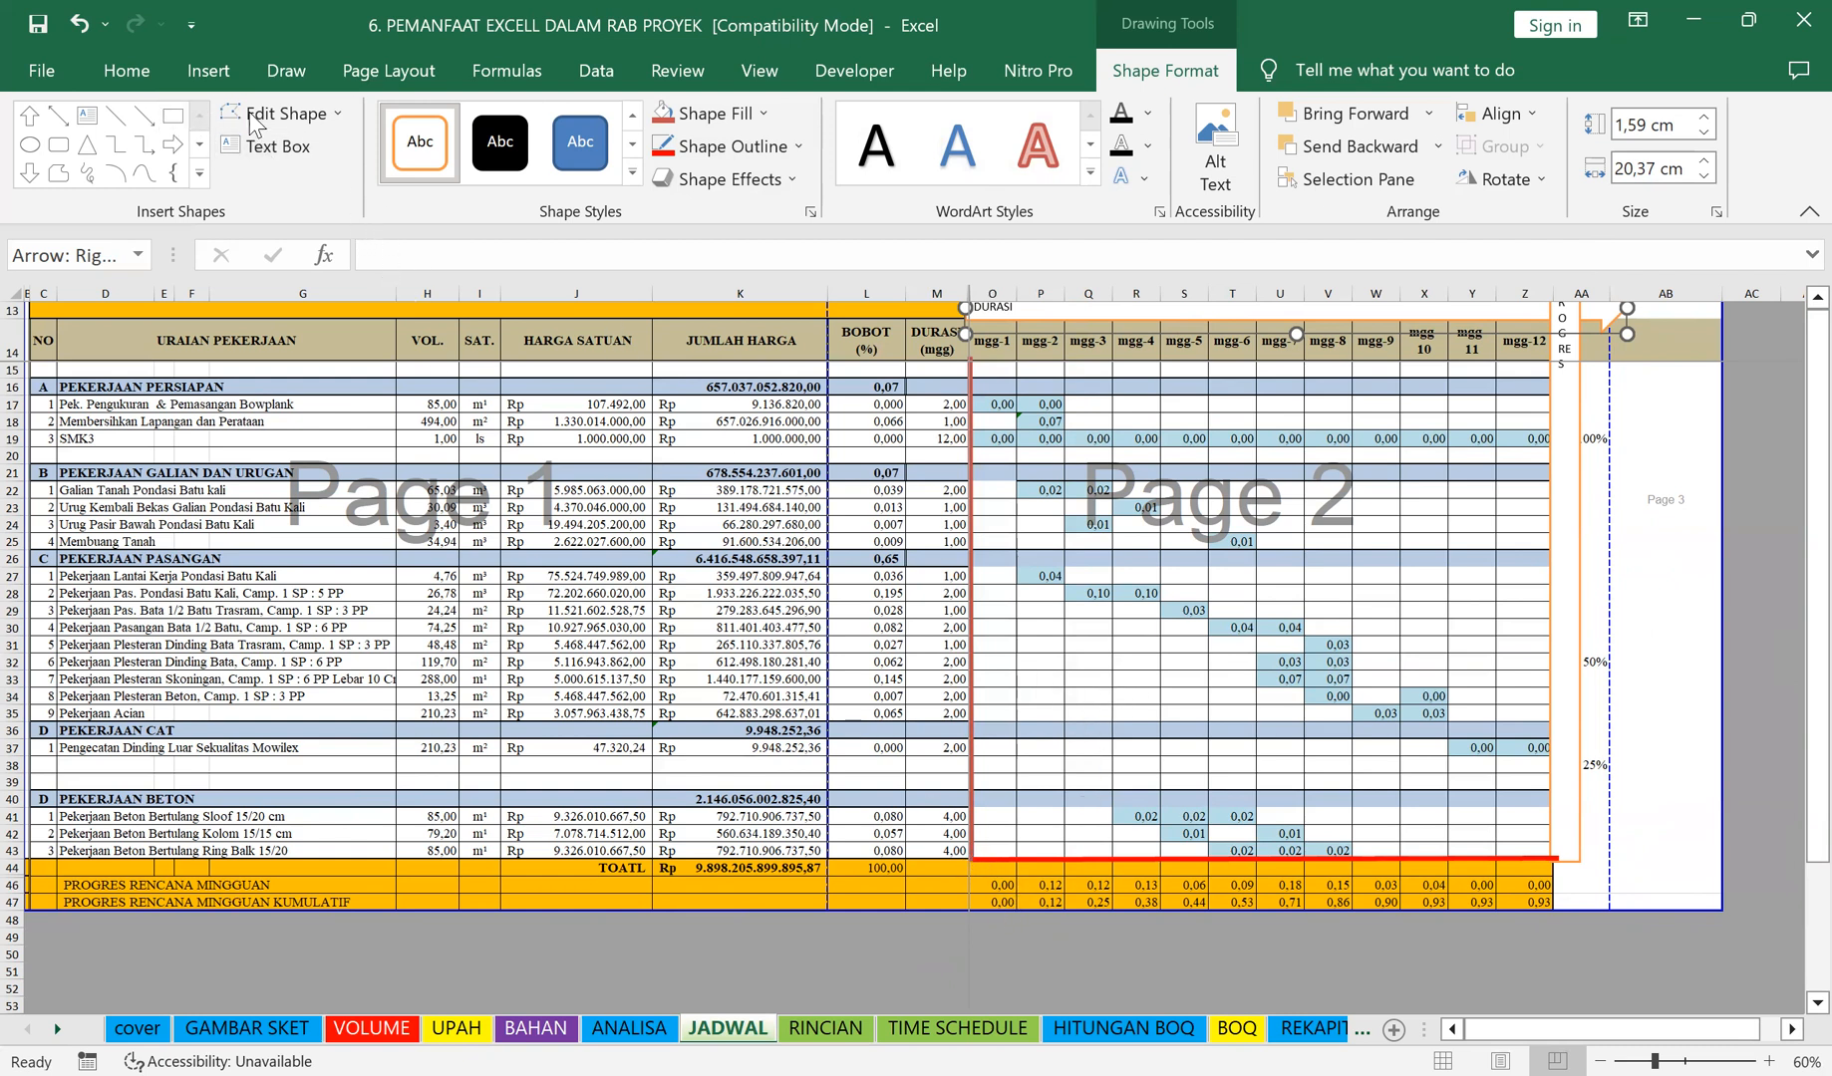
Step: Add a small text box reading 0,0 and place it in the DURASI column beside the start of the red horizontal line
{"action": "left_click", "coordinate": [237, 148]}
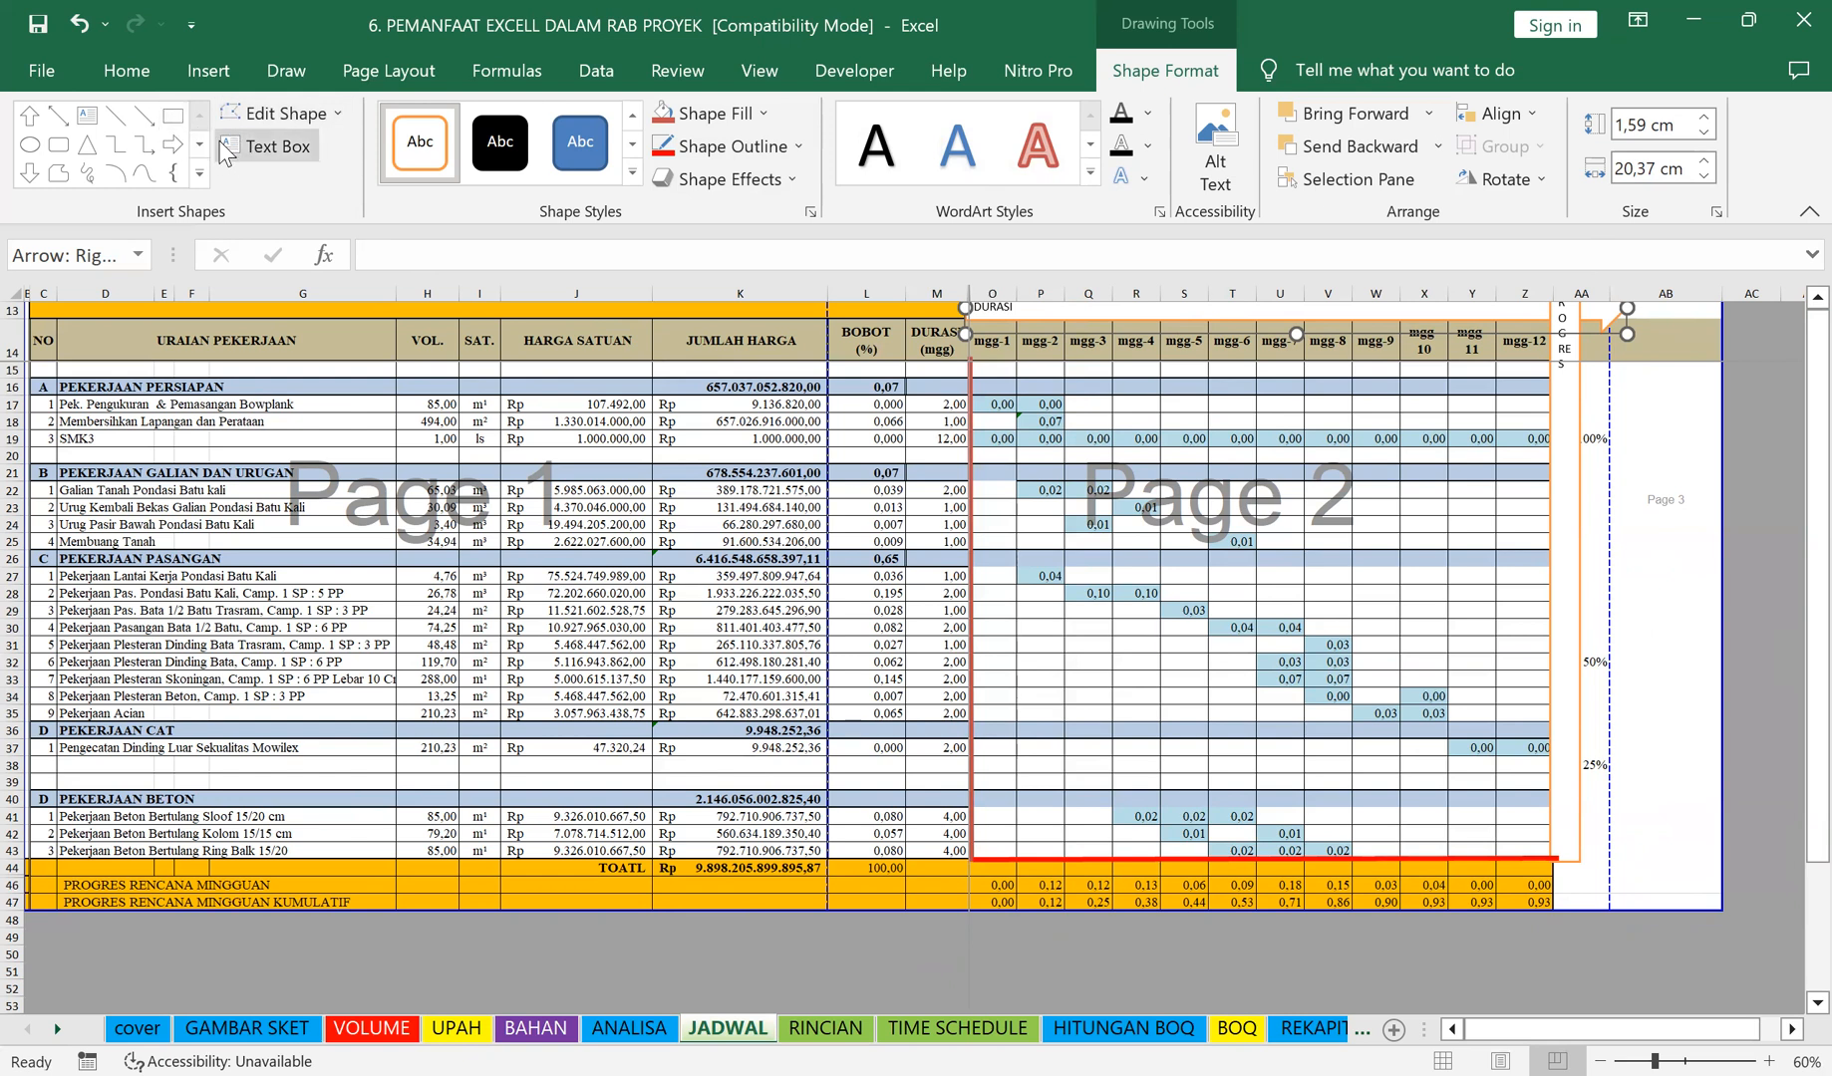
{"action": "left_click_drag", "start_coordinate": [980, 842], "coordinate": [1057, 895]}
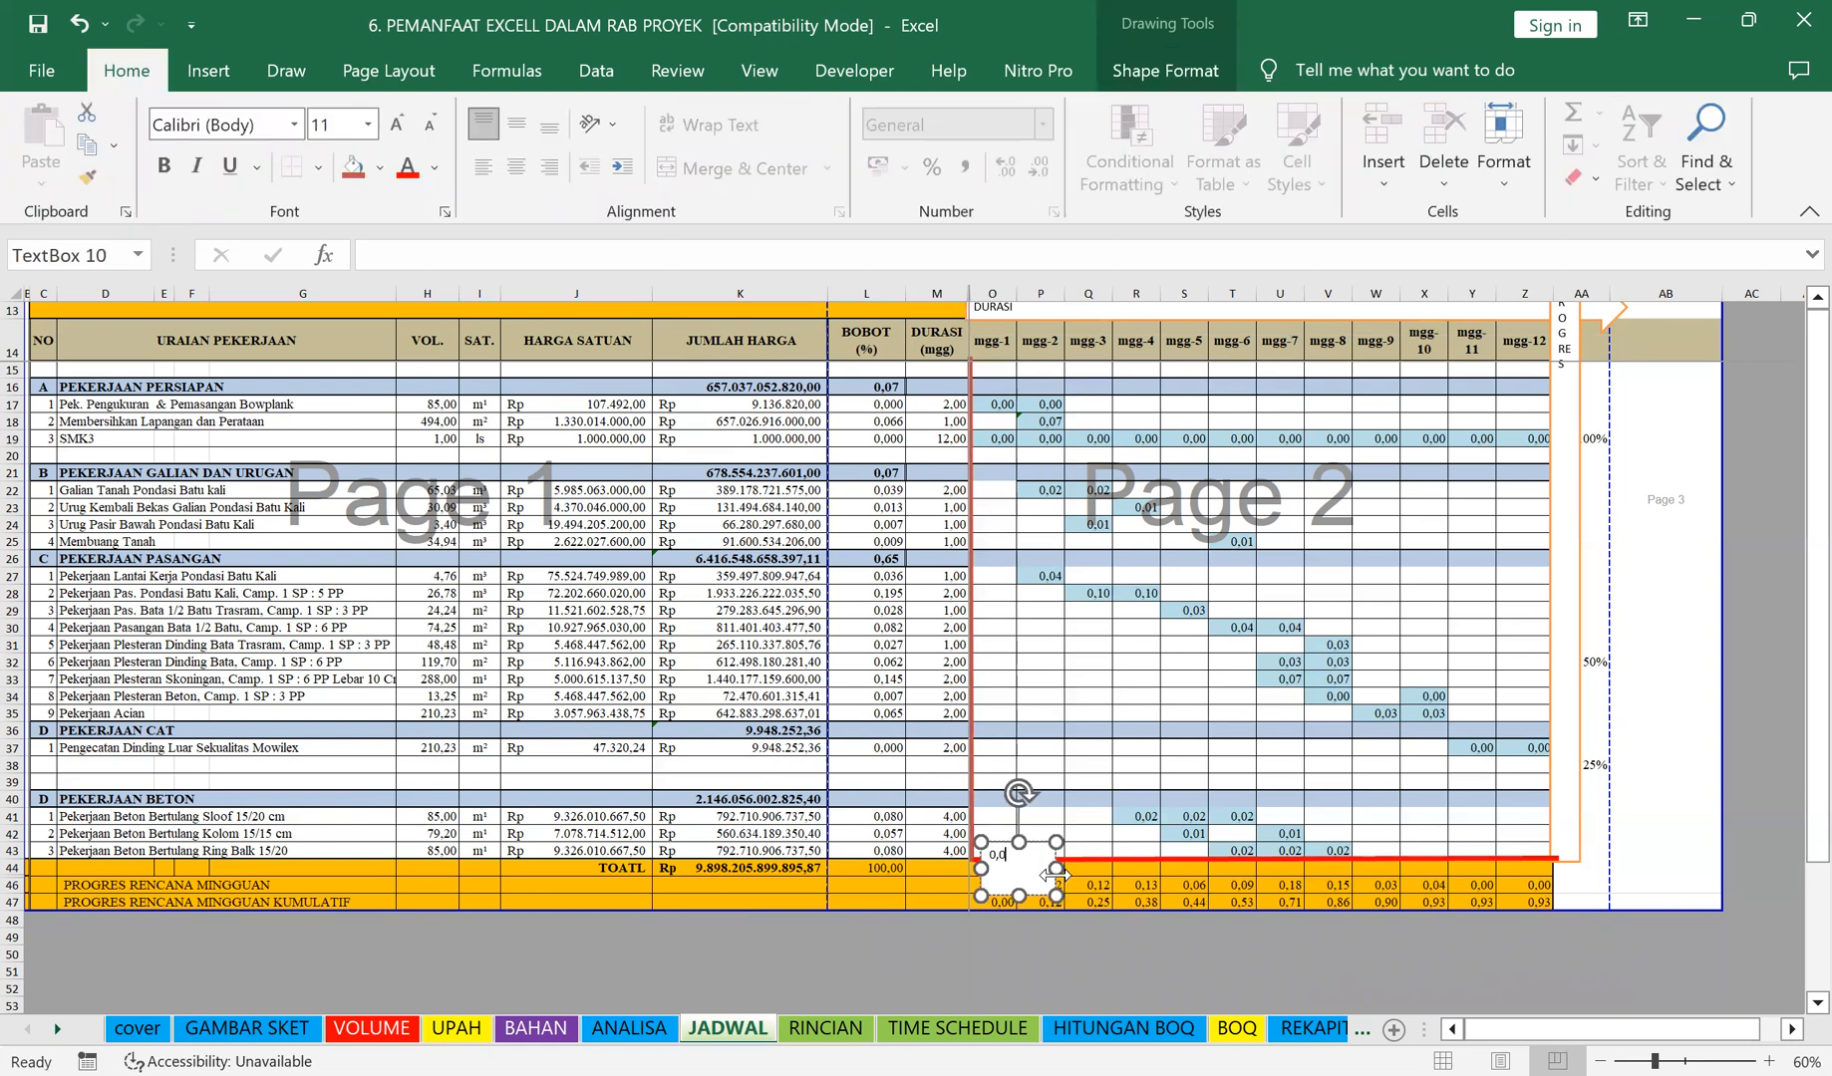
{"action": "left_click_drag", "start_coordinate": [1054, 895], "coordinate": [941, 955]}
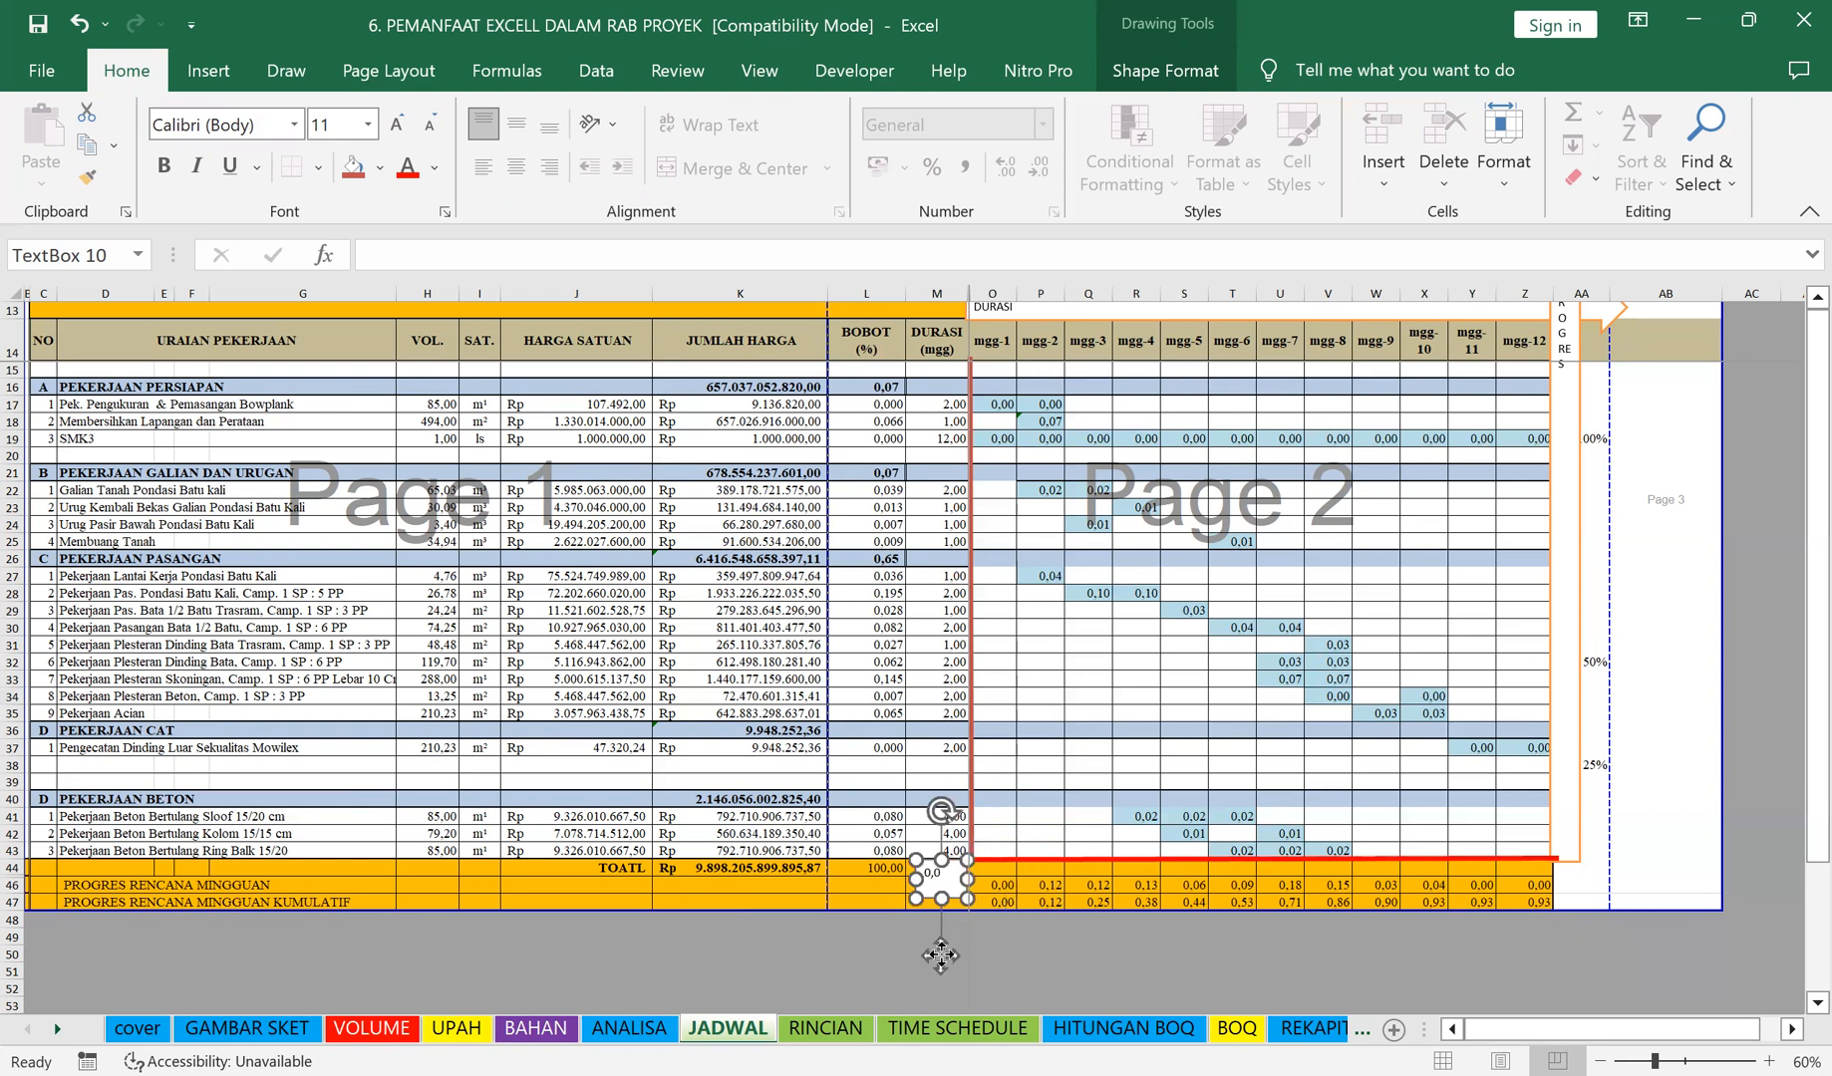
Step: Duplicate the 0,0 text box, change its text to 100 and place the copy in column AA beside the SMK3 row
{"action": "key", "text": "ctrl+c"}
{"action": "left_click", "coordinate": [1472, 987]}
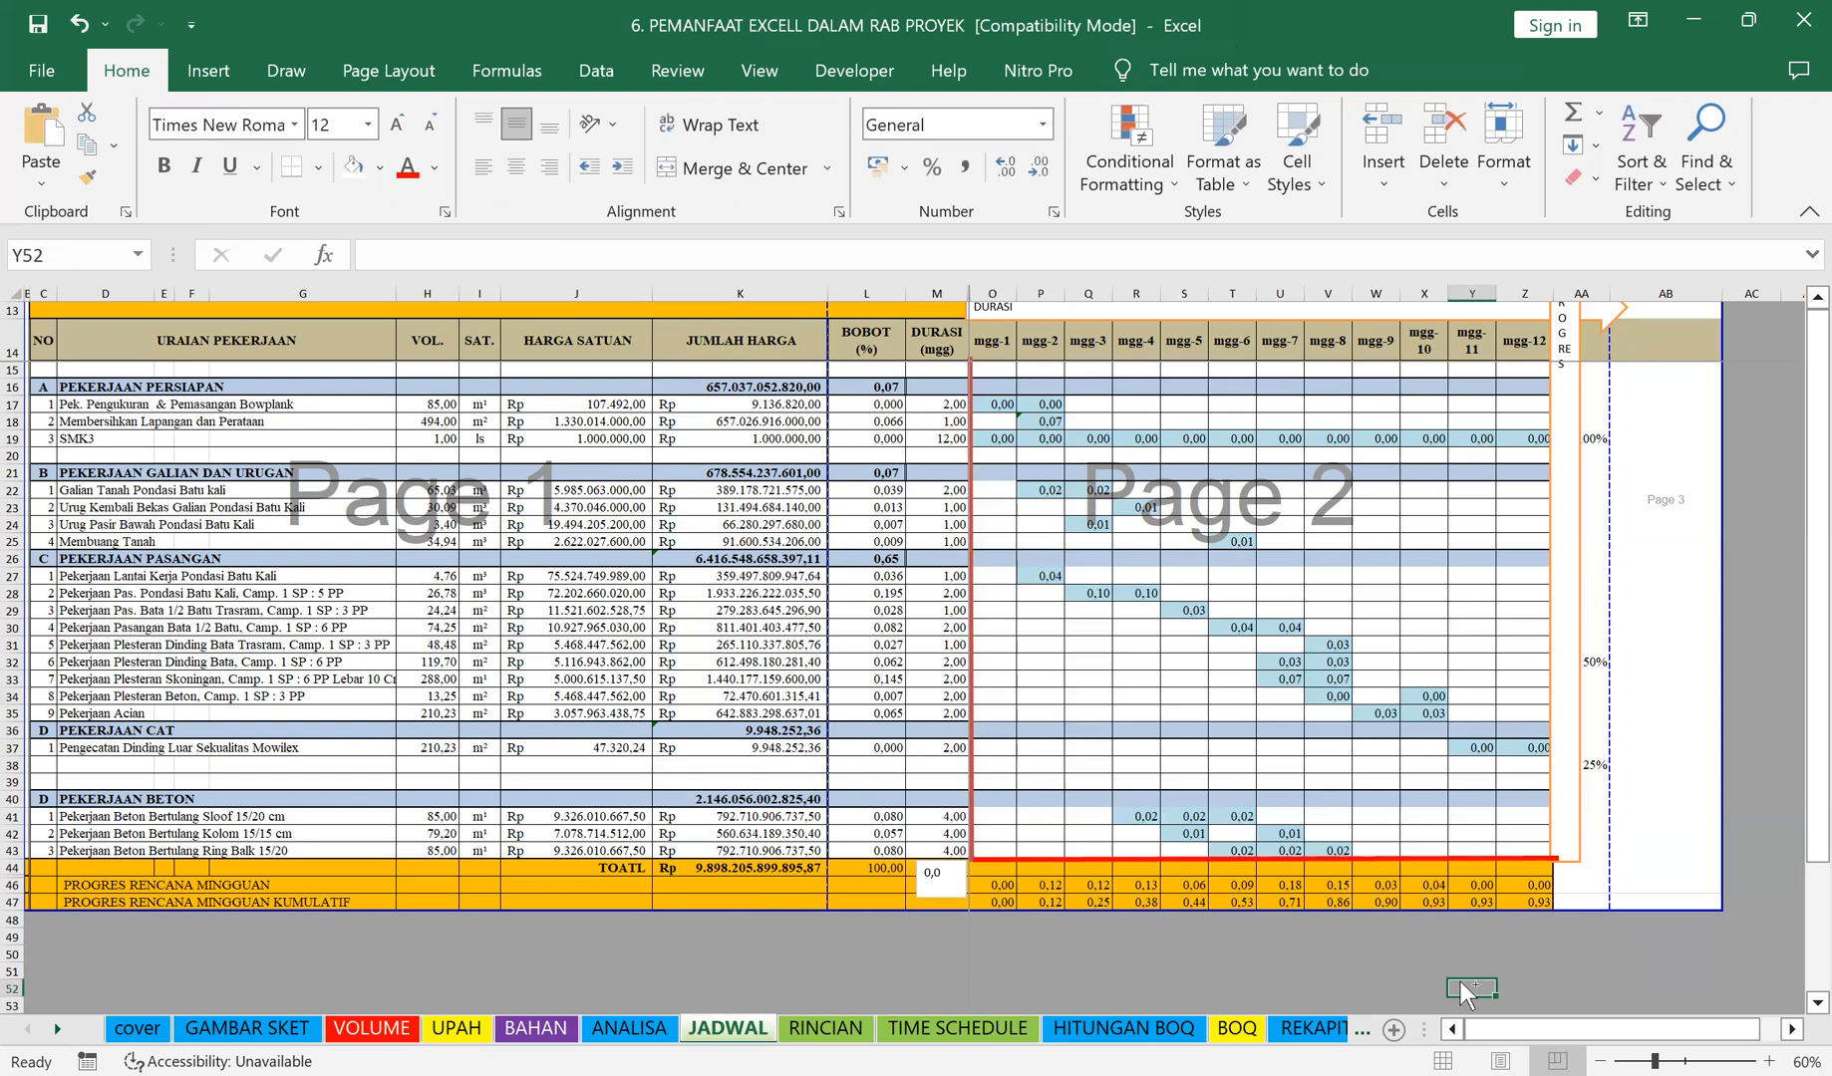
{"action": "key", "text": "ctrl+v"}
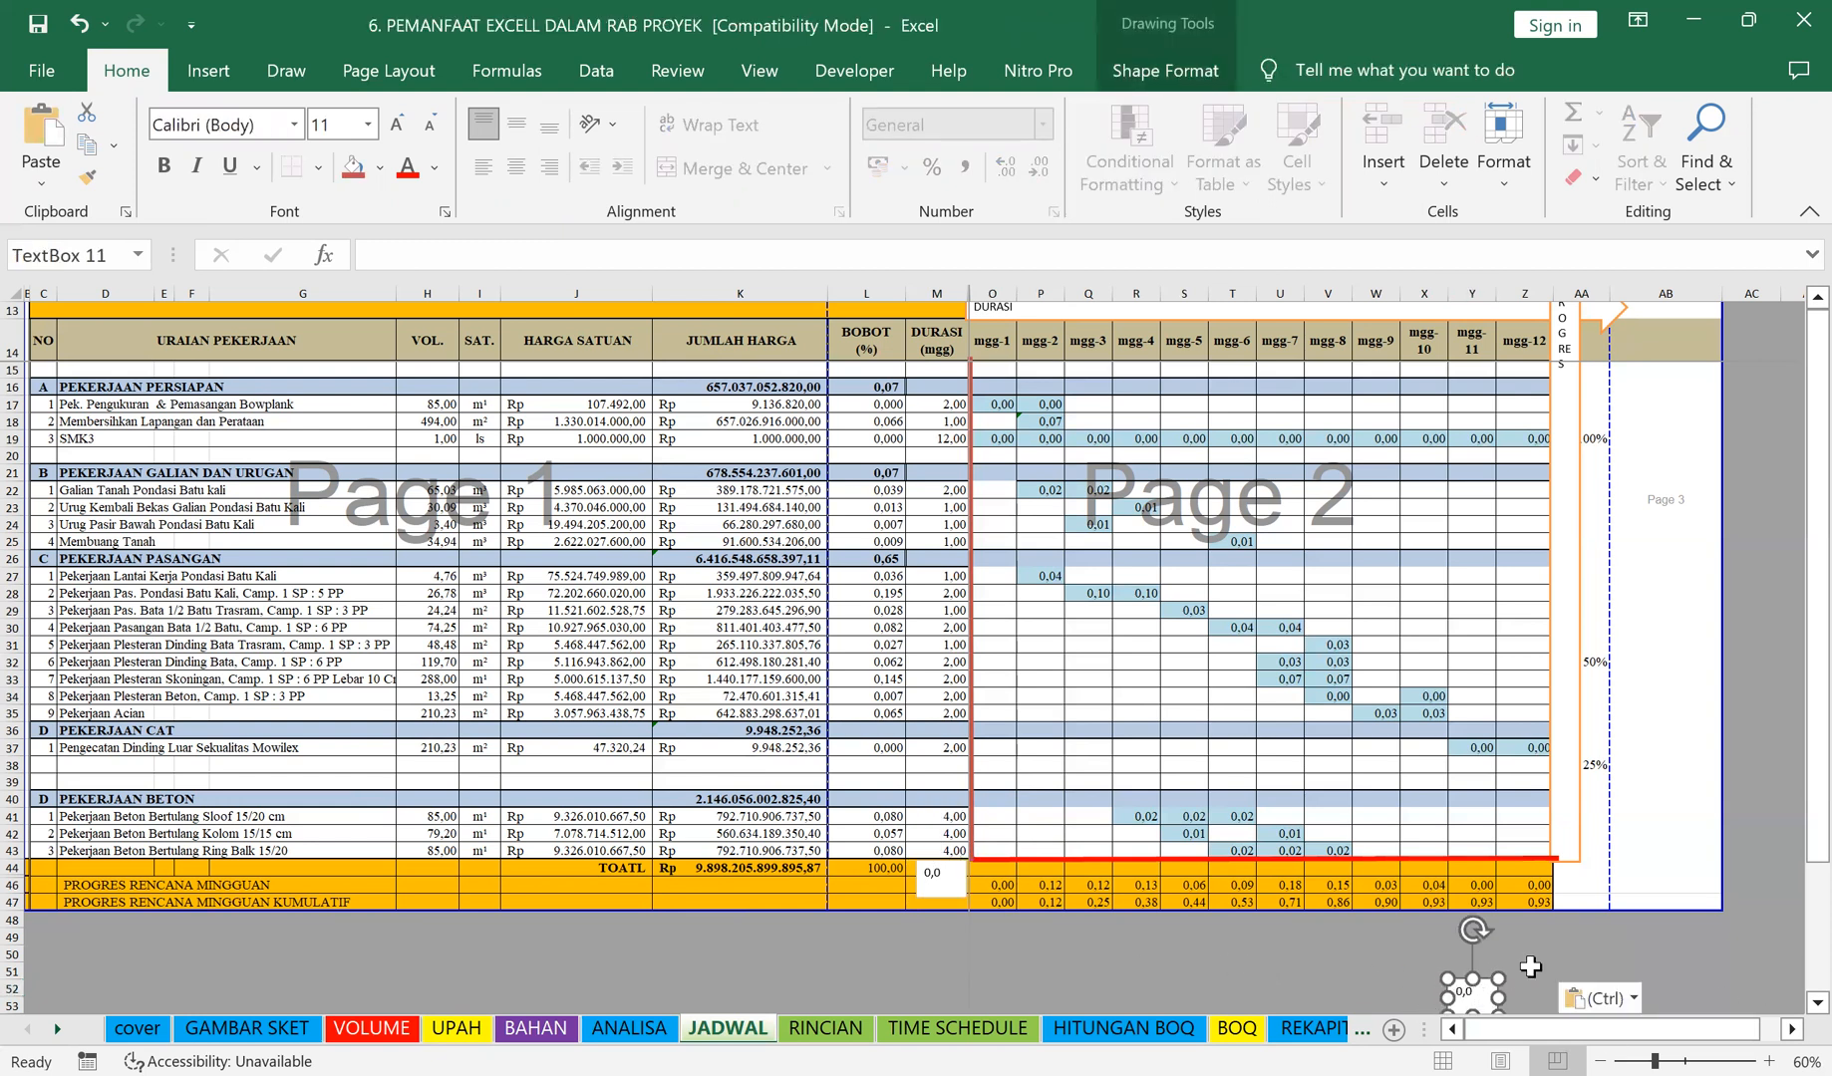
{"action": "scroll", "coordinate": [1531, 967], "scroll_direction": "down", "scroll_amount": 1}
{"action": "left_click_drag", "start_coordinate": [1504, 910], "coordinate": [1552, 370]}
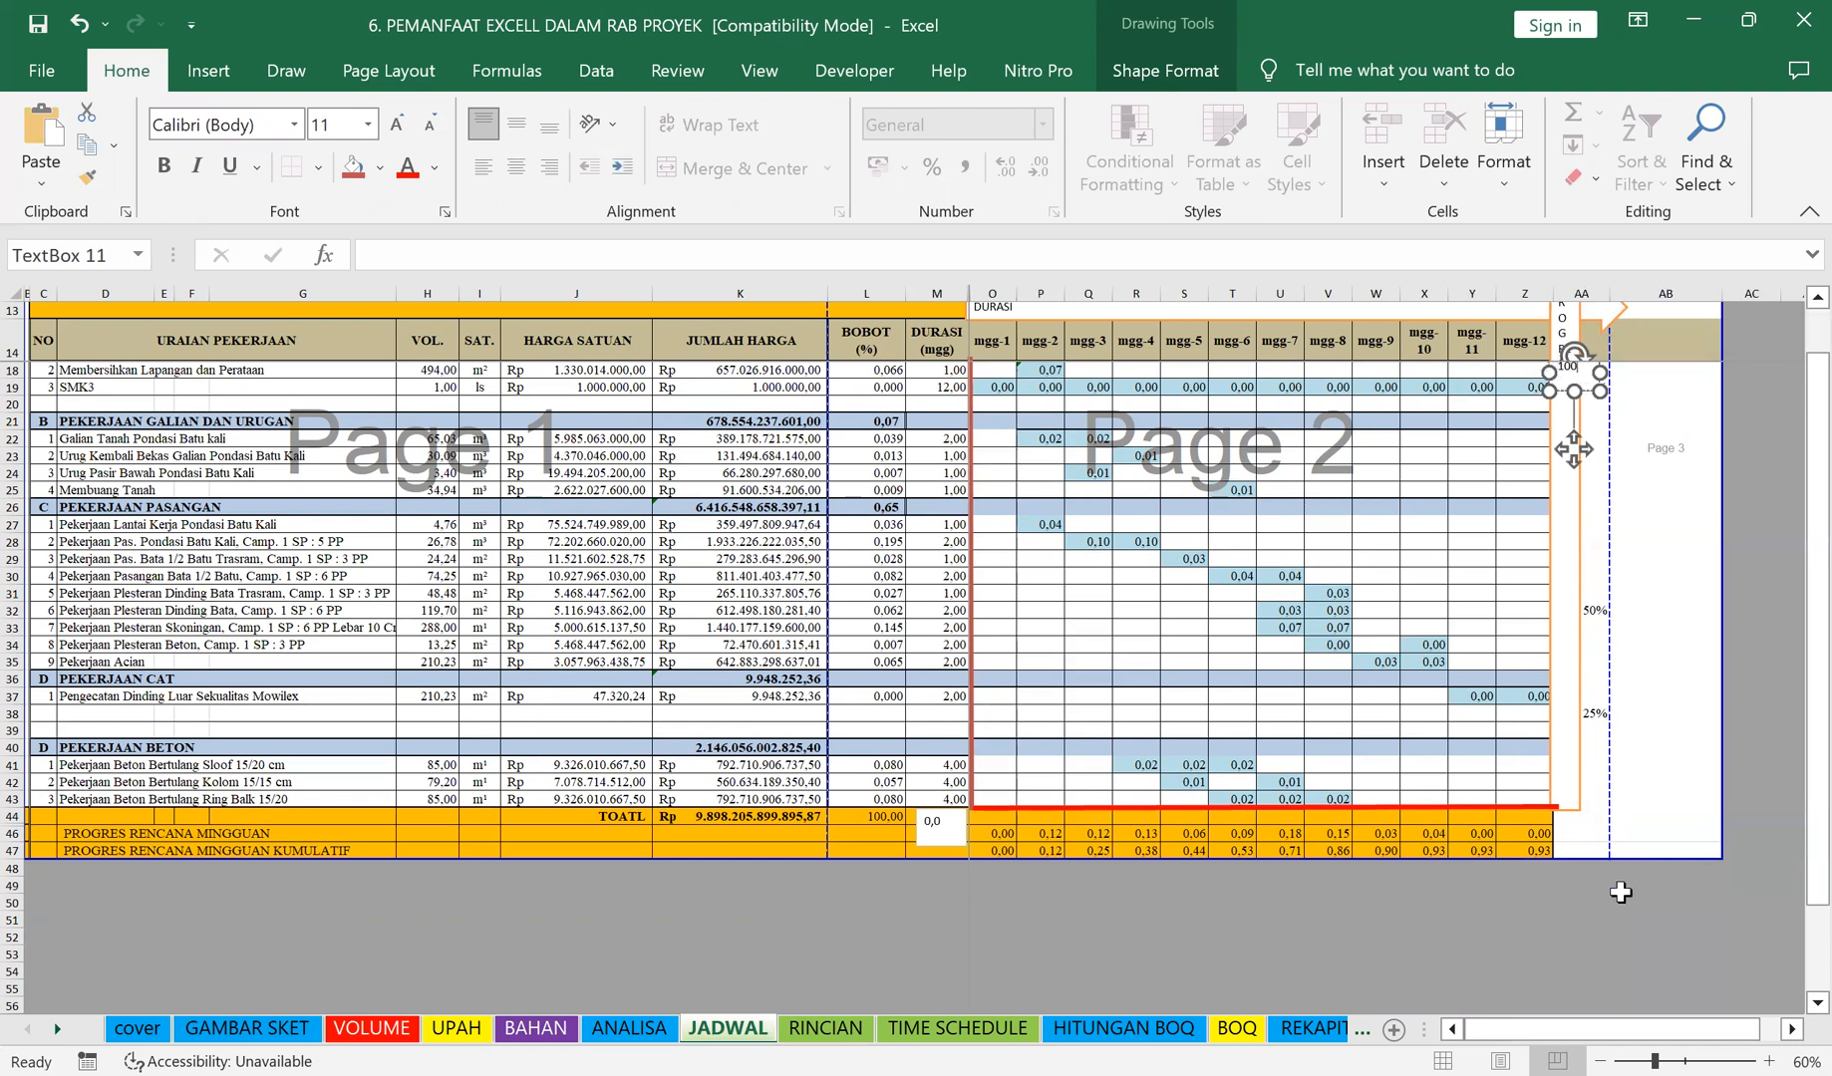
{"action": "left_click", "coordinate": [1620, 902]}
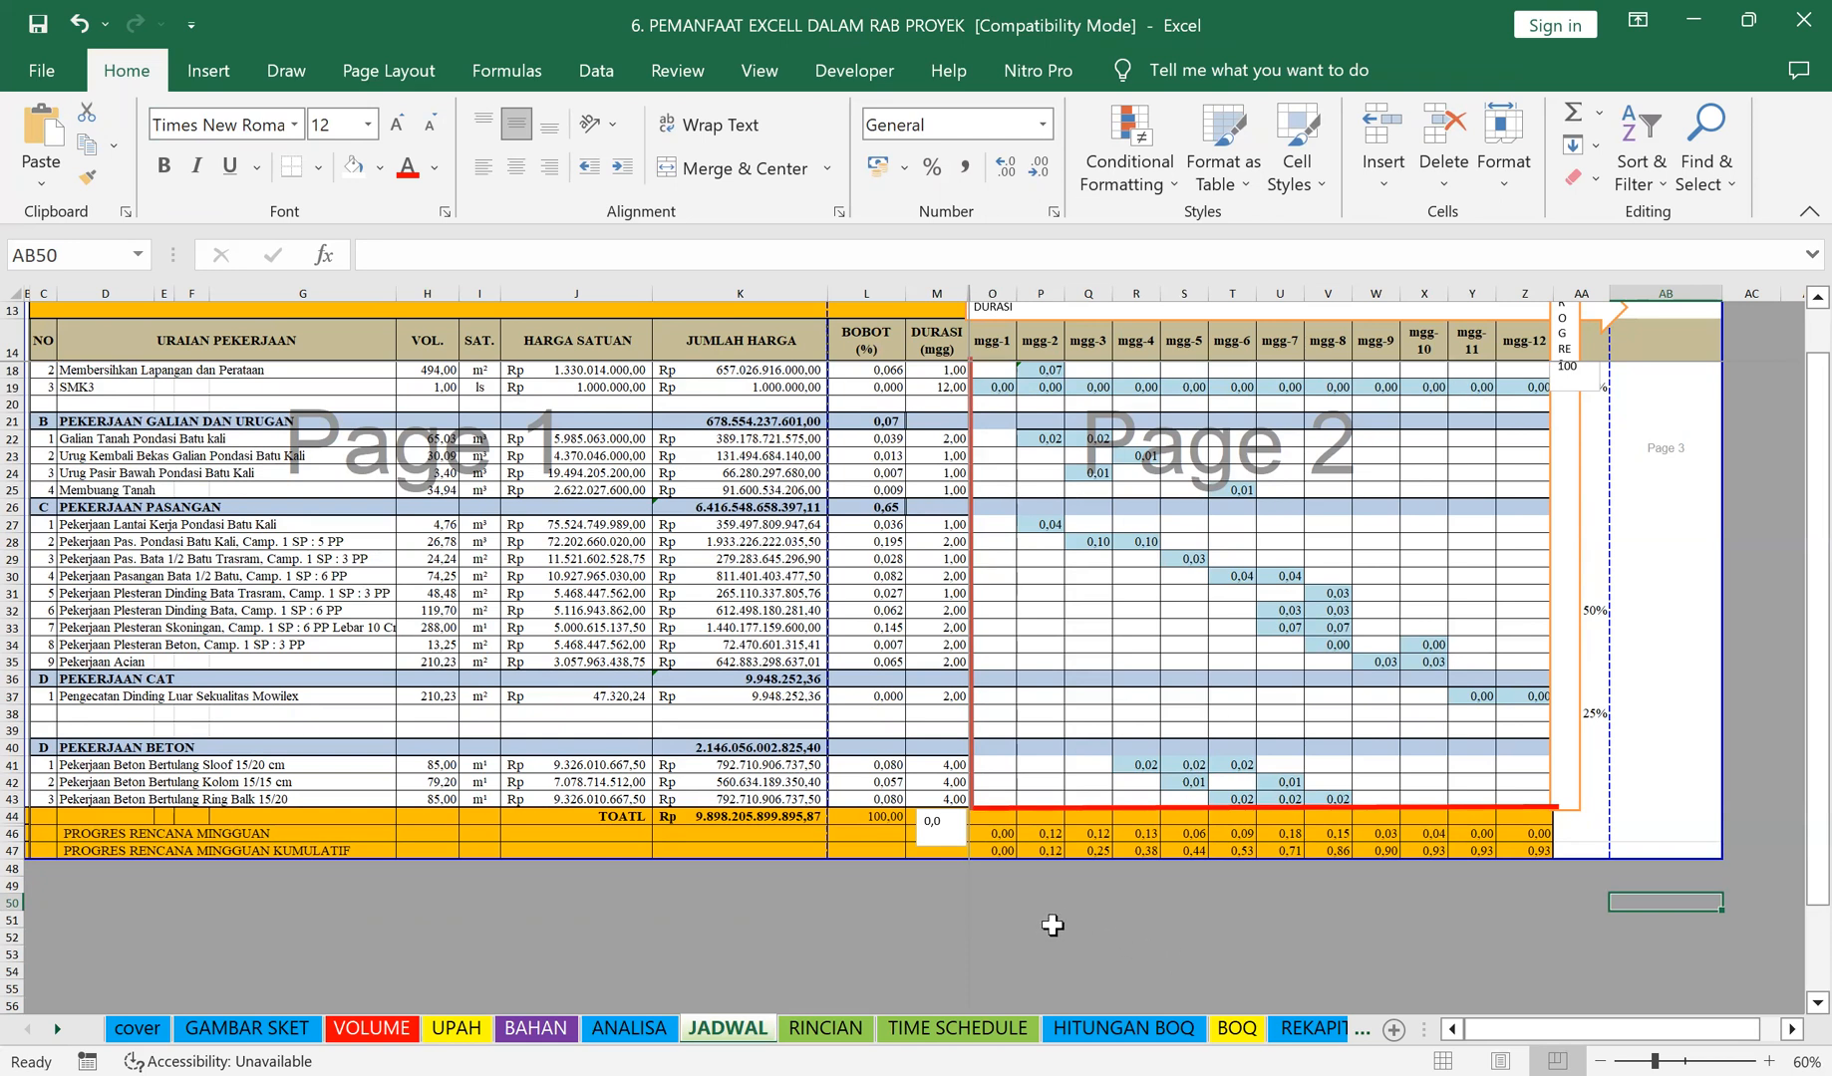
Step: Insert an empty scatter chart with smooth lines and markers and move it over the lower rows of columns I to L
{"action": "left_click", "coordinate": [209, 71]}
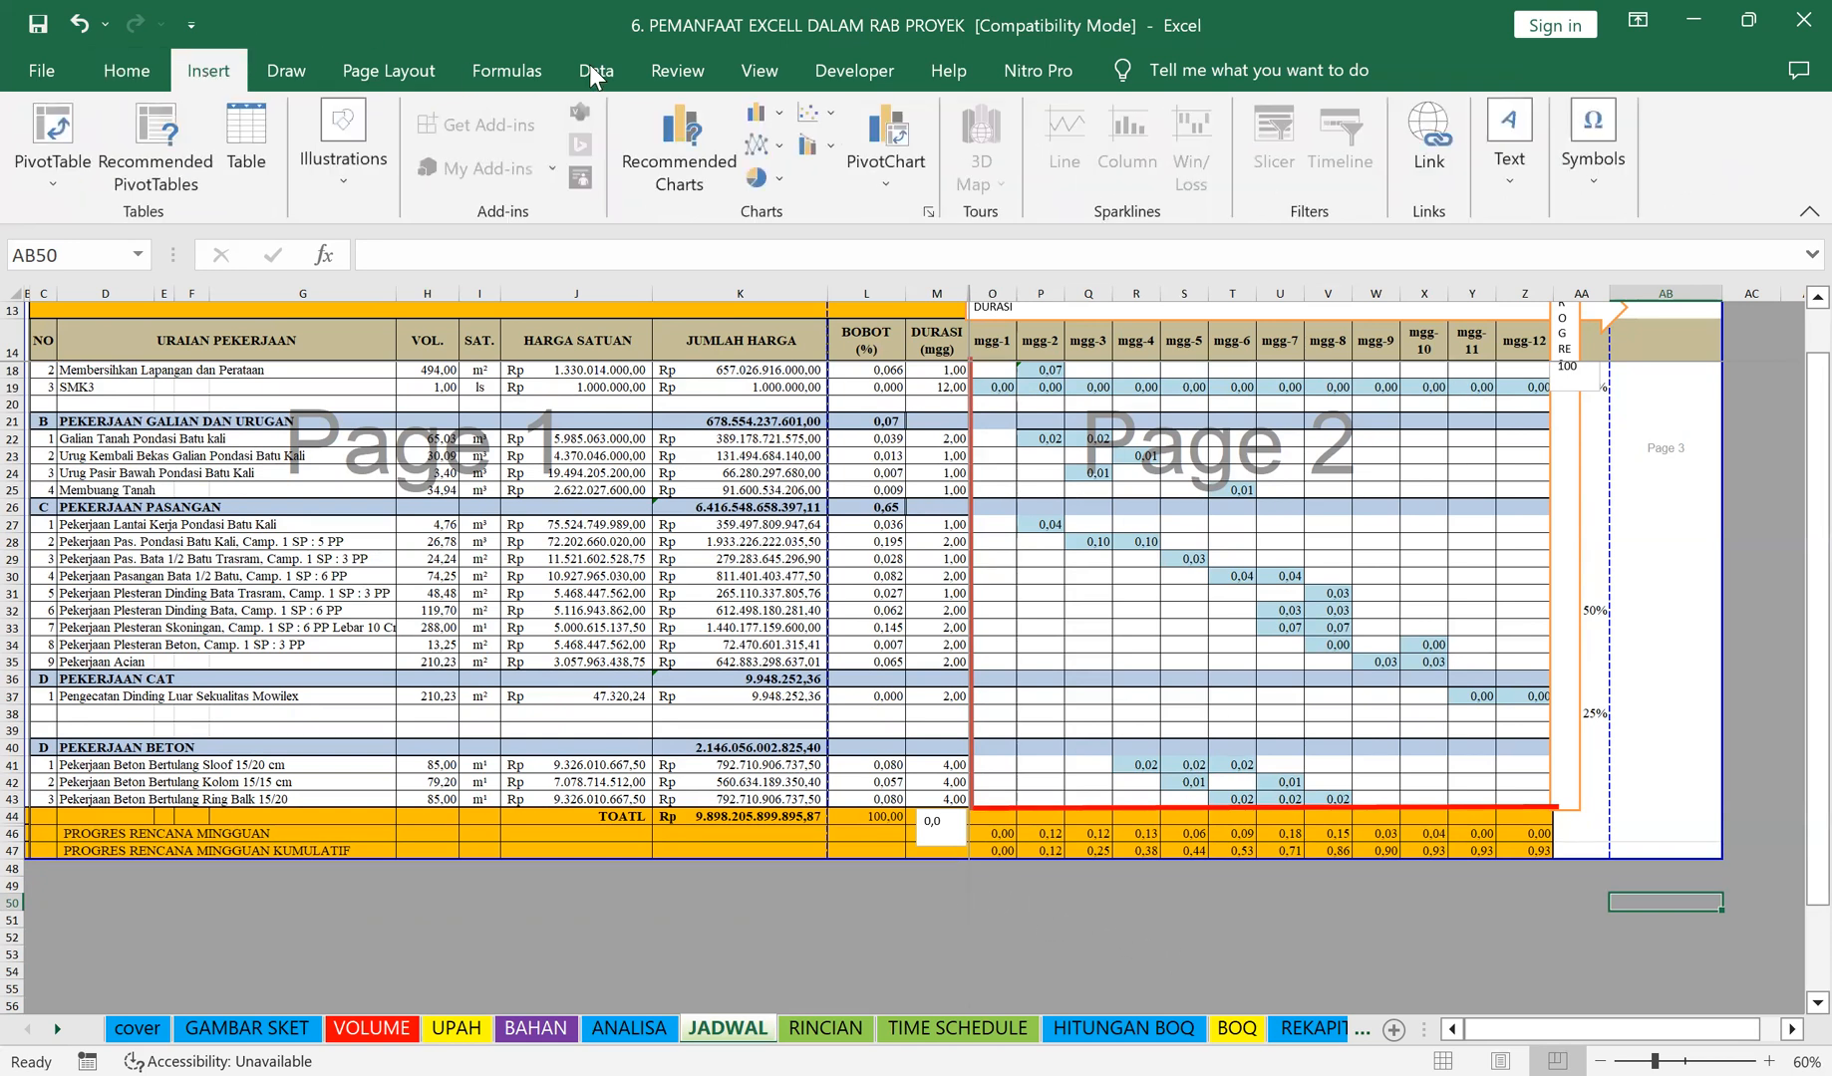
{"action": "left_click", "coordinate": [826, 115]}
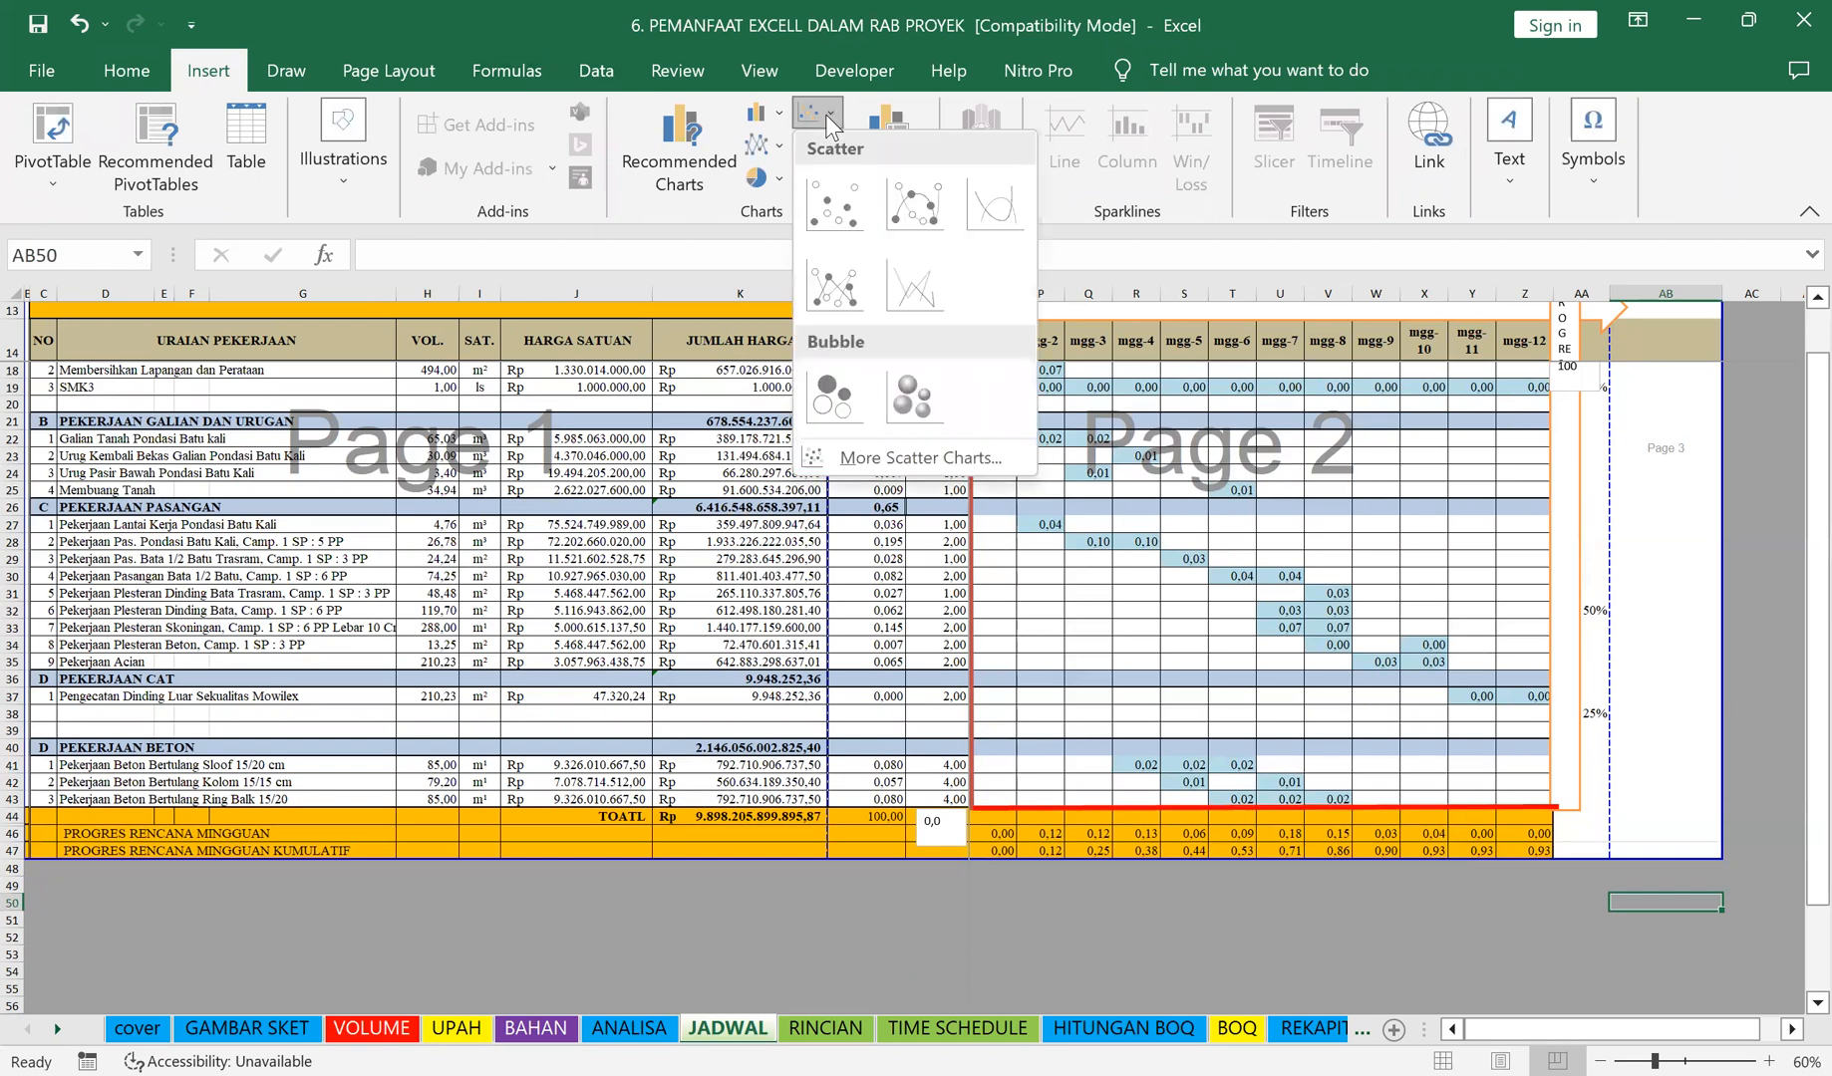
{"action": "left_click", "coordinate": [909, 209]}
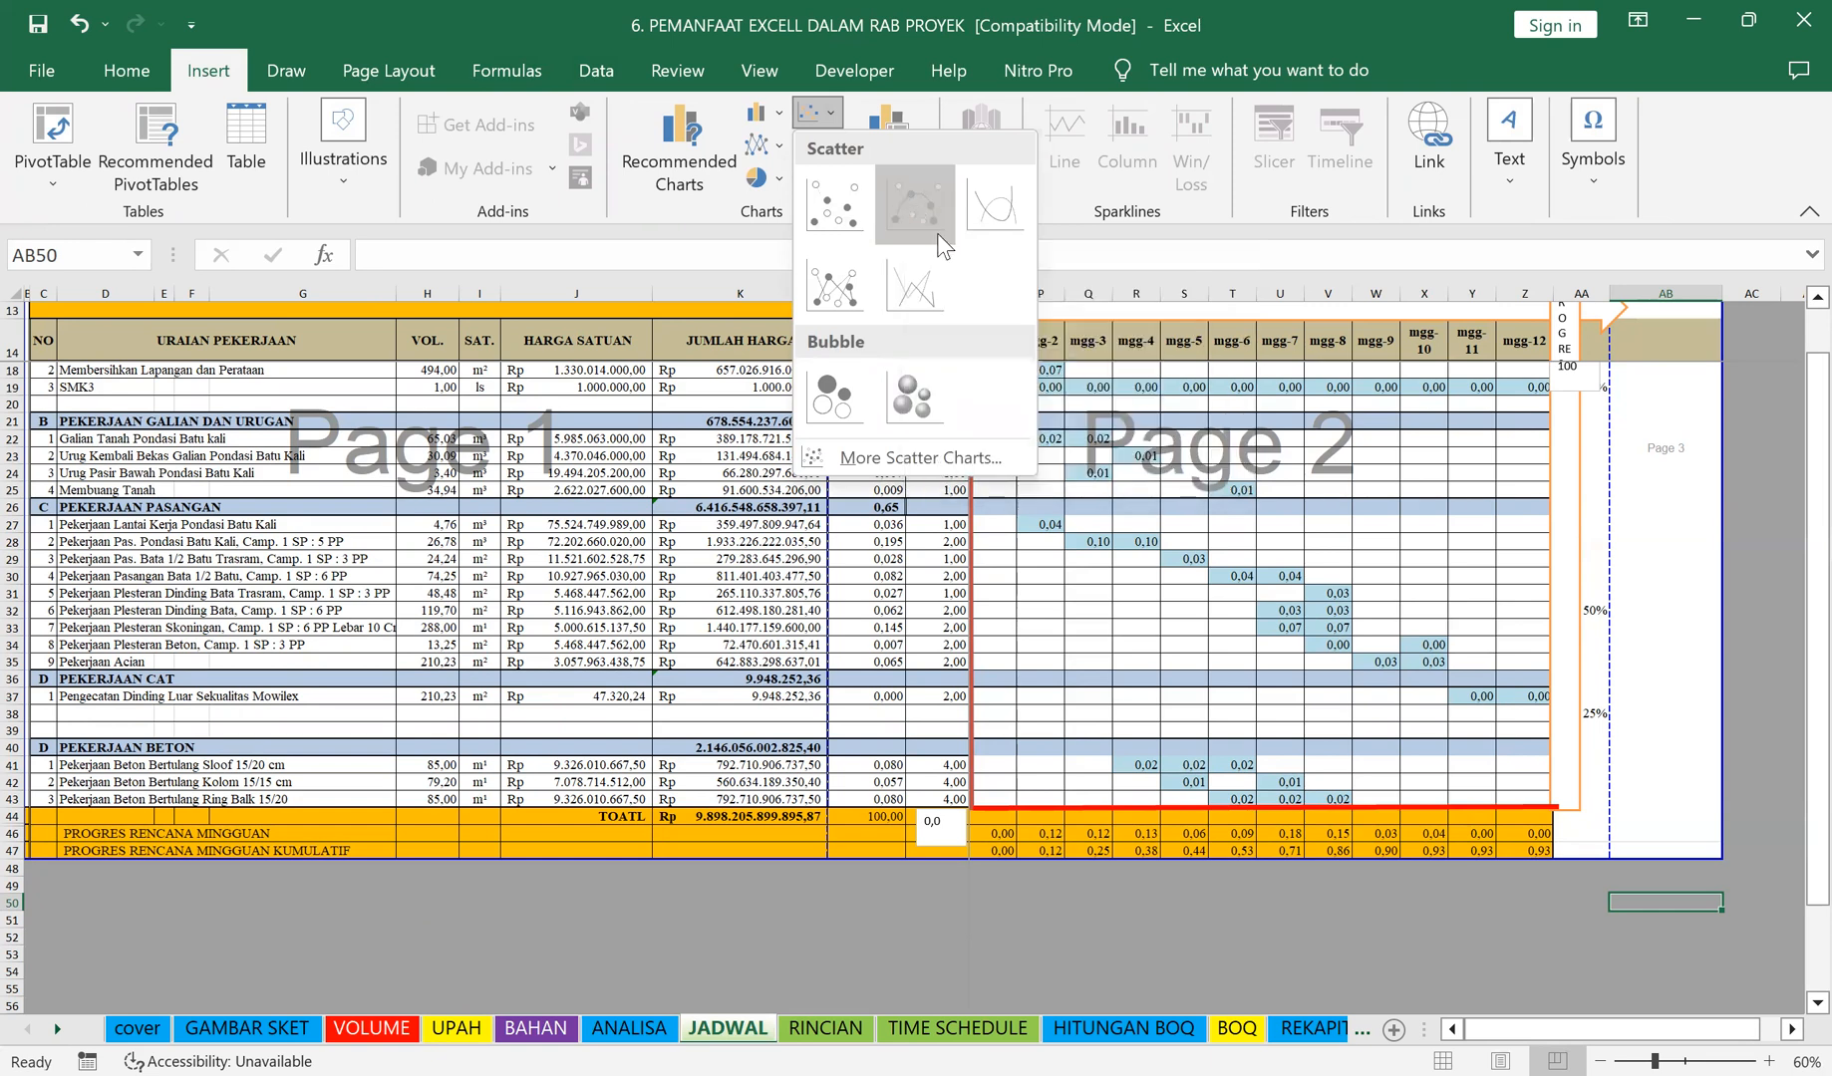
{"action": "left_click_drag", "start_coordinate": [1324, 569], "coordinate": [630, 615]}
{"action": "left_click", "coordinate": [606, 716]}
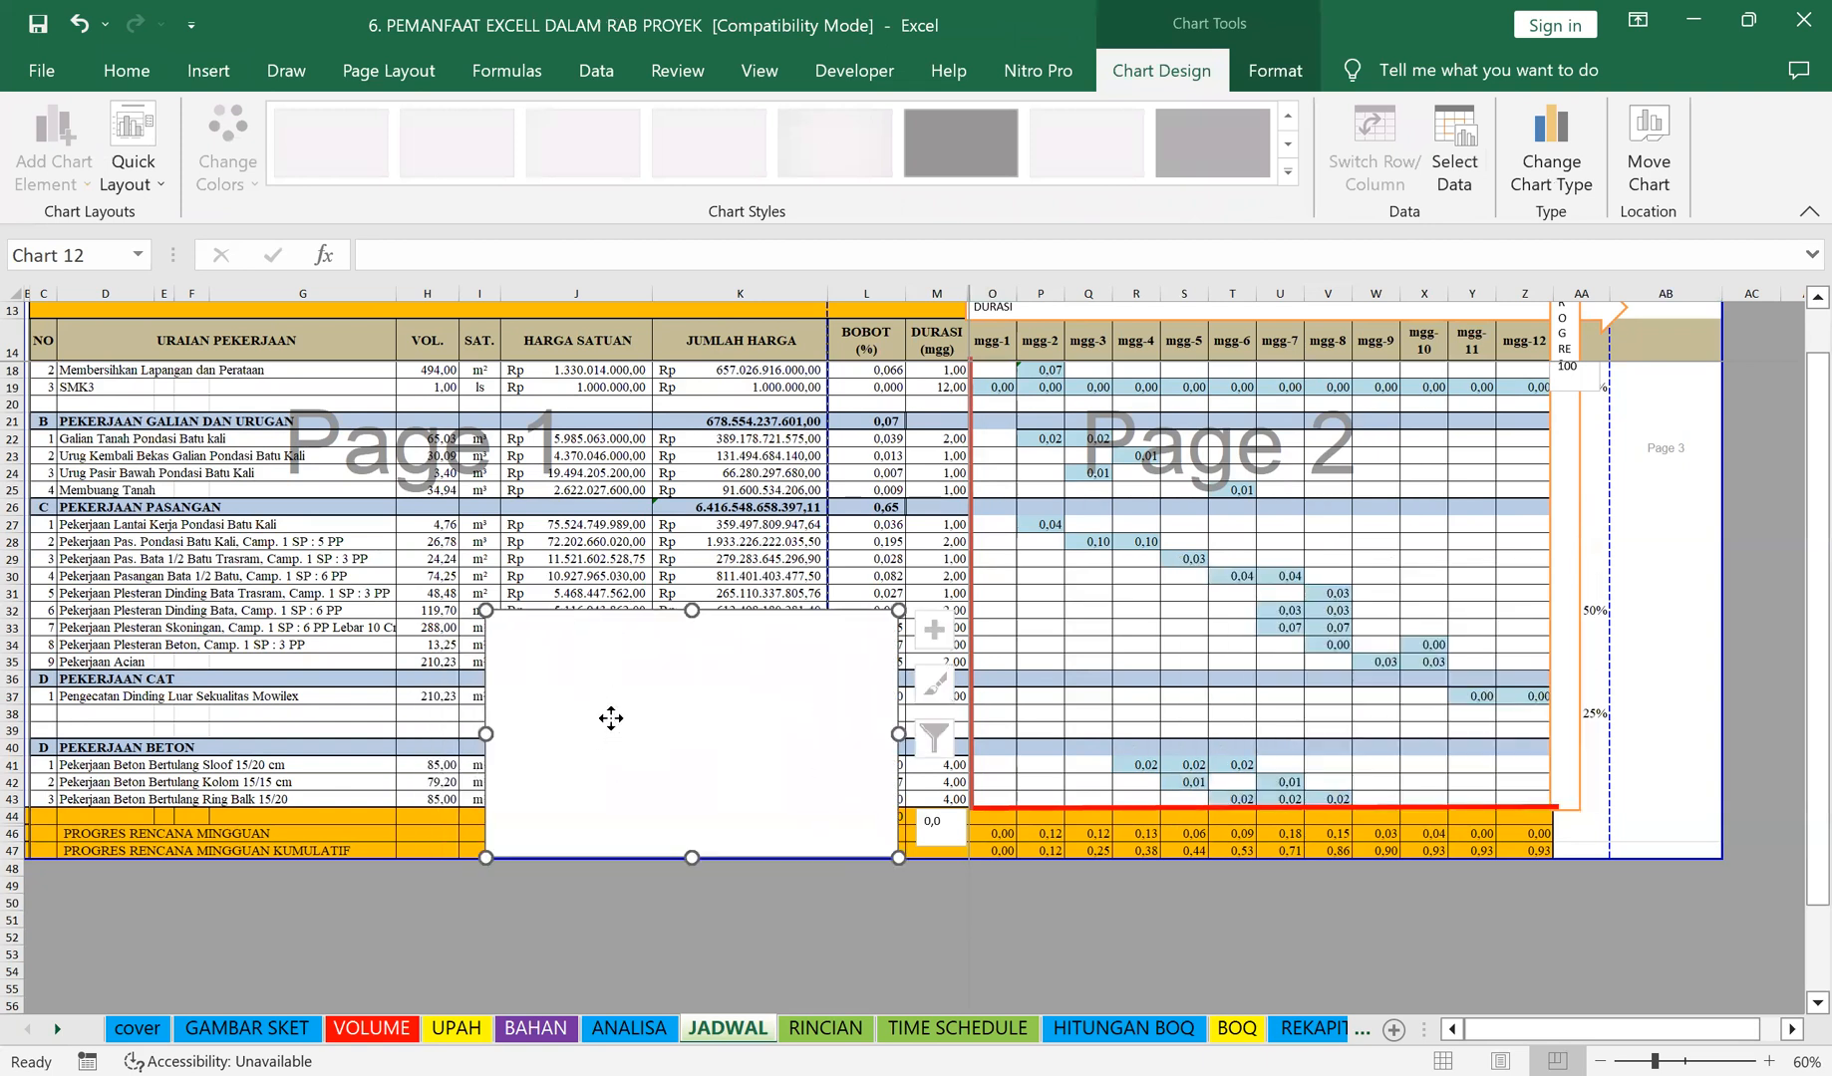
{"action": "right_click", "coordinate": [606, 717]}
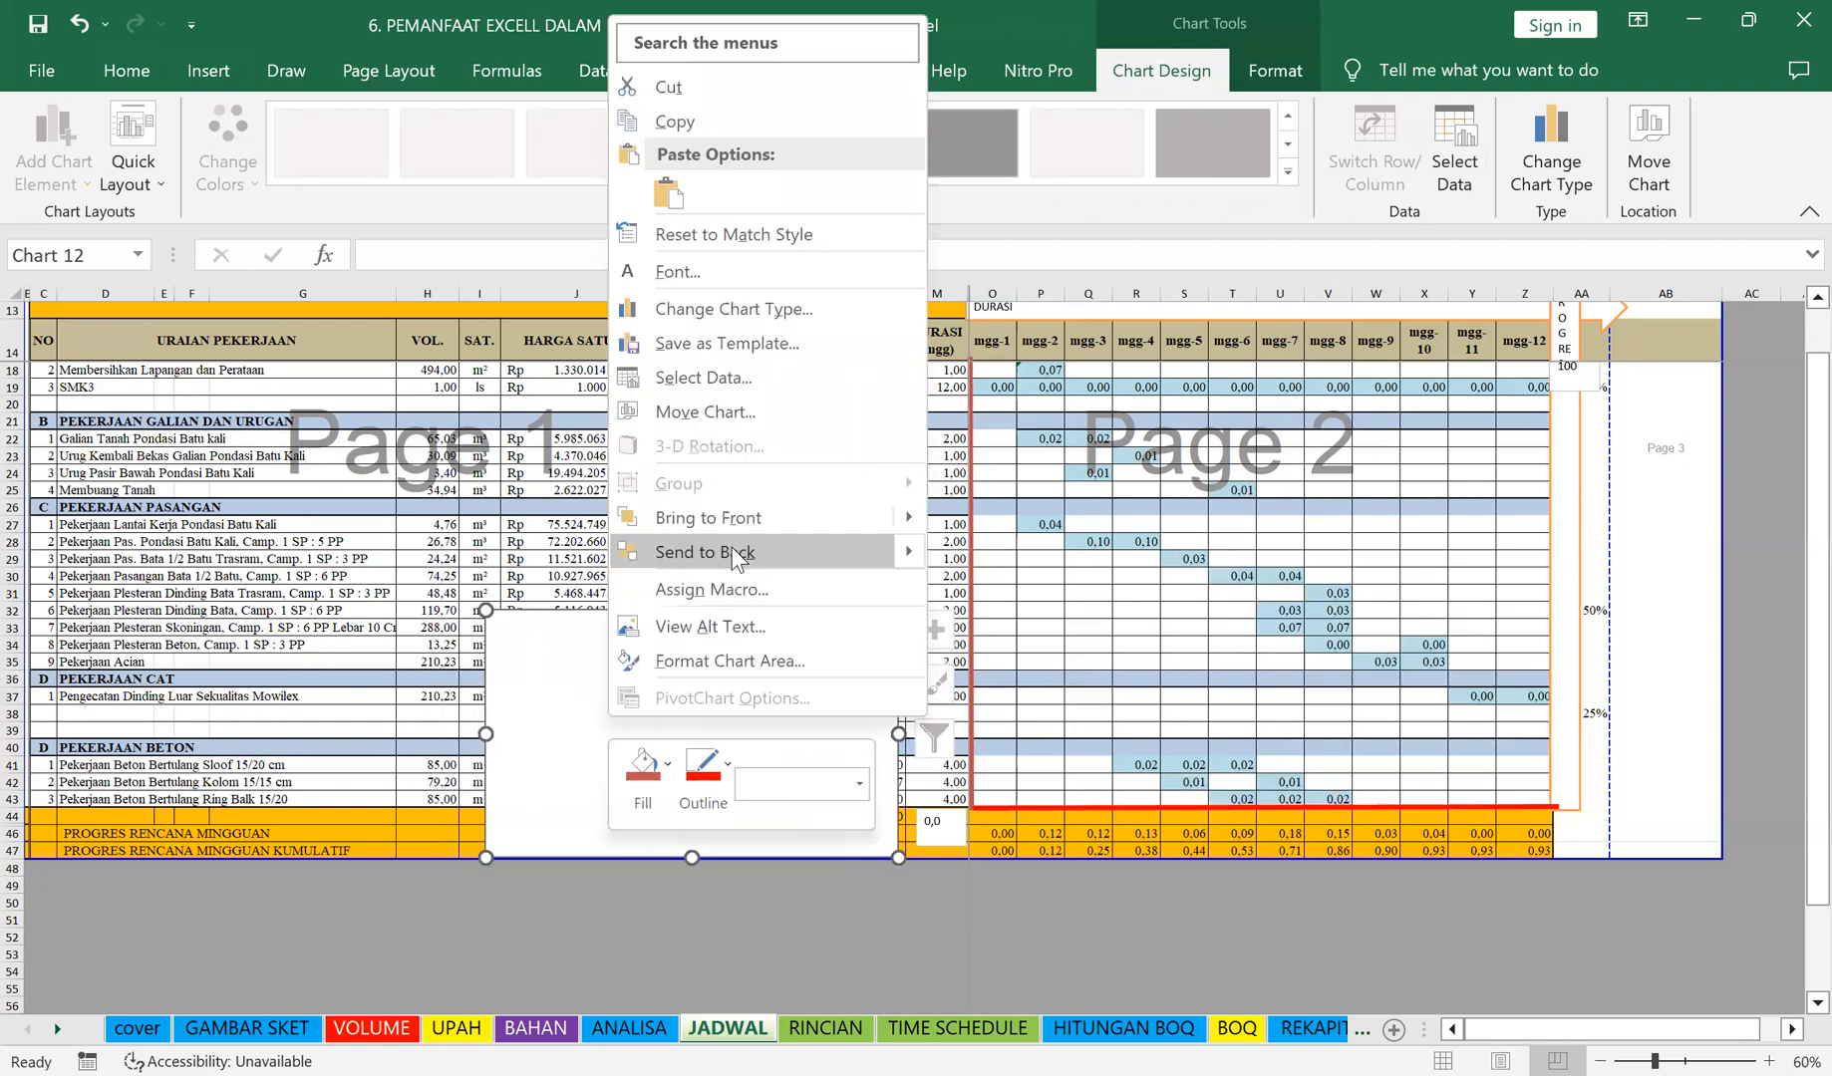
{"action": "left_click", "coordinate": [705, 378]}
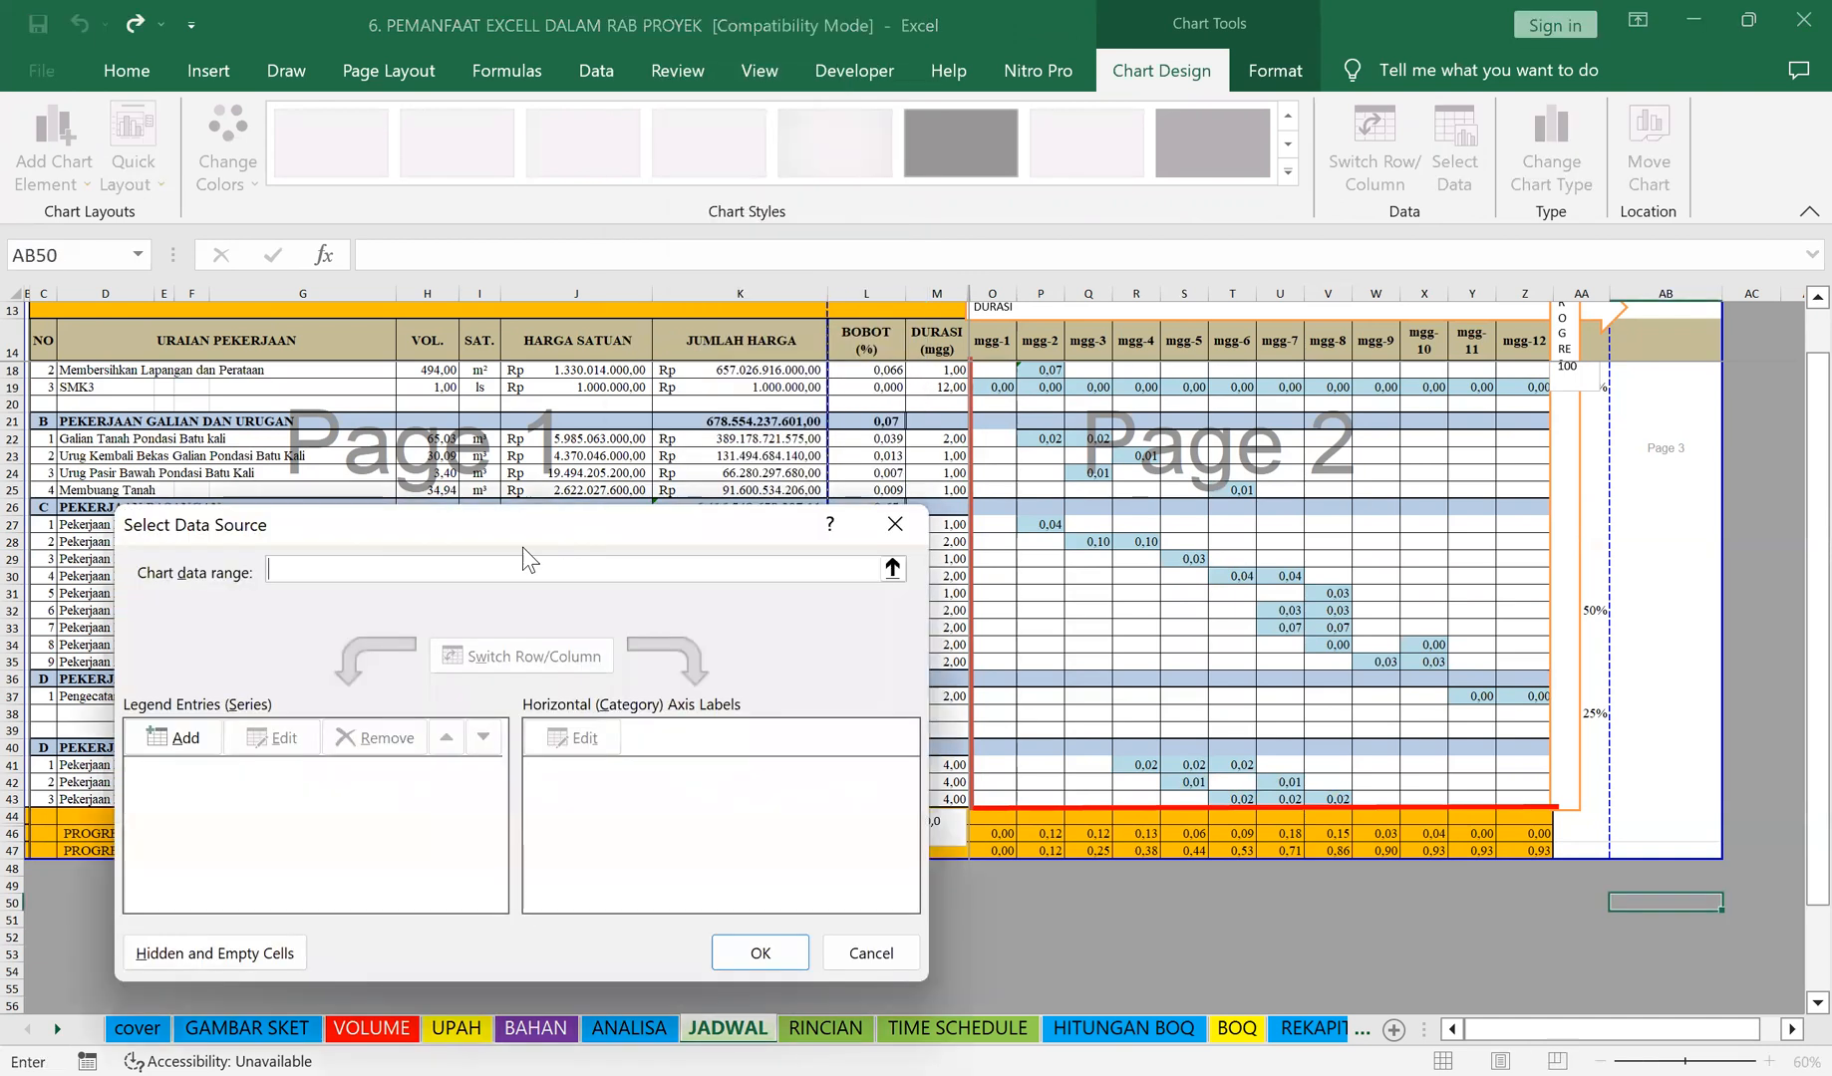
{"action": "left_click", "coordinate": [184, 740]}
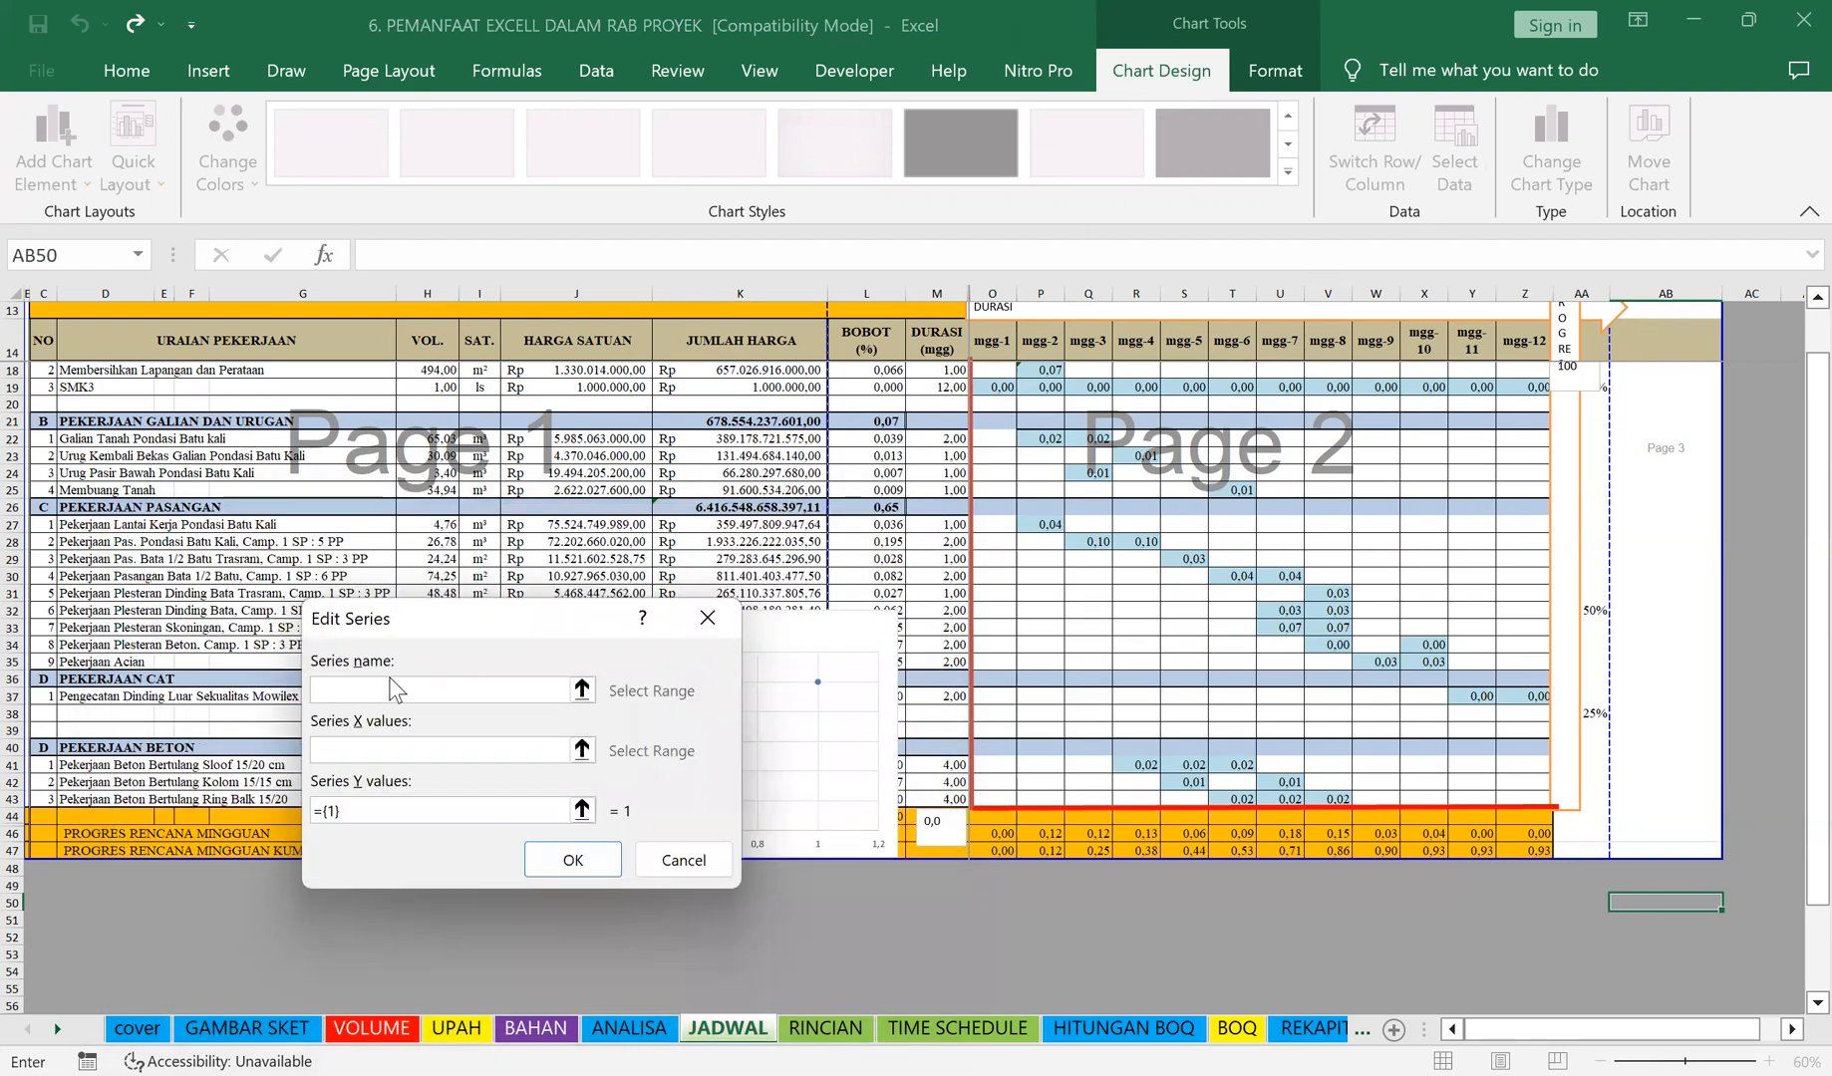
{"action": "left_click", "coordinate": [362, 758]}
{"action": "key", "text": "Escape"}
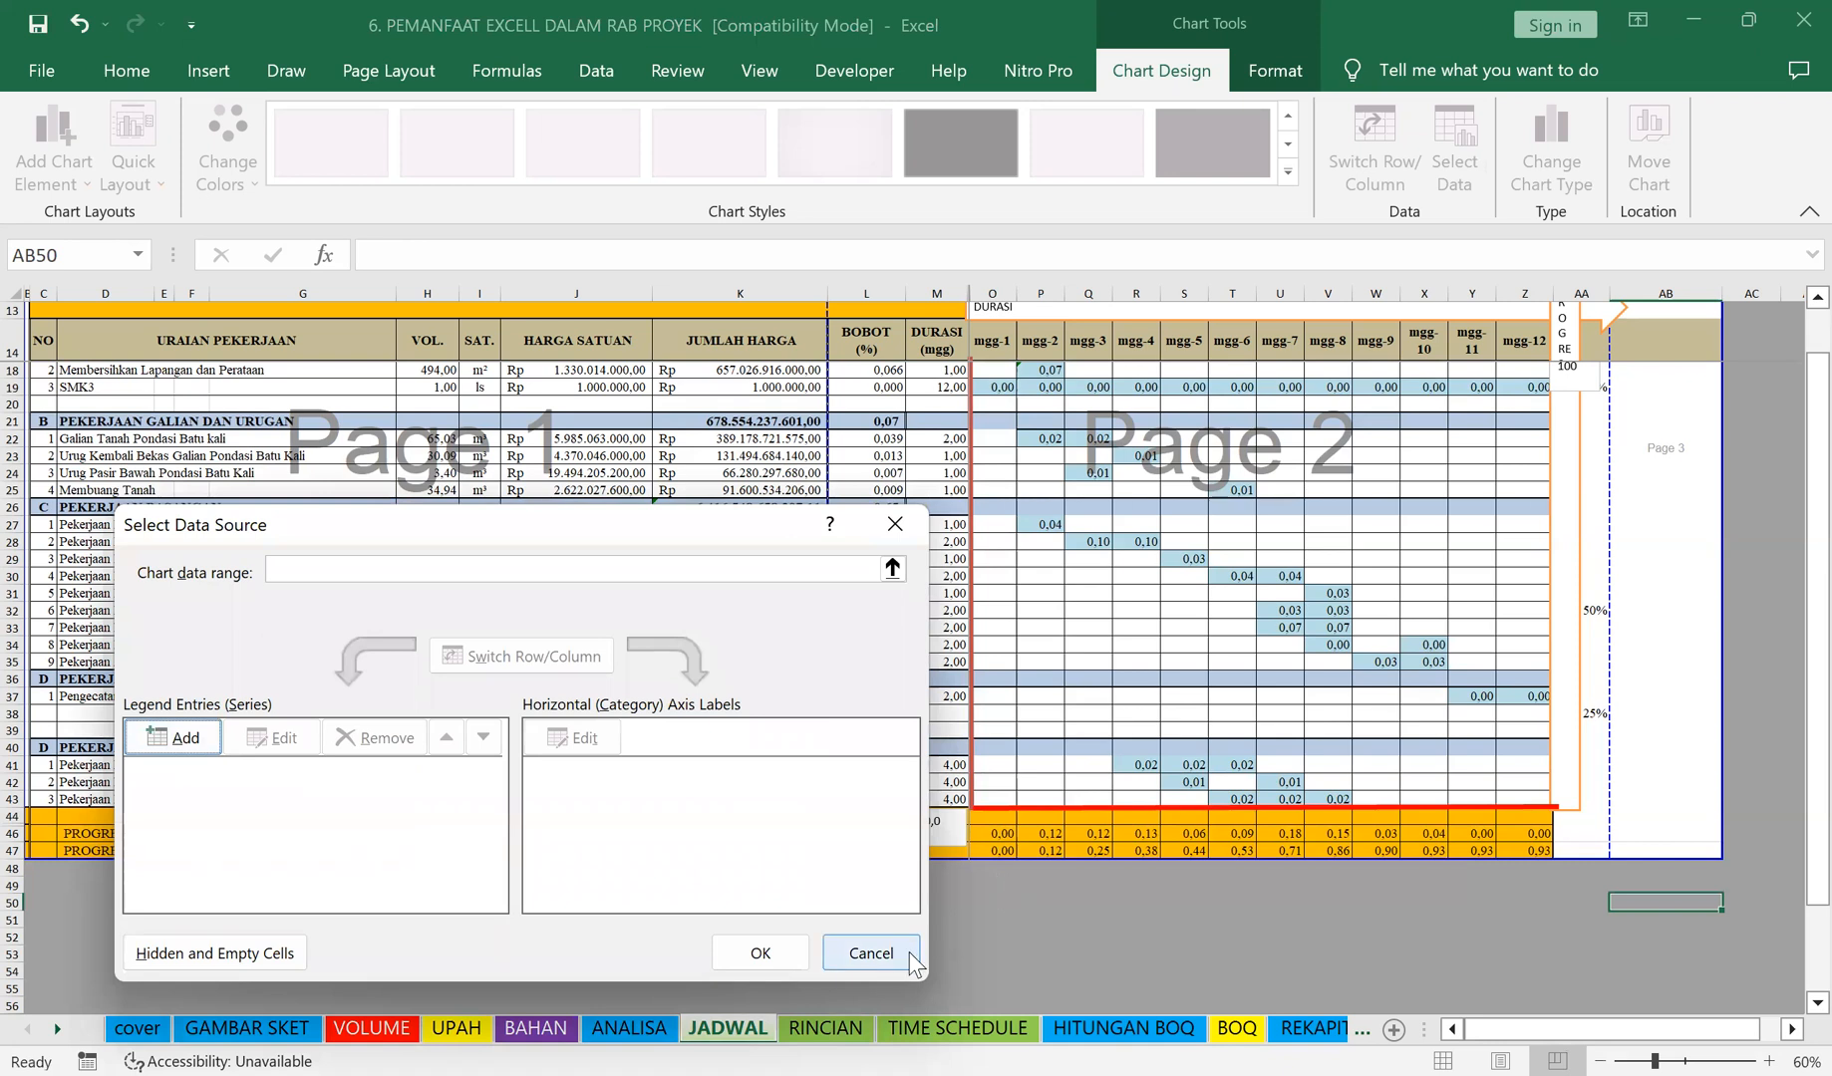
{"action": "left_click", "coordinate": [870, 952]}
{"action": "left_click", "coordinate": [1001, 884]}
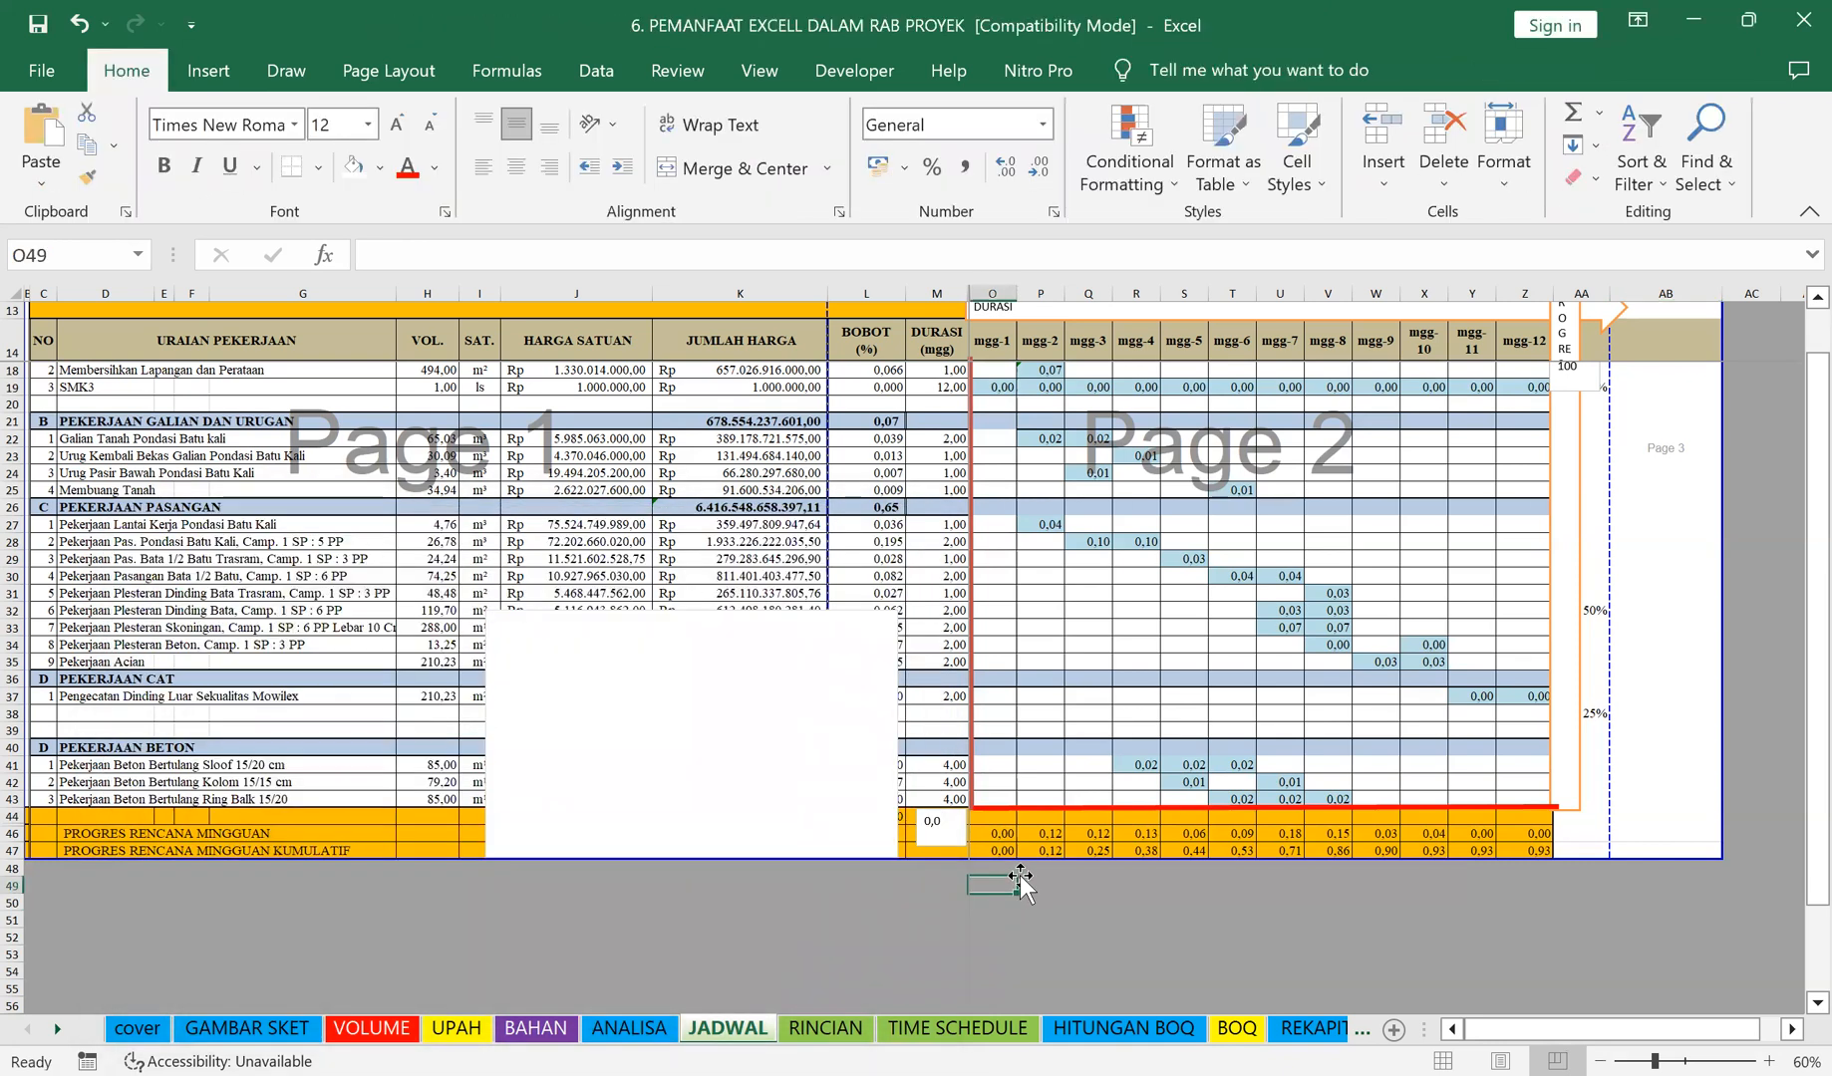
{"action": "key", "text": "Up"}
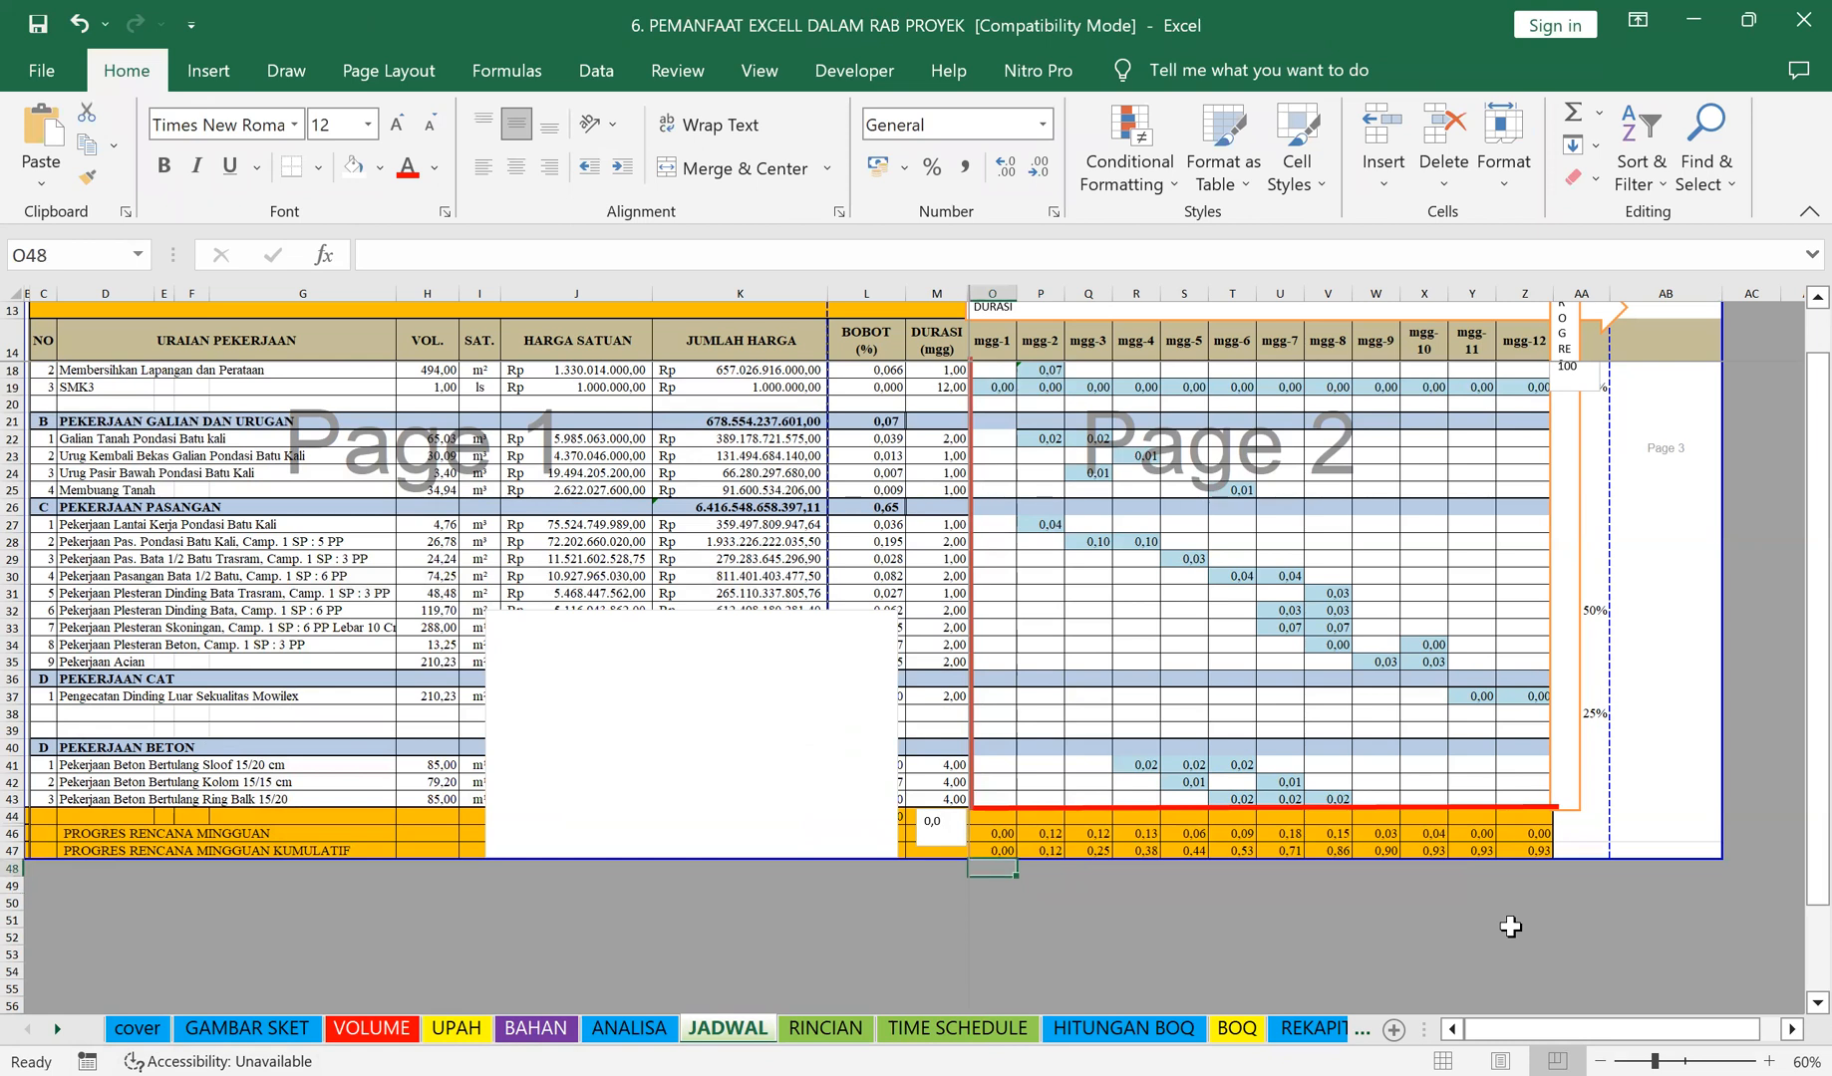
Step: Replace the weekly headers mgg-1 to mgg-12 in O14:Z14 with a filled number series from 1 to 12
{"action": "left_click", "coordinate": [1002, 339]}
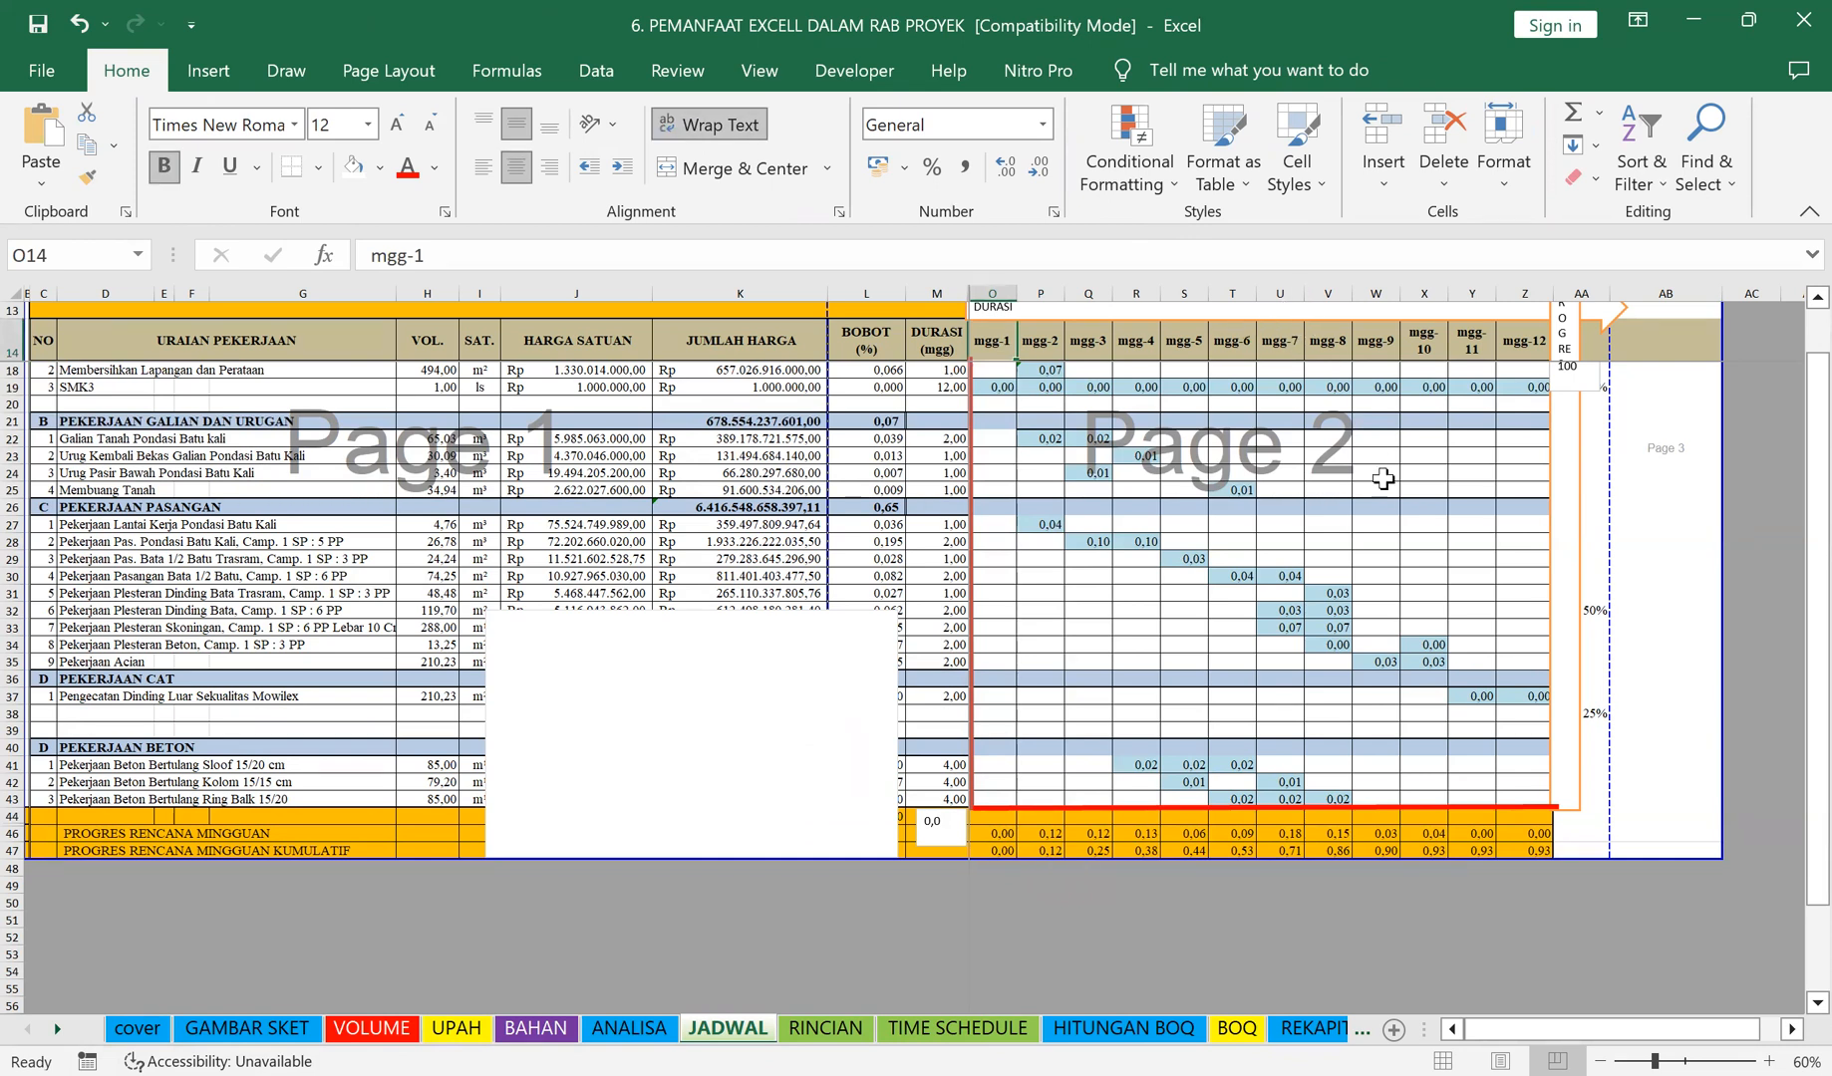
{"action": "type", "text": "1"}
{"action": "key", "text": "Tab"}
{"action": "type", "text": "2"}
{"action": "key", "text": "Tab"}
{"action": "left_click_drag", "start_coordinate": [992, 339], "coordinate": [1109, 360]}
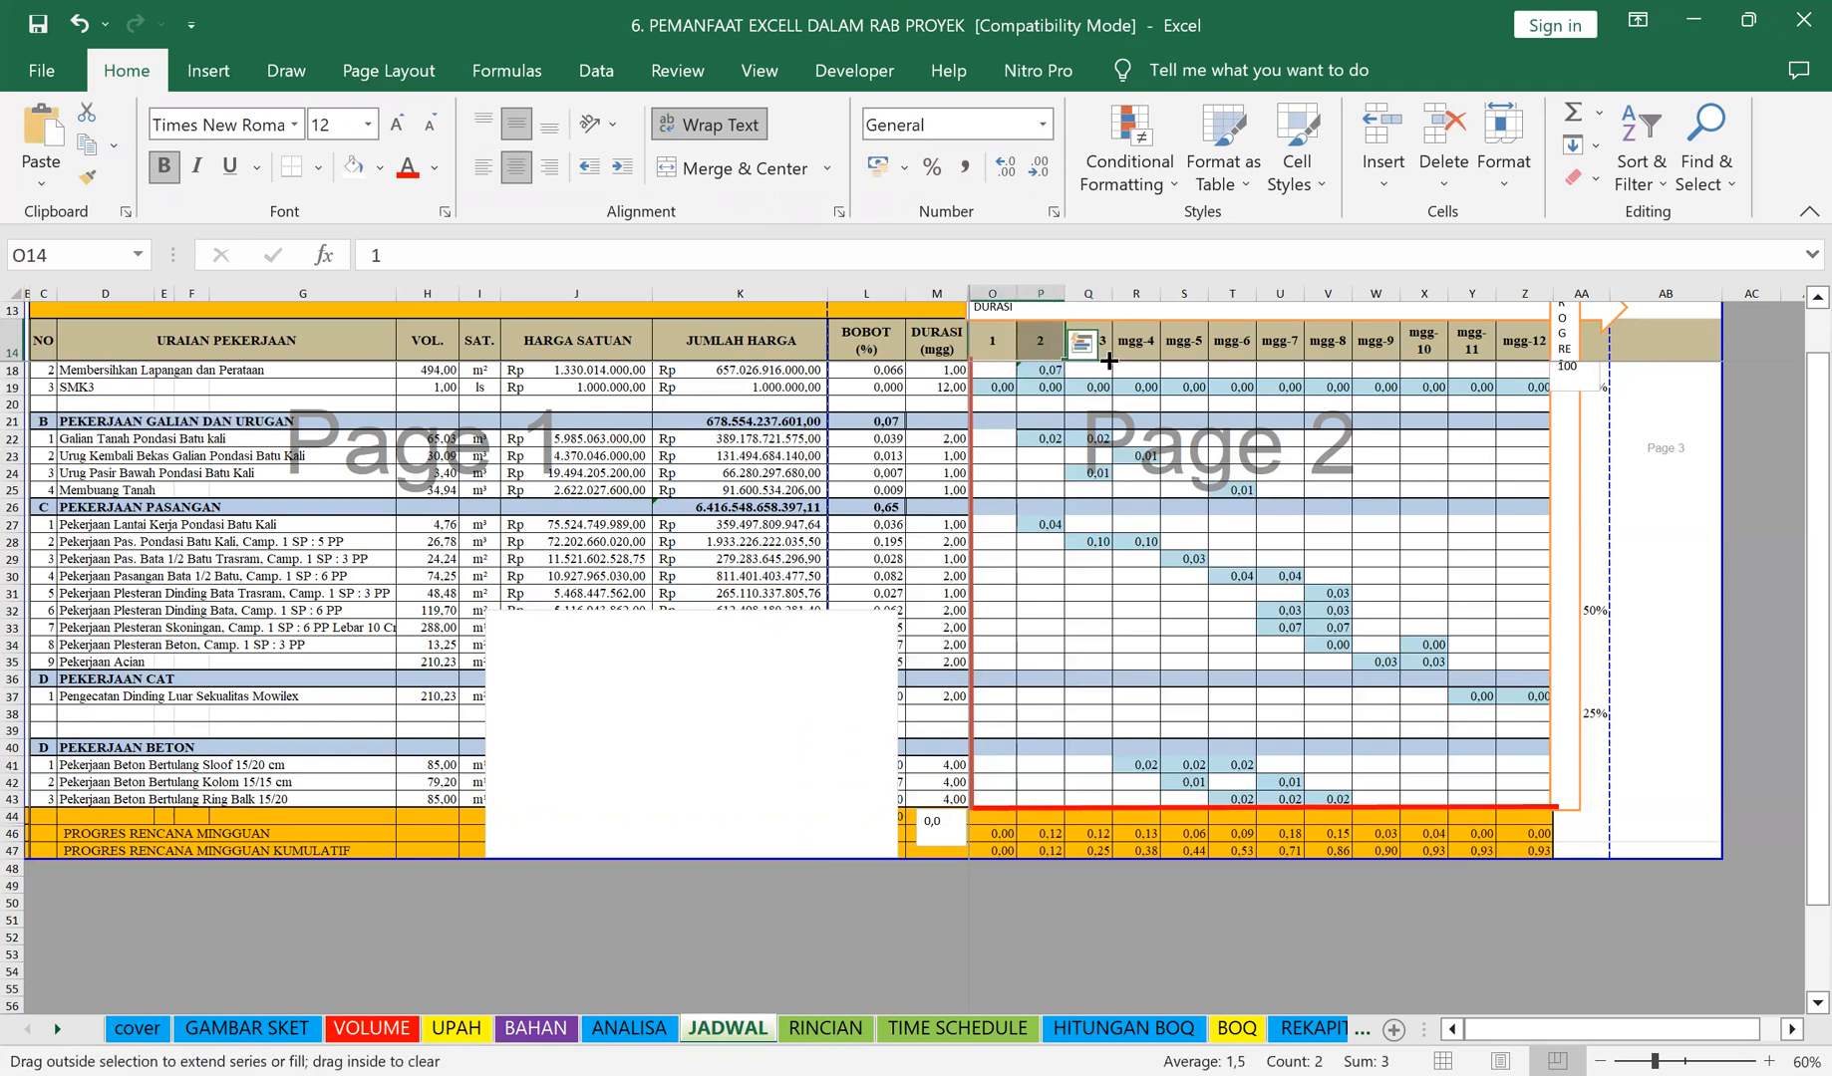
{"action": "left_click_drag", "start_coordinate": [1560, 362], "coordinate": [1540, 361]}
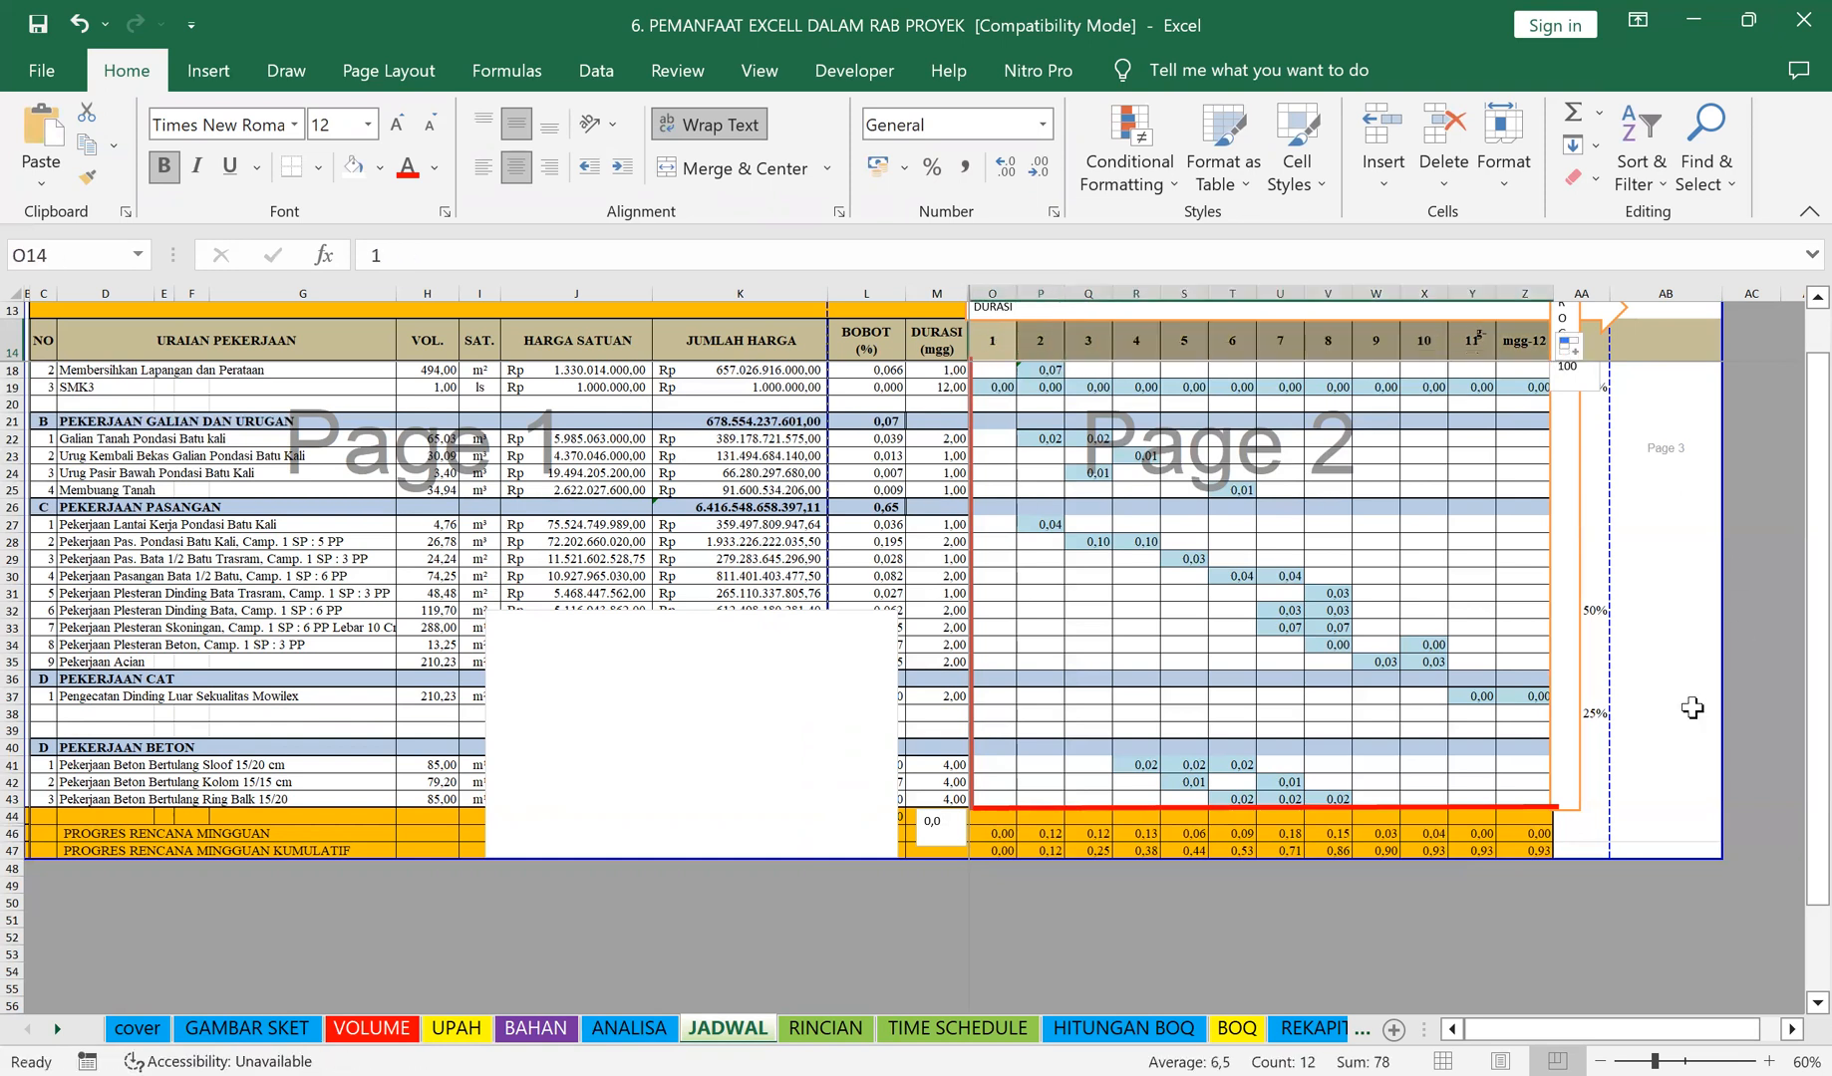
{"action": "left_click", "coordinate": [1424, 917]}
{"action": "left_click", "coordinate": [694, 765]}
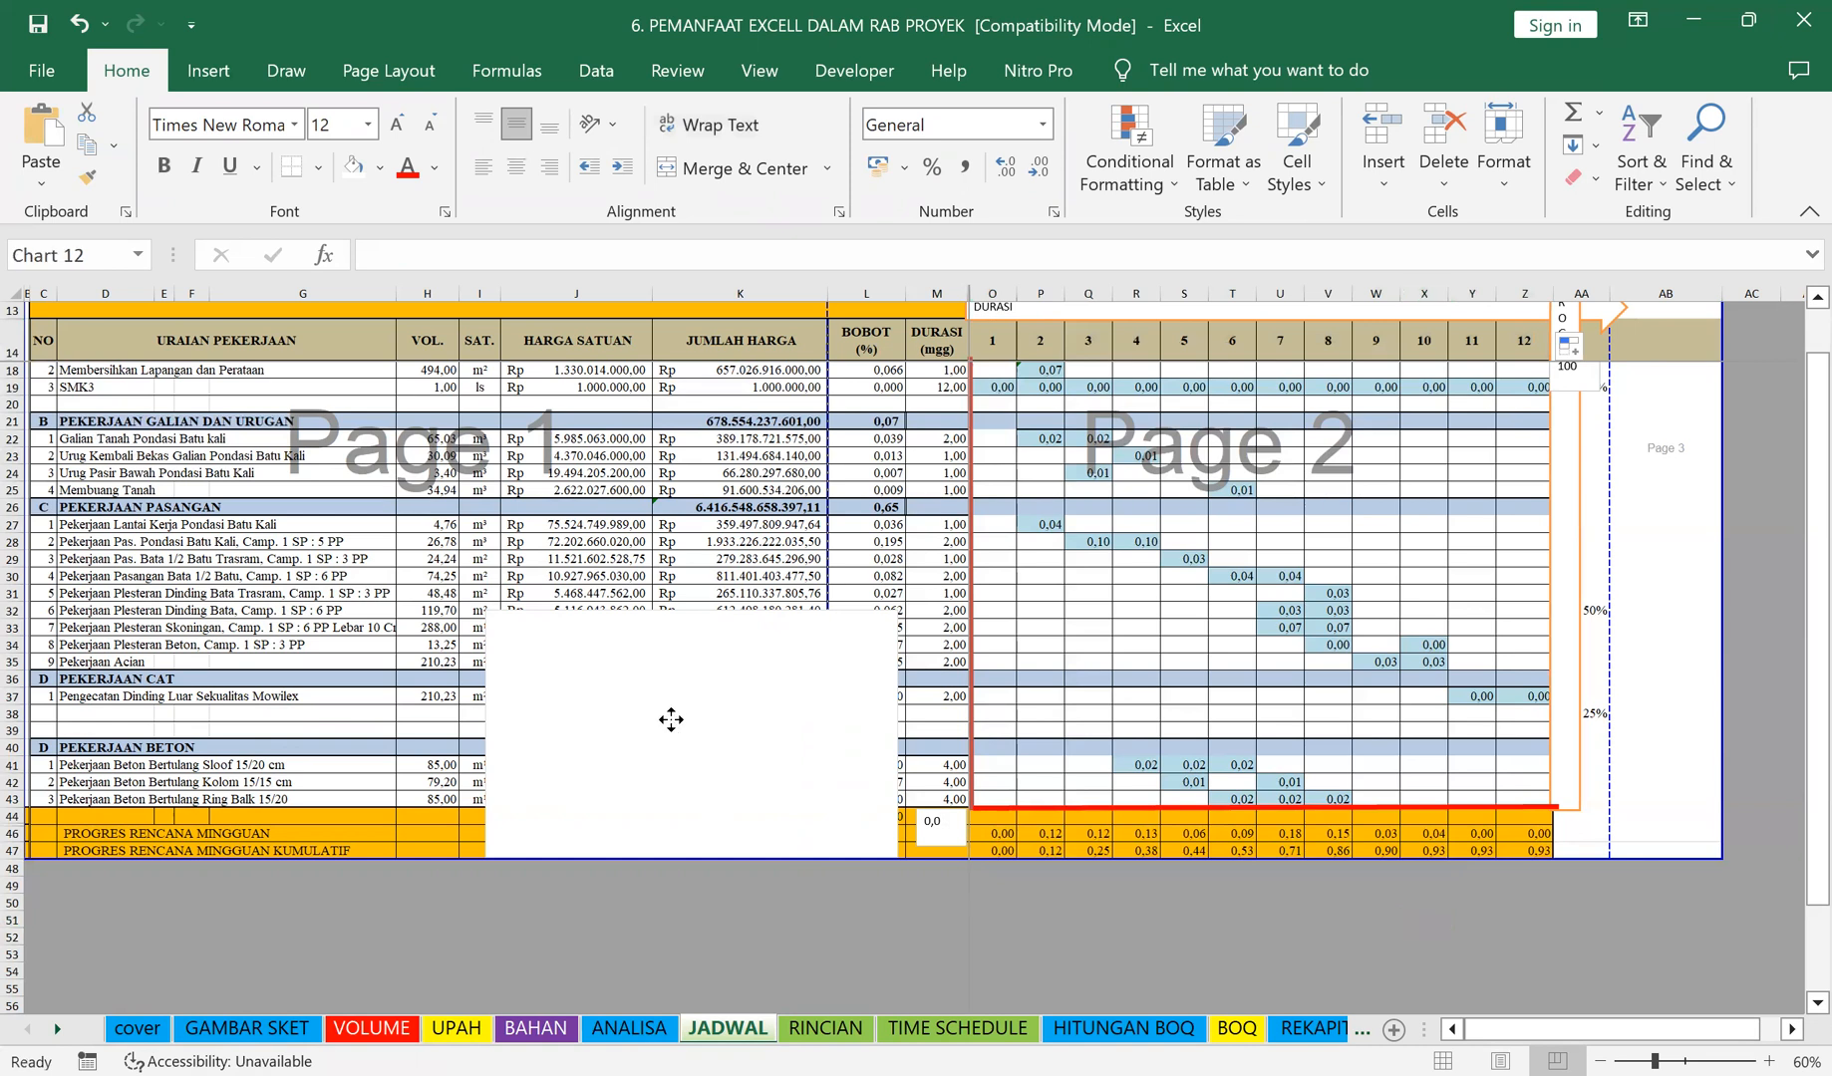
{"action": "right_click", "coordinate": [678, 733]}
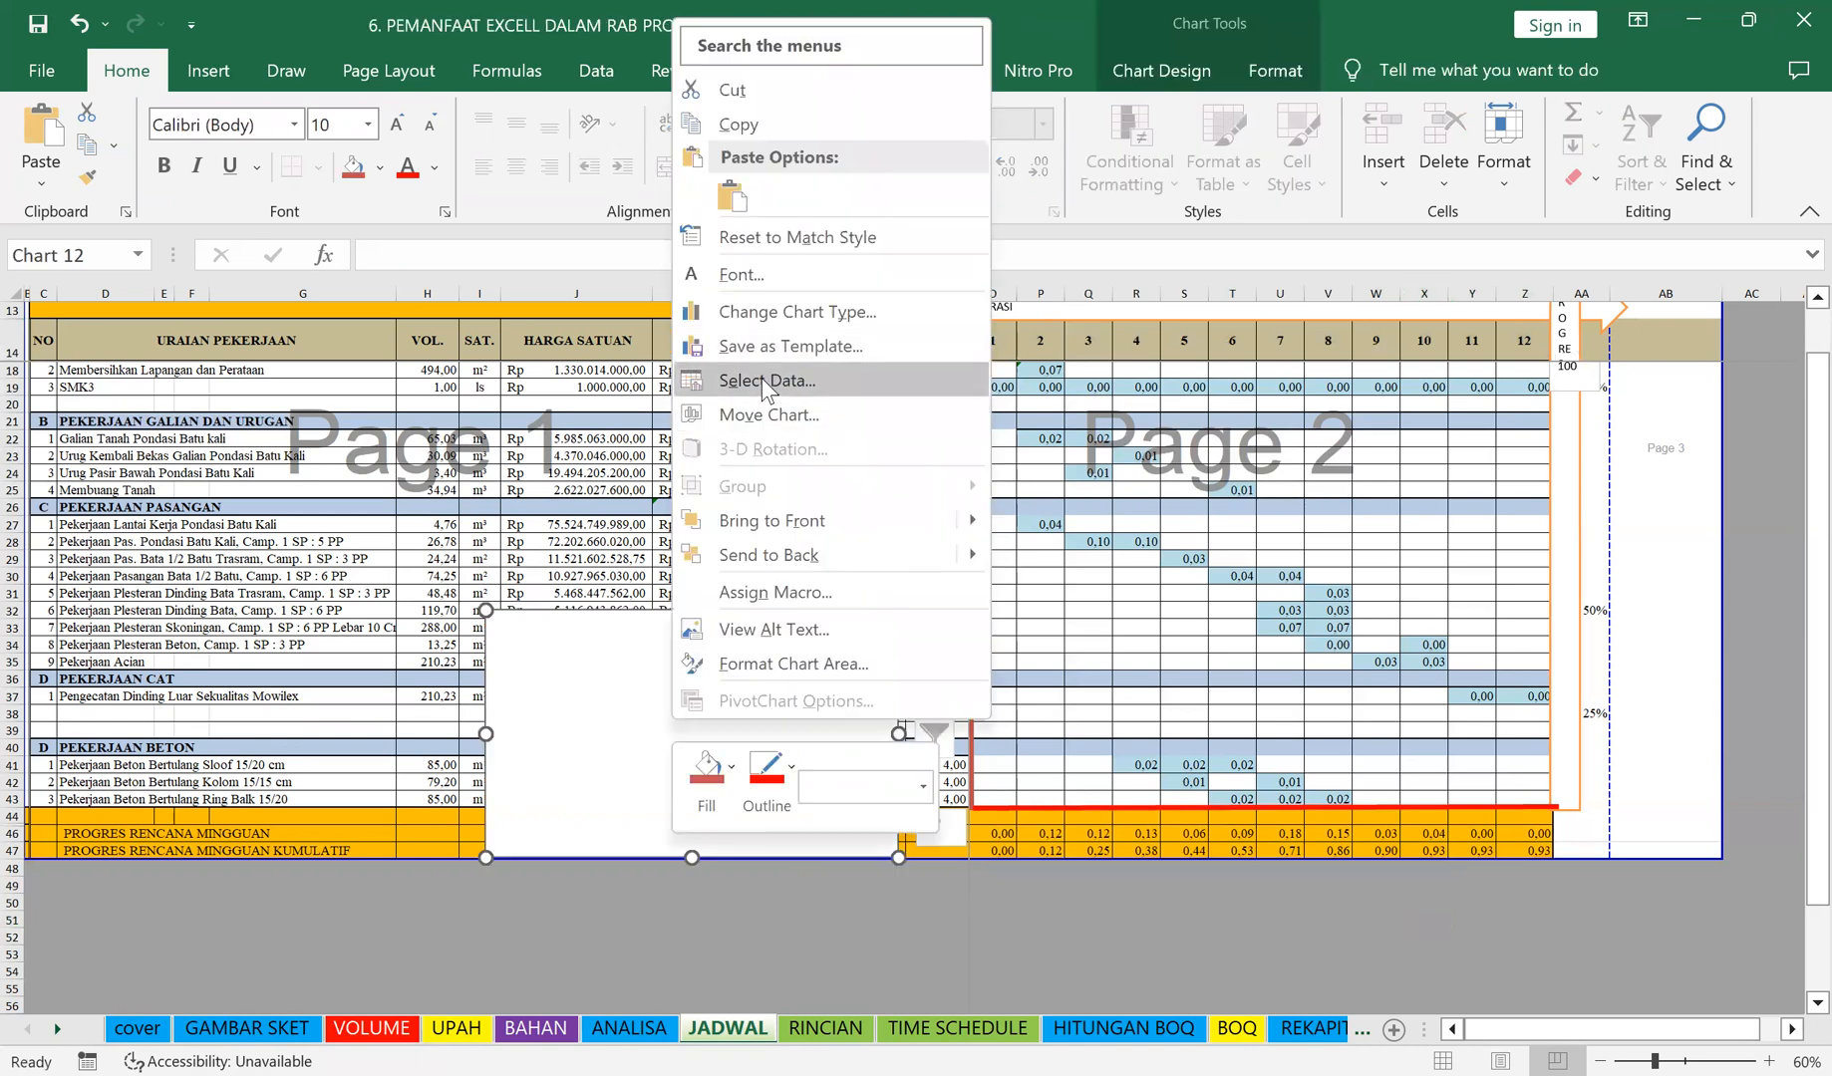
{"action": "left_click", "coordinate": [767, 380]}
{"action": "left_click", "coordinate": [181, 742]}
{"action": "left_click", "coordinate": [399, 749]}
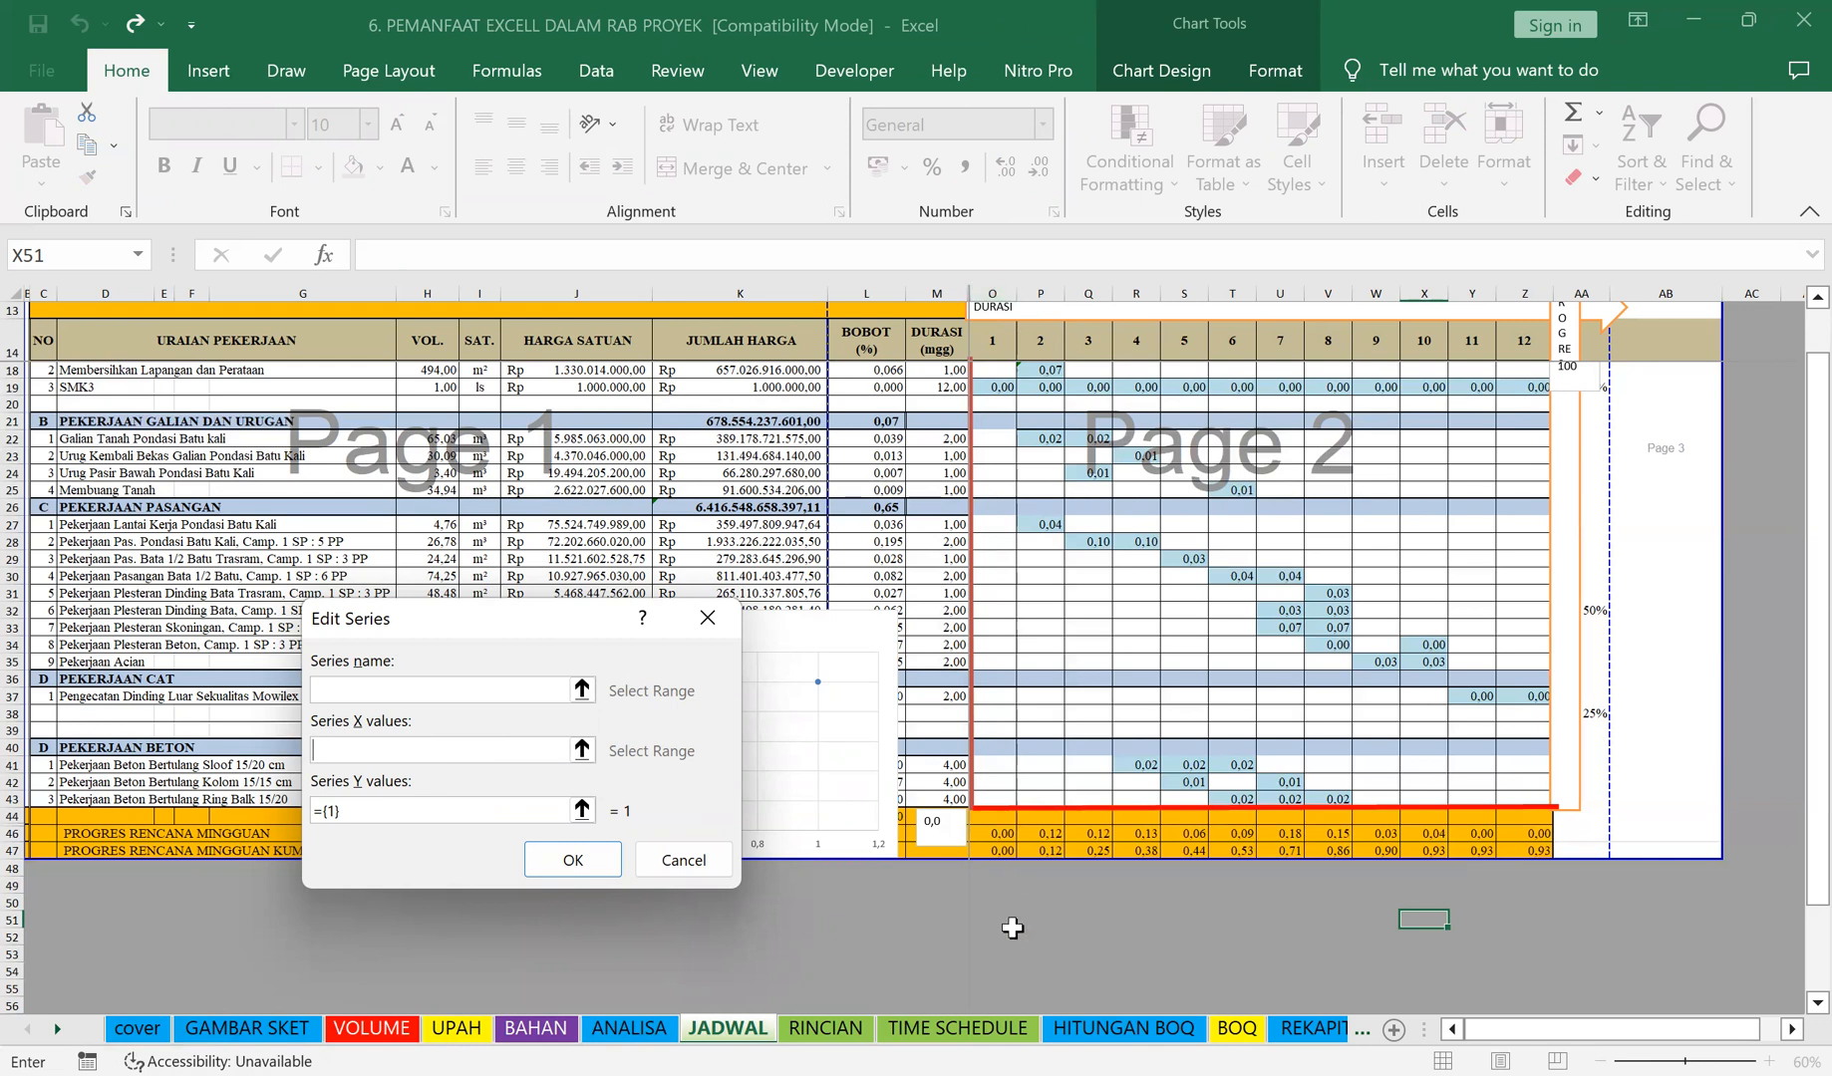
{"action": "left_click_drag", "start_coordinate": [1005, 919], "coordinate": [1005, 937]}
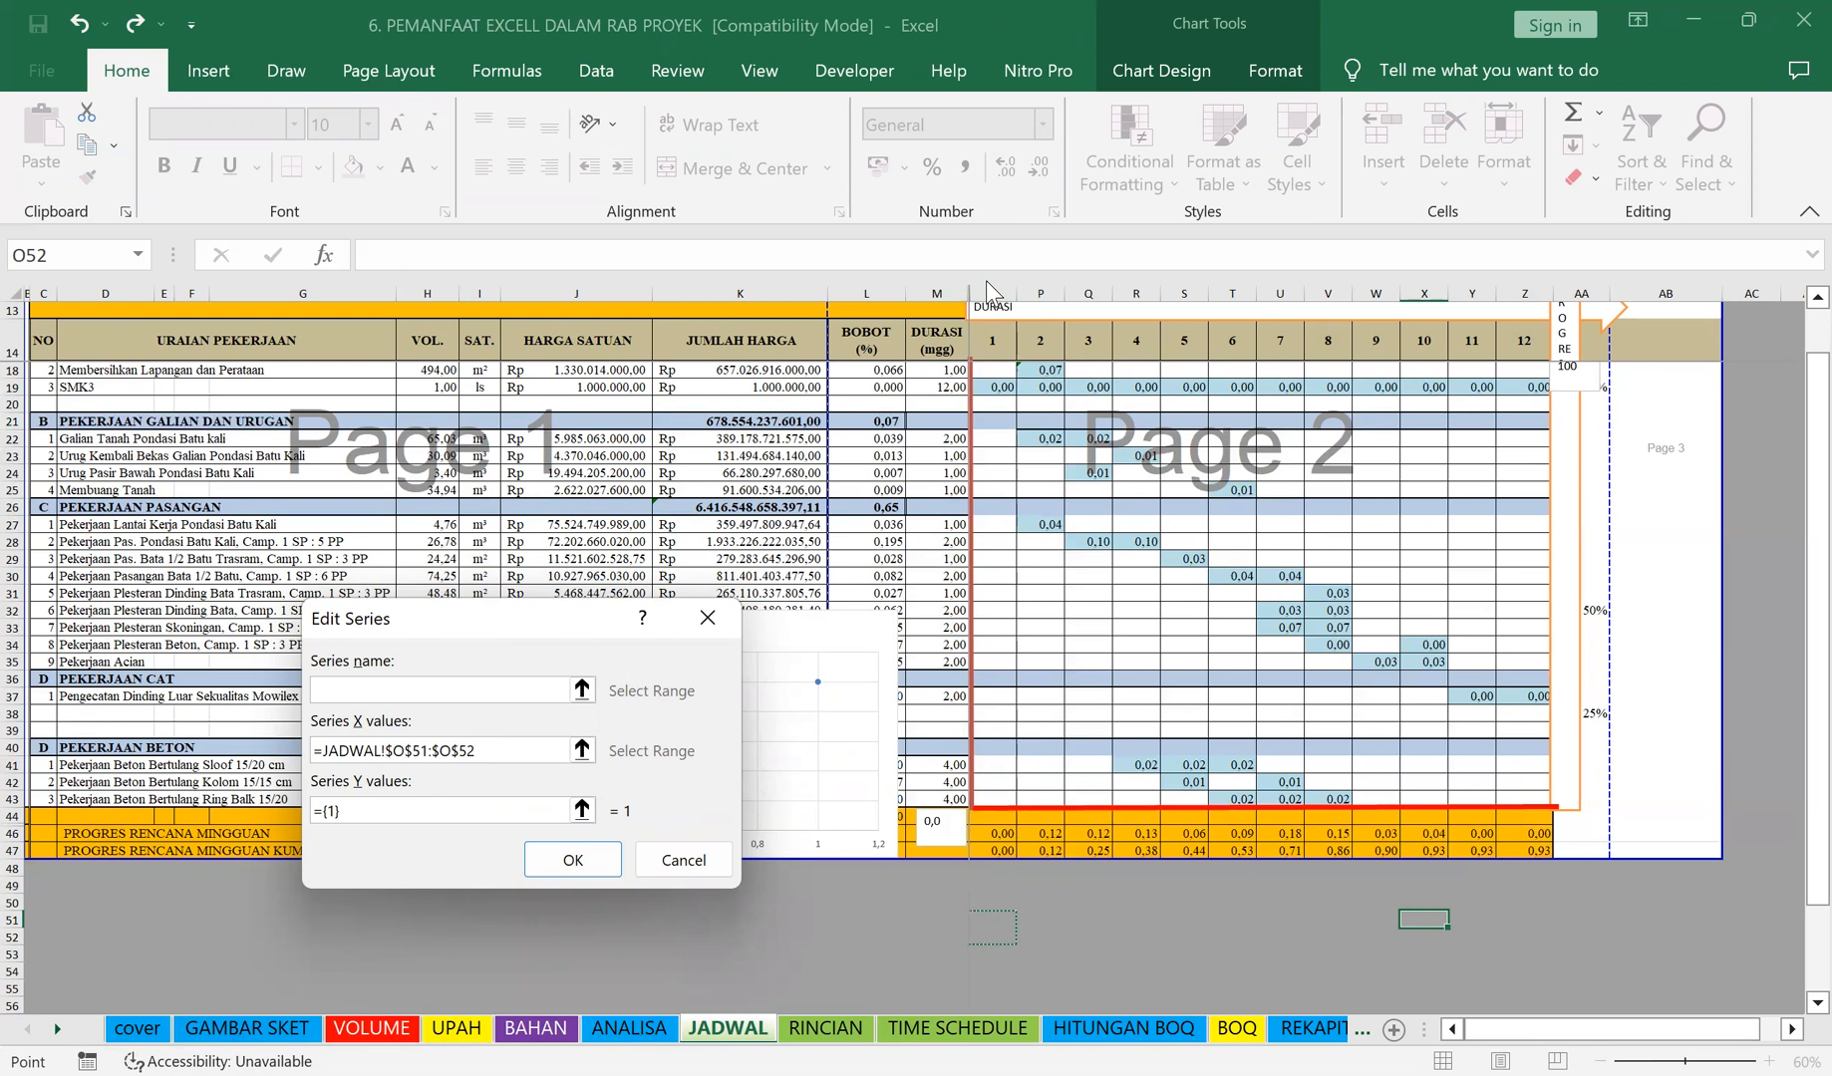
{"action": "left_click", "coordinate": [959, 289]}
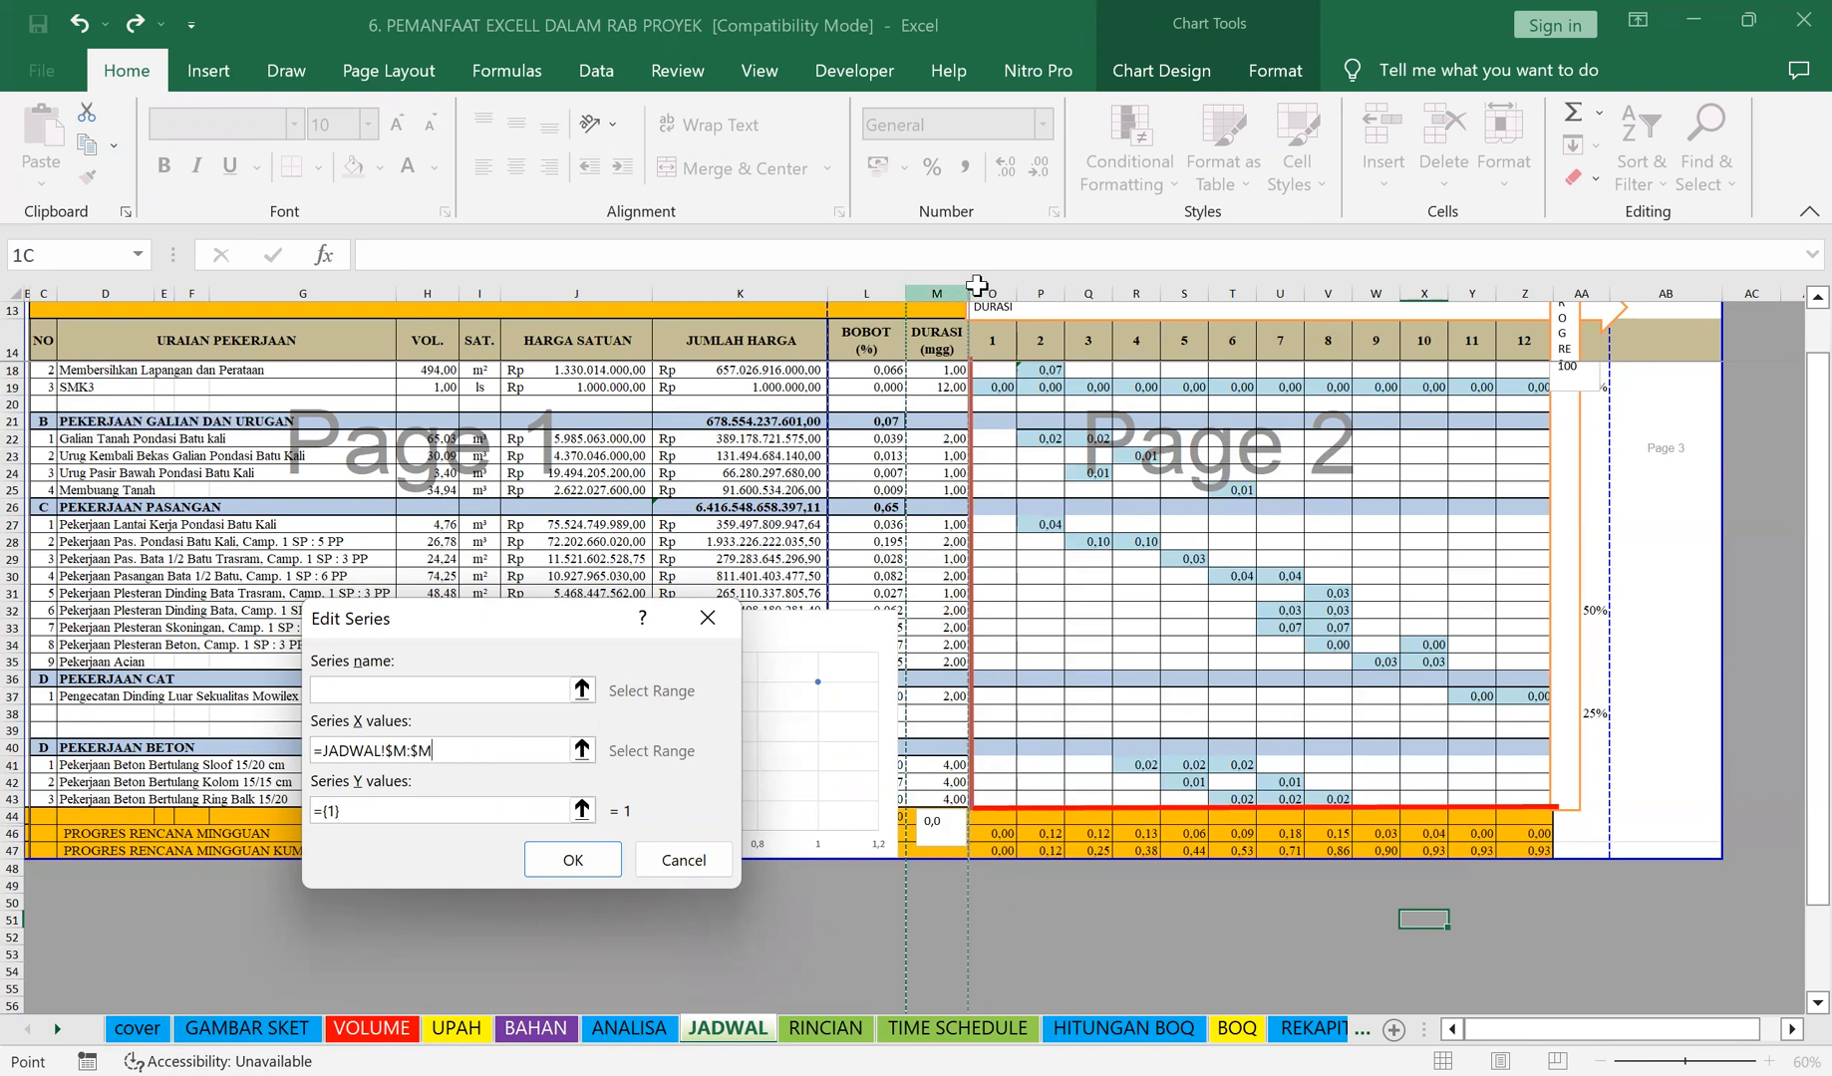
{"action": "left_click_drag", "start_coordinate": [974, 280], "coordinate": [985, 290]}
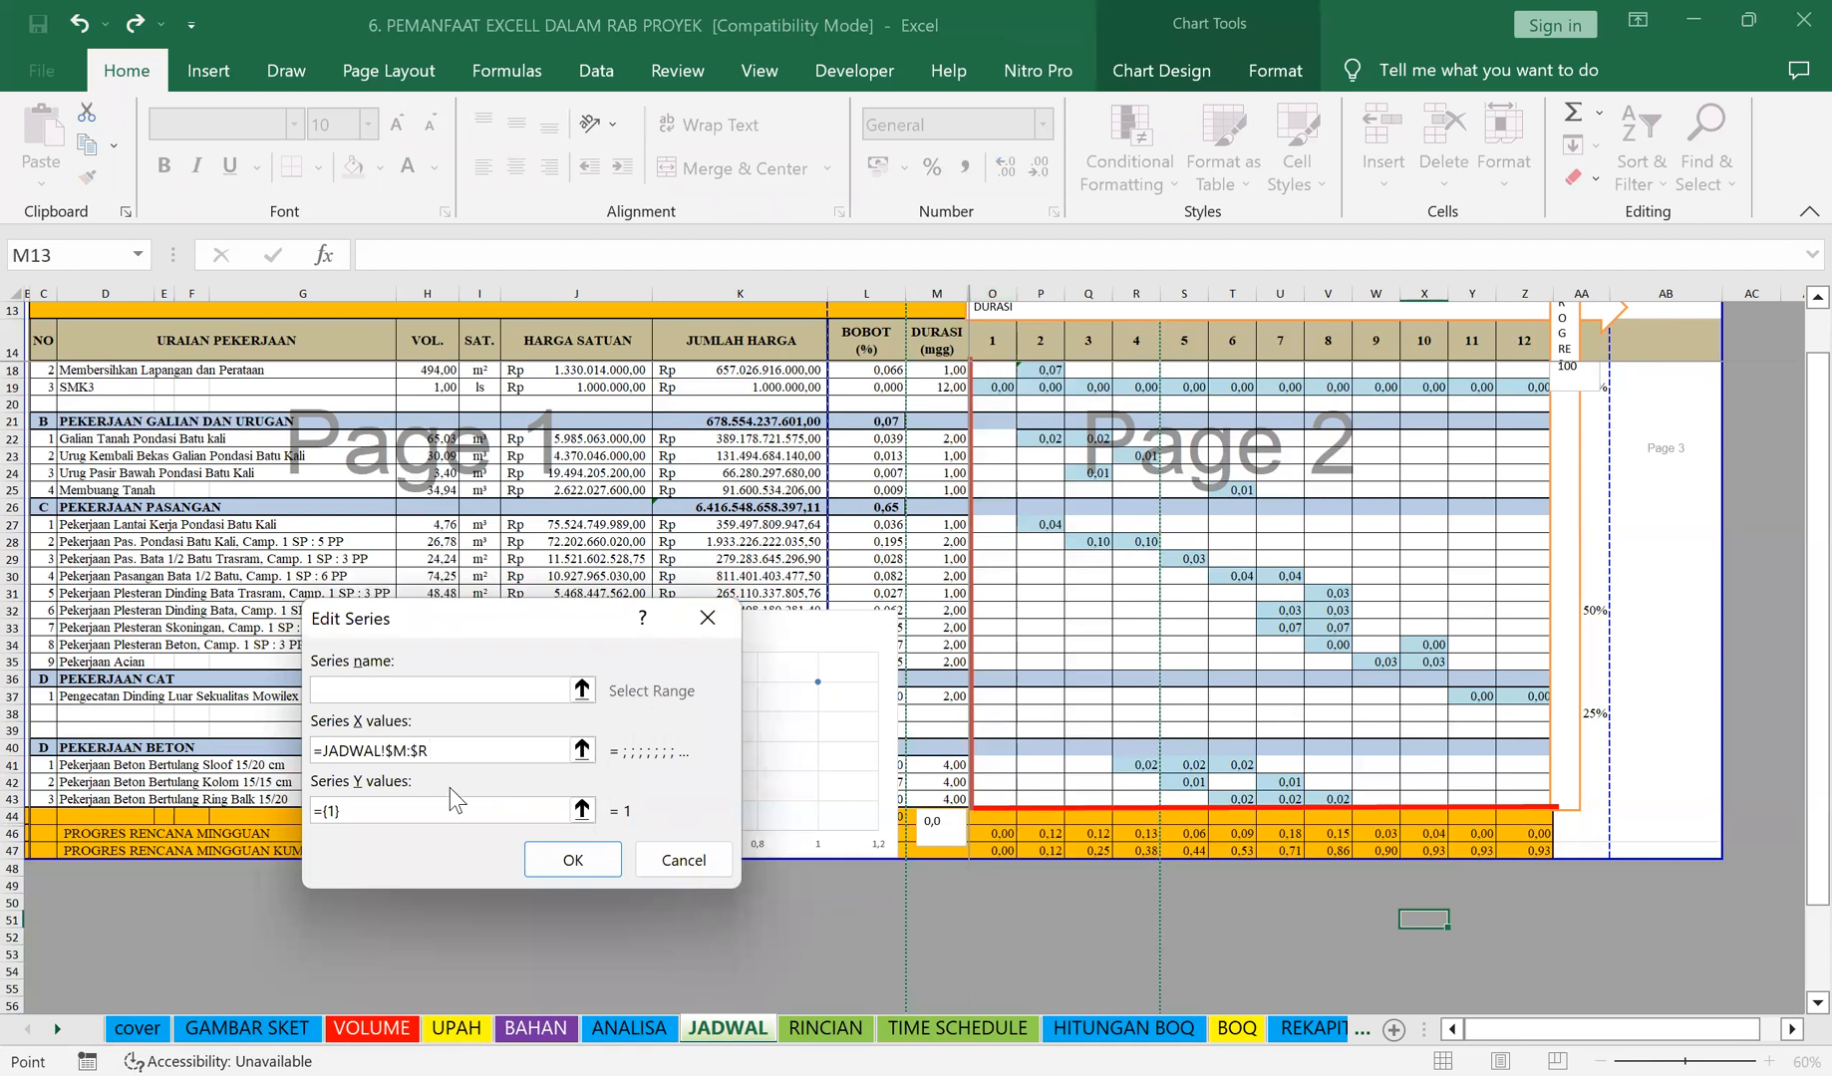
{"action": "key", "text": "Escape"}
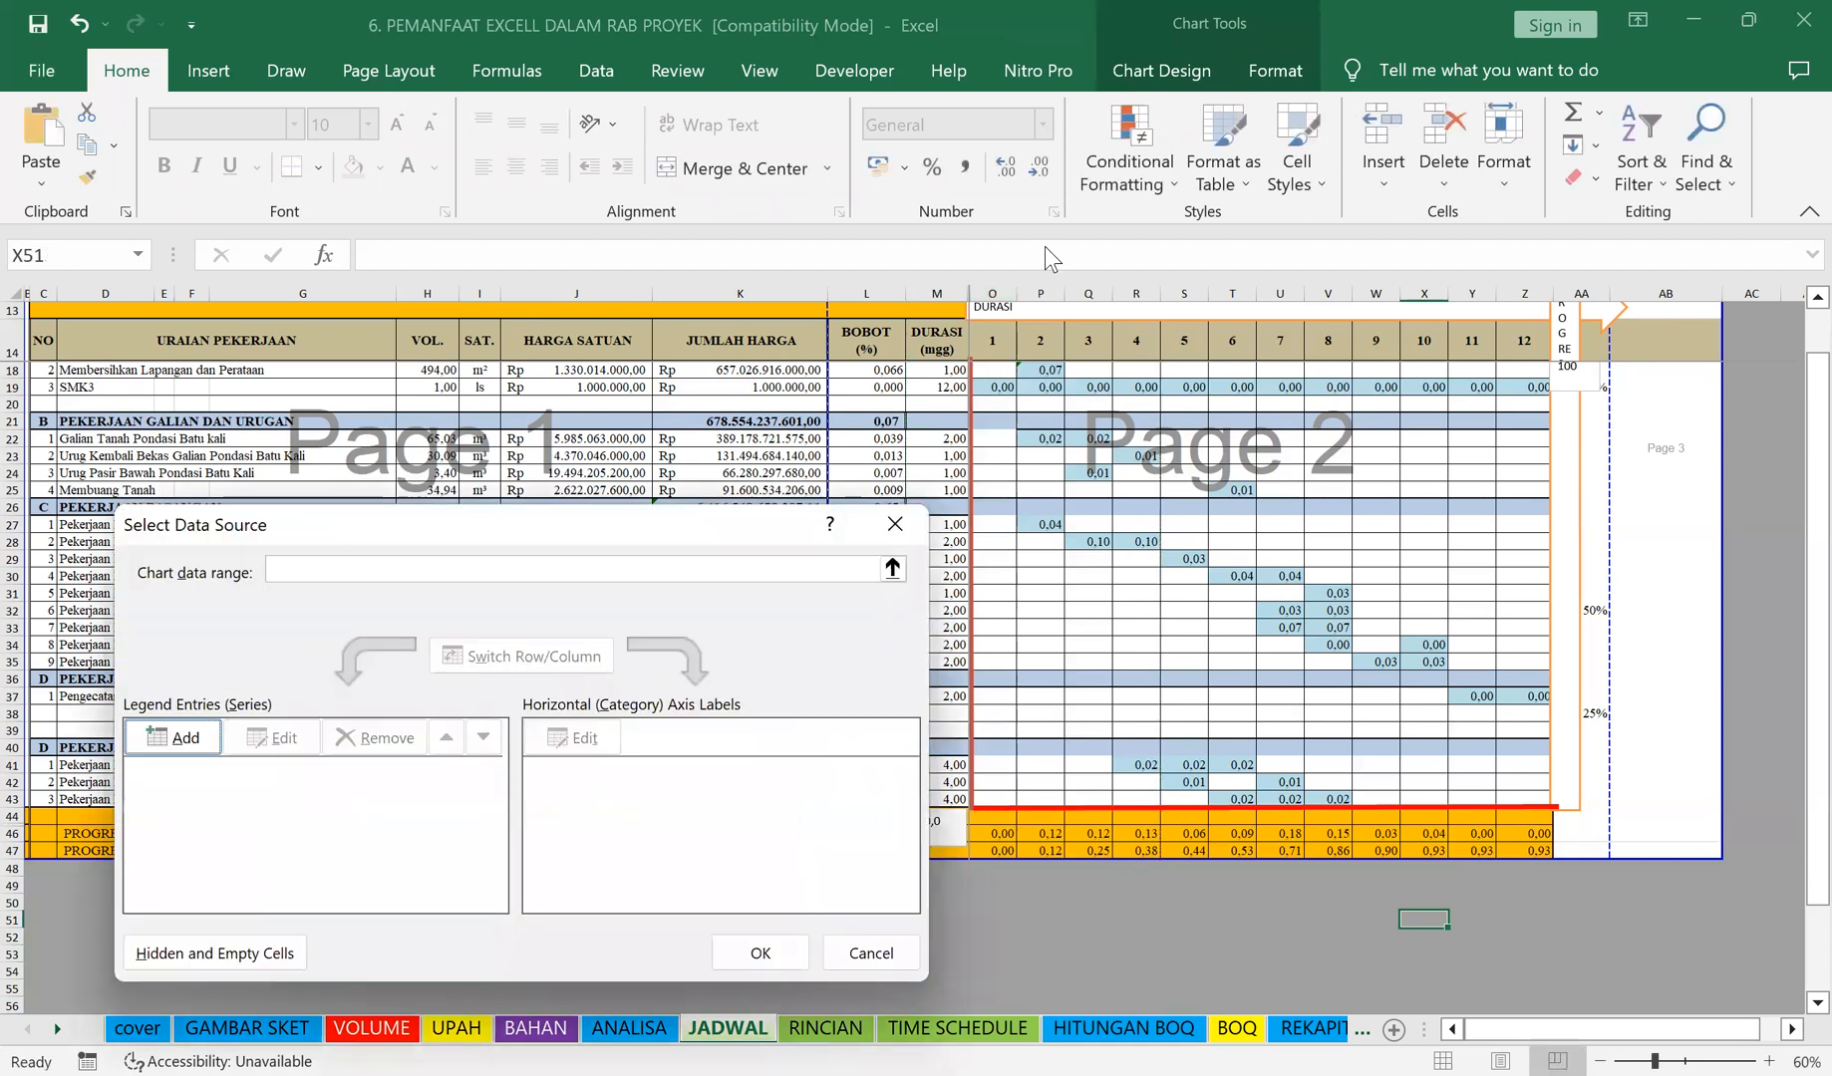
{"action": "left_click", "coordinate": [894, 524]}
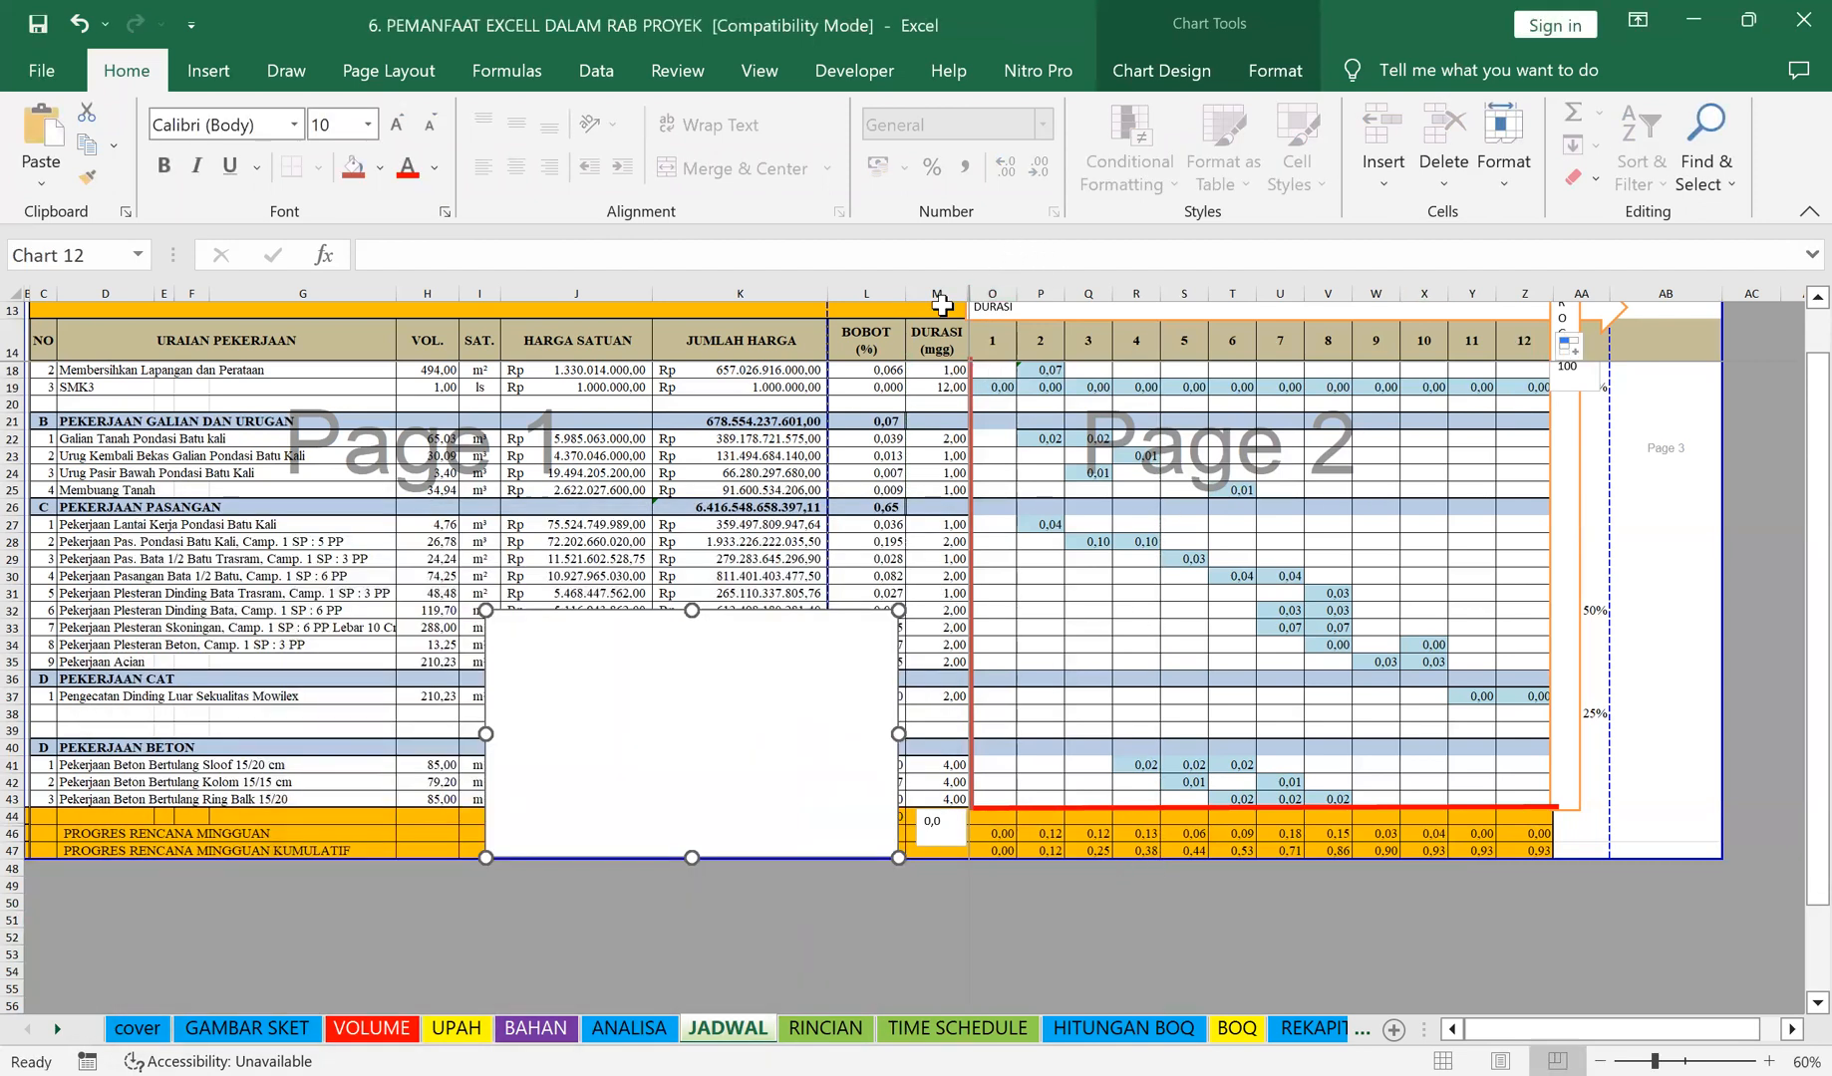
Step: Reveal hidden column N before the week 1 column and enter 0 as its header in N14
{"action": "left_click_drag", "start_coordinate": [972, 289], "coordinate": [994, 289]}
{"action": "left_click", "coordinate": [985, 343]}
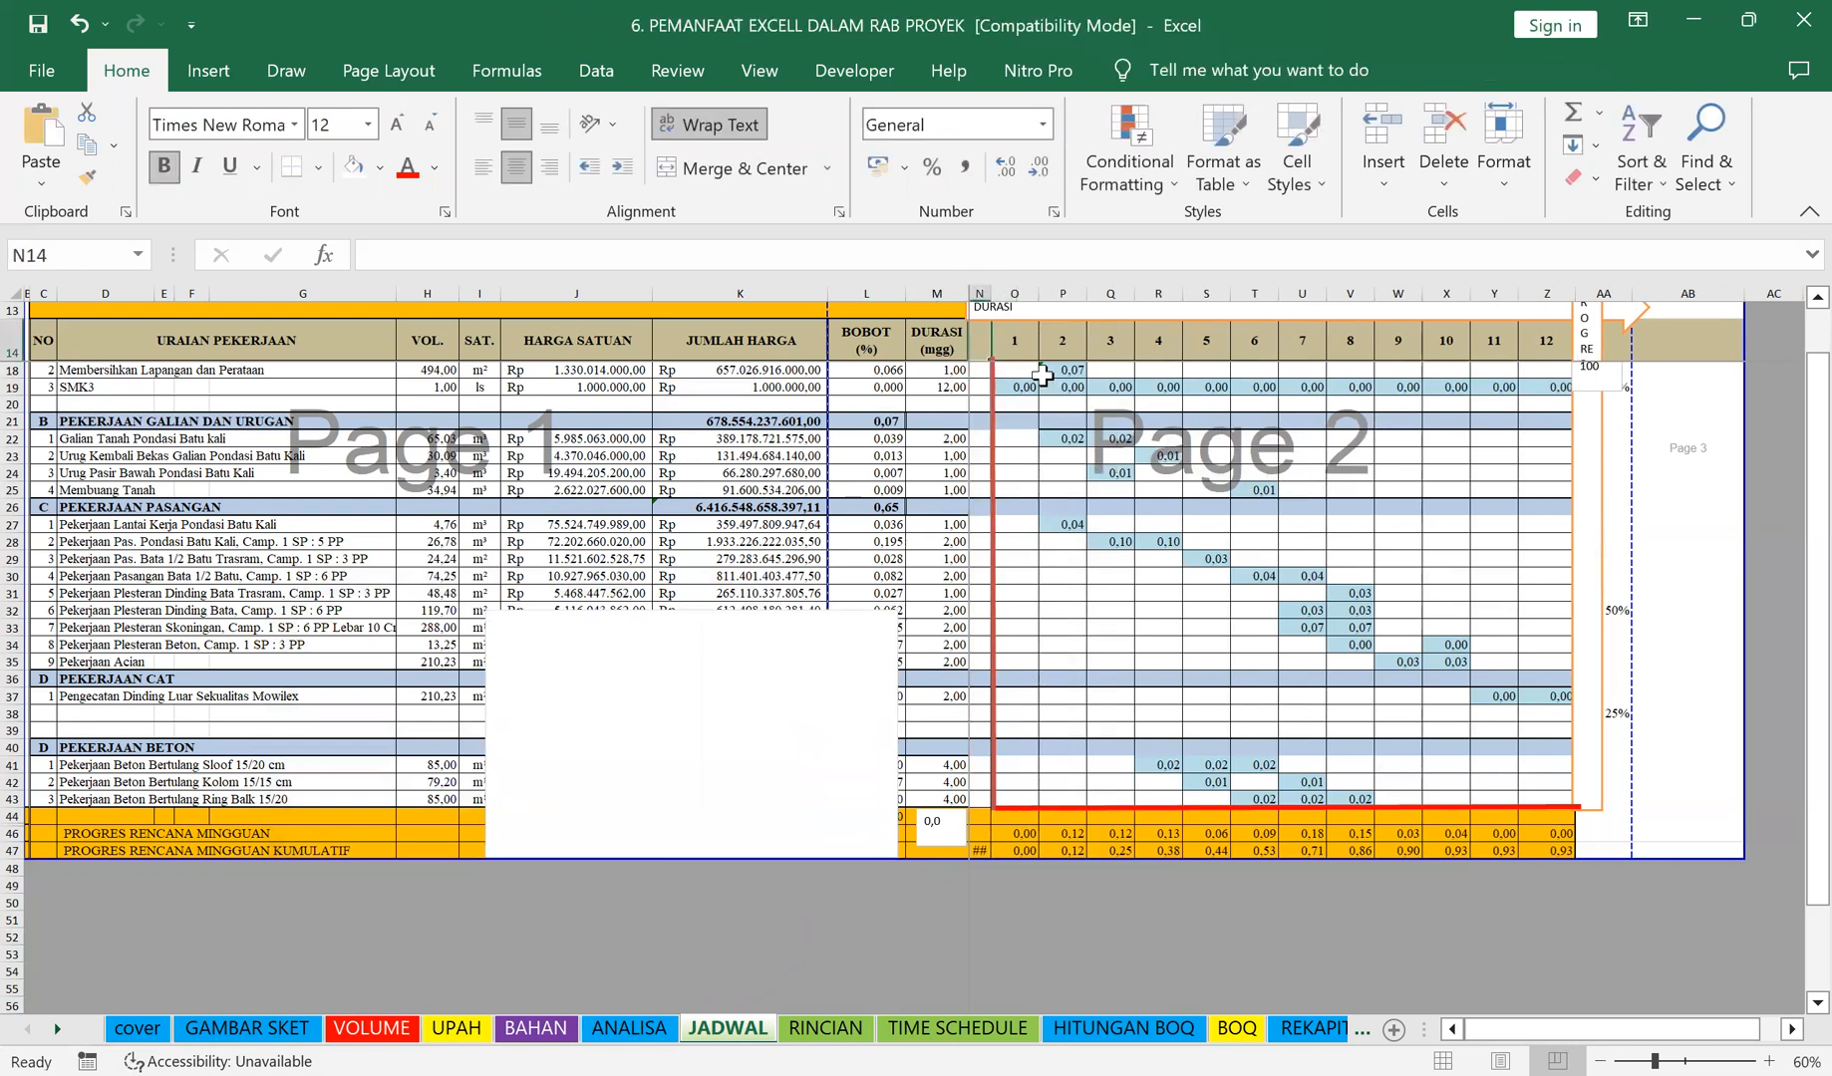
{"action": "left_click", "coordinate": [1104, 918]}
Step: Try adding a series to the empty chart with X values JADWAL!$N$14:$Z$14 and Y values JADWAL!$N$47:$Z$47
{"action": "left_click", "coordinate": [623, 786]}
{"action": "right_click", "coordinate": [638, 740]}
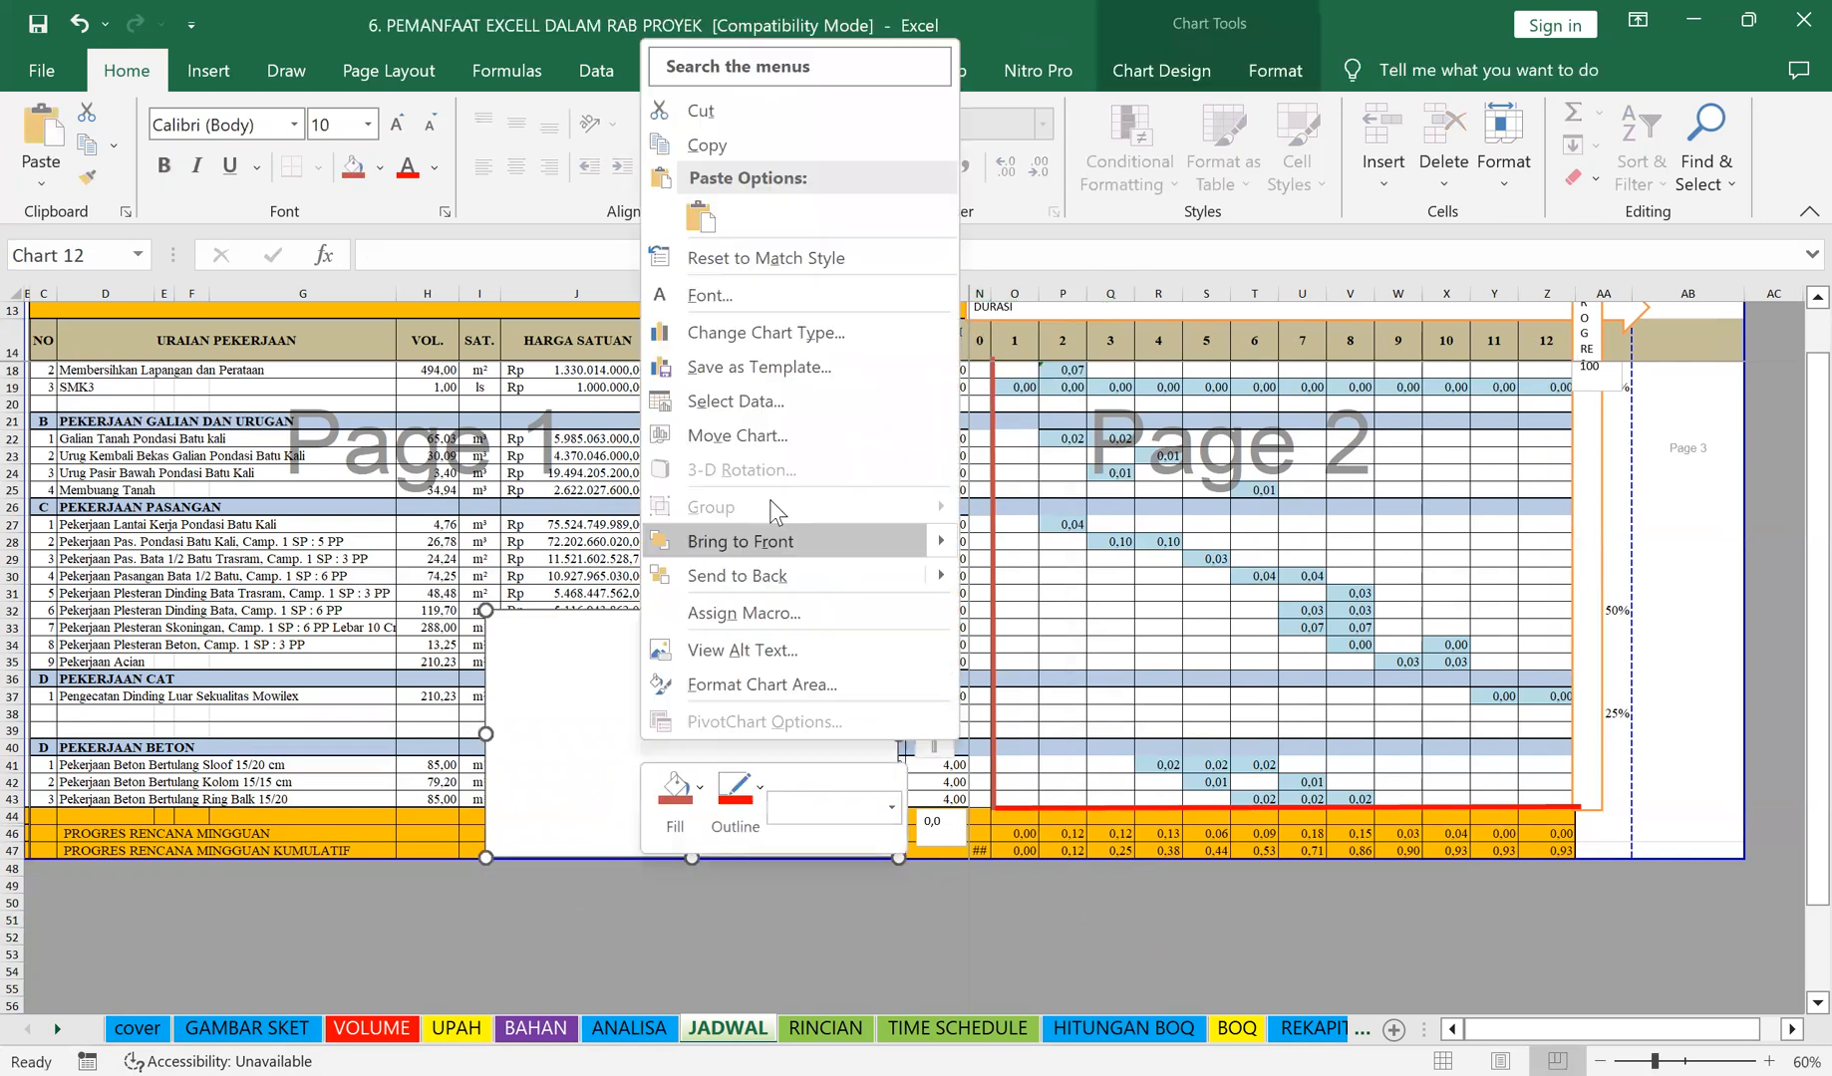
{"action": "left_click", "coordinate": [752, 401]}
{"action": "left_click", "coordinate": [186, 734]}
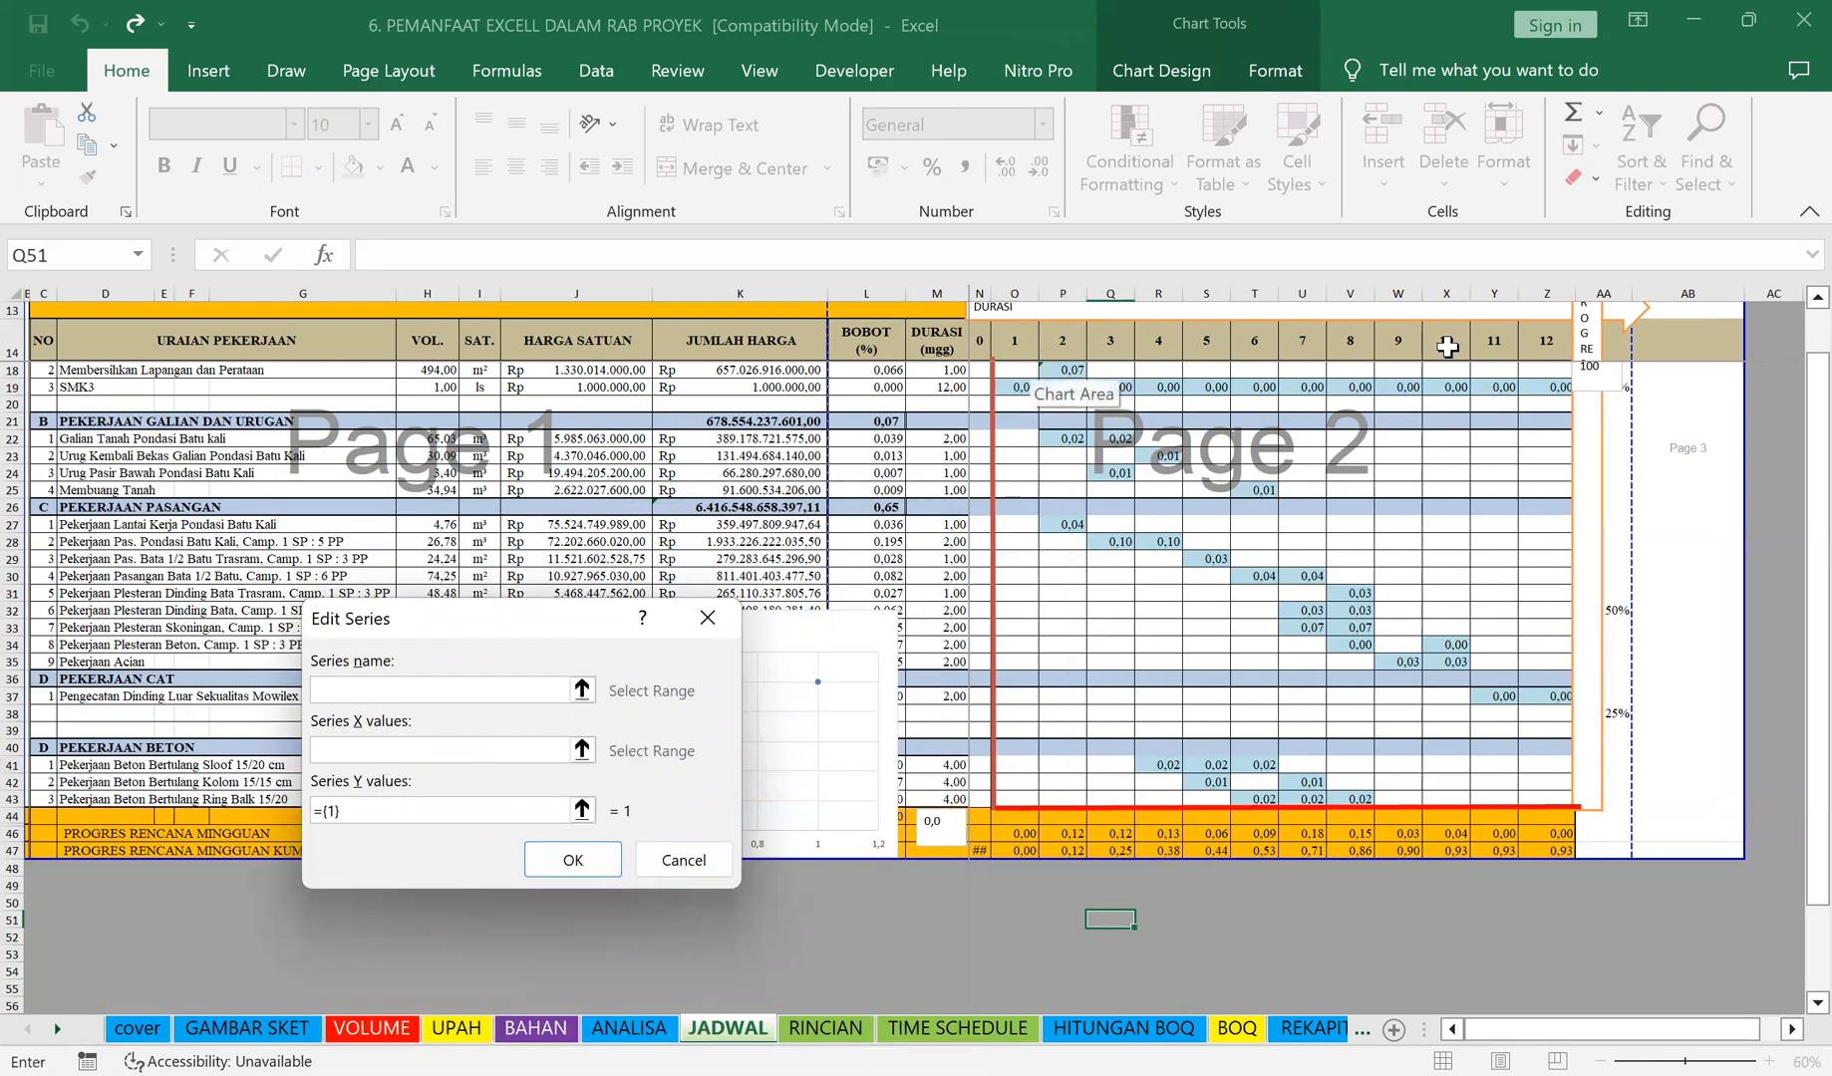
{"action": "left_click_drag", "start_coordinate": [980, 341], "coordinate": [1545, 344]}
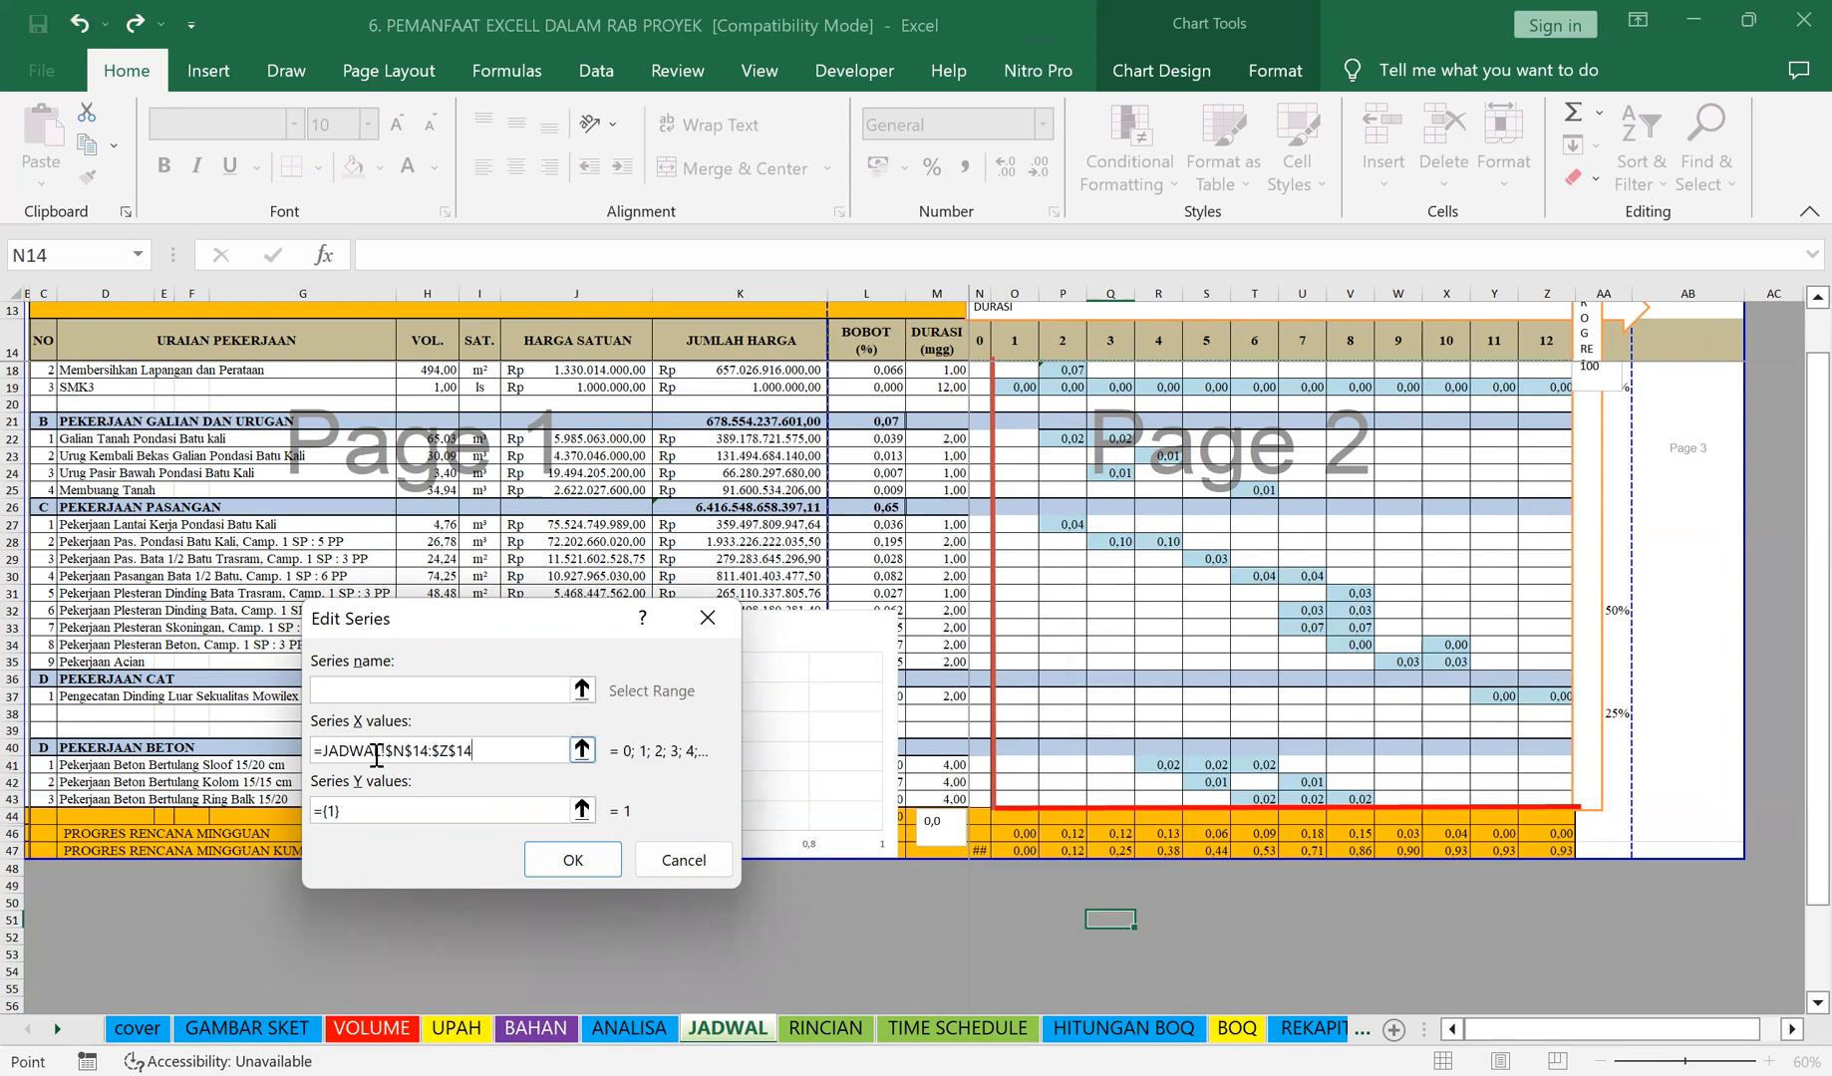
{"action": "left_click_drag", "start_coordinate": [362, 815], "coordinate": [309, 811]}
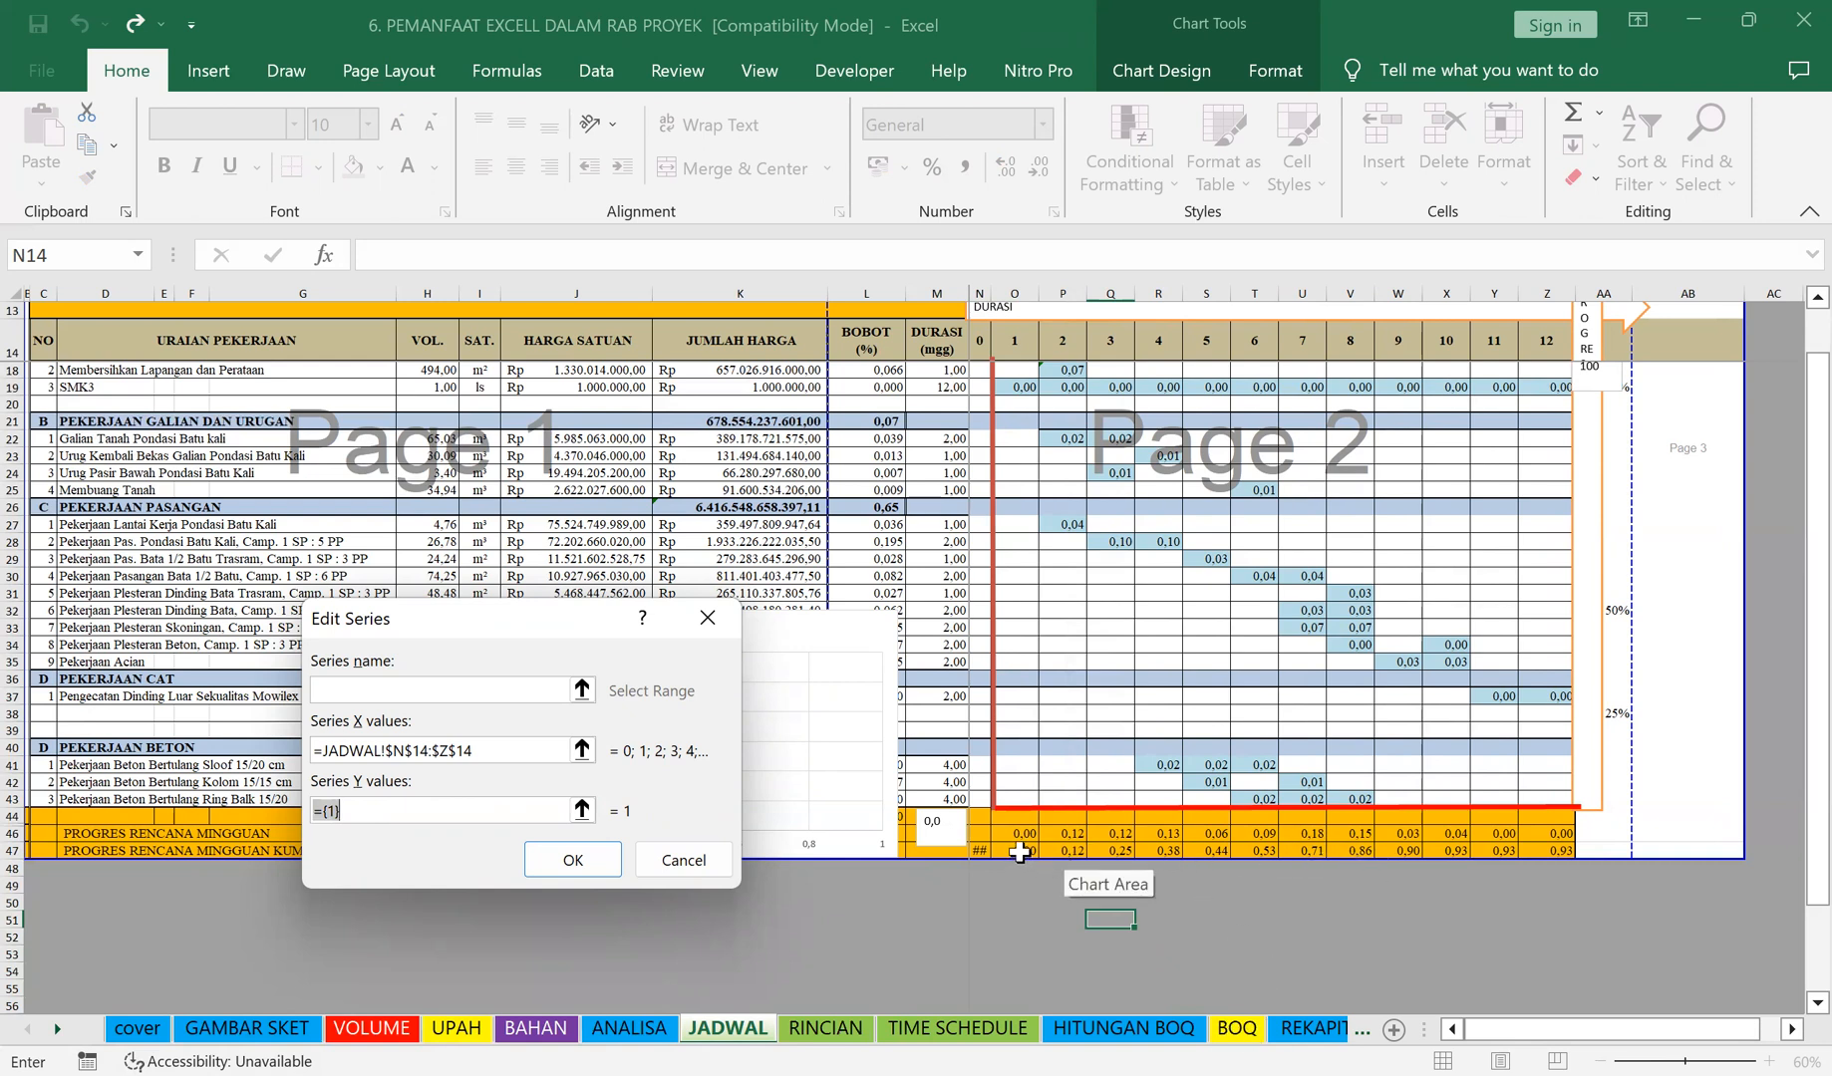
{"action": "left_click", "coordinate": [1021, 853]}
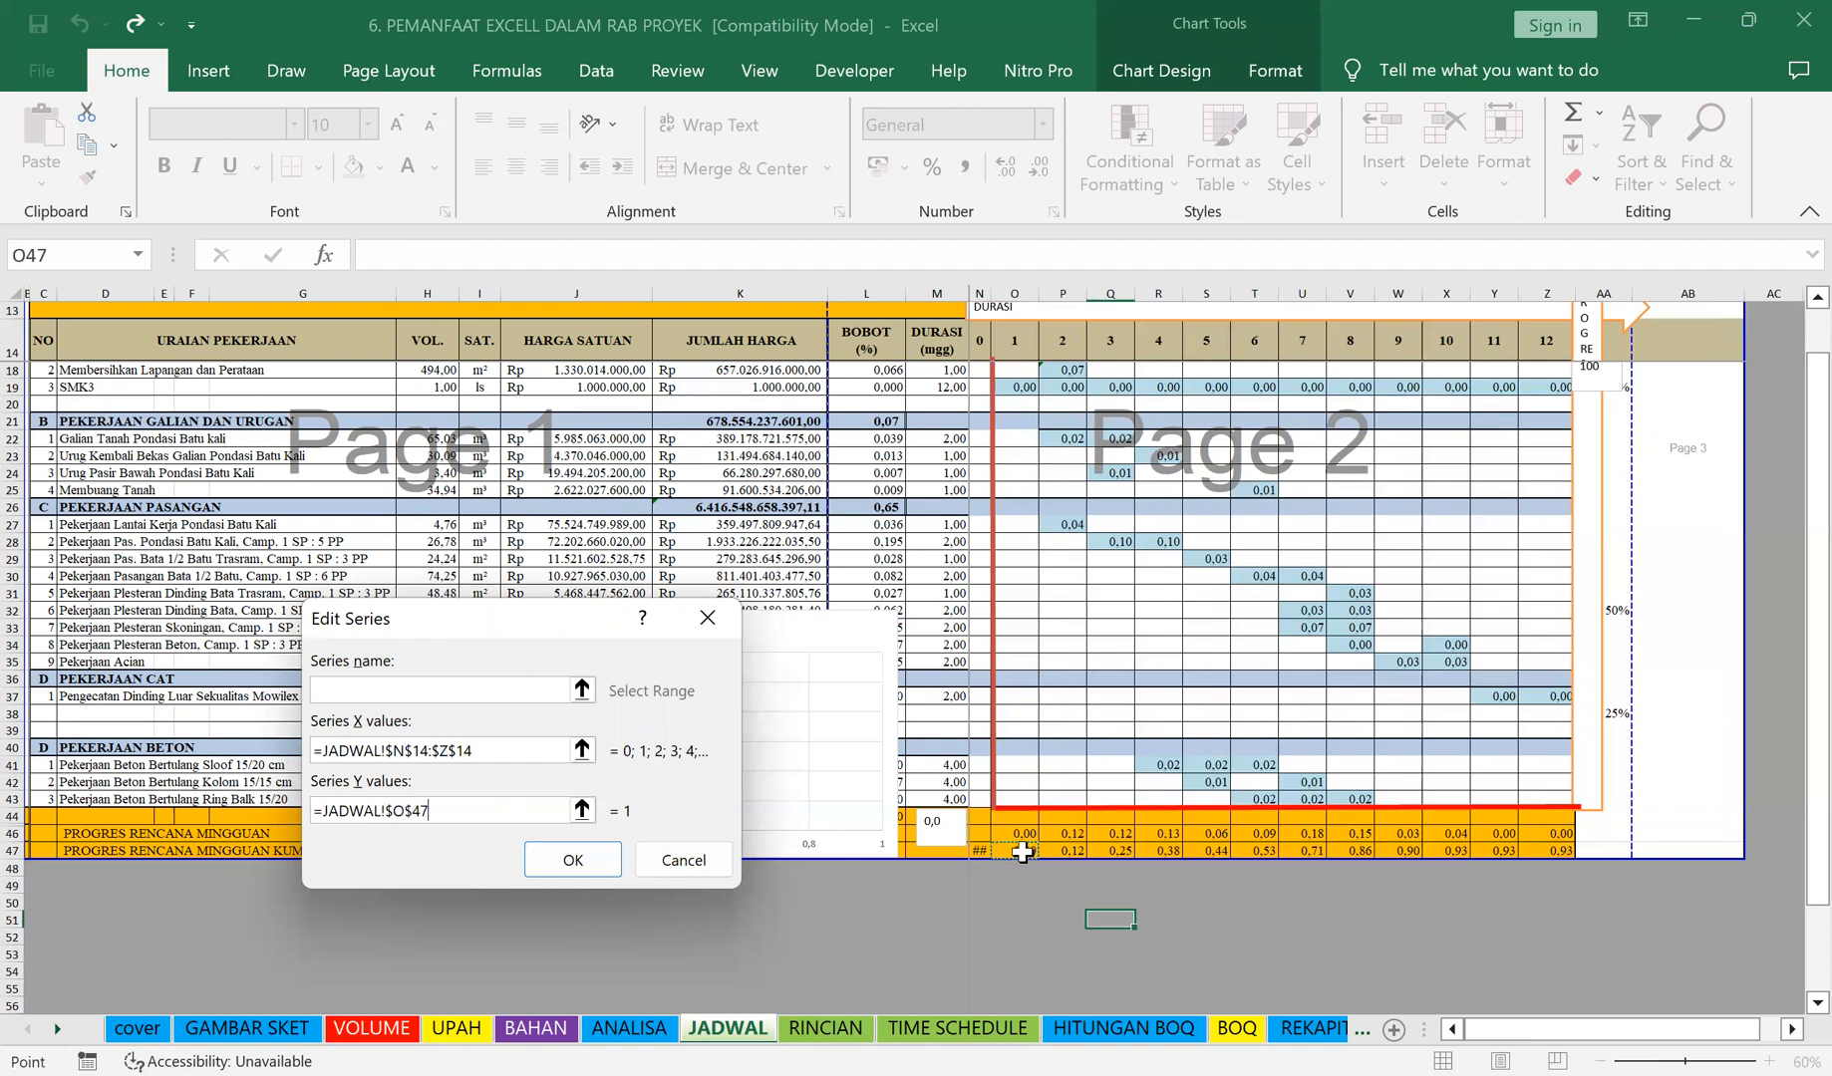
{"action": "left_click_drag", "start_coordinate": [1501, 857], "coordinate": [1556, 852]}
{"action": "left_click", "coordinate": [982, 850]}
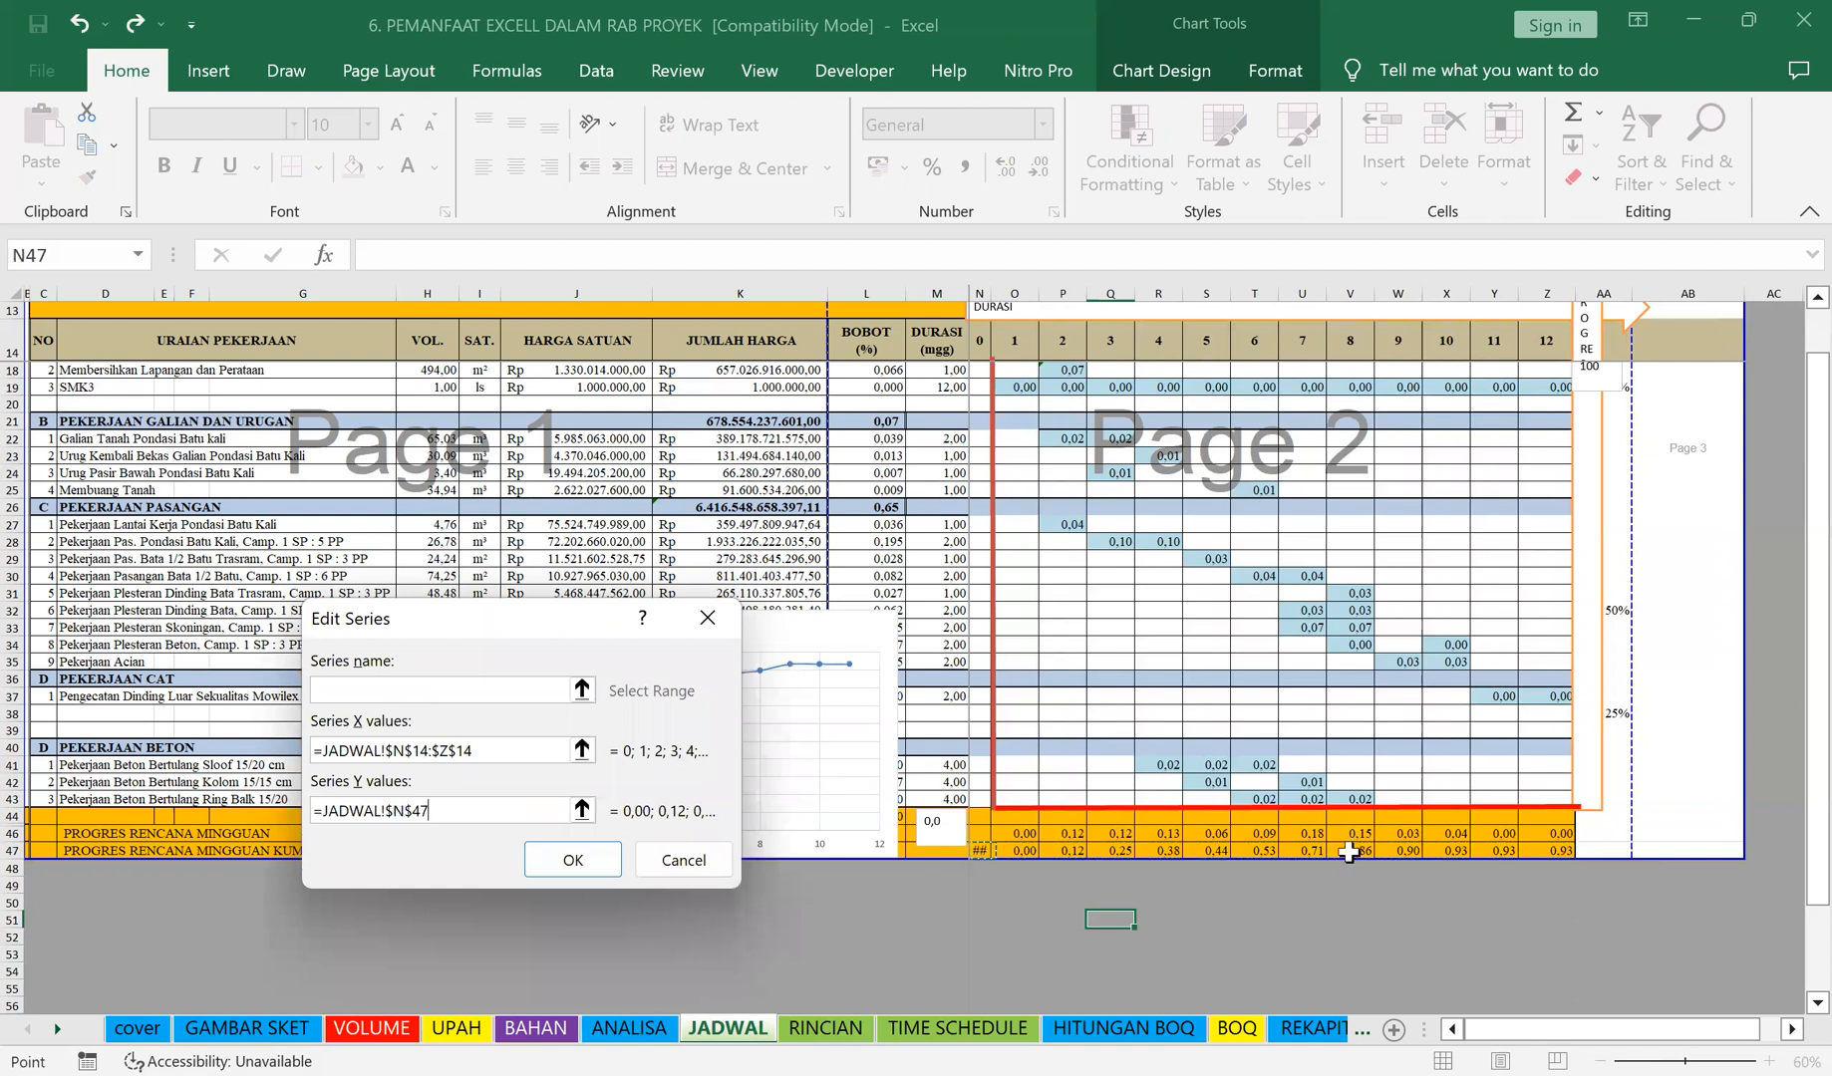
{"action": "left_click", "coordinate": [1553, 852], "text": "shift"}
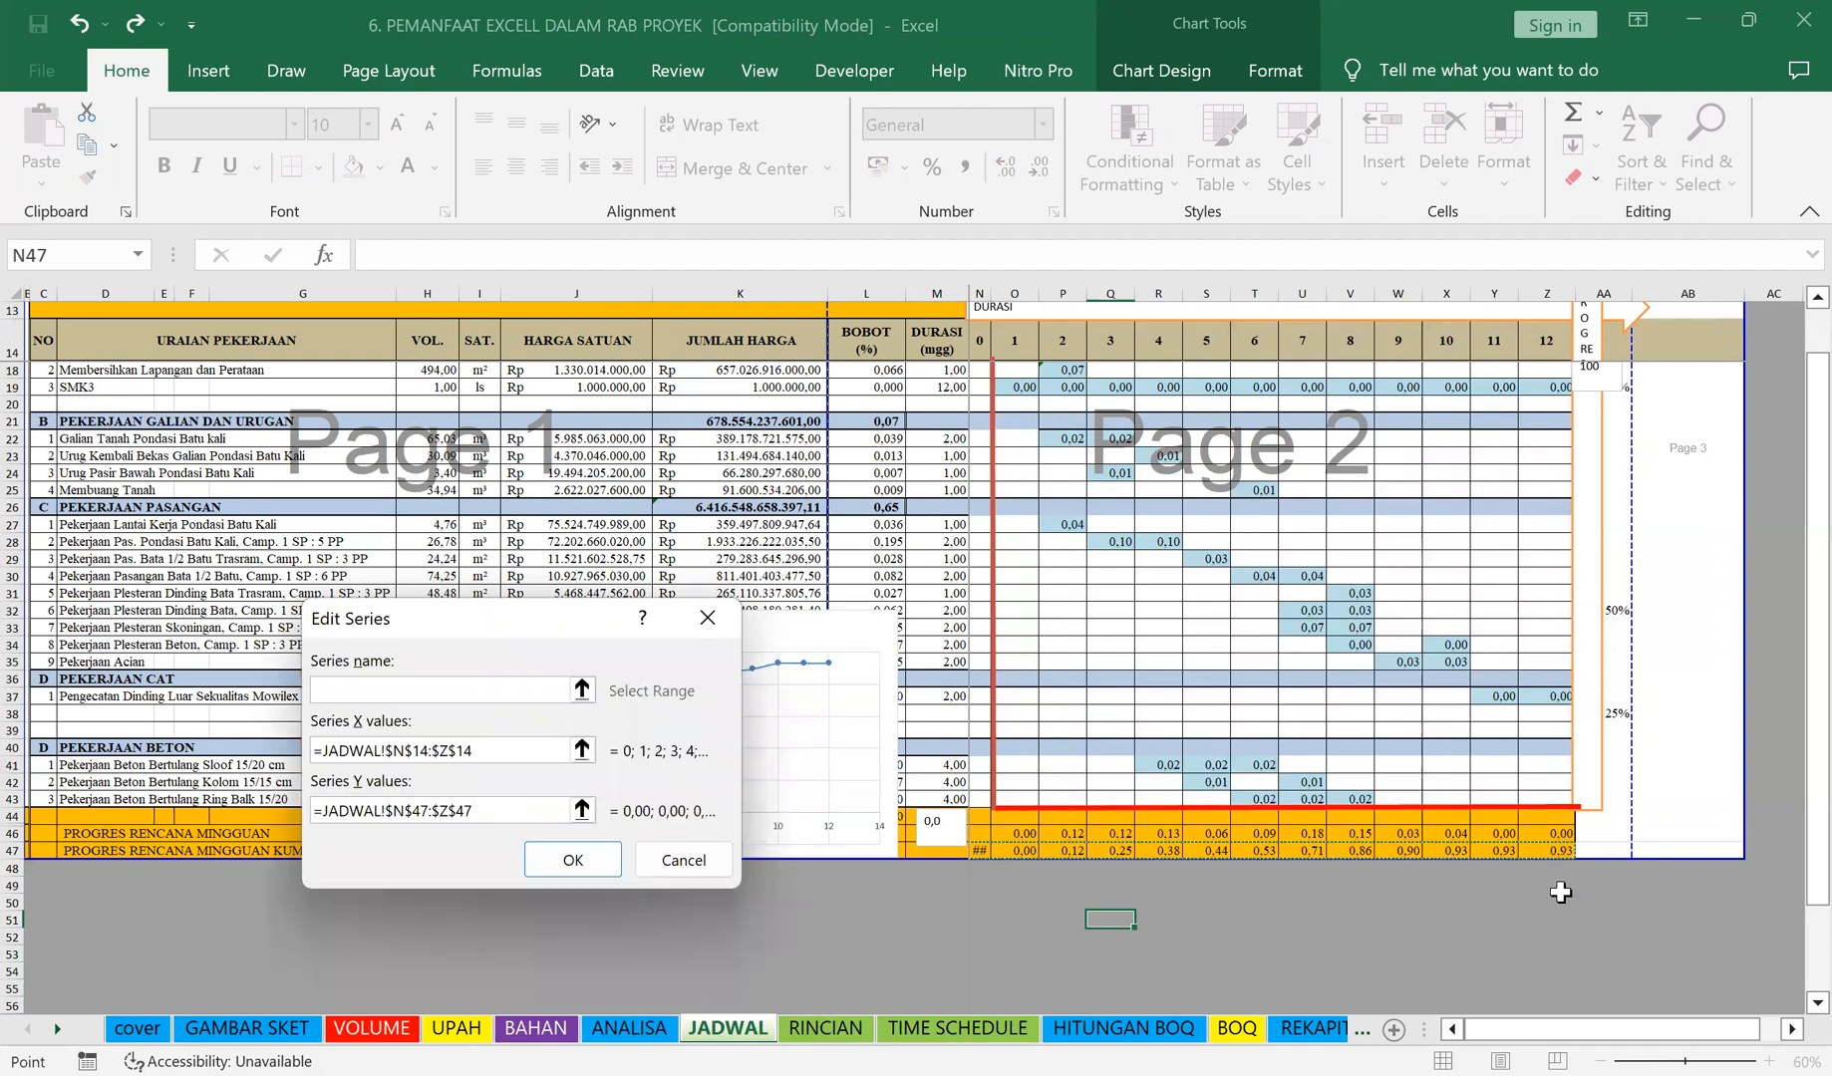
{"action": "key", "text": "Return"}
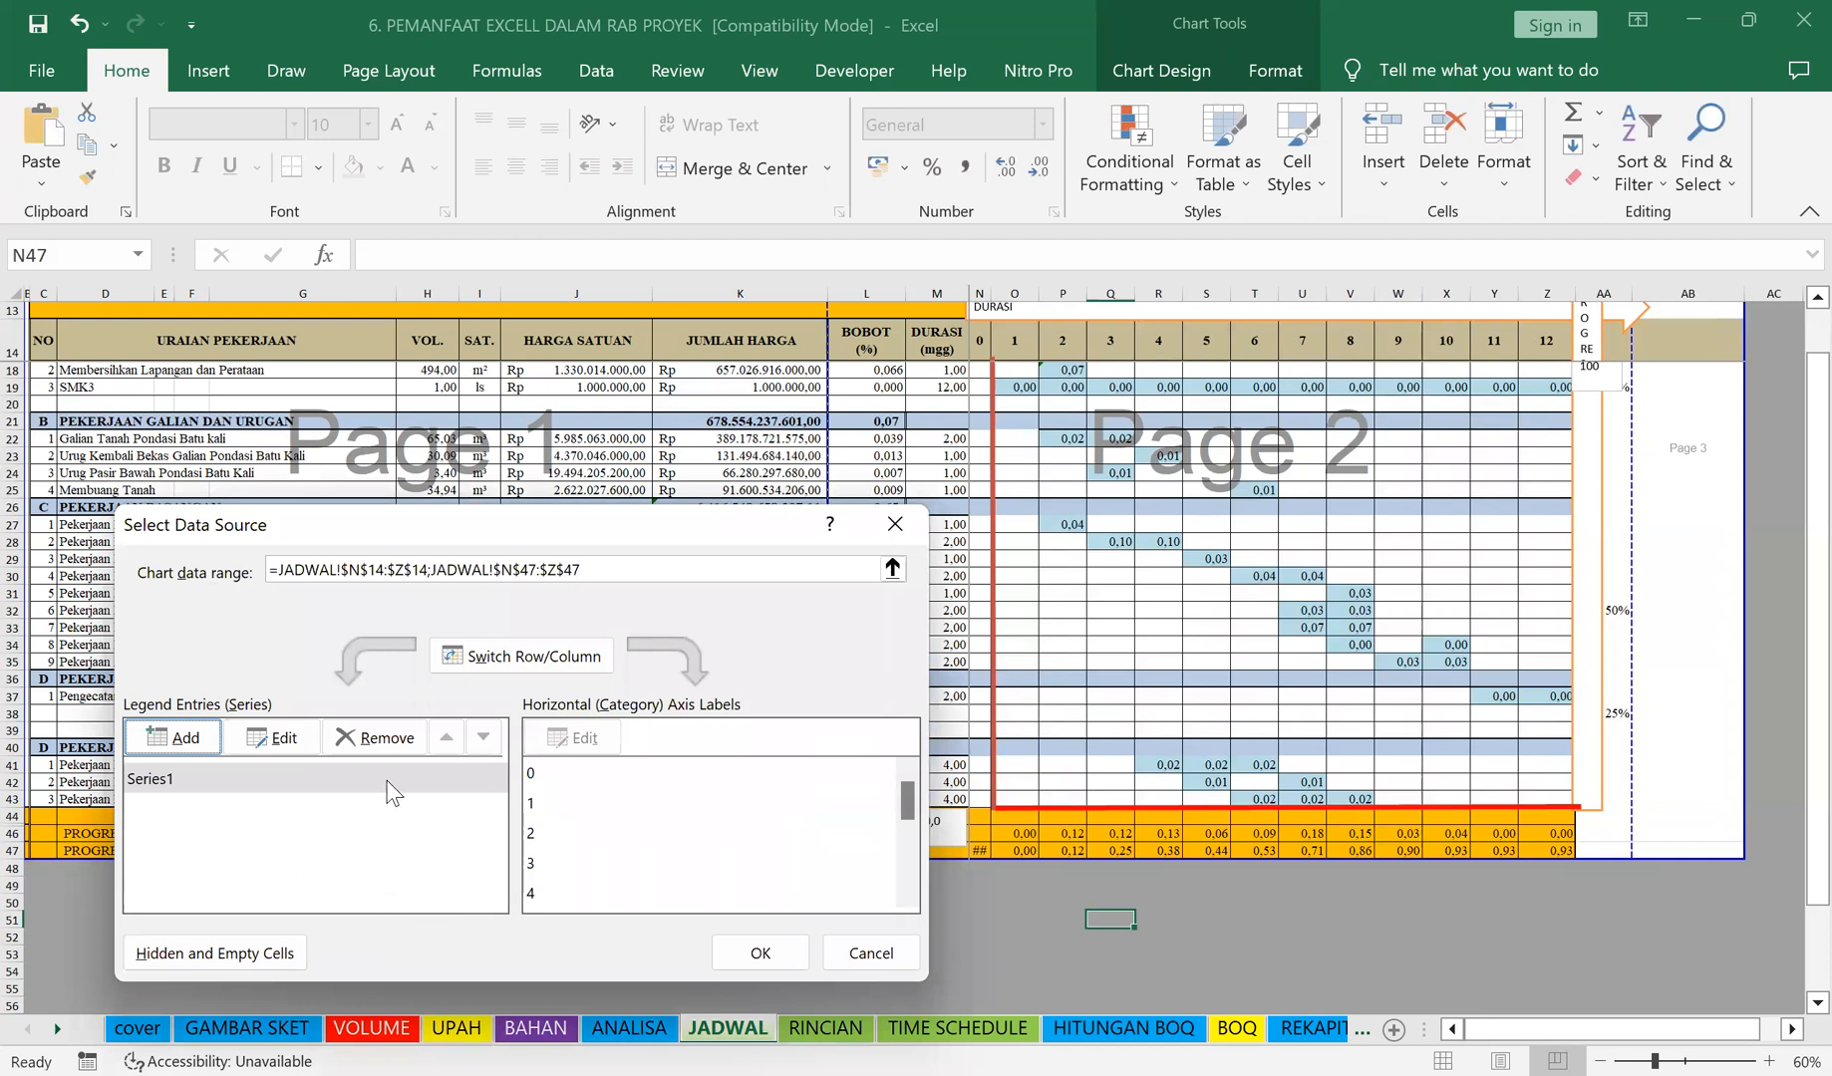
{"action": "left_click", "coordinate": [186, 737]}
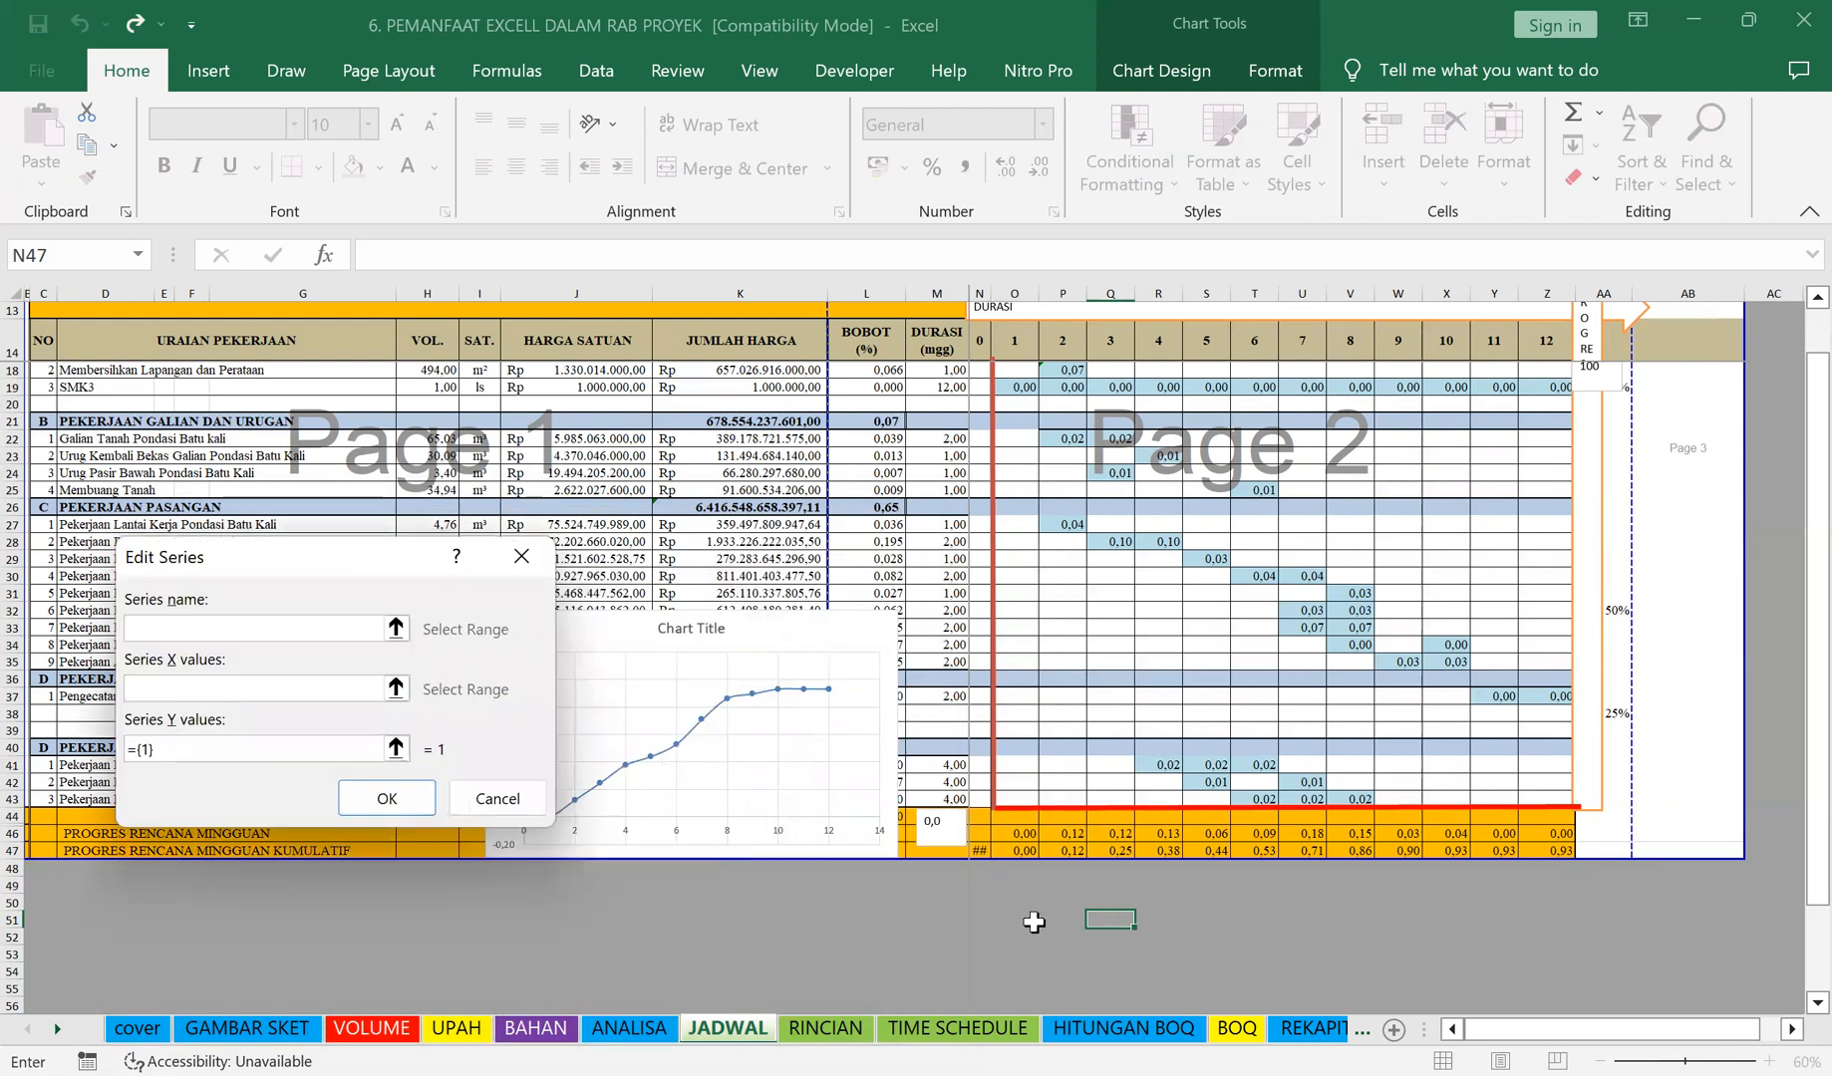
{"action": "key", "text": "Return"}
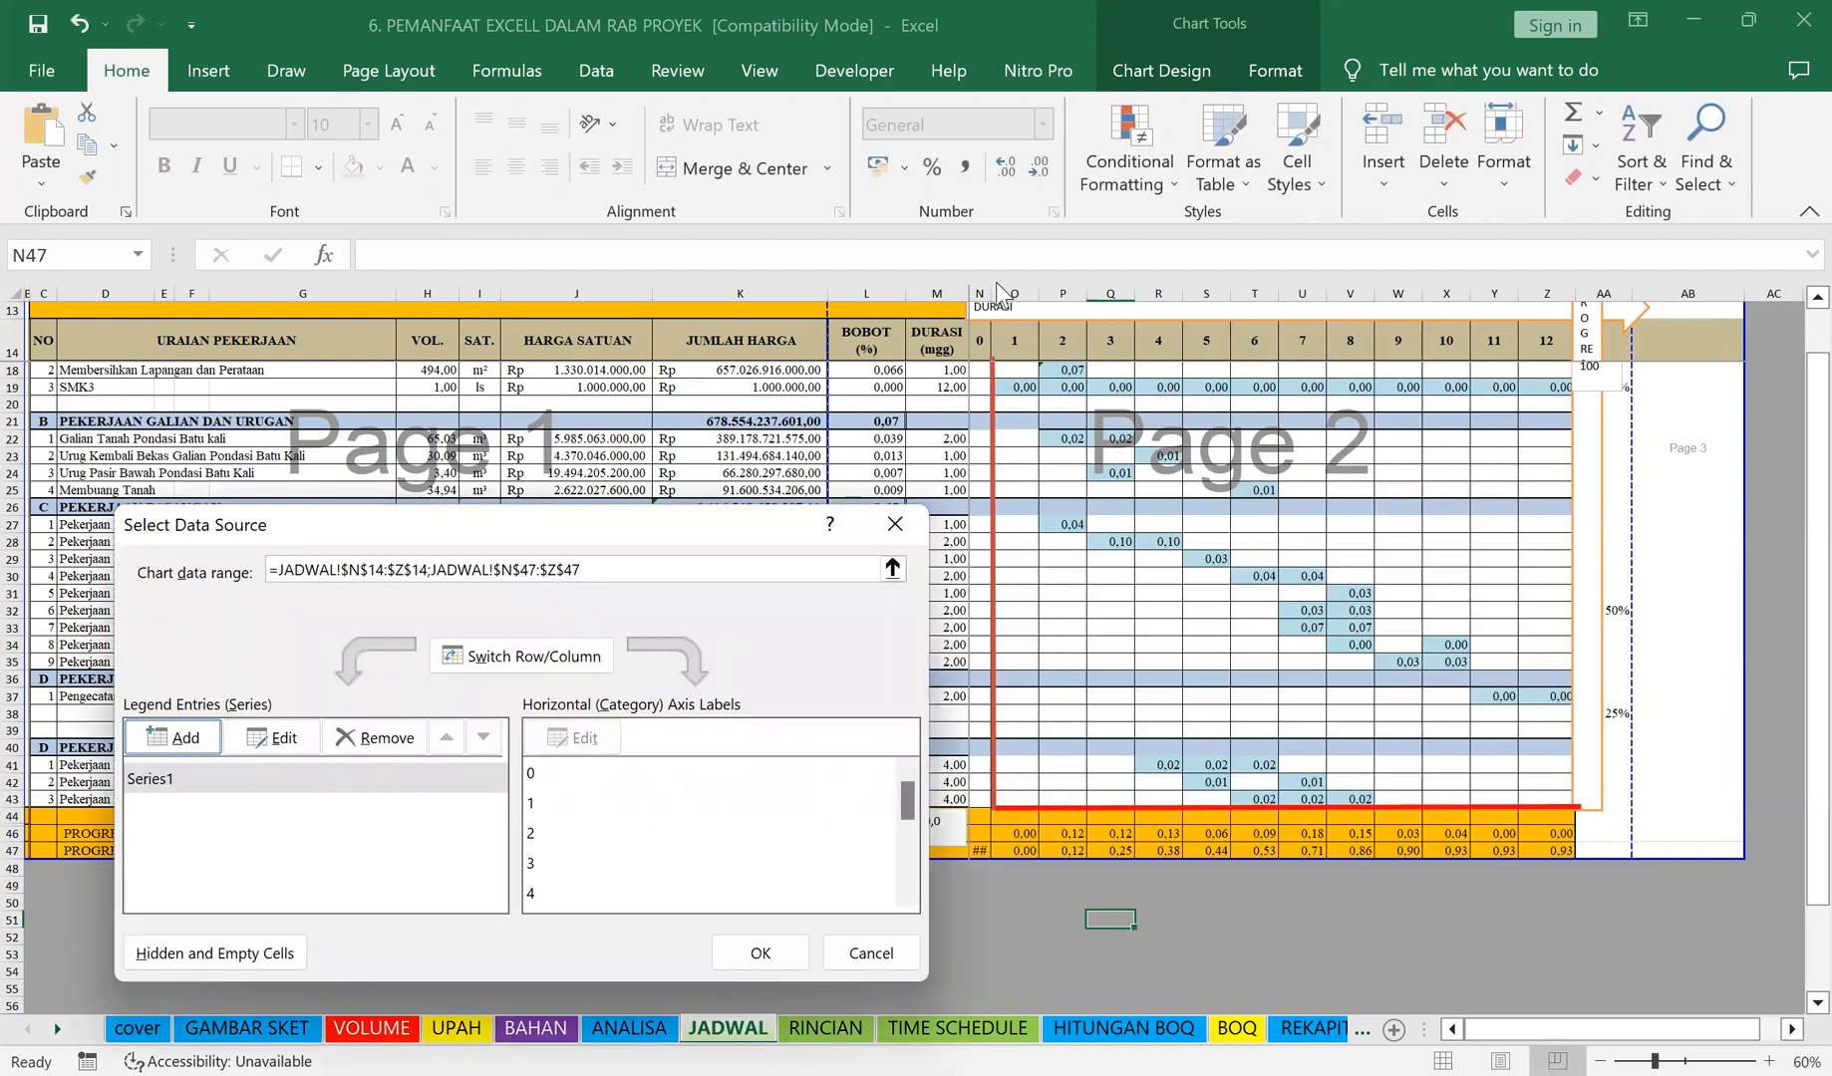
{"action": "key", "text": "Escape"}
Step: Widen column N to about 5.87 so the cumulative progress value in N47 fits
{"action": "left_click", "coordinate": [963, 906]}
{"action": "left_click", "coordinate": [983, 849]}
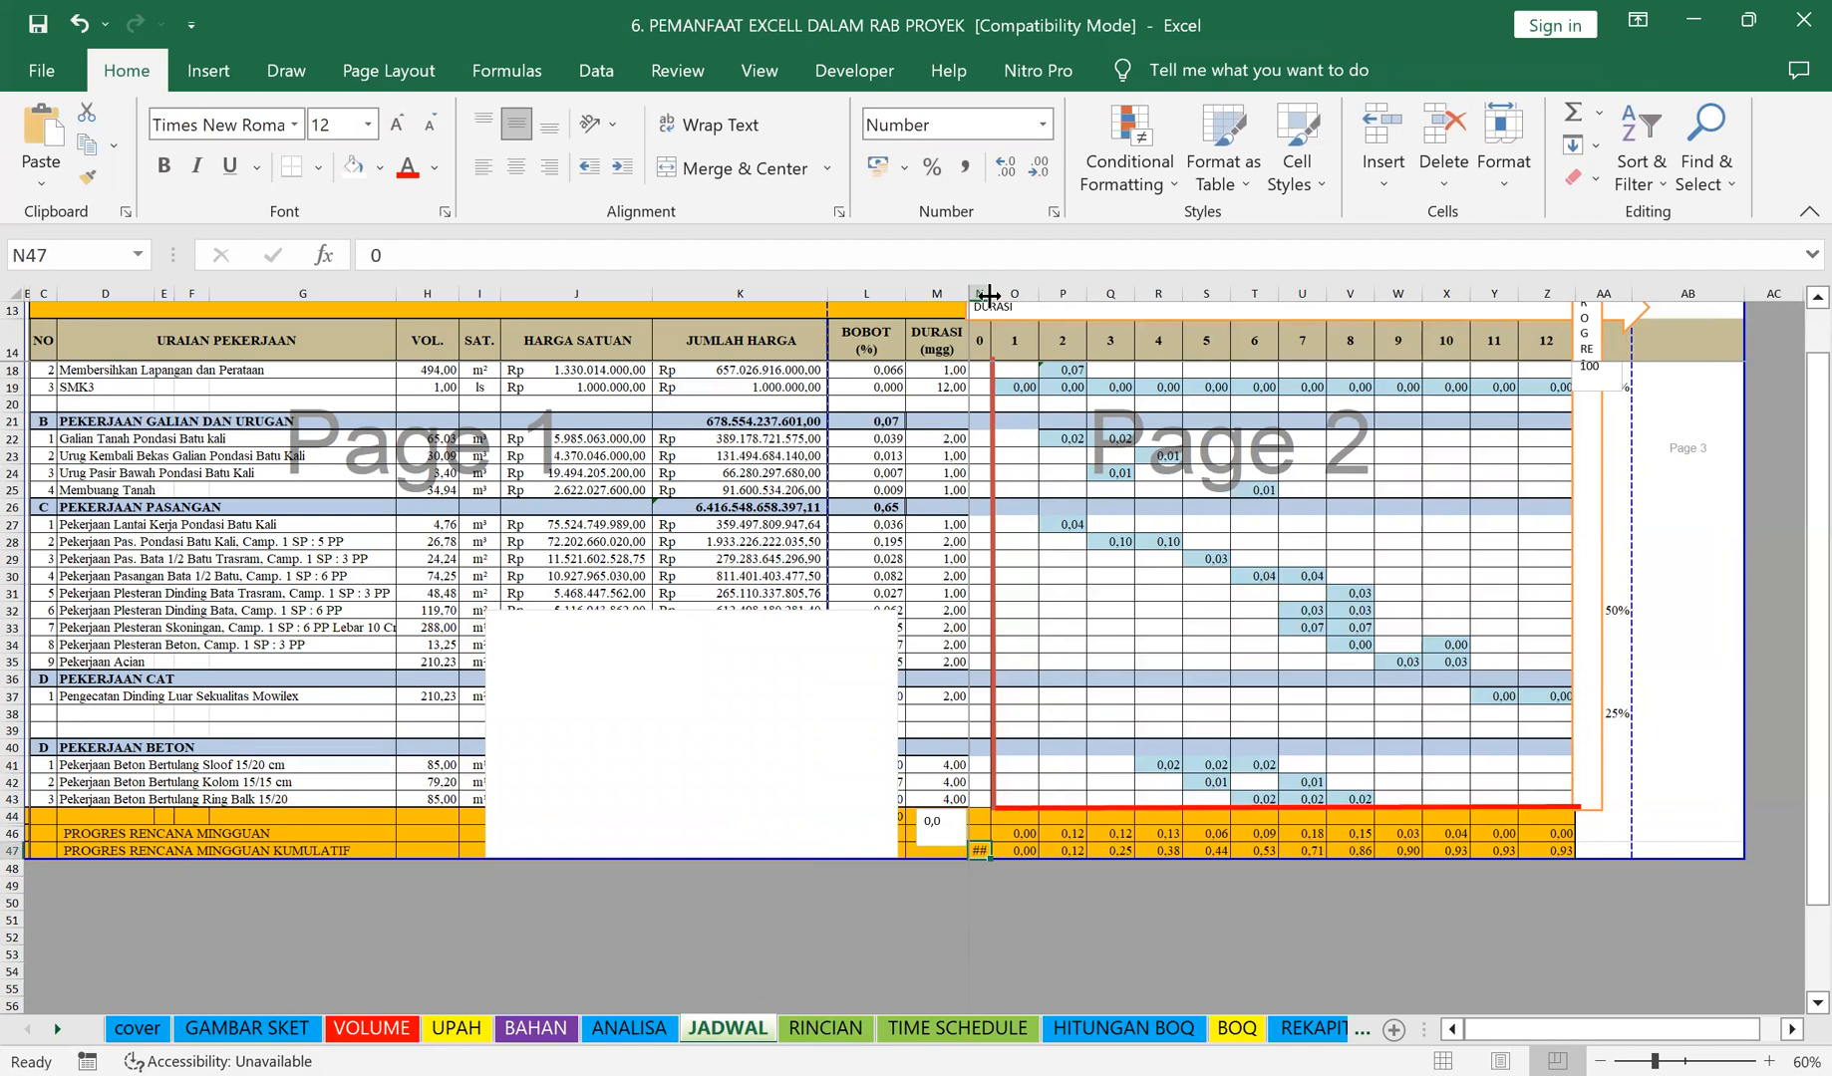
{"action": "left_click_drag", "start_coordinate": [993, 294], "coordinate": [1012, 295]}
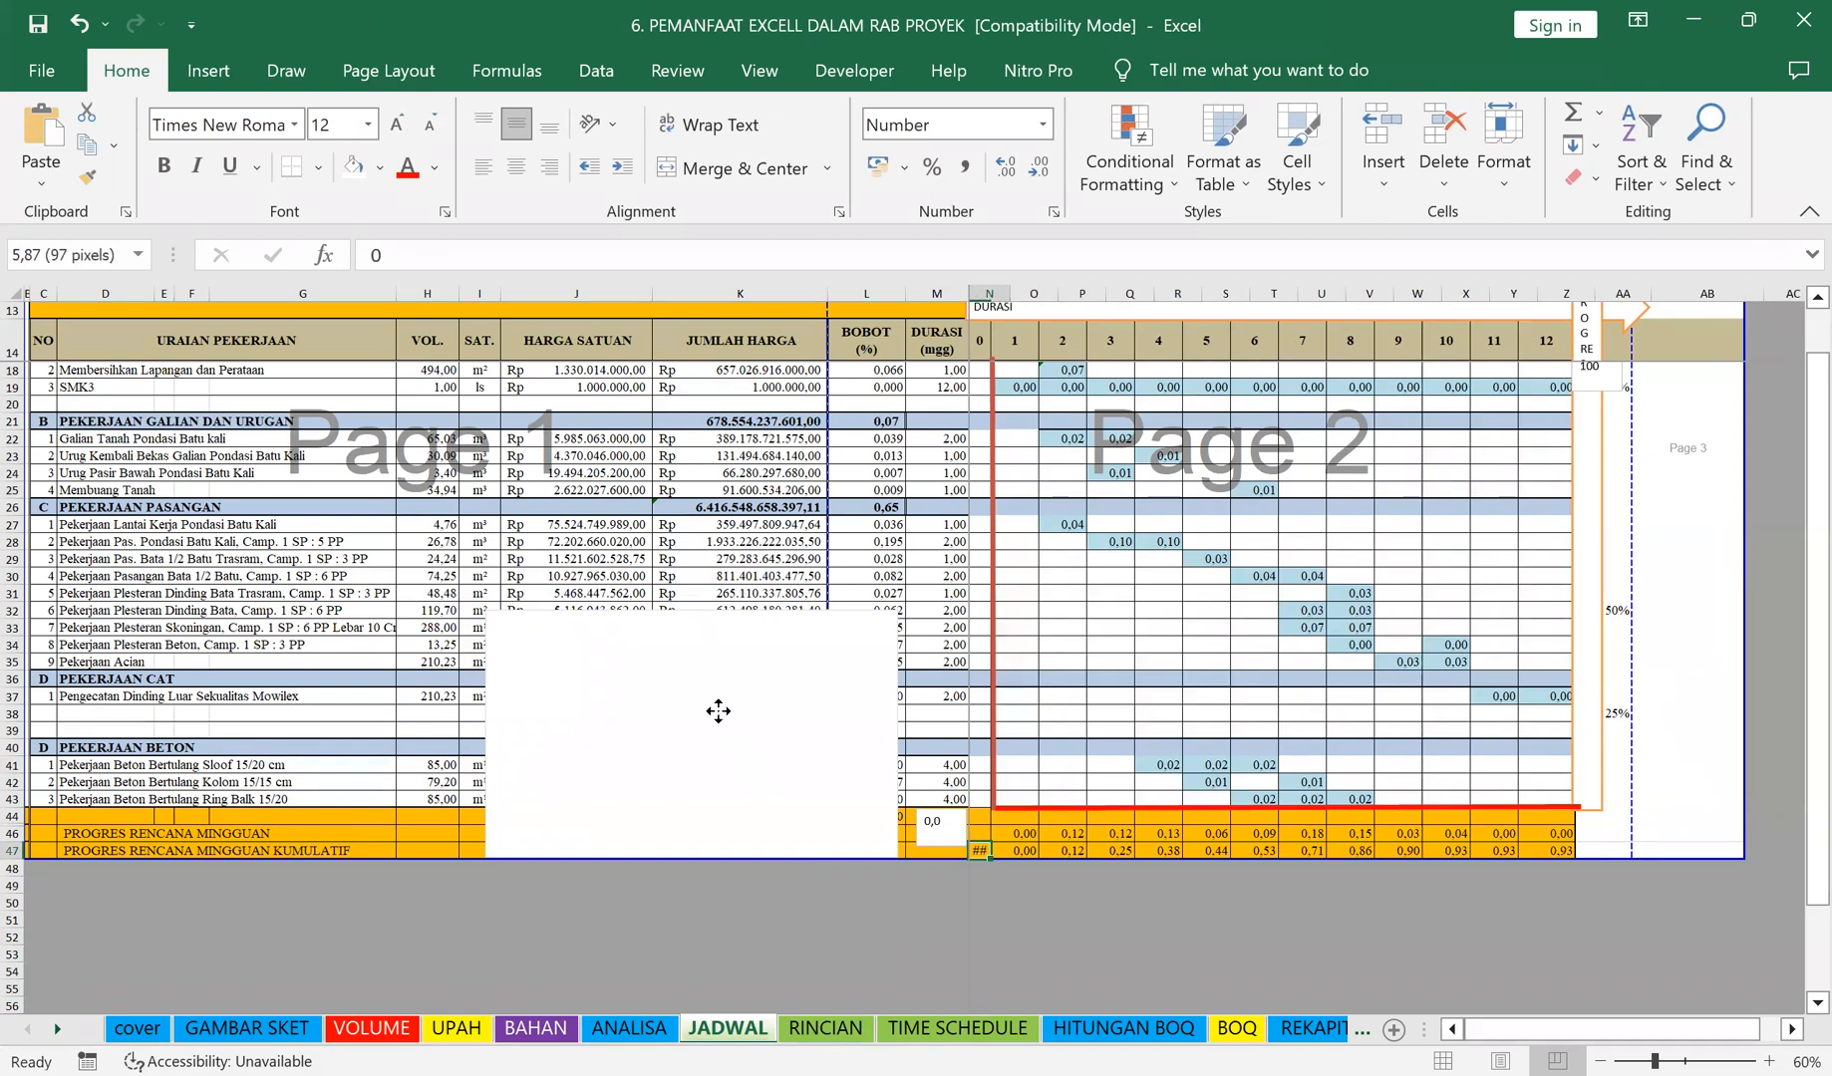
Step: Add a new series to the empty chart with X values JADWAL!$N$14:$Z$14
{"action": "left_click", "coordinate": [539, 701]}
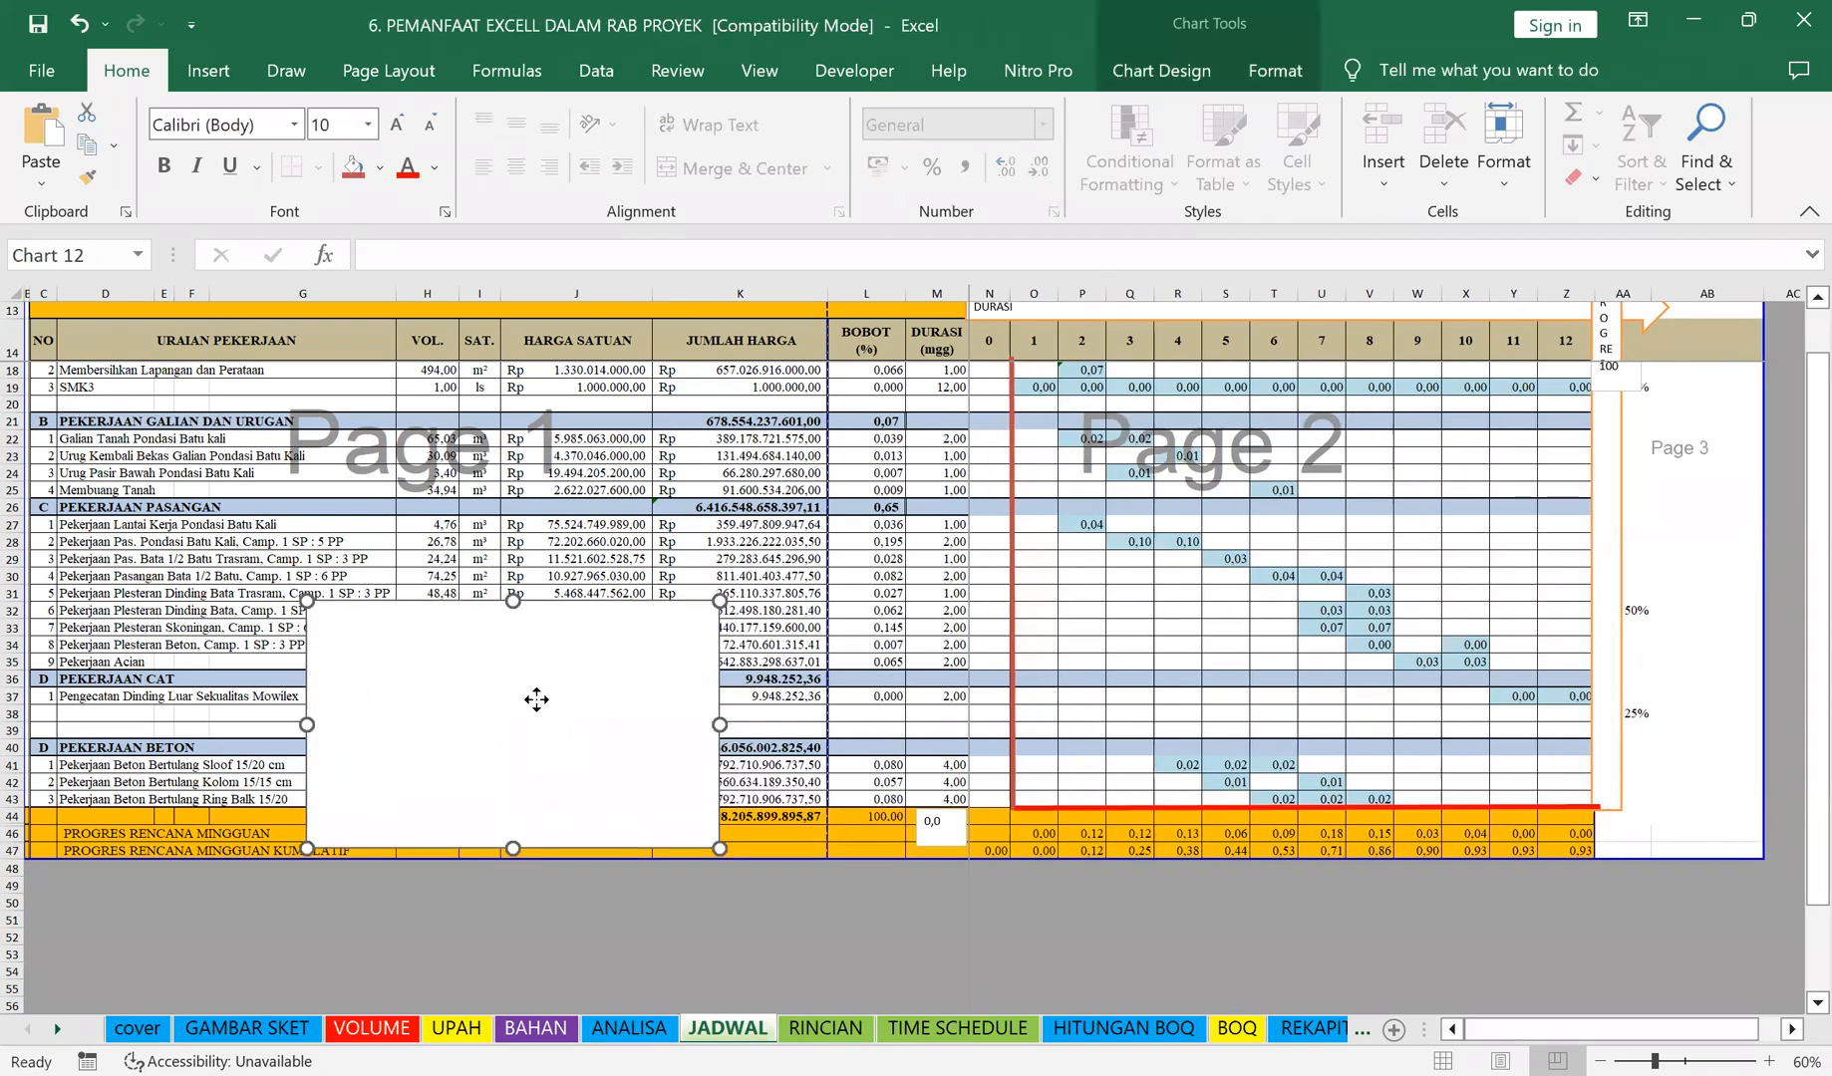
{"action": "right_click", "coordinate": [536, 699]}
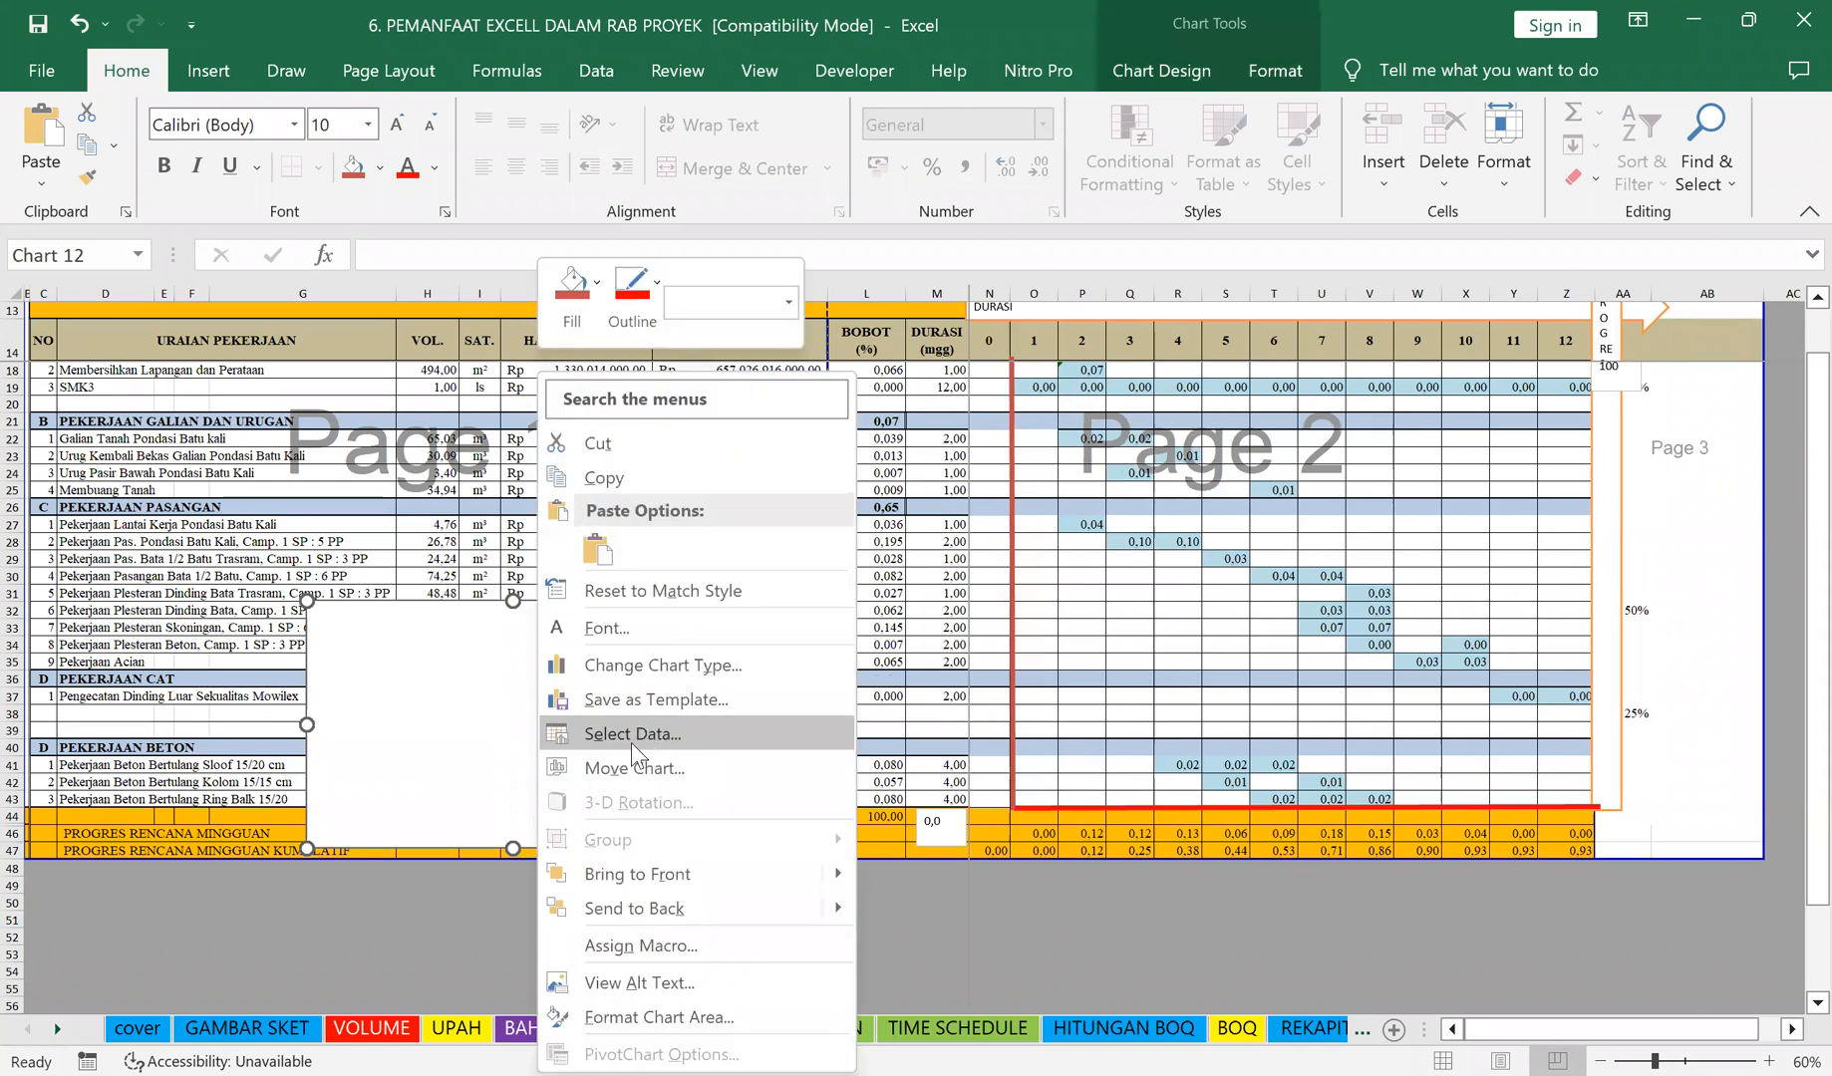
{"action": "left_click", "coordinate": [631, 743]}
{"action": "left_click", "coordinate": [191, 738]}
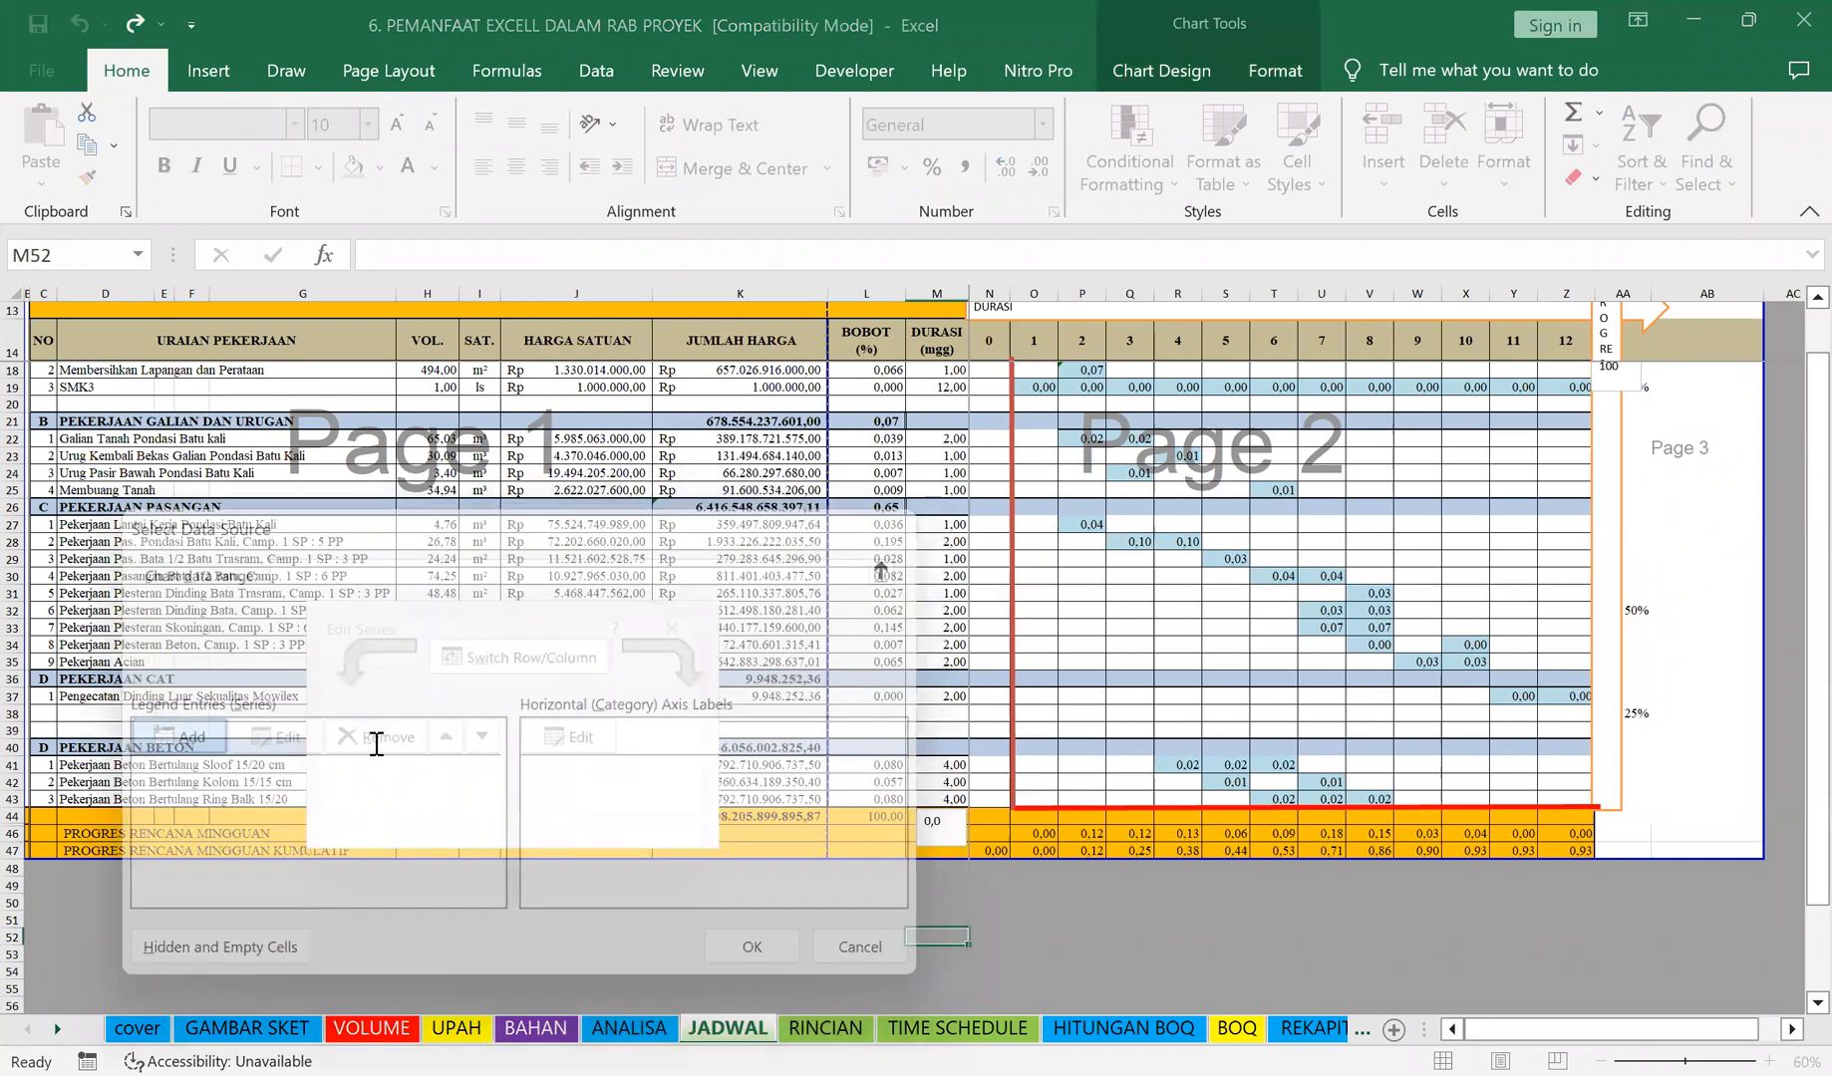
{"action": "left_click", "coordinate": [394, 750]}
{"action": "left_click", "coordinate": [1004, 339]}
{"action": "left_click_drag", "start_coordinate": [1005, 339], "coordinate": [626, 797]}
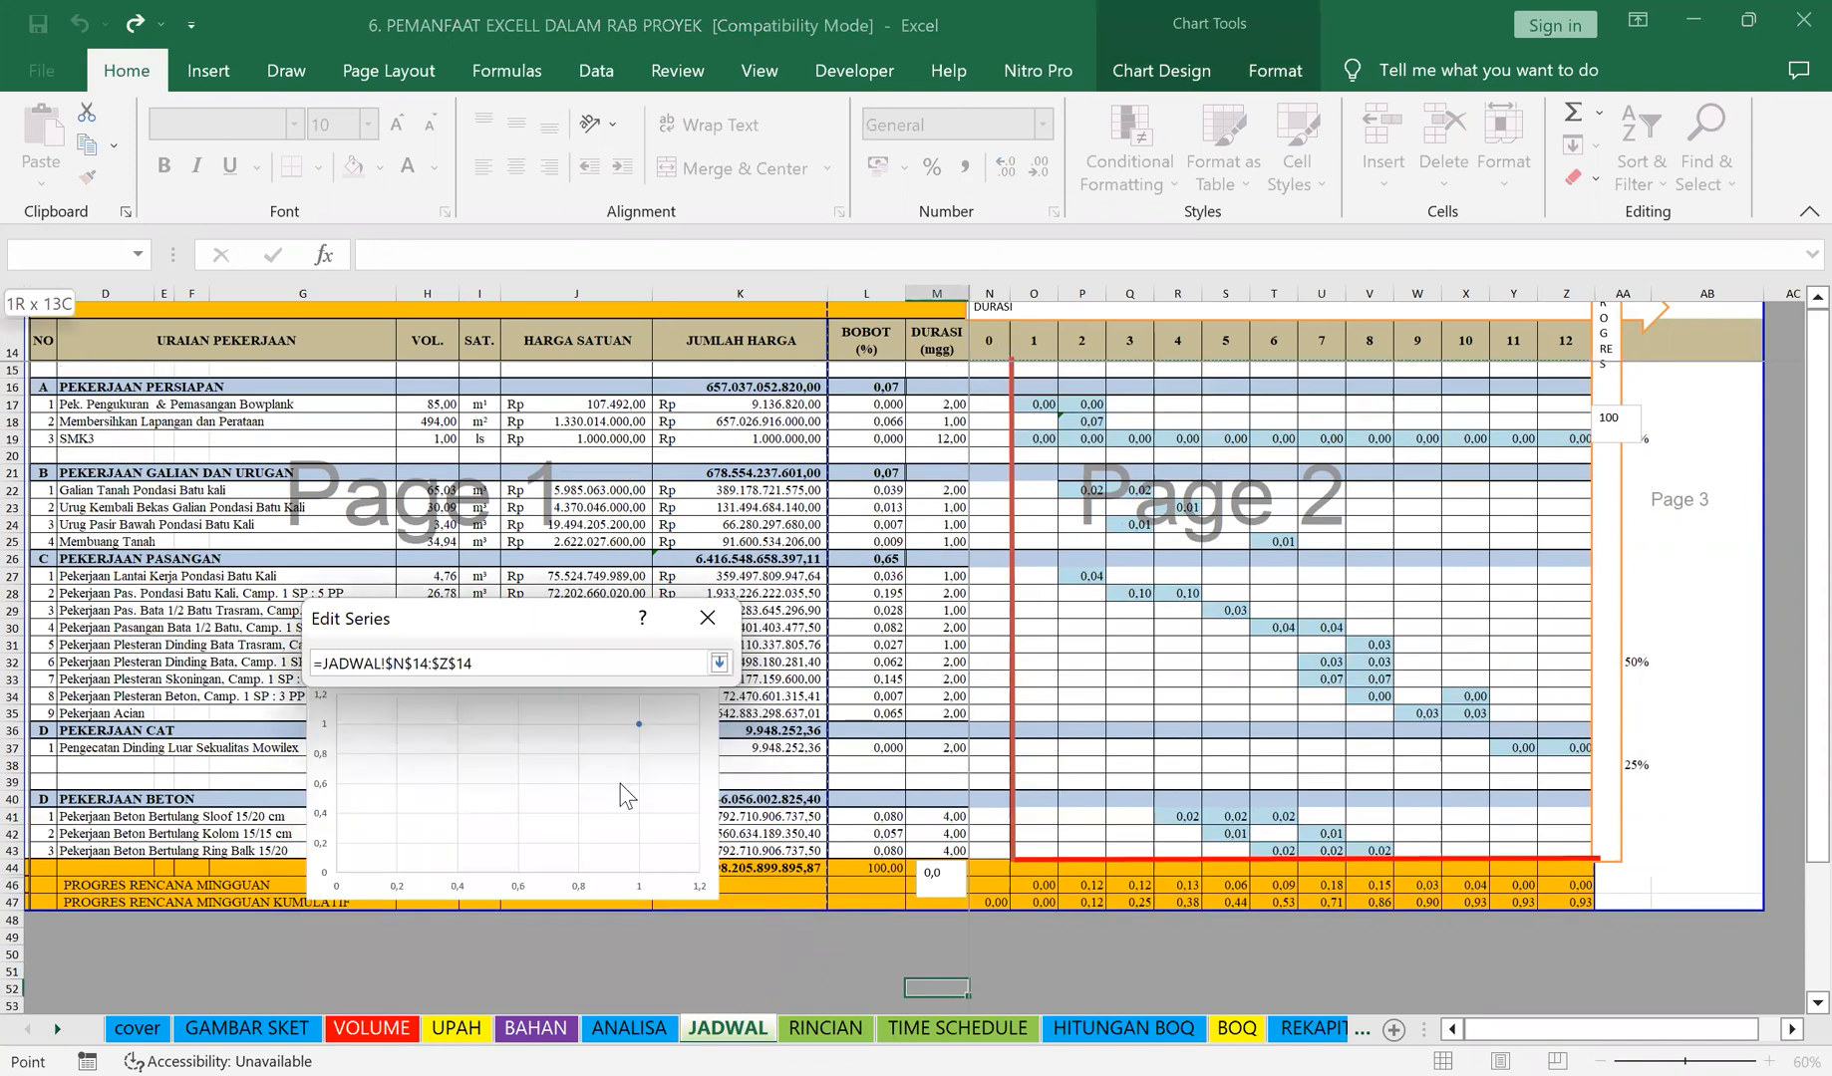
Step: Set the new series' Y values to JADWAL!$N$47:$Z$47 and accept the chart's data source
{"action": "left_click", "coordinate": [349, 813]}
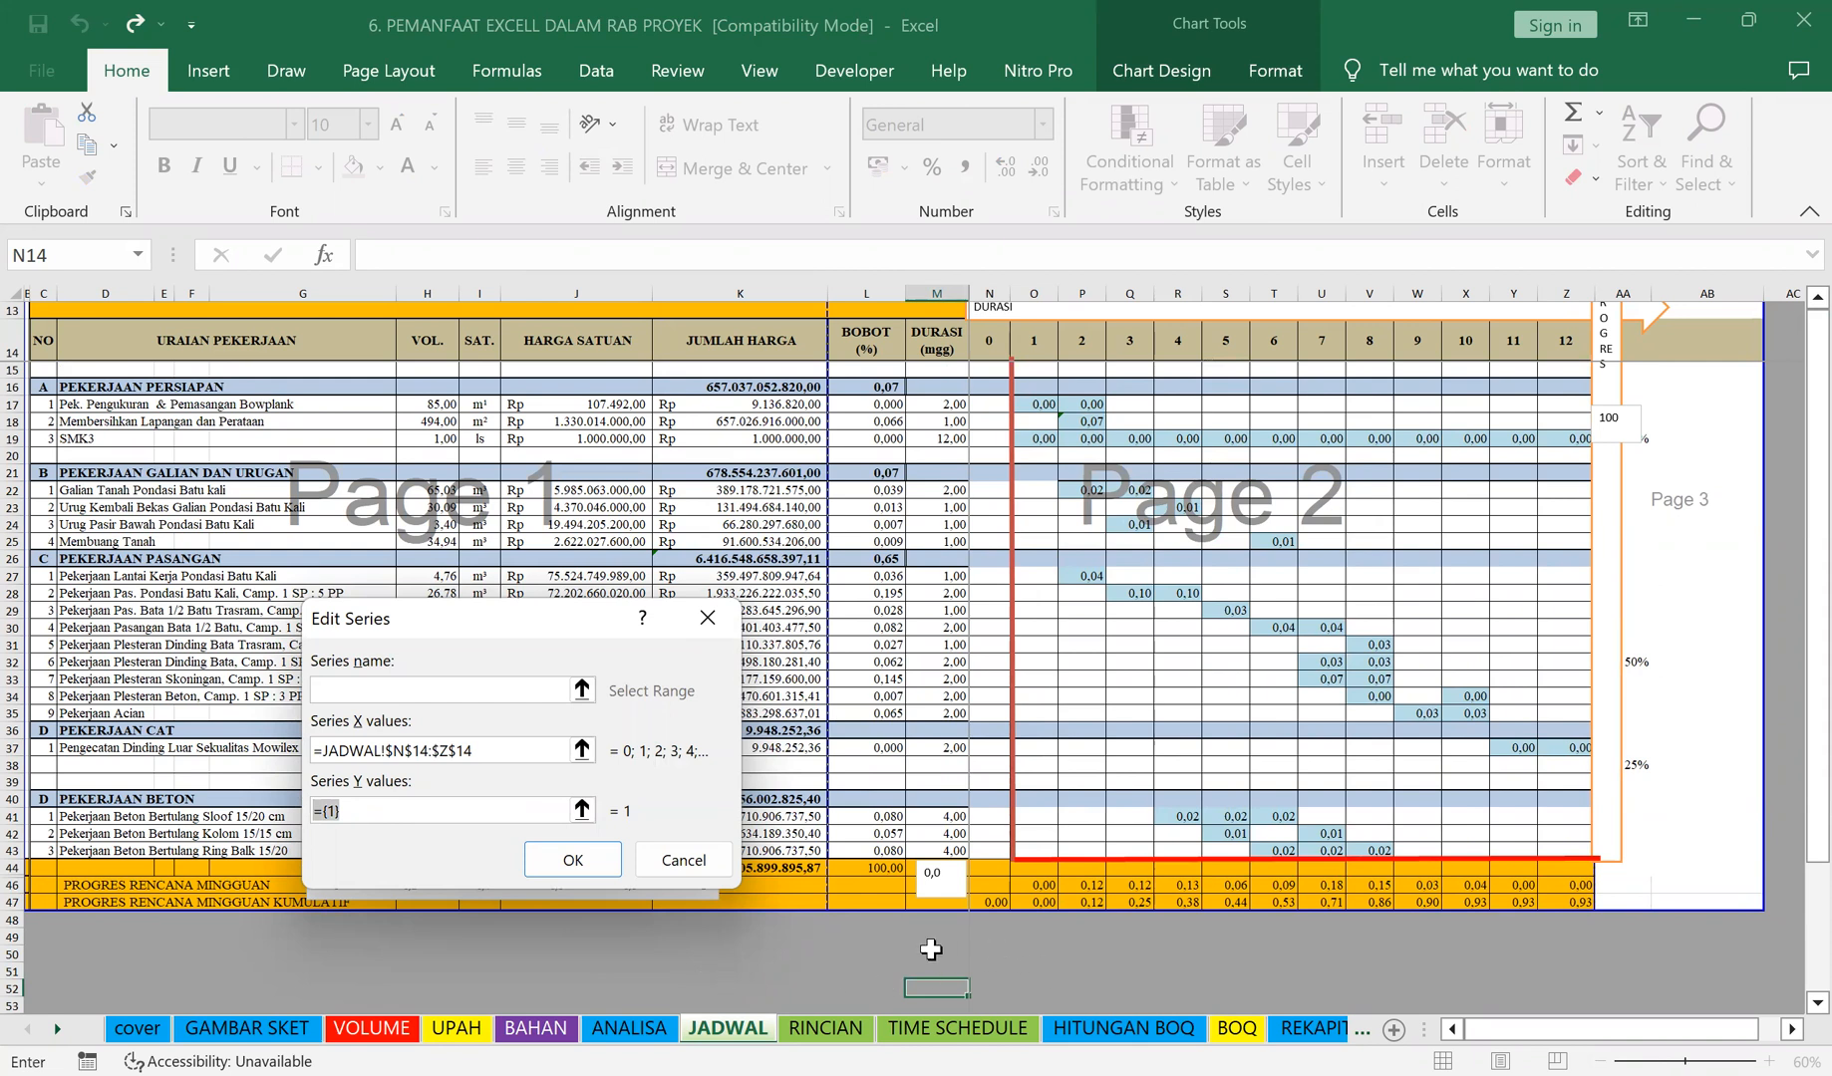
{"action": "type", "text": "="}
{"action": "left_click", "coordinate": [1003, 901]}
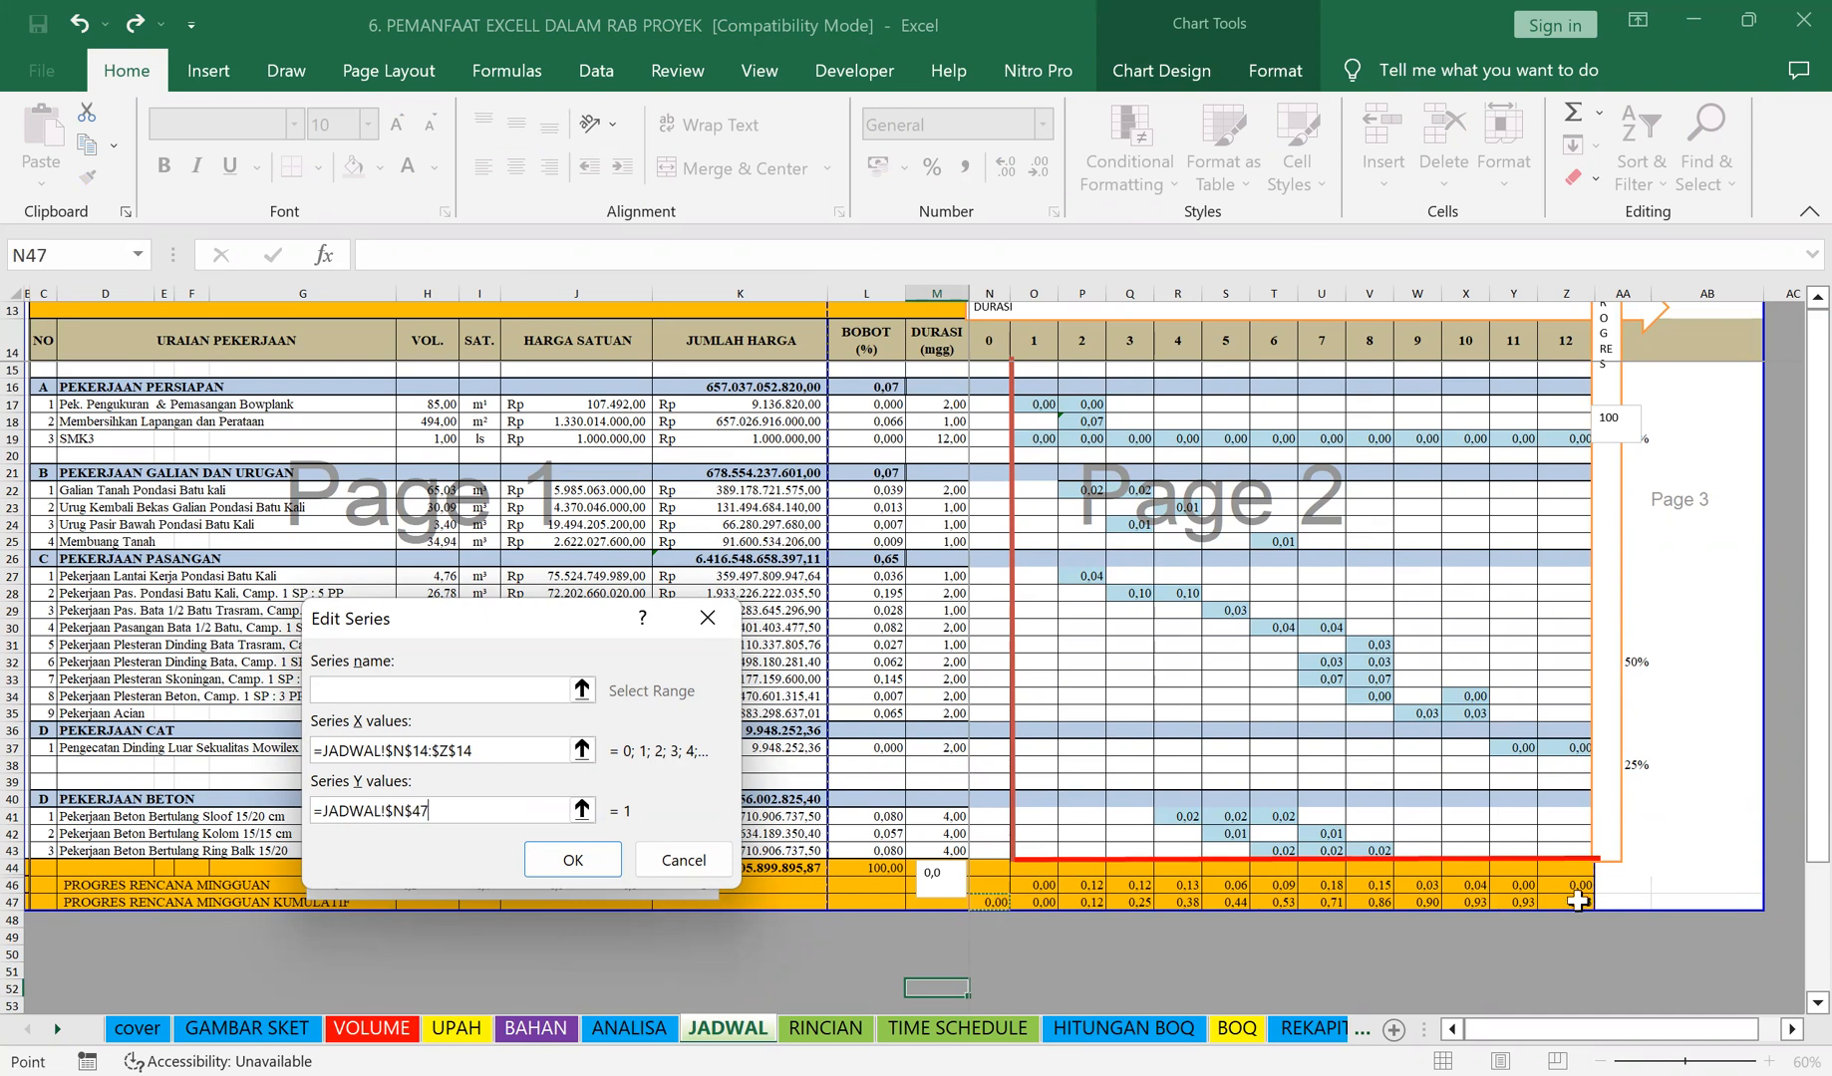
{"action": "key", "text": "ctrl+shift+Right"}
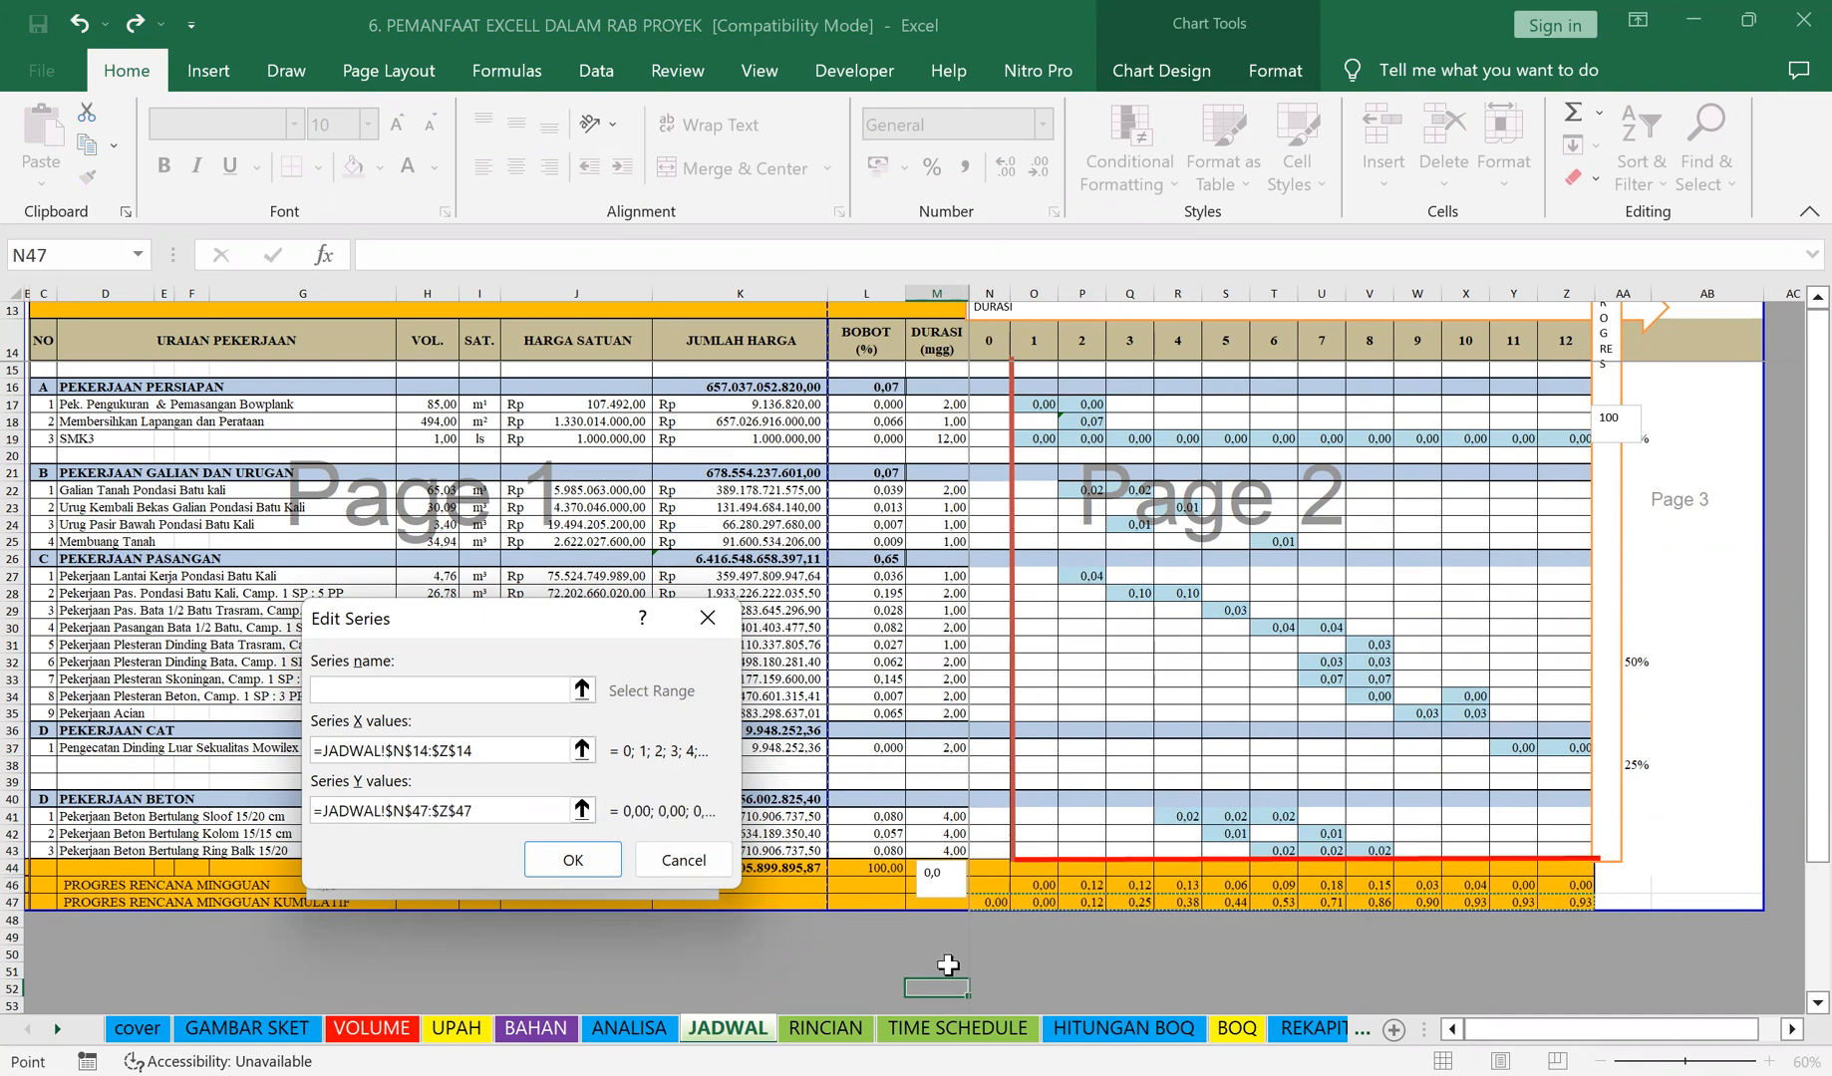
{"action": "left_click", "coordinate": [547, 861]}
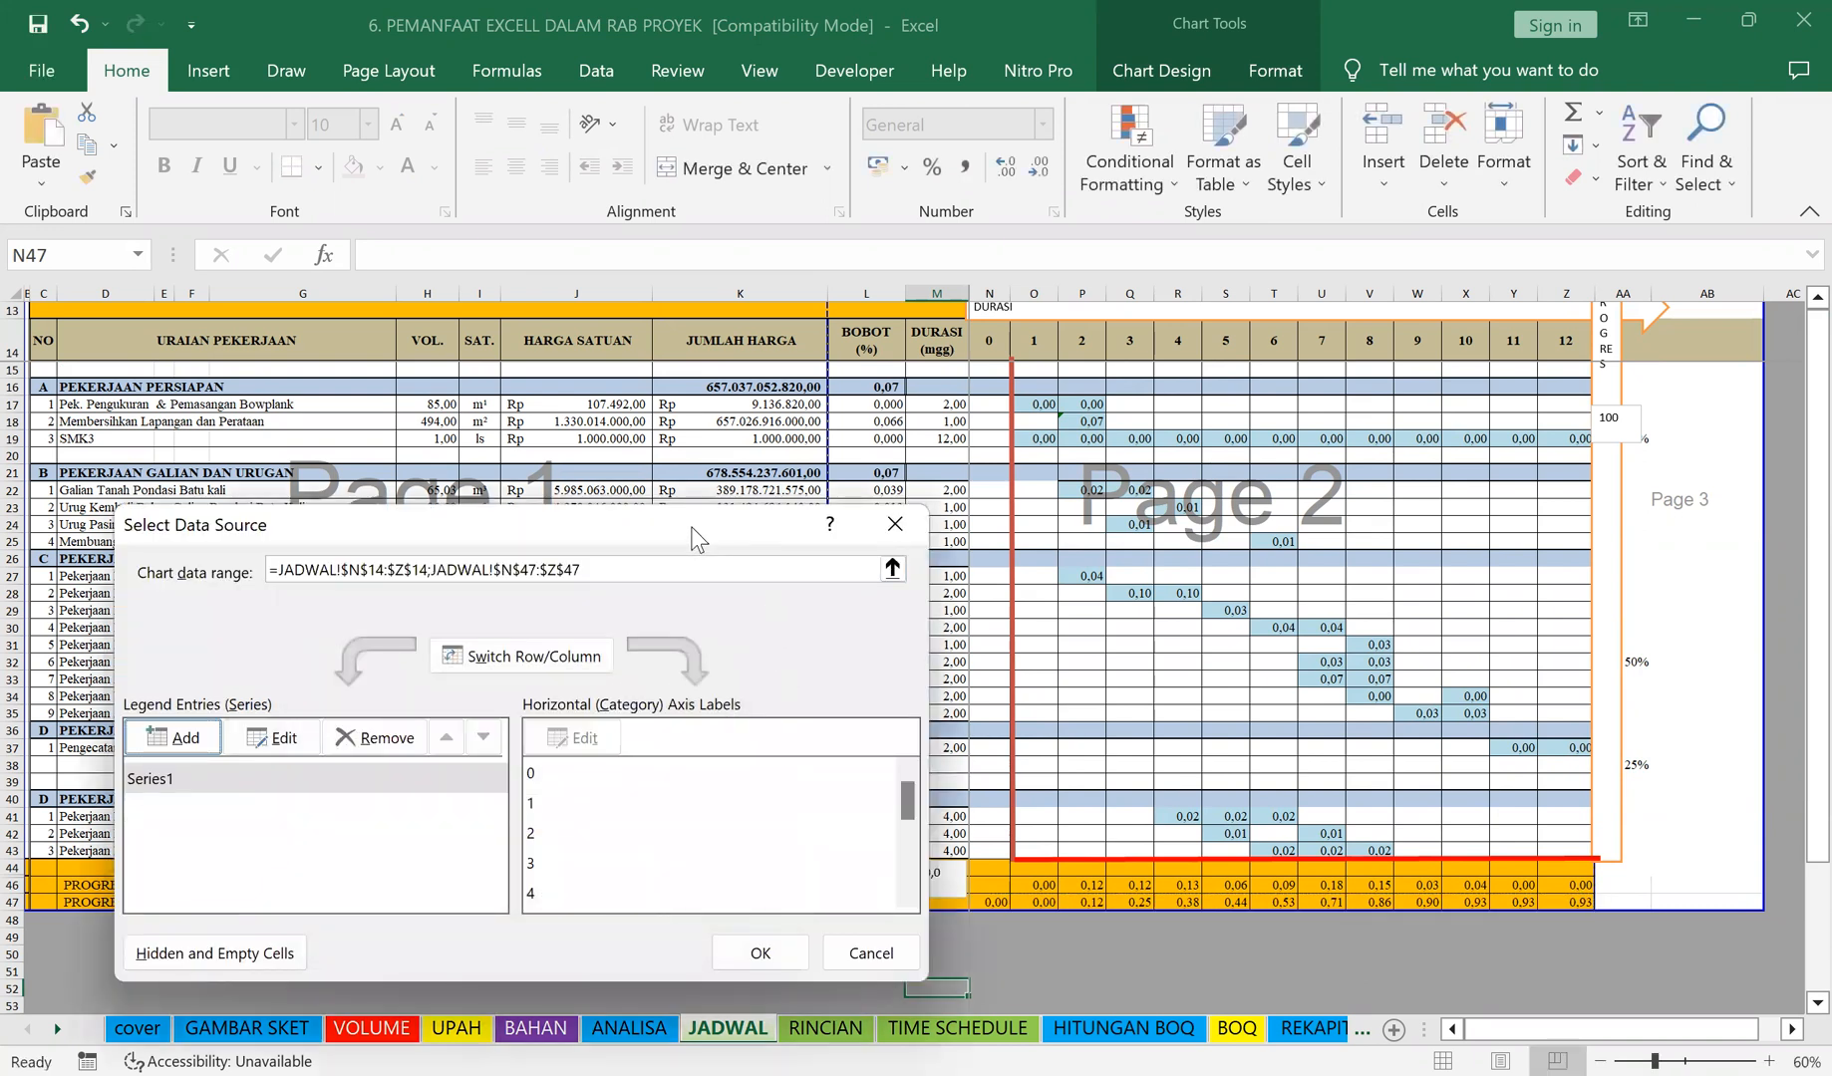
{"action": "left_click_drag", "start_coordinate": [692, 526], "coordinate": [727, 128]}
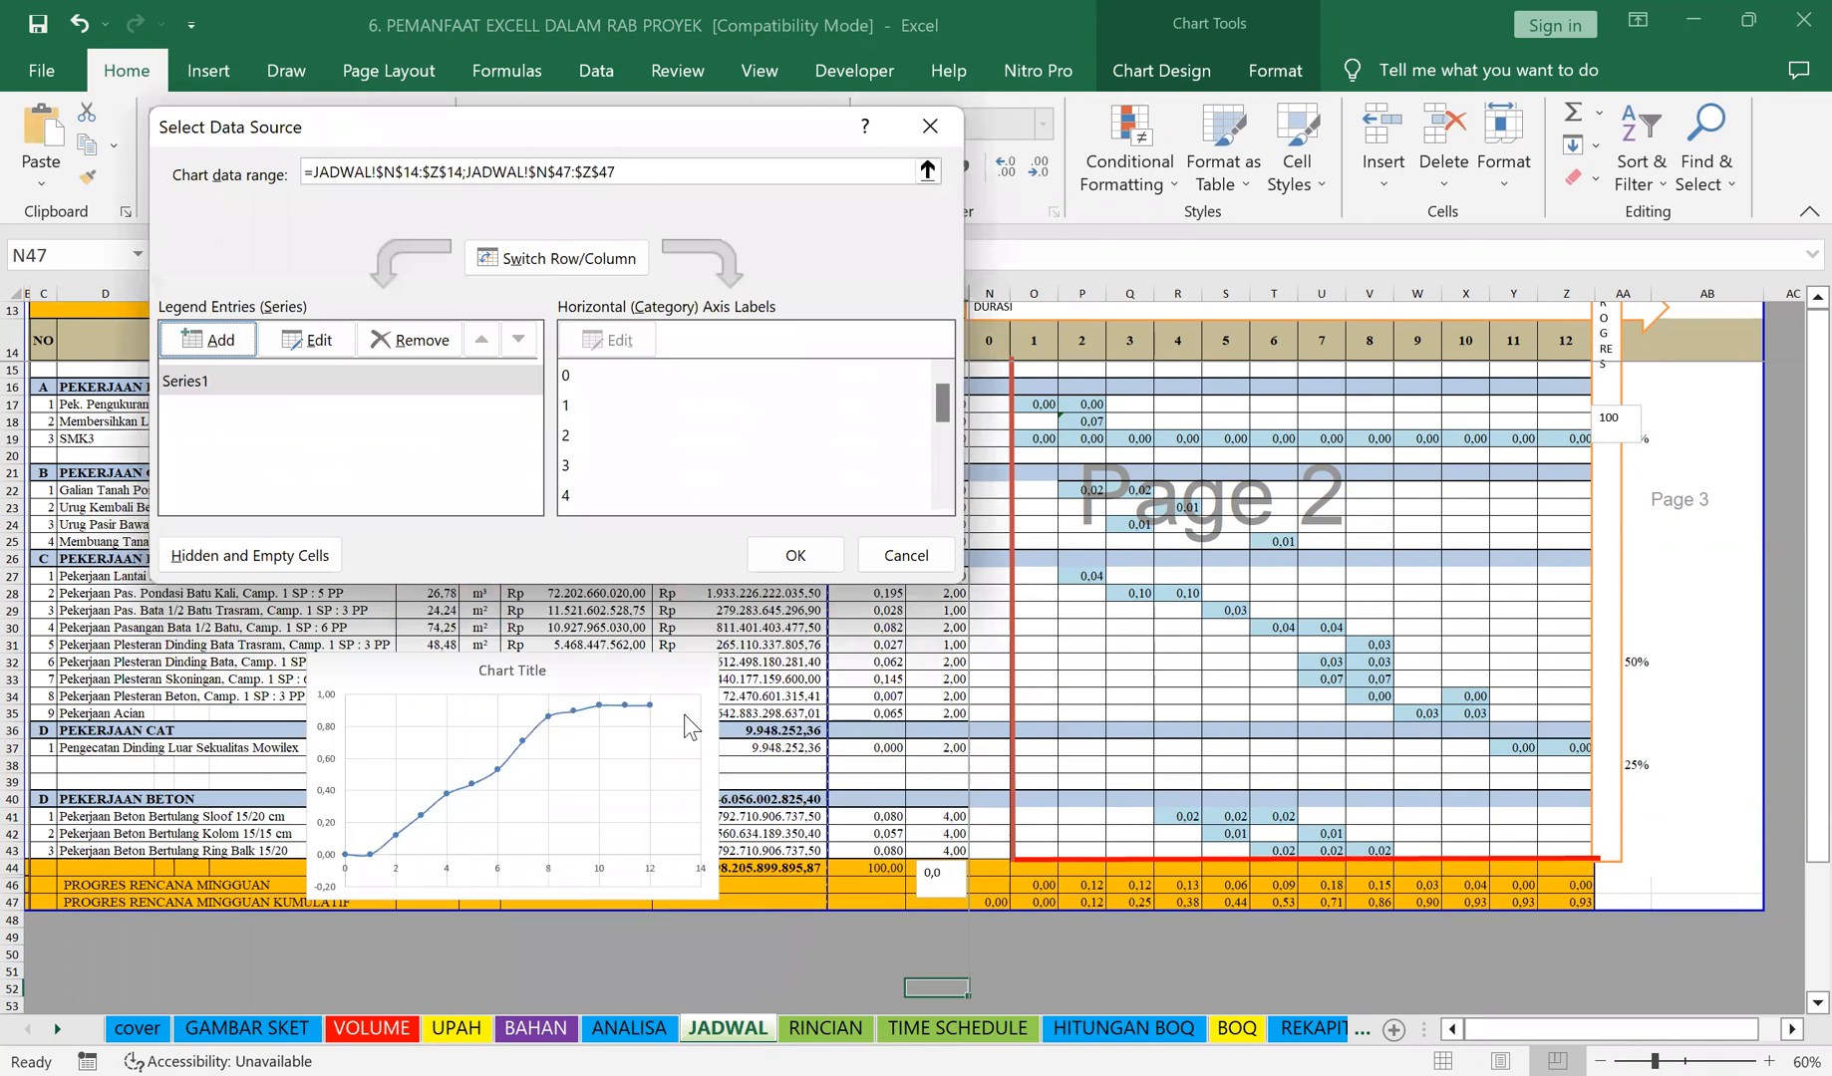
{"action": "left_click", "coordinate": [775, 549]}
Step: Move the chart onto the weekly schedule grid and enlarge it to cover columns N to Z below the week headers
{"action": "left_click_drag", "start_coordinate": [634, 892], "coordinate": [1327, 859]}
{"action": "left_click_drag", "start_coordinate": [1601, 343], "coordinate": [1594, 363]}
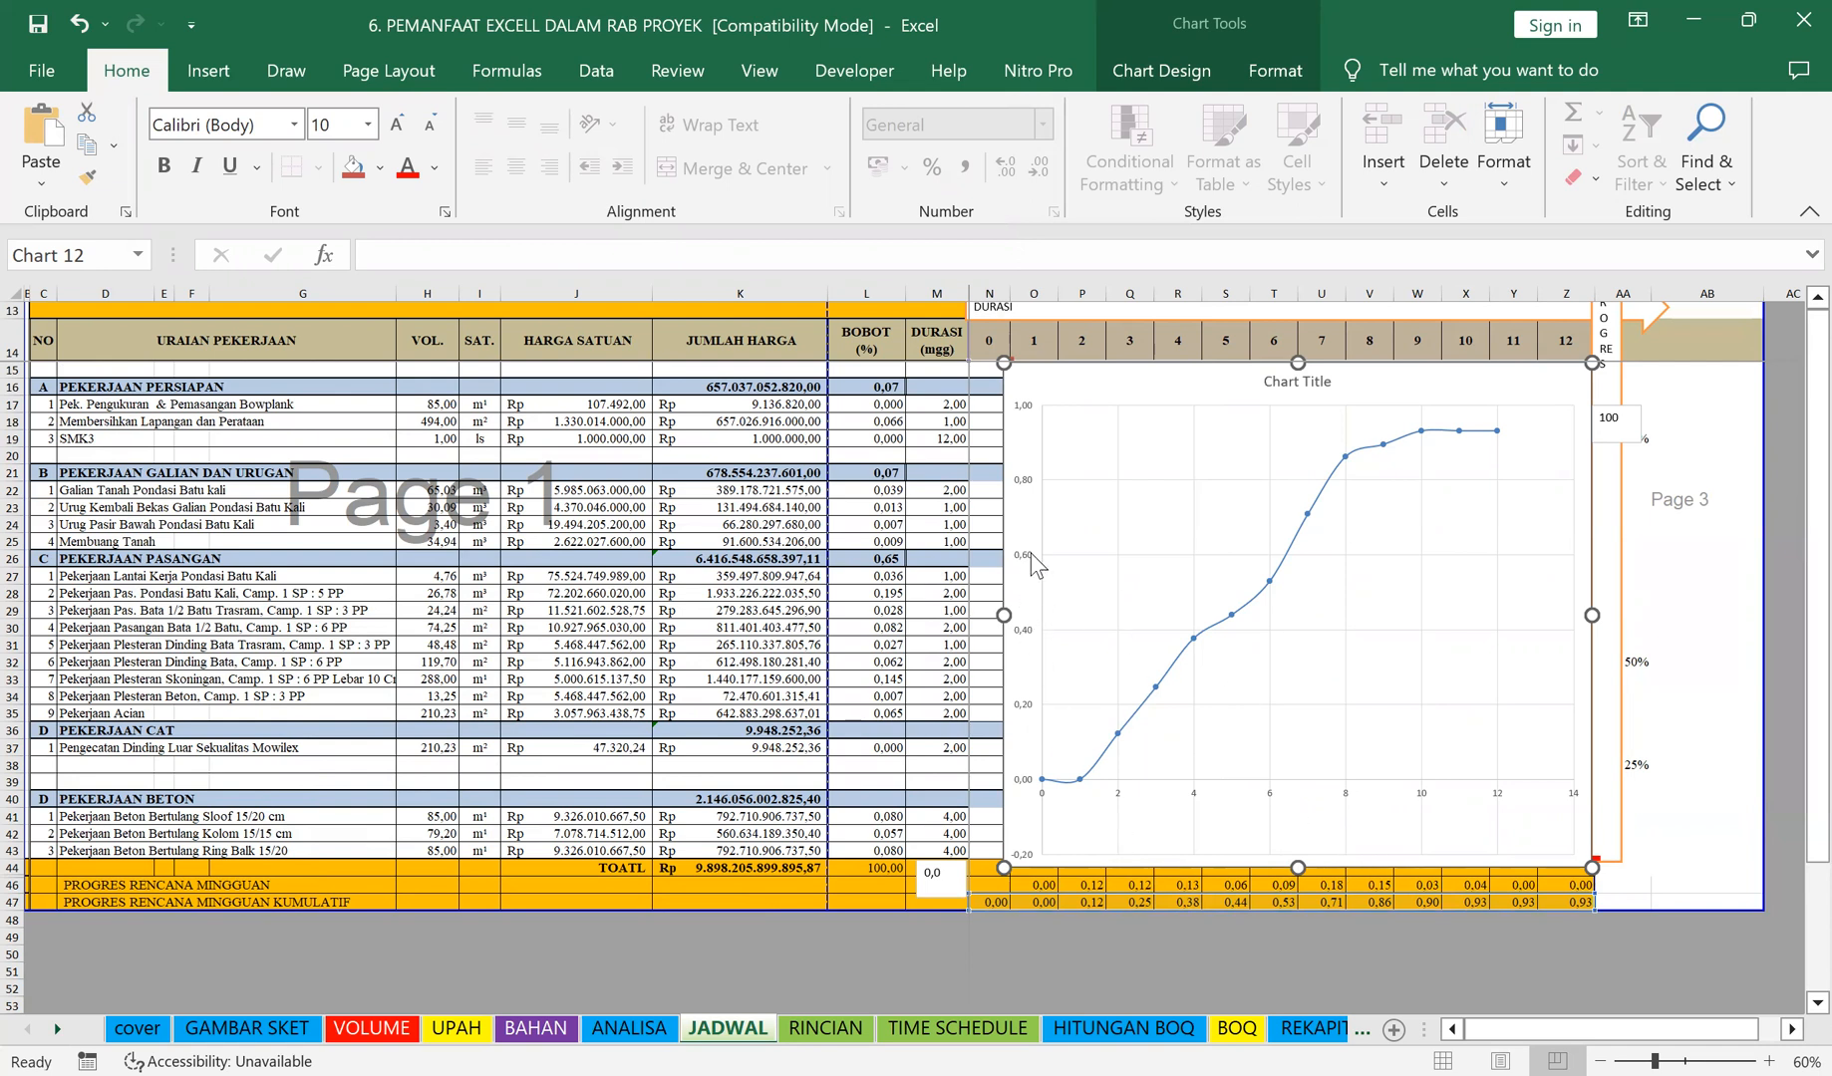
Step: Shrink the chart's plot area from its upper-left corner
{"action": "left_click", "coordinate": [1020, 675]}
{"action": "right_click", "coordinate": [1018, 673]}
{"action": "key", "text": "Escape"}
{"action": "right_click", "coordinate": [1025, 670]}
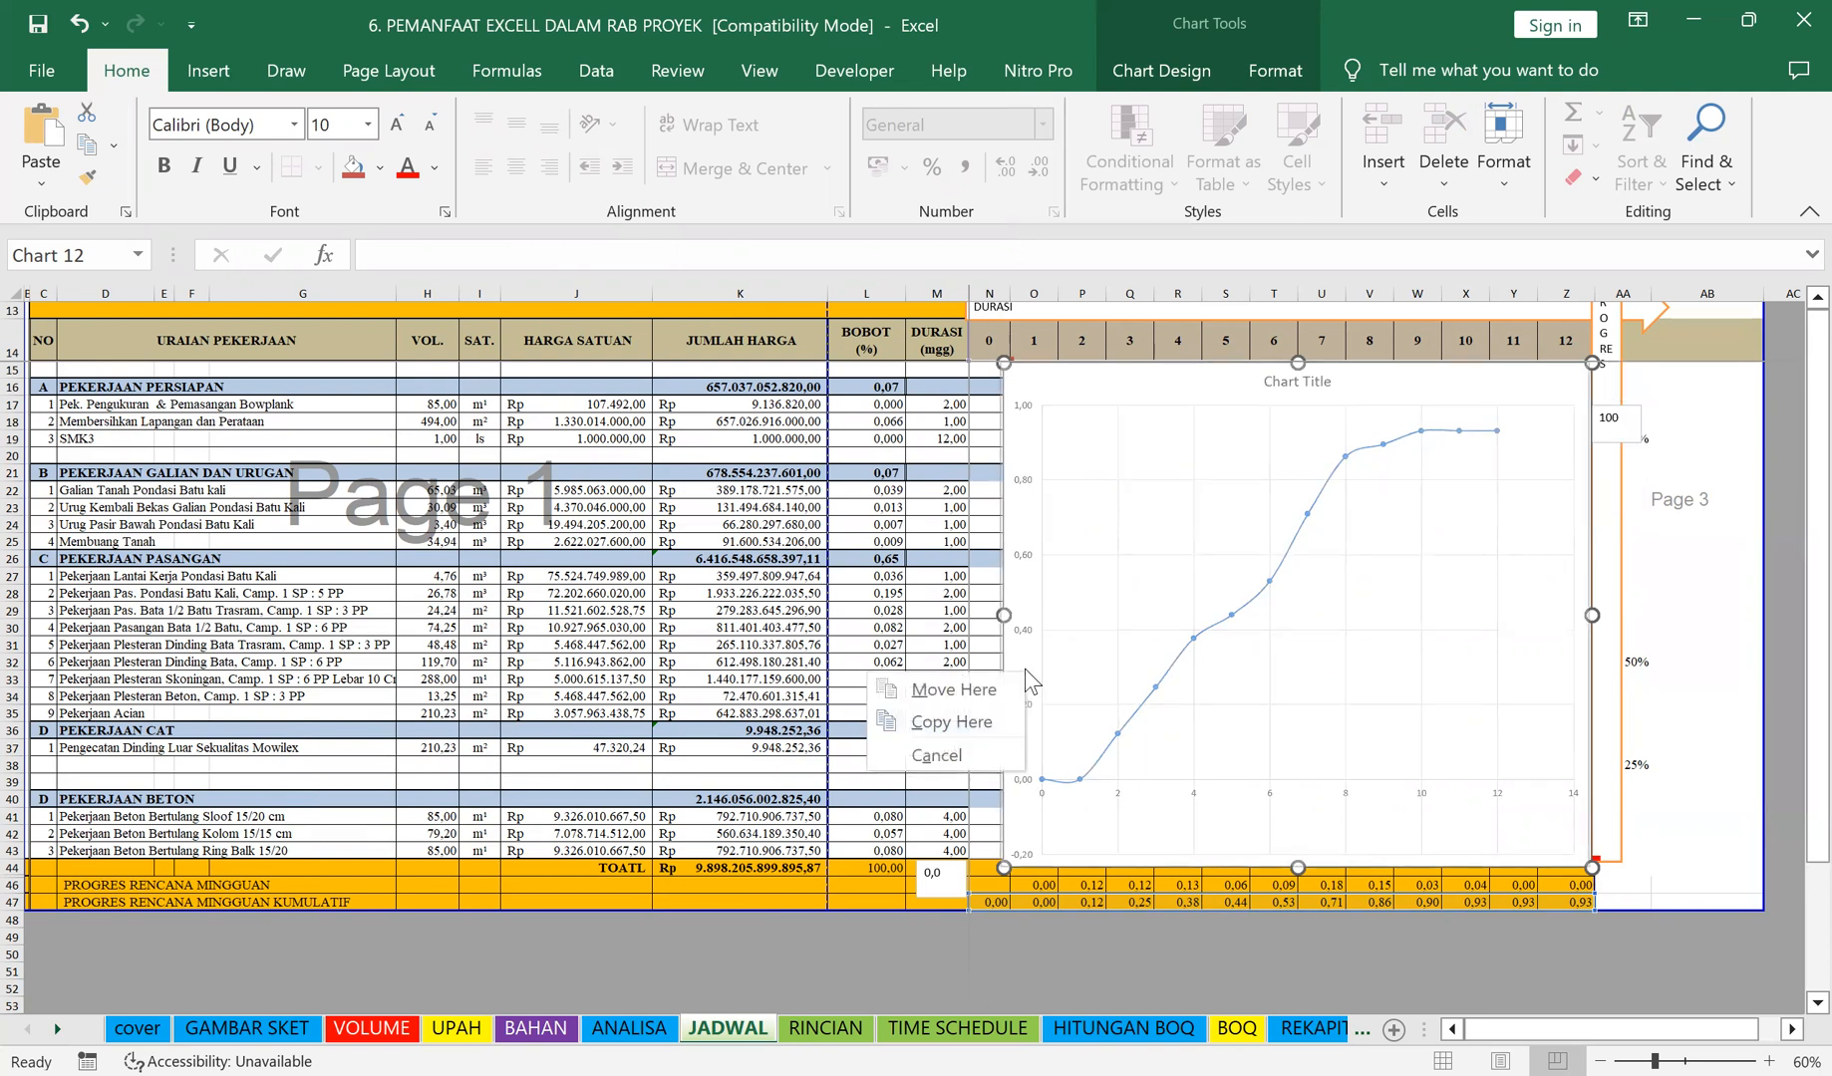
{"action": "left_click", "coordinate": [1032, 654]}
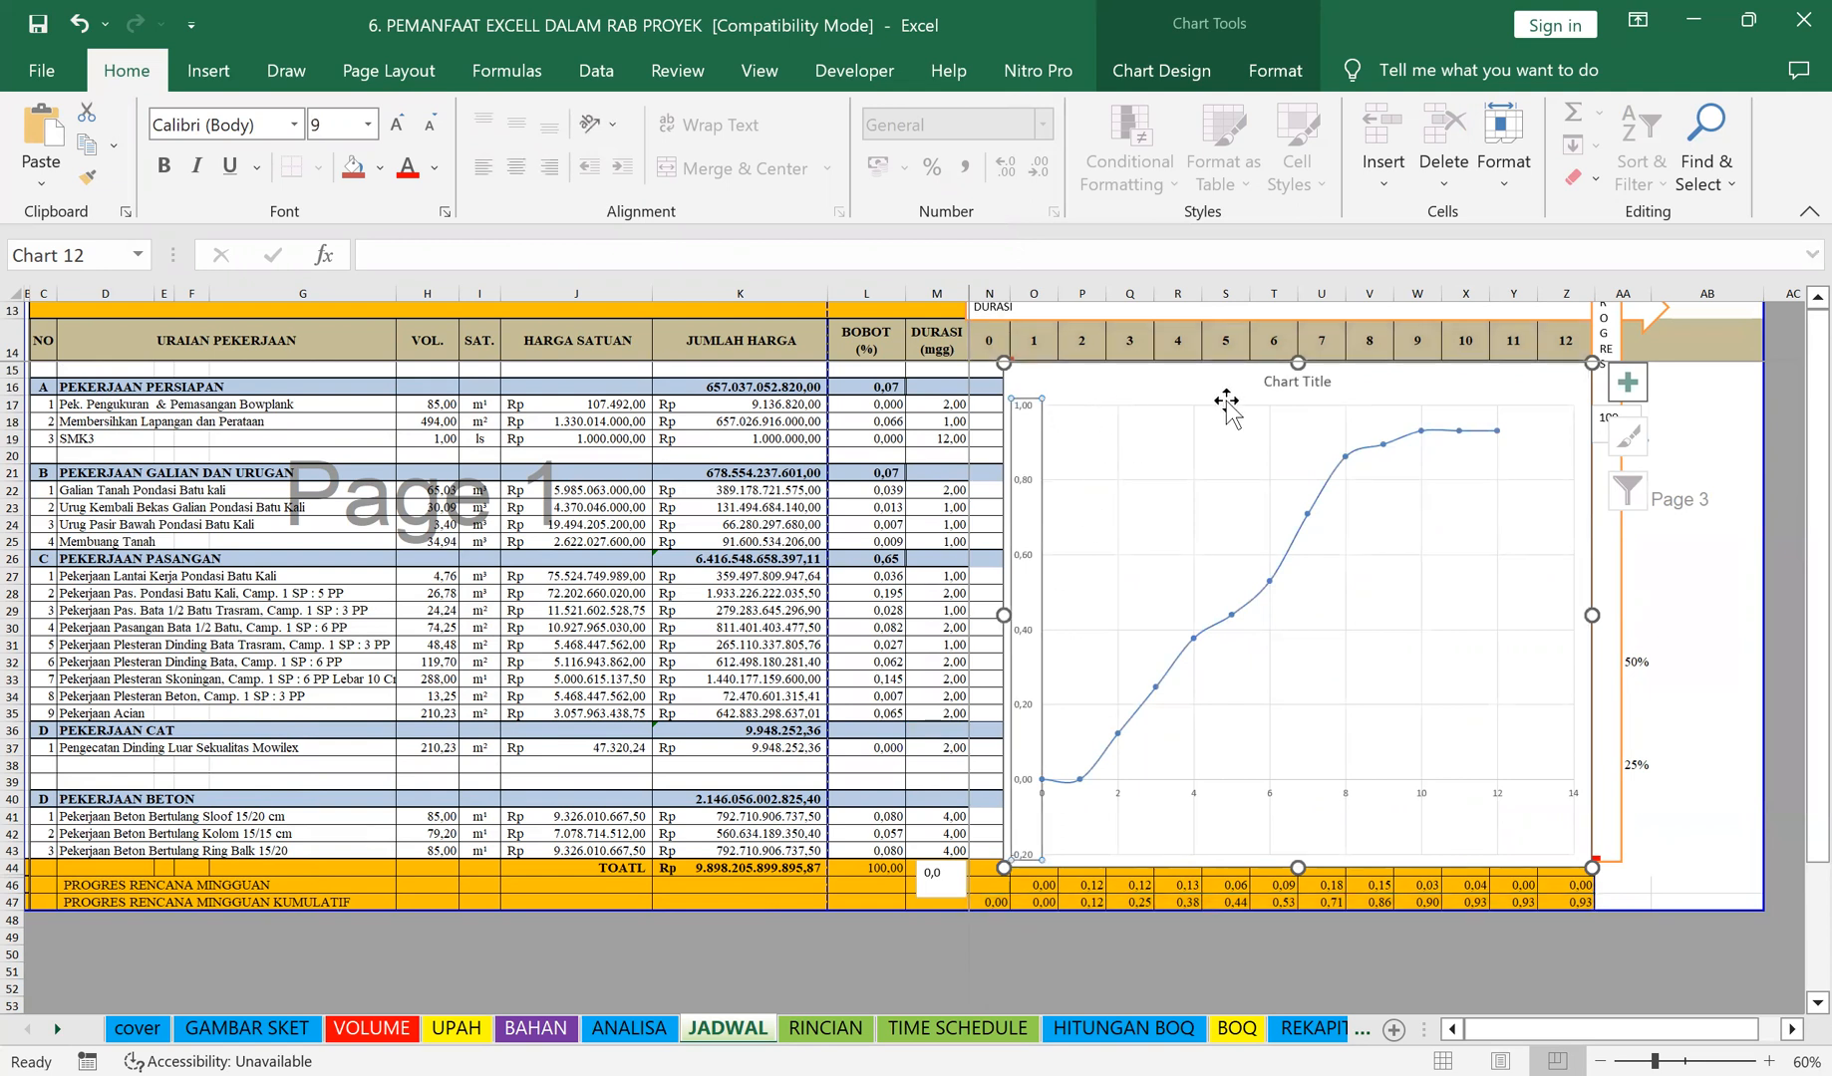
{"action": "left_click", "coordinate": [1084, 413]}
{"action": "left_click_drag", "start_coordinate": [1041, 405], "coordinate": [1101, 438]}
{"action": "left_click", "coordinate": [1085, 396]}
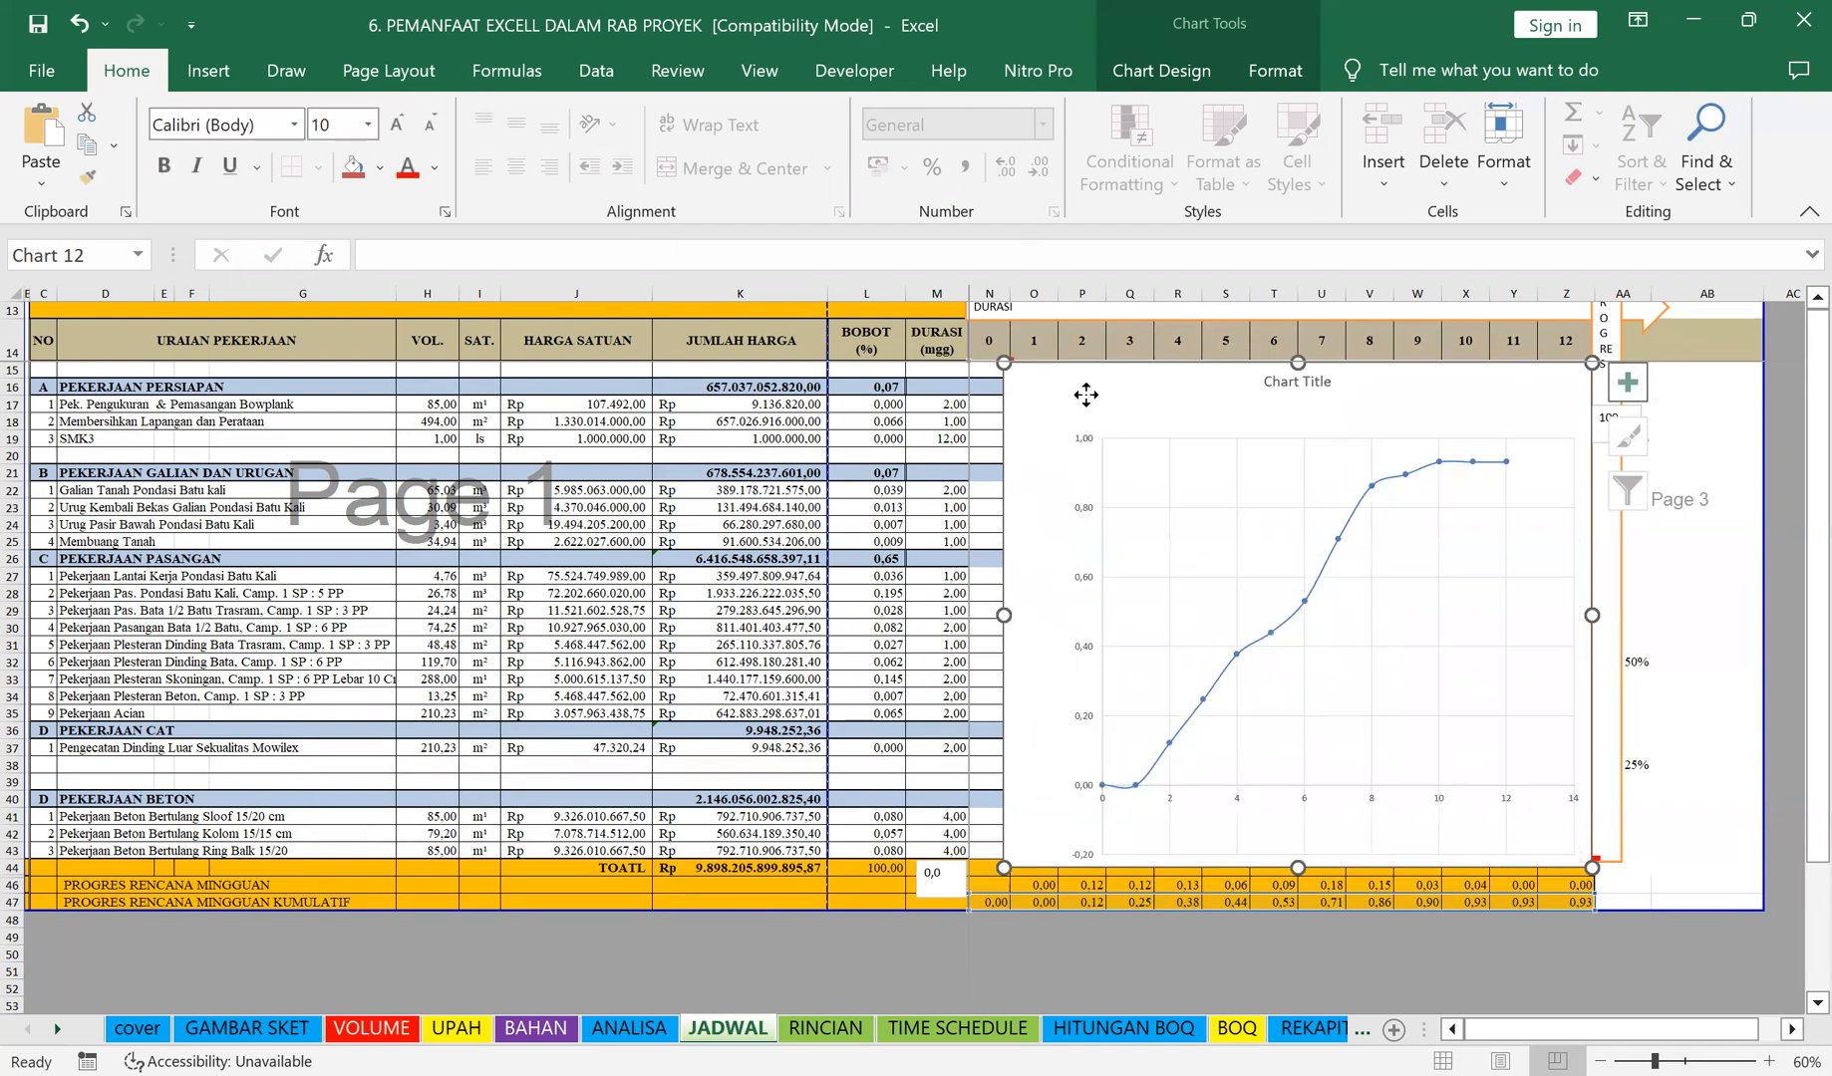
Step: Set the chart area's fill to No fill so the schedule grid shows through
{"action": "right_click", "coordinate": [1084, 397]}
{"action": "key", "text": "Escape"}
{"action": "right_click", "coordinate": [1147, 416]}
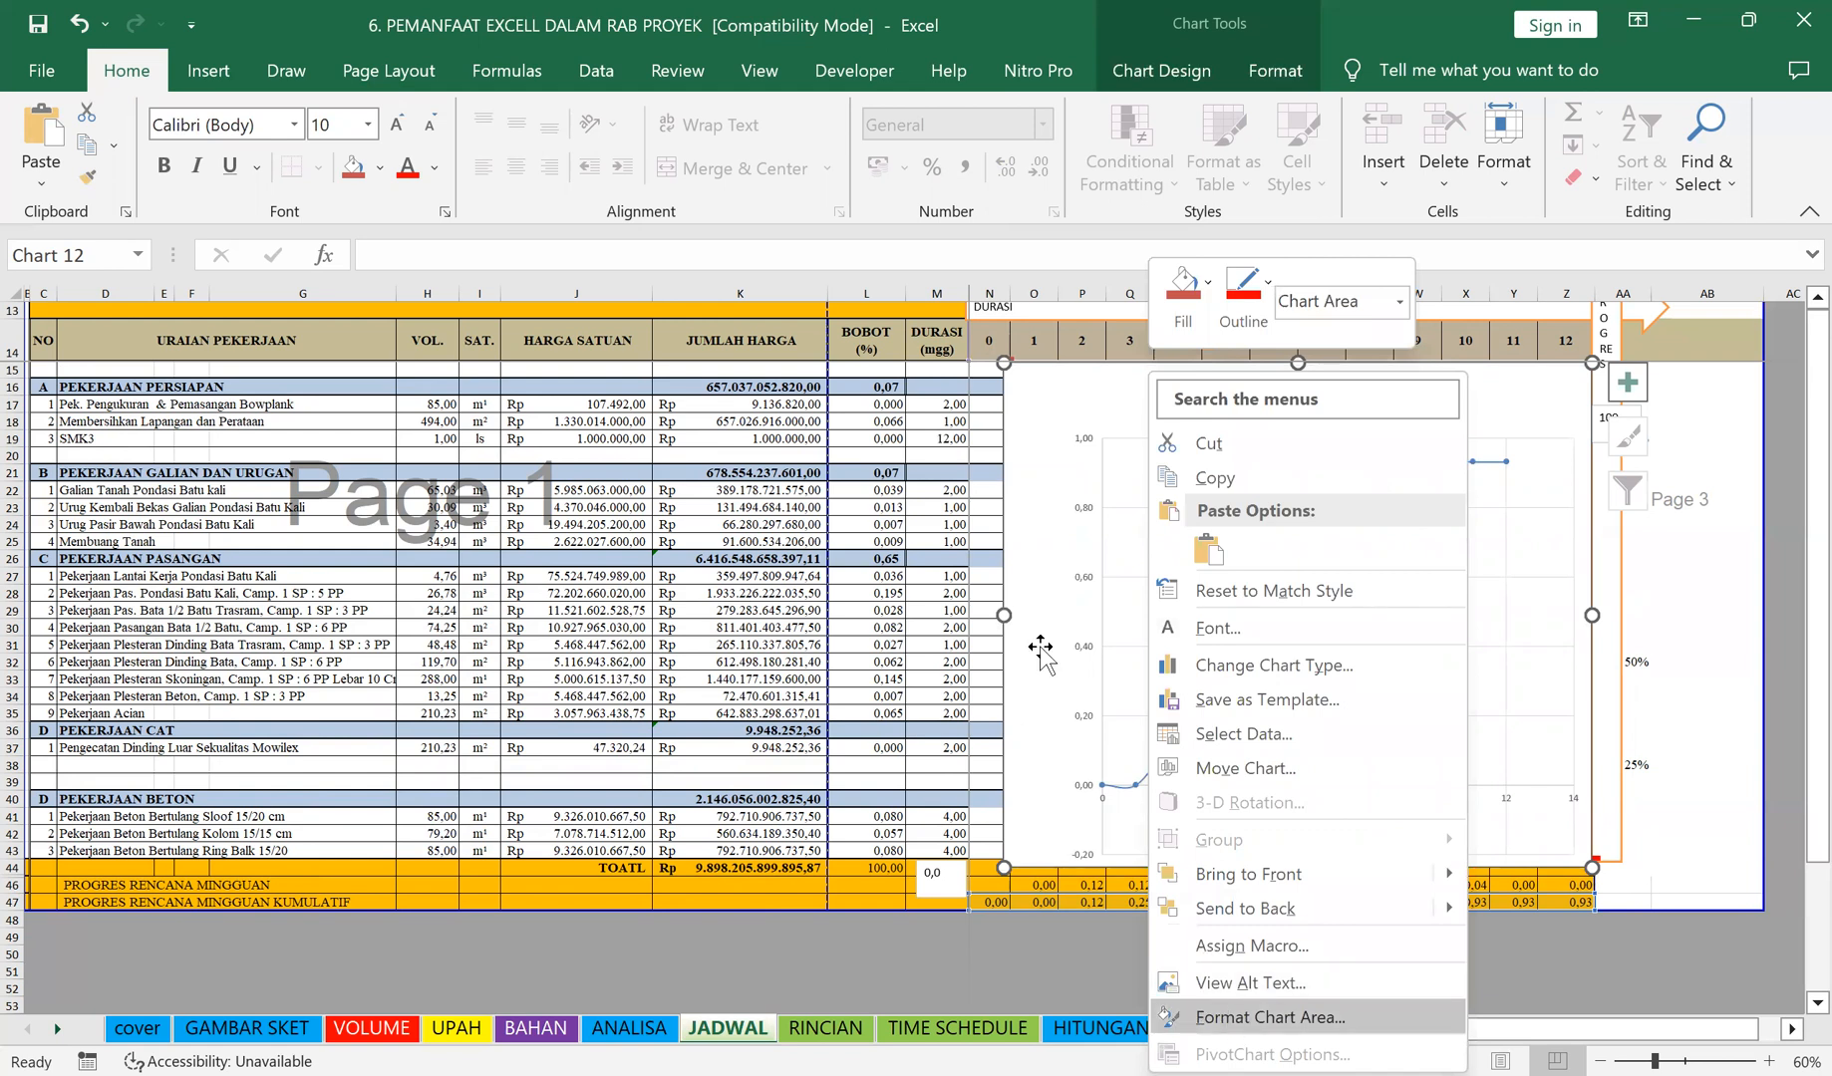
{"action": "key", "text": "Return"}
{"action": "left_click", "coordinate": [1493, 483]}
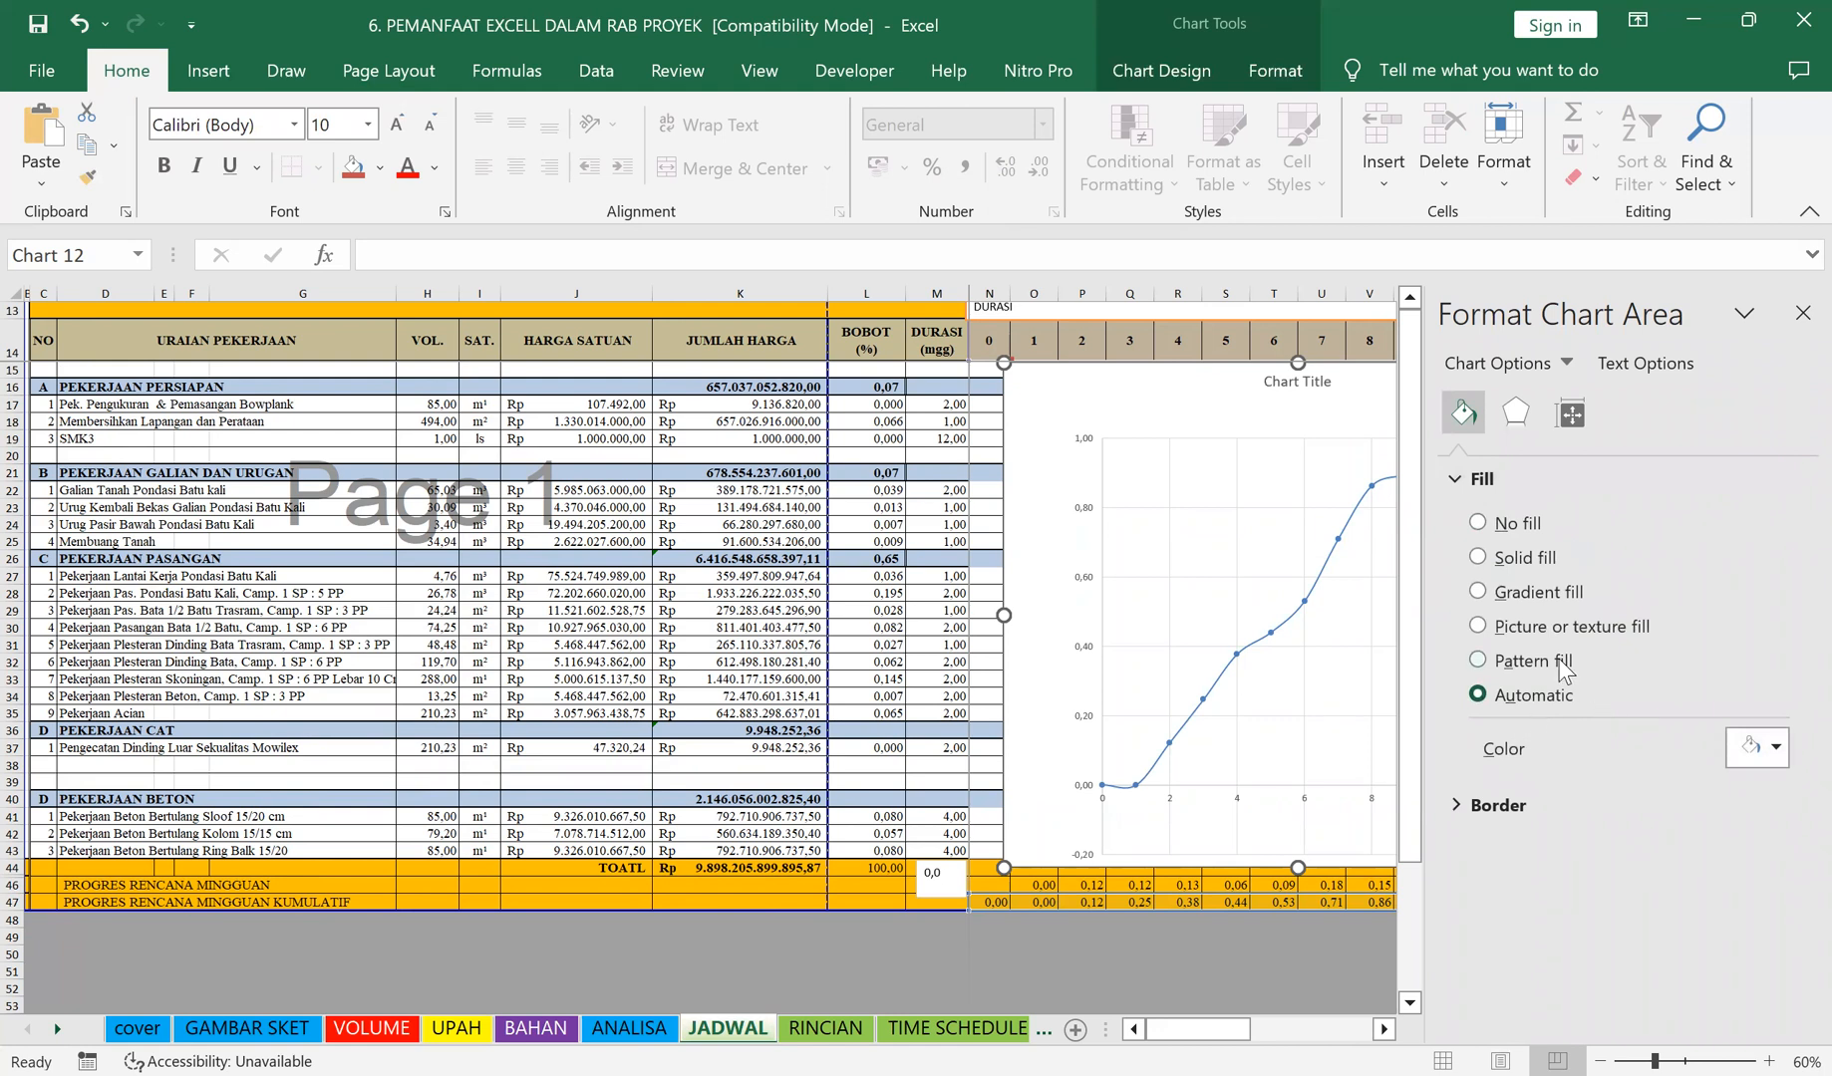
{"action": "left_click", "coordinate": [1485, 524]}
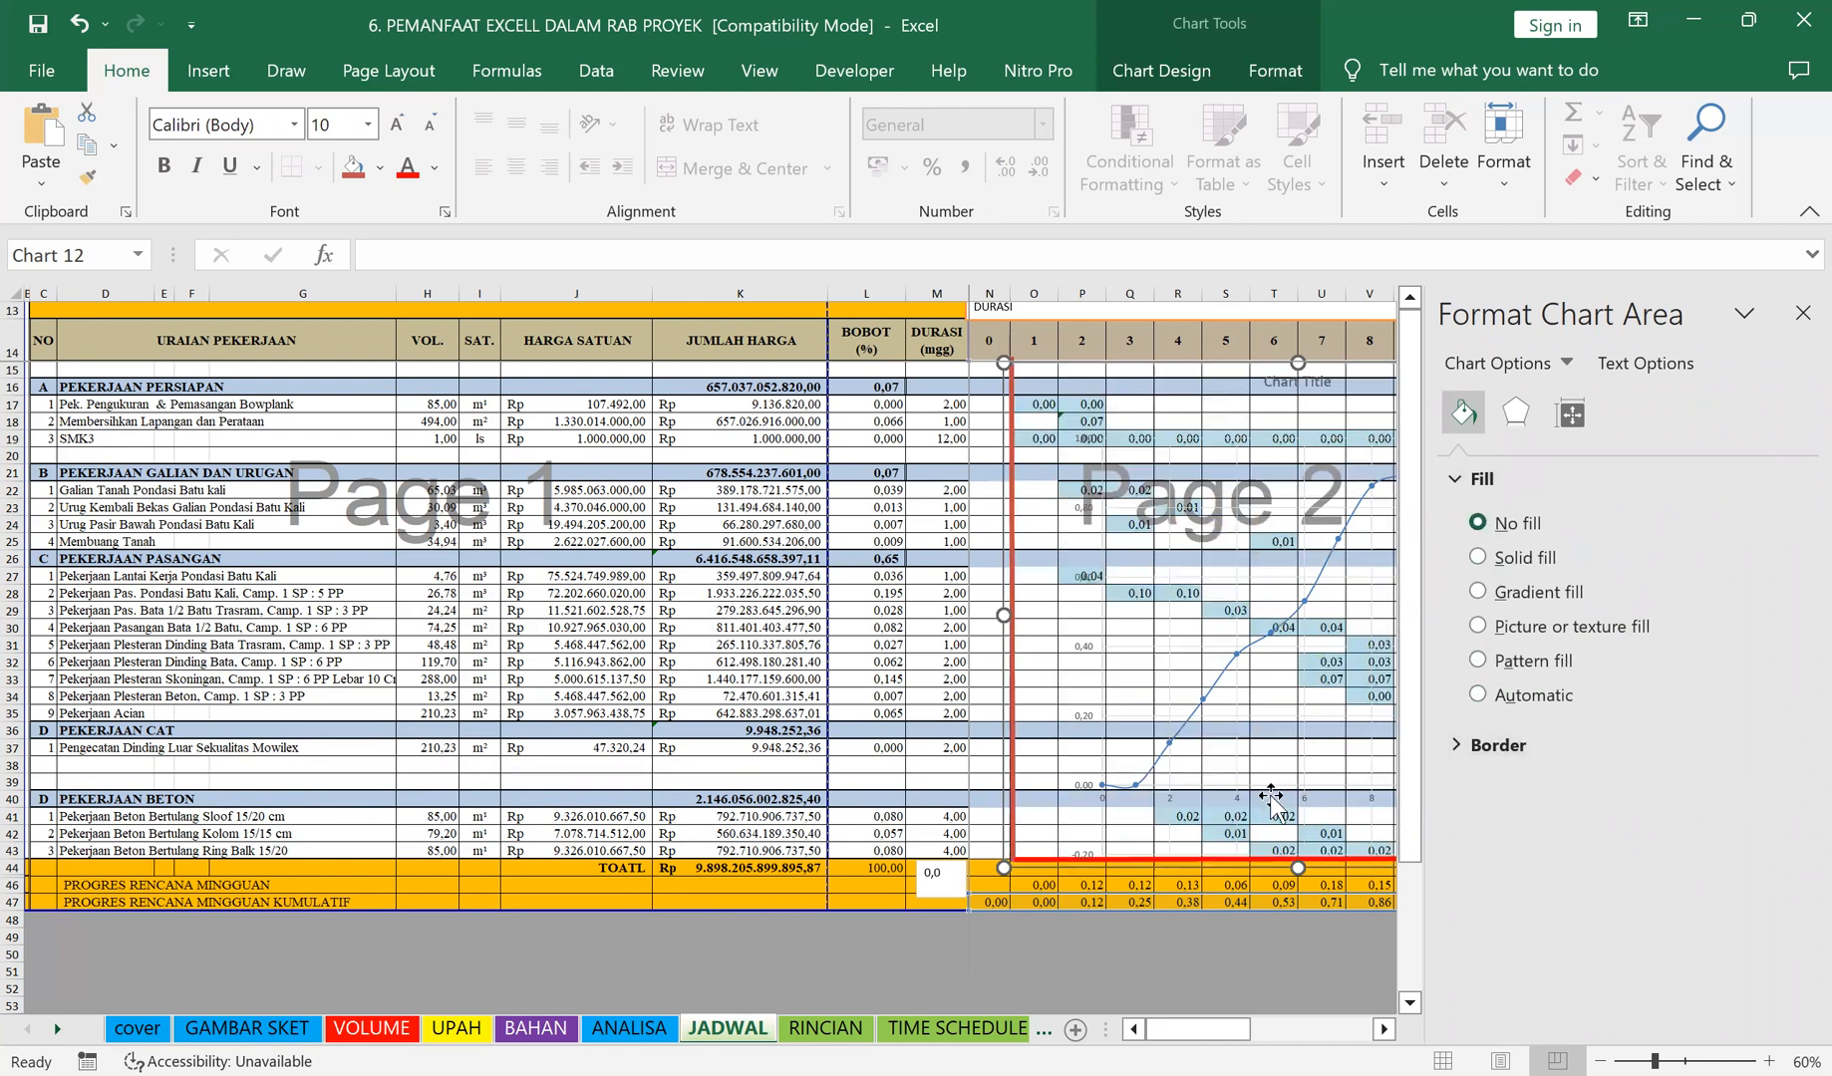
{"action": "left_click", "coordinate": [1800, 314]}
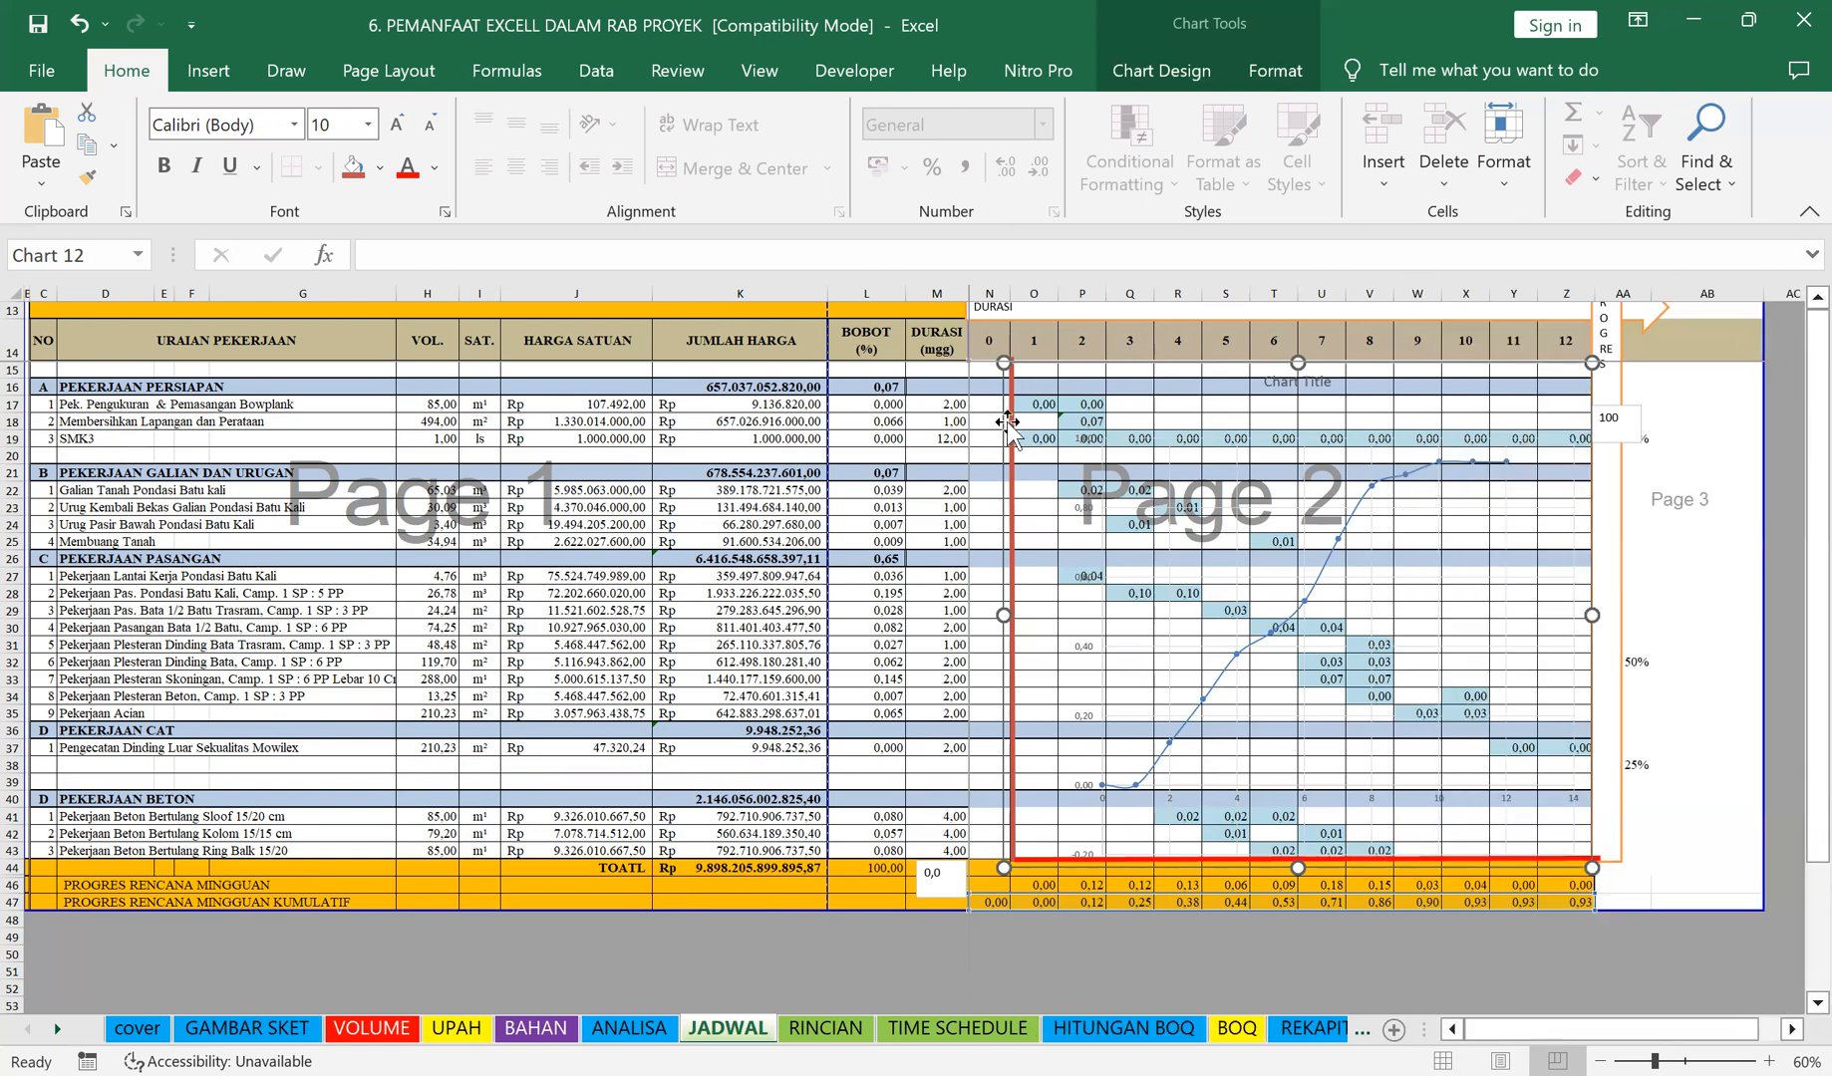
Step: Move the chart off the weekly grid towards the empty area below the table and delete its vertical axis
{"action": "left_click_drag", "start_coordinate": [1006, 583], "coordinate": [519, 754]}
{"action": "scroll", "coordinate": [1236, 374], "scroll_direction": "down", "scroll_amount": 5}
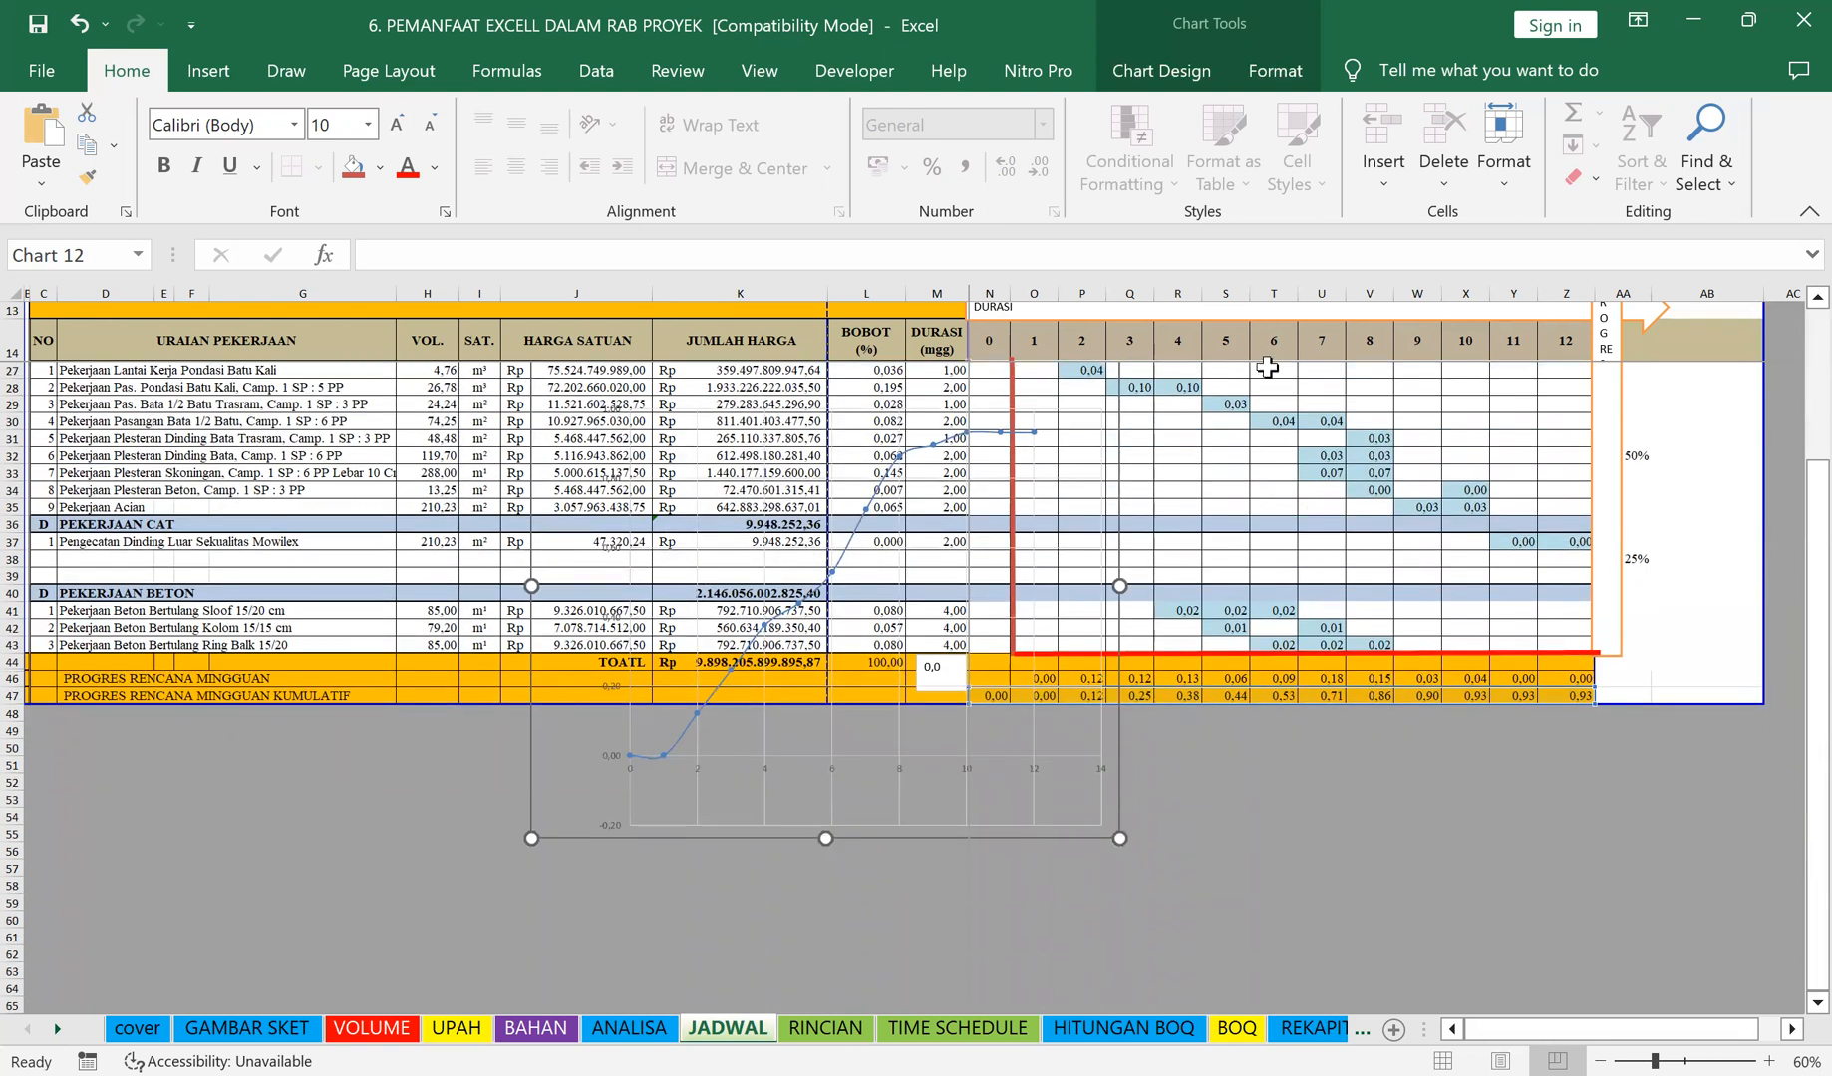
{"action": "scroll", "coordinate": [1109, 598], "scroll_direction": "down", "scroll_amount": 1}
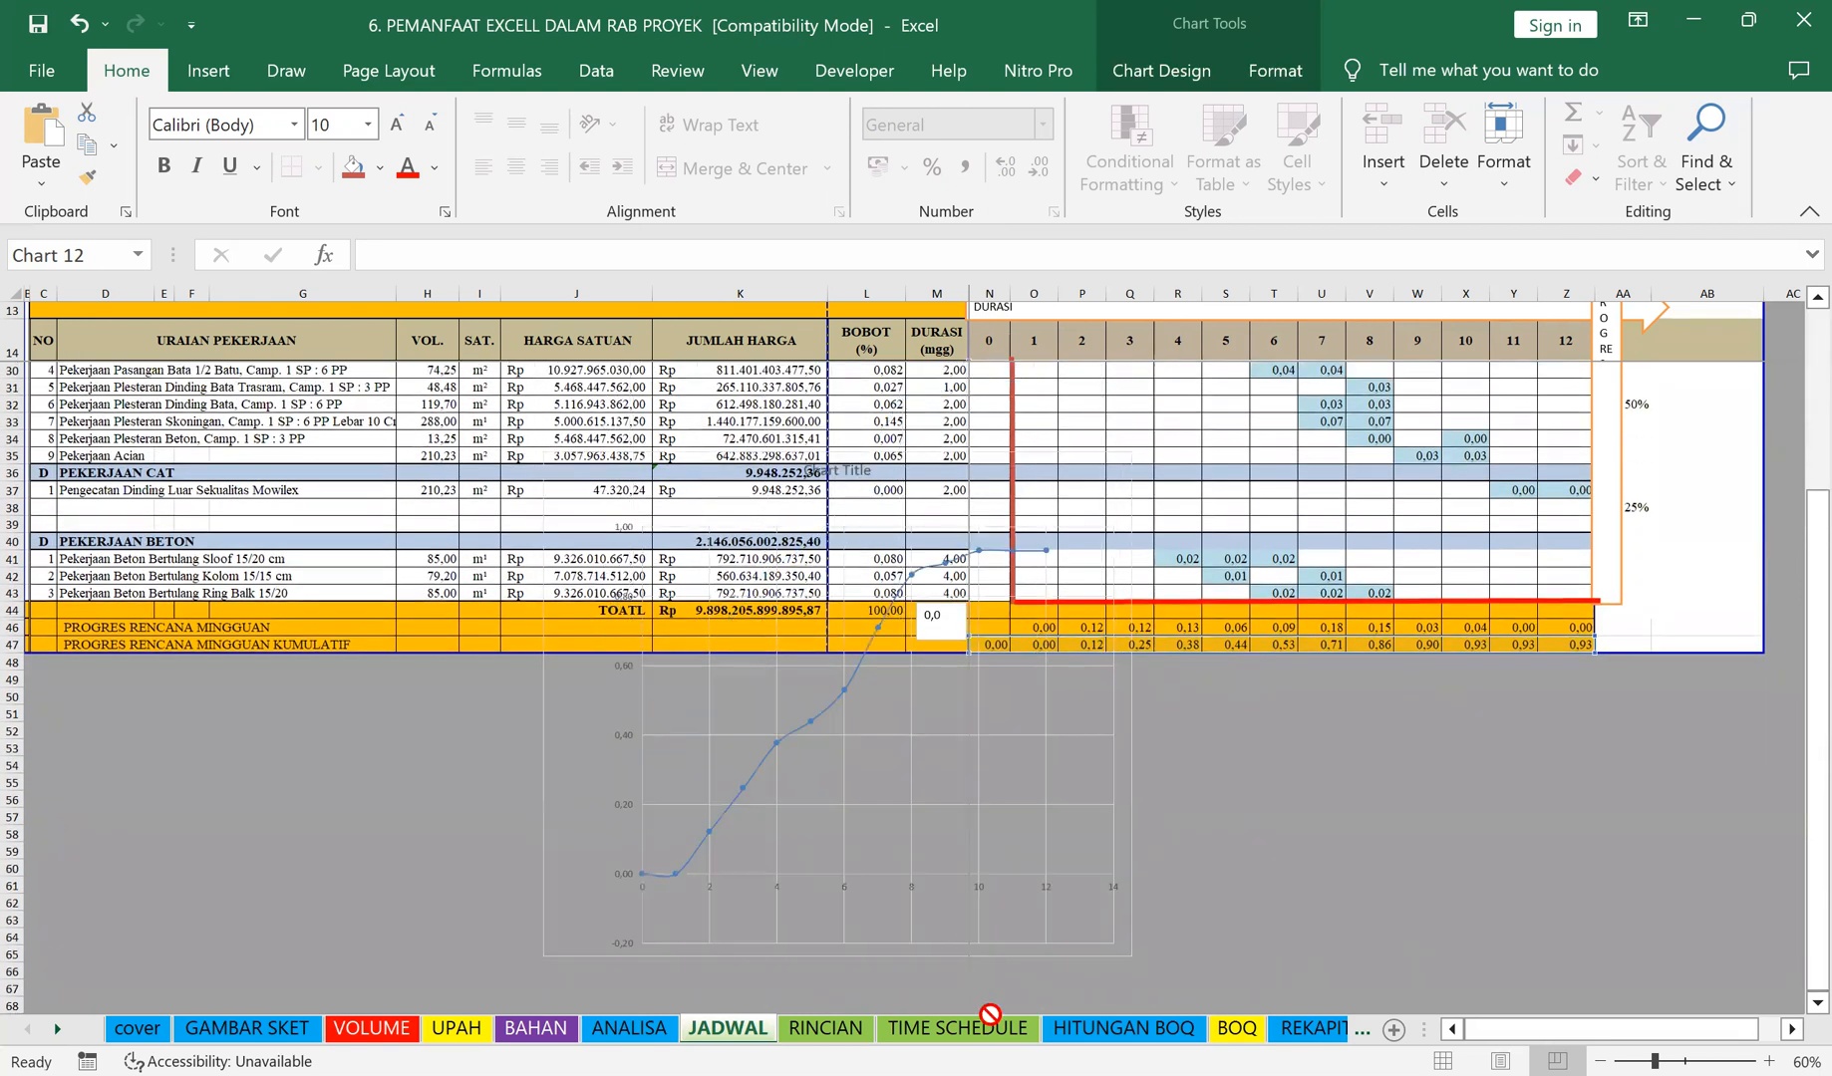
{"action": "left_click_drag", "start_coordinate": [747, 841], "coordinate": [761, 1037]}
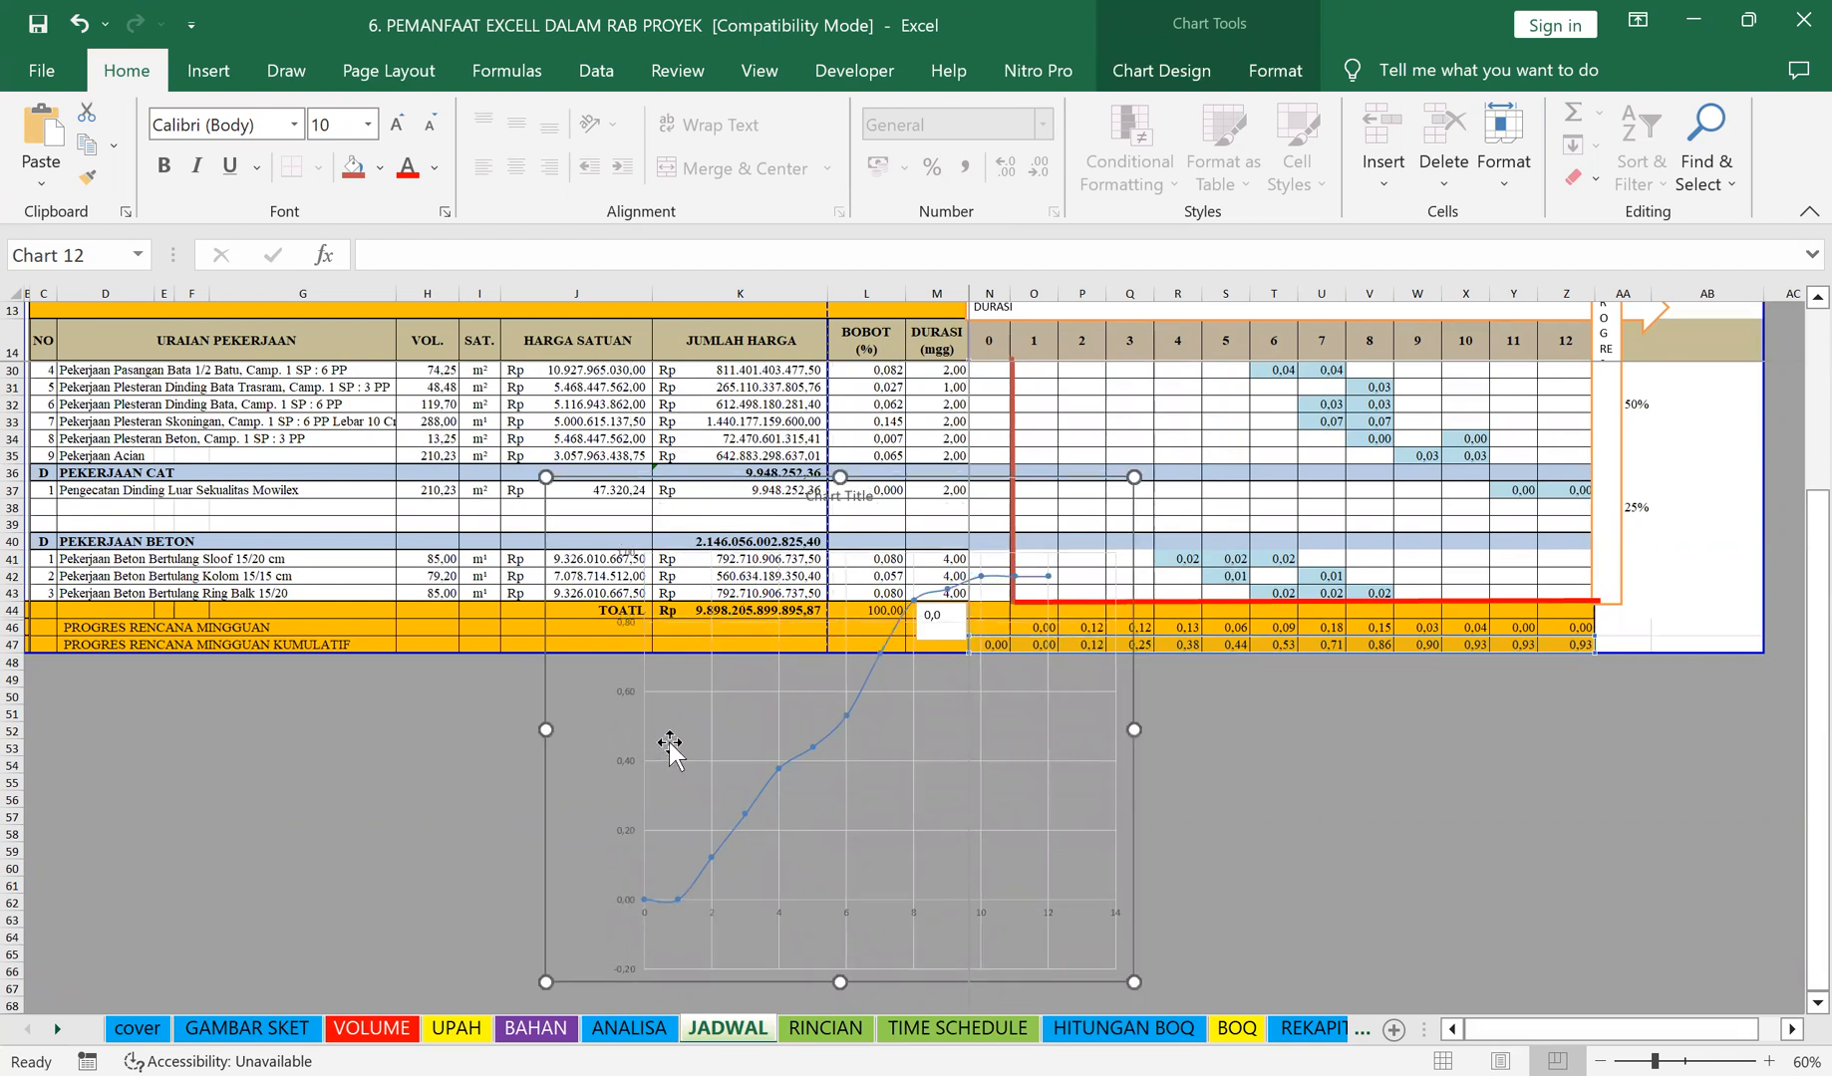
{"action": "left_click", "coordinate": [632, 745]}
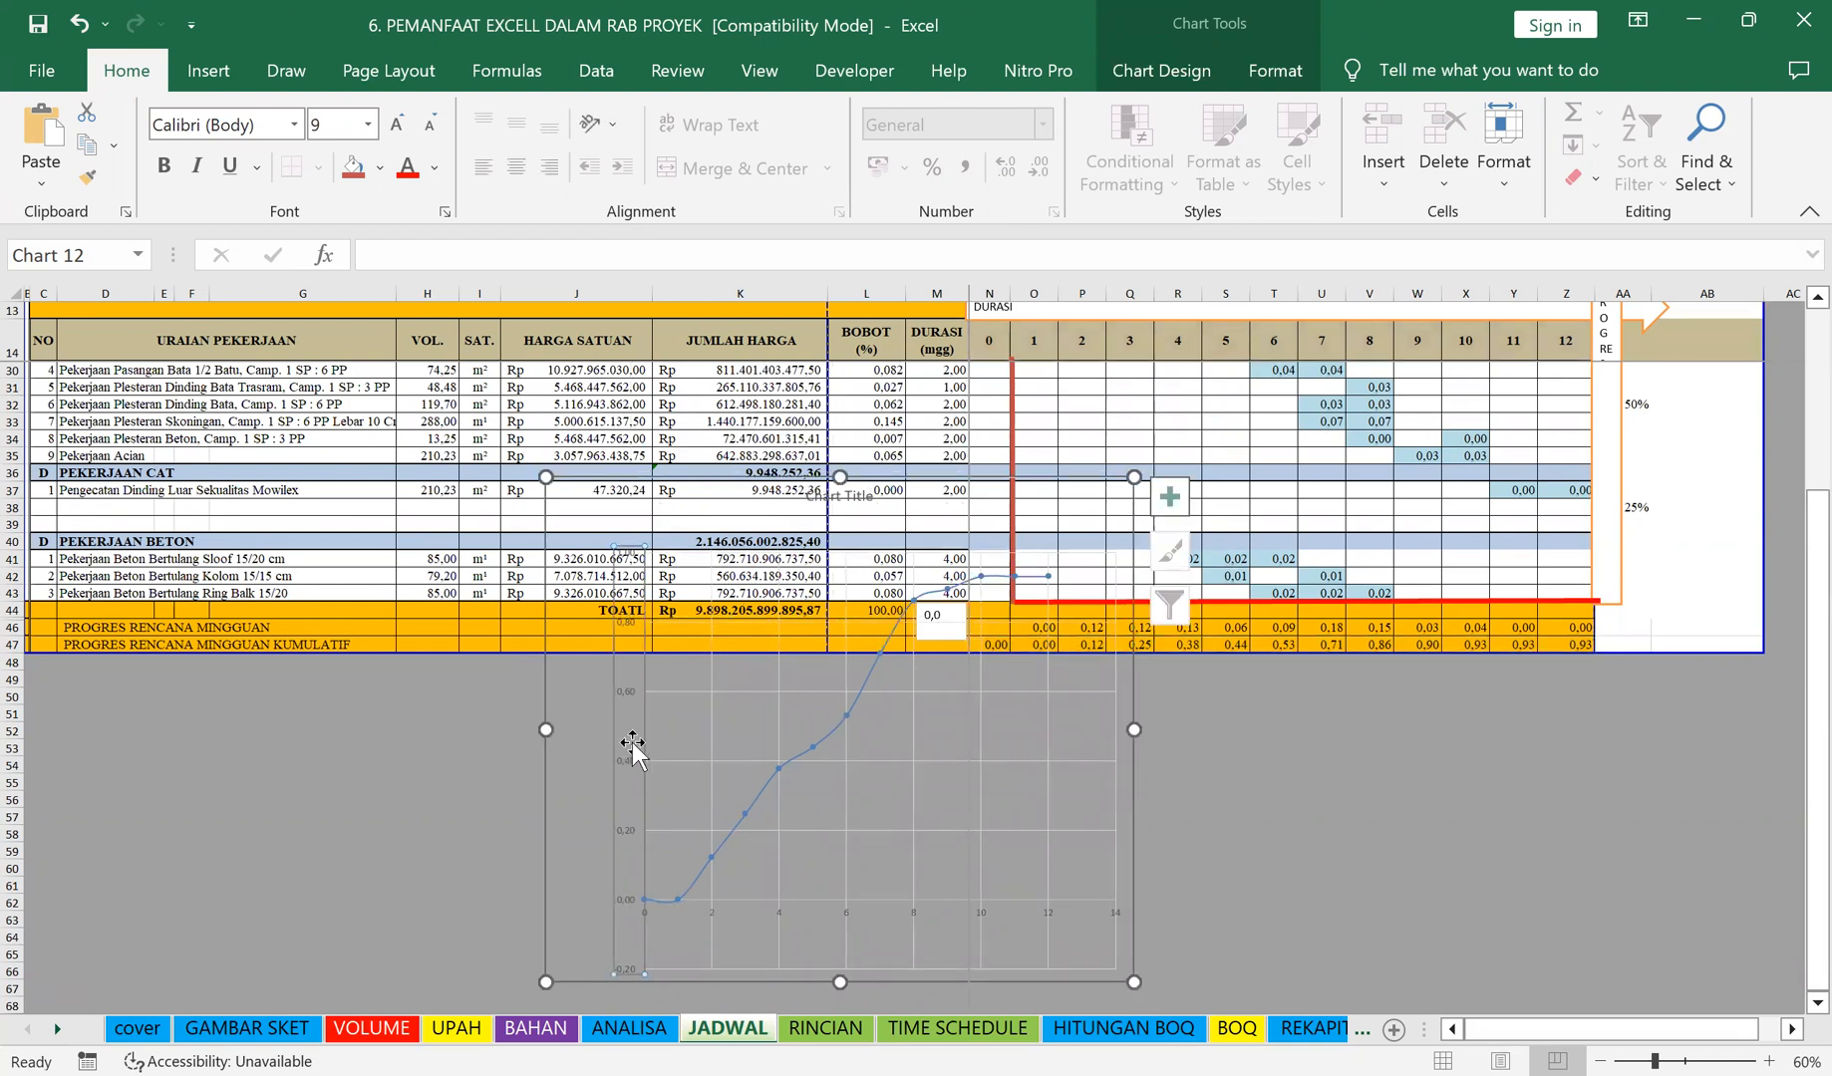
{"action": "left_click", "coordinate": [666, 961]}
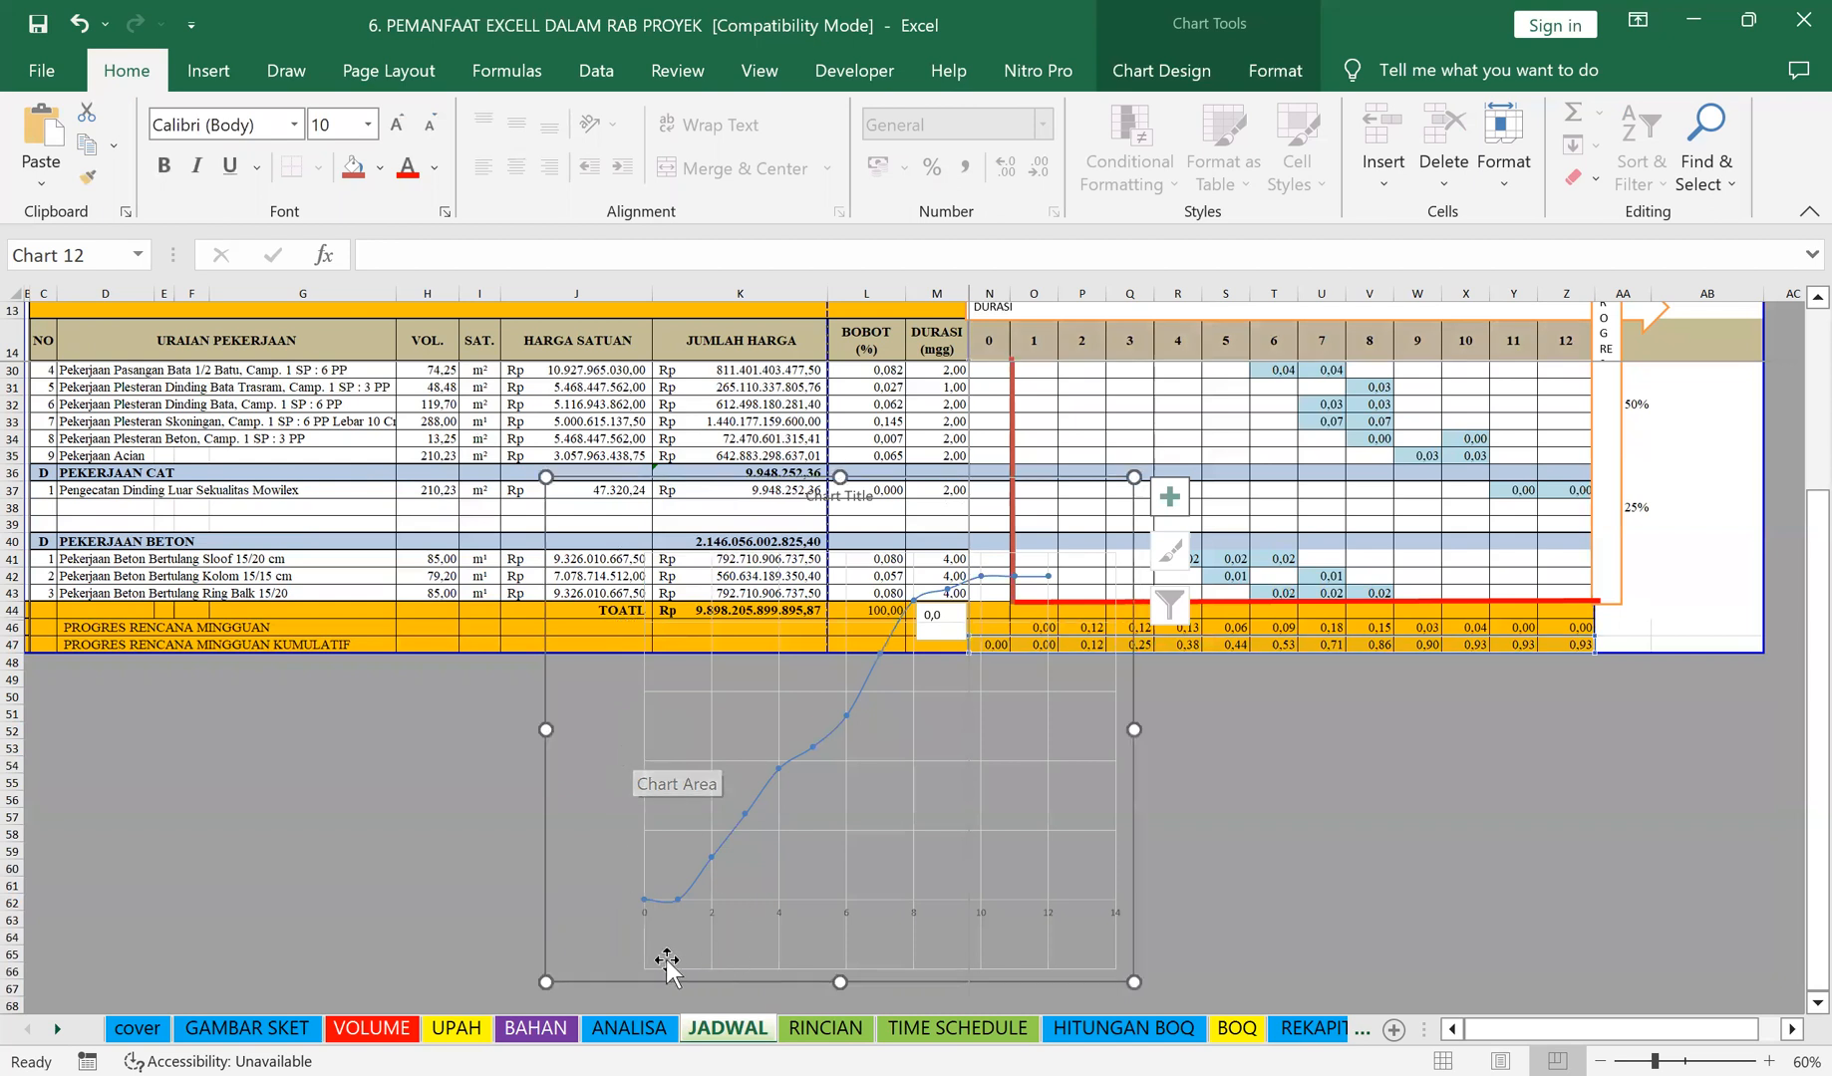
Step: Enlarge the plot area from two opposite corners so it nearly fills the chart area
{"action": "left_click", "coordinate": [644, 726]}
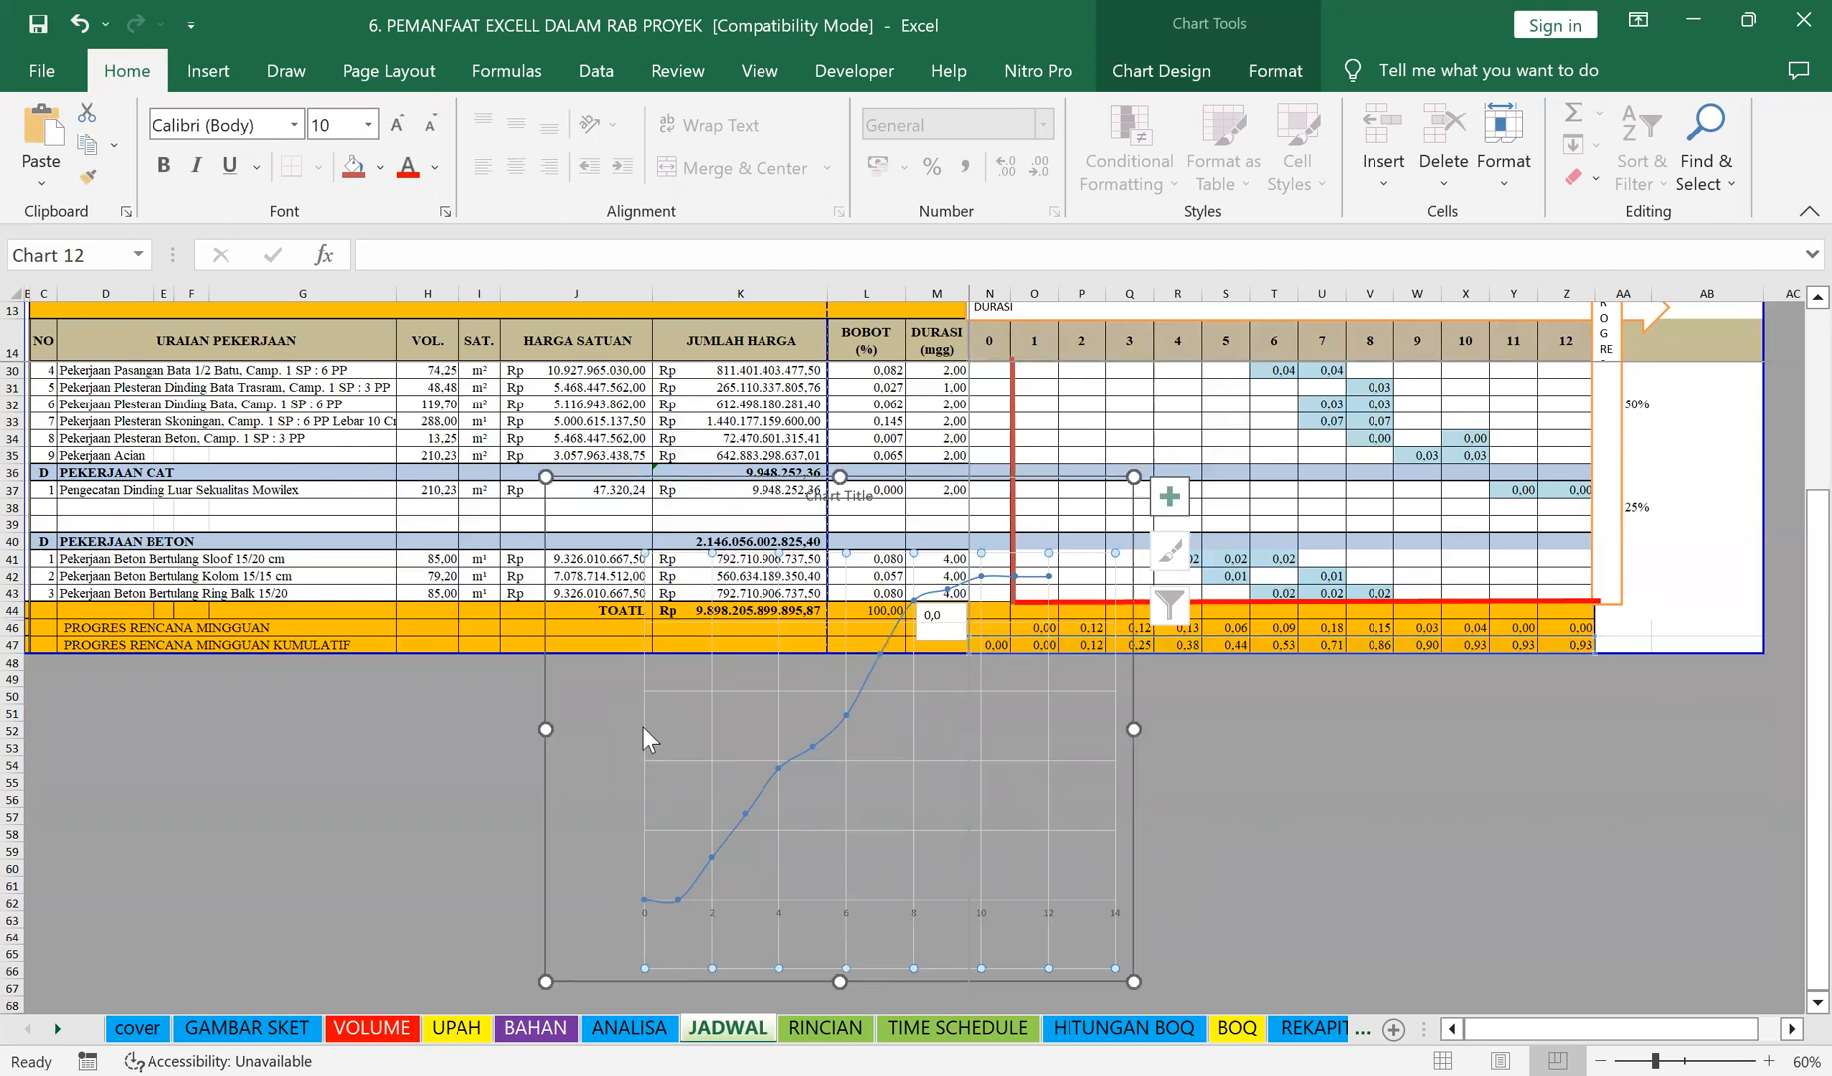
{"action": "left_click", "coordinate": [646, 667]}
{"action": "left_click_drag", "start_coordinate": [644, 552], "coordinate": [556, 481]}
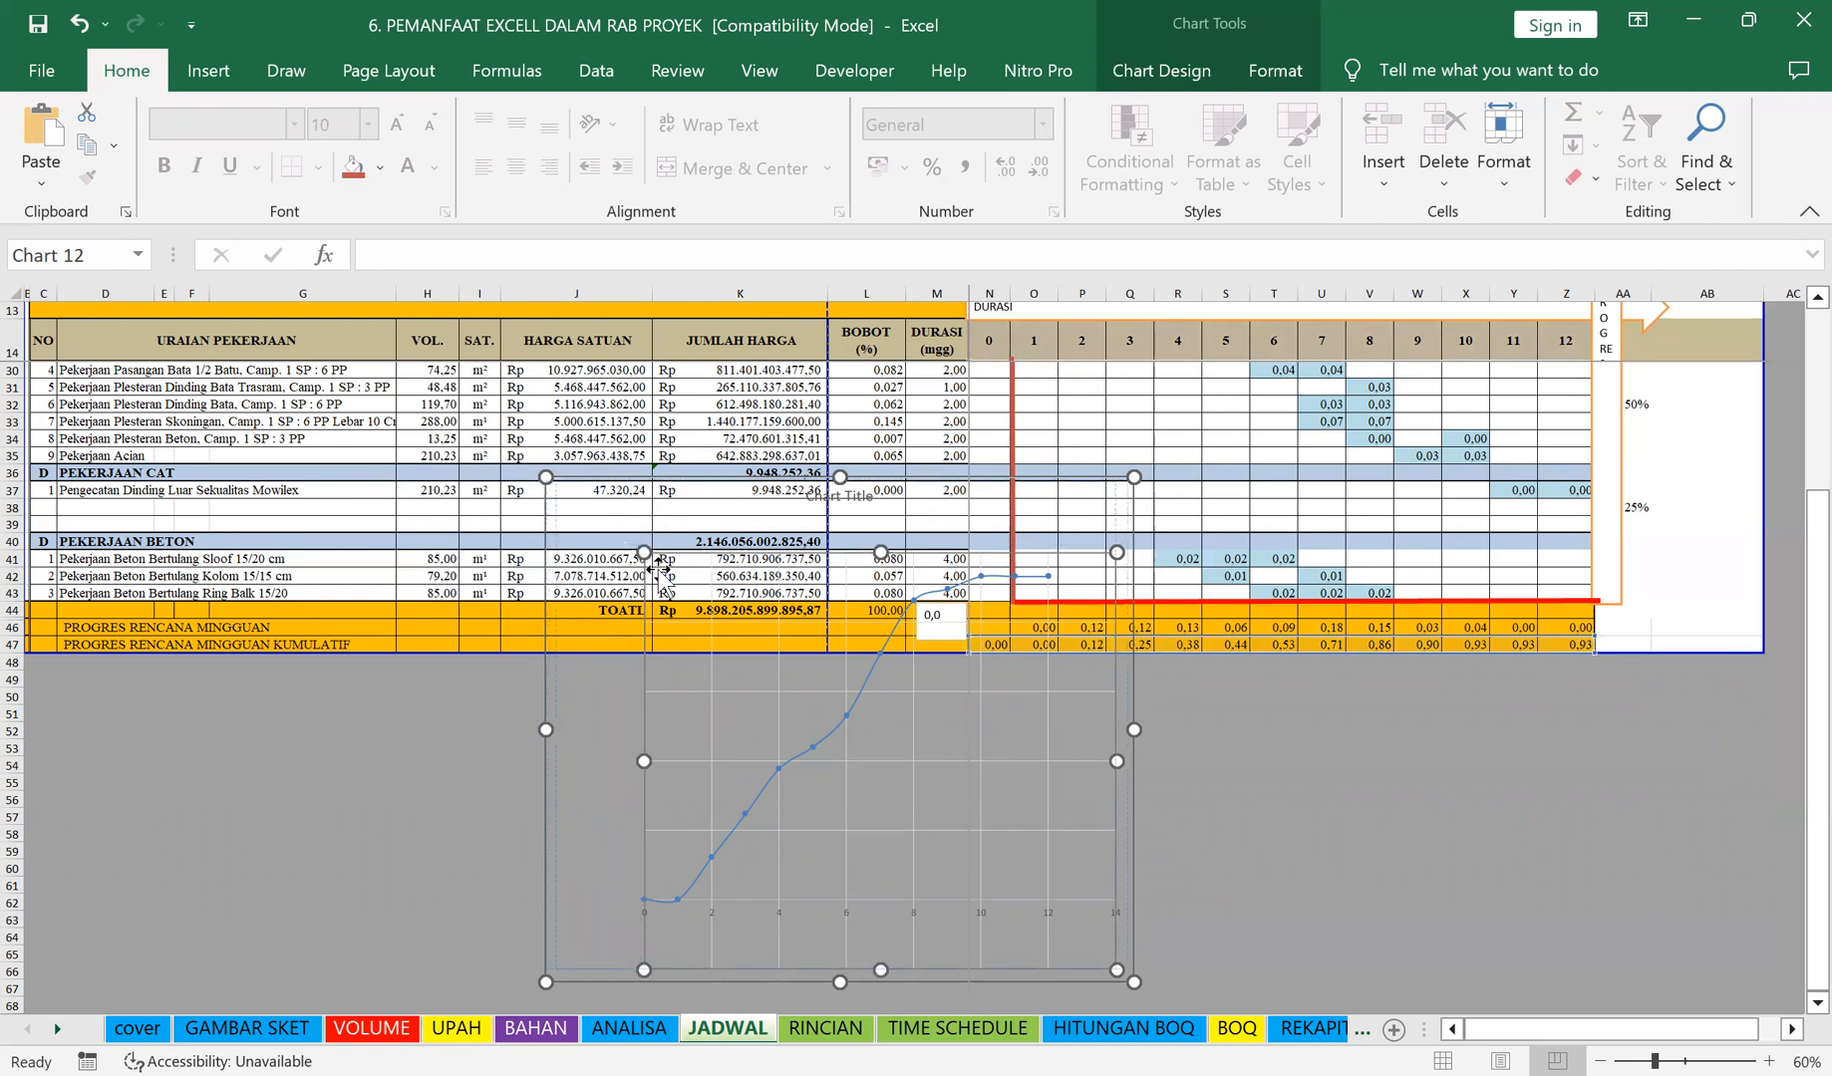
{"action": "left_click_drag", "start_coordinate": [1115, 967], "coordinate": [1123, 976]}
Step: Delete the chart's horizontal axis and its gridlines
{"action": "left_click", "coordinate": [800, 905]}
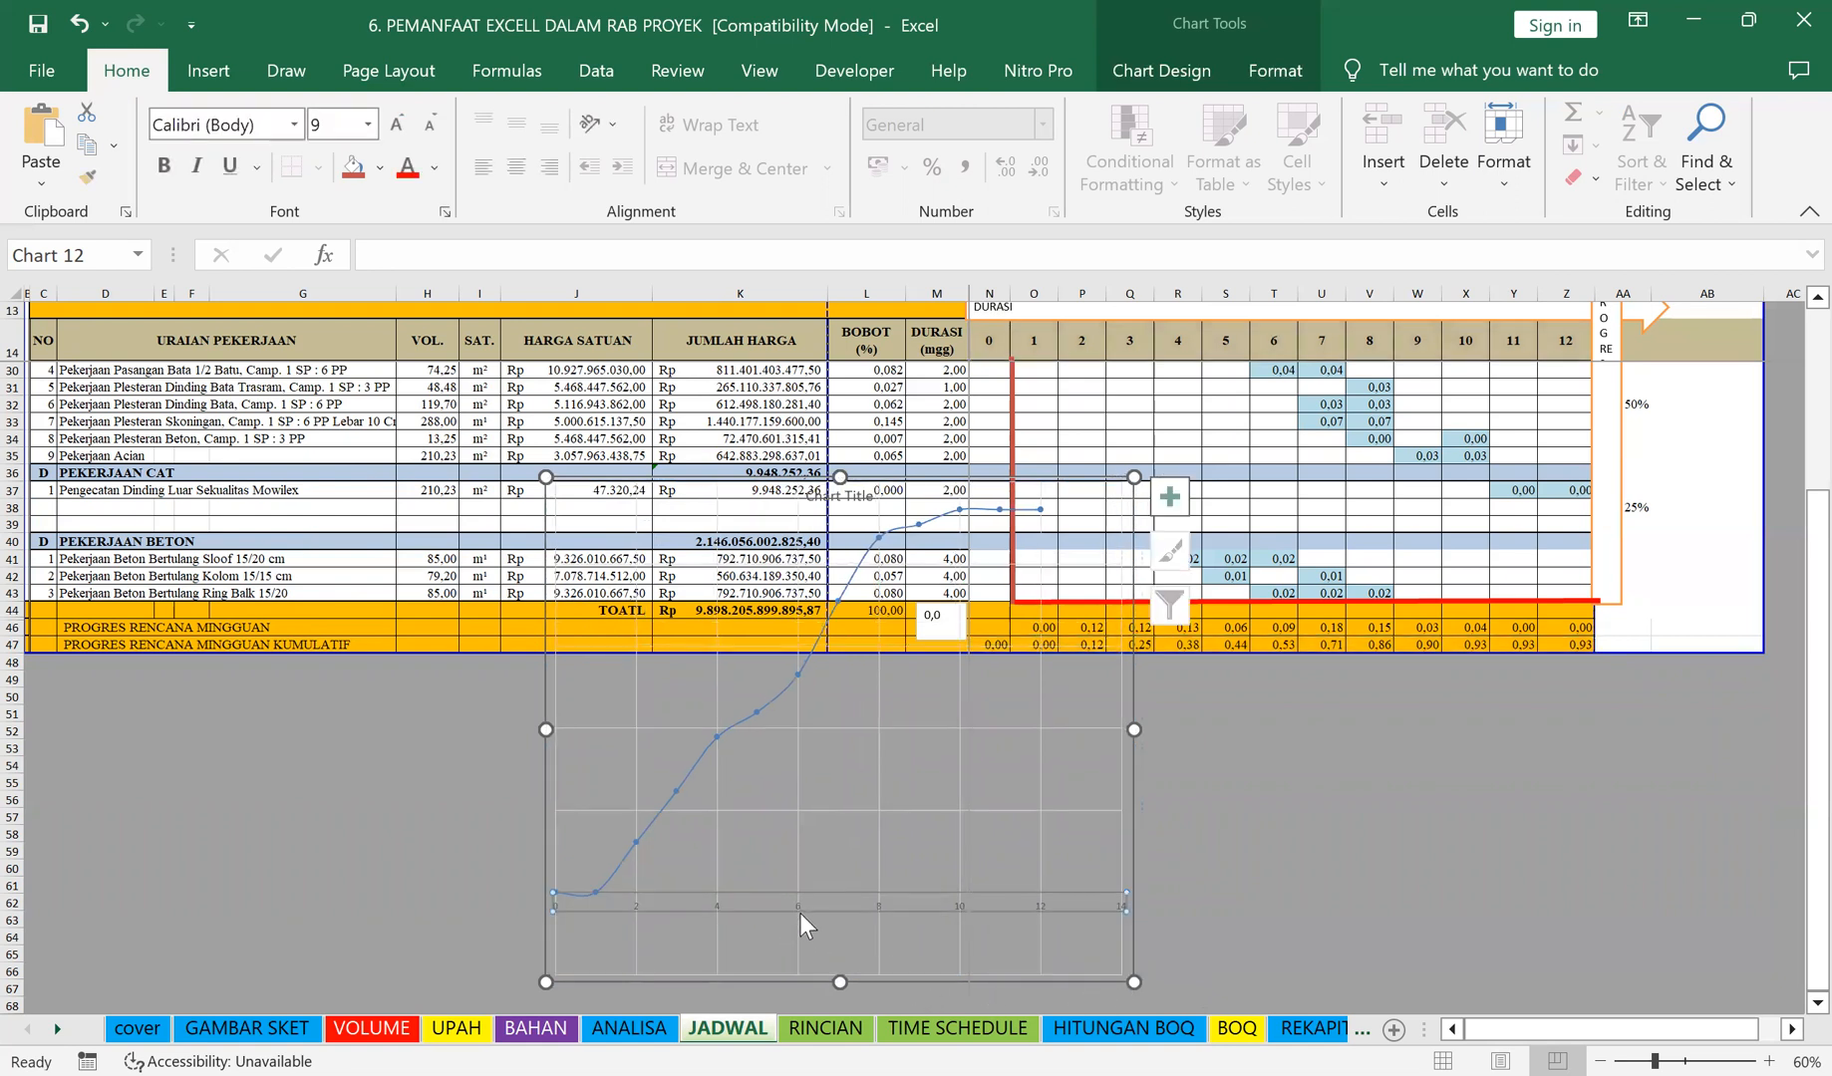
{"action": "key", "text": "Delete"}
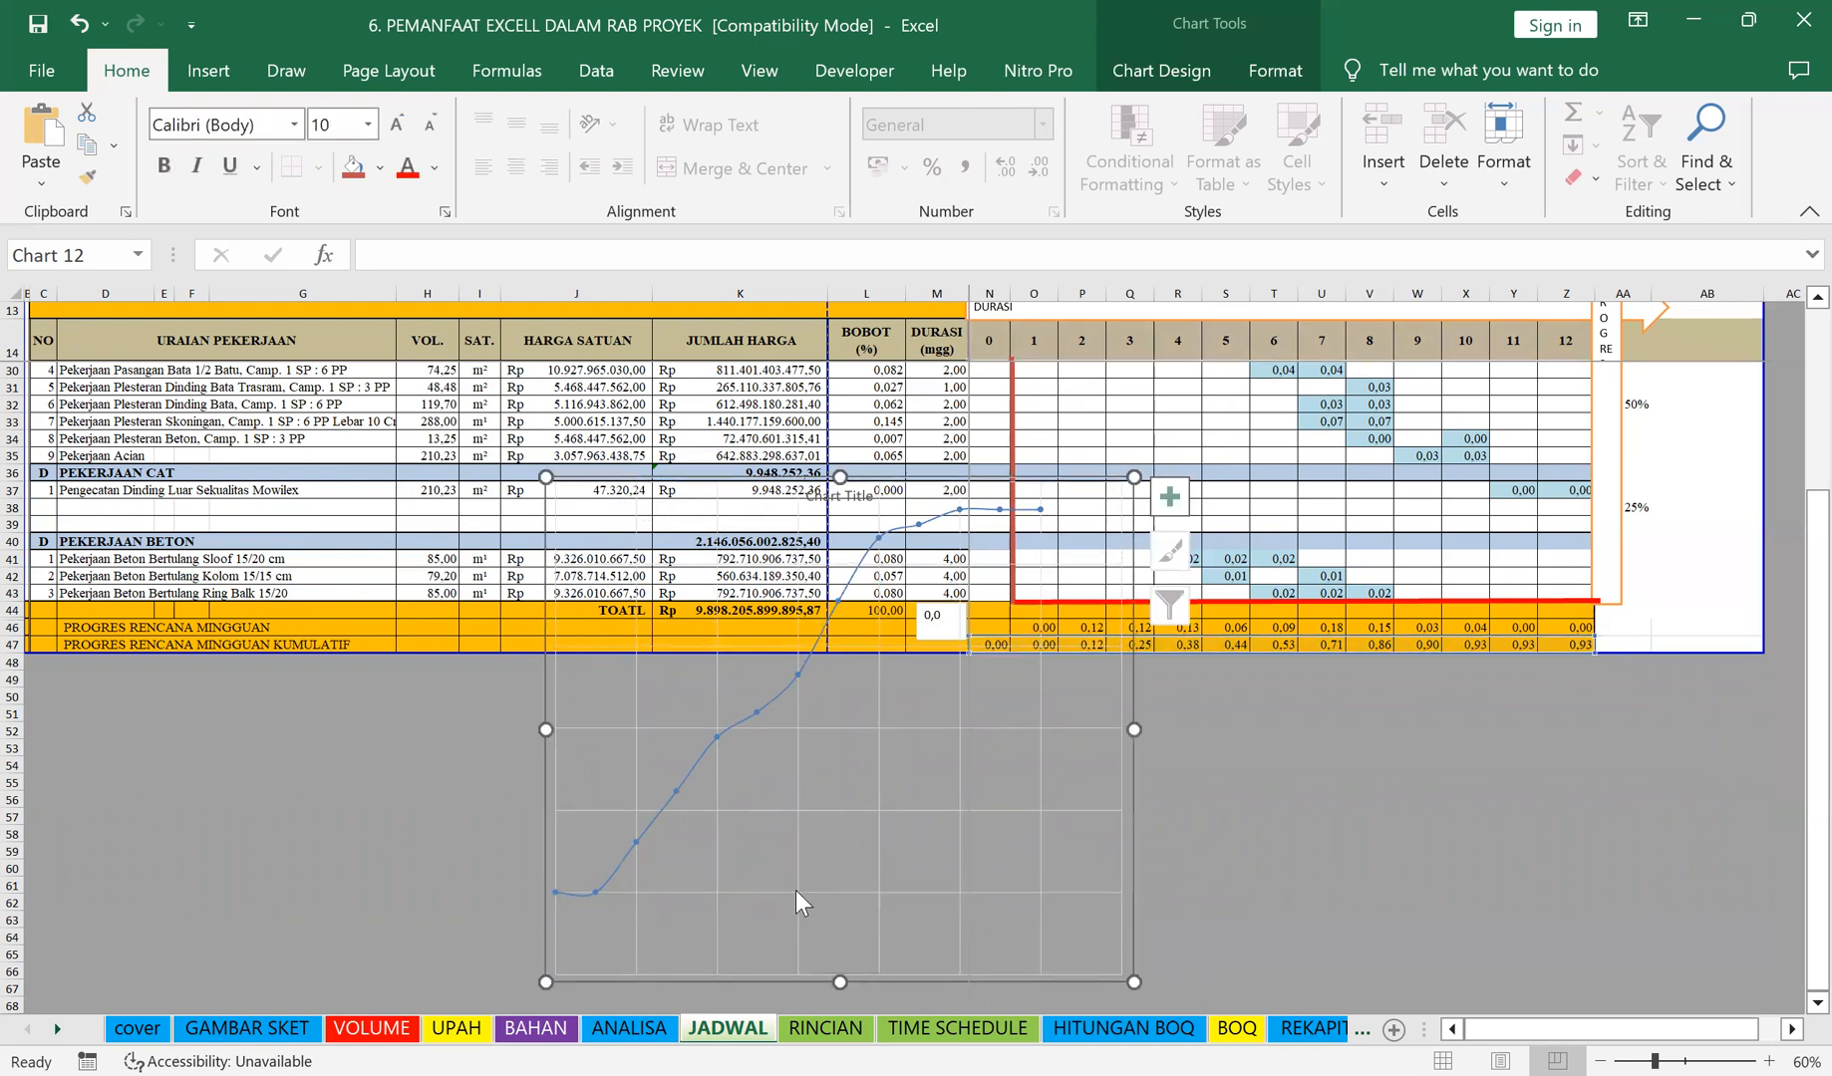
{"action": "key", "text": "Delete"}
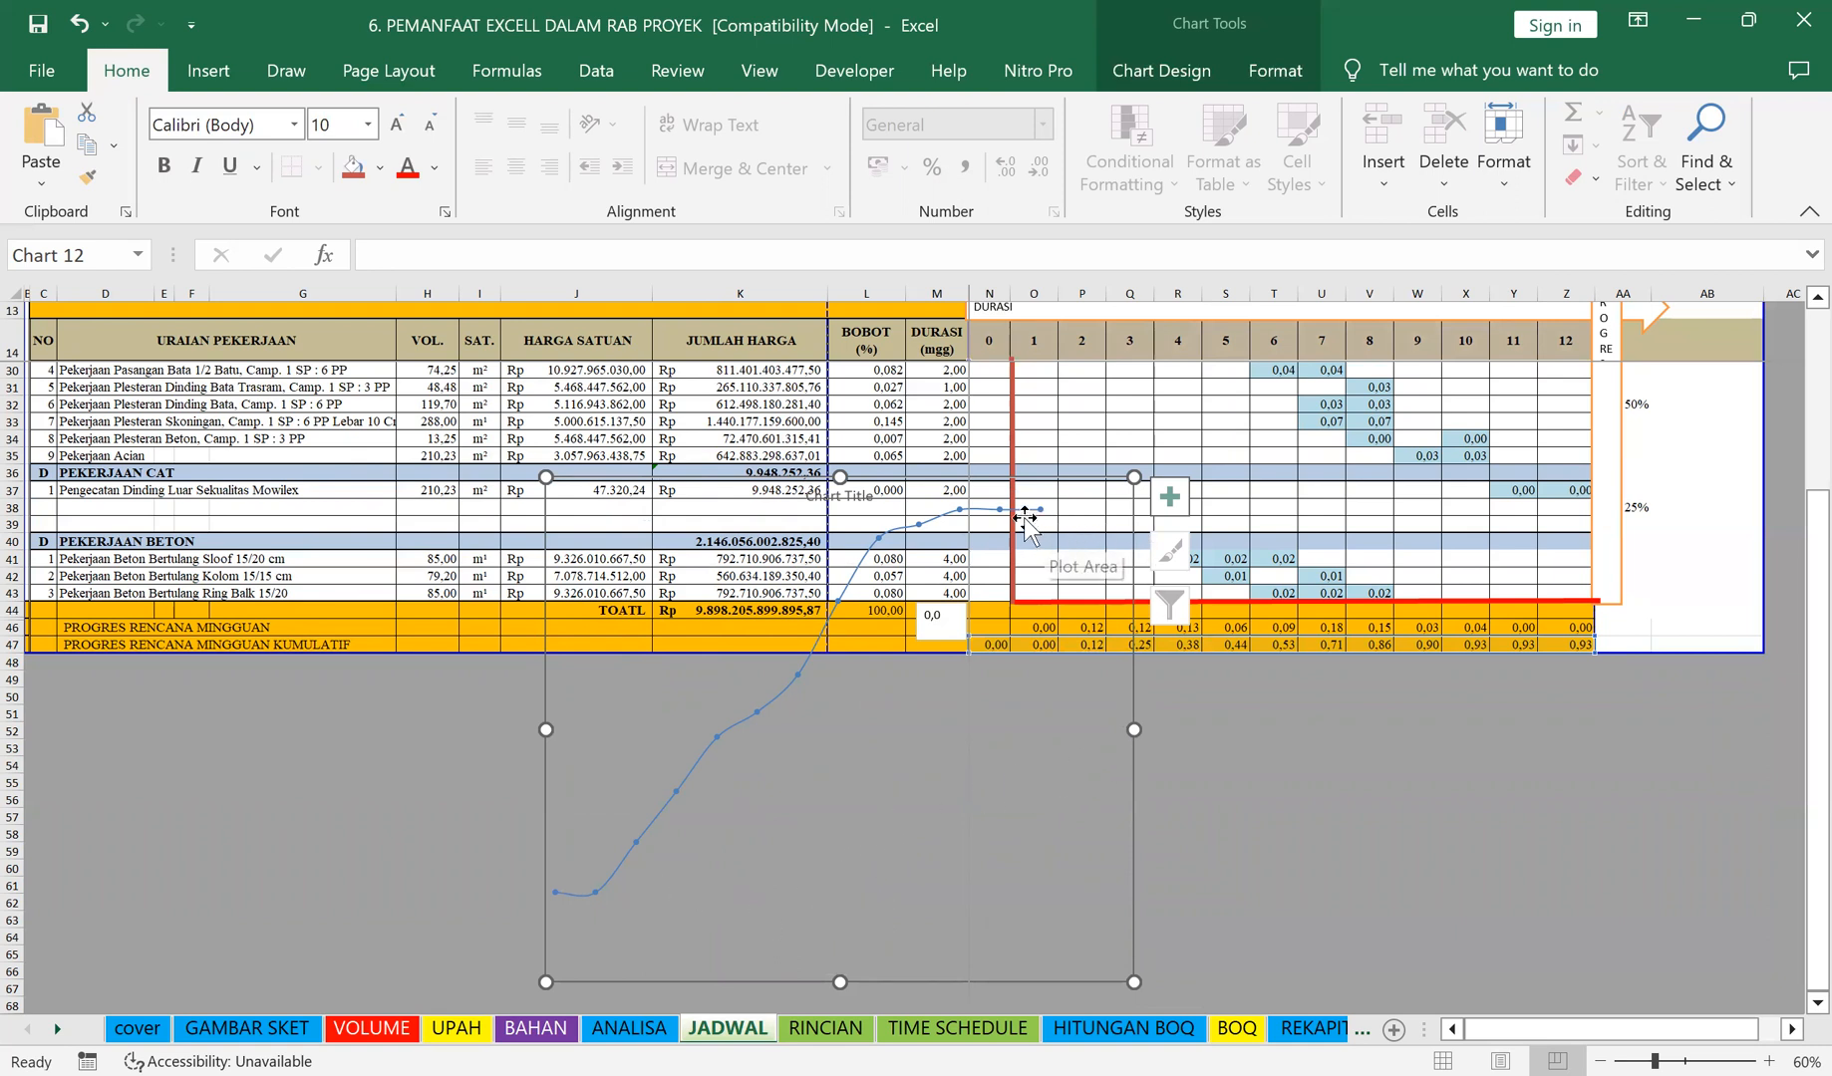
Step: Move the chart back over the weekly grid and stretch it up to row 15 and across into column AB to align the curve with week 12
{"action": "left_click_drag", "start_coordinate": [1130, 885], "coordinate": [1587, 591]}
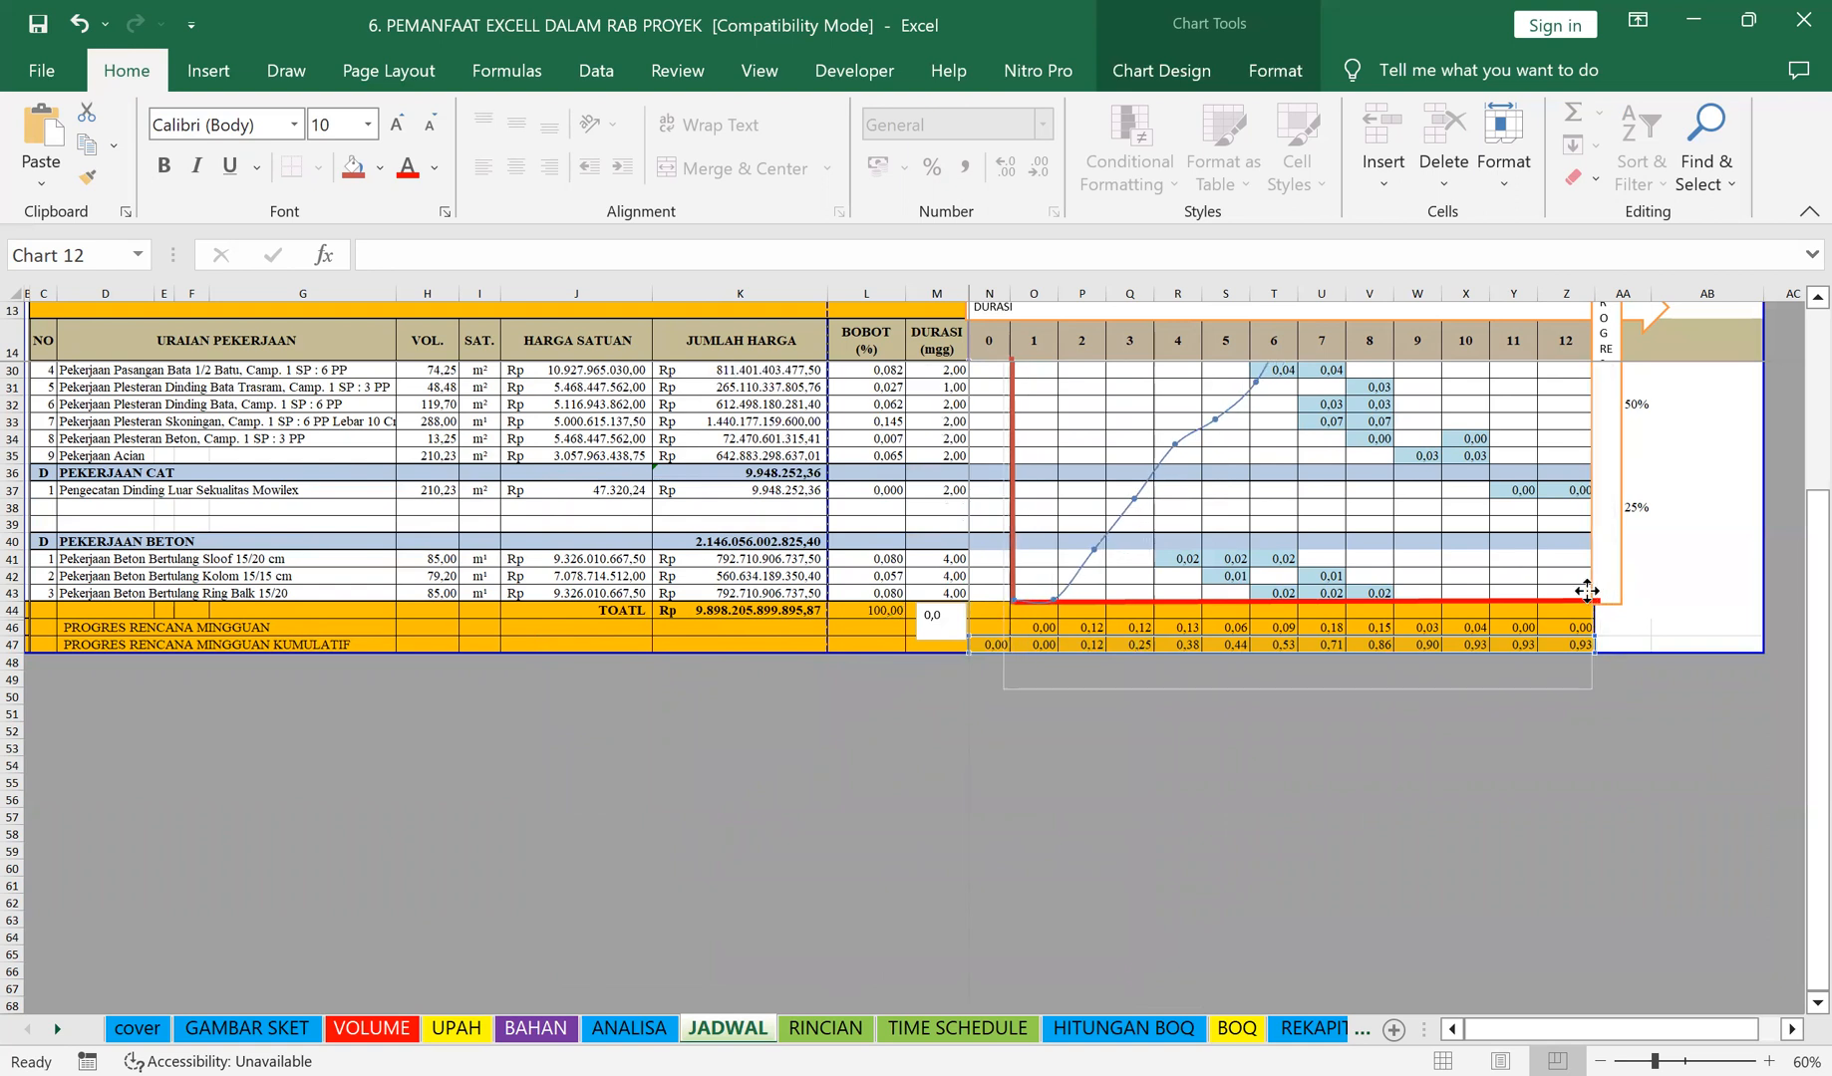
{"action": "scroll", "coordinate": [1490, 702], "scroll_direction": "up", "scroll_amount": 2}
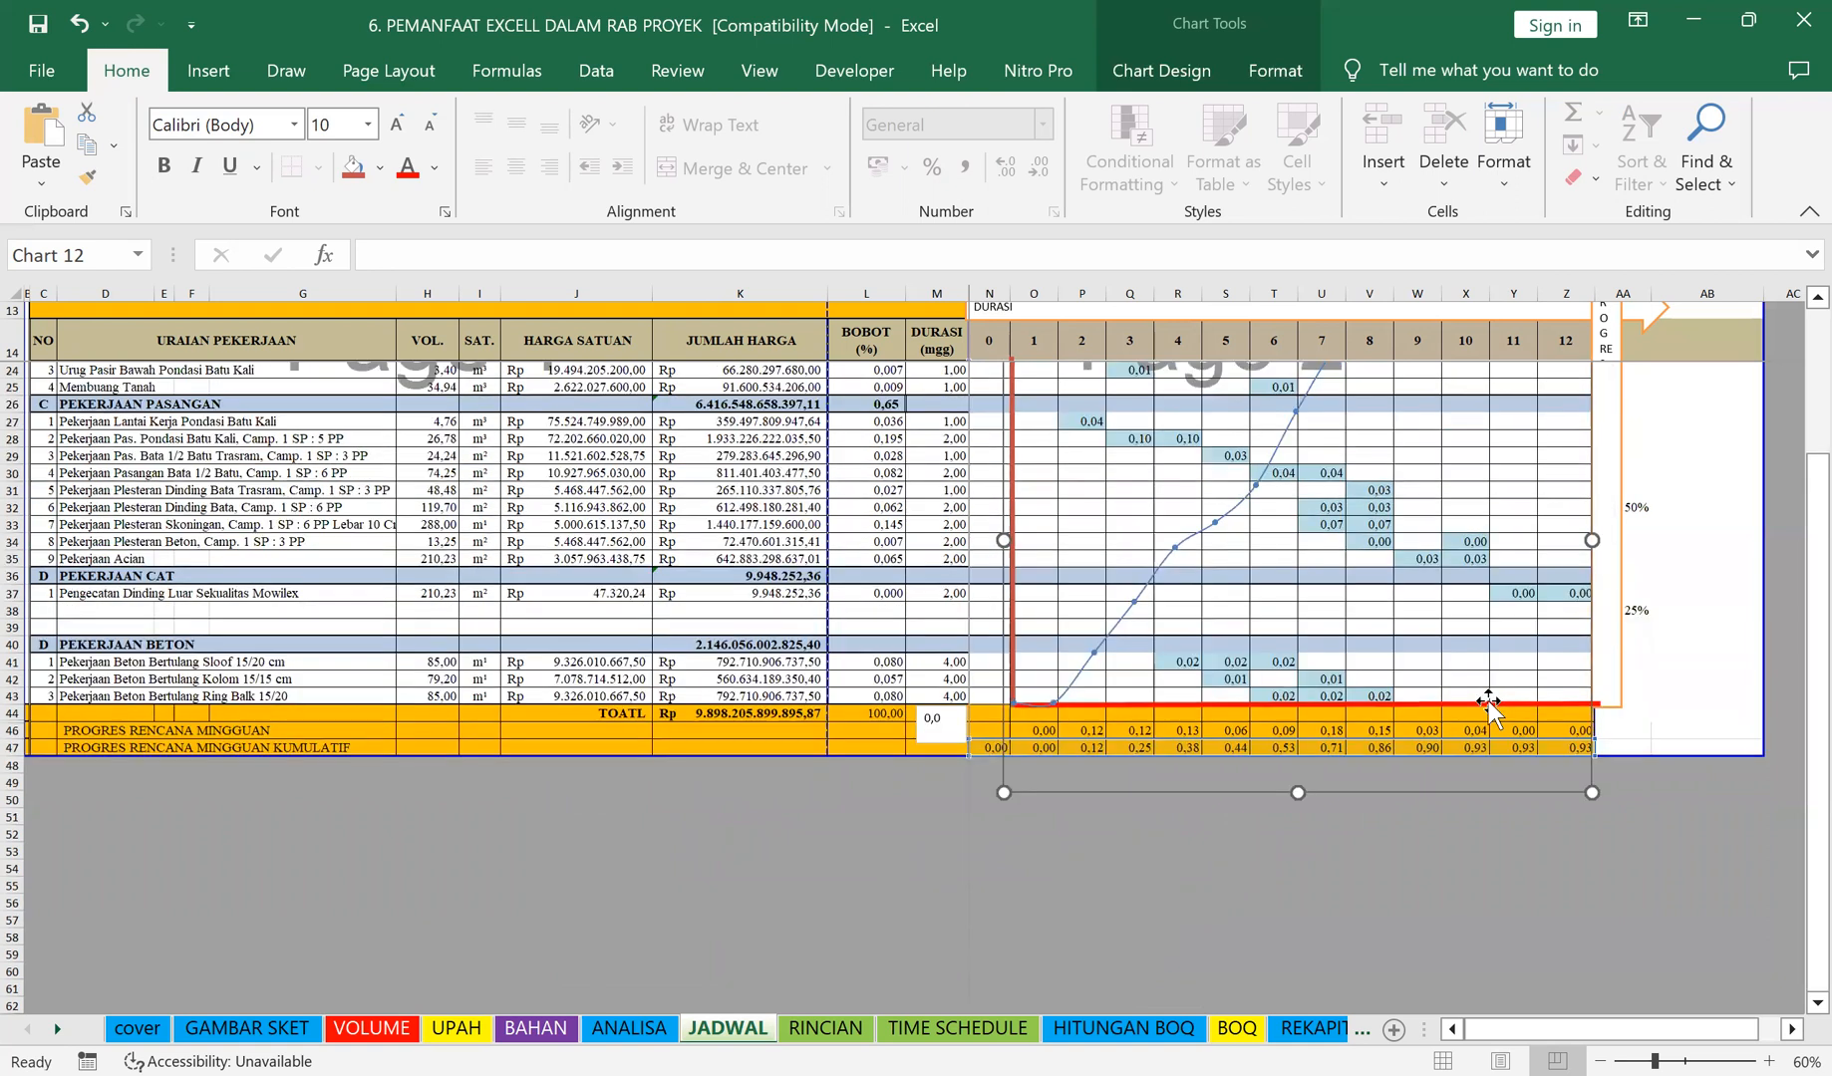
{"action": "scroll", "coordinate": [1490, 701], "scroll_direction": "up", "scroll_amount": 3}
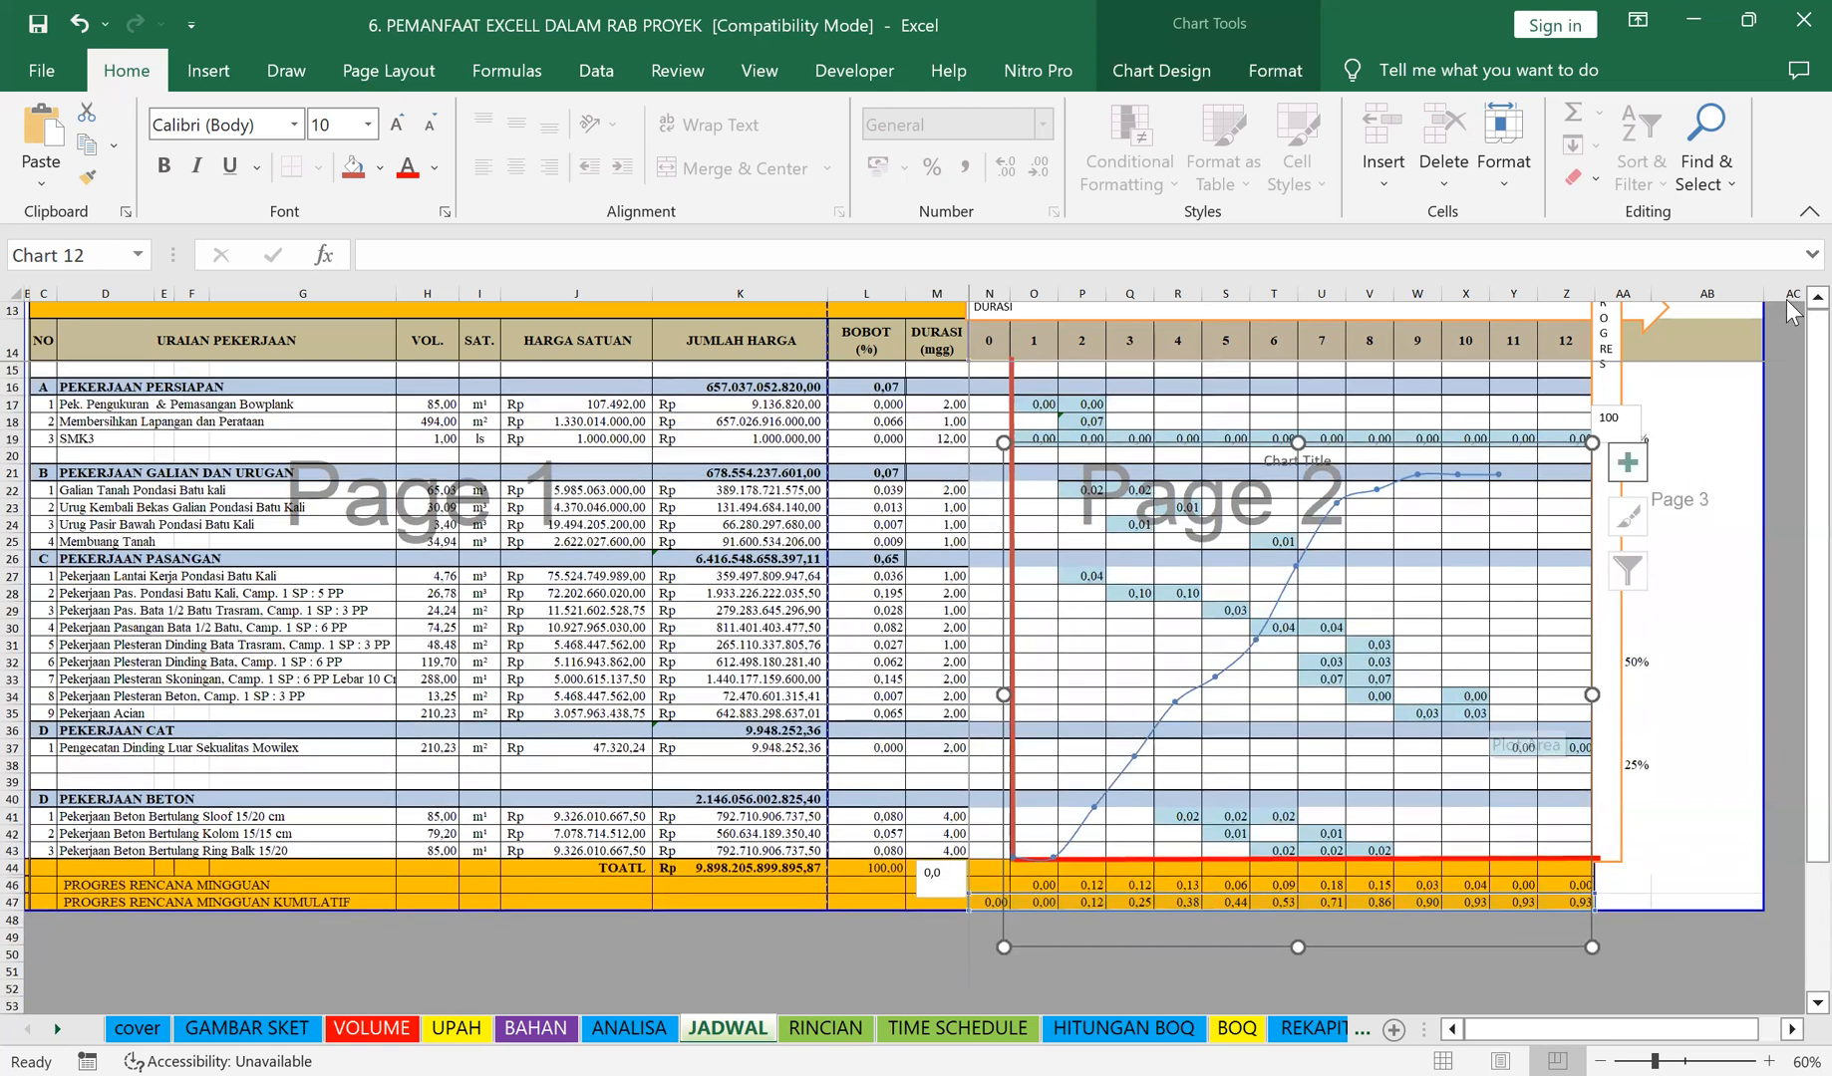
{"action": "left_click_drag", "start_coordinate": [1296, 440], "coordinate": [1300, 364]}
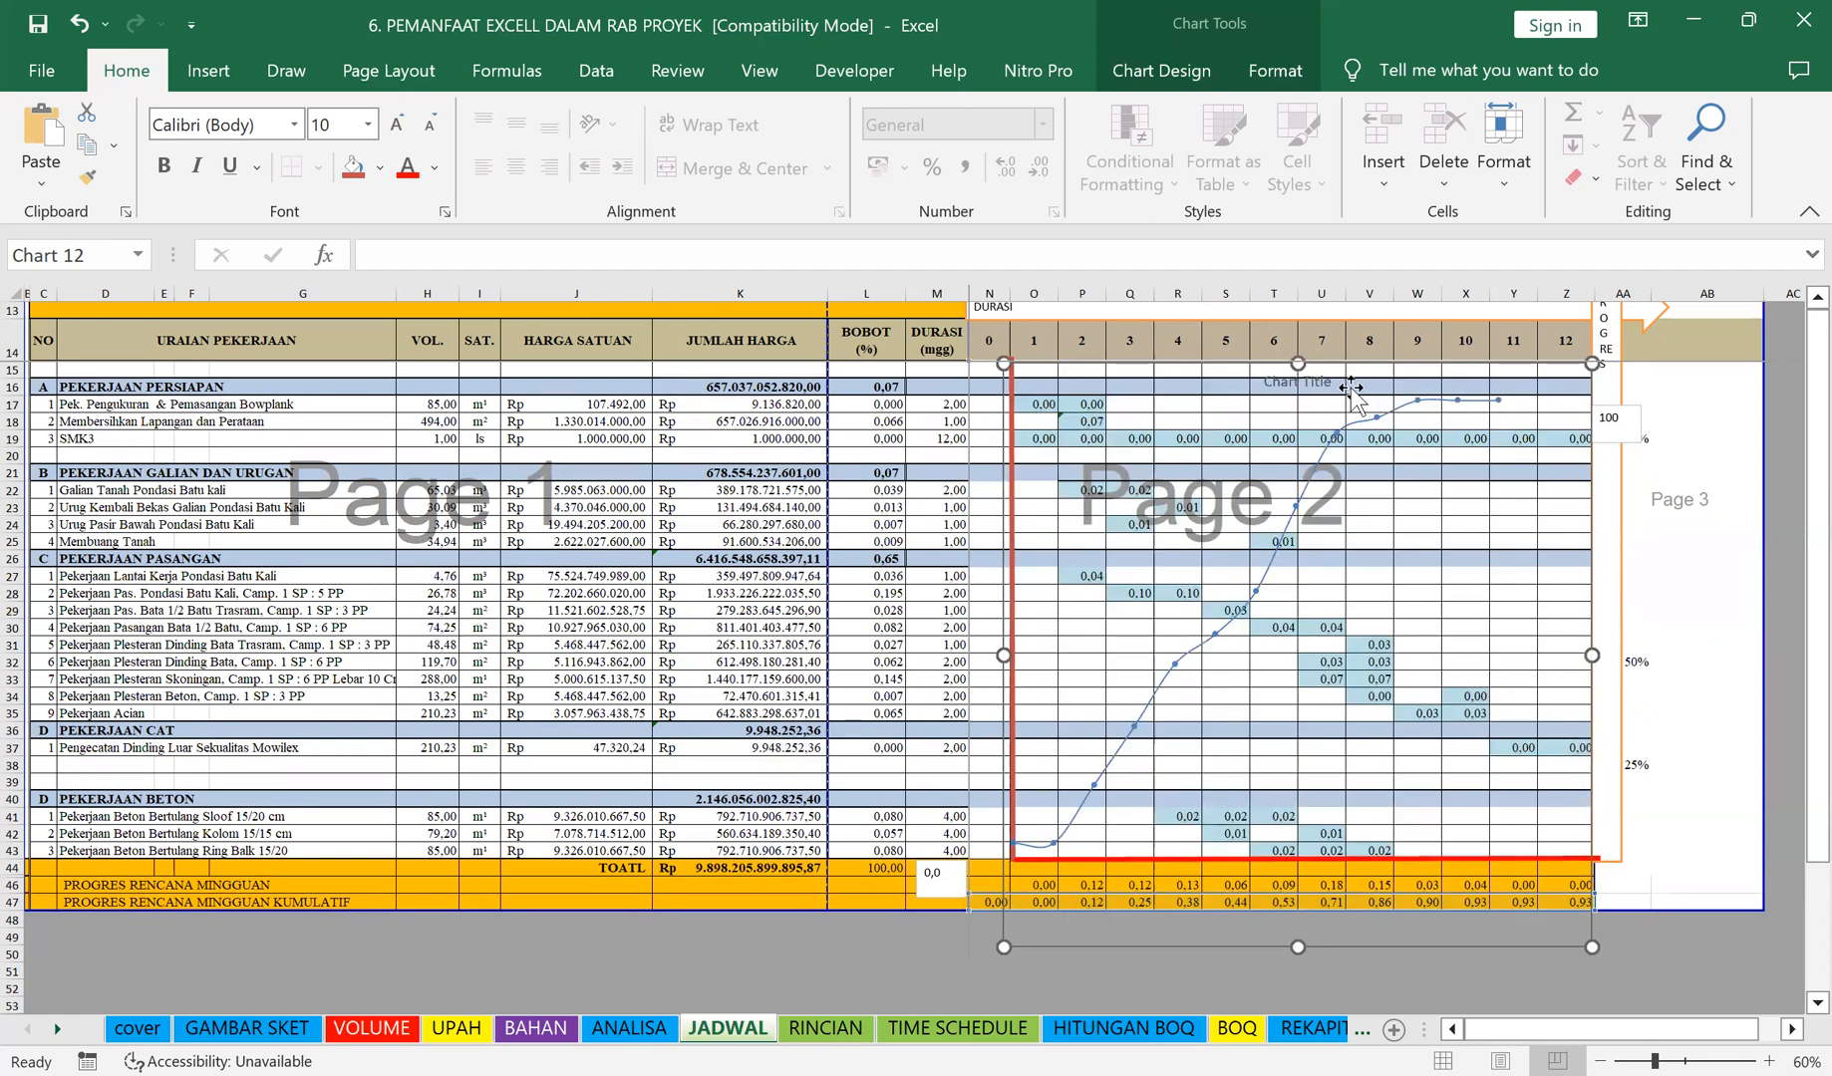
{"action": "left_click_drag", "start_coordinate": [1592, 656], "coordinate": [1675, 661]}
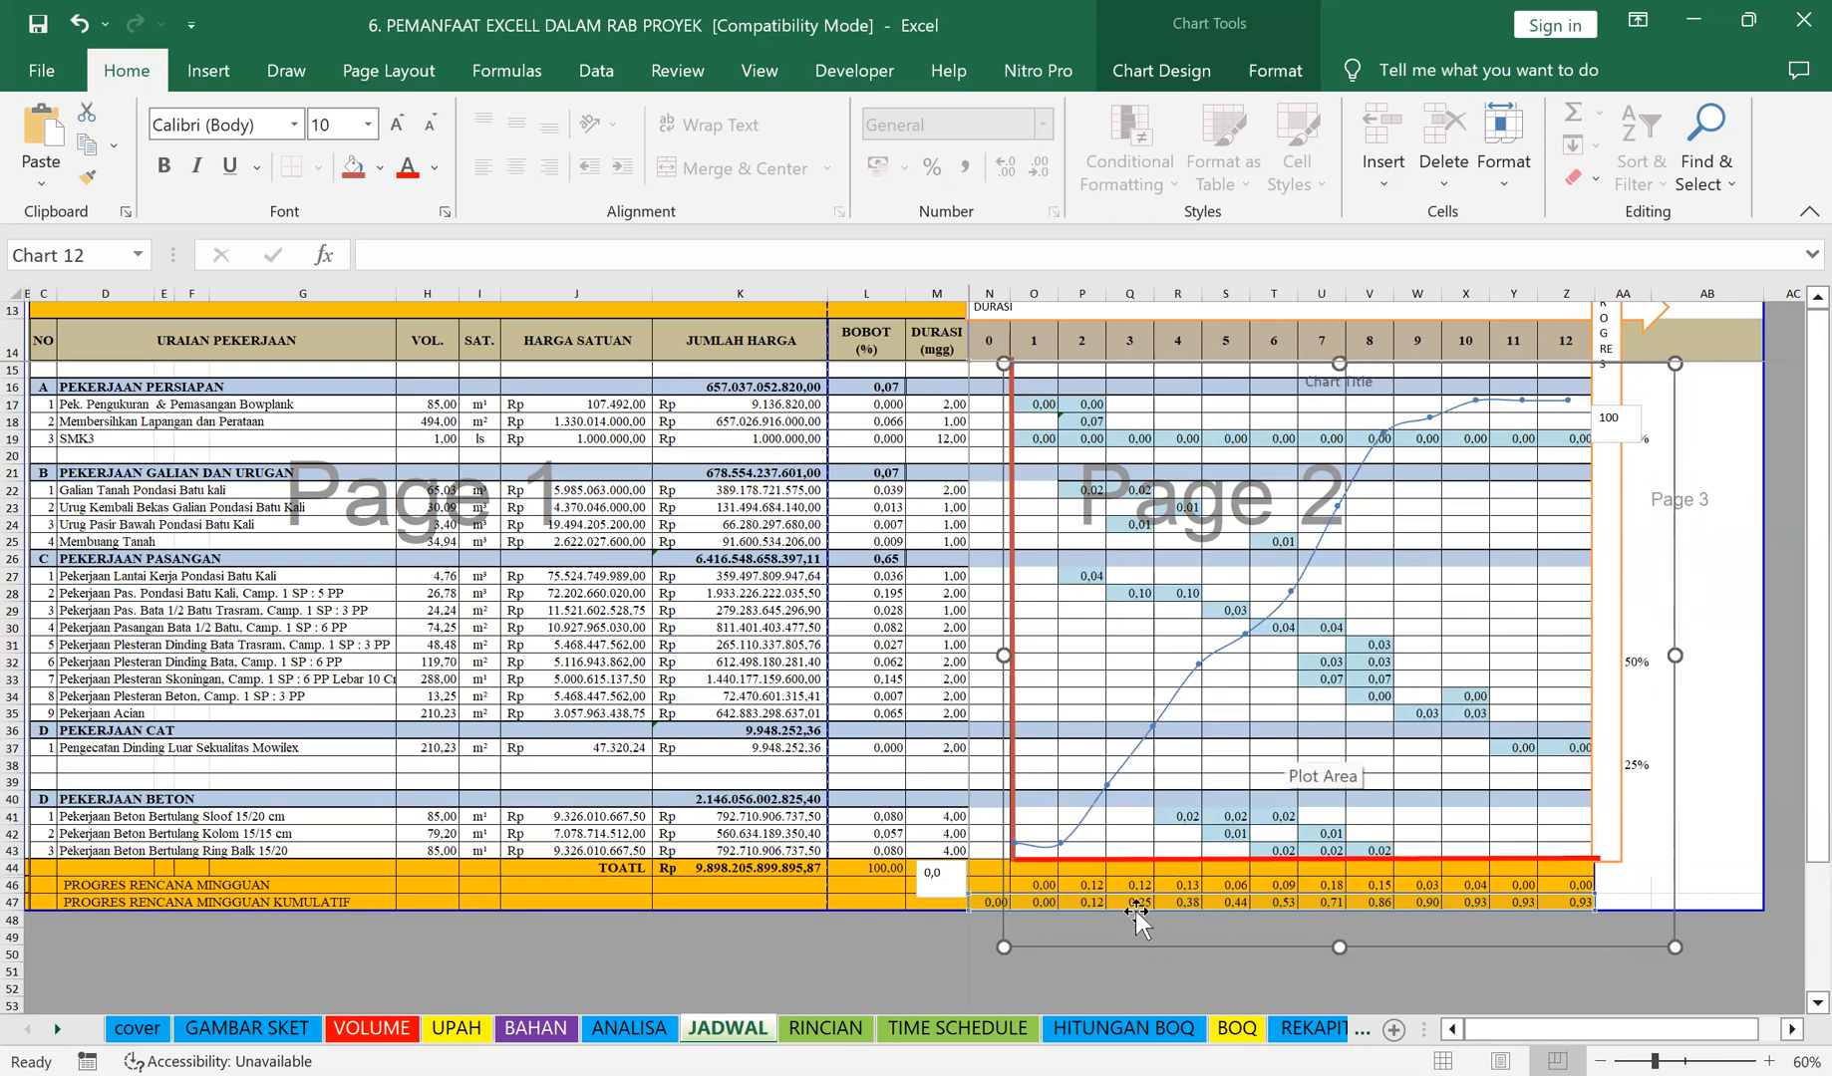
Step: Add data labels to the cumulative progress curve
{"action": "left_click", "coordinate": [1106, 787]}
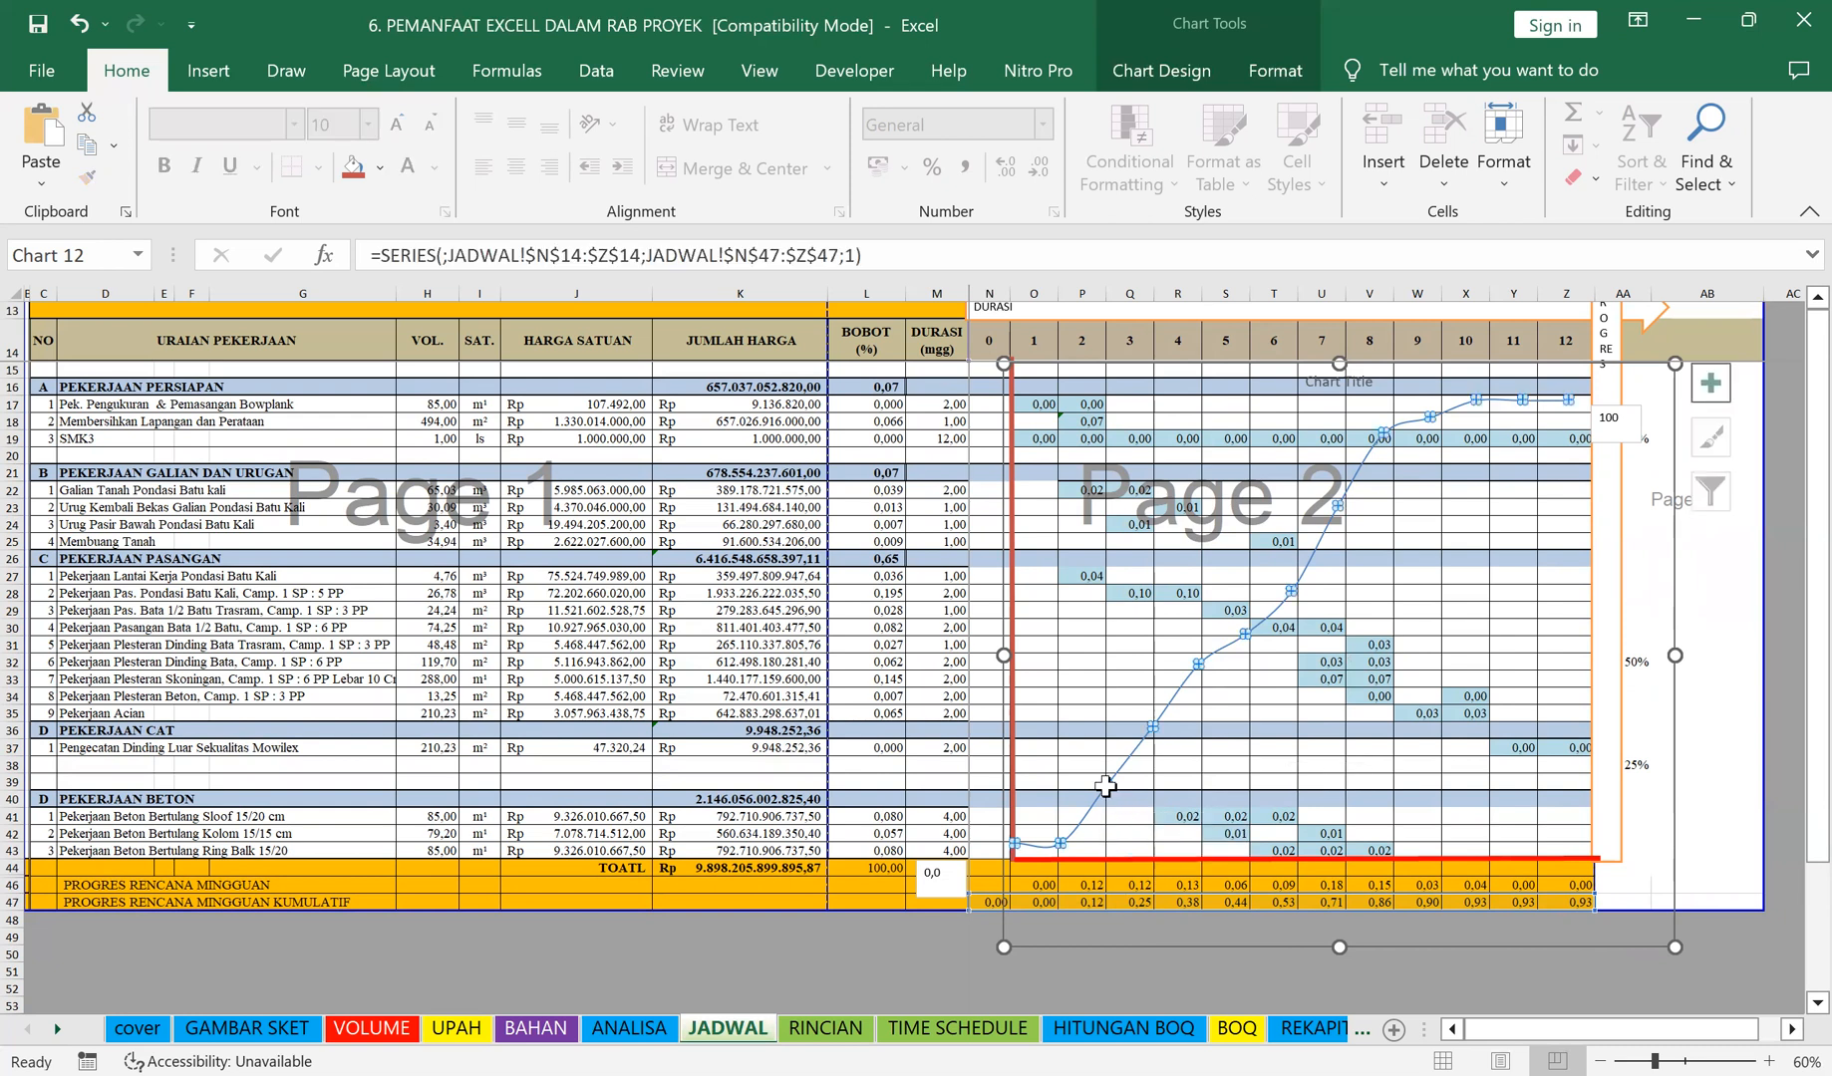
{"action": "right_click", "coordinate": [1106, 787]}
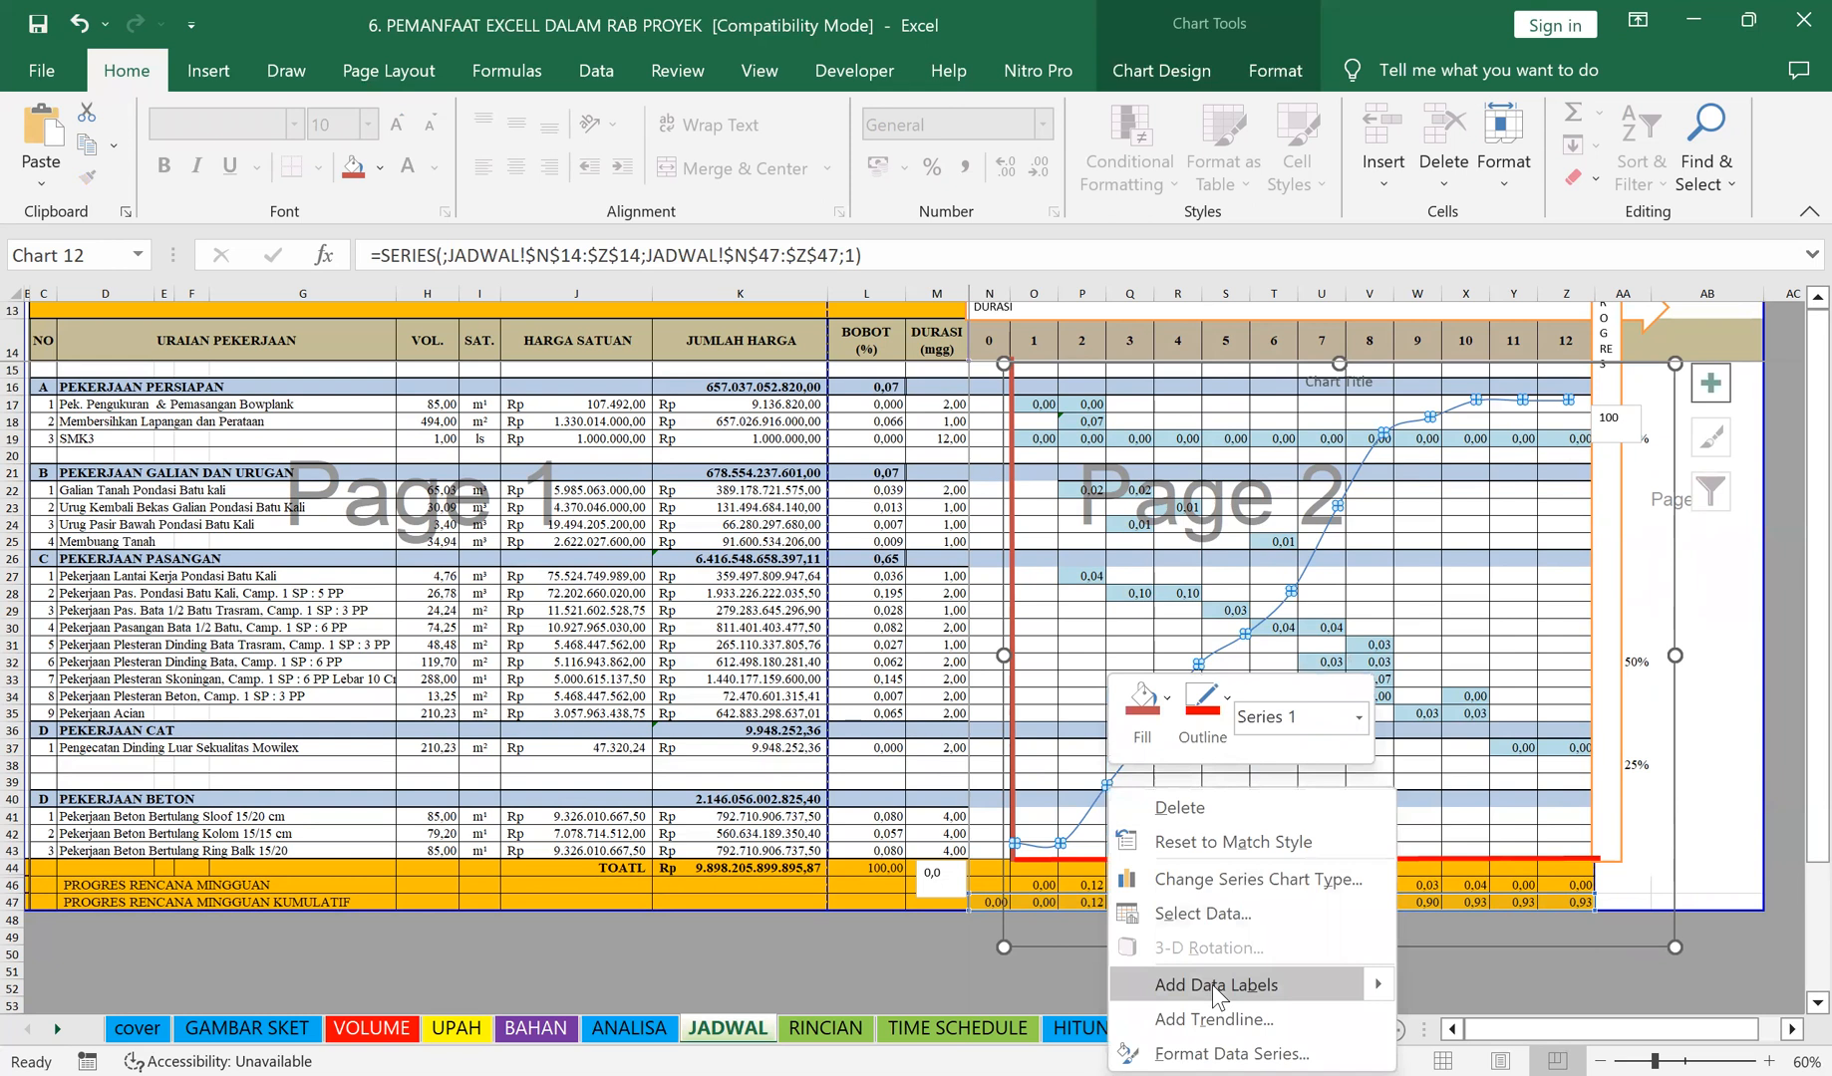
{"action": "left_click", "coordinate": [1216, 986]}
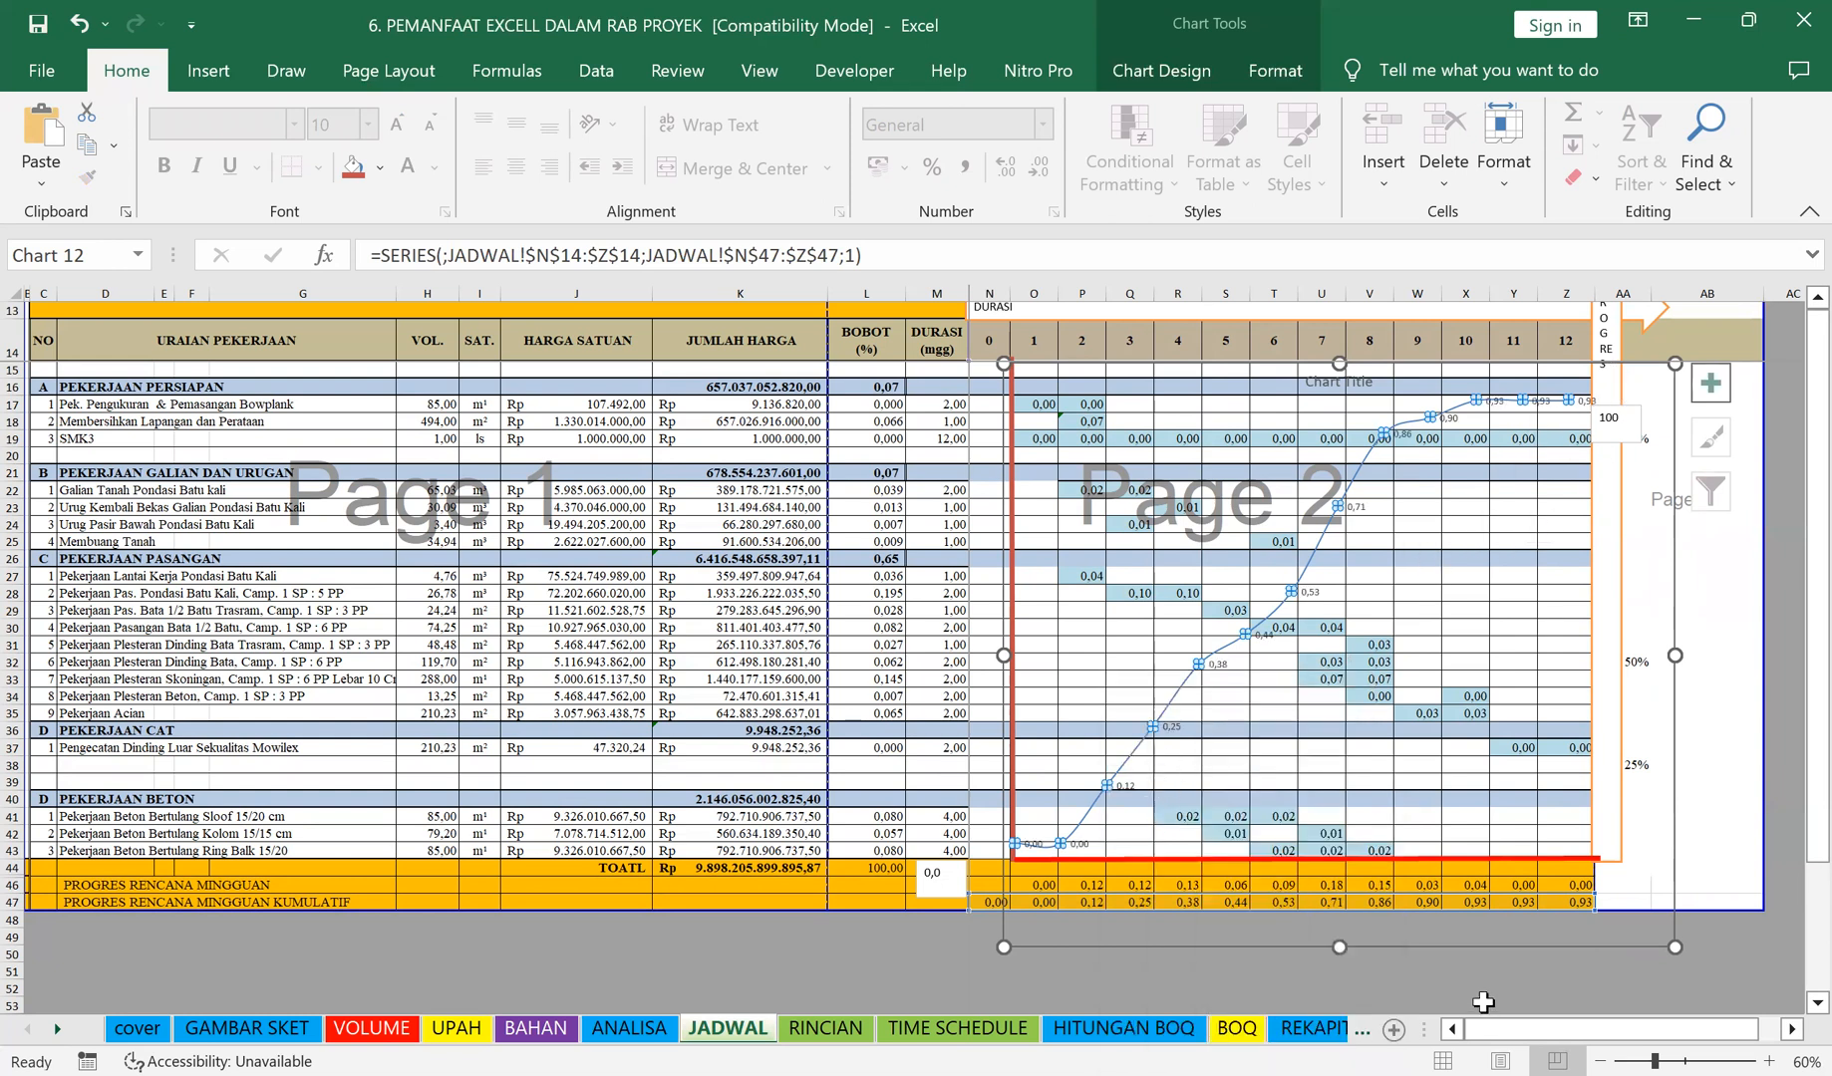
Step: Draw a narrow down arrow about 8.07 cm long from the week 5 header to the S-curve and outline it in red
{"action": "left_click", "coordinate": [1473, 988]}
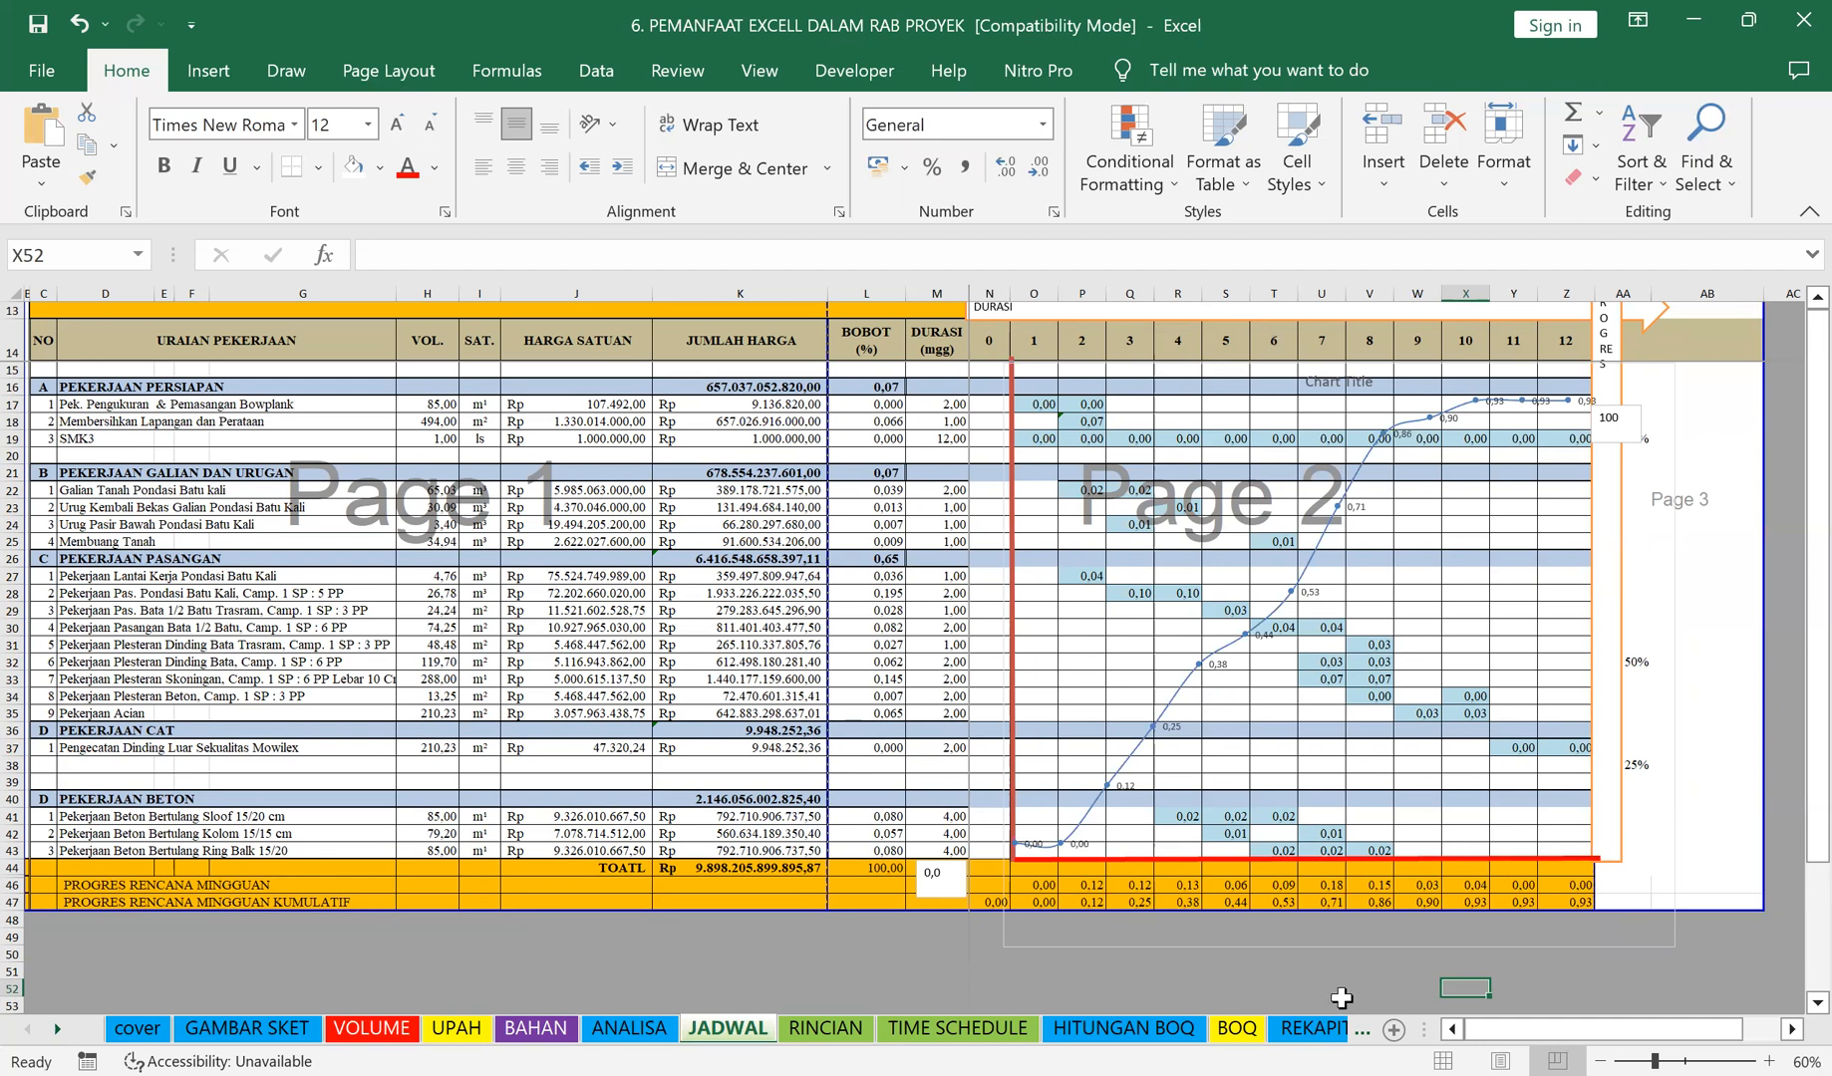
{"action": "left_click", "coordinate": [1239, 335]}
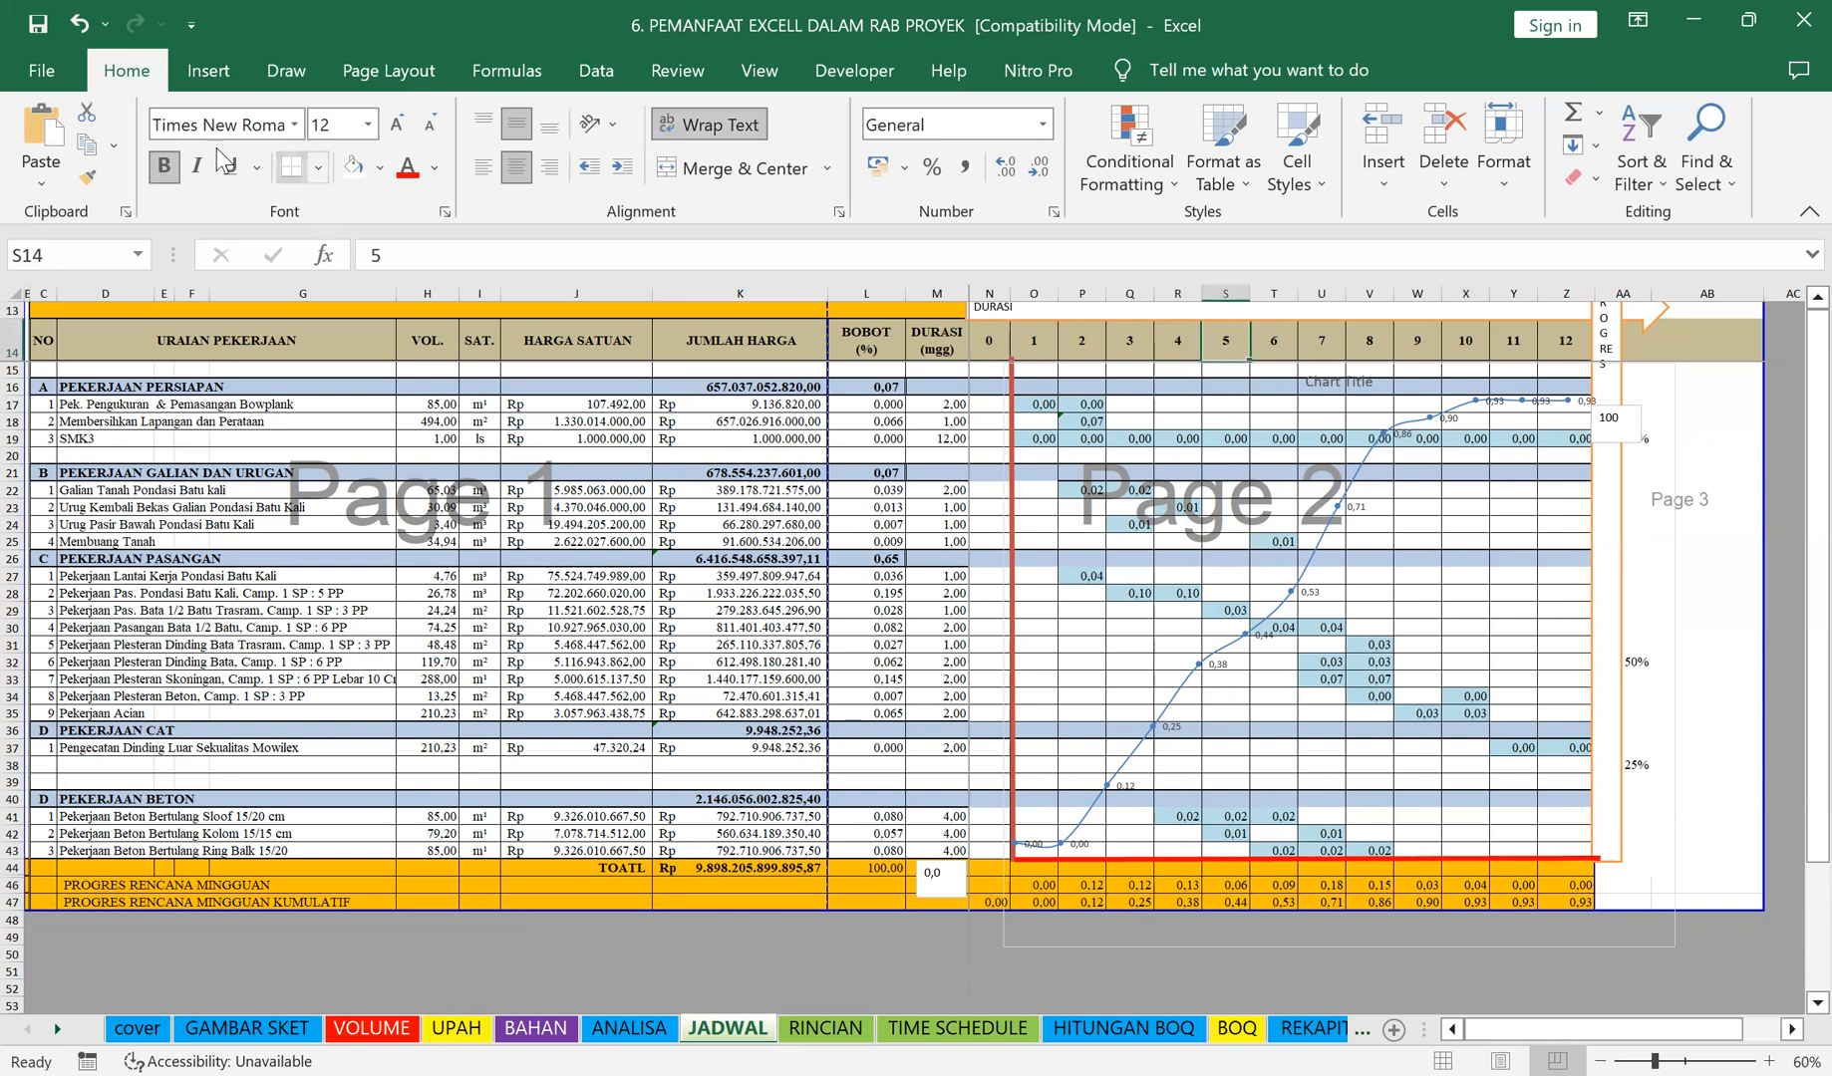
{"action": "left_click", "coordinate": [210, 70]}
{"action": "left_click", "coordinate": [334, 170]}
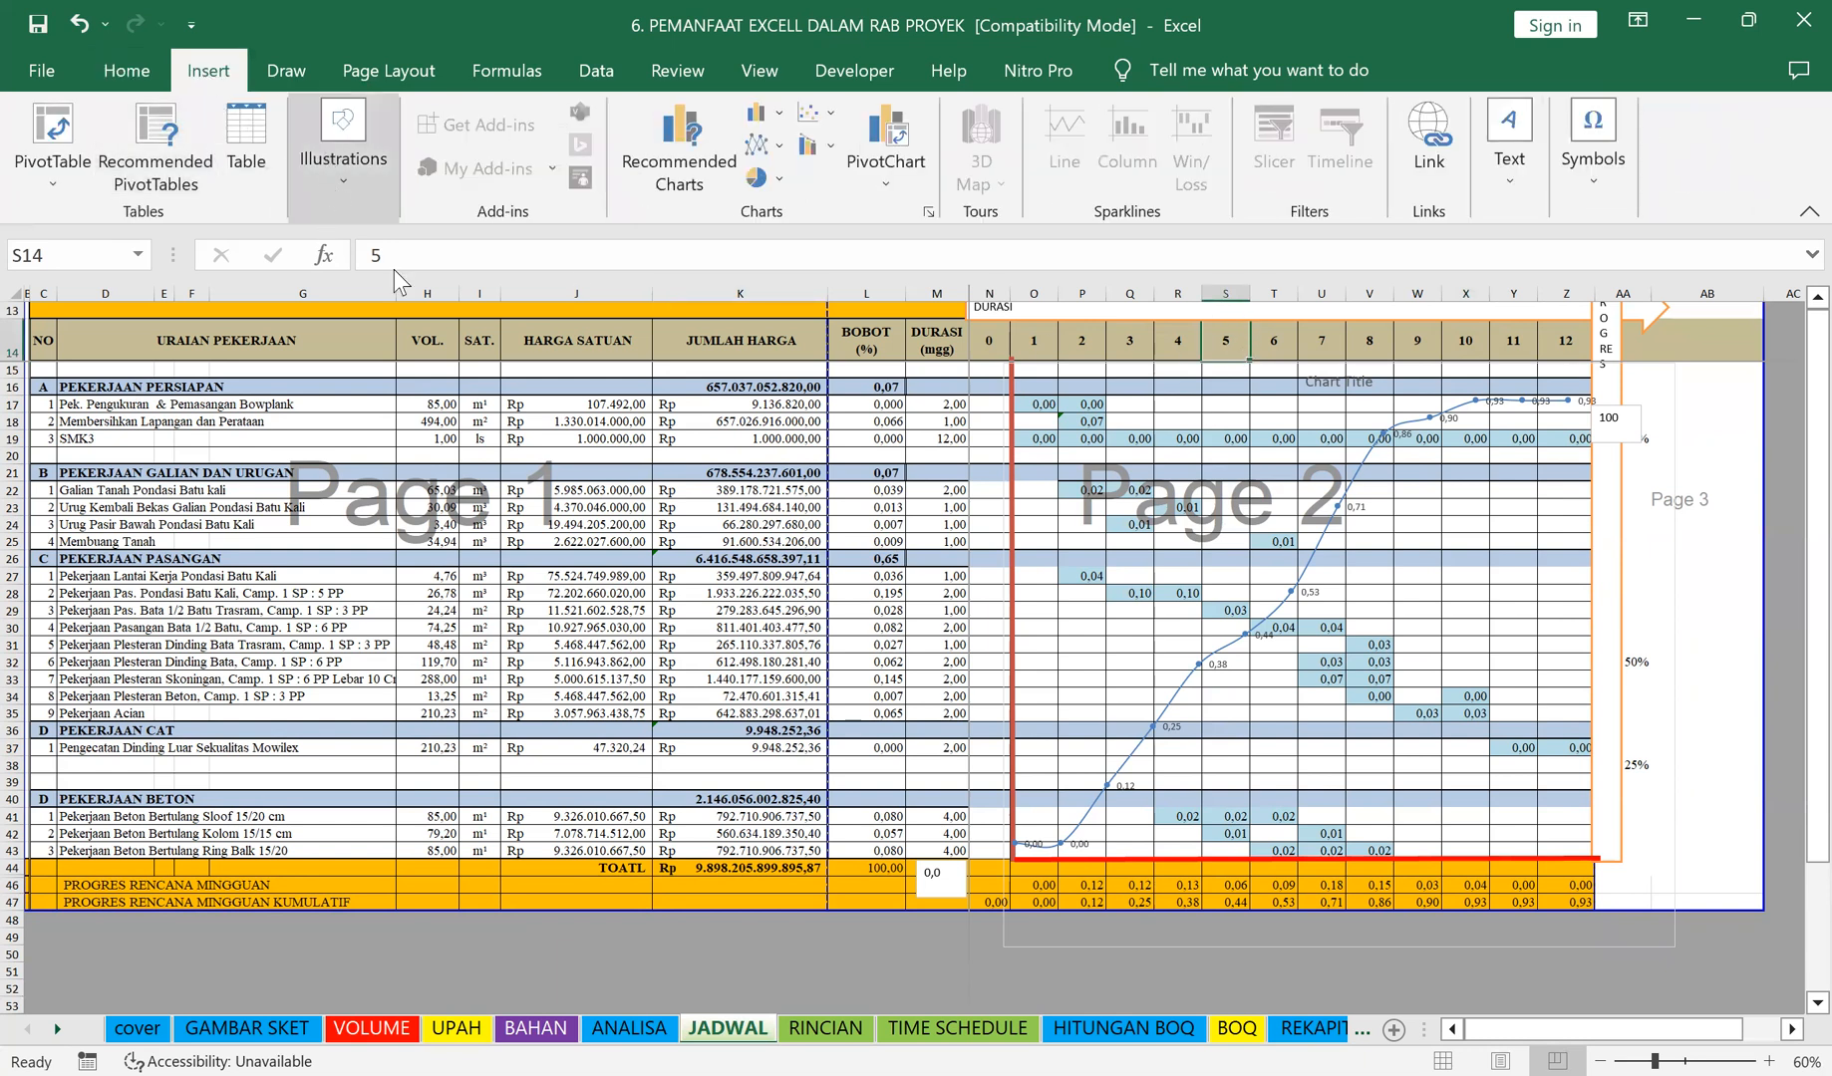
{"action": "left_click", "coordinate": [393, 299]}
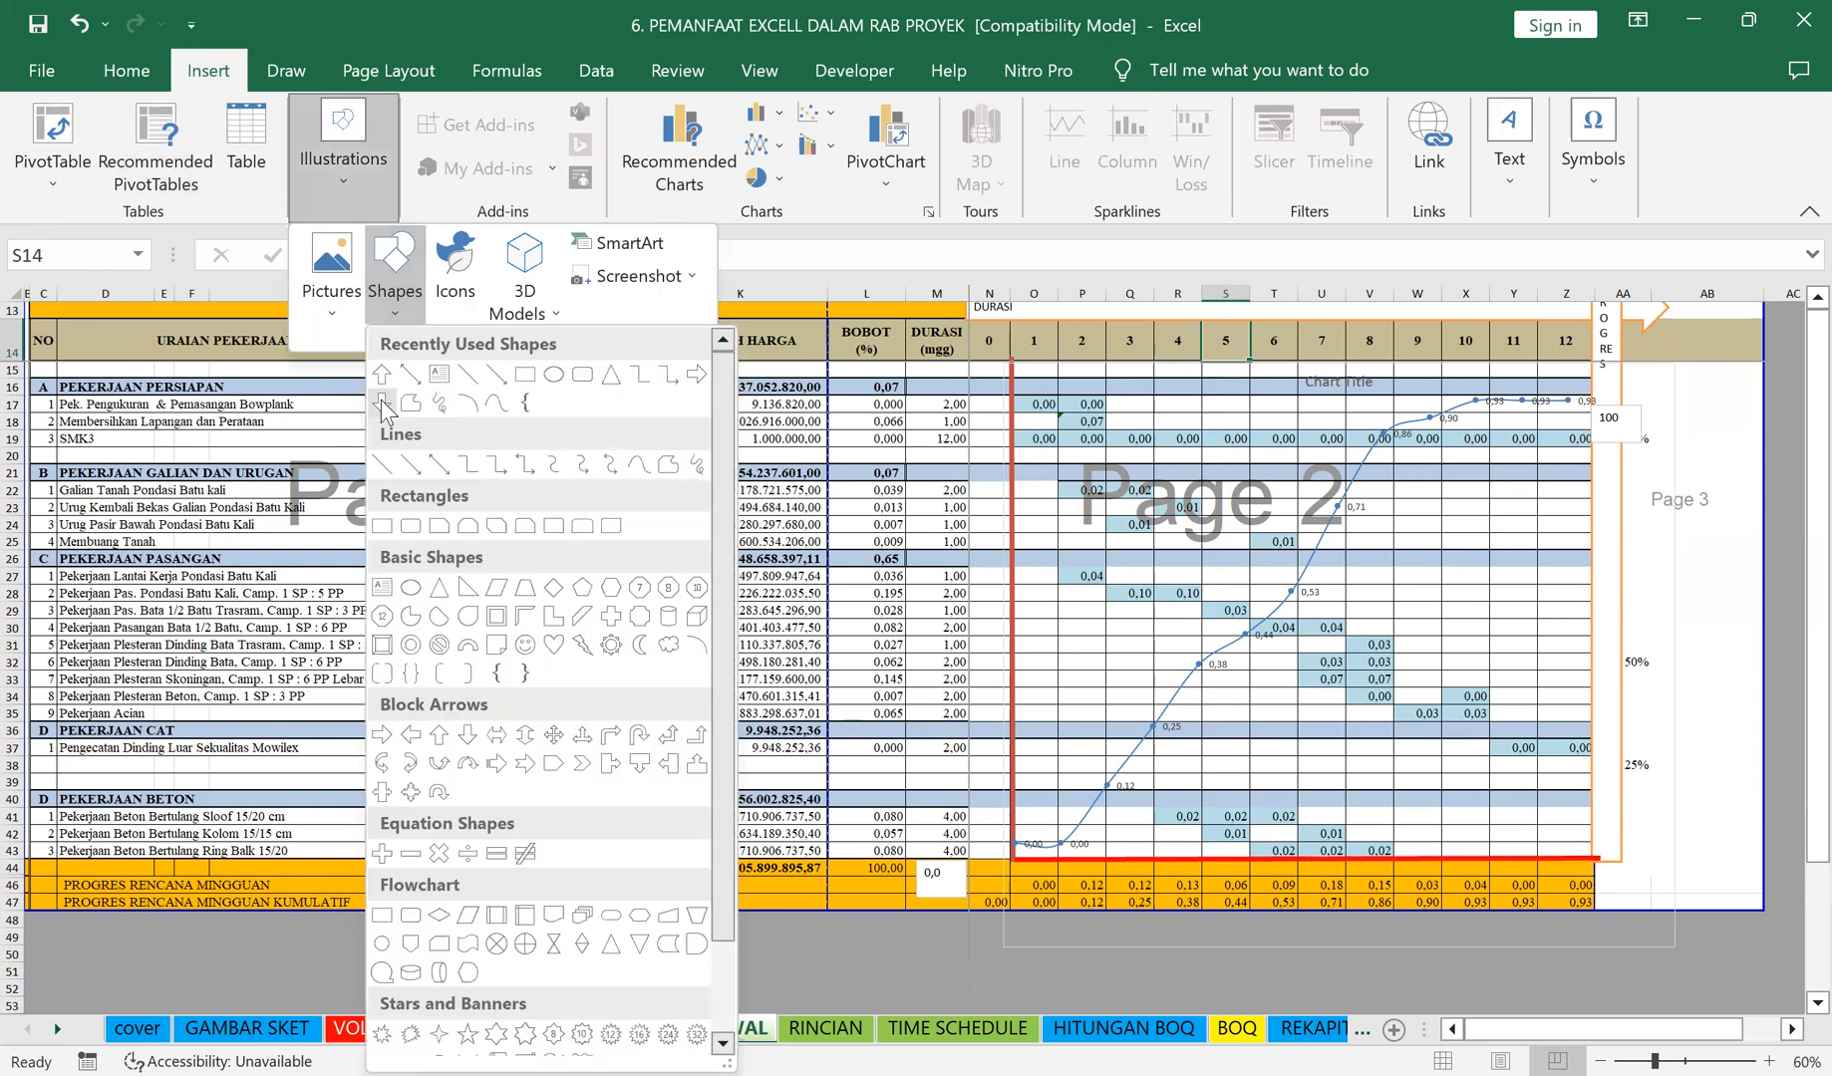
{"action": "left_click", "coordinate": [384, 400]}
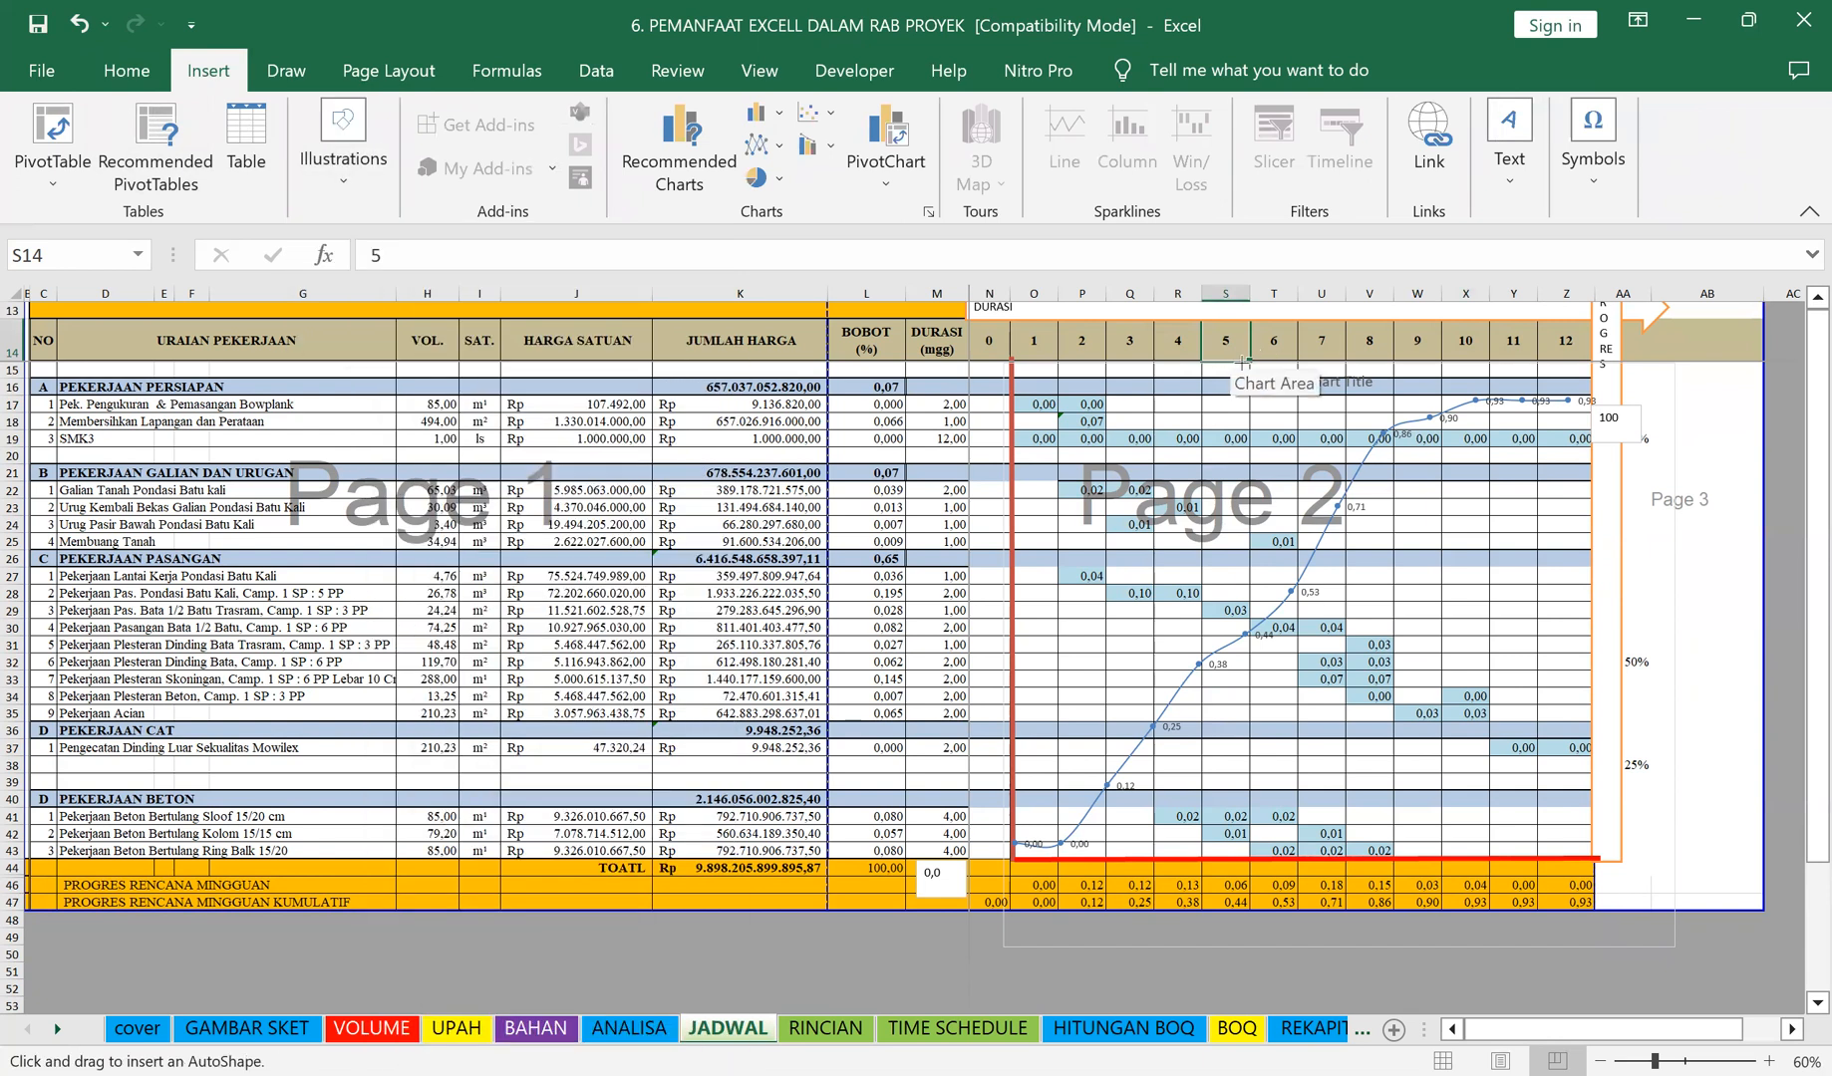
{"action": "left_click_drag", "start_coordinate": [1249, 361], "coordinate": [1249, 624]}
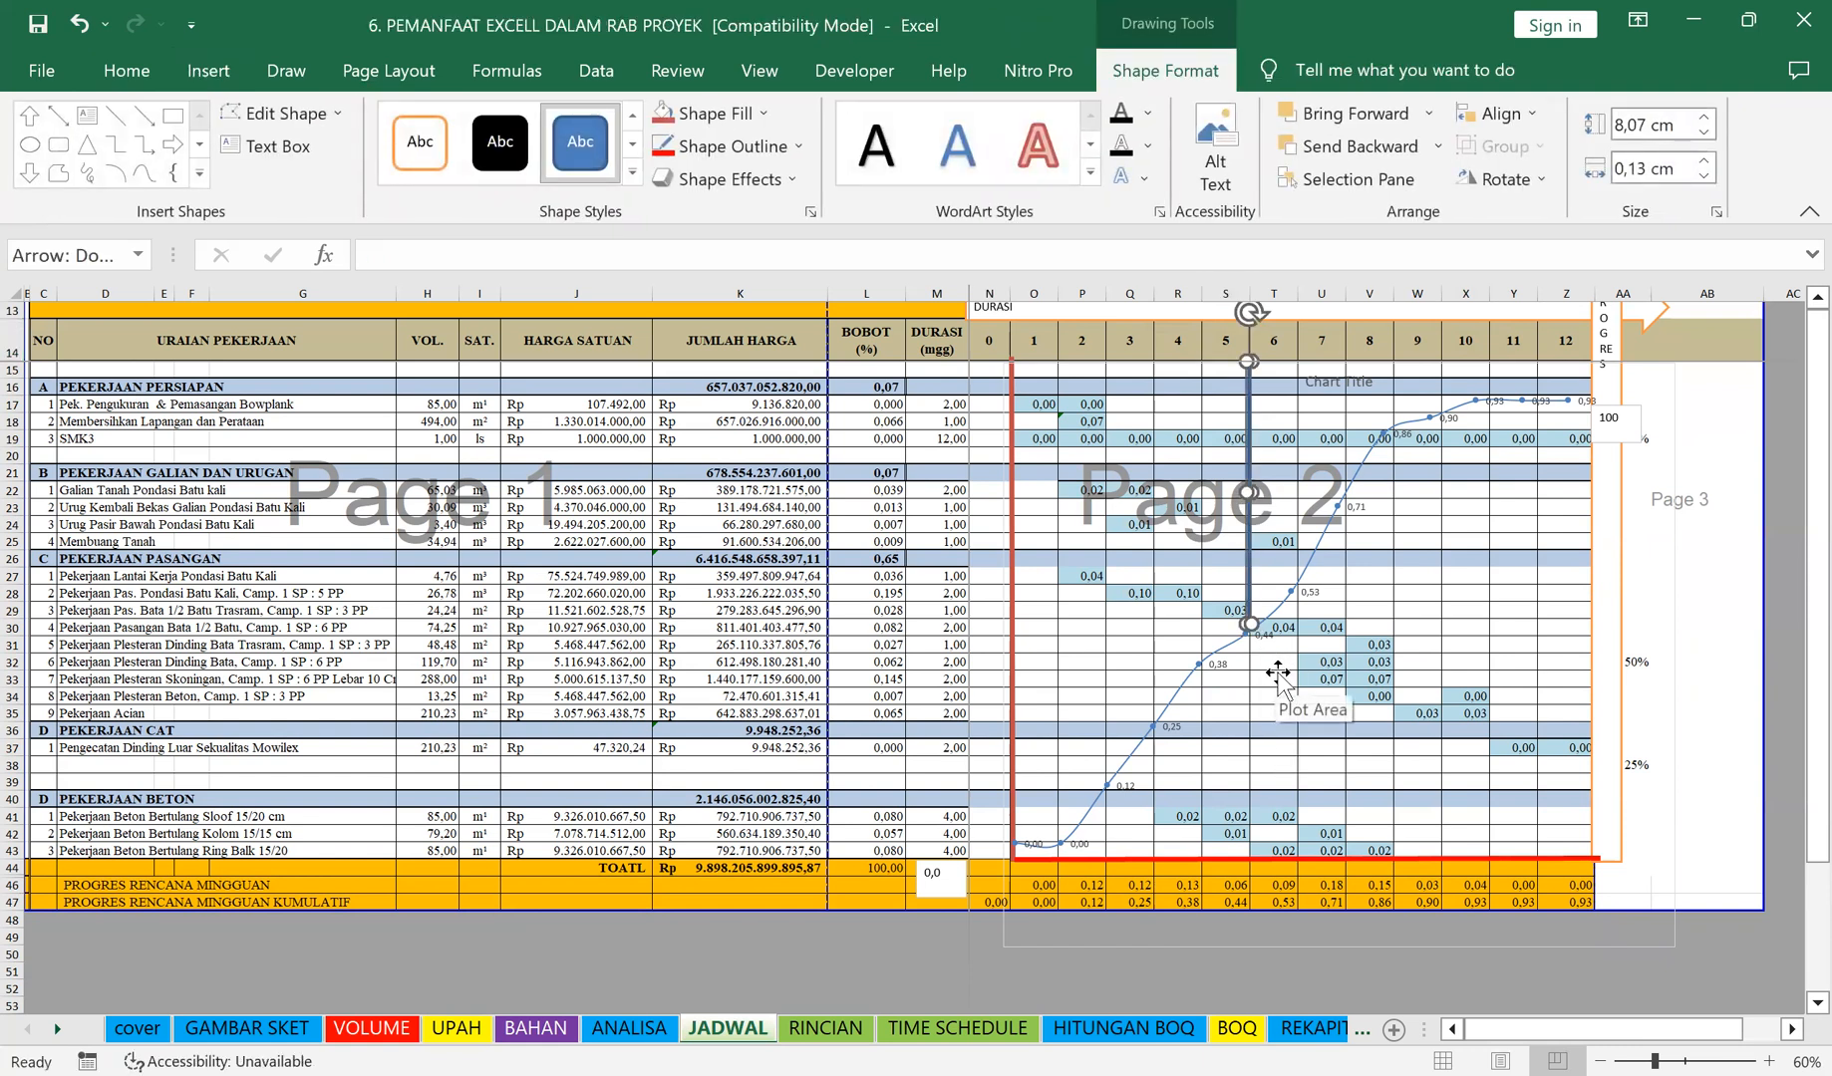
{"action": "left_click", "coordinate": [668, 152]}
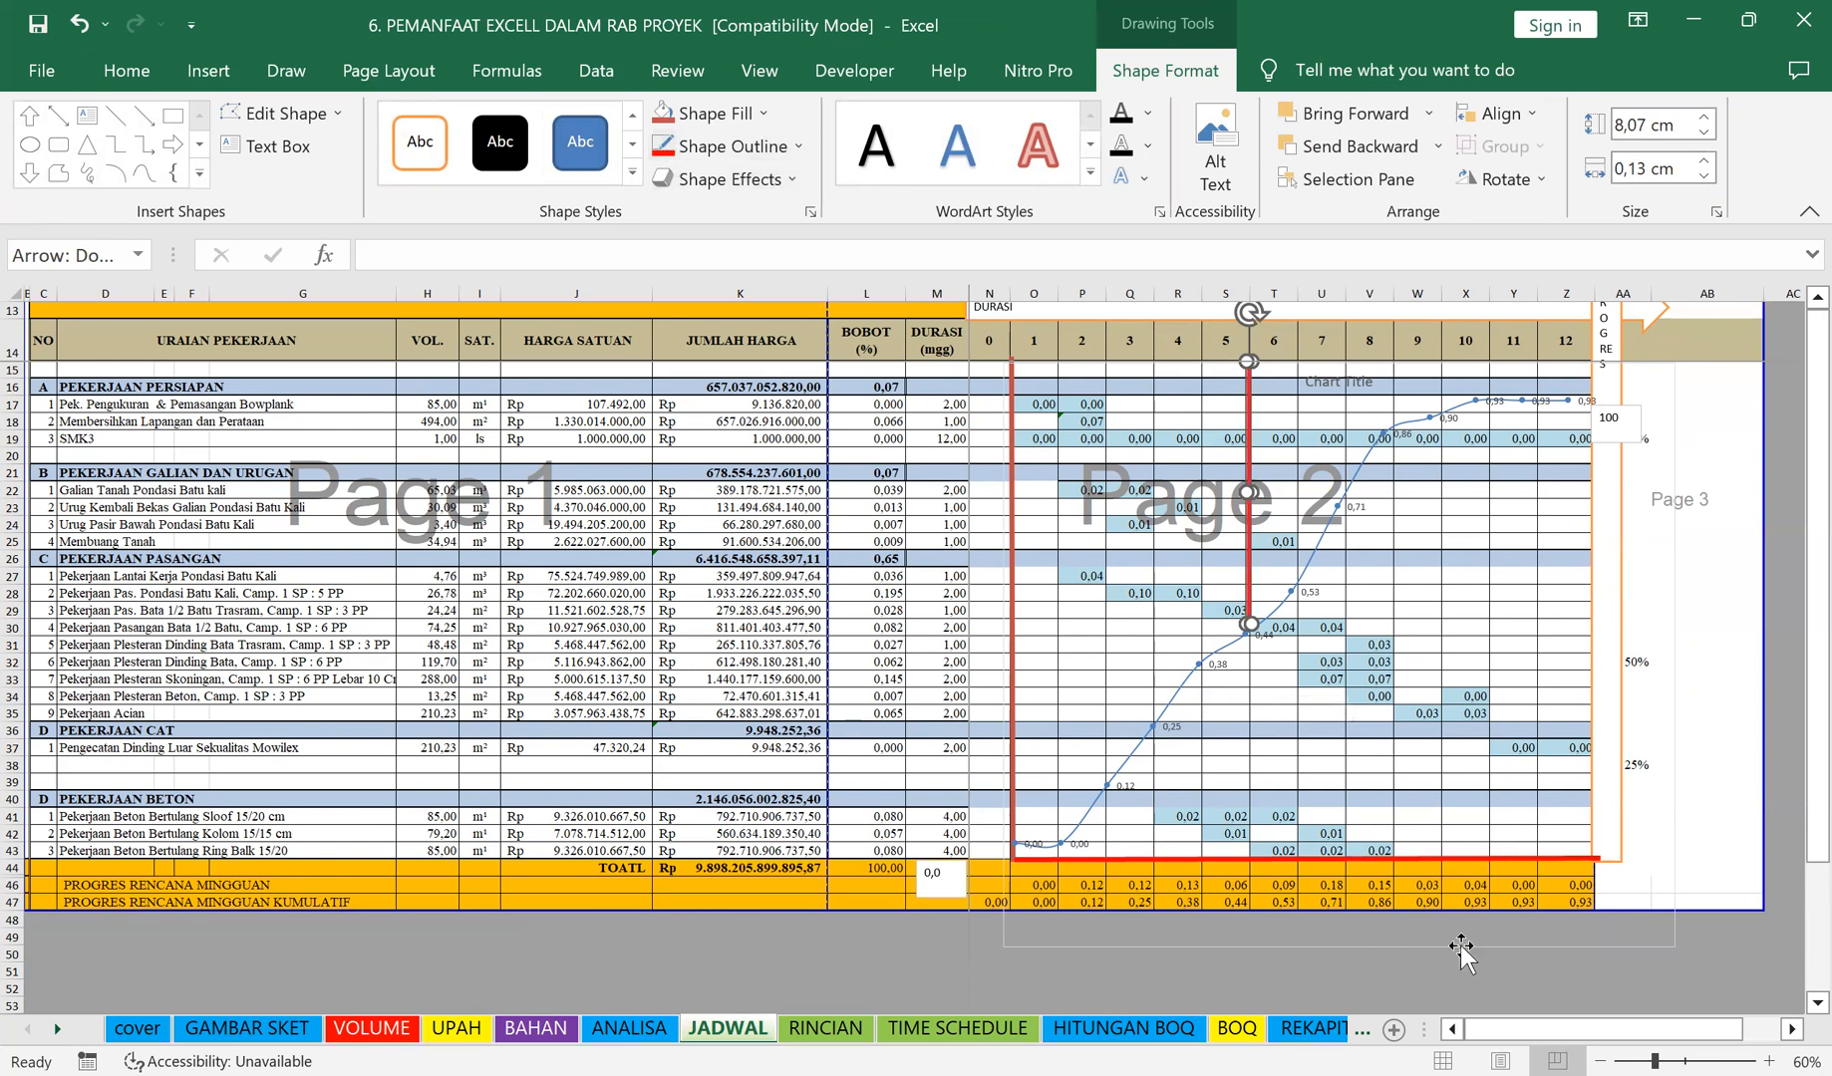
{"action": "left_click", "coordinate": [1375, 989]}
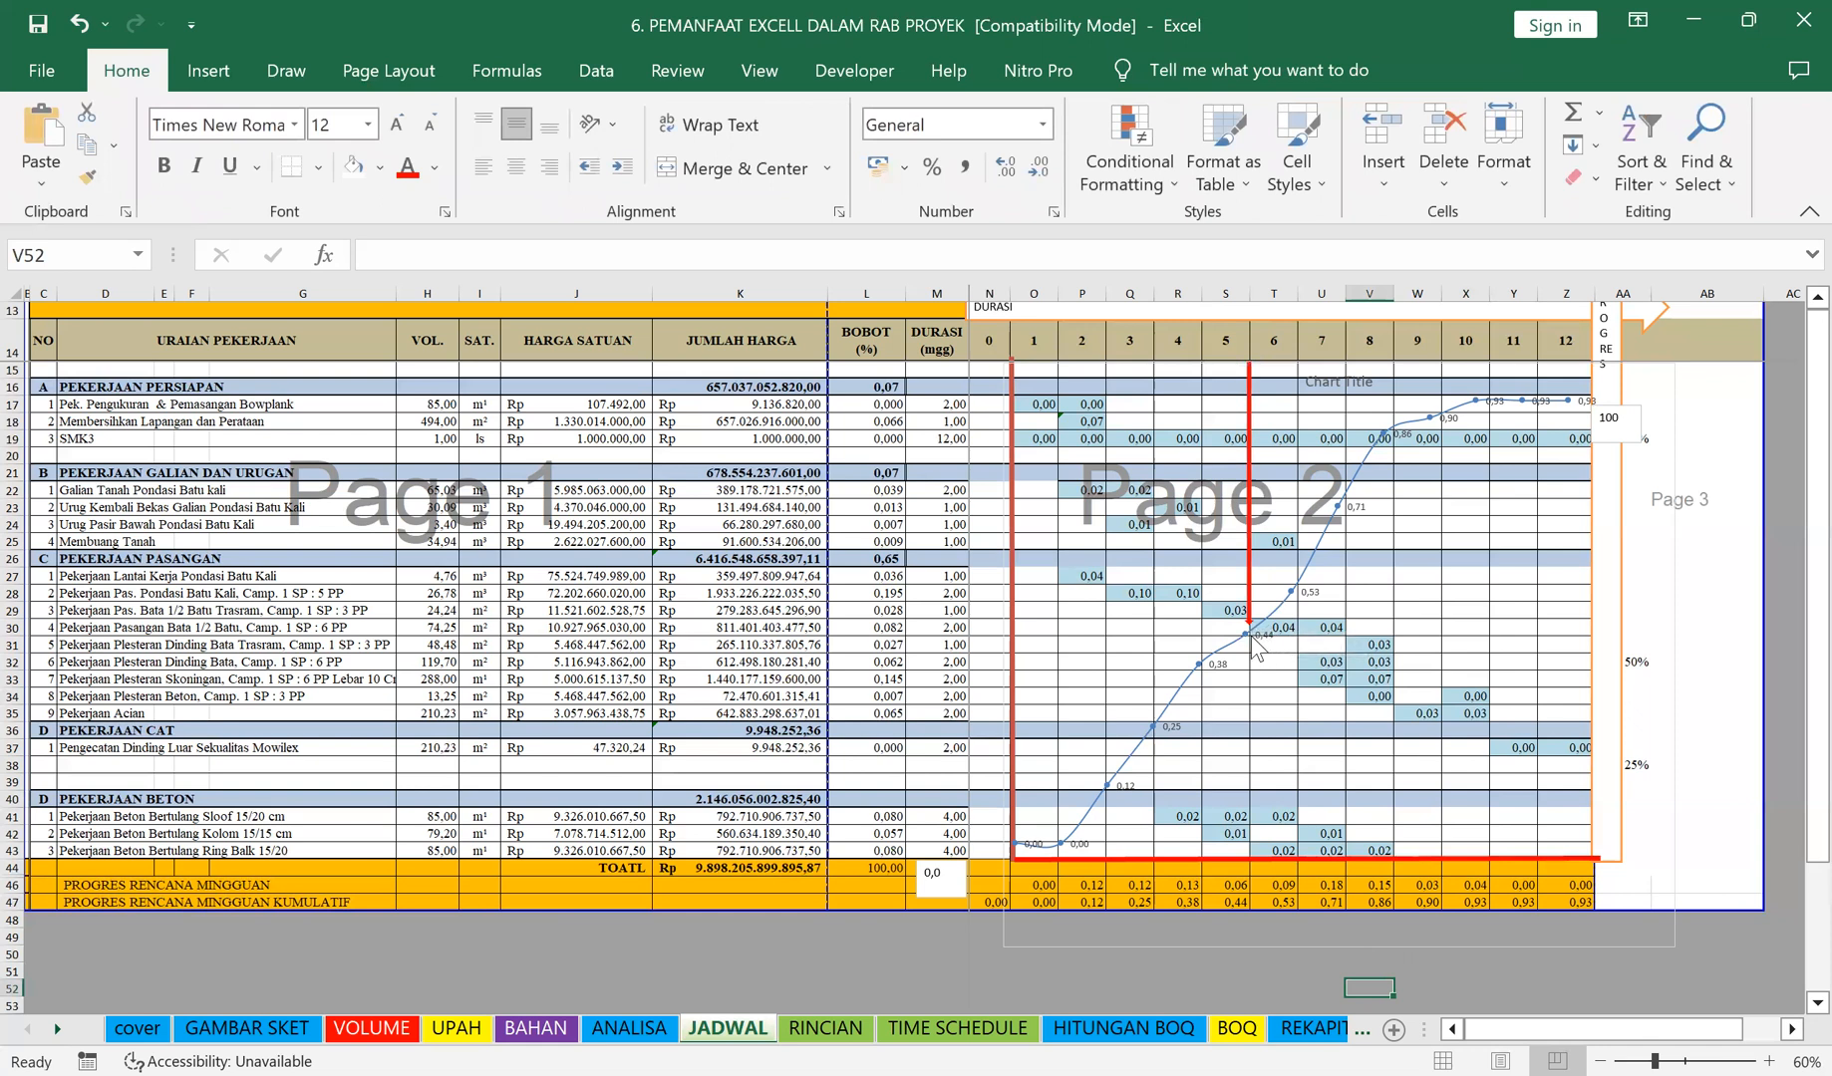
{"action": "left_click", "coordinate": [1656, 658]}
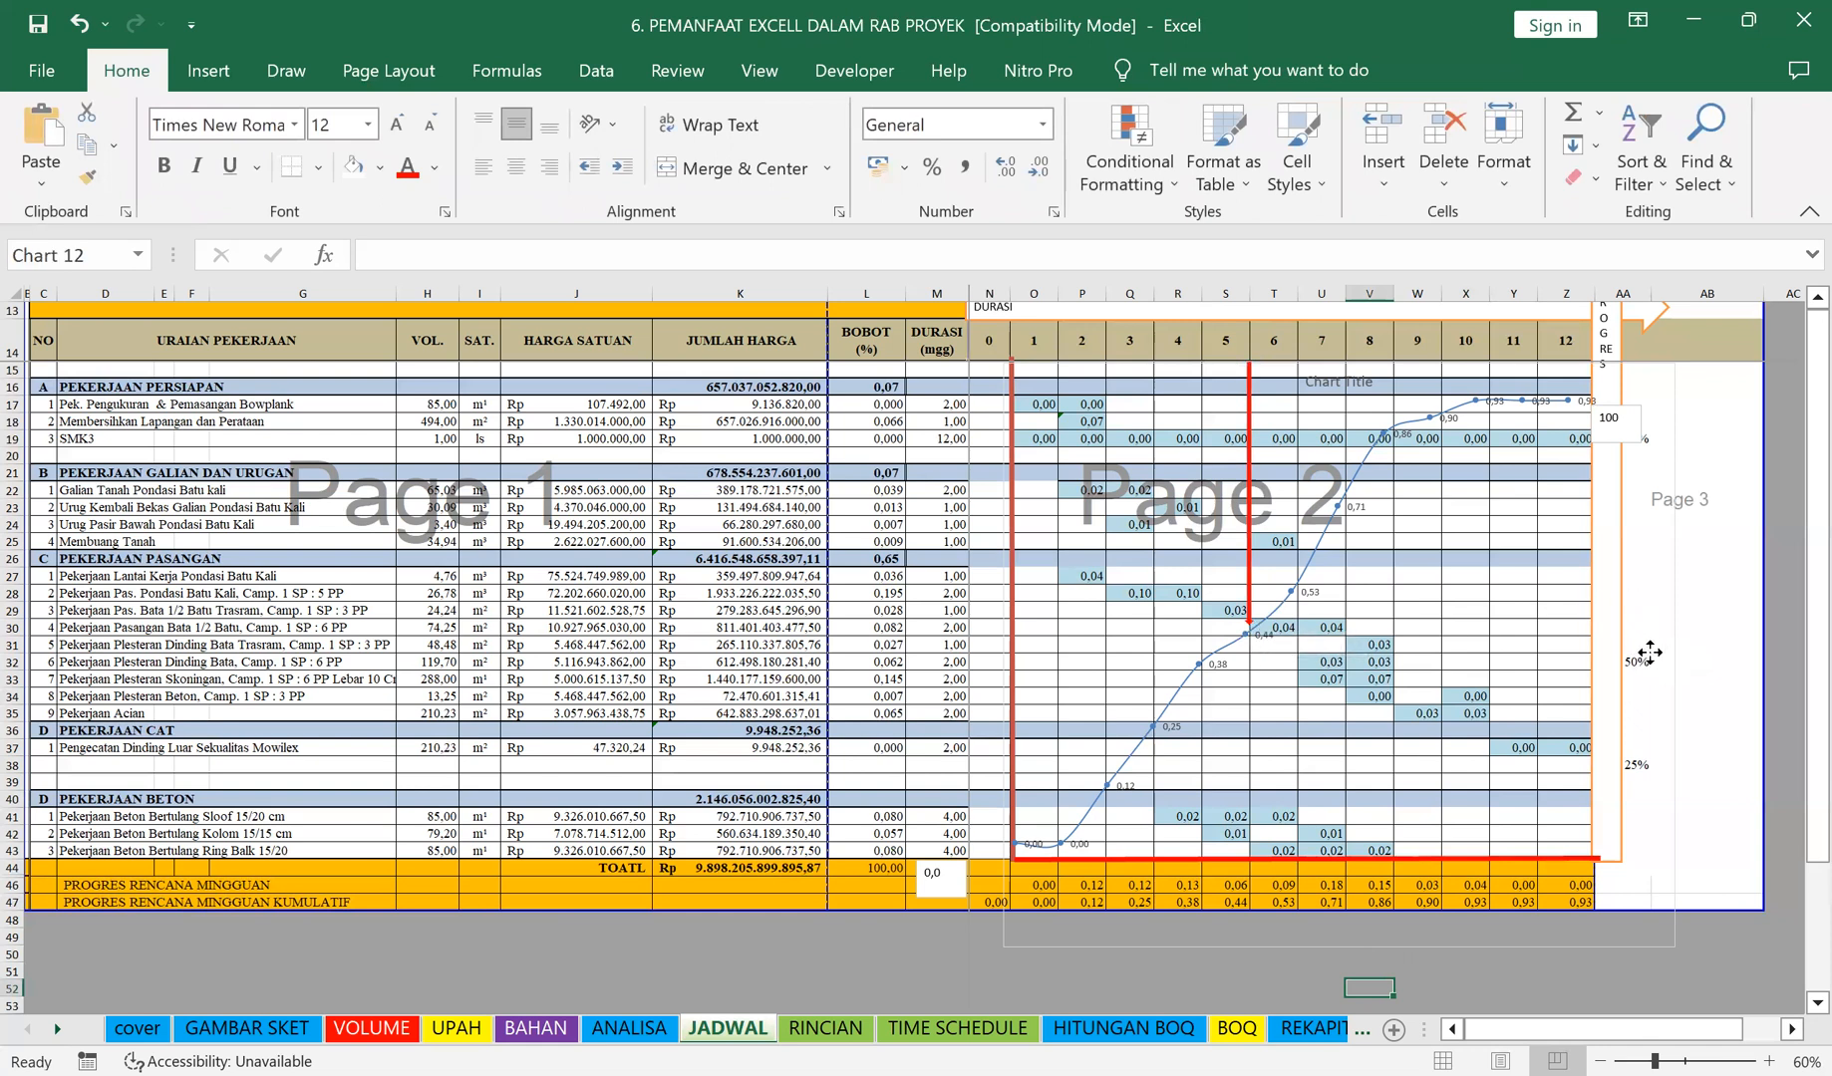
{"action": "left_click", "coordinate": [1705, 682]}
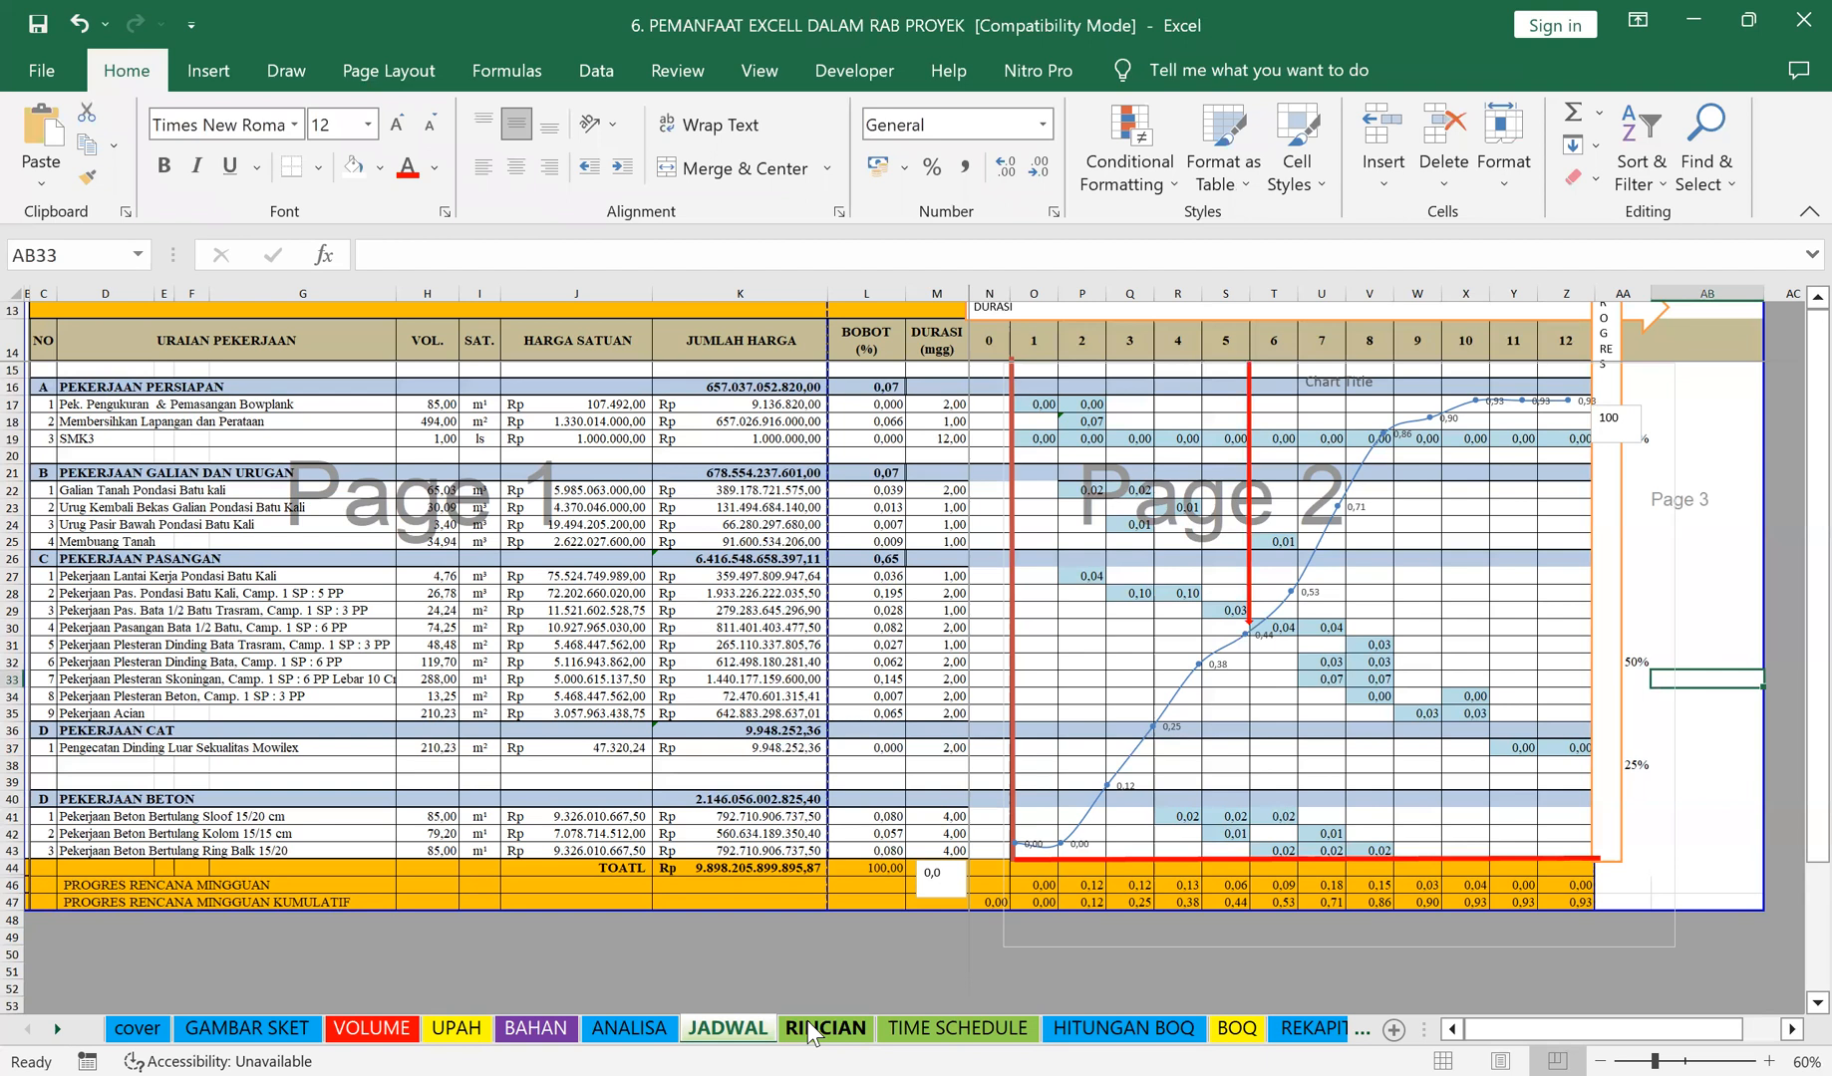
{"action": "scroll", "coordinate": [956, 884], "scroll_direction": "down", "scroll_amount": 1}
{"action": "scroll", "coordinate": [957, 884], "scroll_direction": "up", "scroll_amount": 1}
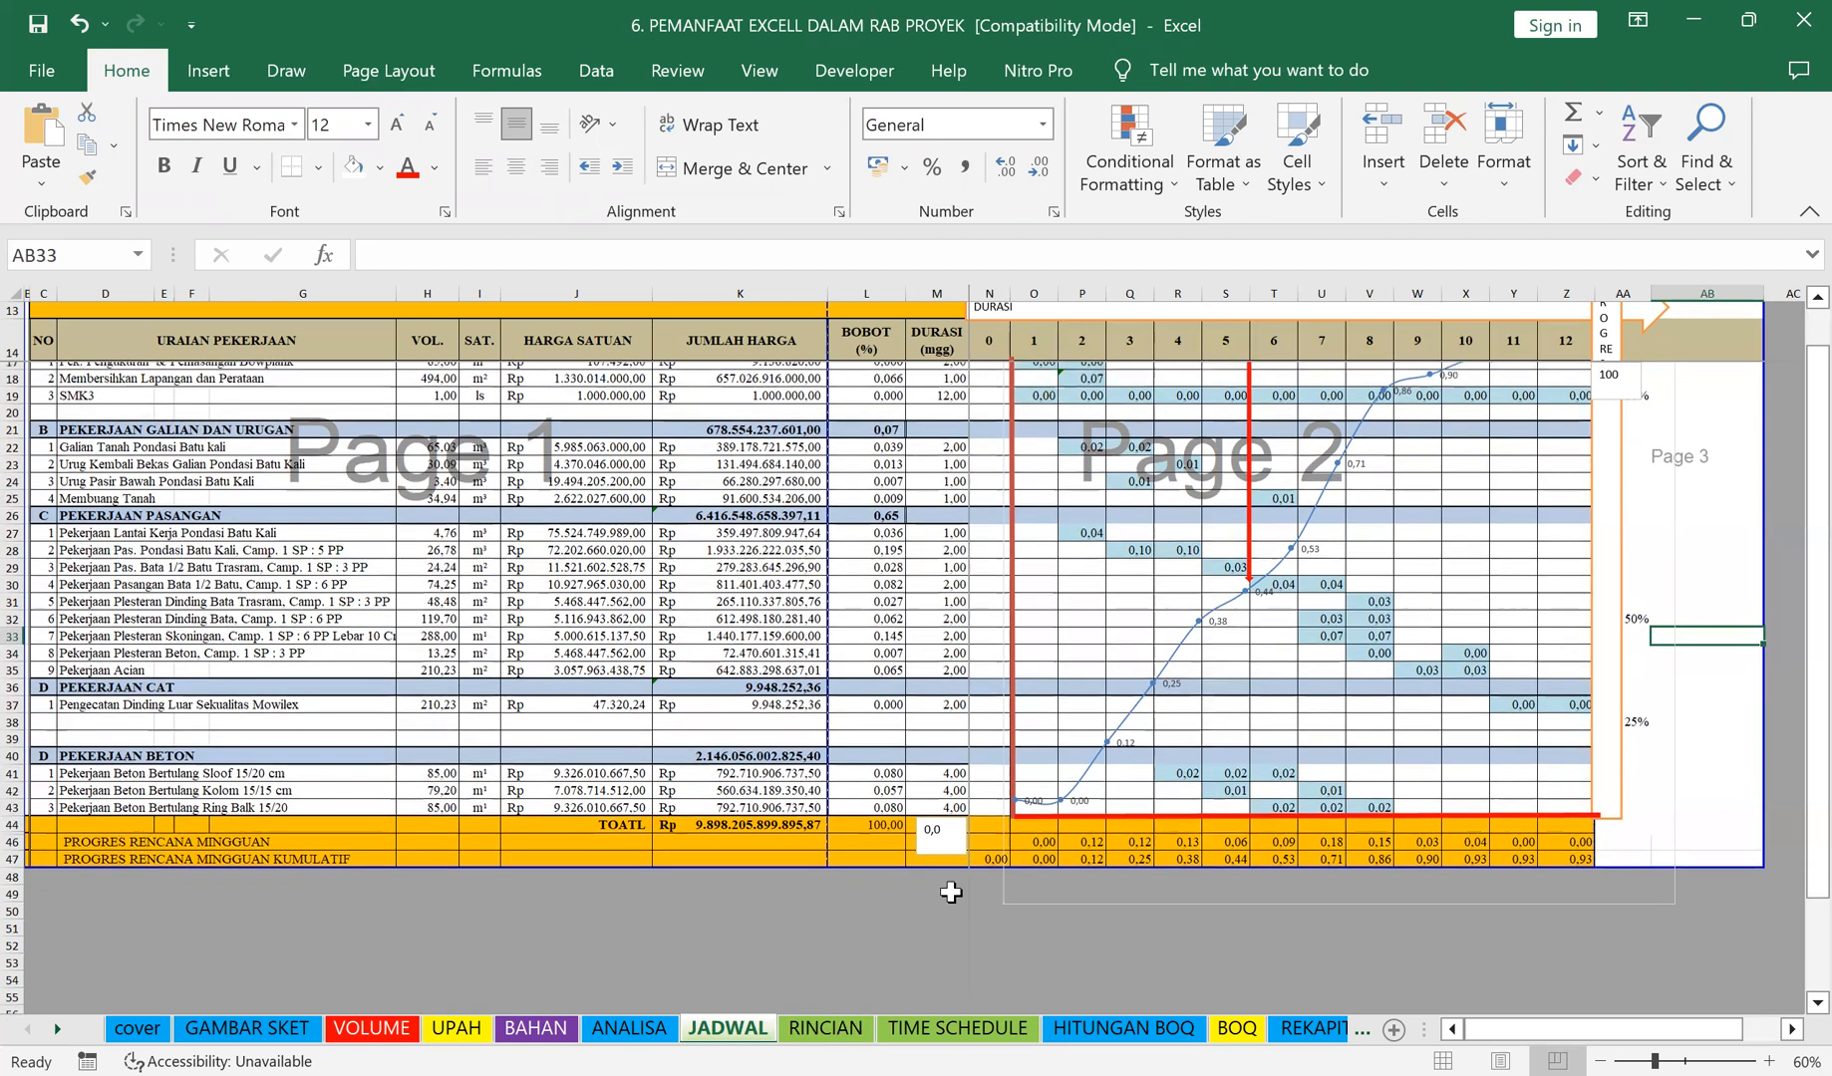